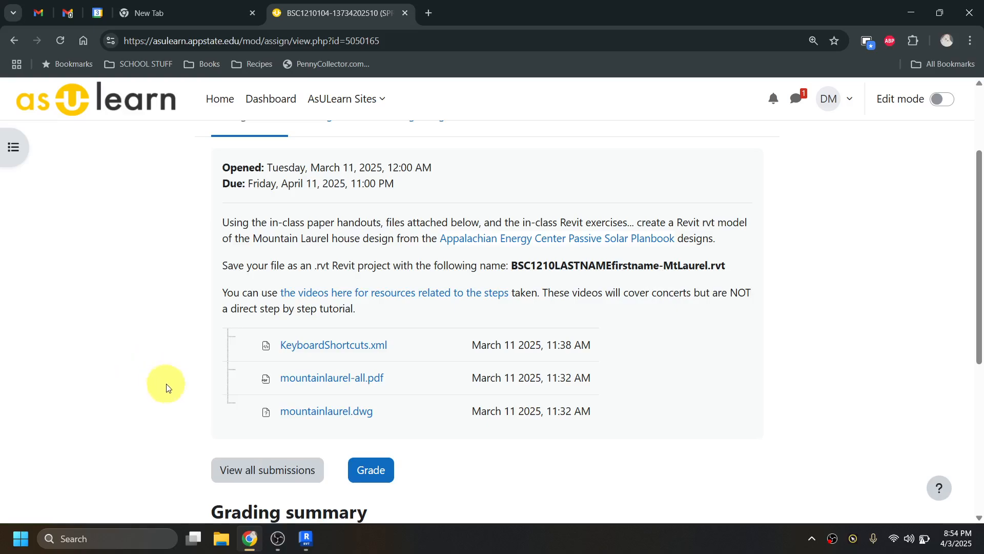
Download KeyboardShortcuts.xml and mountainlaurel.dwg from the assignment page
click(291, 351)
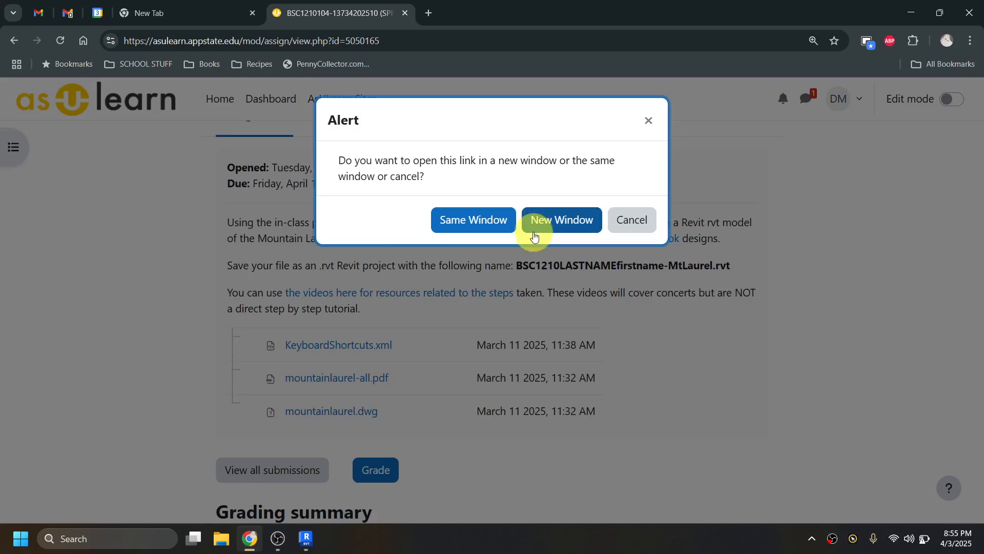
click(632, 220)
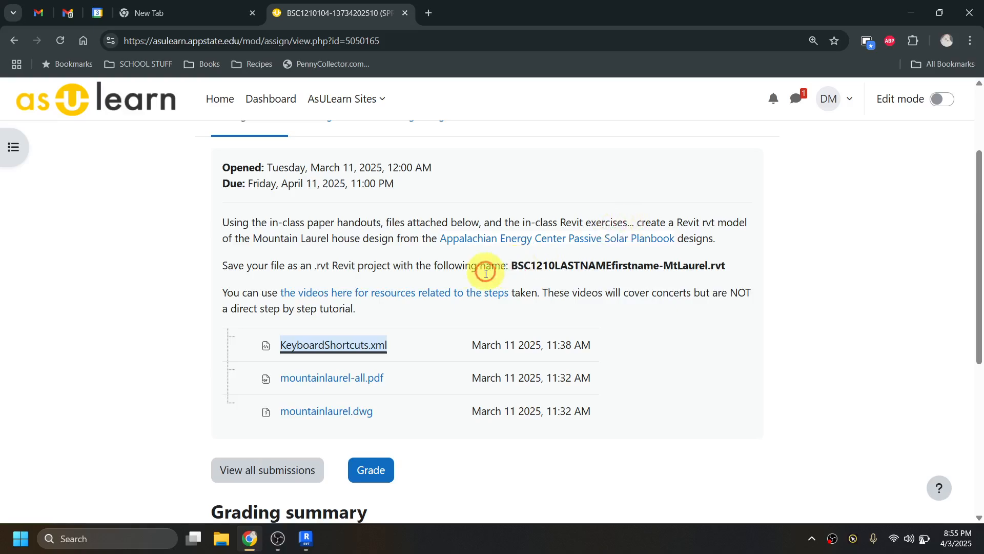
click(351, 350)
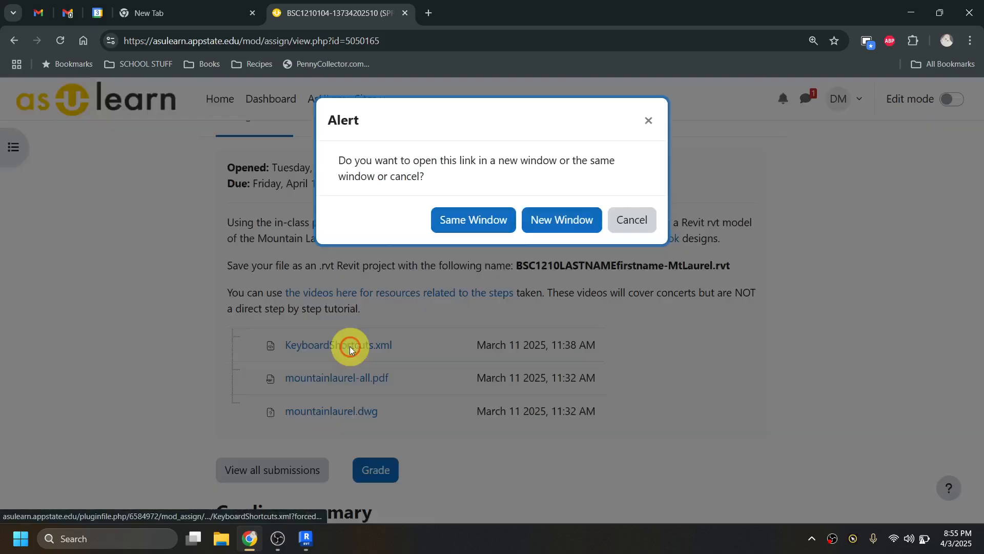
click(544, 227)
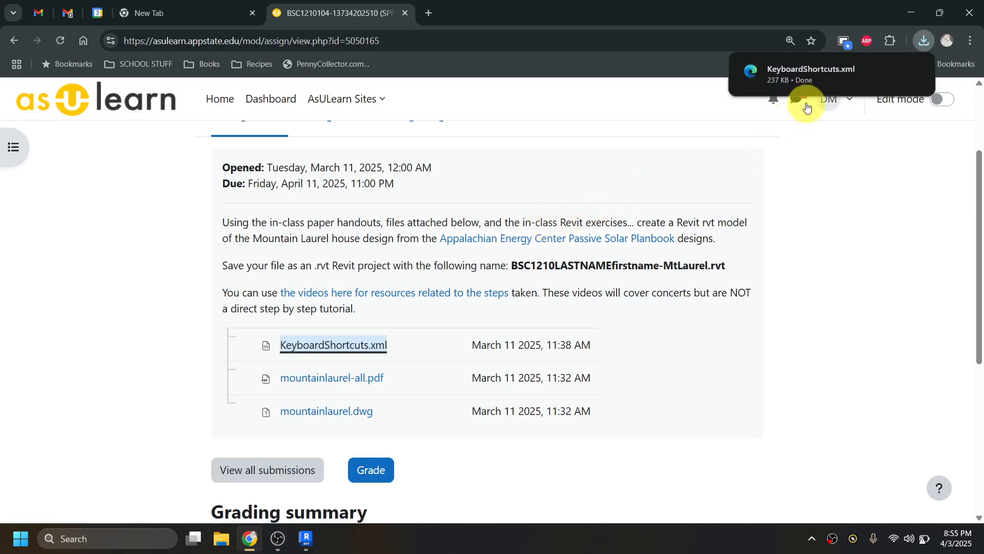
click(349, 415)
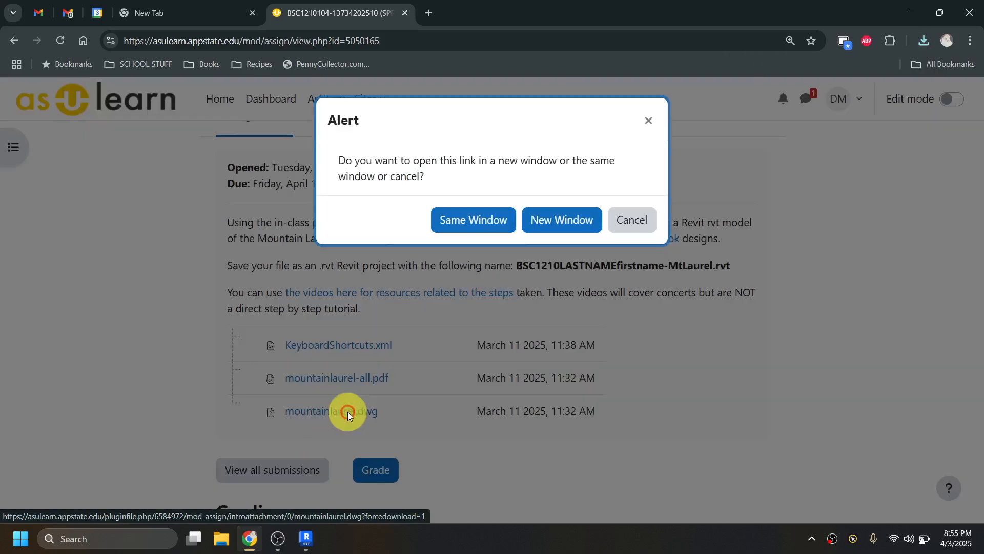
click(553, 224)
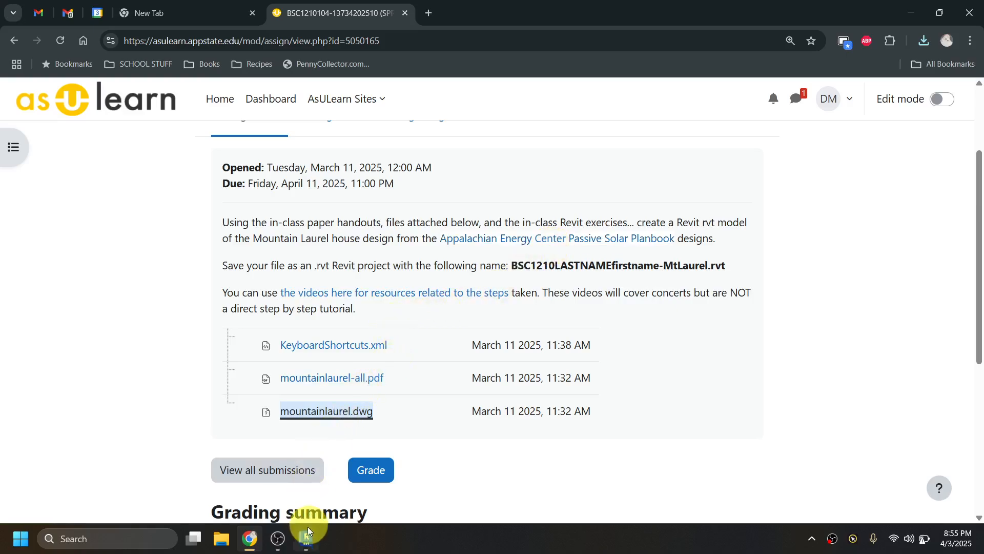
Switch to Revit and create a new project from the default.rte template in the English-Imperial folder
click(307, 544)
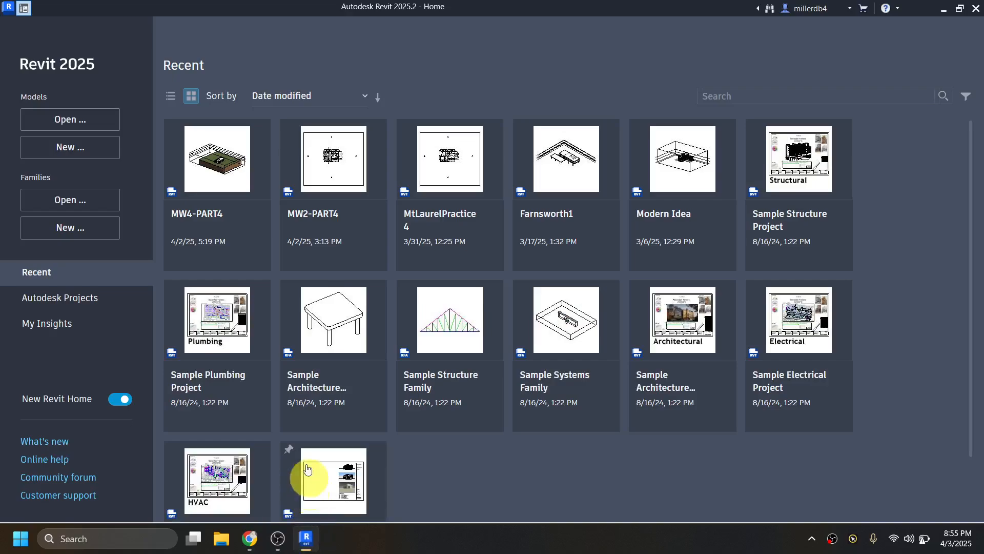
click(72, 148)
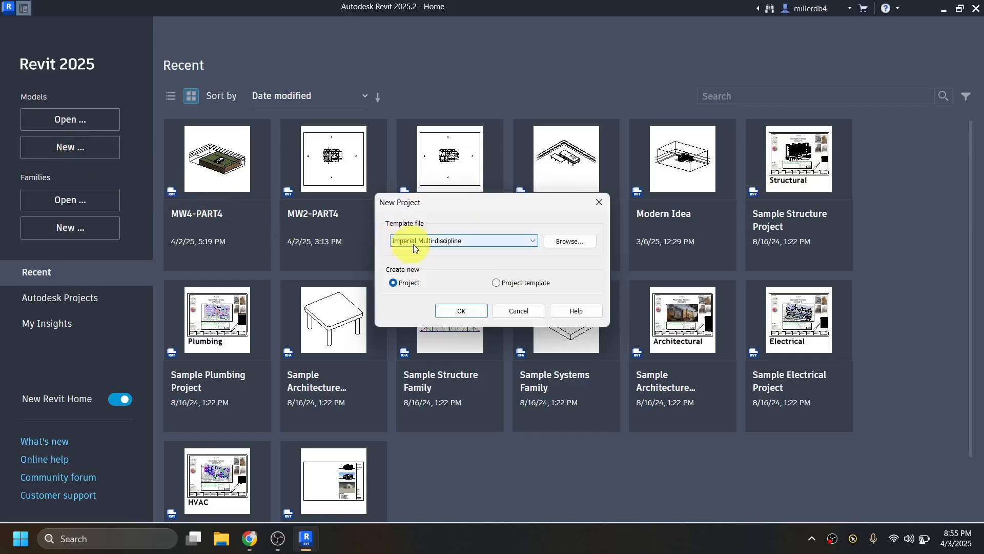
click(574, 242)
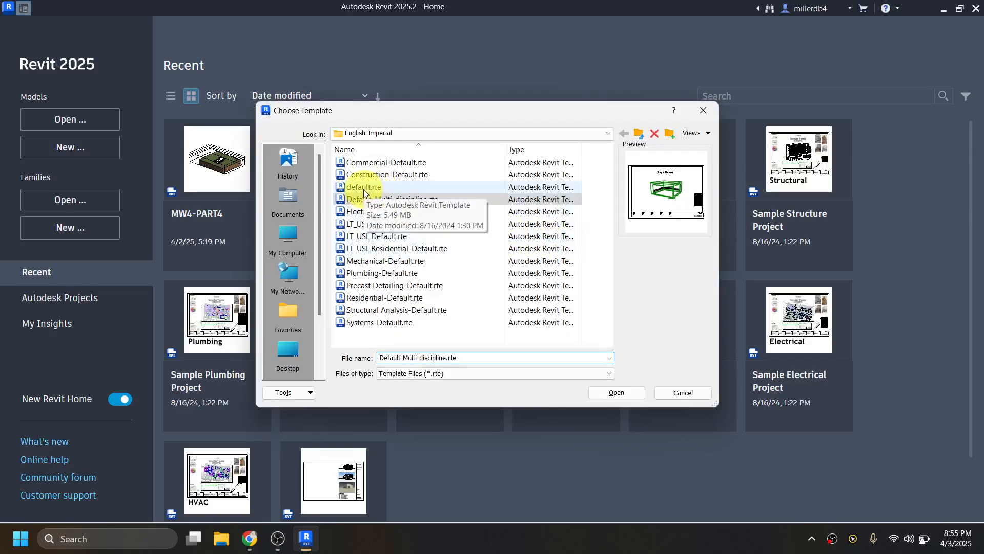
click(364, 189)
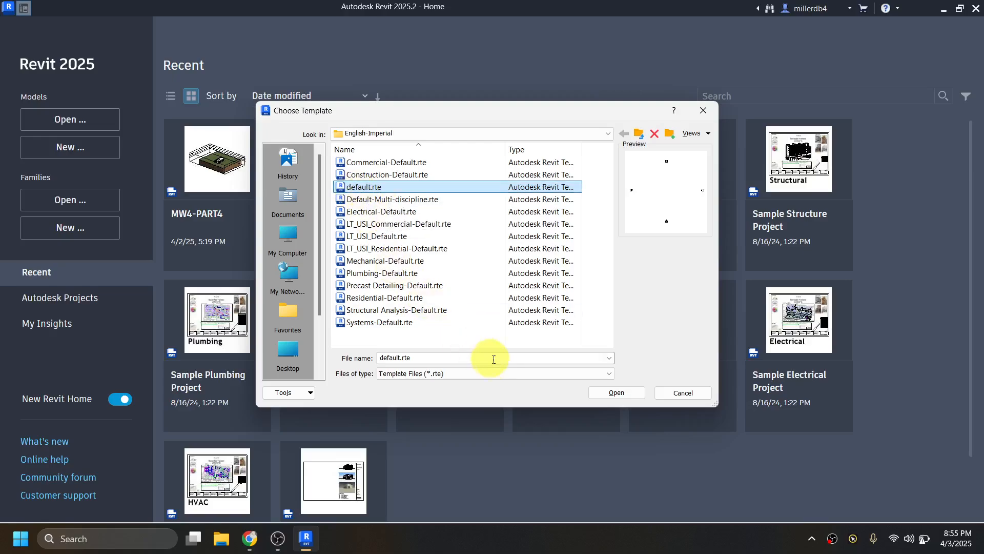
click(619, 395)
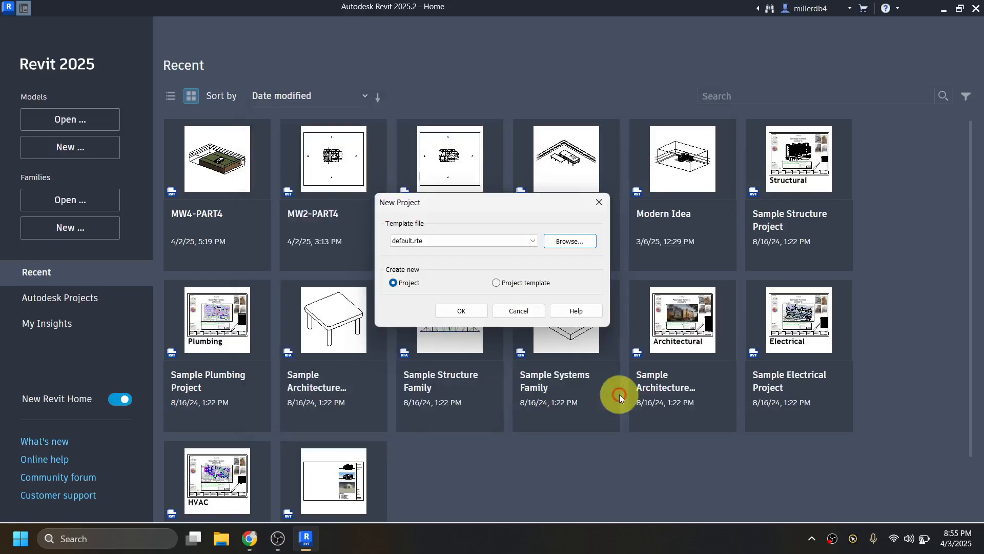
click(474, 314)
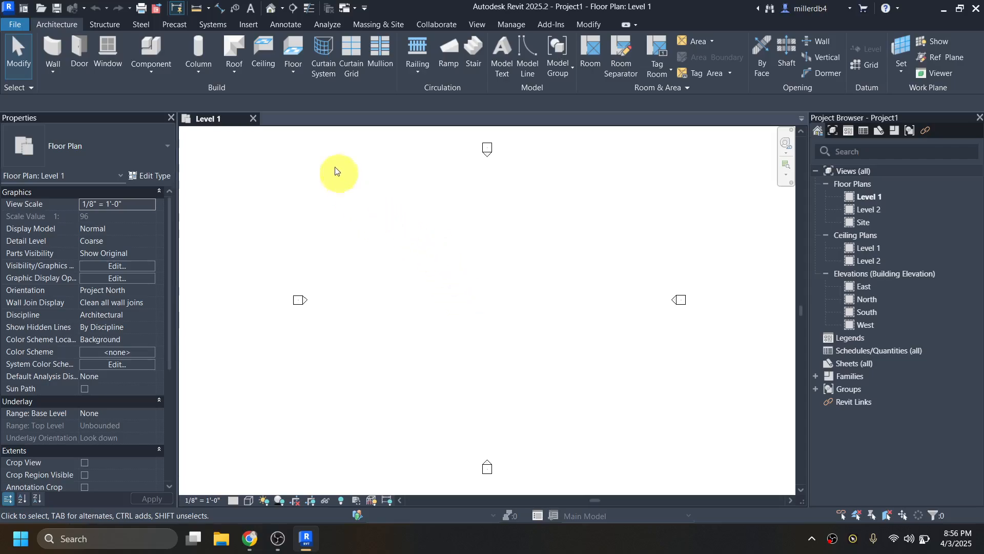
Link mountainlaurel.dwg from the Downloads folder into the Level 1 floor plan, with Layers/Levels set to Specify
click(253, 25)
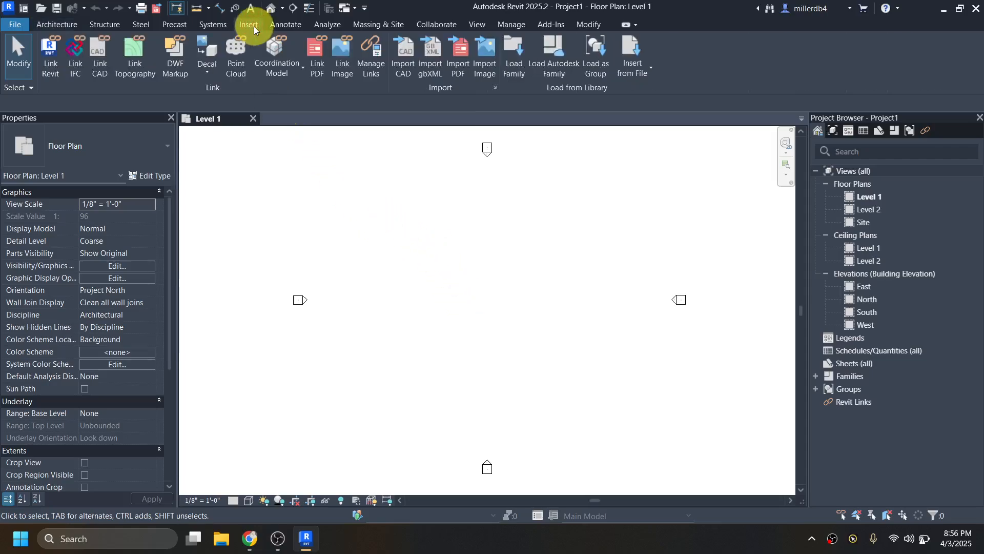
click(100, 55)
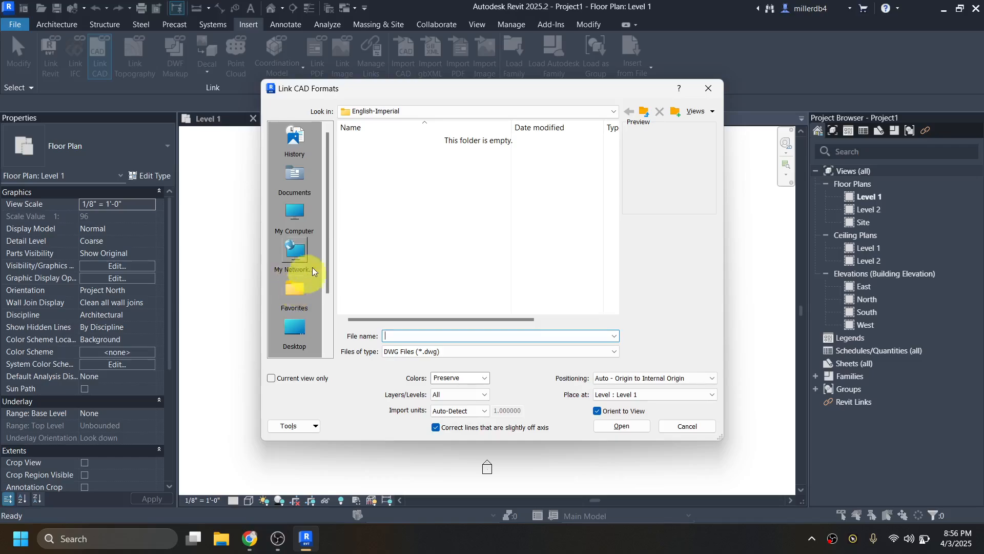
click(465, 113)
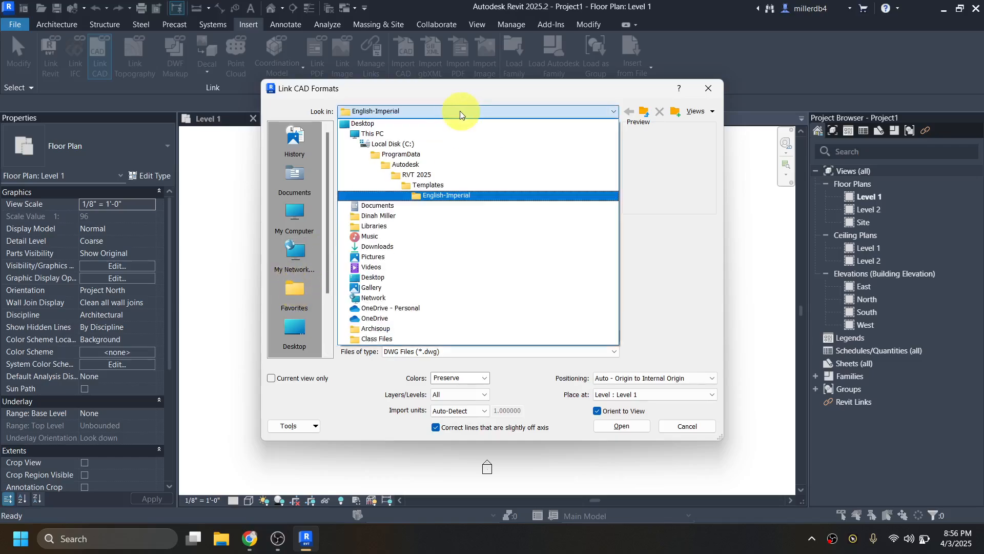
click(385, 246)
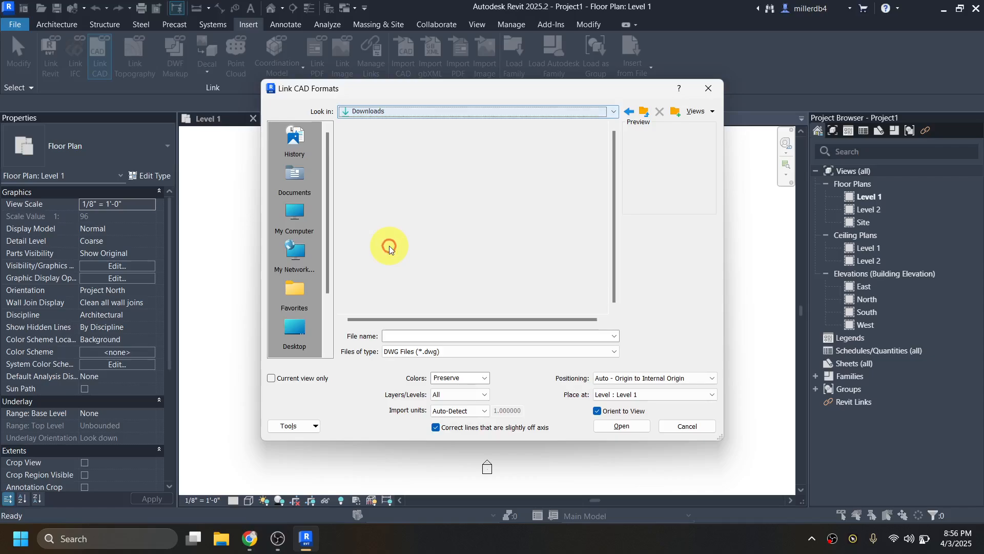
click(372, 155)
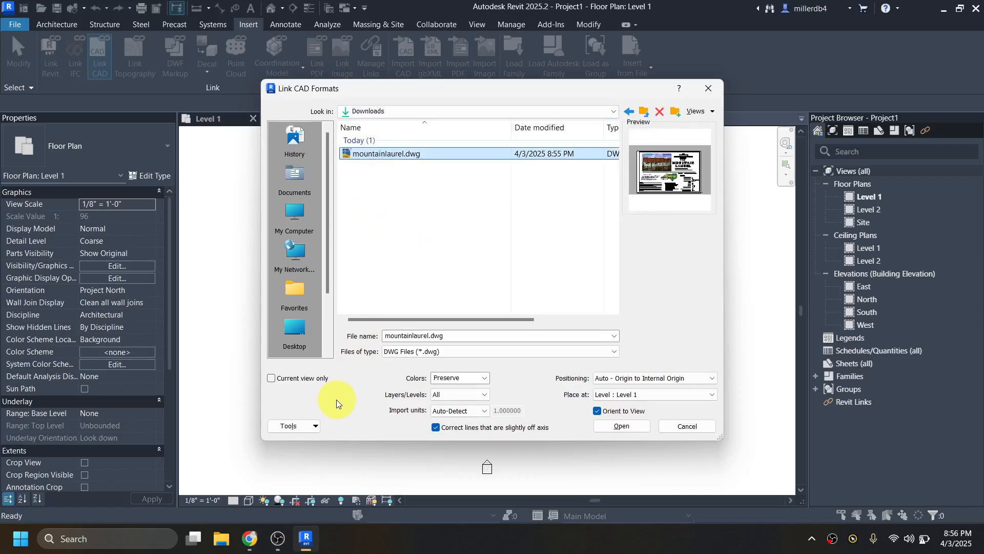
click(441, 396)
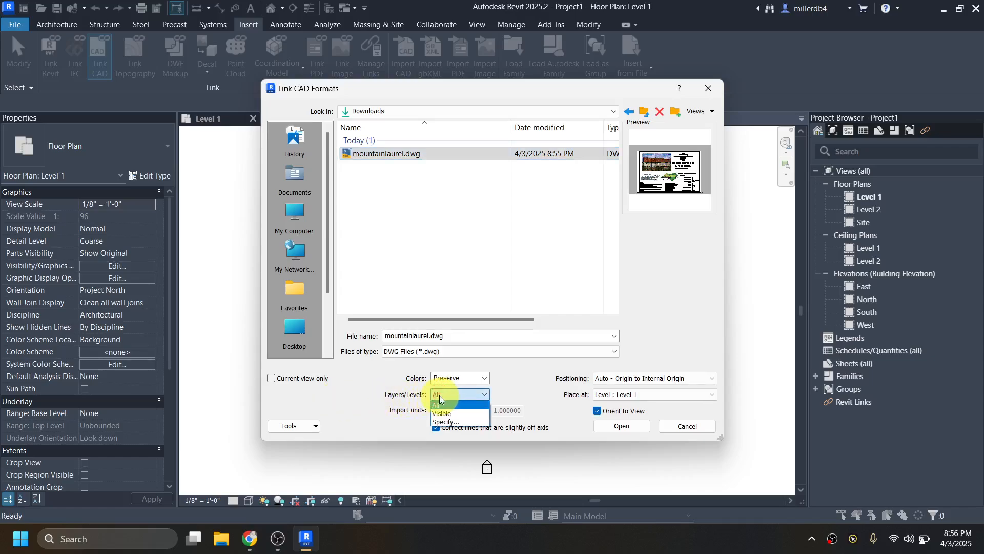
click(445, 423)
click(621, 426)
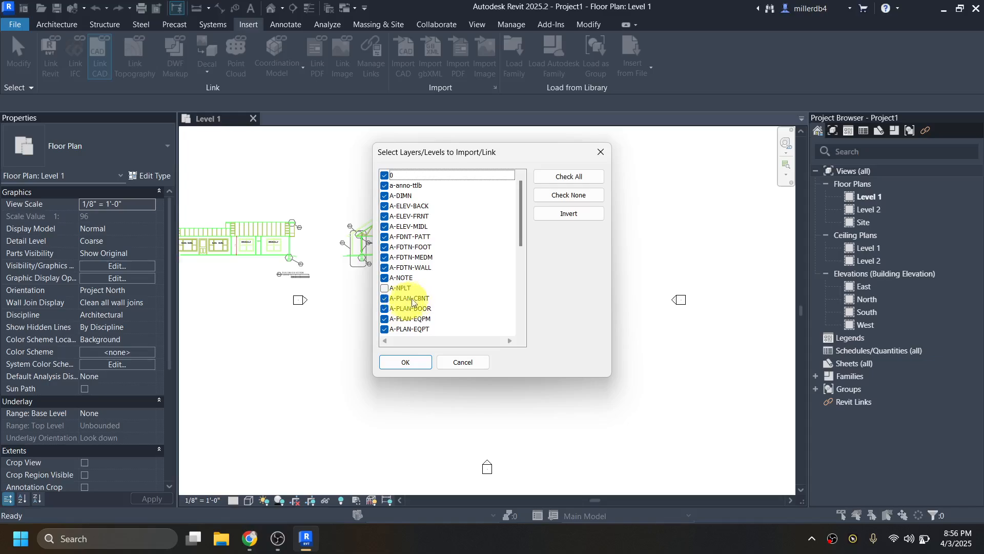
Limit the linked drawing to the ten A-PLAN layers, from A-PLAN-CBNT through A-PLAN-WDWK, with all other layers excluded
click(558, 201)
click(383, 300)
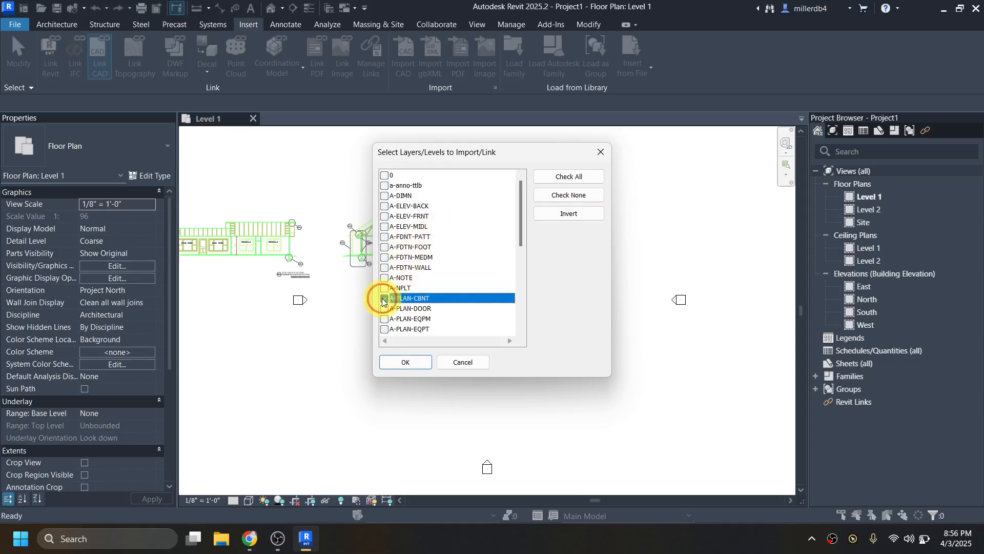
click(383, 309)
click(383, 320)
click(383, 331)
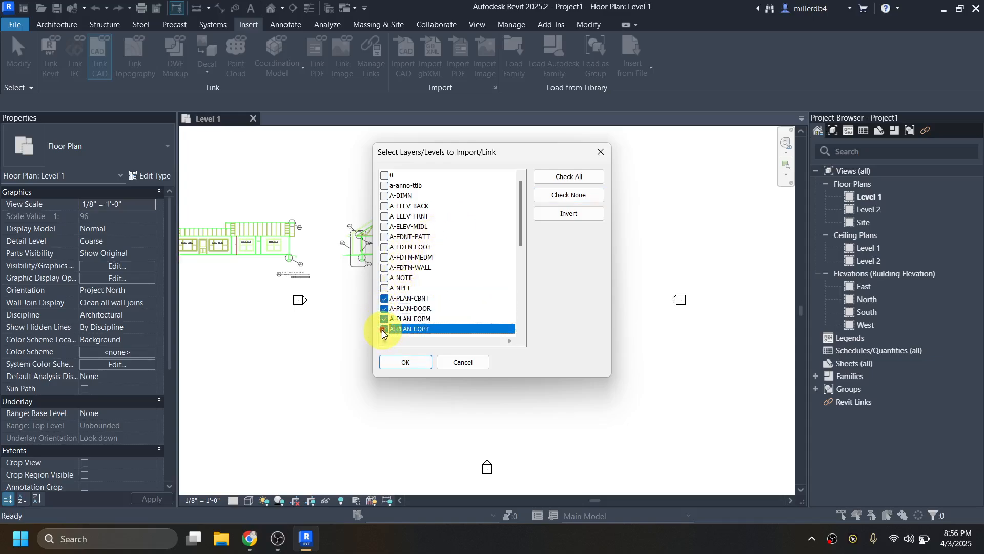
scroll(386, 308, down, 2)
click(384, 278)
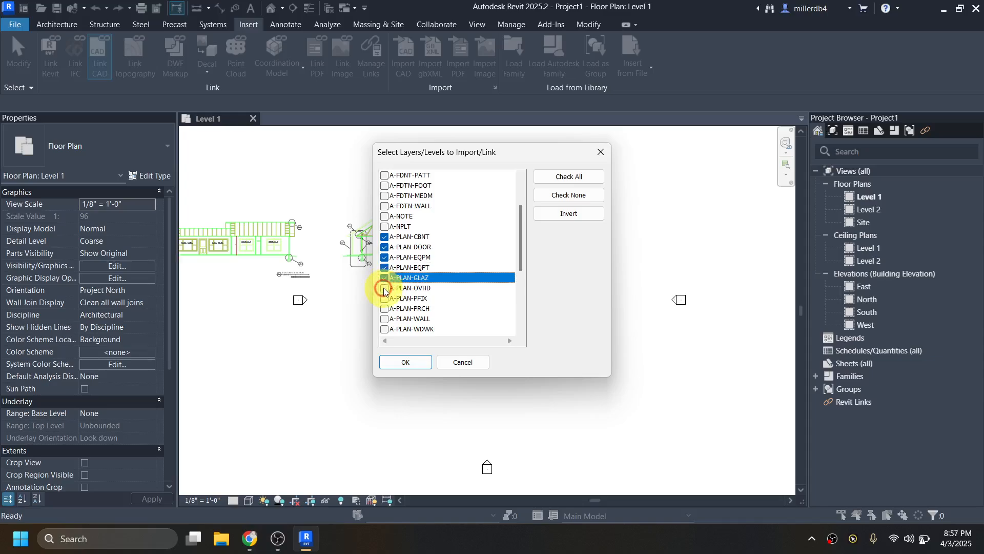
click(384, 288)
click(384, 299)
click(384, 308)
click(384, 319)
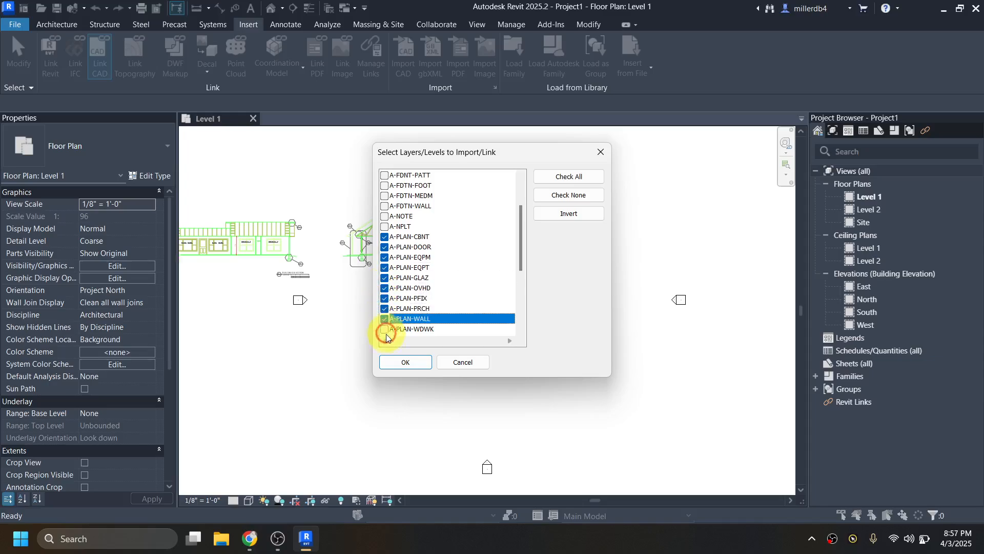
click(386, 330)
scroll(387, 330, down, 1)
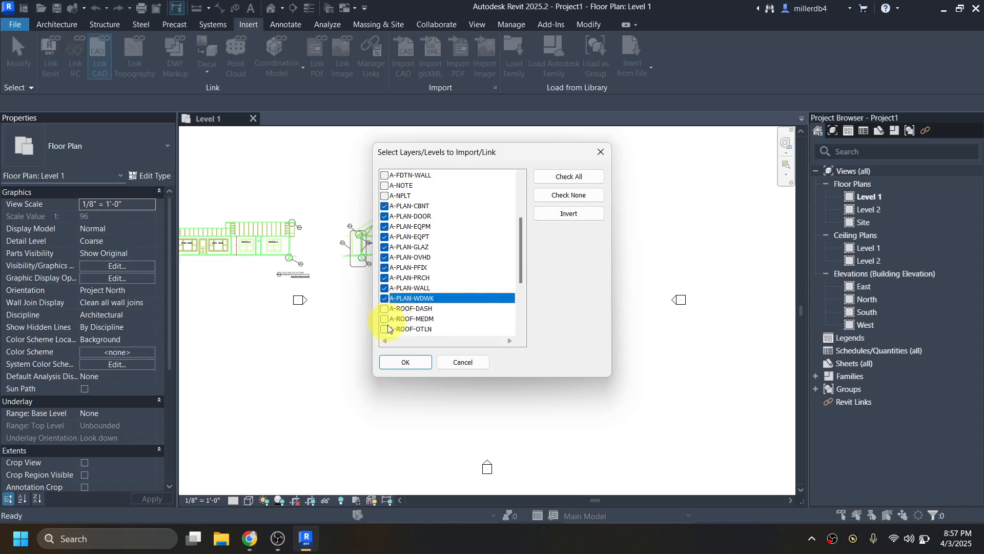
click(409, 363)
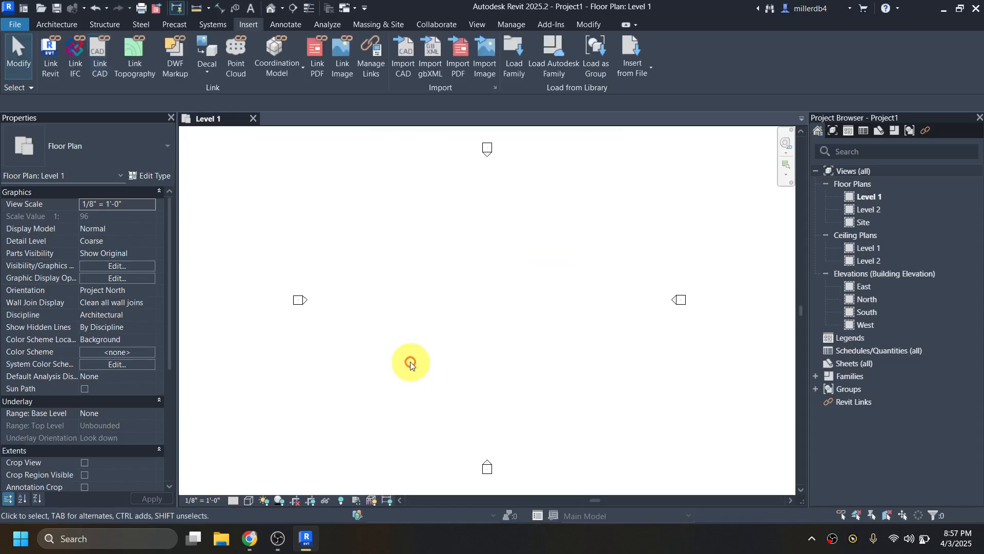
Move the linked mountainlaurel.dwg floor plan to the centre of the four elevation markers and deselect it
scroll(394, 322, down, 3)
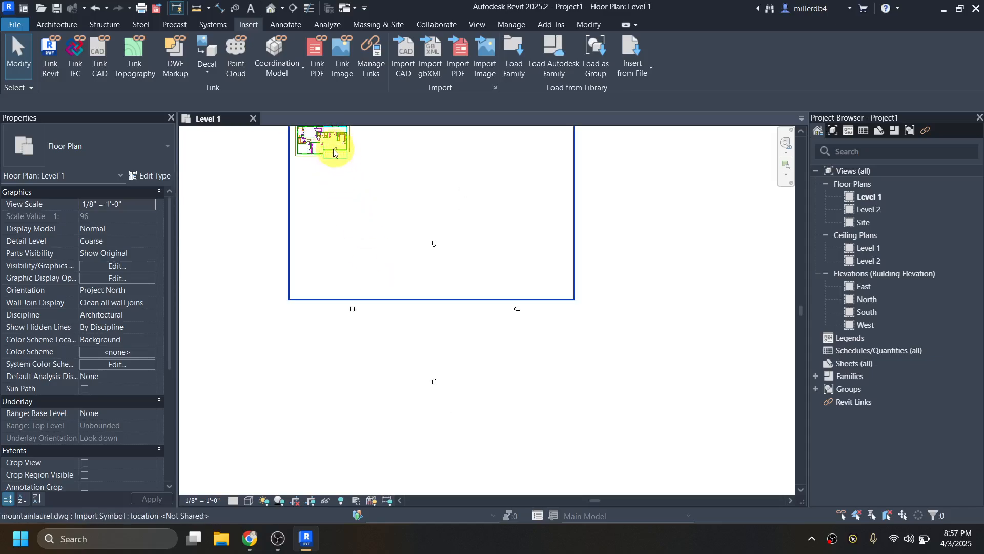
middle_drag(370, 193, 378, 249)
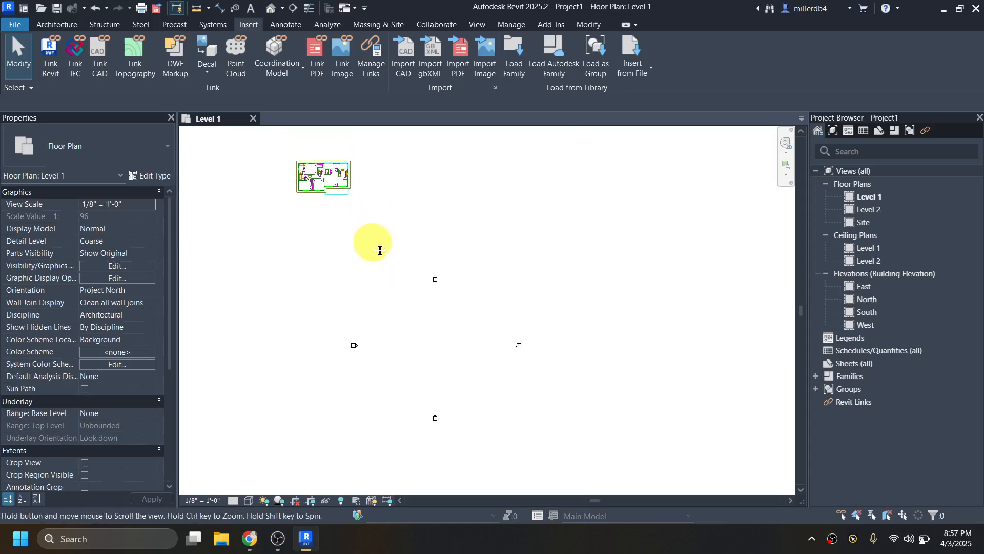
click(337, 193)
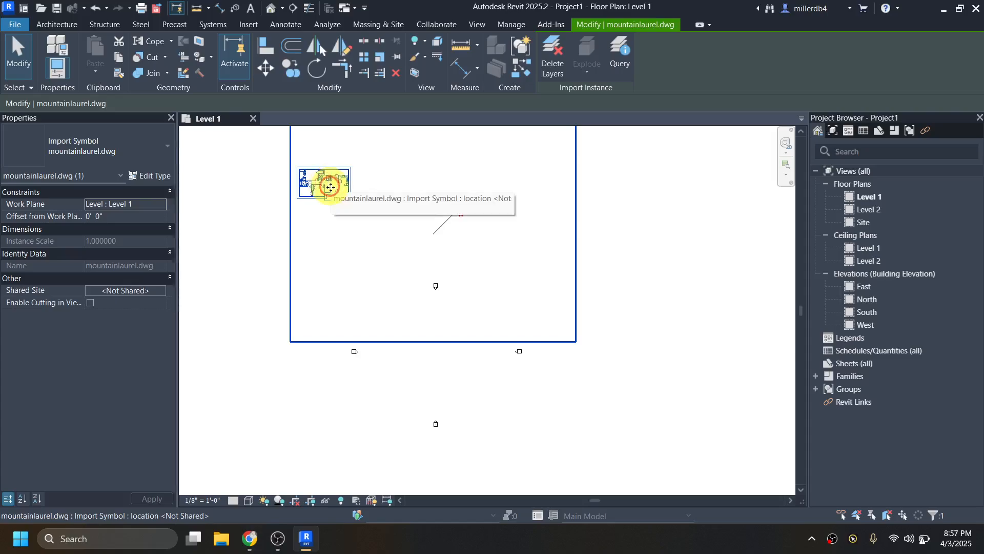
drag(329, 184, 437, 347)
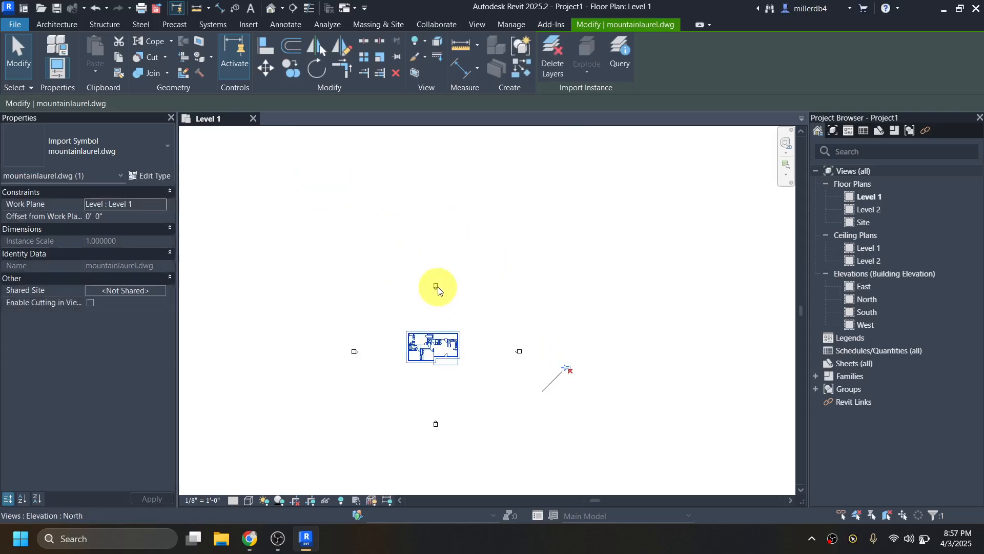
scroll(429, 348, up, 6)
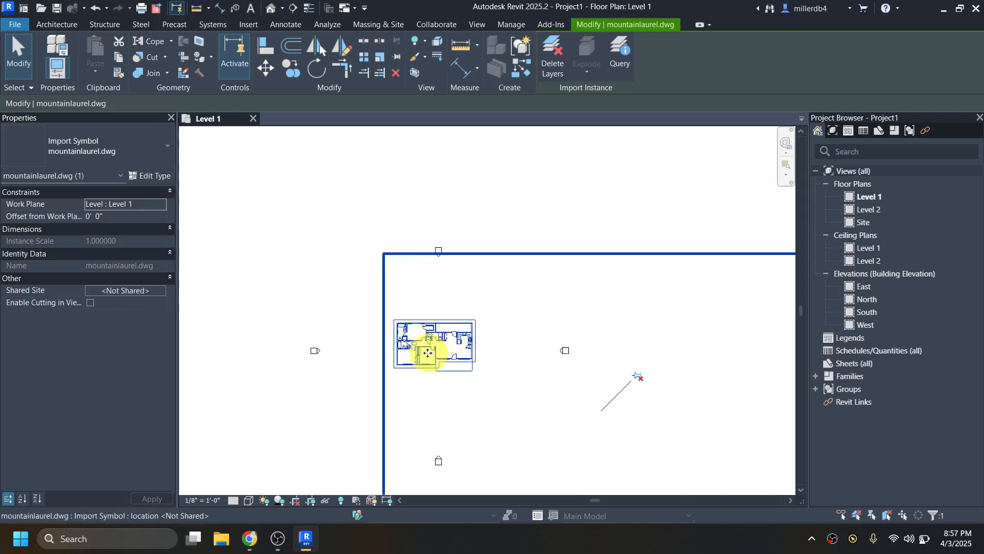
click(209, 336)
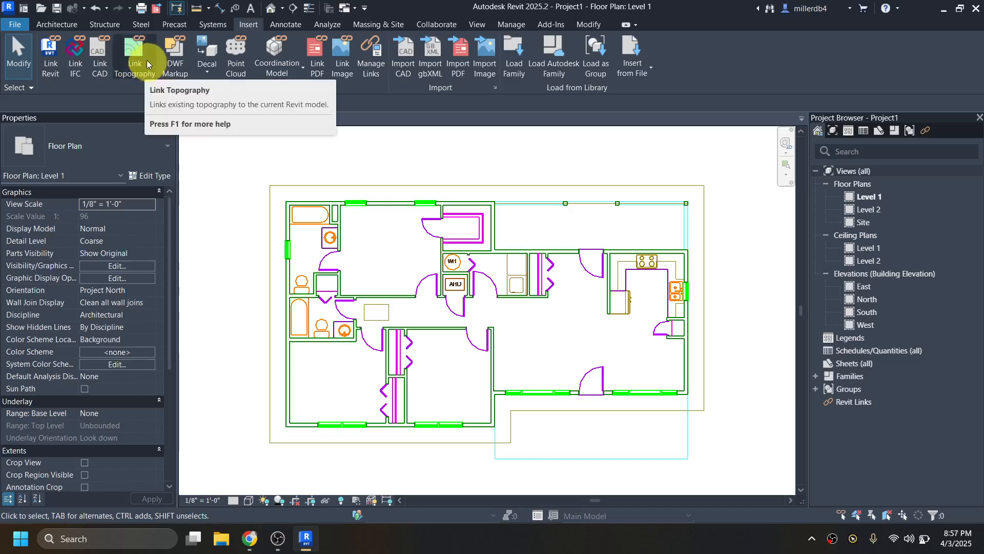
Import KeyboardShortcuts.xml from the Downloads folder, overwriting the existing shortcut settings
click(75, 24)
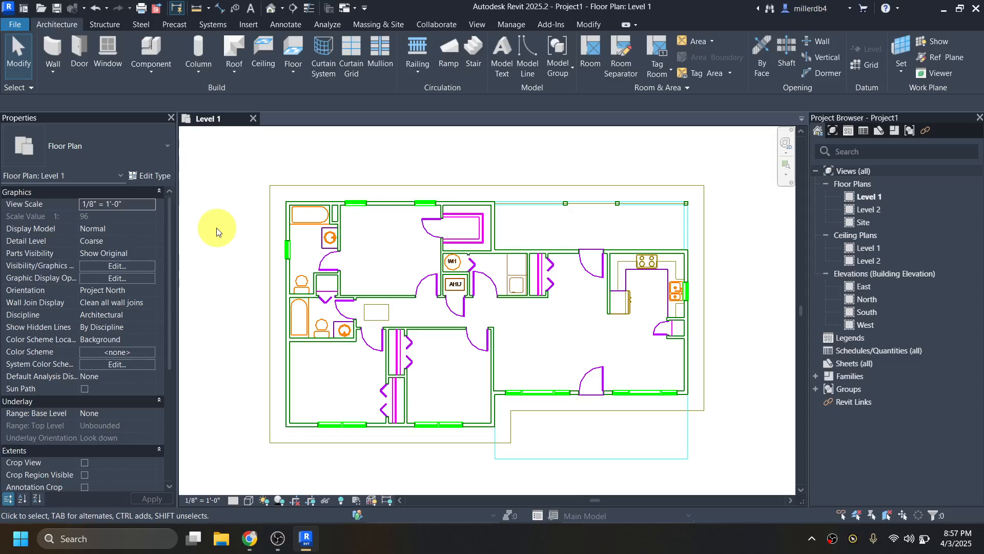
key(k)
key(s)
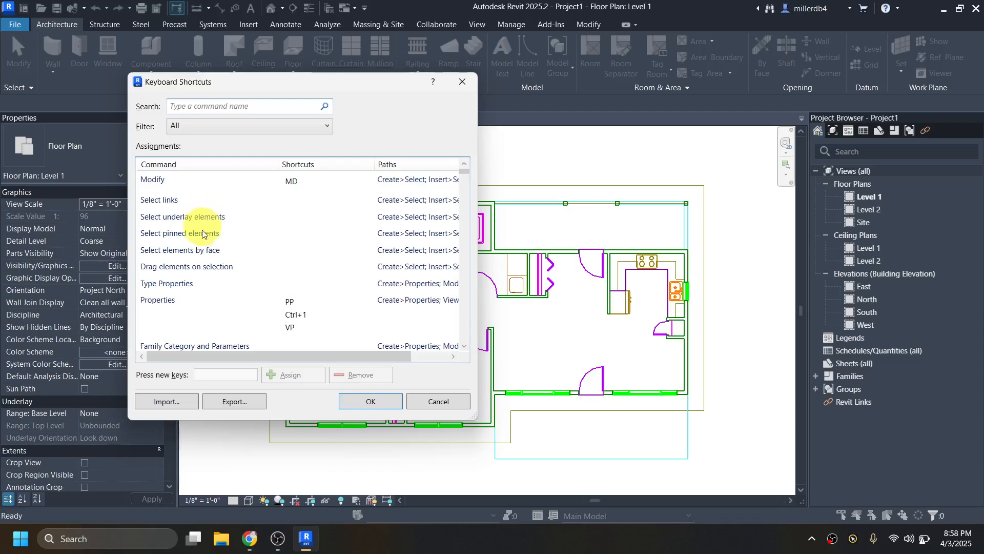
click(170, 402)
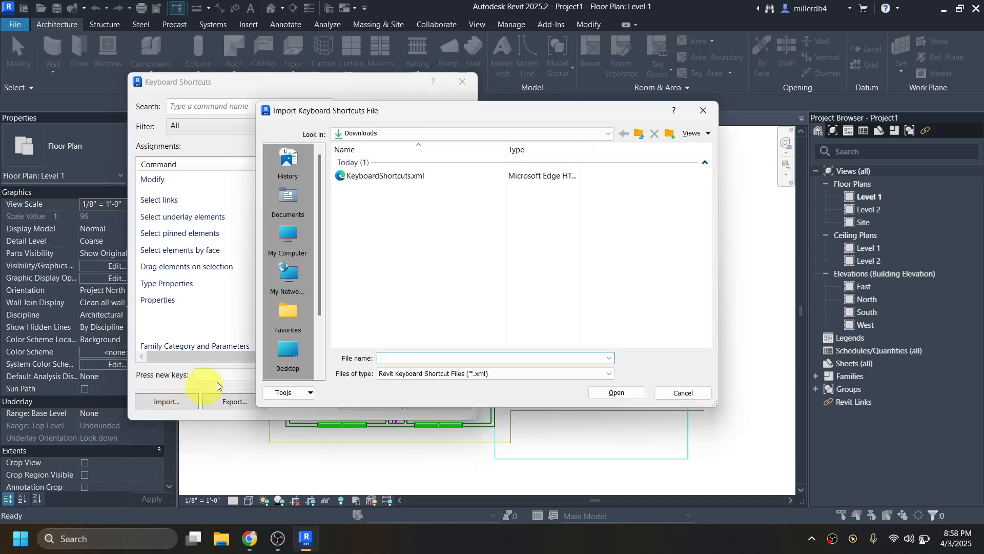
click(367, 134)
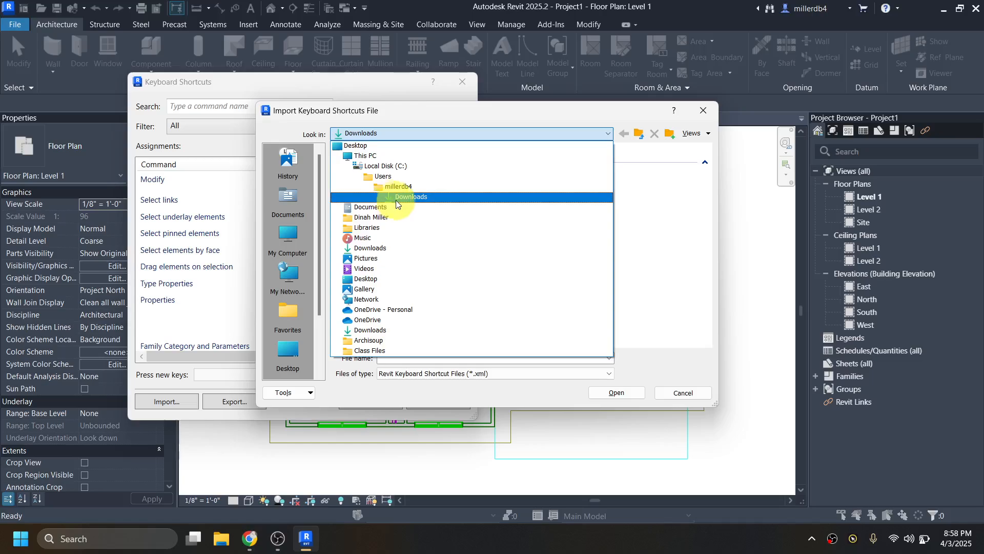
click(400, 197)
click(363, 178)
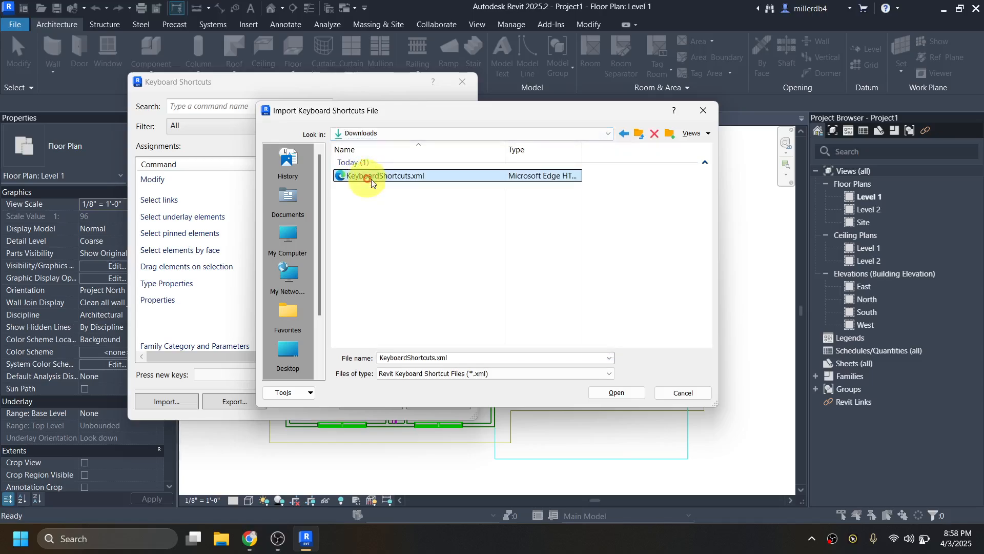
click(615, 392)
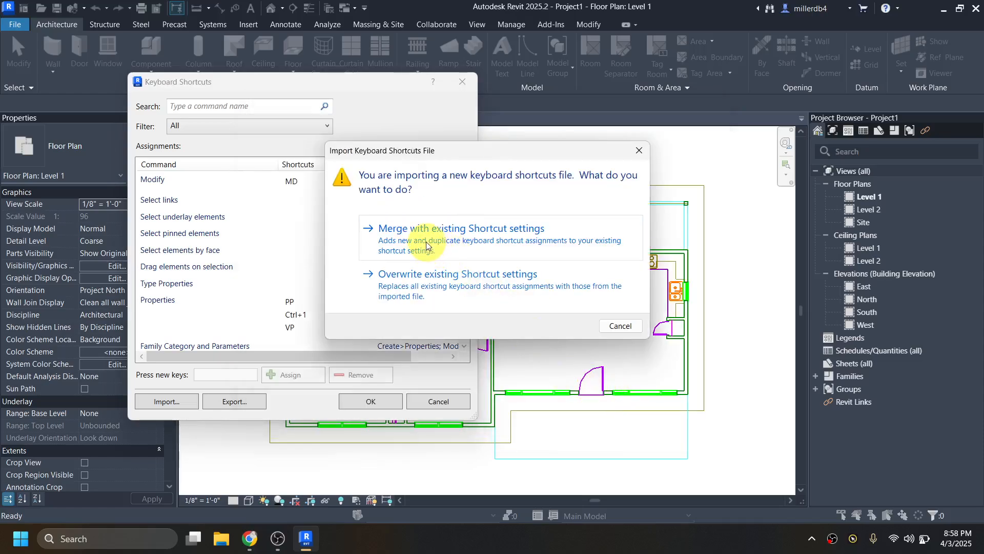
click(416, 287)
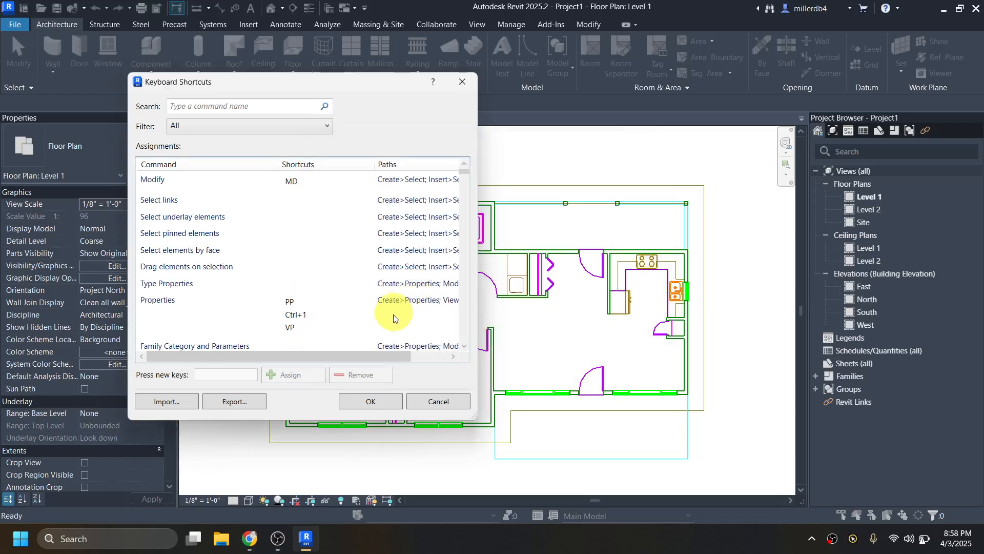
click(371, 402)
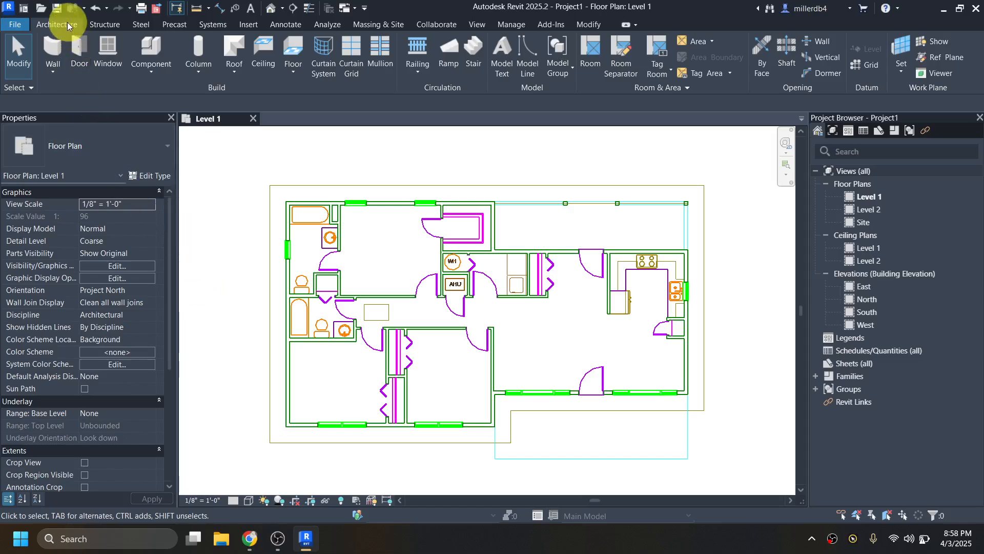
Set the top constraint for new Generic - 8" walls on Level 1 to Up to level: Level 2
click(55, 49)
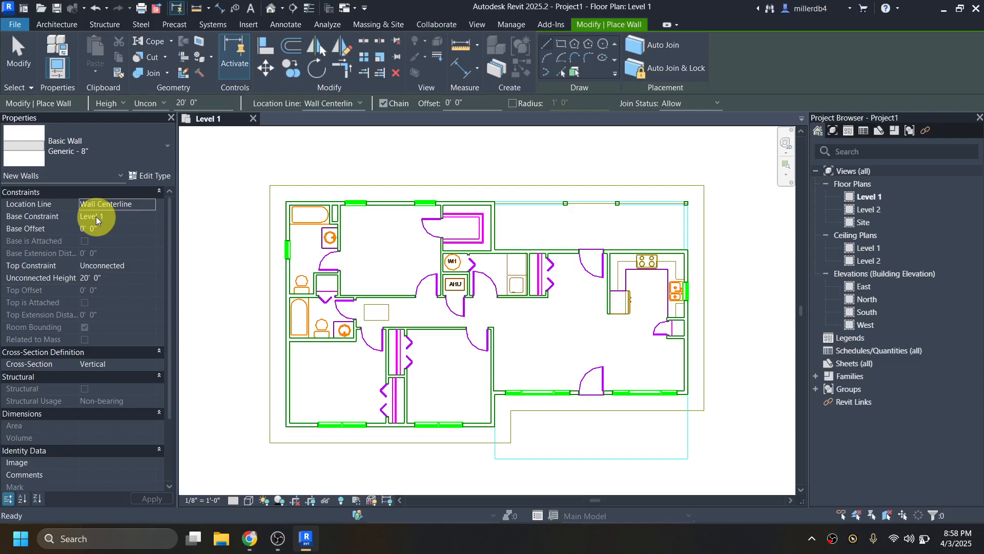
click(113, 267)
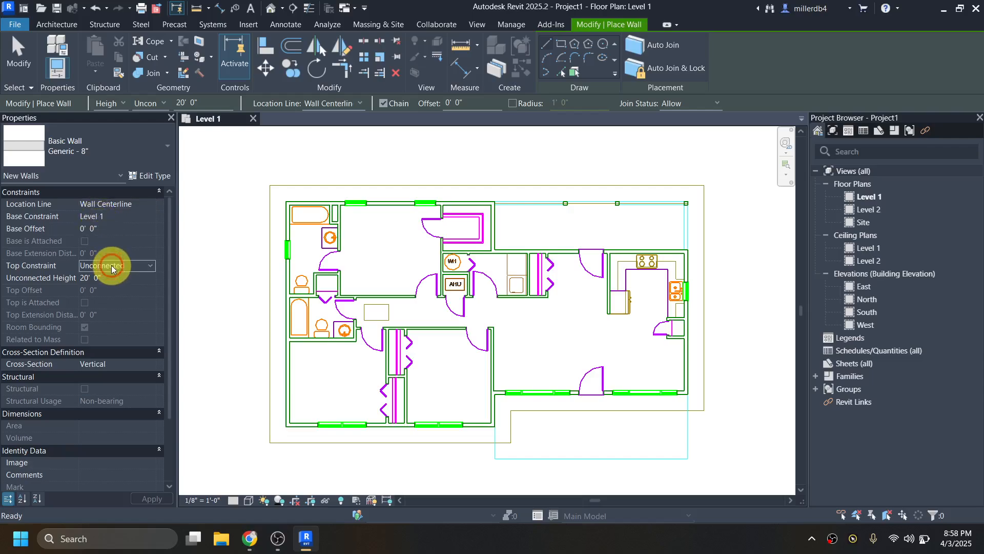
click(149, 266)
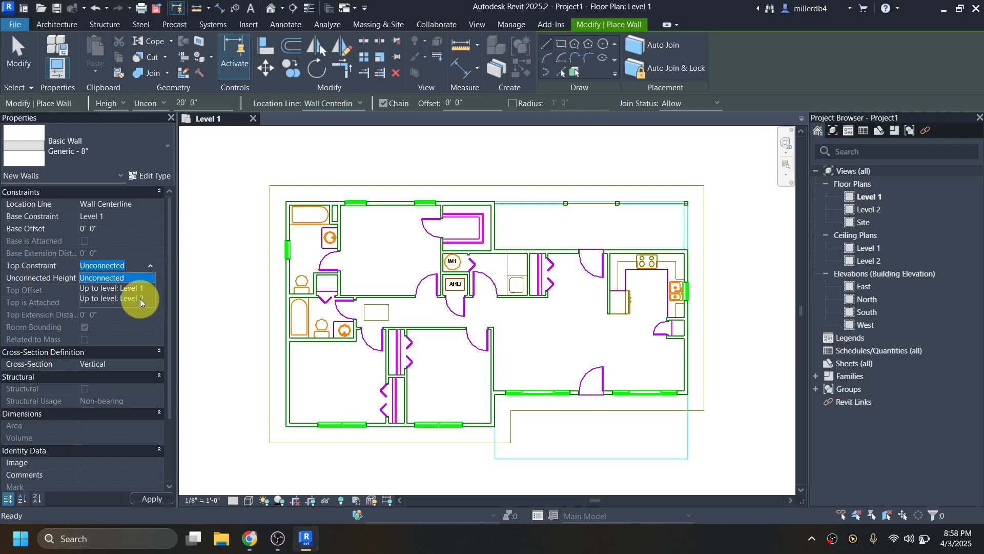
click(140, 298)
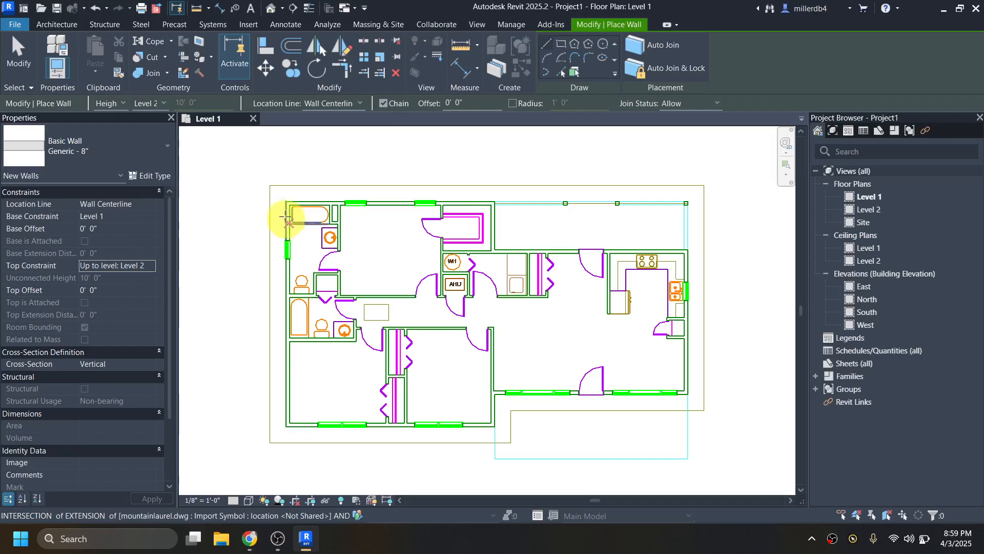
Trace the exterior walls from the linked plan's northwest corner, about 25'-6 1/2" east and 6'-0" south to the rear porch's inner corner
scroll(285, 215, up, 2)
scroll(288, 197, up, 2)
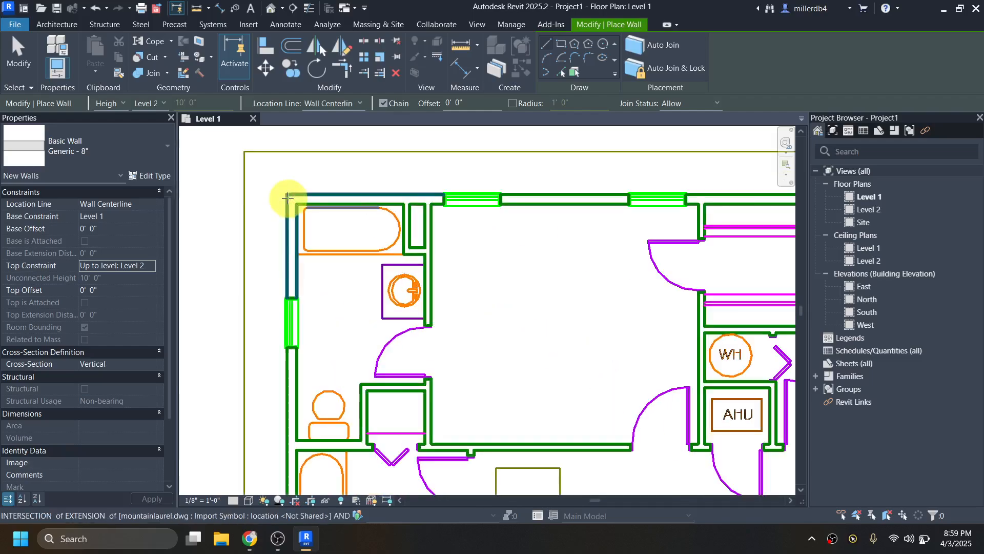
scroll(290, 198, down, 1)
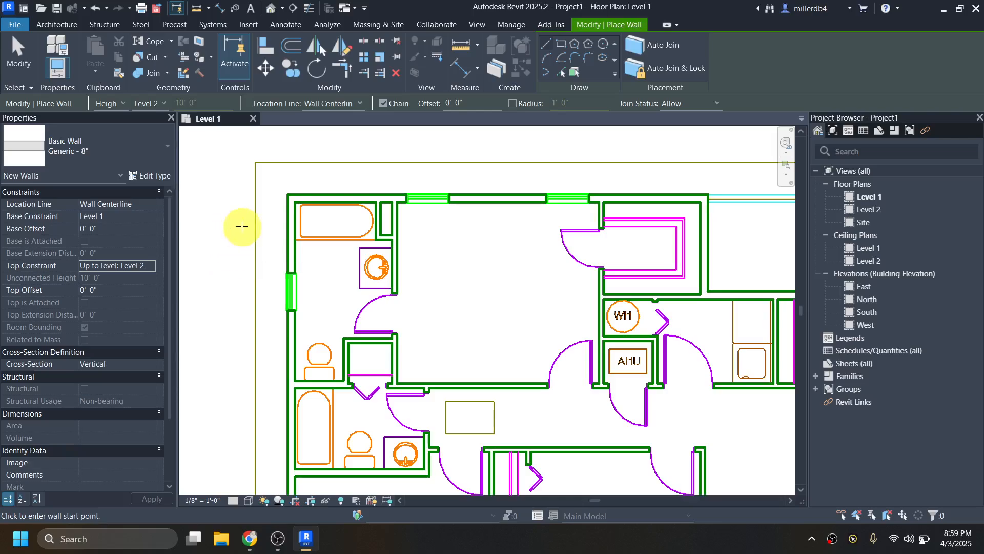
scroll(296, 214, up, 2)
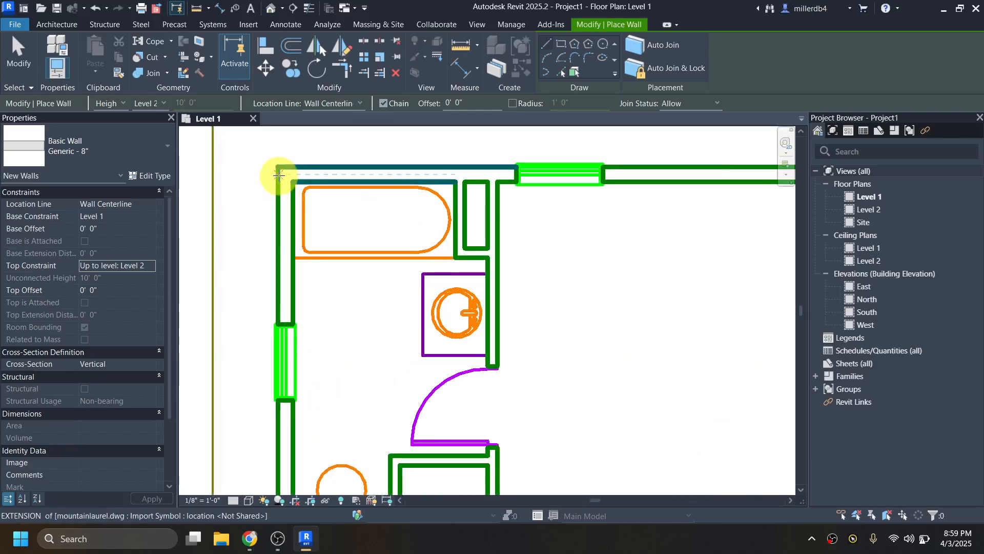
click(285, 174)
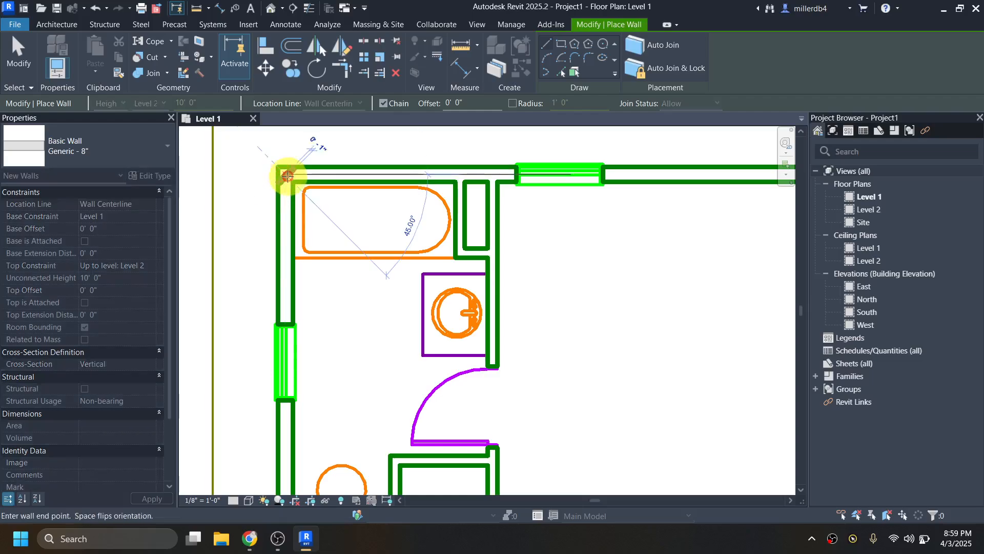
scroll(285, 176, down, 3)
scroll(318, 182, up, 1)
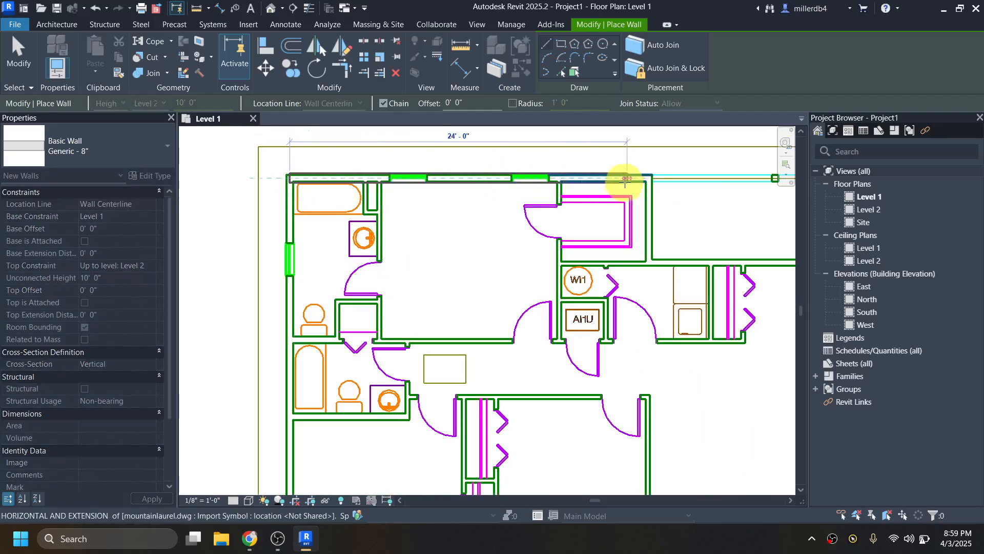
click(648, 179)
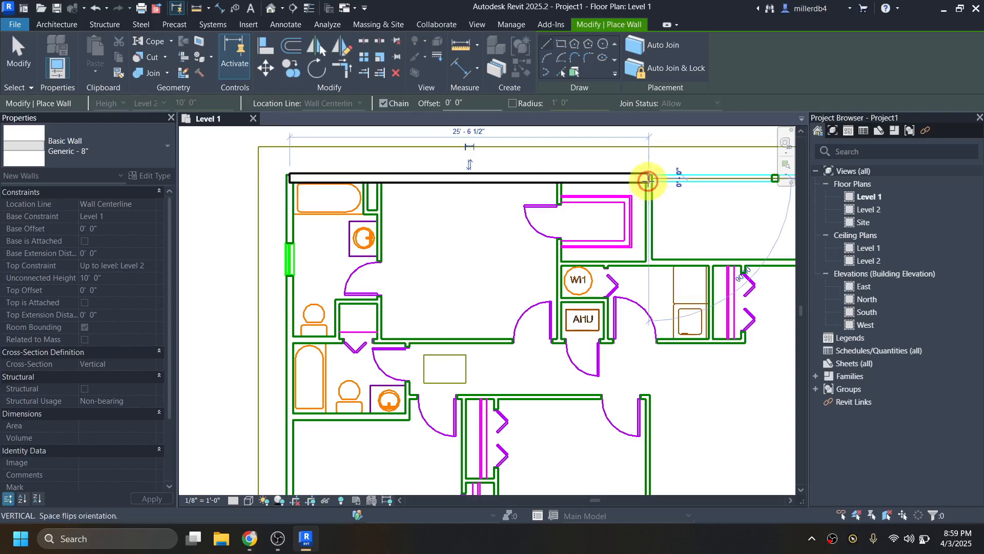
click(651, 262)
Continue the exterior walls 24'-0" along the rear porch, about 17'-6 1/2" down the east side, 24'-0" back west and south around the jog
middle_drag(647, 258, 314, 300)
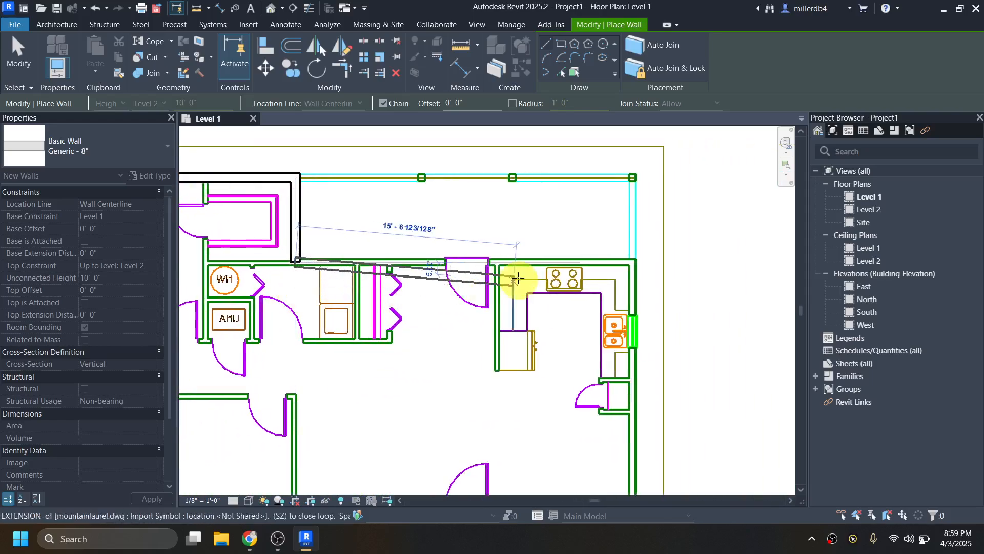
click(630, 263)
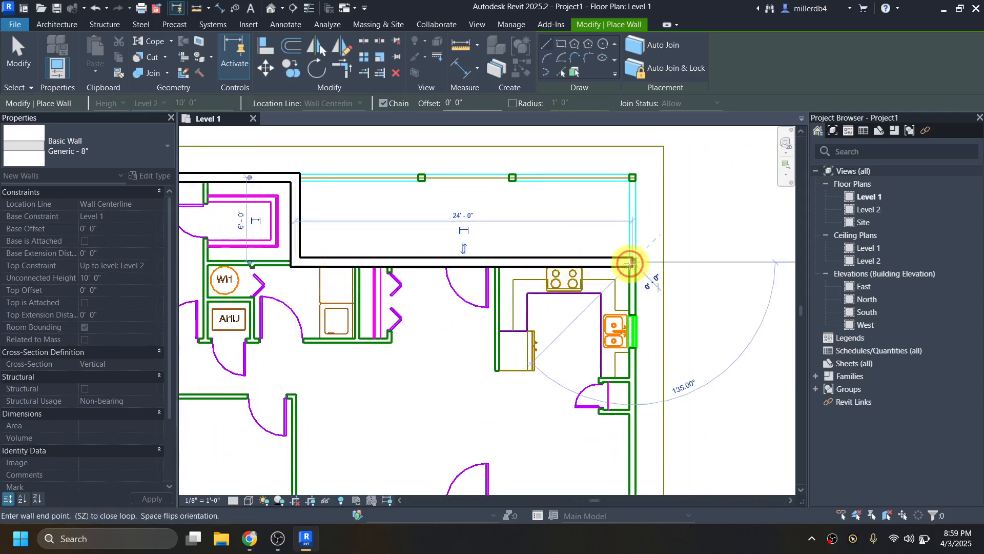
middle_drag(641, 374, 622, 295)
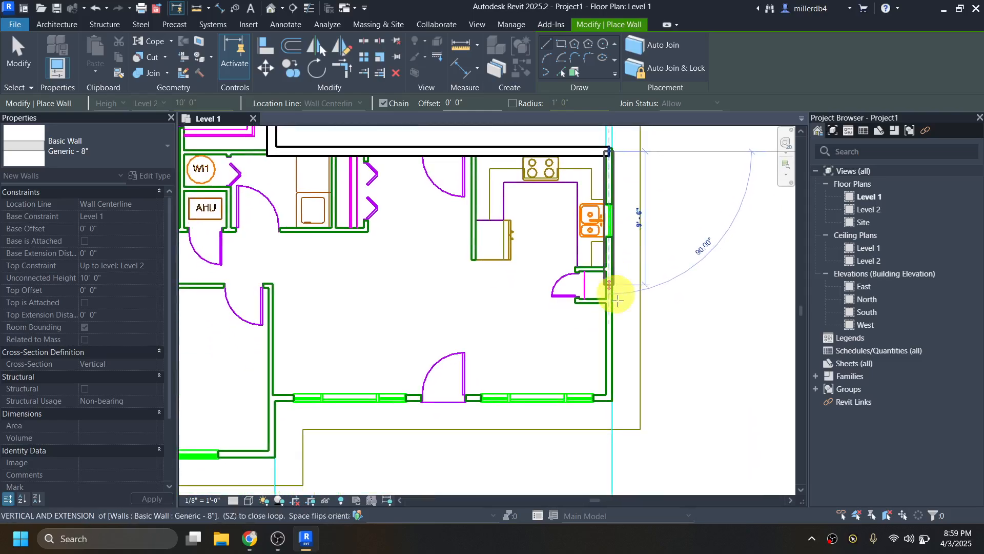
click(611, 396)
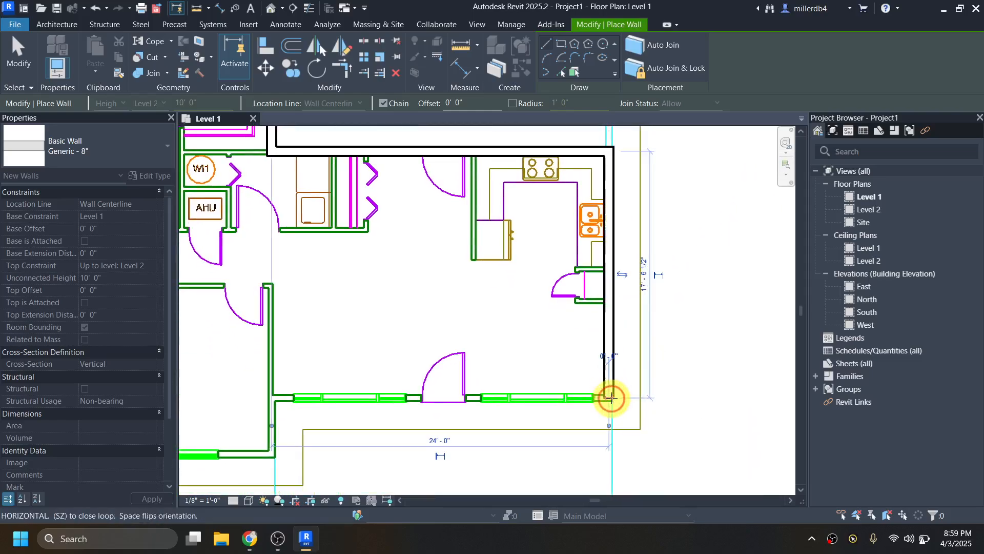
click(271, 398)
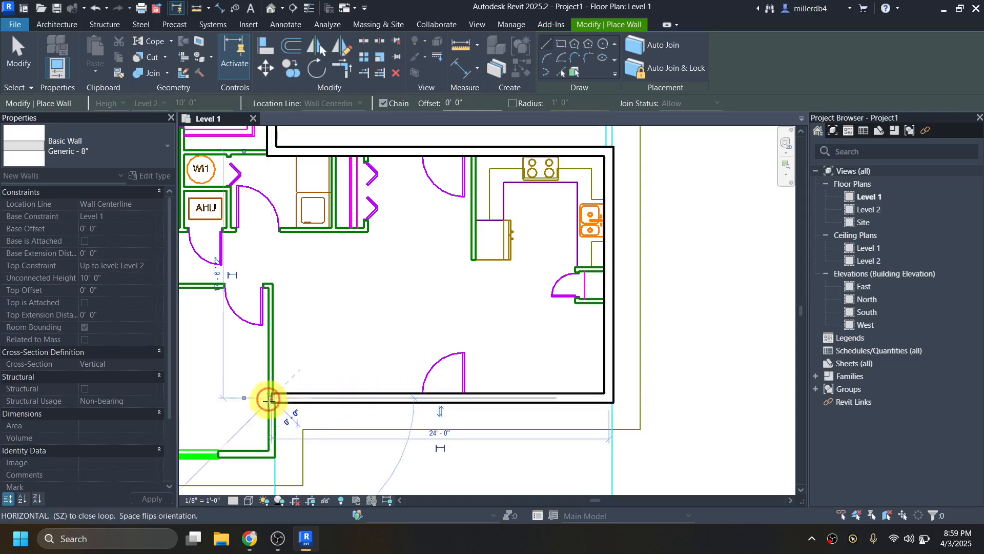
click(271, 454)
Close the exterior wall loop along the south bedroom side and up the west side to the northwest corner
middle_drag(270, 453, 610, 422)
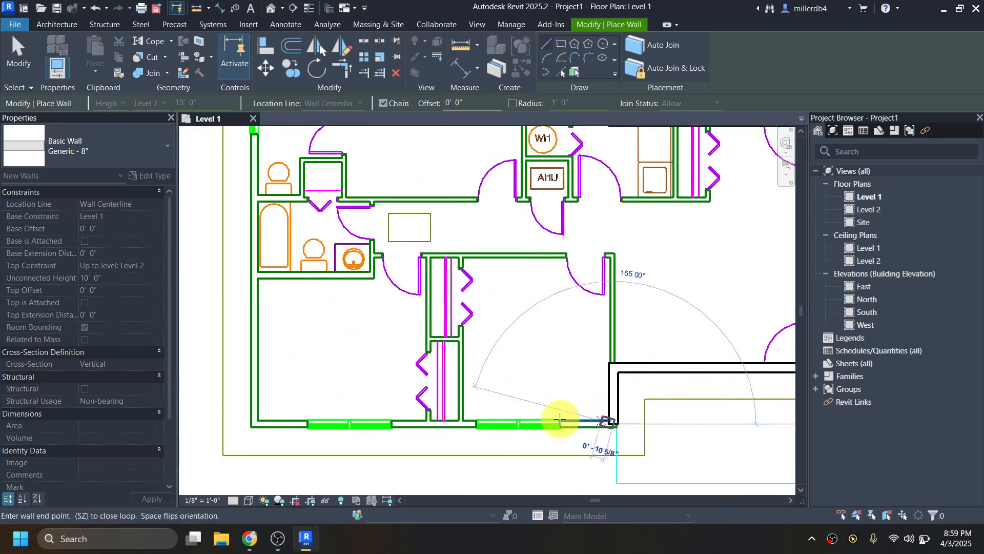
click(249, 424)
scroll(248, 417, down, 1)
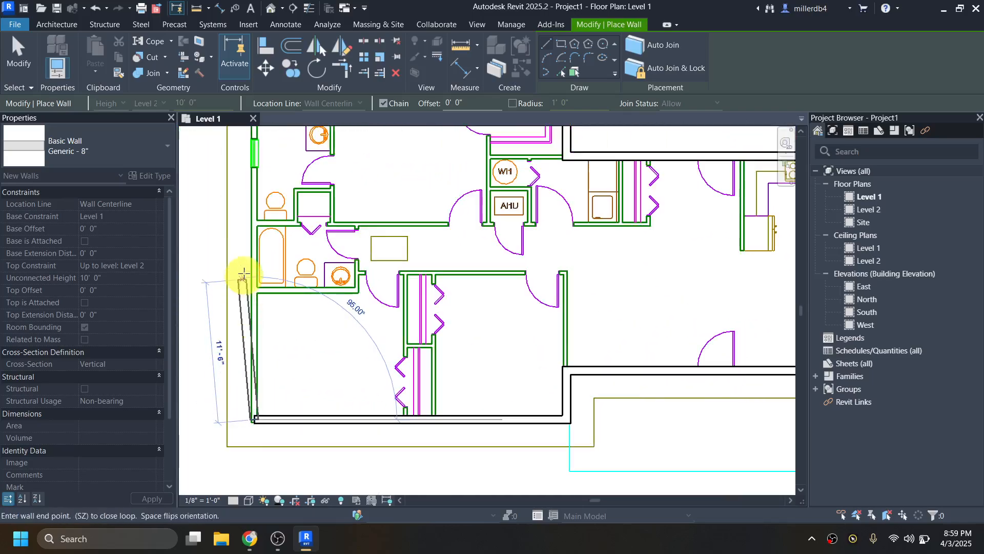
middle_drag(253, 276, 255, 353)
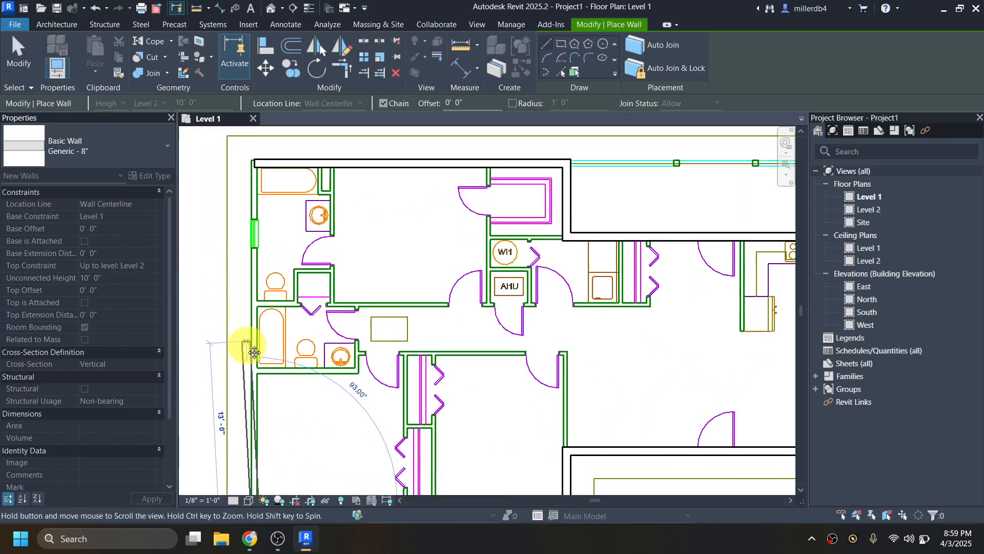
click(254, 168)
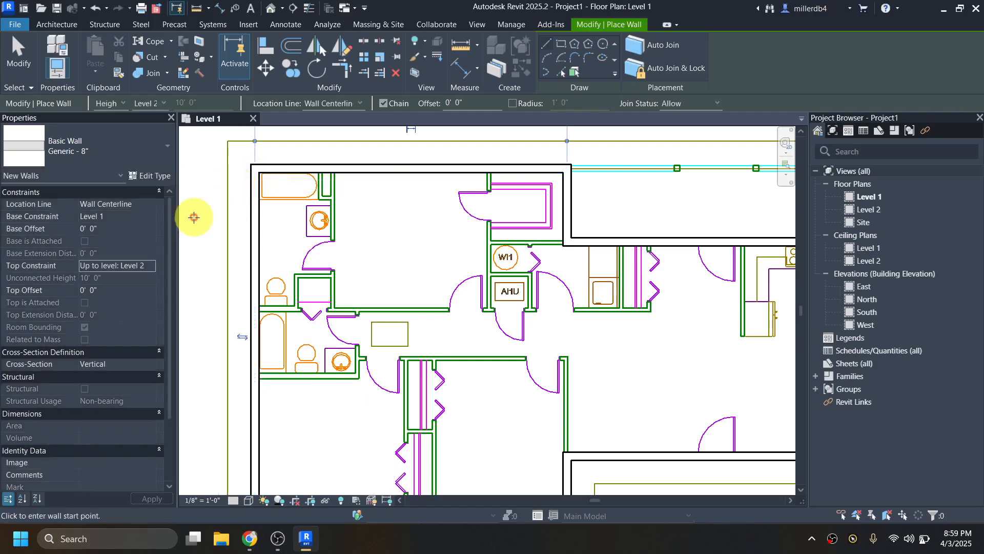
key(Escape)
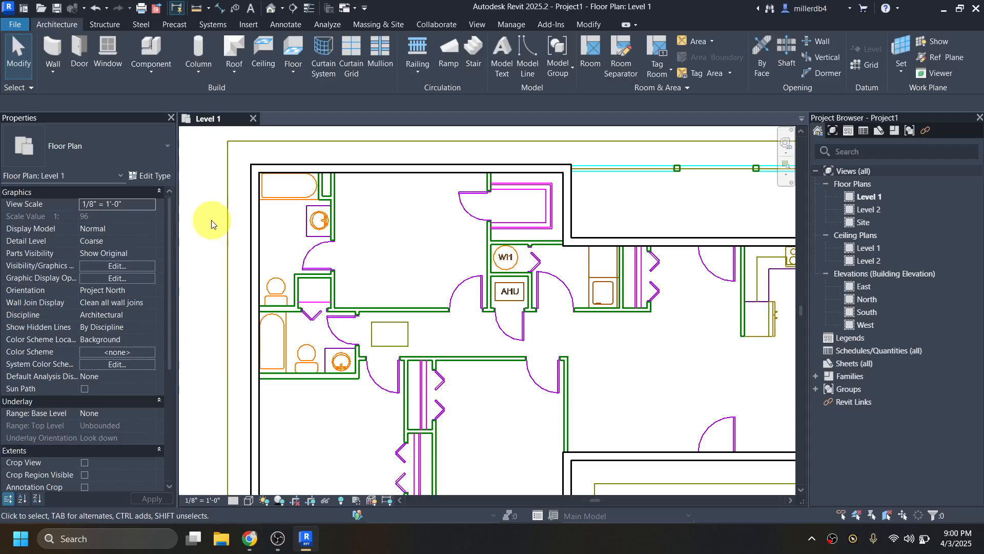
Draw Generic - 5" interior walls about 32'-6" along the hallway's north side from the west exterior wall, turning north to the rear exterior wall
click(51, 48)
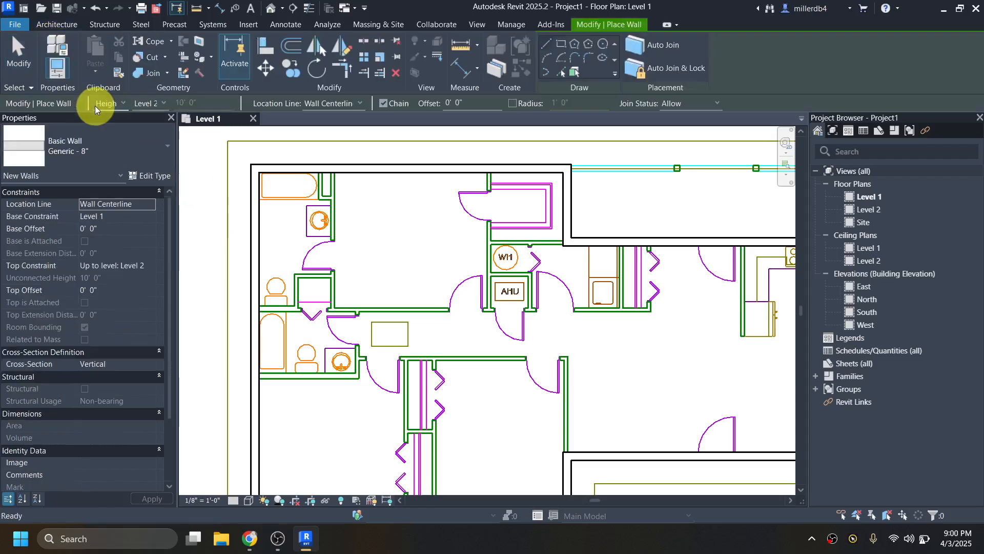
click(109, 149)
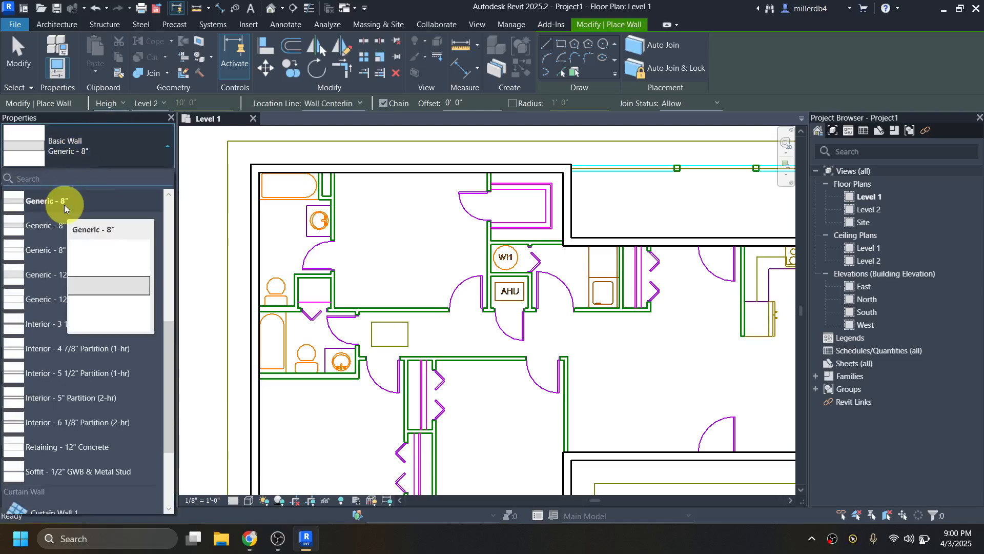
scroll(64, 205, up, 1)
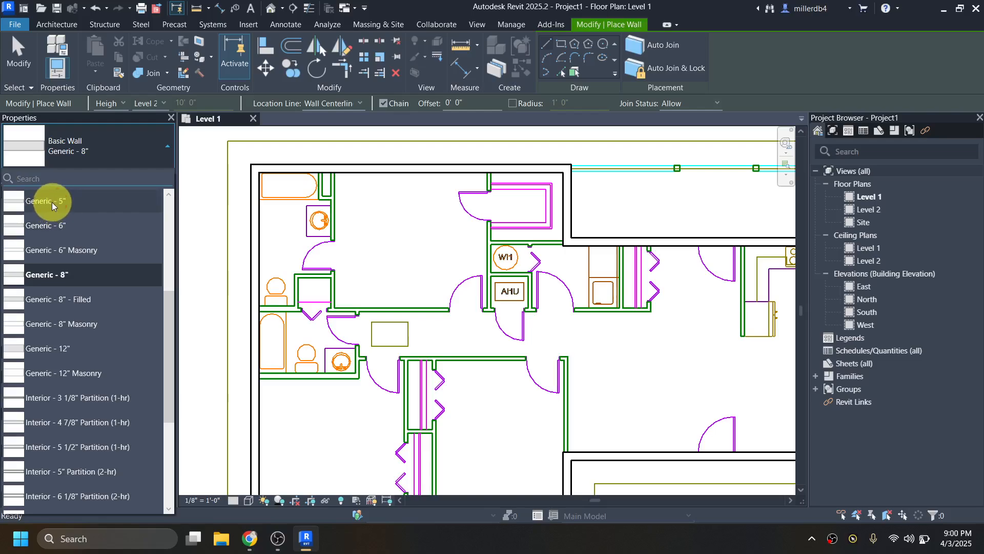
click(52, 202)
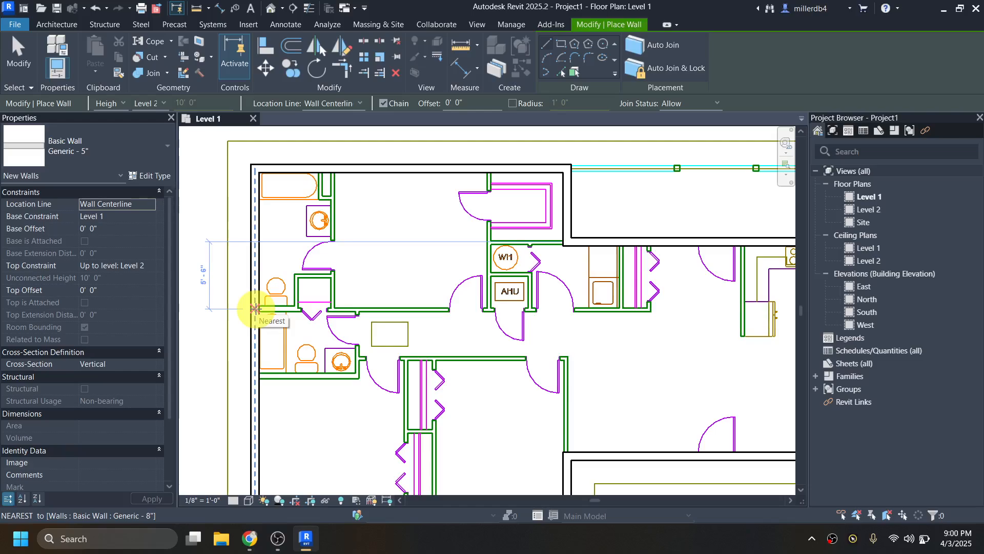
click(255, 310)
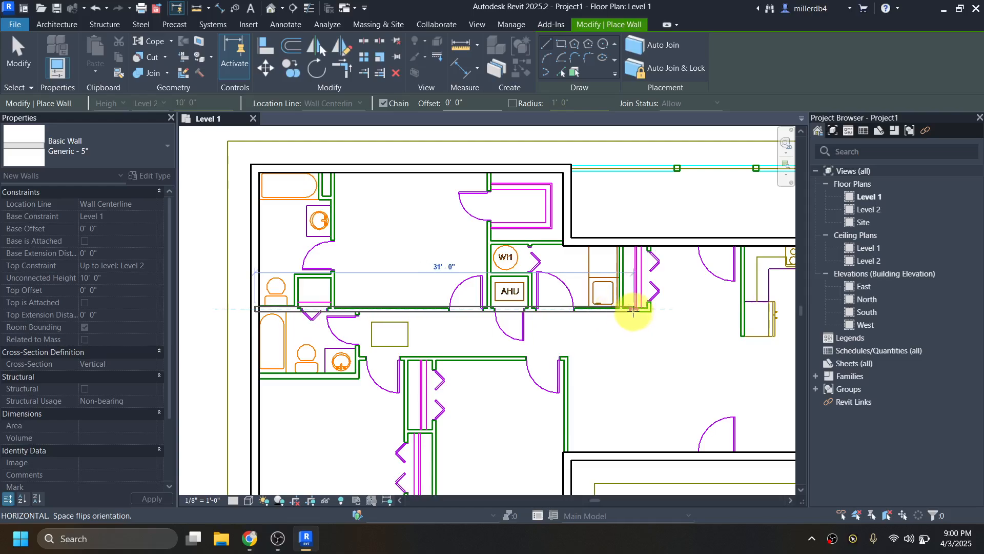
click(650, 307)
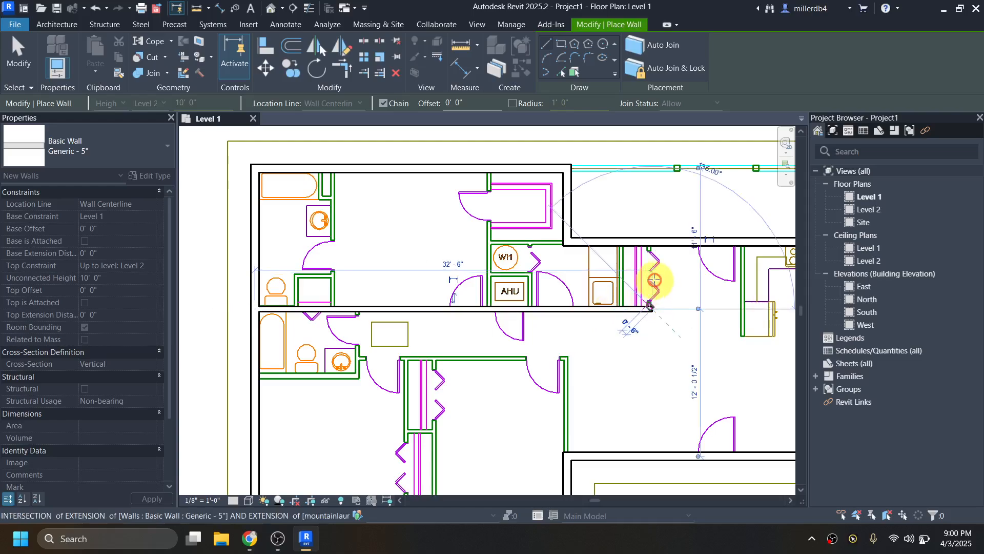
click(652, 247)
key(Escape)
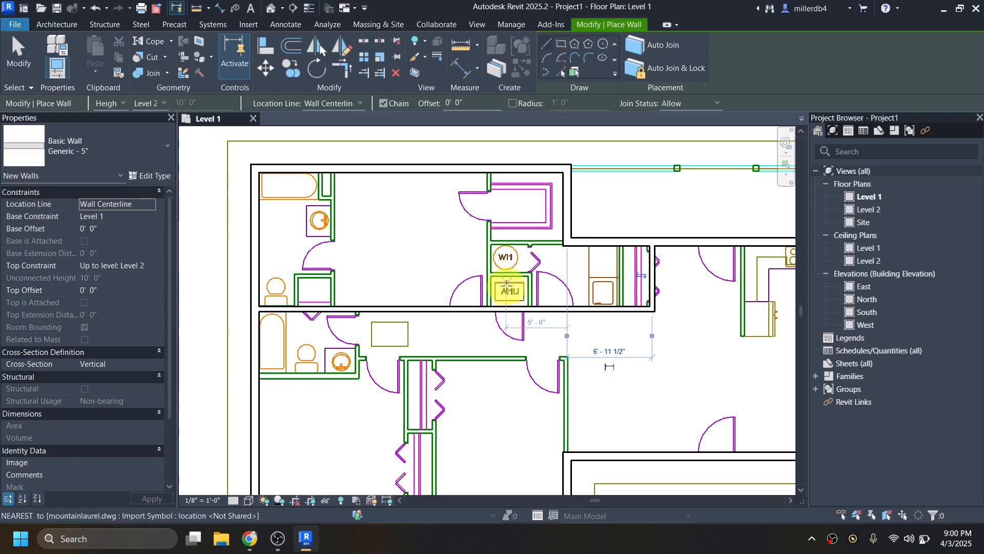
Draw 5" walls from the rear exterior wall south to the hallway wall west of WH/AHU, and east above WH to the porch's inner corner
click(487, 169)
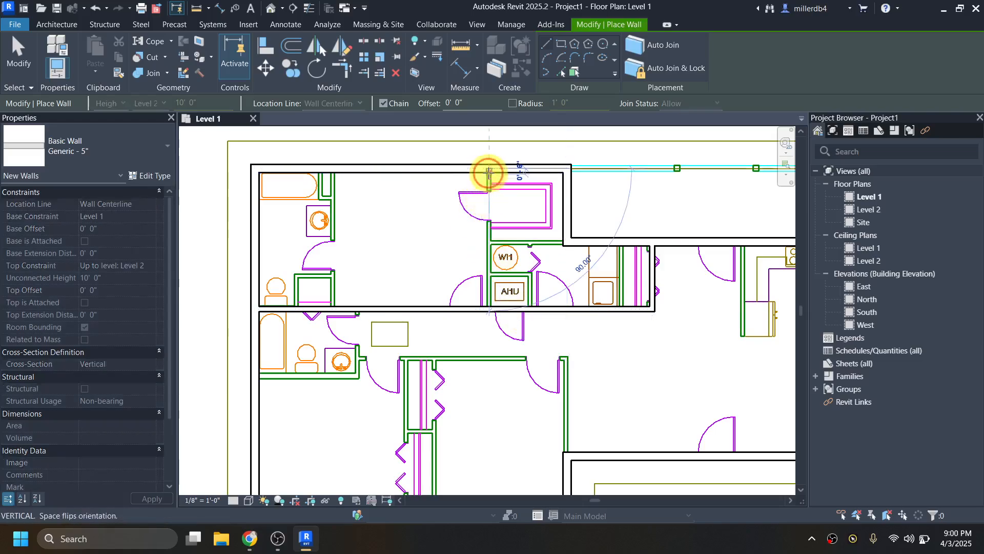
click(490, 307)
key(Escape)
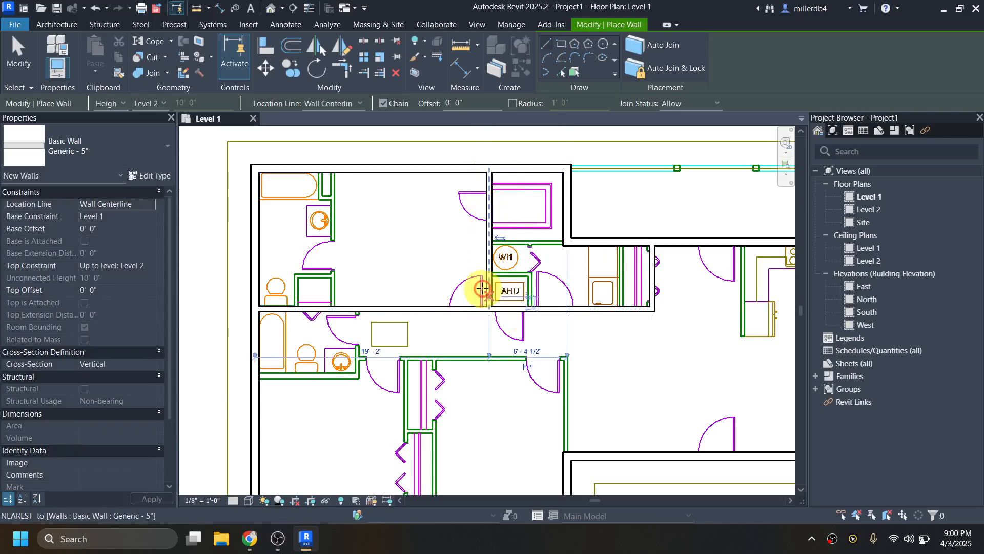
click(491, 238)
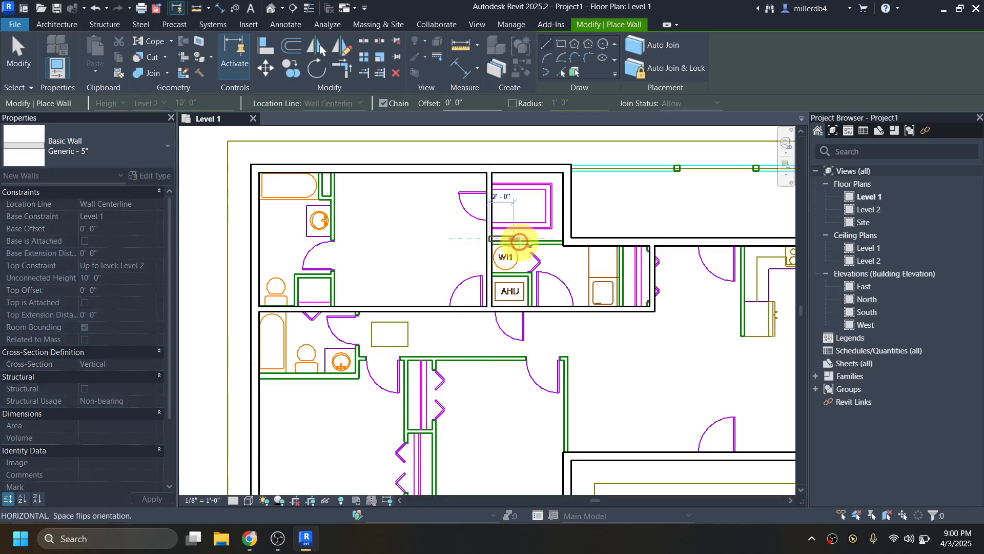
click(566, 239)
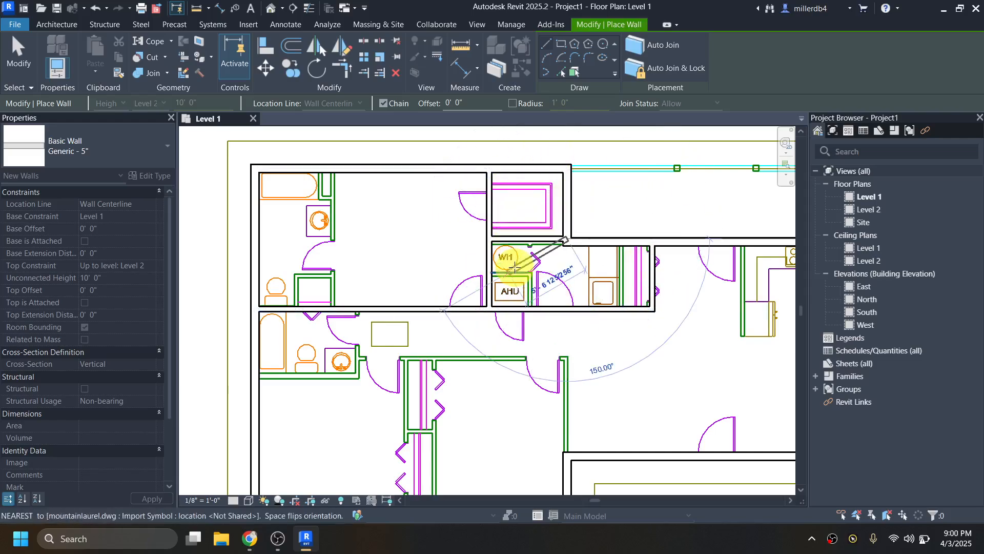
key(Escape)
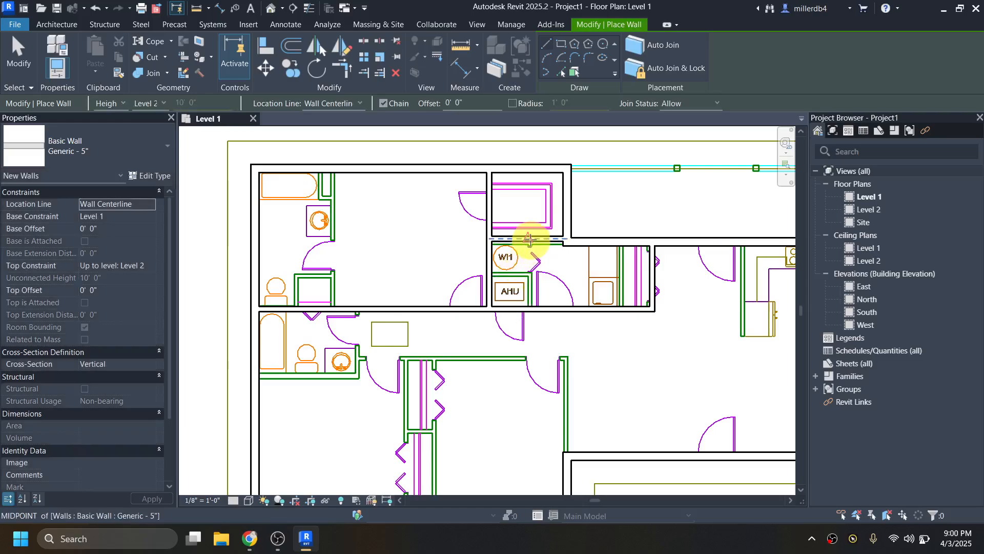
Draw the WH/AHU closet's east wall about 3'-4 1/2" from its west wall, and the divider between WH and AHU
scroll(530, 287, up, 2)
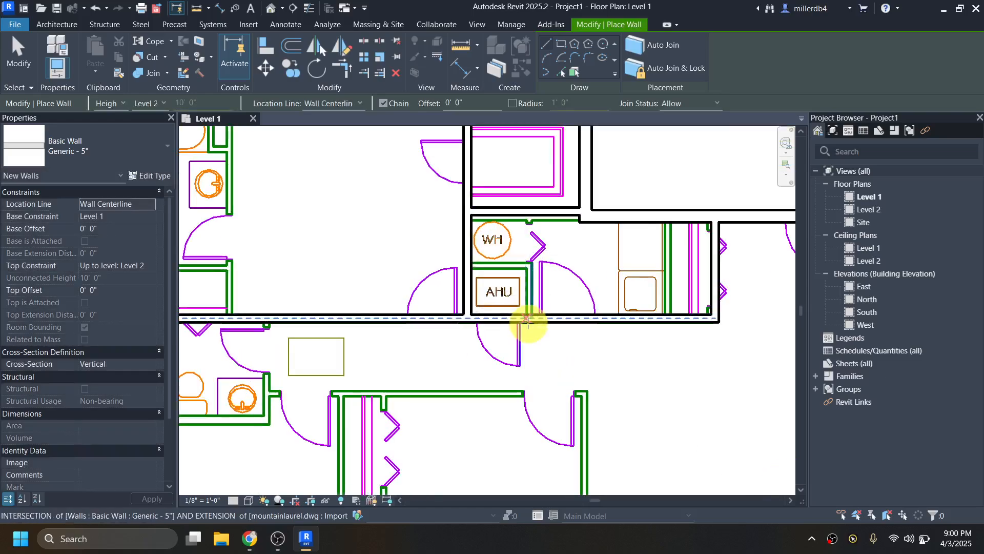
click(529, 319)
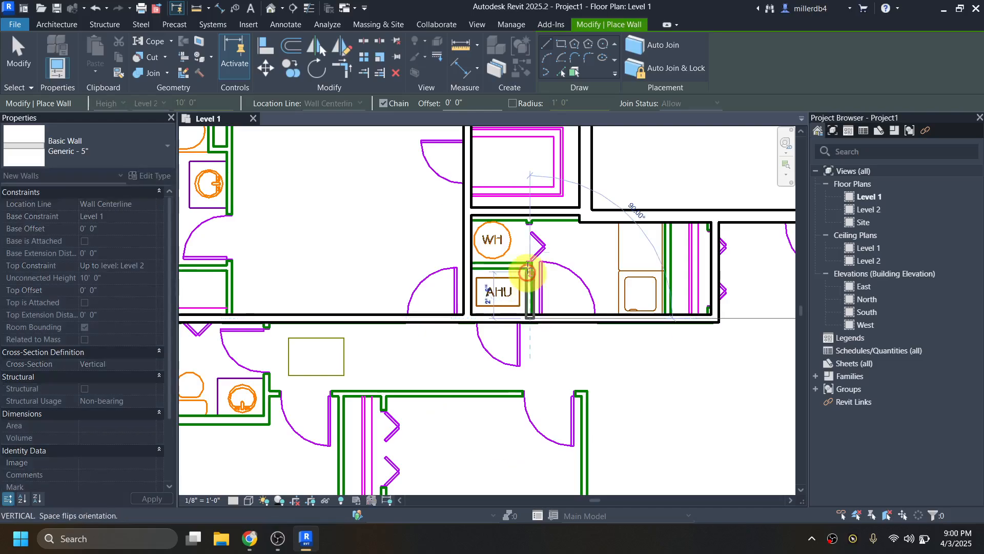
click(527, 212)
key(Escape)
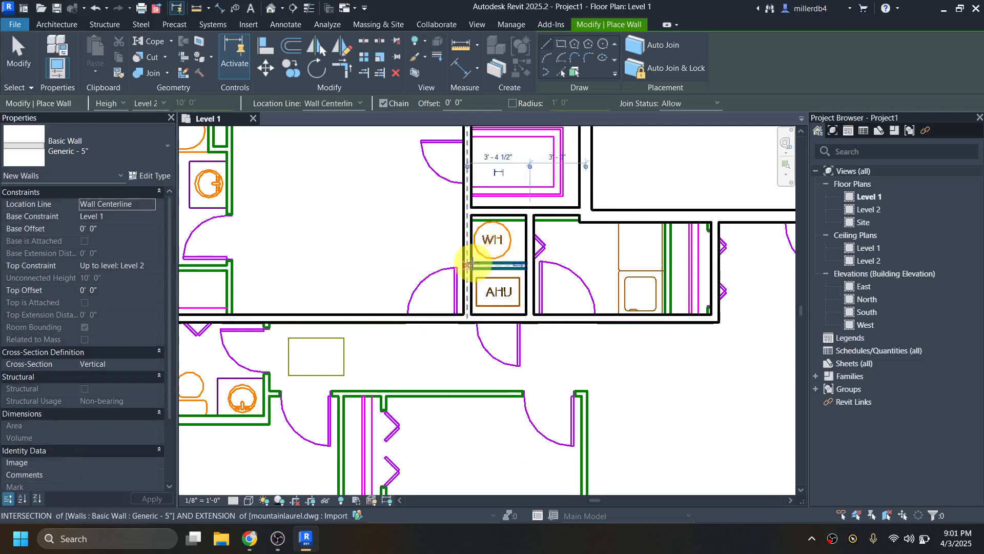
click(472, 264)
click(531, 267)
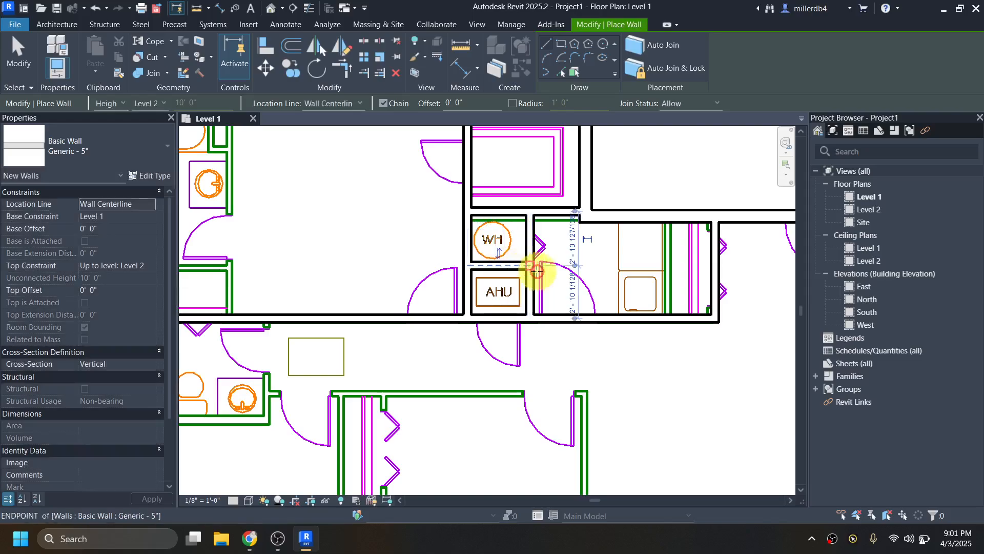
Draw the wall between the laundry and the closet from the rear exterior wall to the hallway wall, 2'-6" west of the closet's east wall
click(668, 224)
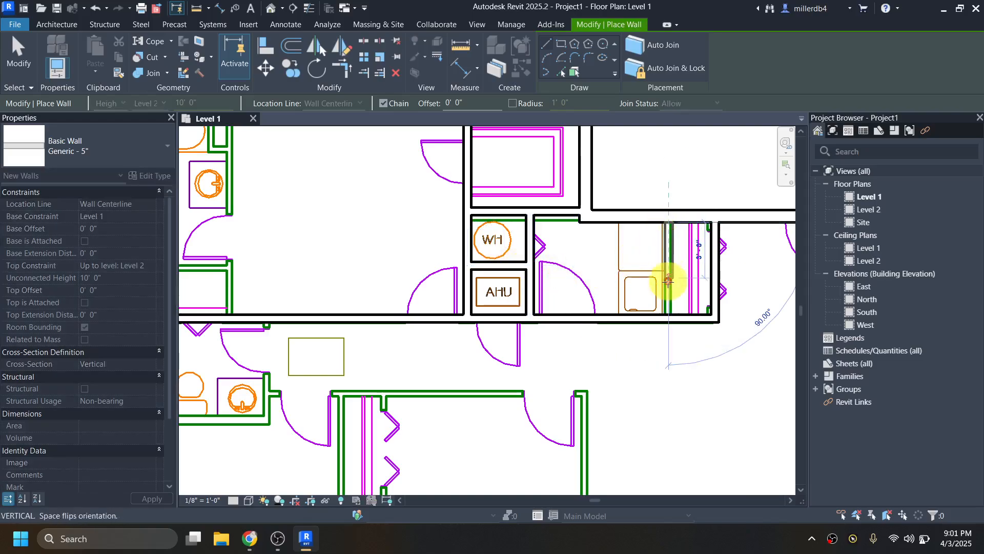
click(666, 311)
key(Escape)
Draw the kitchen's west partition from the rear exterior wall to the counter's south end, about 7'-5" east of the closet wall
scroll(667, 313, down, 2)
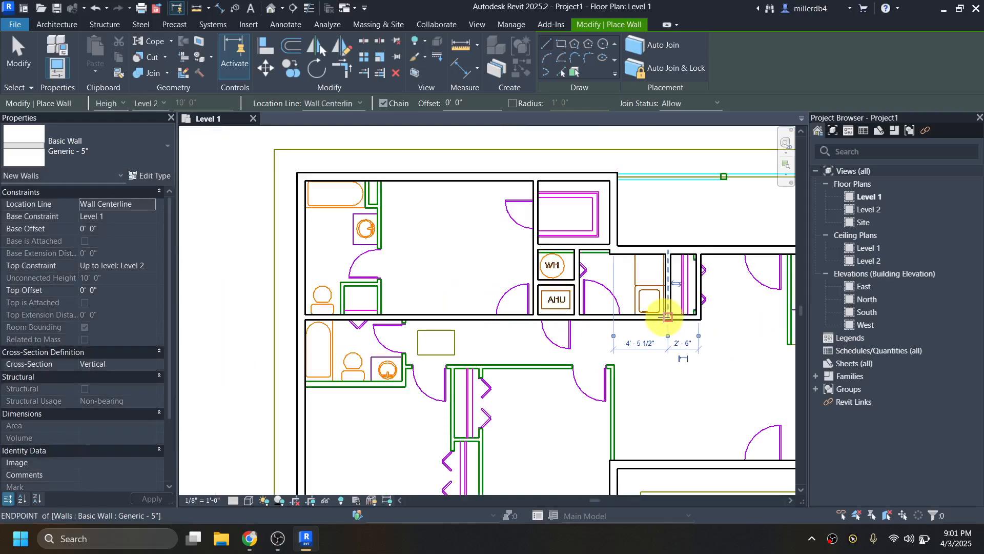
middle_drag(667, 317, 538, 285)
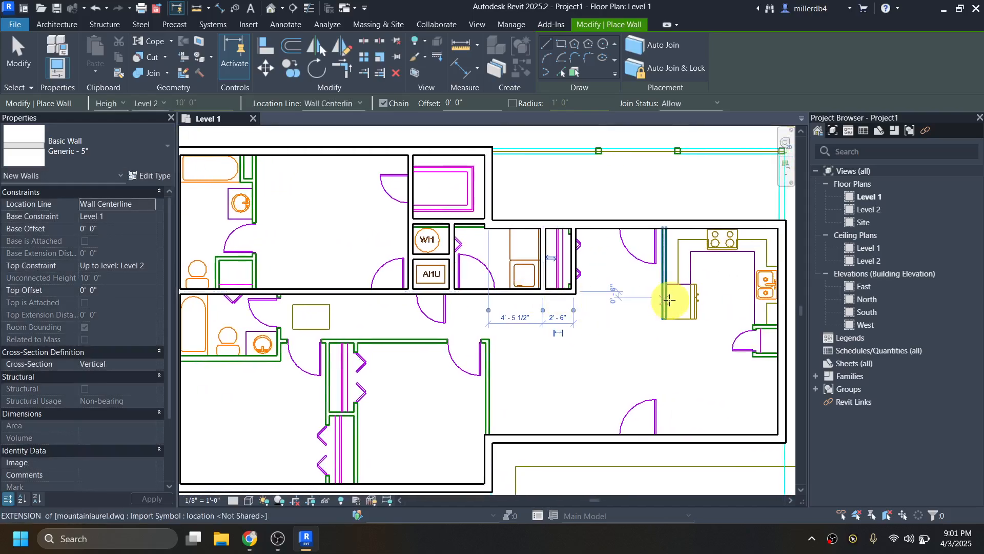
click(663, 228)
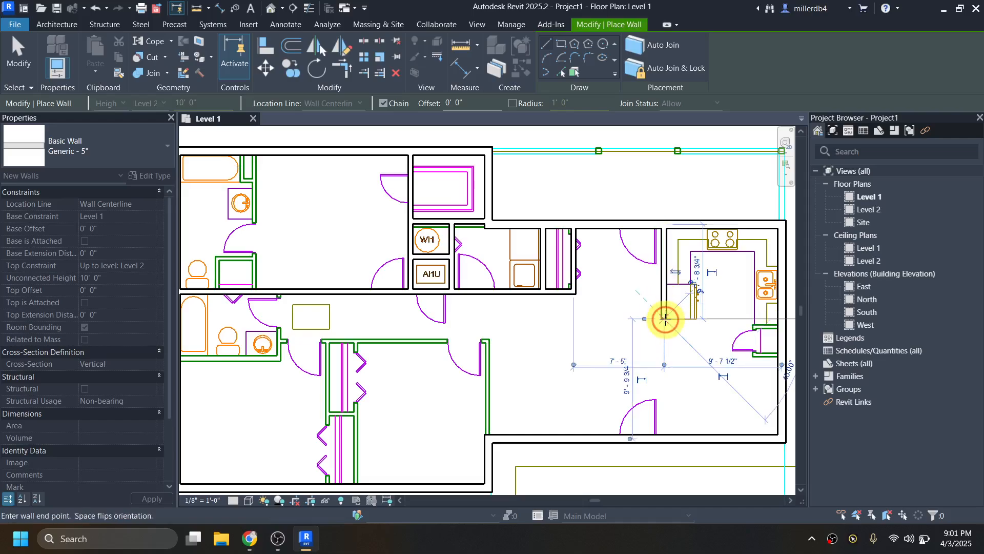
click(665, 318)
scroll(712, 366, up, 1)
middle_drag(703, 364, 505, 346)
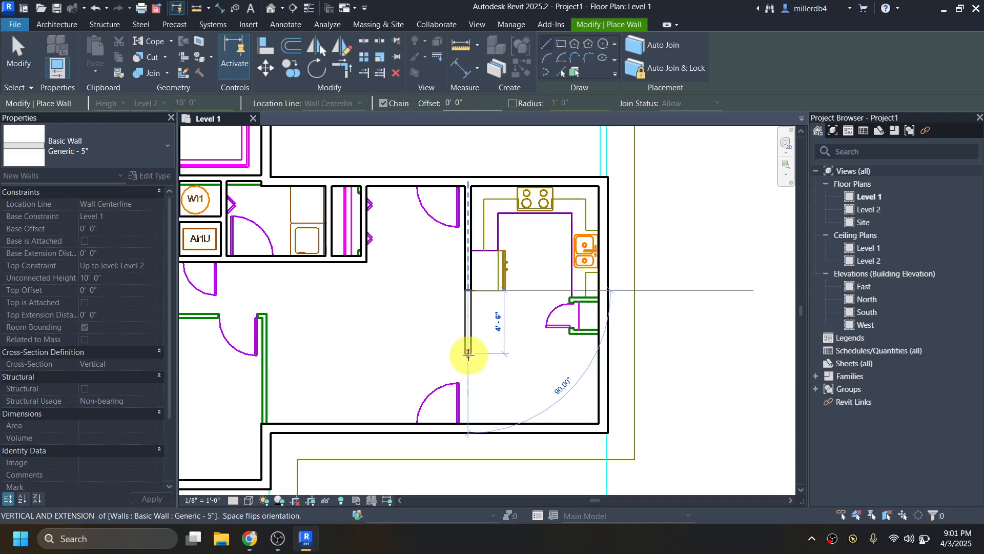
key(Escape)
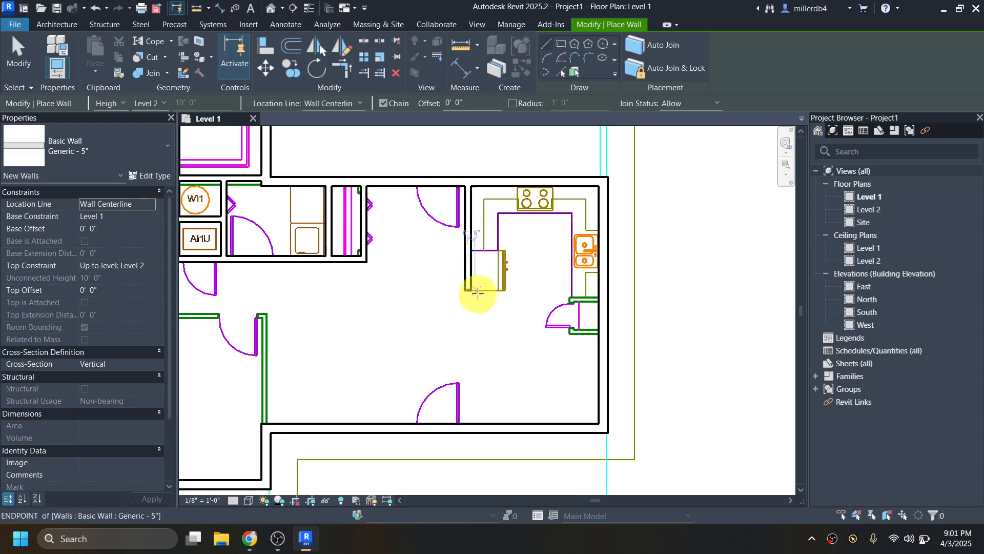
Draw the kitchen pantry's three walls against the east exterior wall, with the north and south walls about 2'-2" apart
scroll(579, 318, up, 3)
click(610, 287)
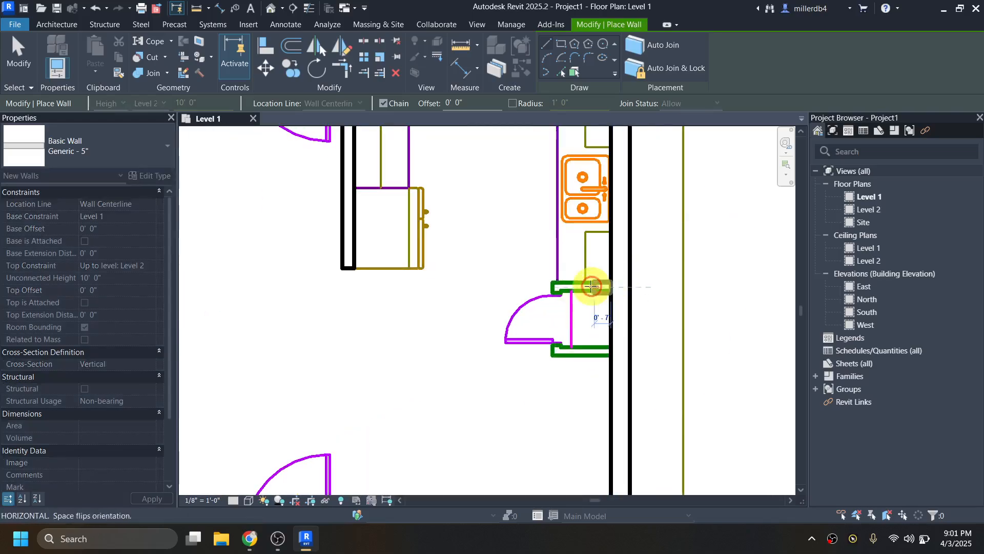
click(550, 286)
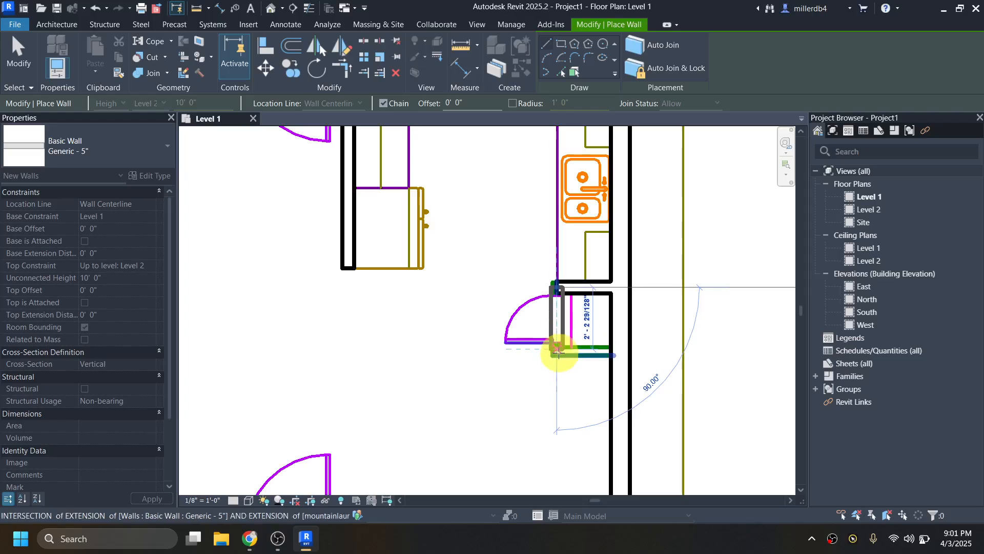
click(559, 352)
click(619, 351)
scroll(591, 358, down, 3)
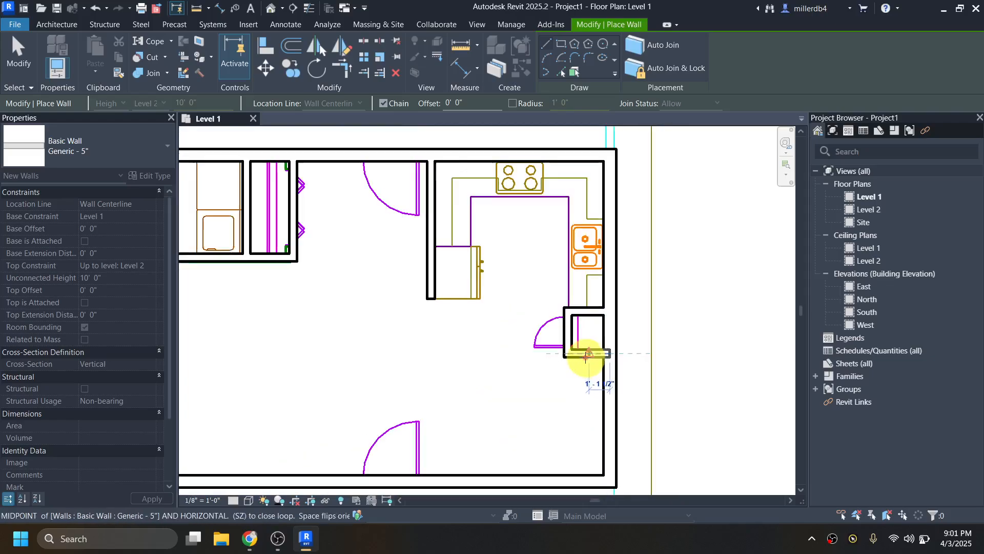
middle_drag(507, 373, 560, 334)
key(Escape)
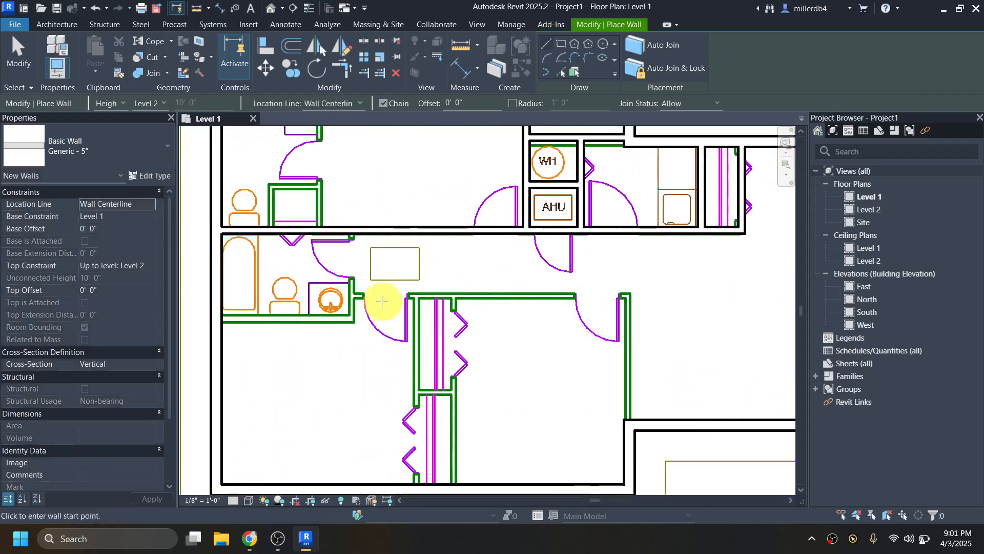
Draw the hall bathroom's south wall 8'-6" east from the west exterior wall and its east wall 5'-6" north to the hallway wall
click(217, 320)
click(351, 319)
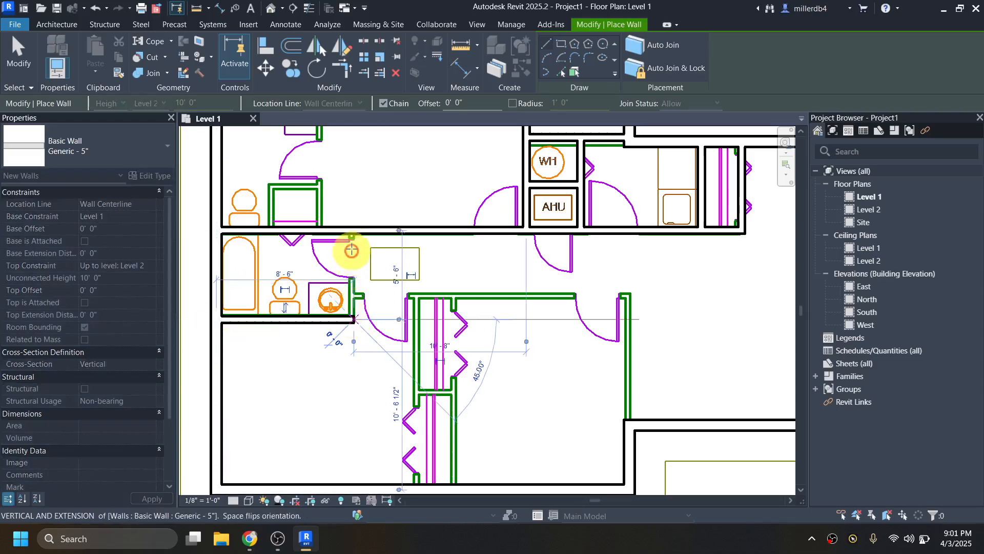
click(353, 233)
key(Escape)
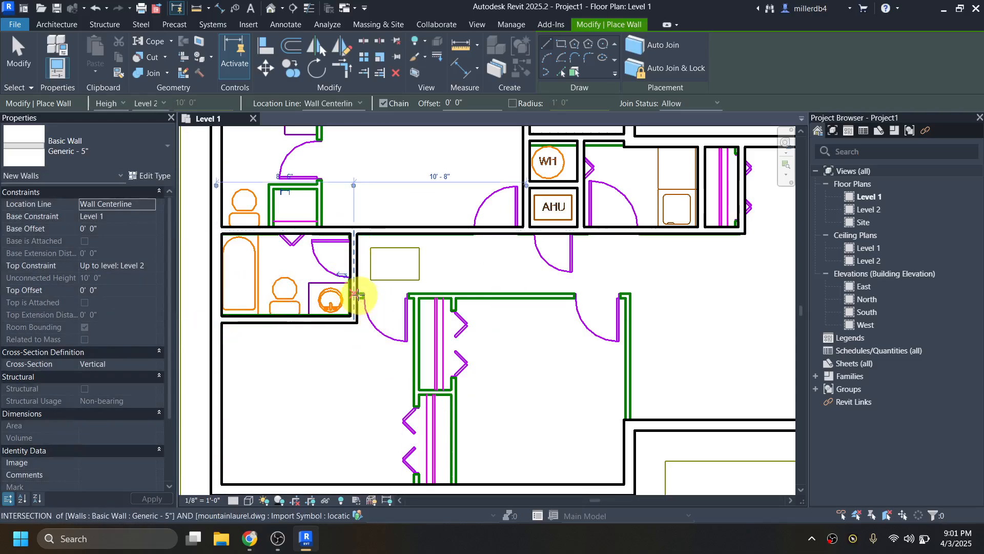
Draw the hallway's south wall east from the hall bathroom, turning about 8'-1 3/4" south to the front exterior wall's inner corner
click(358, 295)
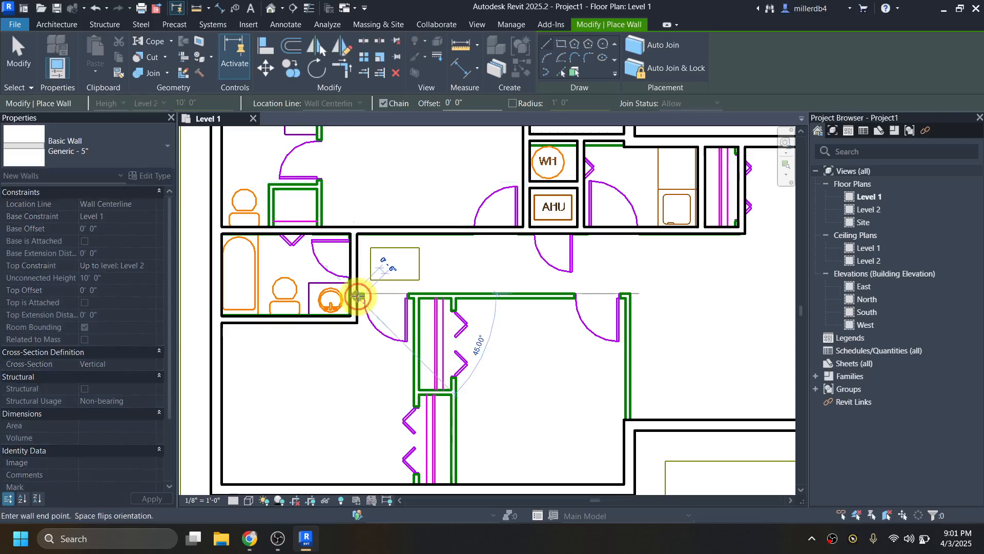
click(630, 295)
click(629, 417)
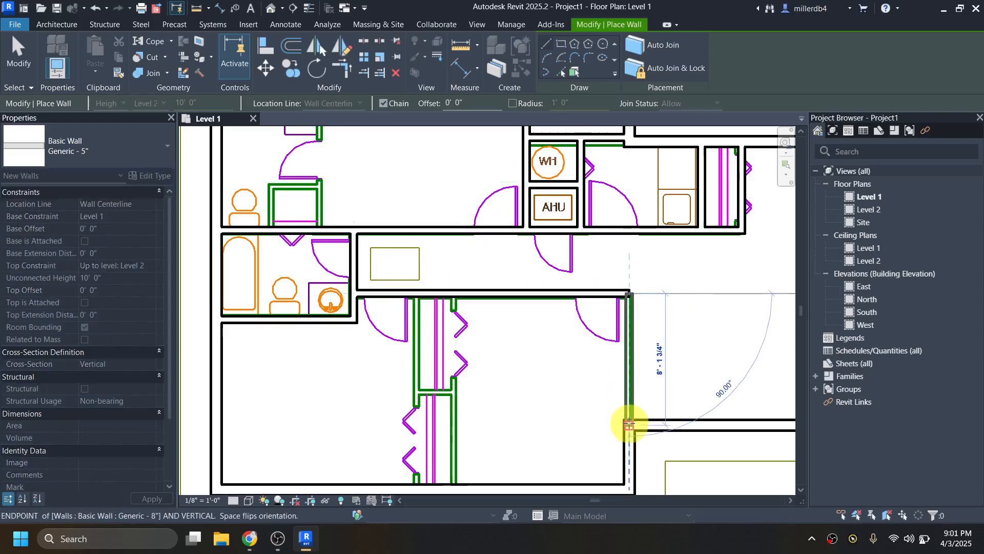
key(Escape)
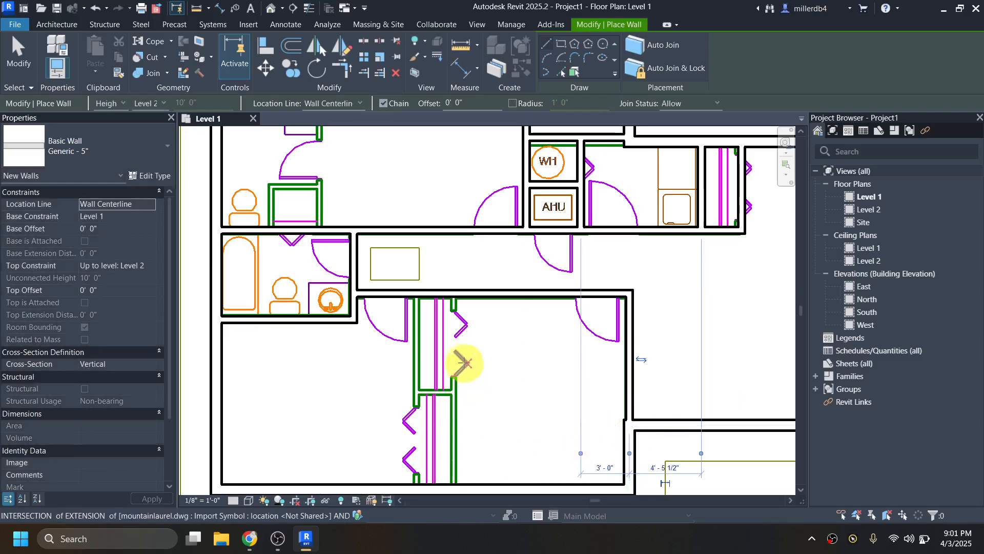
Draw the two closet walls between the south bedrooms, 2'-3 1/2" apart, from the hallway's south wall to the front exterior wall
click(454, 295)
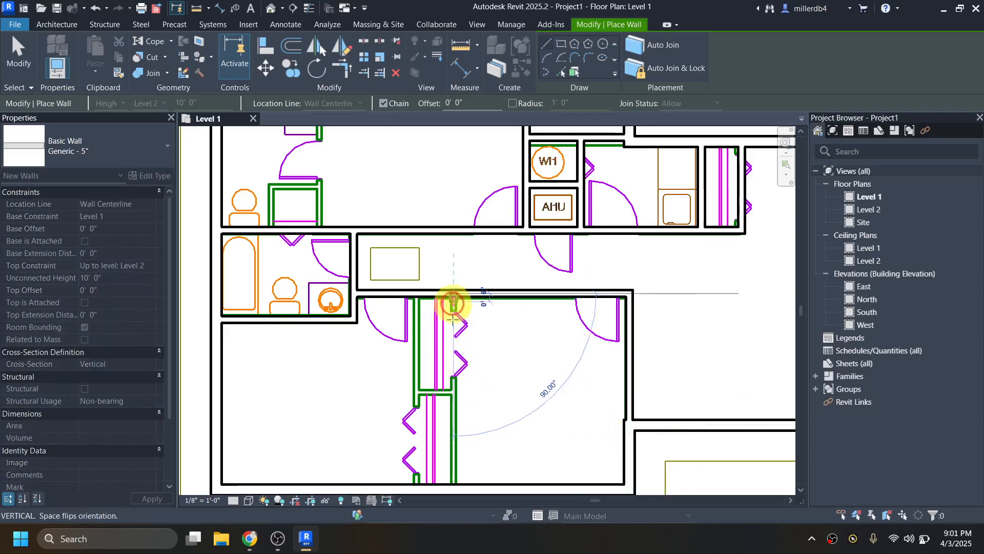
click(454, 485)
key(Escape)
click(416, 483)
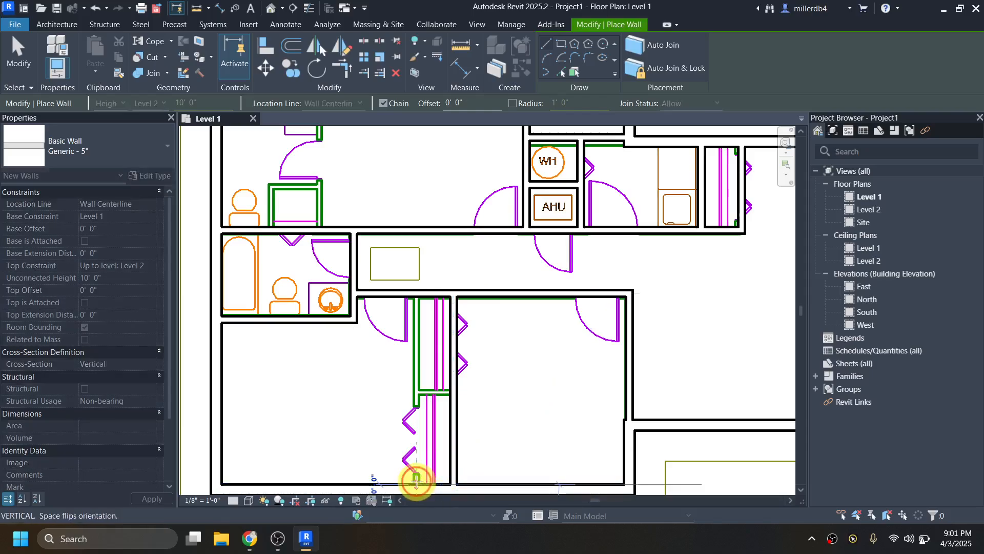
click(417, 296)
key(Escape)
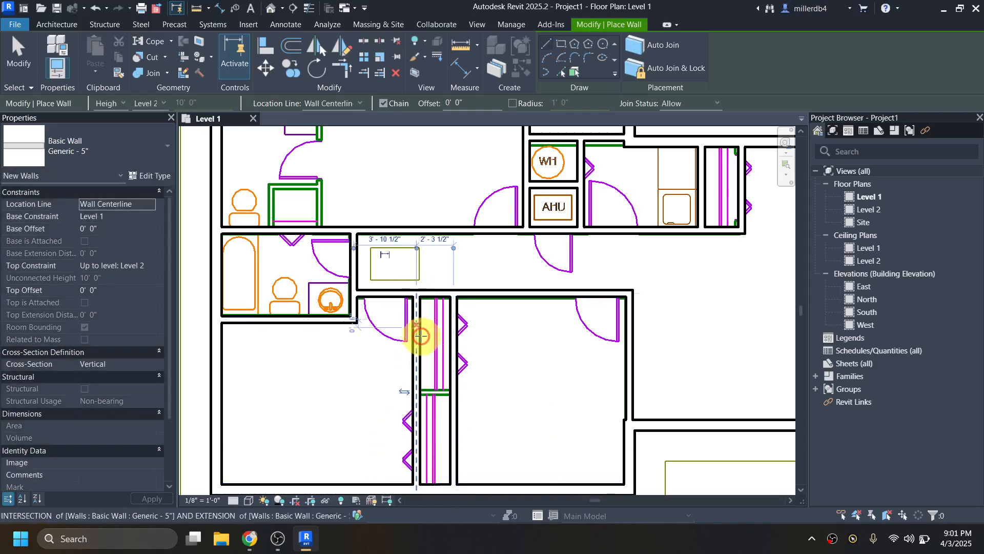
Draw the short 2'-3 1/2" wall dividing the two back-to-back closets between the south bedrooms
scroll(413, 391, up, 2)
click(417, 390)
click(460, 393)
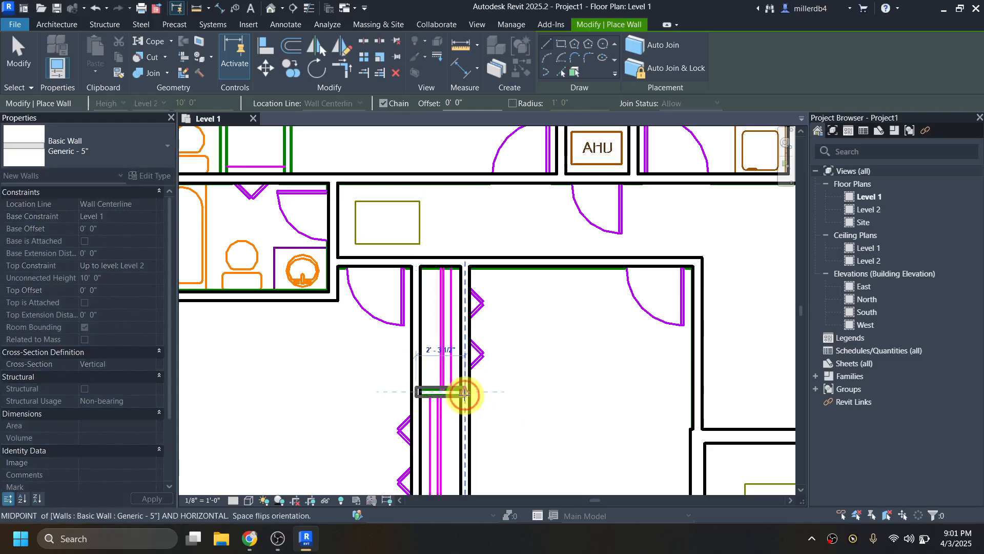
key(Escape)
Draw the northwest bathroom closet's west wall 3'-4 1/2" from the west exterior wall and its north wall about 3'-0" east
scroll(450, 396, down, 4)
middle_drag(385, 286, 393, 349)
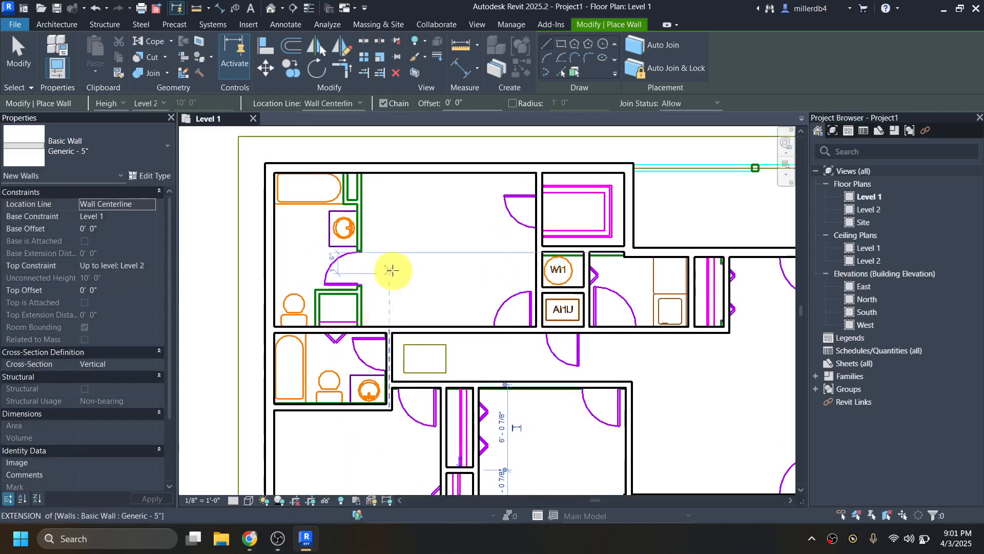
scroll(317, 324, up, 2)
scroll(317, 324, up, 1)
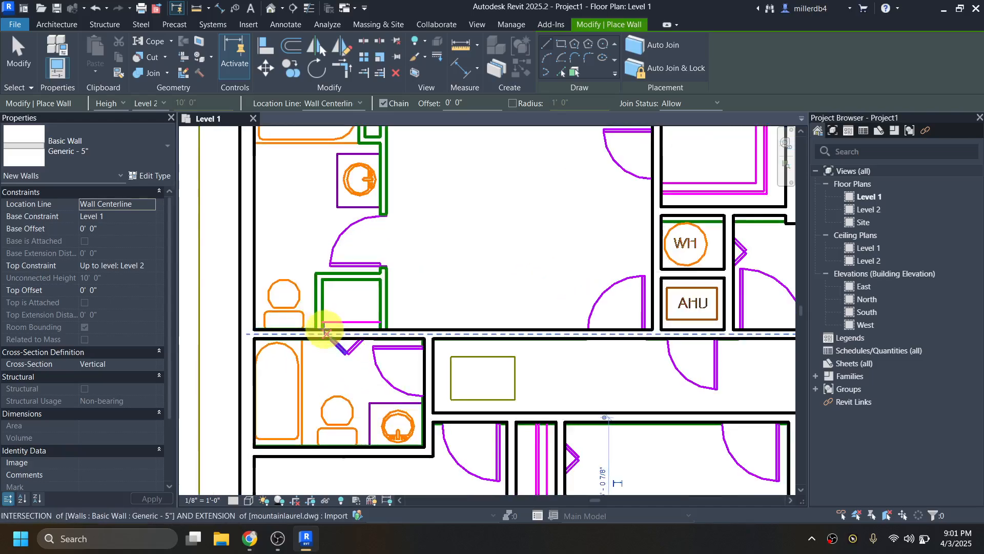
click(318, 330)
click(319, 273)
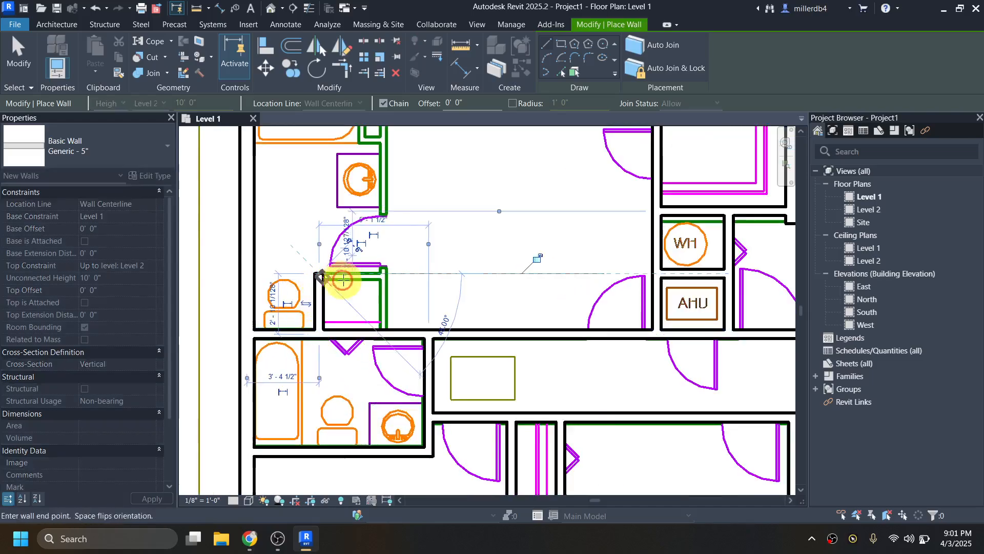
click(383, 273)
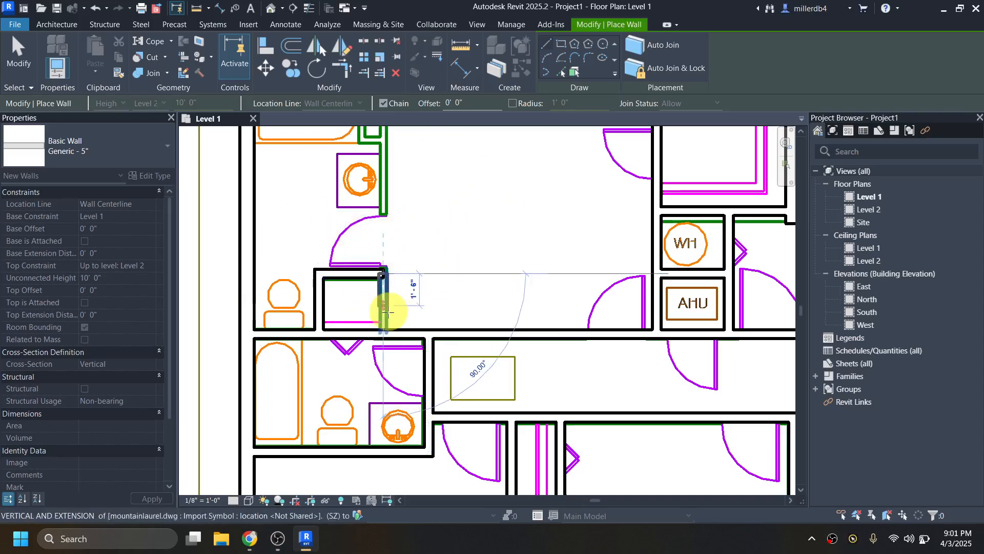
scroll(385, 318, down, 2)
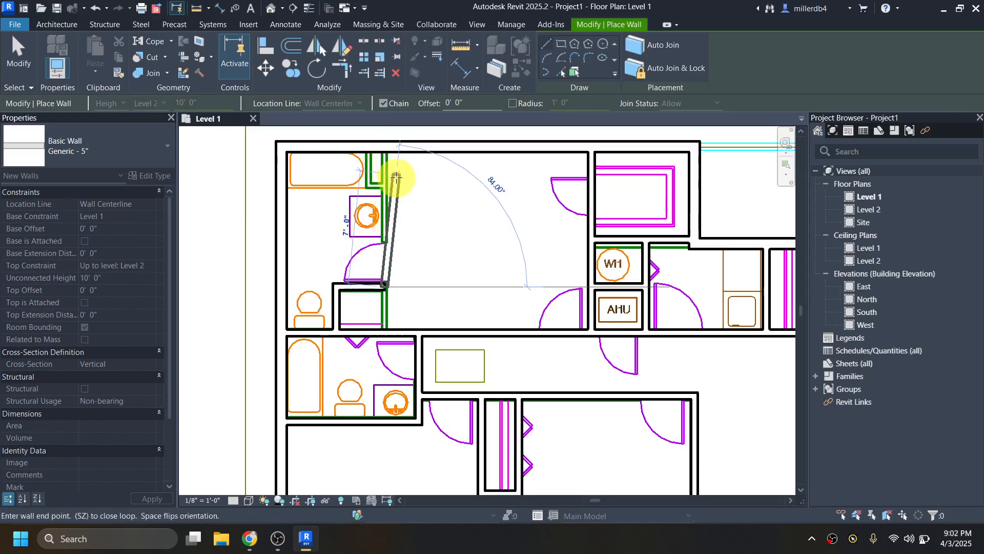
key(Escape)
Draw the northwest bathroom's east wall from the rear exterior wall south to the hallway wall, closing off the bathroom closet
click(385, 153)
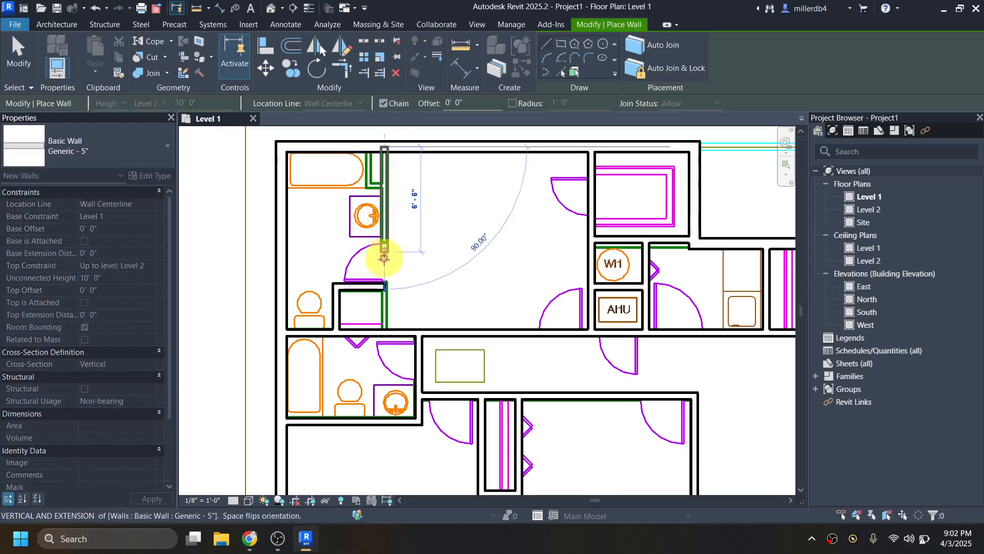
click(384, 331)
key(Escape)
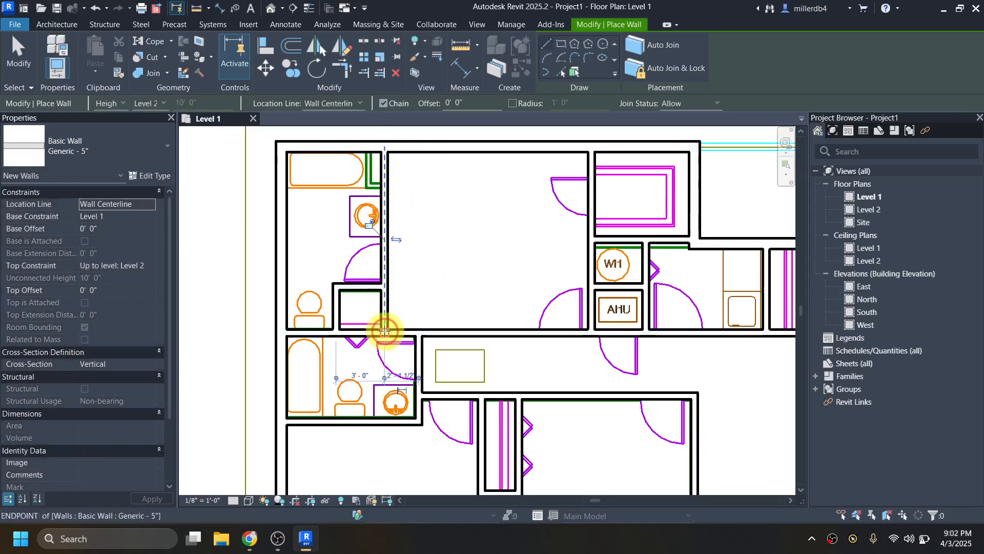
Draw the short L-shaped chase wall at the east end of the northwest bathroom's tub, from the rear exterior wall to the bathroom's east wall
scroll(367, 151, up, 2)
click(370, 145)
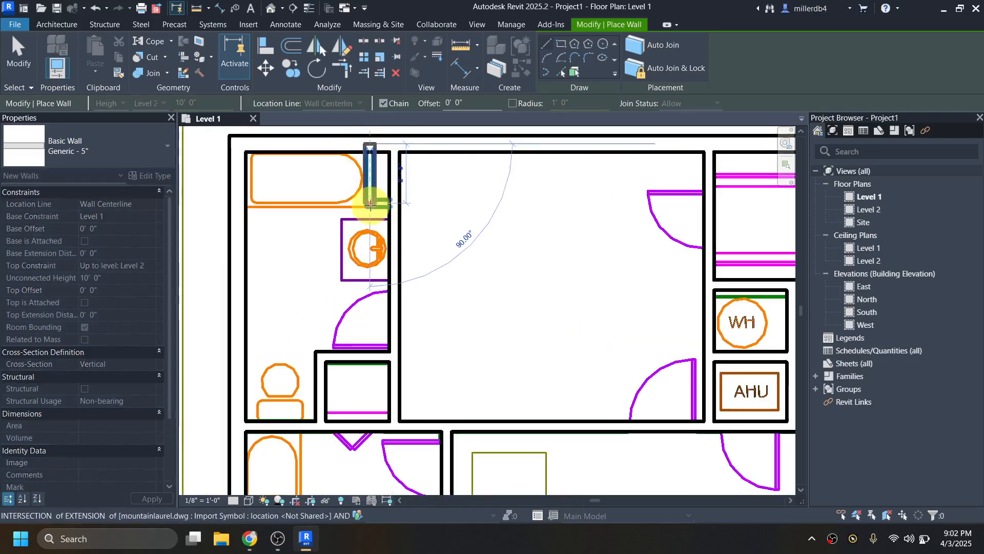
click(382, 205)
key(Escape)
scroll(393, 205, down, 3)
middle_drag(378, 219, 258, 202)
scroll(280, 211, down, 1)
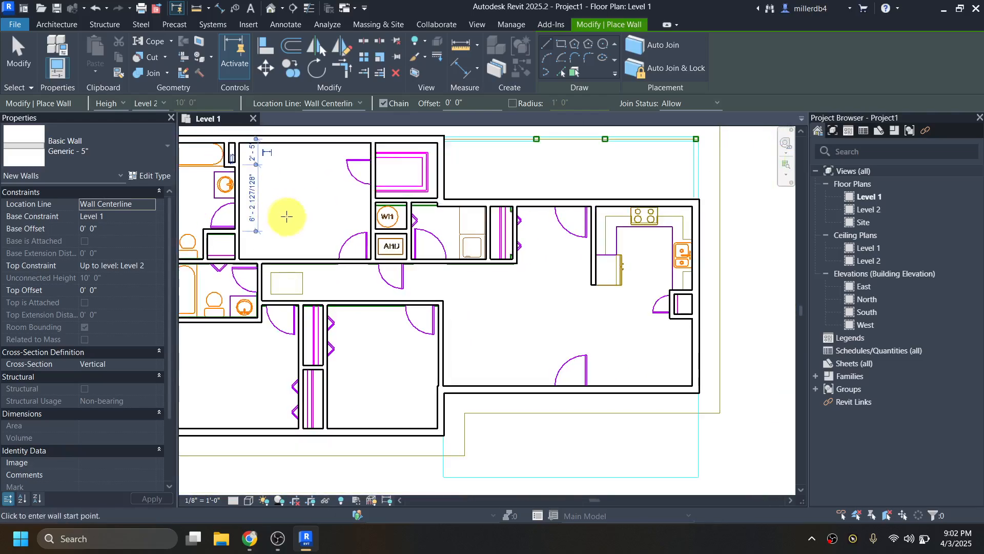
middle_drag(305, 229, 389, 259)
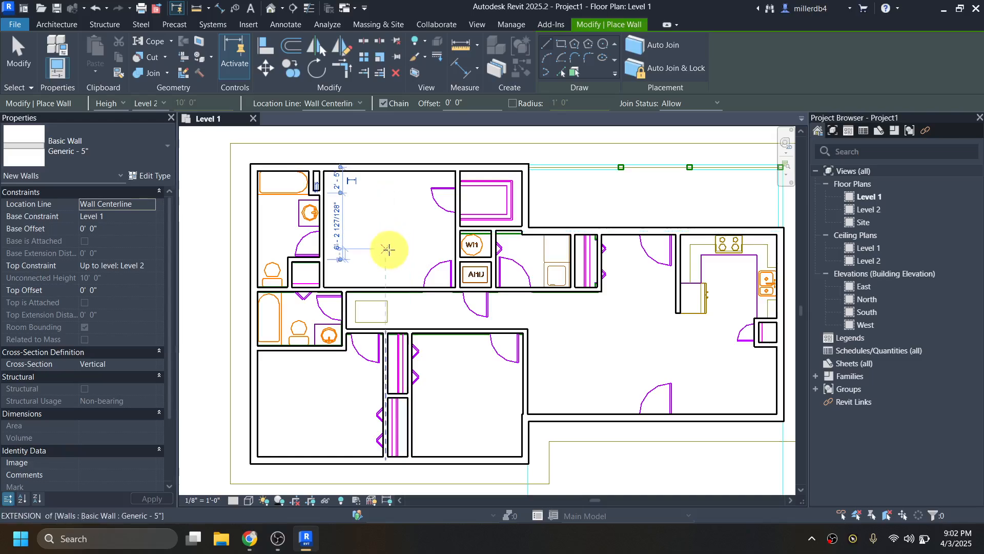
key(Escape)
key(Escape)
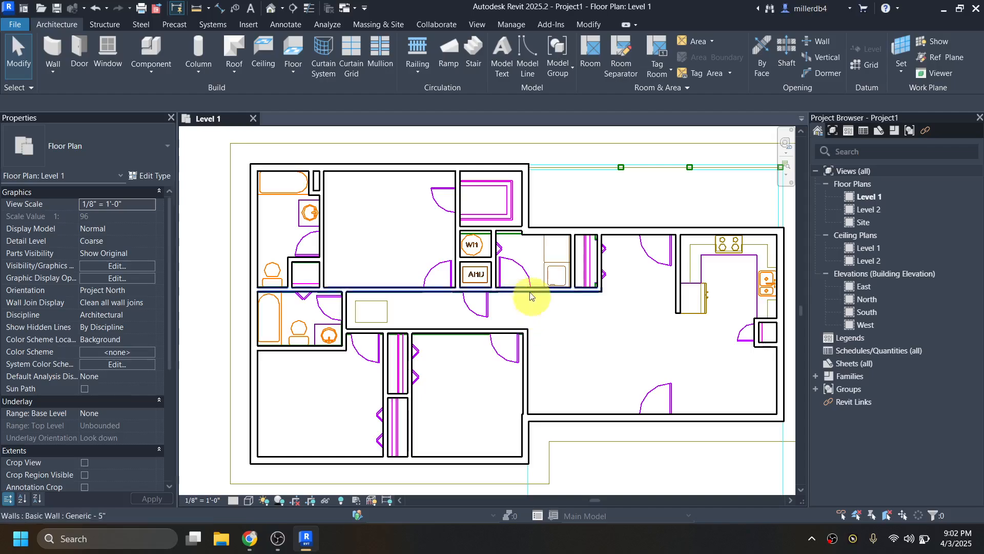
Align the south face of the interior wall above the water heater closet with the inside face of the adjoining rear exterior wall
scroll(540, 231, up, 1)
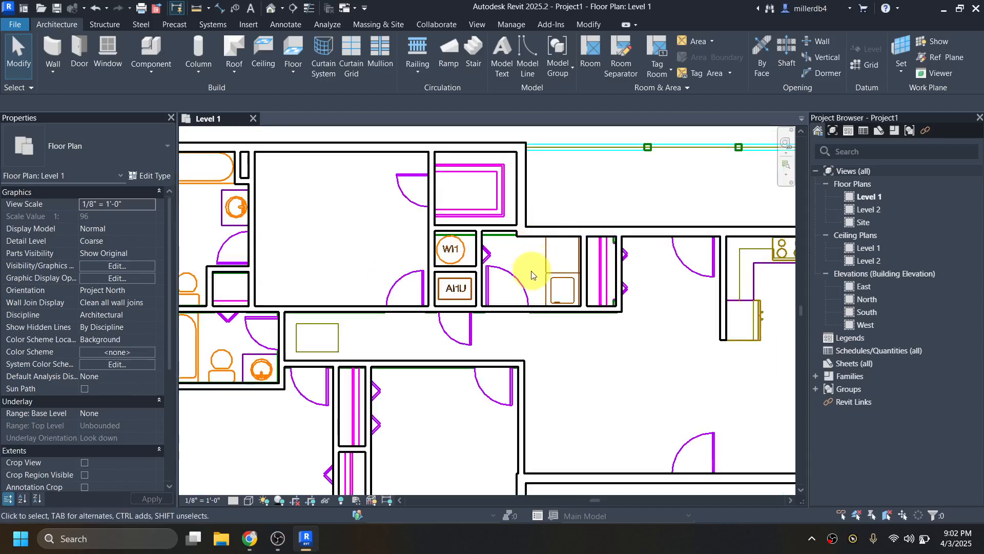
scroll(534, 270, up, 2)
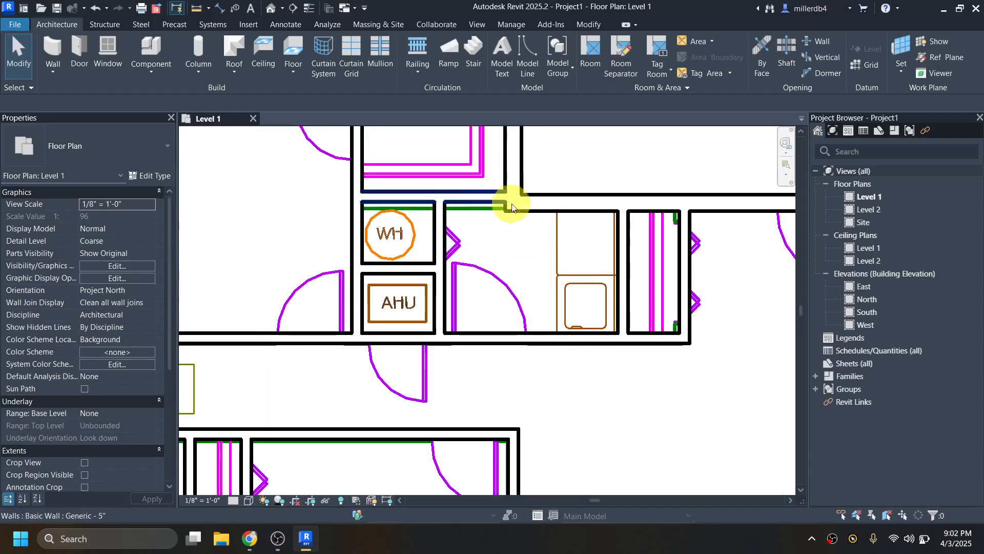
click(479, 201)
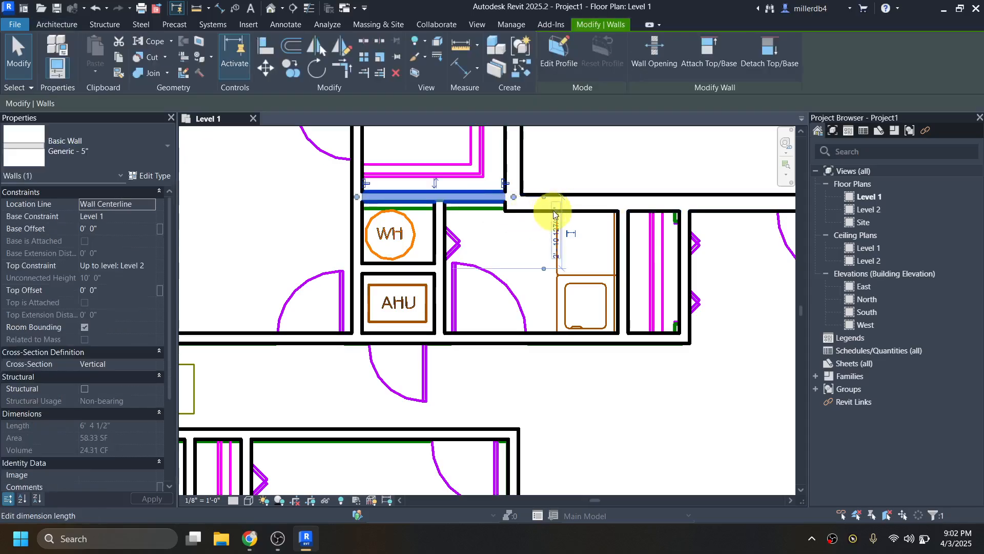
click(578, 197)
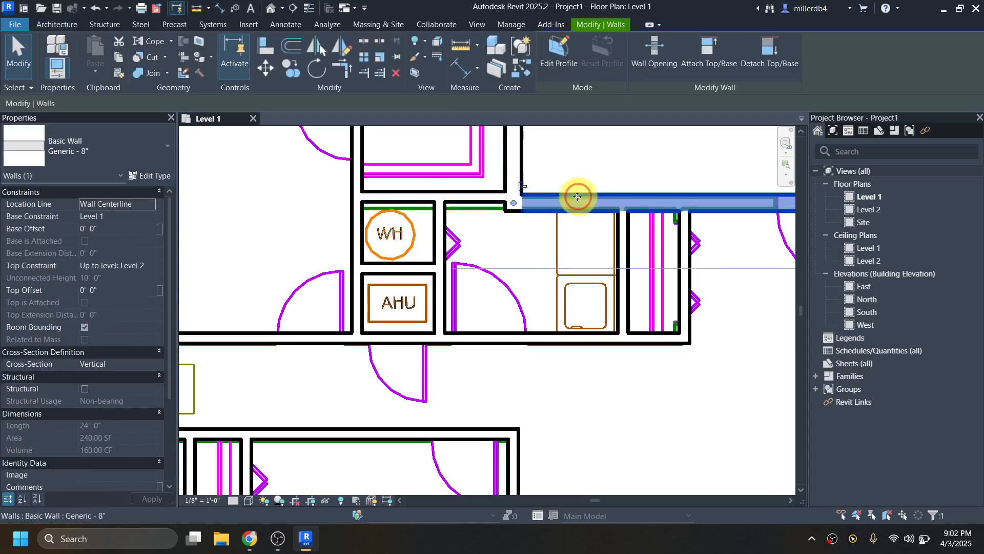
click(473, 201)
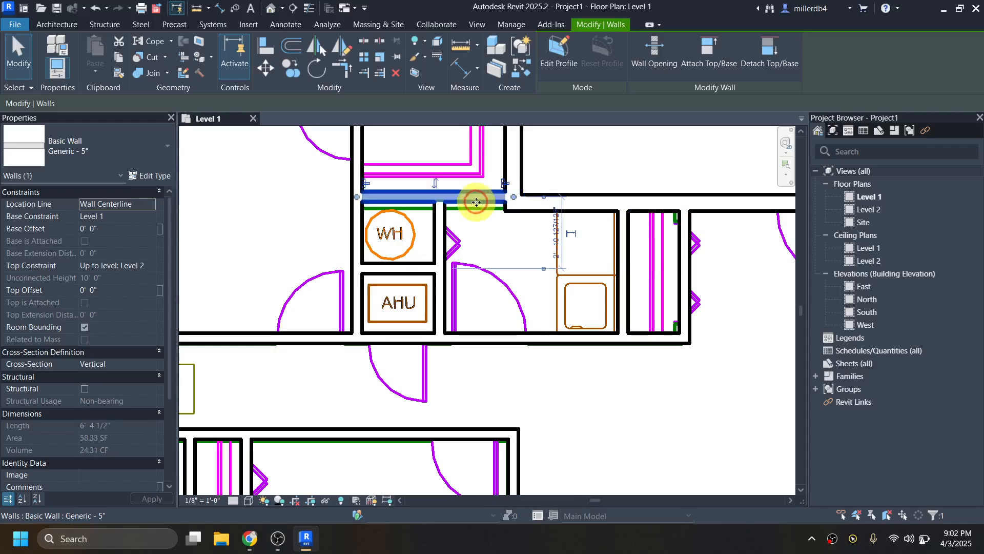
click(504, 273)
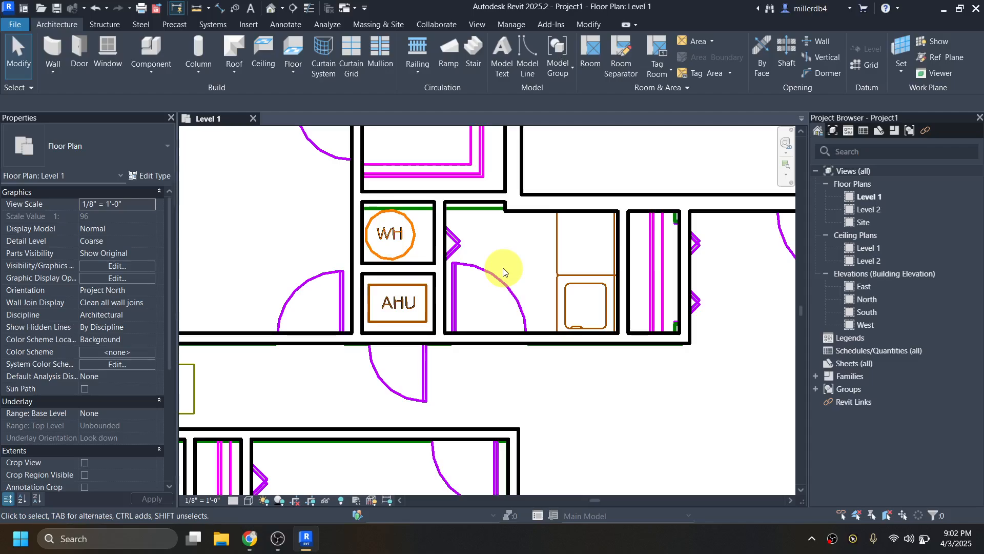
key(a)
key(l)
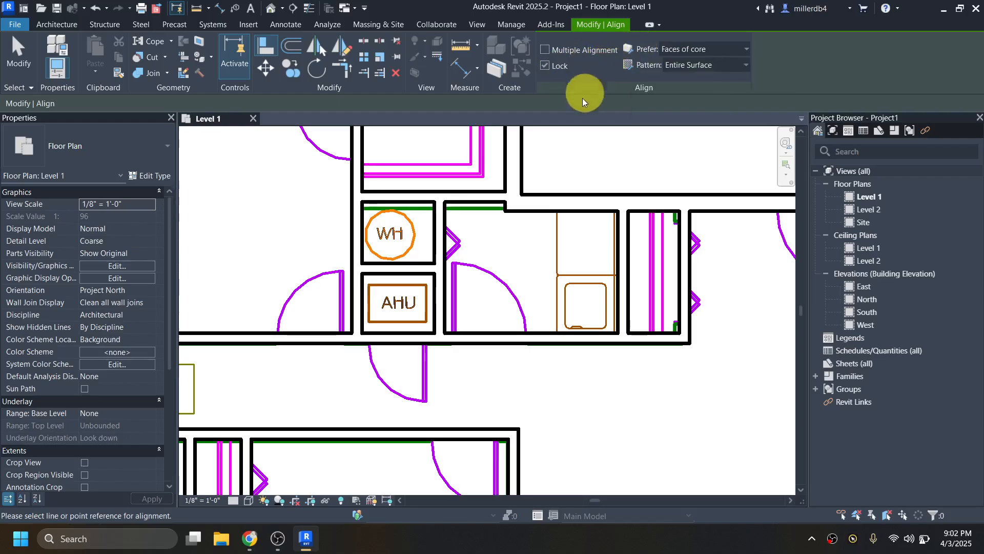
click(567, 214)
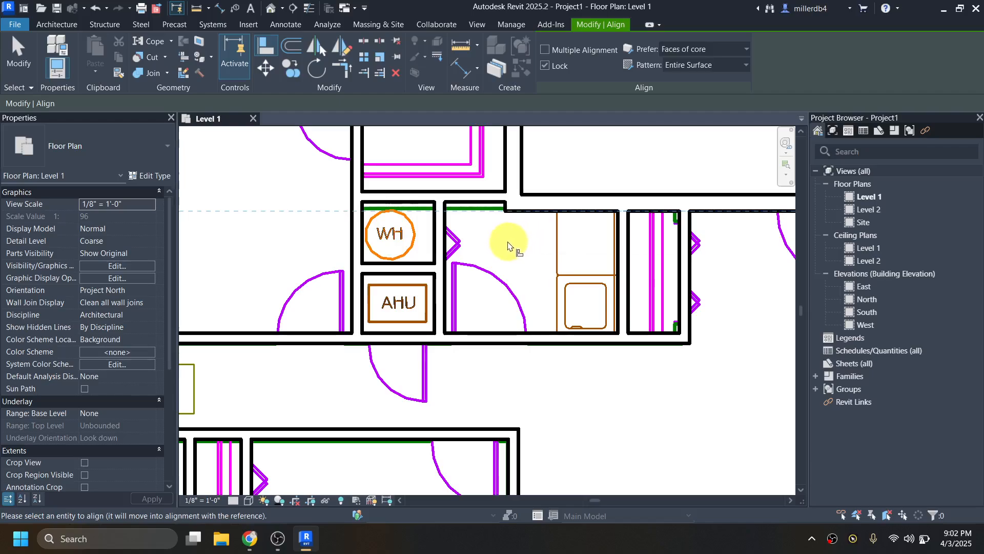
click(474, 205)
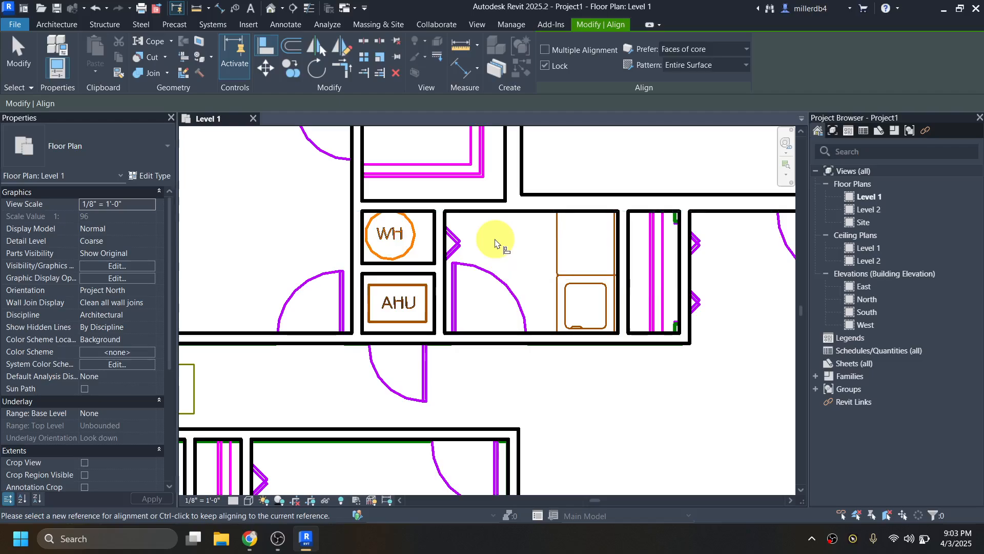
key(Escape)
key(Escape)
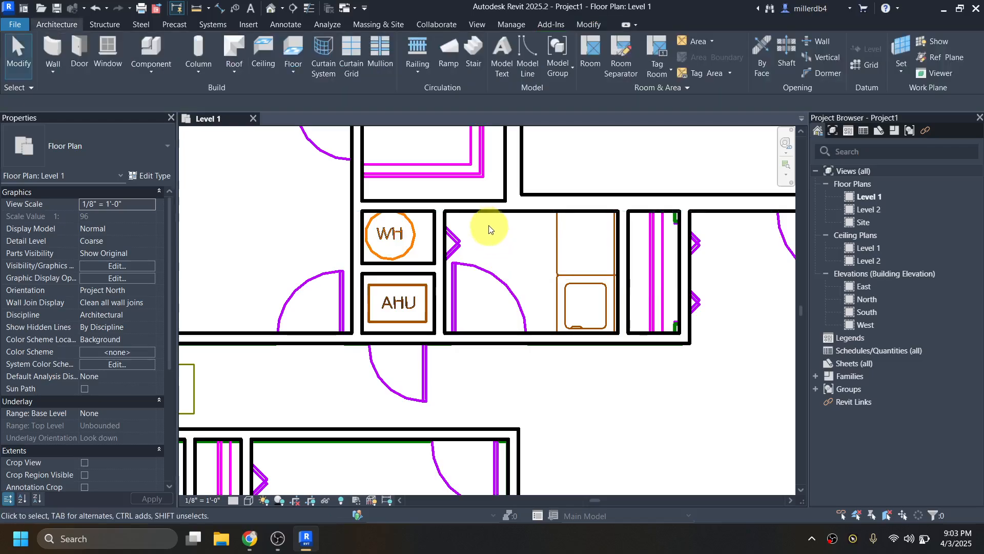
click(542, 200)
drag(535, 200, 486, 199)
Align the west face of the southeast bedroom's east interior wall with the inside face of the exterior wall directly south of it
scroll(440, 206, down, 2)
middle_drag(481, 335, 462, 259)
scroll(453, 379, up, 2)
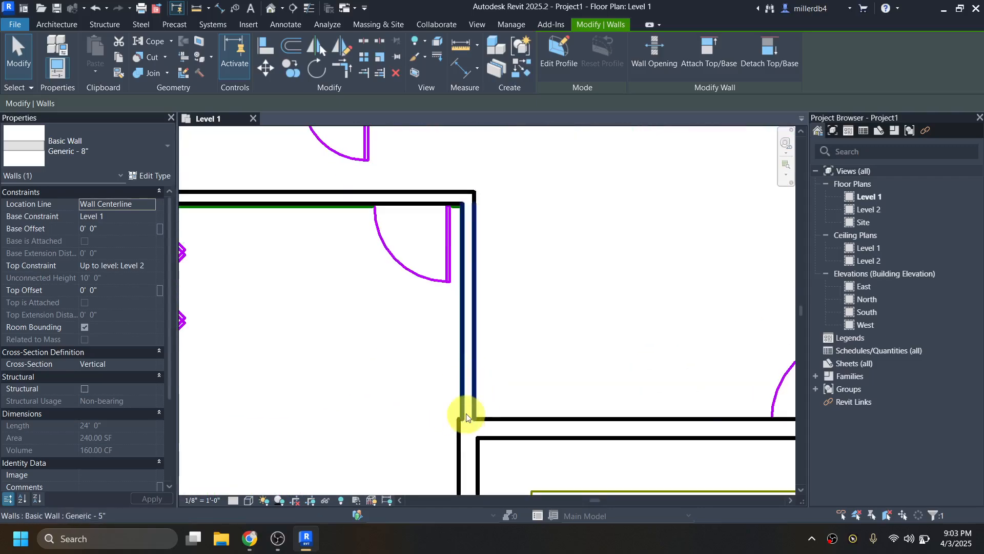
click(374, 399)
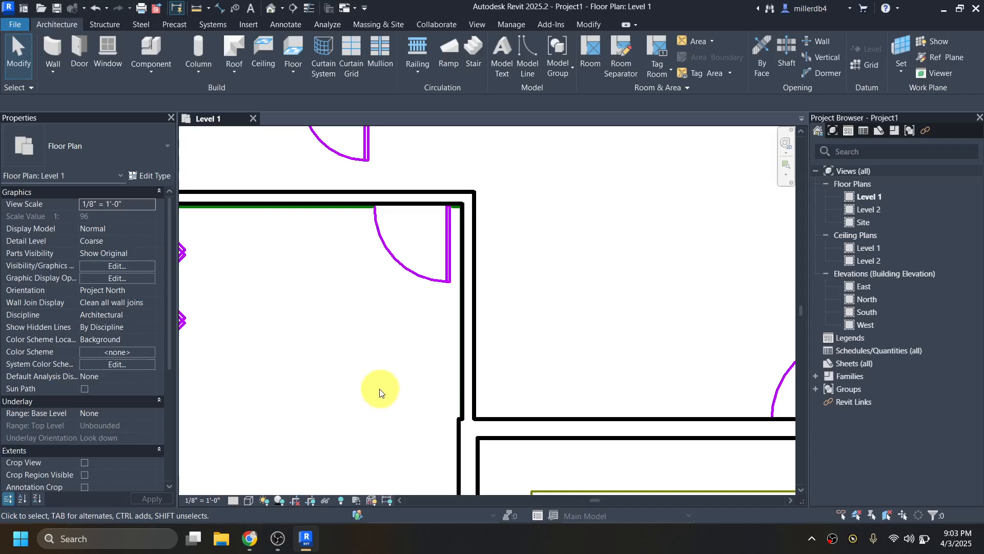
click(583, 27)
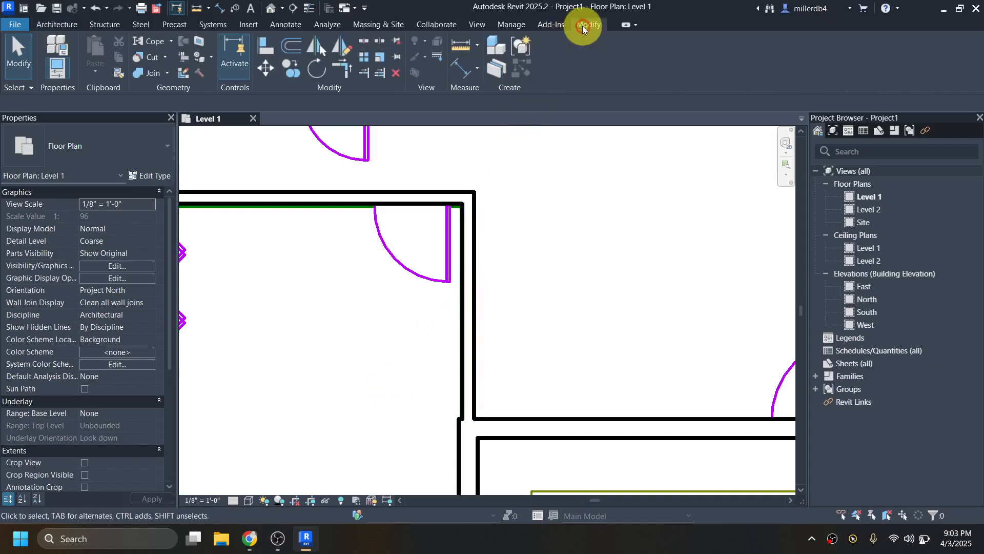
click(265, 48)
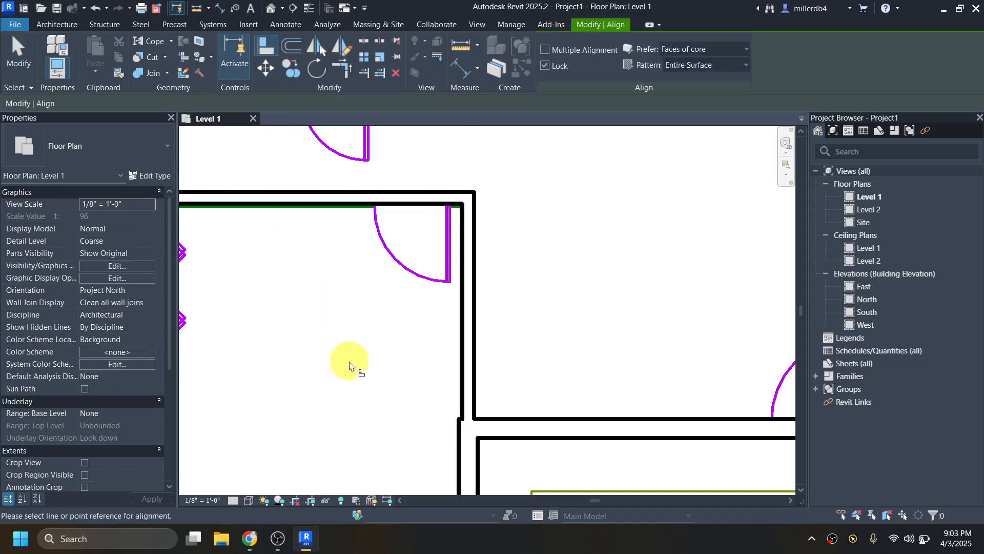
middle_drag(413, 407, 388, 300)
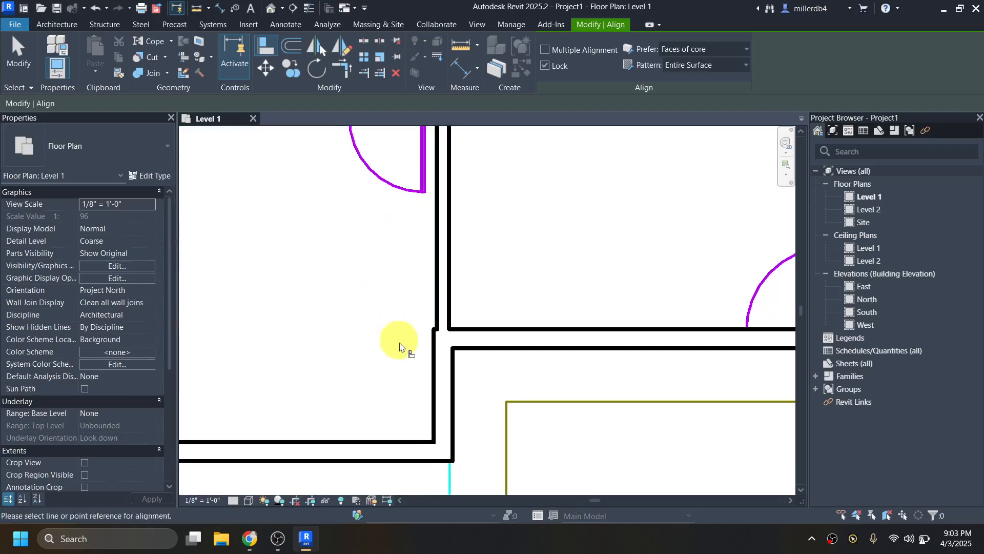
click(434, 392)
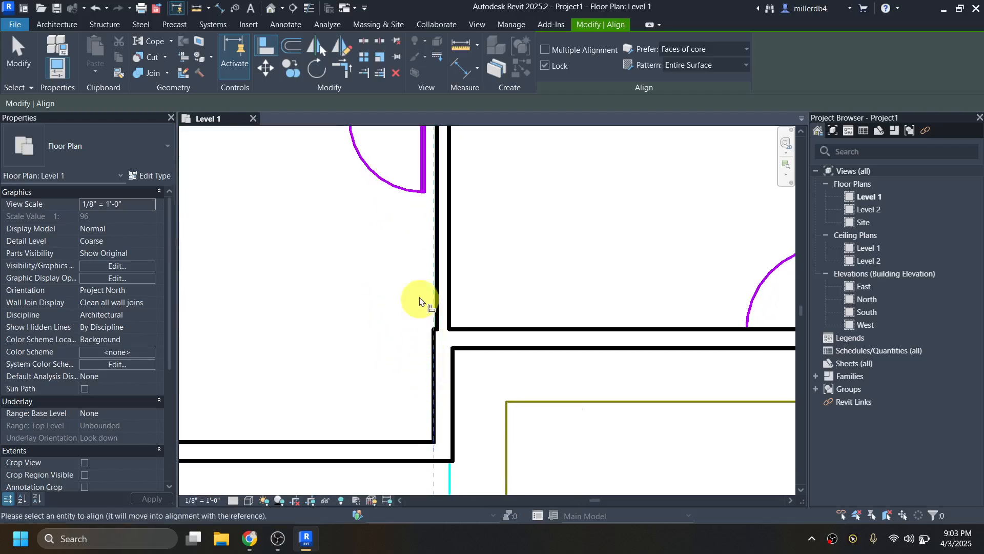
click(437, 267)
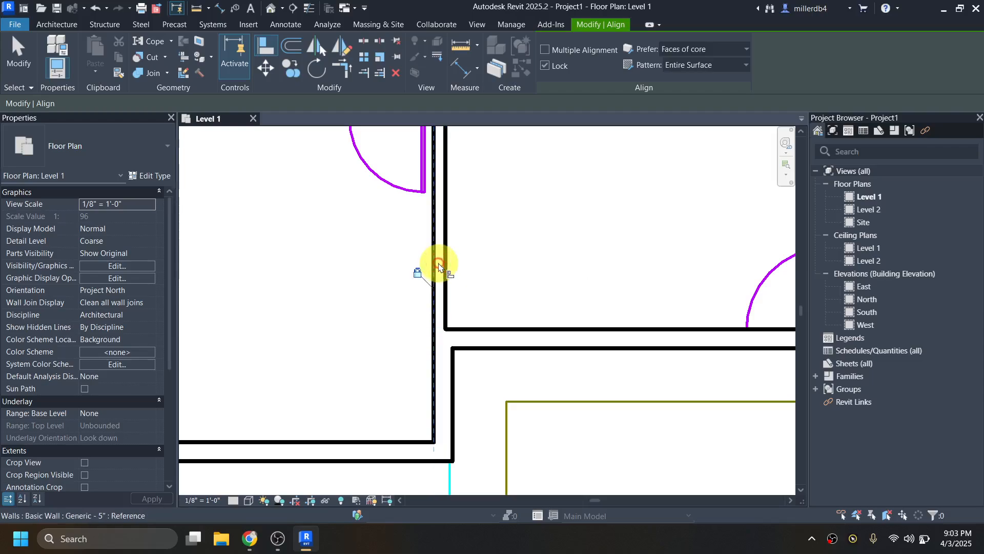
scroll(410, 287, down, 4)
middle_drag(400, 308, 477, 392)
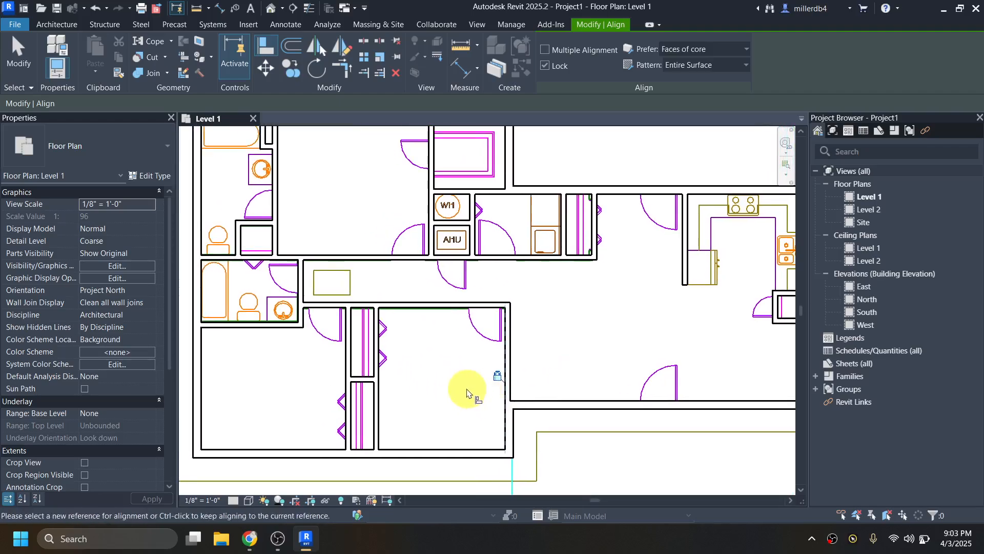
key(Escape)
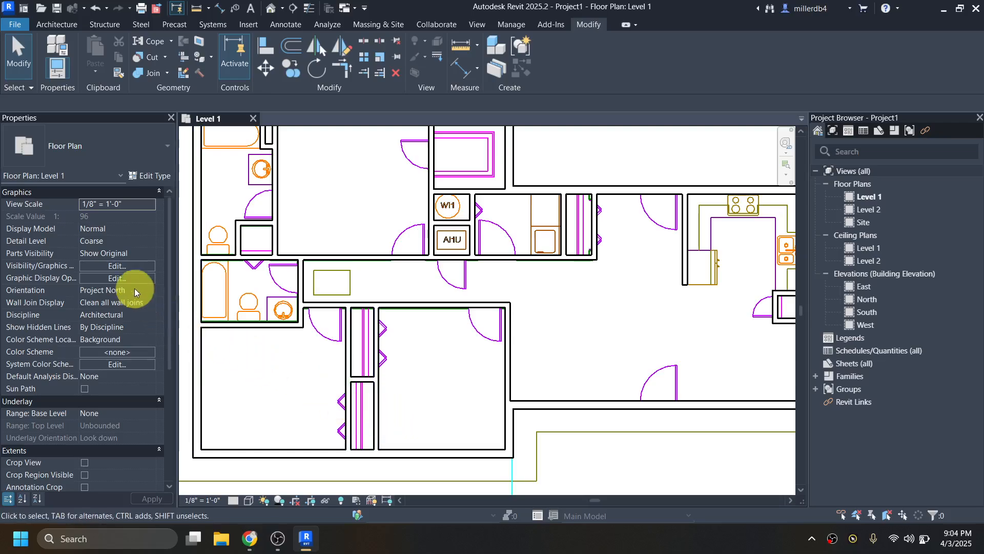
Override the Level 1 plan's cut pattern for Walls with a solid foreground fill in light grey, RGB 192-192-192
click(118, 266)
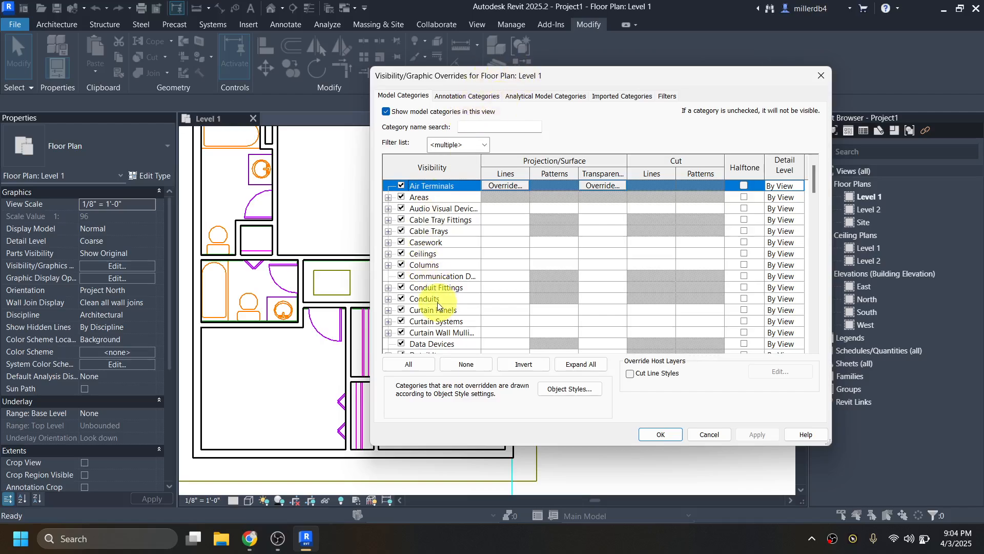
key(w)
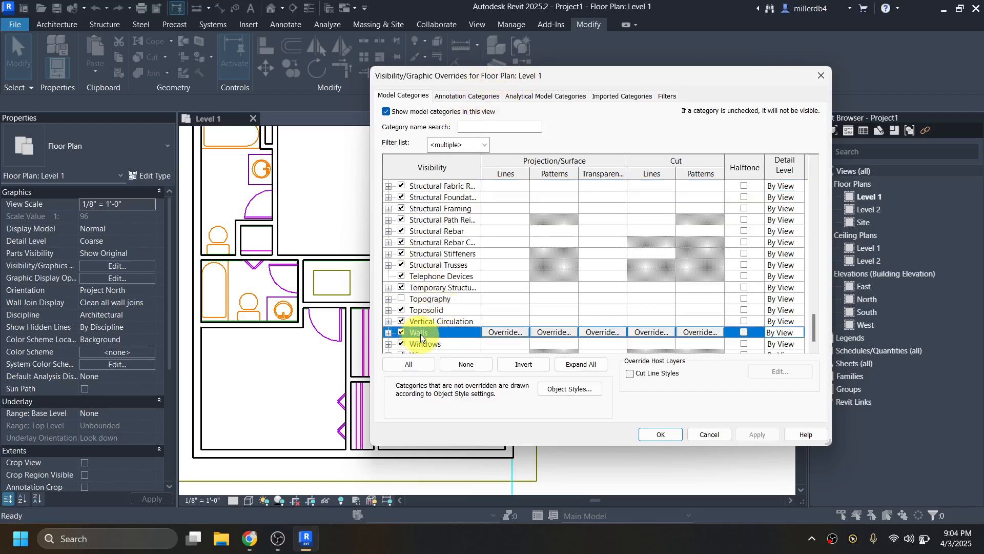
click(699, 332)
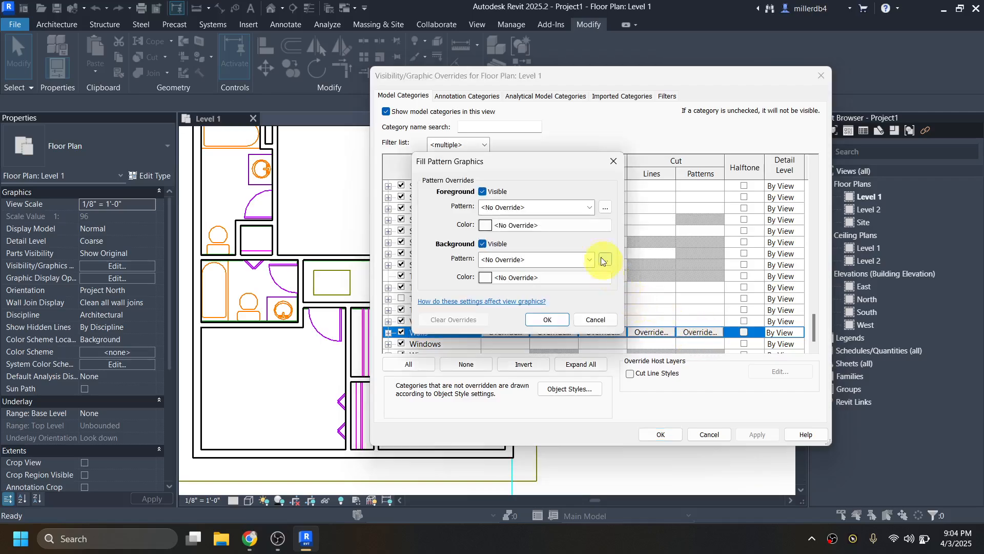
click(589, 208)
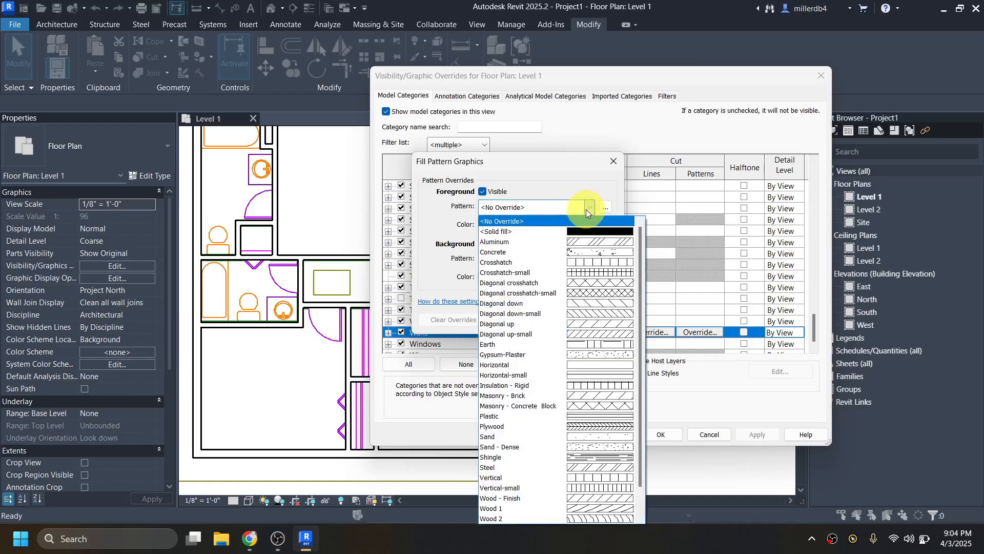
click(589, 231)
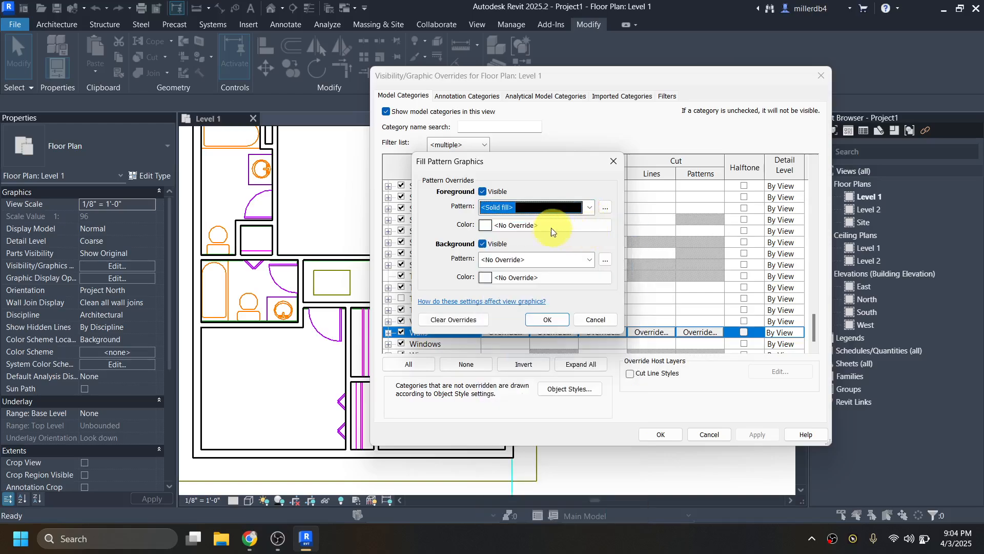
click(486, 226)
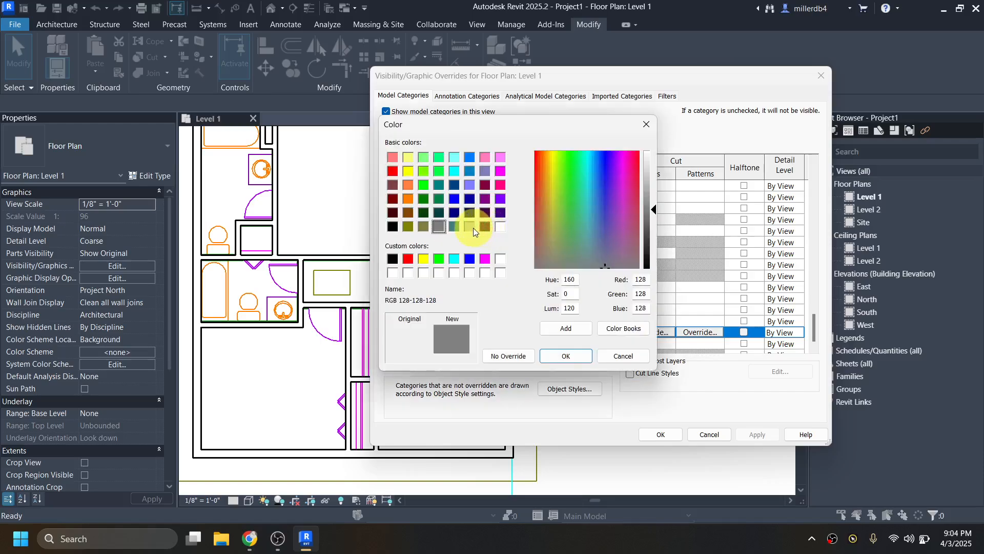
click(471, 227)
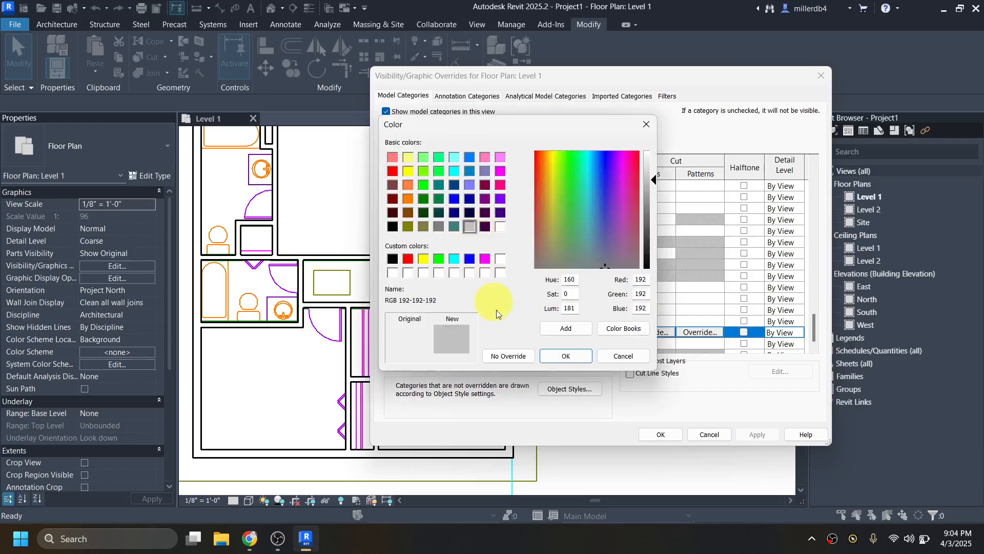
click(555, 358)
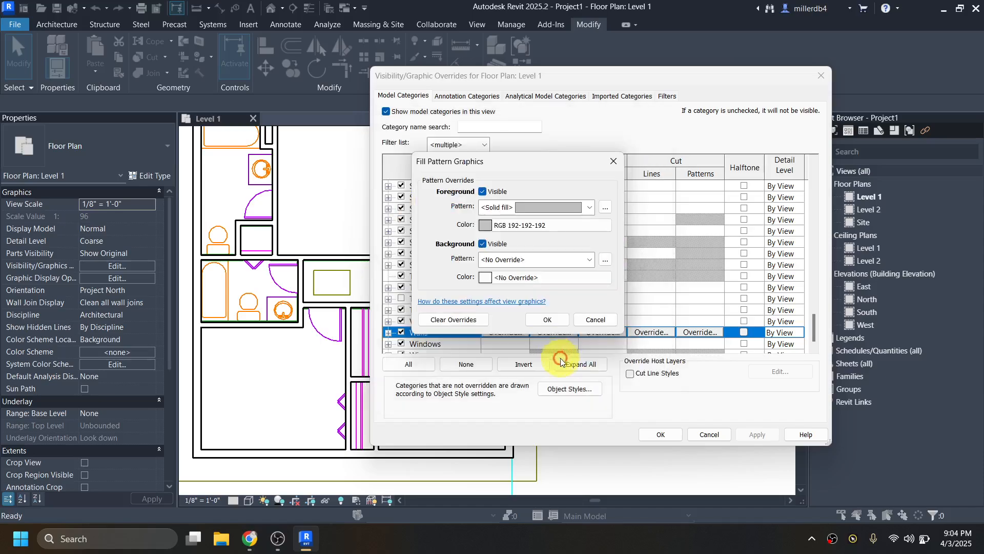
click(545, 320)
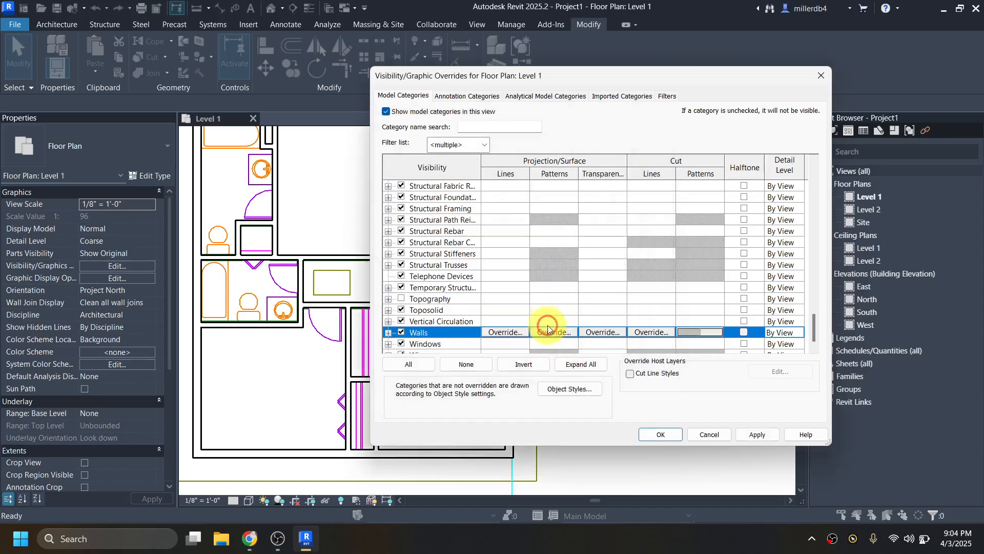
click(654, 434)
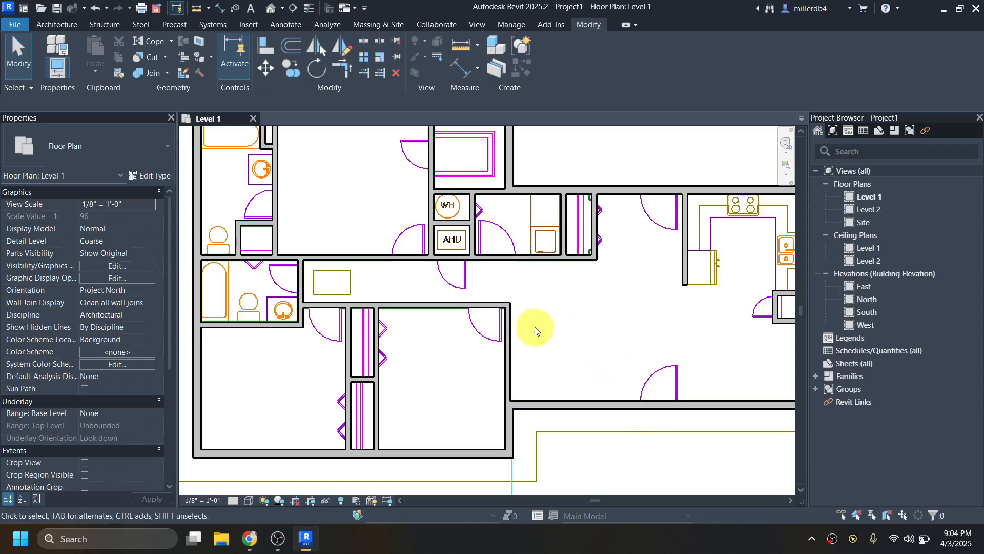
scroll(303, 281, down, 1)
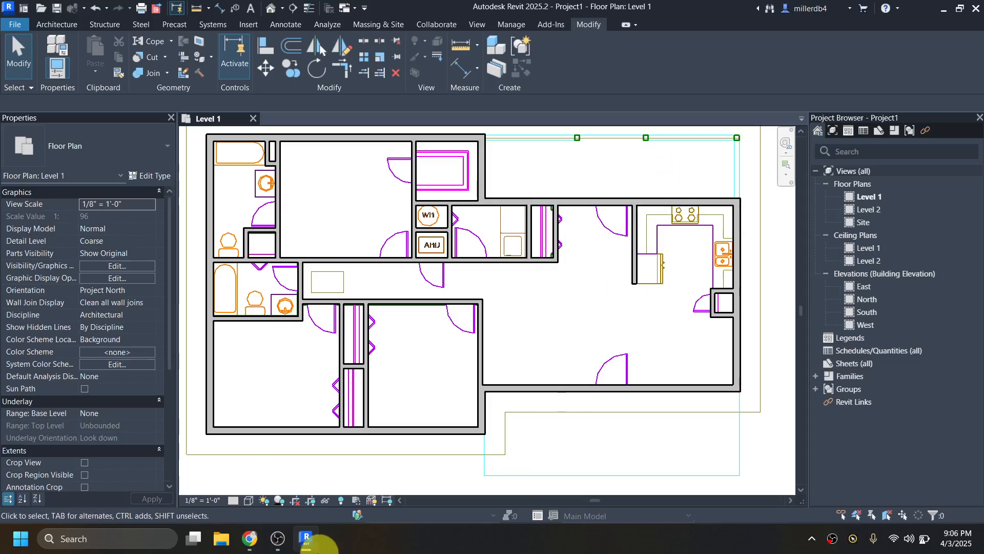
Switch to the browser and open mountainlaurel-all.pdf from the course assignment page in a new window
click(247, 537)
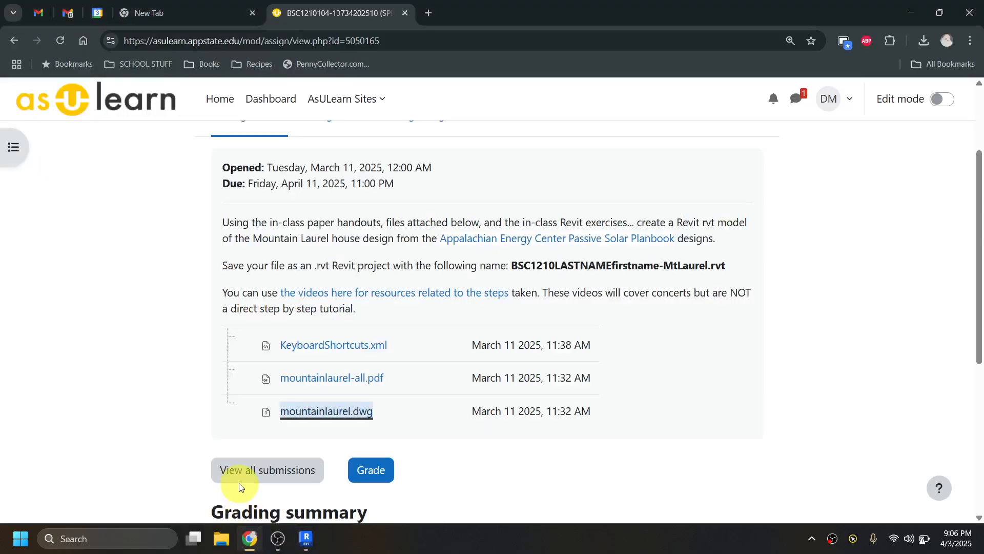
click(304, 380)
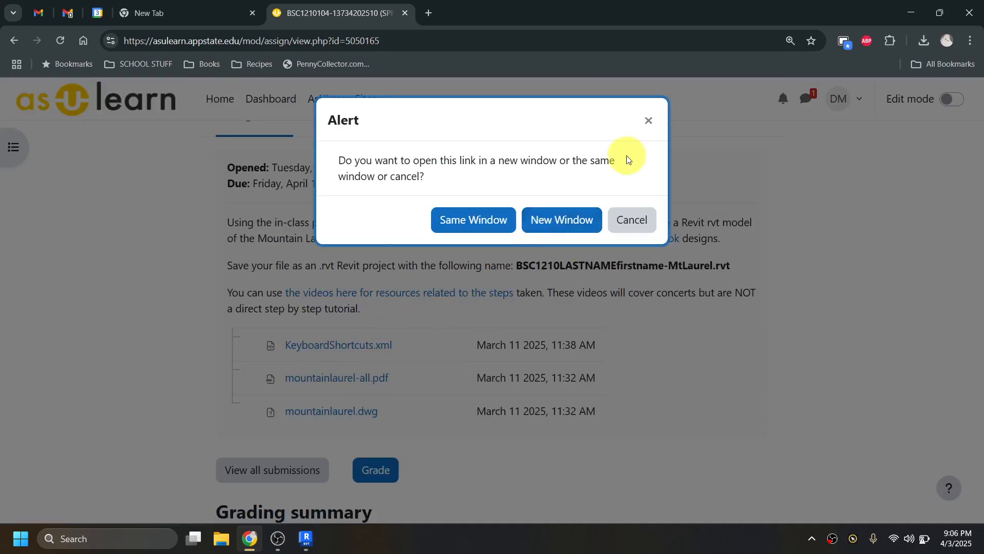
click(577, 224)
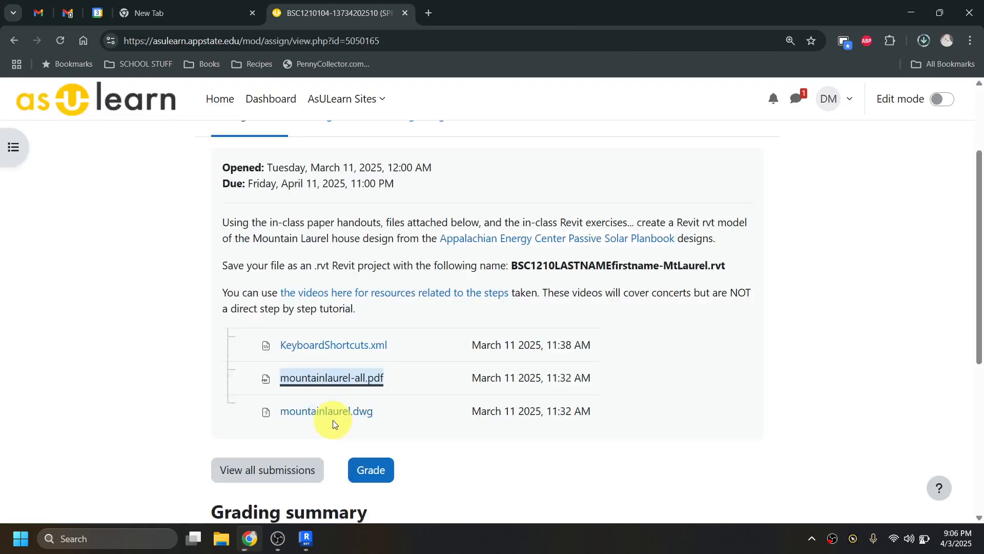
click(780, 76)
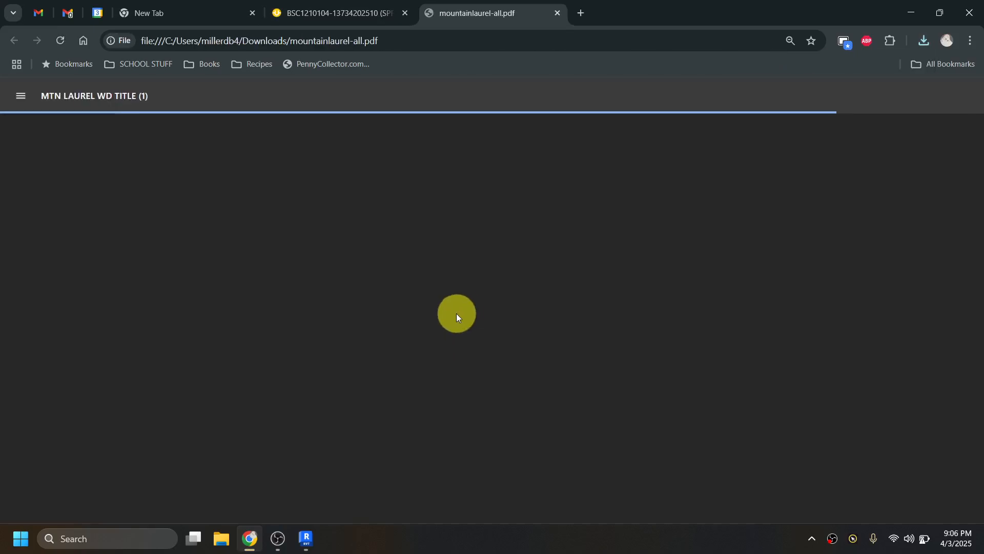
Examine the door sizes on the floor plan sheet, page 3 of the PDF, and switch back to Revit
scroll(449, 318, down, 2)
scroll(449, 319, down, 15)
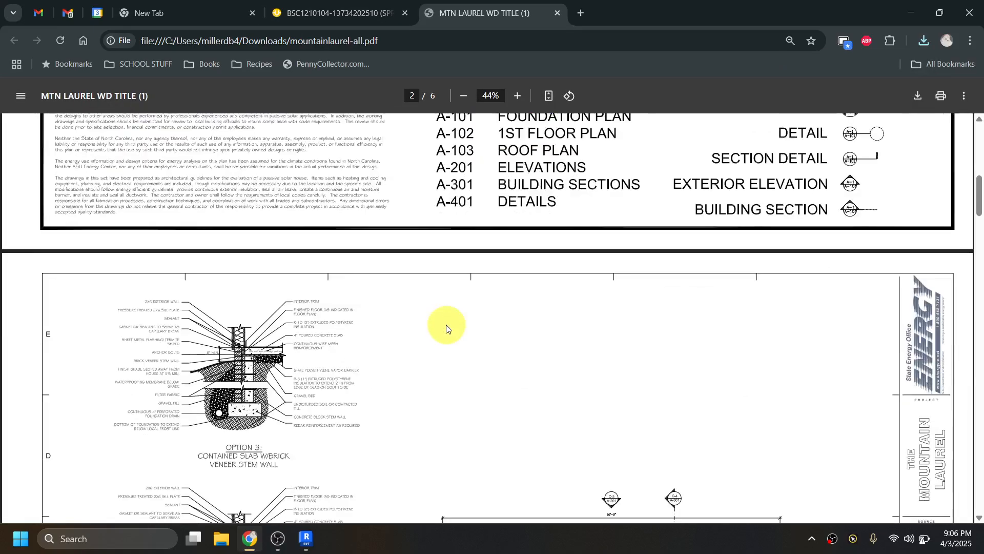
scroll(445, 331, down, 9)
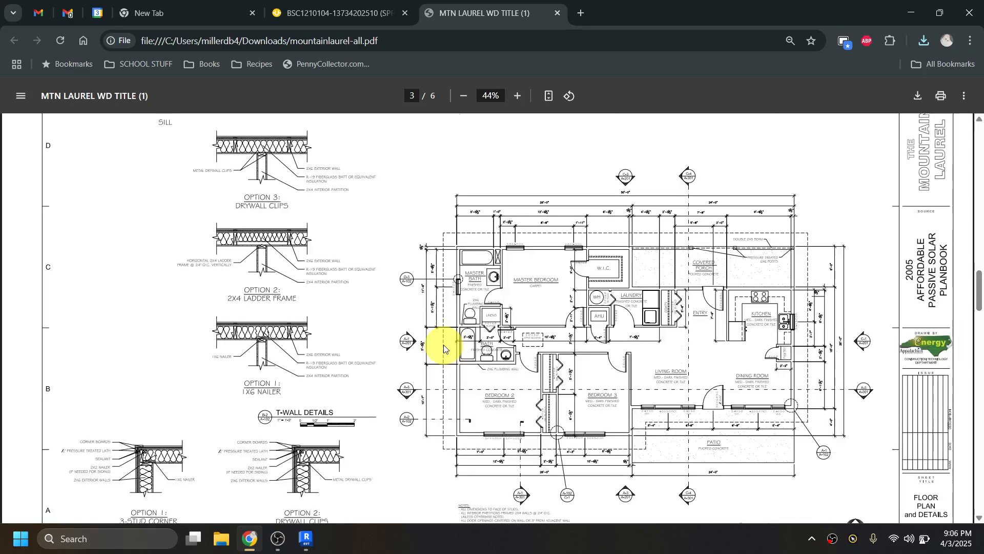
click(528, 96)
click(528, 96)
click(528, 96)
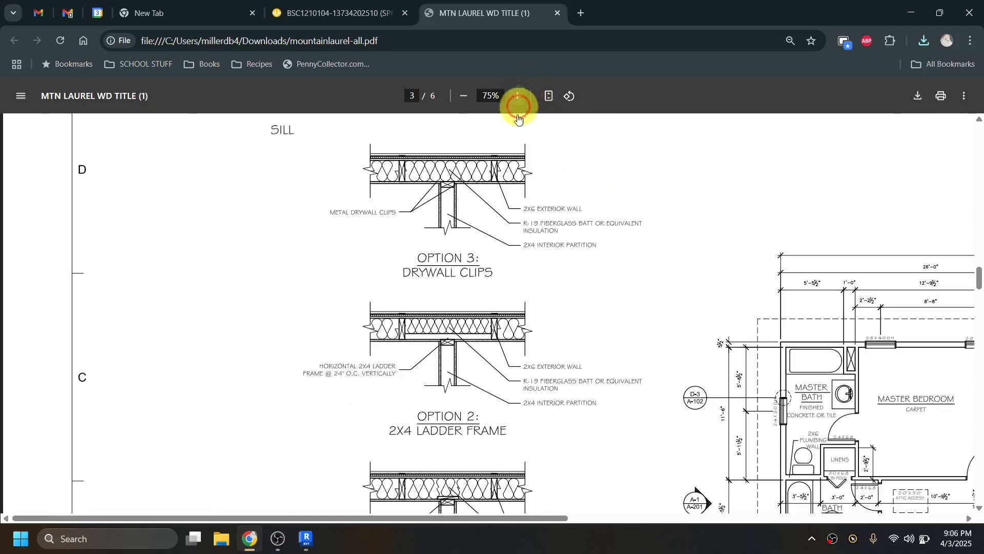
scroll(521, 285, down, 4)
drag(464, 518, 728, 504)
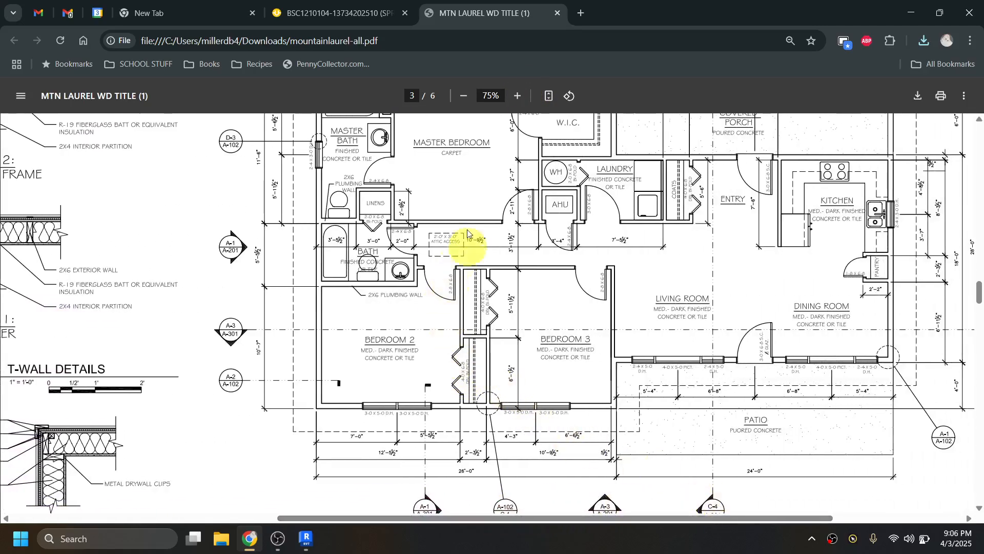
click(521, 97)
click(520, 97)
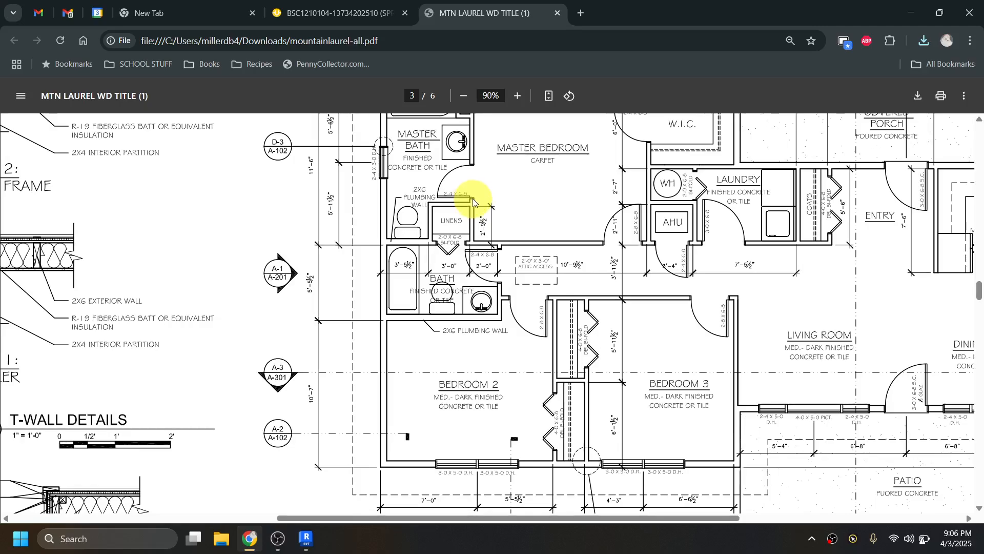
scroll(473, 205, up, 1)
scroll(474, 206, up, 1)
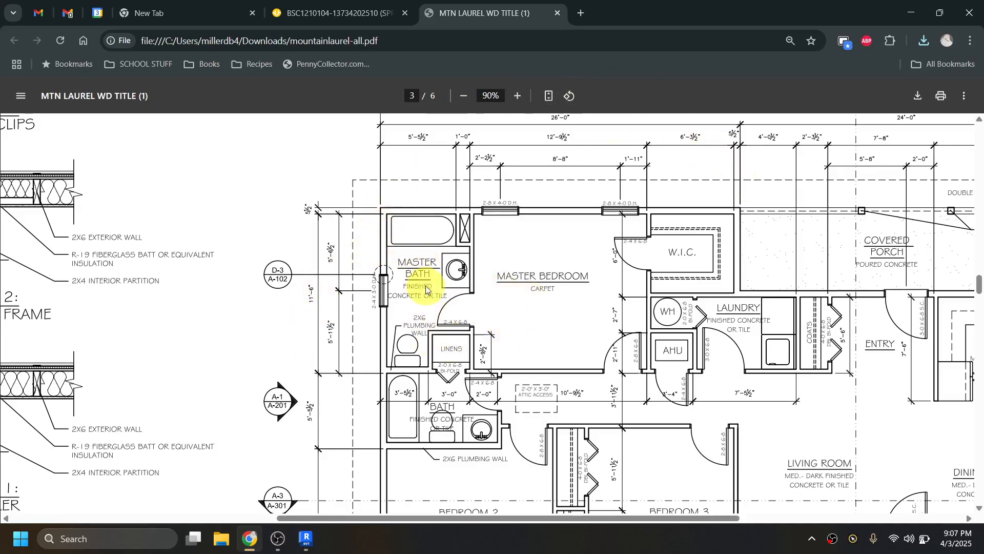
scroll(487, 277, down, 3)
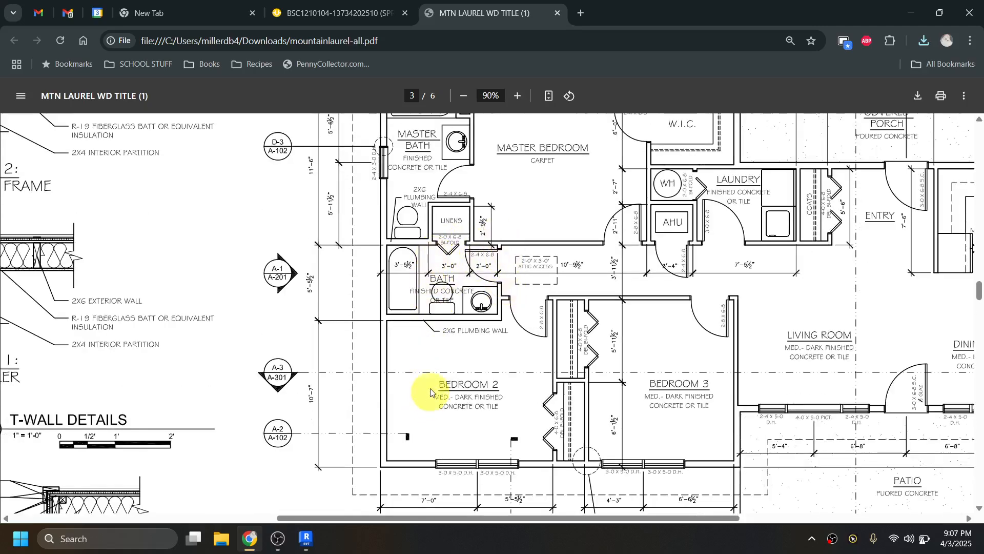
click(305, 539)
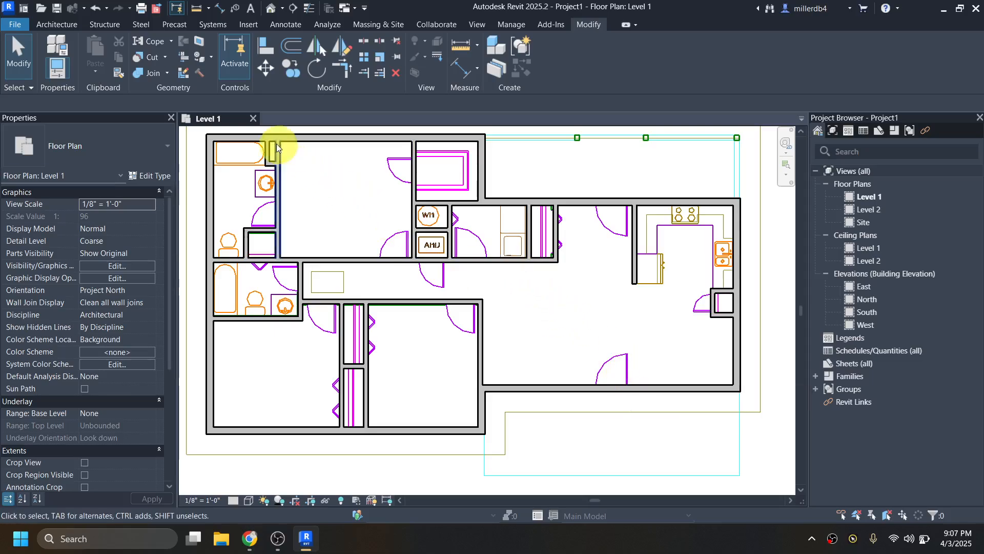
click(69, 24)
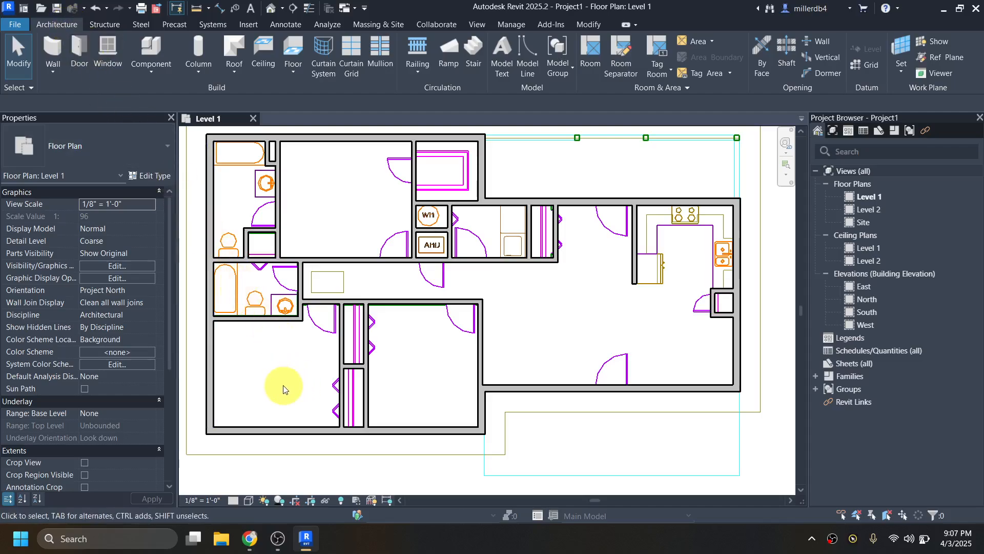
key(d)
key(r)
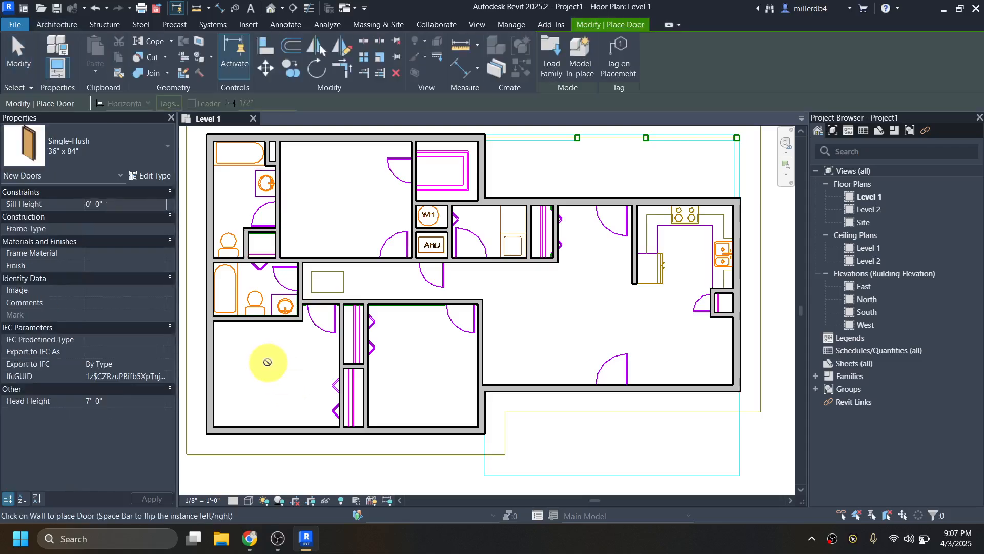
key(Escape)
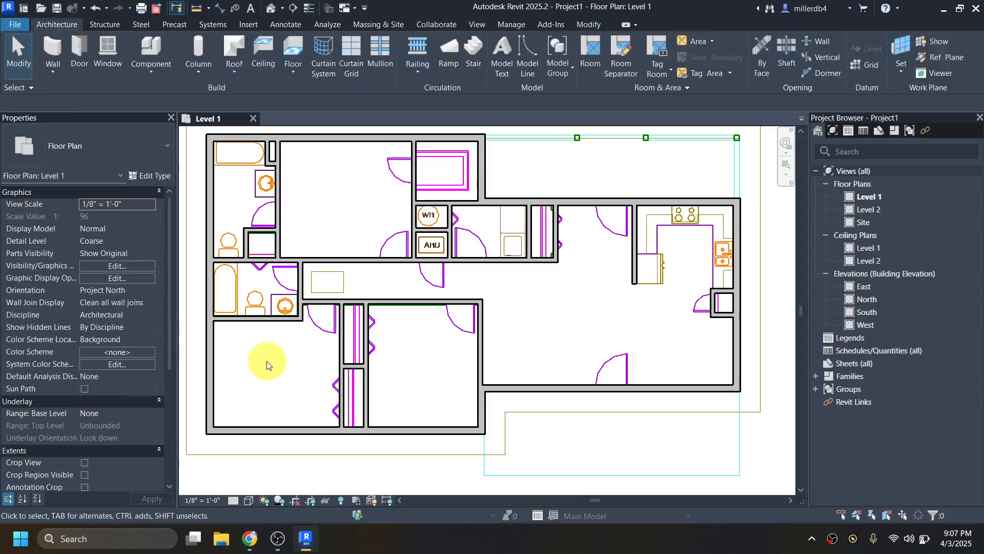
Duplicate the Single-Flush 36" x 84" door type under the name 2'4" x 6'8"
click(81, 49)
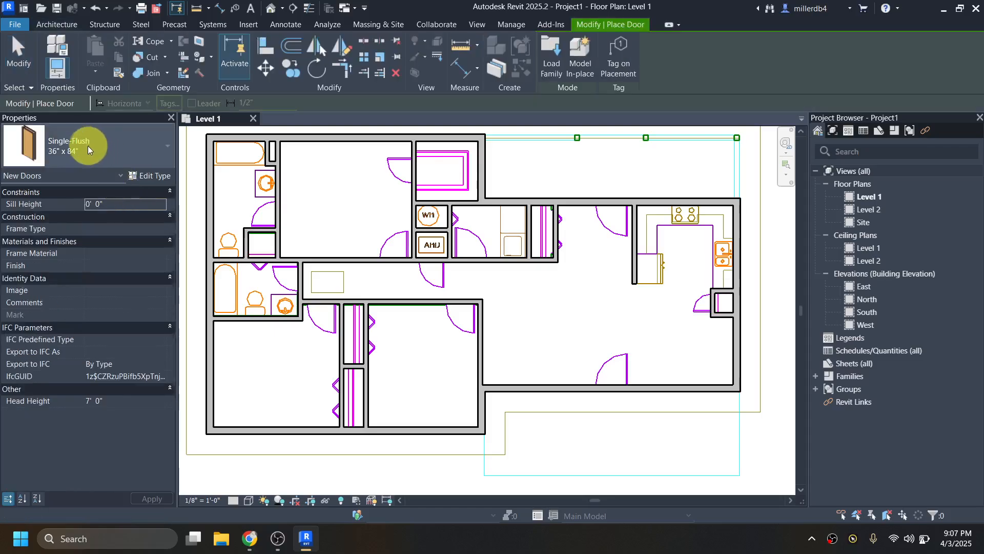
click(87, 150)
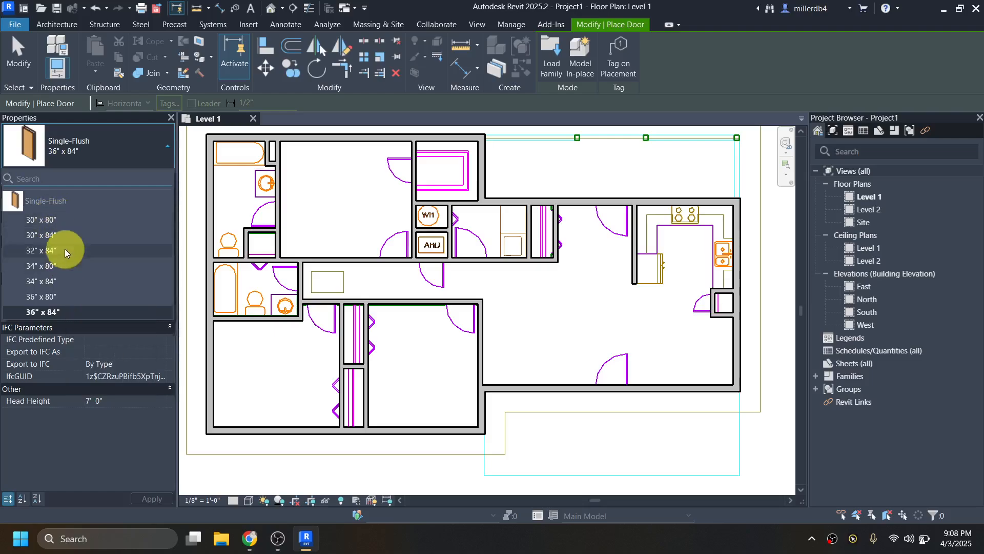
click(102, 155)
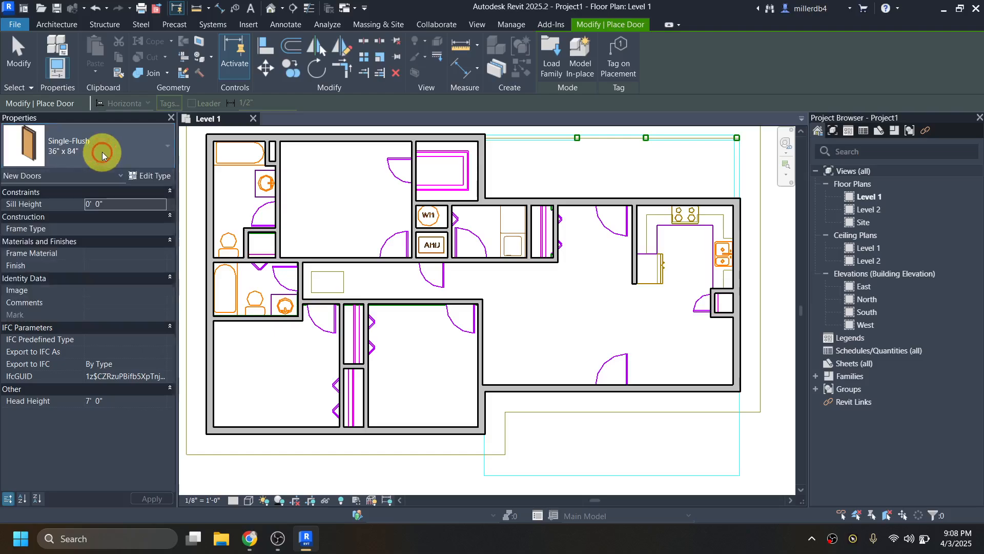
click(149, 177)
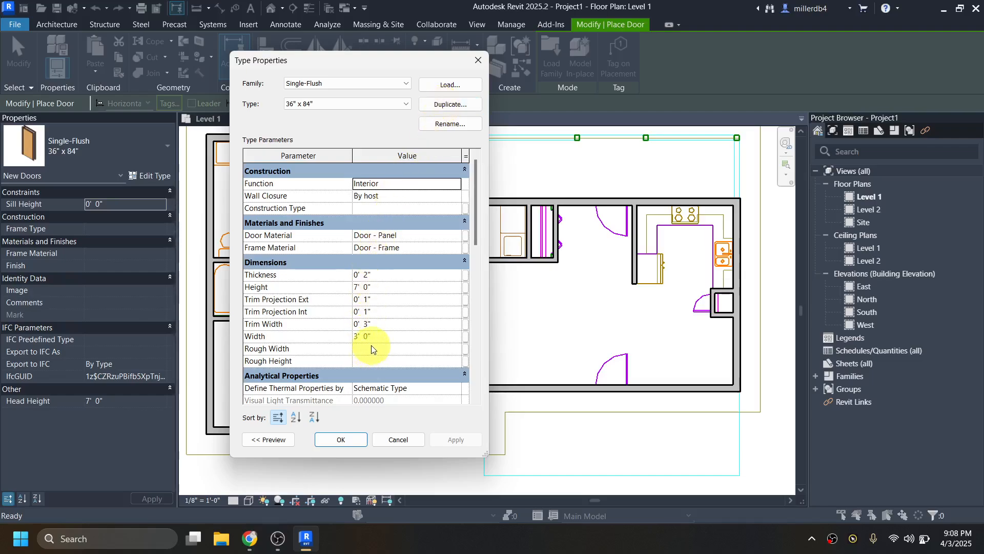
click(442, 105)
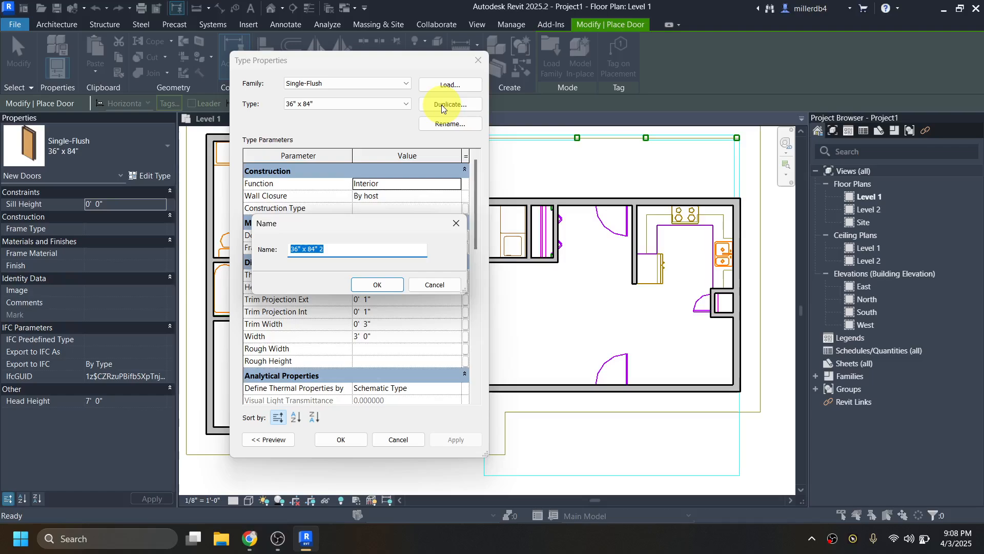
text(2'4")
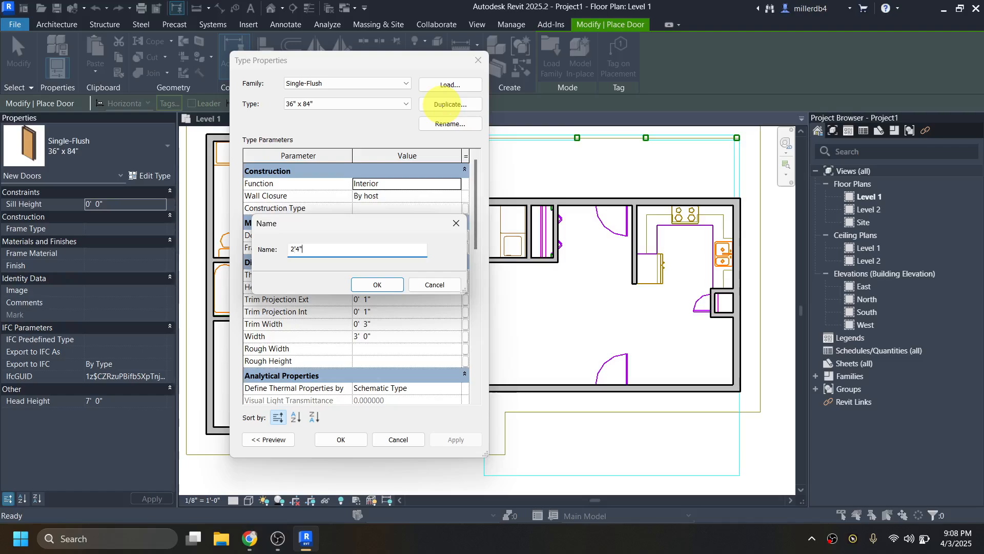
text( x 6'8")
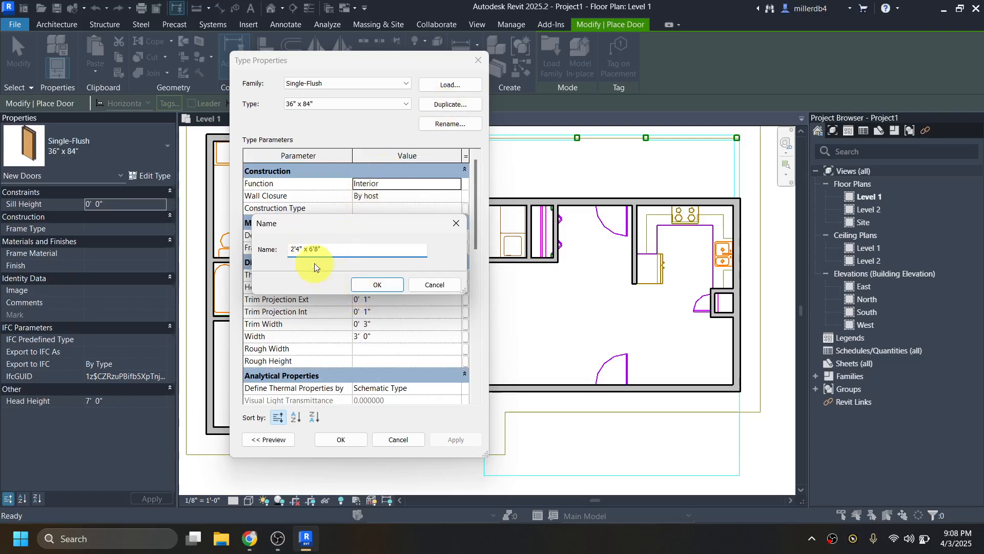
click(383, 279)
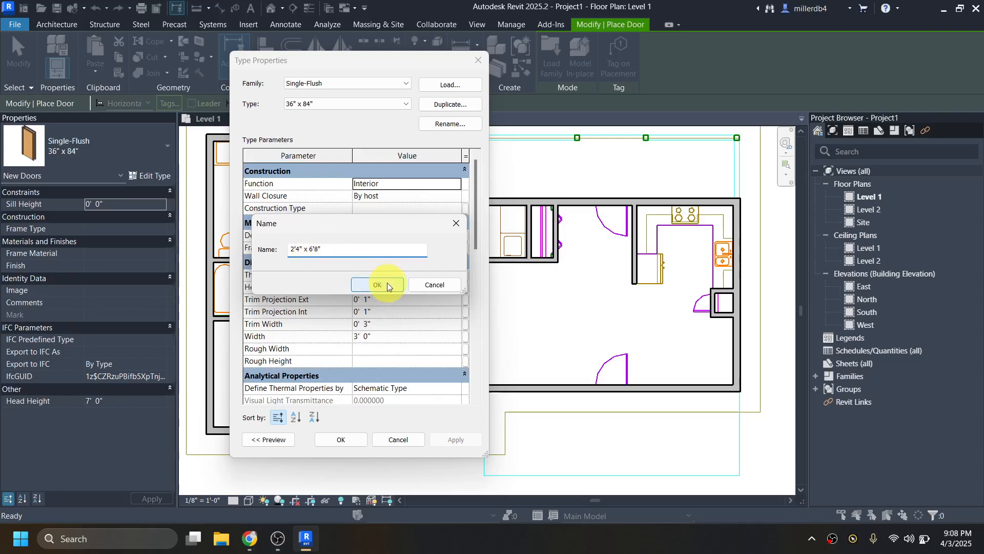
click(387, 285)
Set the duplicated door type's height to 6' 8" and its width to 2' 4"
click(374, 288)
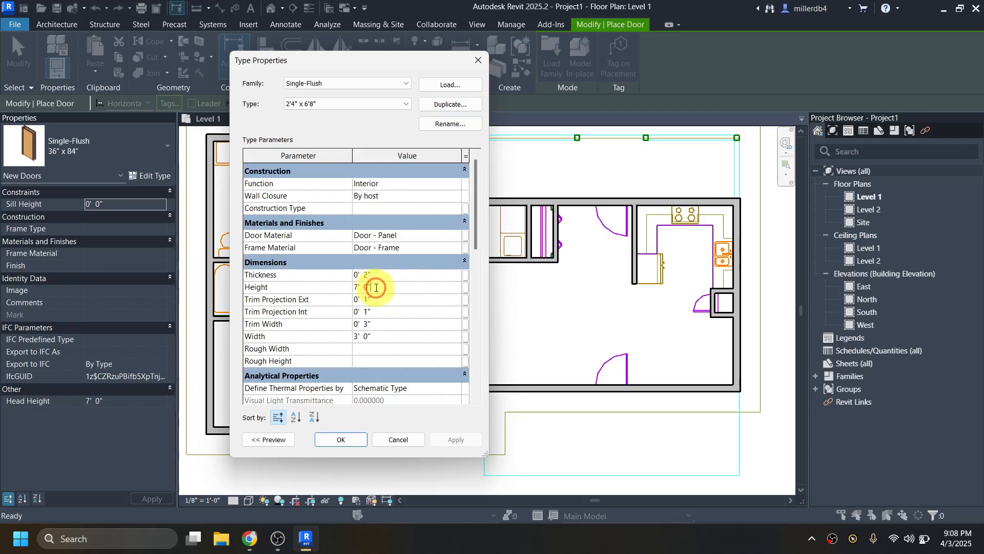
text(6)
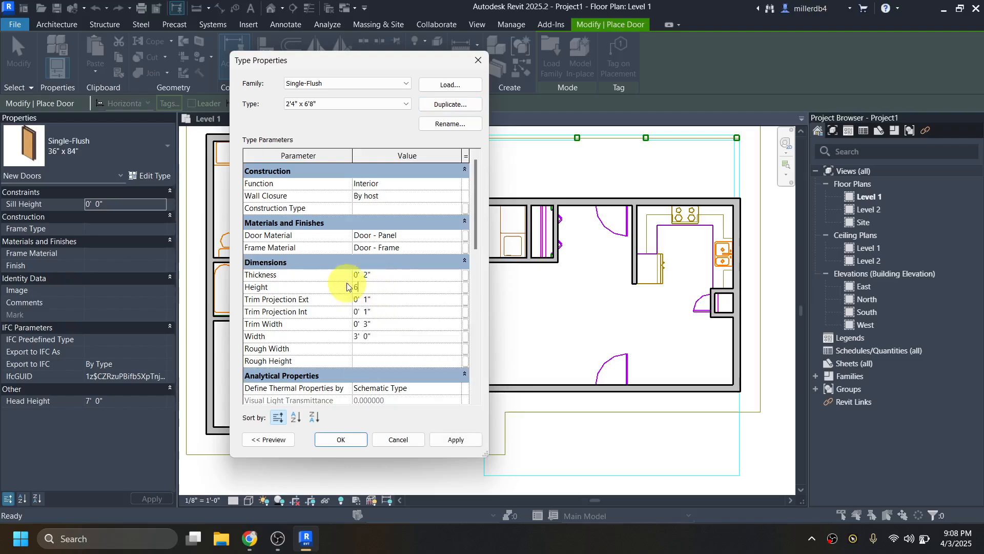
text( 8)
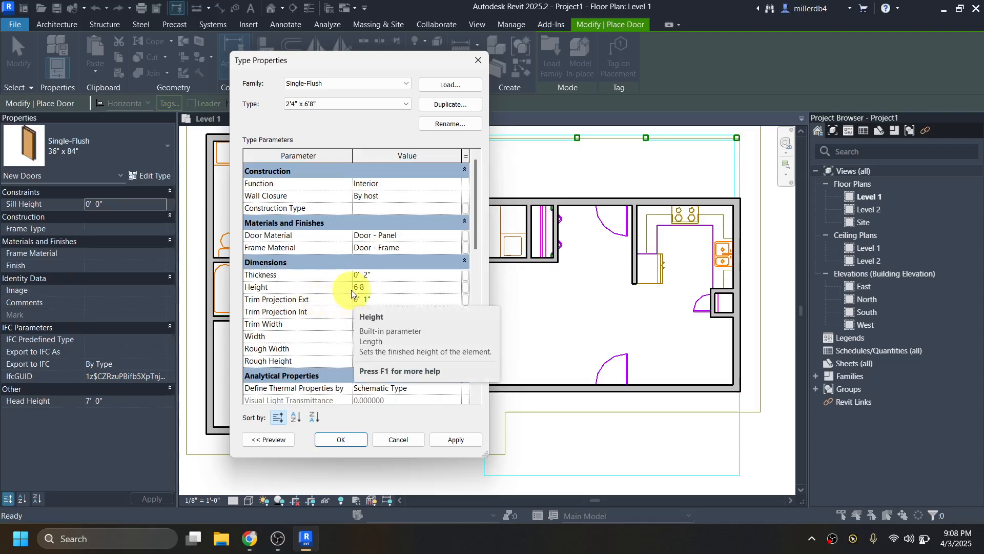
click(388, 336)
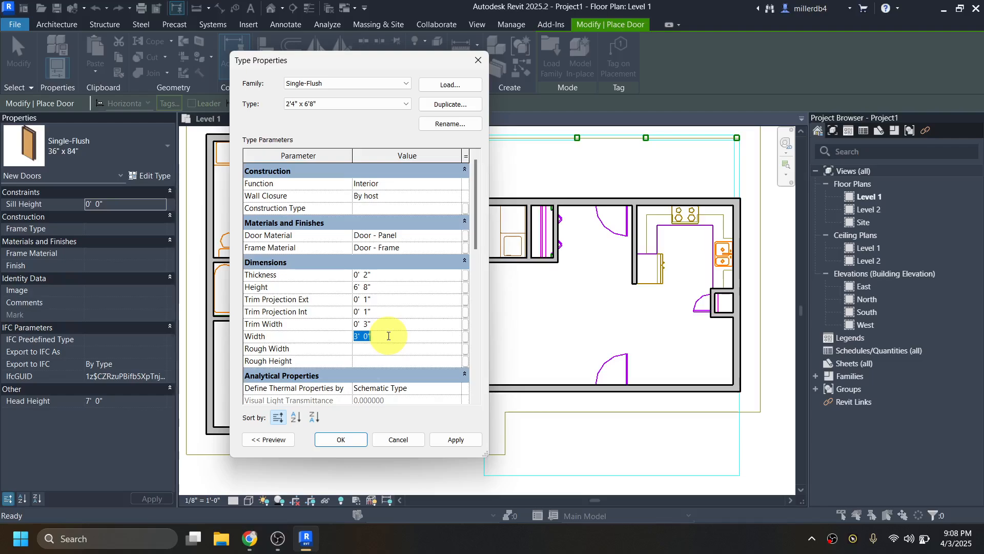
text(2 4)
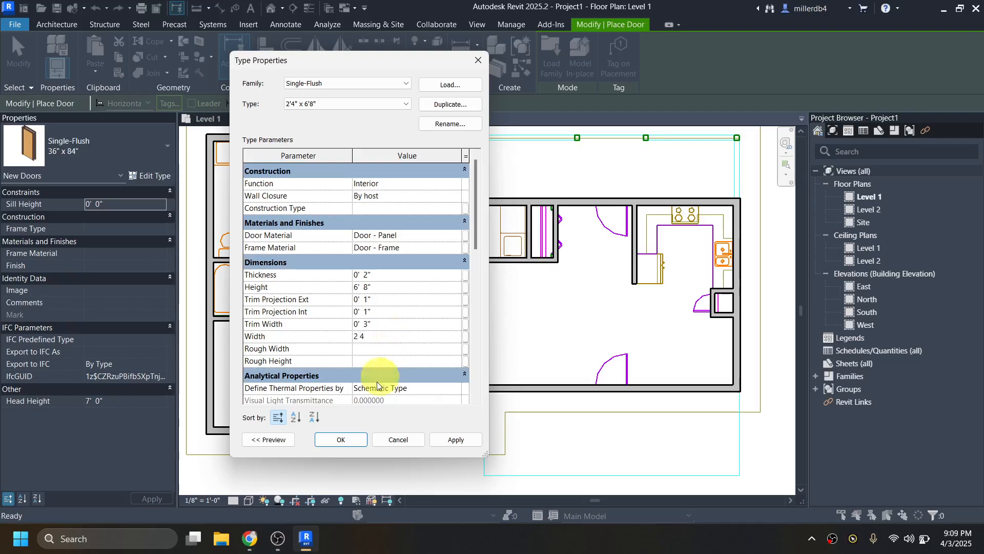
click(341, 440)
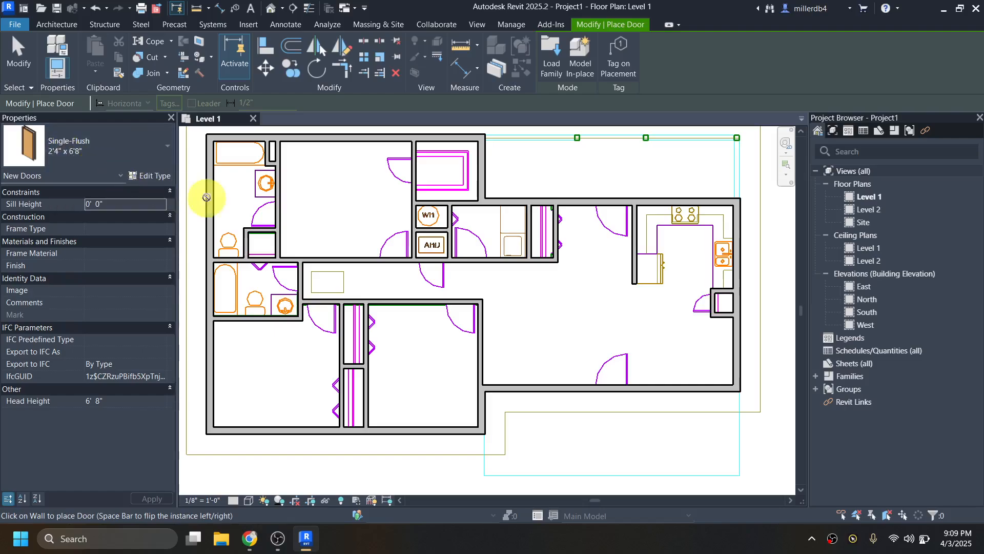
Place 2'4" x 6'8" doors over the traced swings of the master bath, hall bath and walk-in closet, matching each hinge side
scroll(258, 212, up, 3)
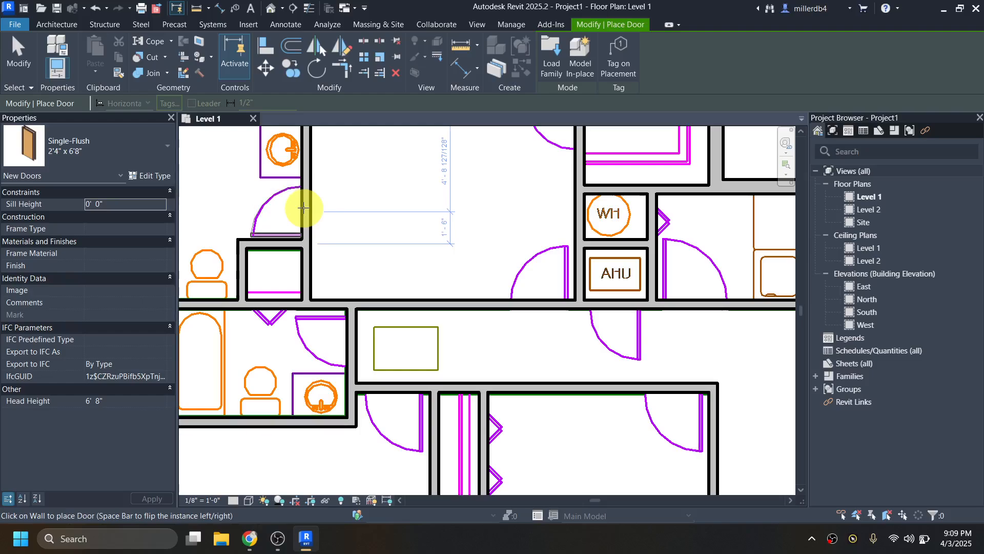
click(304, 207)
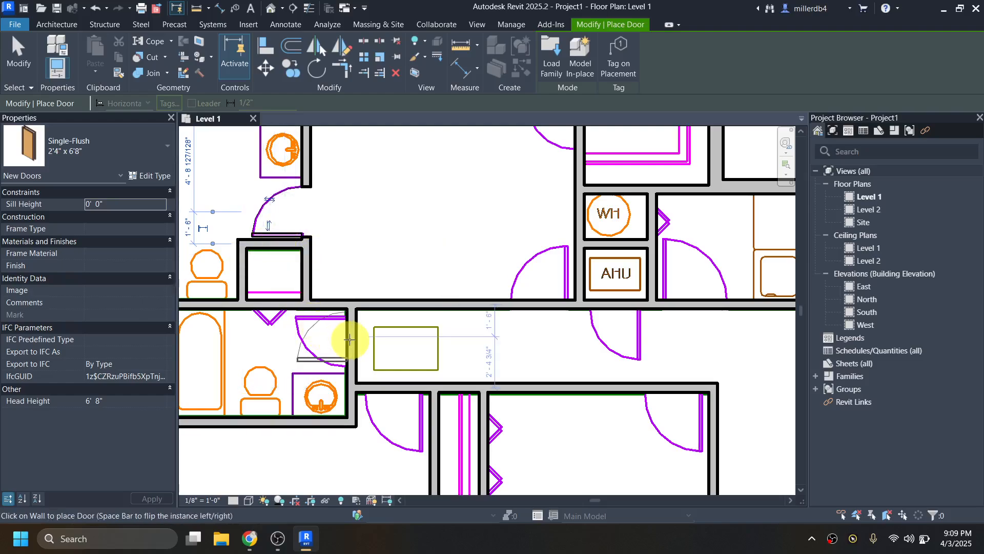
key(space)
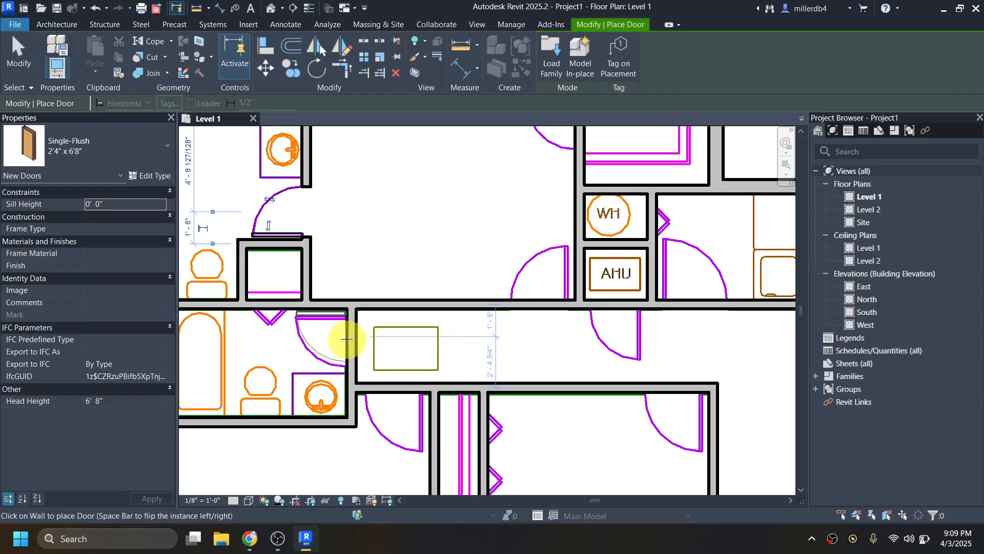
click(347, 341)
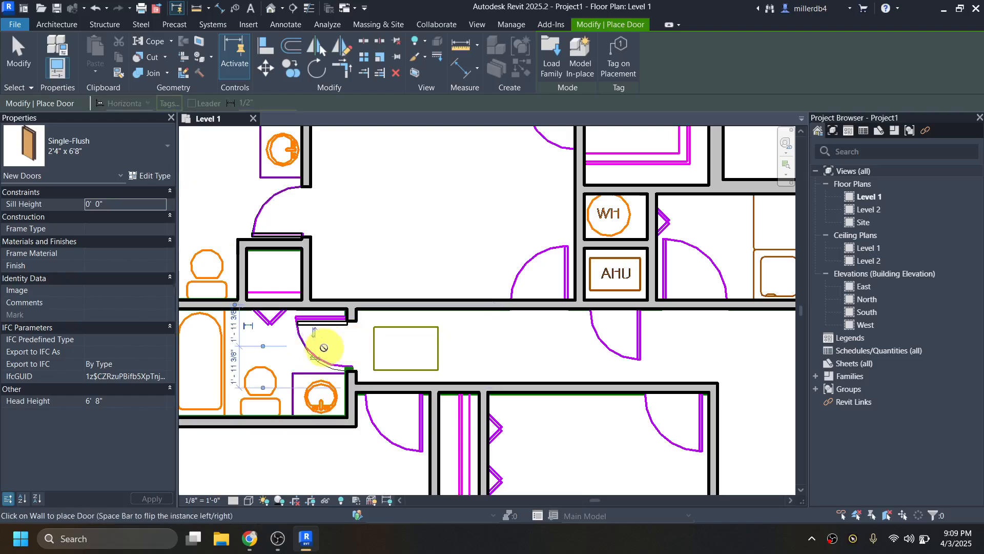
middle_drag(485, 265, 460, 319)
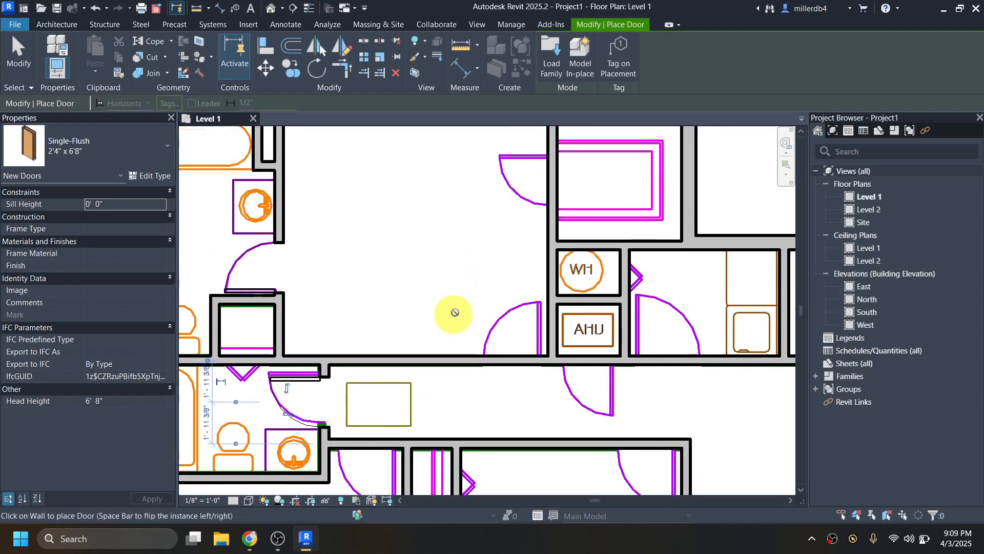
click(548, 178)
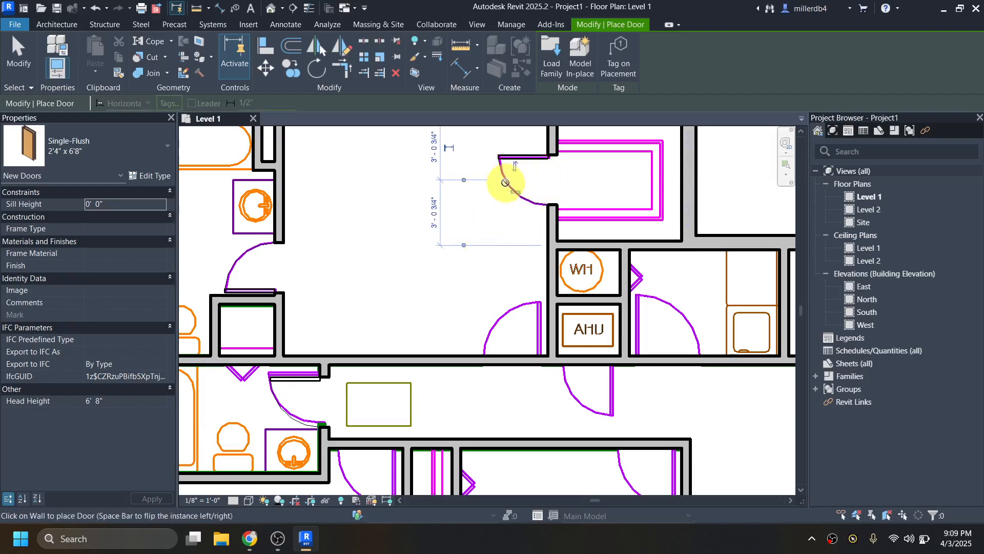
Place a 2'4" x 6'8" door over the traced swing of the AHU closet in the hallway wall
click(589, 362)
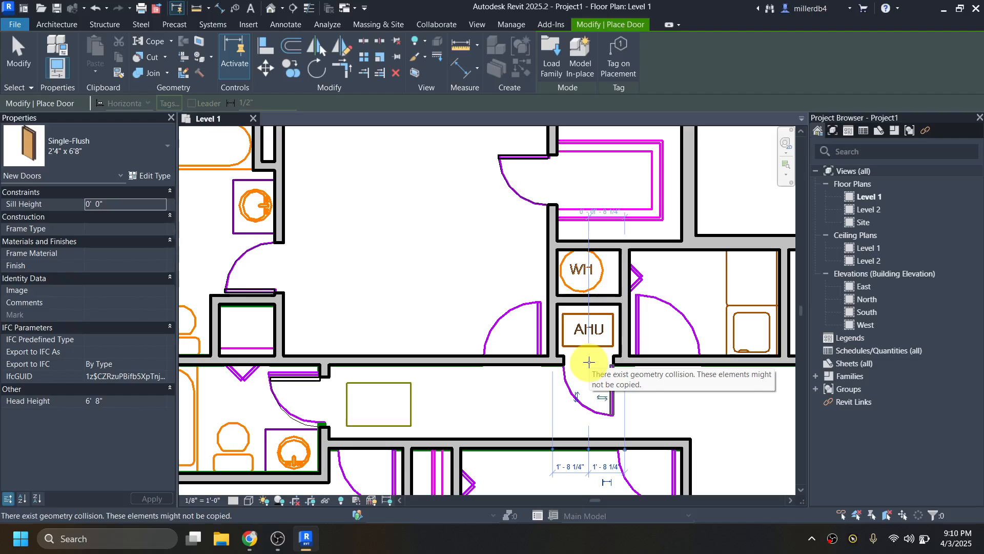
scroll(536, 342, down, 1)
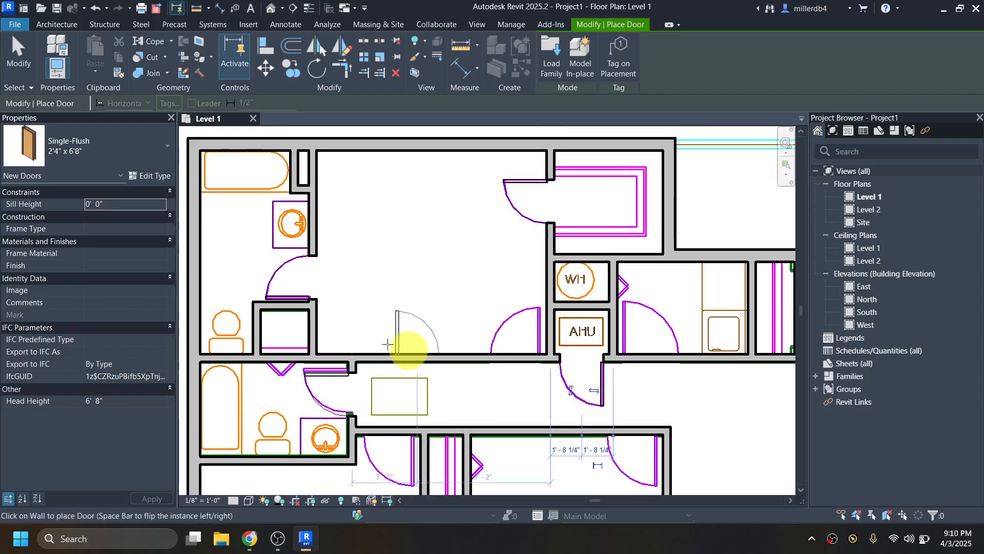
click(307, 390)
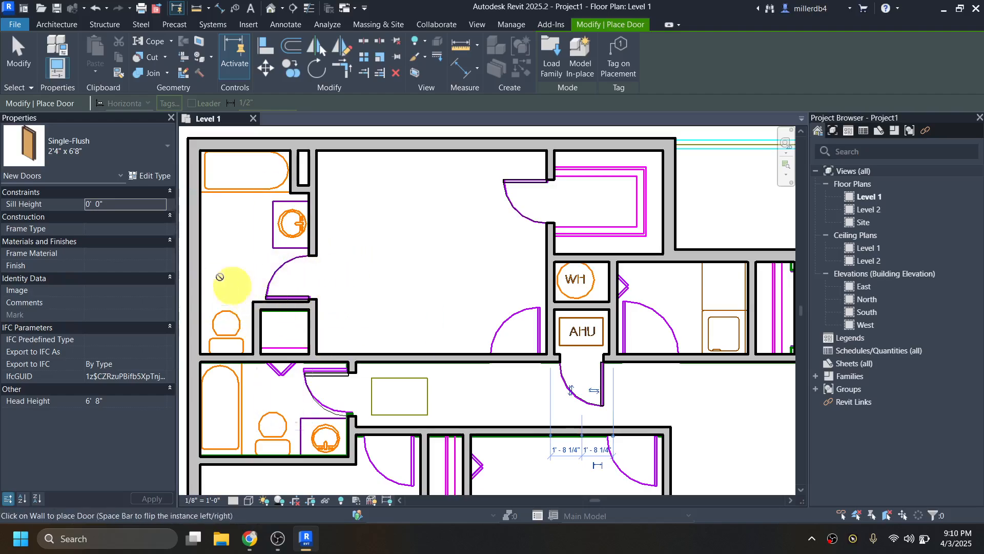
Duplicate the Single-Flush 2'4" x 6'8" door type under the name 2'8" x 6'8"
click(145, 174)
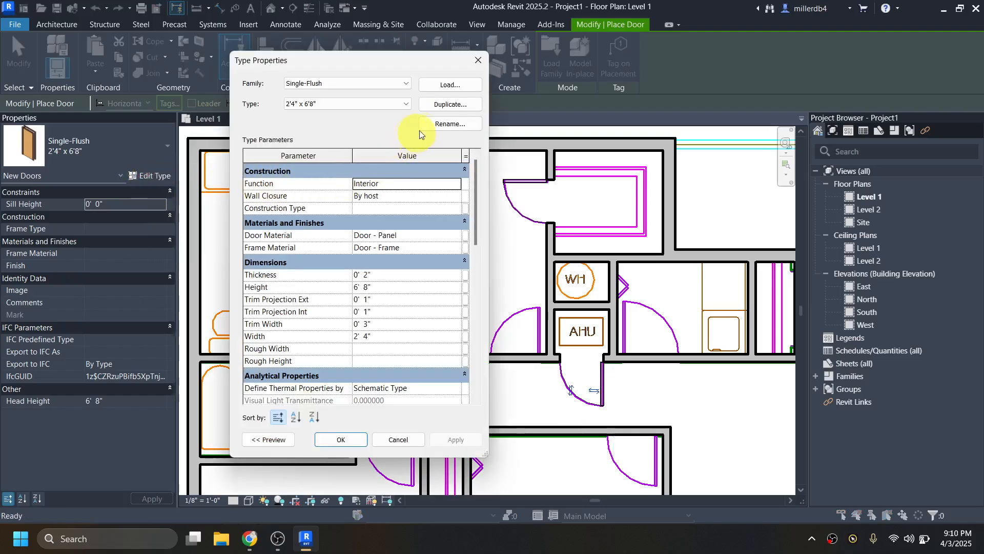
click(403, 337)
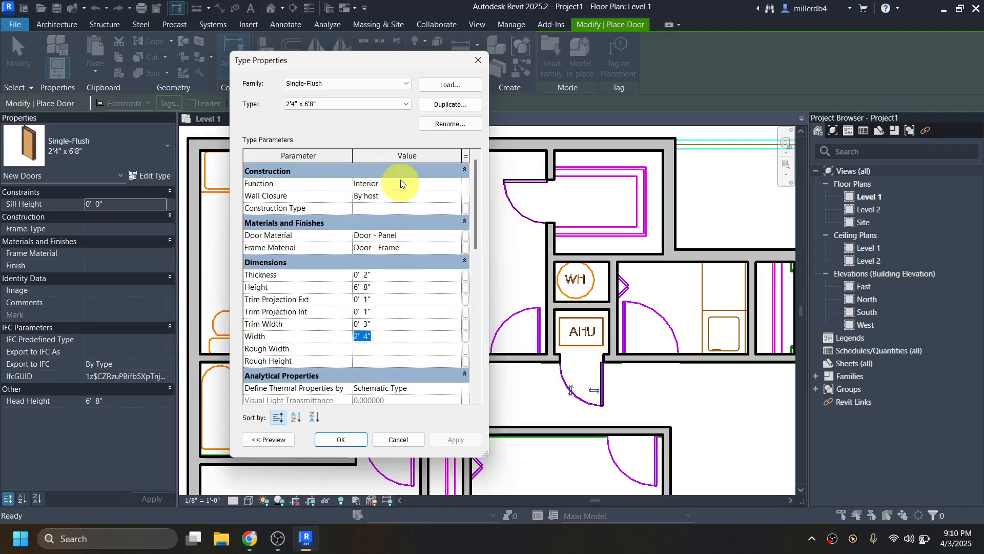
click(457, 106)
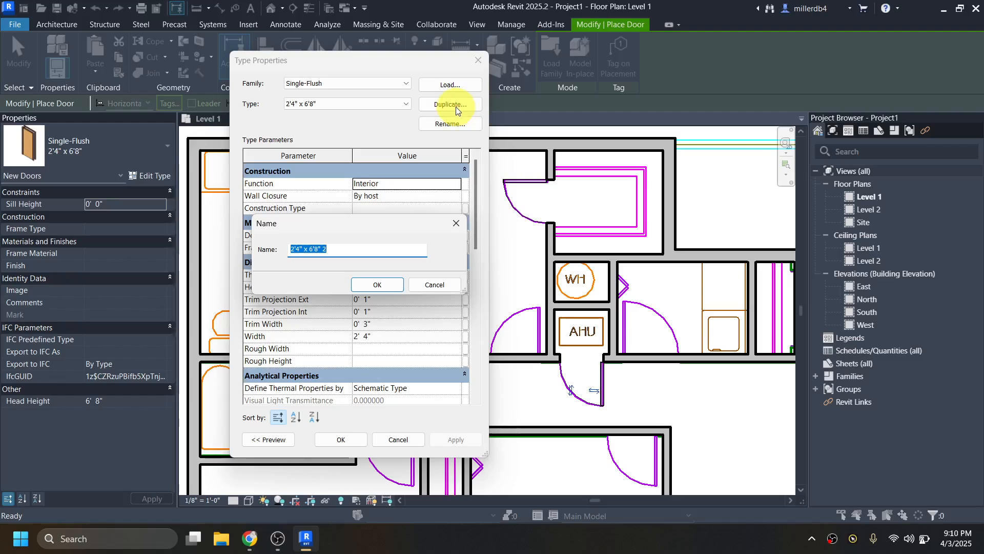
text(2')
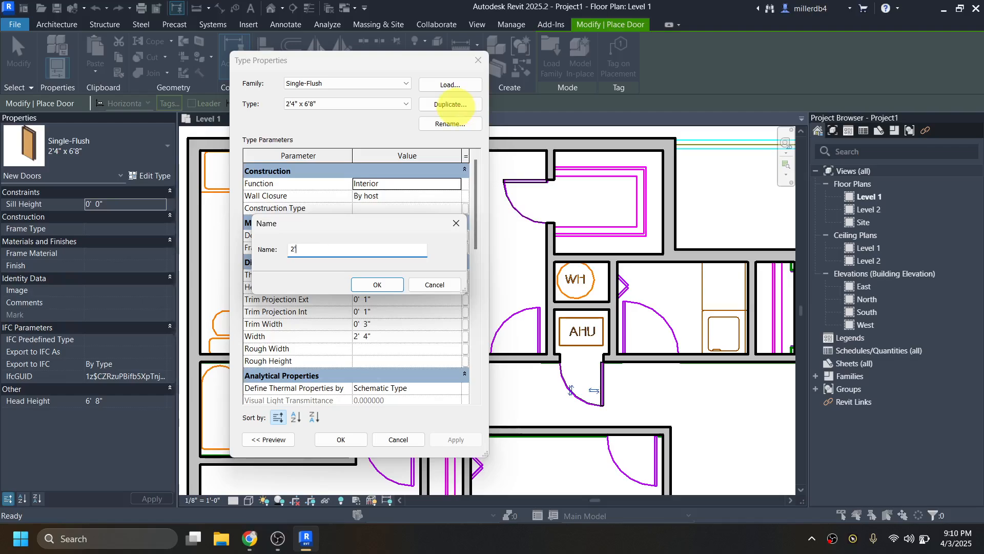
text(8 x 6'8")
key(Left)
key(Left)
key(Left)
key(Left)
key(Left)
key(Left)
key(Left)
text(")
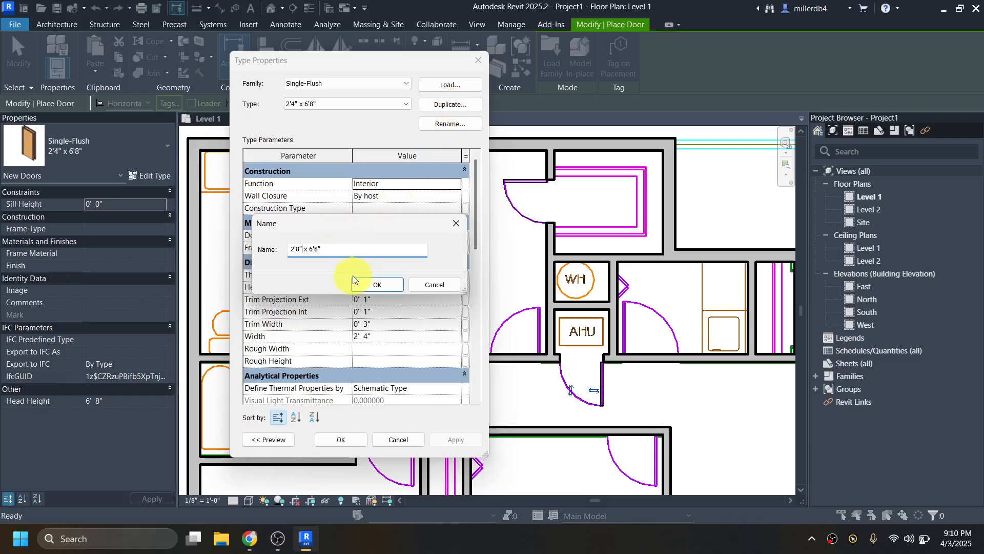
click(371, 284)
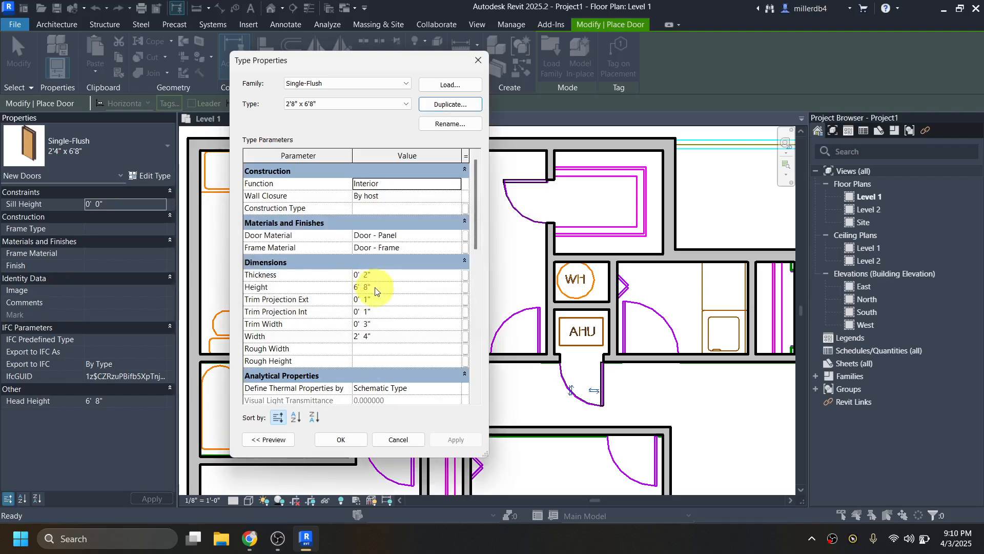
Set the 2'8" x 6'8" door type's width to 2' 8"
click(375, 337)
key(BackSpace)
key(BackSpace)
text(8)
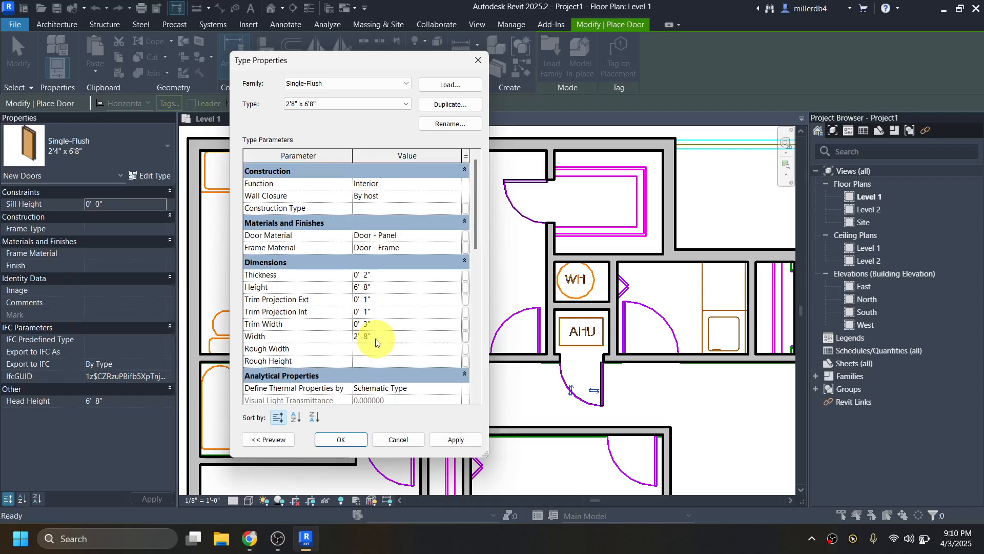
click(342, 440)
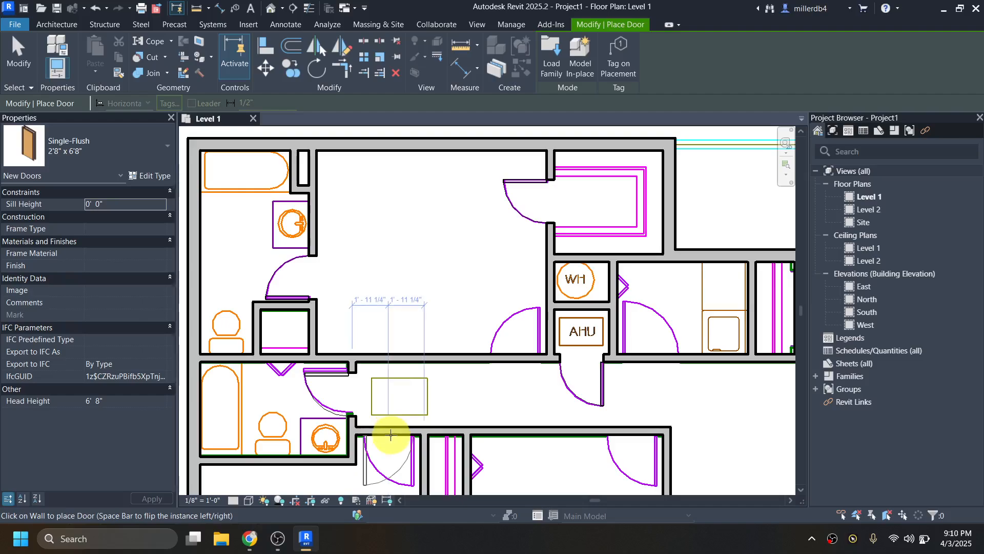
Place 2'8" x 6'8" doors over the traced swings of the two bedrooms below the hallway and the large bedroom above it
middle_drag(384, 430, 394, 370)
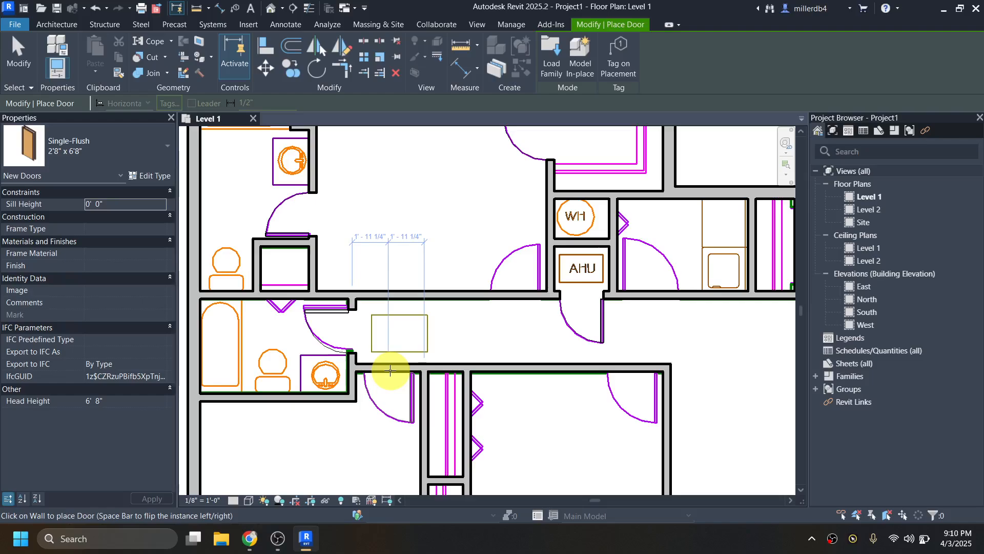
click(390, 370)
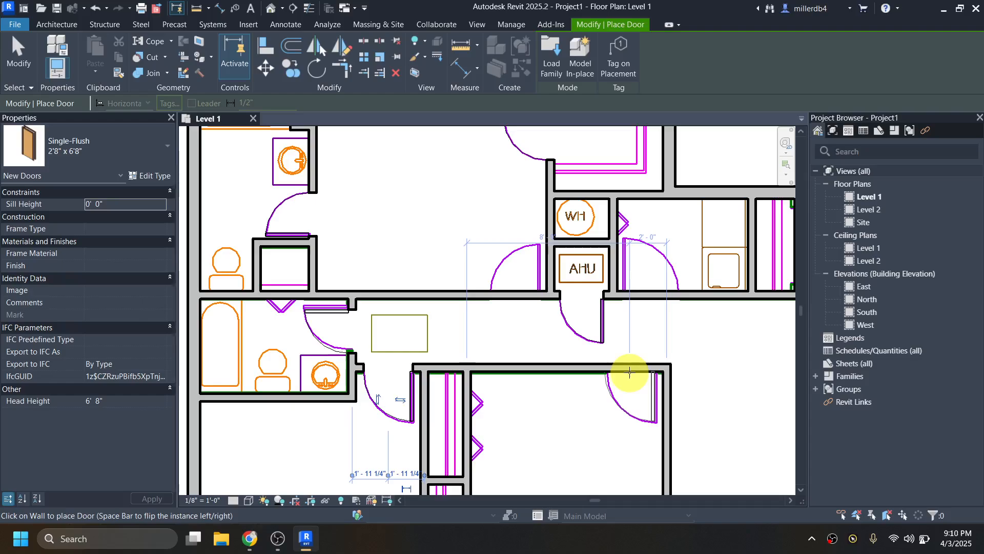
click(630, 372)
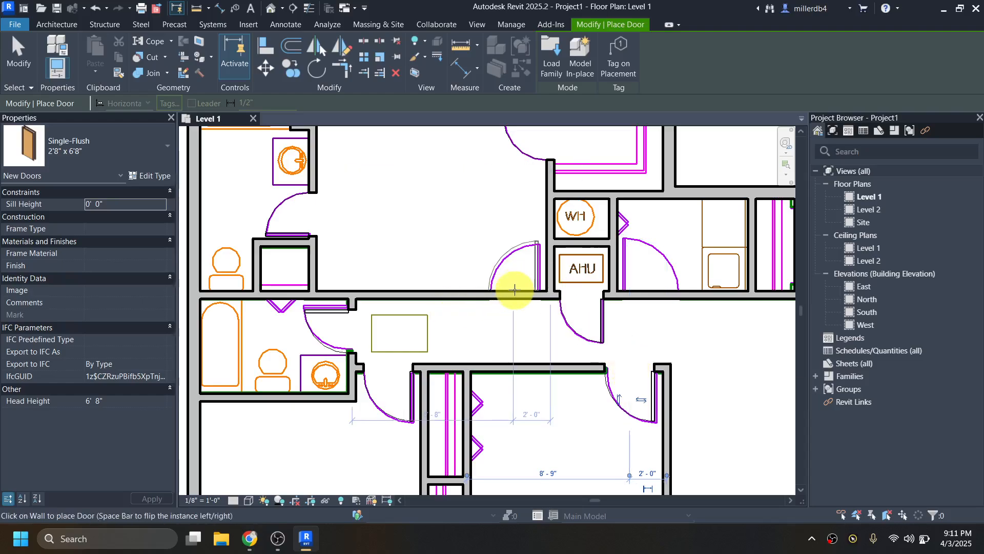
scroll(514, 291, down, 2)
middle_drag(519, 314, 416, 310)
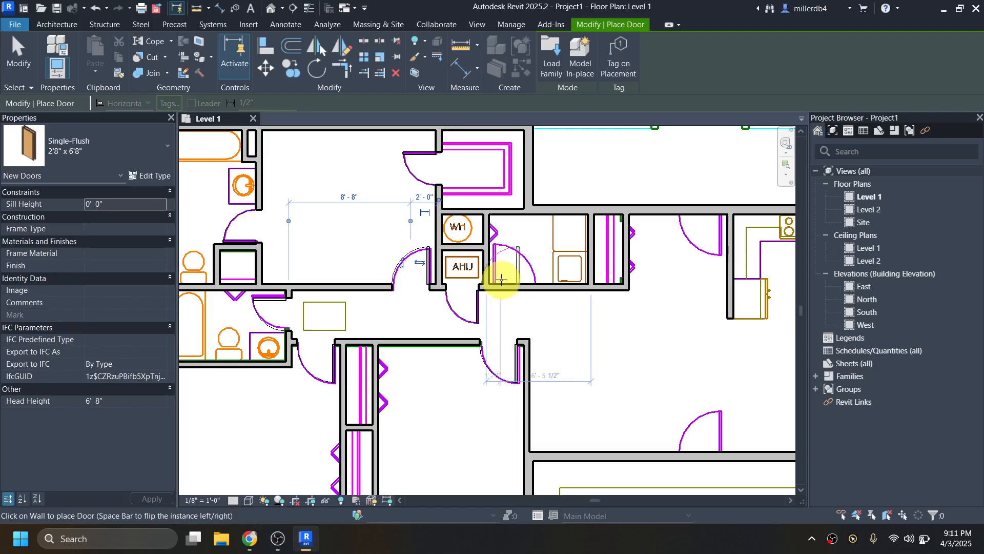
Duplicate the 2'8" x 6'8" door type under the name 3'0" x 6'8"
click(151, 176)
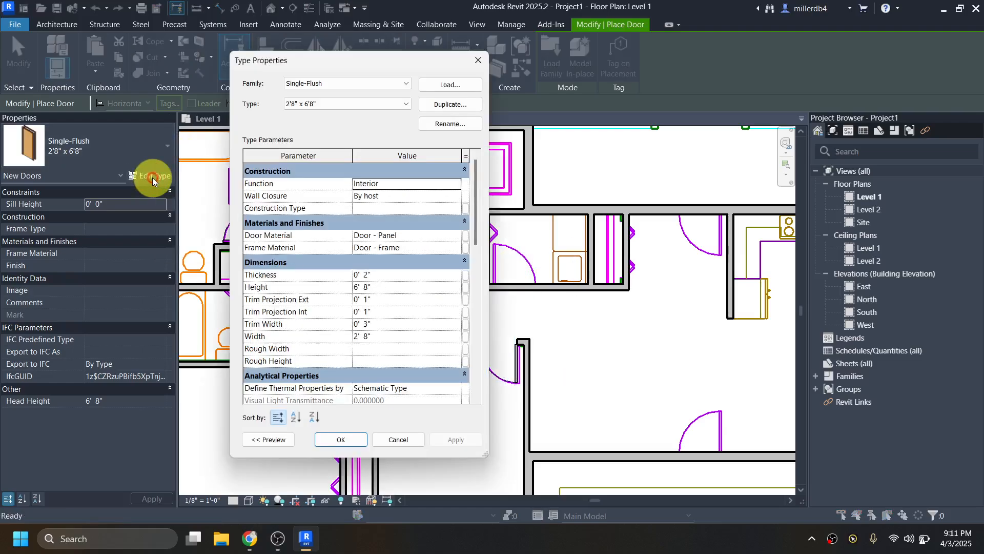
click(440, 106)
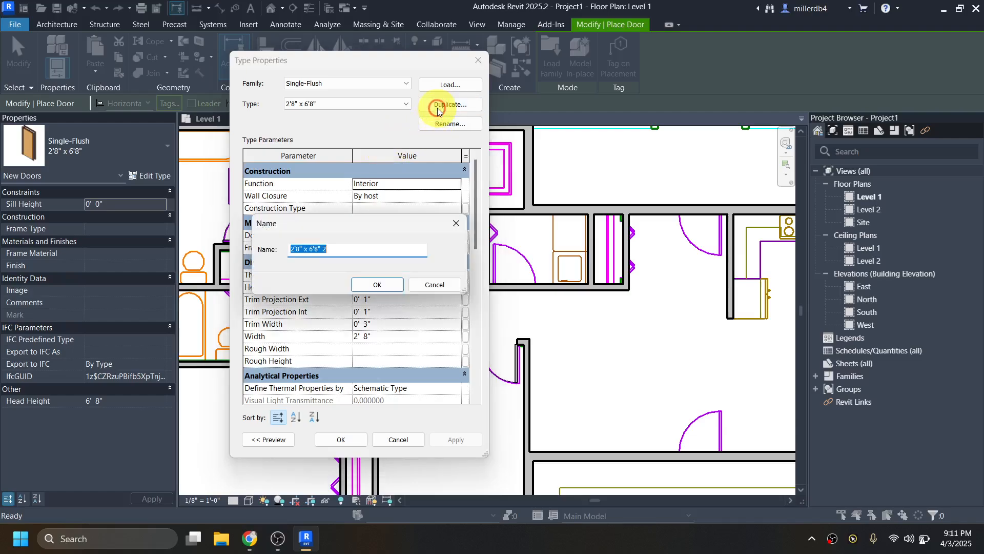
text(3)
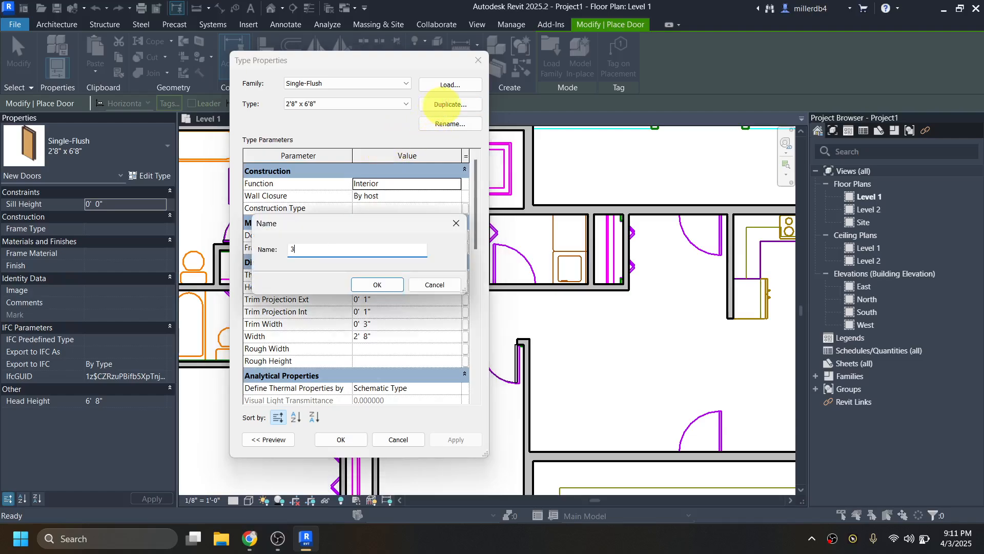
text('0" x 6'8)
click(383, 285)
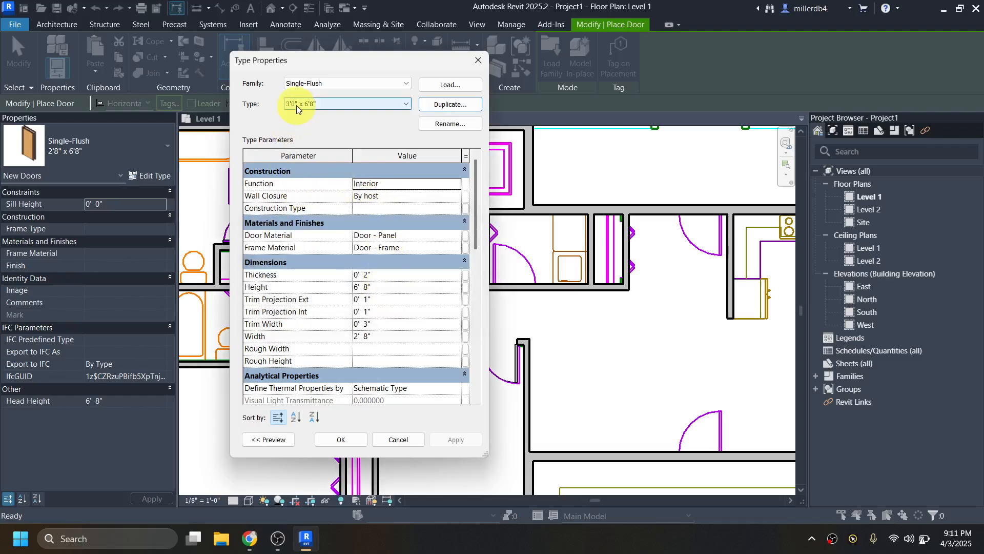
Set the 3'0" x 6'8" type's width to 3' and place one over the traced swing beside the AHU closet, matching its hinge side
click(386, 336)
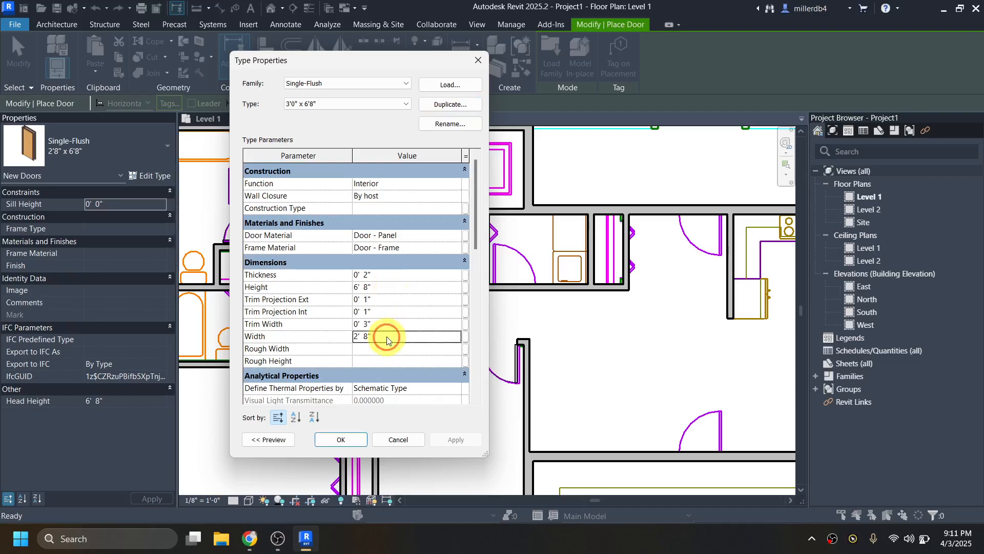
text(3)
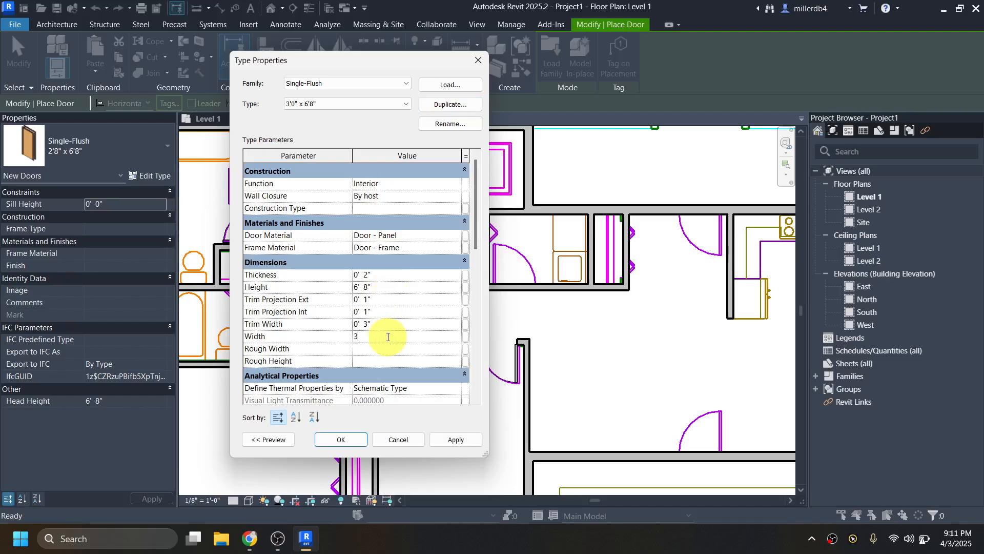
click(349, 438)
click(349, 439)
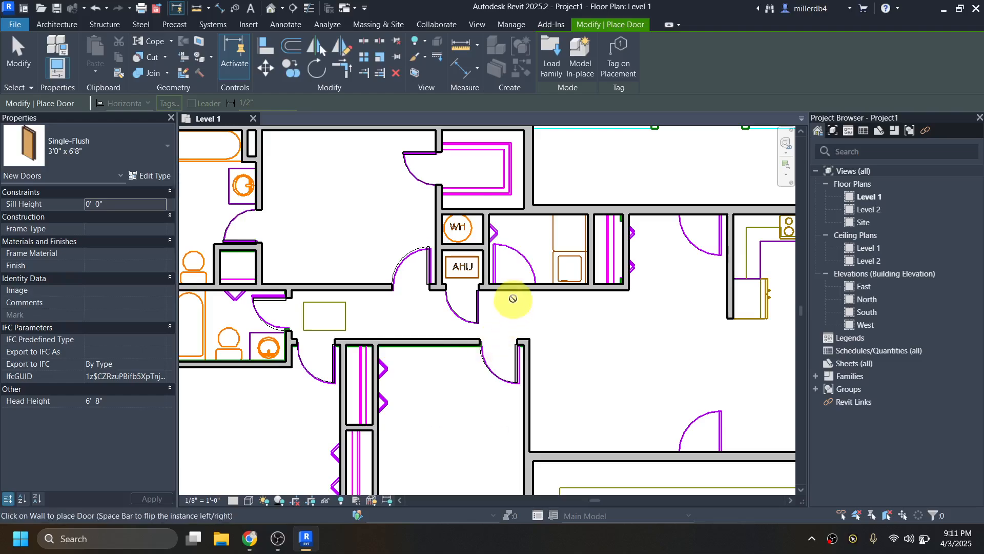
key(space)
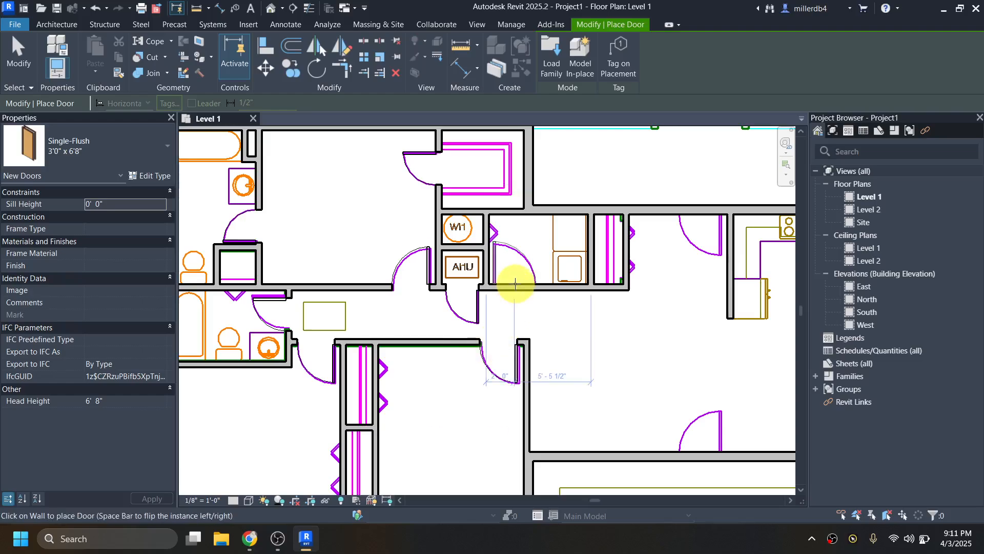
click(515, 284)
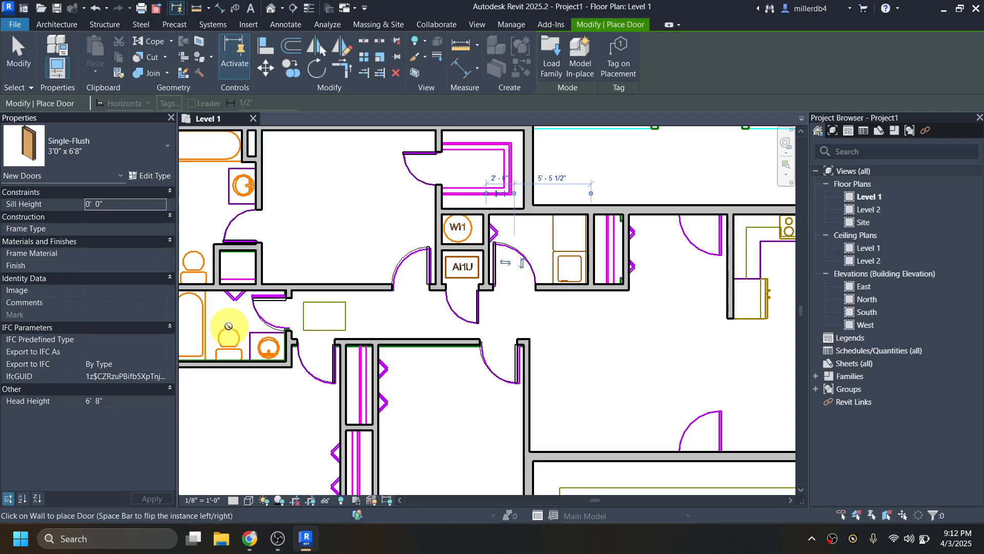
Duplicate the 3'0" x 6'8" door type under the name 2'0" x 6'8"
click(157, 176)
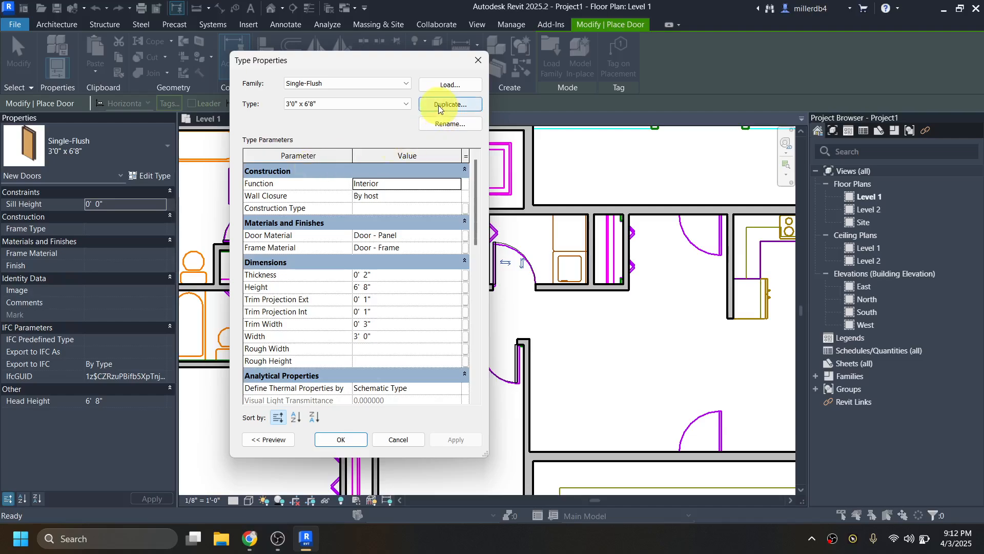
click(439, 105)
text(2)
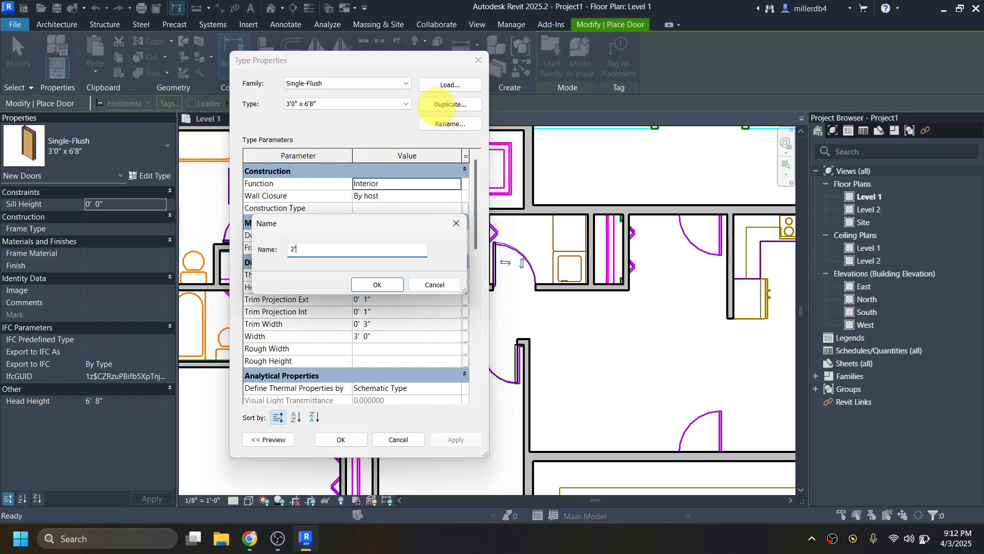
text('0" x 6'8)
click(389, 287)
Set the 2'0" x 6'8" door type's width to 2'
click(378, 336)
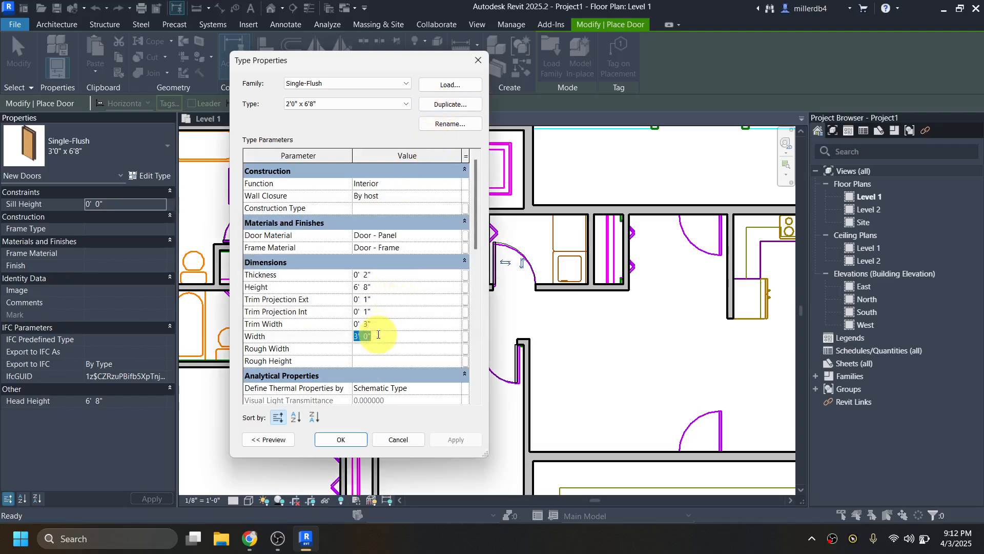
text(2)
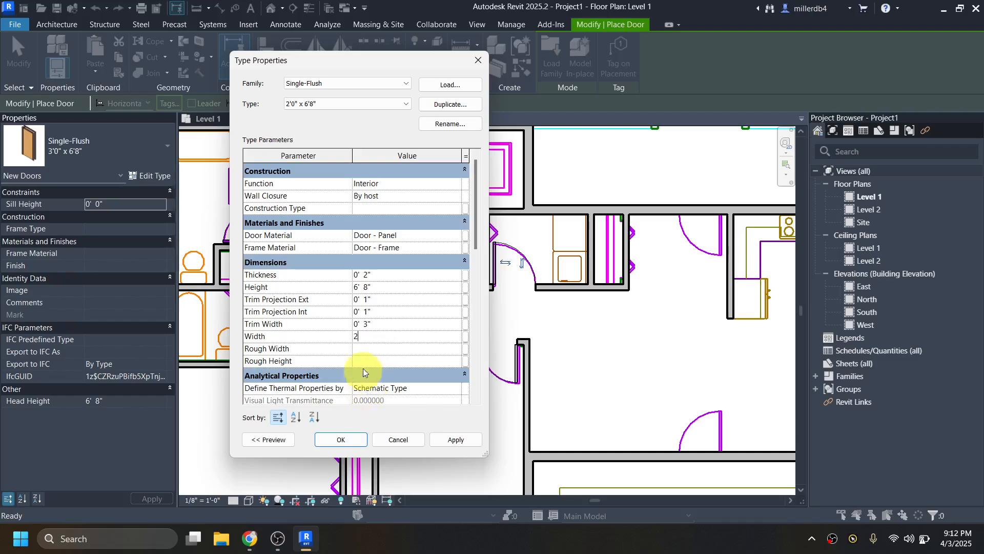
click(353, 440)
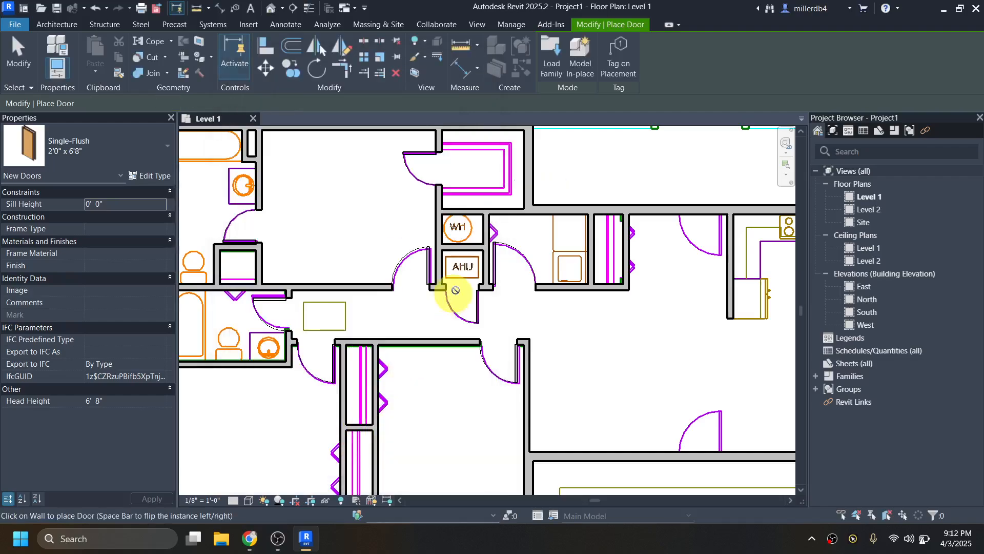
Place 2'0" x 6'8" doors at the traced bifold openings of the water heater closet and the hall bath's small closet
scroll(492, 226, up, 3)
scroll(494, 229, up, 2)
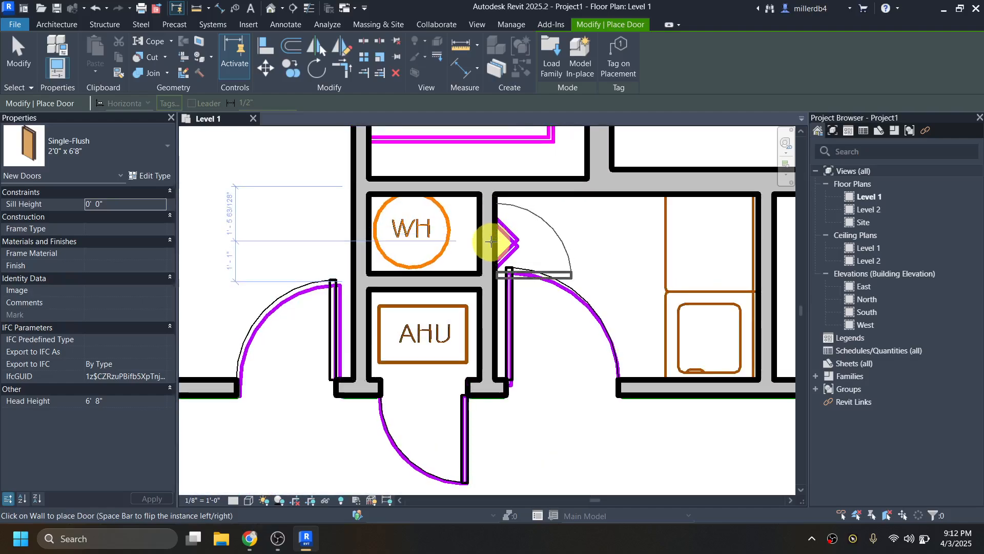
click(491, 239)
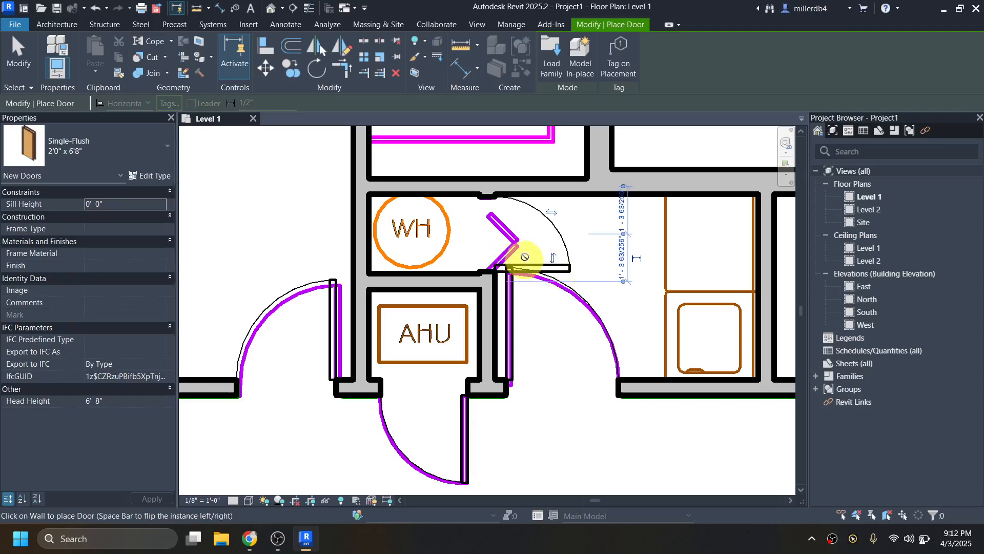
scroll(512, 270, down, 2)
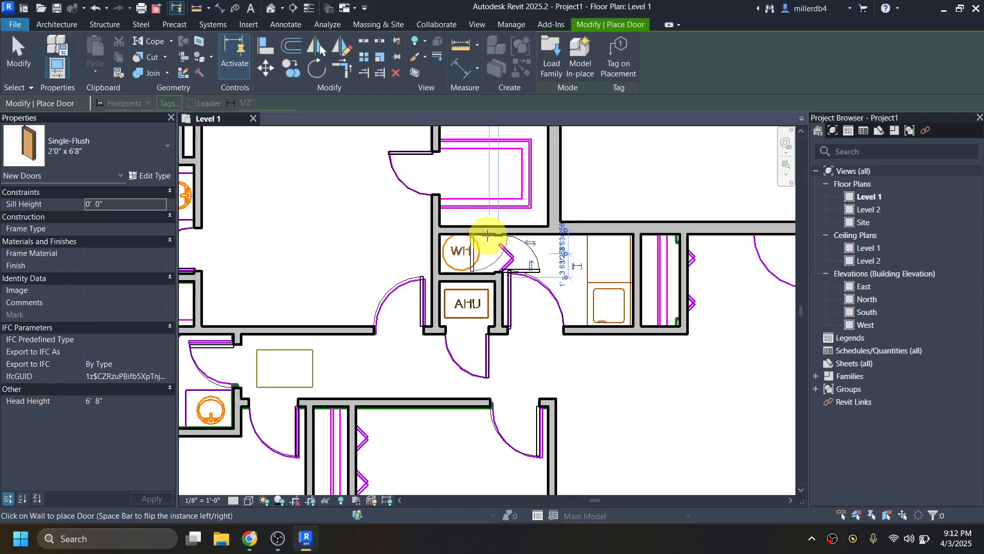
middle_drag(352, 346, 479, 329)
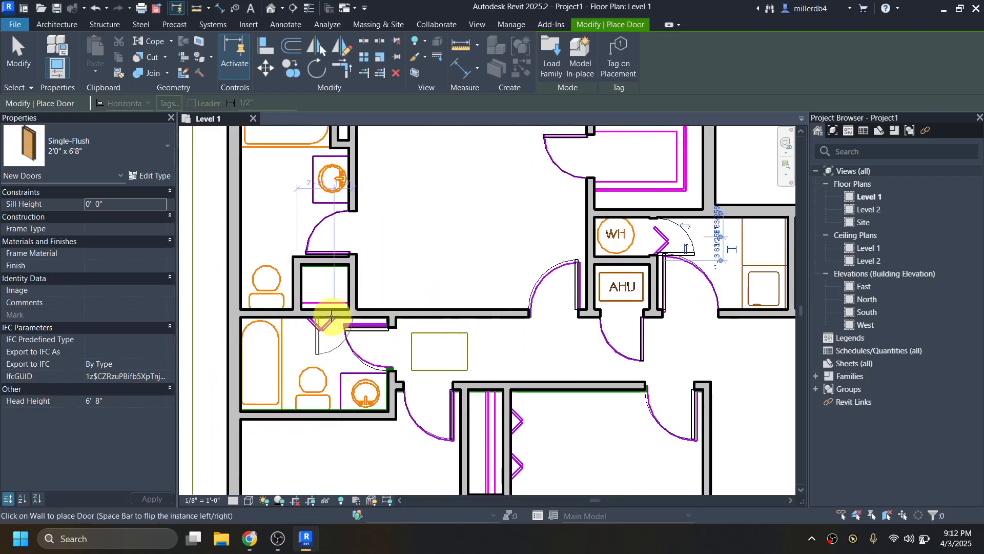
scroll(324, 317, up, 1)
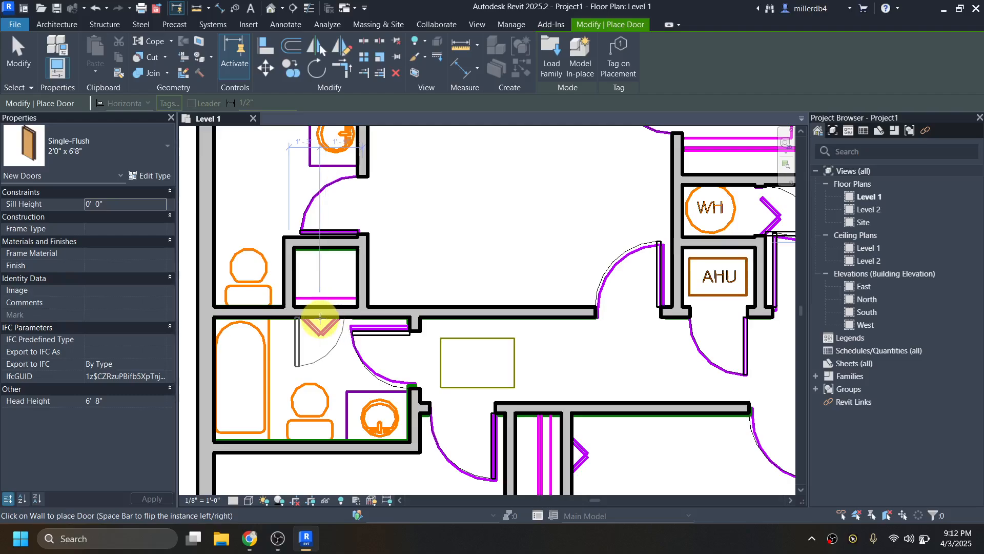
click(320, 318)
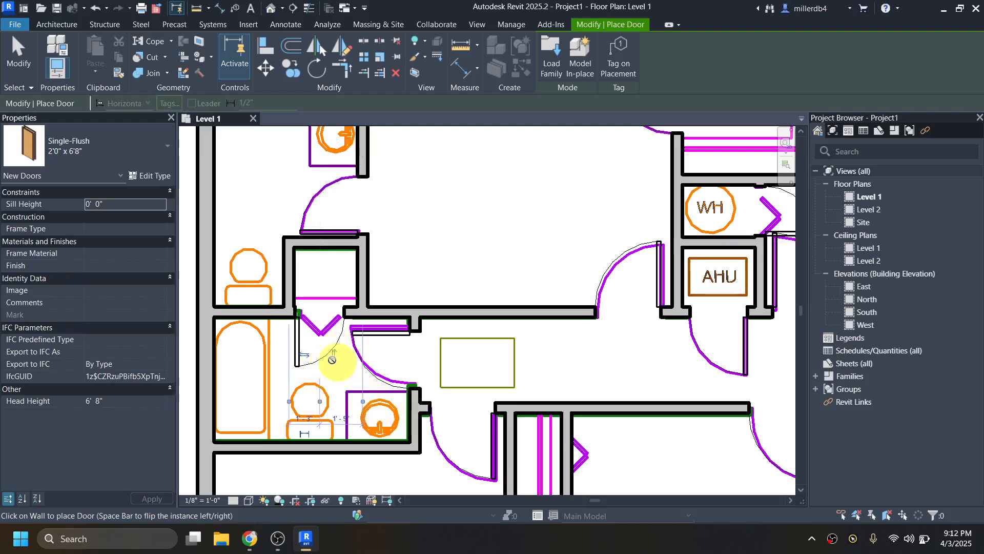
Duplicate the 2'0" x 6'8" door type under the name 1'8" x 6'8"
scroll(381, 364, down, 3)
middle_drag(533, 363, 284, 310)
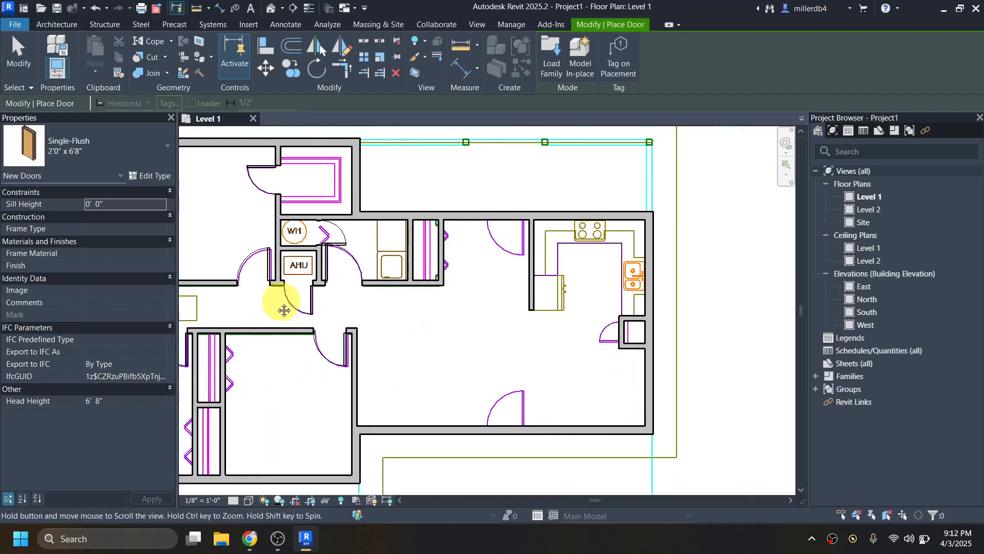
scroll(617, 338, up, 2)
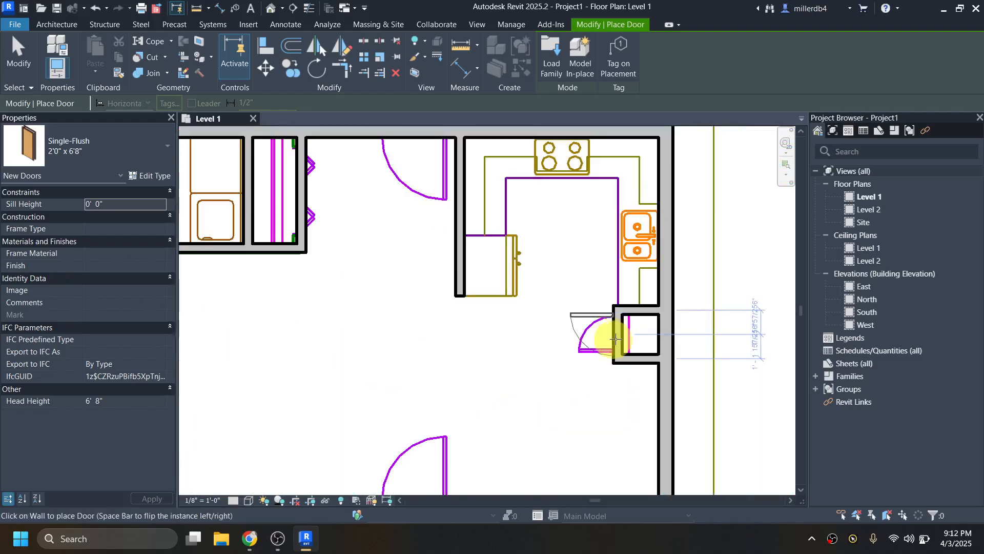
click(616, 338)
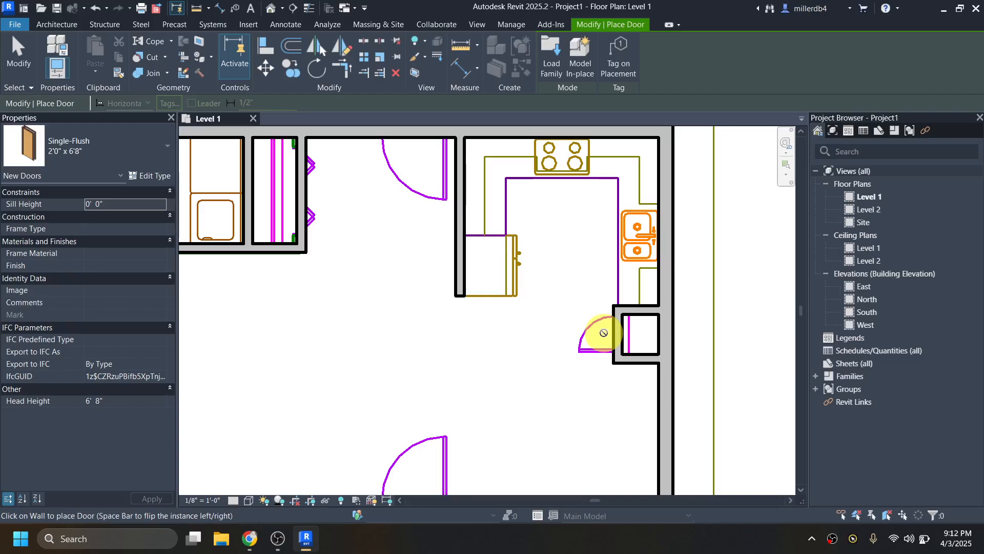
click(146, 177)
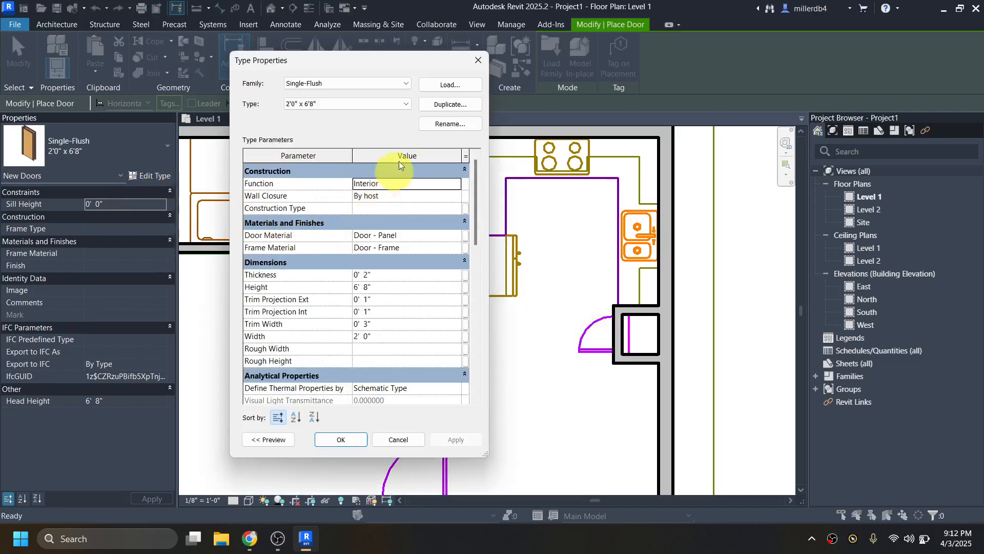
click(438, 105)
text(1'8" x 6)
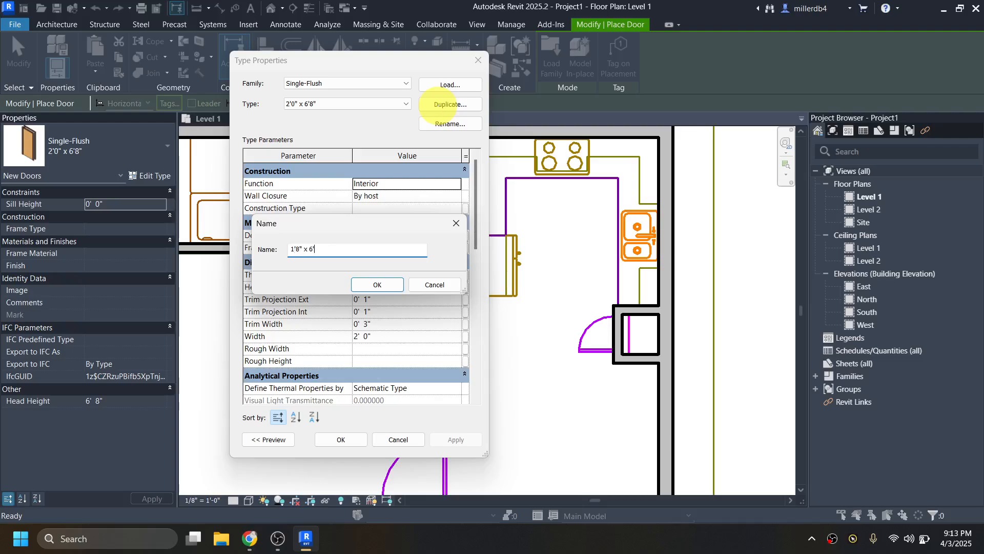
text('8")
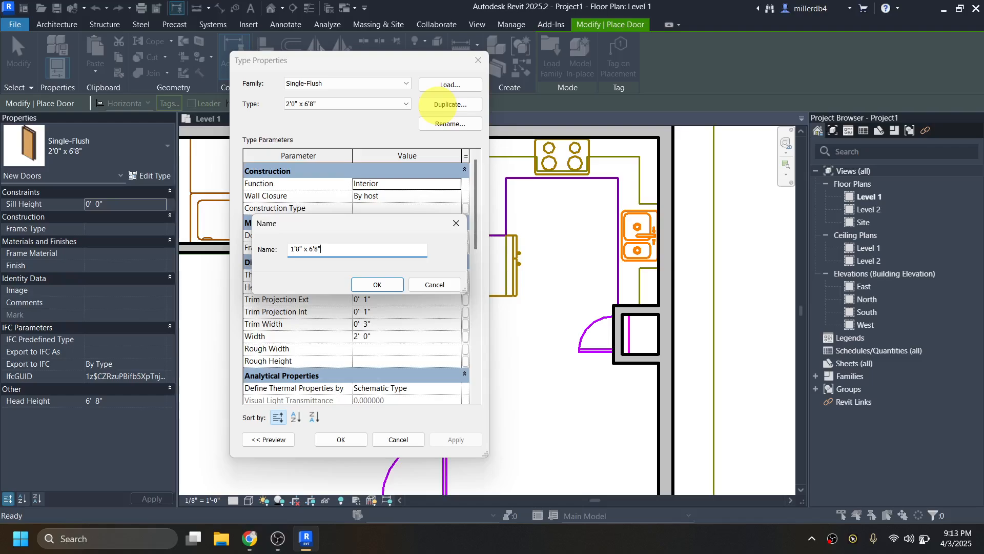
click(382, 288)
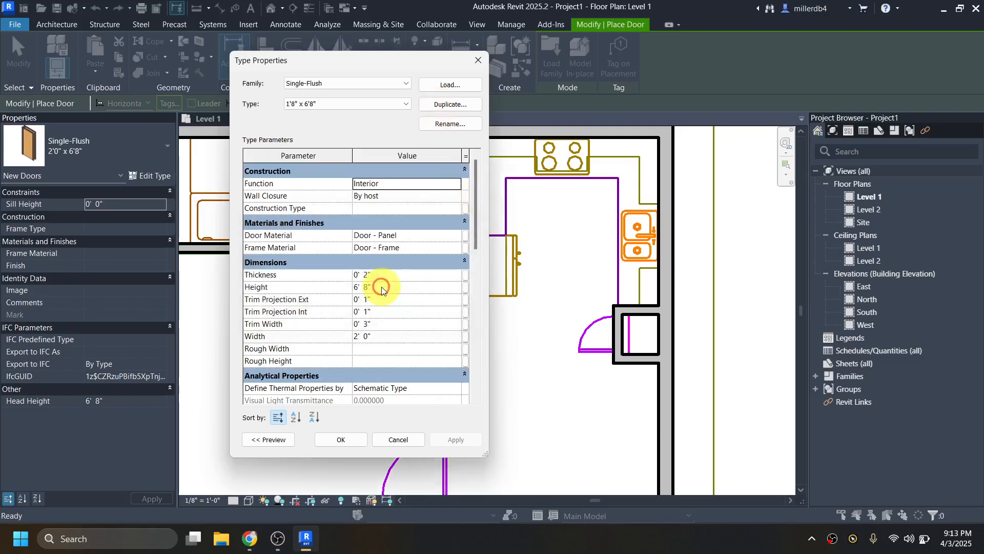
Set the 1'8" x 6'8" type's width to 1'8" and place one over the traced swing of the small closet below the kitchen sink, matching its hinge side
click(380, 337)
text(1 8)
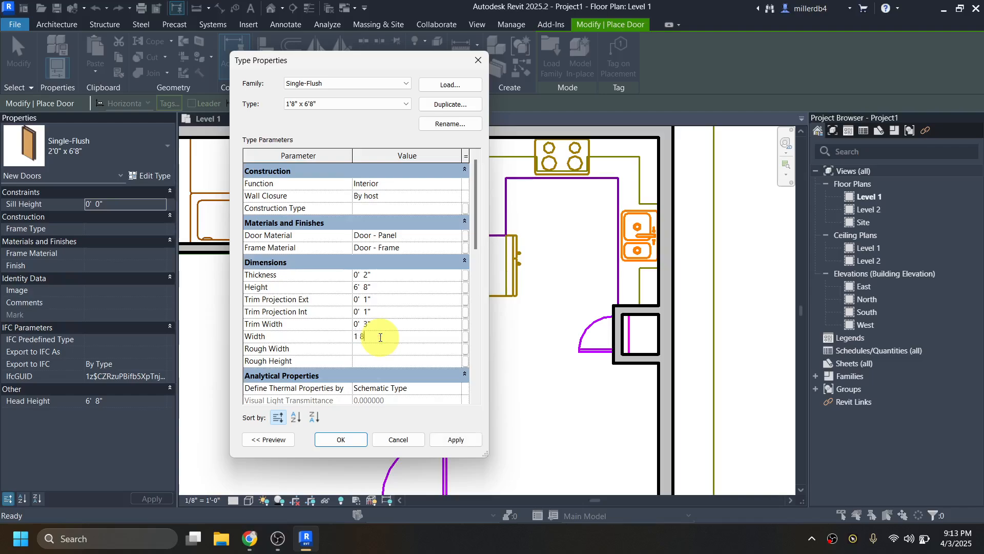
click(335, 440)
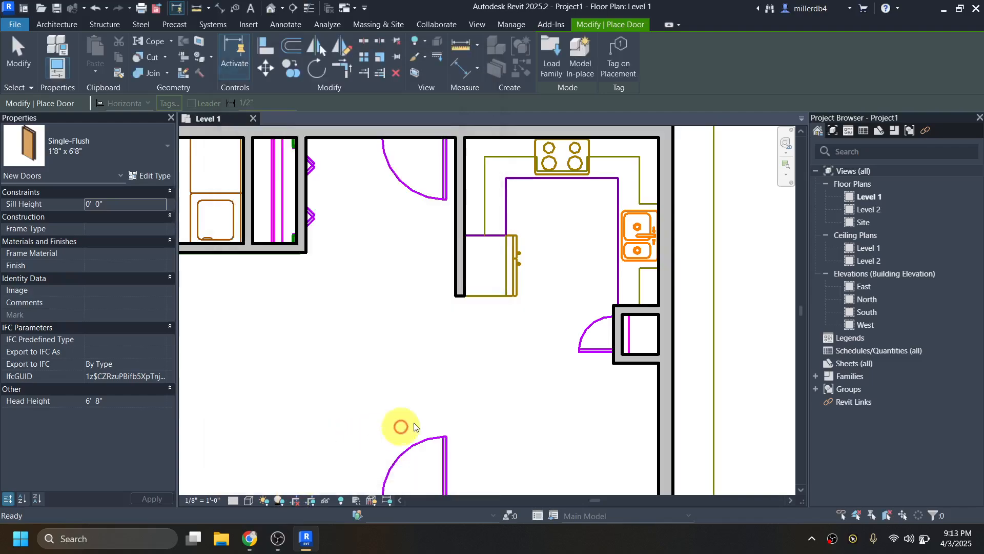
key(space)
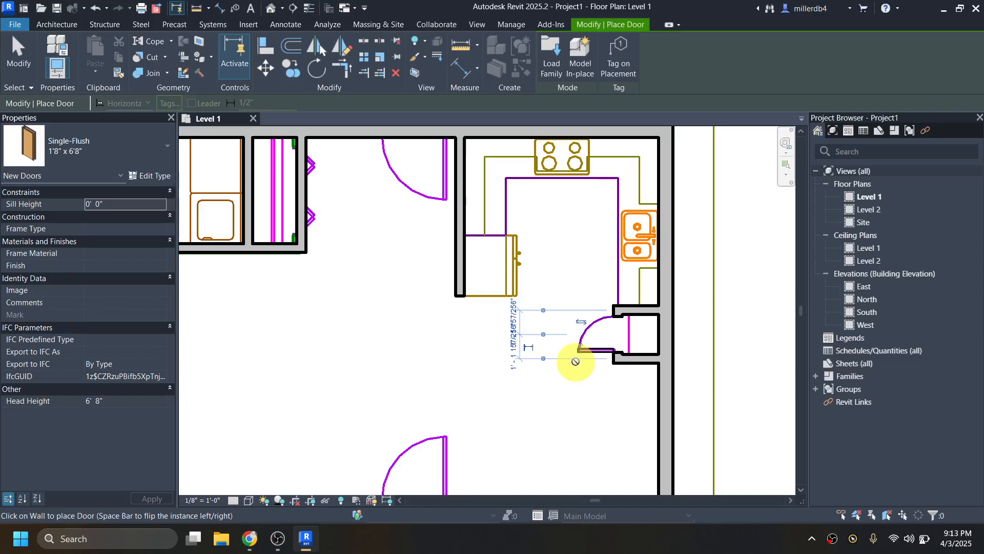
scroll(299, 207, down, 2)
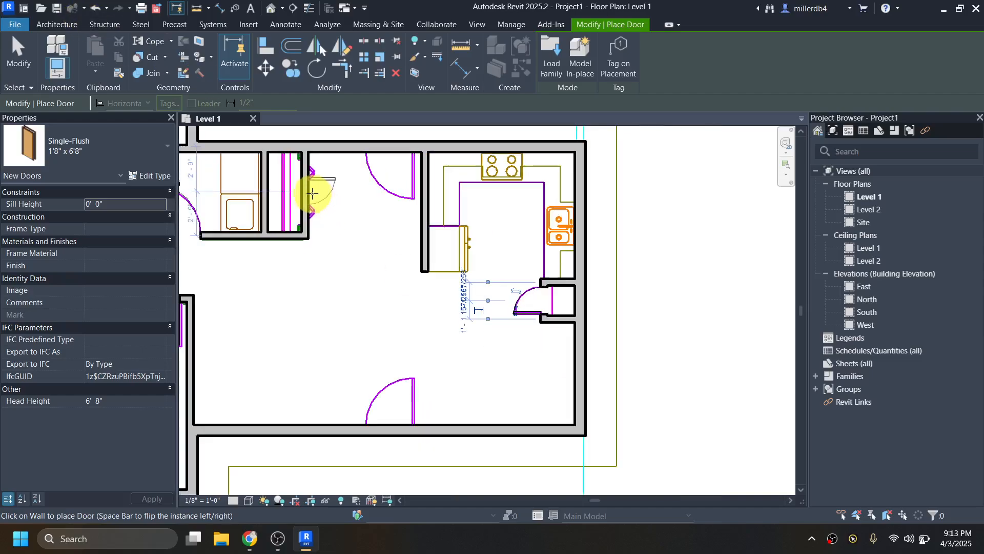
middle_drag(297, 173, 442, 182)
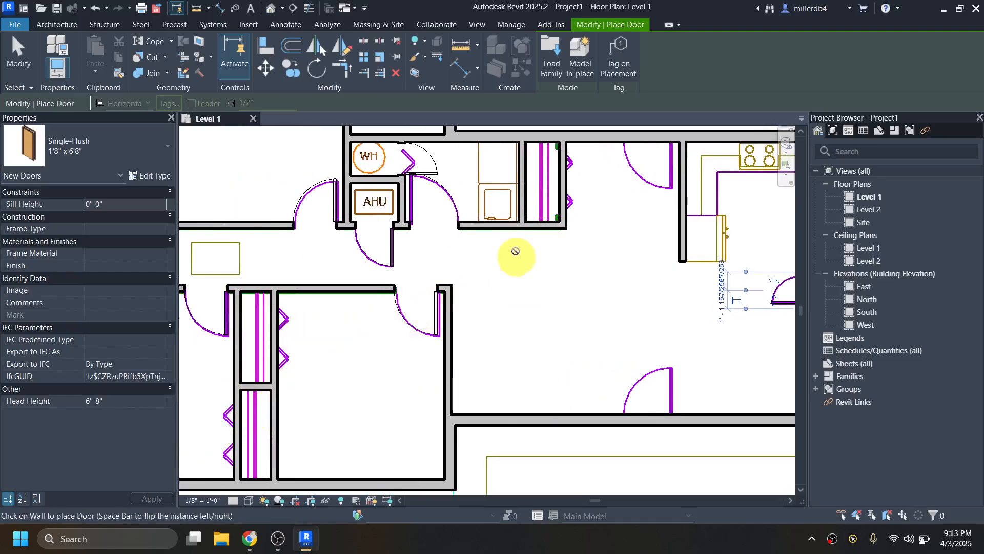
click(112, 155)
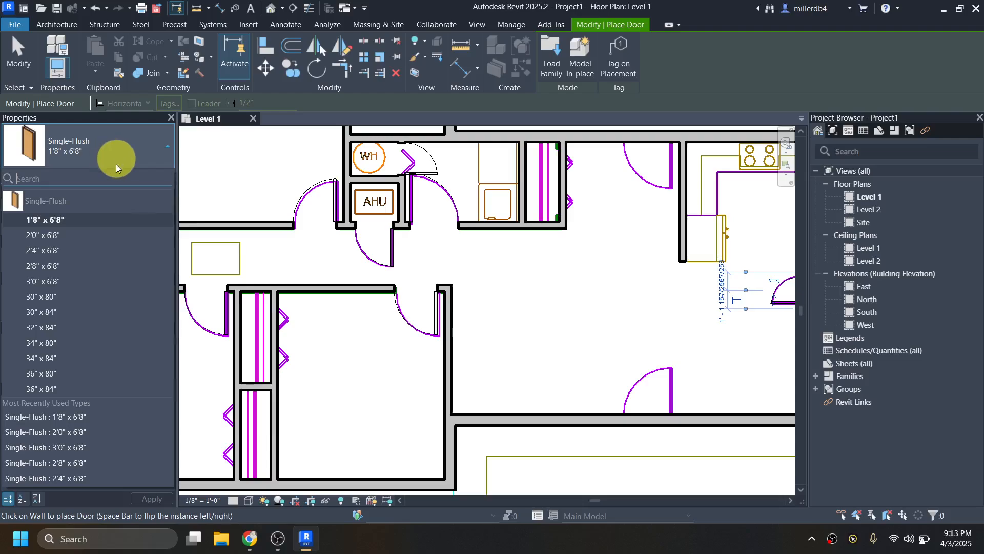
key(Escape)
key(Escape)
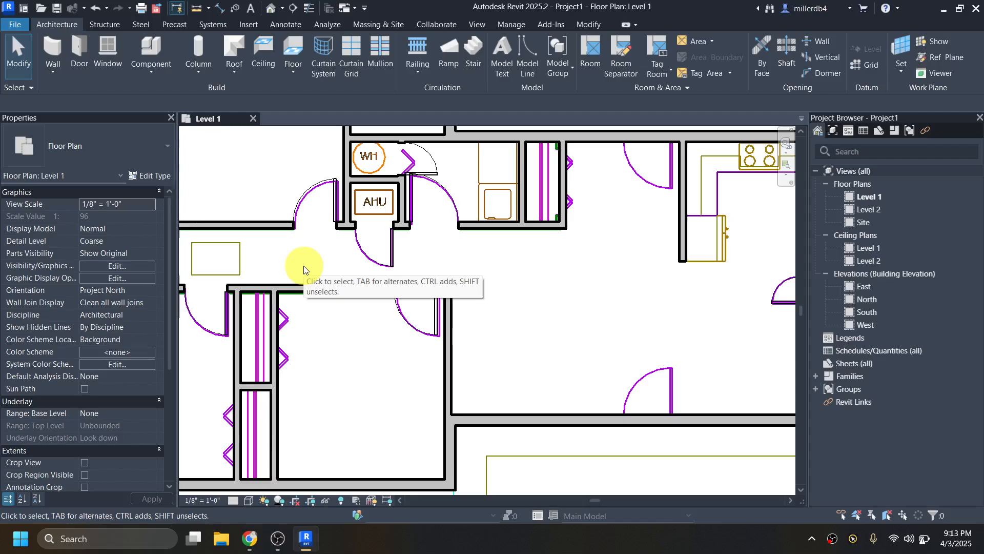
key(l)
key(f)
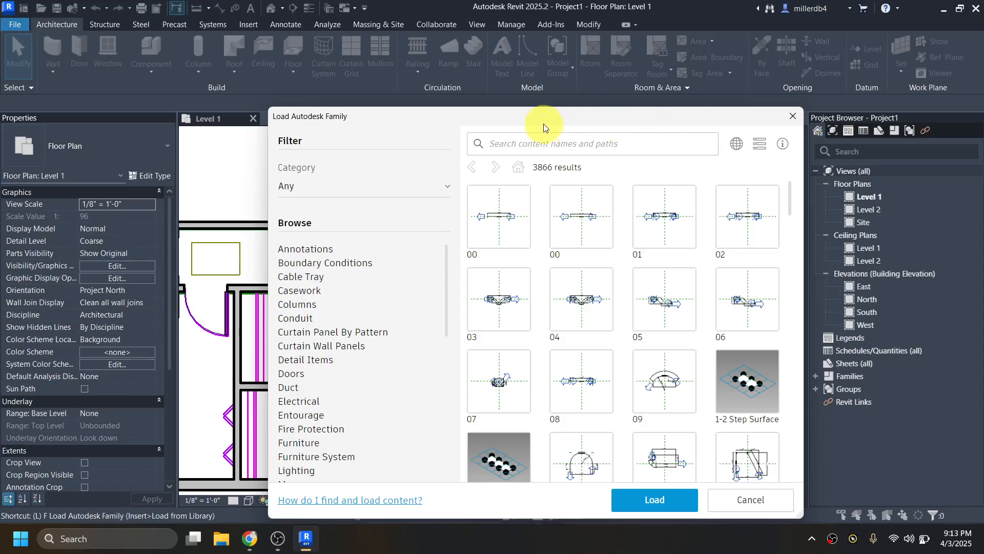
drag(543, 119, 477, 81)
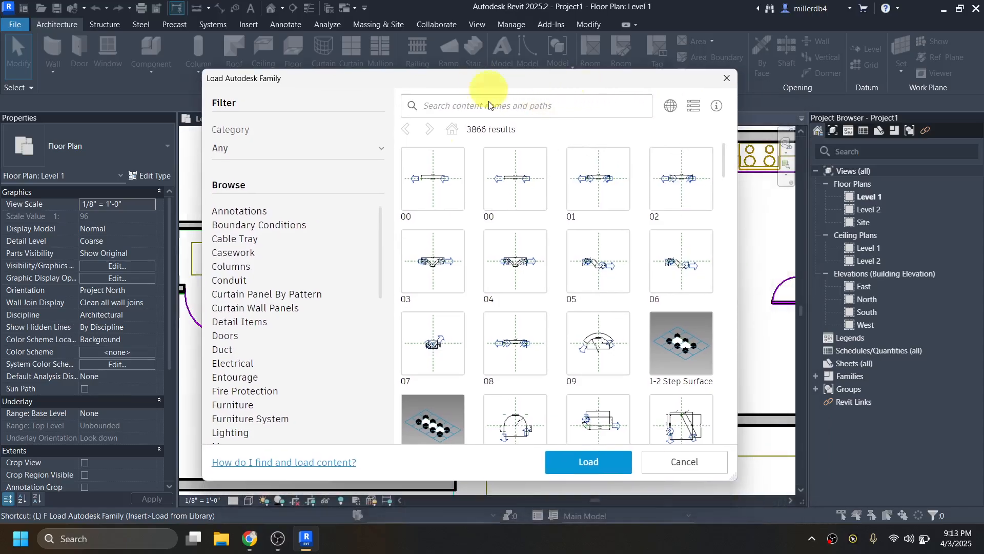
click(725, 80)
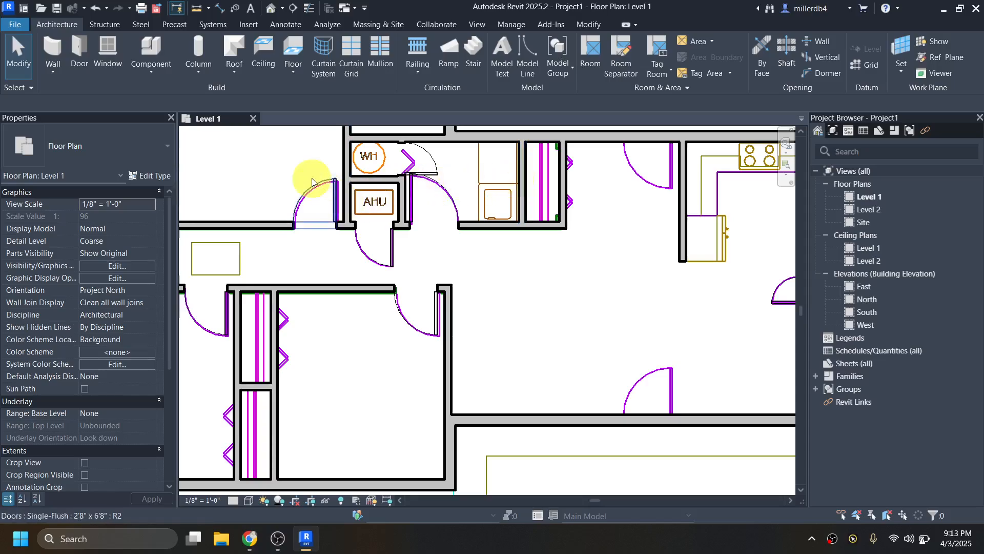
click(252, 25)
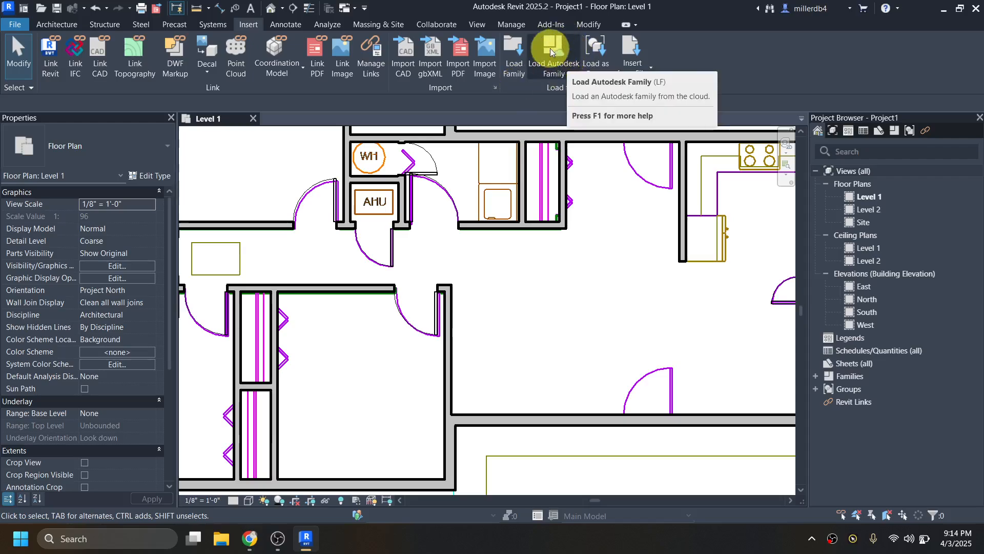
click(56, 24)
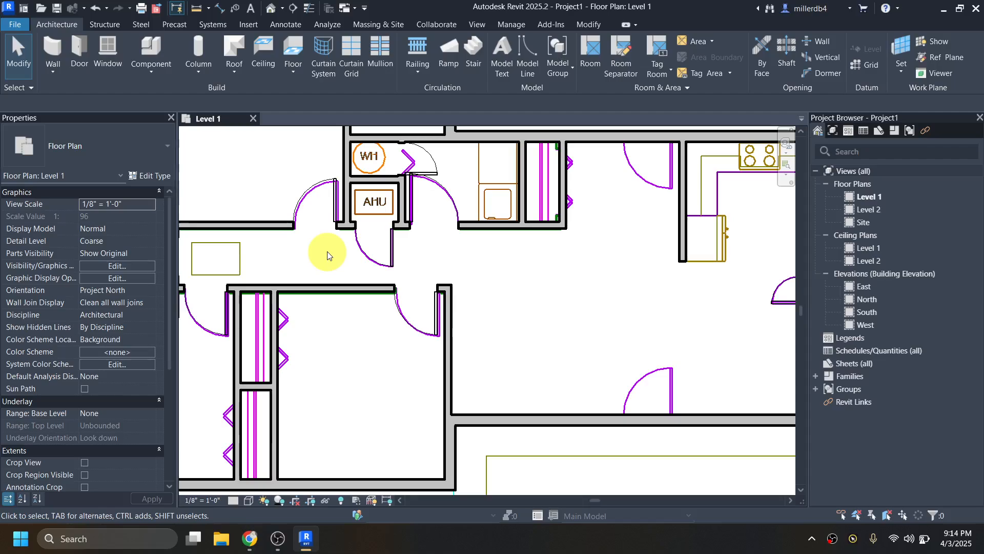
Load the Door-Interior-Double-Sliding-2_Panel-Wood family from the Autodesk library's Doors category with its 48" x 80" type
key(l)
key(f)
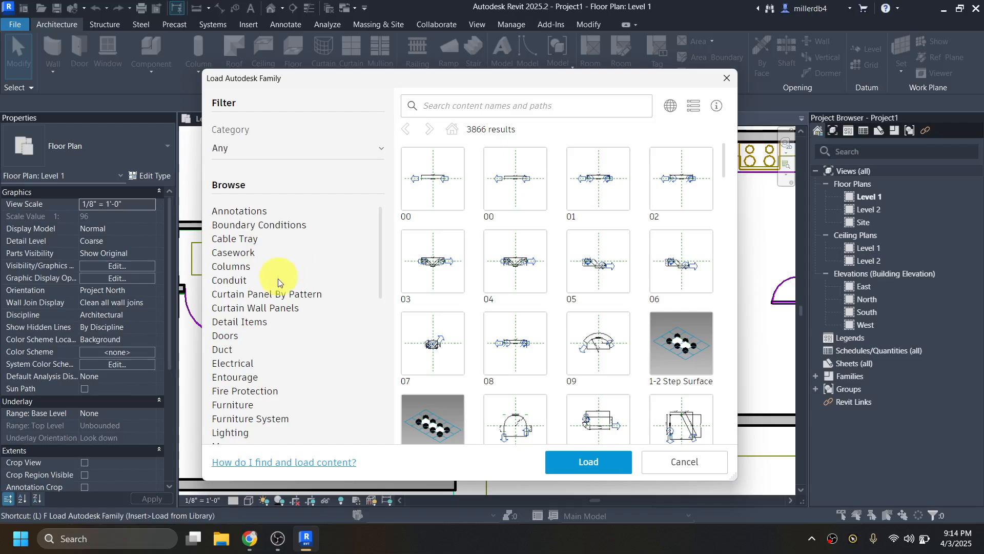
click(228, 335)
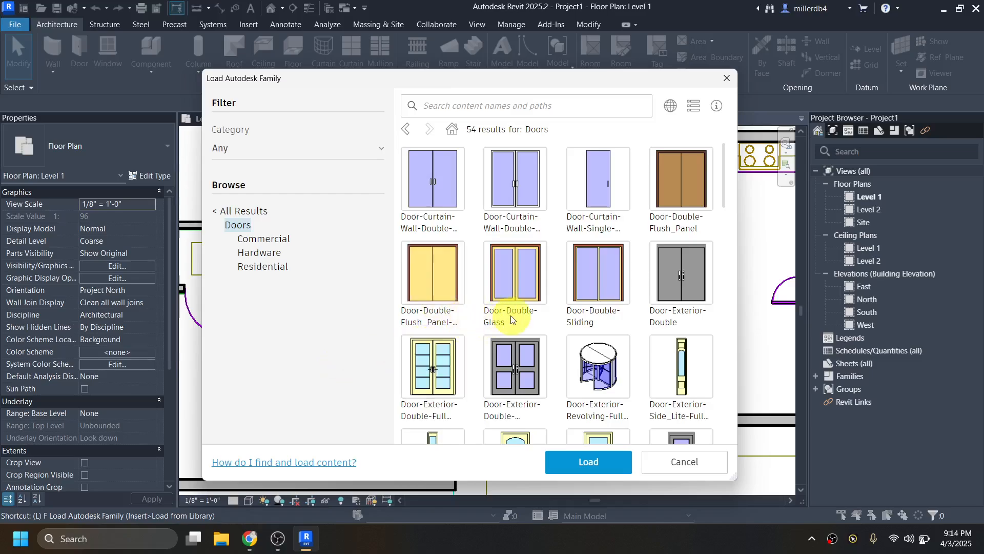
scroll(540, 311, down, 8)
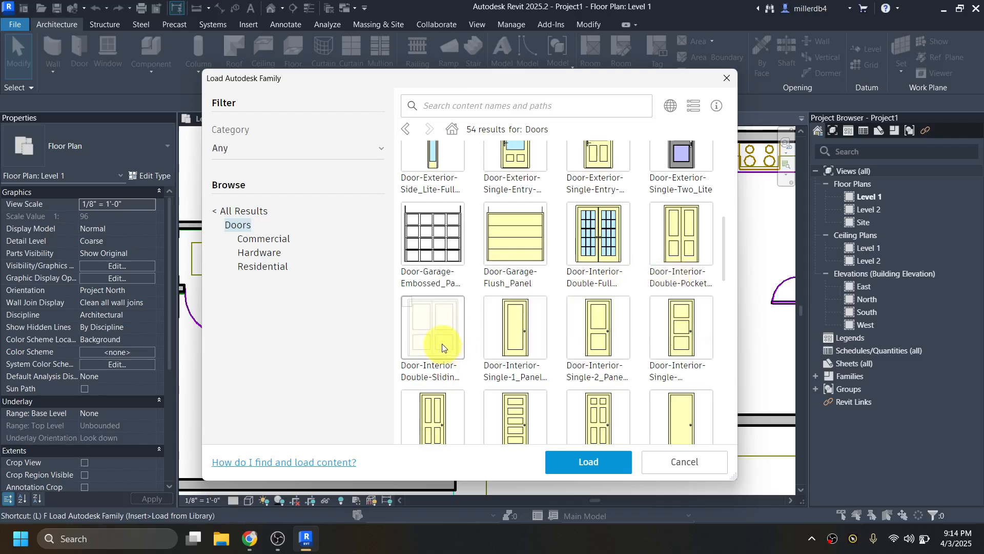
click(444, 371)
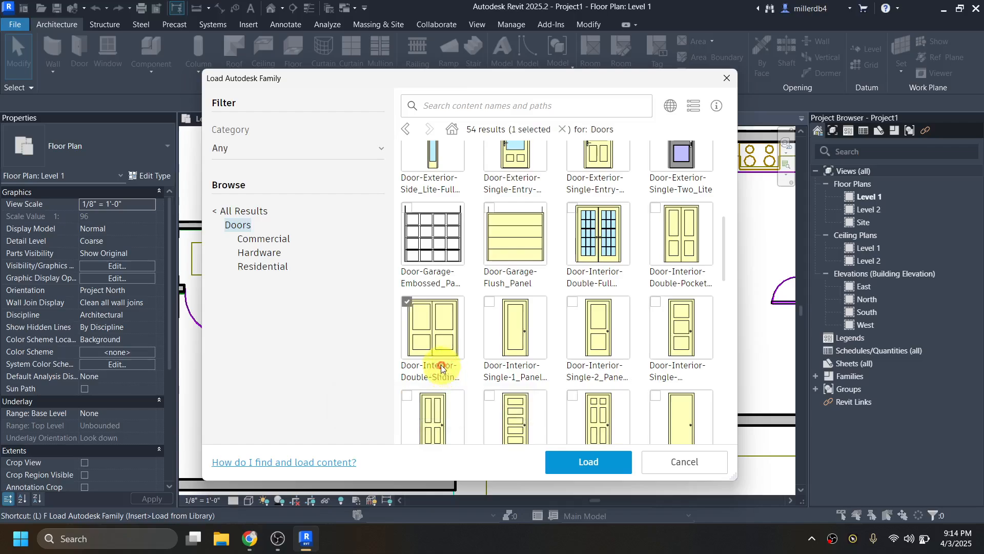
click(587, 458)
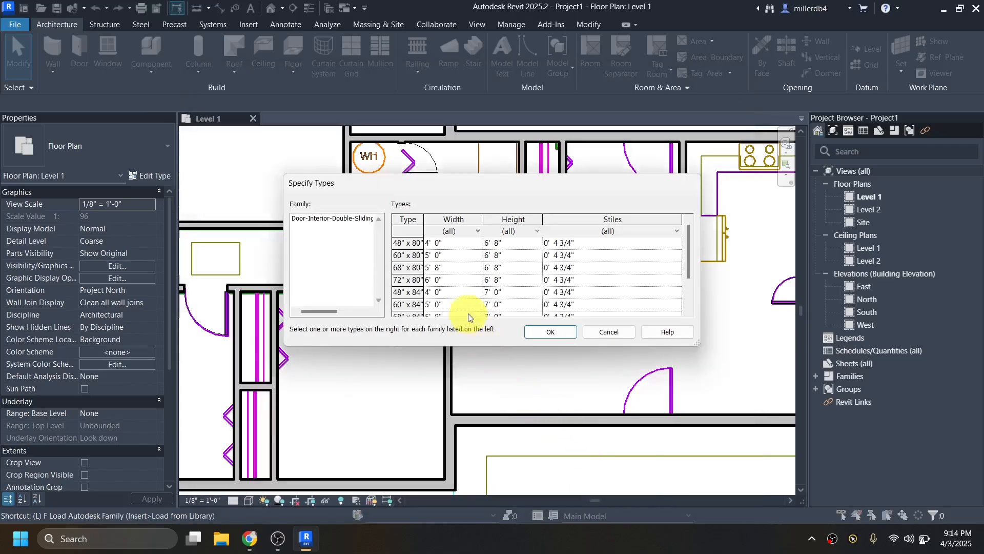
click(408, 243)
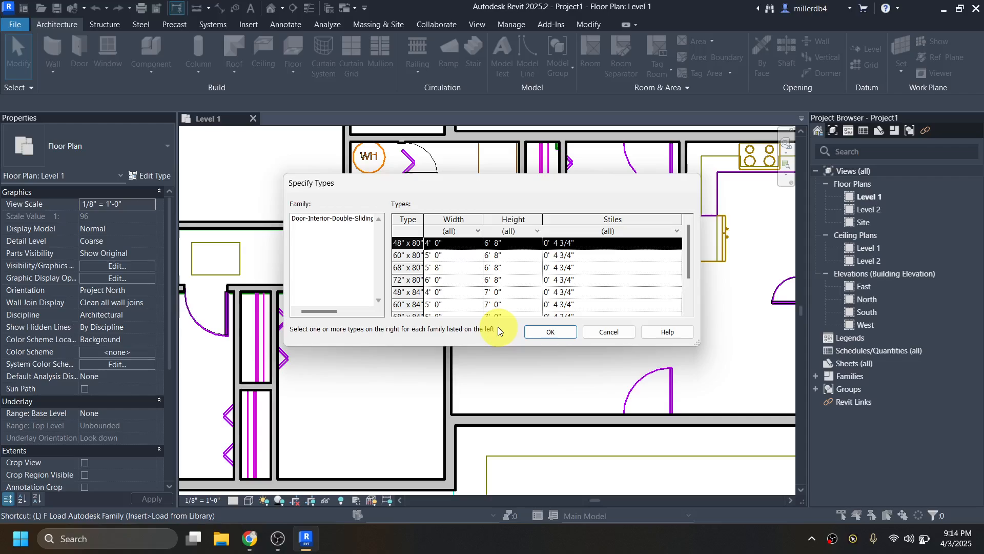
click(550, 332)
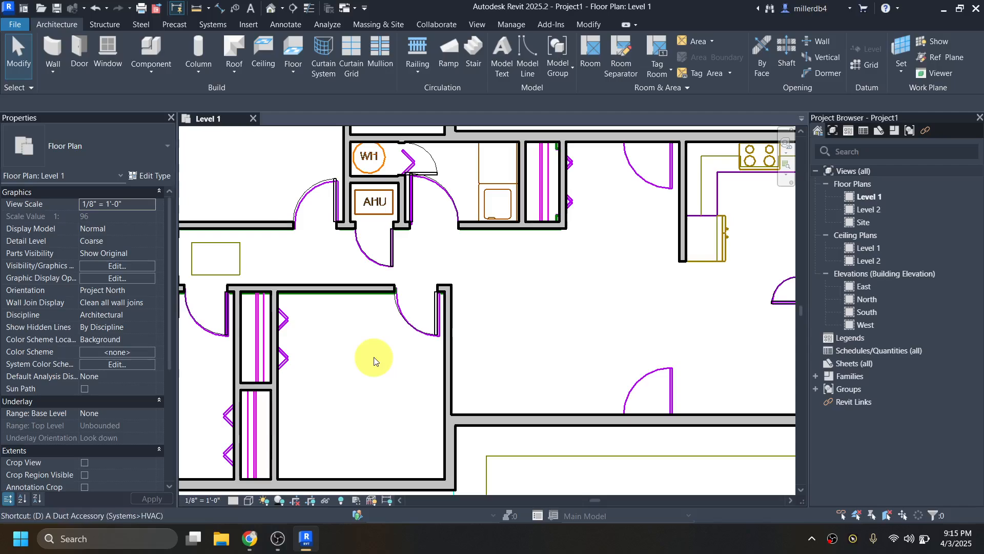
Place 48" x 80" double sliding doors at the traced bifold openings of the two adjoining bedroom closets
key(d)
key(r)
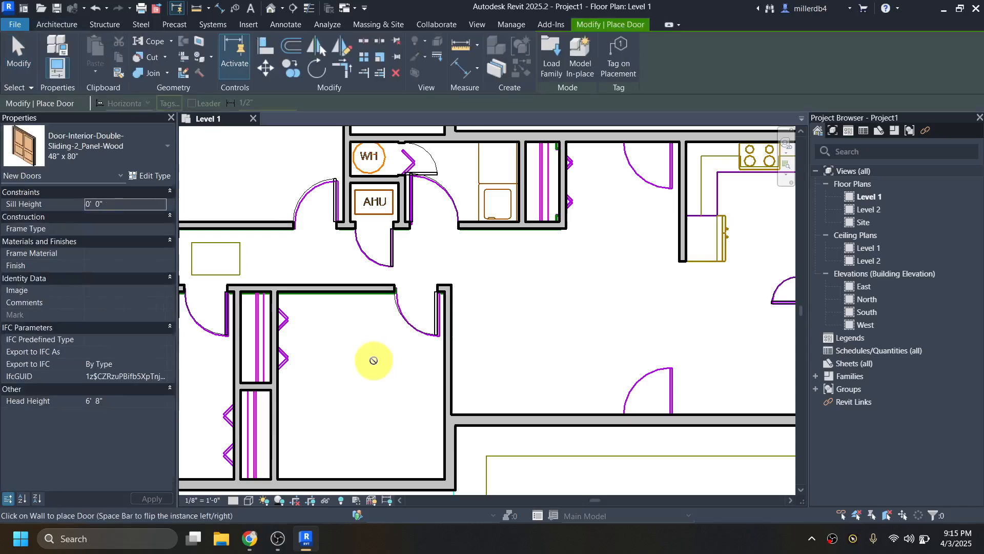
click(111, 151)
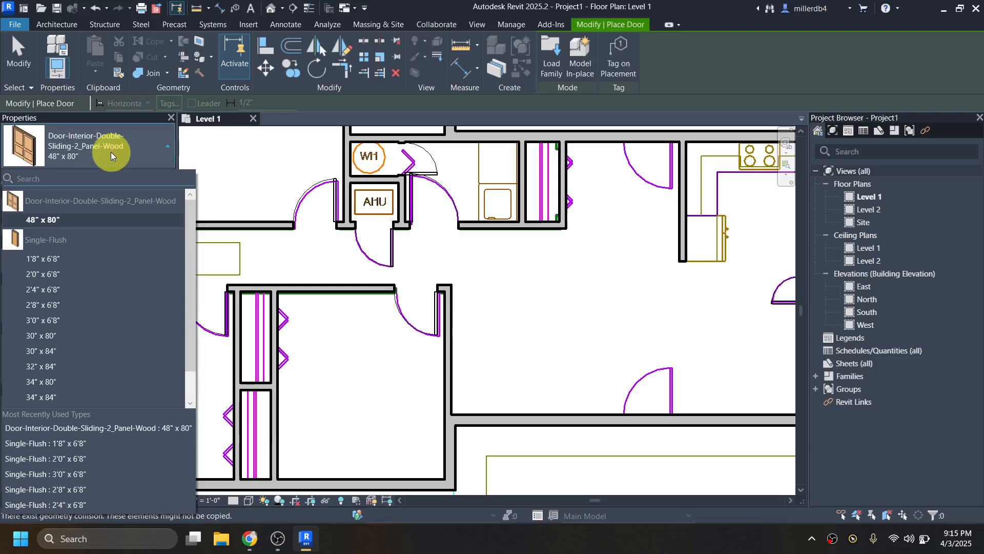
click(111, 152)
click(111, 151)
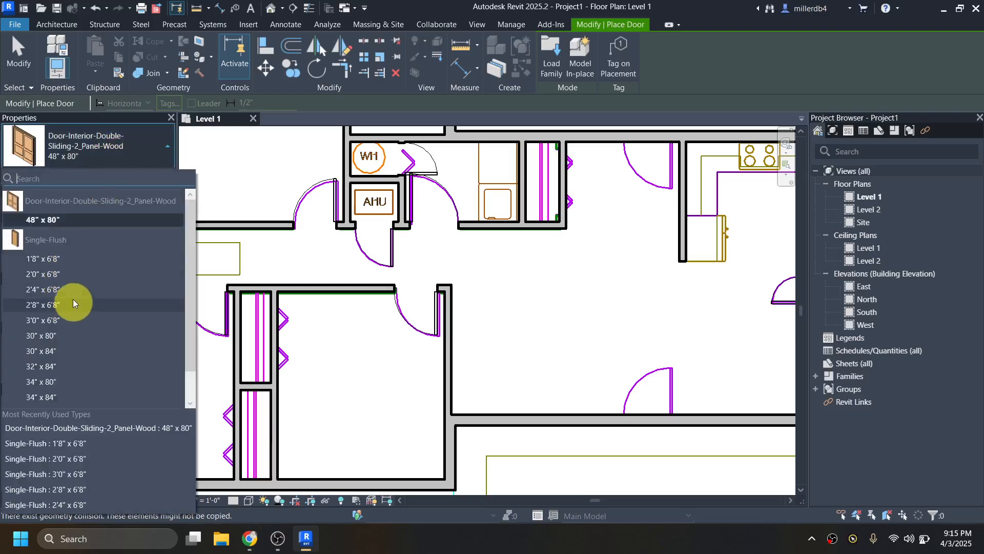
click(95, 150)
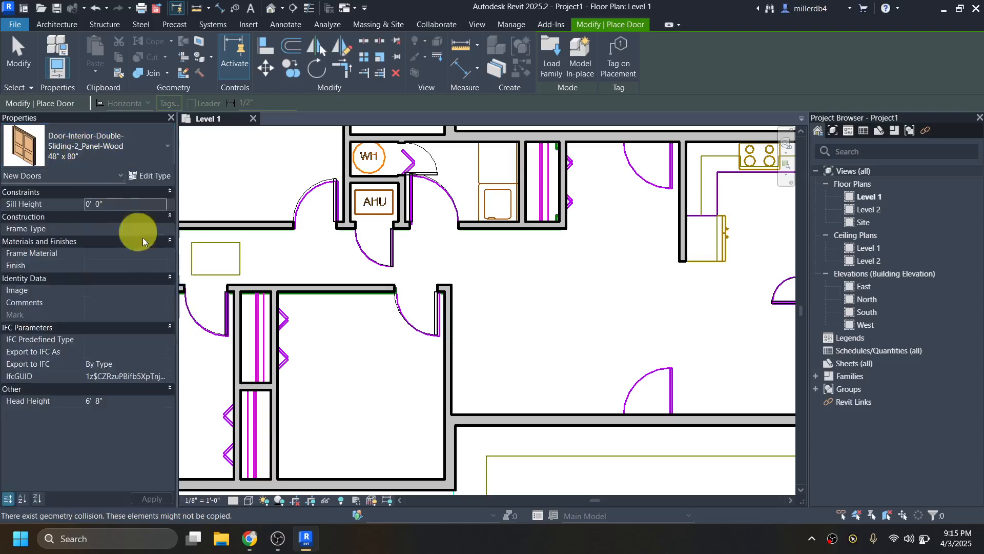
scroll(276, 341, up, 2)
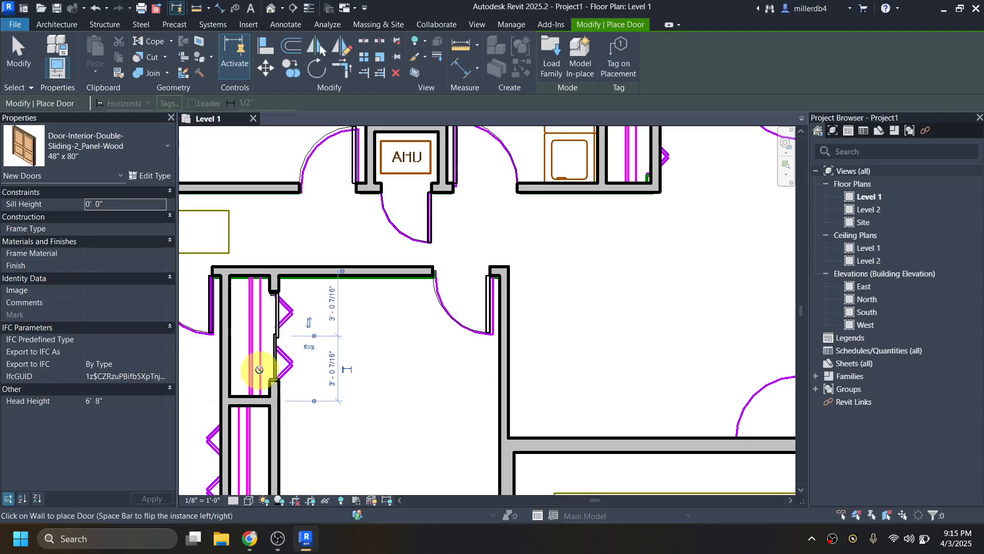
middle_drag(253, 365, 336, 352)
click(321, 426)
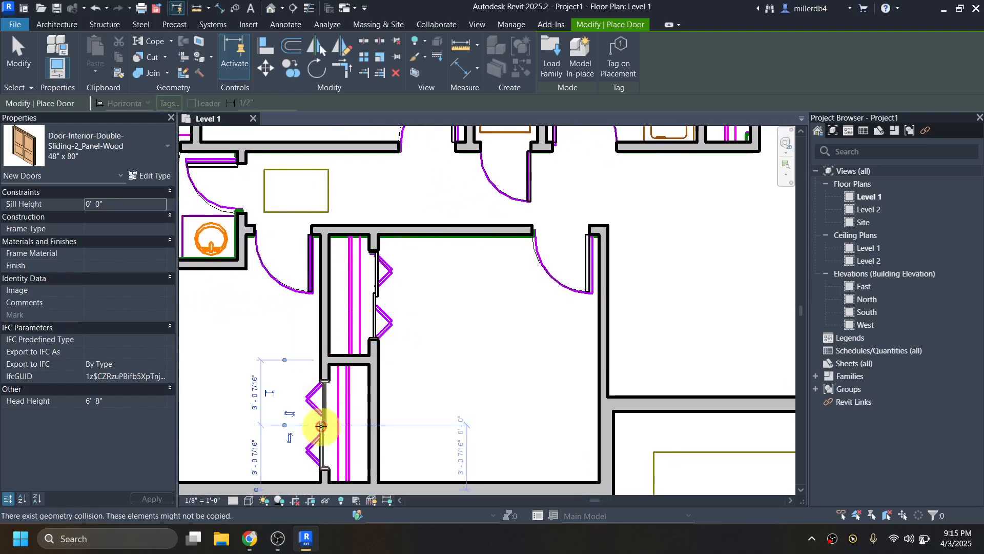
Place a 48" x 80" double sliding door at the traced bifold opening of the closet beside the laundry area
scroll(321, 427, down, 2)
scroll(609, 206, up, 1)
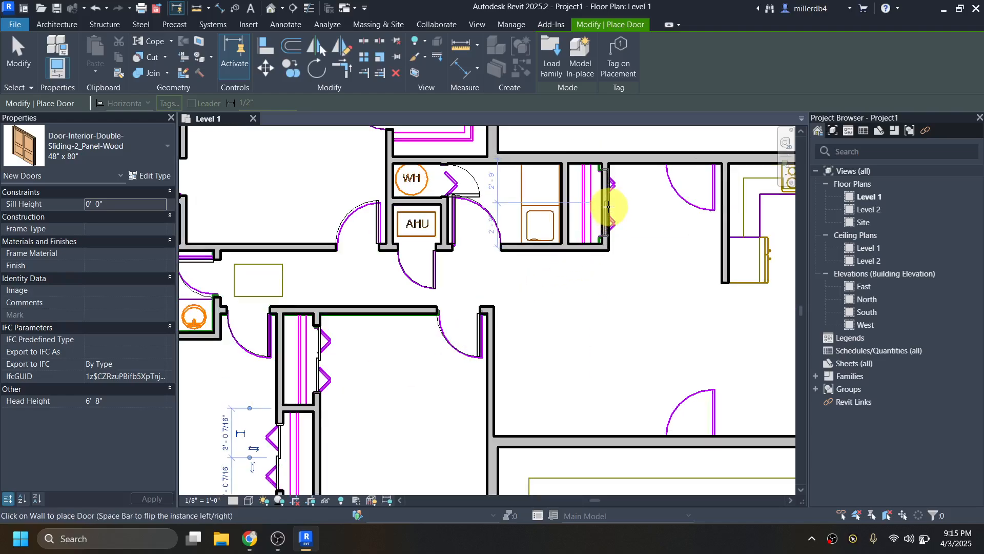
click(608, 207)
scroll(621, 256, down, 2)
middle_drag(624, 285, 493, 312)
scroll(519, 303, down, 1)
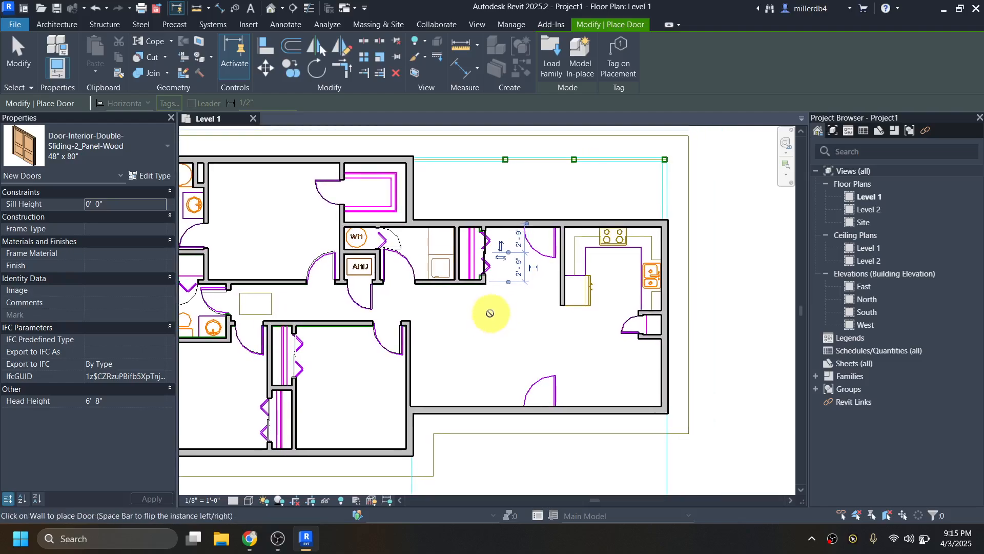
scroll(497, 309, up, 1)
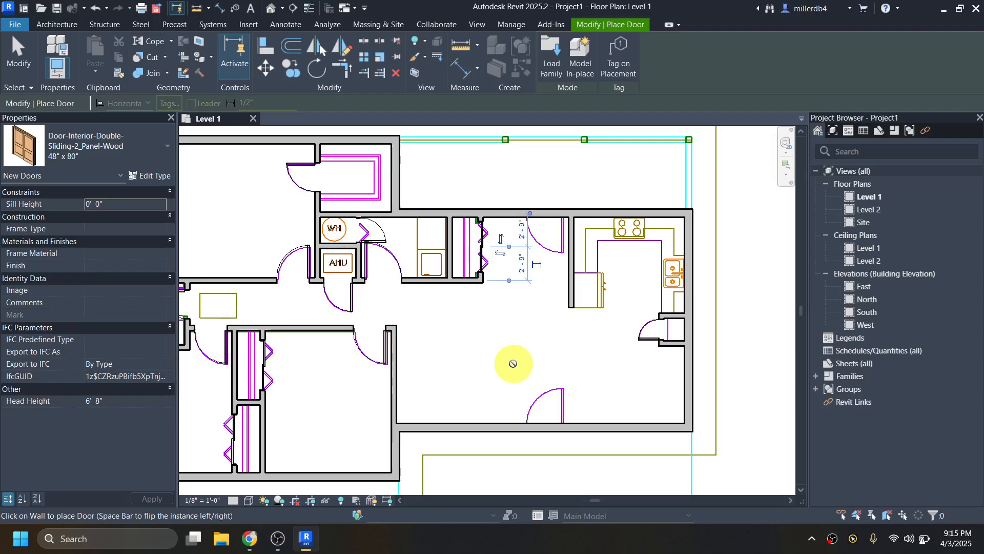
Load the Door-Exterior-Single-Entry-Half Arch Glass-Wood_Clad family from the Autodesk library's Doors category with its 36" x 80" type
key(l)
key(f)
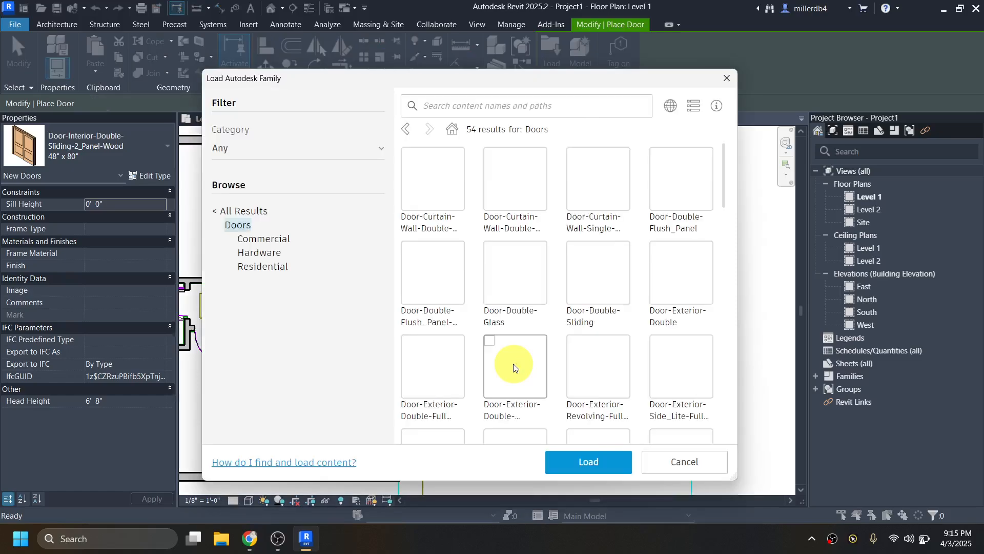
scroll(516, 352, down, 3)
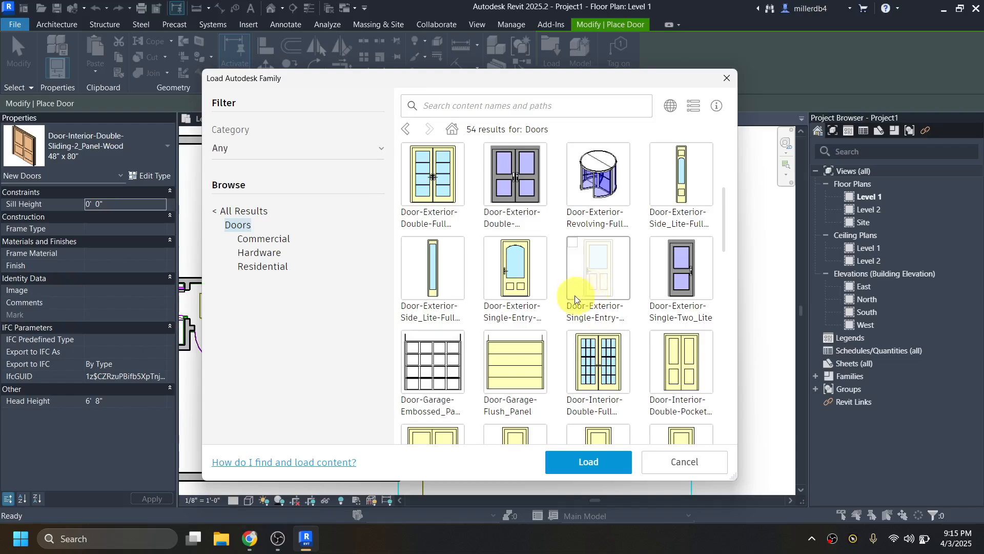
click(533, 268)
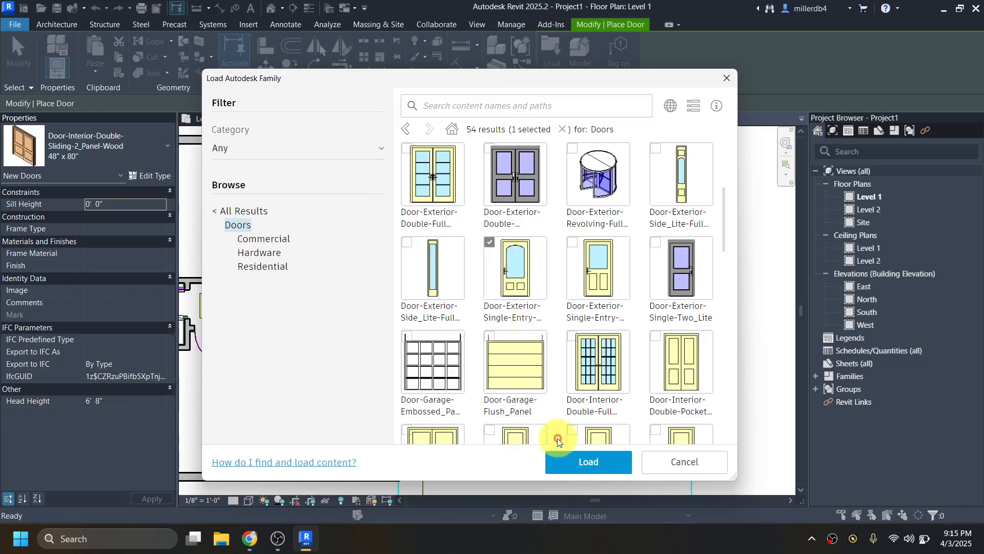
click(580, 463)
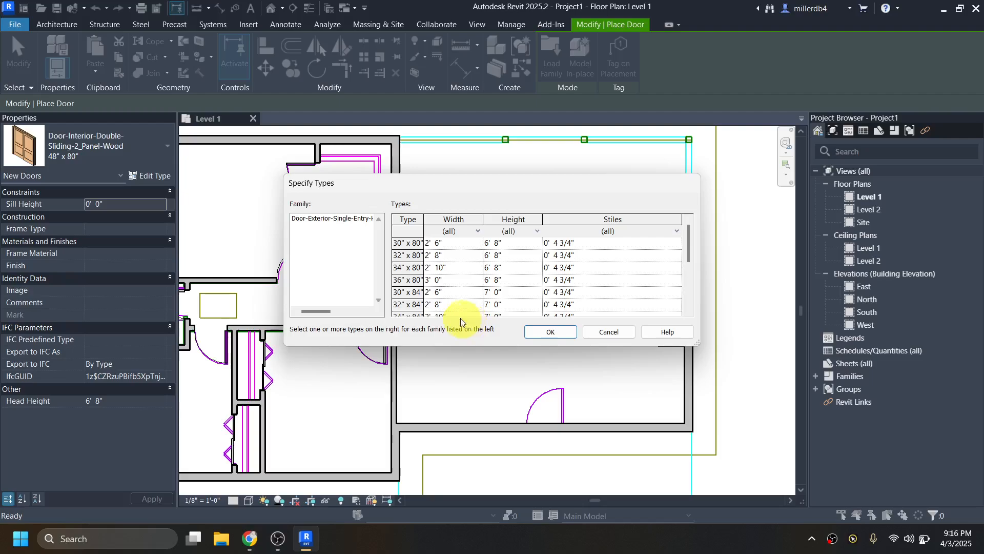
click(444, 282)
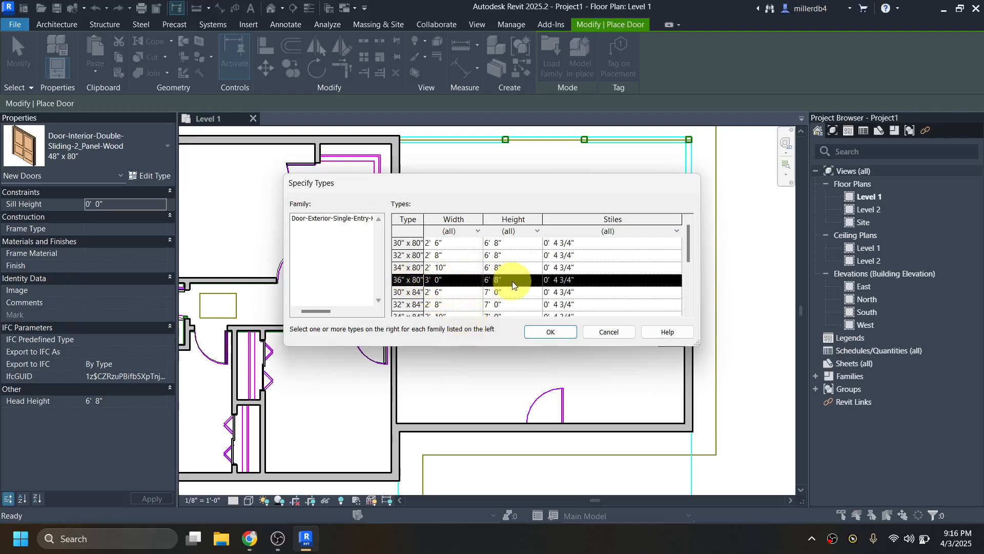
click(550, 333)
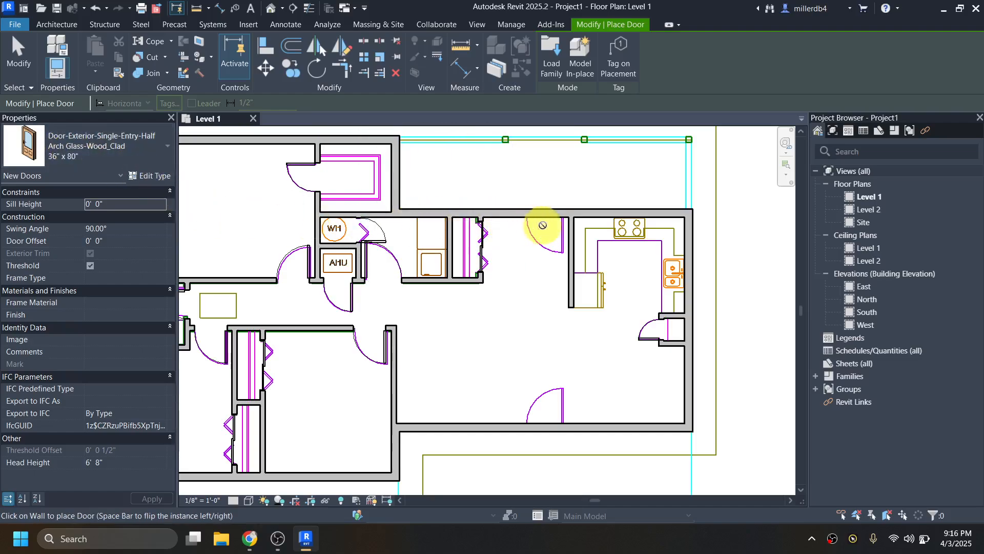
Place 36" x 80" exterior entry doors over the two traced swings in the living area's opposite exterior walls, matching their hinge sides
scroll(548, 216, up, 2)
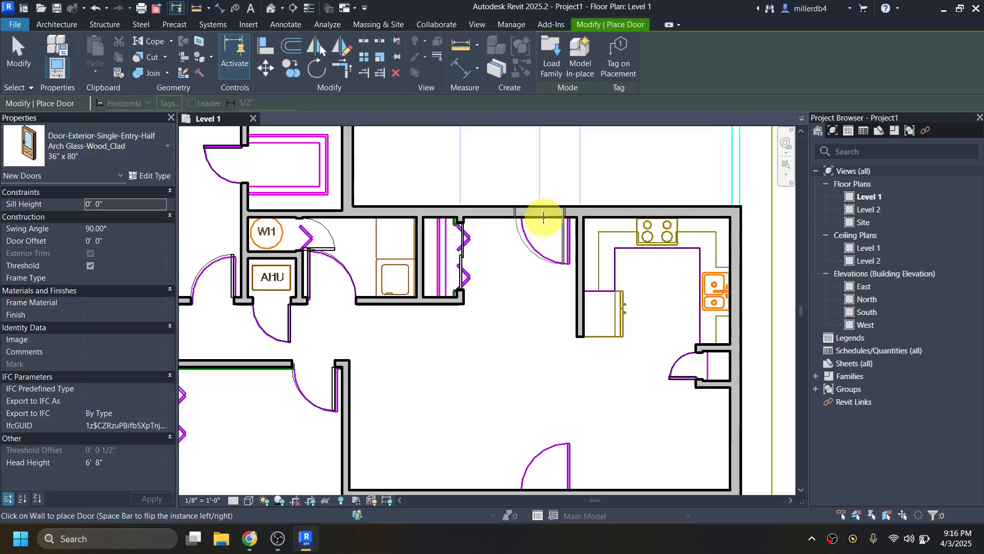
scroll(545, 217, up, 2)
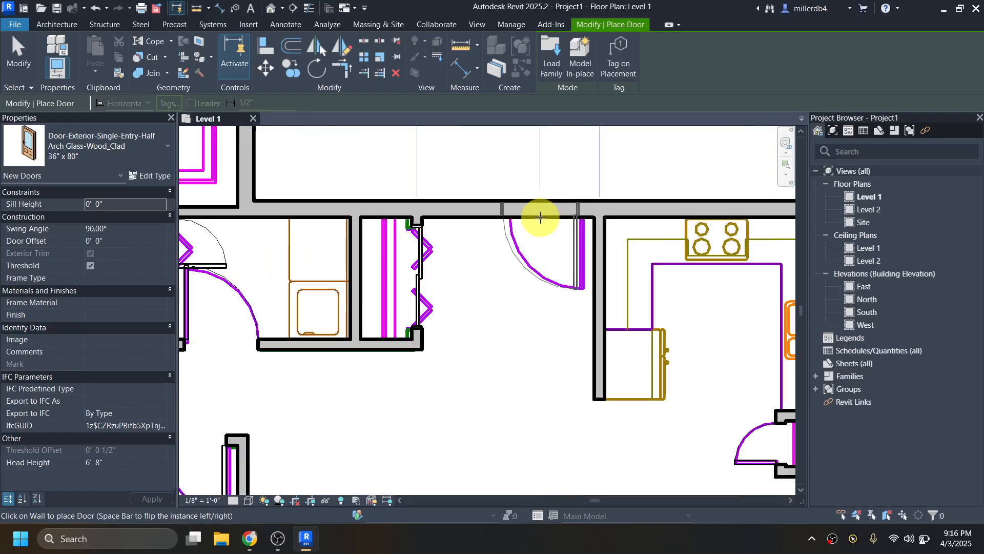
click(546, 217)
scroll(589, 286, down, 2)
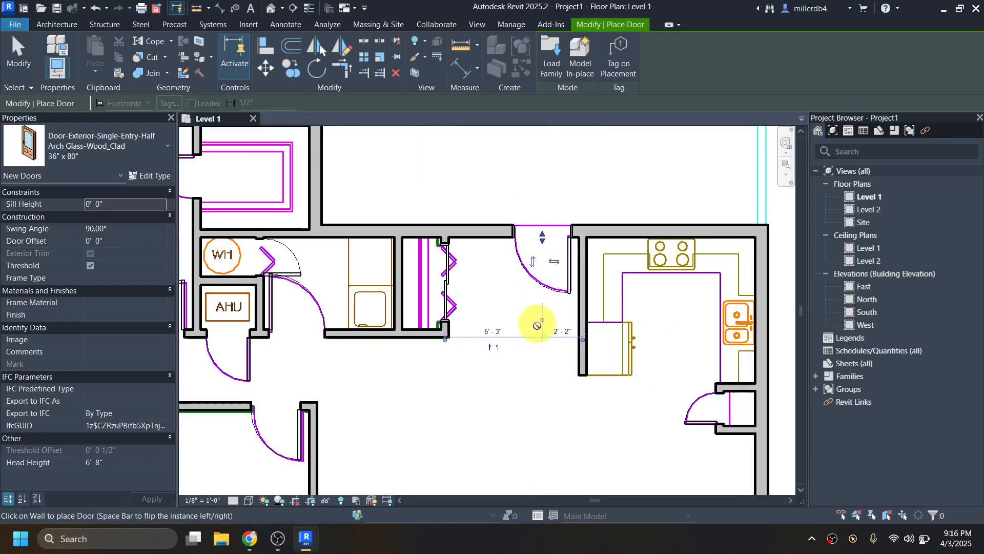
middle_drag(584, 344, 575, 223)
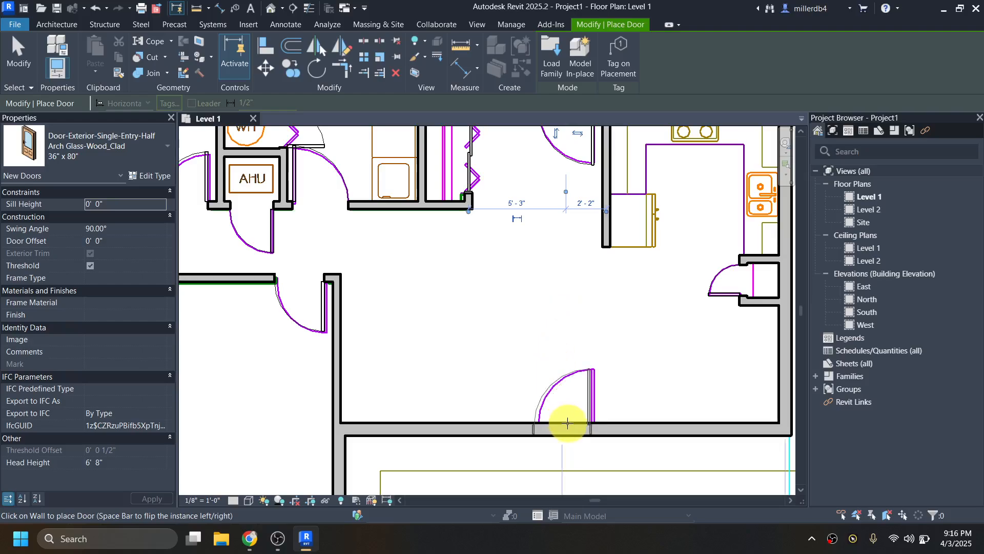
click(567, 423)
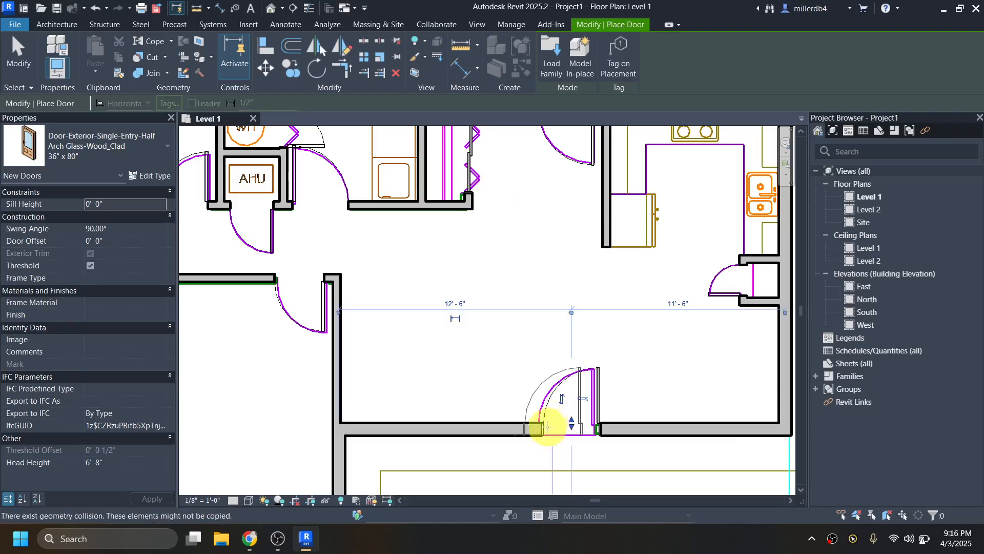
scroll(540, 422, down, 2)
scroll(540, 421, down, 2)
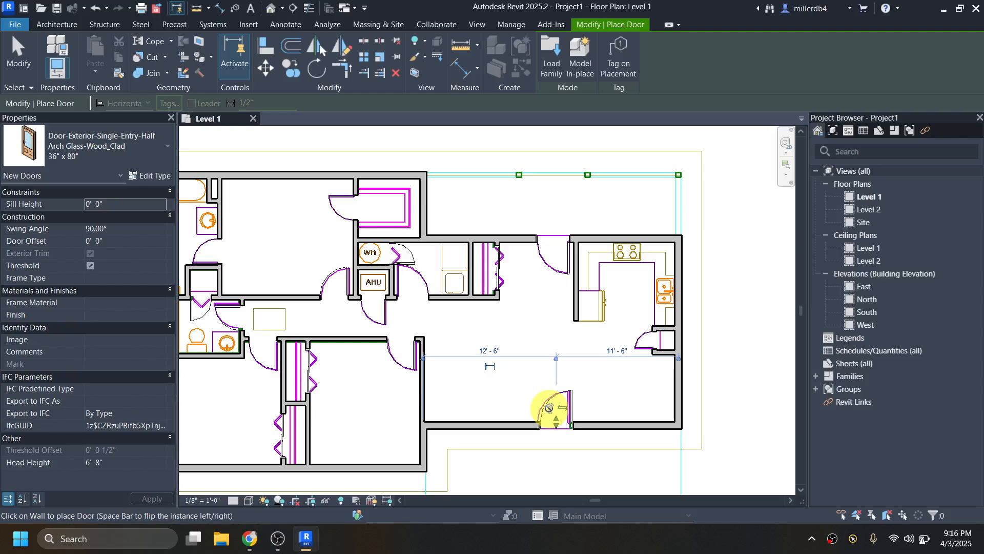
scroll(548, 408, down, 3)
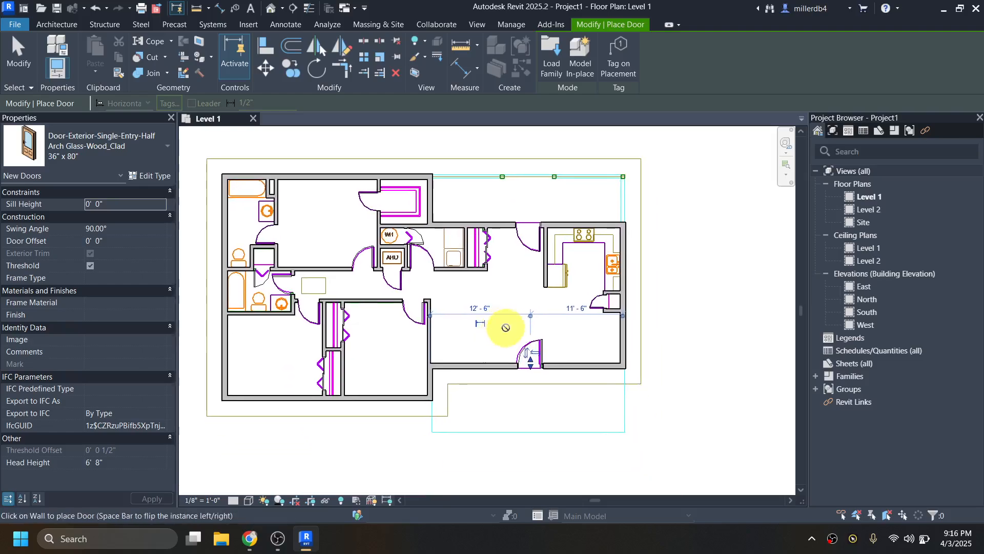
key(Escape)
key(Escape)
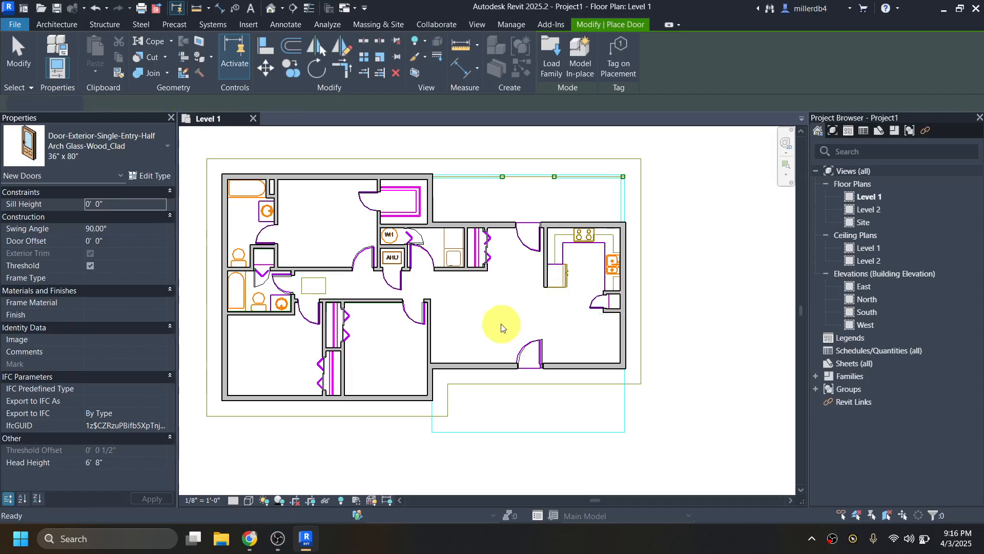
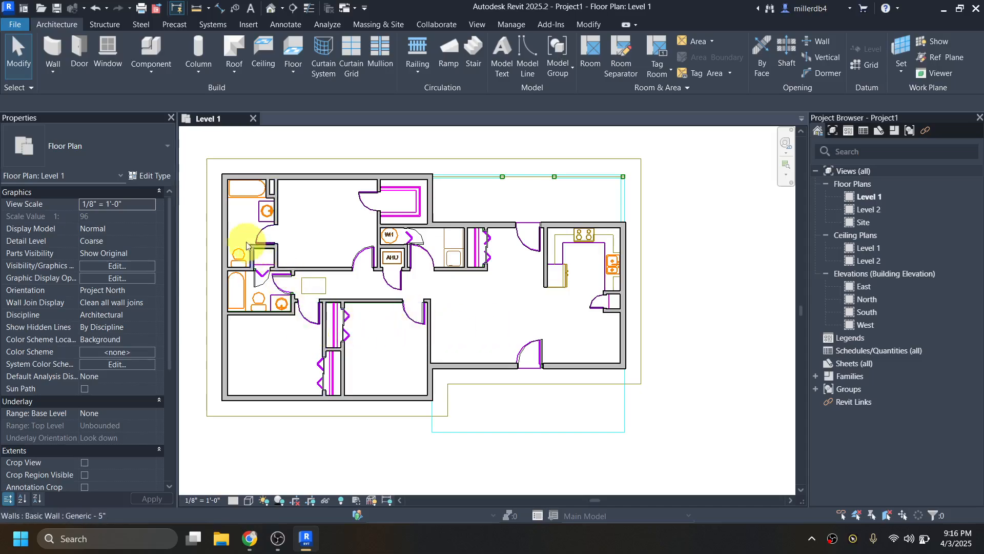
Change the Level 1 plan's visual style to Wireframe to reveal the traced windows beneath the walls
click(227, 212)
scroll(226, 216, up, 2)
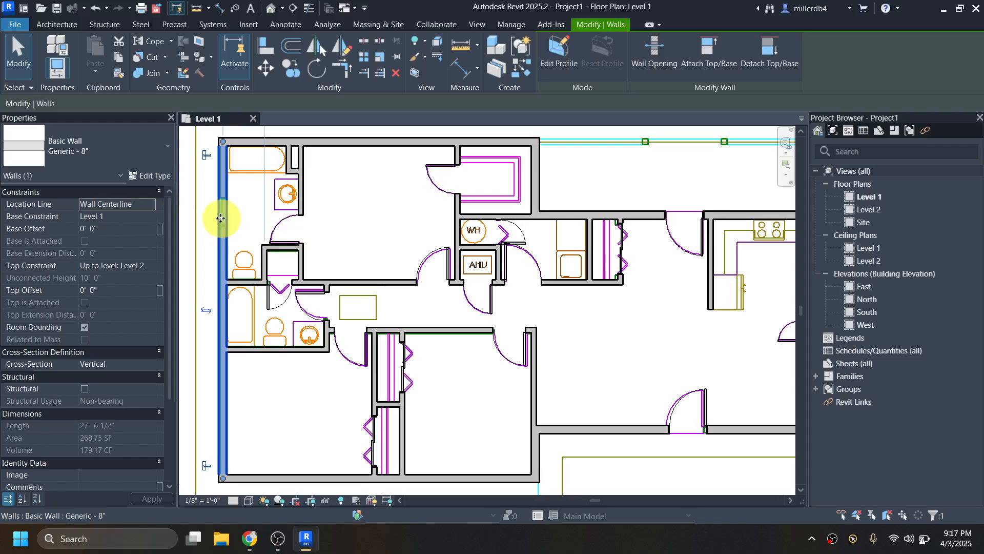
click(229, 238)
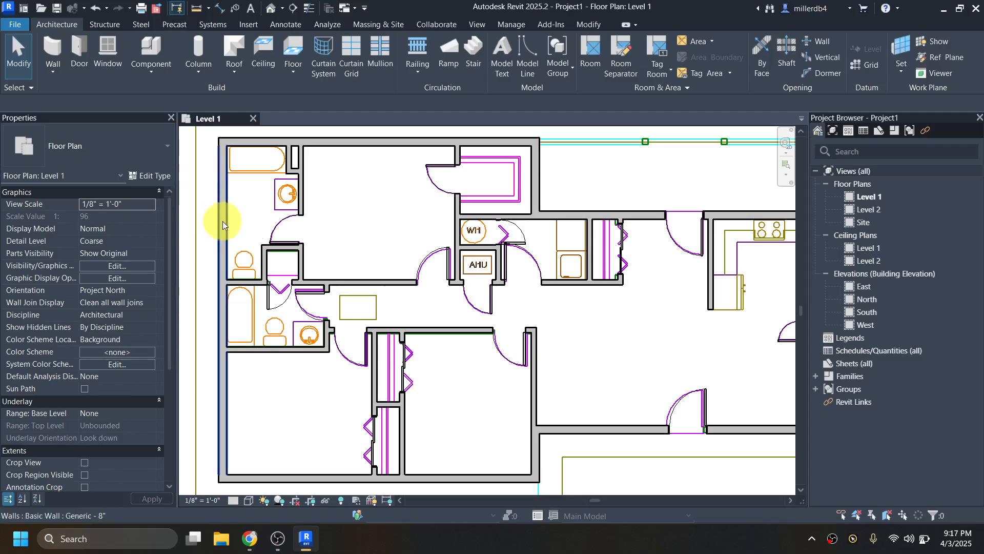
click(249, 504)
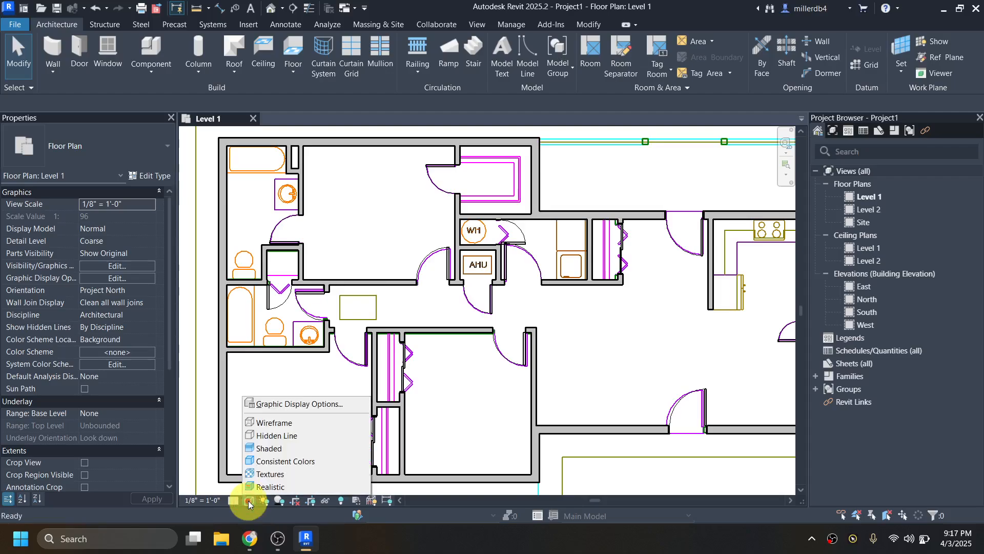
click(256, 422)
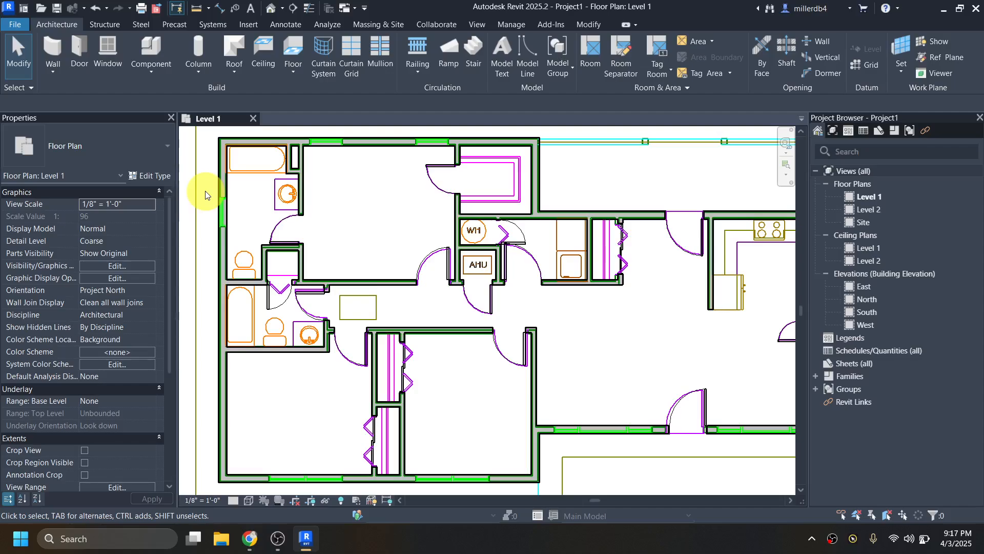
Duplicate the Window-Double-Hung family's 26" x 42" type as a new window type named 2'4" x 3'0"
key(w)
key(n)
key(Escape)
key(Escape)
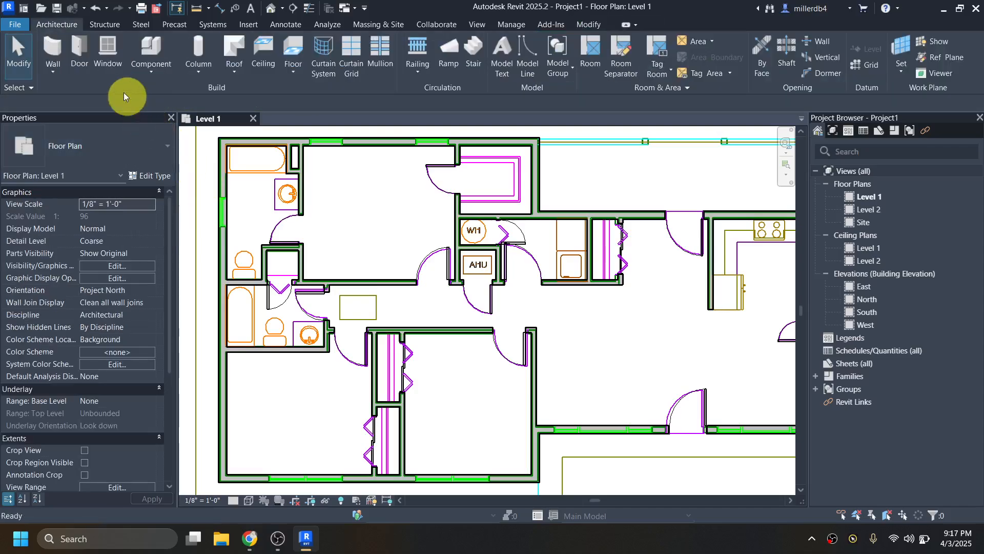
click(109, 49)
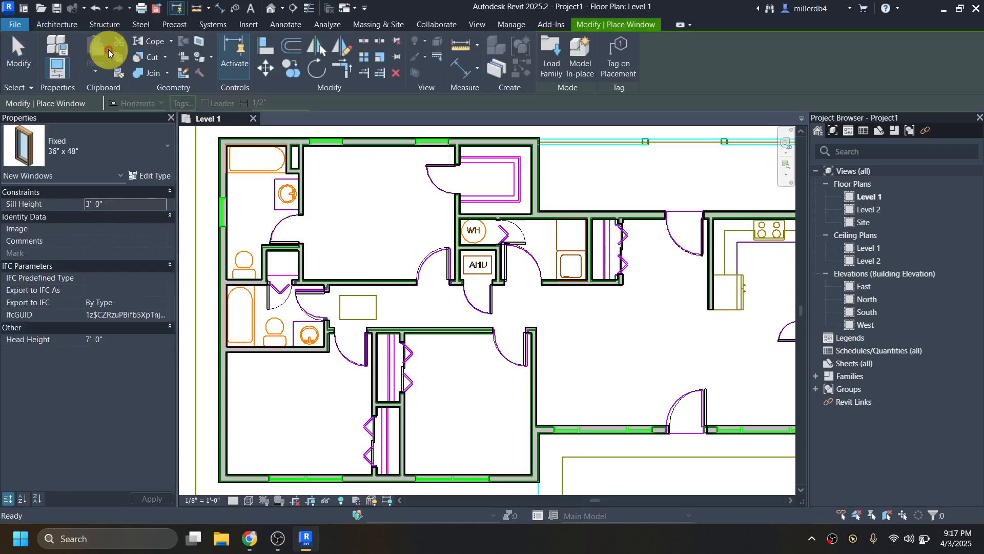
click(109, 150)
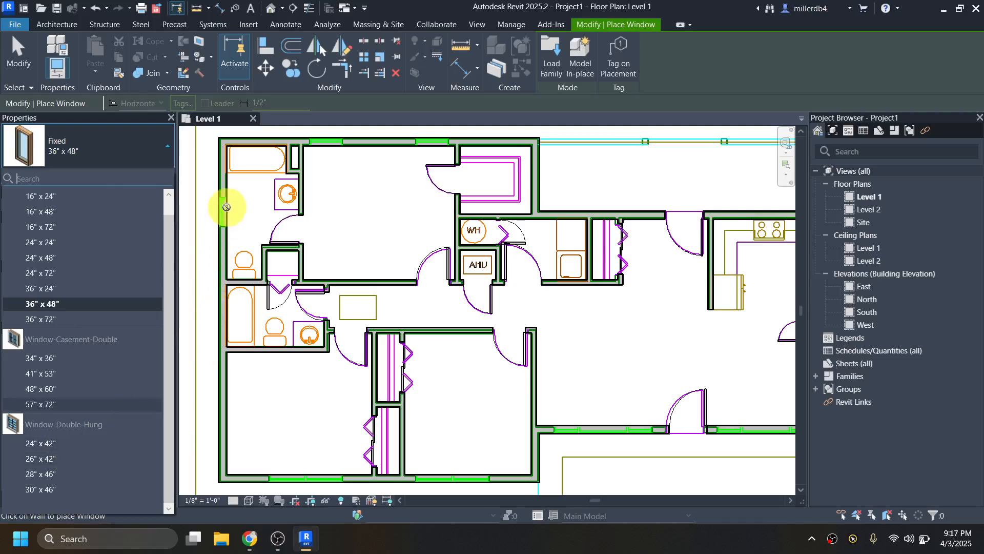
mouse_move(80, 445)
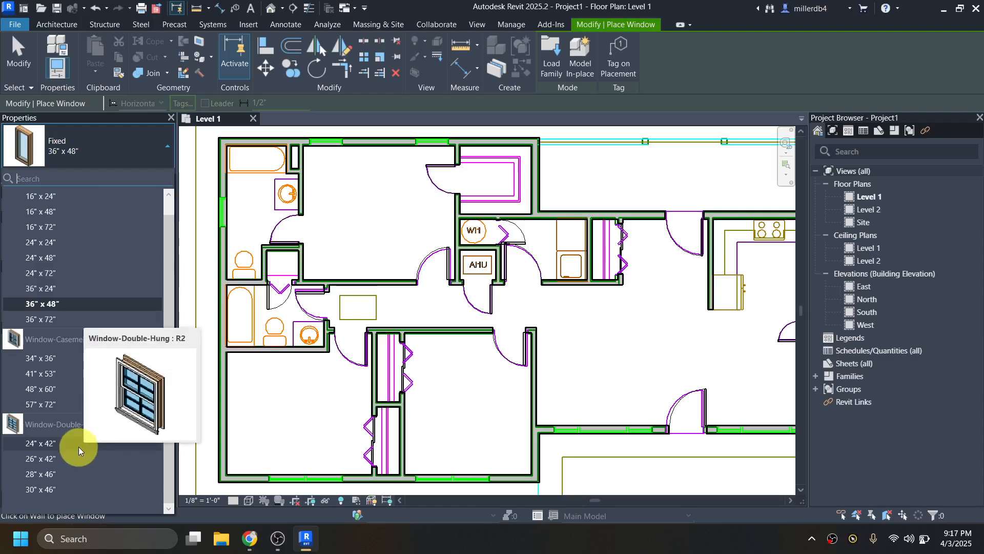
click(48, 459)
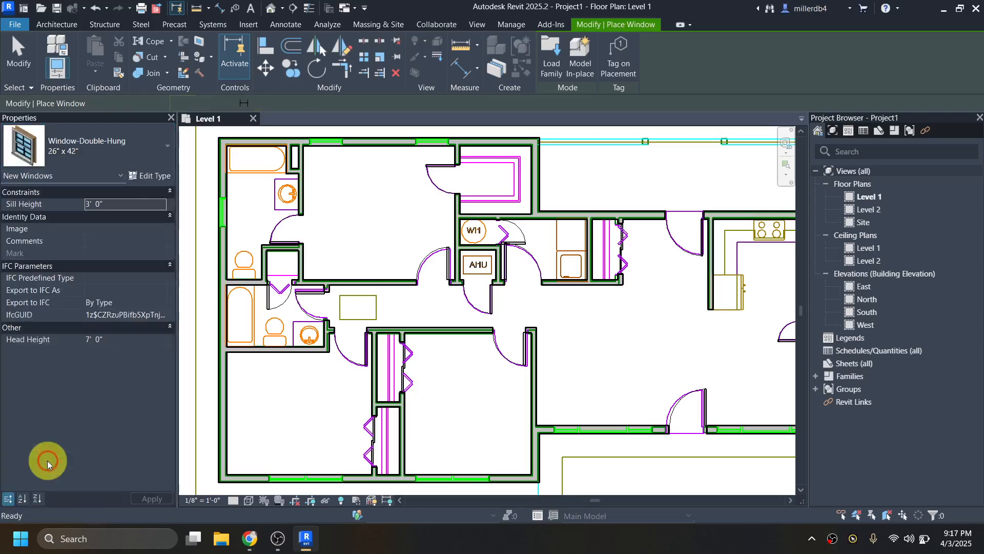
click(149, 175)
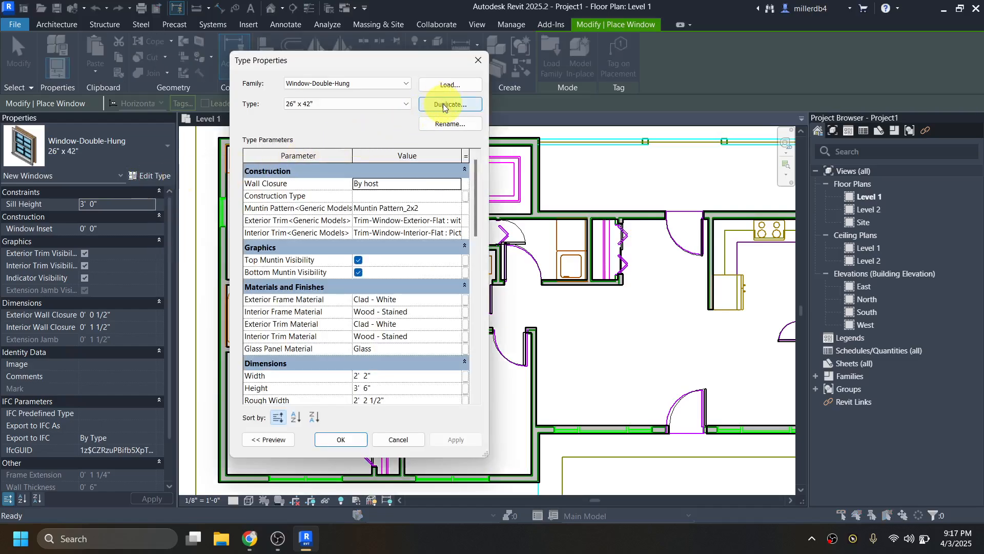
click(441, 104)
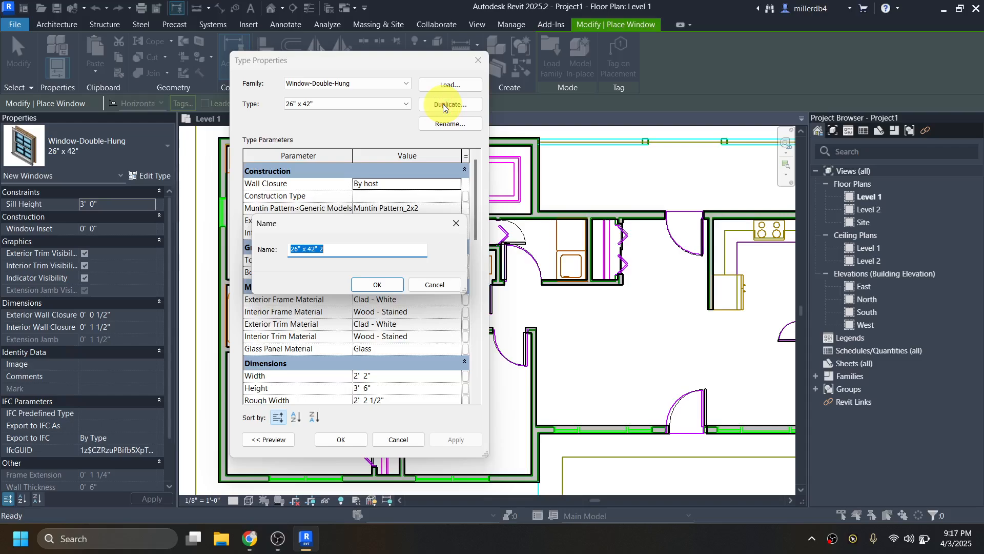
text(2'4)
click(384, 287)
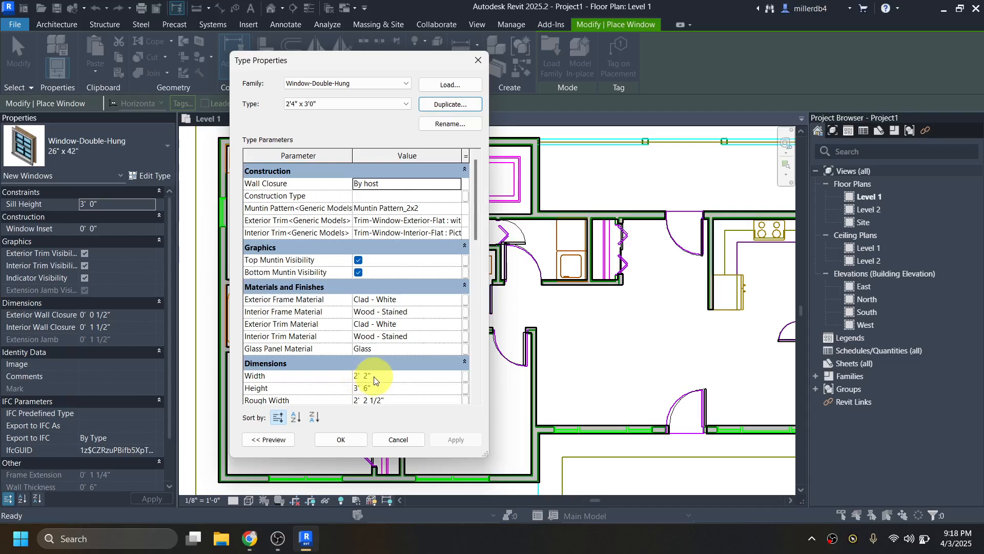
Set the new double-hung window type's width and height to match its 2'4" x 3'0" name
click(373, 377)
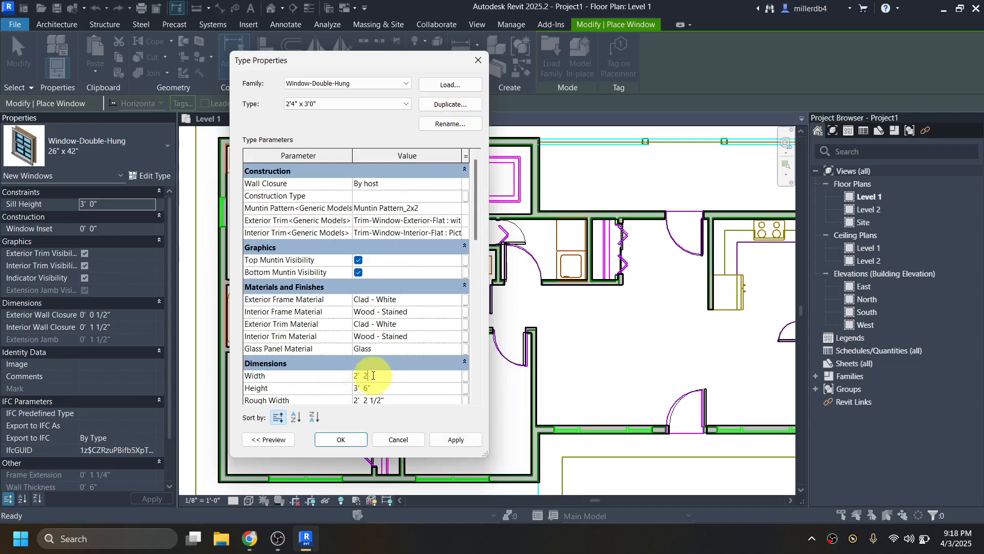
click(382, 388)
click(350, 438)
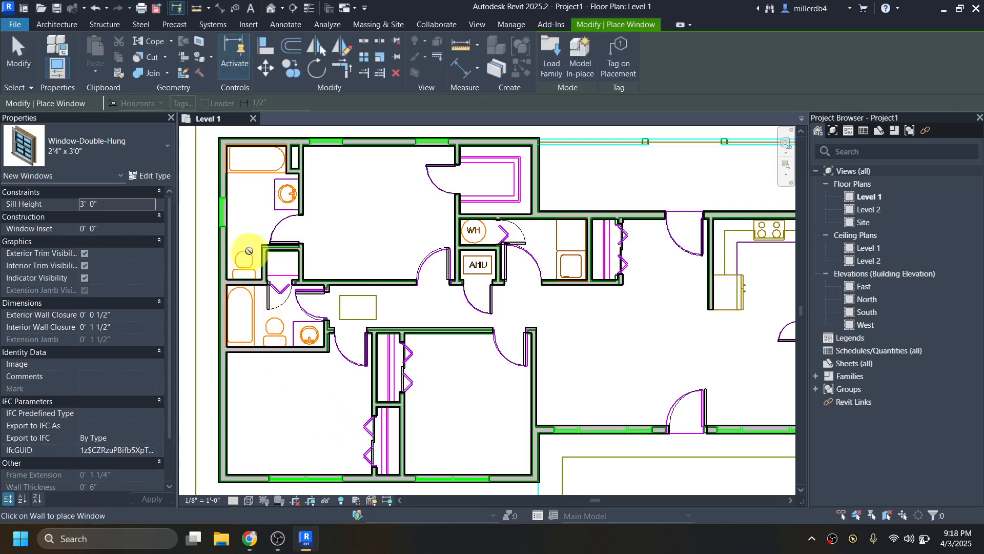
Place a 2'4" x 3'0" double-hung window over the traced window in the upper bathroom's exterior wall
scroll(231, 214, up, 1)
scroll(216, 213, up, 2)
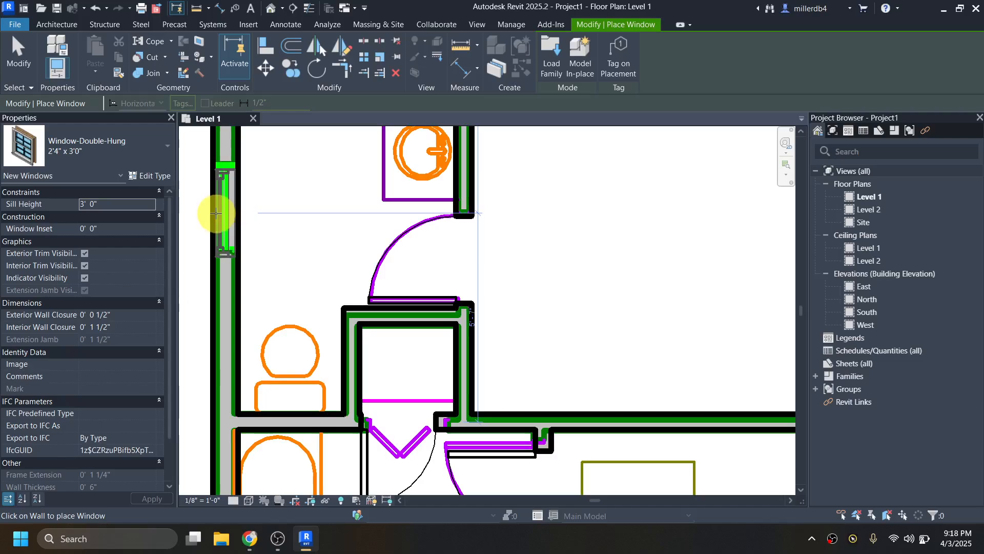
click(215, 210)
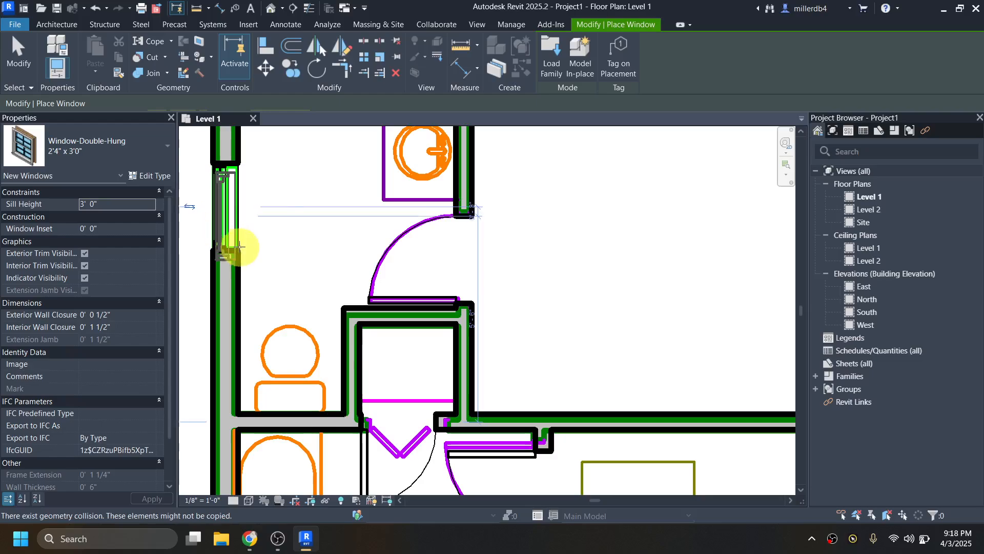
Place a 2'4" x 3'0" double-hung window over the traced window in the exterior wall behind the kitchen sink
scroll(239, 247, down, 6)
scroll(468, 310, down, 3)
middle_drag(525, 359, 390, 321)
scroll(657, 268, up, 4)
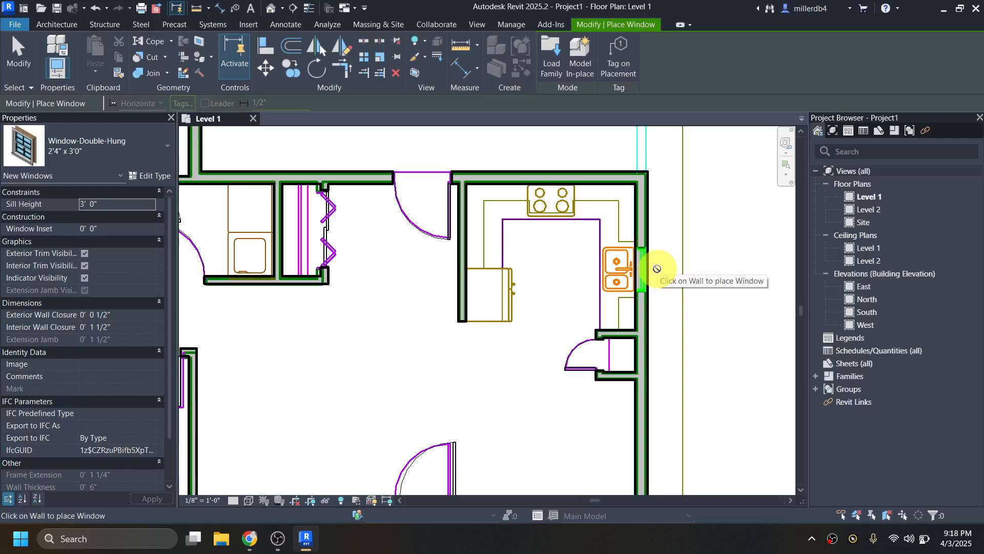
scroll(648, 272, up, 2)
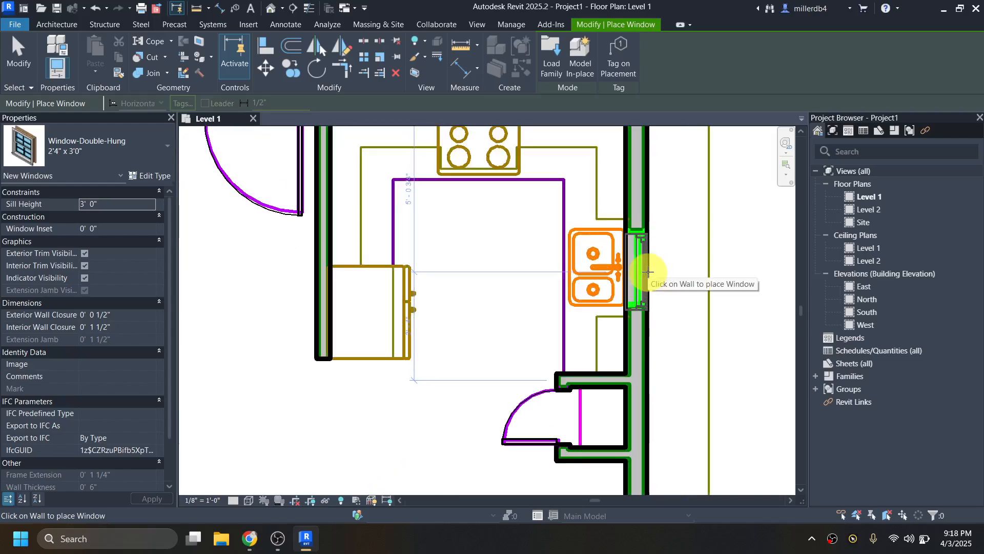
click(649, 272)
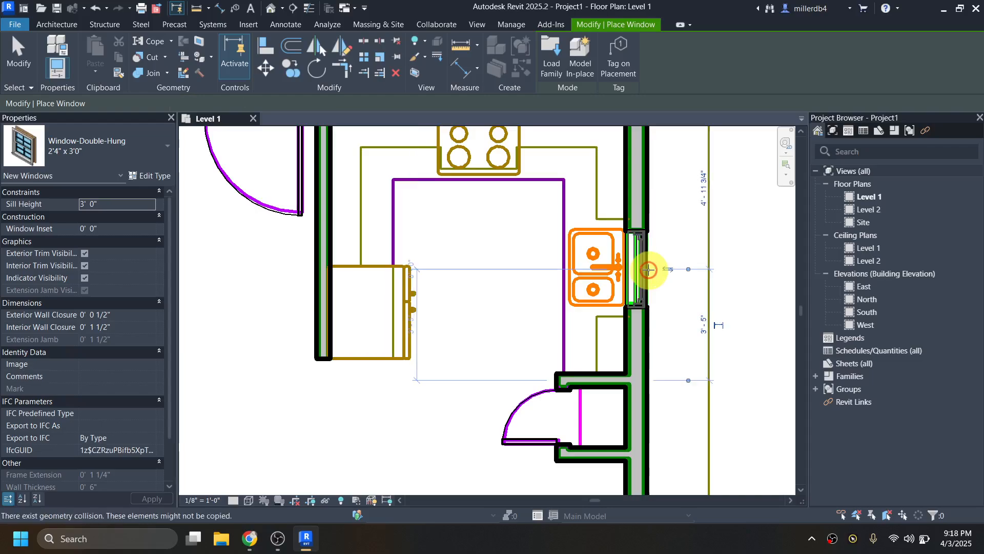
scroll(601, 302, down, 5)
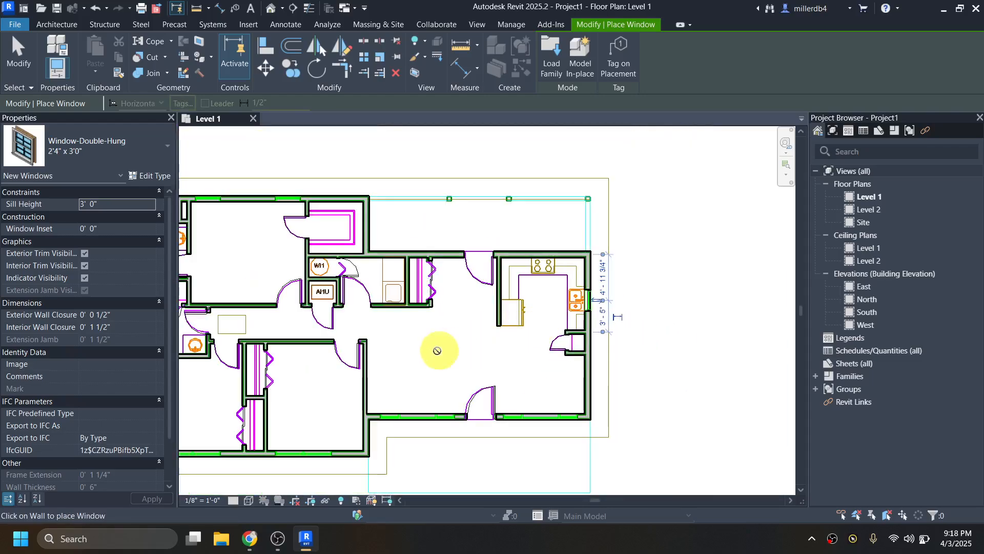
Duplicate the Window-Double-Hung 2'4" x 3'0" type as a new window type named 2'8" x 4'0"
middle_drag(436, 347, 568, 352)
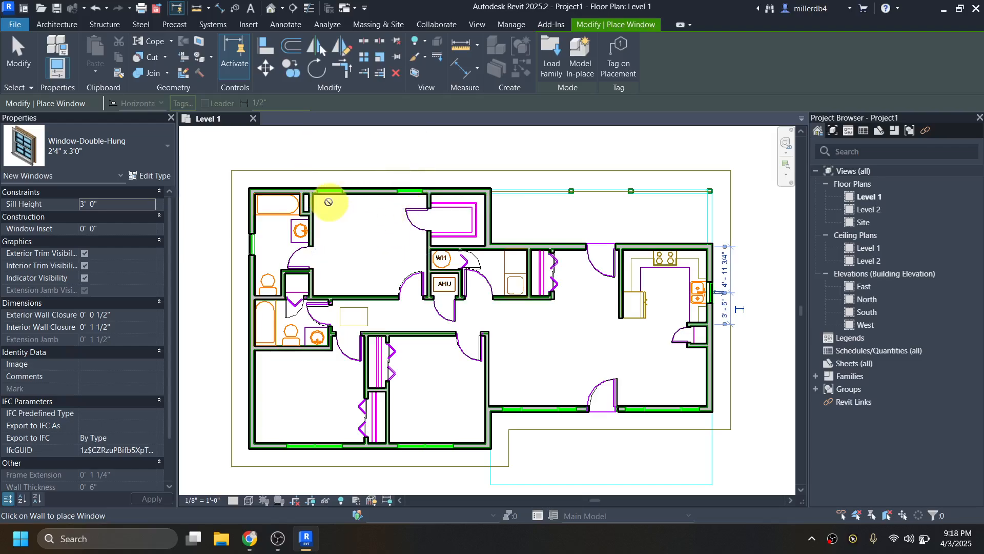
click(157, 176)
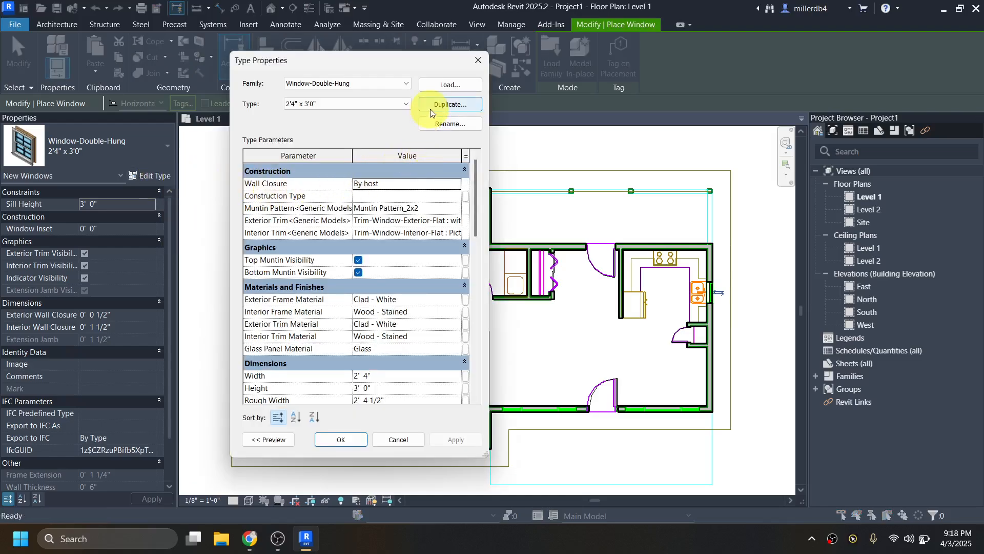
click(431, 106)
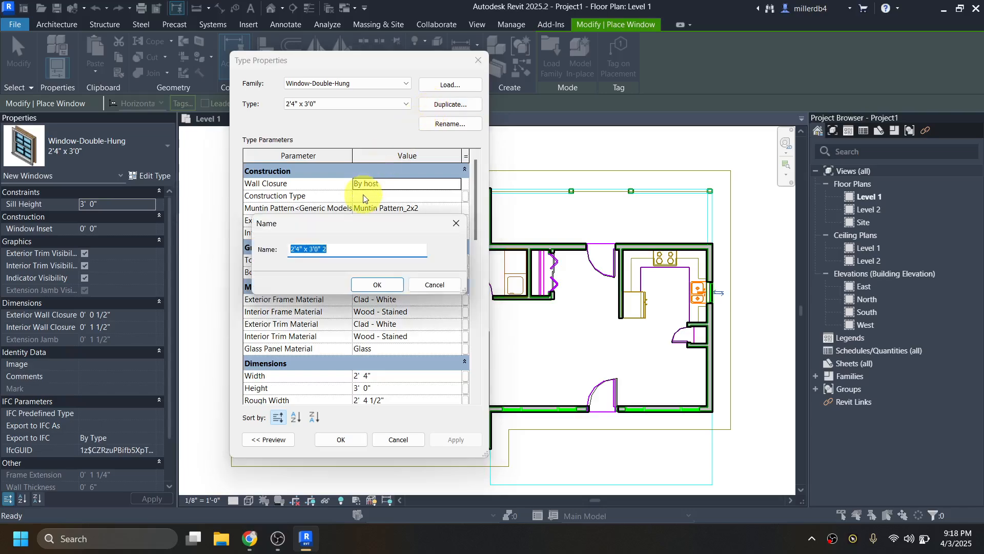
text(2')
text(8" x 4'0")
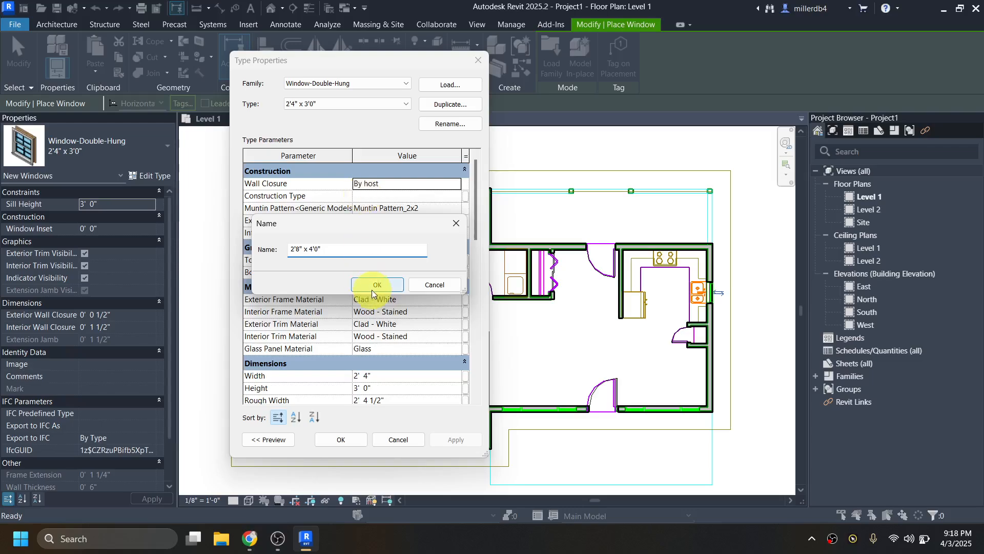
click(378, 284)
Set the 2'8" x 4'0" window type's width to 2' 8" and its height to 4' and apply the changes
click(390, 377)
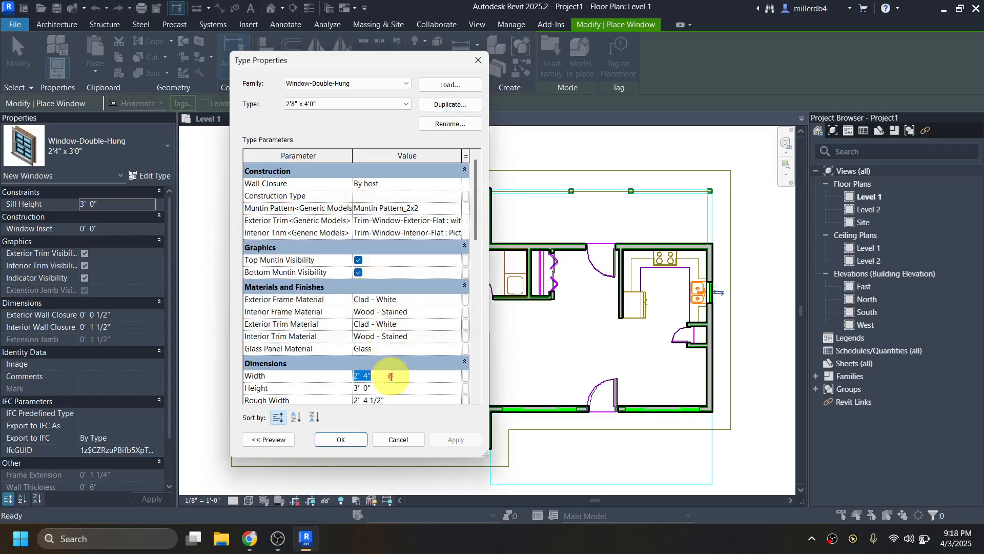
text(2 8)
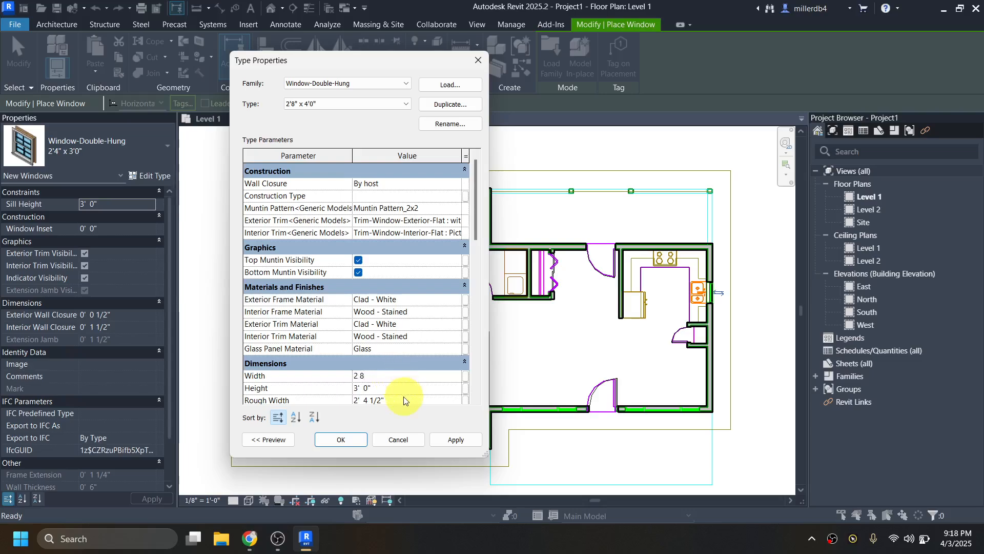
click(404, 399)
click(391, 374)
text(4)
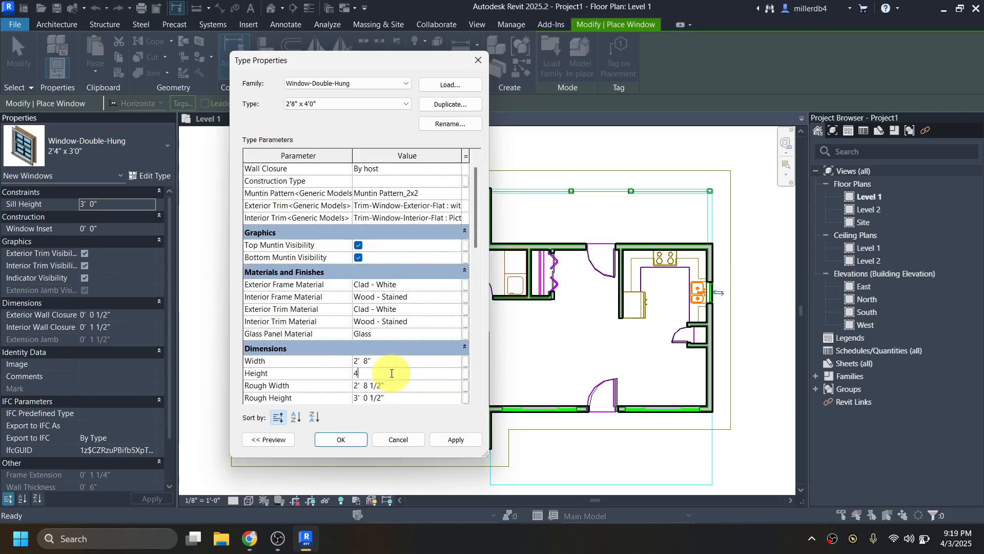
click(341, 439)
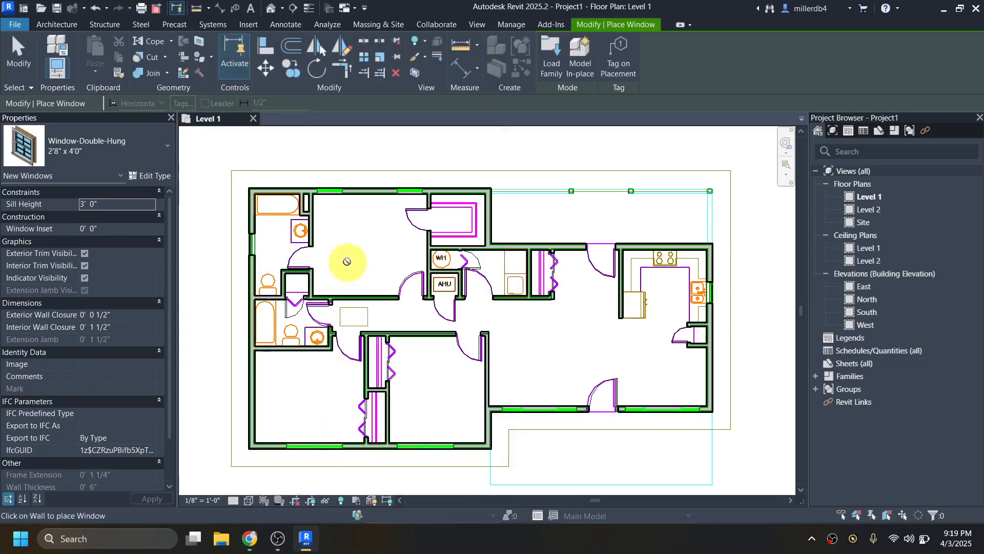
Place 2'8" x 4'0" double-hung windows over the two traced windows in the upper bedroom's exterior wall
scroll(332, 210, up, 3)
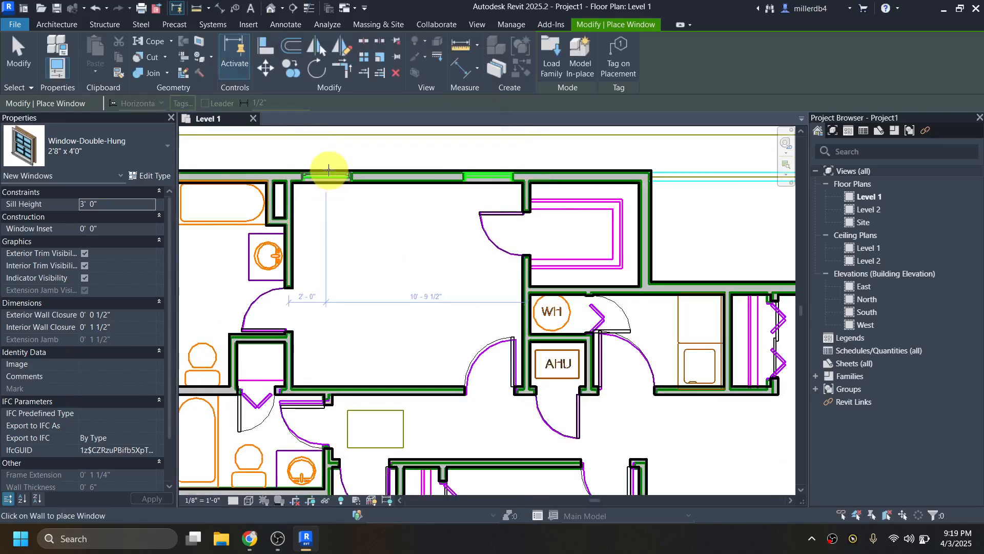
click(328, 170)
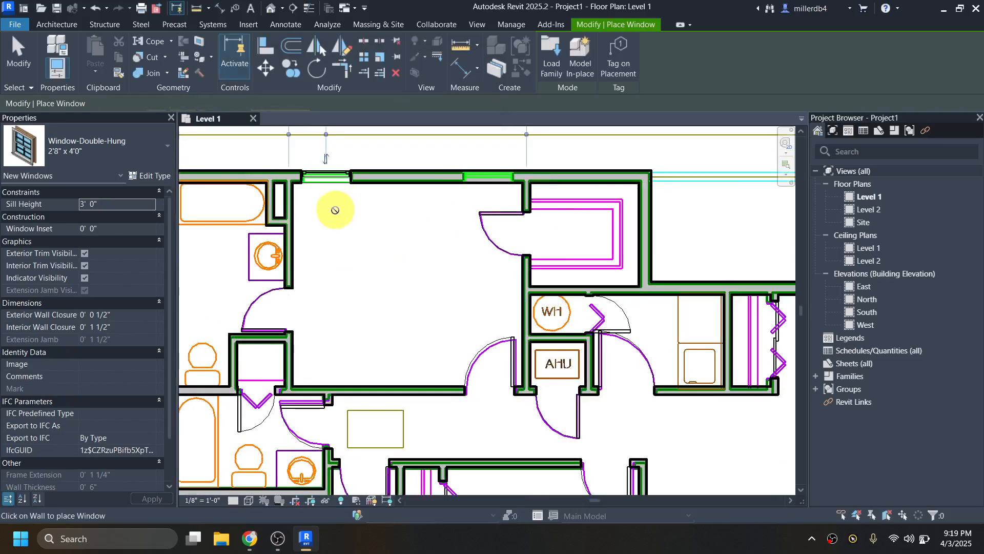
click(490, 171)
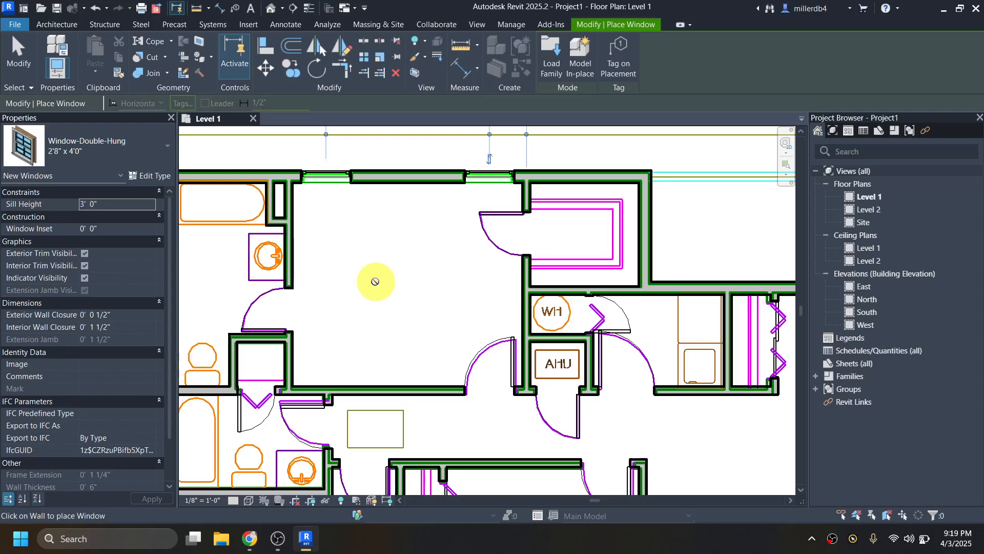
Open the Autodesk family library and browse to its Windows category
scroll(429, 360, down, 1)
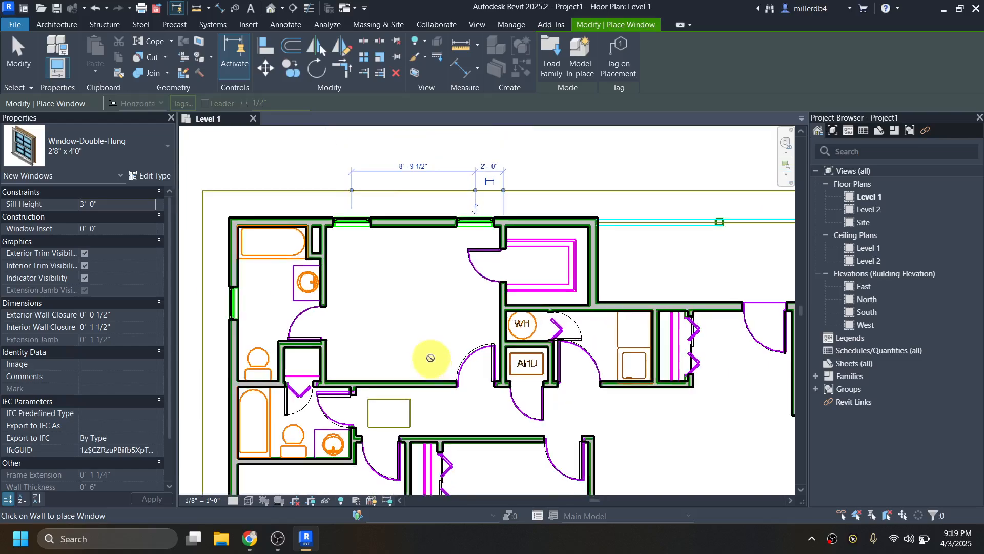
middle_drag(459, 415, 482, 230)
scroll(360, 430, up, 1)
scroll(360, 430, up, 1)
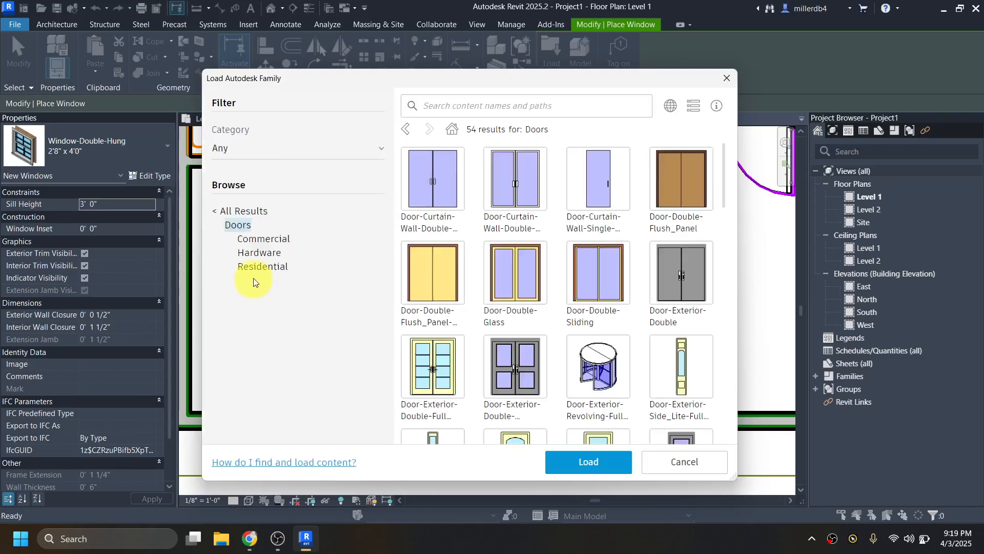
click(243, 212)
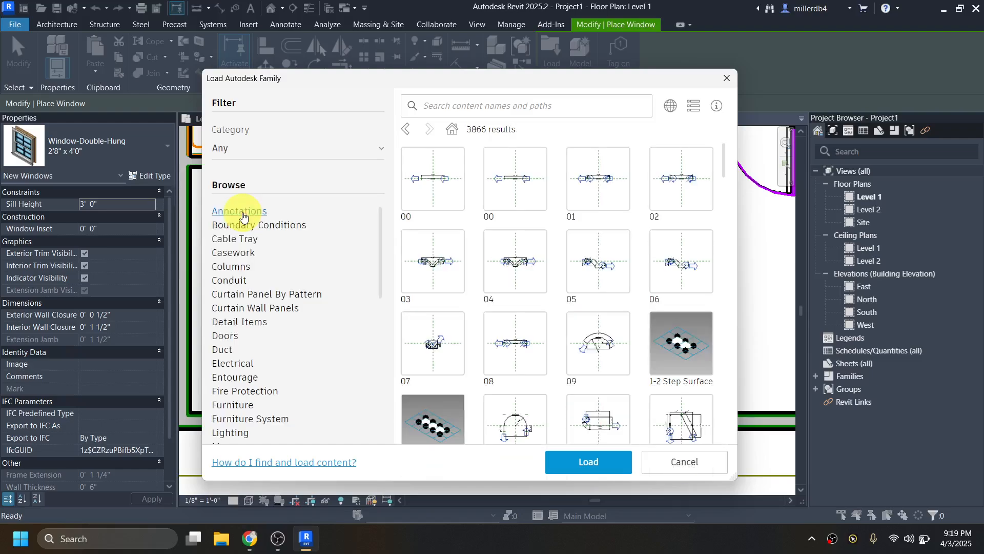
scroll(265, 241, down, 10)
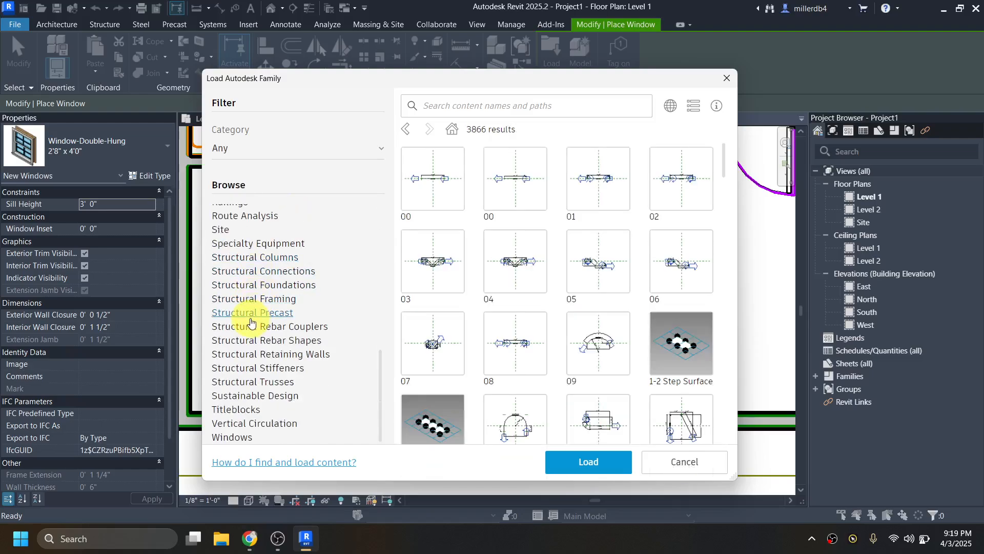
scroll(246, 340, up, 2)
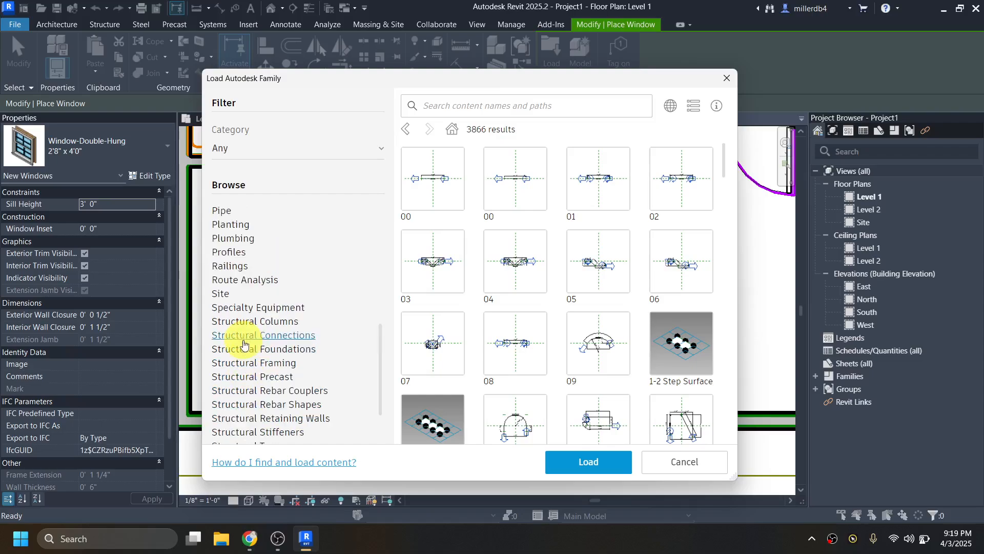
scroll(248, 347, down, 2)
click(237, 437)
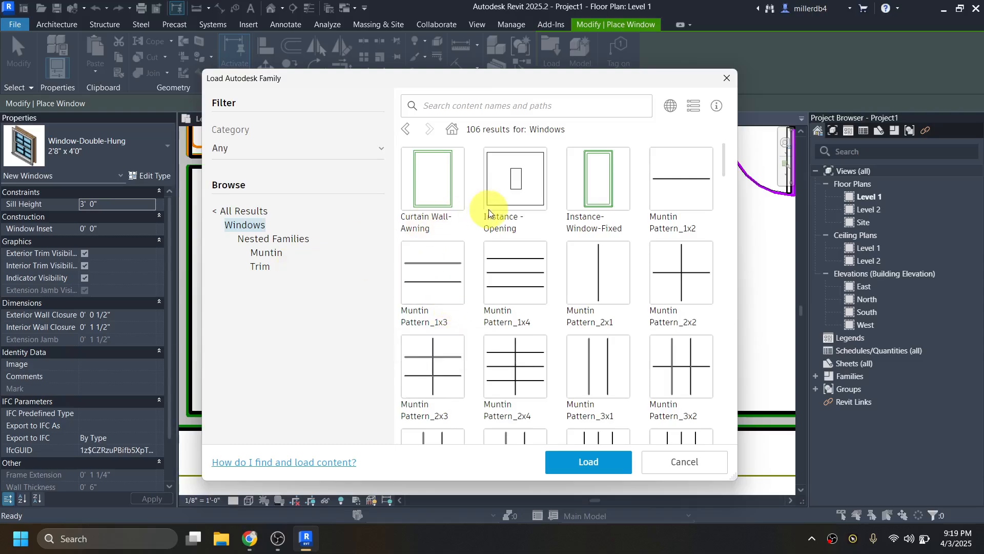
Load the Window-Double-Hung-Double family with its 48" x 46" type
scroll(552, 232, down, 10)
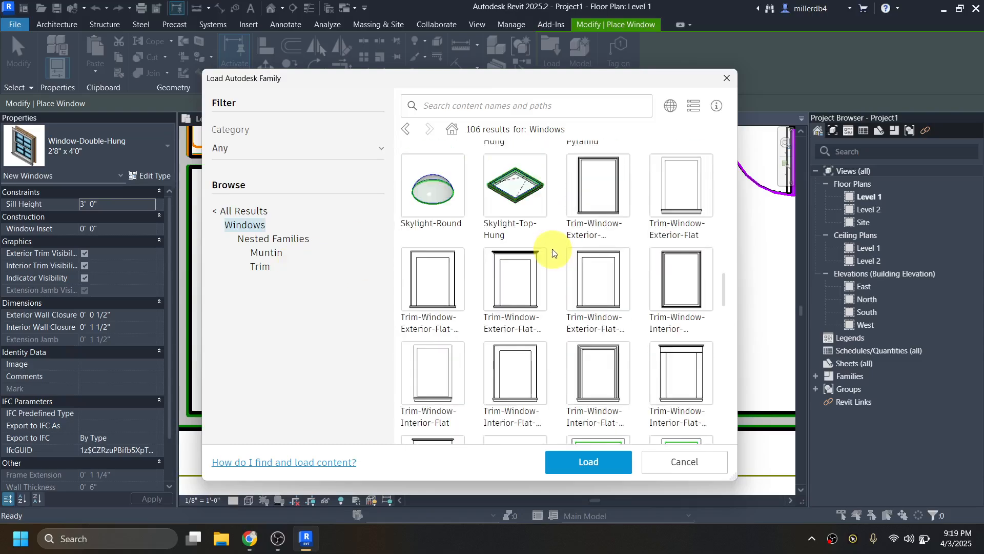
scroll(552, 252, down, 5)
scroll(558, 278, down, 5)
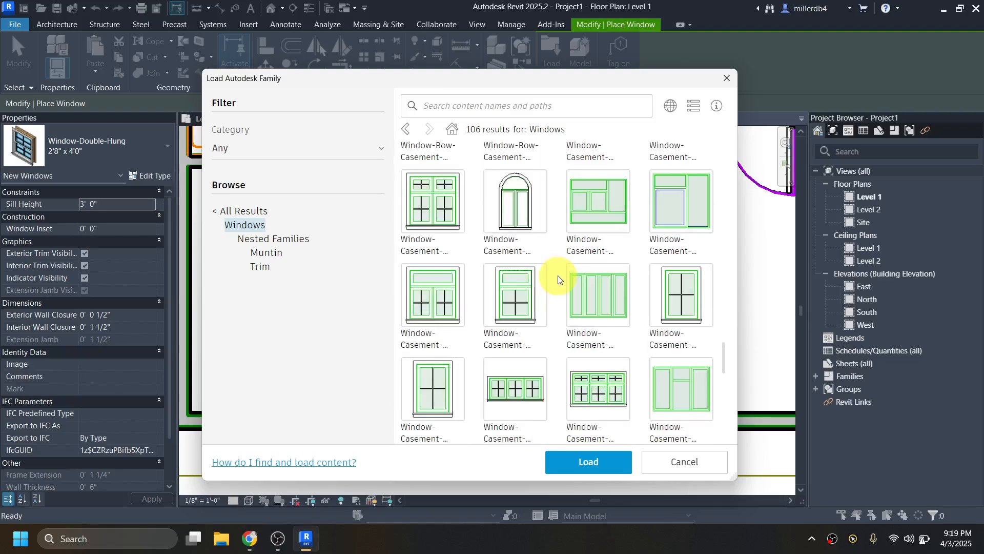
scroll(436, 262, down, 3)
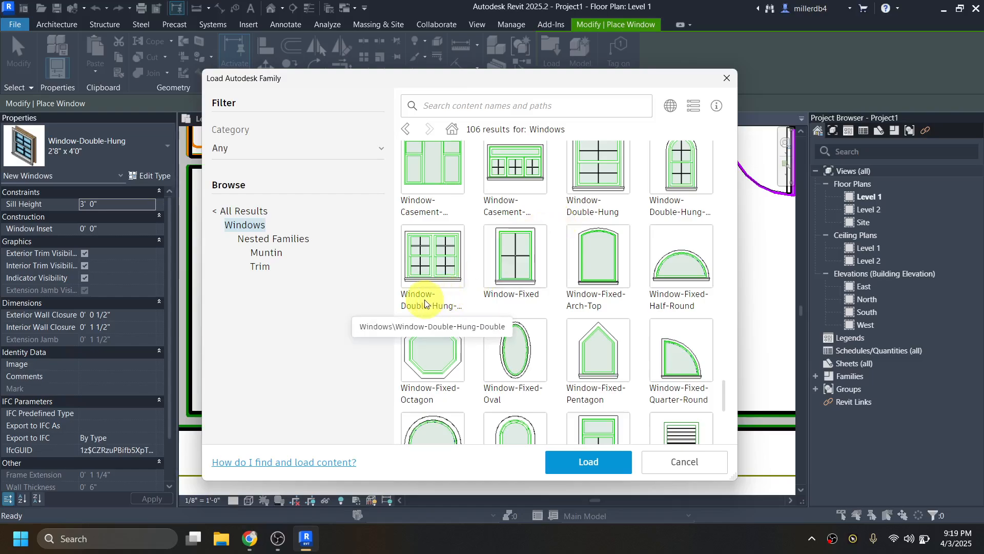
click(435, 274)
click(573, 463)
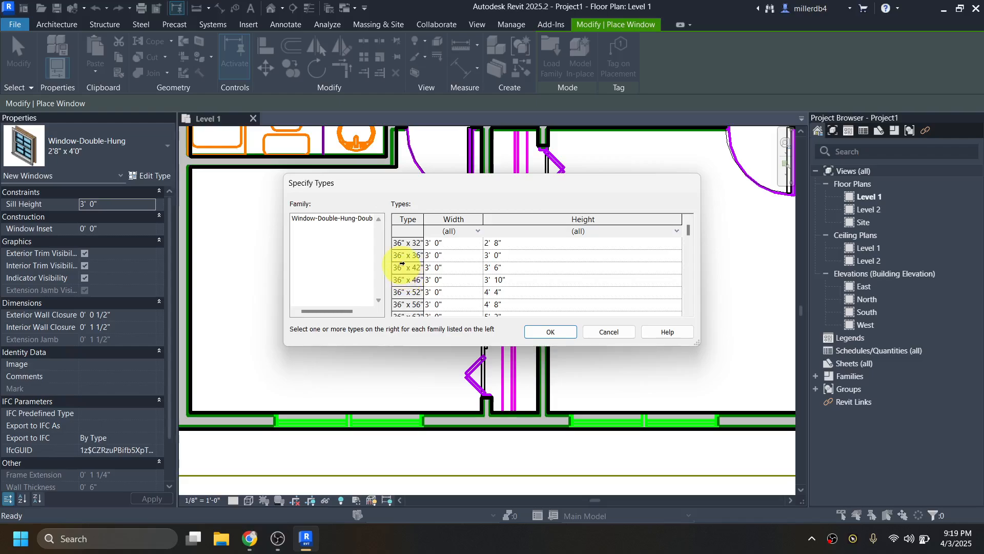
scroll(403, 266, down, 2)
scroll(405, 271, down, 1)
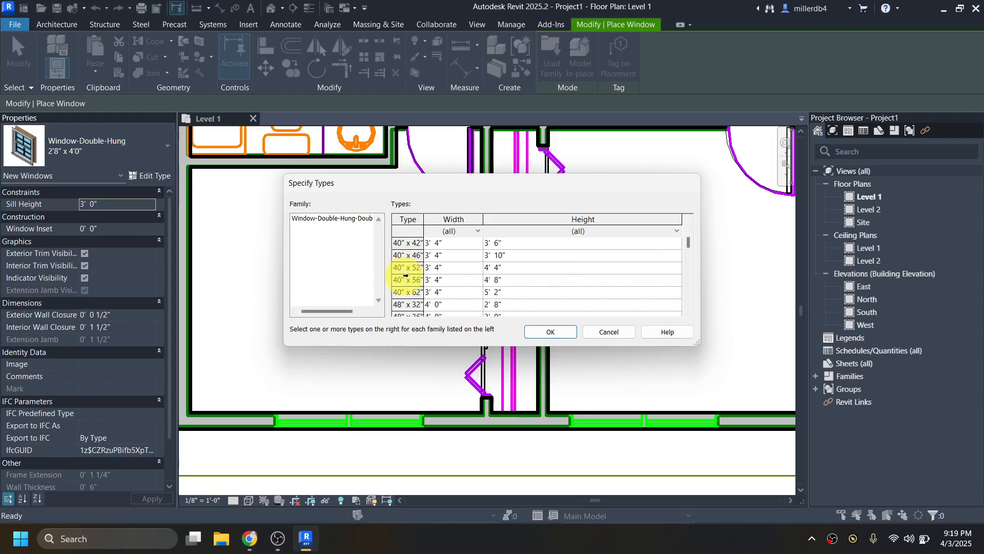
scroll(406, 281, down, 2)
click(402, 269)
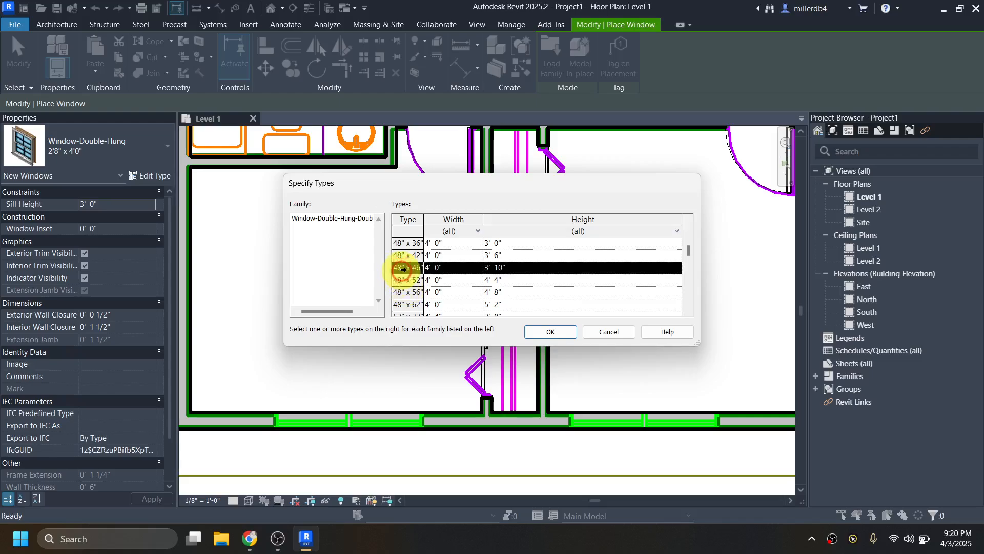
click(541, 334)
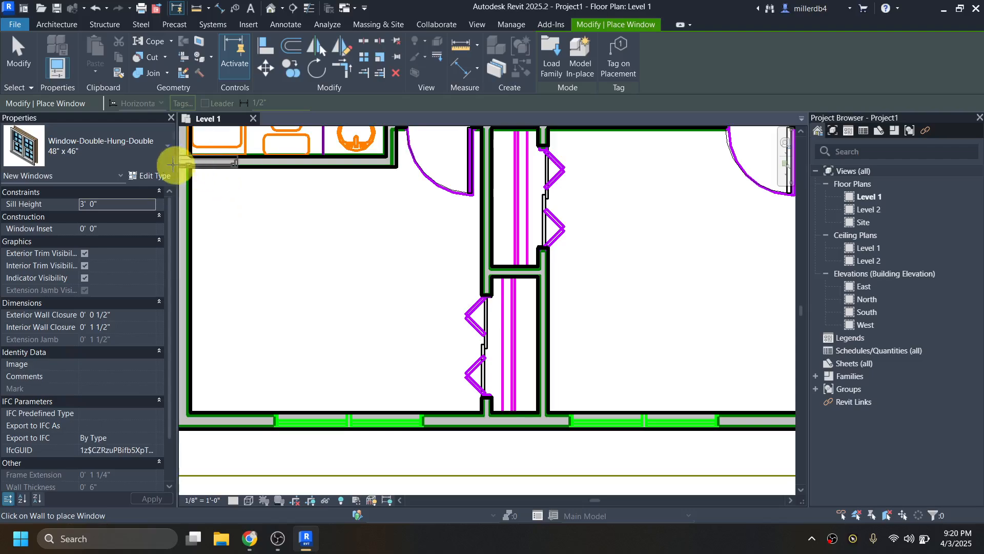
Duplicate the Window-Double-Hung-Double 48" x 46" type as a new window type named 6'0" x 5'0"
click(93, 146)
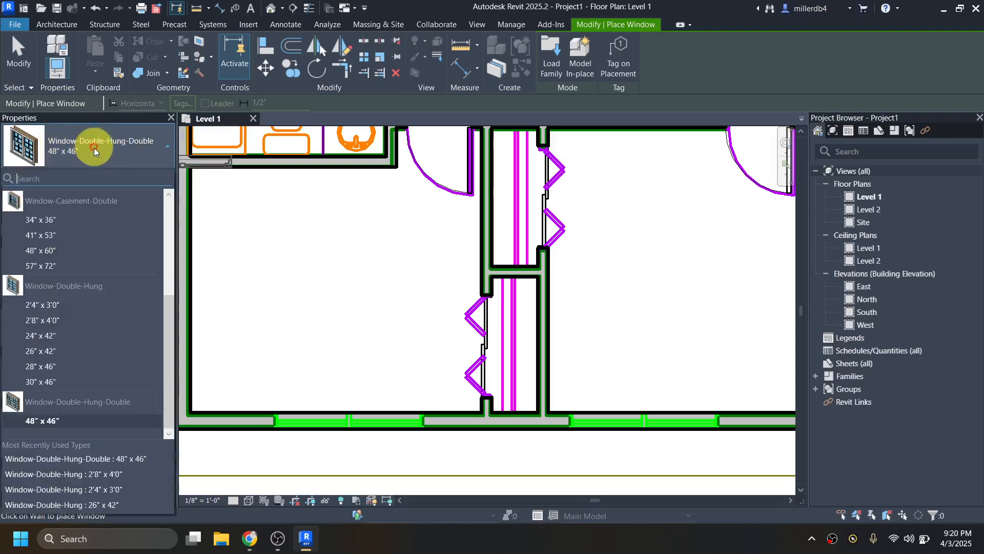
click(96, 153)
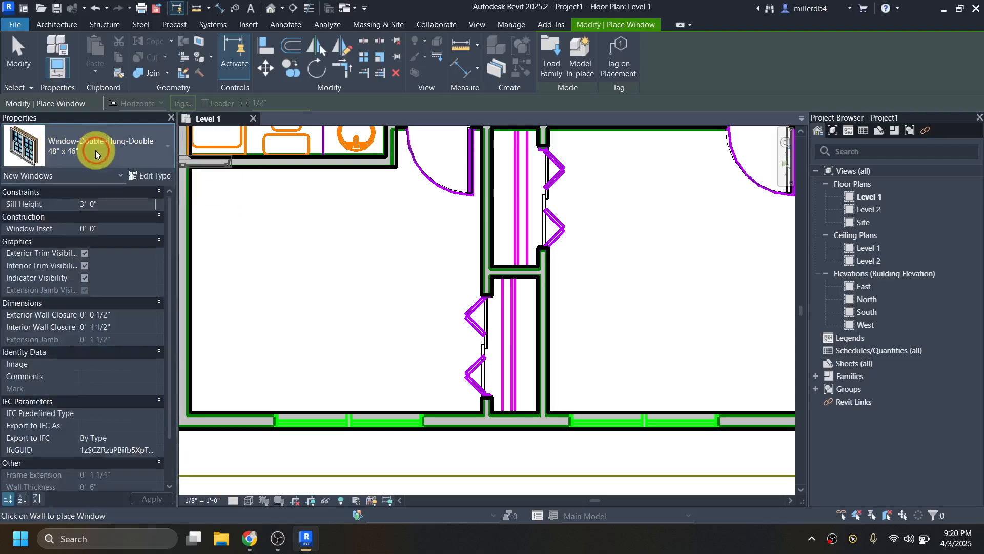
click(148, 177)
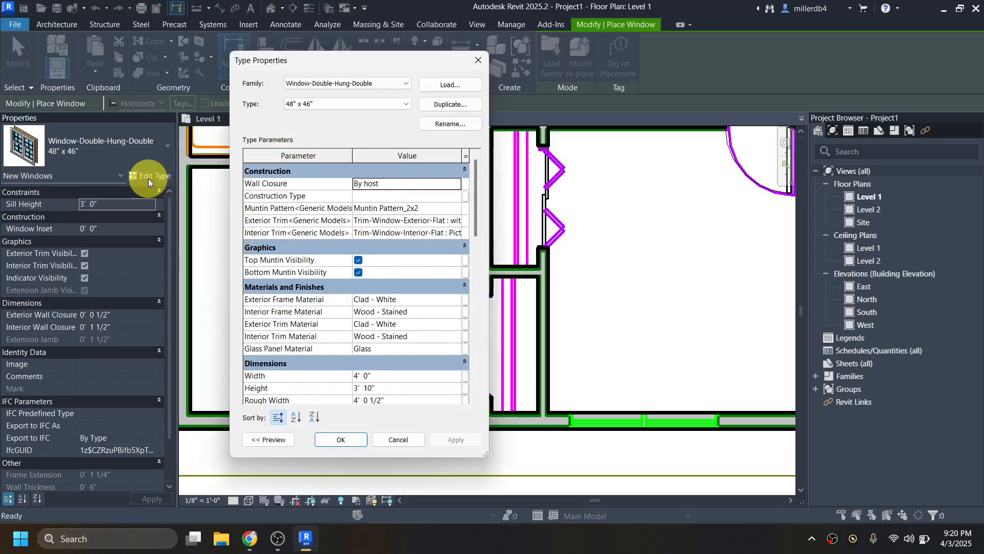
click(470, 104)
text(6'0" x 5'0)
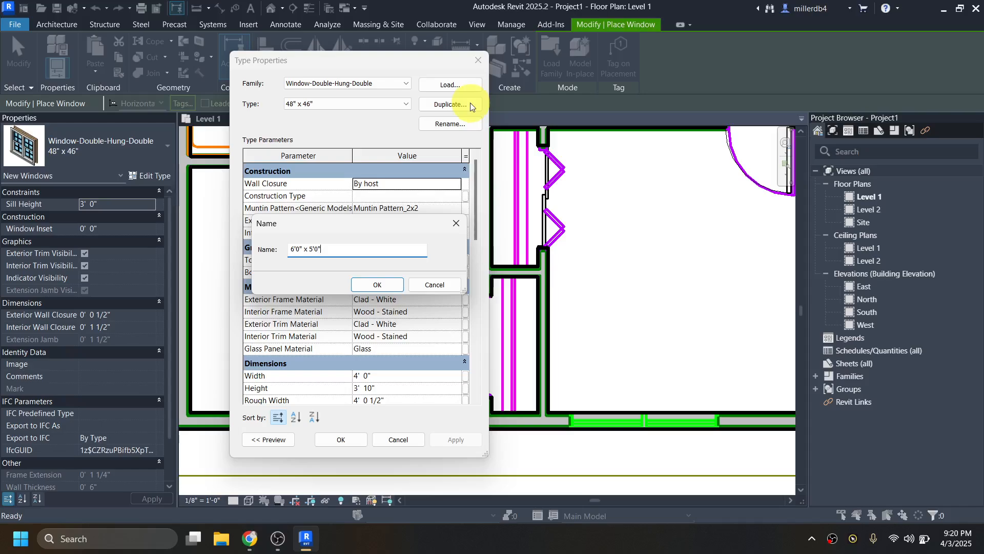
click(375, 286)
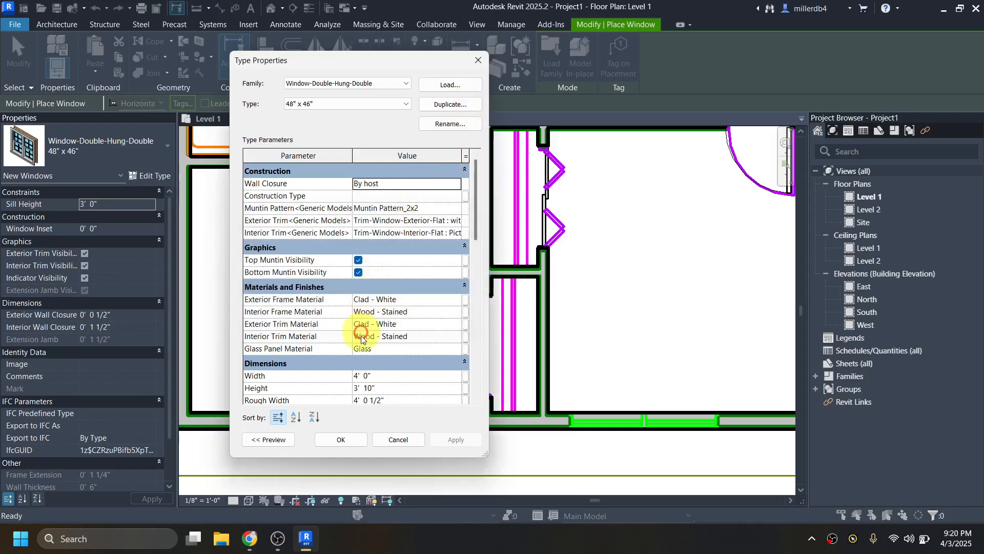
Set the 6'0" x 5'0" window type's width to 6' and its height to 5' and apply the changes
click(368, 378)
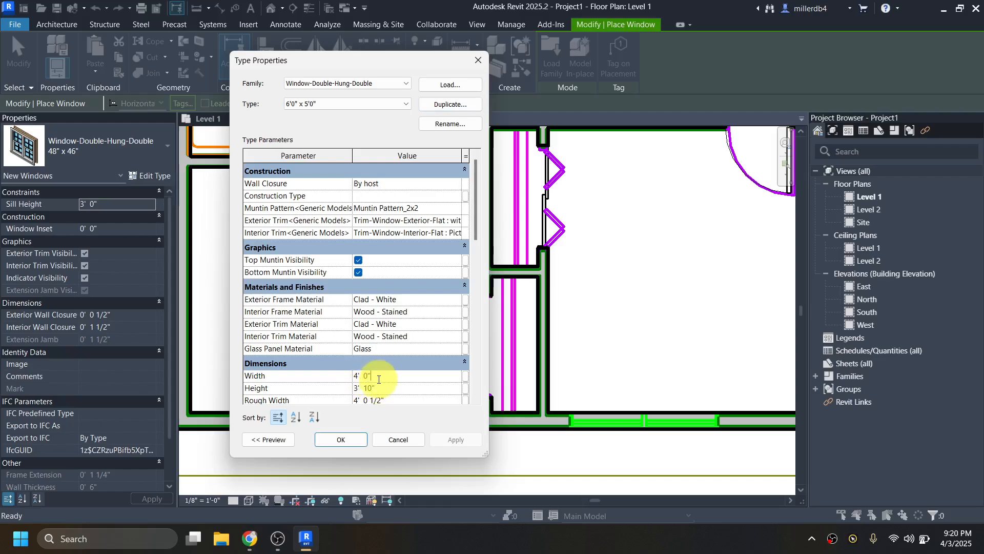
double_click(369, 377)
text(6)
click(383, 387)
text(5)
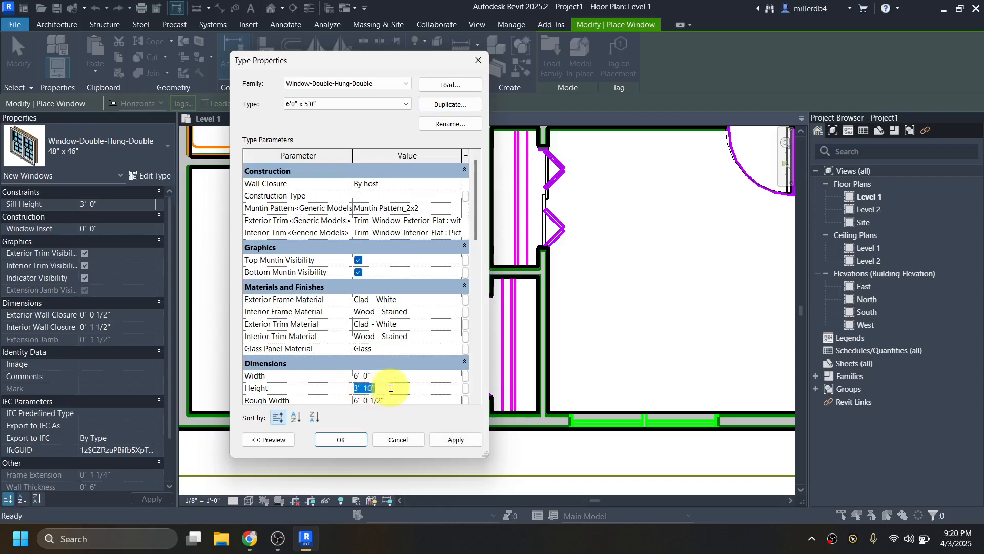
click(355, 440)
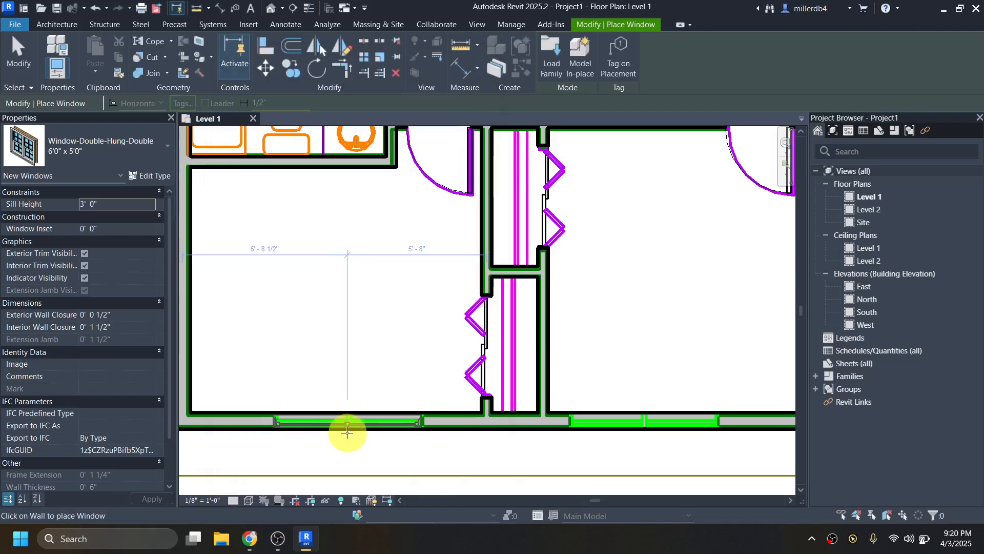
Place 6'0" x 5'0" double double-hung windows over the traced windows in the two lower bedrooms' exterior wall
click(346, 431)
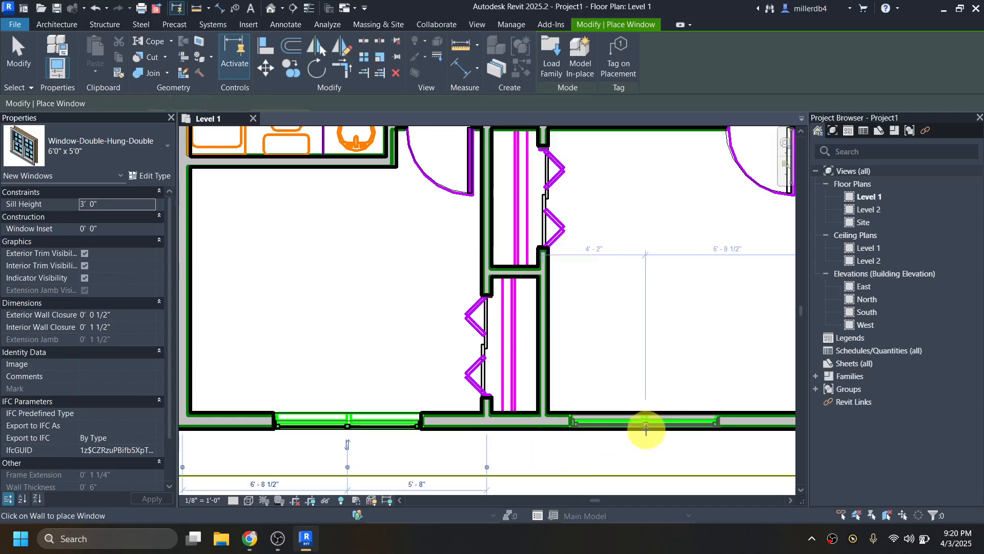
scroll(633, 426, down, 3)
middle_drag(627, 425, 341, 443)
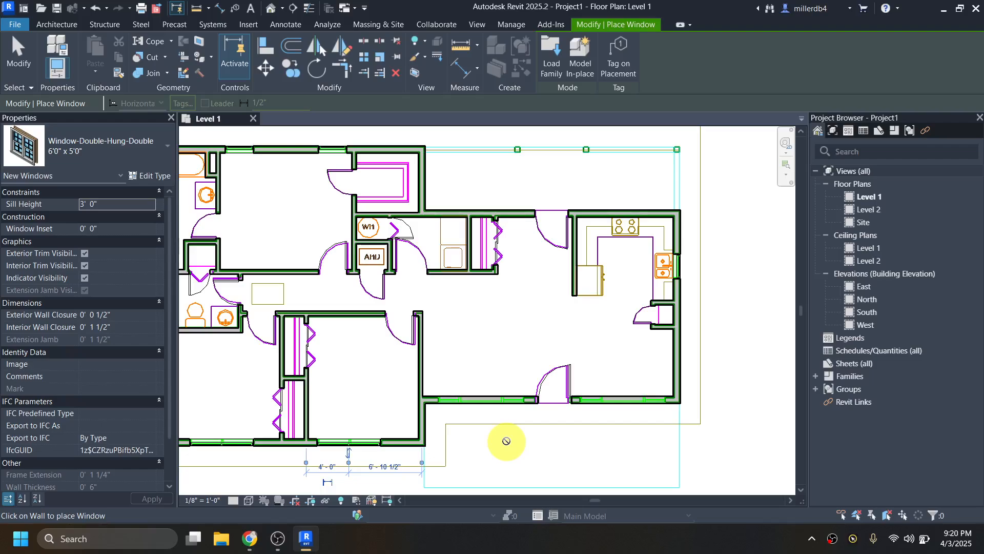
Load the Window-Casement-Triple-Middle-Transom family from the Windows content library
key(l)
key(f)
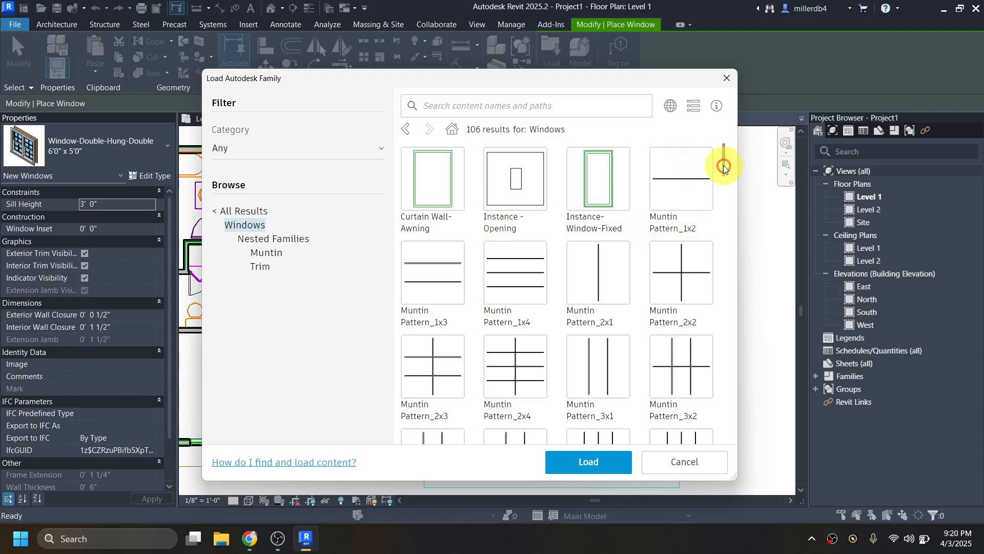
drag(724, 166, 721, 401)
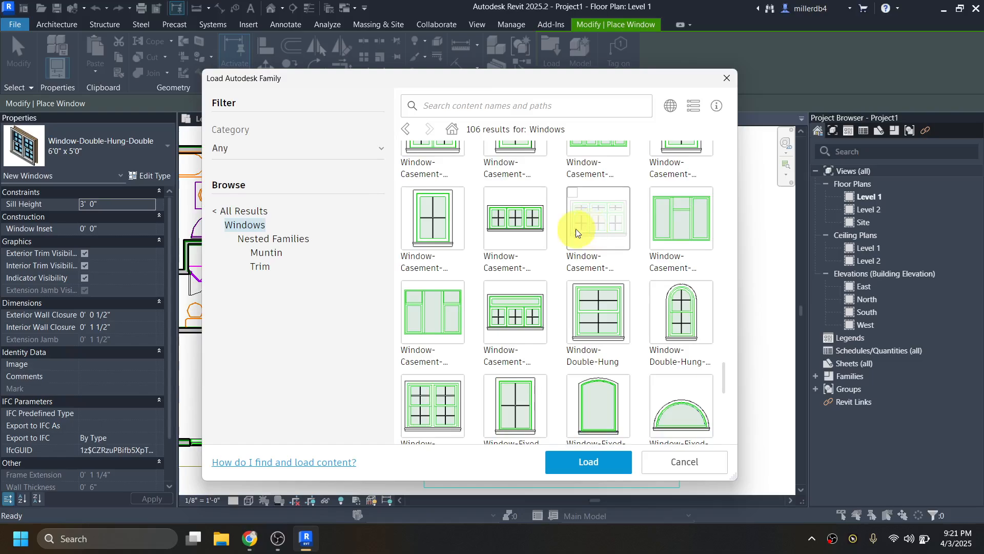
click(683, 218)
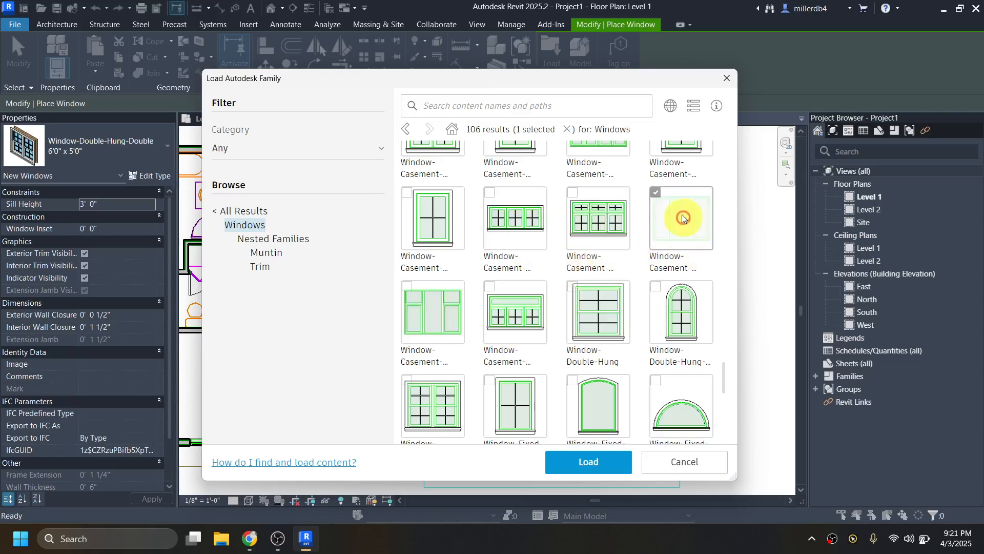
click(591, 464)
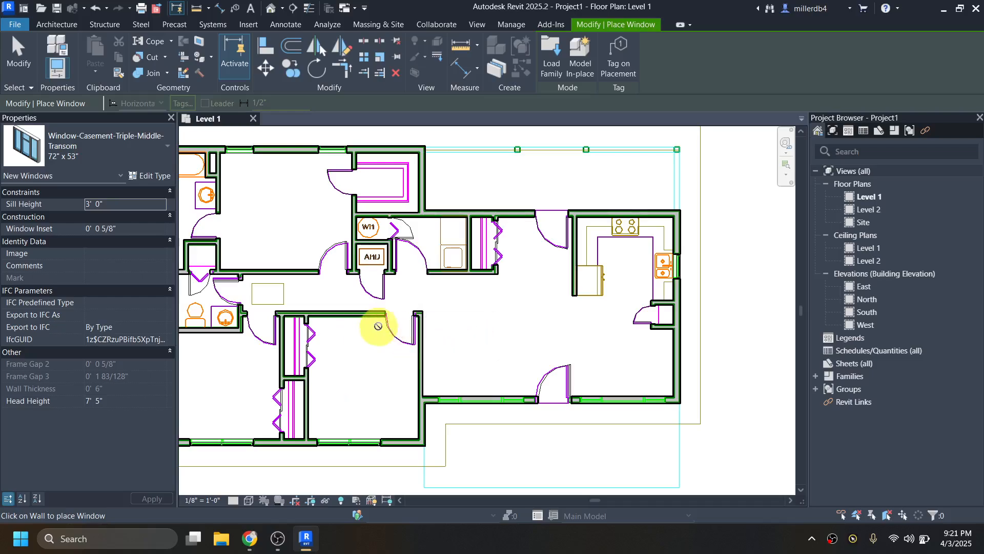
Duplicate the Window-Casement-Triple-Middle-Transom 72" x 53" type as a new window type named 8'8" x 5'0"
click(117, 155)
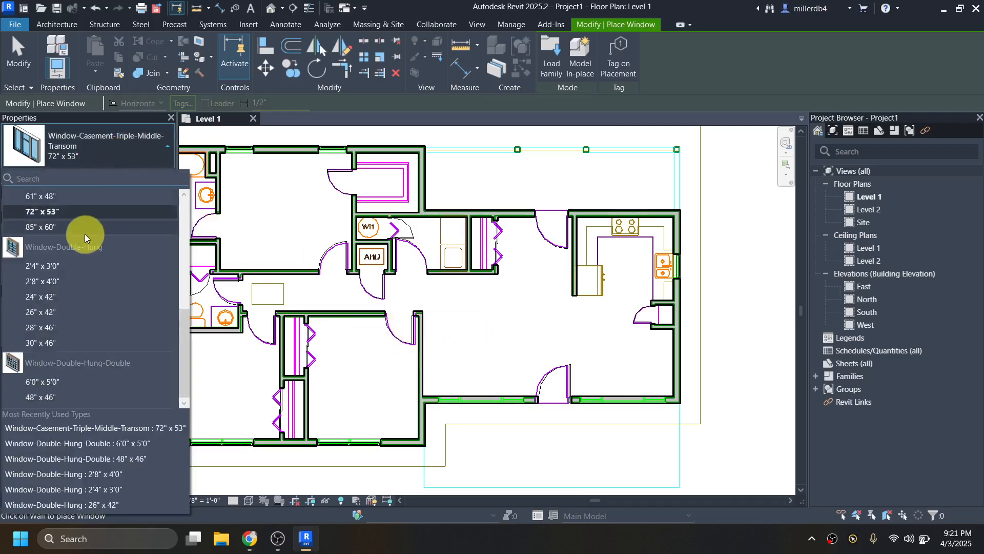
scroll(85, 236, up, 1)
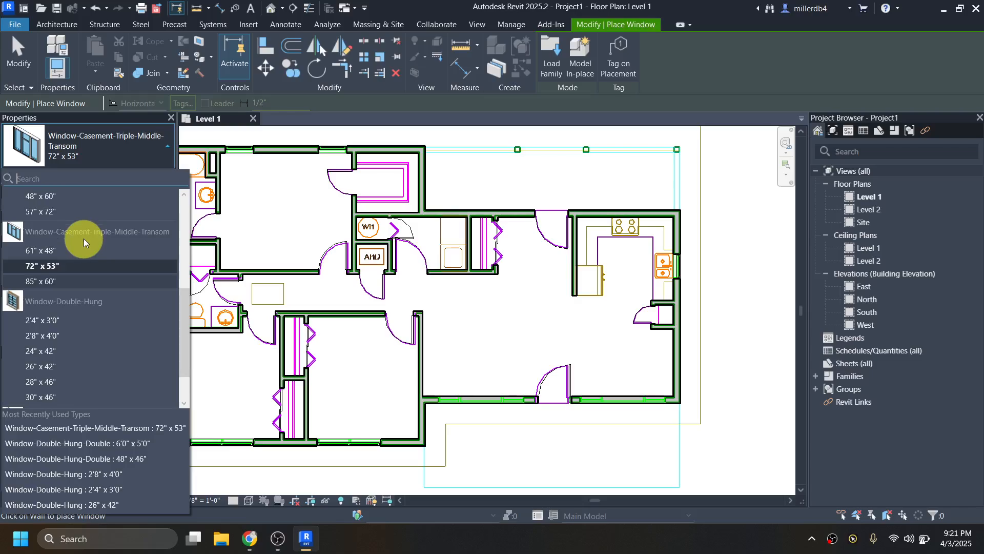
click(70, 263)
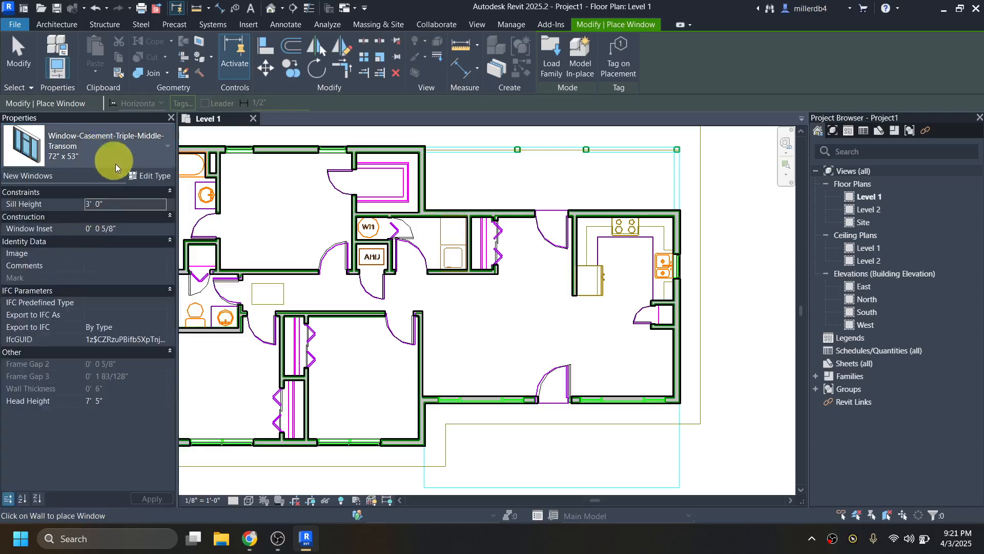
click(146, 177)
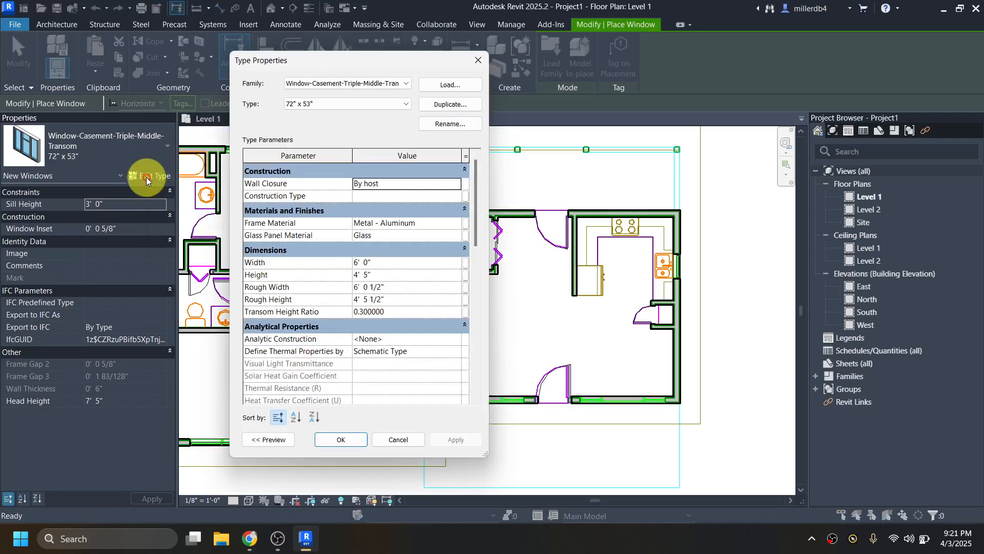
click(441, 105)
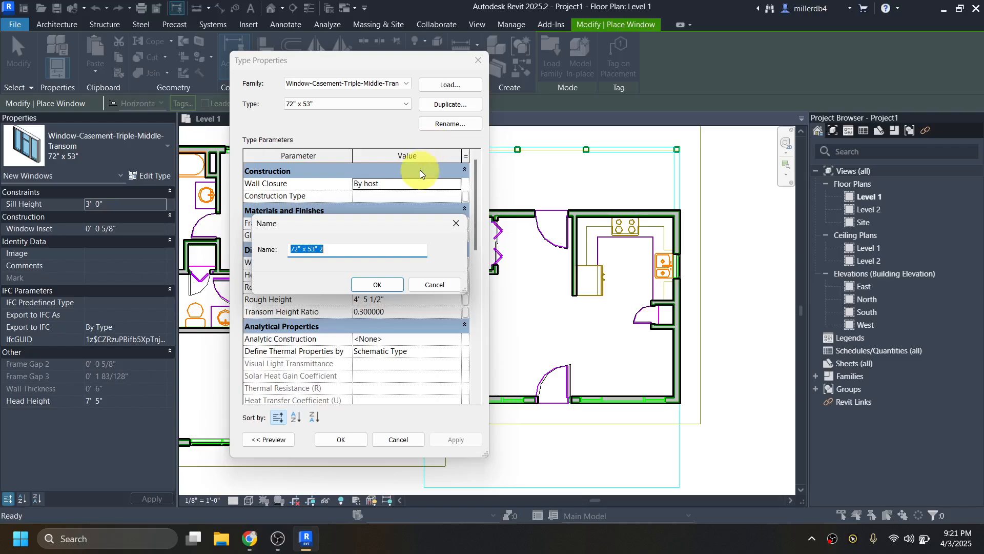
text(8'8)
click(379, 285)
Set the 8'8" x 5'0" window type's width to 8' 8" and its height to 5' and accept the type properties
click(378, 263)
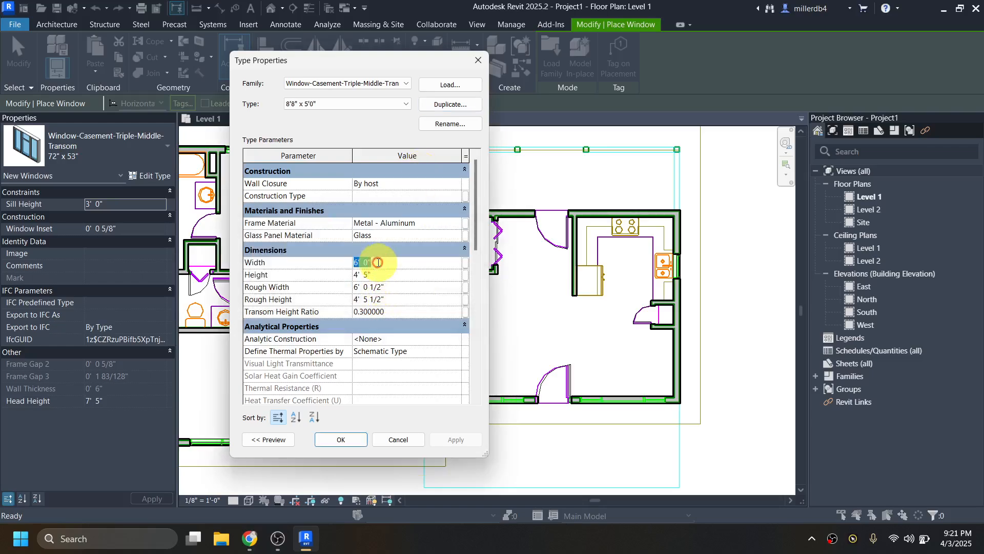
text(8 8)
click(388, 273)
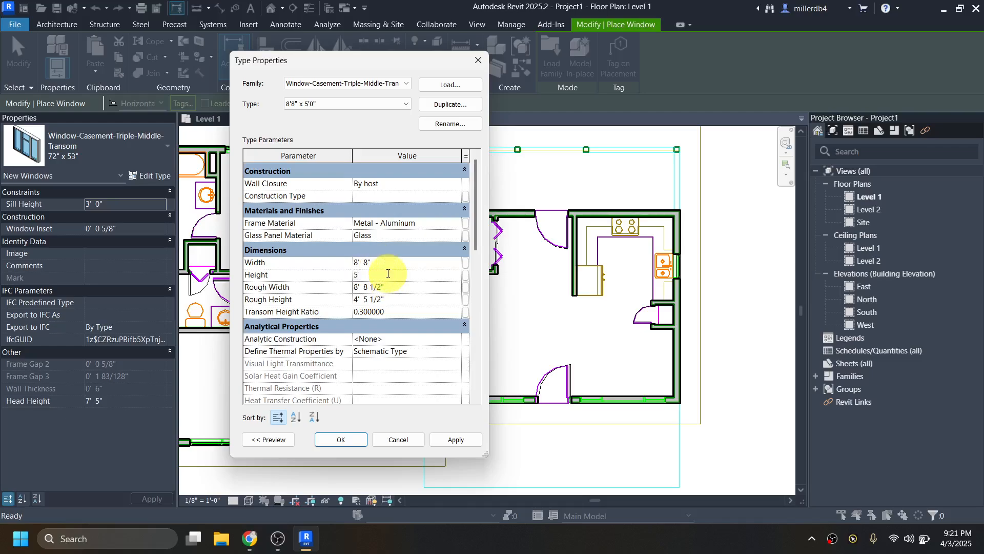
click(390, 264)
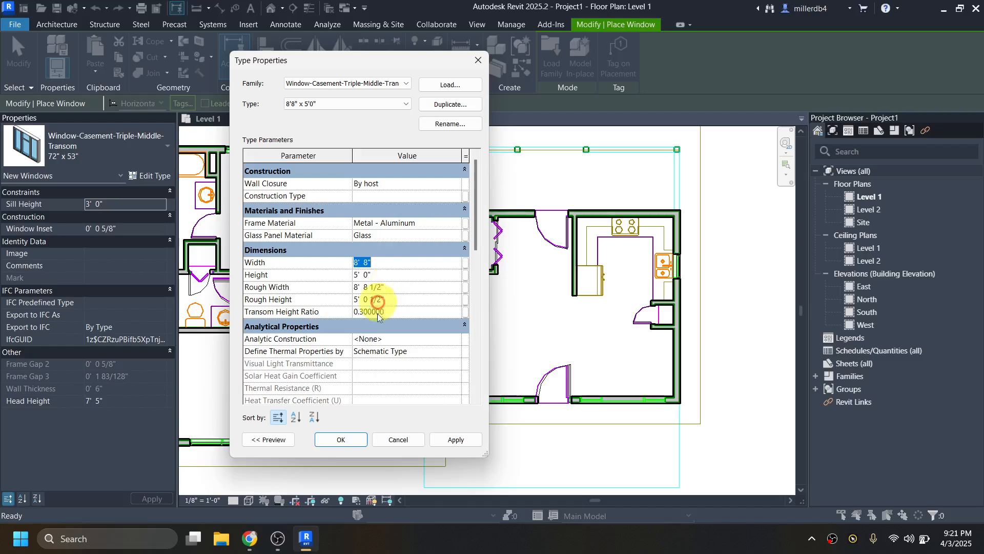
click(350, 441)
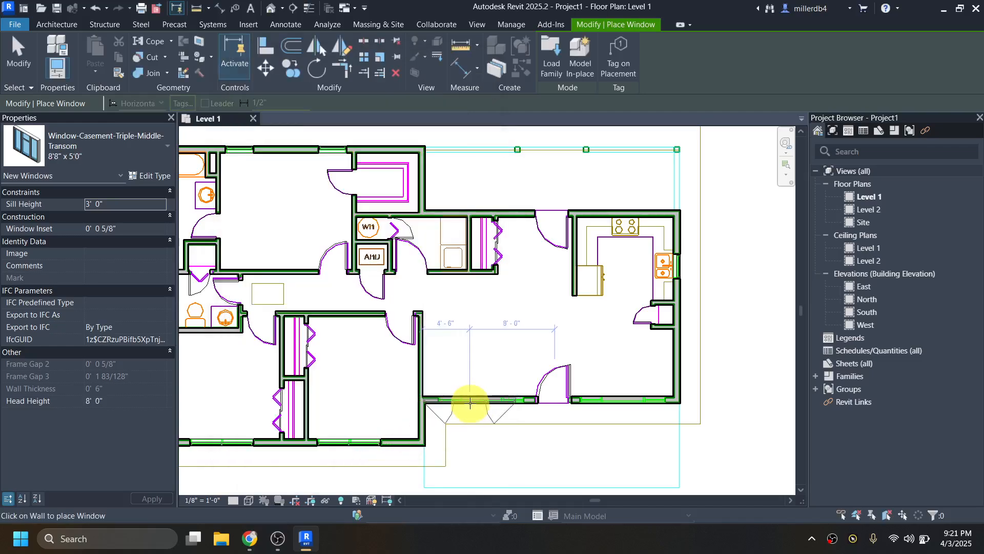
Place 8'8" x 5'0" triple casement windows over the traced windows on both sides of the door in the large room's lower exterior wall
scroll(480, 405, up, 2)
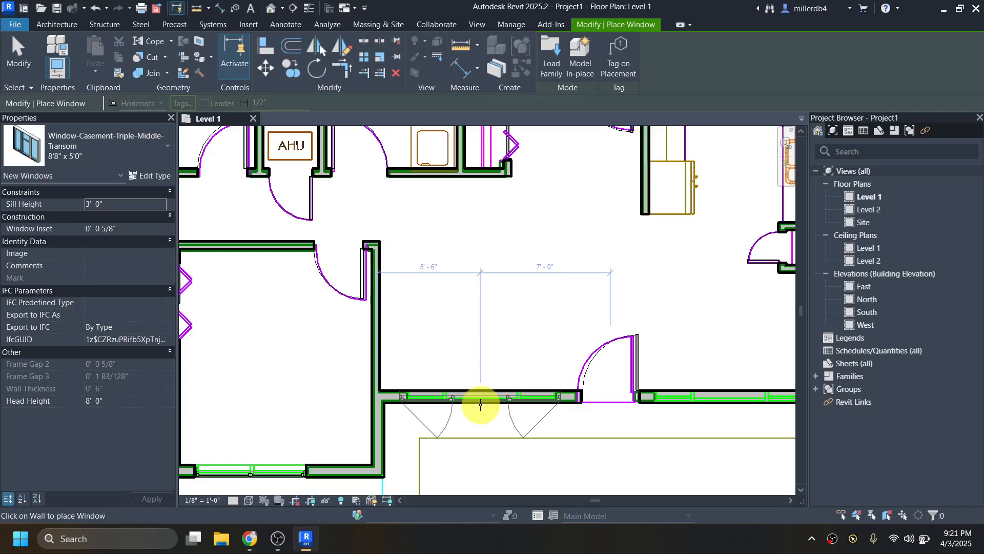
click(480, 405)
middle_drag(538, 431, 378, 424)
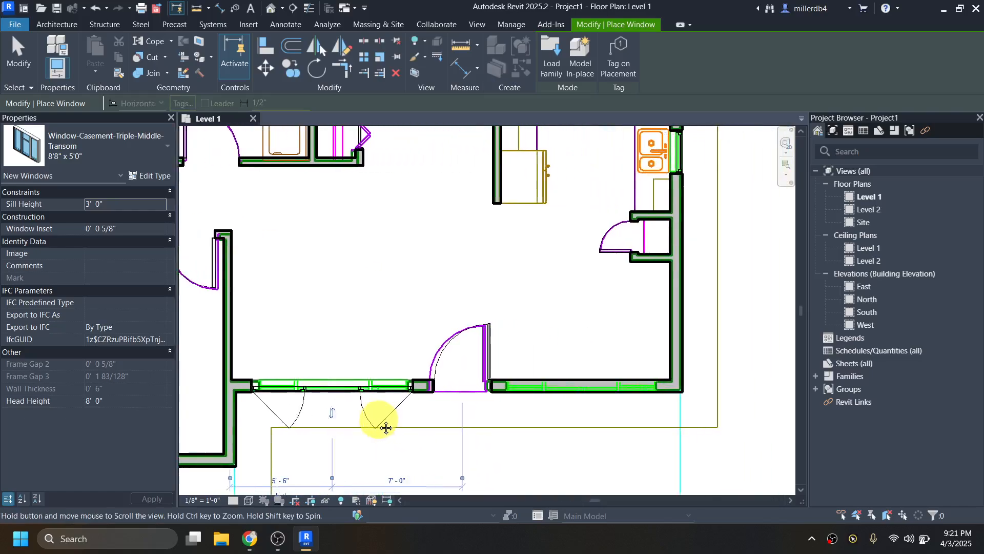
click(563, 399)
scroll(502, 435, down, 3)
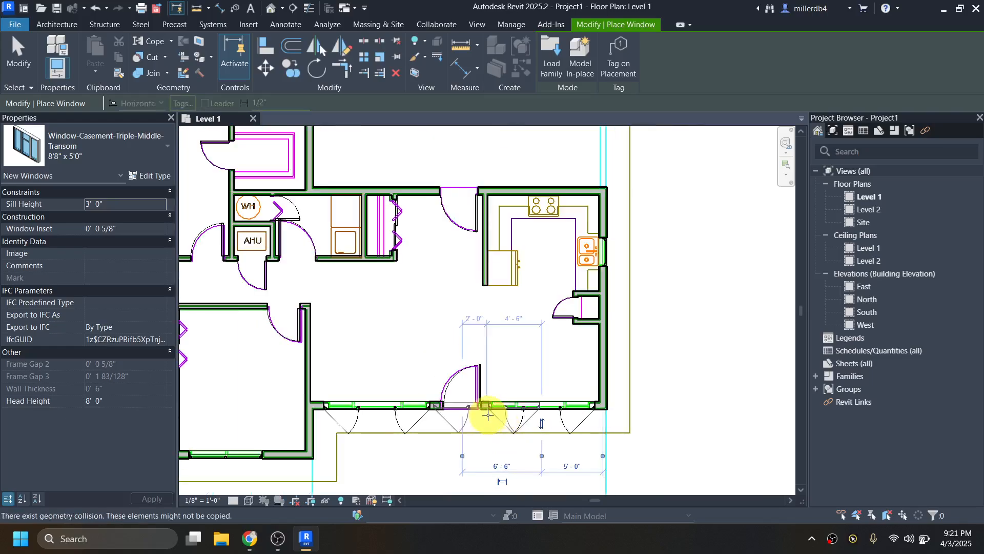
middle_drag(468, 401, 532, 378)
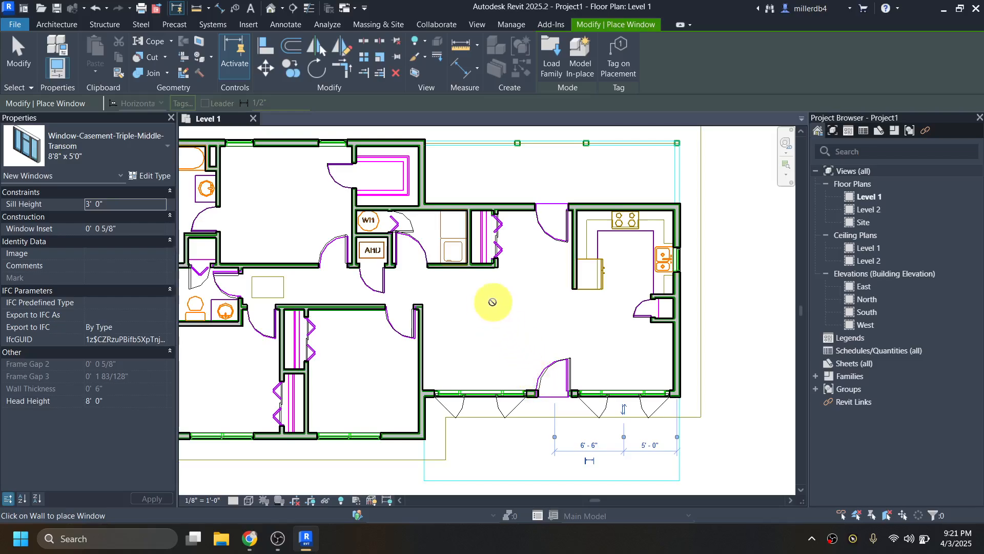
Change the Level 1 plan's visual style to Hidden Line and end window placement
click(250, 502)
click(278, 436)
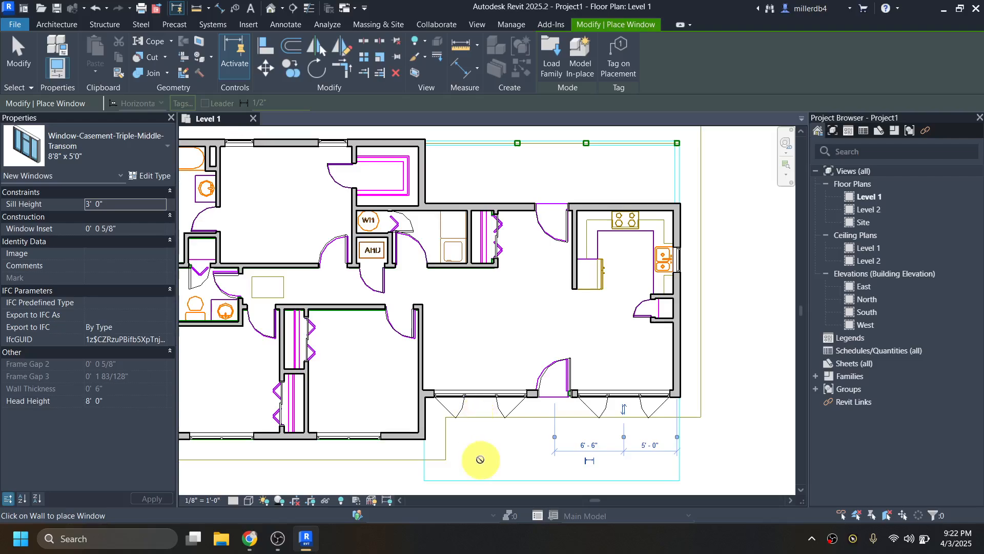
key(Escape)
key(Escape)
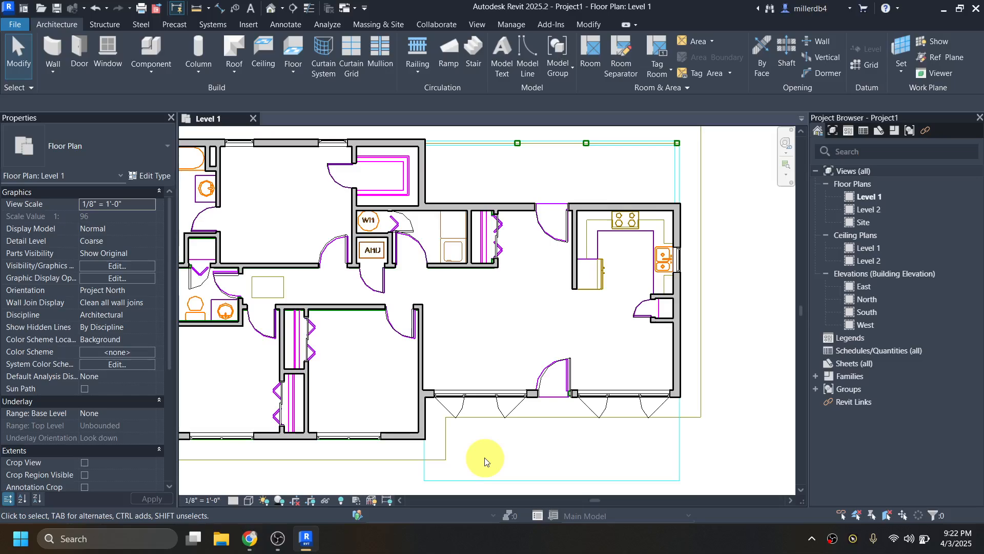
Temporarily hide the imported mountainlaurel.dwg drawing on Level 1 and reset the temporary hide to bring it back
scroll(485, 461, down, 2)
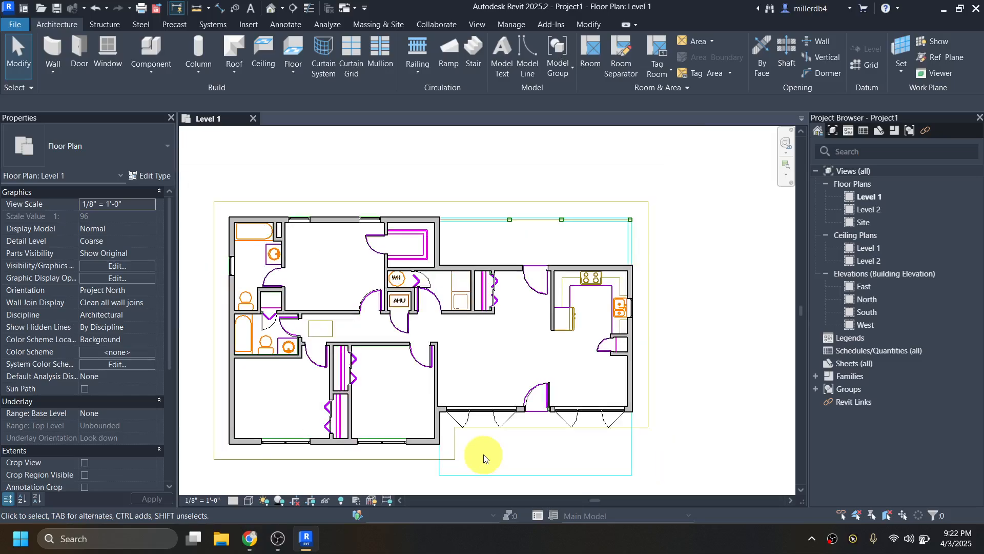
click(440, 463)
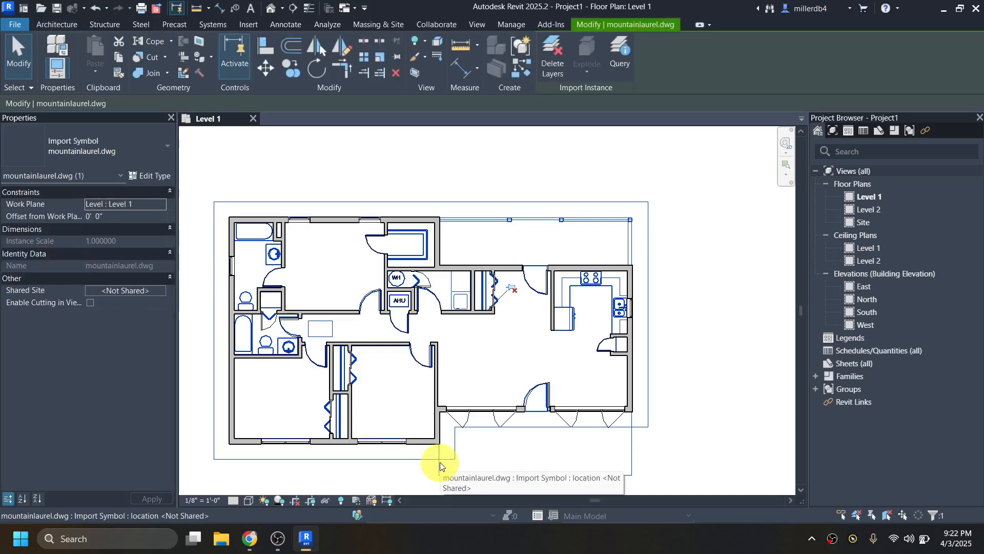
scroll(440, 462, down, 1)
middle_drag(441, 461, 462, 436)
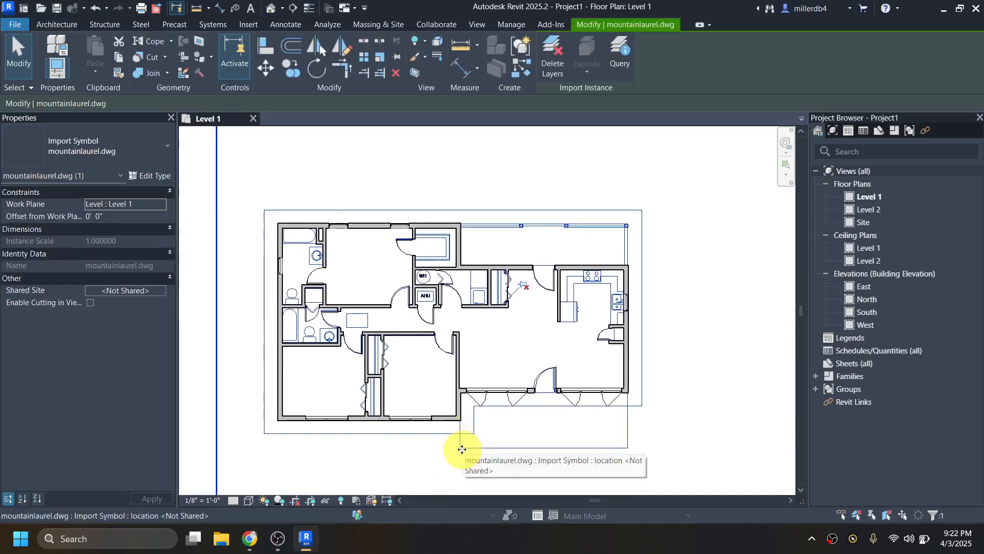
click(324, 503)
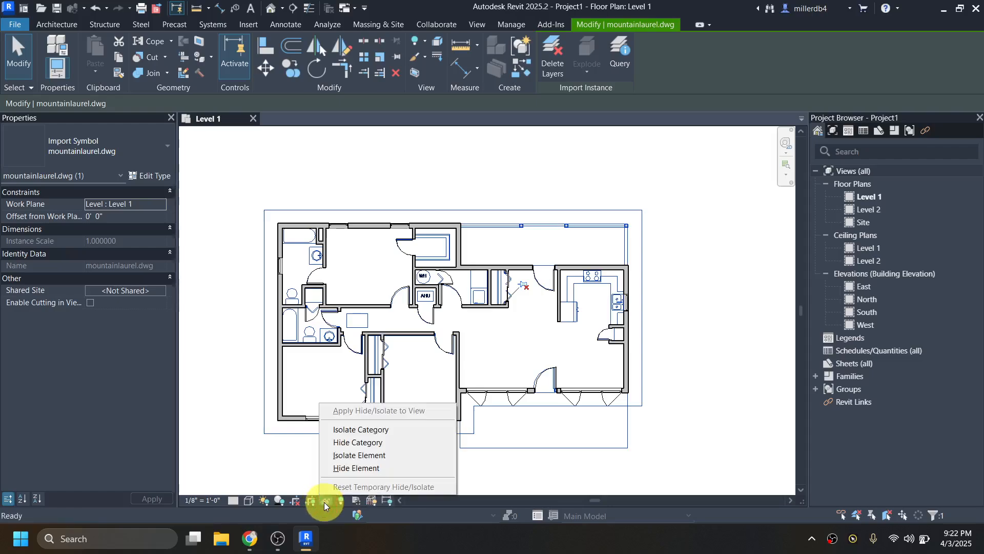
click(338, 468)
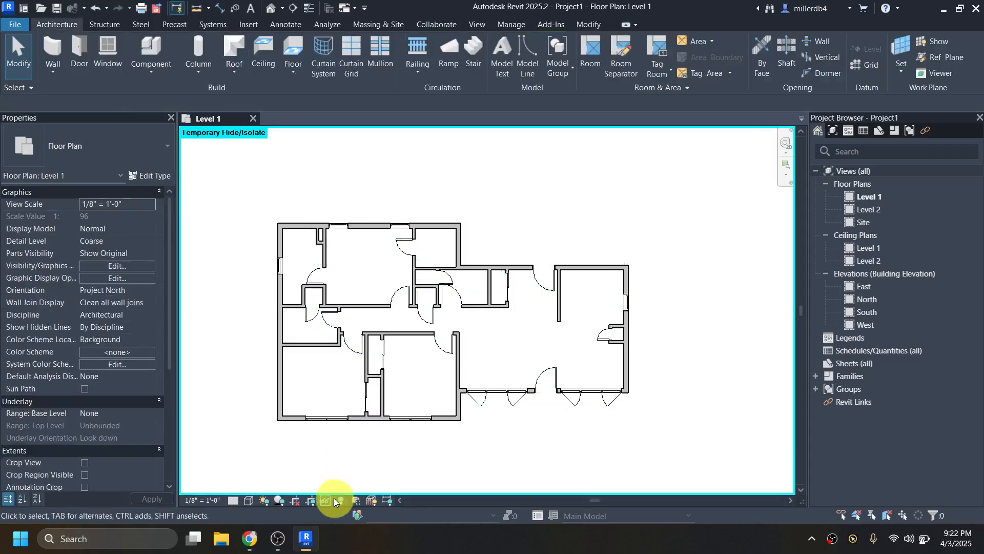
click(325, 500)
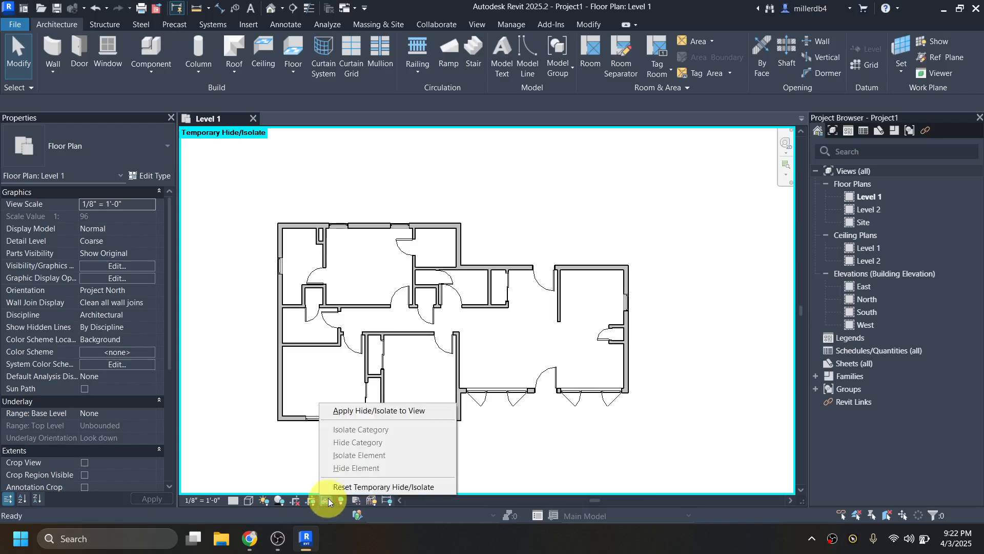
click(337, 487)
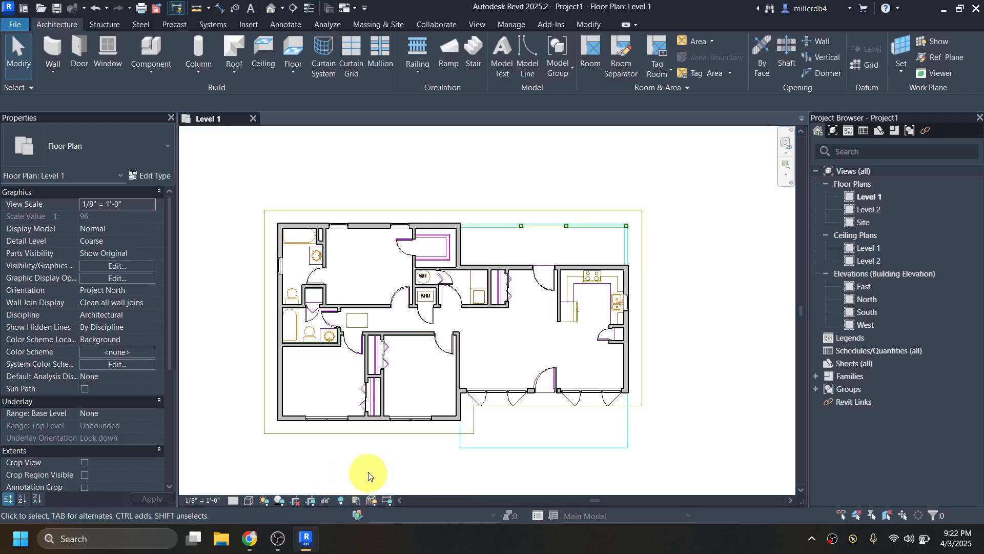
Temporarily hide the imported mountainlaurel.dwg element in the Level 1 plan
click(442, 438)
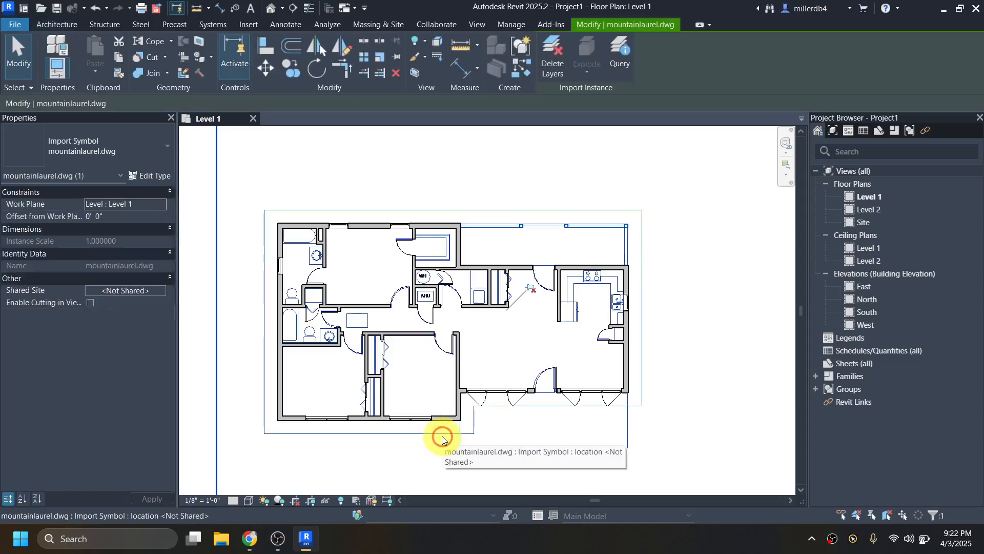
click(327, 500)
click(354, 467)
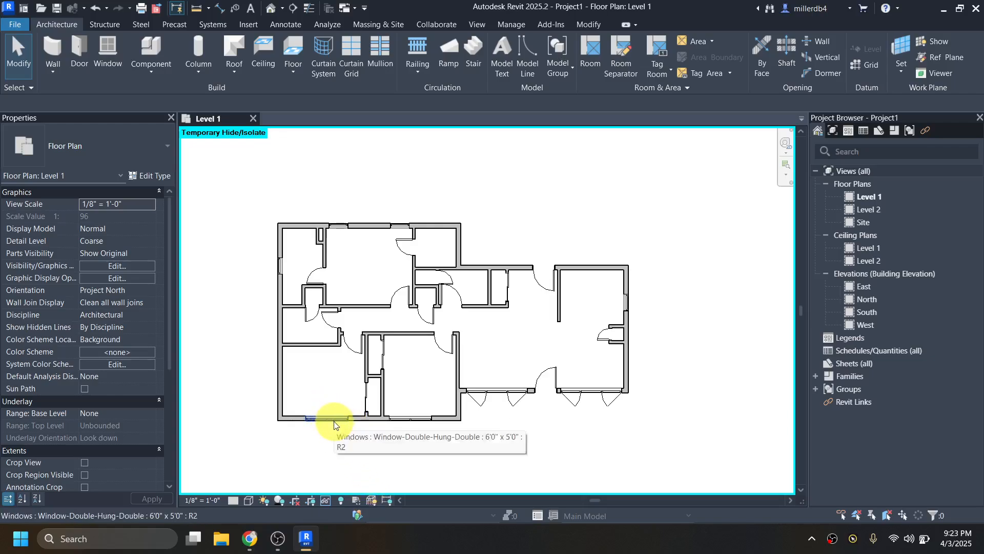
Open the default 3D view and temporarily hide the imported mountainlaurel.dwg element around the house model
click(270, 10)
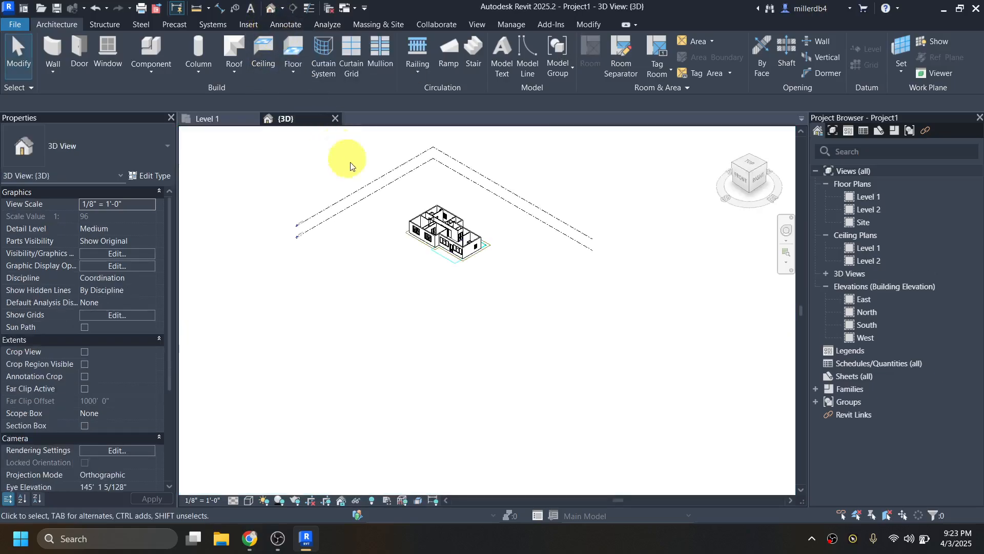
scroll(434, 215, up, 6)
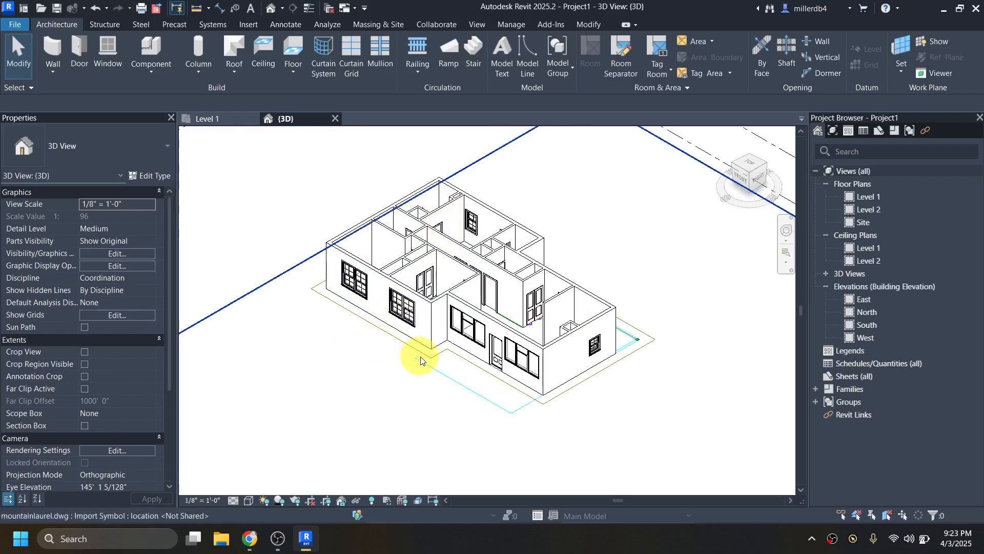
click(424, 360)
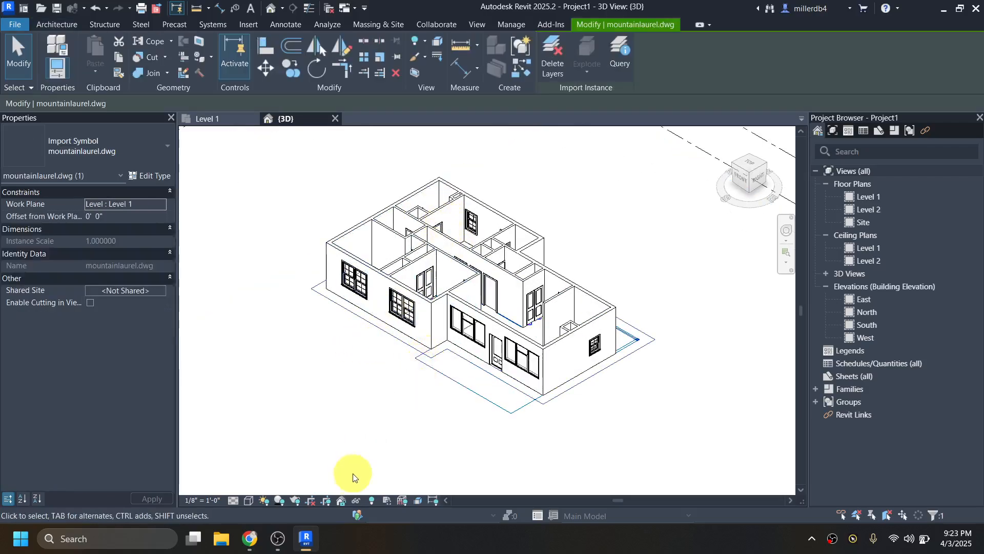
click(356, 502)
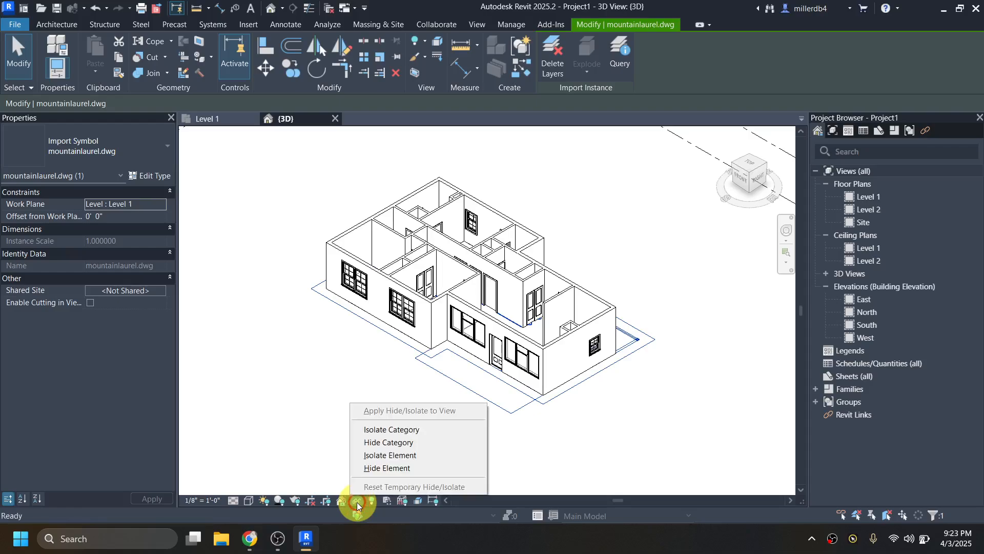
click(370, 467)
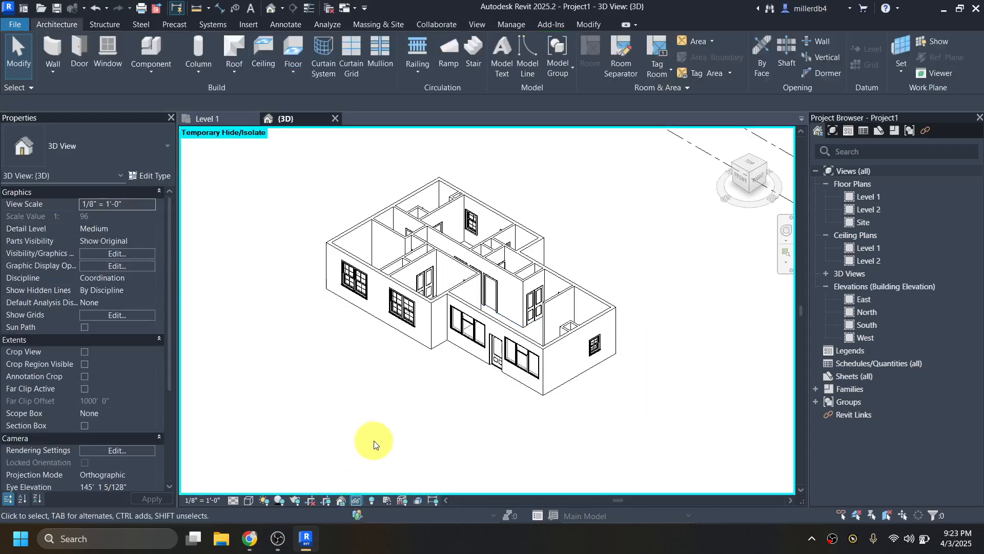
scroll(417, 310, up, 3)
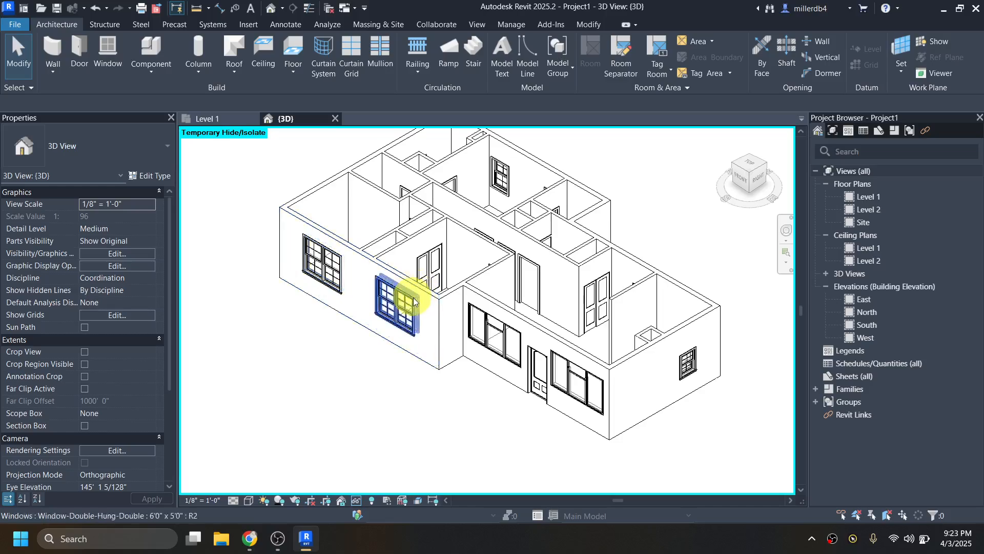
scroll(419, 314, down, 2)
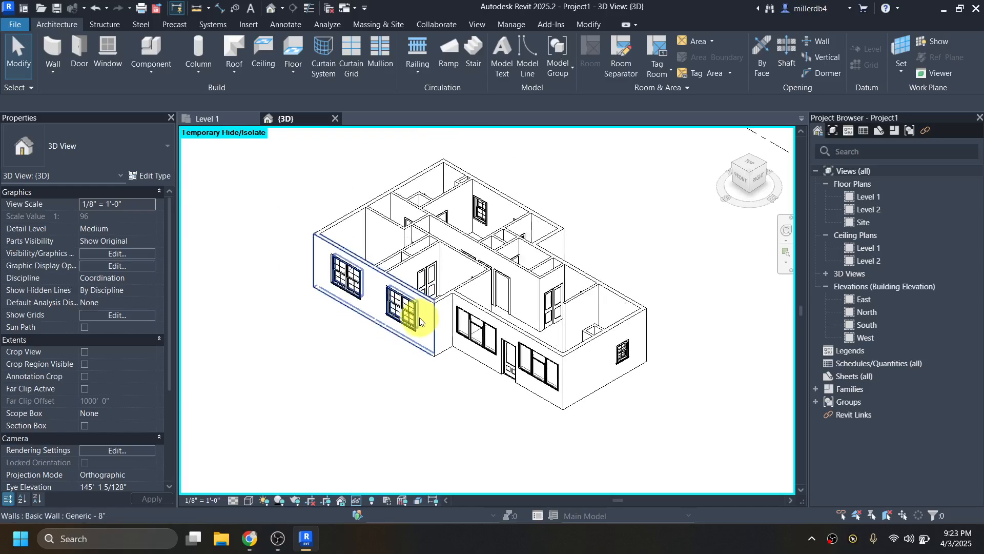
Select the whole house model in the 3D view and filter the selection to windows only, excluding doors and walls
scroll(340, 397, down, 1)
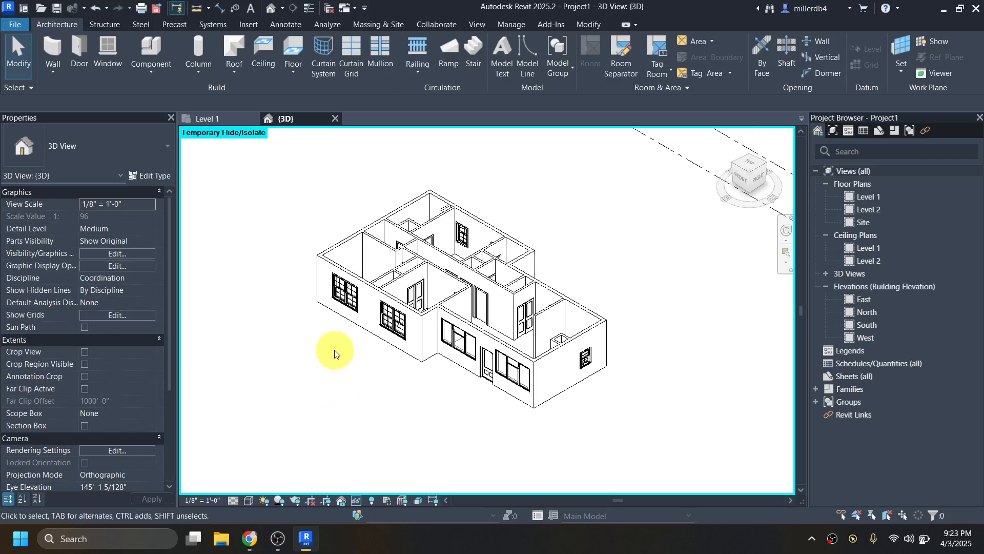
click(303, 163)
drag(303, 163, 653, 424)
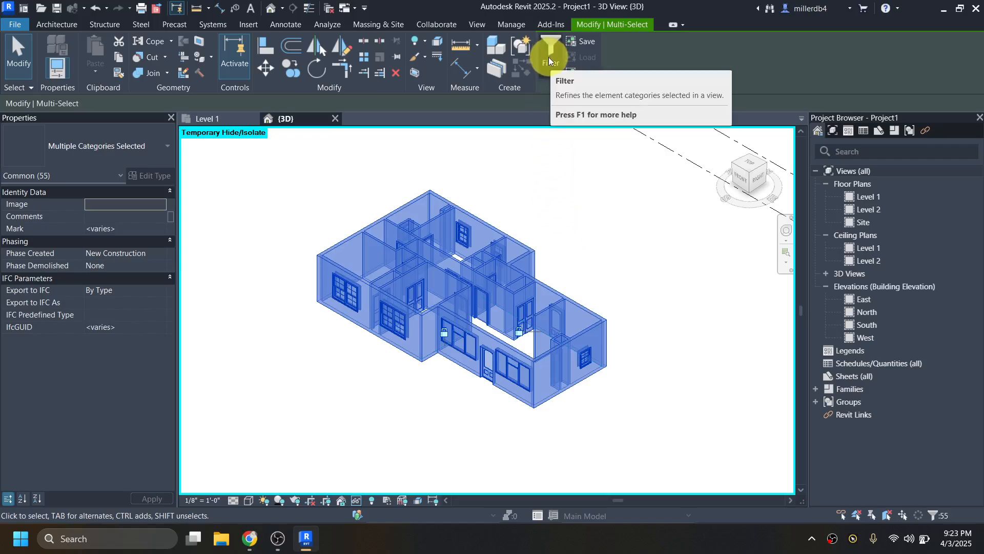
click(942, 515)
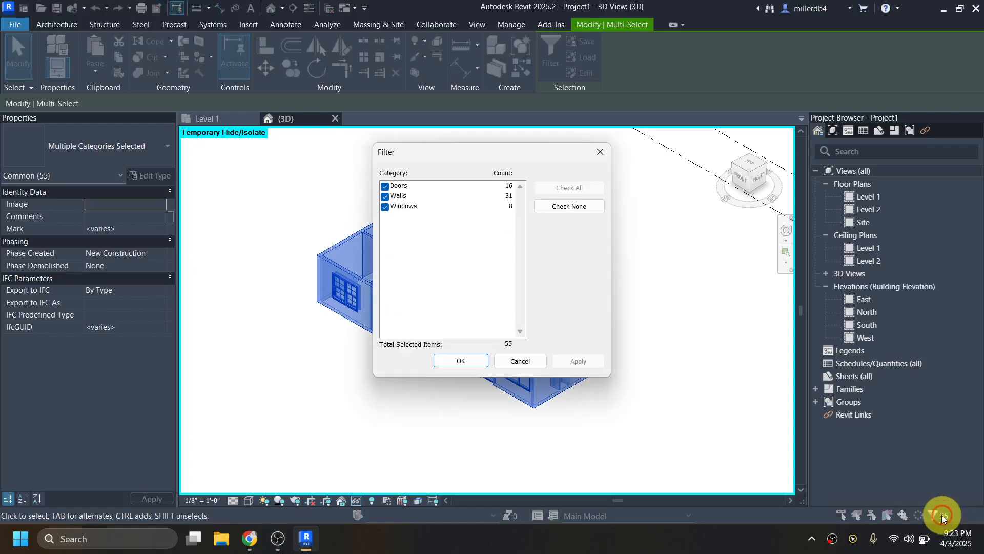
click(385, 196)
click(385, 187)
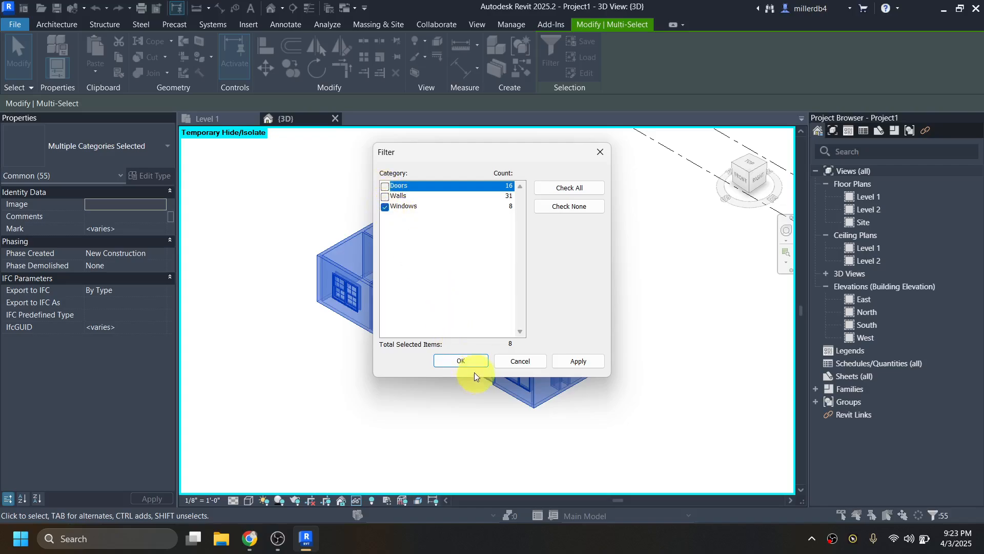
click(468, 361)
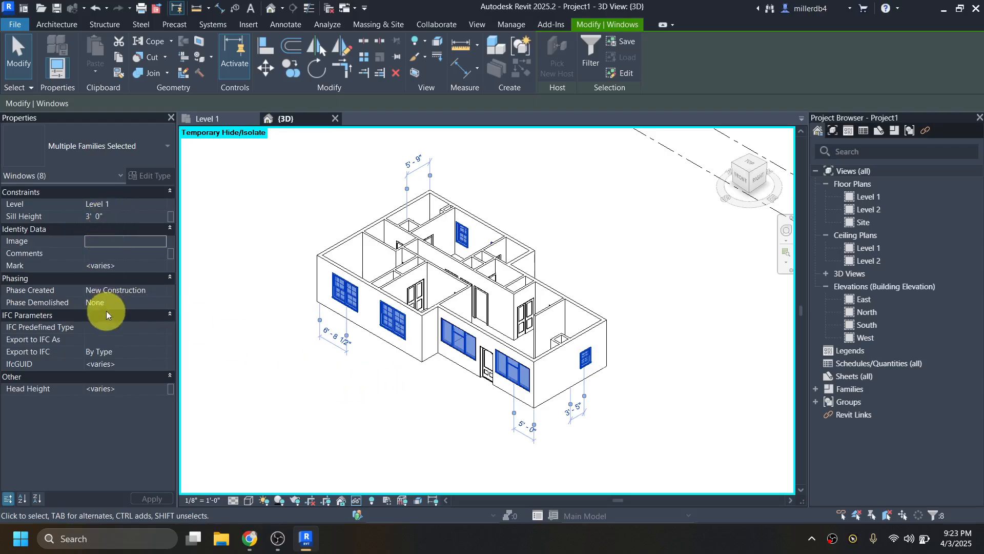
Set the Head Height of all selected windows to 6' 8"
click(121, 390)
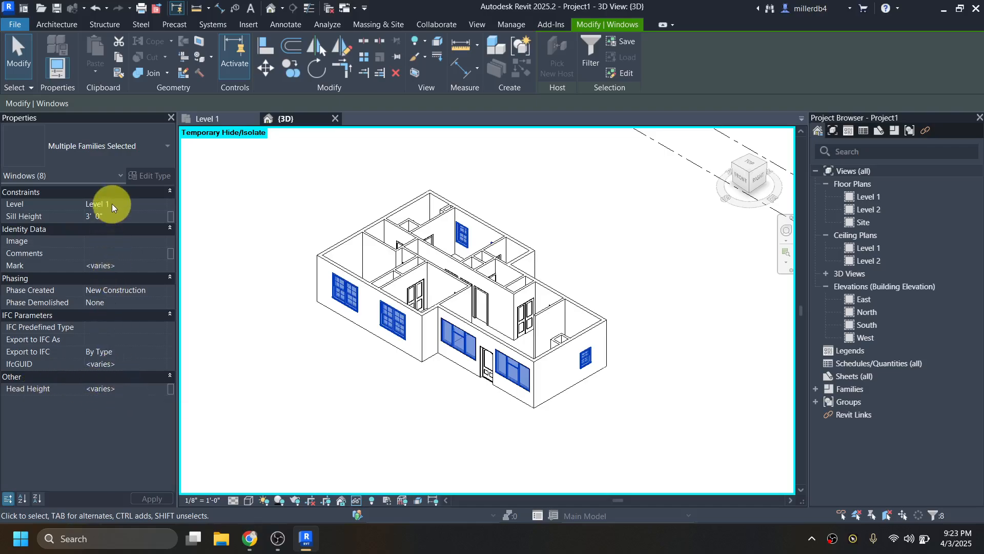
drag(122, 388, 89, 388)
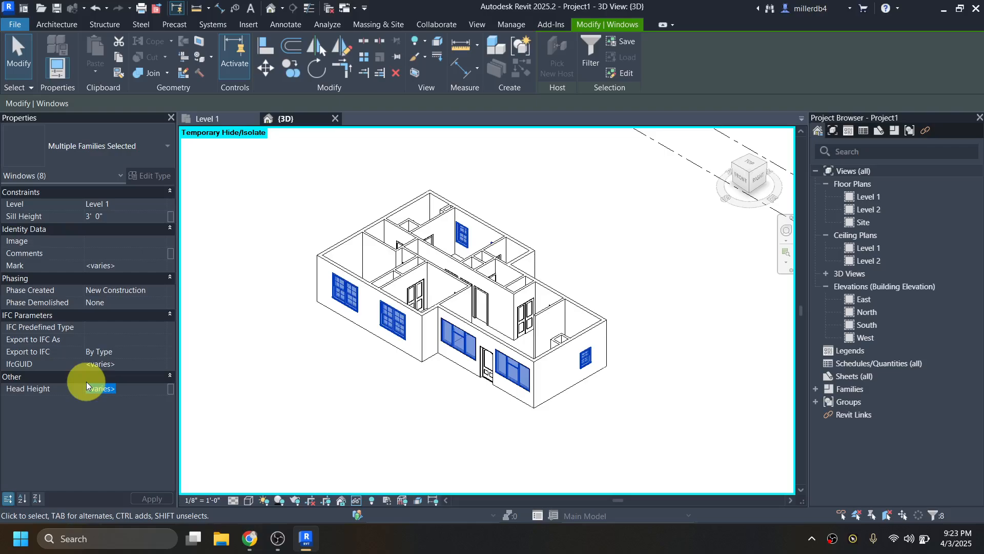
key(BackSpace)
text(6 8)
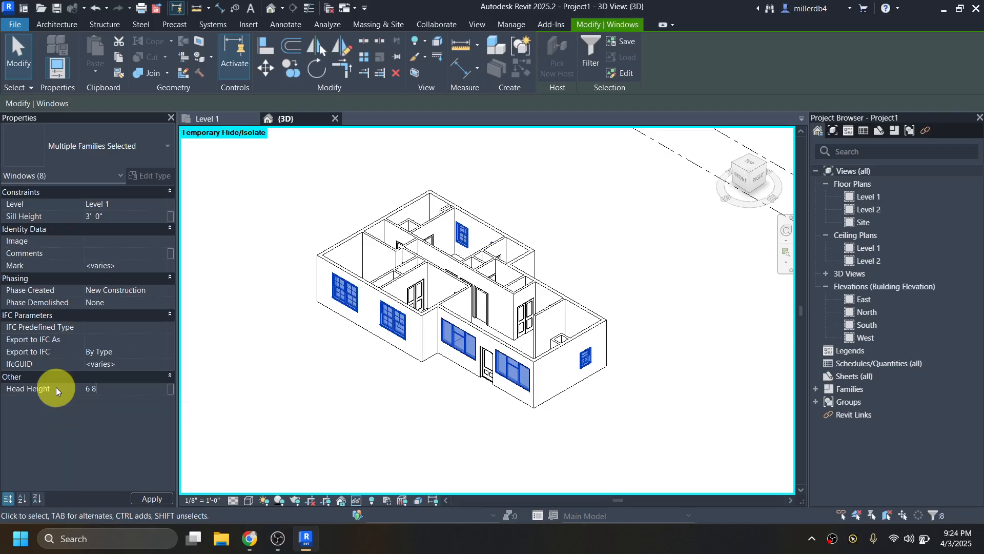
Set the head height of the eight selected windows to 6' 8" and clear the selection
key(Return)
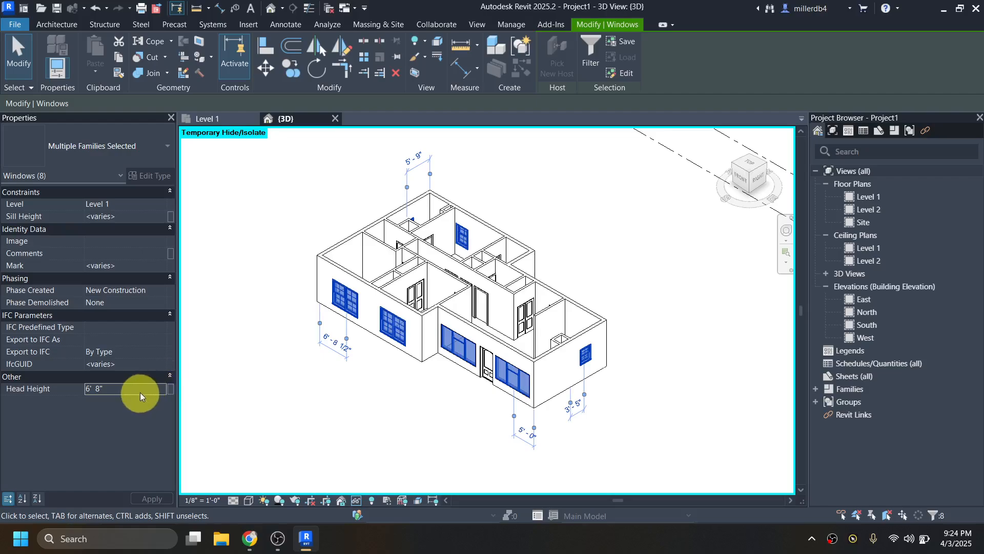
click(121, 390)
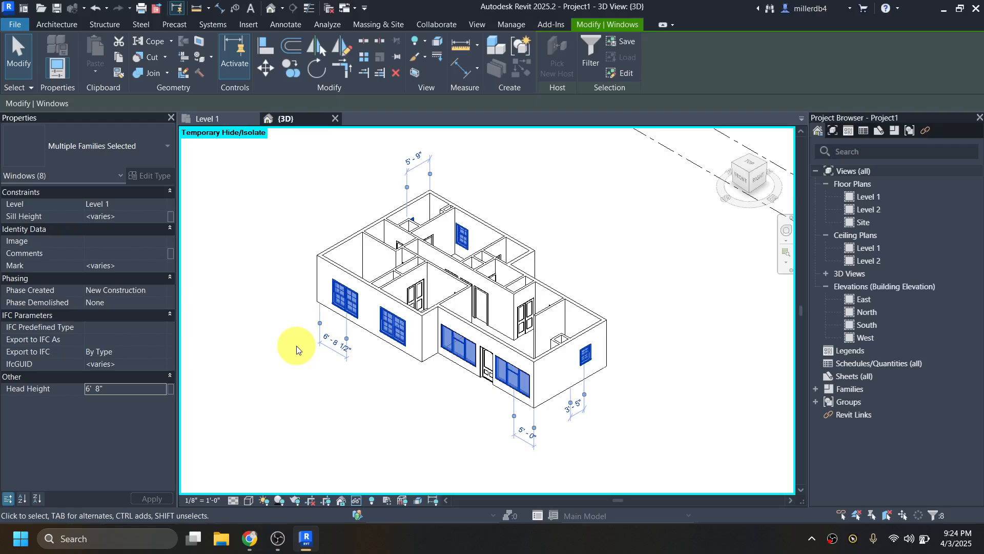
click(326, 336)
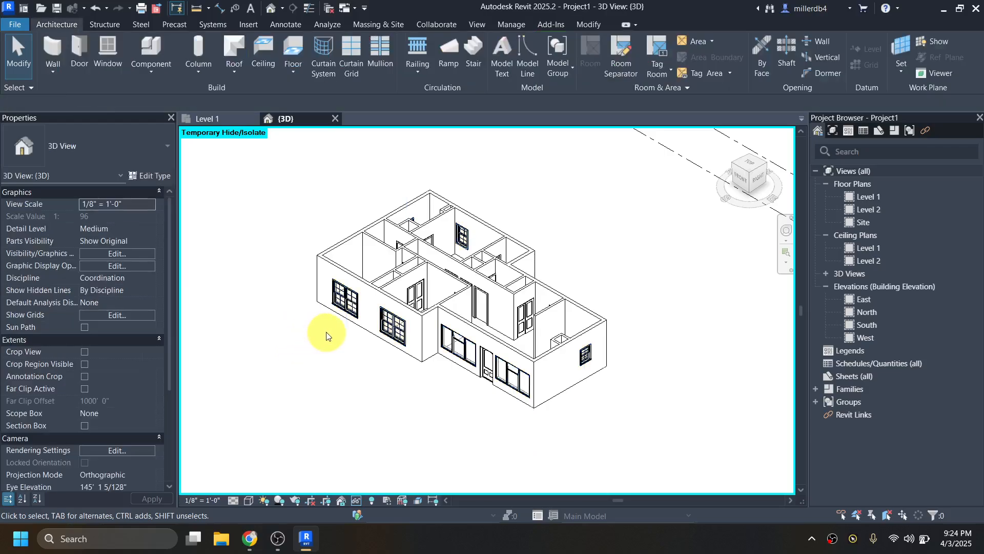
Rename the wall type of the front exterior wall with the two double windows as EXTERIOR WALL
scroll(337, 329, up, 3)
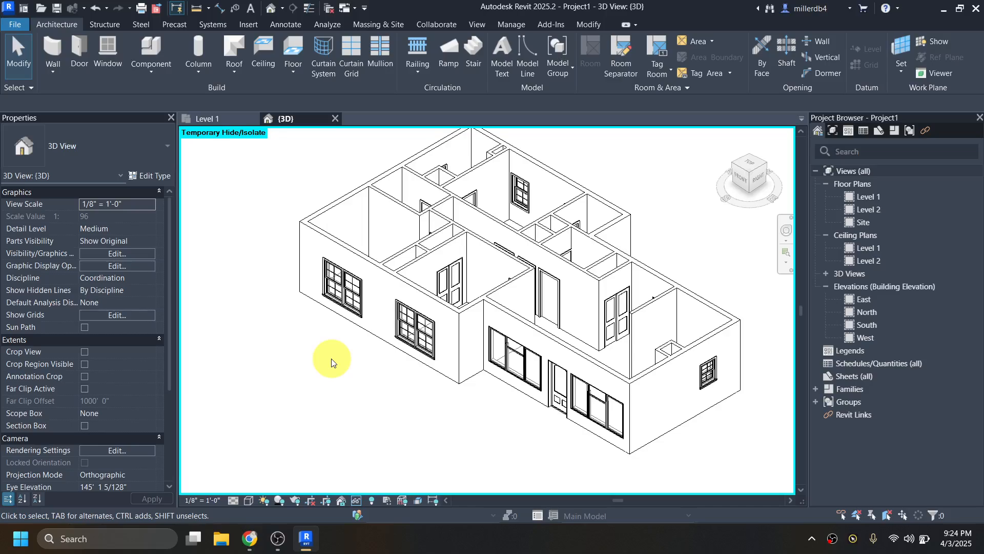
click(335, 242)
click(402, 210)
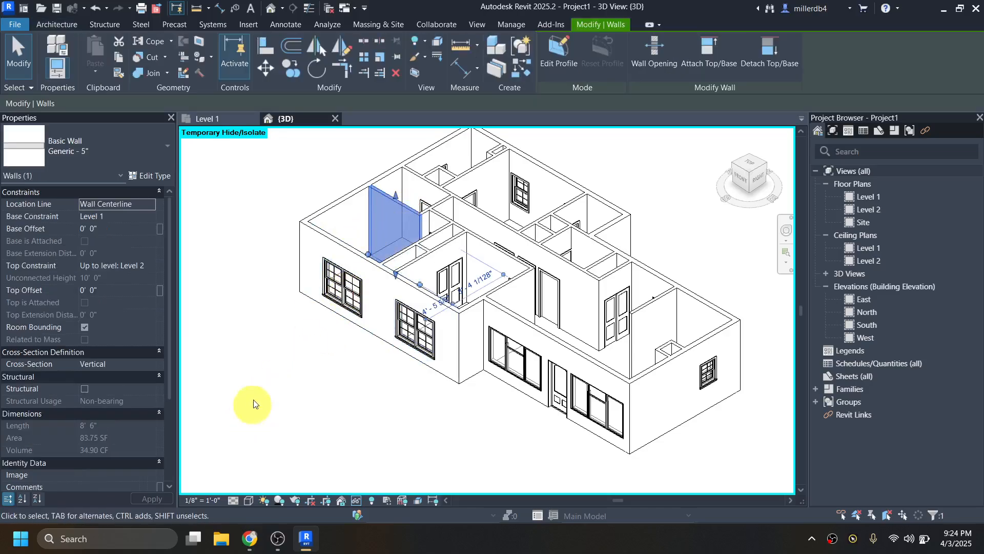
click(320, 237)
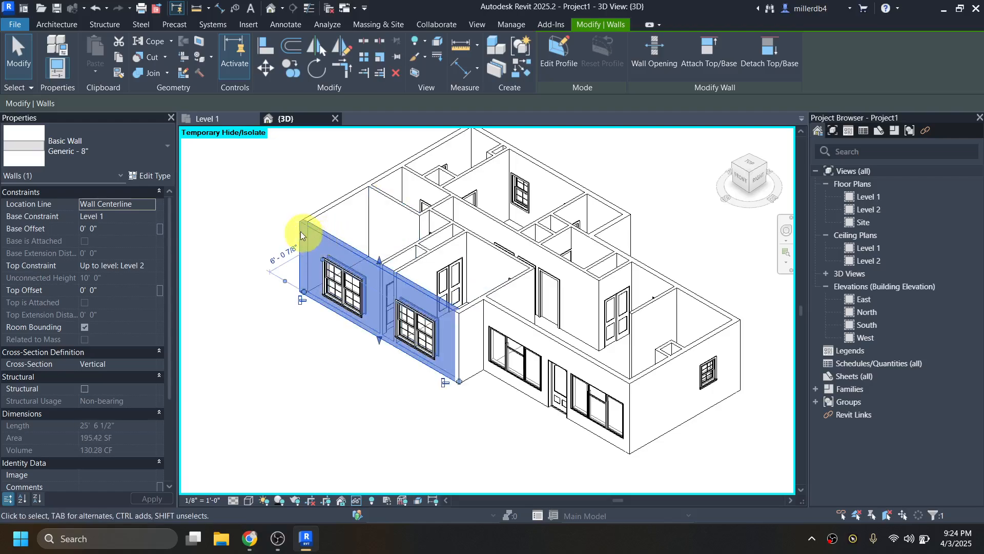
click(150, 175)
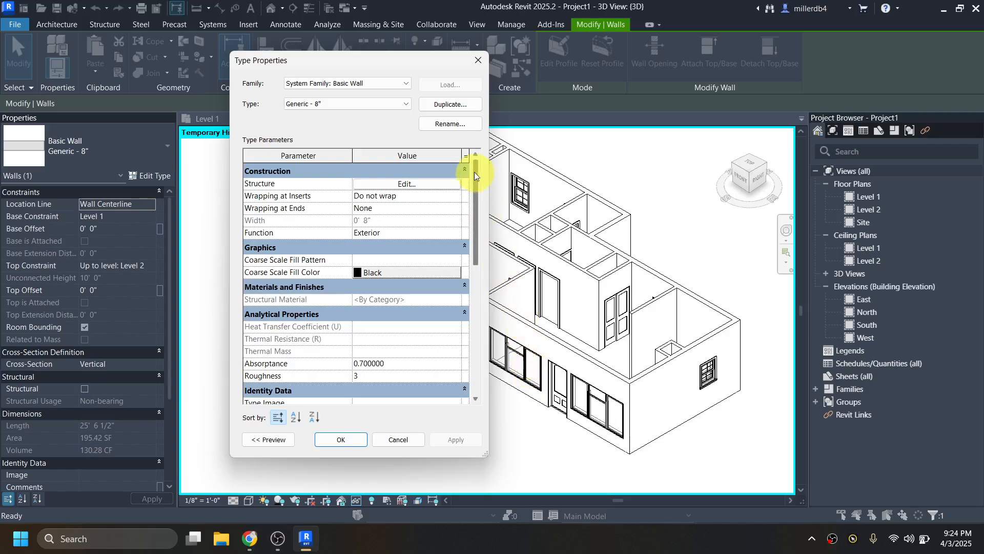
click(454, 128)
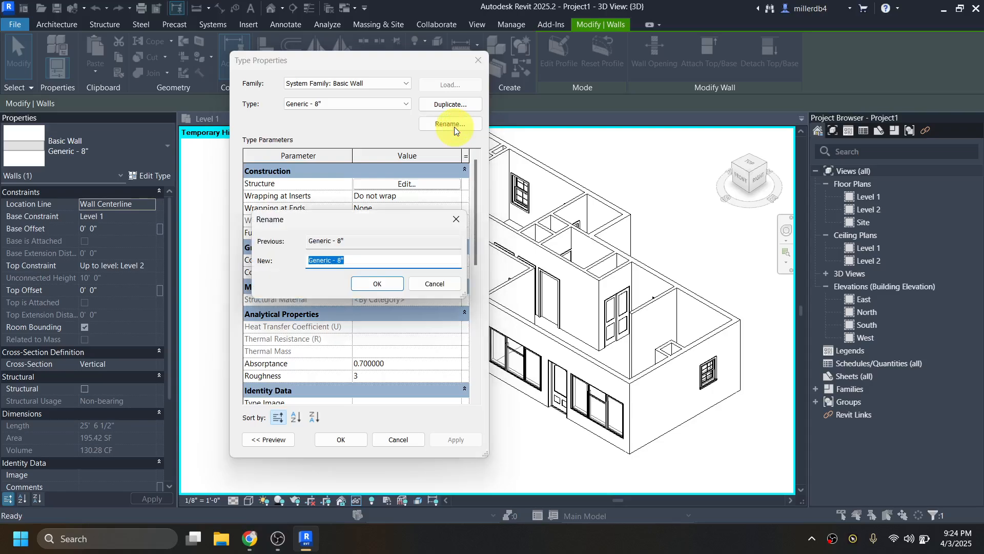
key(Caps_Lock)
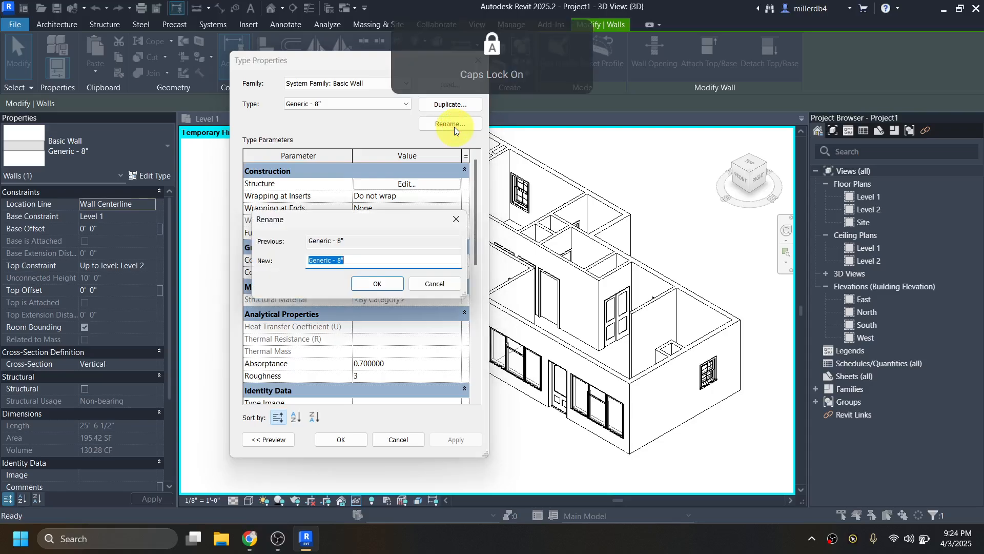
text(EXTERIOR WALL)
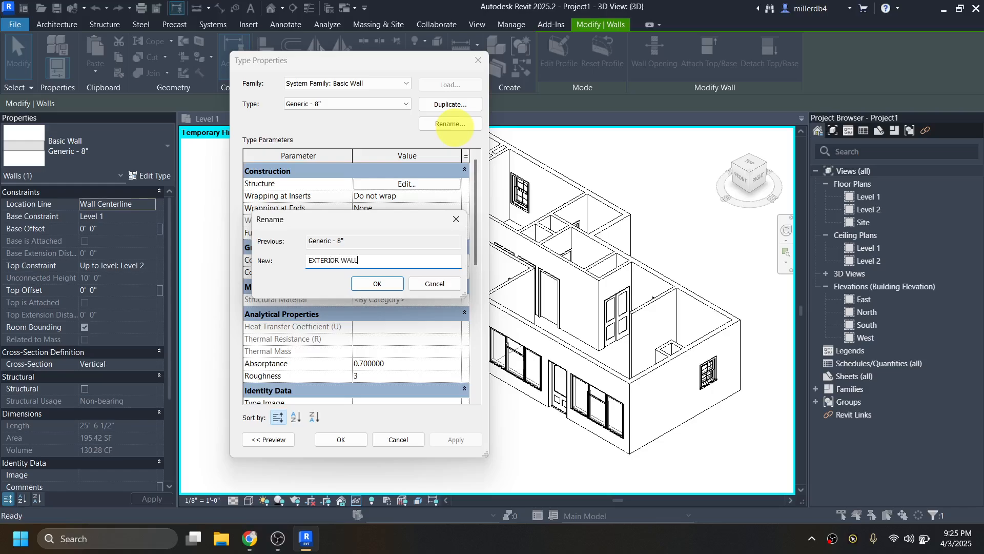
key(Return)
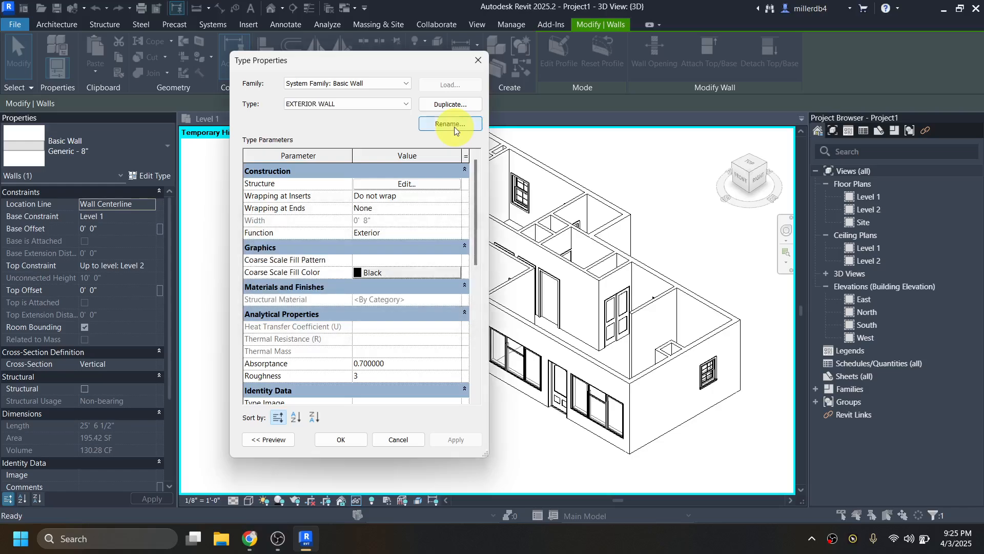
Open the EXTERIOR WALL type's structure for editing and insert three new layers
click(410, 190)
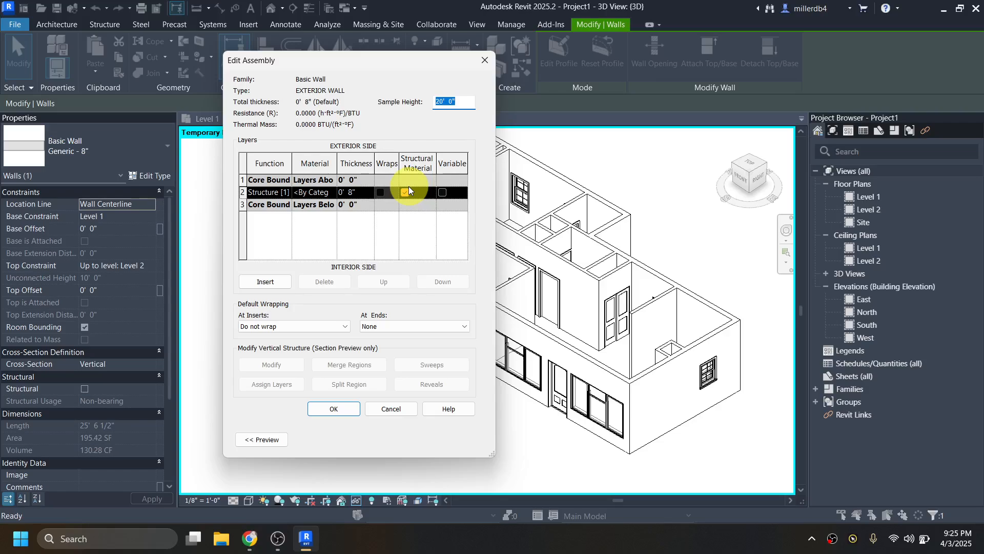
click(269, 282)
click(269, 282)
click(269, 282)
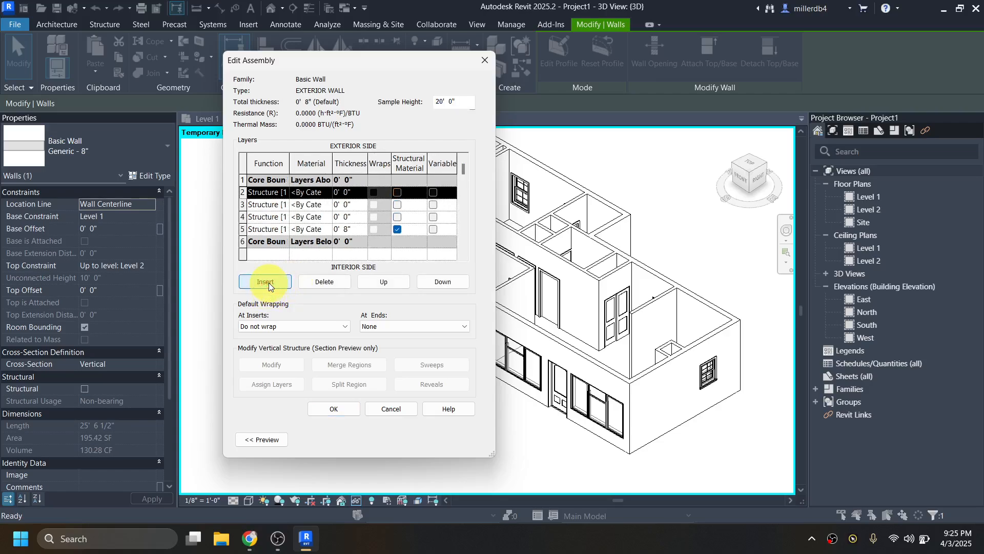
Move two new layers outside the core on the exterior side and the 8" layer outside the core on the interior side
click(380, 280)
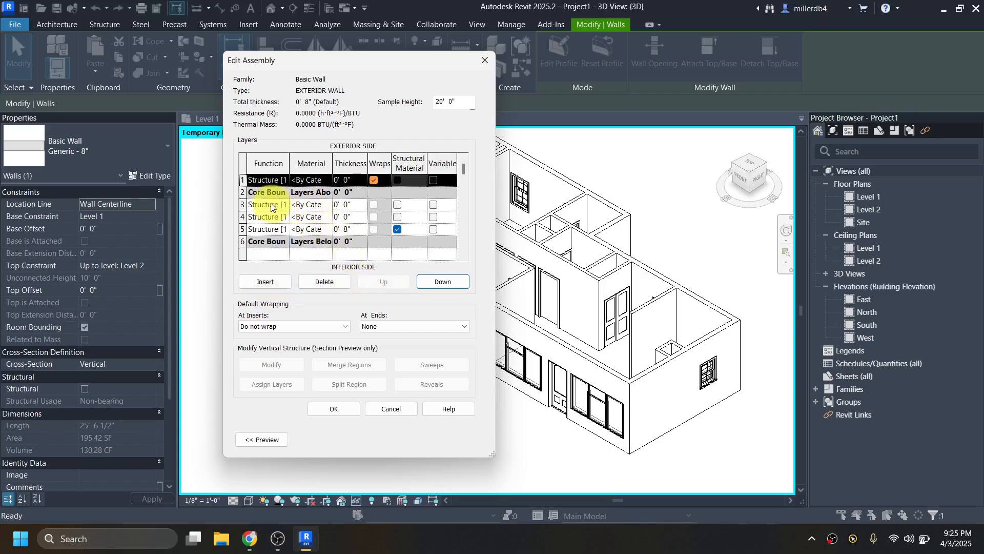
click(272, 206)
click(383, 282)
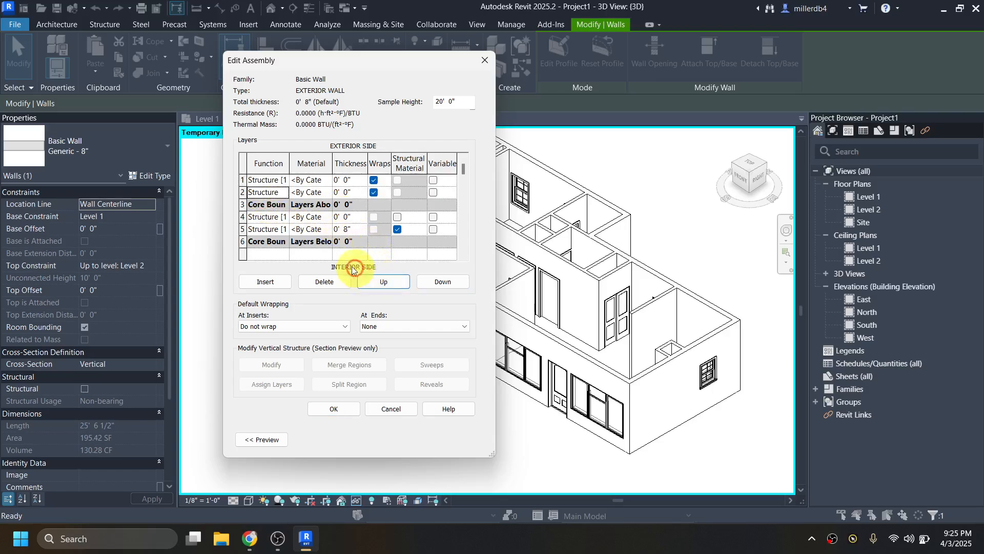
click(310, 229)
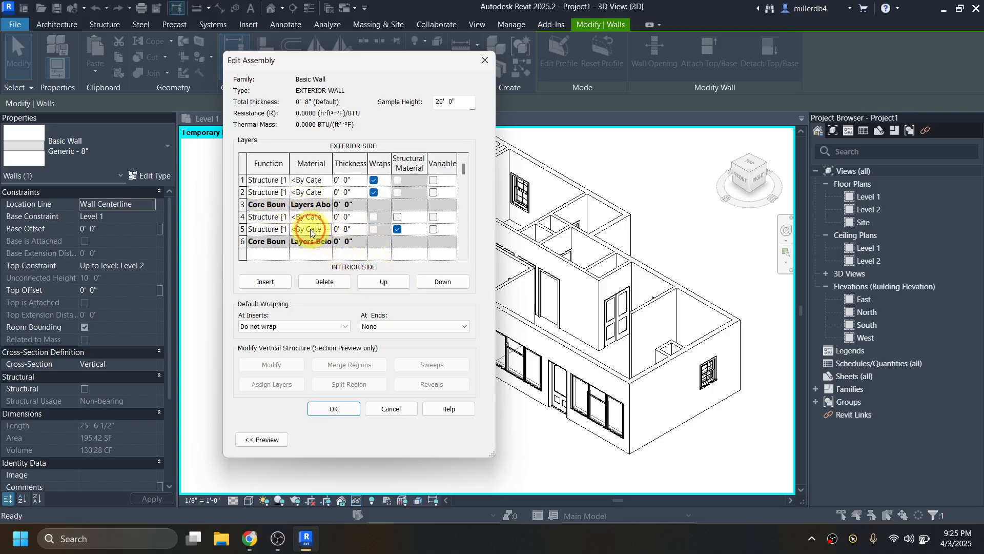
click(436, 281)
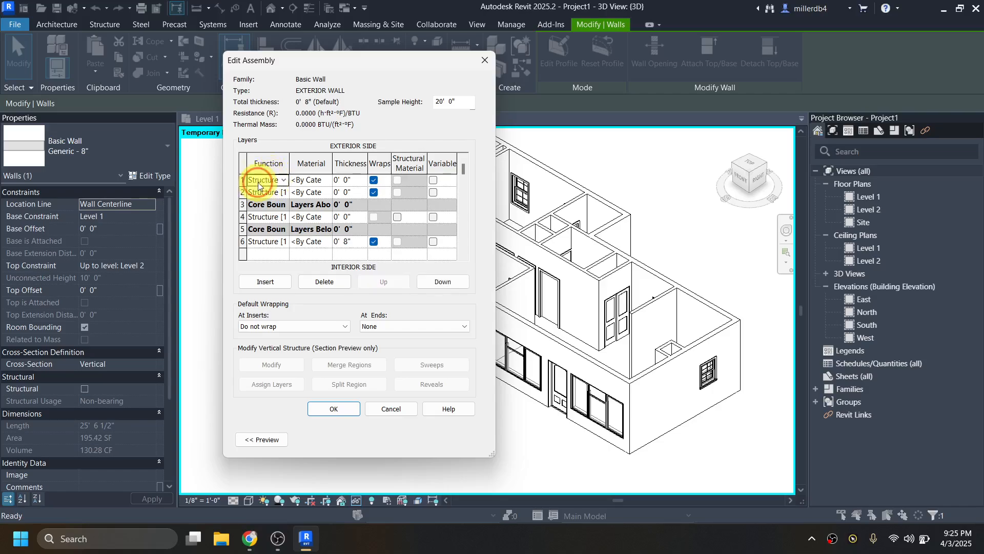
Set the layer functions to Finish 1 [4] for layer 1, Substrate [2] for layer 2 and Finish 2 [5] for layer 6
click(272, 183)
click(284, 182)
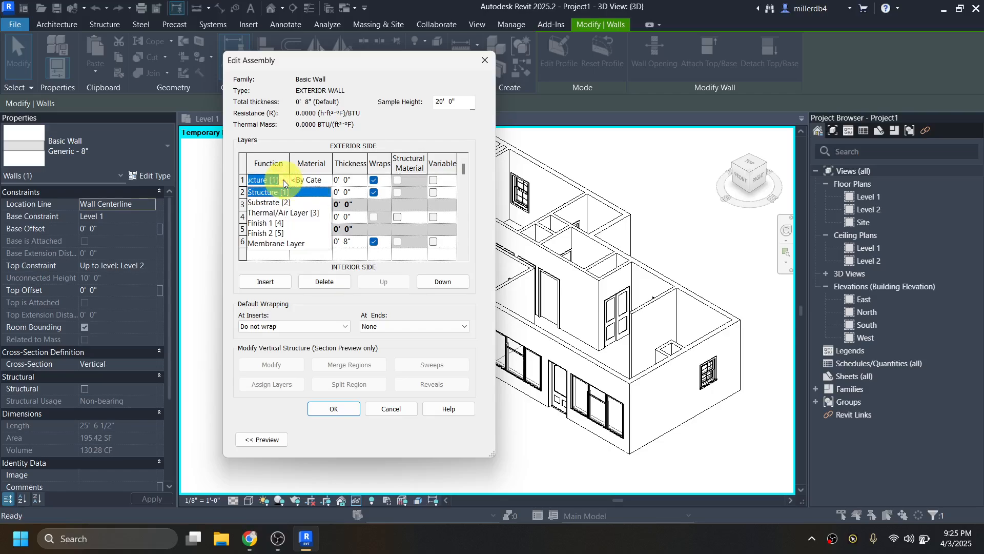
click(272, 223)
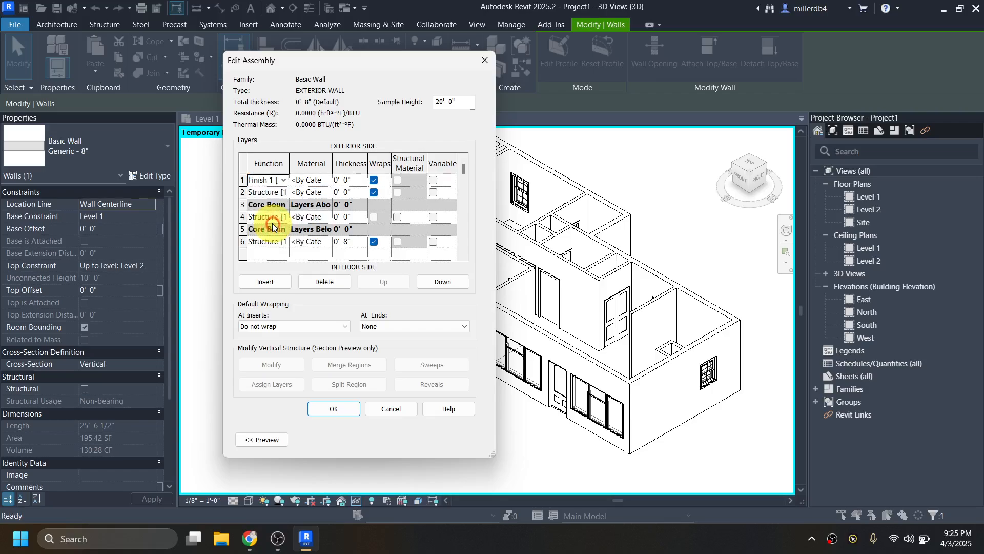
click(279, 192)
click(284, 192)
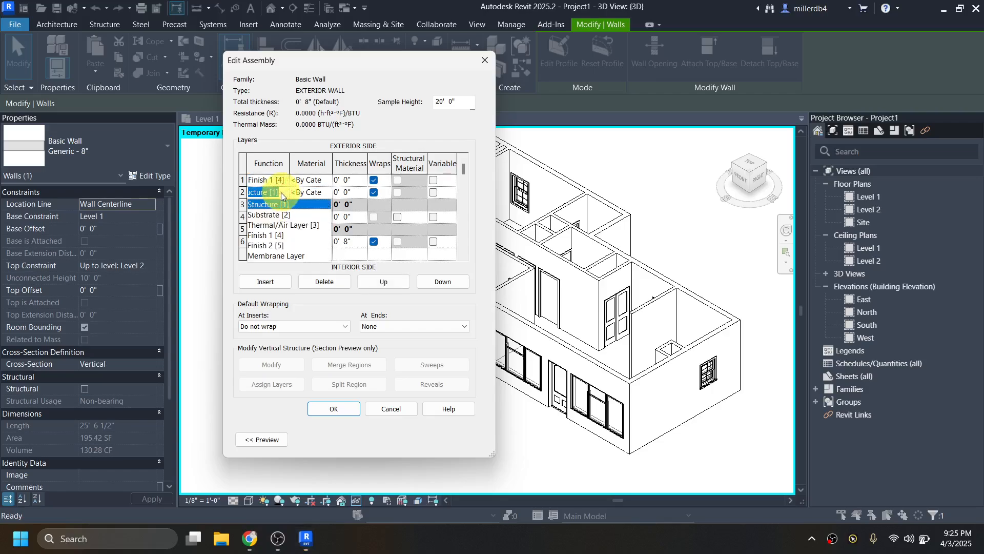
click(278, 214)
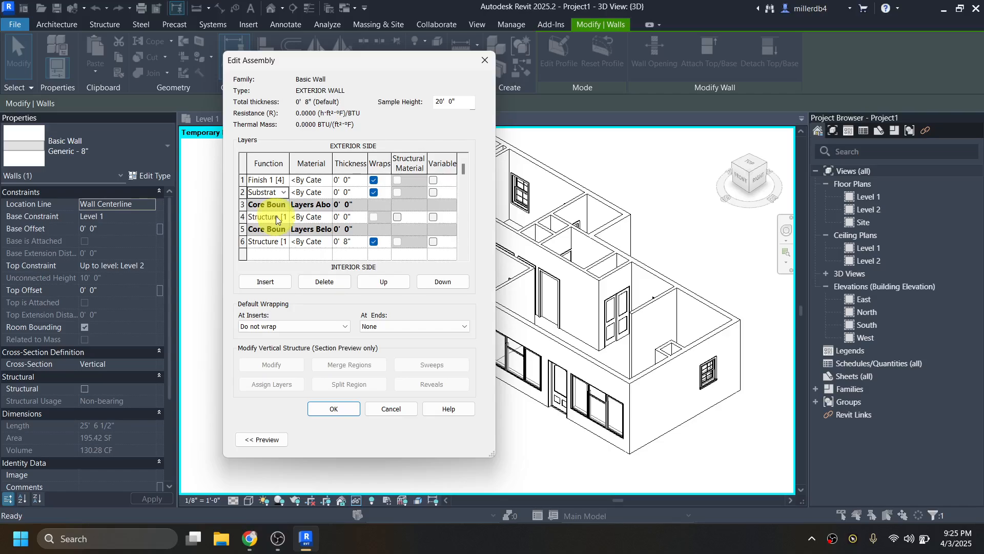
click(285, 242)
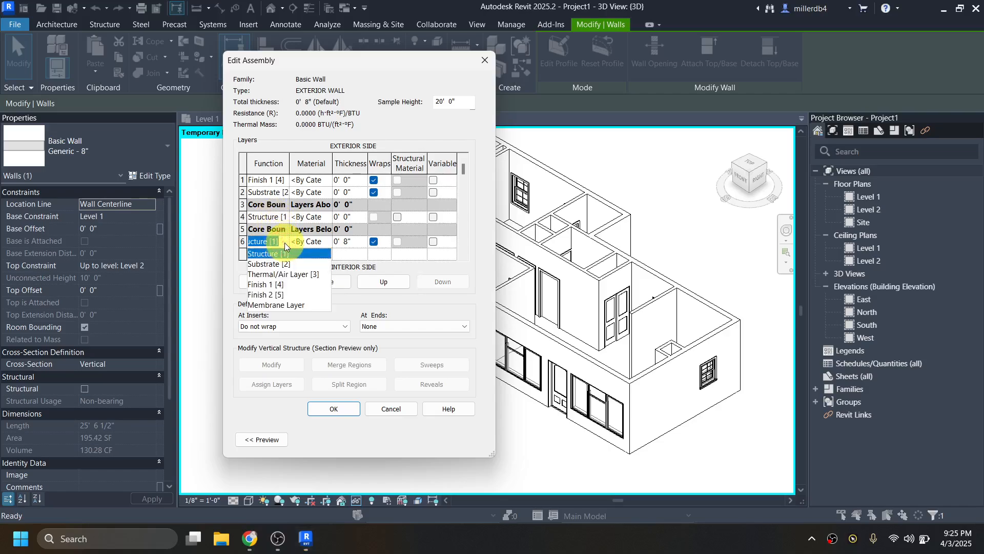
click(265, 295)
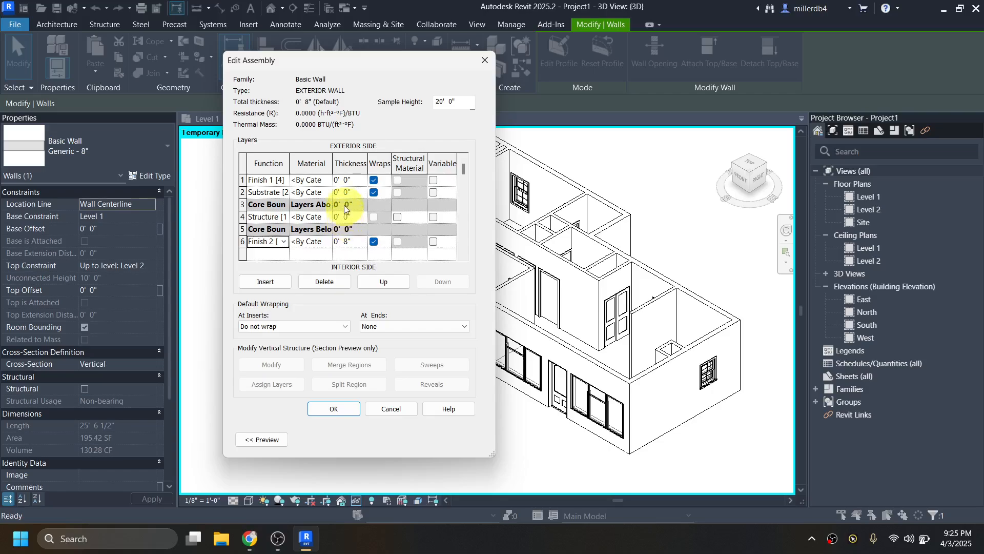
Set the thickness of the Finish 1 layer to 0.75" and the Substrate layer to 0.5"
click(346, 181)
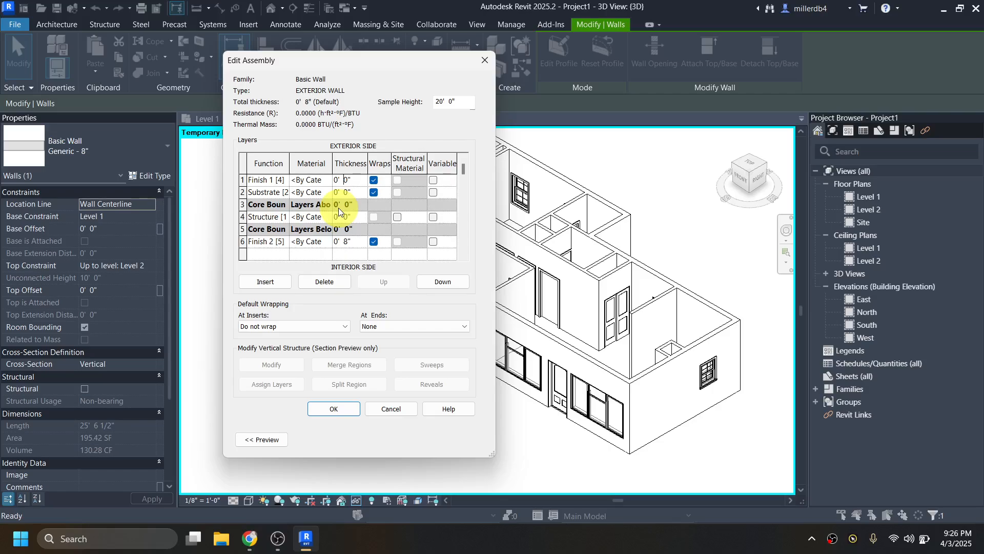
double_click(347, 180)
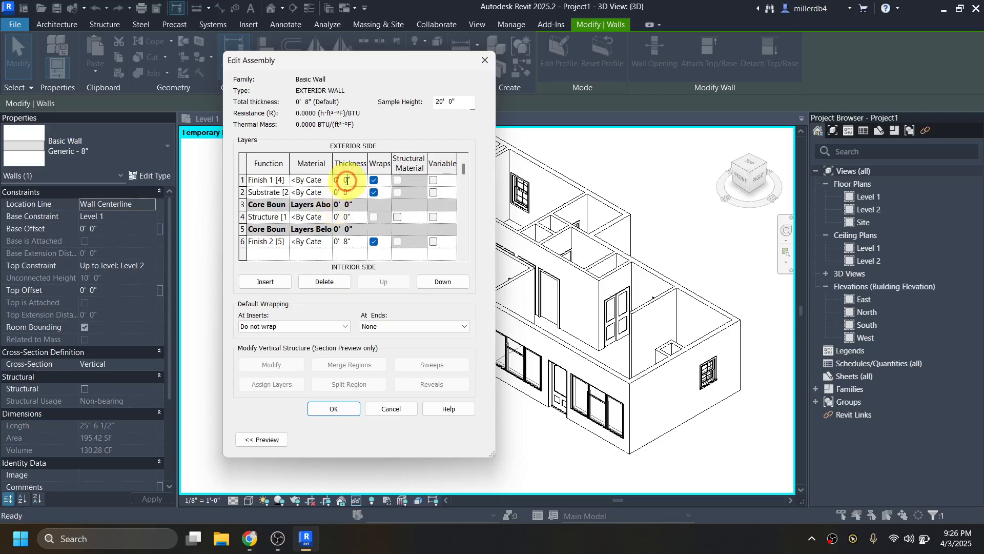
text(5)
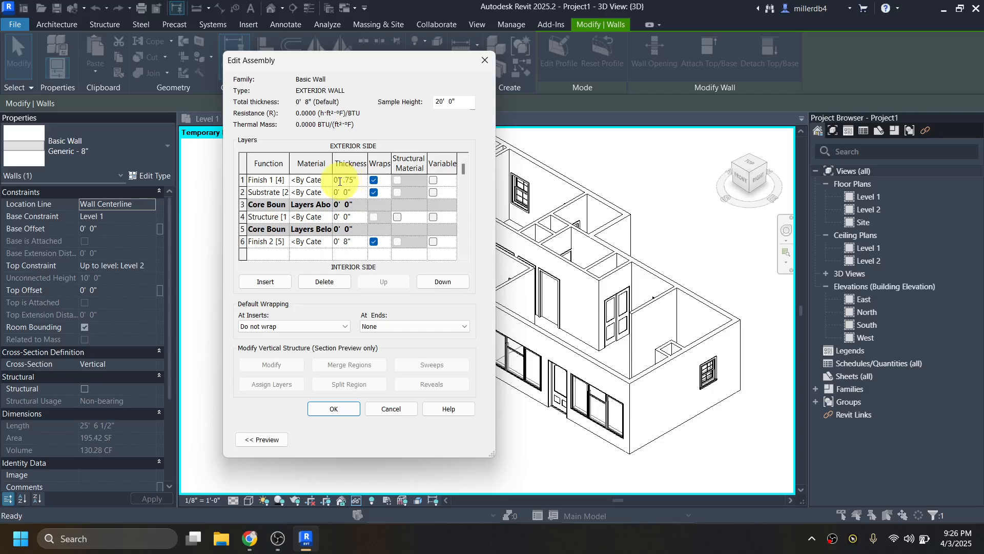
key(Tab)
click(347, 193)
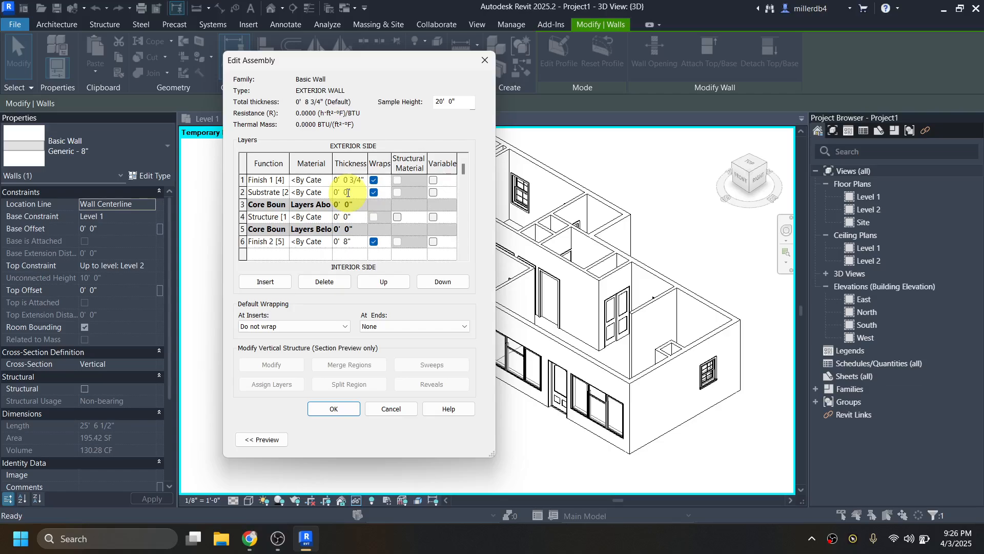
text(1/2)
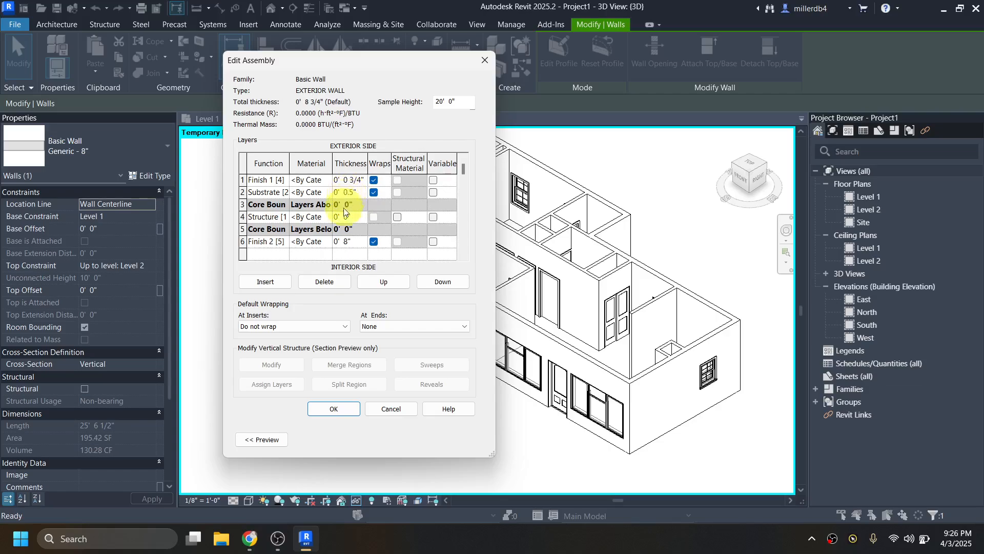
Set the thickness of the core Structure layer to 5.5" and the interior Finish 2 layer to 0.5"
click(342, 219)
double_click(344, 218)
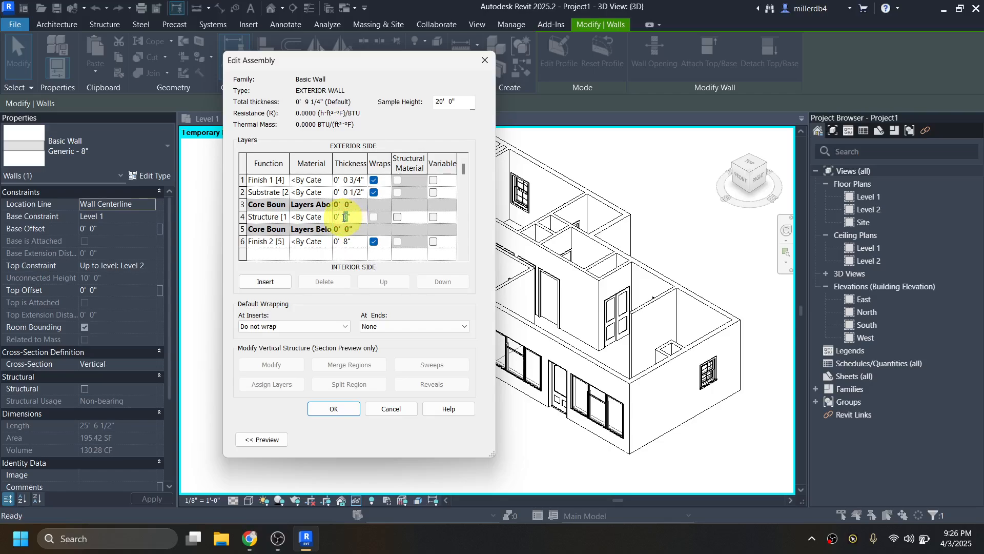
text(5.5)
key(Tab)
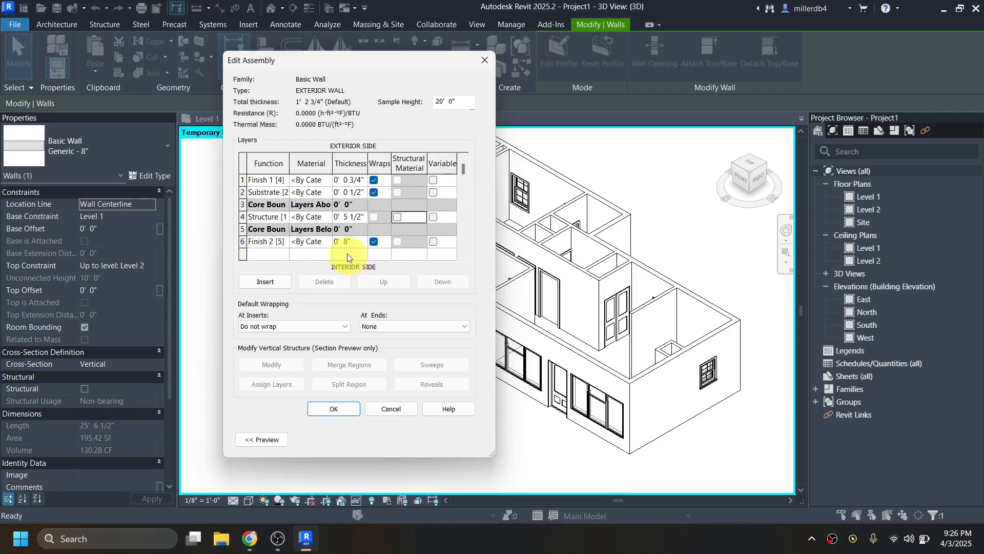
click(349, 241)
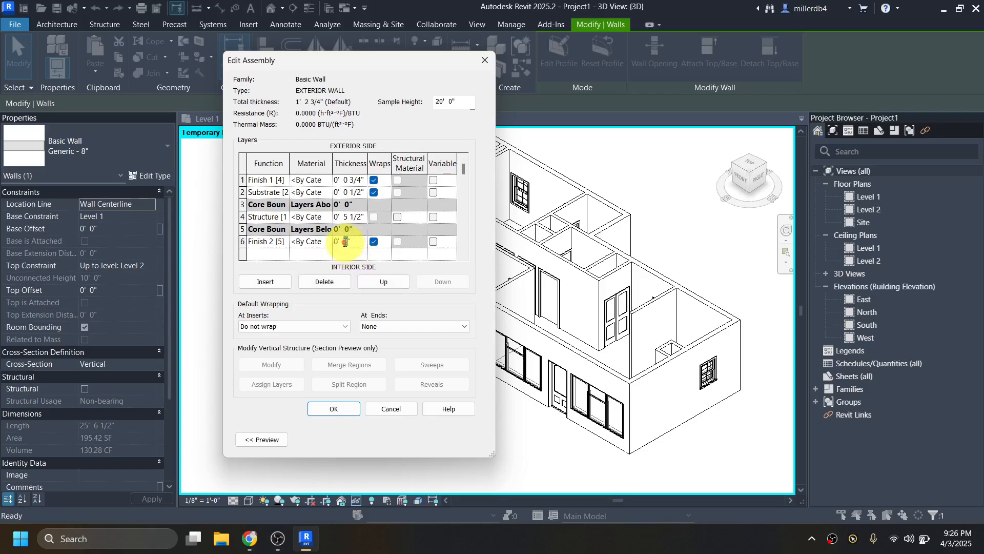
text(5)
key(Tab)
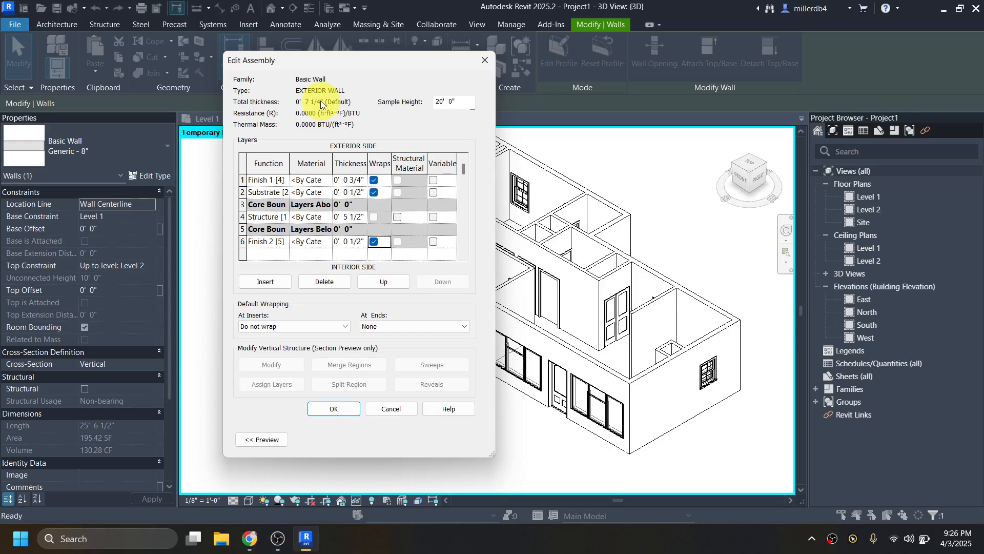
Find Gypsum Wall Board among the project materials and choose it for the interior Finish 2 [5] layer
click(307, 243)
click(327, 242)
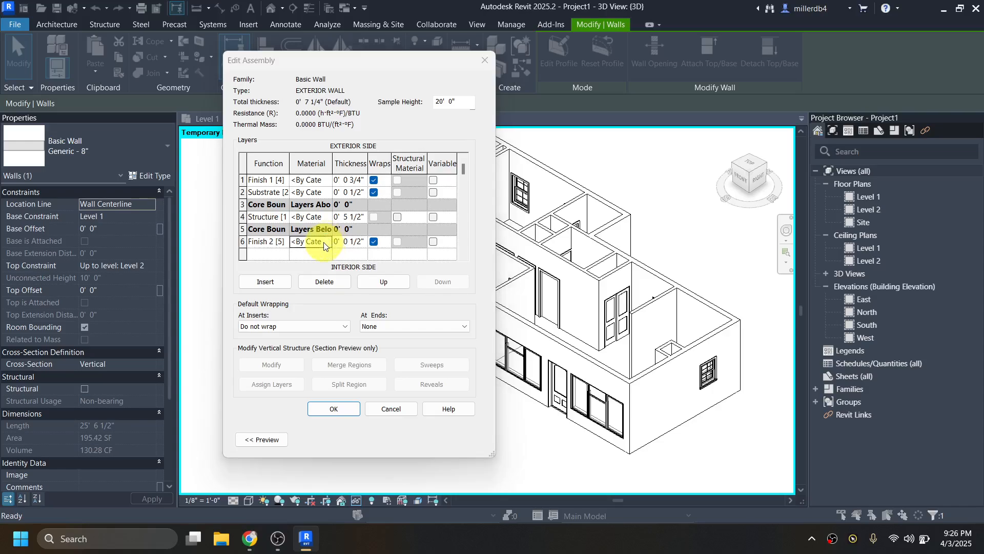
click(482, 92)
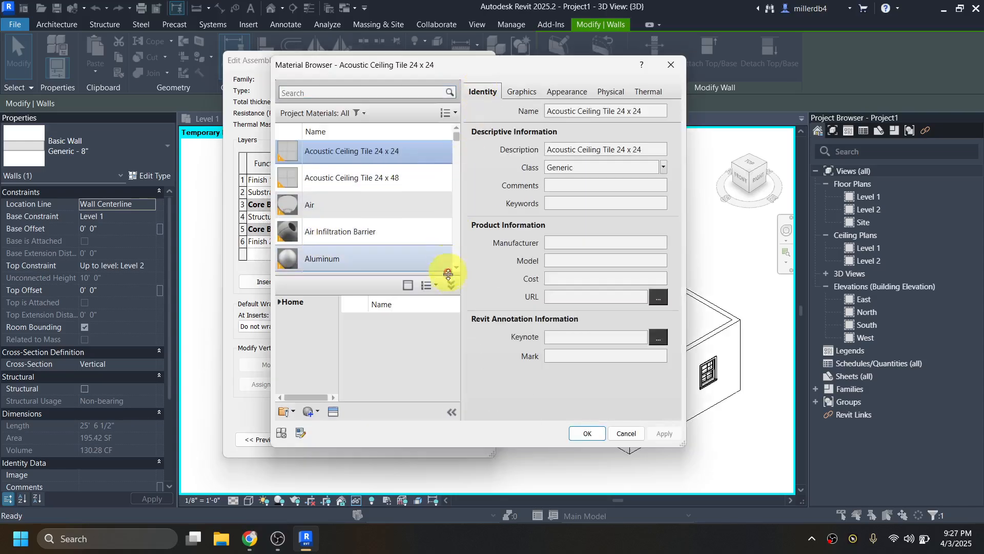
click(451, 286)
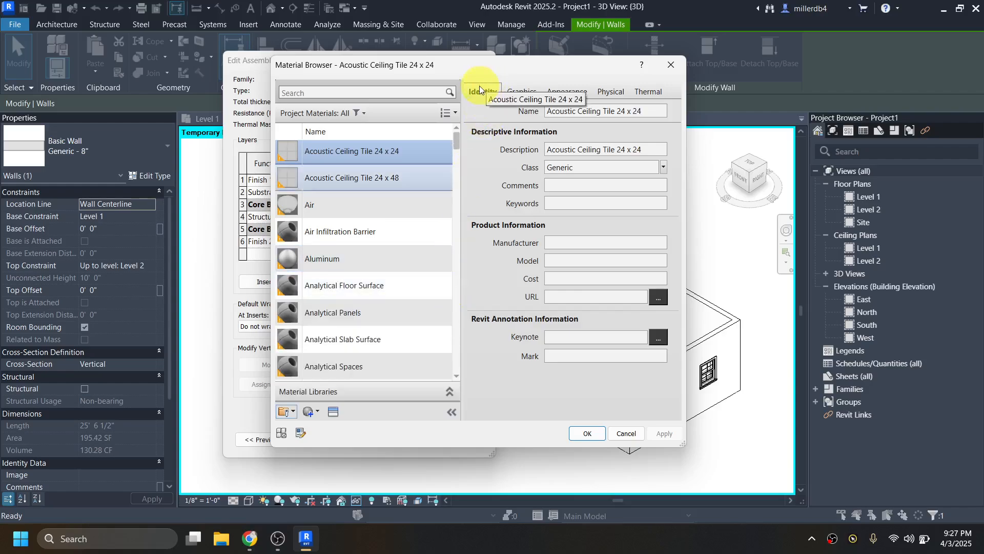
click(555, 150)
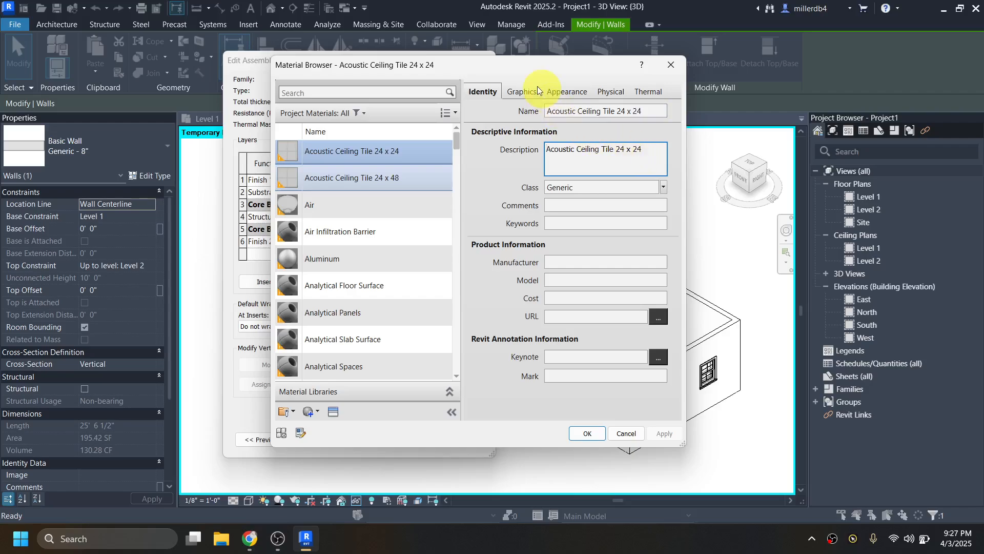
click(521, 93)
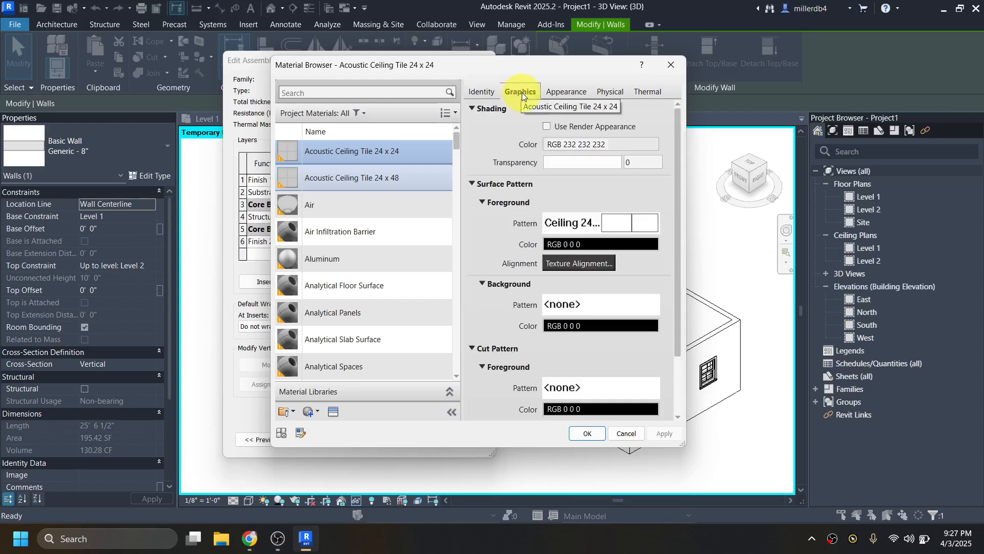
click(395, 93)
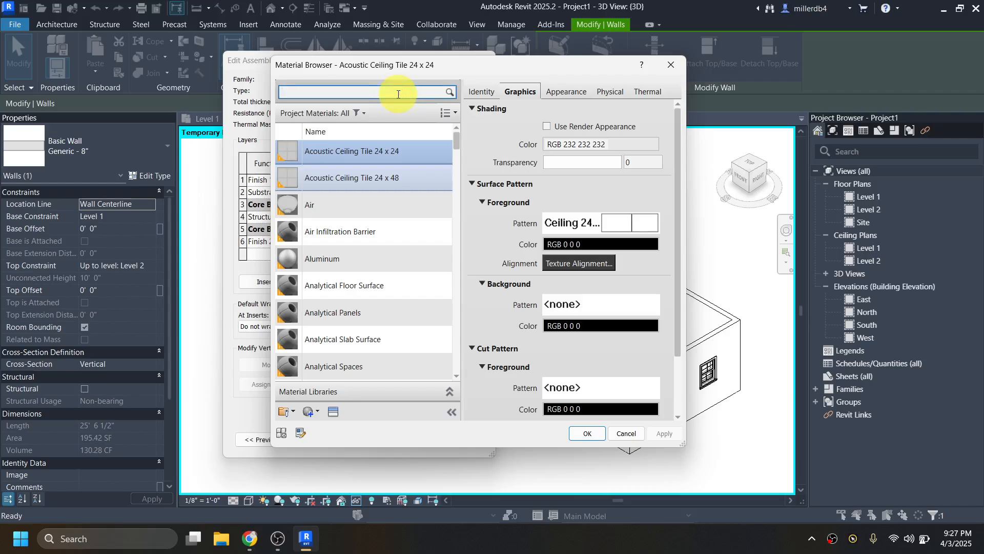
text(GYPSUM)
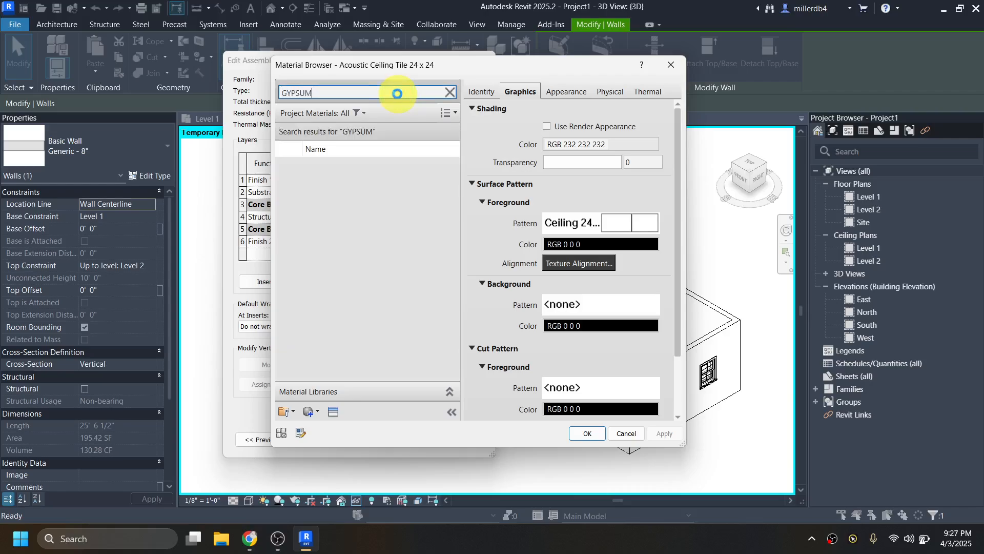
double_click(398, 94)
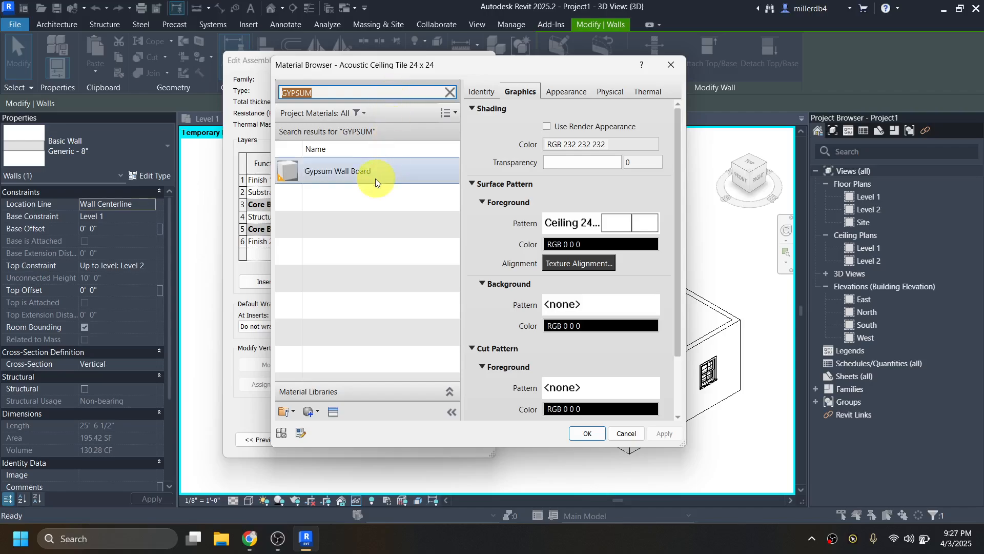
click(371, 174)
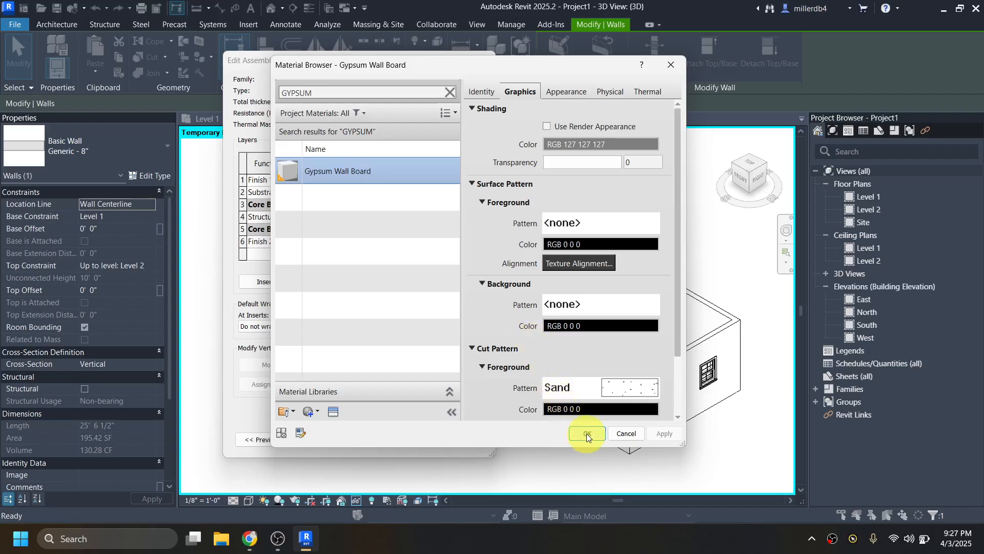
Turn Use Render Appearance on and off again for Gypsum Wall Board's shading, and accept the material for the layer
click(546, 126)
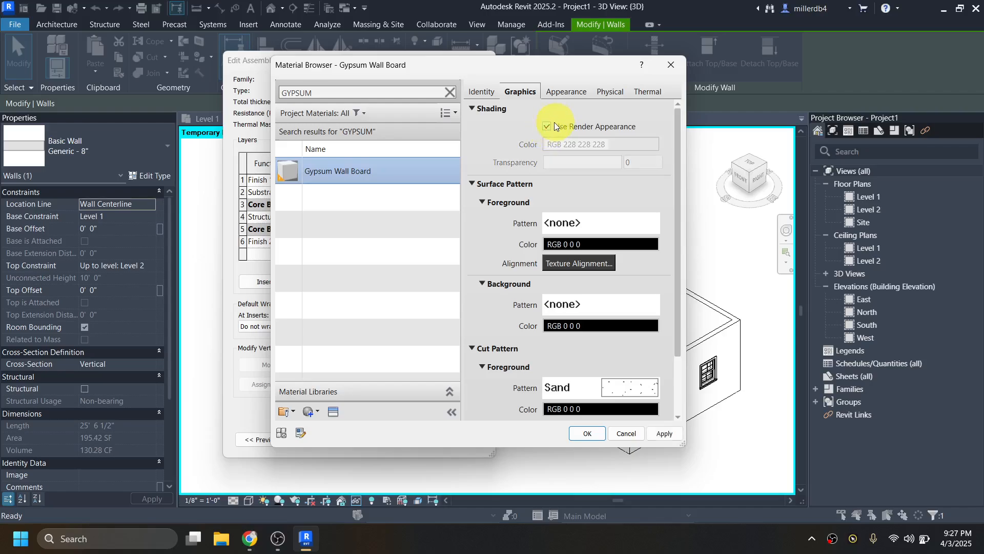
click(546, 126)
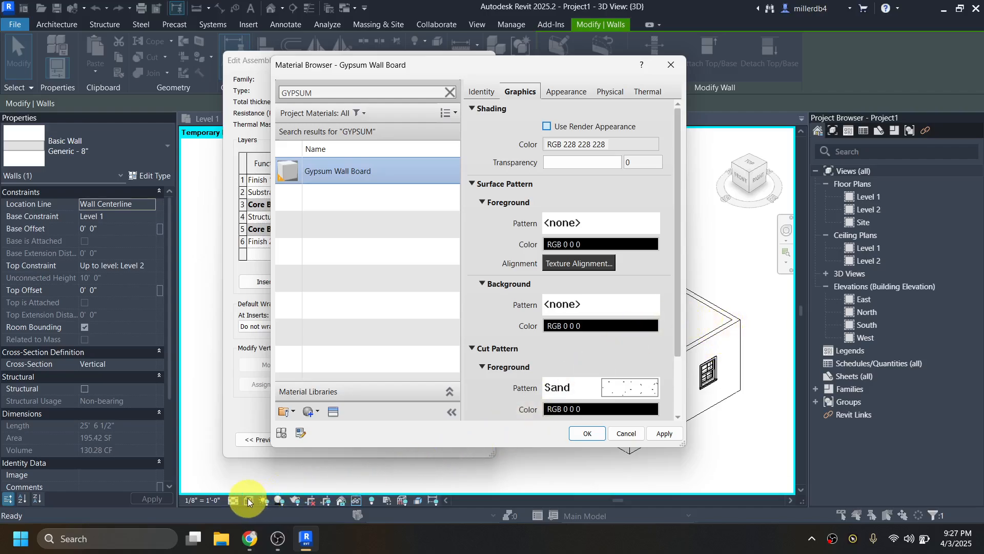
click(588, 434)
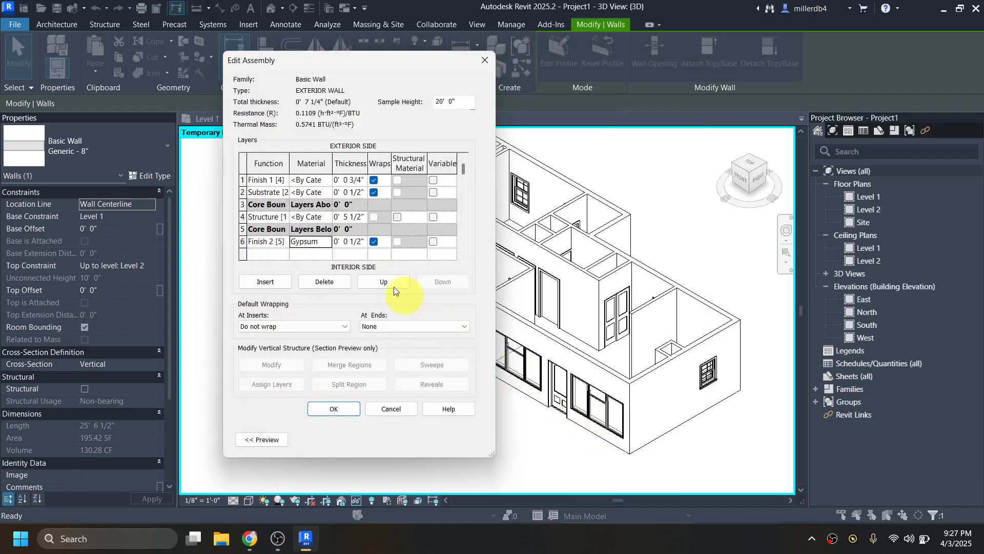
Assign the material Structure, Wood Joist/Rafter Layer, Batt Insulation to the core Structure layer
click(308, 221)
click(303, 217)
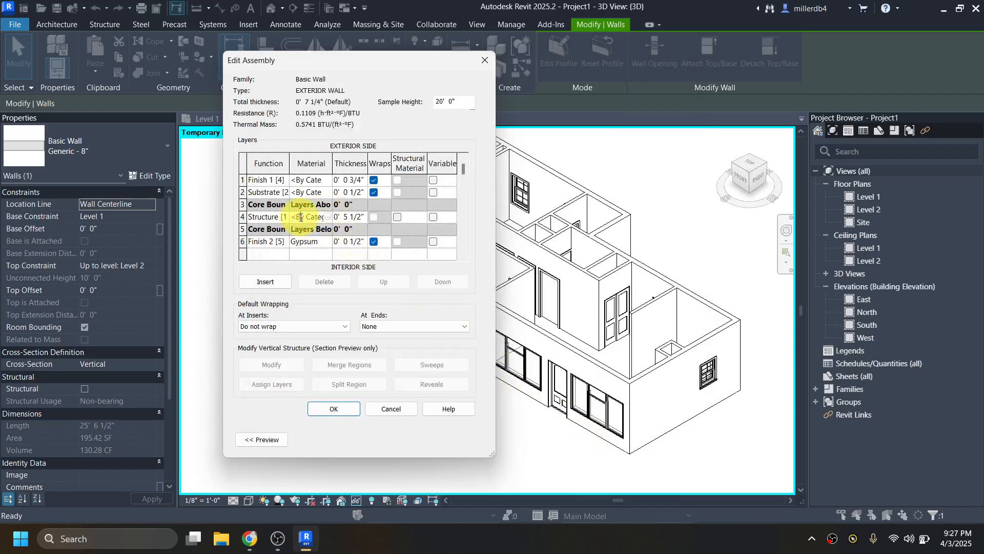
click(327, 217)
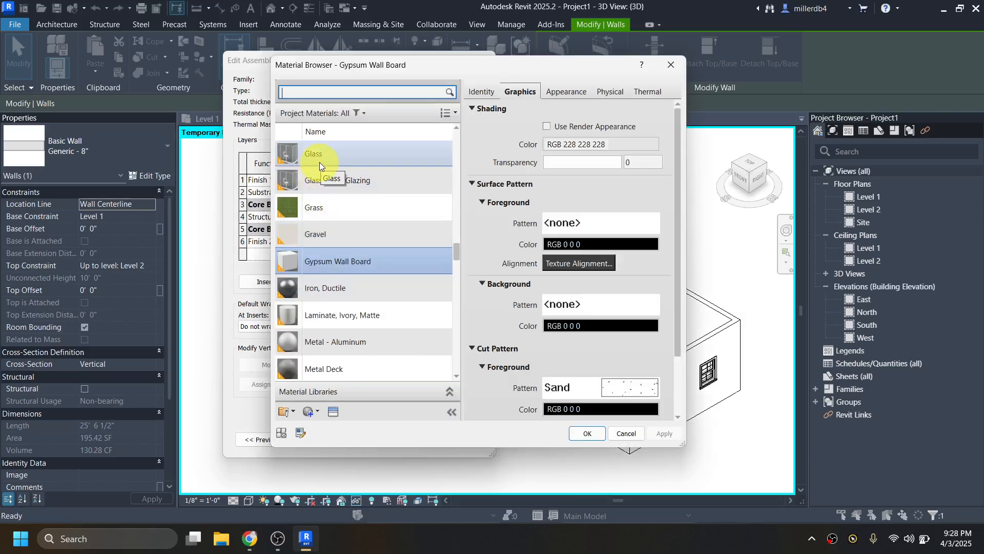
text(JOIST)
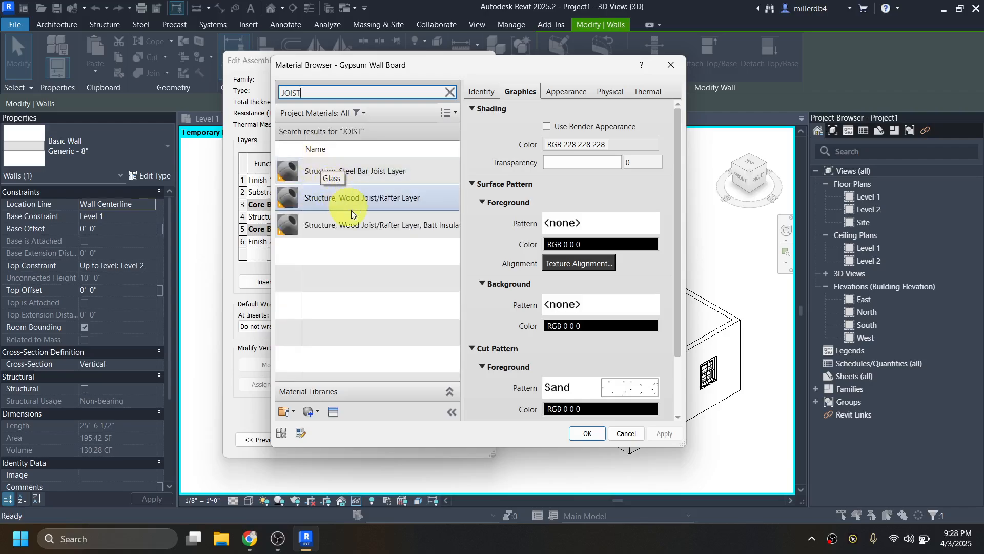
click(319, 229)
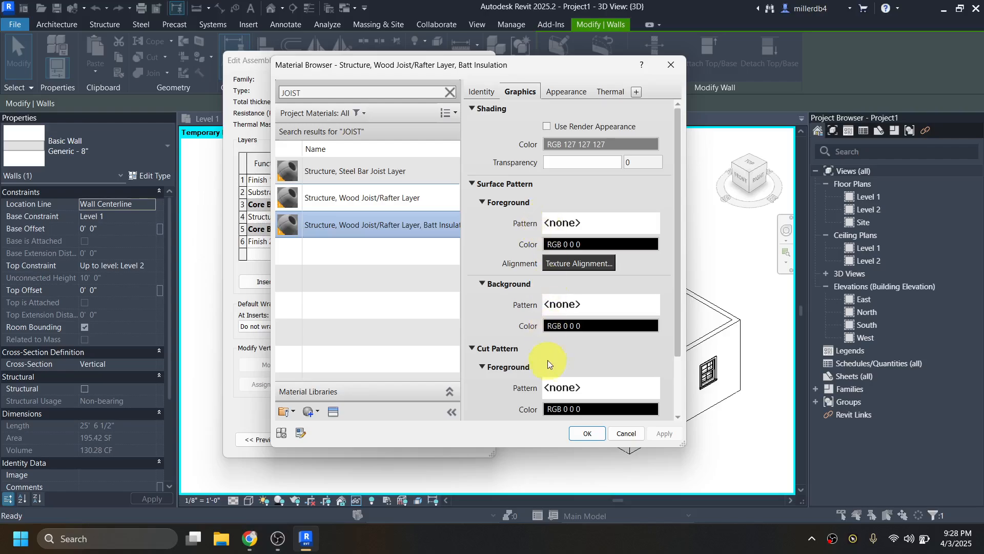
click(588, 432)
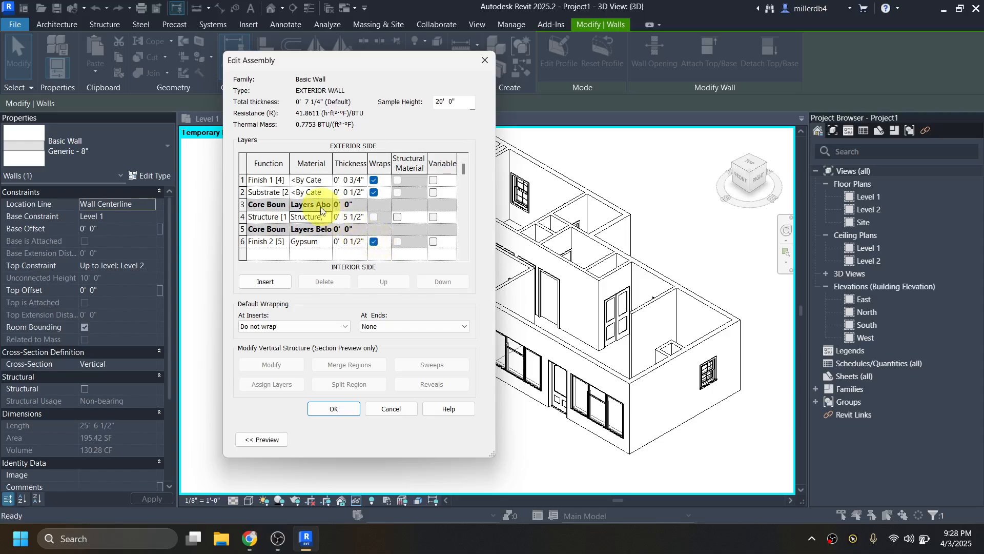
Find Plywood, Sheathing among the project materials and choose it for the Substrate layer
click(300, 192)
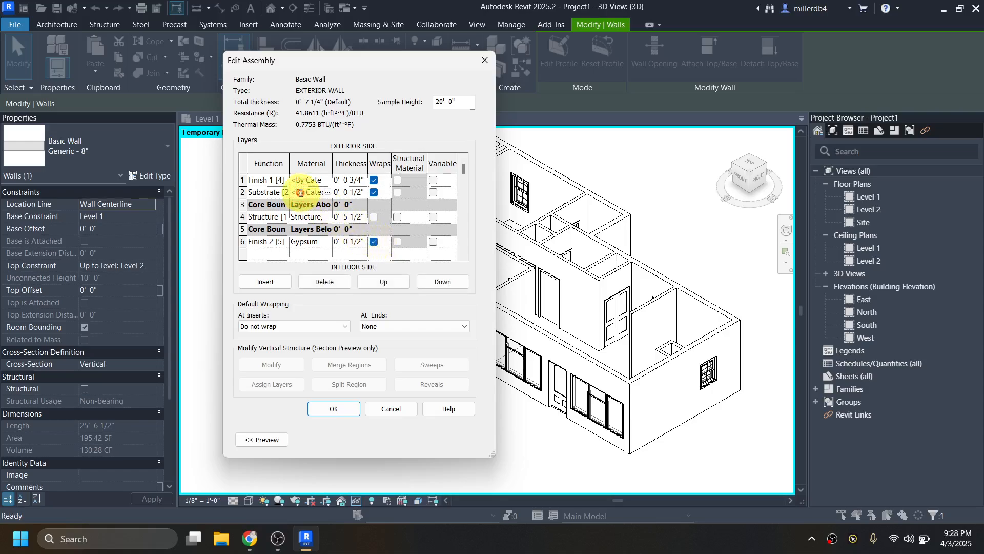
click(327, 193)
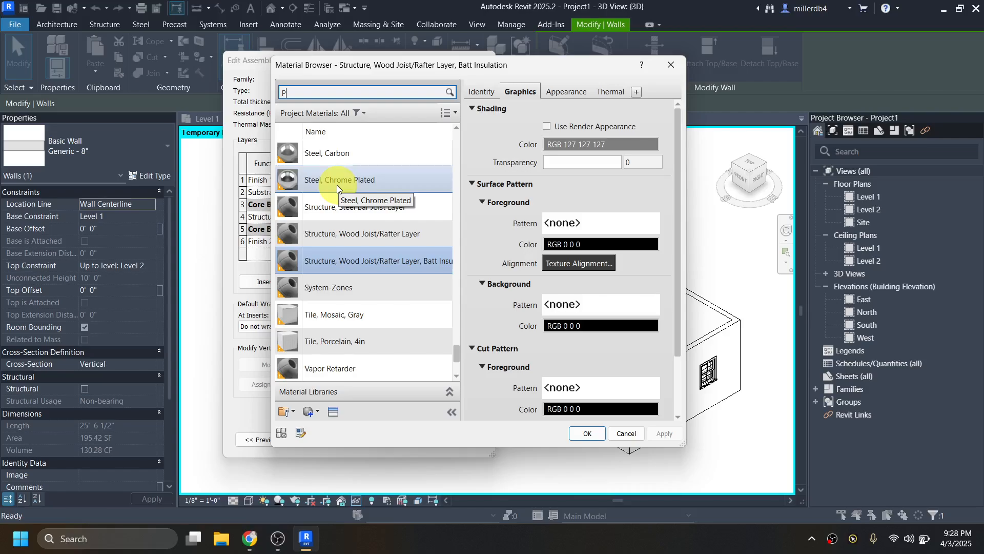
text(PLY)
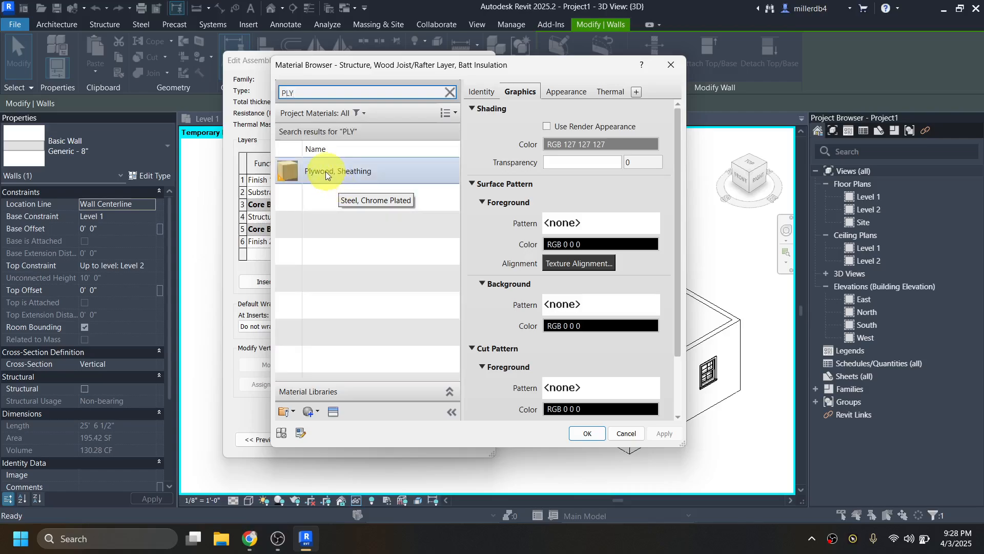
click(325, 171)
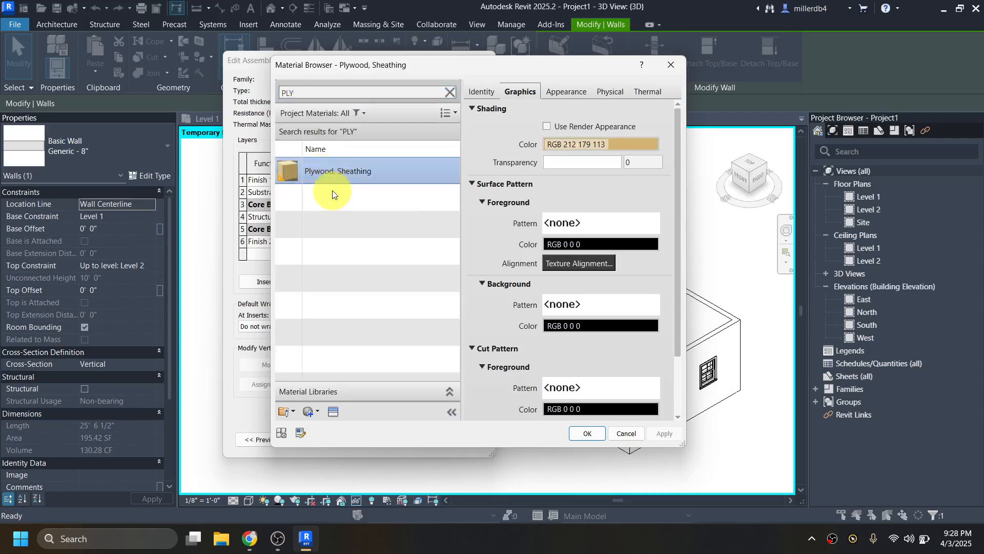
Set the cut foreground pattern of Plywood, Sheathing to the Plywood drafting pattern and accept the material for the Substrate layer
click(574, 388)
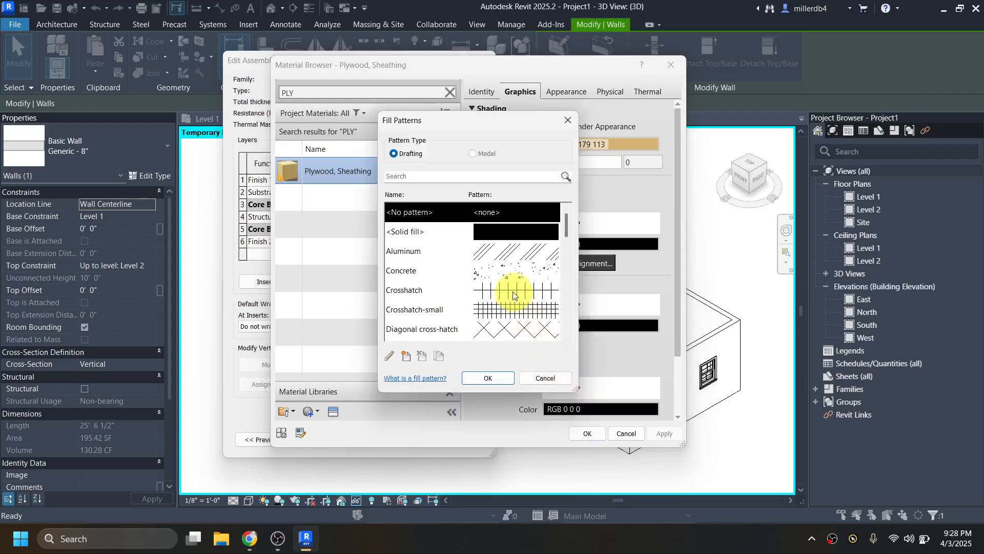
scroll(509, 288, down, 5)
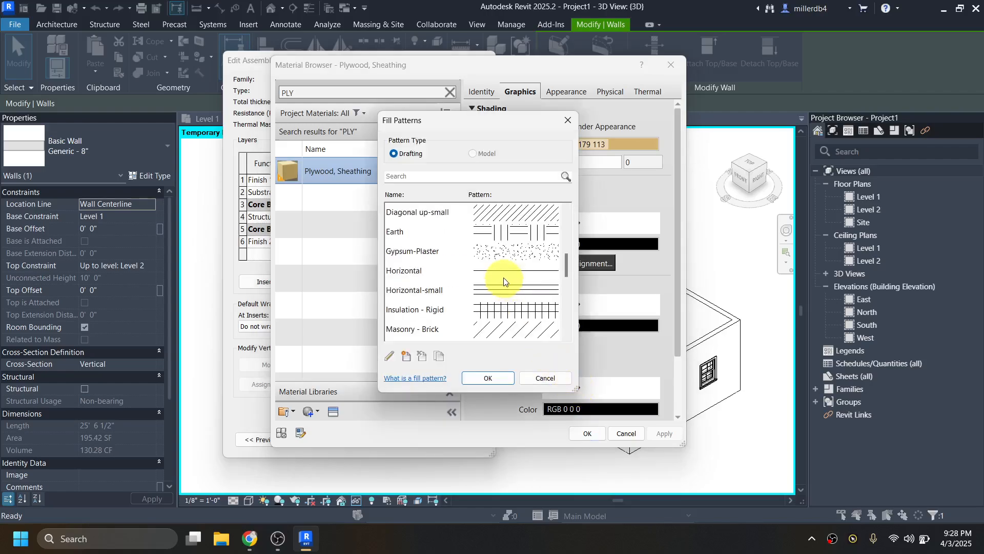
scroll(502, 276, down, 1)
click(501, 270)
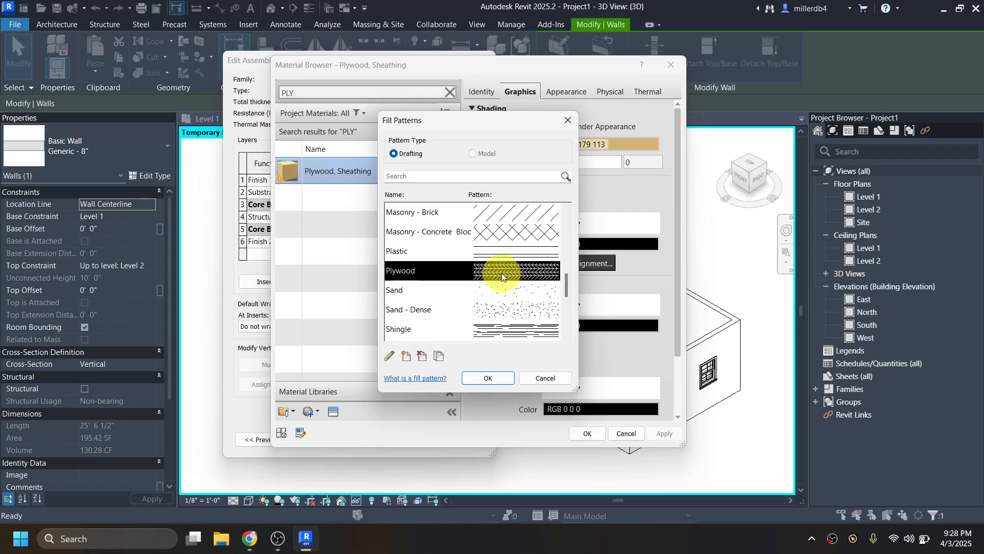
click(497, 378)
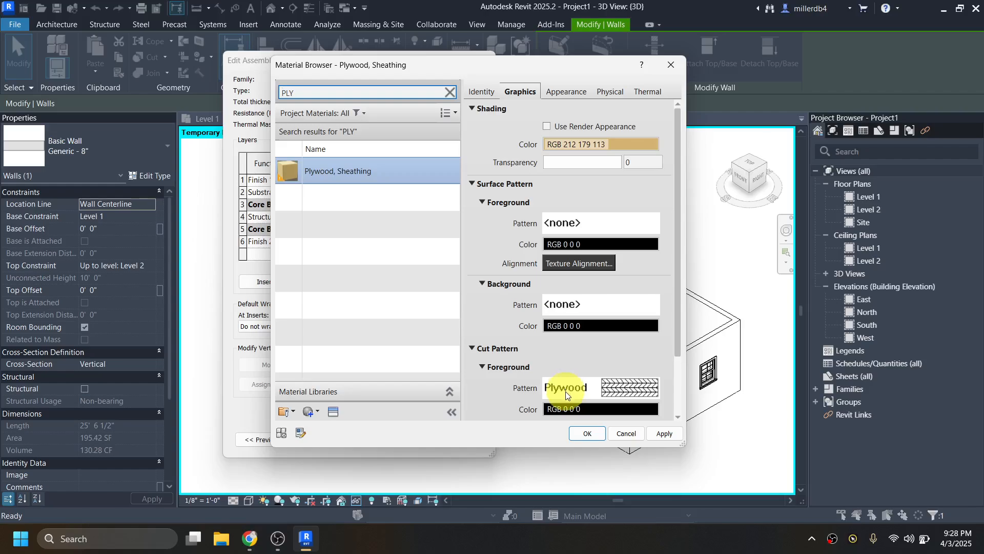
click(585, 433)
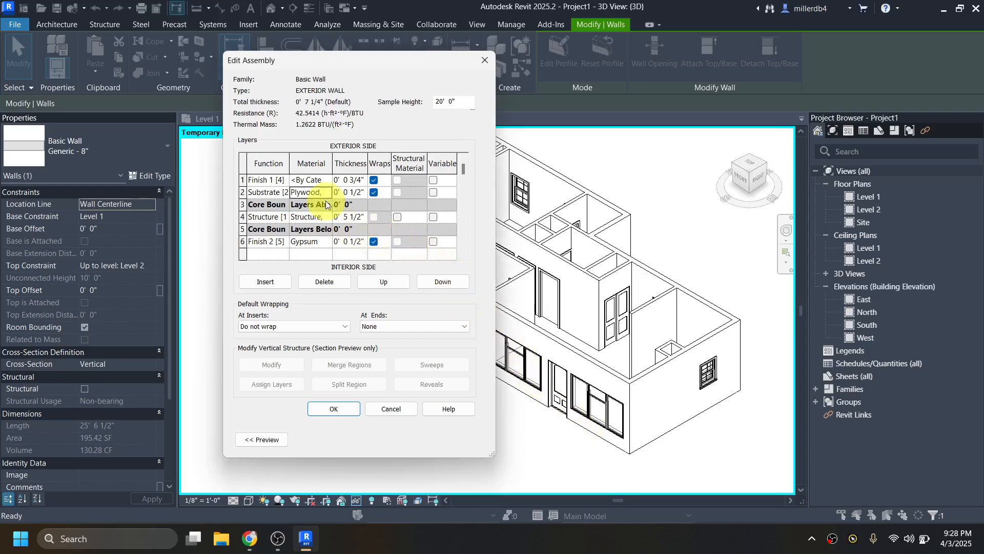
Search the materials for siding and add Siding, Clapboard from the material library for the exterior Finish 1 [4] layer
click(313, 180)
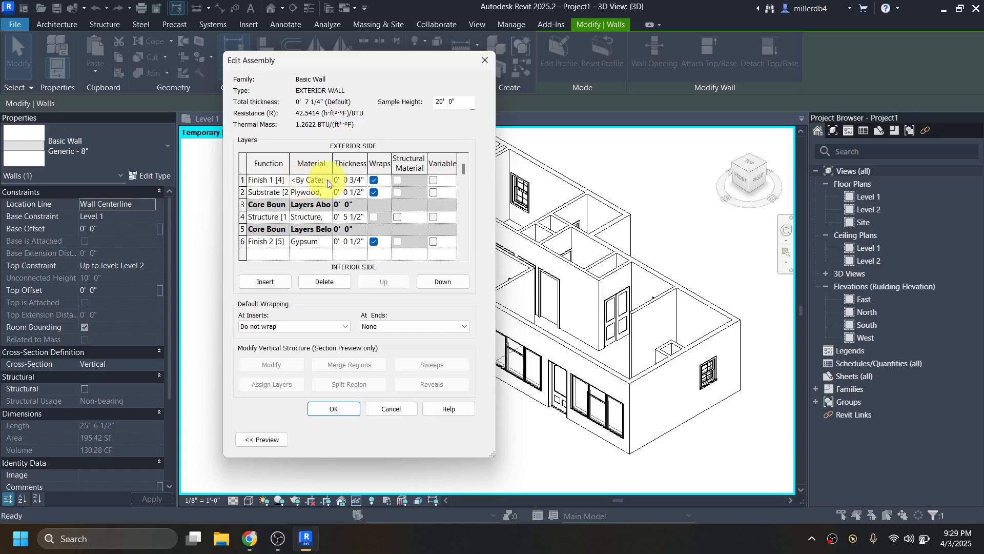
click(327, 179)
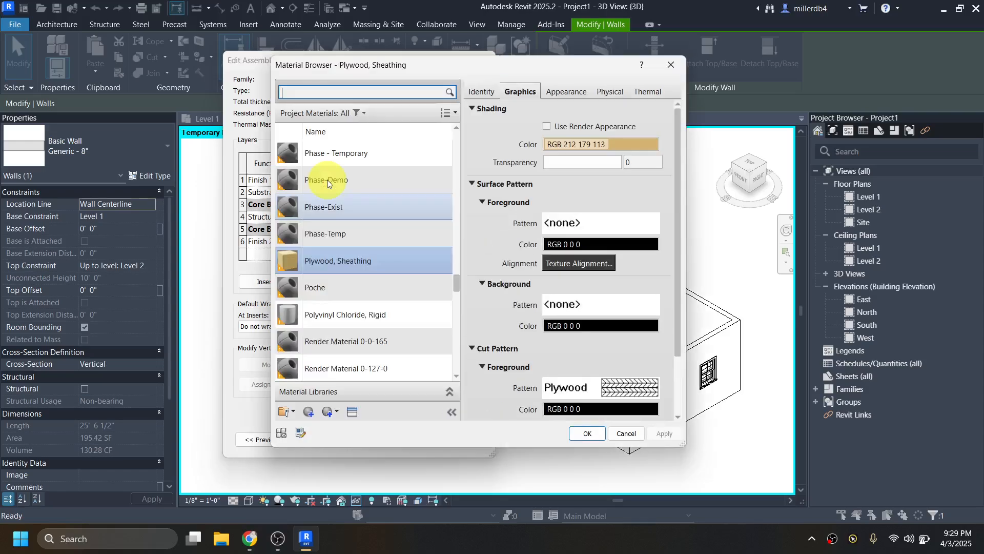
click(327, 92)
text(SIDING)
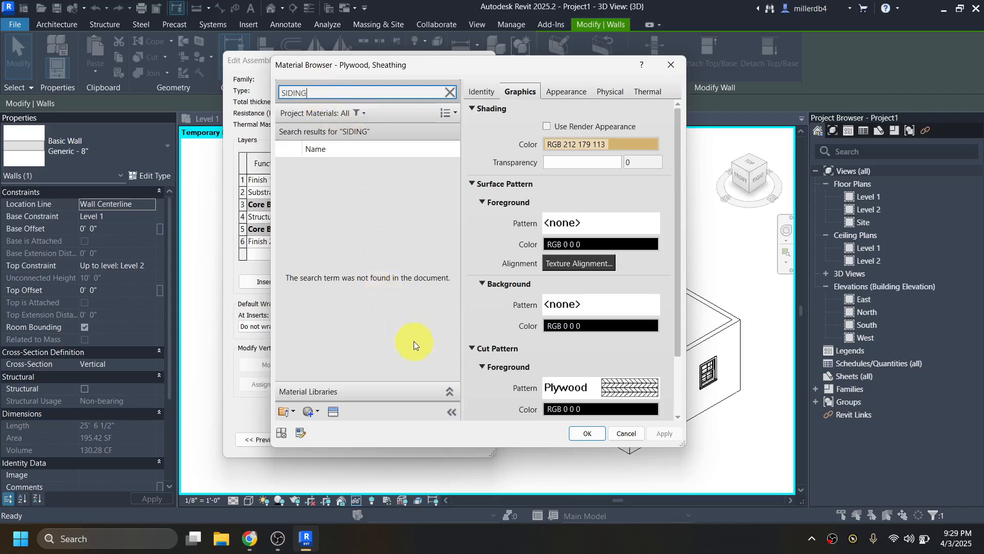
click(449, 393)
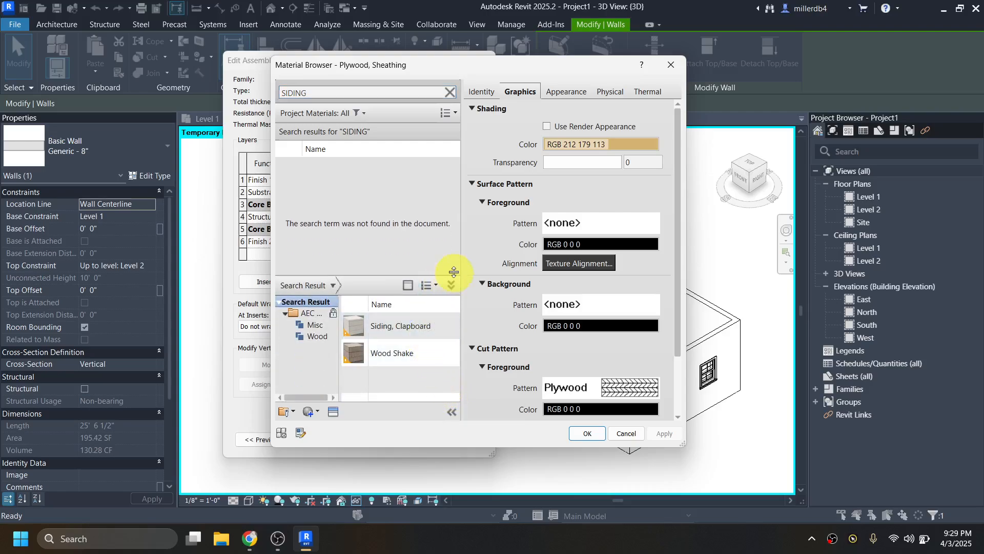
click(452, 285)
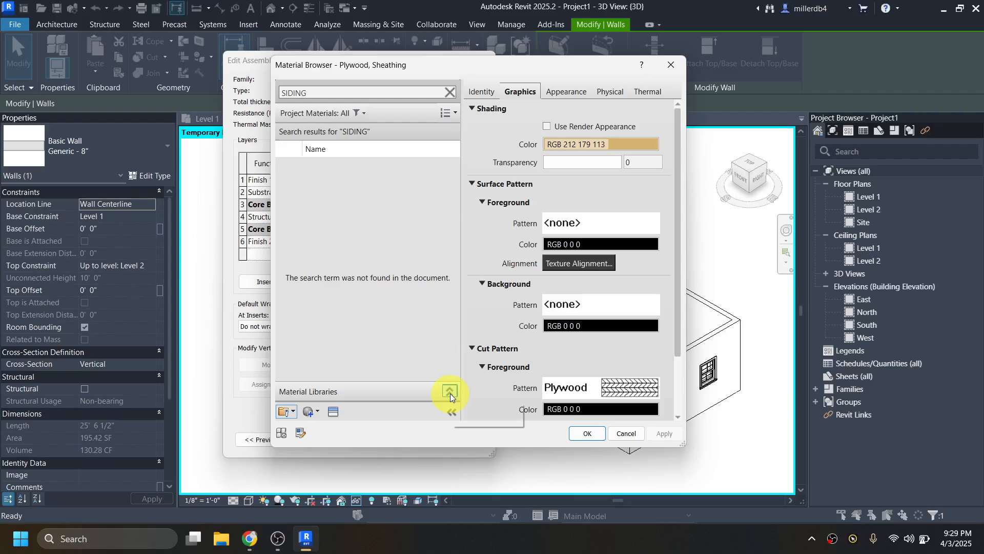
click(450, 392)
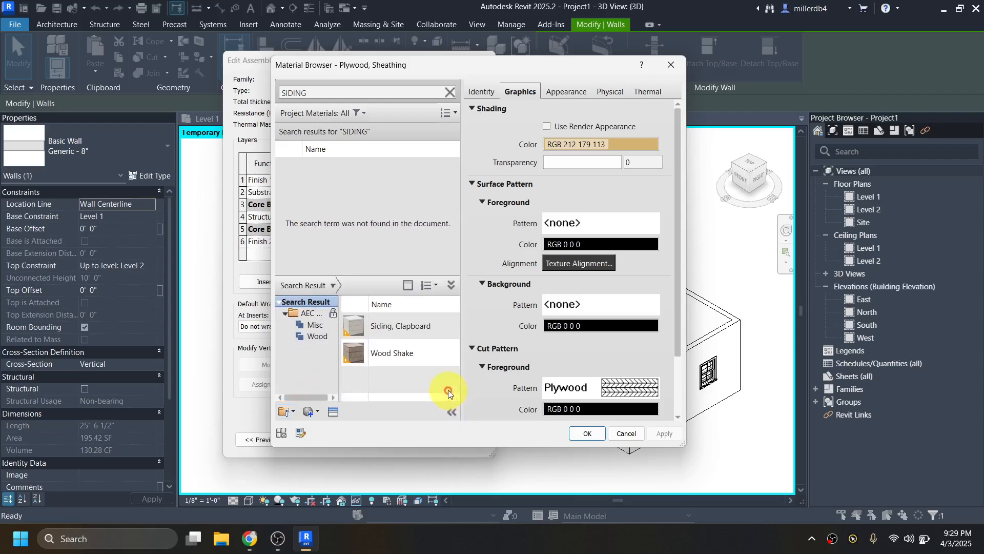
click(438, 326)
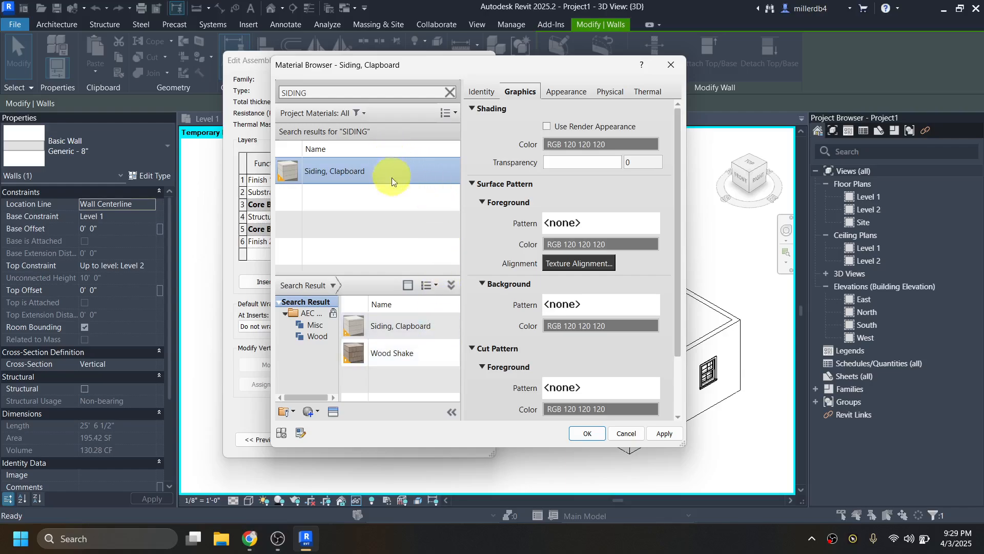
Set the surface foreground pattern of Siding, Clapboard to the Horizontal drafting pattern and accept the material for the exterior Finish 1 [4] layer
click(559, 224)
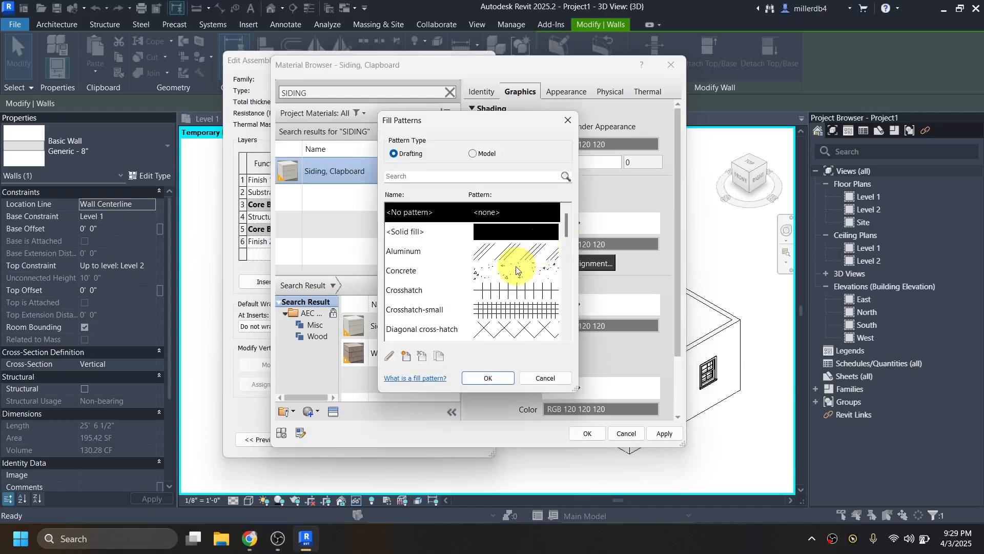
scroll(514, 267, down, 3)
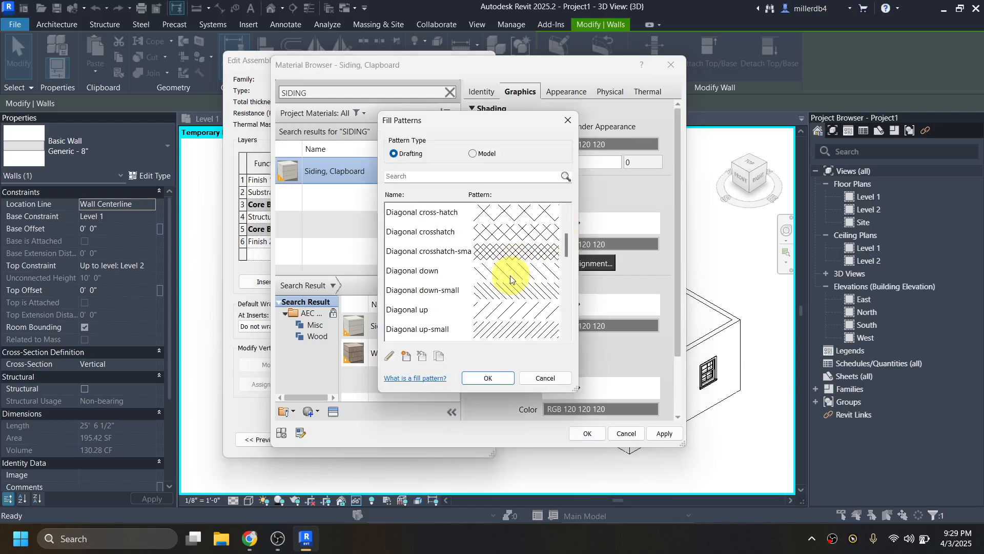
scroll(508, 280, down, 1)
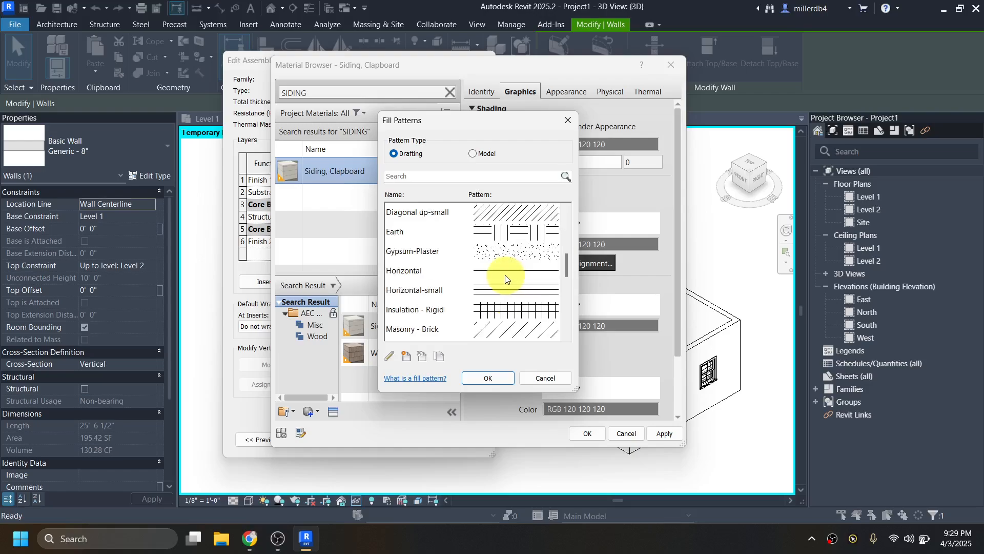
click(415, 273)
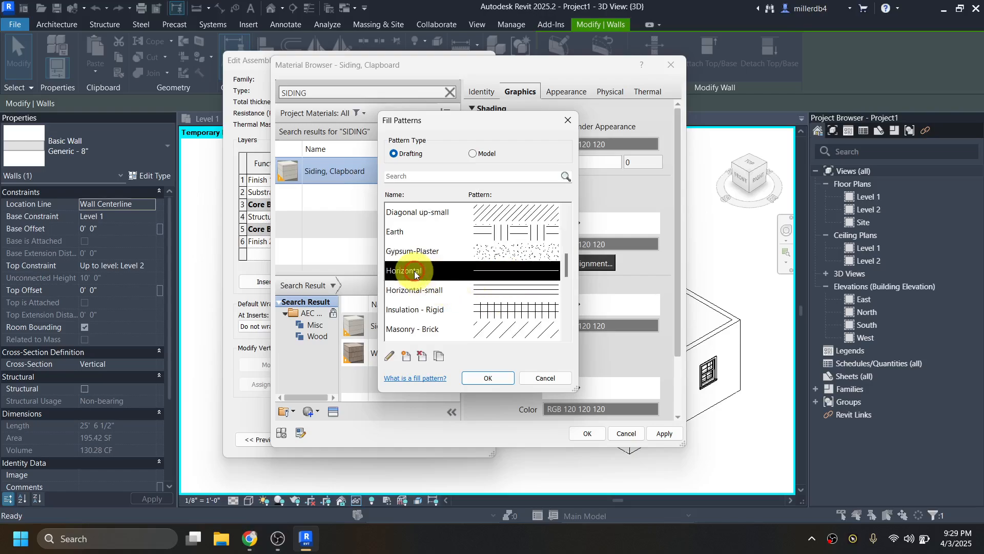
click(481, 379)
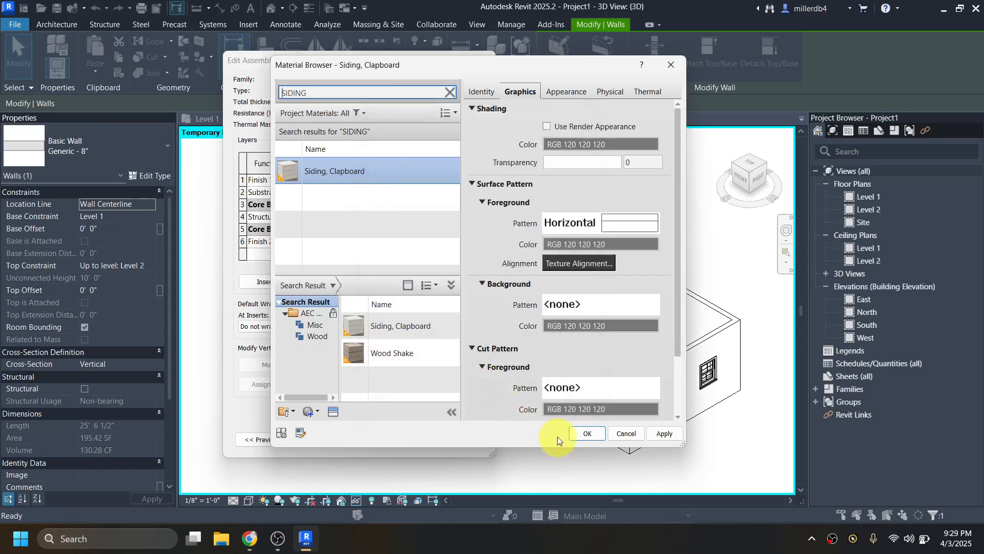
click(587, 435)
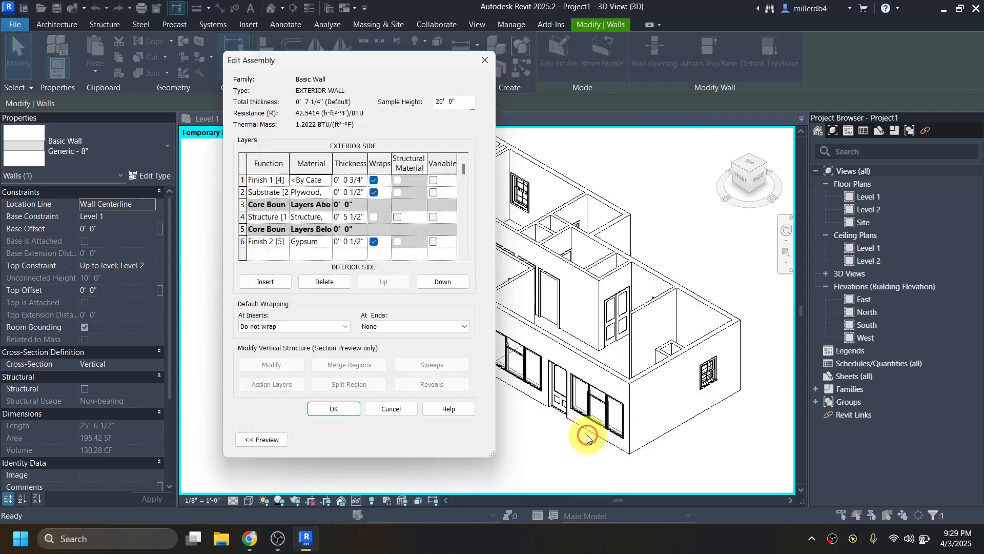
Confirm the EXTERIOR WALL layer assembly and its type properties, and deselect the wall
click(342, 410)
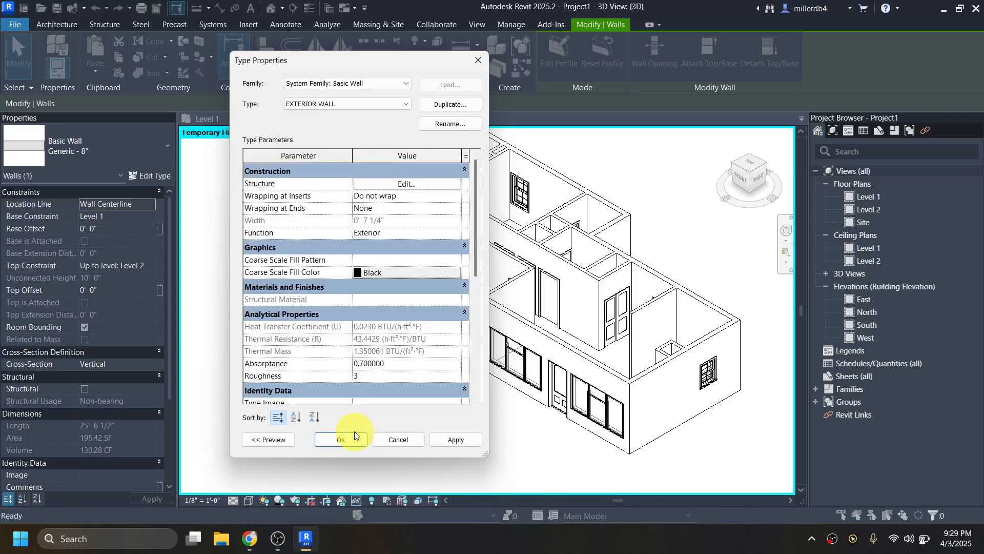
click(352, 441)
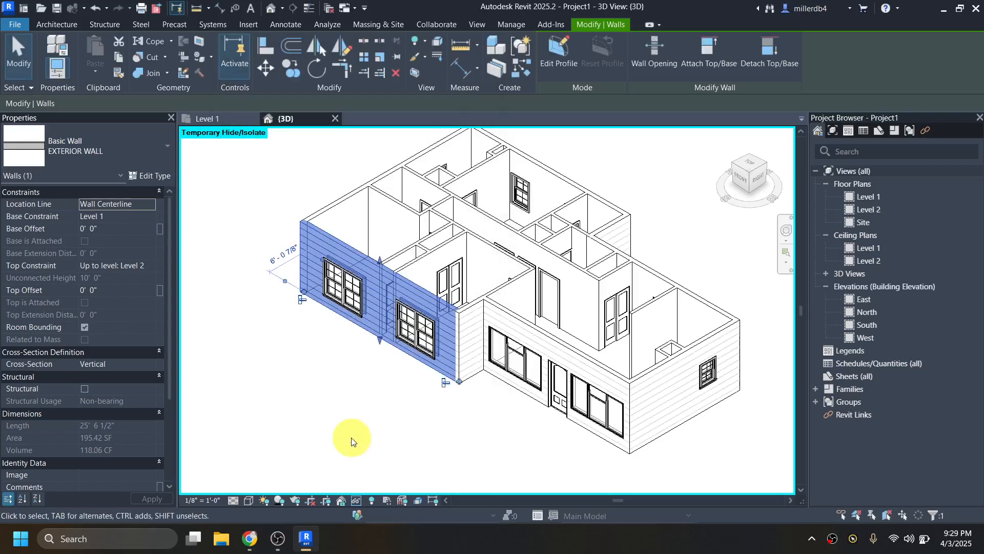
click(352, 441)
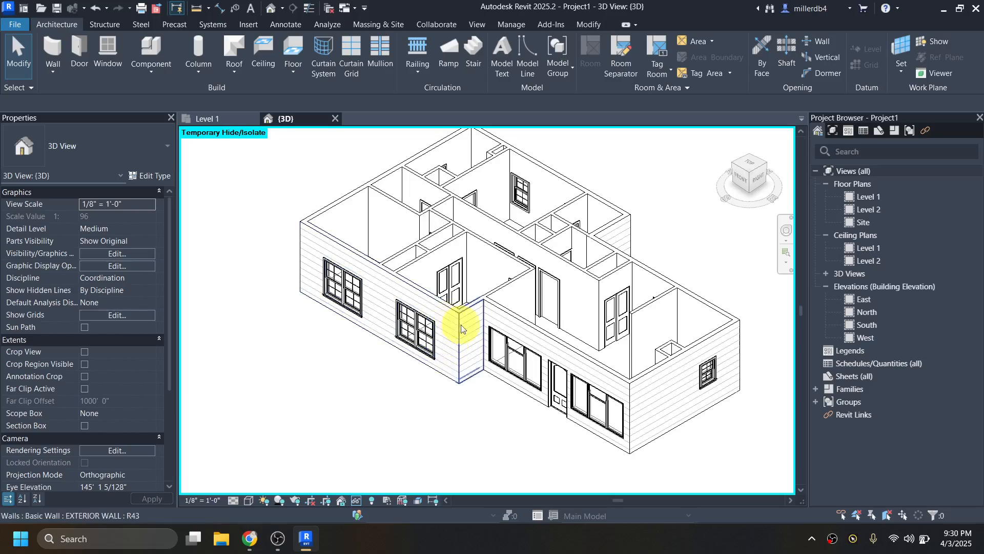
Examine the siding pattern on the exterior walls from all sides of the house and check the back wall's type
scroll(458, 324, up, 3)
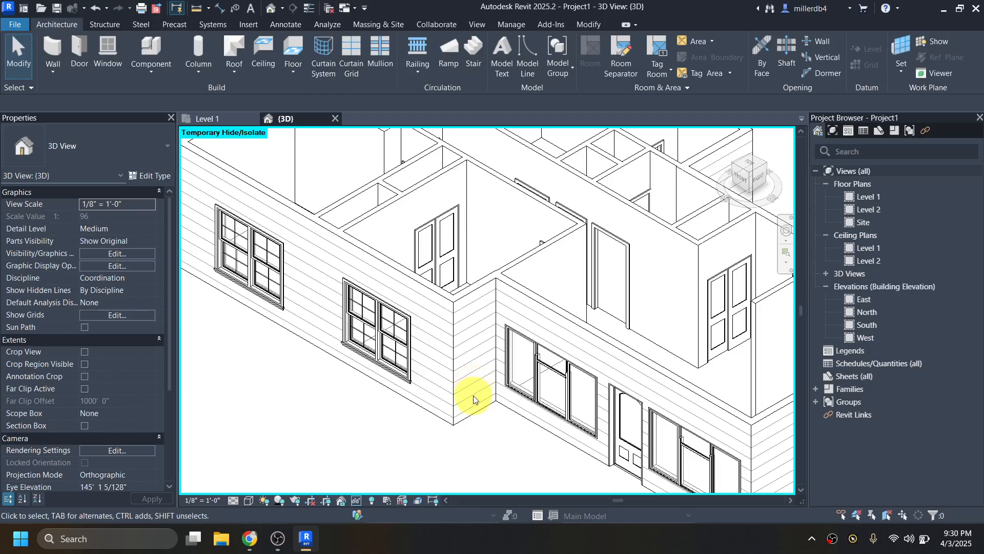
scroll(468, 392, down, 3)
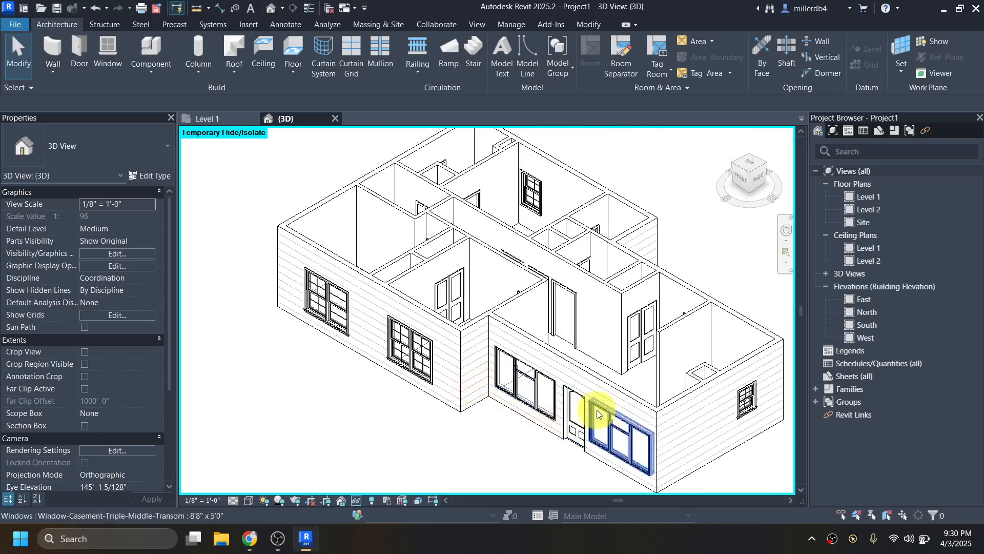
click(626, 213)
click(270, 425)
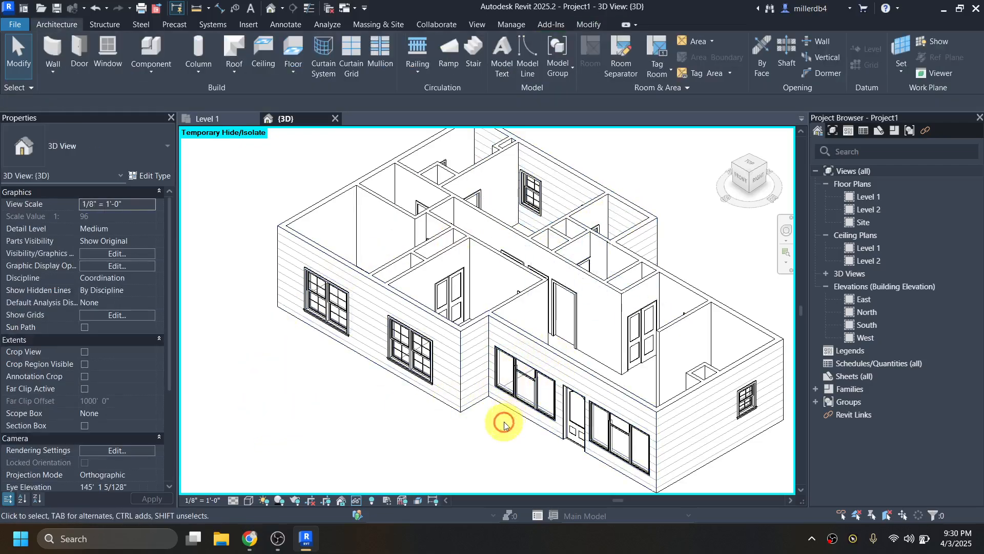
shift+middle_drag(501, 419, 321, 406)
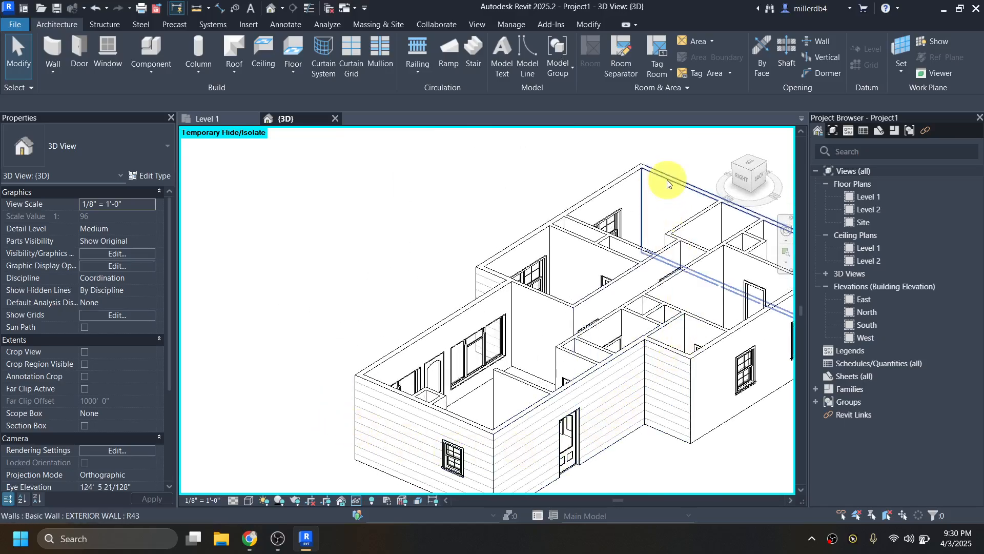
shift+middle_drag(431, 402, 637, 378)
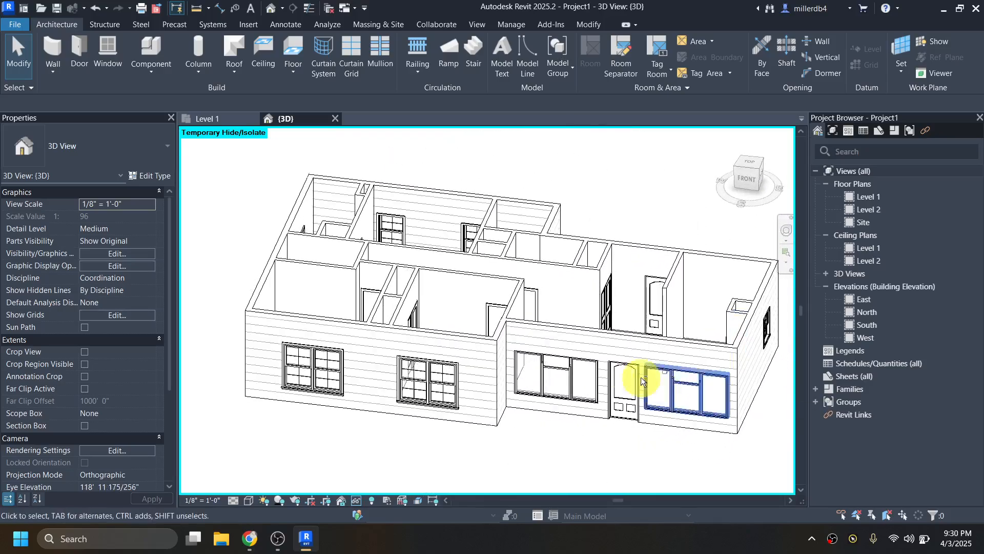
click(436, 191)
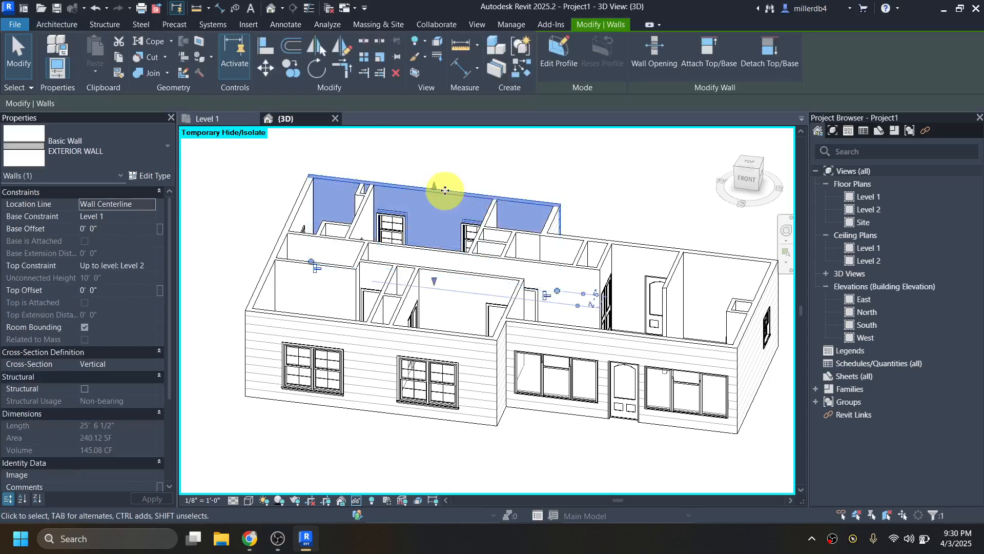
click(242, 401)
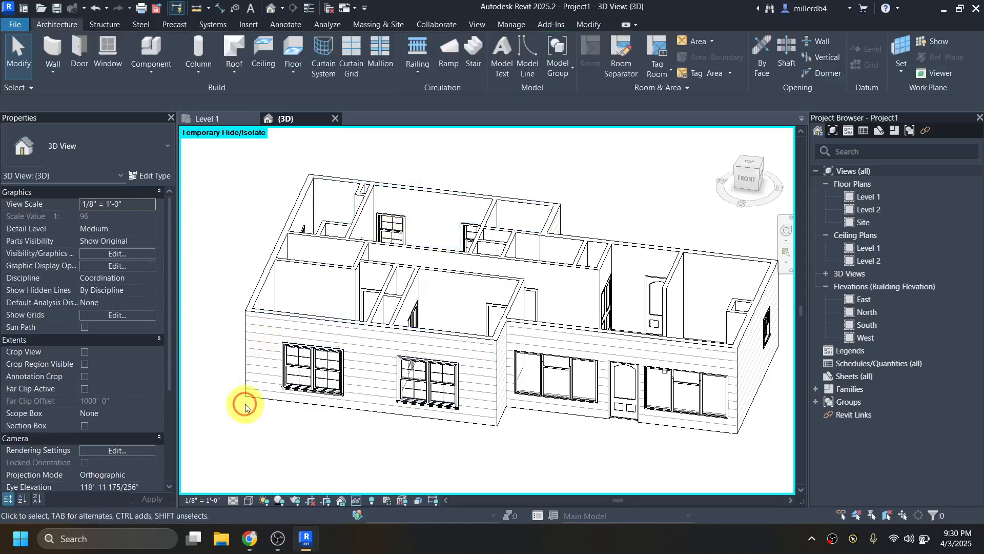
shift+middle_drag(241, 402, 352, 407)
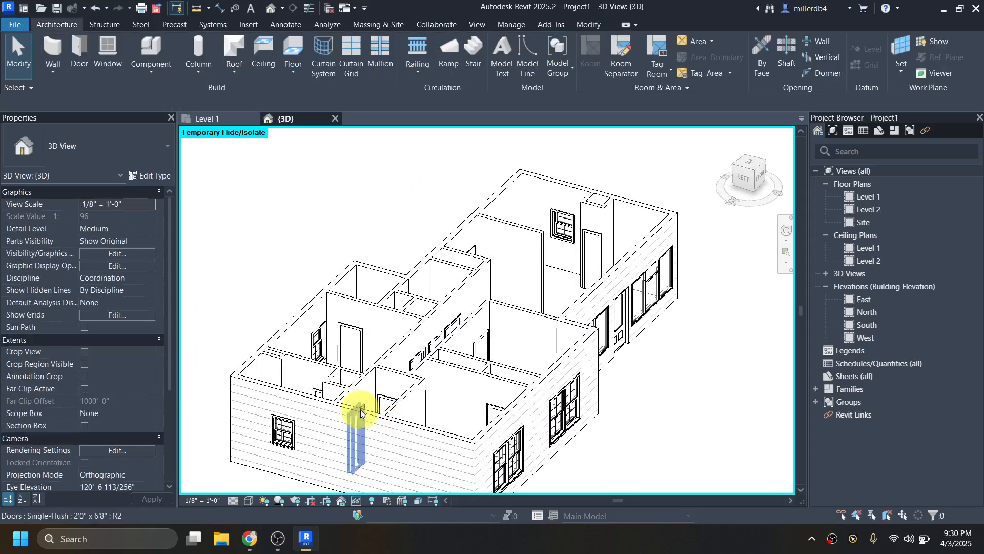
shift+middle_drag(248, 457, 439, 400)
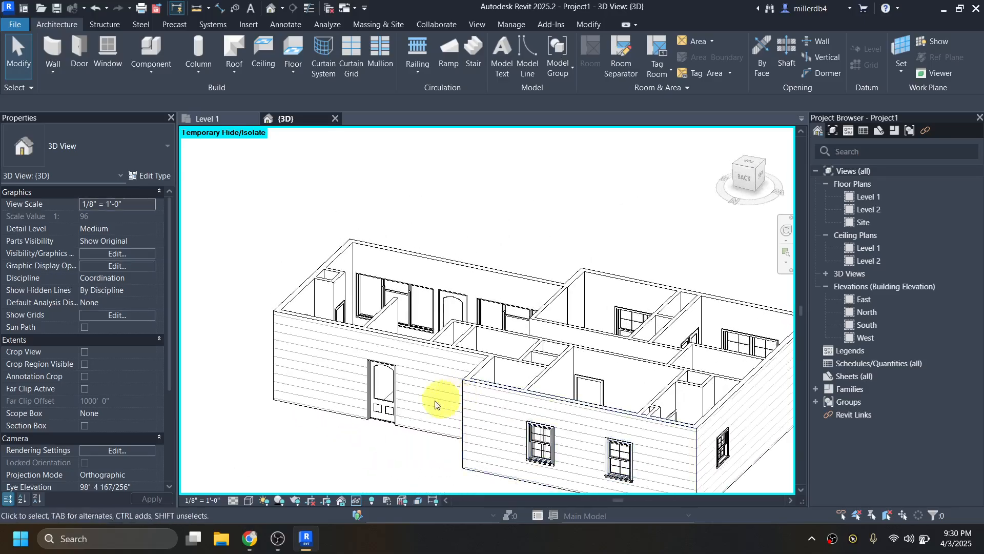
shift+middle_drag(351, 404, 501, 448)
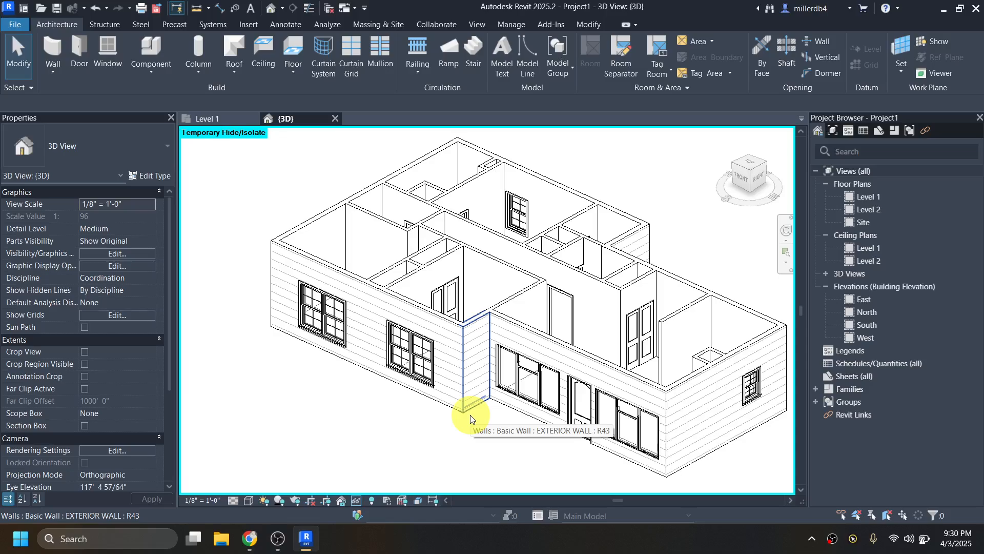
Rename the wall type of an interior partition to INTERIOR WALL
click(399, 268)
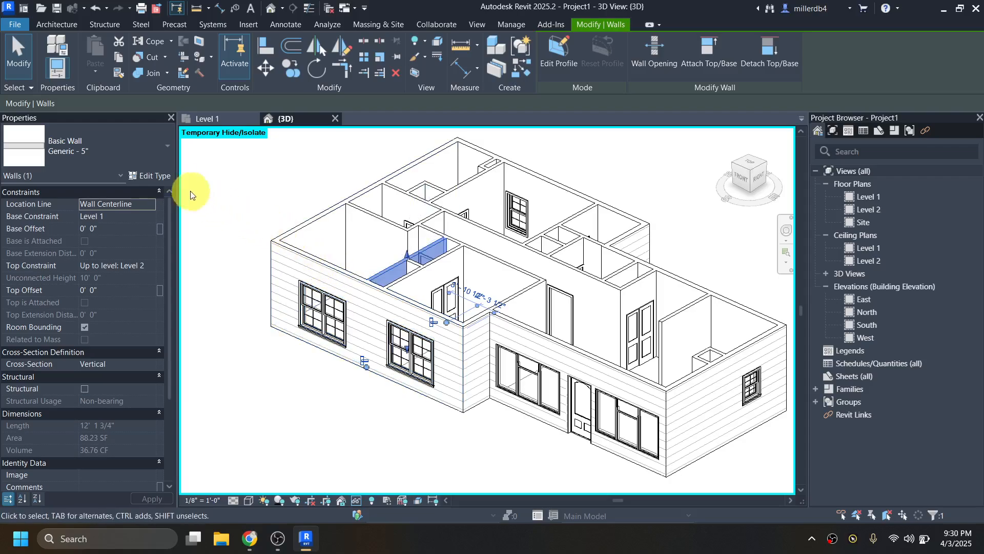
click(157, 177)
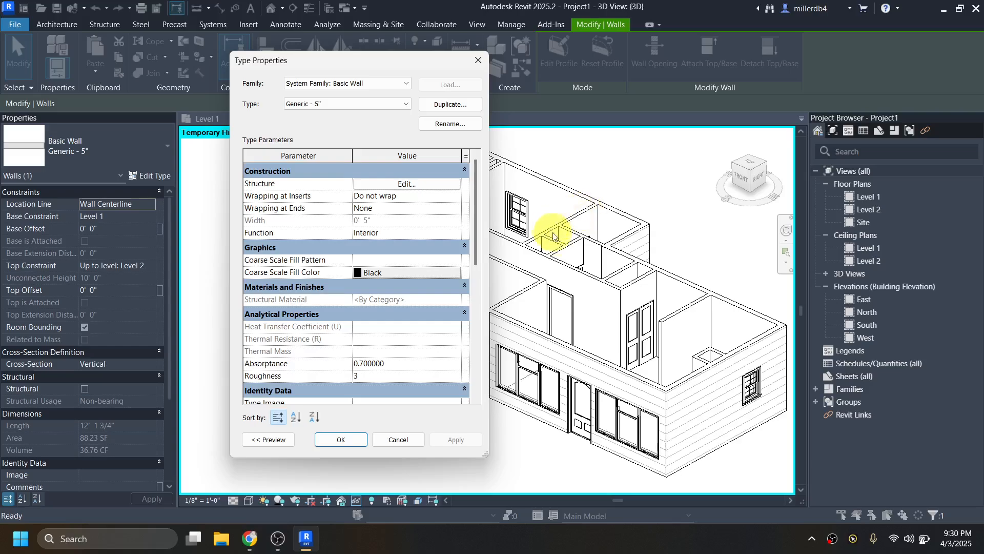
click(446, 125)
text(I)
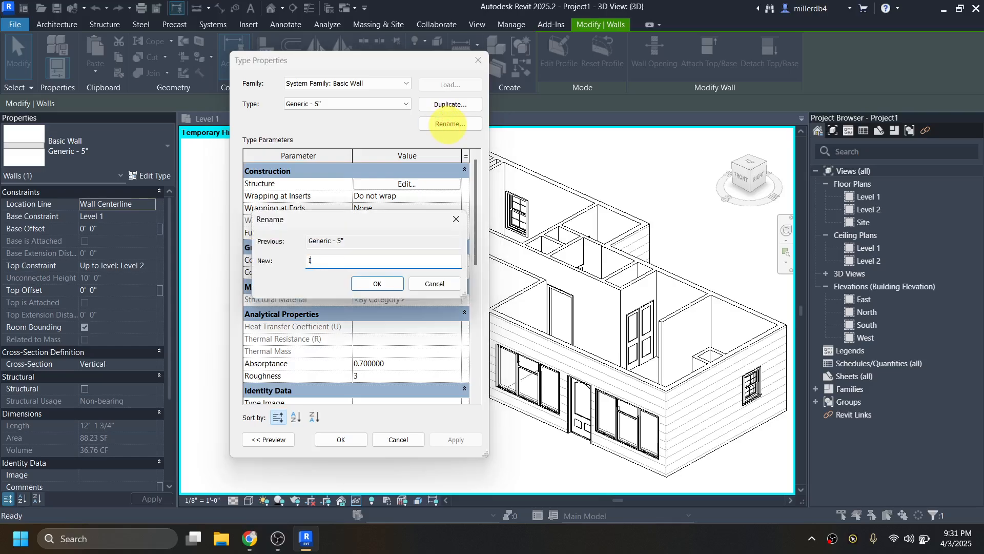
text(NTERIOR WALL)
key(Return)
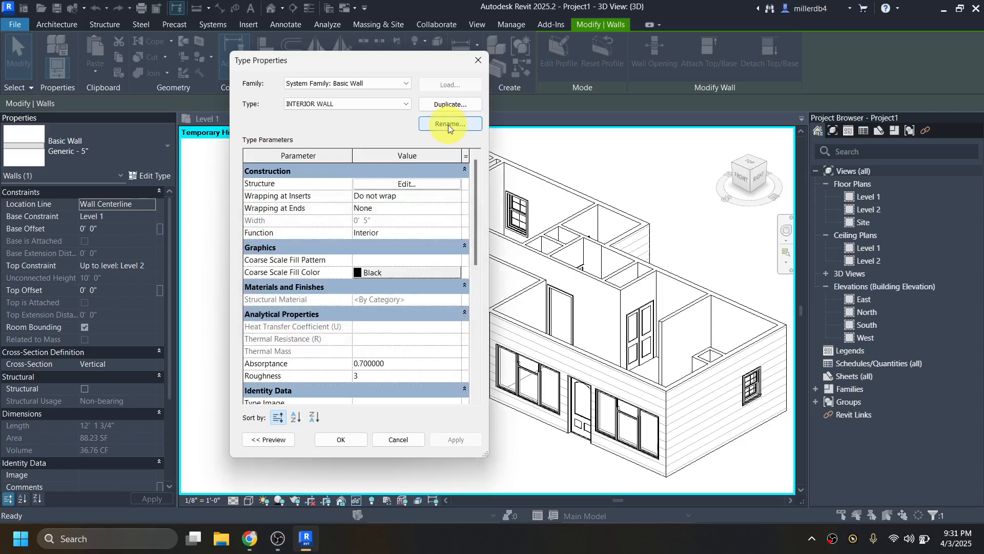
Insert two layers in the INTERIOR WALL structure and place one outside the core boundary on each side
click(415, 185)
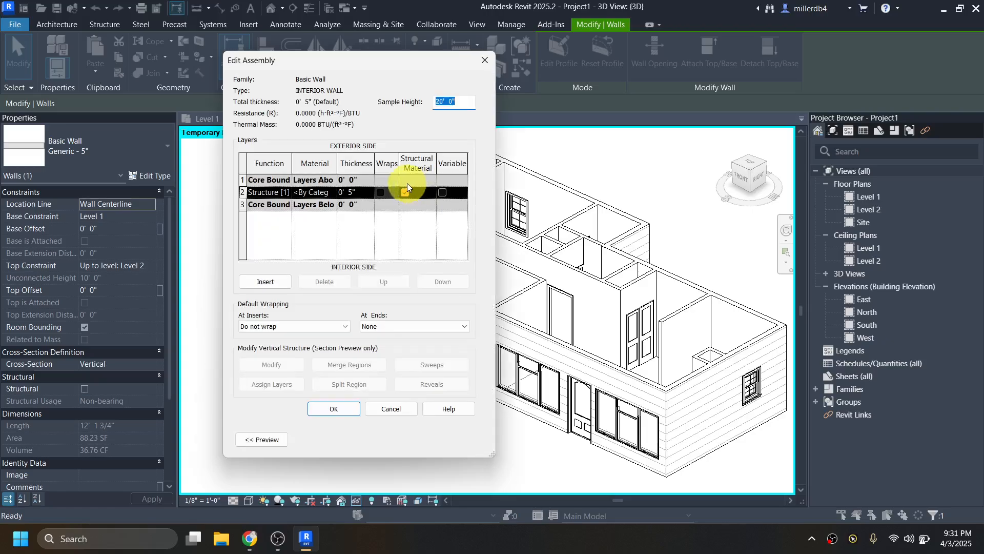
click(276, 282)
click(275, 282)
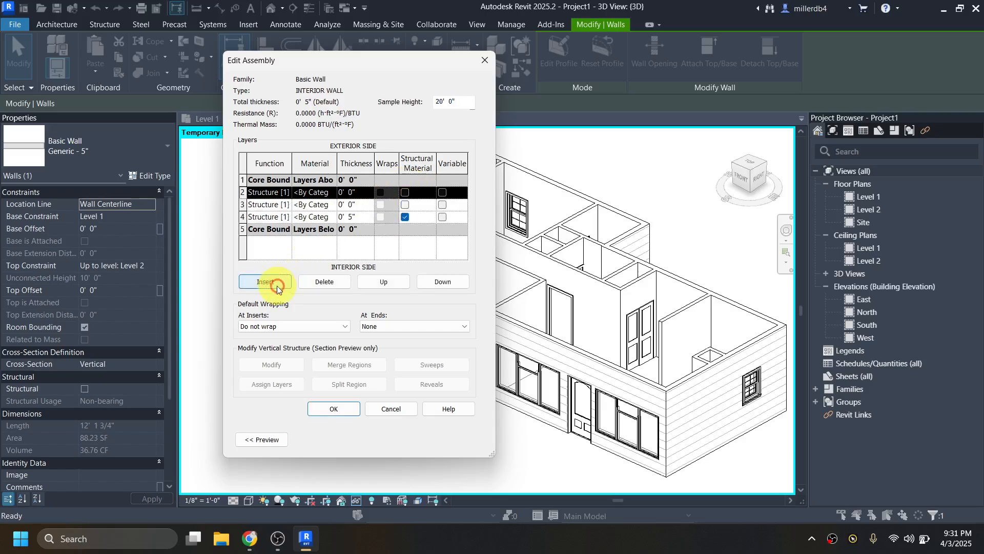
click(376, 285)
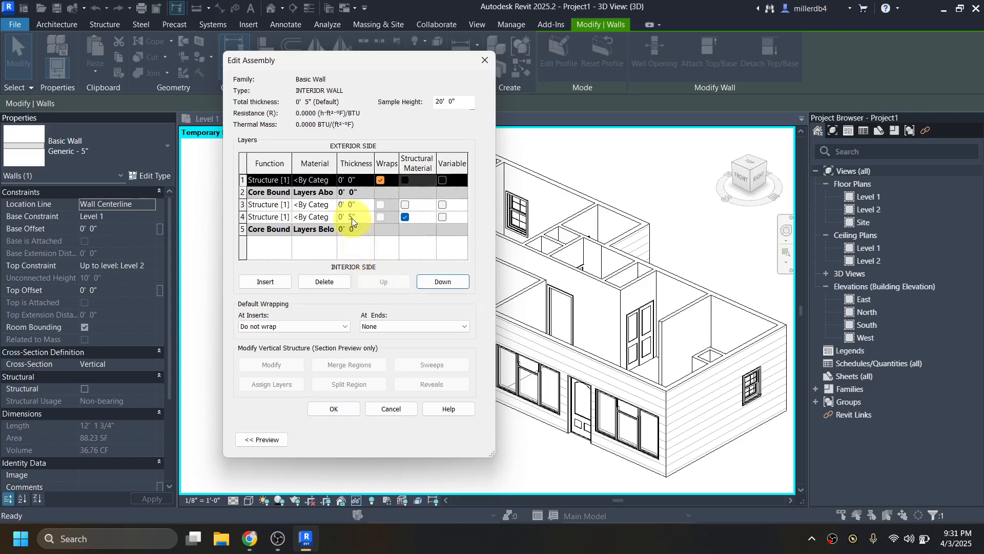
click(352, 205)
click(443, 281)
click(442, 281)
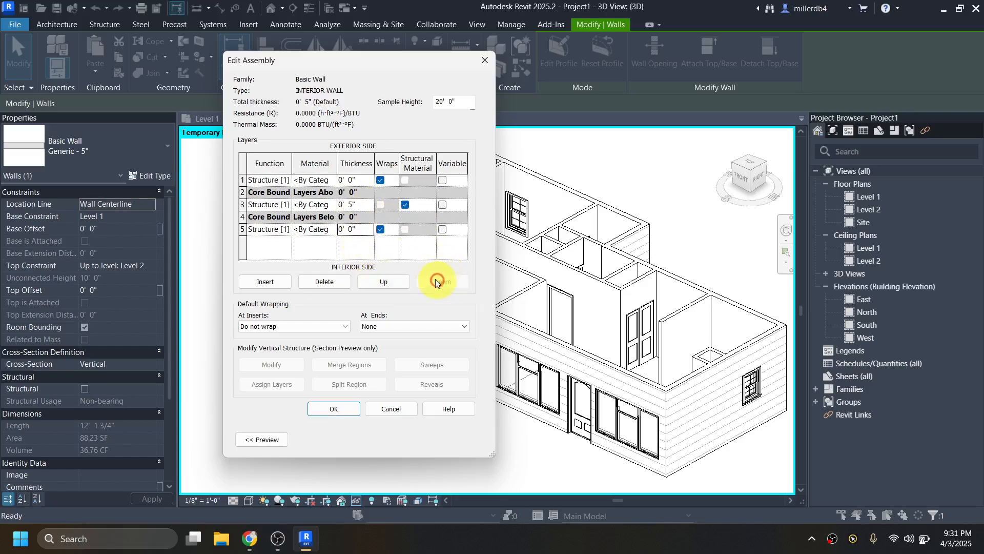
Set the function of both layers outside the core to Finish 2 [5]
click(282, 181)
click(286, 181)
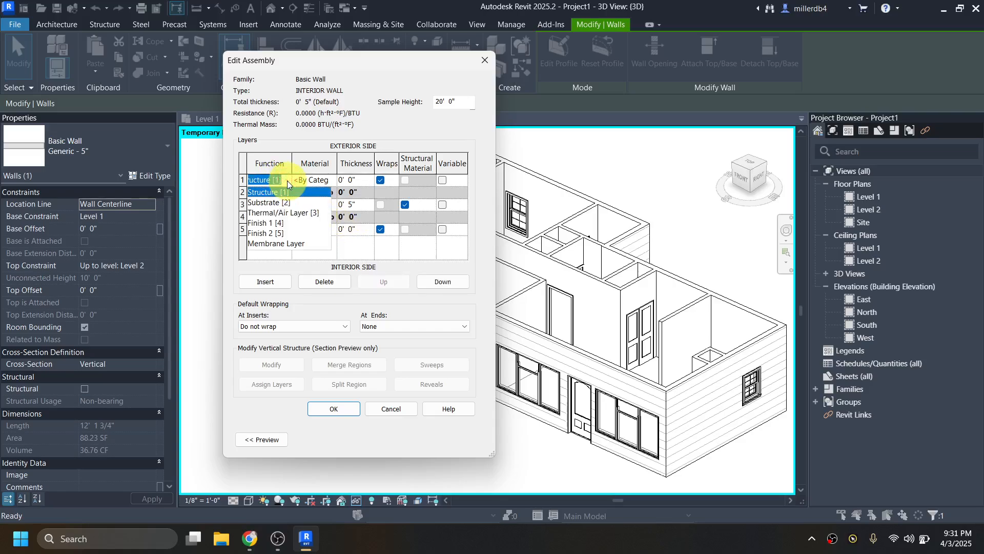
click(278, 234)
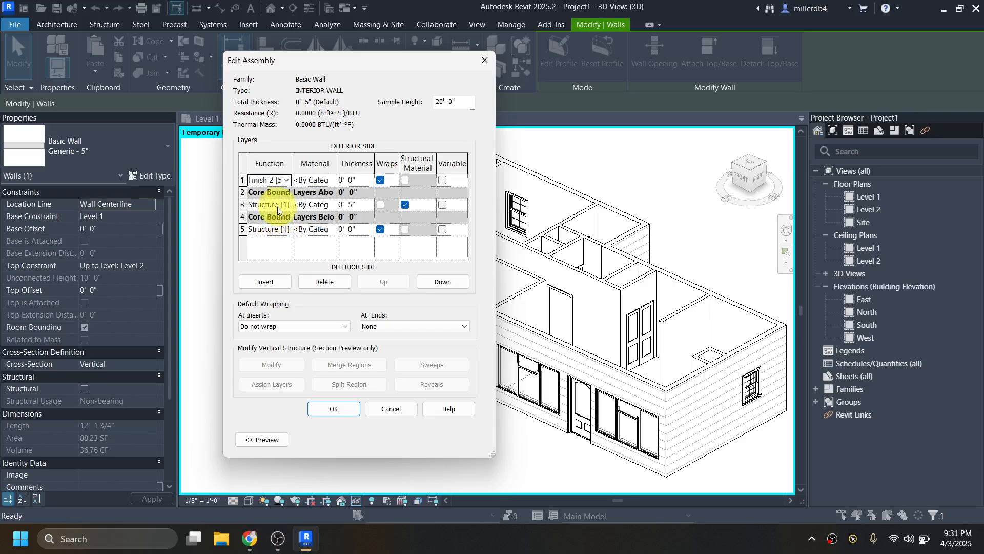
double_click(282, 230)
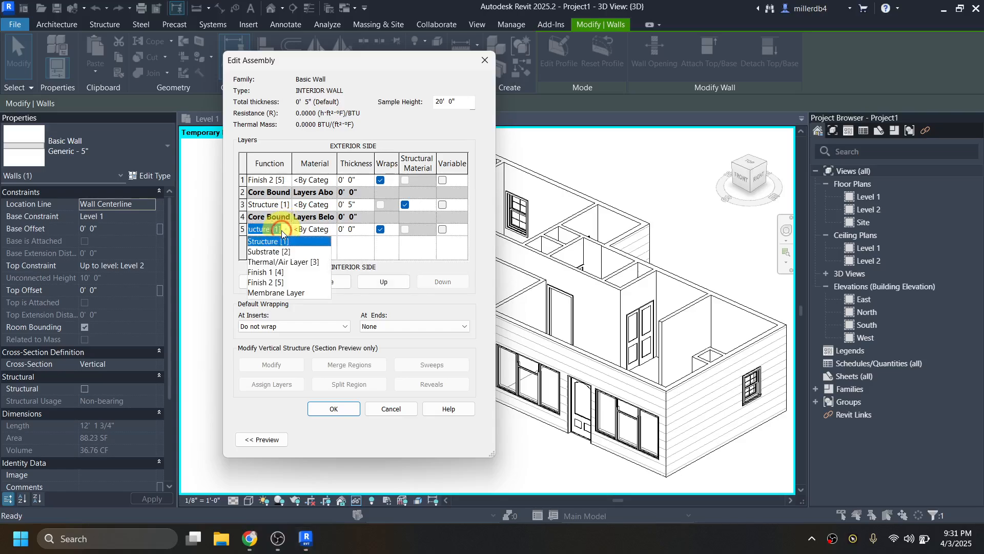
click(271, 282)
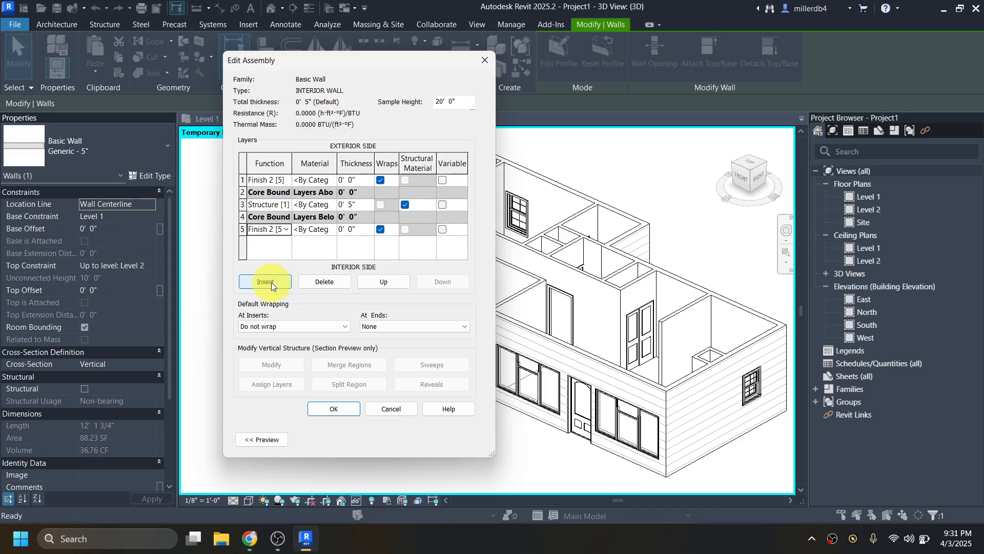
Assign the Gypsum Wall Board material to the Finish 2 [5] layer on the exterior side of INTERIOR WALL
click(318, 180)
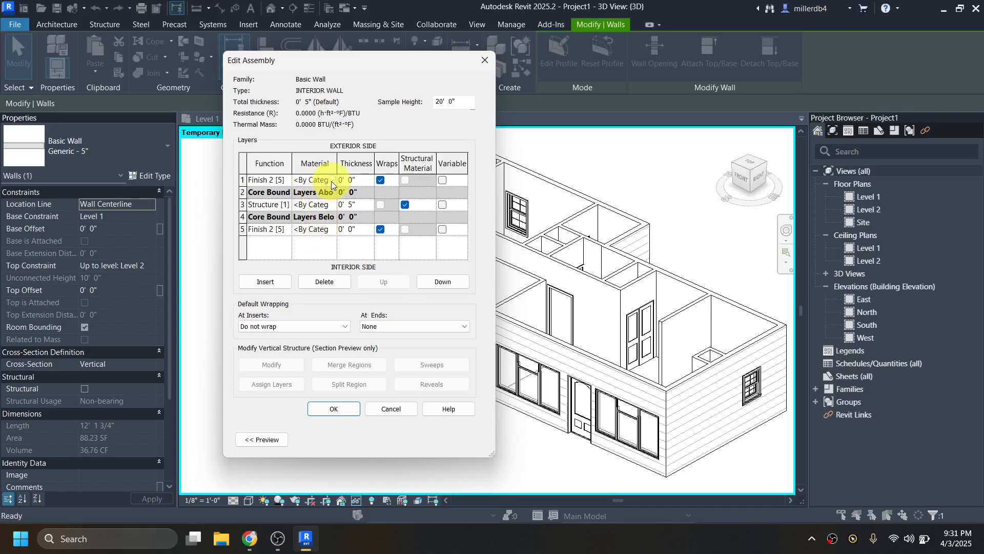
click(332, 180)
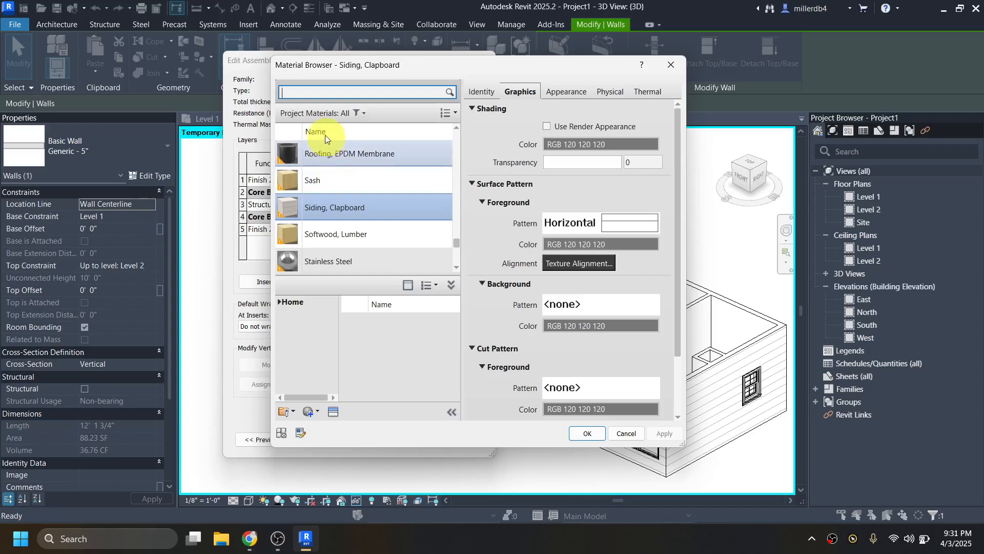
text(GYP)
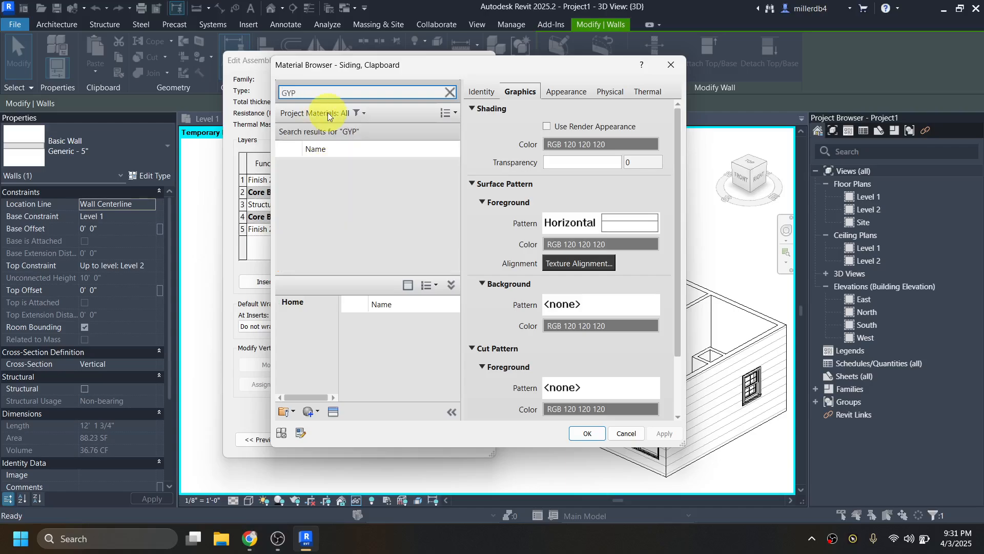
click(358, 169)
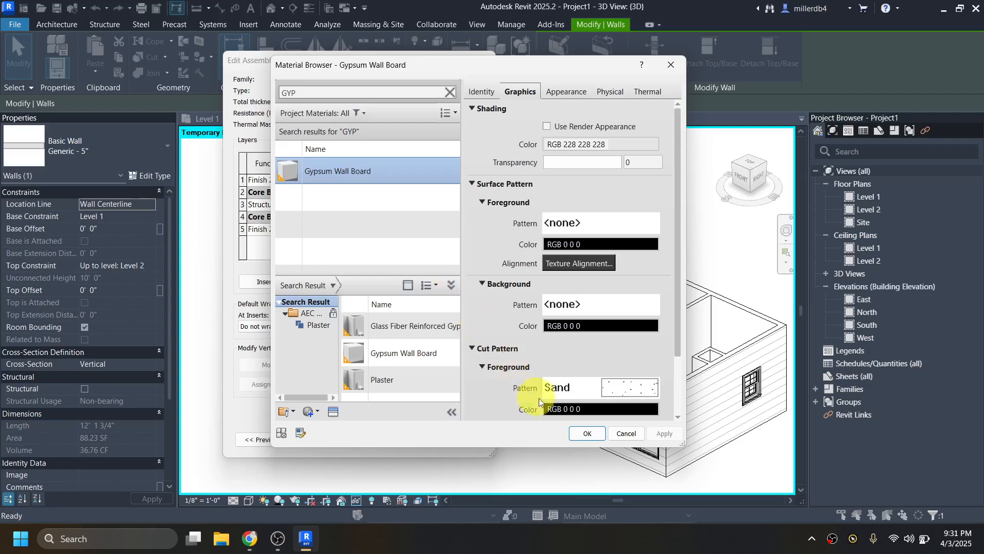
click(586, 433)
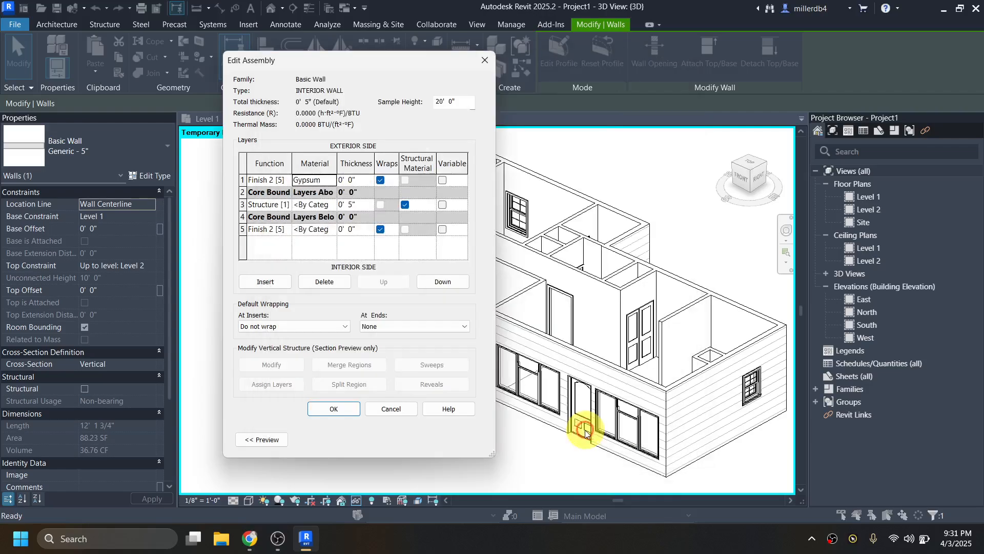
Assign the Gypsum Wall Board material to the Finish 2 [5] layer on the interior side of the wall
click(327, 180)
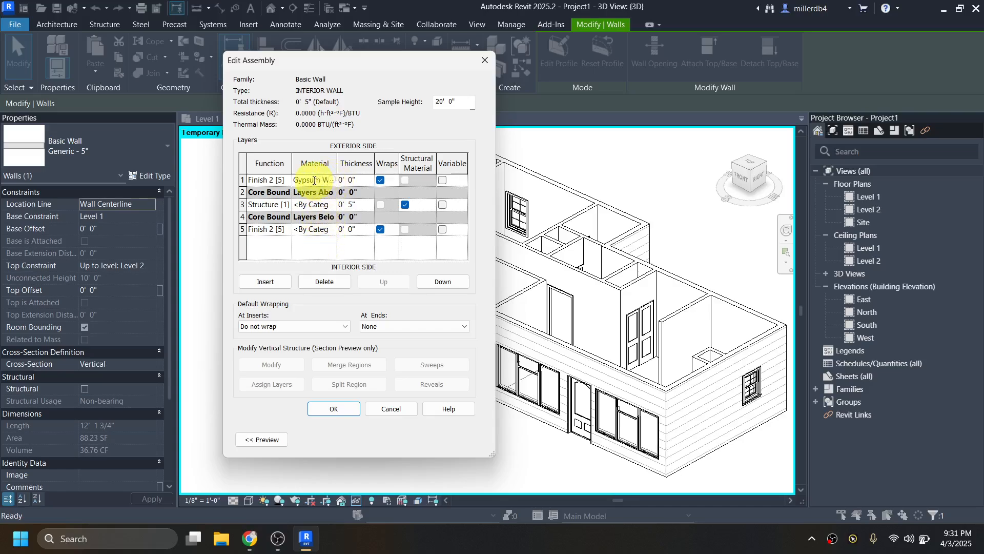
click(318, 230)
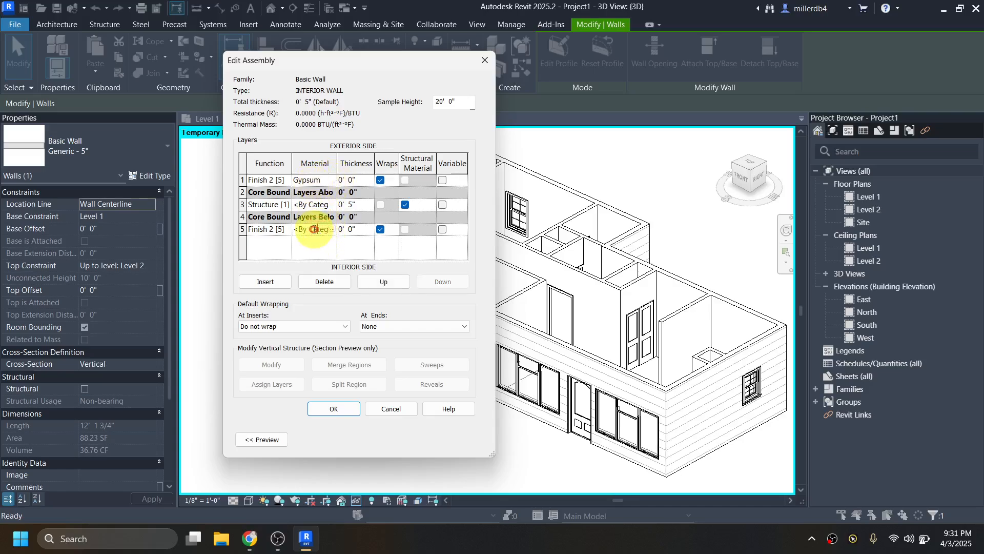
click(331, 229)
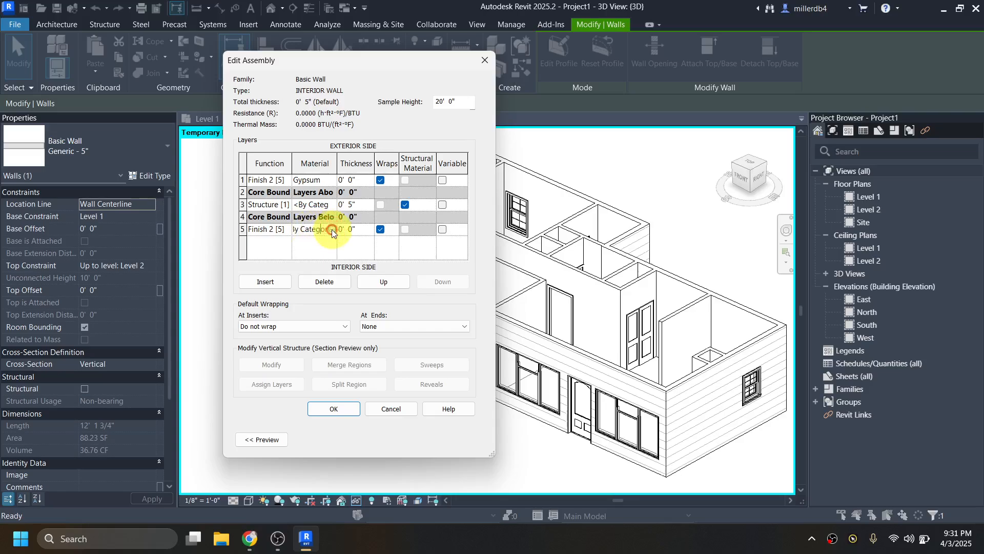
click(342, 211)
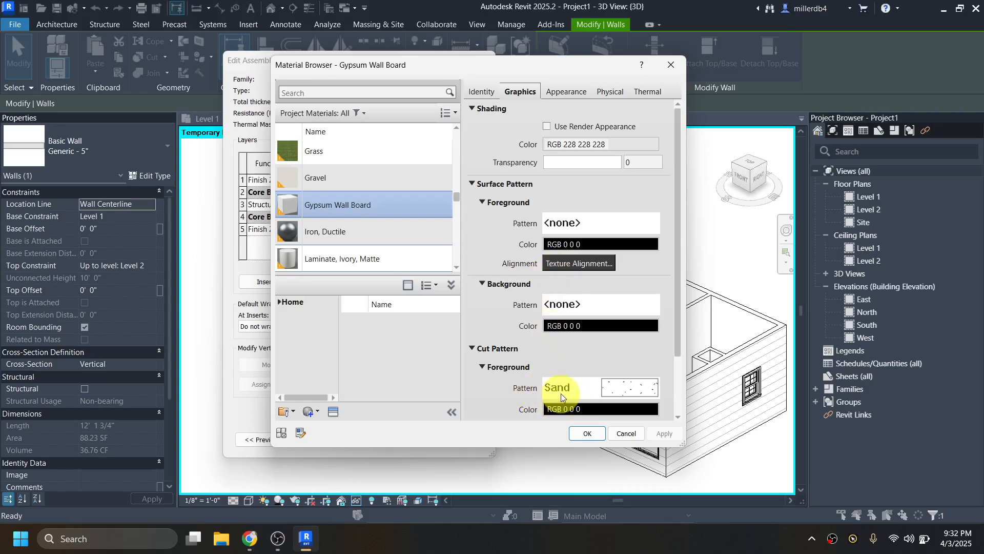
click(589, 433)
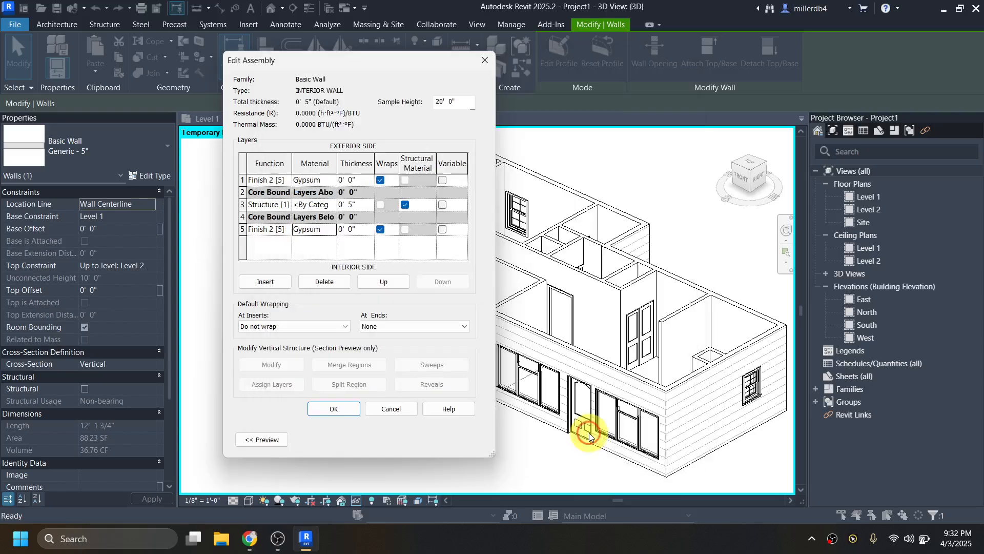
Assign the Structure, Wood Joist/Rafter Layer material to the Structure [1] layer in the wall core
click(305, 205)
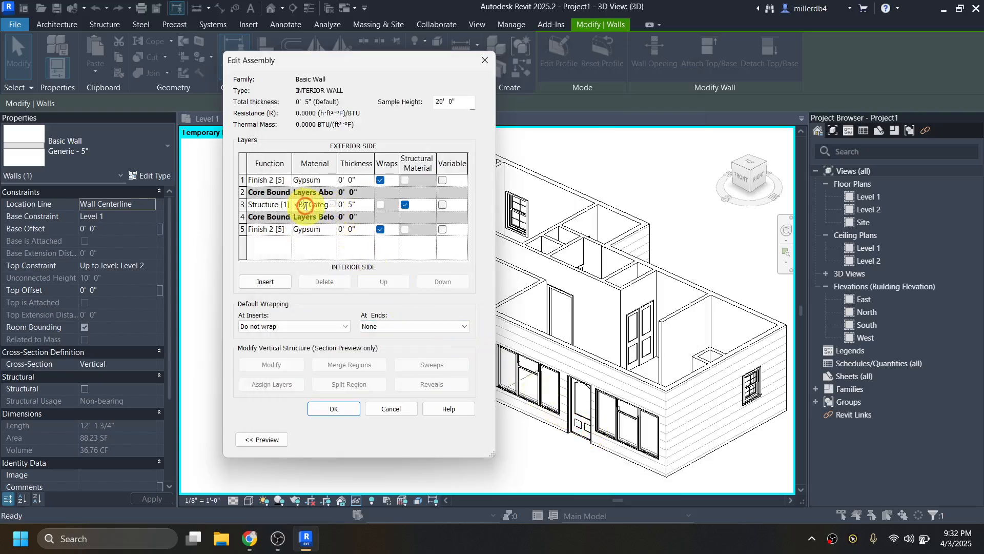
click(331, 205)
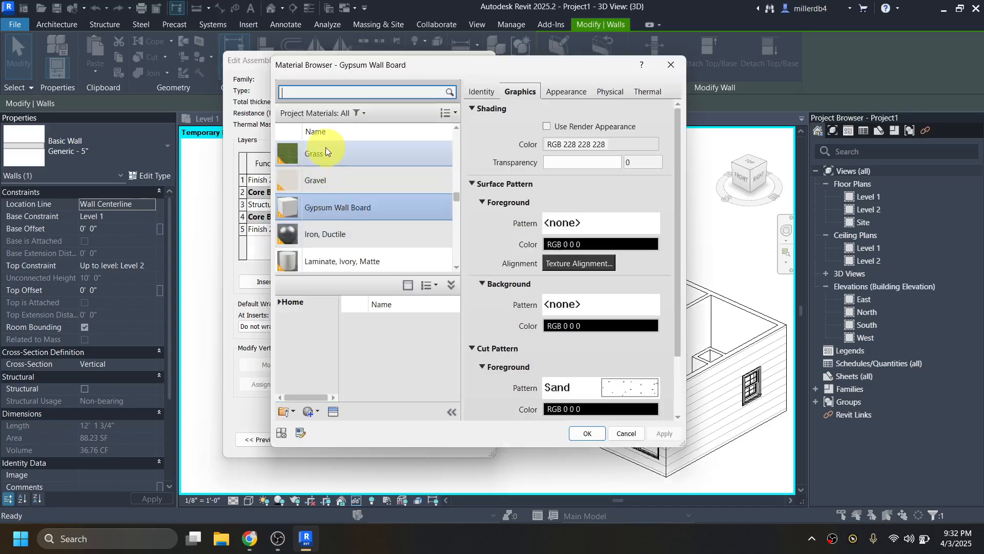
text(JOIST)
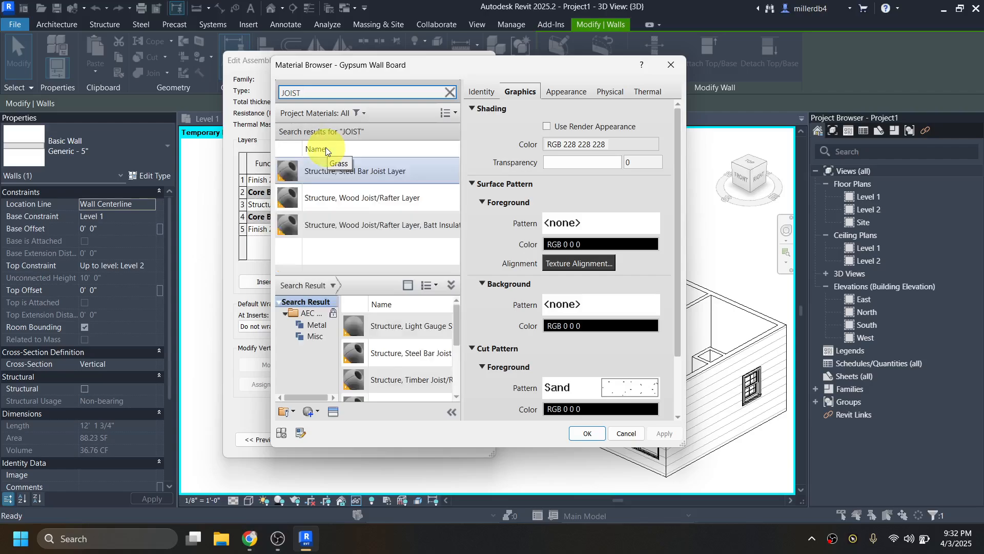
click(358, 198)
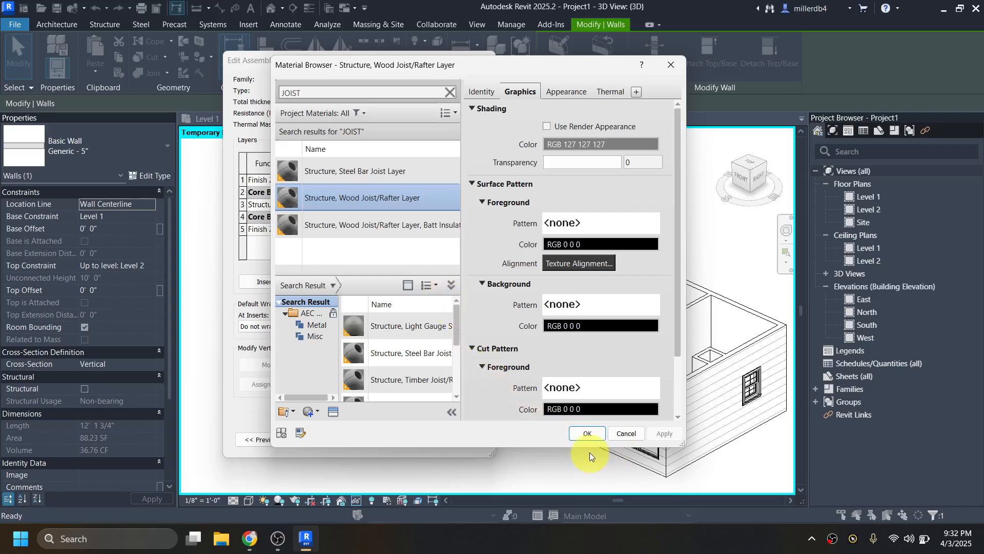
click(585, 433)
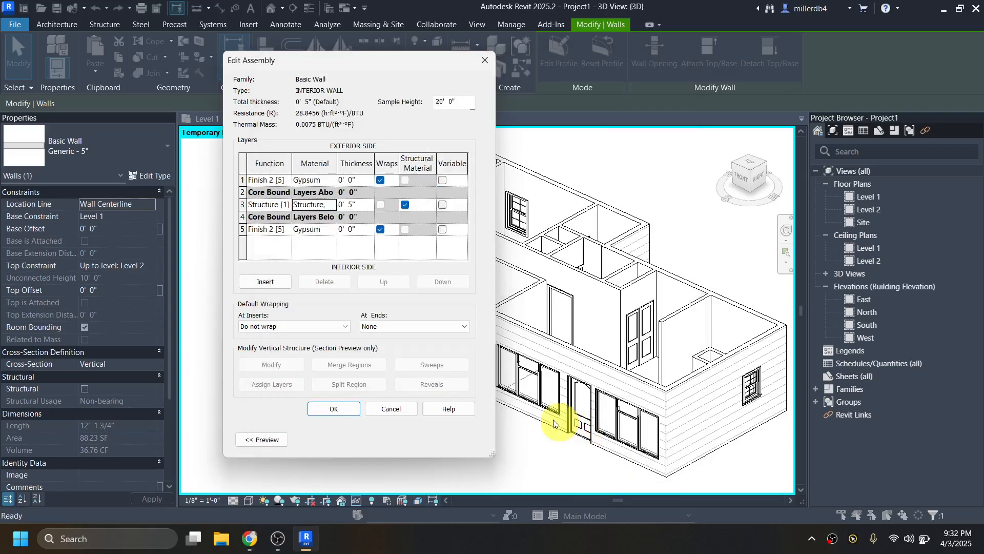
Set both gypsum layers to 1/2" thick and the structure layer to 3 1/2", and accept the INTERIOR WALL type
click(353, 179)
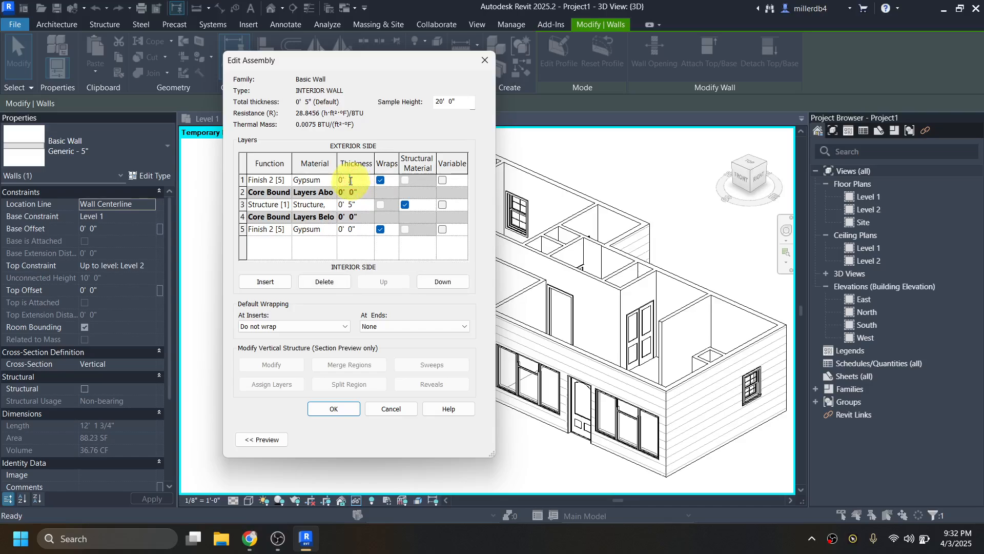
text(.5)
click(351, 205)
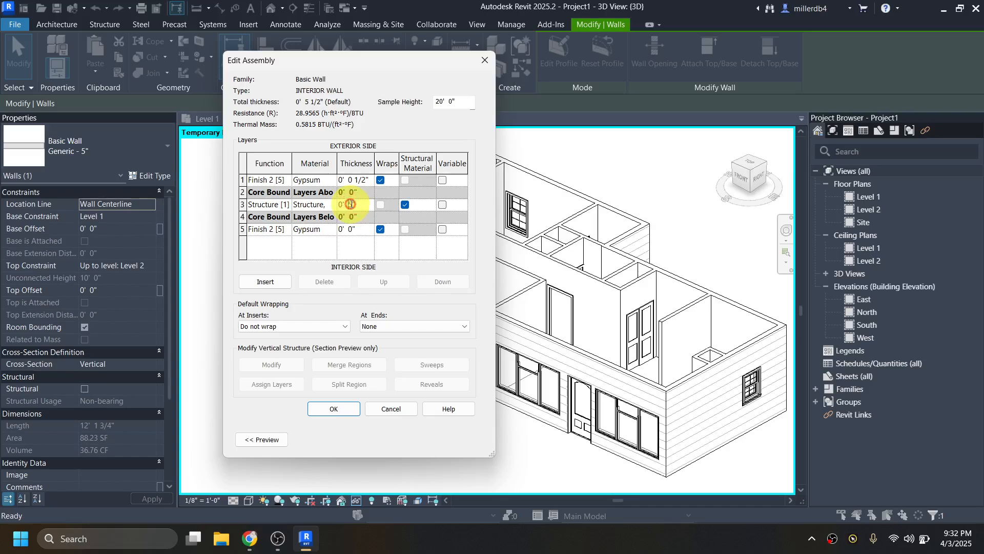
double_click(350, 205)
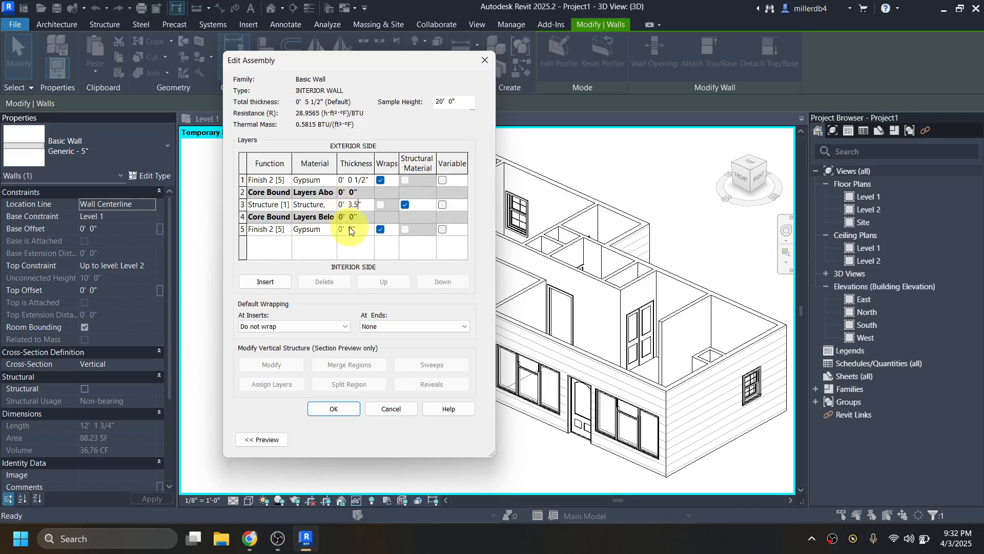
click(349, 229)
double_click(351, 230)
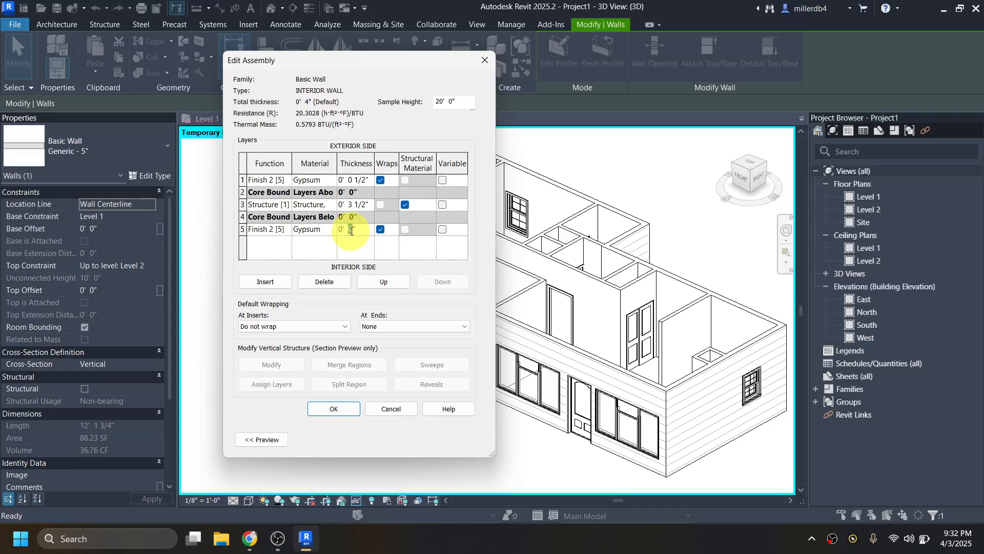
text(1/2)
key(Tab)
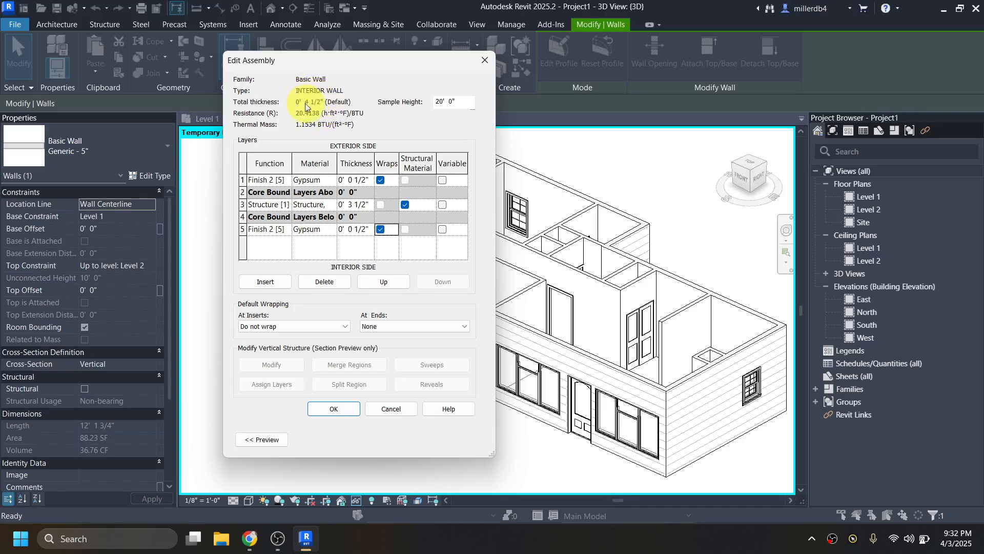
click(349, 410)
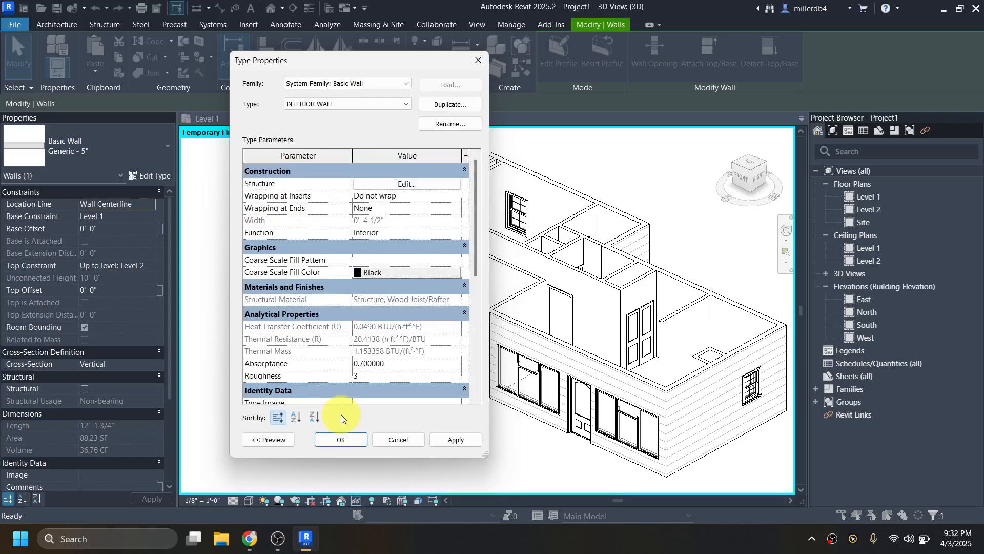
click(352, 441)
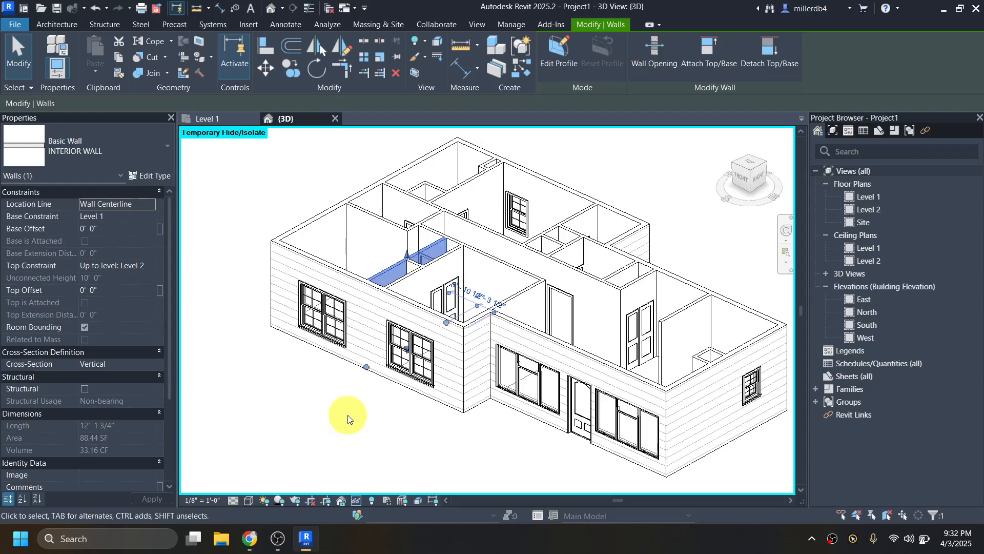
Open the Level 1 floor plan and save the project in Downloads as MtLaurel Practice
double_click(866, 197)
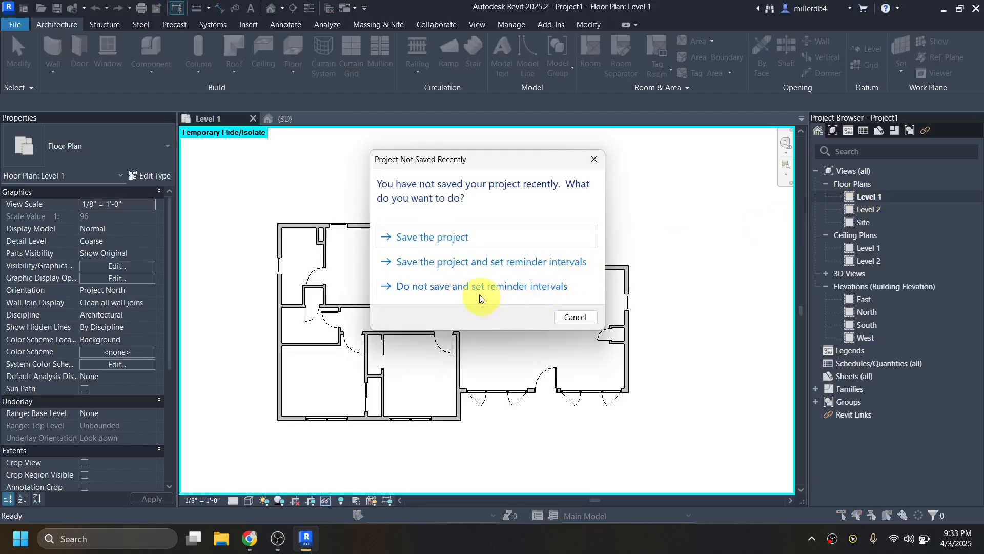
click(483, 240)
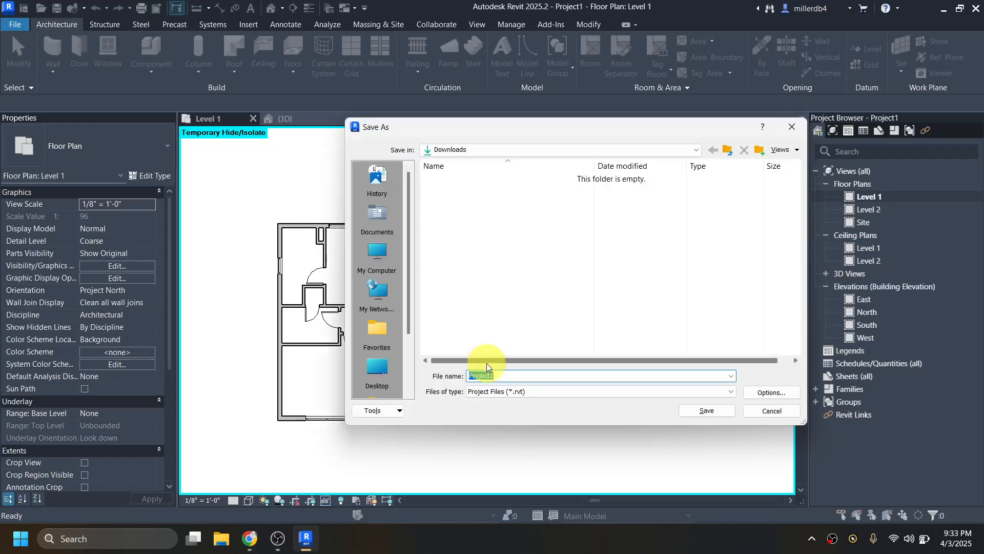
key(BackSpace)
key(Caps_Lock)
text(Mt.L)
text(Laurel P)
text(ractic)
key(Return)
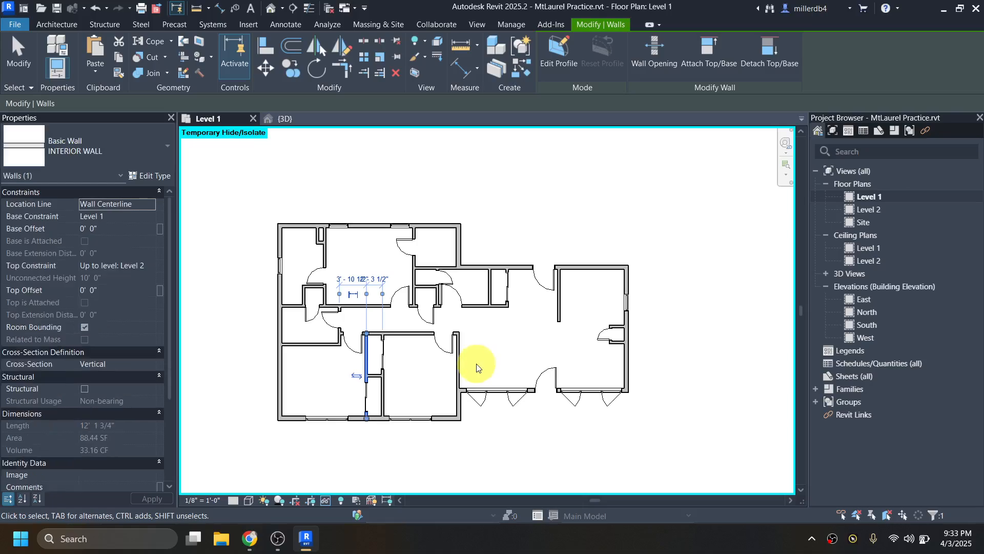
Deselect the partition wall and set the Level 1 plan's detail level to Fine
click(324, 441)
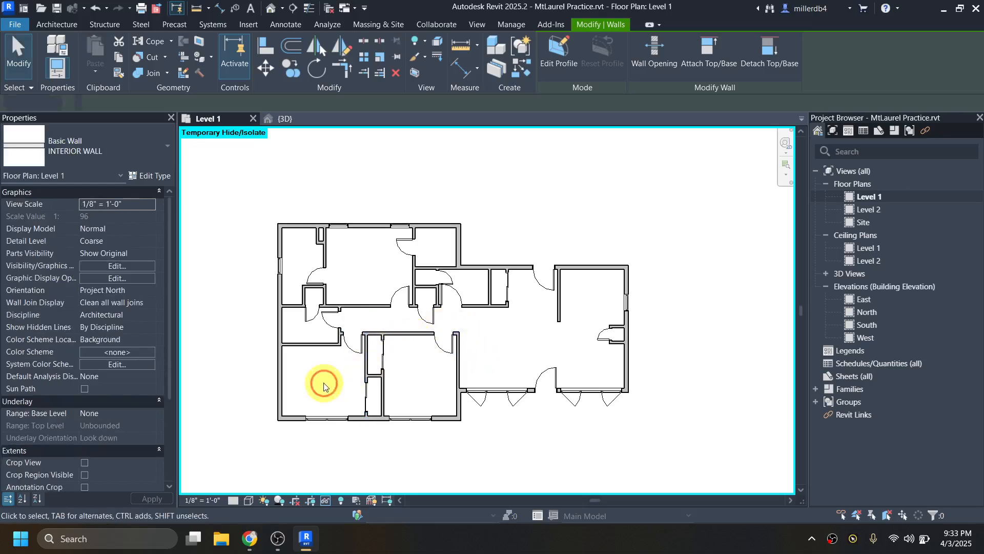
scroll(278, 389, up, 3)
scroll(278, 389, up, 2)
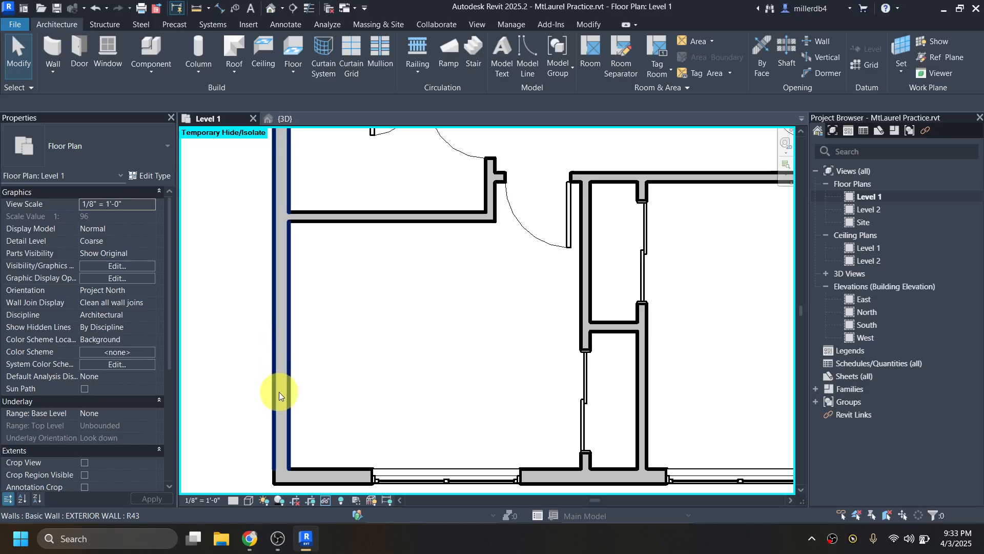
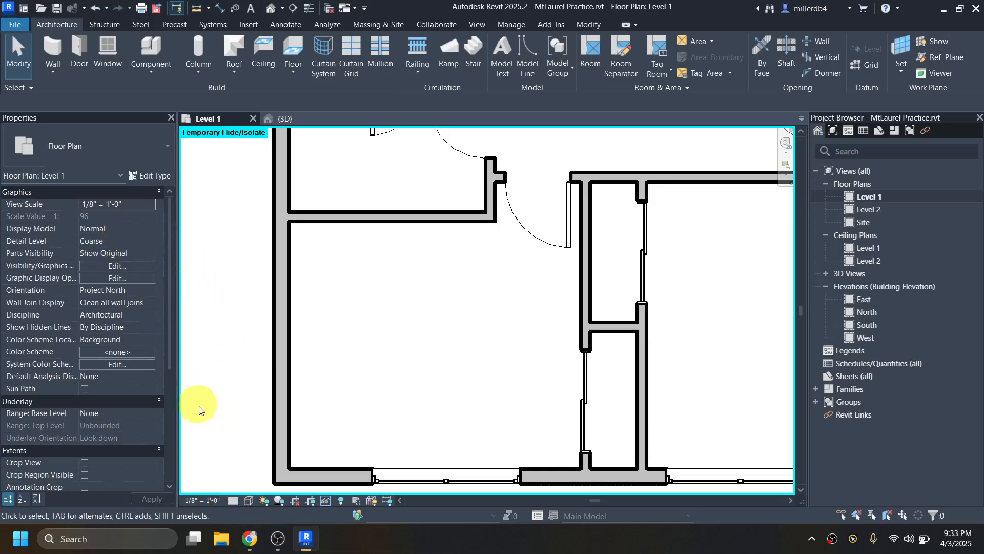
click(234, 500)
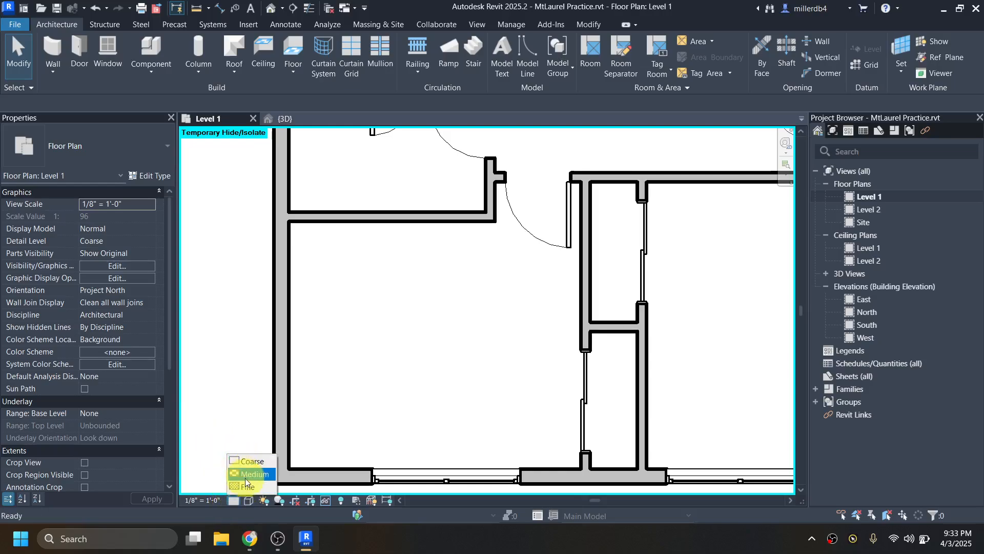
click(245, 485)
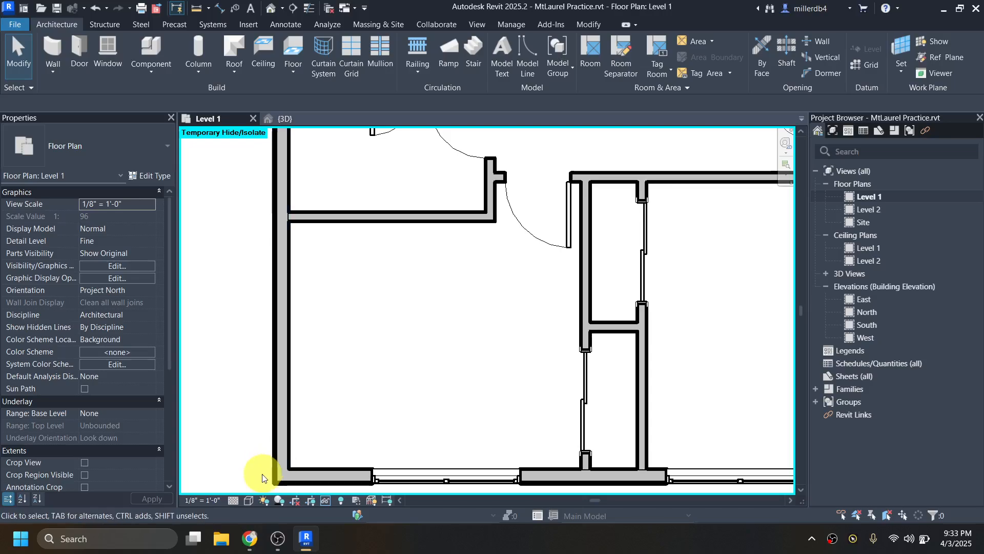
Set the Level 1 plan's view scale to 1/4" = 1'-0" and check how the walls display
click(207, 500)
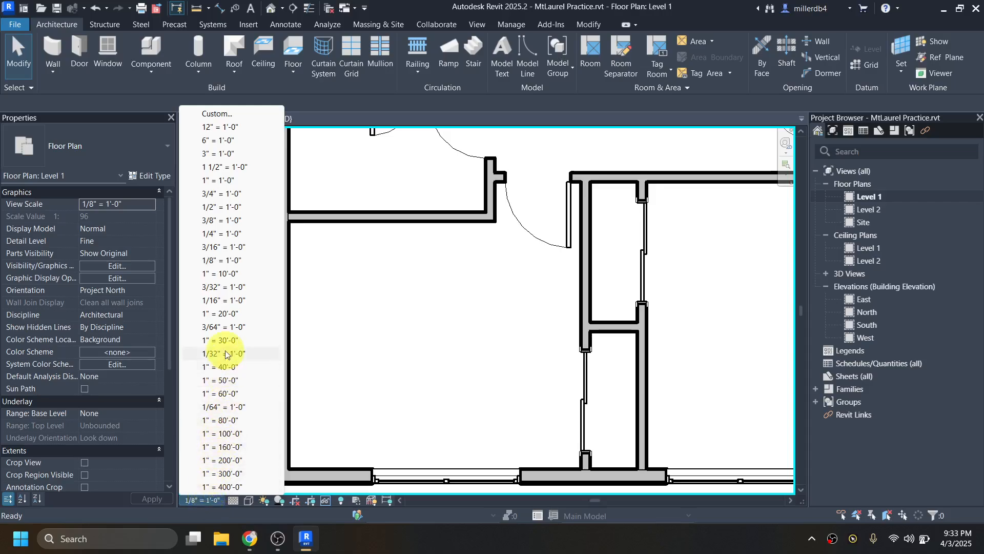
click(222, 235)
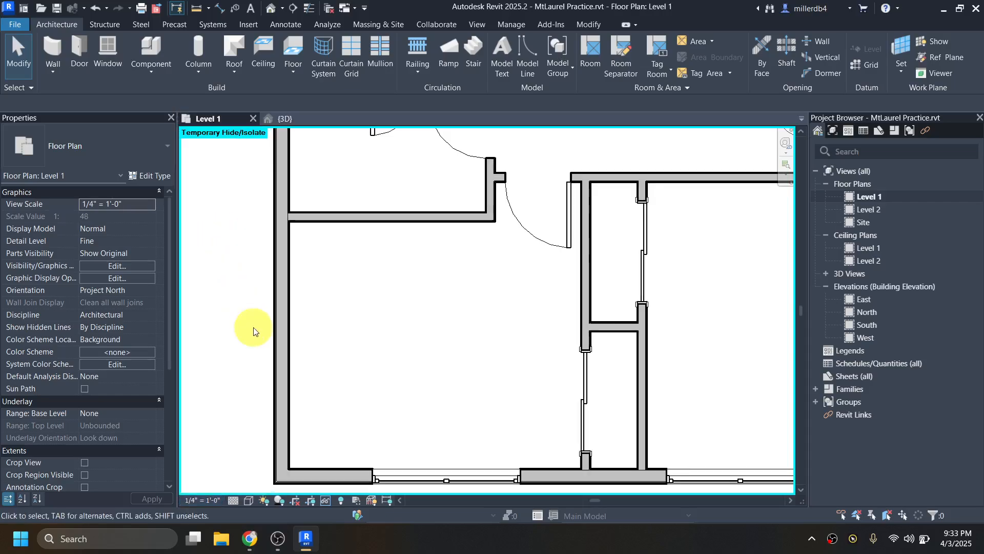
scroll(260, 333, down, 3)
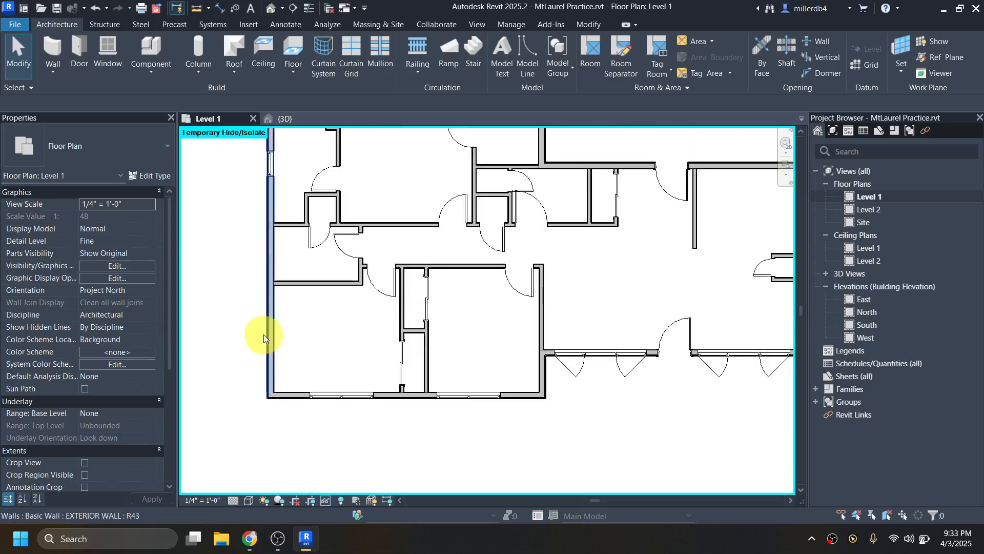
scroll(265, 334, down, 2)
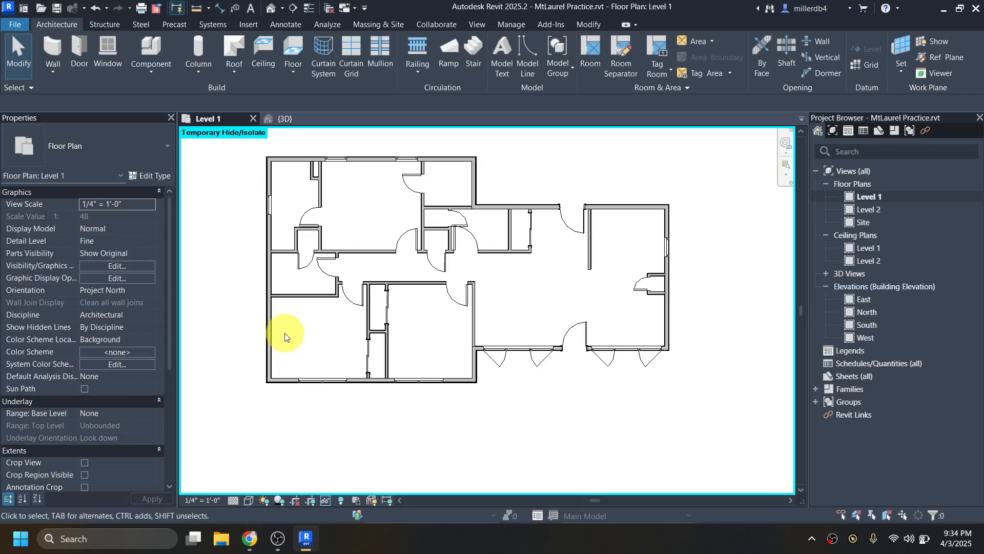
scroll(266, 346, up, 5)
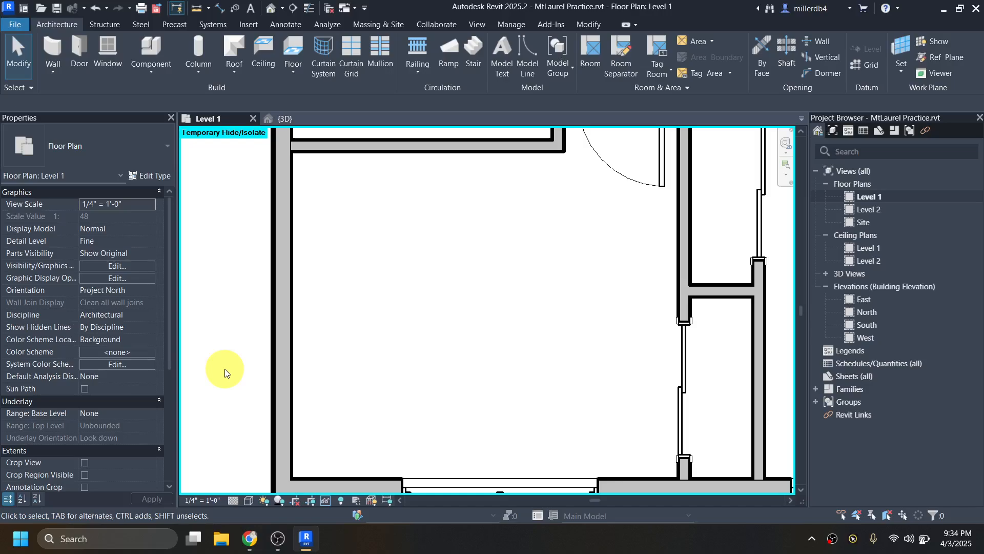
Toggle Thin Lines on and off to compare how the wall line weights display in the plan
key(t)
key(l)
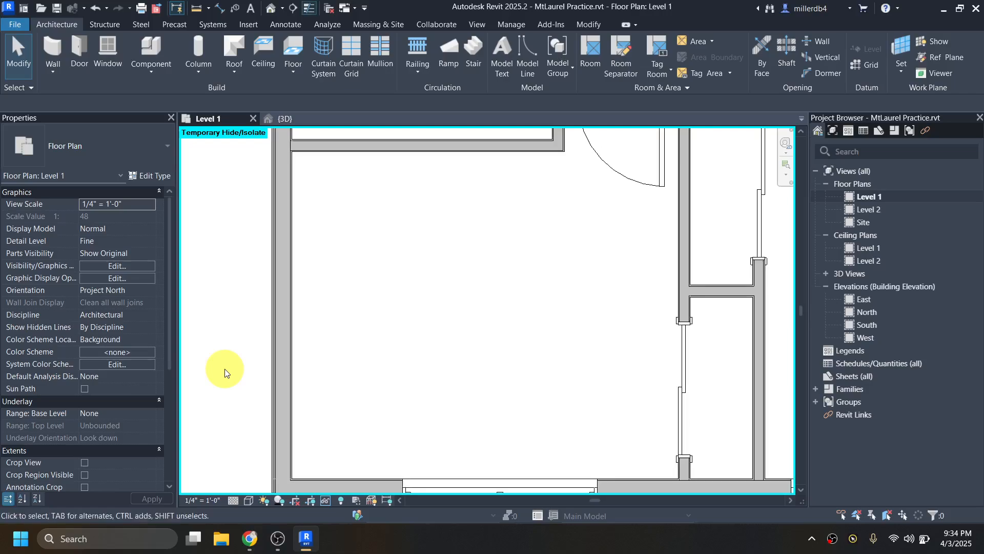
key(t)
key(l)
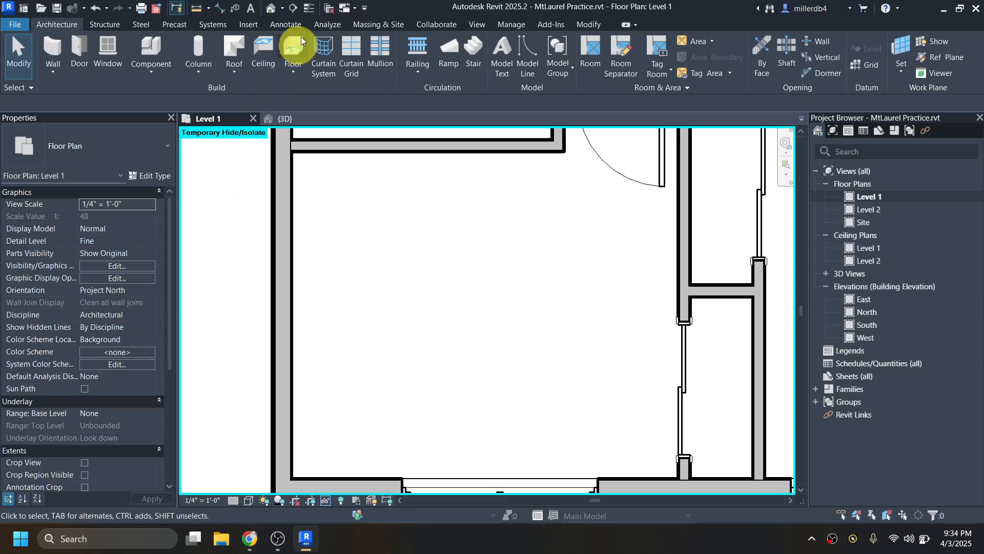
click(310, 10)
click(310, 10)
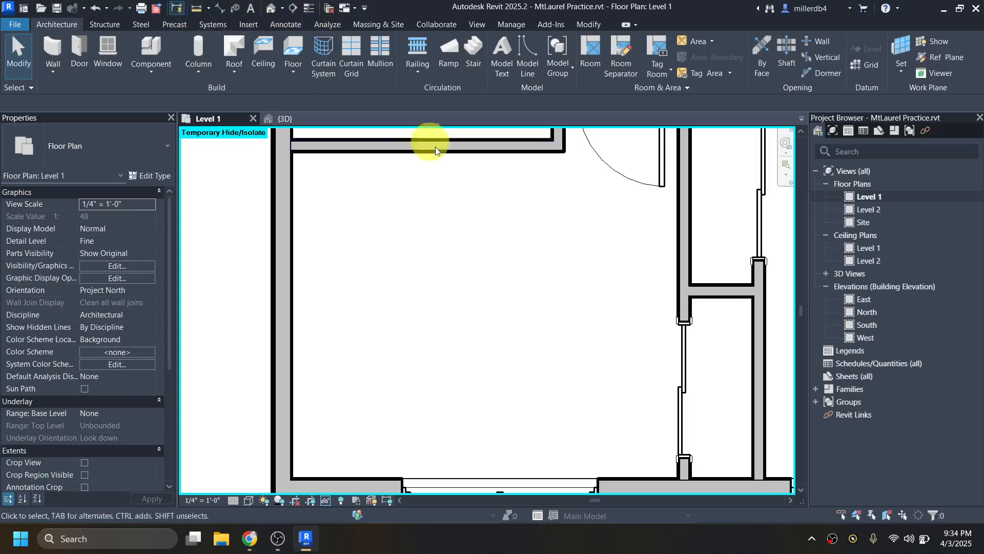
Turn on Thin Lines in the Level 1 plan and inspect the layers of the west exterior wall
scroll(439, 215, down, 3)
middle_drag(440, 215, 290, 358)
scroll(373, 333, down, 1)
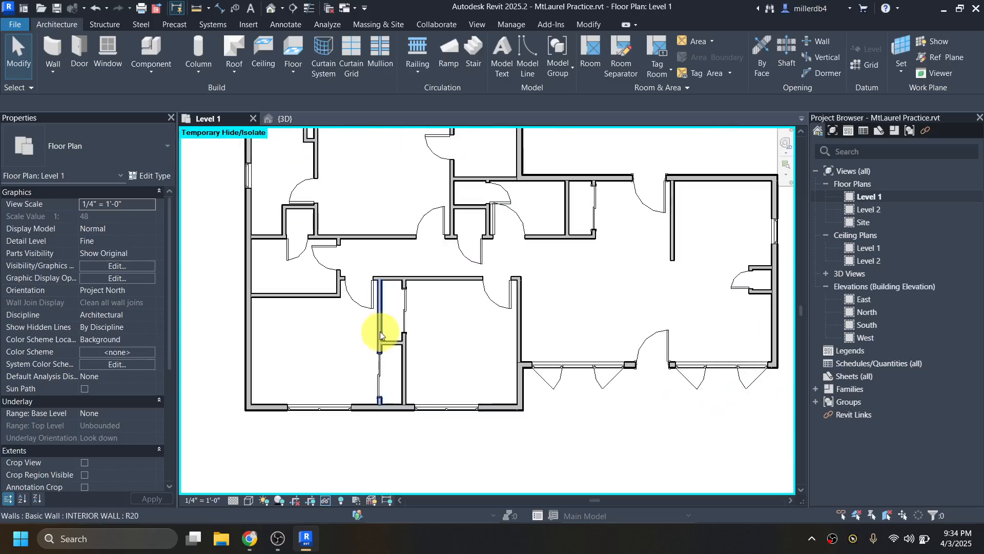
middle_drag(415, 353, 365, 384)
scroll(365, 367, down, 1)
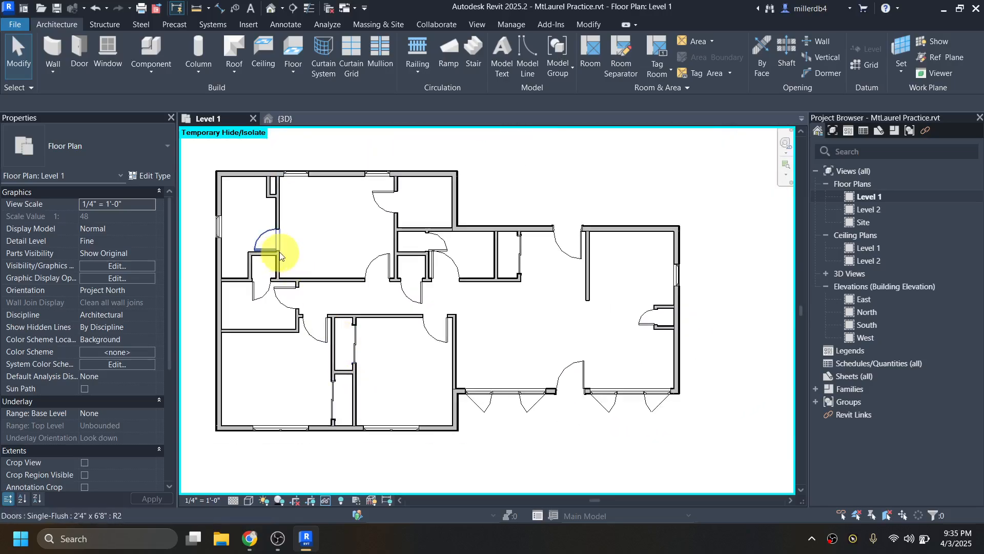
middle_drag(295, 261, 327, 286)
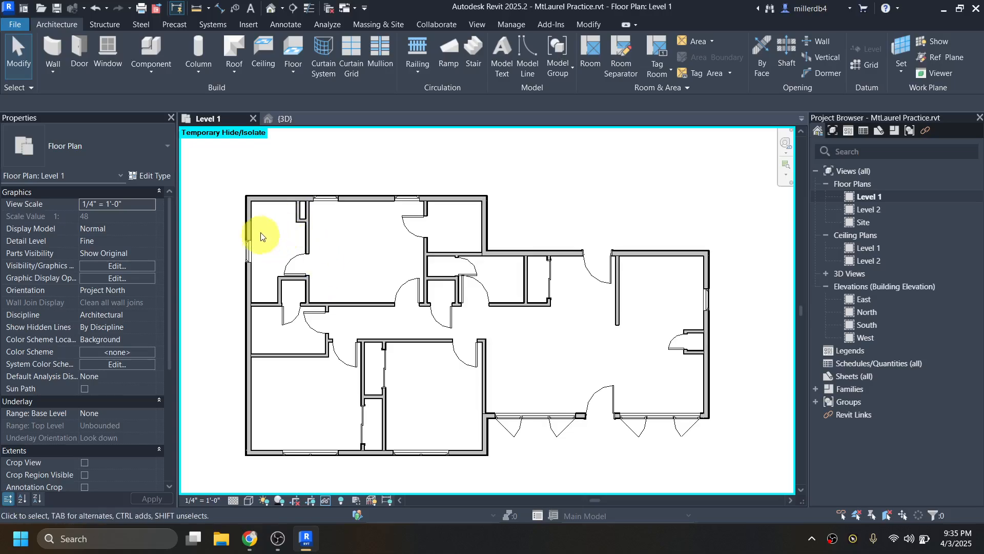
scroll(248, 218, up, 5)
scroll(231, 221, up, 3)
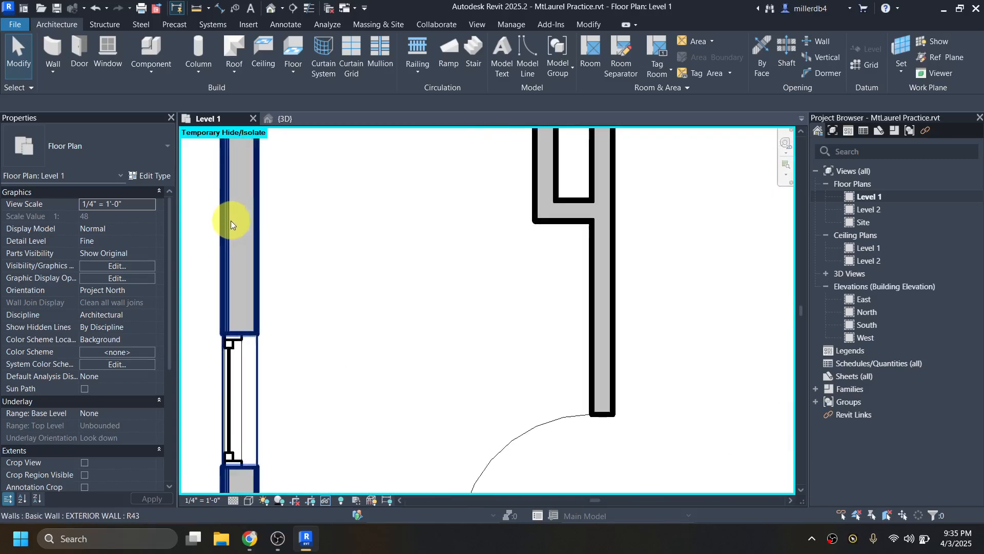
scroll(226, 223, up, 2)
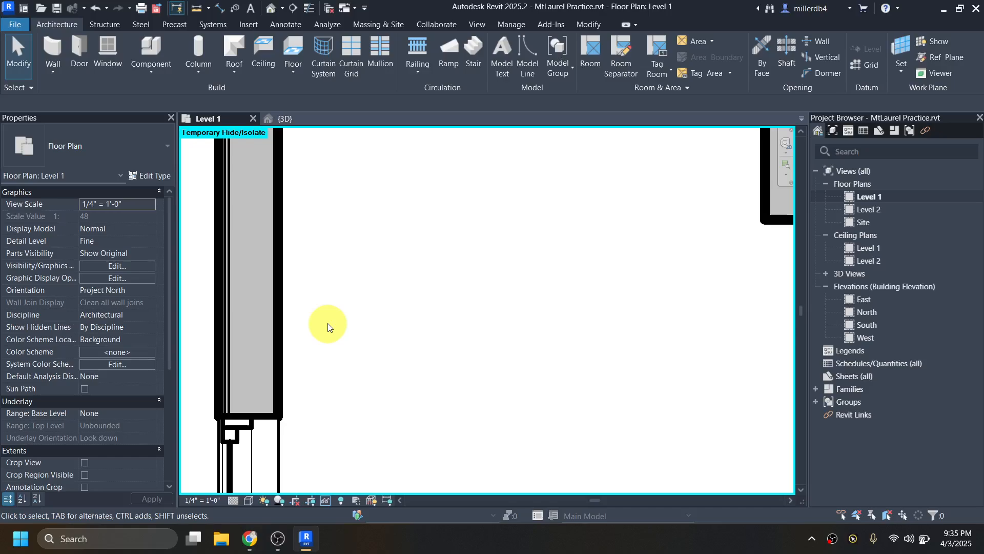
key(t)
key(l)
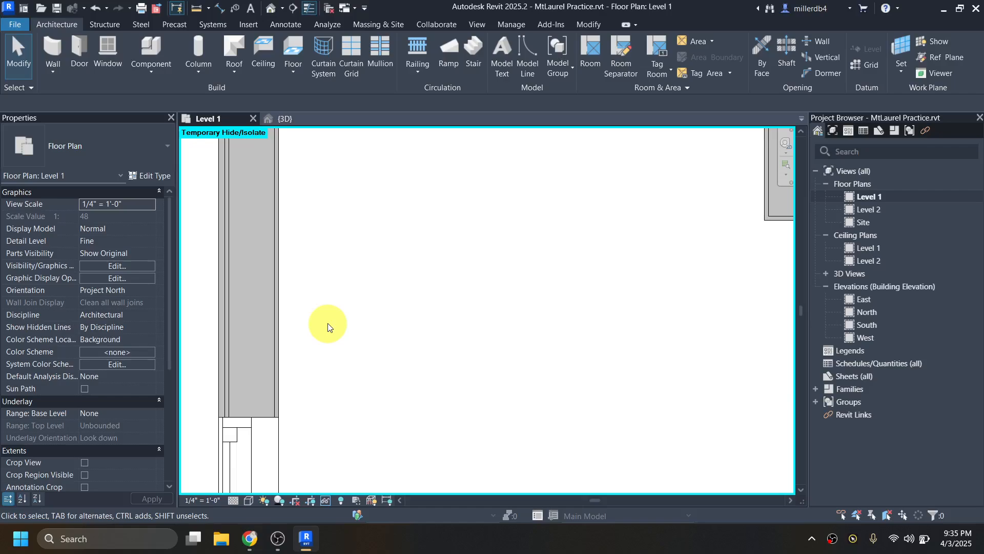
scroll(256, 333, down, 5)
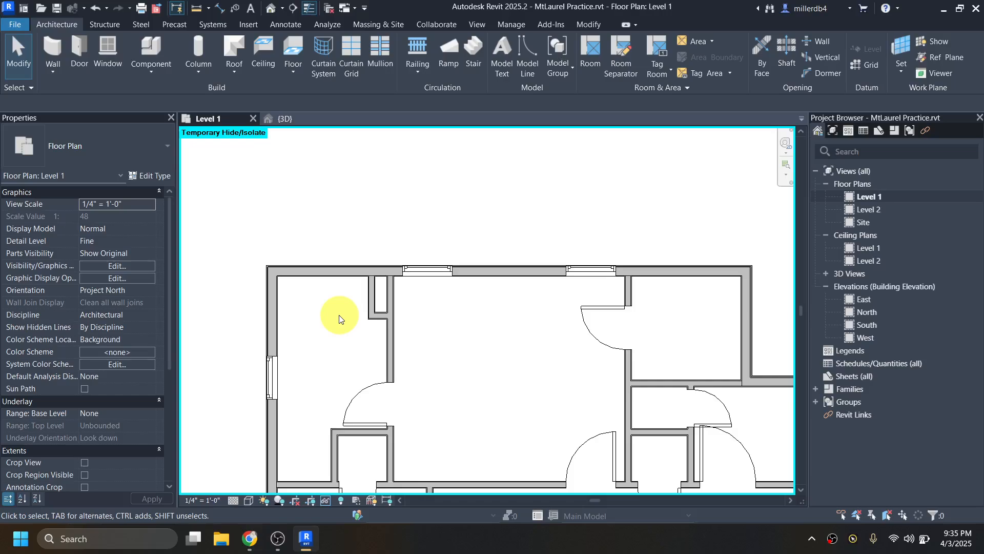
scroll(339, 319, down, 2)
middle_drag(407, 352, 334, 275)
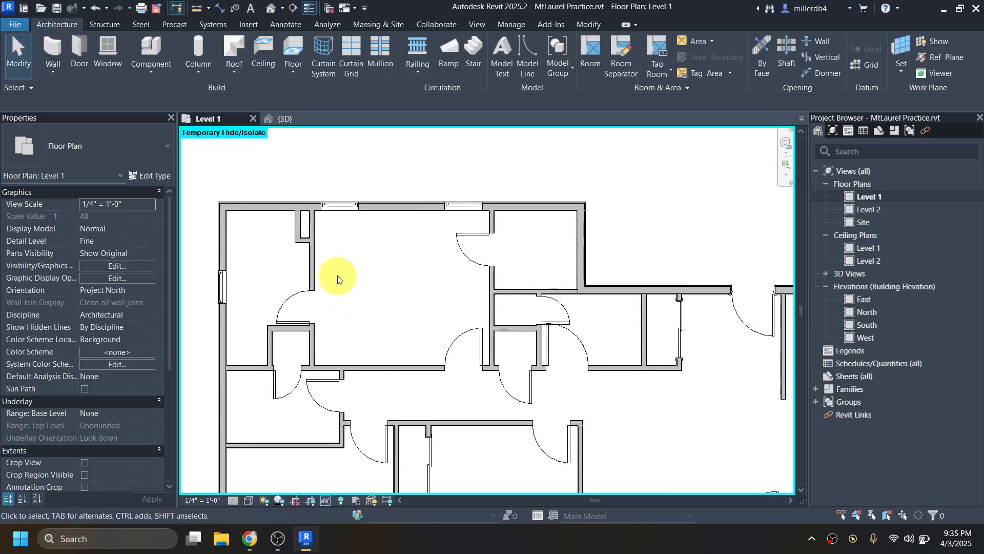
Switch to Chrome and examine the overall and exterior wall dimensions on the floor plan in mountainlaurel-all.pdf
click(250, 537)
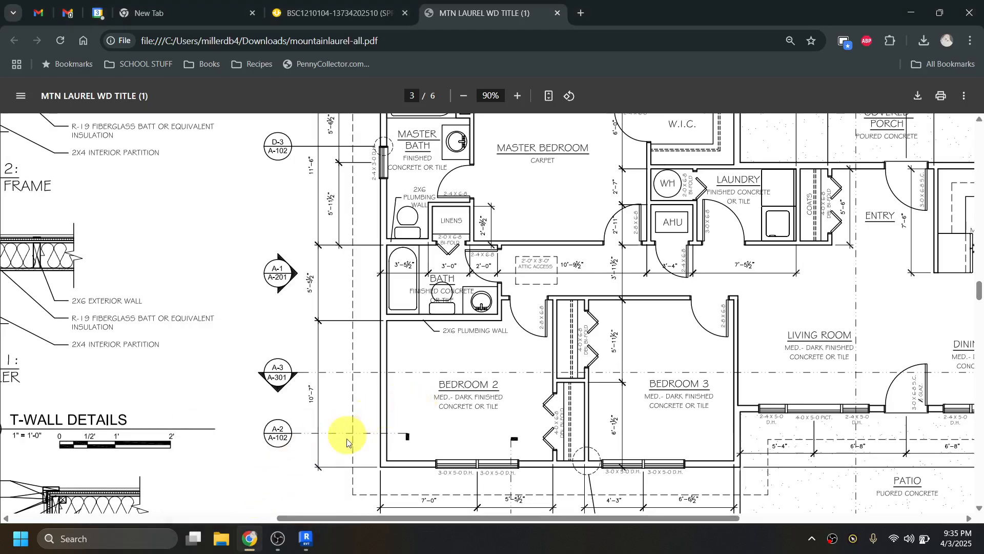
scroll(322, 427, up, 3)
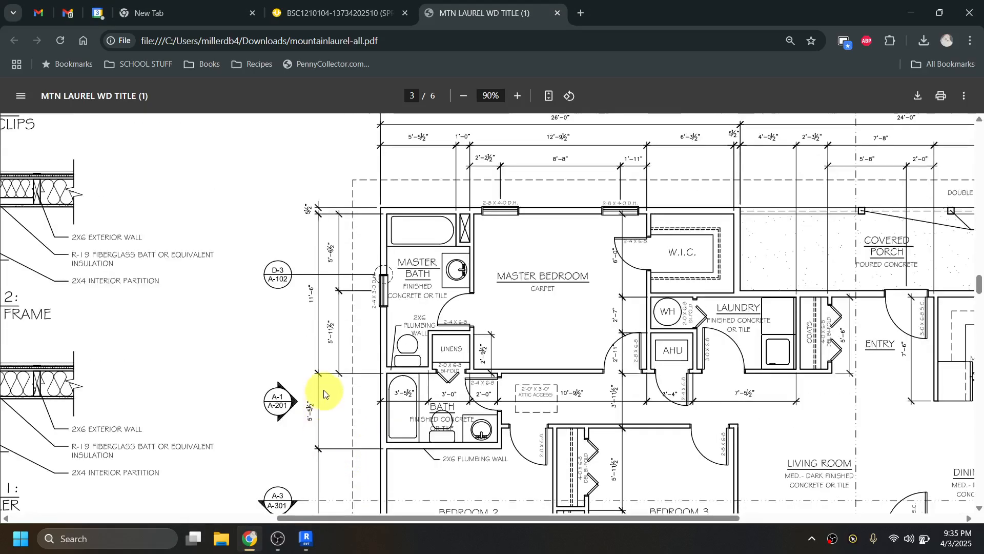
scroll(326, 359, up, 1)
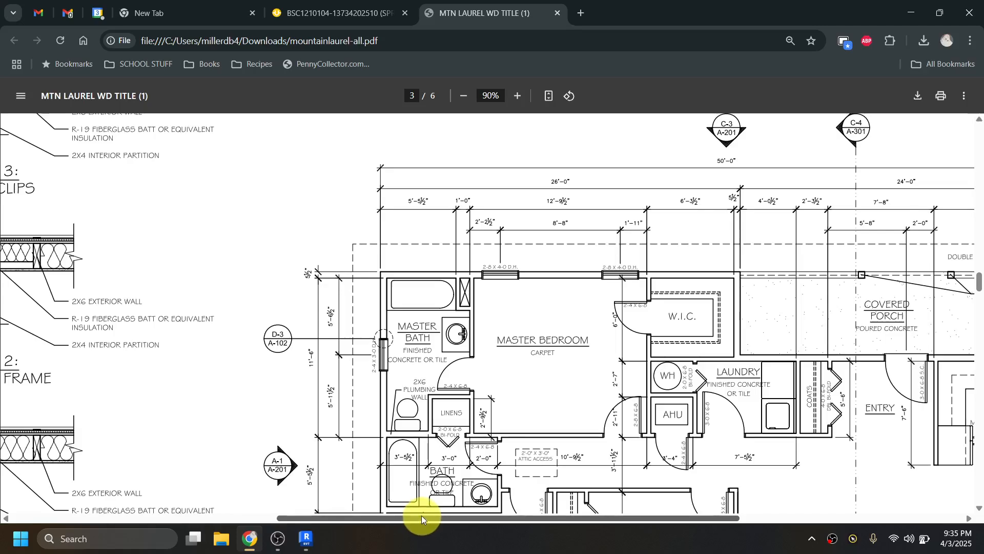
drag(422, 518, 526, 516)
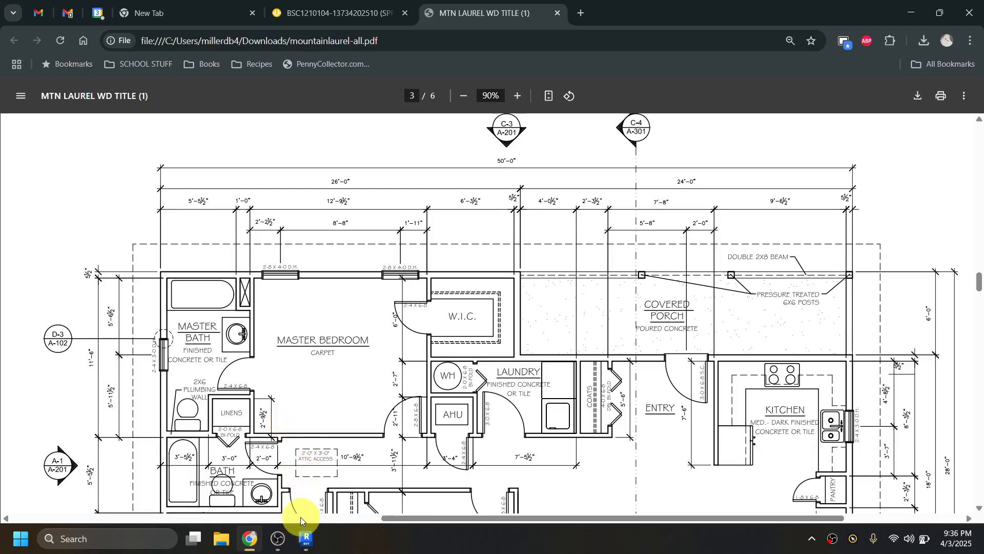
mouse_move(307, 541)
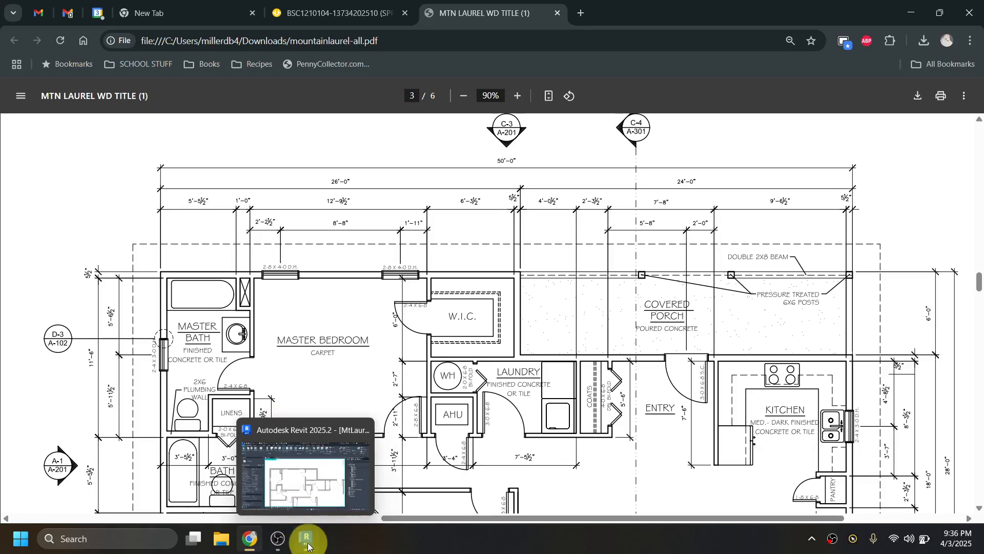
Switch back to Revit and start an Aligned Dimension that prefers Faces of core as its wall references
click(307, 545)
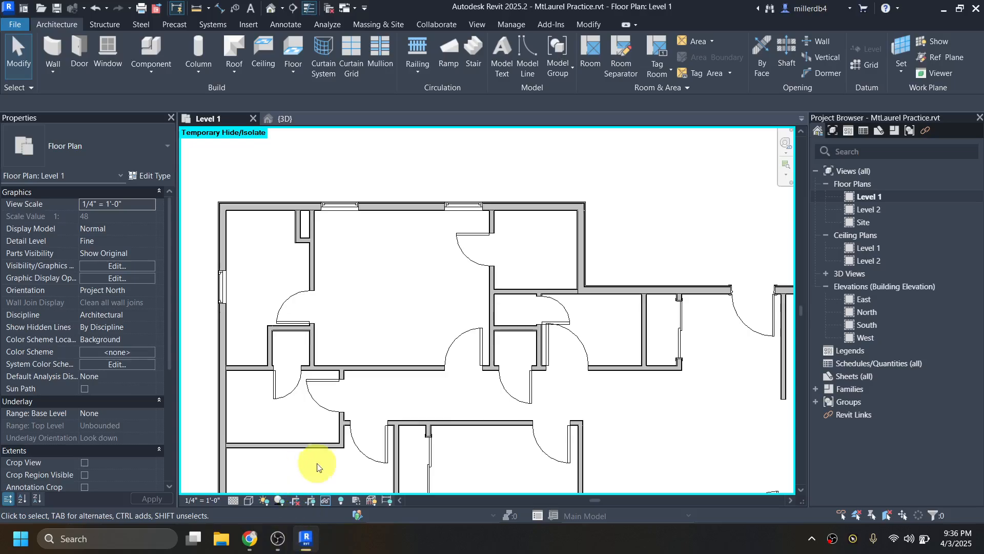
scroll(364, 346, down, 4)
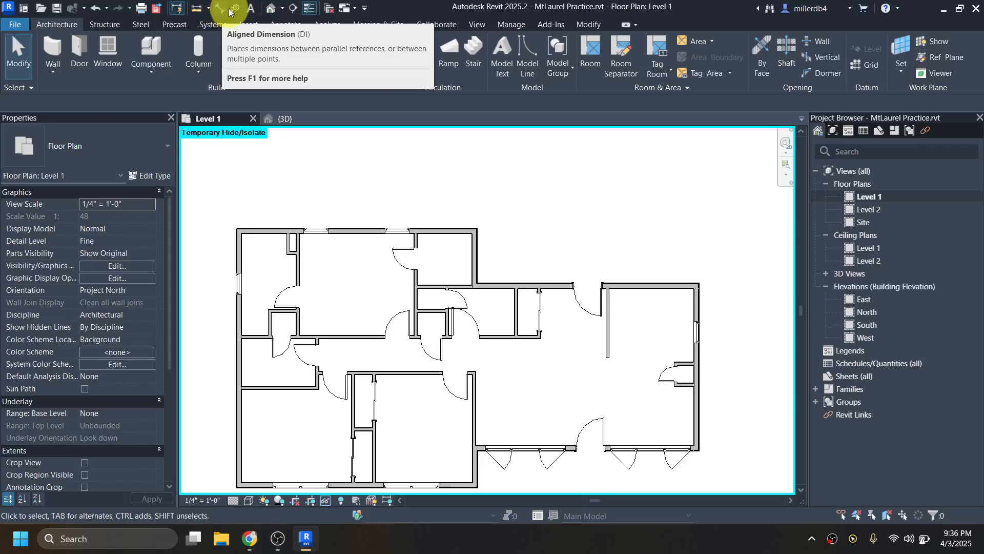
key(d)
key(i)
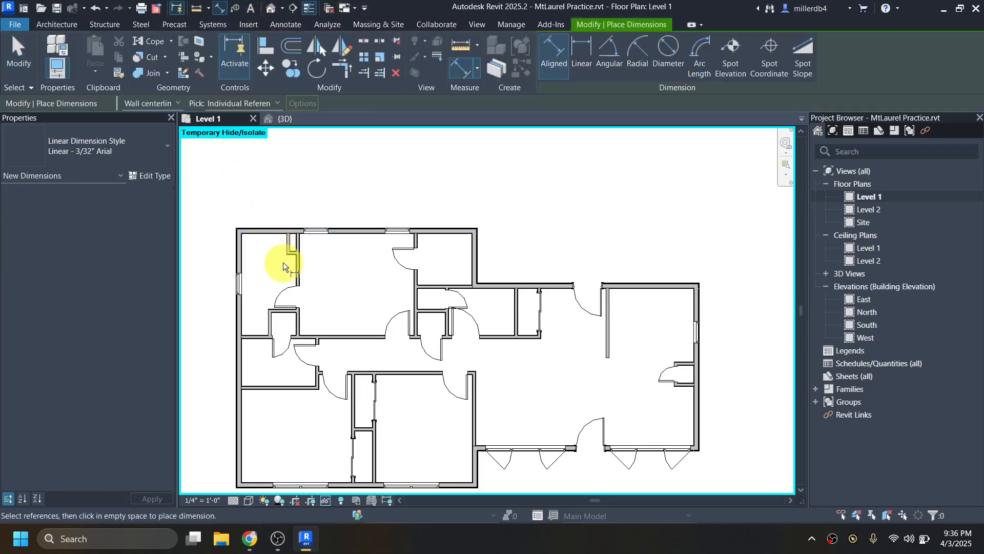
click(177, 104)
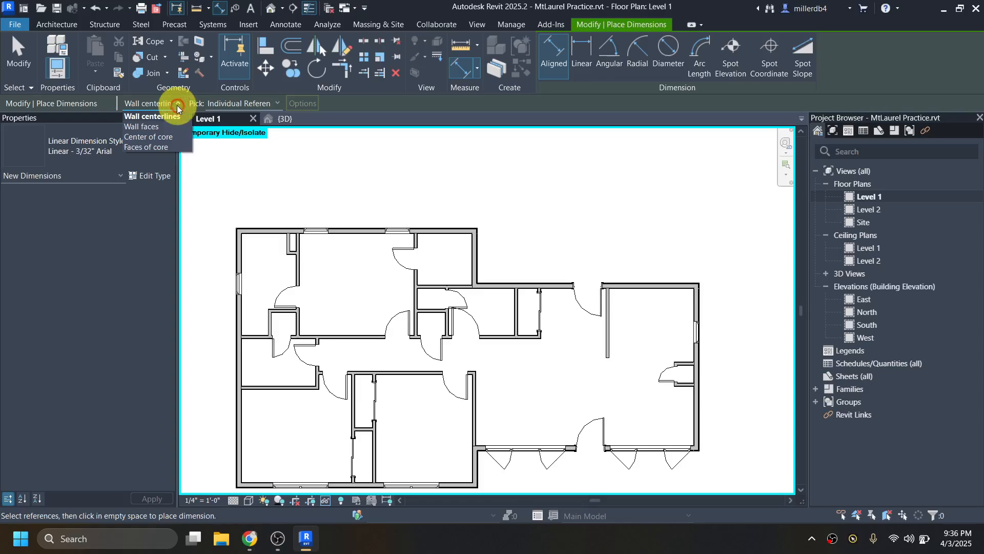
click(161, 148)
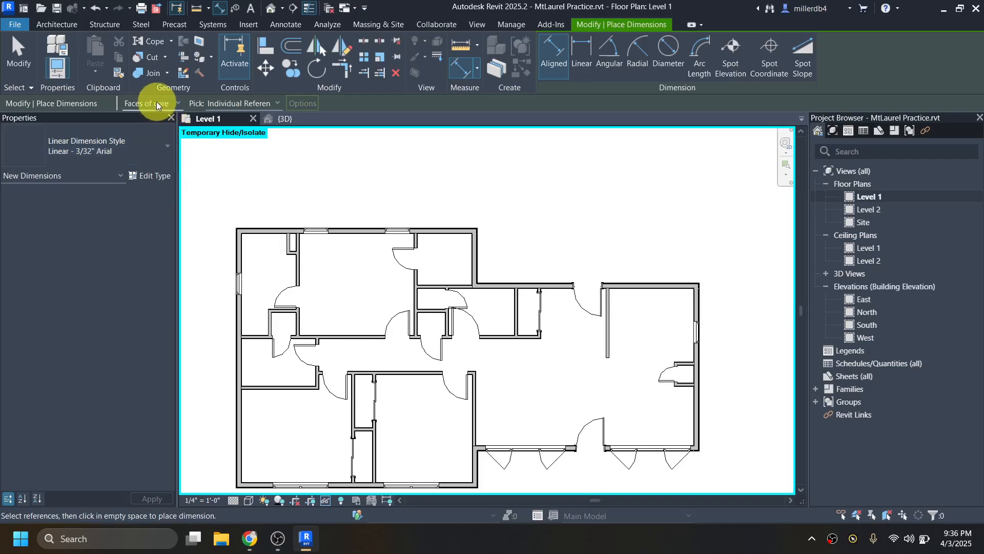
Cycle through the west exterior wall's references and pick its outer core face as the first dimension reference
scroll(220, 241, up, 5)
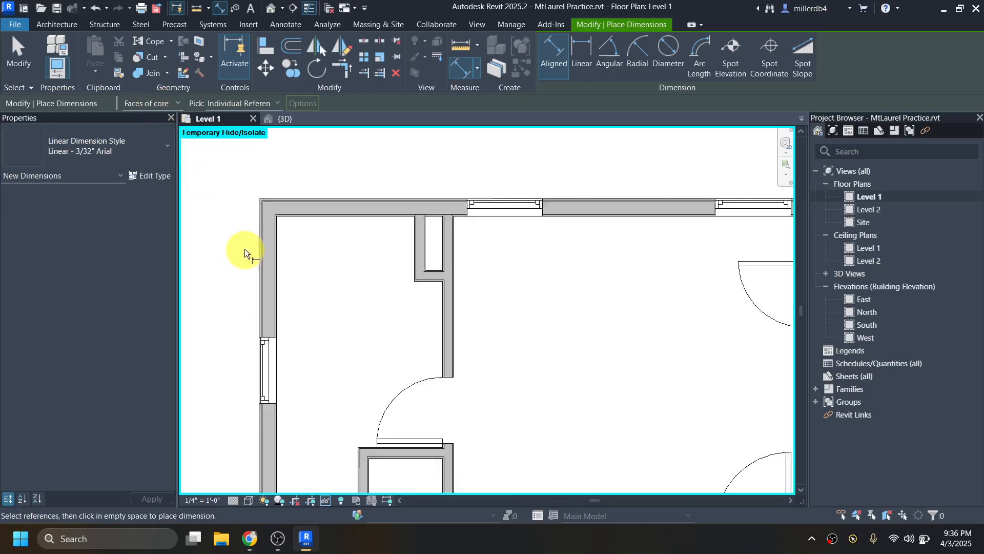
scroll(245, 250, up, 2)
scroll(272, 272, up, 3)
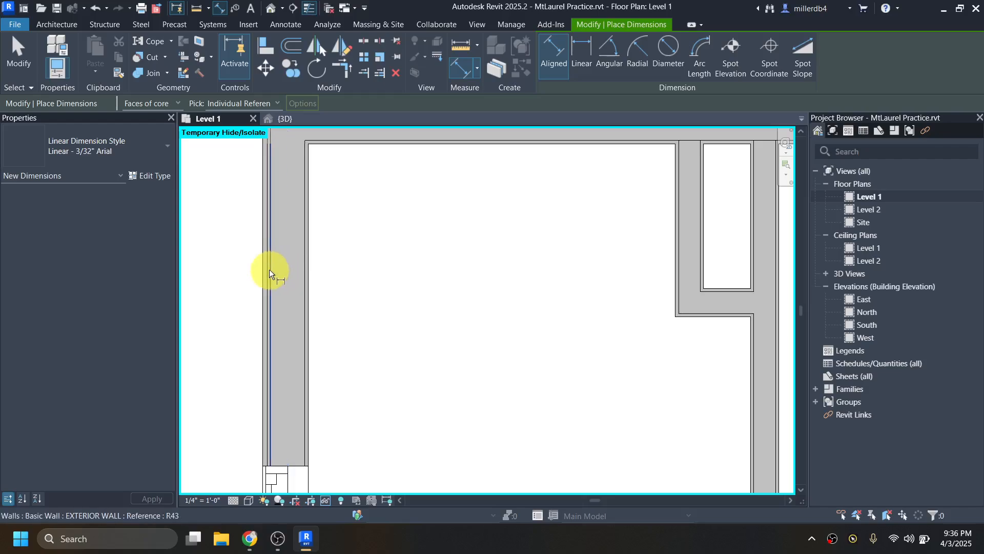
key(Tab)
key(Tab)
key(Tab)
key(Tab)
key(Tab)
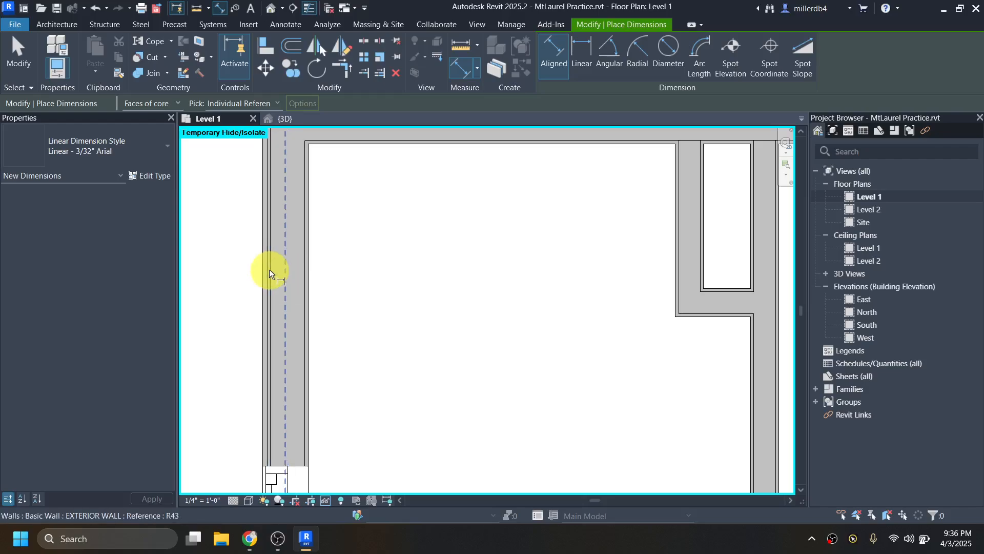
key(Tab)
key(Tab)
key(Tab)
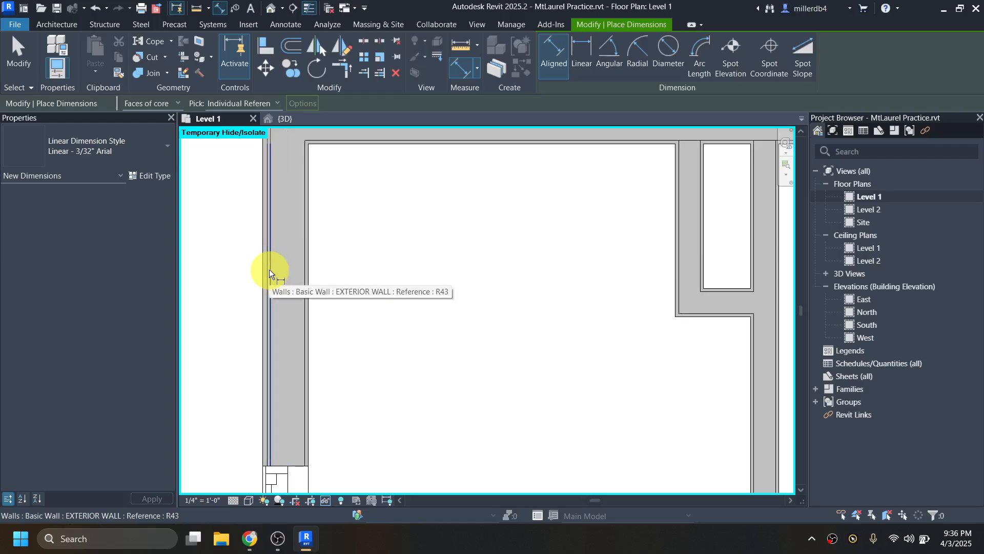
key(Tab)
key(Tab)
key(Tab)
key(Tab)
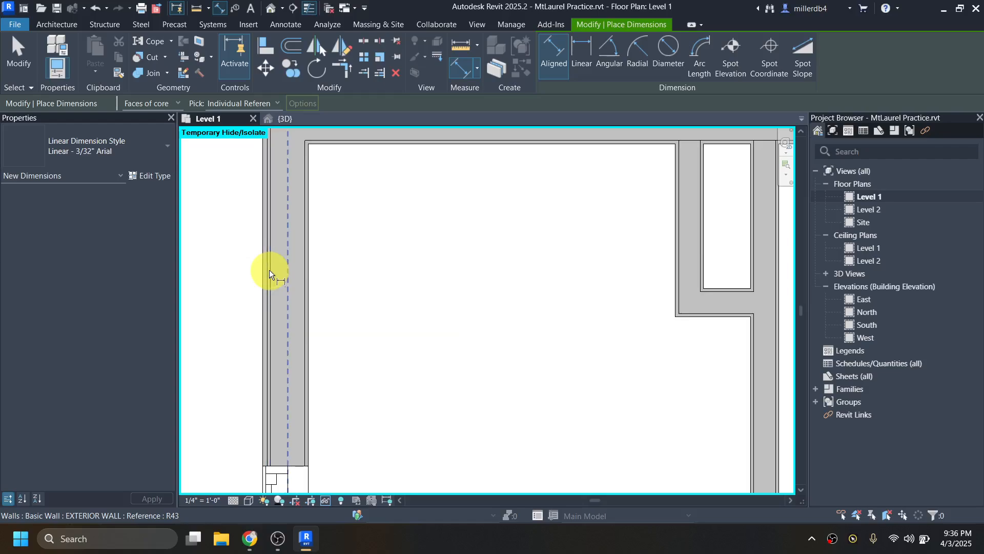
key(Tab)
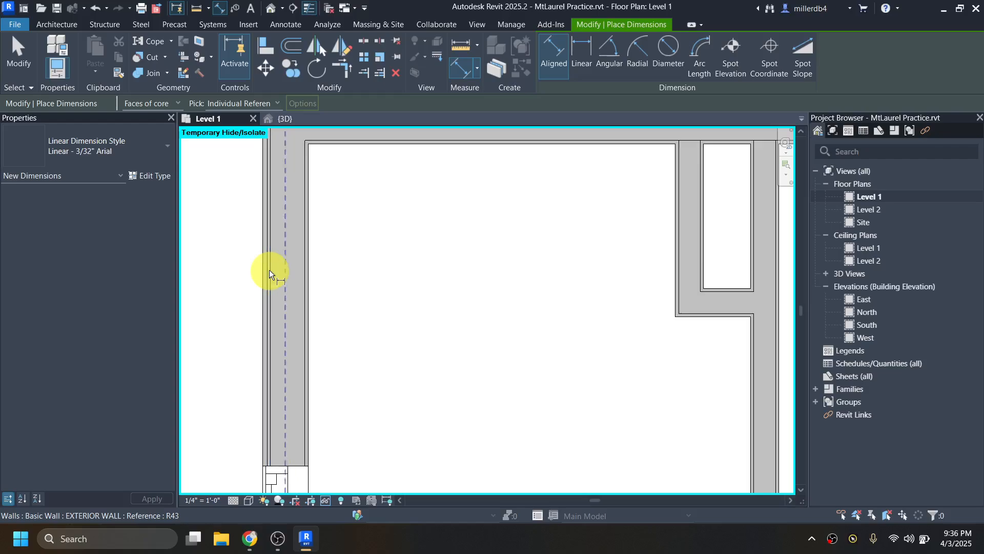
key(Tab)
key(Tab)
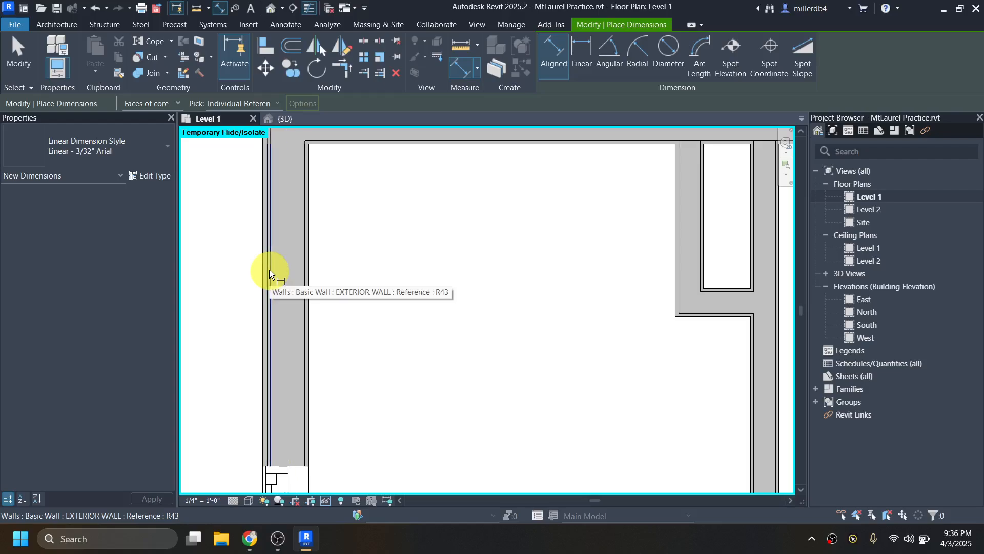
scroll(270, 273, up, 2)
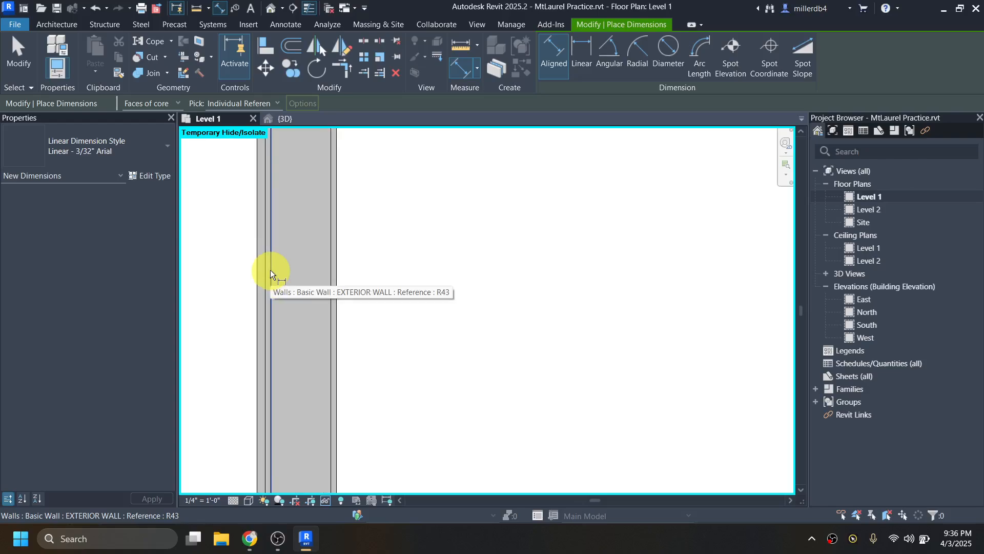
scroll(270, 273, down, 4)
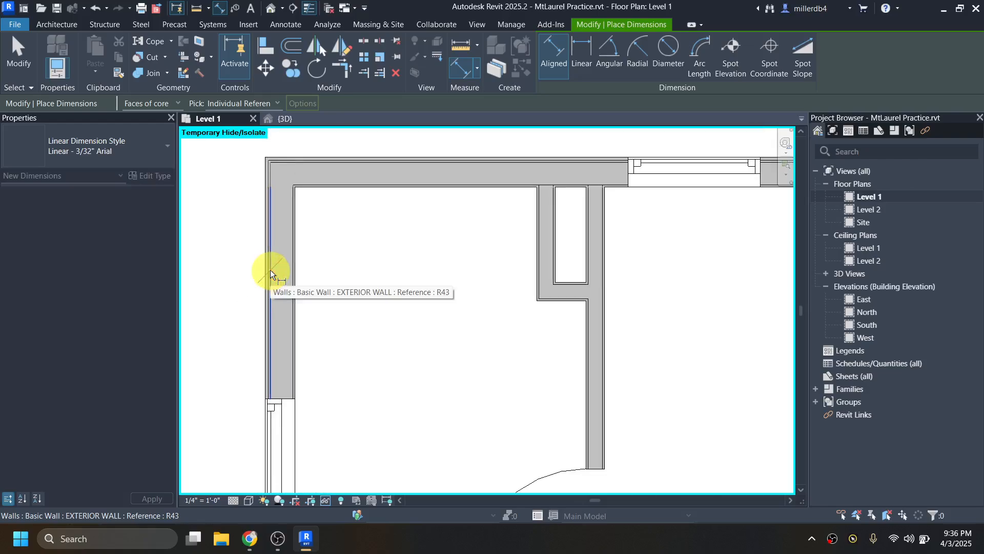
click(270, 273)
Pick the outer core face of the east exterior wall and place the overall width dimension north of the building
middle_drag(511, 338, 220, 330)
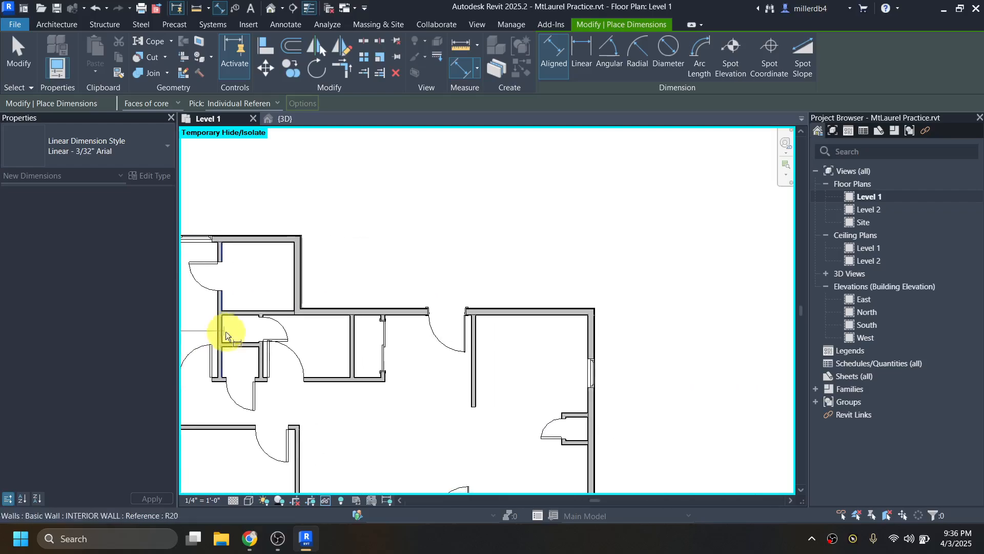
scroll(602, 340, up, 3)
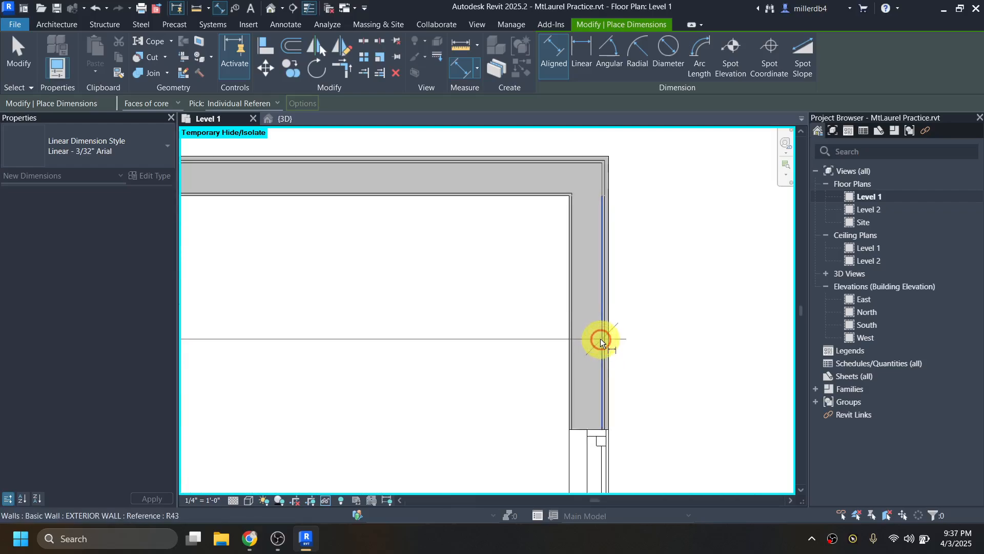
click(598, 337)
scroll(595, 336, down, 3)
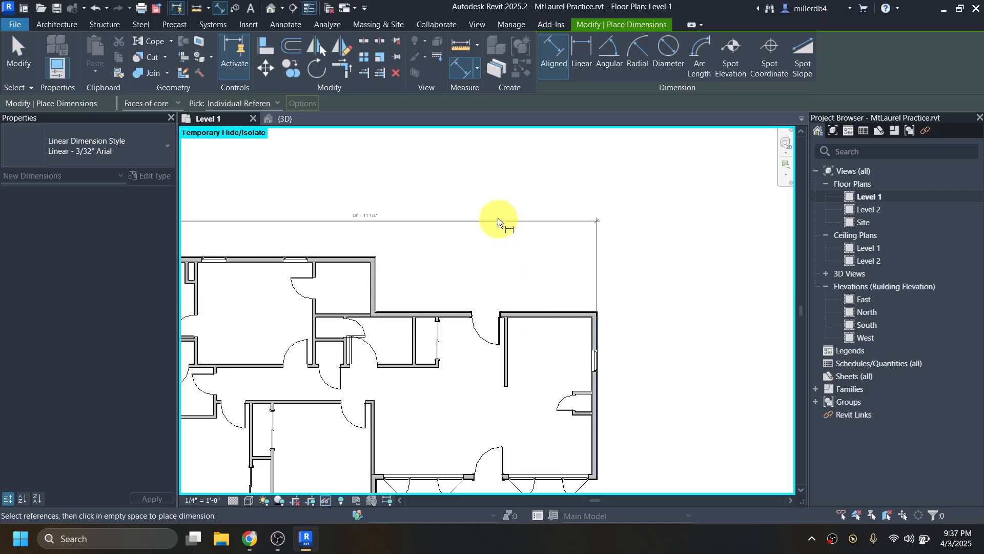
click(497, 208)
middle_drag(439, 282, 536, 309)
key(Escape)
key(Escape)
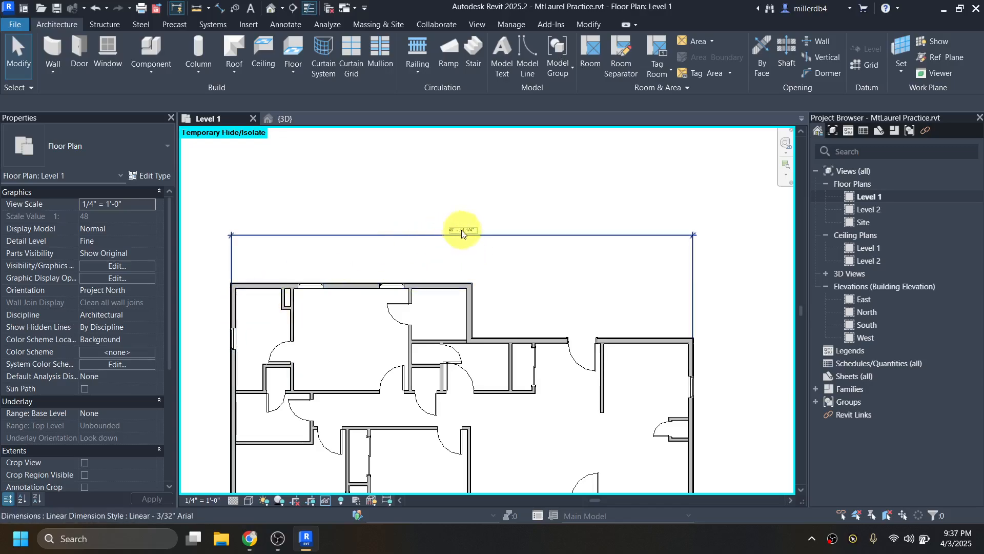
Try setting the overall width dimension to 50' by moving the east exterior wall
click(232, 311)
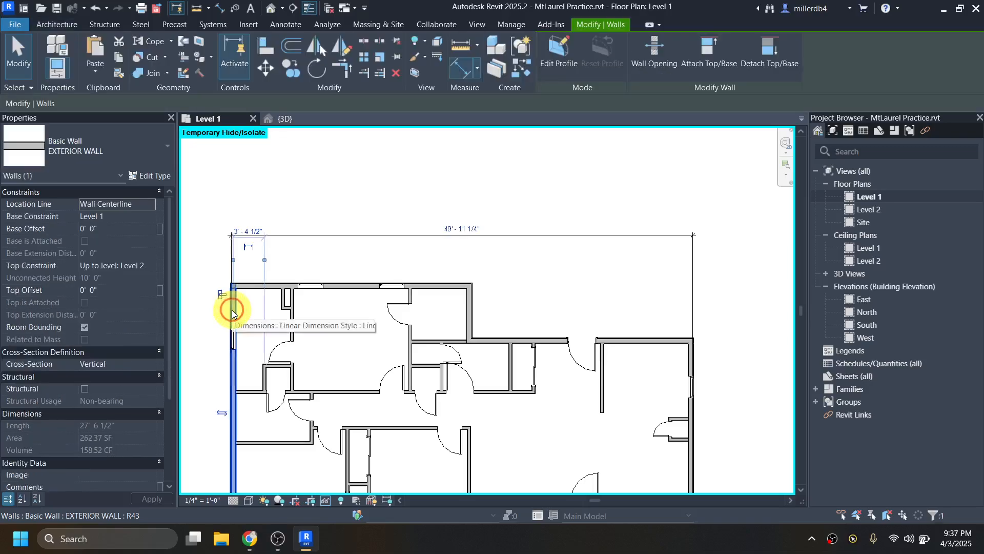
click(690, 365)
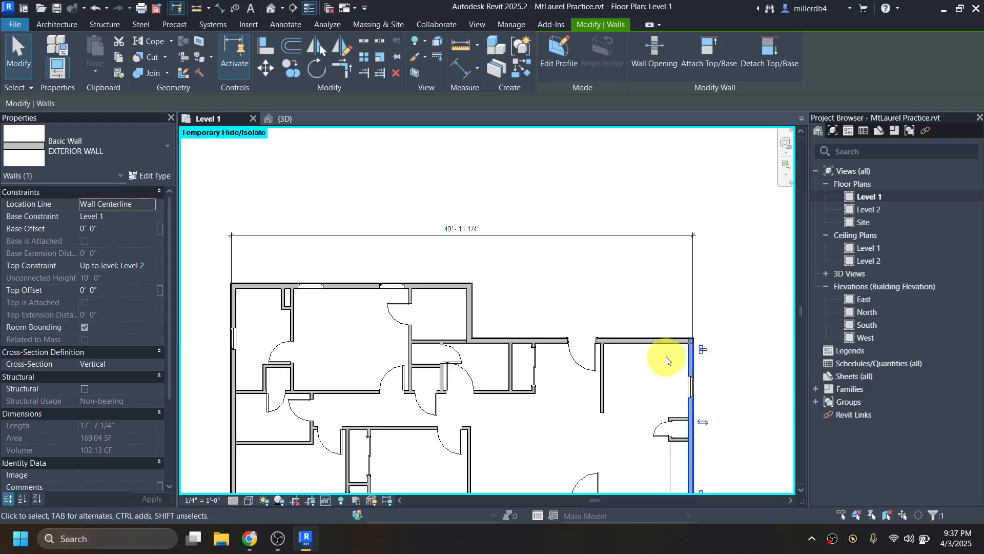
click(468, 226)
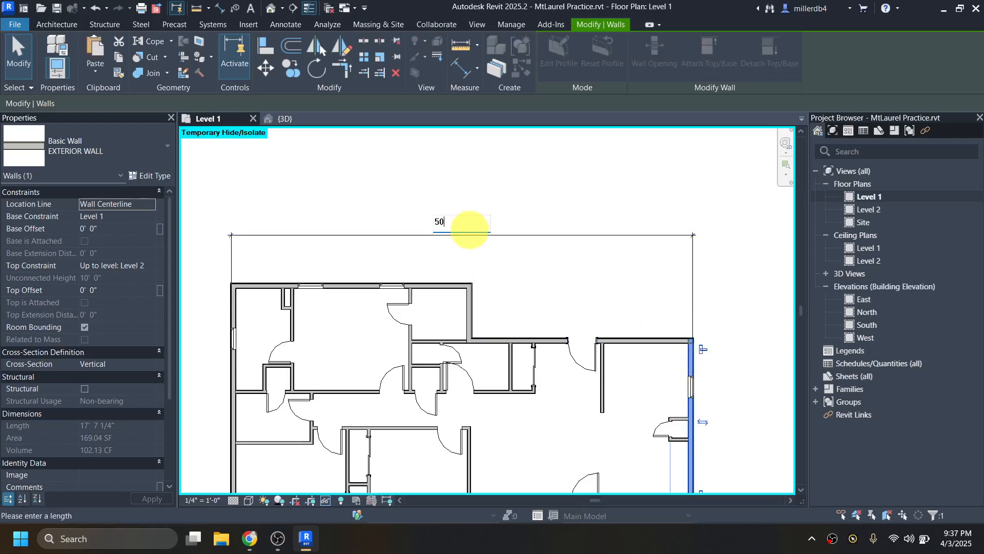
text(50)
key(Return)
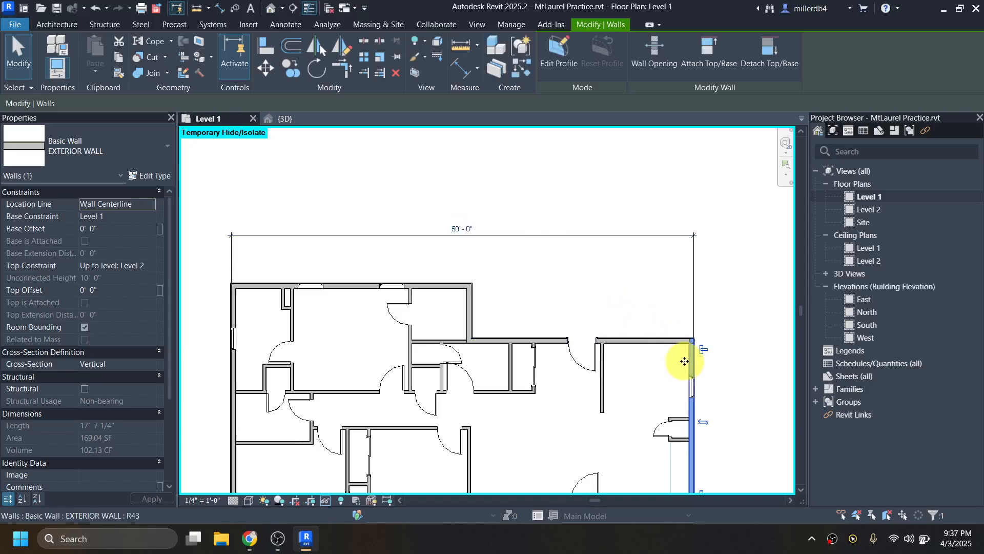
click(639, 383)
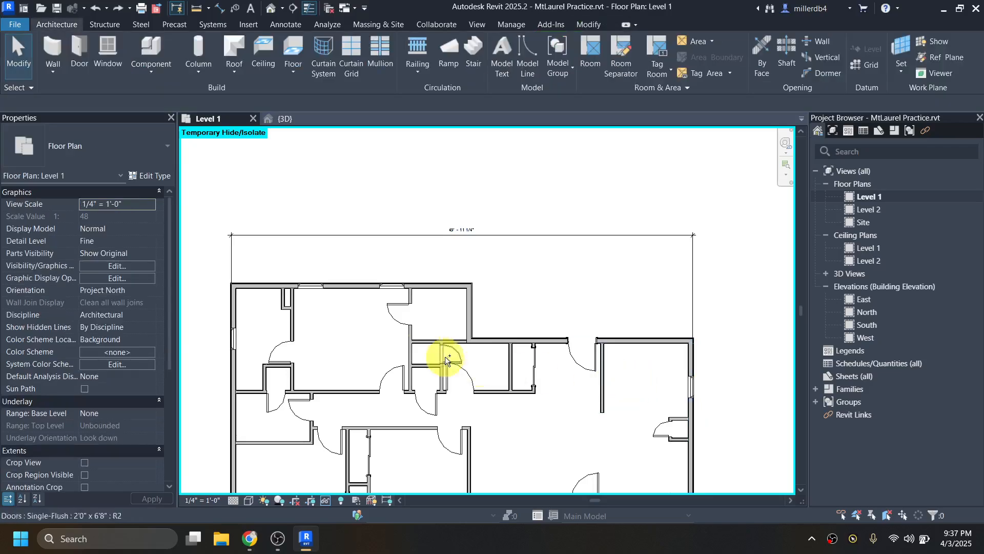
Set the overall width dimension to 50' by moving the west exterior wall
click(232, 313)
click(465, 228)
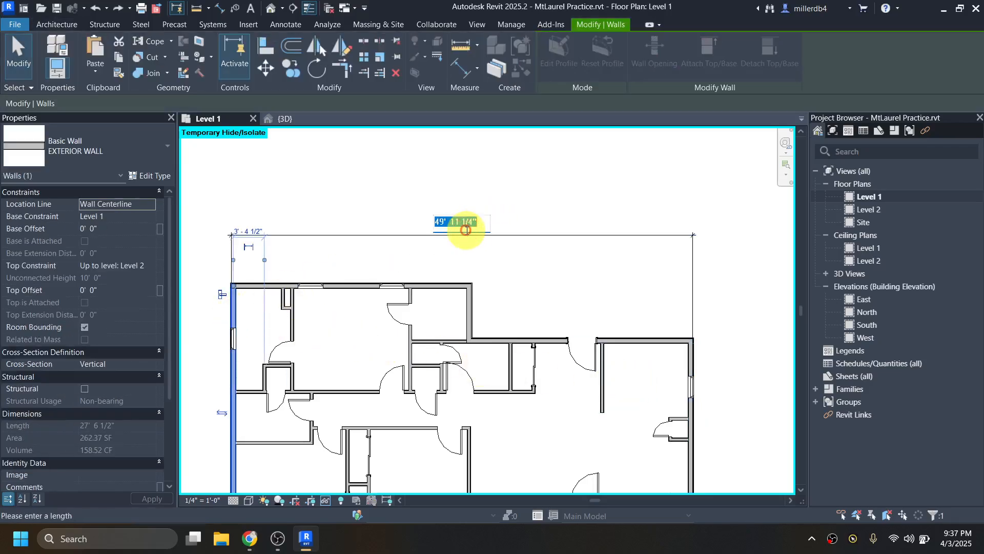
text(50)
key(Return)
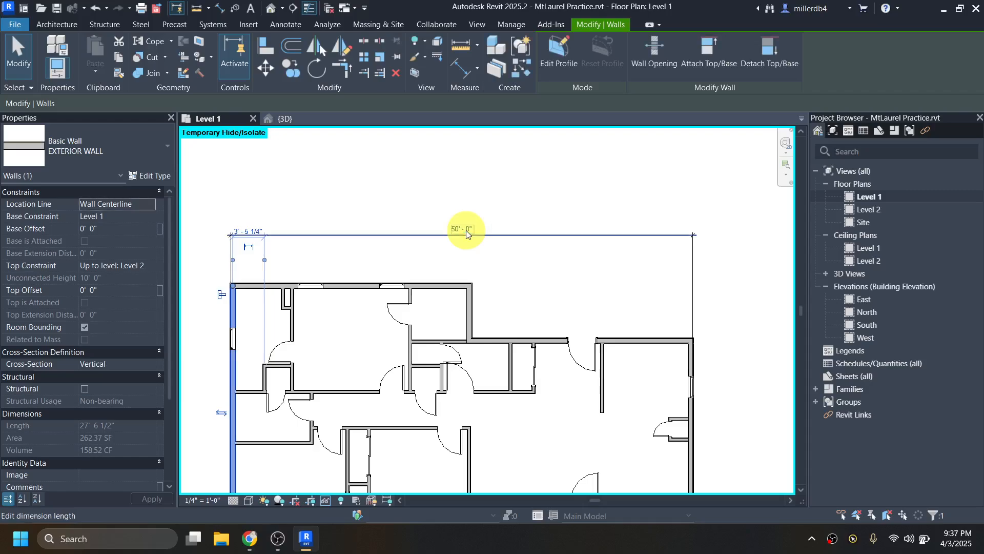
click(206, 341)
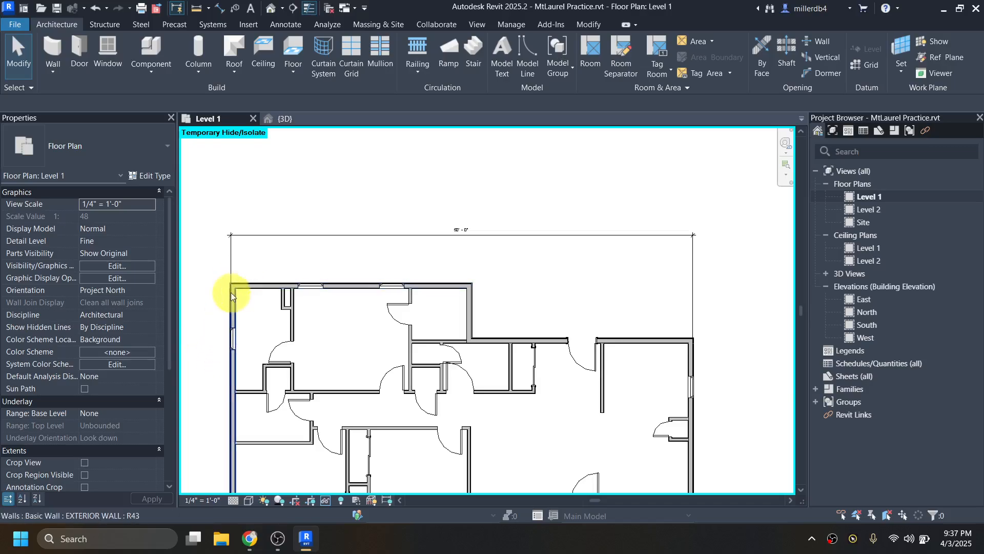
Check the north dimensions of mountainlaurel-all.pdf in Chrome, return to Revit and start an Aligned Dimension at the west exterior wall's outer core face
click(251, 536)
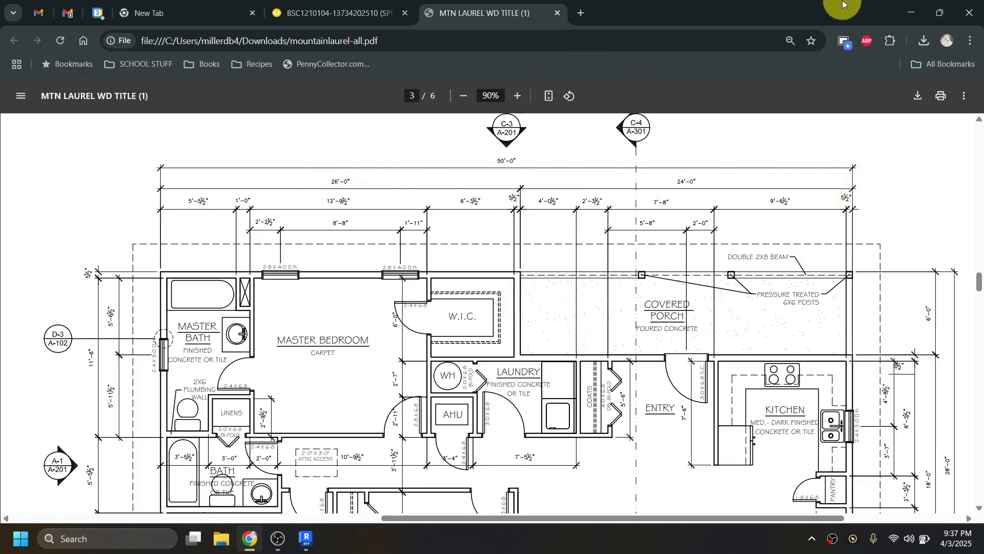
click(911, 14)
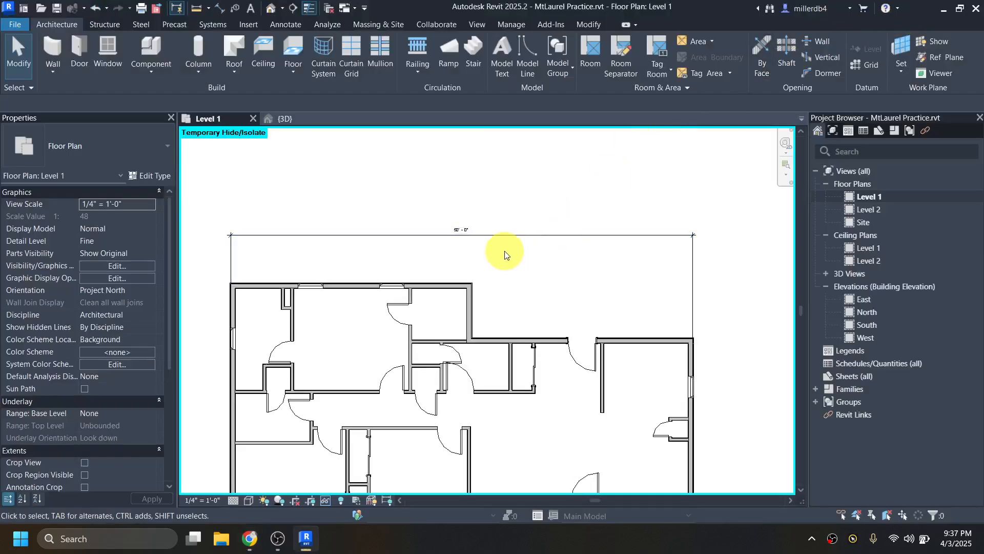
key(d)
key(i)
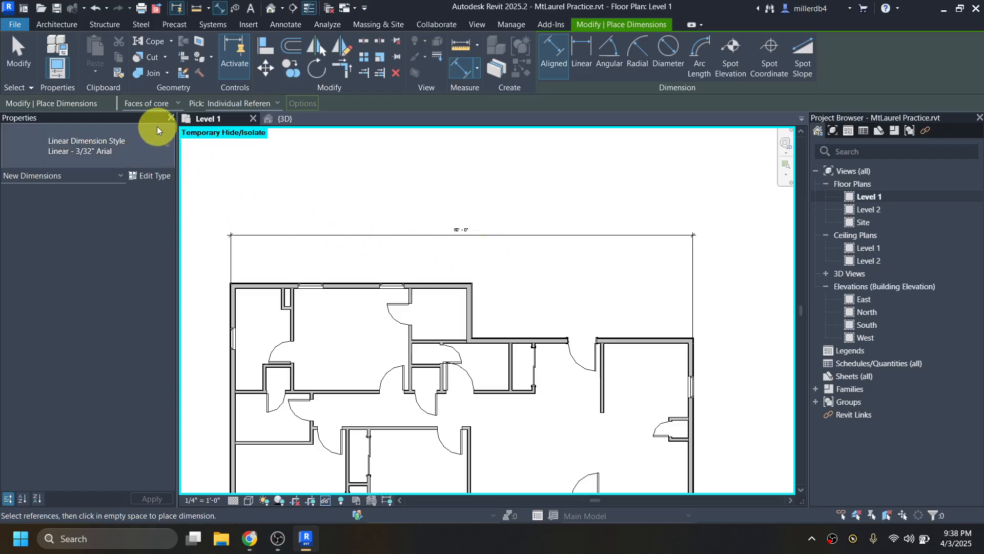
scroll(222, 323, up, 2)
scroll(223, 319, up, 3)
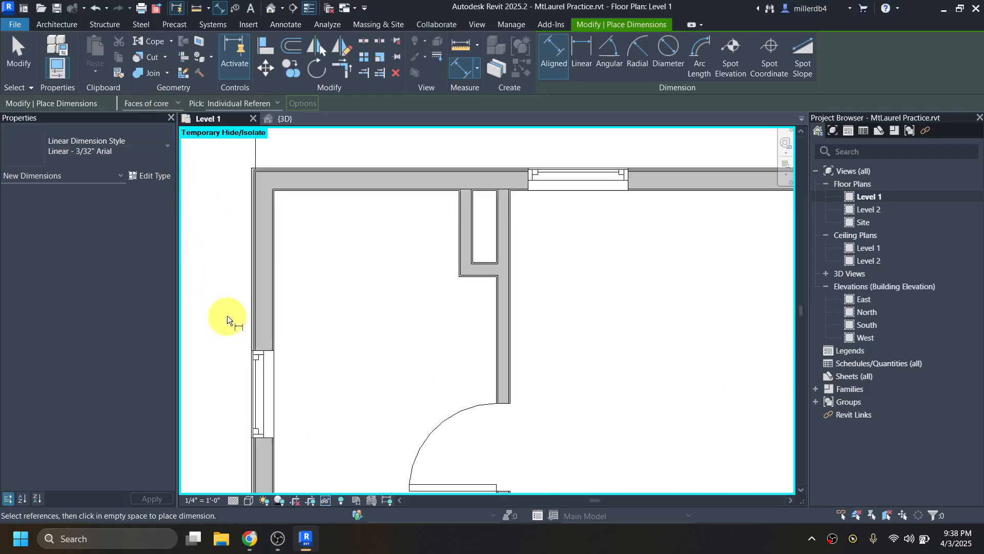
click(258, 306)
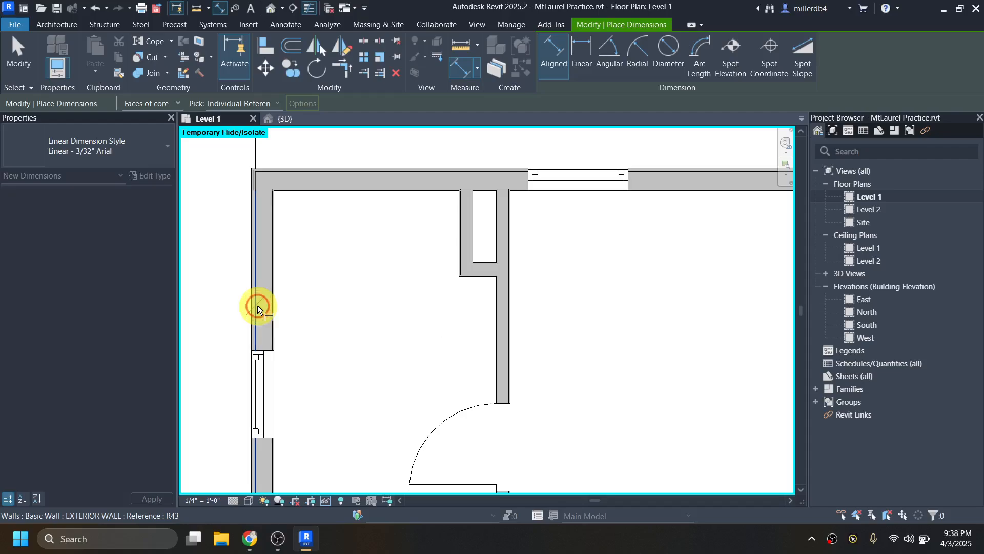
Add the outer core faces of the north jog wall and east exterior wall, placing the dimension string just below the overall width dimension
scroll(254, 298, down, 3)
scroll(543, 285, up, 5)
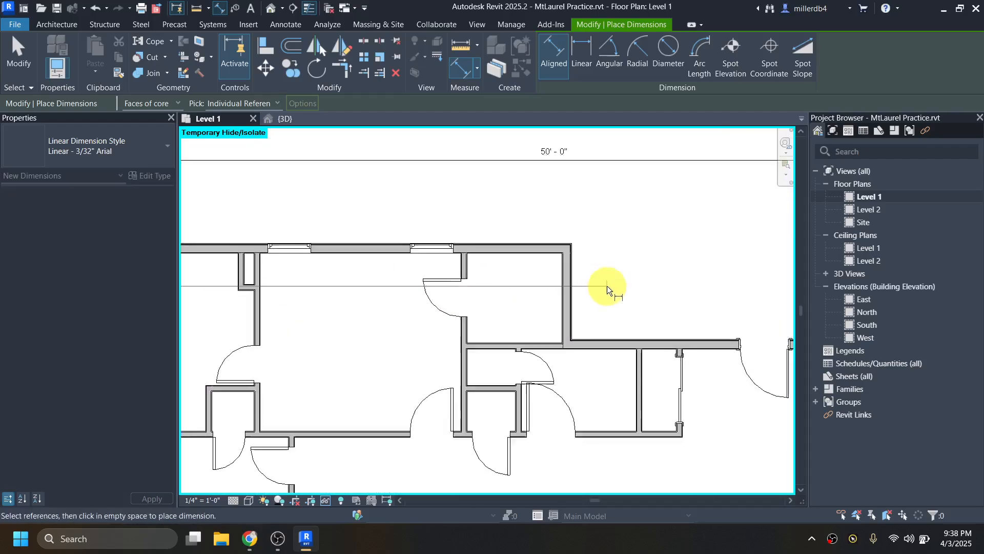
click(540, 283)
scroll(537, 288, down, 4)
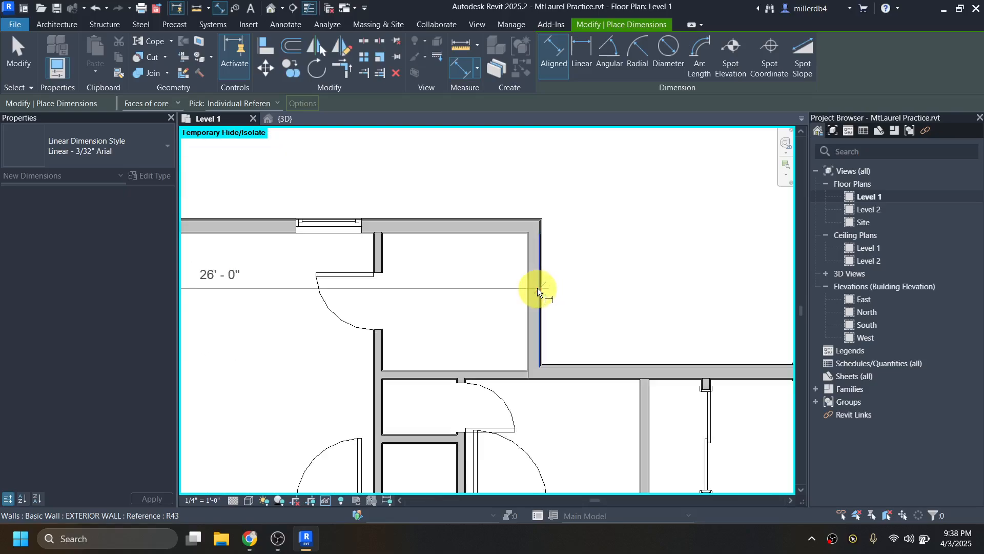
scroll(330, 268, up, 3)
scroll(530, 307, up, 3)
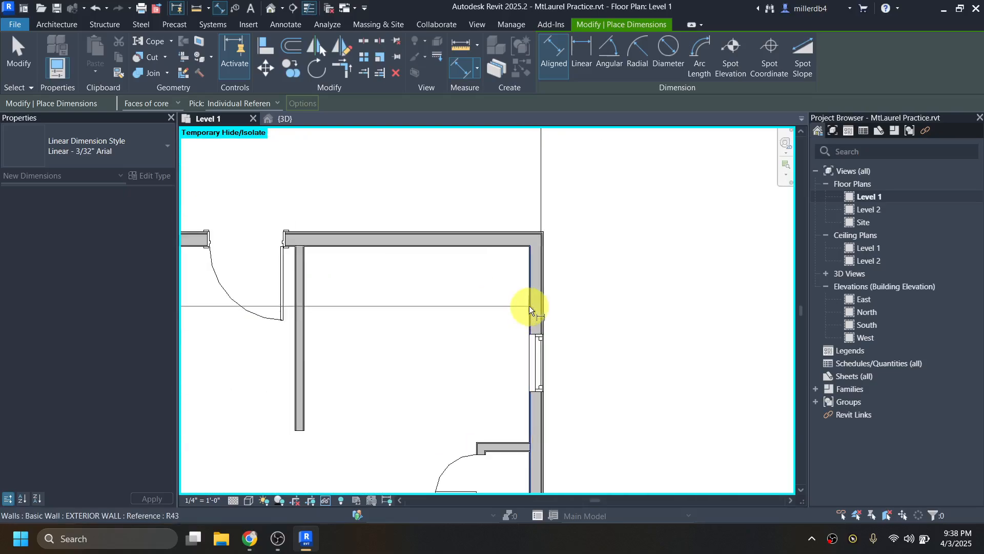
scroll(537, 307, down, 2)
scroll(533, 306, down, 4)
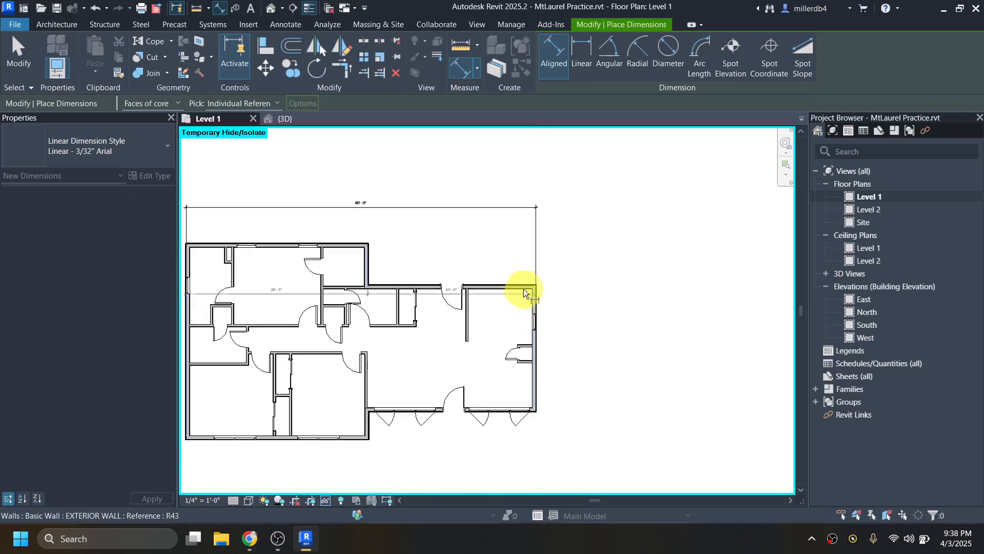
click(510, 220)
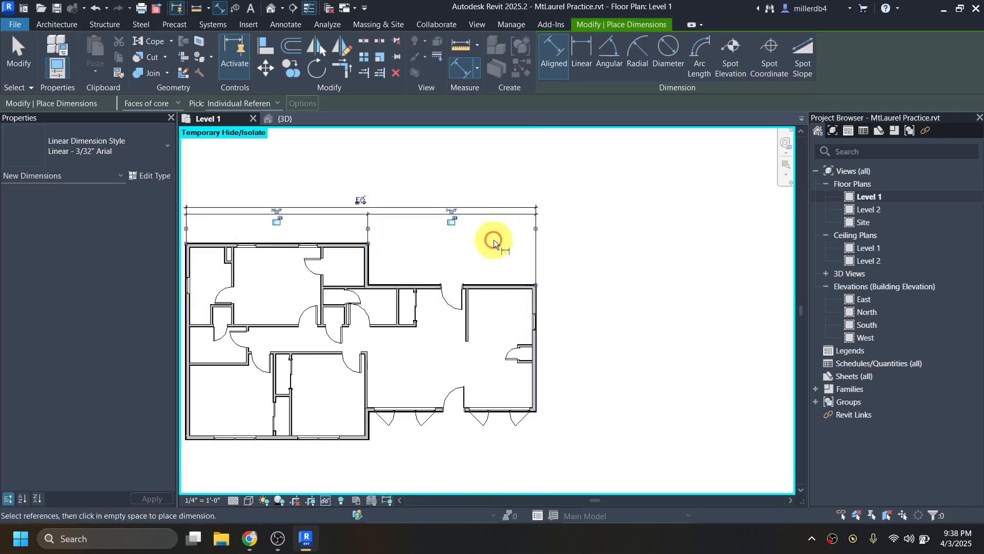
scroll(412, 264, up, 3)
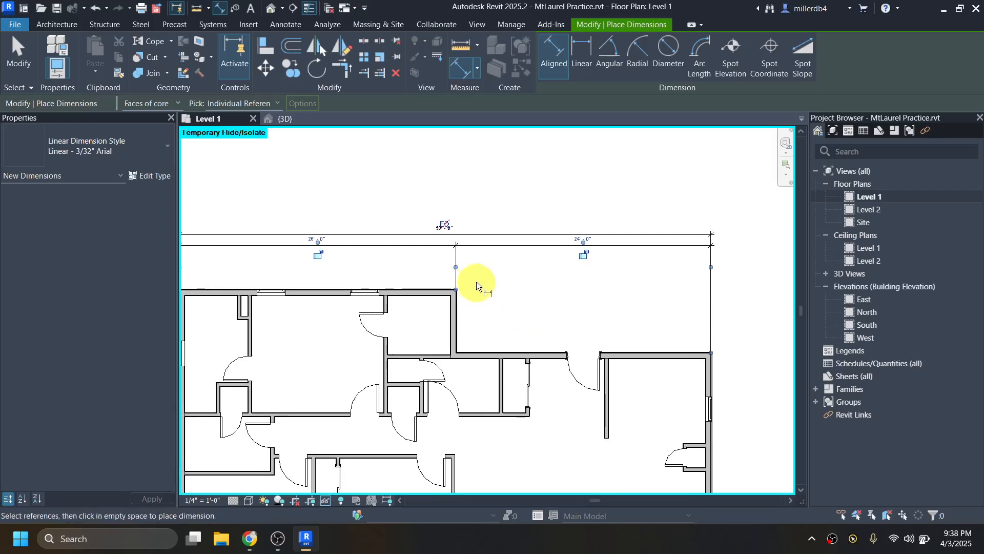
key(Escape)
key(Escape)
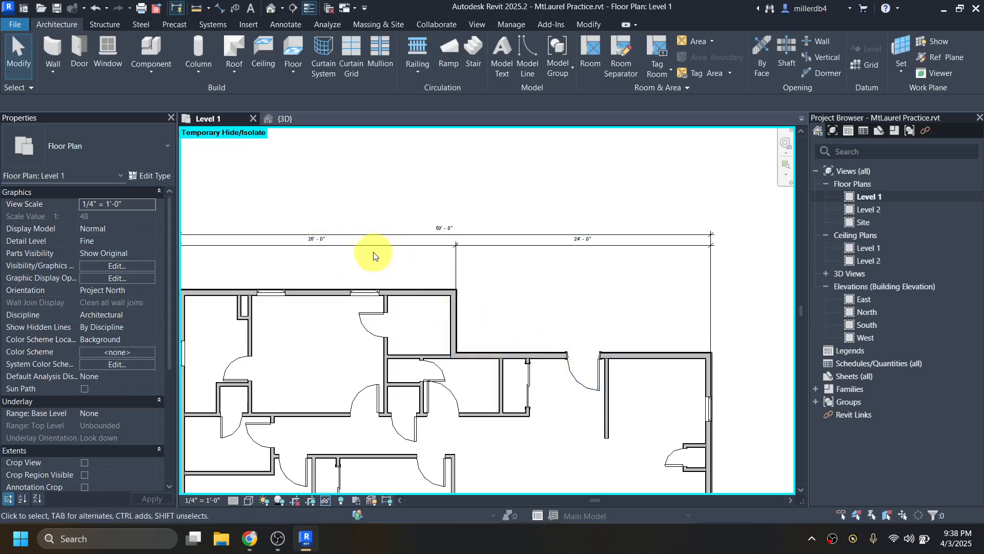
Move the north jog wall by setting the dimension between it and the east exterior wall to 25'
scroll(365, 241, up, 1)
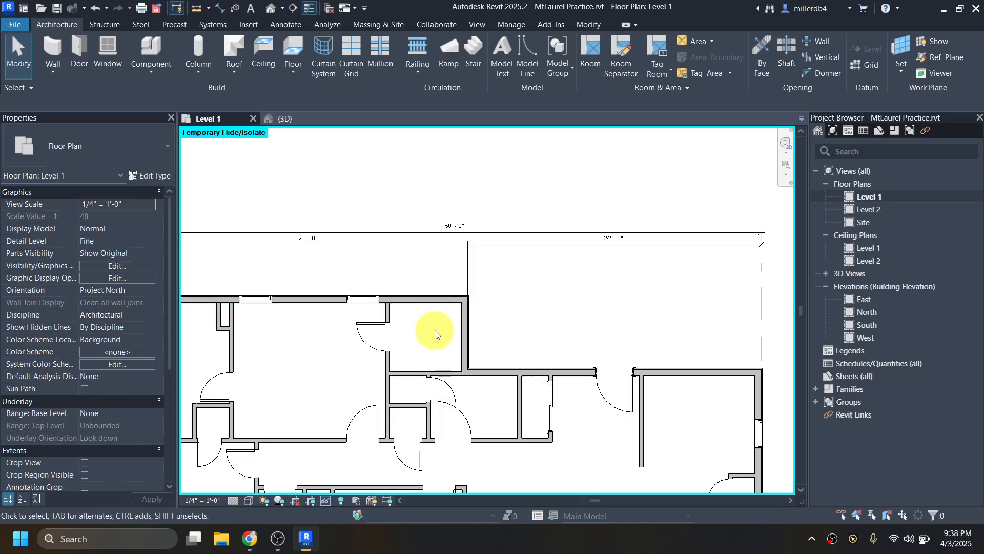
click(466, 337)
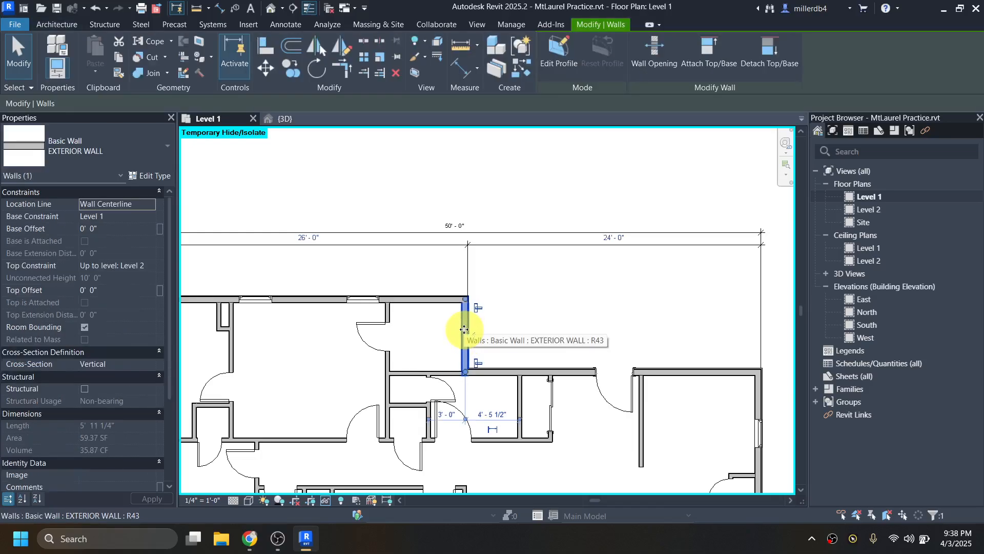
click(613, 237)
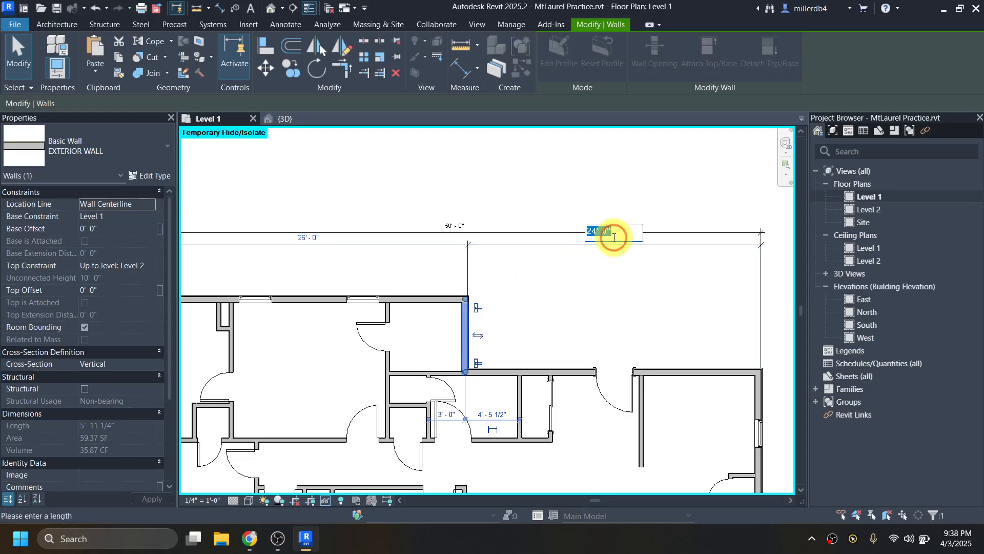
text(25)
key(Return)
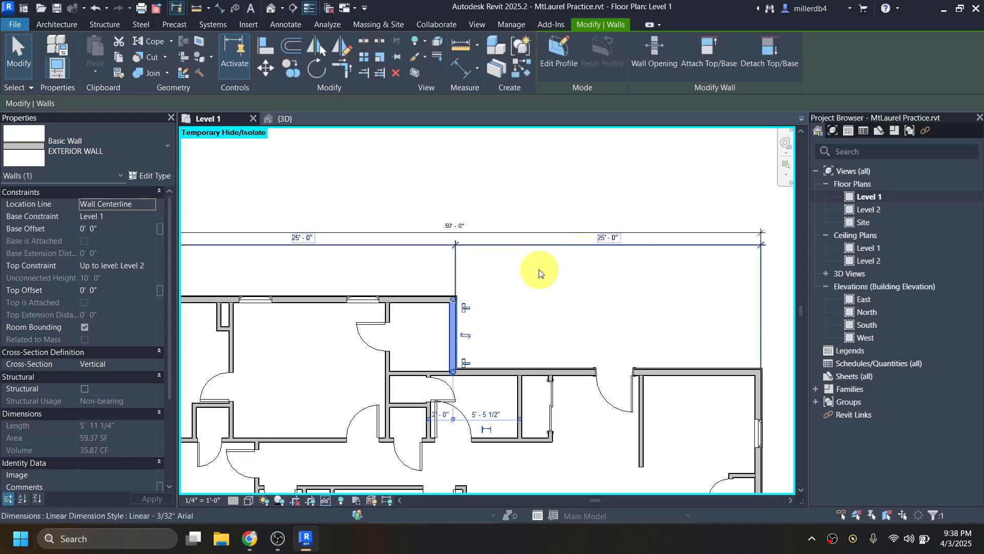
Restore the dimension between the north jog wall and the east exterior wall to 24' and deselect the wall
click(604, 237)
text(24)
key(Return)
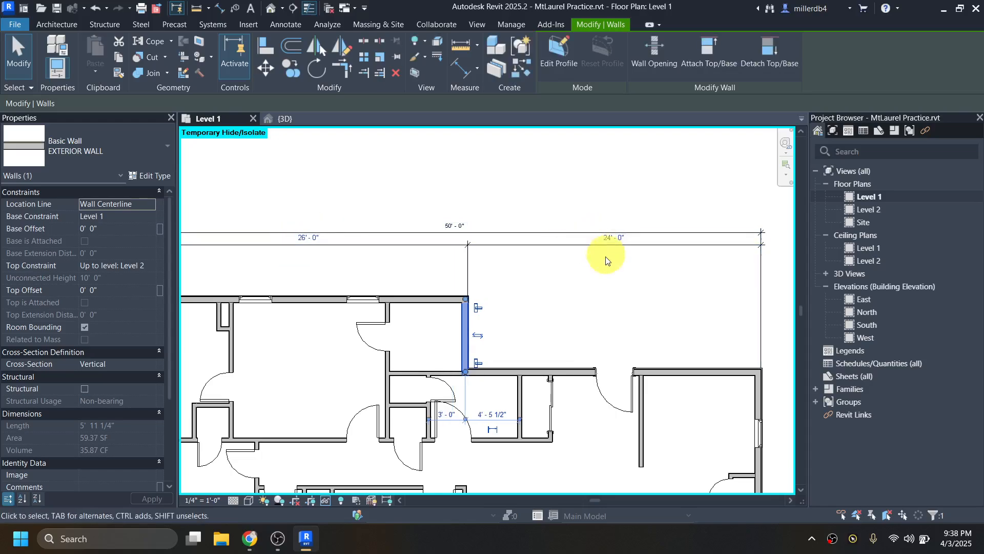
key(Escape)
Select the overall dimension, the east and west exterior walls and the jog wall in turn to examine which dimensions each wall makes editable
click(547, 234)
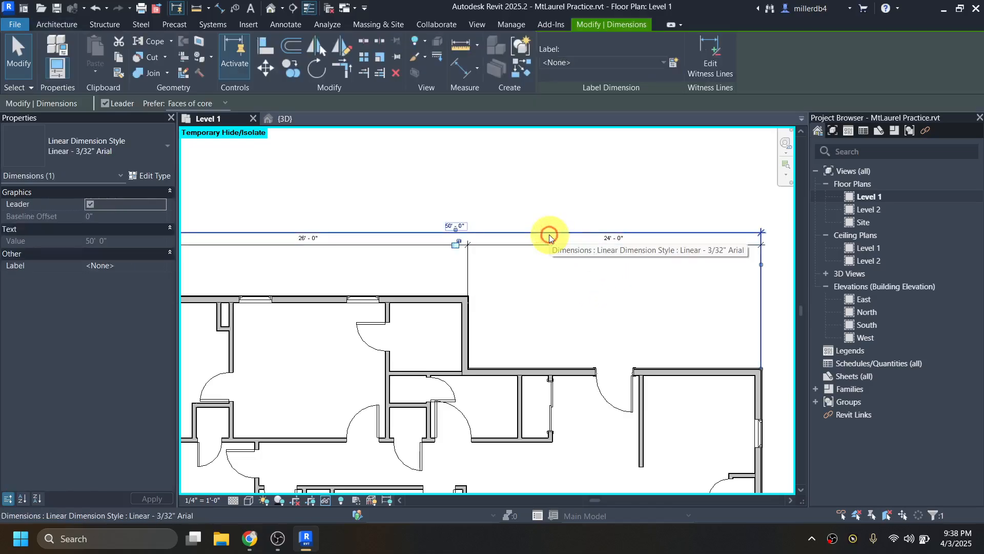
click(756, 394)
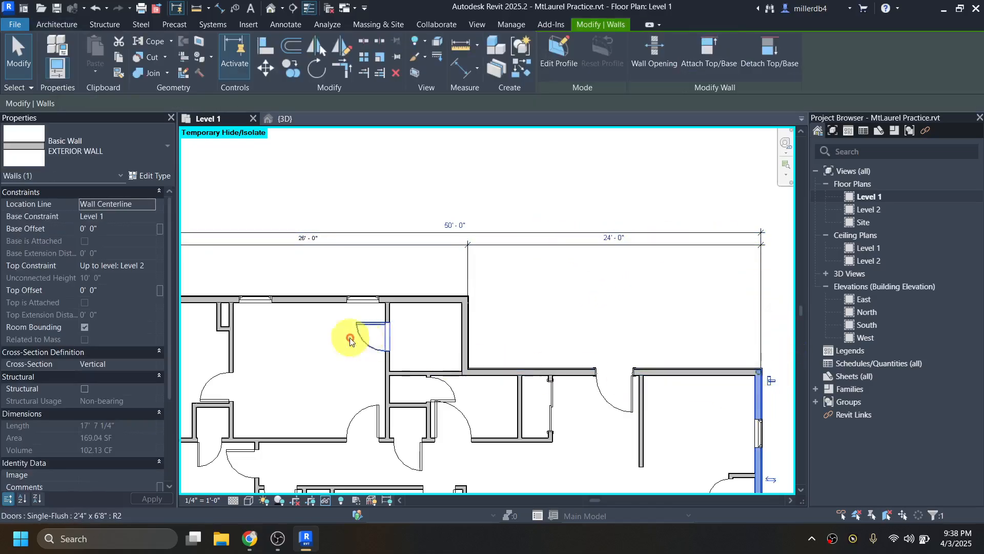
middle_drag(349, 339, 436, 342)
click(239, 344)
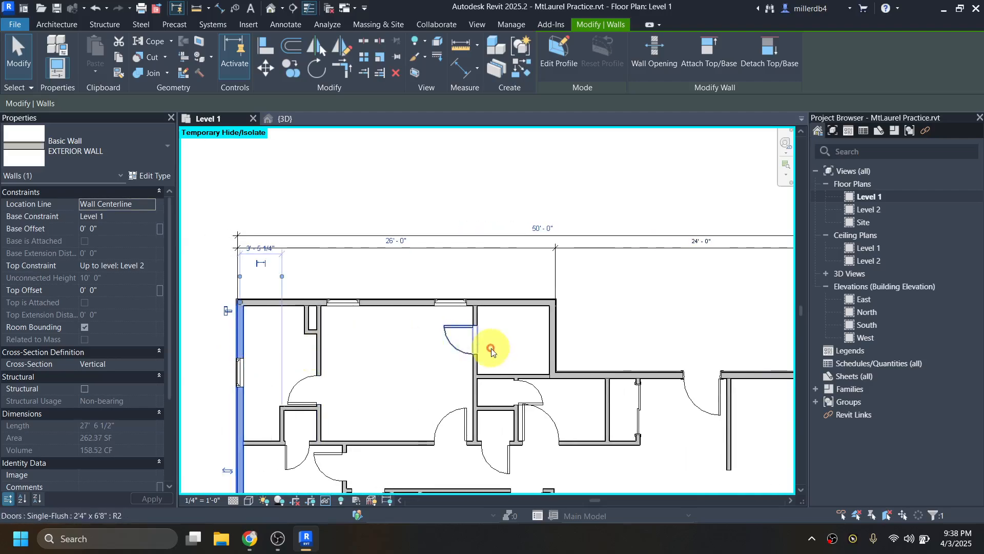
scroll(558, 293, down, 2)
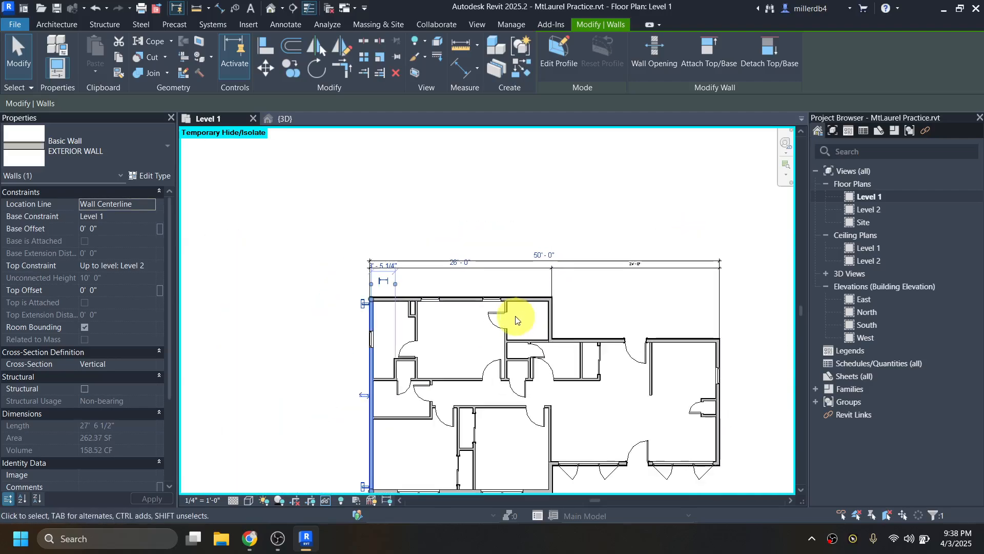
click(313, 325)
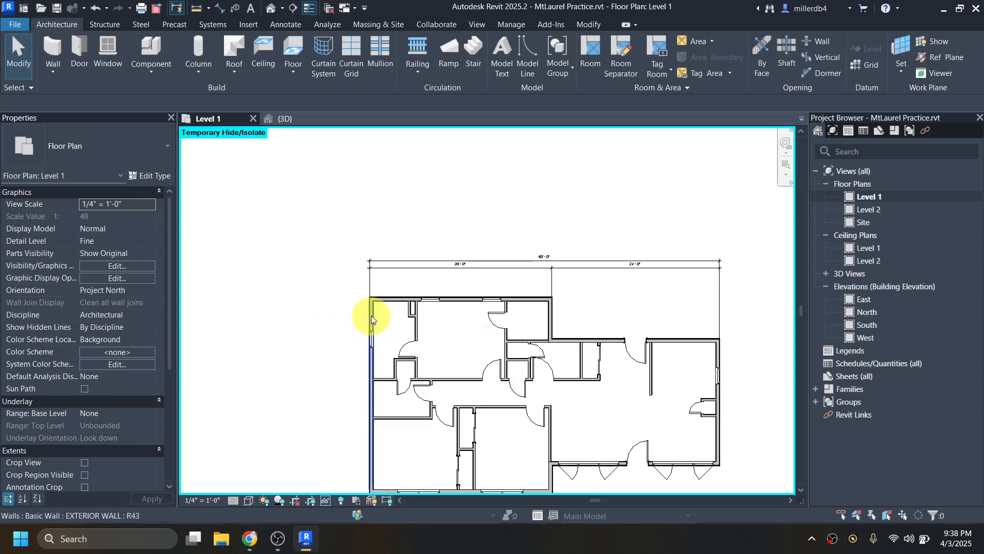
click(372, 315)
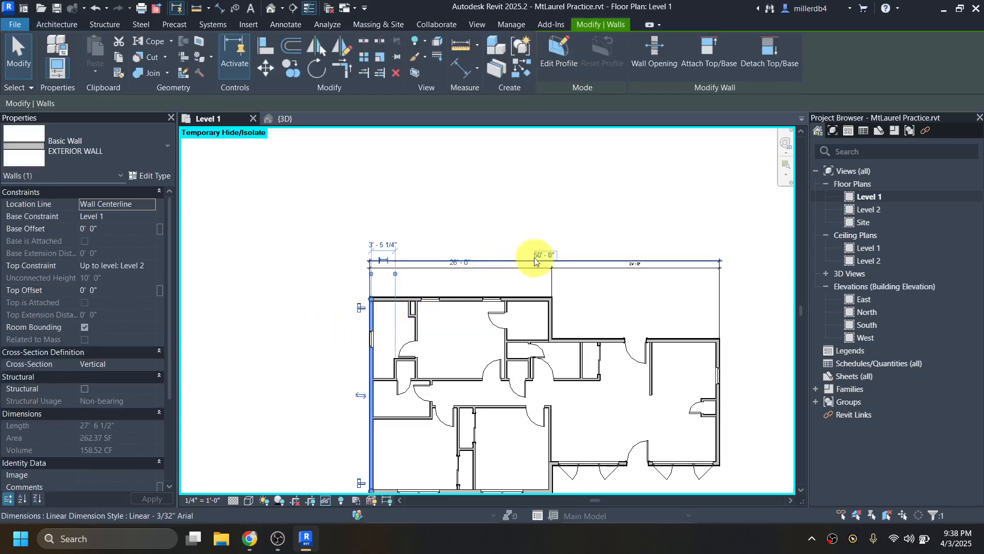
click(598, 306)
click(552, 316)
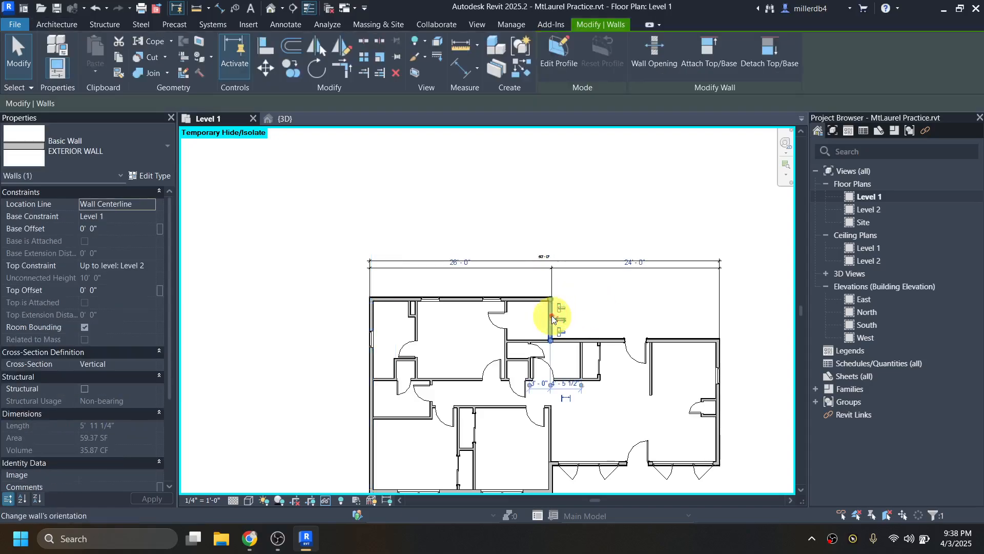
click(624, 302)
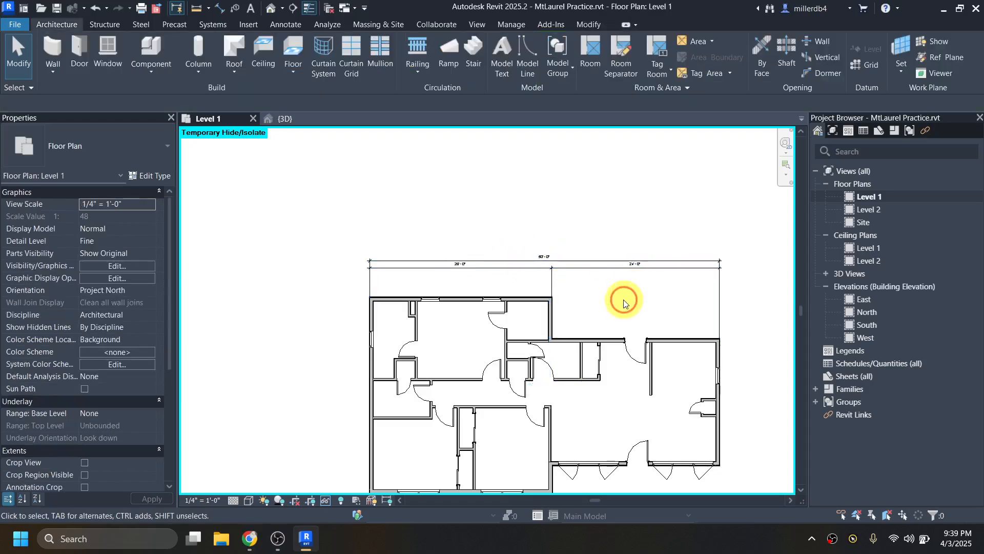
scroll(621, 307, up, 2)
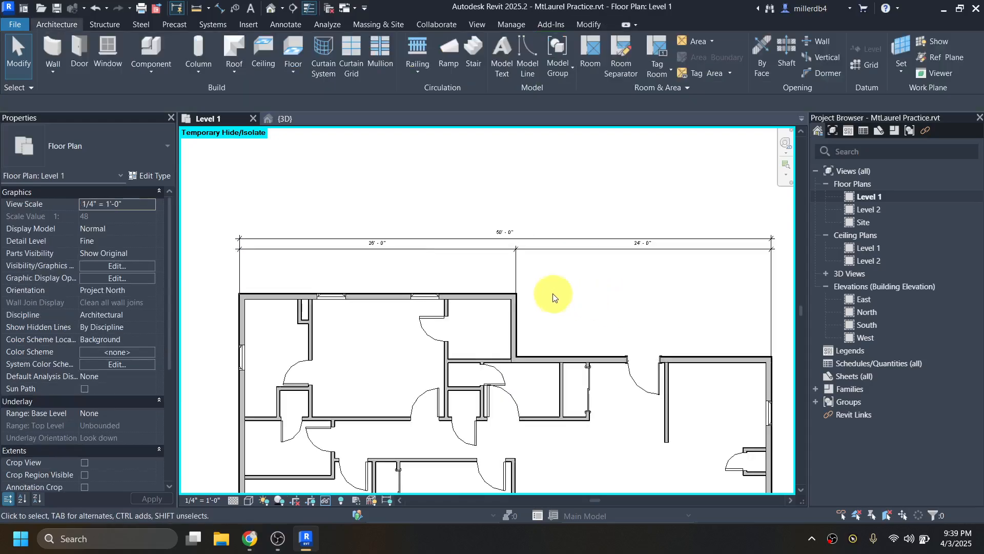
middle_drag(424, 321, 471, 335)
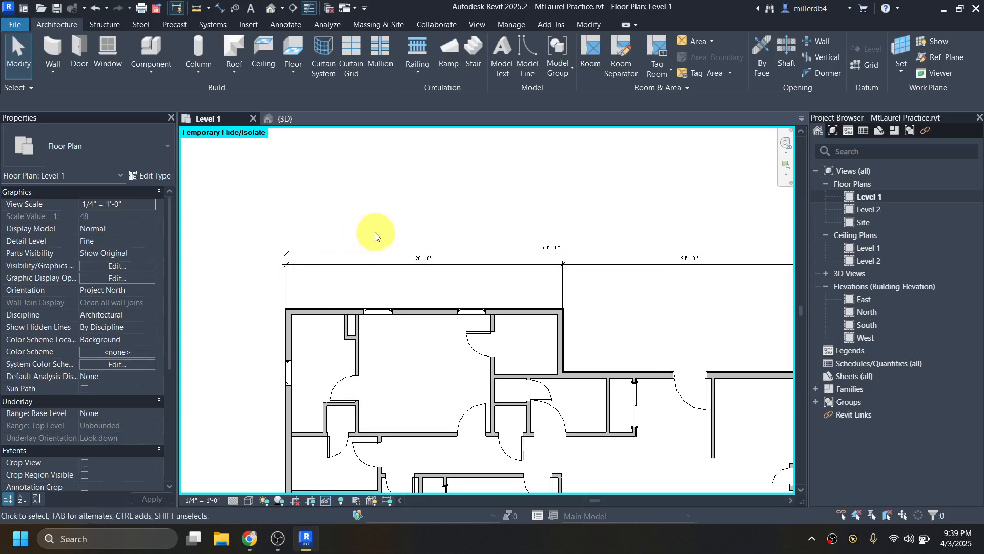
Start an aligned dimension string from the west exterior wall's outer core face to the west core faces of the two interior walls flanking the small chase
key(d)
key(i)
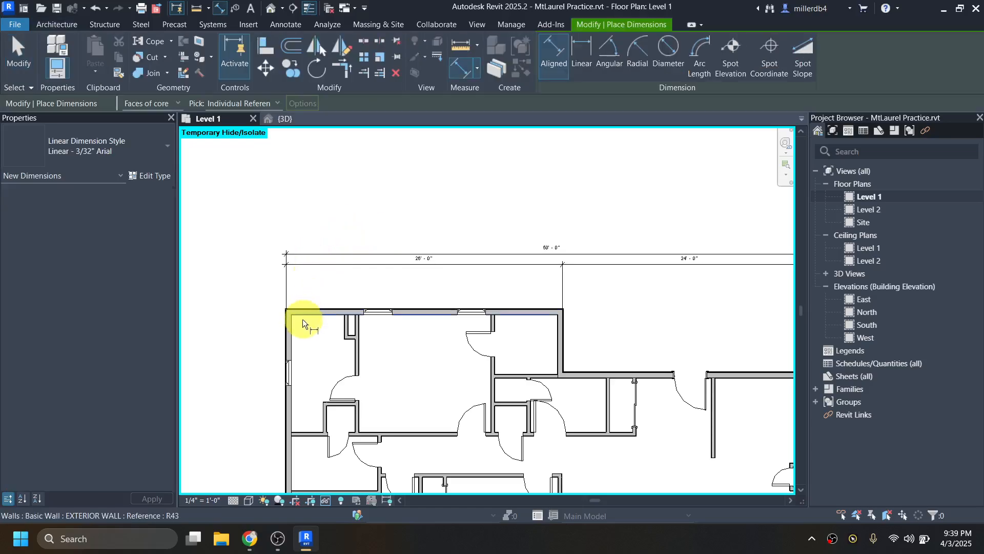
scroll(300, 321, up, 3)
click(269, 320)
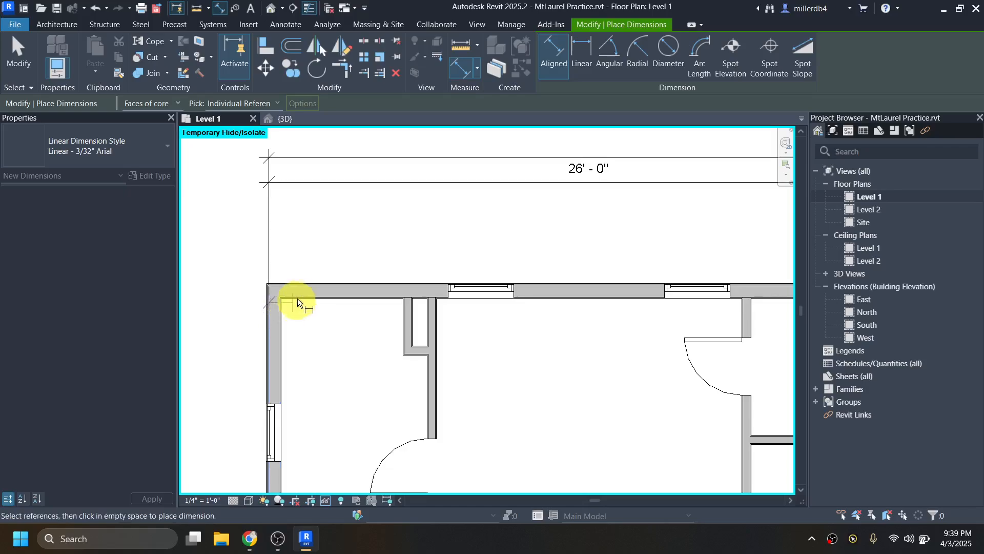
scroll(393, 306, up, 2)
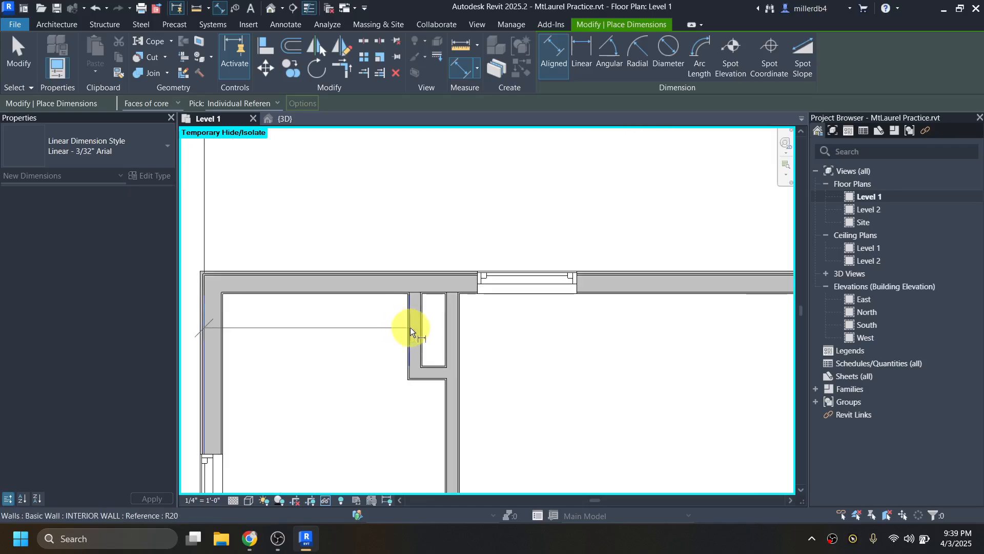
click(450, 312)
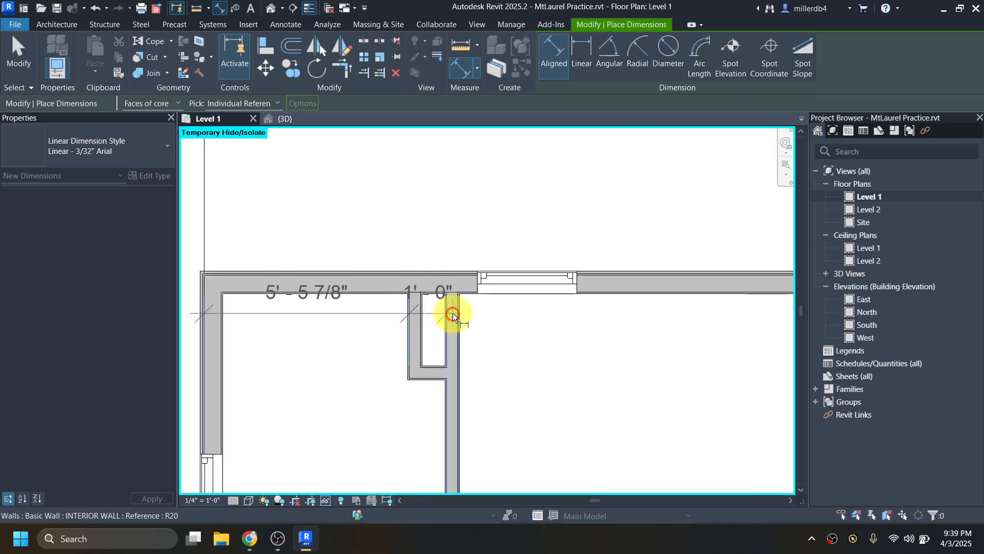
Extend the dimension string to the west core face of the interior wall past the second north window and both core faces of the jog wall
scroll(453, 313, down, 3)
middle_drag(525, 339, 427, 337)
scroll(576, 335, up, 2)
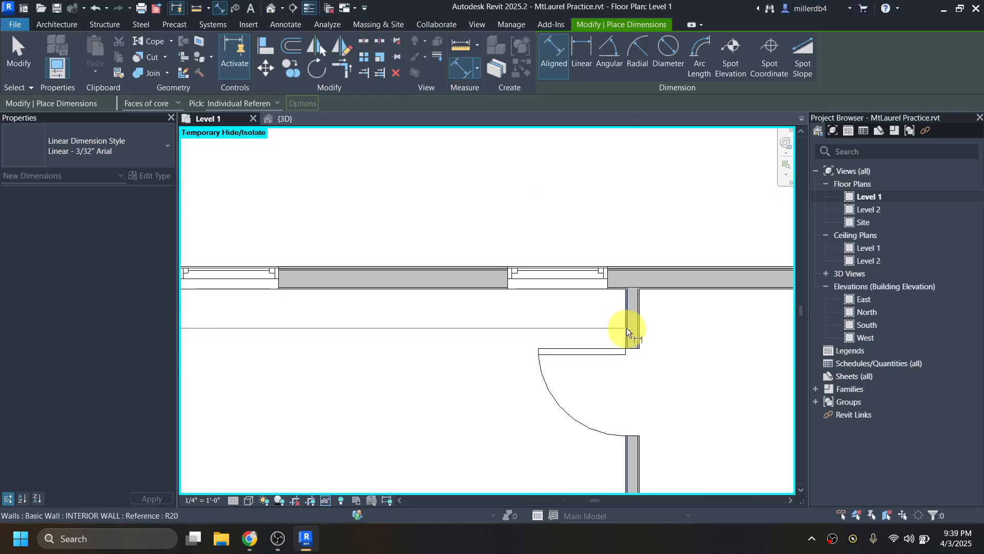
click(628, 327)
middle_drag(643, 329, 371, 335)
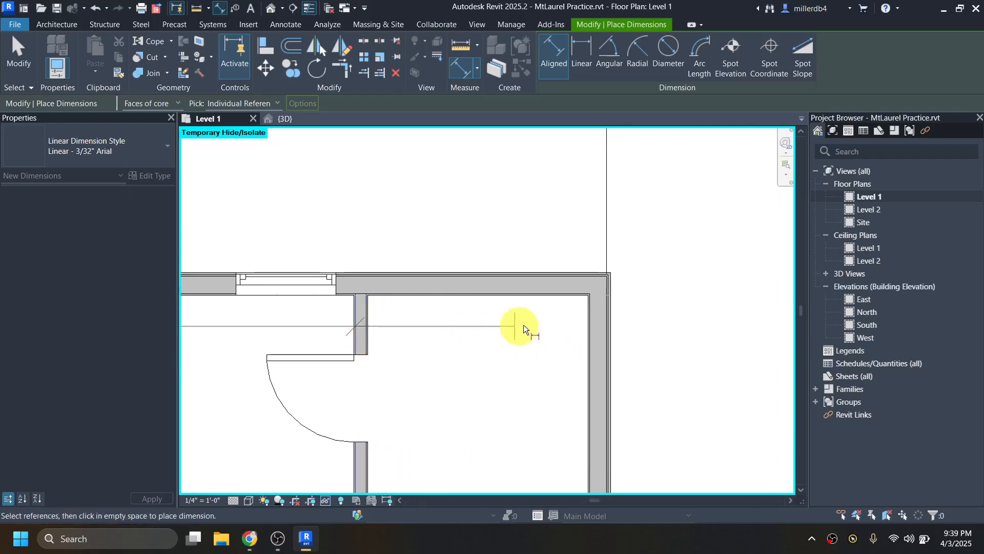
click(603, 322)
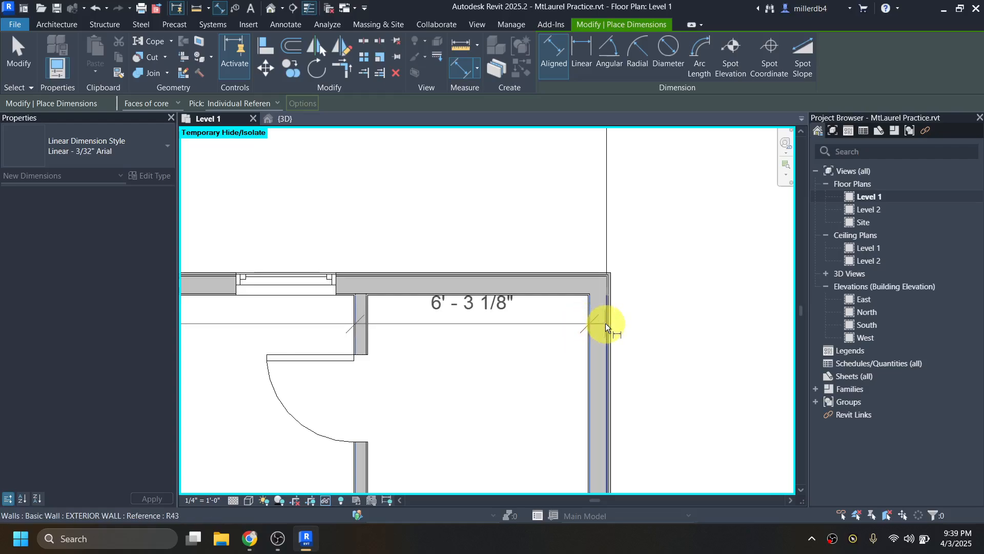
click(605, 321)
scroll(603, 313, down, 2)
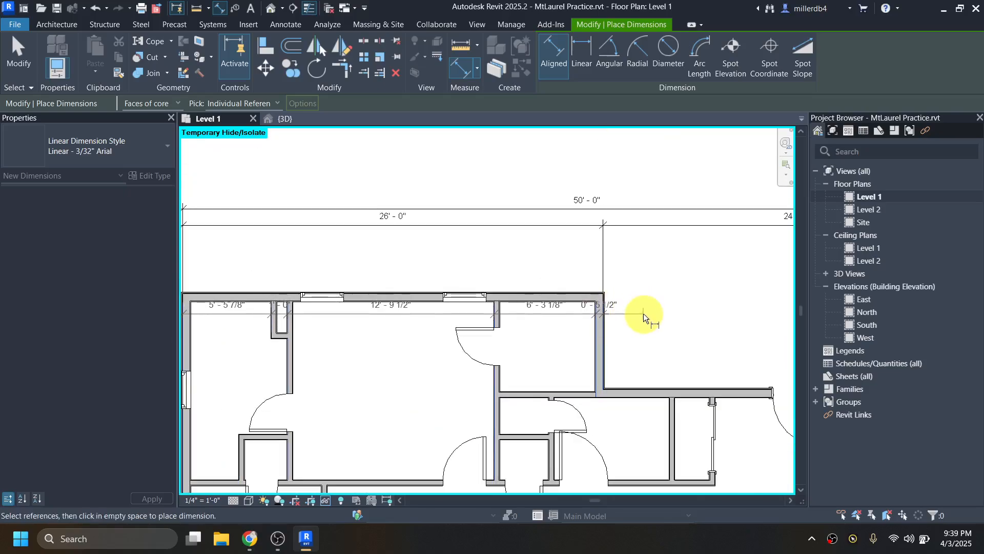
Add the west core faces of the closet's solid wall and its sliding-door wall to the dimension string
scroll(667, 421, up, 2)
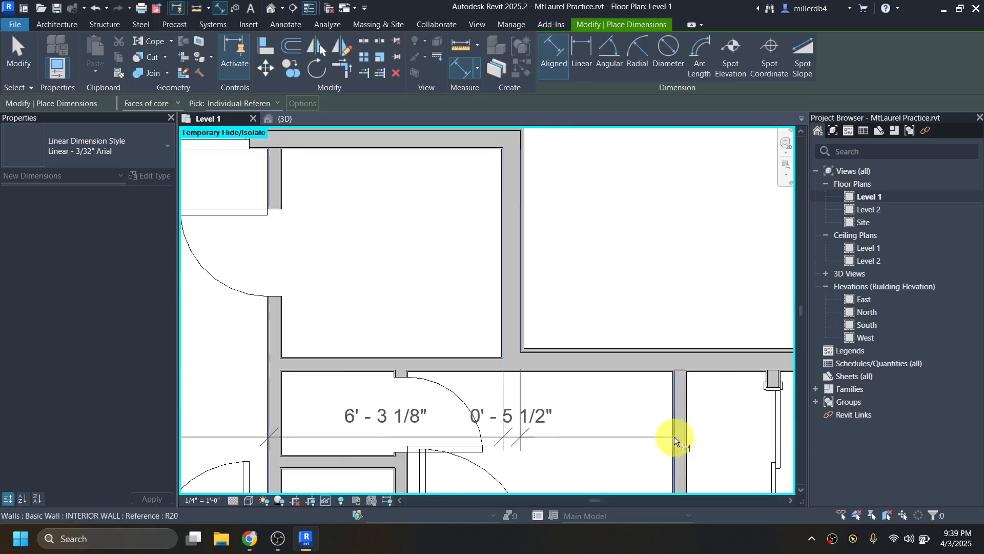
click(674, 434)
scroll(672, 433, down, 2)
scroll(615, 382, up, 6)
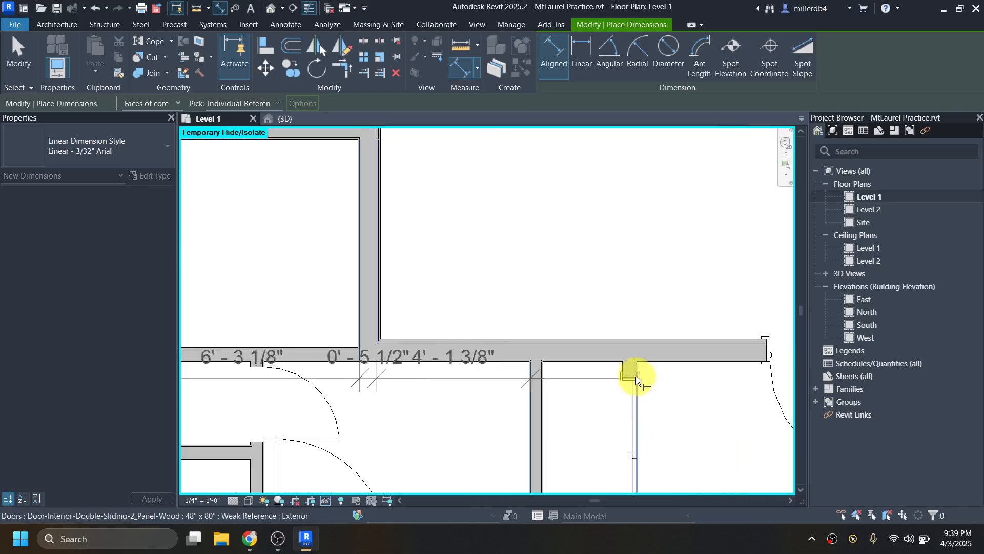
scroll(625, 367, up, 2)
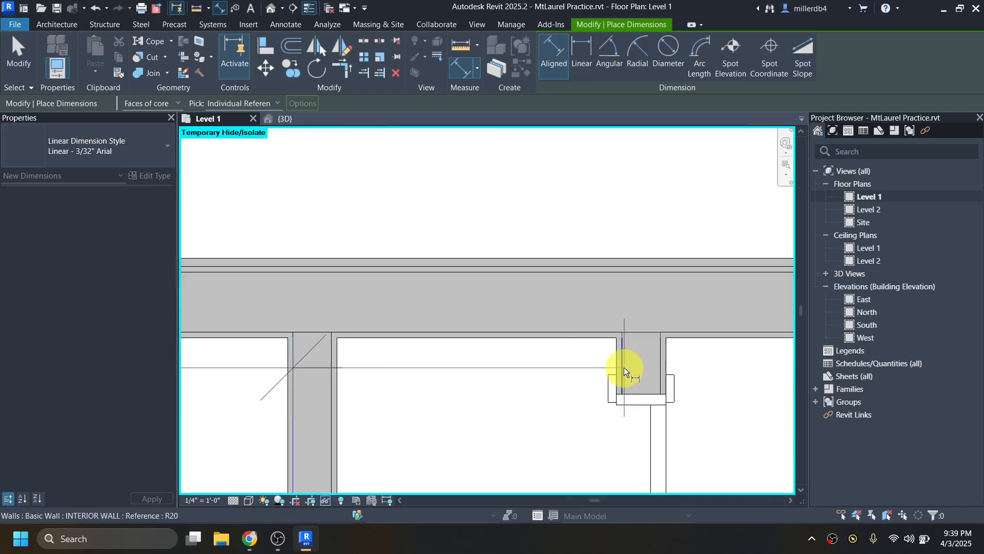
click(622, 367)
scroll(623, 368, down, 2)
scroll(622, 368, down, 3)
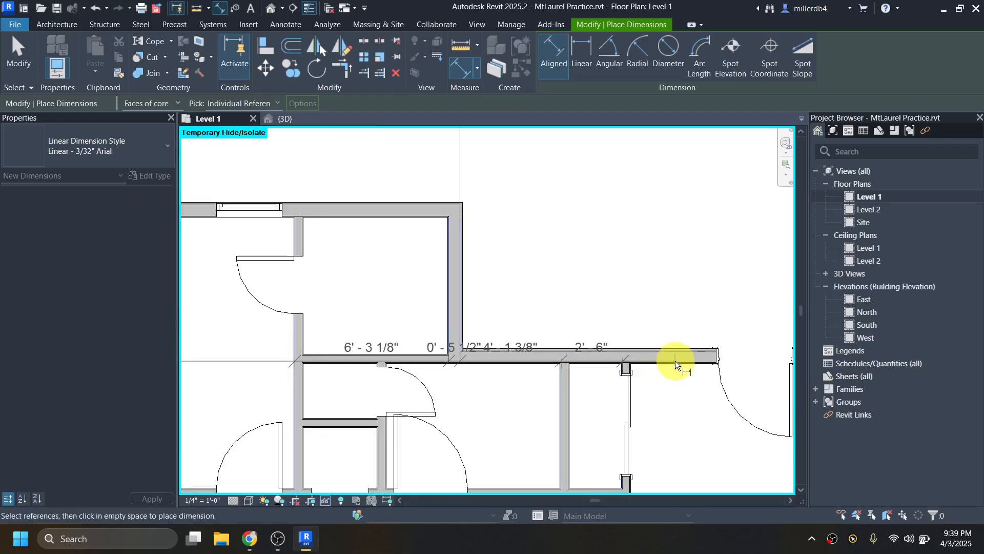
Add the west core face of the interior wall beside the north entry door and both core faces of the east exterior wall to the string
middle_drag(675, 365, 434, 325)
scroll(563, 351, up, 3)
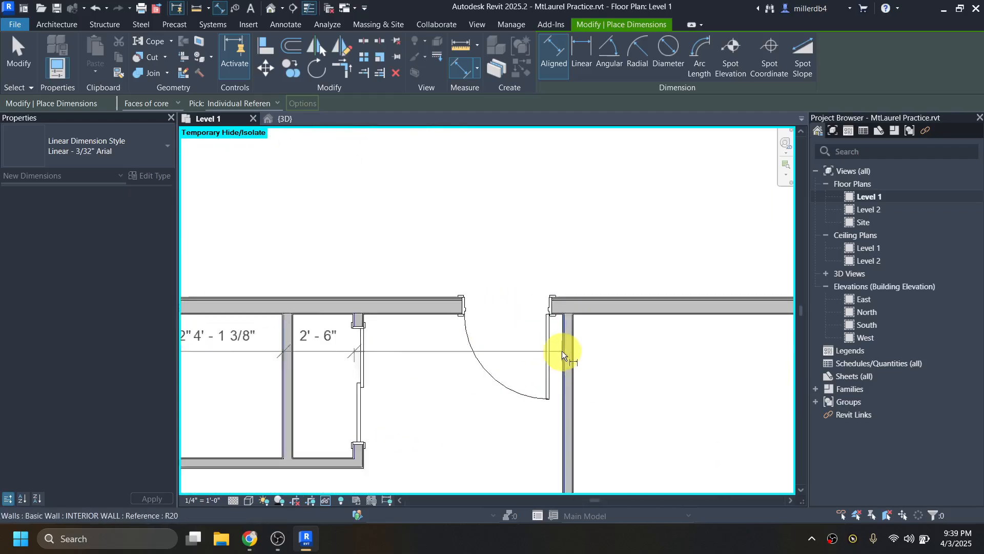
click(566, 353)
scroll(566, 353, down, 3)
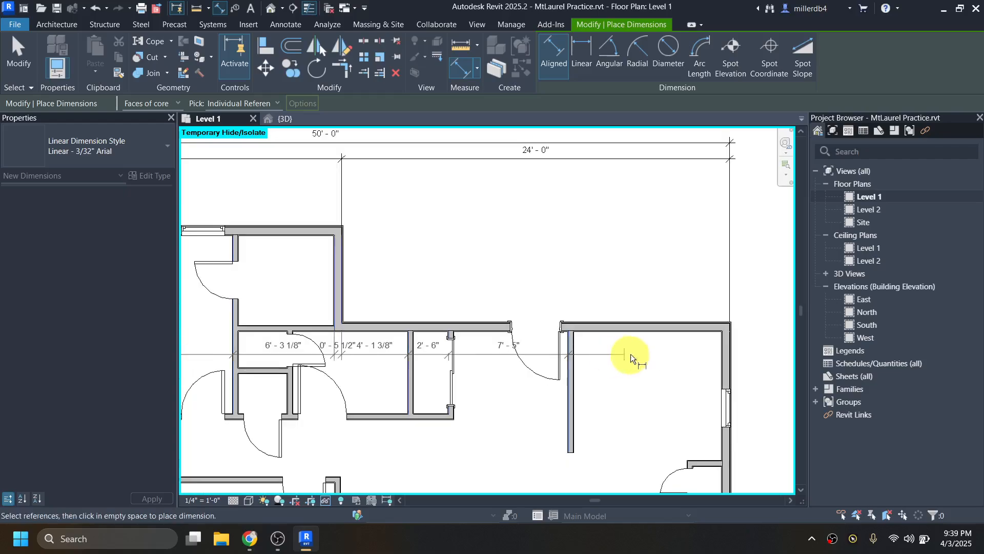
middle_drag(630, 353, 502, 333)
scroll(594, 330, up, 3)
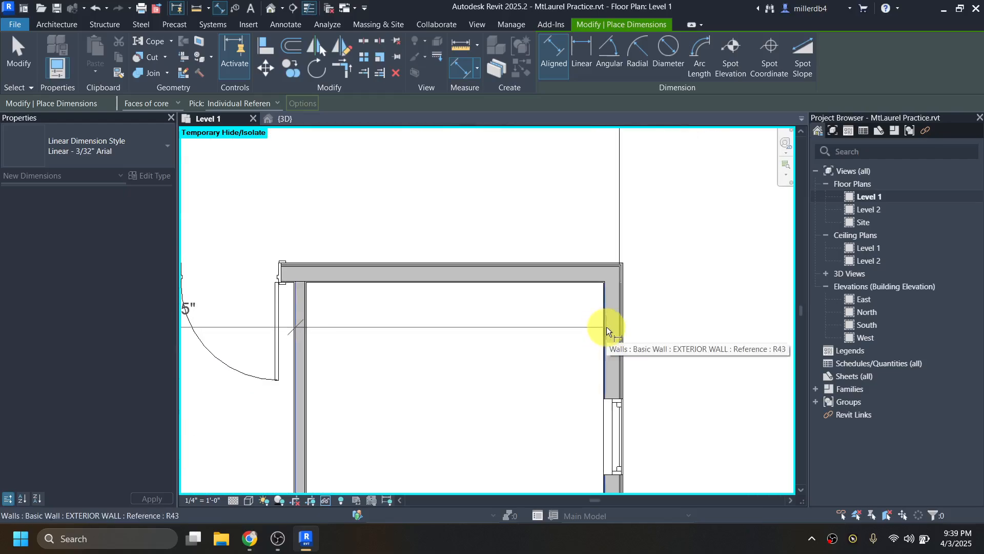
scroll(607, 326, up, 2)
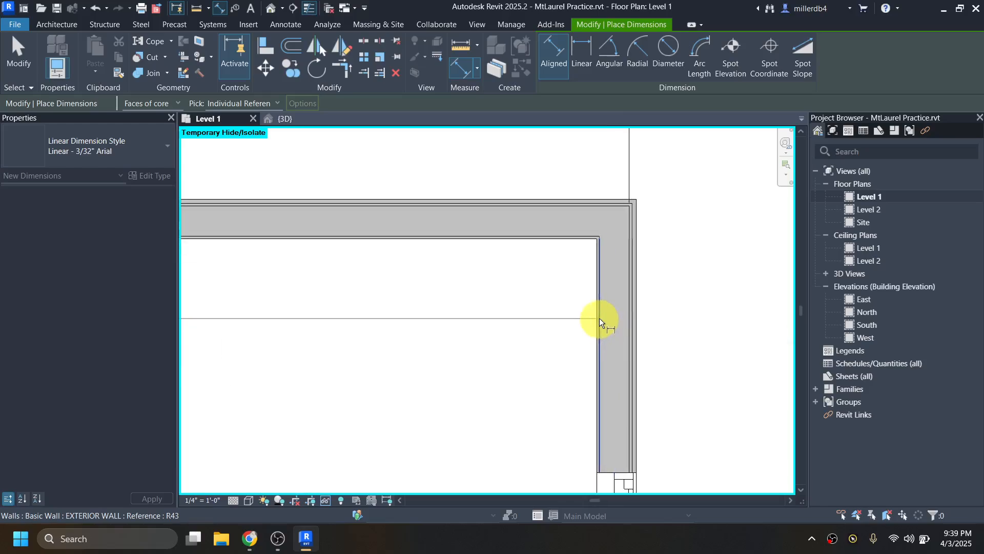
click(599, 317)
click(629, 312)
Place the wall-by-wall dimension string just below the 26' and 24' dimensions and end the dimension command
scroll(624, 320, down, 5)
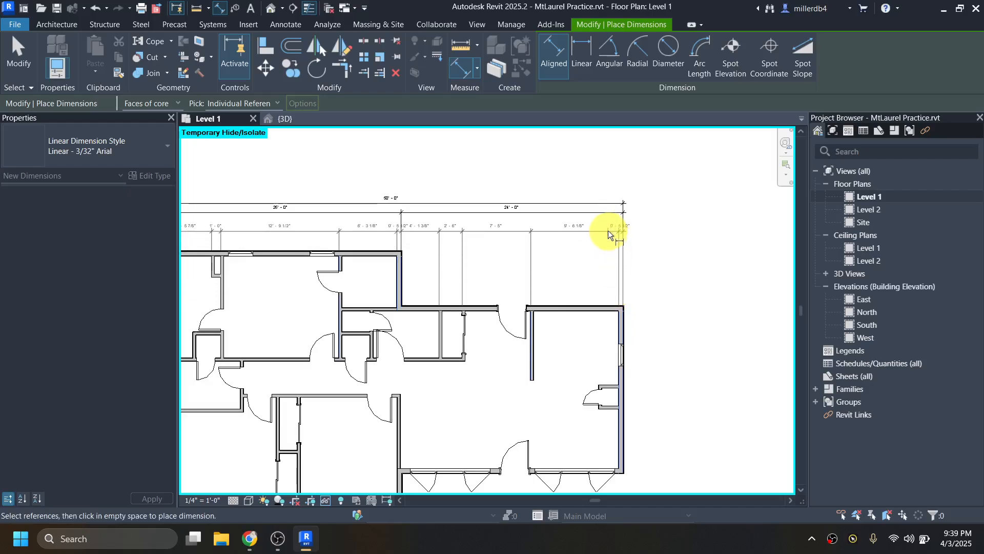
click(607, 225)
middle_drag(531, 287, 569, 303)
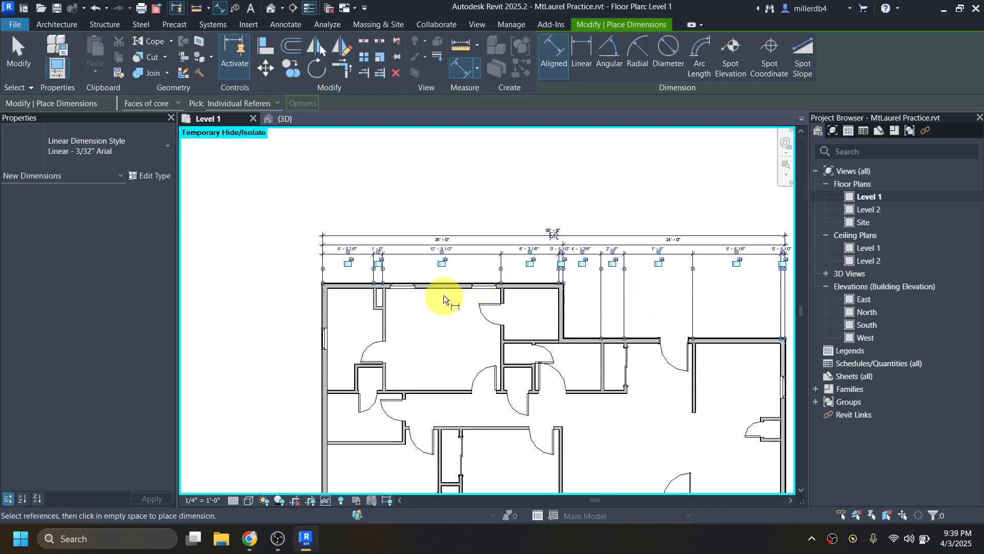
key(Escape)
key(Escape)
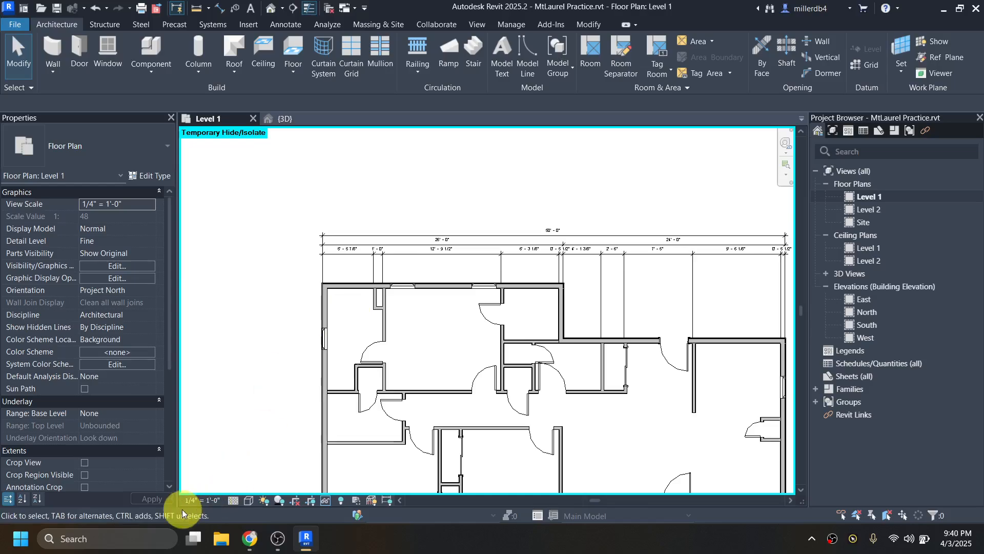
Switch the view scale to 1/8" = 1'-0" and back to 1/4" = 1'-0" to compare the dimension text sizes
click(198, 501)
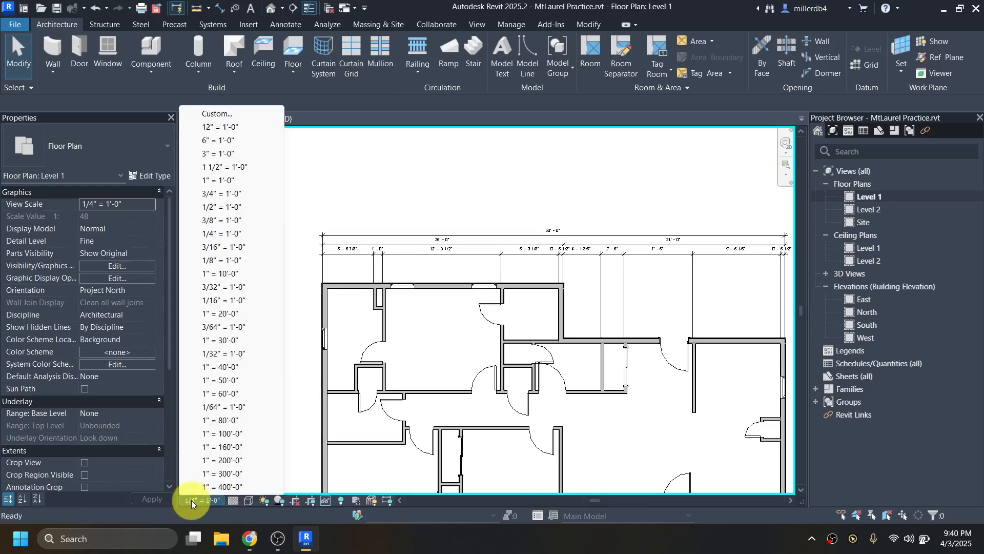
click(228, 260)
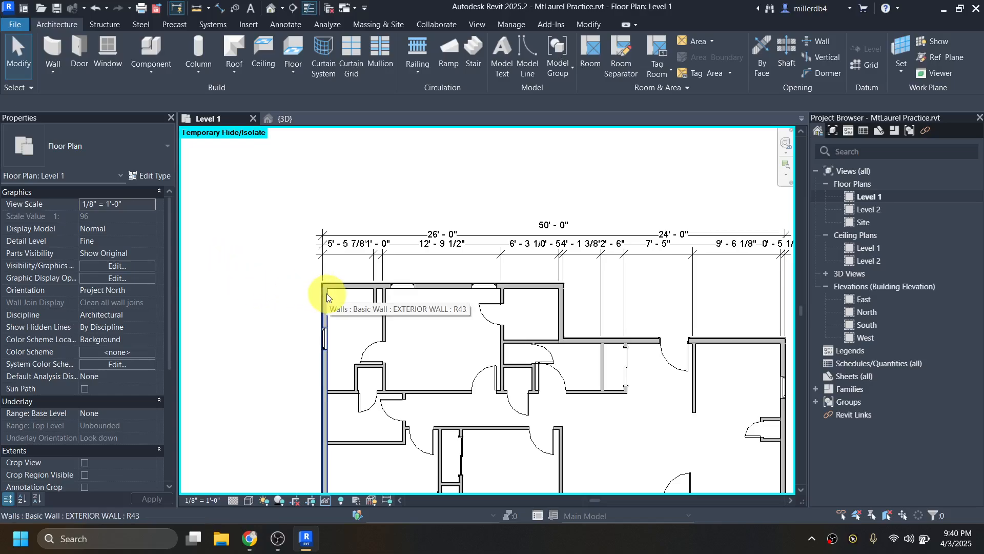
click(205, 501)
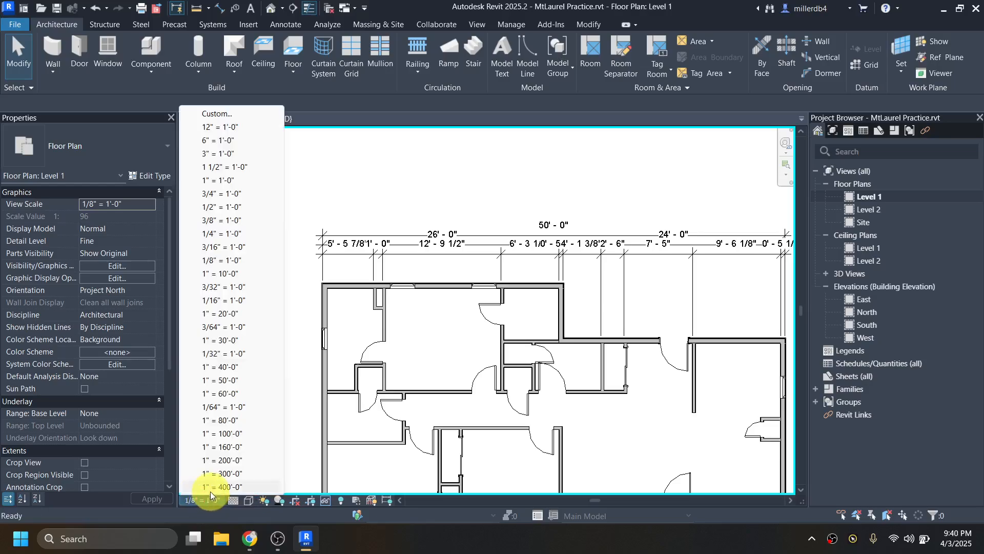
click(236, 232)
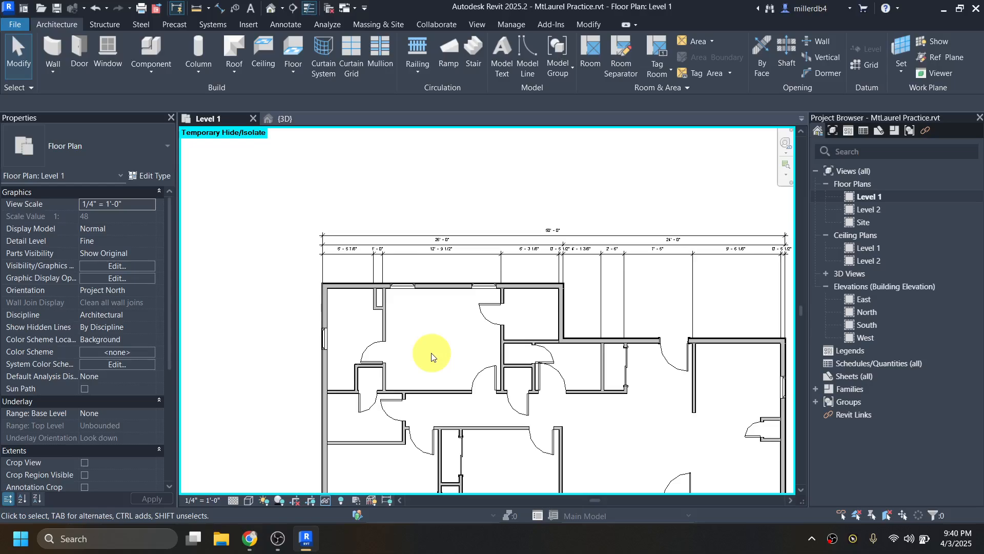
Move the chase's short west wall by setting its dimension from the west exterior wall to 5' 5 1/2"
scroll(373, 275, up, 4)
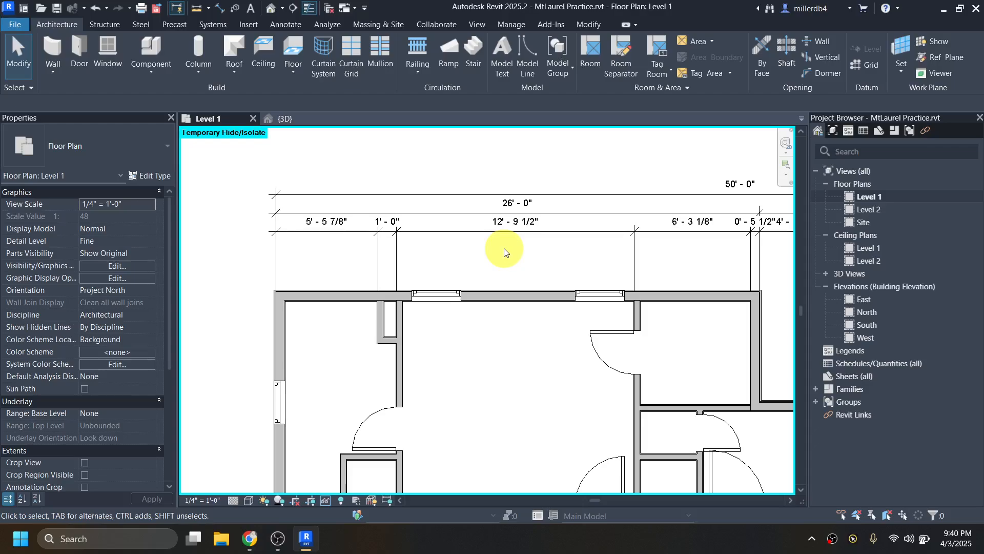
click(380, 316)
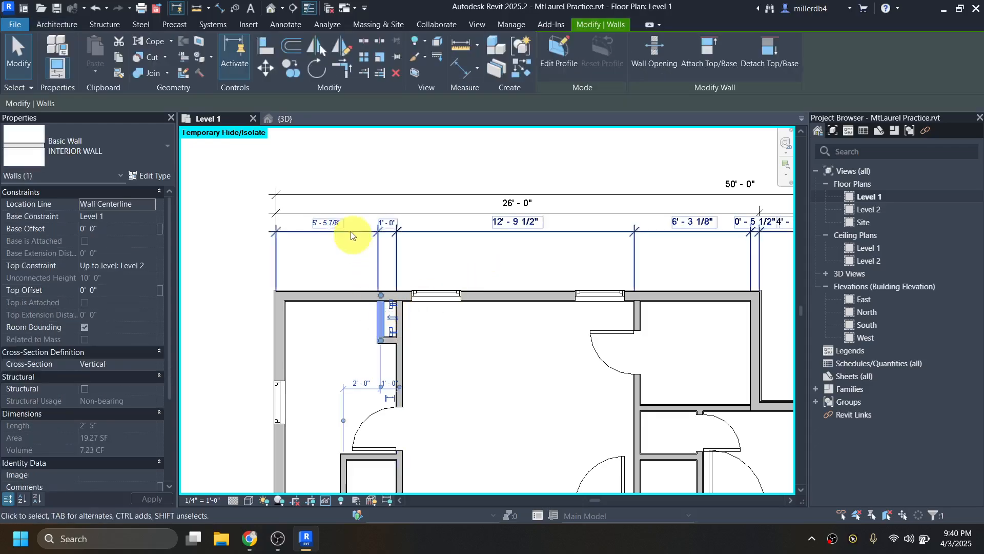
click(328, 224)
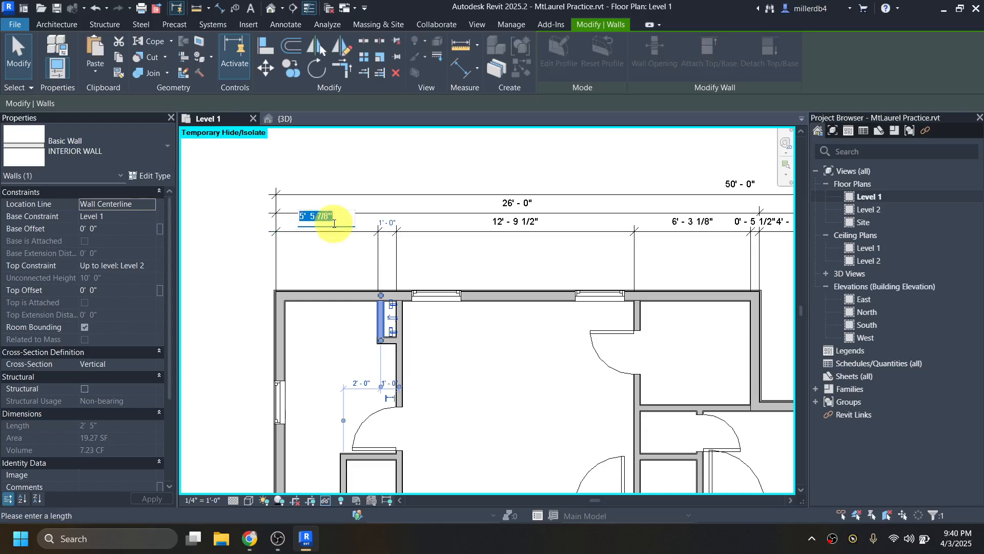
text(5 5.5)
key(Return)
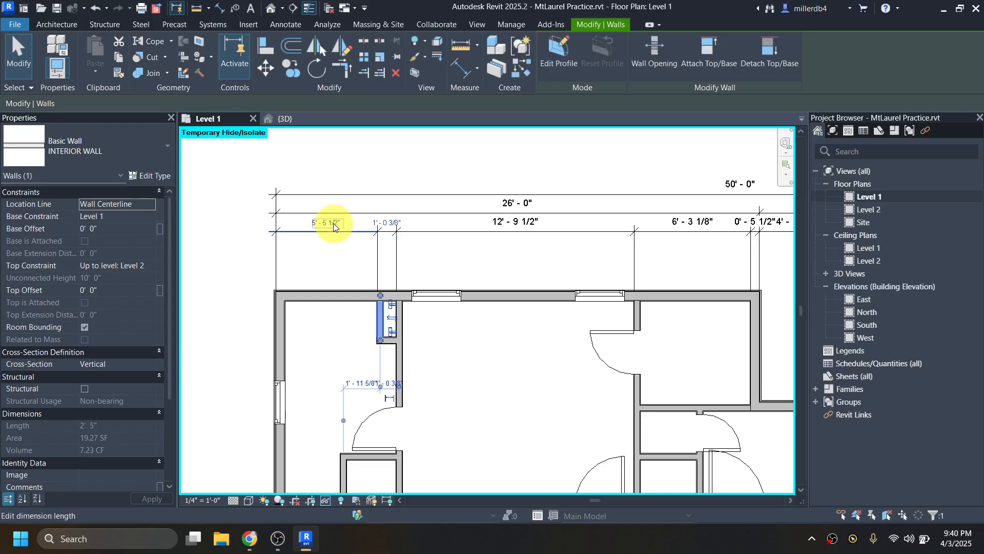
Move the interior wall on the chase's east side by setting its dimension from the chase's short wall to 1' 0"
scroll(401, 311, up, 2)
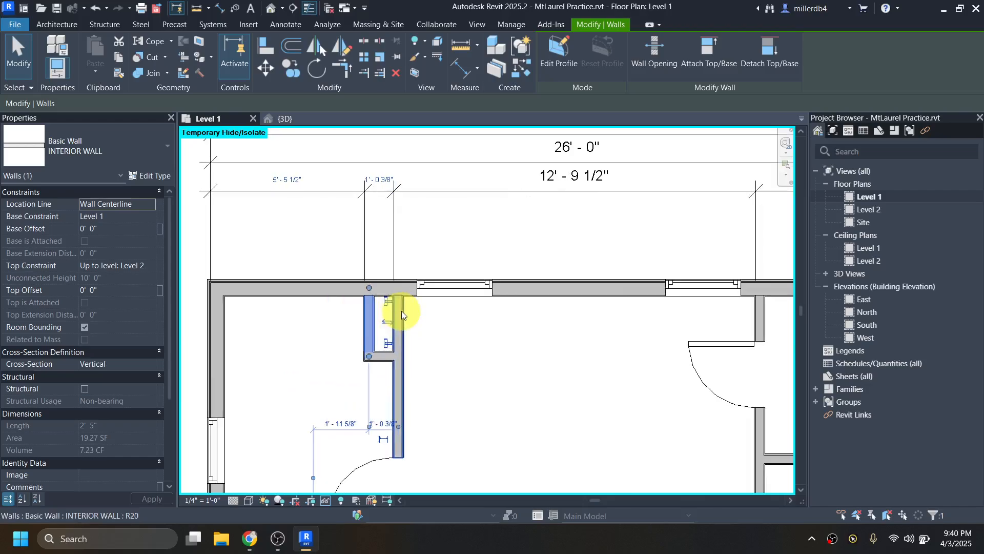
click(401, 311)
click(375, 181)
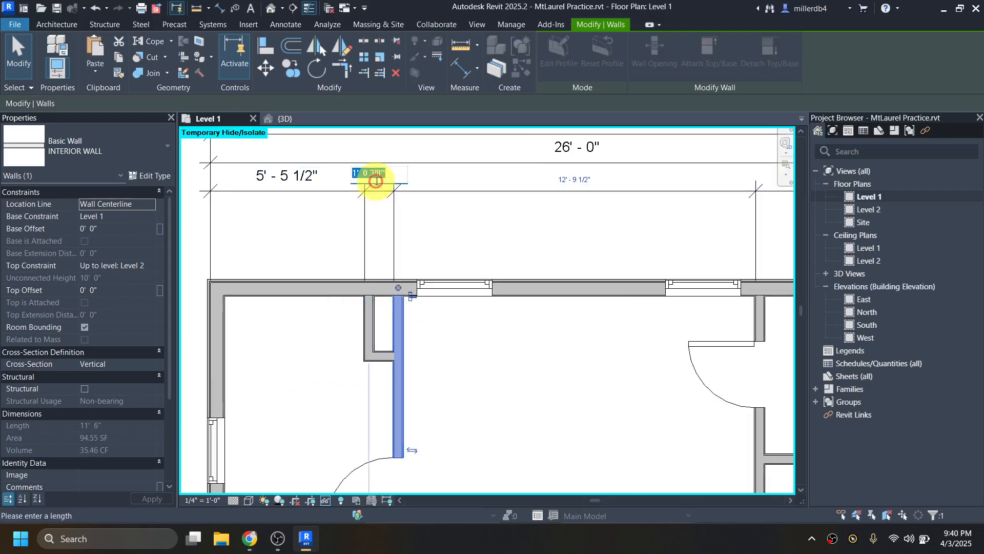
key(Return)
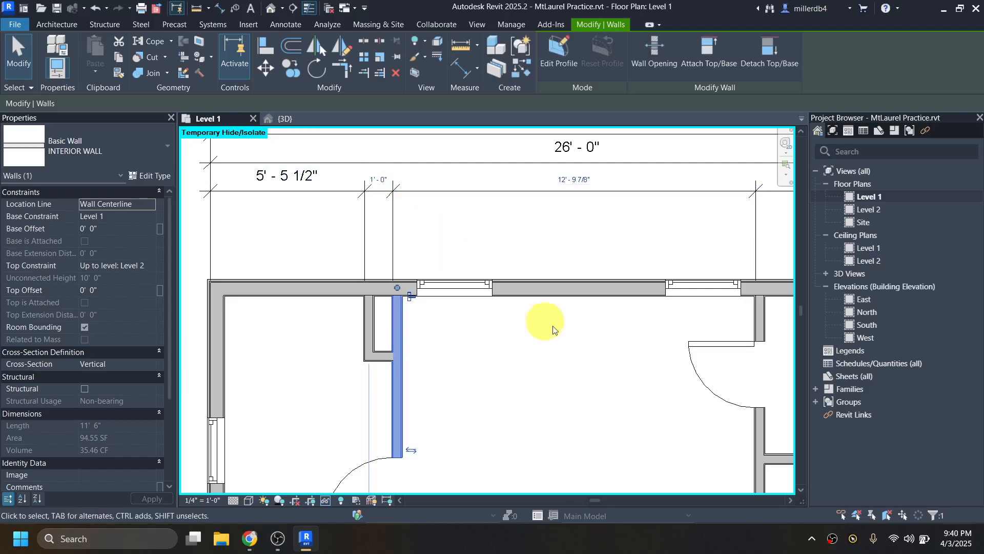
Move the interior wall past the second north window by setting its dimension from the chase's east wall to 12' 9 1/2"
click(760, 312)
middle_drag(760, 310, 625, 343)
click(461, 210)
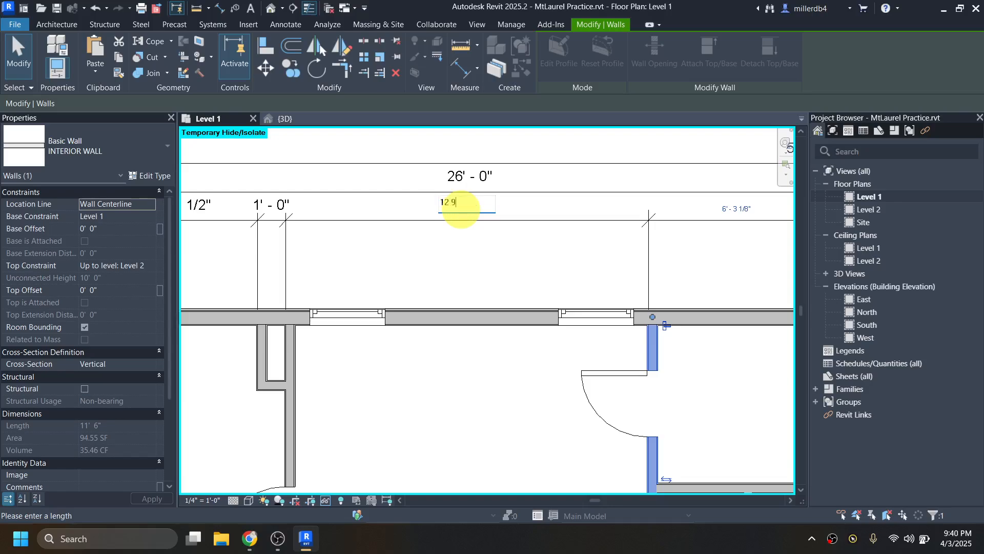
key(Return)
middle_drag(583, 369, 477, 386)
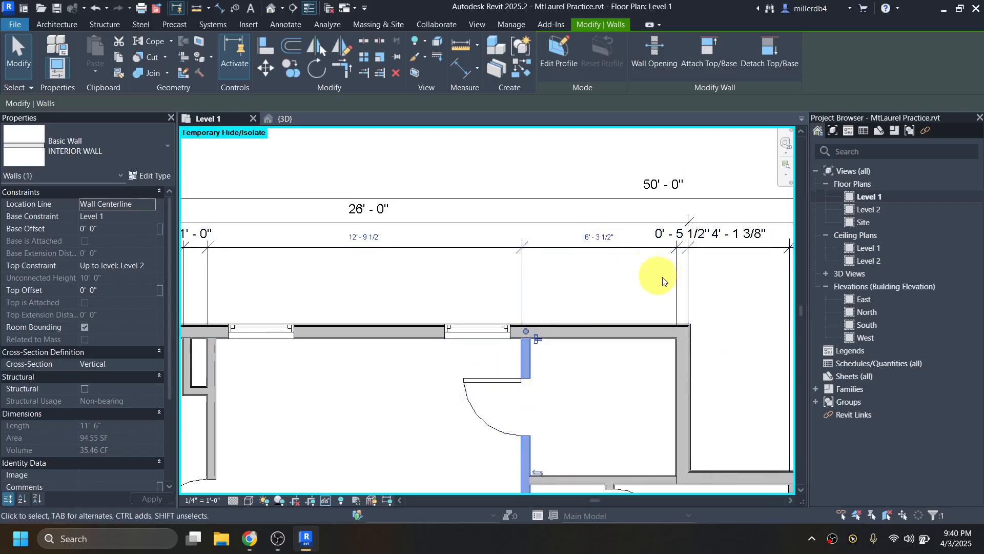
Select the west exterior wall and the north jog wall in turn to examine which dimensions each one makes editable
scroll(683, 292, down, 2)
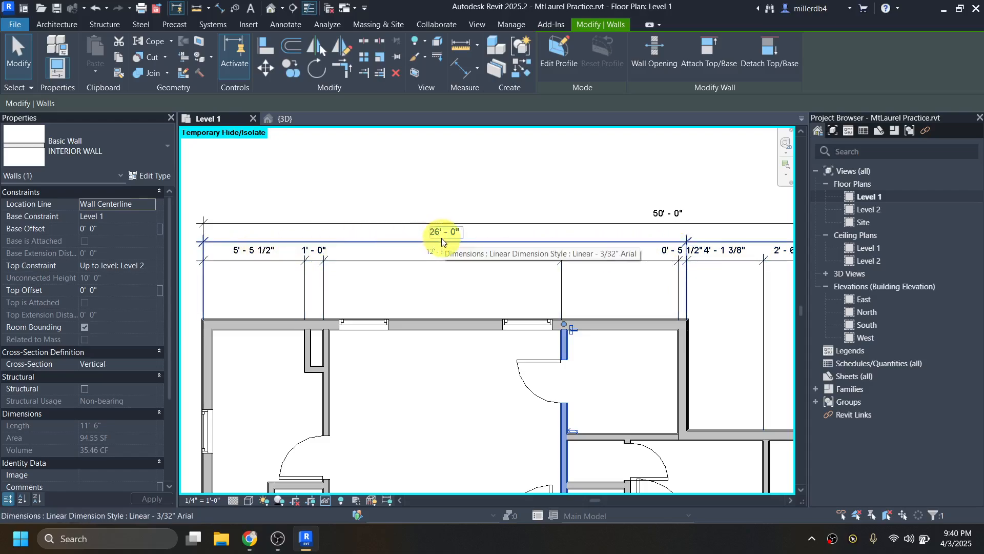
click(206, 361)
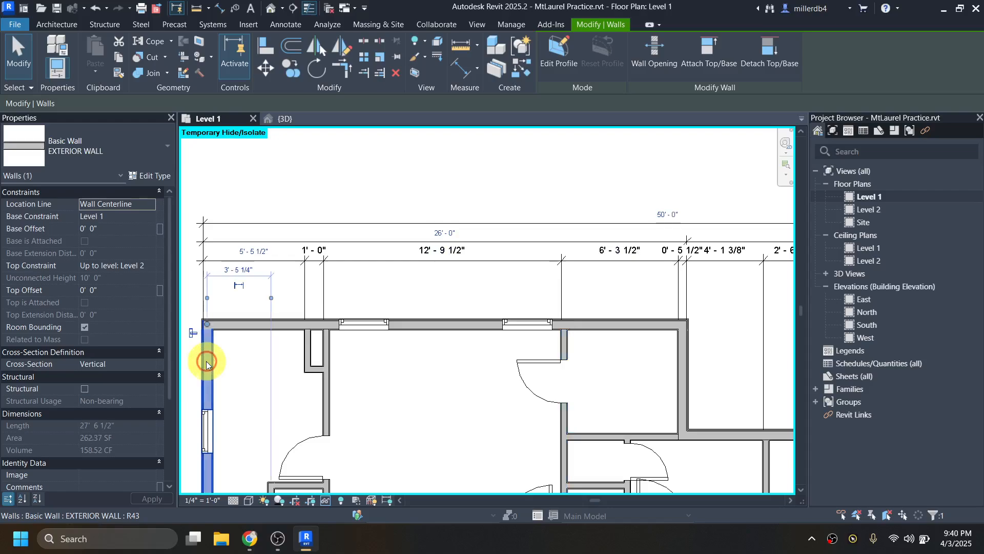
click(680, 396)
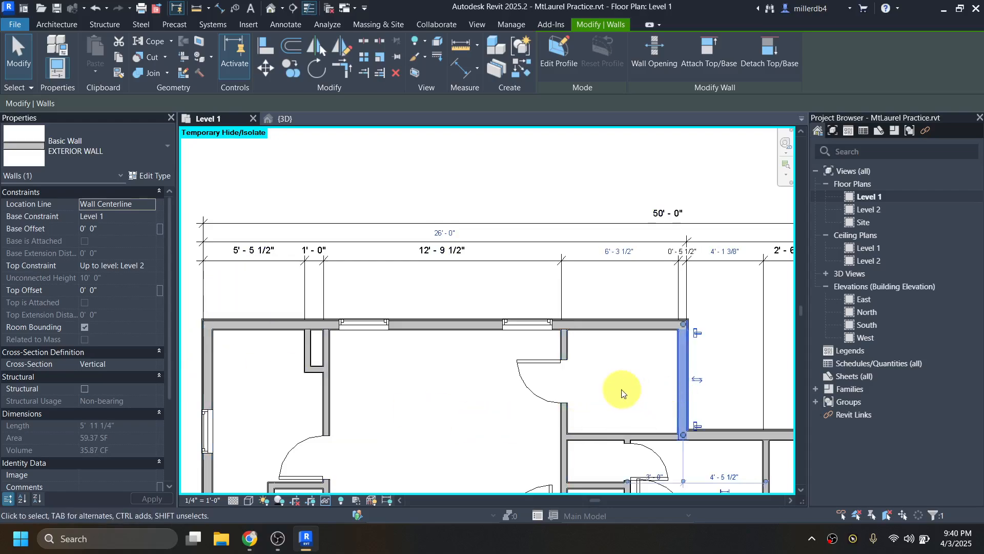
Move the sliding-door closet's west wall by setting its dimension from the north jog wall to 4' 0 1/2"
scroll(435, 387, down, 1)
middle_drag(500, 389, 372, 359)
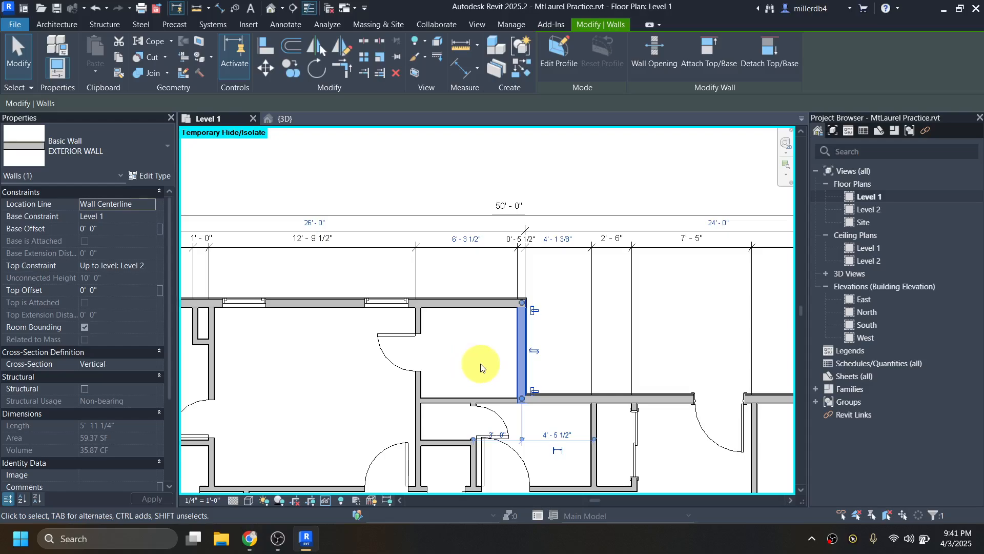
click(485, 370)
middle_drag(487, 377, 431, 339)
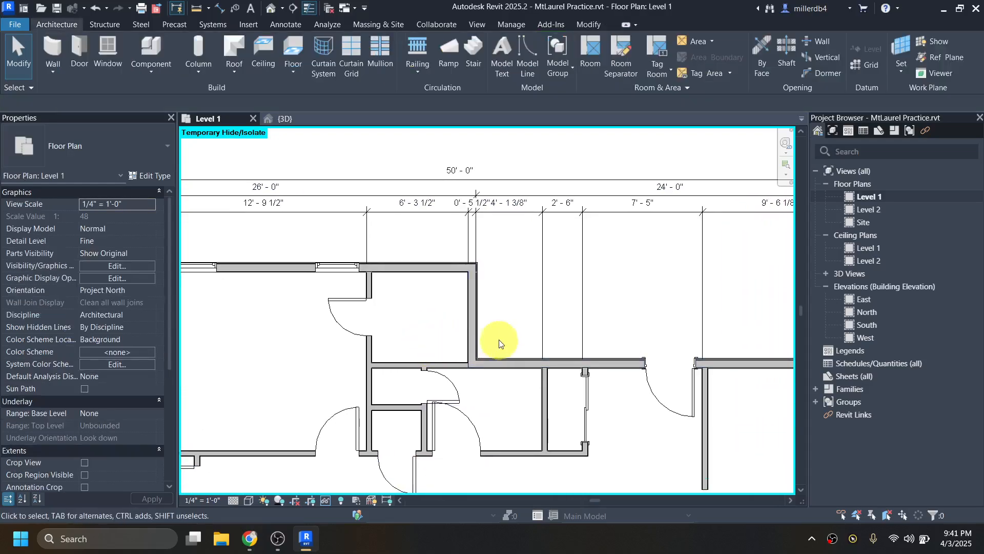
click(546, 400)
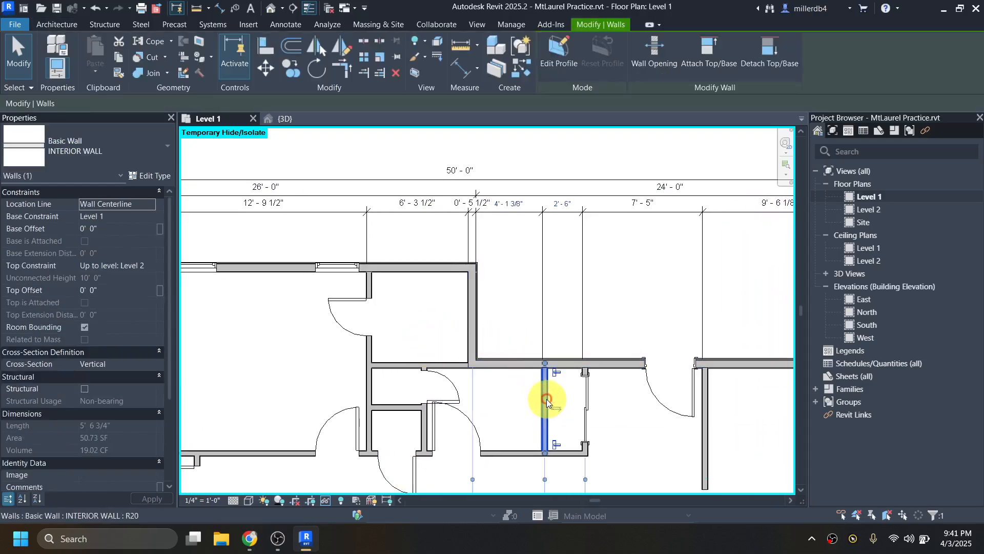
click(511, 205)
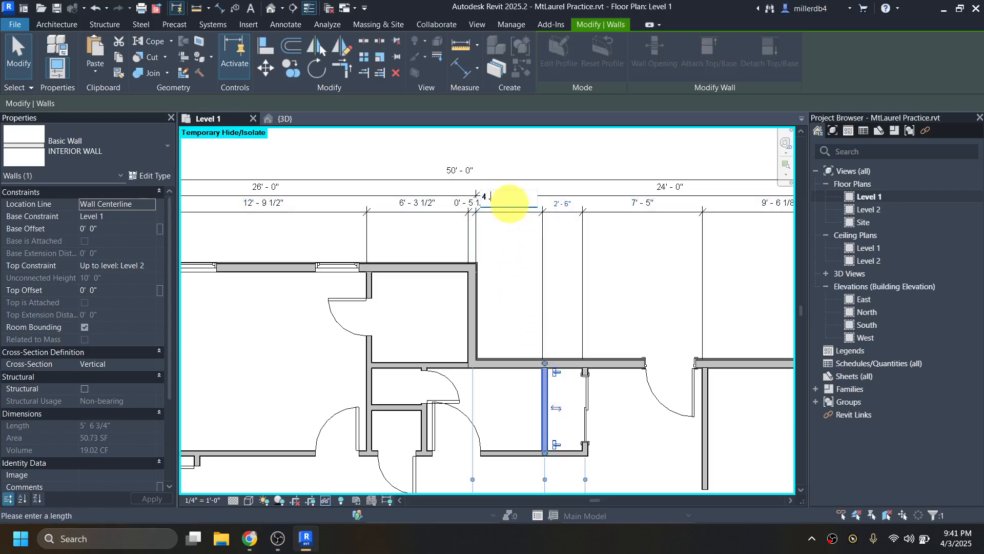
text(4 .5)
key(Return)
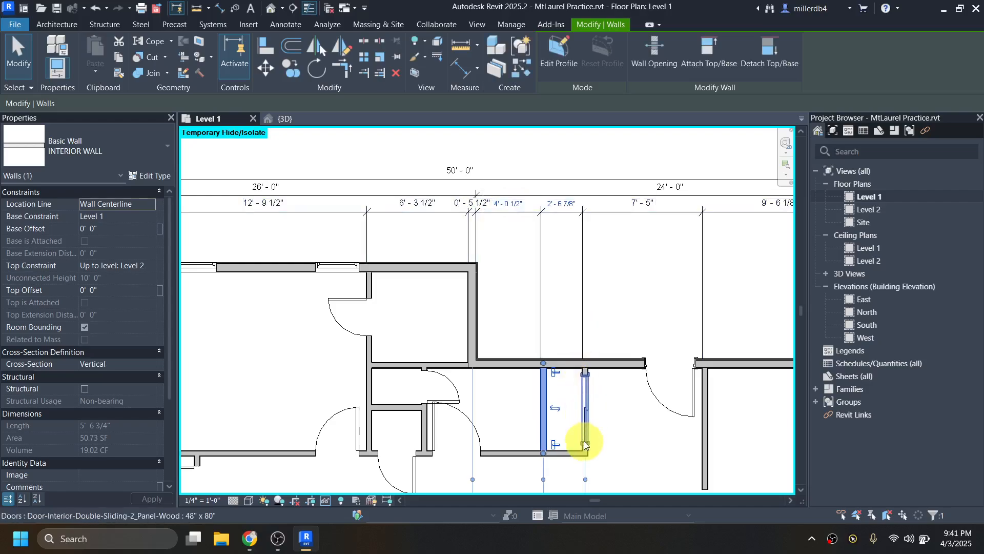
Move the interior wall hosting the closet's double sliding door by setting its dimension from the closet's west wall to 2' 3 1/2"
scroll(593, 382, up, 2)
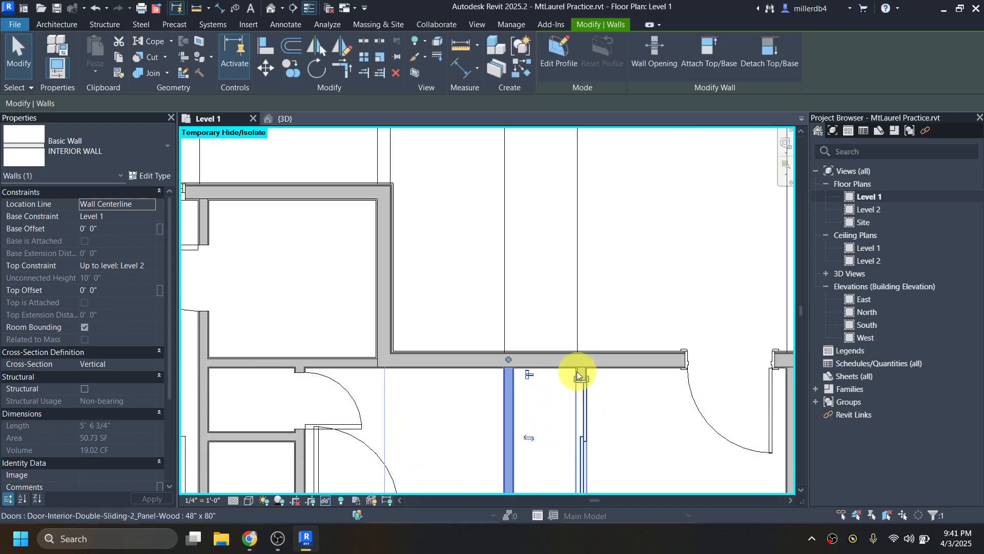
click(578, 371)
scroll(578, 370, up, 2)
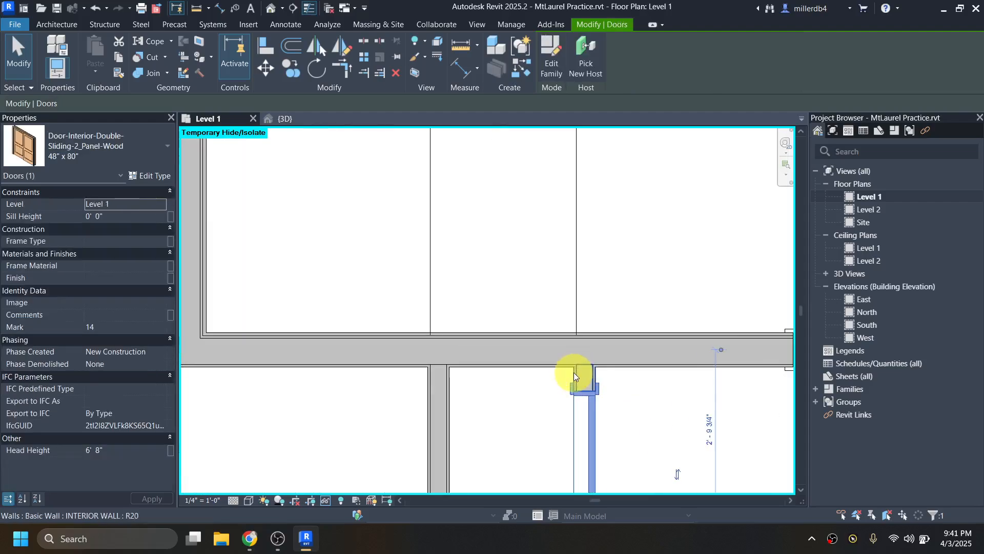
click(573, 372)
scroll(574, 372, down, 4)
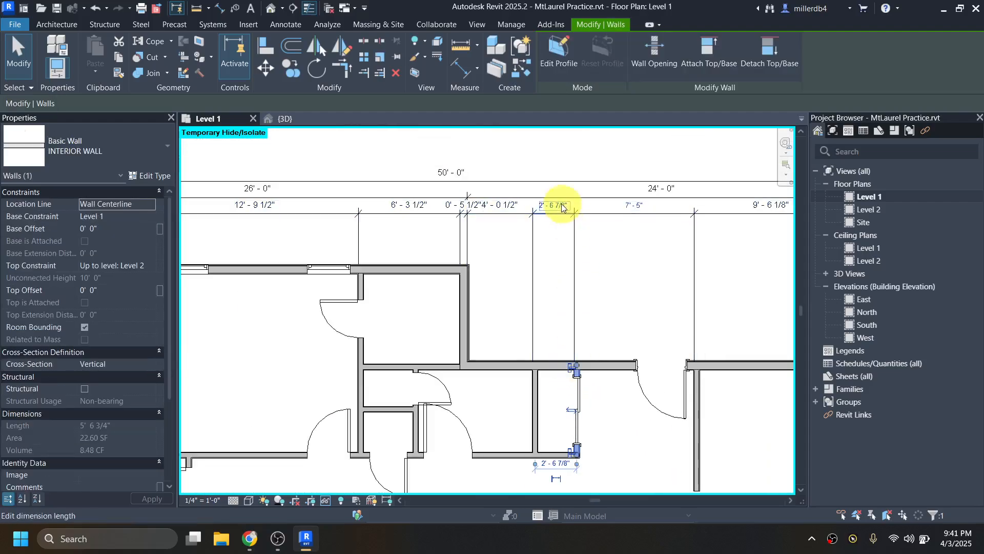
click(557, 202)
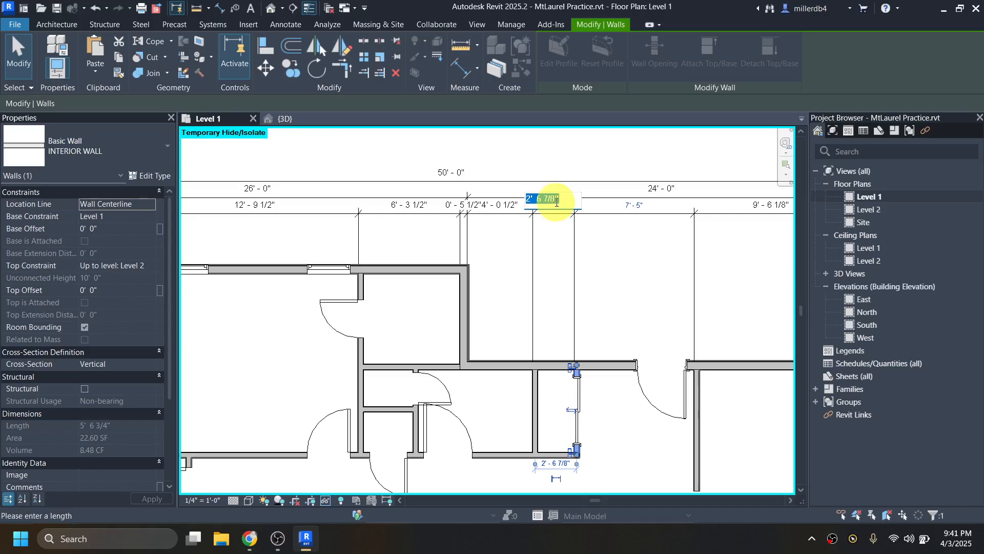
text(2 3)
key(Return)
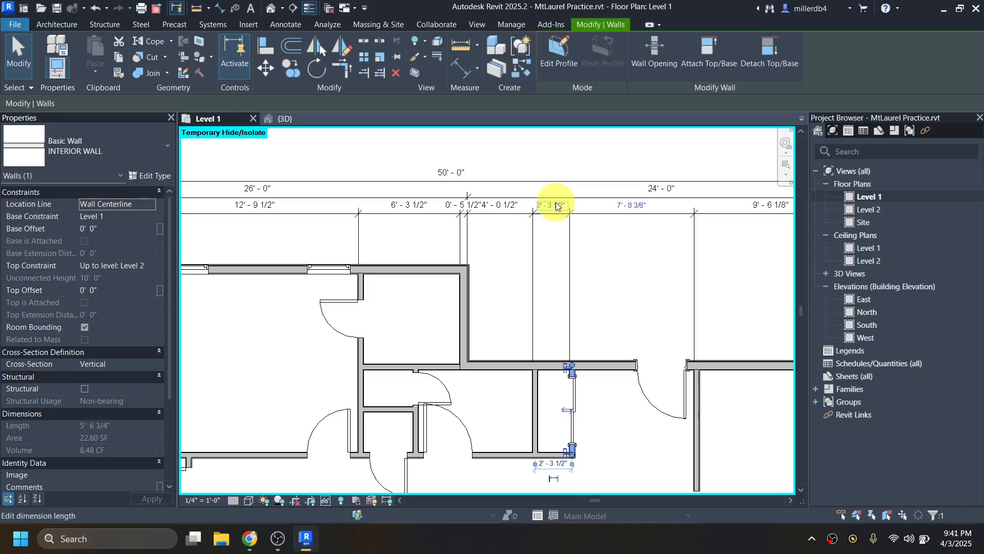
Move the interior wall just east of the north entry door by setting its dimension from the sliding-door wall to 7' 8"
click(701, 416)
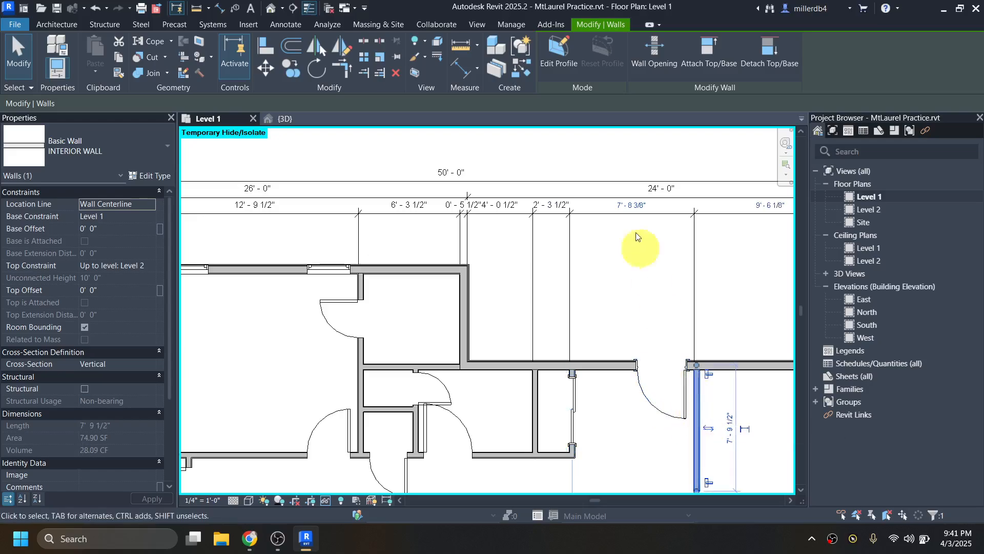
click(625, 203)
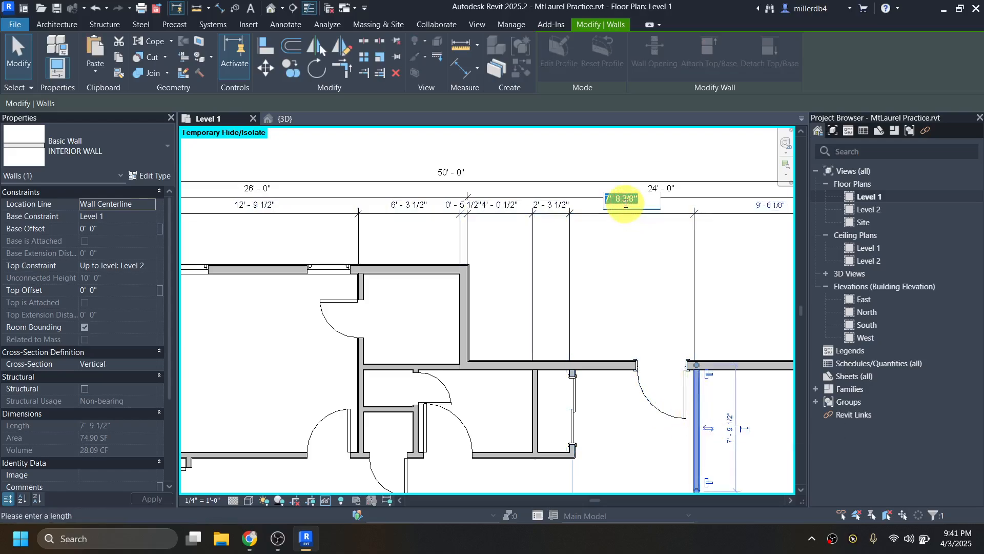
key(Return)
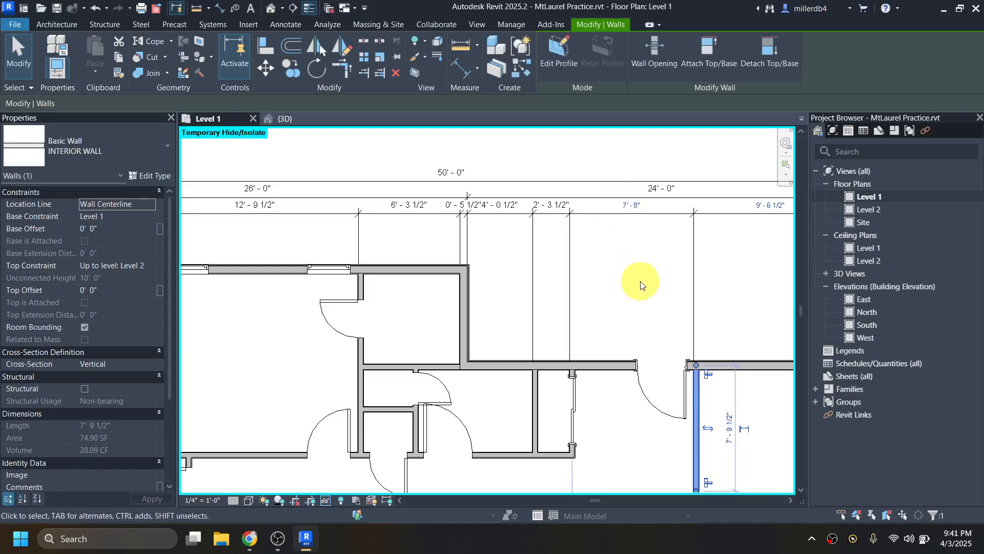
middle_drag(637, 282, 559, 300)
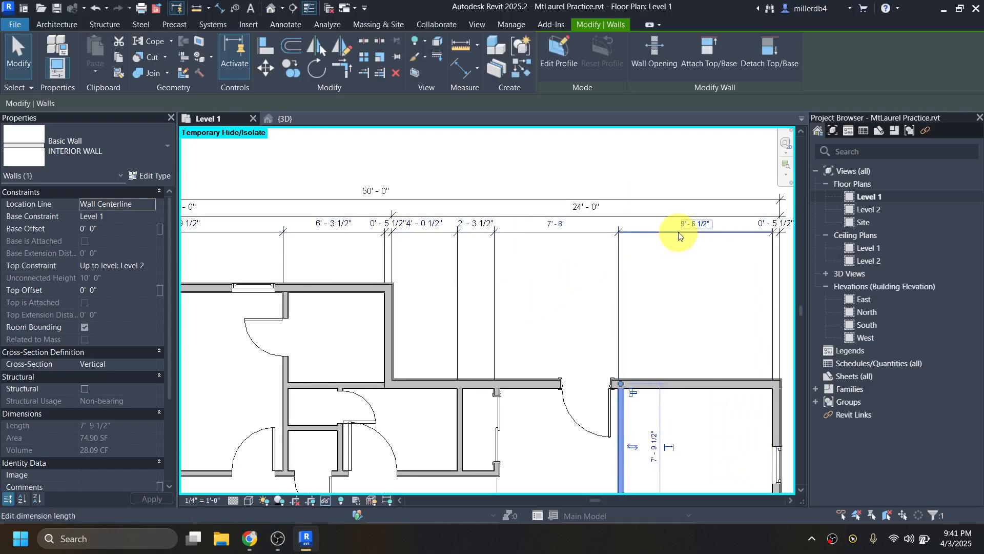
scroll(679, 239, down, 1)
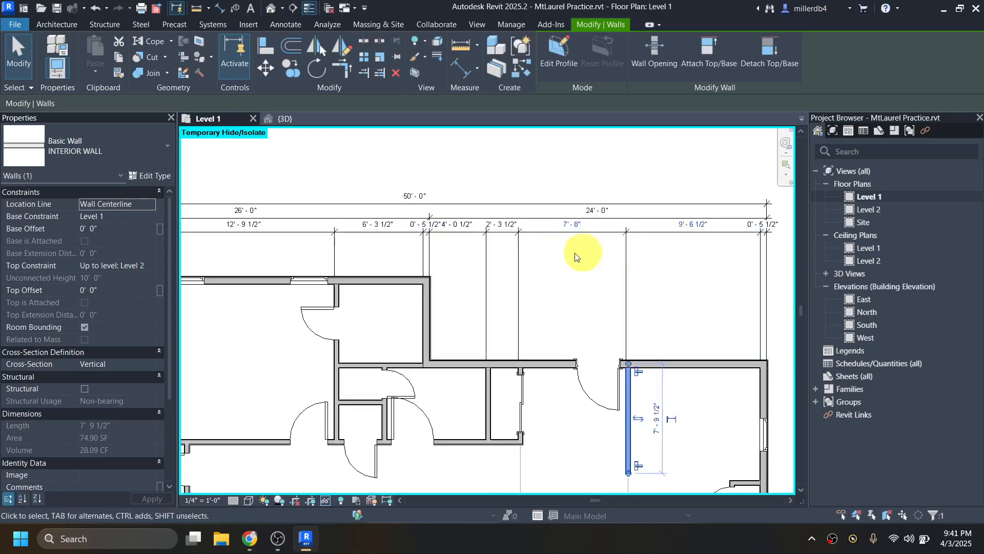
click(596, 216)
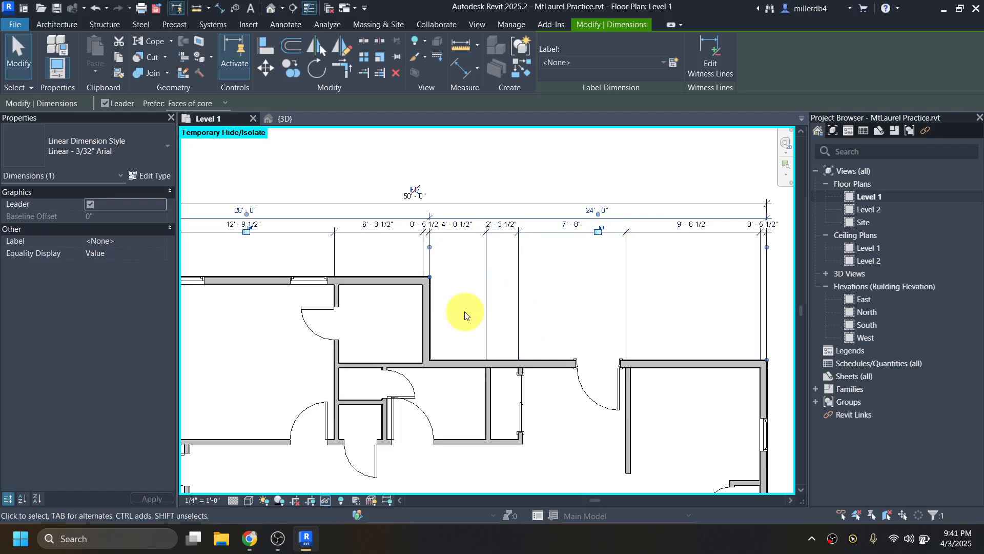
scroll(480, 314, down, 2)
middle_drag(433, 356, 538, 369)
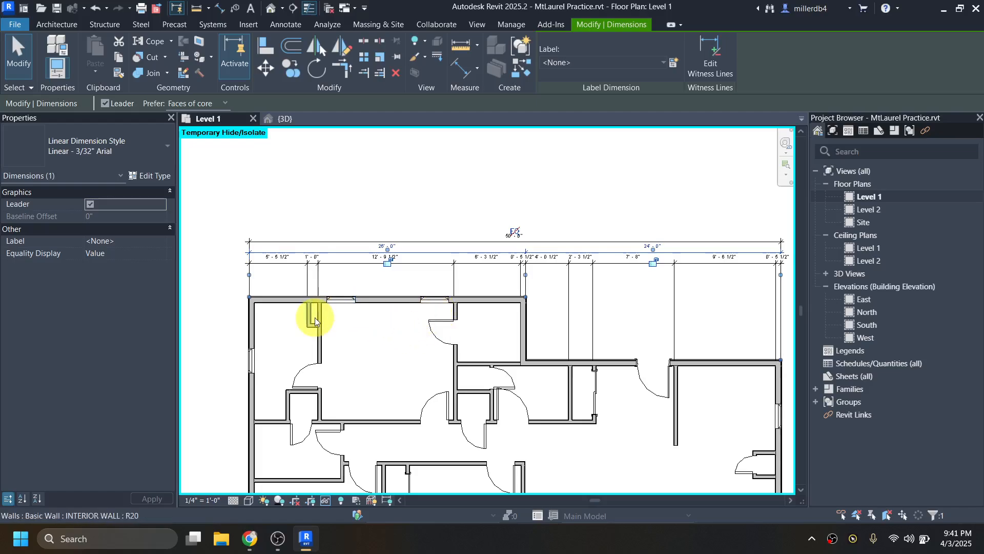
key(Escape)
Add an aligned dimension string from the chase's east wall through both north window centers to the next interior wall, placed below the existing strings
scroll(319, 314, up, 2)
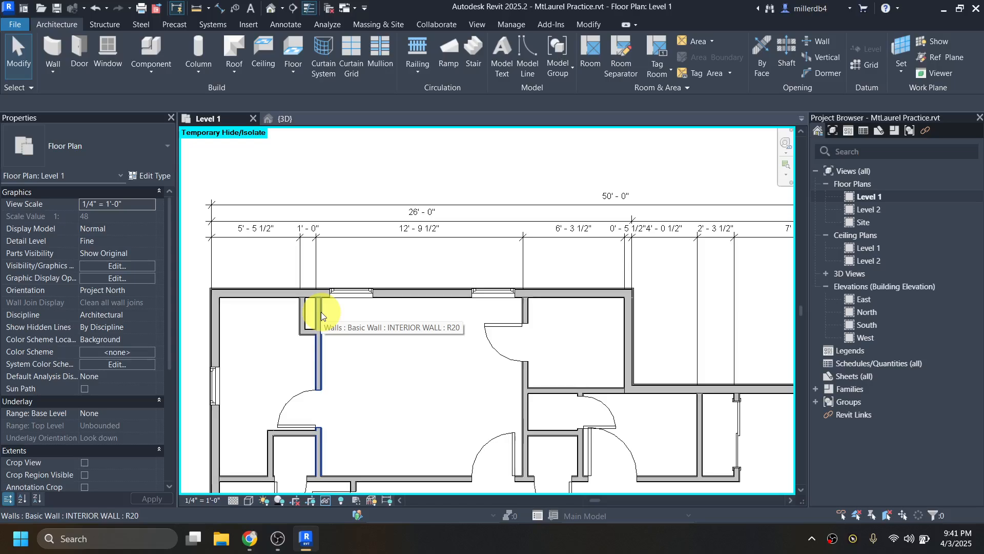
key(d)
key(i)
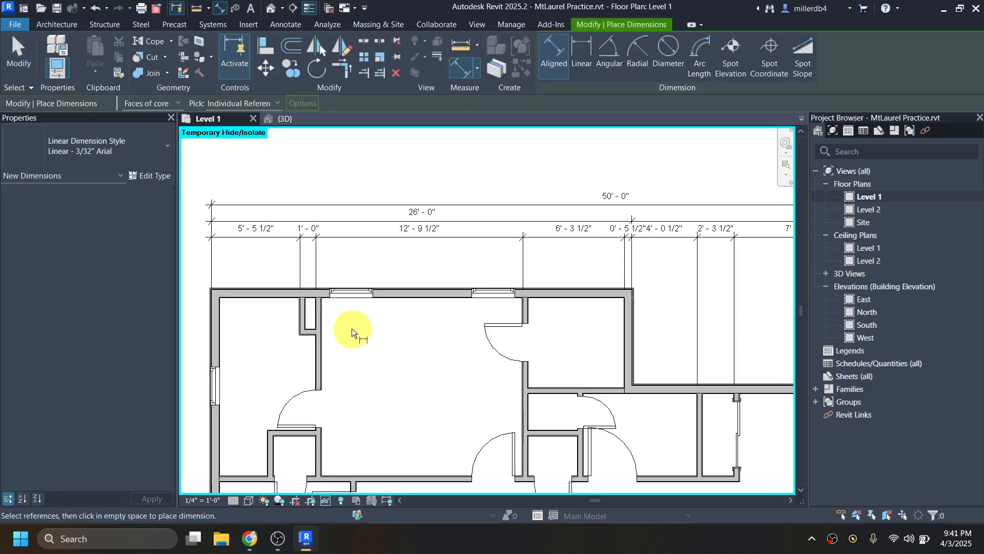
scroll(351, 328, up, 3)
scroll(347, 319, up, 1)
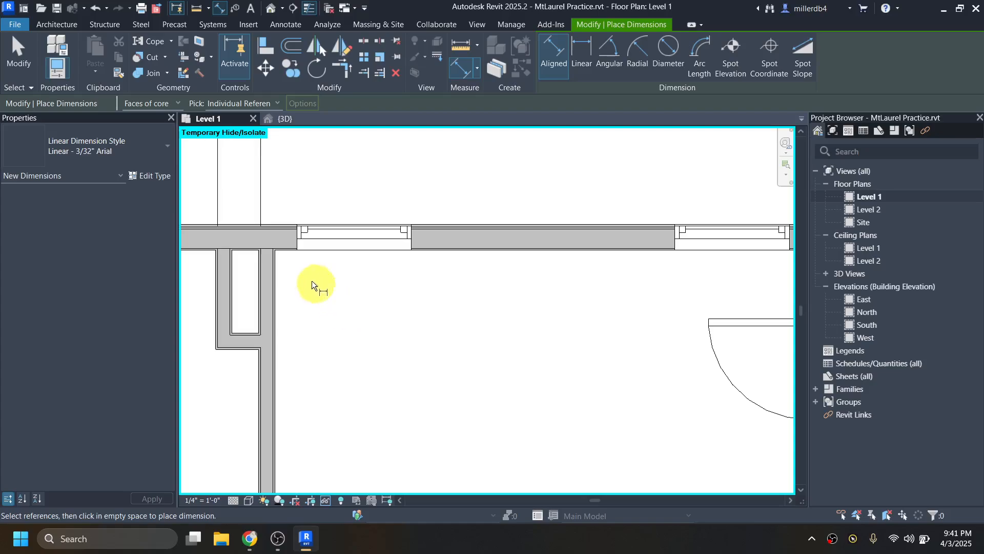
click(263, 266)
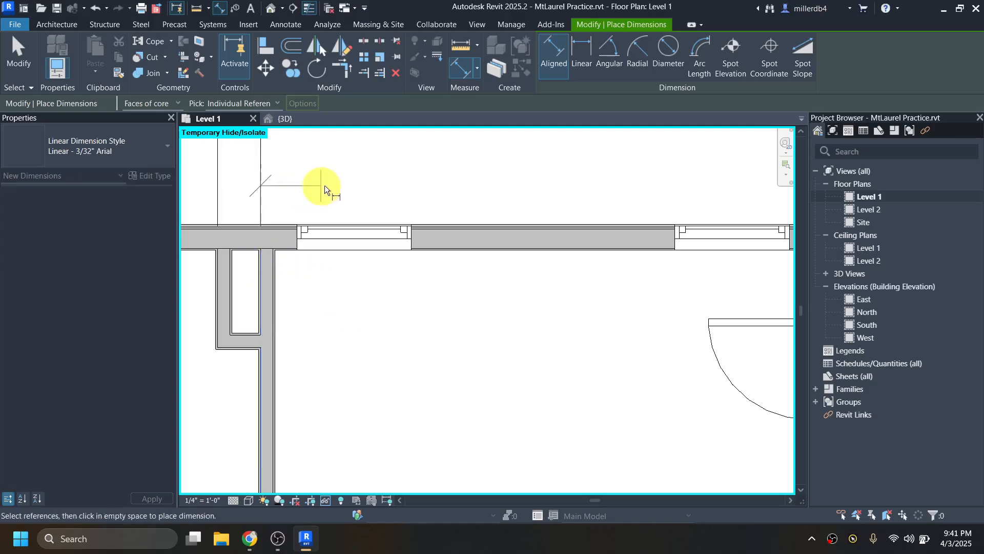
click(356, 236)
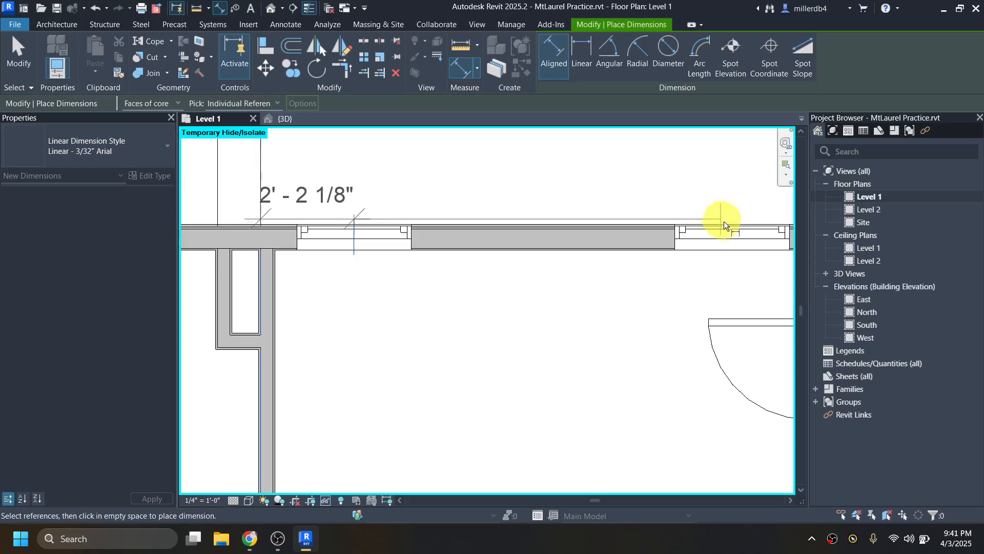
middle_drag(702, 274, 505, 317)
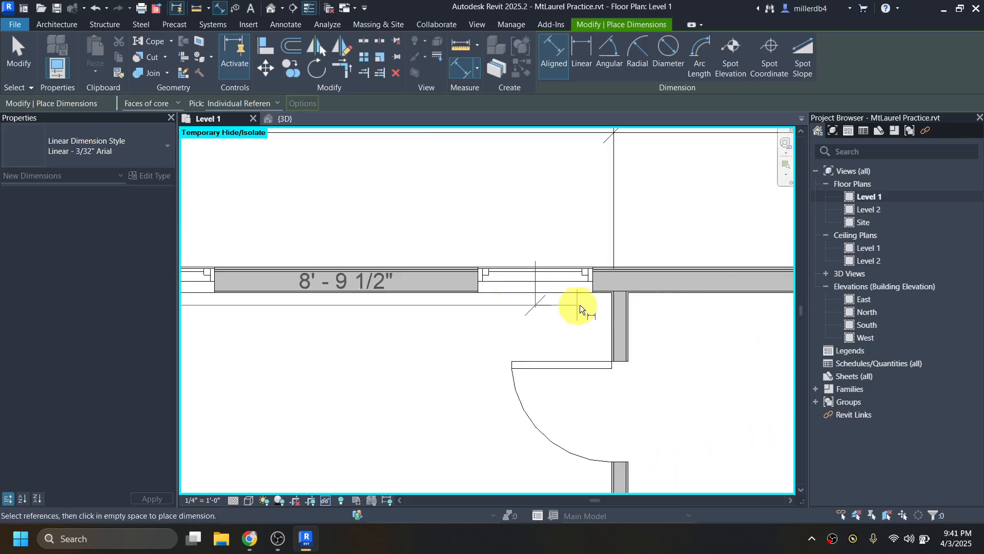
click(613, 310)
scroll(590, 277, down, 3)
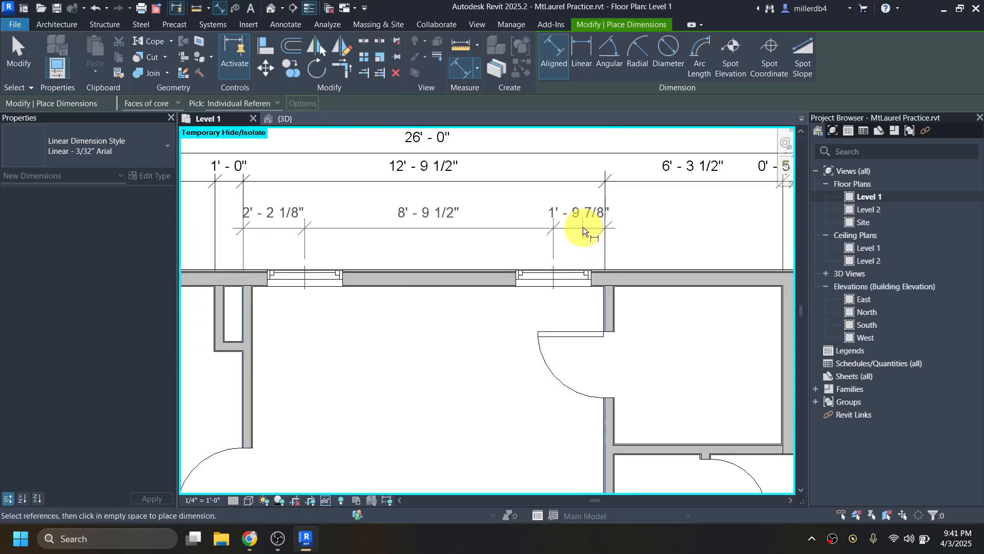
click(580, 214)
middle_drag(498, 281, 559, 352)
key(Escape)
key(Escape)
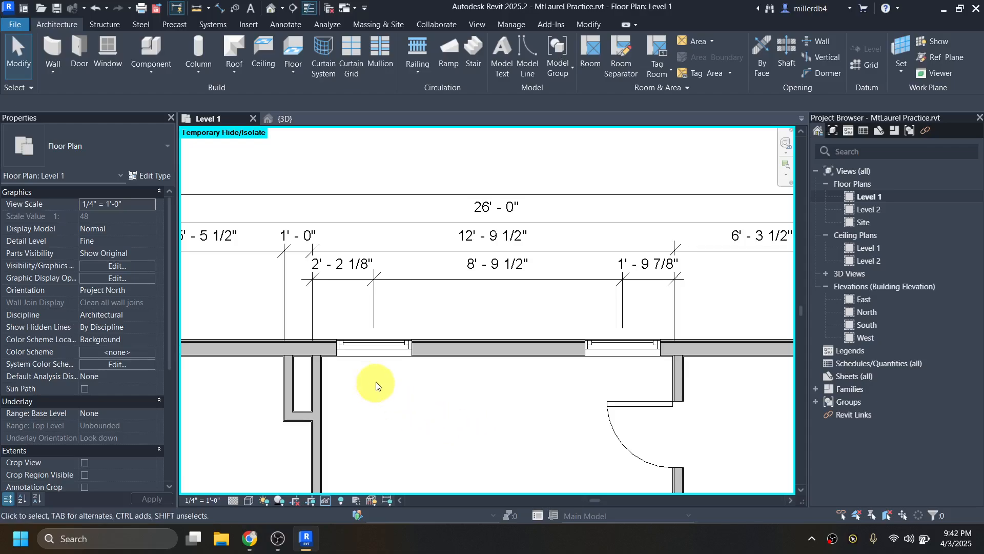
Move the first north window by setting its center's dimension from the chase's east wall to 2' 2 1/2"
click(364, 346)
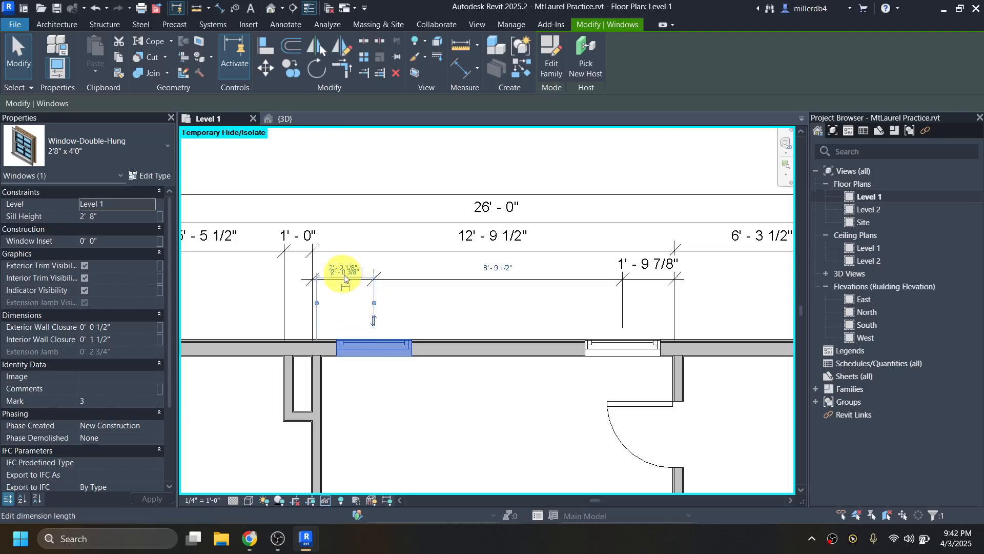
key(Escape)
scroll(366, 365, up, 3)
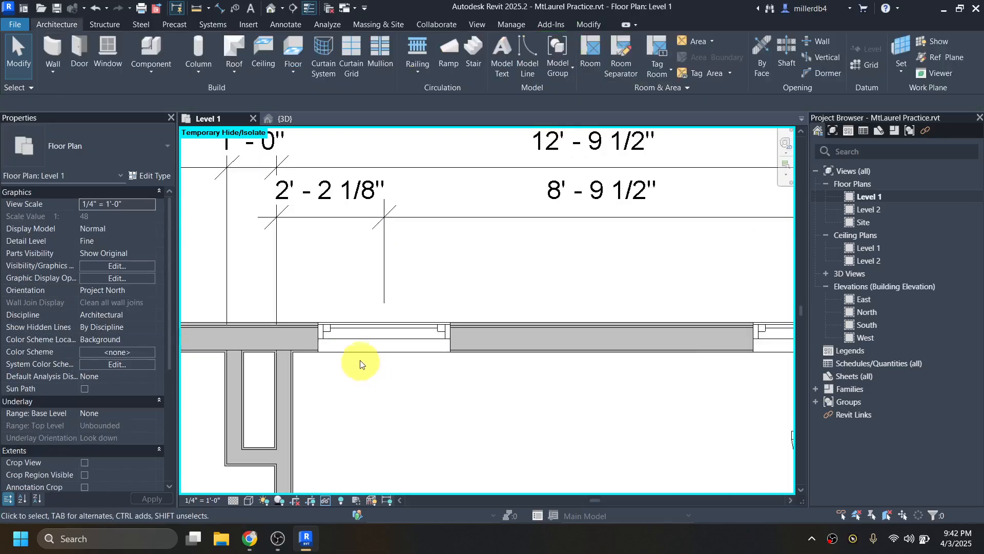
click(353, 328)
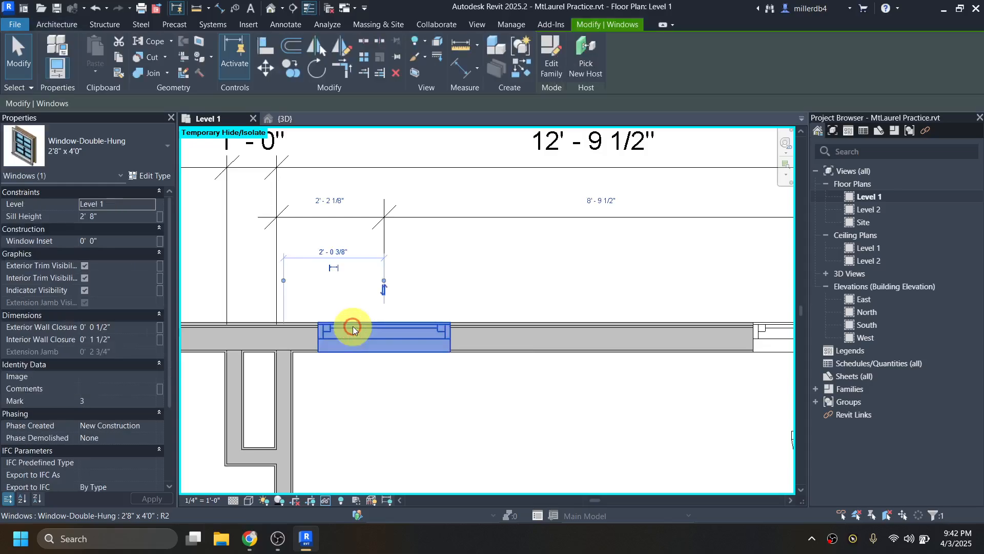
click(332, 201)
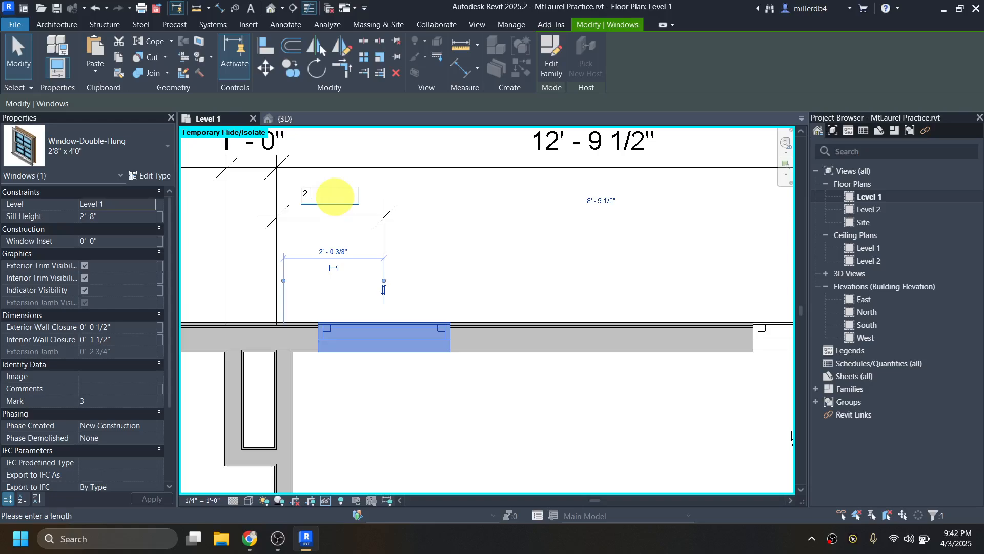
key(Return)
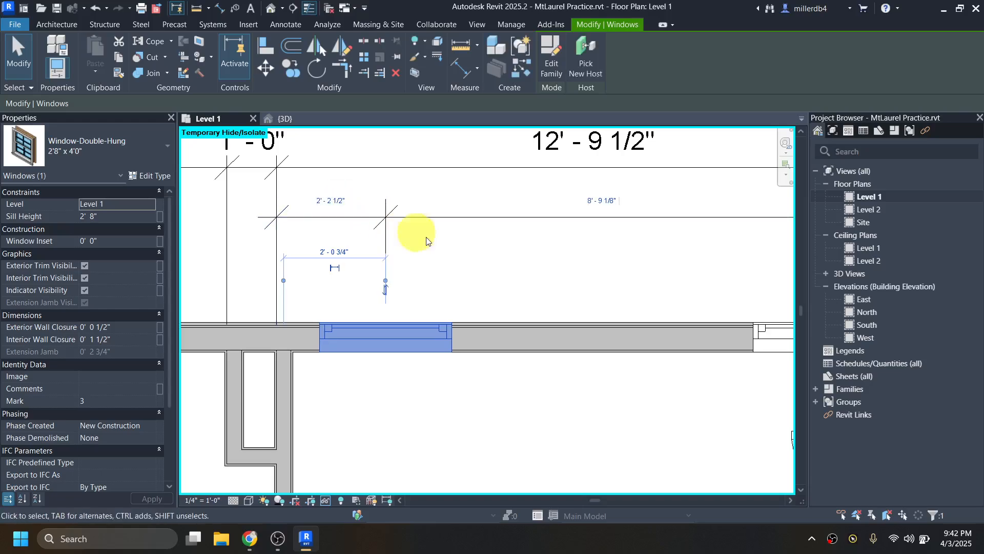
Move the second north window by setting the center-to-center dimension from the first north window to 8' 8"
scroll(431, 236, down, 2)
click(701, 308)
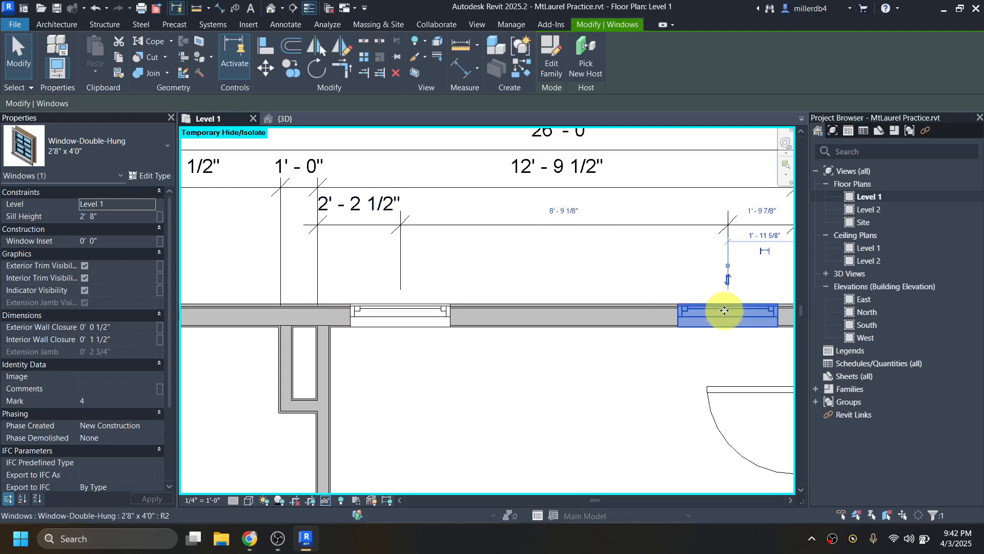
click(564, 212)
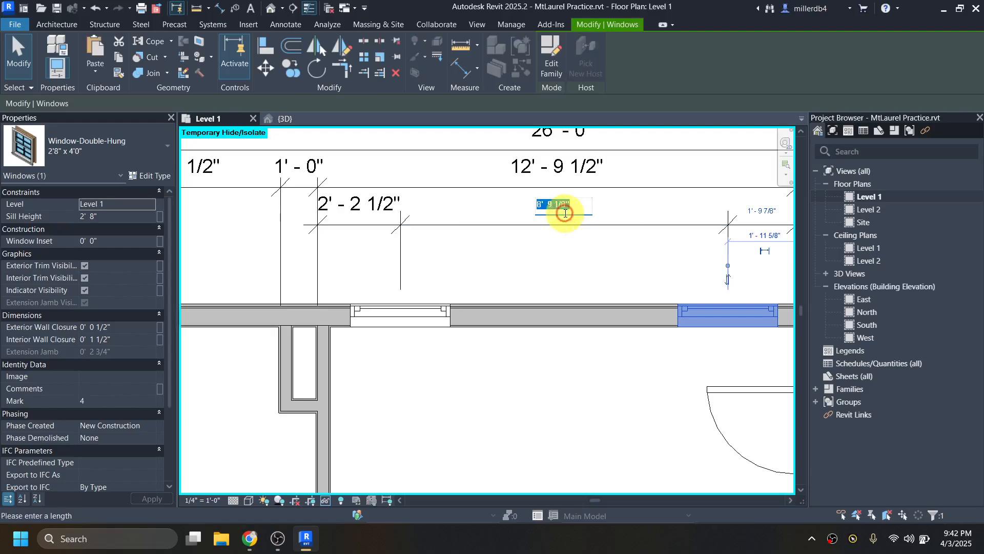
text(8 8)
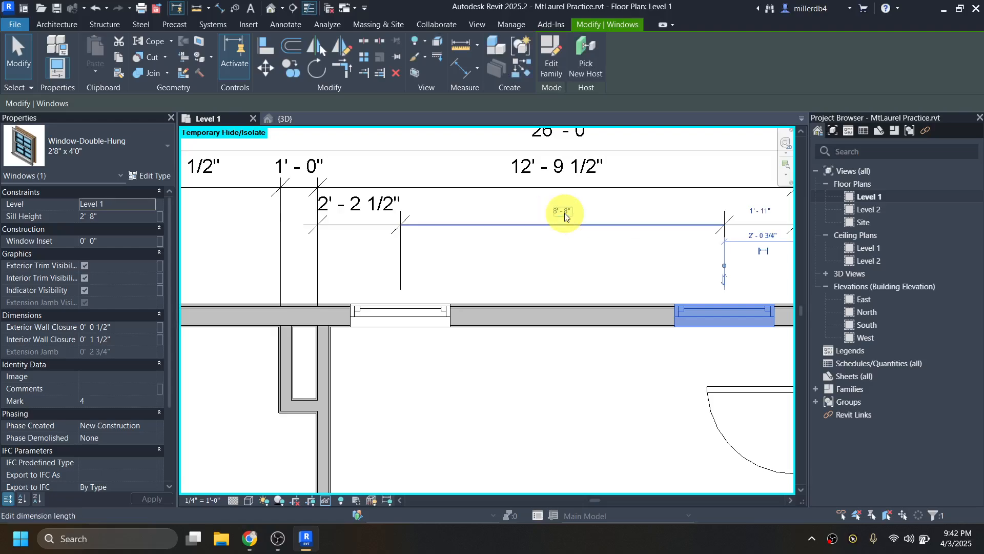
key(Return)
click(604, 381)
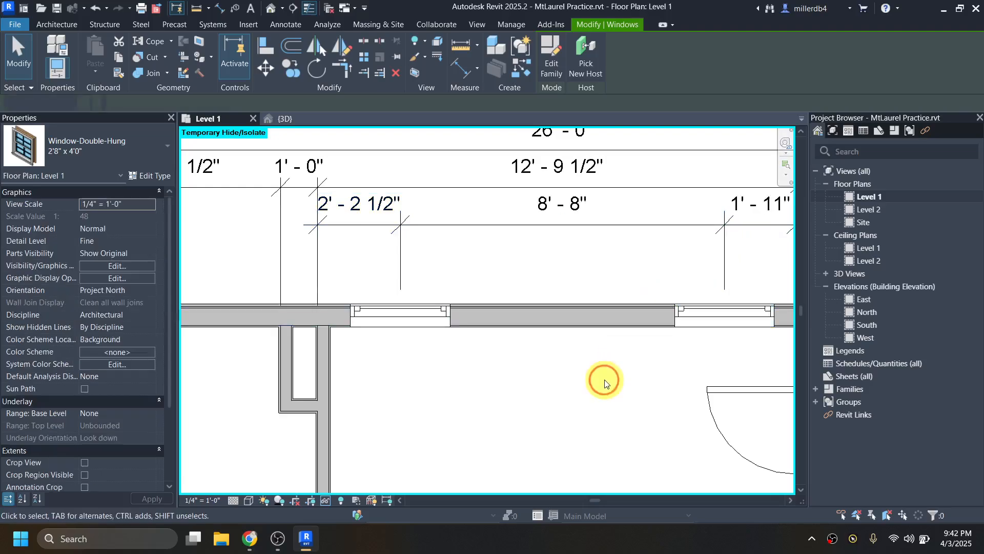
scroll(603, 382, down, 1)
middle_drag(596, 389, 546, 405)
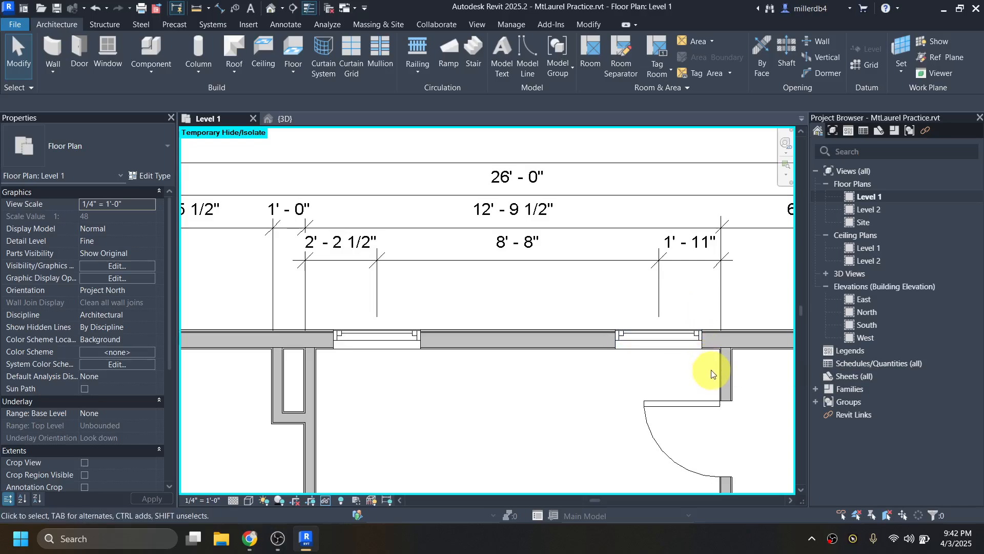
Add an aligned dimension string from the sliding-door wall through the north entry door's center to the next interior wall, below the existing strings
scroll(697, 337, down, 2)
middle_drag(687, 352, 436, 343)
middle_drag(617, 353, 557, 356)
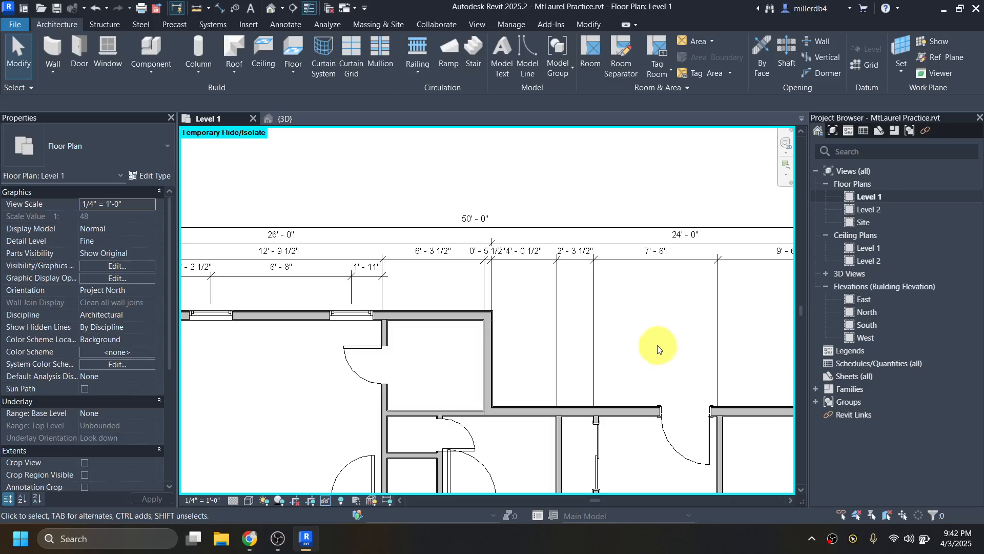
middle_drag(655, 345, 517, 313)
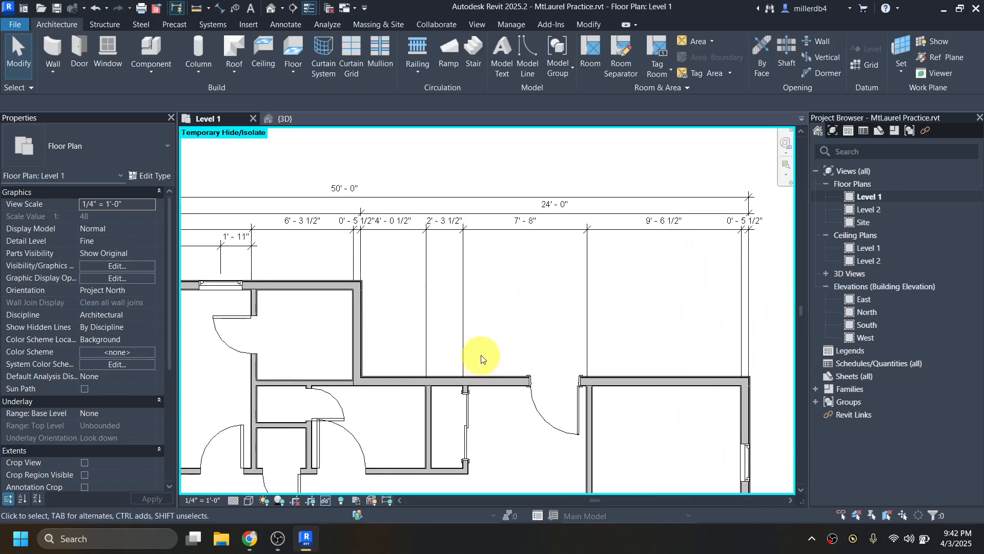
key(d)
key(i)
scroll(477, 383, up, 5)
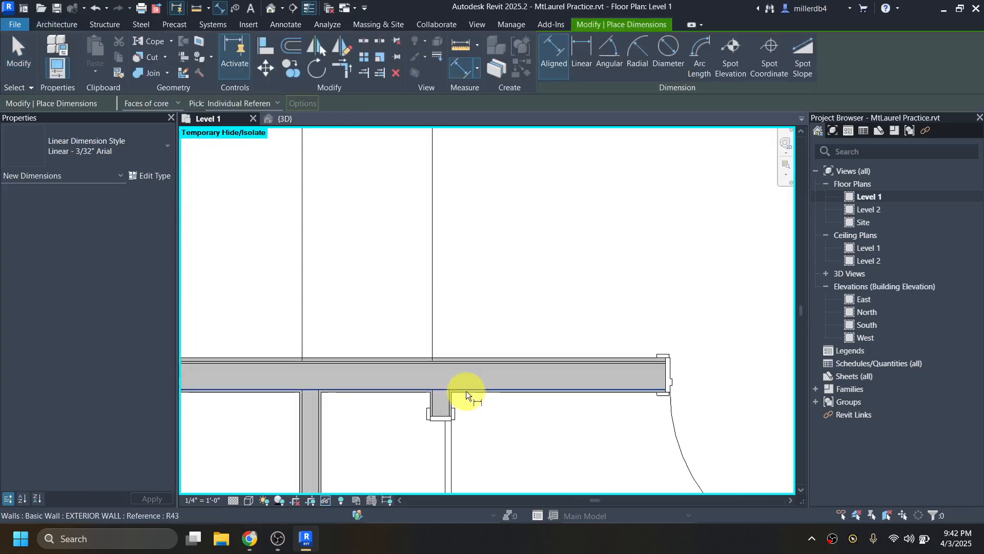
click(430, 401)
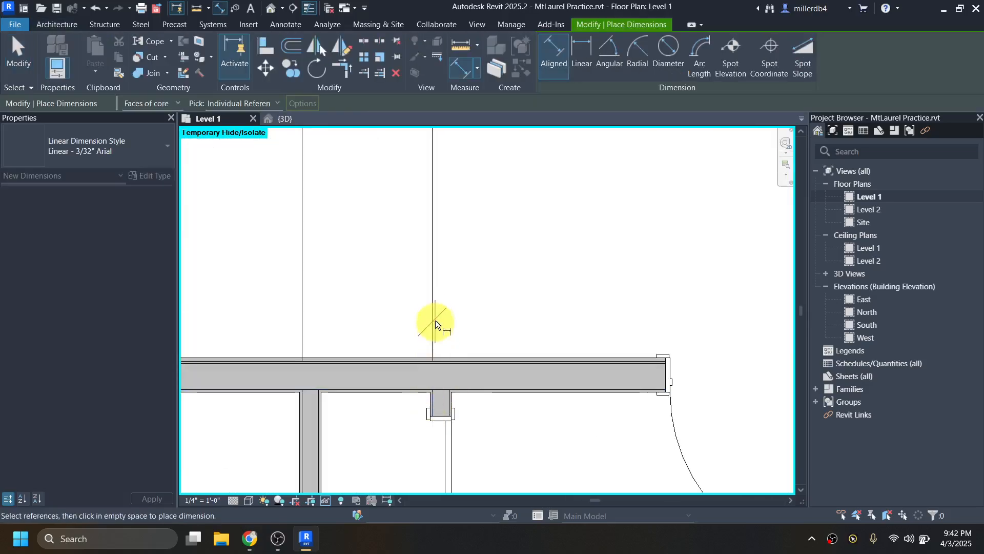
scroll(507, 321, down, 3)
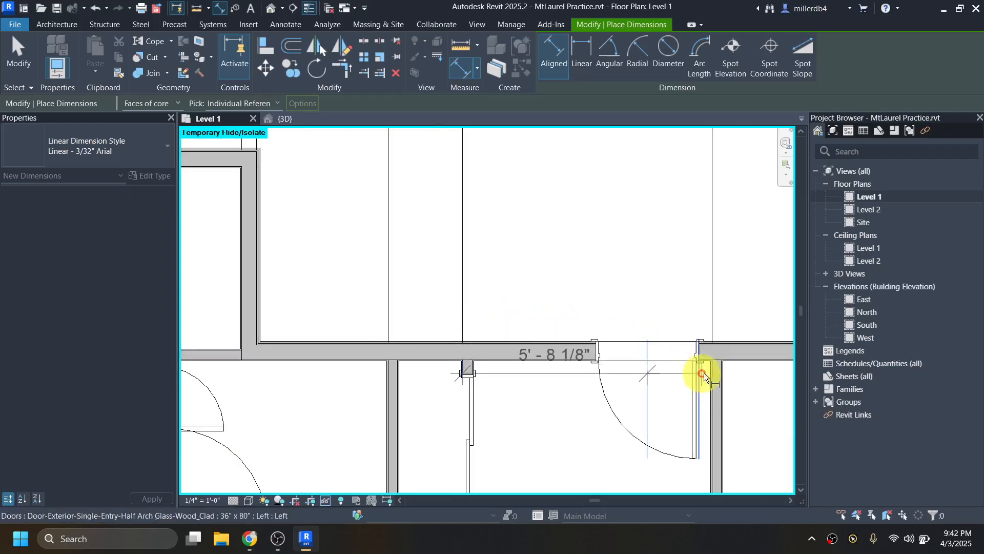
click(714, 379)
scroll(714, 379, down, 2)
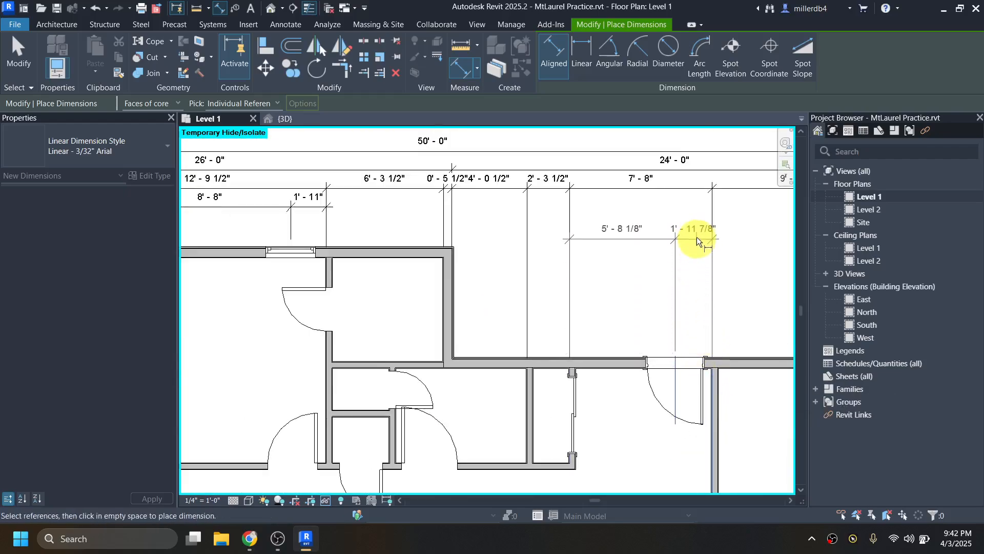
click(697, 206)
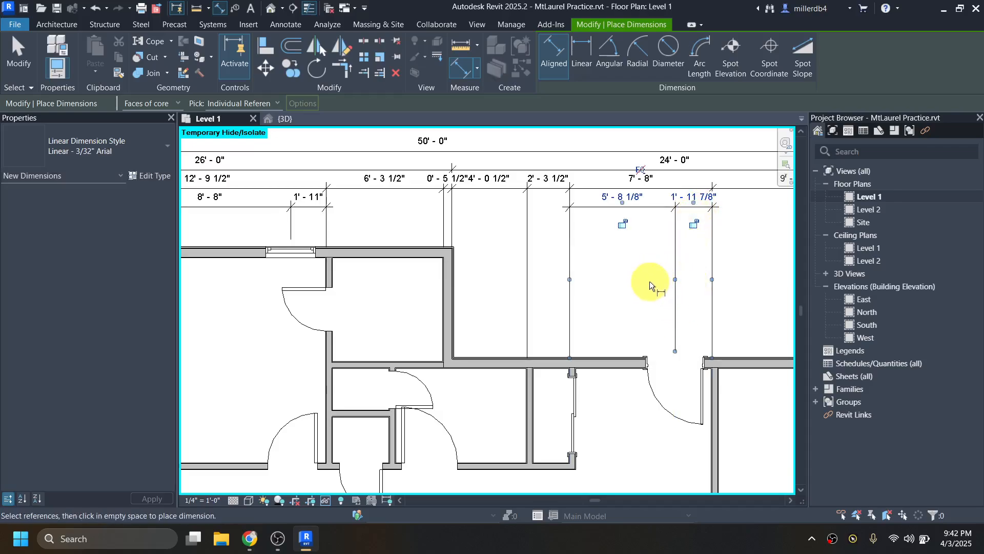
key(Escape)
key(Escape)
Move the north entry door by setting its center's dimension from the sliding-door wall to 5' 8"
click(654, 388)
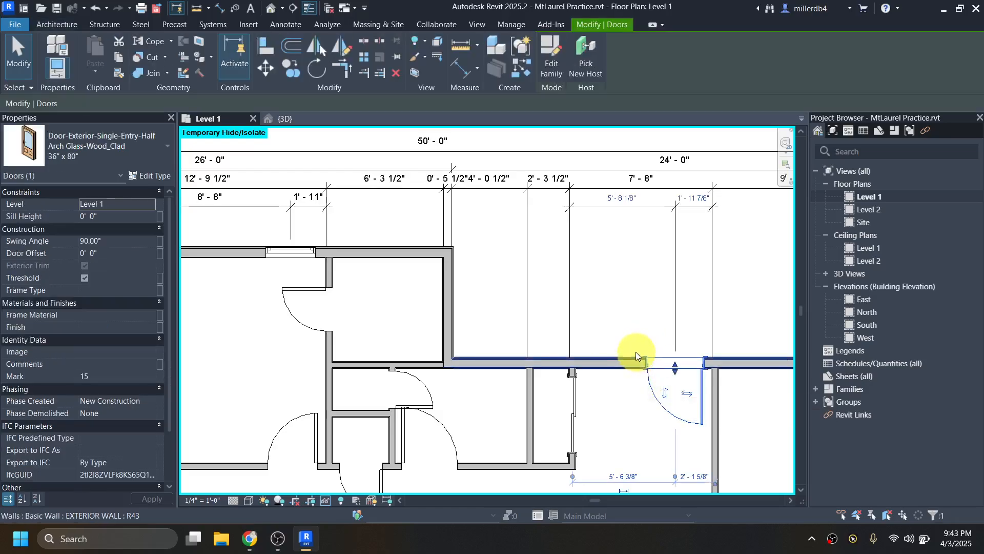
click(632, 201)
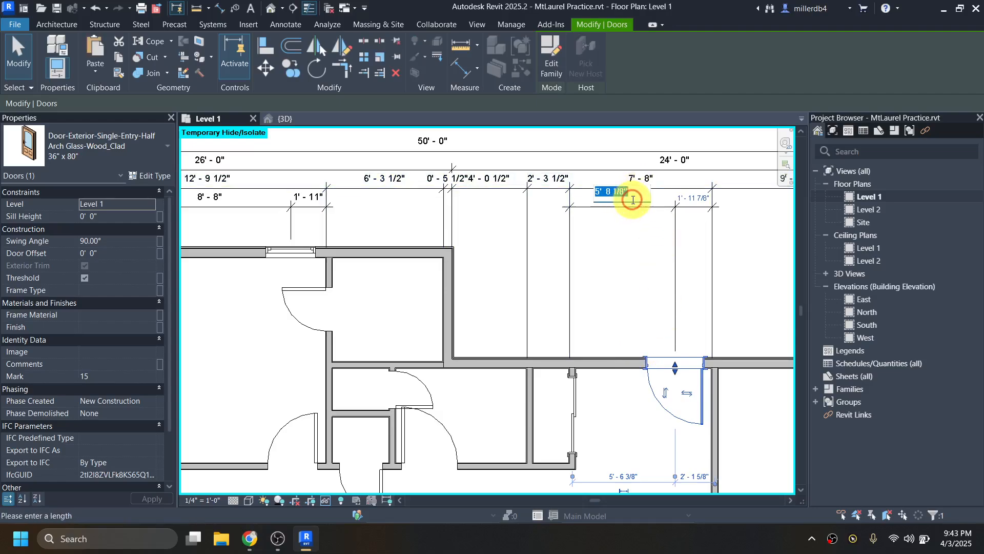
text(5' - 8)
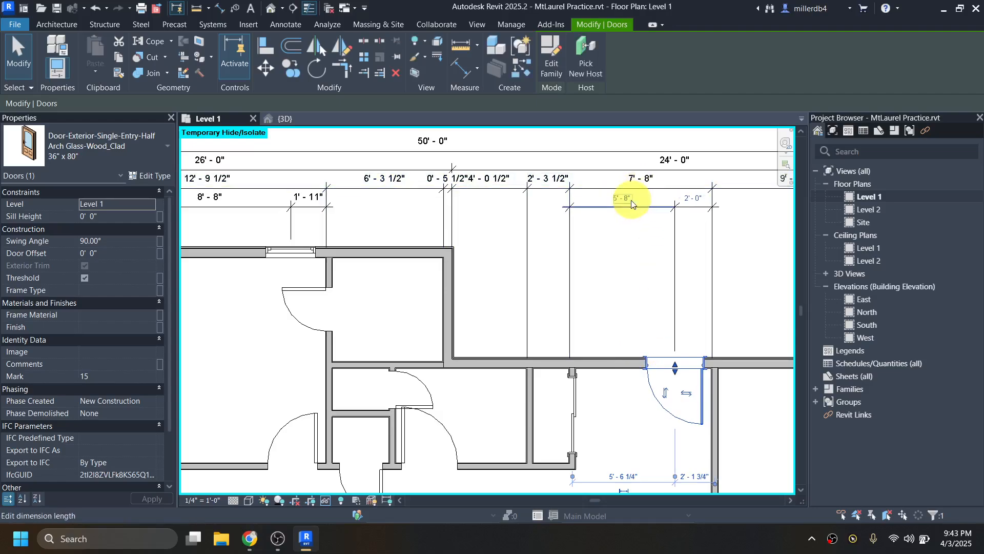
key(Return)
click(619, 424)
Add an overall aligned dimension between the northernmost and southernmost exterior walls' core faces, placed east of the plan
scroll(619, 423, down, 5)
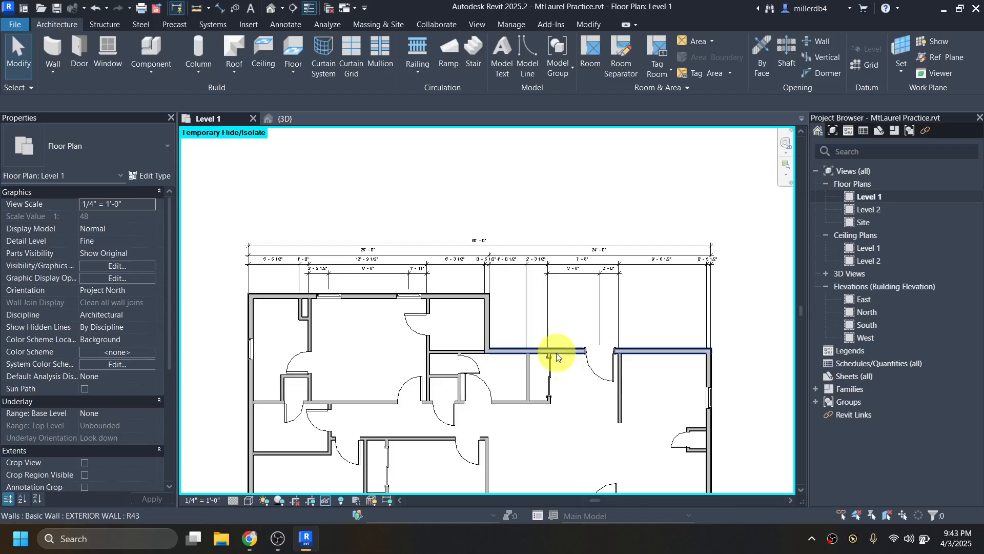
scroll(554, 312, down, 1)
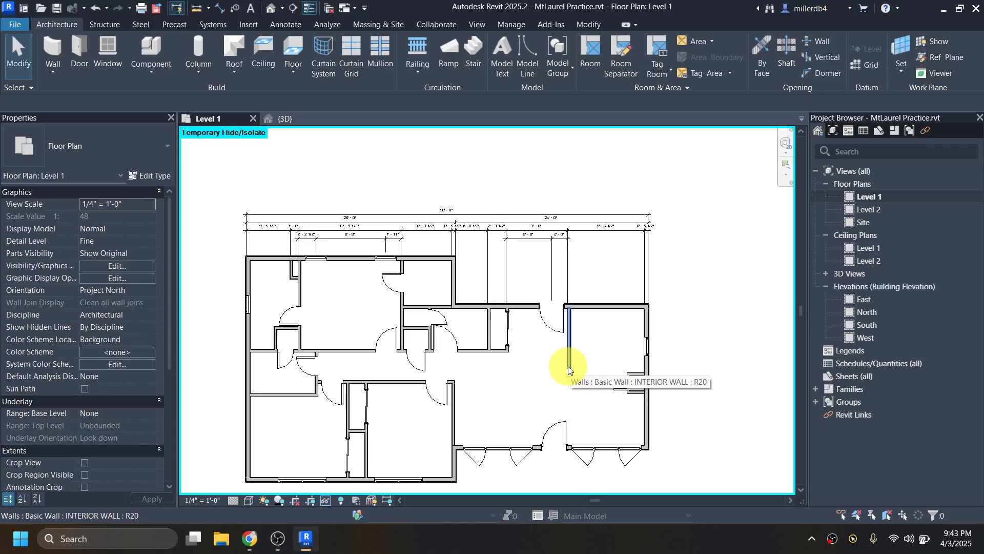
key(d)
key(i)
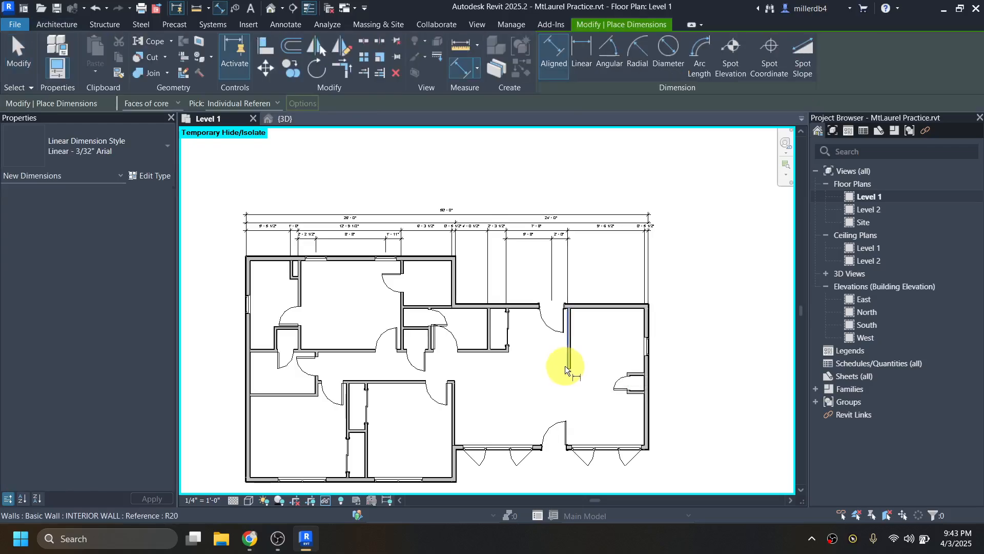
scroll(466, 299, up, 5)
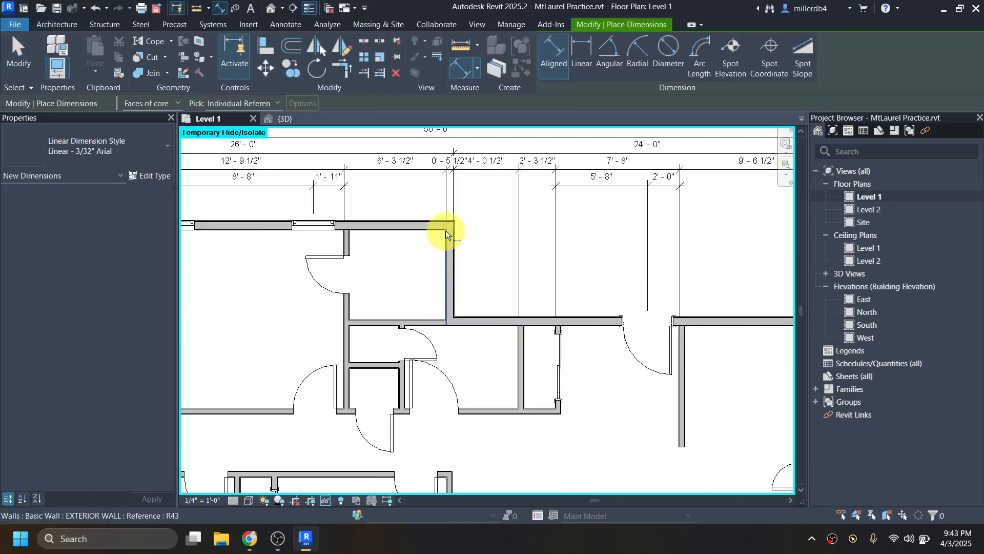
click(414, 214)
scroll(416, 226, down, 5)
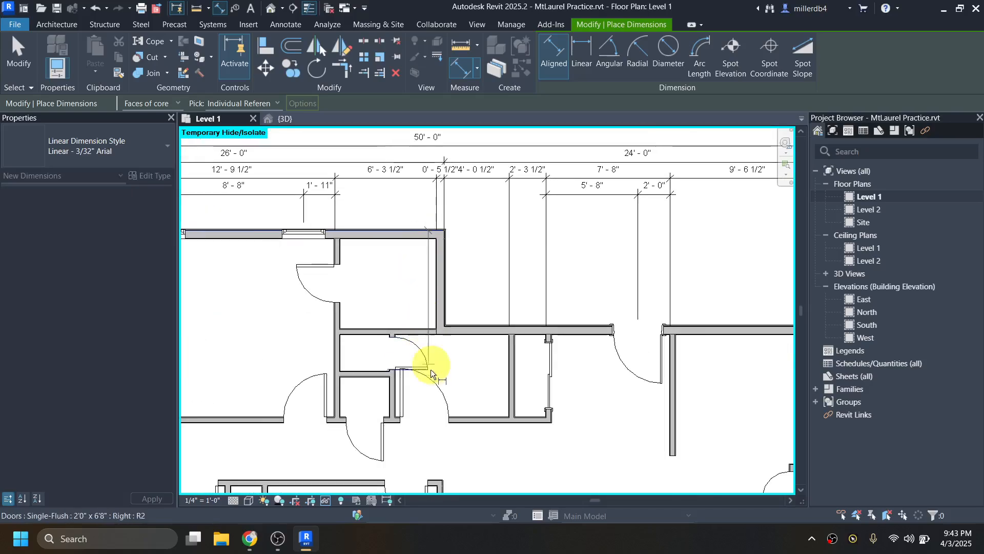
scroll(459, 397, down, 3)
scroll(454, 392, up, 6)
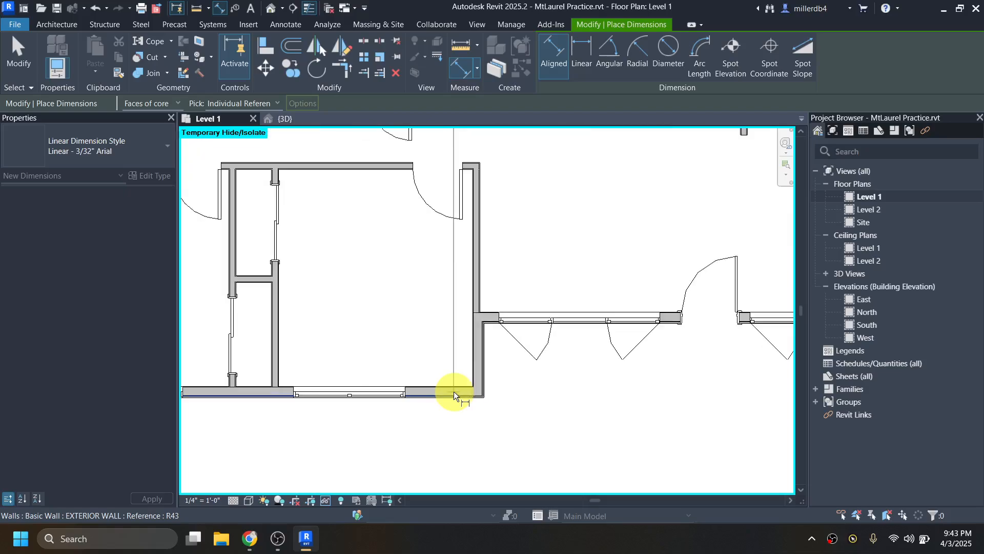
click(451, 393)
scroll(453, 394, down, 4)
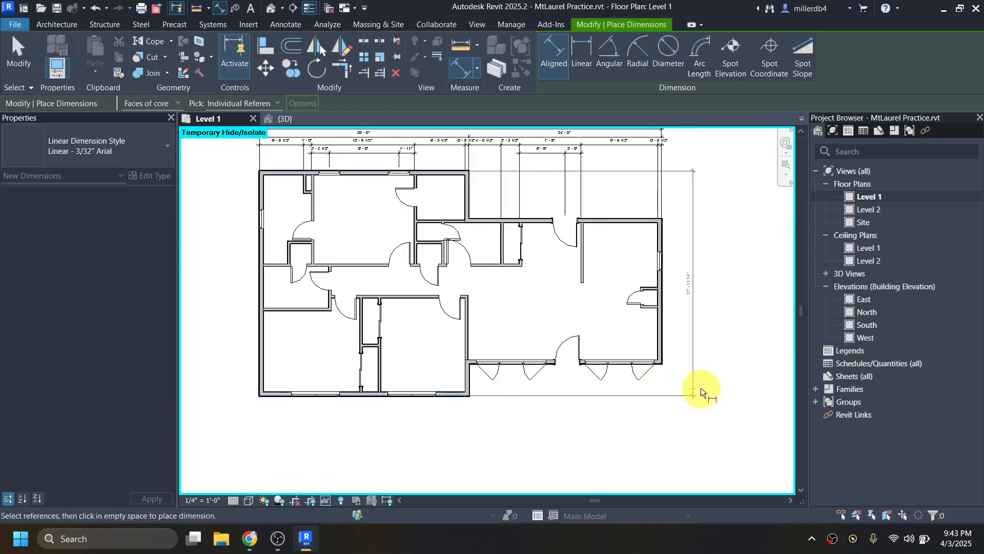
click(725, 383)
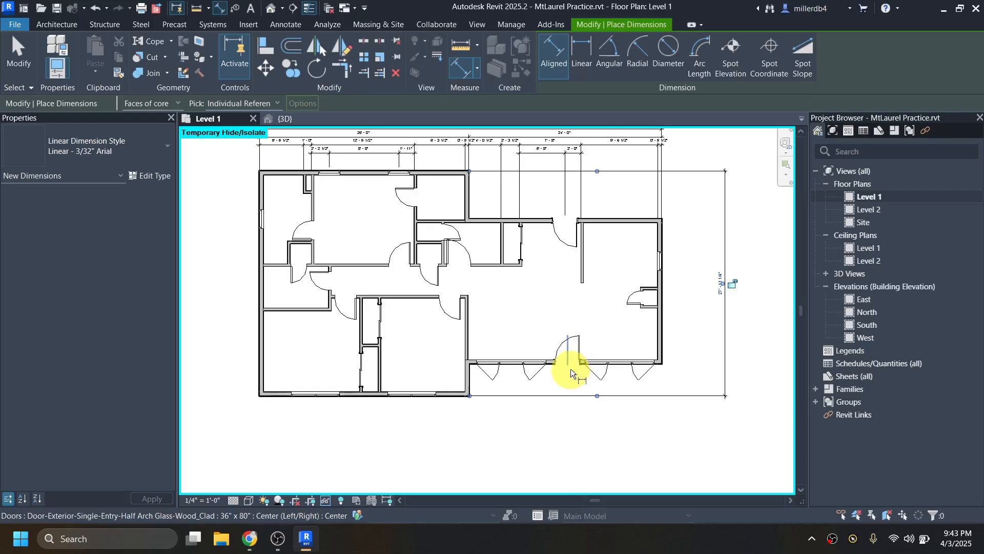
key(Escape)
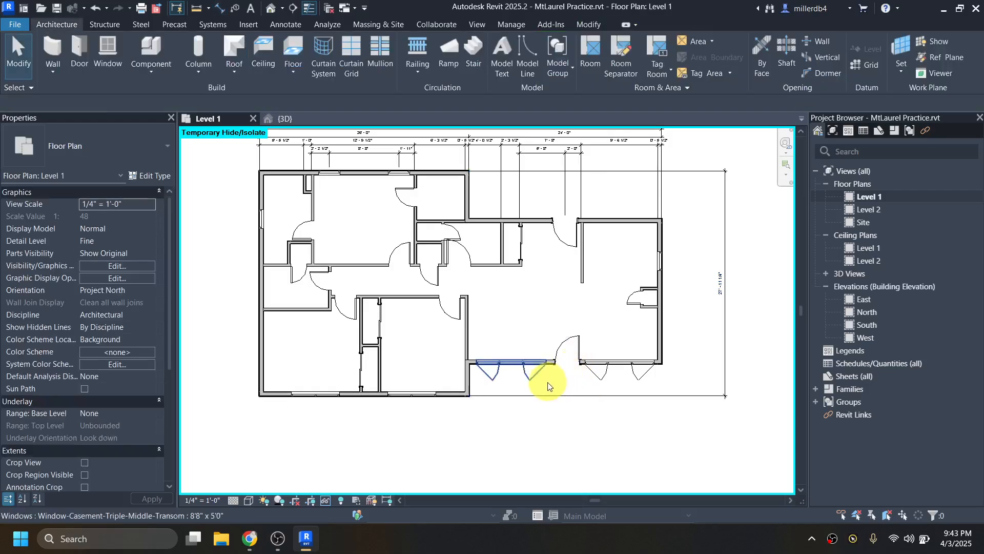
Move the southernmost exterior wall by setting the overall north-south dimension to 28'
click(448, 392)
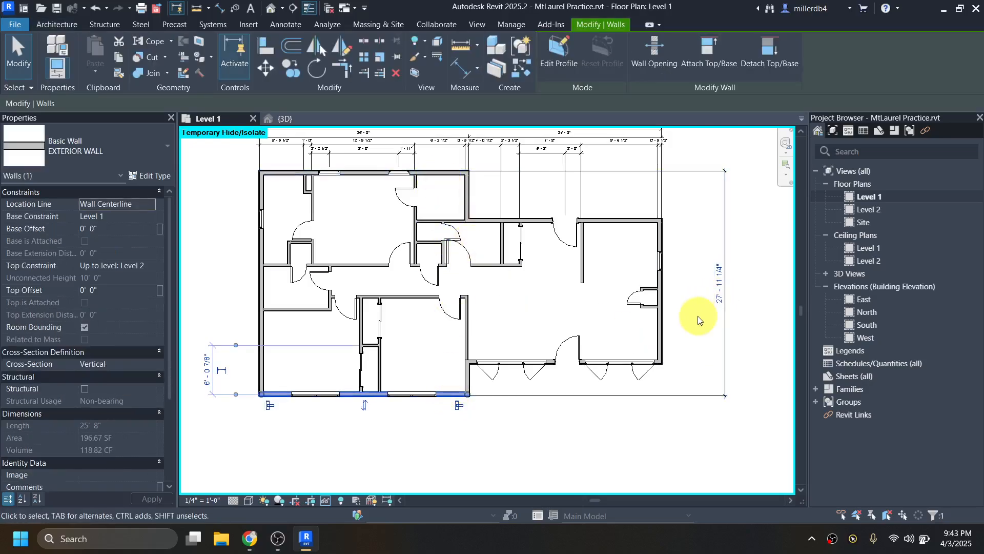
click(720, 297)
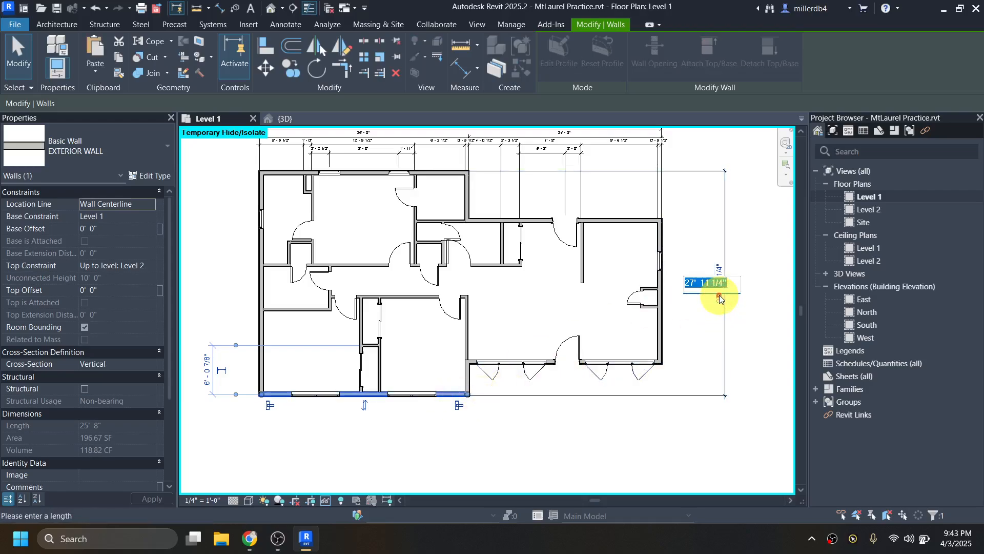
text(28)
key(Return)
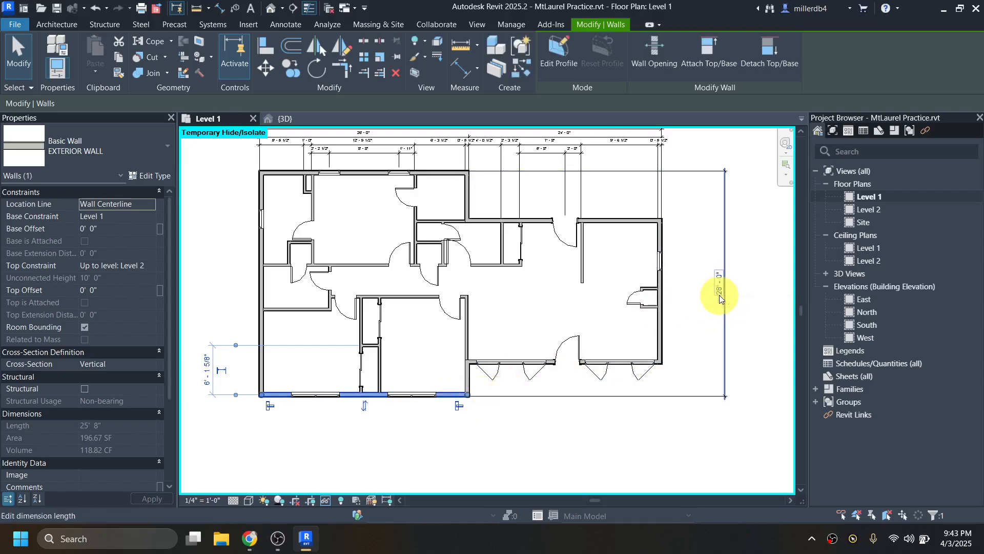
click(690, 336)
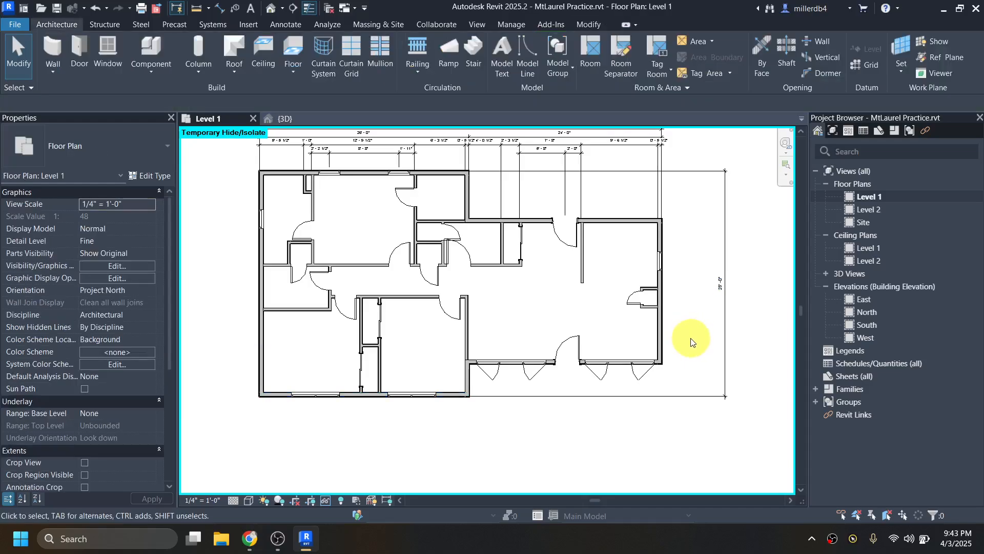
Add an aligned dimension string through the core faces of the two north and two south exterior walls, placed just inside the overall east dimension
key(d)
key(i)
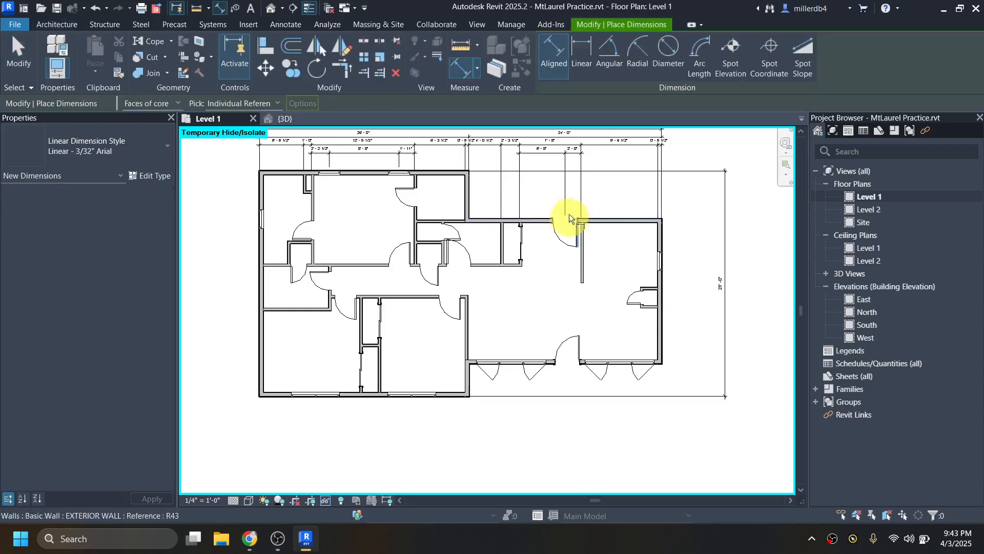
scroll(461, 171, up, 4)
scroll(442, 168, up, 2)
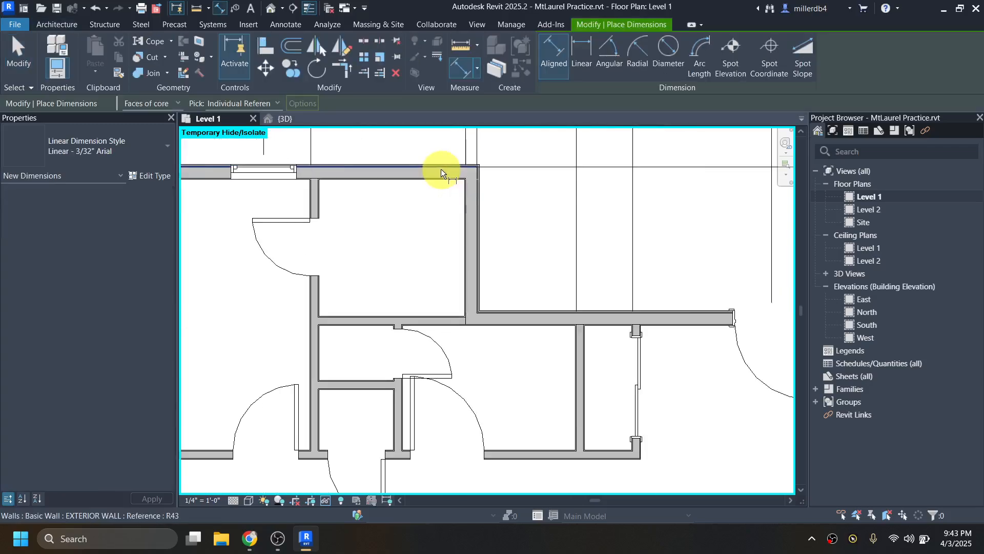
click(442, 171)
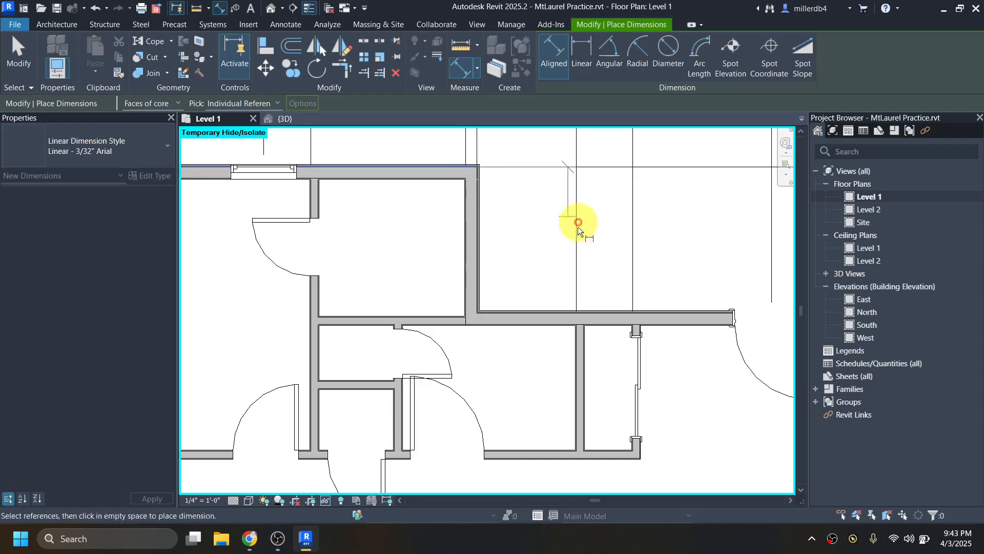
scroll(602, 322, down, 4)
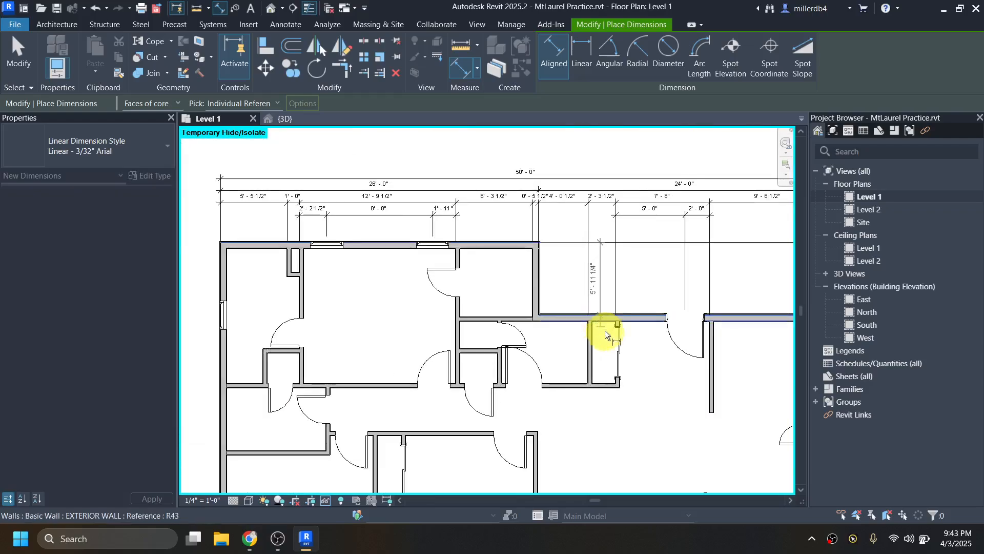
scroll(655, 413, down, 2)
scroll(578, 310, up, 3)
scroll(702, 384, up, 3)
scroll(702, 384, up, 1)
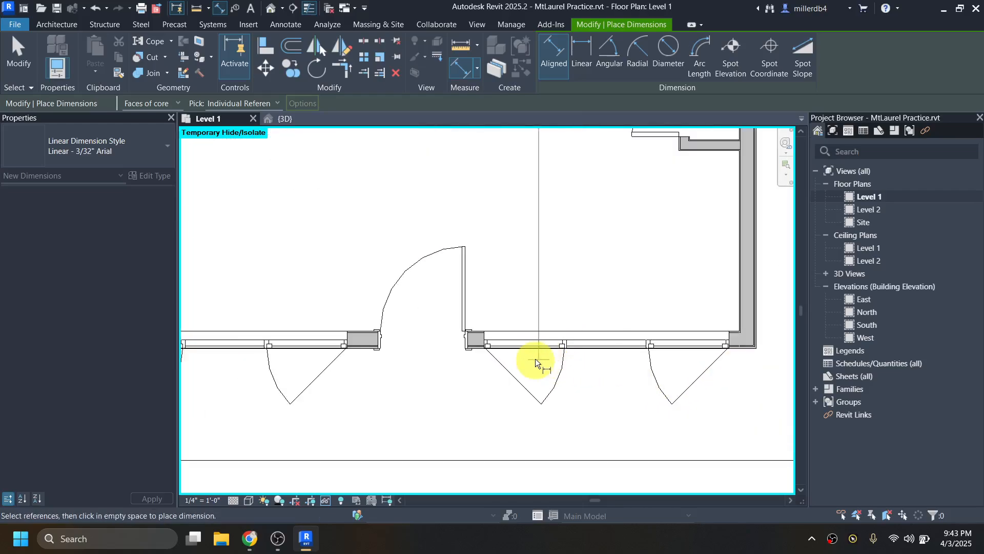
scroll(476, 346, up, 3)
scroll(476, 345, down, 2)
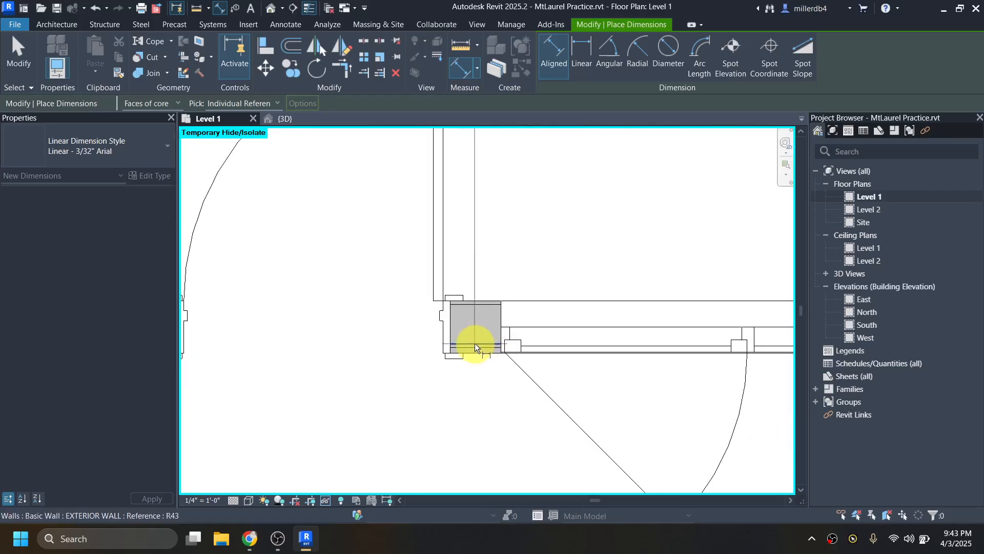
scroll(475, 343, down, 3)
scroll(512, 349, down, 3)
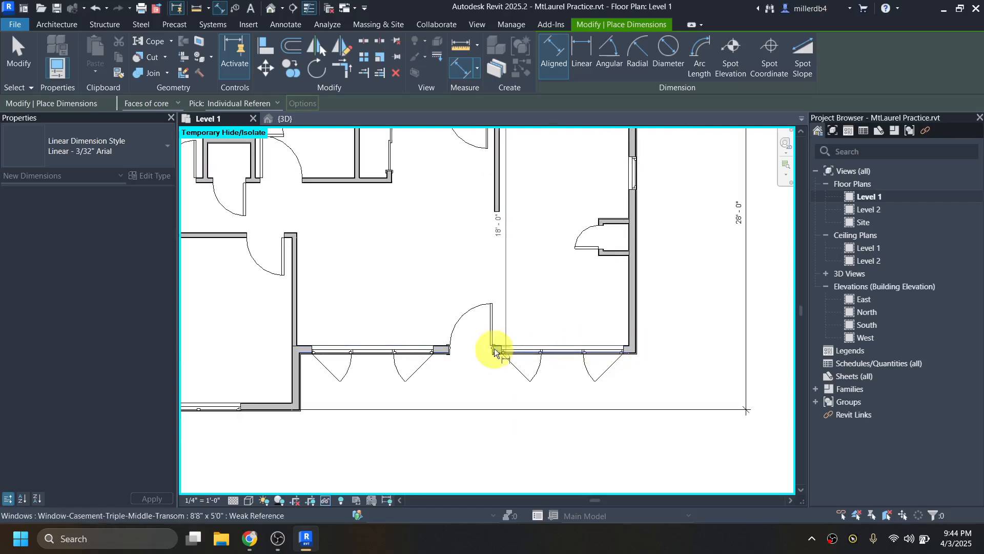
scroll(276, 408, up, 4)
scroll(313, 416, up, 1)
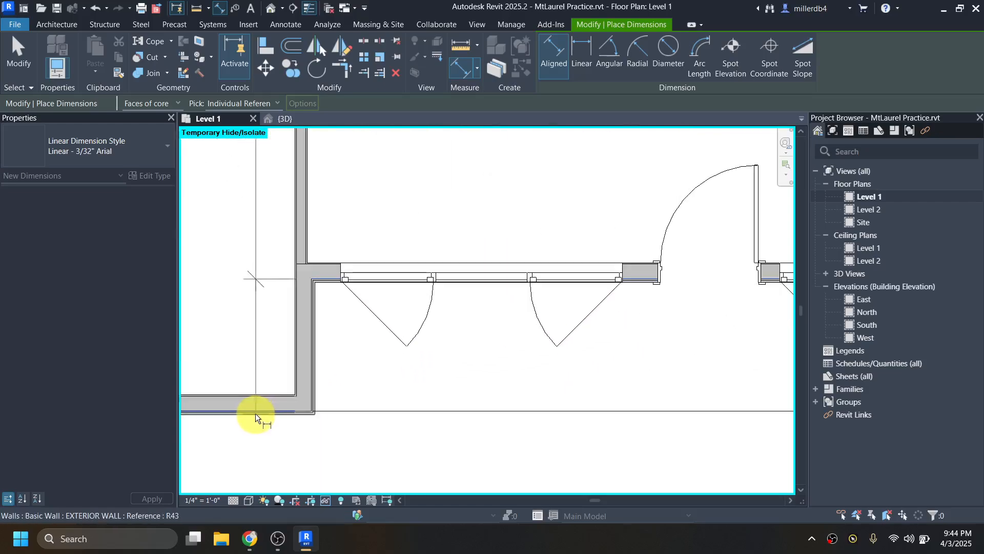
click(242, 412)
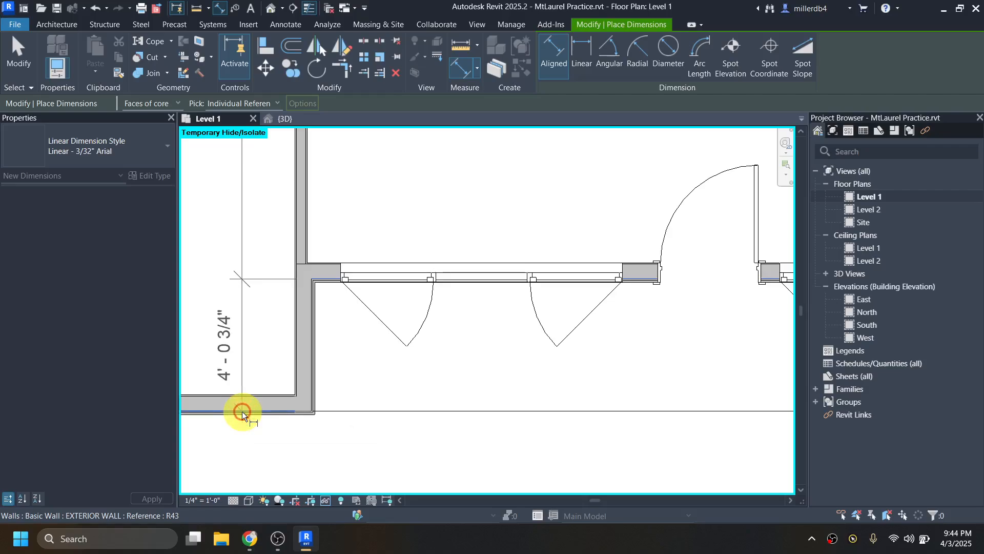
scroll(244, 412, down, 4)
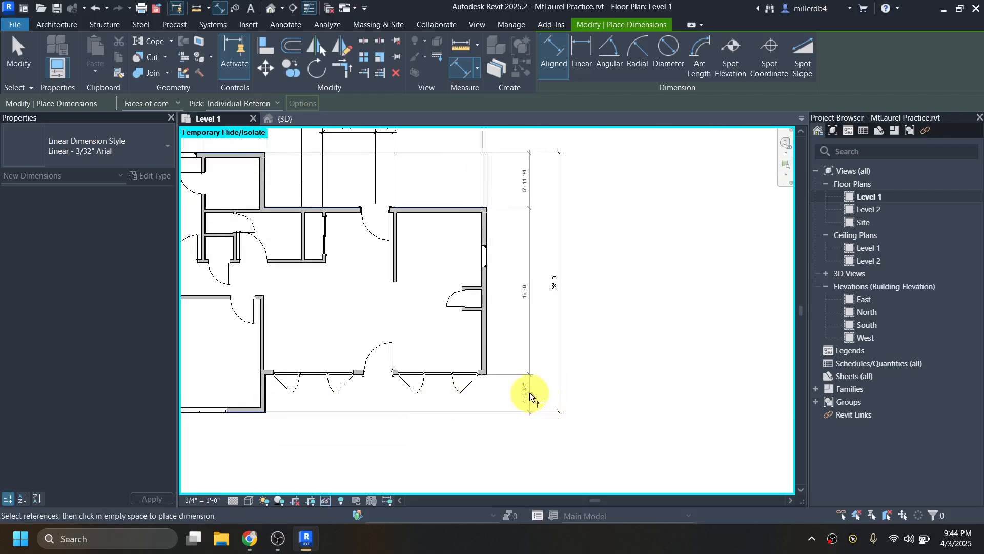
click(543, 394)
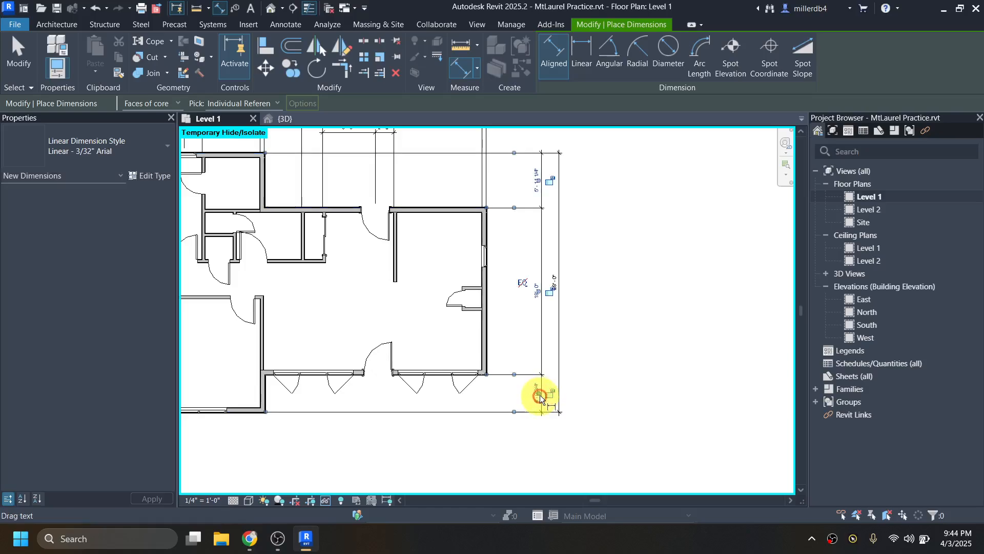
key(Escape)
key(Escape)
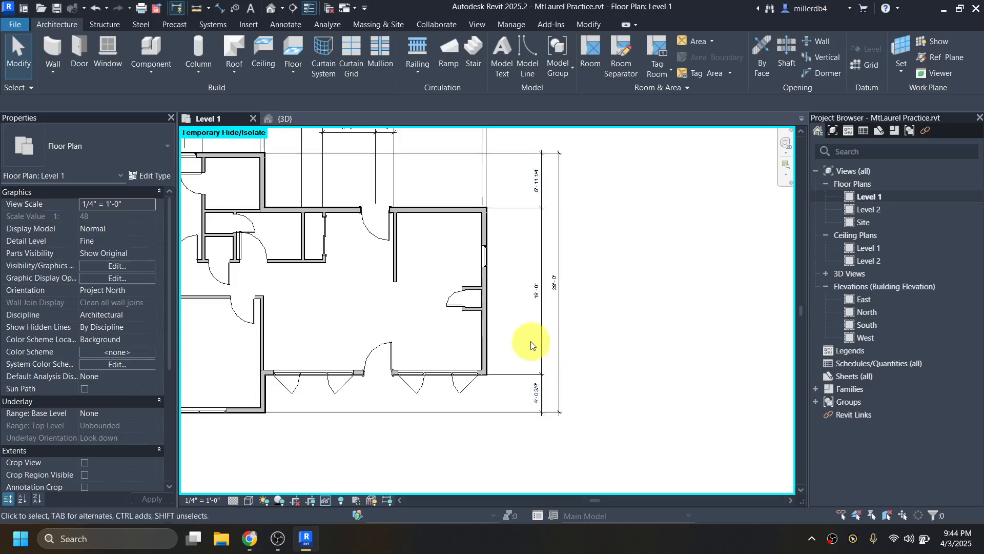
Move the east wing's north exterior wall by setting its dimension from the northernmost exterior wall to 6'
click(450, 214)
scroll(476, 217, up, 1)
scroll(476, 217, up, 1)
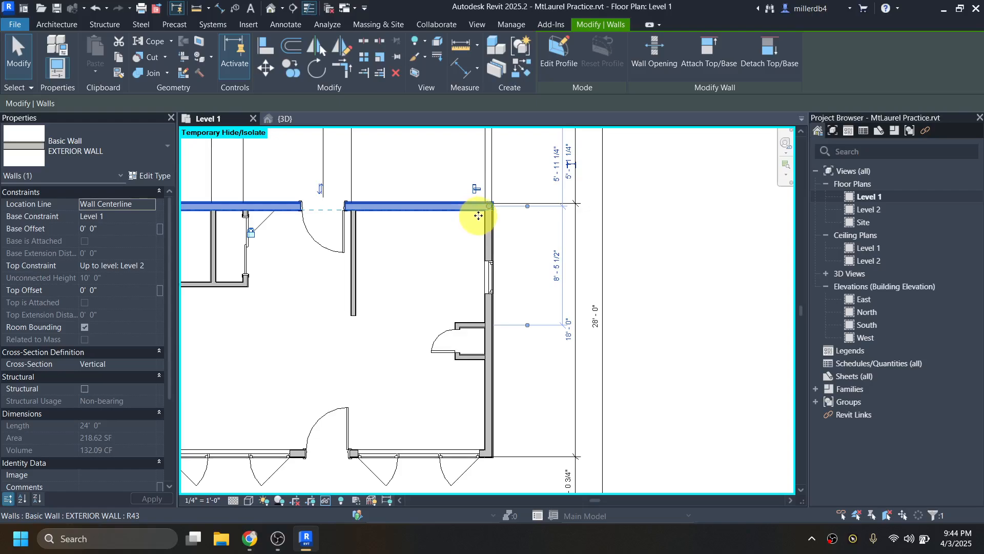
scroll(569, 156, up, 1)
click(570, 153)
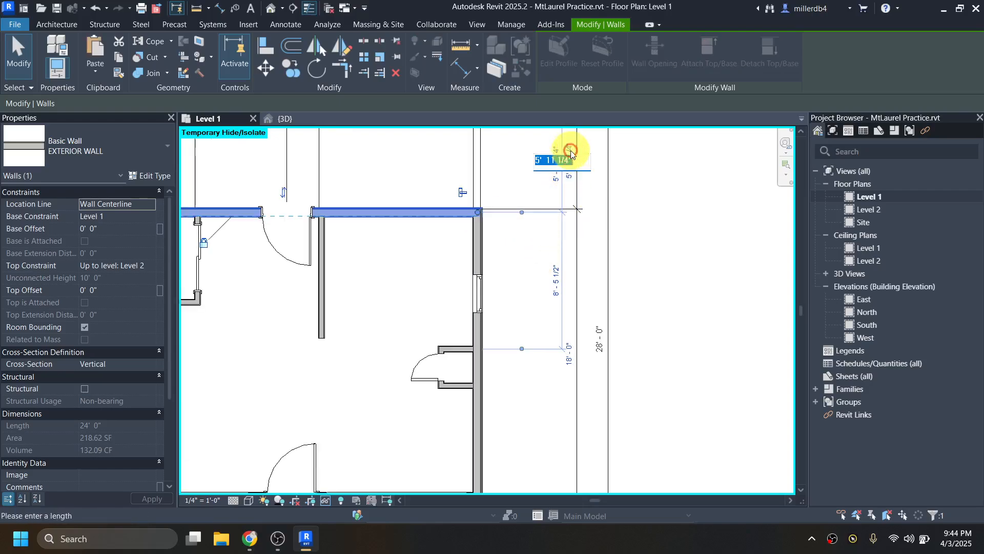
text(6)
key(Return)
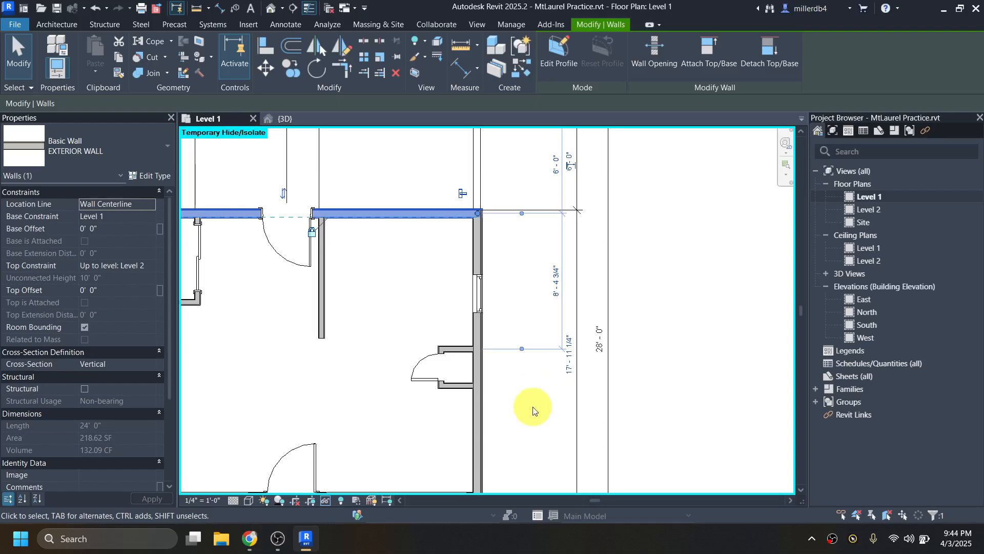
Move the east wing's south exterior wall by setting its dimension from the wing's north wall to 18'
scroll(538, 410, down, 1)
scroll(537, 410, down, 1)
middle_drag(537, 410, 545, 359)
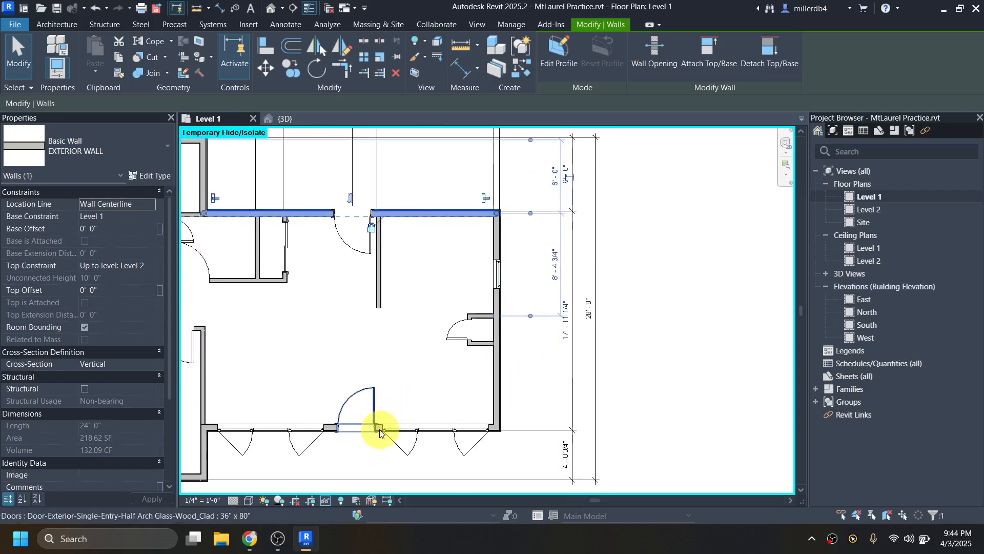
scroll(380, 430, up, 4)
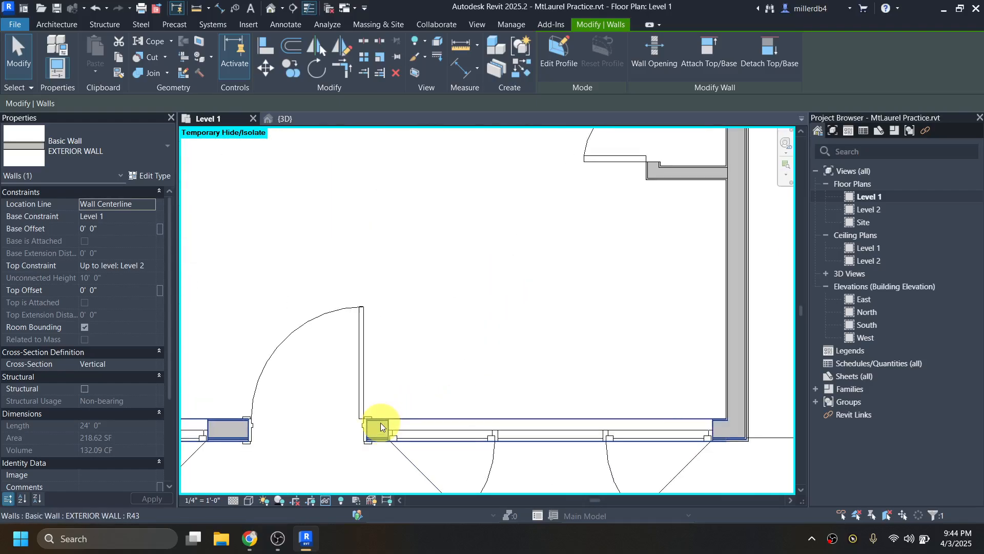
scroll(381, 426, down, 3)
click(378, 428)
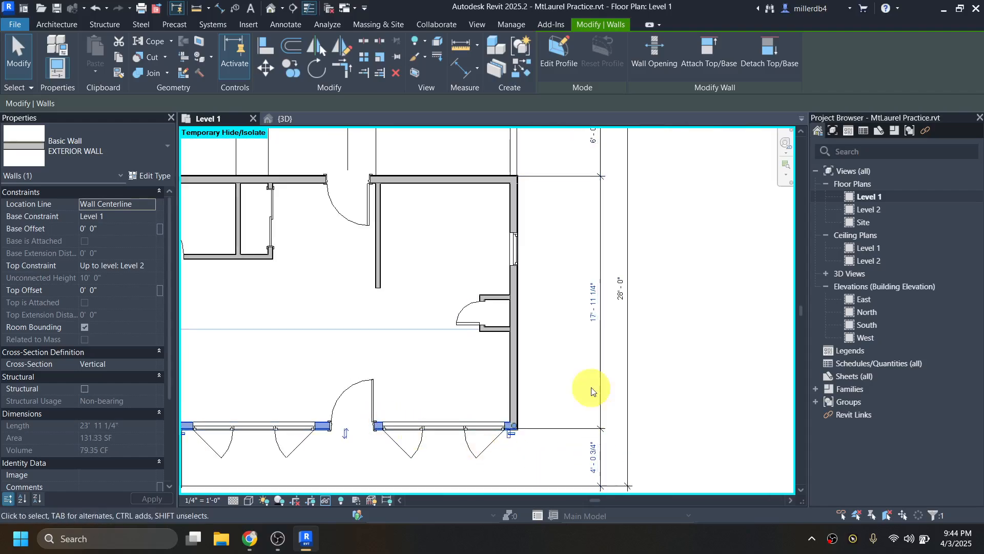
click(593, 307)
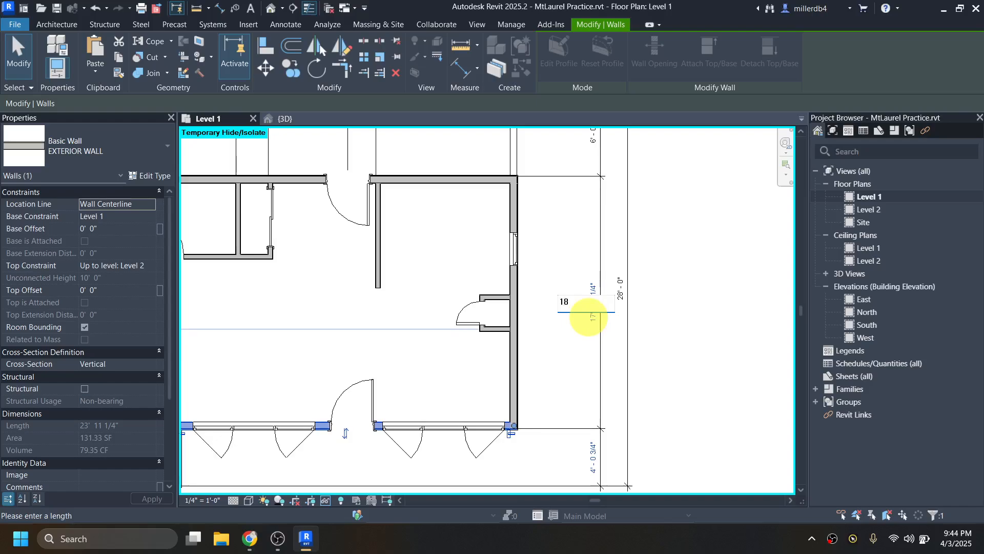
key(Return)
scroll(619, 426, down, 1)
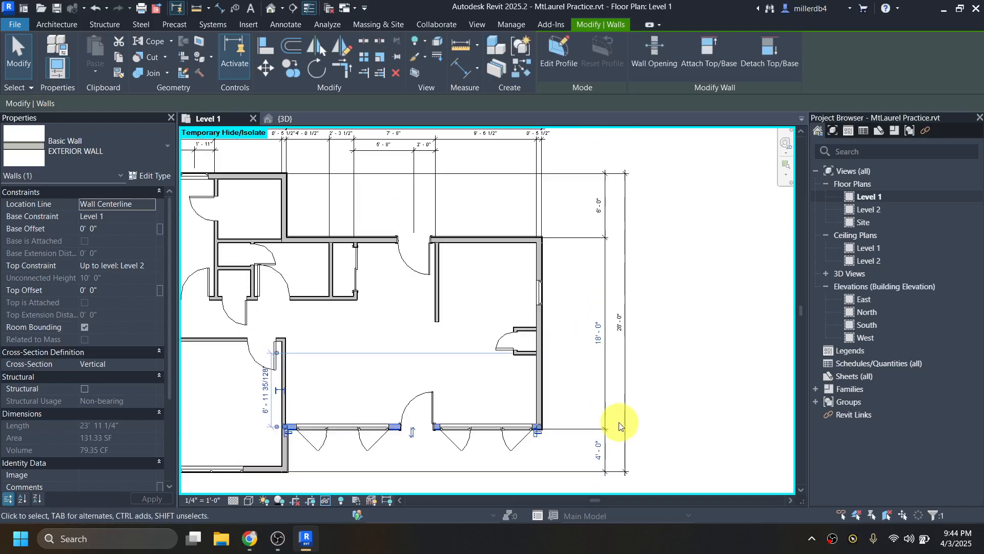
click(595, 406)
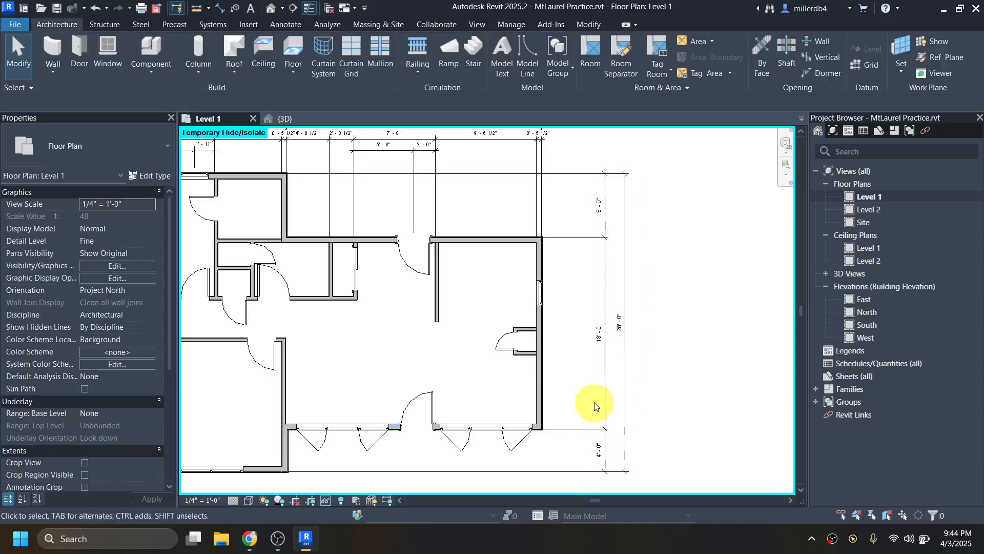
Add an aligned dimension string through the wing's north wall core faces, both closet walls' south core faces and the south wall's outer core face, east of the wing
middle_drag(589, 401, 643, 375)
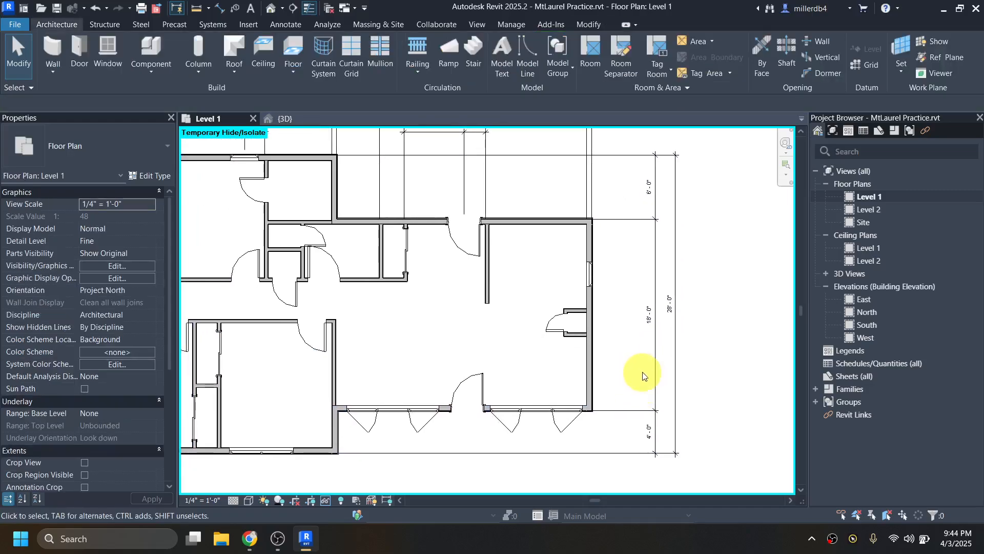
scroll(647, 316, up, 2)
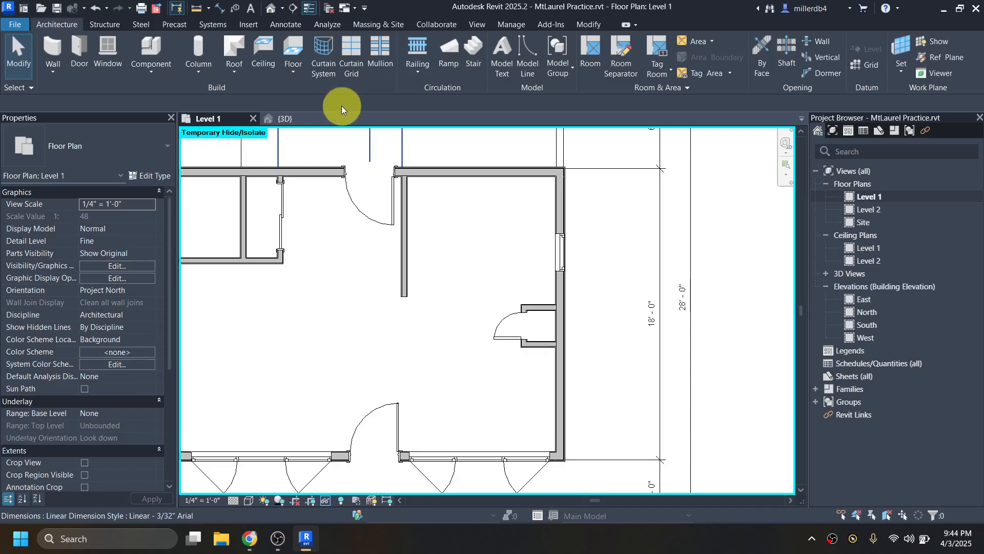
key(d)
key(i)
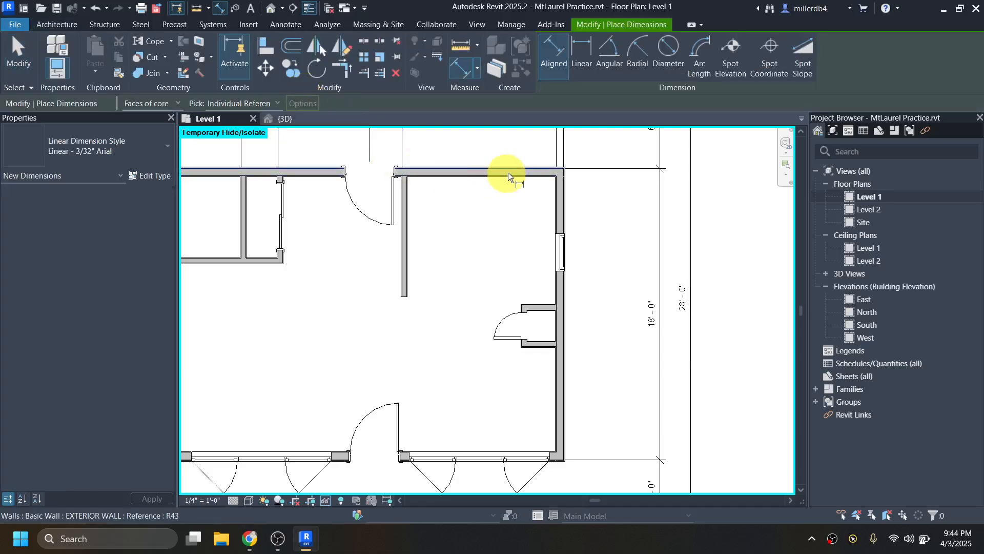
scroll(510, 170, up, 2)
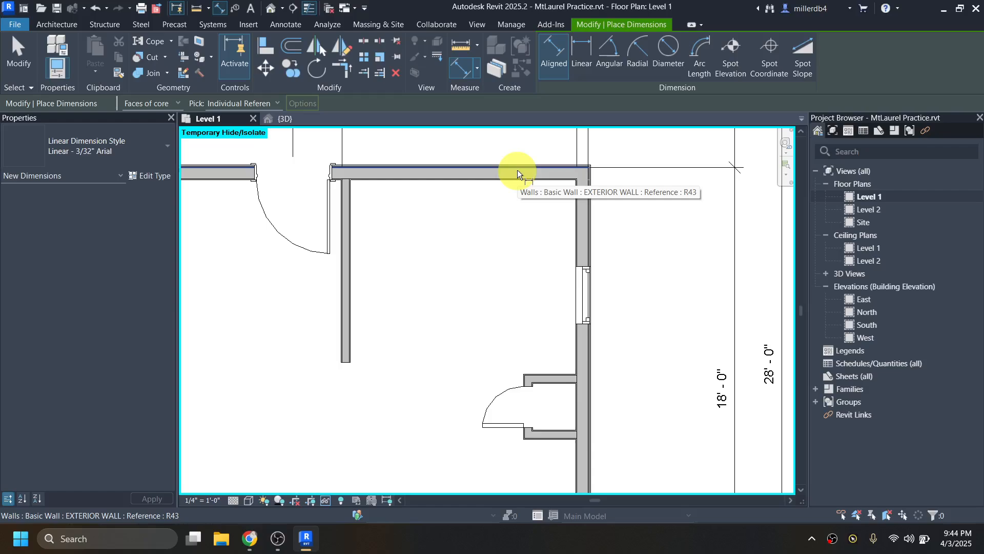
click(518, 170)
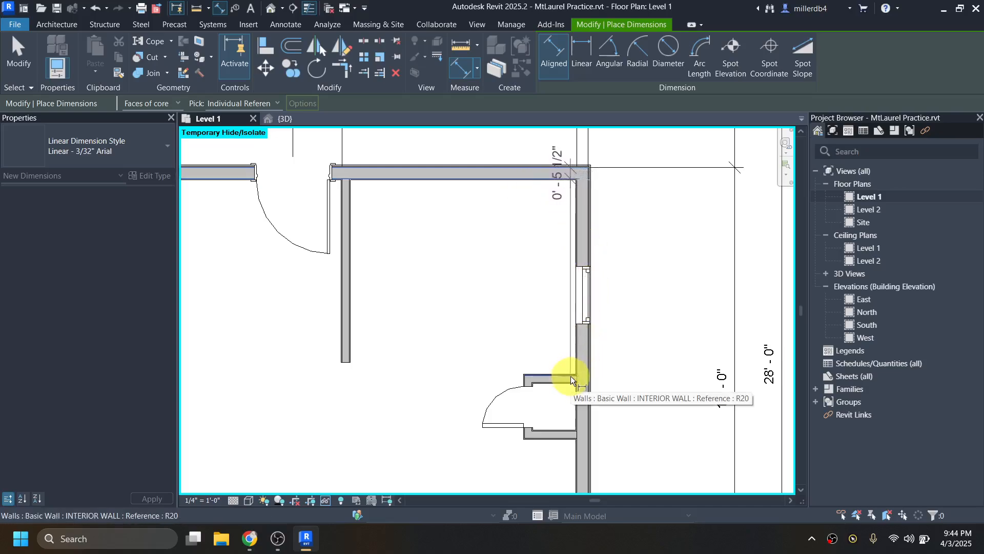
scroll(569, 386, up, 2)
click(558, 381)
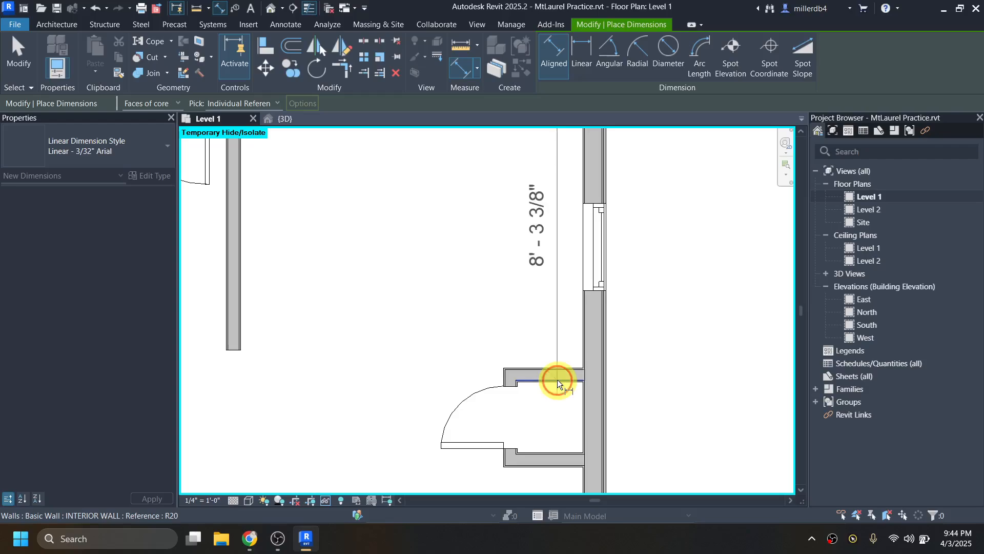
click(564, 455)
scroll(564, 454, down, 2)
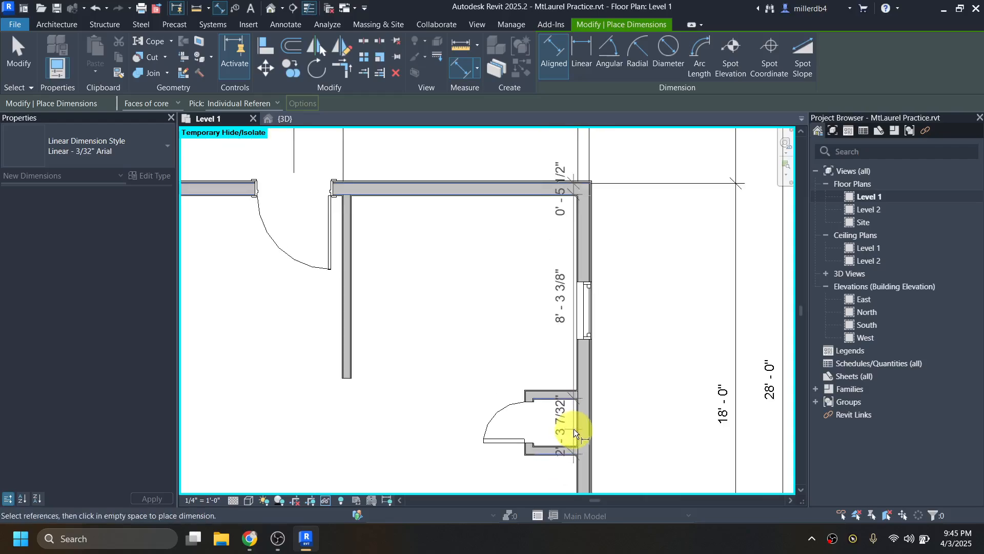
middle_drag(574, 428, 540, 385)
scroll(539, 410, up, 2)
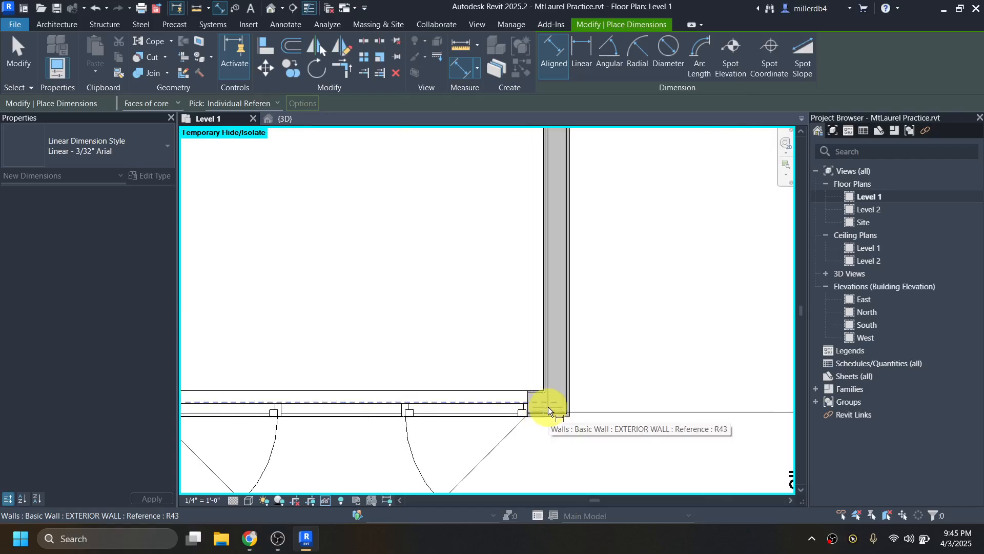
click(548, 407)
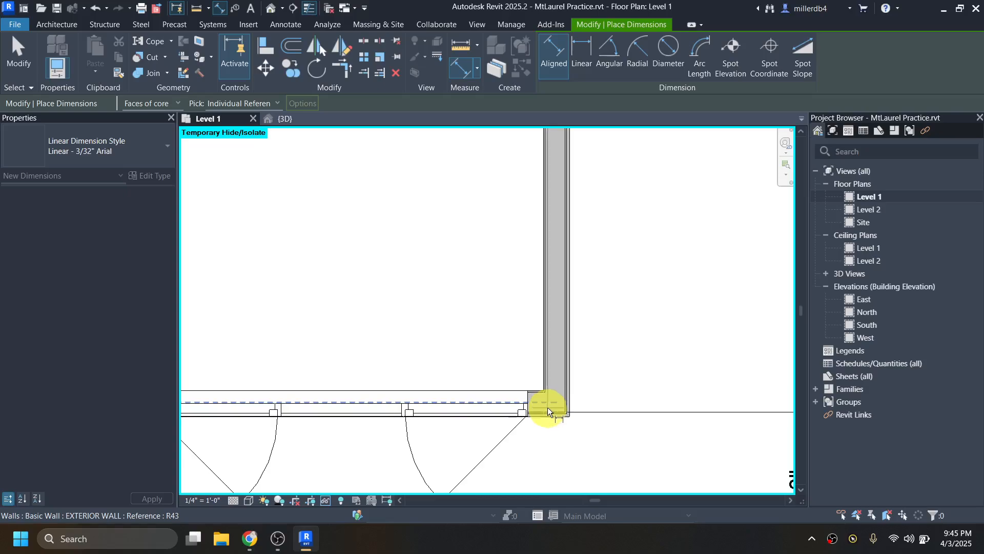
scroll(589, 418, down, 3)
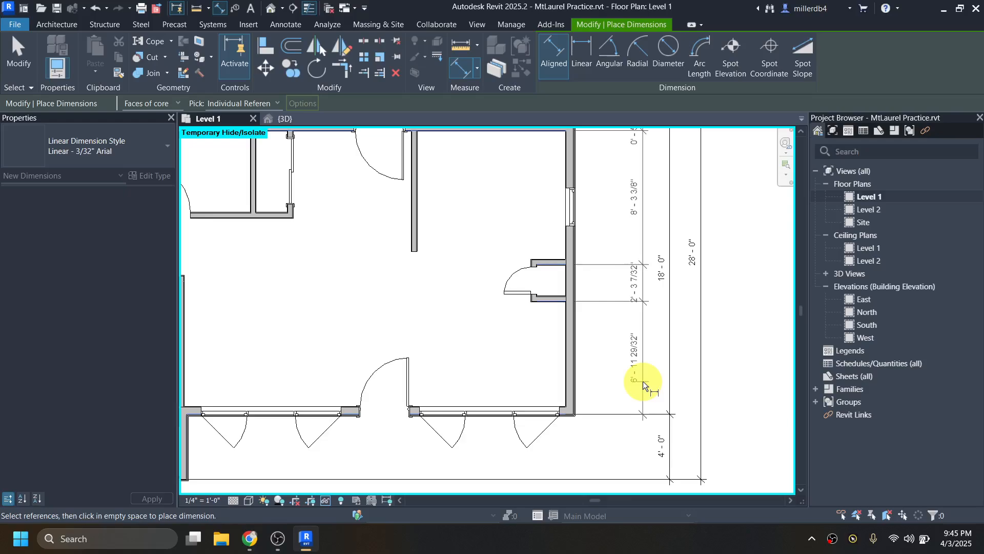
click(647, 384)
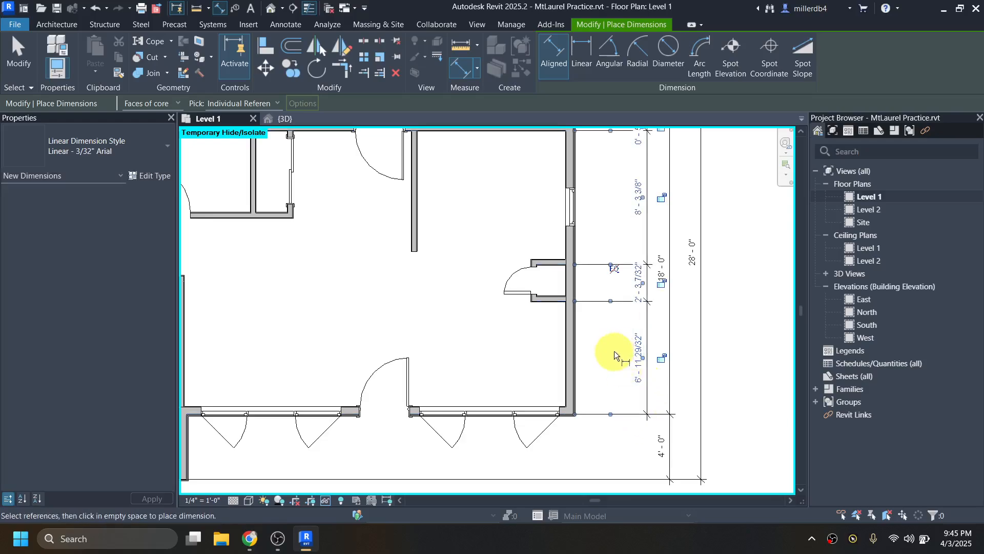
key(Escape)
key(Escape)
Move the small east closet's north wall by setting its dimension from the exterior wall's inner core face to 8' 3 1/2"
middle_drag(607, 354, 613, 398)
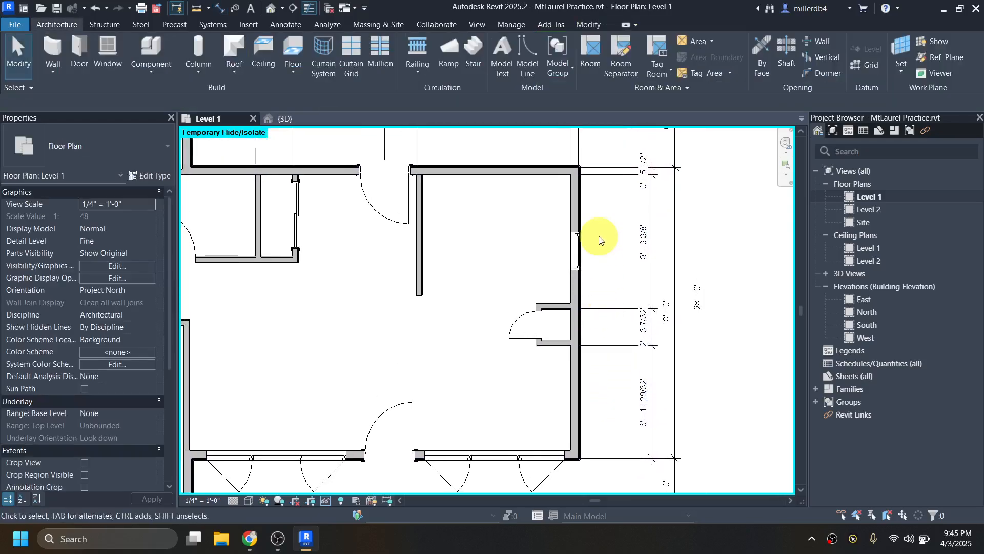
scroll(596, 225, down, 1)
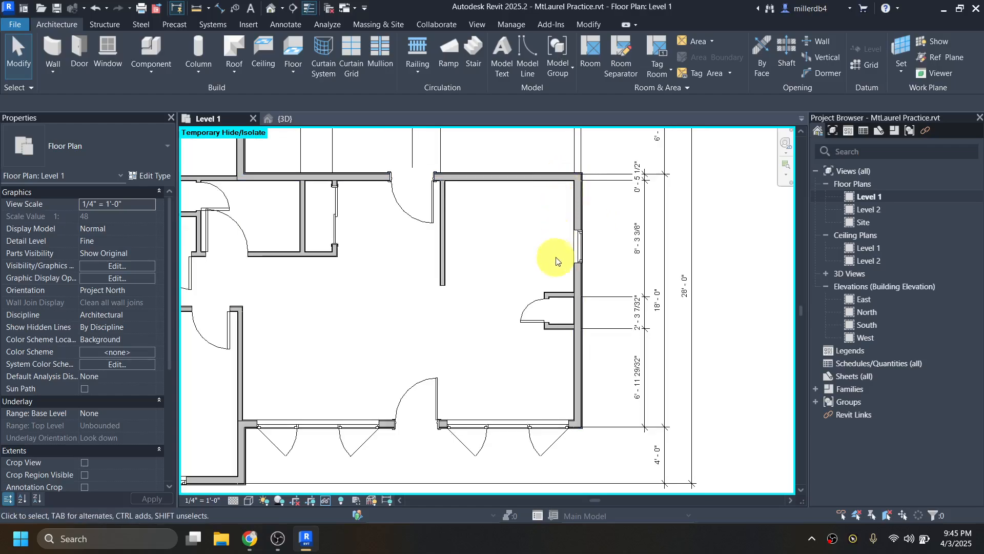
click(562, 294)
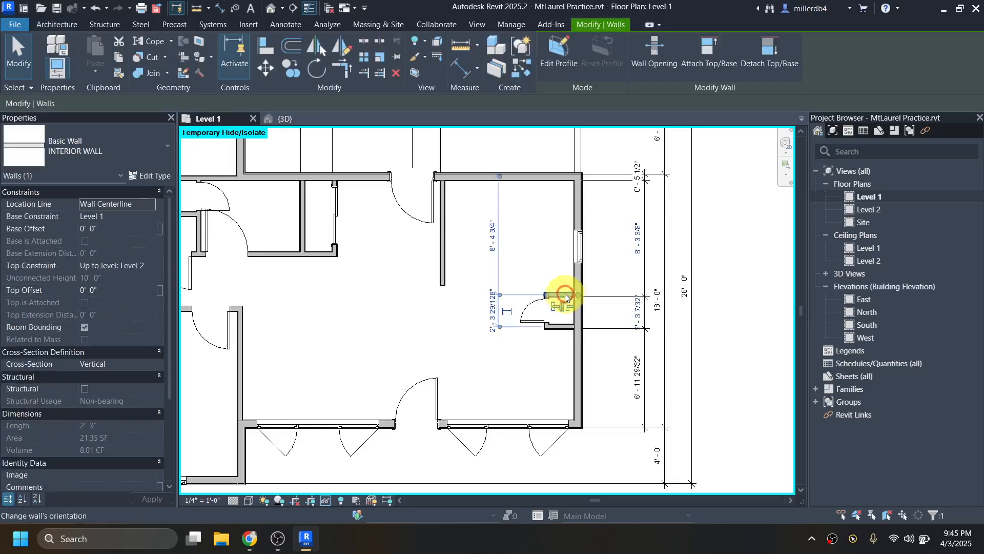
click(633, 237)
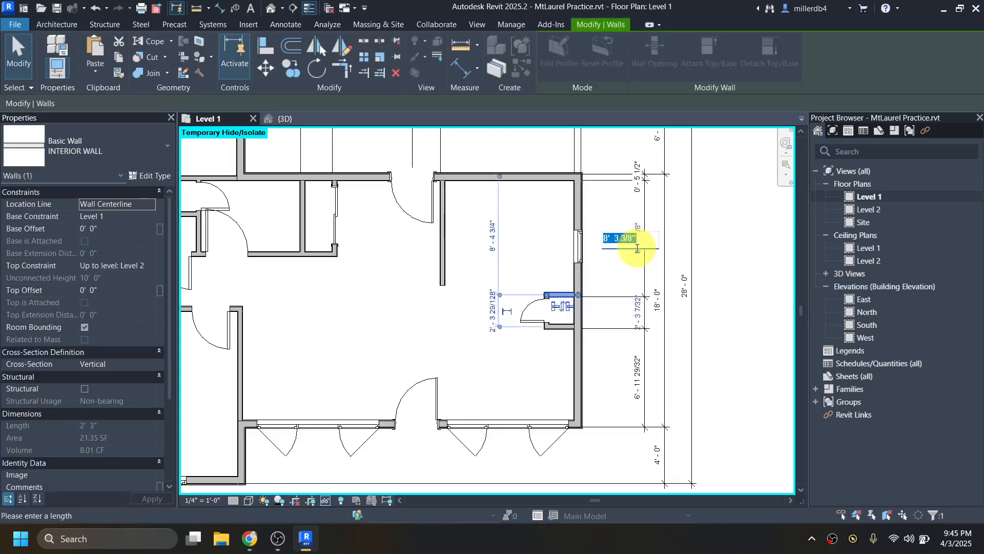
text(8 3.5)
key(Return)
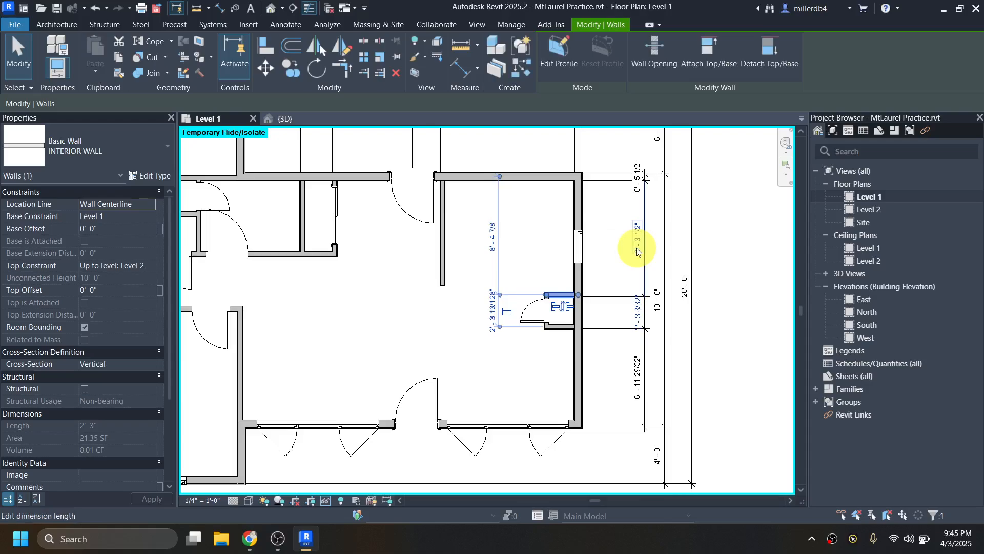
Move the small closet's south wall by setting its dimension from the closet's north wall to 2' 3 1/2"
click(560, 331)
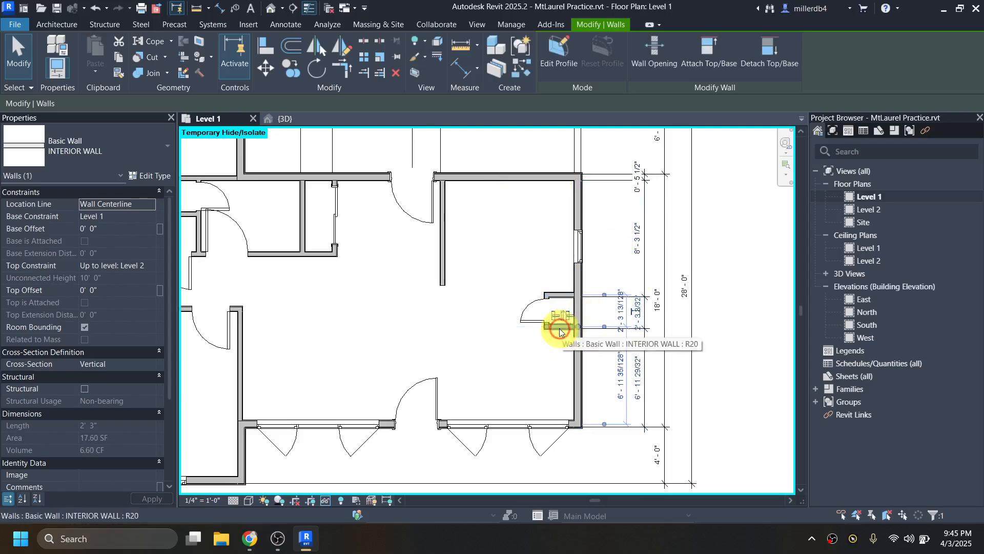
scroll(638, 319, up, 2)
click(630, 316)
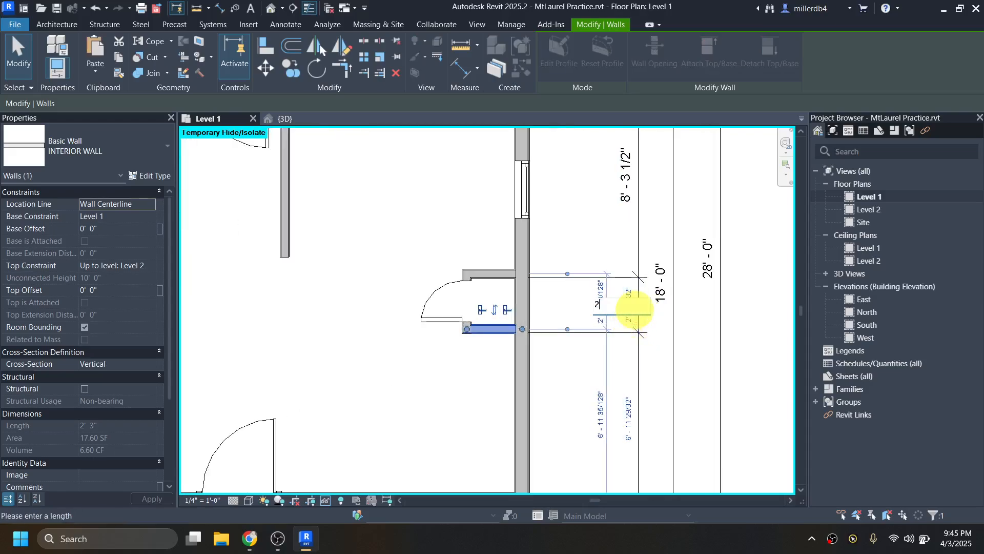
key(Return)
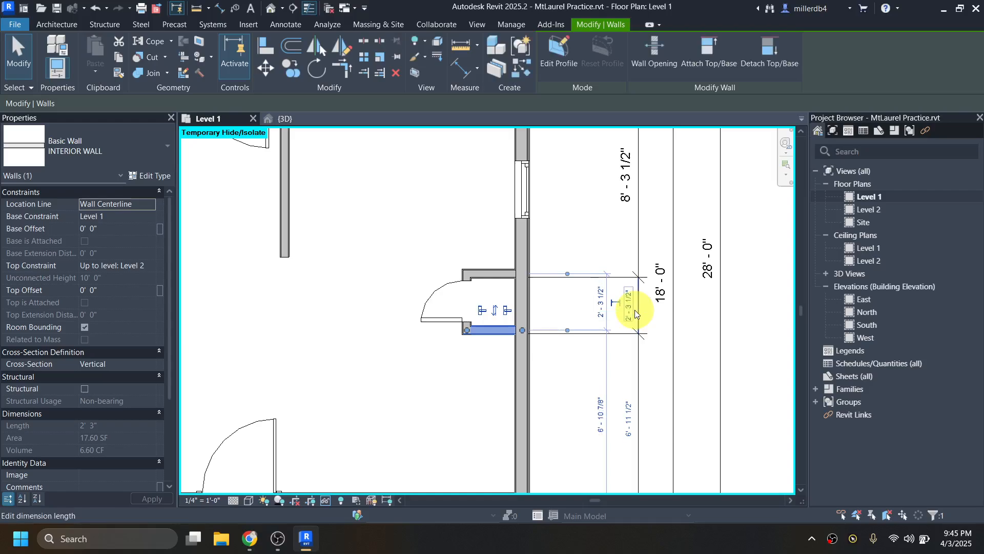
click(612, 399)
Add an aligned dimension string from the wing's north wall outer core face through the east window's center to the closet's north wall, just outside the east wall
scroll(626, 420, down, 2)
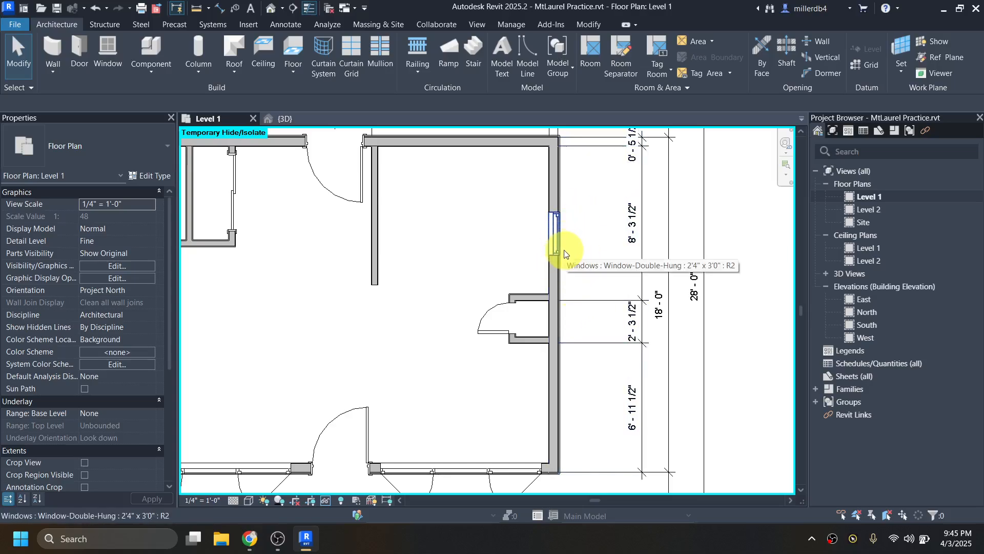
key(d)
key(i)
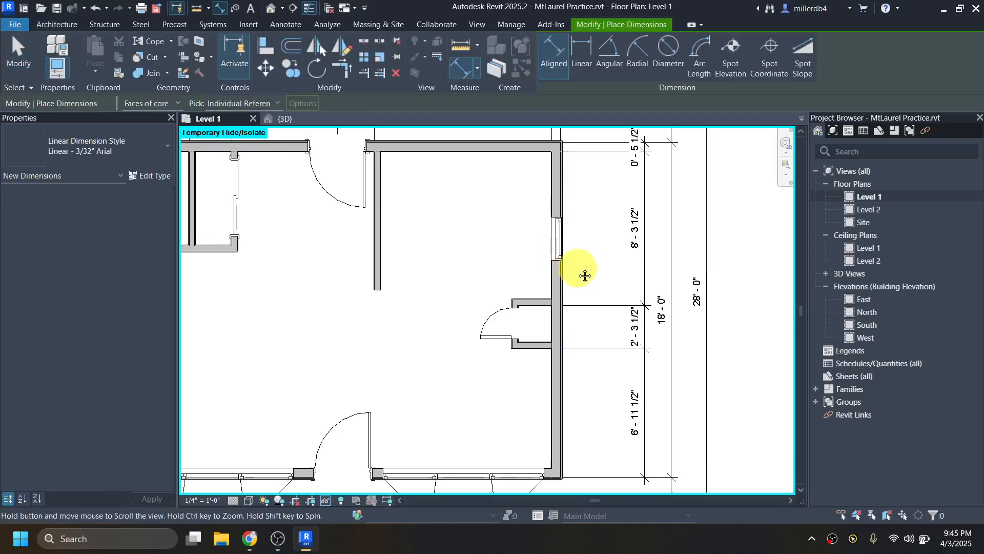
scroll(560, 213, up, 4)
scroll(531, 187, up, 2)
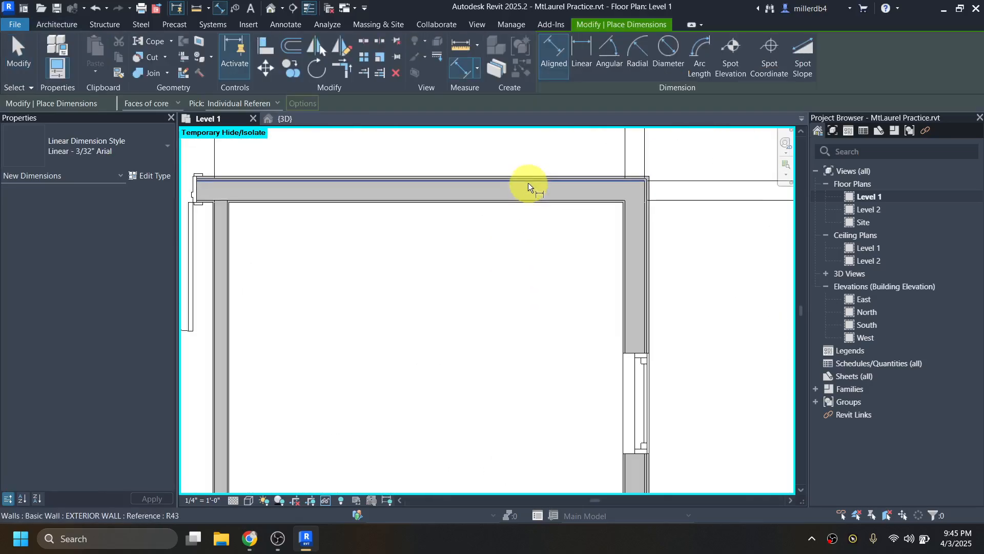
click(528, 183)
scroll(528, 183, down, 2)
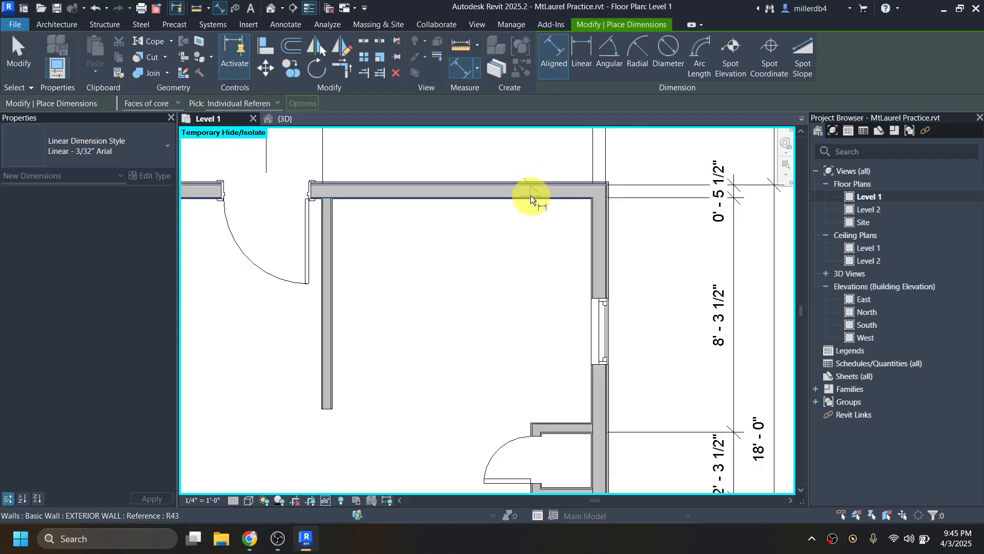
click(594, 331)
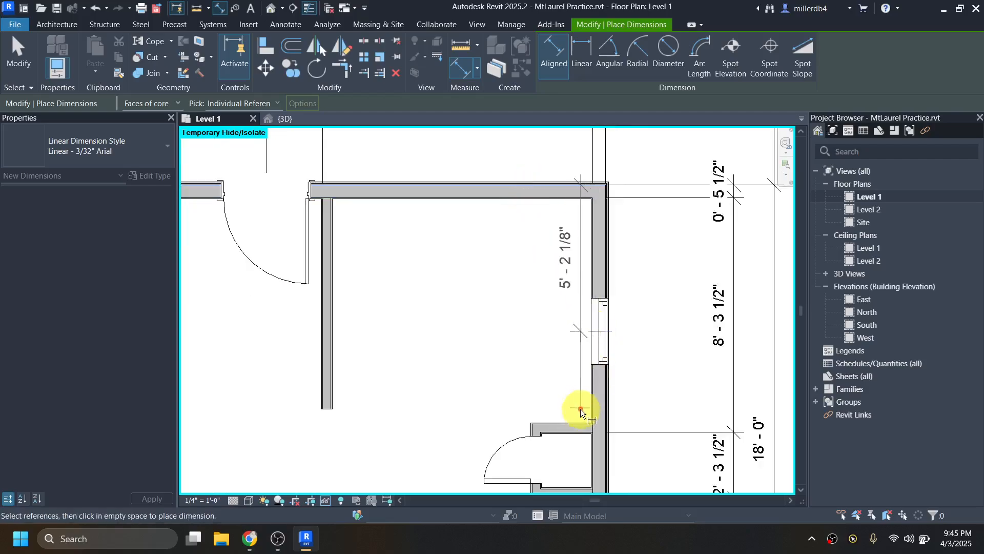
click(575, 431)
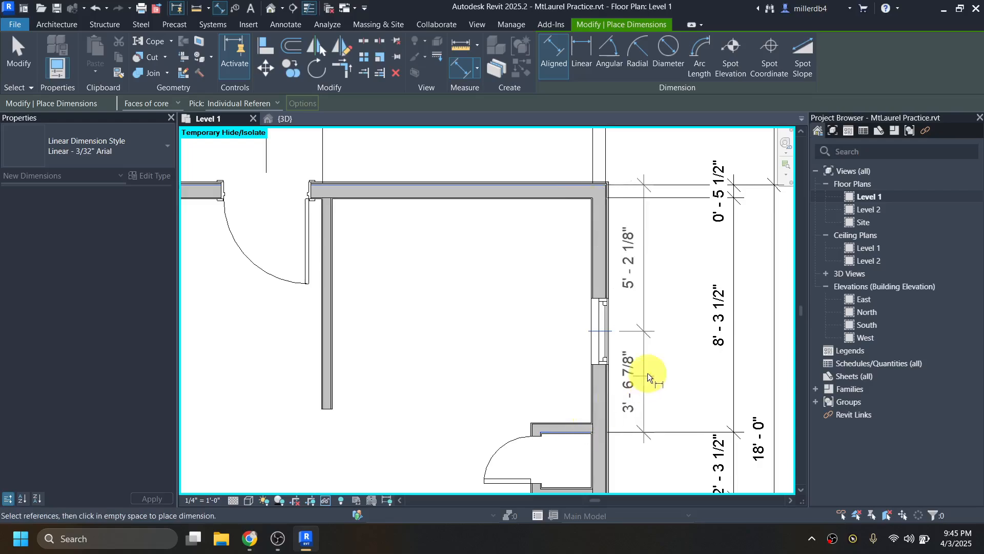
click(685, 331)
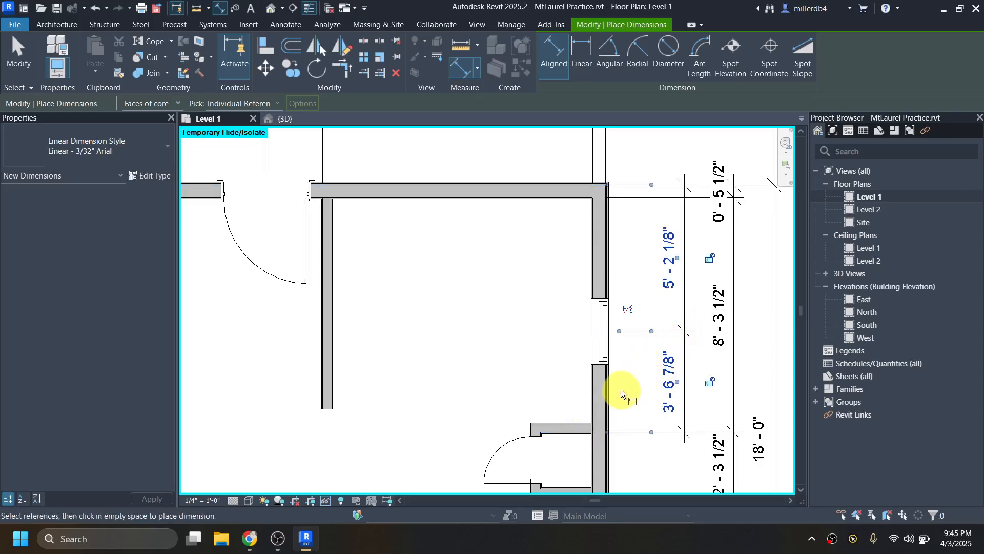
Move the wing's east window by setting the dimension from the north wall's outer core face to its center to 4' 8 1/2"
key(Escape)
key(Escape)
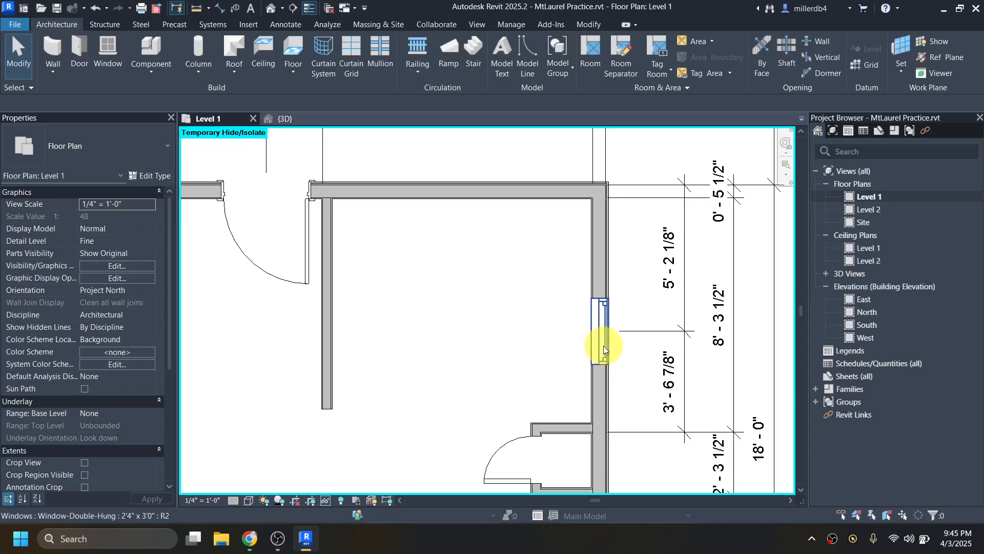
click(604, 347)
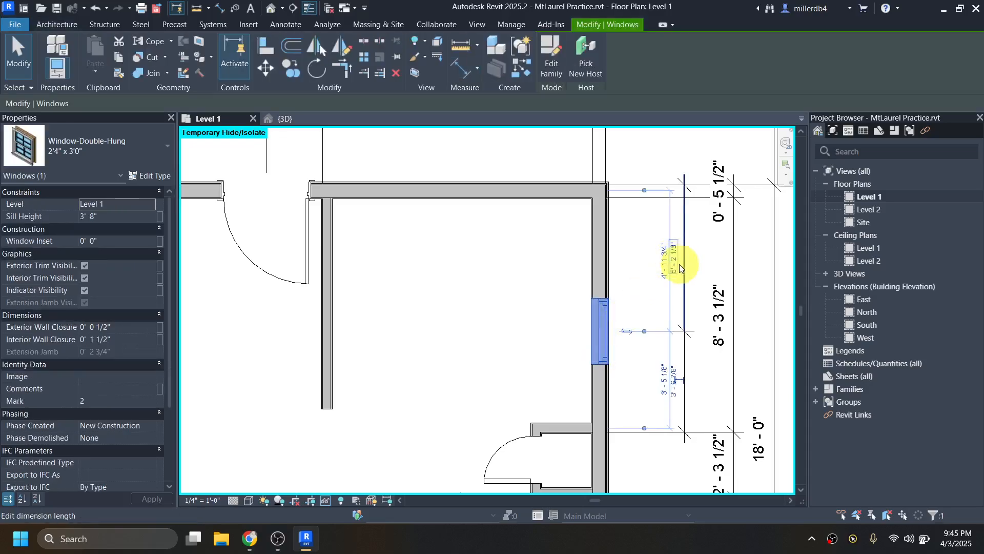
scroll(679, 263, up, 2)
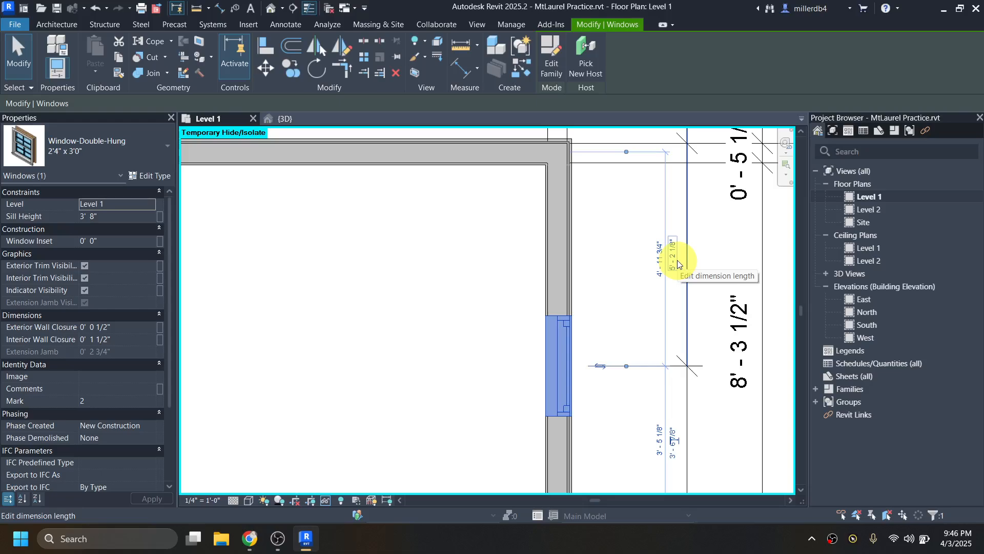
click(678, 260)
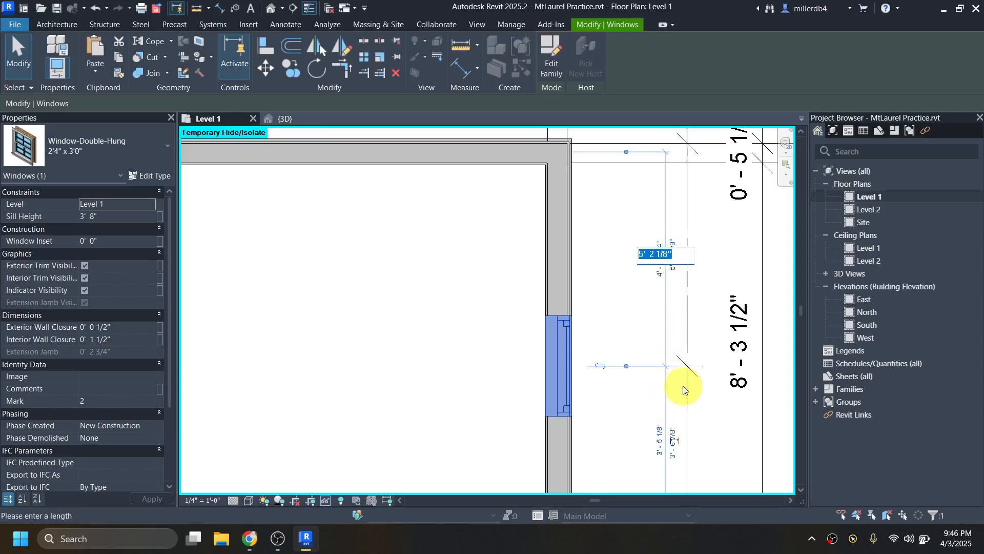
text(4 8.5)
key(Return)
click(461, 408)
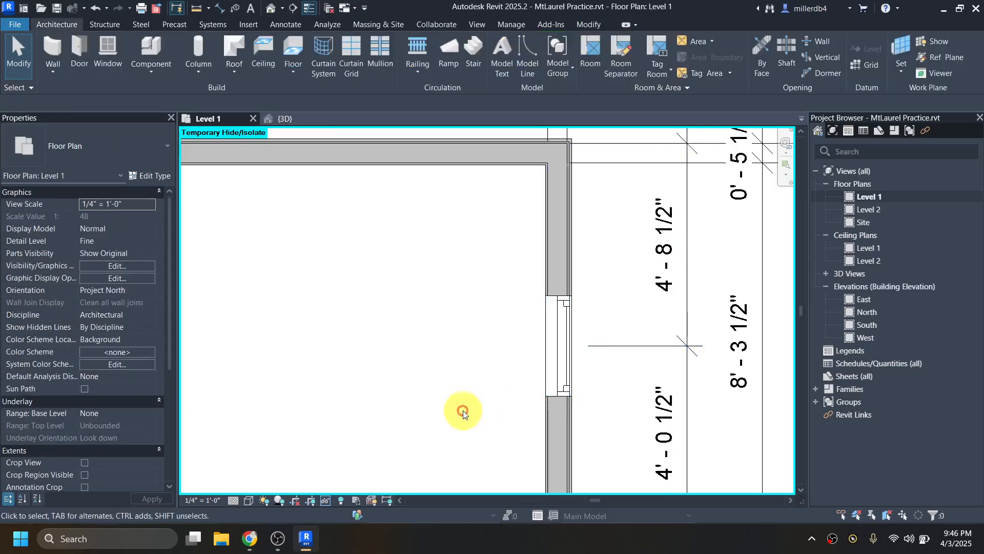
scroll(527, 395, down, 1)
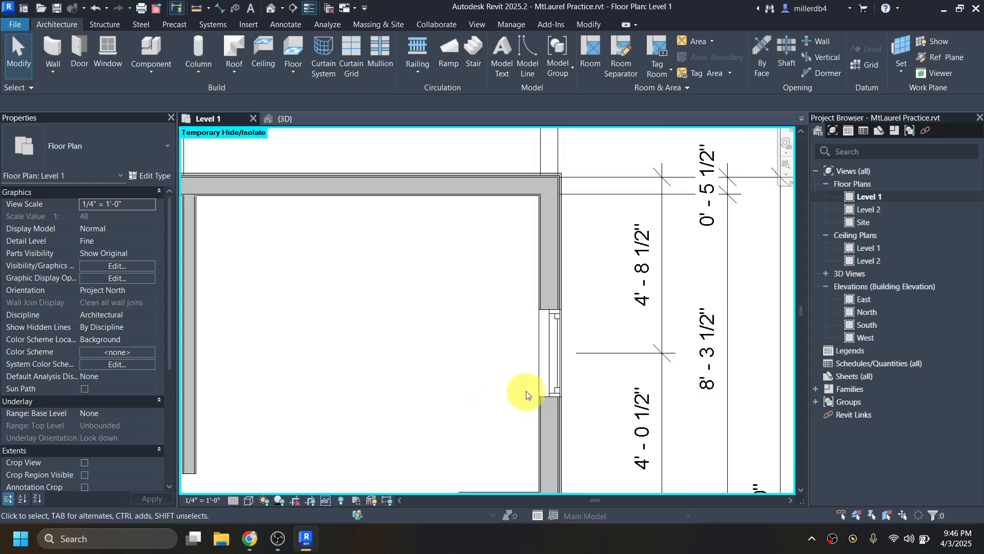
Move the north witness line of the east window's dimension string to the north wall's inner core face
click(662, 258)
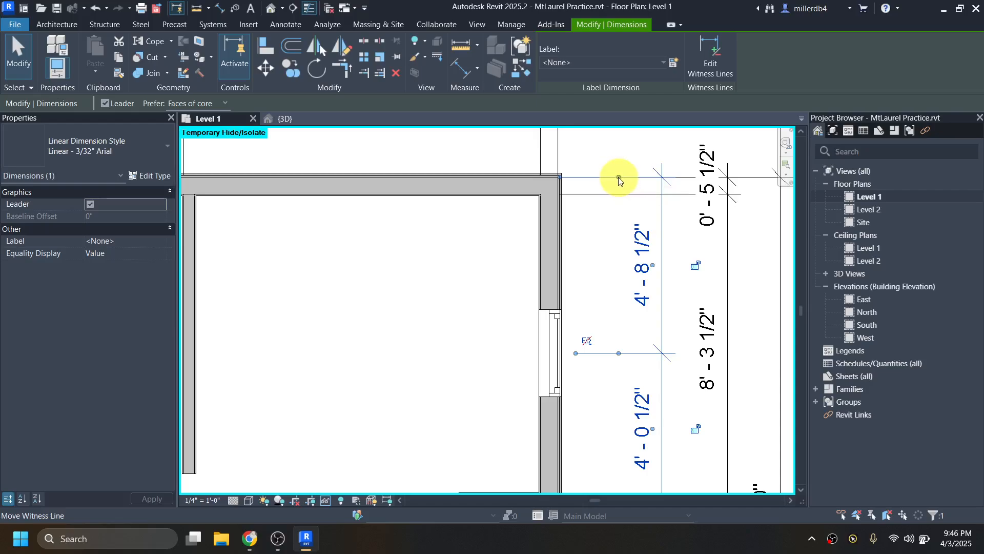
key(Escape)
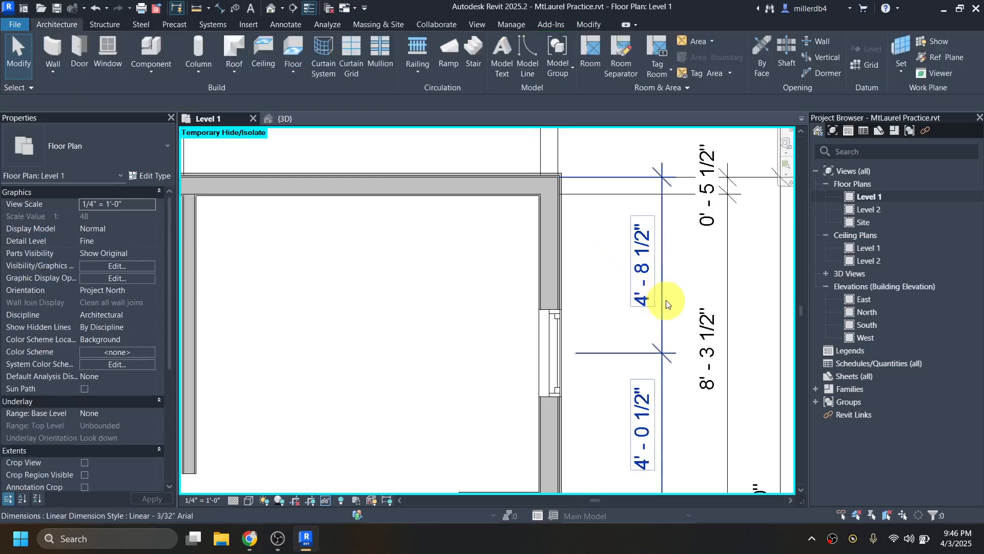
click(664, 302)
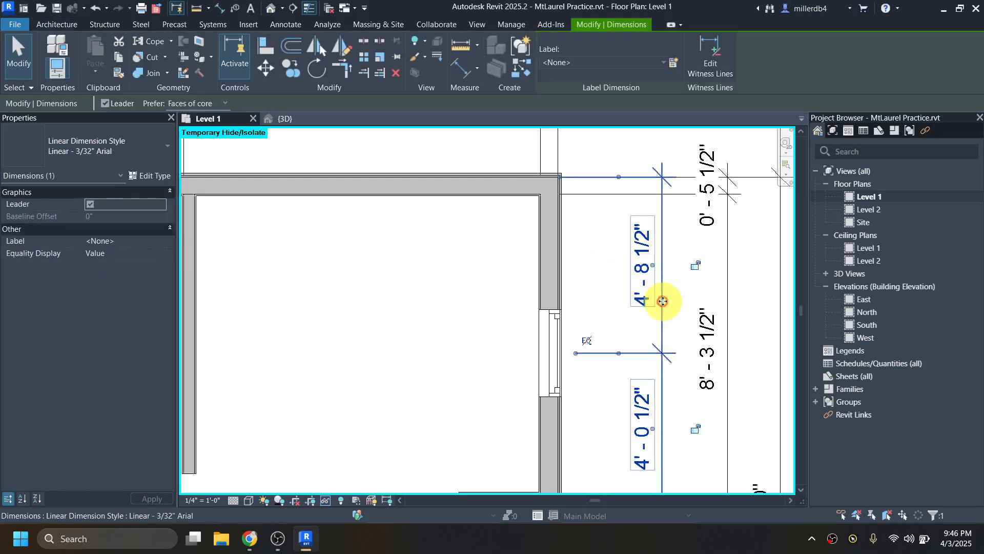
click(619, 179)
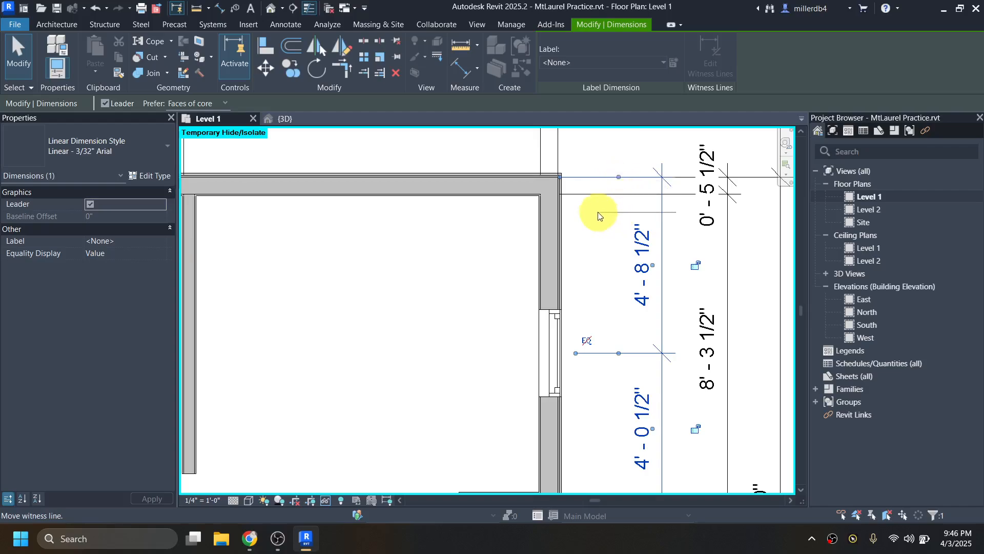
click(496, 198)
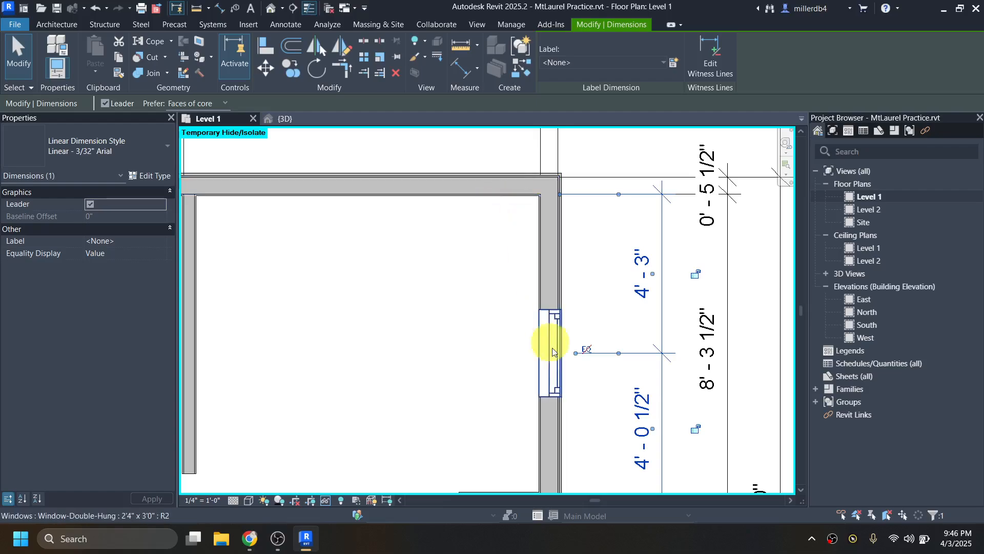
key(Escape)
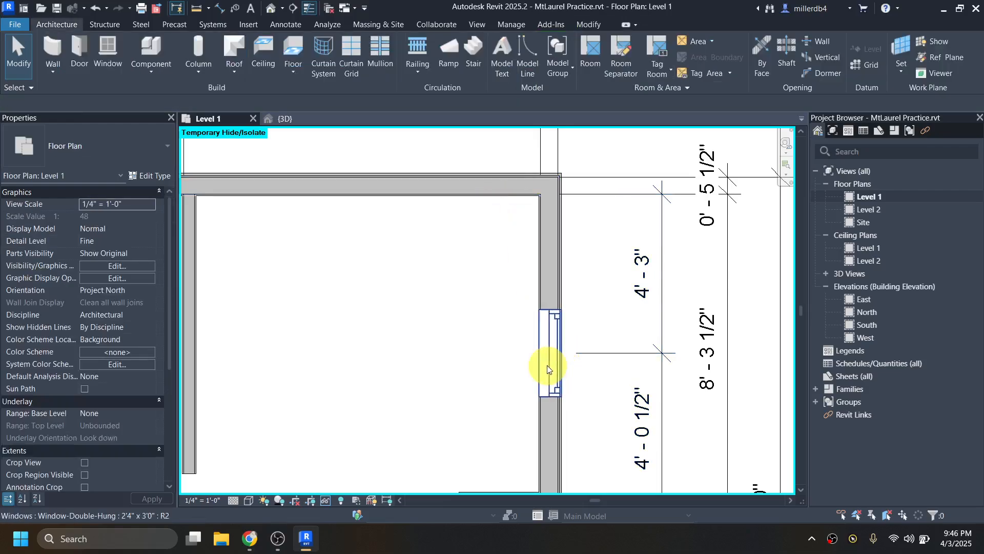
Select the double-hung window in the wing's east wall
click(548, 365)
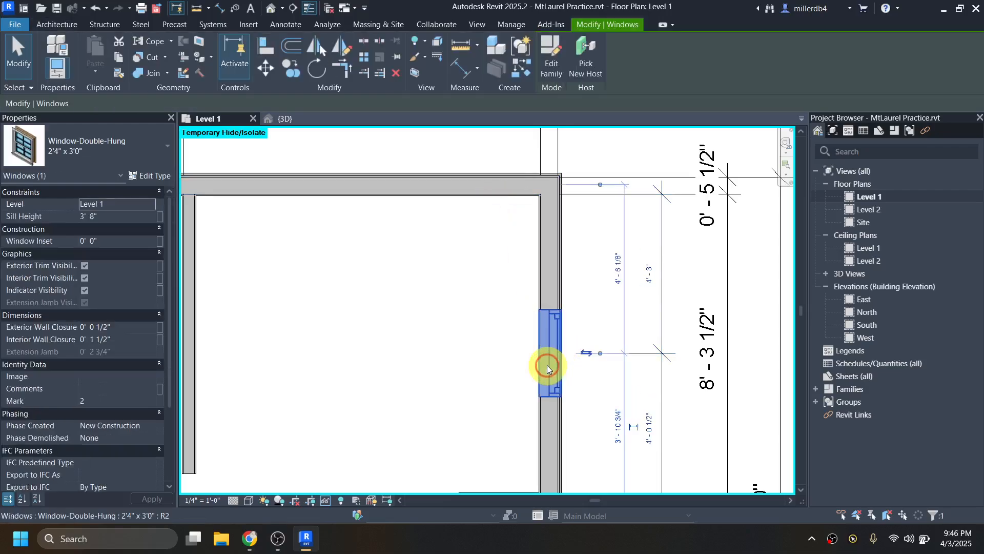
Set the east wall window's dimension from the north exterior wall to 4' 8 1/2"
click(650, 274)
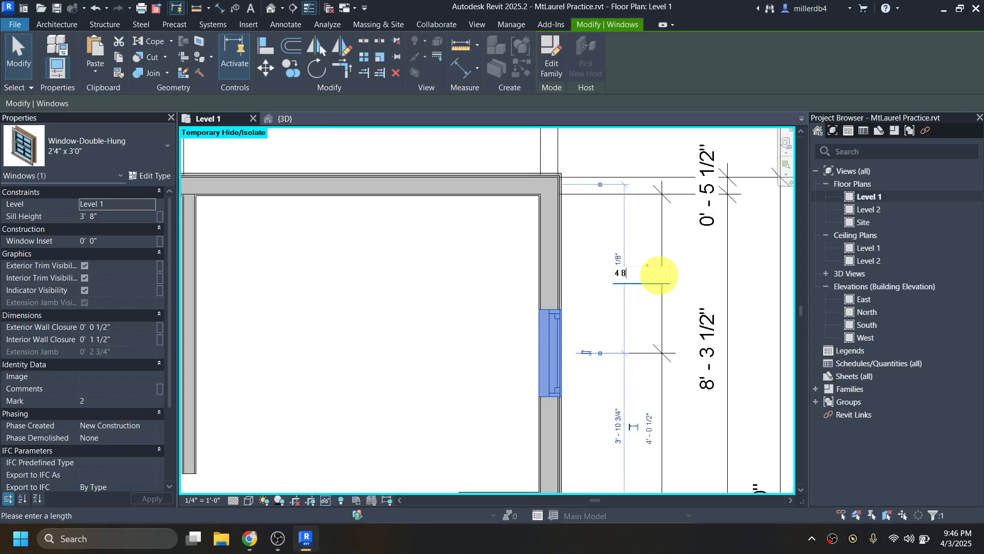
key(Return)
key(Escape)
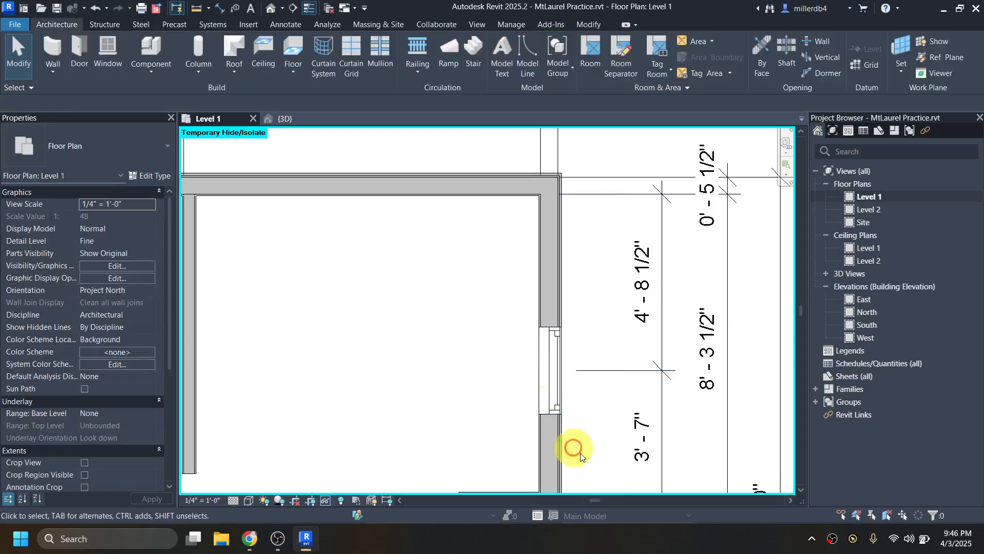
Examine the dimensioned northeast corner and east wall, and the undimensioned south side of the floor plan
scroll(613, 424, down, 2)
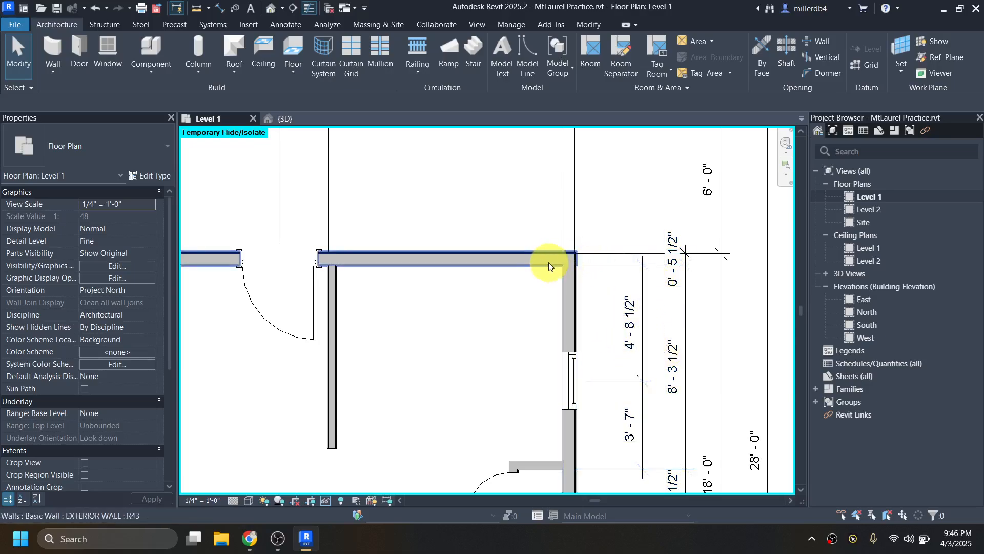
scroll(549, 263, up, 2)
scroll(552, 265, up, 1)
scroll(528, 272, down, 3)
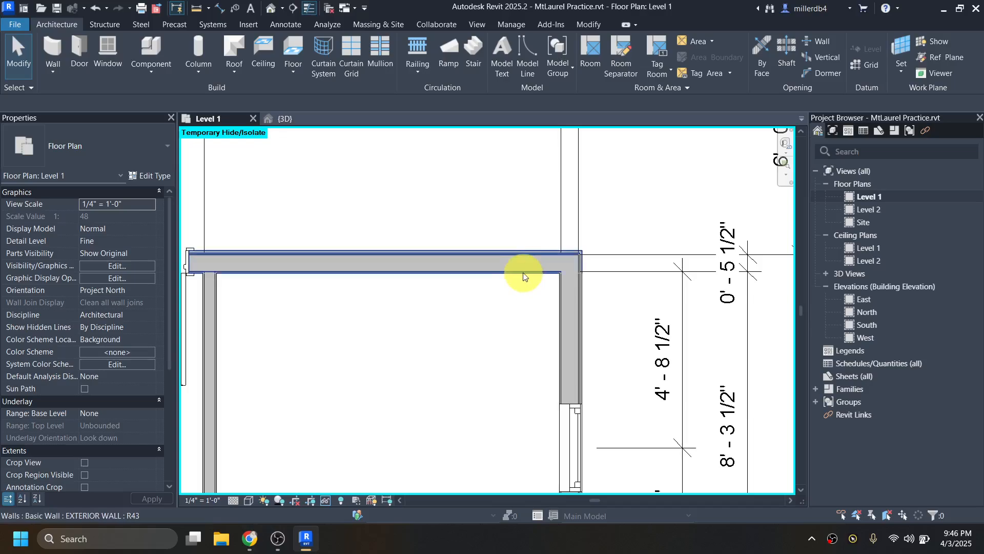
scroll(523, 282, down, 3)
middle_drag(549, 347, 668, 260)
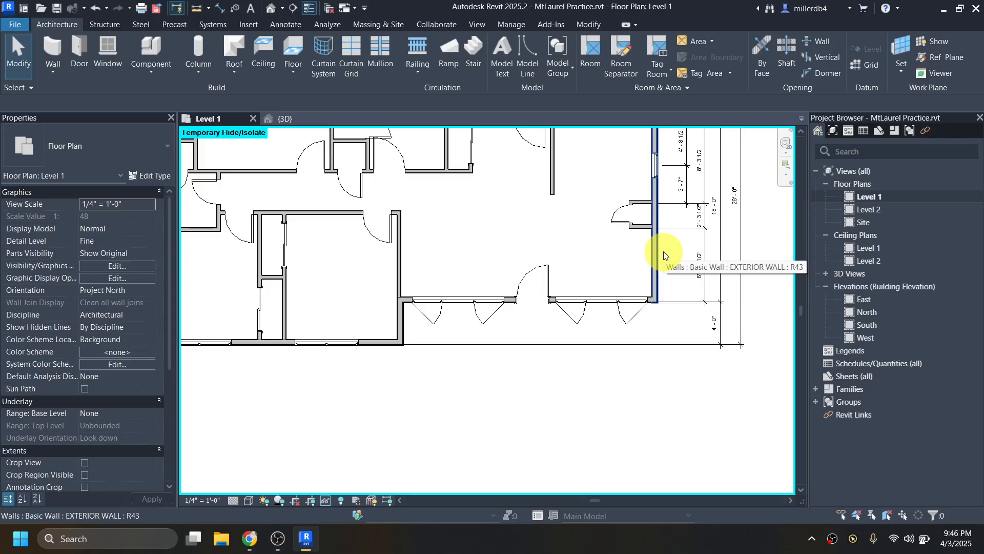
scroll(663, 255, down, 2)
middle_drag(582, 303, 665, 349)
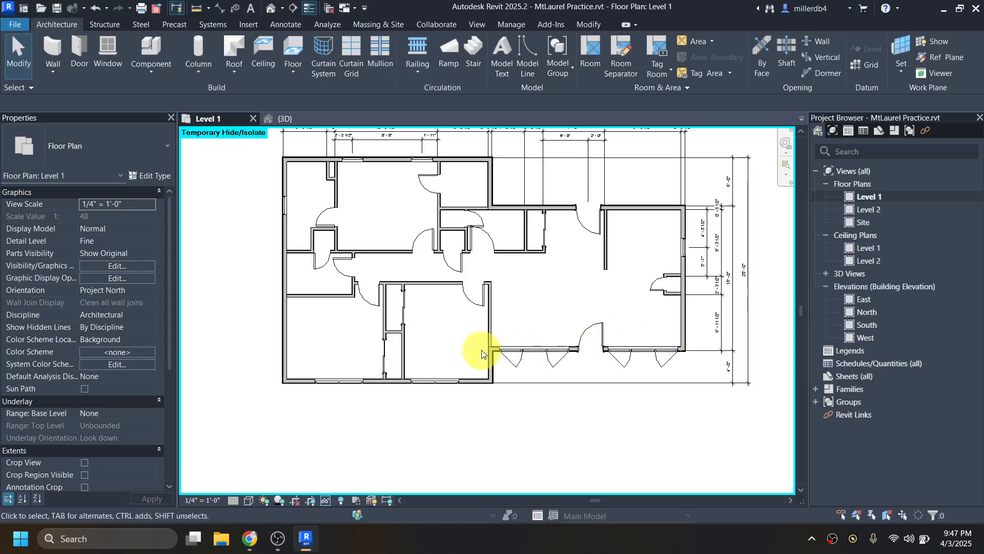
Place an aligned dimension string below the south side, from the west exterior wall through the jog wall to the east exterior wall
key(d)
key(i)
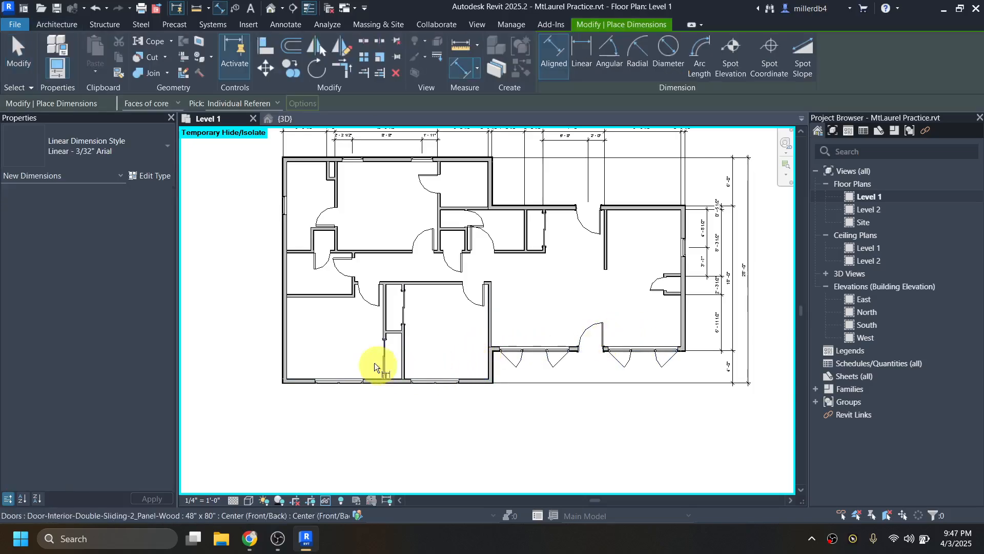
scroll(278, 377, up, 5)
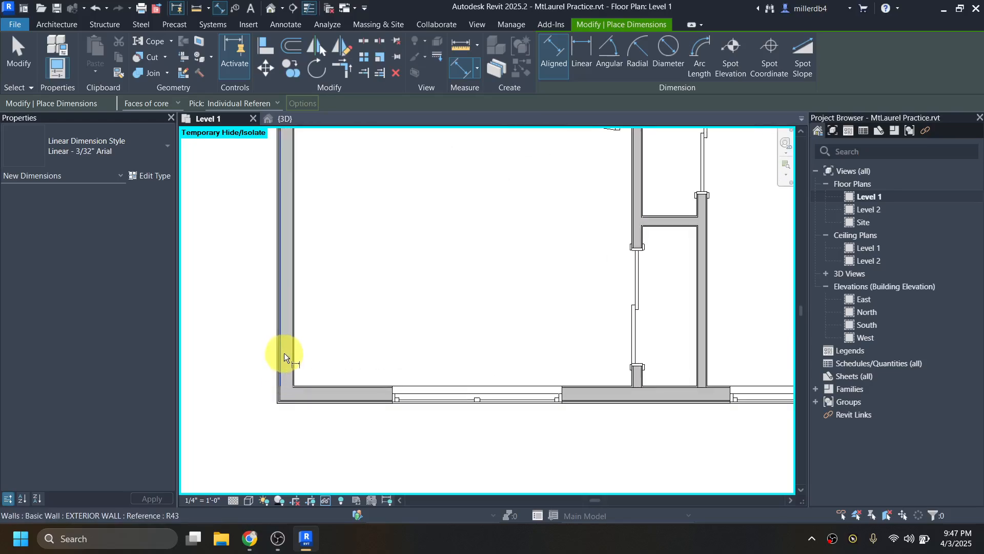
click(284, 353)
scroll(498, 374, down, 3)
scroll(719, 350, up, 3)
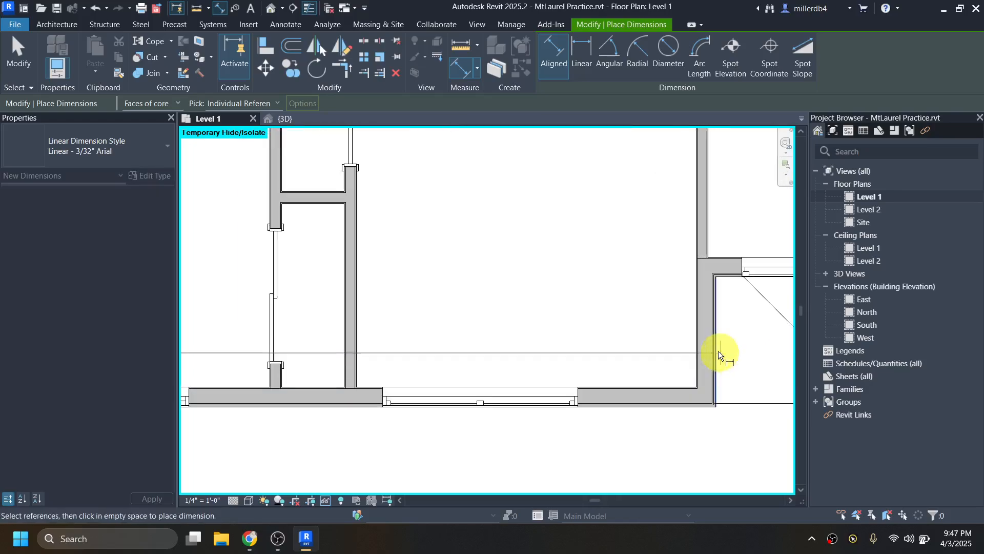
click(713, 349)
scroll(713, 350, down, 3)
middle_drag(722, 365, 433, 376)
scroll(777, 320, up, 3)
click(771, 300)
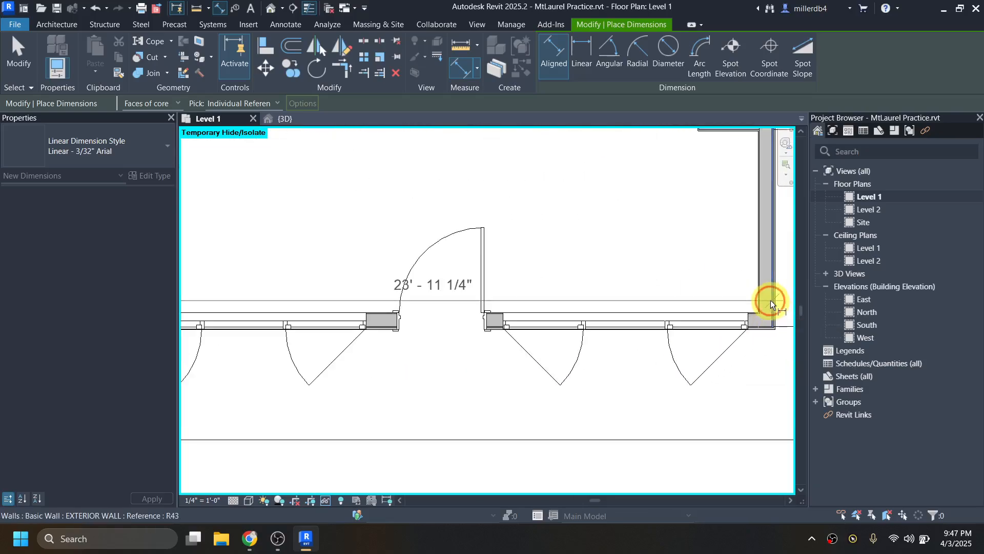
scroll(769, 308, down, 3)
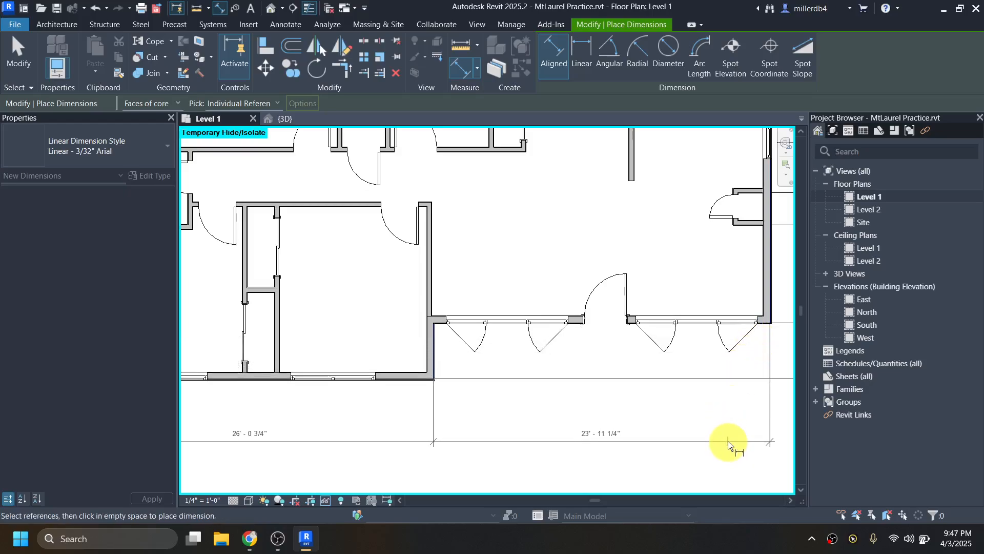
click(728, 442)
middle_drag(570, 425, 661, 420)
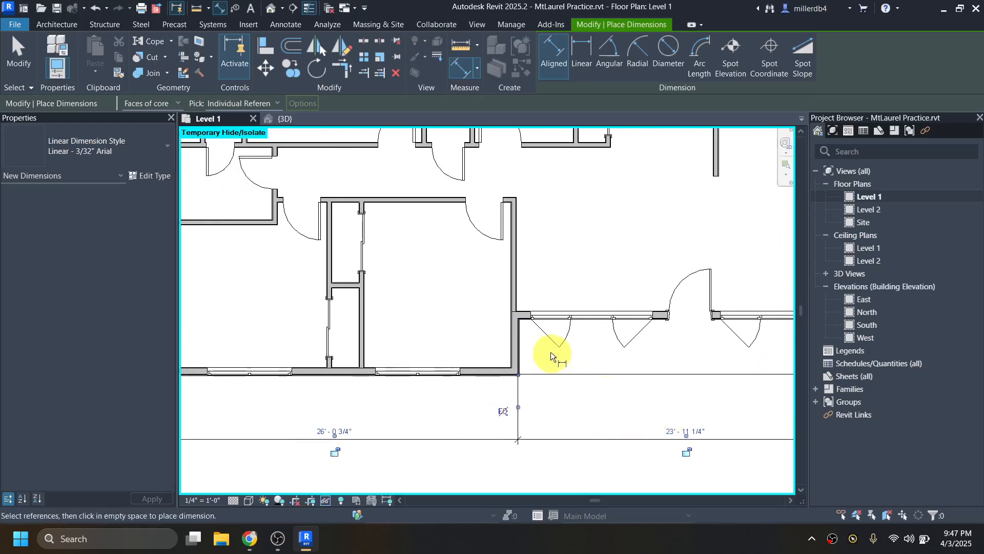
key(Escape)
key(Escape)
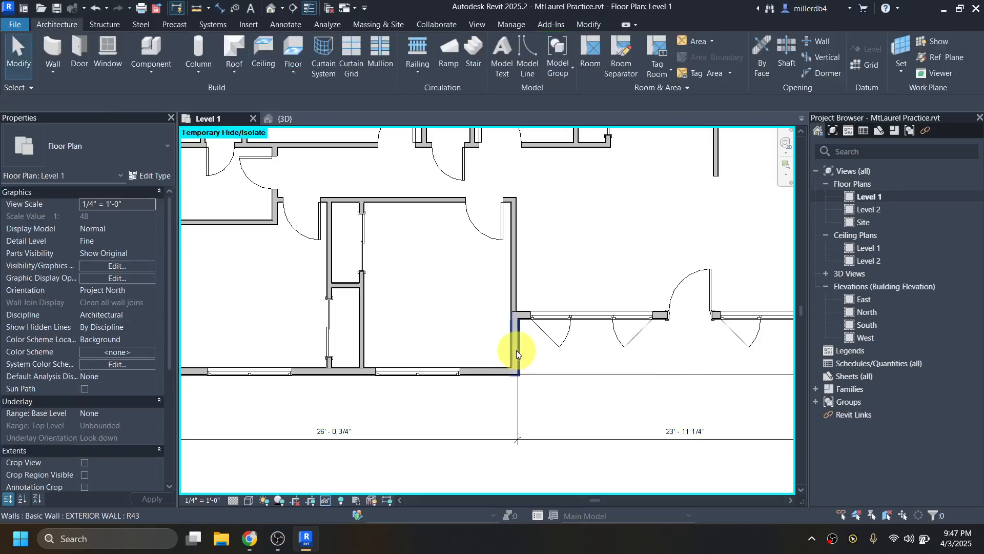
Move the exterior jog wall by setting its dimension from the west exterior wall to 26'
click(516, 349)
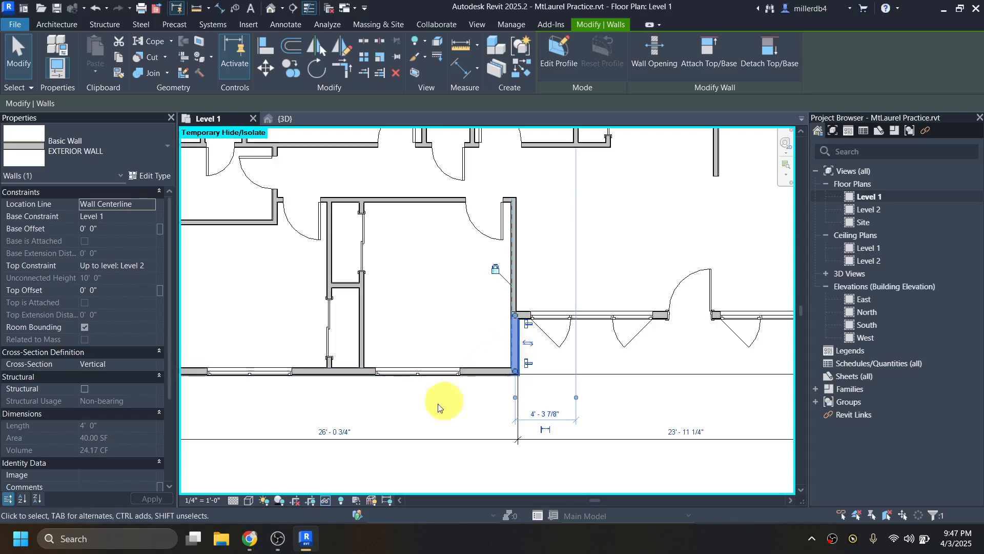
click(336, 432)
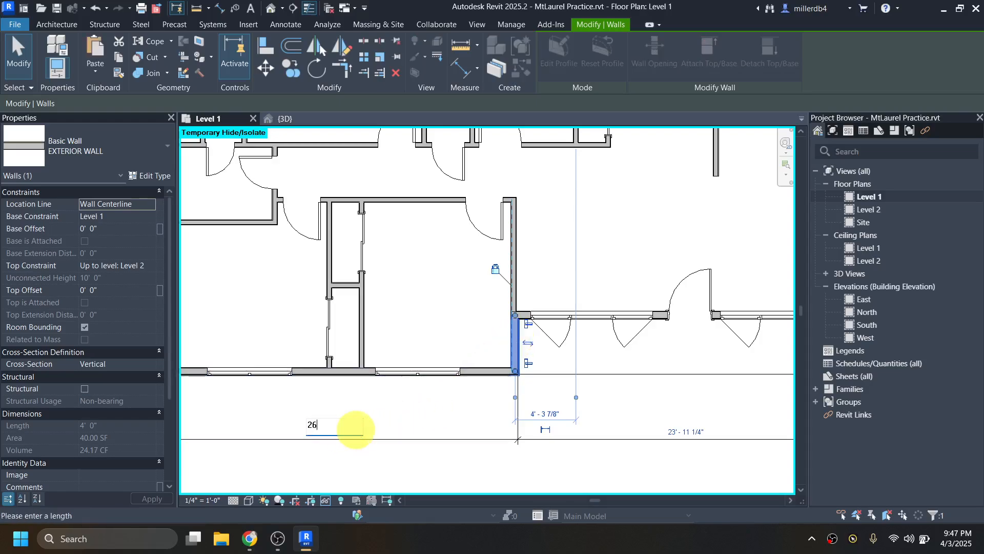
text(26)
key(Return)
click(356, 431)
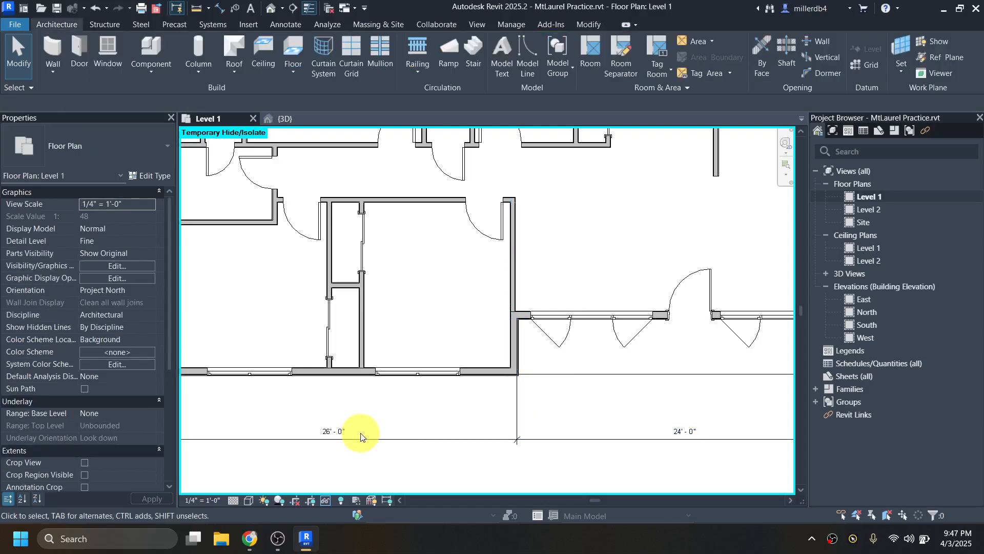
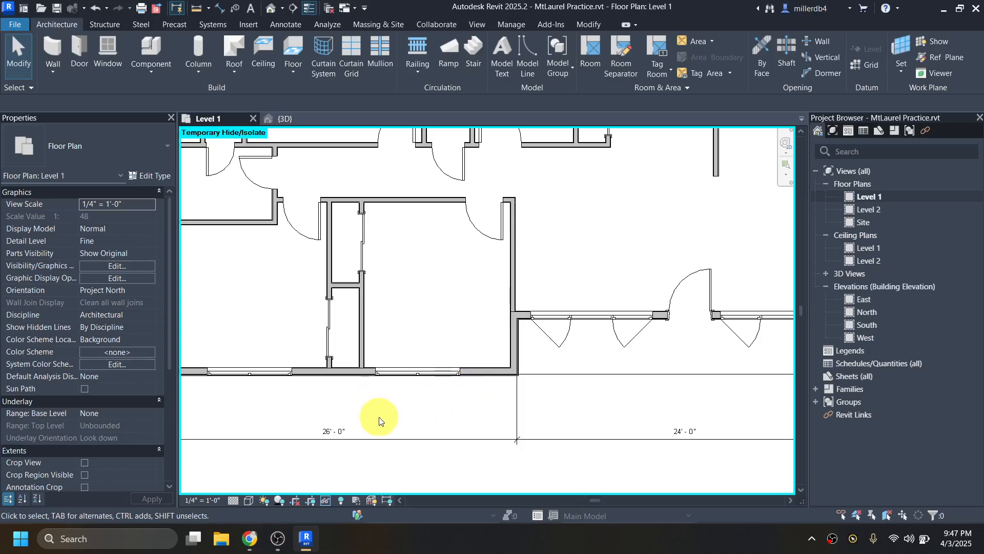
Add an aligned dimension string above the 26' dimension, from the west exterior wall through both closet walls to both core faces of the jog wall
key(d)
key(i)
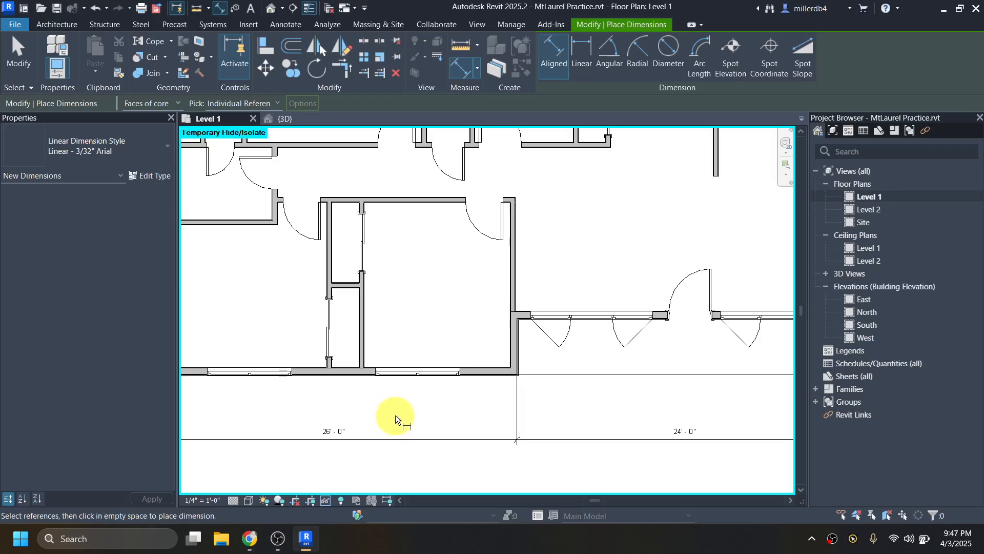
middle_drag(403, 423, 500, 420)
scroll(420, 397, up, 1)
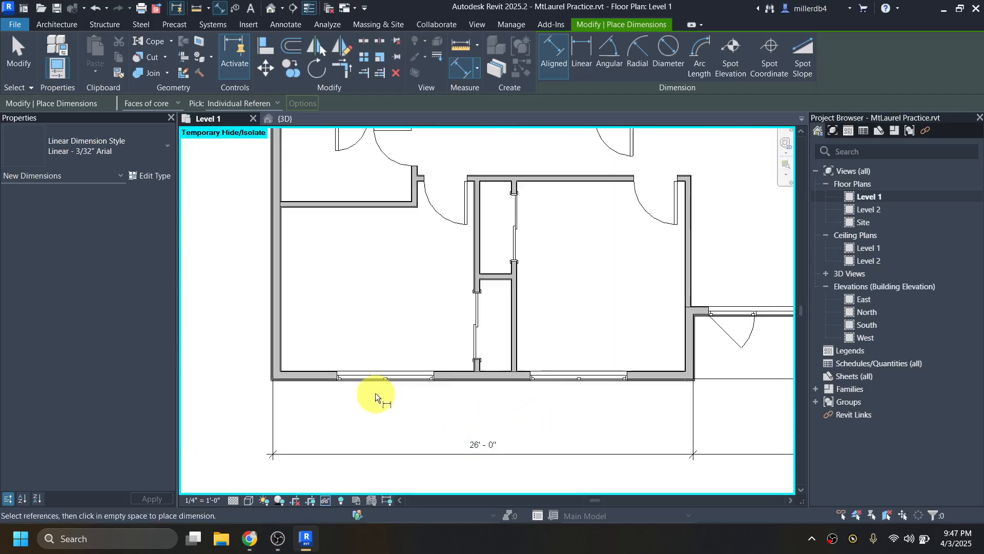
scroll(260, 328, up, 3)
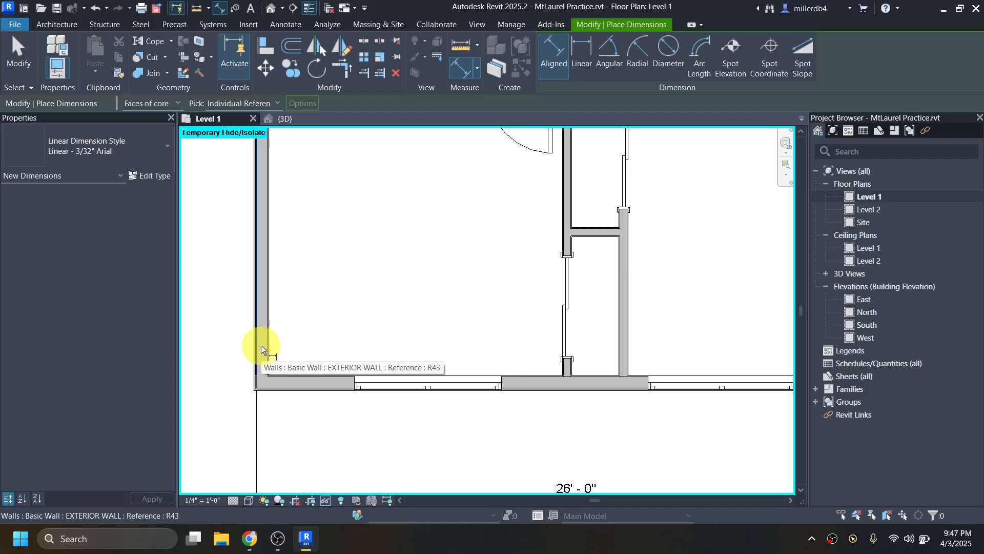
click(260, 345)
scroll(538, 383, up, 1)
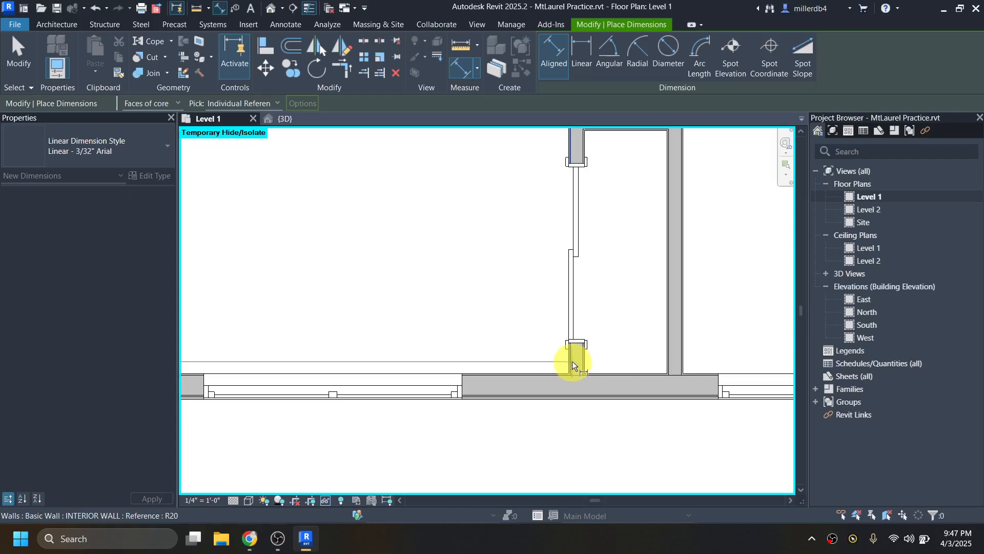
click(572, 361)
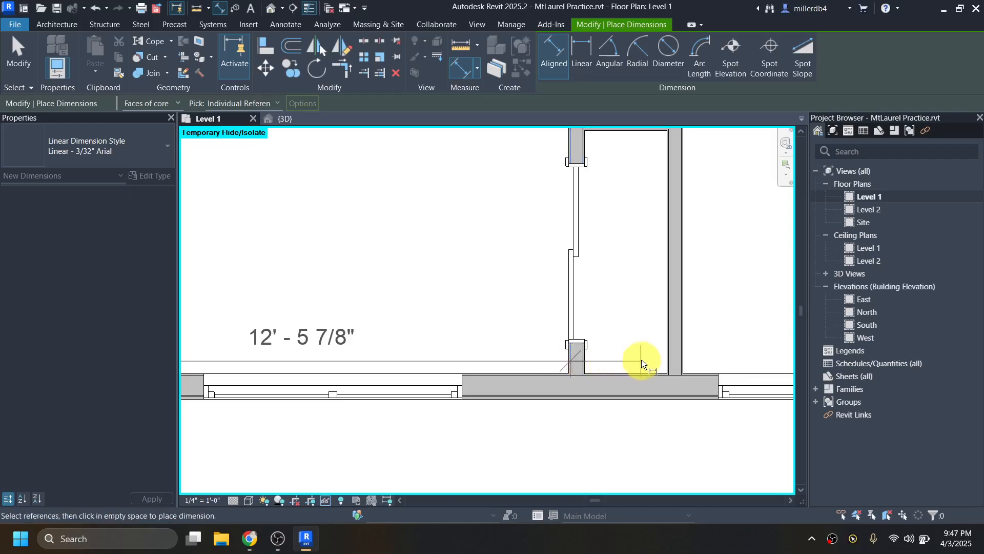
click(669, 355)
scroll(668, 355, down, 1)
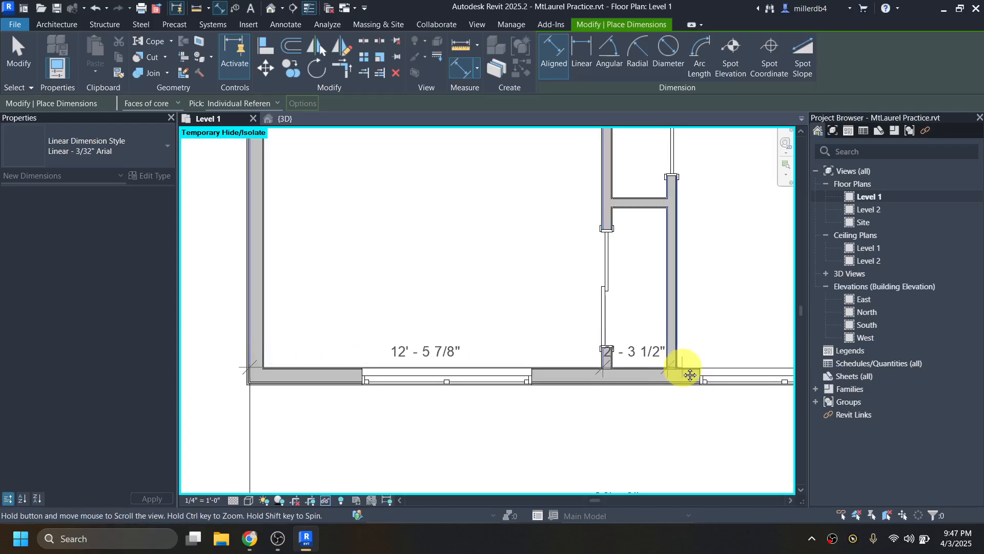
middle_drag(690, 375, 445, 345)
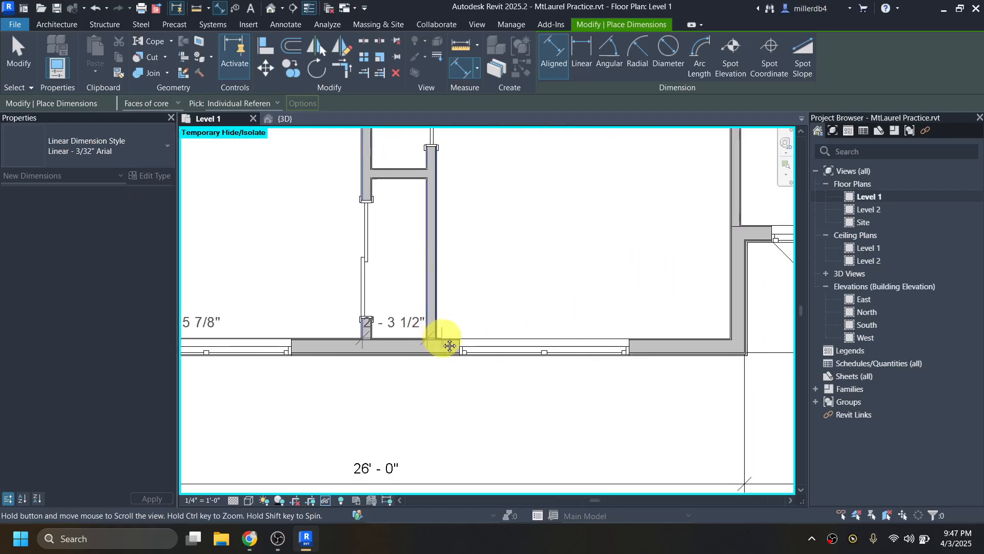
click(726, 336)
click(737, 334)
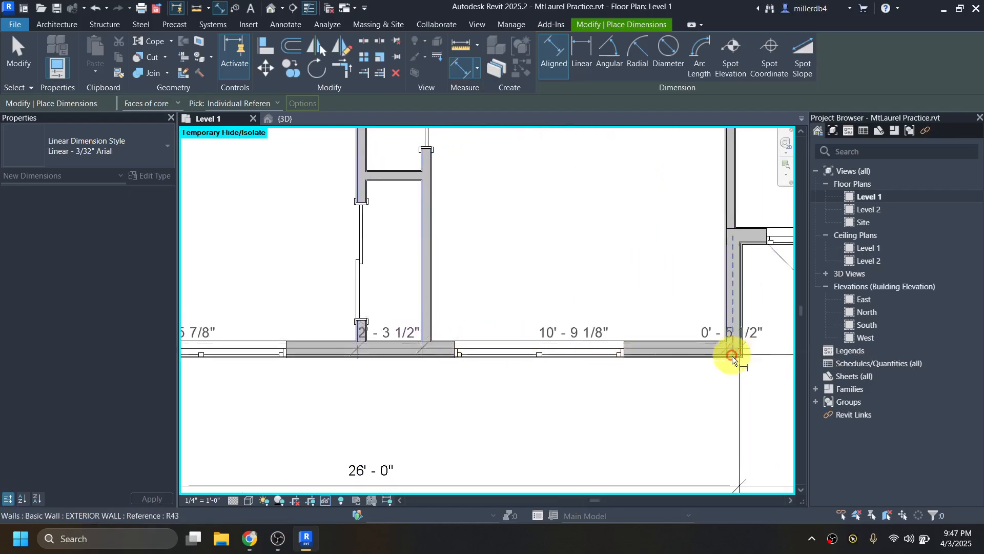
click(720, 439)
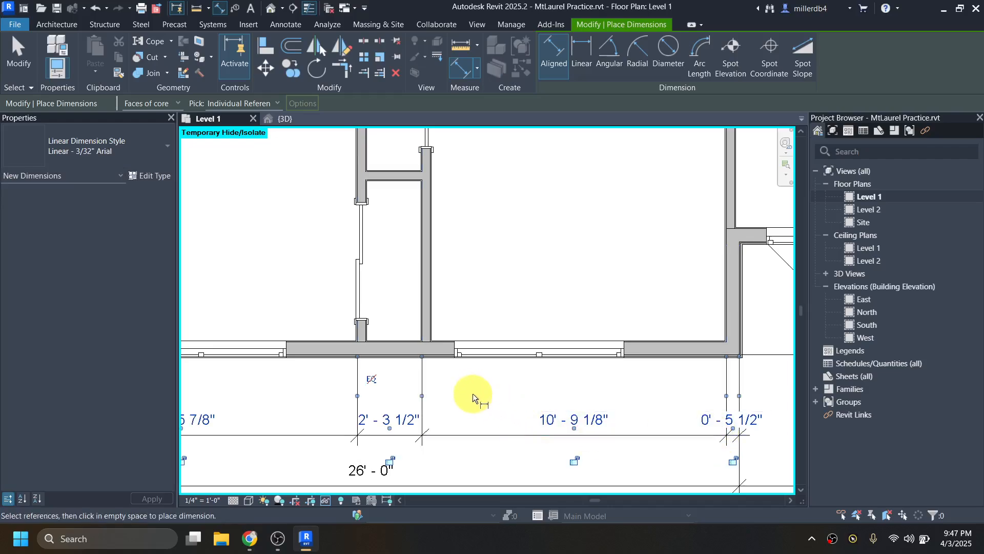
middle_drag(473, 393, 571, 391)
key(Escape)
key(Escape)
Set the closet's west wall to 12' 5.5" from the west exterior wall
middle_drag(428, 385, 514, 392)
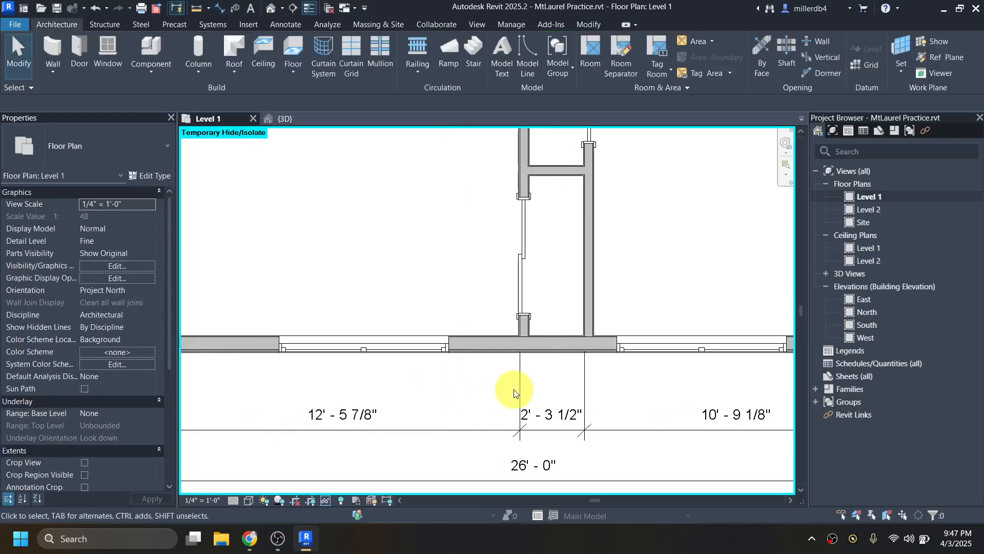
click(522, 180)
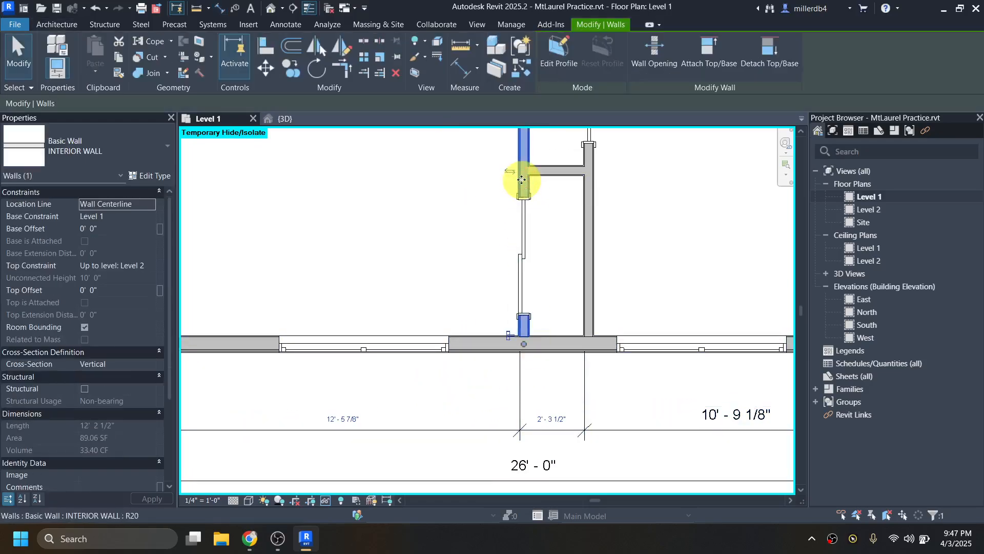
click(344, 418)
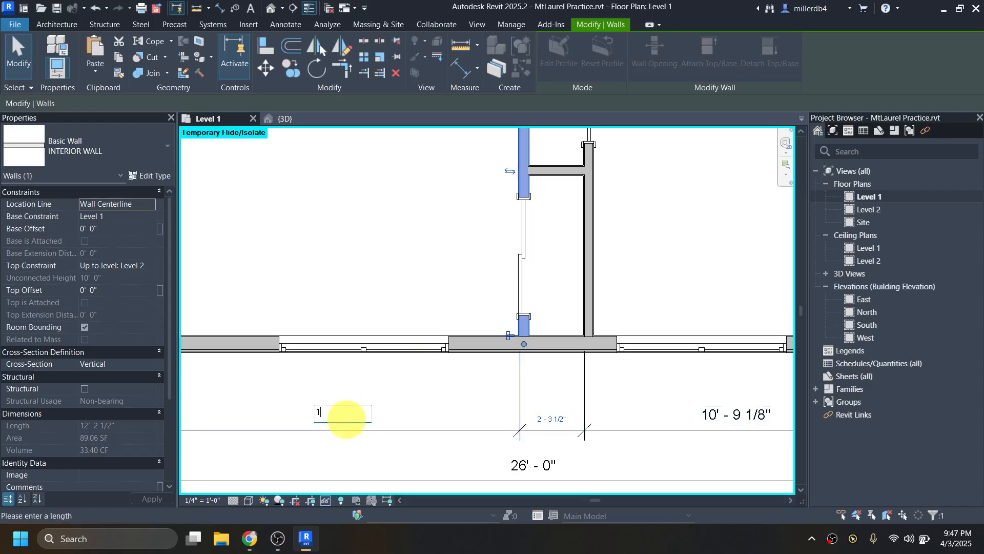
text(12 5.5)
key(Return)
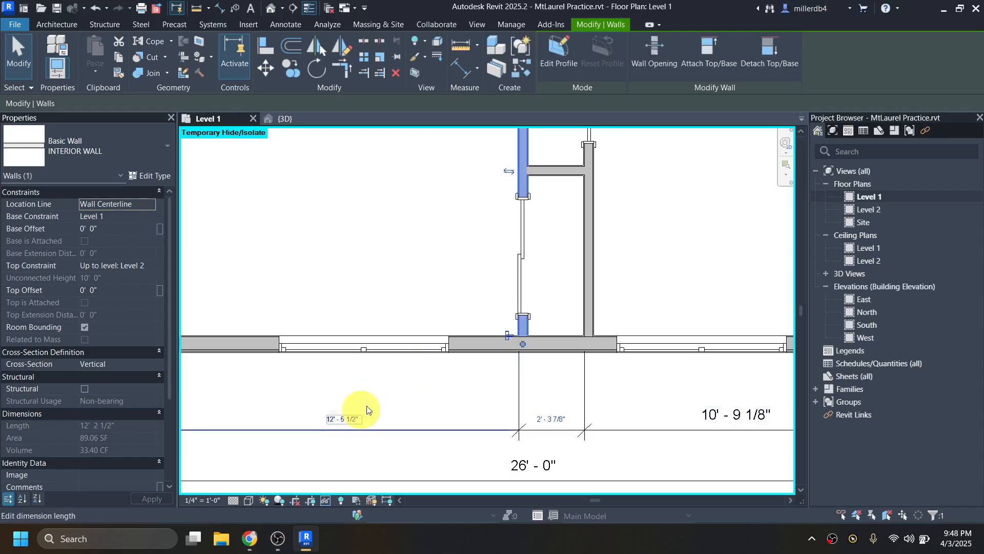
Set the dimension between the closet's west and east walls to 2' 3.5" by moving the east wall
click(595, 285)
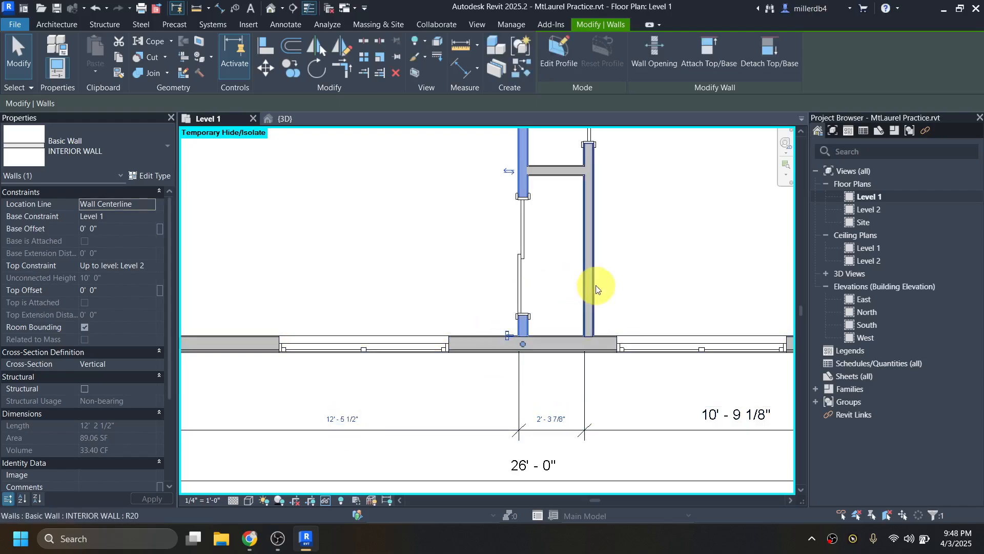
click(561, 420)
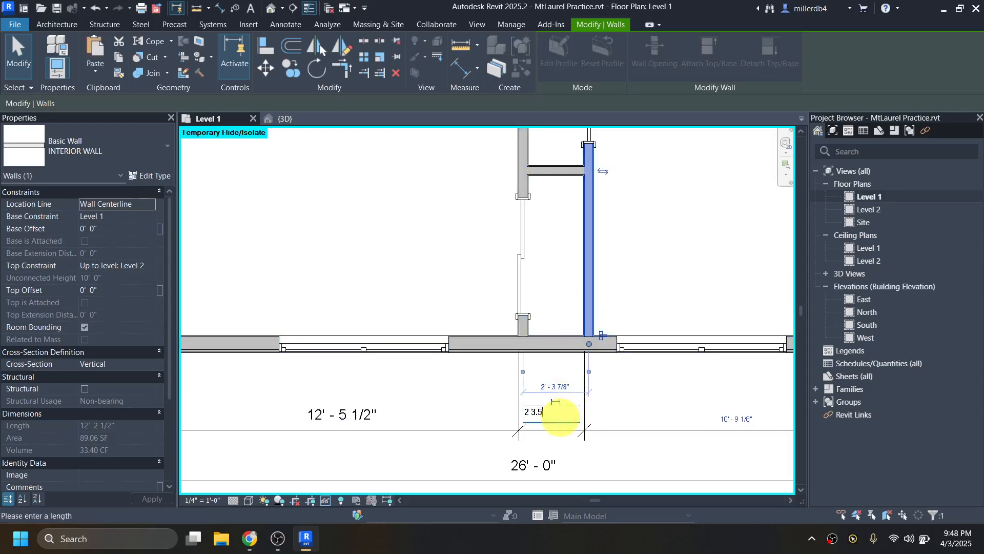
text(2 3.5)
key(Return)
key(Escape)
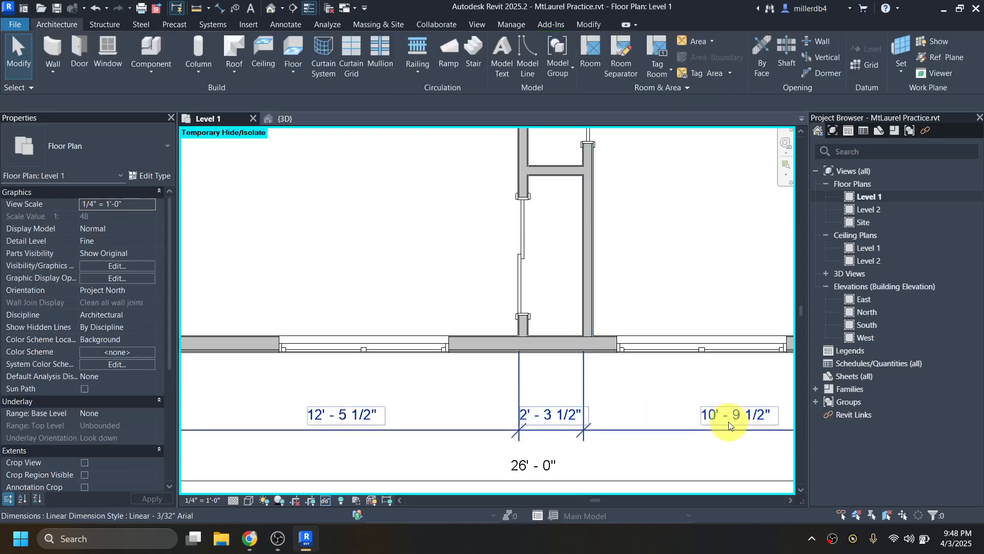
Add an aligned dimension string below the south wall, from the west exterior wall through the west window's center to the closet's west wall
key(d)
key(i)
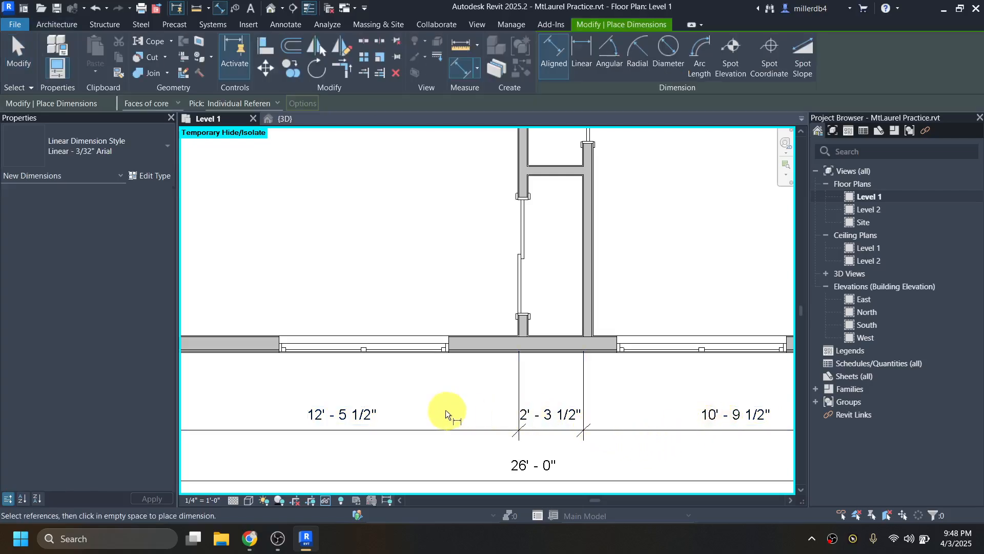
middle_drag(445, 410, 589, 425)
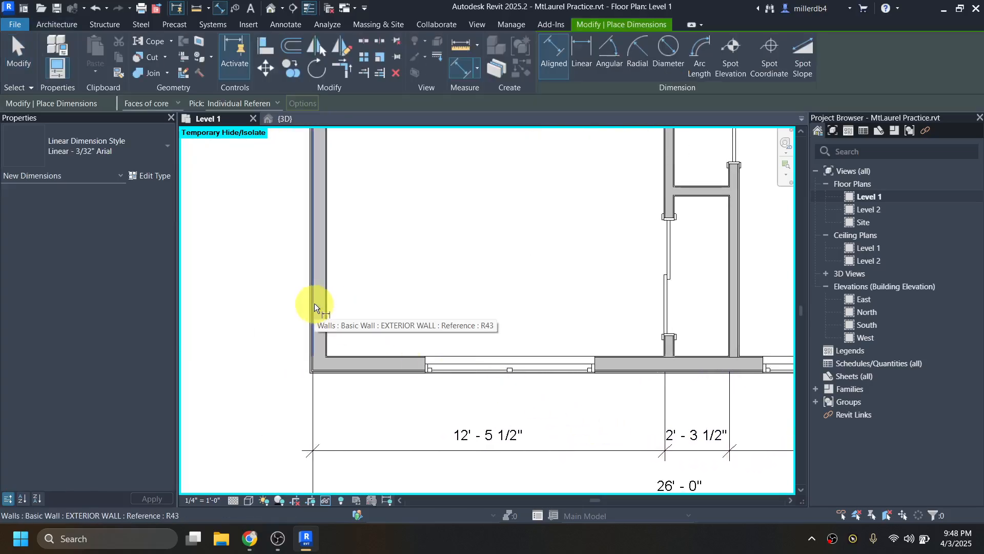
click(314, 307)
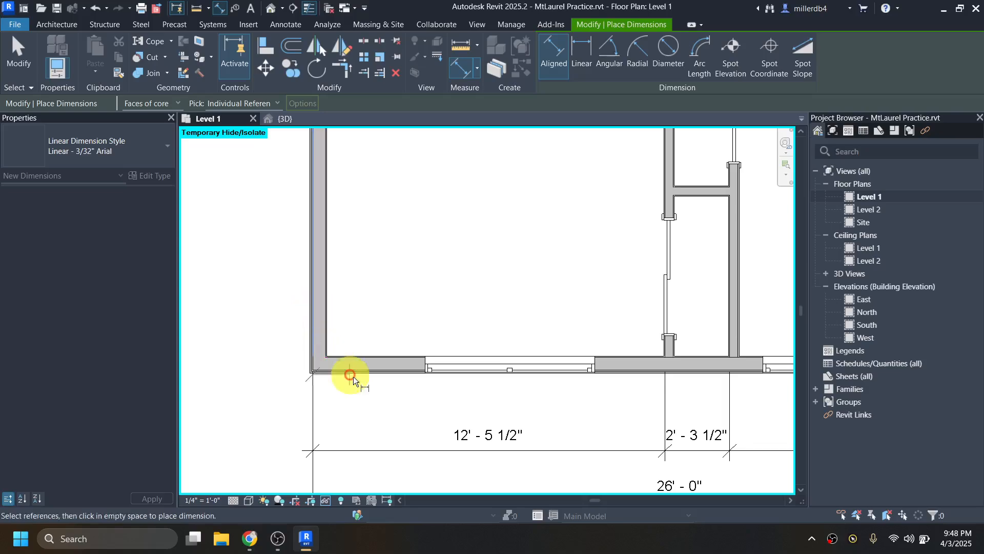
click(509, 364)
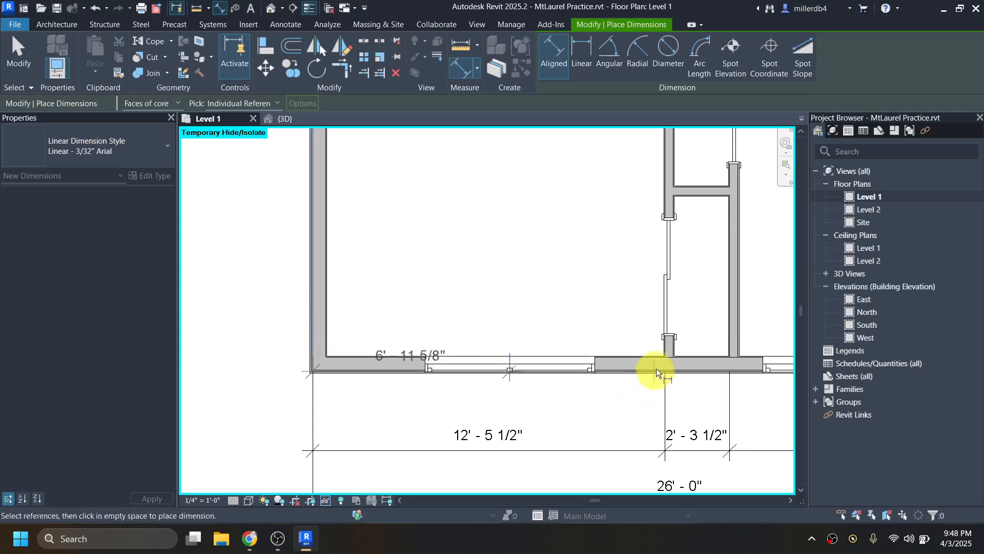
click(663, 350)
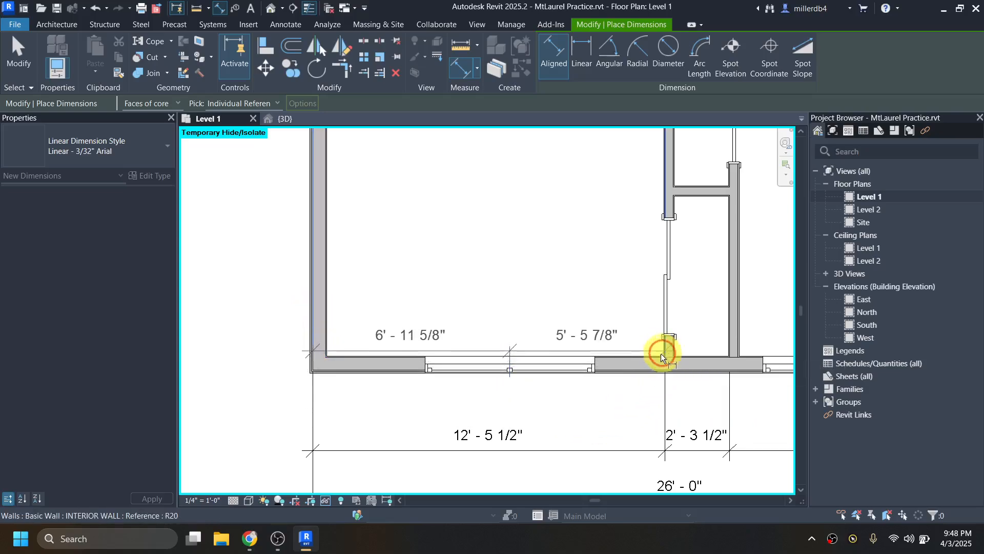
click(630, 411)
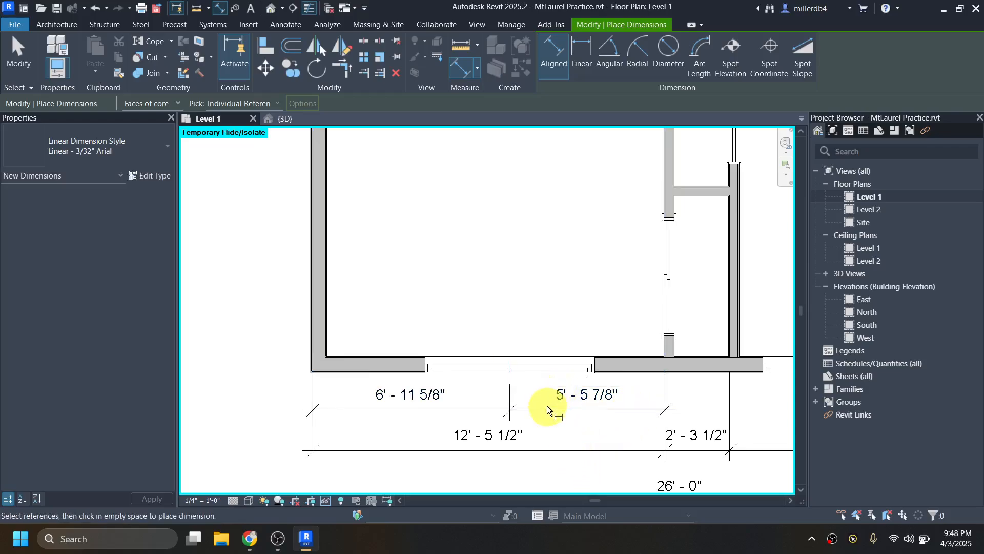
key(Escape)
key(Escape)
Set the west double-hung window's center to 7' 0" from the west exterior wall
click(533, 367)
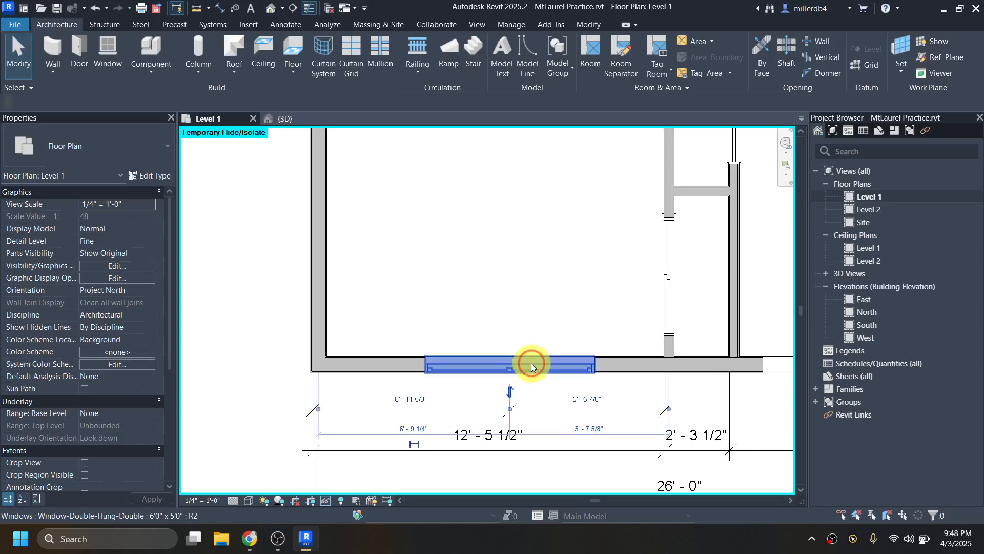
click(418, 401)
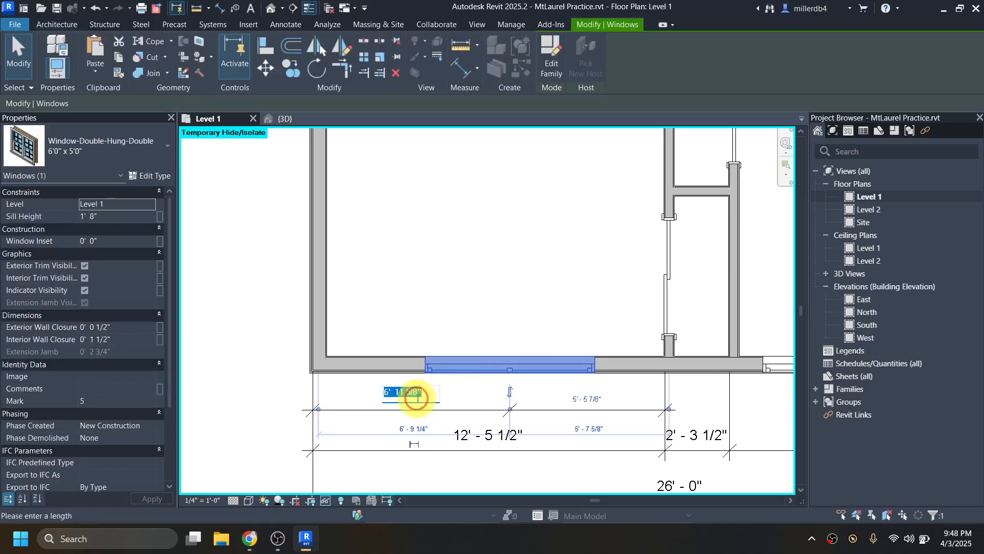
text(7' - 0)
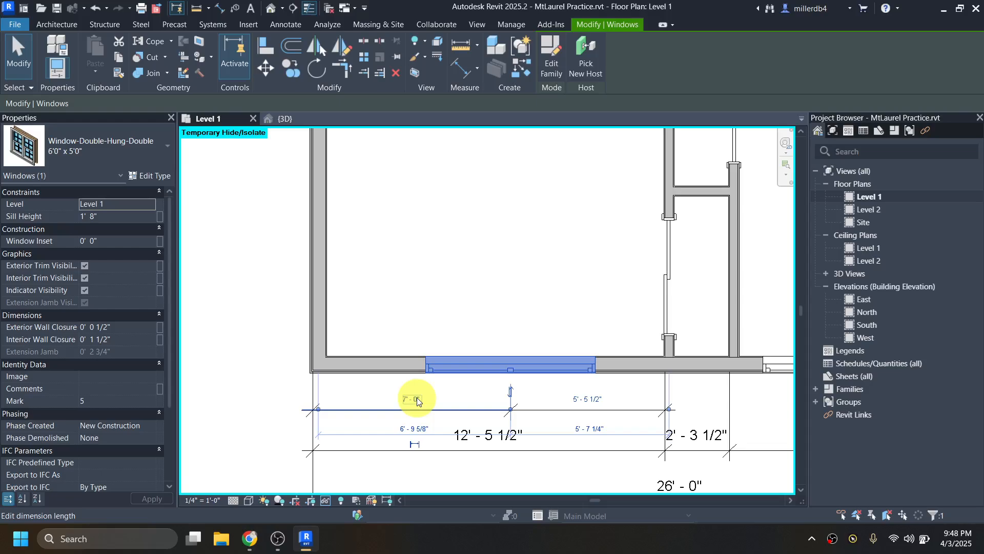
key(Return)
click(473, 312)
Add an aligned dimension string from the closet's east wall through the next south window's center to the jog wall's inner core face
scroll(556, 367, down, 1)
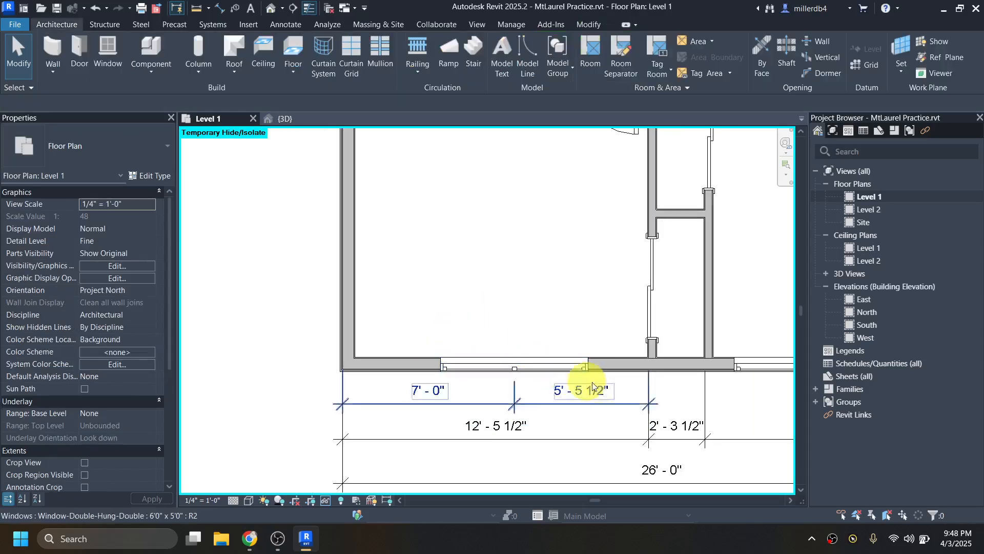
middle_drag(631, 391, 439, 396)
scroll(526, 385, down, 1)
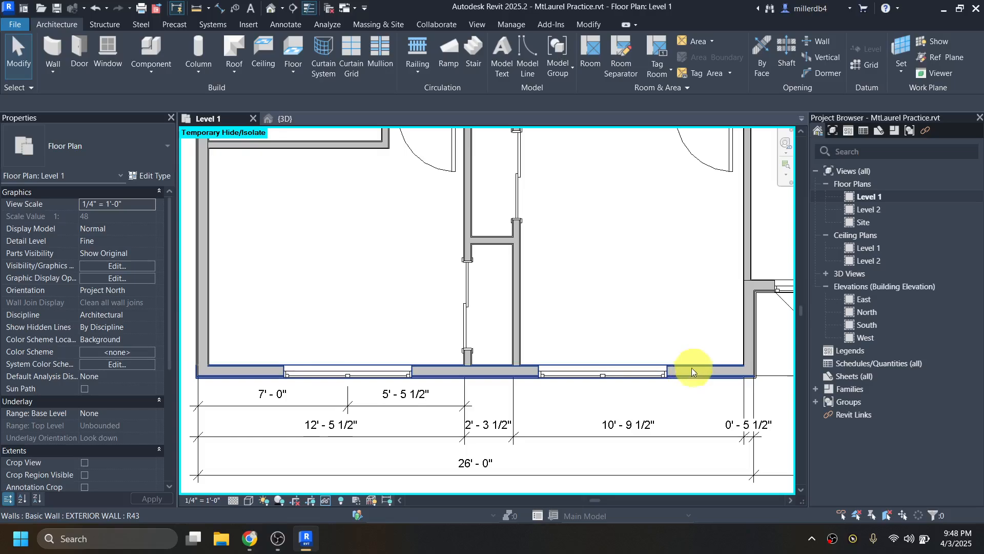
middle_drag(668, 394, 545, 418)
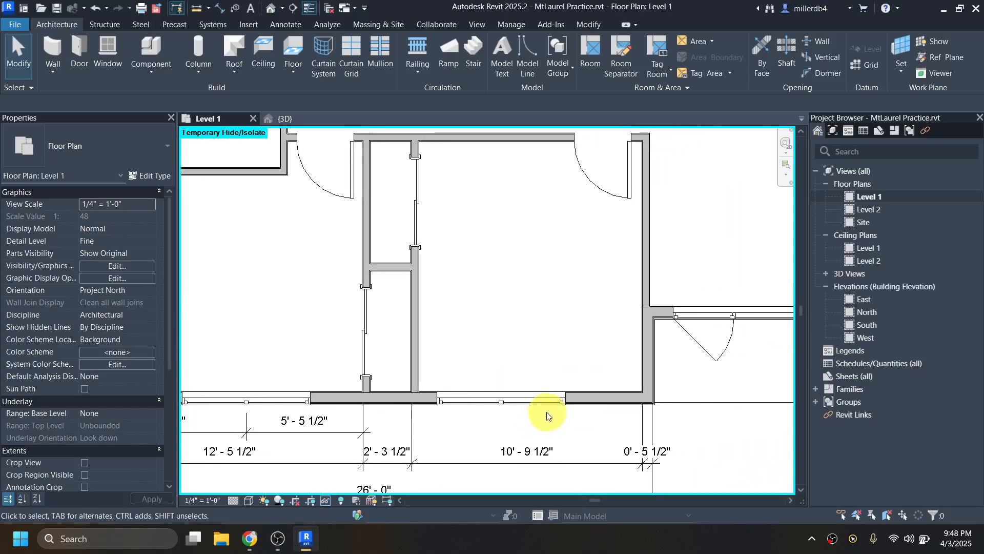
key(d)
key(i)
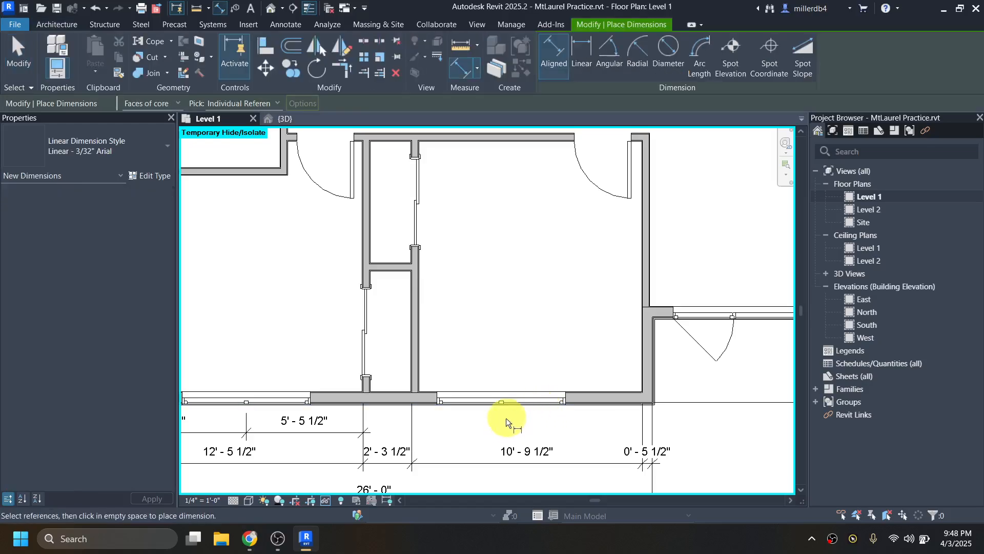
scroll(414, 371, up, 1)
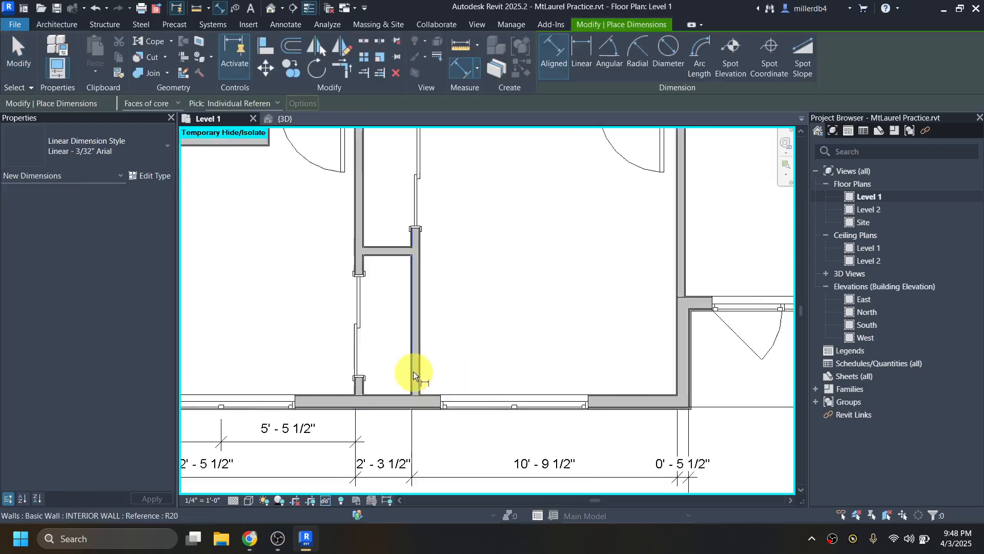
scroll(413, 371, up, 2)
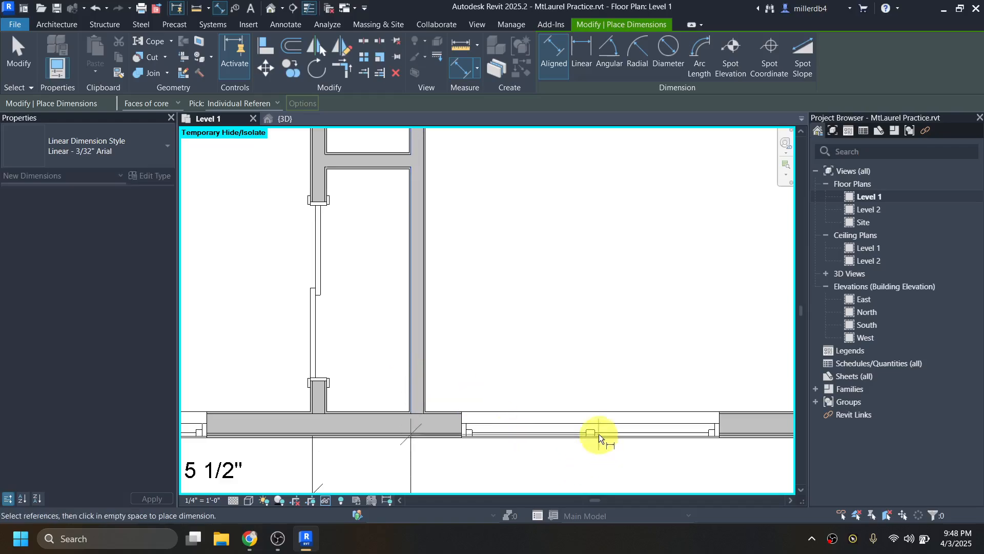
click(587, 425)
scroll(618, 448, down, 2)
middle_drag(618, 448, 533, 391)
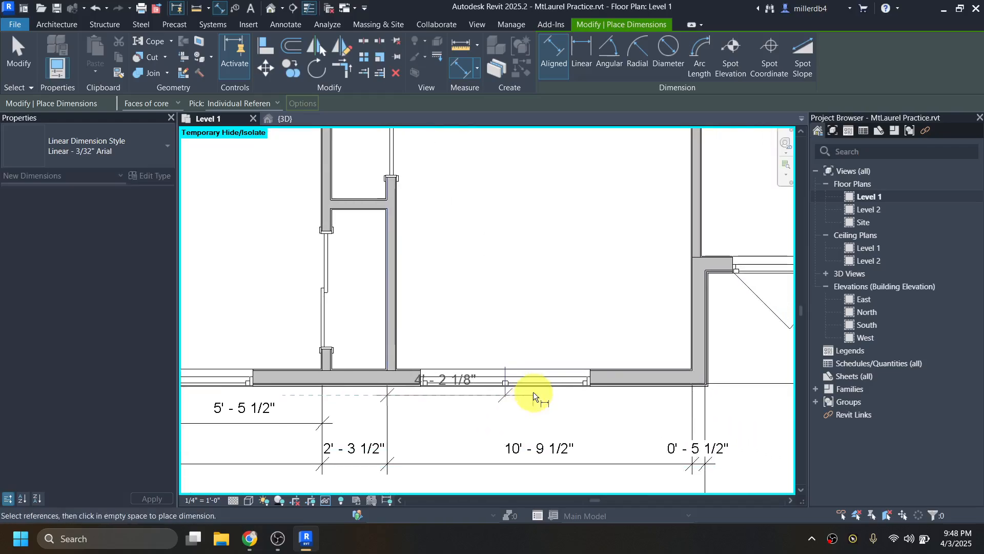
click(693, 365)
scroll(666, 414, down, 1)
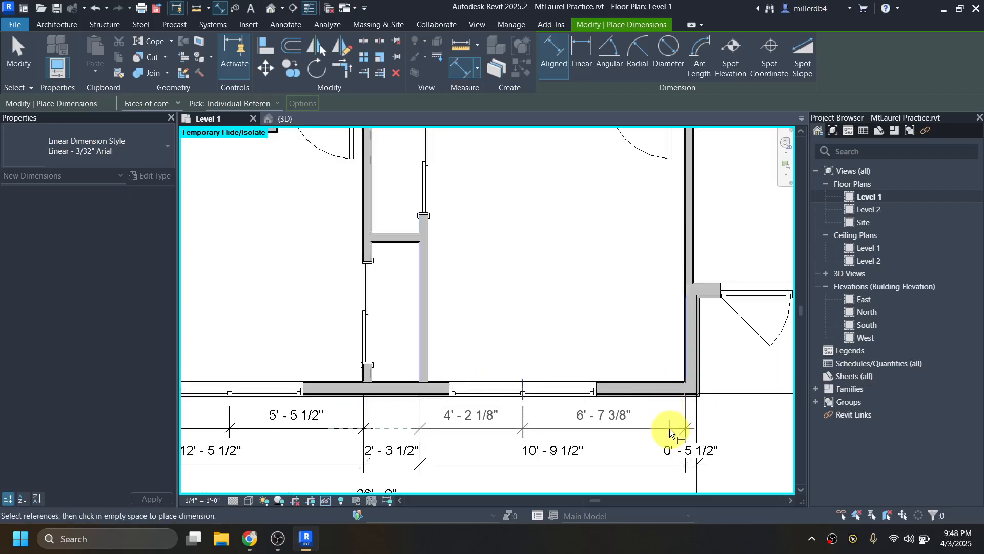
click(669, 428)
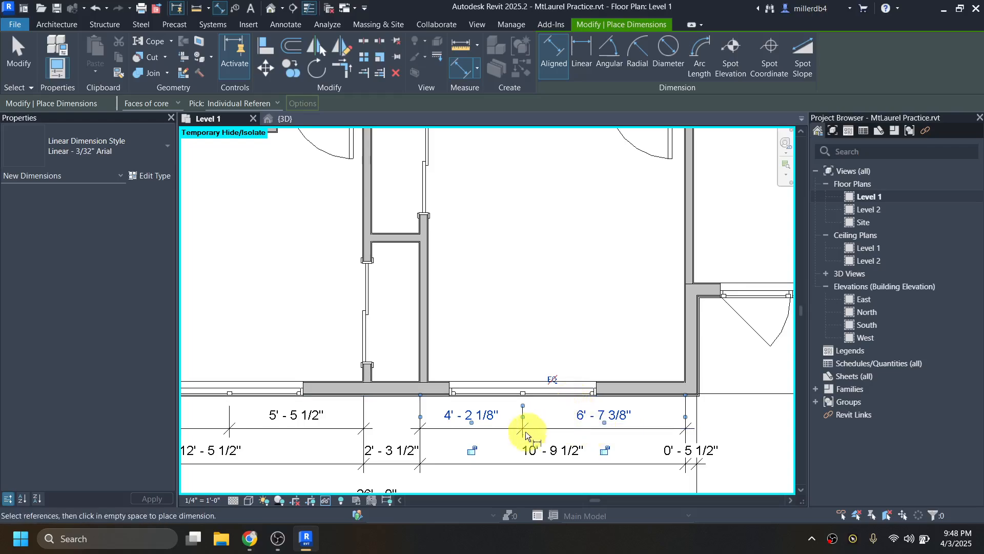
key(Escape)
key(Escape)
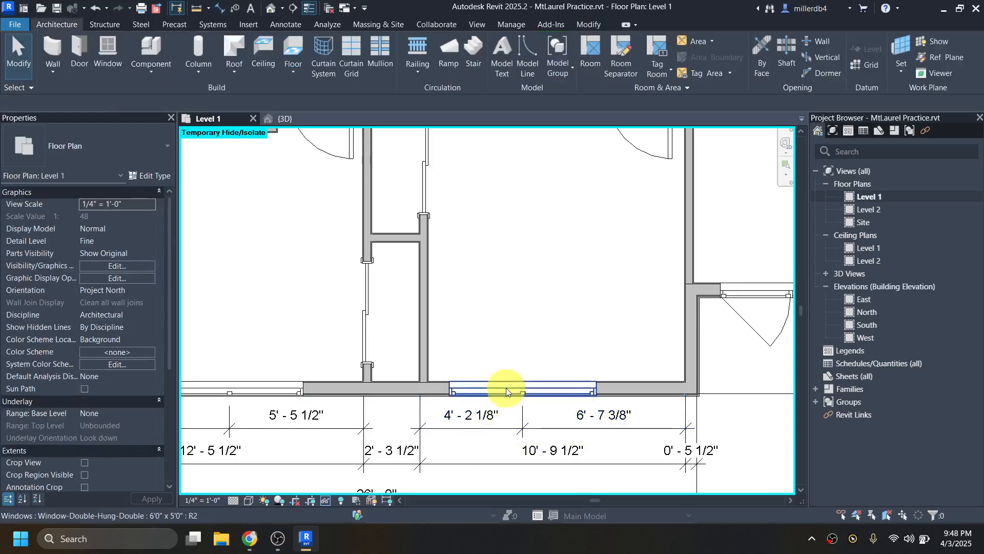
Set the double-hung window east of the closet to 4' 3" from the closet's east wall
click(536, 389)
click(474, 412)
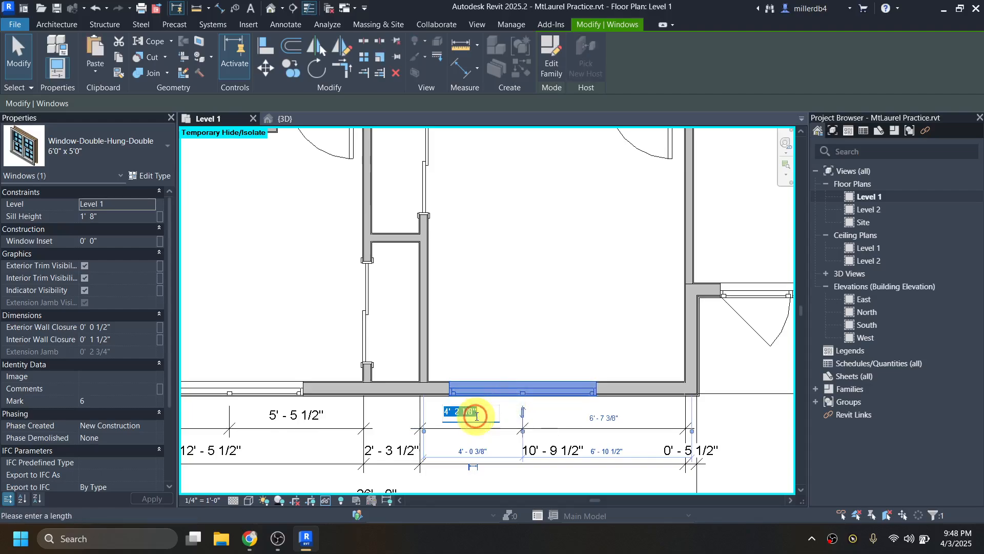
text(4' - 3)
key(Return)
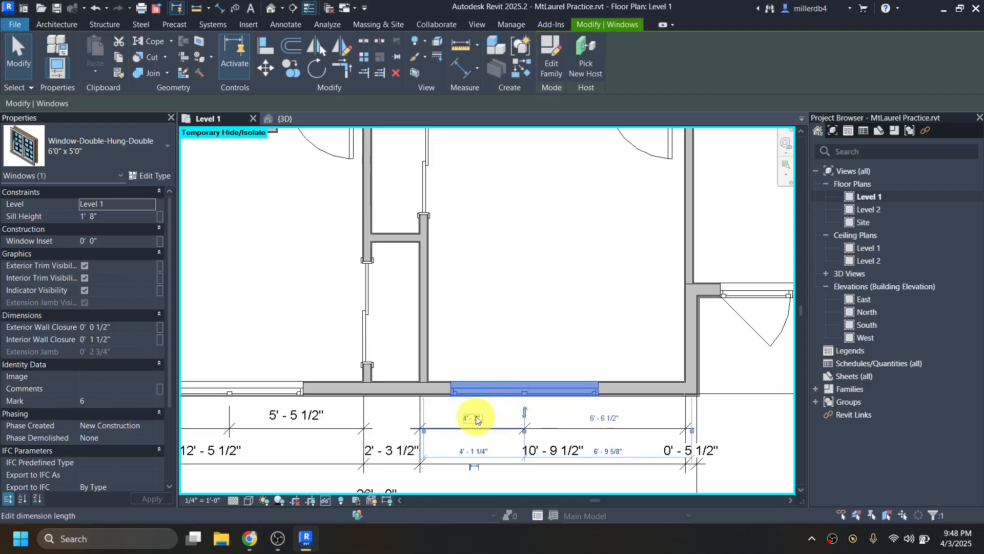
click(577, 283)
Add an aligned dimension string above the 24' dimension, from the jog wall through both casement window centers and the entry door center to the east exterior wall
scroll(576, 283, down, 2)
middle_drag(589, 374, 404, 378)
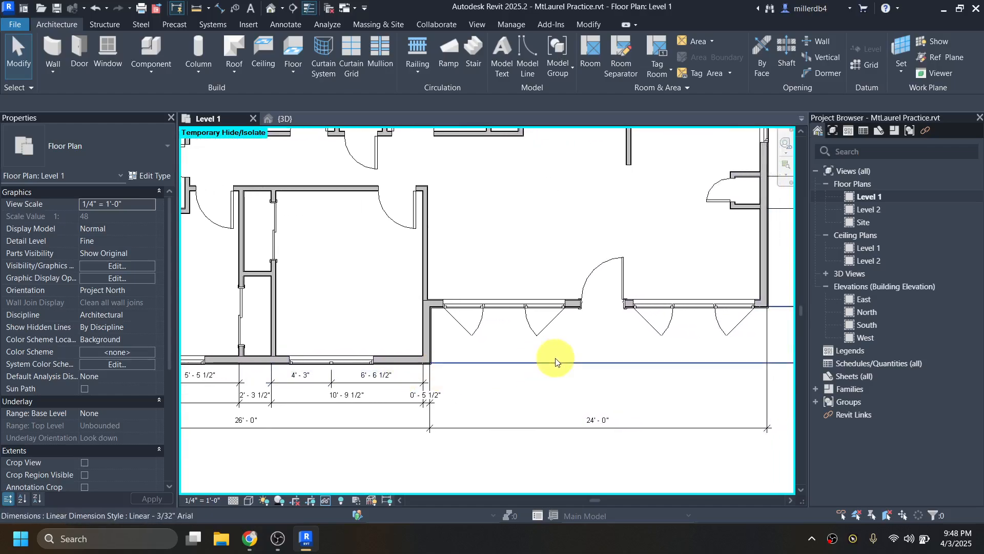
middle_drag(556, 362, 537, 370)
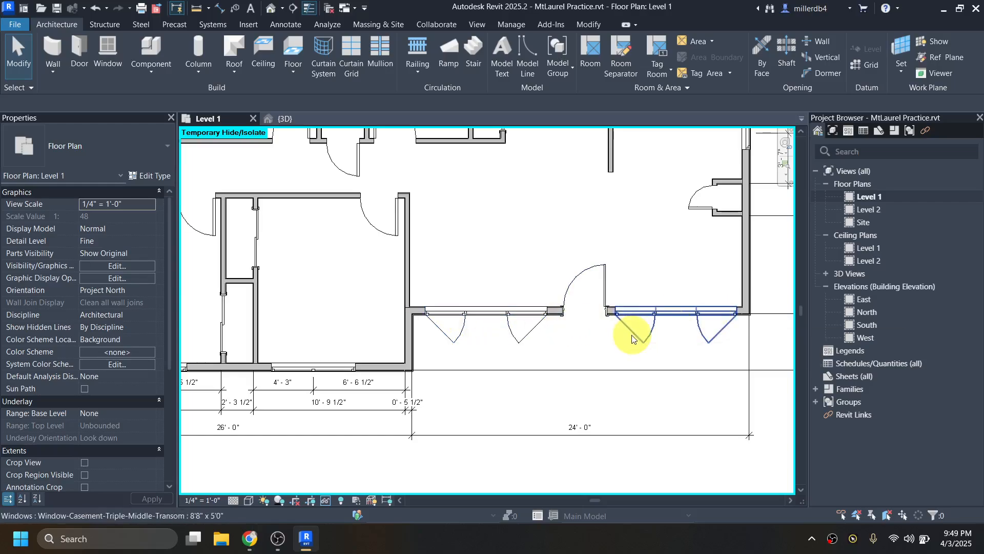
key(d)
key(i)
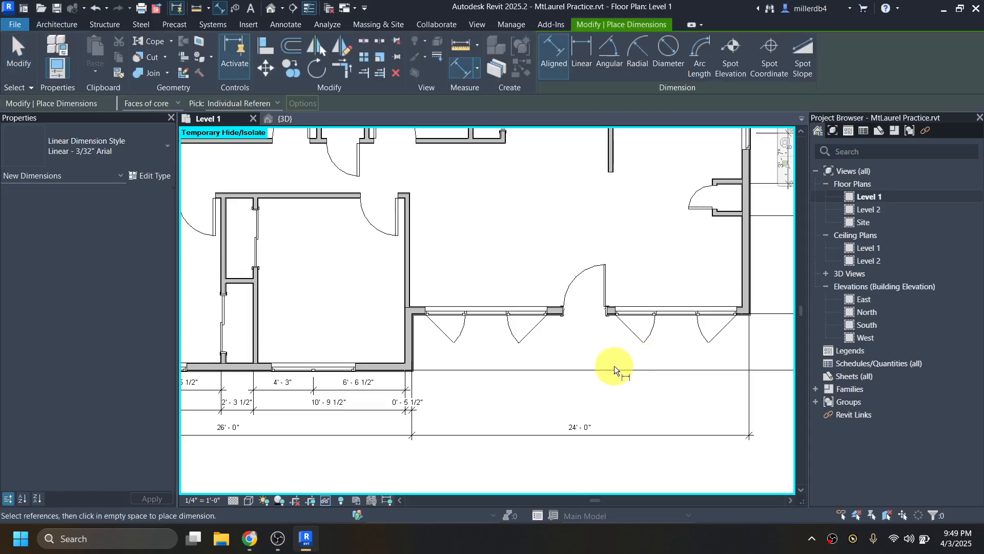
scroll(424, 361, up, 5)
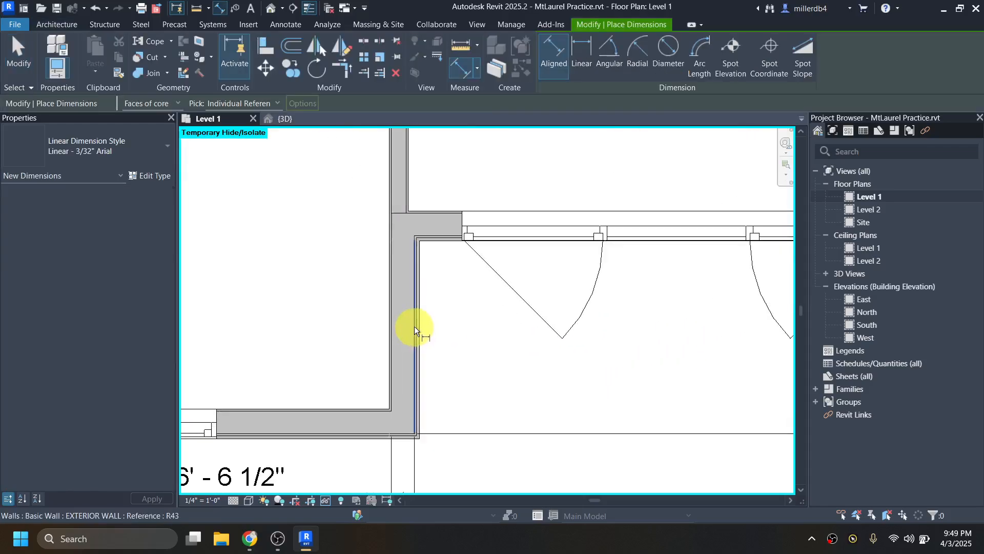
click(414, 327)
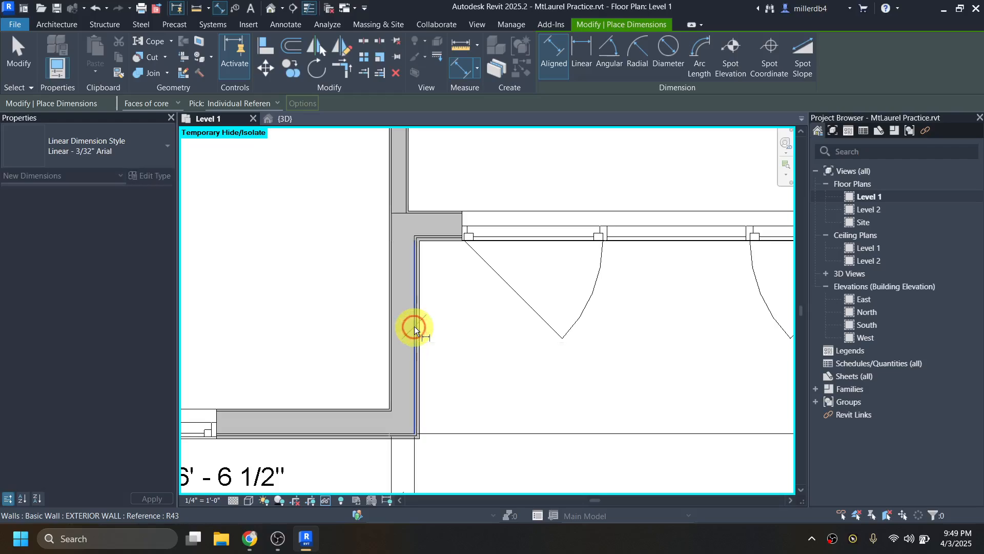
scroll(639, 239, down, 3)
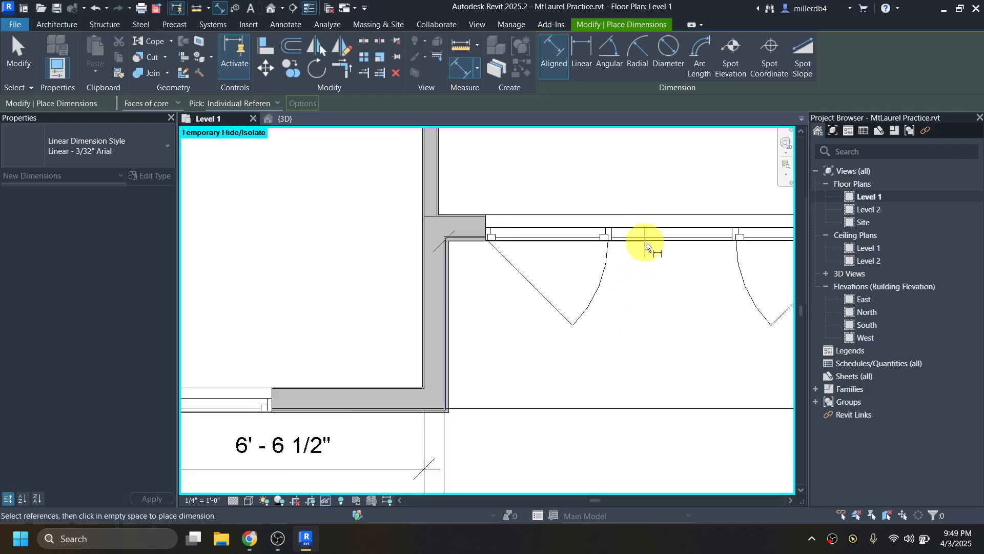
click(663, 233)
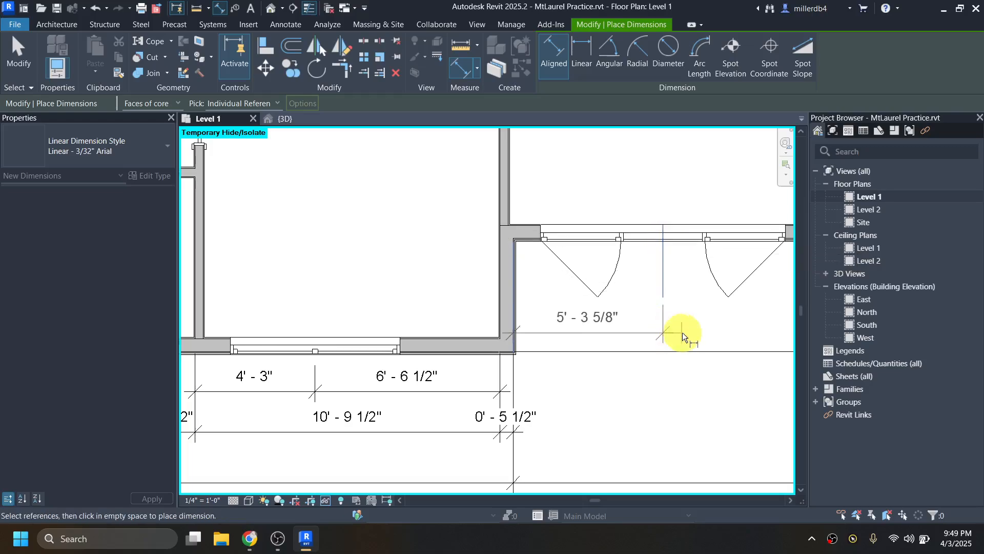
scroll(688, 332, down, 2)
middle_drag(697, 329, 518, 327)
click(638, 235)
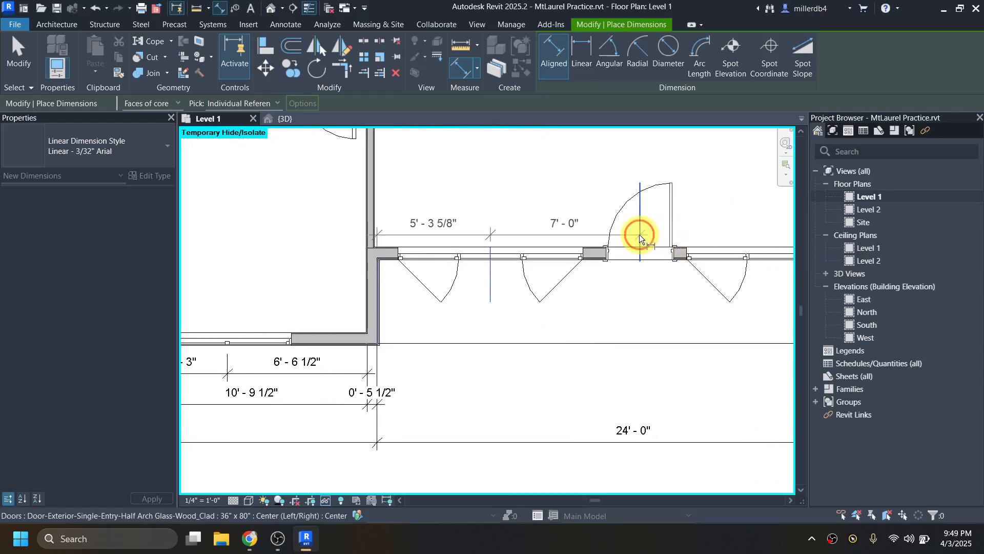
middle_drag(667, 285, 558, 308)
click(658, 276)
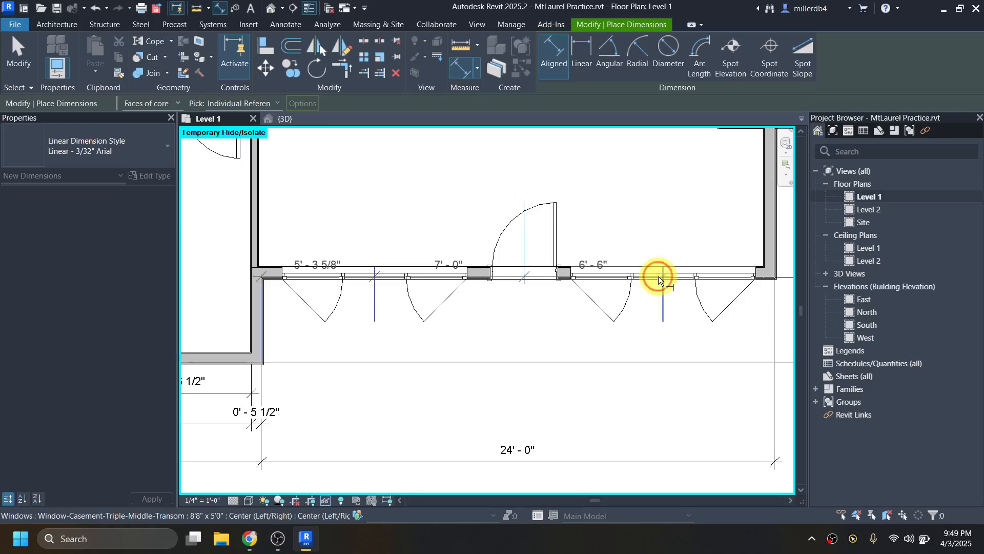
click(772, 253)
click(717, 392)
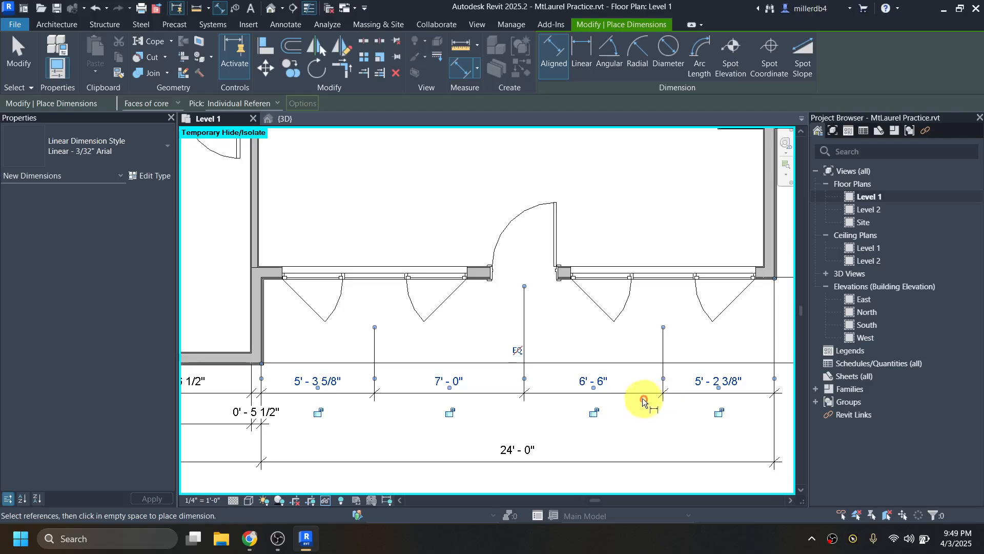
key(Escape)
key(Escape)
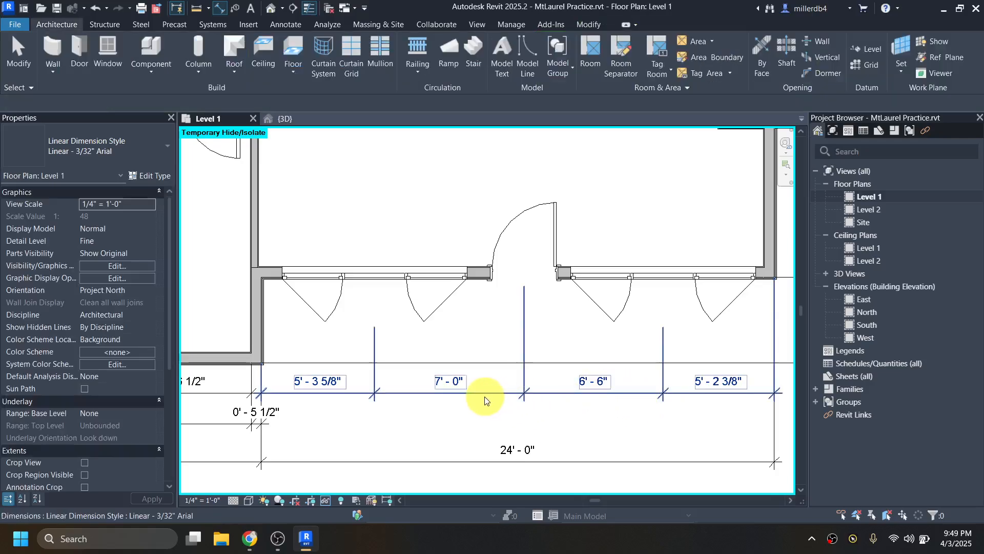
click(383, 276)
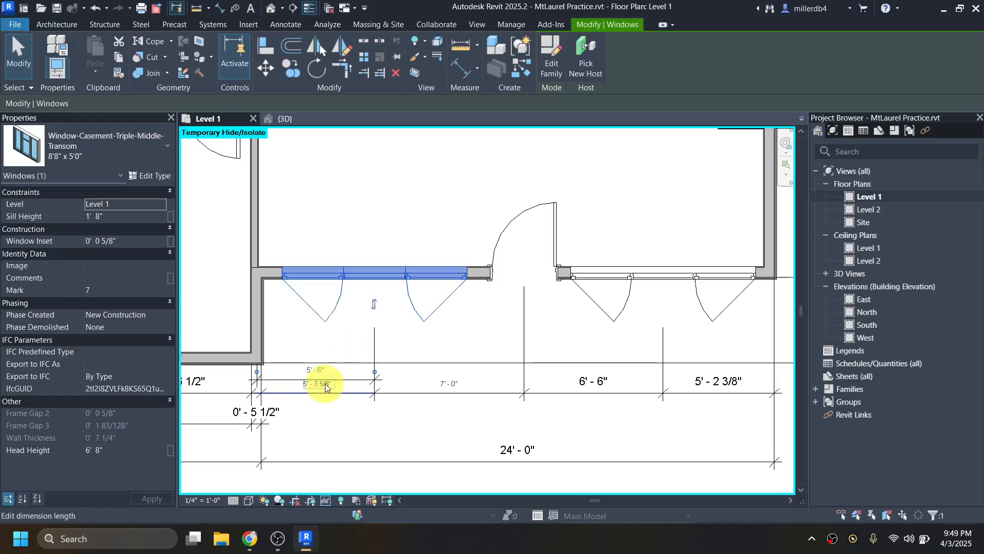
key(Escape)
key(ctrl+z)
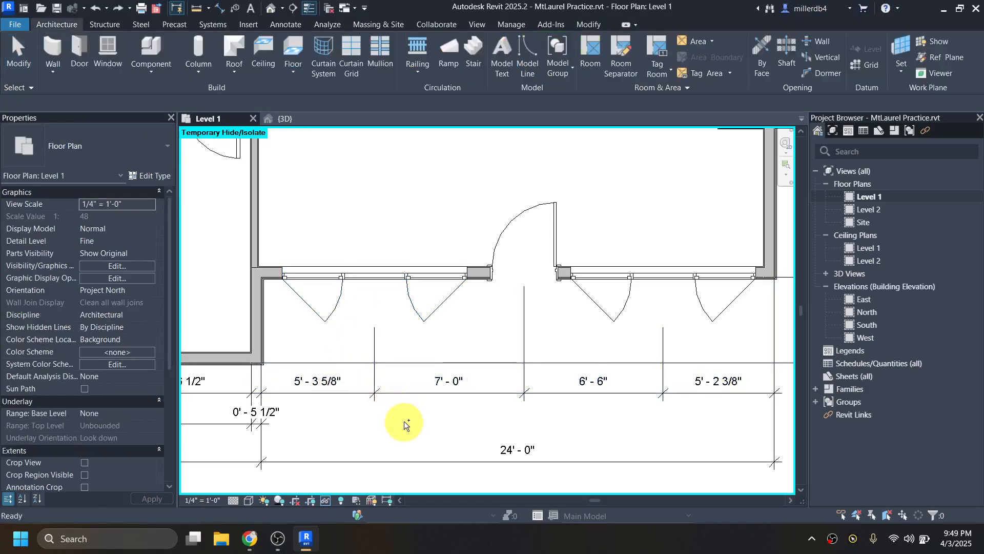
Set the west casement window's center to 5' 4" from the jog wall
click(381, 275)
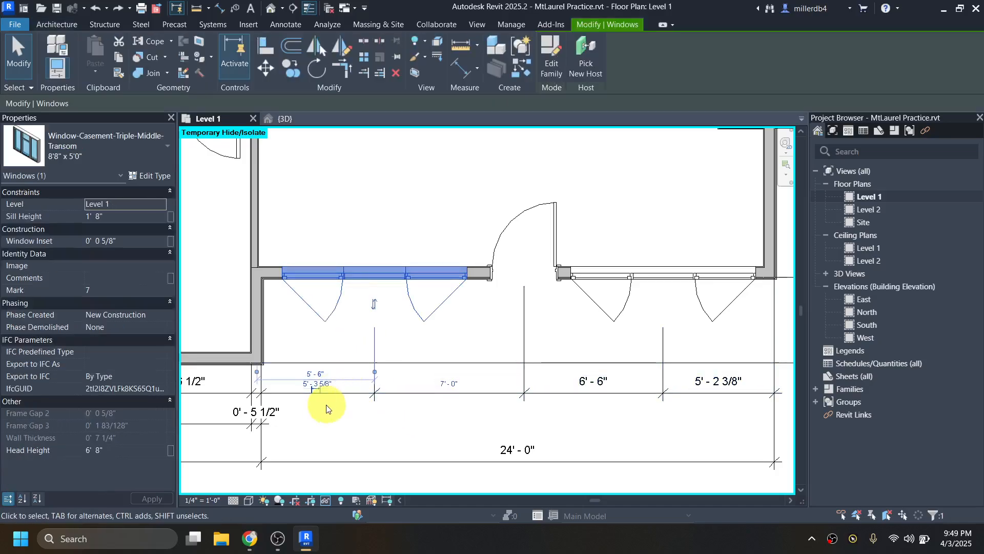
scroll(328, 408, up, 5)
click(314, 371)
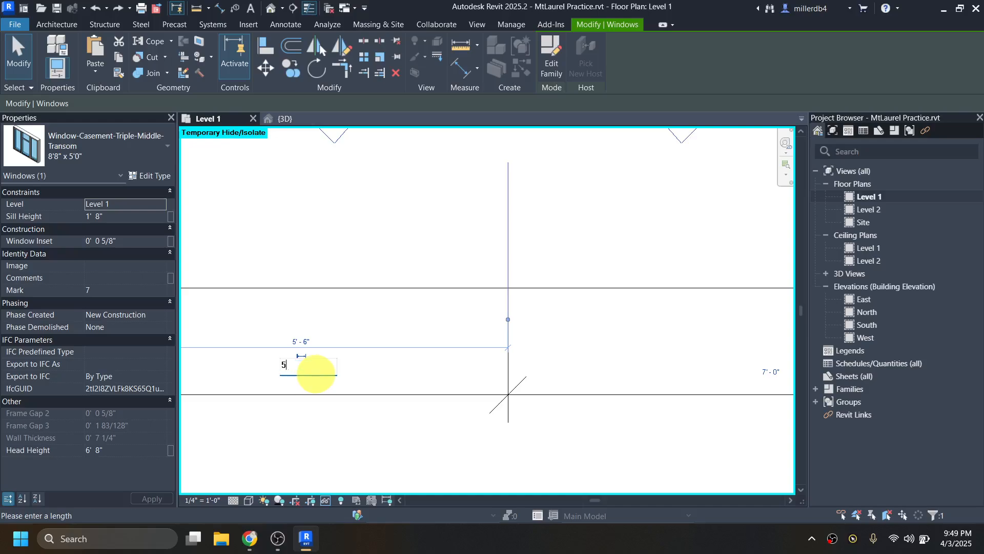
text(5 4)
key(Return)
scroll(441, 428, down, 5)
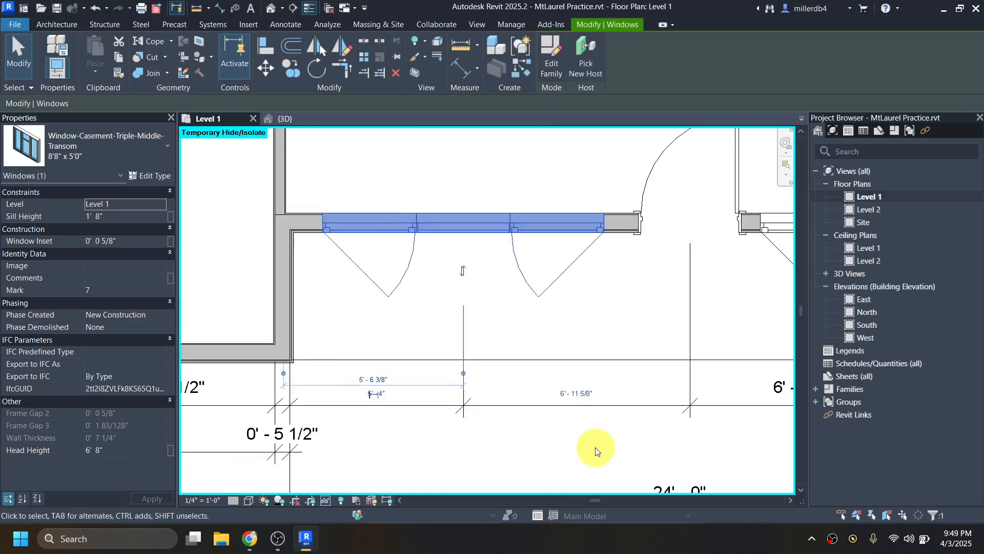
Set the entry door's center to 6' 8" from the west casement window's center
click(648, 159)
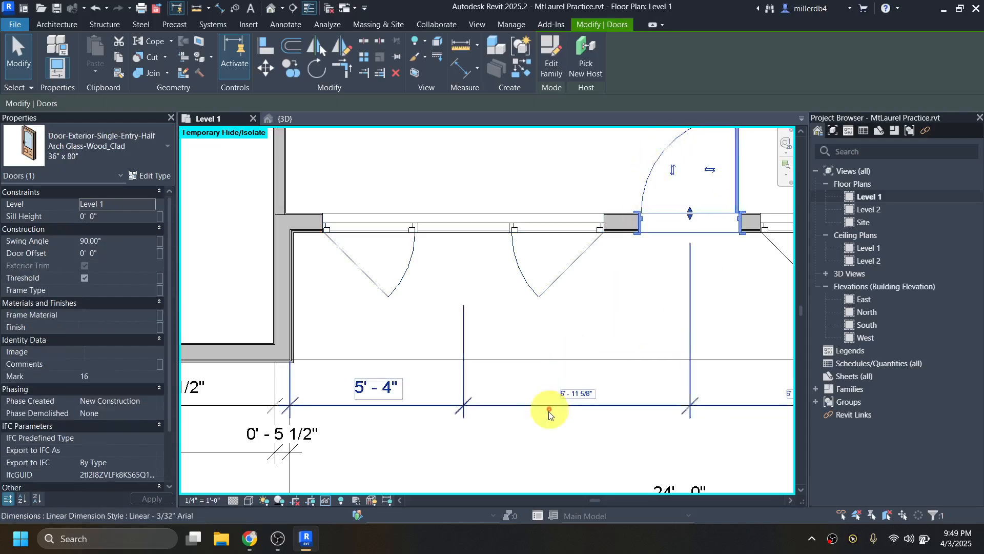
click(573, 395)
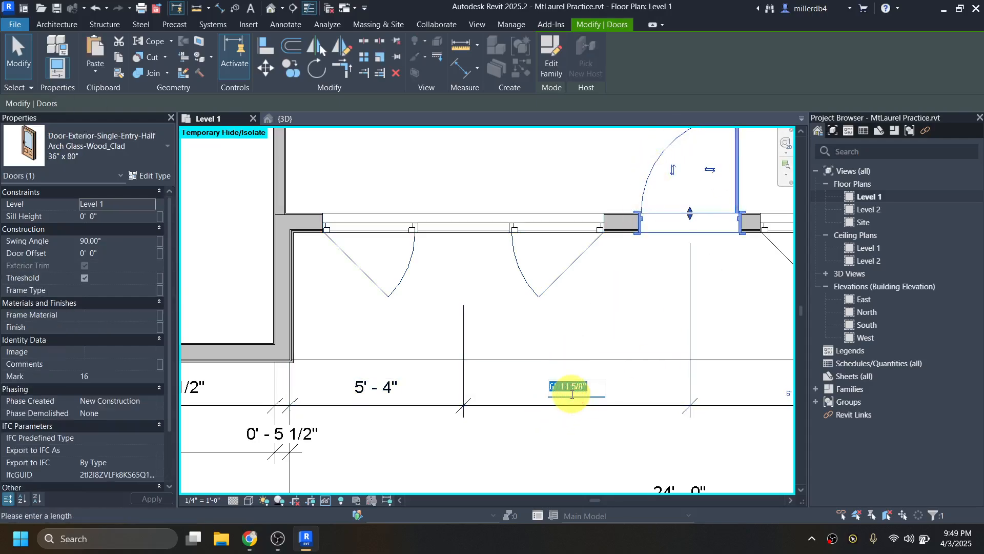
text(6 8)
key(Return)
middle_drag(638, 418, 496, 439)
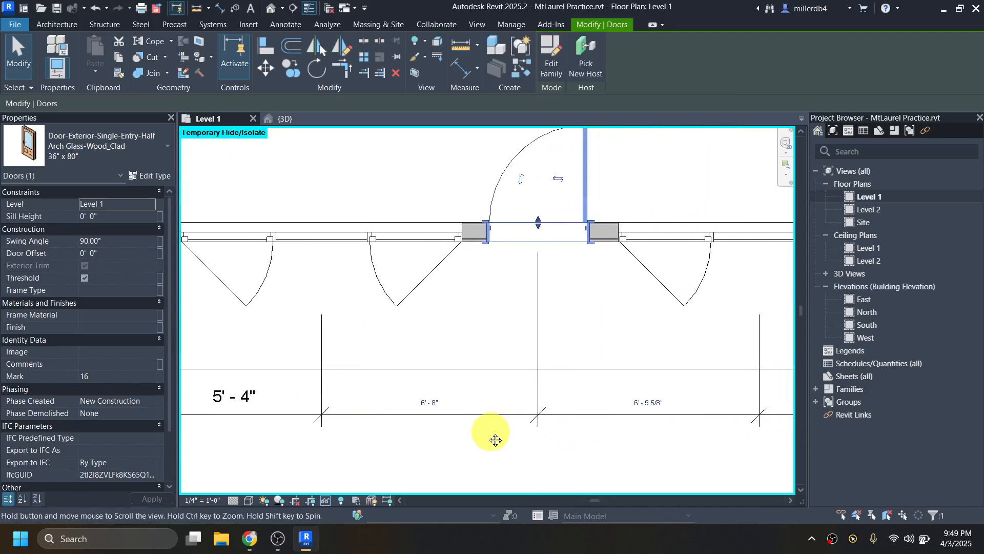
Set the east casement window's center to 6' 8" from the entry door's center
click(704, 235)
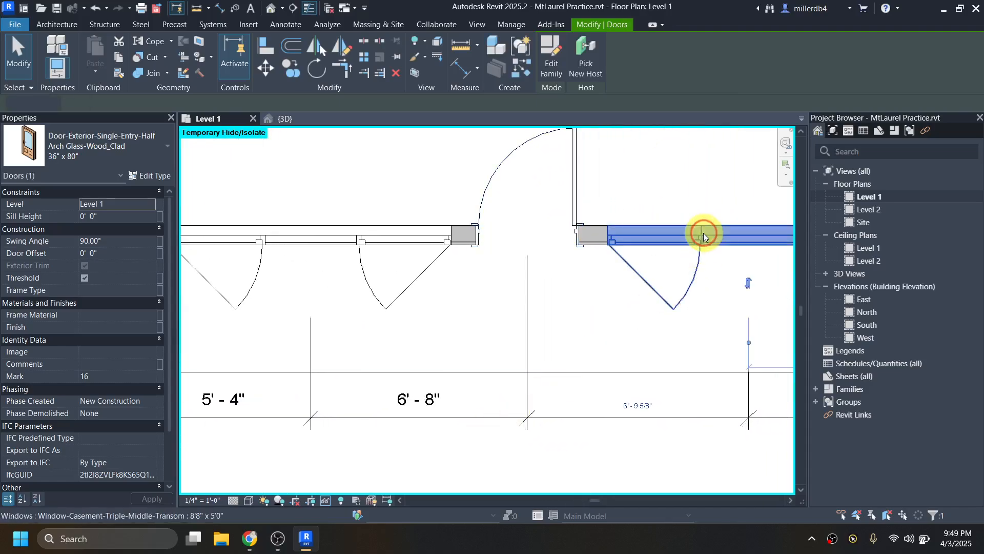
click(648, 405)
text(6 8)
key(Return)
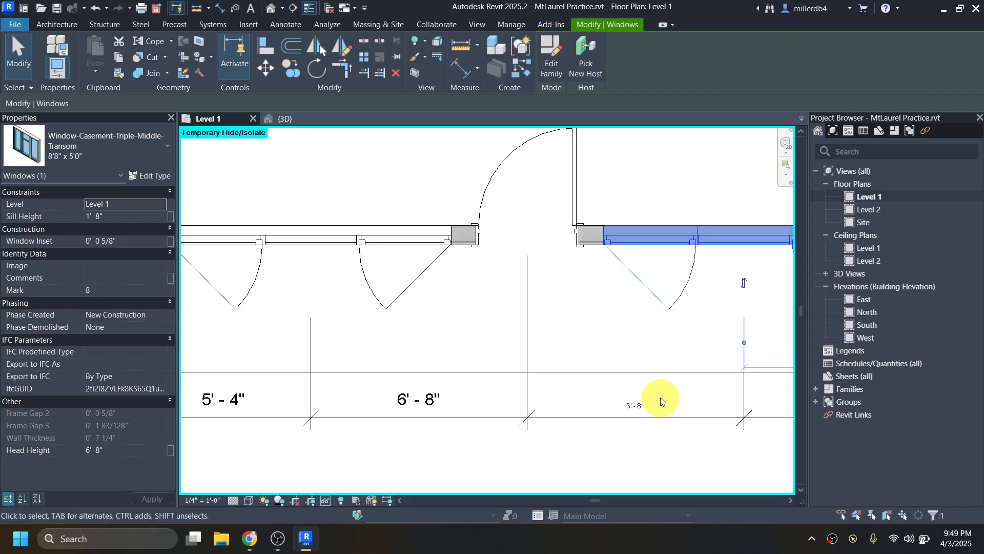
scroll(646, 395, down, 3)
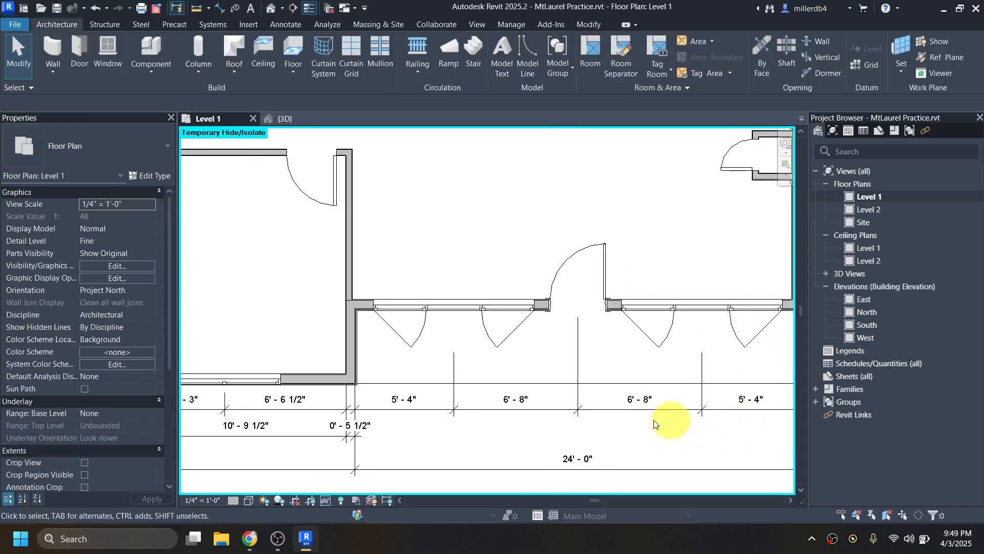
Add an aligned dimension string west of the house, from the south exterior wall through two interior walls' south faces to the north wall's inner and outer core faces
scroll(429, 425, down, 3)
middle_drag(432, 432, 591, 437)
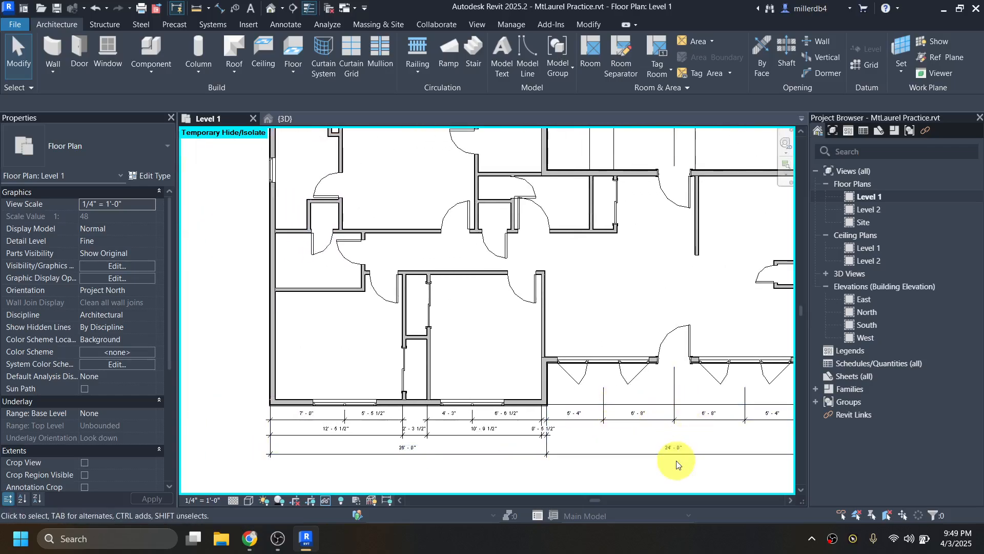
middle_drag(456, 358, 581, 423)
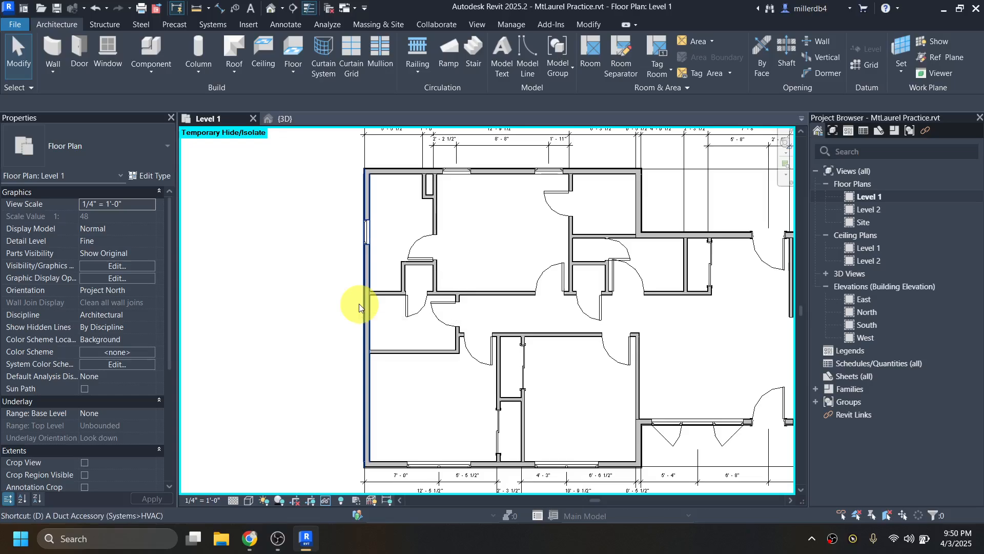
key(d)
key(i)
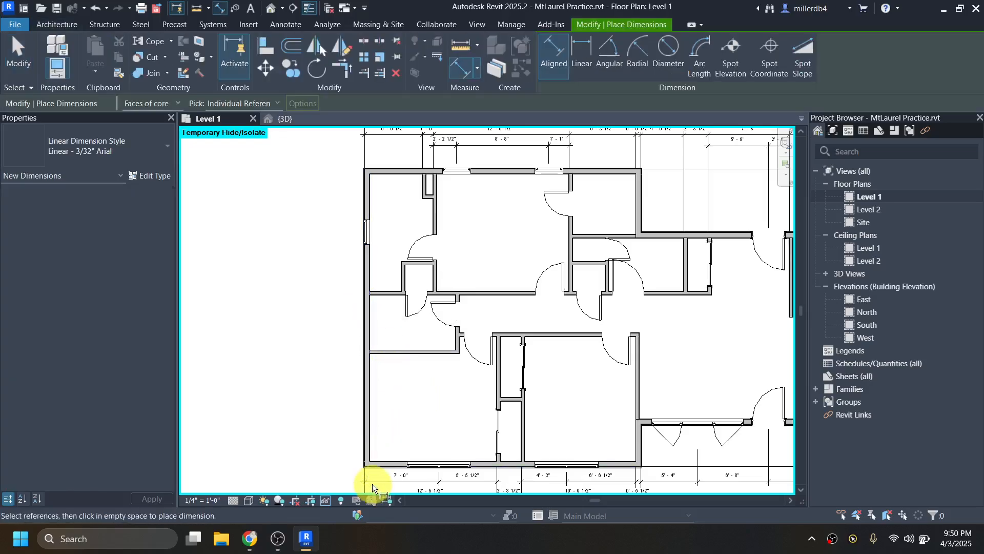
scroll(371, 484, up, 3)
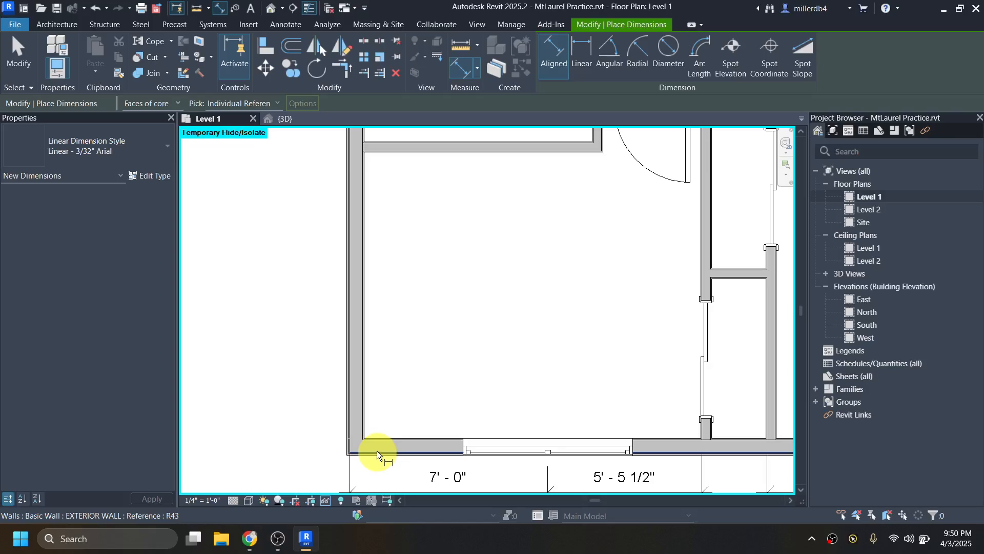
click(377, 451)
scroll(376, 451, down, 2)
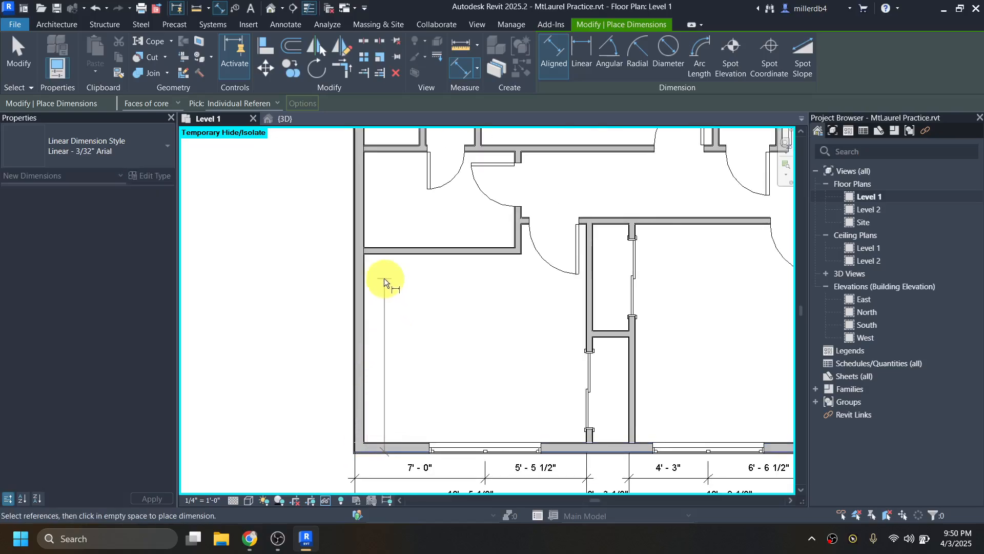
scroll(384, 277, up, 2)
click(376, 241)
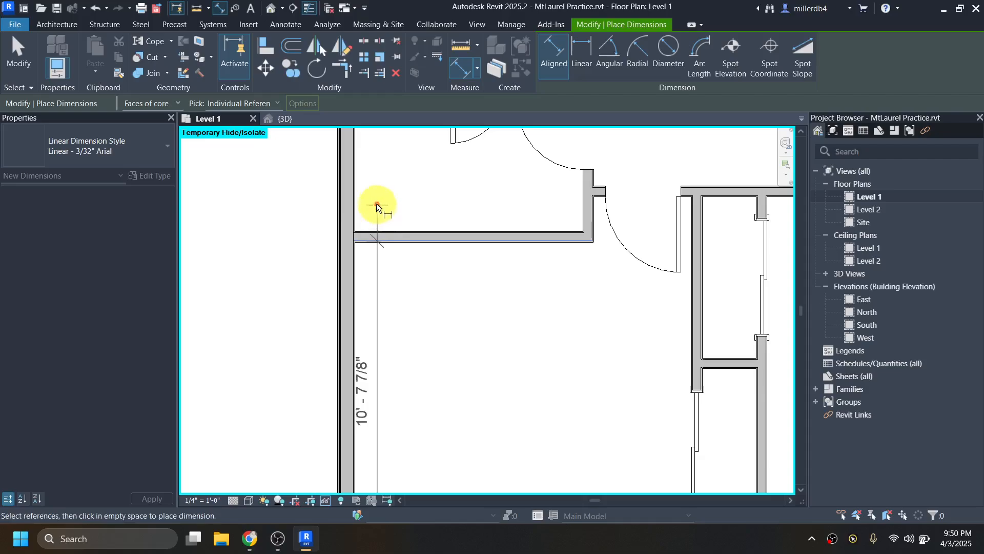
scroll(376, 205, down, 2)
scroll(405, 278, up, 3)
click(404, 279)
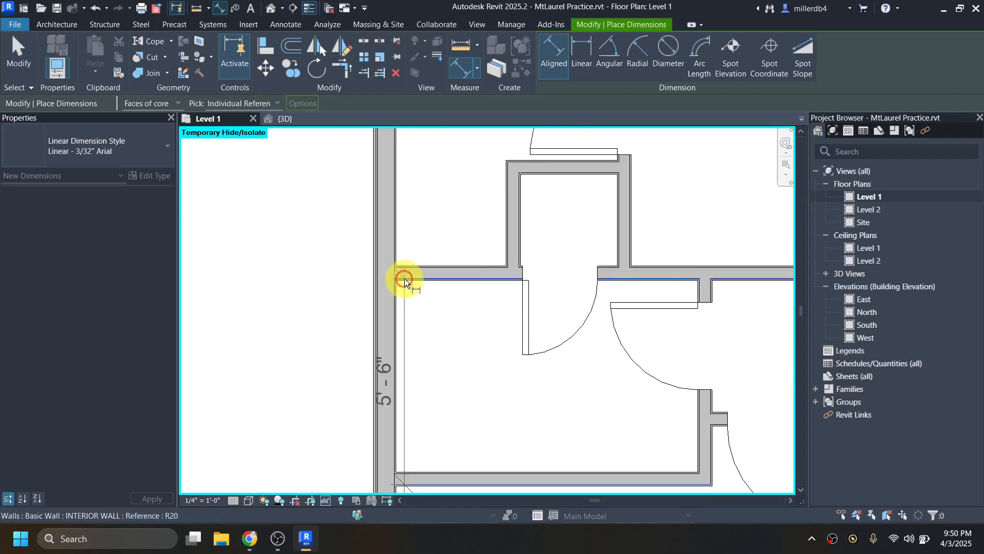
scroll(405, 279, down, 3)
middle_drag(410, 269, 422, 341)
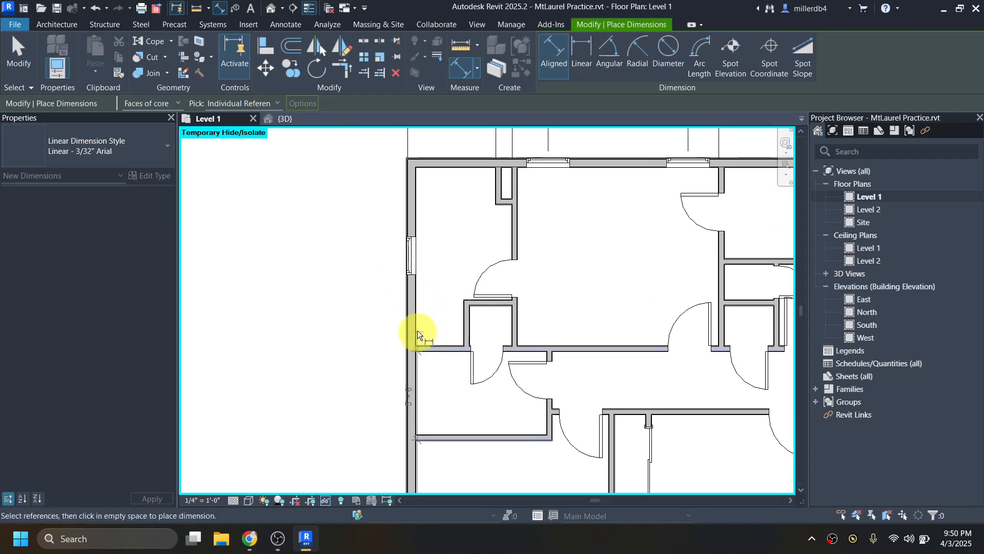
scroll(420, 187, up, 2)
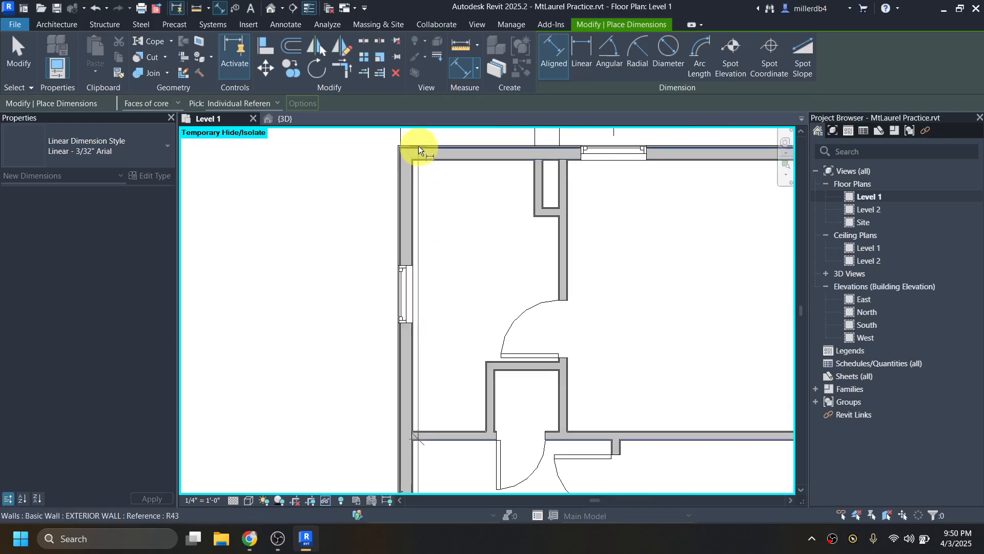
scroll(426, 158, up, 2)
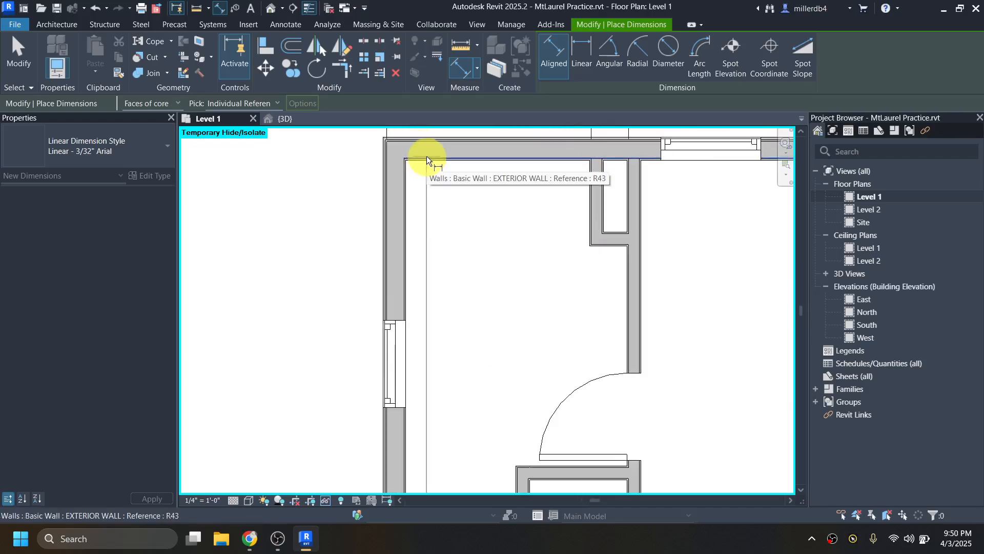
click(427, 153)
scroll(379, 162, down, 2)
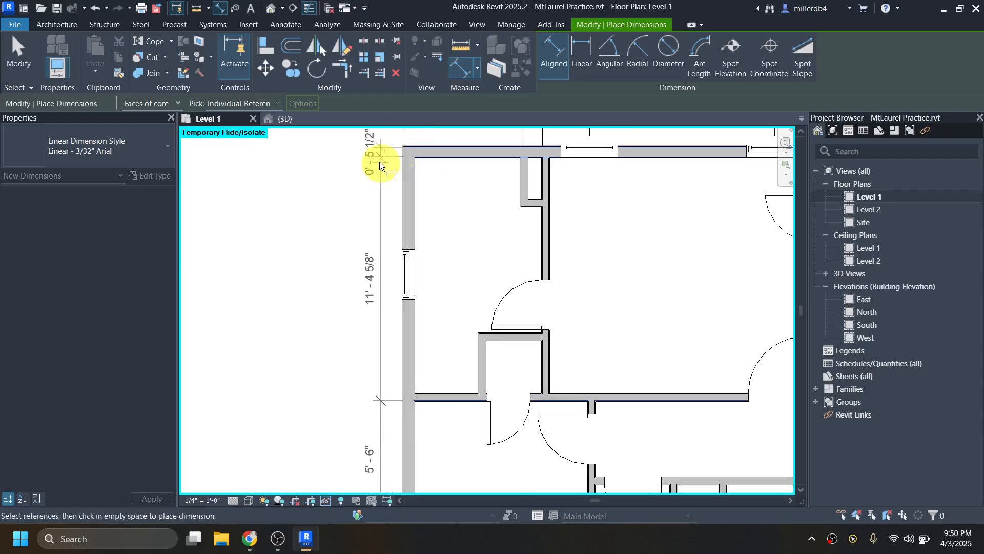
click(334, 164)
scroll(359, 237, down, 1)
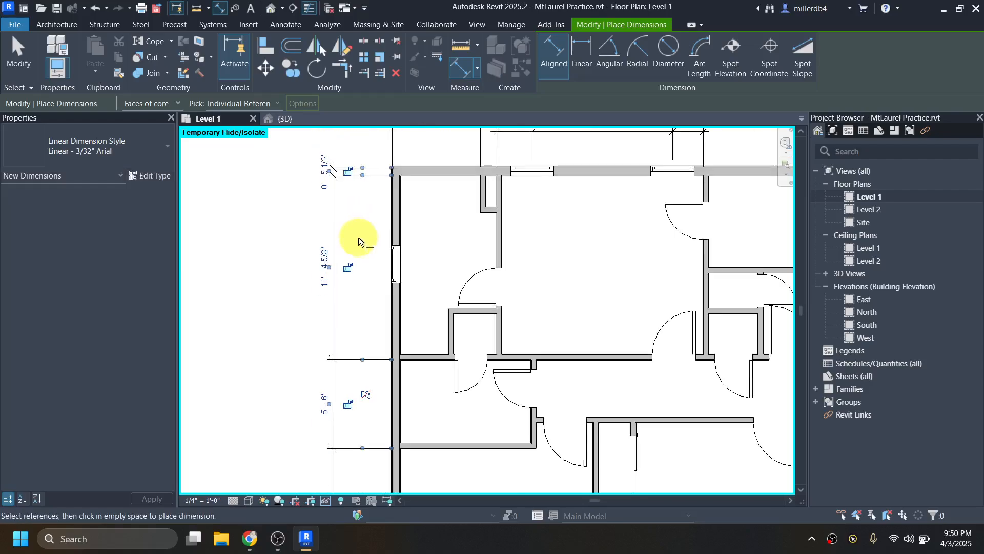
key(Escape)
key(Escape)
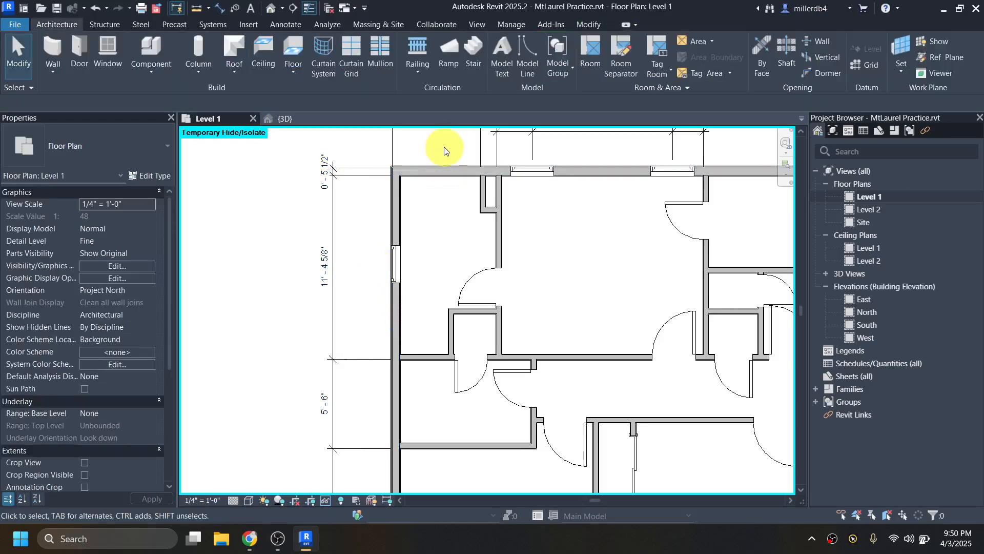
Set the long east-west interior wall to 11' 6" from the north exterior wall's inner core face
middle_drag(417, 418, 448, 272)
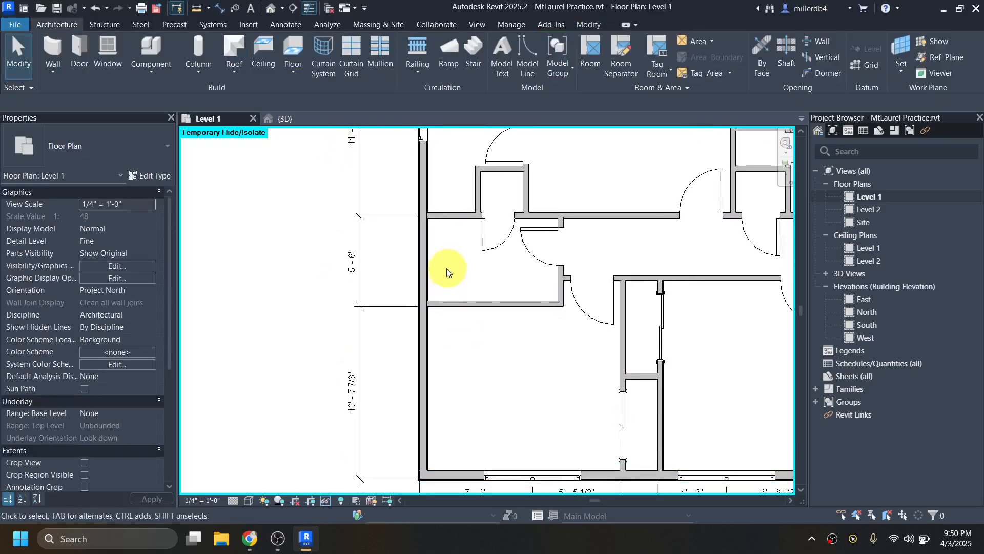
middle_drag(440, 216, 478, 414)
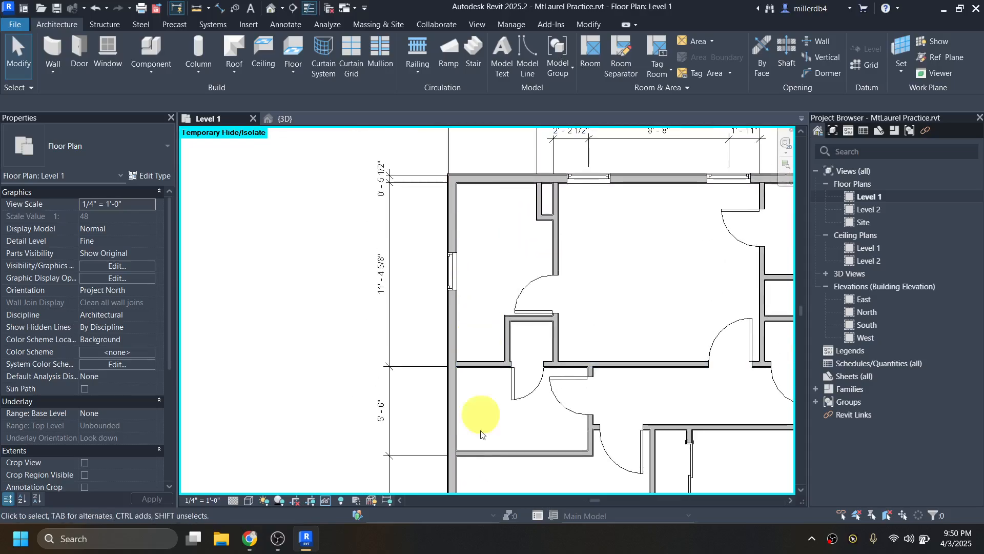
click(472, 365)
click(379, 272)
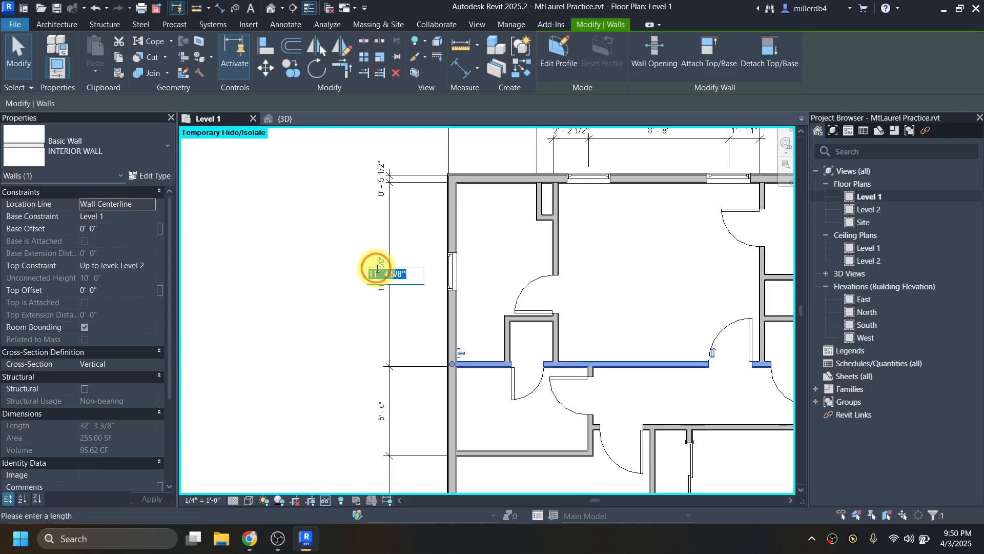
text(11')
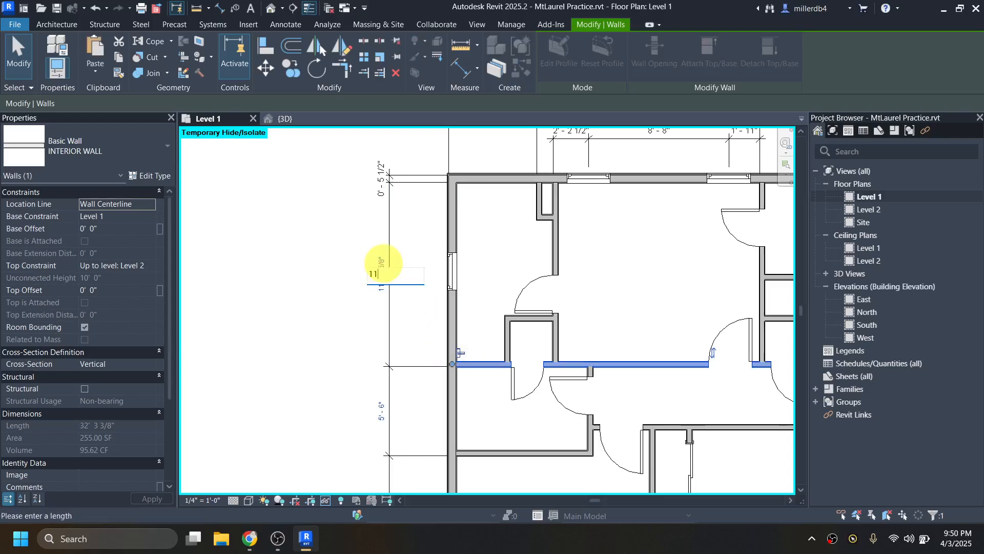
text( - 6)
key(Return)
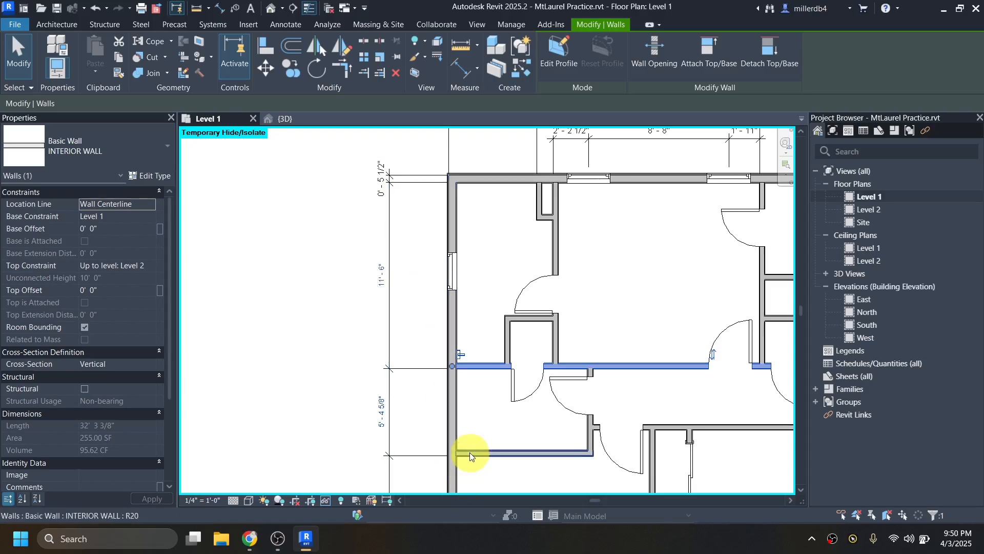
Set the short wall south of the long interior wall to 5' 0 1/2" from it
click(470, 452)
click(379, 411)
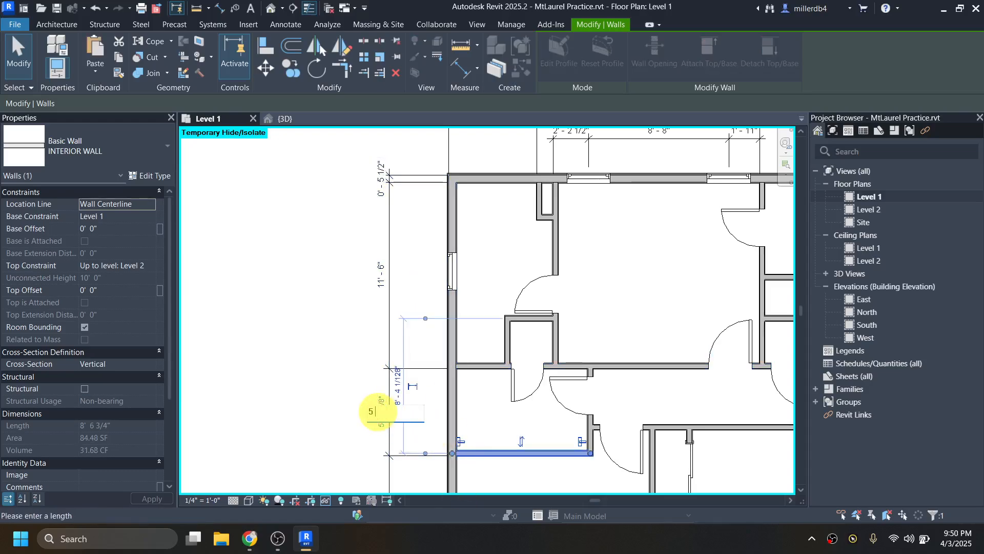
text(5 .5)
key(Return)
middle_drag(400, 435, 397, 345)
middle_drag(395, 455, 416, 380)
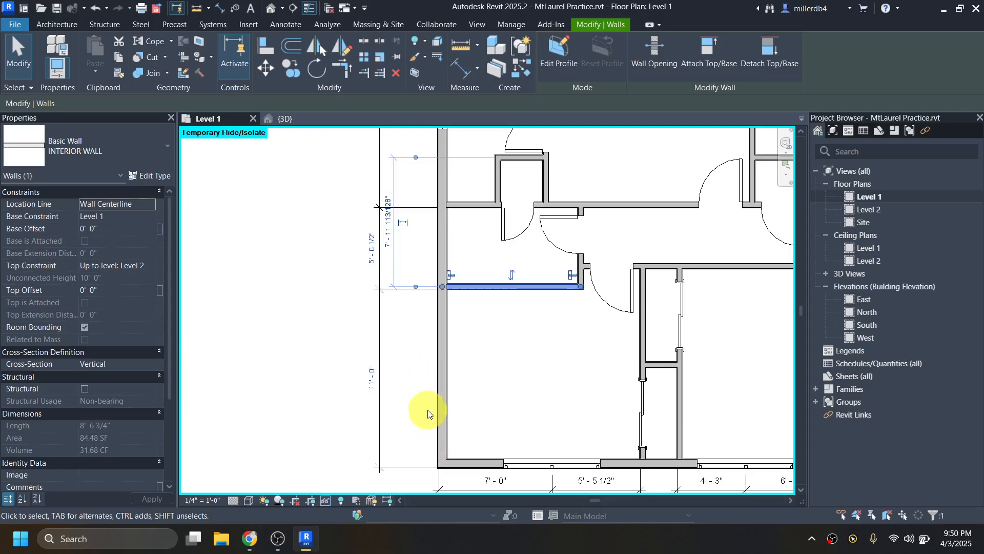
click(394, 381)
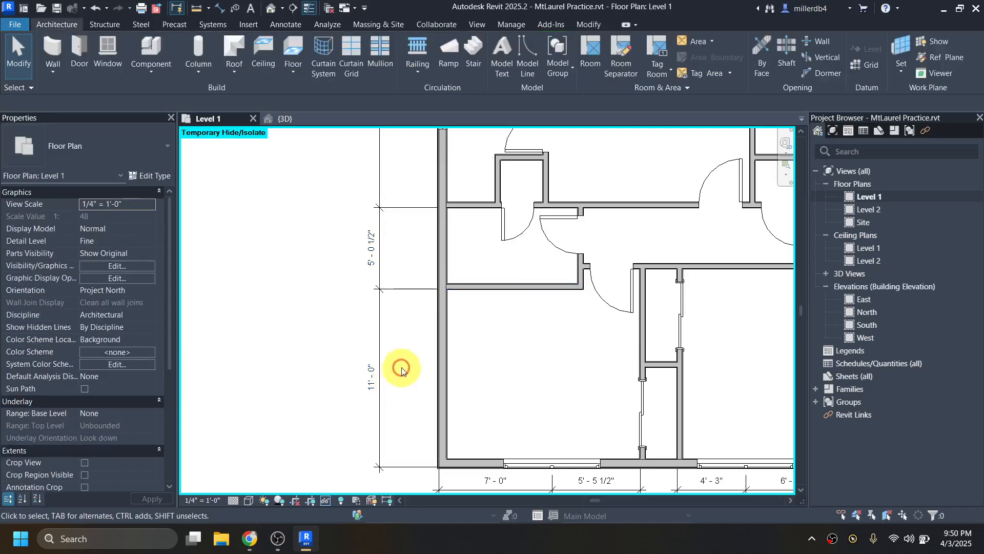
Set the short east-west wall at the west side to 5' 5 1/2" from the long interior wall north of it
middle_drag(409, 381, 431, 514)
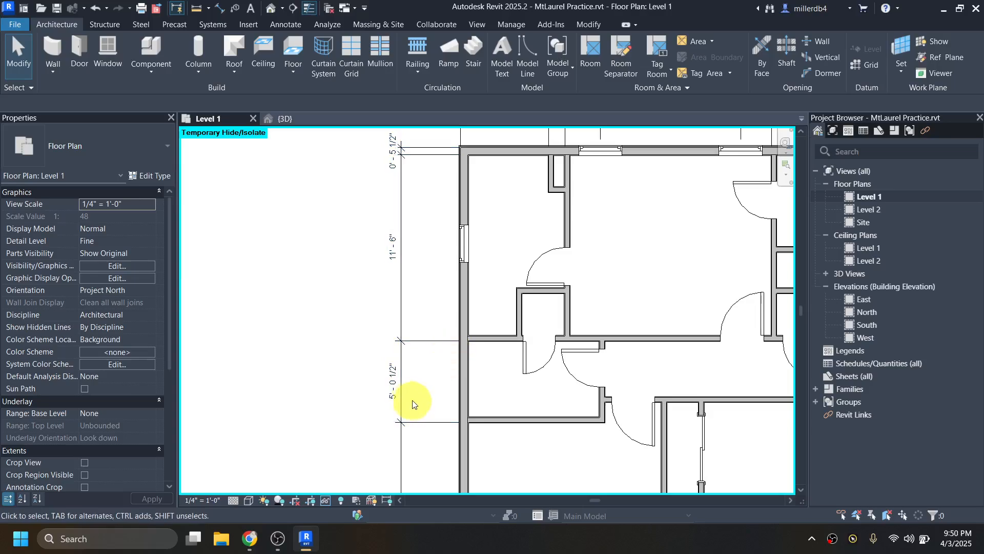
click(501, 426)
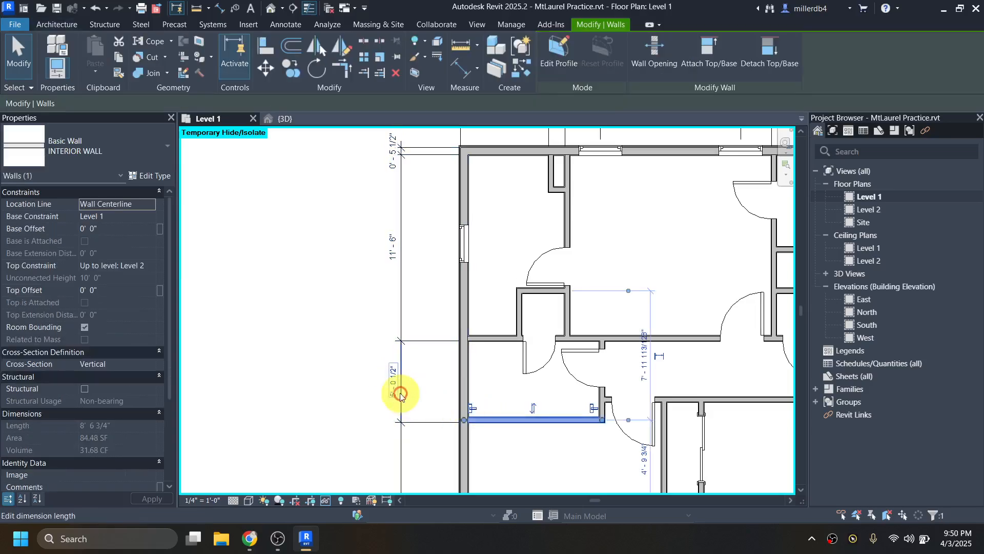
click(395, 382)
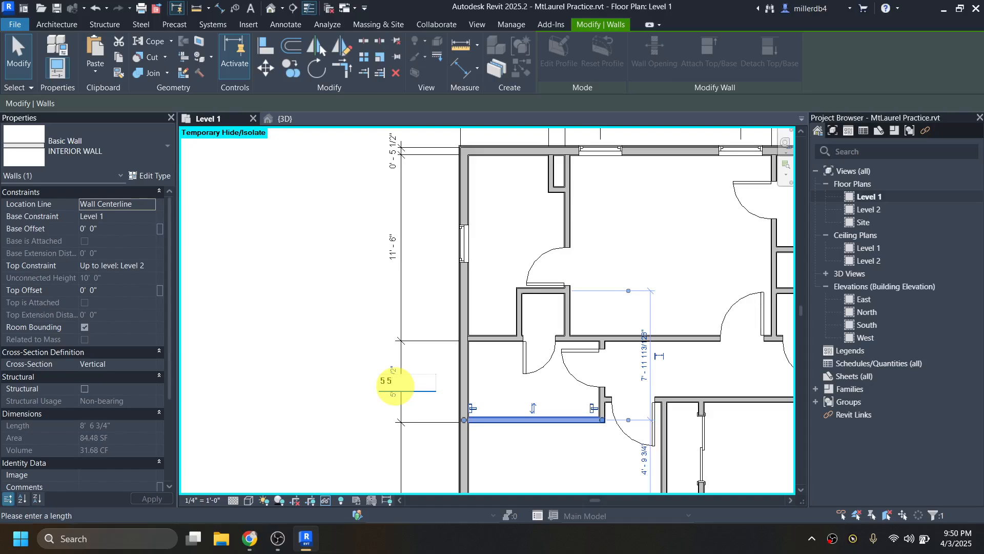
key(Return)
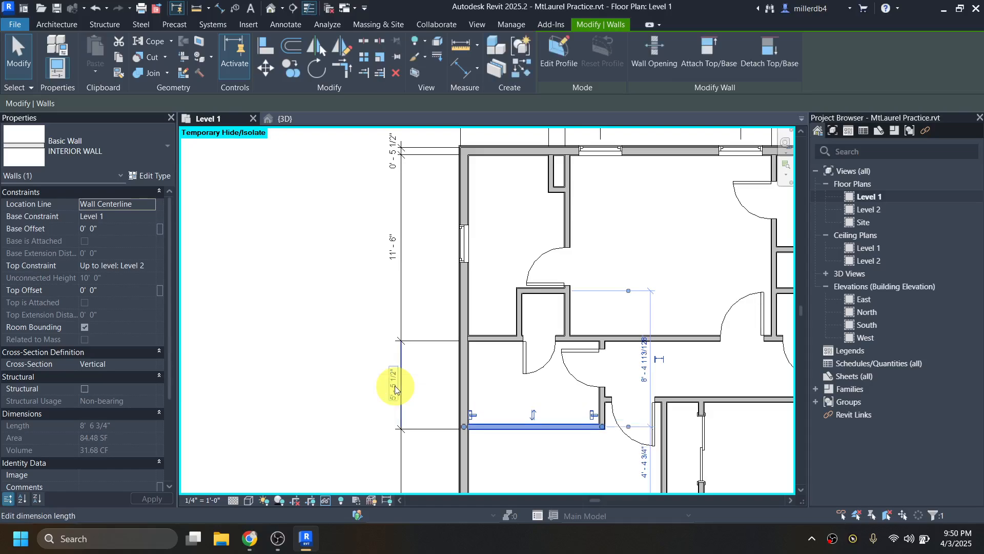
click(358, 388)
scroll(404, 400, down, 1)
middle_drag(405, 399, 387, 269)
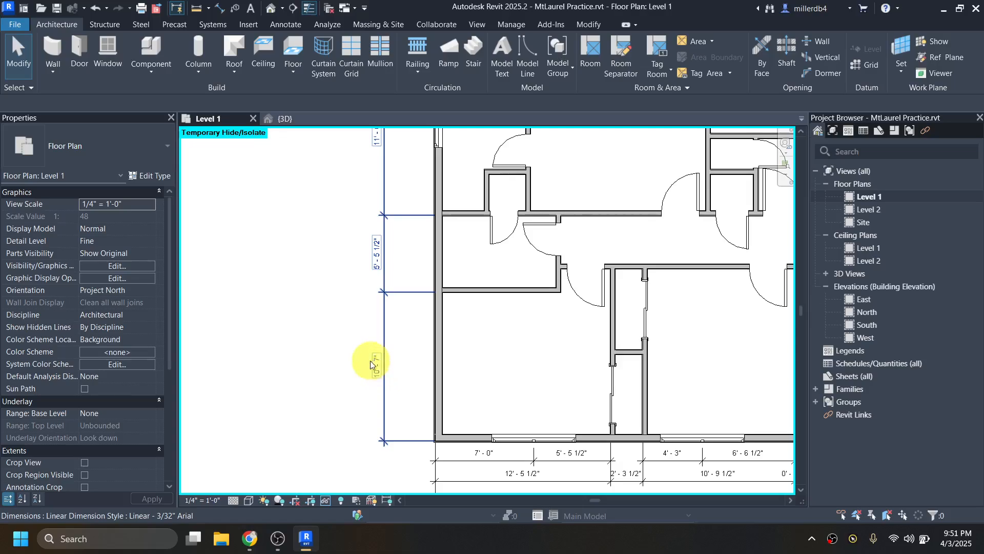
Add an aligned dimension string west of the house from the north wall's inner core face through the west window's centre to the long interior wall's south face
middle_drag(415, 345, 438, 432)
middle_drag(451, 339, 453, 378)
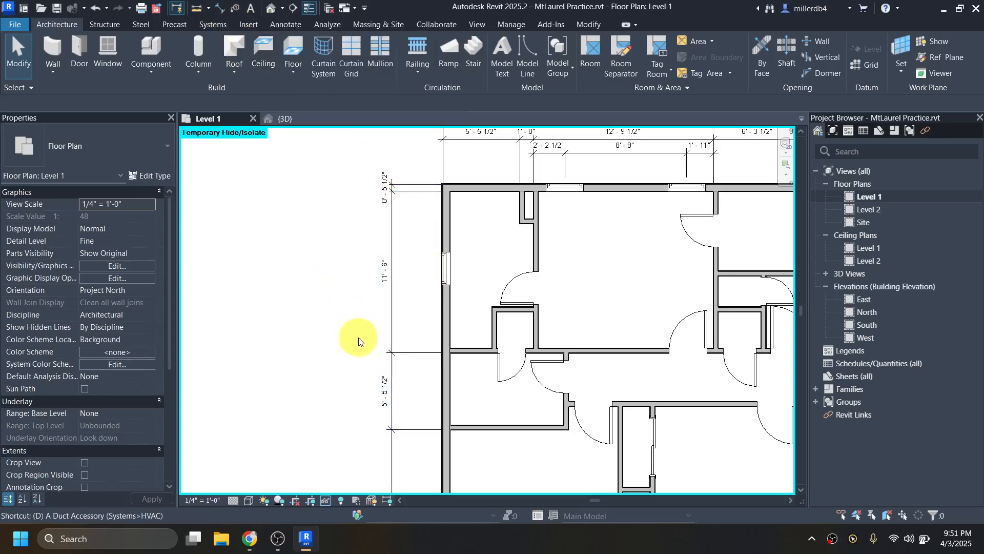
key(i)
scroll(458, 174, up, 4)
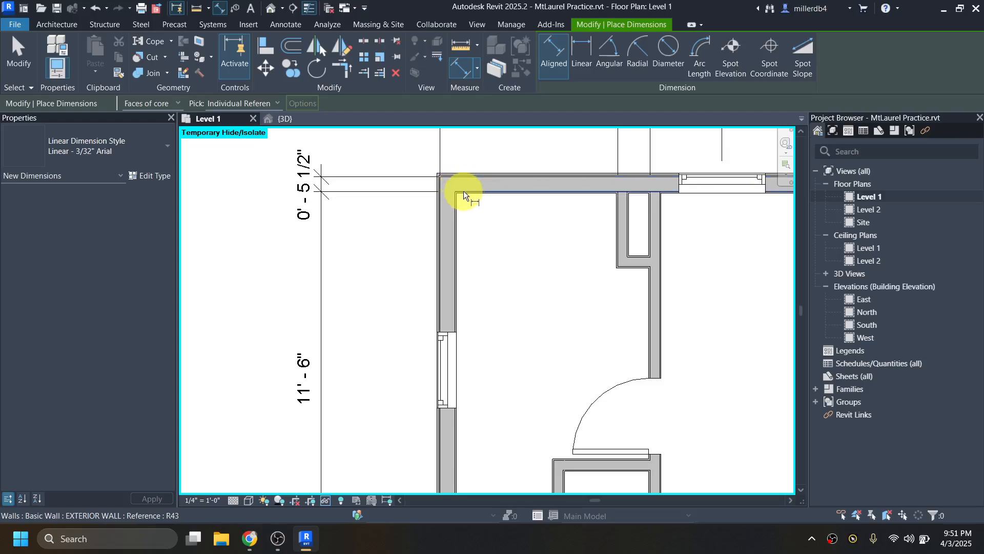
click(476, 192)
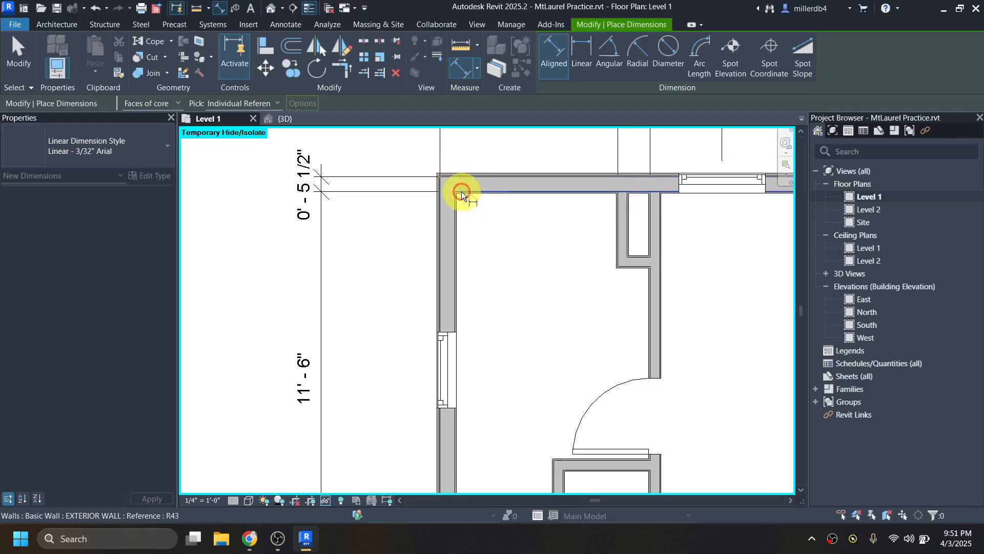
click(445, 365)
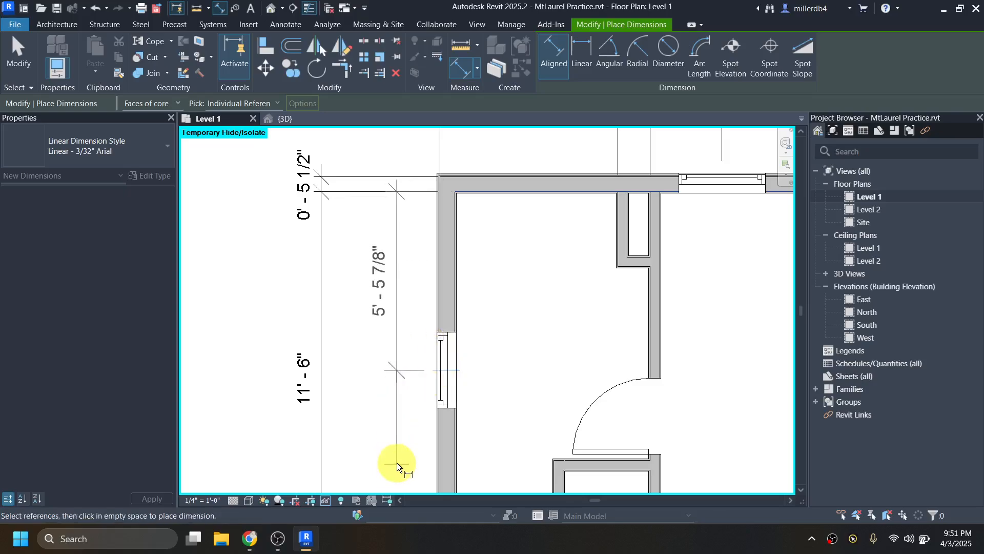
middle_drag(395, 461, 407, 280)
click(474, 369)
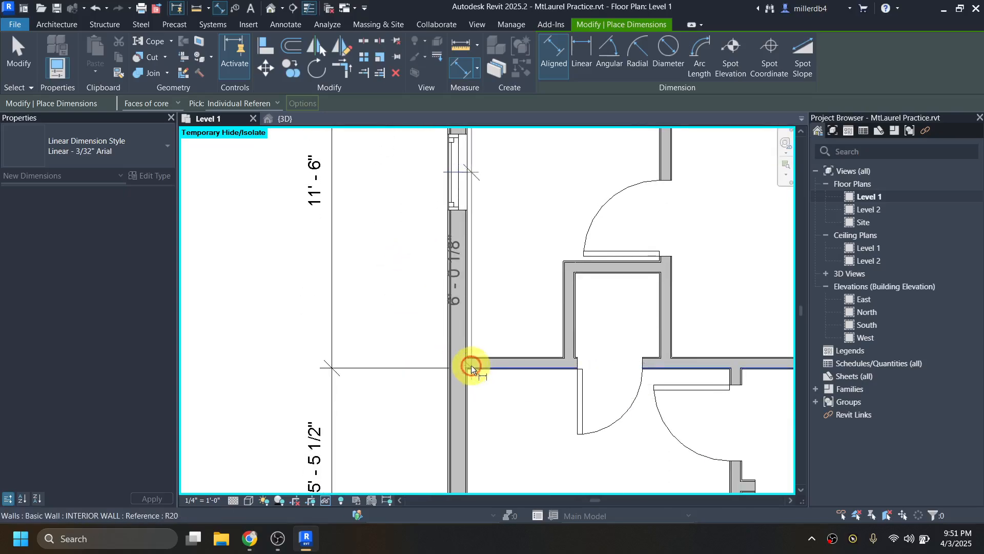
middle_drag(410, 319, 404, 368)
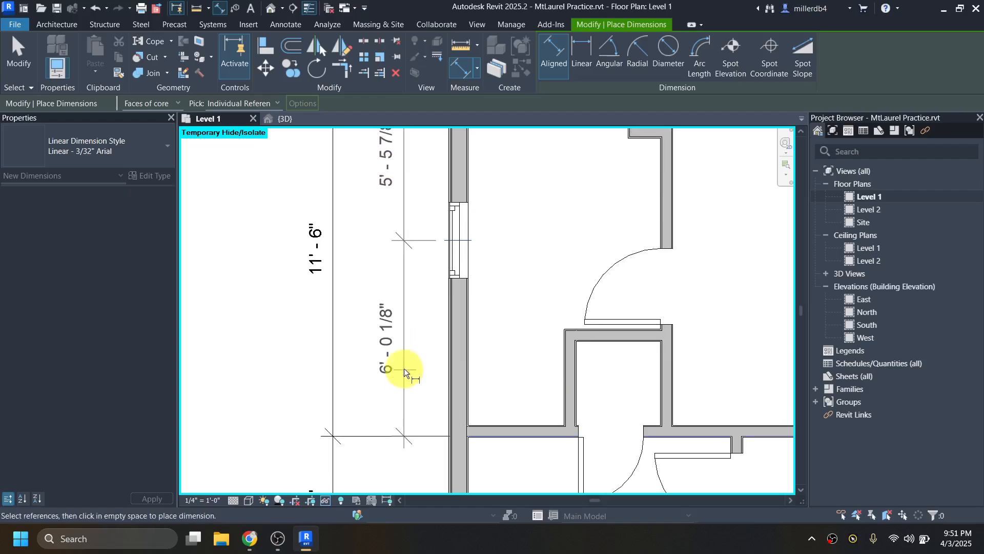
click(399, 319)
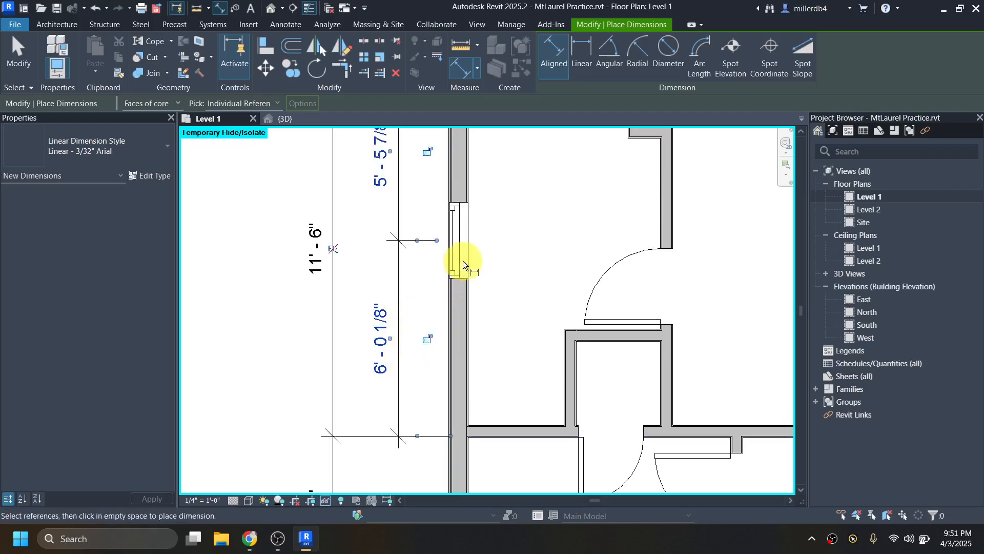
key(Escape)
key(Escape)
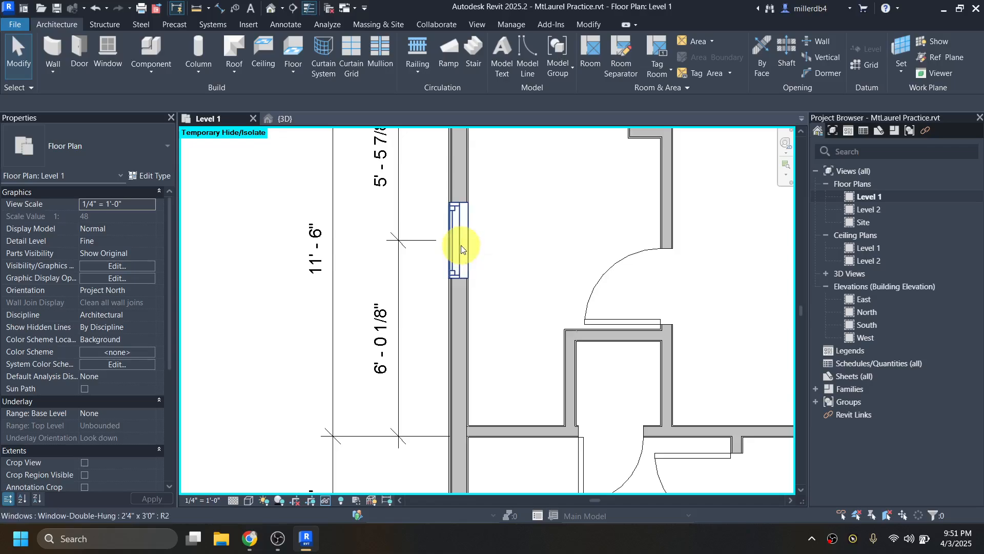
click(461, 250)
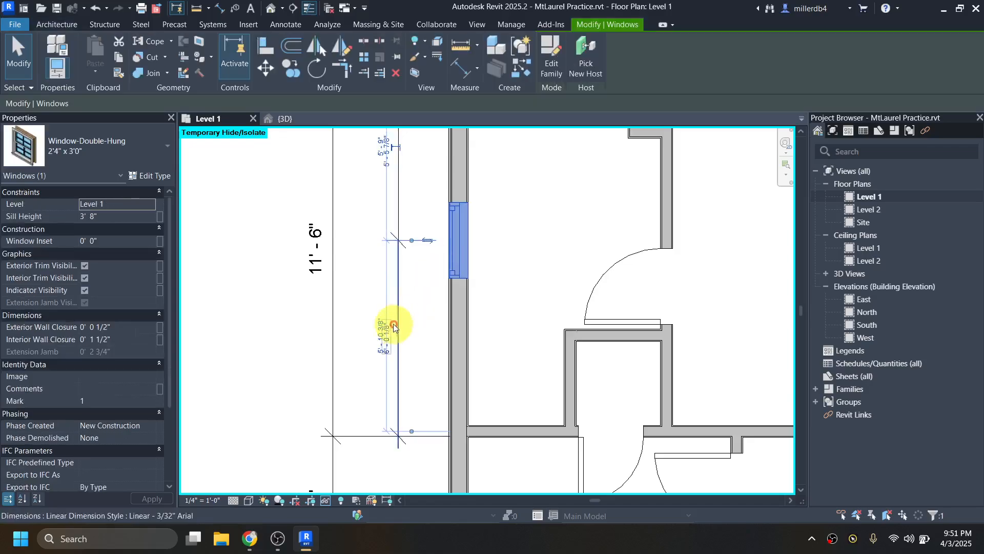
click(388, 149)
click(413, 289)
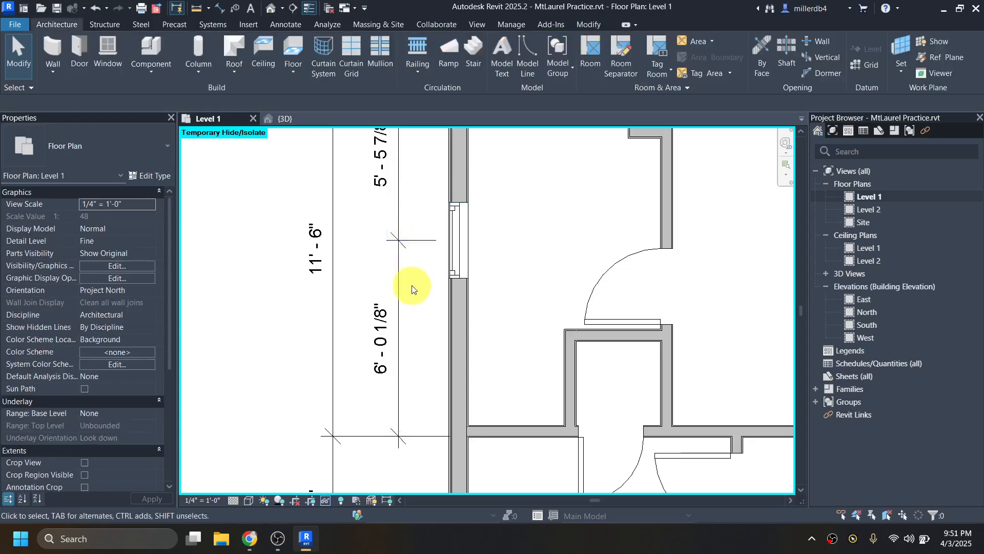
Set the west wall window's centre to 5' 11 1/2" from the long interior wall's south face
scroll(412, 288, up, 3)
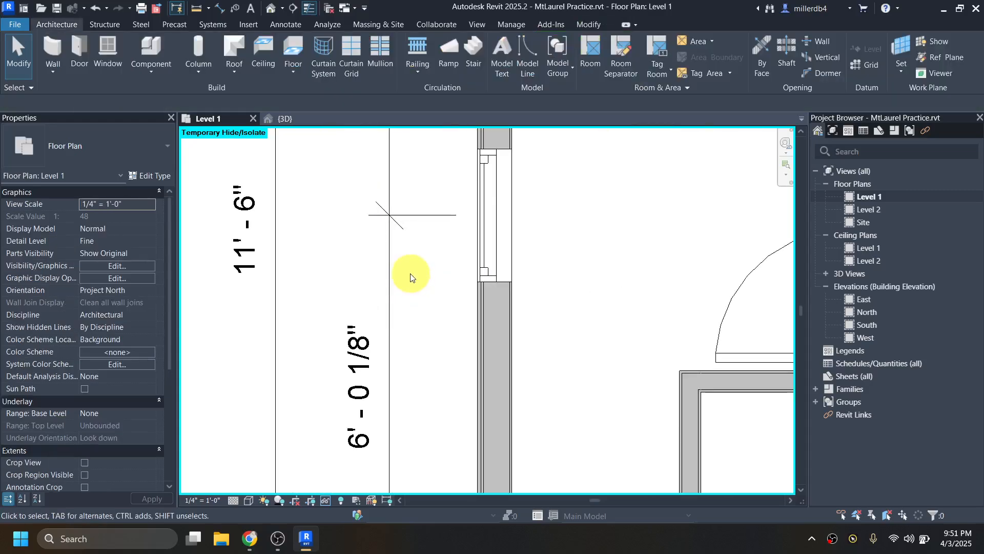
click(482, 234)
click(371, 390)
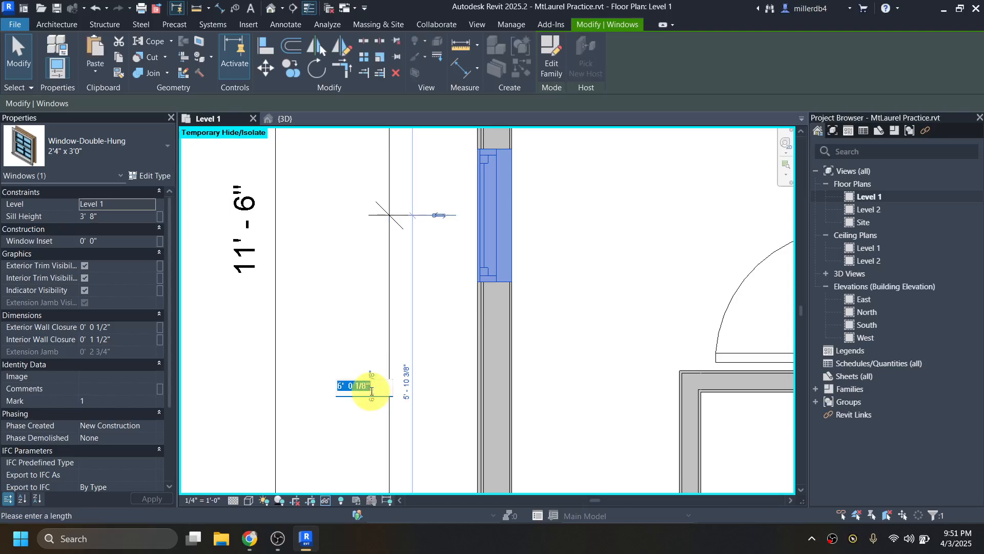
text(5 11.5)
key(Return)
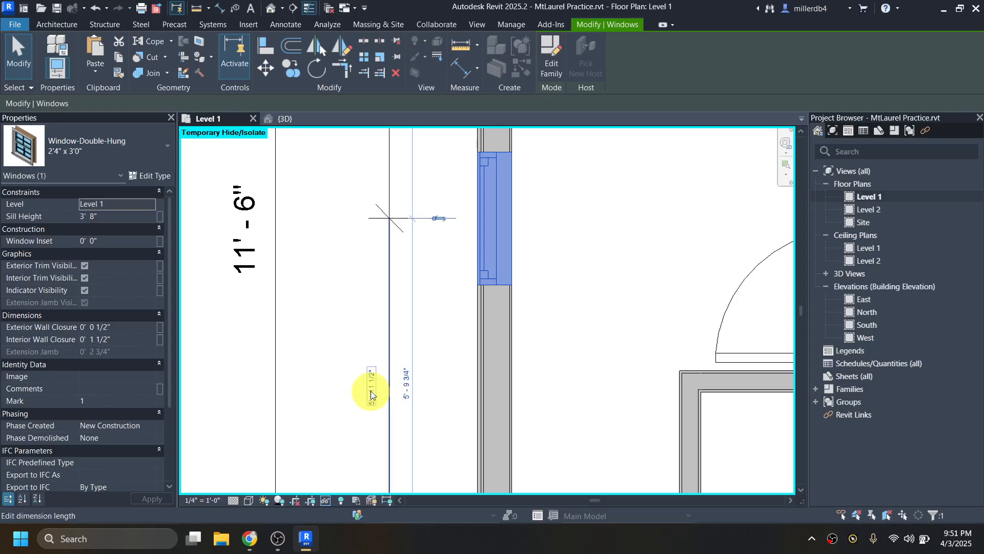
scroll(601, 334, down, 3)
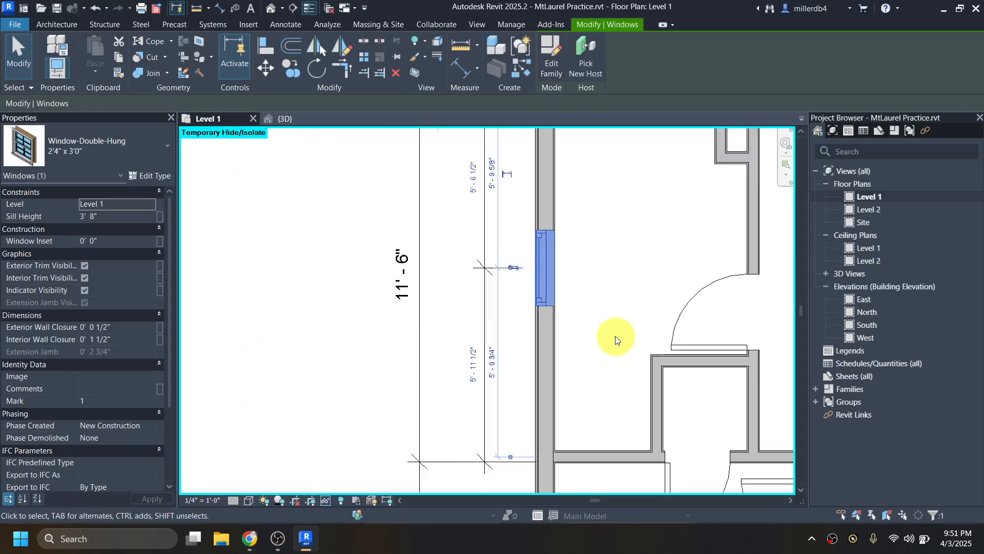
click(620, 344)
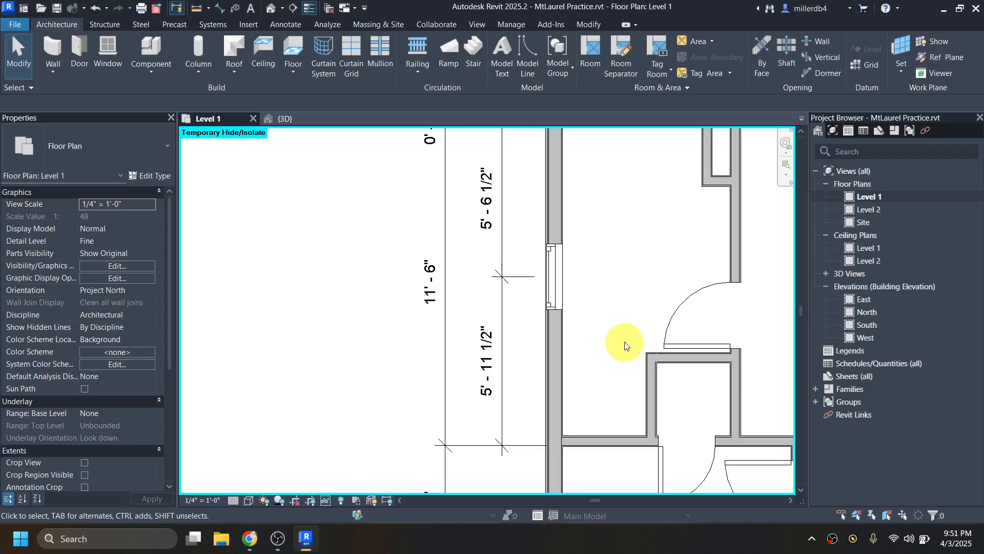
Check the interior wall dimension string on the reference floor plan PDF in Chrome and return to Revit
scroll(570, 354, down, 3)
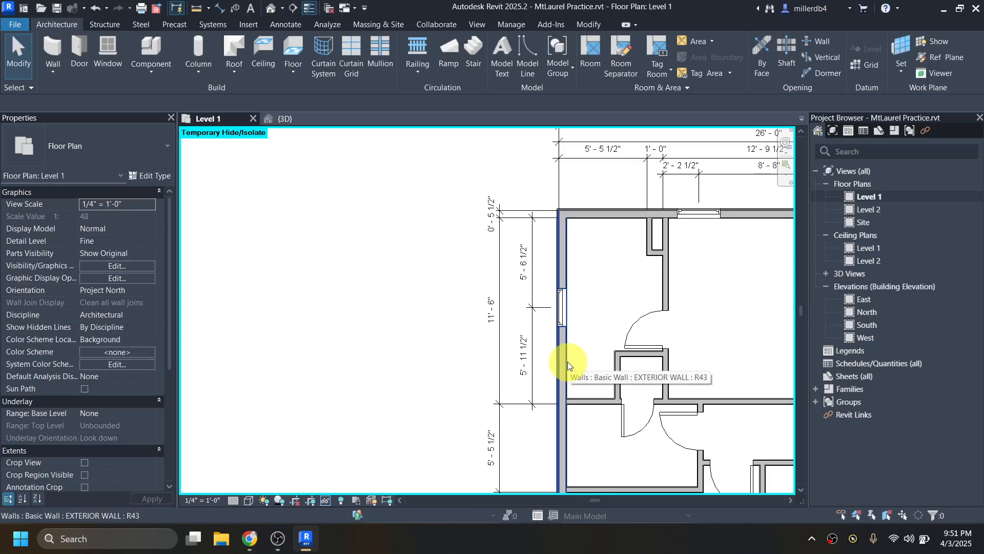
middle_drag(609, 402, 433, 352)
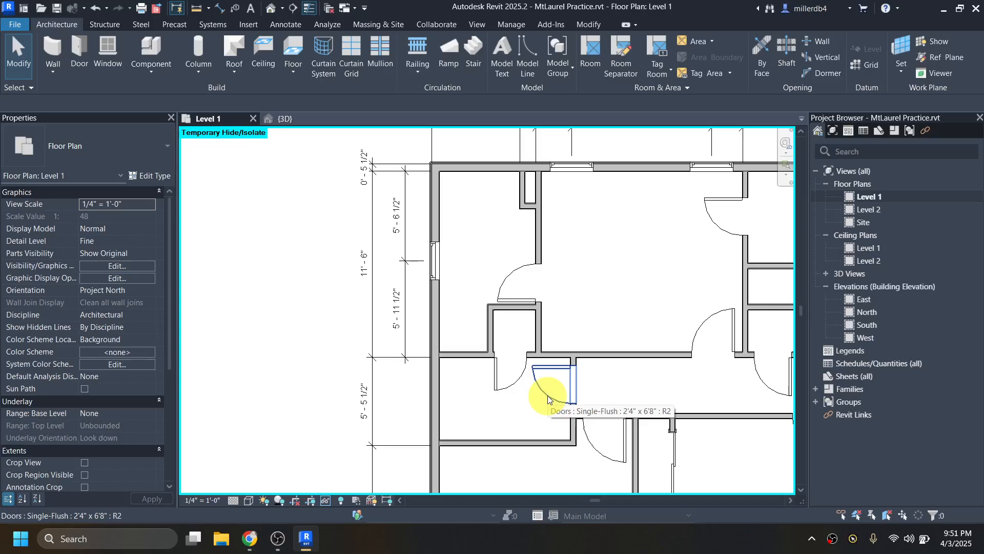
scroll(496, 399, down, 1)
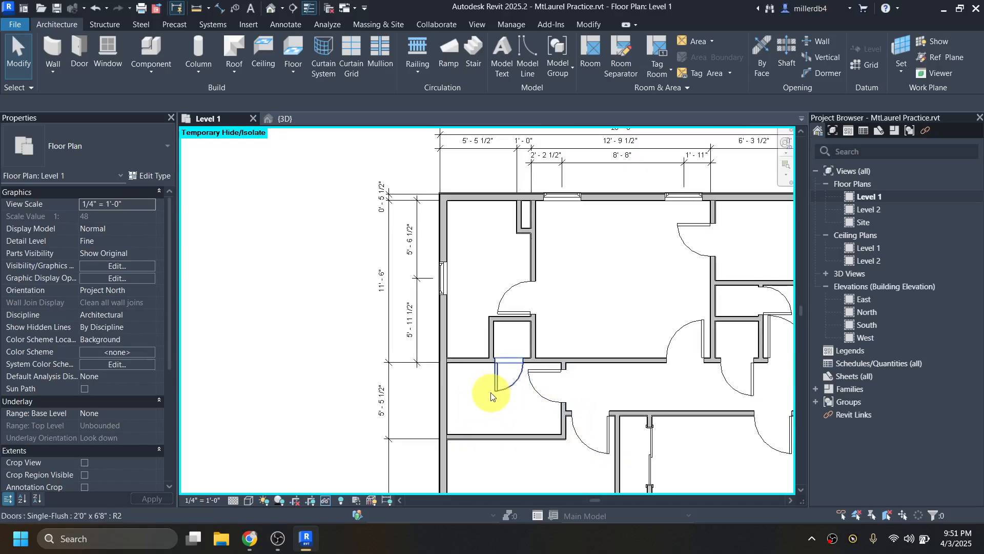
click(248, 540)
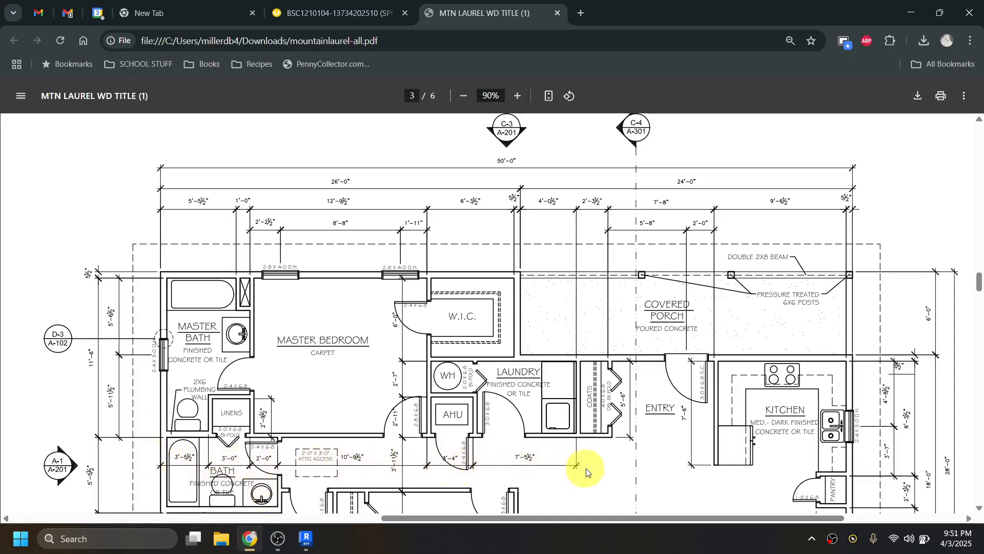
click(906, 20)
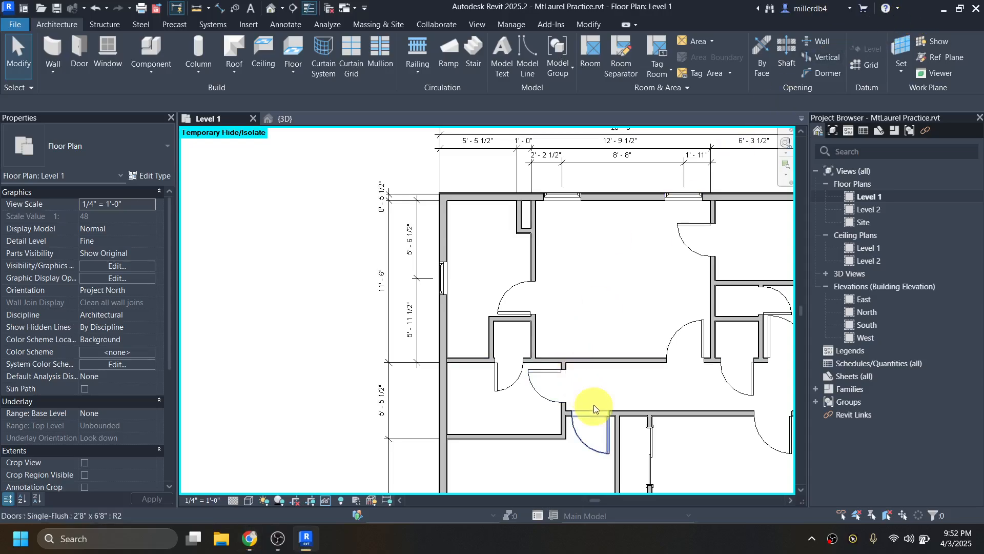
Start an aligned dimension string at the west exterior wall's outer core face, through the west faces of both small closet walls and the bath's east wall
middle_drag(594, 402, 413, 393)
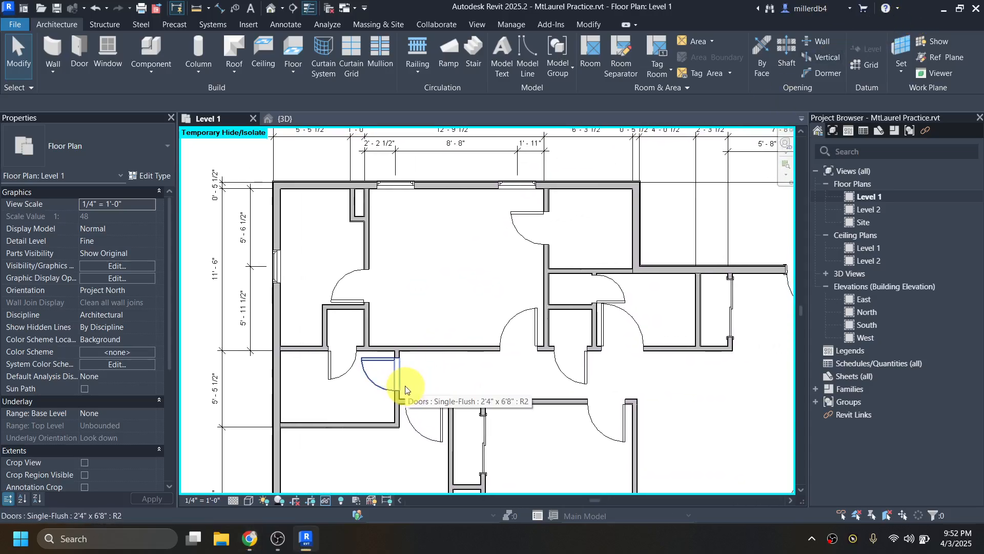
key(d)
key(i)
scroll(297, 386, up, 5)
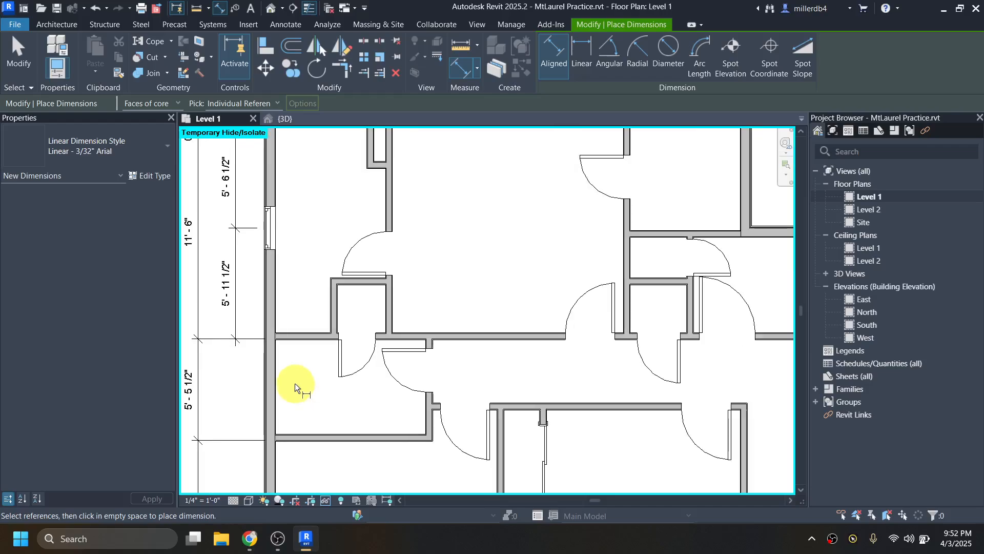
scroll(255, 353, up, 3)
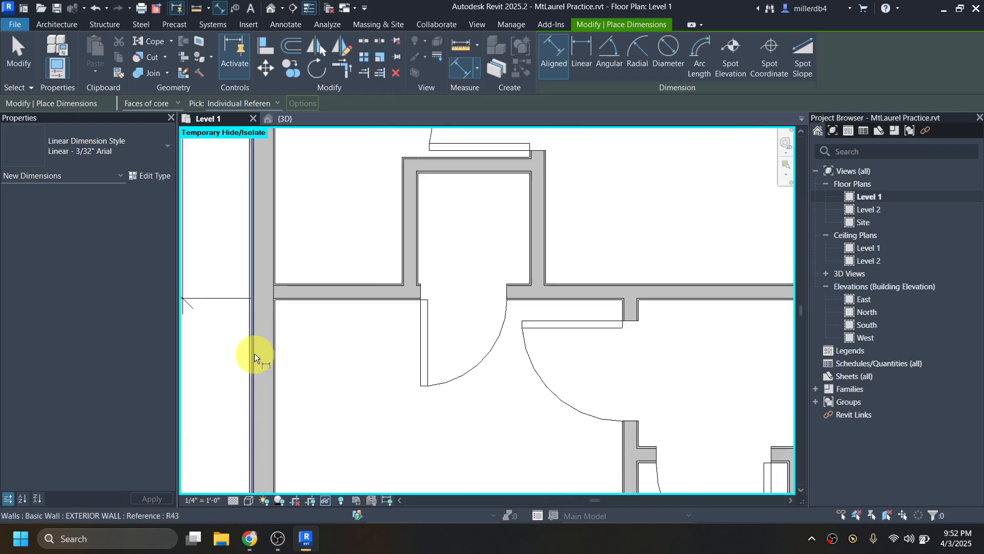
scroll(254, 353, down, 2)
click(264, 366)
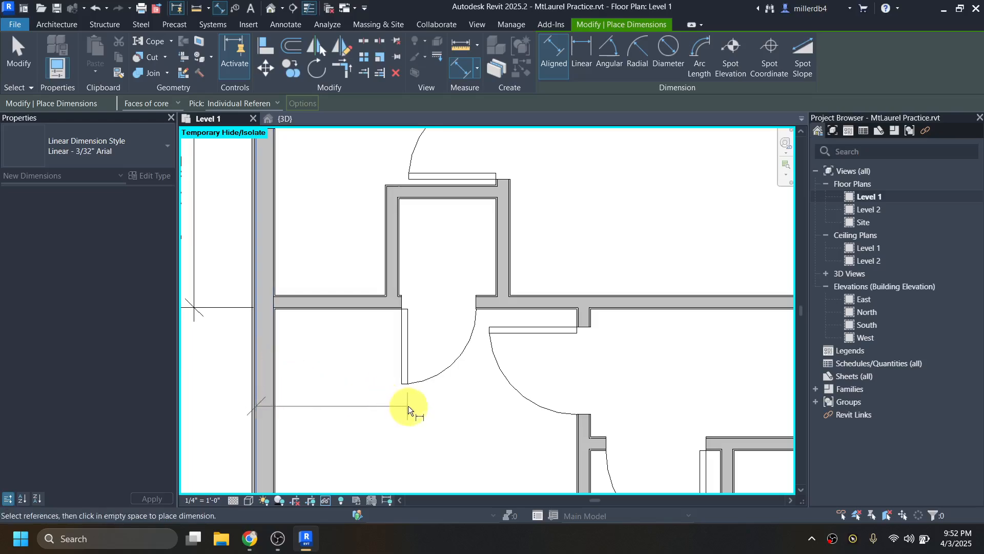
click(389, 282)
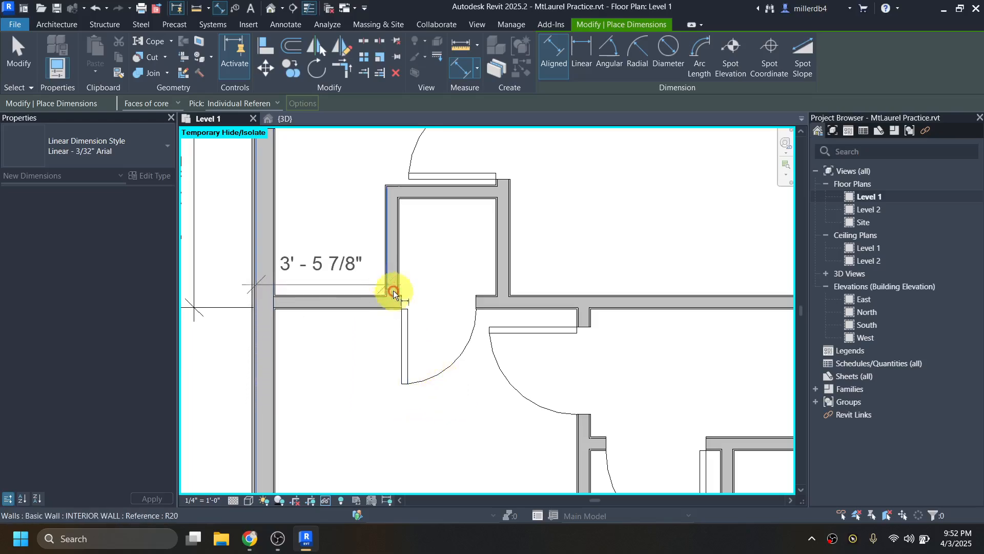
click(498, 268)
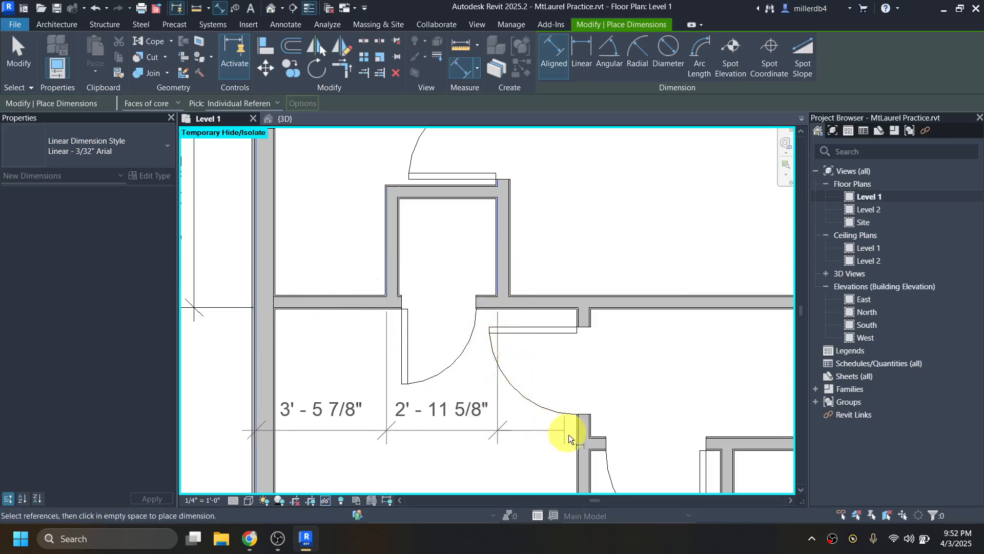
click(580, 441)
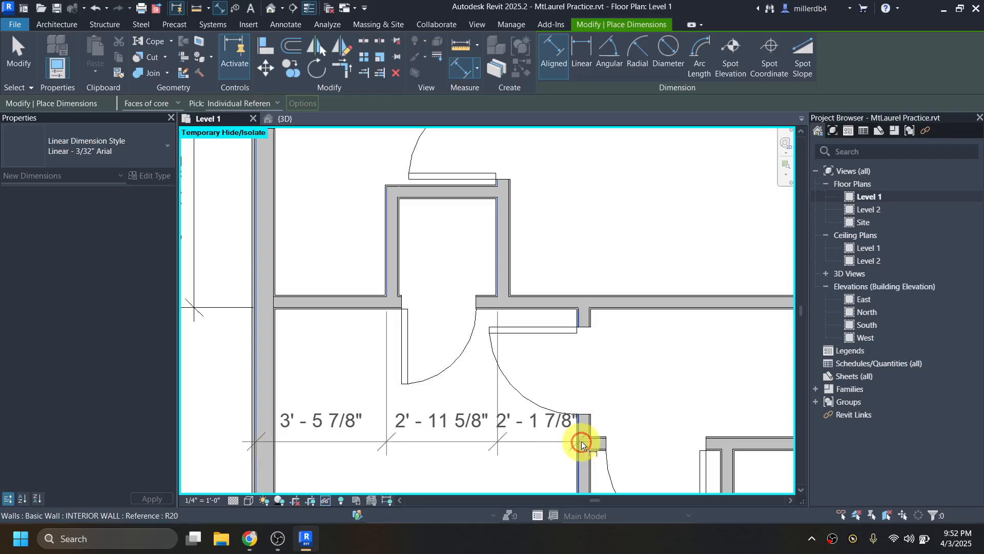
Continue the string east to the west faces of the mechanical closet's two side walls and the laundry's east wall, placing it along the hallway
scroll(581, 441, down, 1)
middle_drag(572, 426, 503, 348)
scroll(622, 389, up, 2)
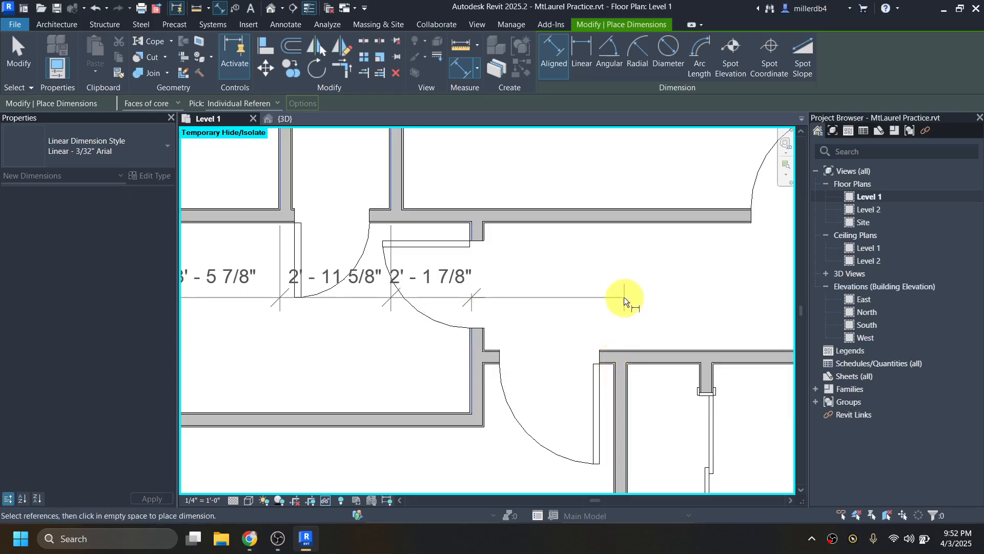
middle_drag(626, 312, 392, 340)
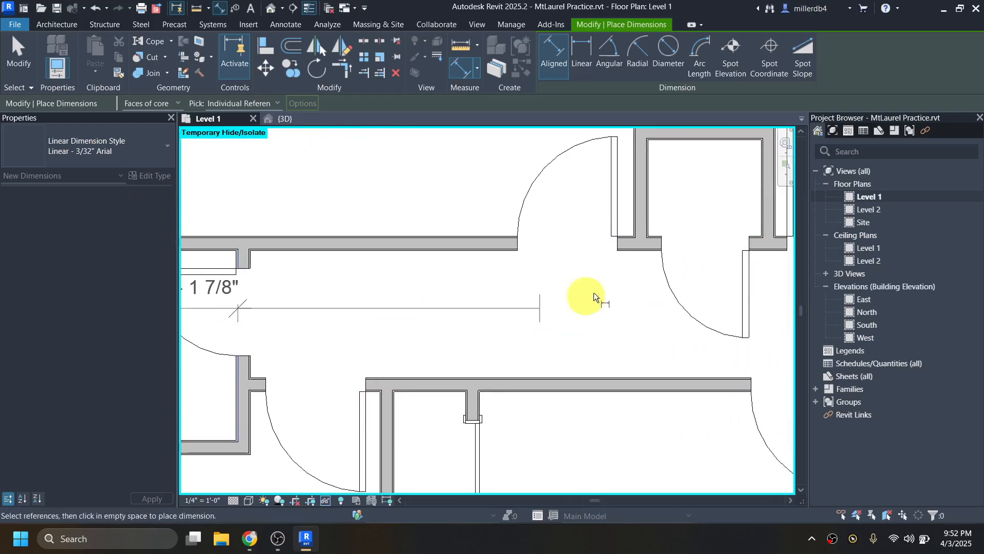
click(636, 226)
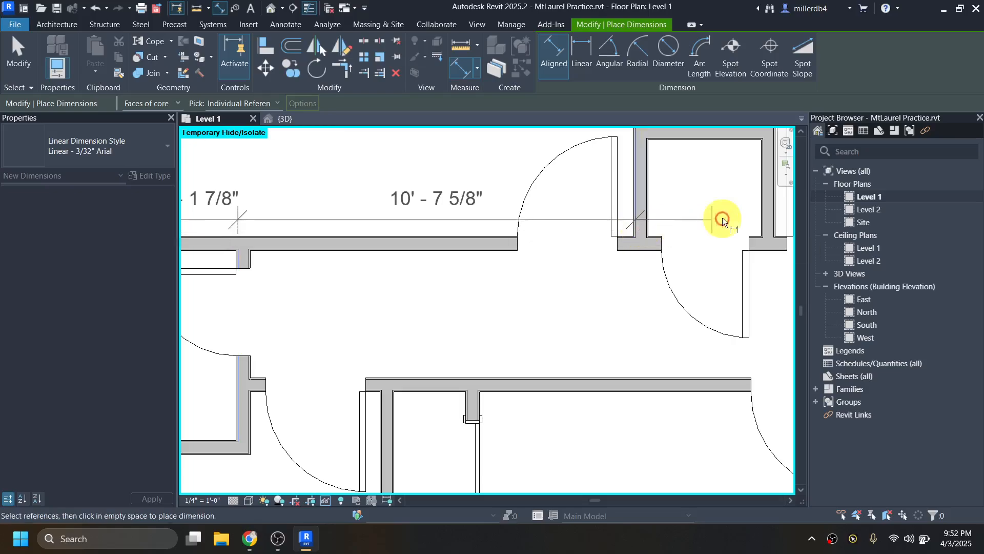
click(764, 217)
middle_drag(754, 246, 431, 297)
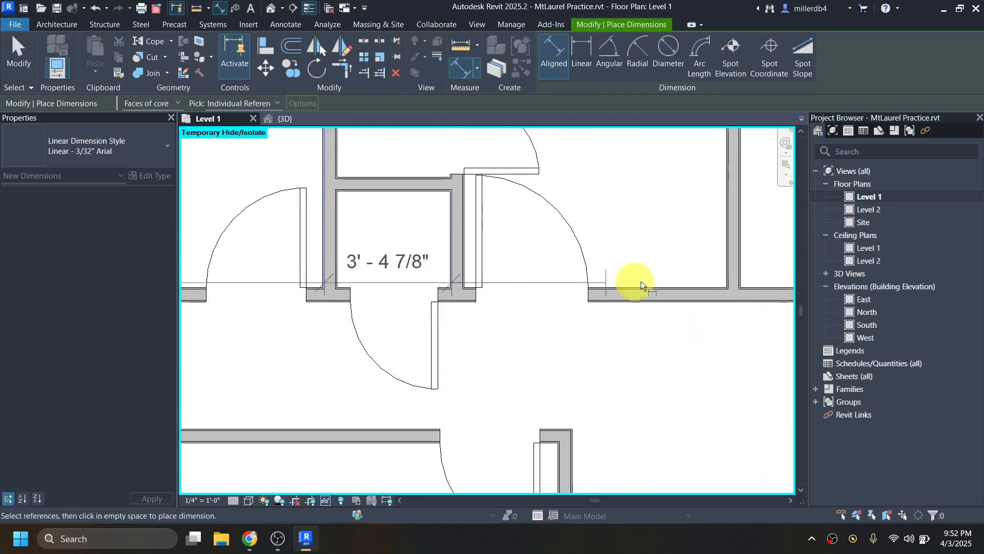
click(728, 271)
scroll(678, 367, down, 2)
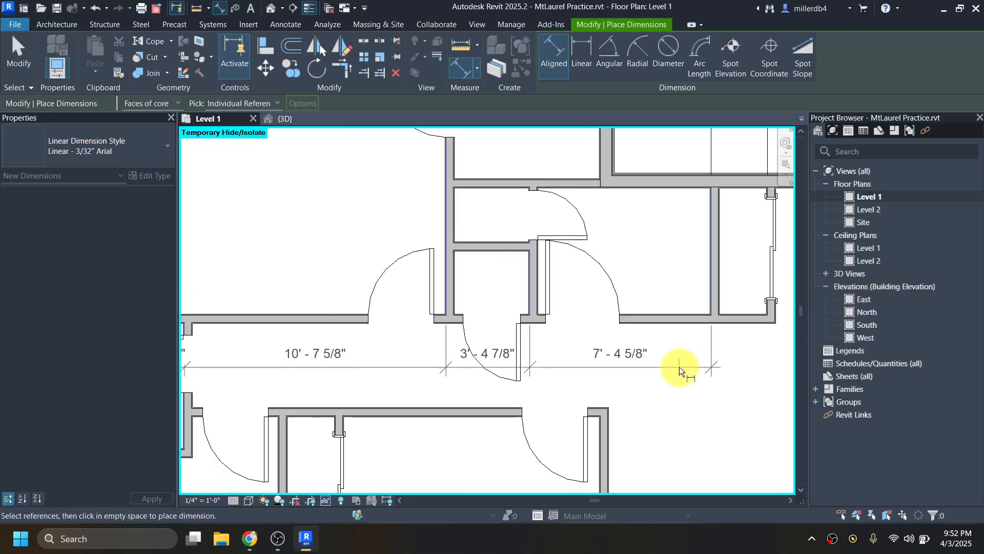
scroll(681, 367, down, 1)
click(684, 374)
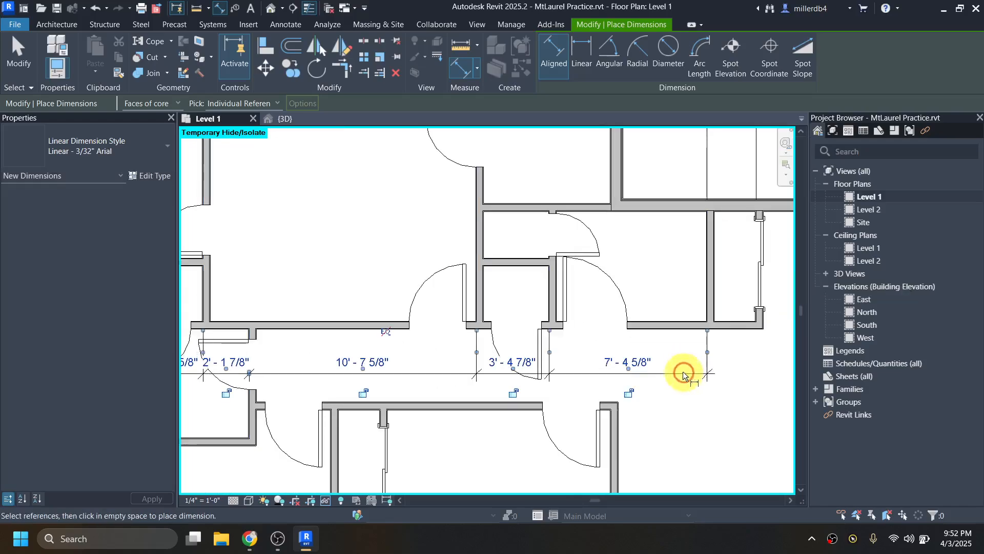
middle_drag(530, 389, 734, 391)
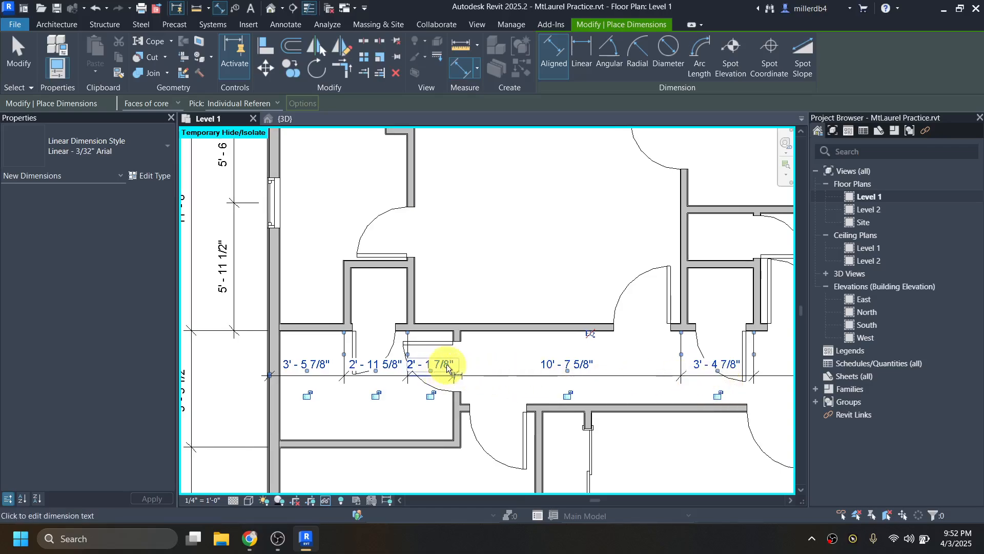
key(Escape)
key(Escape)
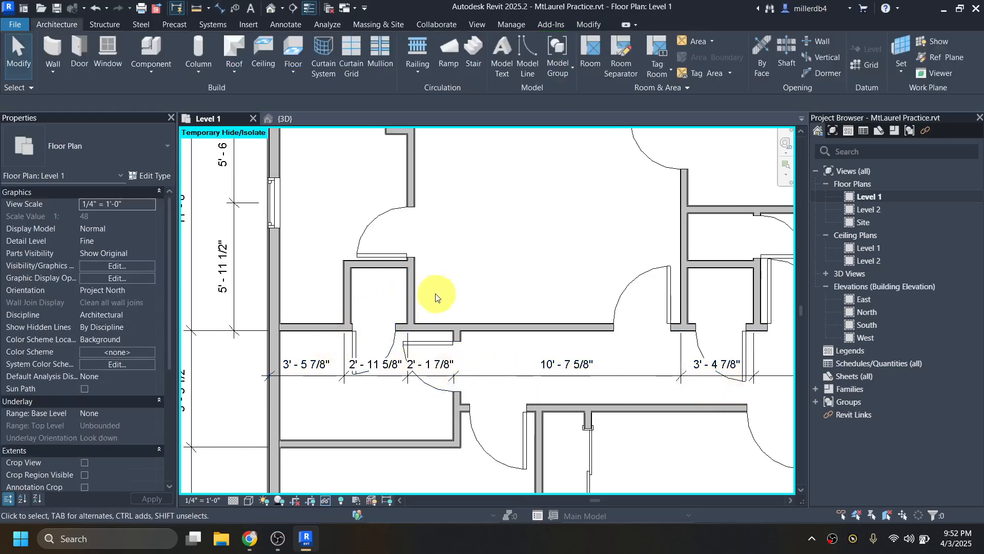
Set the linen closet's west wall to 3' 5 1/2" from the west exterior wall
click(348, 293)
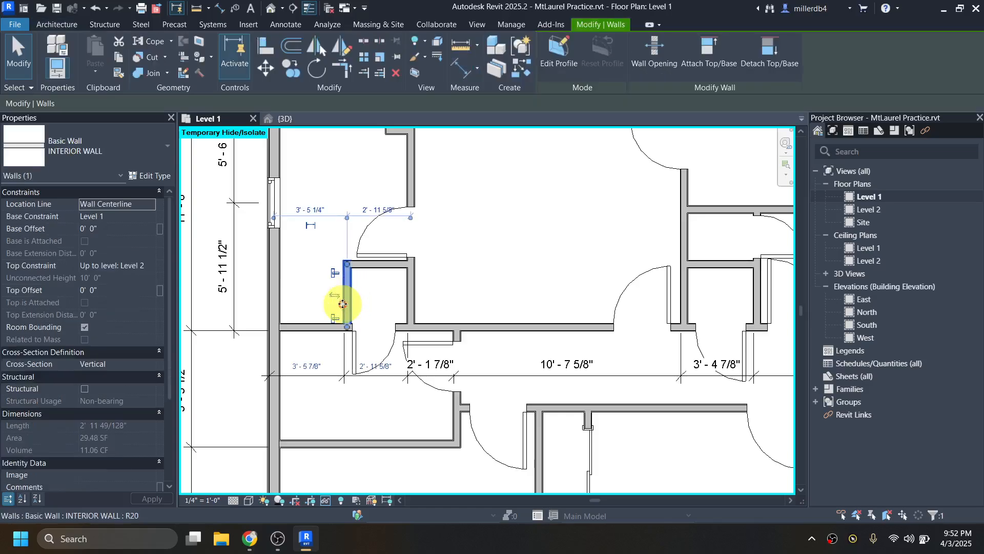
click(316, 365)
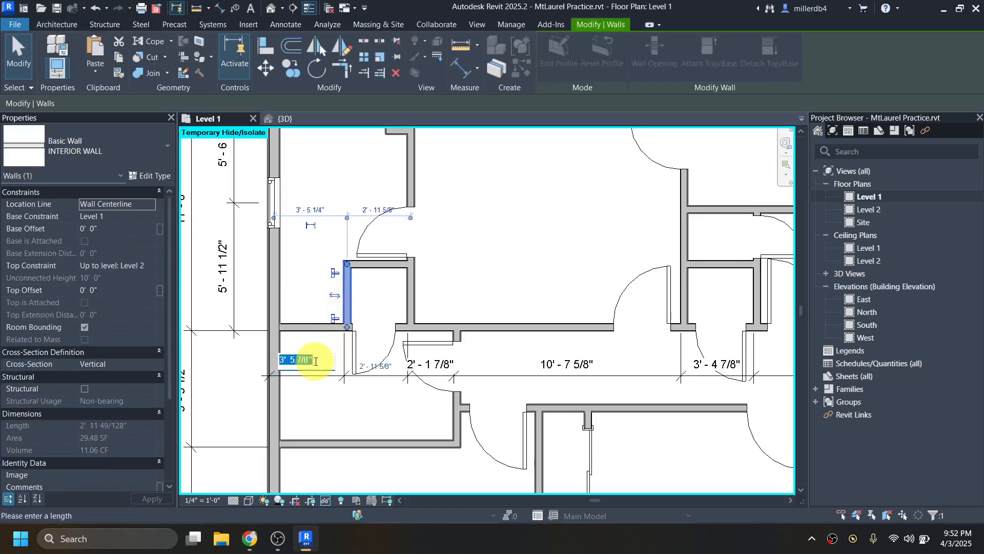
text(3 5.5)
key(Return)
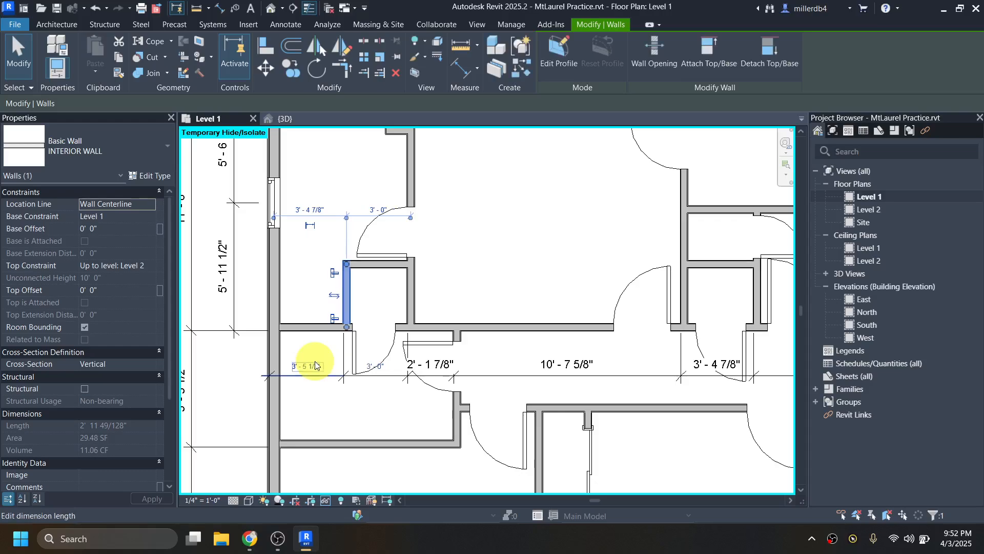
Check the linen closet's east wall spacing, and set the bath's east wall 2' 0" east of it
click(414, 292)
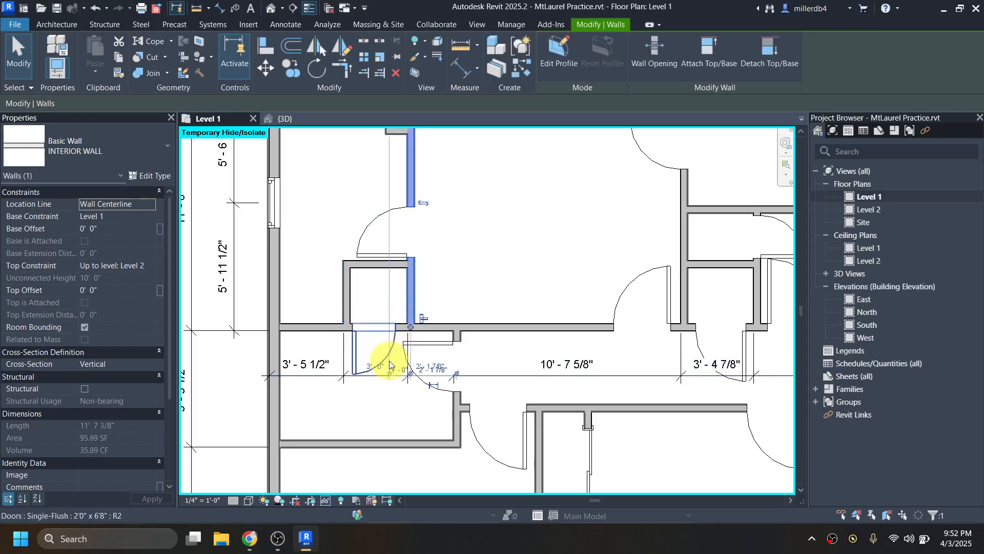
scroll(396, 365, up, 2)
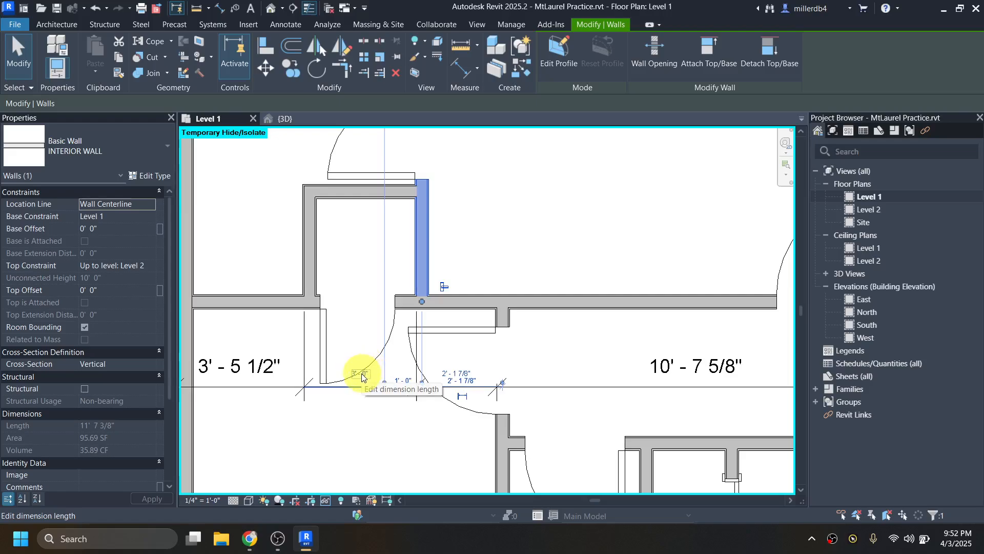
scroll(485, 402, down, 1)
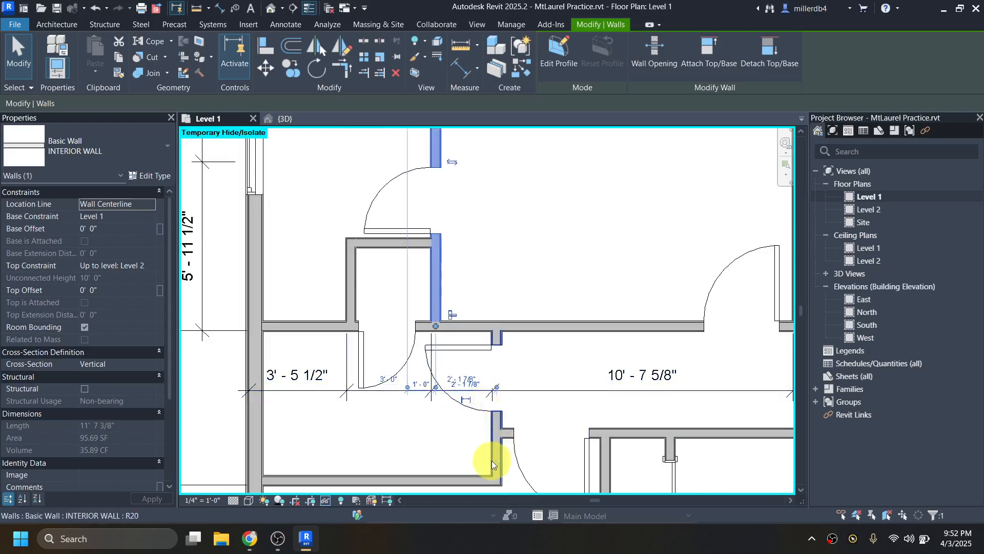
click(491, 460)
click(461, 378)
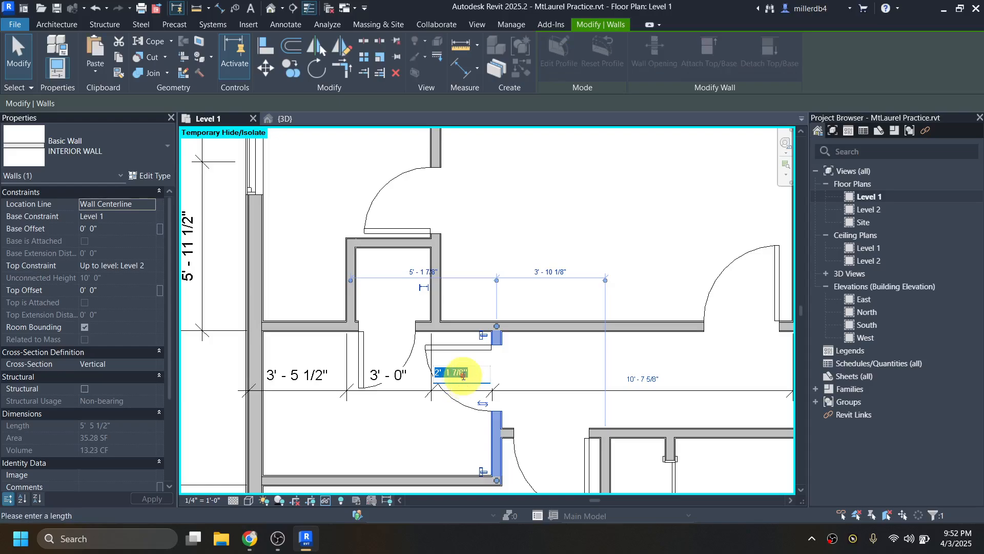
text(2)
key(Return)
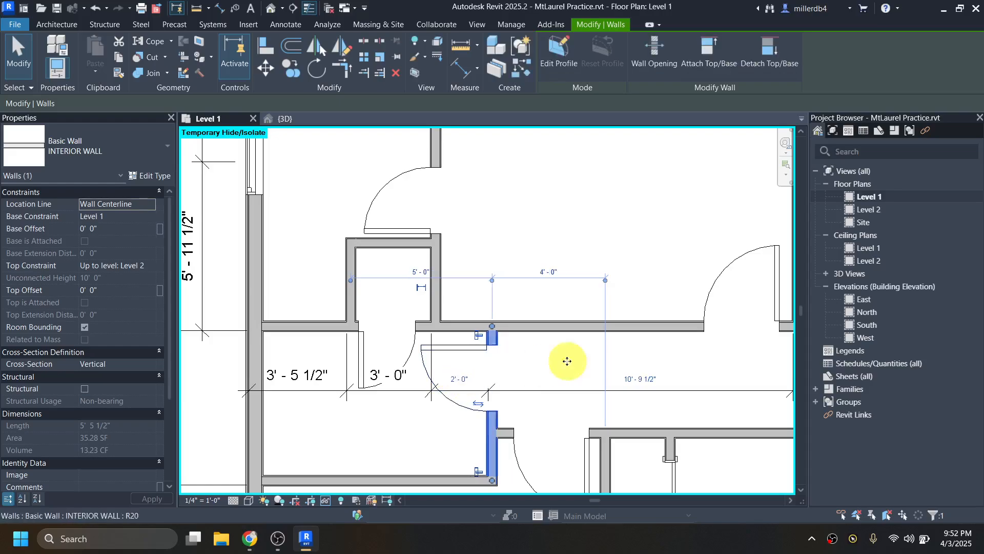
key(Escape)
Check the distance between the bath's east wall and the mechanical closet's west wall in the hallway dimension string
scroll(738, 358, up, 1)
scroll(738, 358, down, 1)
middle_drag(735, 357, 614, 351)
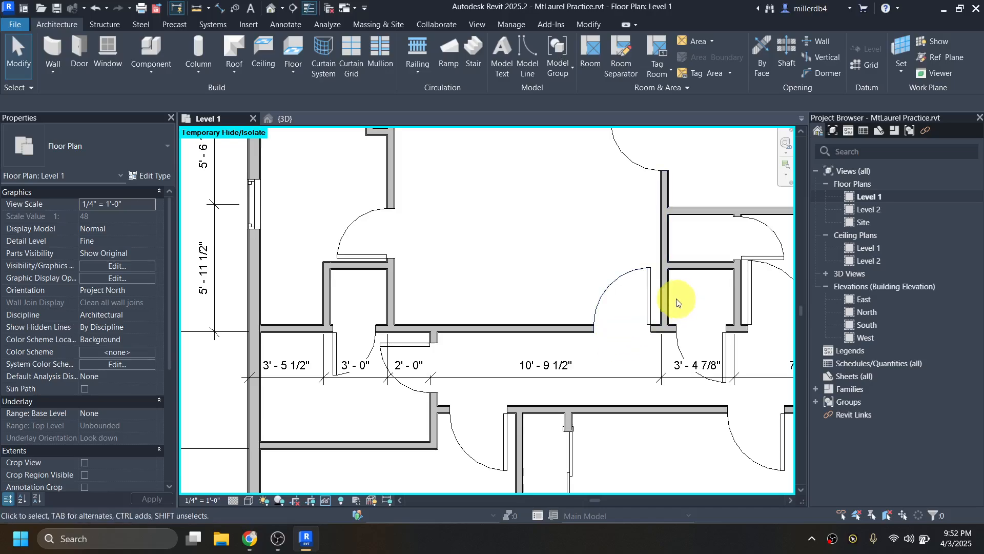
click(667, 296)
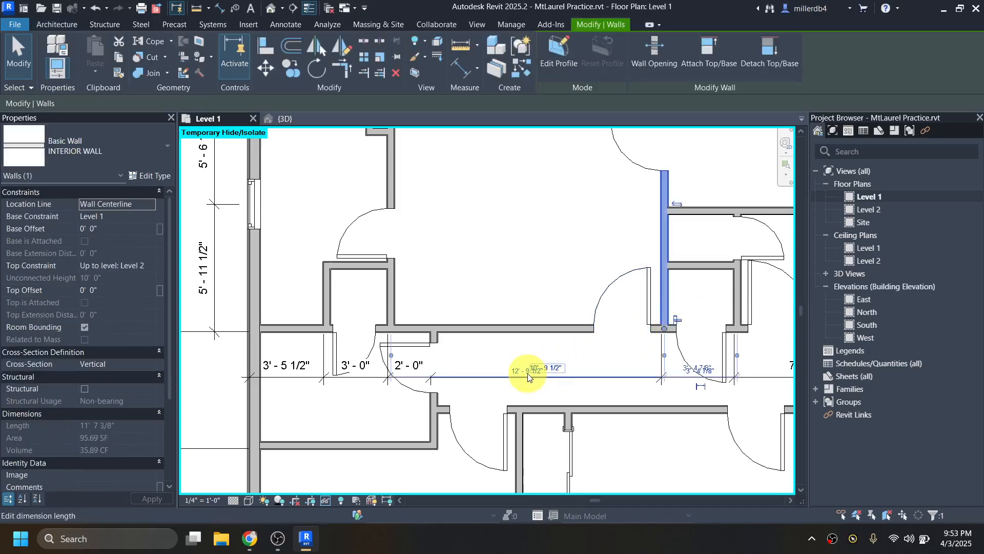
scroll(529, 378, up, 2)
key(Escape)
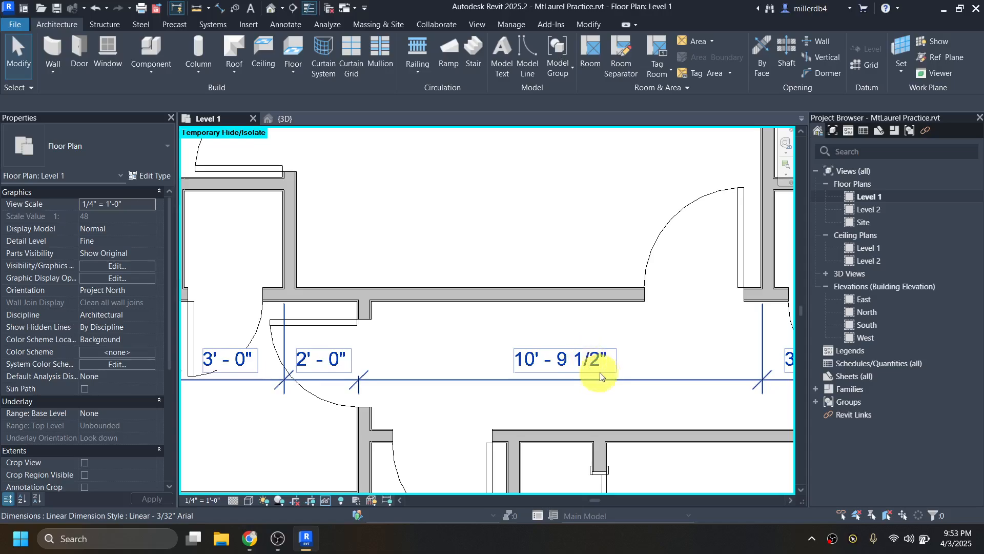
scroll(600, 377, down, 1)
middle_drag(634, 387, 448, 386)
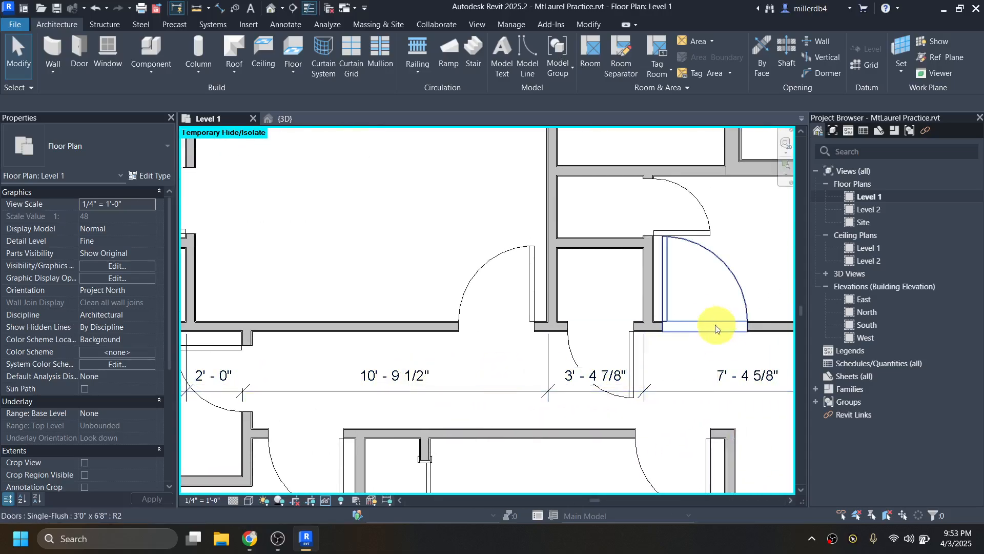
Set the mechanical closet's east wall to 3' 4" from its west wall
click(554, 296)
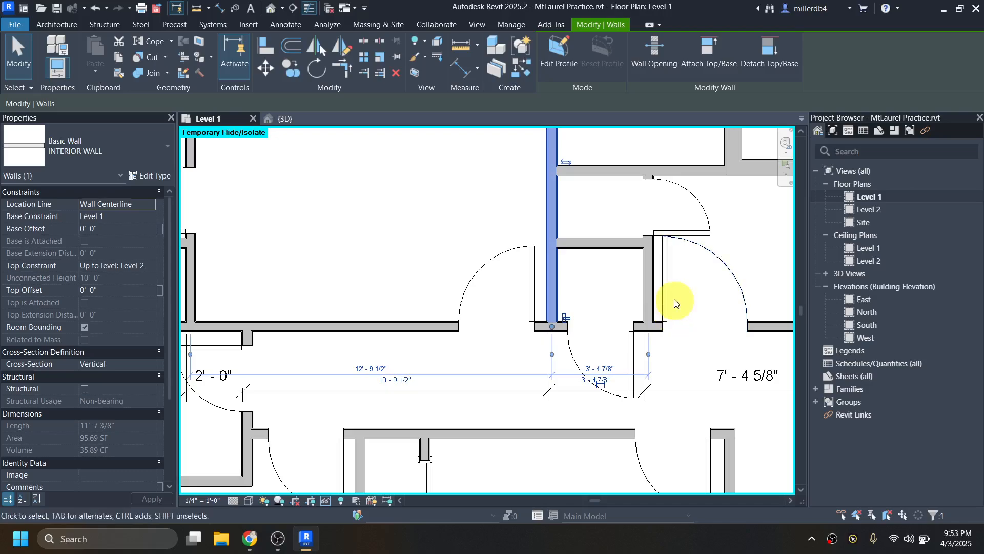
click(650, 290)
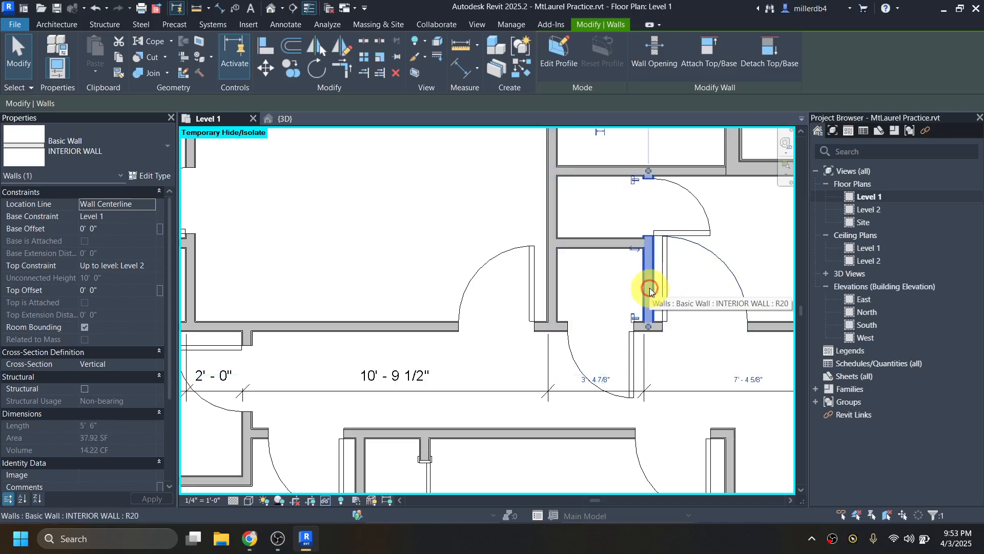
click(599, 378)
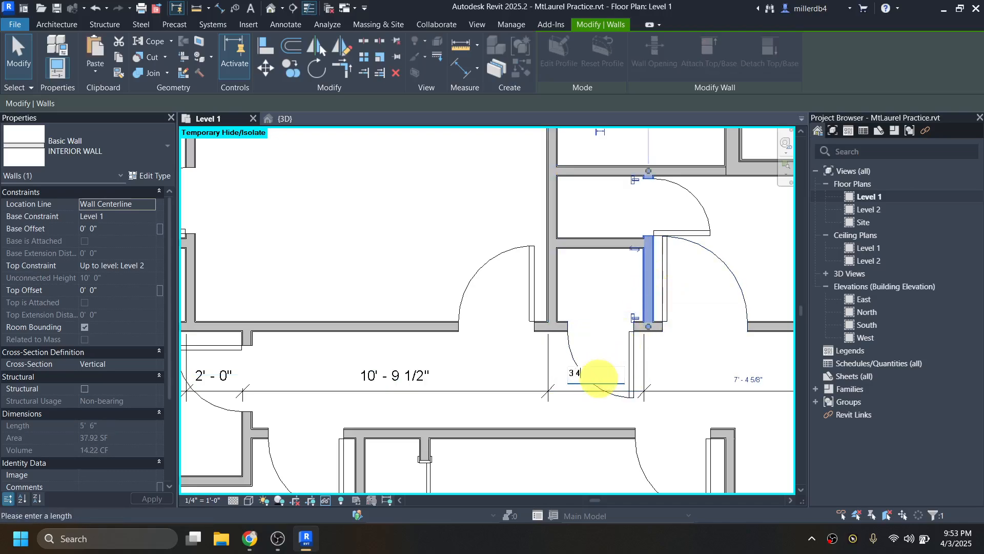
text(3 4)
key(Return)
click(678, 382)
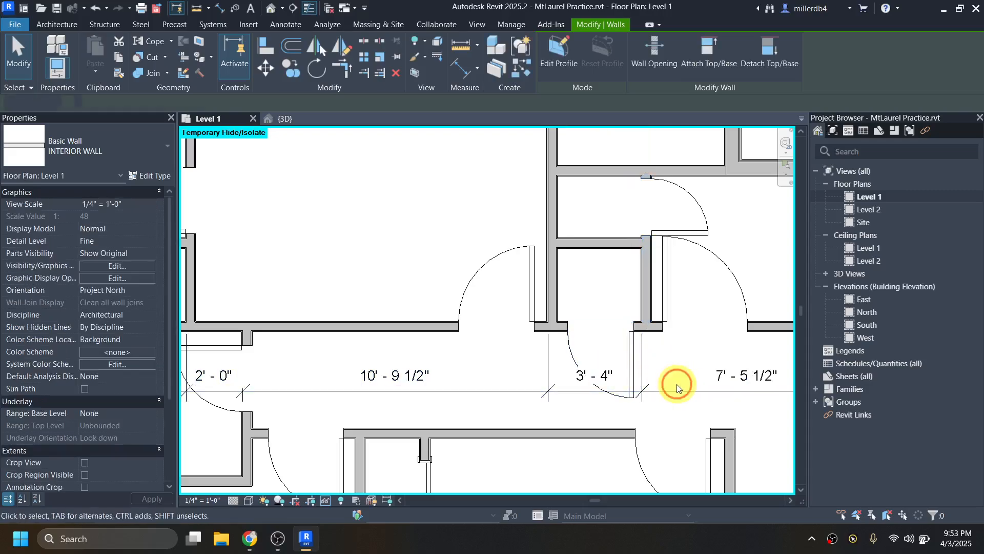
Try to shift the mechanical closet's door east along its wall
click(634, 356)
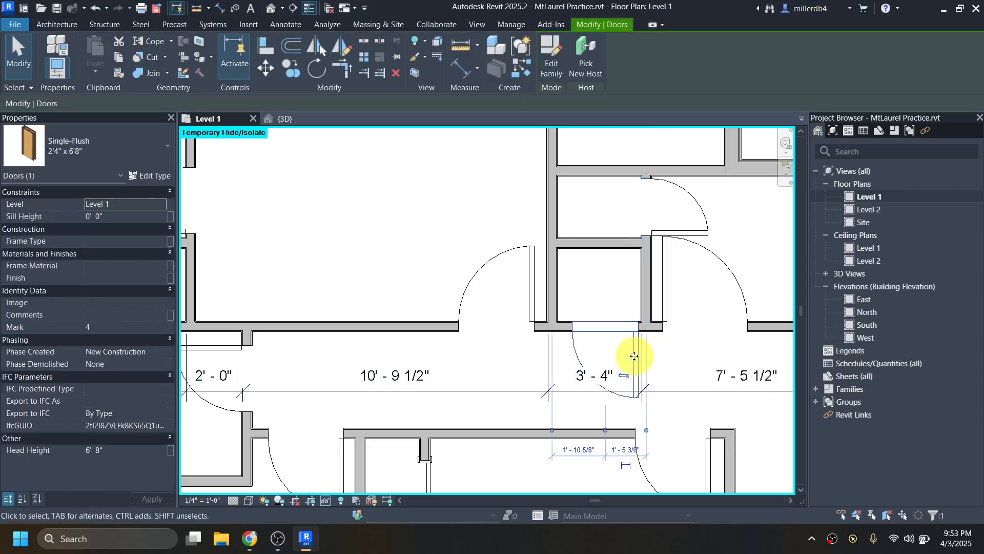
drag(634, 355, 644, 357)
key(Left)
key(Left)
key(Left)
key(Left)
key(Left)
key(Left)
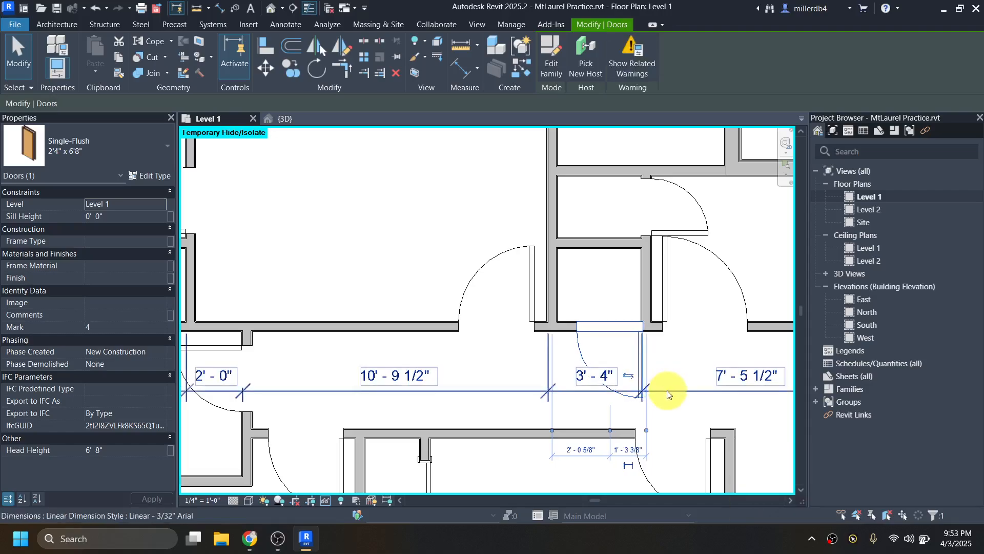
key(Right)
key(Right)
key(Right)
key(Right)
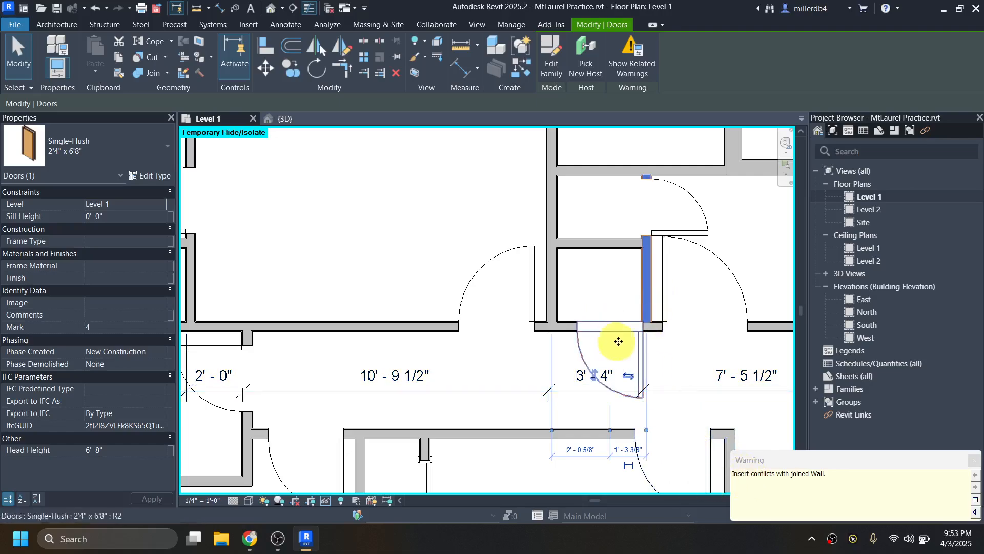
Nudge the mechanical closet's door west to about 1' 7 5/8" from the closet's west wall, nearly centring it
key(Escape)
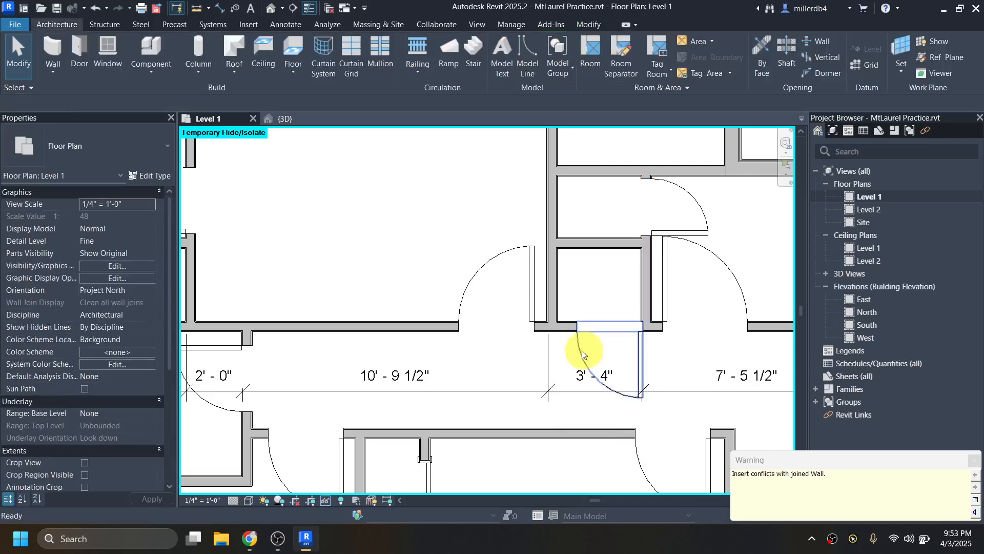
click(583, 350)
key(Left)
key(Left)
key(Left)
key(Left)
key(Left)
key(Left)
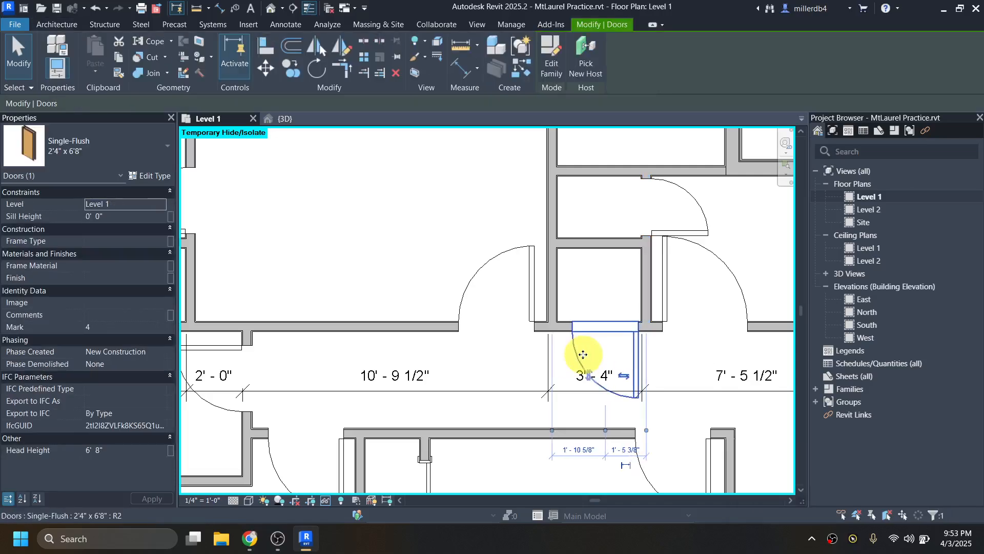
key(Right)
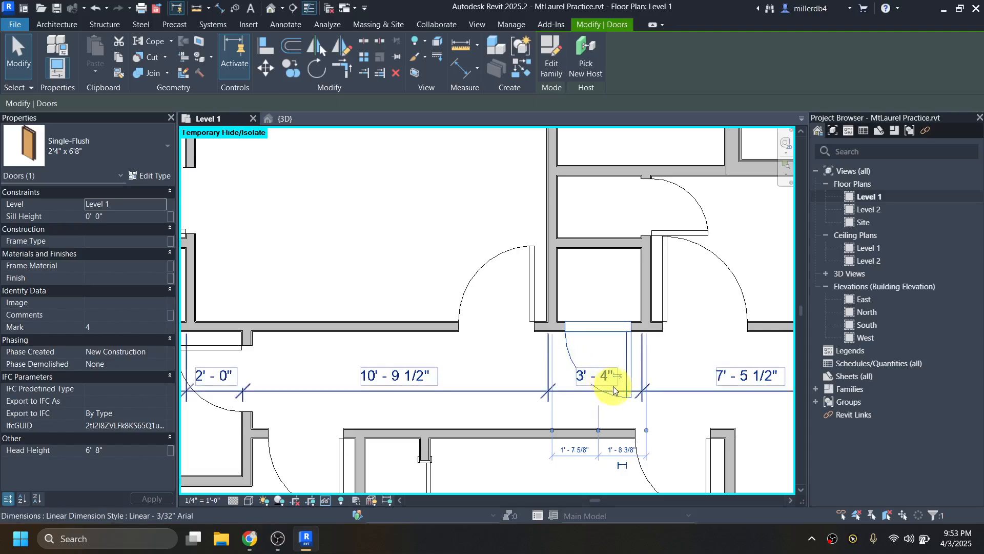
Check the laundry's east wall distance from the mechanical closet's east wall and review the whole hallway dimension string
middle_drag(687, 358, 589, 353)
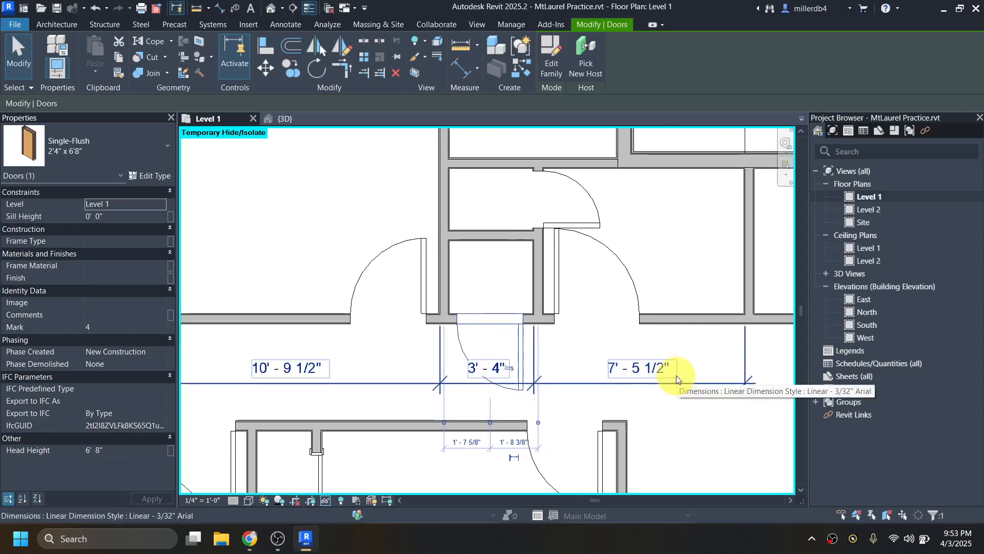
click(752, 286)
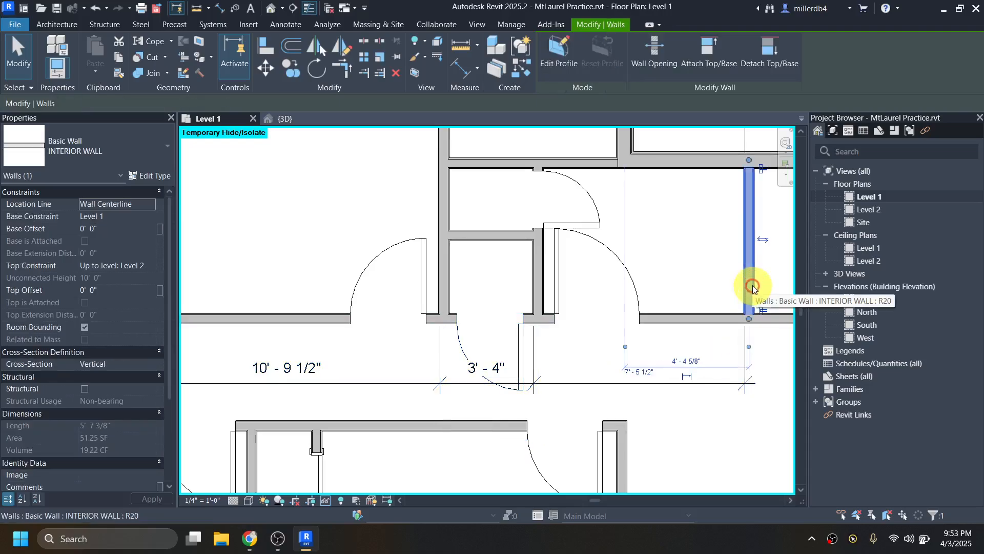
click(637, 372)
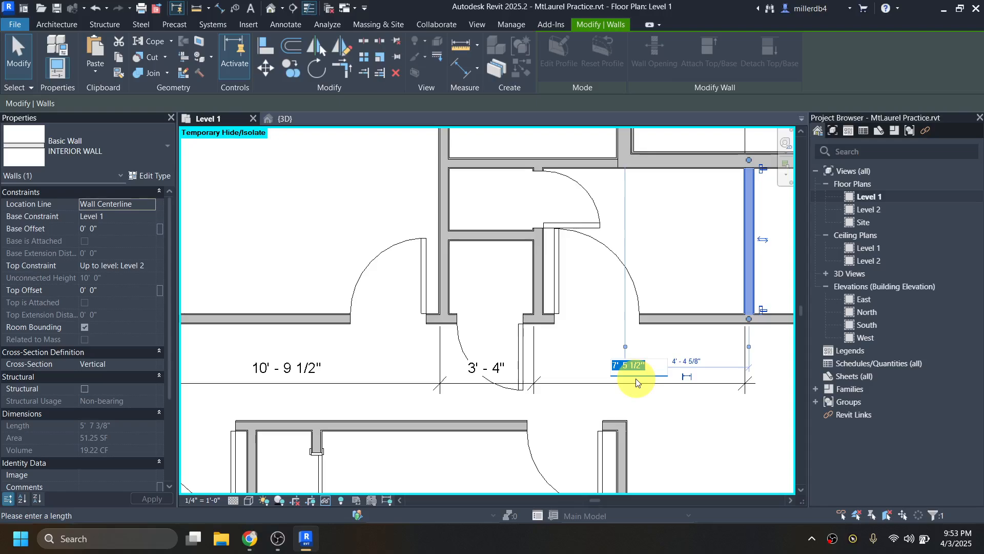
scroll(682, 409, down, 1)
middle_drag(681, 409, 577, 420)
key(Escape)
key(Escape)
scroll(614, 396, down, 2)
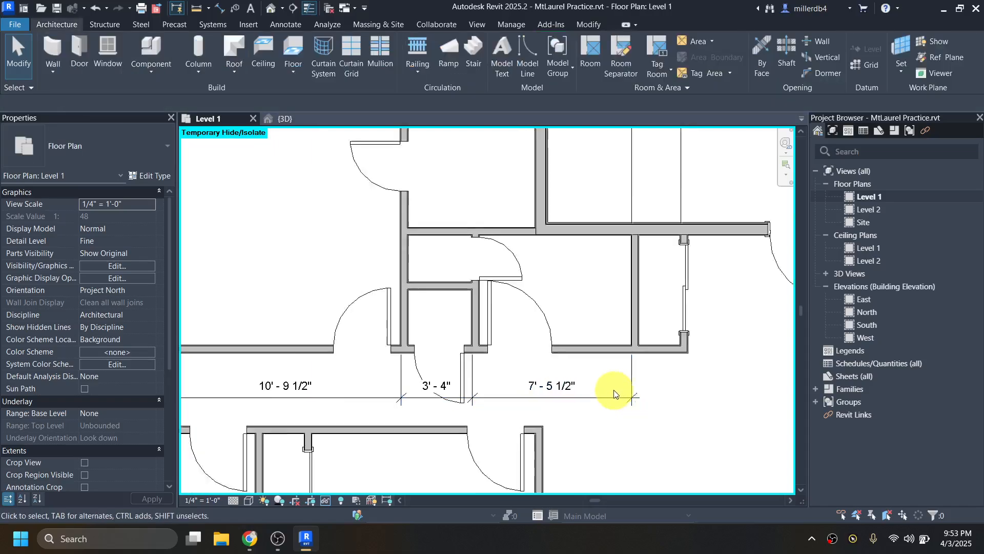
scroll(622, 391, down, 2)
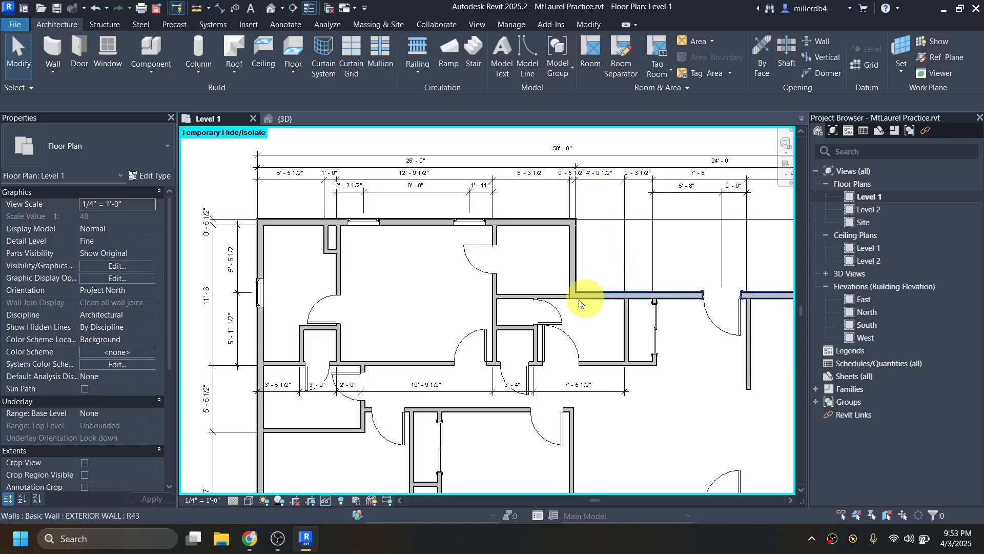
scroll(586, 373, up, 1)
scroll(607, 380, up, 2)
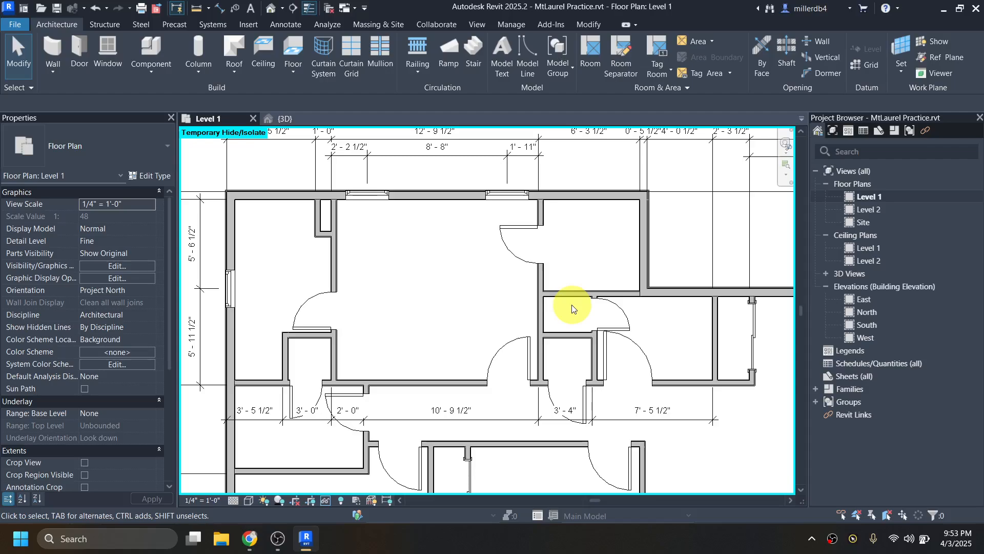
Check the north-south interior dimension string on the reference floor plan PDF in Chrome and return to Revit
click(250, 538)
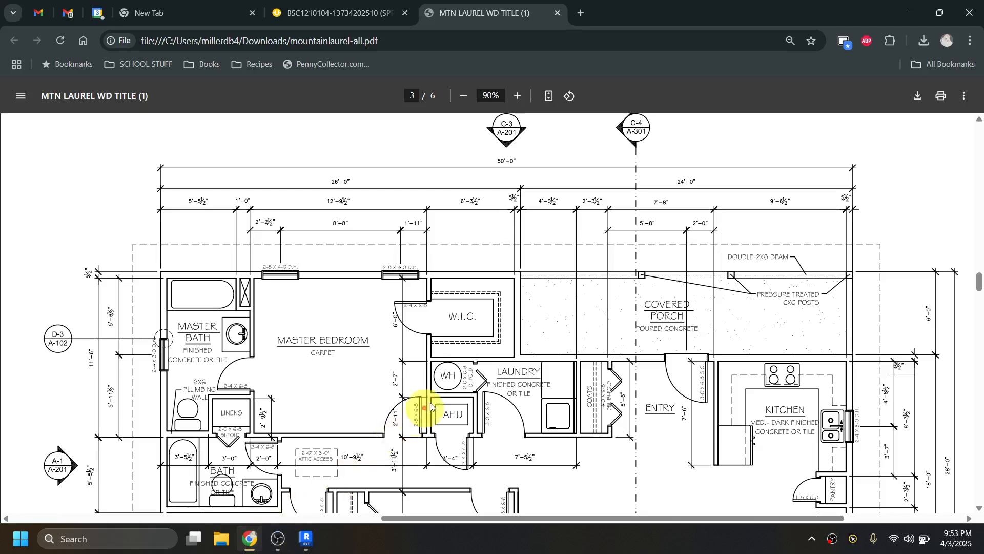
scroll(398, 277, down, 4)
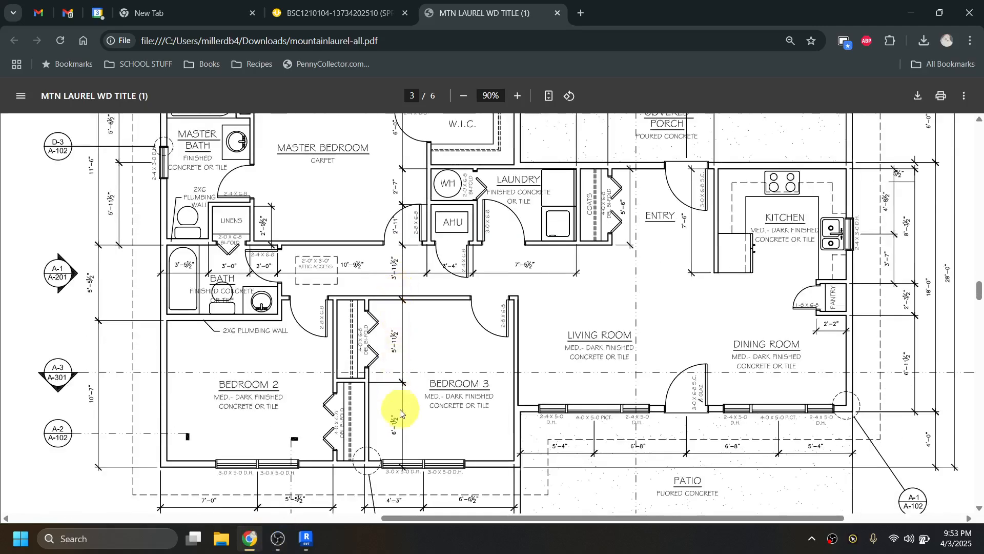
click(906, 13)
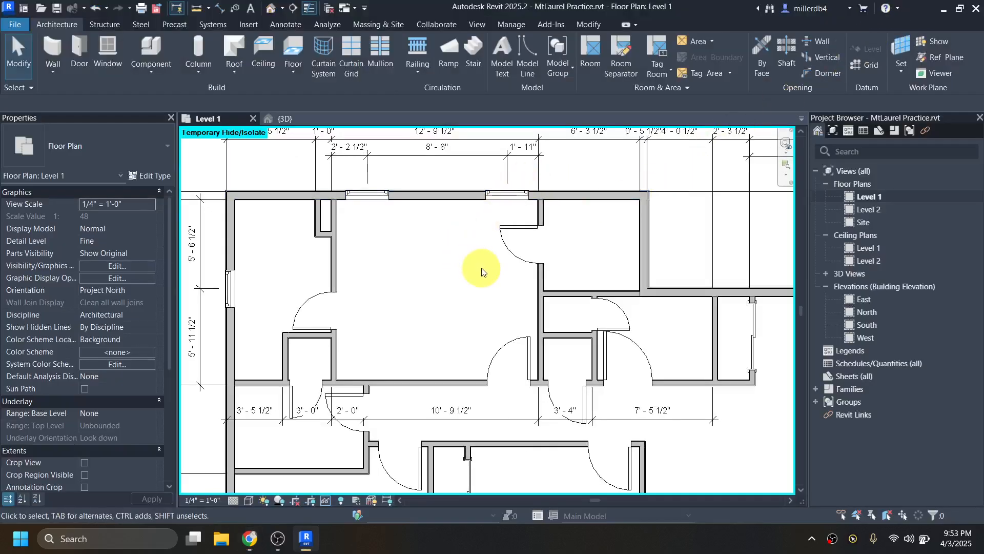
Begin an aligned dimension string at the north exterior wall, referencing the walls north of the laundry and mechanical closet and the hallway's north wall
key(d)
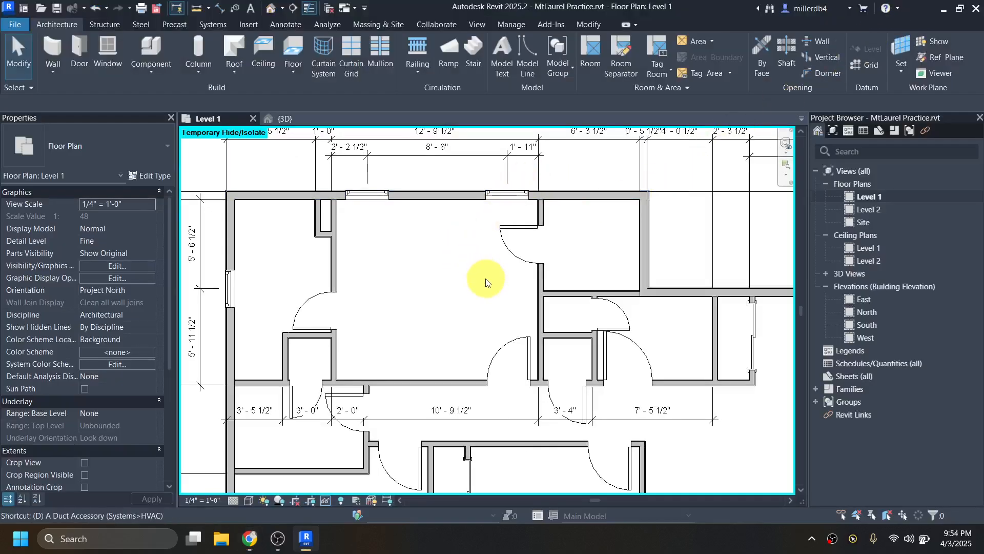
key(i)
scroll(452, 198, up, 3)
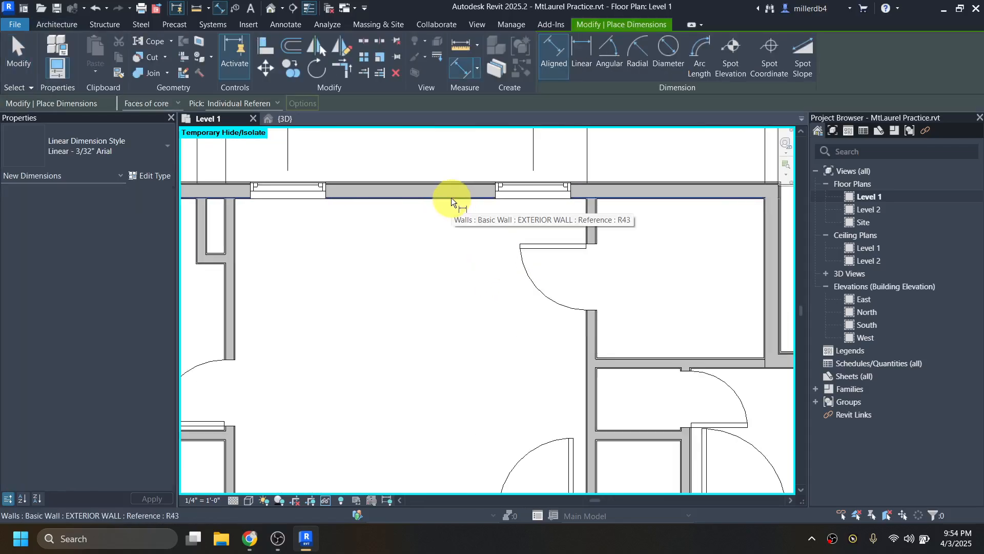
click(451, 198)
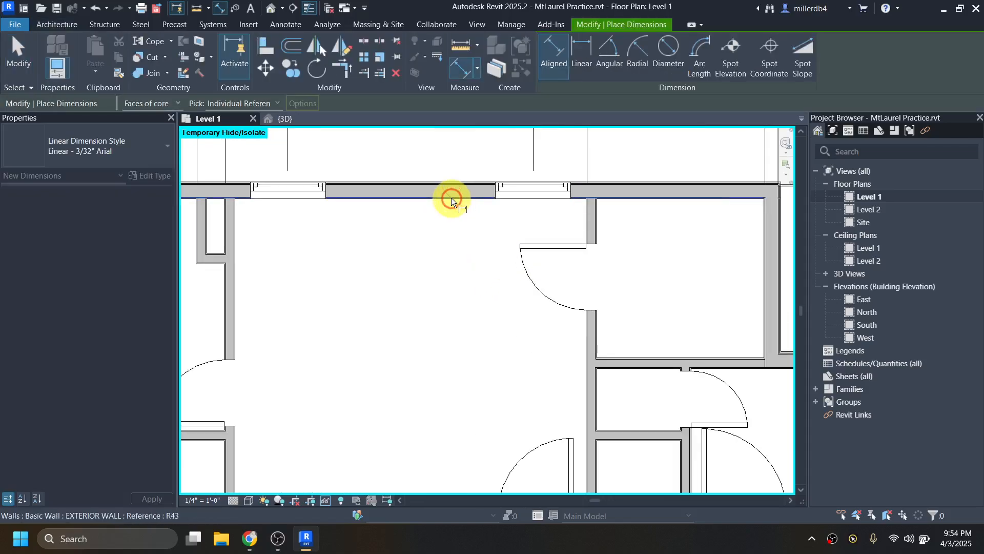
click(604, 365)
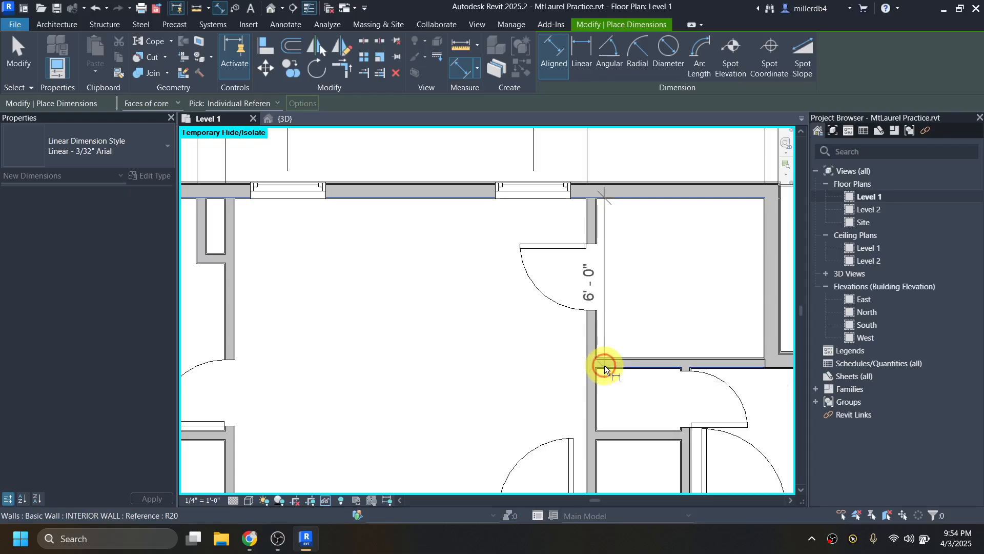
click(603, 439)
middle_drag(612, 432, 605, 268)
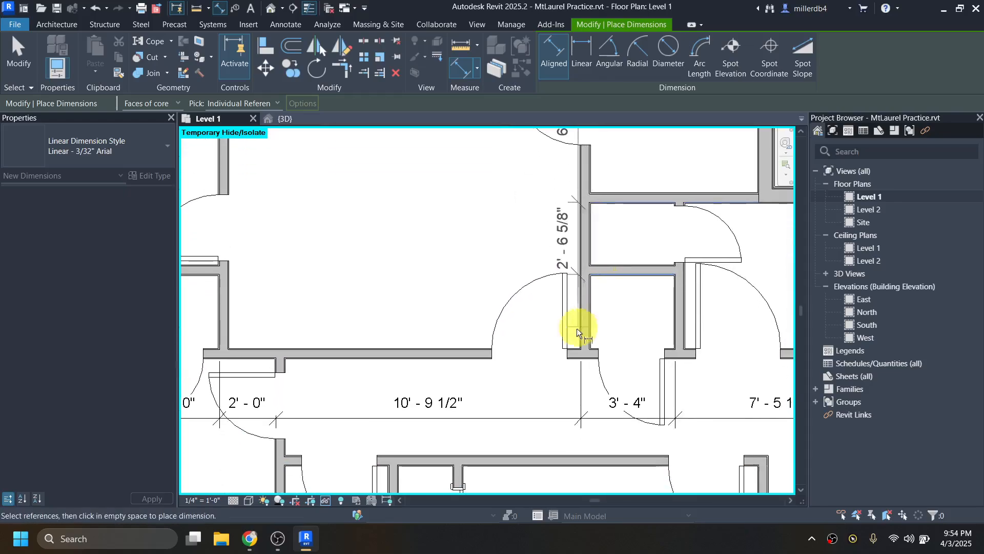
click(584, 358)
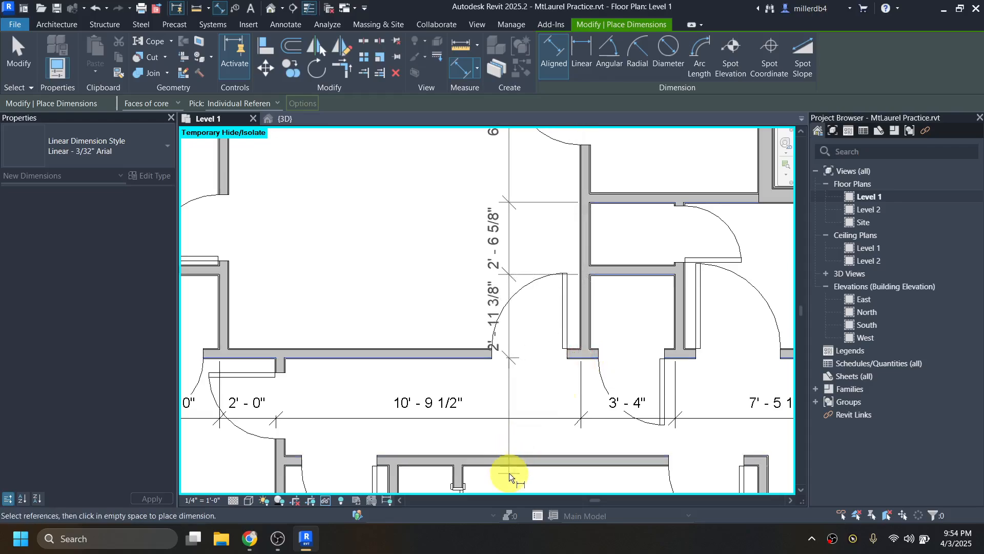
Extend the string through the hallway's south wall, the bedroom closets' dividing wall and the south exterior wall, and place it in the southeast bedroom
scroll(510, 465, up, 2)
scroll(510, 463, up, 1)
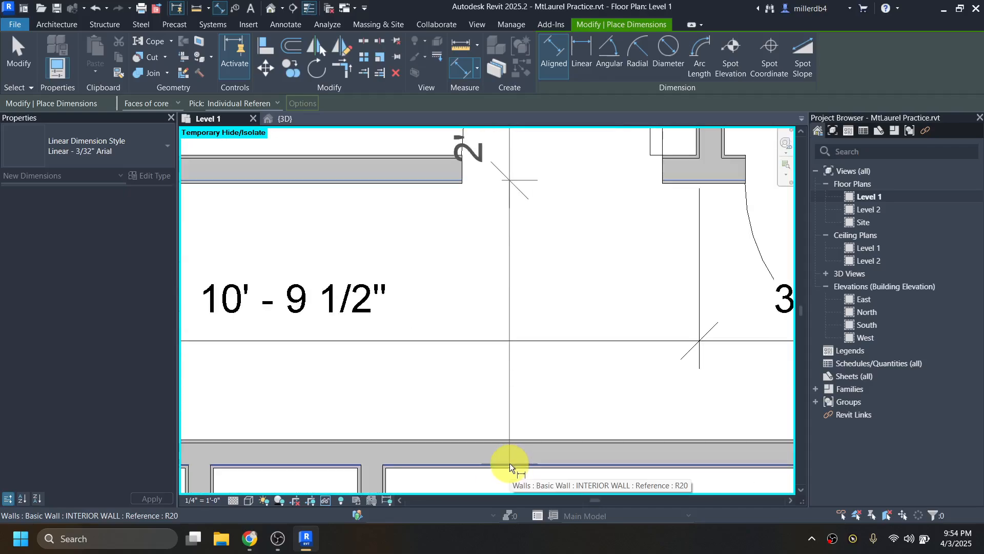
click(510, 463)
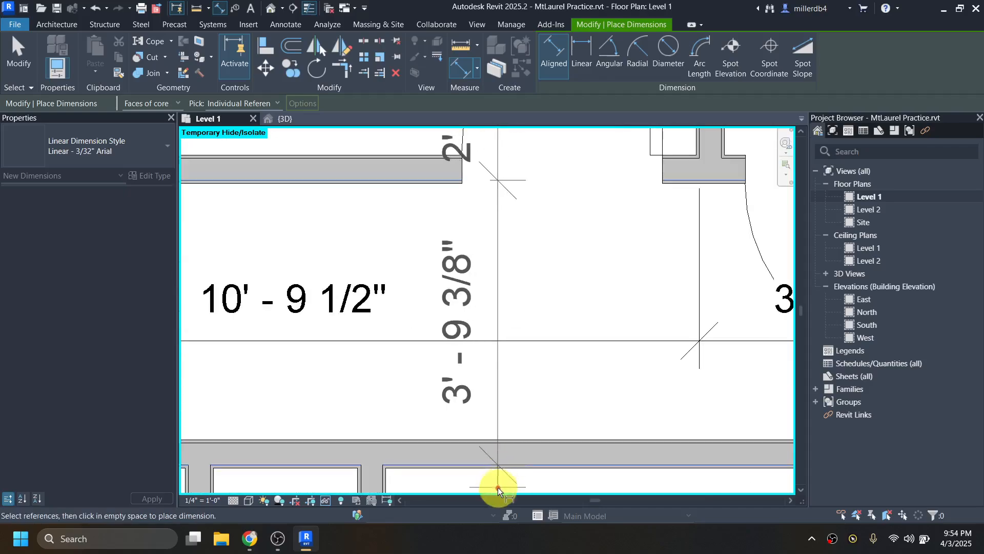
middle_drag(499, 488, 619, 149)
middle_drag(501, 393, 544, 161)
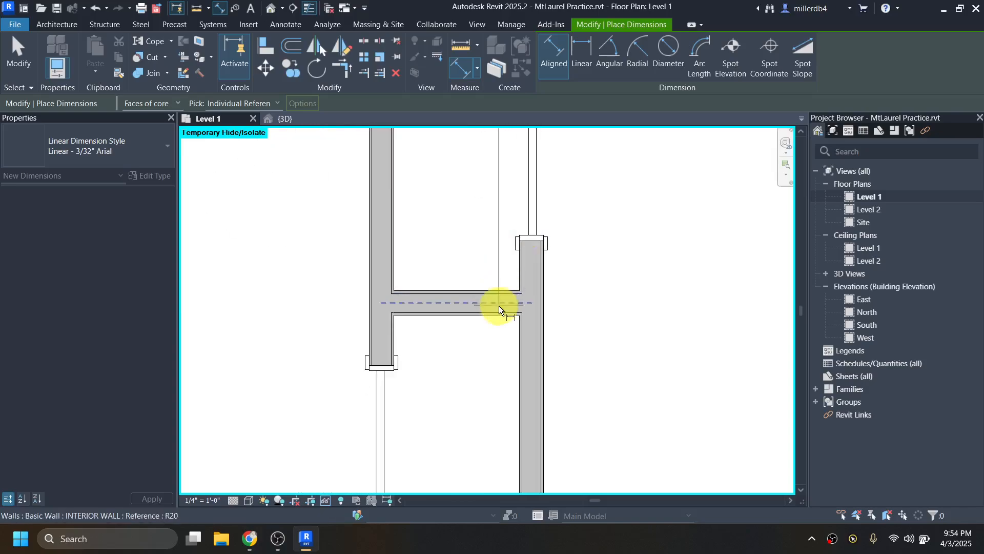
click(505, 312)
scroll(514, 314, down, 4)
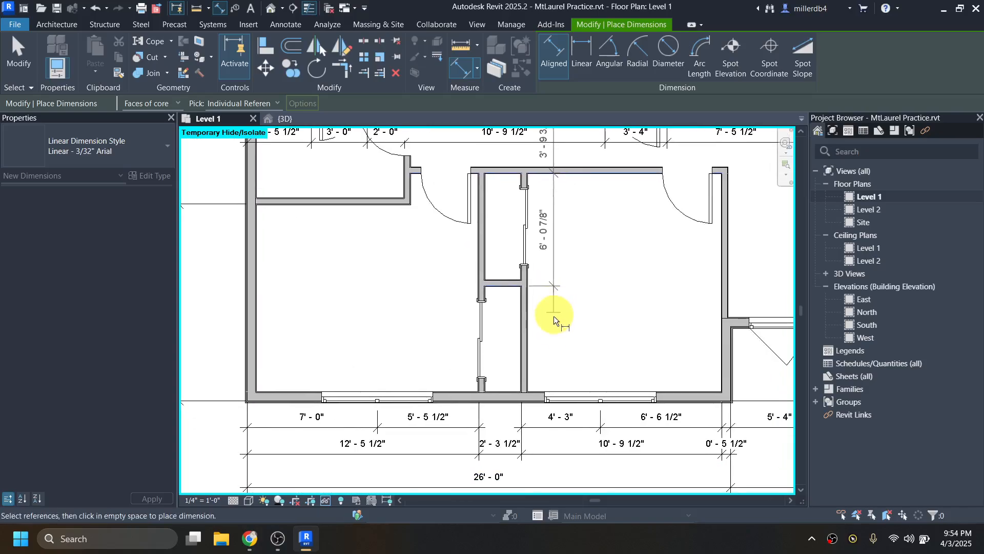
scroll(546, 390, up, 2)
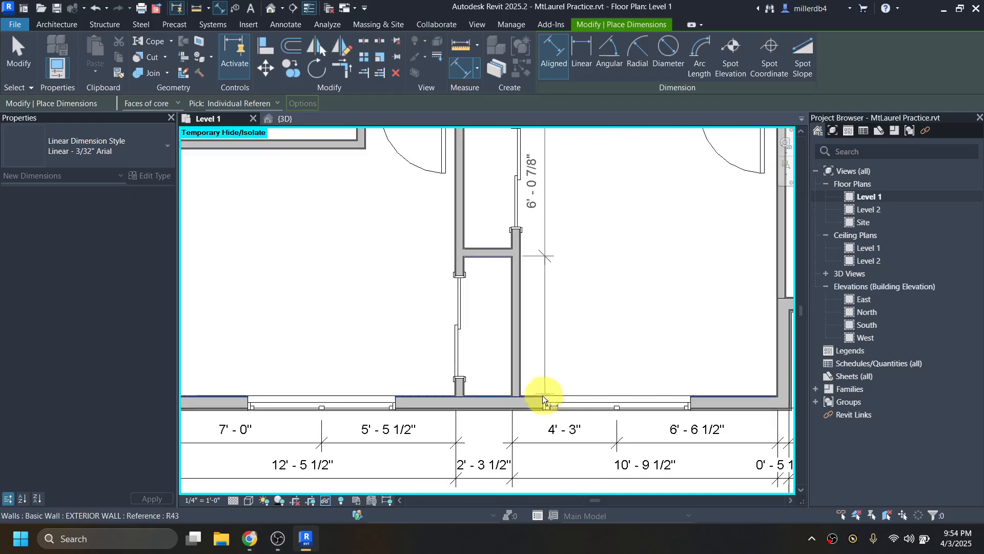
click(538, 400)
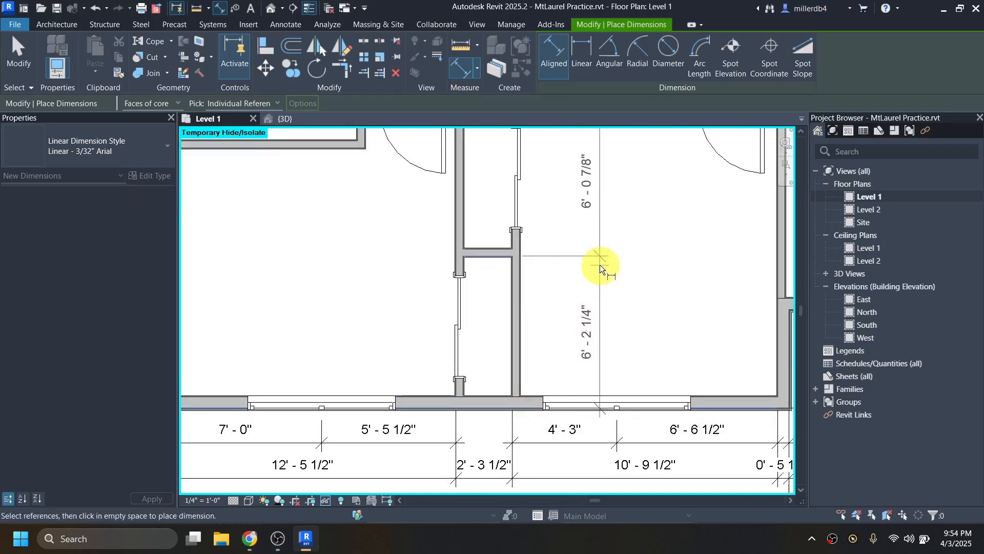
click(600, 264)
scroll(616, 266, up, 1)
middle_drag(617, 267, 641, 312)
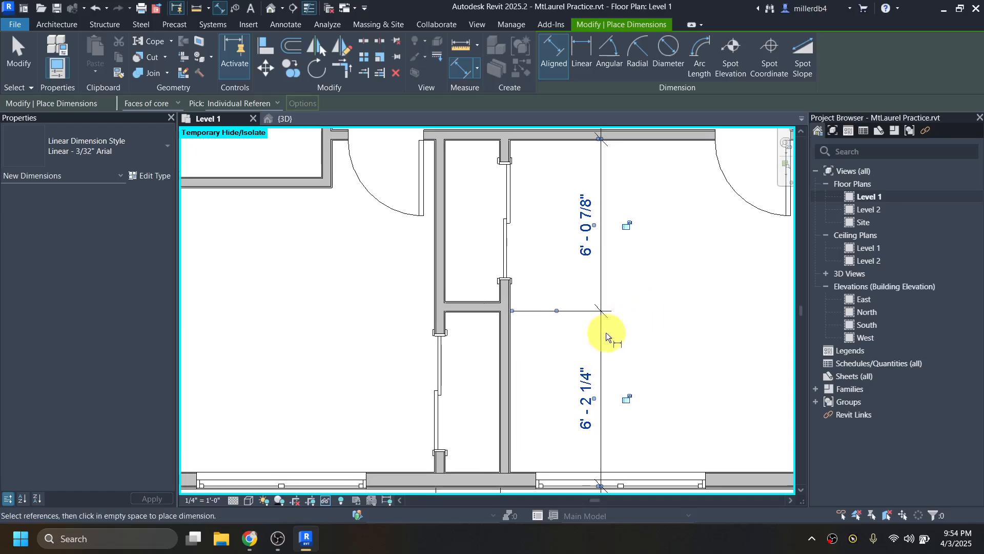
key(Escape)
key(Escape)
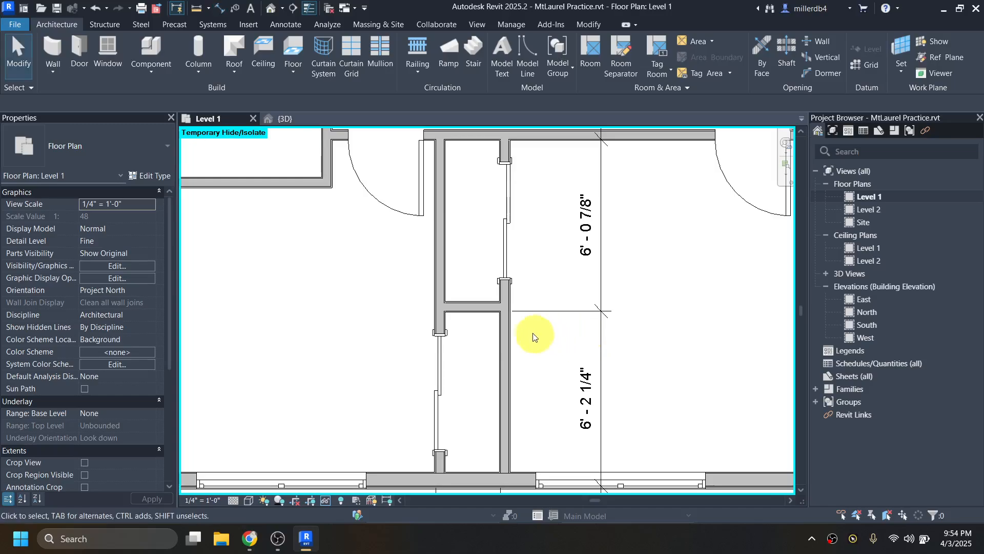
Set the dividing wall between the two bedroom closets 6' 1 1/2" from the south exterior wall
click(472, 310)
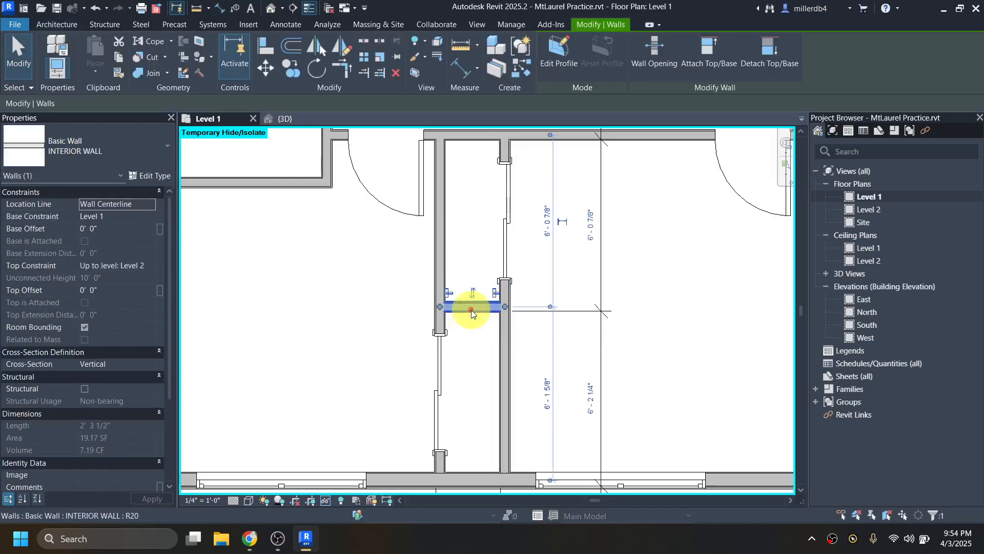
click(592, 399)
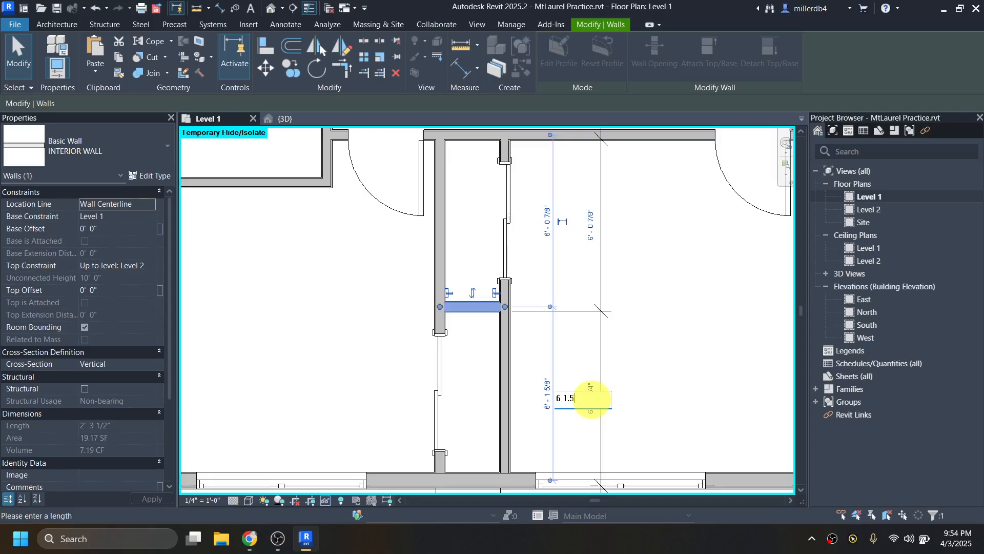
key(Return)
Set the hallway's south wall 5' 11 1/2" from the bedroom closets' dividing wall
middle_drag(660, 300, 678, 361)
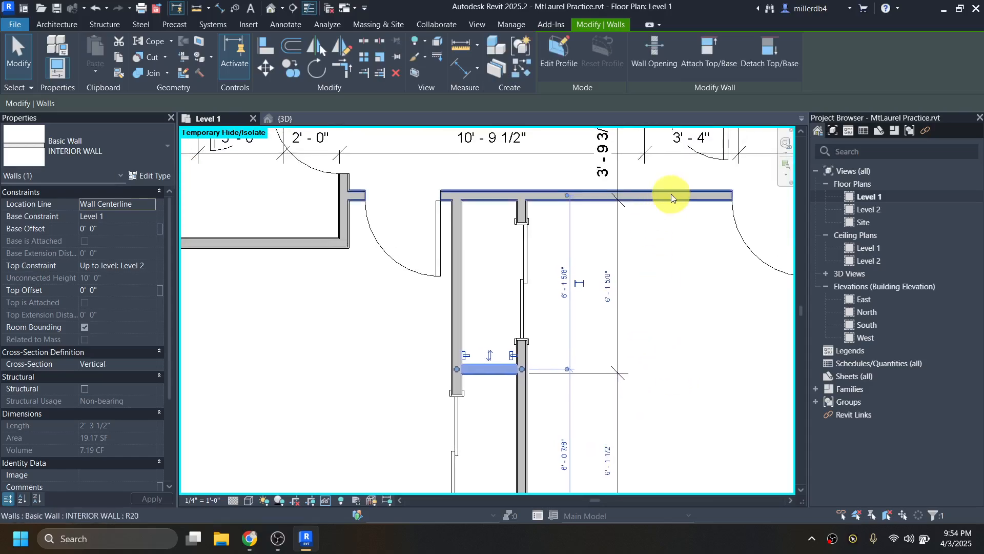
click(672, 193)
click(606, 290)
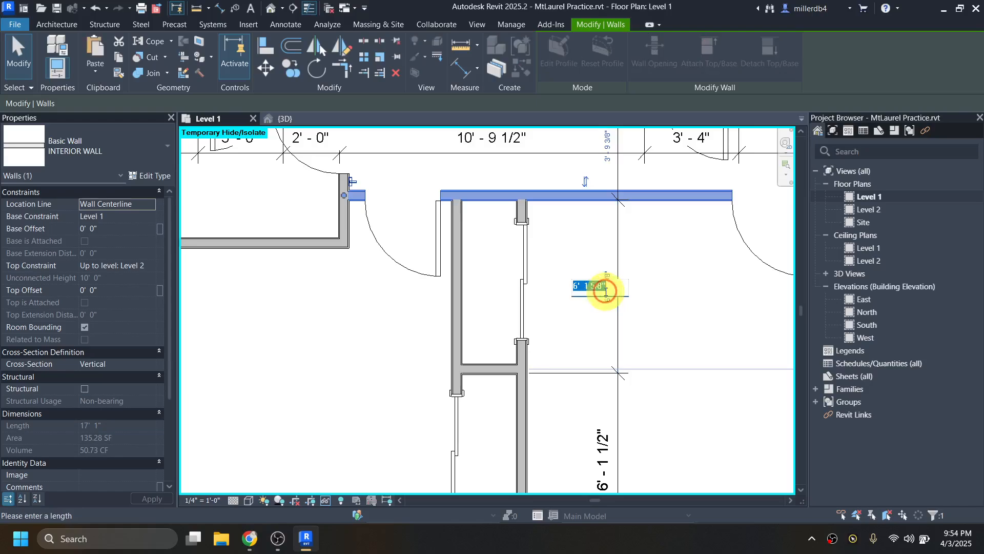
text(5 11.5)
key(Return)
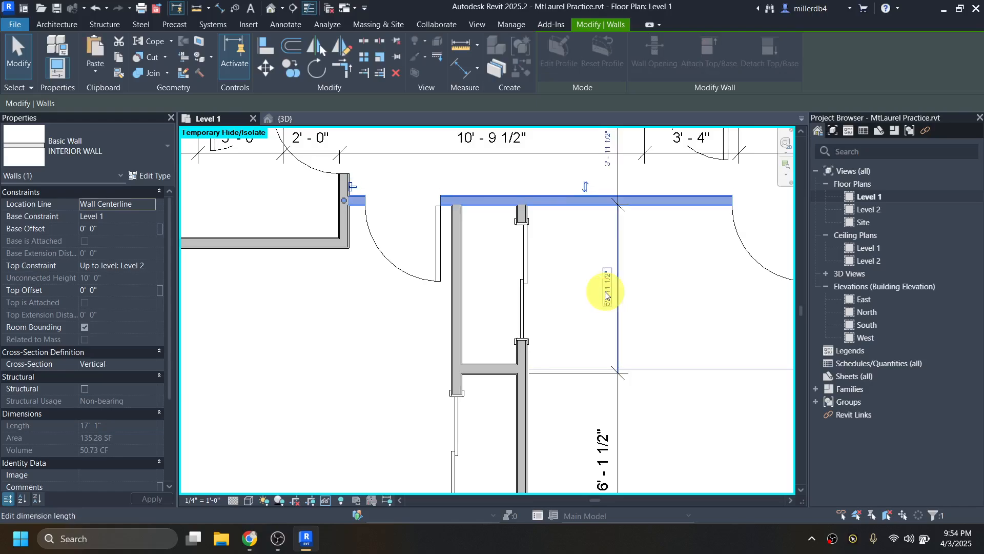
Check the hallway width and the mechanical closet's wall distances along the north-south dimension string
scroll(600, 285, down, 2)
middle_drag(595, 279, 597, 333)
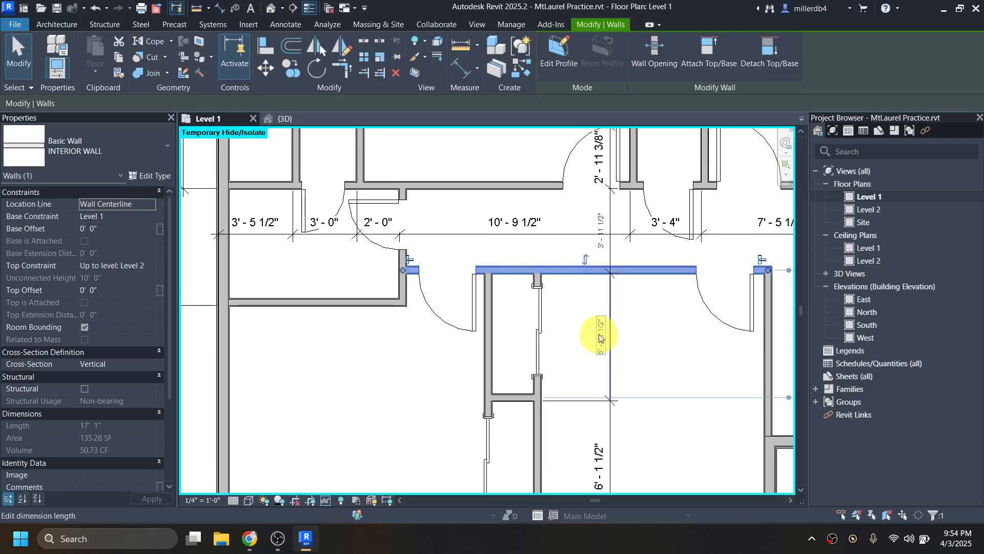
click(540, 189)
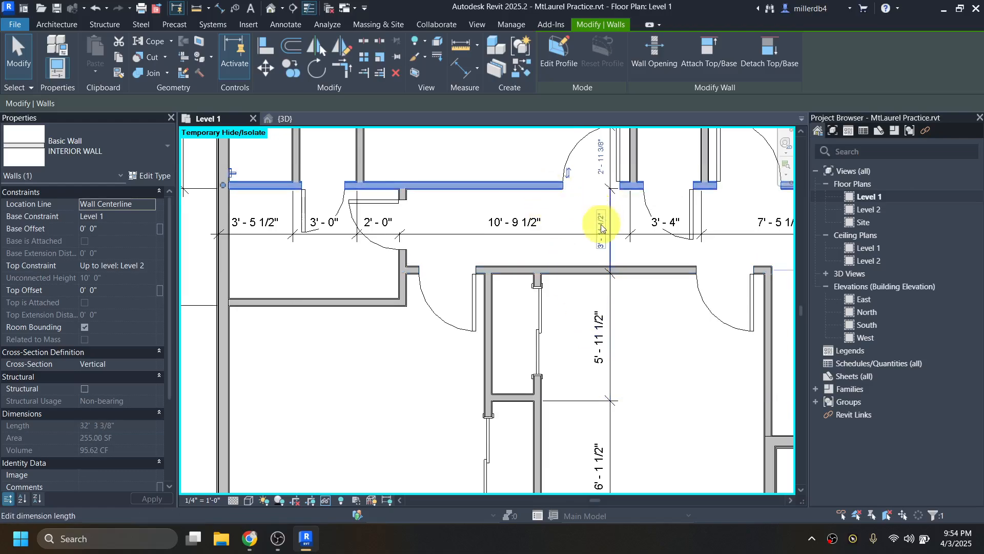
scroll(602, 225, down, 2)
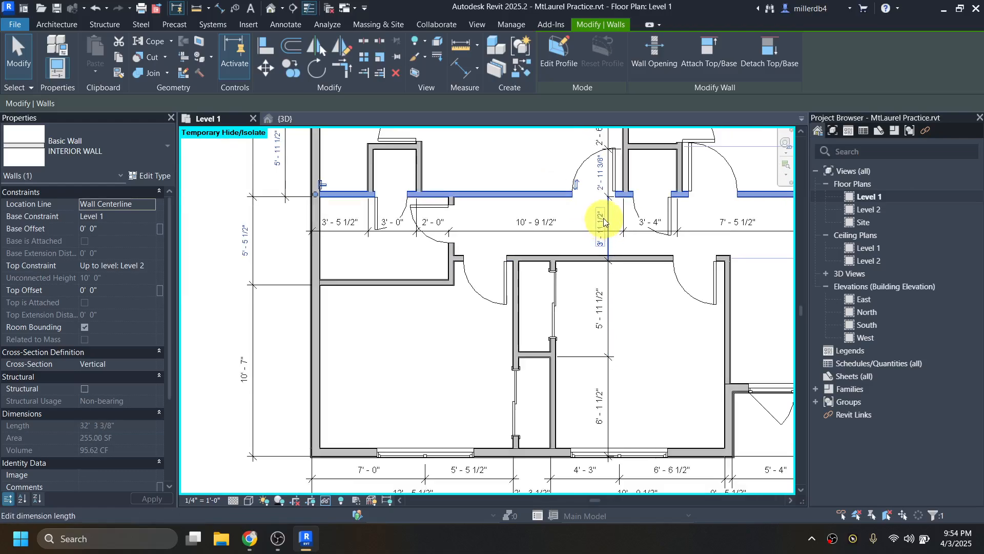
middle_drag(598, 214, 580, 323)
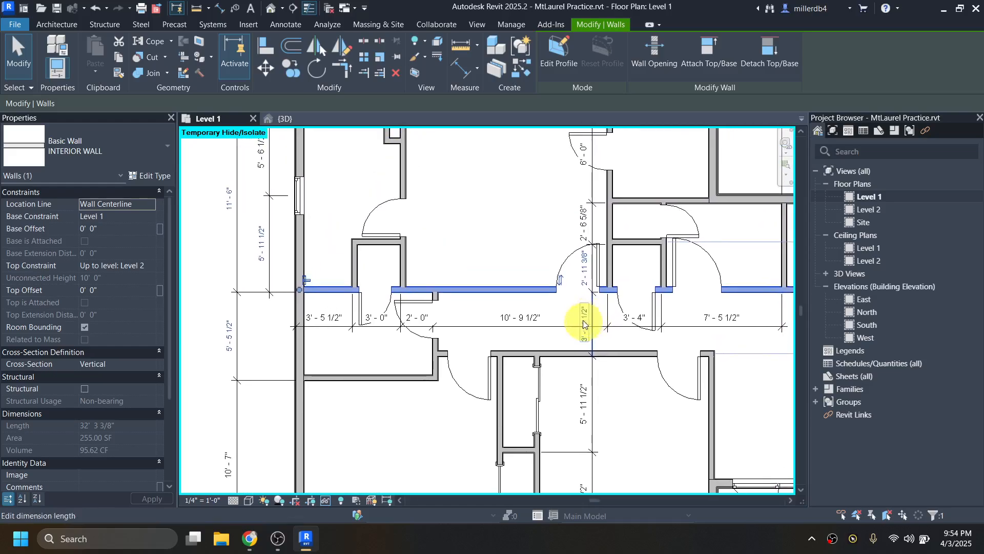
click(629, 241)
scroll(626, 244, up, 1)
scroll(626, 244, up, 1)
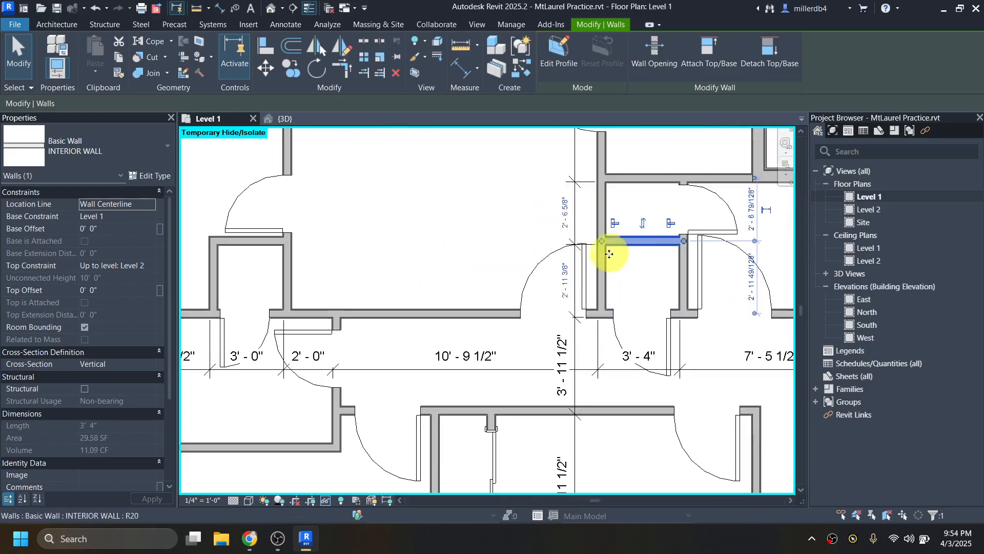
key(Escape)
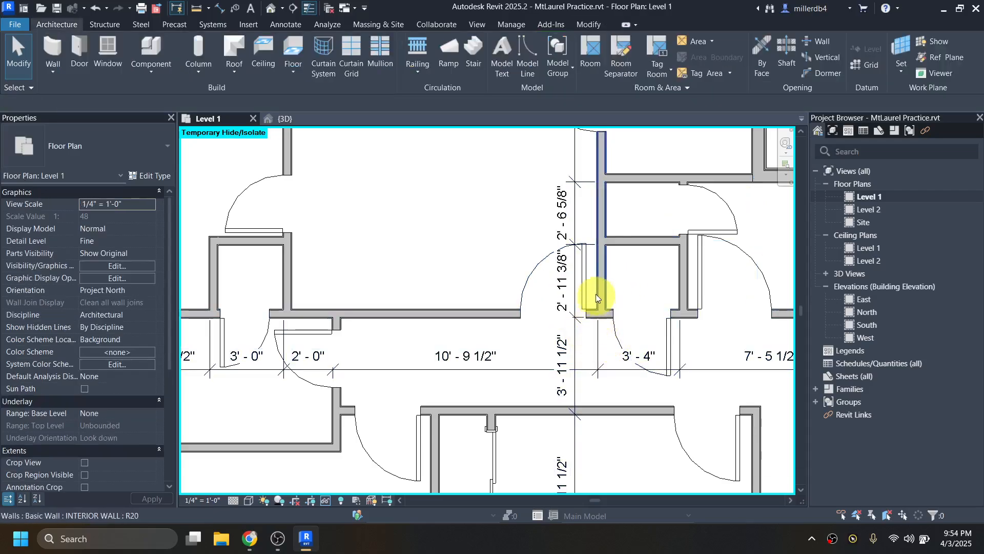
Set the mechanical closet's north wall 2' 11" from the hallway's north wall and check the next wall's distance from the north exterior wall
click(644, 242)
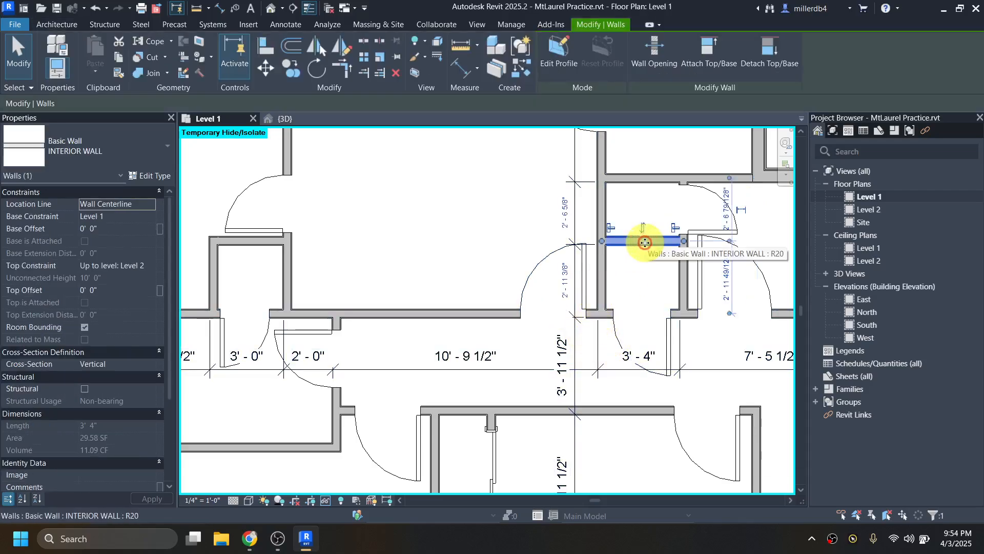
click(566, 283)
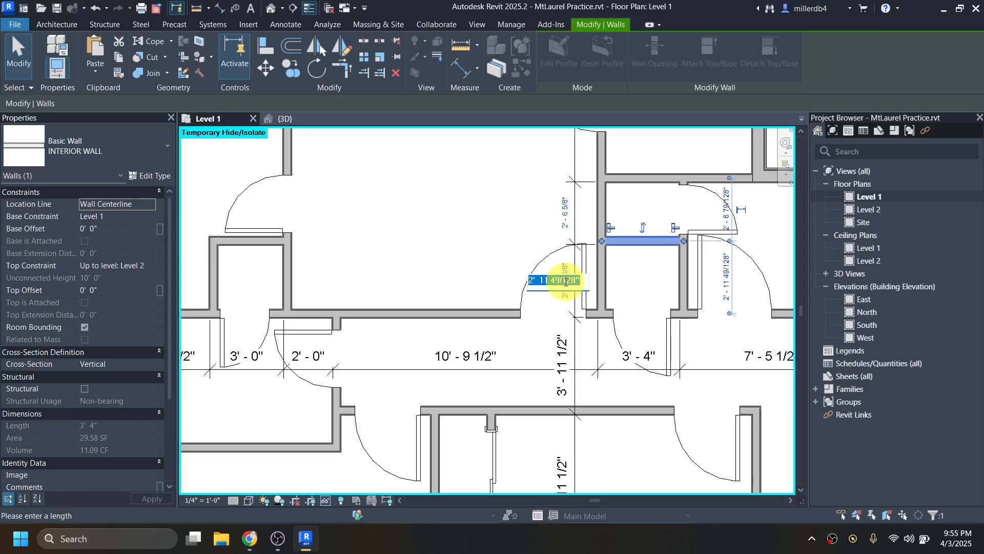
text(2)
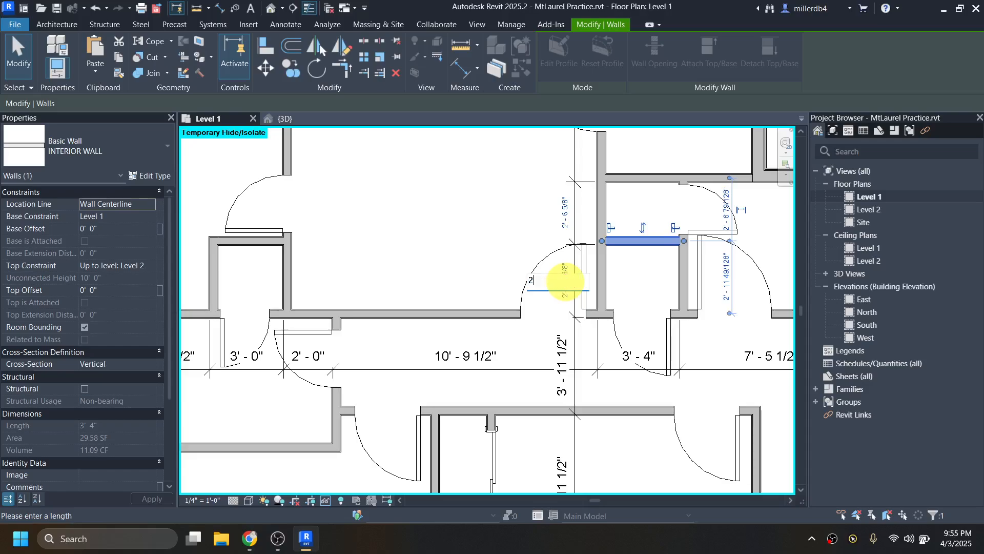
text(' - 11)
key(Return)
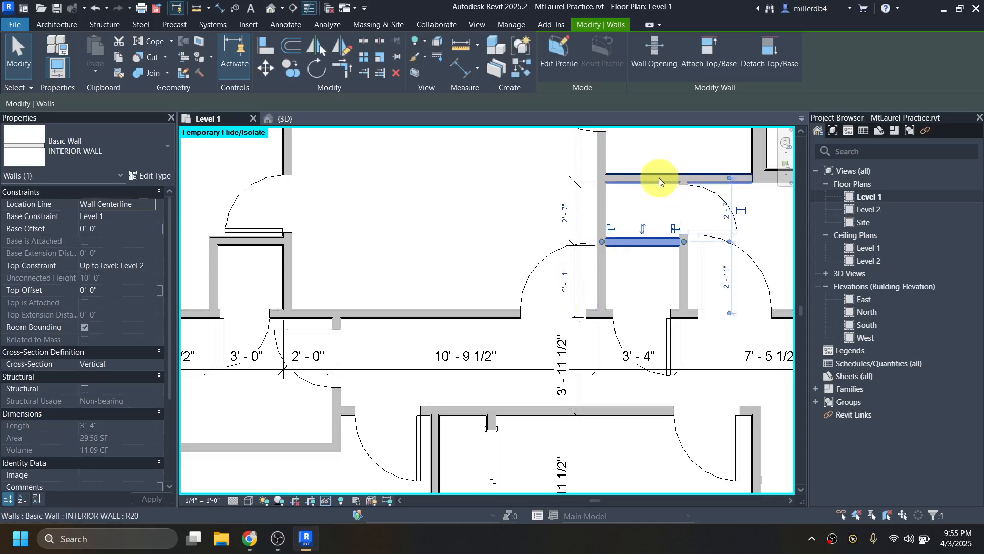
click(660, 178)
middle_drag(595, 214, 594, 329)
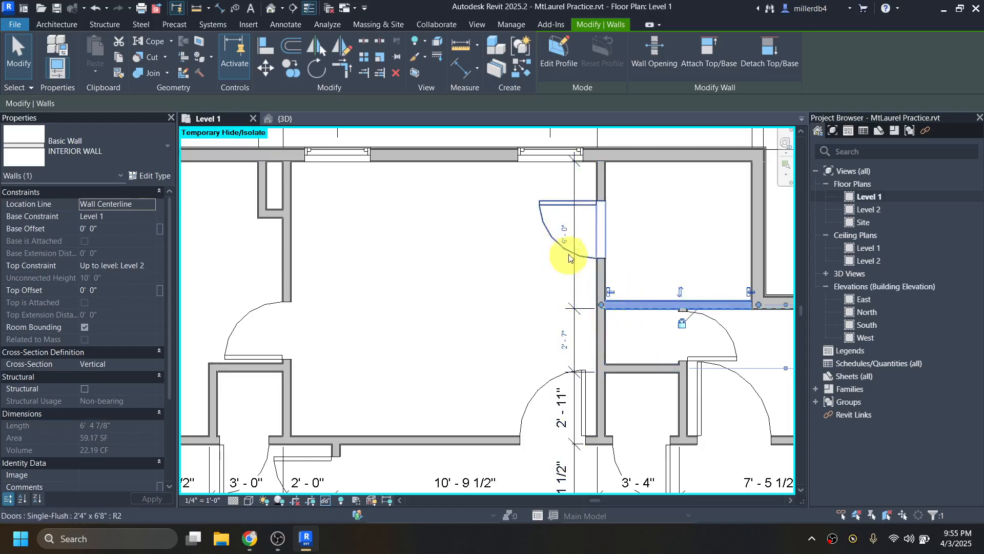
scroll(648, 277, down, 3)
click(567, 303)
scroll(563, 309, down, 1)
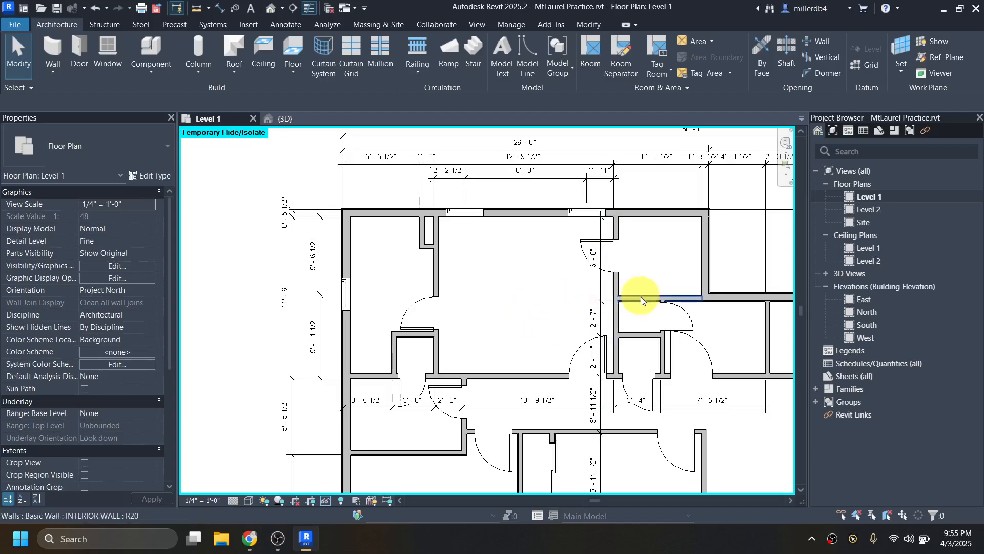
Dimension the north-south depth from the north exterior wall to the south wall of the sliding-door closet near the north entry
middle_drag(640, 321, 448, 254)
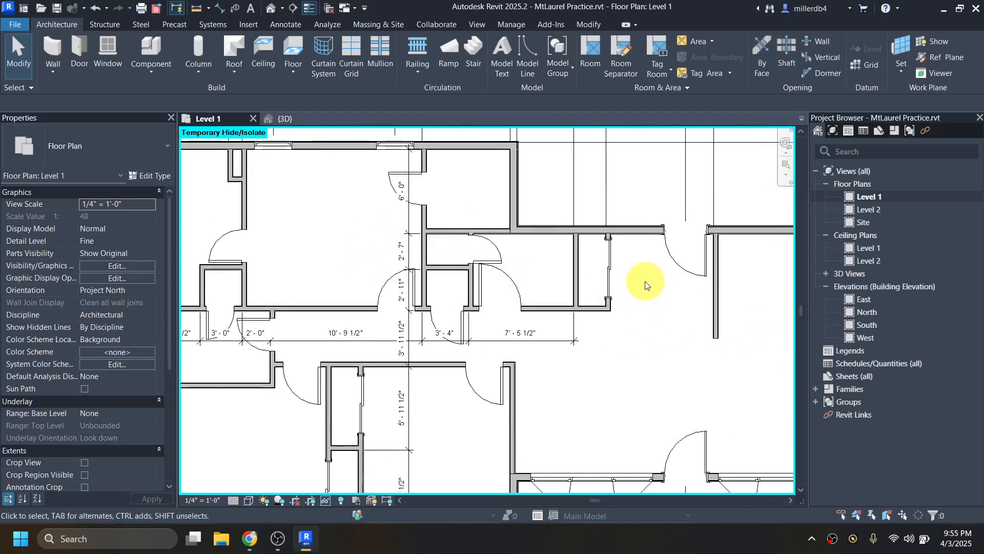
scroll(641, 281, up, 1)
scroll(640, 283, up, 2)
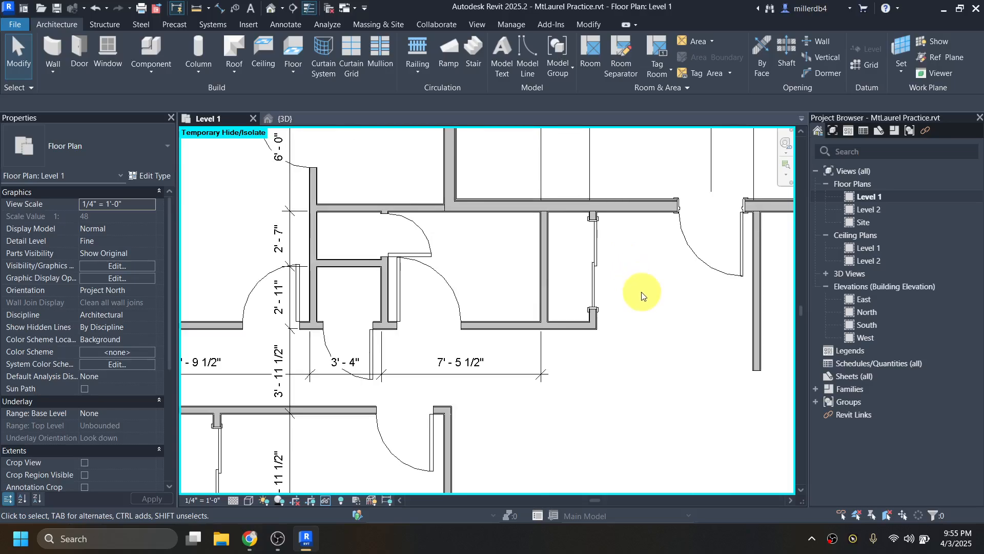
key(d)
key(i)
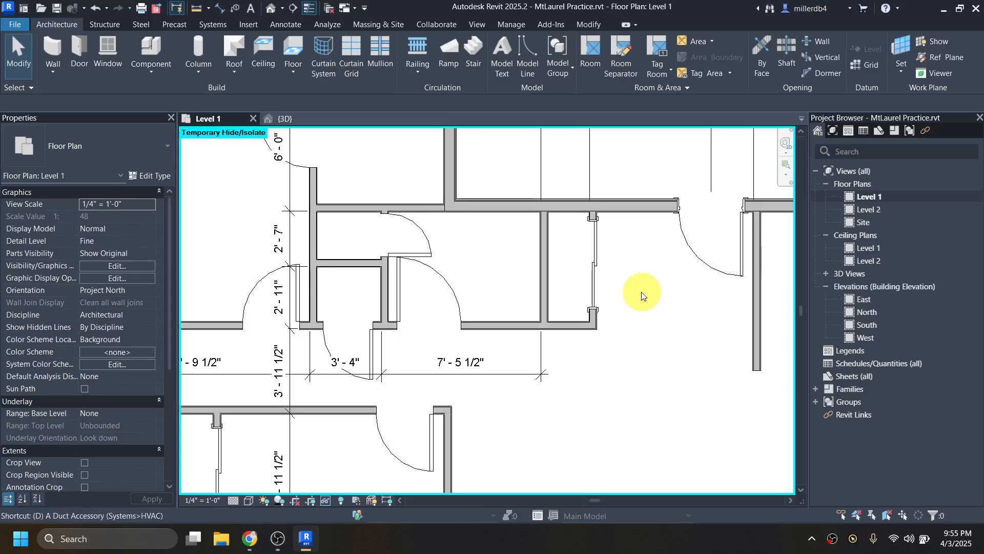
scroll(616, 237, up, 3)
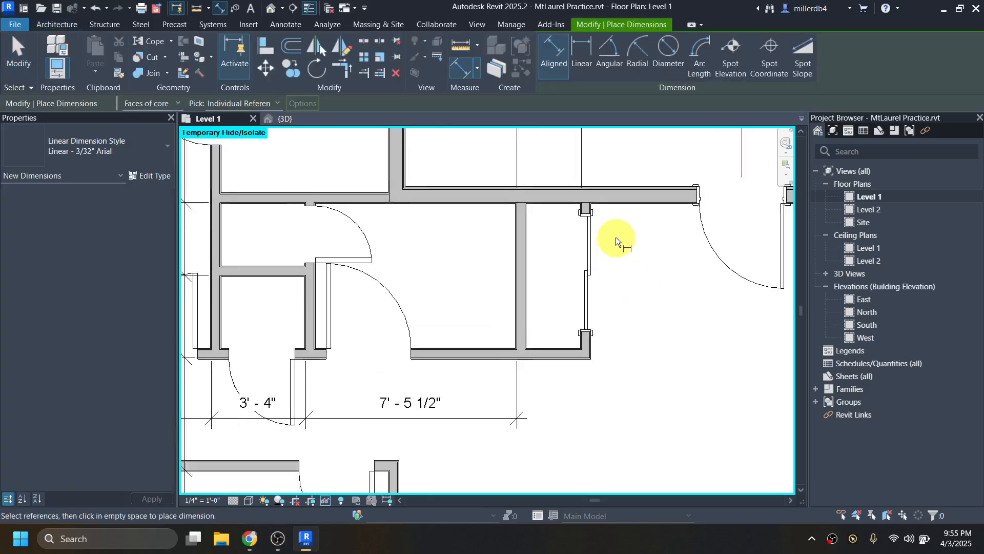
click(611, 194)
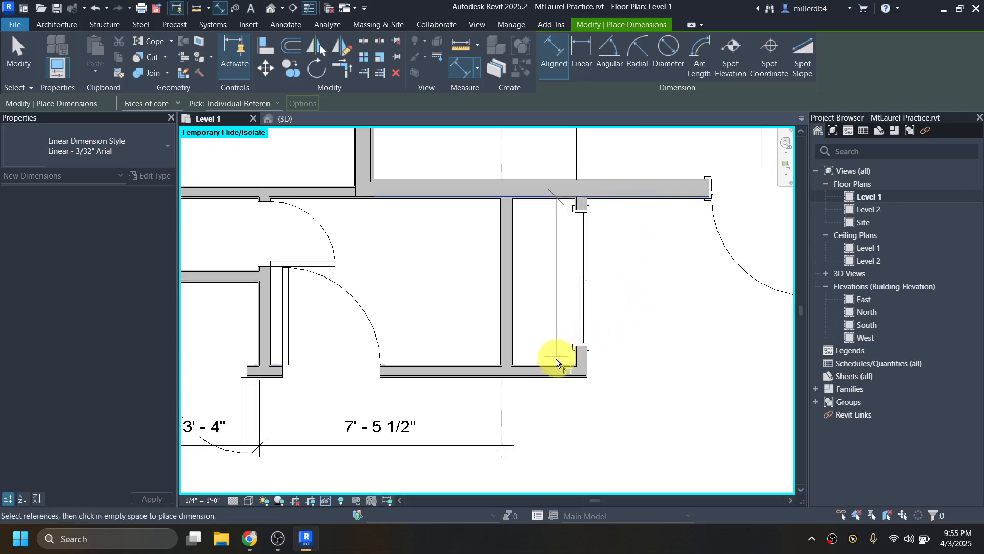
click(547, 377)
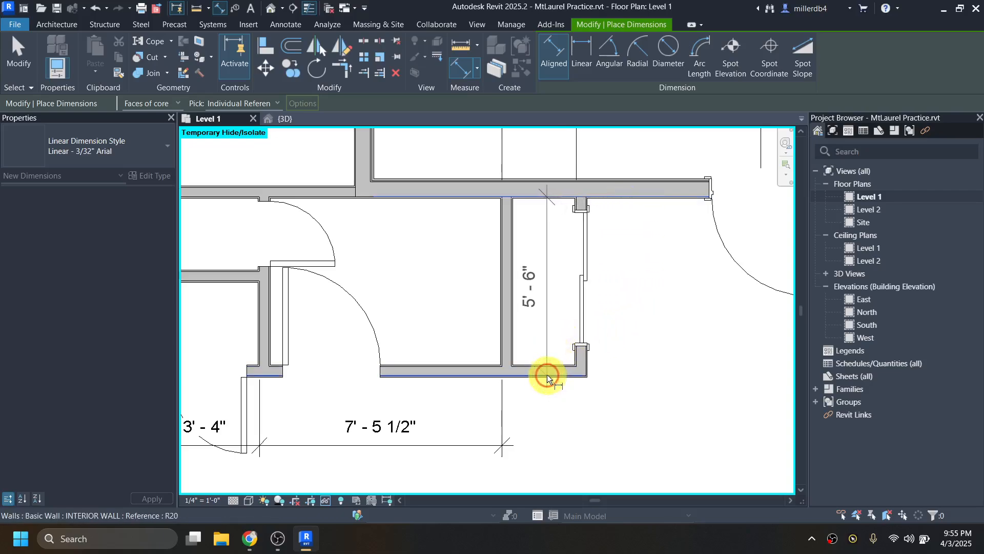
click(642, 359)
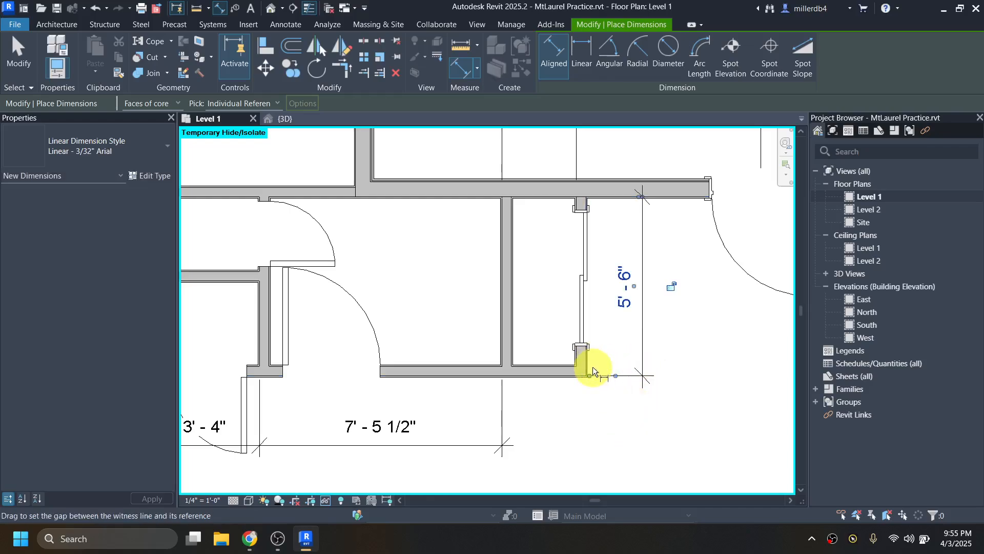
Dimension the freestanding partition beside the north entry door from the exterior wall to its south end
scroll(593, 367, down, 2)
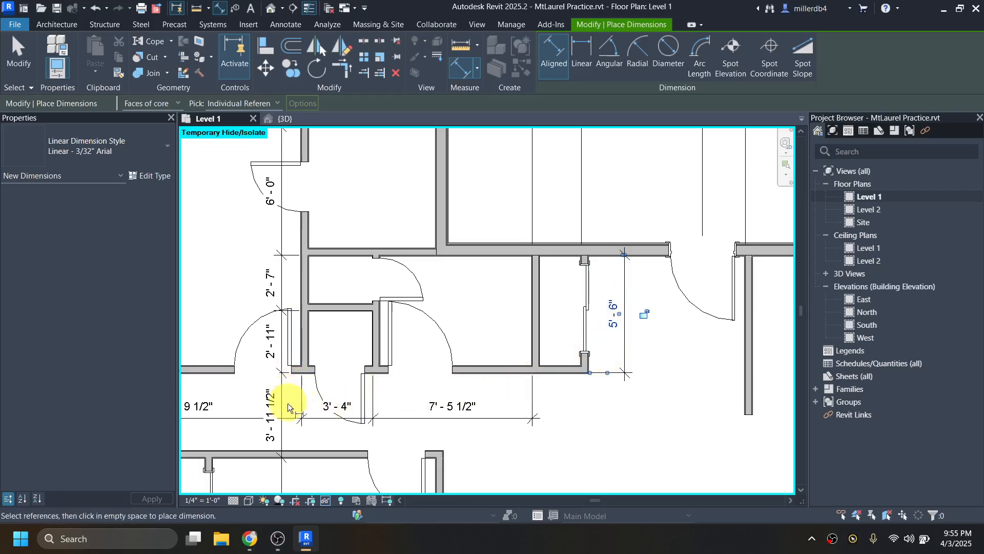
middle_drag(301, 441, 399, 241)
scroll(382, 292, down, 5)
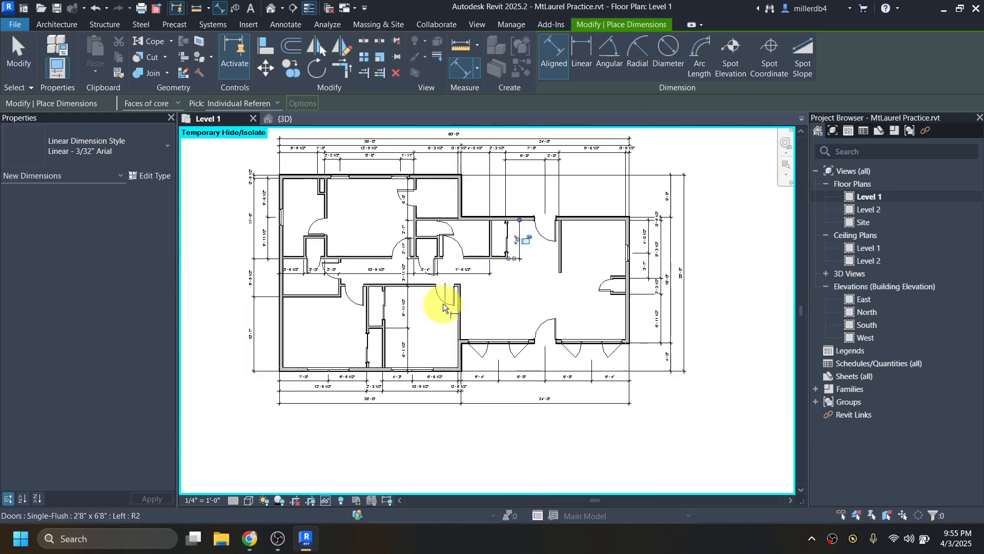
scroll(585, 269, up, 5)
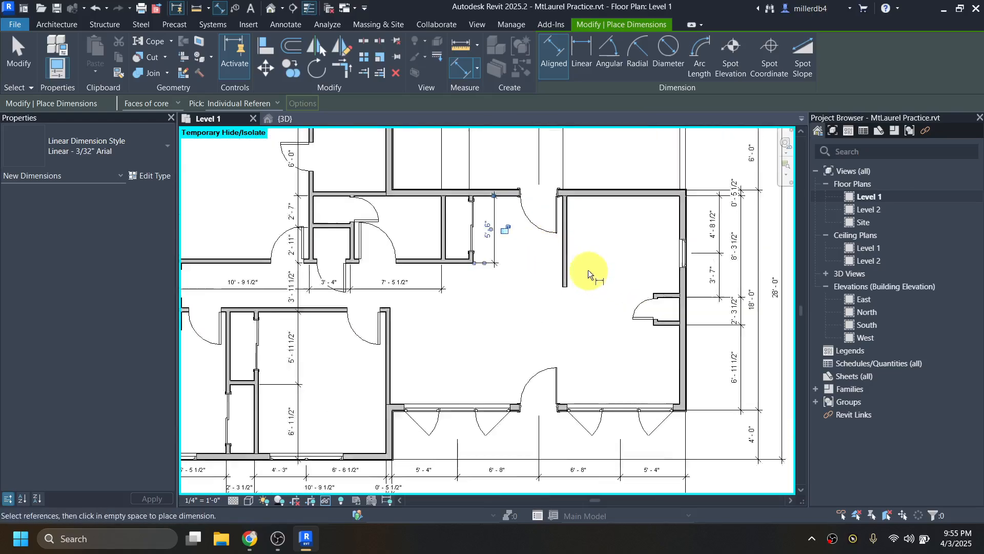
scroll(569, 176, up, 3)
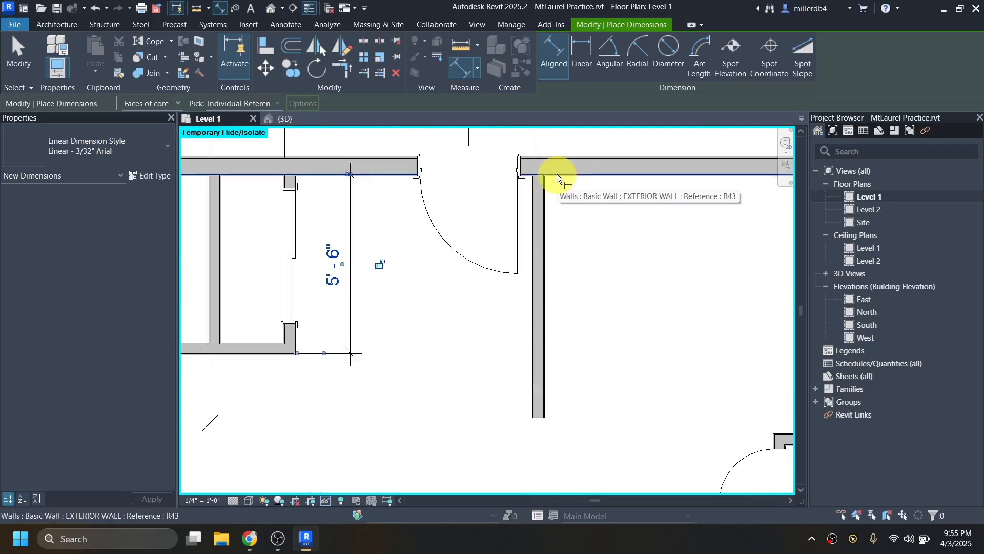
click(557, 174)
click(545, 419)
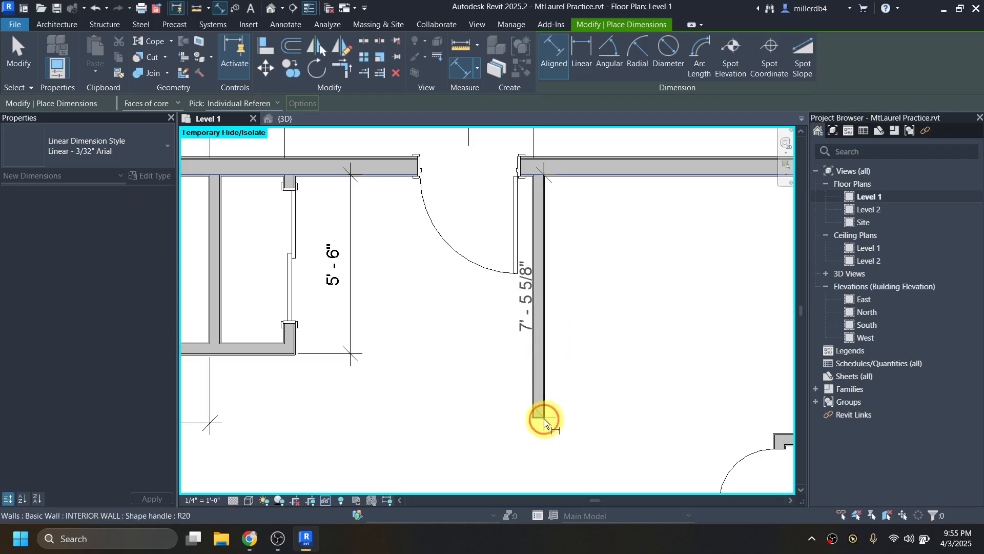
click(500, 385)
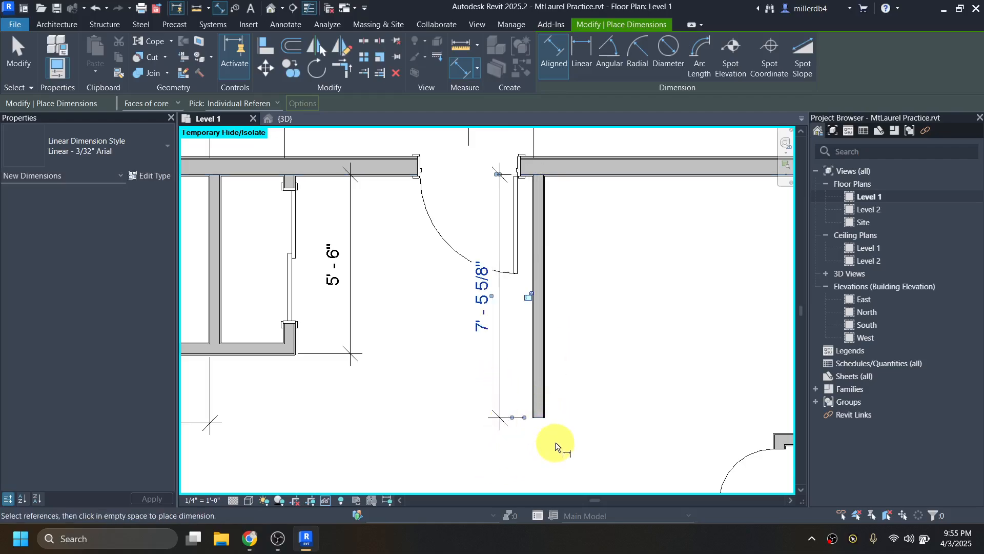
Set the partition's south end 7' 6" from the north exterior wall
key(Escape)
key(Escape)
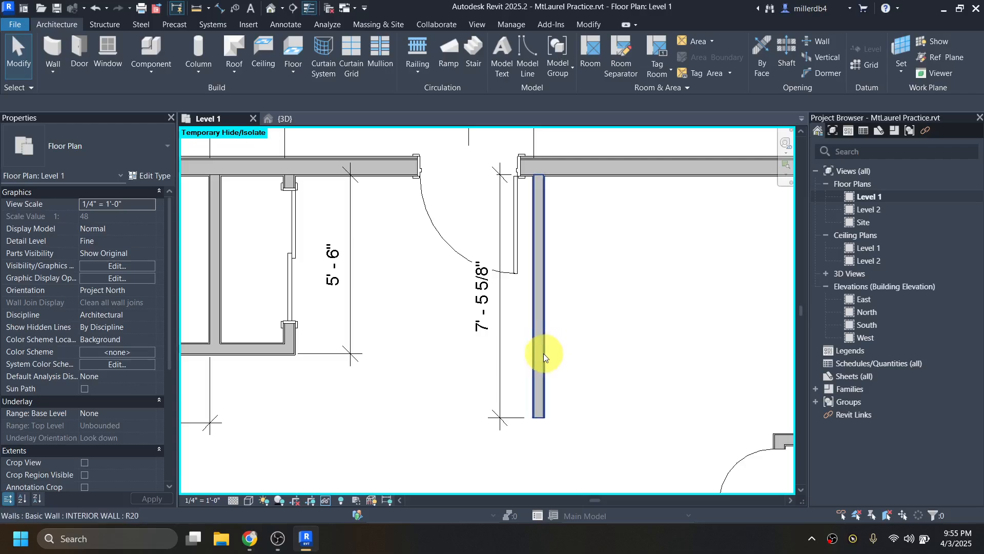
click(544, 353)
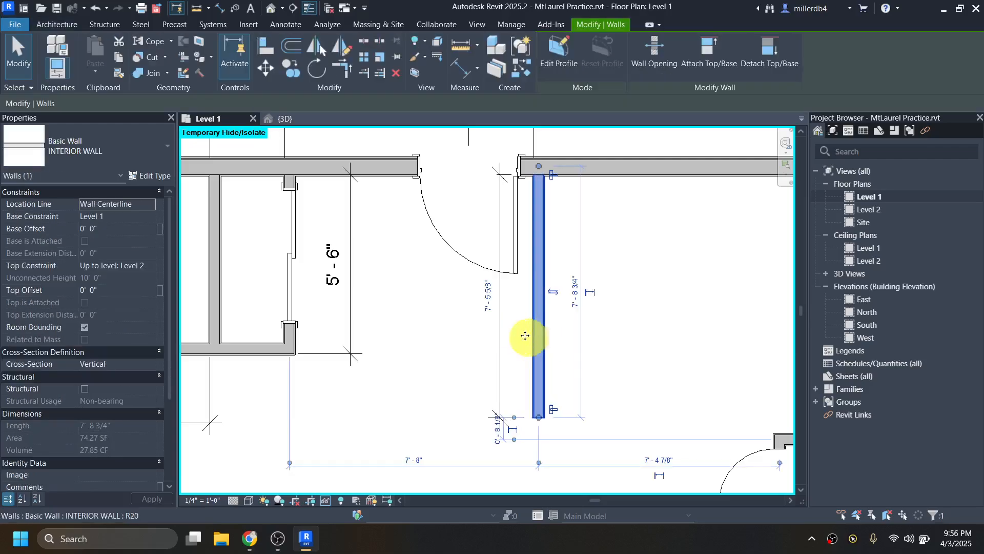
click(488, 299)
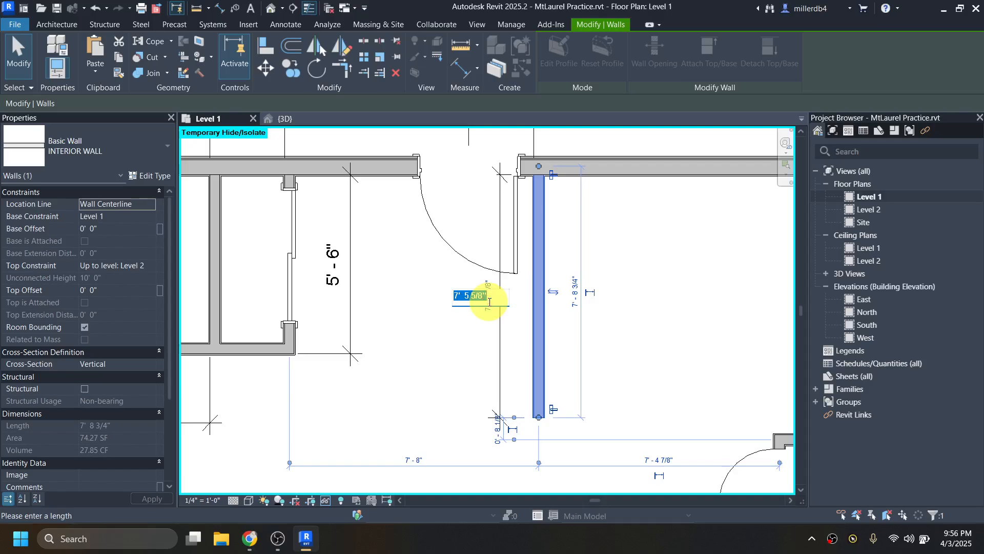
text(7' - 6)
key(Return)
click(448, 336)
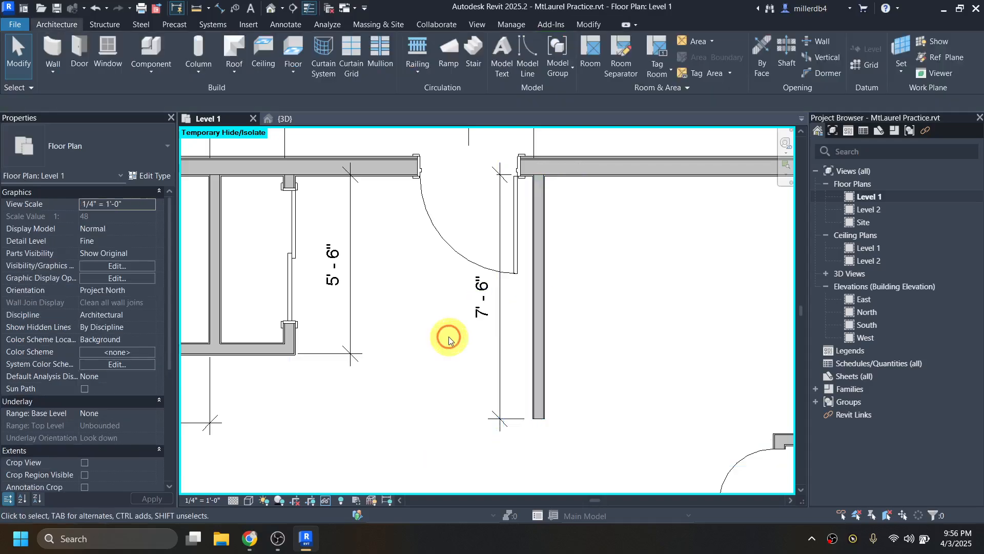
Dimension the small closet on the east exterior wall from its door wall's outer core face to the exterior wall
scroll(464, 346, down, 1)
scroll(480, 359, down, 1)
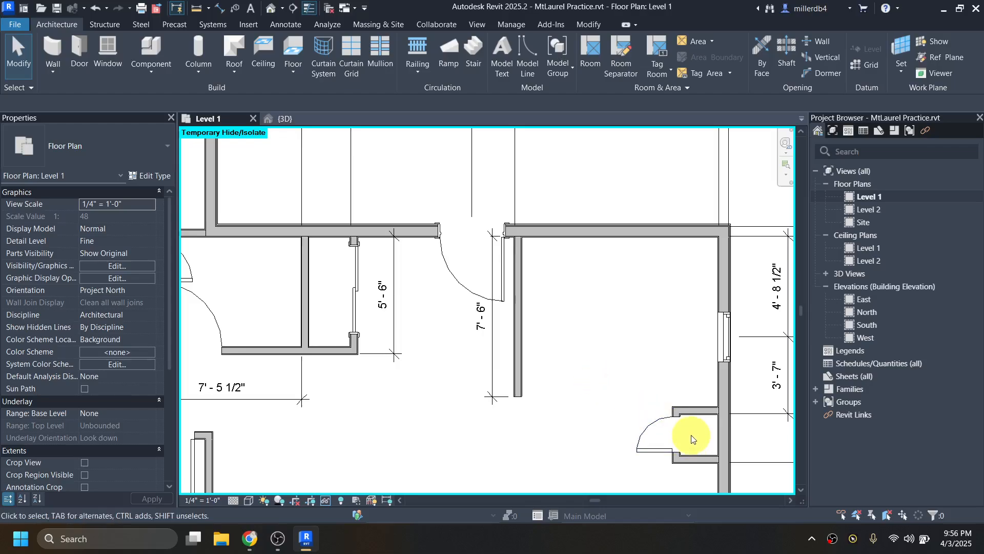
scroll(708, 449, up, 1)
middle_drag(707, 450, 667, 378)
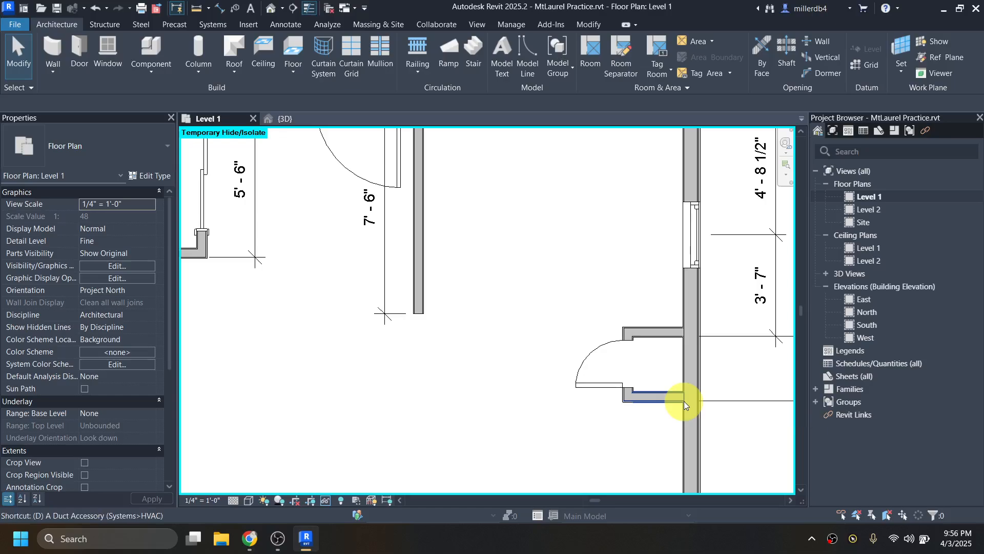
key(d)
key(i)
scroll(623, 399, up, 2)
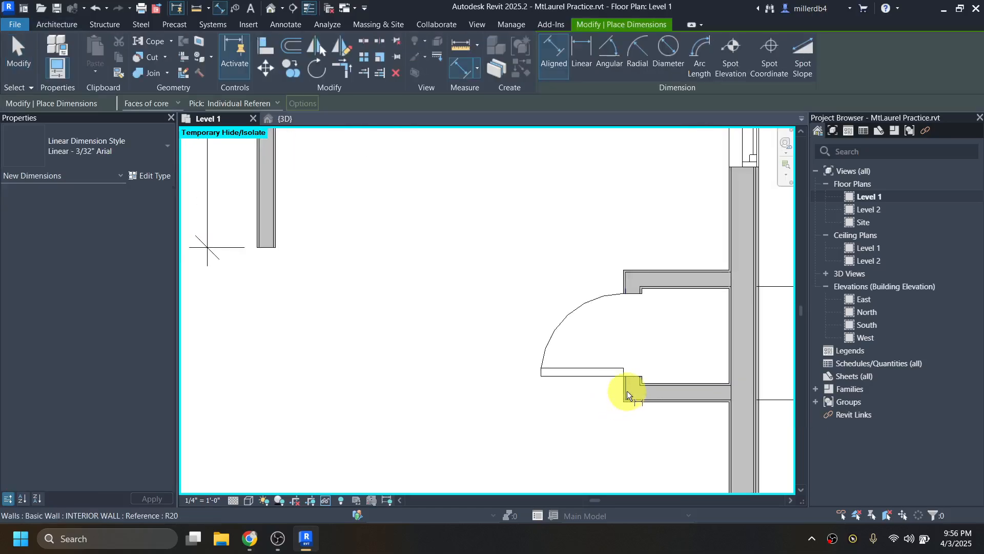
click(628, 389)
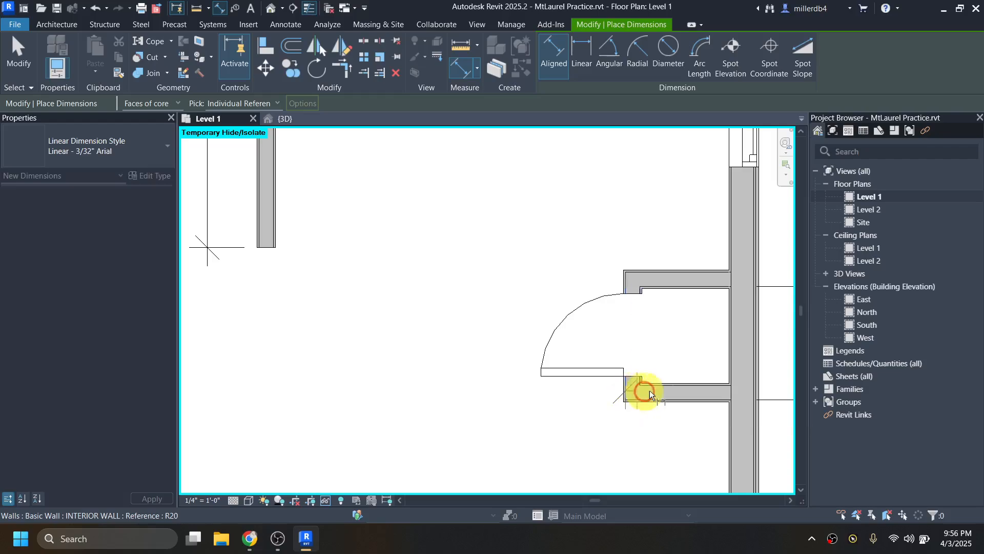
click(729, 404)
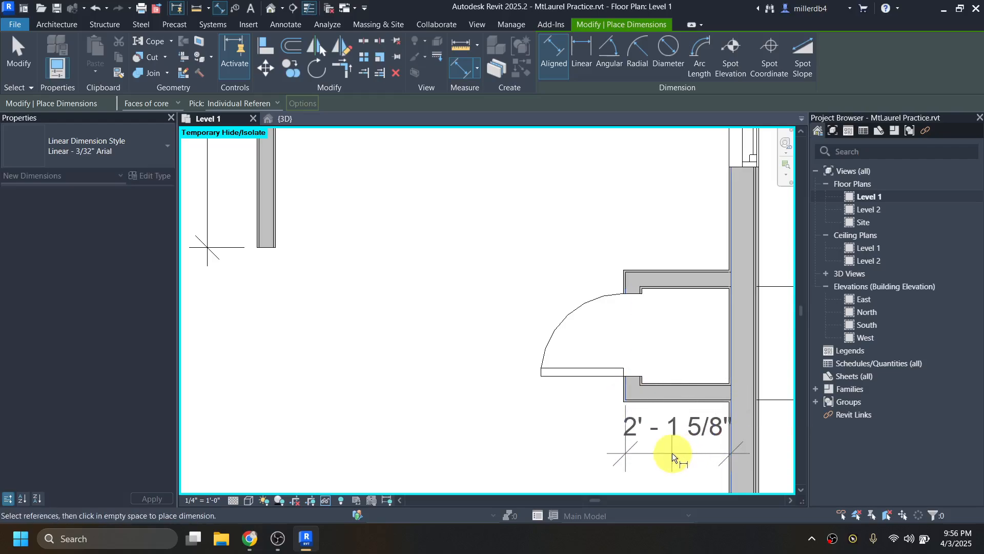
click(672, 453)
key(Escape)
key(Escape)
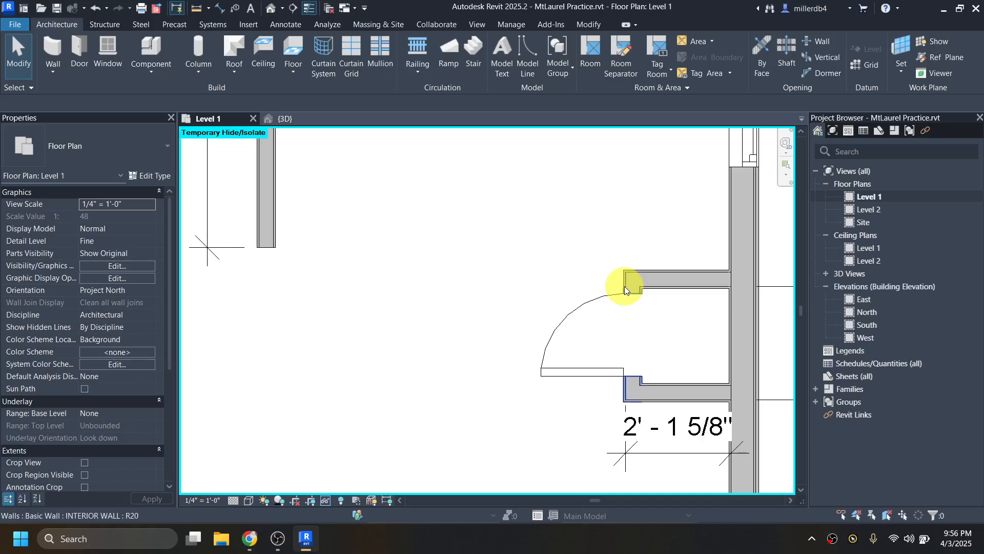
Set the small east closet's door wall 2' 2" from the east exterior wall
click(624, 286)
scroll(672, 447, up, 3)
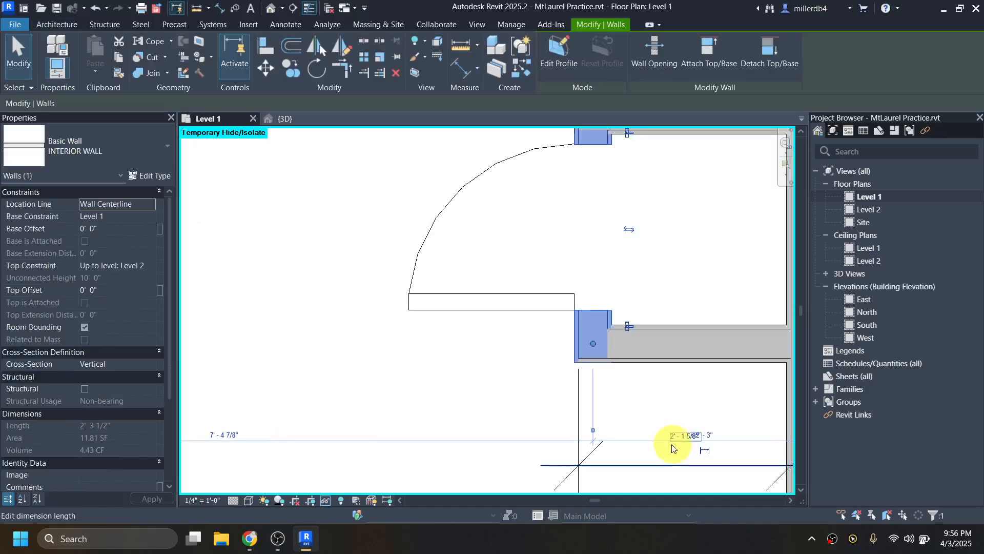
scroll(669, 452, up, 4)
click(725, 401)
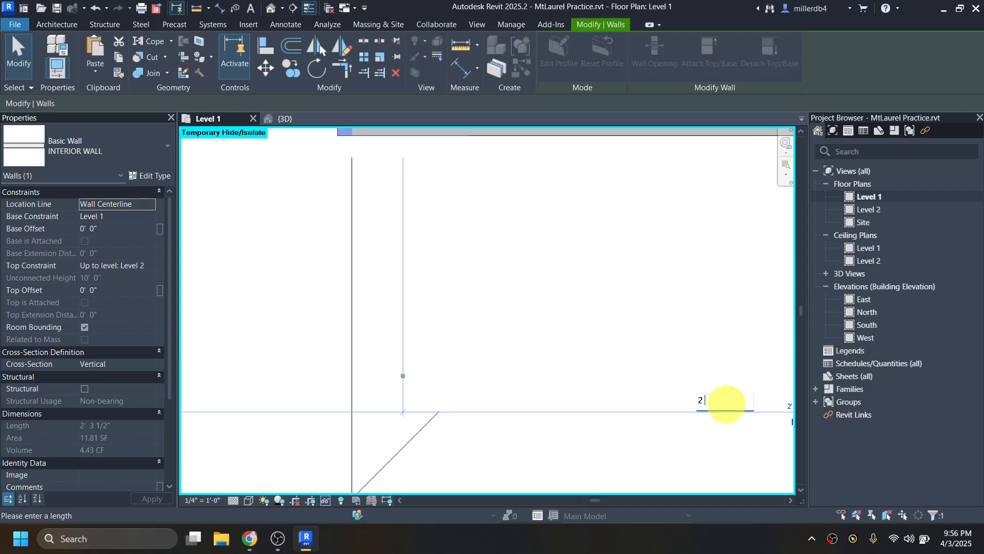
key(Return)
scroll(726, 404, down, 2)
scroll(586, 435, down, 2)
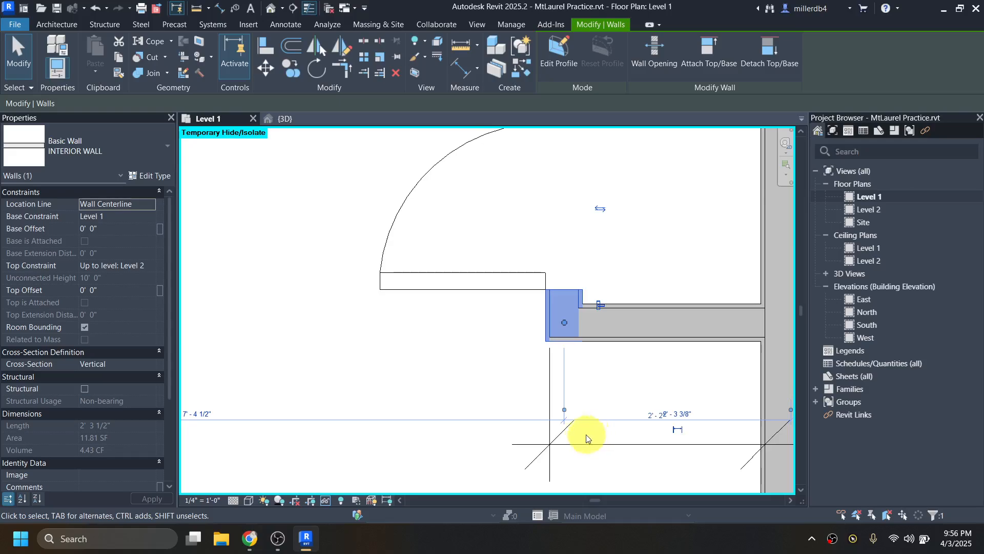
click(494, 466)
Flip the hinge side of the 2'0" x 6'8" closet door north of the mechanical closet so it hinges at the north jamb
scroll(650, 421, down, 8)
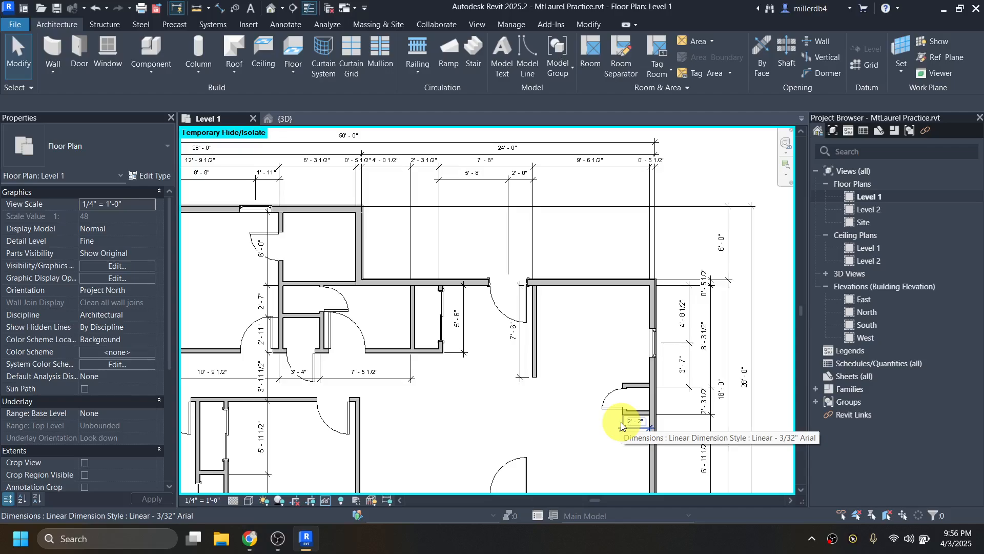
scroll(564, 405, down, 1)
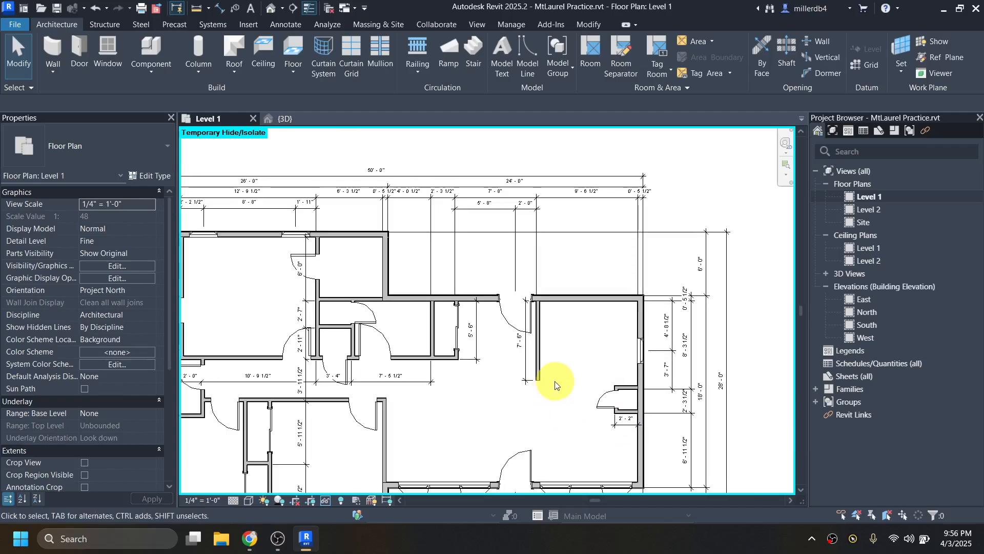
scroll(378, 333, up, 1)
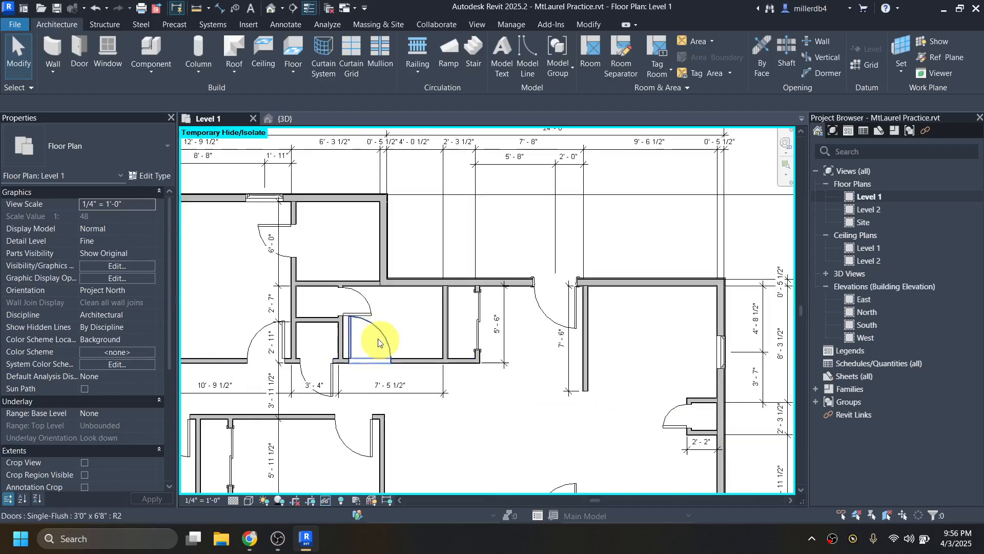
scroll(378, 334, up, 1)
click(350, 308)
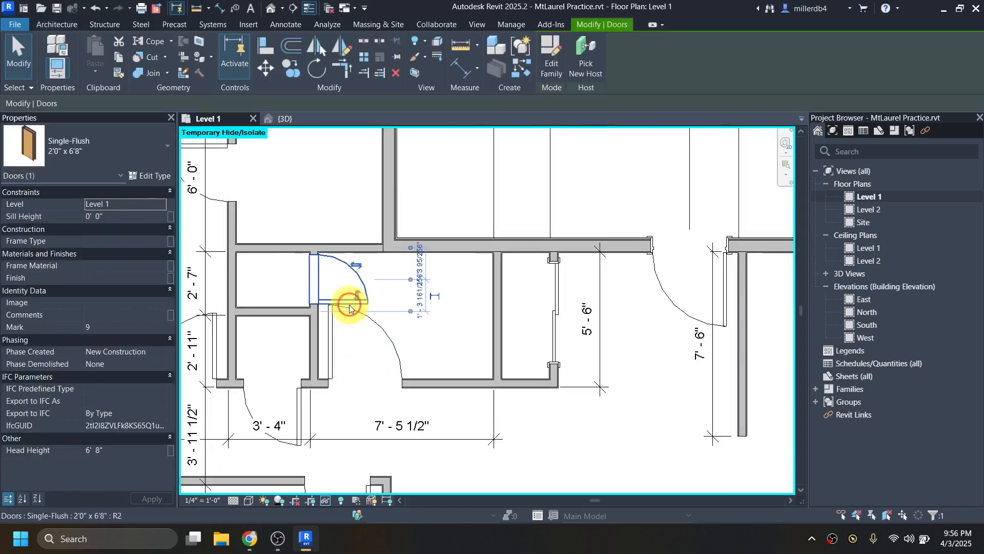
click(409, 310)
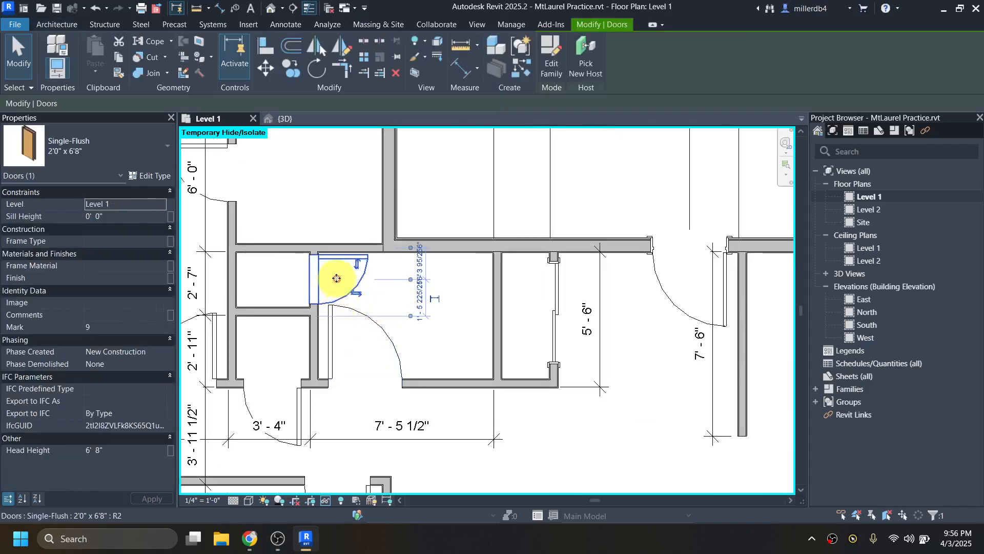
scroll(317, 282, up, 1)
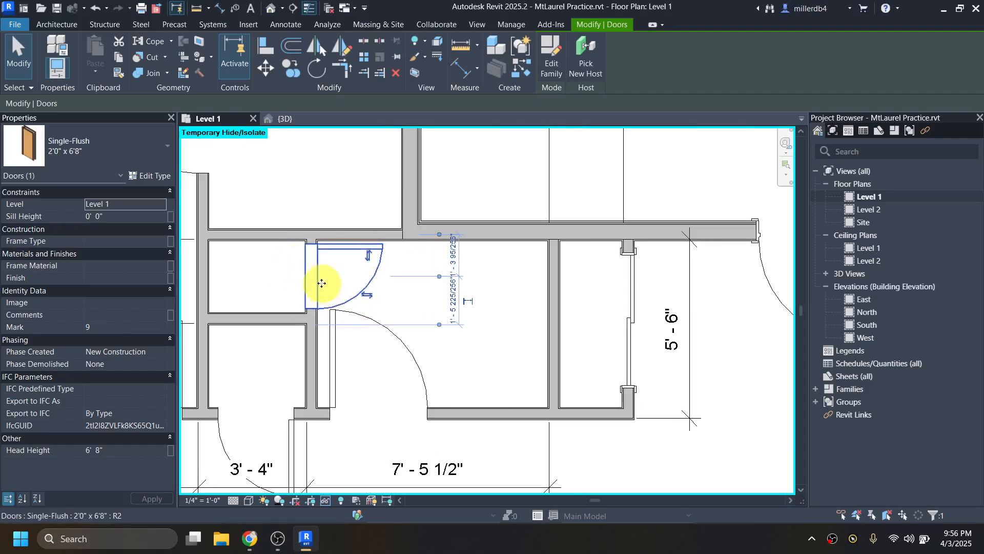
scroll(311, 286, up, 1)
scroll(369, 299, down, 6)
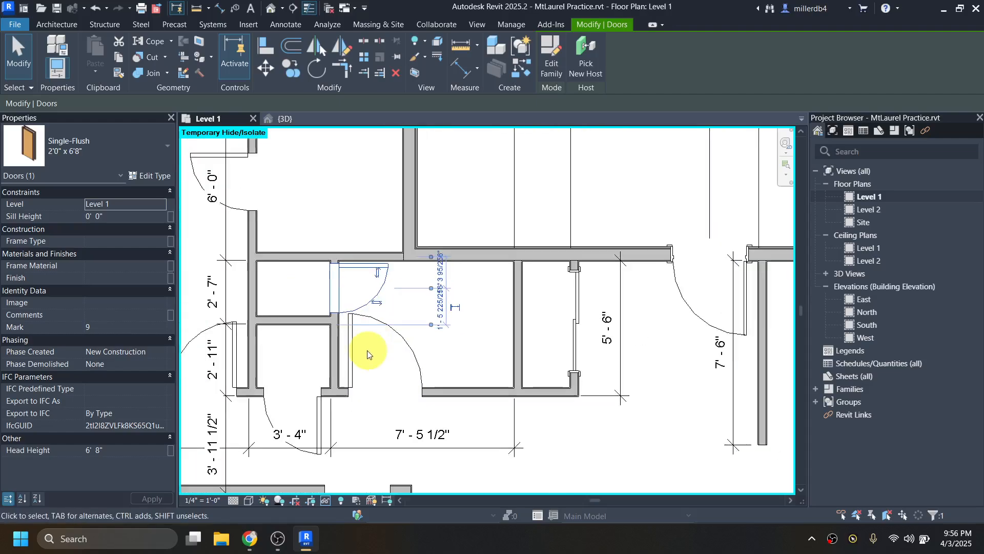
middle_drag(385, 282, 459, 349)
scroll(459, 349, down, 3)
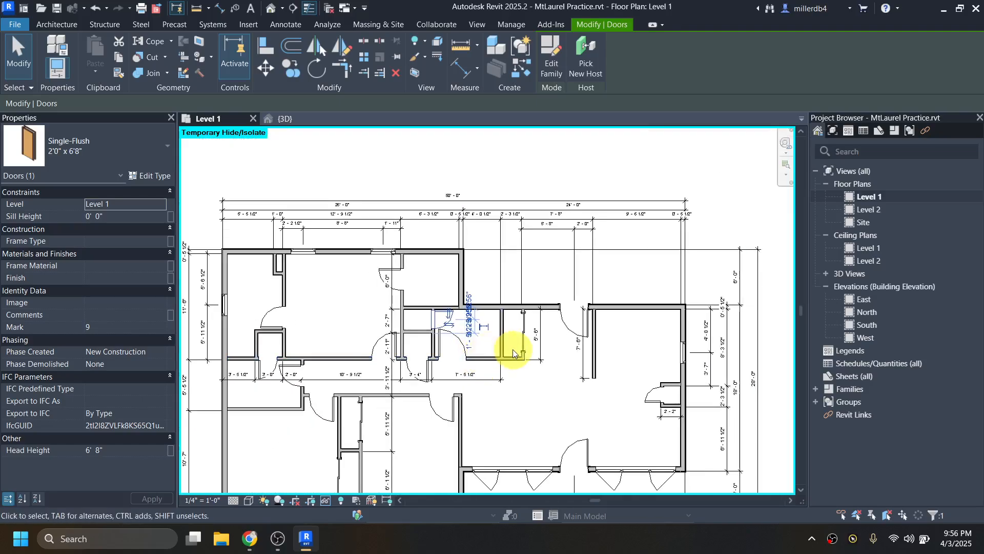
scroll(282, 339, up, 9)
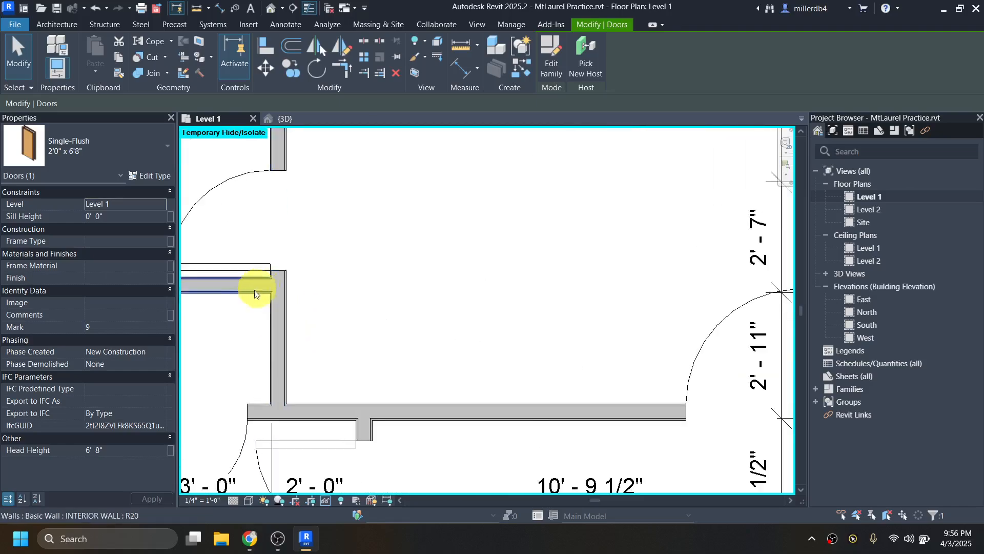
Dimension the small closet west of the large bedroom from its north wall's inner core face to the south core face of its door wall
middle_drag(326, 343, 406, 330)
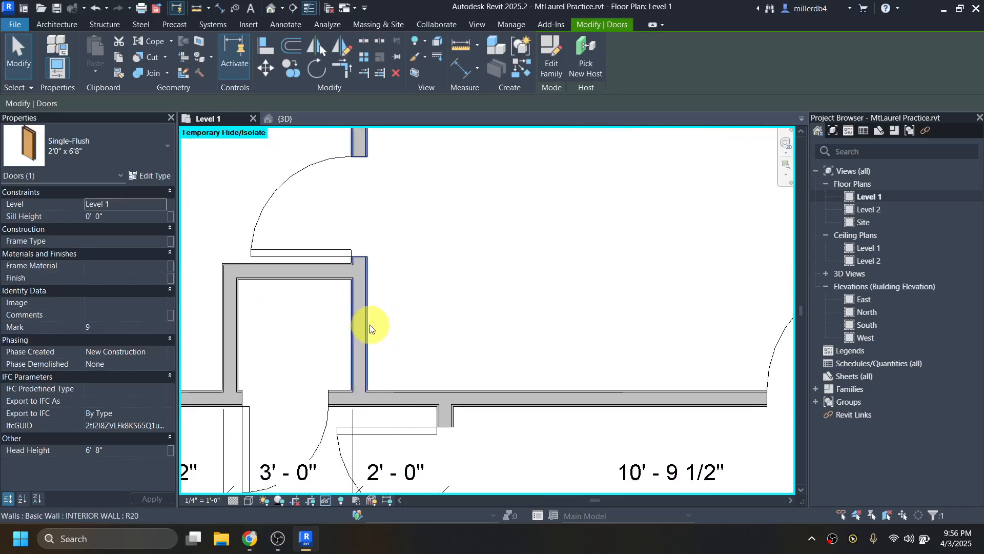
key(d)
key(i)
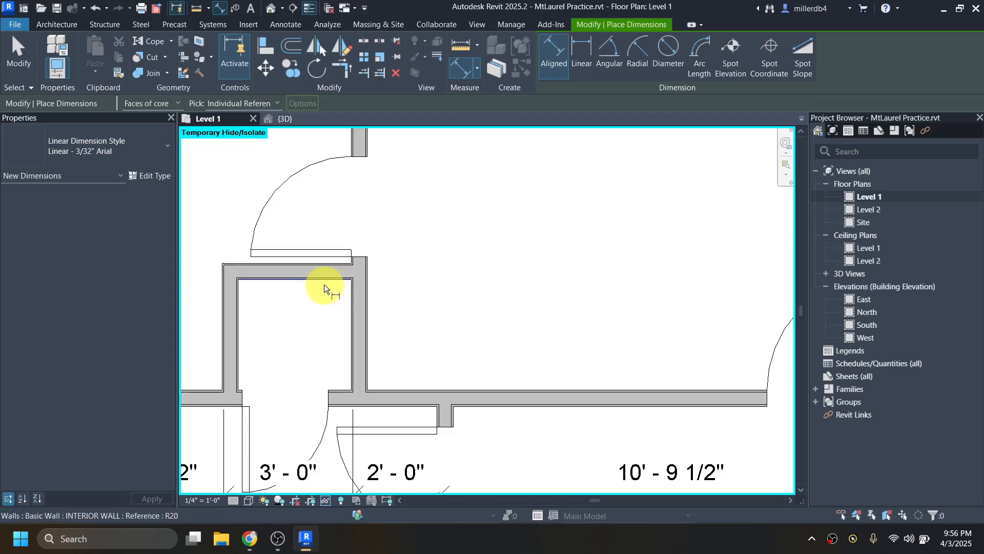
click(315, 279)
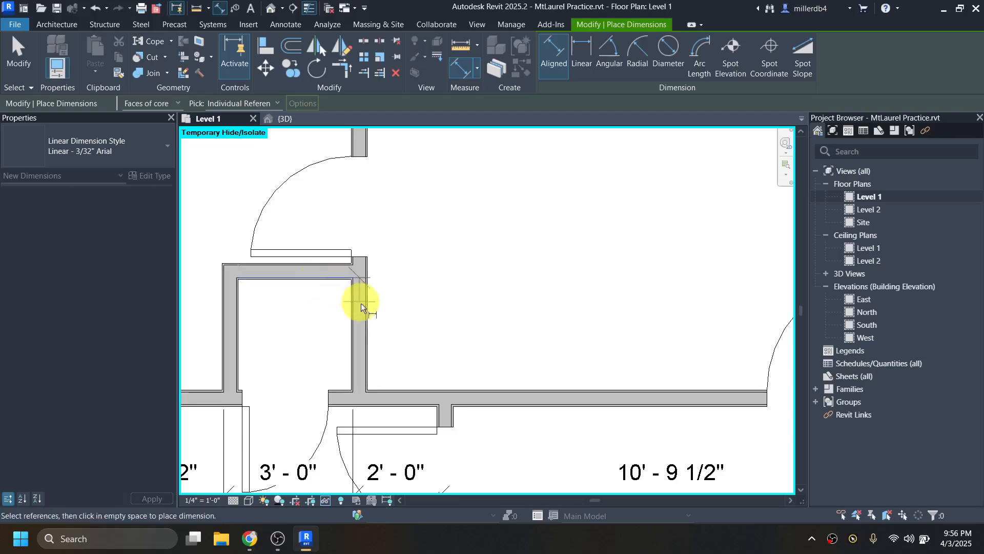
click(368, 399)
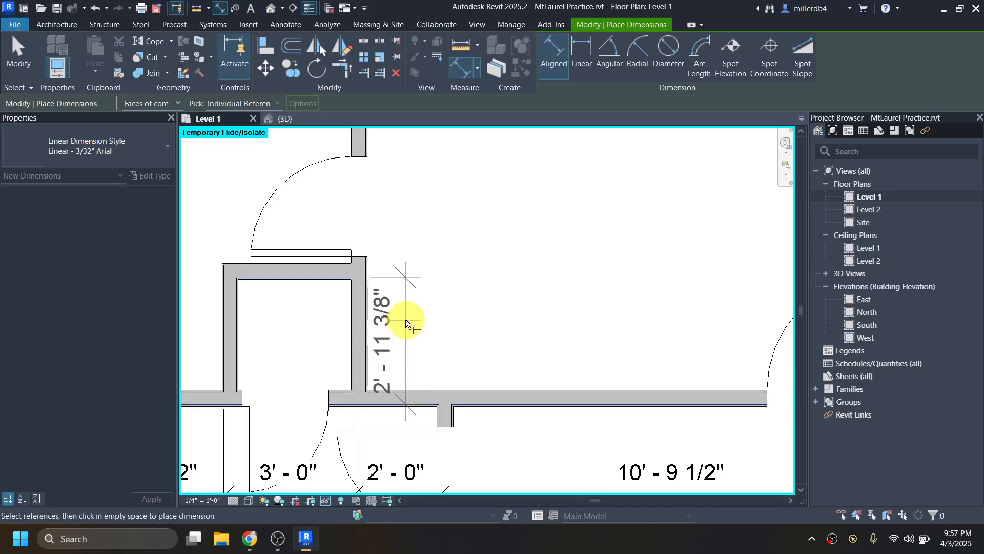
click(421, 314)
key(Escape)
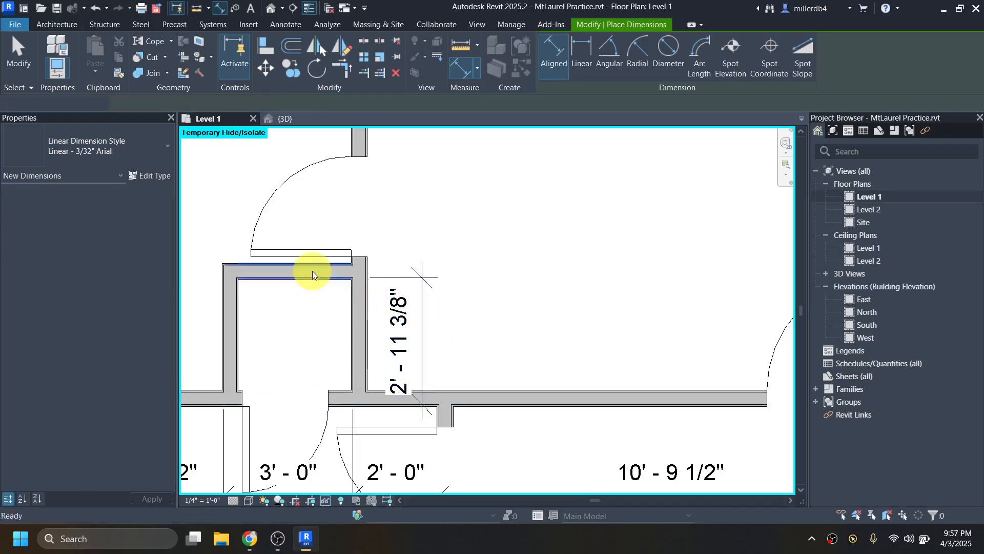
key(Escape)
Set the dimension from the small closet's north wall to its door wall to 2' 9 1/2"
click(311, 273)
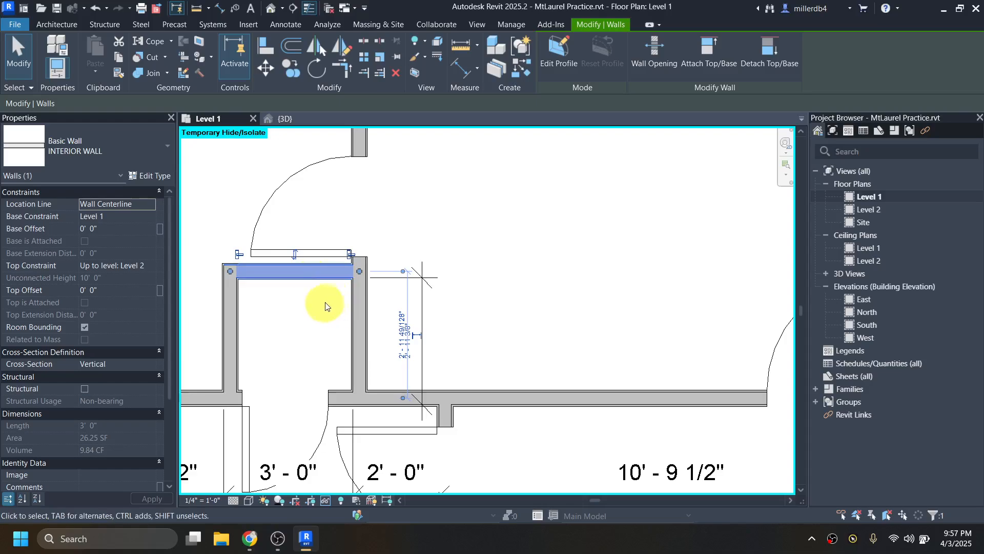
scroll(386, 336, up, 2)
key(Escape)
click(277, 245)
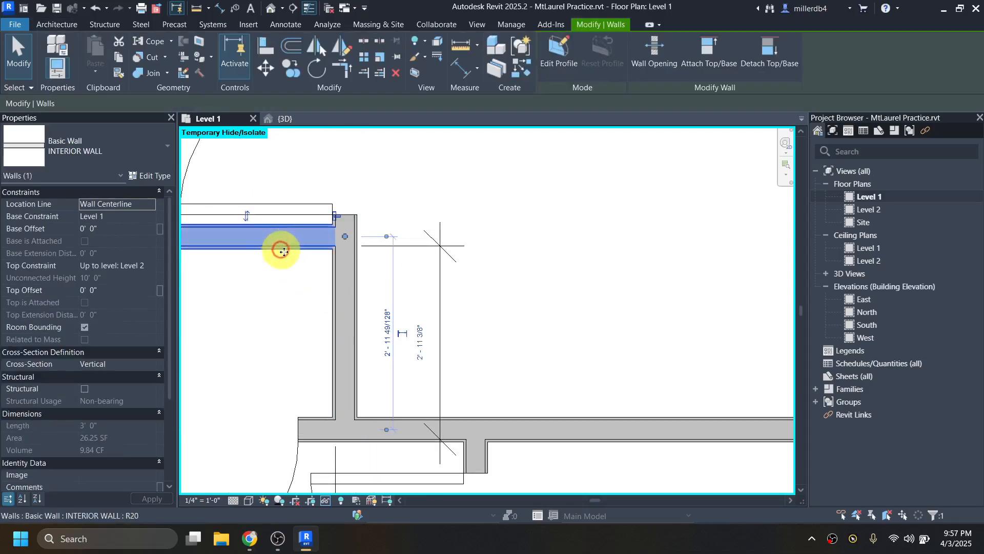
click(426, 356)
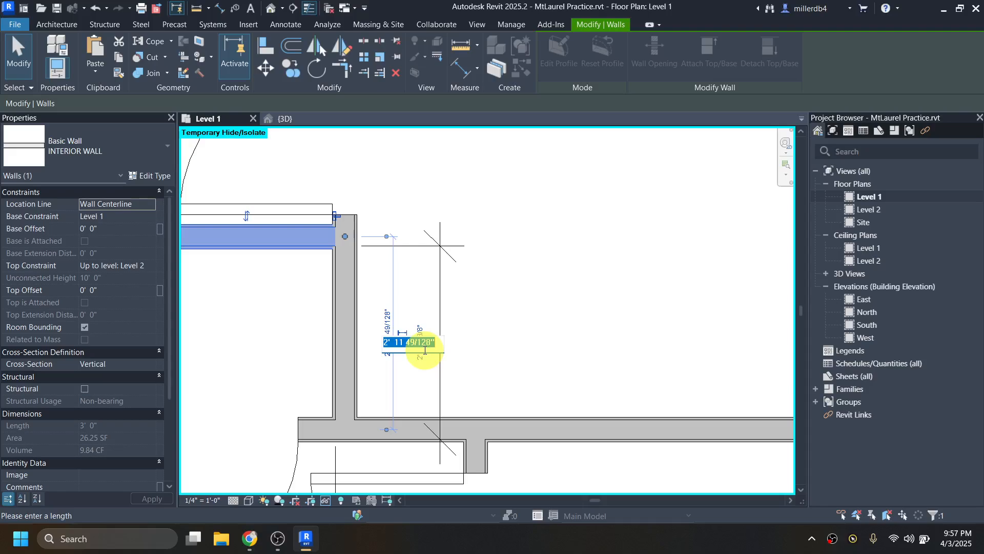
text(2 9.5)
key(Return)
click(520, 346)
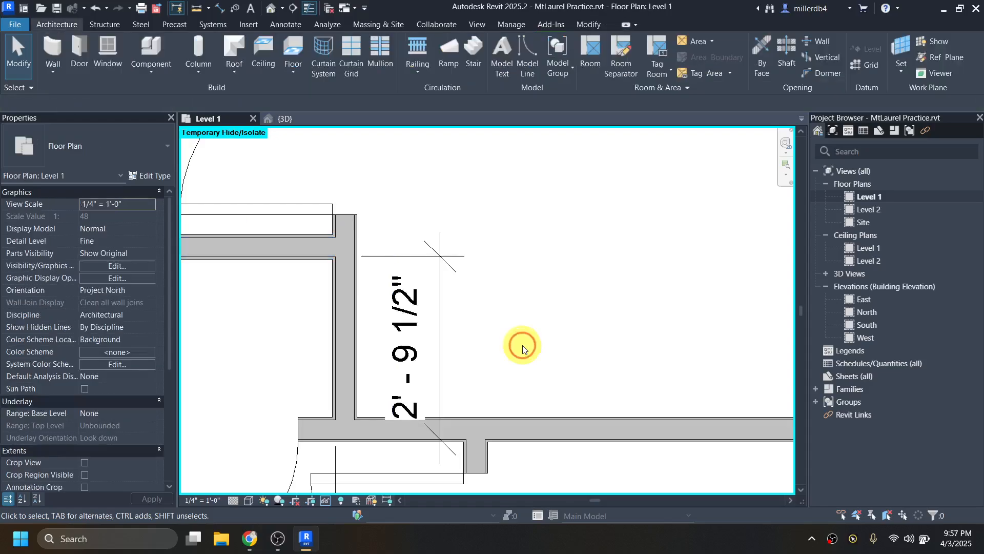
Move the closet's 2' 9 1/2" dimension text north, beyond the end of its dimension line
scroll(520, 346, down, 3)
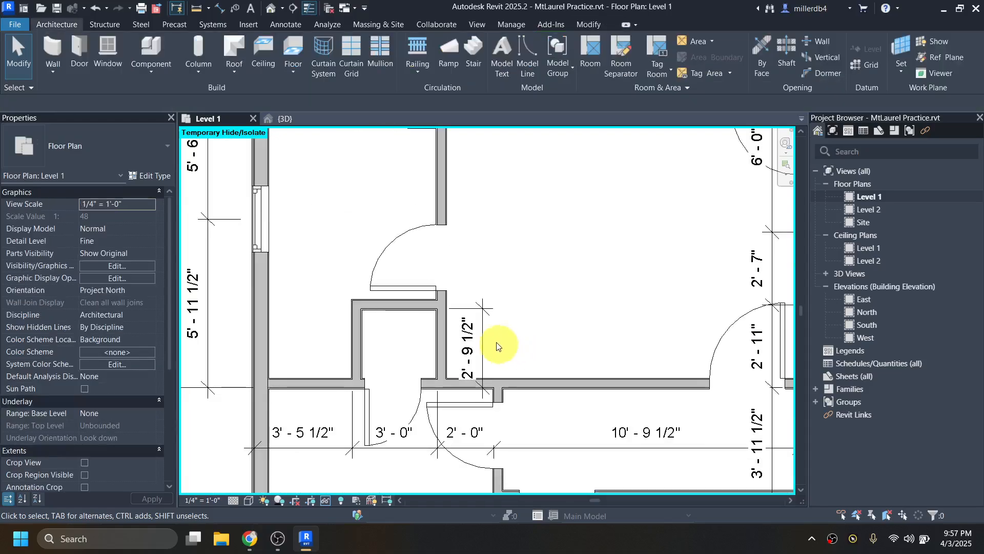
click(424, 293)
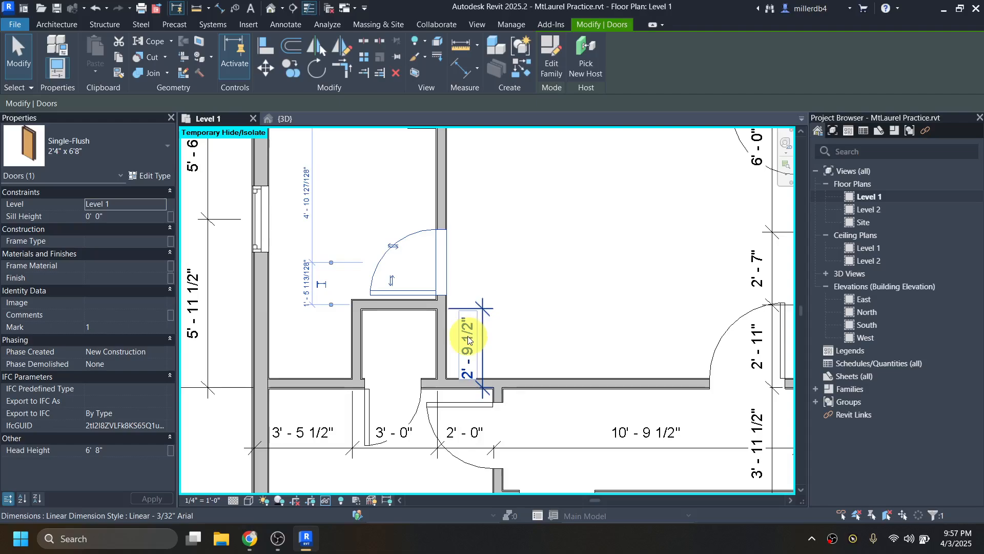
click(471, 351)
drag(471, 351, 476, 269)
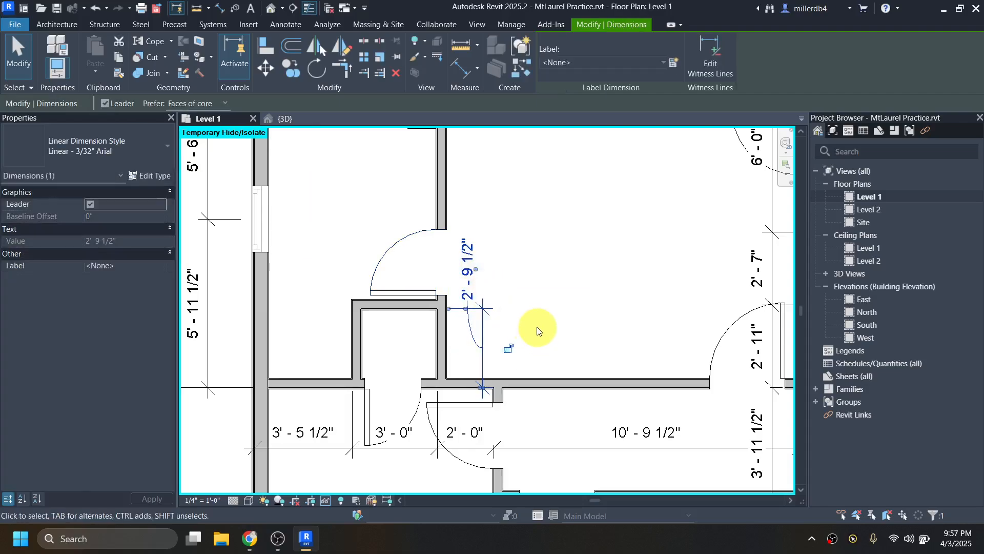
click(519, 322)
Temporarily hide the whole dimensions category in the Level 1 floor plan
scroll(519, 322, down, 2)
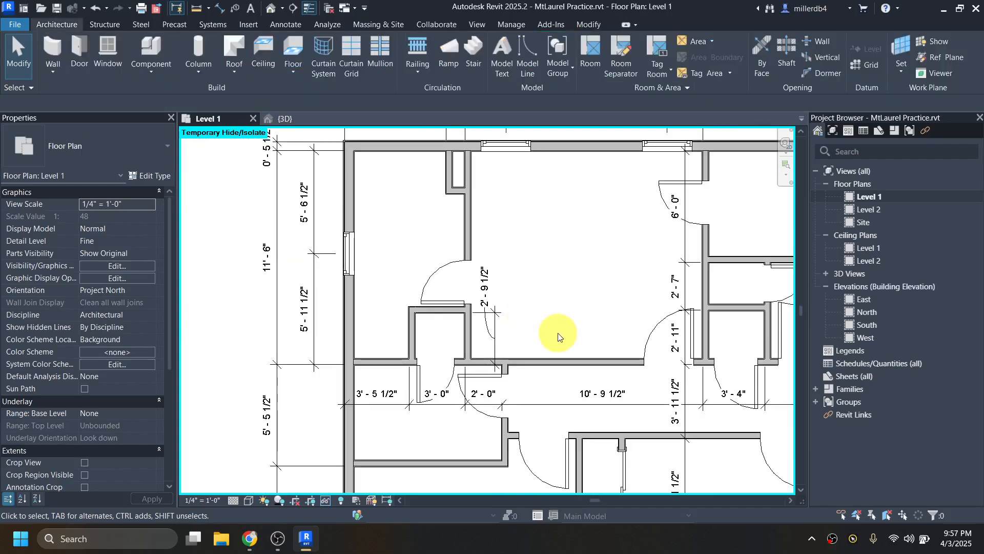
scroll(559, 337, down, 2)
middle_drag(565, 334, 455, 293)
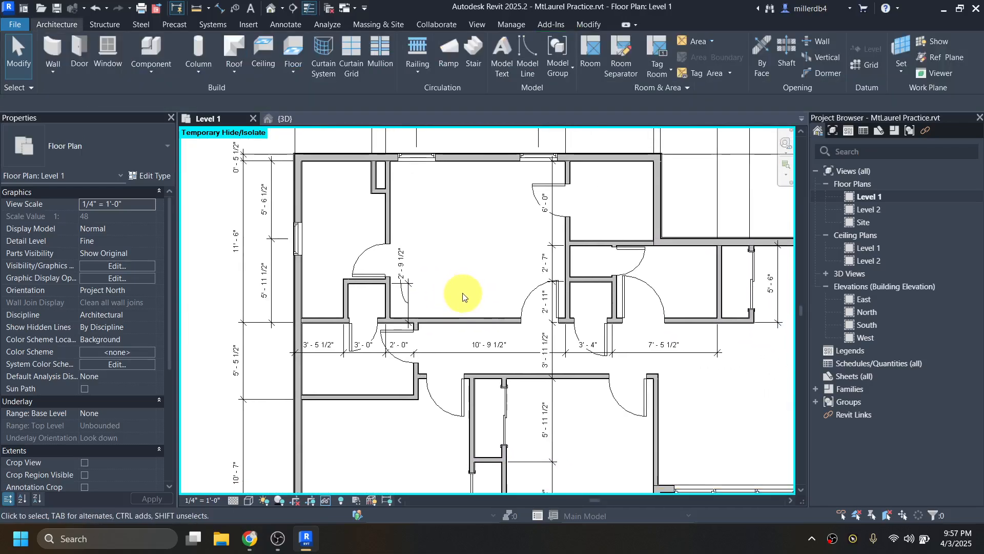
scroll(463, 296, down, 1)
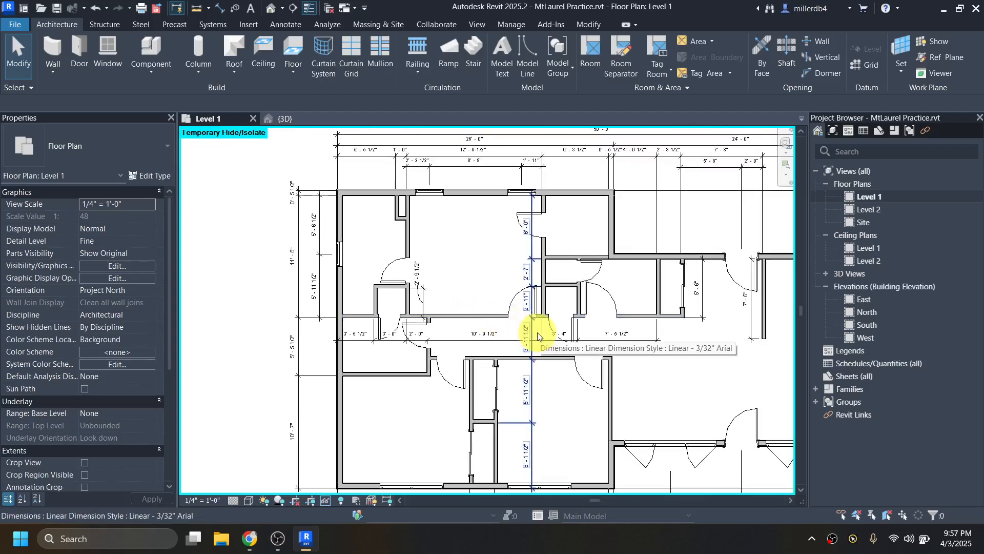
scroll(537, 336, down, 3)
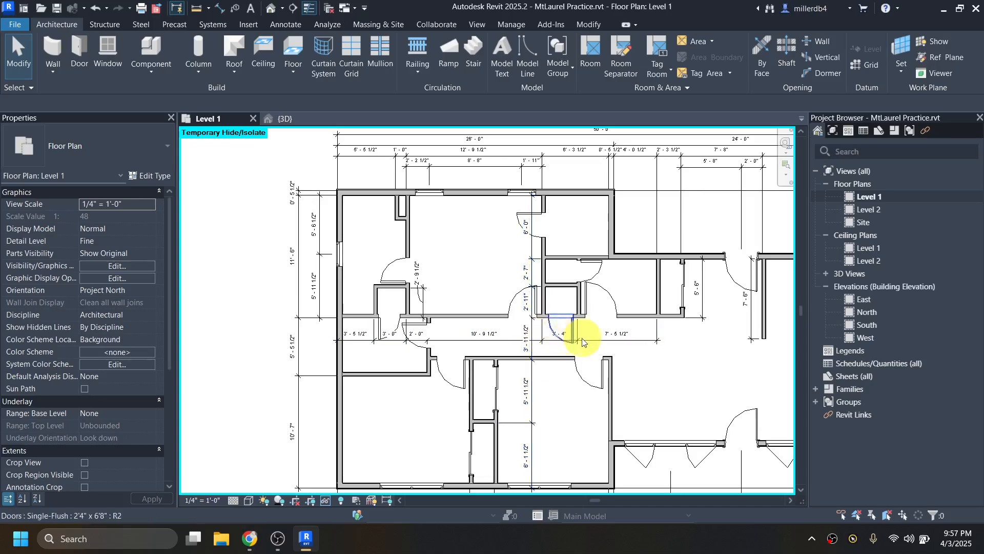
middle_drag(622, 365, 491, 333)
scroll(491, 333, up, 1)
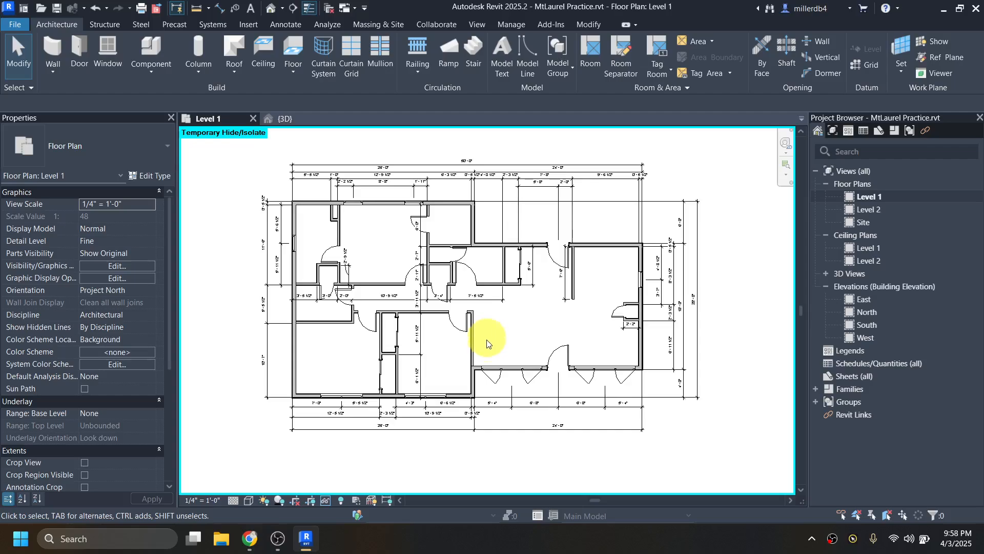
click(502, 408)
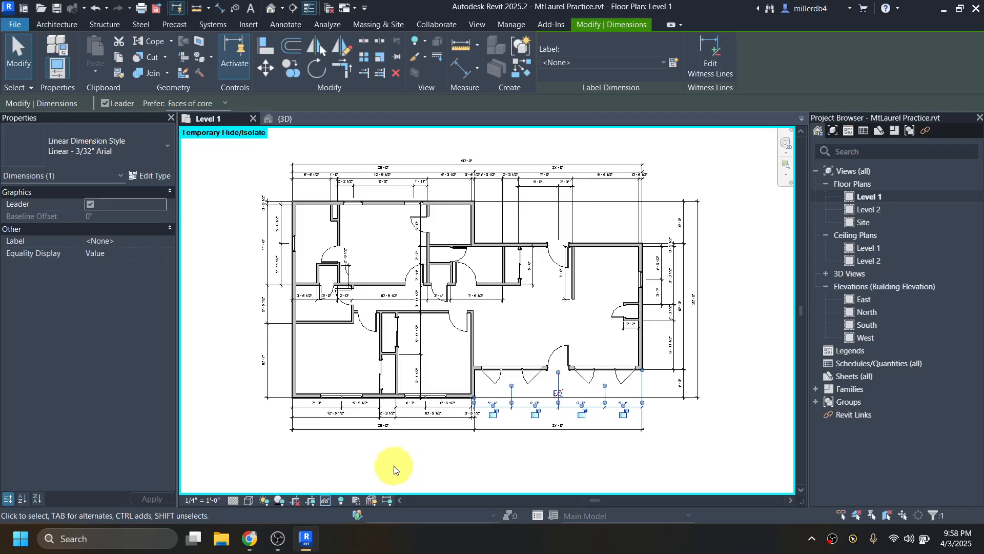
click(327, 502)
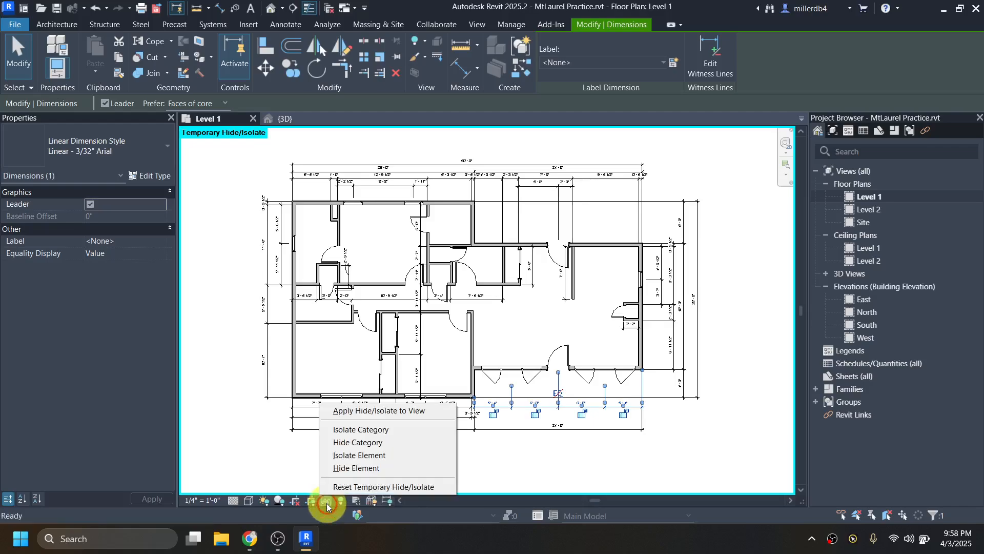
click(334, 444)
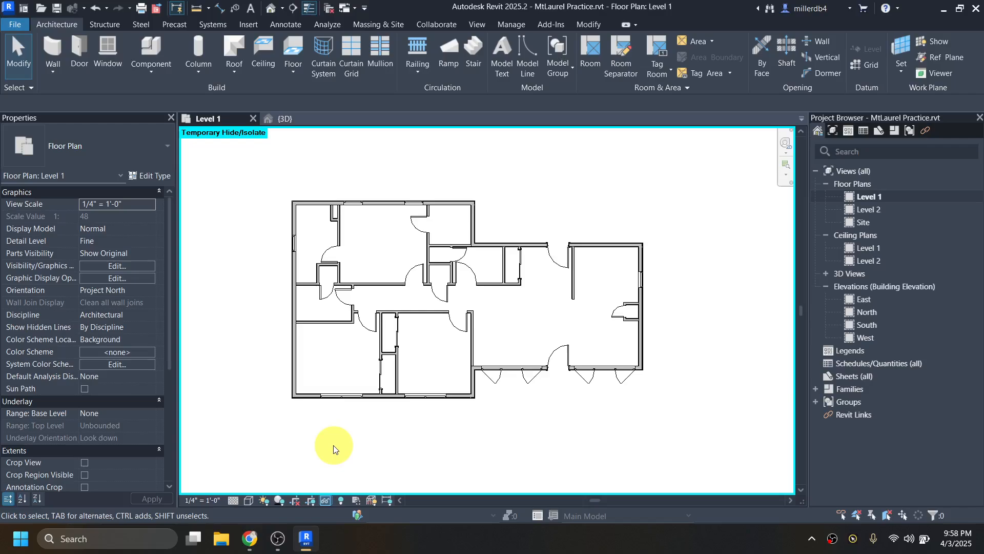
Reveal the hidden elements to examine the bathroom area of the imported reference plan, and return to the normal display
click(341, 500)
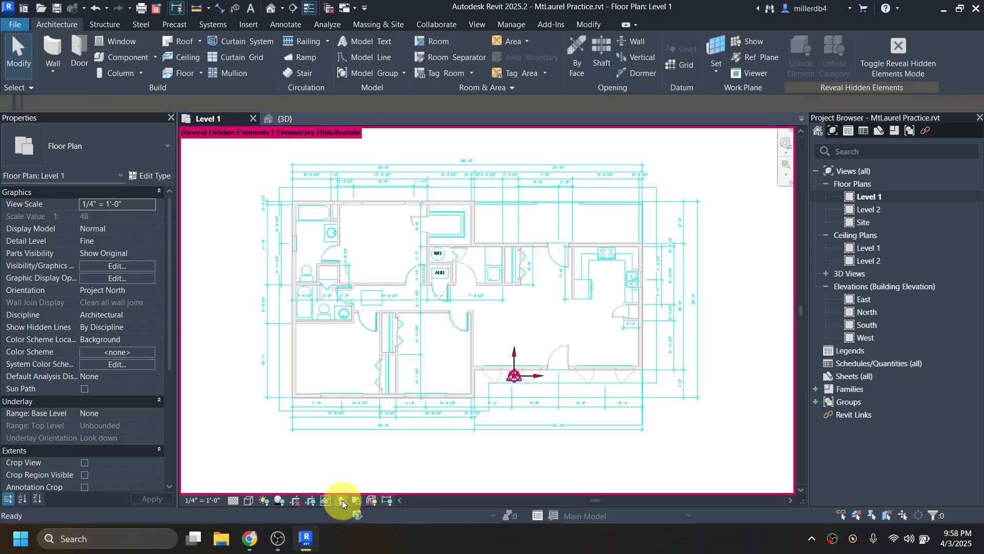
scroll(334, 365, up, 4)
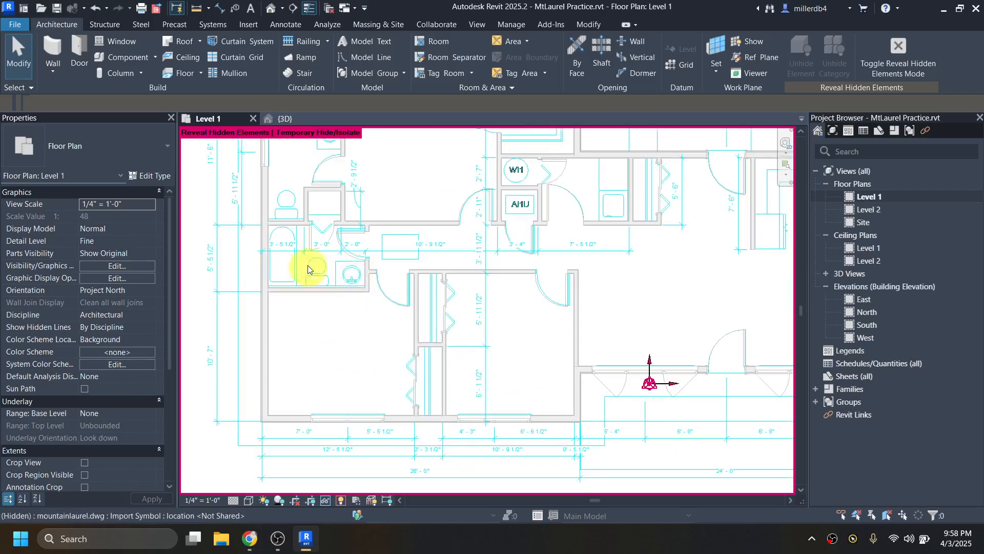
click(343, 501)
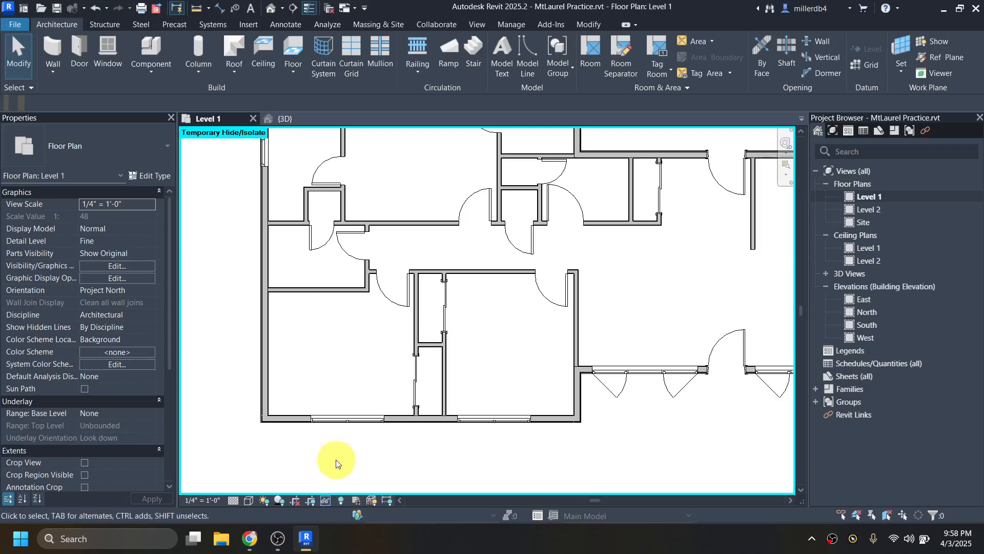
Start a Generic - 12" floor on Level 1 and create its boundary from the complete chain of exterior walls
scroll(334, 456, down, 3)
scroll(396, 409, up, 1)
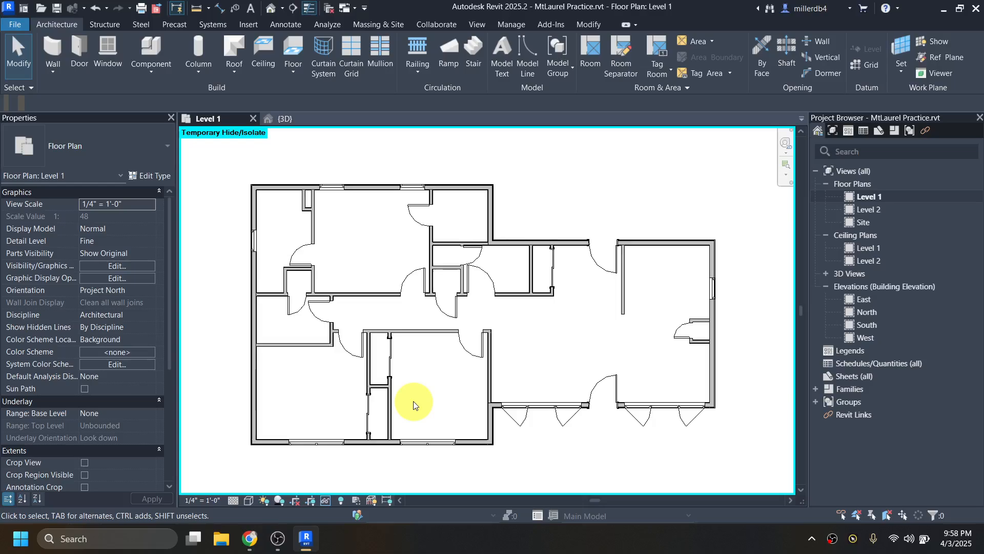
scroll(425, 340, up, 4)
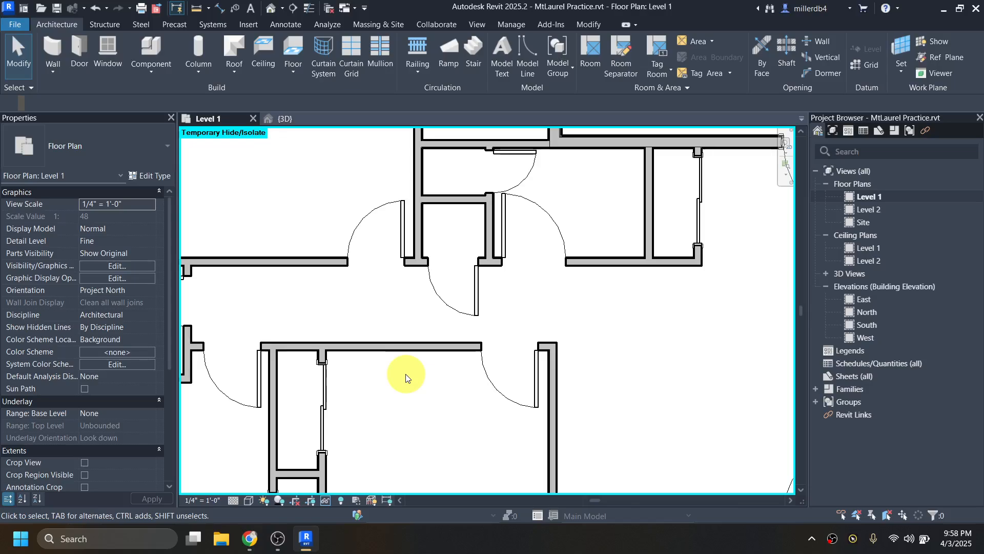
scroll(406, 378, down, 4)
middle_drag(408, 392, 395, 379)
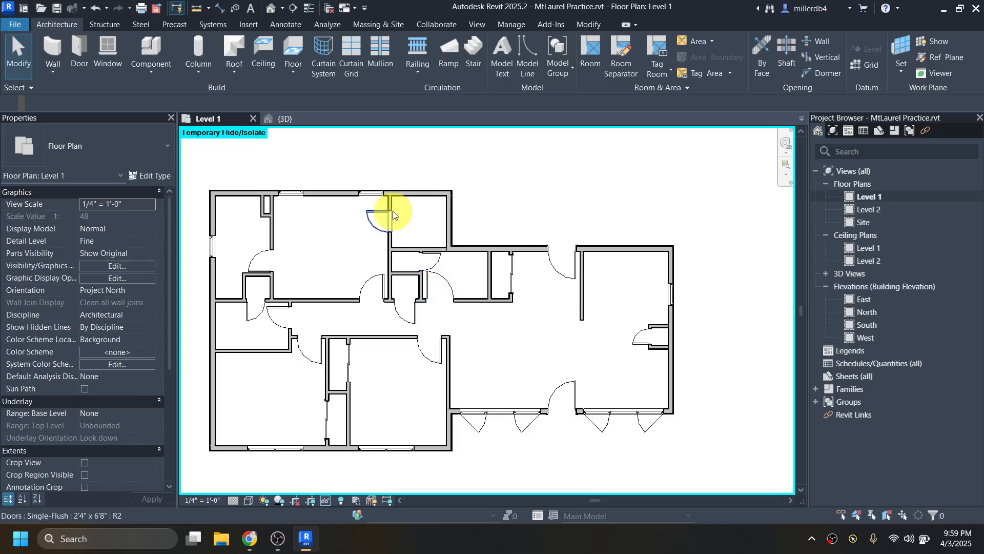
click(294, 48)
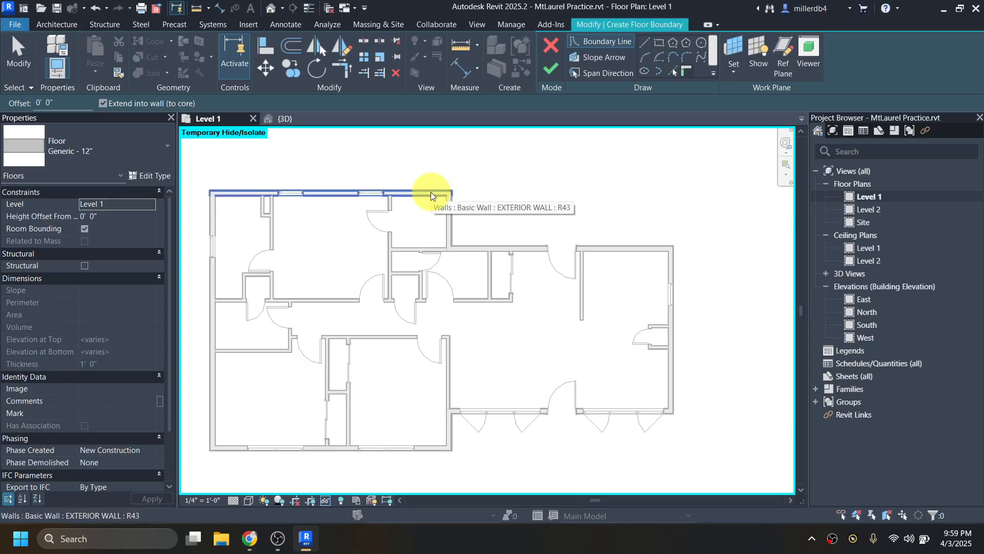
key(Tab)
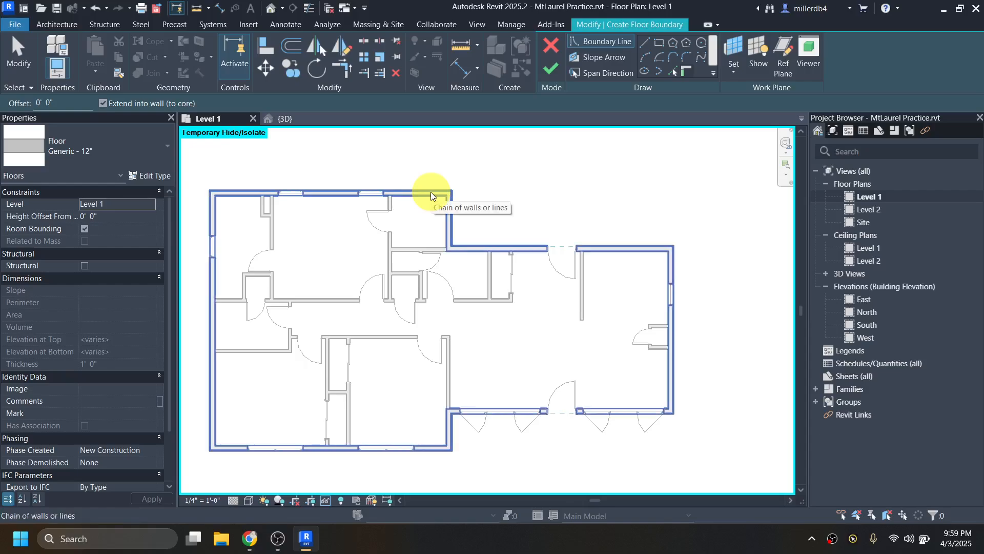
click(430, 192)
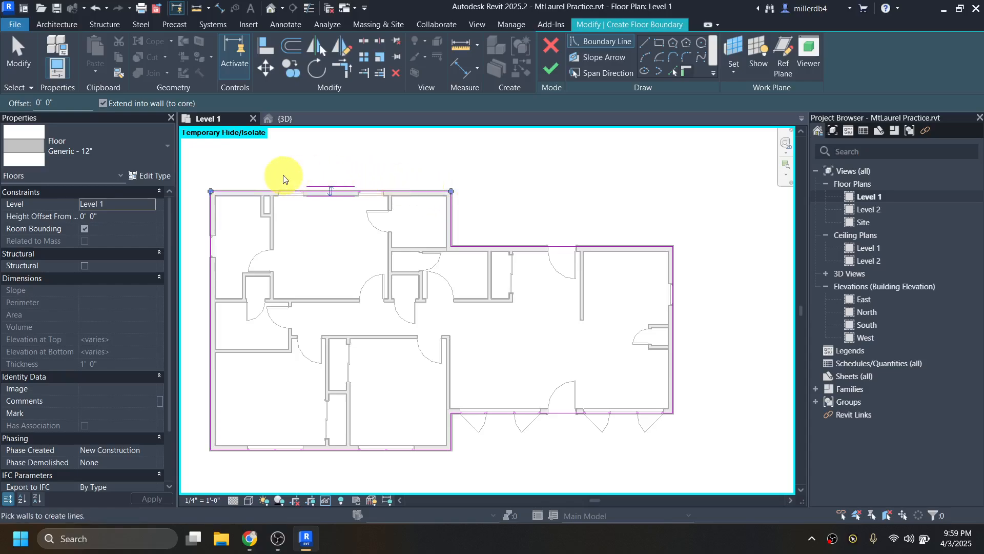
Inspect the floor boundary at the northwest corner, flip it to the exterior walls' inner side, and flip it back to the outer side
scroll(211, 199, up, 5)
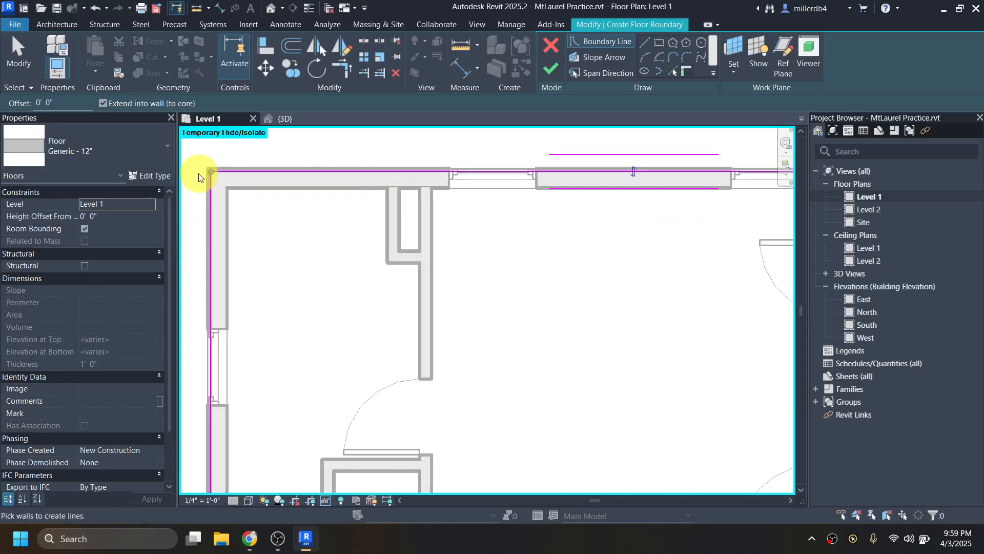
scroll(202, 172, up, 4)
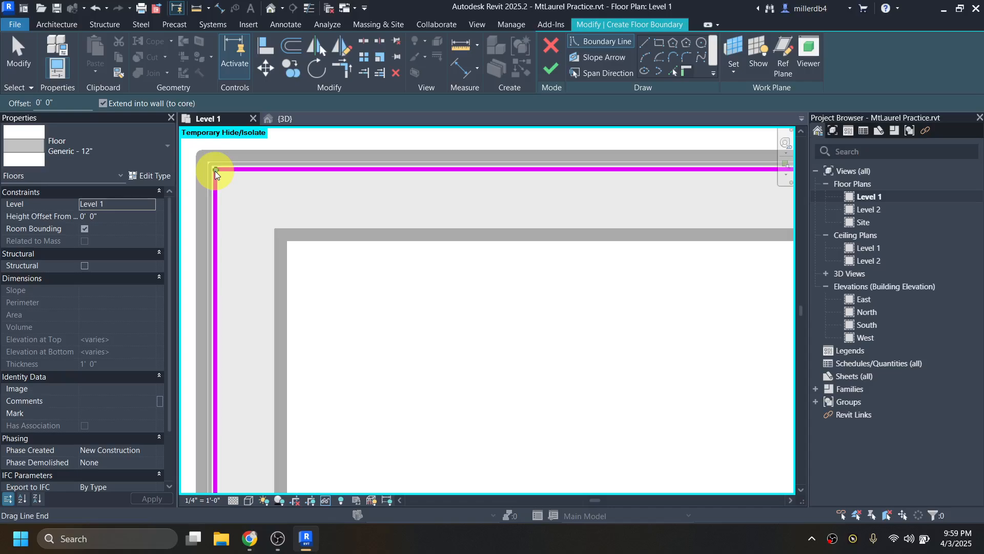
scroll(215, 172, down, 6)
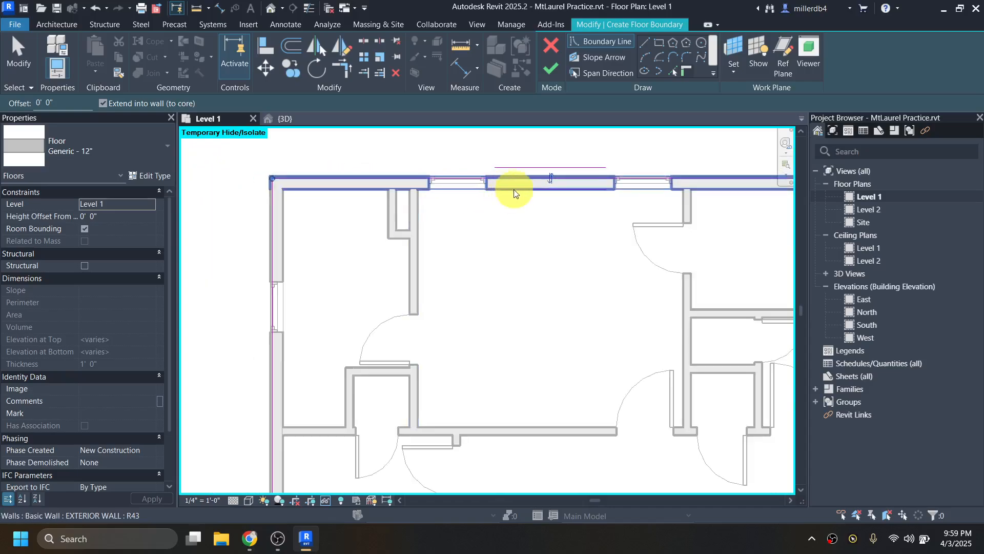
click(551, 178)
scroll(546, 234, down, 2)
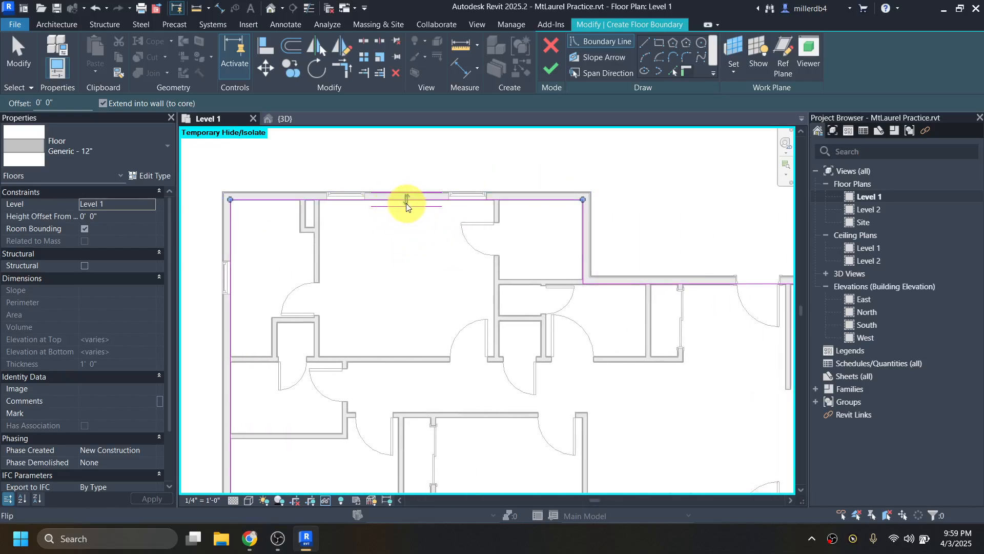
click(406, 204)
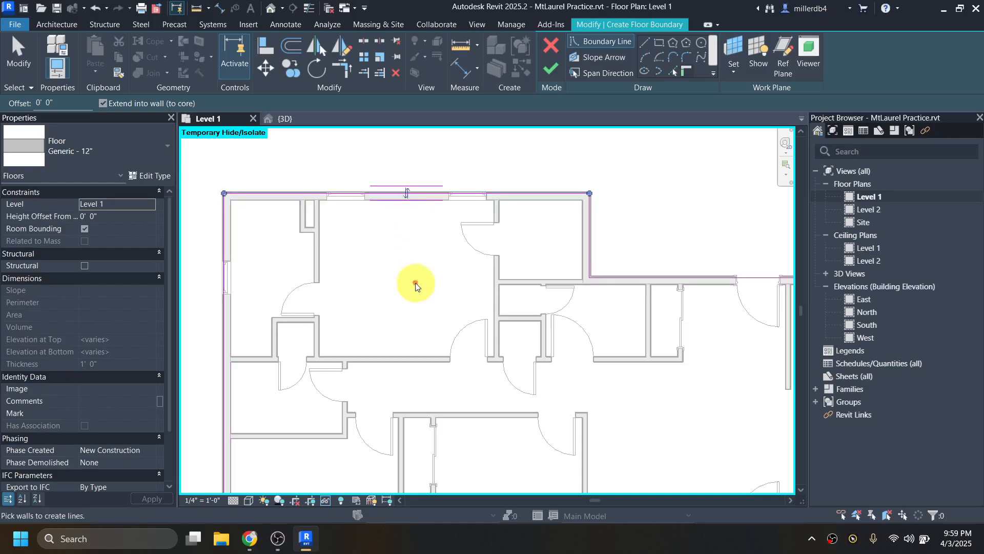
scroll(415, 285, down, 3)
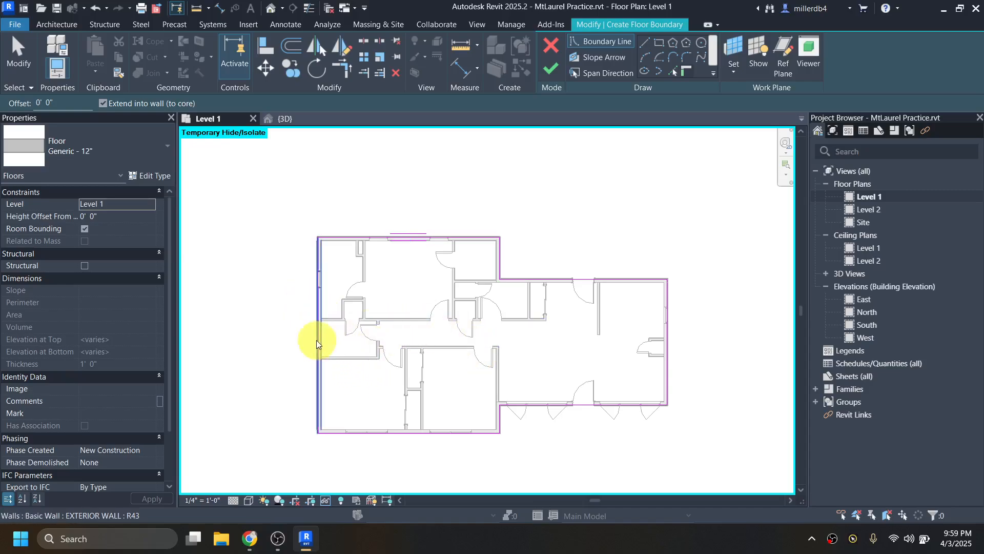
Flip the floor's south boundary line to the exterior wall's other side and back to the outer side
key(Escape)
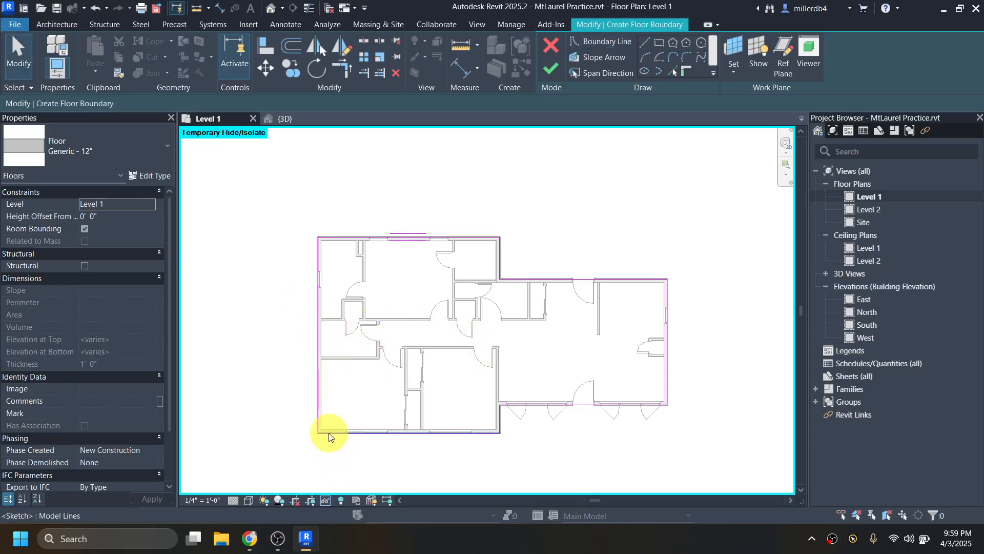
click(327, 435)
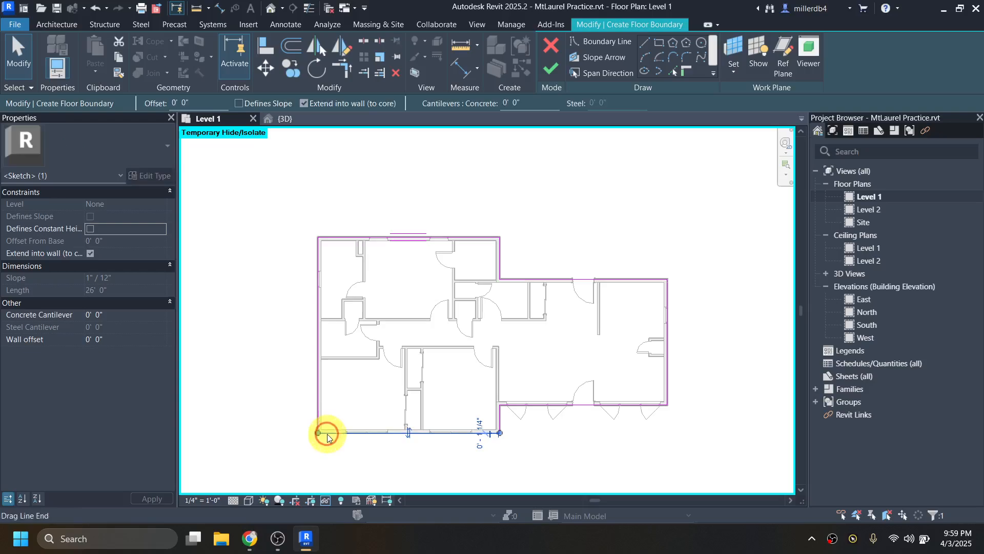
click(409, 431)
scroll(410, 431, up, 5)
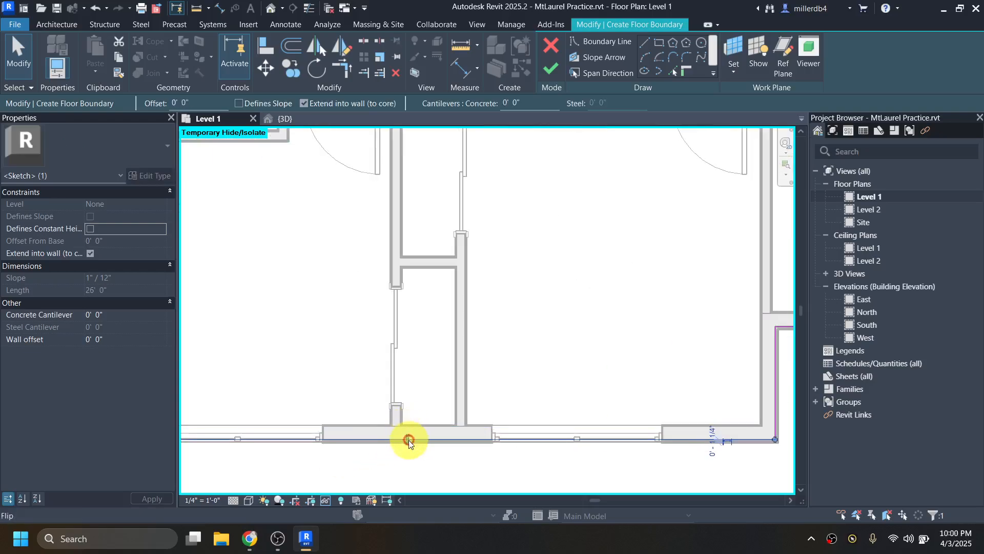
click(406, 440)
scroll(406, 440, down, 5)
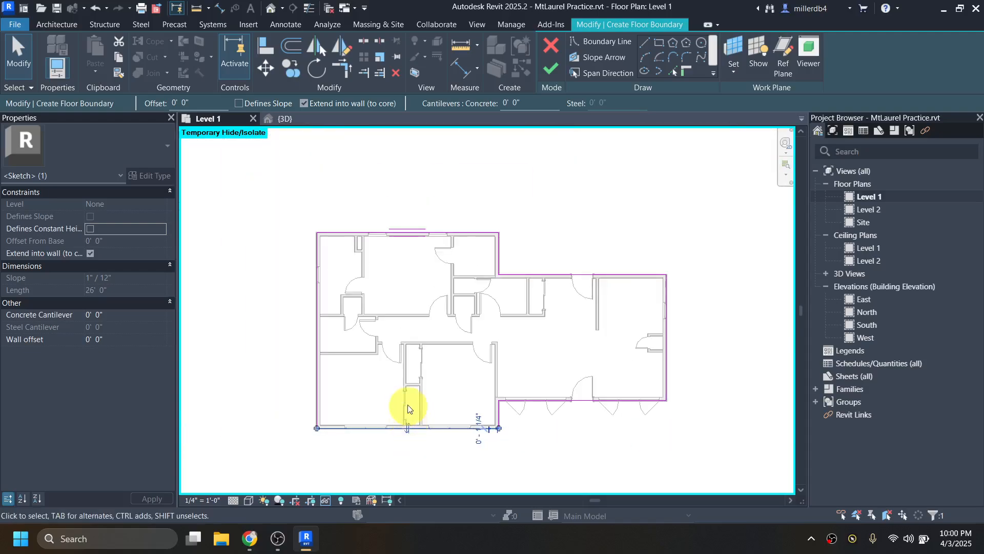
click(394, 380)
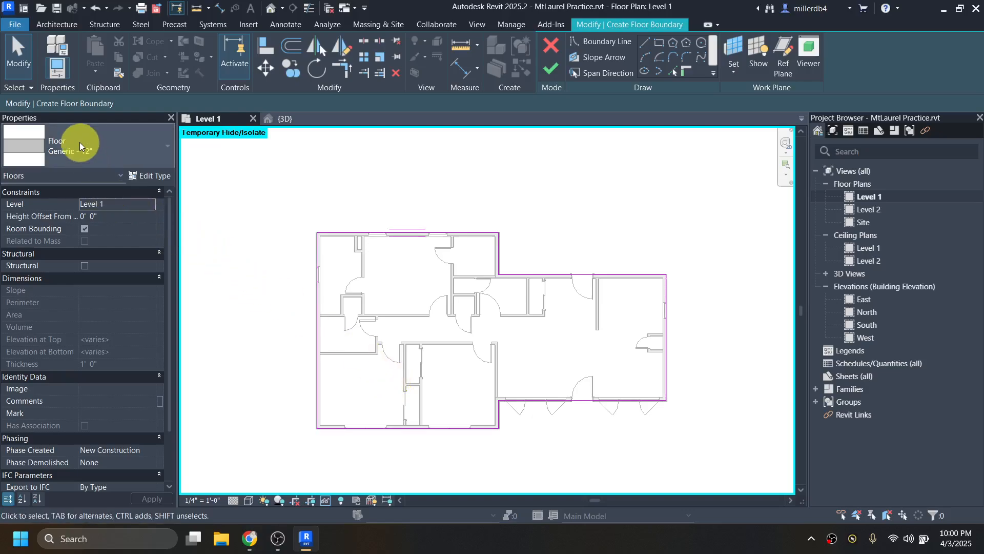
Change the floor type to Wood Joist 10" - Ceramic Tile and duplicate that type under the name Subfloor
click(112, 150)
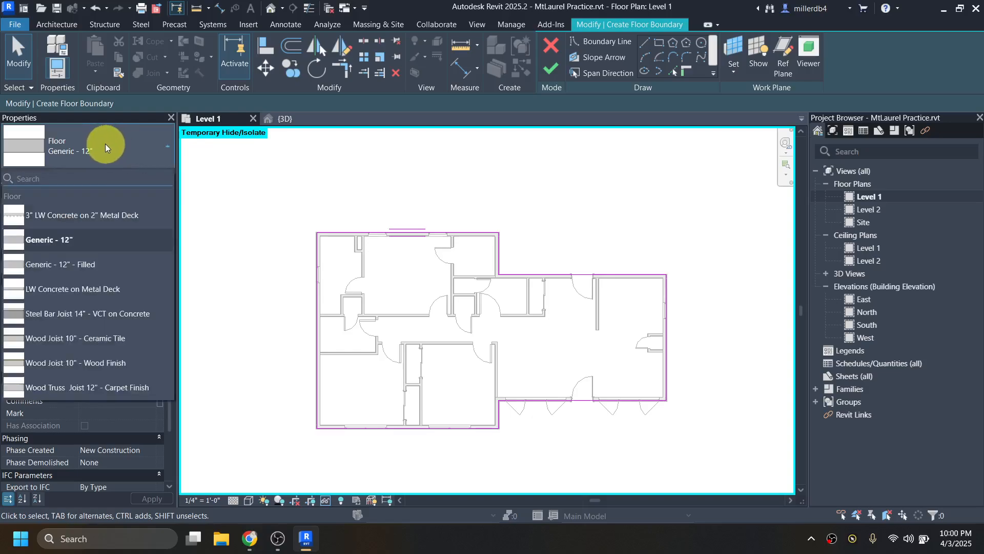
click(90, 346)
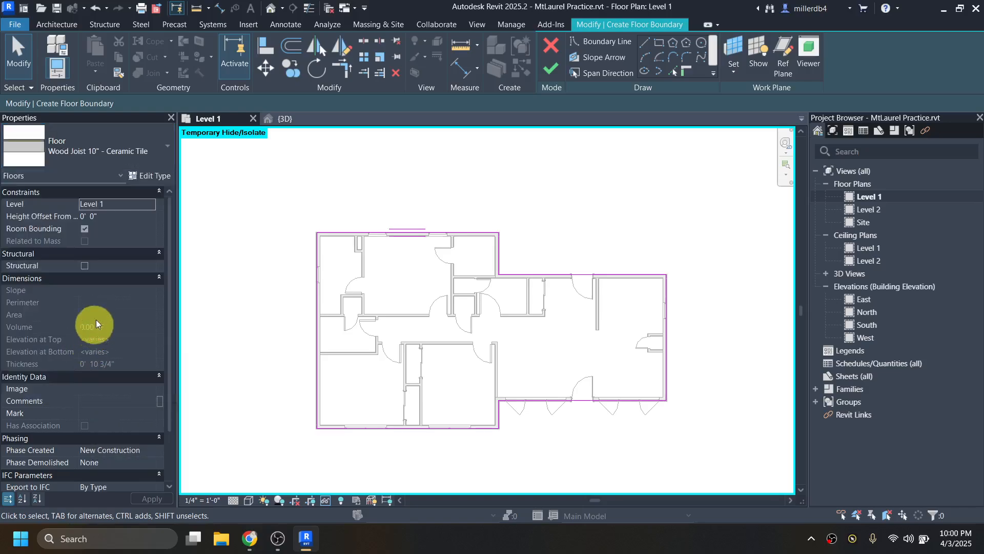
click(141, 175)
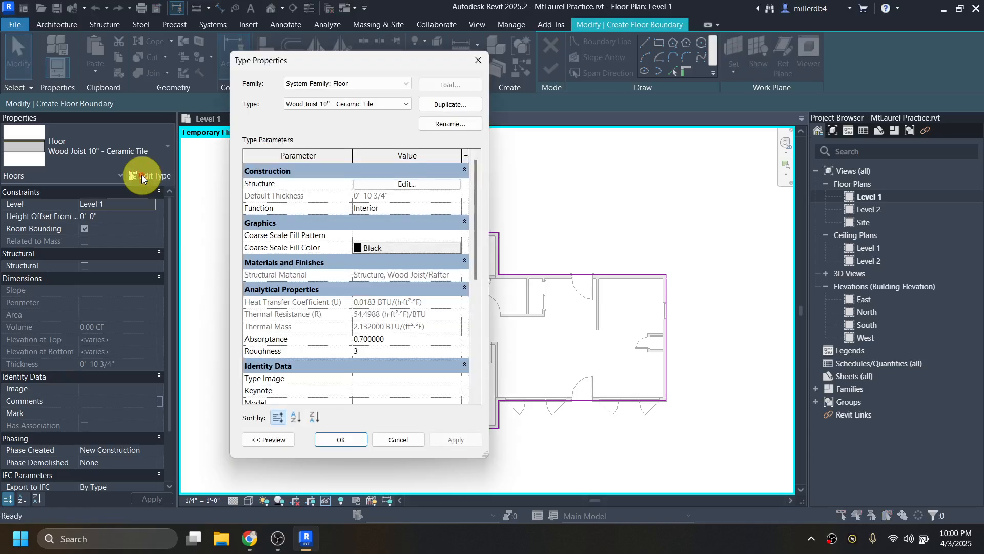
click(447, 104)
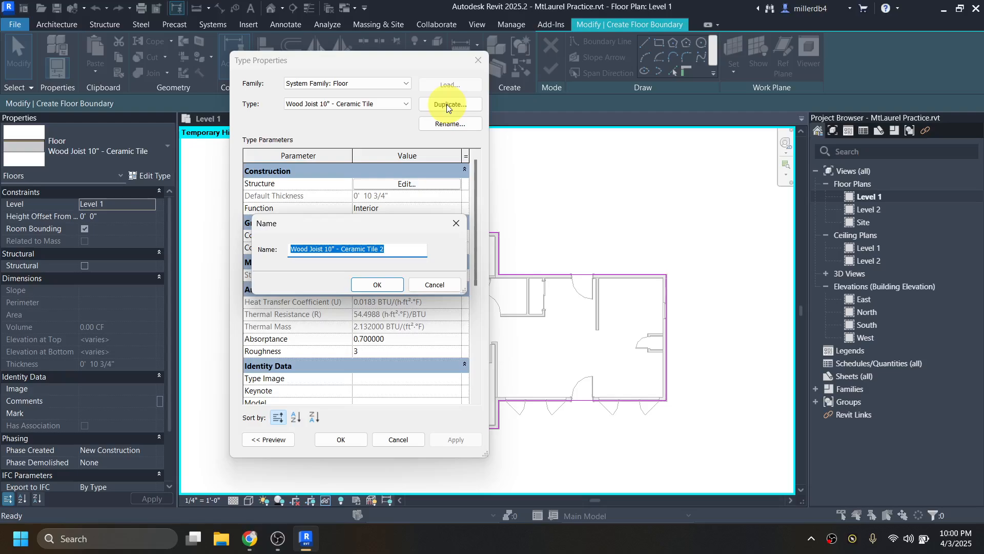
text(Sub)
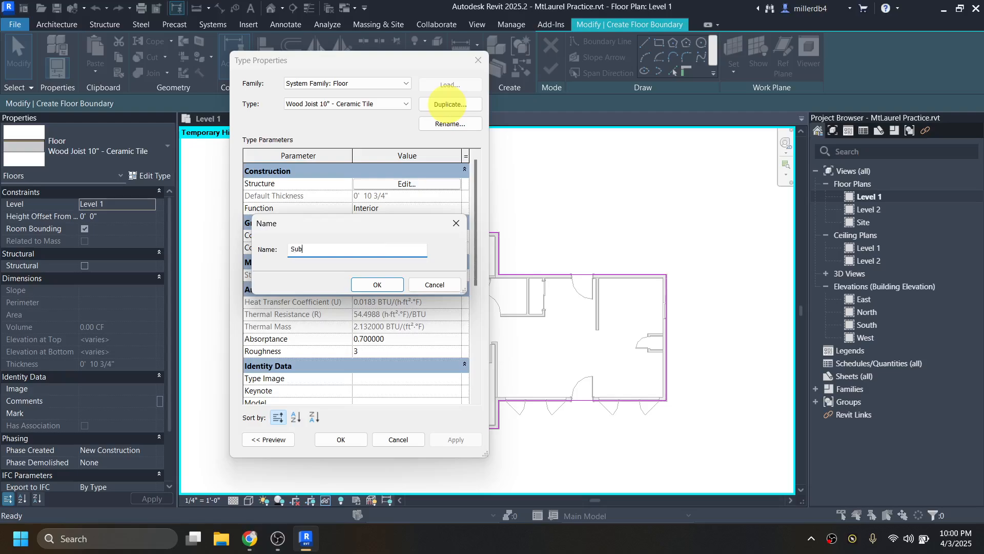
text(floor)
key(Return)
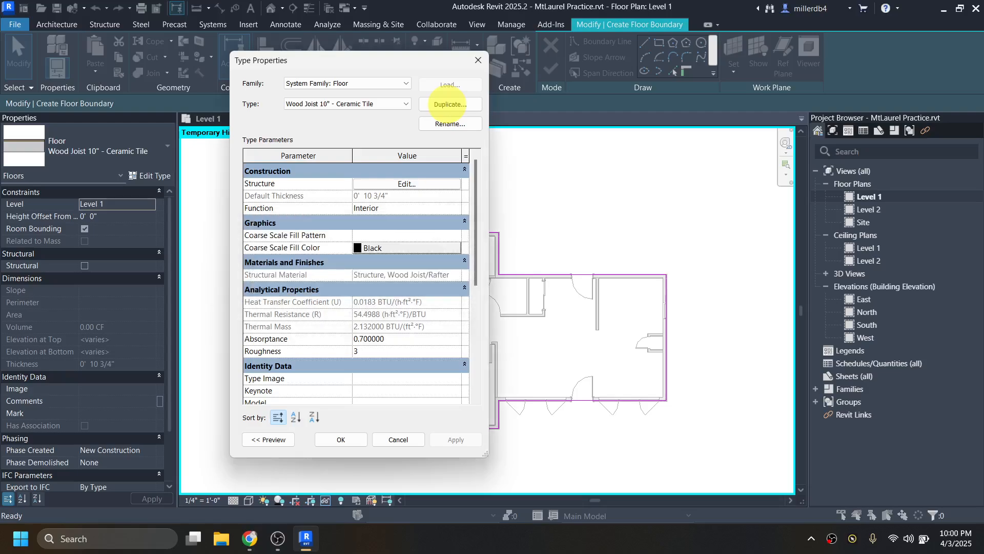
Delete the tile and concrete finish layers from the Subfloor structure, keeping only the plywood and wood joist layers, and accept the type
click(409, 185)
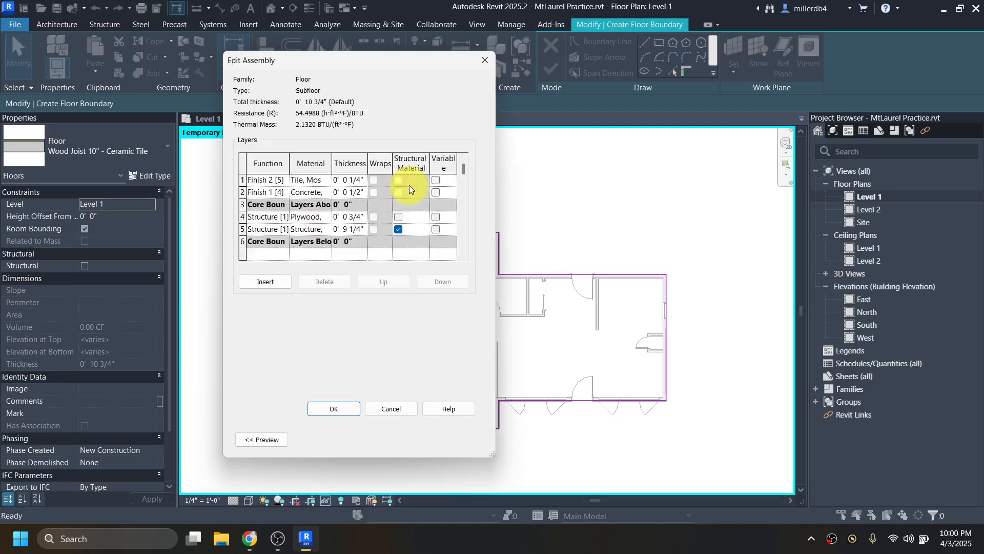
click(357, 184)
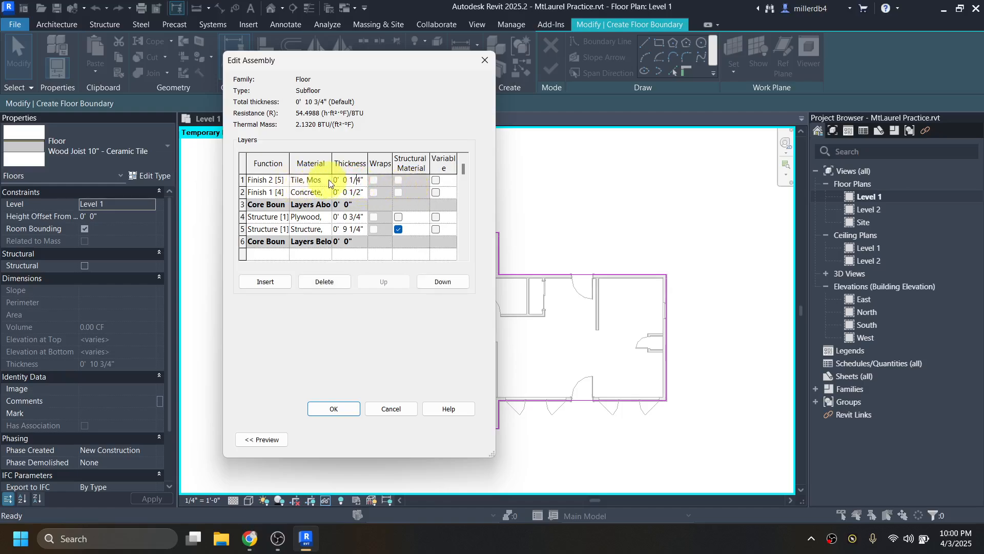
click(325, 282)
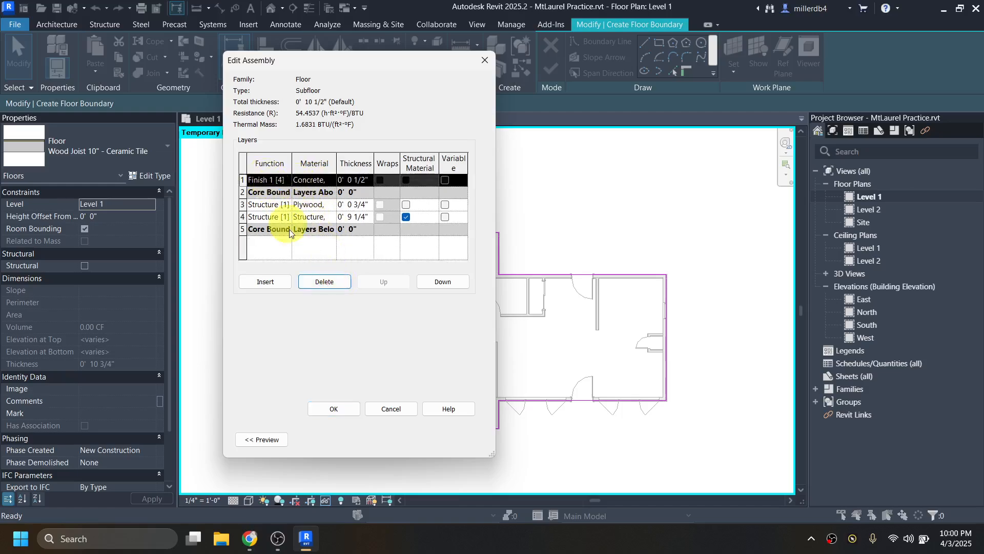
click(319, 282)
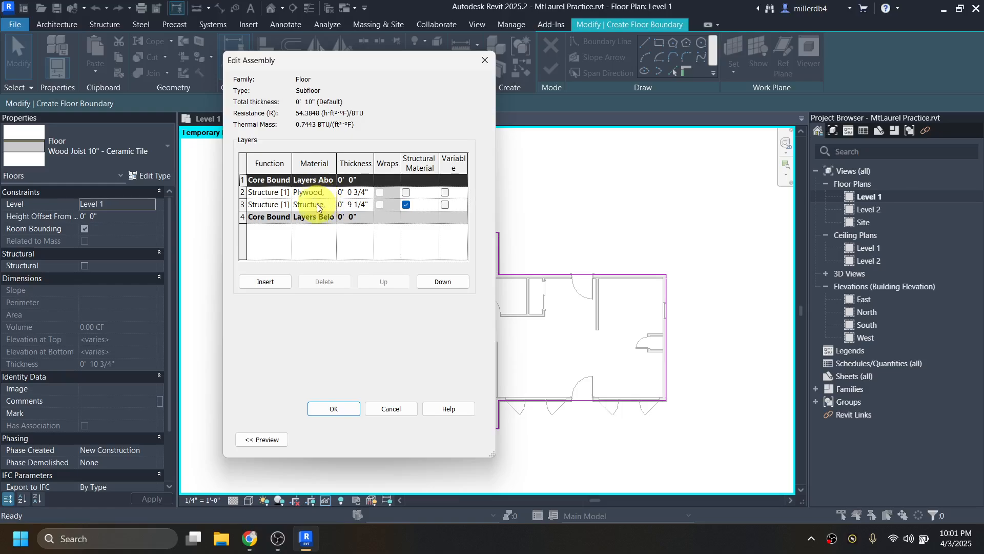
click(328, 411)
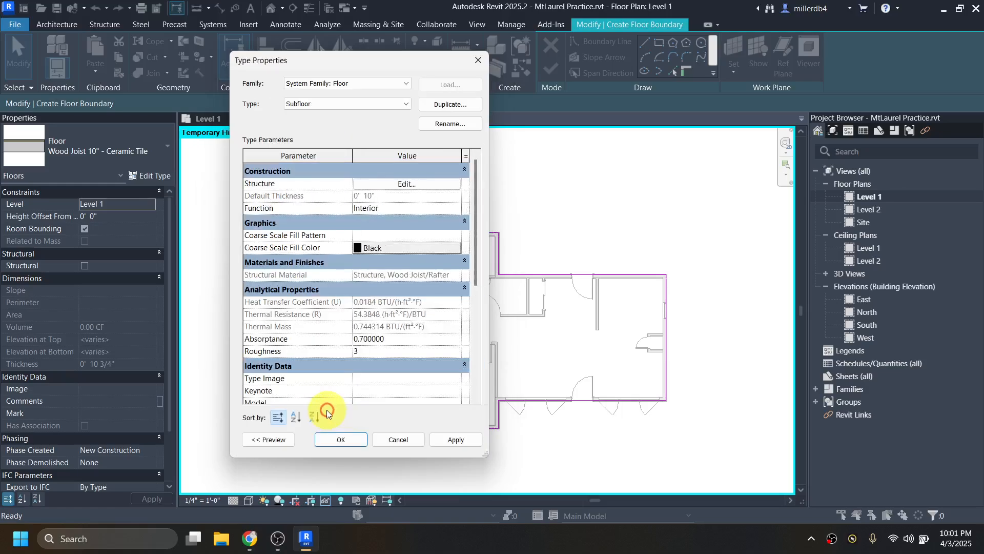
click(339, 442)
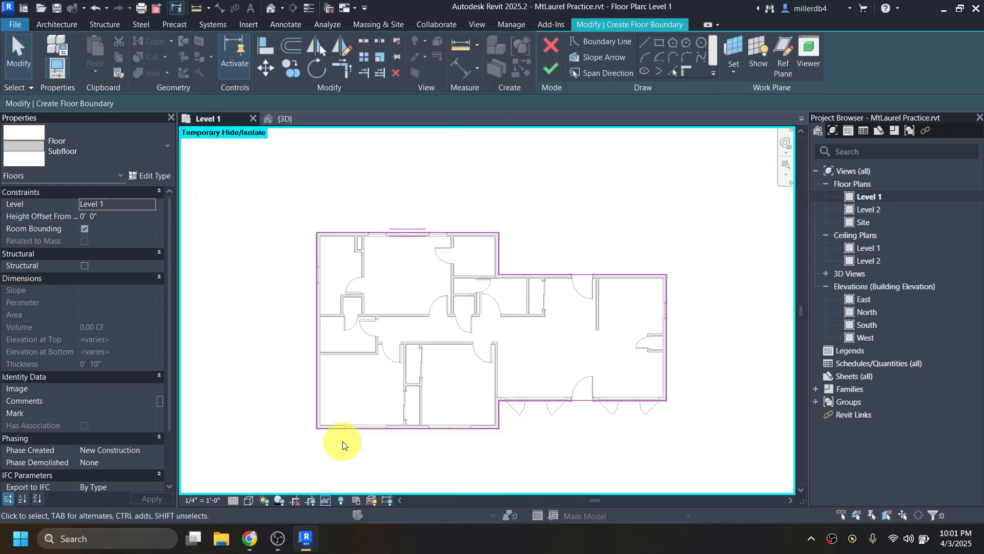
Finish the Level 1 floor sketch and inspect the new floor's edge and properties in the default 3D view
click(549, 71)
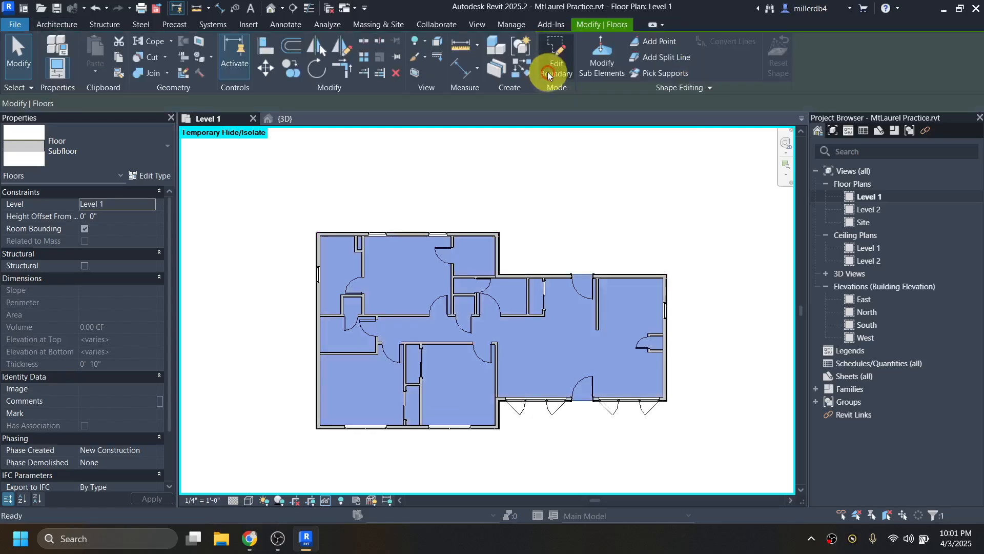
click(295, 379)
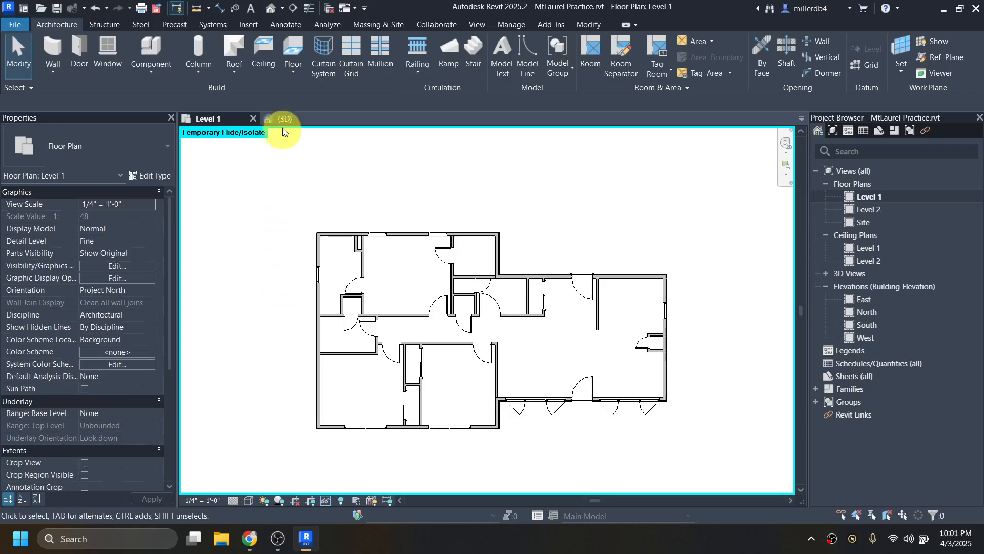
click(272, 9)
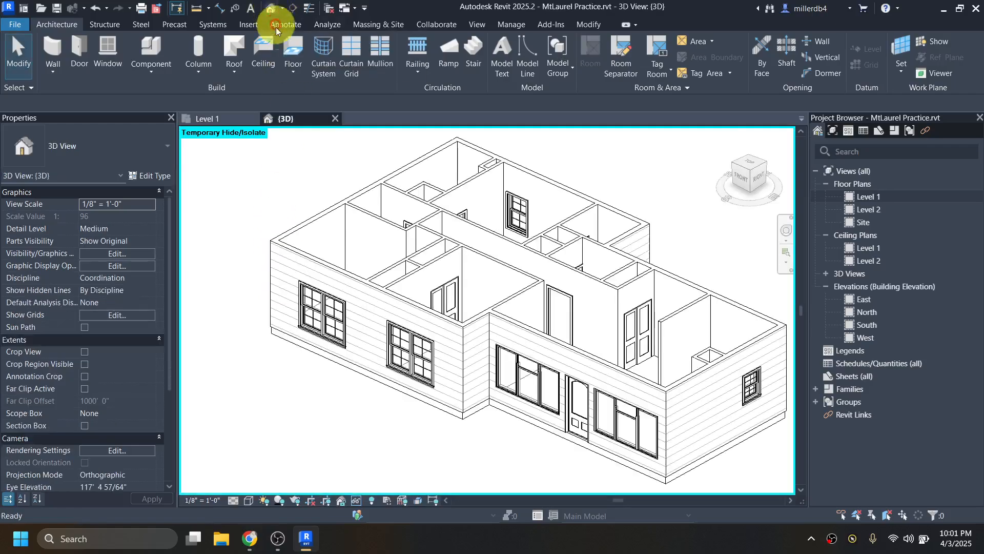
click(452, 421)
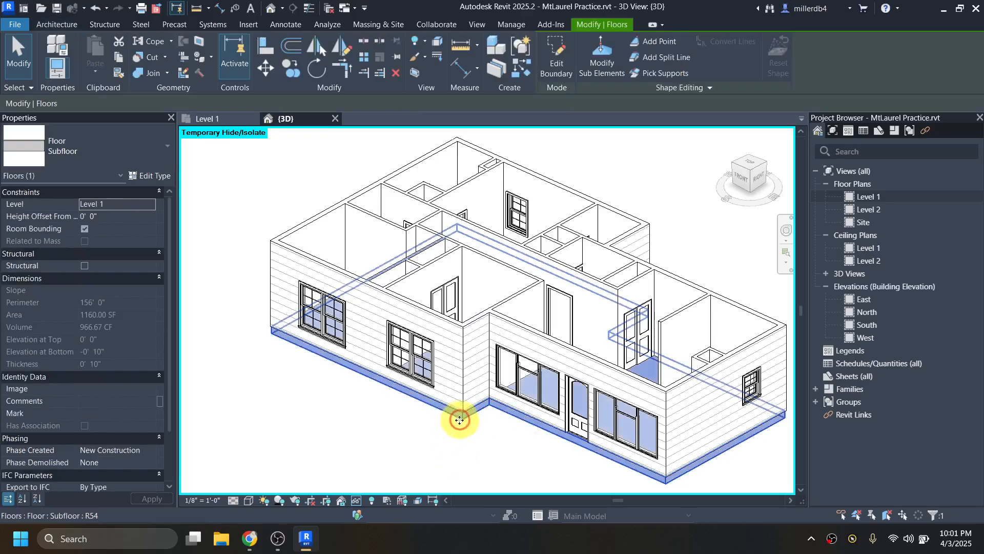
mouse_move(470, 431)
shift+middle_down()
mouse_move(463, 321)
mouse_move(474, 328)
mouse_move(457, 377)
mouse_move(397, 416)
mouse_move(476, 414)
shift+middle_up()
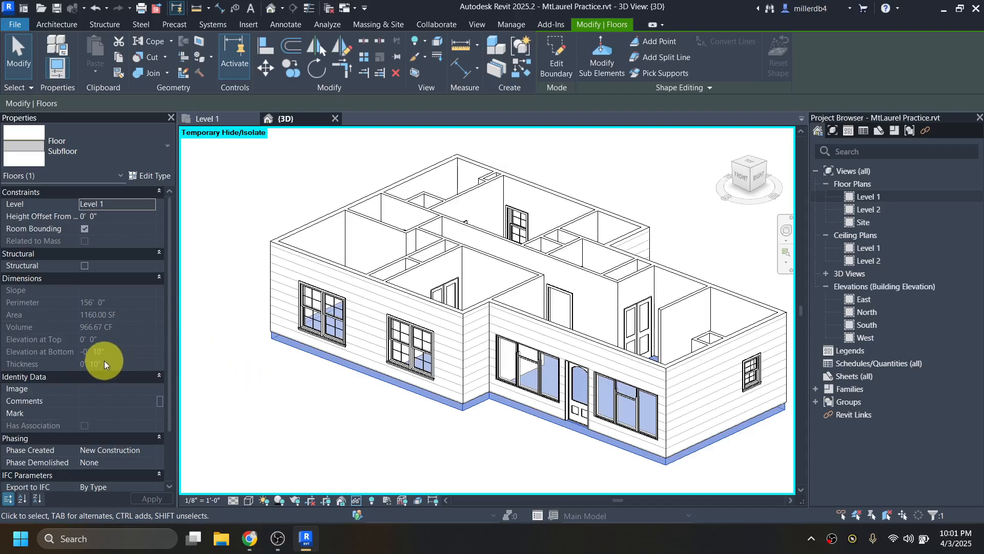
click(241, 362)
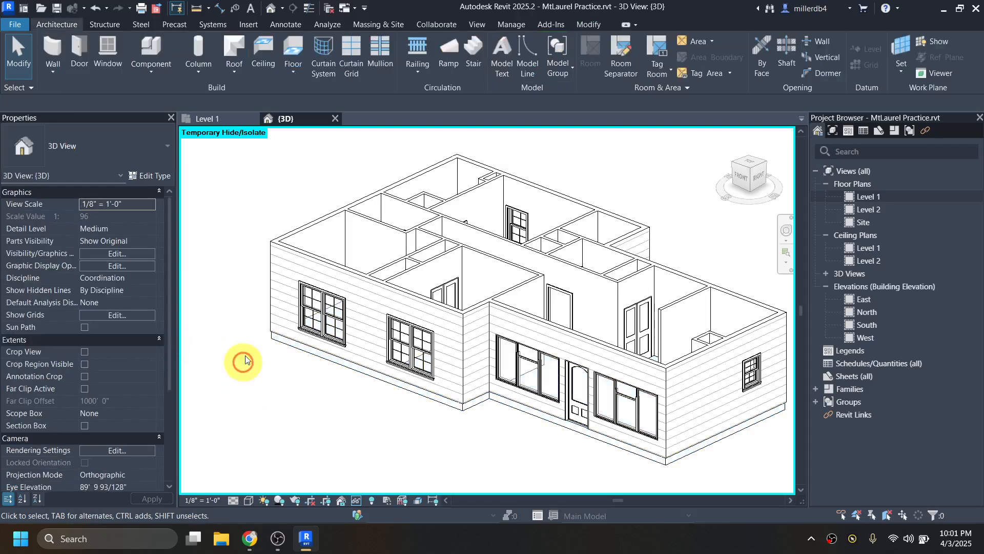
Select the connected chain of exterior walls in the 3D view, then clear the selection
key(Tab)
click(280, 250)
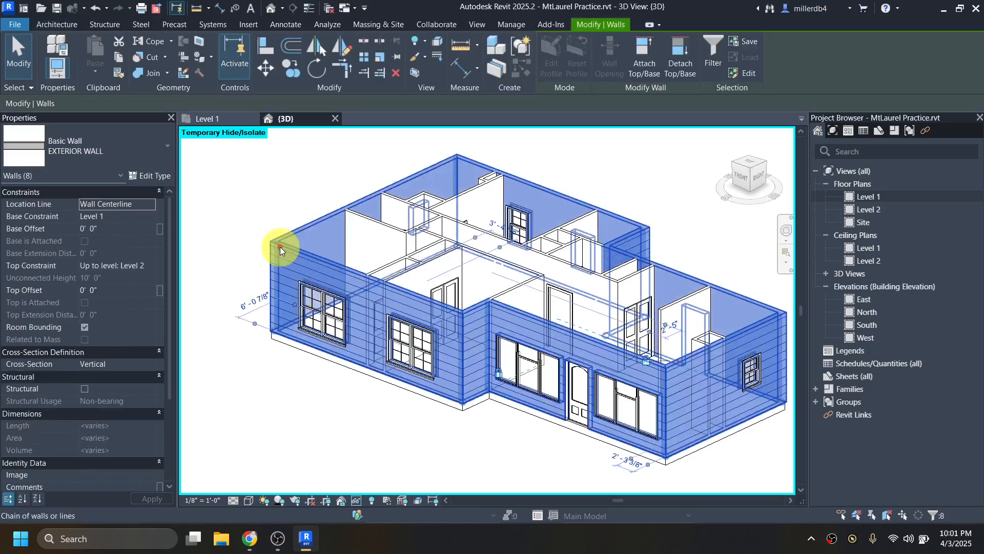
click(287, 445)
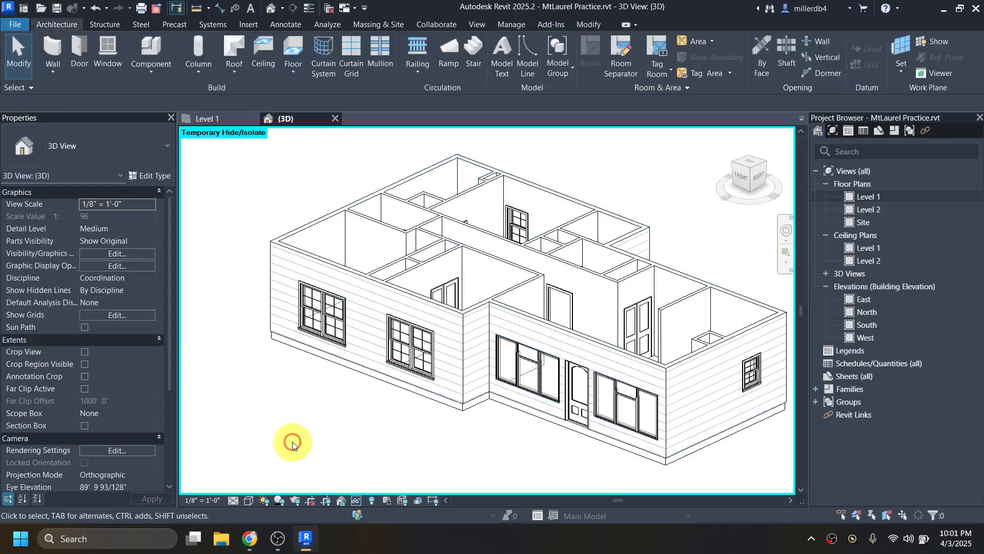
Select all instances of the EXTERIOR WALL type in the entire project from the front wall, then clear the selection
click(286, 252)
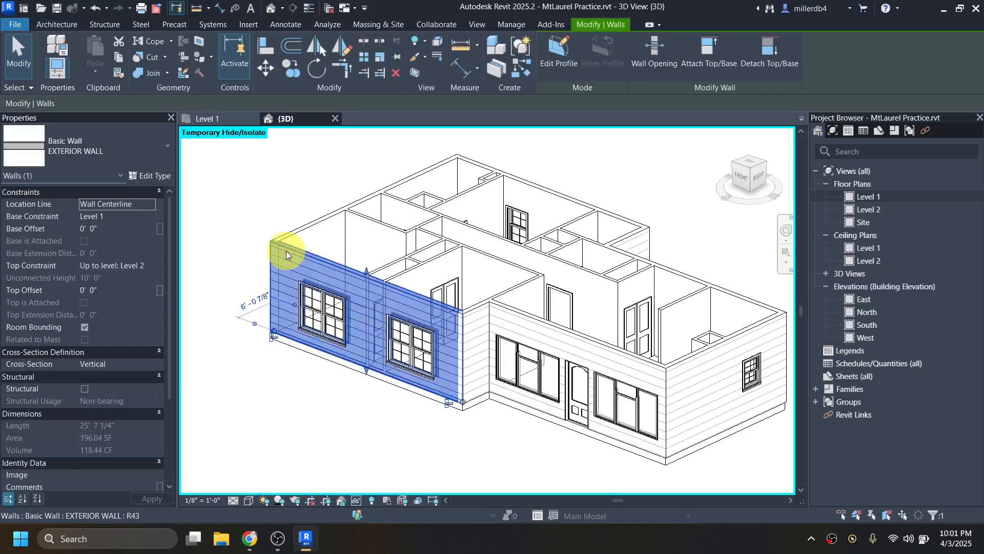
right_click(286, 250)
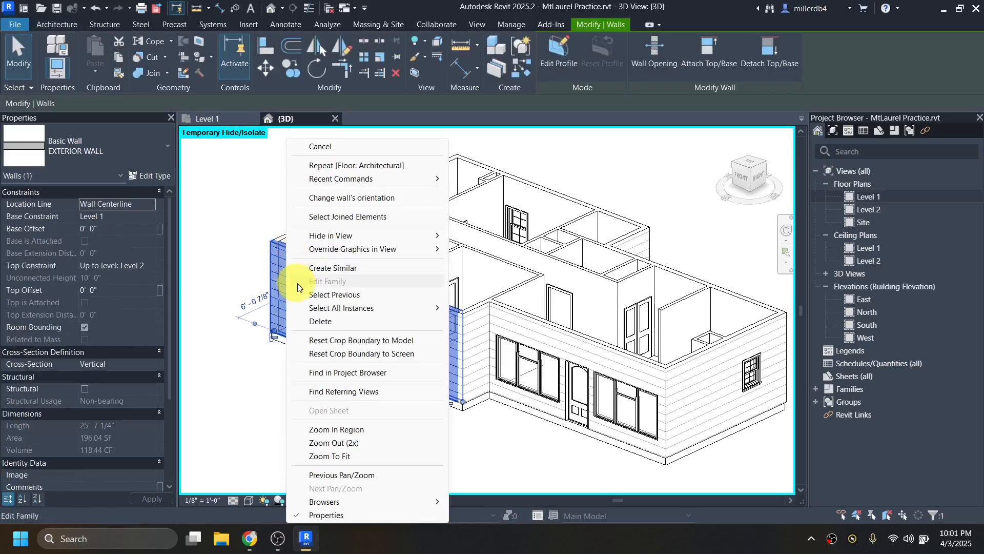
mouse_move(324, 310)
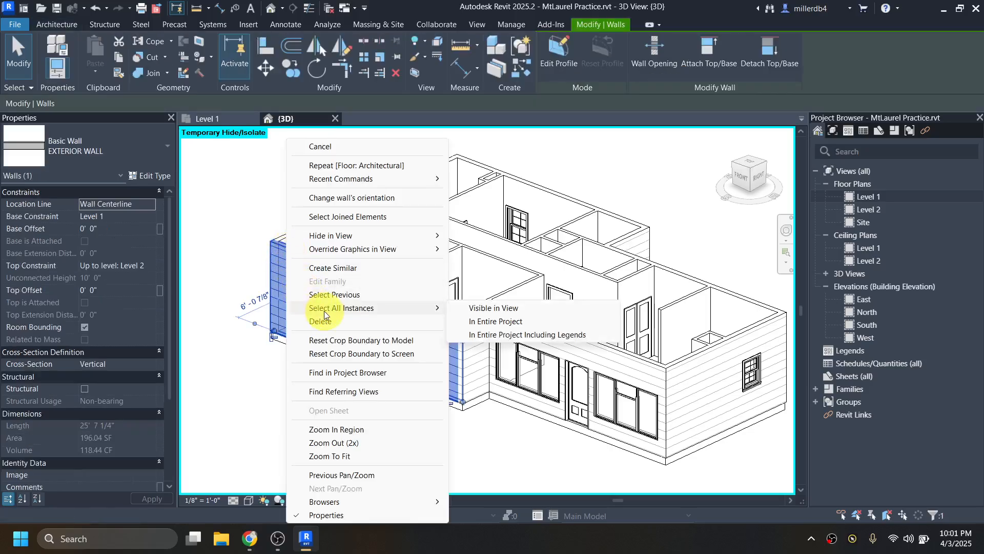
click(464, 320)
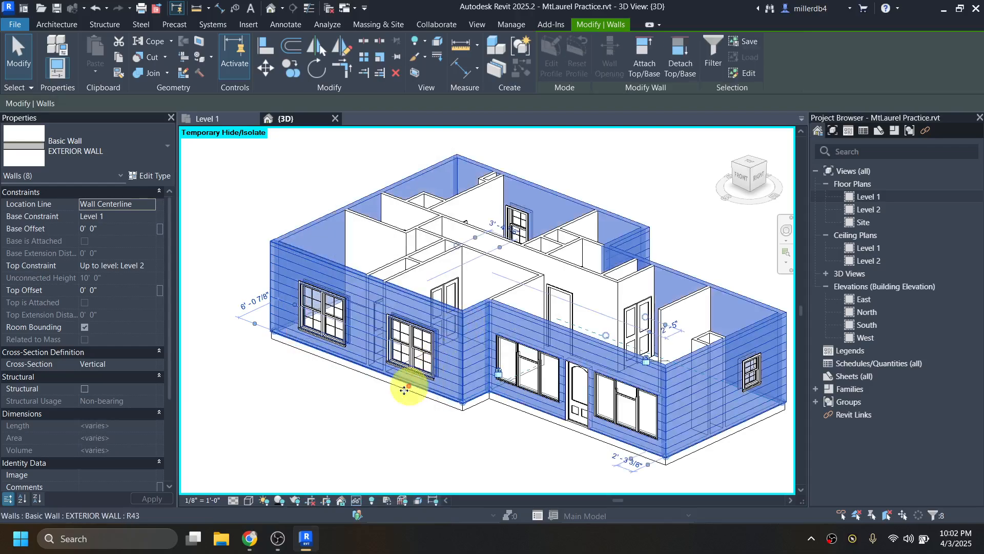
click(341, 438)
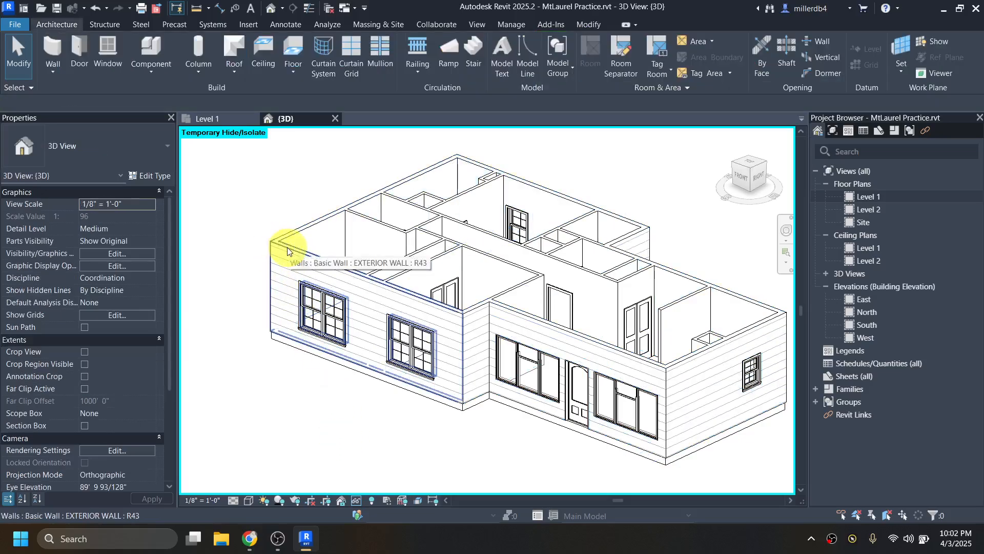
Select the eight exterior walls one by one around the house, building up a single selection
click(283, 246)
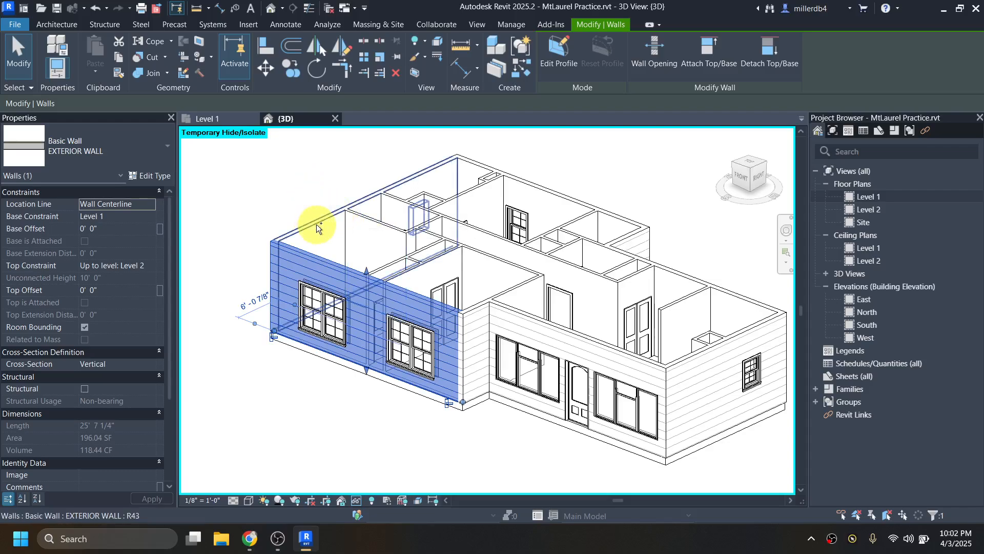
ctrl+click(535, 184)
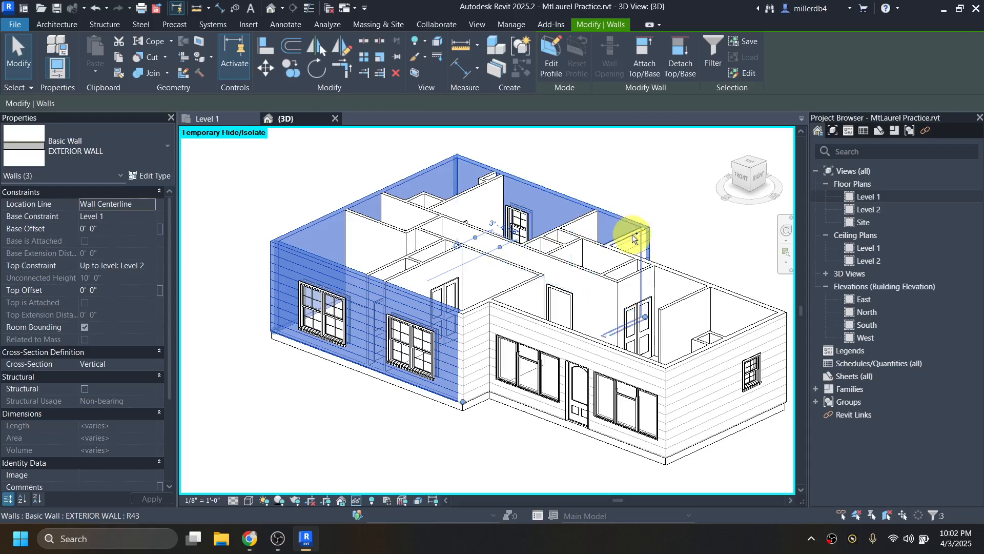
ctrl+click(637, 246)
ctrl+click(666, 270)
ctrl+click(691, 334)
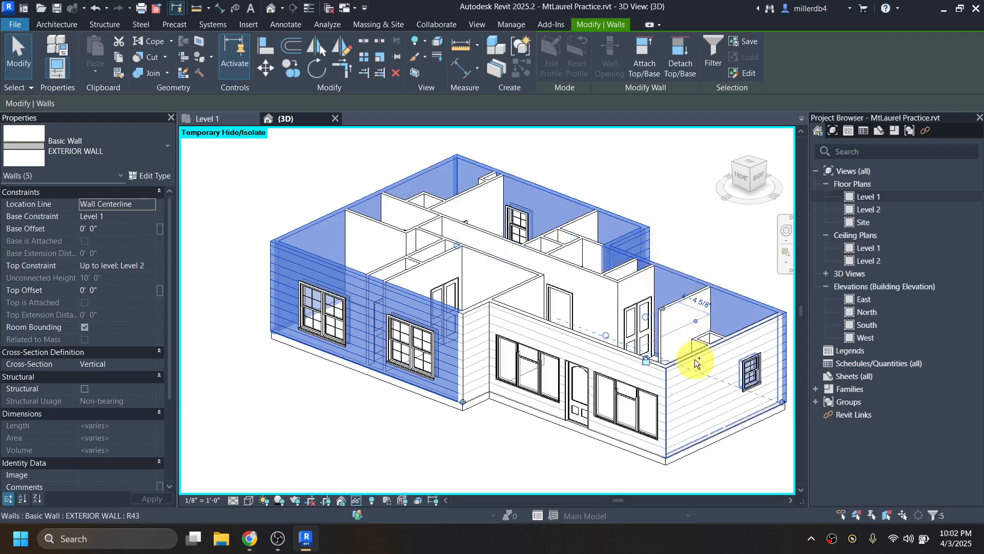
ctrl+click(694, 359)
ctrl+click(537, 322)
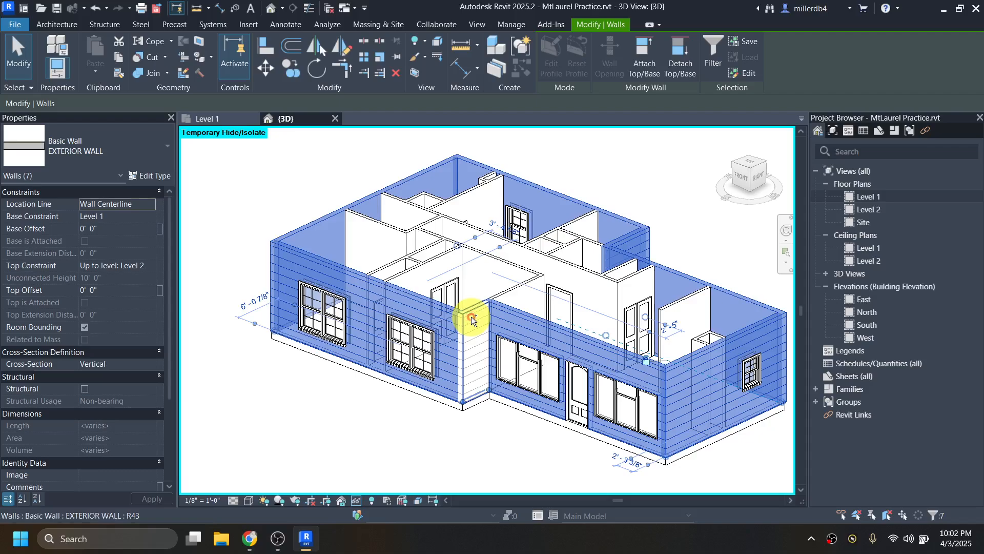
ctrl+click(472, 317)
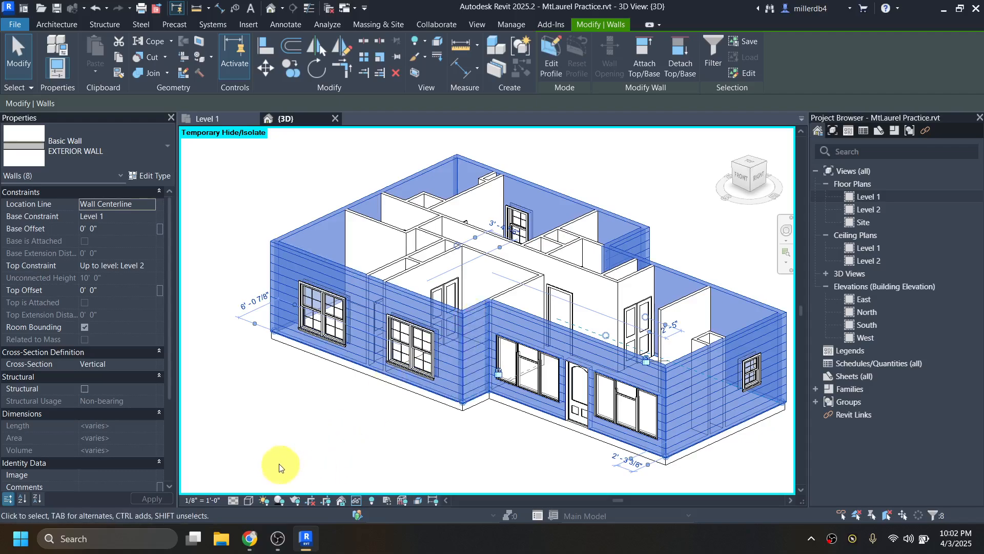
Set the base offset of the eight selected exterior walls to -0' 10" and clear the selection
click(100, 229)
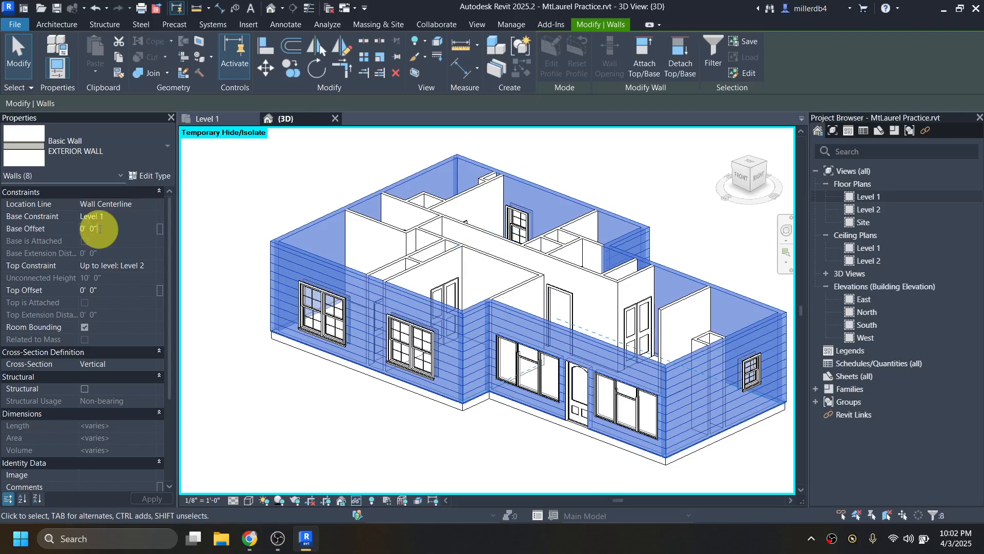
key(BackSpace)
key(BackSpace)
text(10)
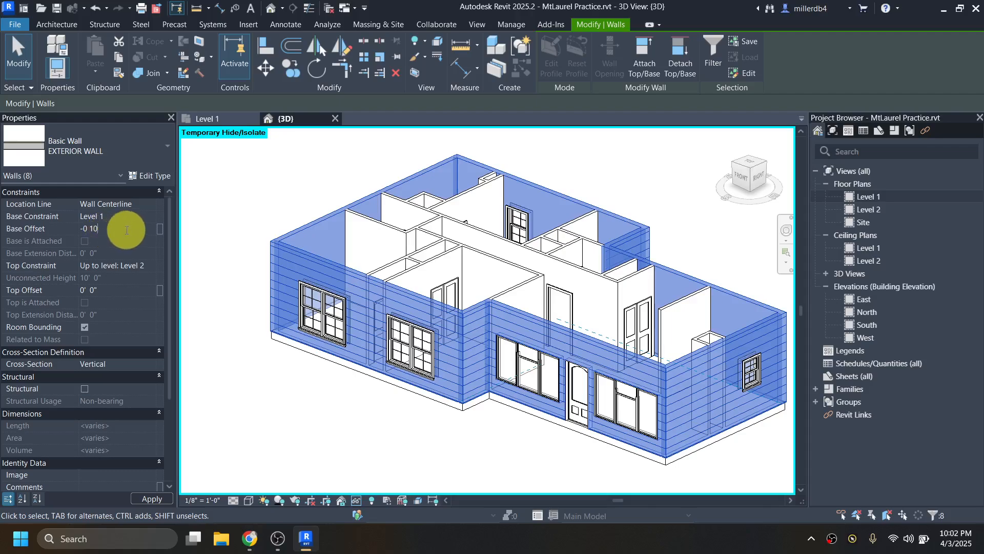
click(236, 256)
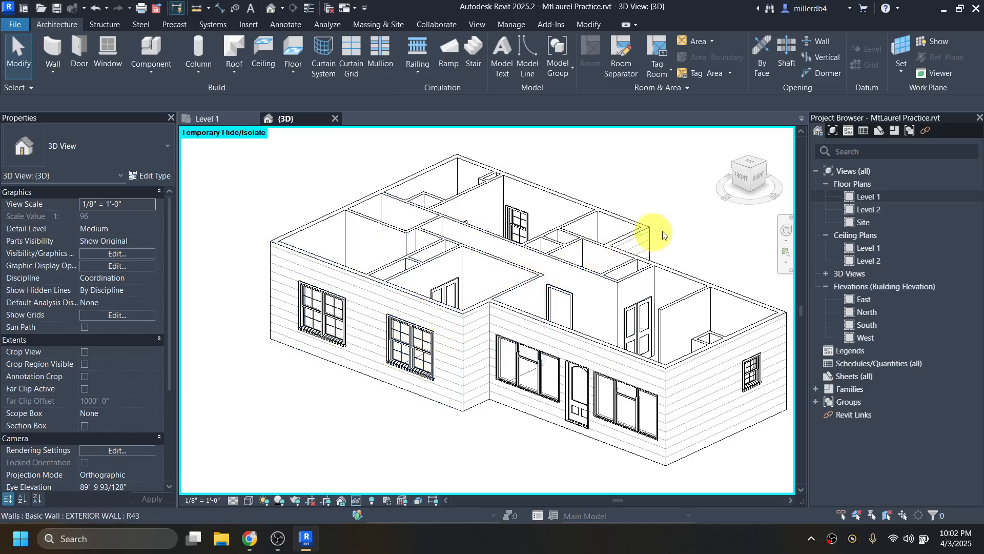
Start a new floor in the Level 1 floor plan using the Wood Joist 10" - Ceramic Tile type
double_click(863, 199)
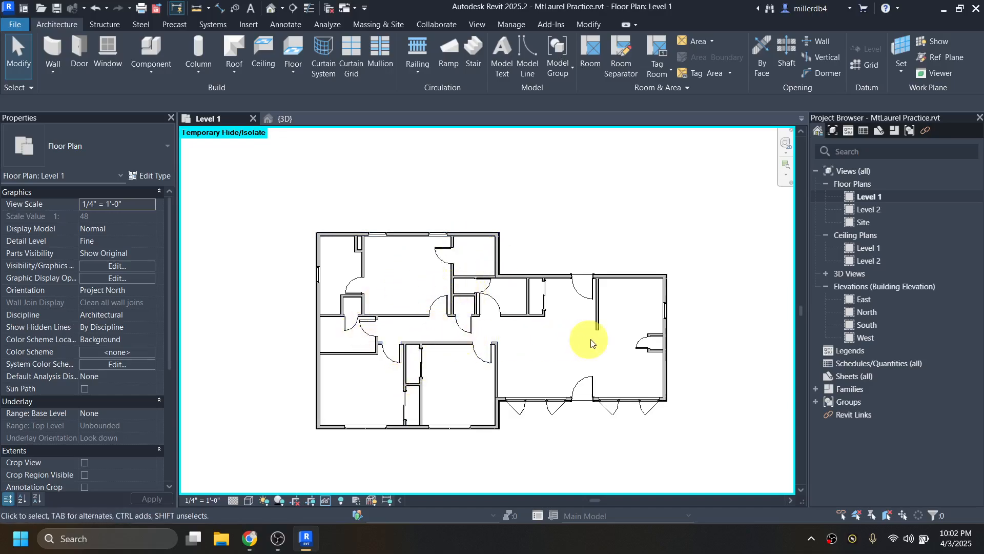
scroll(380, 338, up, 2)
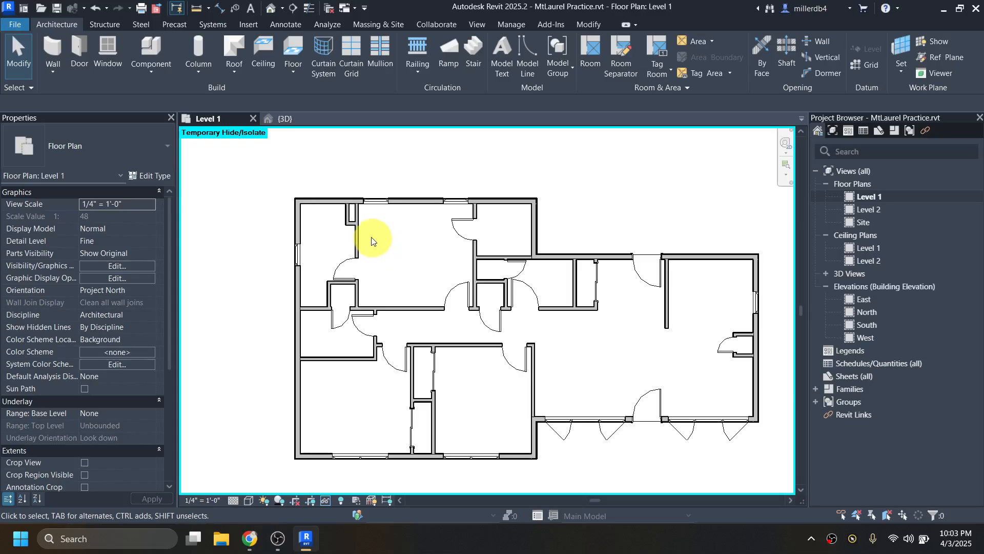
click(294, 49)
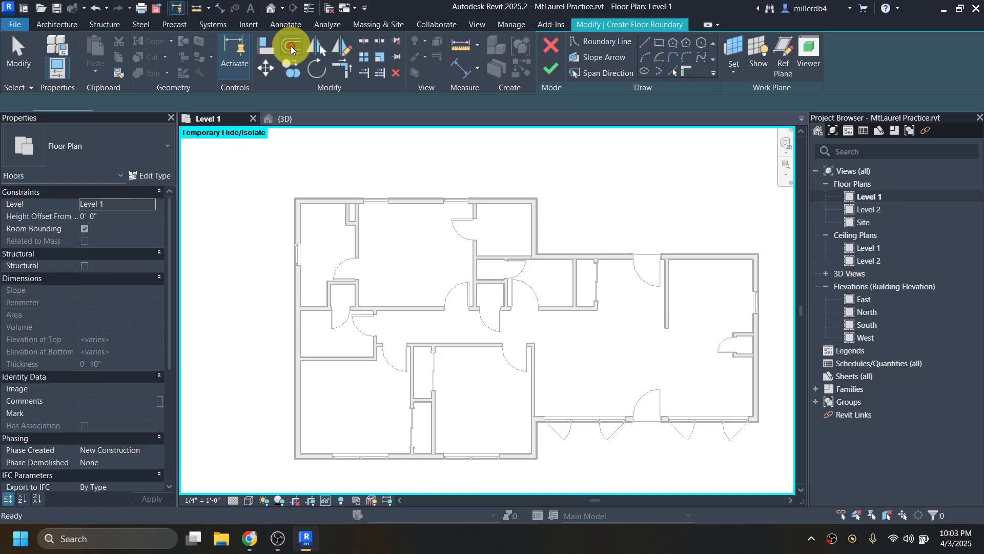
click(154, 149)
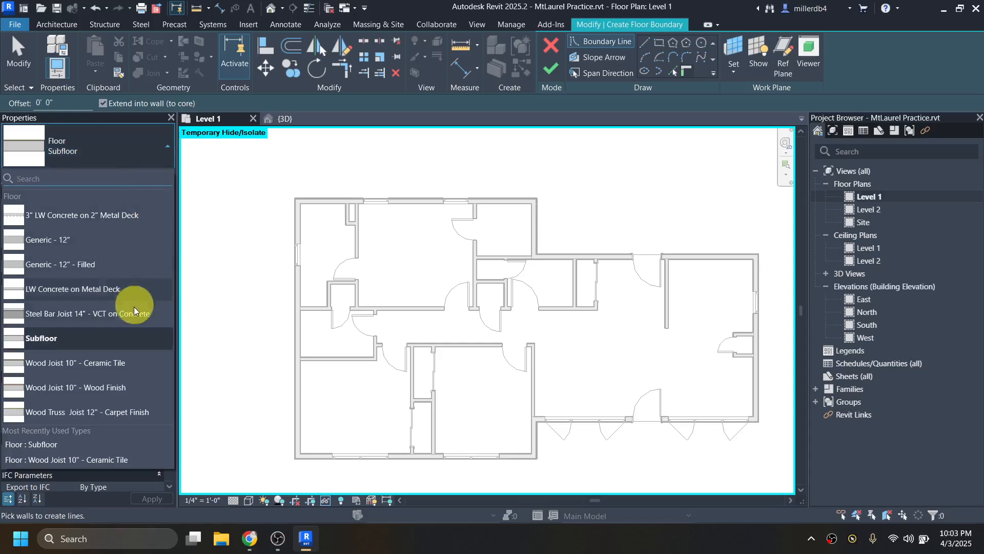
click(107, 364)
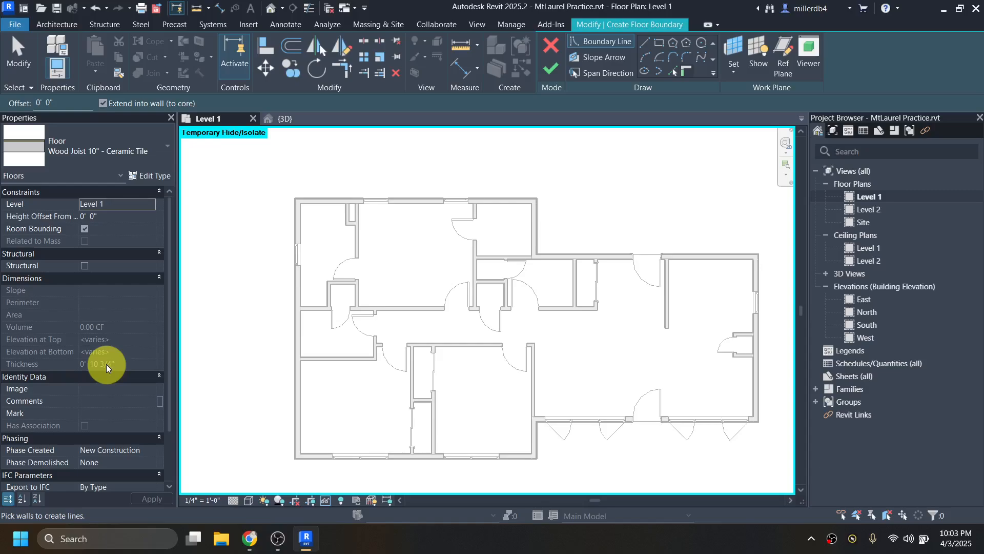
Duplicate the Wood Joist 10" - Ceramic Tile floor type under the name TILE ONLY
click(149, 178)
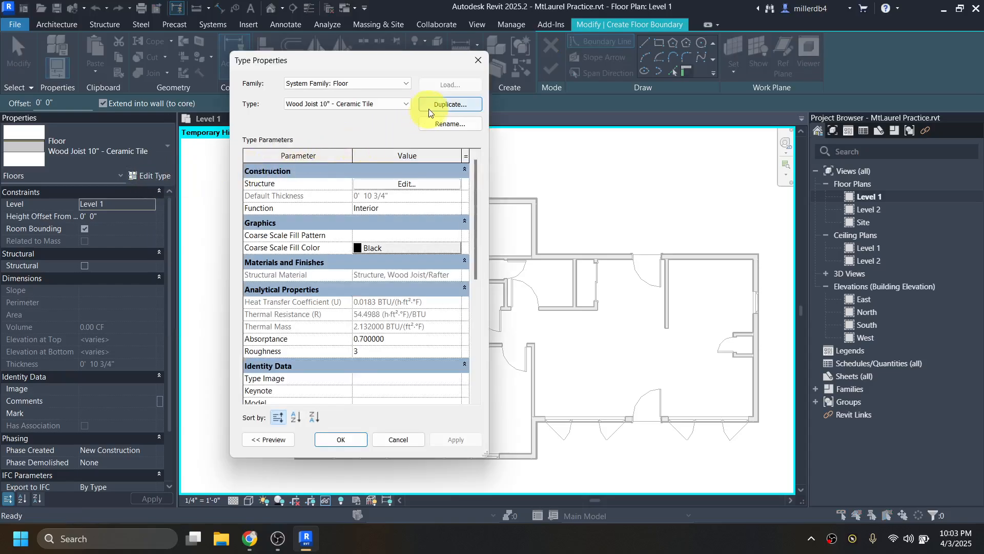
click(430, 109)
key(Caps_Lock)
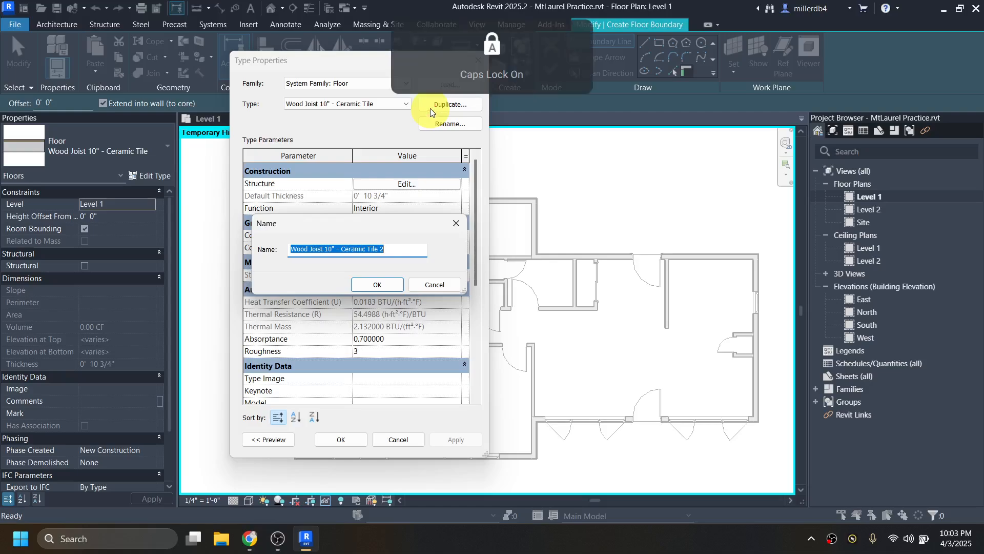
text(TILE ONLY)
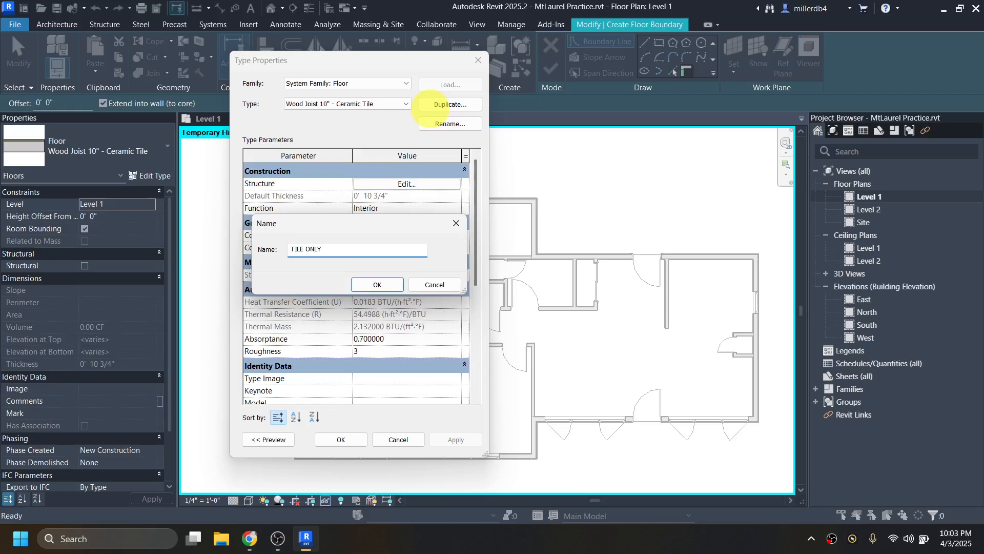
key(Return)
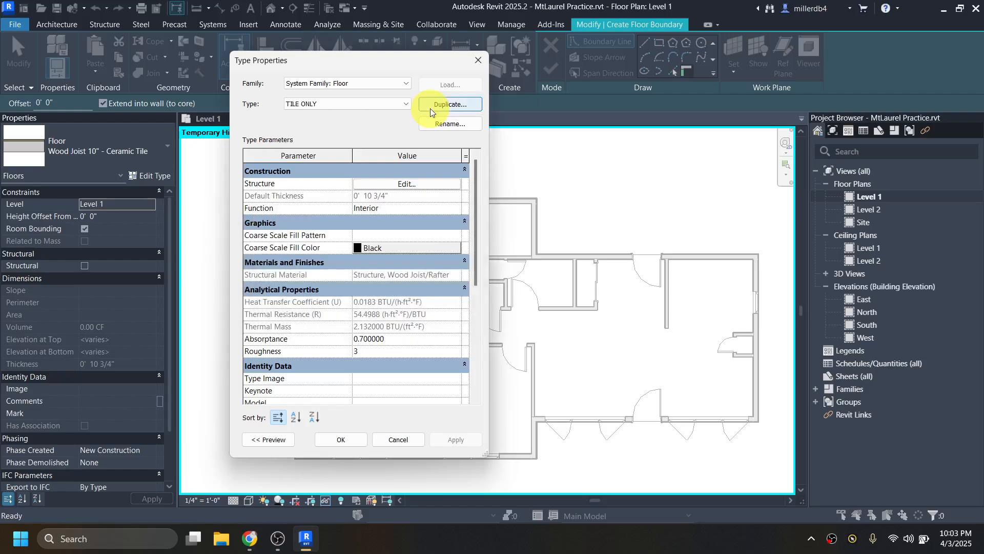
Reduce the TILE ONLY assembly to its tile layer inside the core boundaries, deleting the concrete, plywood and wood joist layers
click(398, 185)
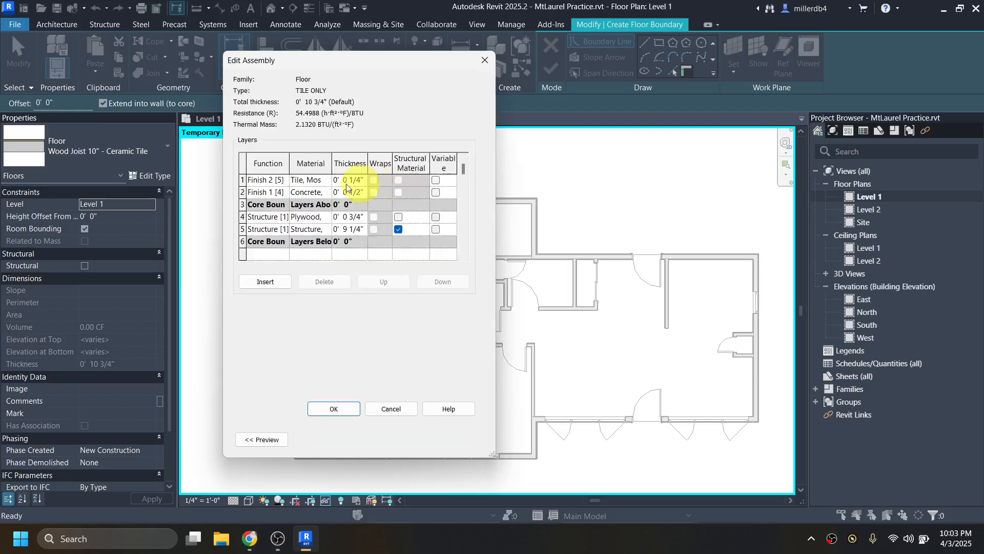
click(316, 194)
click(324, 282)
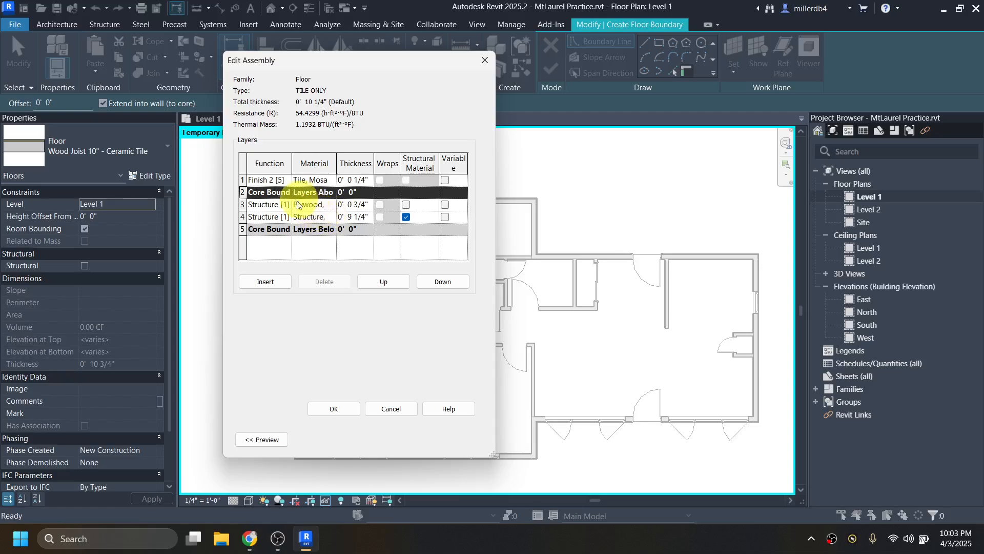
click(309, 180)
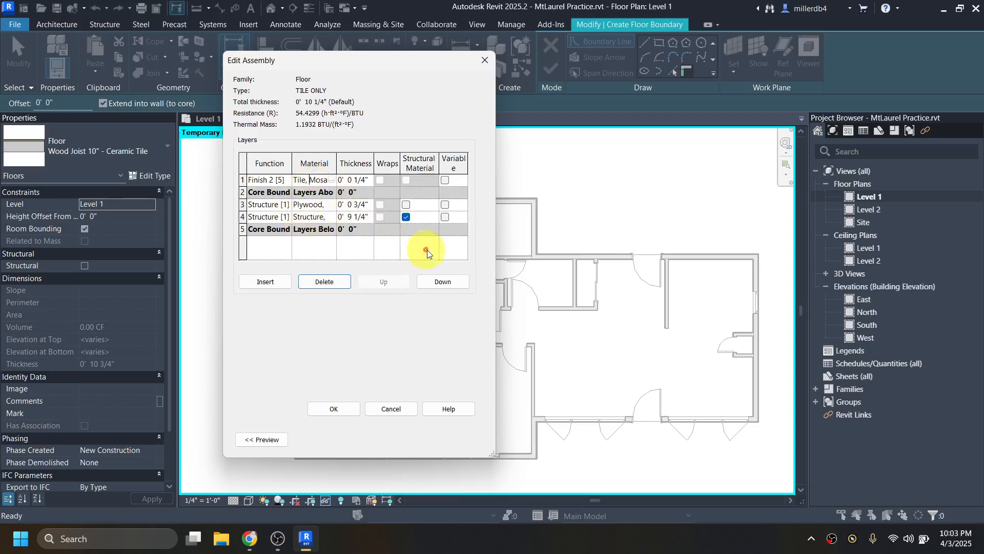
click(439, 282)
click(326, 214)
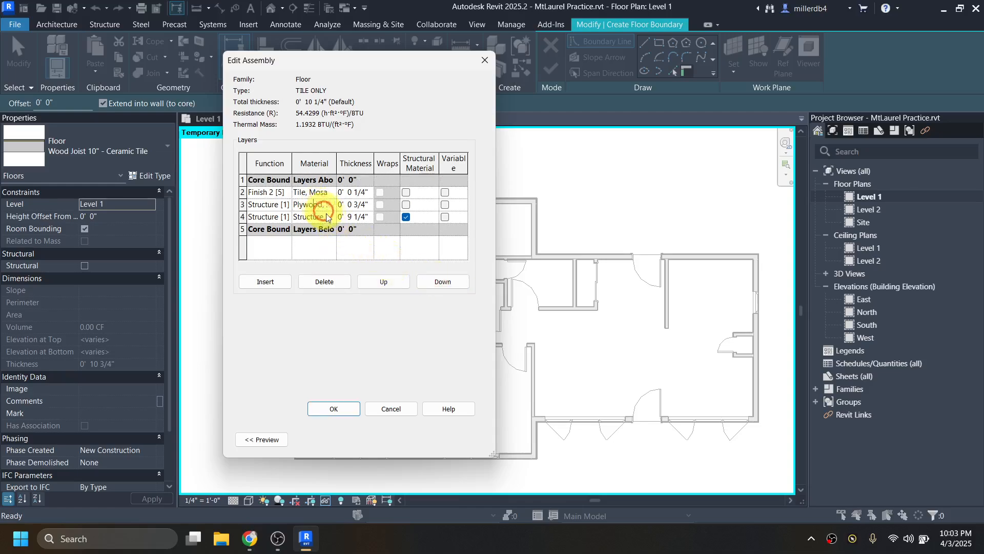
click(325, 283)
click(324, 280)
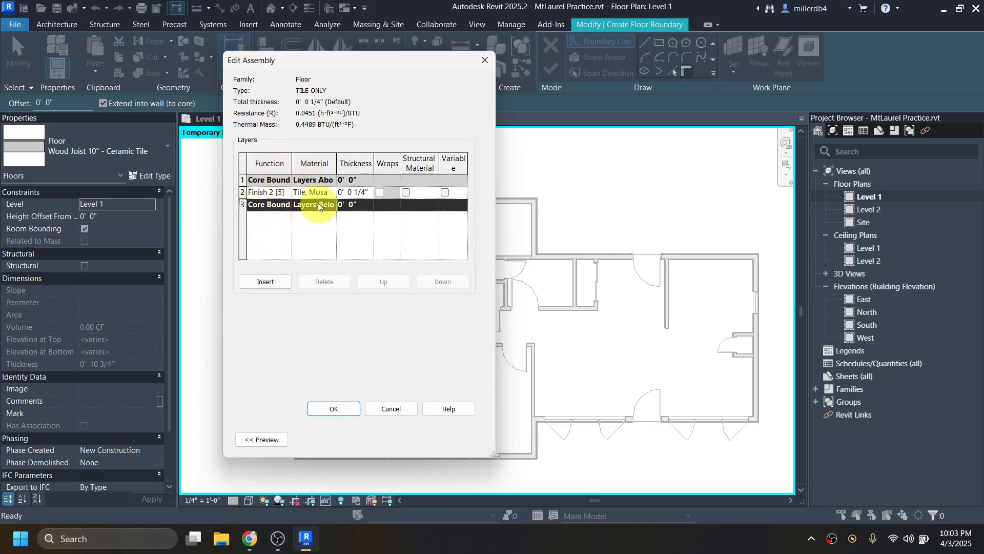
Assign the Crosshatch drafting pattern as the surface foreground pattern of the Tile, Mosaic, Gray material
click(306, 194)
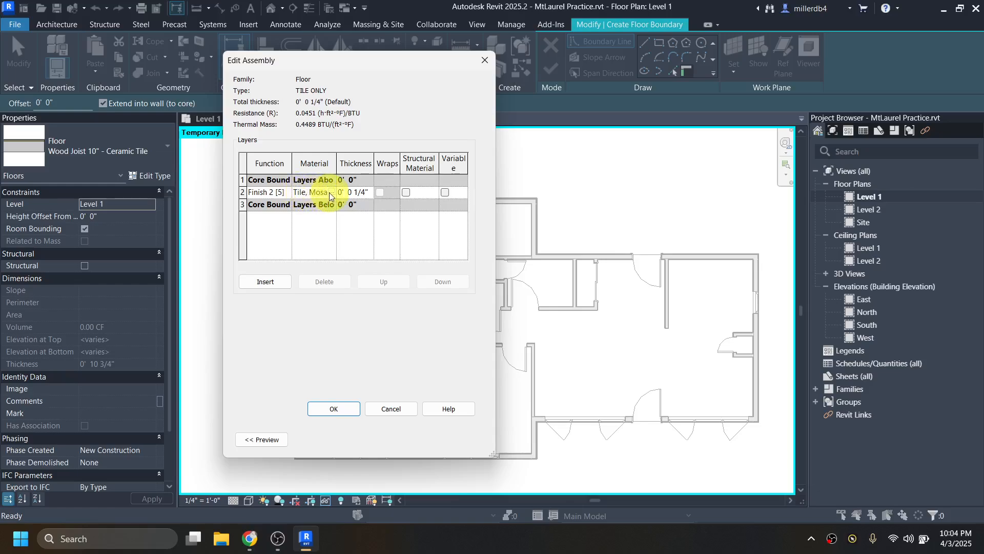
click(330, 192)
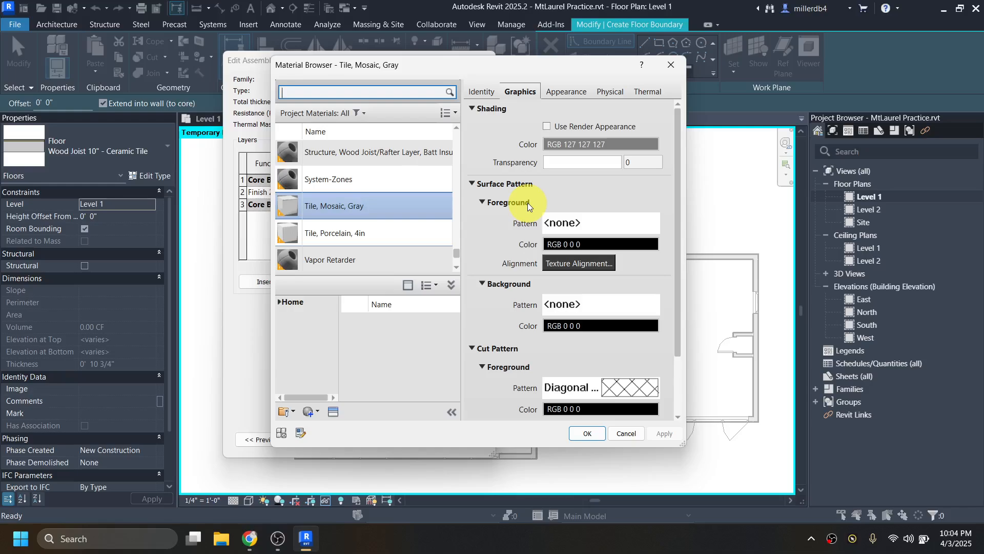
click(562, 225)
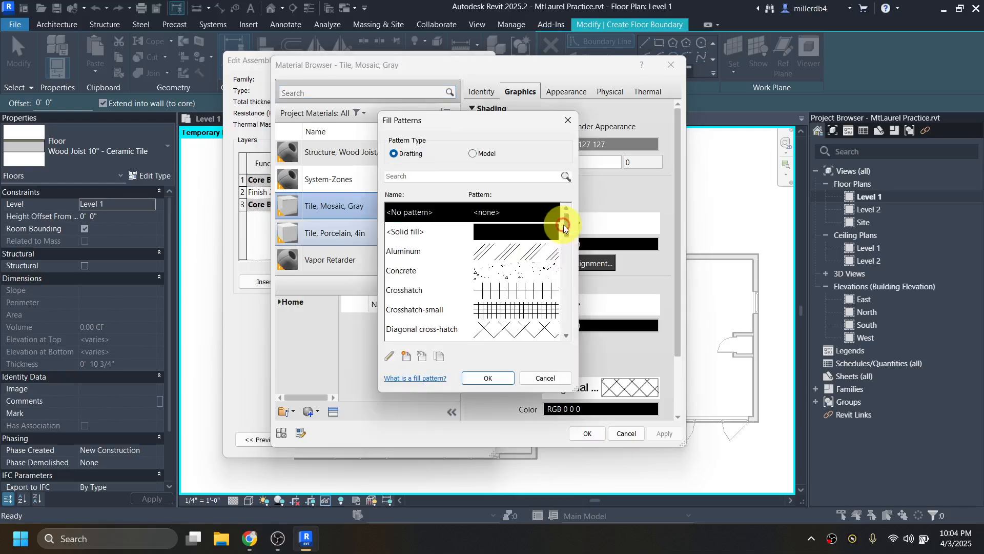
click(515, 291)
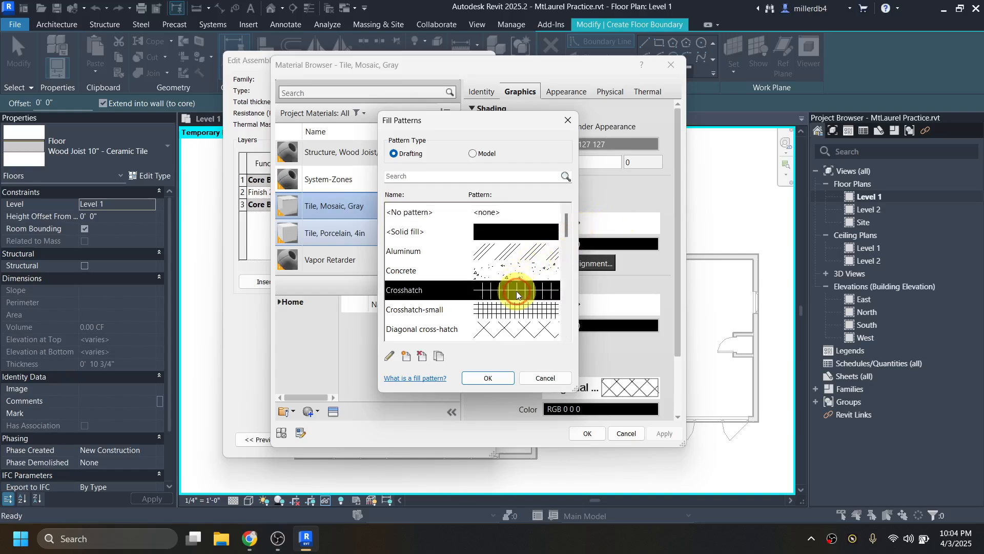
click(491, 376)
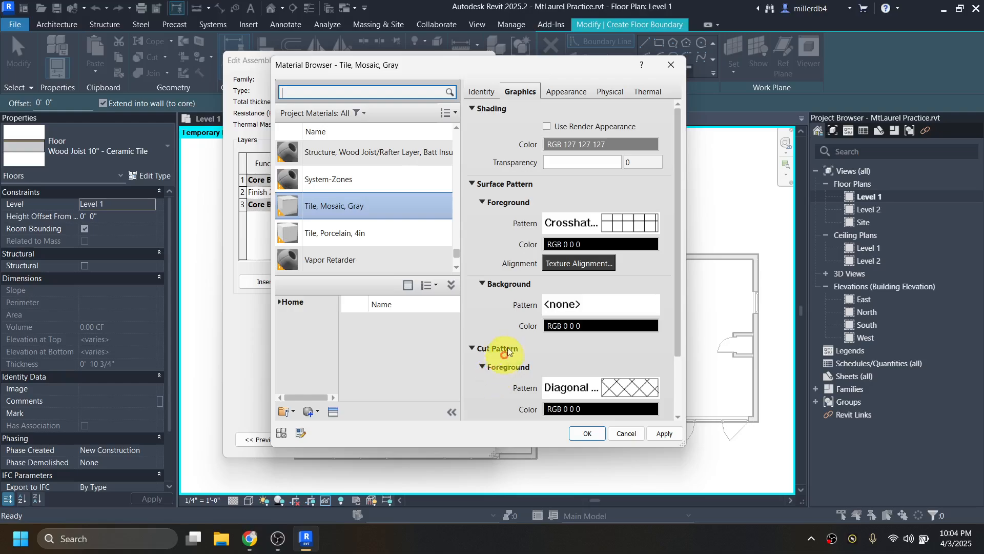
Color the tile material's foreground surface pattern light gray, RGB 192 192 192, and accept the material, assembly and type changes
click(558, 244)
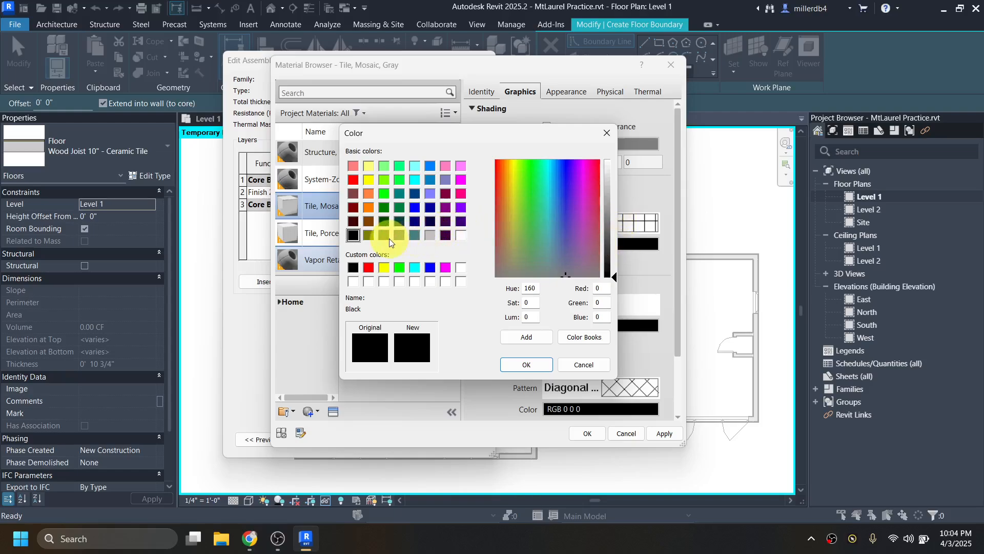
click(431, 235)
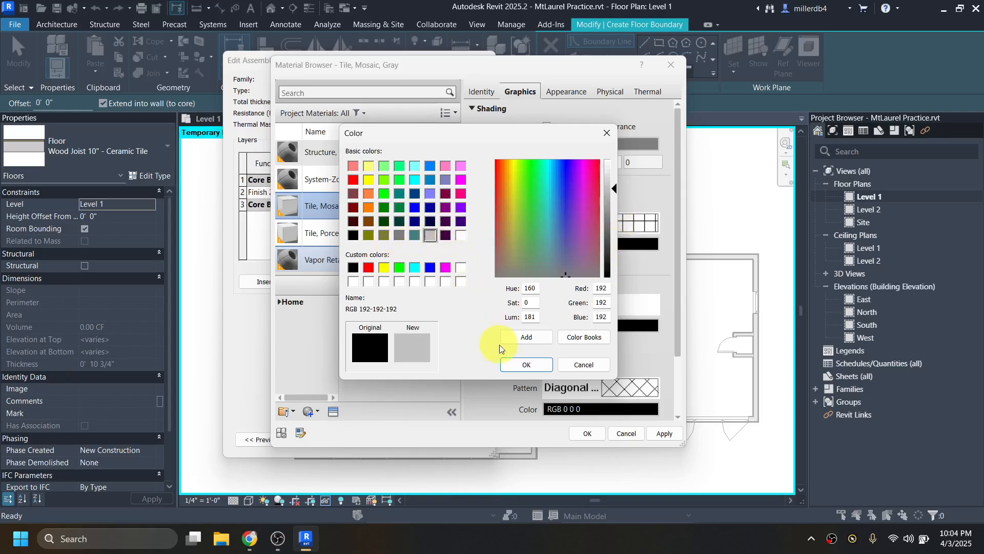
click(524, 366)
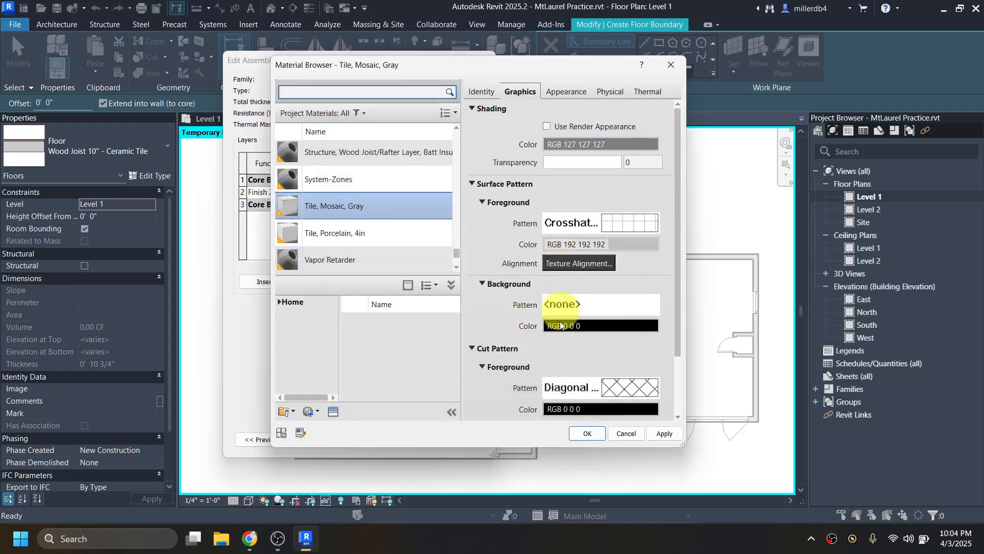
click(586, 433)
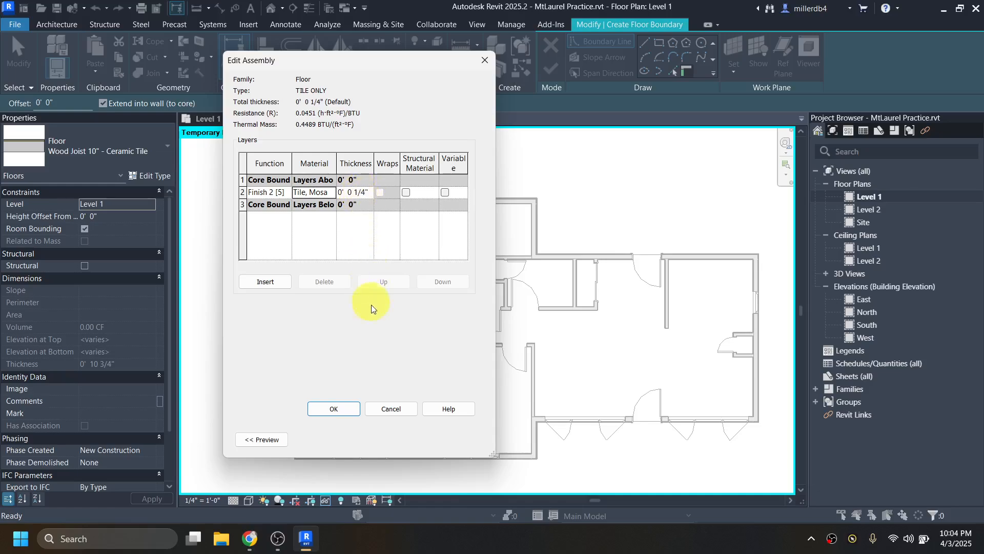
click(346, 408)
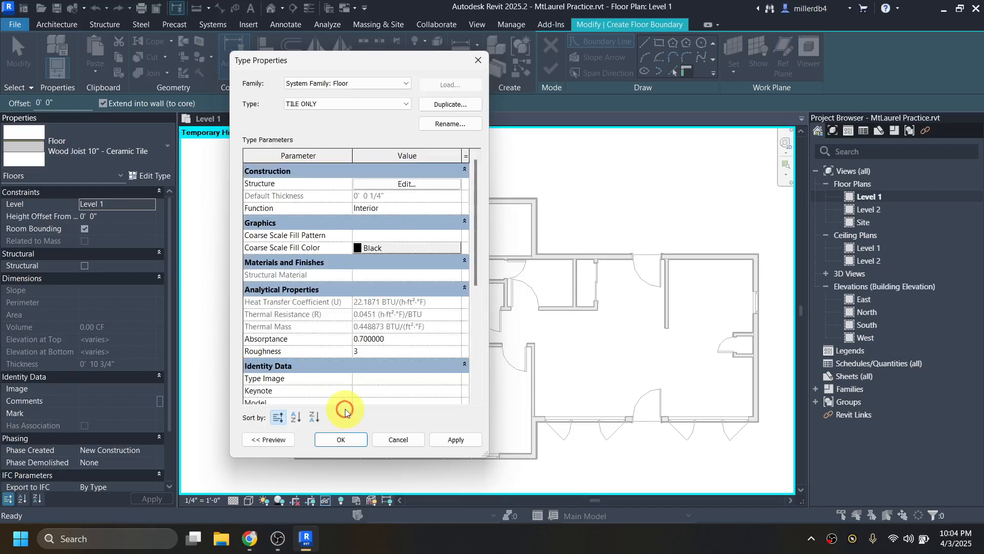
click(342, 439)
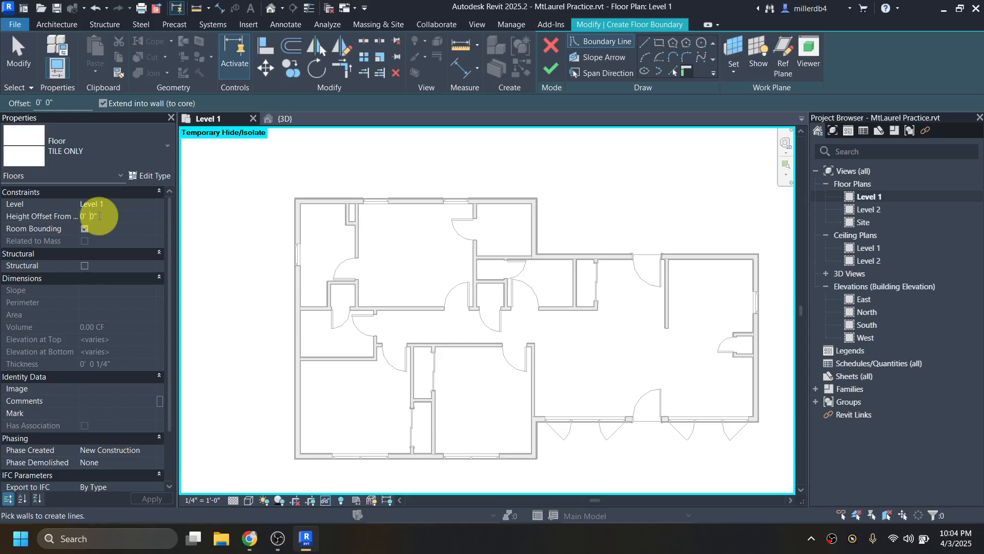
Set the tile floor's height offset from Level 1 to 0' 0 1/4"
click(99, 216)
click(235, 232)
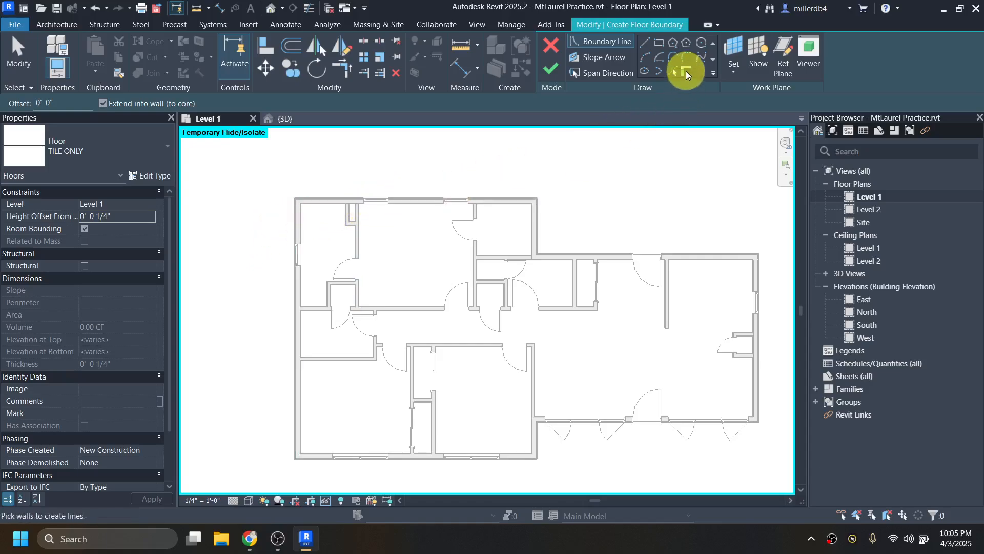
Draw straight floor boundary lines from the upper-left room's inner corner along its top wall and around the small chase to the right wall
click(646, 42)
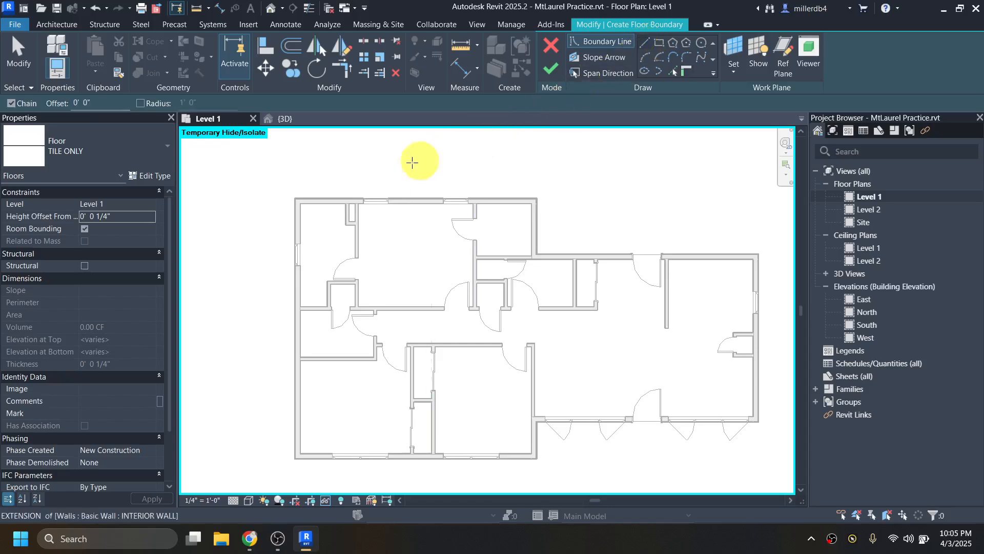
scroll(300, 203, up, 6)
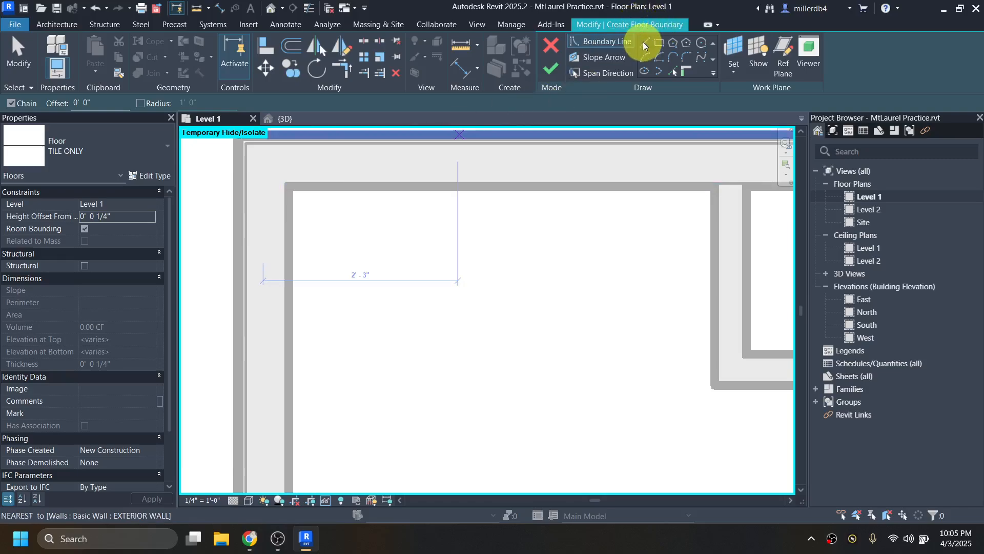
click(288, 186)
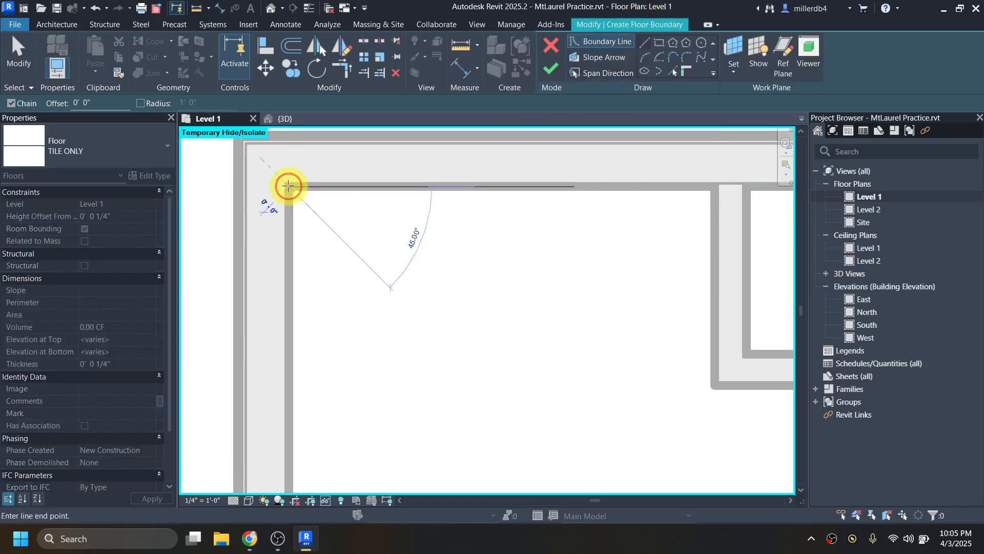
click(714, 186)
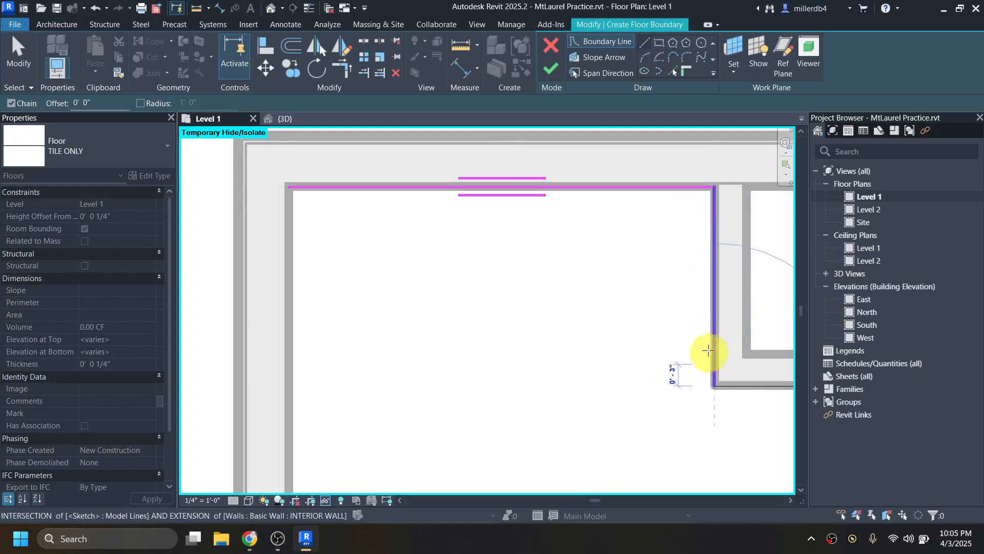
scroll(708, 351, down, 1)
middle_drag(692, 355, 416, 294)
click(509, 317)
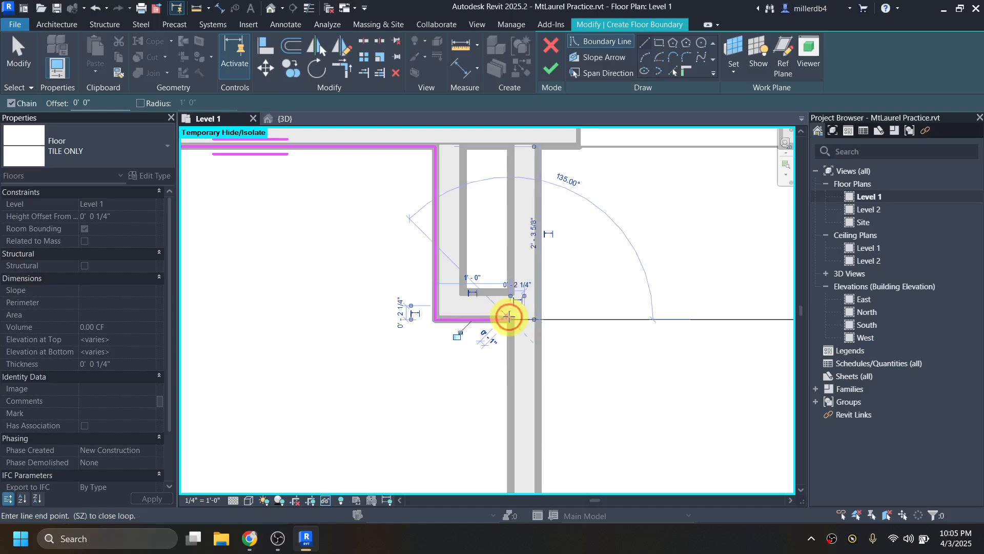
Continue the boundary down the room's right wall, through the wall thickness at the door jamb, and across the 2'-4" door opening along the far wall face
scroll(512, 353, down, 2)
middle_drag(521, 383, 523, 277)
scroll(513, 389, up, 2)
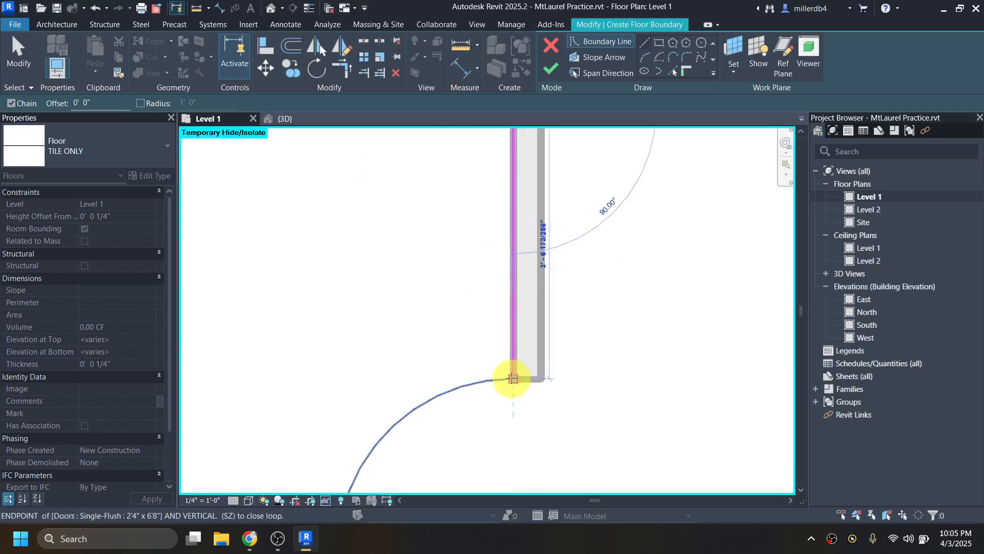
click(512, 378)
click(539, 380)
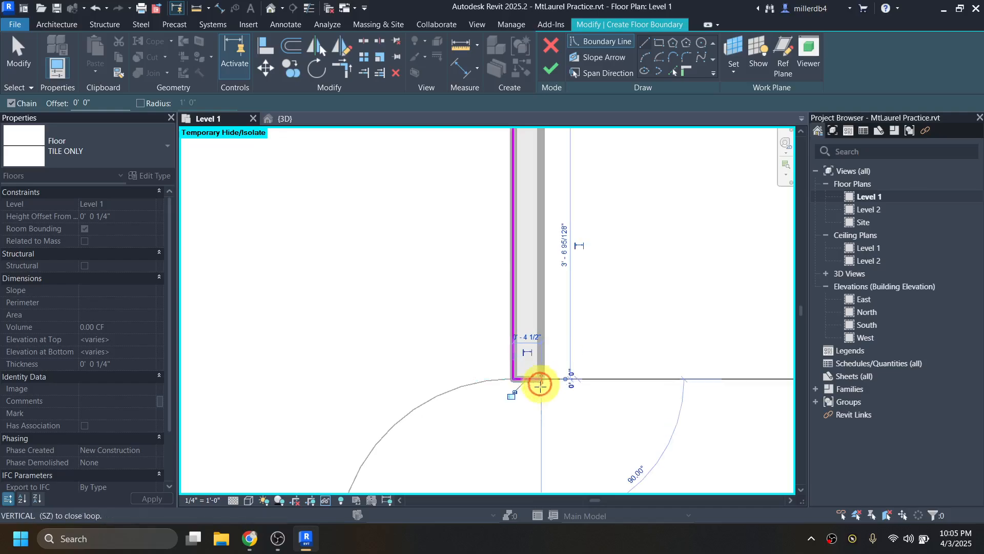
middle_drag(540, 383, 541, 261)
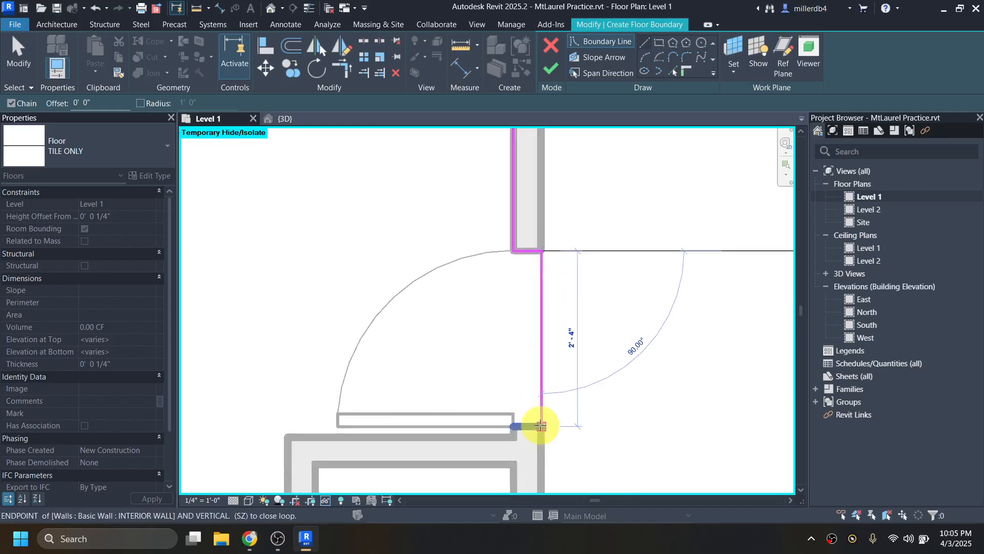
click(541, 425)
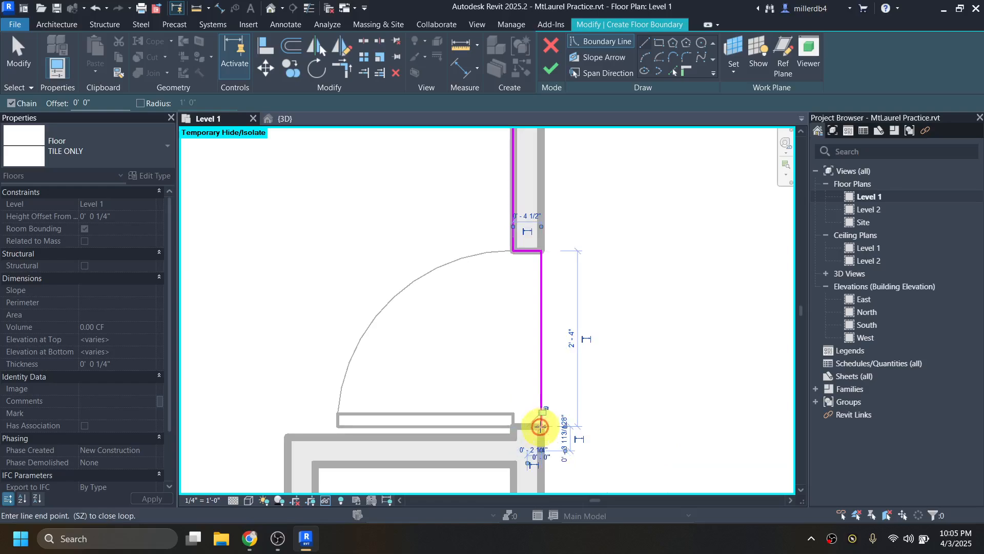
Trace the boundary back around the lower door jamb, along the closet's upper wall and down its left wall to the room's bottom wall
middle_drag(548, 423, 569, 336)
scroll(554, 346, down, 1)
scroll(554, 344, down, 2)
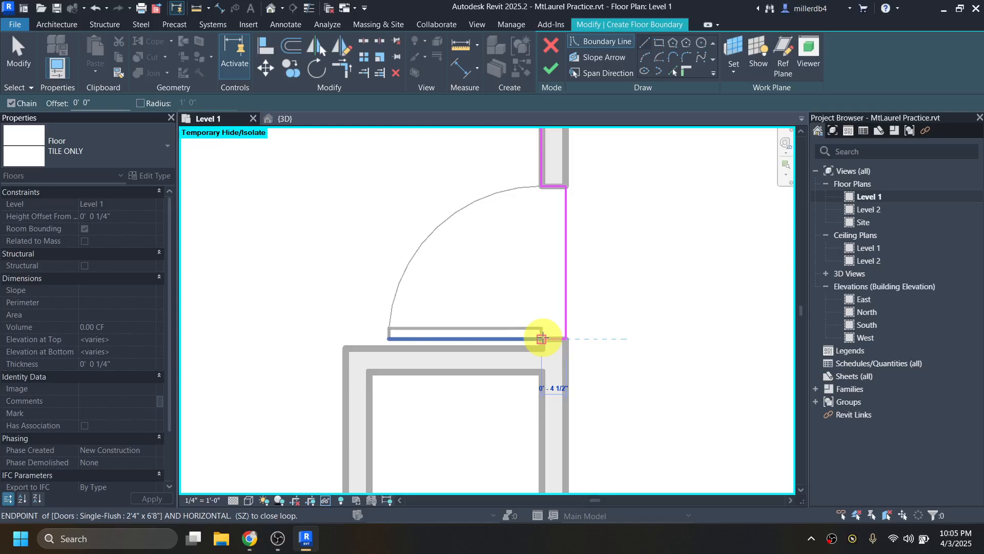
scroll(542, 338, up, 2)
click(541, 347)
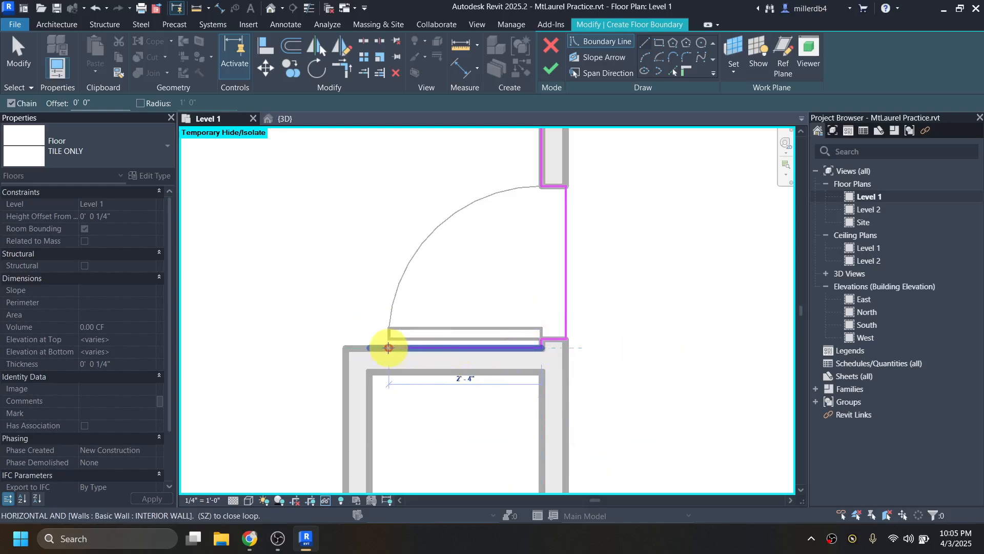
click(345, 348)
middle_drag(347, 385, 468, 258)
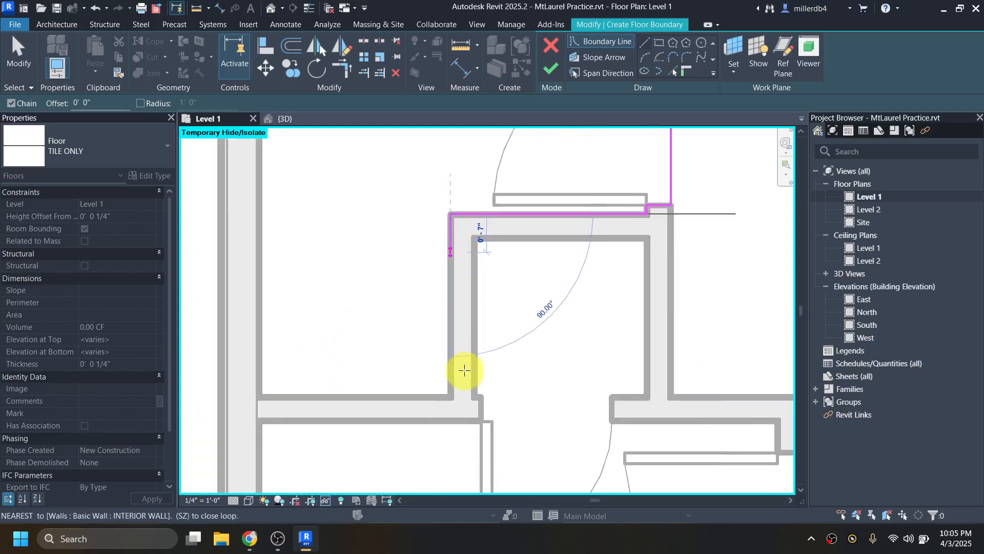
click(451, 396)
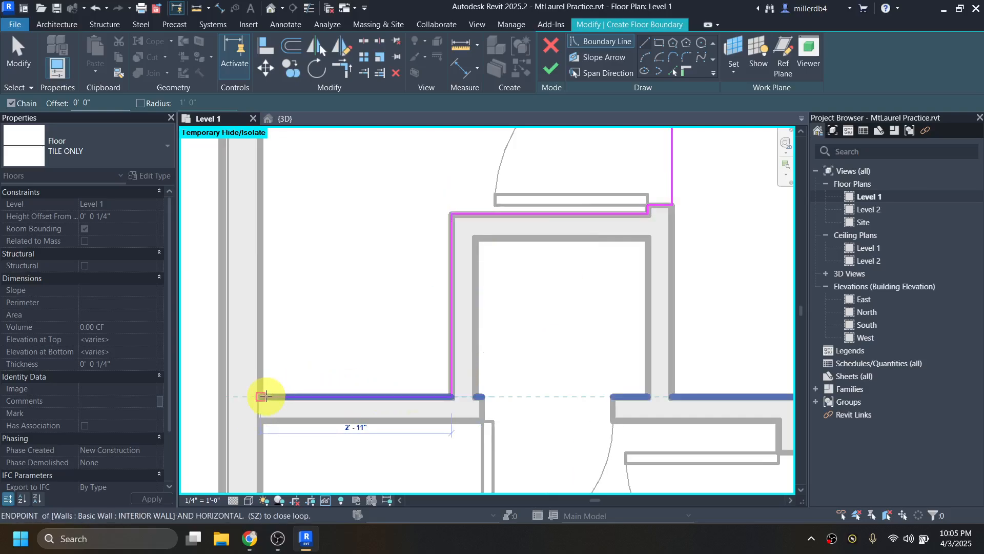
Close the room's boundary loop along the bottom wall and up the left exterior wall's inner face to the starting corner
click(262, 397)
scroll(262, 297, down, 2)
middle_drag(261, 297, 279, 486)
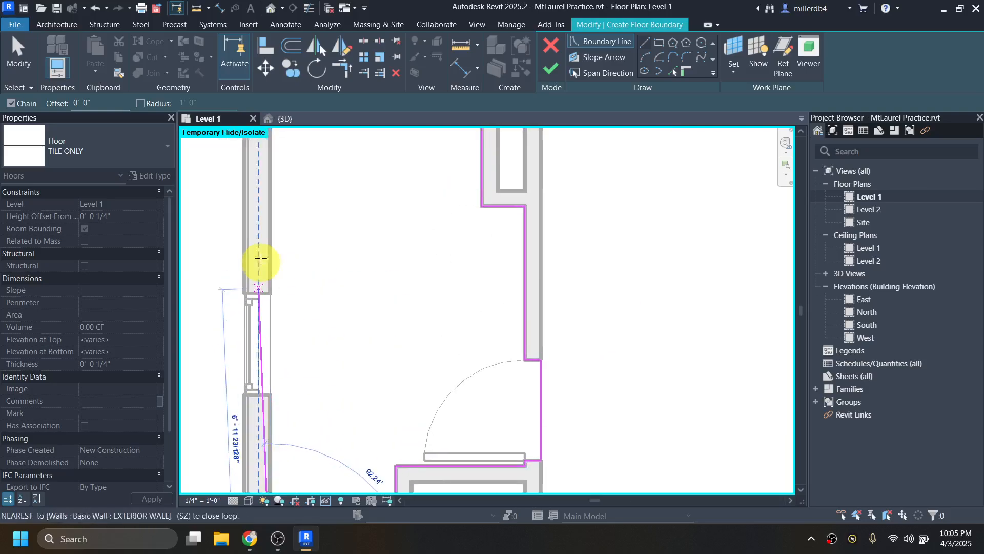
middle_drag(273, 250, 283, 389)
click(280, 244)
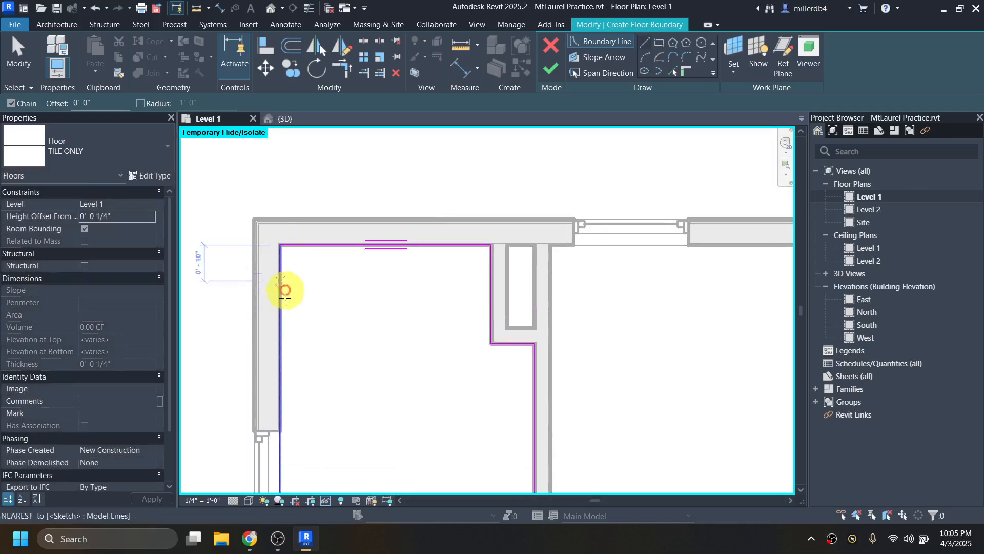
Start a separate boundary loop inside the small closet below the room, tracing its left and upper inner wall faces
scroll(325, 341, down, 2)
mouse_move(362, 327)
middle_down()
mouse_move(393, 339)
mouse_move(397, 233)
middle_up()
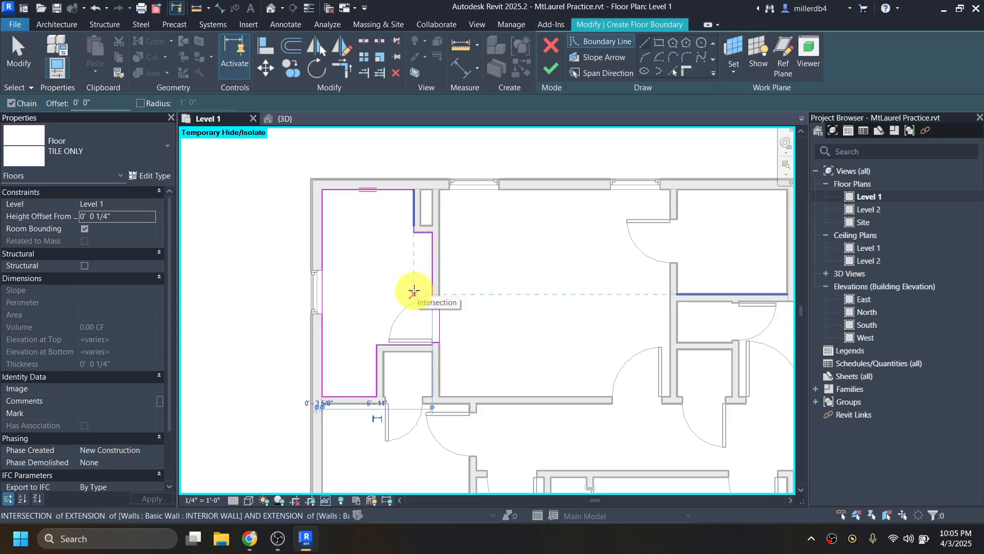
scroll(405, 417, up, 1)
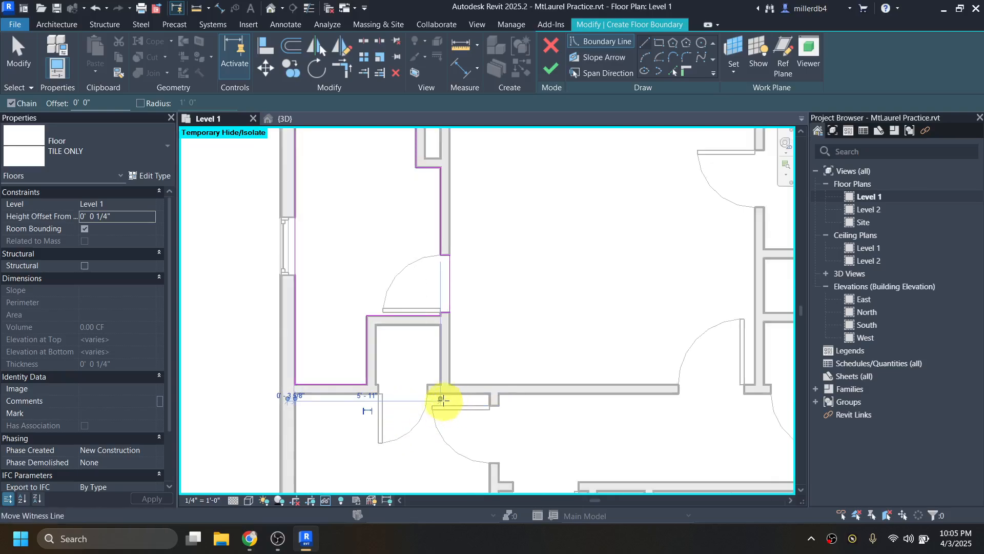
scroll(380, 387, up, 4)
click(341, 367)
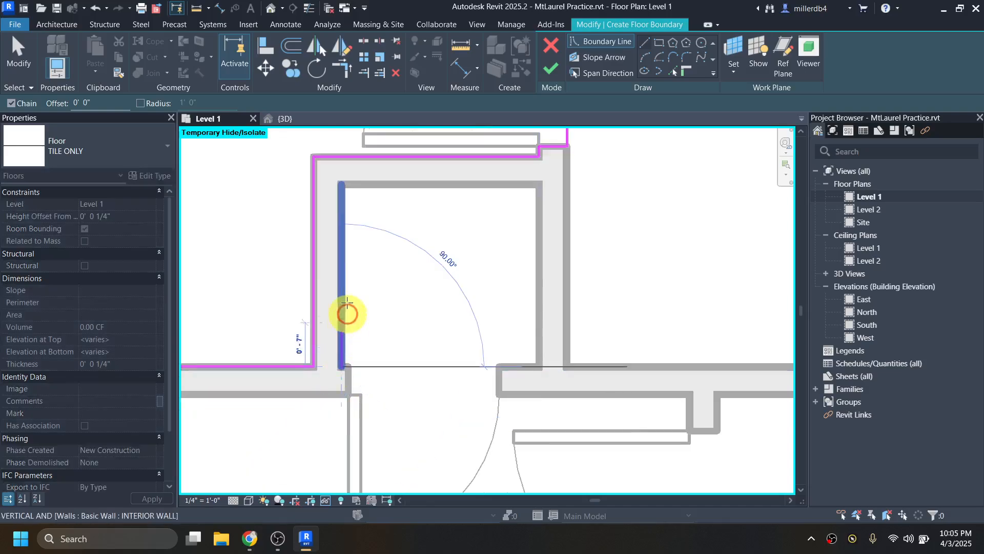
click(341, 185)
click(540, 186)
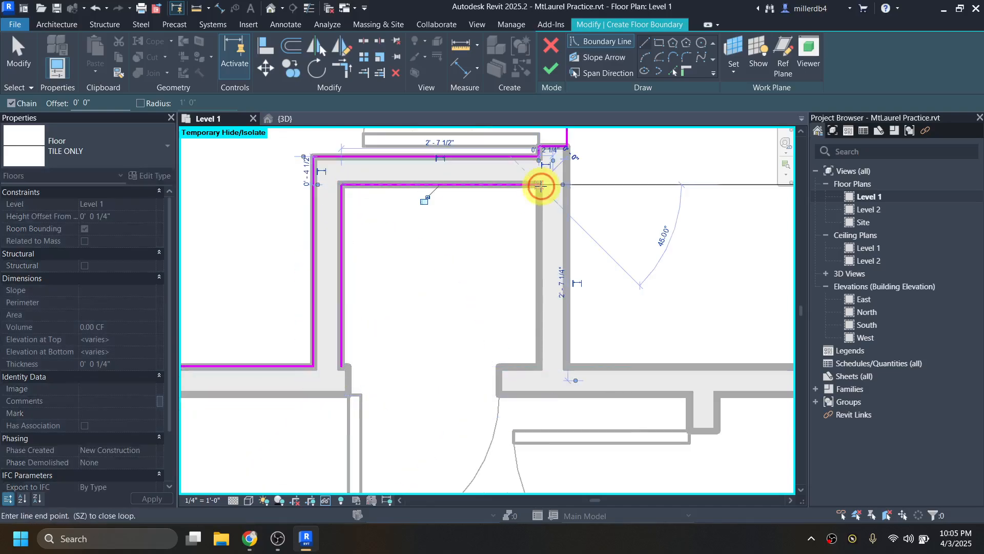
Continue the TILE ONLY floor boundary down the closet's right wall and around the right jamb of its door opening
click(538, 367)
click(501, 367)
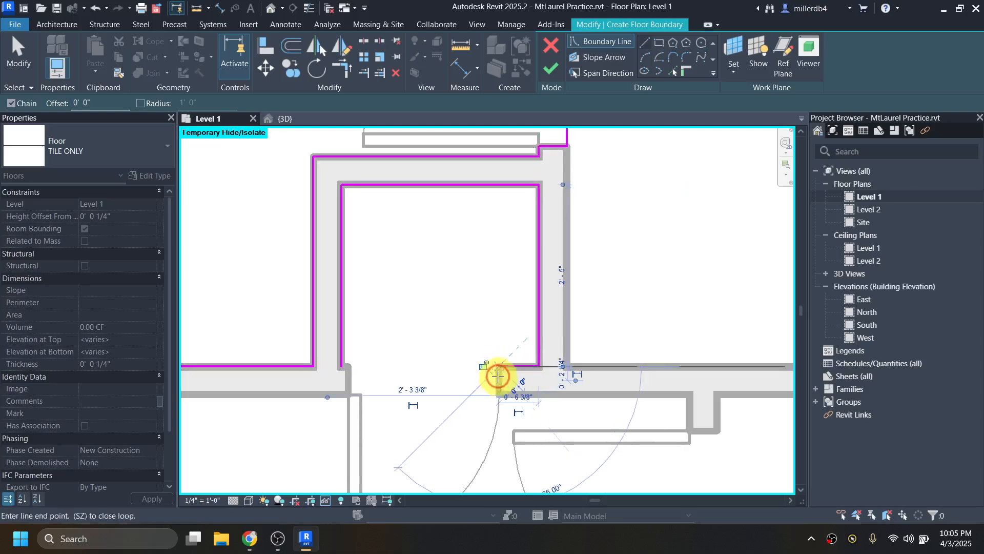
click(501, 405)
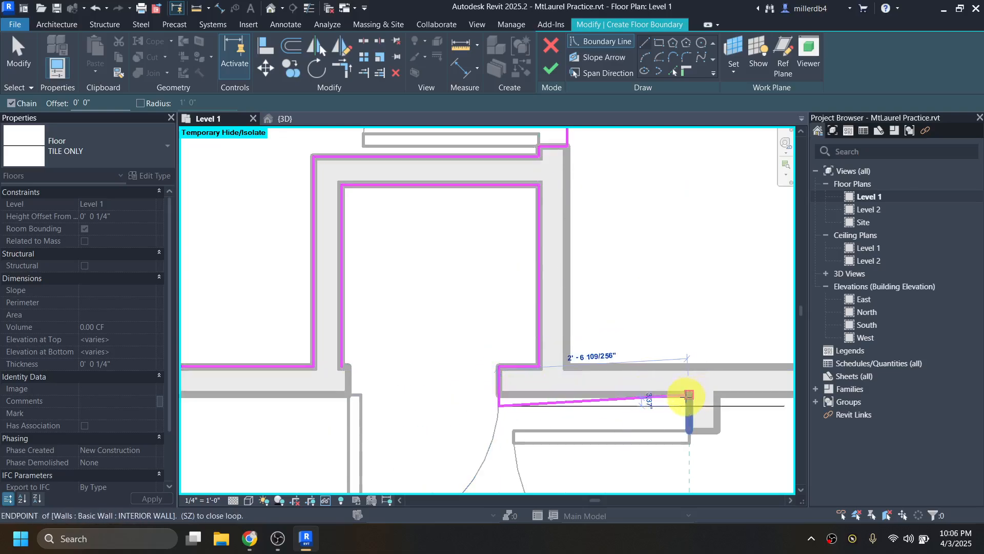
key(Escape)
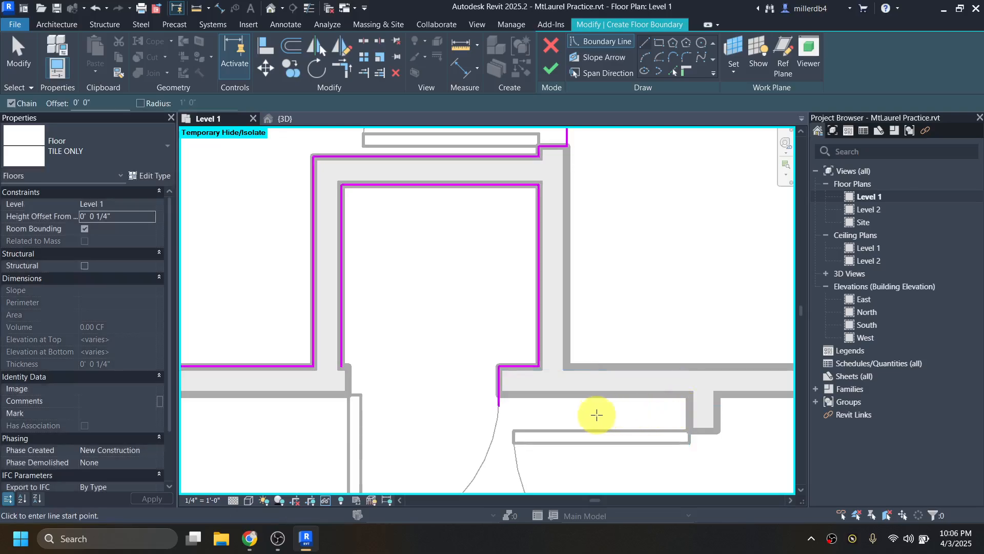
key(ctrl+z)
click(499, 368)
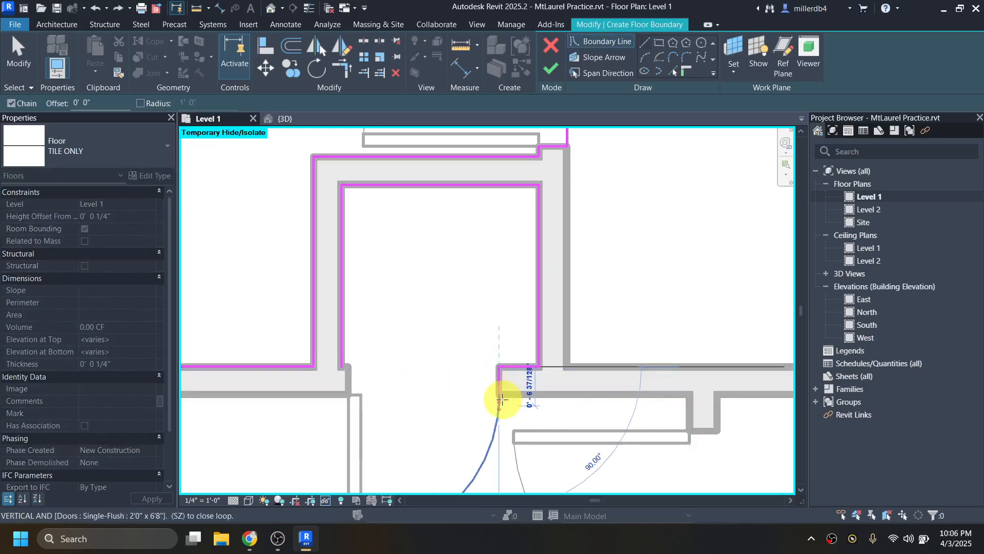
click(499, 394)
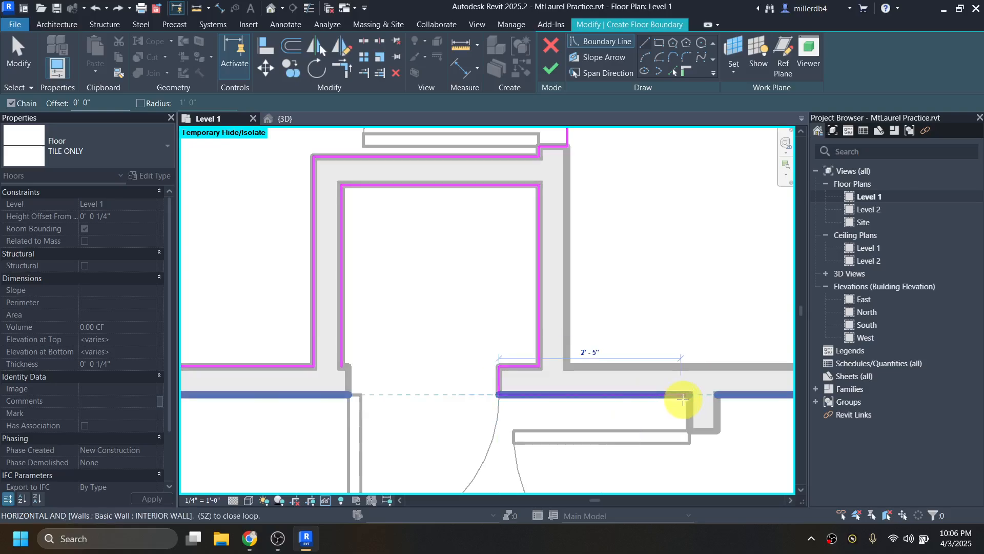
Extend the floor boundary along the lower room's upper wall and across its entry door opening to the inside corner of the far jamb
click(689, 394)
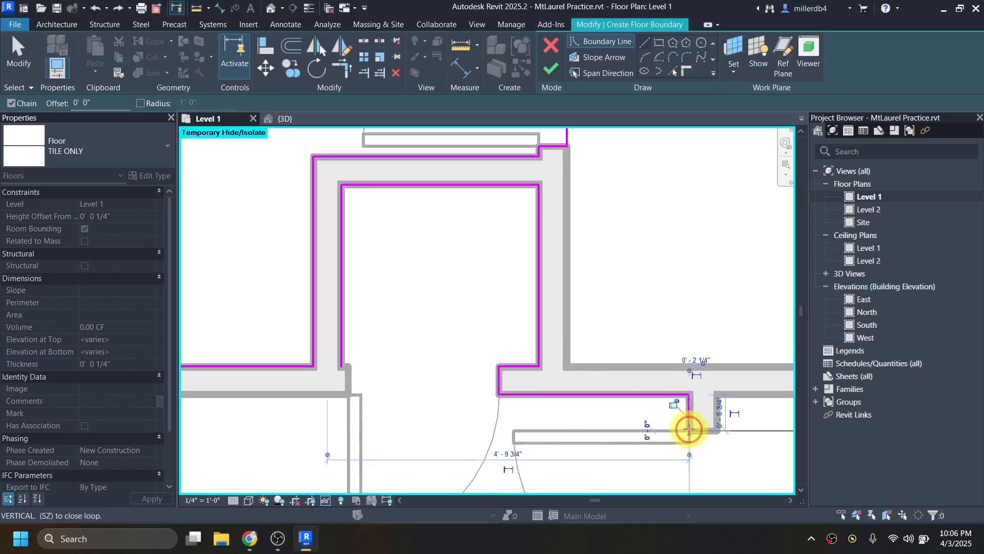
click(689, 430)
middle_drag(714, 431, 647, 159)
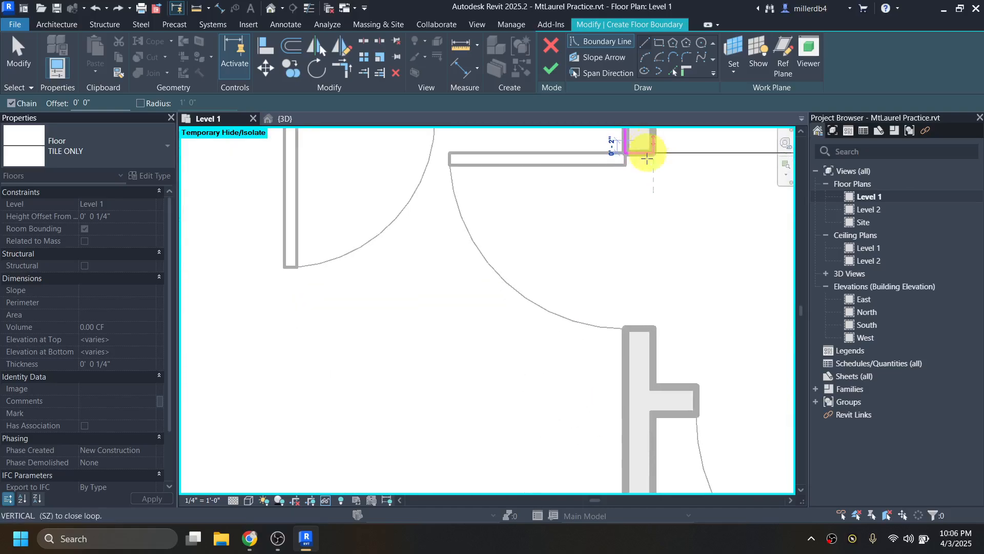
click(653, 328)
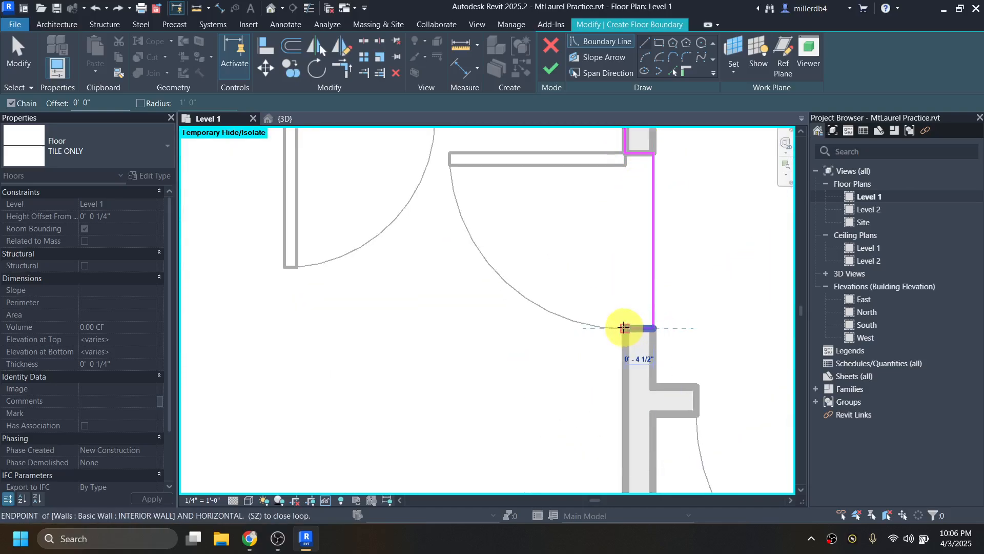
click(625, 328)
Trace the floor boundary along the lower room's right, bottom and left interior wall faces up to its upper-left corner
middle_drag(626, 389, 626, 219)
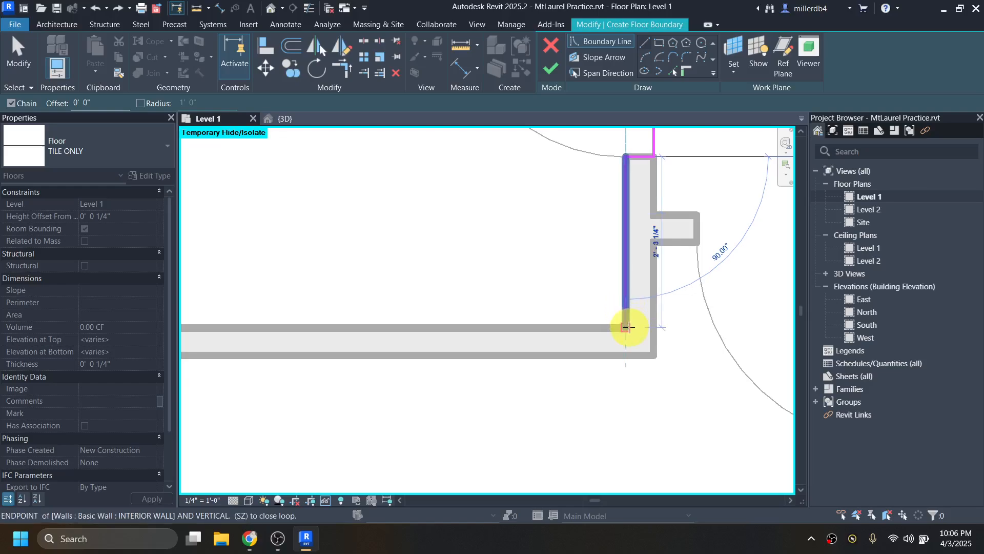
click(627, 327)
middle_drag(469, 314, 631, 340)
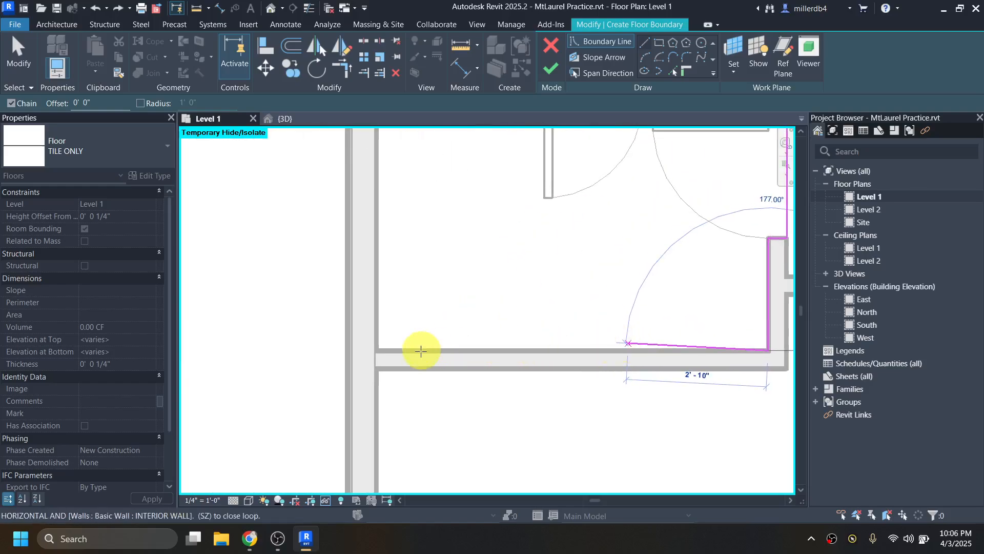
click(380, 347)
middle_drag(380, 235, 385, 376)
scroll(378, 248, up, 1)
click(378, 241)
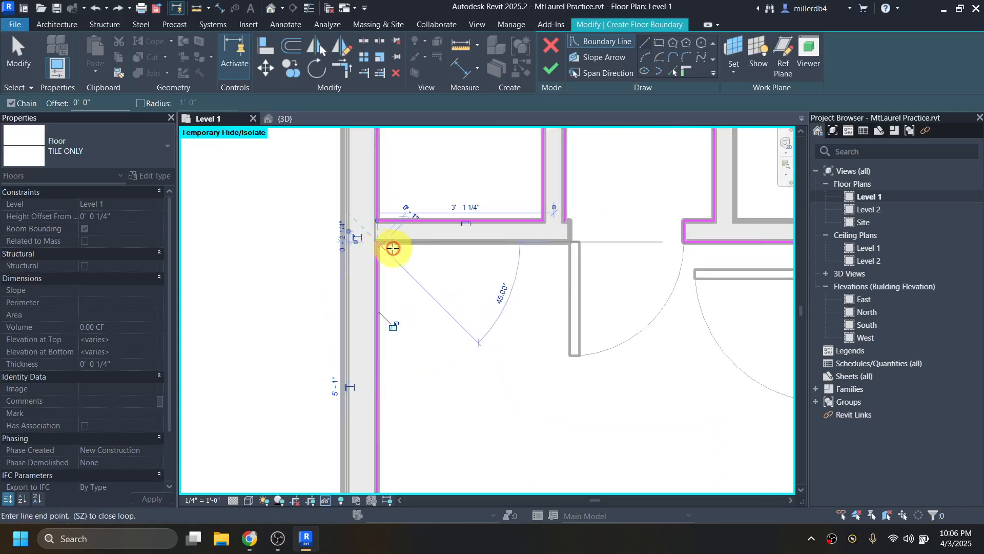
Close the floor boundary along the lower room's upper wall and around the left jamb of the closet door opening
click(570, 242)
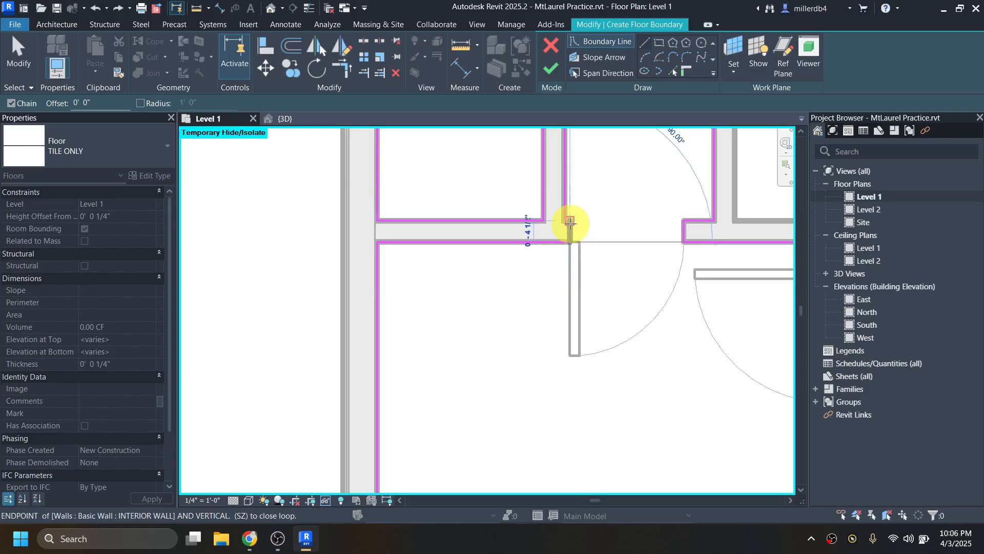
scroll(568, 220, up, 2)
click(568, 217)
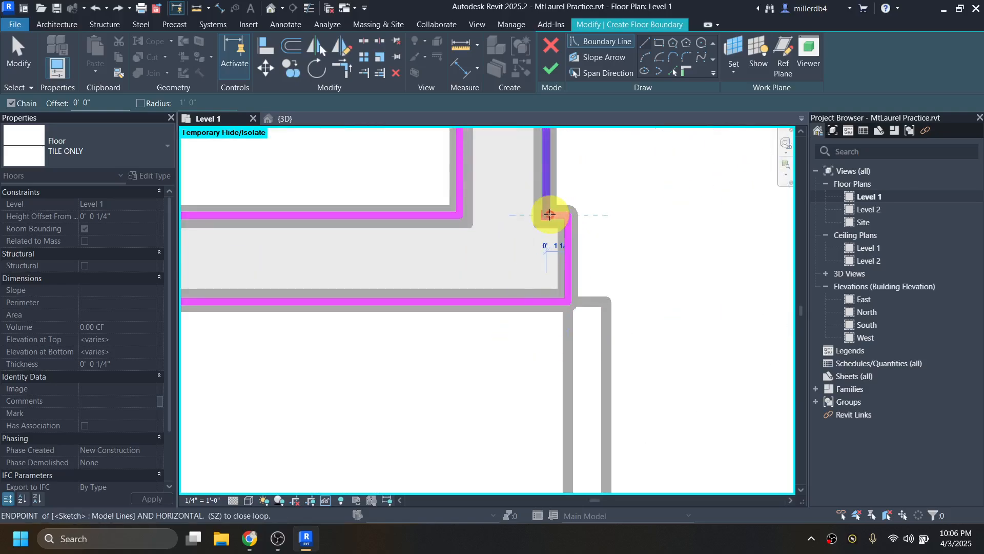
click(549, 215)
Finish the boundary sketch to create the tile floor
scroll(538, 246, down, 3)
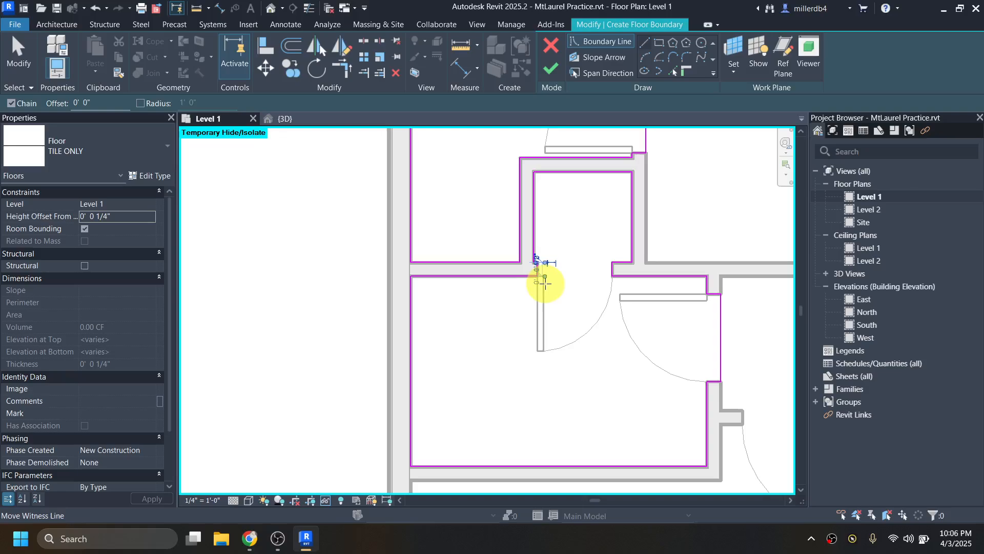
scroll(597, 278, down, 1)
scroll(617, 311, down, 1)
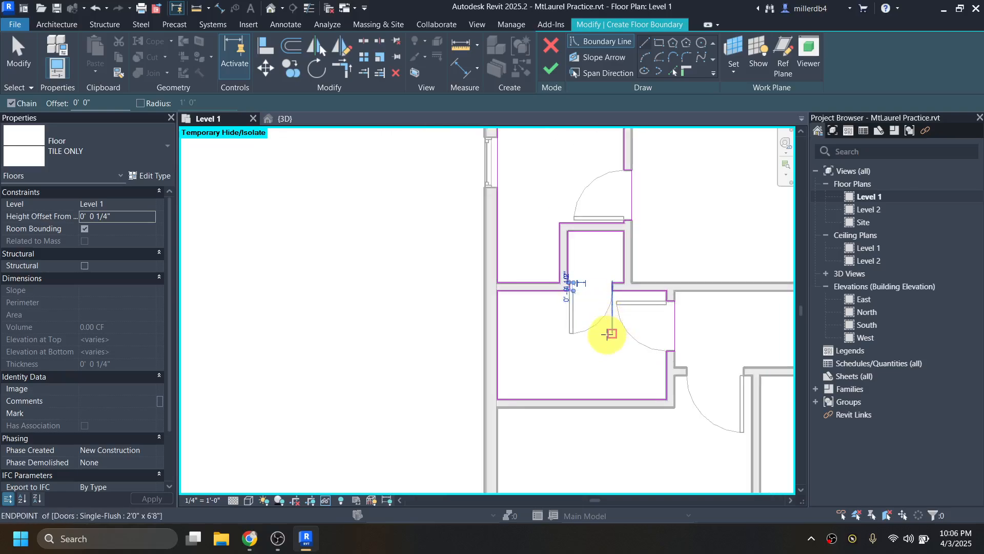
scroll(468, 310, down, 1)
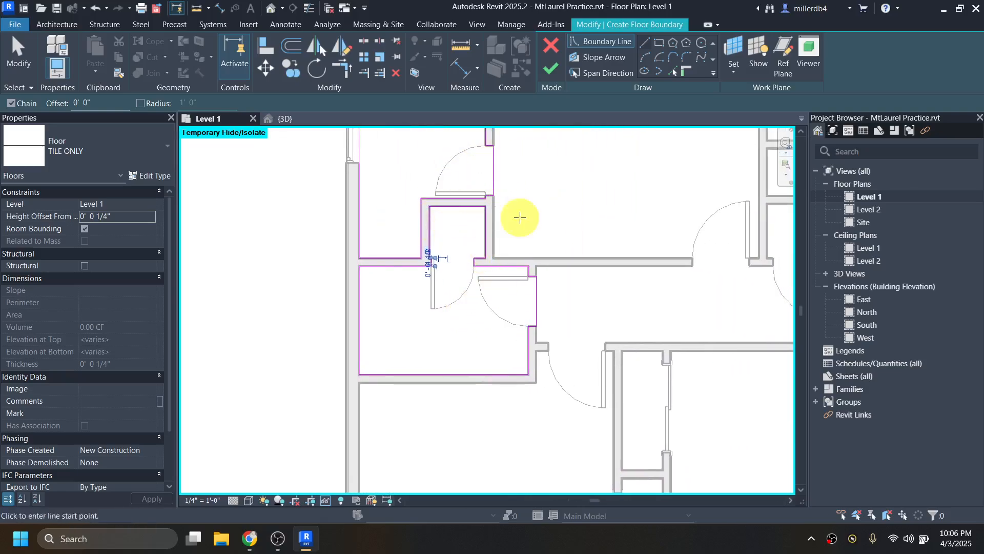
click(551, 71)
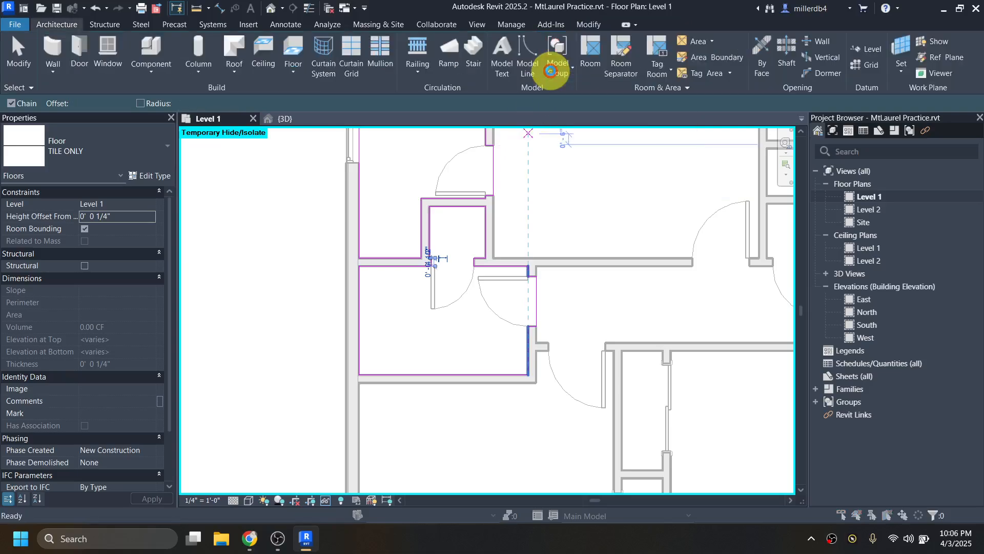
Select the new tile floor to check its coverage, clear the selection, and examine the surrounding rooms and door openings
click(454, 238)
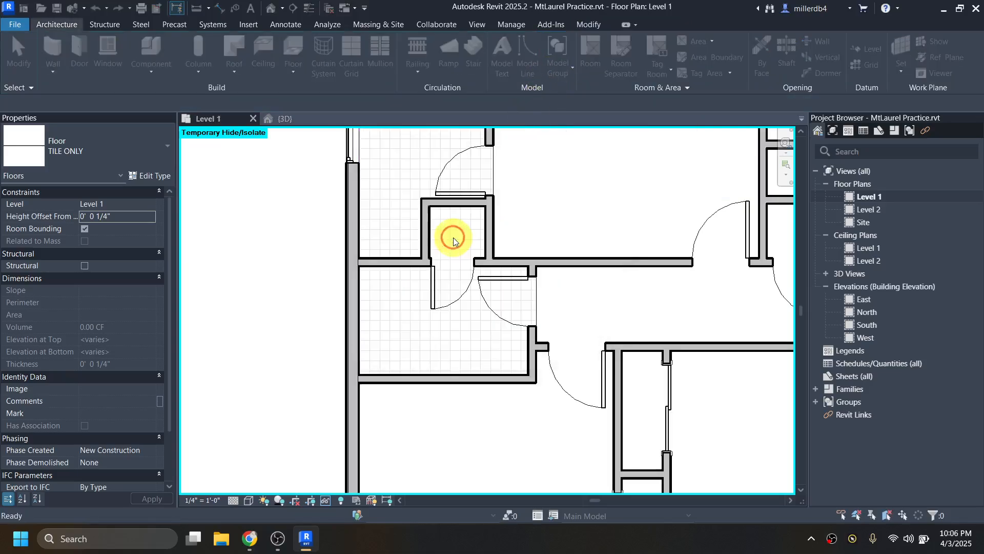
click(424, 325)
middle_drag(441, 330, 413, 371)
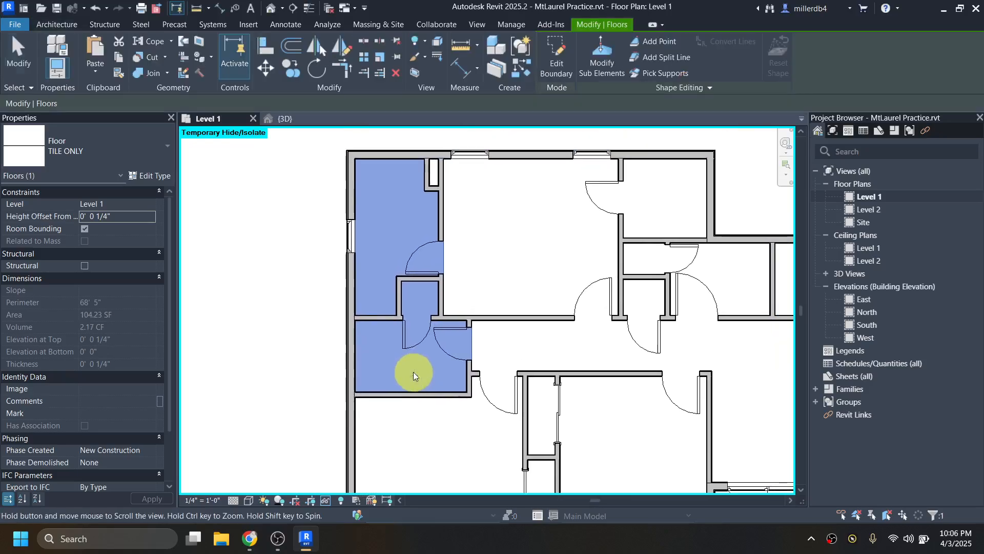
key(Escape)
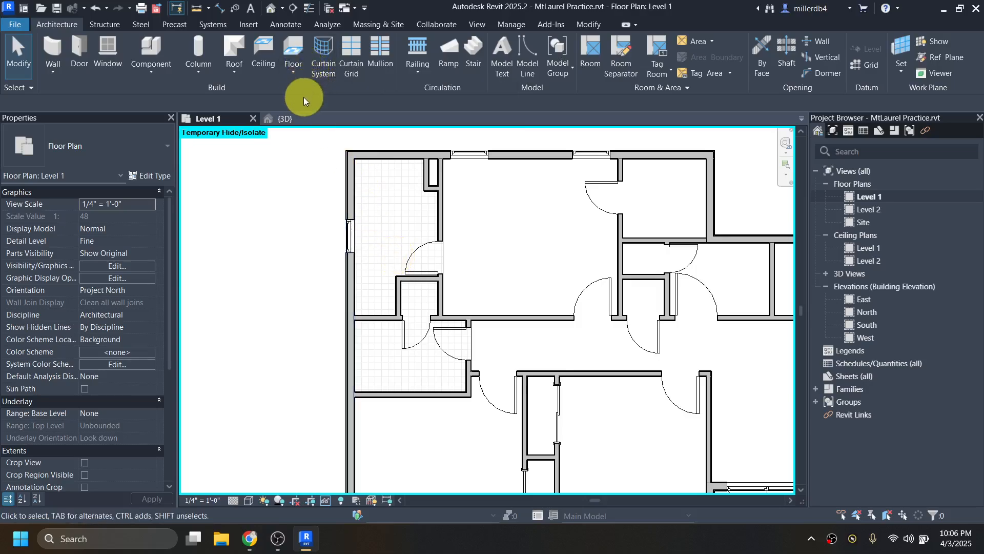
middle_drag(495, 254, 425, 243)
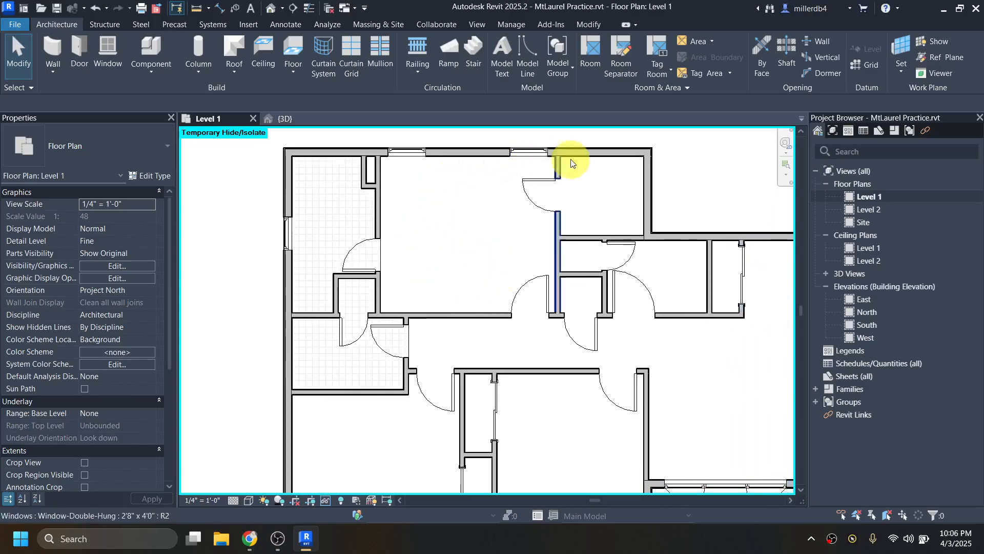
scroll(354, 284, up, 2)
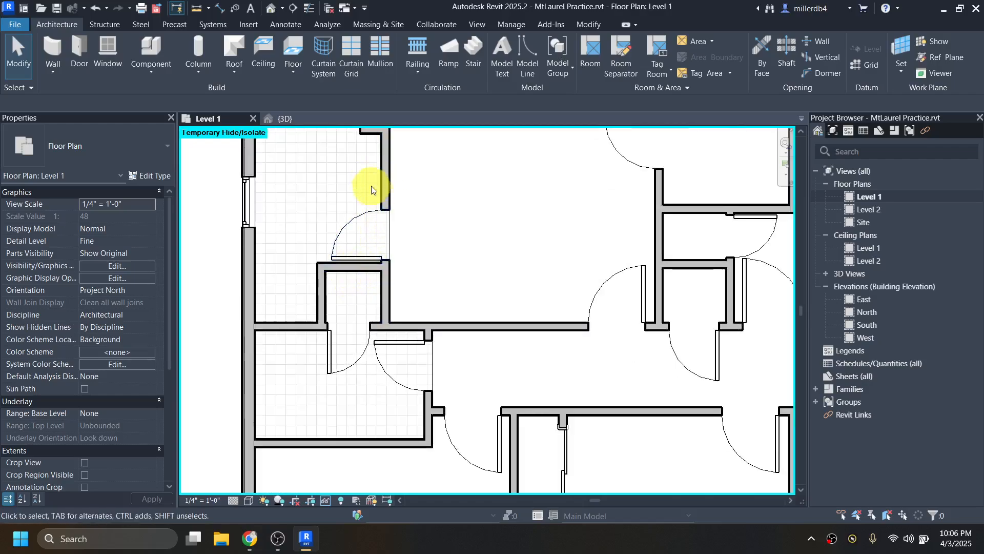
scroll(387, 208, down, 2)
middle_drag(388, 210, 397, 271)
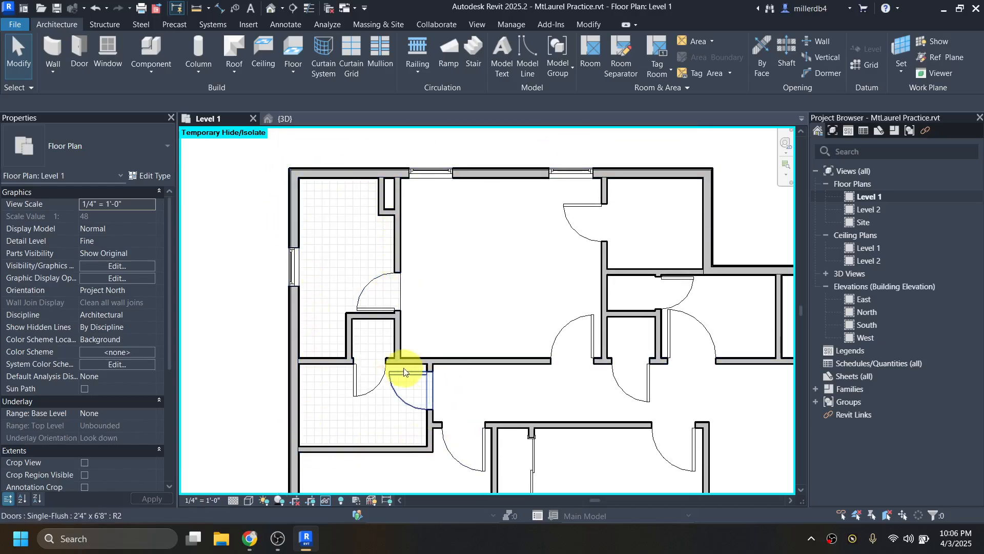
middle_drag(518, 295, 449, 311)
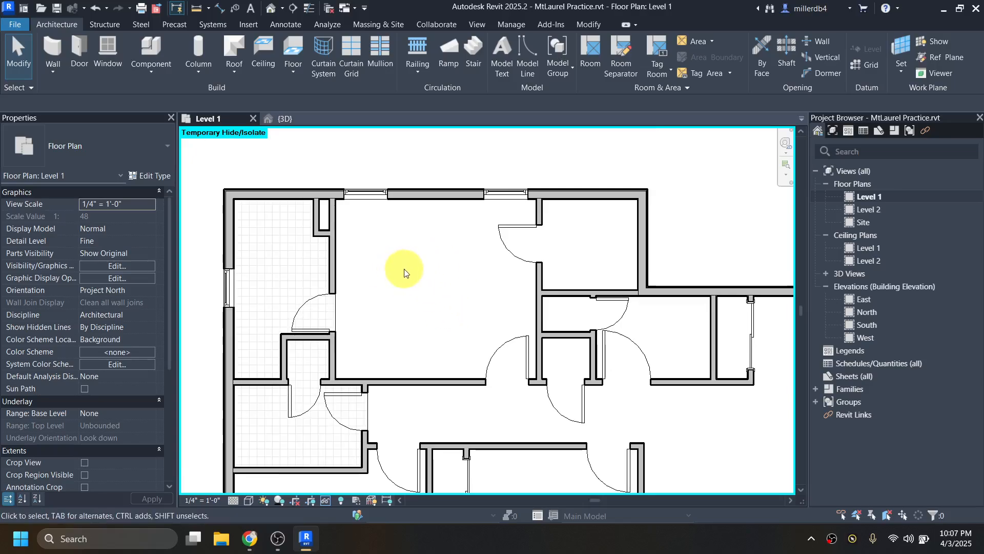
Start a new floor and duplicate the TILE ONLY floor type as CARPET ONLY
click(291, 48)
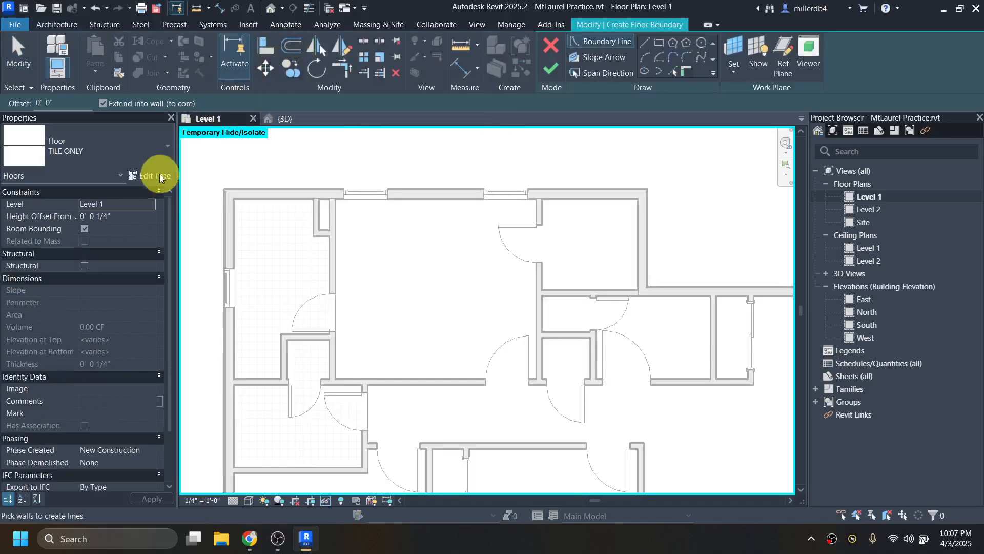
click(147, 176)
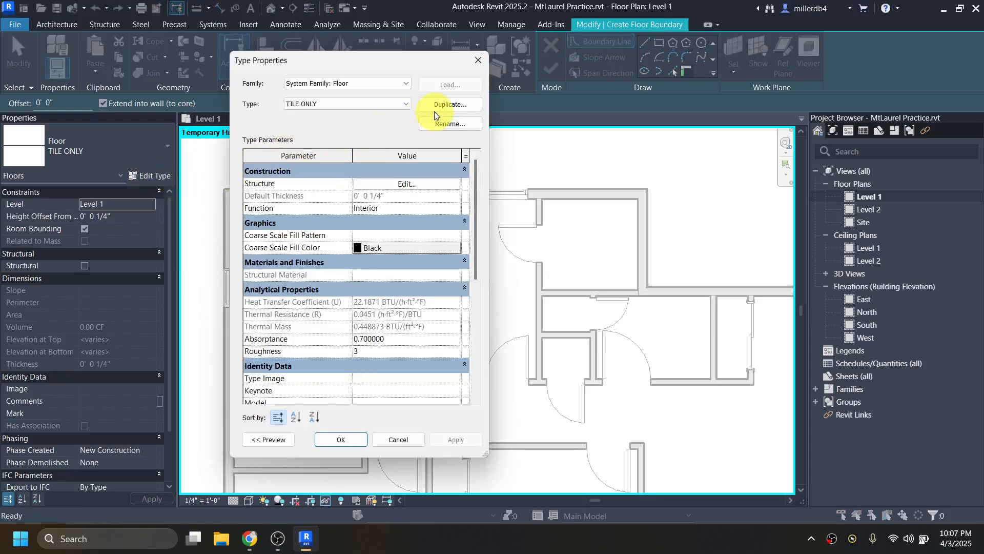
click(437, 105)
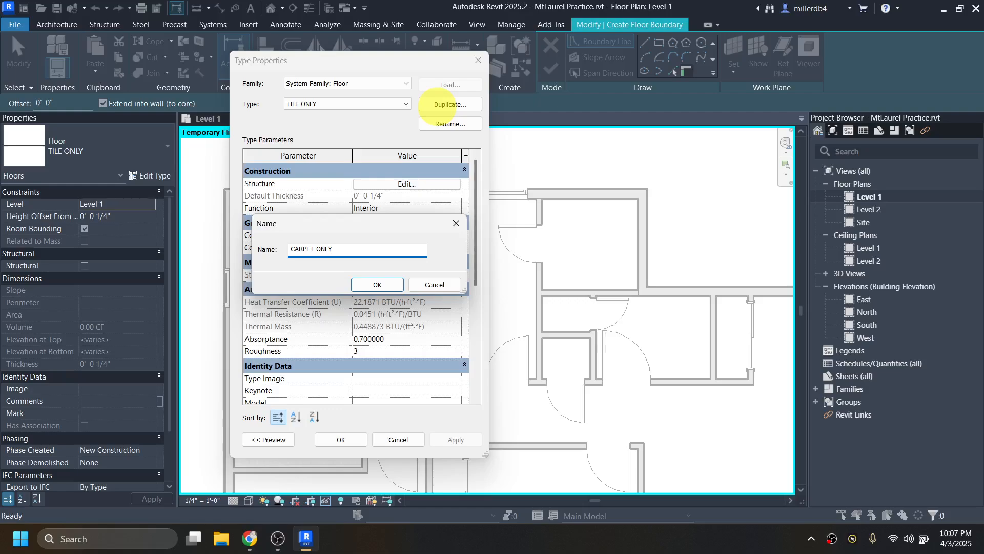
text(CARPET ONLY)
key(Return)
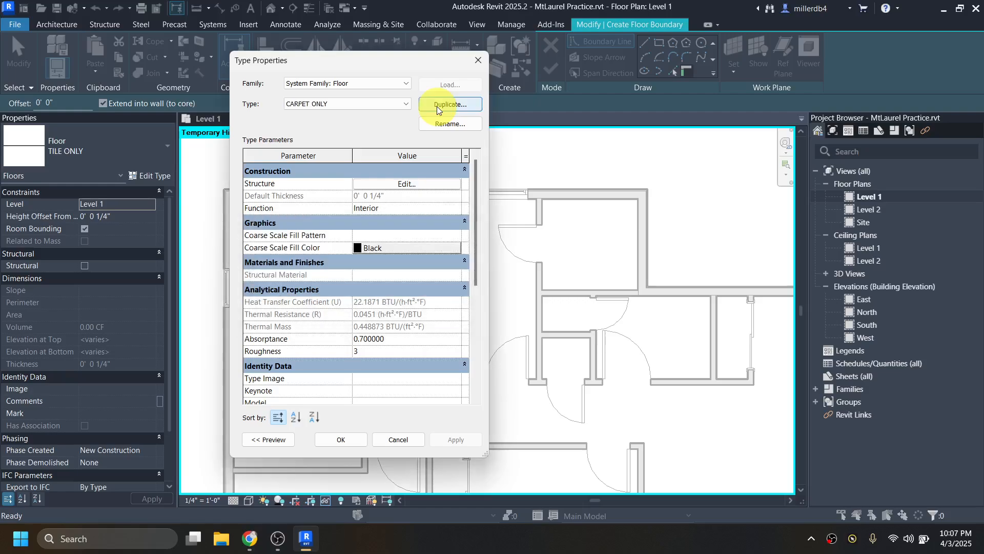
Assign the Carpet (1) material to the Finish 2 [5] layer of the CARPET ONLY structure and accept the assembly
click(410, 186)
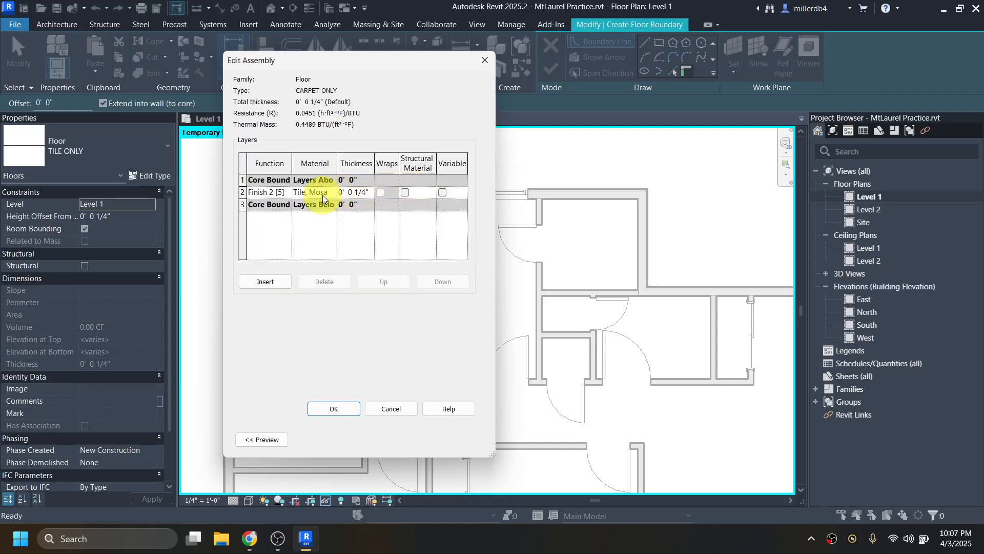
click(325, 196)
click(333, 192)
text(CARPET)
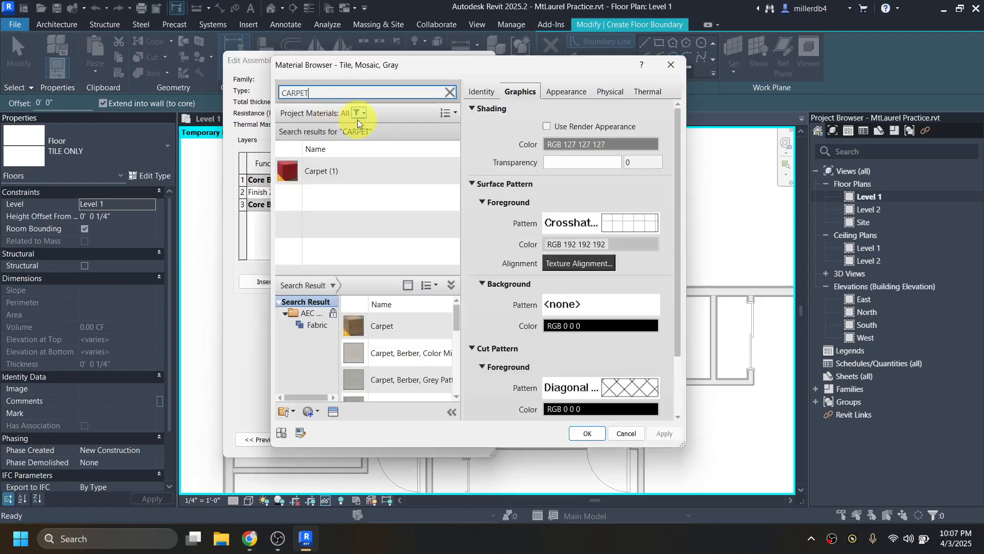
click(365, 173)
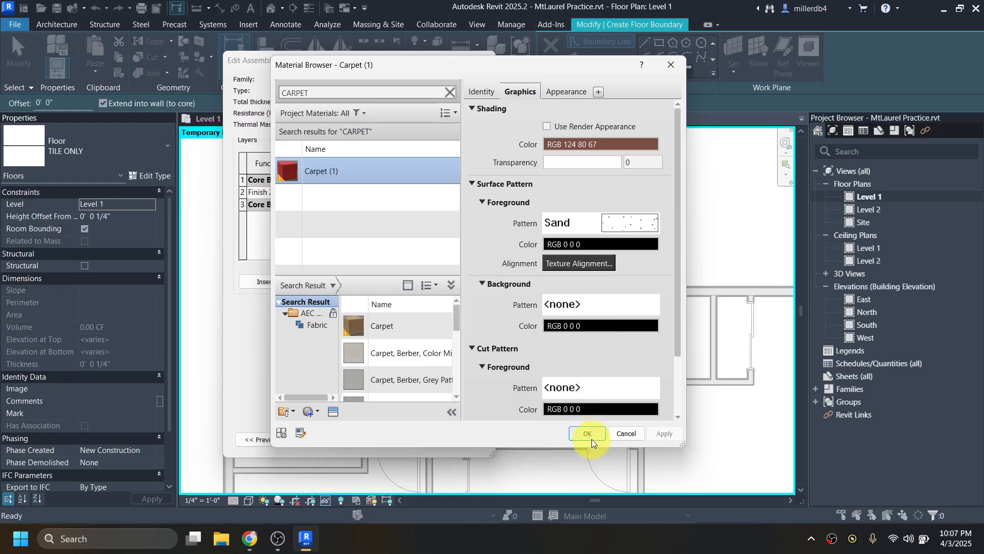
scroll(393, 329, down, 5)
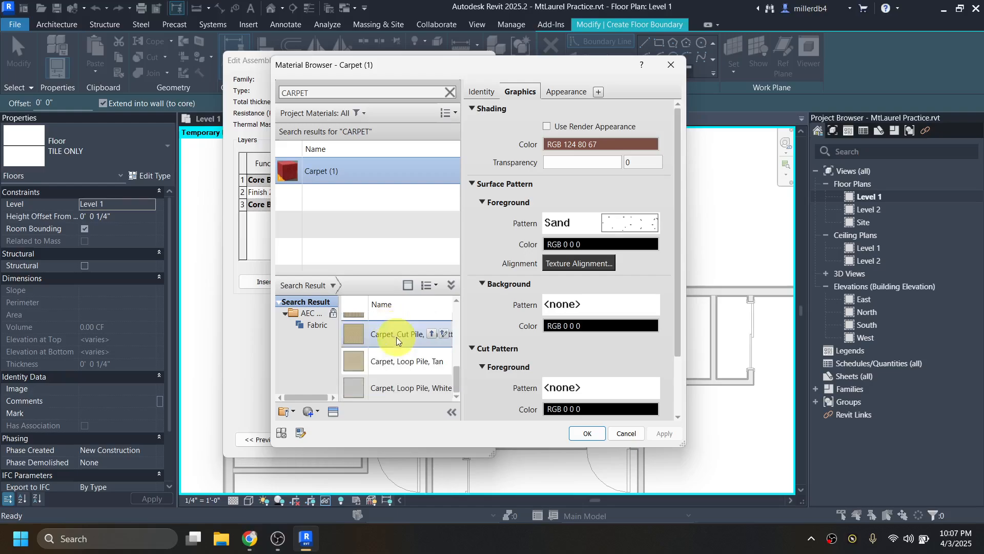
scroll(402, 379, up, 5)
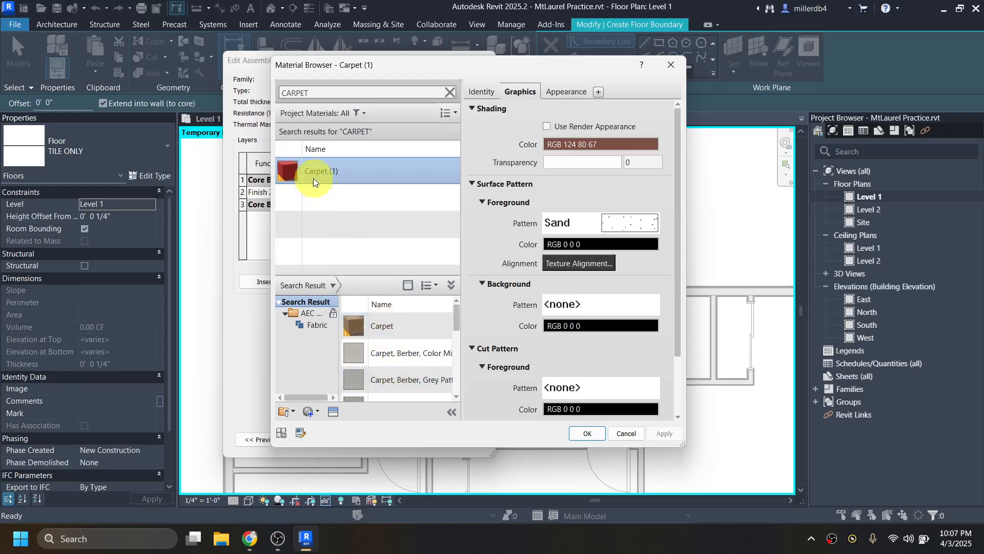
click(588, 434)
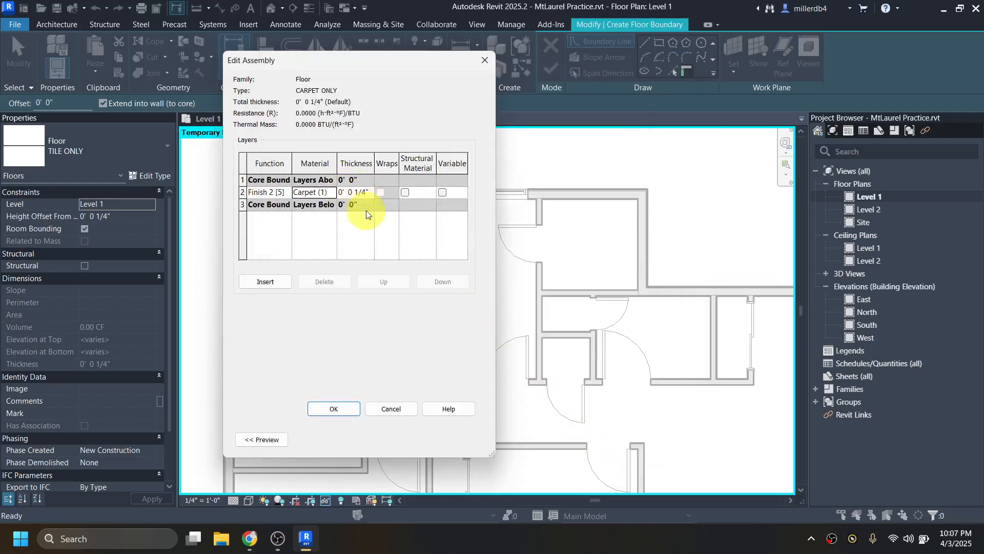
click(335, 411)
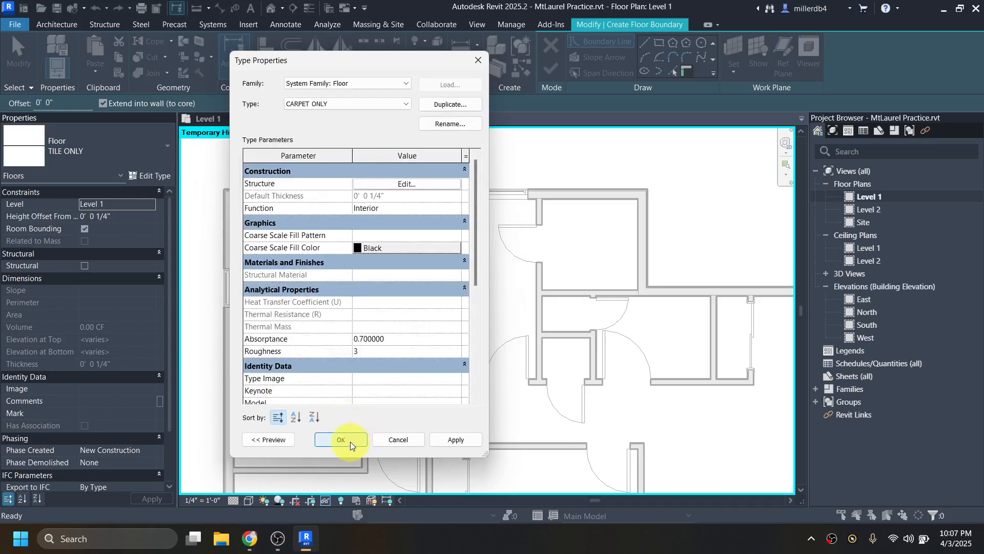
Accept the CARPET ONLY type and draw straight boundary lines along the north bedroom's upper wall and down the closet's exterior wall
click(349, 441)
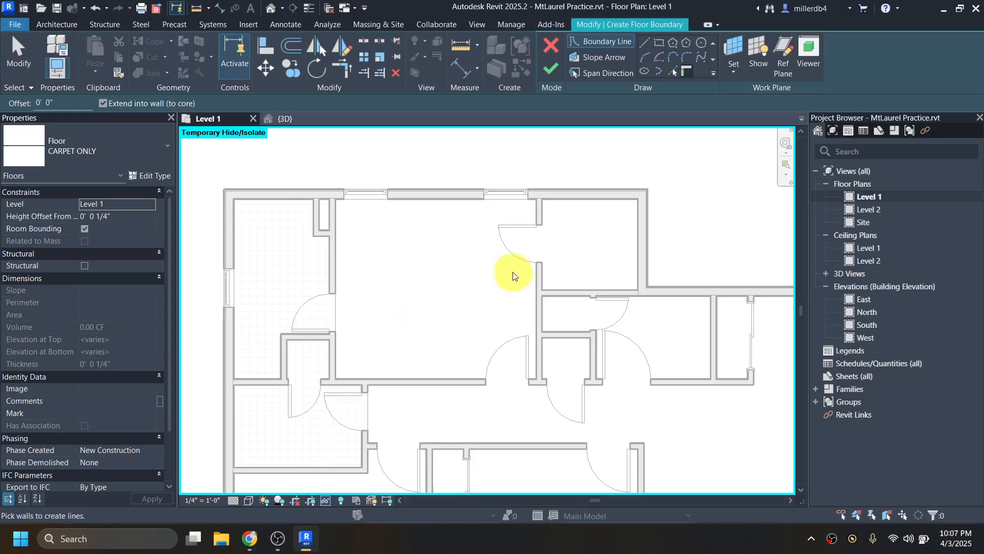
click(644, 42)
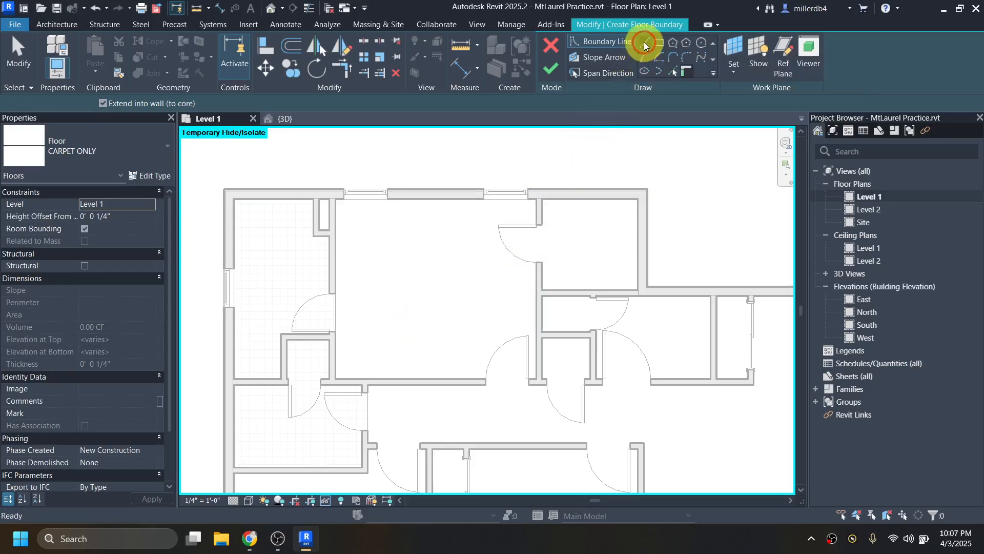
scroll(342, 200, up, 3)
scroll(324, 208, up, 2)
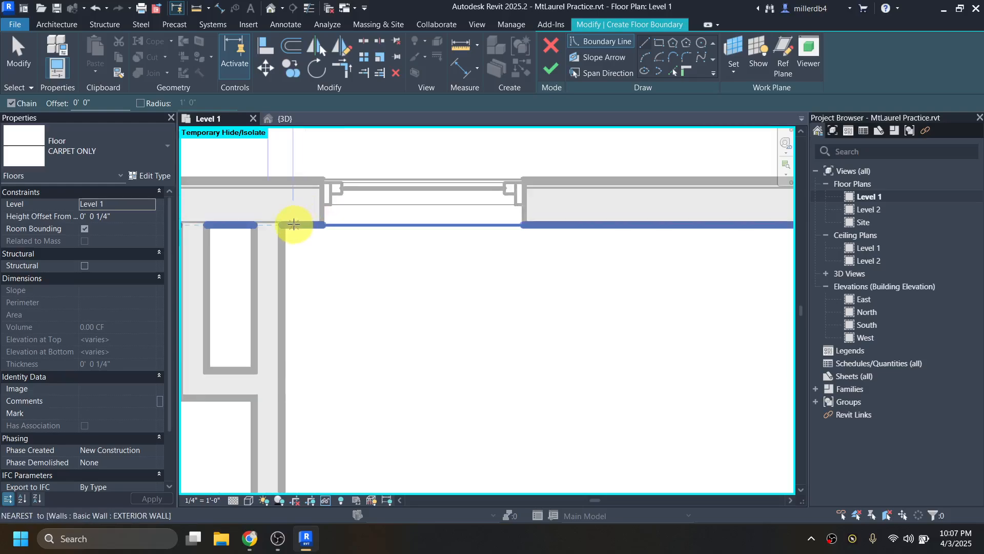
click(282, 224)
scroll(313, 220, down, 2)
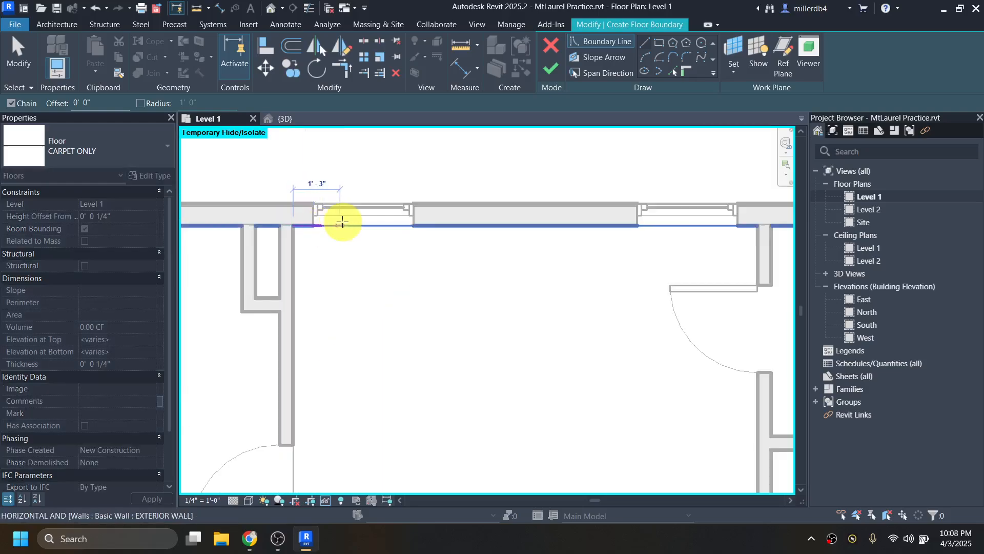
mouse_move(522, 235)
middle_down()
mouse_move(365, 255)
mouse_move(315, 244)
middle_up()
scroll(314, 244, down, 1)
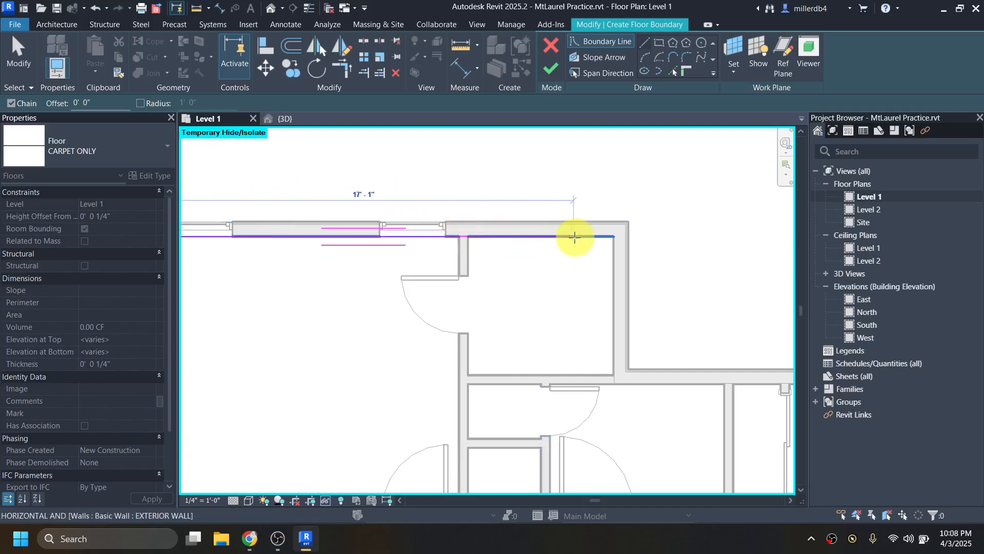
scroll(610, 240, up, 2)
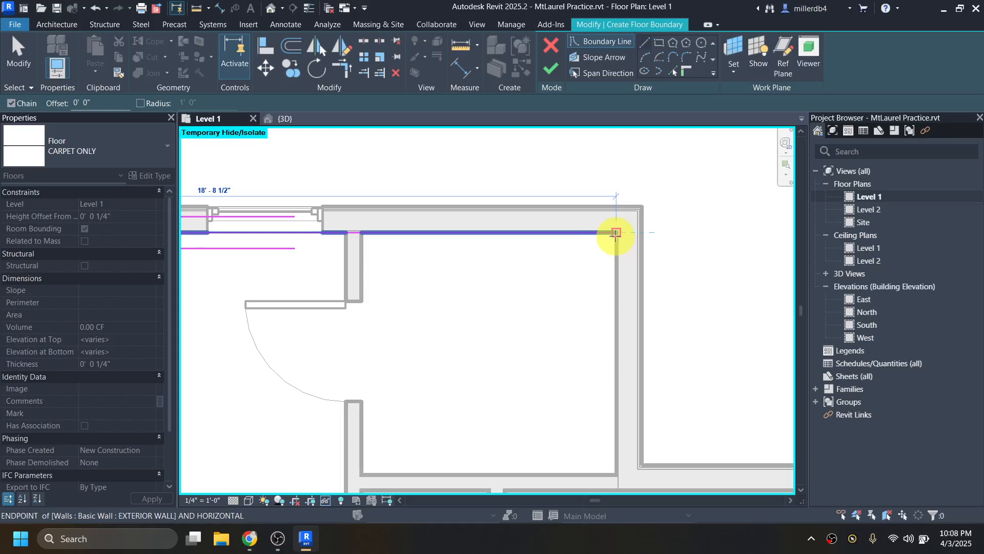
click(616, 234)
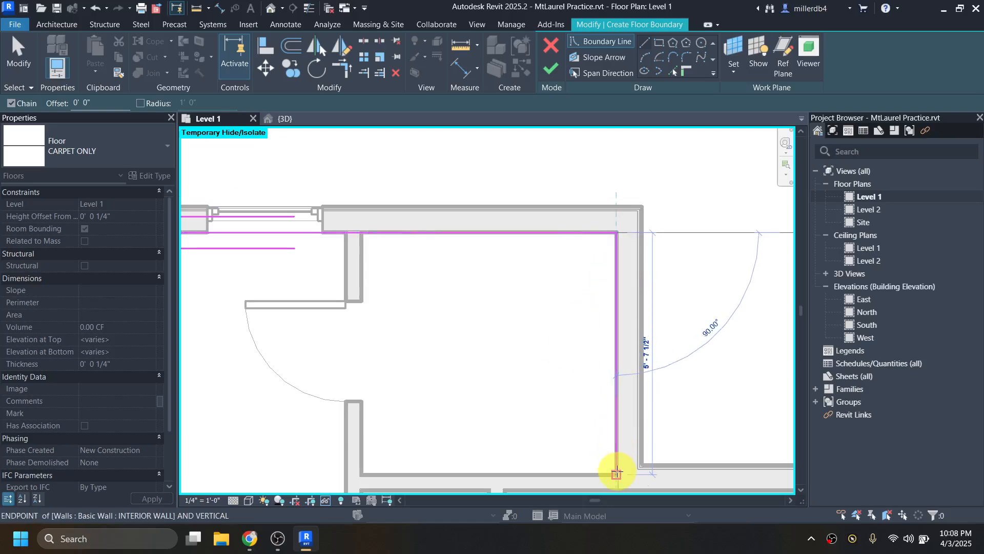
click(617, 474)
Continue the boundary along the closet's lower wall and around the north bedroom's right, lower and left wall faces to close the loop
middle_drag(590, 404, 728, 247)
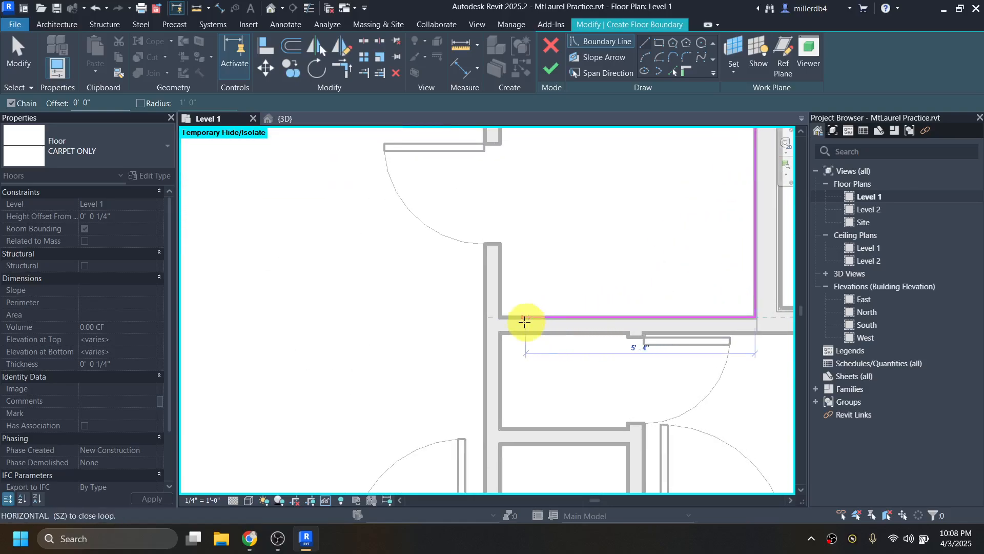
click(484, 319)
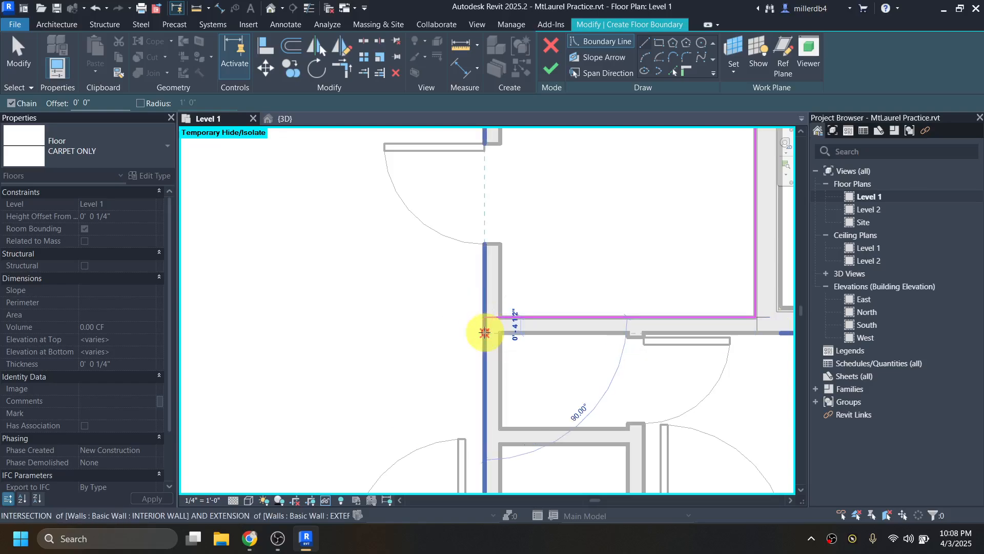
middle_drag(483, 330, 483, 387)
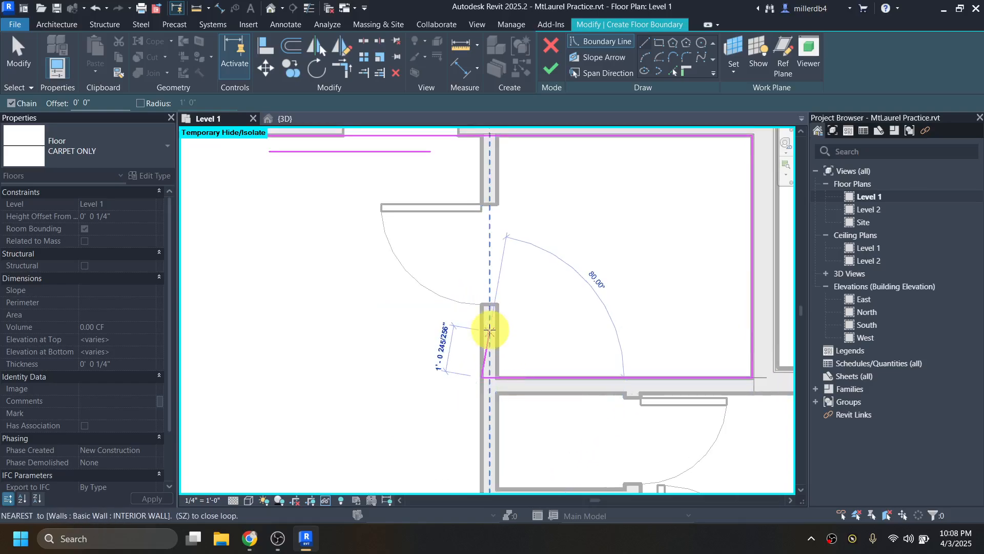
middle_drag(478, 417, 482, 249)
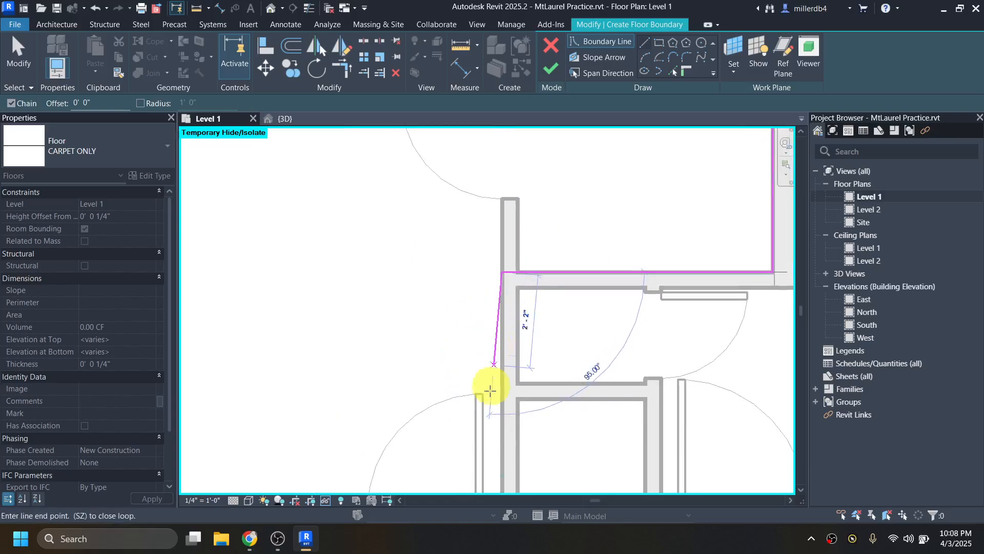
mouse_move(487, 391)
middle_down()
mouse_move(503, 315)
mouse_move(507, 389)
middle_up()
click(509, 402)
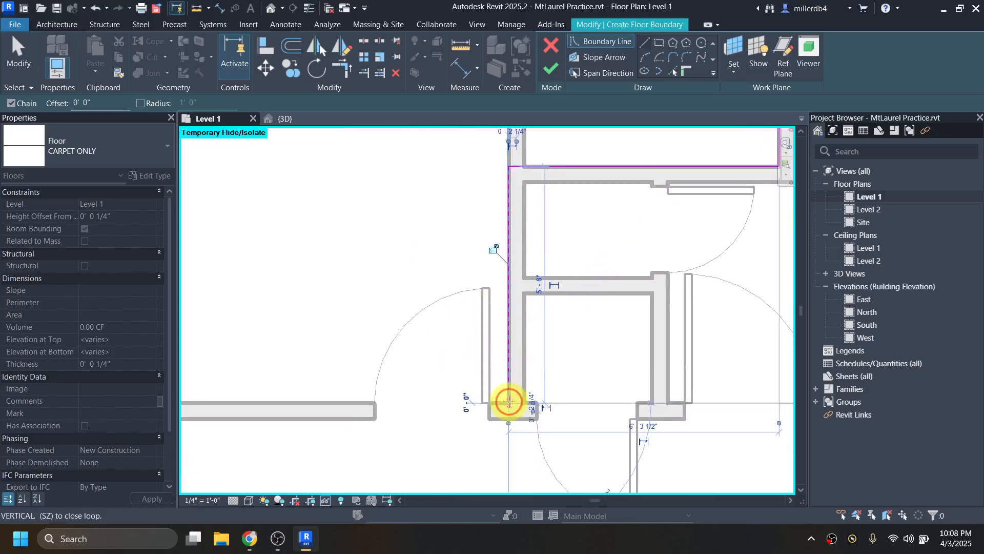
middle_drag(373, 402, 528, 405)
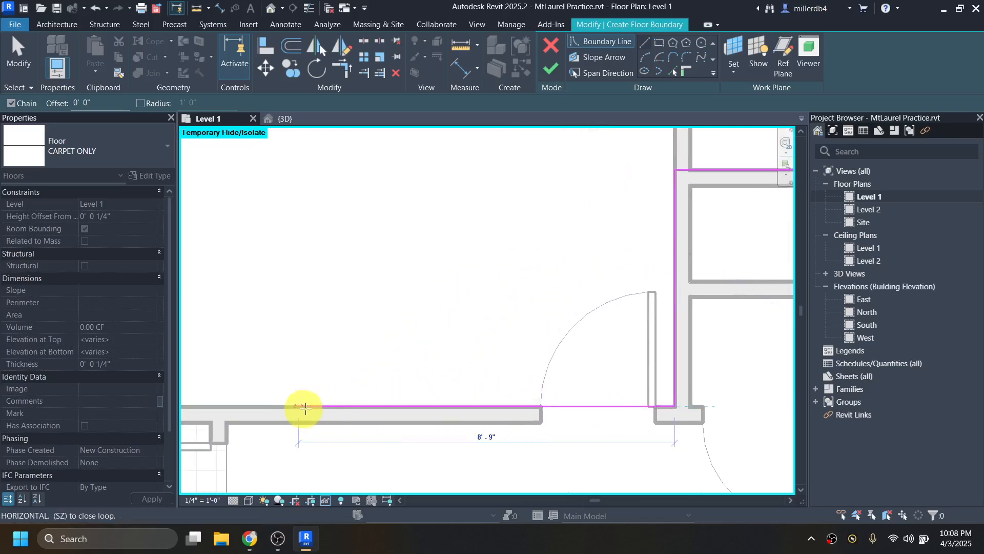
middle_drag(246, 407, 451, 406)
click(348, 408)
scroll(348, 409, down, 3)
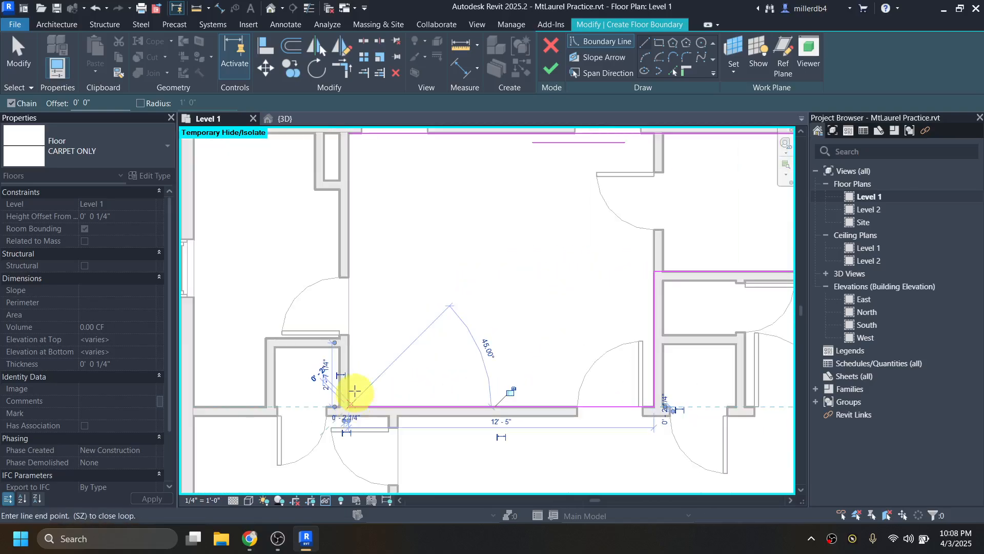
click(348, 135)
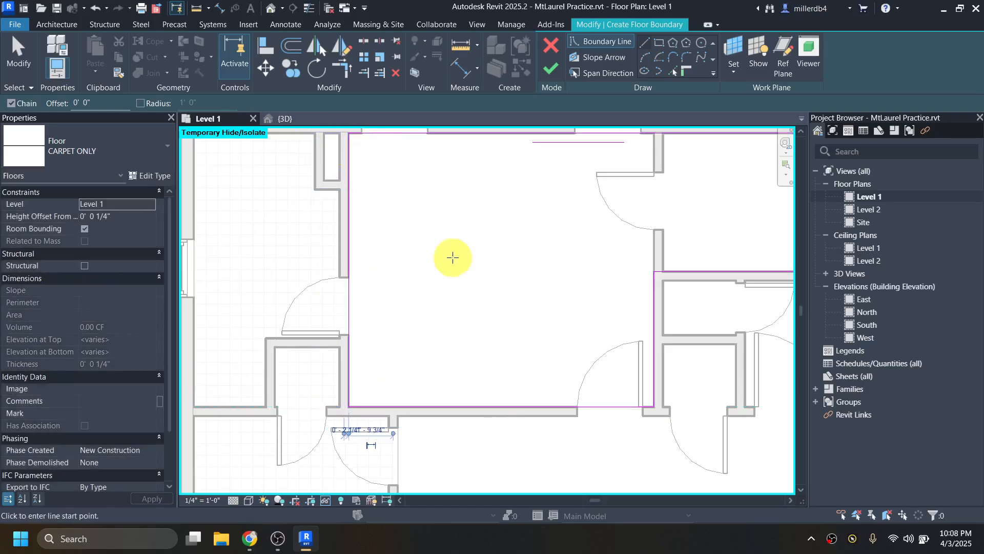
Start a second carpet loop below the tiled bathroom, following its wall corner and crossing both south bedroom doorways to the right bedroom's upper corner
scroll(455, 264, down, 2)
middle_drag(470, 272, 446, 172)
scroll(252, 344, up, 3)
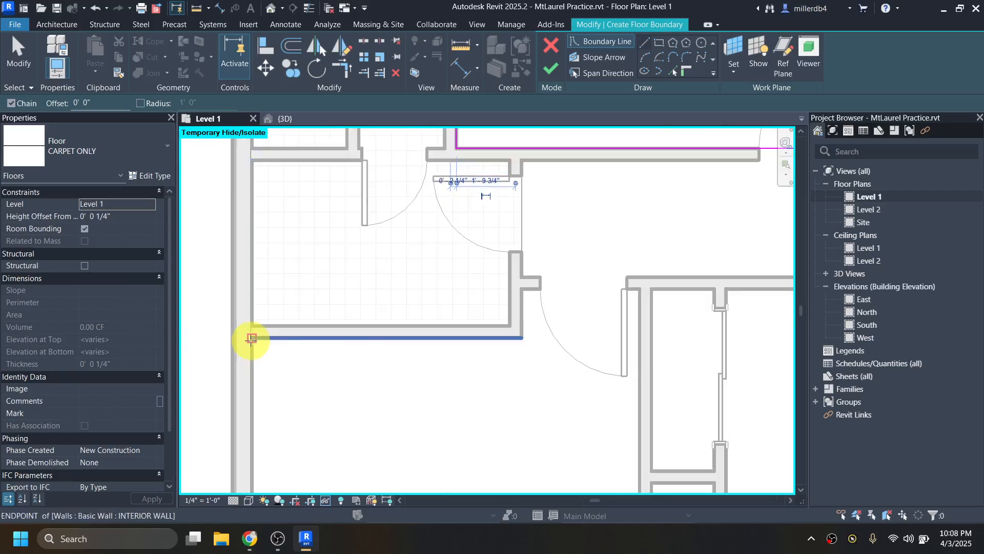
click(252, 338)
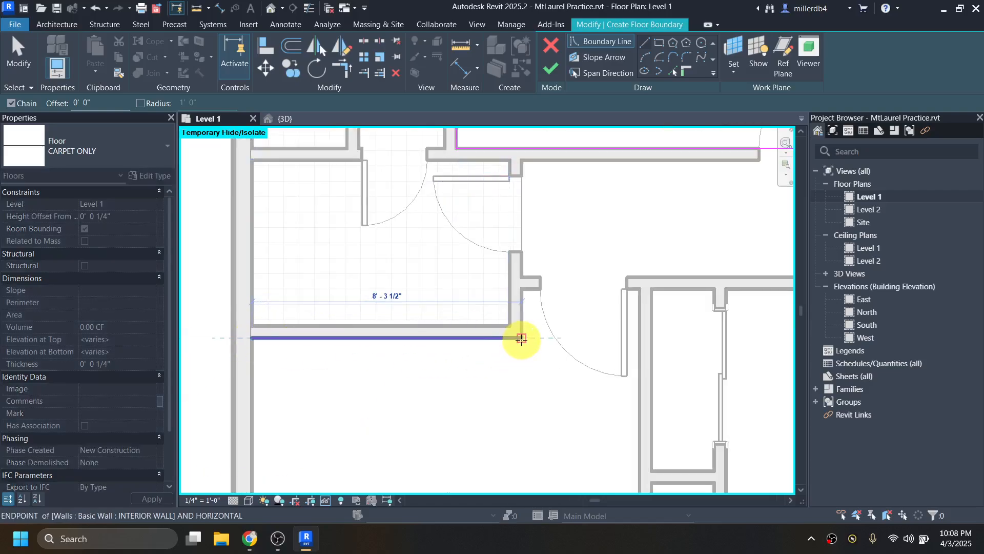
click(522, 338)
click(521, 290)
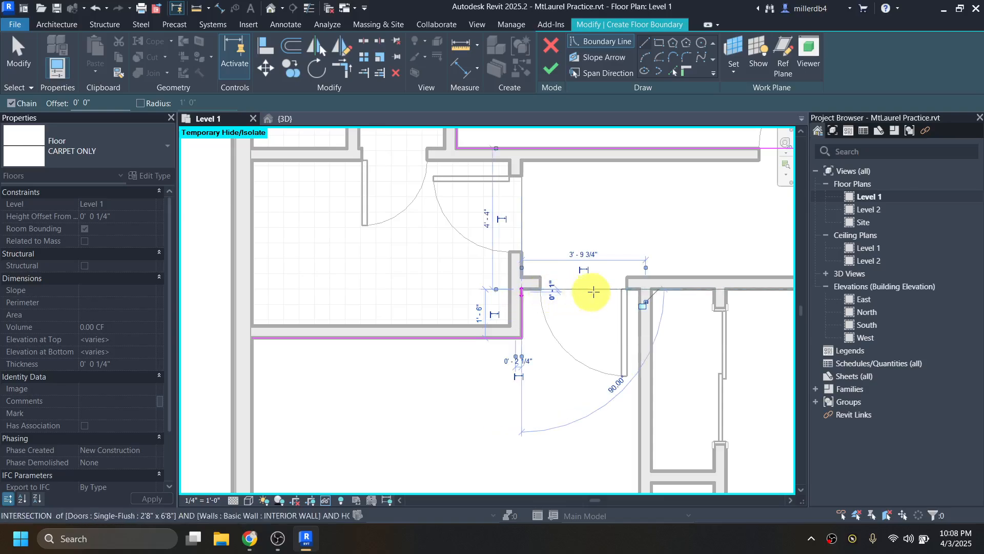
scroll(626, 290, down, 2)
middle_drag(674, 301, 398, 286)
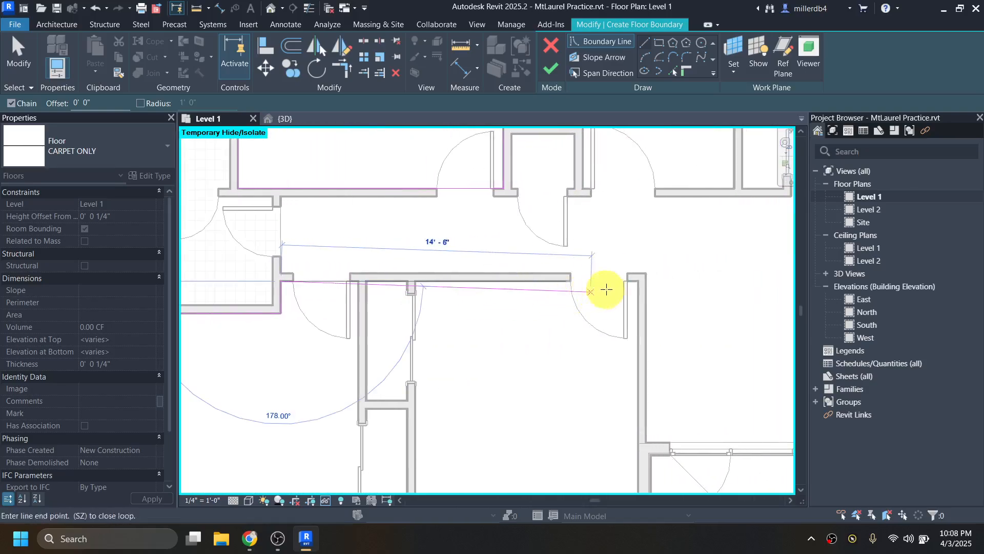
scroll(666, 286, up, 2)
click(637, 278)
Close the second loop along the right bedroom's outer side wall, the lower exterior wall and the left exterior wall
scroll(638, 325, down, 2)
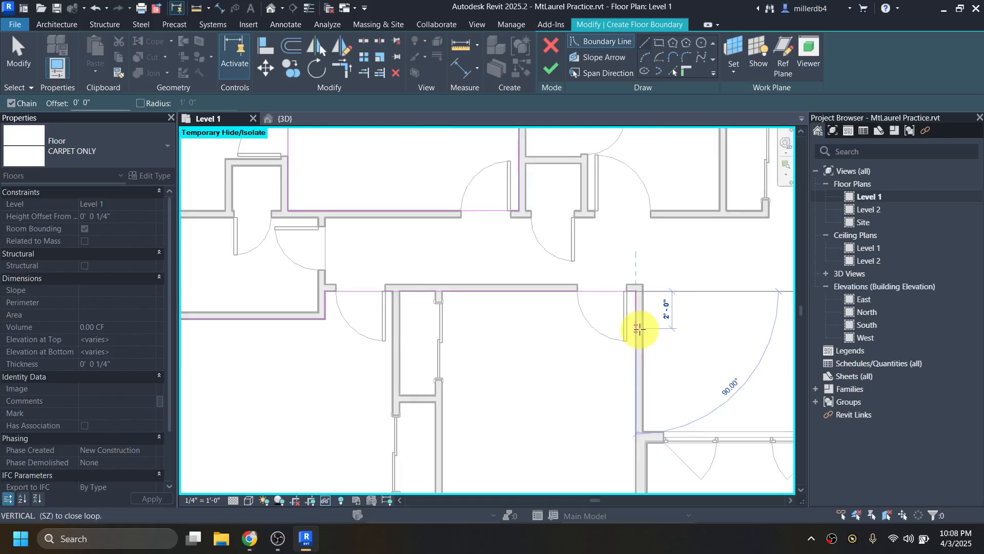
middle_drag(637, 325, 630, 198)
scroll(634, 361, up, 2)
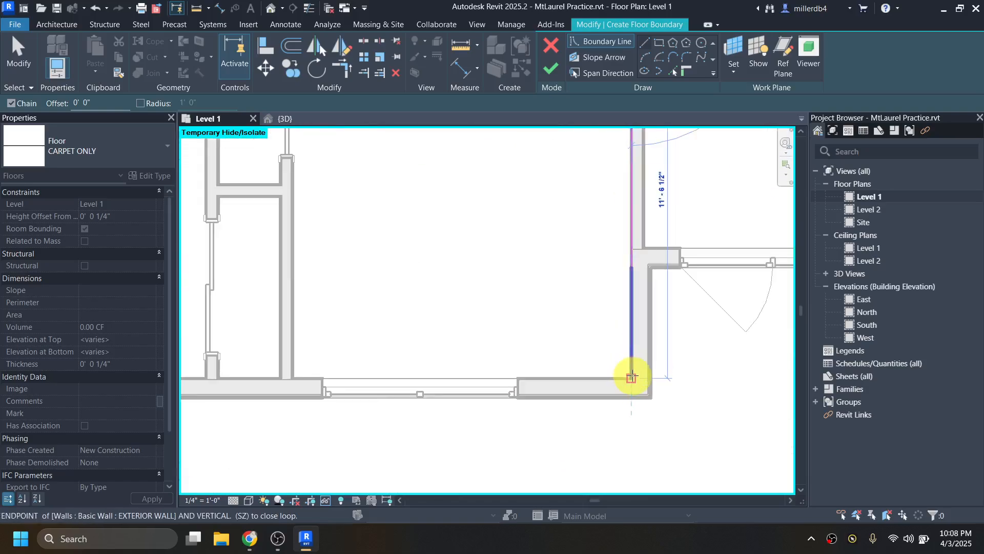
click(631, 376)
scroll(328, 388, down, 2)
scroll(509, 402, up, 1)
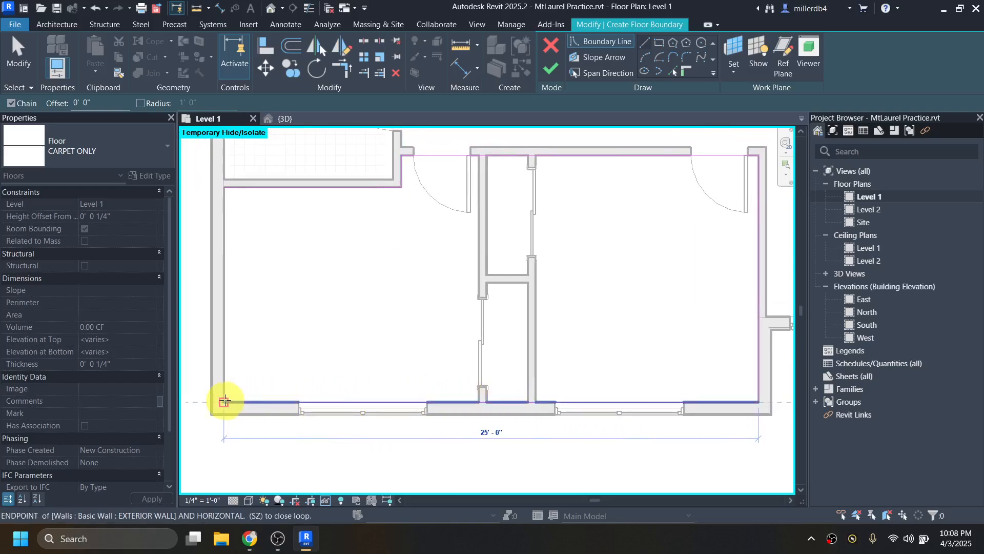
click(224, 401)
click(224, 188)
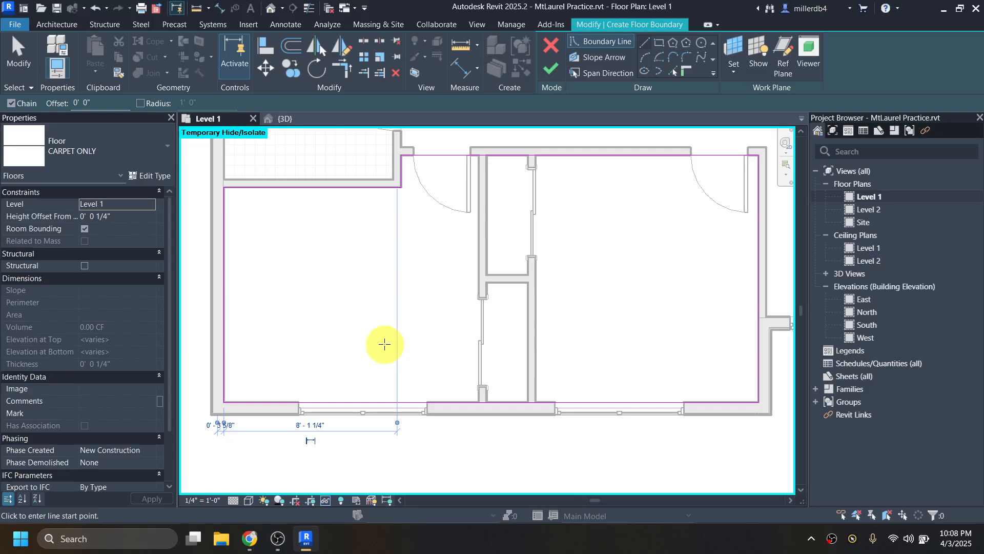
Check both carpet loops across the plan and finish the boundary sketch to create the CARPET ONLY floor
scroll(380, 345, down, 1)
mouse_move(416, 350)
middle_down()
mouse_move(374, 355)
mouse_move(333, 424)
middle_up()
scroll(352, 380, down, 2)
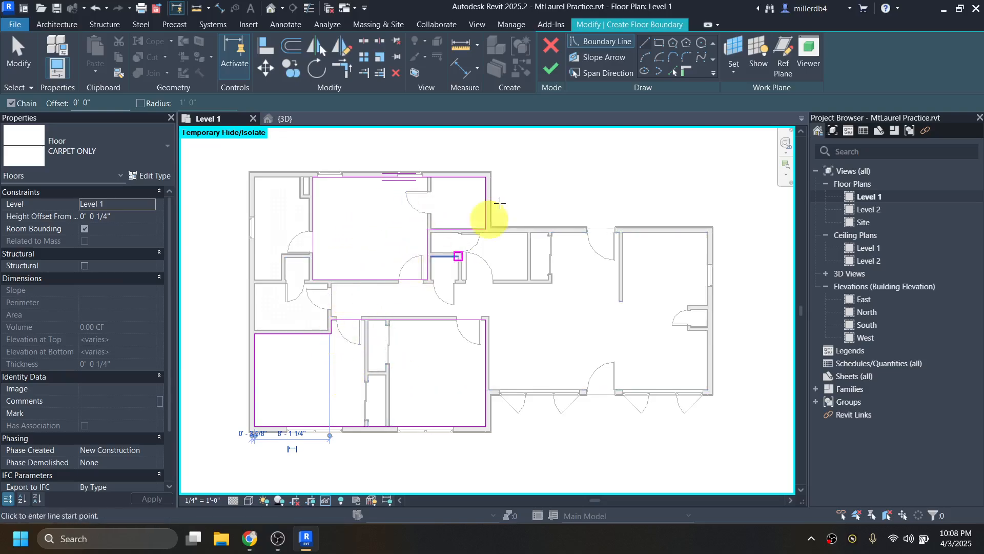
click(553, 70)
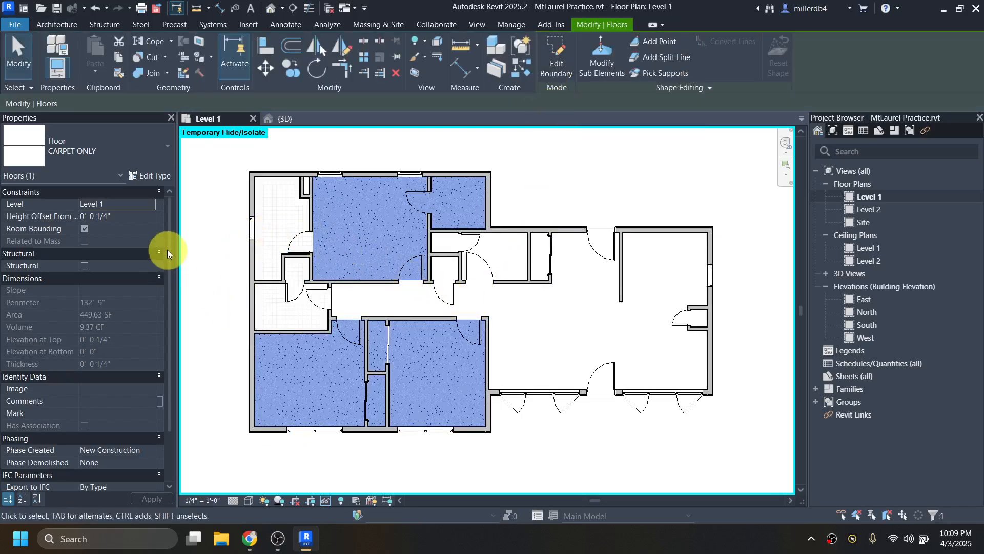
Set the Carpet (1) material's surface foreground pattern color to RGB 192 192 192 through the CARPET ONLY structure, accept the changes, and deselect the floor
click(151, 177)
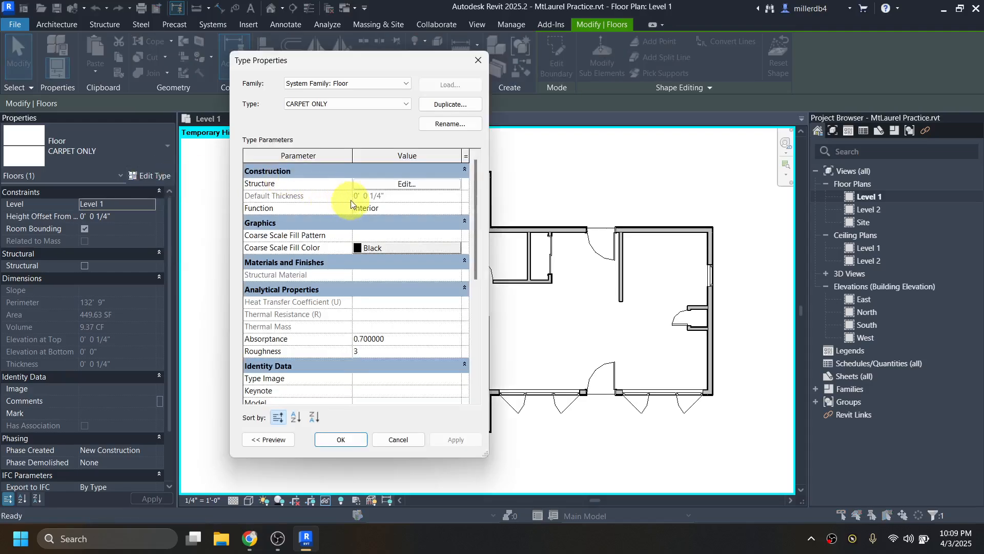
click(390, 184)
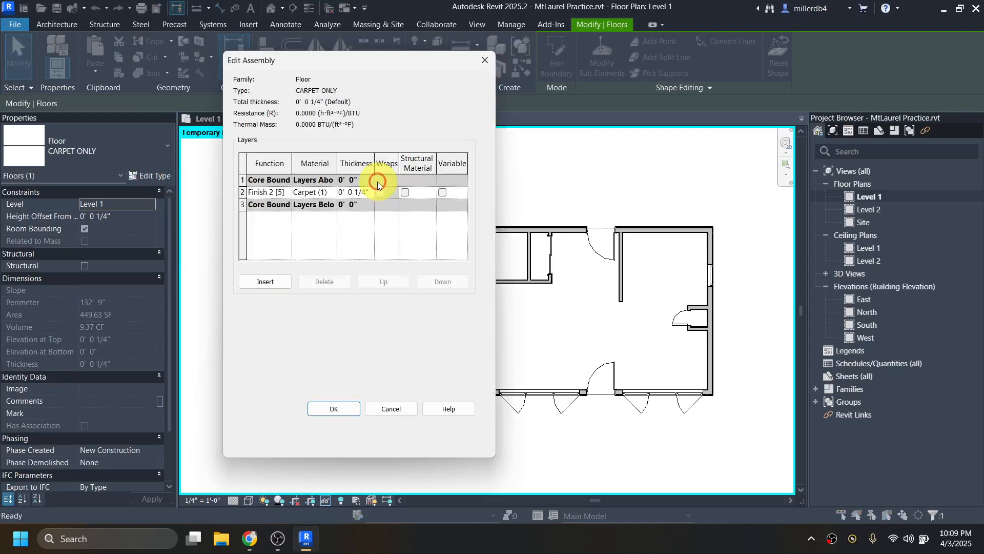
click(332, 193)
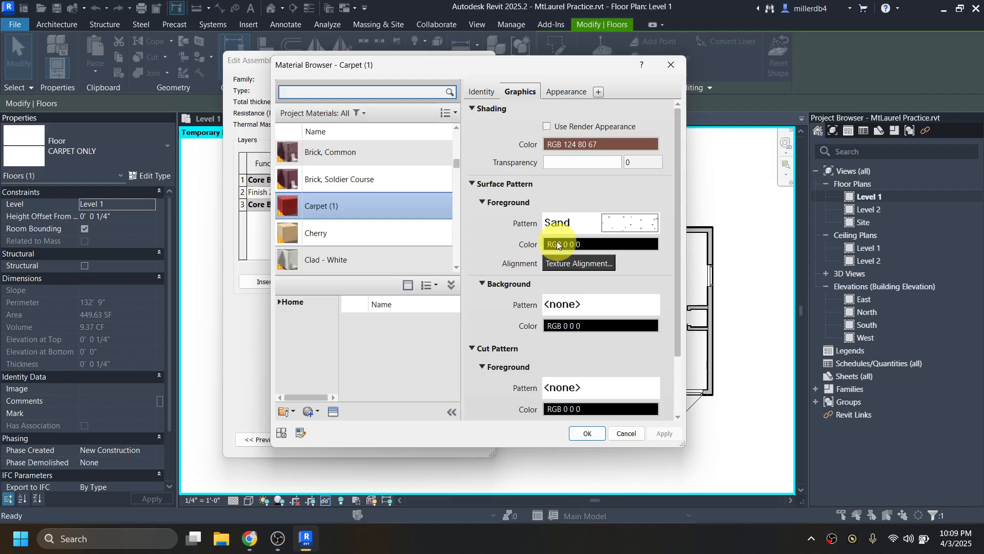
click(557, 243)
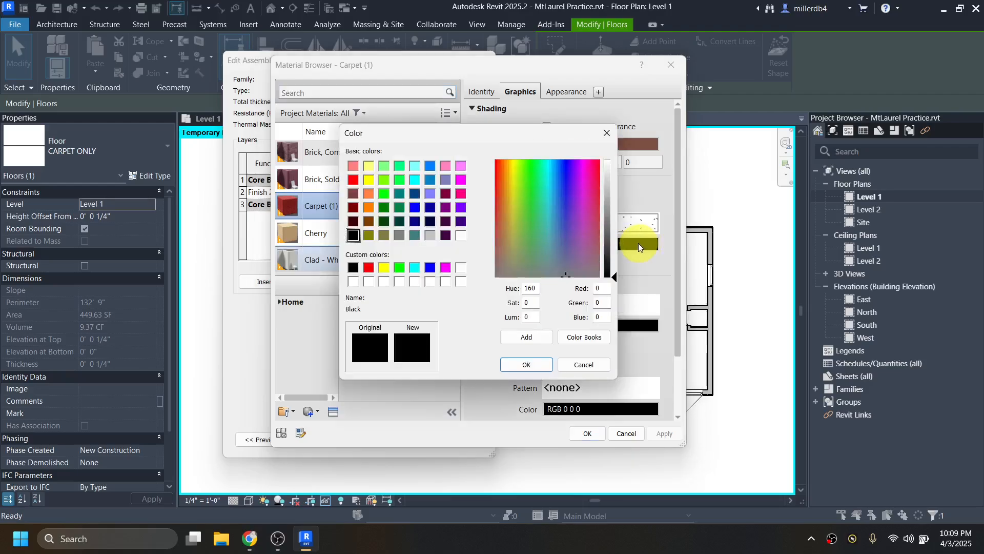
click(428, 236)
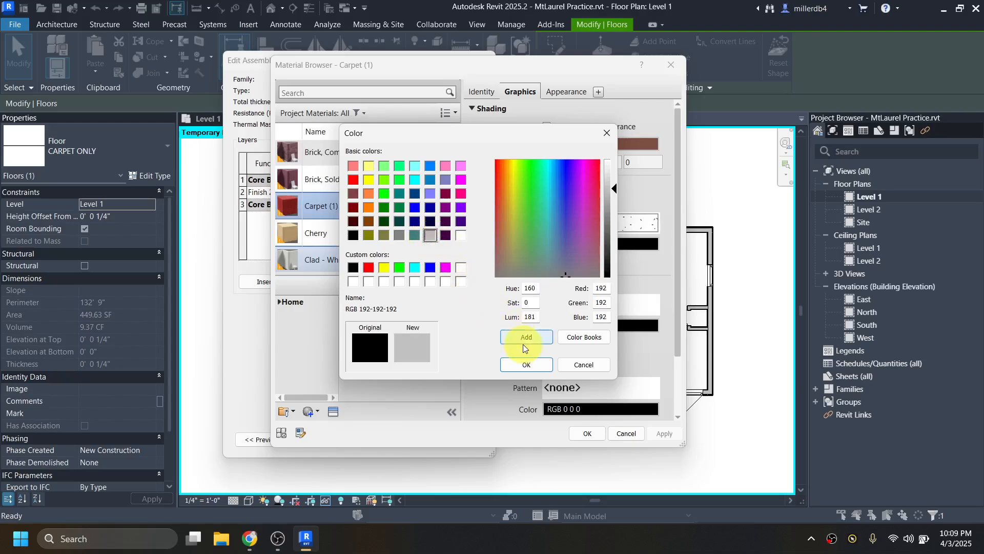
click(527, 363)
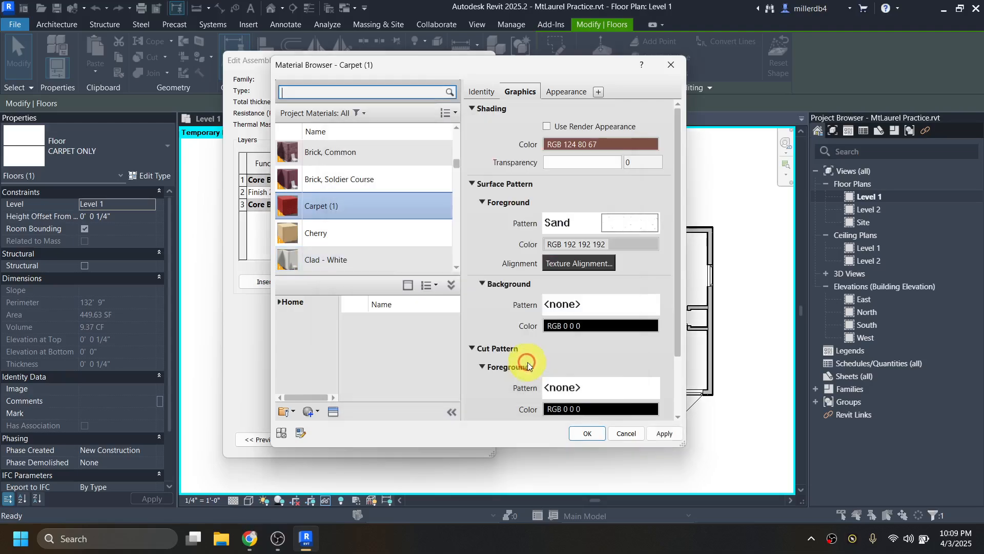
click(588, 434)
click(345, 408)
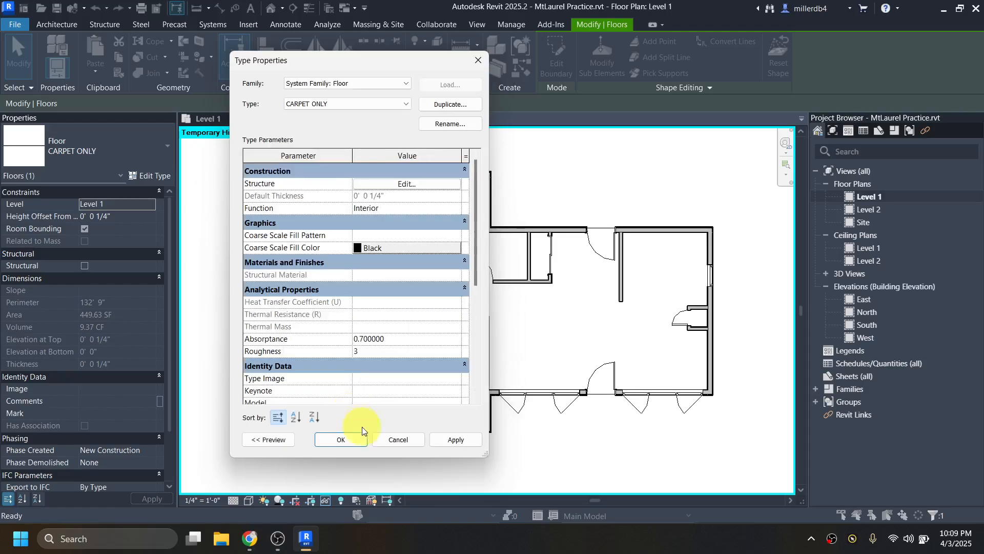
click(356, 435)
click(514, 365)
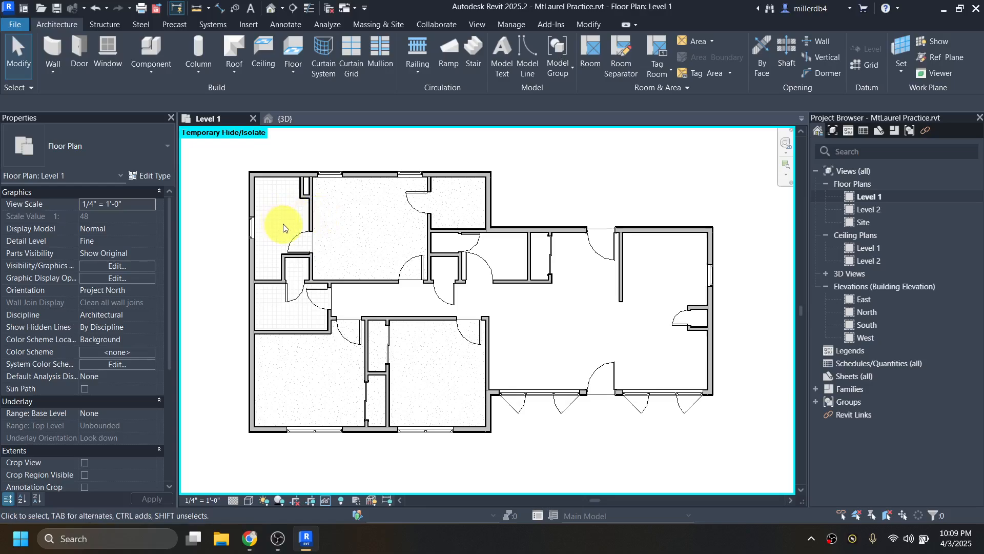
scroll(408, 286, up, 3)
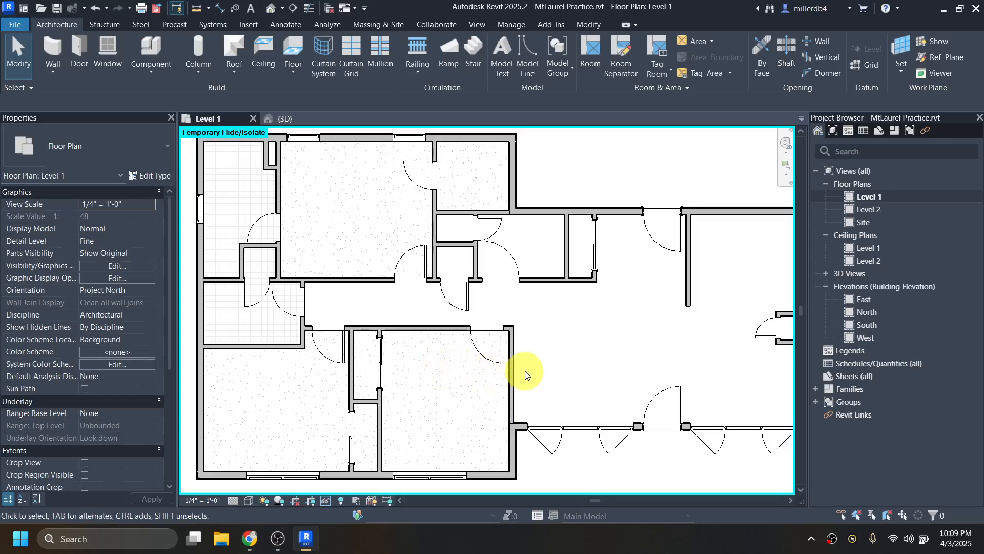
scroll(528, 361, down, 2)
middle_drag(538, 351, 500, 373)
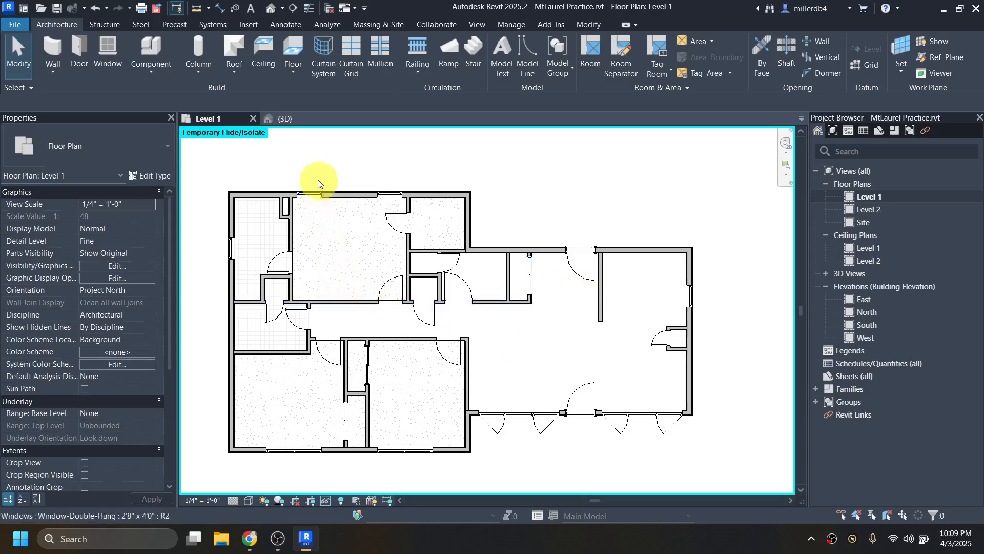
Start a new Level 1 floor and duplicate the CARPET ONLY type as WOOD FINISH
click(294, 47)
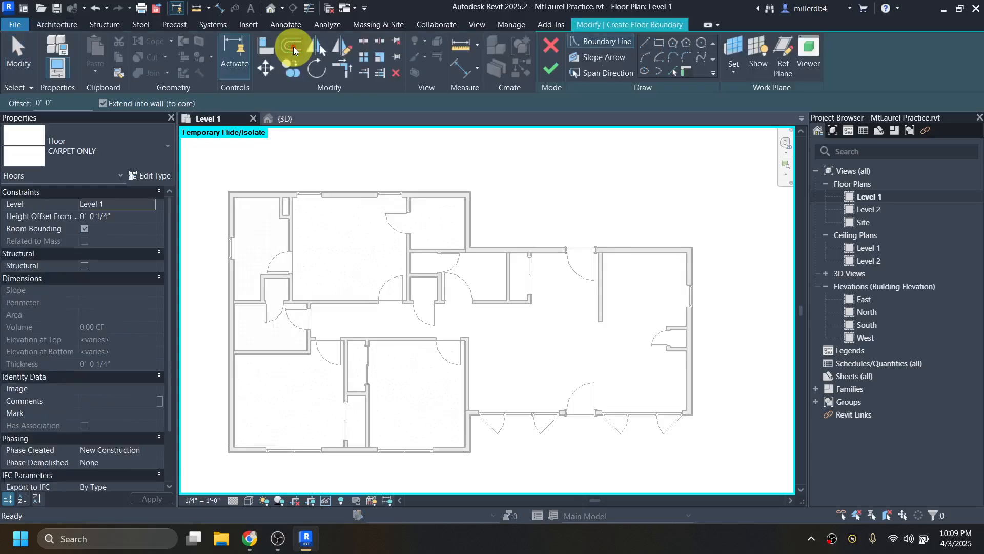
click(157, 177)
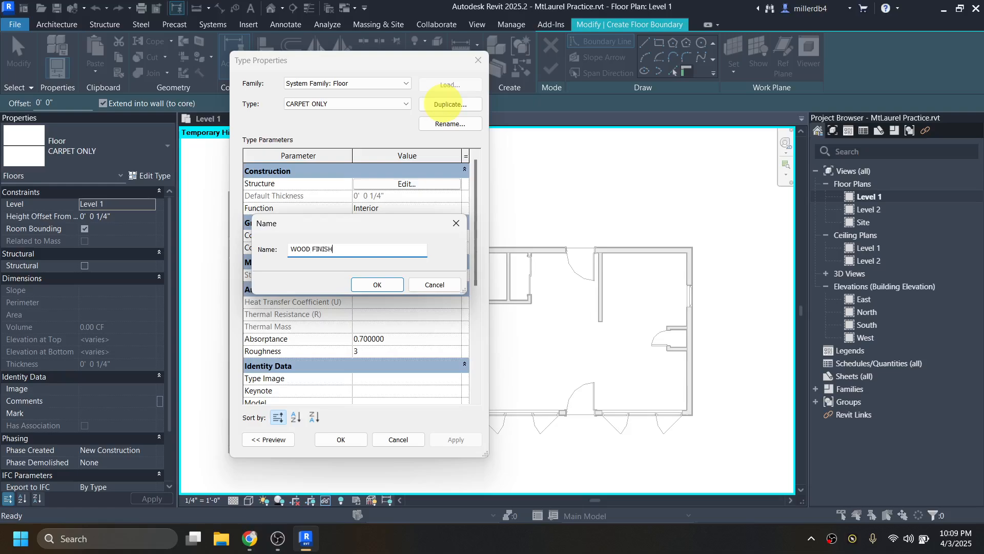
key(Return)
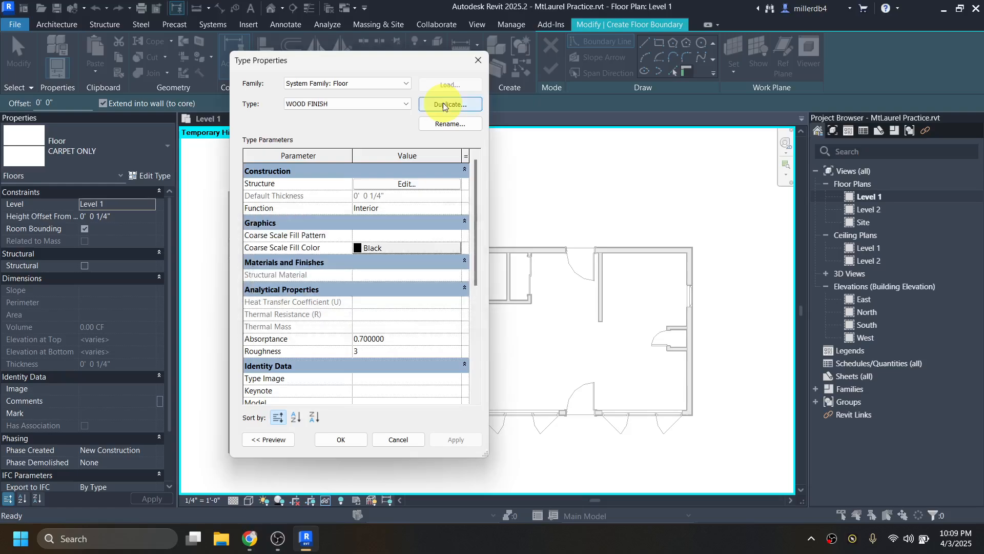
Open the WOOD FINISH structure, search the finish layer's materials for FLOORING, compare Wood Planks, and choose Oak Flooring
click(412, 184)
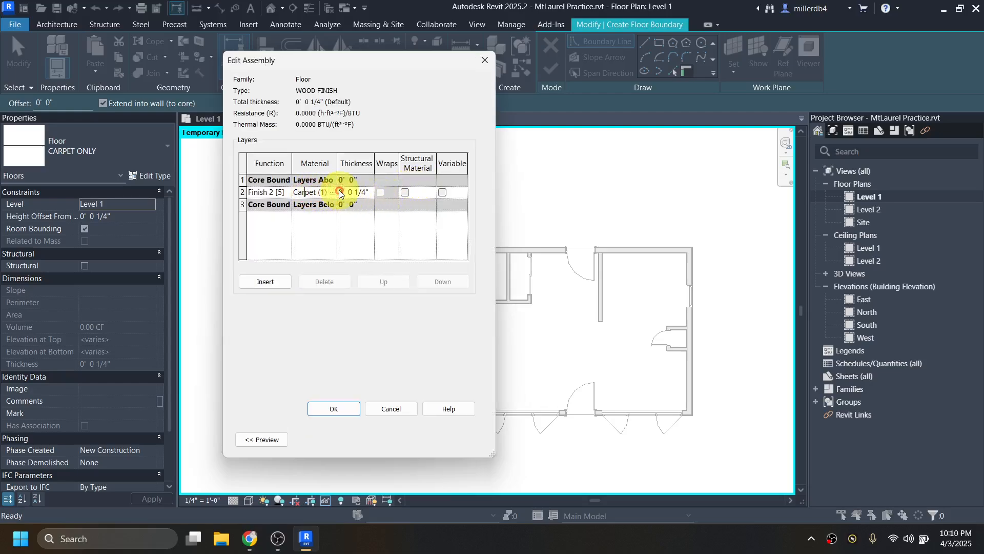
click(331, 192)
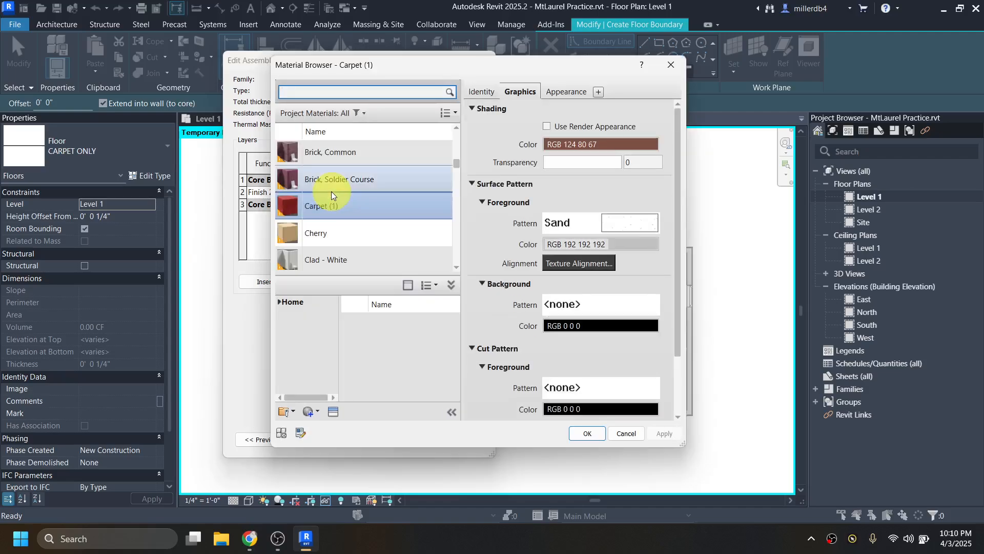
text(FLOOR)
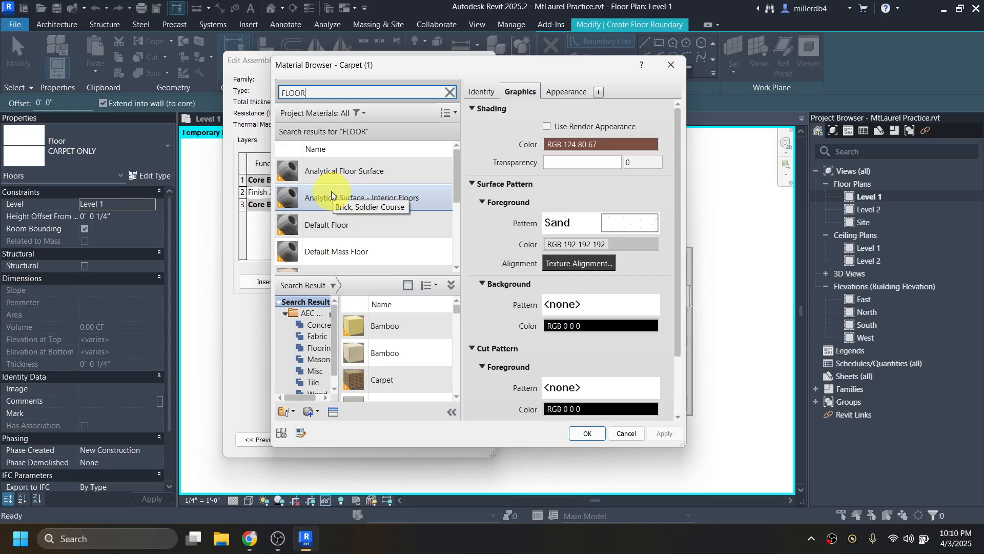
text(ING)
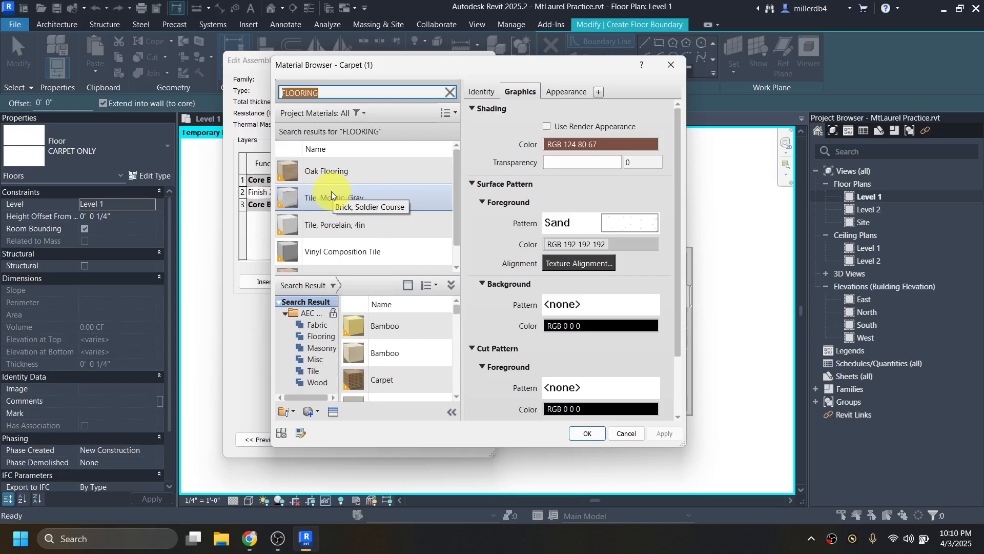
click(339, 179)
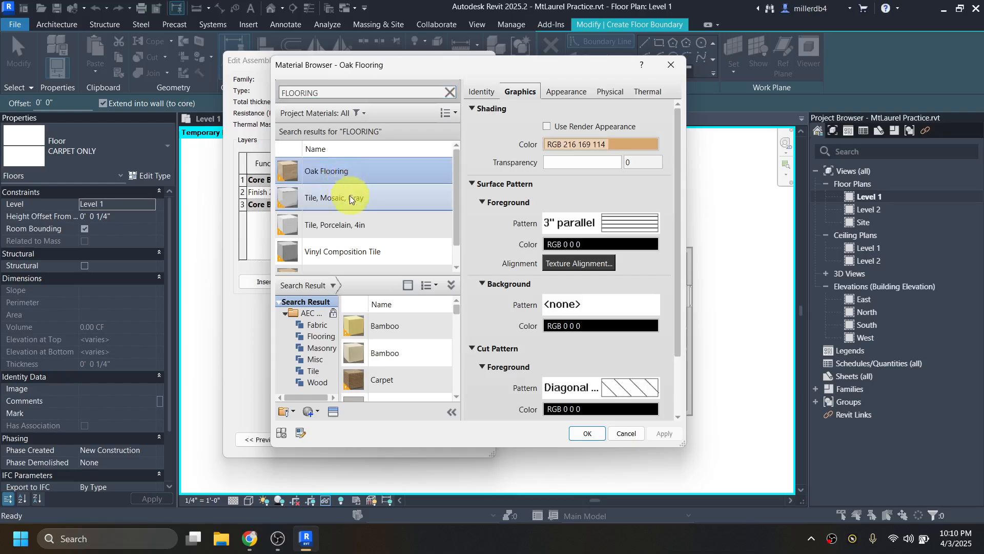
scroll(350, 199, down, 1)
click(339, 262)
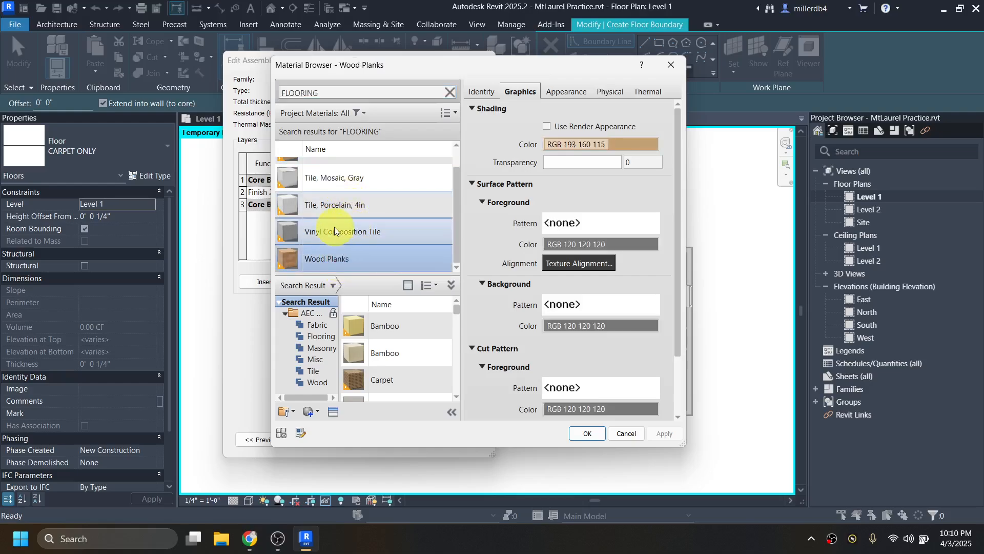
scroll(336, 220, up, 1)
click(339, 173)
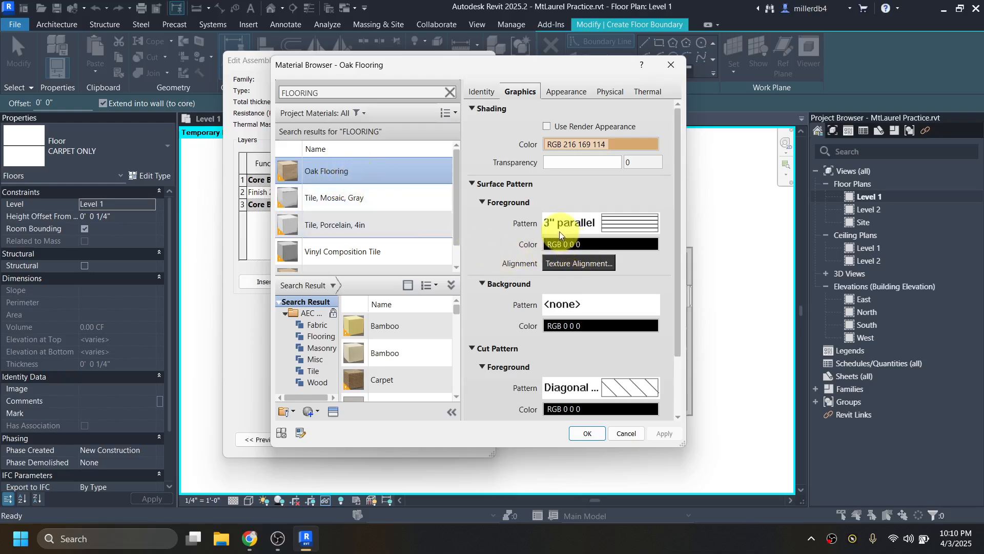
Set Oak Flooring's surface foreground pattern color to RGB 192 192 192
click(565, 244)
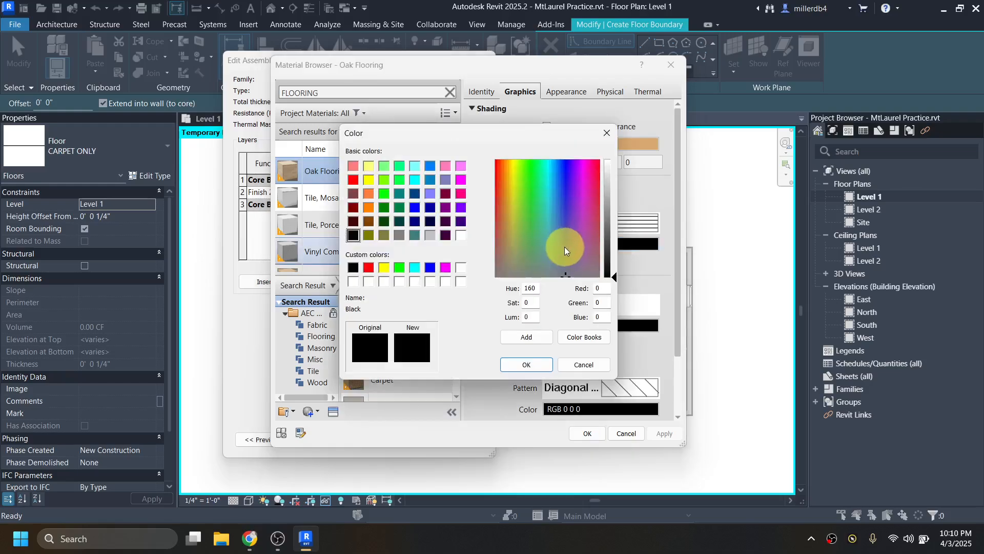
click(432, 238)
click(527, 363)
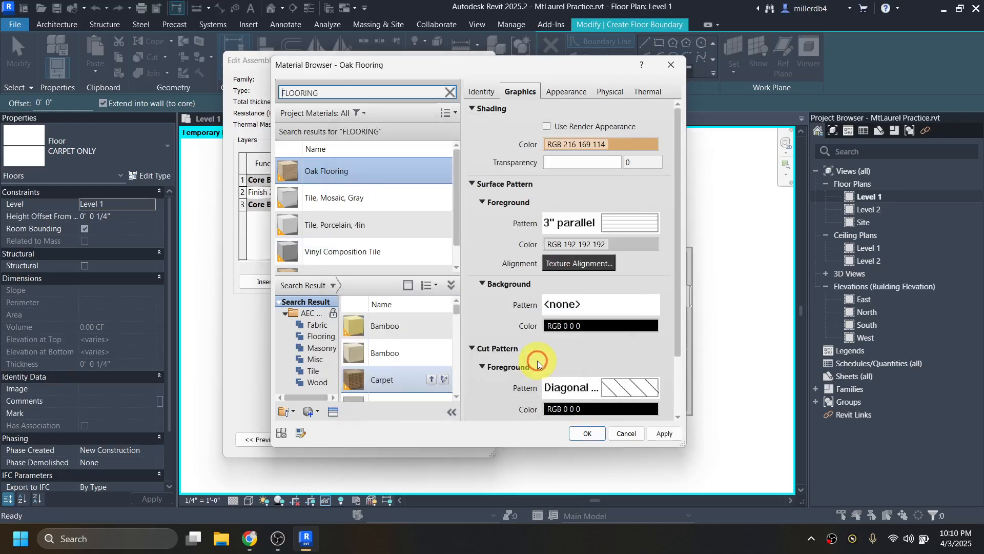
Choose the Wood Board model pattern for Oak Flooring's surface foreground and accept the material, structure and WOOD FINISH type settings
click(584, 228)
scroll(515, 248, down, 5)
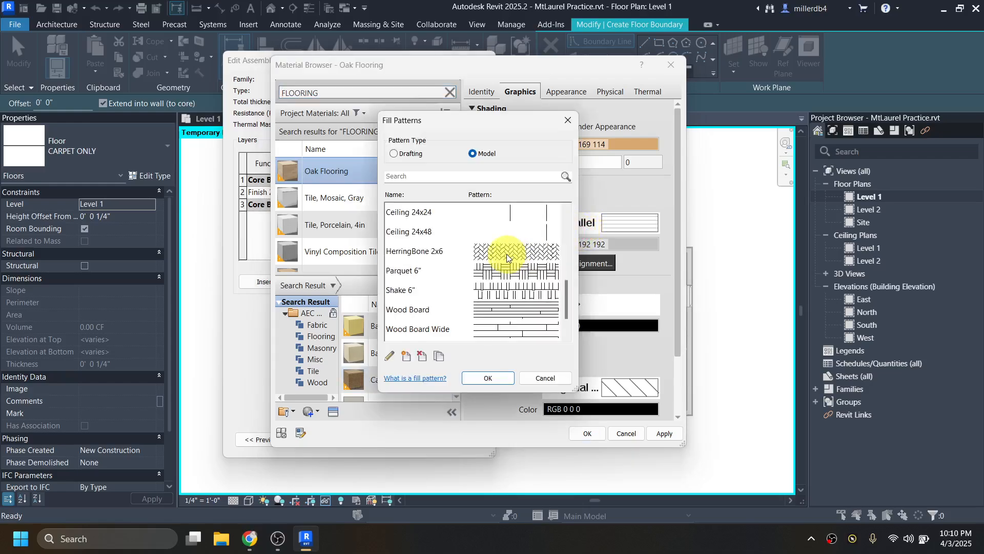
scroll(507, 256, up, 1)
scroll(441, 257, down, 2)
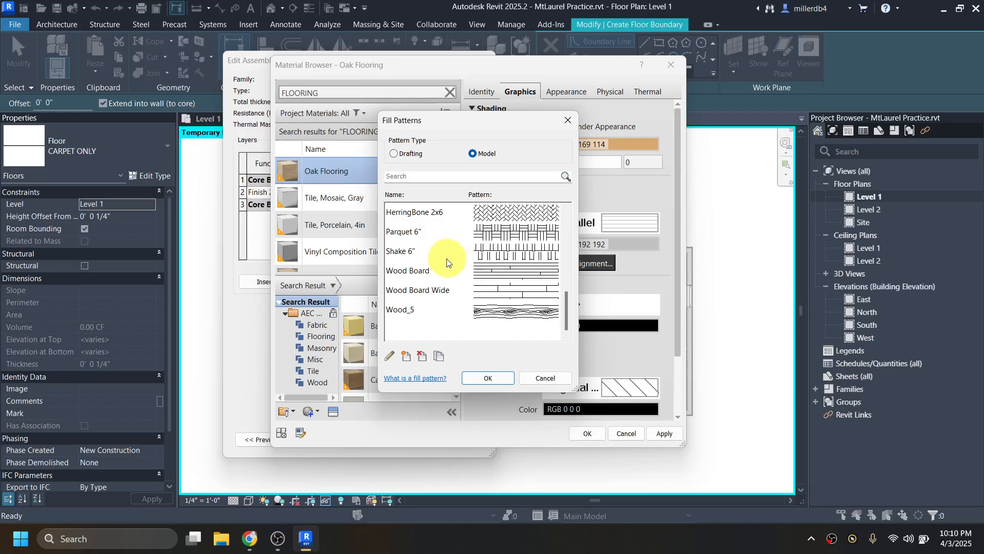
click(415, 277)
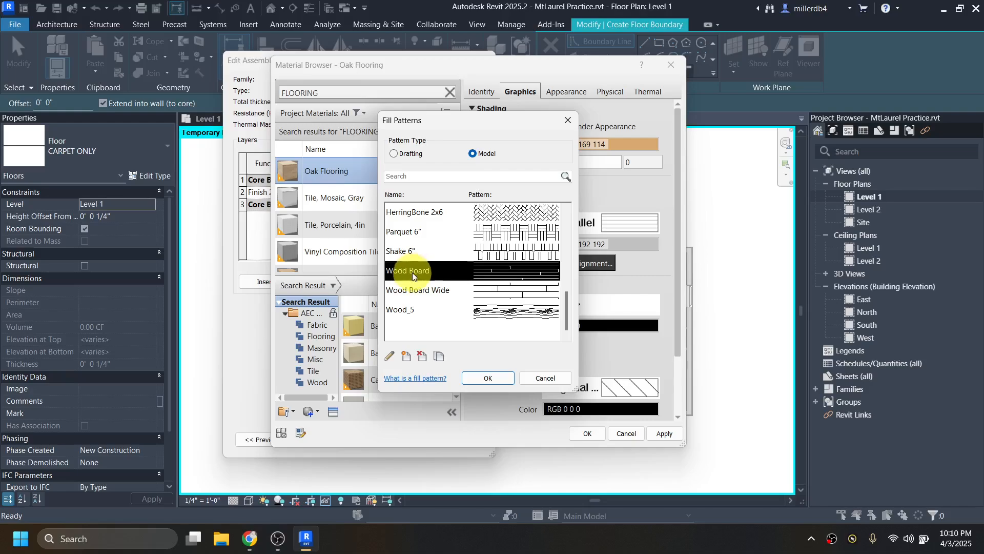
click(490, 378)
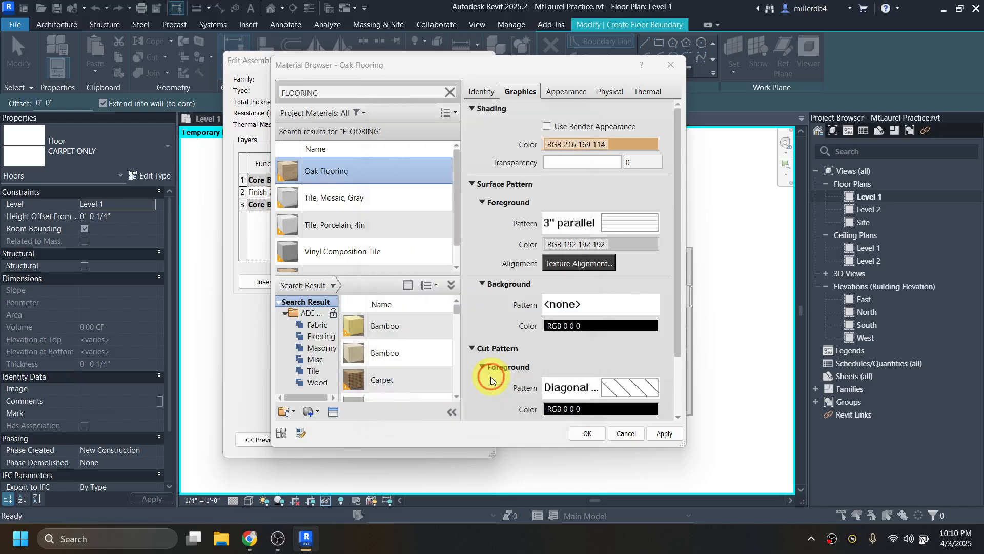
click(587, 434)
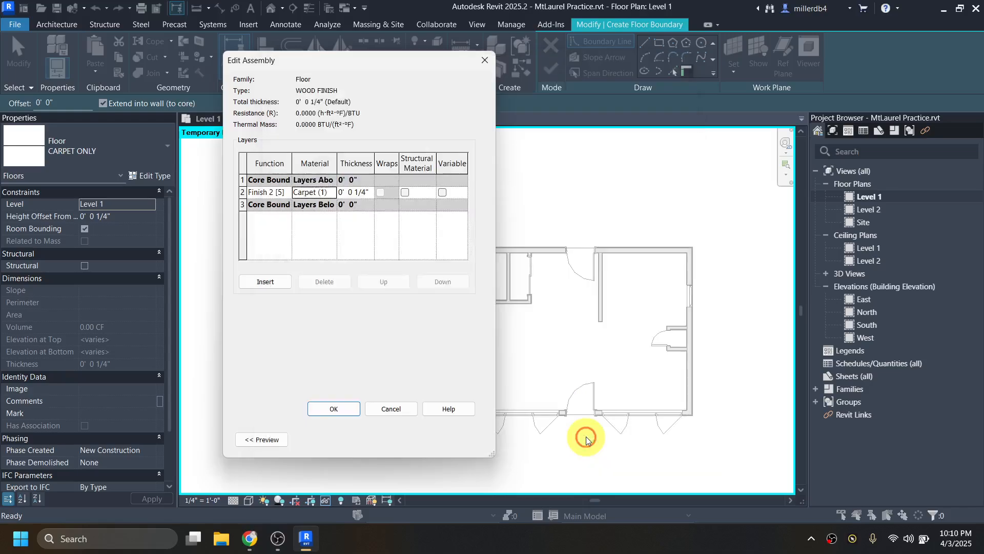
click(349, 411)
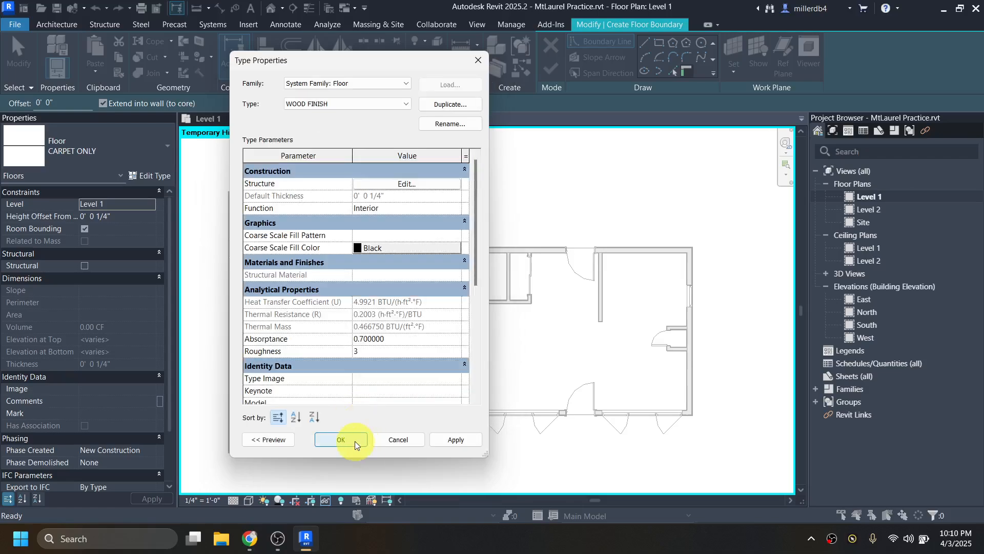
click(340, 439)
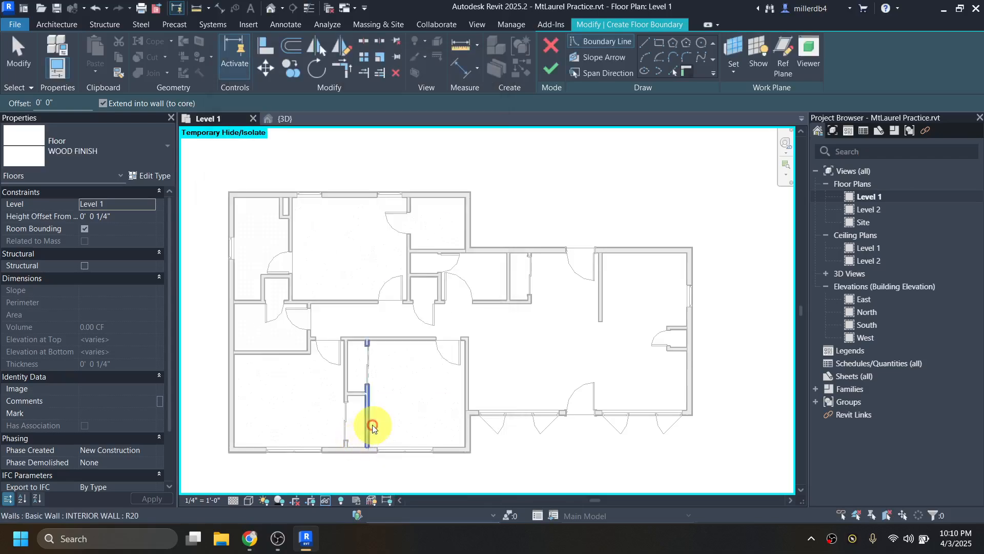
Sketch the first wood boundary line from the central closet's upper-left inner corner along the upper wall to the entry door's left jamb
click(645, 43)
scroll(415, 246, up, 5)
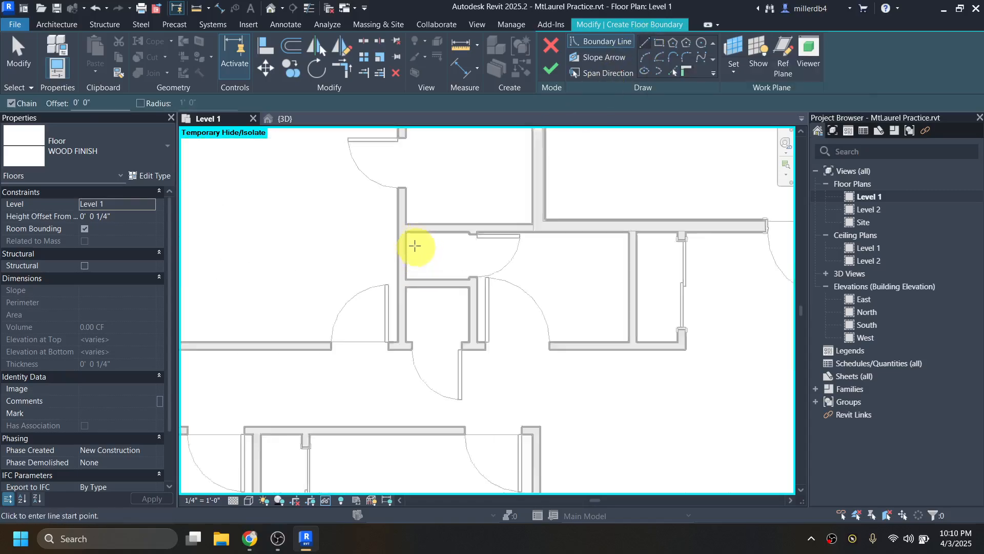
scroll(407, 233, up, 2)
click(399, 223)
scroll(399, 223, down, 3)
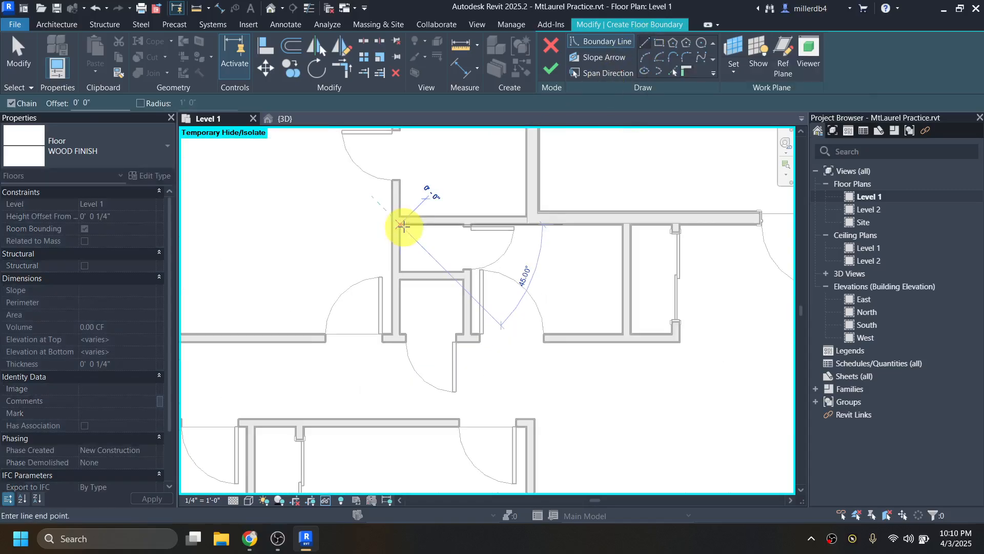
scroll(519, 223, up, 5)
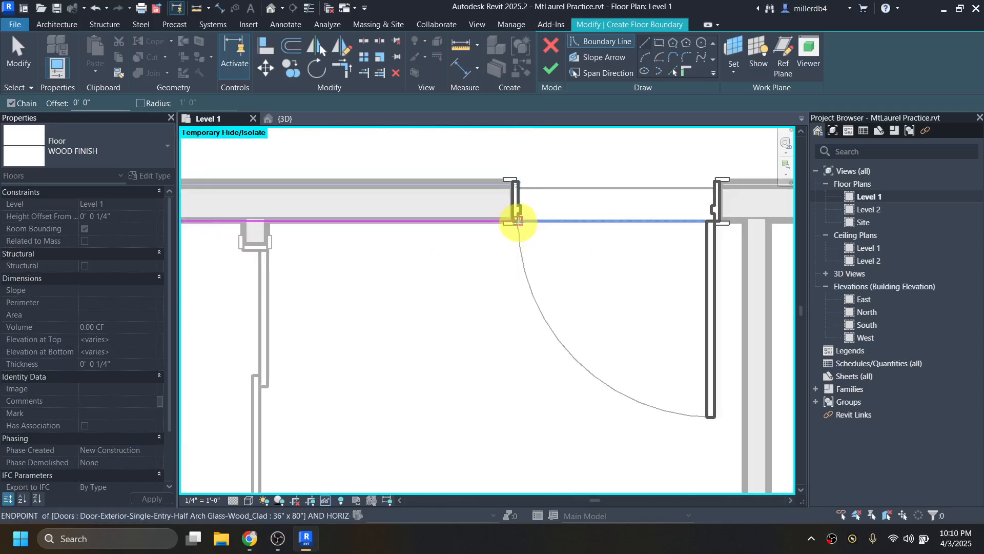
scroll(518, 222, up, 3)
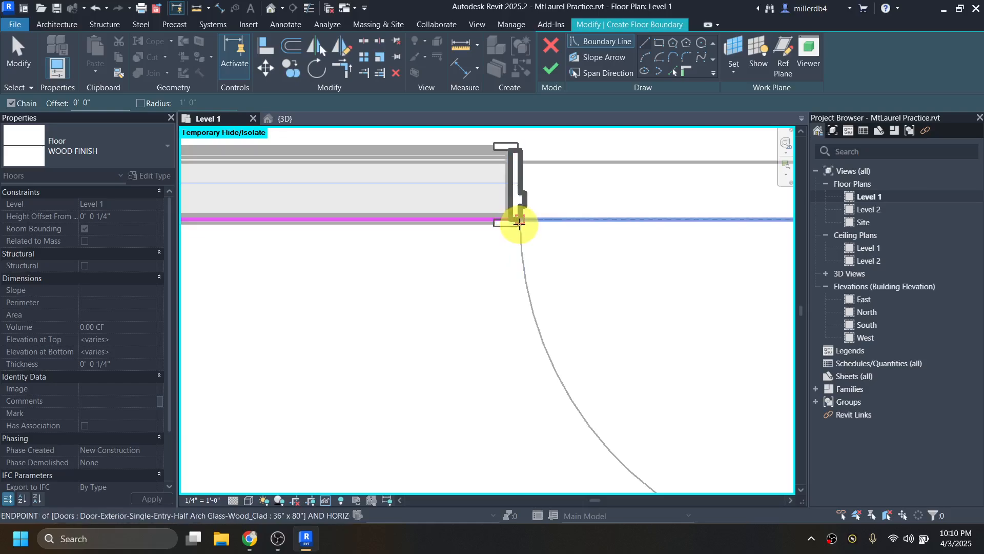
click(517, 221)
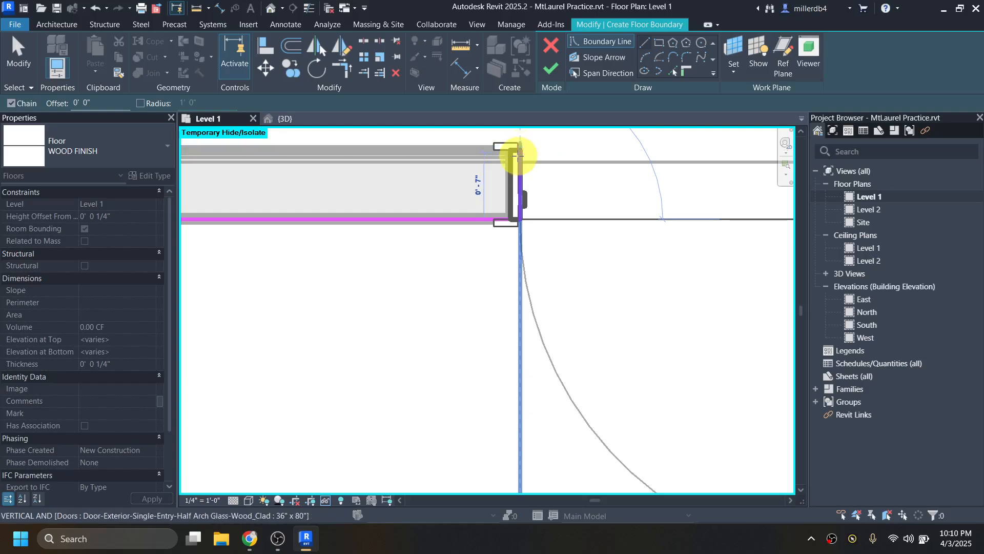
click(520, 144)
middle_drag(571, 170, 402, 209)
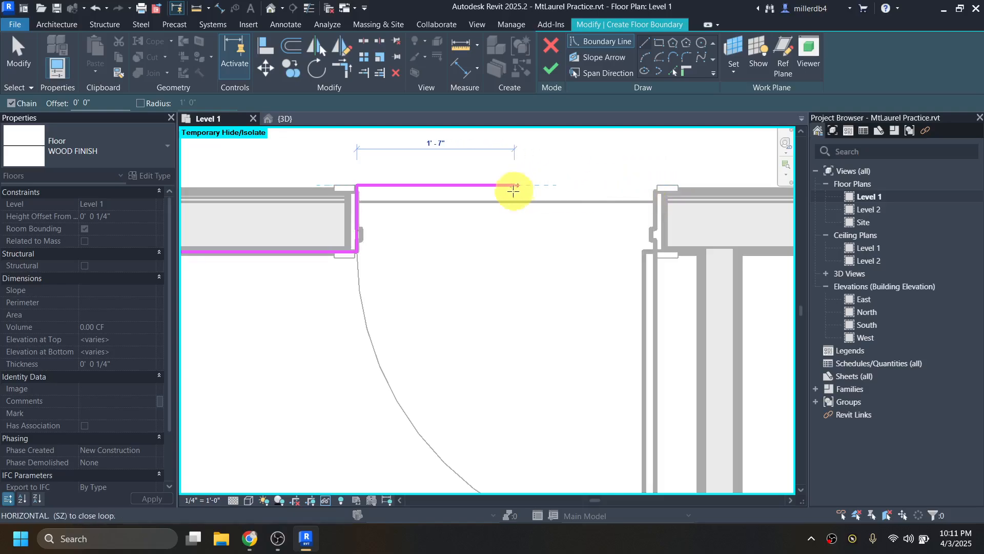
key(Escape)
middle_drag(195, 235, 358, 191)
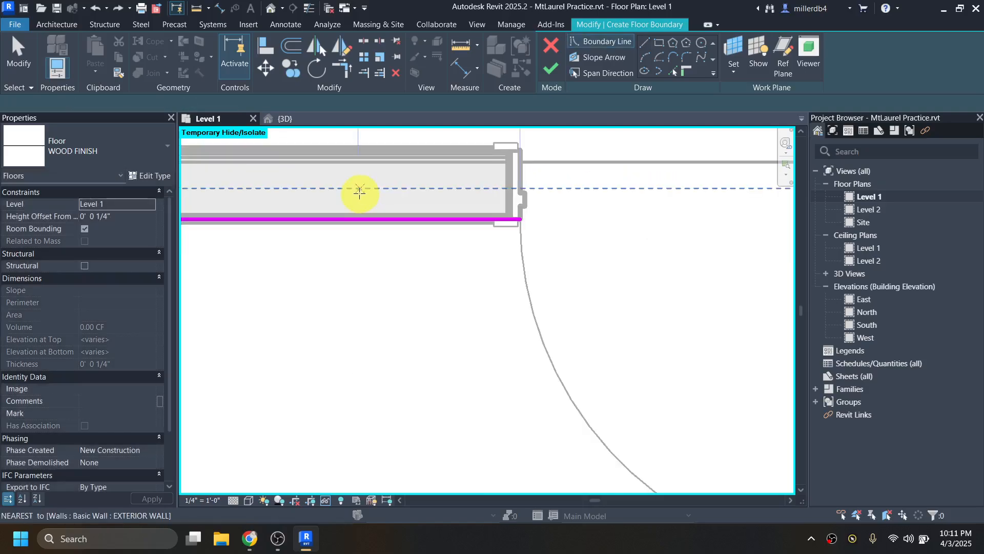
Trace the upper entry doorway 6" up its left jamb, 3'-1" across the opening, down the right jamb and over to the partition wall
click(519, 220)
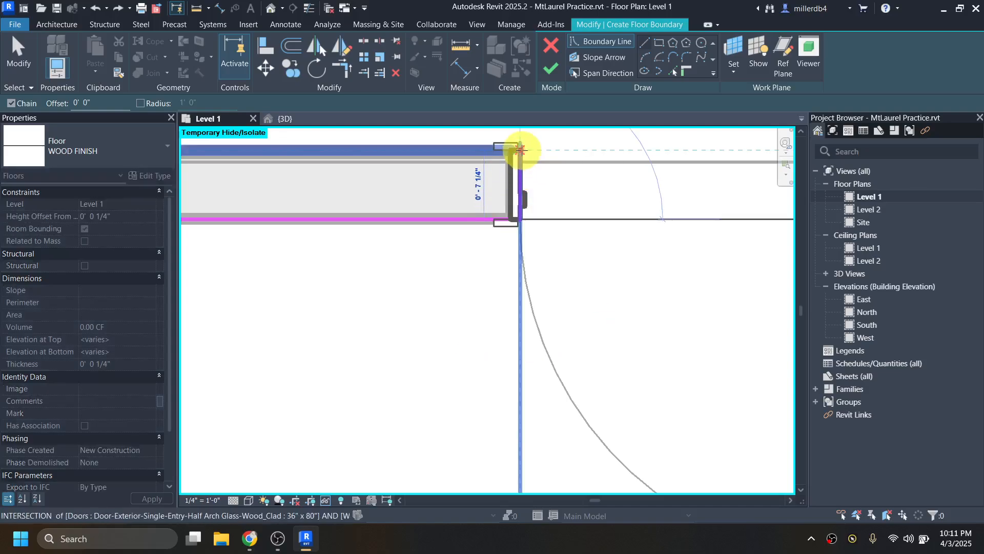
click(521, 161)
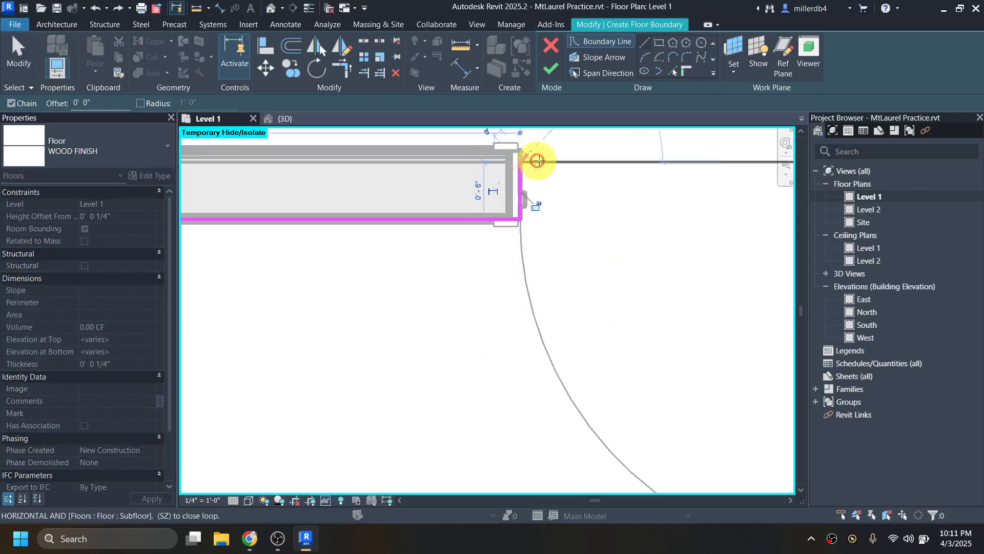
scroll(605, 170, down, 1)
middle_drag(605, 171, 416, 180)
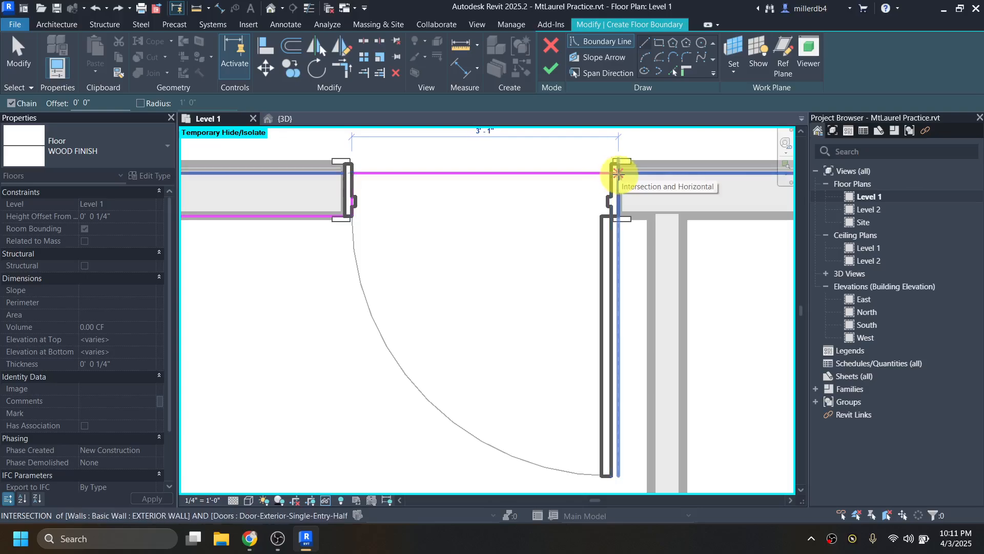
click(619, 173)
scroll(618, 198, down, 2)
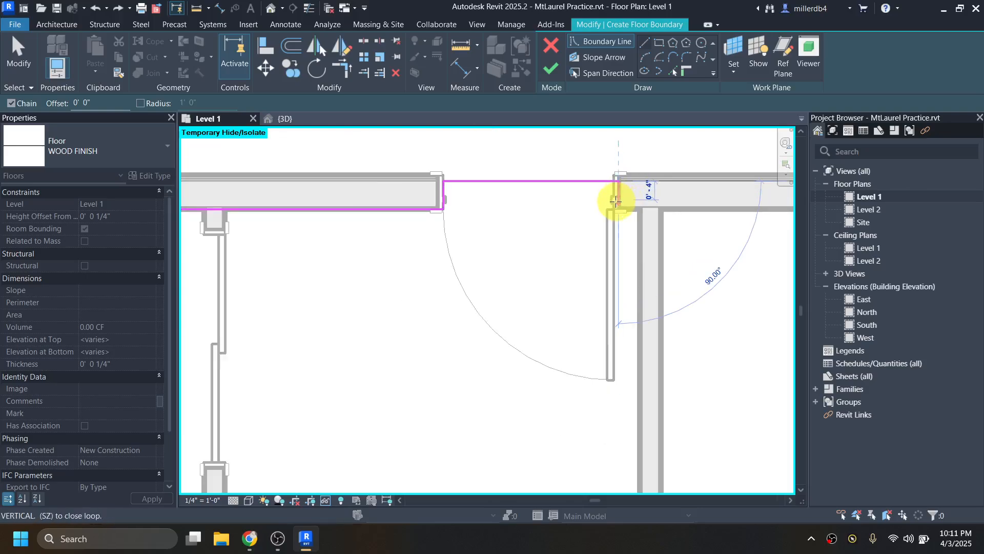
click(618, 208)
click(637, 211)
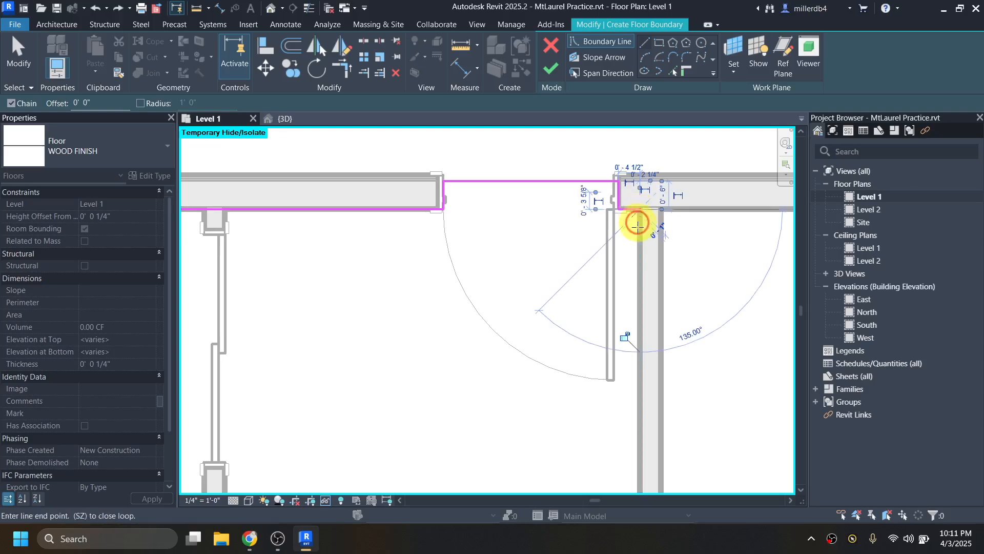
Trace the boundary around the freestanding partition, down its left face, across its end and back up its right face to the exterior wall
scroll(640, 345, down, 1)
middle_drag(635, 355, 595, 169)
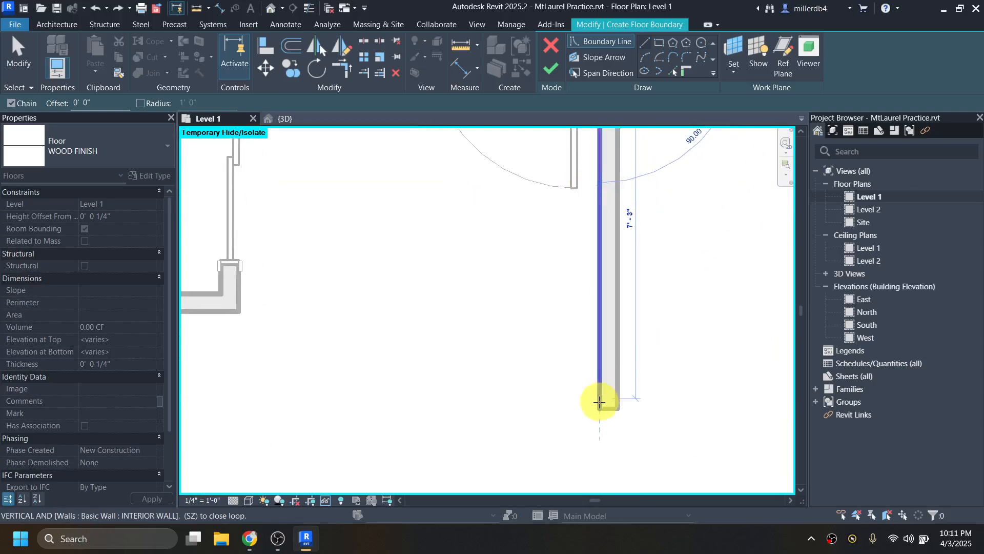
click(599, 409)
click(619, 408)
scroll(611, 347, down, 3)
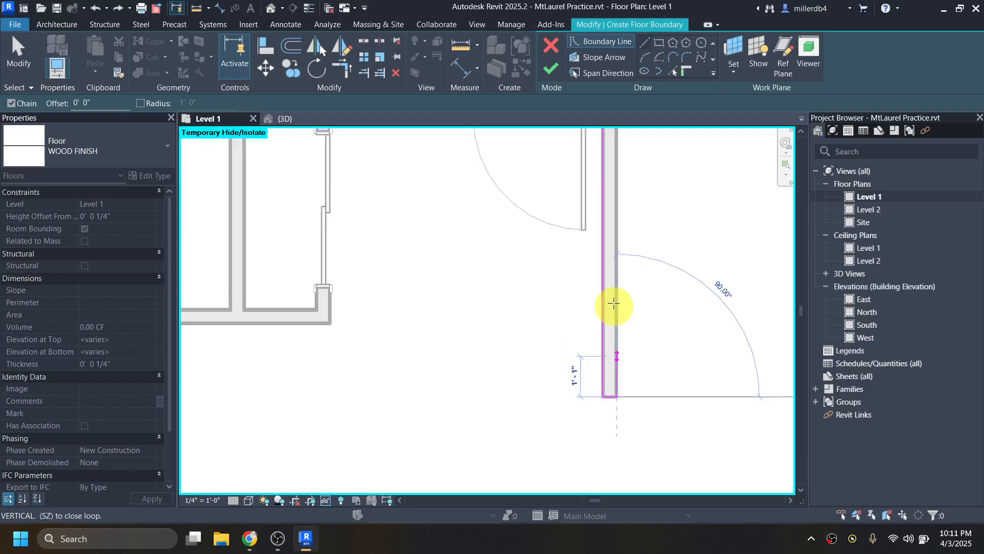
middle_drag(613, 295, 588, 405)
scroll(590, 249, up, 4)
click(594, 255)
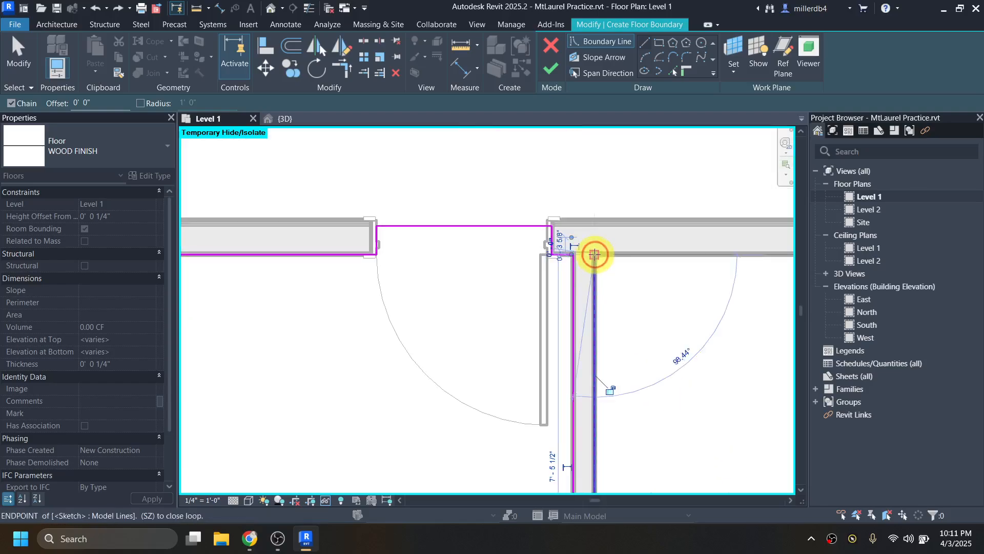
Run the wood boundary 9'-2" along the upper exterior wall to the corner, then down the right exterior wall to its lower inner corner
scroll(609, 269, down, 2)
middle_drag(615, 293, 249, 277)
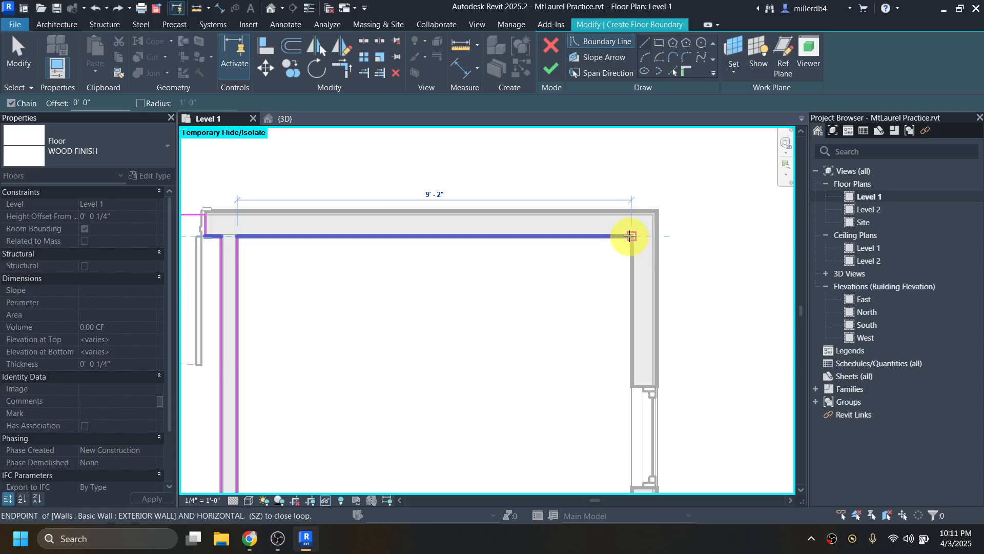
click(630, 244)
scroll(638, 351, down, 2)
middle_drag(637, 352, 637, 204)
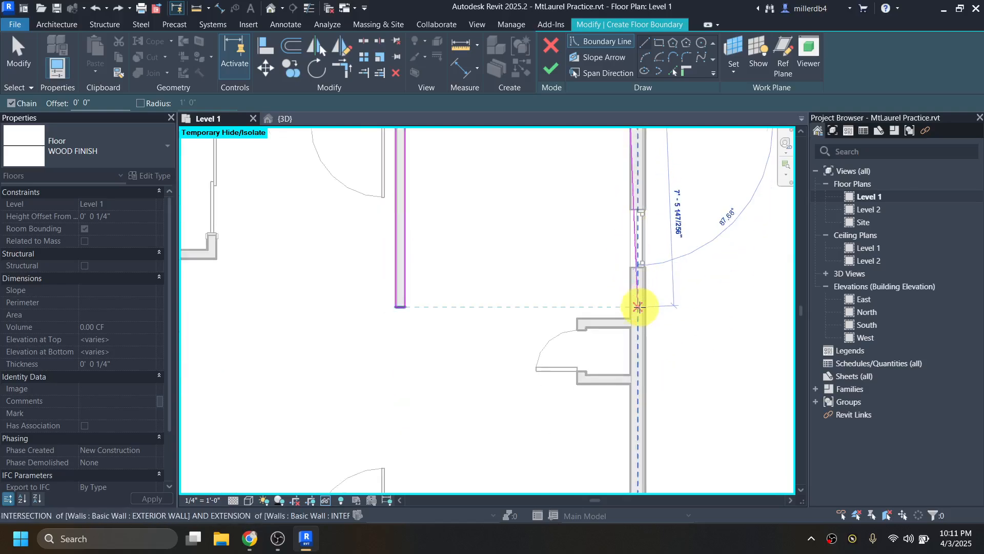
scroll(626, 411, down, 3)
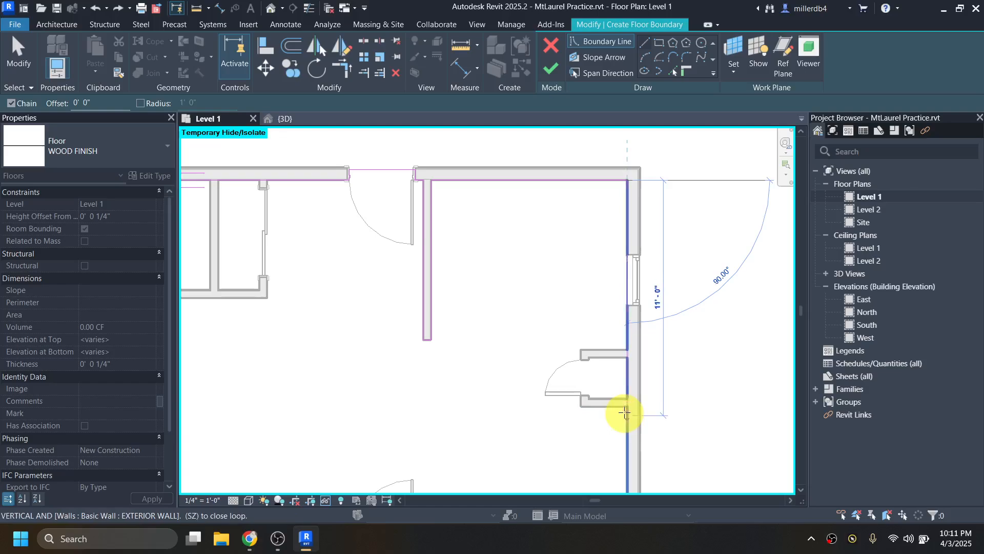
middle_drag(626, 410, 631, 204)
scroll(631, 204, up, 2)
scroll(634, 337, up, 2)
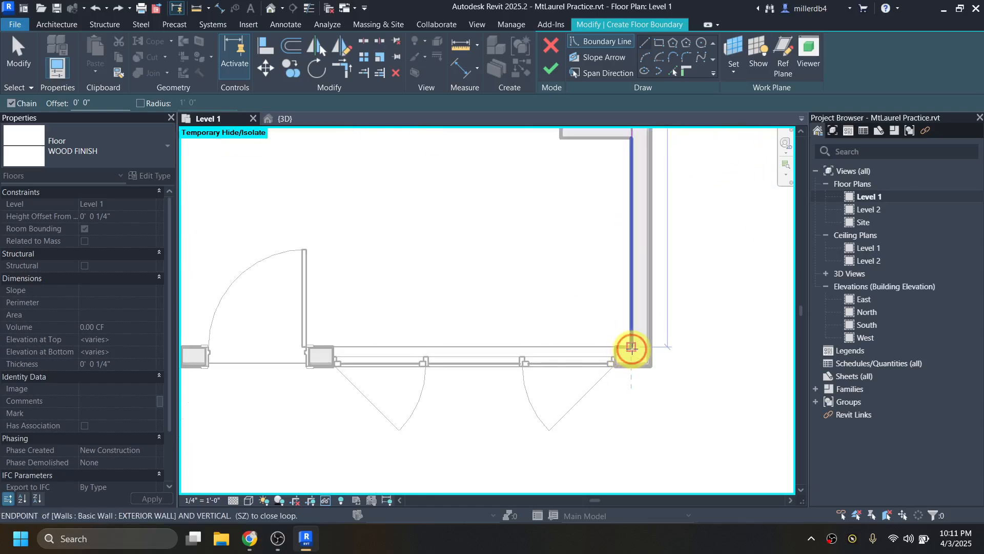
click(632, 349)
Continue the boundary along the lower wall to the entry door, then trace its opening 7 1/4" out, 3'-2" across and back in
scroll(301, 344, up, 3)
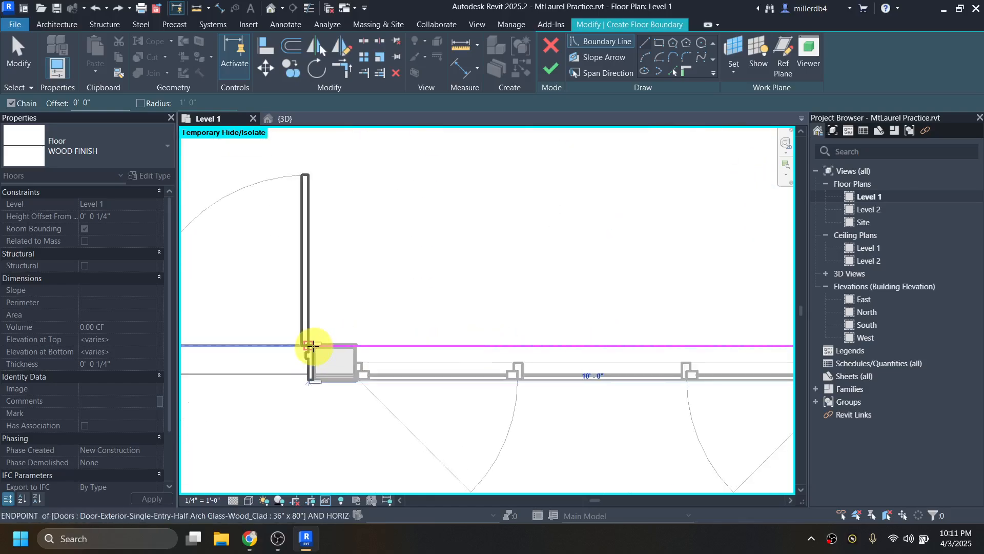
click(312, 347)
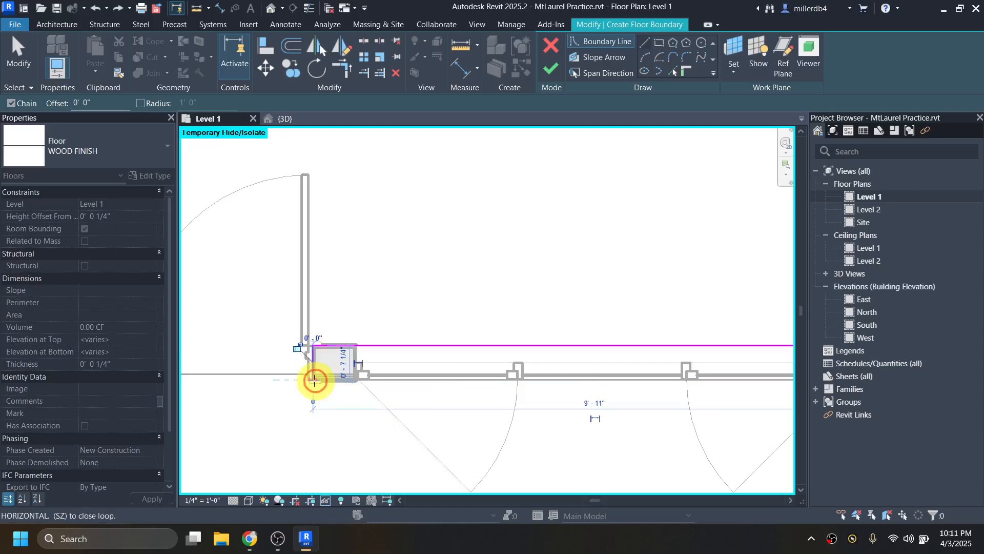
click(314, 380)
middle_drag(315, 380, 580, 378)
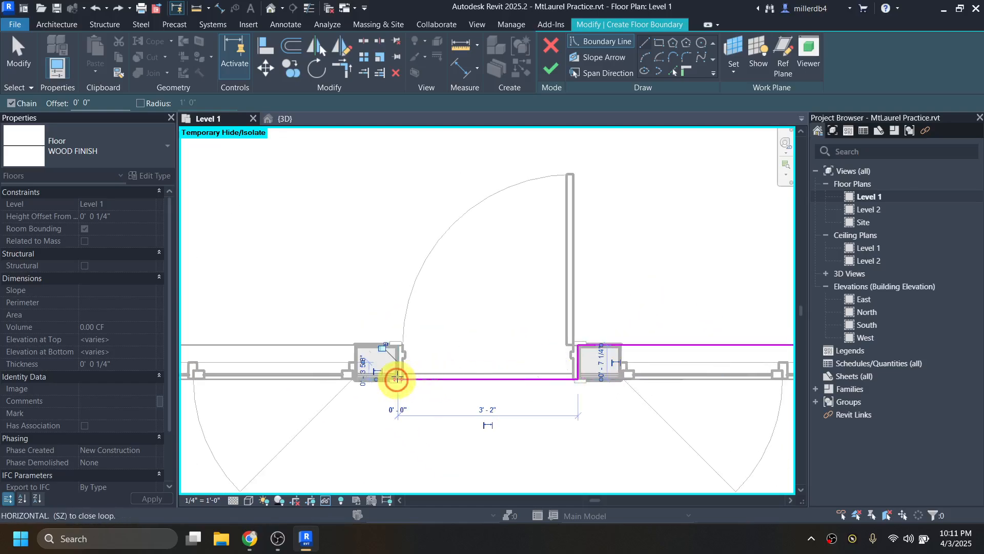
click(398, 378)
click(397, 347)
Extend the boundary along the lower wall to the bedroom partition, up its face and over to the bedroom door's right jamb
scroll(318, 340, down, 3)
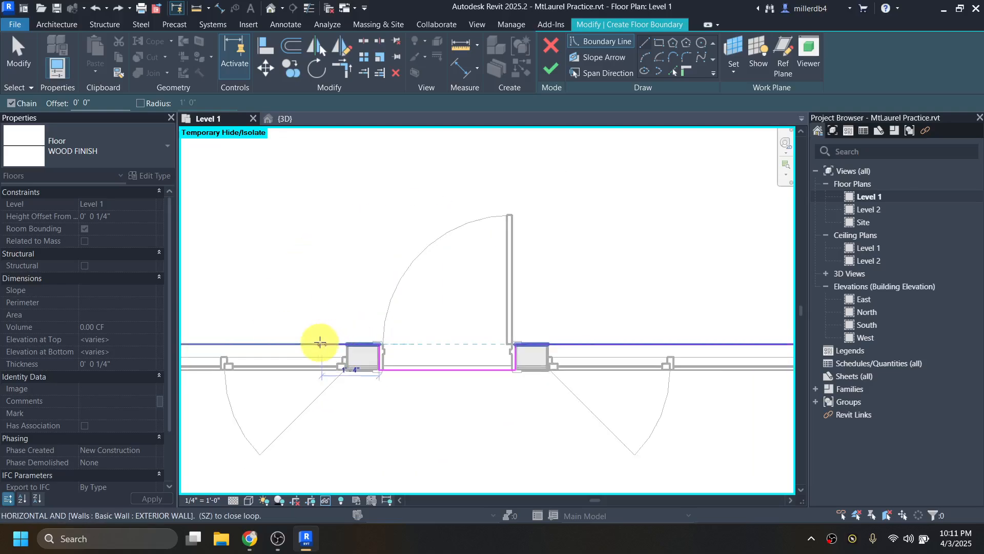
middle_drag(384, 352, 501, 357)
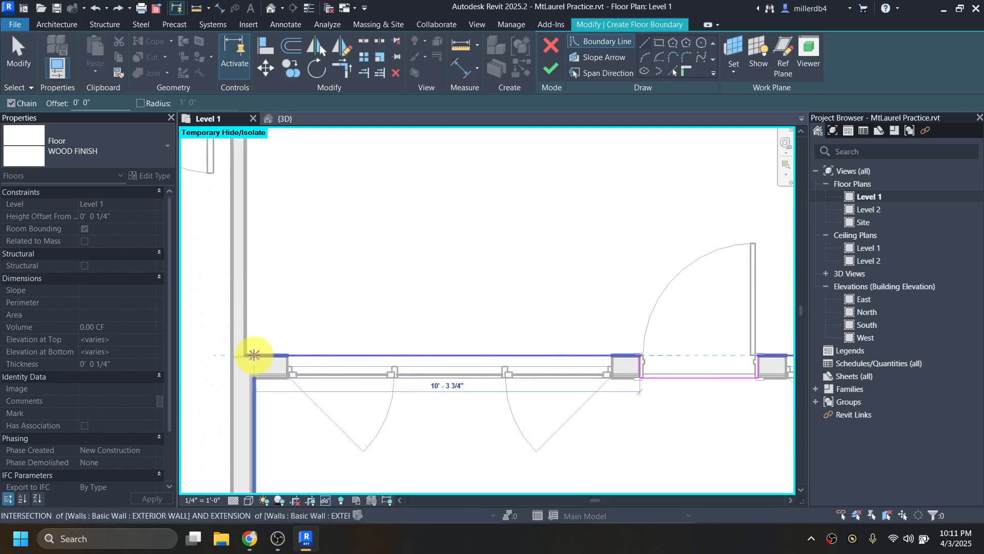
scroll(248, 354, down, 1)
click(247, 355)
middle_drag(248, 275, 552, 326)
click(268, 300)
scroll(551, 327, up, 2)
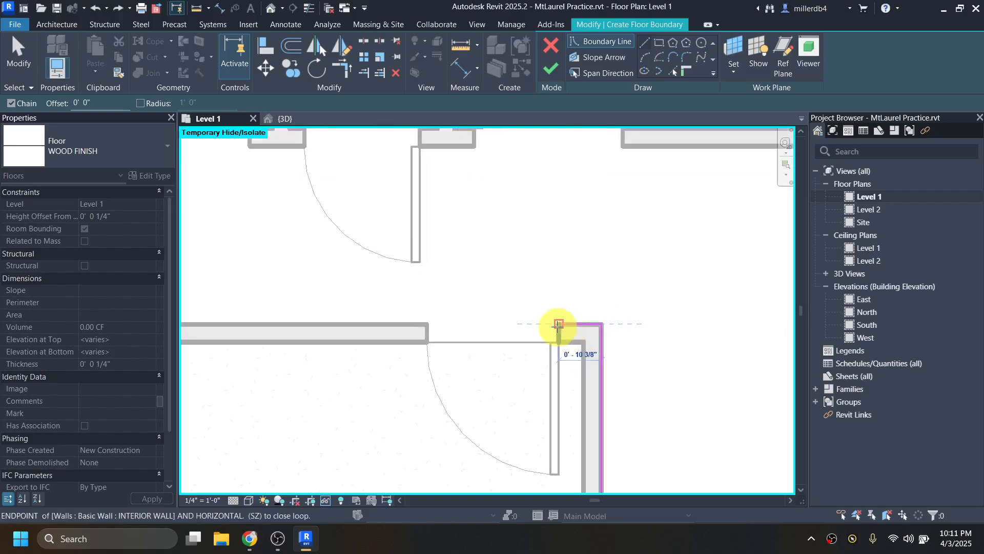
click(558, 326)
Trace the boundary around the first lower bedroom's door opening and along the hall wall to the next bedroom door
scroll(513, 347, up, 3)
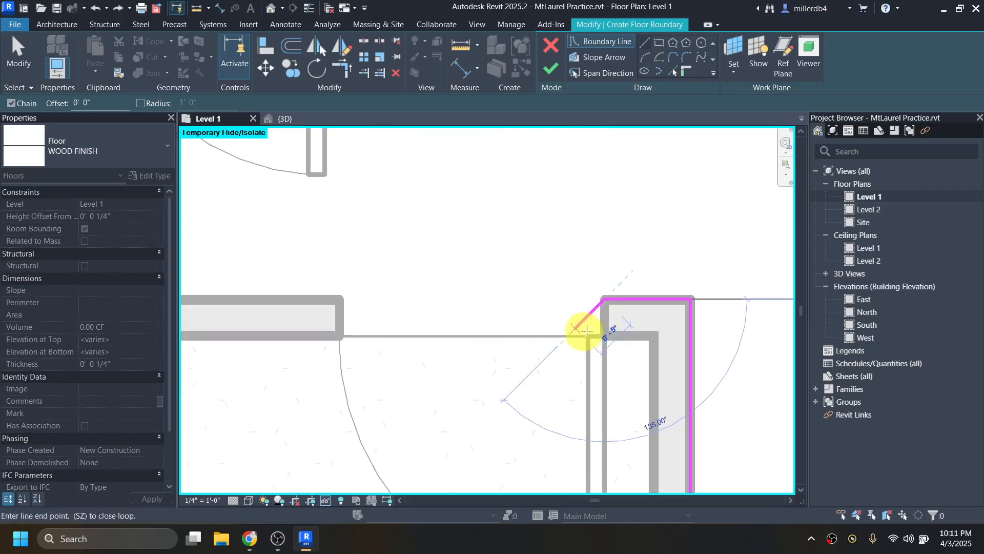
click(604, 334)
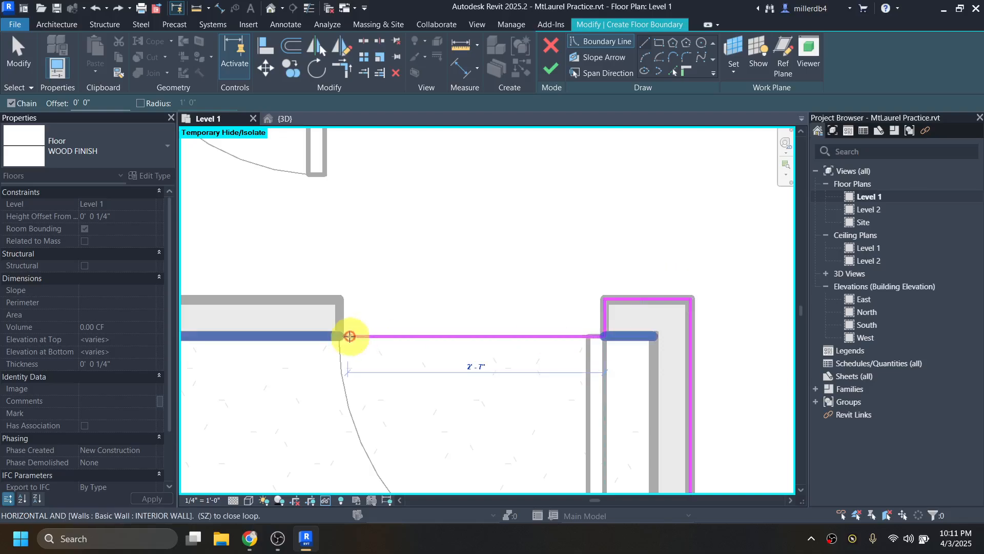
click(341, 301)
scroll(342, 302, down, 1)
middle_drag(317, 315, 491, 341)
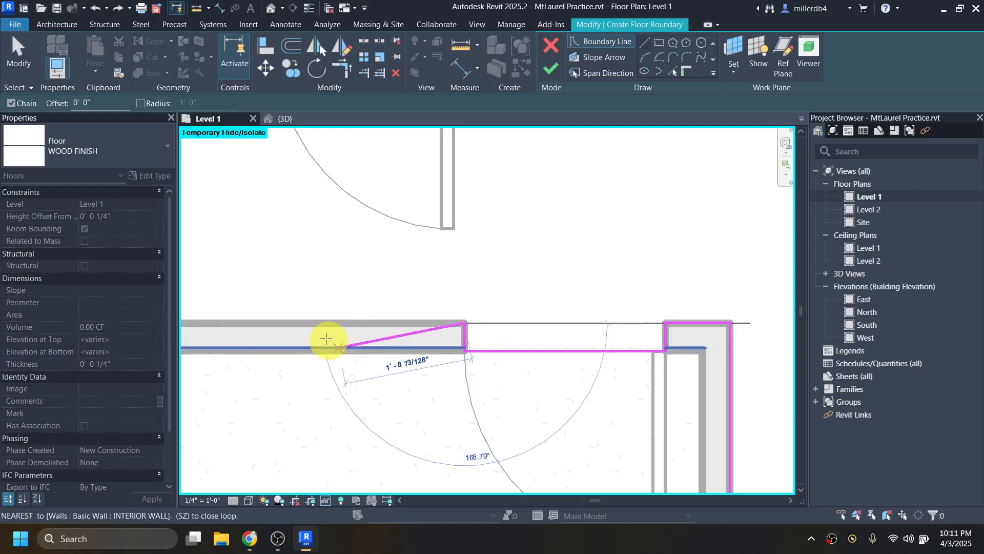
middle_drag(326, 339, 574, 352)
middle_drag(374, 355, 472, 358)
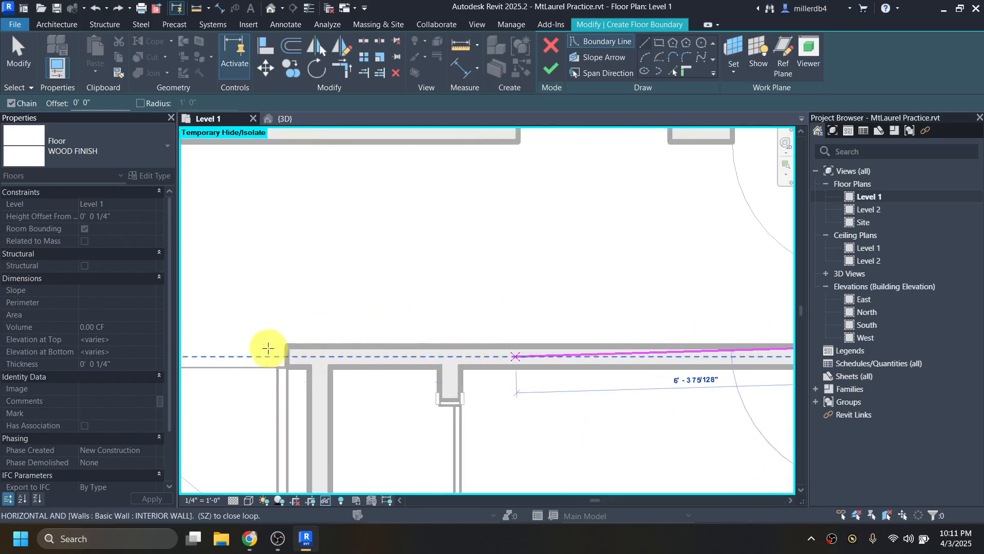
click(286, 347)
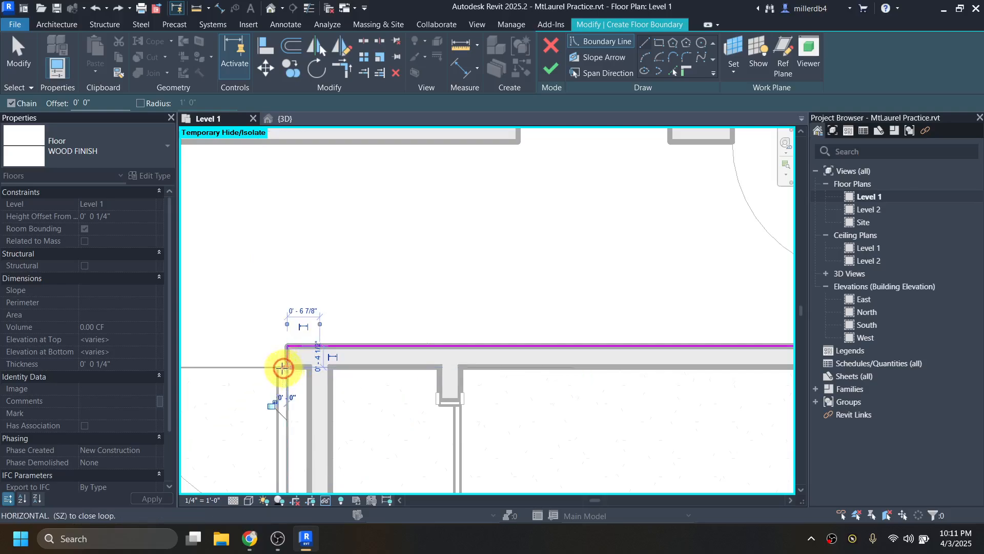
Trace the second bedroom's door opening, continue to the hall's end wall, and draw 3'-7" up it to the upper hall wall
middle_drag(273, 368, 493, 386)
click(358, 386)
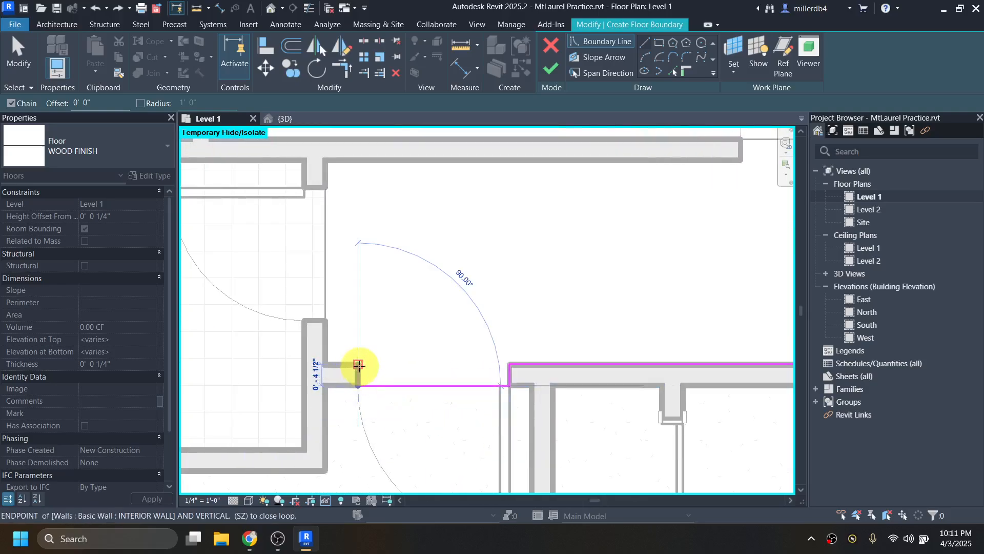
click(358, 364)
click(325, 364)
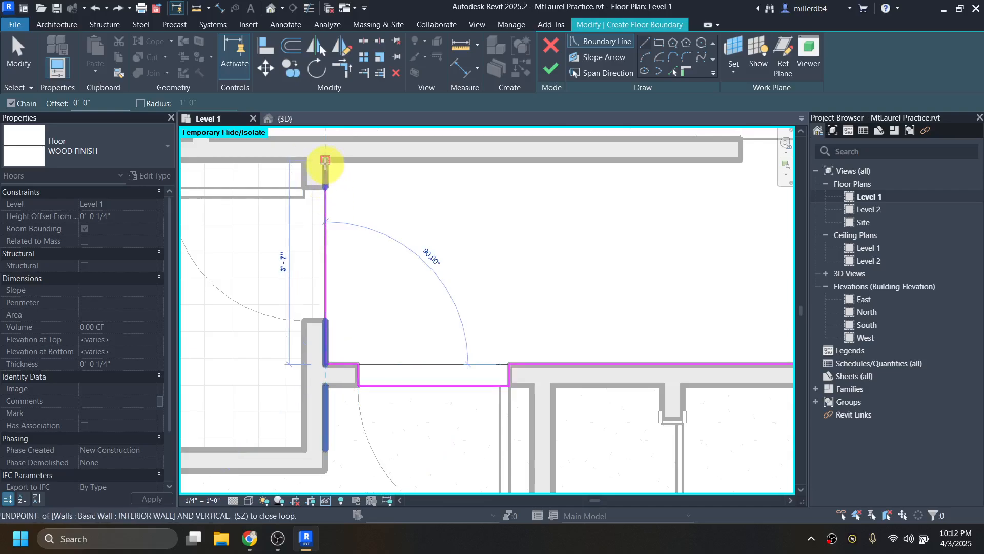
click(325, 162)
Draw the boundary 7'-3 5/8" along the upper hall wall, then trace the upper bedroom's door opening and 4 1/2" down its right jamb
middle_drag(378, 243, 310, 305)
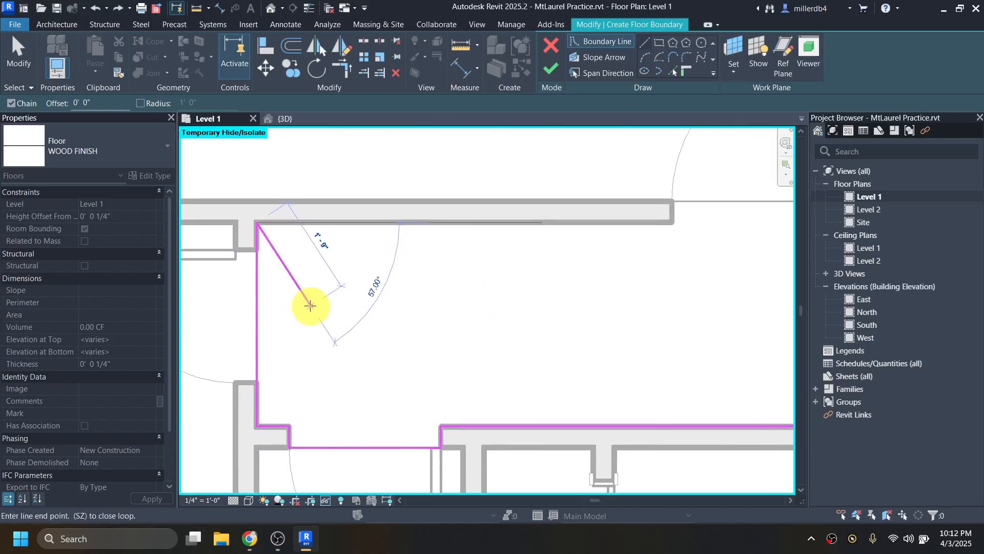
click(672, 224)
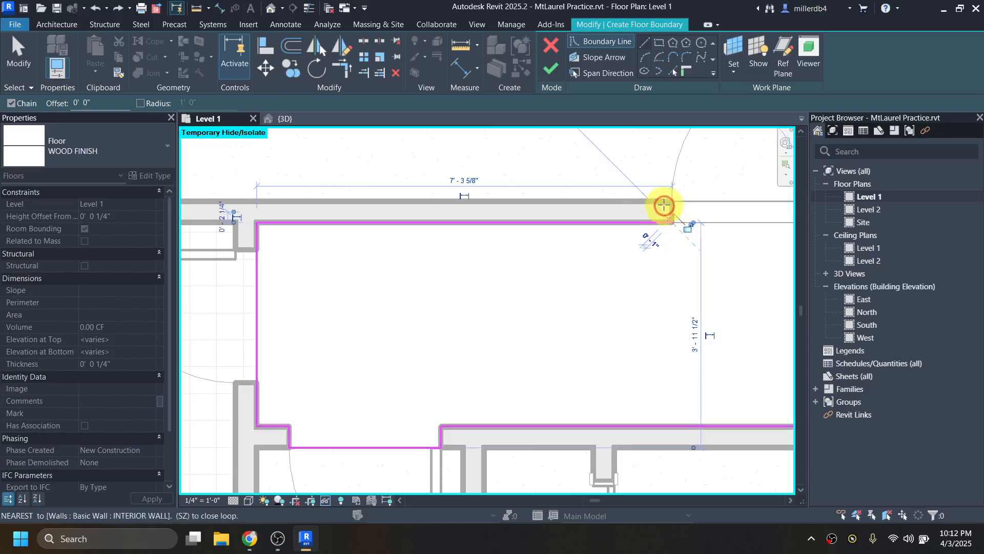
click(672, 202)
middle_drag(615, 212, 369, 268)
click(372, 267)
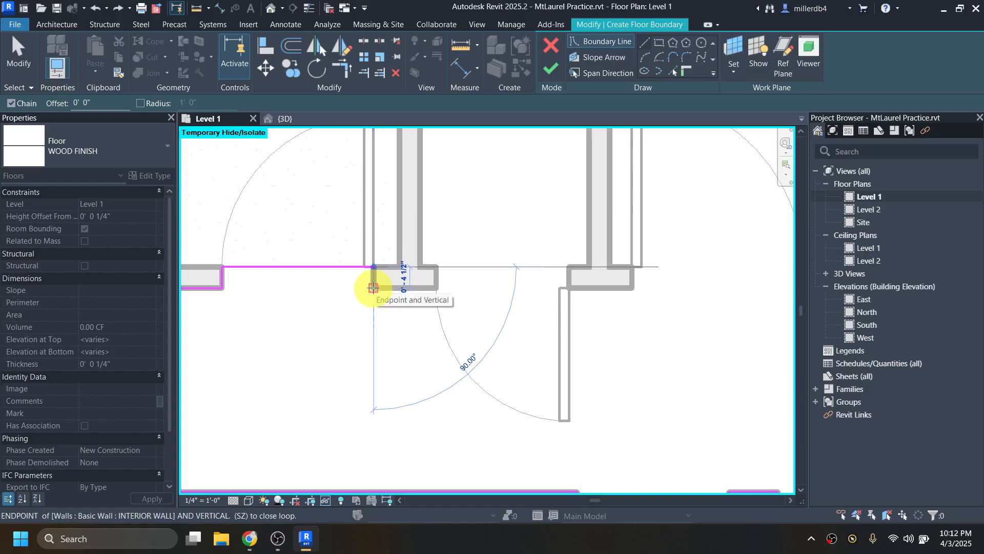
click(372, 289)
Wrap the boundary around the wall end at the central closet door, then up the closet's left wall to close the loop
click(435, 288)
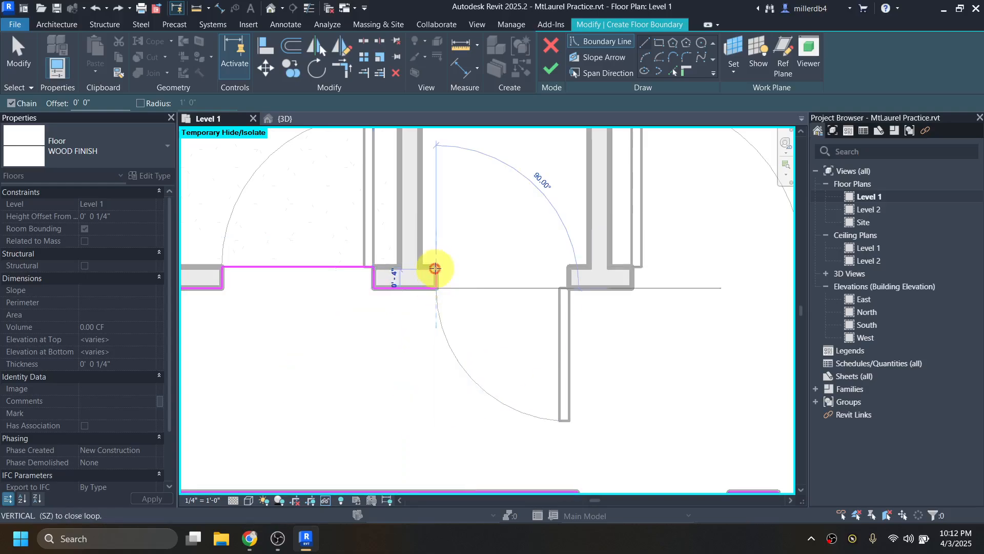
scroll(436, 267, up, 2)
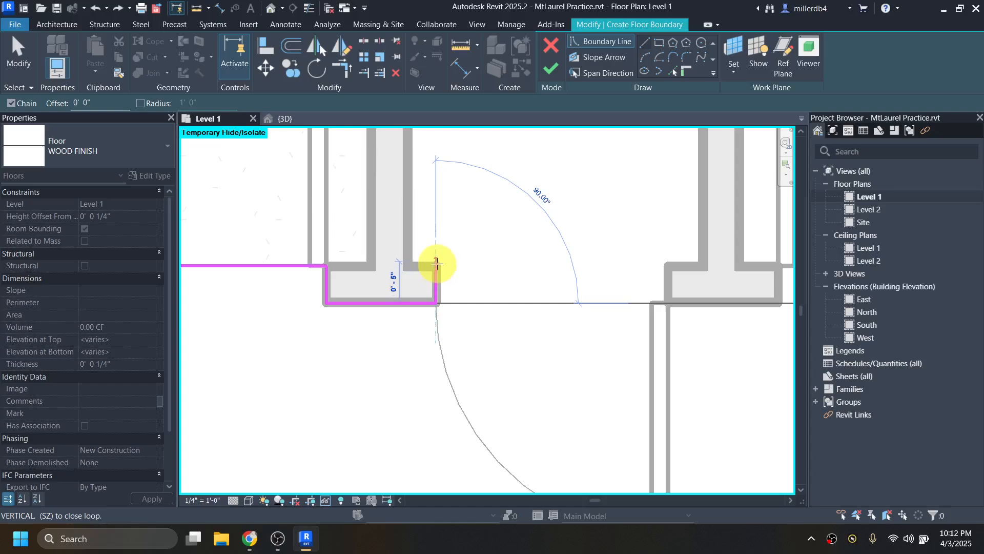
click(436, 267)
click(408, 268)
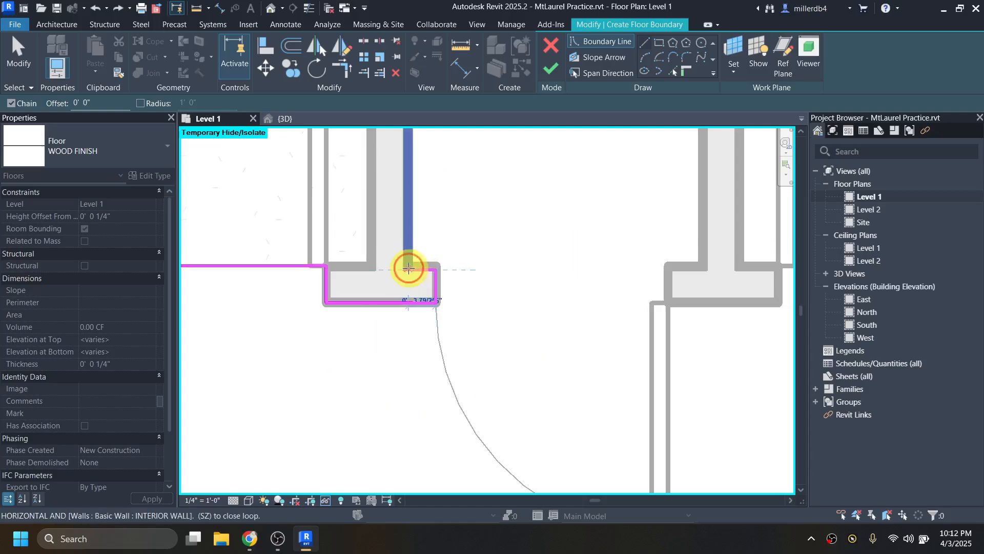
scroll(409, 237, down, 2)
middle_drag(409, 241, 396, 345)
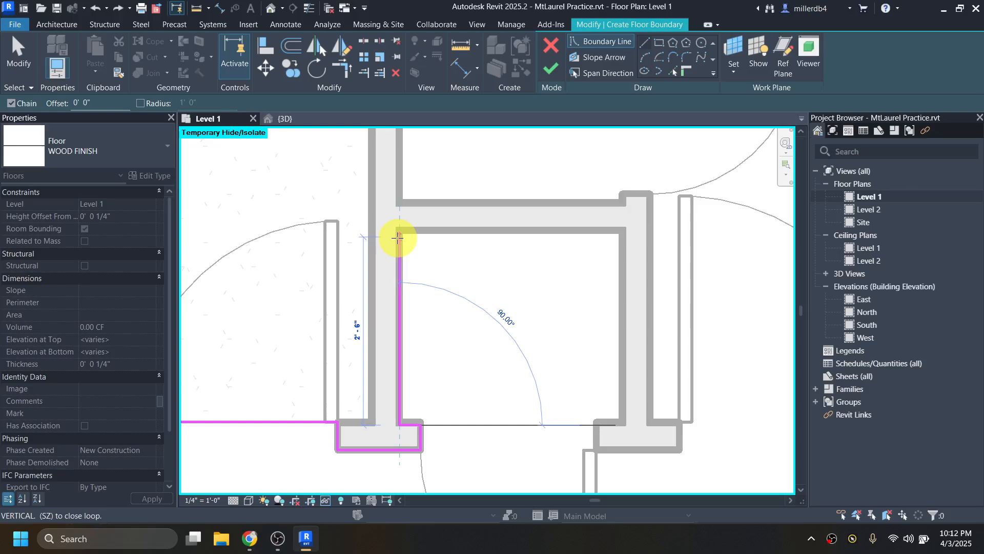
scroll(401, 246, up, 2)
middle_drag(402, 237, 401, 312)
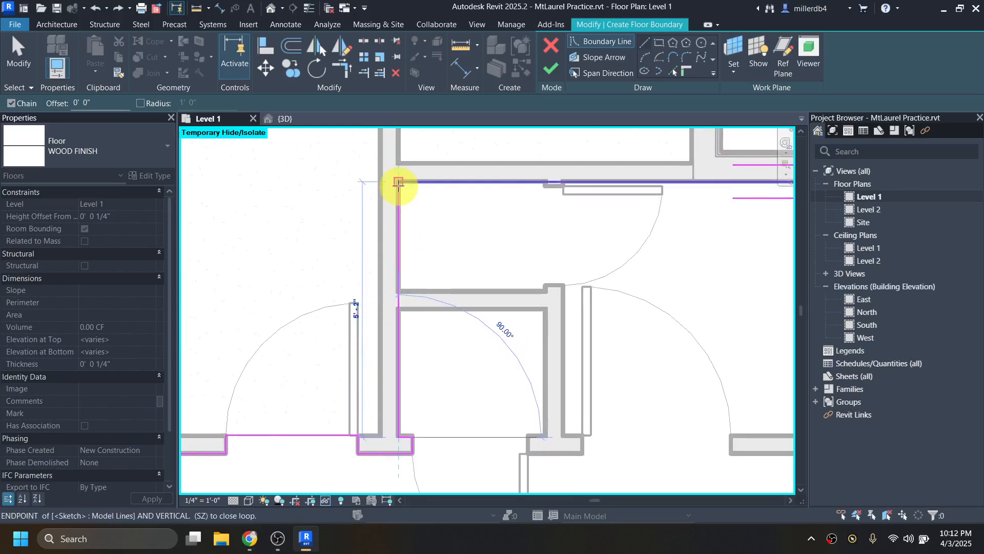
click(399, 182)
scroll(434, 290, down, 2)
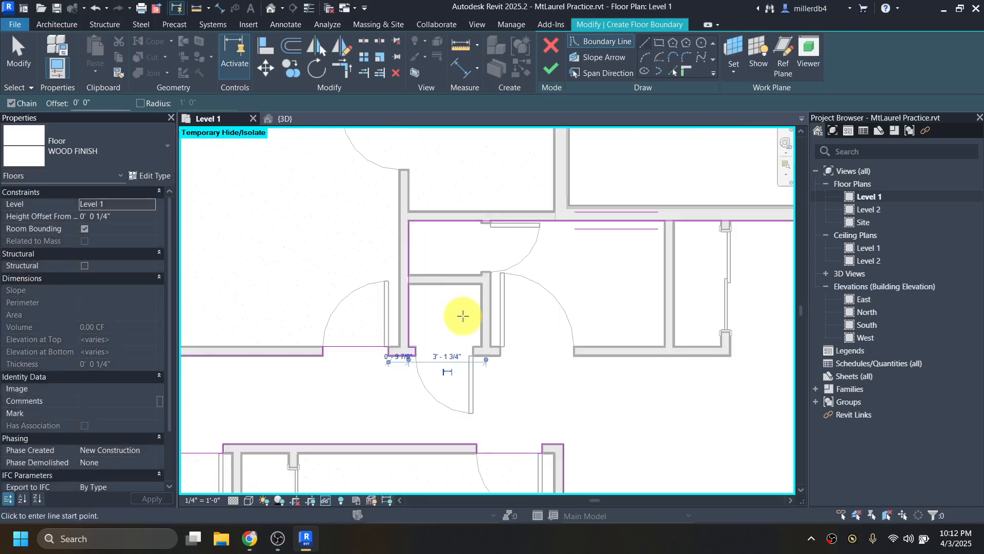
click(106, 143)
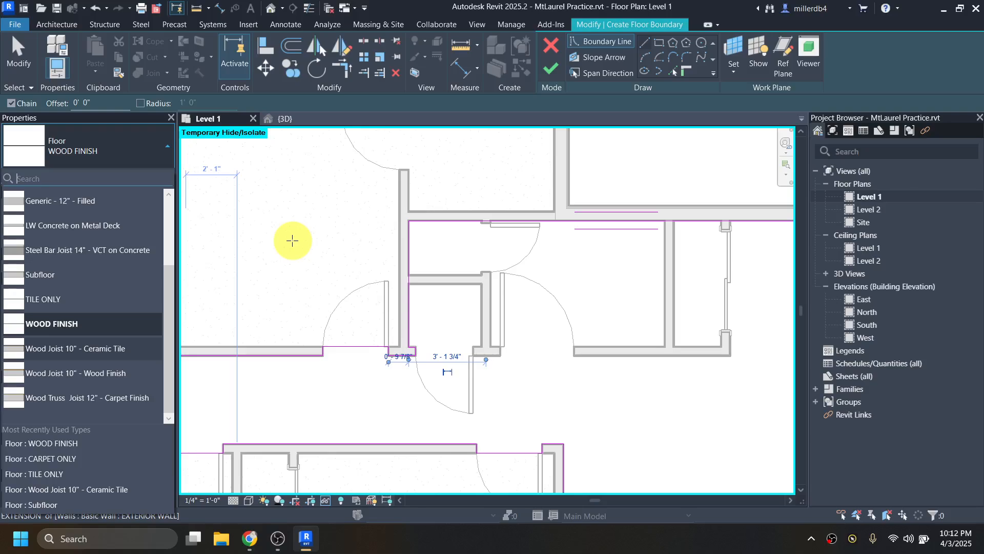
scroll(452, 287, down, 2)
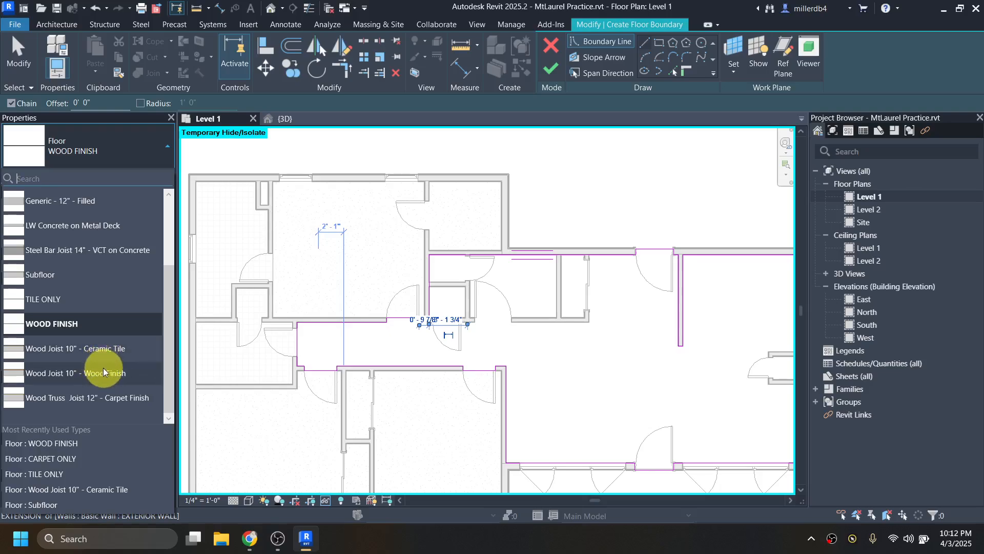
mouse_move(103, 372)
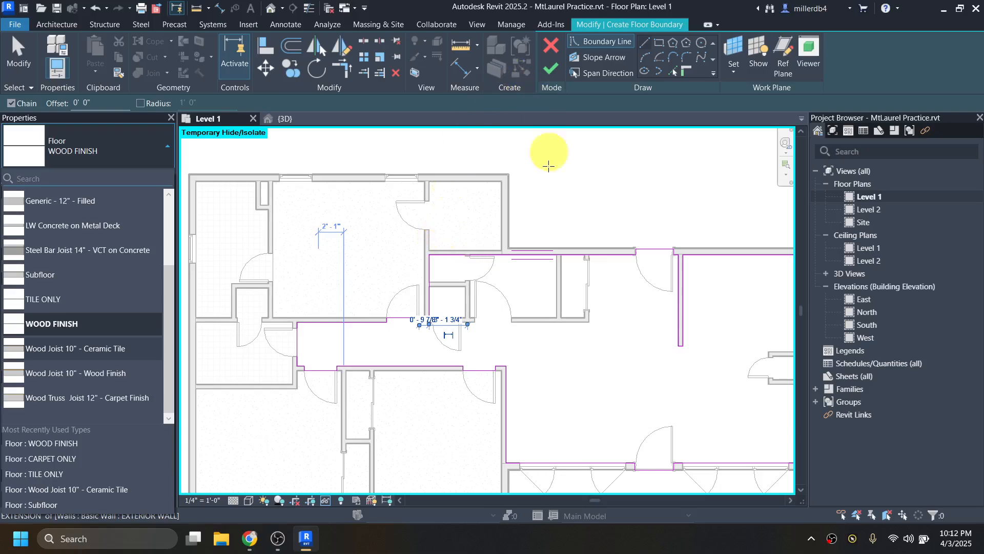
scroll(538, 220, down, 2)
scroll(463, 226, up, 3)
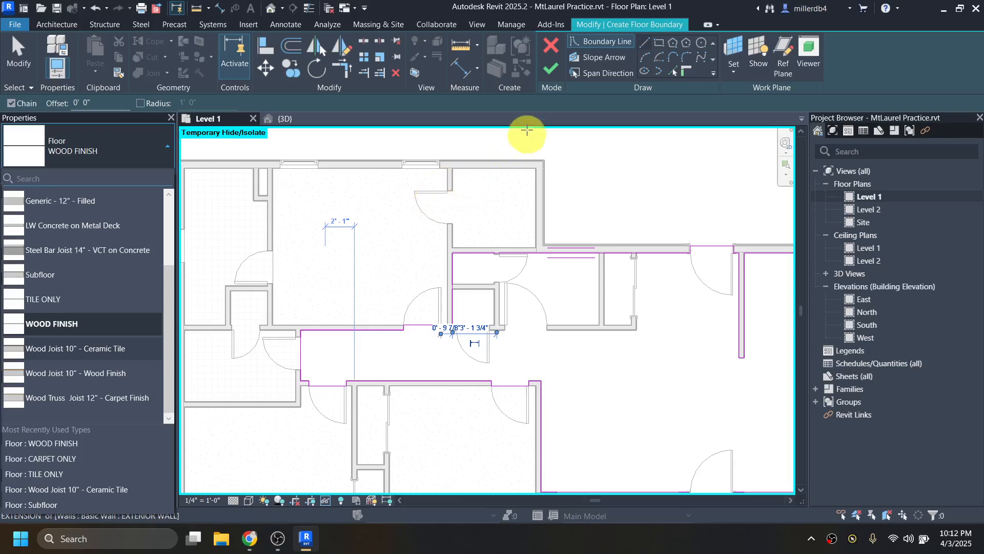
Finish the WOOD FINISH floor sketch and deselect the new floor
click(547, 70)
scroll(546, 202, down, 2)
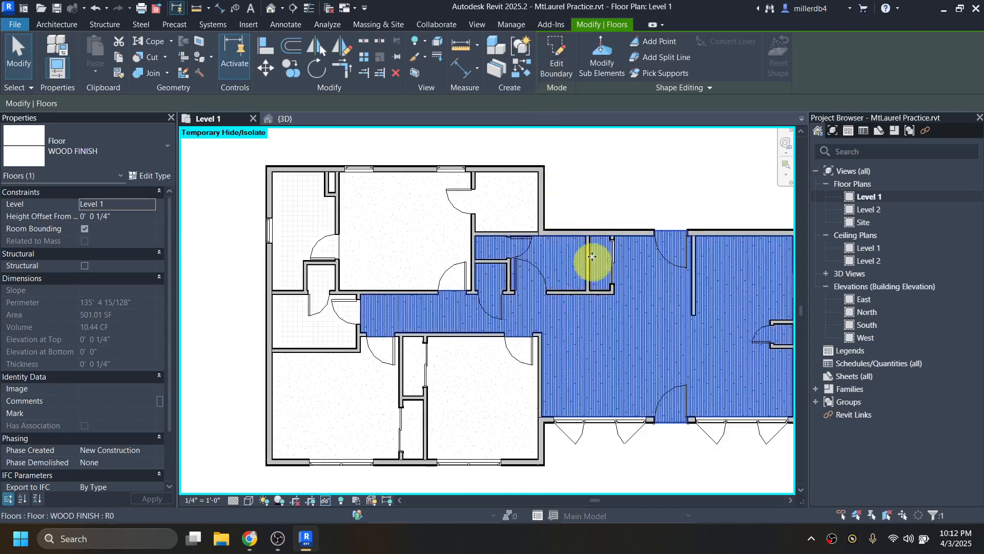
click(607, 194)
middle_drag(610, 201, 528, 206)
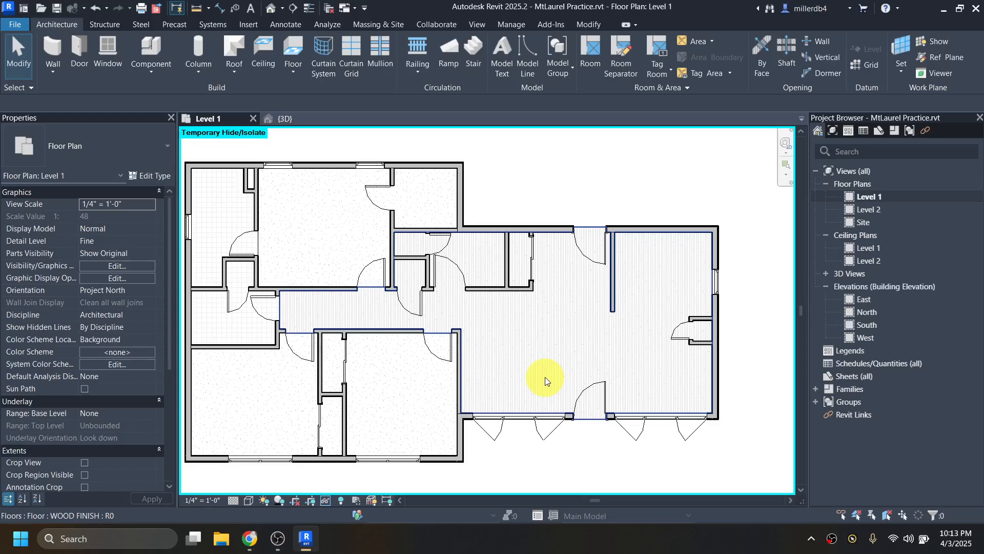
Try halftone on the Floors model category in the Level 1 visibility/graphic overrides, and remove it again
key(v)
key(g)
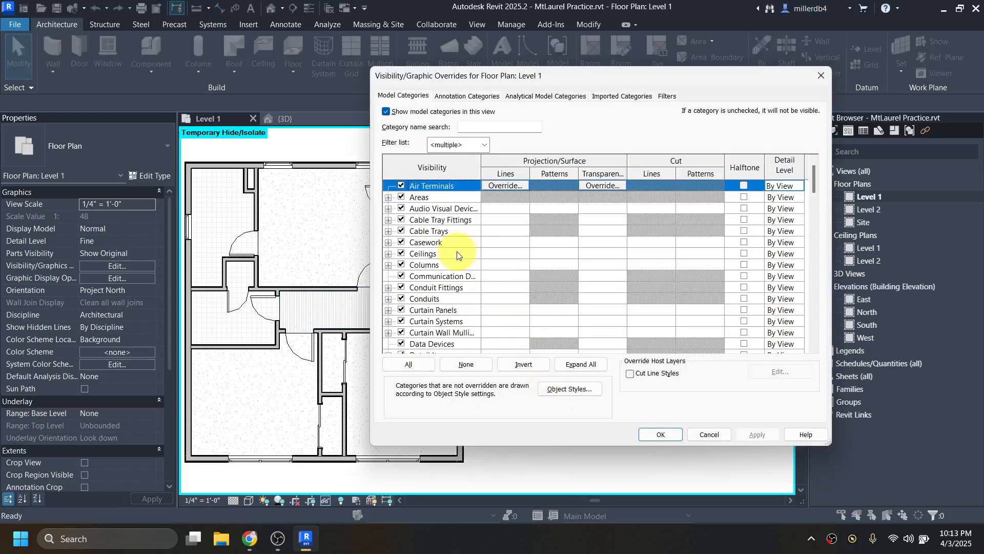
scroll(458, 254, down, 6)
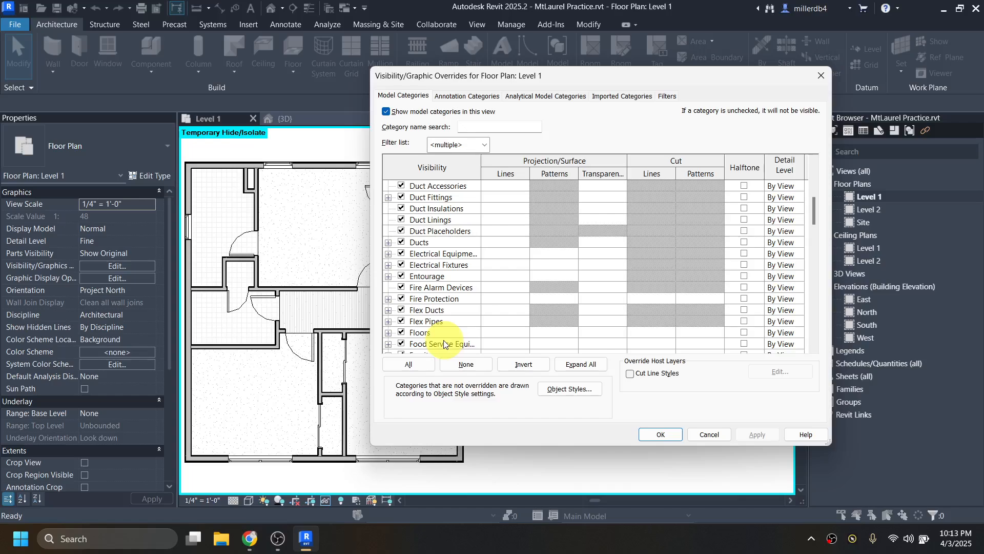
click(447, 336)
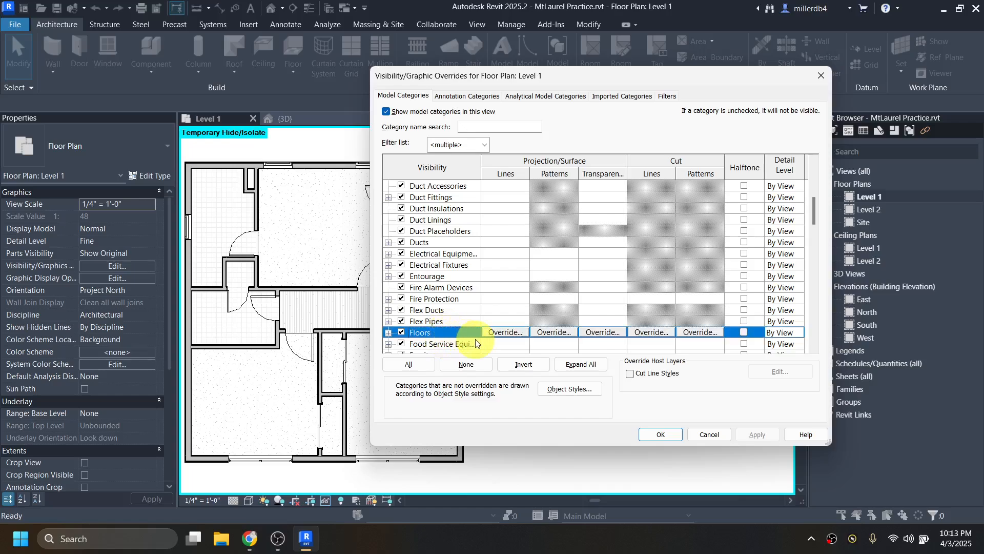
click(745, 335)
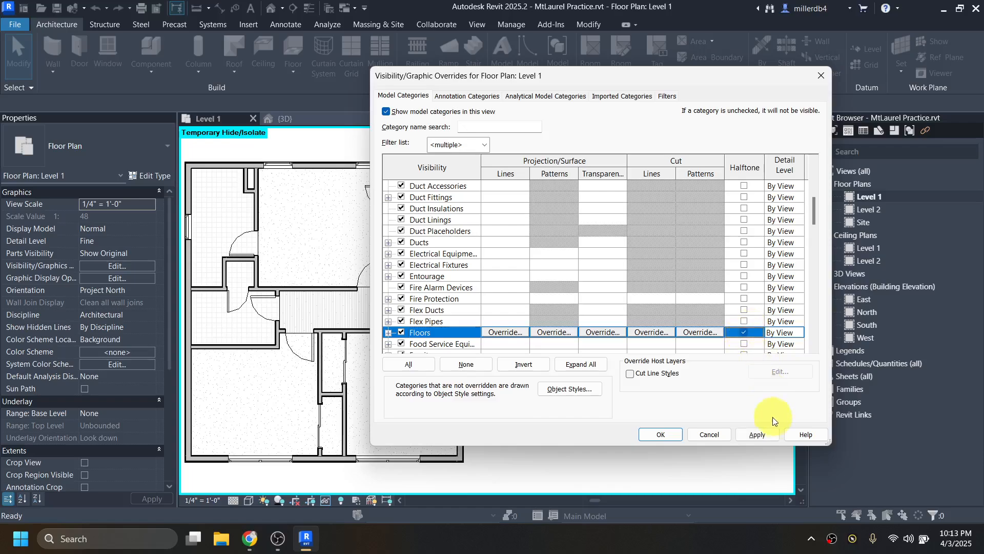
click(758, 435)
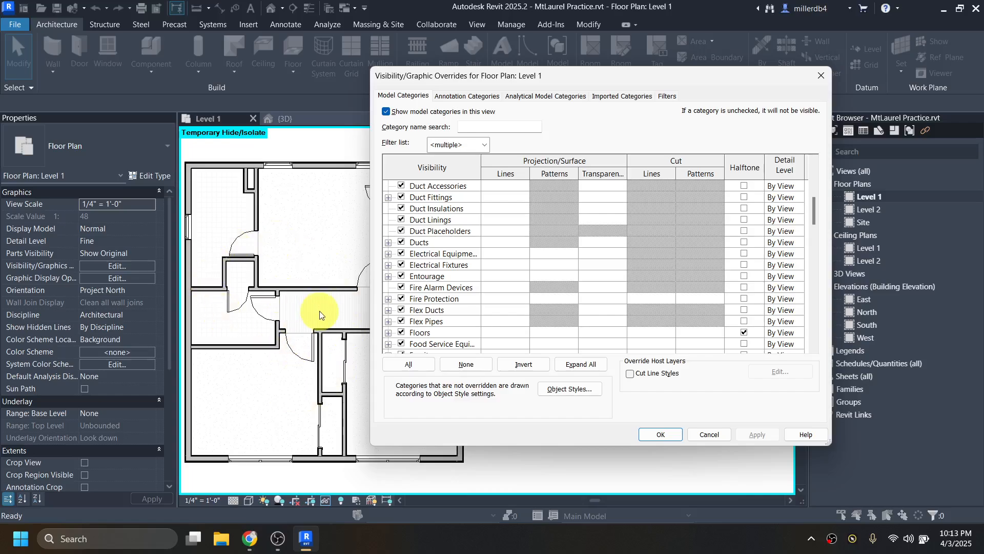
click(745, 333)
click(758, 435)
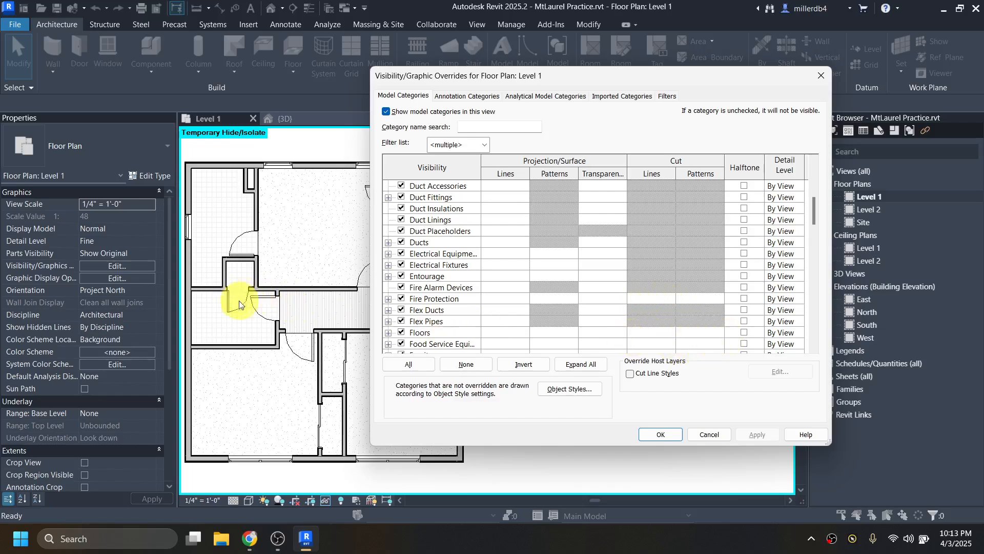
Override the Floors surface pattern's foreground color with Black and apply it to the view
click(465, 334)
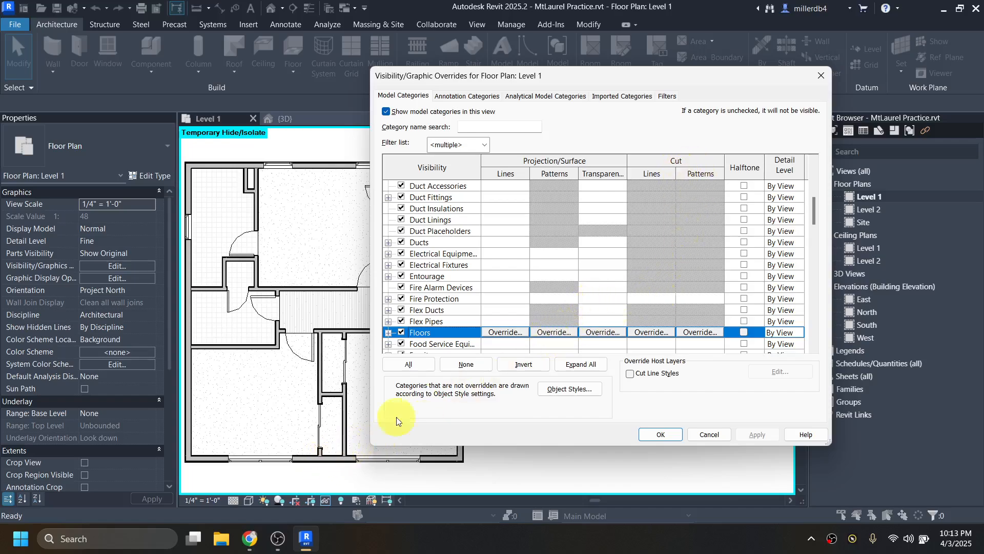
click(557, 332)
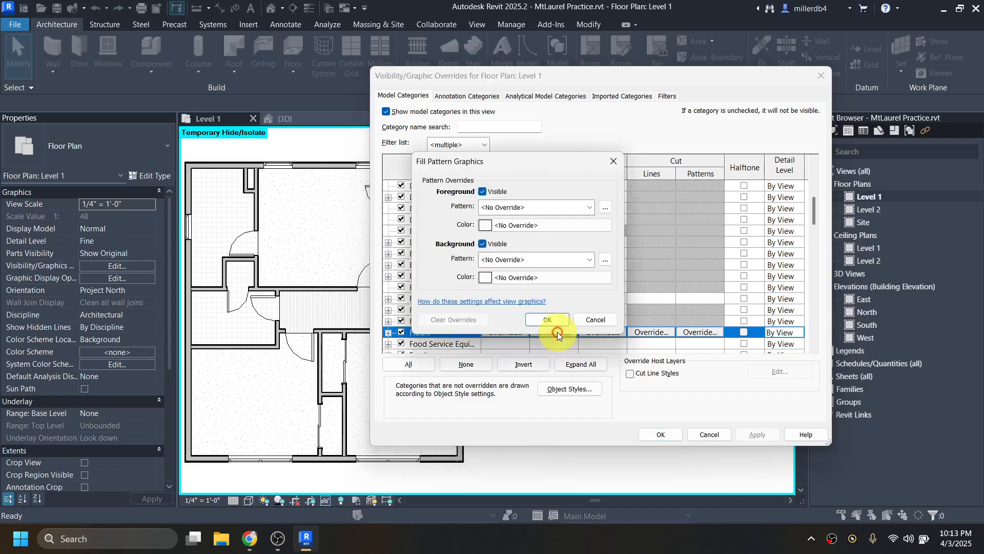
click(487, 225)
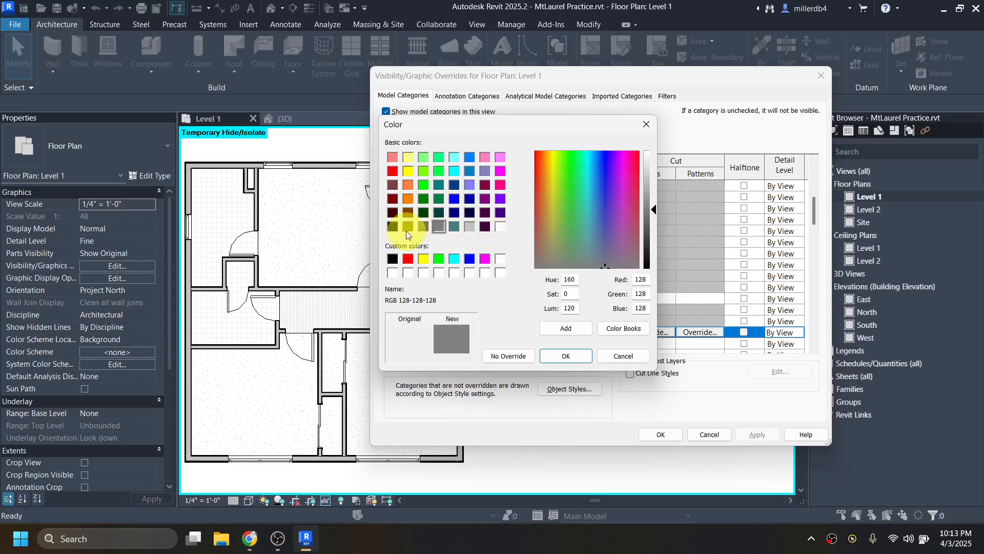
click(392, 259)
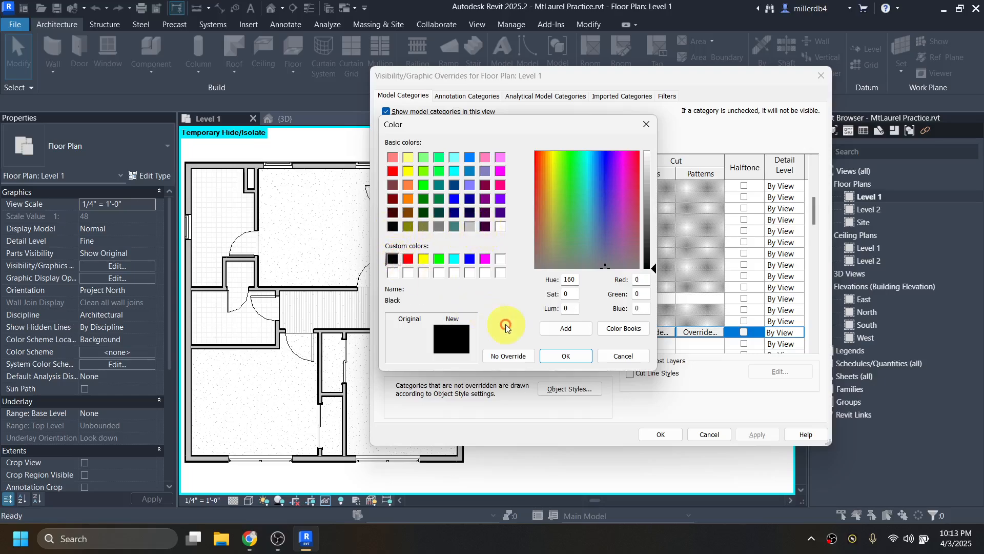
click(566, 356)
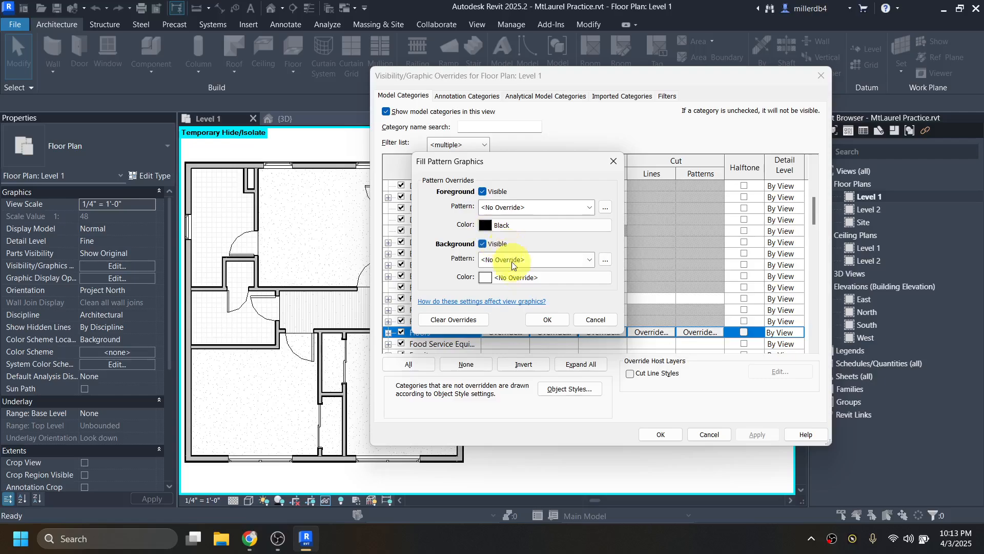
click(548, 319)
click(750, 434)
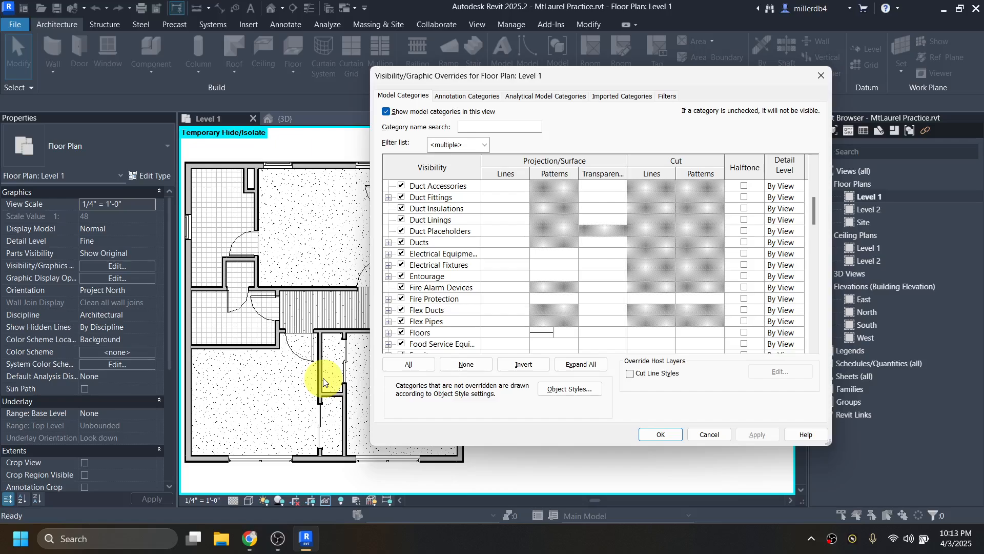
Lighten the Floors surface pattern's foreground color to RGB 172-153-125 and apply it to the view
click(547, 334)
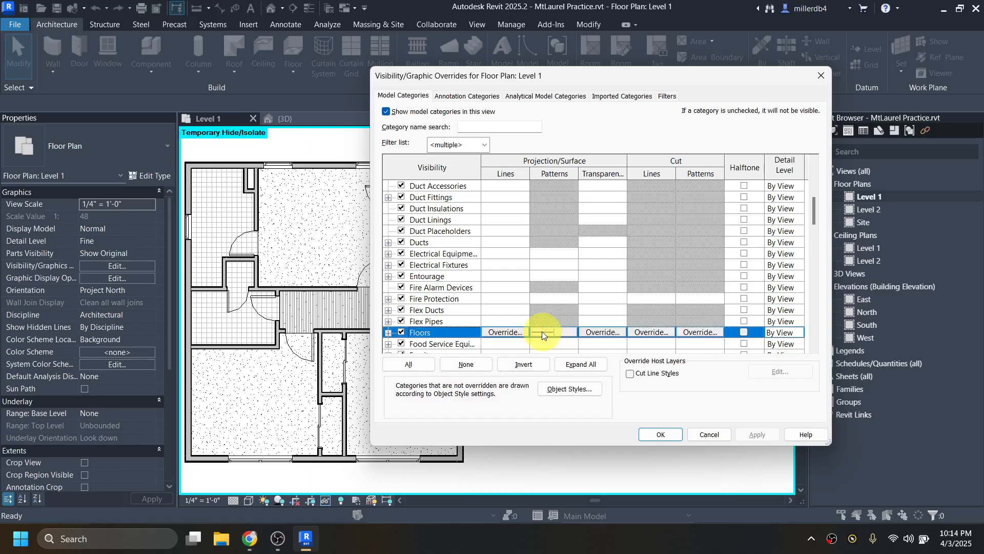
click(542, 331)
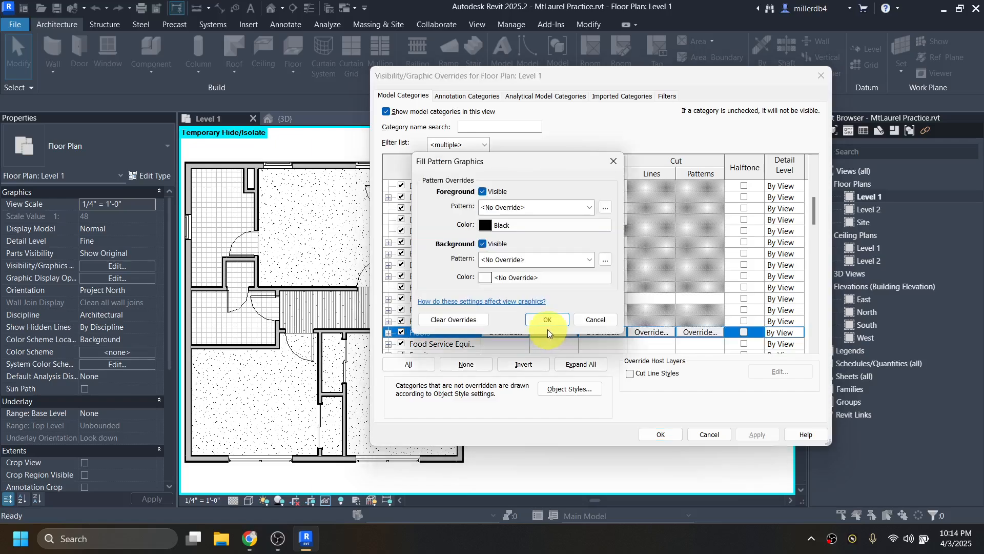
click(498, 227)
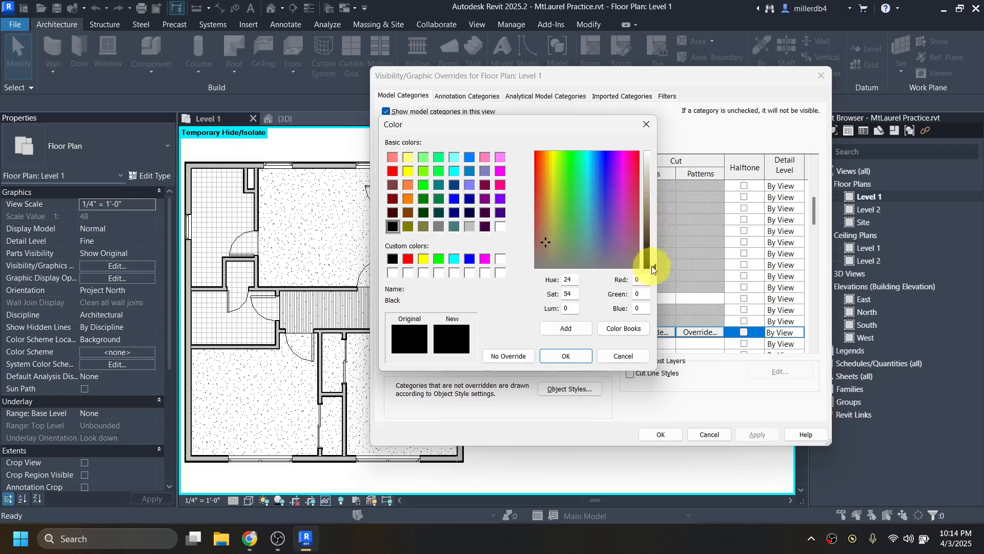
drag(653, 268, 650, 200)
click(566, 356)
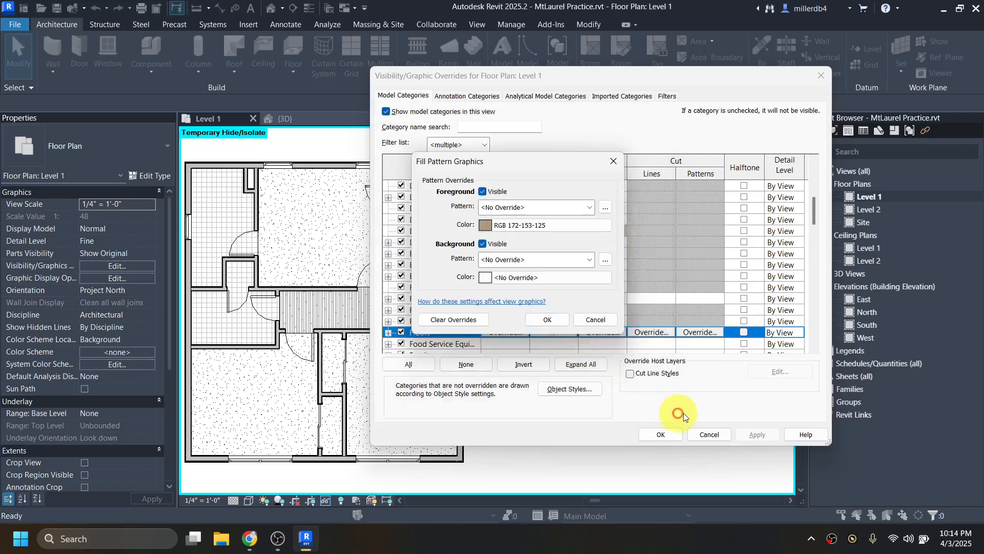
click(547, 320)
click(759, 435)
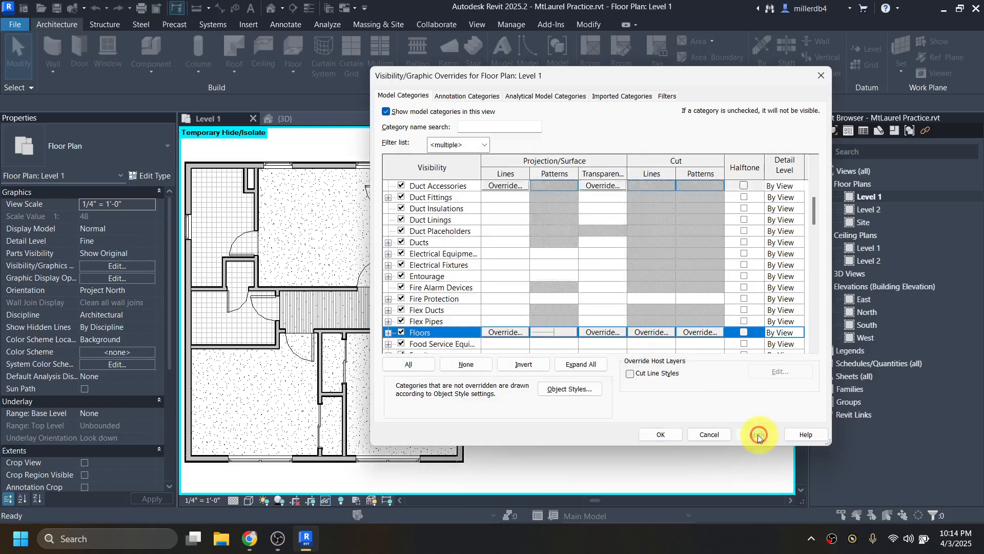
Clear the surface pattern overrides of the Floors category
click(554, 333)
click(554, 333)
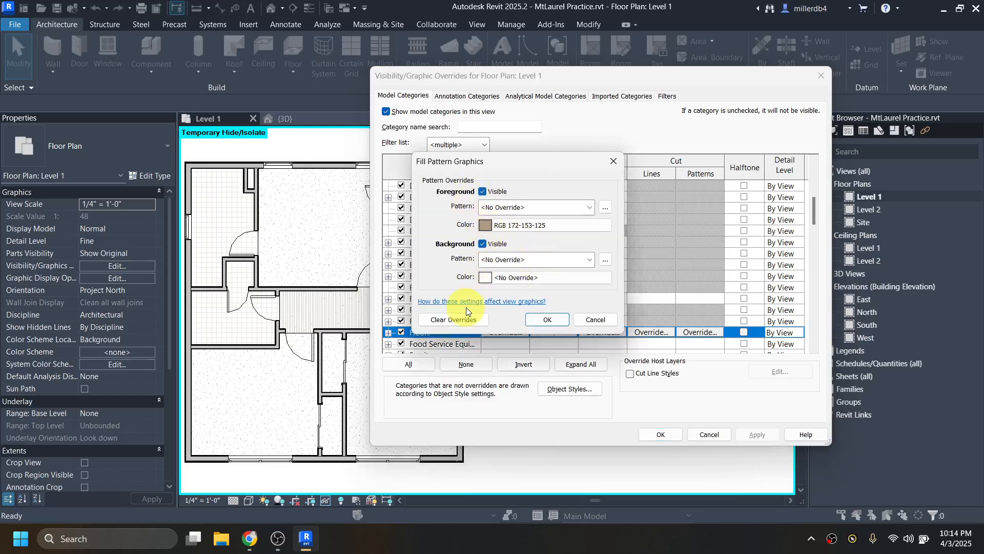
click(435, 320)
click(548, 320)
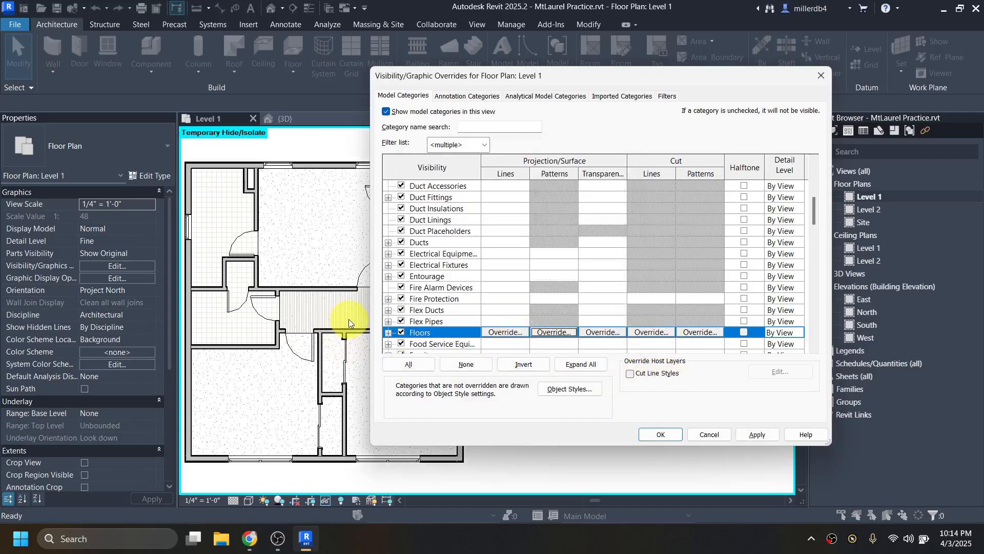
Enable halftone for the Floors category, accept the visibility overrides and check the finish patterns in the plan
click(744, 332)
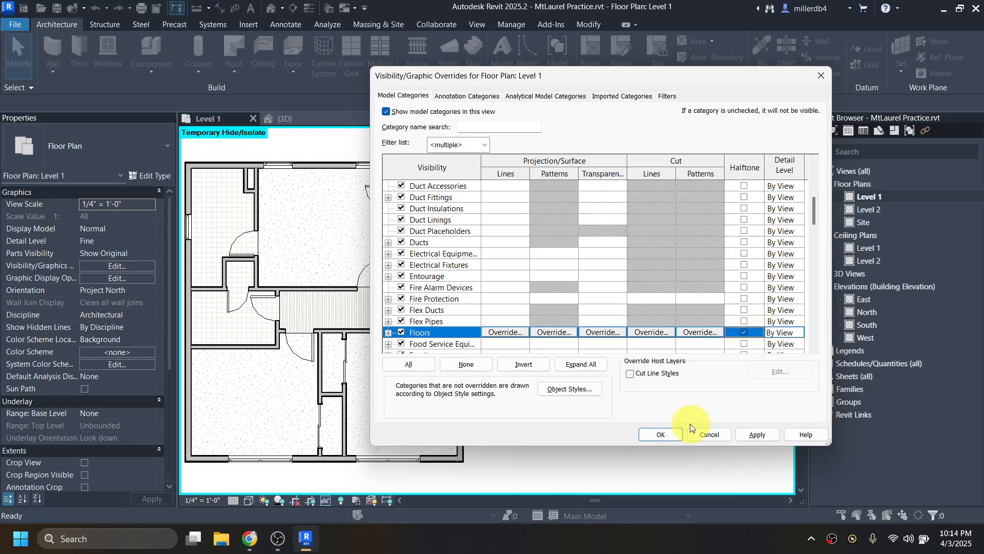
click(670, 438)
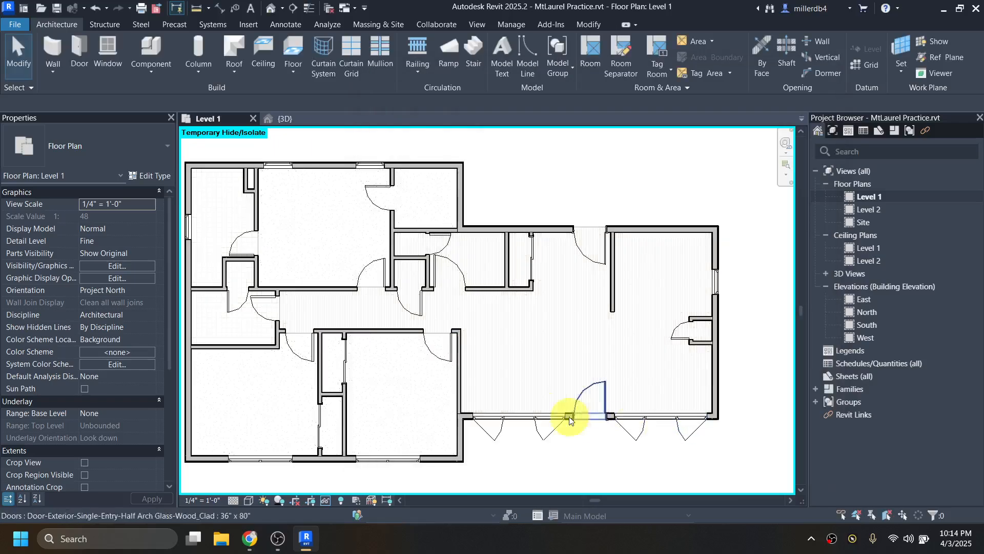
scroll(511, 398, up, 5)
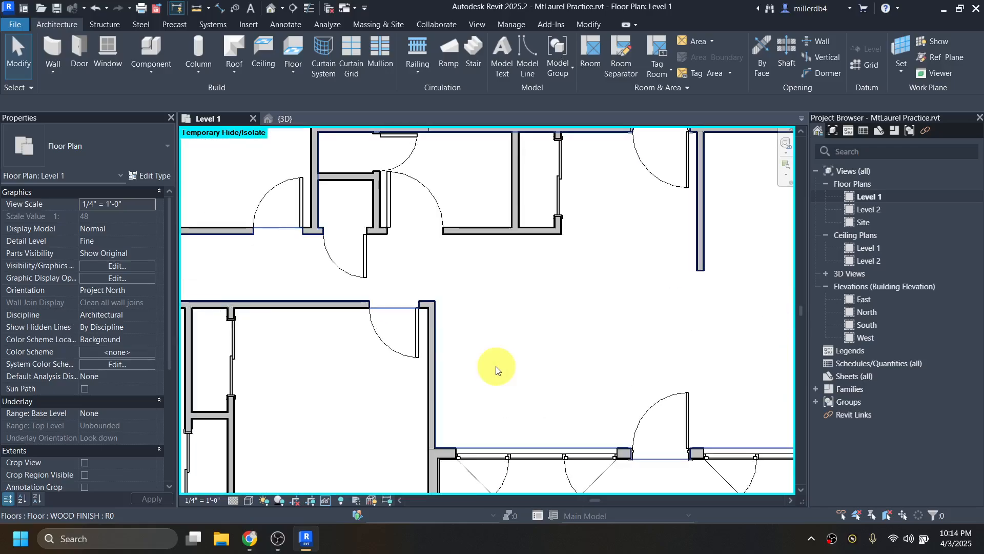
scroll(493, 378, down, 6)
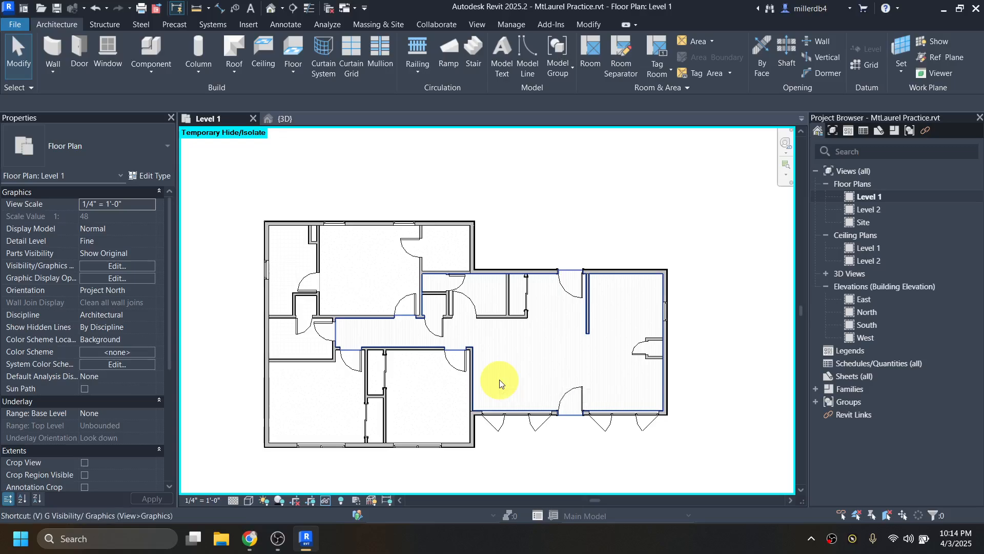
In the view's visibility/graphic overrides, set the Floors surface foreground pattern to Solid fill
key(v)
key(g)
key(f)
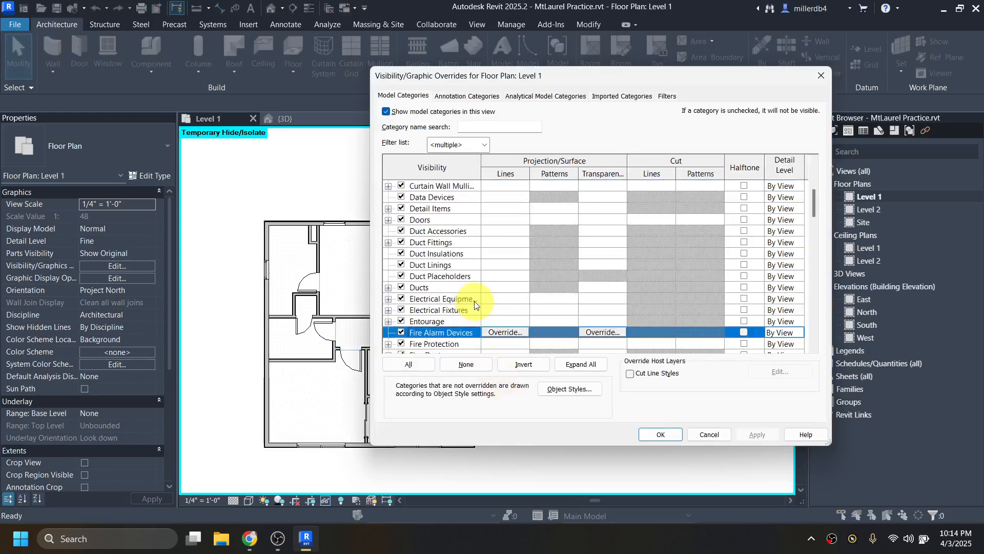
scroll(479, 305, down, 1)
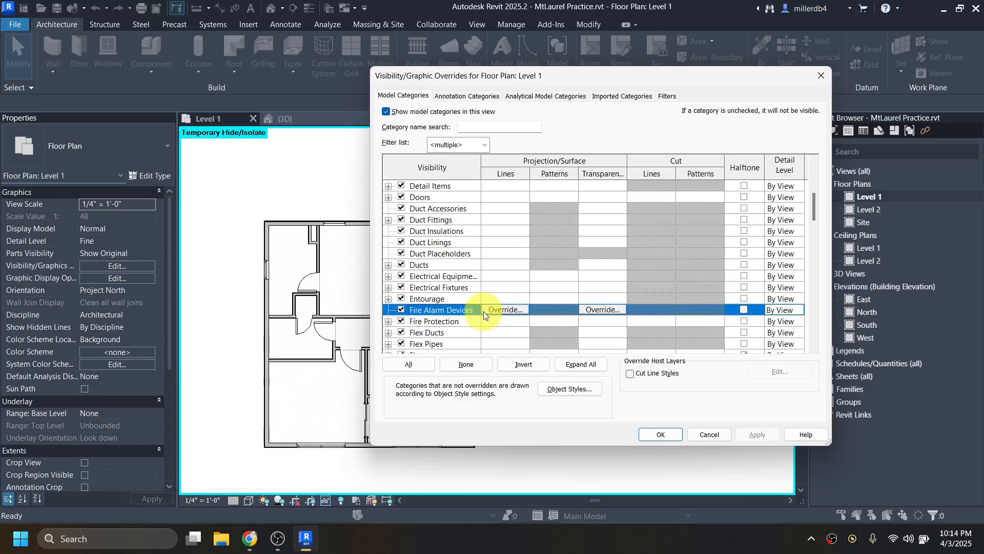
scroll(484, 296, up, 1)
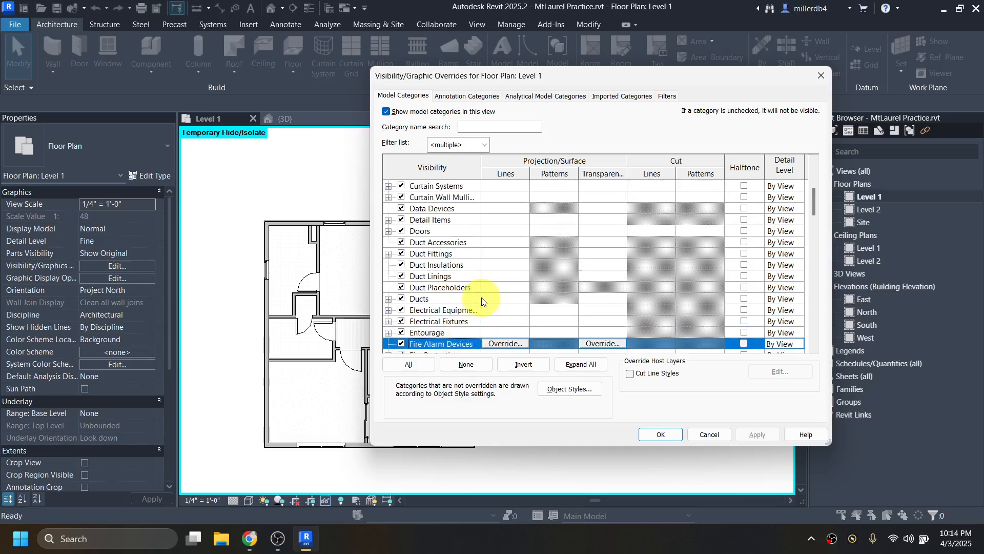
scroll(482, 300, down, 2)
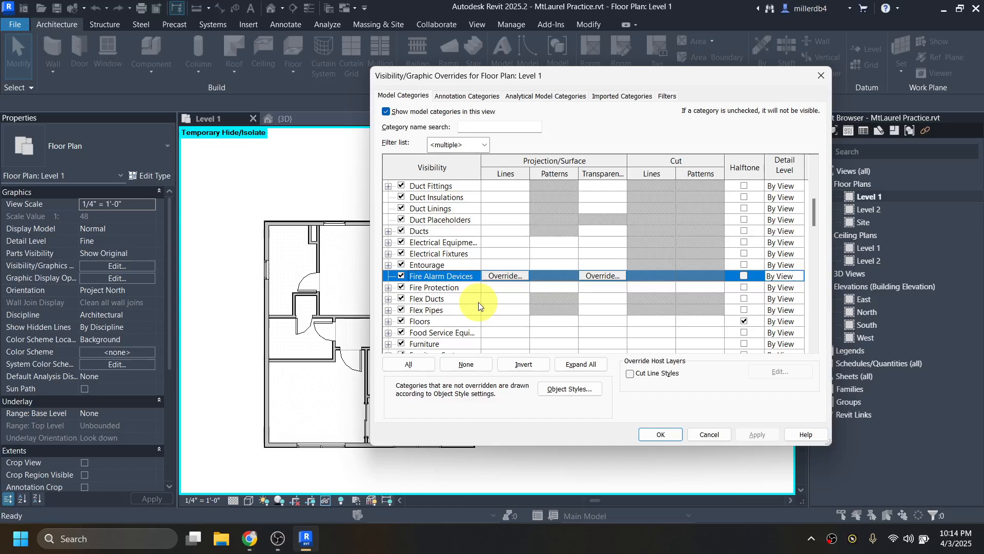
click(460, 322)
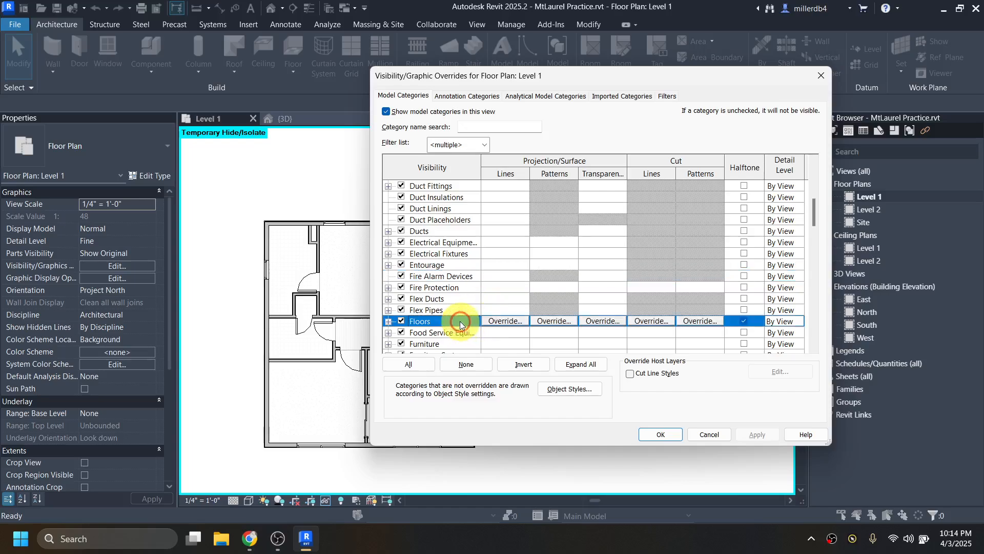
click(553, 321)
click(507, 208)
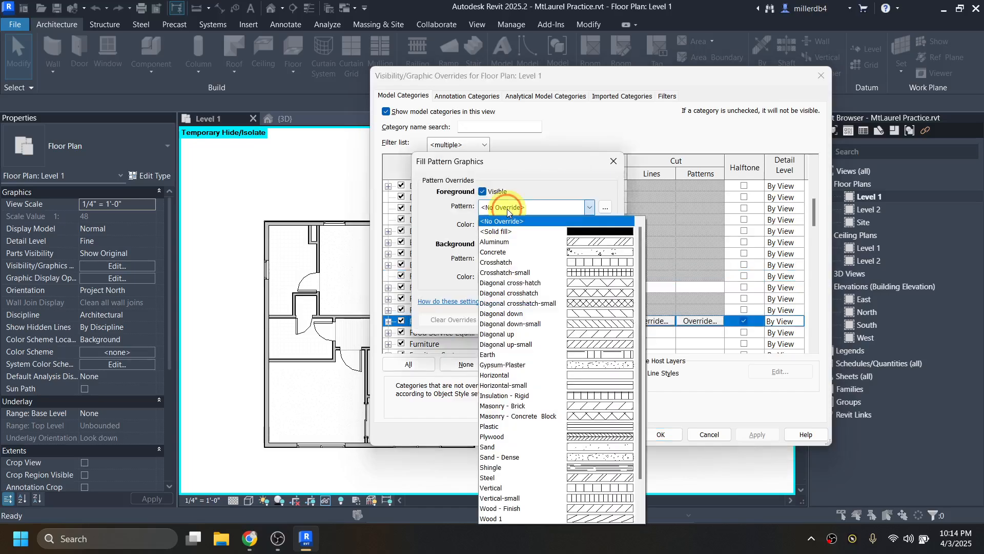
click(522, 232)
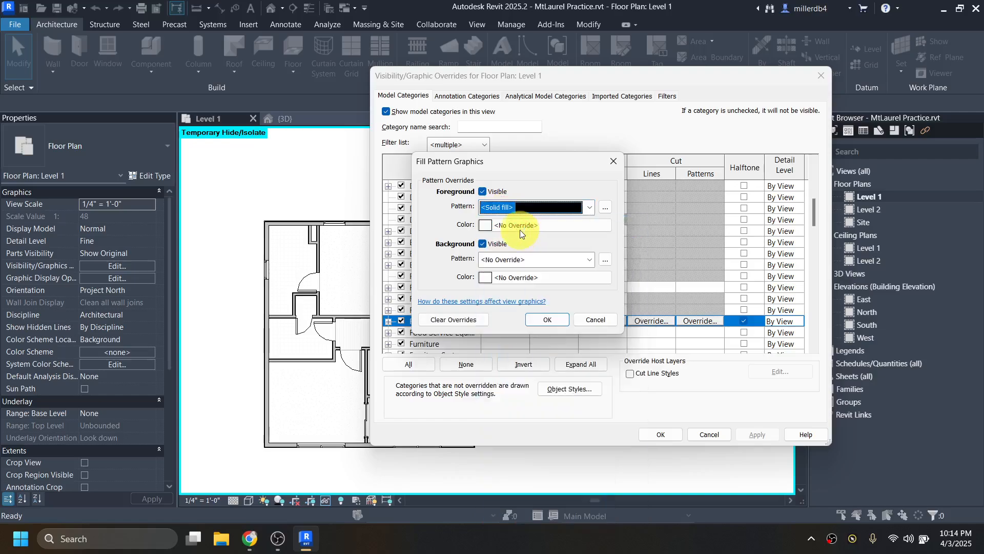
Set the Floors foreground pattern color to White, turn off halftone for the category, and apply the overrides
click(519, 230)
click(500, 226)
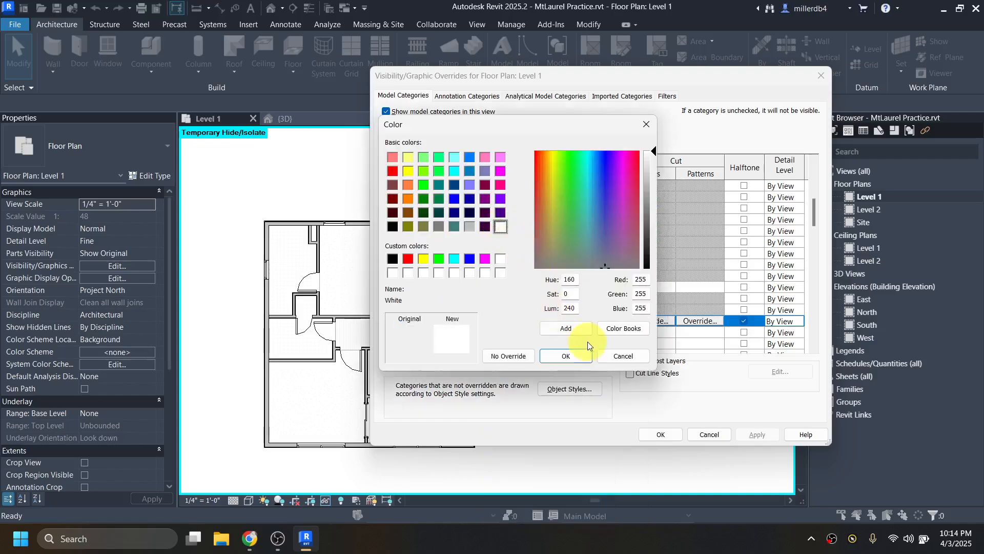
click(567, 355)
click(548, 320)
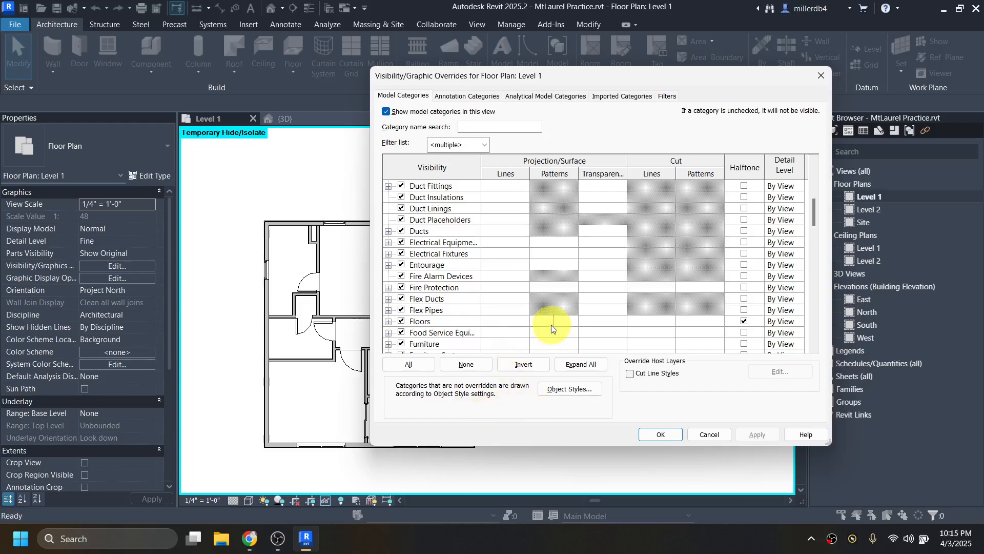
click(745, 322)
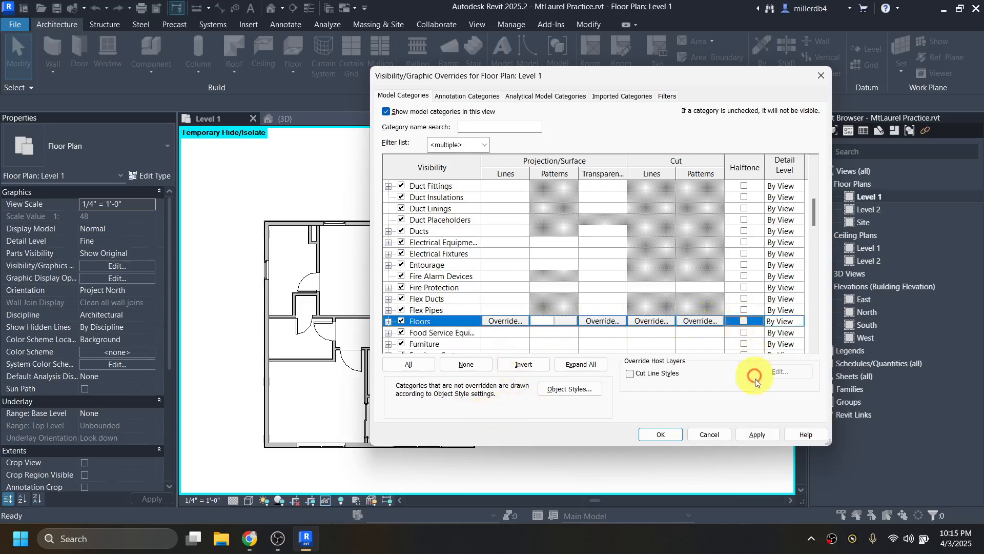
click(757, 435)
Clear the surface pattern overrides of the Floors category and accept the visibility/graphic overrides for the Level 1 plan
click(557, 324)
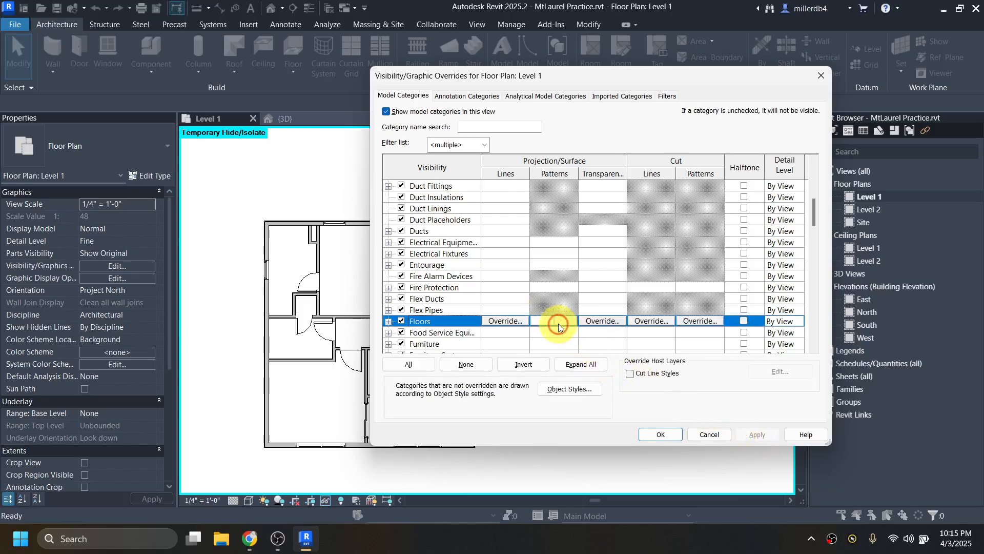
click(559, 323)
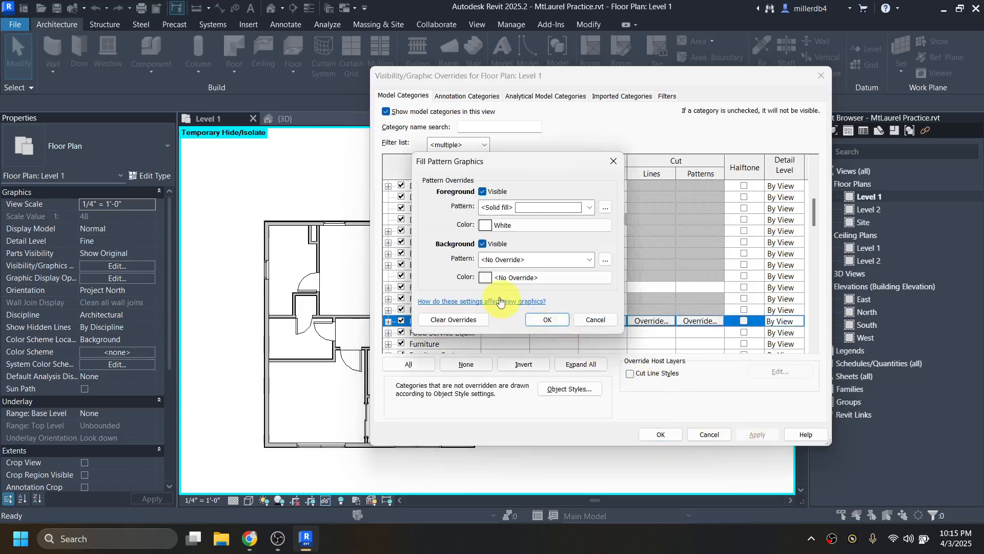
click(472, 320)
click(548, 319)
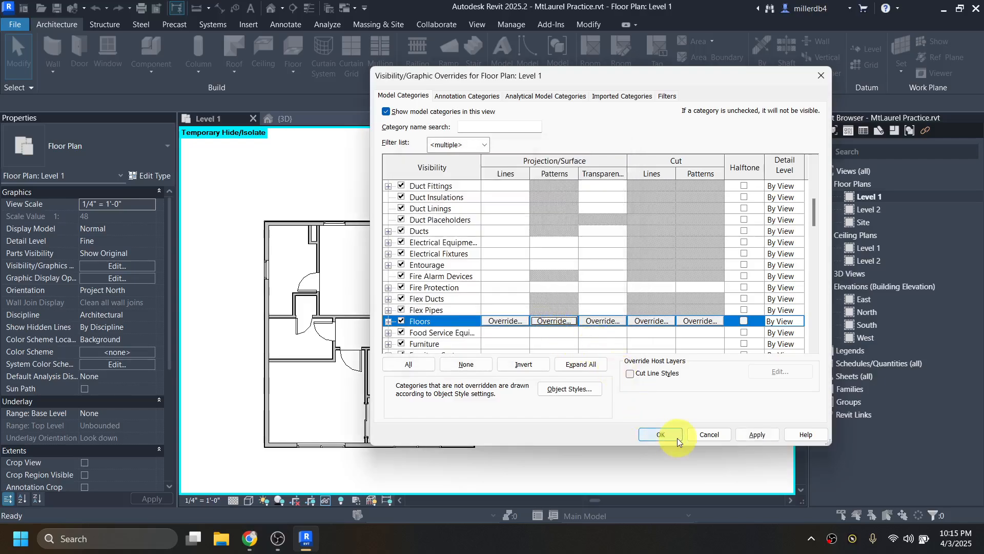
click(661, 434)
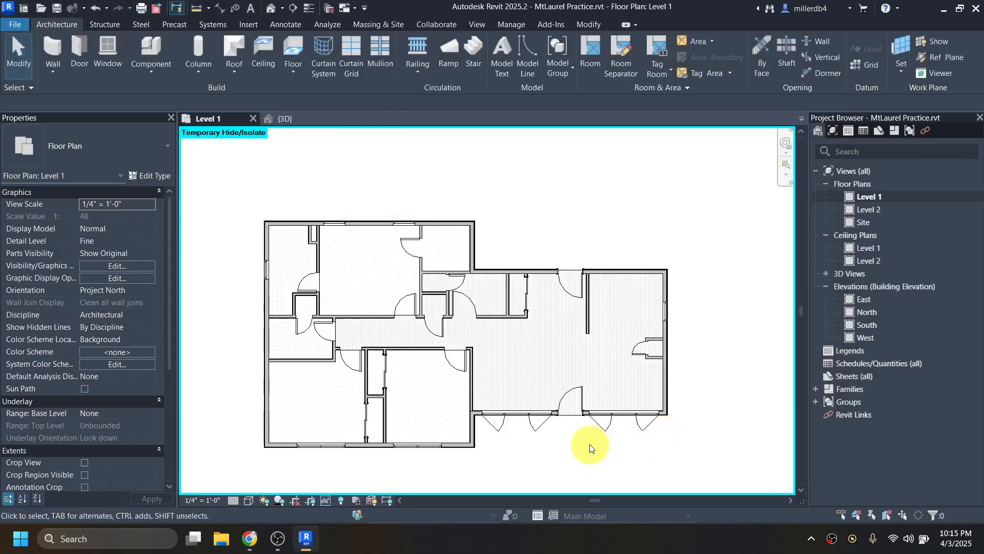
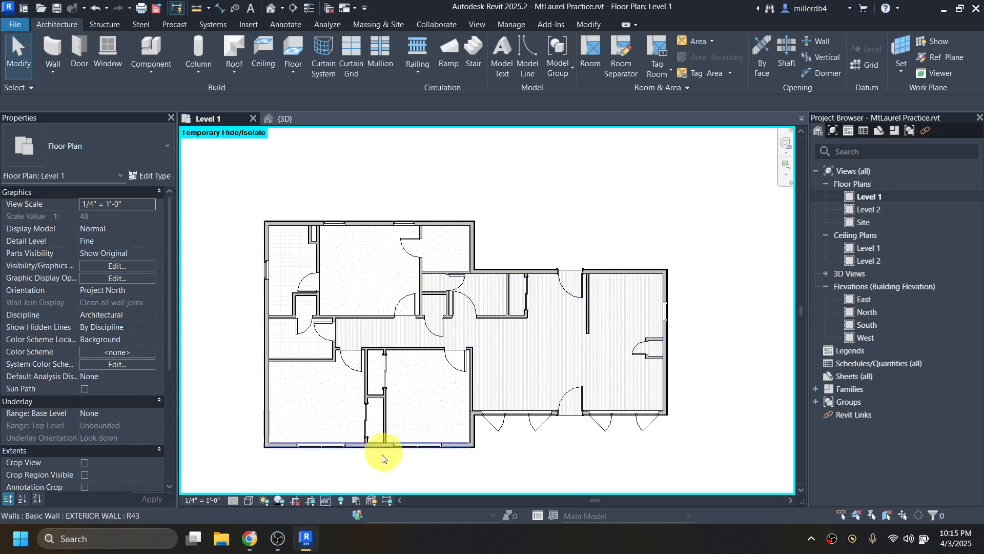
Reveal the hidden elements in the Level 1 plan and inspect the hidden mountainlaurel.dwg import and its outlines around the building
click(341, 501)
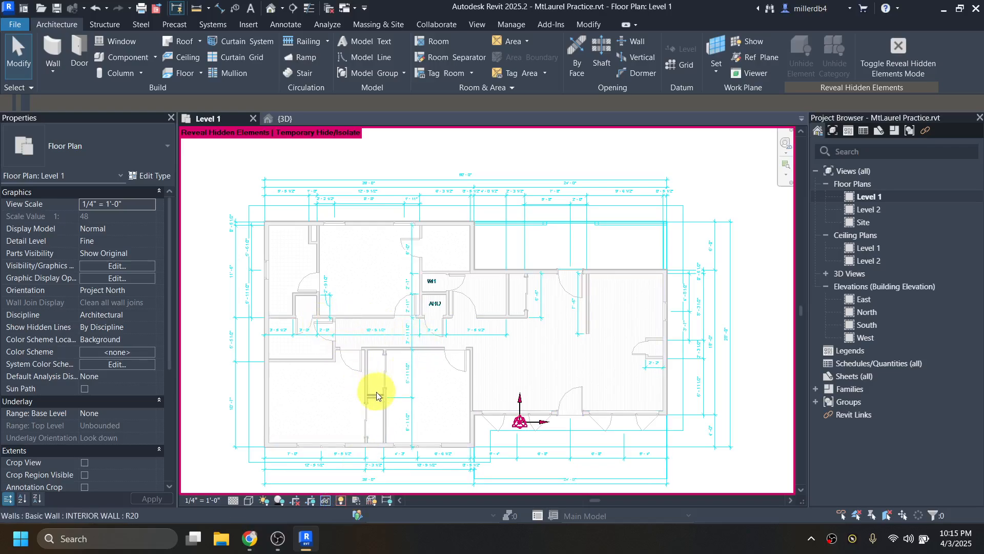
middle_drag(378, 391, 344, 362)
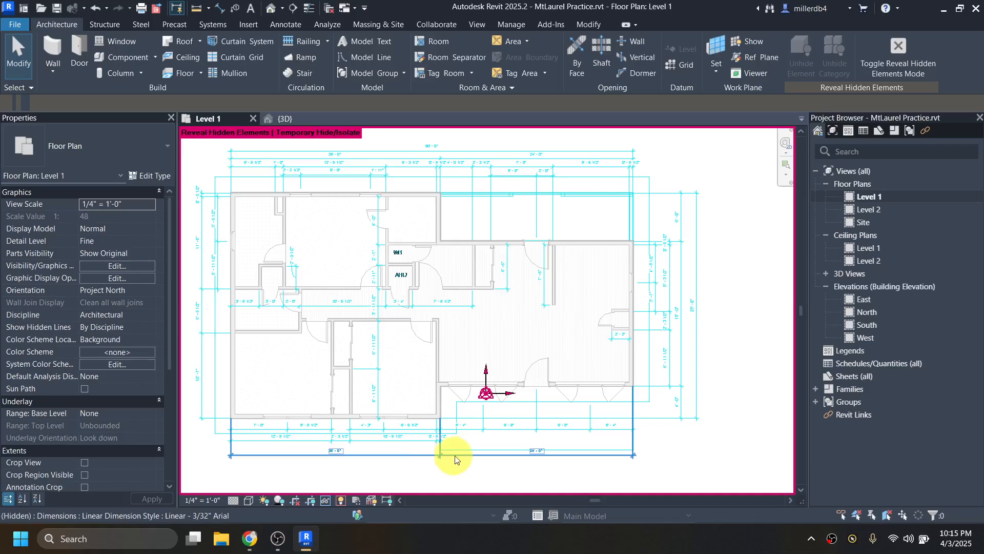
scroll(462, 454, up, 2)
click(456, 450)
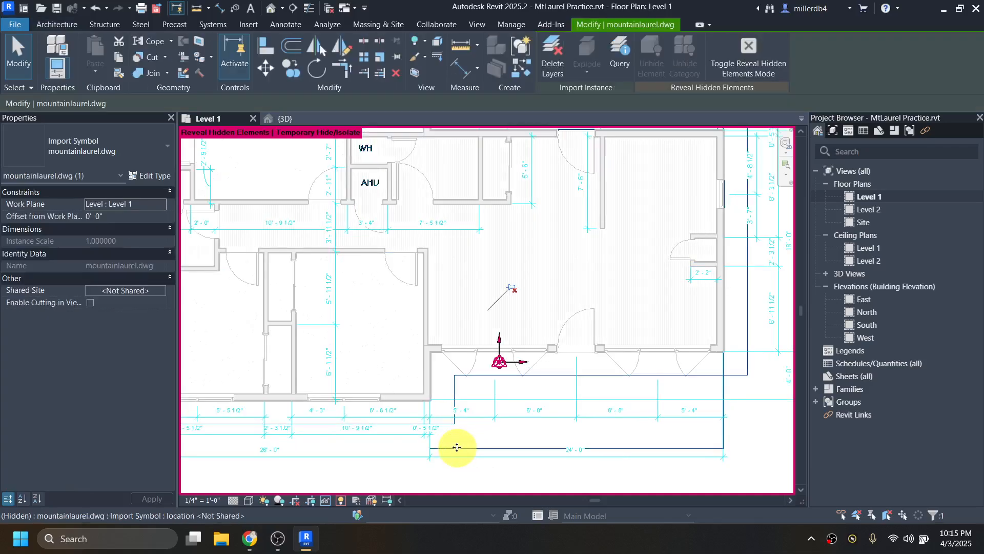
scroll(457, 447, down, 2)
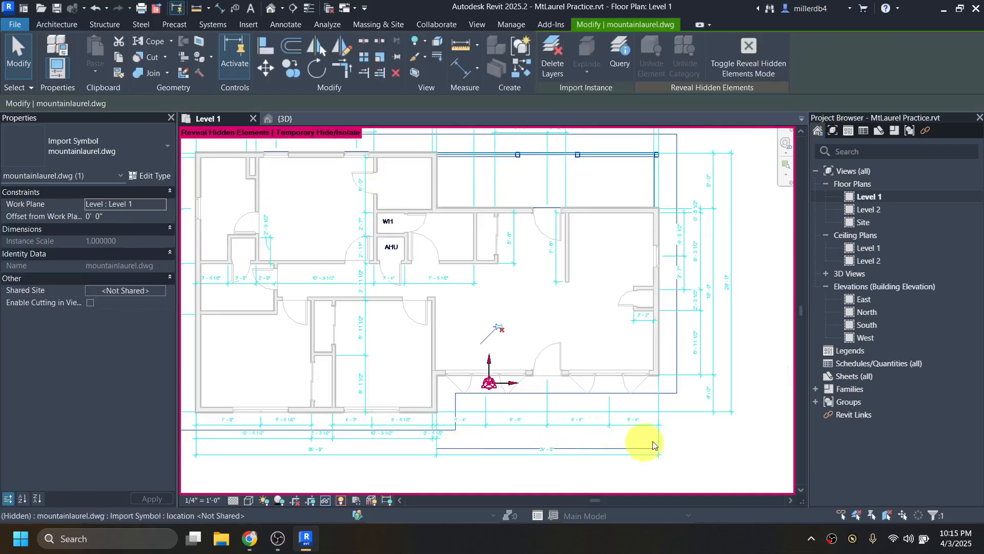
click(704, 441)
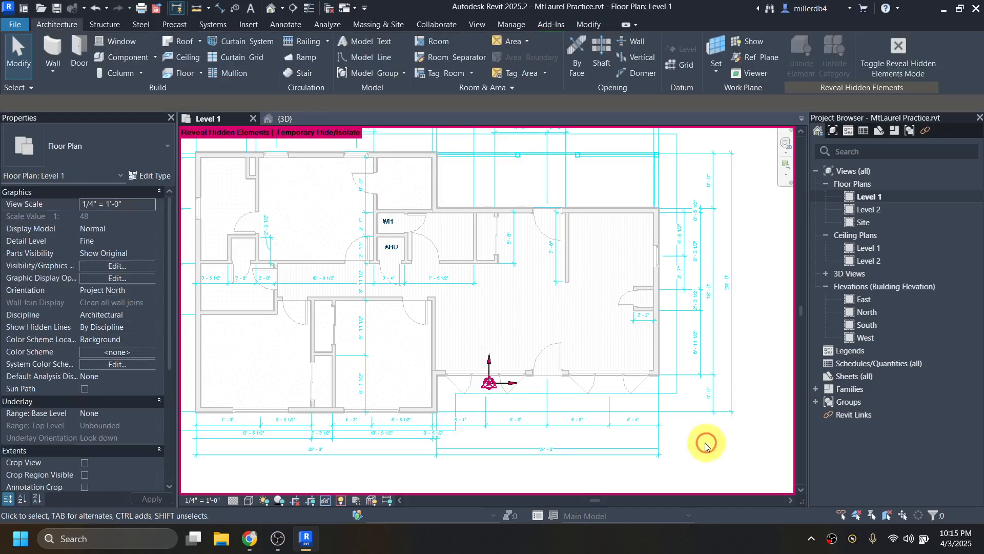
click(677, 395)
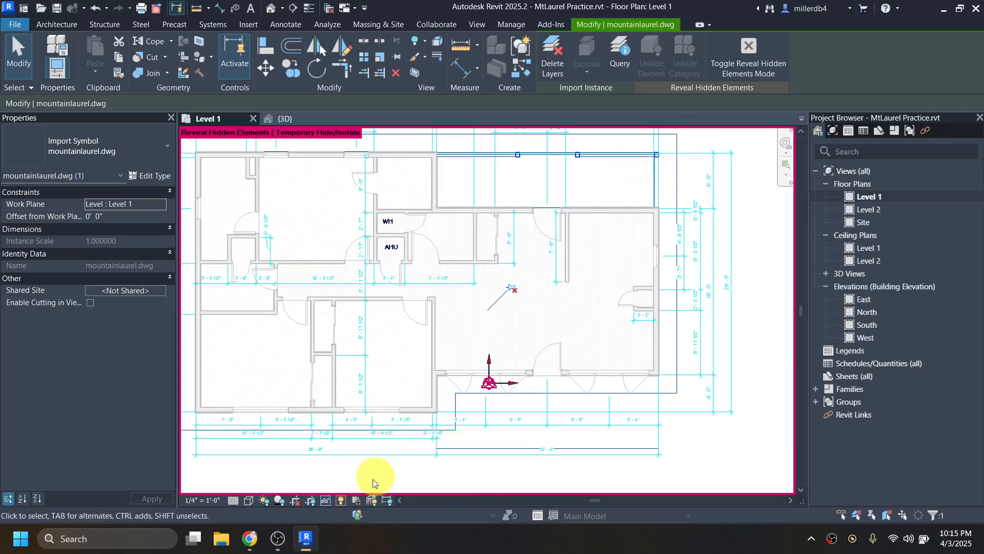
Reset the temporary hide/isolate of the Level 1 plan and leave Reveal Hidden Elements mode
click(326, 501)
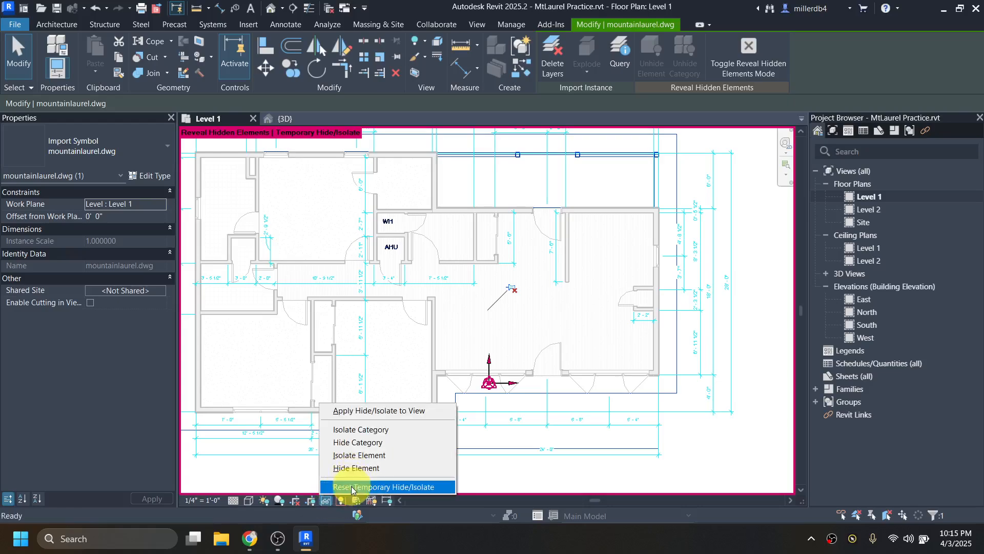
click(359, 486)
click(342, 501)
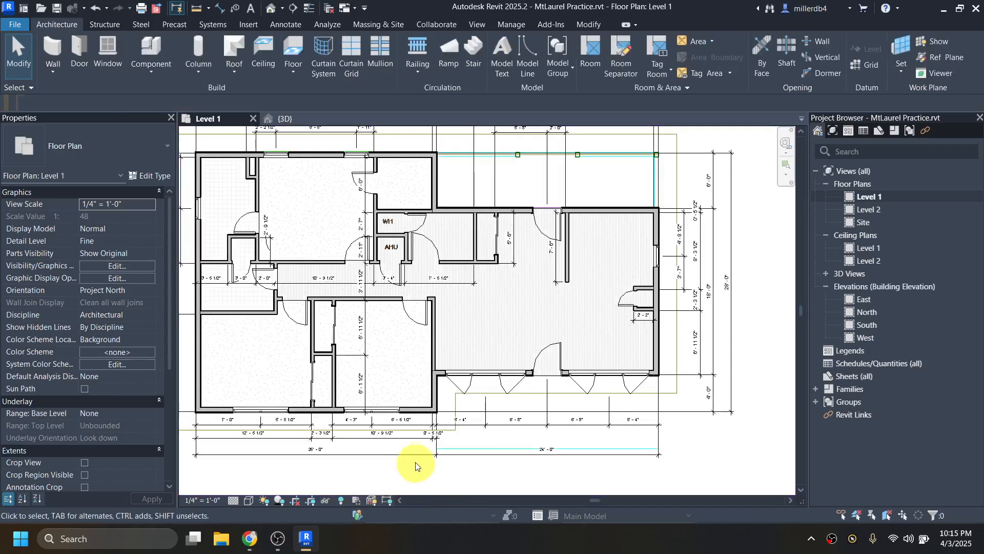
click(327, 500)
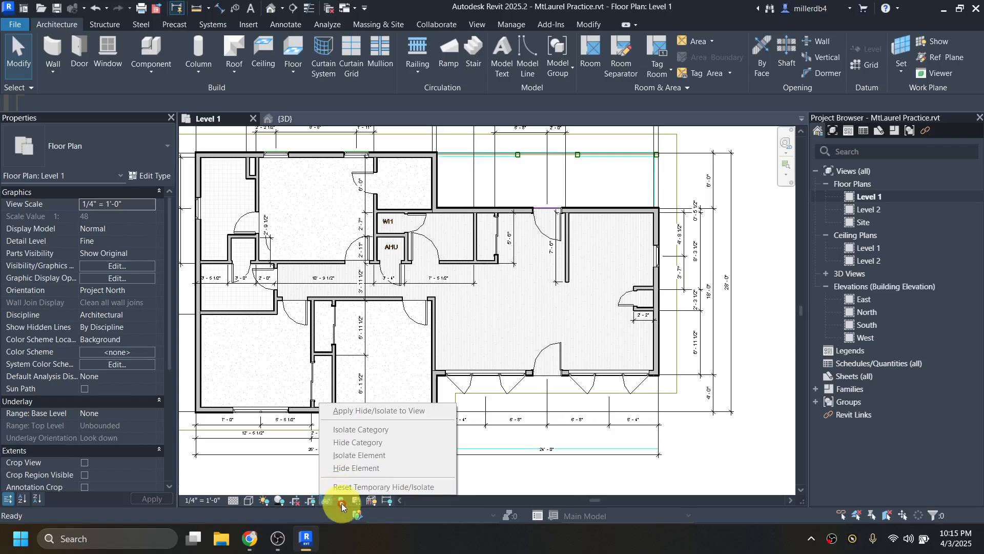
click(341, 502)
click(342, 502)
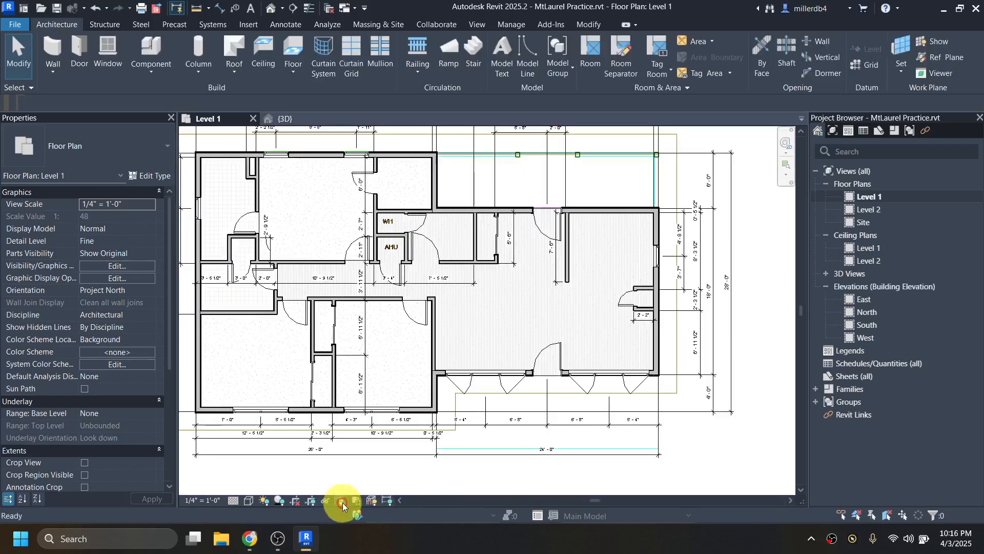
Temporarily hide the category of the linear dimensions in the Level 1 plan
click(369, 456)
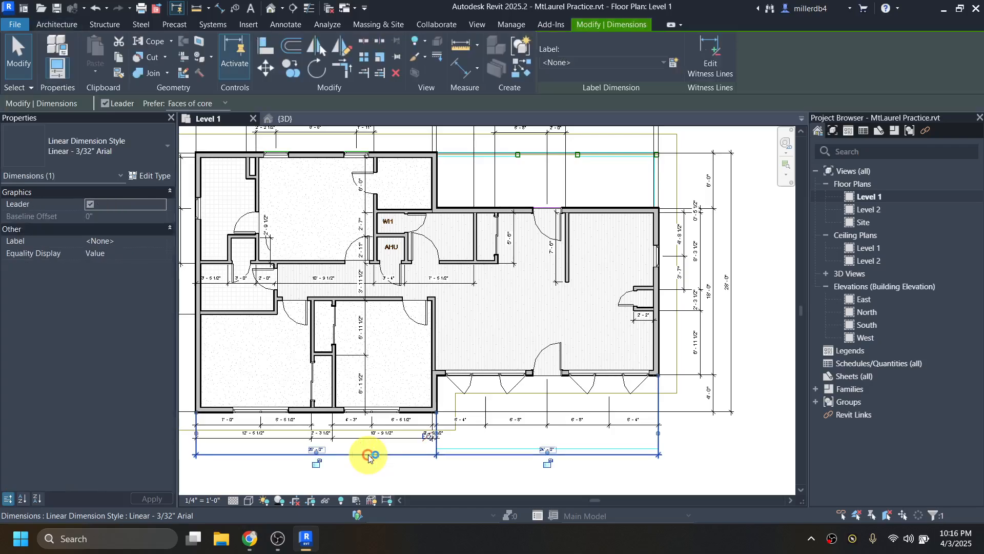
click(331, 499)
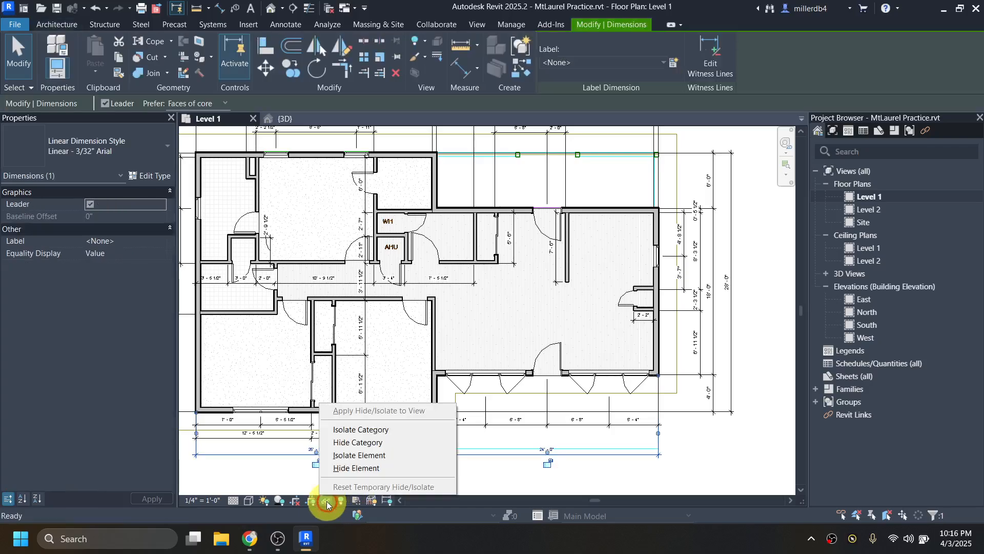
click(350, 443)
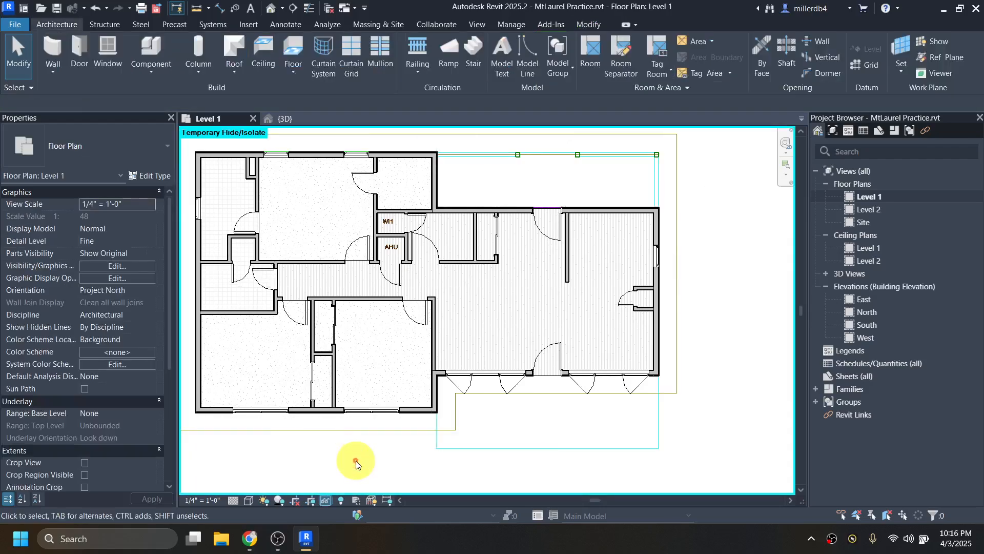
middle_drag(385, 421, 411, 451)
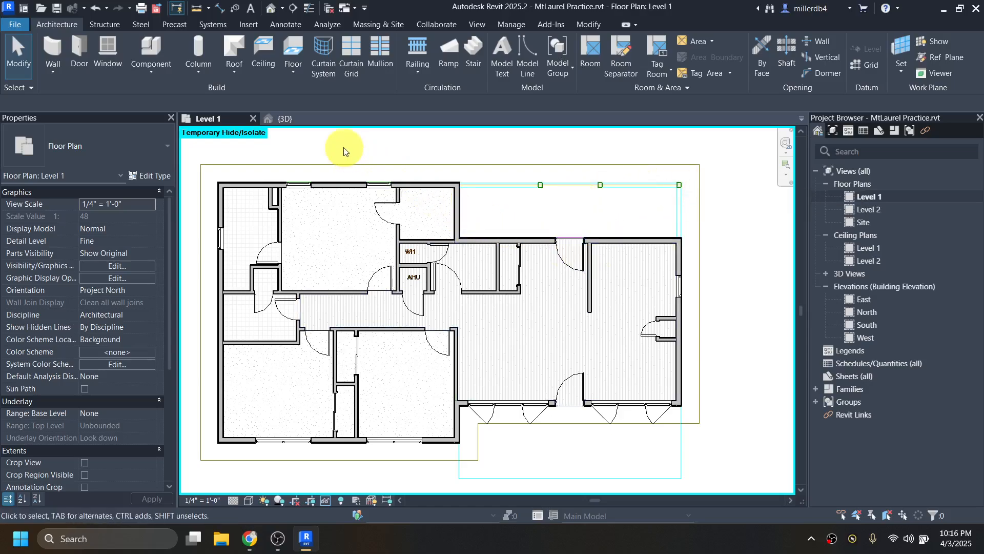
Start a floor boundary on Level 1 and duplicate the Generic - 12" floor type as CONCRETE
click(291, 48)
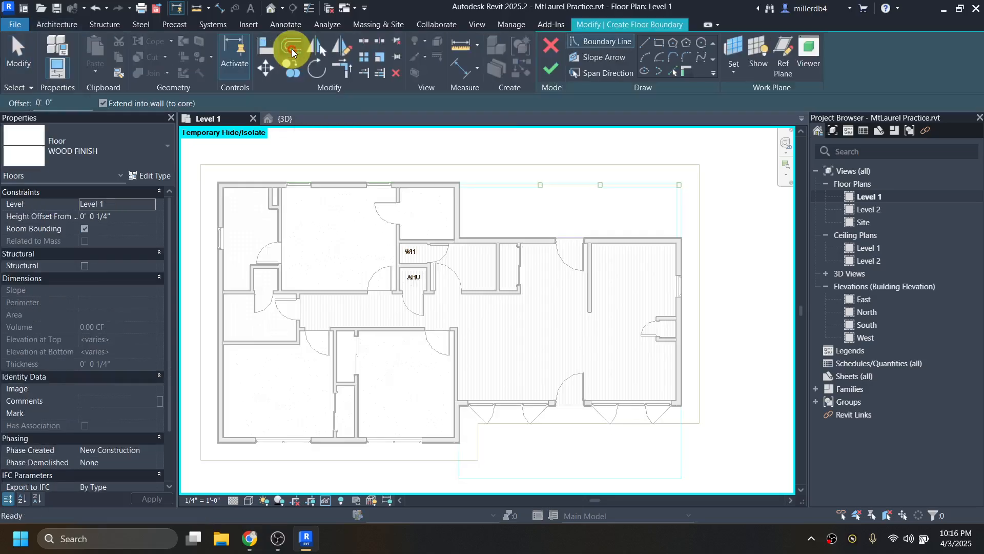
click(145, 140)
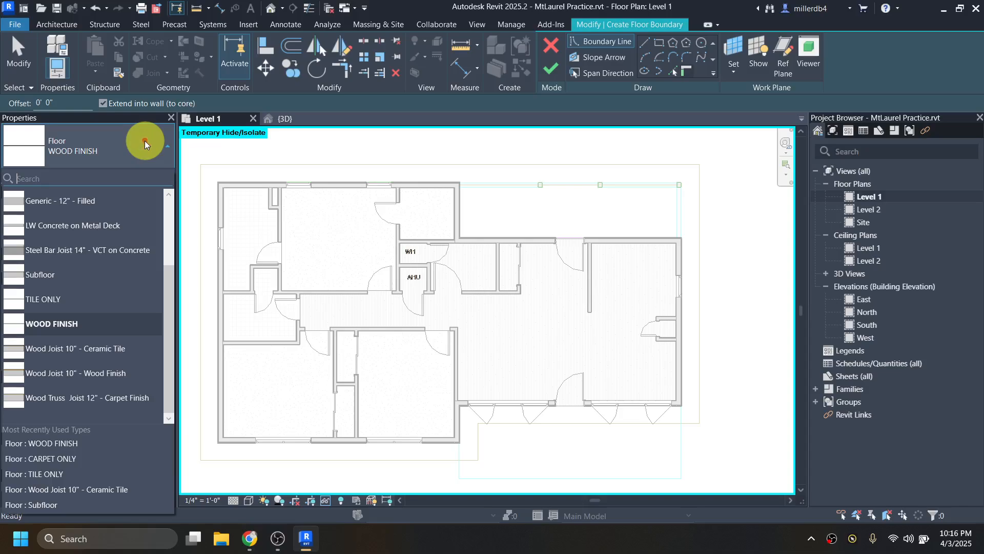
scroll(115, 265, up, 3)
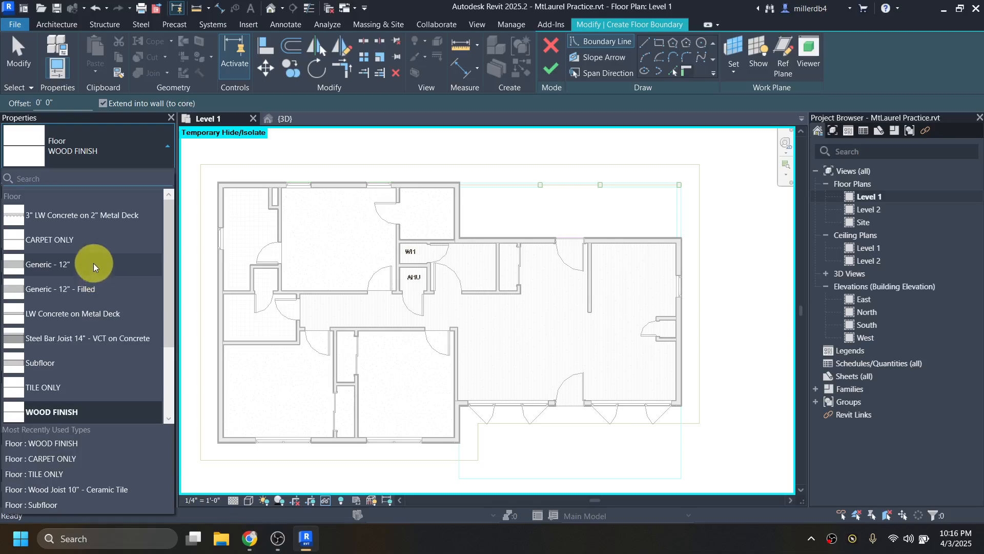
click(93, 263)
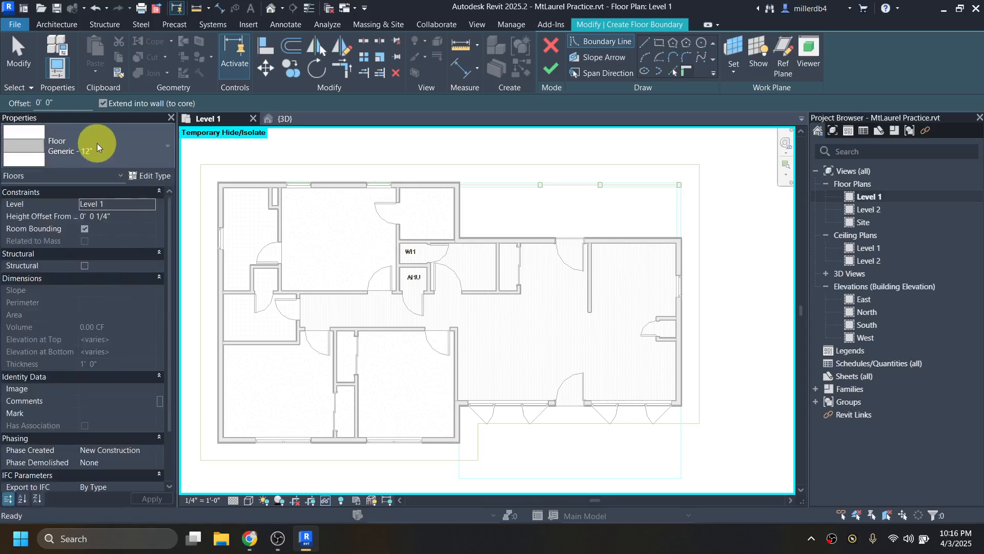
click(148, 176)
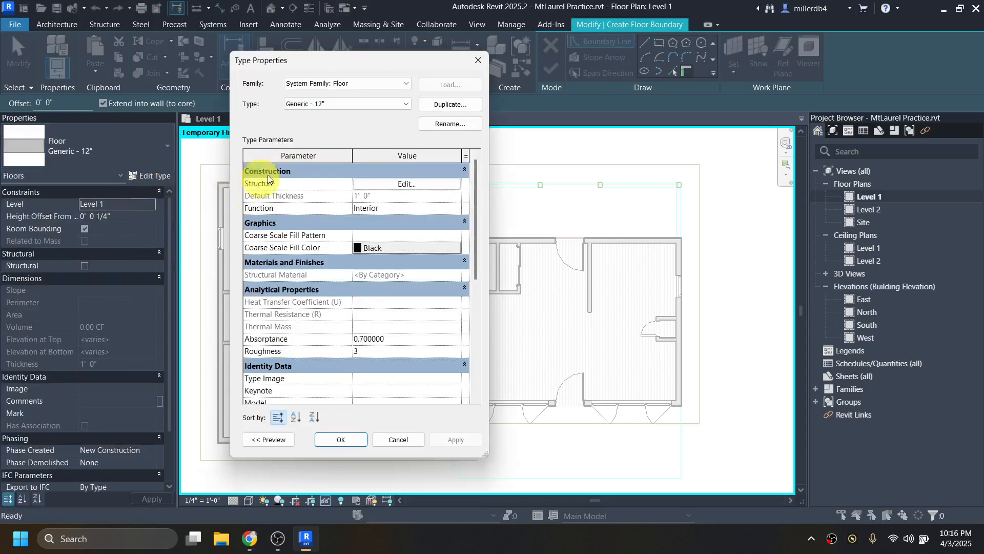
click(441, 108)
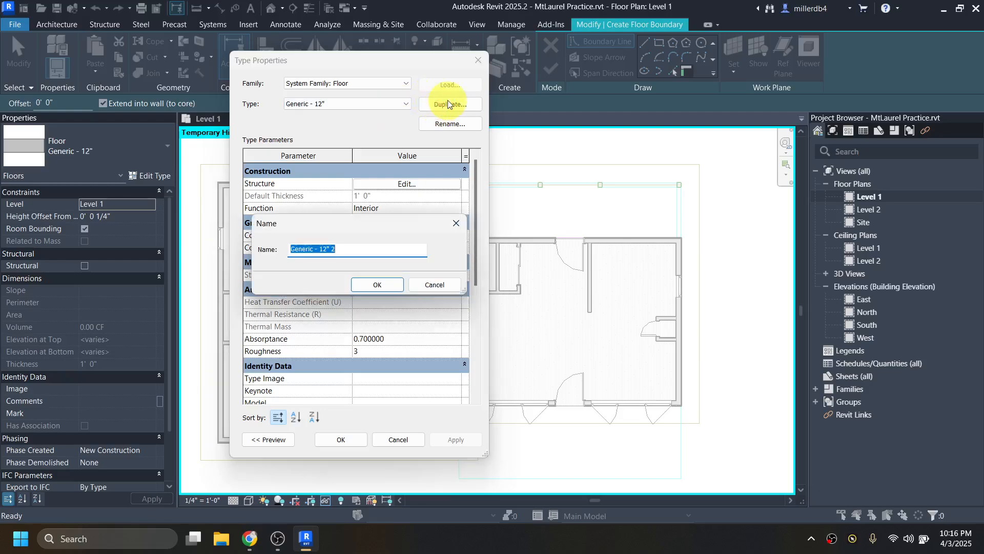
text(CONCRETE)
key(Return)
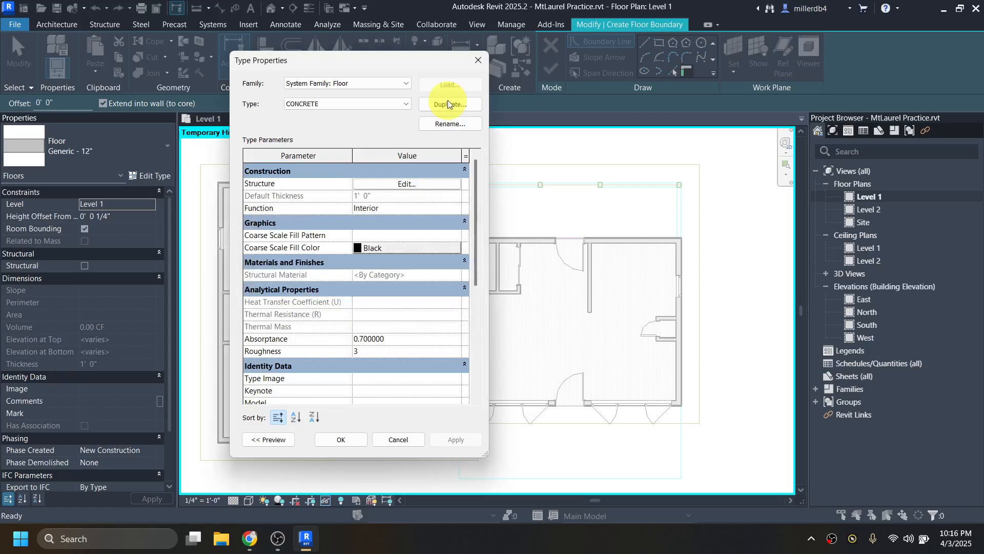
In the CONCRETE type's structure, choose Concrete, Cast-in-Place gray as the material of the Structure [1] layer
click(429, 184)
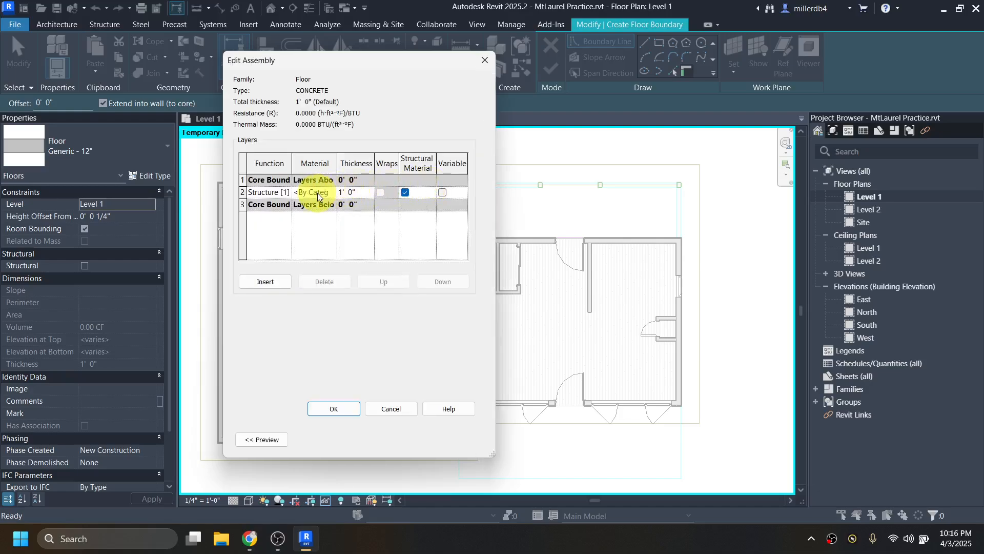
click(318, 193)
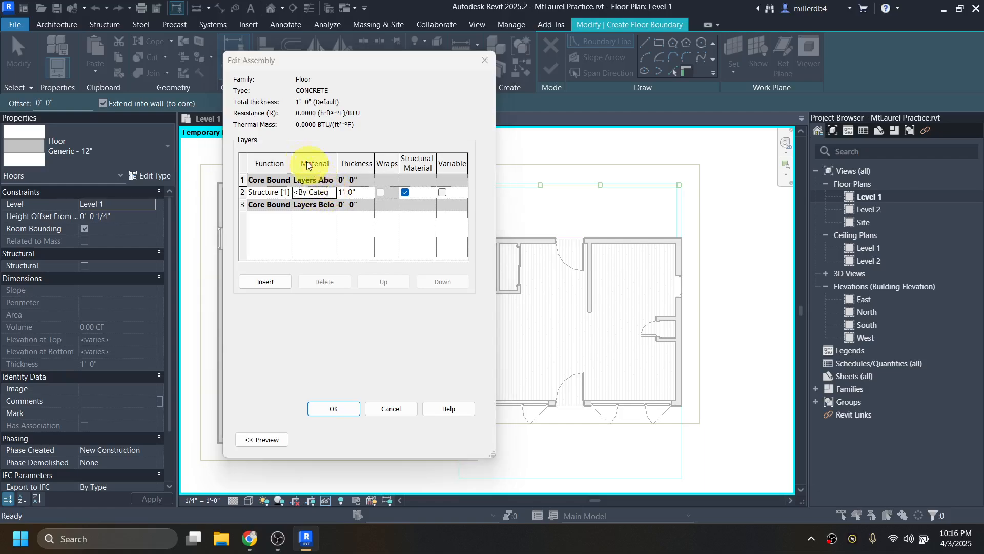
text(C)
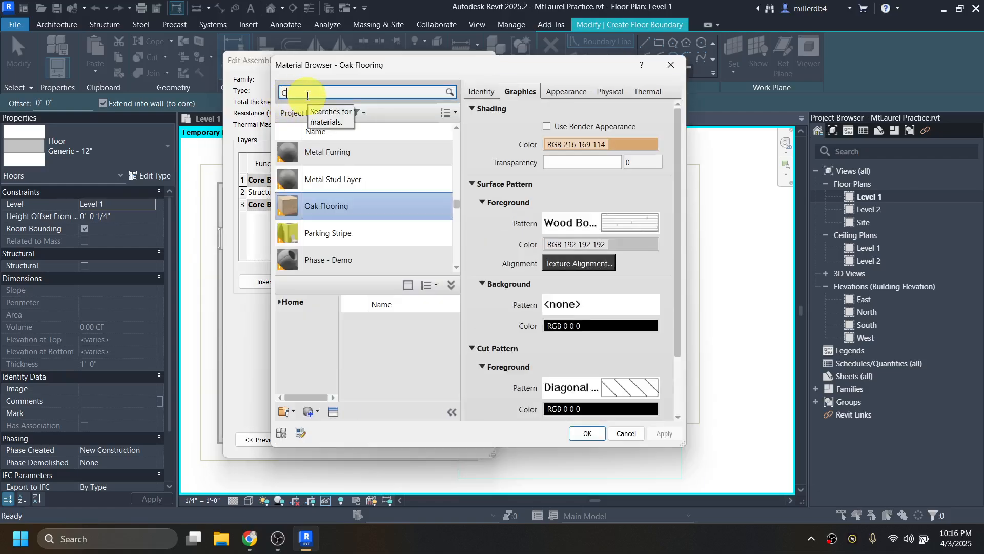
text(ONC)
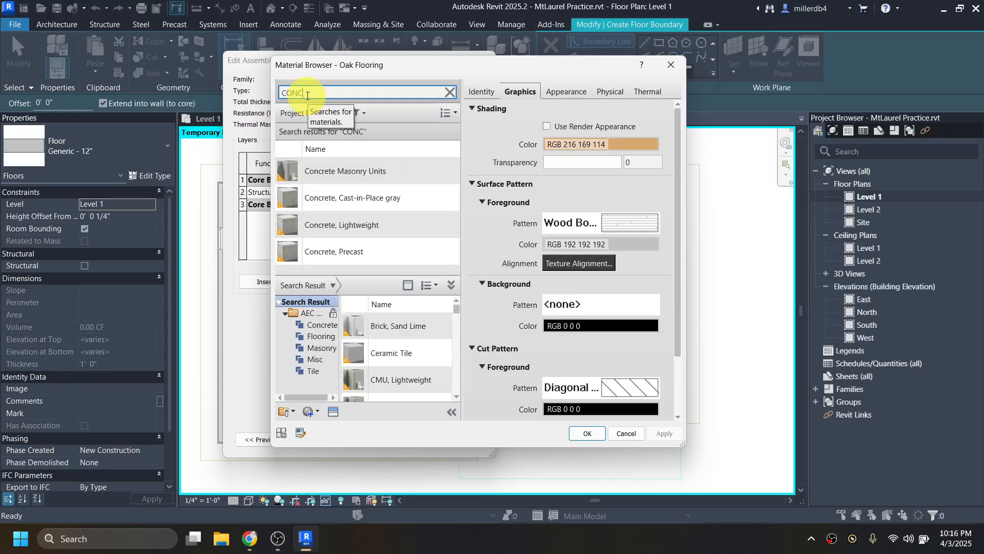
click(349, 201)
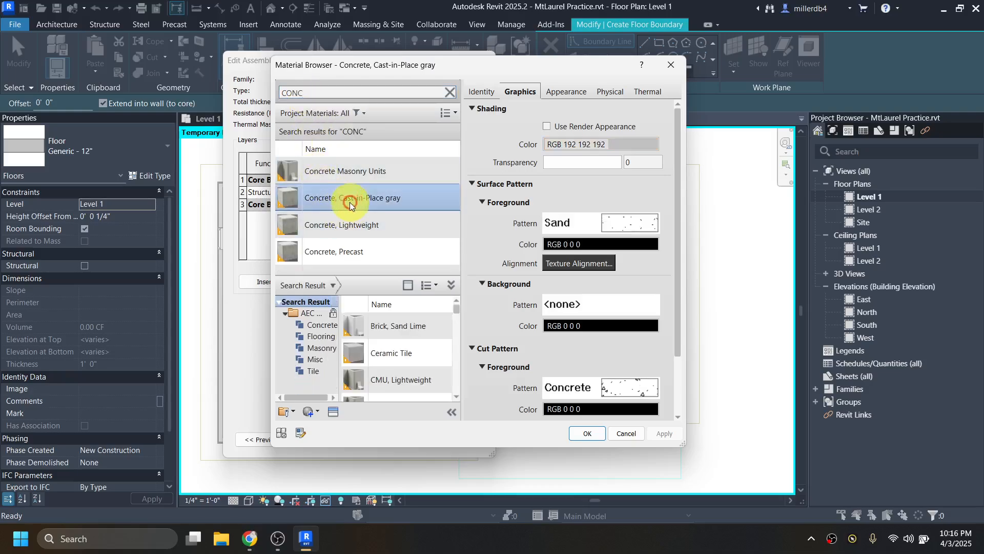
Set the concrete material's surface foreground pattern color to RGB 192 192 192 and accept the material
click(578, 246)
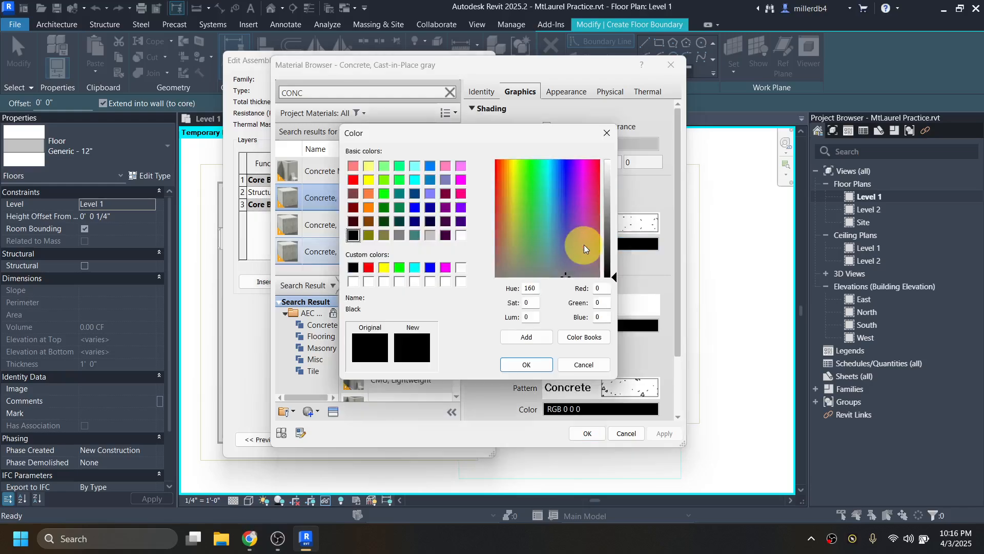
click(432, 235)
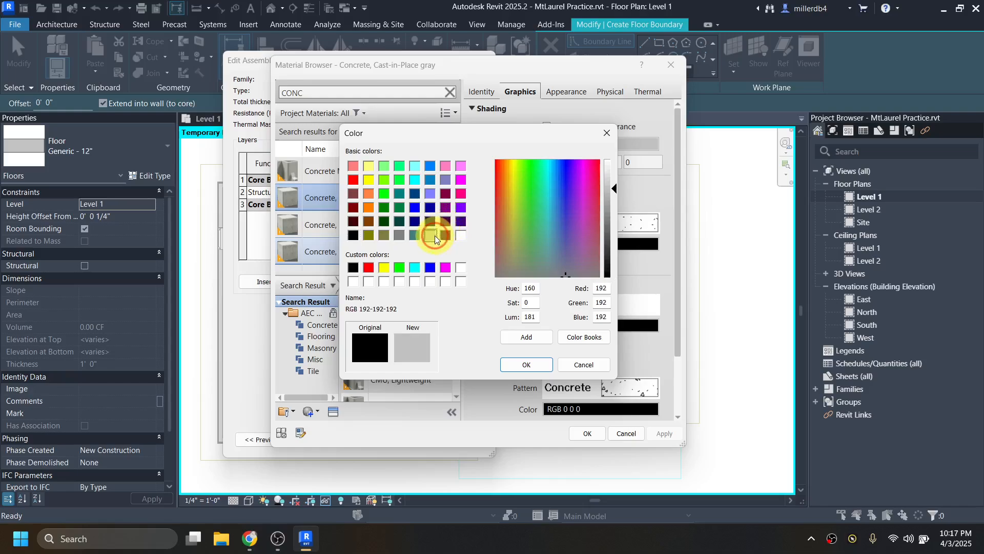
click(533, 364)
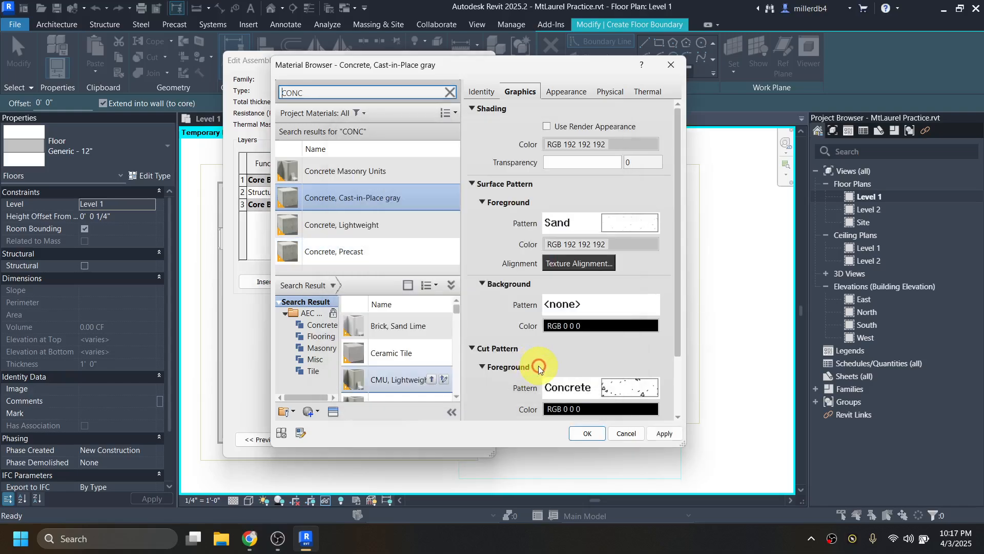
click(589, 434)
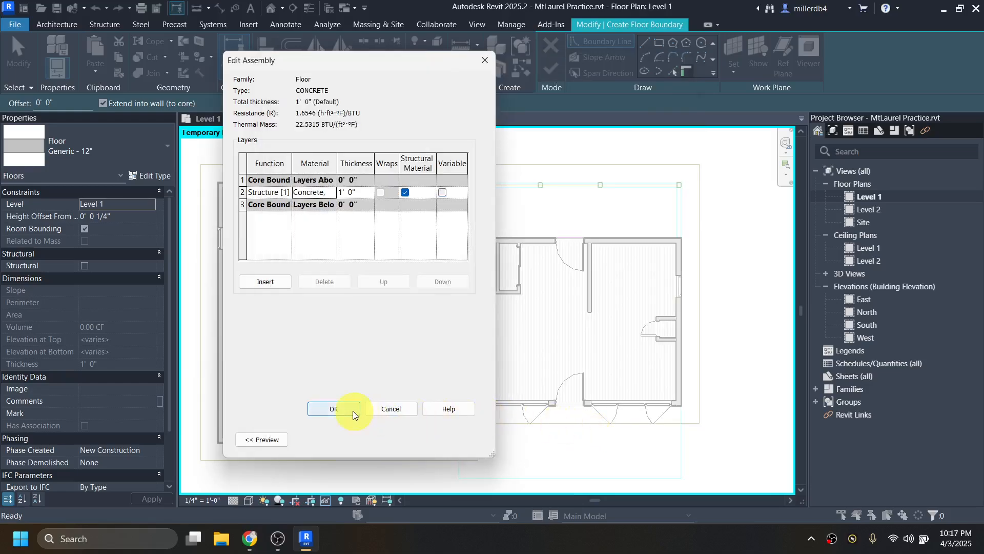
Accept the CONCRETE floor type and sketch a rectangular boundary over the rear porch, from the outer column corner to the exterior wall corner
click(329, 408)
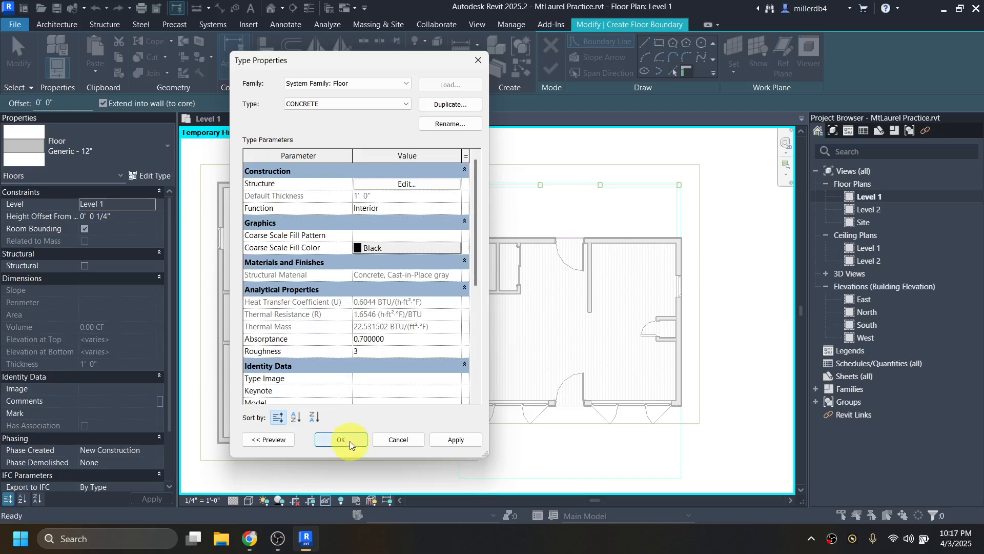
click(340, 439)
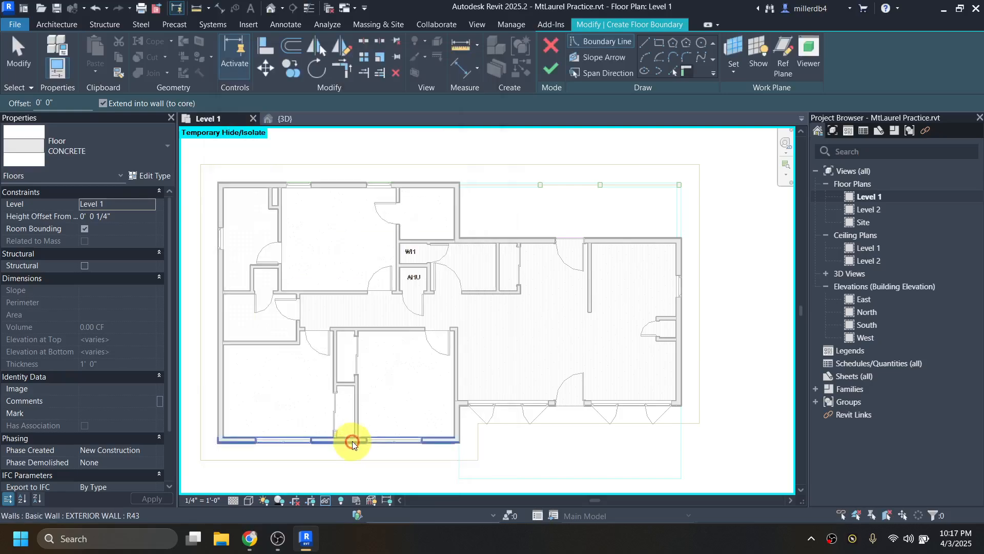
click(659, 45)
scroll(682, 190, up, 5)
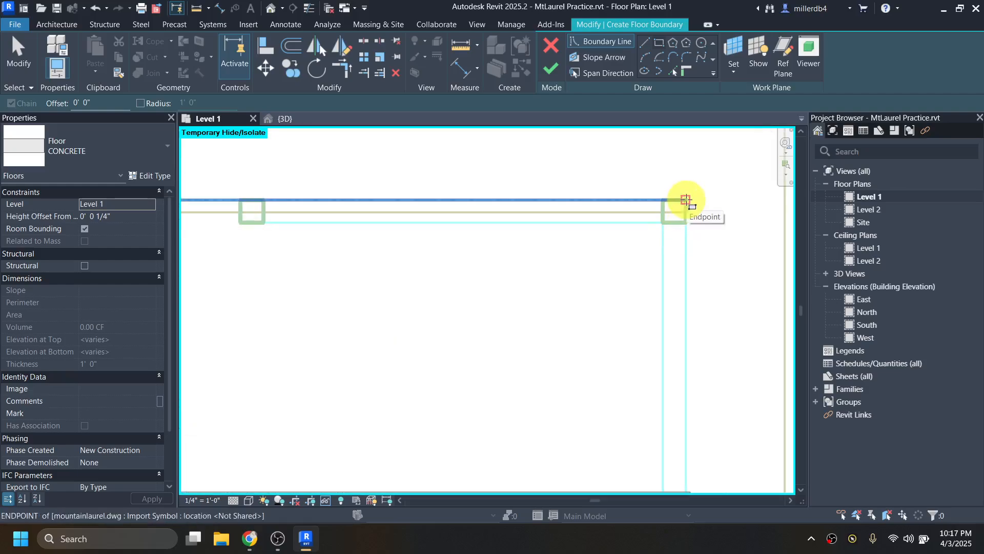
click(678, 206)
scroll(661, 226, down, 1)
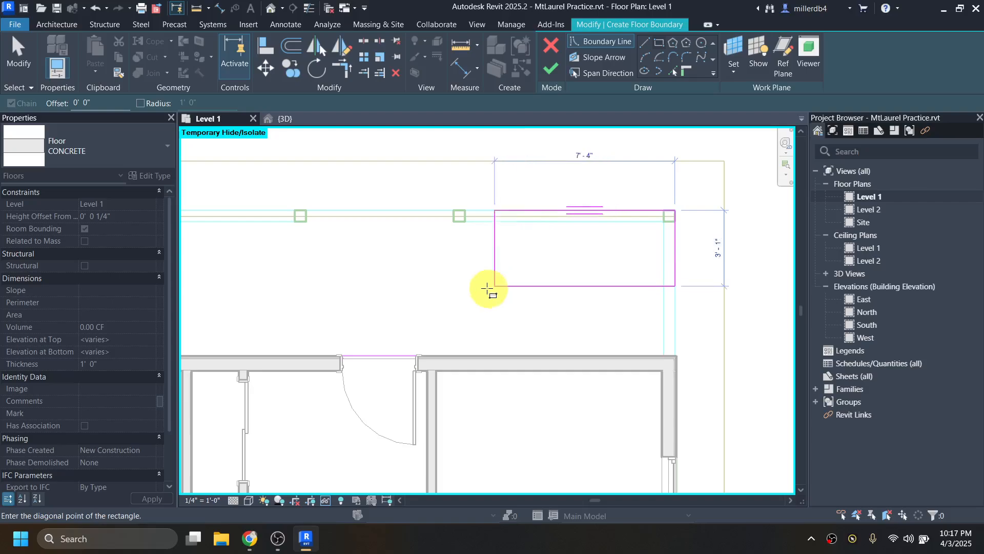
middle_drag(386, 304, 585, 291)
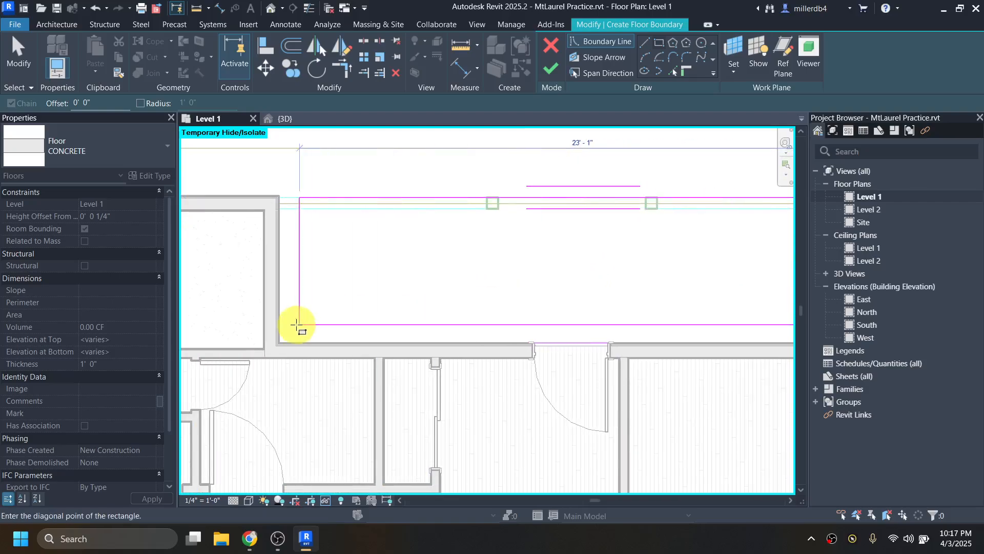
scroll(281, 336, up, 2)
click(280, 337)
scroll(281, 346, down, 2)
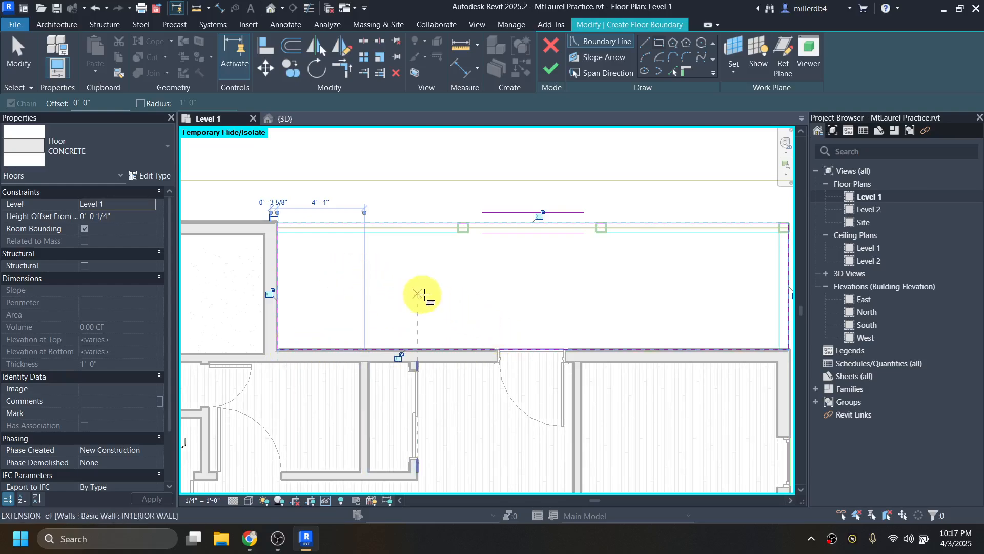
Sketch a second rectangular boundary 24' 0" wide over the front porch, up to the exterior wall, and finish the floor
scroll(461, 298, down, 2)
middle_drag(492, 333, 486, 170)
middle_drag(460, 355, 438, 225)
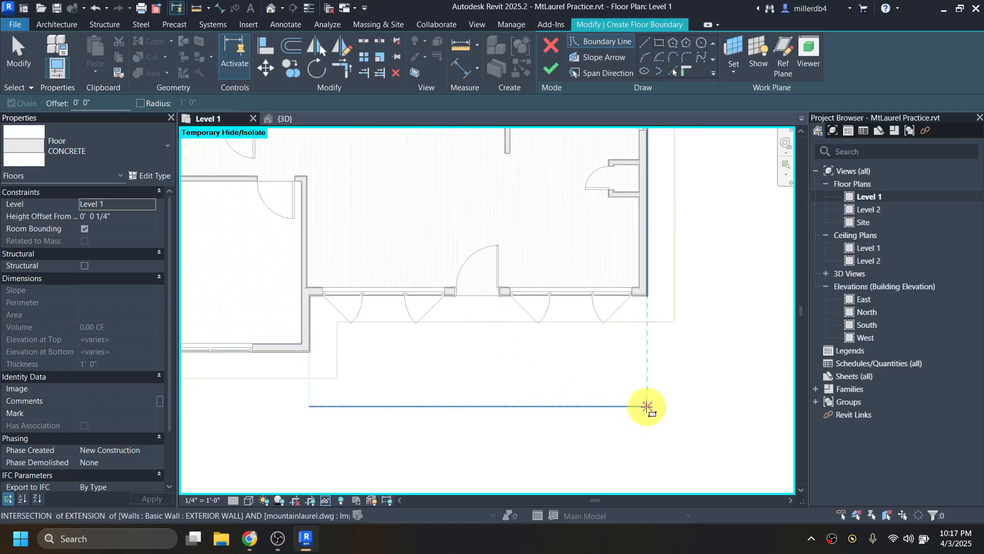
click(647, 406)
scroll(312, 313, up, 2)
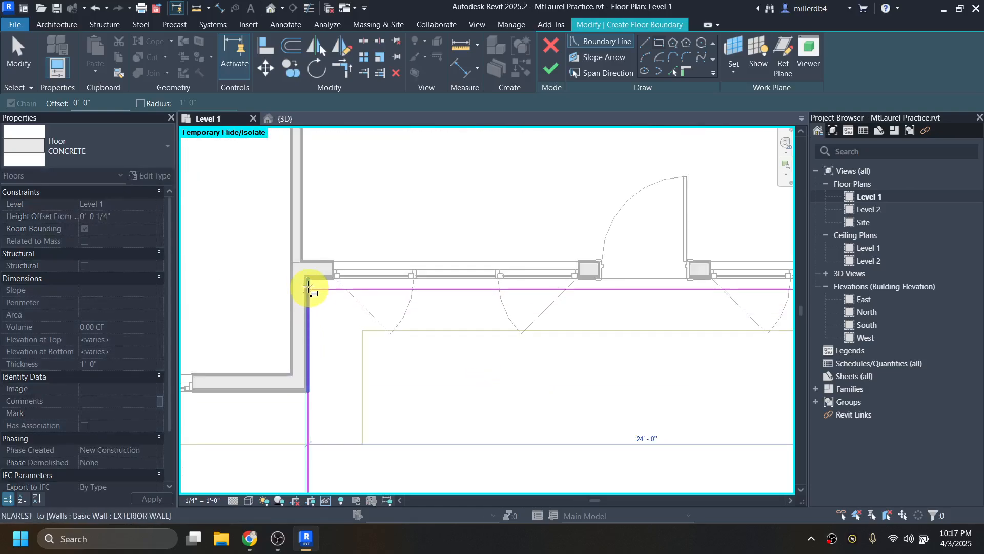
click(311, 278)
scroll(321, 345, down, 2)
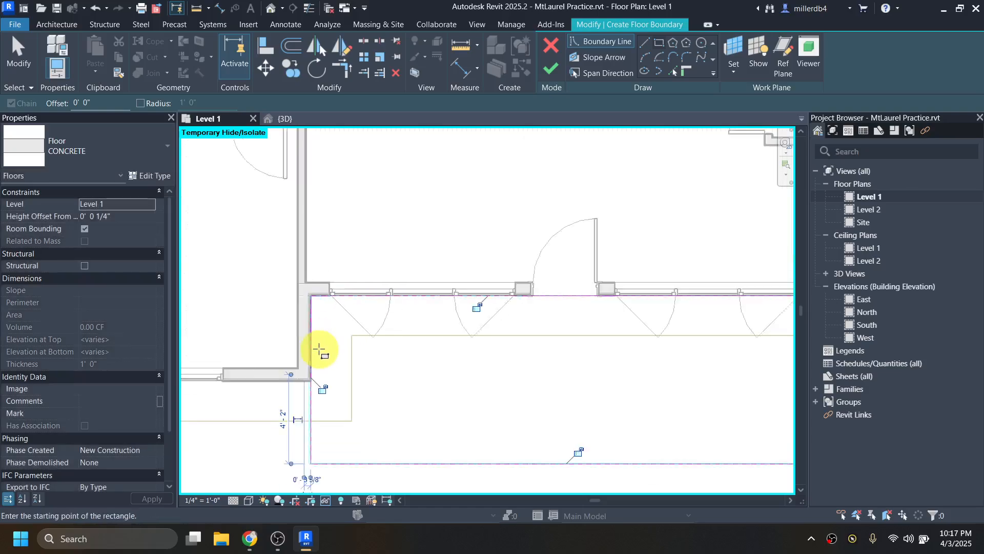
key(Escape)
scroll(378, 352, down, 3)
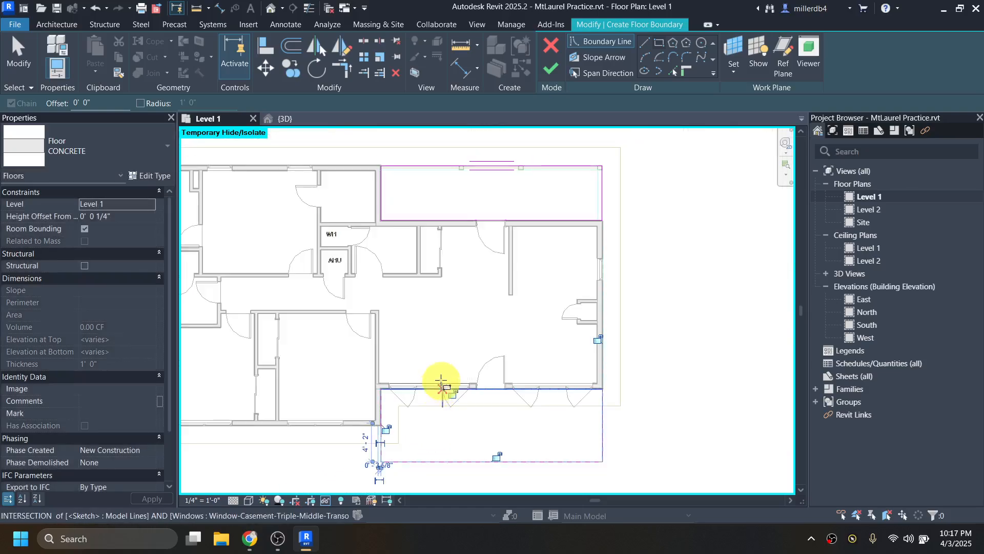
key(Escape)
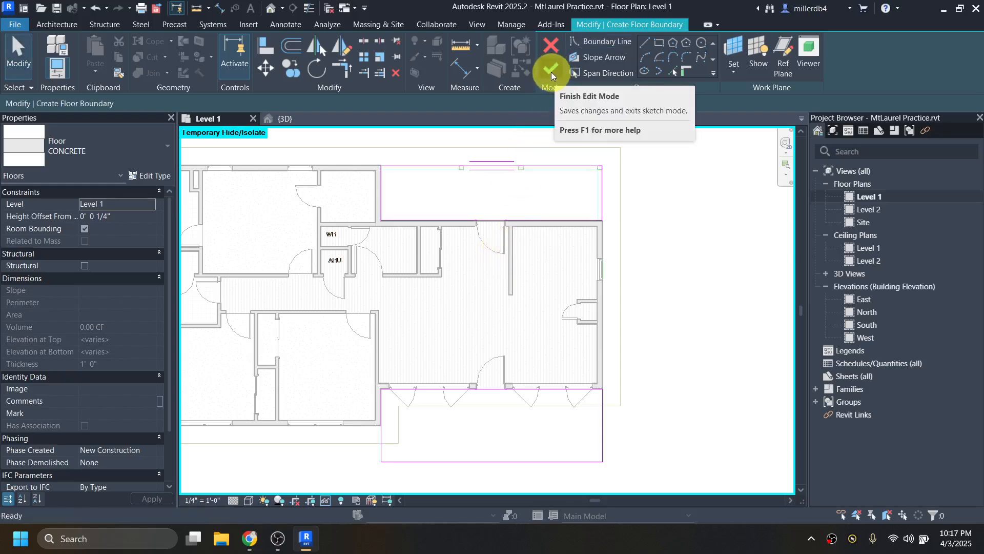
click(551, 72)
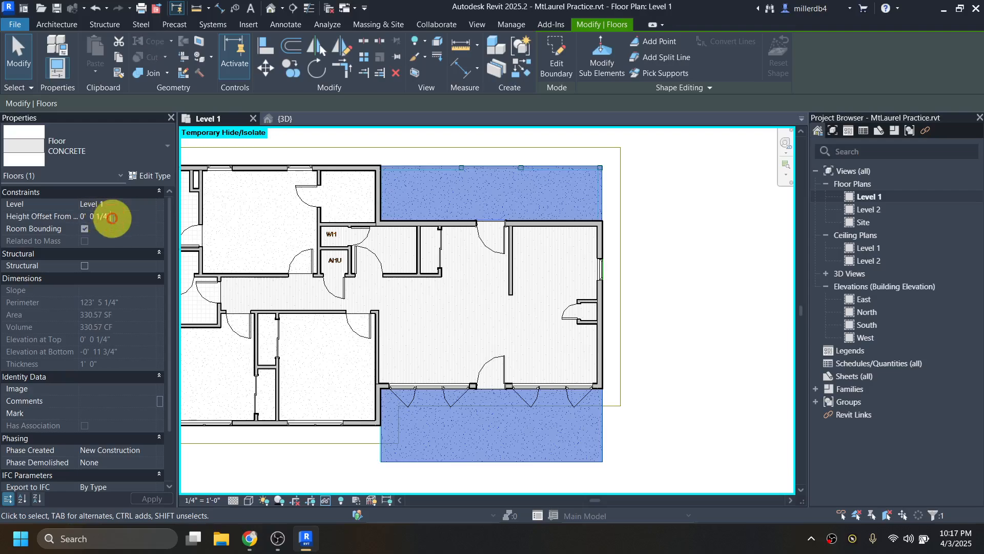
Set the concrete floor's height offset from Level 1 to 0' 0"
click(105, 216)
text(0)
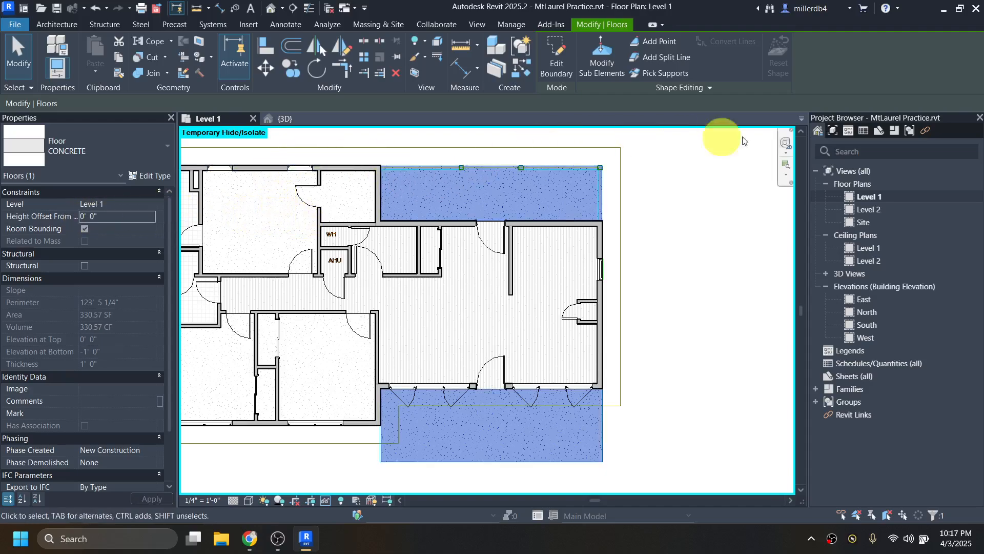
click(689, 275)
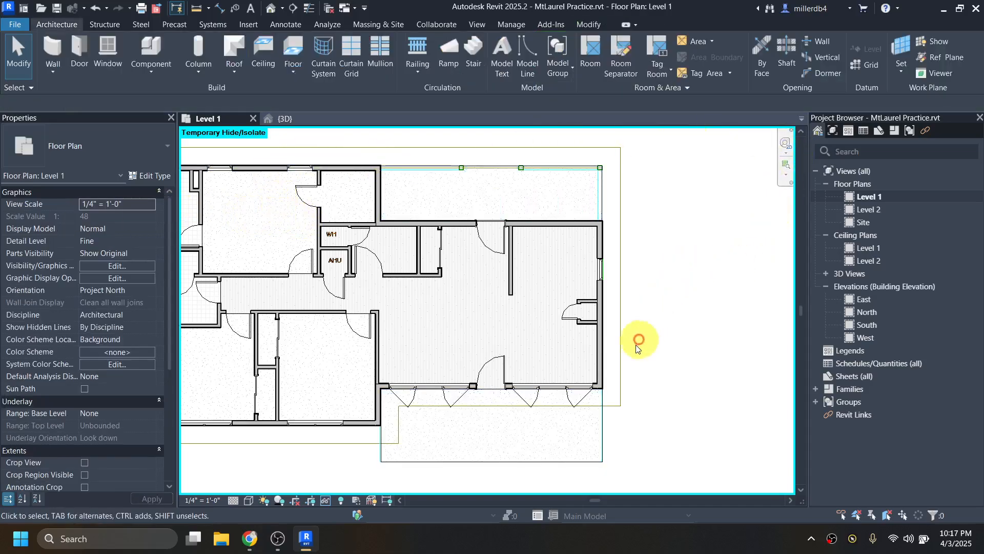
Temporarily hide the imported mountainlaurel.dwg in the Level 1 plan
click(621, 387)
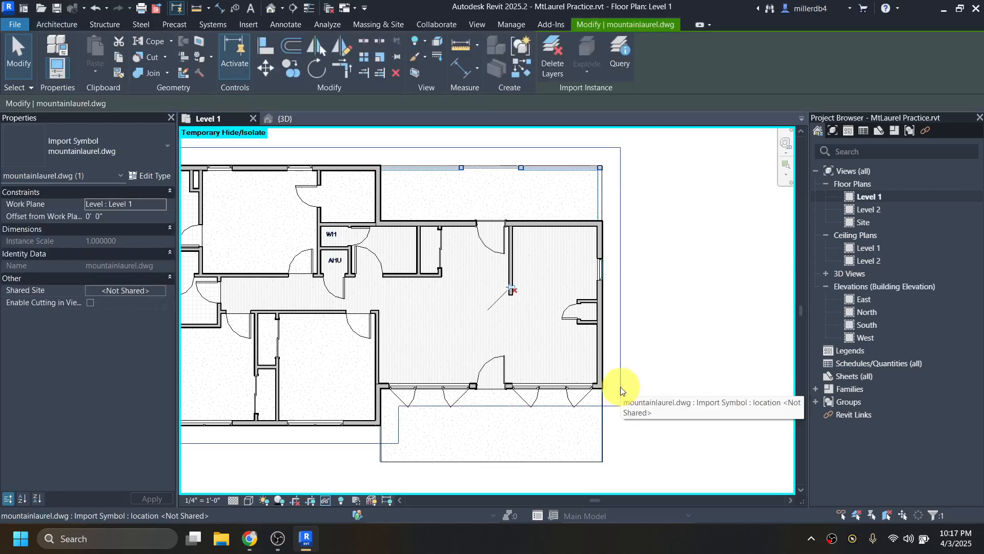
key(Escape)
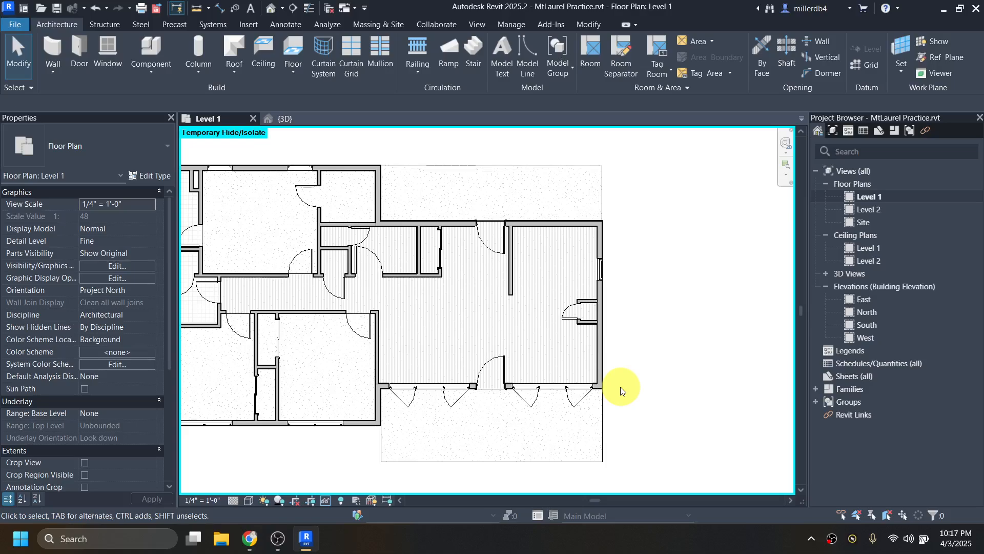
Examine the house and its concrete porch slabs in the 3D view, from several angles and from the front
click(271, 11)
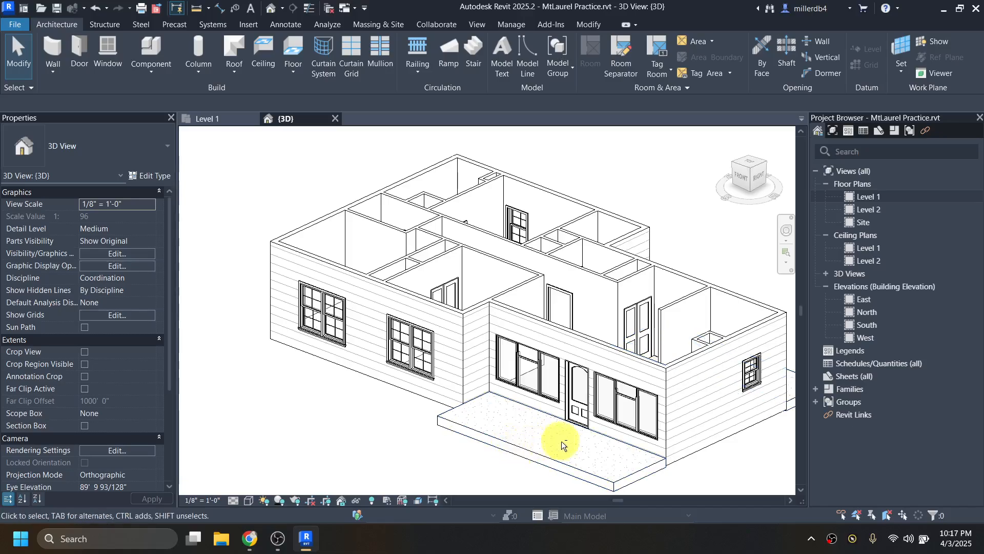
shift+middle_drag(561, 441, 598, 510)
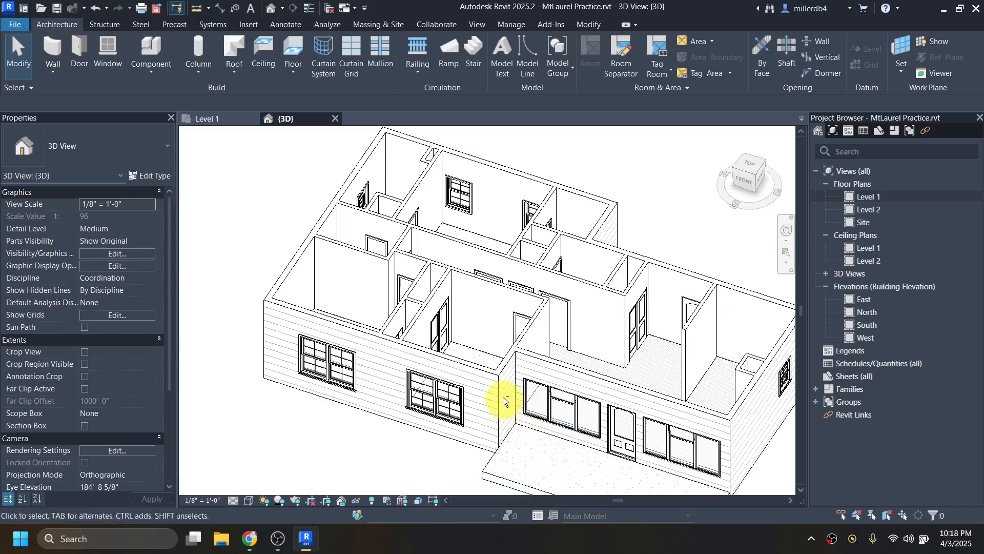
shift+middle_drag(505, 401, 481, 391)
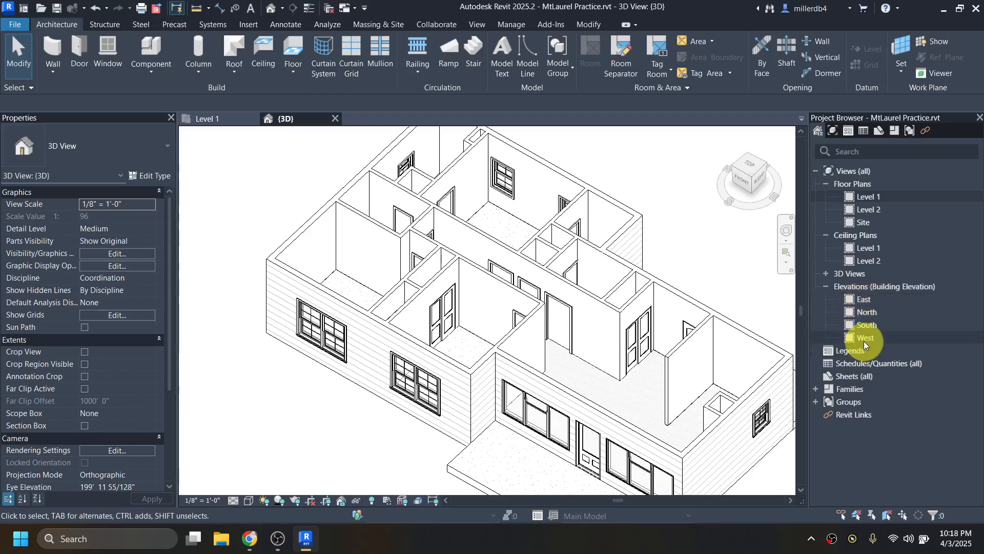
click(745, 186)
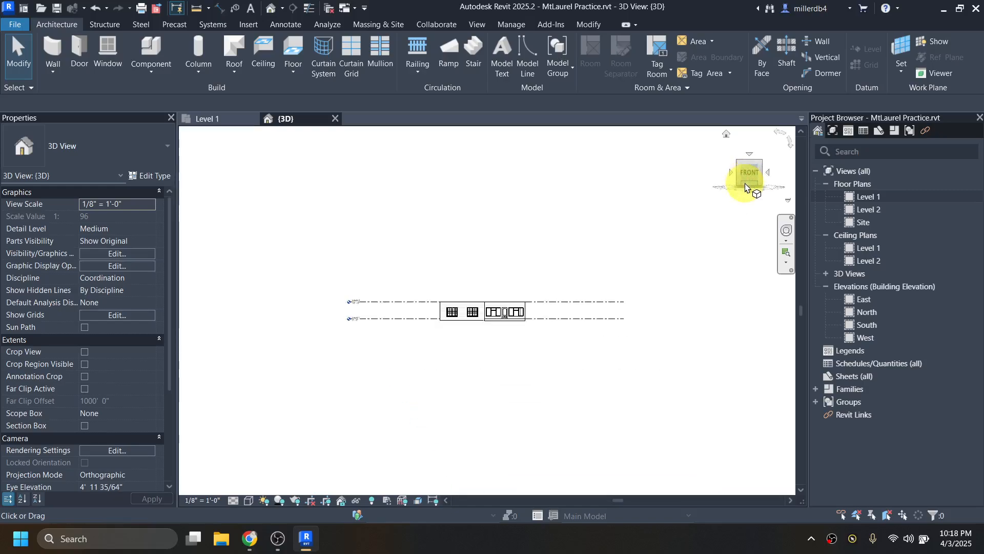
scroll(505, 310, up, 5)
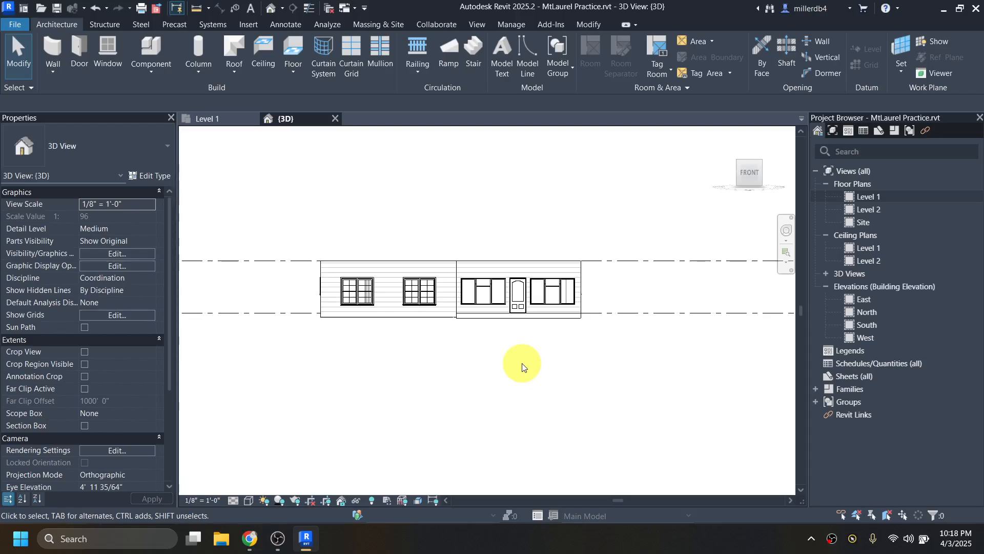
In the East elevation, draw a new level 12' 0" below Level 1, aligned with the ends of the existing levels
double_click(862, 300)
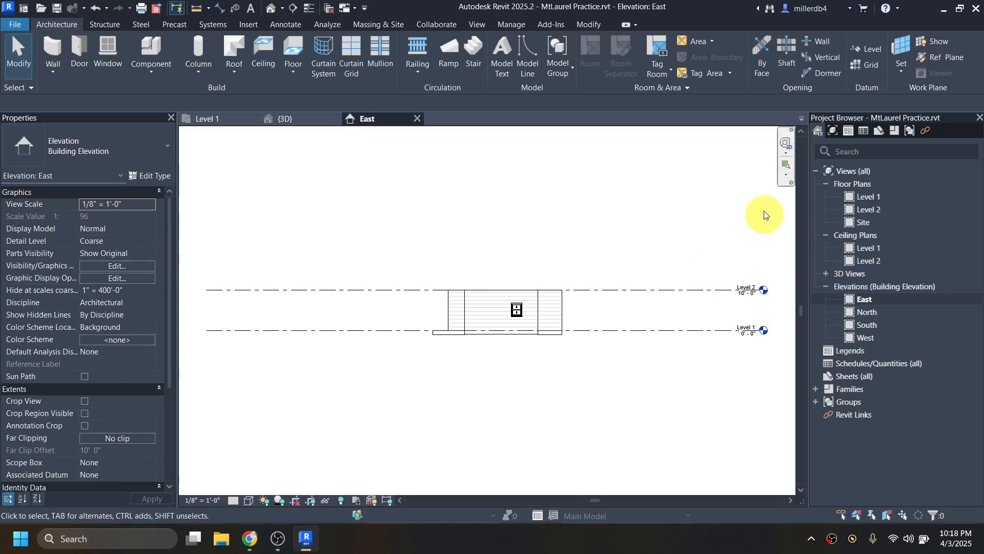
click(861, 50)
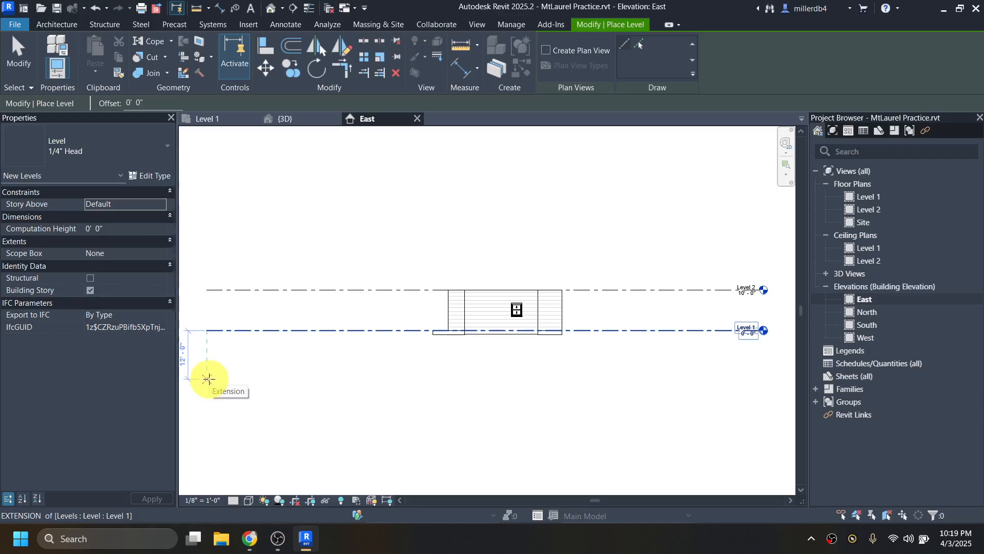
click(207, 379)
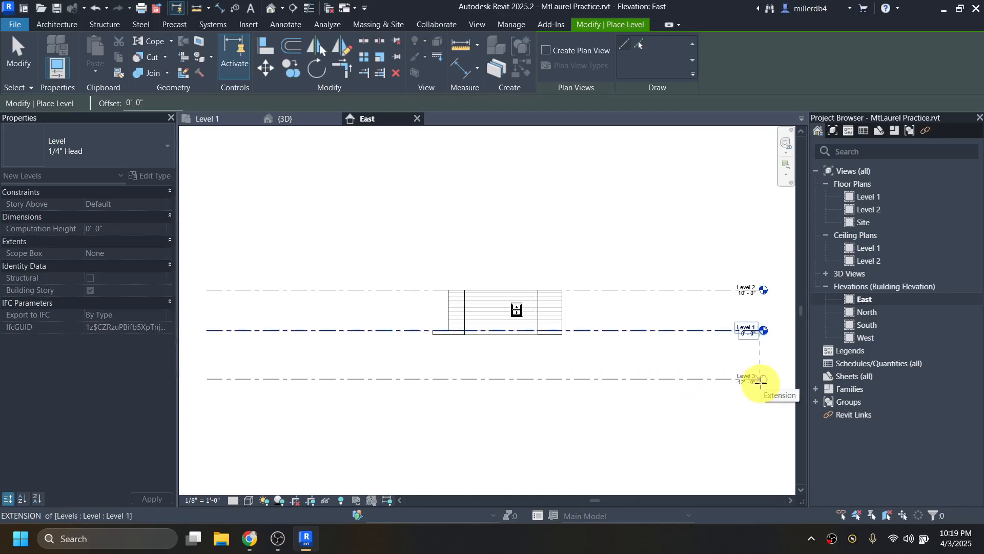
click(761, 380)
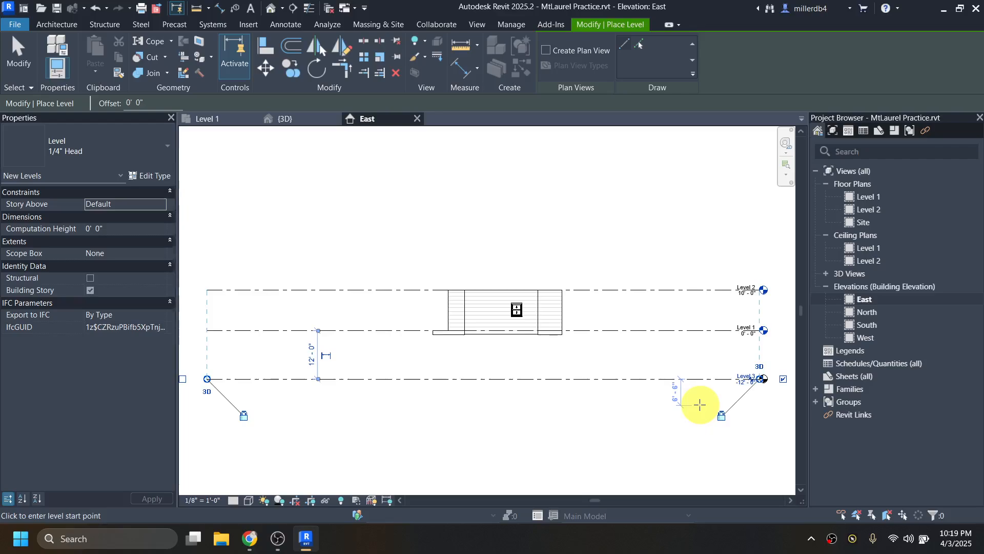
Rename the new lowest level as Level 0
scroll(784, 372, up, 5)
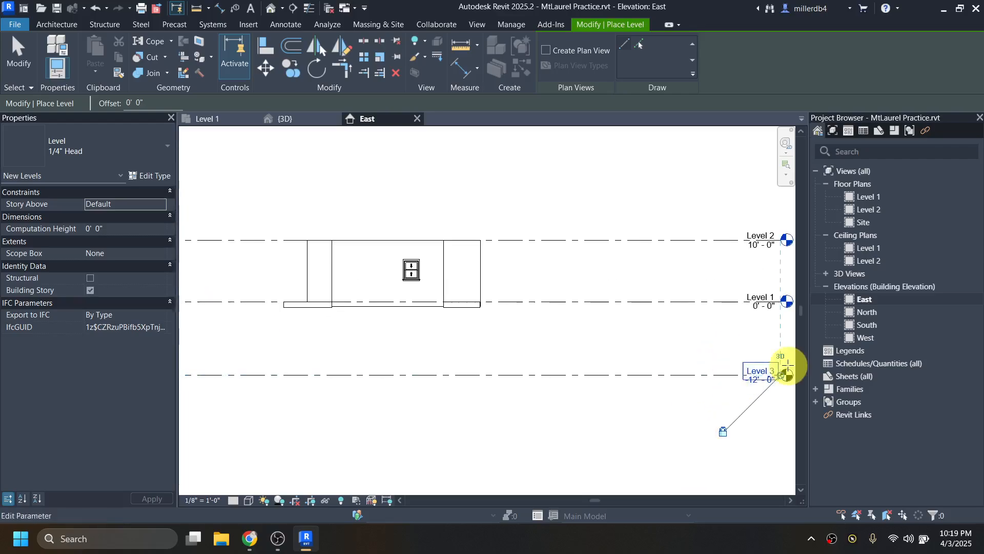
middle_drag(760, 378, 639, 397)
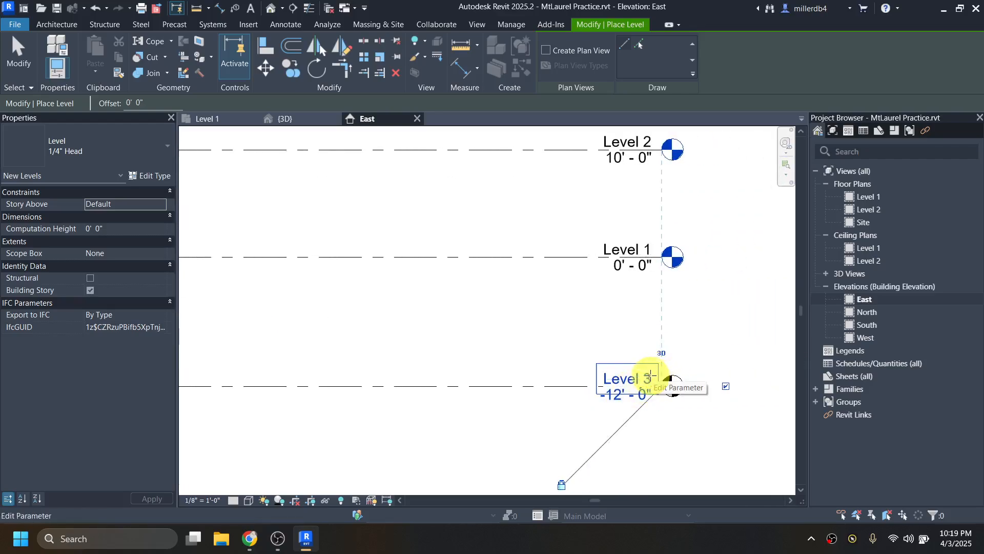
click(650, 377)
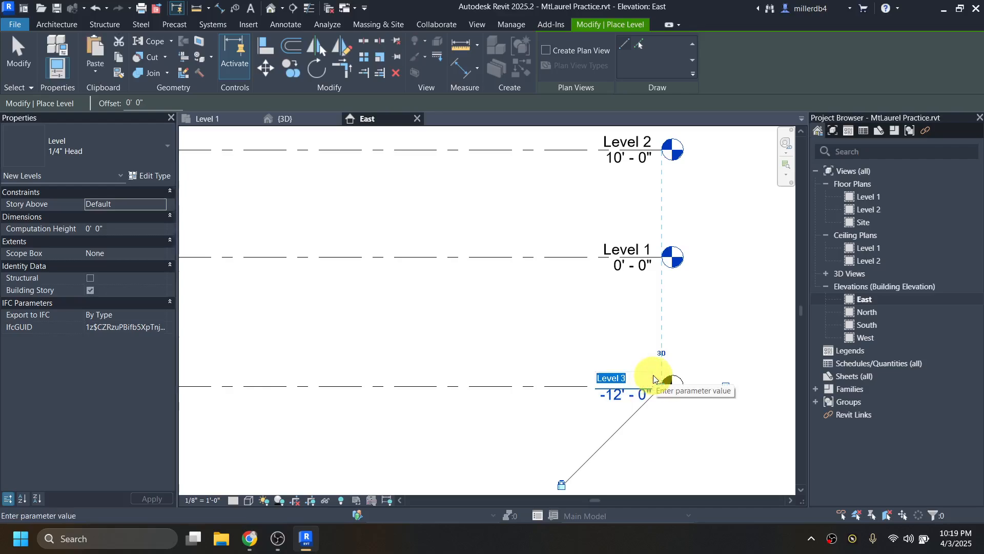
text(lEVEL)
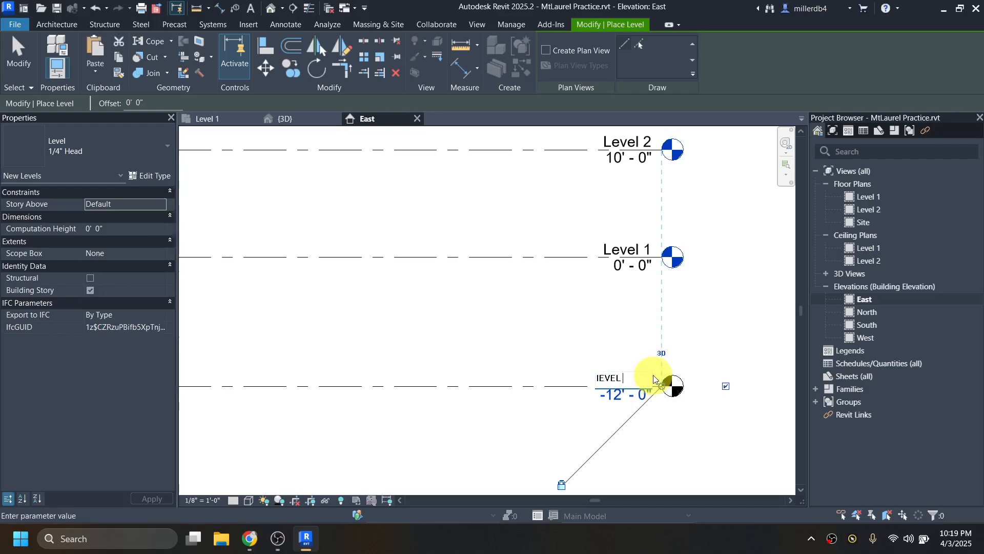
key(BackSpace)
key(BackSpace)
key(BackSpace)
key(BackSpace)
key(Caps_Lock)
text(Leve)
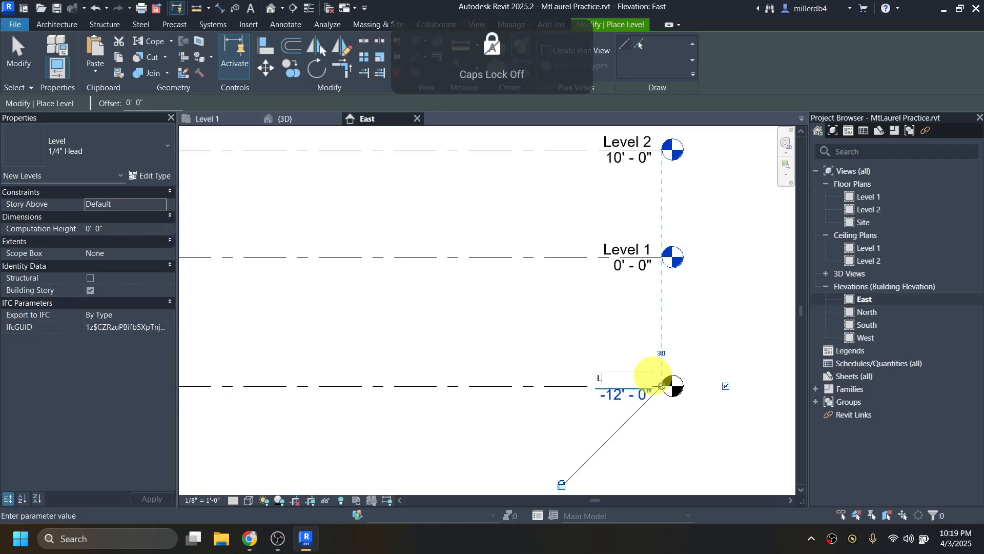
text(l 0)
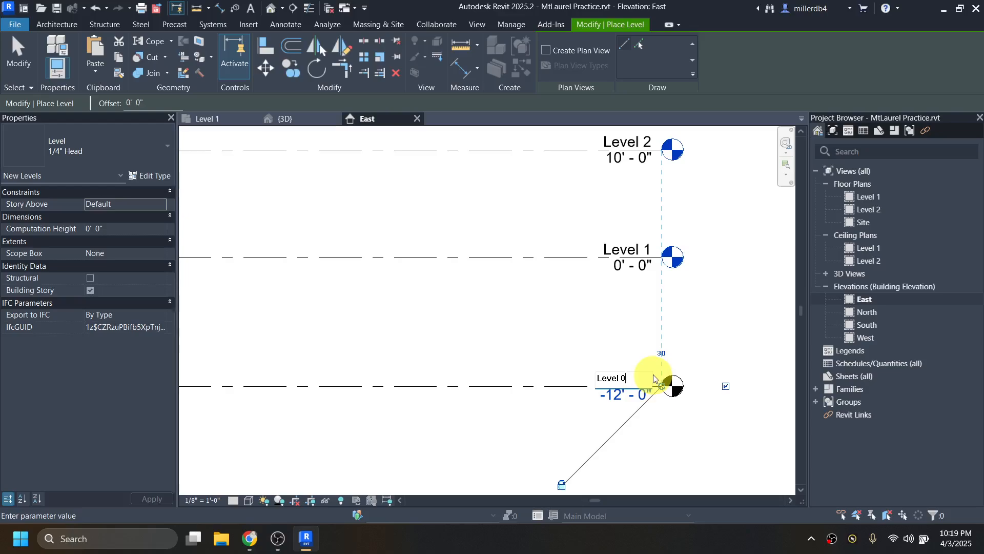
key(Return)
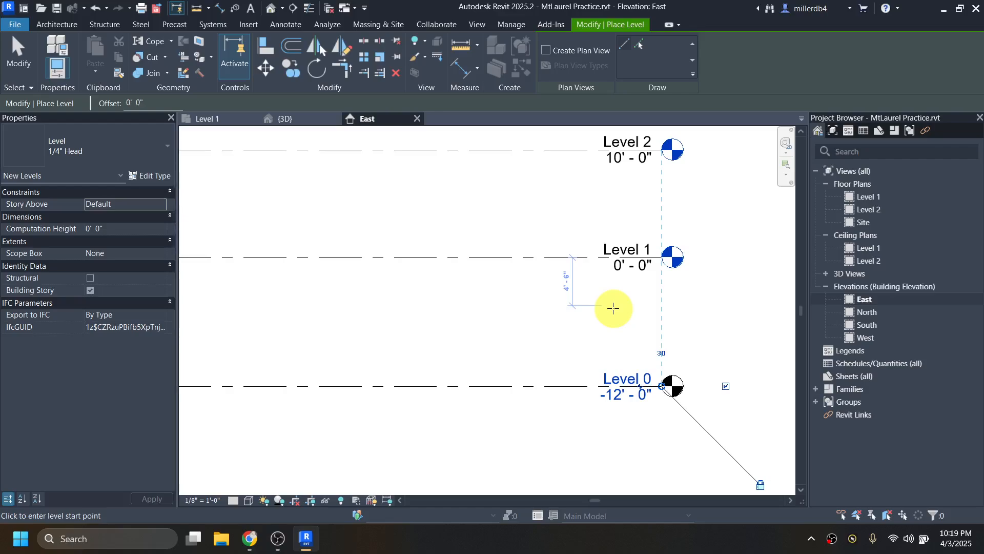
Create a floor plan view for Level 0
click(481, 26)
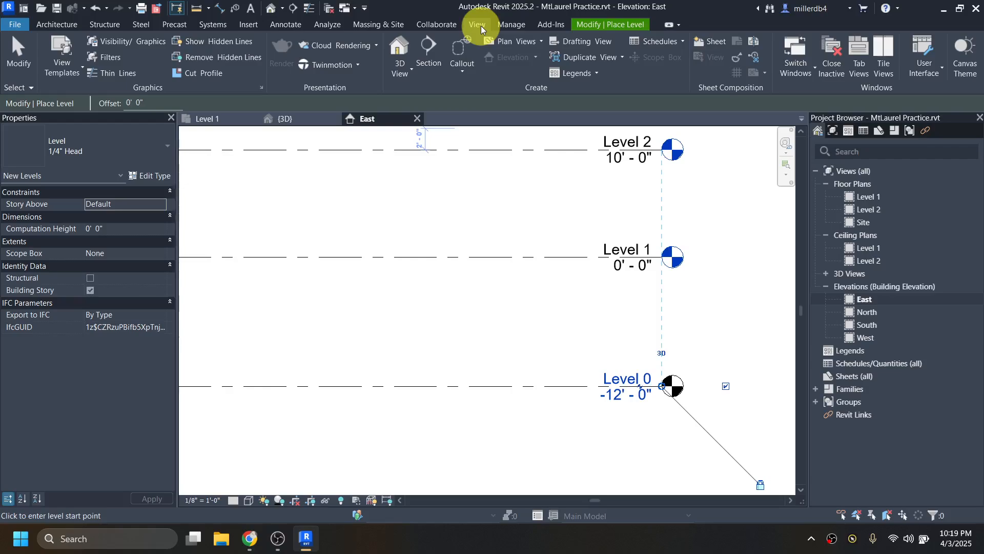
click(515, 41)
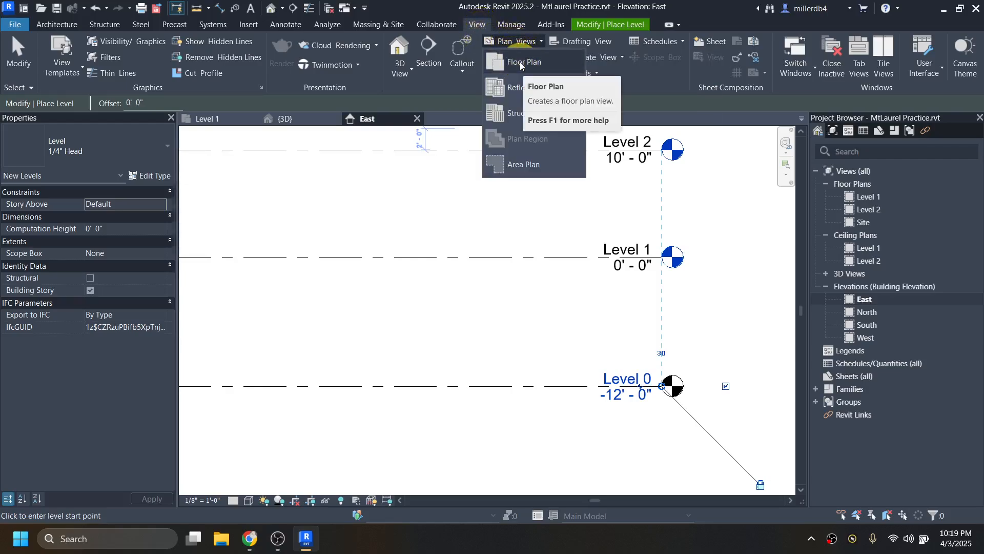
click(521, 63)
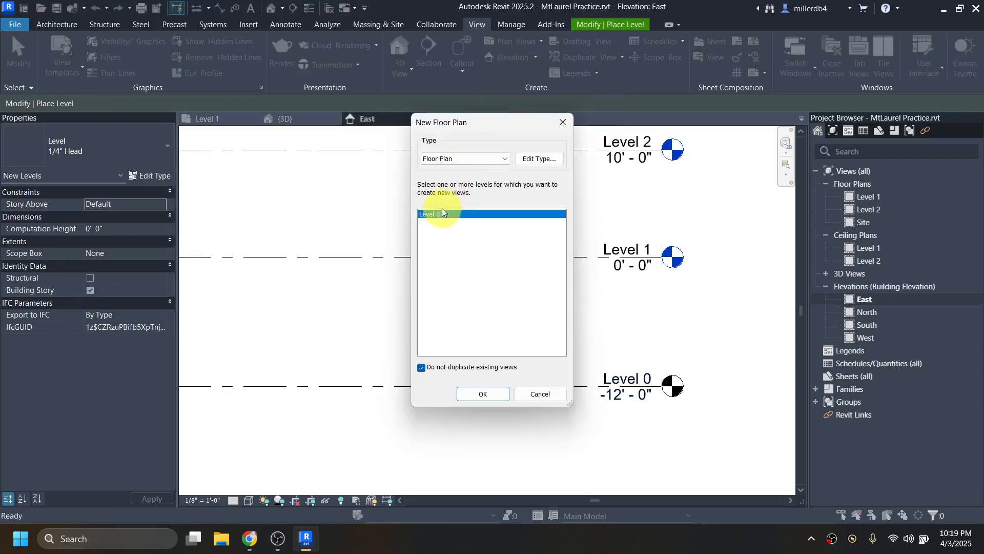
click(466, 393)
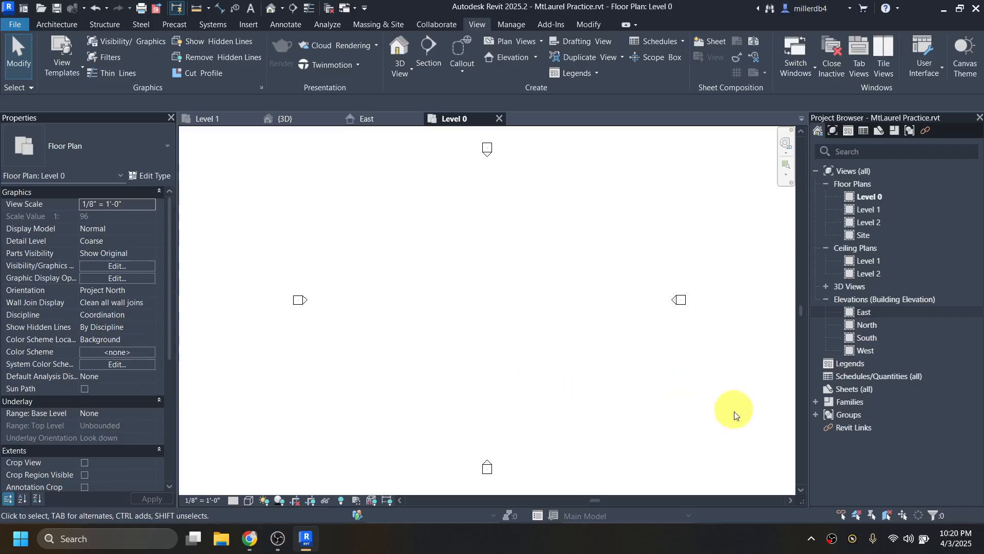
In the East elevation, set the elevation of Level 0 to -8' 0"
double_click(866, 315)
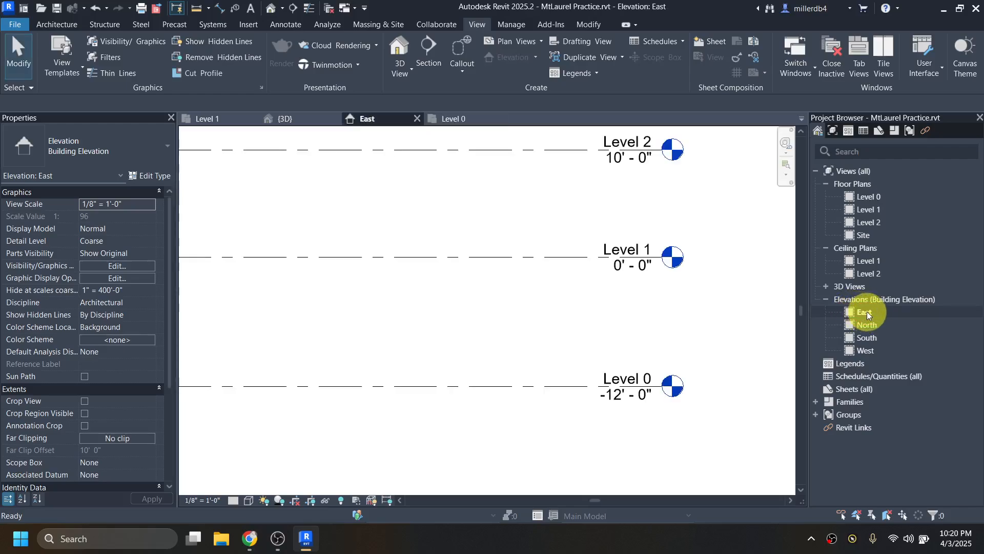
click(611, 399)
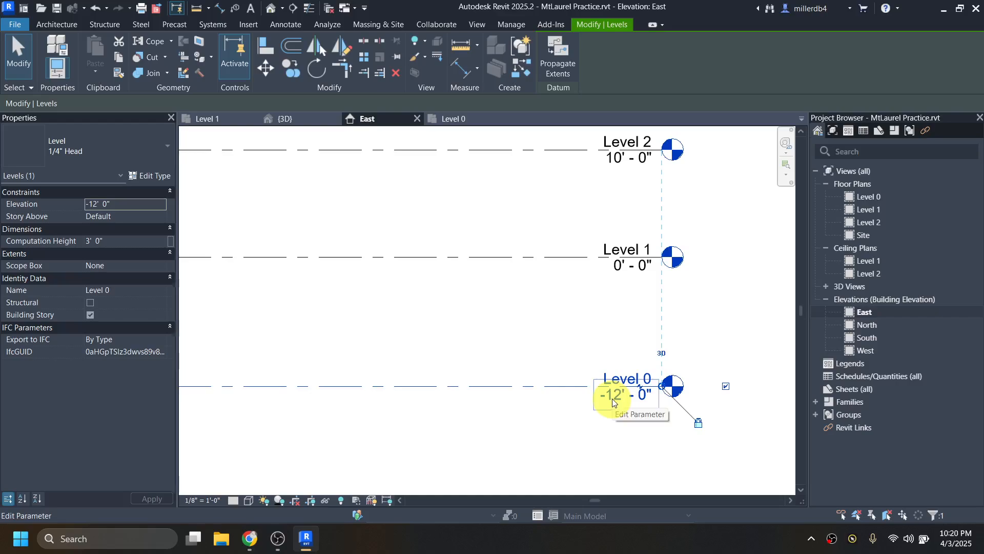
click(612, 399)
click(615, 433)
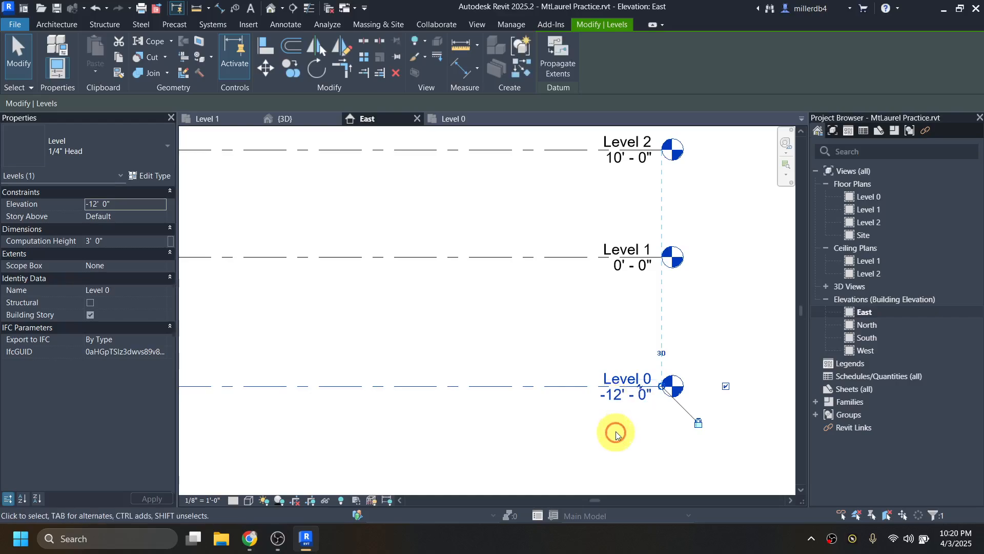
click(616, 397)
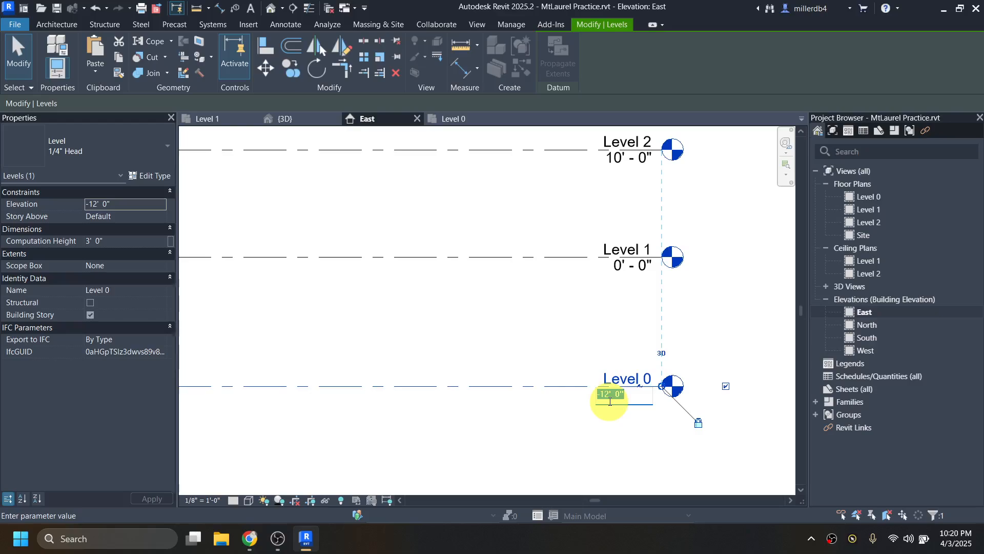
key(BackSpace)
text(-8)
key(Return)
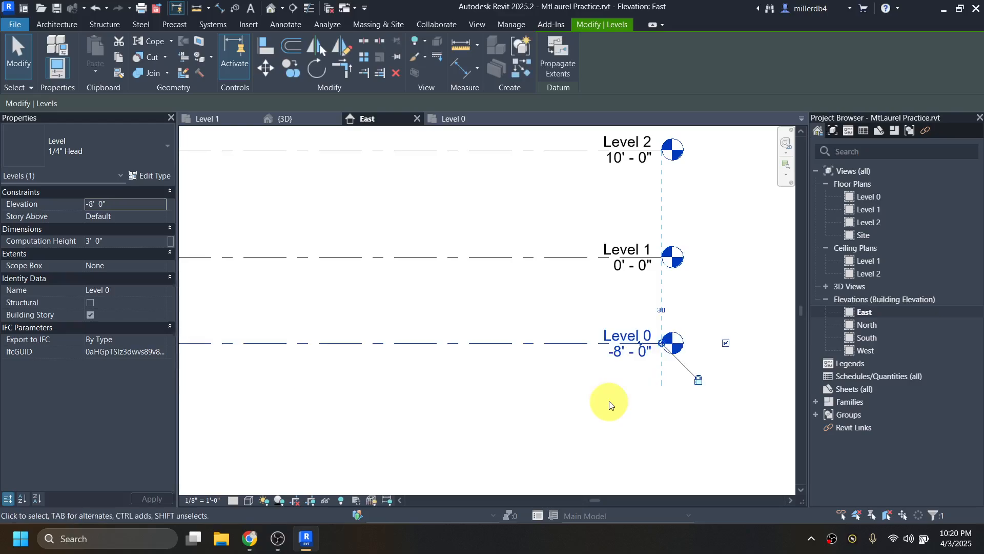
click(615, 449)
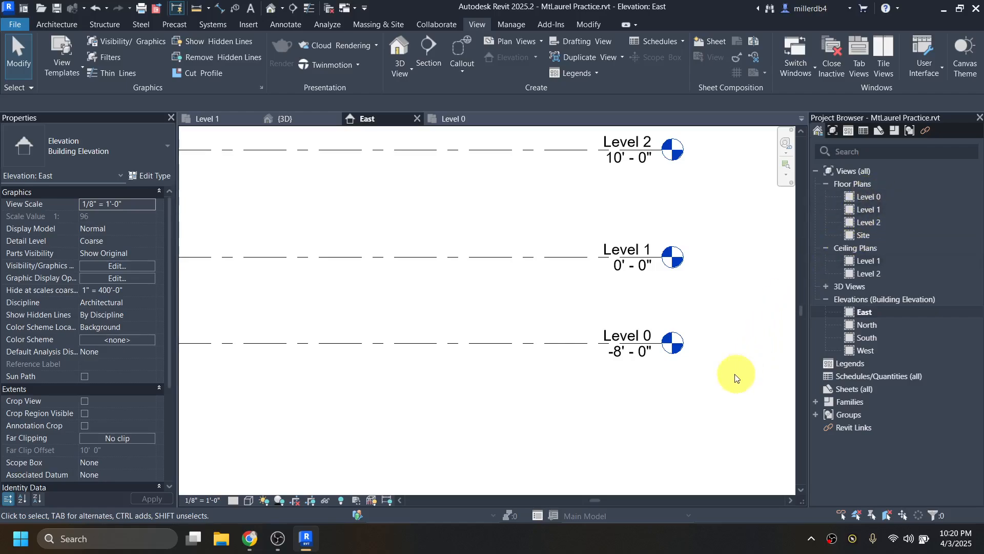
Open the Level 0 floor plan from its level head and set its underlay base level to Level 1
double_click(674, 345)
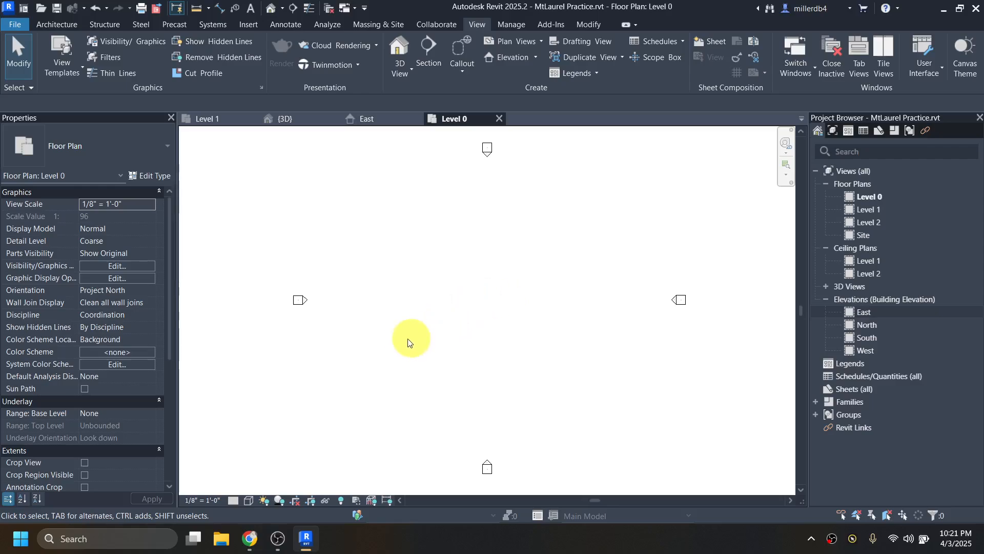
click(127, 413)
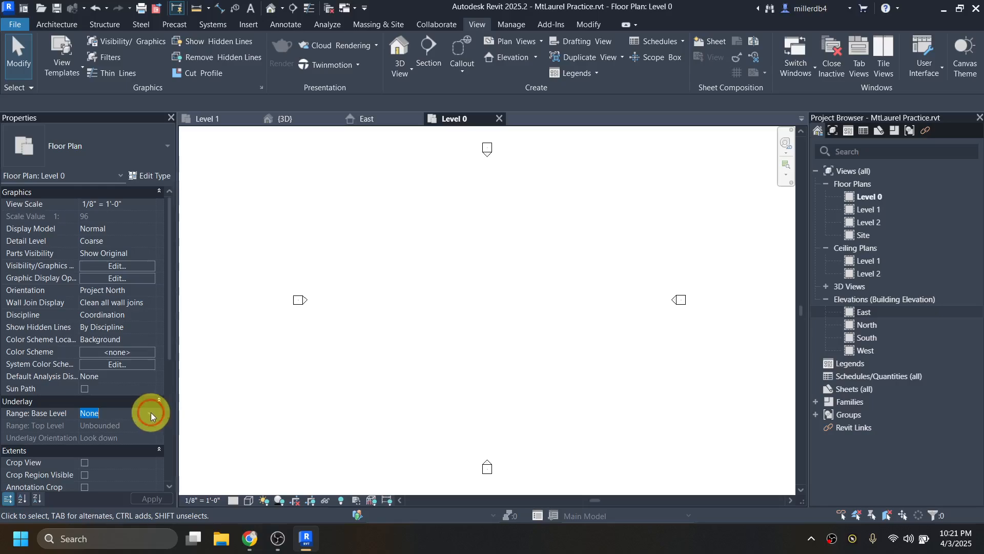
click(151, 413)
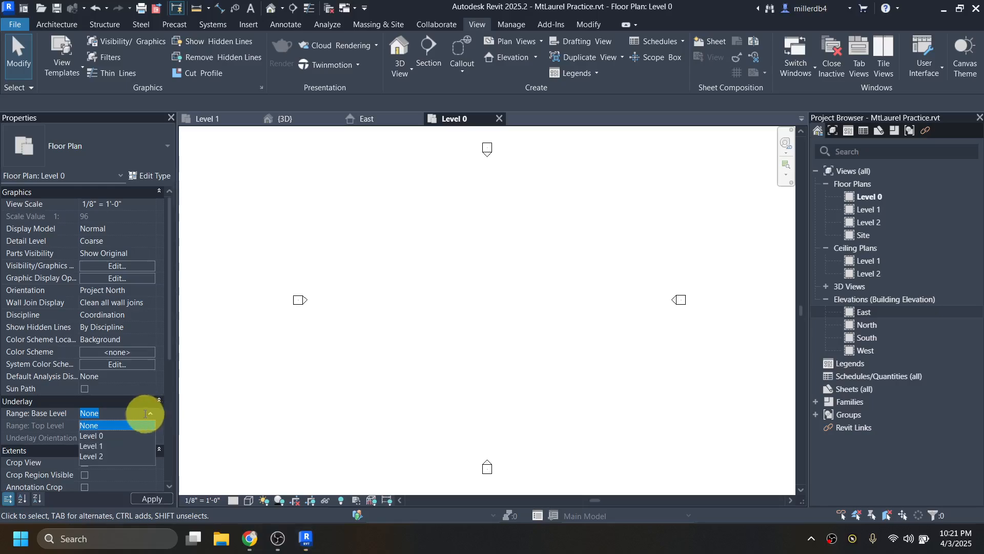
click(106, 446)
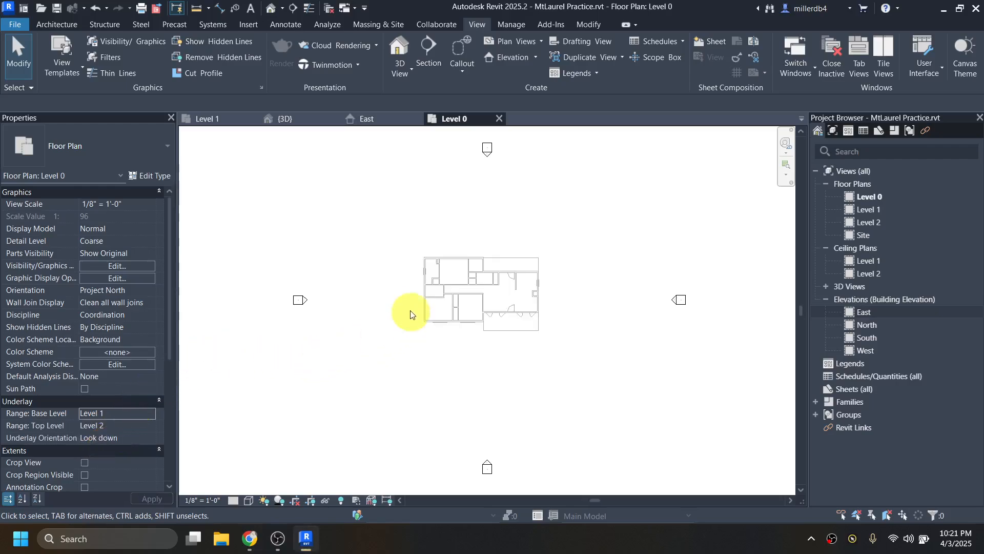
scroll(435, 297, up, 6)
scroll(447, 304, up, 4)
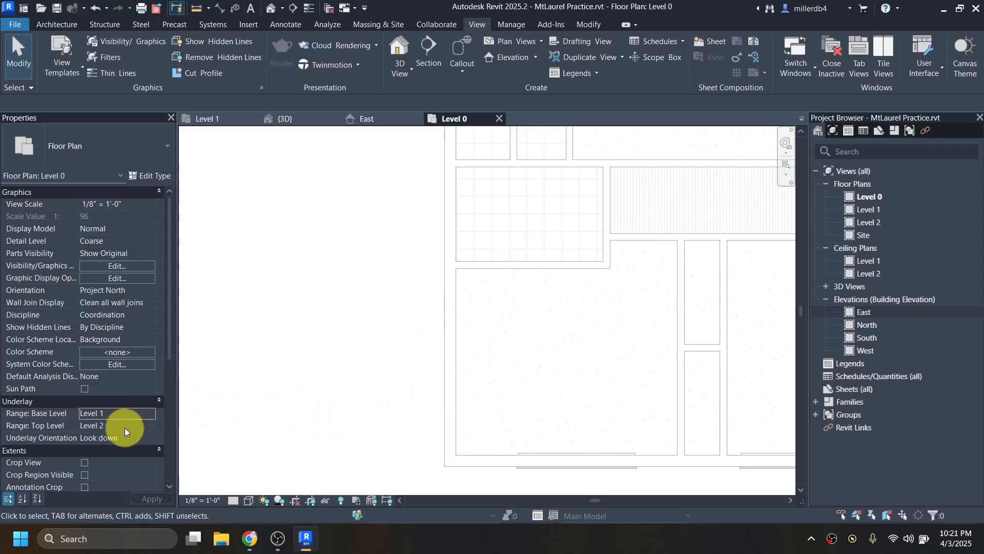
Set the Level 0 plan's underlay orientation to Look up and bring the whole house outline into view
click(112, 438)
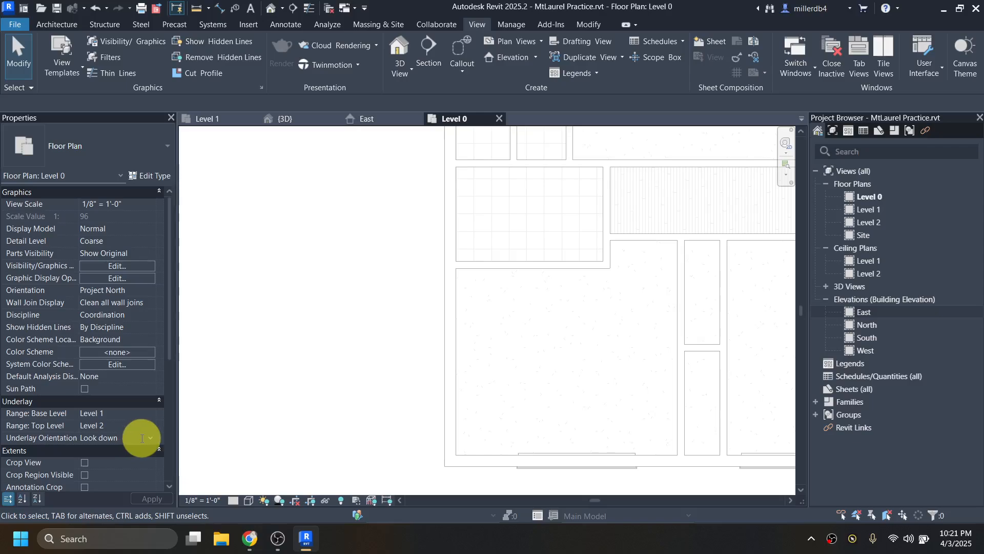
click(150, 439)
click(130, 457)
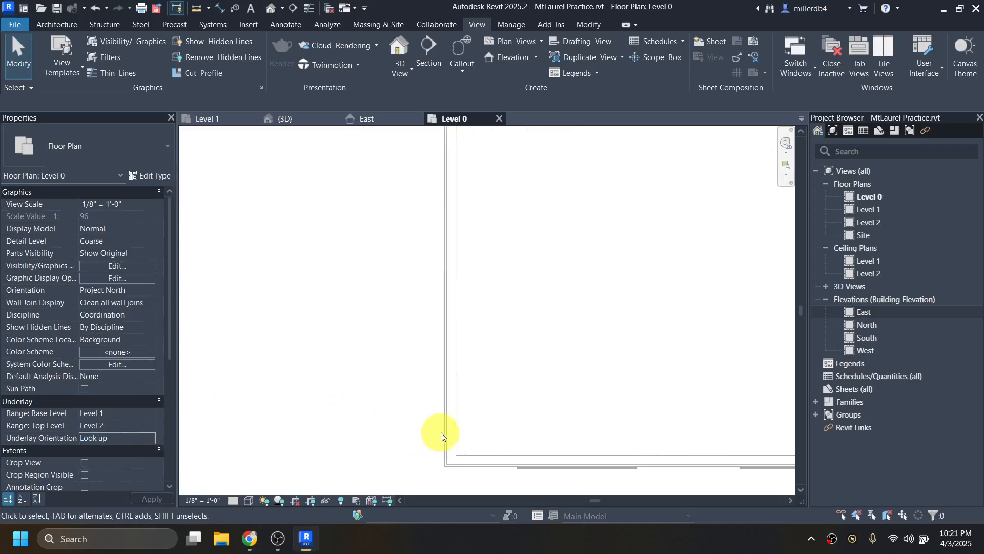
scroll(444, 407, up, 2)
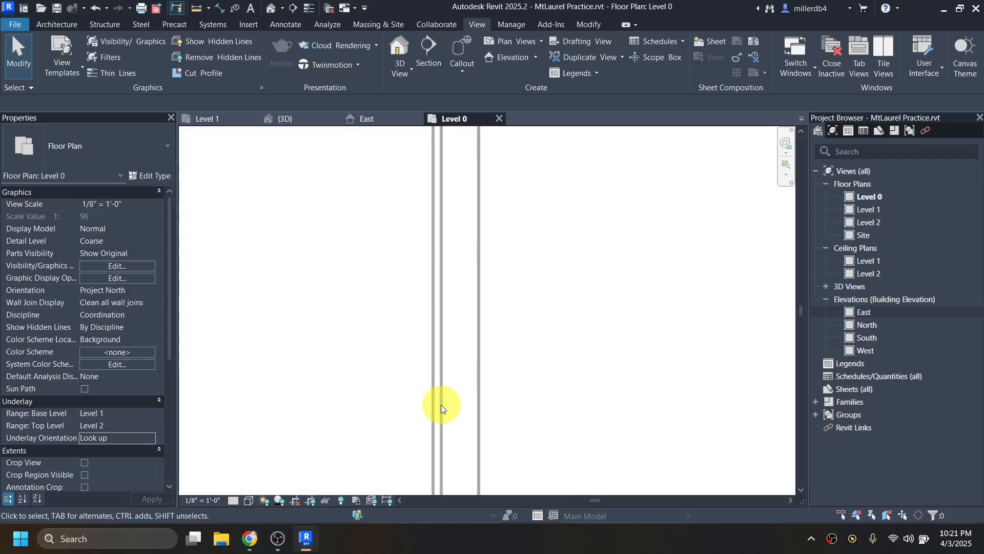
scroll(392, 411, down, 5)
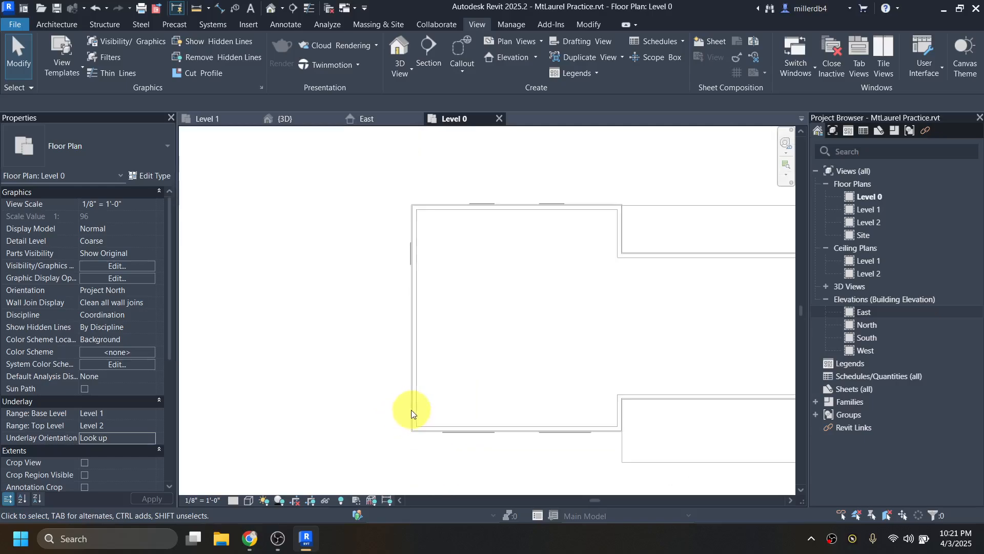
middle_drag(433, 363, 351, 367)
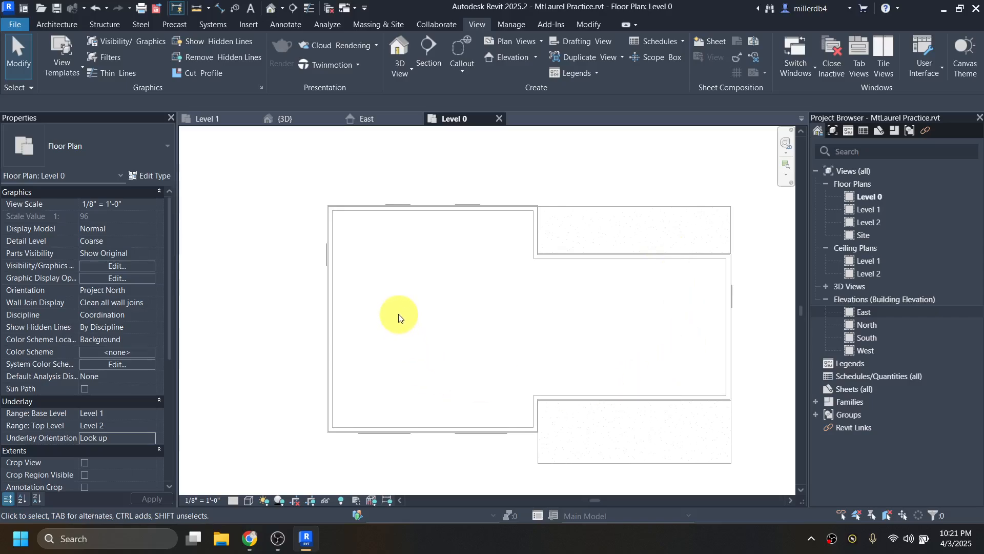
Start the Wall command with the Generic - 8" Masonry wall type
click(67, 23)
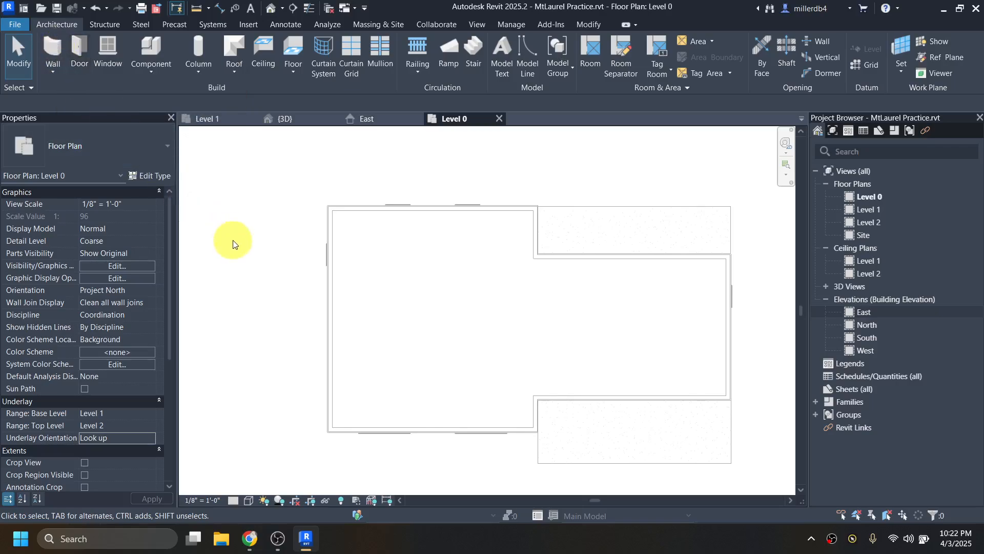
key(w)
key(a)
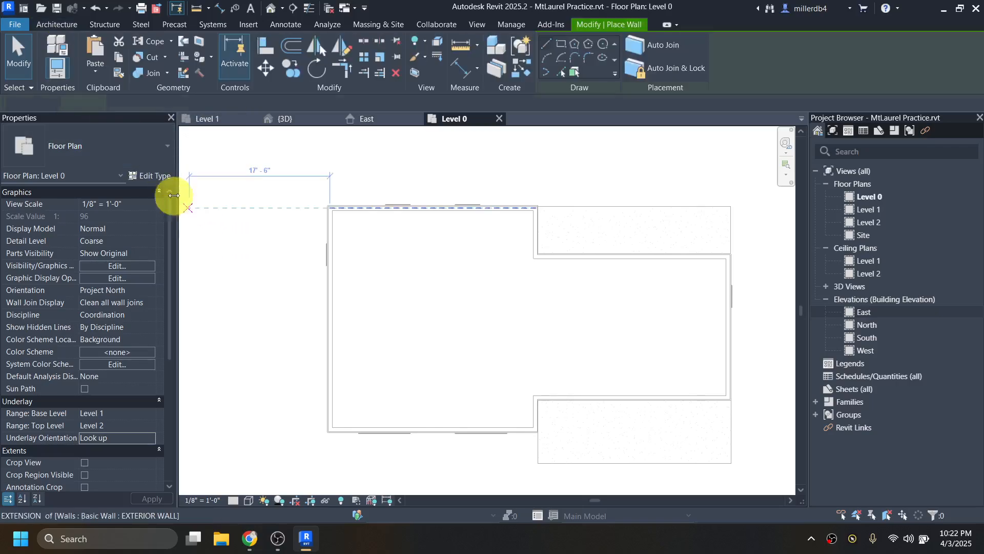
click(131, 149)
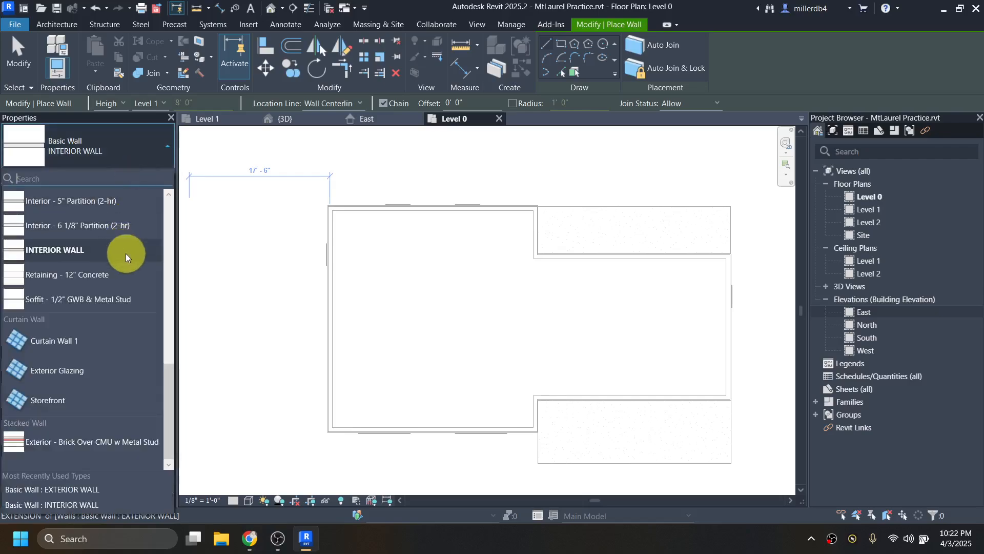
scroll(124, 254, up, 3)
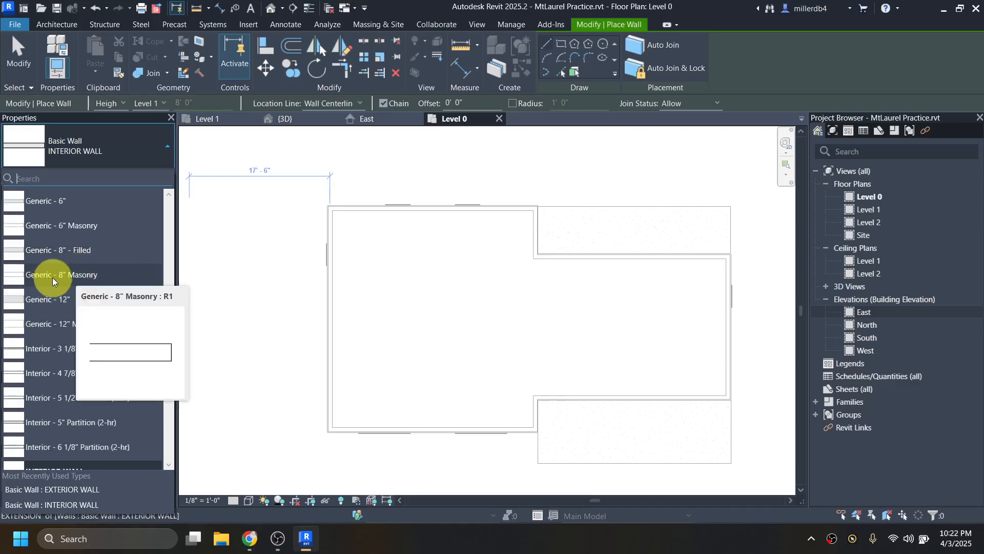
click(84, 275)
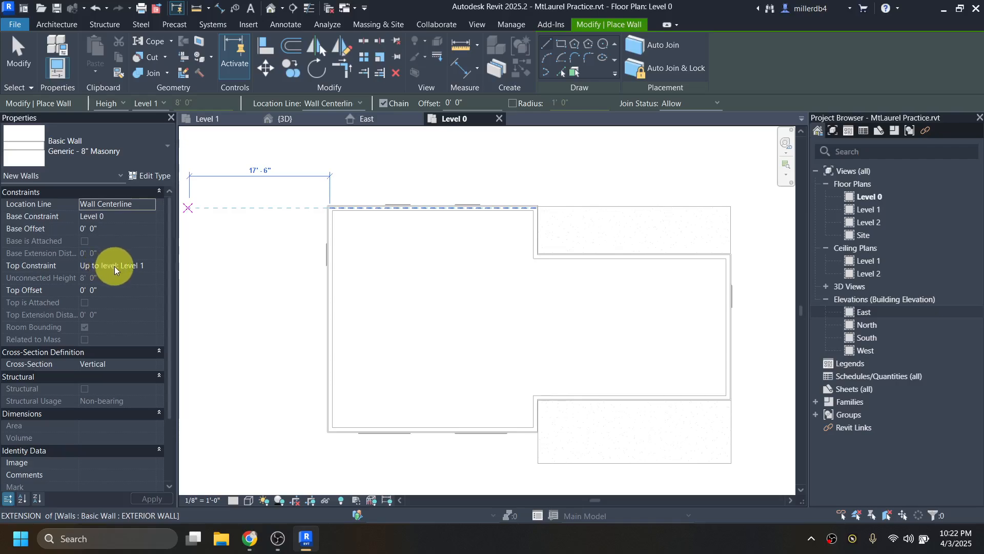
Set the new walls' top offset to -0' 10" below Level 1
click(100, 291)
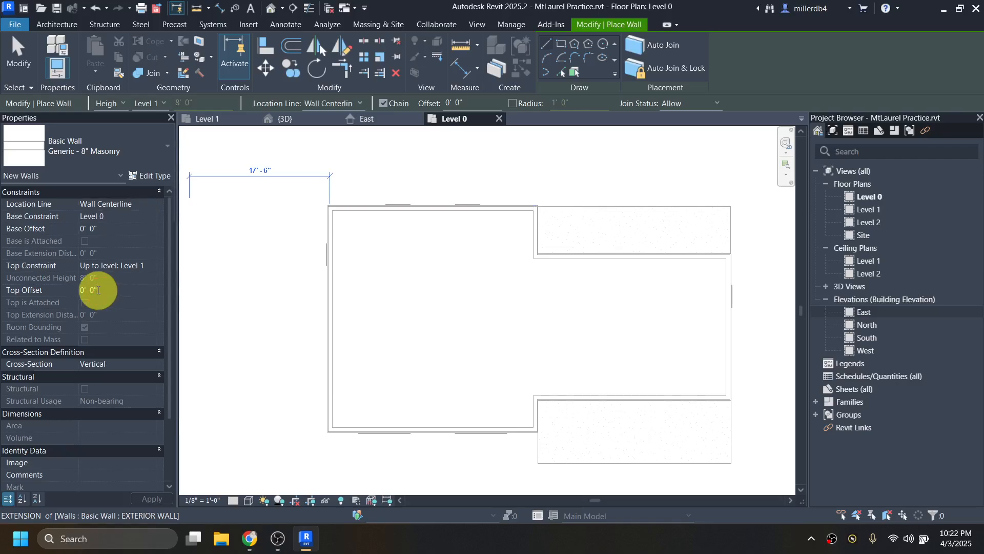
key(BackSpace)
key(BackSpace)
key(BackSpace)
key(BackSpace)
key(BackSpace)
text(-0)
text( 10)
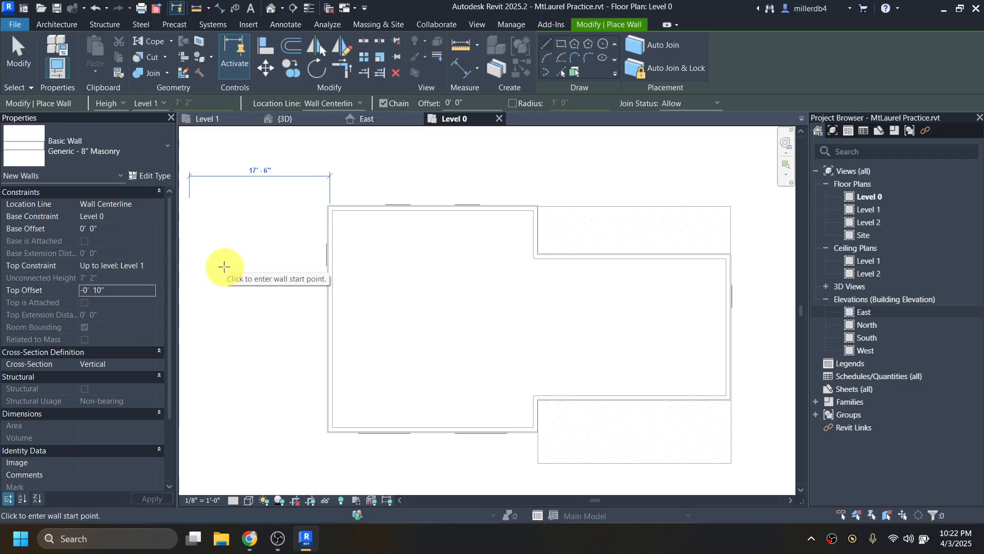
Set the new walls' location line to Core Face: Exterior
click(134, 203)
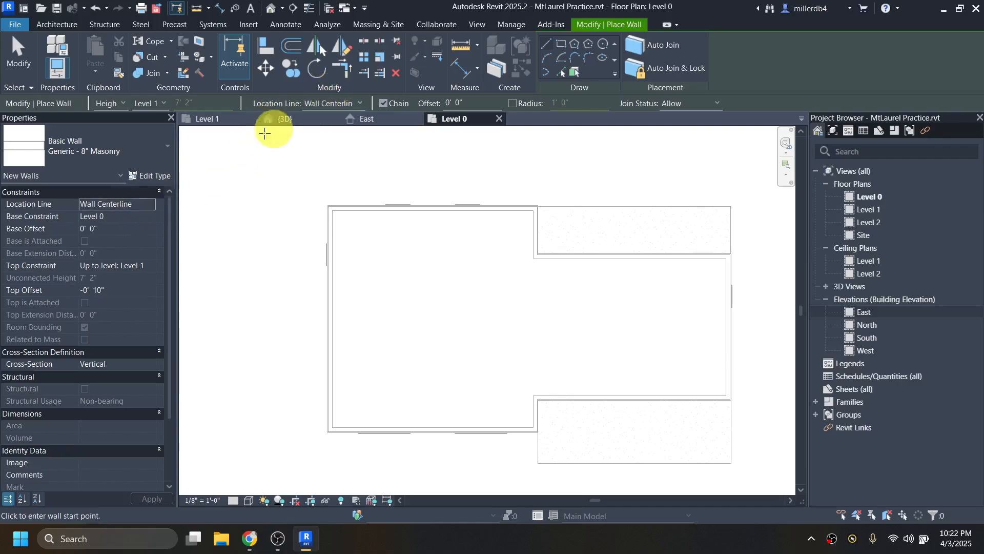
click(149, 204)
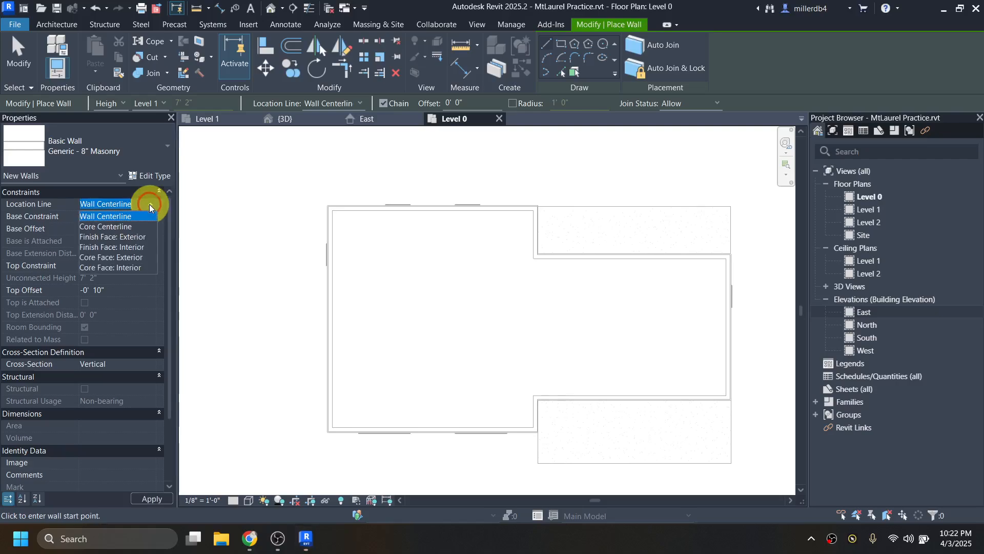
click(131, 257)
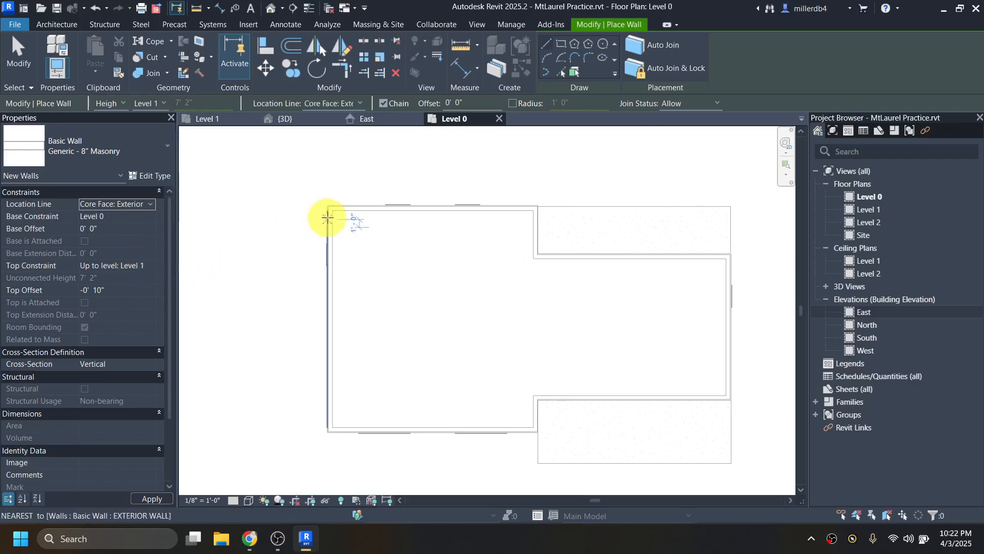
Draw the main block's north foundation wall from the subfloor's northwest corner to the corner beside the north slab
scroll(327, 218, up, 5)
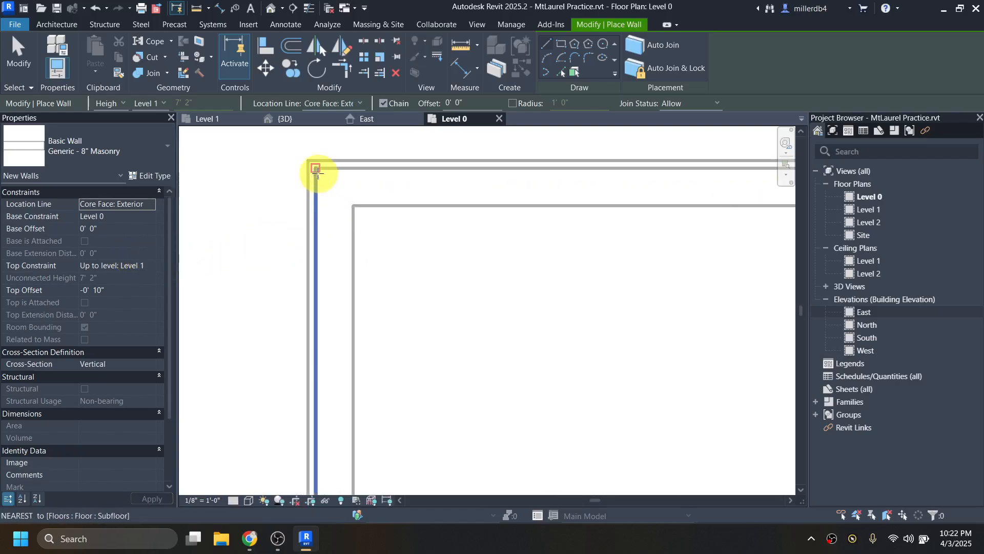
scroll(316, 172, up, 5)
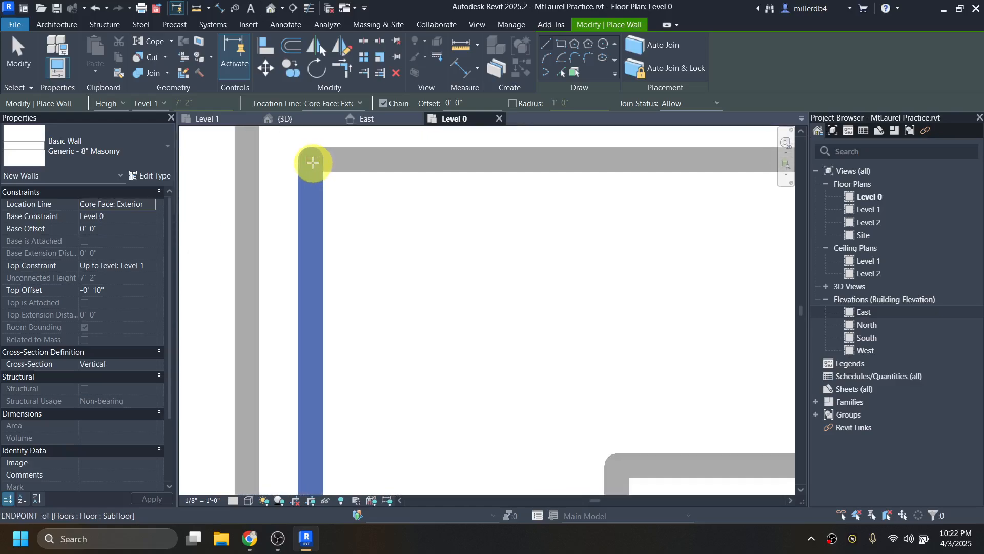
scroll(313, 163, down, 3)
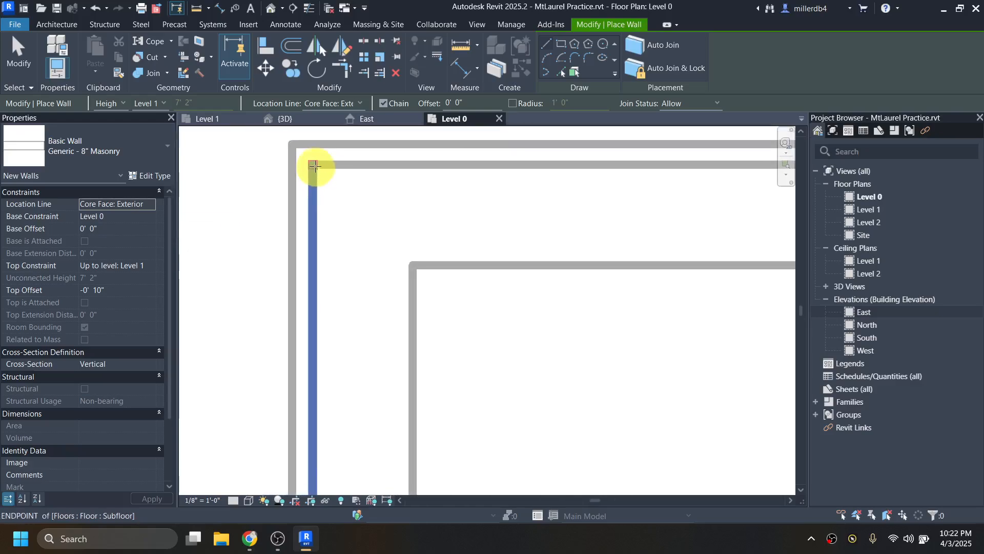
click(315, 165)
scroll(353, 190, down, 3)
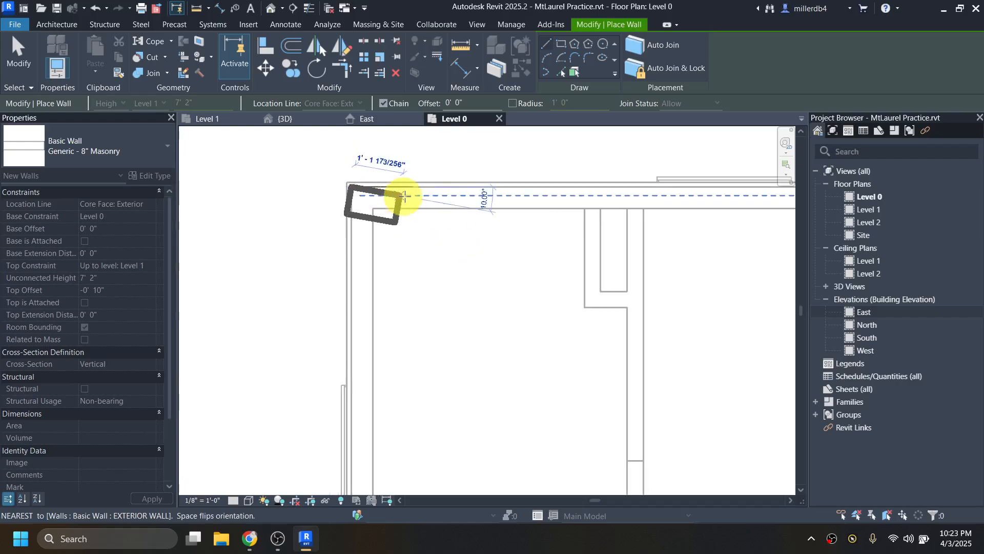
middle_drag(650, 220, 211, 240)
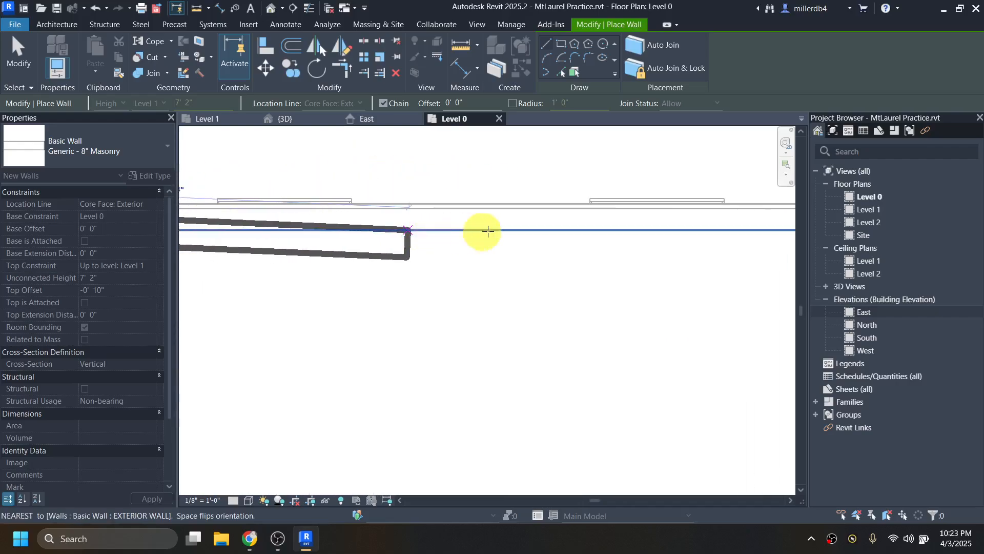
scroll(625, 231, down, 3)
middle_drag(624, 231, 328, 228)
scroll(544, 209, up, 1)
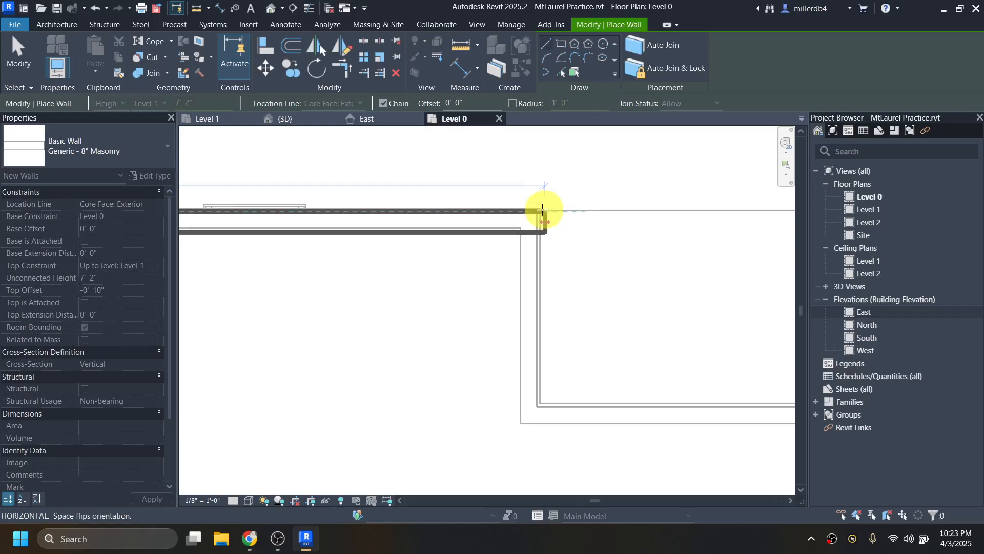
click(536, 210)
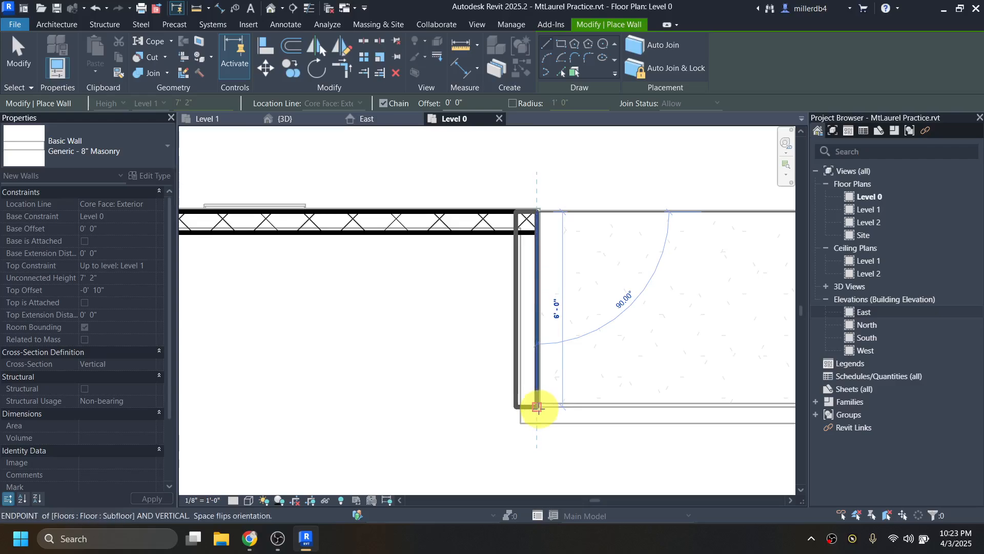
Continue the foundation wall 6' 0" south to the inside corner and east along the subfloor edge to the wing's northeast corner
click(536, 407)
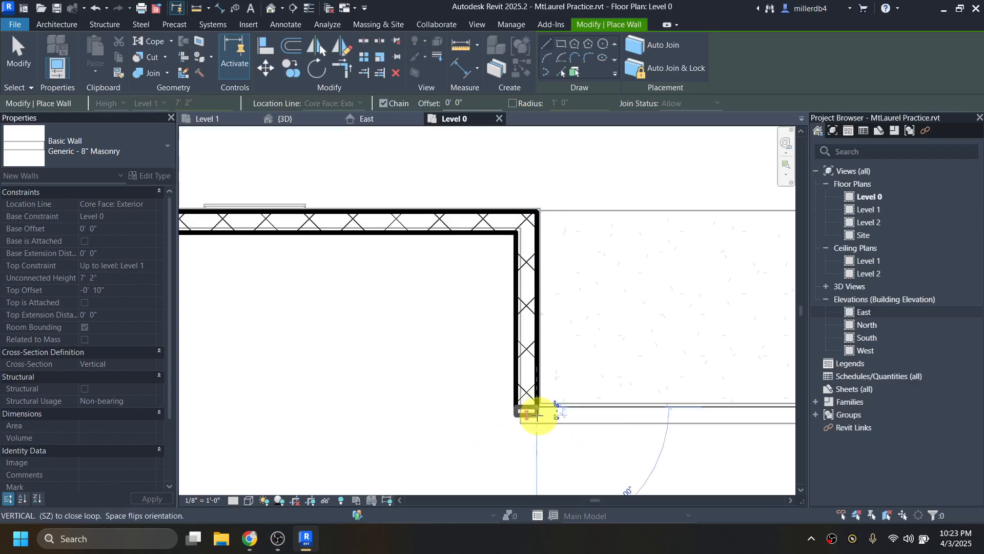
scroll(649, 407, down, 3)
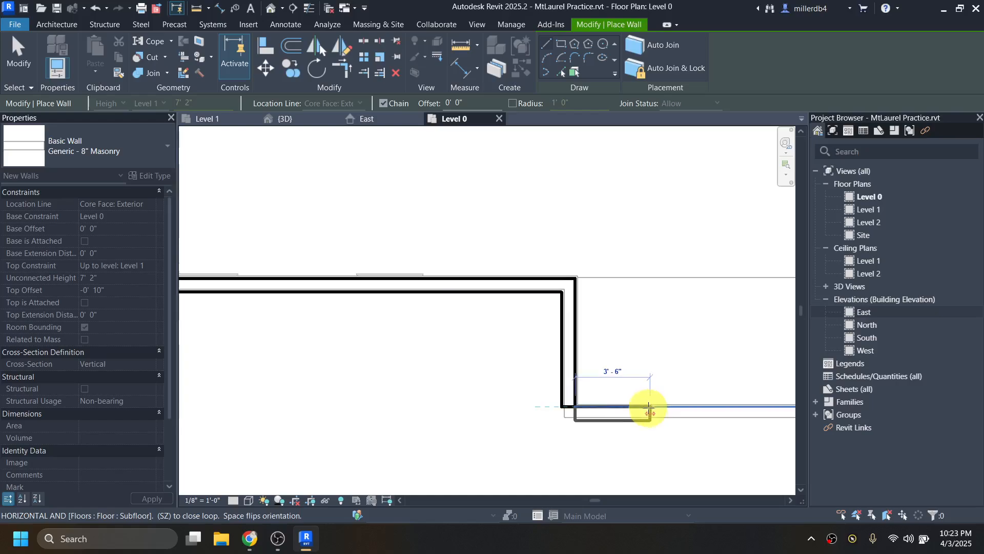
mouse_move(644, 410)
middle_down()
mouse_move(544, 409)
mouse_move(310, 349)
middle_up()
scroll(697, 338, up, 3)
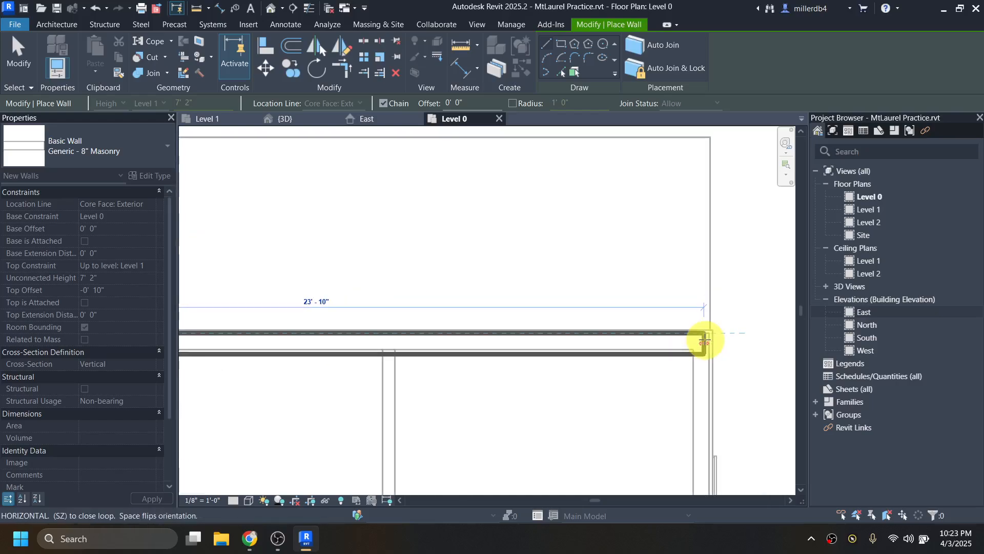
click(707, 337)
Draw the east foundation wall 18' 0" south to the wing's southeast corner
scroll(699, 383, down, 2)
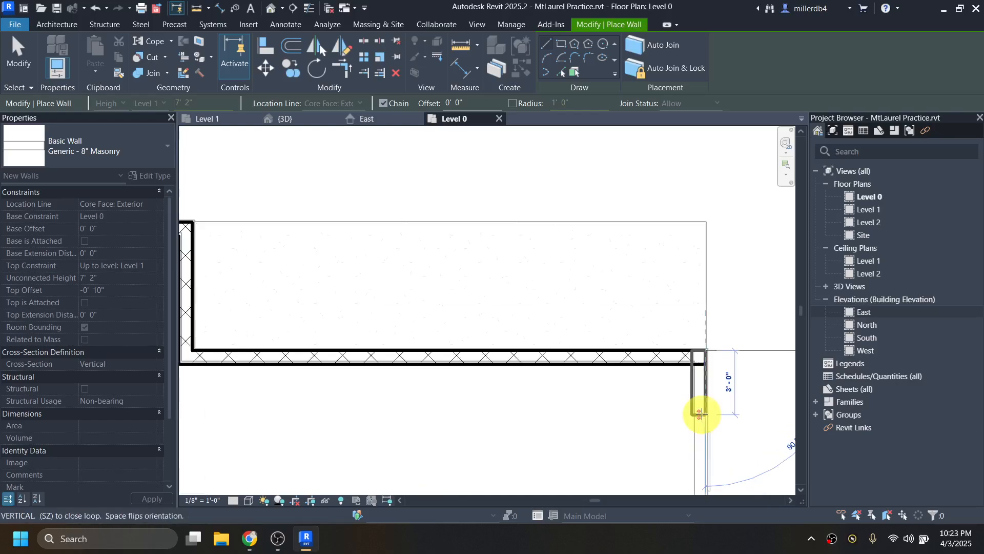
middle_drag(698, 410, 700, 184)
middle_drag(704, 365, 699, 252)
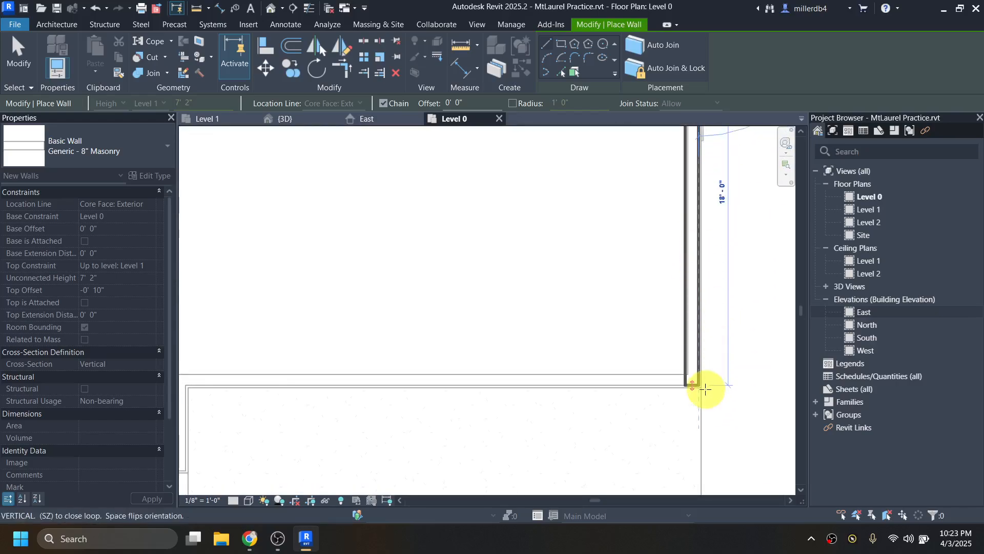
scroll(695, 385, up, 1)
click(696, 385)
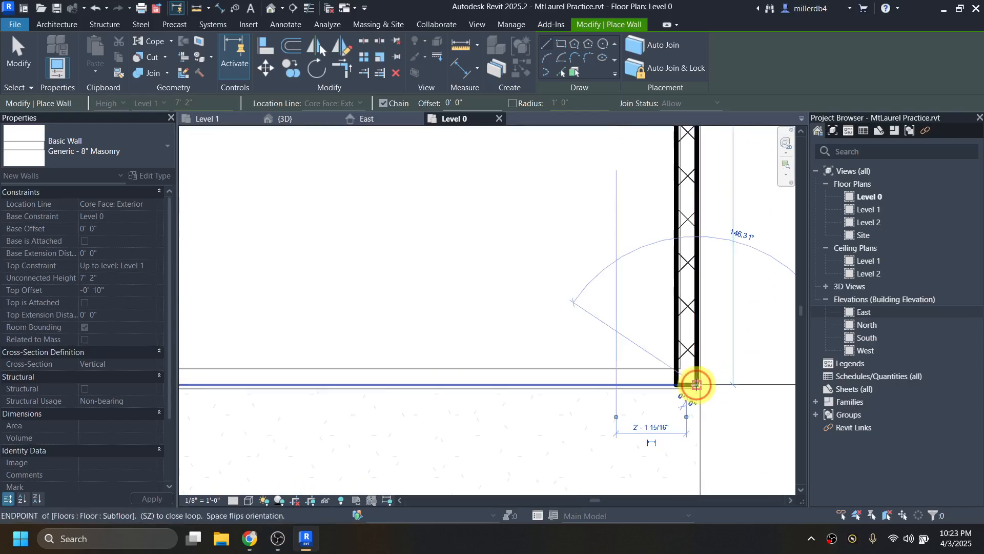
Continue the foundation wall west along the wing's south edge to the inside corner and south to the main block's southeast corner
scroll(585, 373, down, 2)
middle_drag(503, 369, 713, 380)
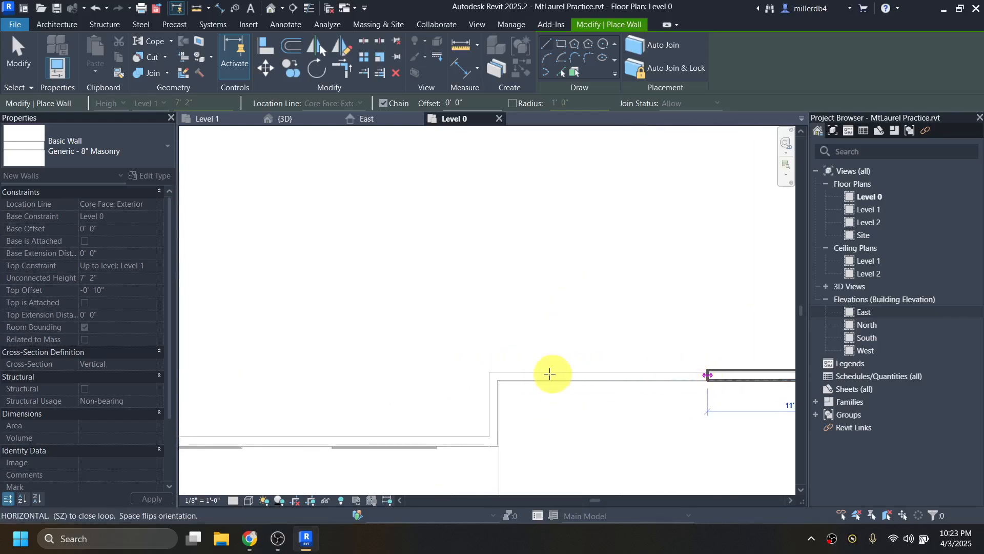
scroll(510, 380, up, 2)
click(493, 380)
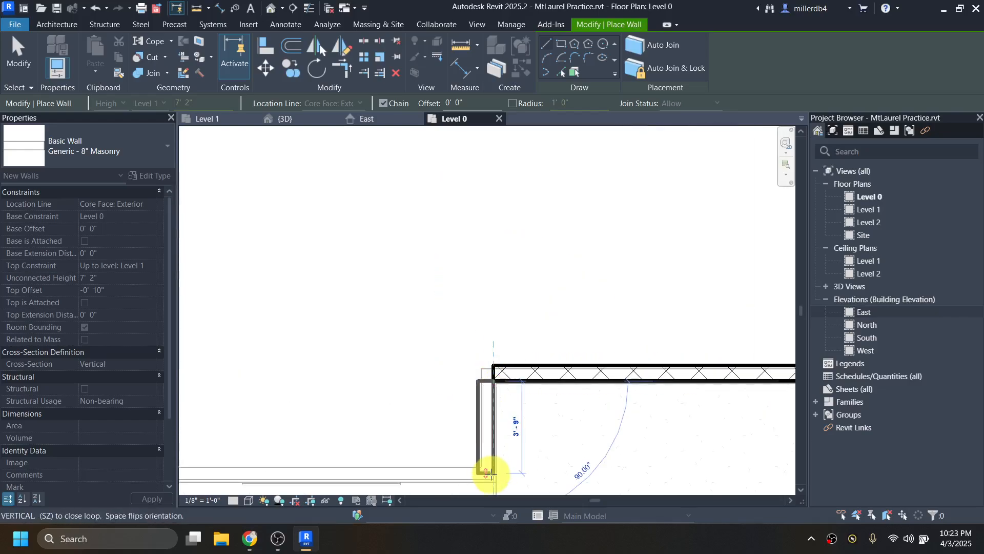
click(492, 478)
Draw the main block's south and west foundation walls to close the loop at the northwest corner, and end the Wall command
middle_drag(404, 463, 744, 412)
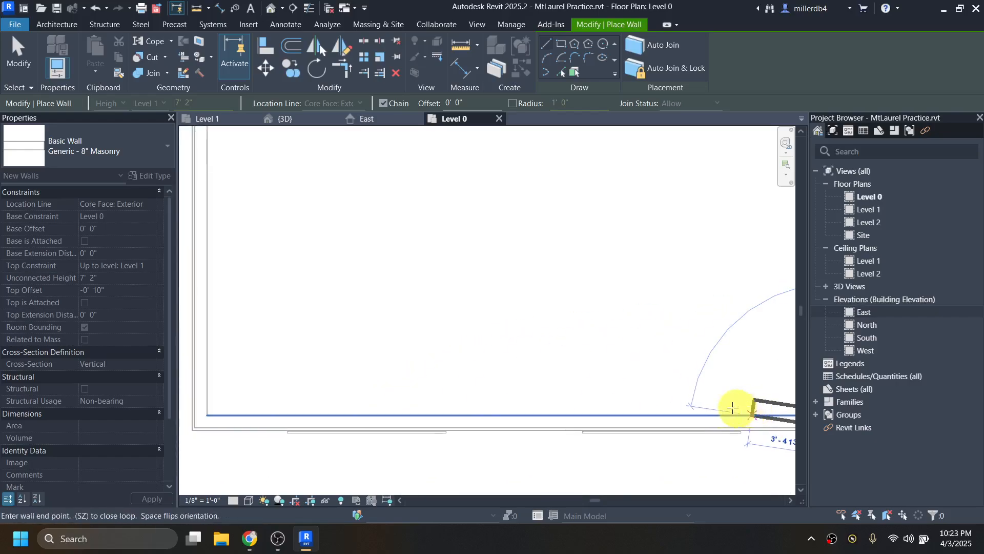
middle_drag(376, 433, 524, 441)
click(341, 425)
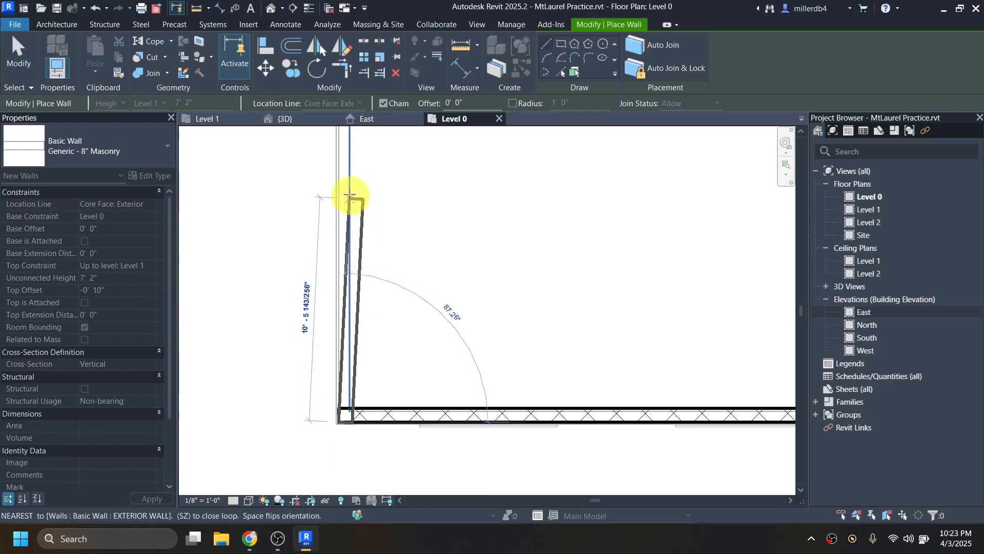
middle_drag(352, 198, 378, 440)
middle_drag(404, 319, 406, 429)
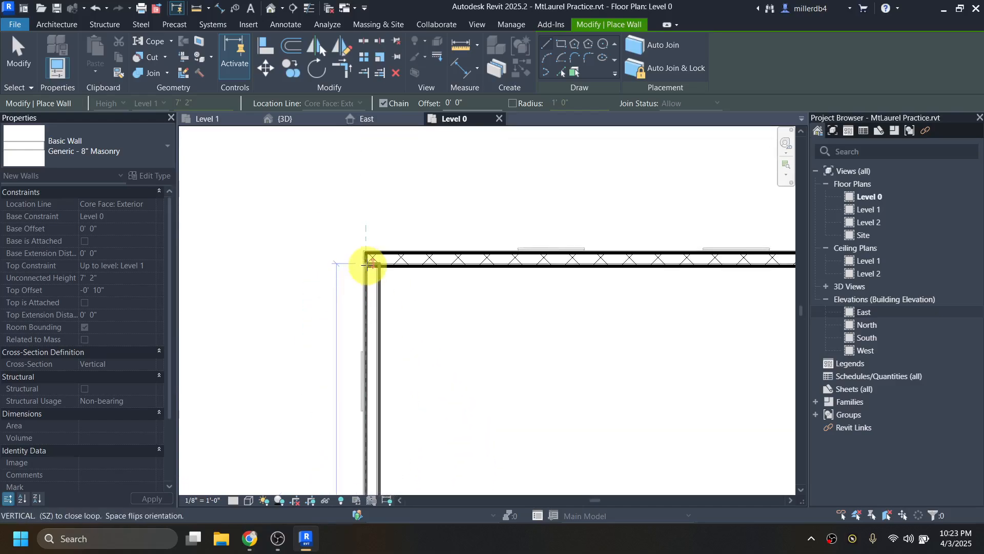
click(367, 257)
scroll(395, 303, down, 5)
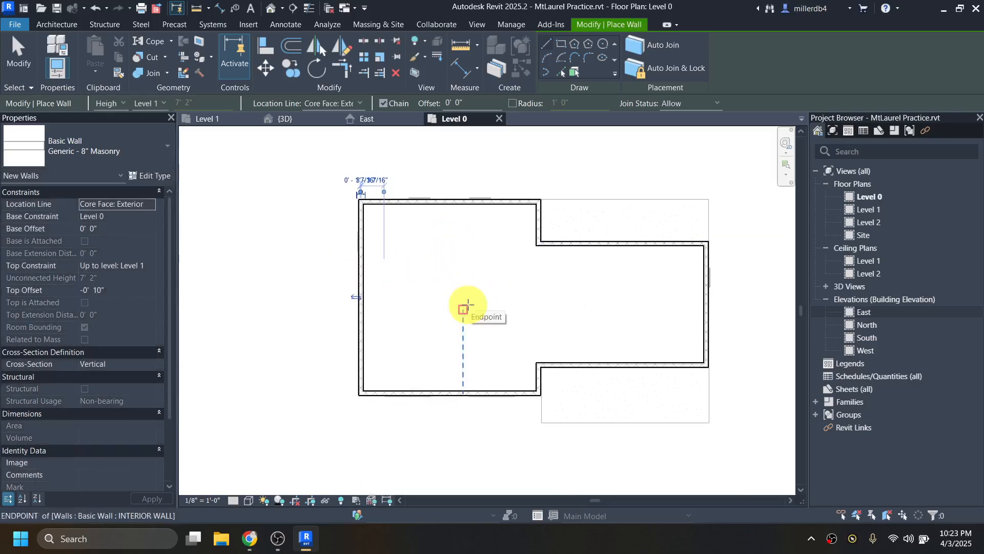
key(Escape)
key(Escape)
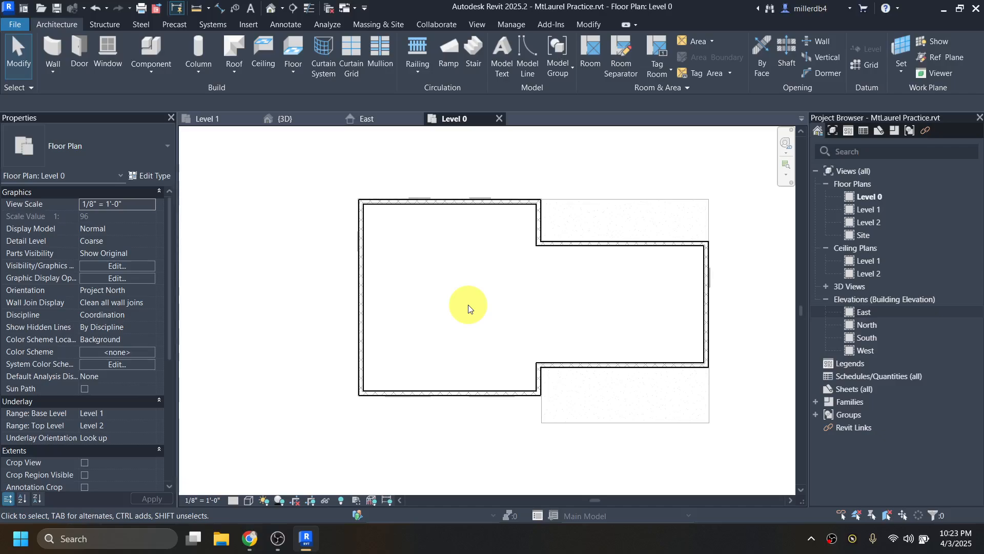
Open the 3D view, examine the masonry foundation walls from an angle, and locate the wall foundation tool
click(271, 11)
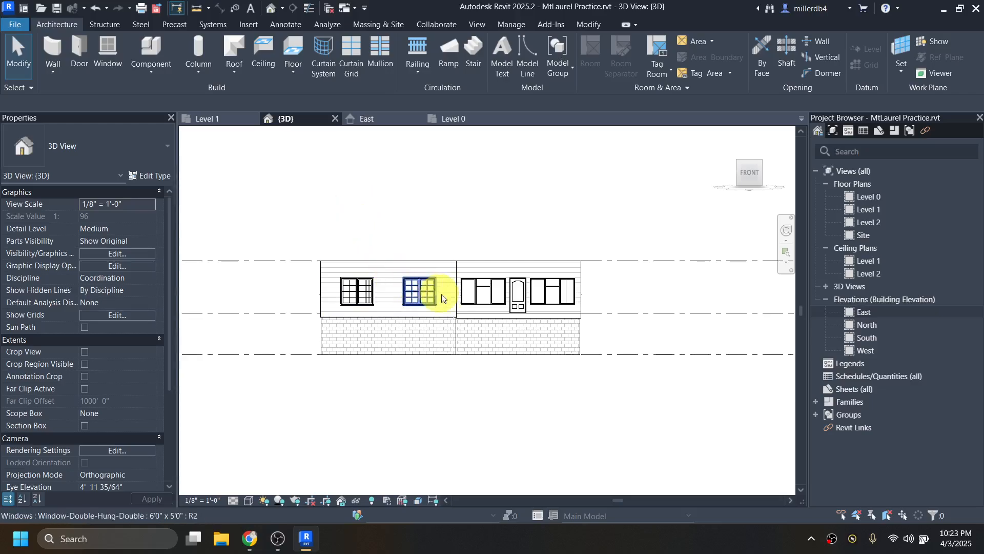
shift+middle_drag(442, 297, 448, 413)
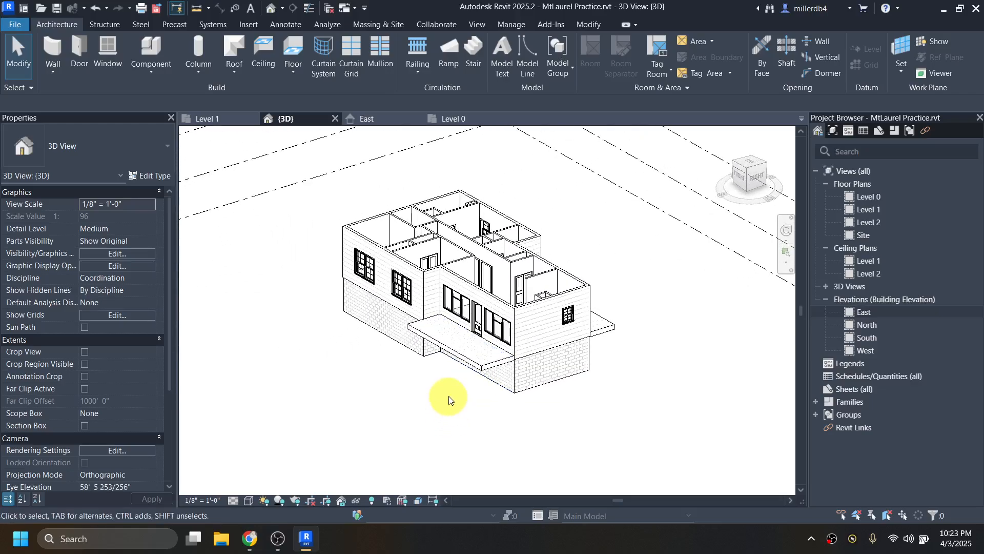
scroll(497, 402, up, 2)
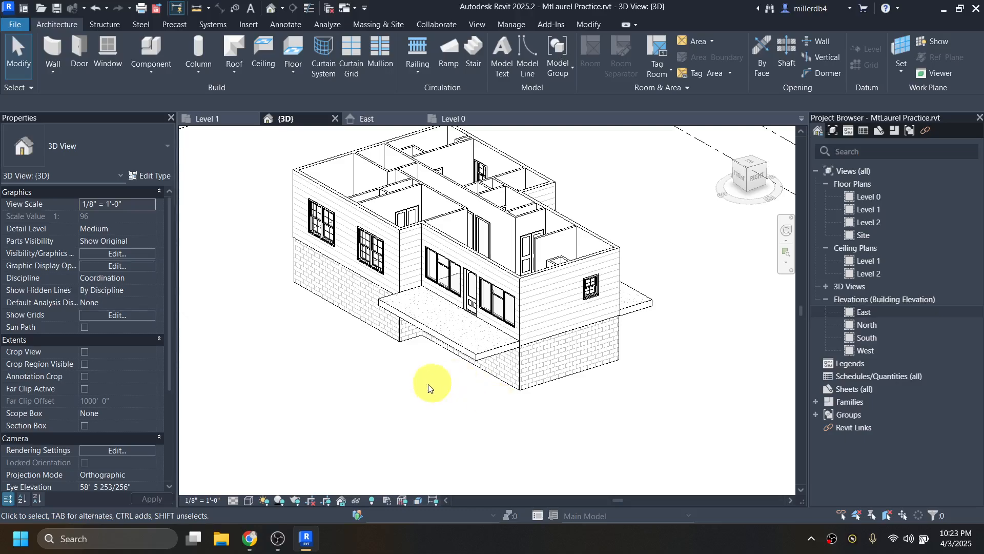
click(113, 25)
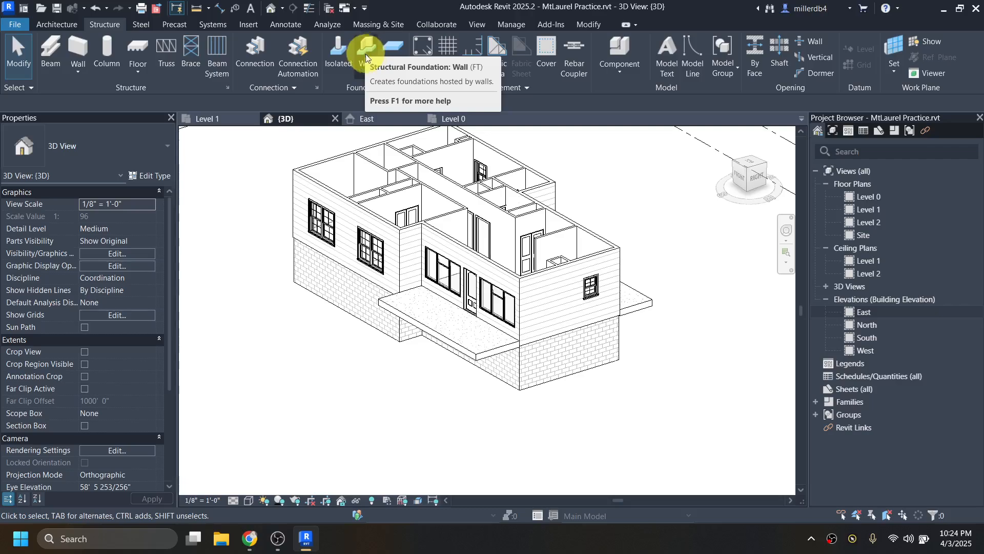
click(62, 23)
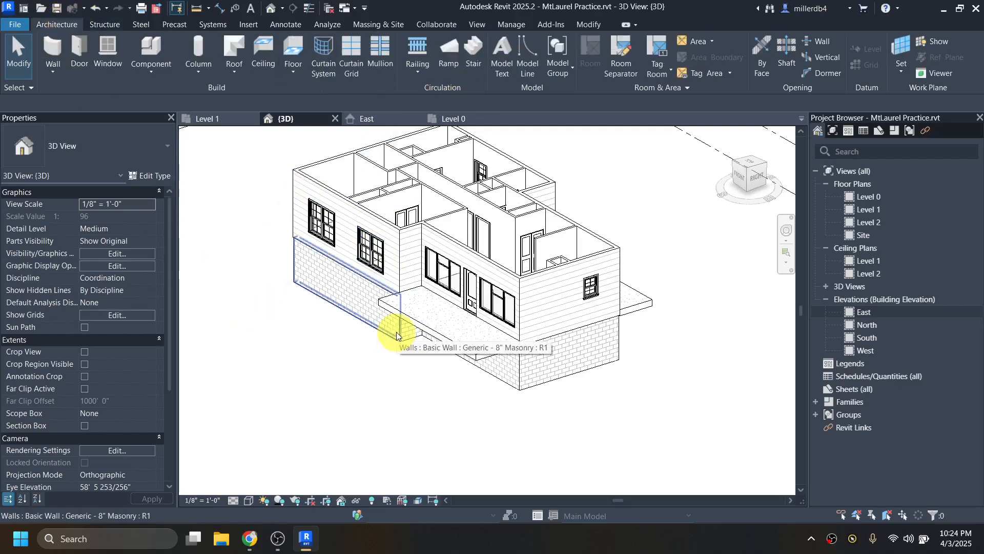
Try placing Bearing Footing - 36" x 12" wall foundations under the whole connected chain of masonry walls at once
key(t)
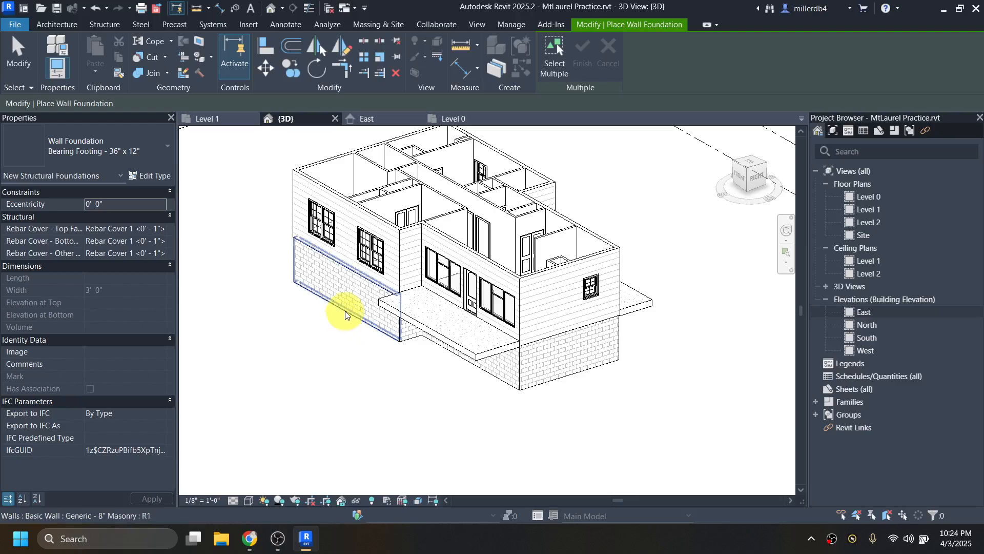
key(Tab)
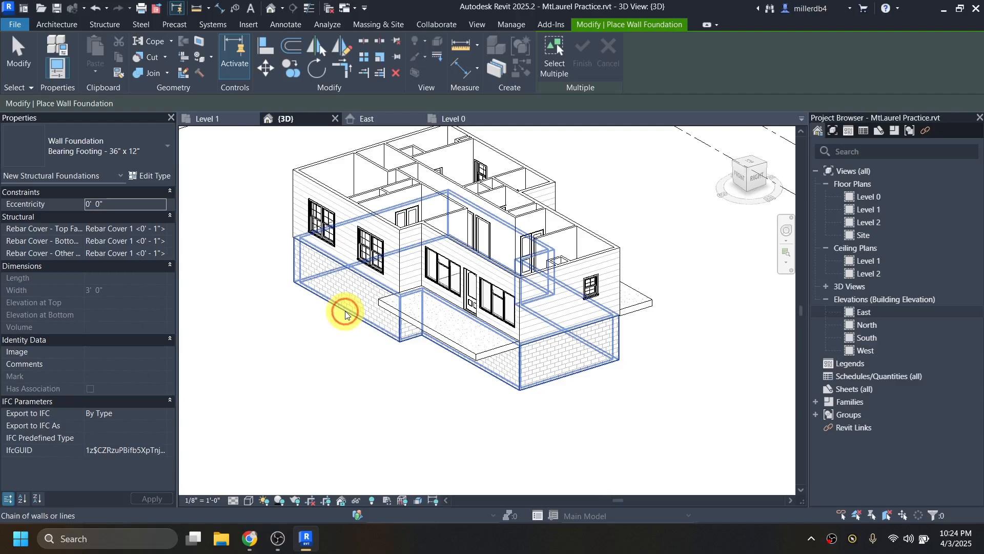
click(345, 315)
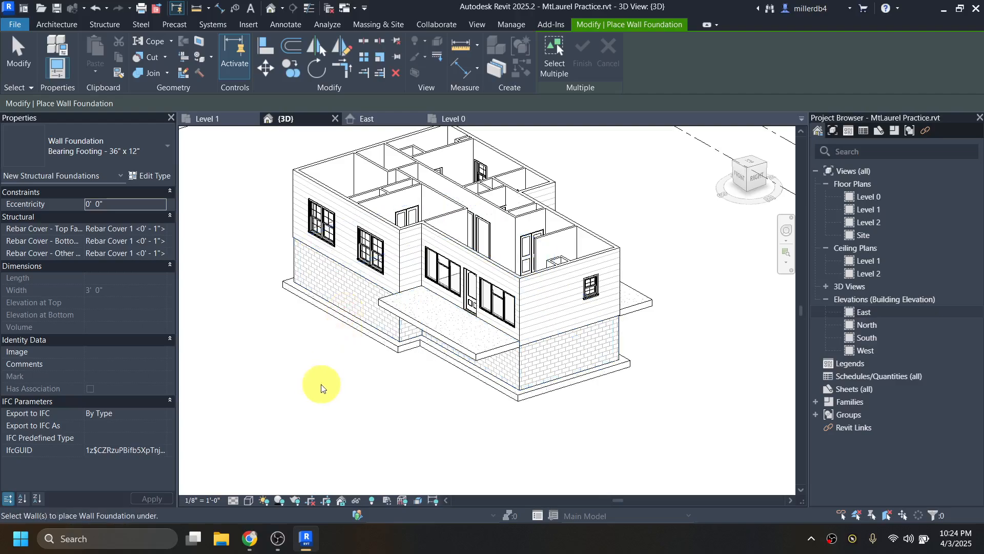
shift+middle_drag(402, 378, 404, 316)
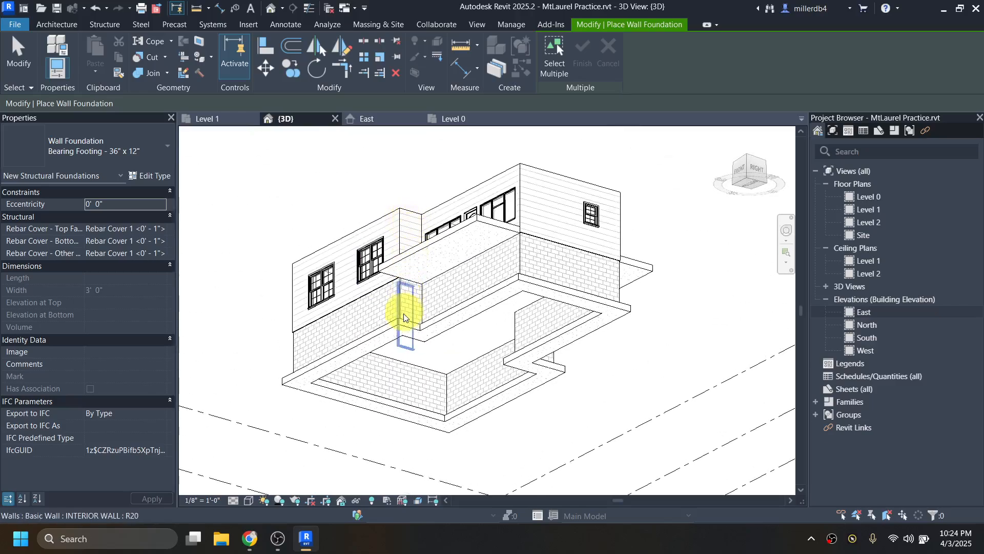
key(ctrl+z)
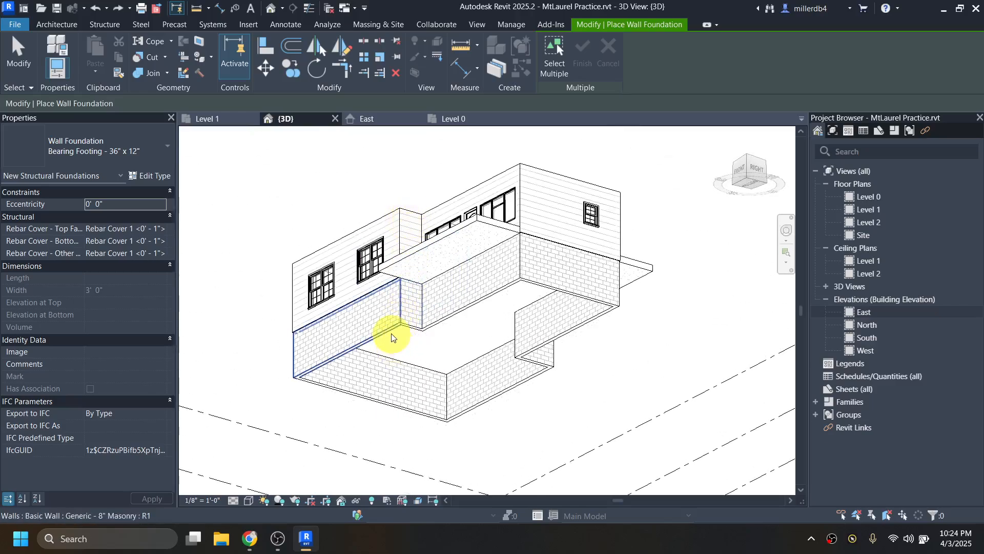
key(Escape)
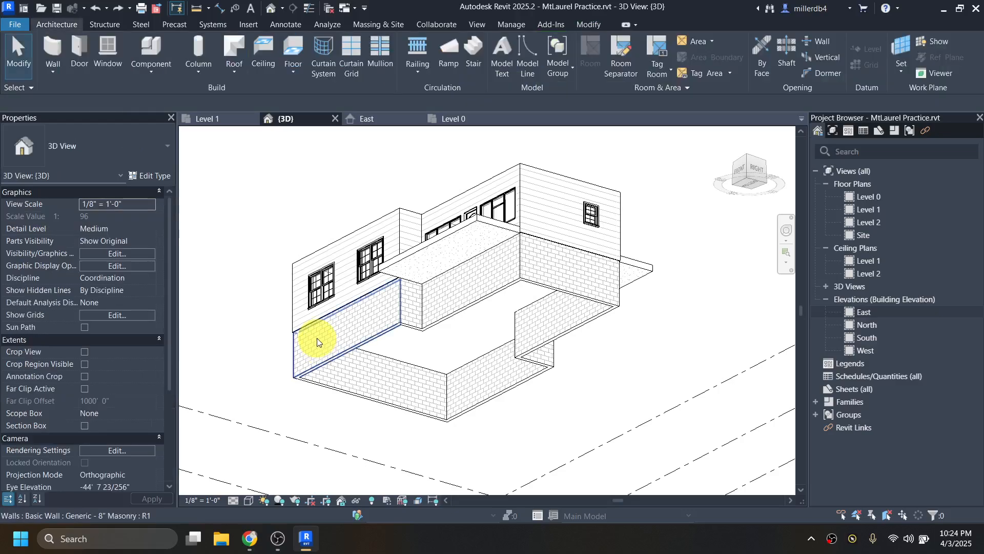
Place Bearing Footing - 36" x 12" wall foundations under each masonry wall individually around the whole loop, and end the command
key(f)
key(t)
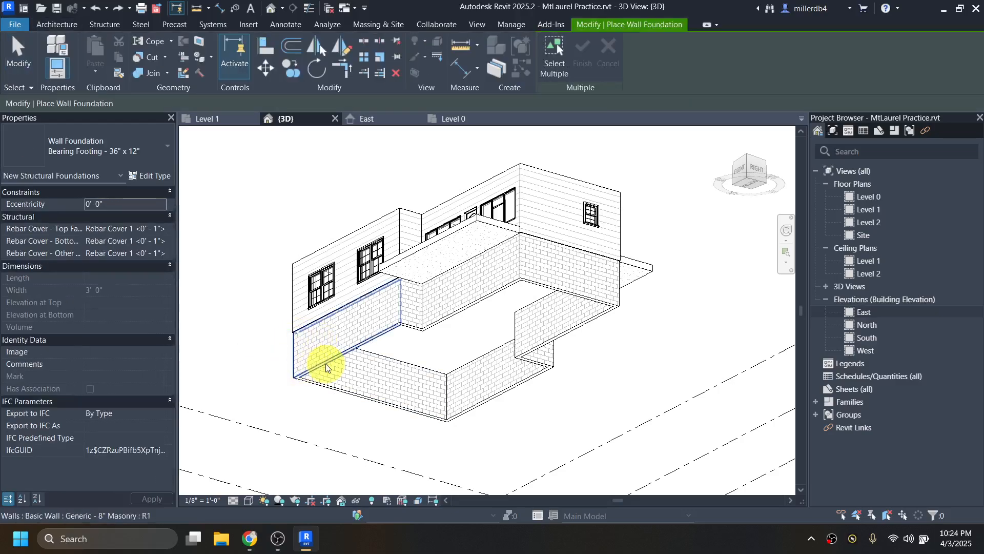
click(328, 387)
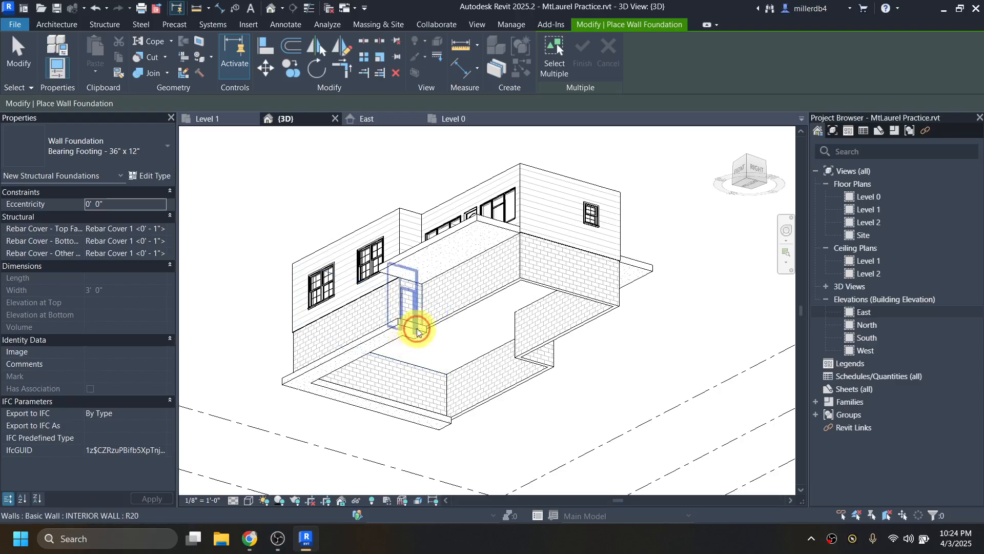
click(442, 324)
click(538, 279)
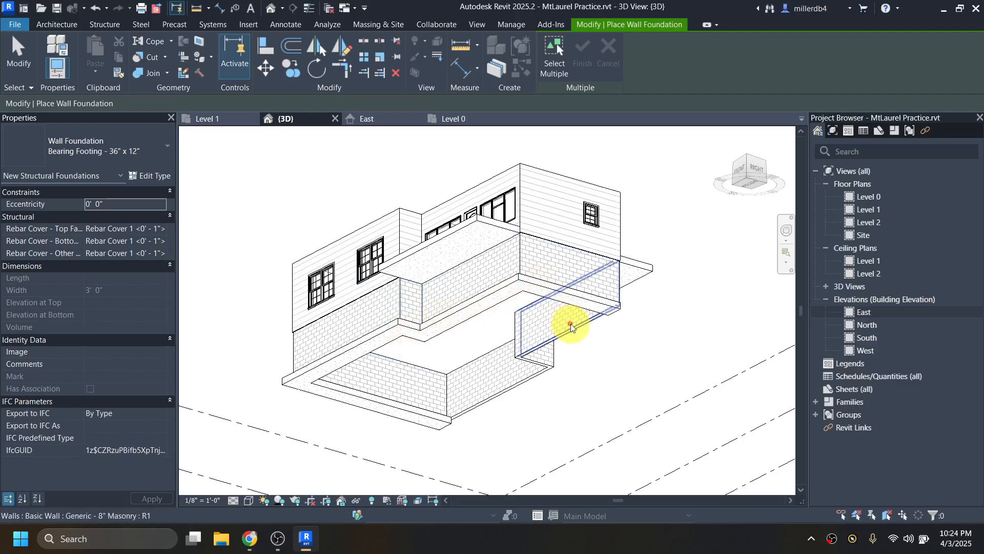
click(554, 349)
click(528, 378)
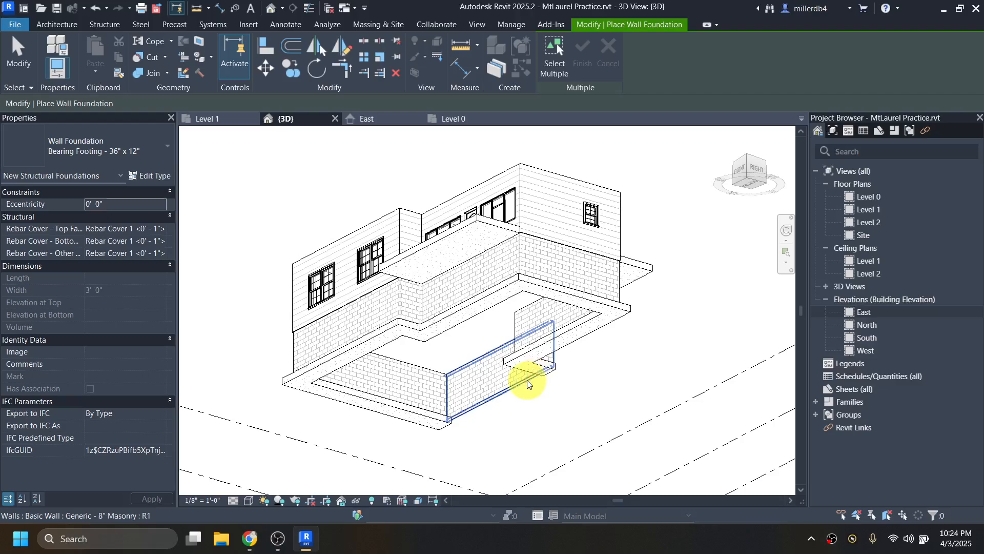
click(411, 446)
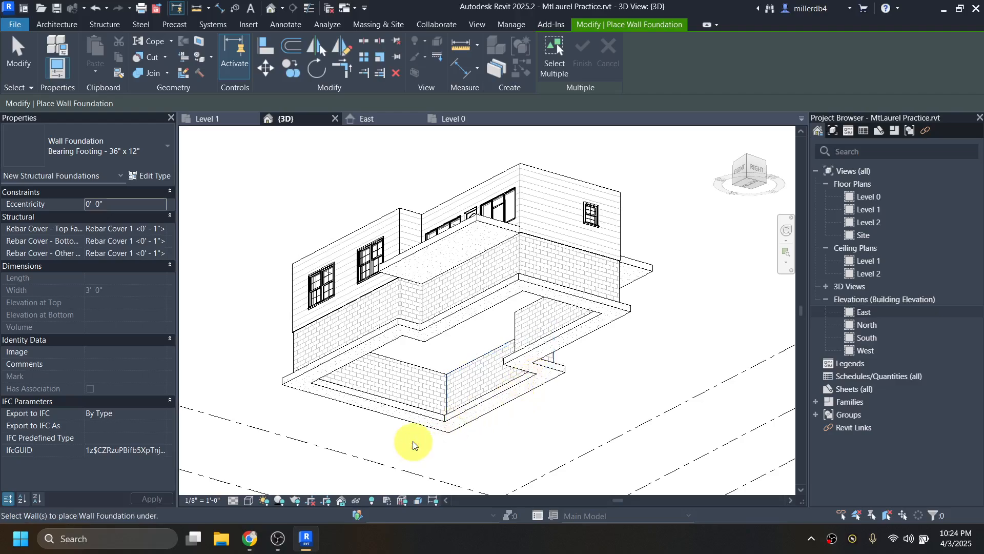
key(Escape)
key(Escape)
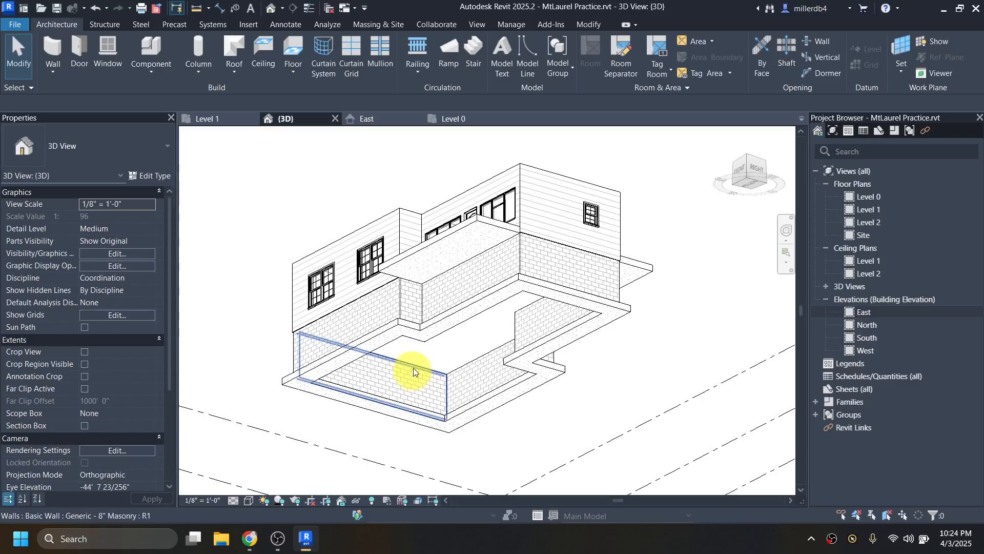
Return to the Level 1 floor plan and start a roof by footprint using the Wood Rafter 8" - Asphalt Shingle - Insulated type
mouse_move(413, 367)
shift+middle_down()
mouse_move(384, 290)
mouse_move(407, 391)
mouse_move(416, 329)
mouse_move(423, 380)
shift+middle_up()
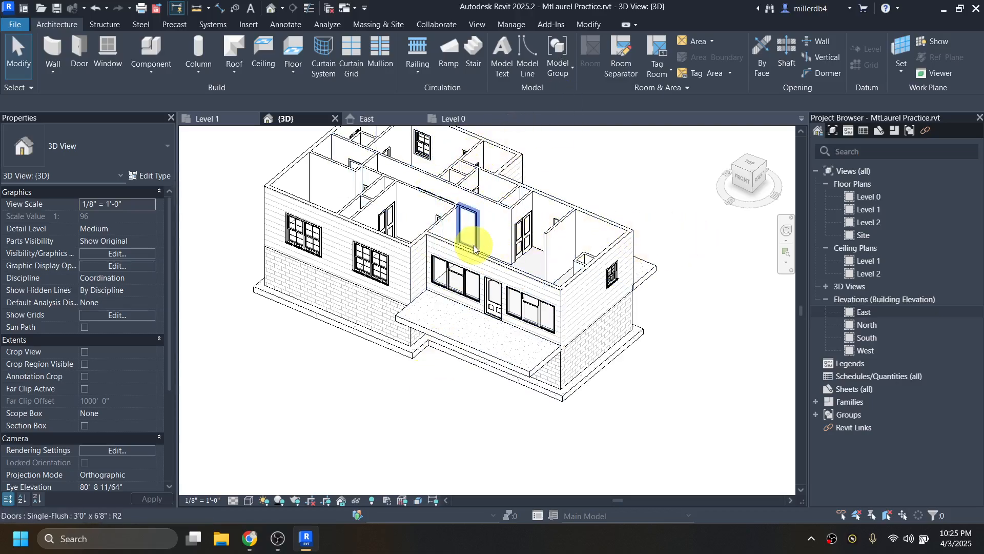
click(863, 210)
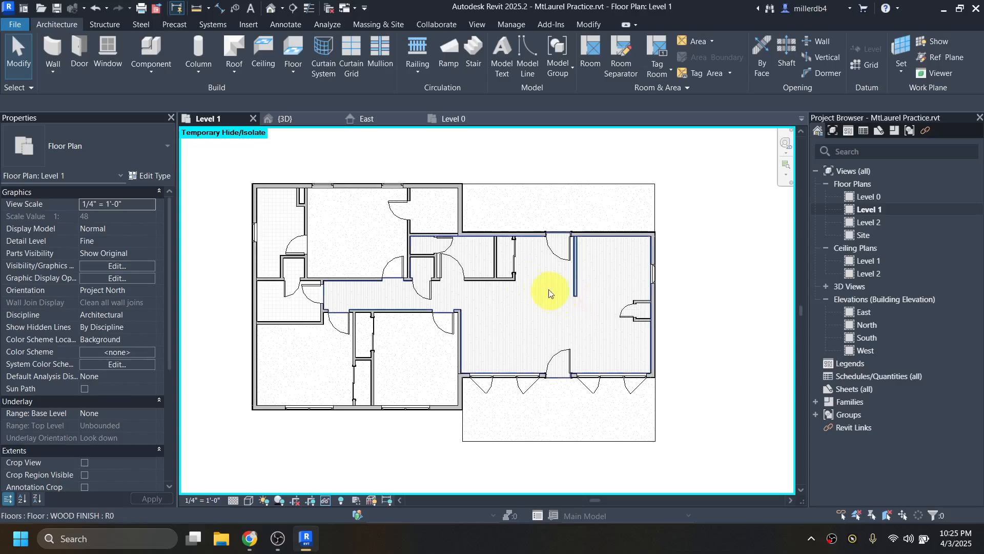
click(235, 45)
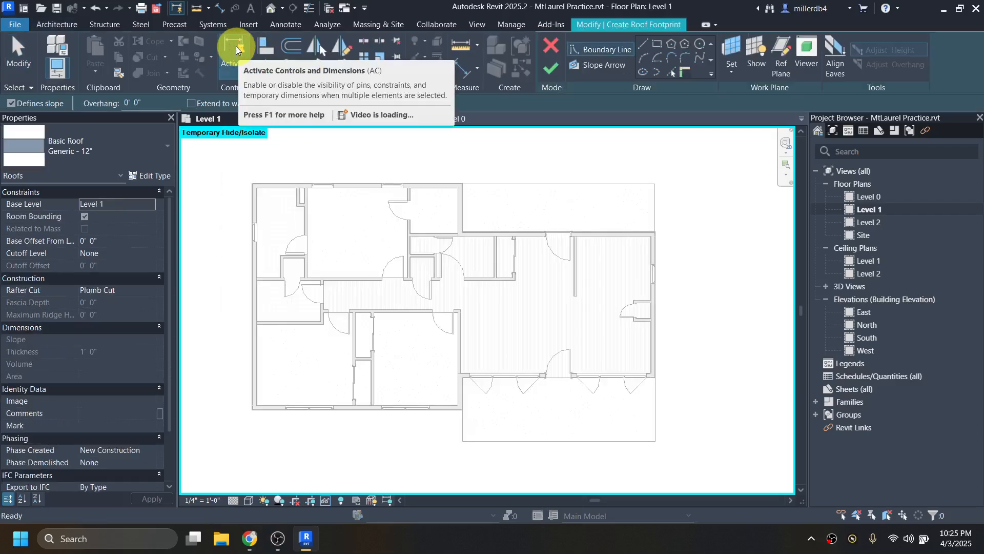
click(127, 142)
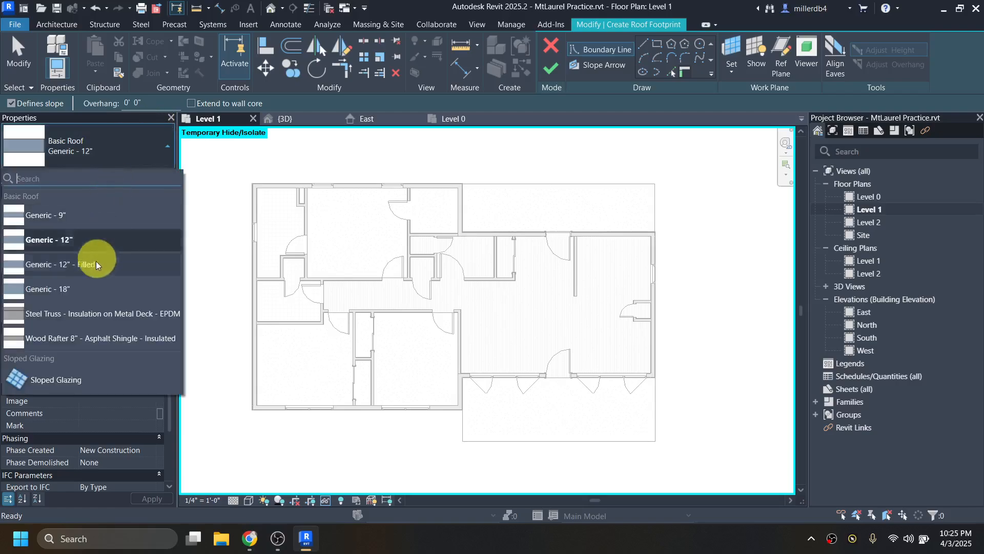
click(62, 342)
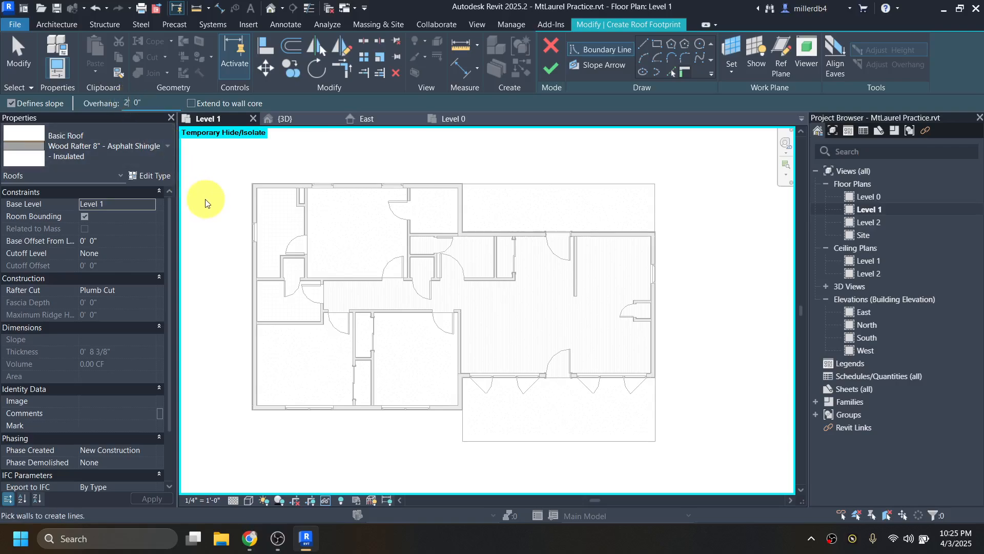
Set a 2' 0" overhang and pick the main block's west, north, south and short northeast exterior walls as roof boundary lines
click(249, 210)
click(263, 183)
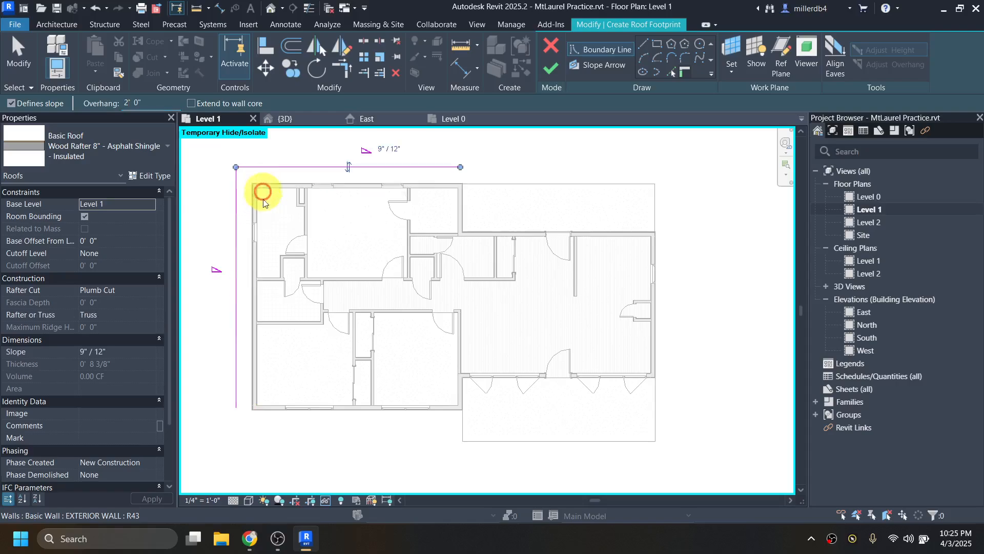
click(273, 407)
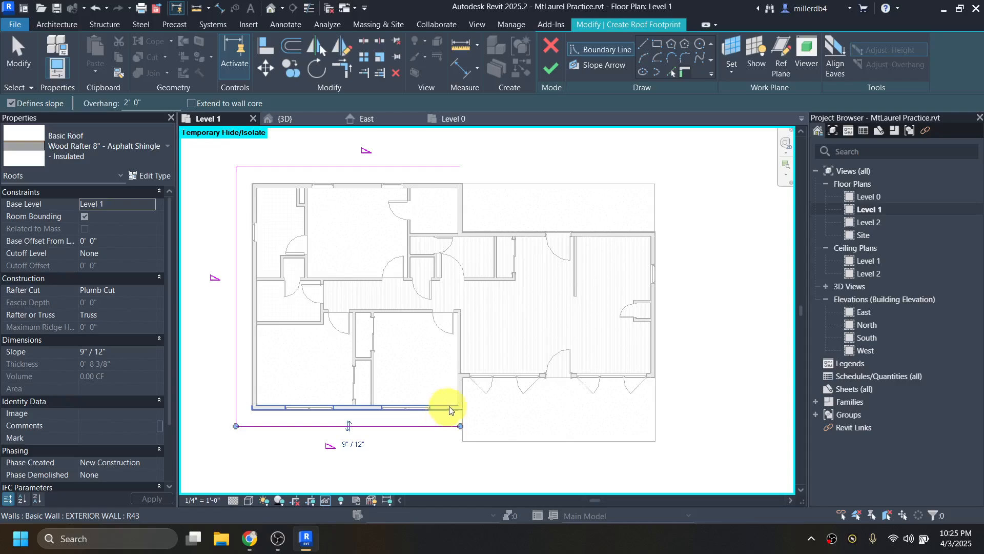
click(465, 219)
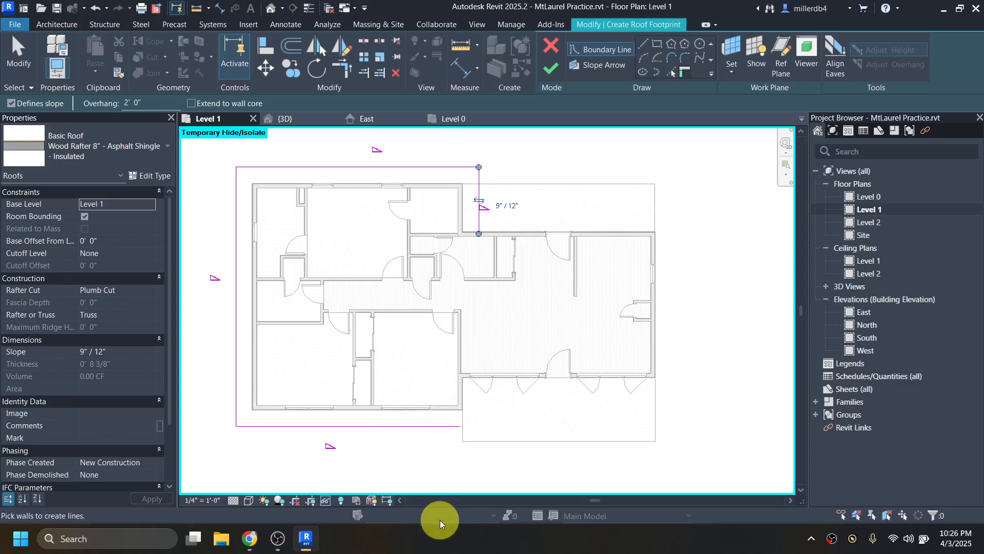
Trim the south and east roof boundary lines into a corner to close the rectangular footprint around the main block
key(t)
key(r)
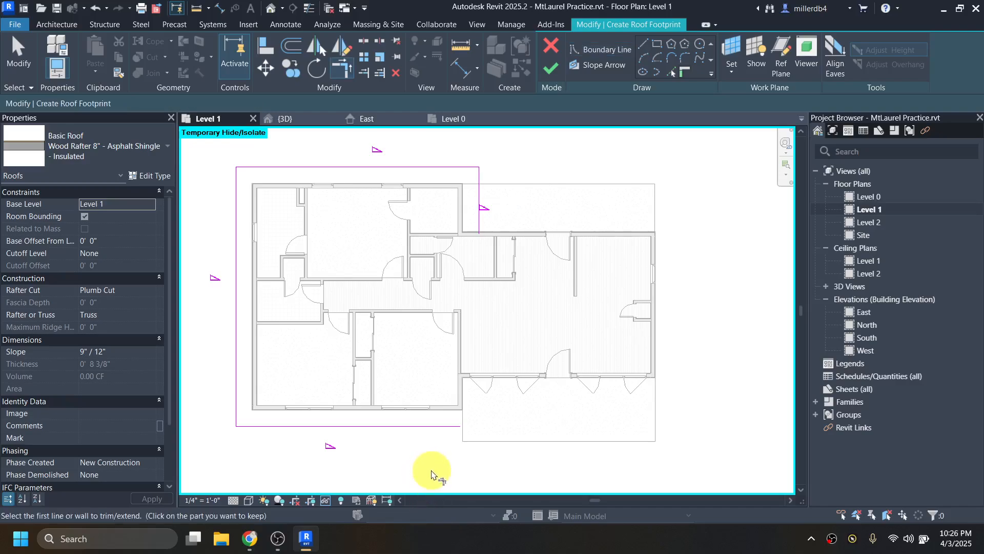
click(433, 430)
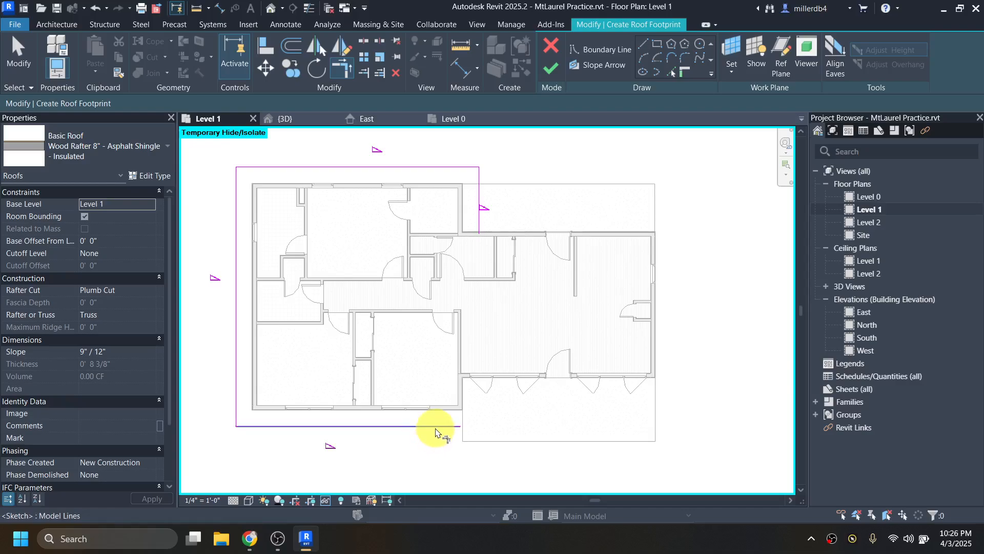
click(480, 233)
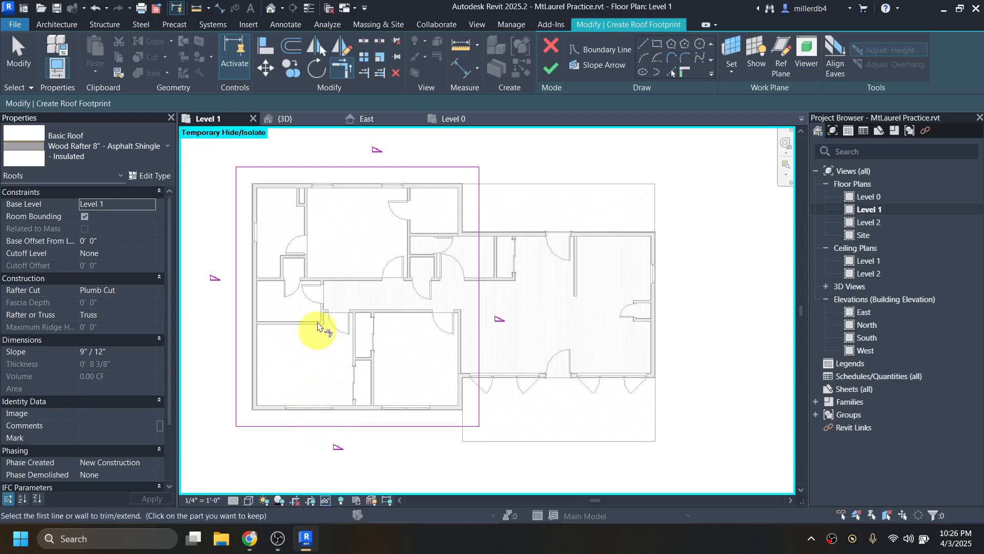
key(Escape)
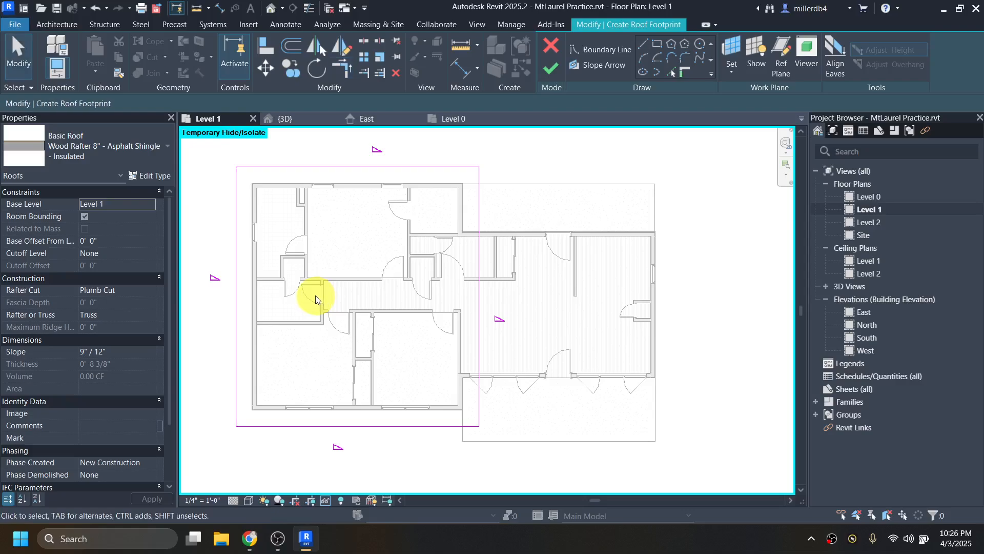
Turn off Defines Roof Slope for the west and east boundary lines so that both ends become gables
click(237, 300)
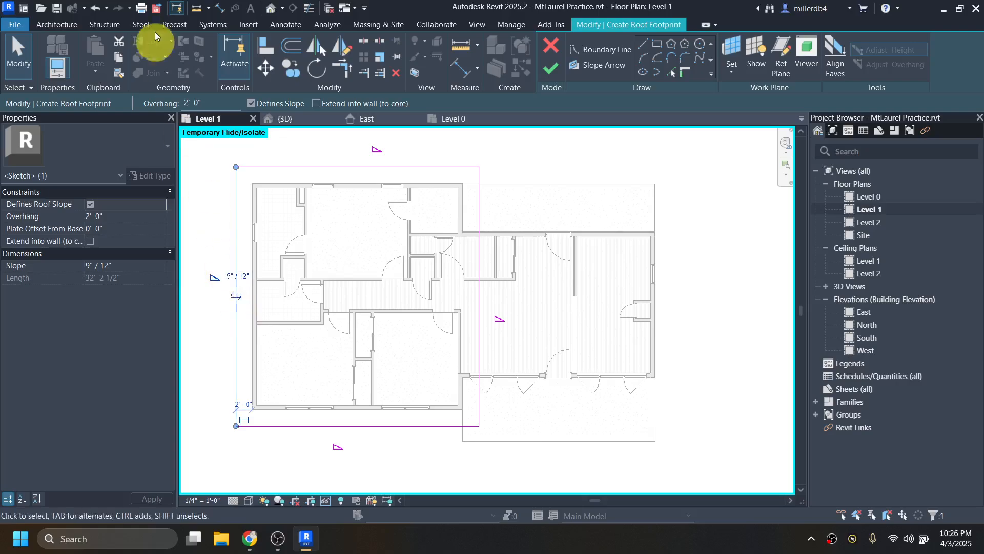
click(90, 204)
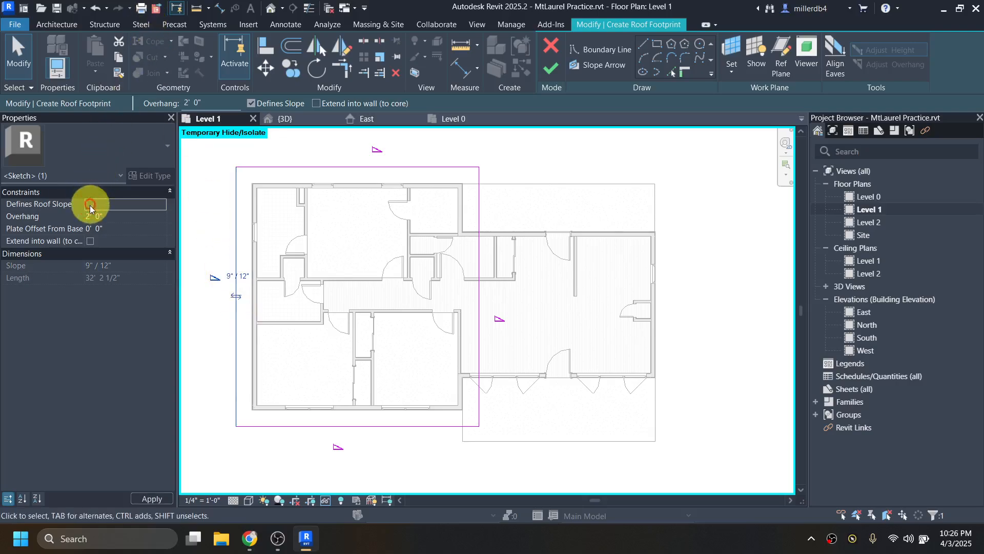
click(478, 291)
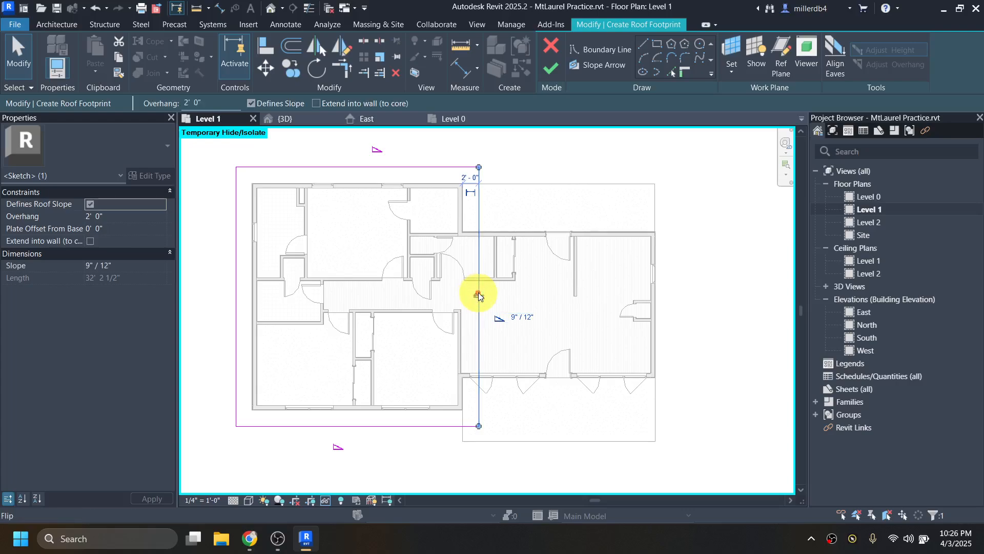
click(90, 205)
click(209, 374)
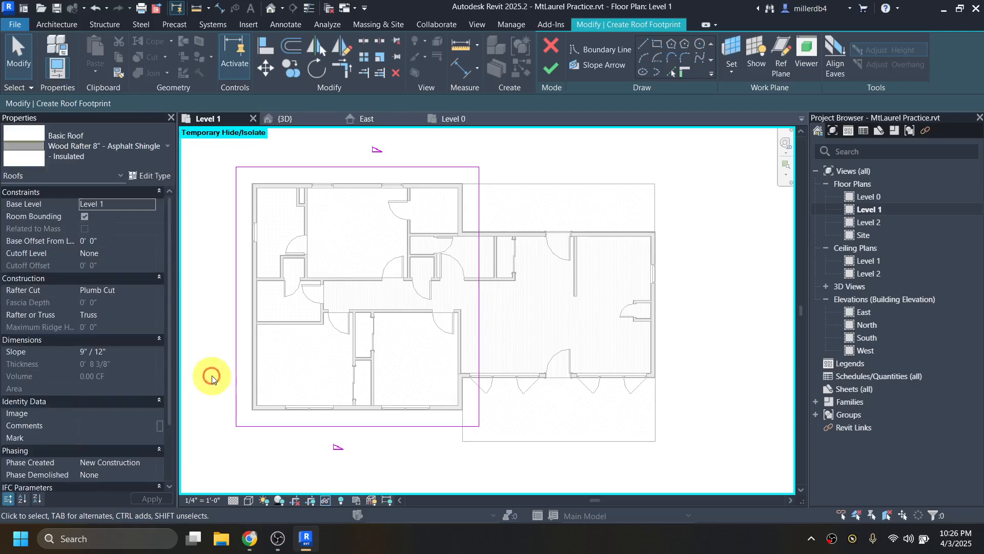
Set the slope of the south and north roof boundary lines to 5" / 12"
click(384, 428)
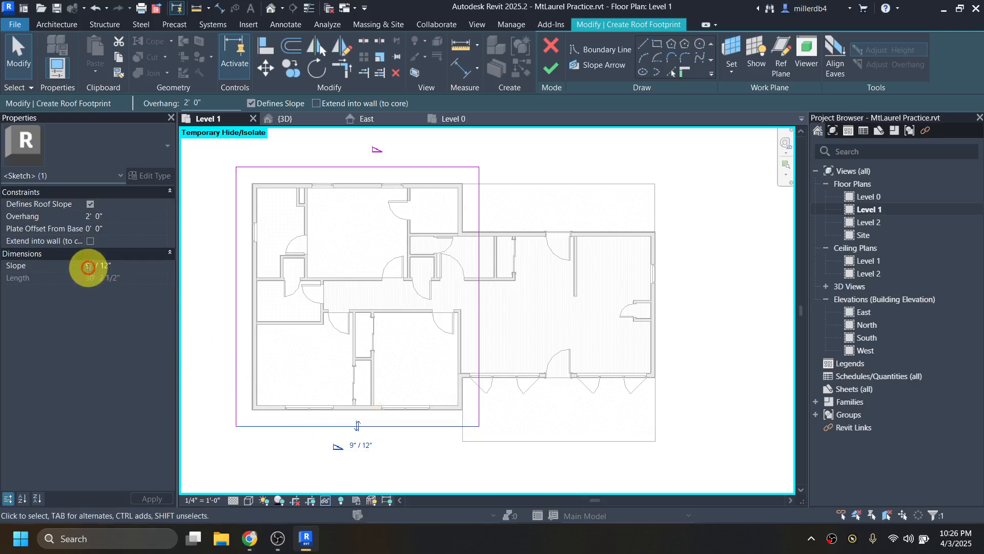
text(5)
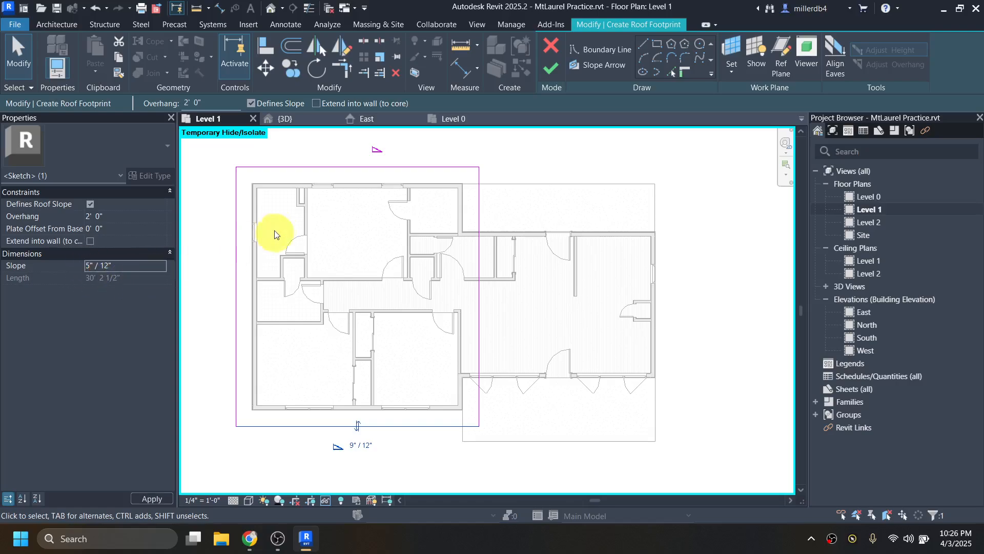
click(349, 167)
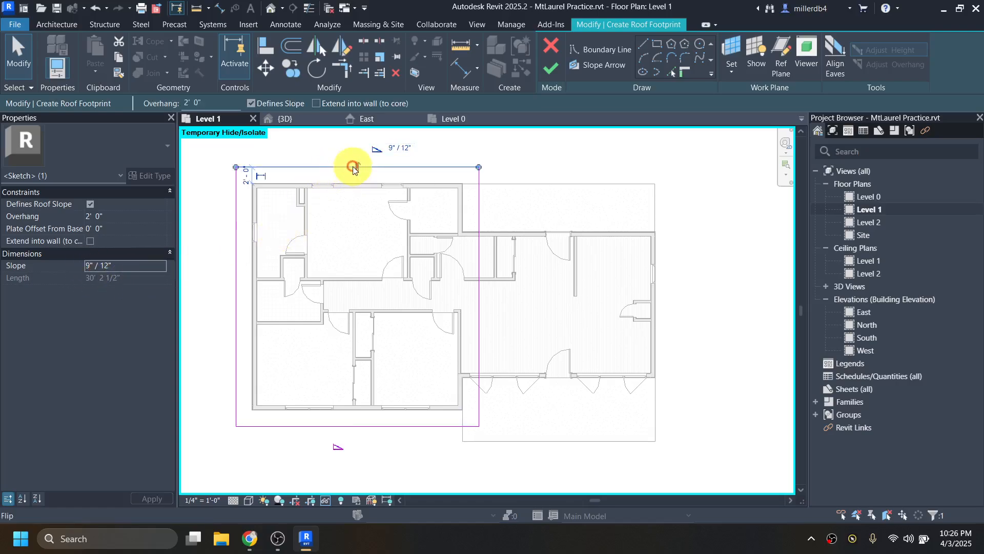
click(390, 148)
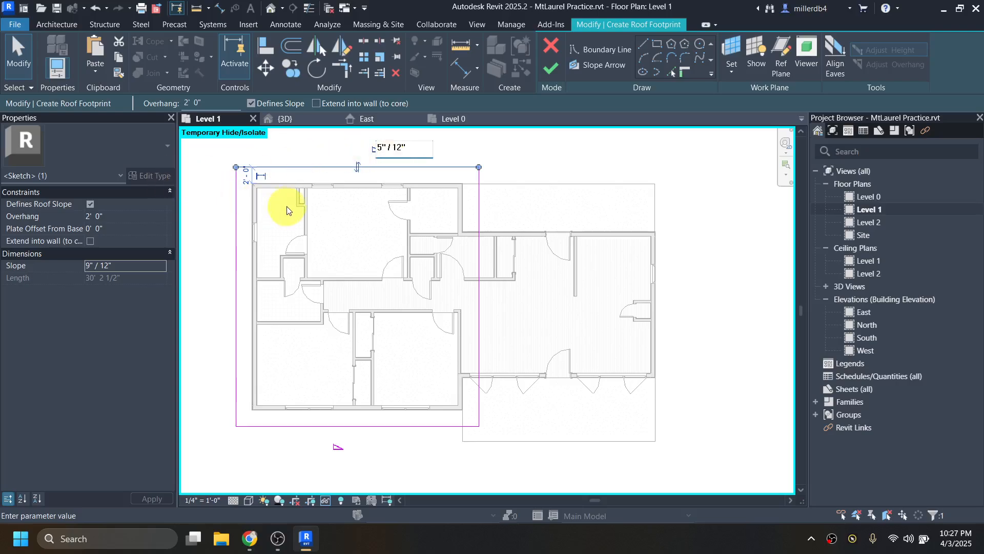
key(Return)
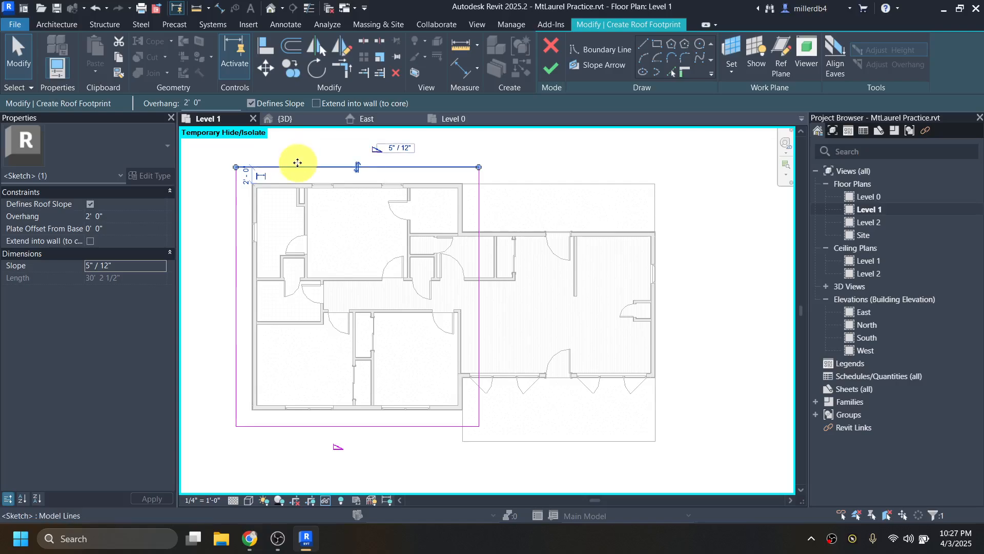
click(296, 159)
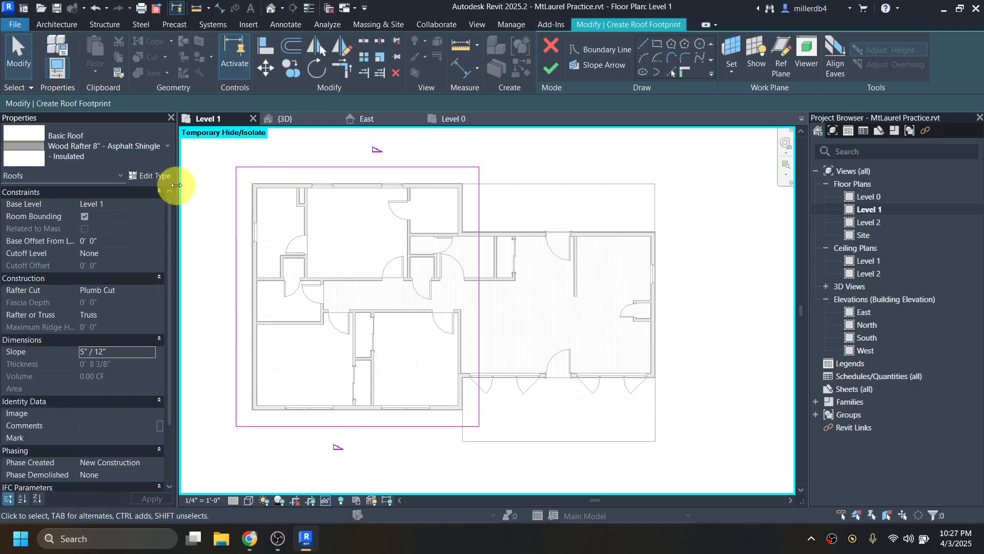
Set the roof's base level to Level 2 and finish the roof footprint
click(103, 204)
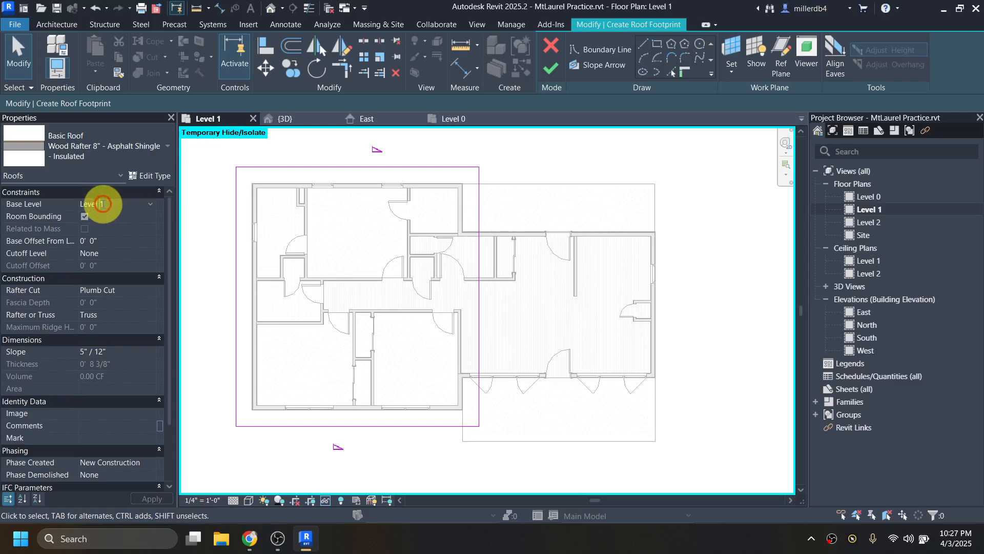
click(150, 204)
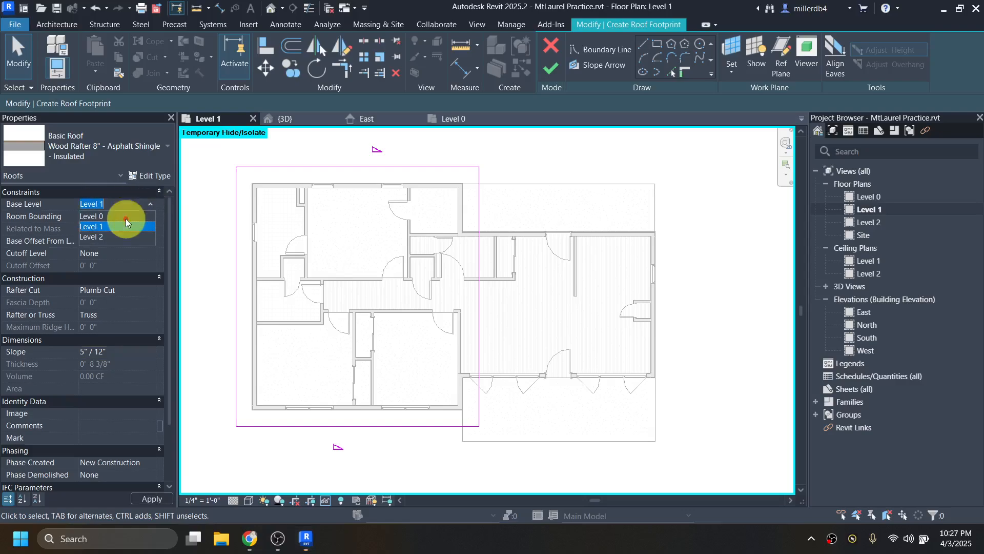
click(103, 237)
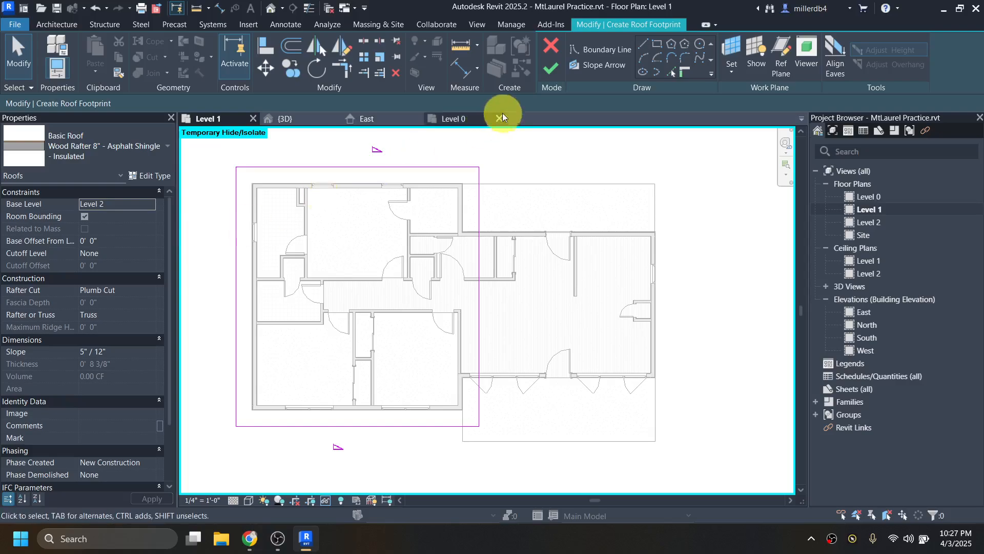
click(551, 72)
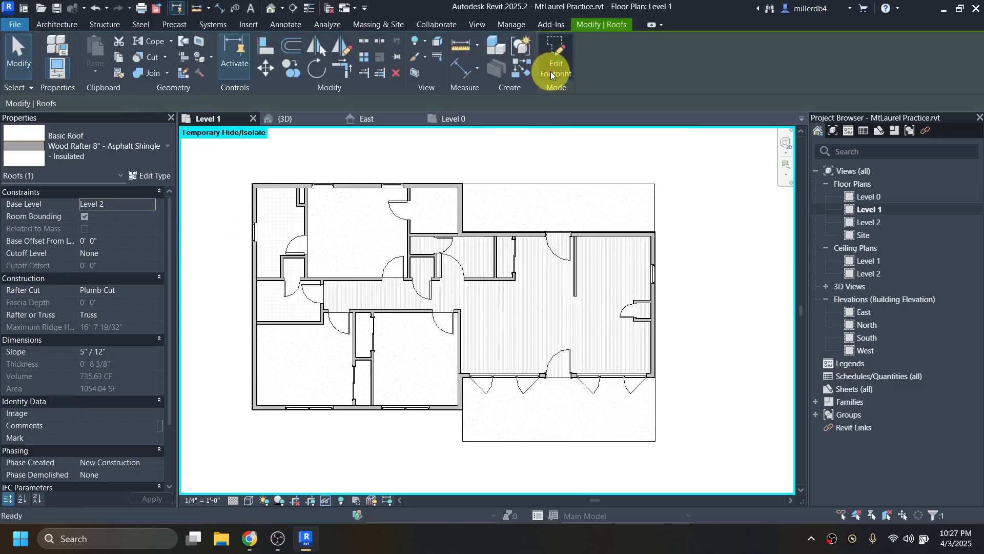
In the 3D view, attach the tops of the main block's north and west exterior walls to the gable roof
click(273, 9)
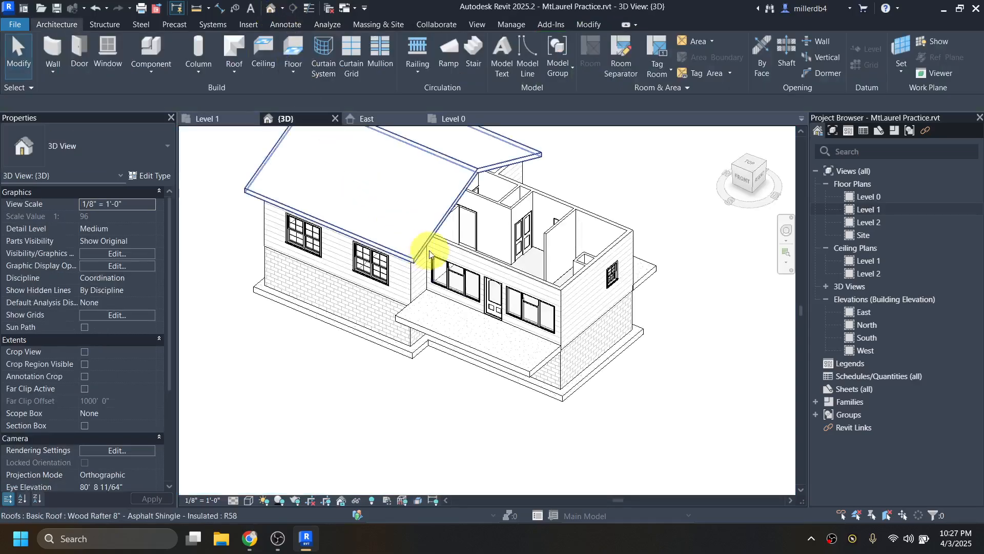
shift+middle_drag(429, 251, 348, 253)
scroll(272, 237, up, 5)
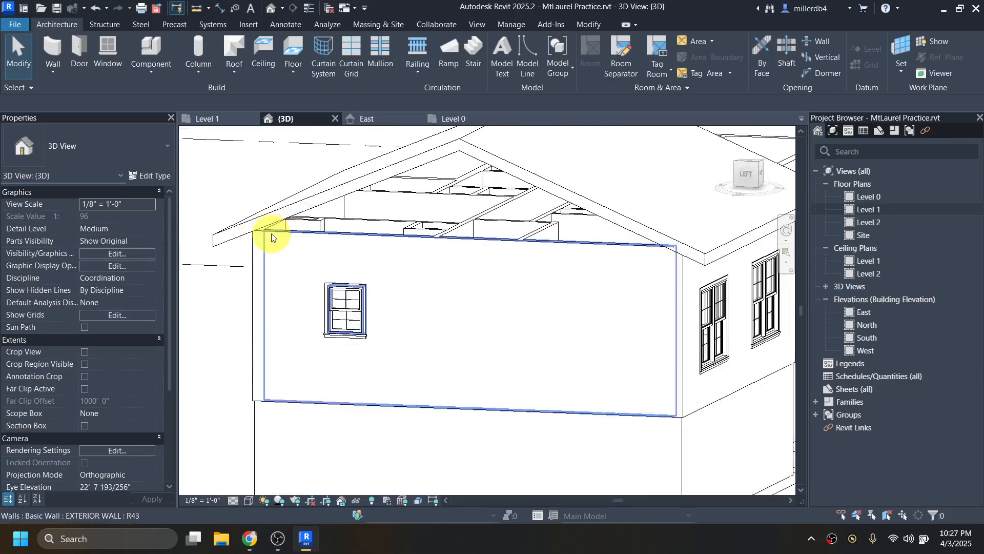
click(269, 229)
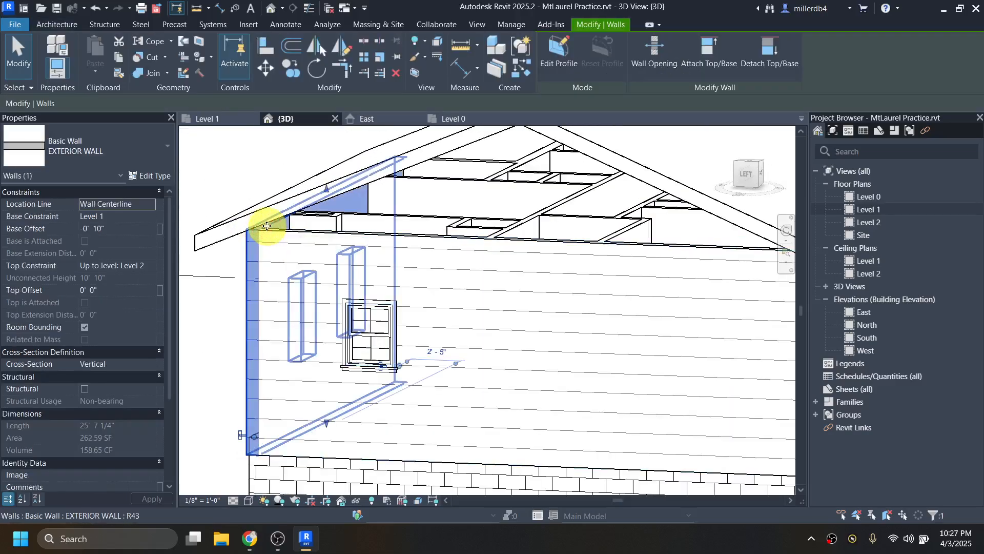
click(708, 50)
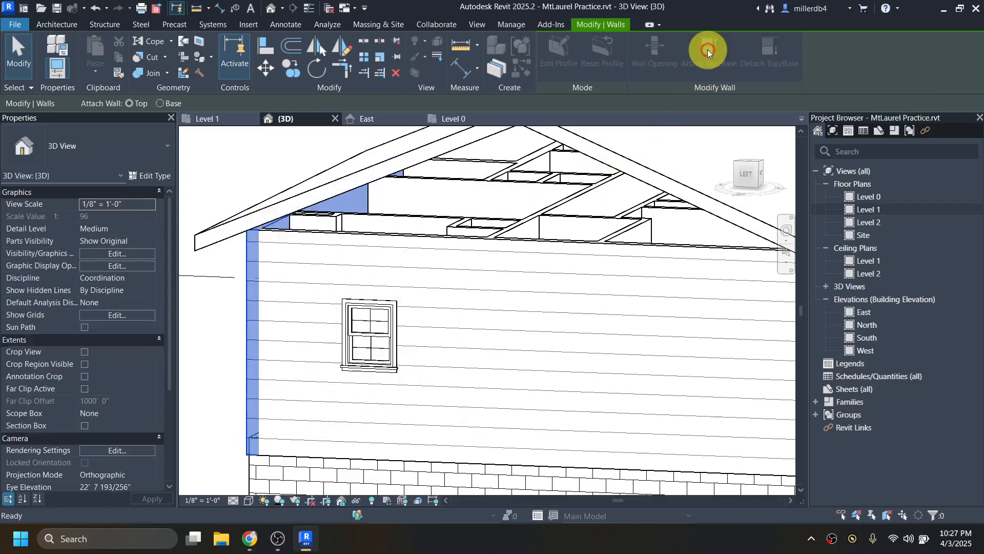
click(446, 144)
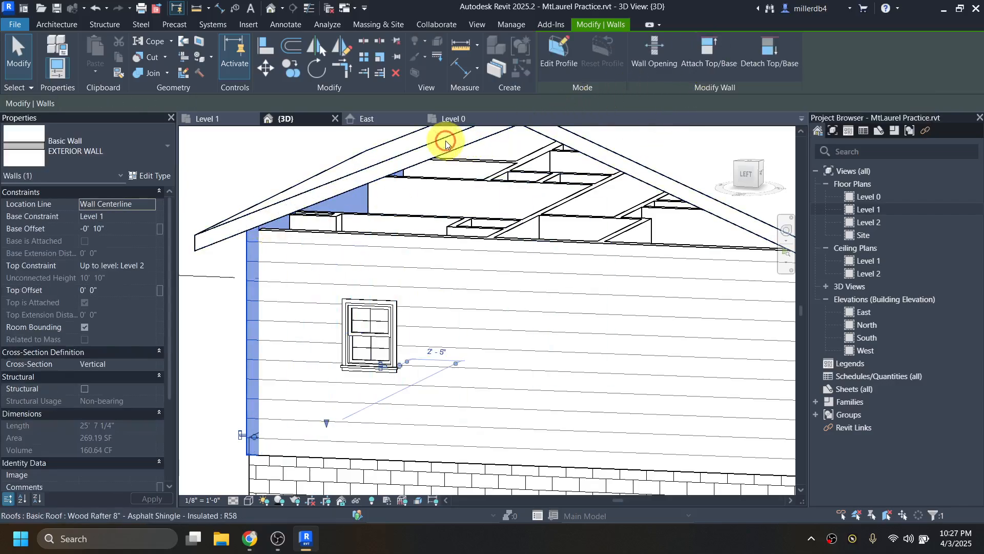
click(409, 235)
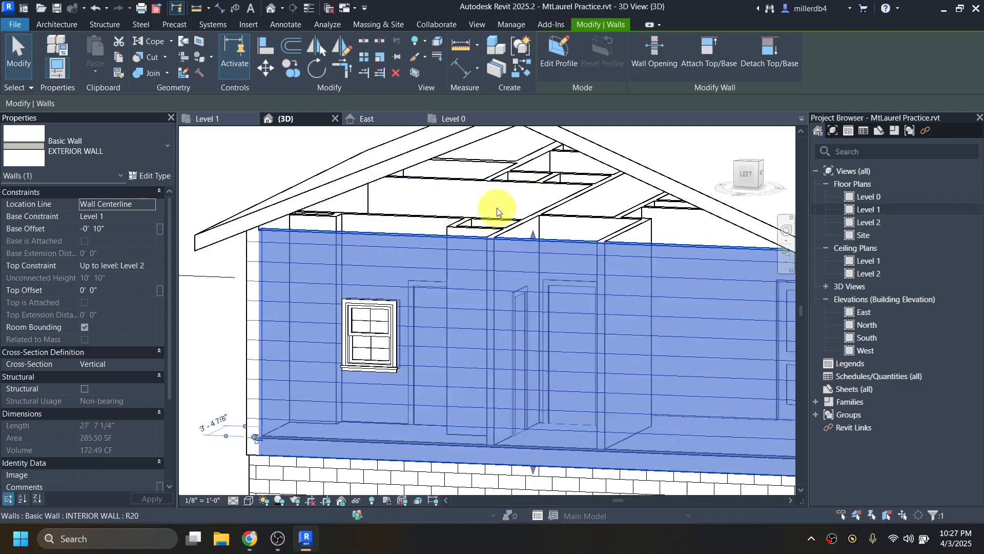
click(708, 54)
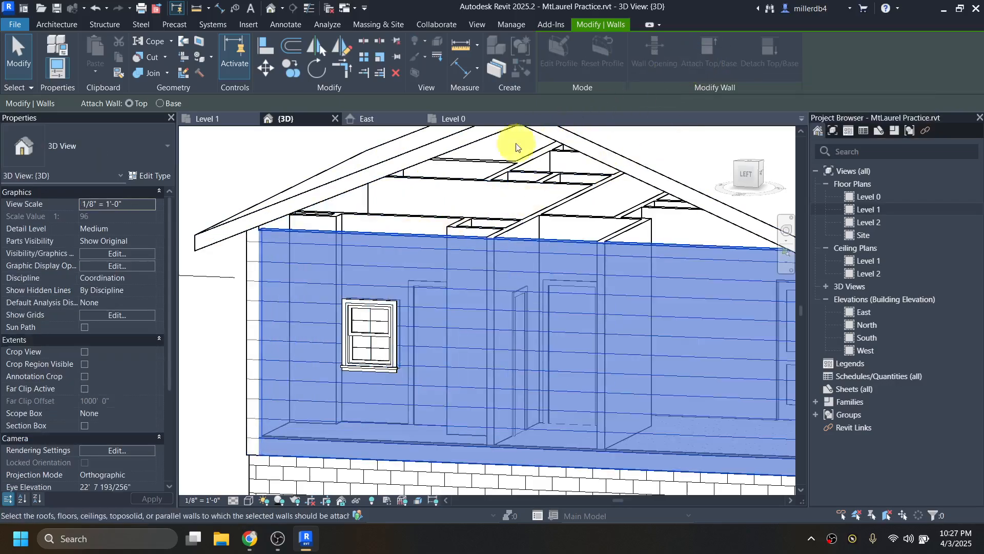
click(466, 149)
Attach the tops of the main block's south wall and the short east-facing wall beside the front porch to the roof
shift+middle_drag(464, 147, 451, 205)
scroll(440, 192, up, 4)
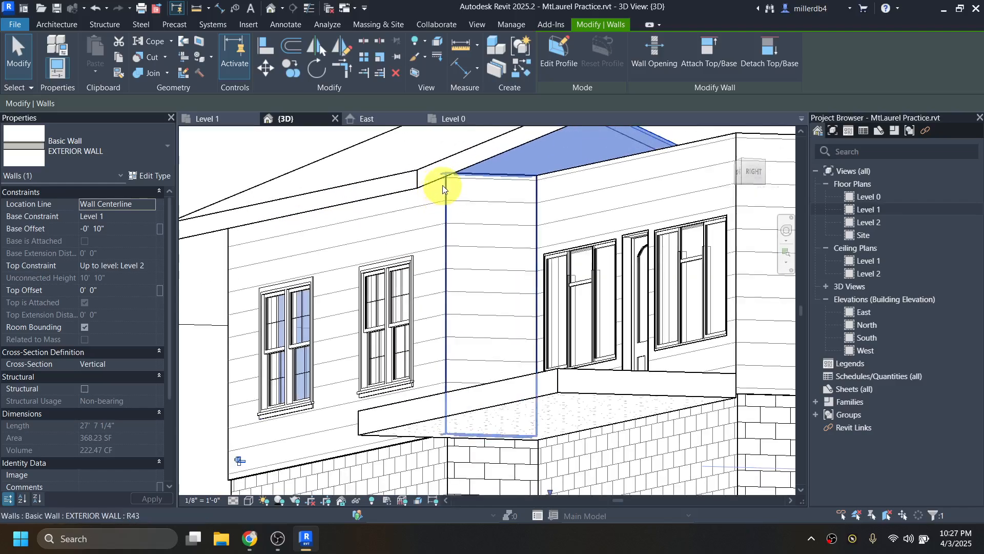
click(292, 466)
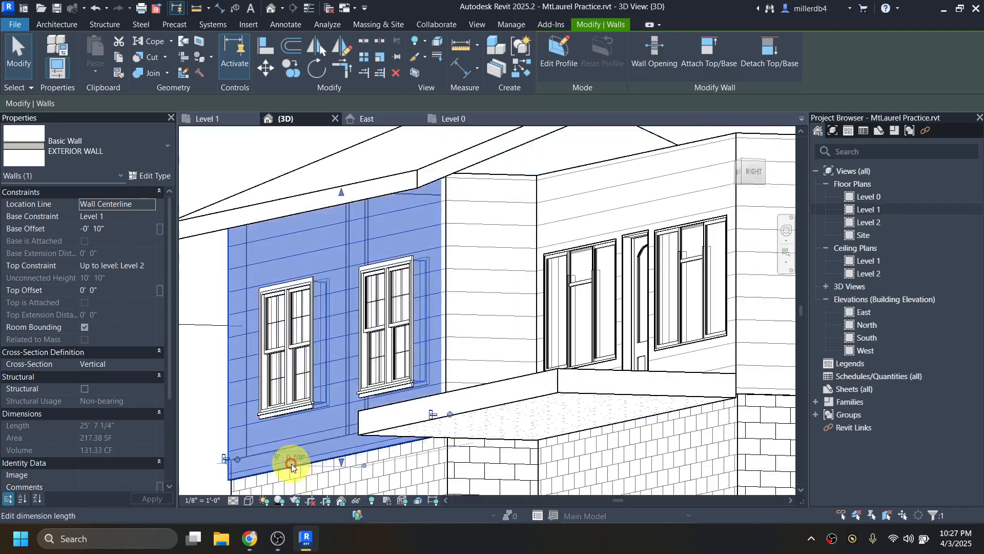
click(703, 53)
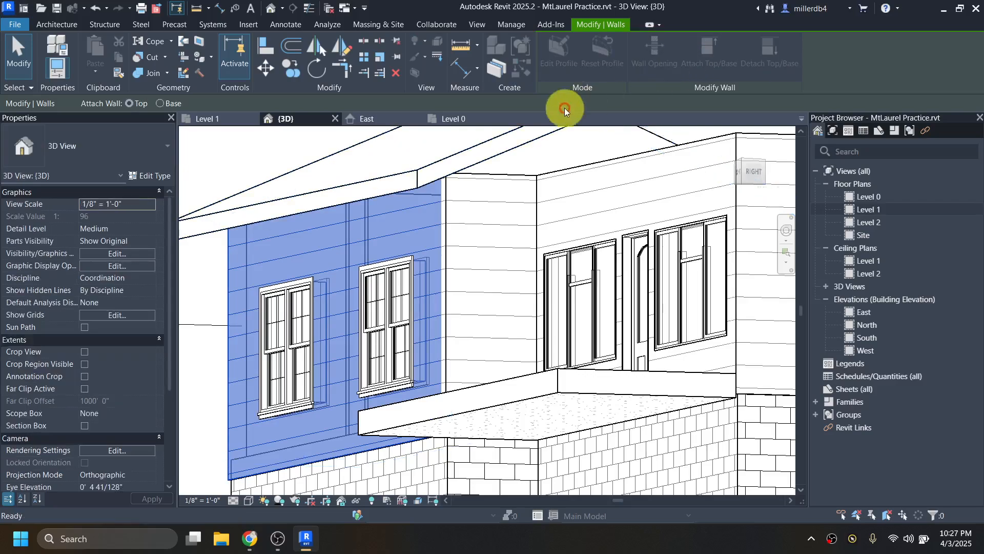
click(491, 143)
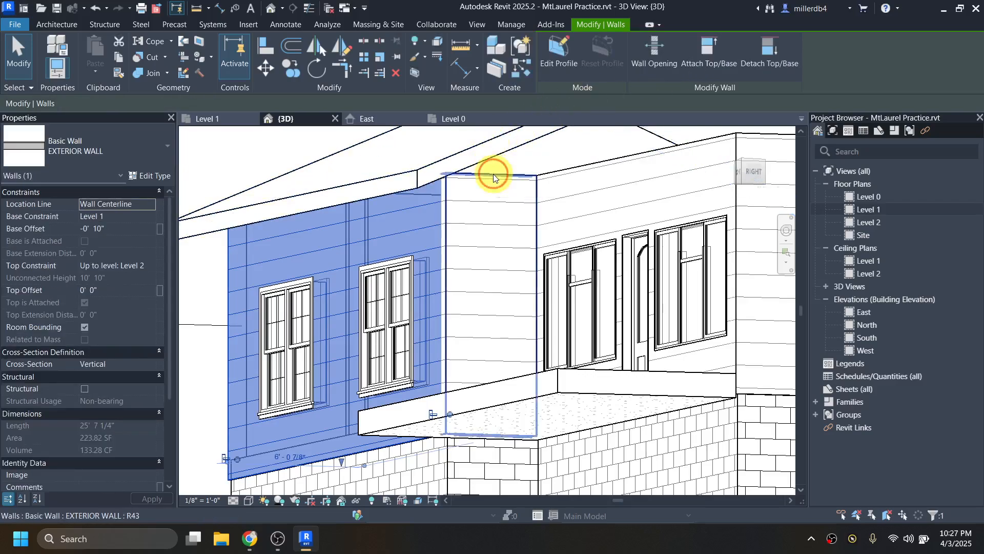
click(493, 174)
click(696, 57)
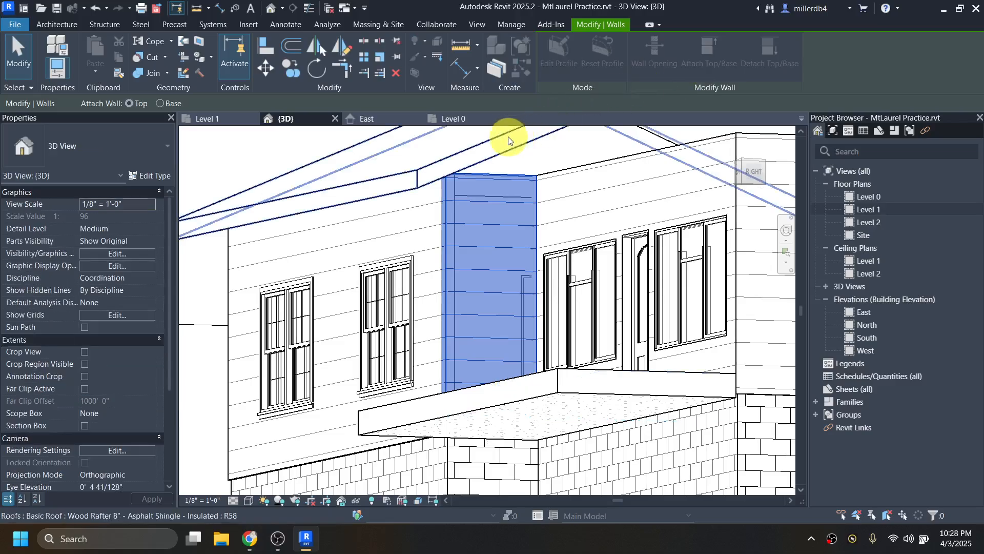
click(505, 142)
Attach the top of the short east-facing exterior wall beside the rear porch to the main block's roof
scroll(516, 193, up, 3)
shift+middle_drag(516, 193, 767, 176)
click(688, 189)
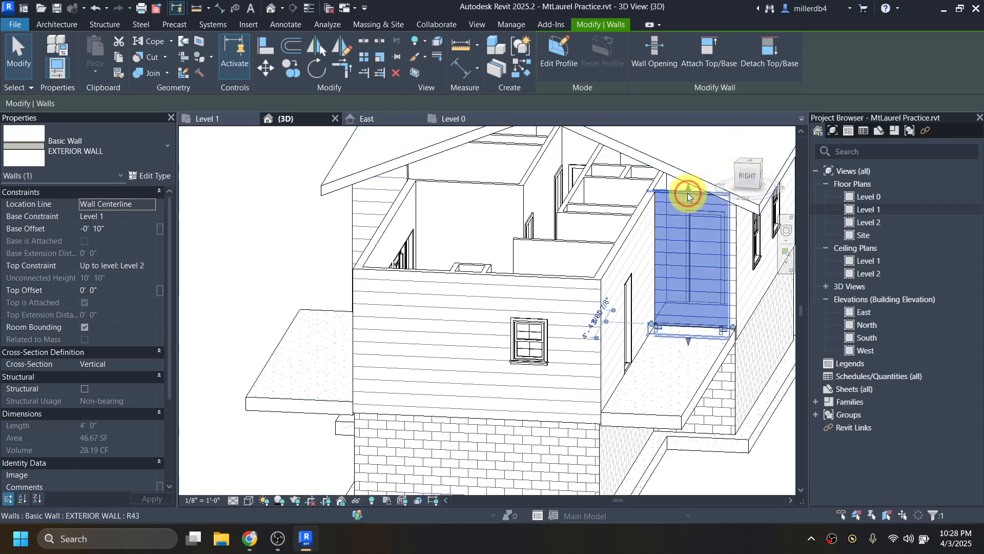
click(703, 56)
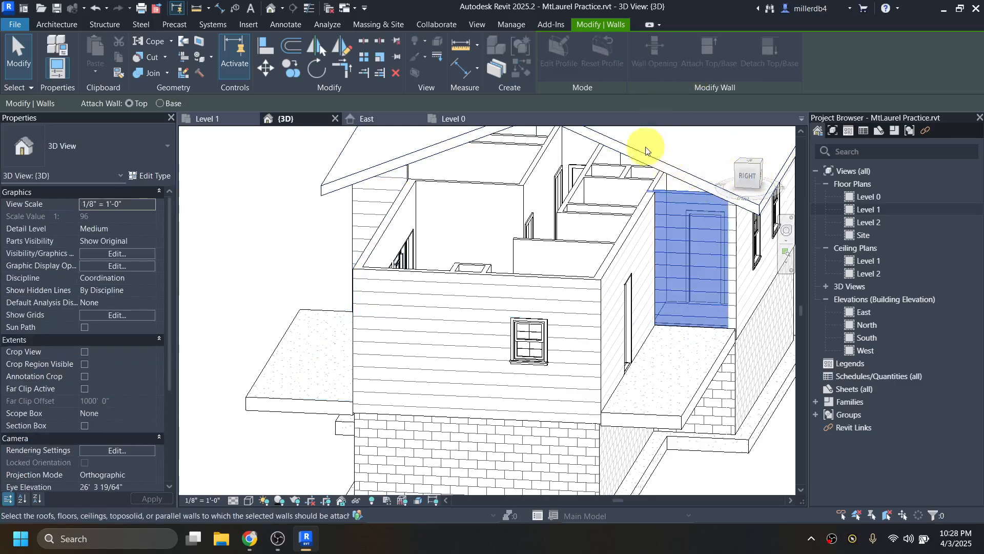
click(642, 158)
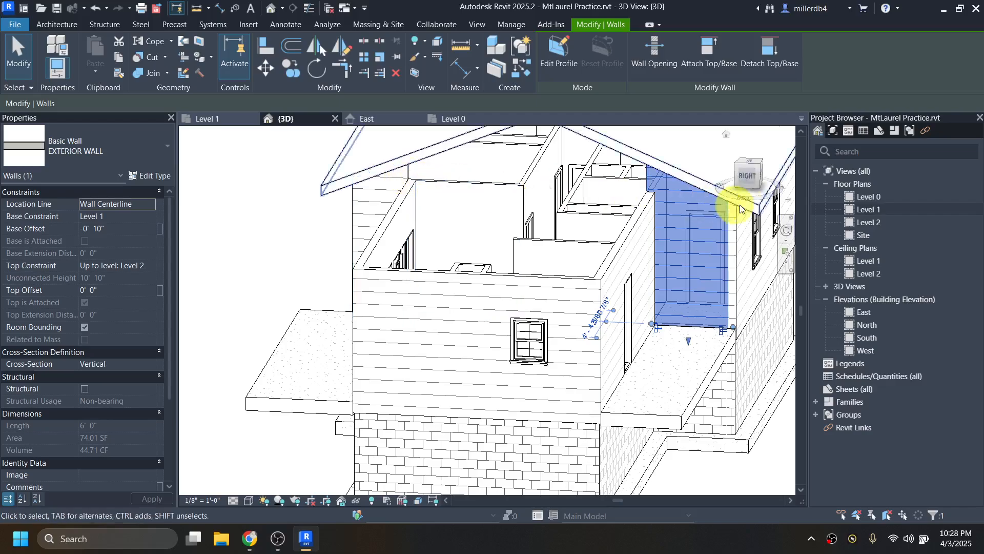
Open the Level 2 floor plan and clear the wall selection
double_click(864, 222)
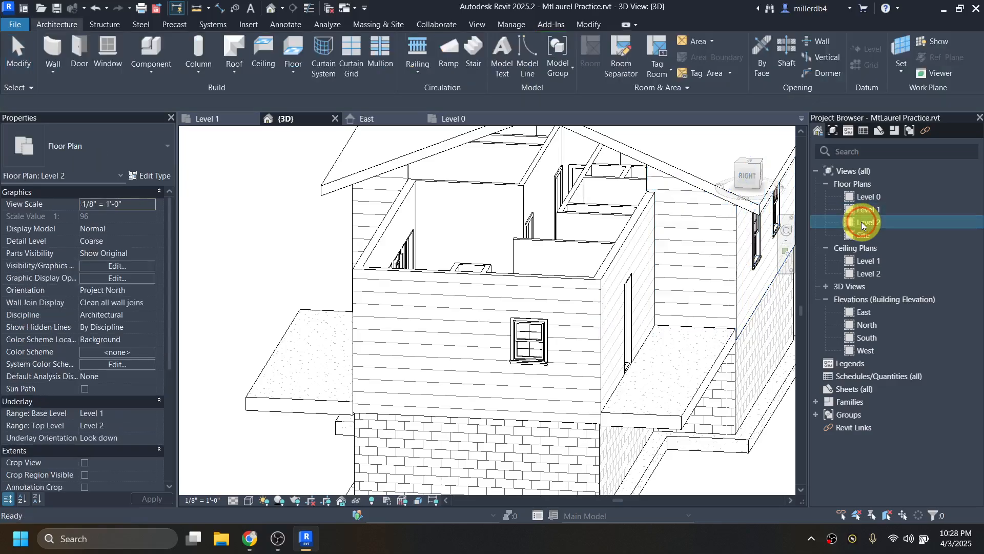
scroll(481, 314, up, 3)
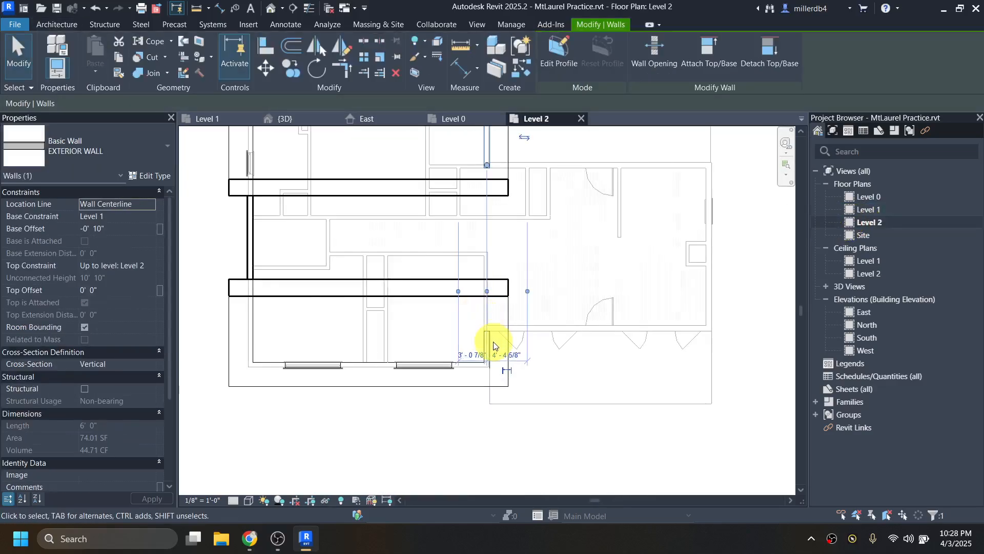
key(Escape)
middle_drag(488, 336, 485, 382)
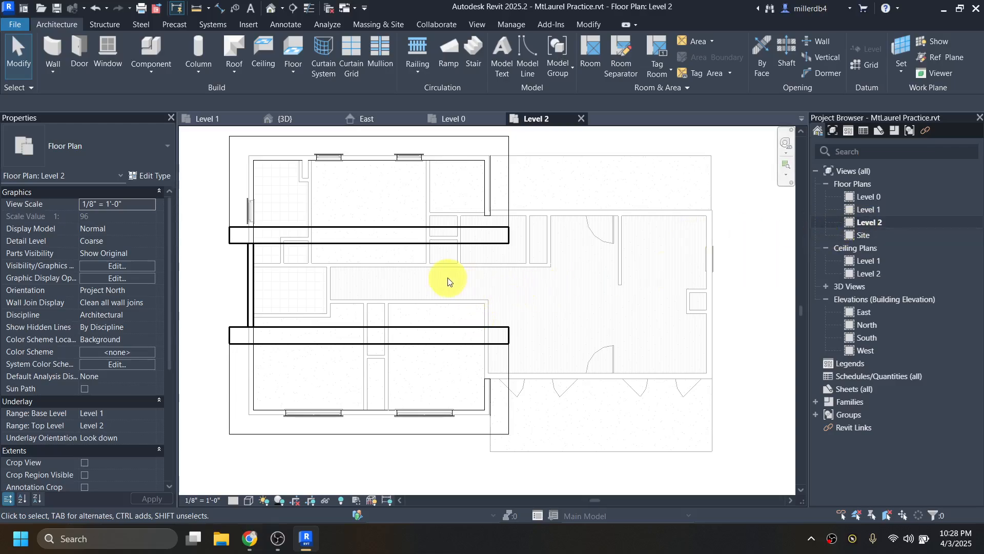
Start a new wall on Level 2 and look through the basic wall types for a suitable one
key(w)
key(a)
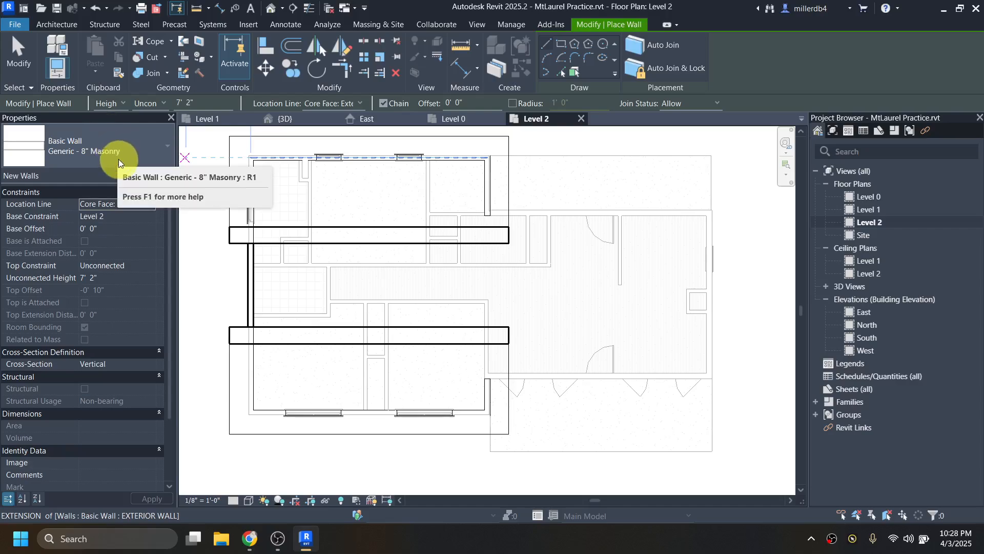
click(111, 144)
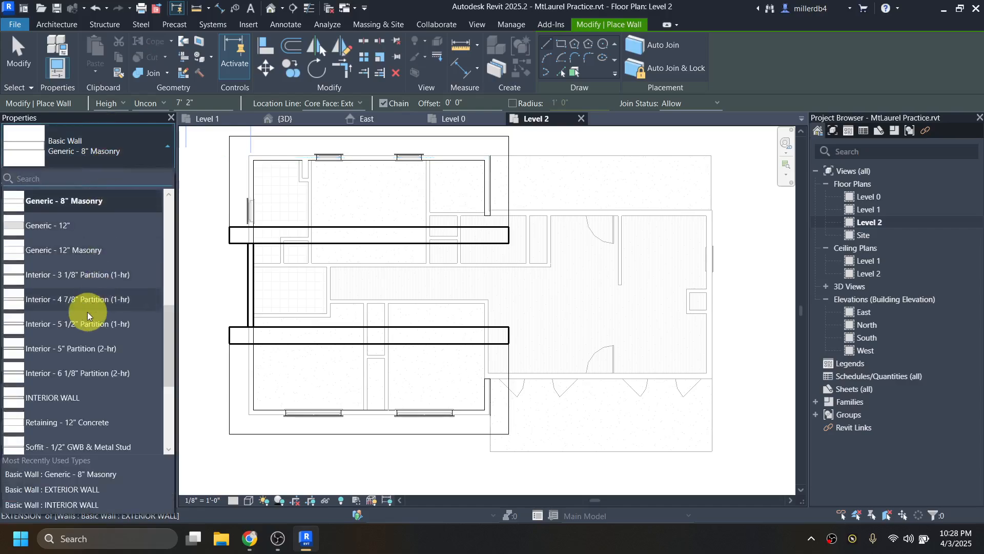
scroll(81, 379, up, 5)
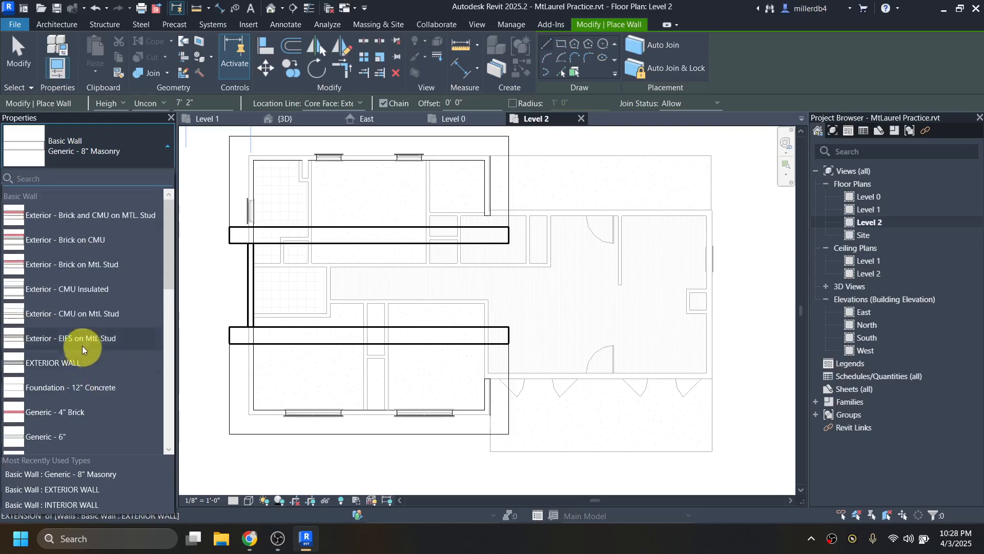
scroll(84, 323, down, 4)
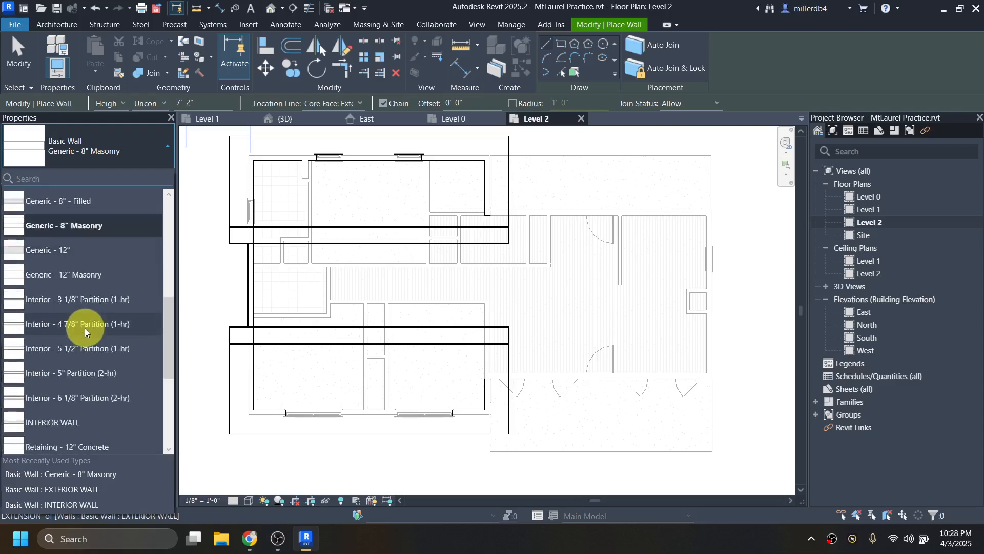
scroll(85, 336, down, 3)
scroll(81, 337, up, 6)
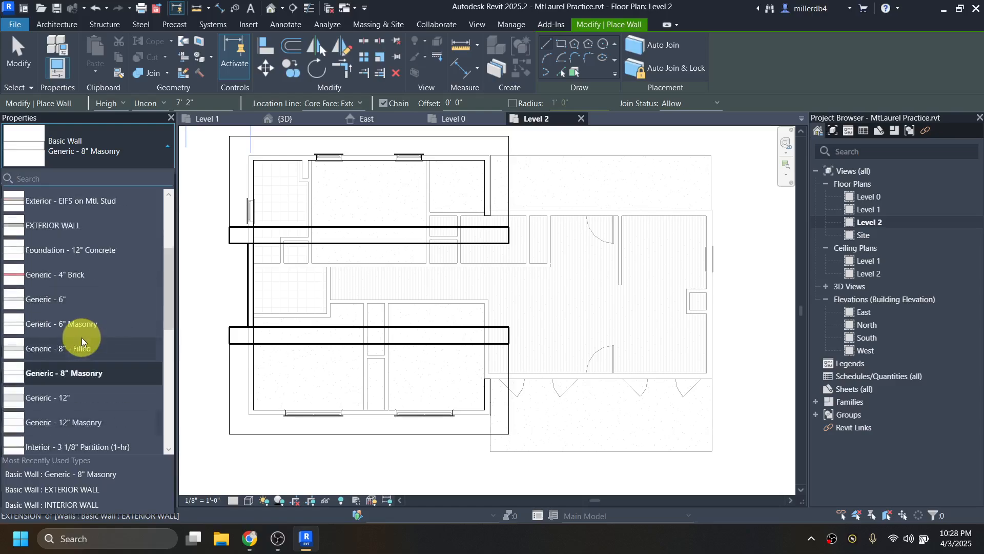
Set the new wall's type to EXTERIOR WALL and its location line to Wall Centerline
scroll(82, 337, up, 2)
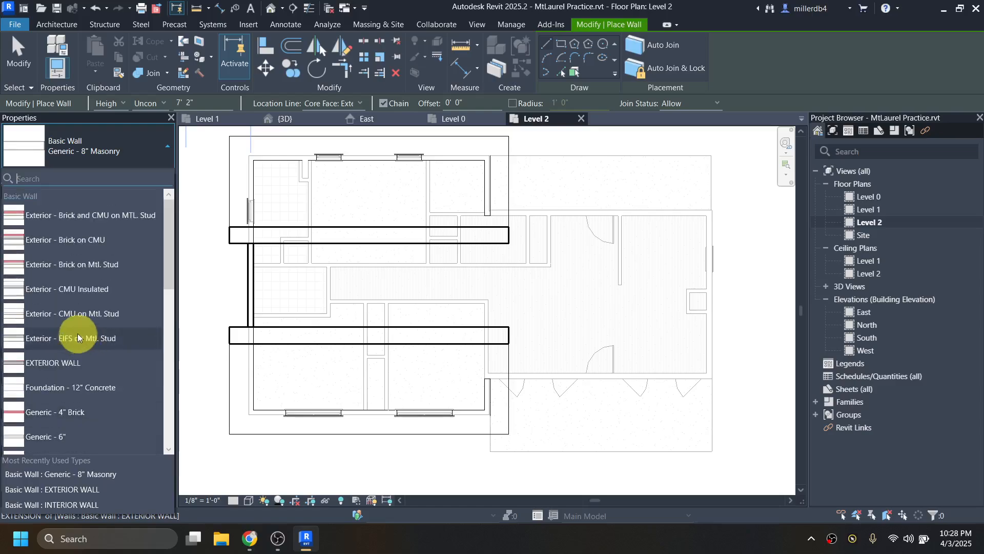
click(51, 362)
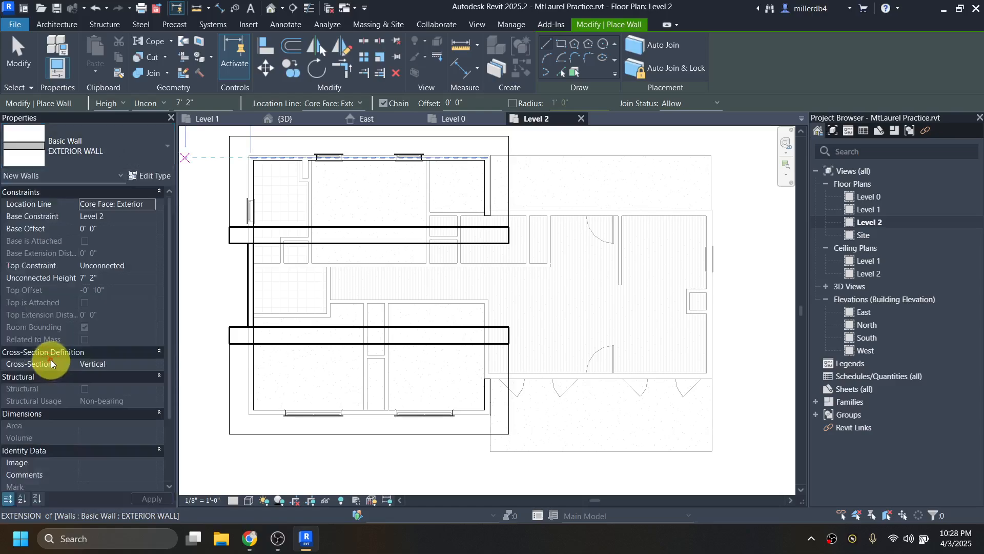
click(150, 205)
click(126, 217)
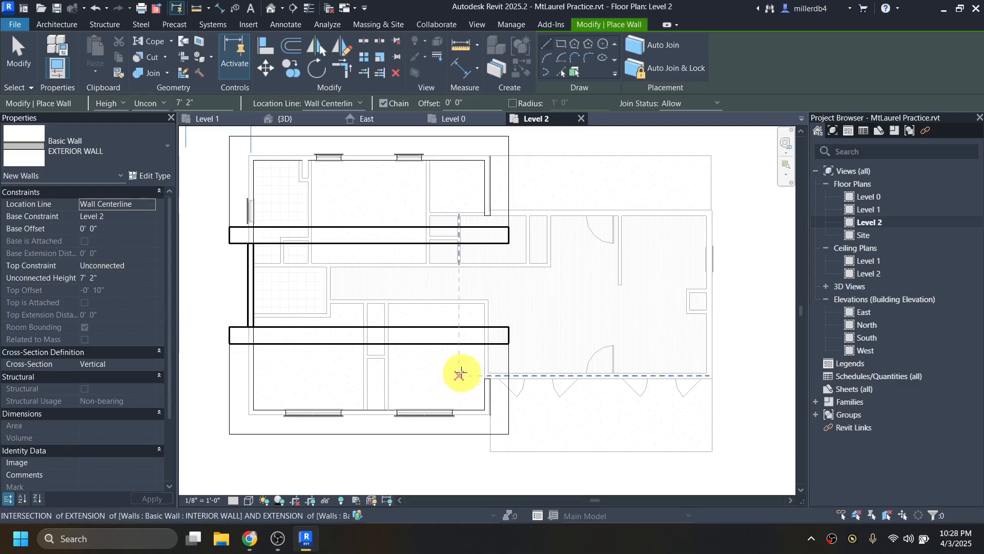
Draw a vertical wall about 17' 9 1/2" long on Level 2, bridging the gap between the two east exterior wall segments
scroll(482, 378, up, 2)
scroll(482, 379, up, 1)
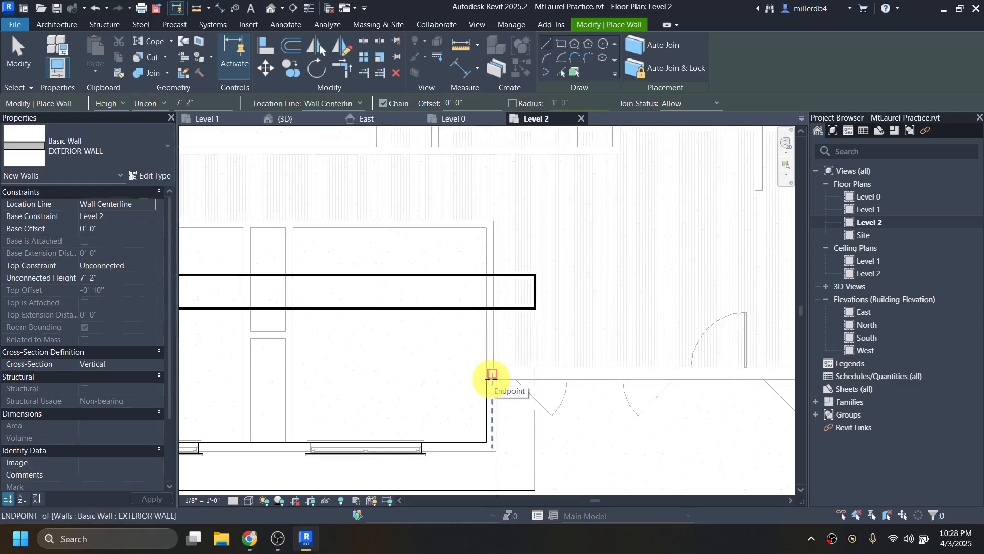
scroll(492, 379, up, 2)
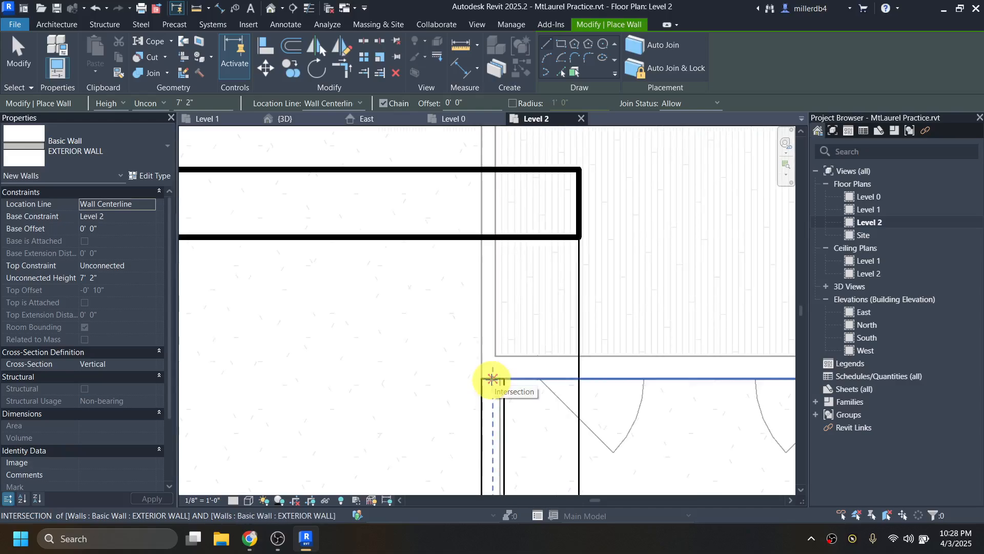
click(492, 379)
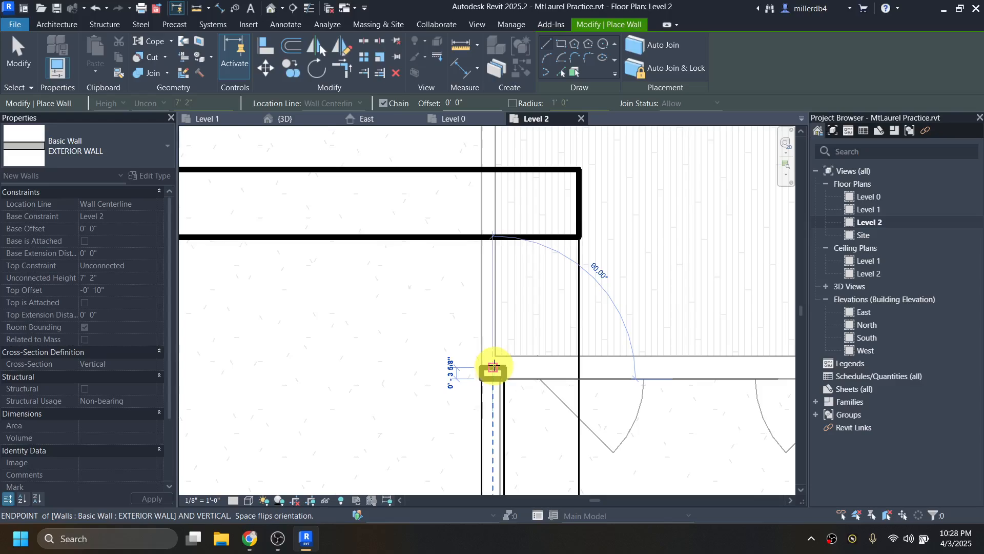
scroll(493, 368, down, 2)
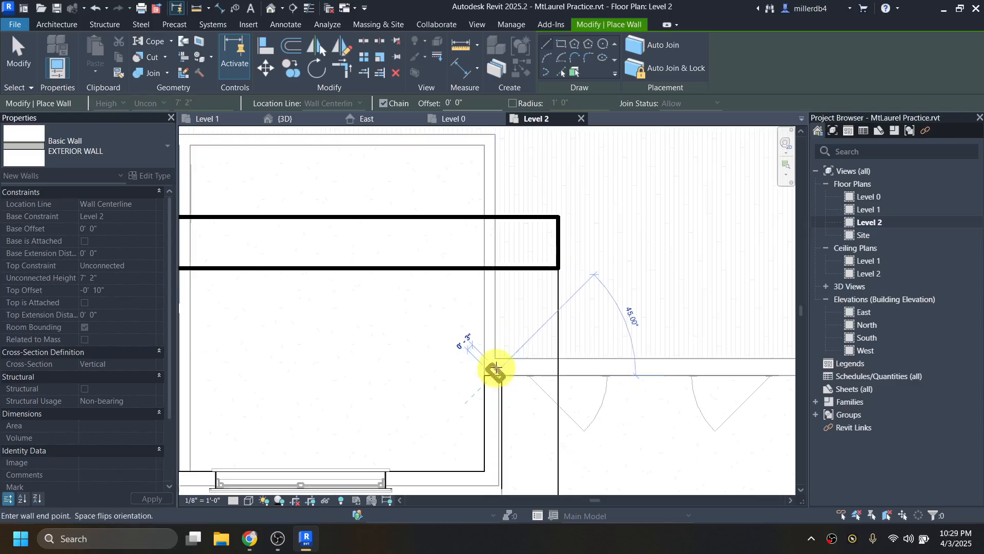
scroll(483, 253, down, 1)
middle_drag(483, 253, 502, 382)
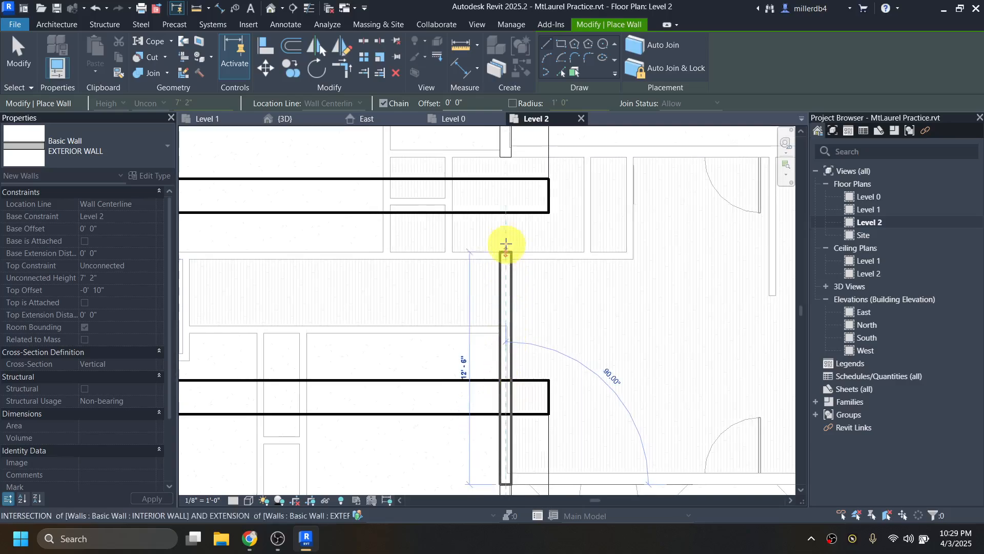
scroll(505, 155, up, 2)
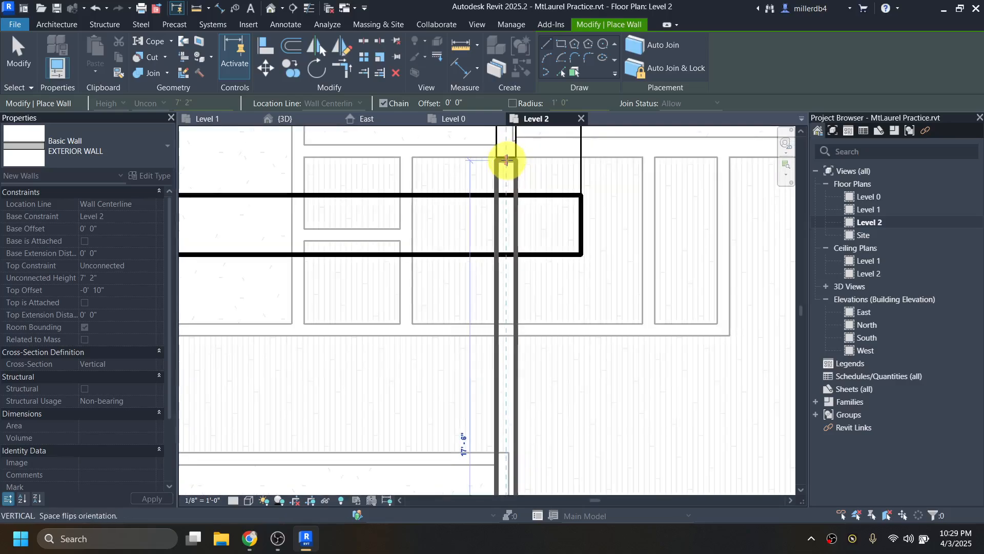
middle_drag(500, 175, 480, 336)
scroll(479, 336, down, 3)
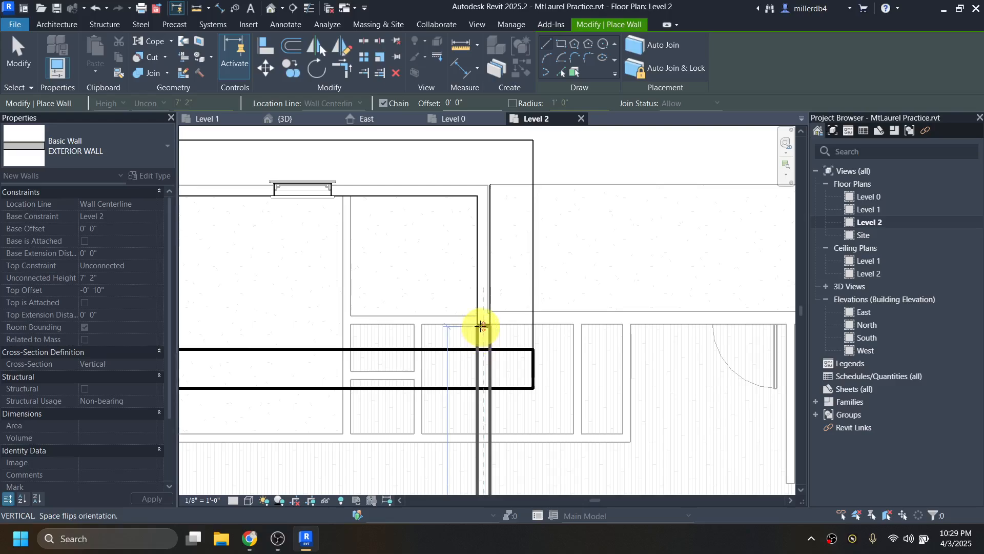
scroll(480, 328, up, 2)
click(486, 320)
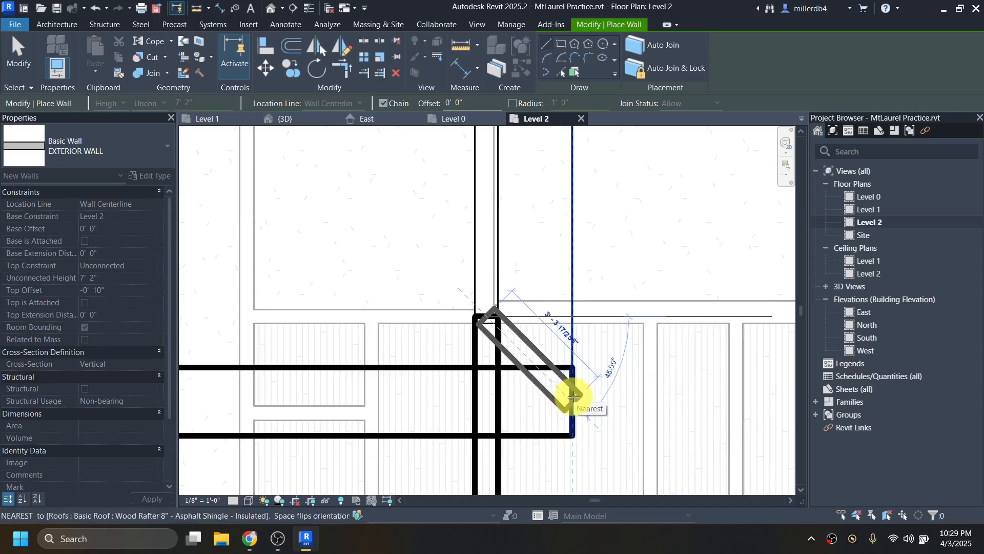
key(Escape)
key(Escape)
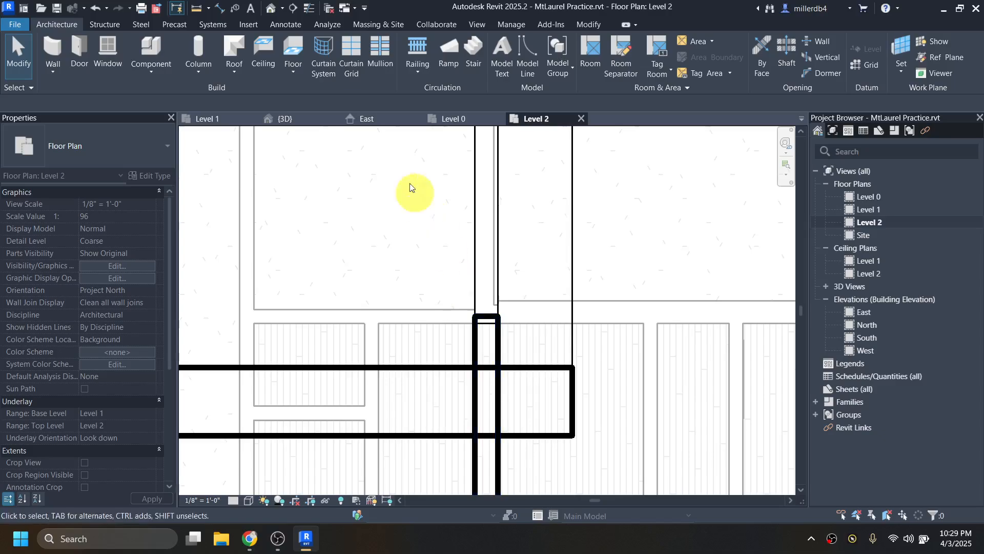
Examine the new wall under the gable in 3D and check its ends in the Level 2 floor plan
click(271, 9)
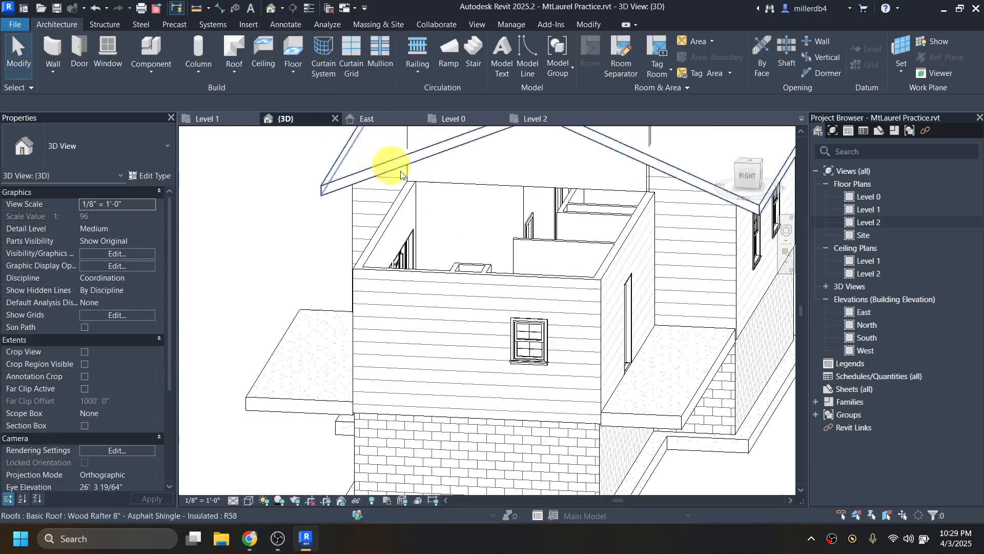
scroll(406, 381, up, 5)
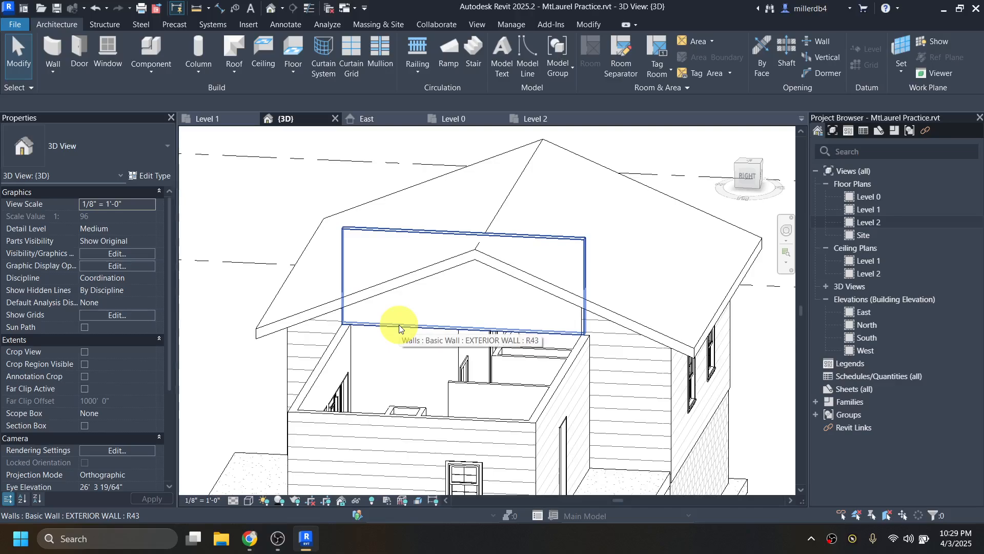
click(398, 324)
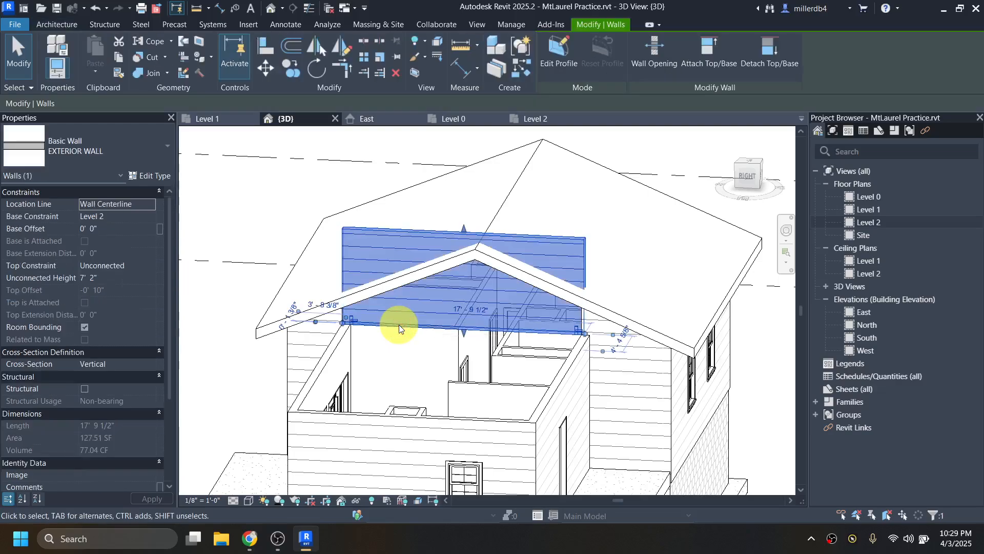
click(245, 376)
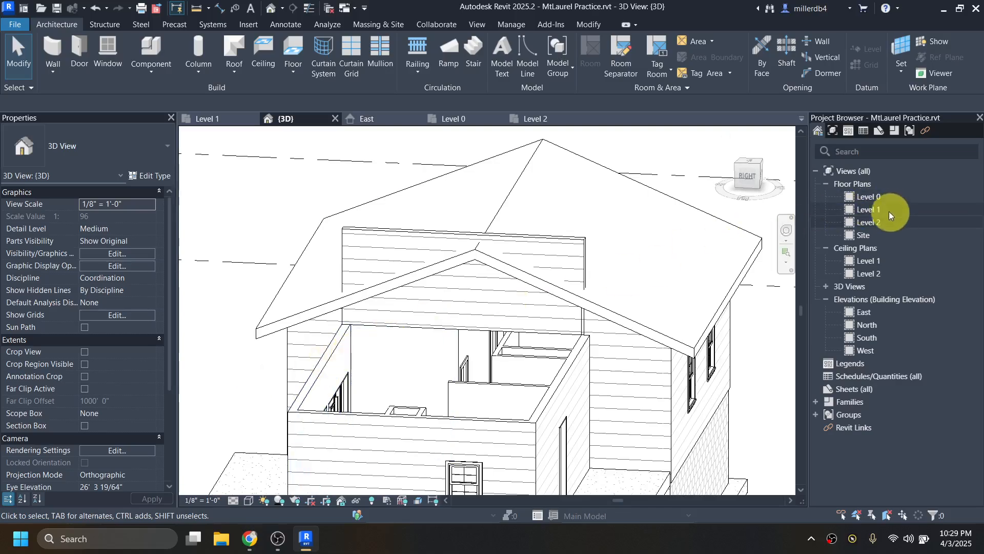
double_click(872, 210)
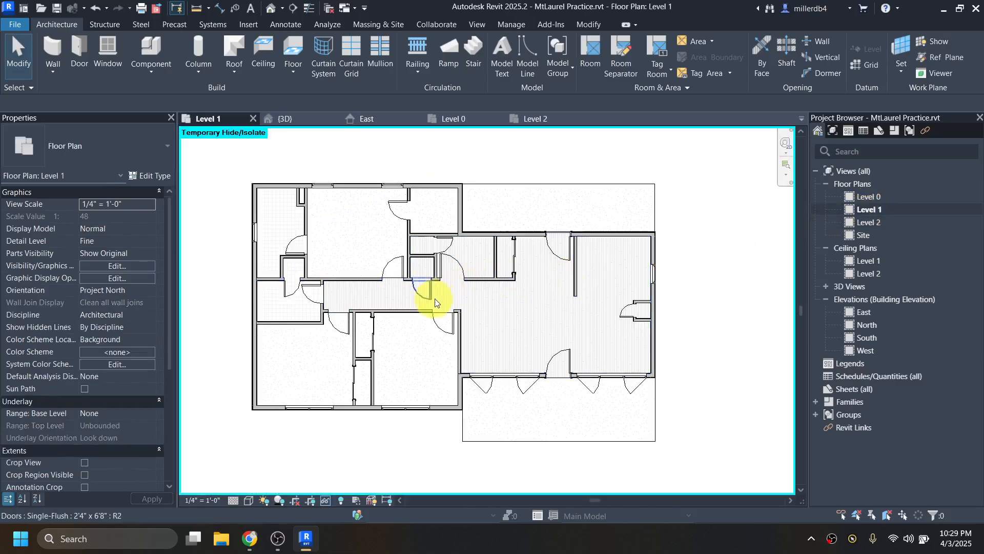
double_click(862, 223)
scroll(461, 307, up, 3)
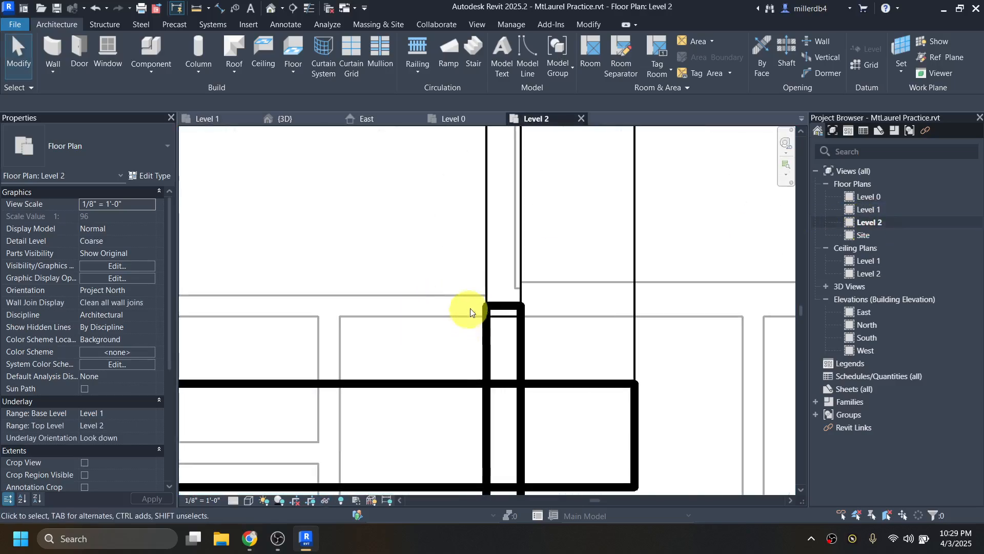
scroll(513, 302, down, 7)
middle_drag(516, 375, 504, 176)
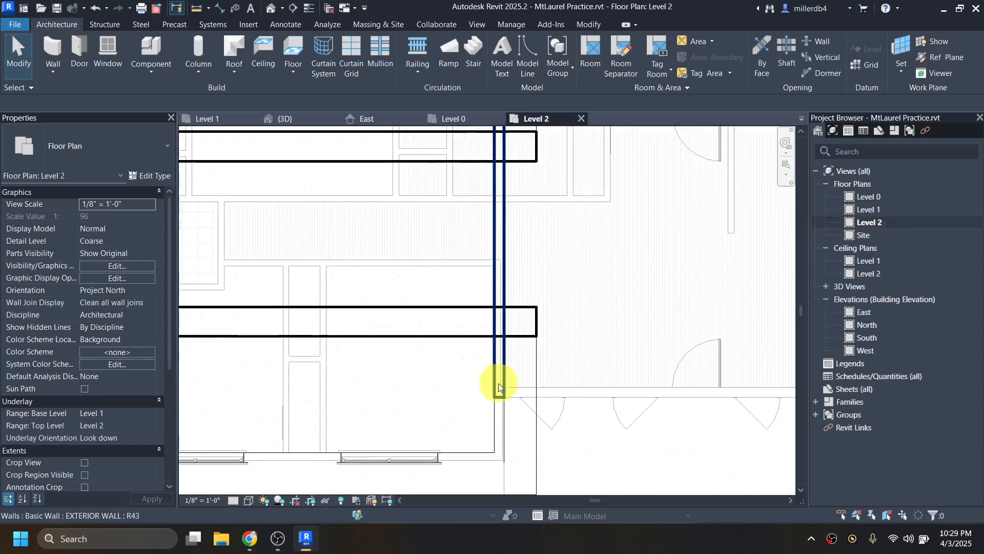
Attach the top of the new gable wall to the roof in the 3D view
click(270, 8)
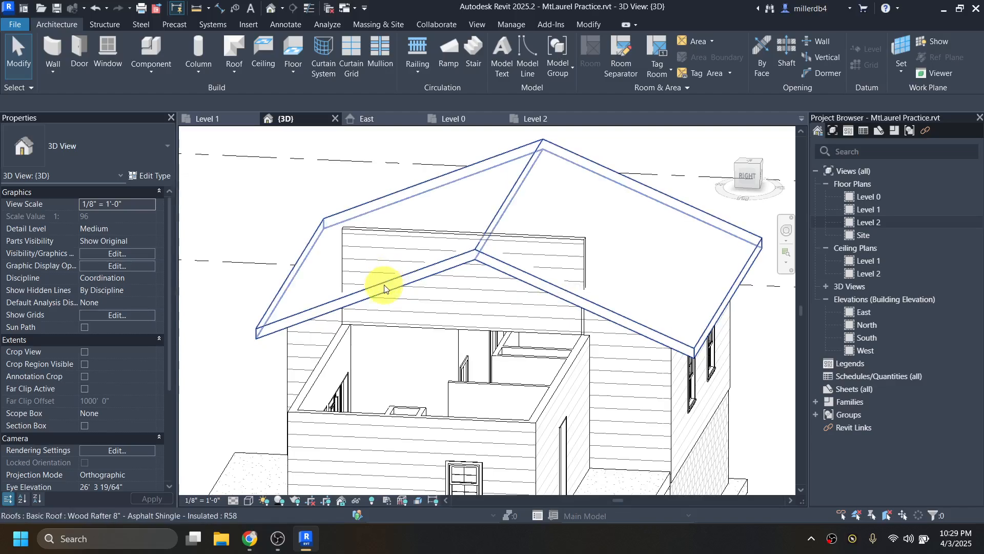
click(368, 240)
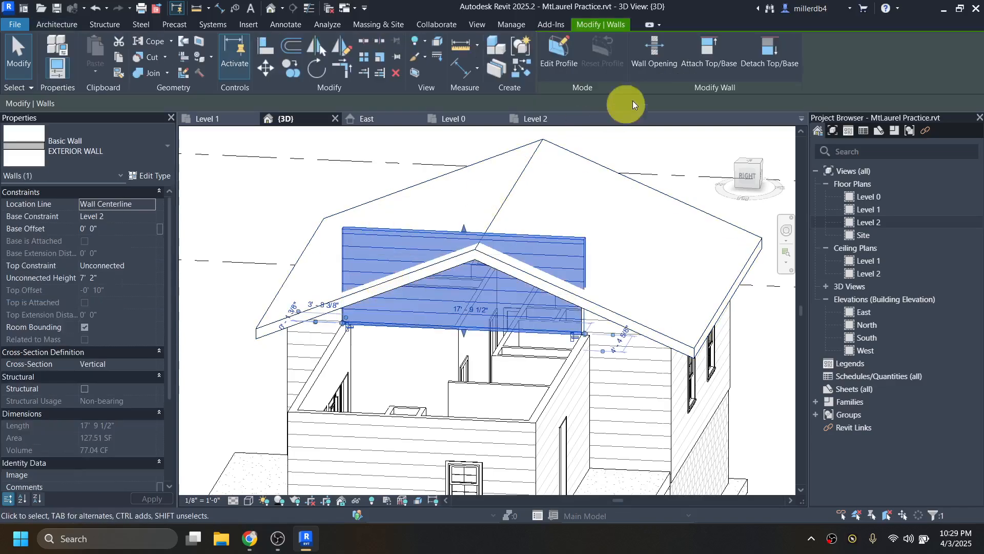
click(712, 53)
click(598, 311)
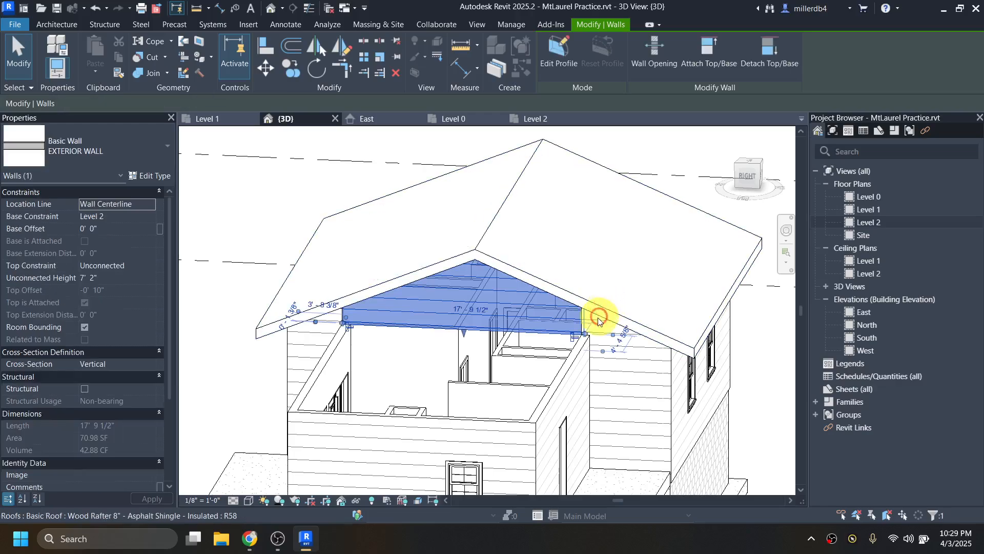
key(Escape)
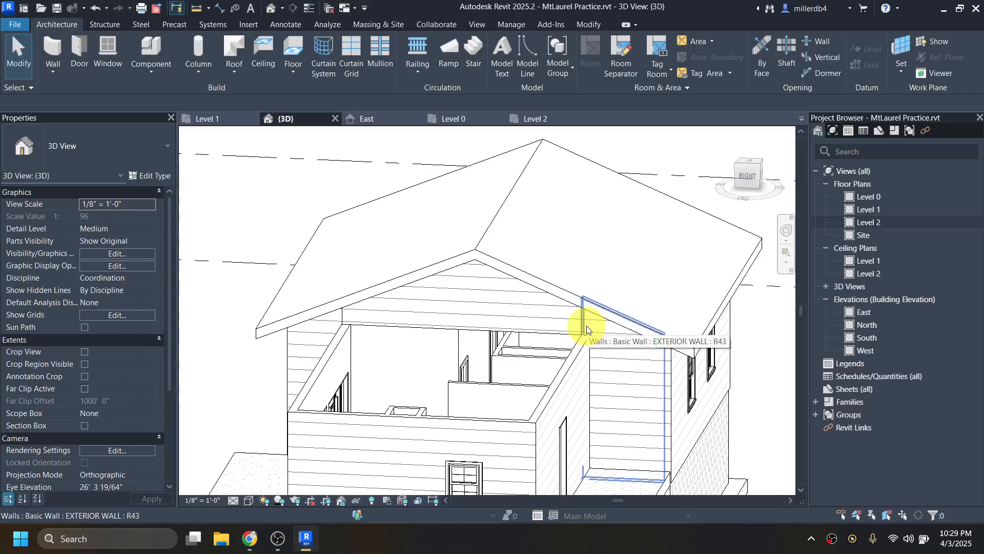
Join the gable wall's geometry with the adjacent exterior walls on both sides
key(j)
key(g)
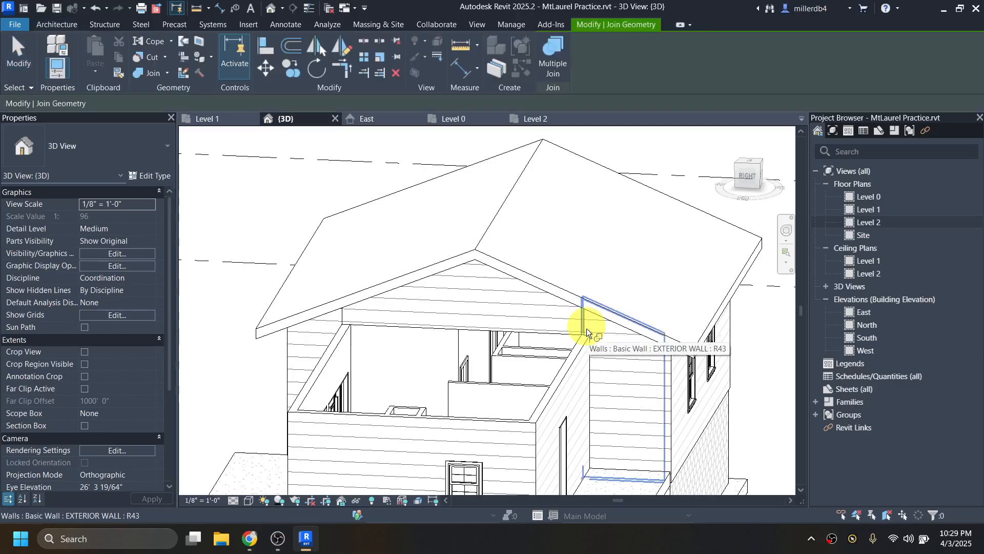
click(586, 328)
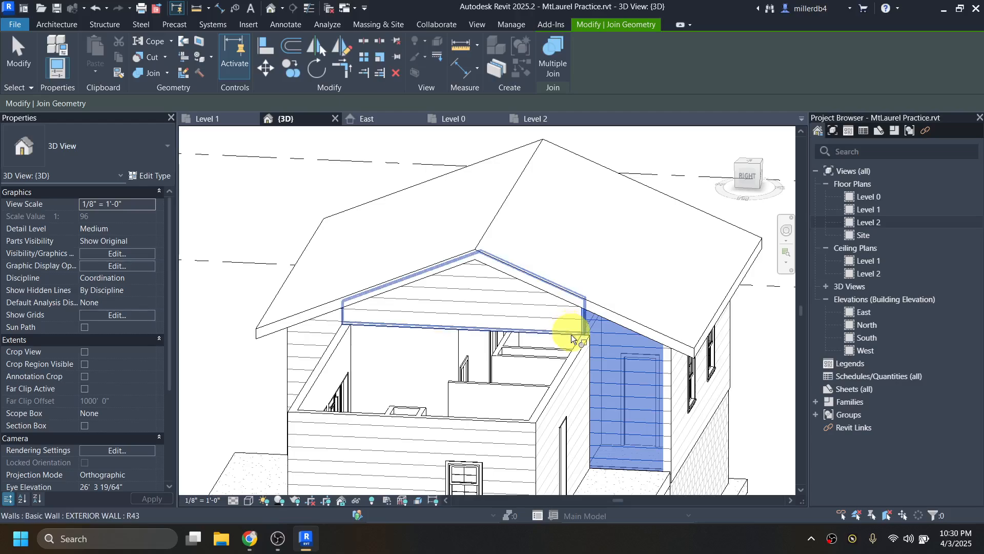
click(571, 333)
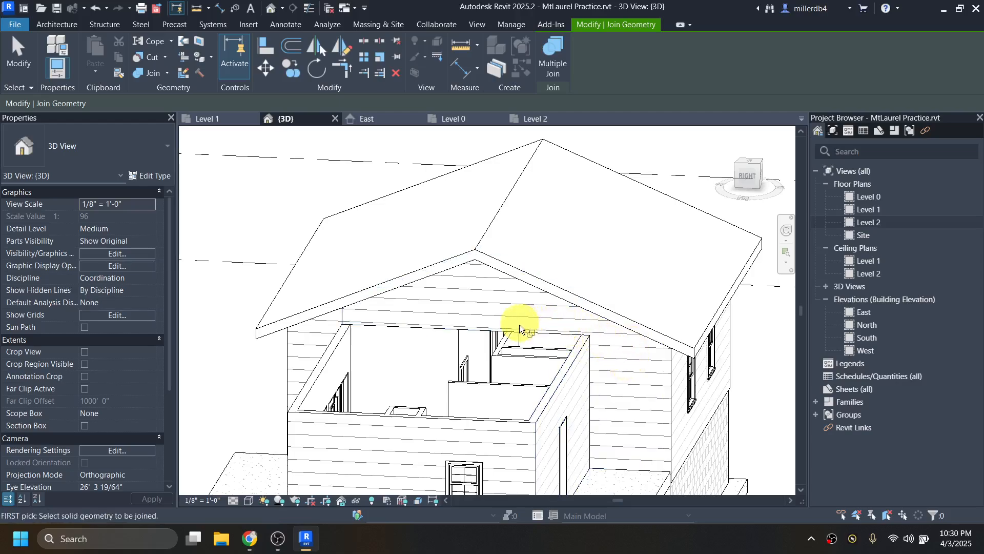
click(430, 328)
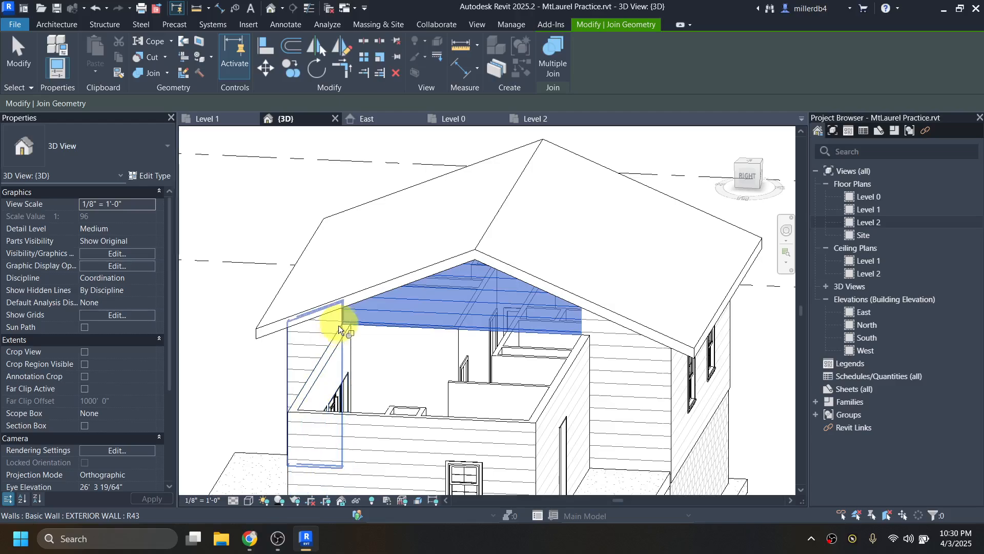
click(341, 319)
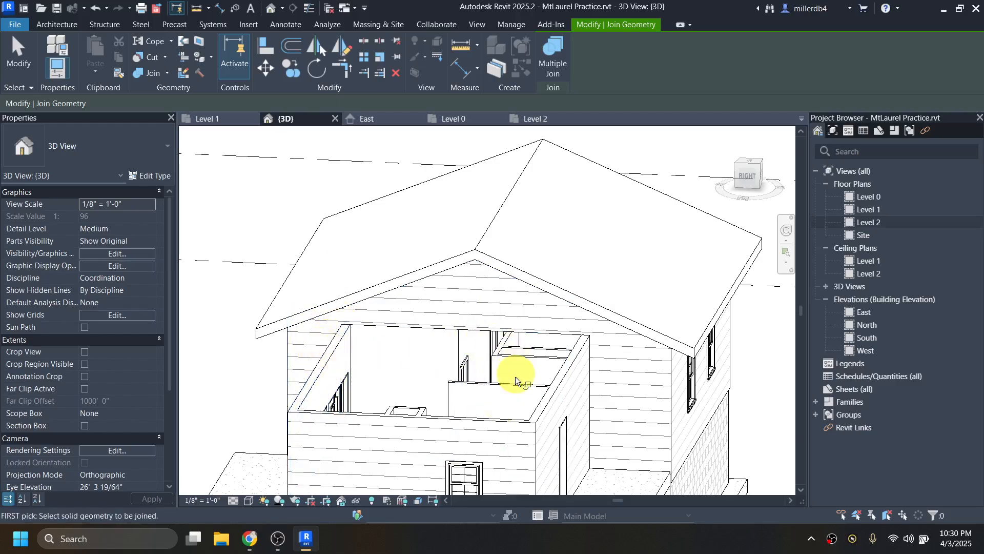
key(Escape)
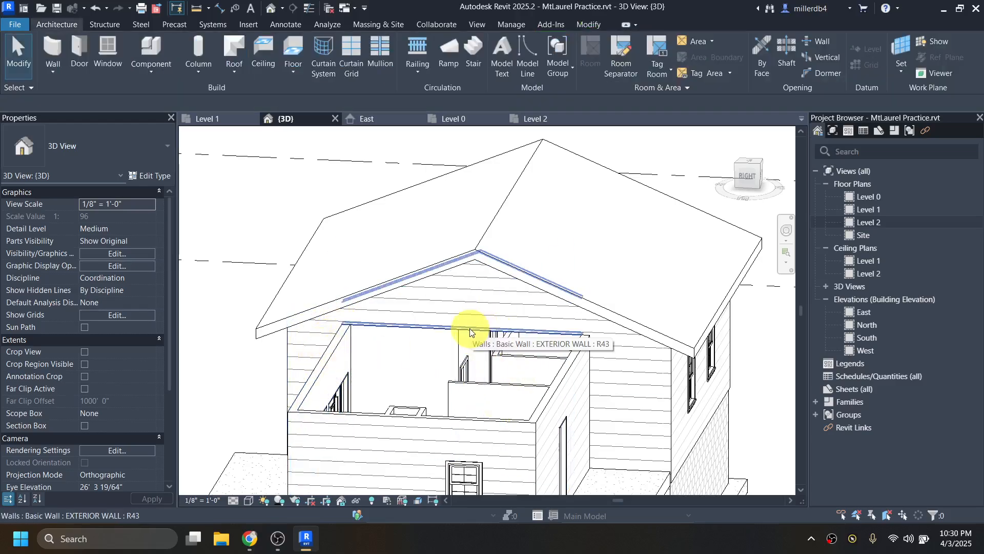
click(470, 333)
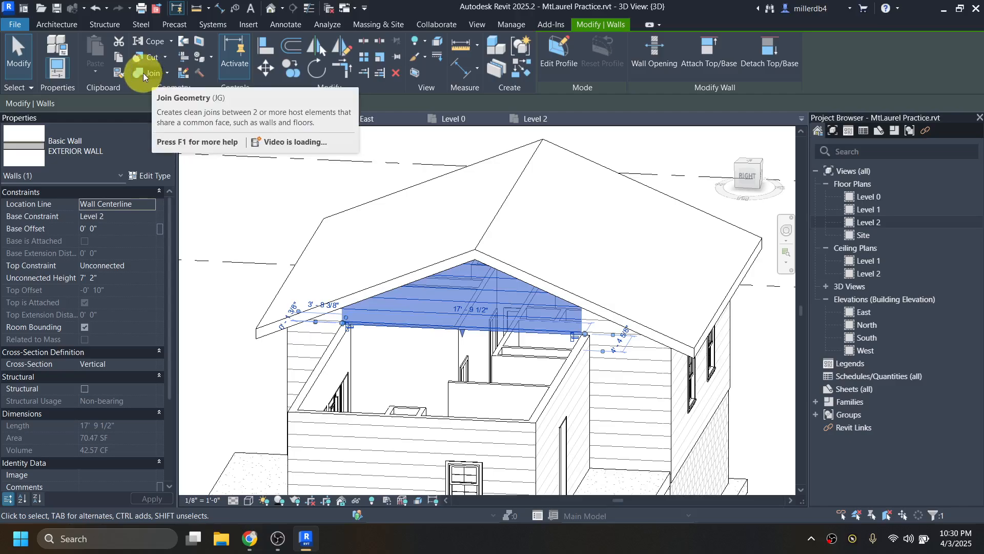
click(223, 347)
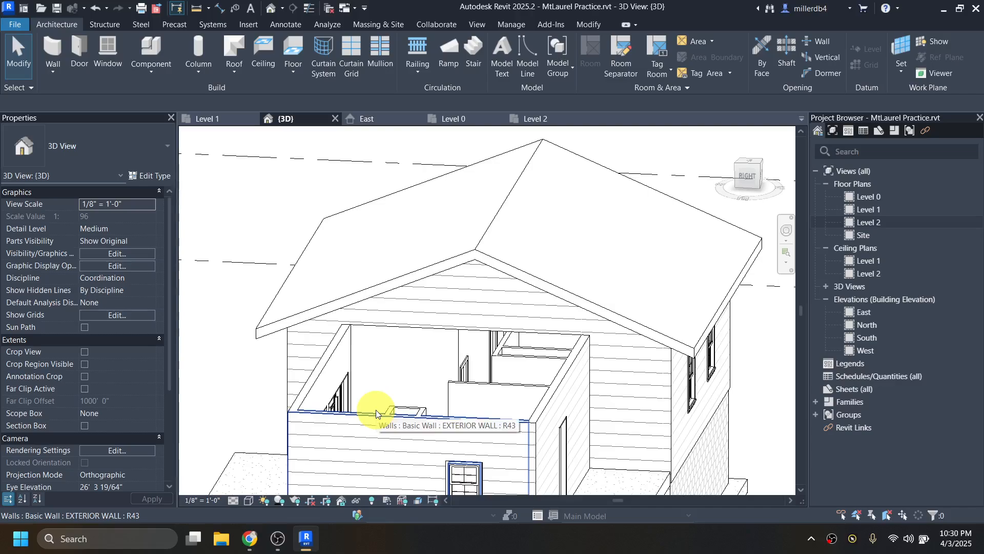
Start a footprint roof on Level 1 and pick the lower wing's south and east exterior walls with a 2' 0" overhang
double_click(867, 211)
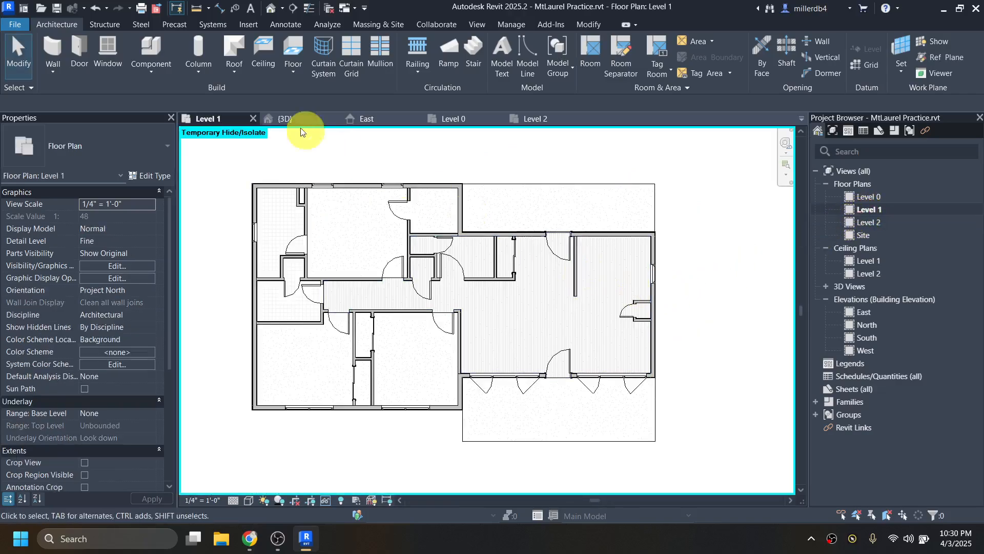
click(235, 49)
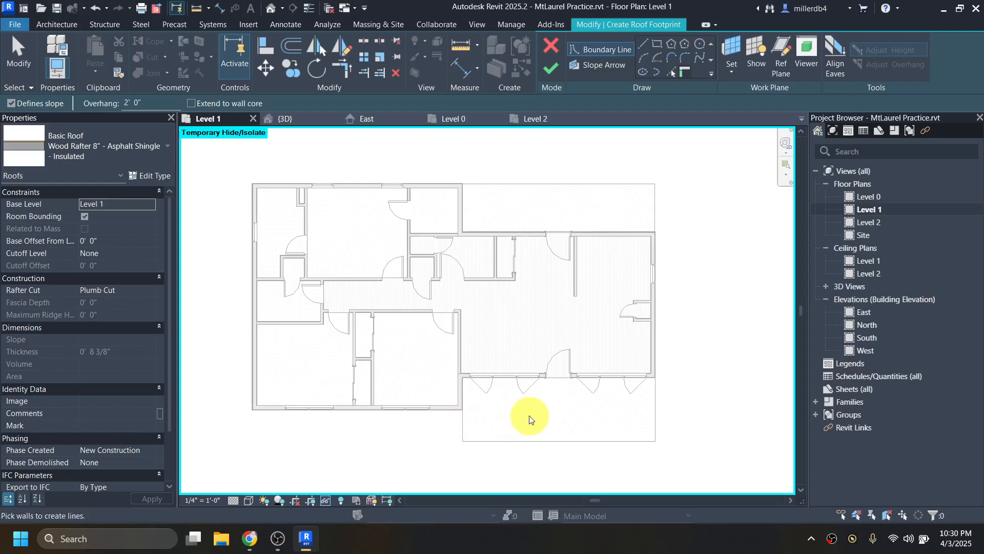
scroll(536, 405, up, 2)
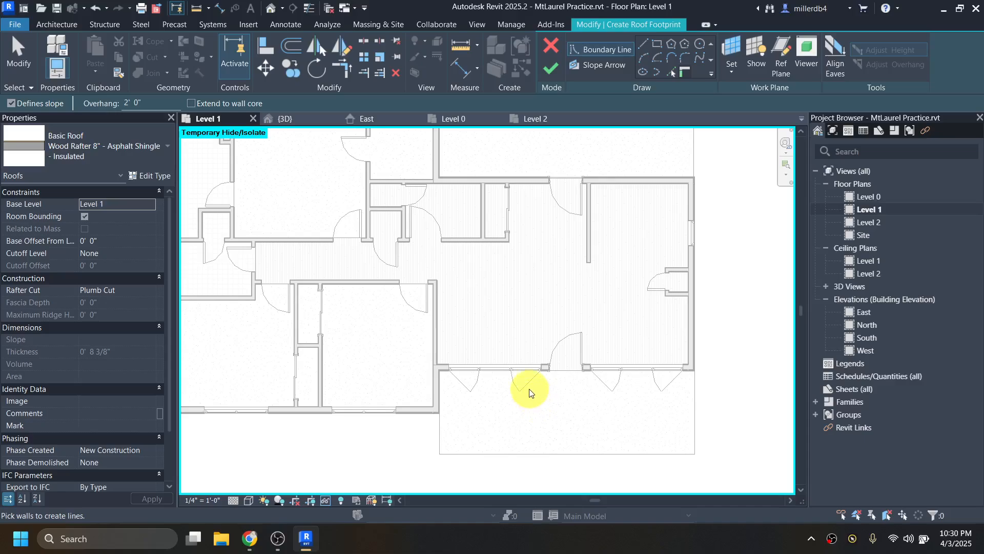
scroll(530, 389, up, 1)
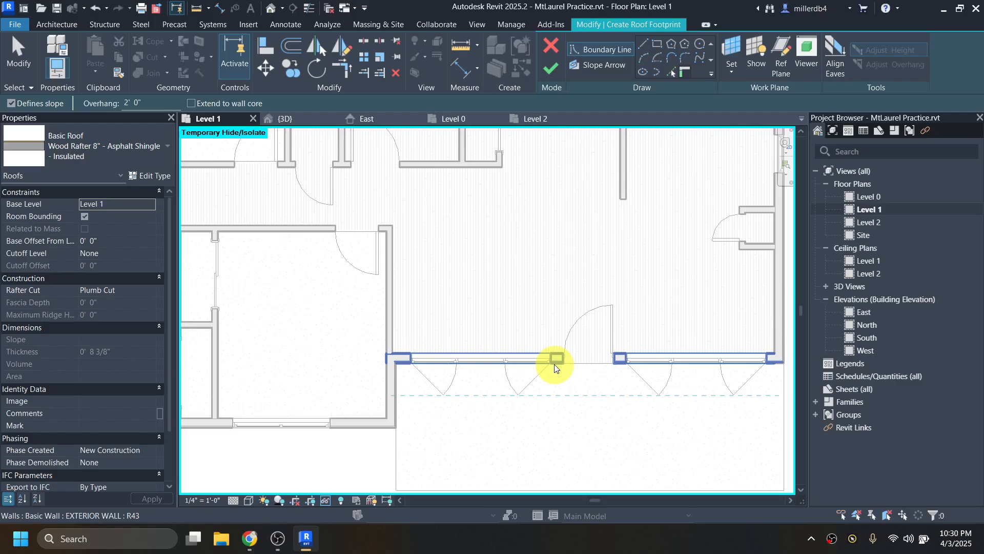
click(554, 367)
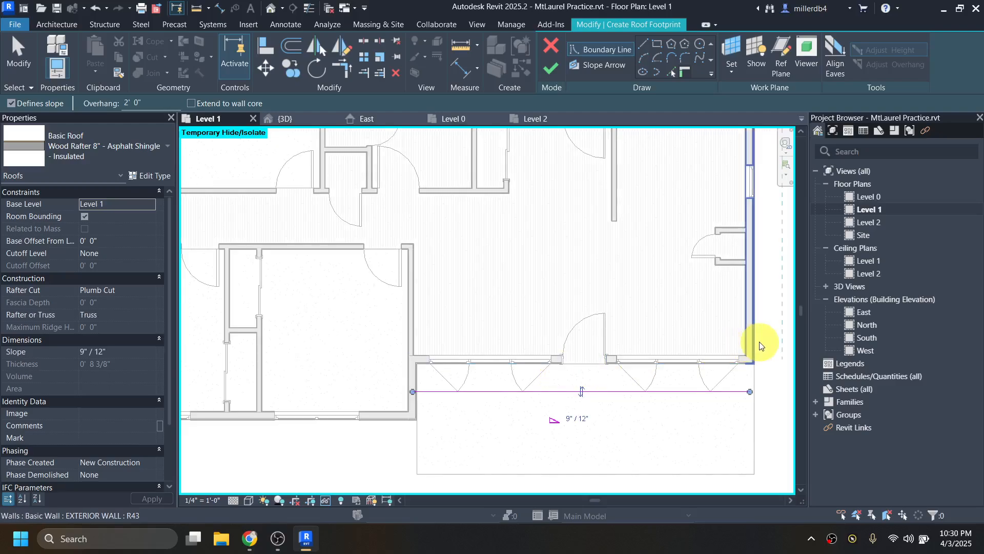
click(760, 345)
Add a roof boundary line offset 2' 0" outward from the outer edge of the north concrete slab
middle_drag(749, 333, 721, 439)
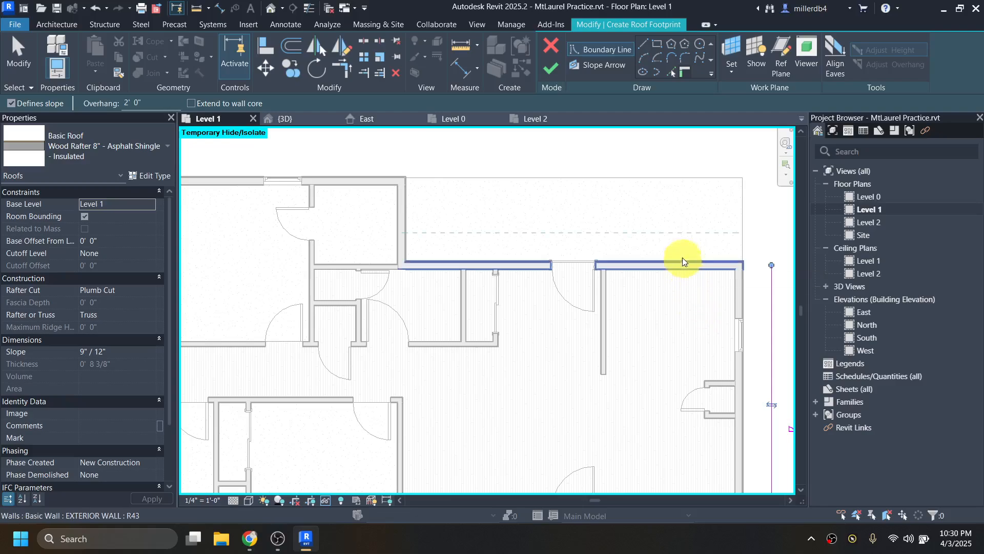
scroll(681, 183, down, 1)
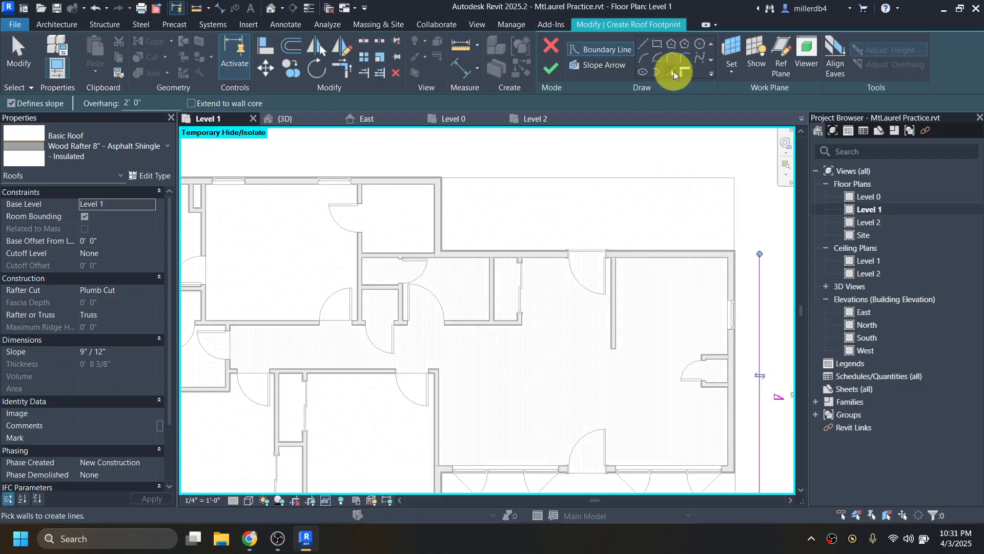
click(673, 72)
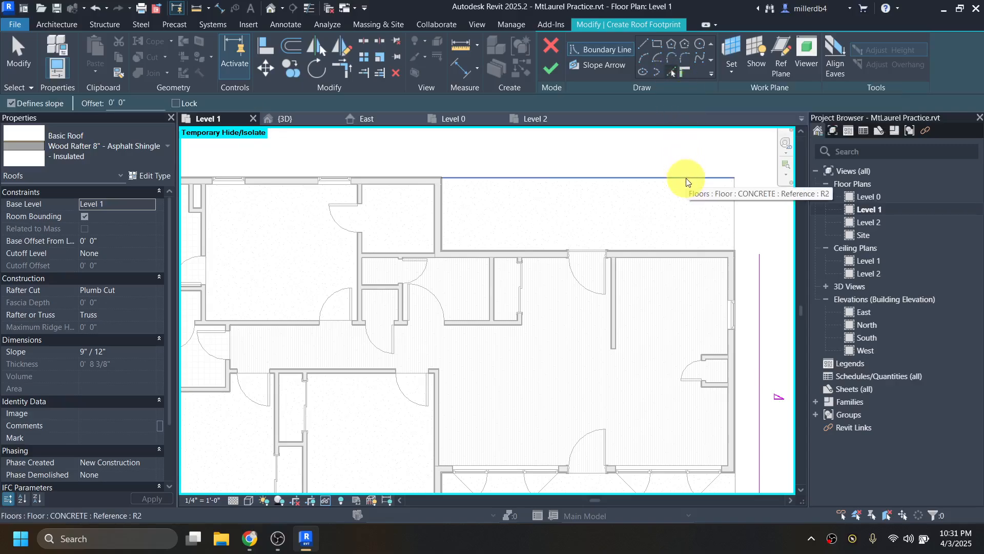
middle_drag(679, 187, 638, 249)
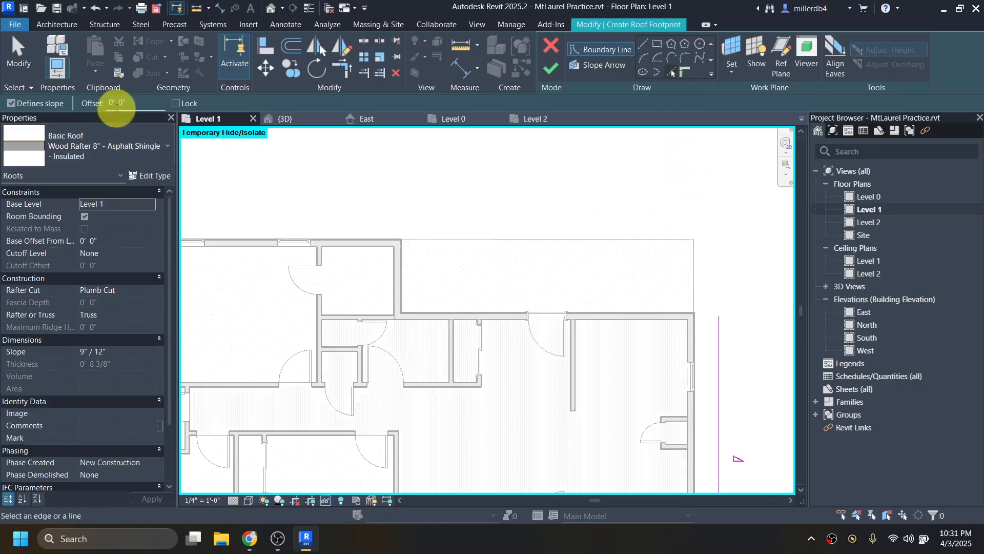
click(112, 103)
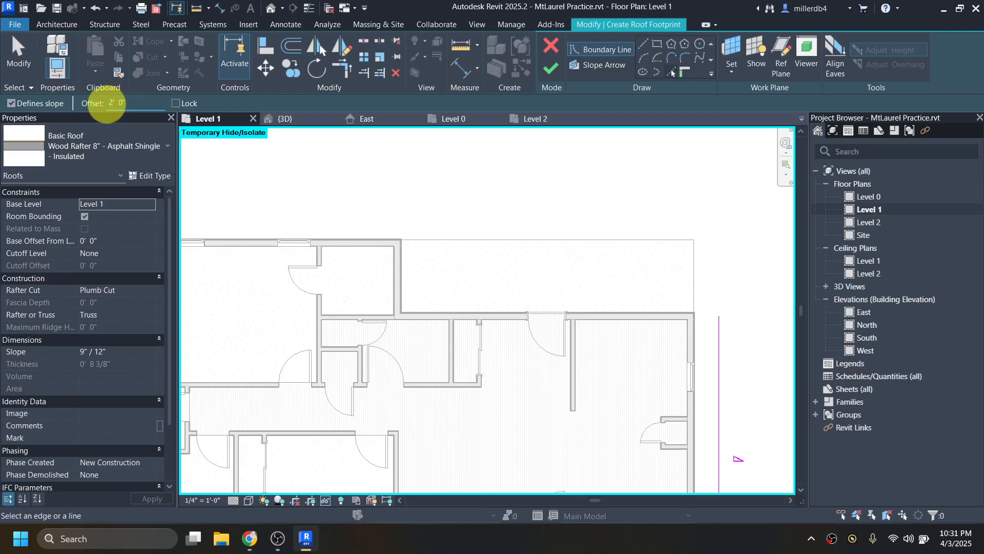
click(482, 241)
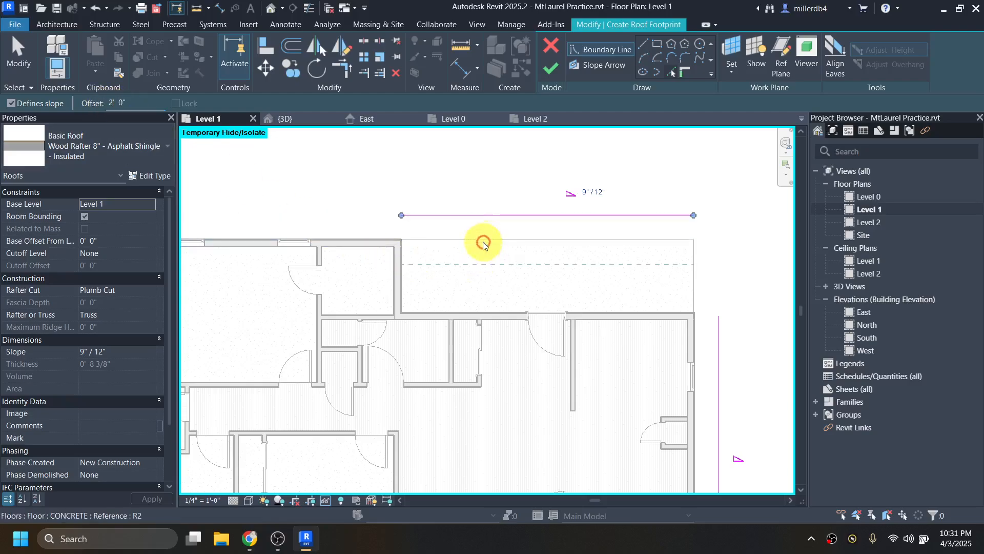
scroll(483, 244, down, 3)
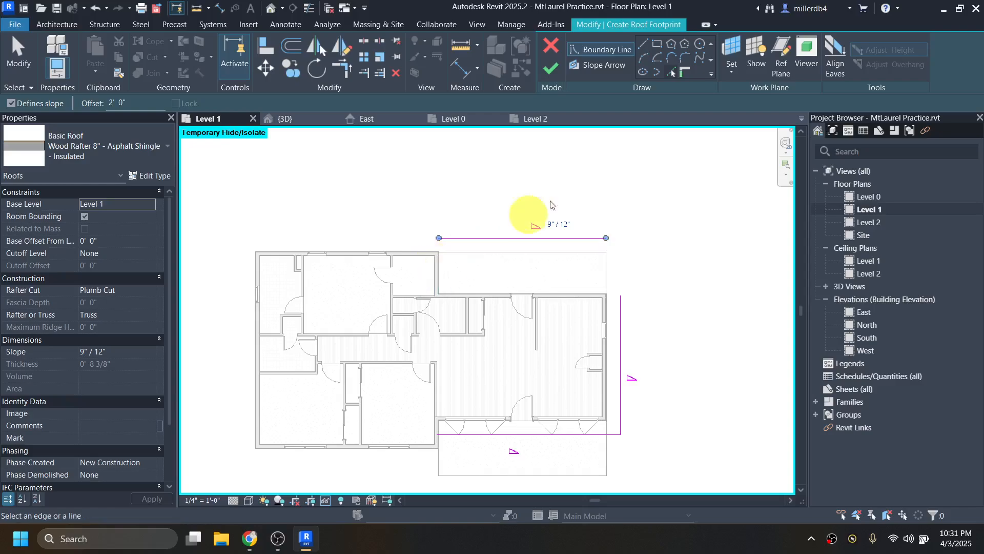
click(644, 46)
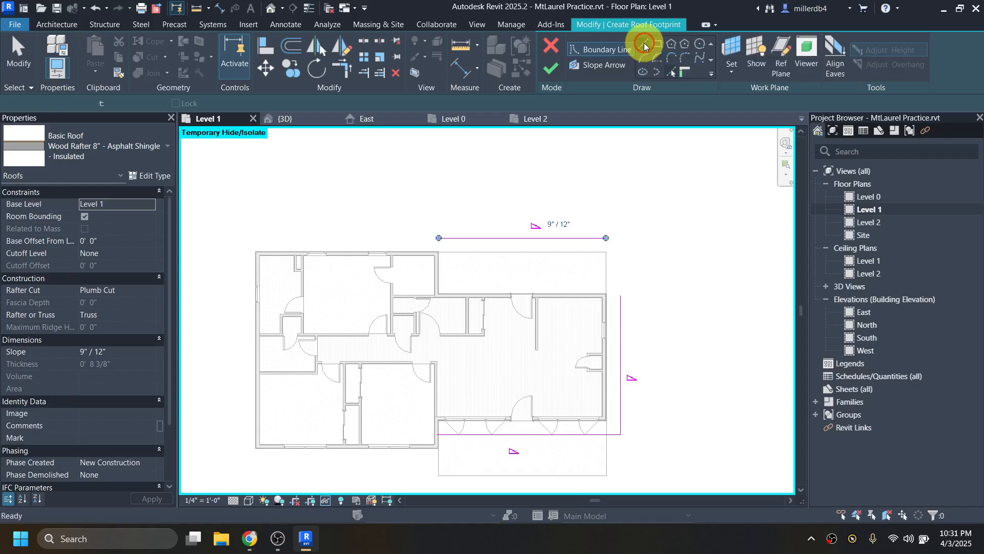
click(439, 239)
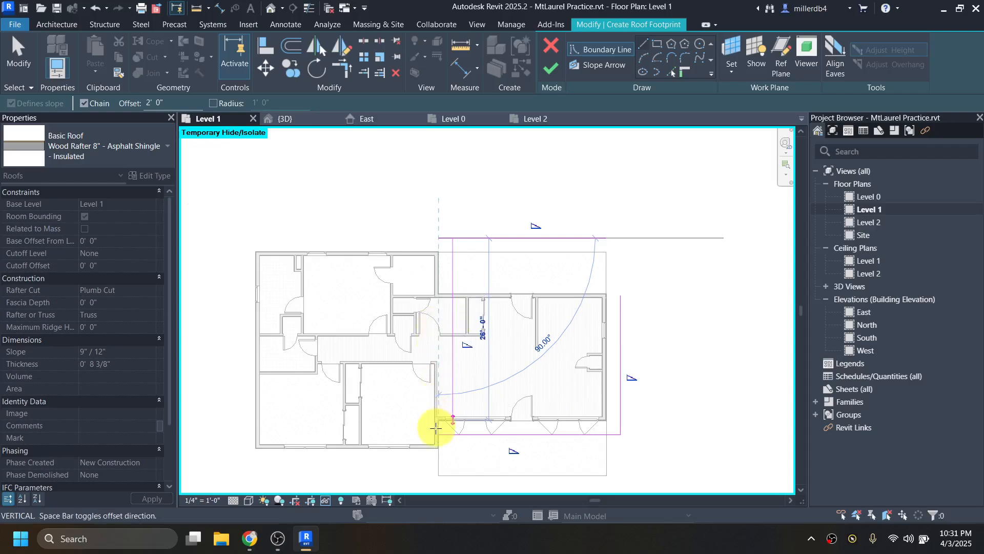
scroll(437, 442, up, 3)
click(439, 444)
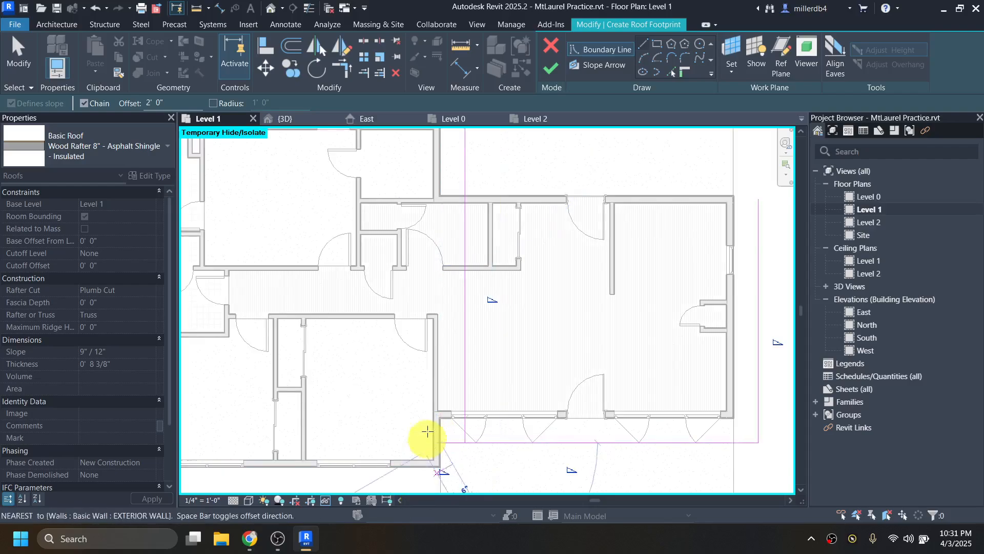
scroll(430, 323, down, 2)
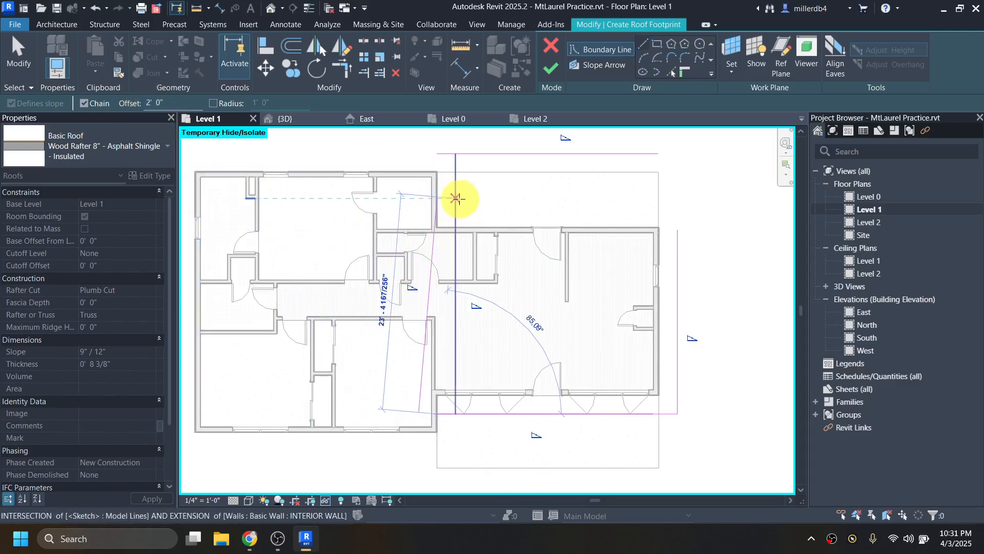
scroll(466, 205, up, 1)
key(Escape)
key(Escape)
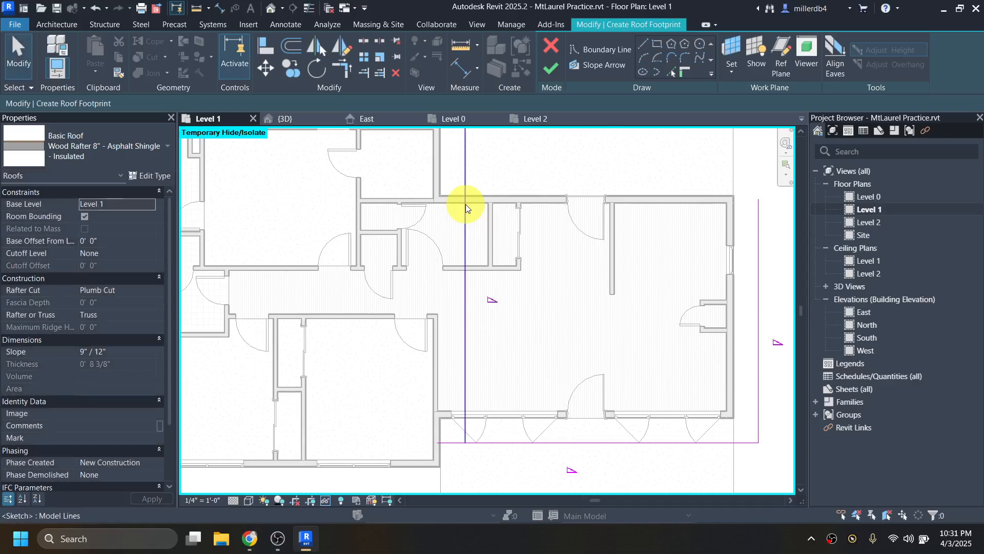
click(466, 204)
key(Delete)
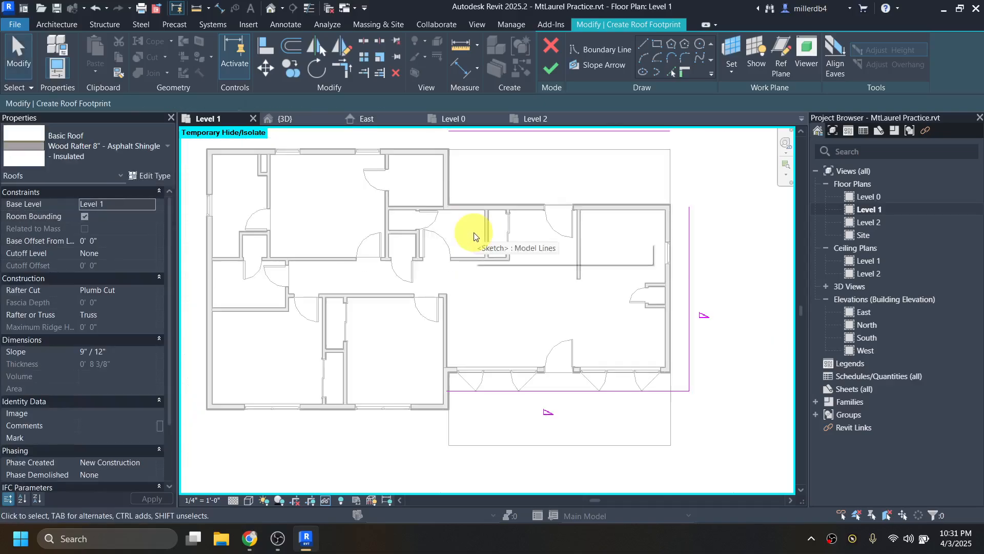
Draw the west roof boundary line with a 0' 0" offset, from the north line's end down to the south boundary line
scroll(473, 208, down, 1)
click(641, 45)
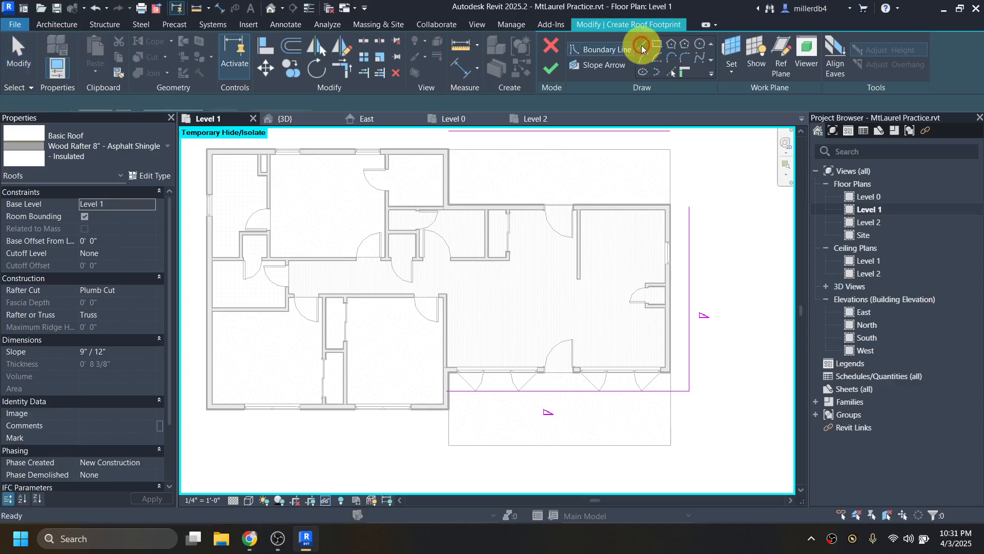
click(448, 132)
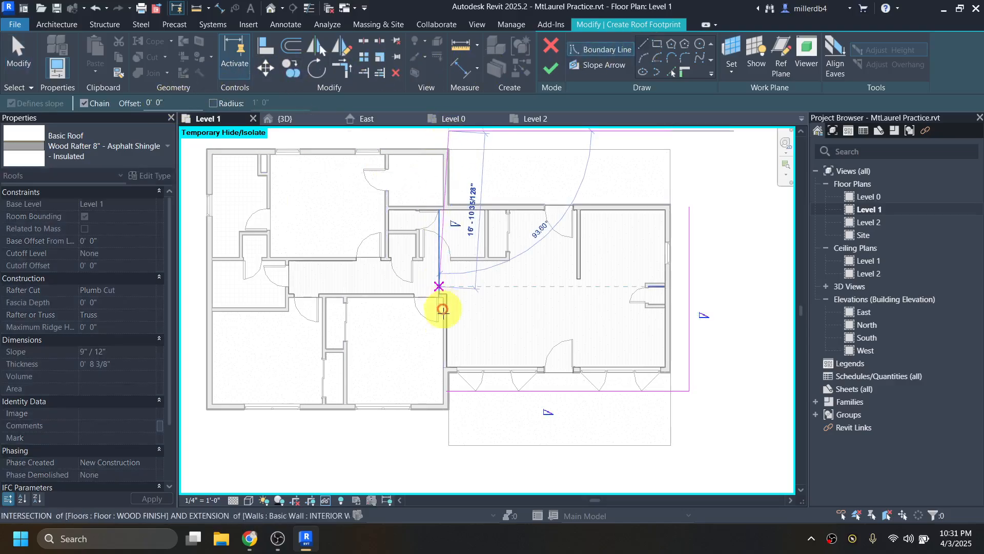
click(449, 373)
scroll(447, 419, up, 3)
key(Escape)
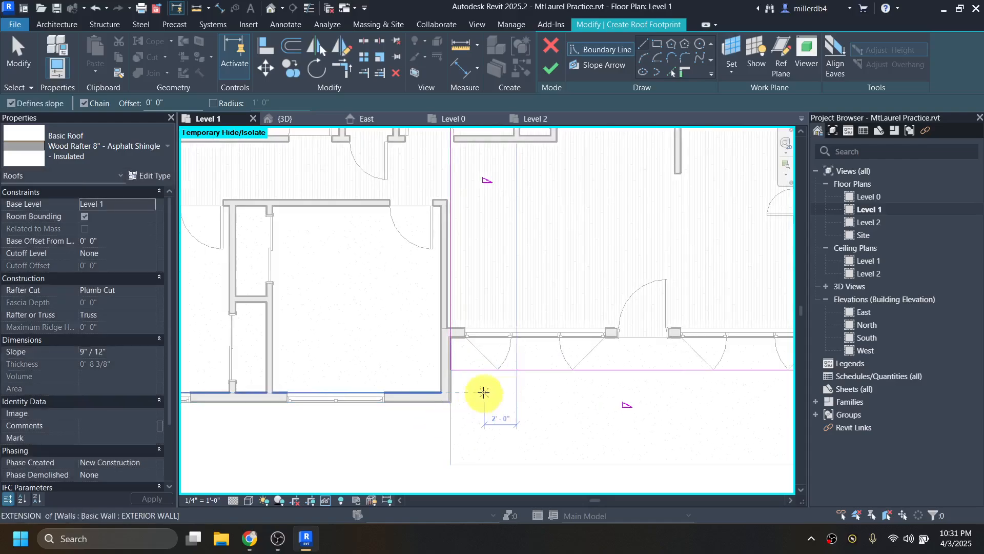
key(Escape)
Trim/extend the east and north roof boundary lines to meet at a corner
scroll(477, 391, down, 3)
middle_drag(558, 394, 507, 441)
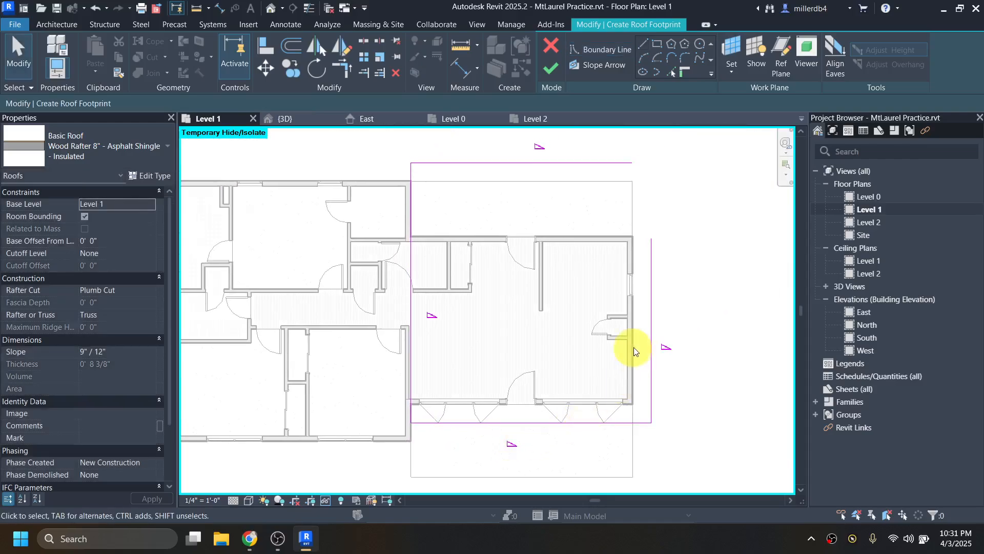
key(t)
key(r)
click(645, 262)
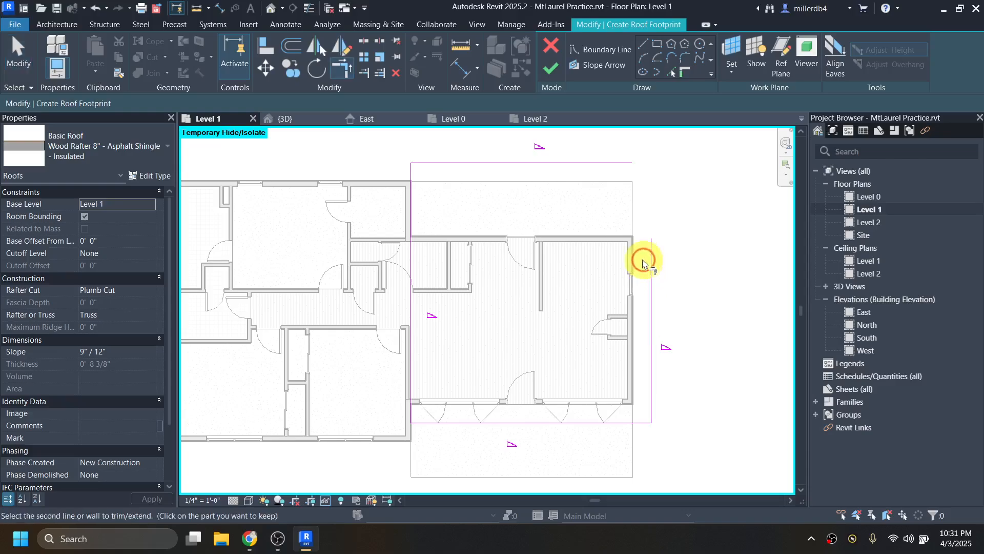
click(599, 164)
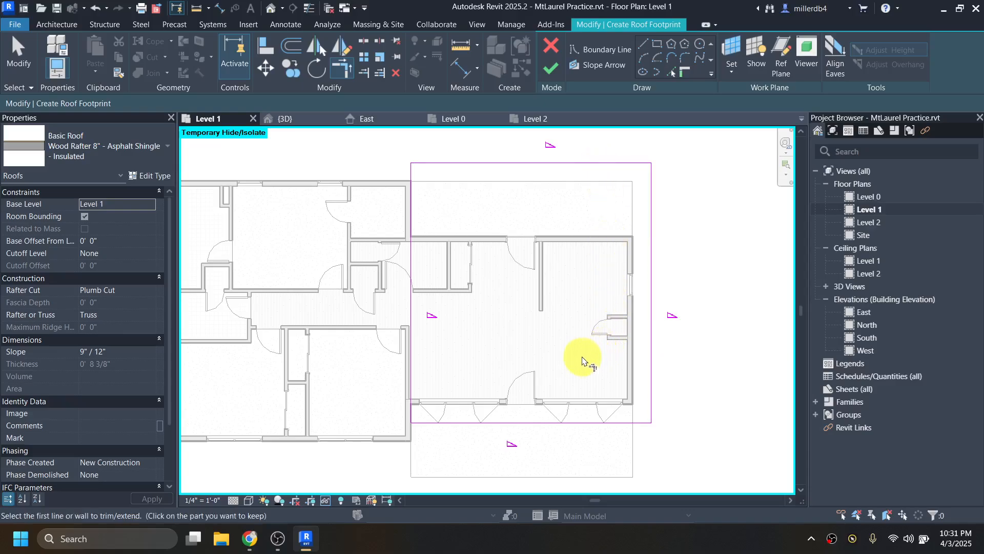
key(Escape)
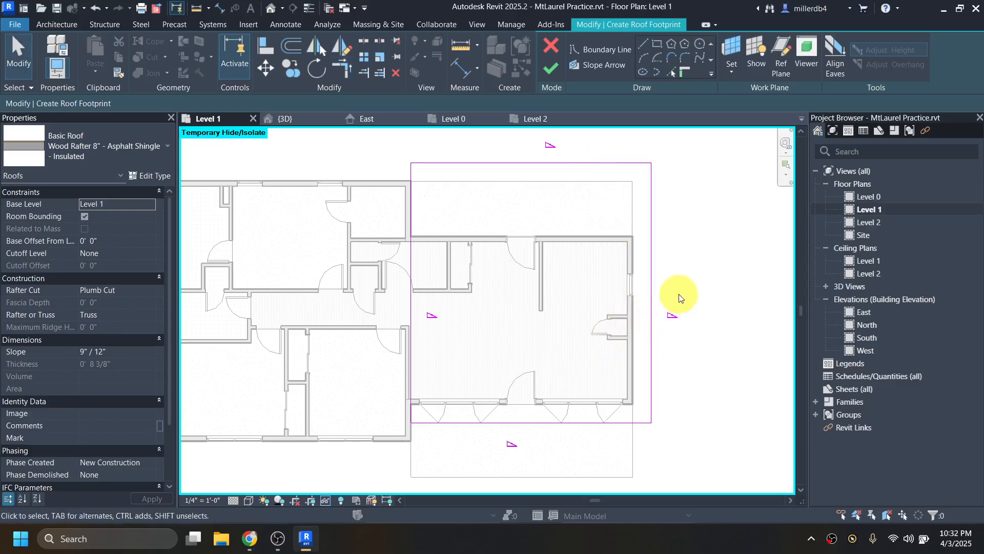
Turn off slope definition for the east and west roof boundary lines
click(651, 278)
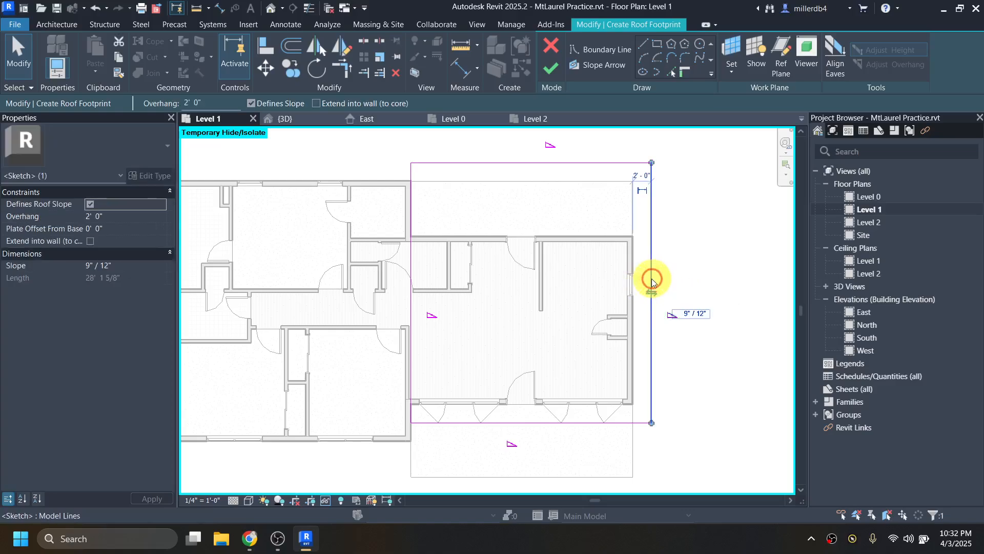
click(251, 104)
click(411, 261)
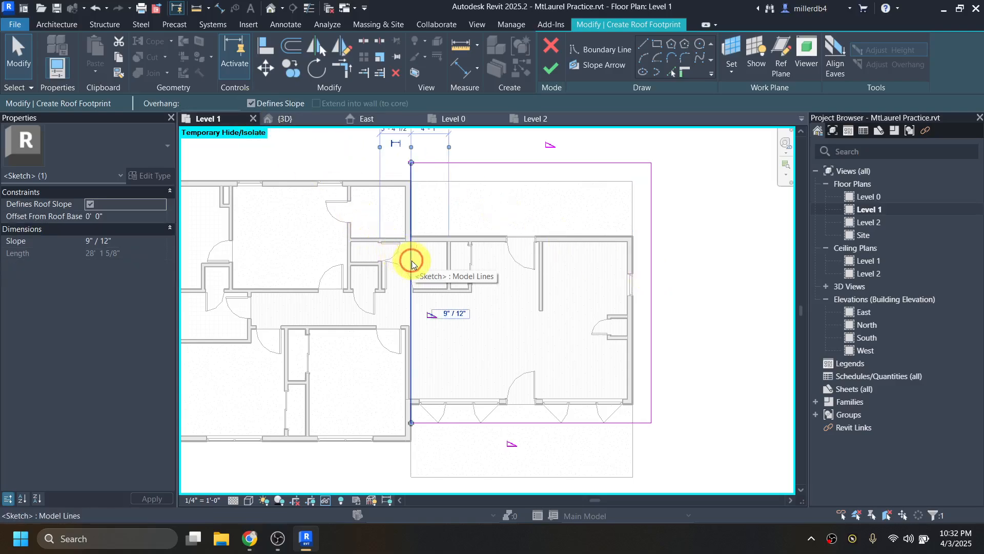
click(252, 104)
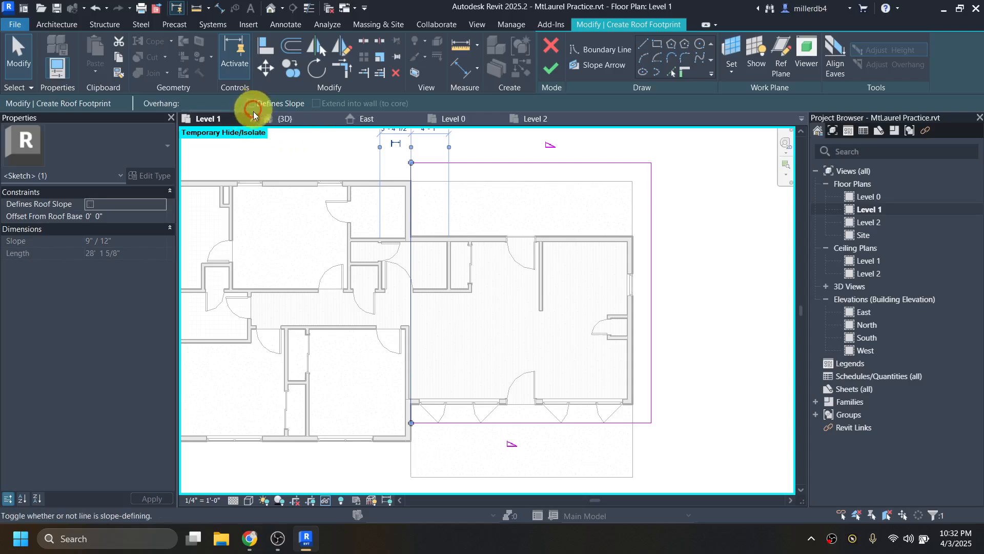
Set the slope of the south and north roof boundary lines to 5" / 12"
click(526, 423)
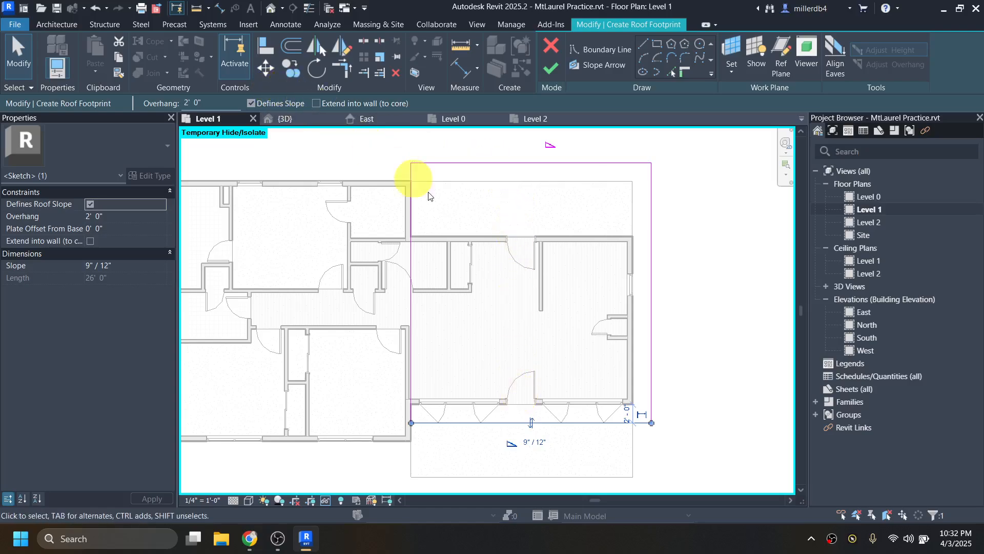
click(526, 443)
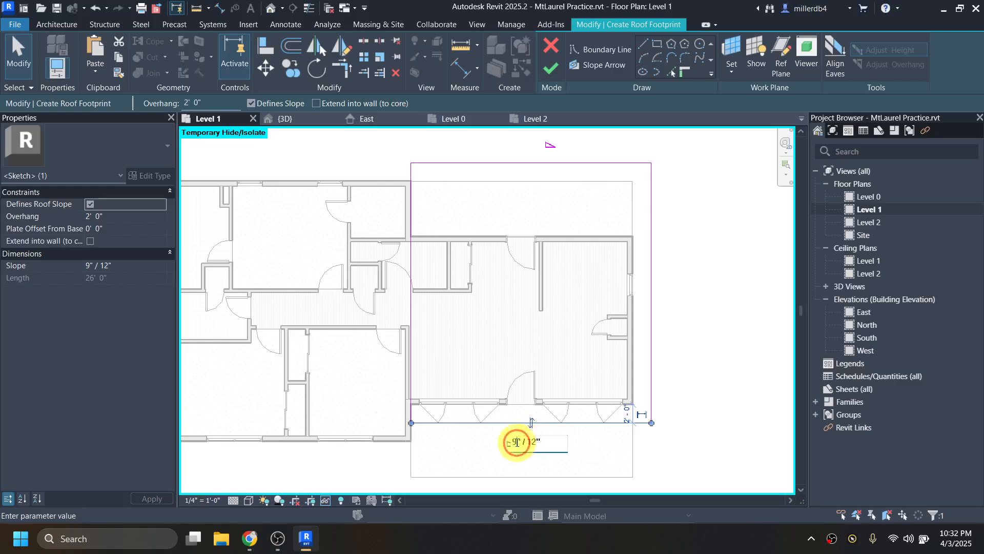
click(494, 162)
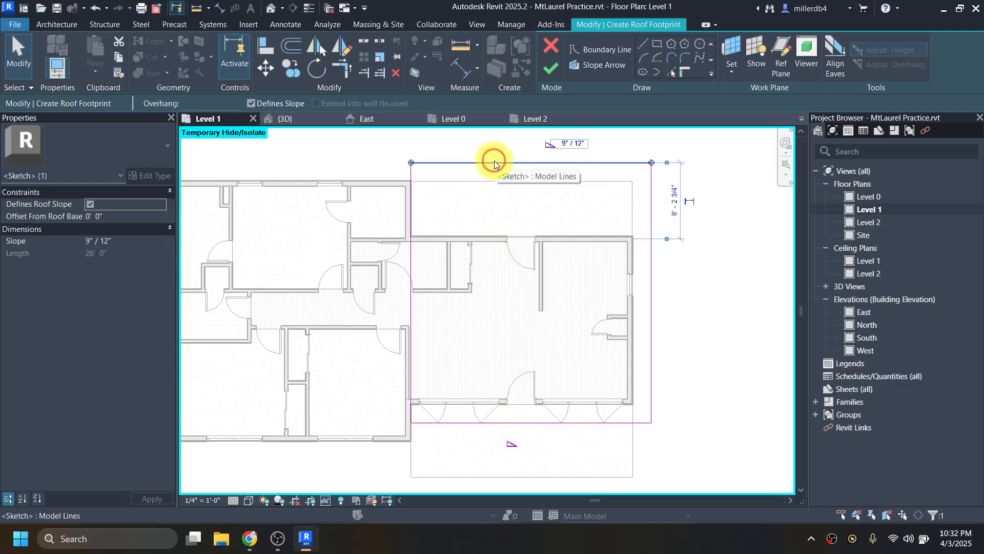
click(564, 143)
drag(556, 142, 544, 141)
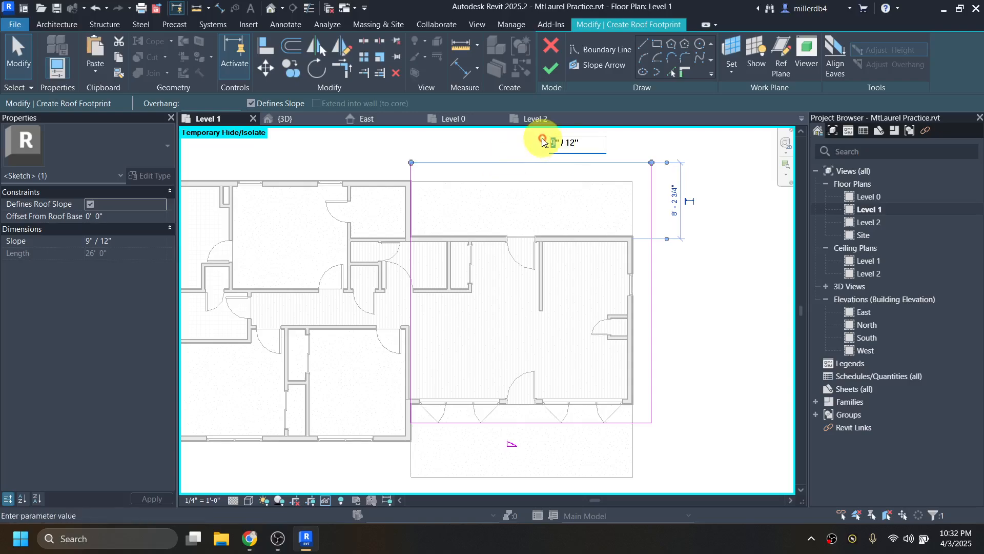
text(5)
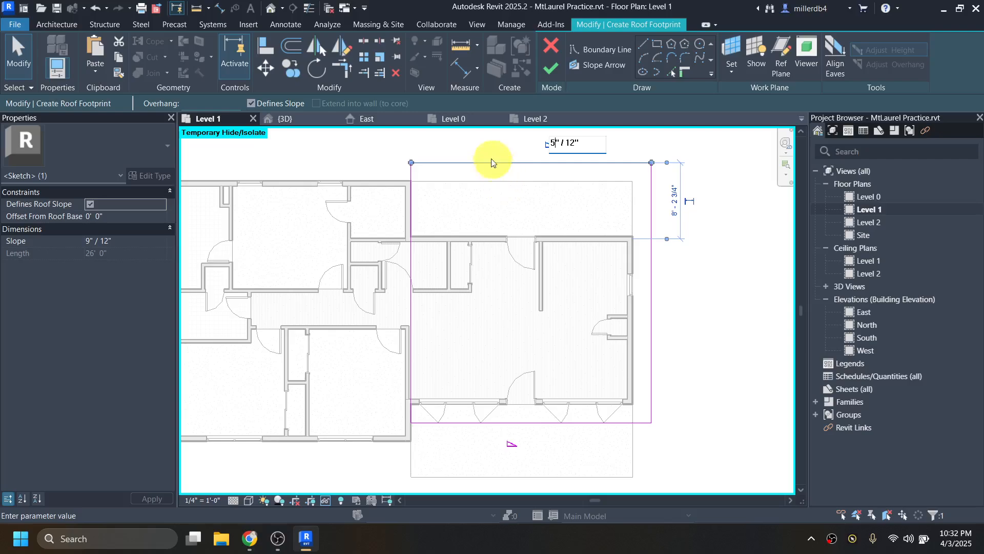
click(479, 150)
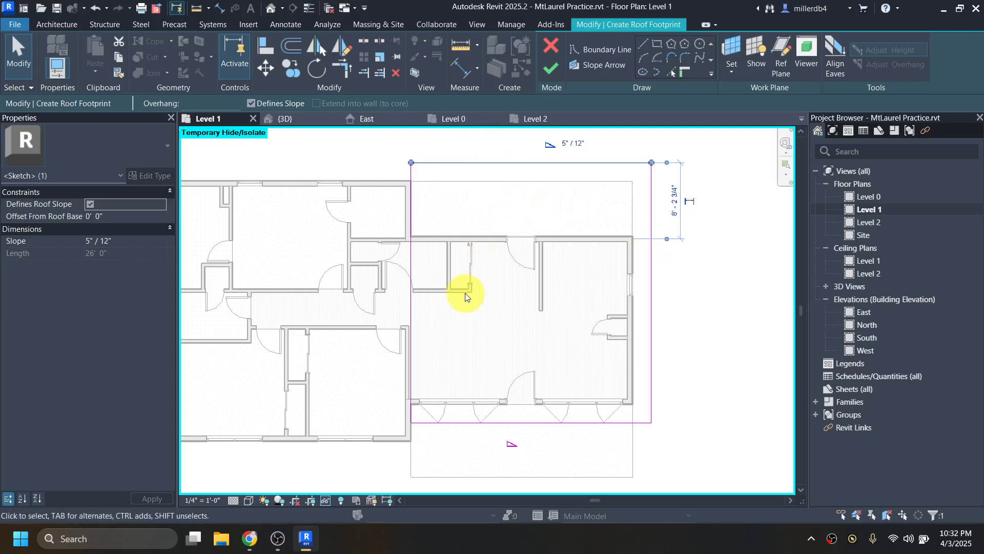
click(381, 159)
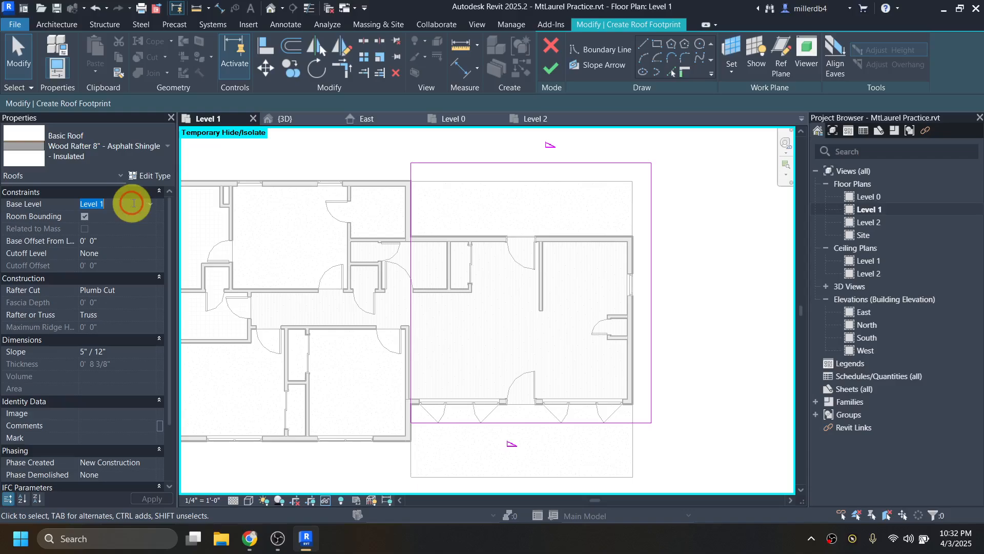
Set the lower wing roof's base level to Level 2 and finish the roof footprint
click(152, 204)
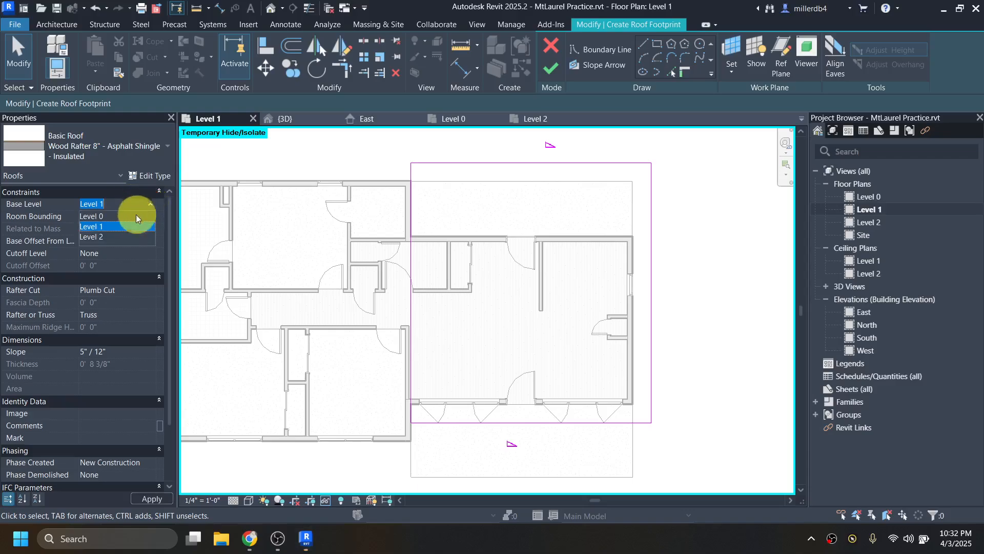
click(121, 236)
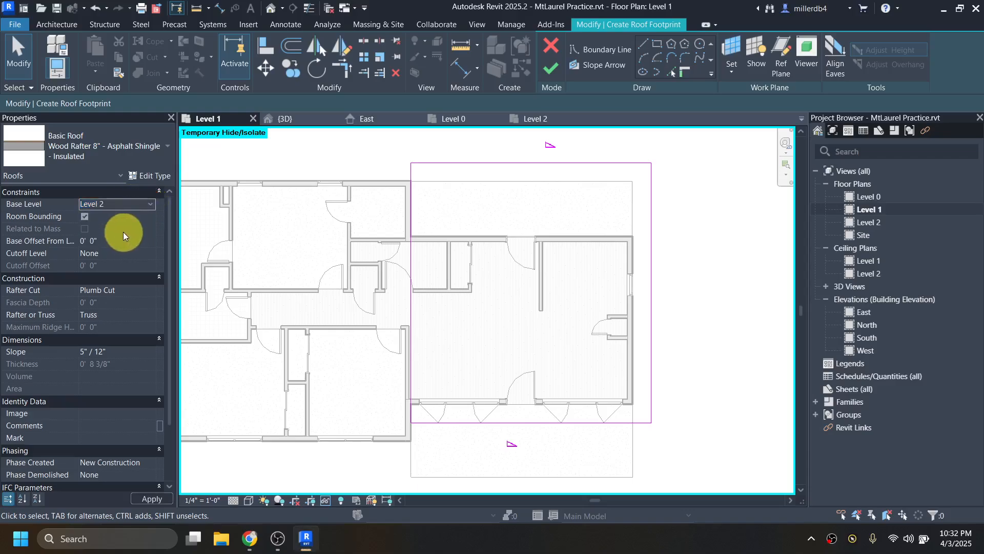
click(549, 74)
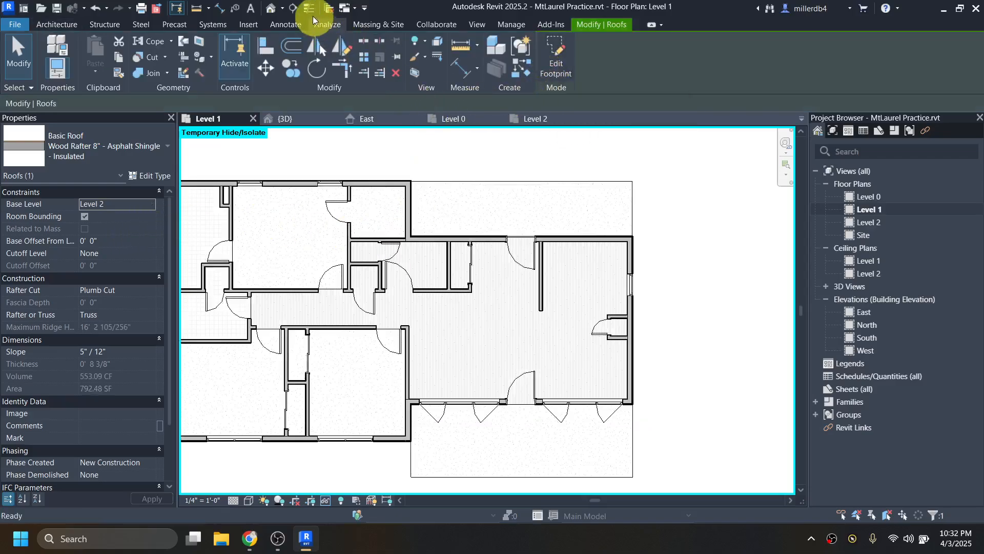
Examine the new roof against the main roof in the 3D view, looking straight on from the right side
click(271, 9)
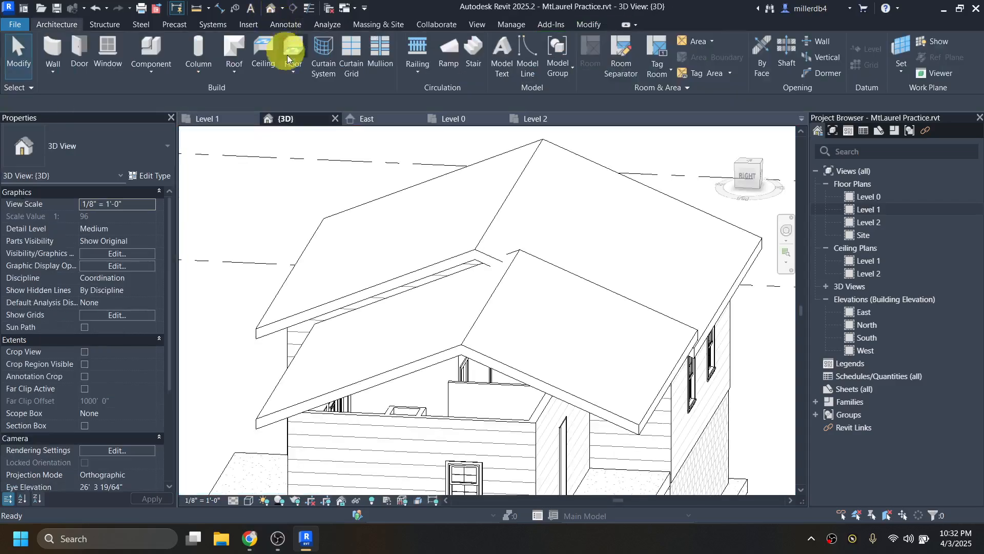
shift+middle_drag(578, 349, 605, 302)
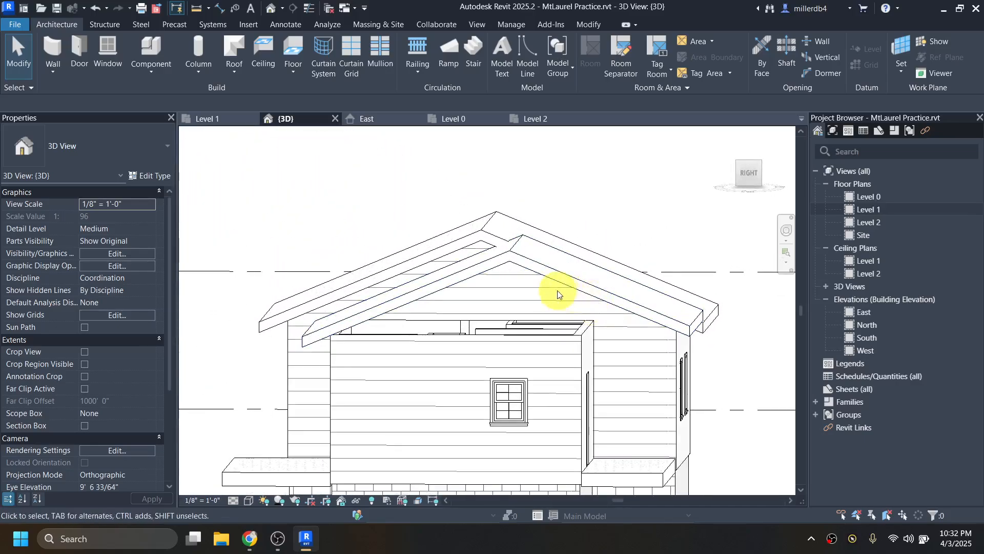
click(560, 288)
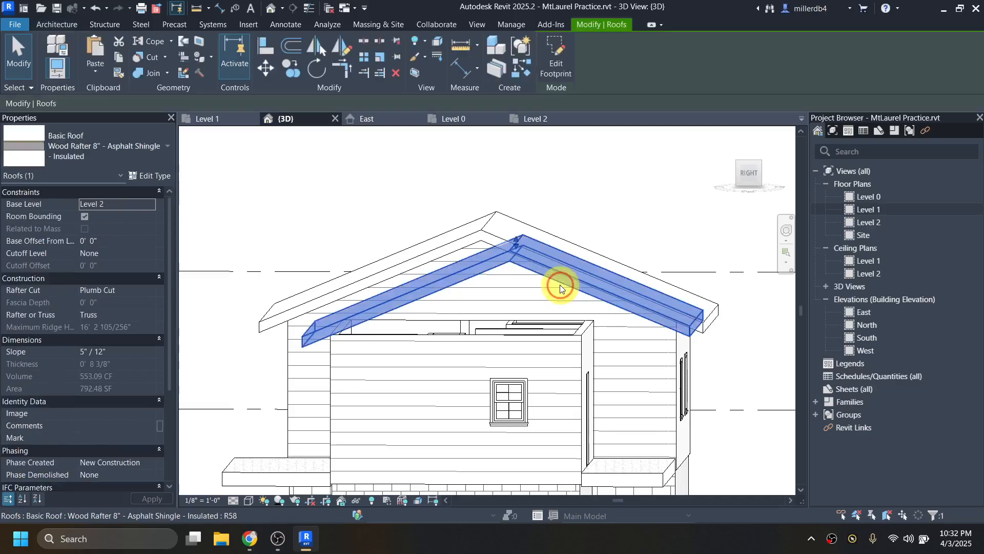
click(753, 174)
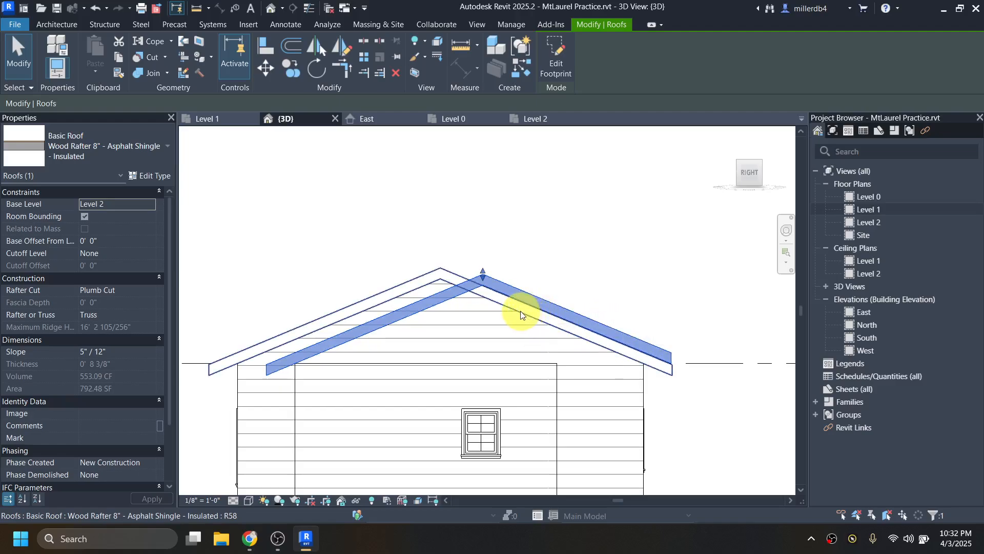
Try to align the lower wing roof's north slope with the main roof's slope
key(a)
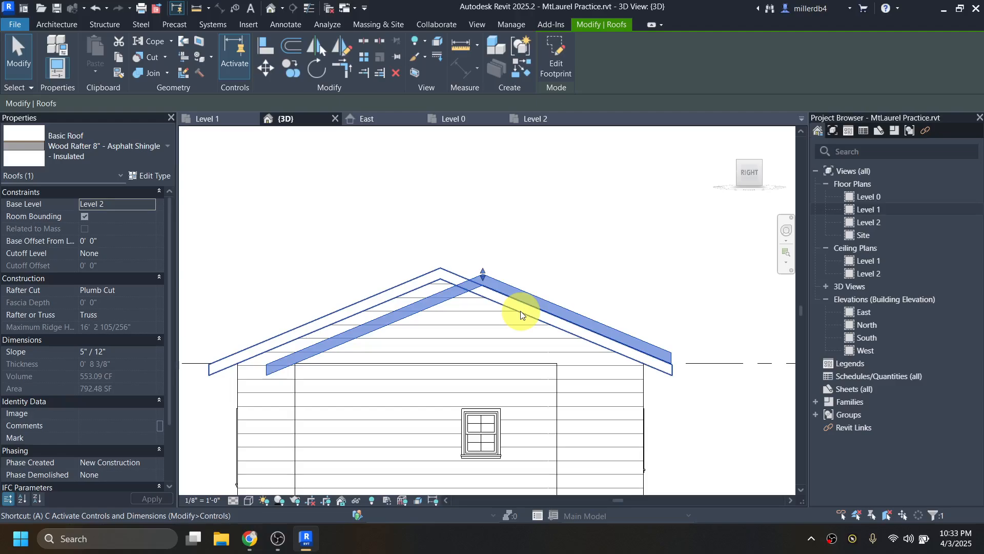
key(l)
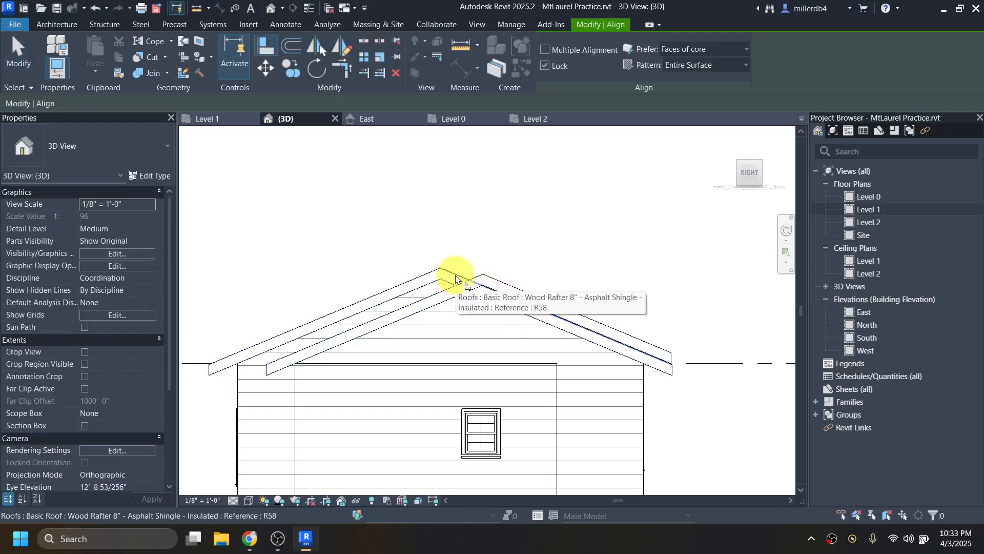
scroll(456, 278, up, 2)
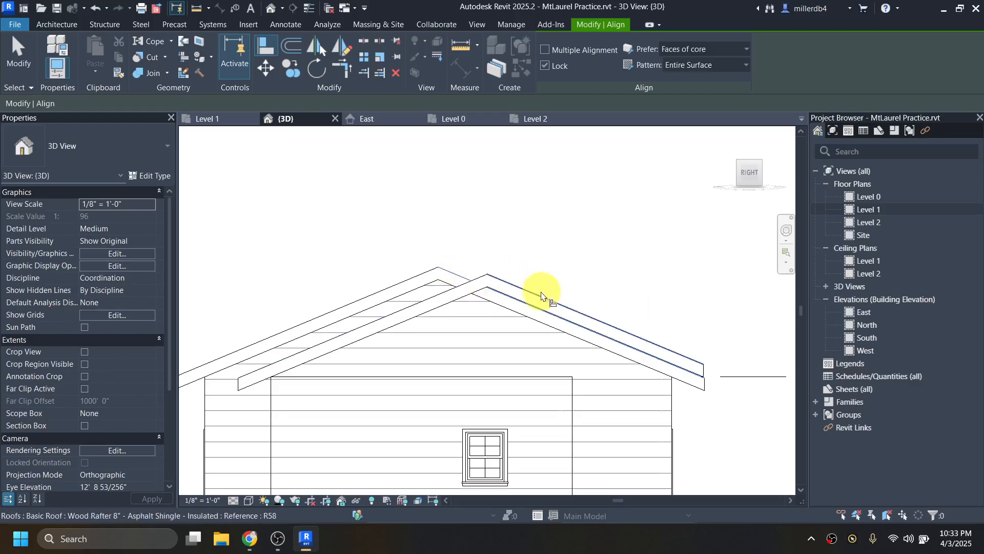
click(539, 298)
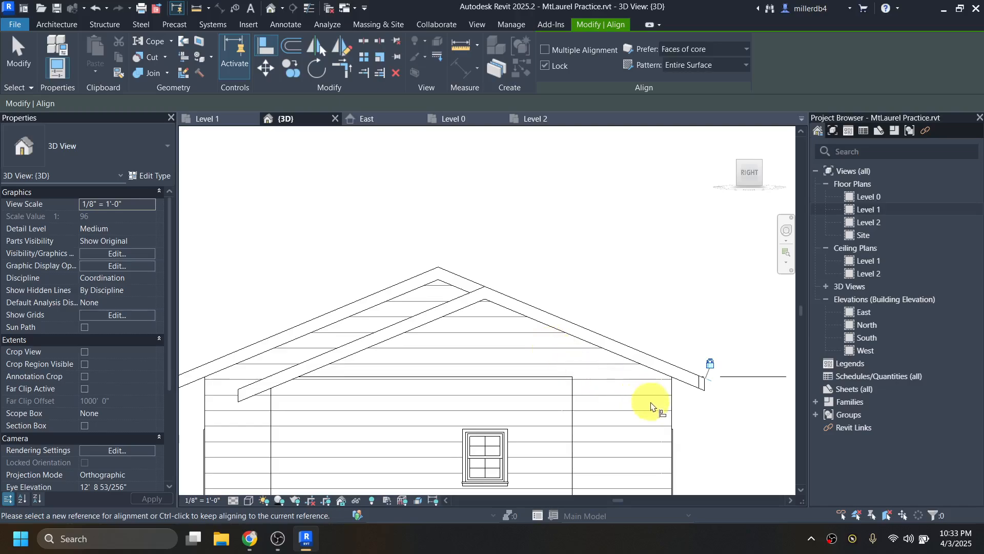
scroll(651, 406, down, 1)
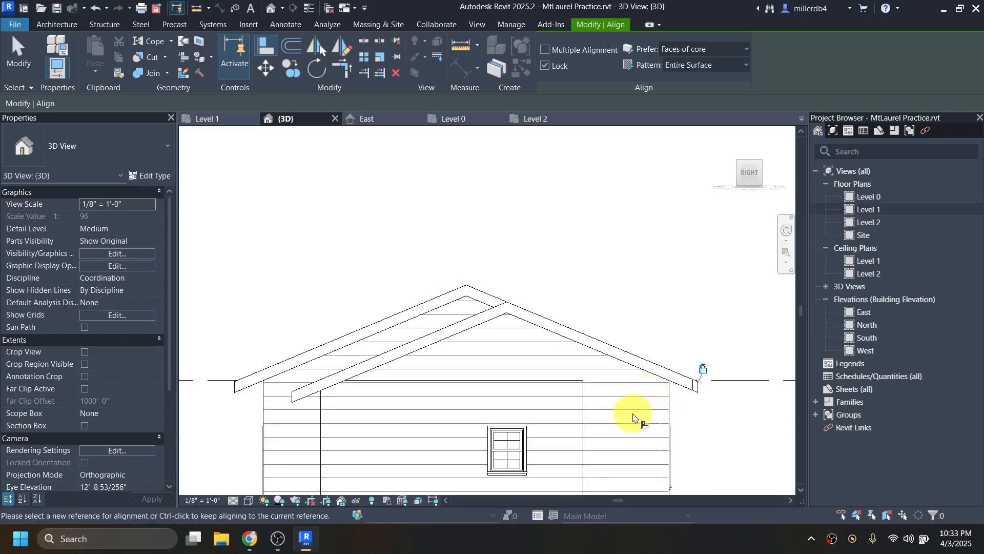
key(ctrl+z)
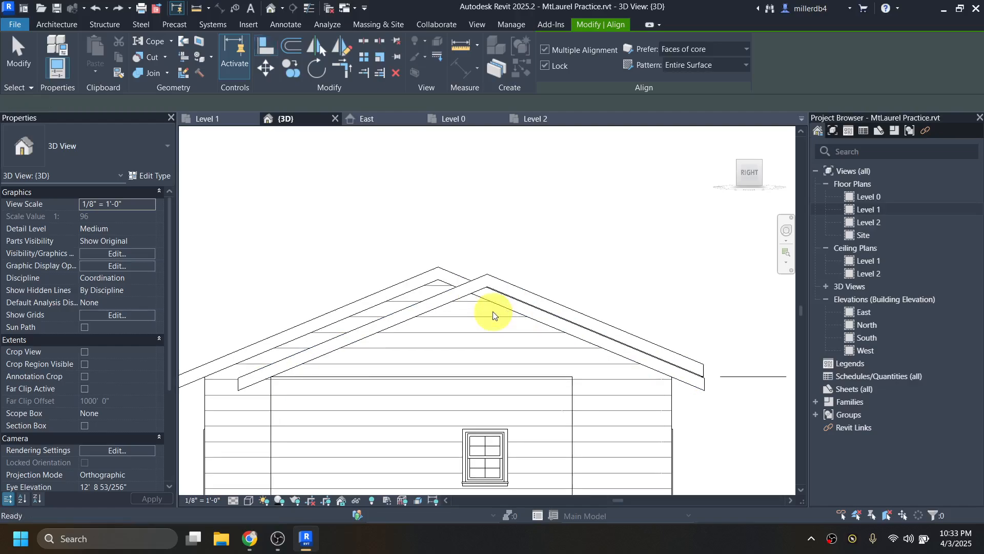
key(Escape)
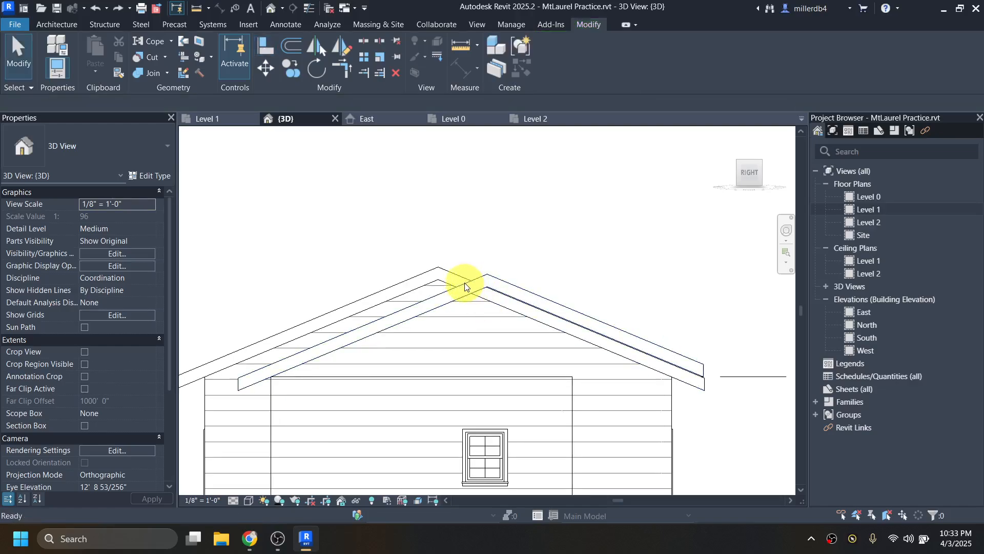
Align the top face of the lower wing roof's north slope flush with the main roof's north slope
key(a)
key(l)
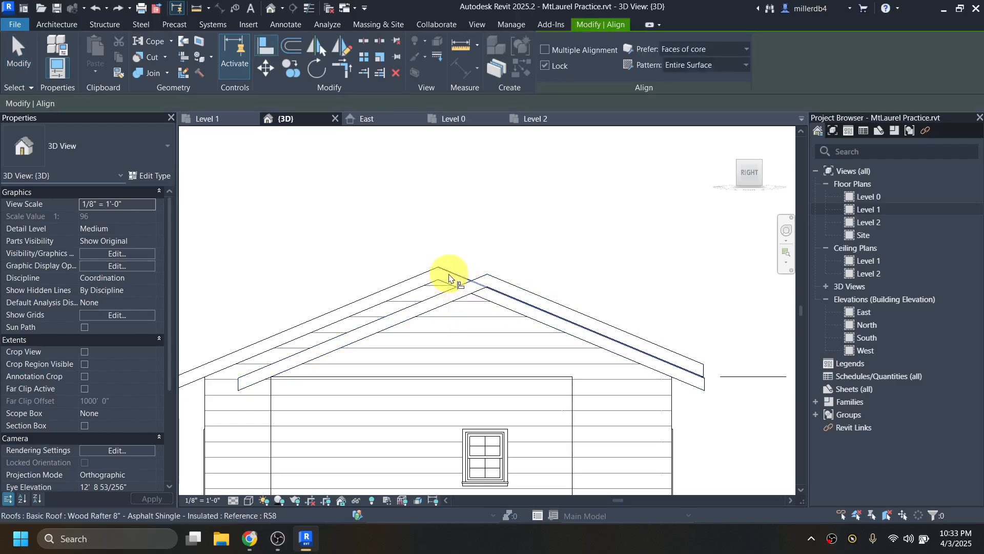
click(449, 279)
click(519, 318)
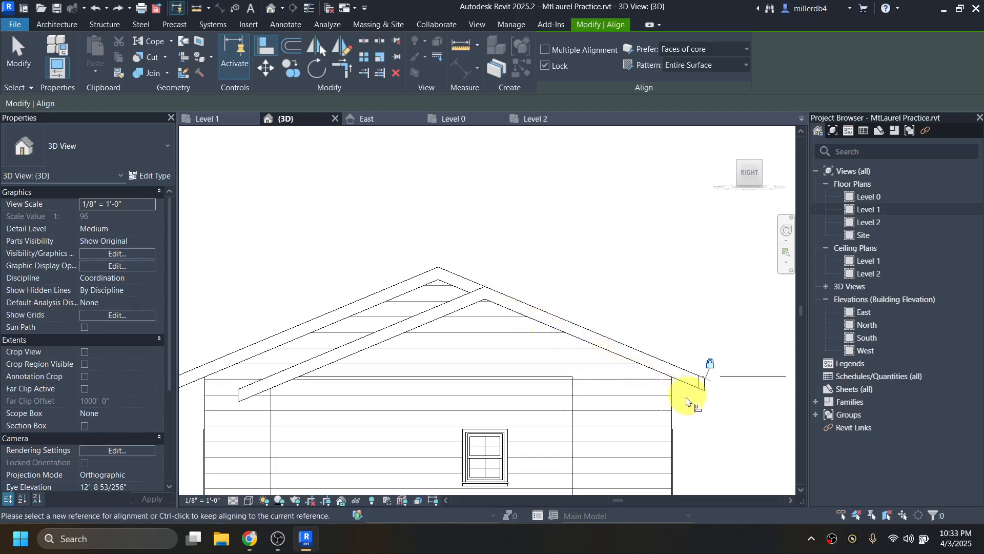
key(Escape)
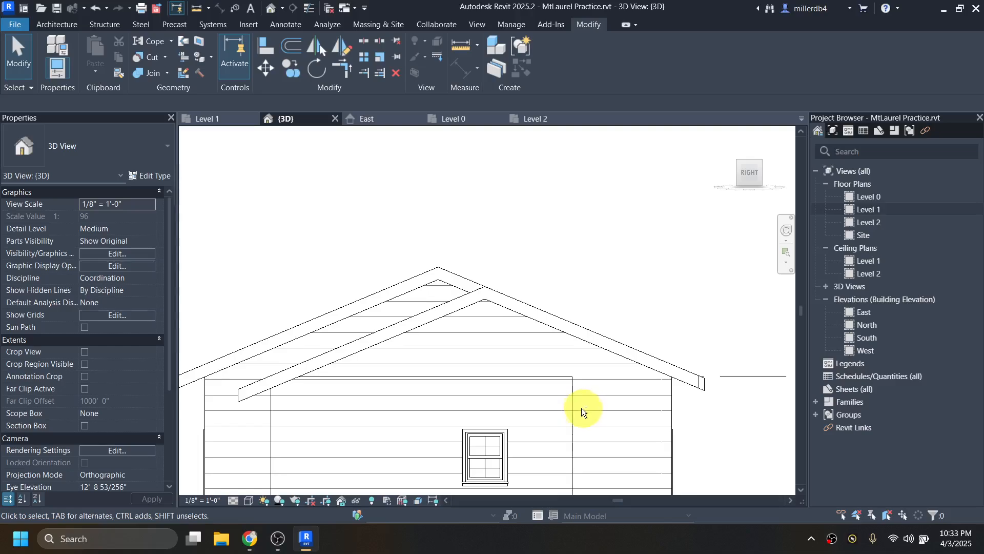
Attach the tops of the lower wing's east gable wall and north exterior wall to the lower wing roof
shift+middle_drag(580, 404, 544, 435)
mouse_move(631, 416)
shift+middle_down()
mouse_move(600, 413)
mouse_move(629, 405)
shift+middle_up()
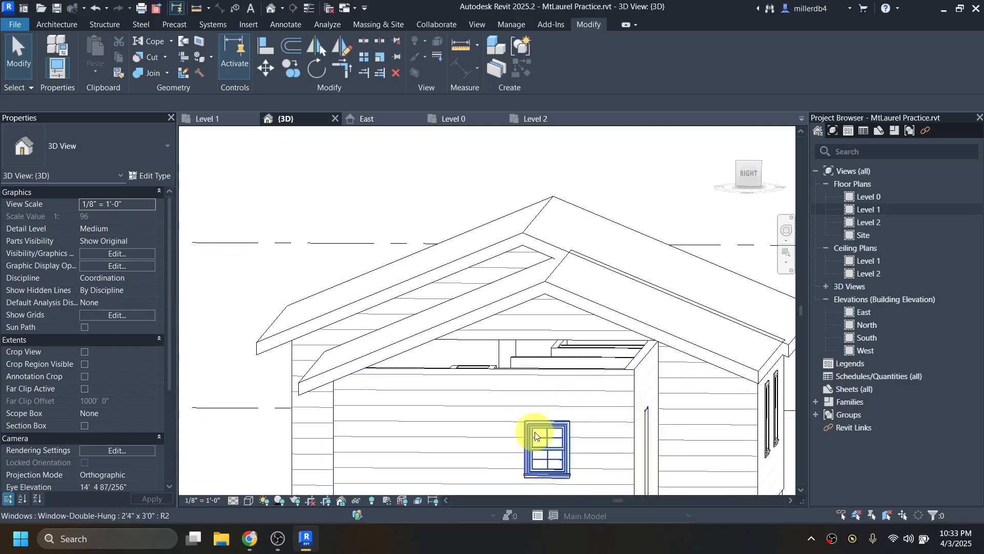
click(397, 370)
click(710, 49)
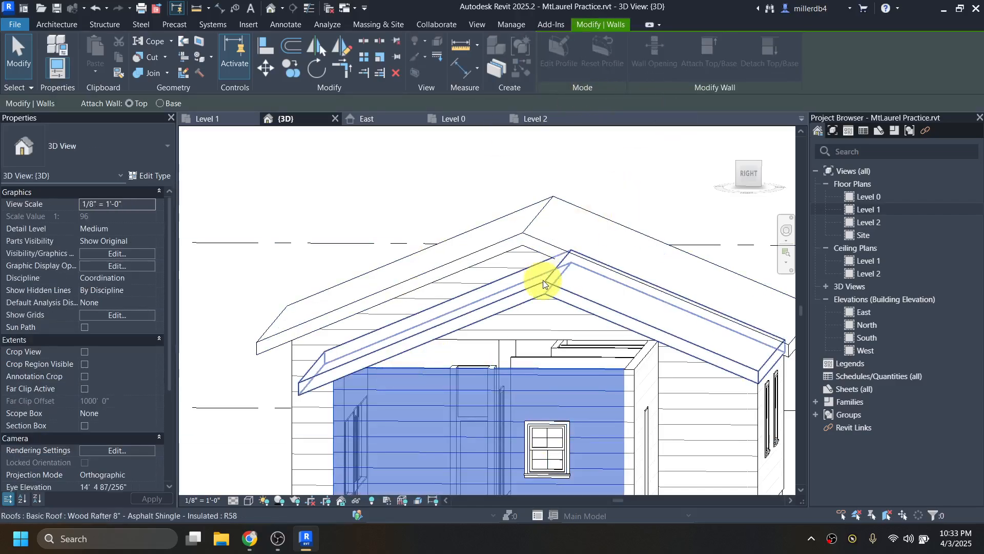
click(545, 287)
click(637, 366)
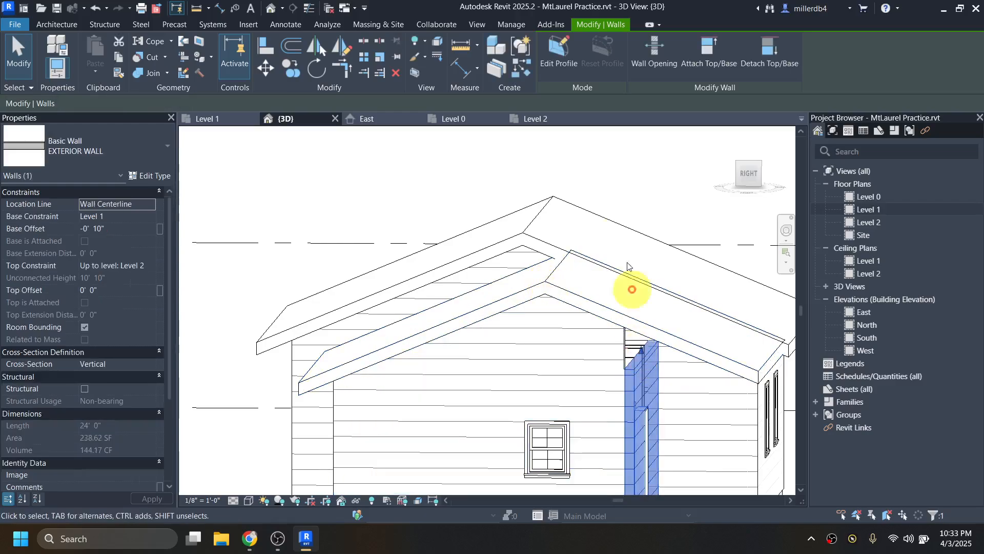
click(710, 49)
click(619, 319)
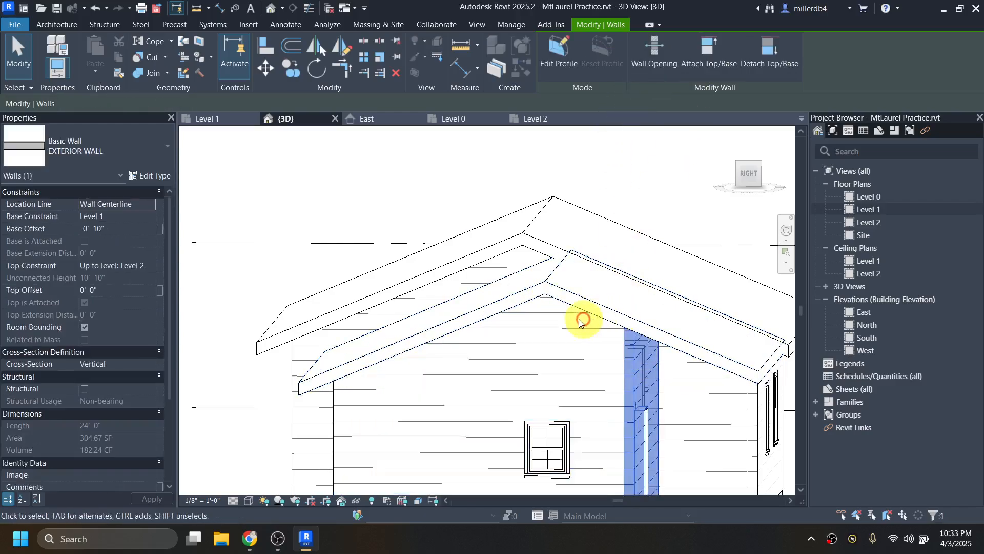
shift+middle_drag(446, 356, 569, 288)
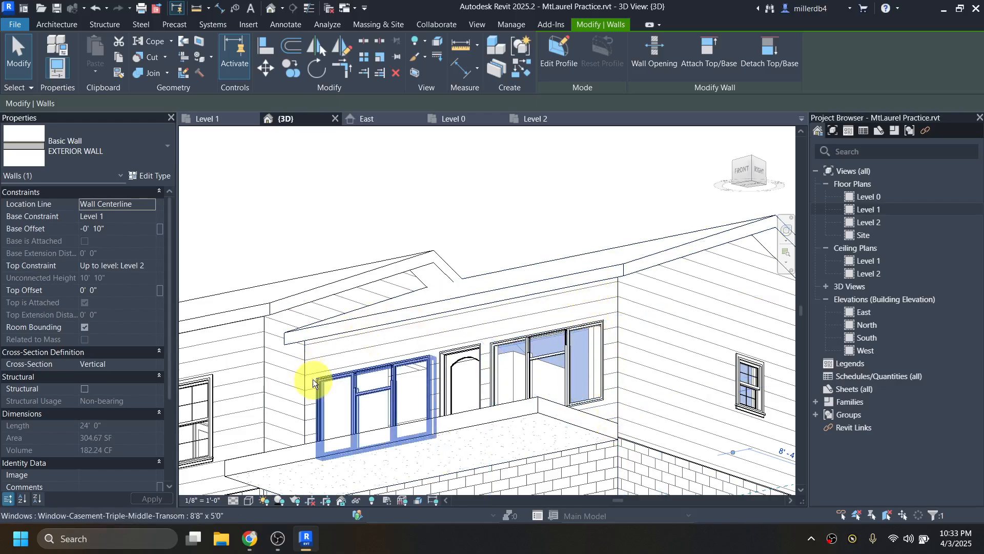
shift+middle_drag(315, 378, 410, 270)
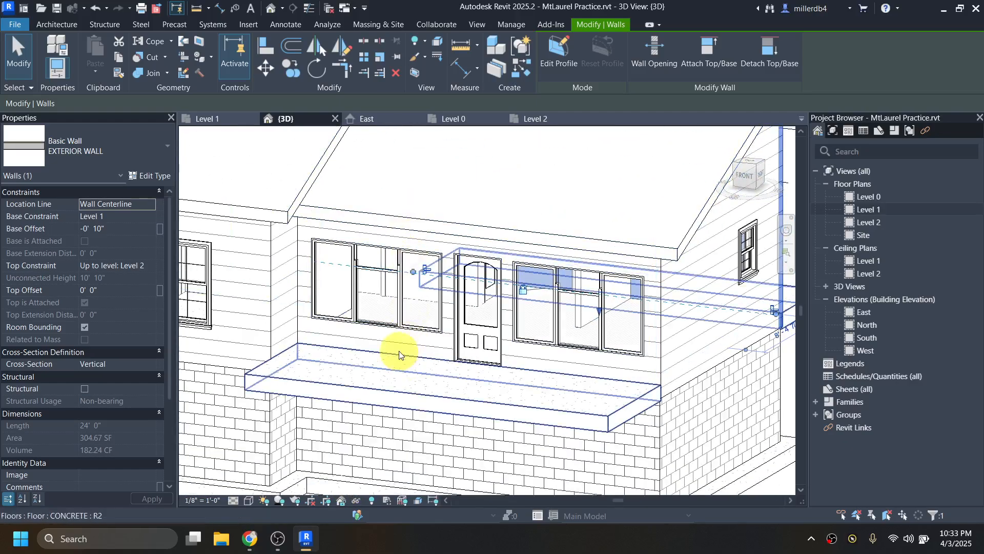
key(Tab)
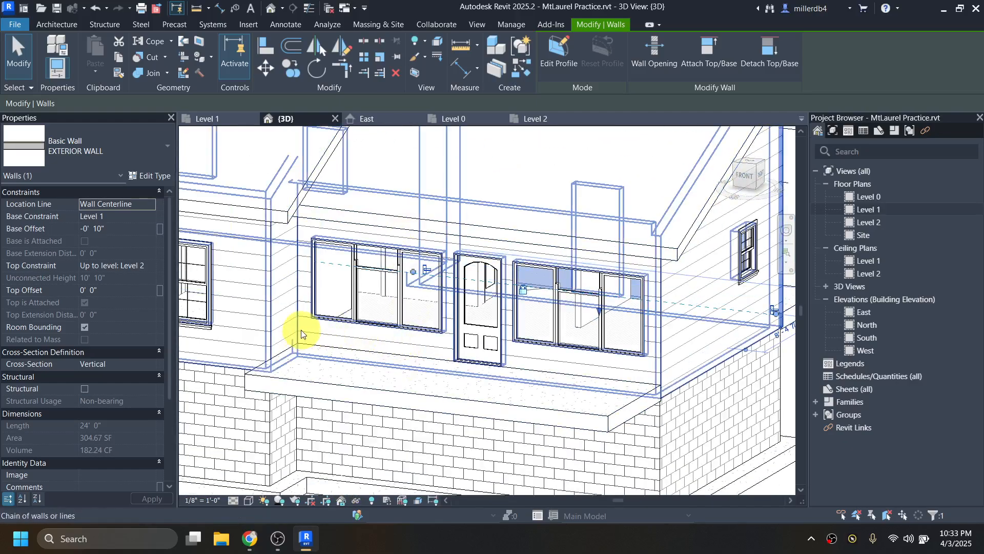
key(Tab)
key(Tab)
key(Tab)
key(Tab)
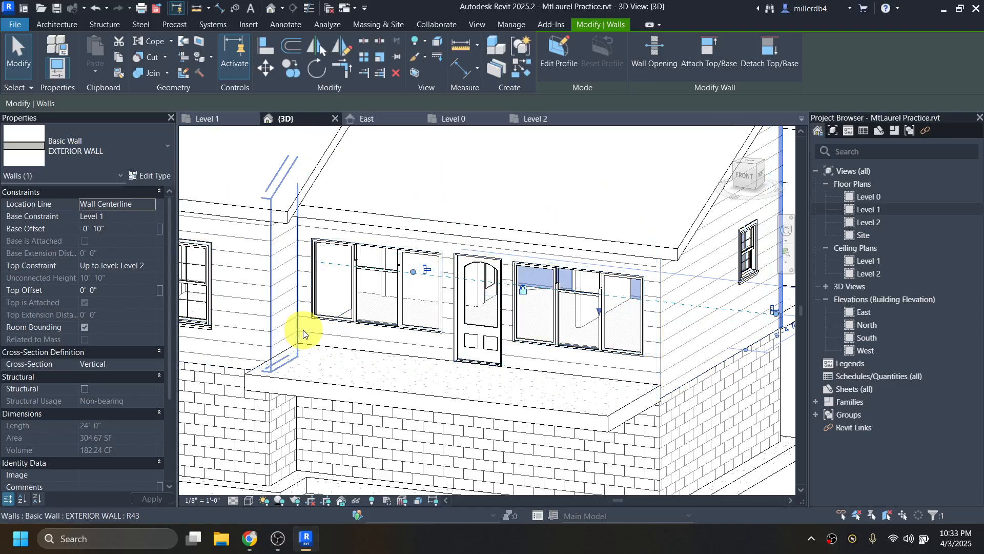
key(Tab)
click(303, 330)
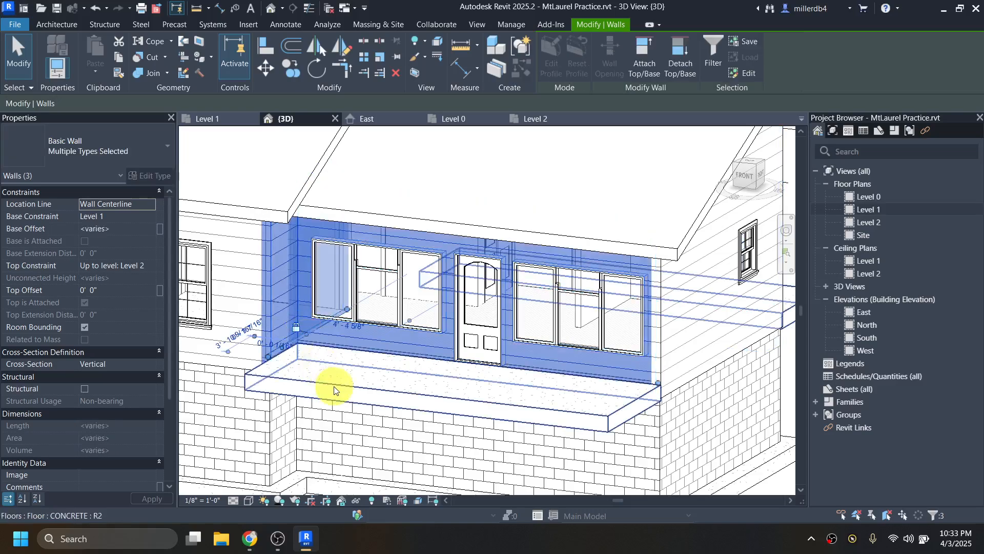
key(Escape)
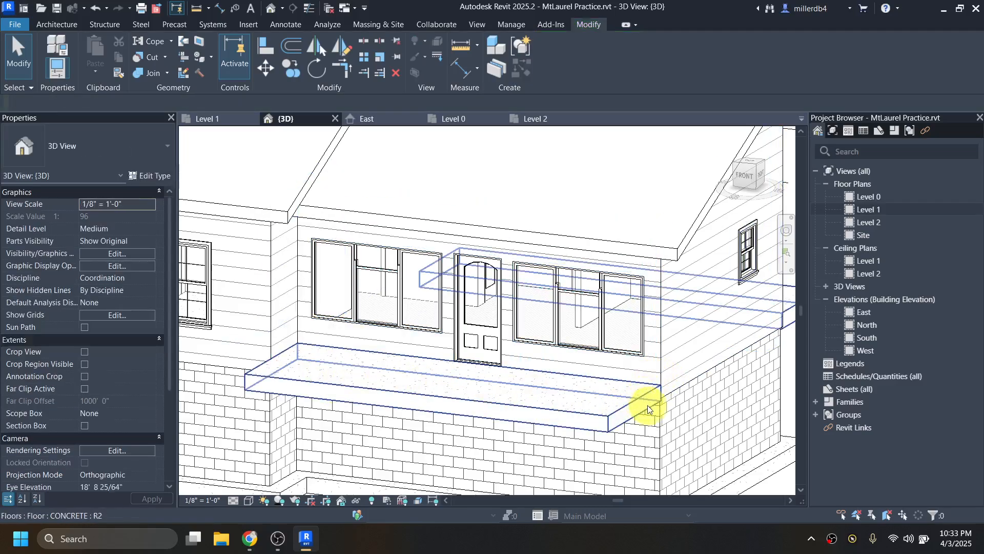
Attach the top of the lower wing's south exterior wall to the lower wing roof
shift+middle_drag(656, 286, 490, 251)
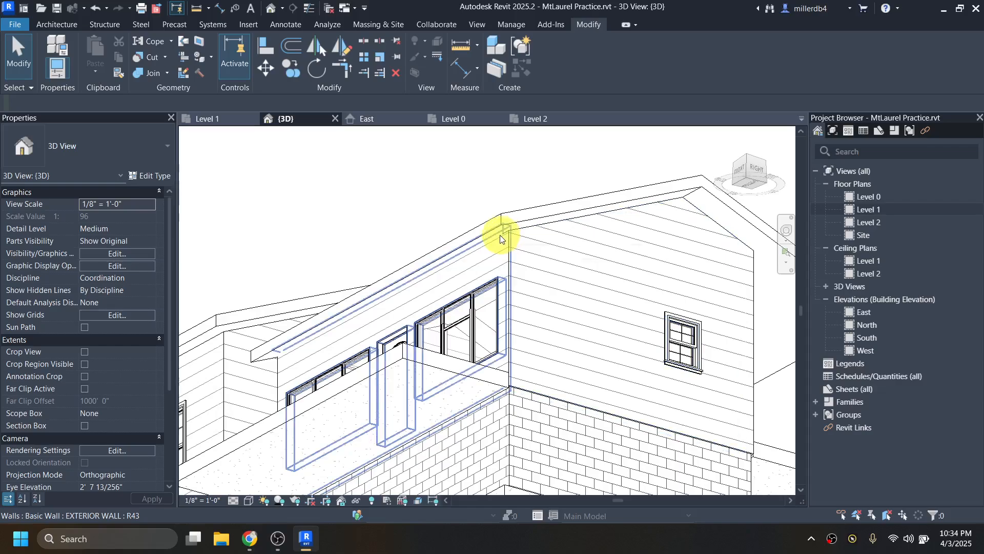
click(503, 231)
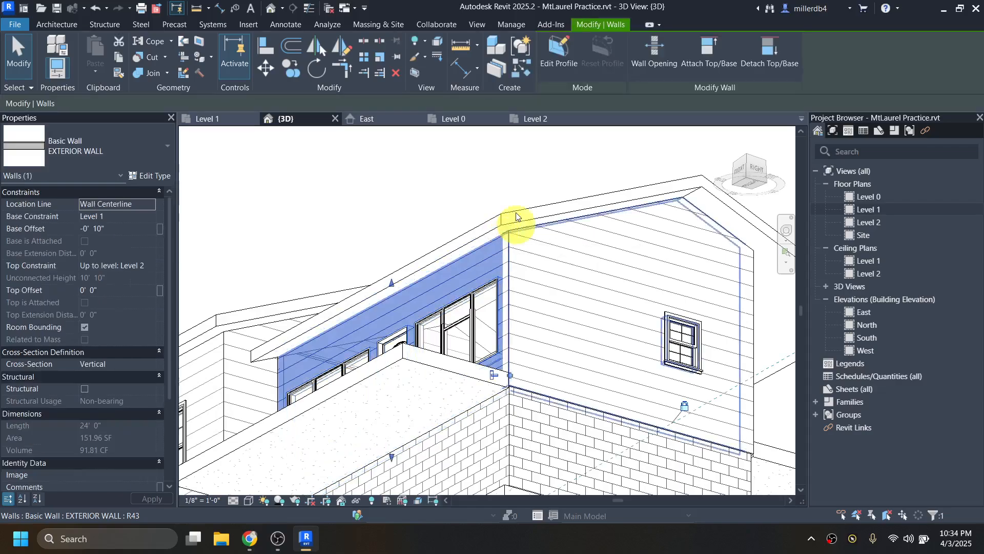
click(700, 54)
click(498, 222)
key(Escape)
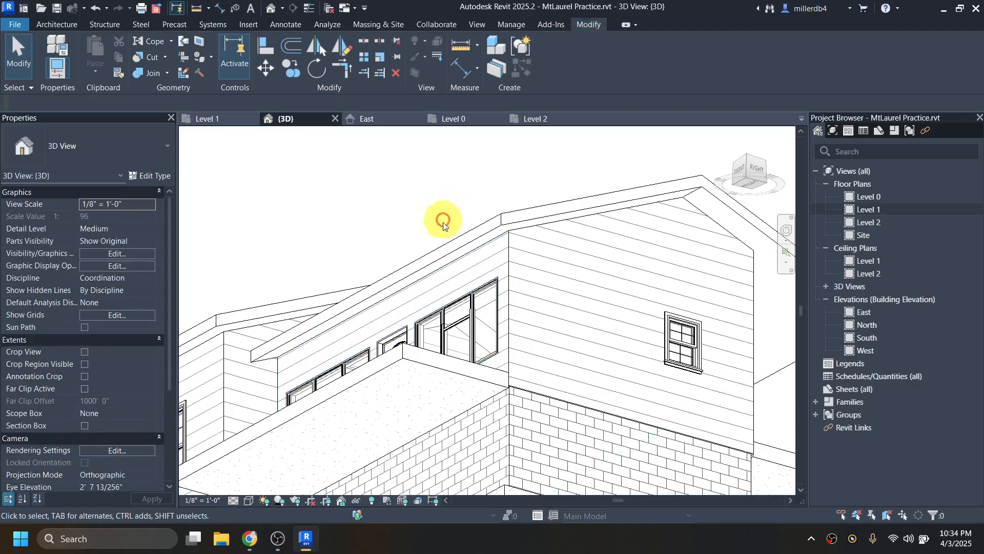
Try to join the main roof's east gable edge to the lower wing roof with Join/Unjoin Roof
scroll(451, 290, up, 5)
shift+middle_drag(462, 400, 282, 387)
middle_drag(636, 358, 312, 366)
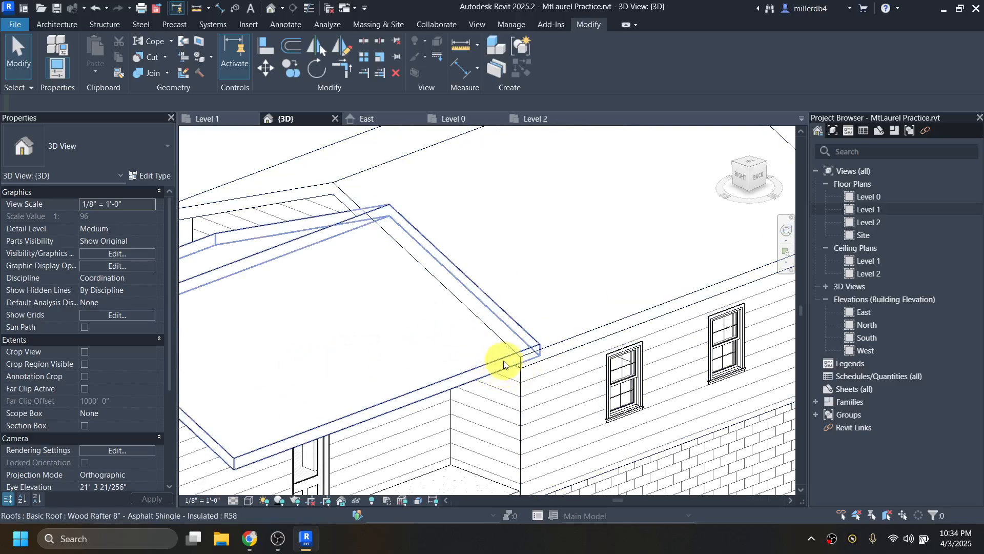
click(465, 377)
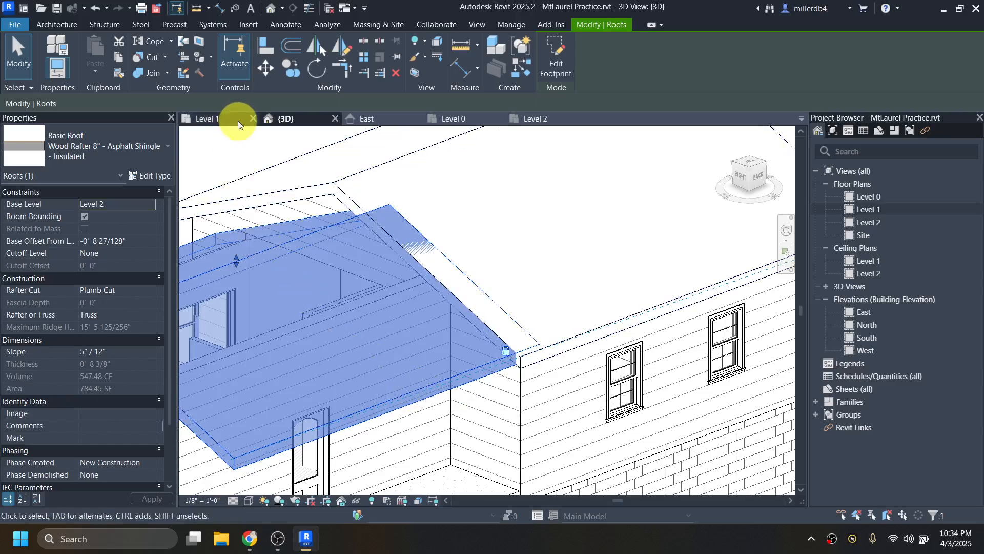
click(185, 43)
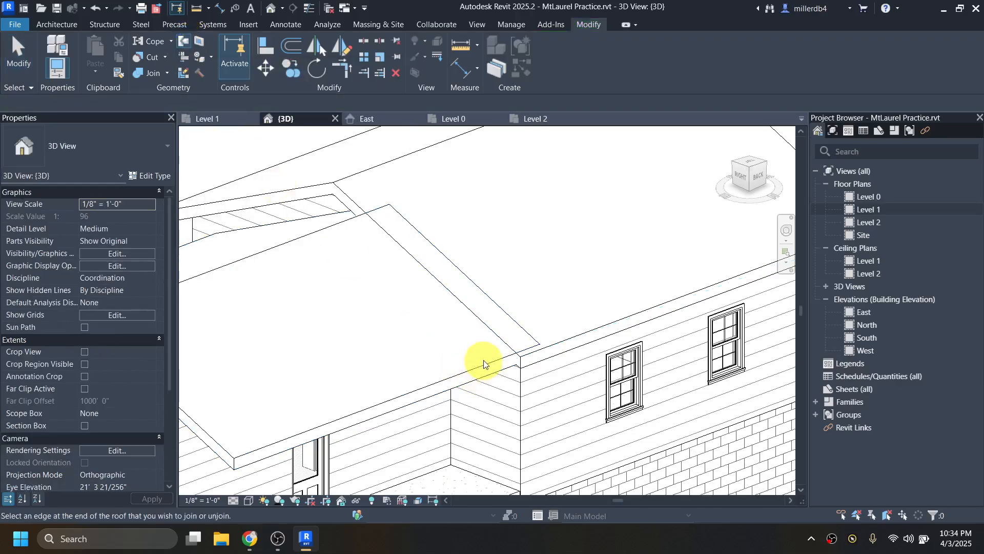
click(508, 350)
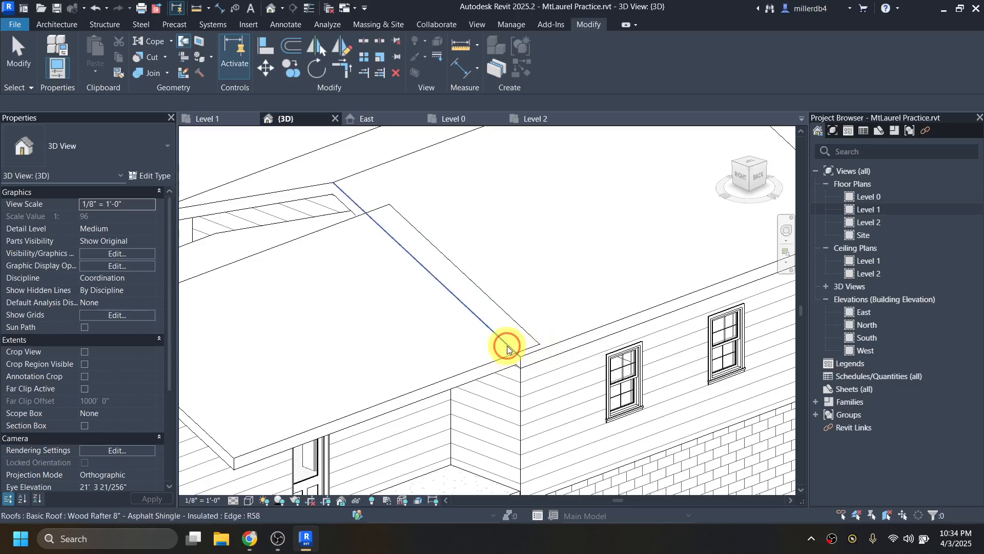
click(453, 374)
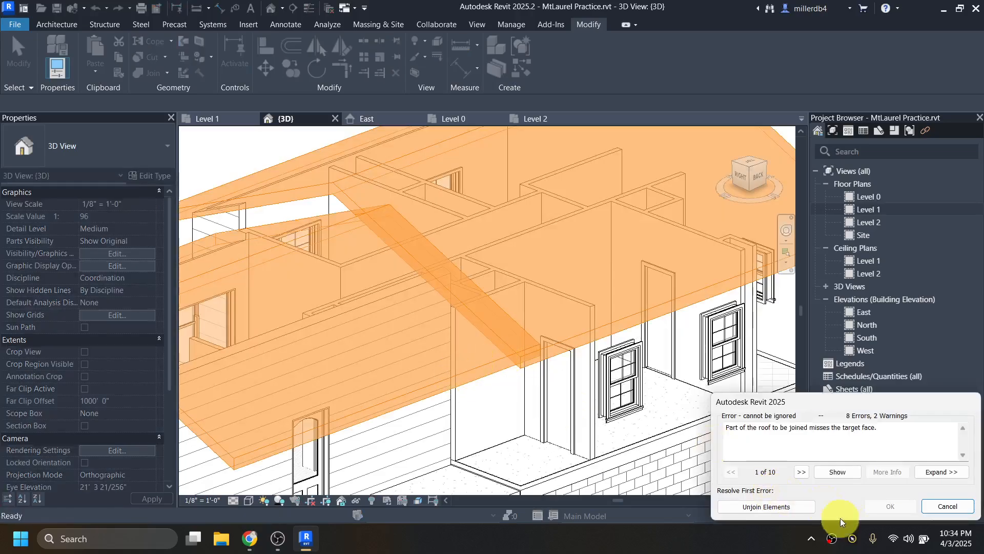
click(943, 506)
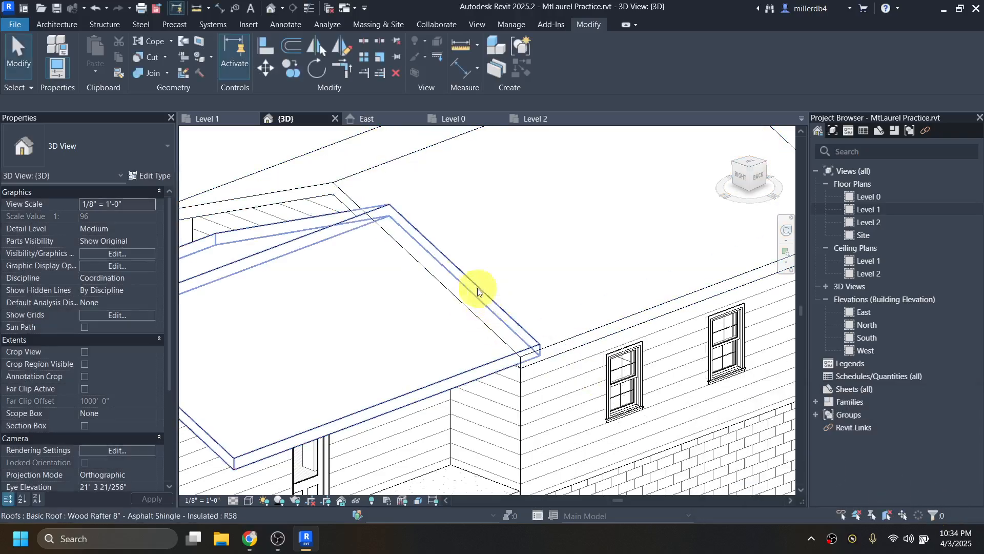
Try to join the lower wing roof's west edge to the main roof with Join/Unjoin Roof
click(184, 42)
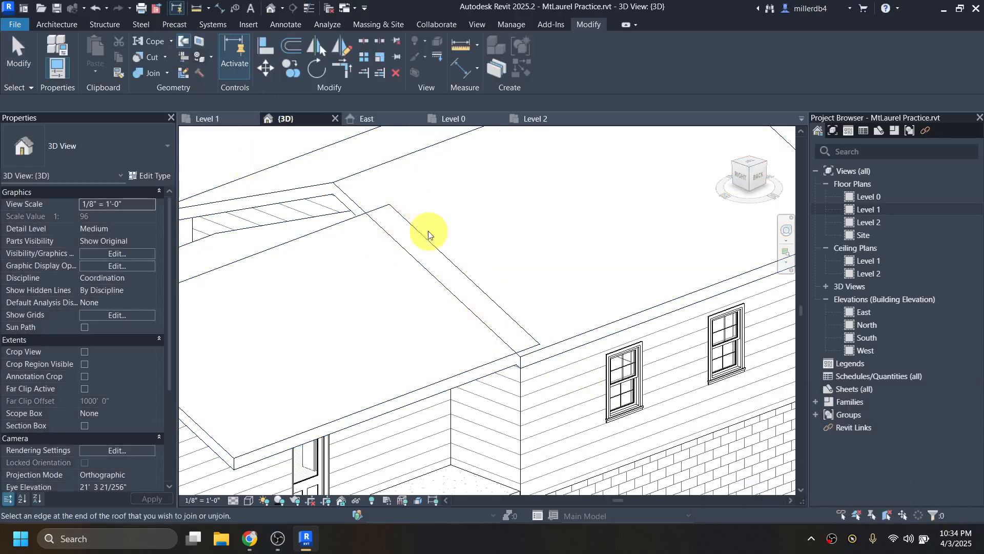
click(411, 237)
click(359, 204)
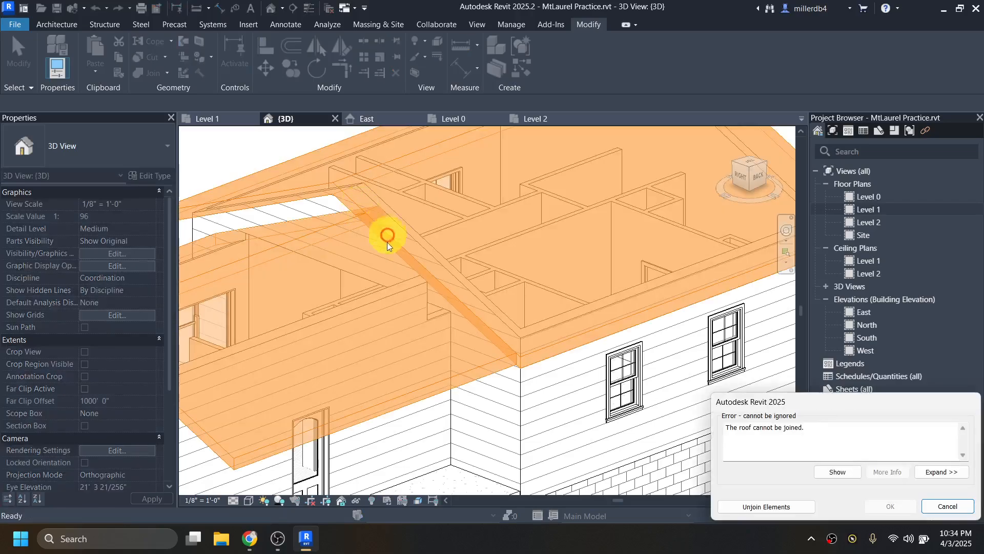
click(785, 508)
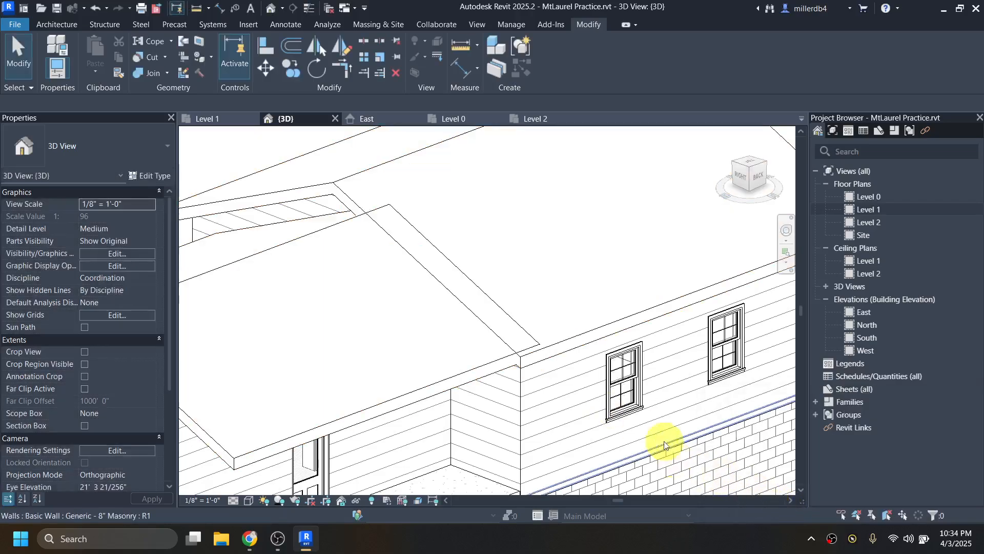
Join the geometry of the lower wing roof and the main roof so their coplanar north slopes merge
click(145, 73)
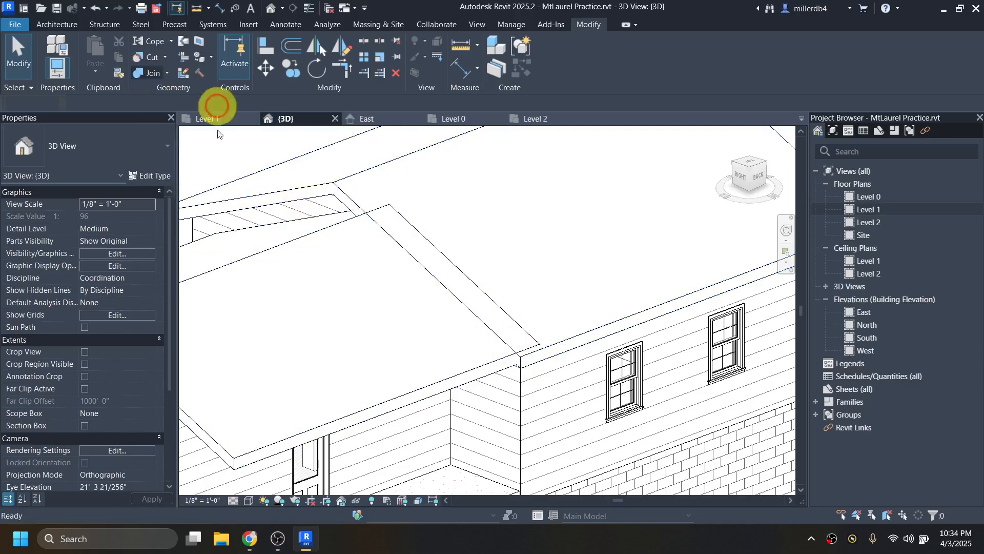
click(502, 365)
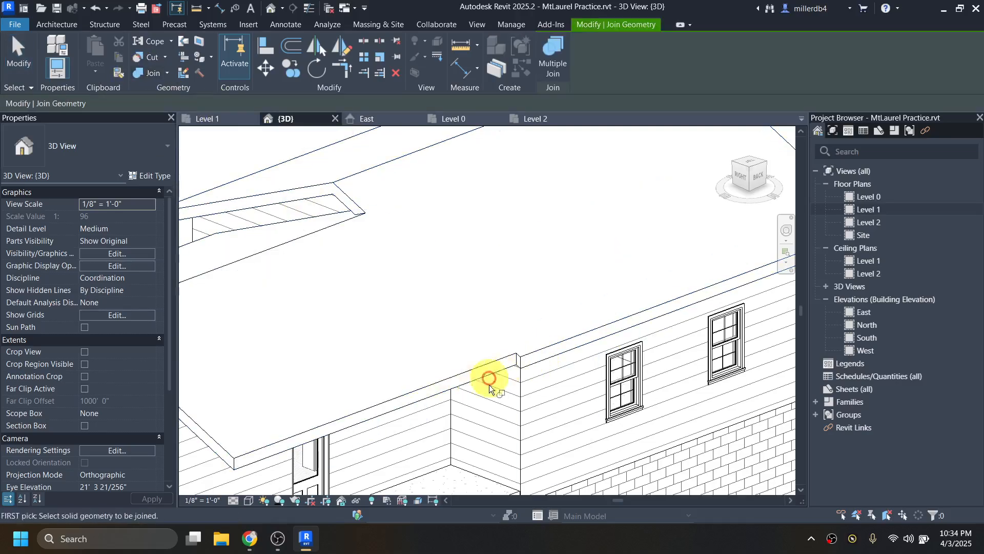
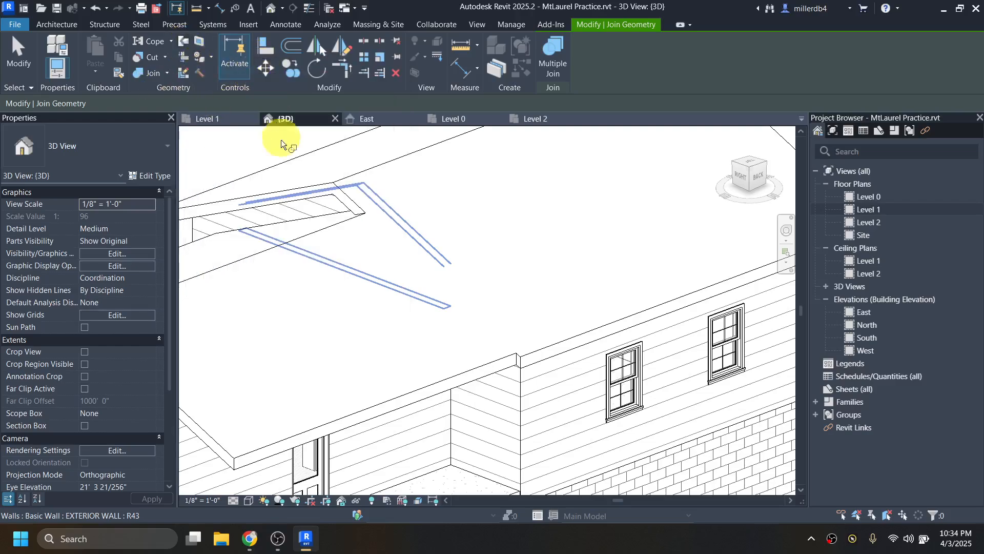
scroll(346, 238, down, 5)
shift+middle_drag(368, 299, 509, 346)
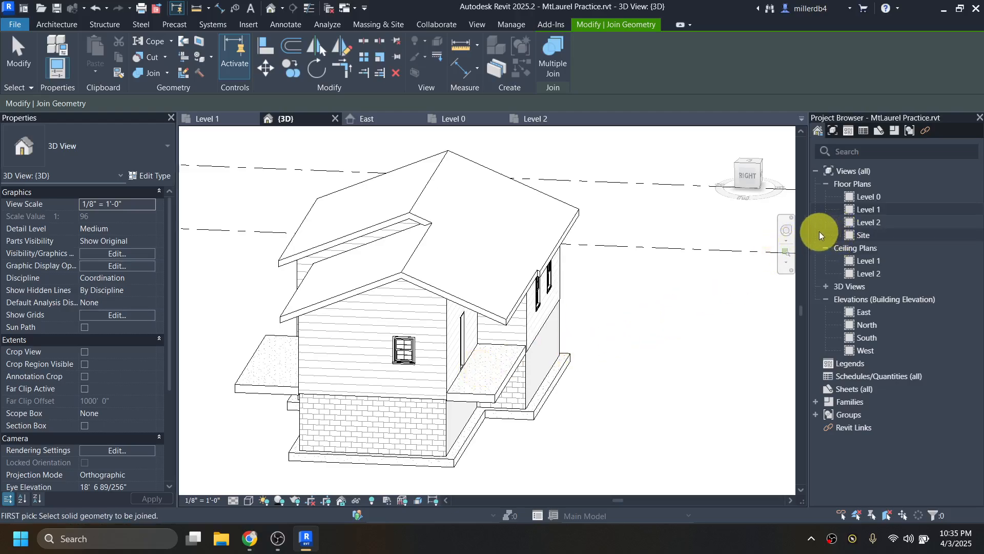
Open the Level 1 floor plan and load the Wood Timber Column family from the Autodesk family library
double_click(865, 209)
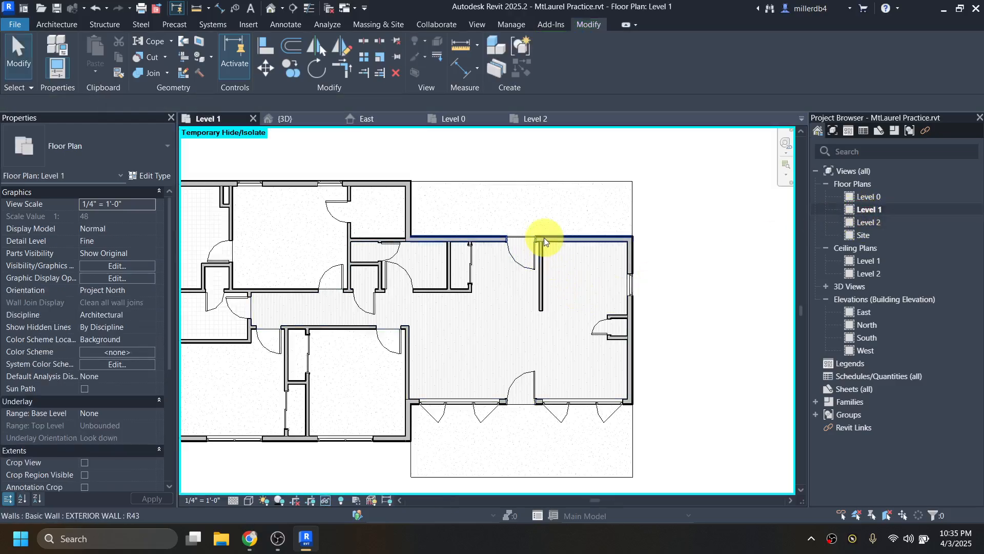
middle_drag(543, 238, 521, 300)
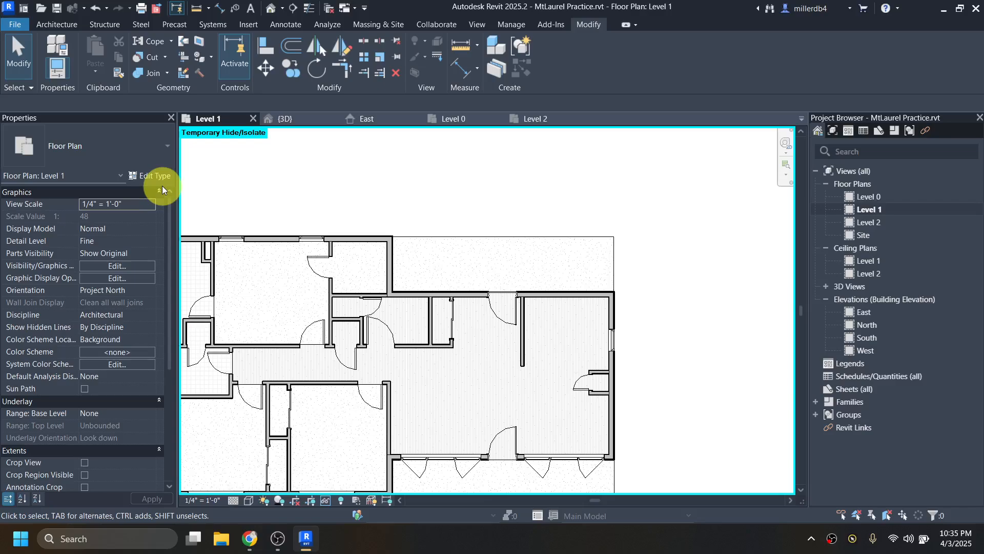
key(l)
key(f)
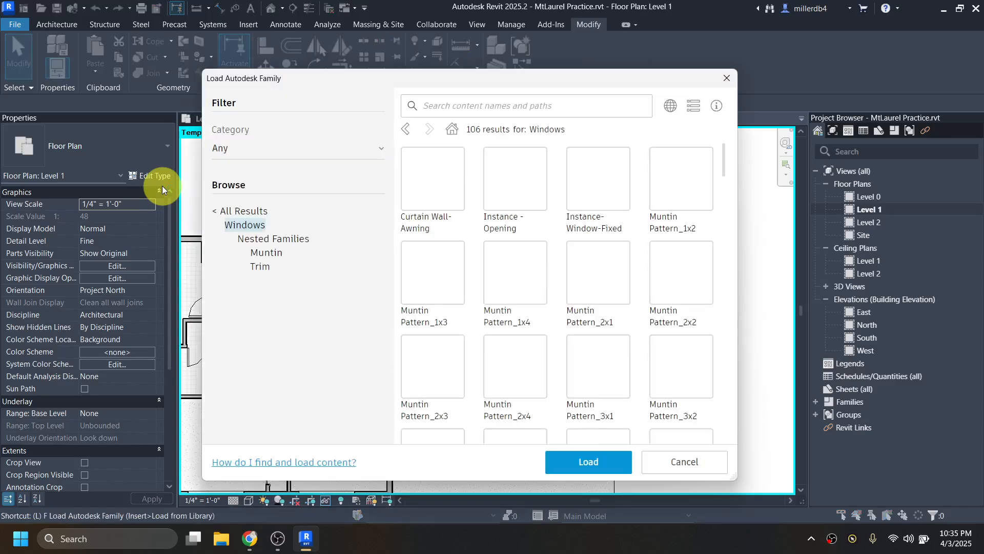
click(226, 214)
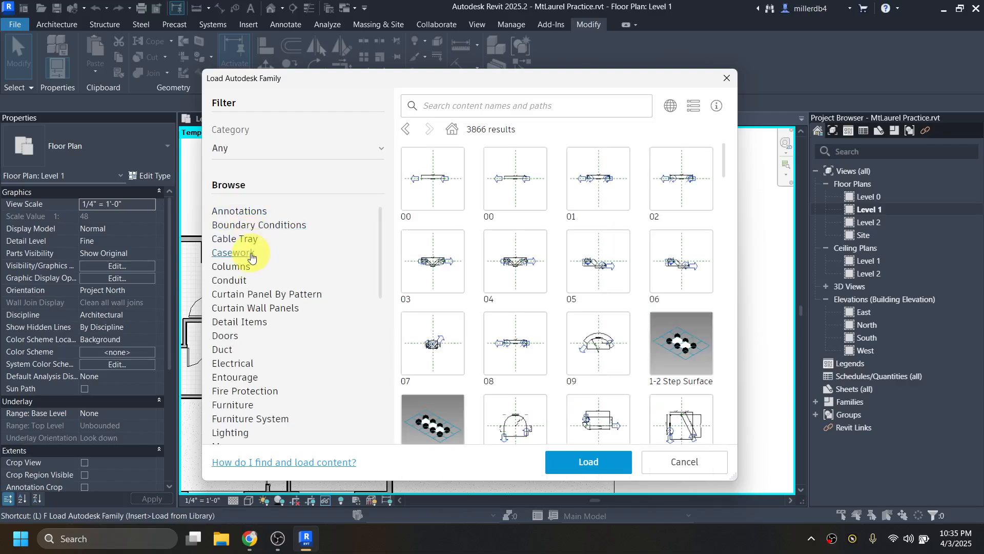
click(231, 267)
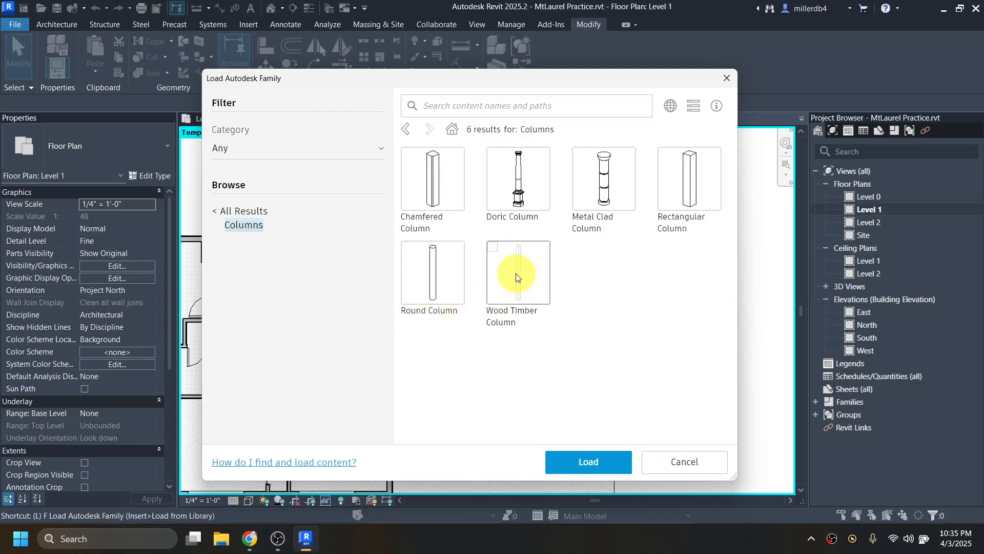
click(510, 264)
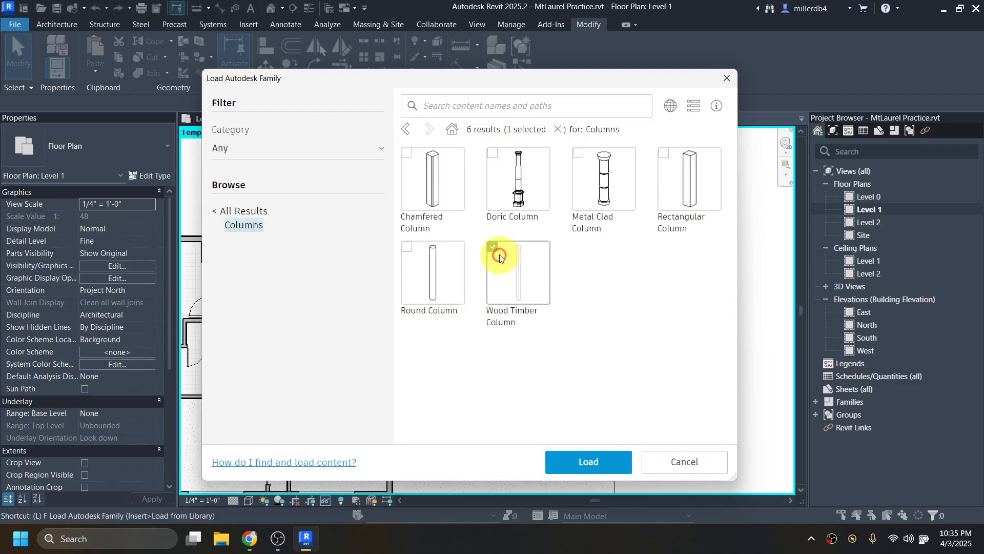
click(581, 460)
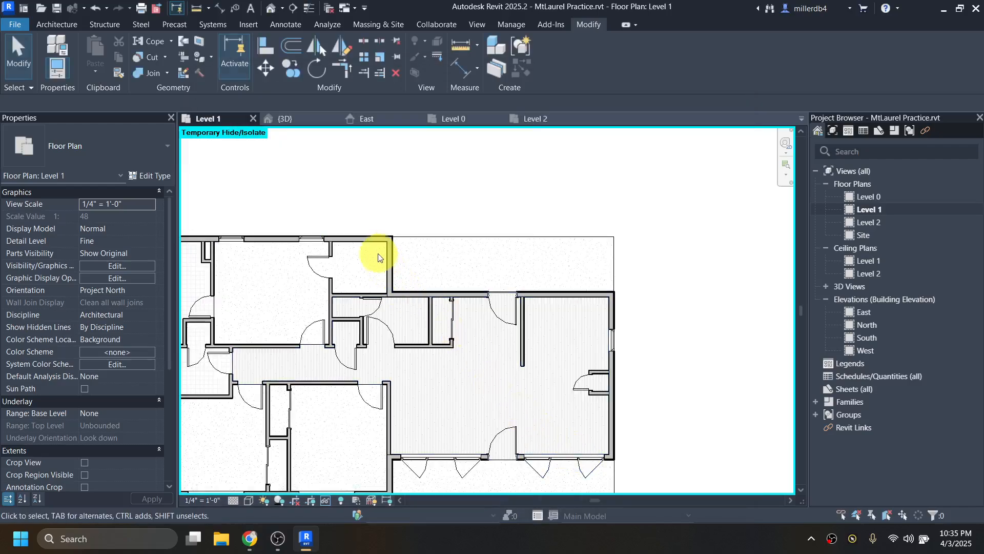
Place a 6 x 6 Wood Timber architectural column just inside the north porch slab's outer edge, west of the exterior door
click(70, 24)
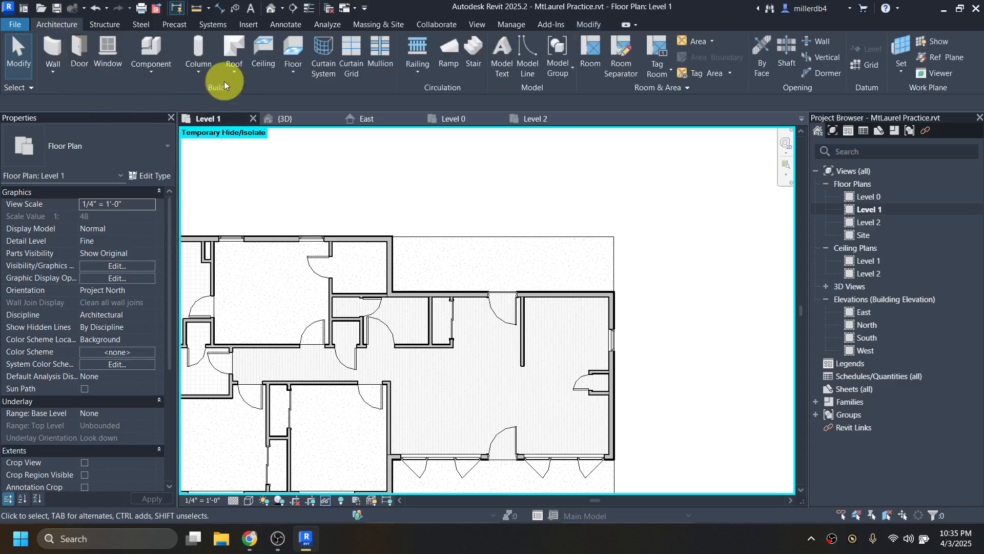
click(199, 73)
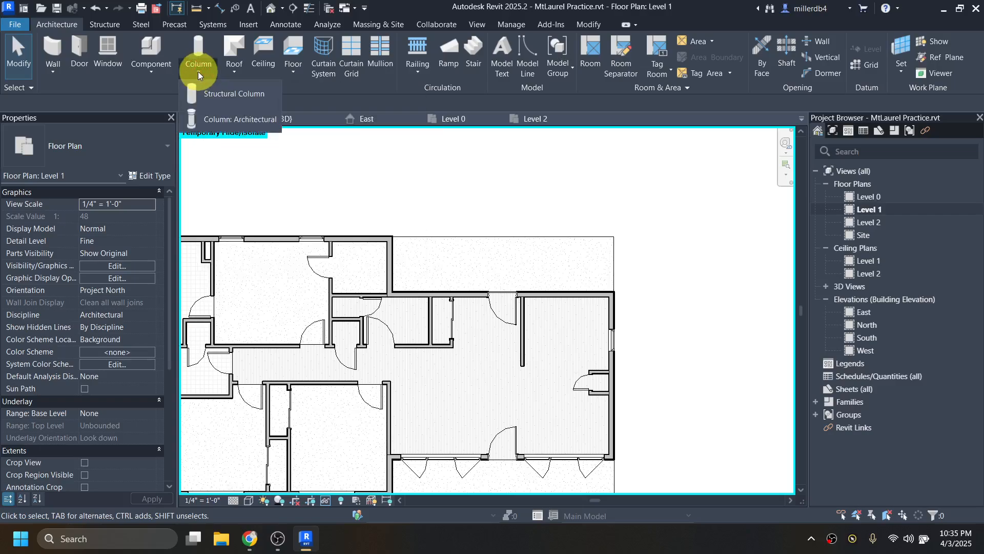
click(207, 121)
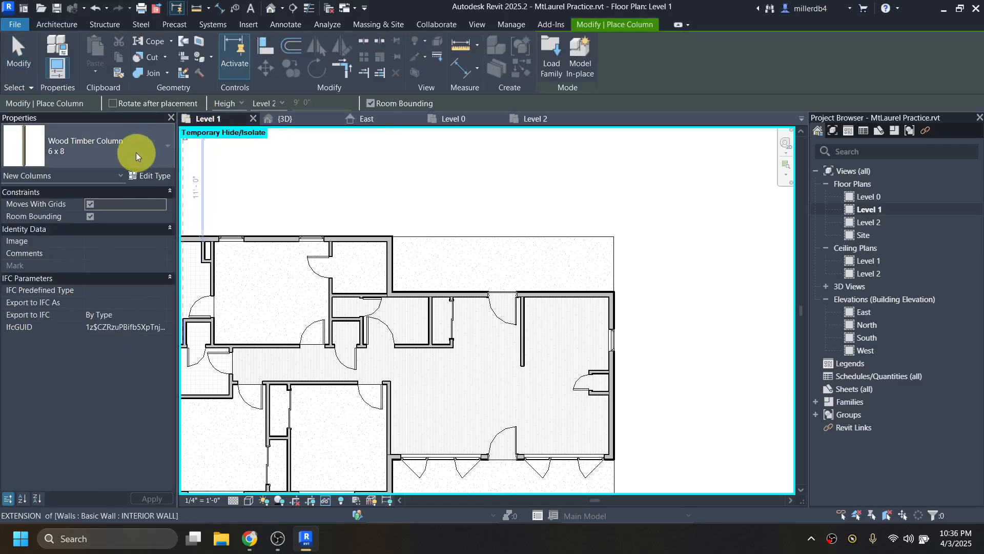
click(133, 148)
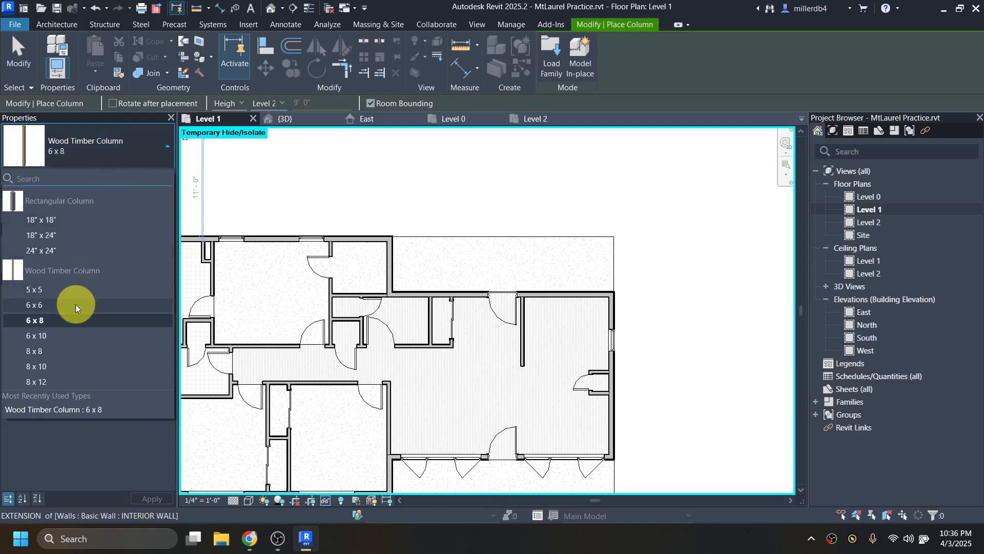
click(76, 304)
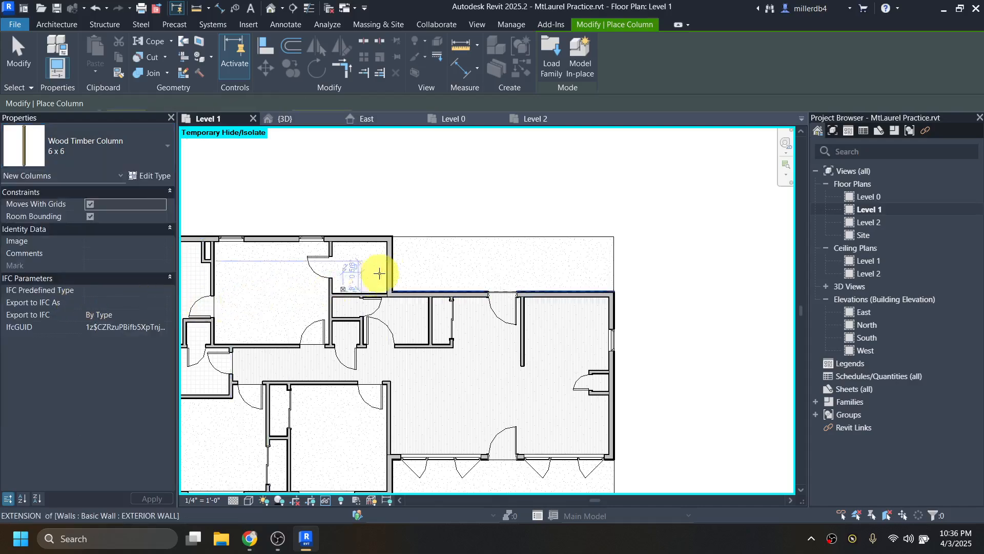
scroll(467, 238, up, 5)
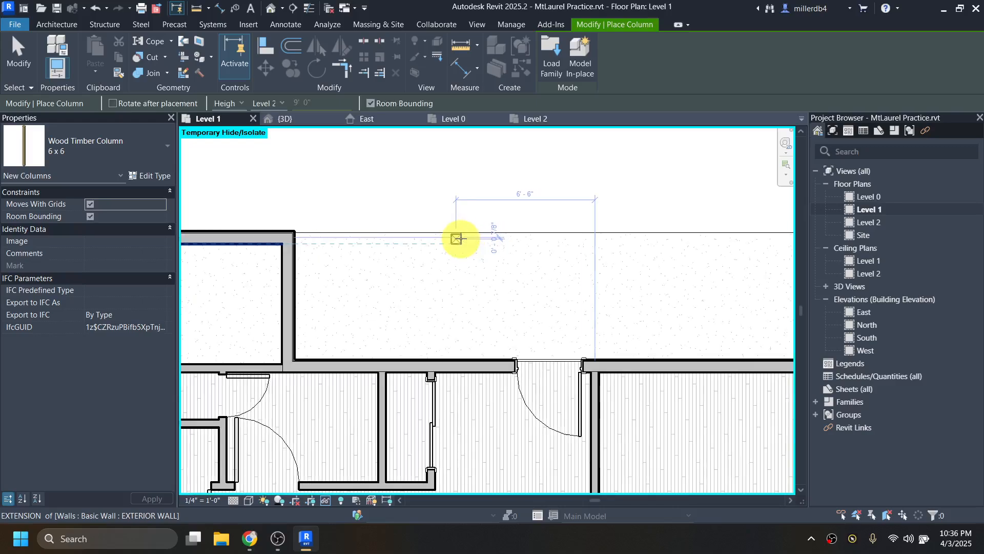
click(457, 238)
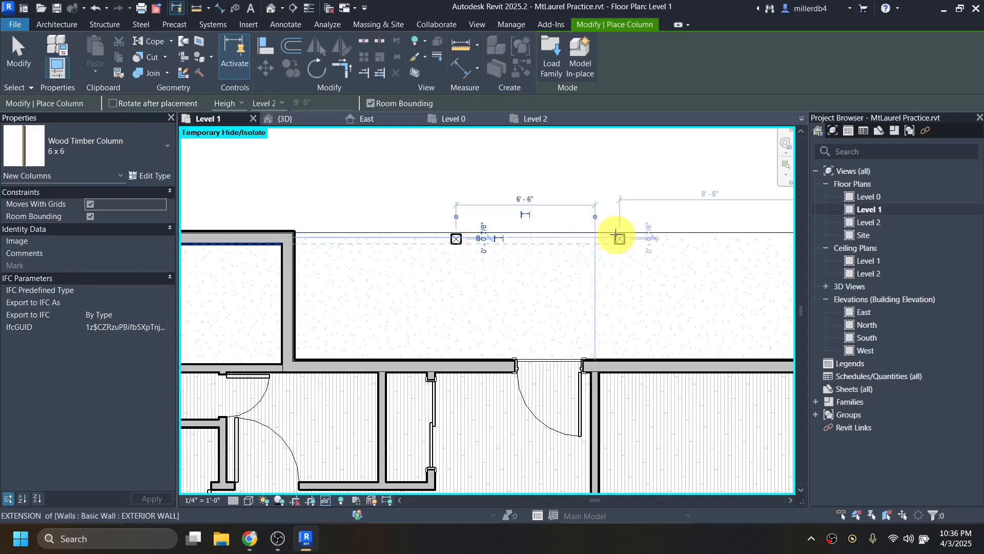
Place two more 6 x 6 timber columns in line with the first, one east of the door and one at the porch's northeast corner
scroll(618, 237, up, 3)
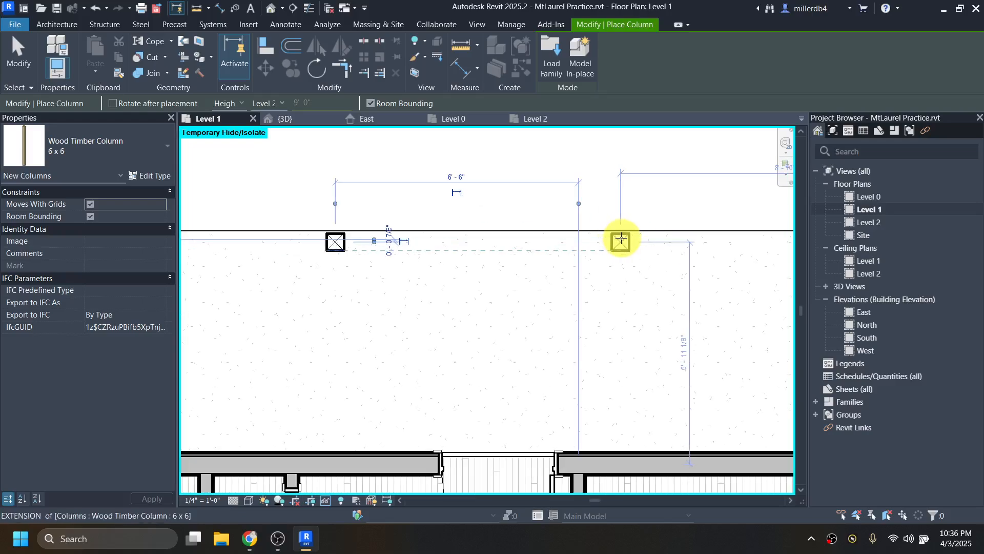
click(626, 239)
scroll(643, 269, down, 1)
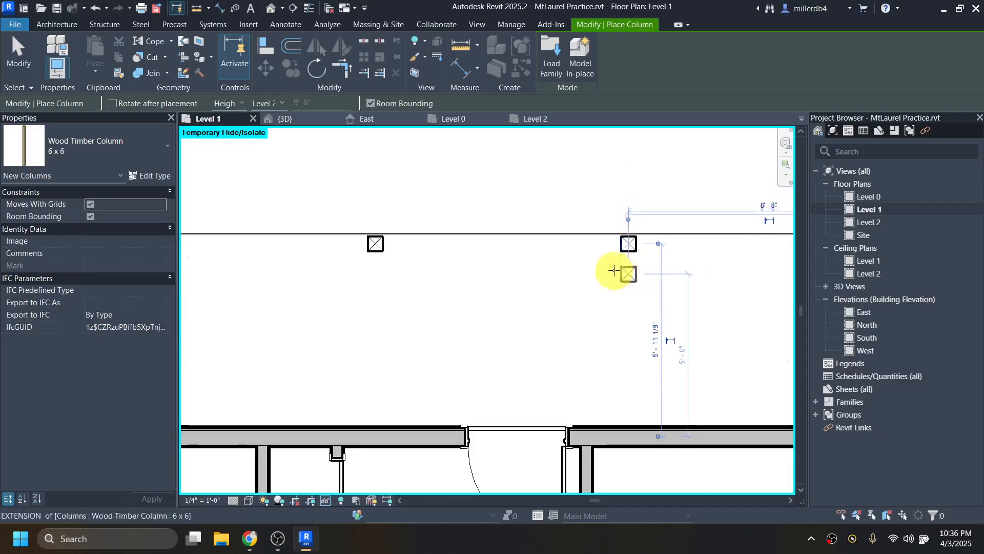
middle_drag(626, 273, 329, 253)
click(589, 226)
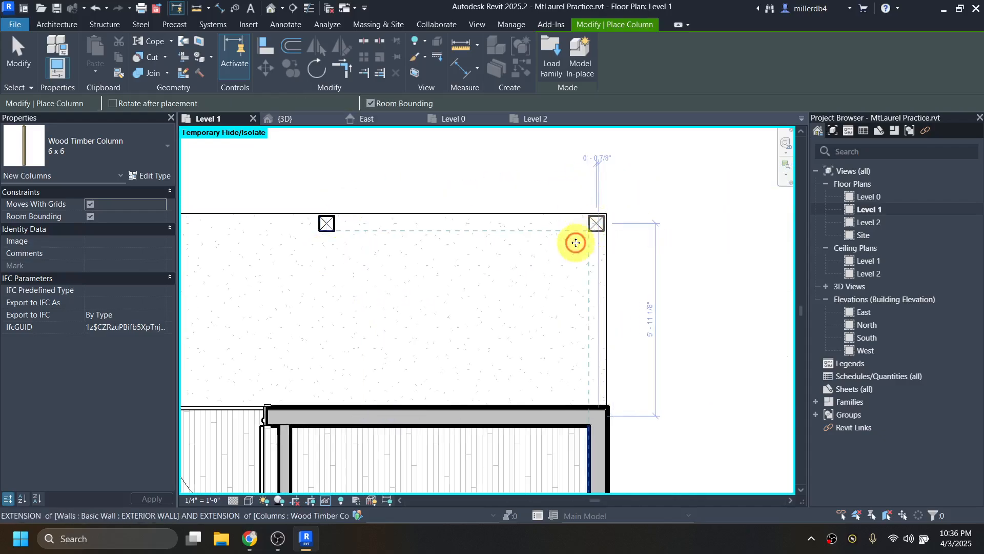
scroll(385, 299, down, 1)
middle_drag(384, 300, 548, 316)
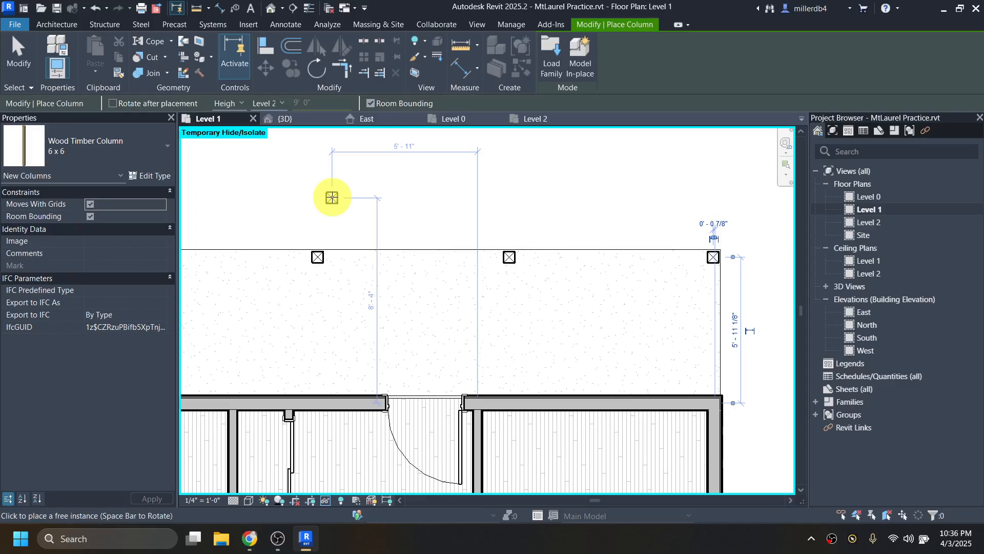
key(Escape)
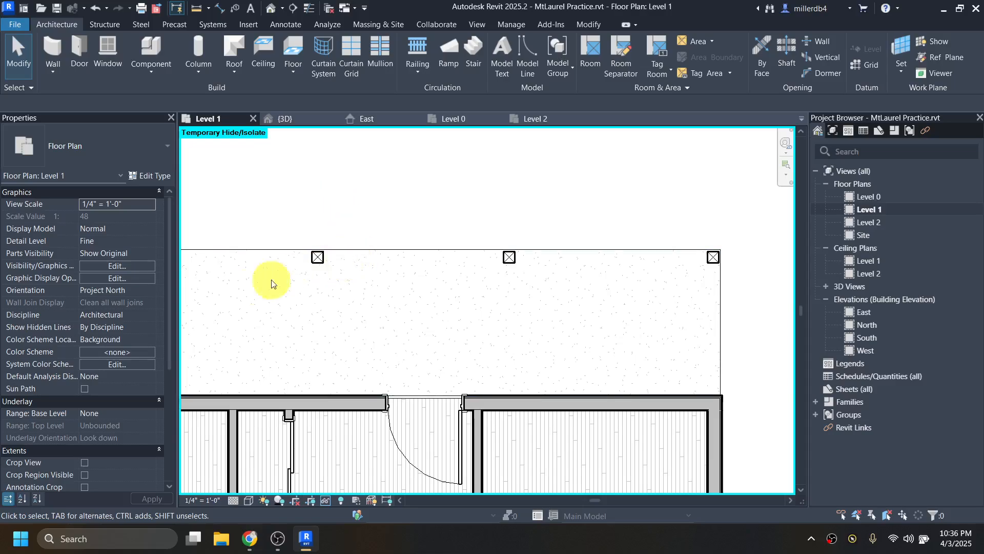
Sketch a Handrail - Rectangular railing about 7' 3 3/4" long from the west porch column to the adjacent wing wall and finish it
scroll(296, 279, down, 1)
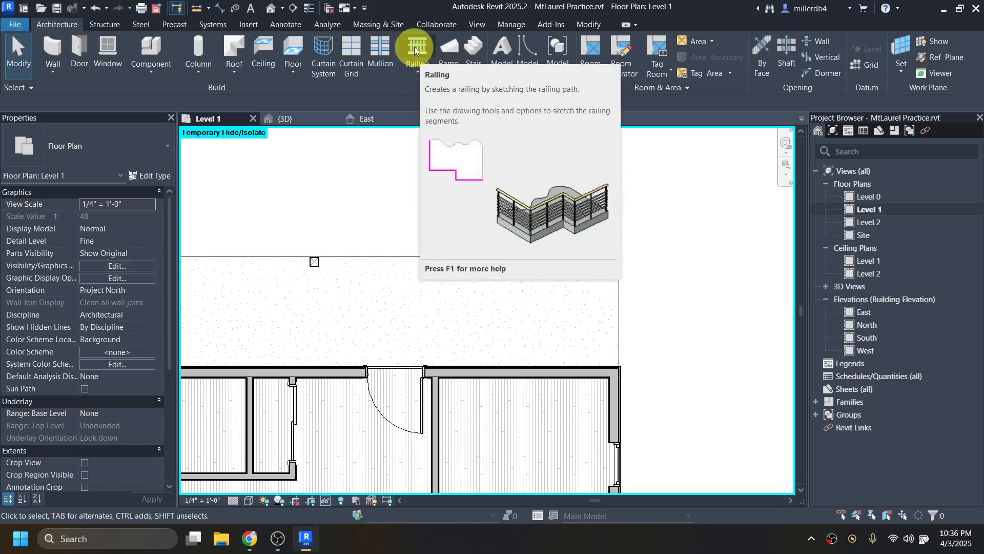
middle_drag(409, 211, 462, 209)
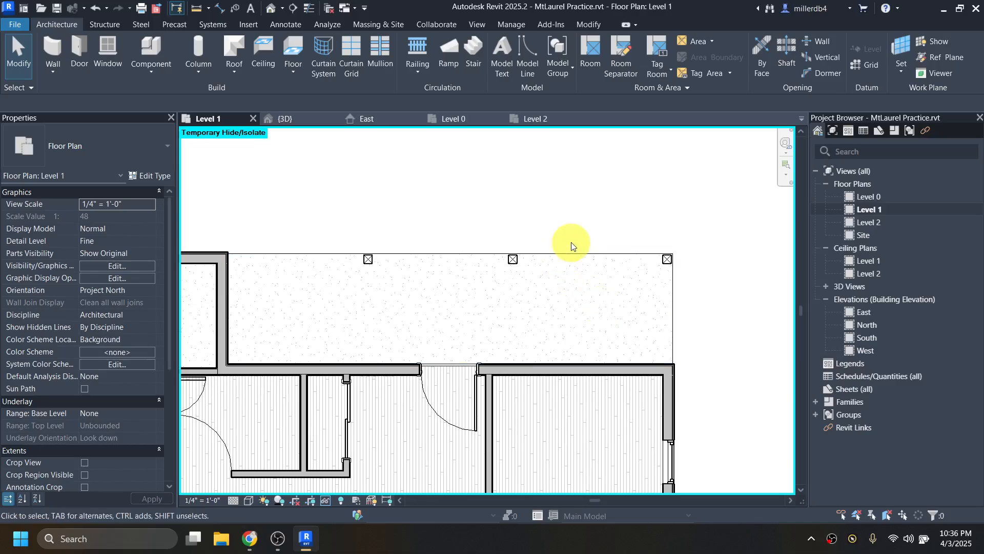
click(419, 49)
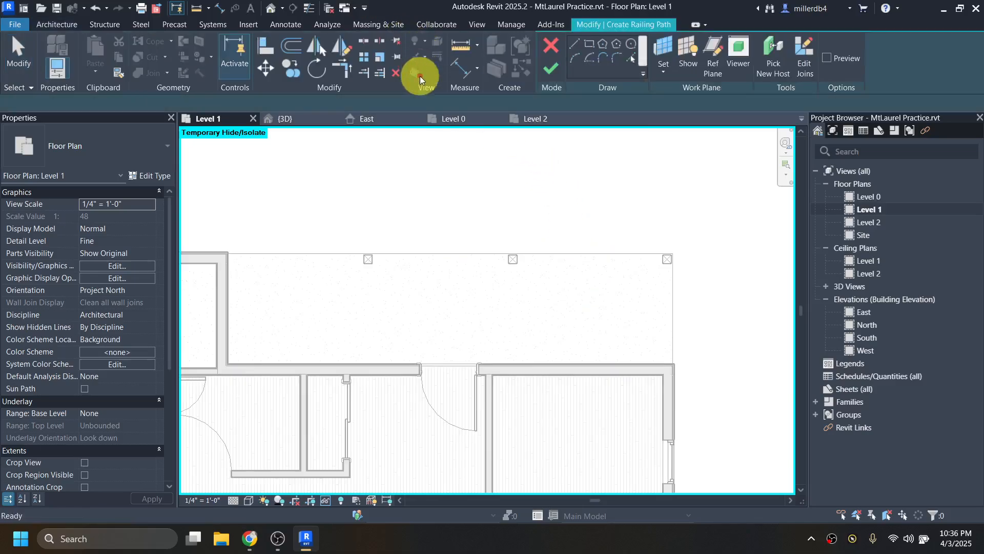
scroll(229, 257, up, 2)
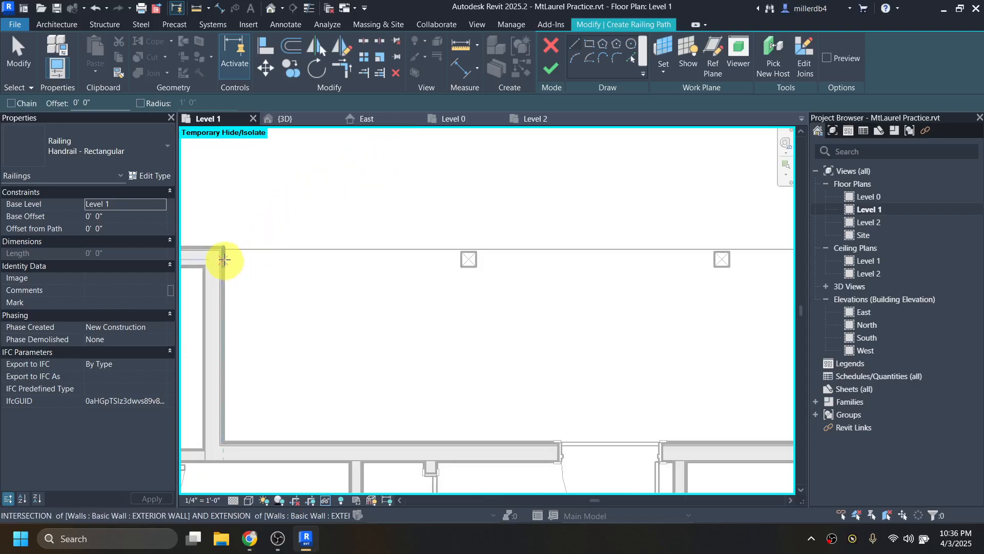
click(460, 259)
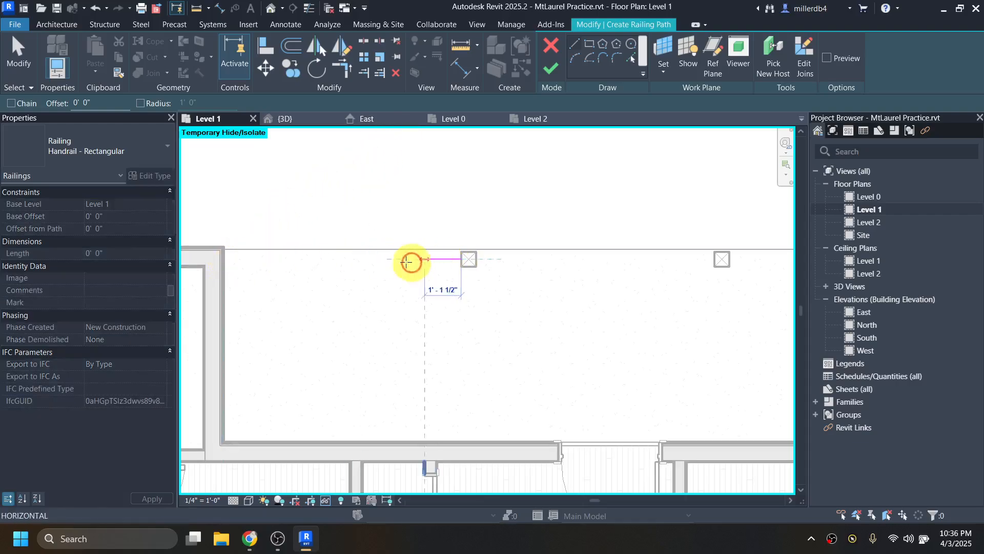
click(222, 261)
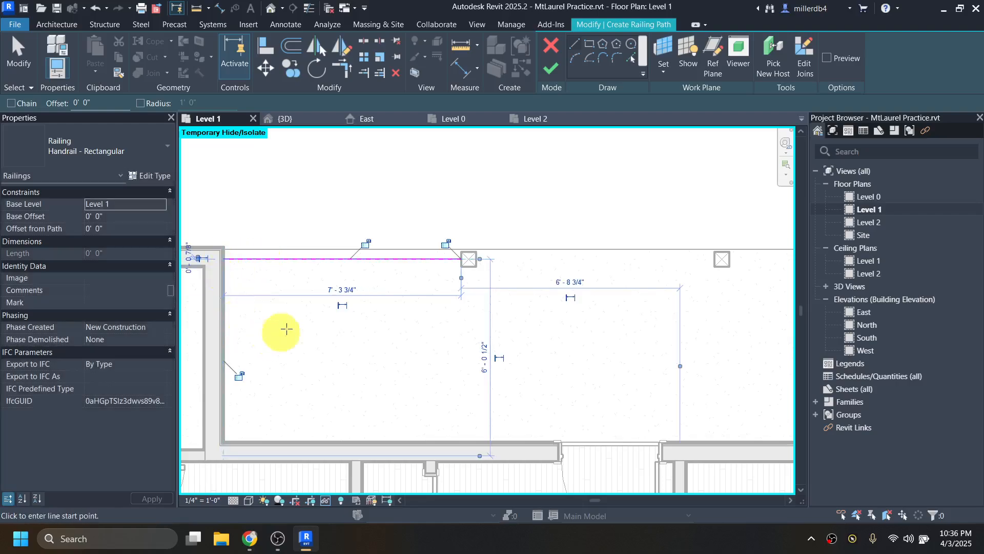
click(550, 68)
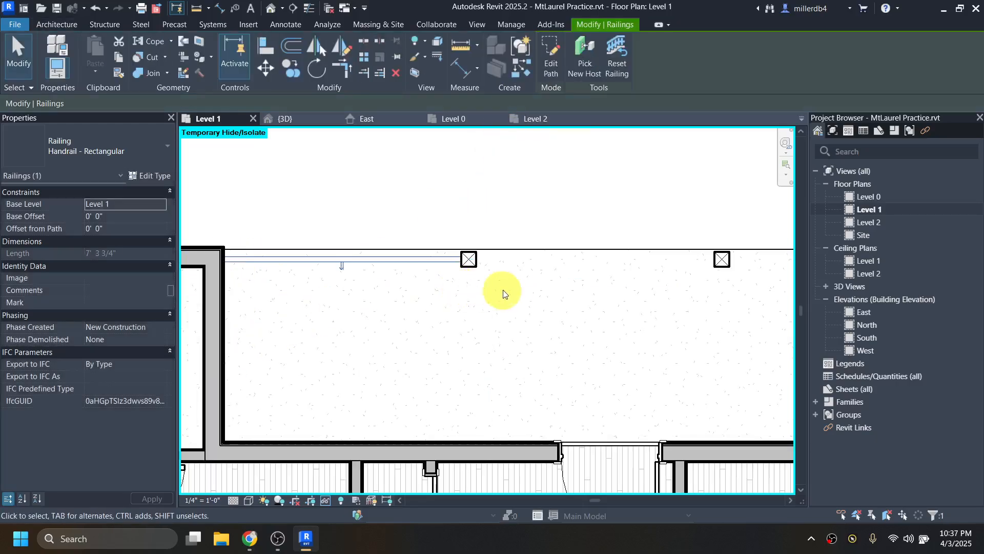
Save the project and add a railing about 7' 10" long between the middle and northeast corner porch columns
middle_drag(501, 290, 238, 300)
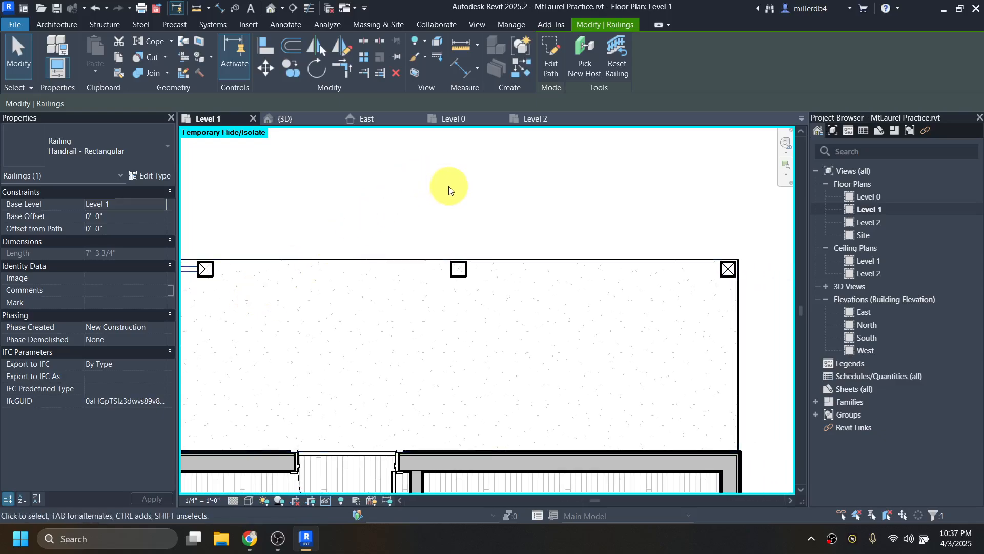
click(452, 199)
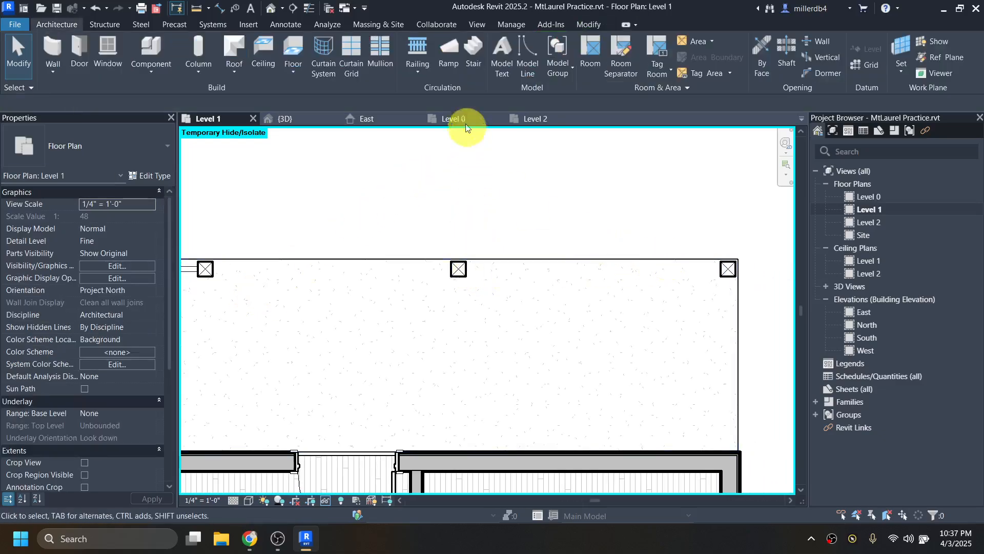
click(418, 47)
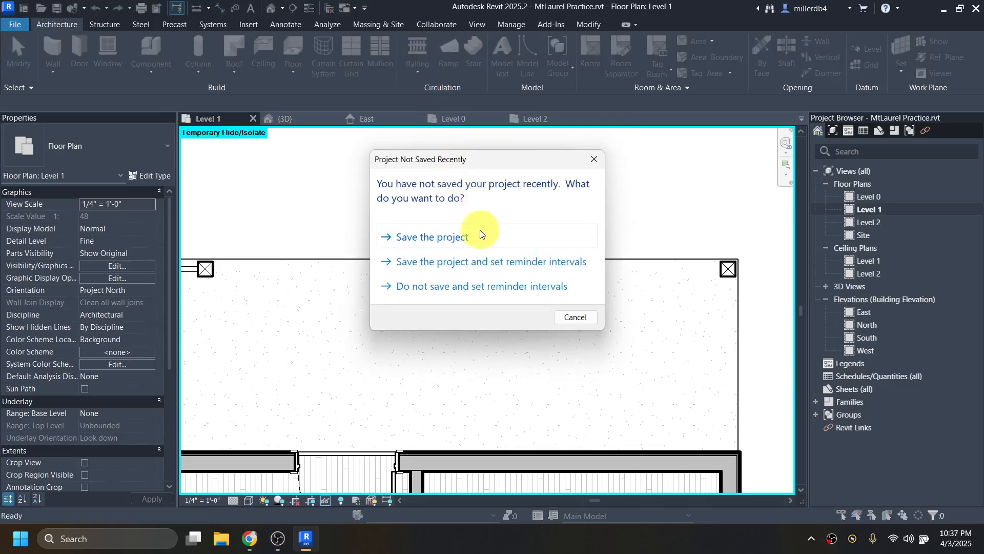
click(479, 236)
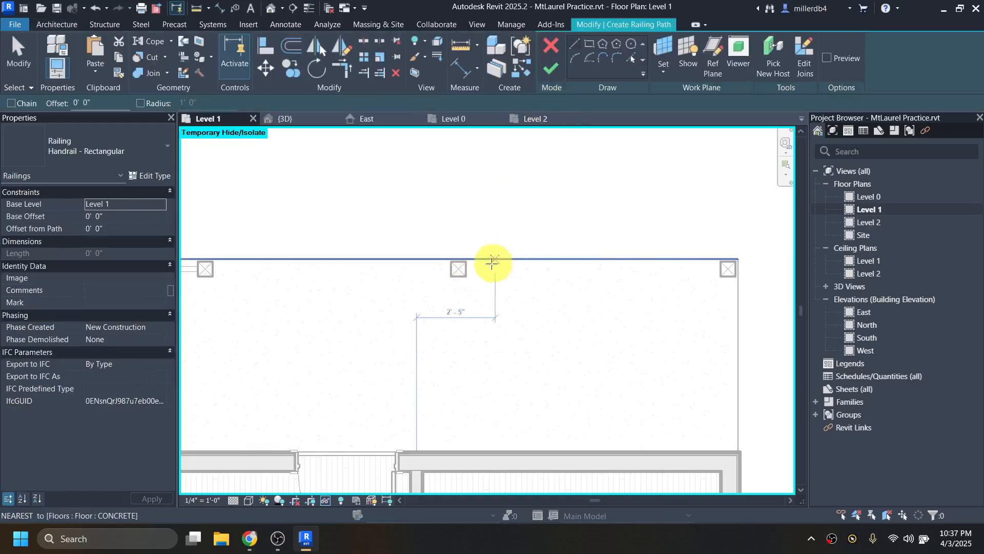
click(467, 268)
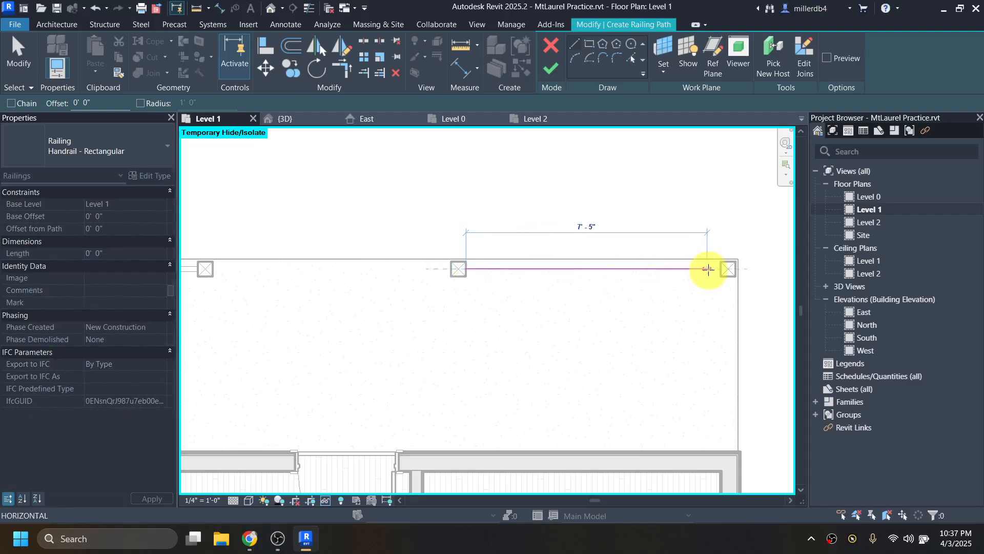
click(726, 268)
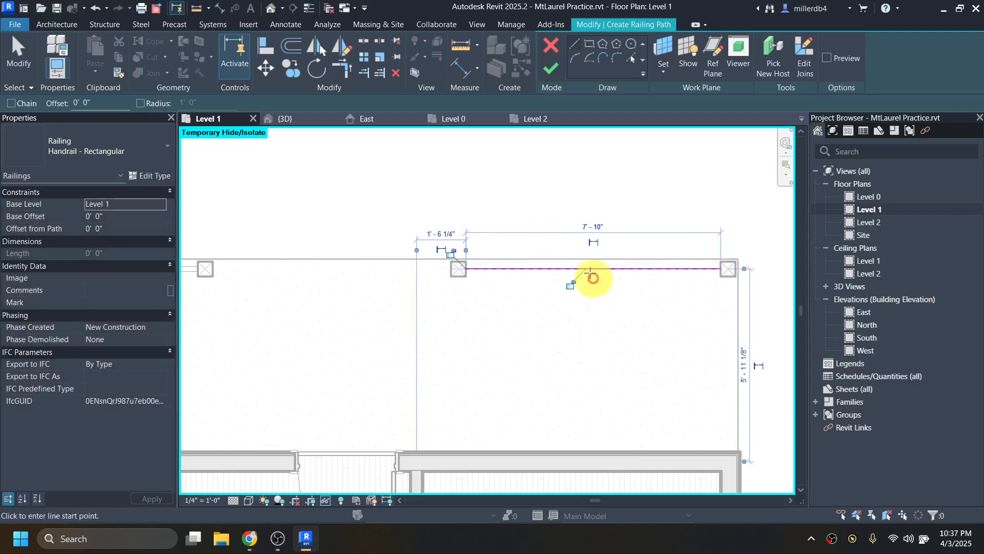
click(547, 68)
click(545, 207)
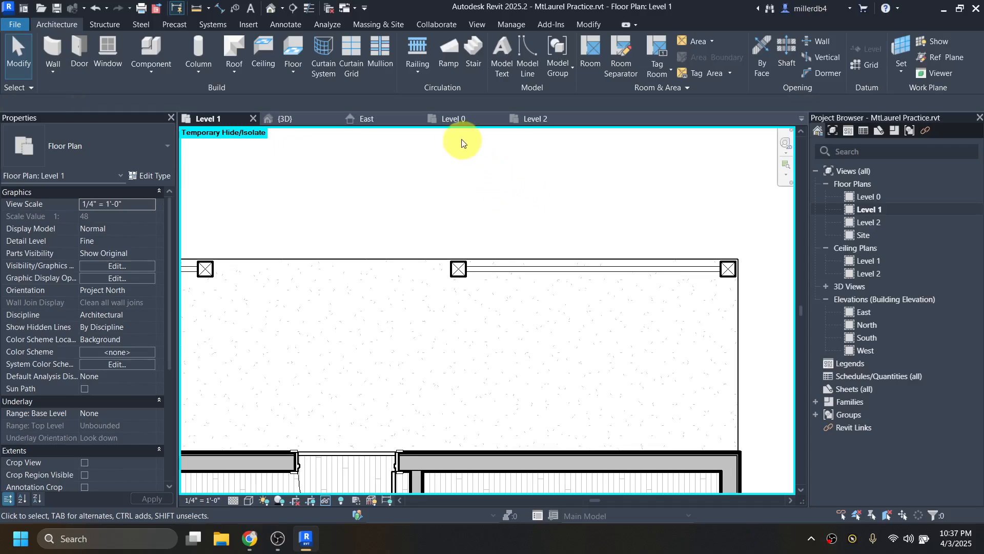
Add a railing about 5' 5 1/2" long along the porch's east side, from the corner column to the house wall
click(418, 48)
click(730, 277)
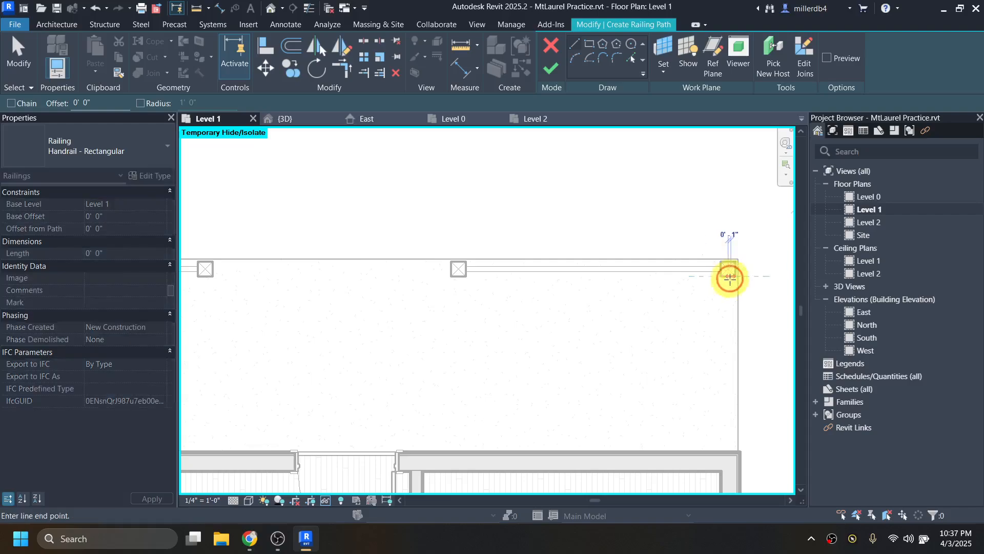
click(730, 453)
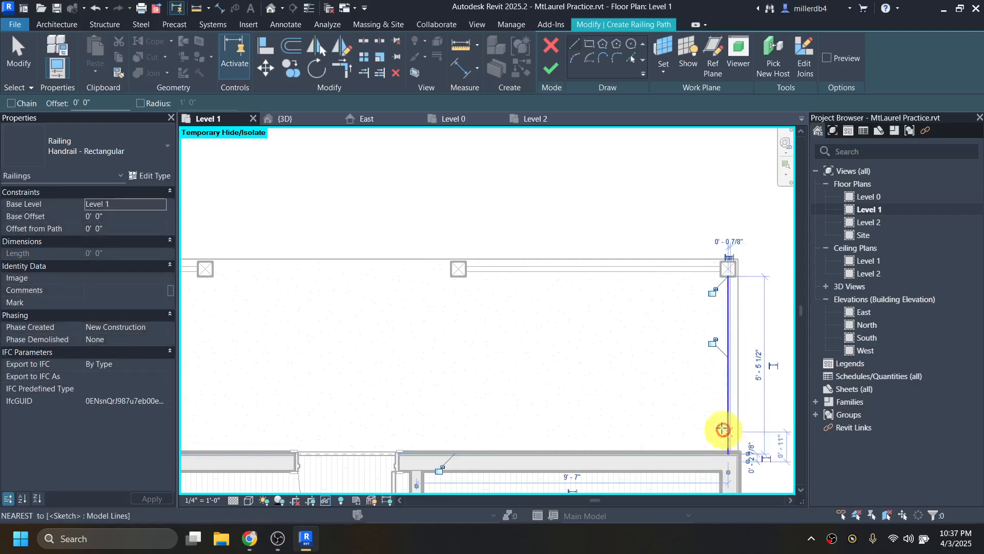
click(557, 69)
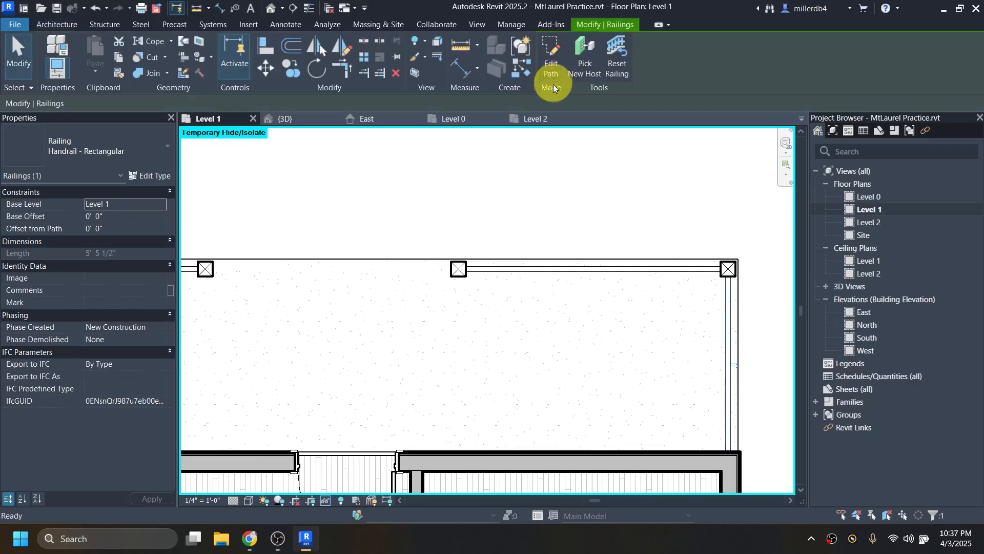
In the 3D view, select all 6 x 6 timber column instances in the entire project and set their top offset to 2"
click(272, 9)
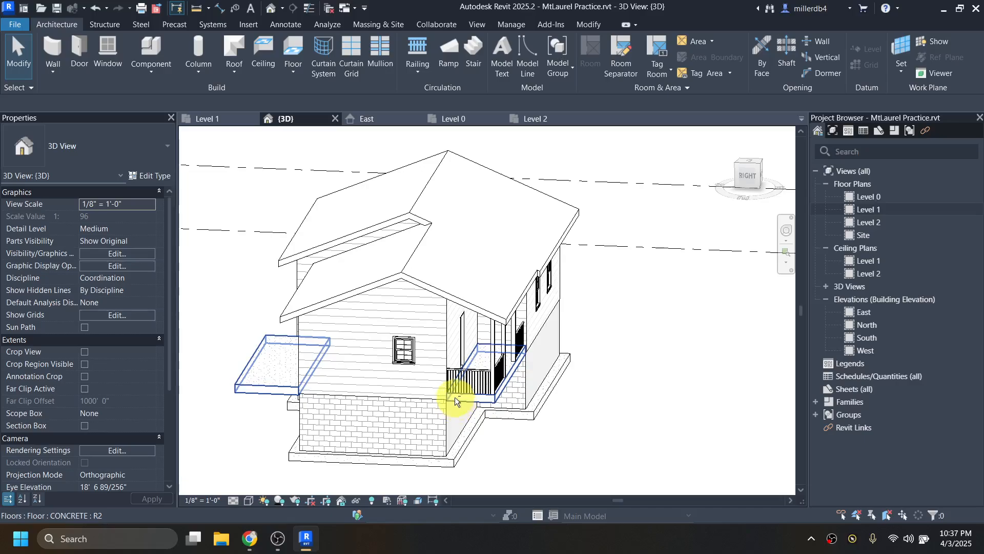
shift+middle_drag(455, 397, 468, 334)
scroll(468, 343, up, 4)
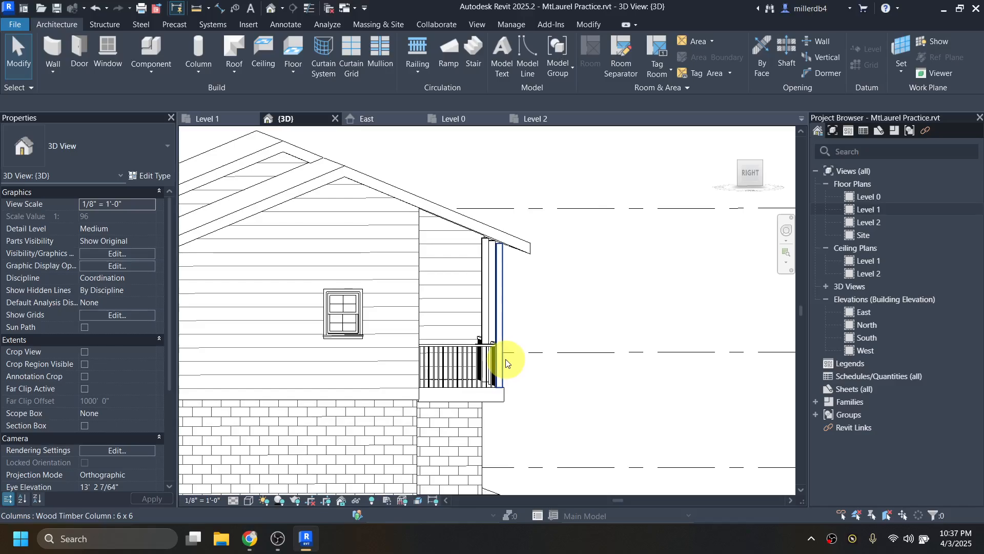
shift+middle_drag(505, 362, 449, 297)
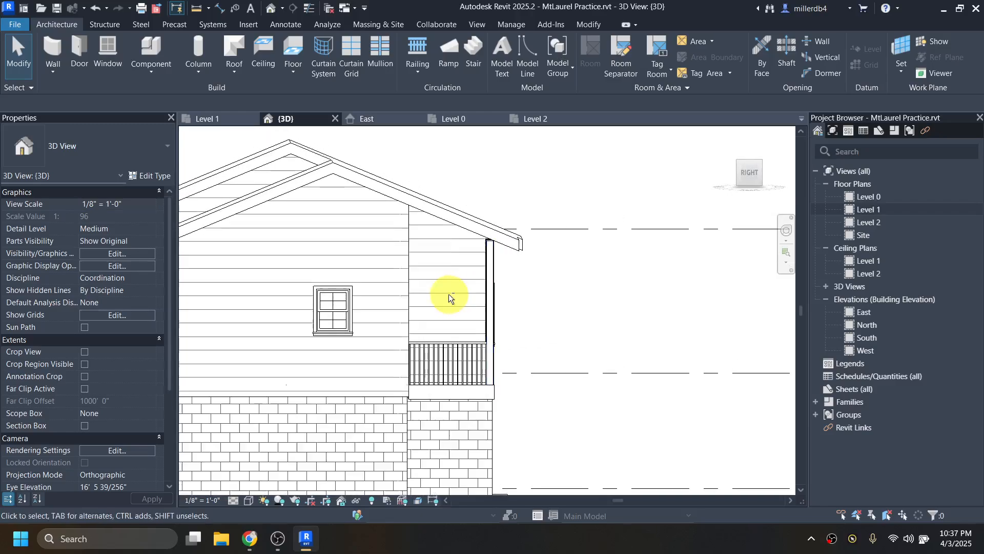
scroll(475, 277, up, 3)
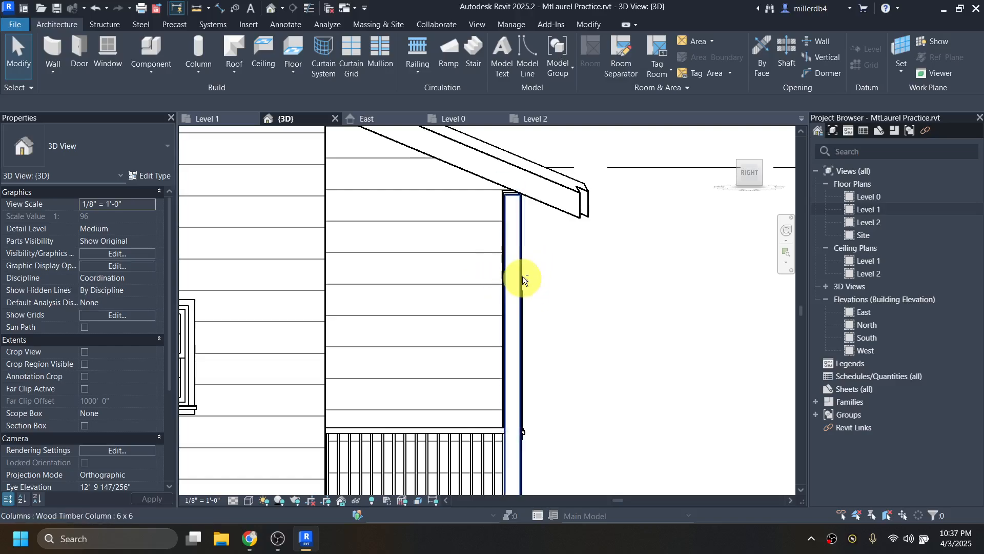
click(508, 235)
right_click(513, 248)
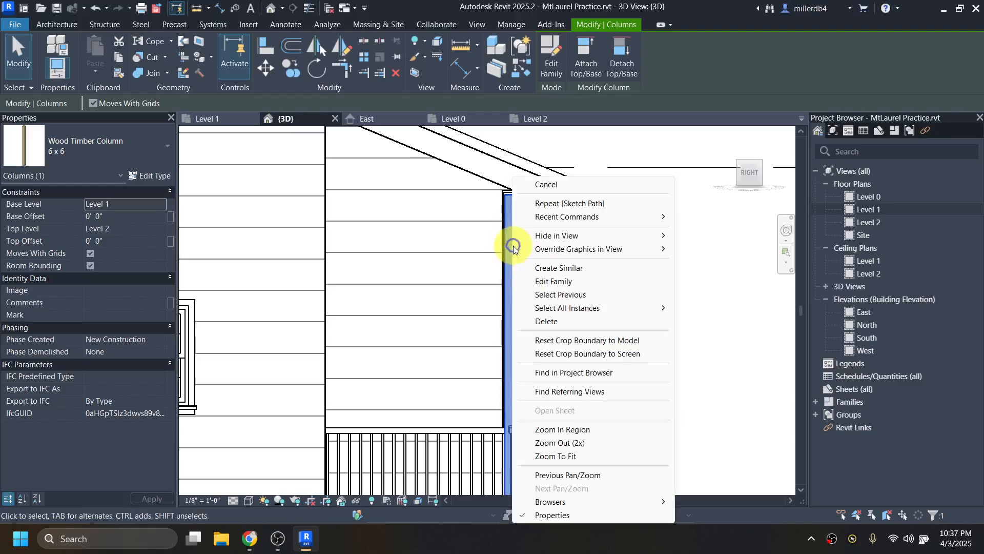
mouse_move(578, 307)
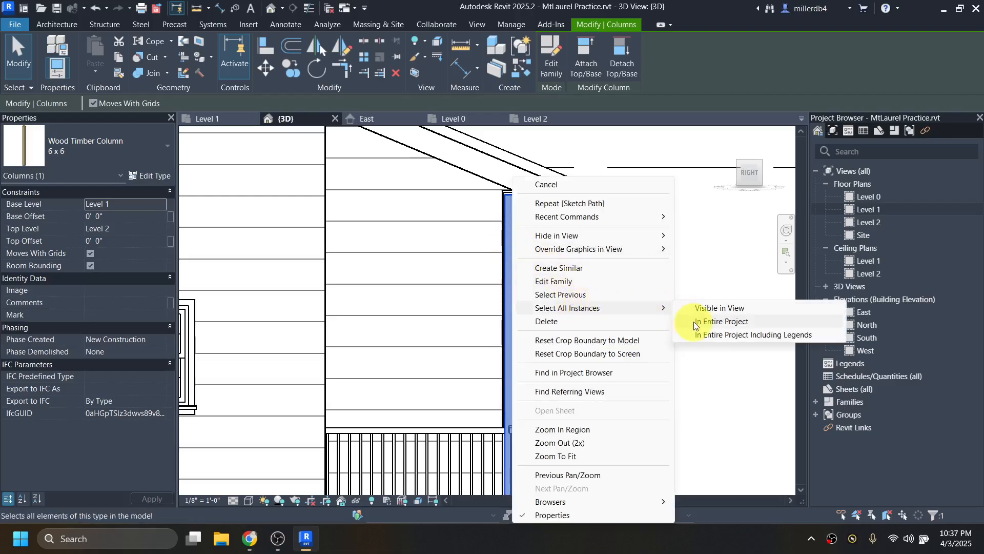
click(694, 321)
click(131, 241)
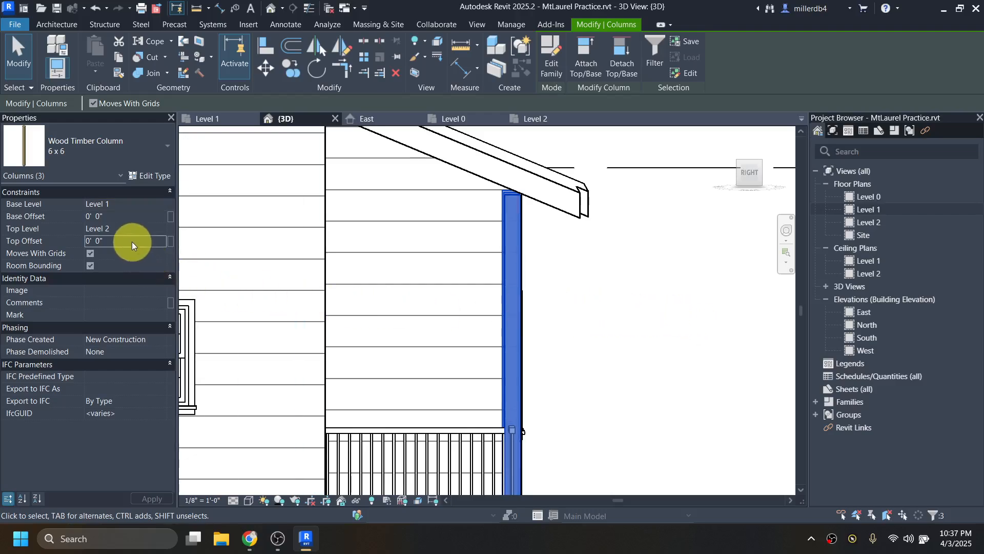
click(125, 246)
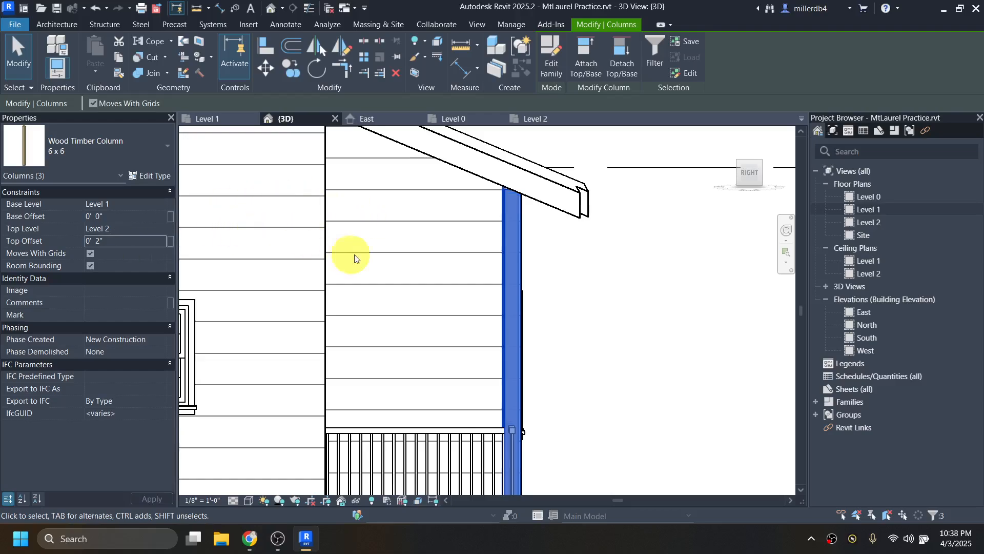
Check the column tops against the roof in the right side view and set the columns' top offset to 3"
click(751, 174)
scroll(430, 208, up, 5)
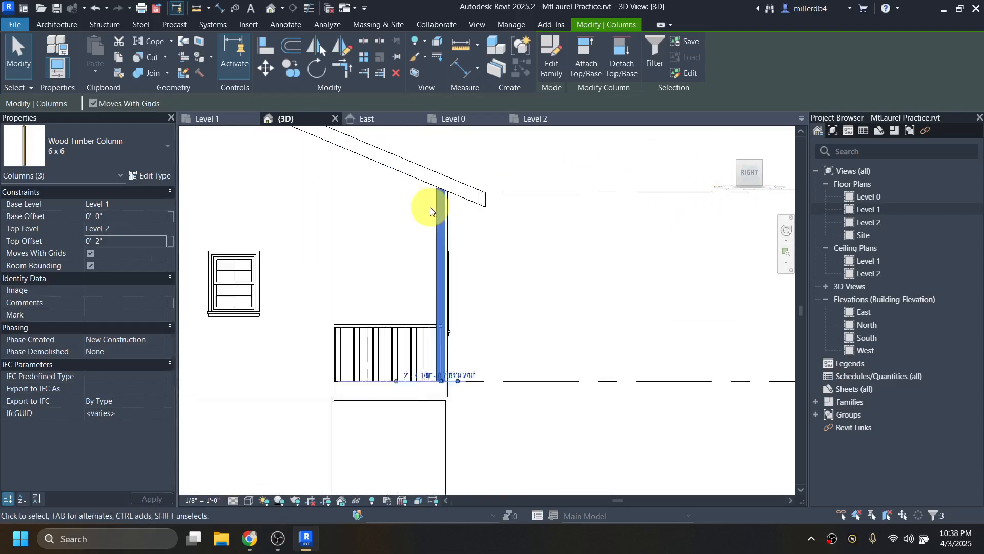
click(99, 242)
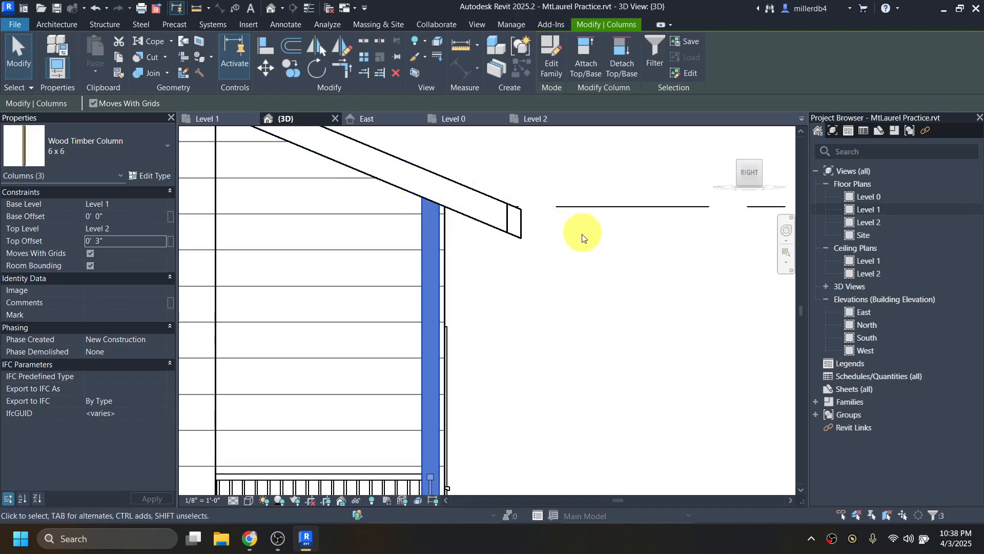
click(574, 264)
Align the lower wing roof's north fascia with the main roof's north fascia, removing the conflicting constraints
scroll(571, 267, down, 3)
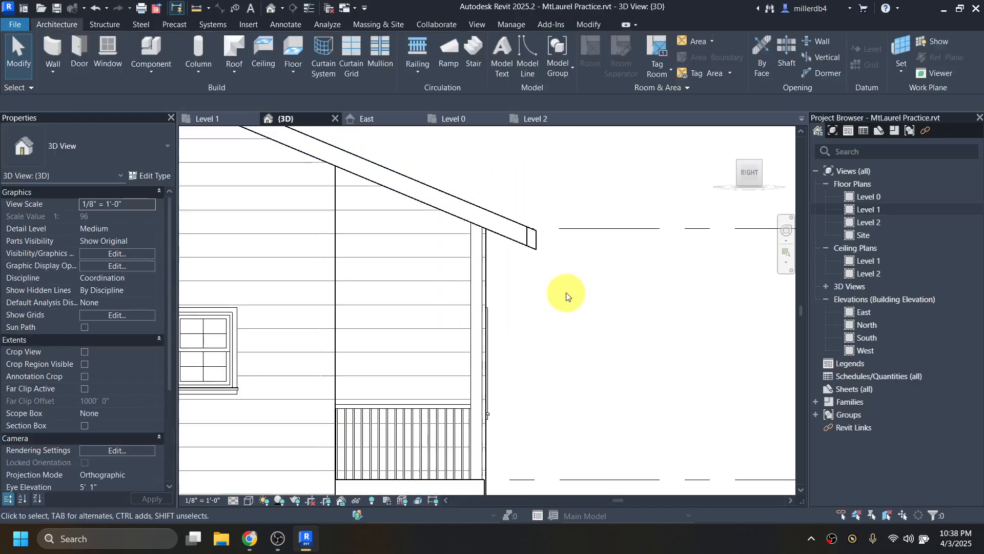
shift+middle_drag(574, 300, 469, 276)
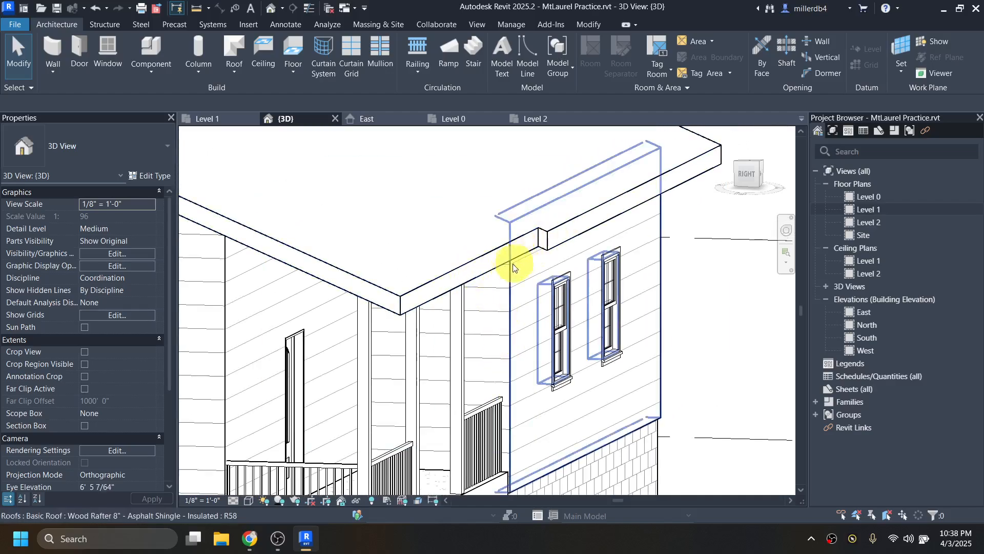
scroll(477, 280, down, 3)
shift+middle_drag(368, 318, 406, 318)
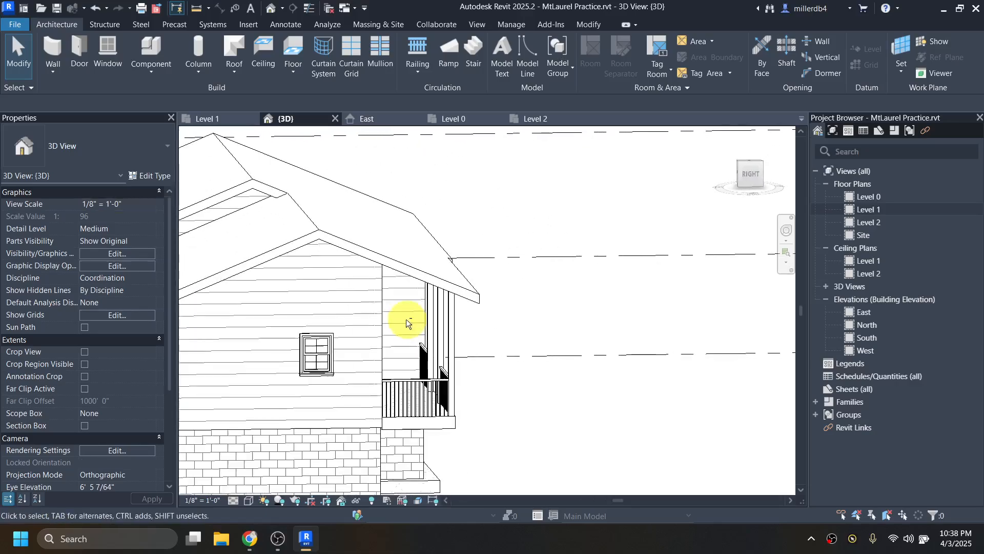
shift+middle_drag(248, 255, 473, 299)
key(a)
key(l)
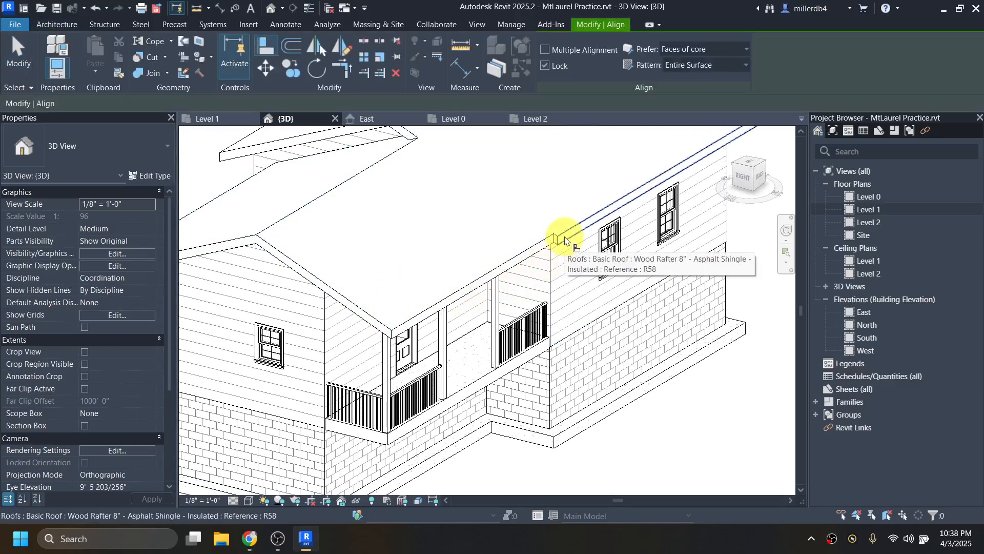
click(565, 239)
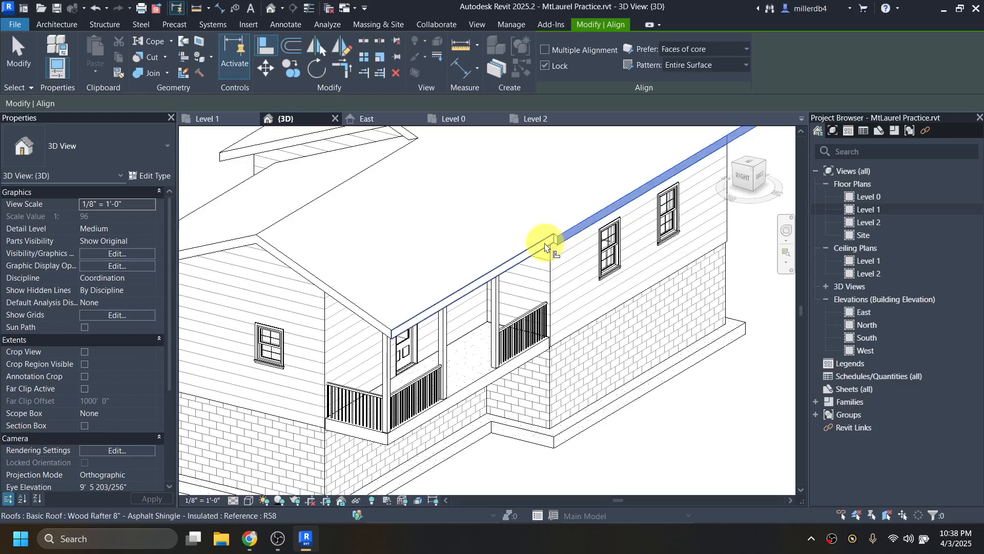
click(546, 240)
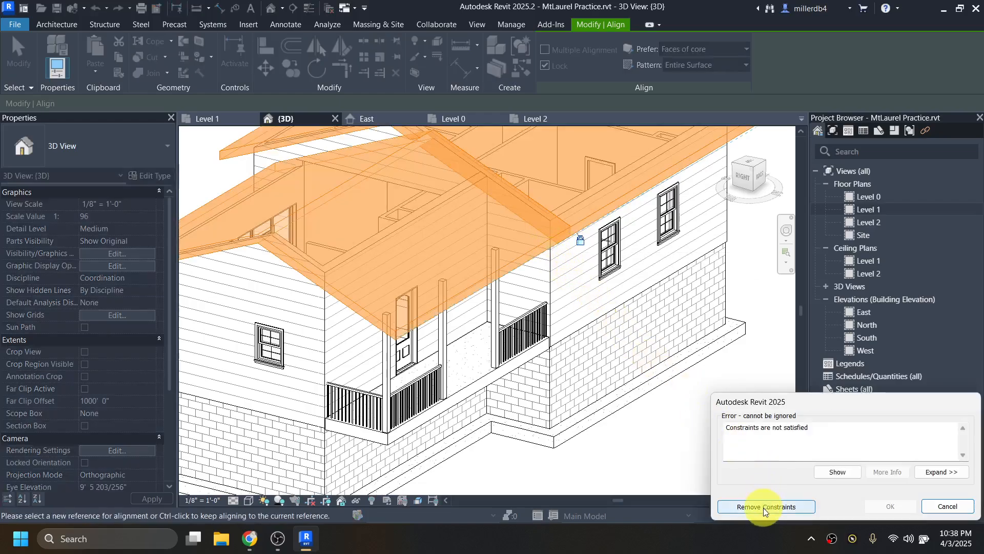
click(768, 507)
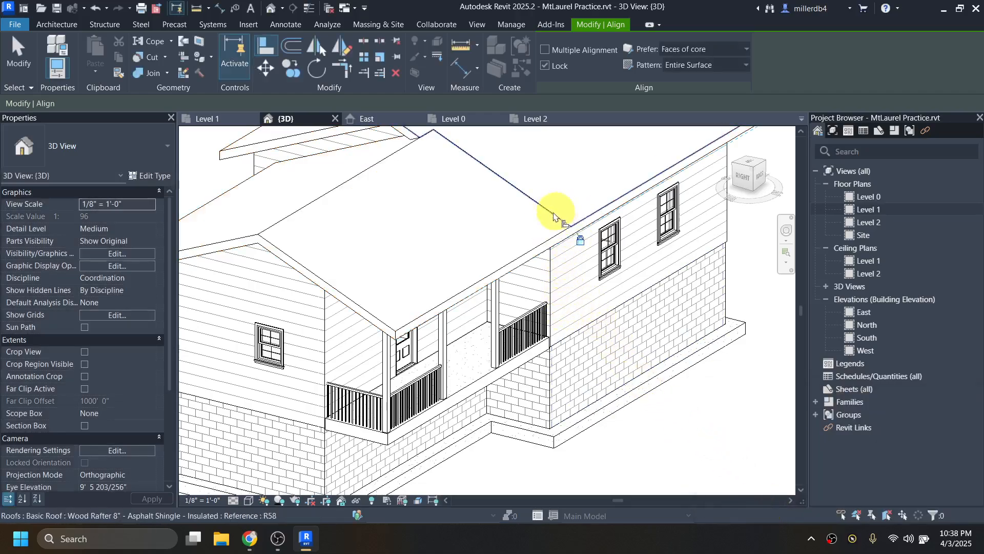
click(147, 75)
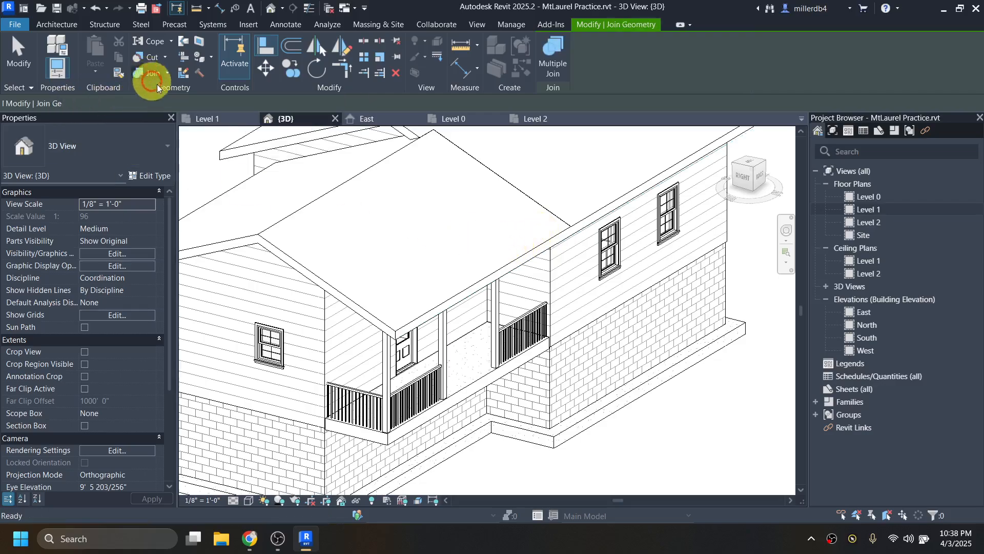
click(548, 207)
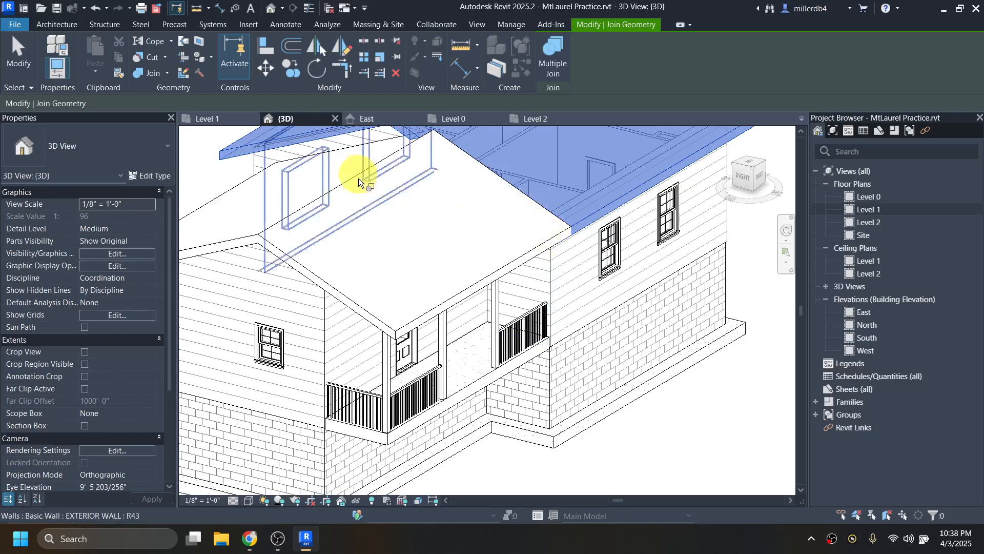
click(256, 238)
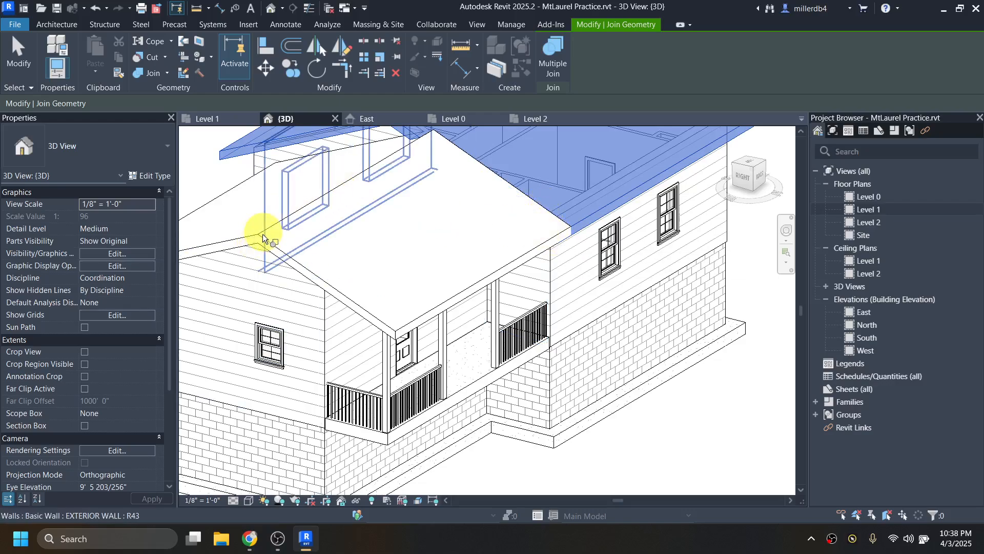
key(Escape)
Unjoin the lower wing roof from the main roof and join the two roofs again
click(263, 232)
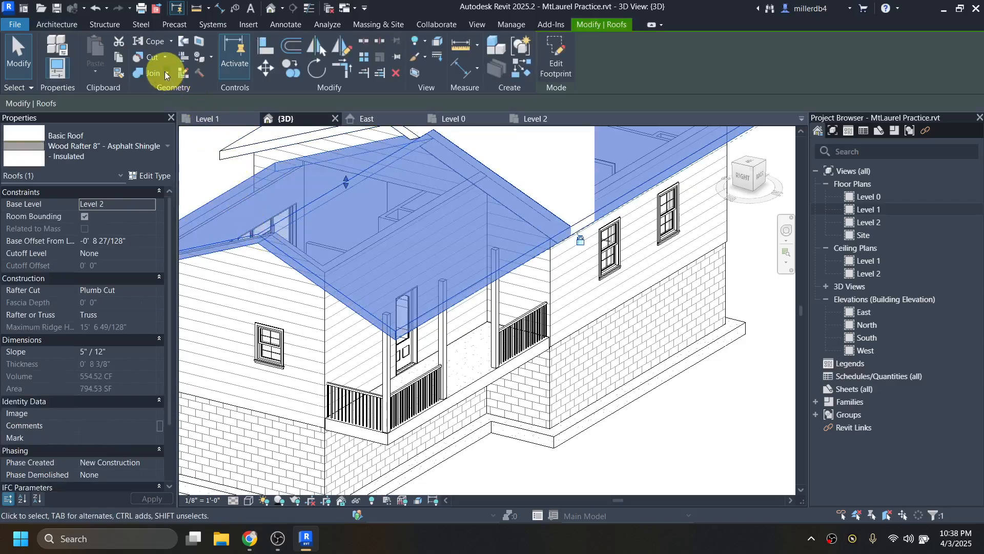
click(166, 72)
click(172, 118)
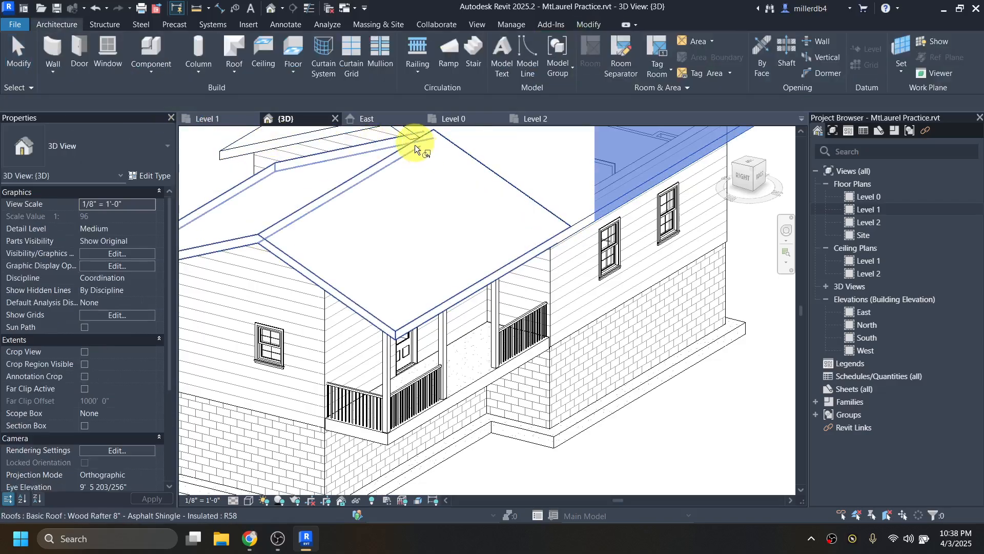
click(464, 156)
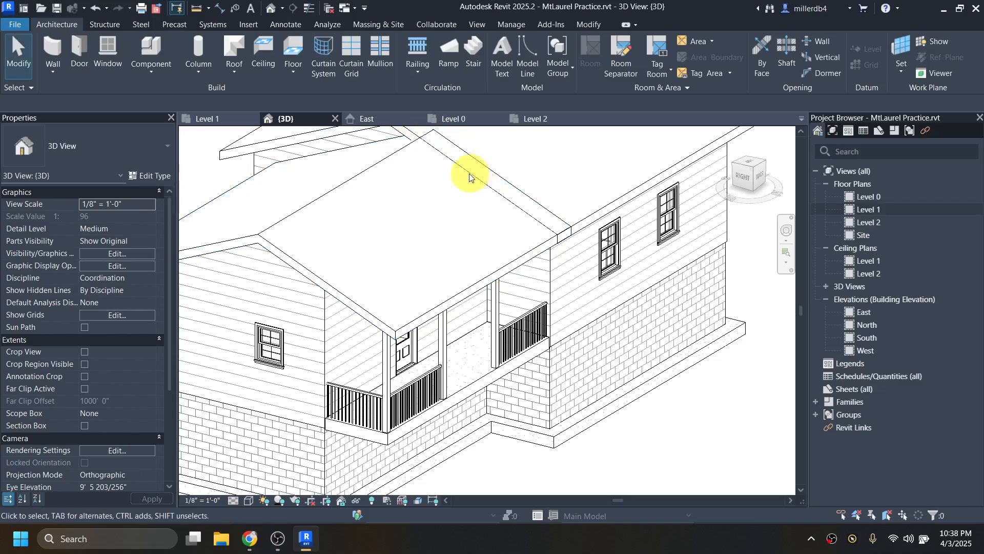
click(307, 203)
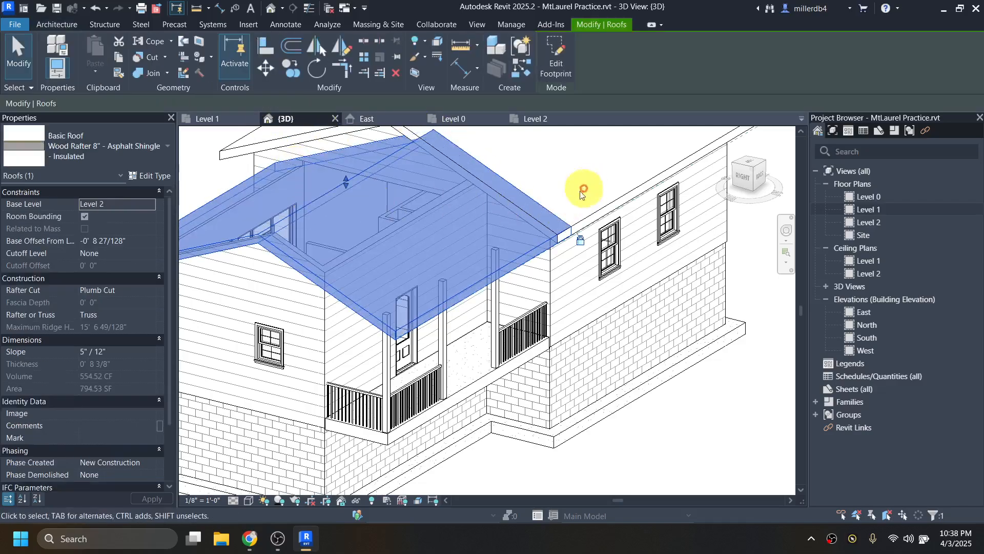
click(146, 75)
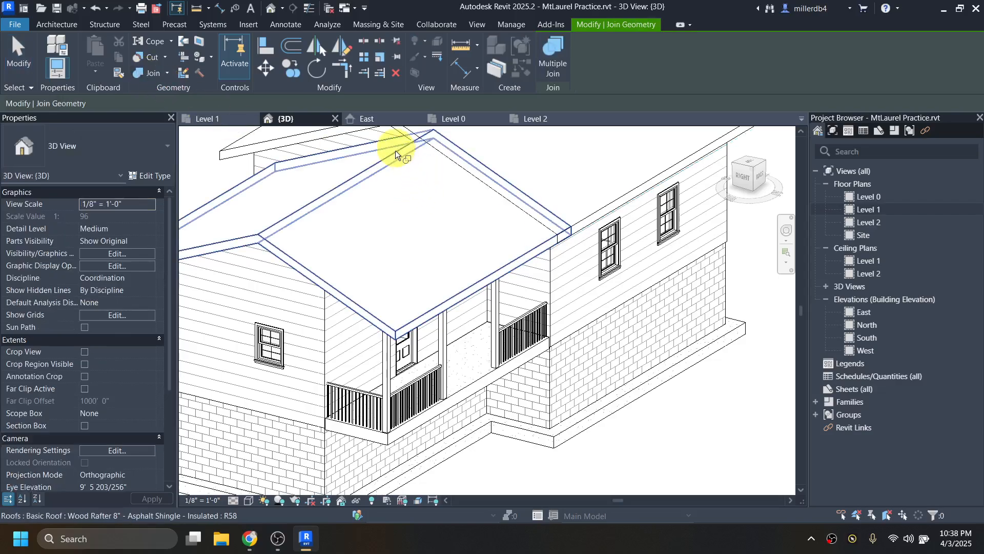
click(405, 141)
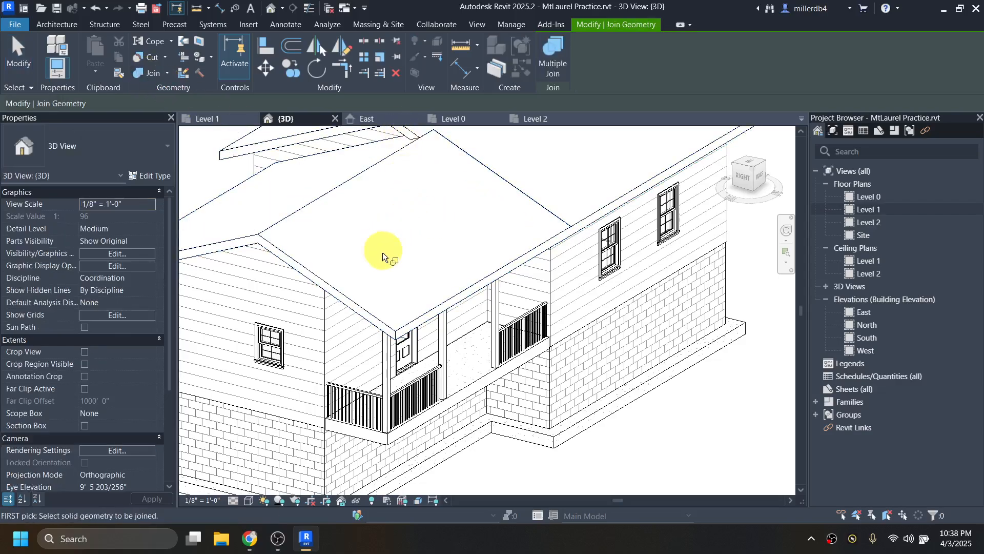
In the right side view, align the wing roof's north slope with the main roof's north slope, removing the conflicting constraints
shift+middle_drag(439, 244, 501, 171)
scroll(429, 220, up, 6)
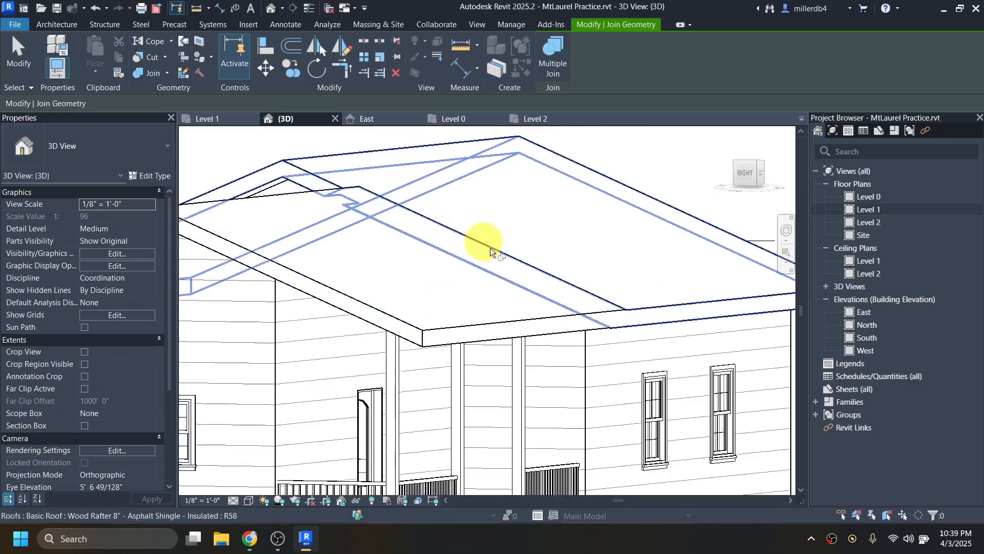
scroll(622, 312, up, 3)
scroll(651, 318, up, 4)
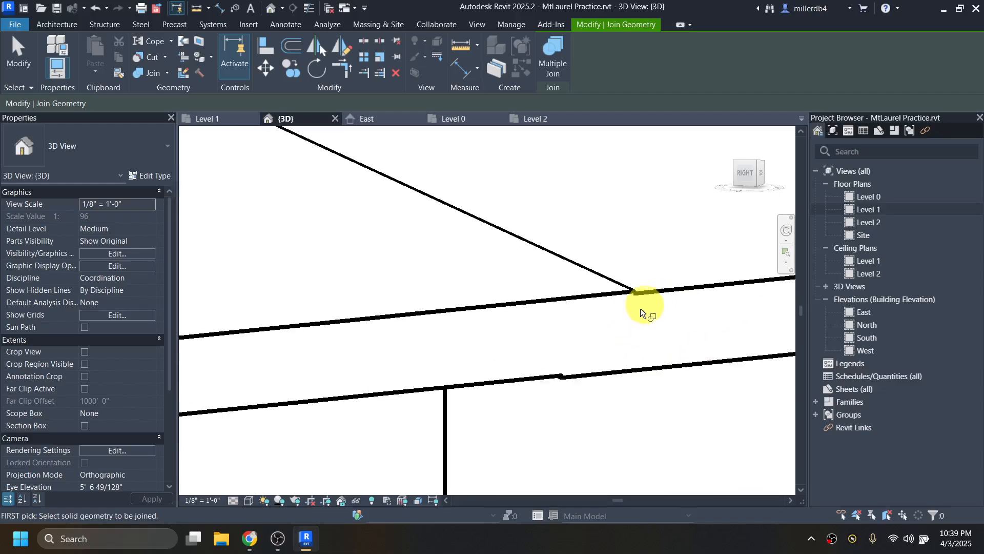
click(746, 174)
scroll(511, 310, up, 5)
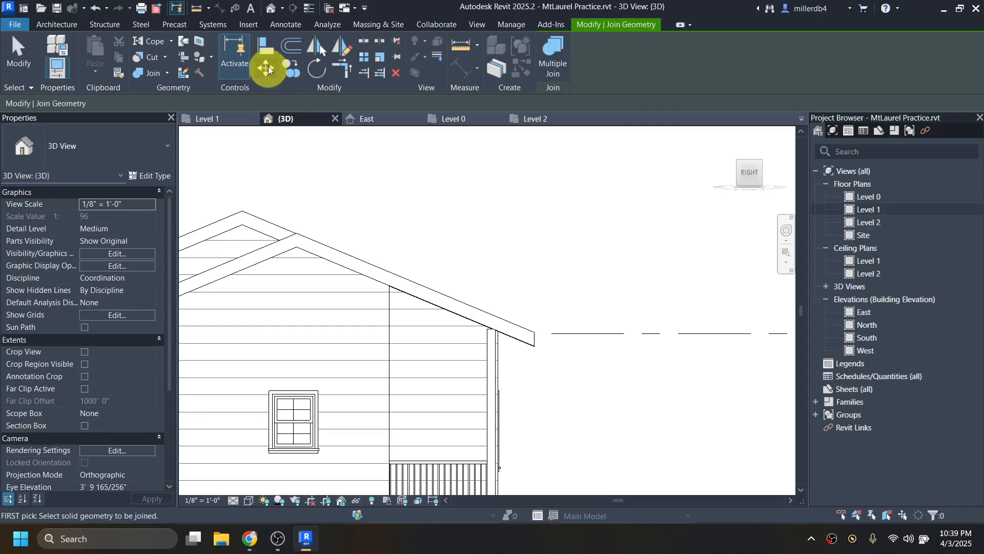
click(267, 50)
click(280, 226)
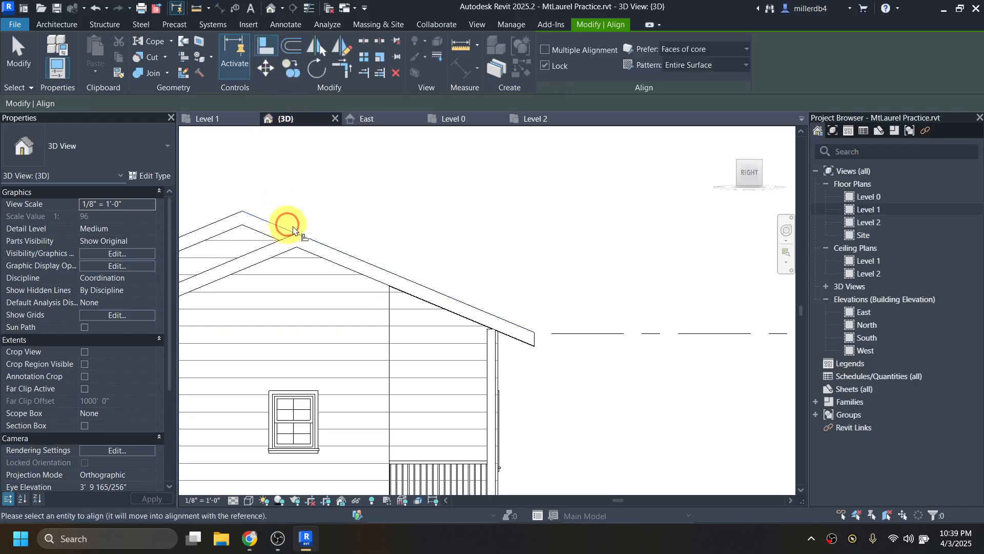
scroll(307, 235, up, 2)
click(333, 251)
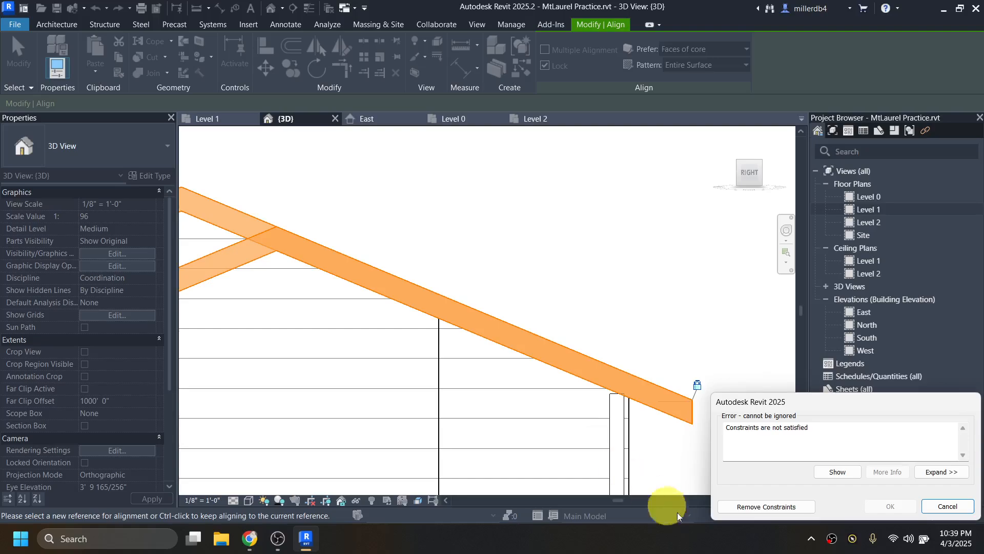
click(770, 510)
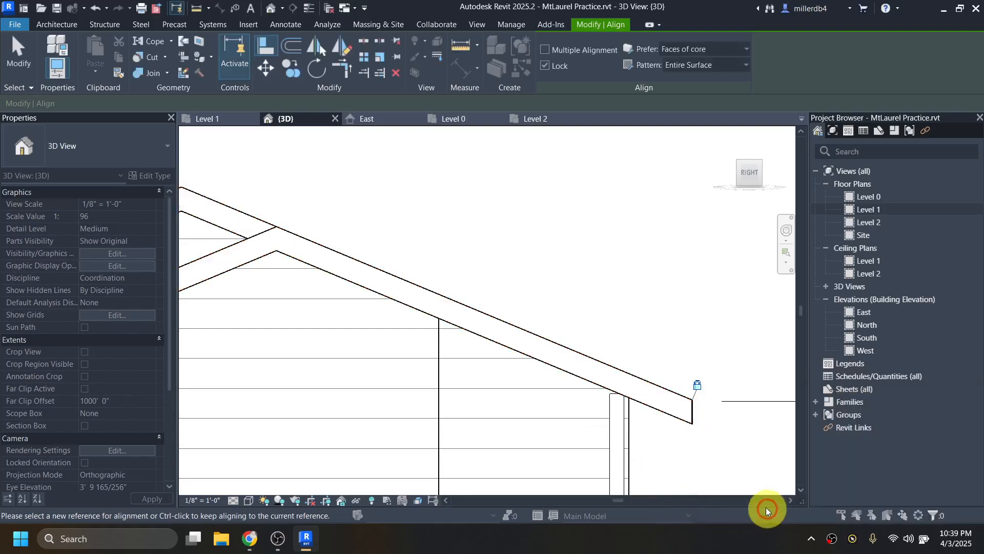
Examine the north fascia joint between the wing and main roofs, and inspect the roofs from the front of the house
shift+middle_drag(714, 450, 632, 455)
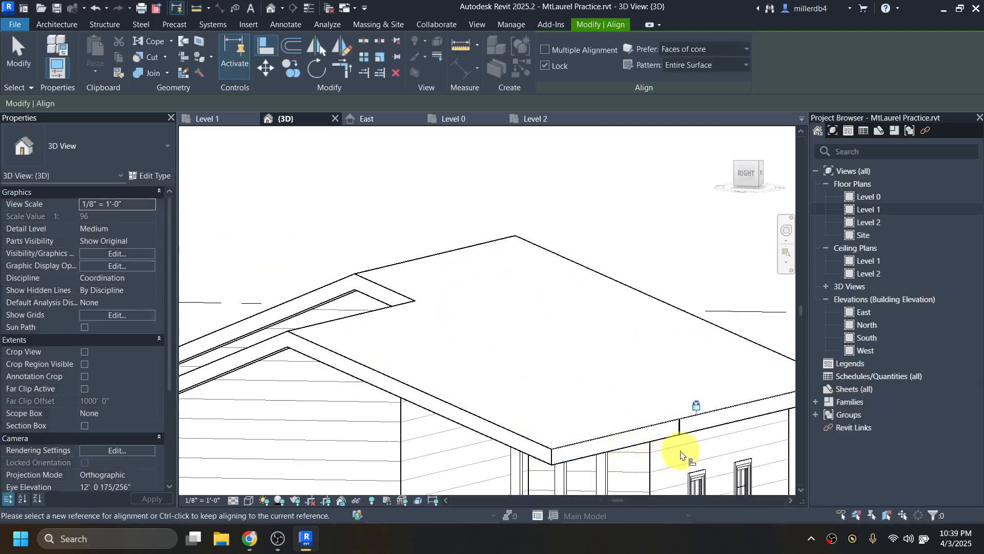
scroll(682, 436, up, 9)
scroll(694, 399, down, 1)
scroll(672, 398, down, 5)
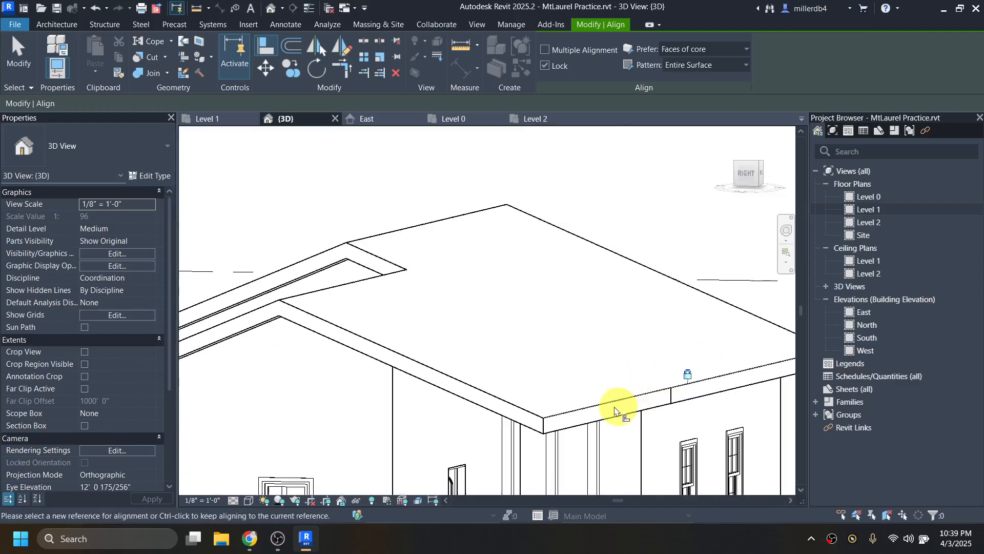
shift+middle_drag(494, 430, 636, 416)
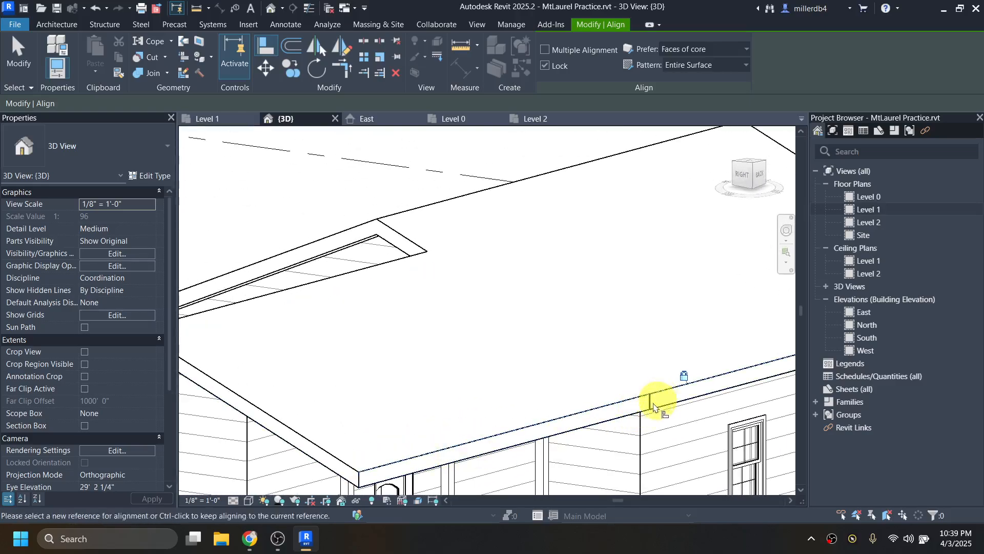
scroll(519, 431, down, 5)
shift+middle_drag(510, 429, 586, 378)
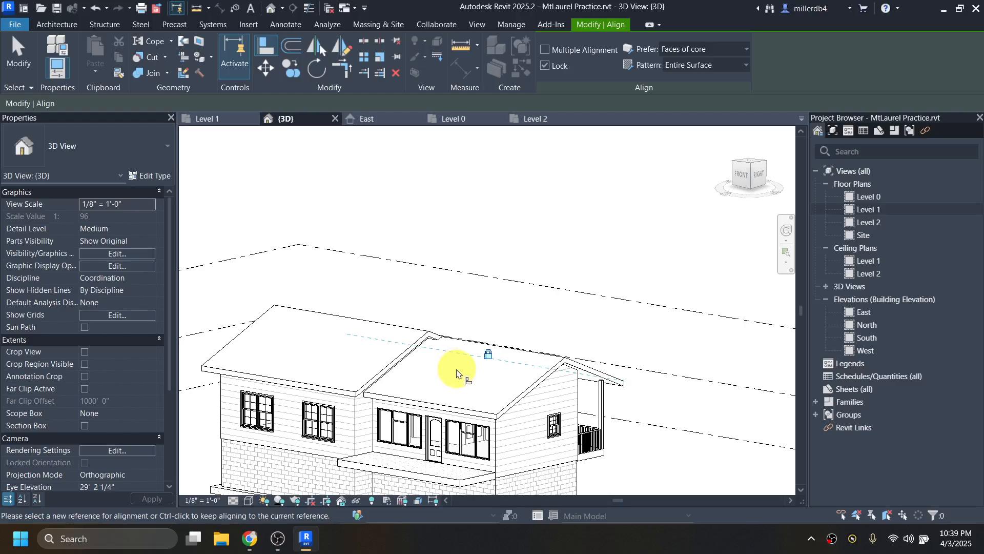
key(Escape)
key(Escape)
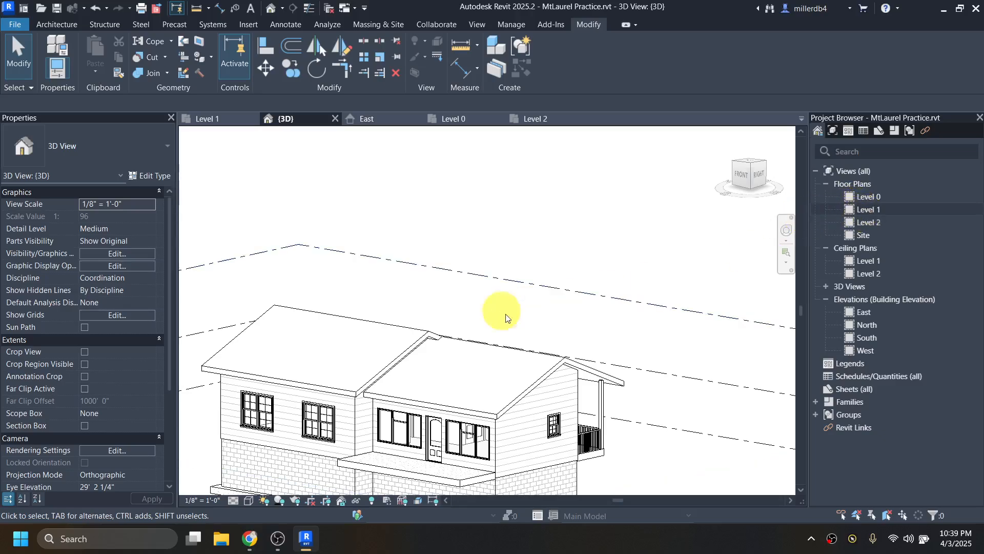
Open the Level 1 floor plan and start a toposolid boundary sketch for the site around the house
double_click(874, 210)
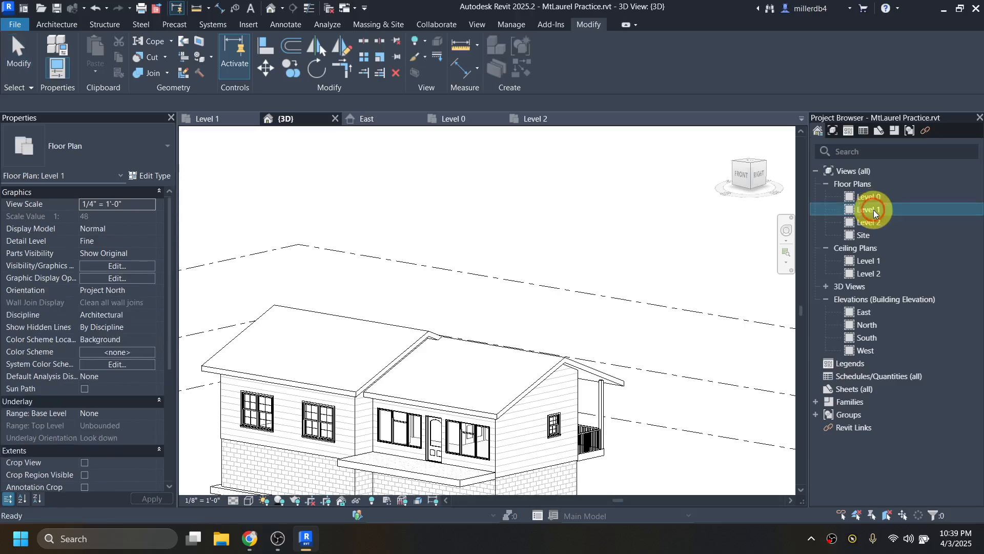
scroll(553, 357, down, 4)
scroll(534, 359, down, 5)
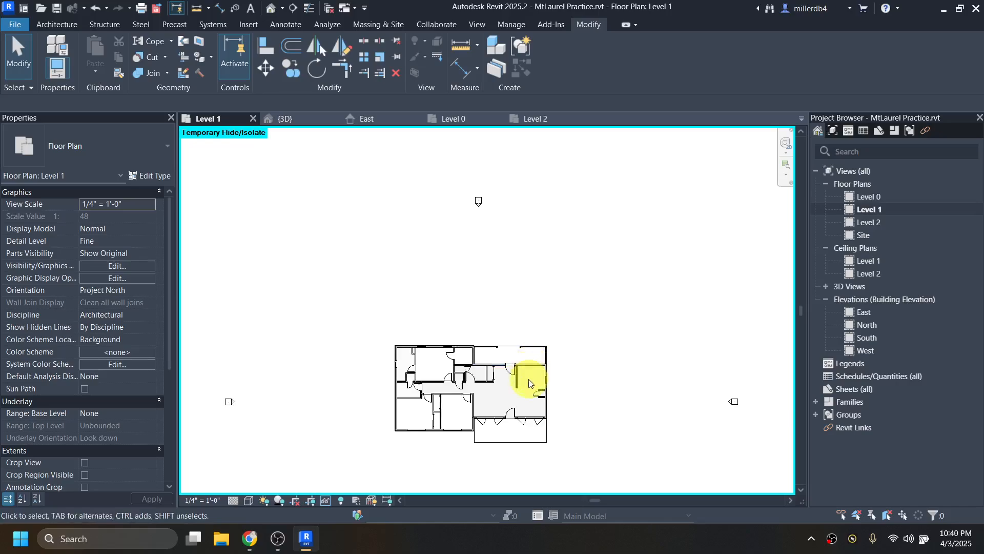
scroll(538, 361, down, 2)
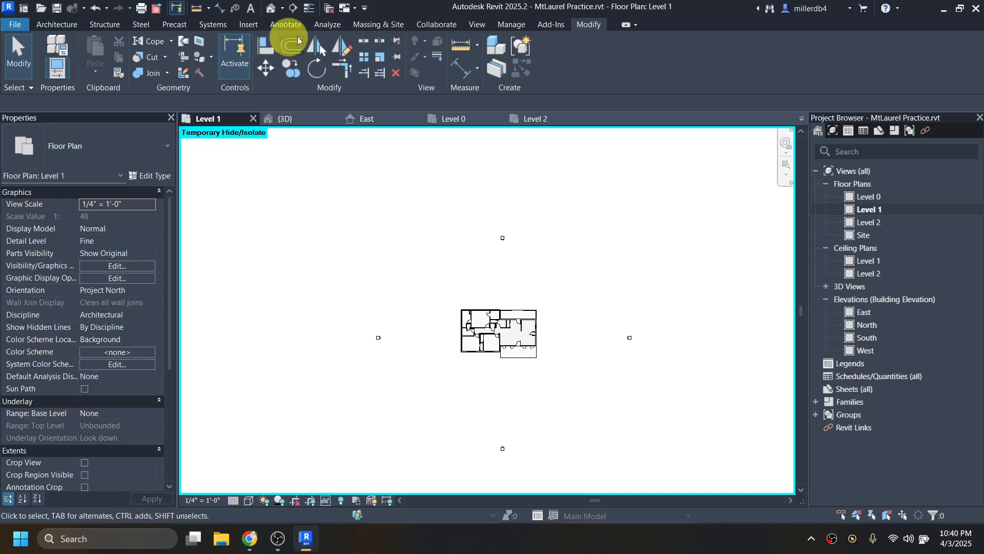
click(378, 25)
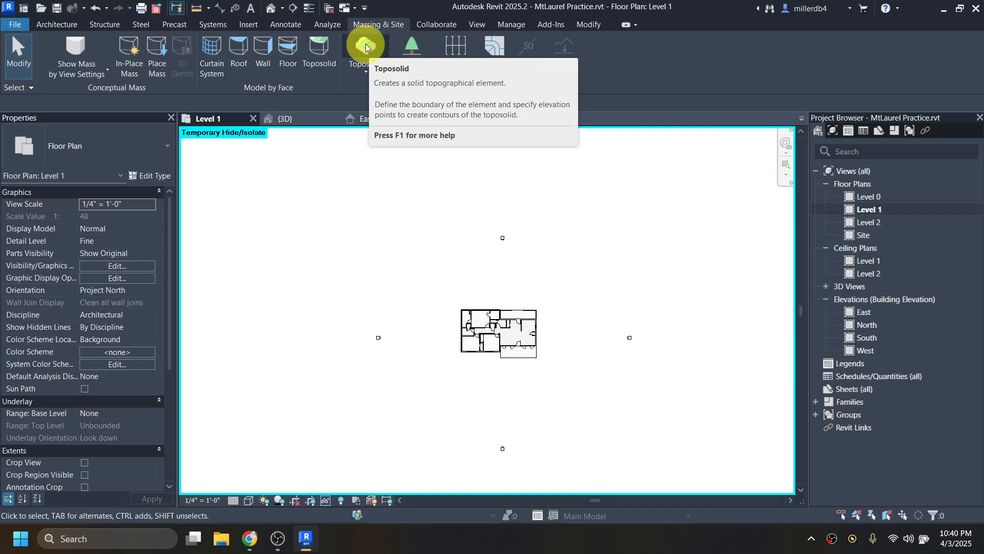
click(365, 44)
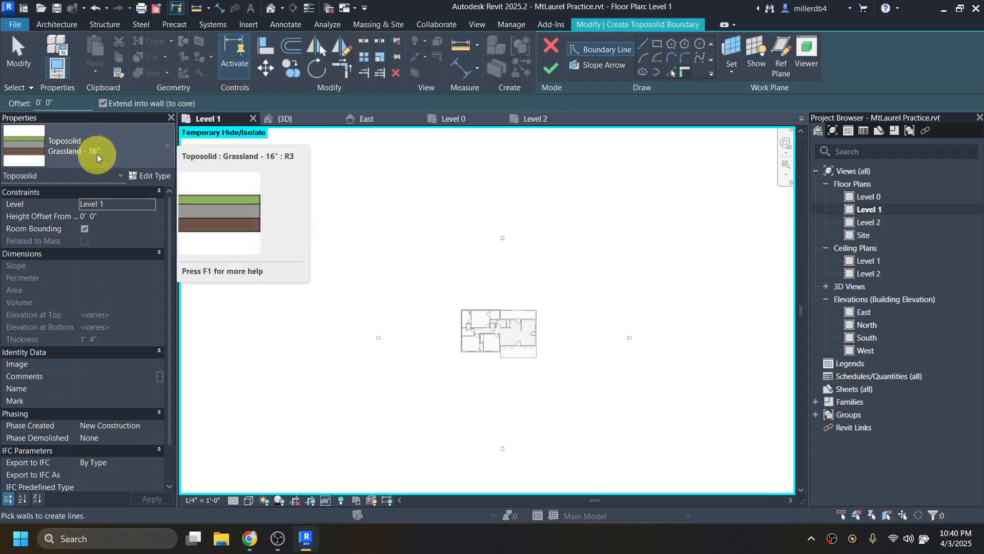
Set the Earth structure layer of the Grassland - 16" toposolid type to a thickness of 15'
click(149, 176)
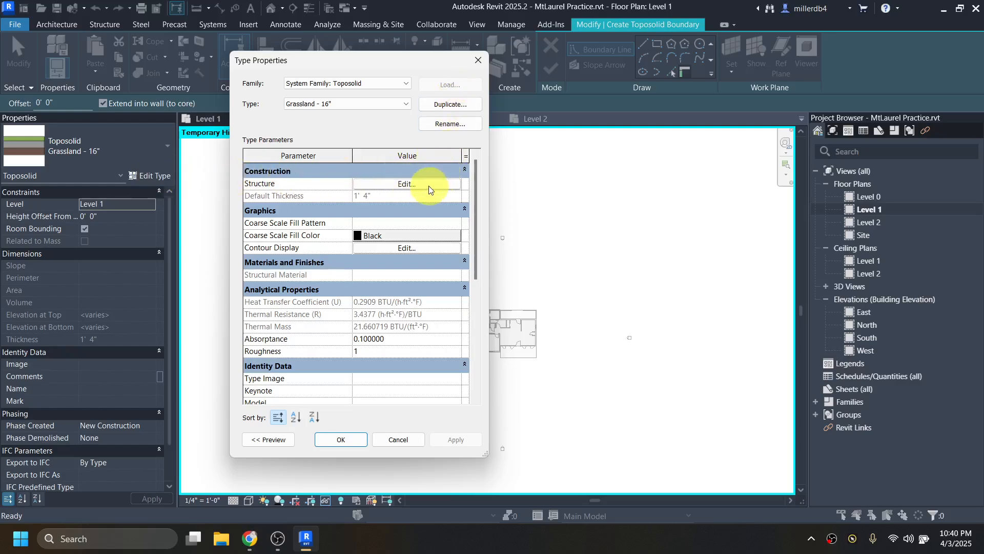
click(429, 186)
click(352, 220)
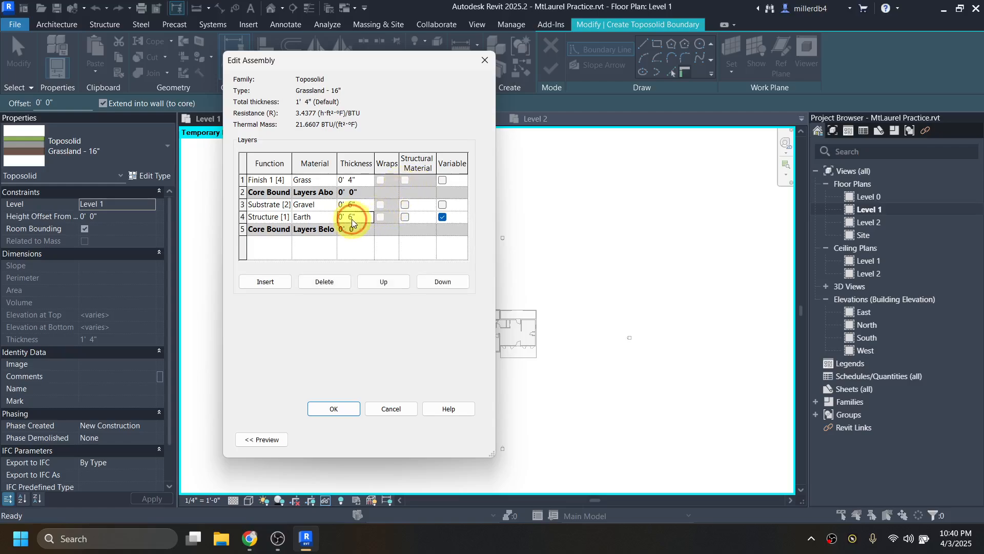
drag(355, 218, 338, 217)
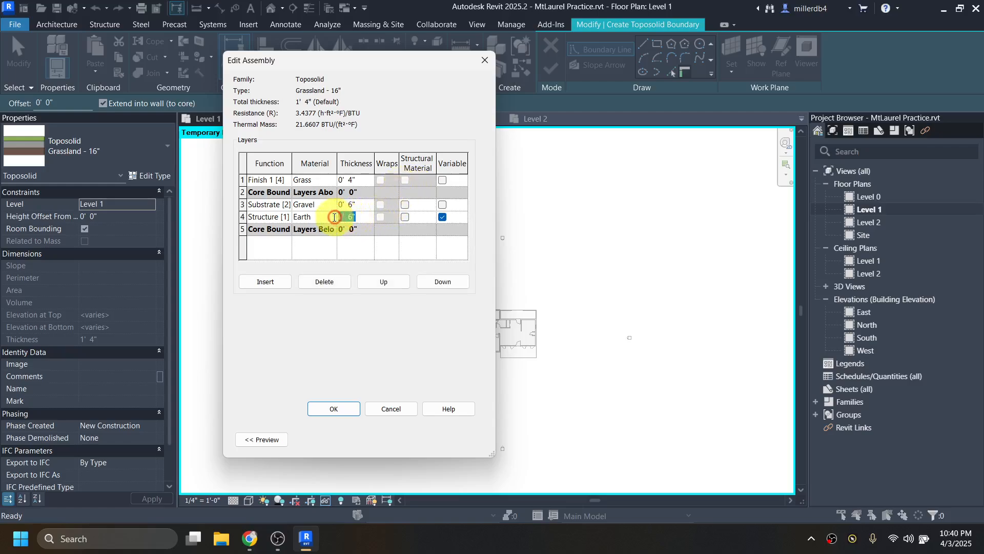
text(15)
key(Tab)
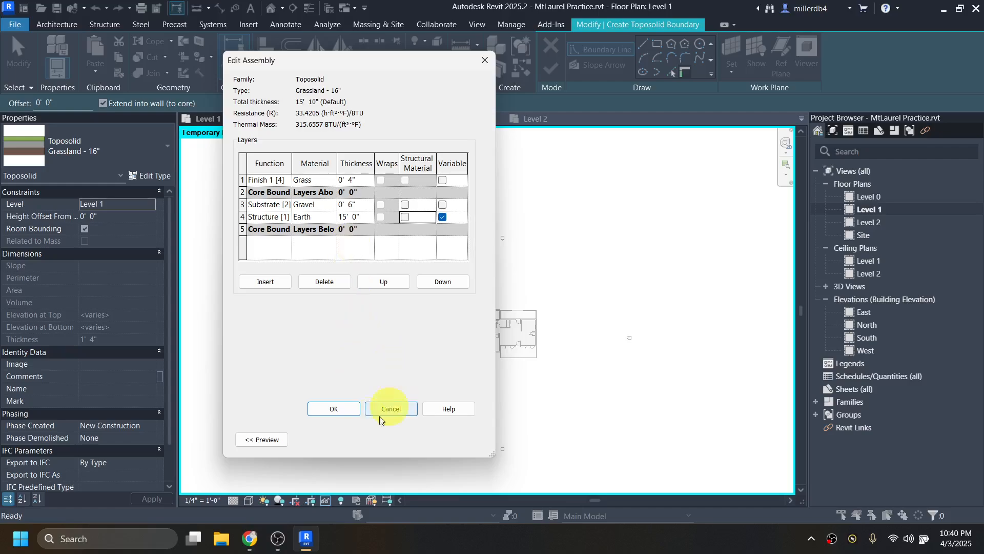
click(336, 409)
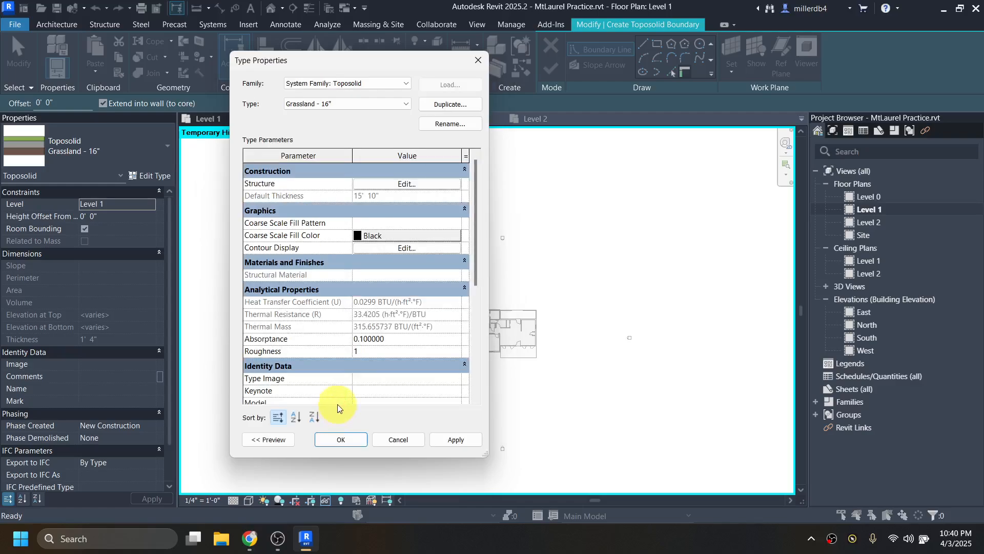
click(343, 440)
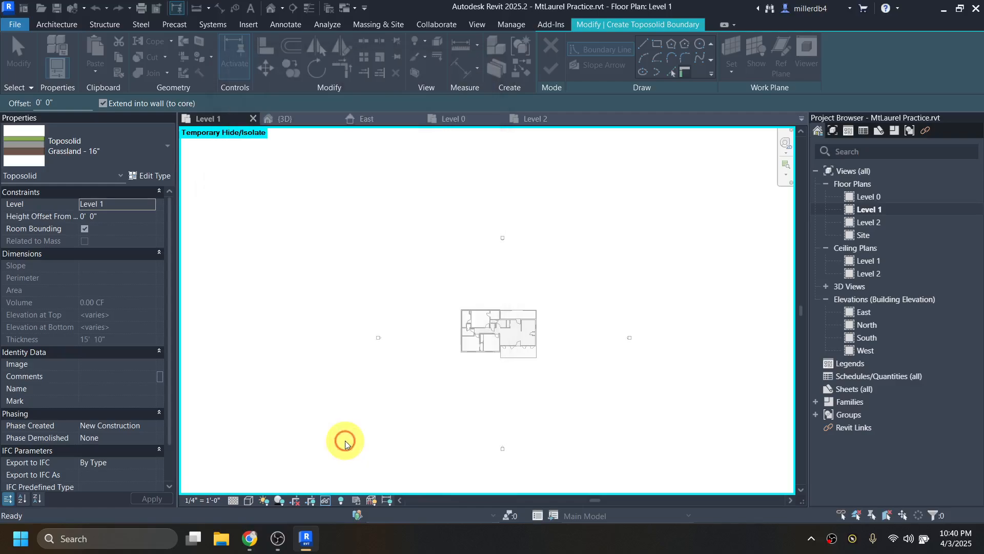
Set the toposolid's height offset to -1' and sketch a rectangular boundary around the house and elevation markers, its north edge about 103' beyond the house
click(105, 217)
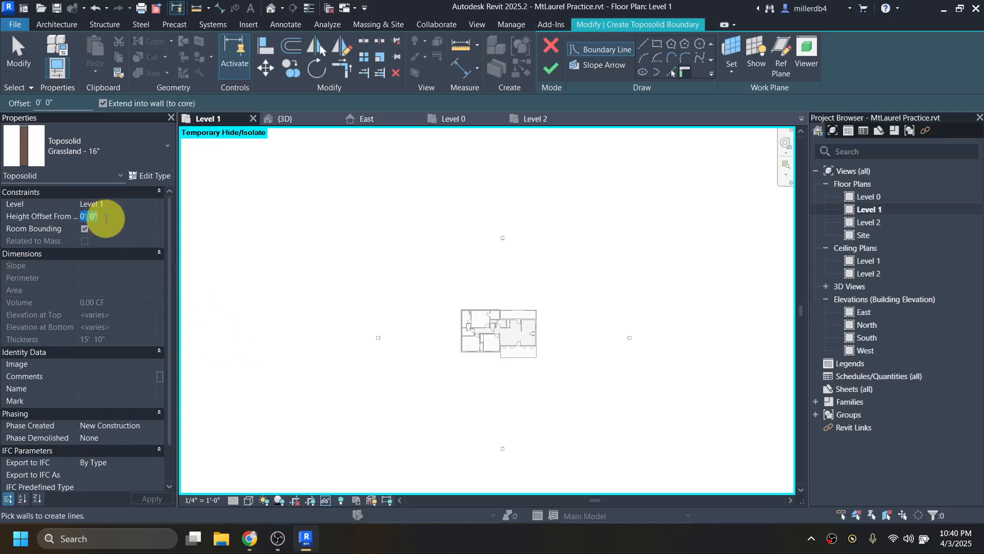
text(-1)
key(Return)
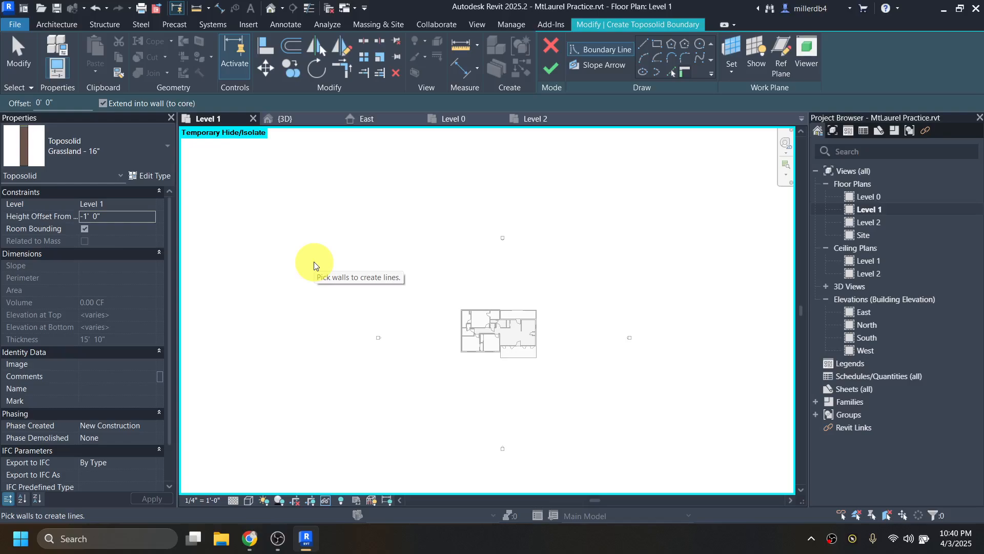
click(660, 44)
click(265, 152)
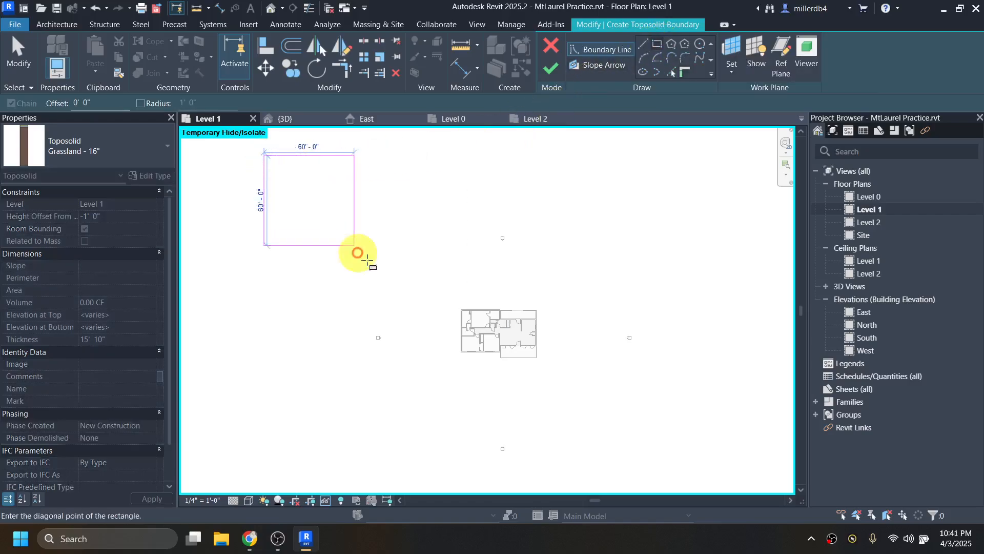
click(703, 481)
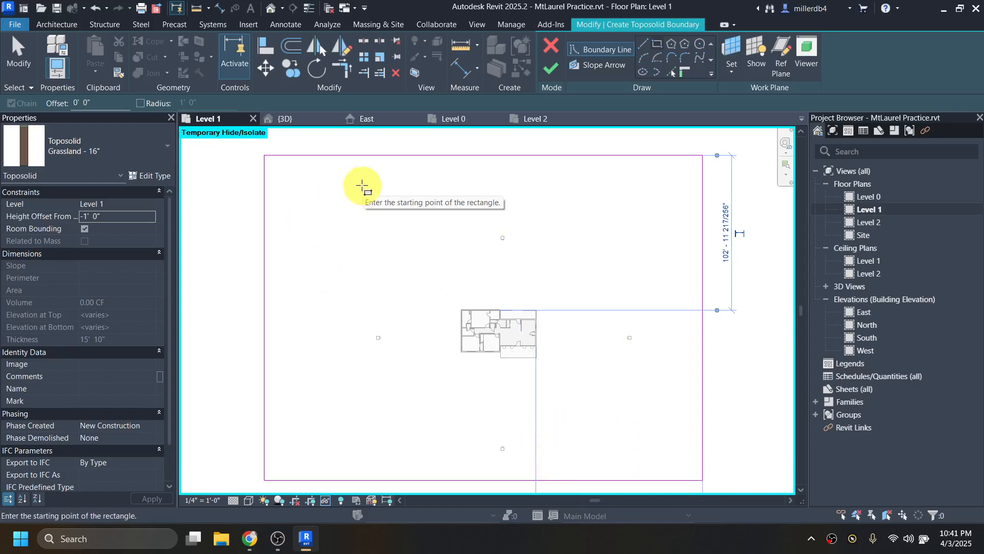
Finish the toposolid without attaching walls to its bottom, and view the site around the house in 3D
click(549, 70)
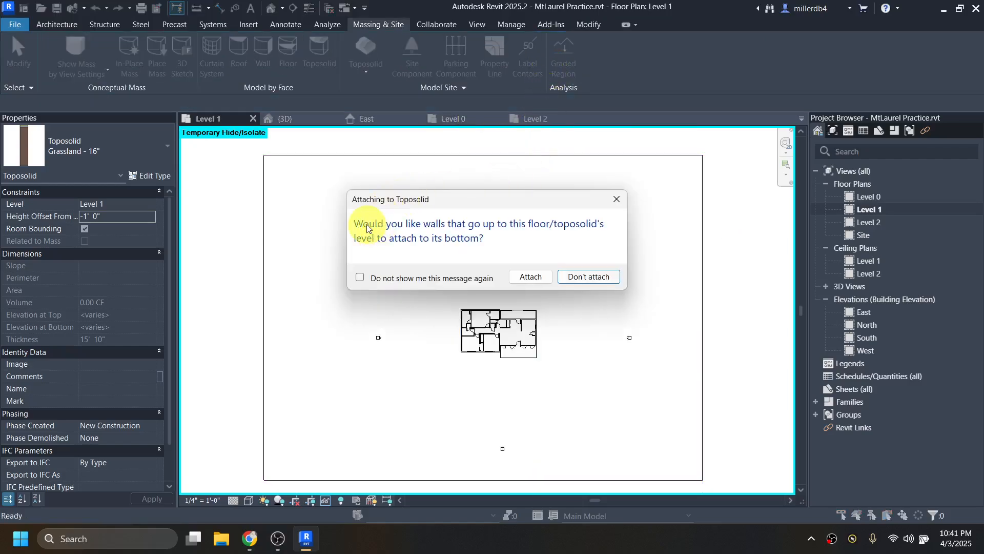
click(588, 277)
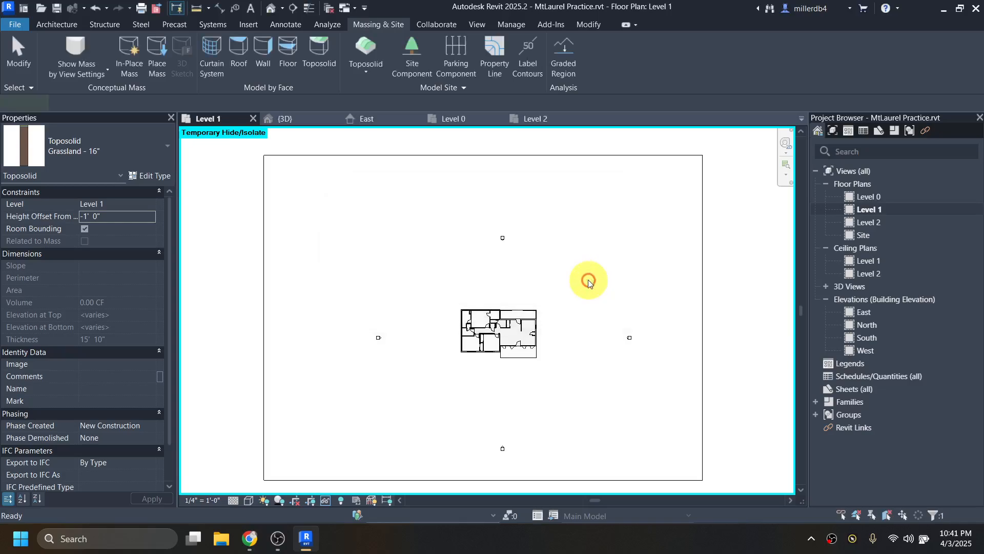
click(270, 8)
scroll(391, 226, down, 4)
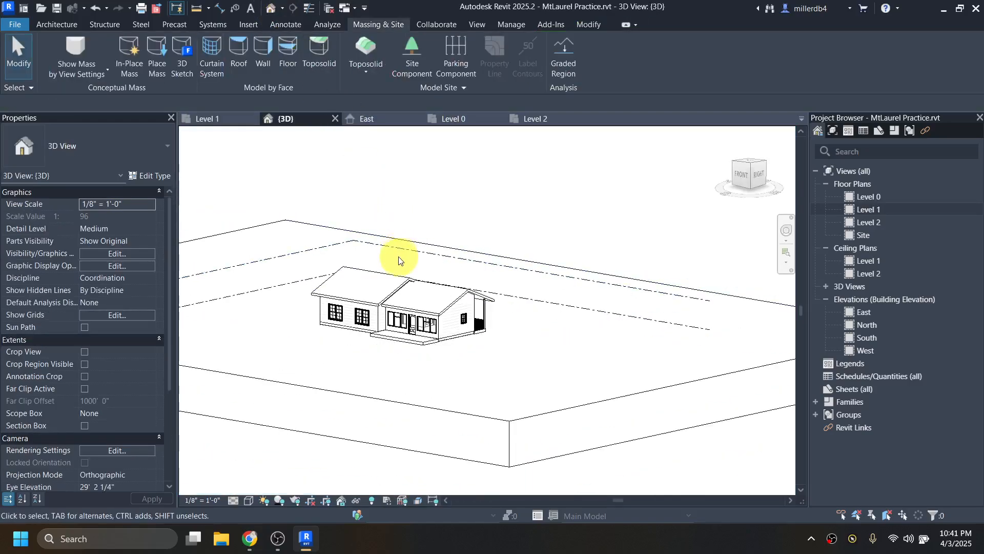
shift+middle_drag(396, 256, 475, 402)
scroll(509, 399, down, 2)
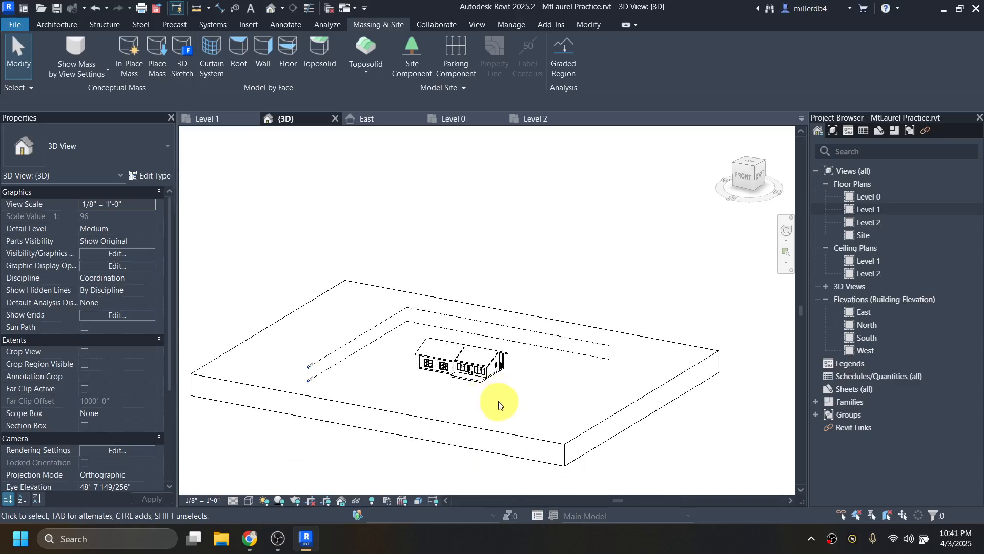
scroll(501, 402, up, 2)
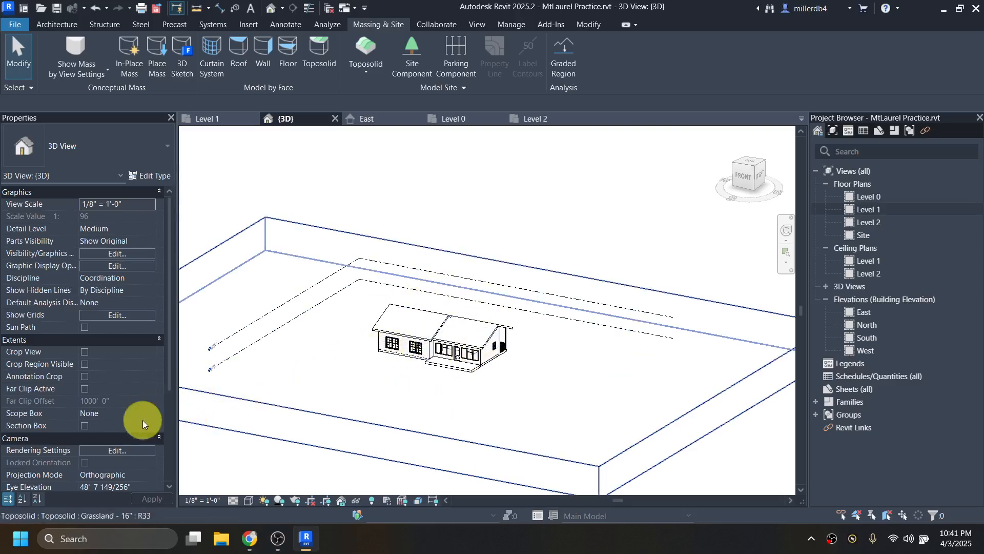
Enable the 3D view's section box and pull its east face inward to cut through the wing, its foundation and the toposolid
click(85, 426)
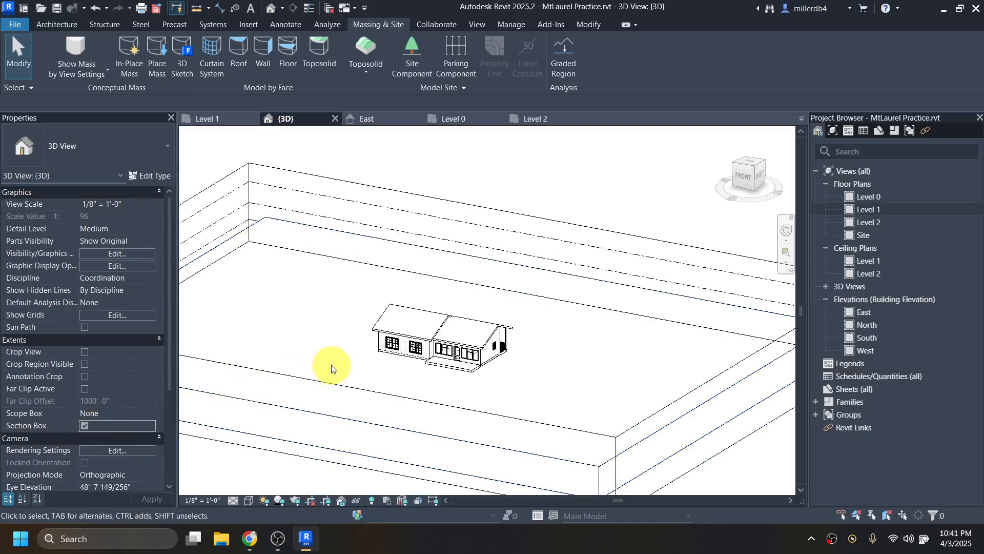
click(680, 397)
drag(751, 400, 518, 354)
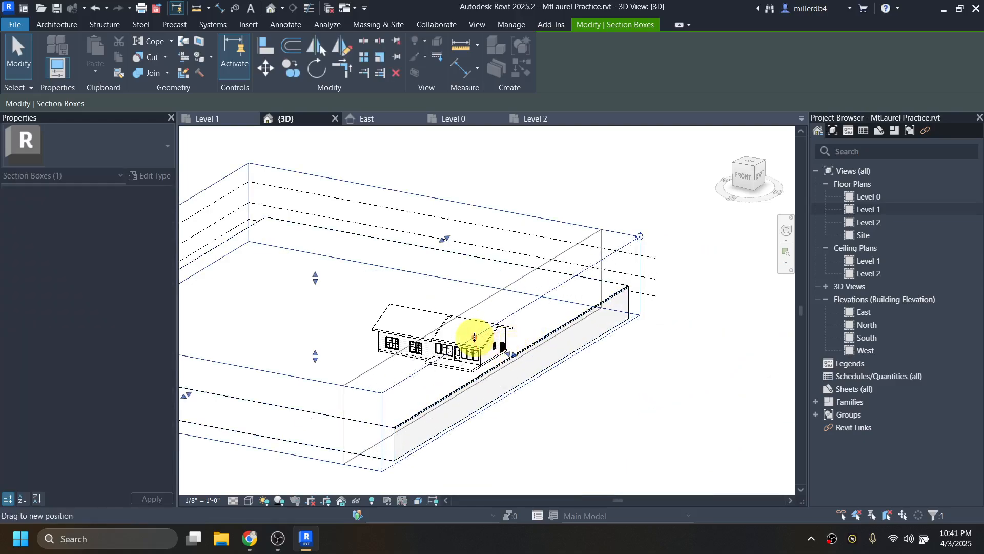
scroll(456, 354, up, 4)
scroll(467, 370, up, 5)
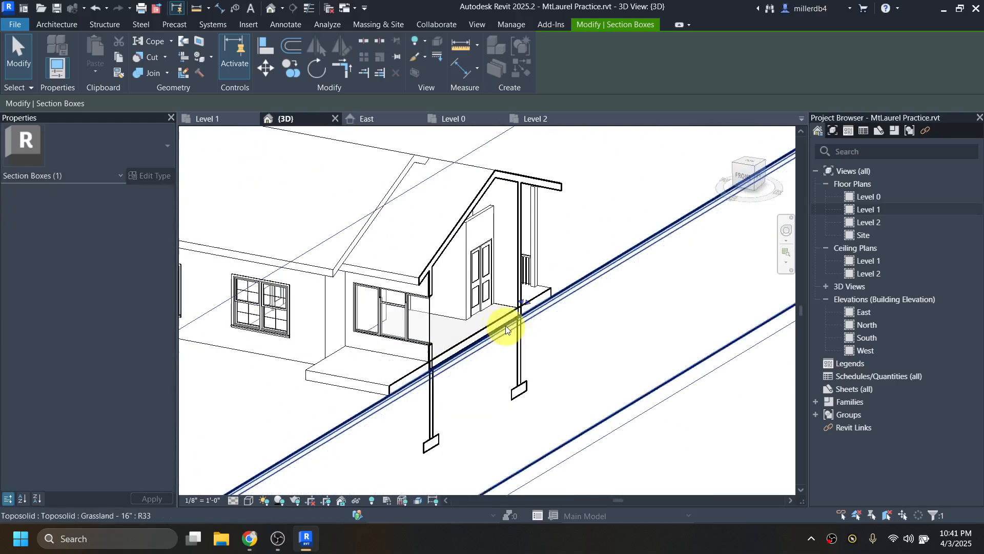
drag(532, 303, 528, 306)
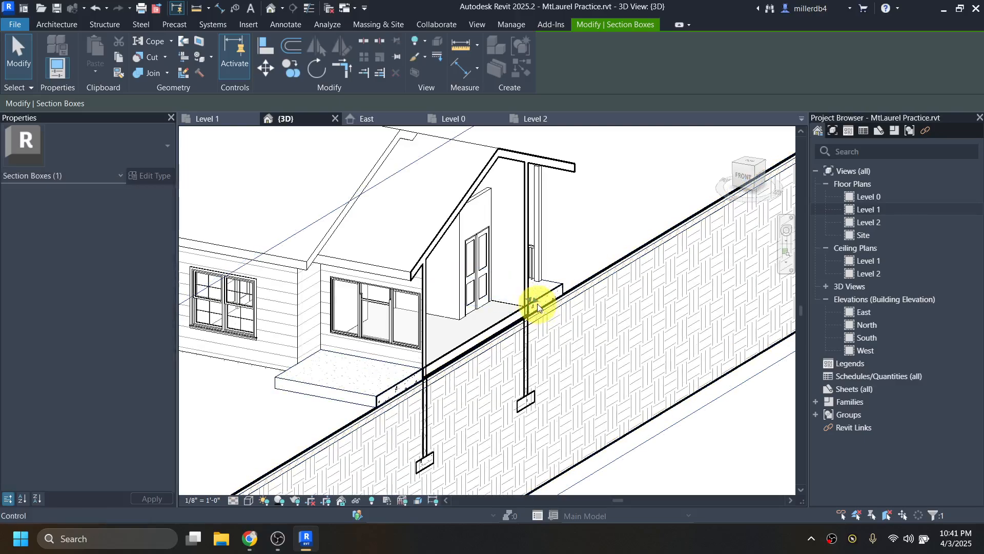
shift+middle_drag(509, 378, 558, 295)
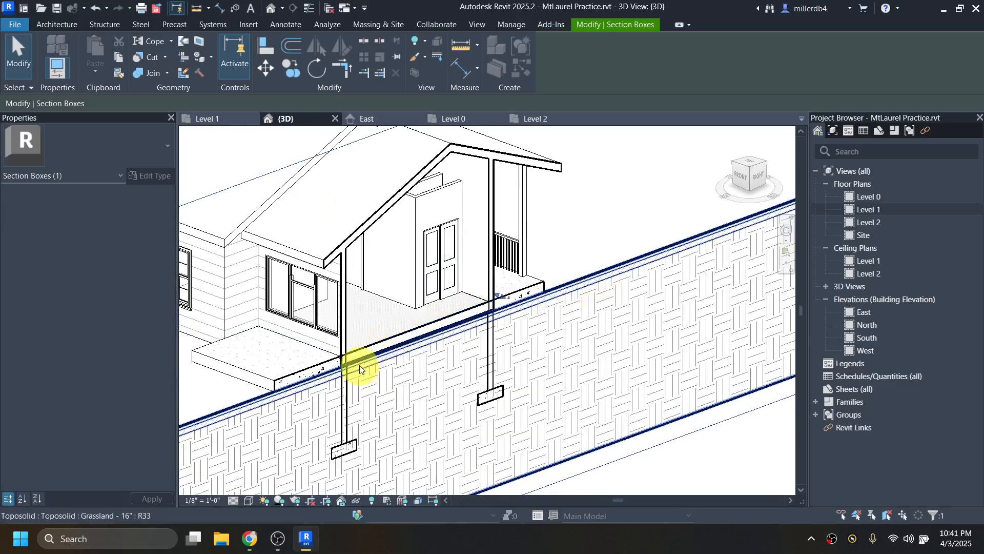
click(280, 392)
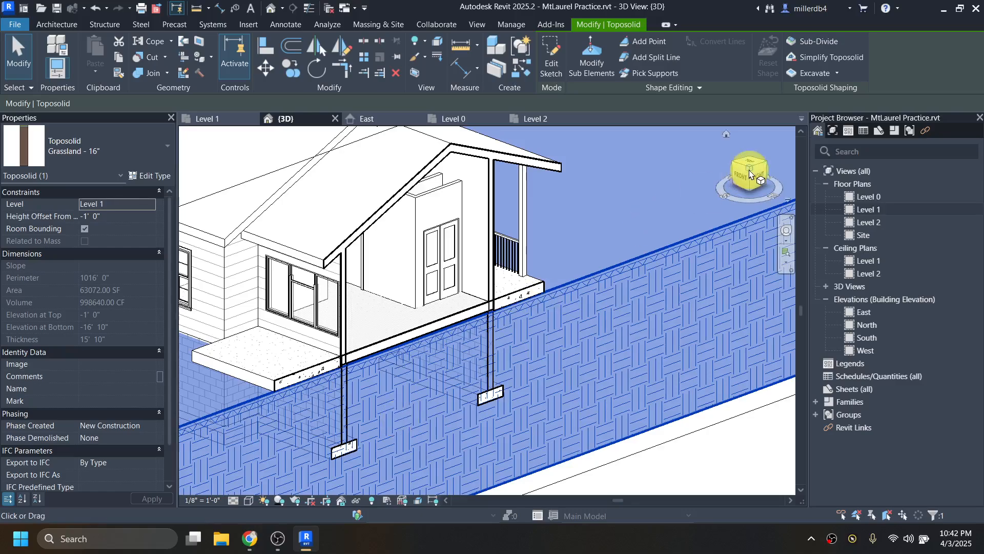
In the Level 0 floor plan, start a Generic - 12" floor and create its boundary from the whole chain of foundation walls
double_click(862, 197)
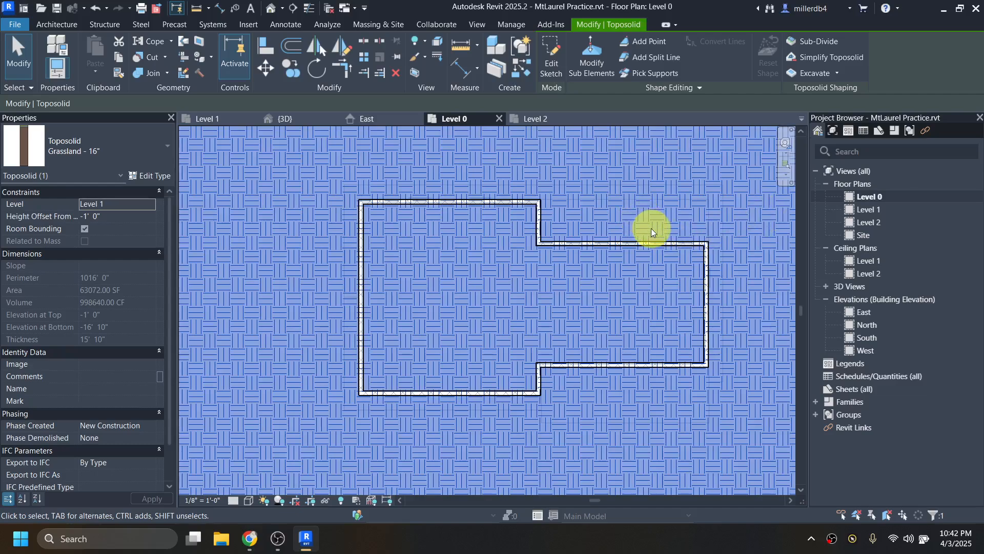
key(Escape)
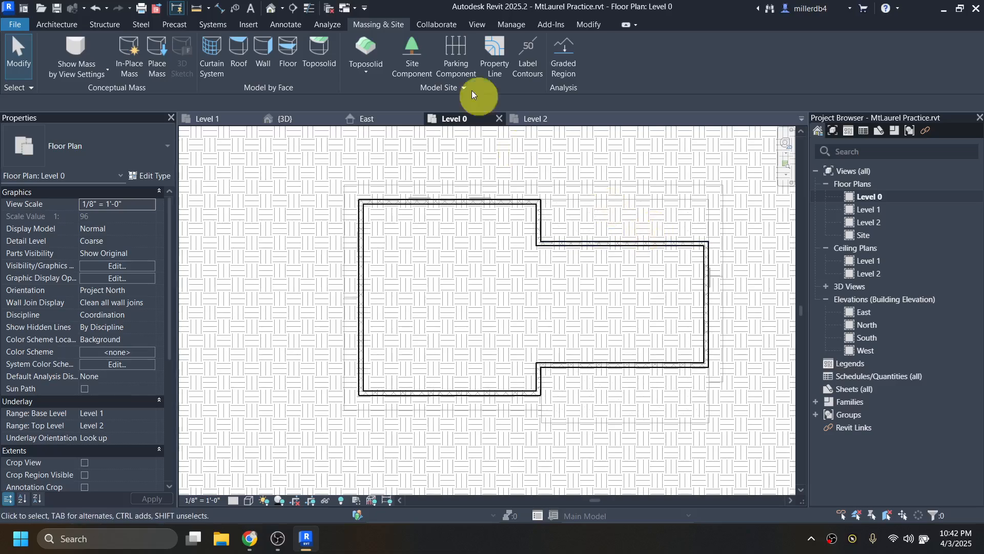
click(67, 24)
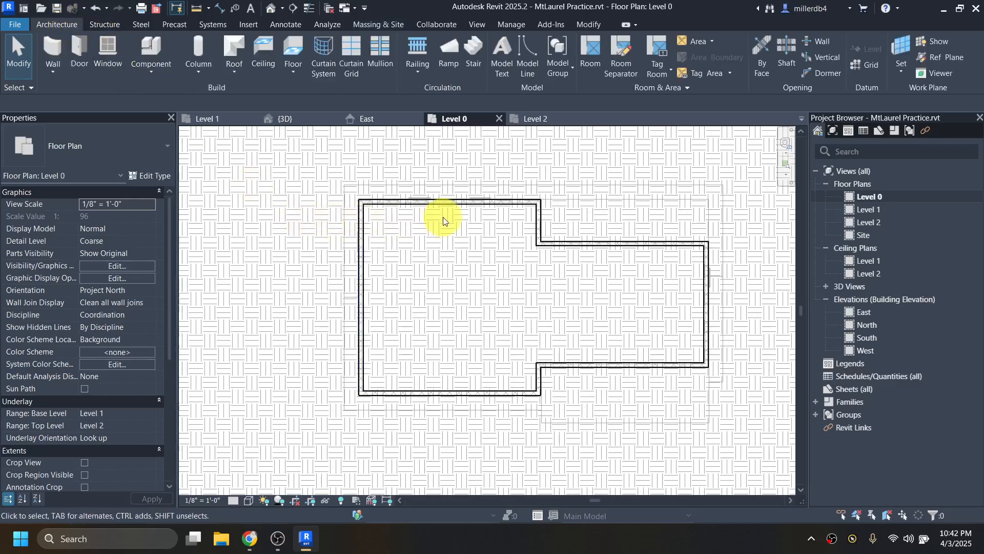
click(291, 50)
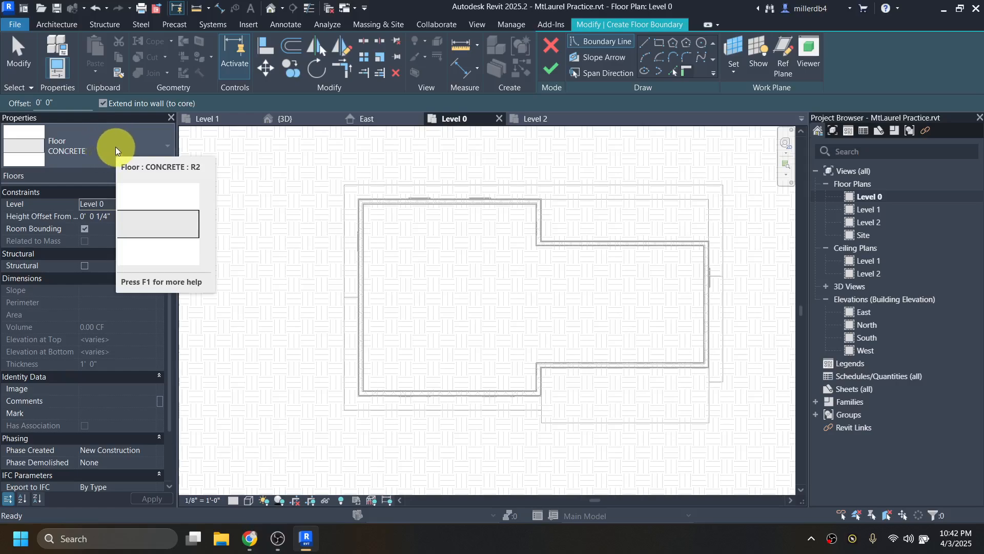
click(119, 145)
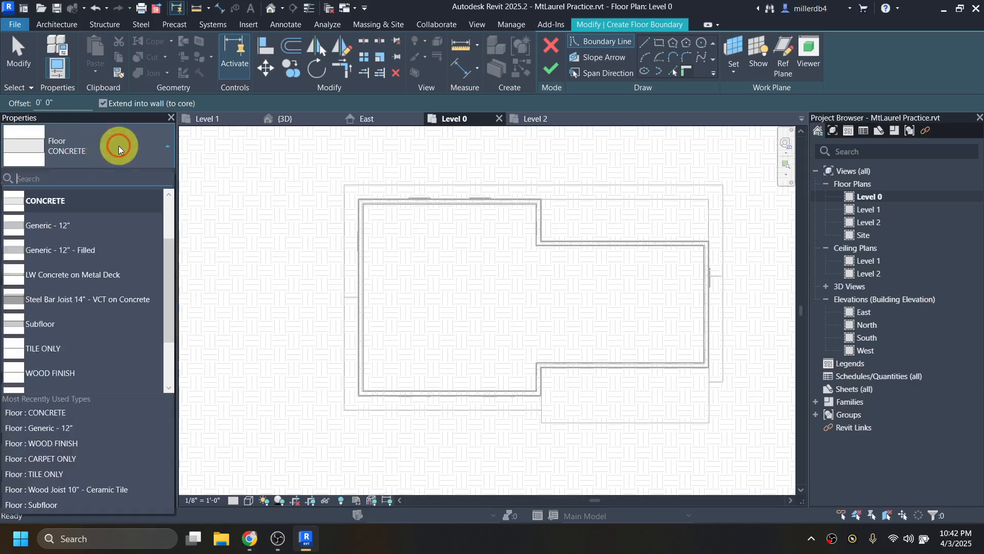
click(84, 224)
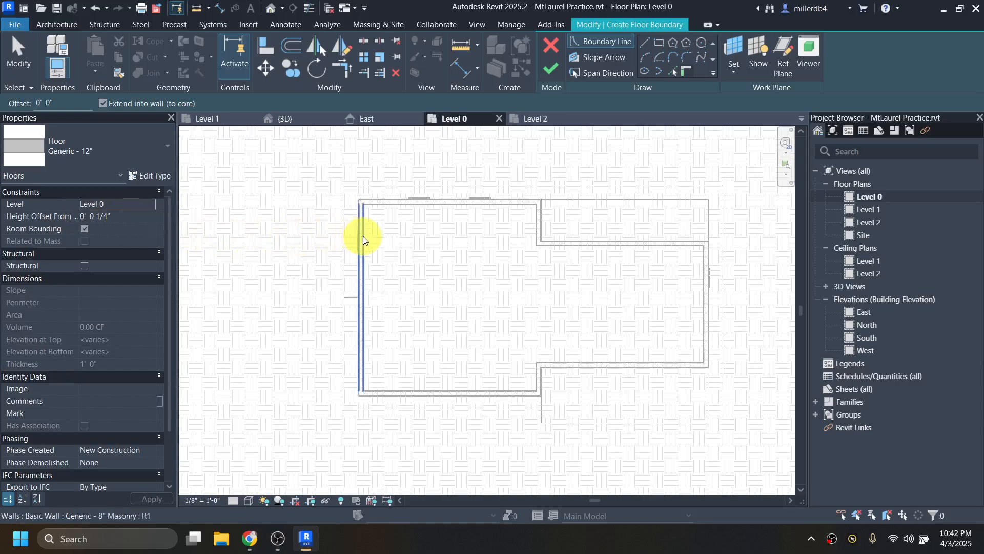
key(Tab)
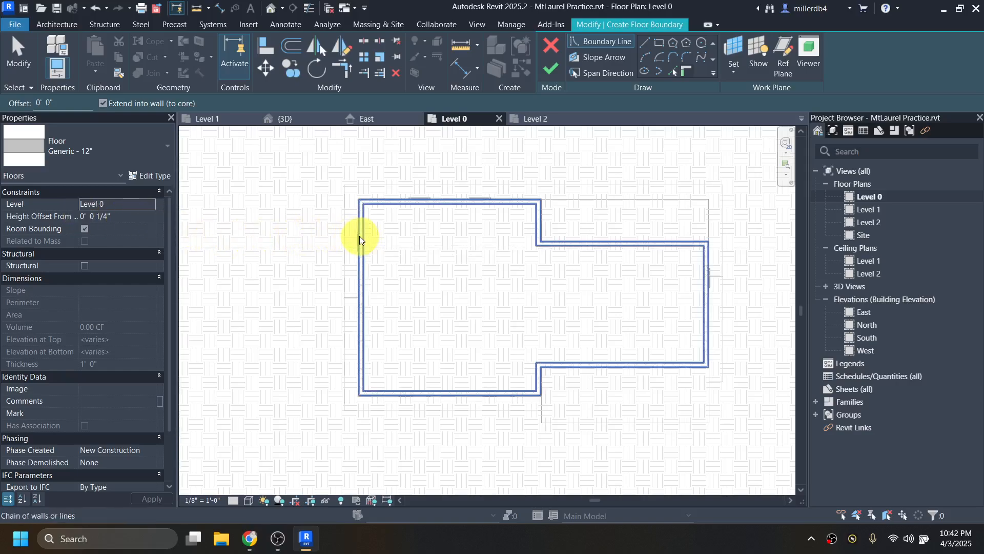
click(361, 237)
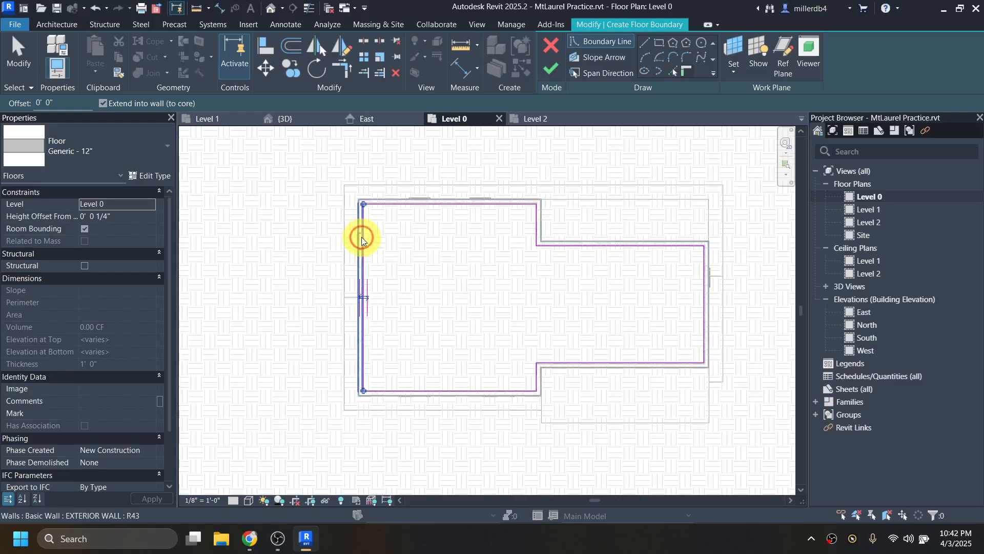
Try the floor boundary on the outer faces of the foundation walls and return it to the inner faces
scroll(368, 185, up, 3)
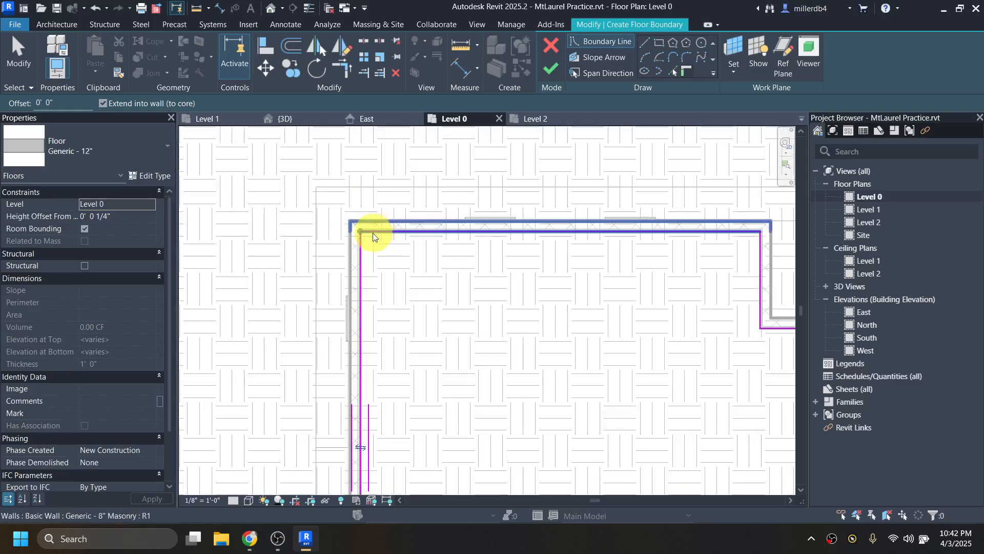
click(358, 450)
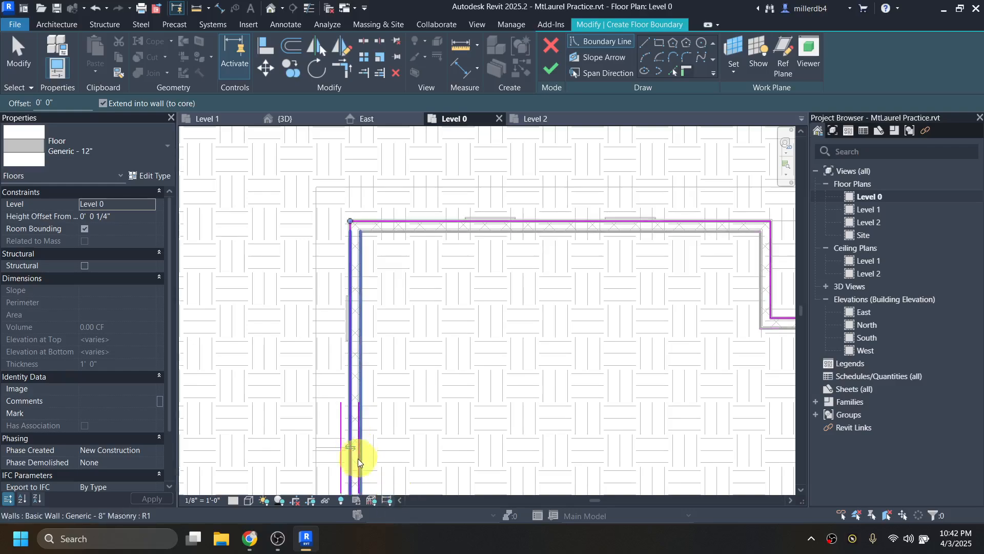
click(352, 449)
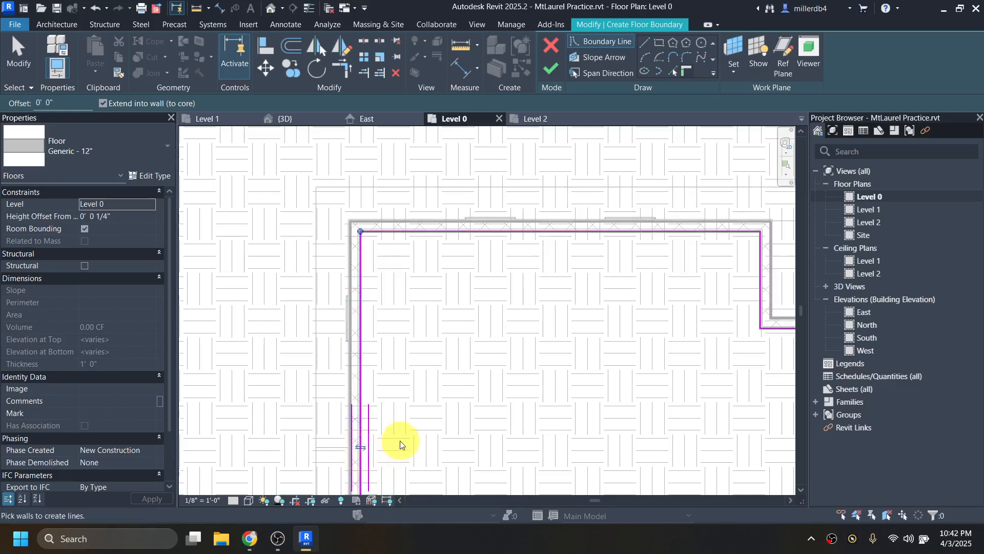
scroll(441, 438, down, 4)
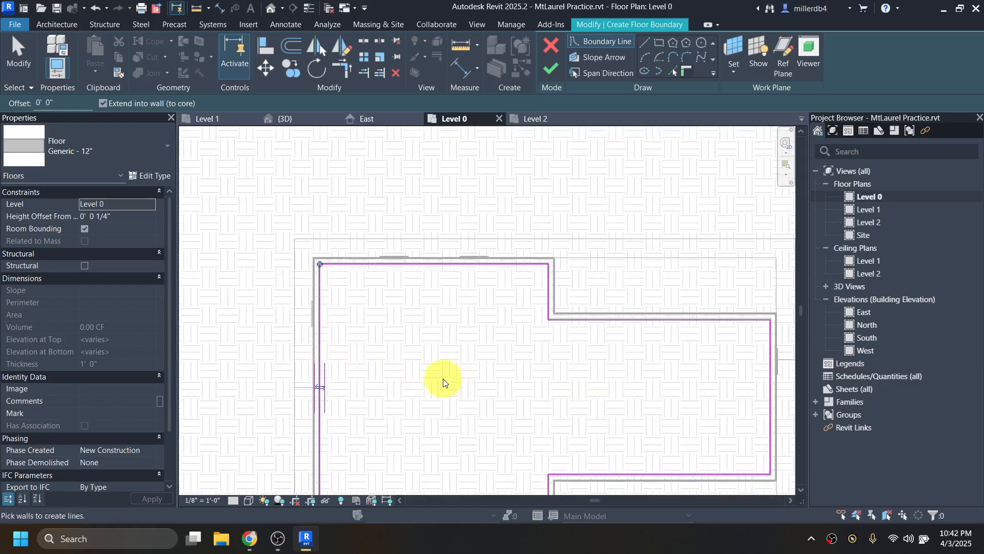
middle_drag(443, 378, 415, 324)
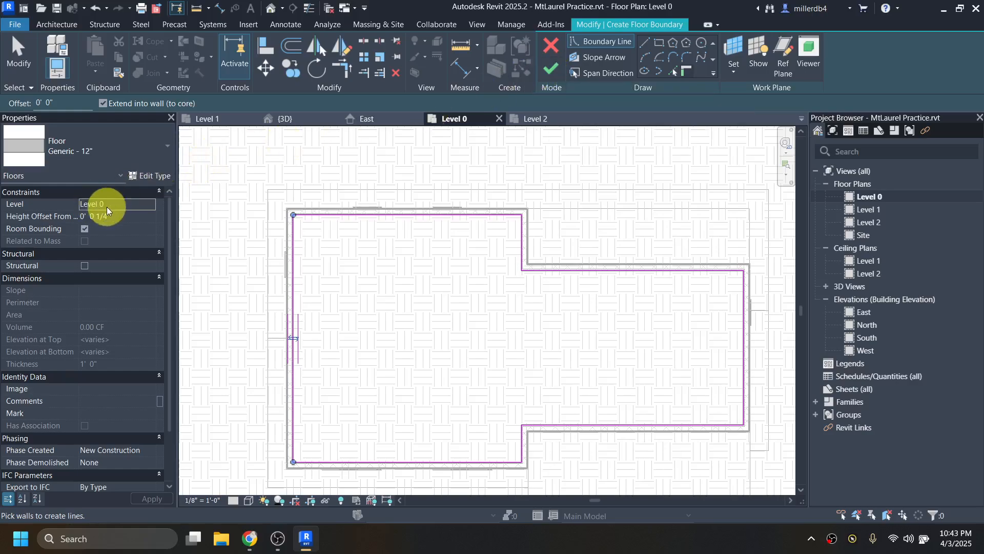
Set the floor's height offset from Level 0 to 4' 0" and finish it without joining it to the overlapping walls
click(119, 217)
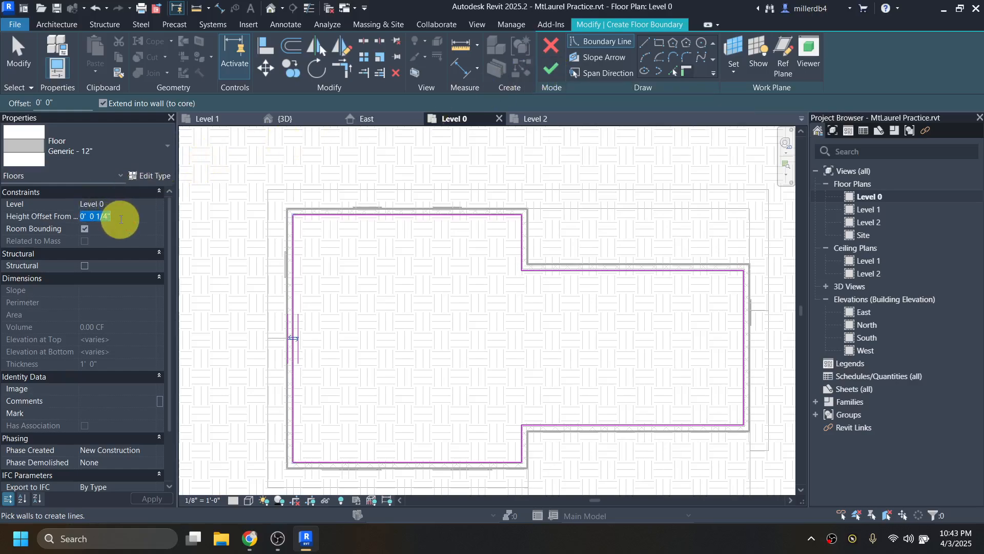
text(4' 0)
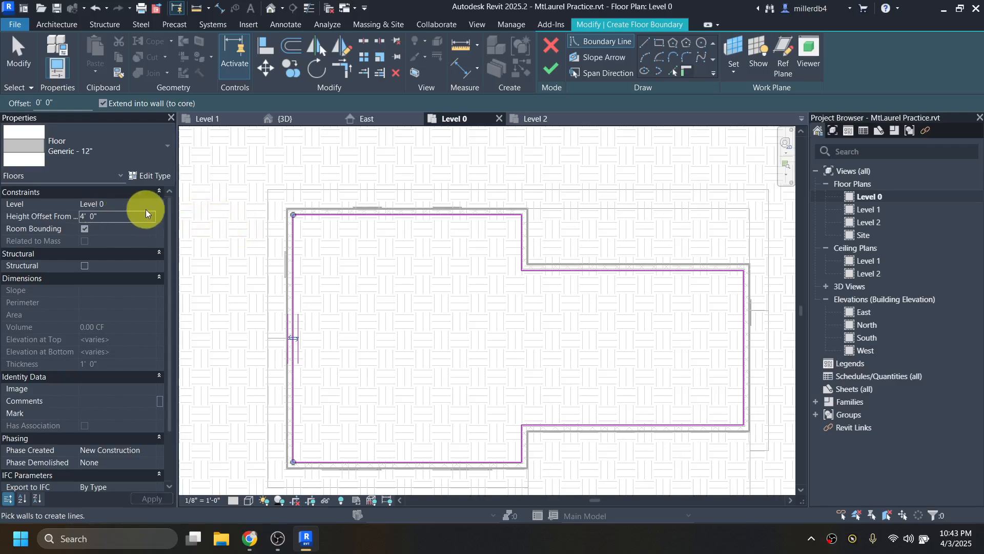
click(551, 70)
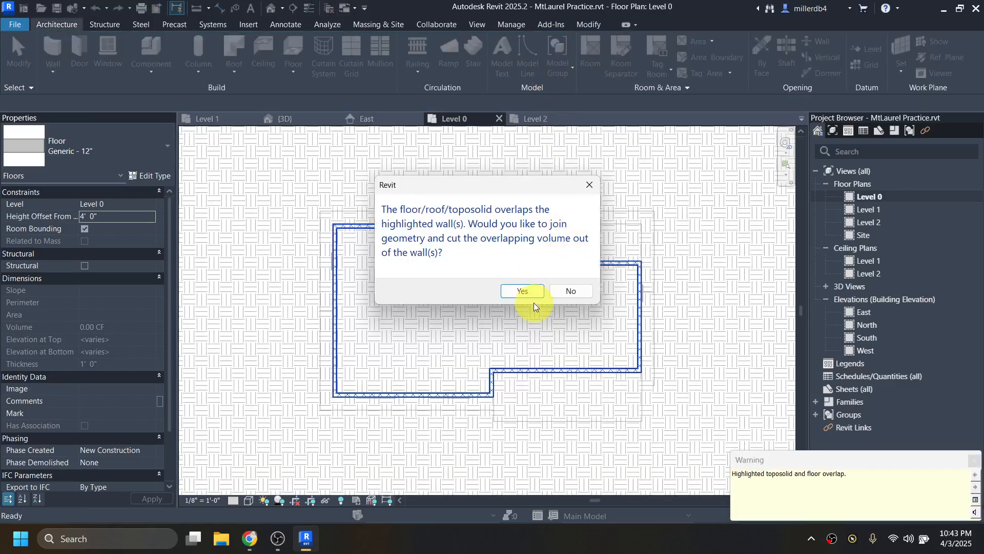
click(574, 291)
scroll(574, 290, up, 2)
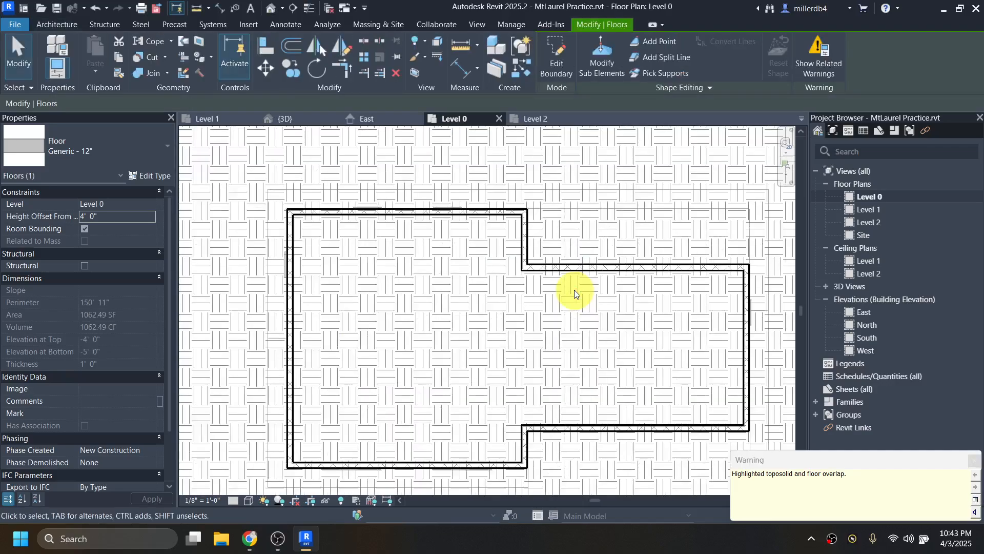
In the 3D view, excavate the toposolid with the new Generic - 12" floor and check the cut under the wing from the right side
click(270, 8)
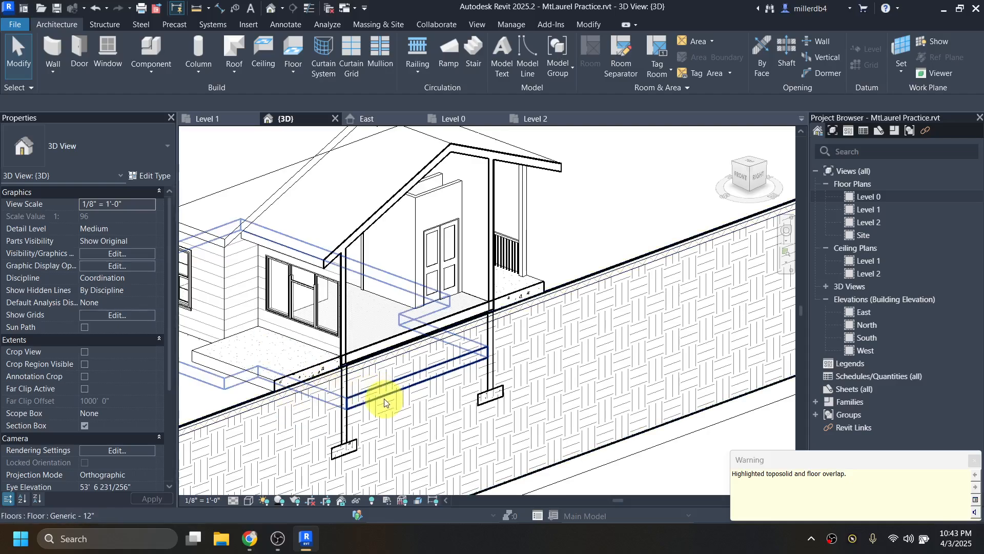
click(253, 401)
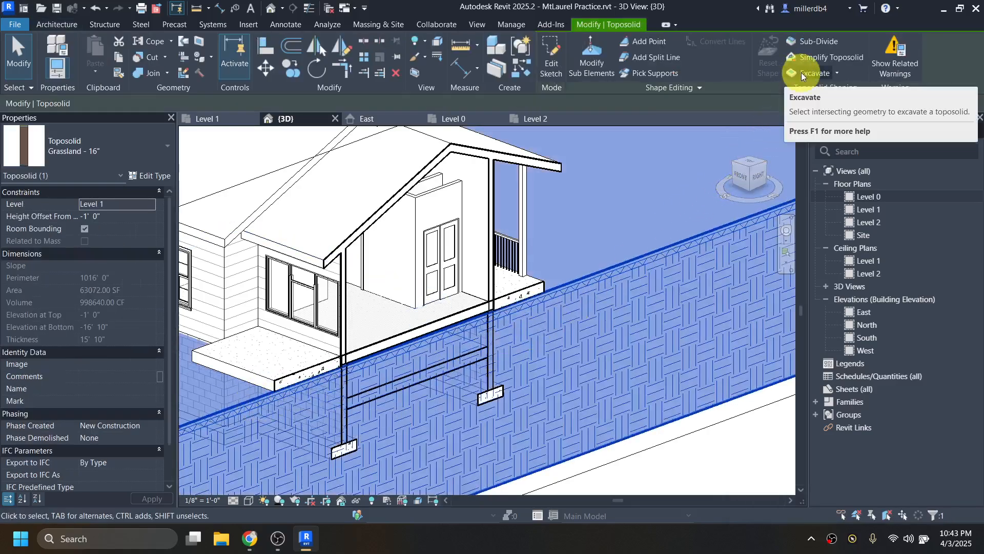
click(804, 74)
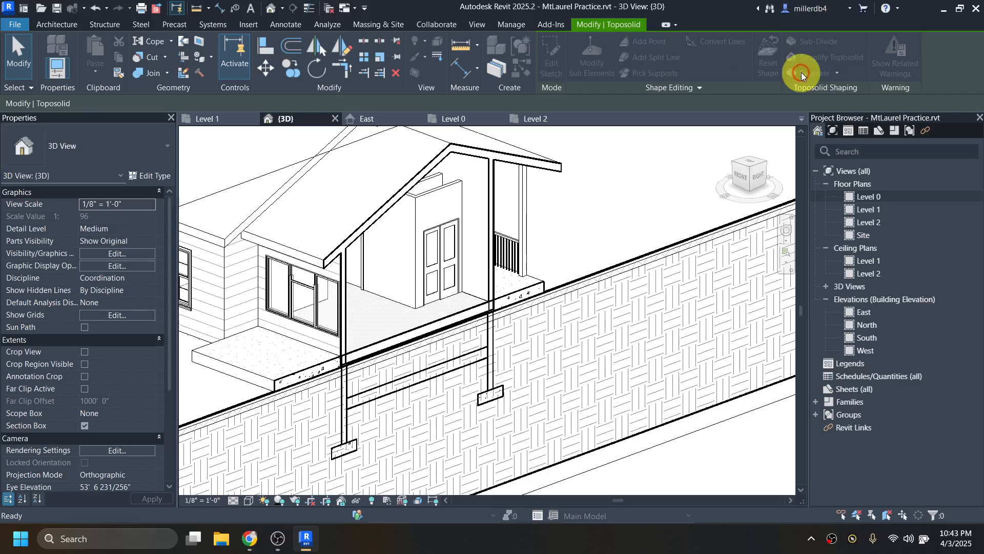
click(480, 356)
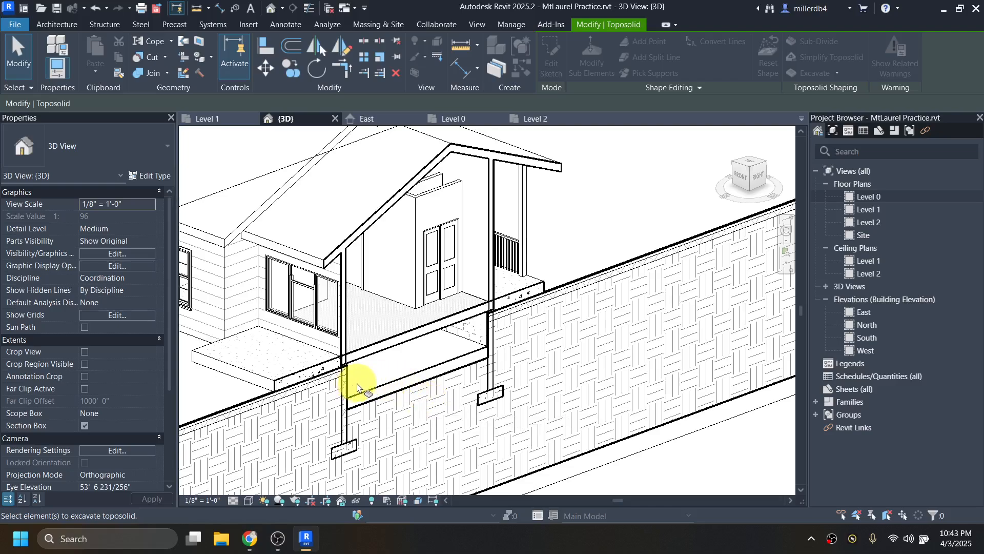
click(757, 181)
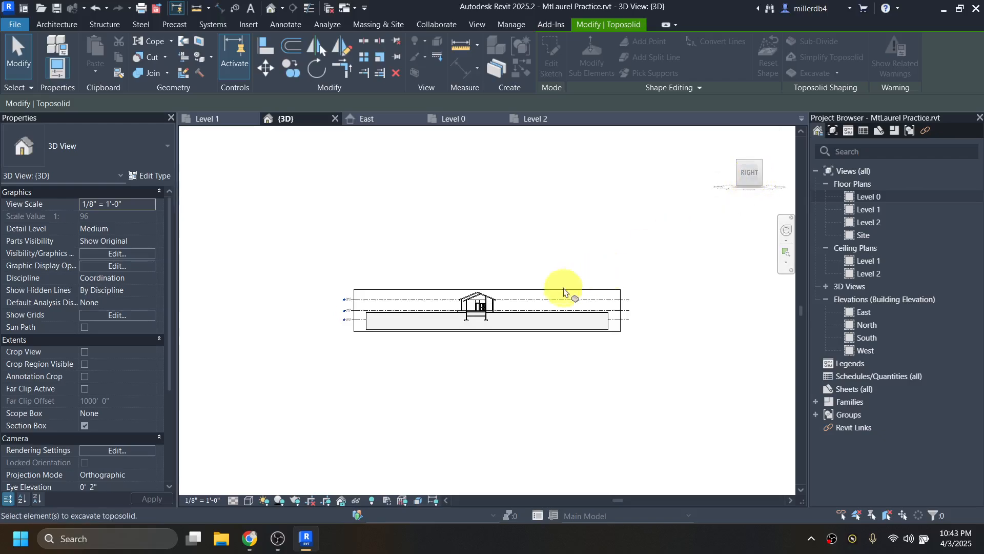
scroll(523, 287, up, 3)
scroll(445, 338, up, 5)
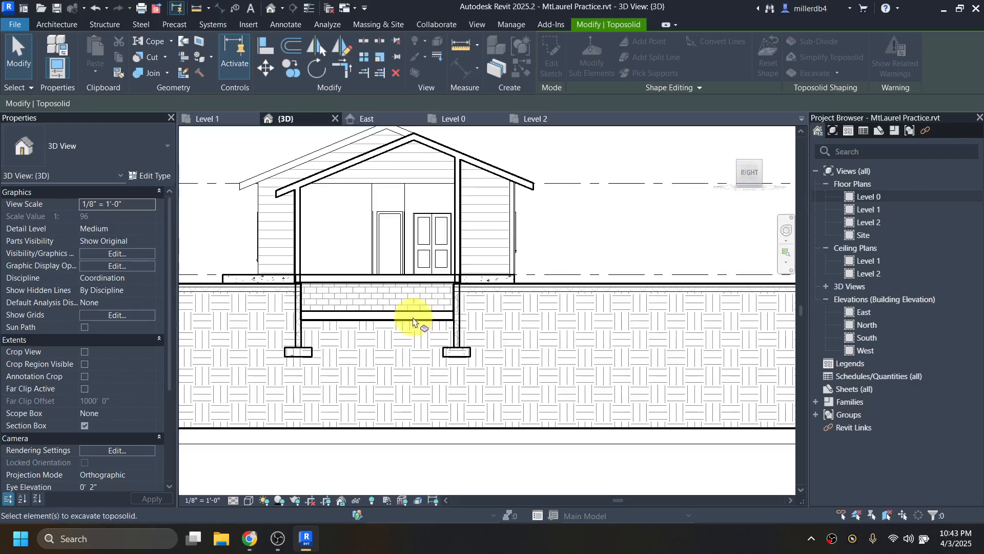
click(414, 321)
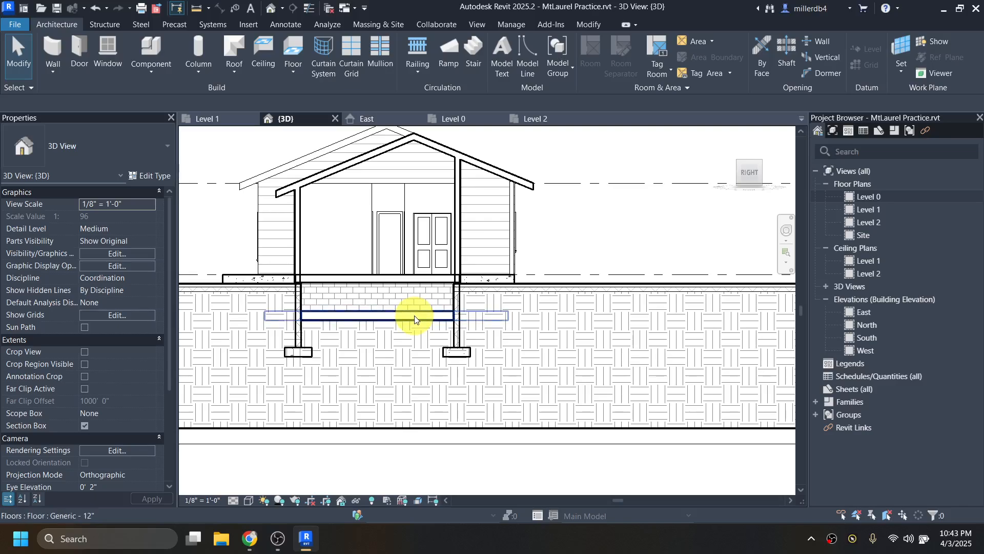
Lower the Generic - 12" floor within the foundation to a height offset of 3' 8" from Level 0
click(414, 318)
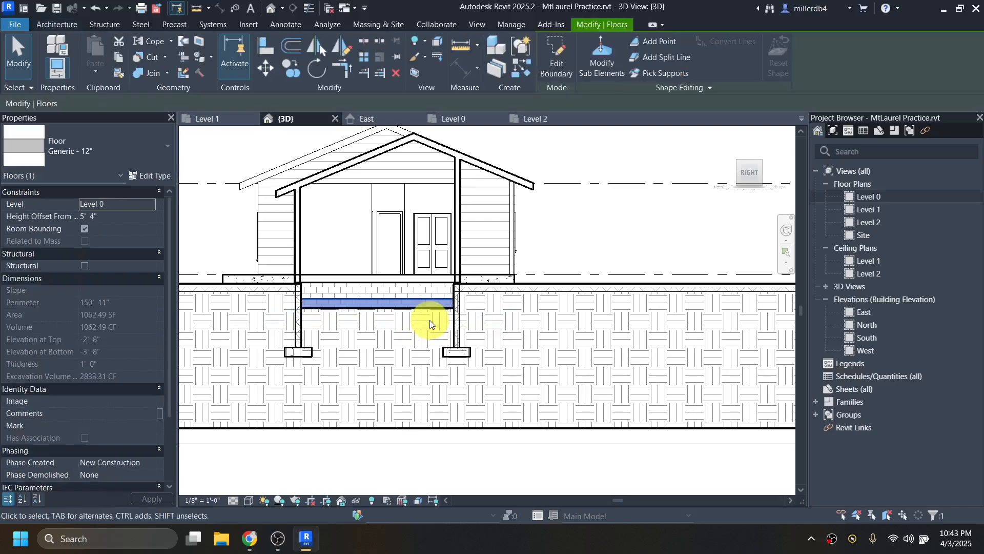
key(Down)
key(Down)
key(Down)
key(Down)
key(Down)
key(Down)
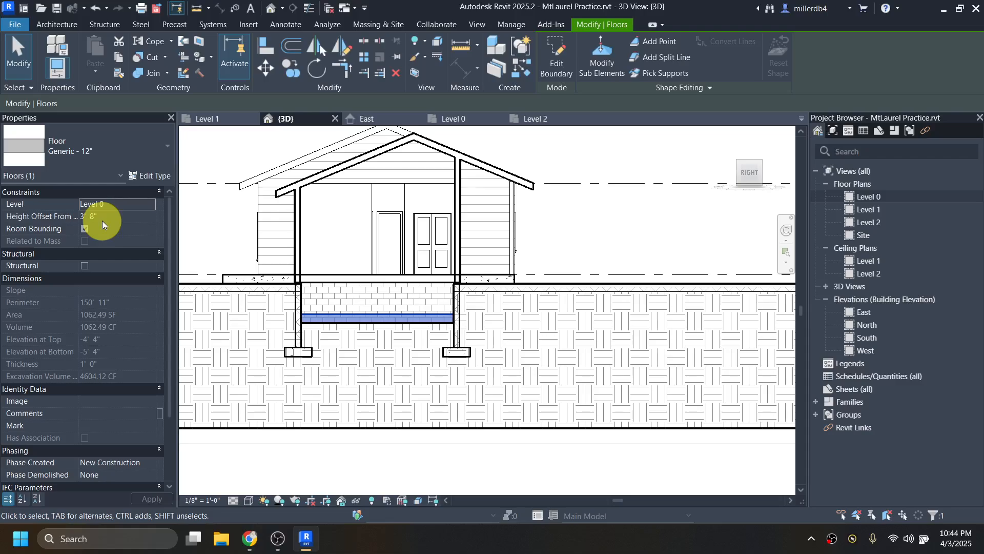
Hide only the Generic - 12" excavation floor element in the 3D view
shift+middle_drag(220, 248, 430, 334)
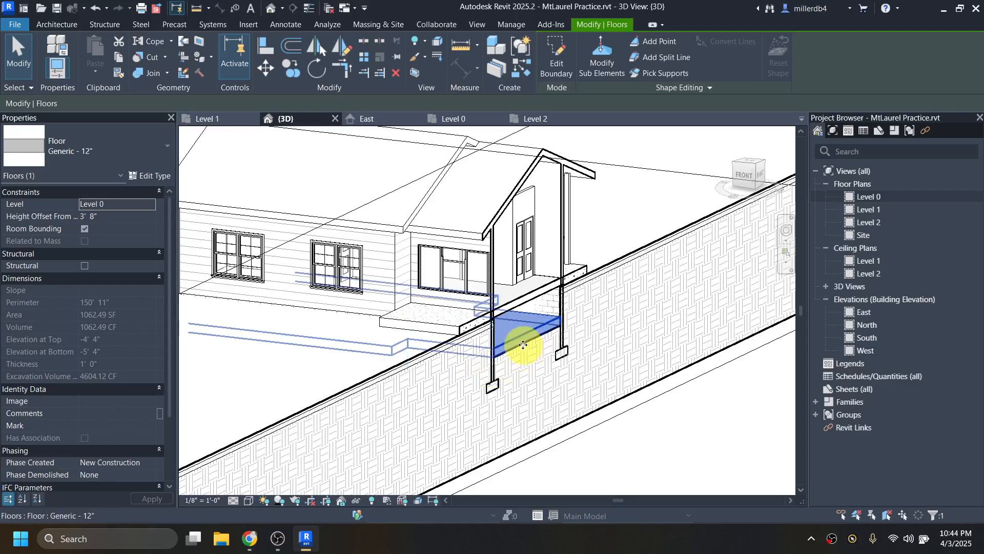
key(Escape)
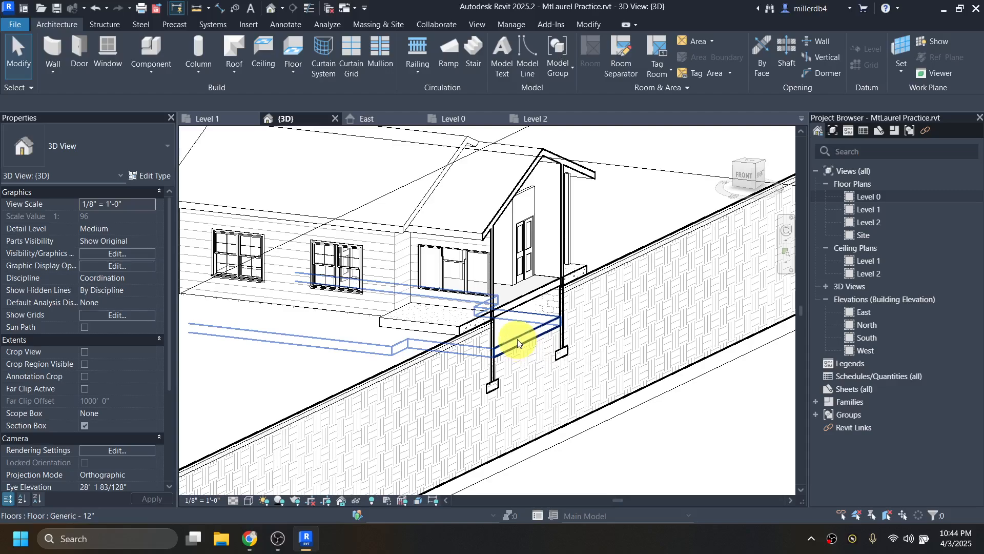
click(518, 339)
right_click(515, 334)
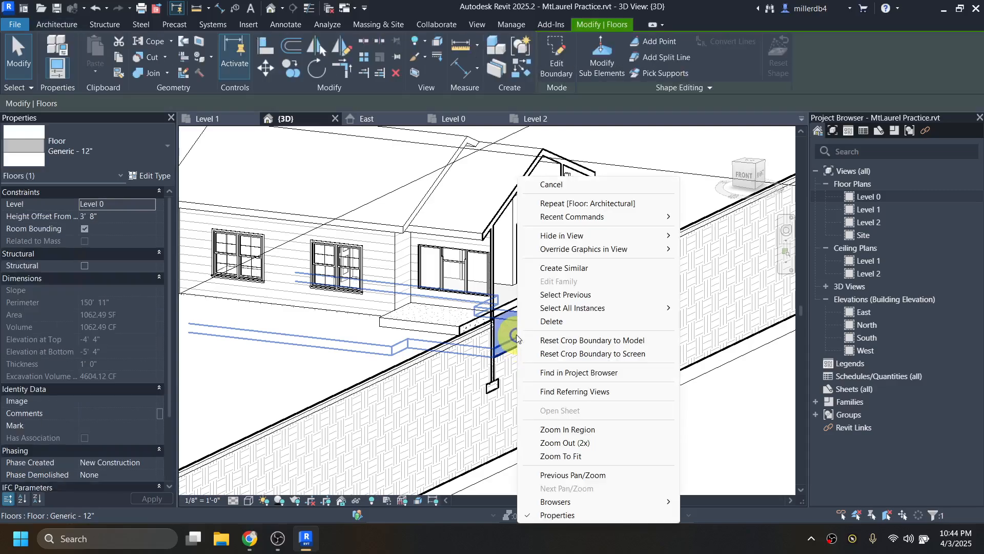
mouse_move(584, 235)
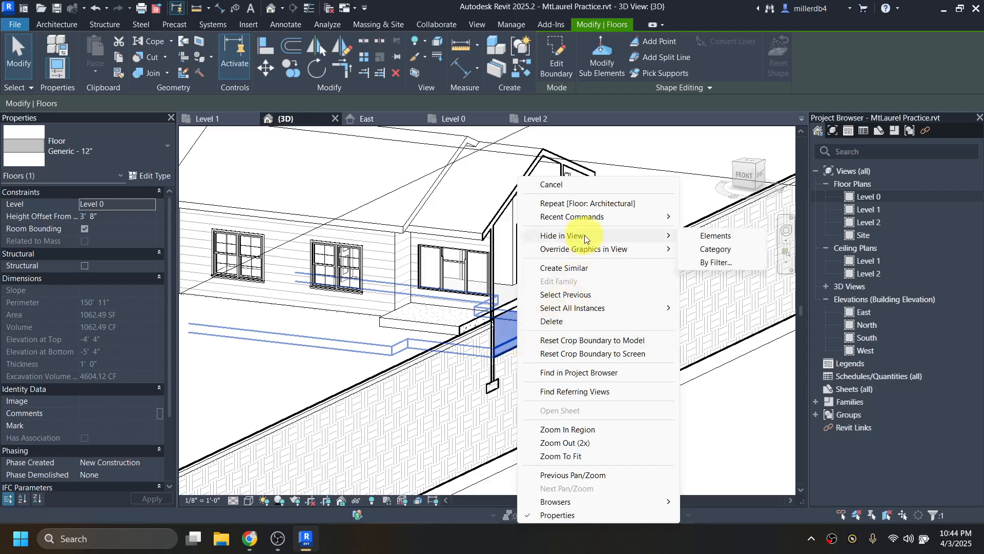
click(710, 238)
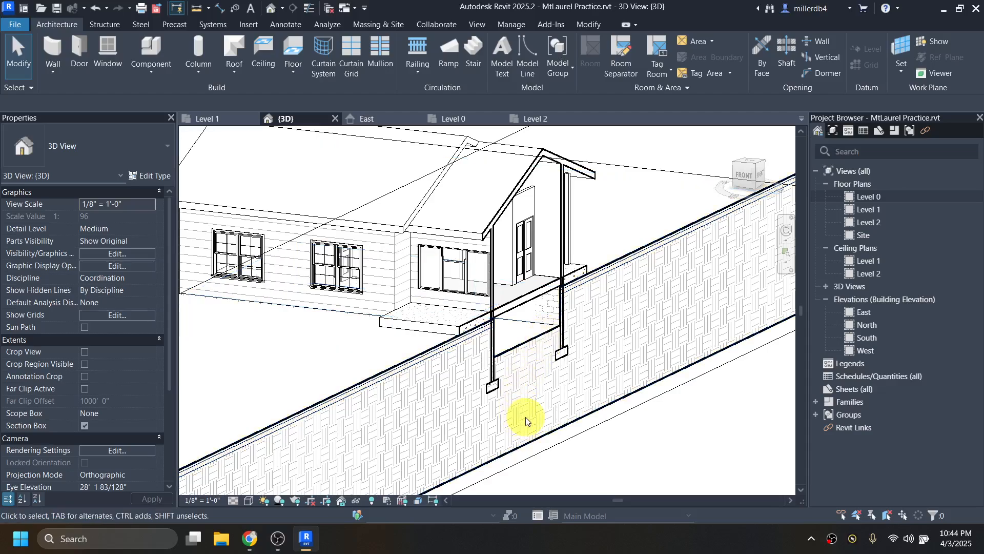
Extend the section box's cut face outward beyond the end of the house so the whole building is included
scroll(525, 416, down, 5)
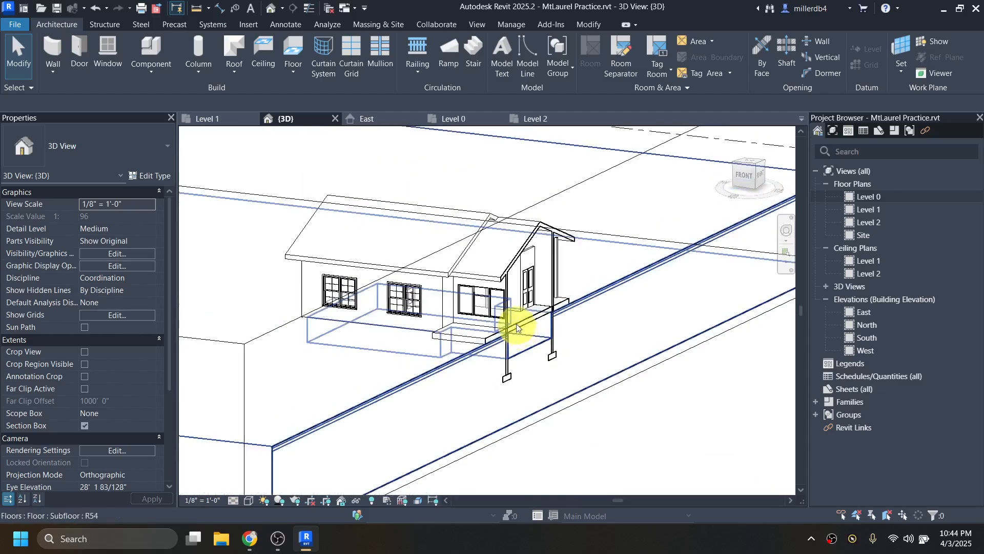
click(468, 274)
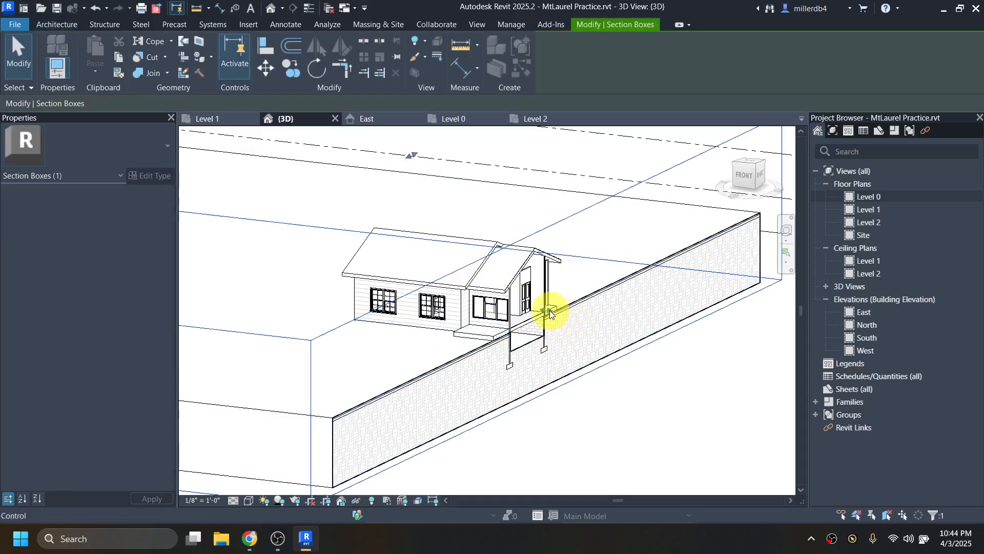
drag(549, 308, 613, 351)
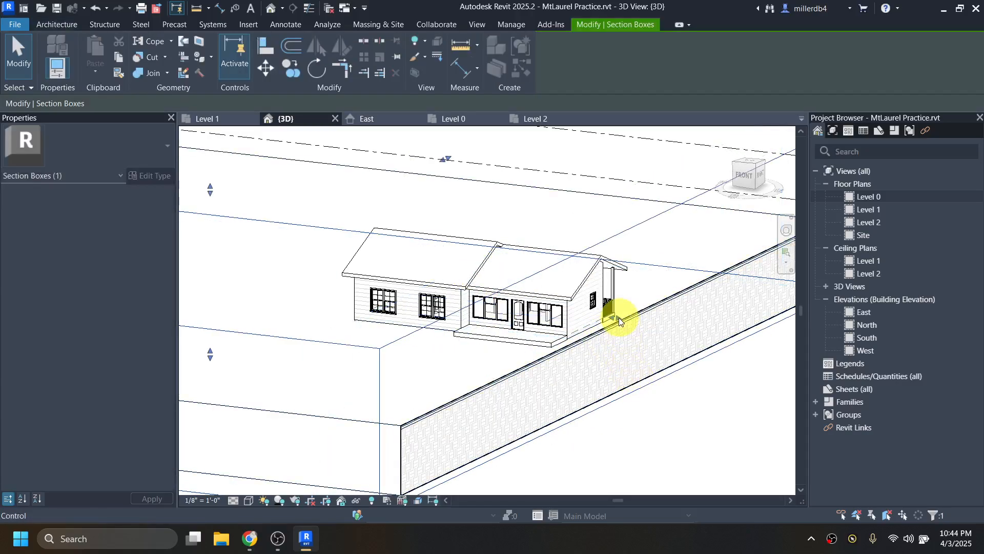
drag(618, 318, 649, 323)
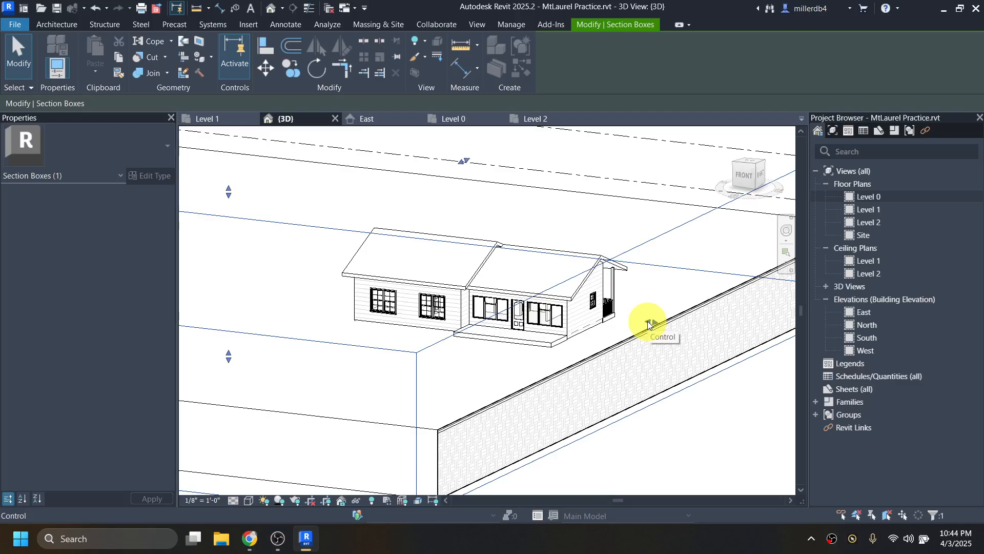
In the Level 1 floor plan, start a sketched ceiling over the house
double_click(868, 209)
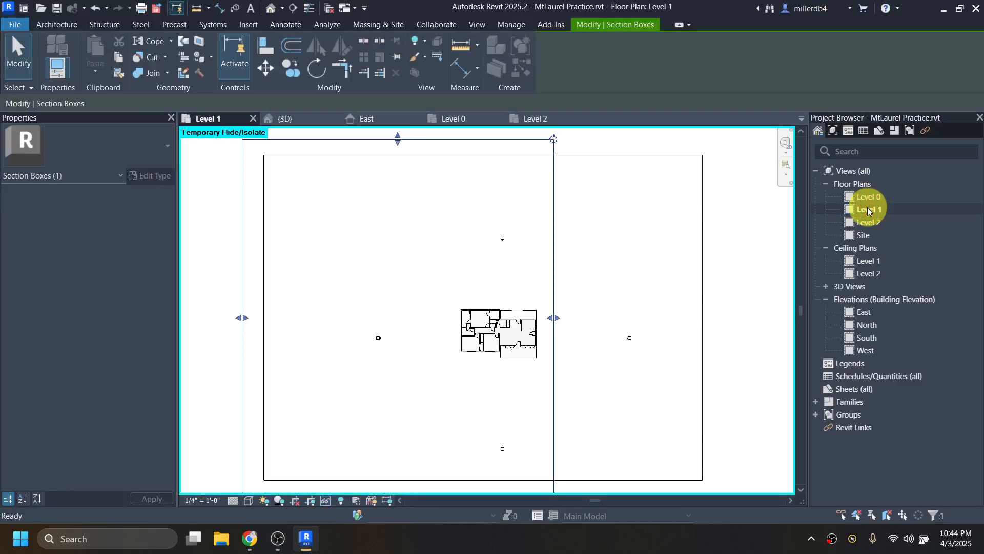
click(749, 240)
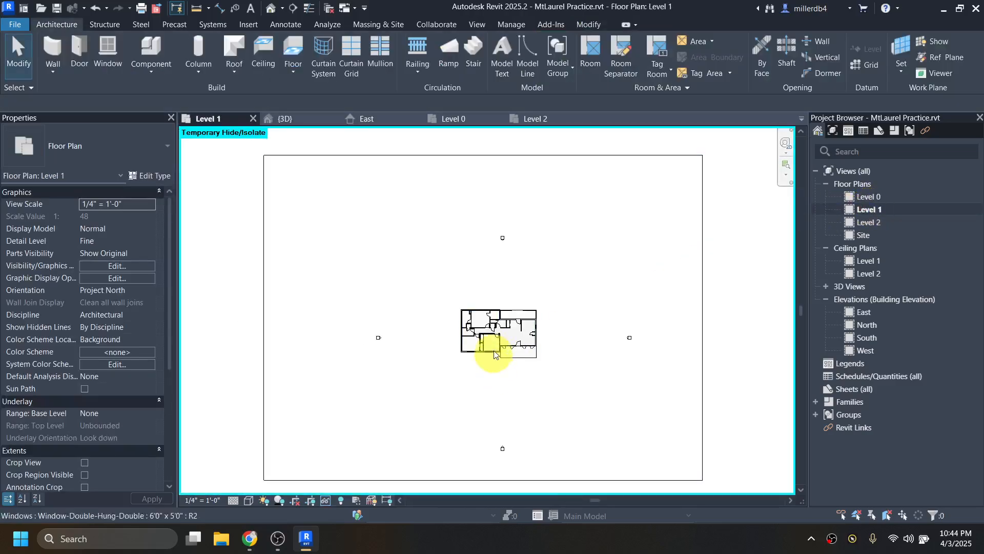
scroll(499, 335, up, 3)
scroll(501, 333, up, 4)
scroll(503, 336, down, 2)
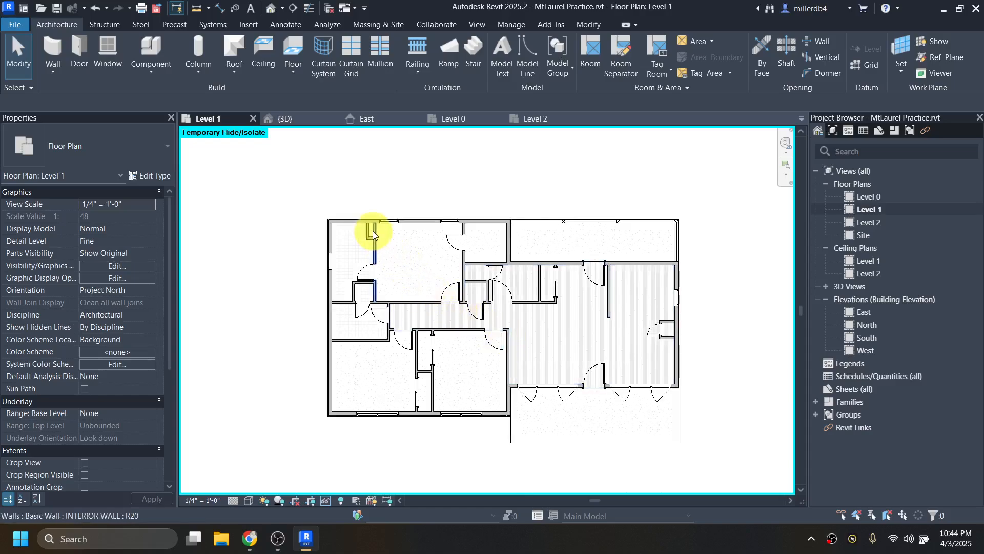
click(261, 48)
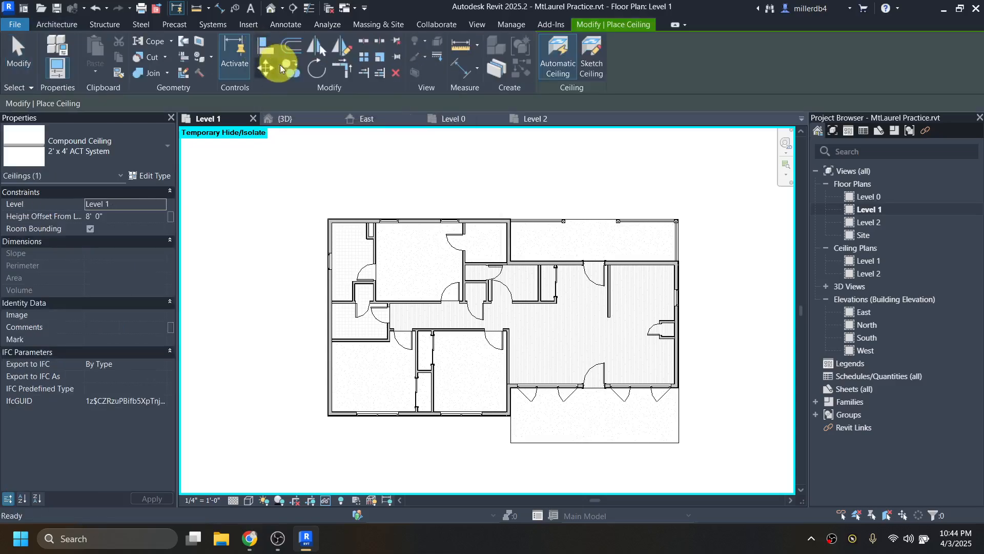
click(589, 61)
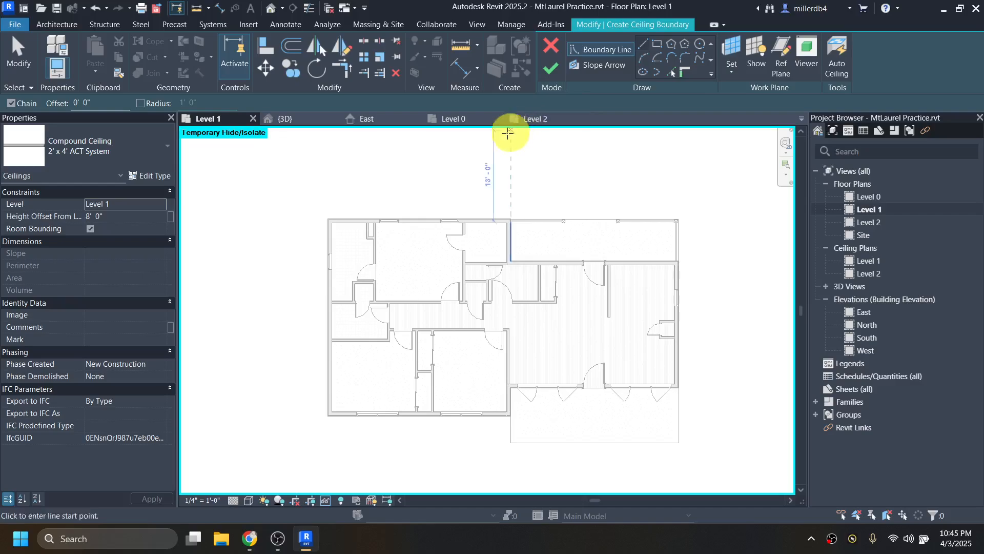
Create the ceiling boundary from the chain of exterior walls and flip it to their inner faces
scroll(350, 221, up, 2)
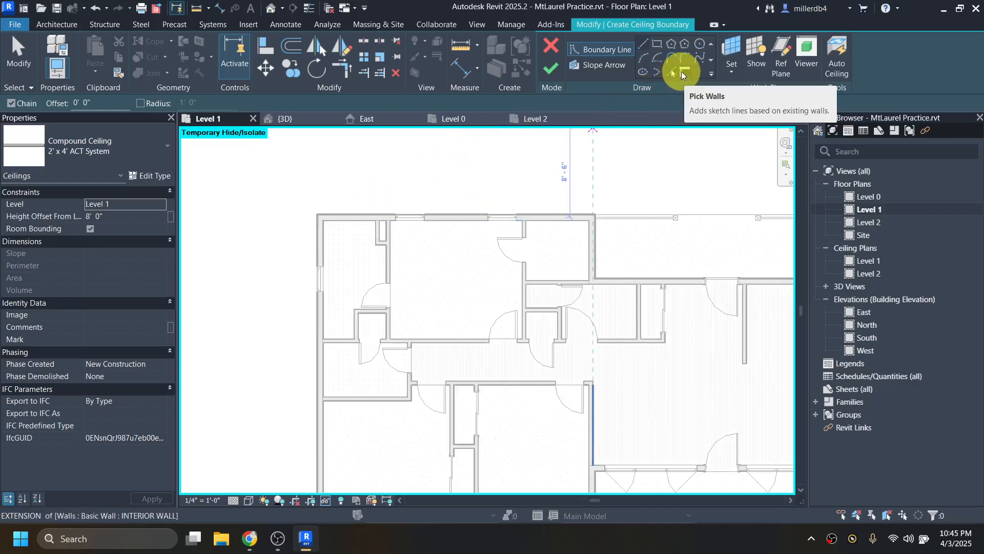
click(682, 71)
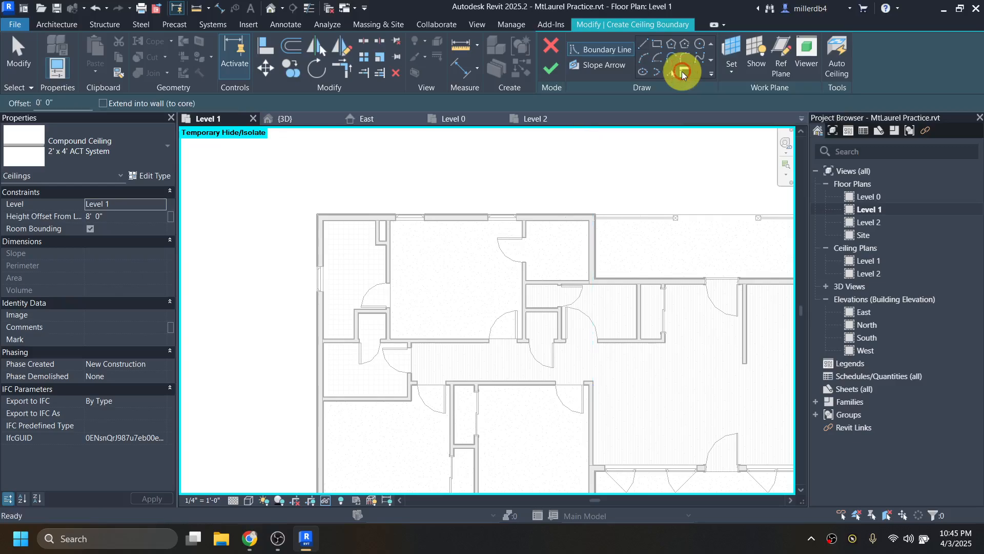
click(357, 218)
scroll(456, 213, up, 5)
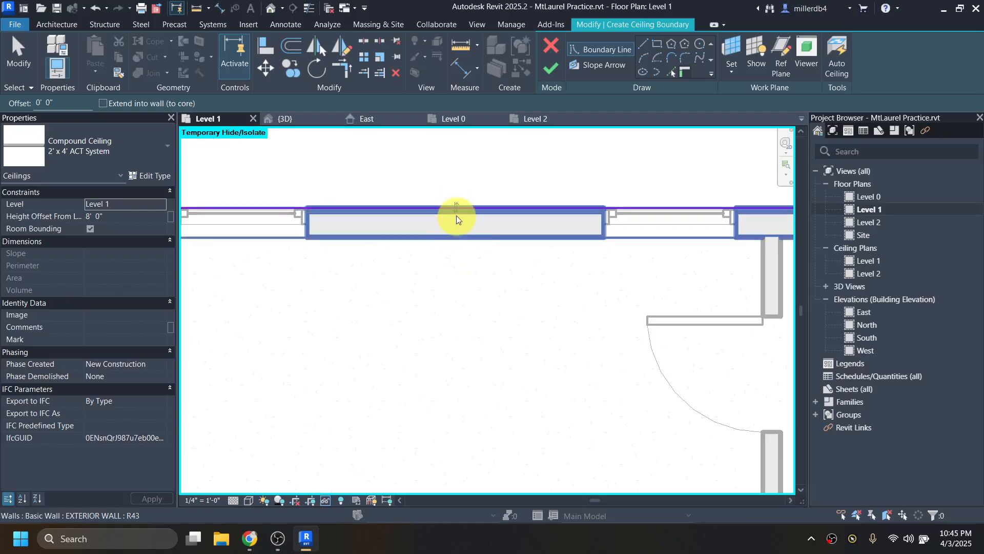
click(456, 209)
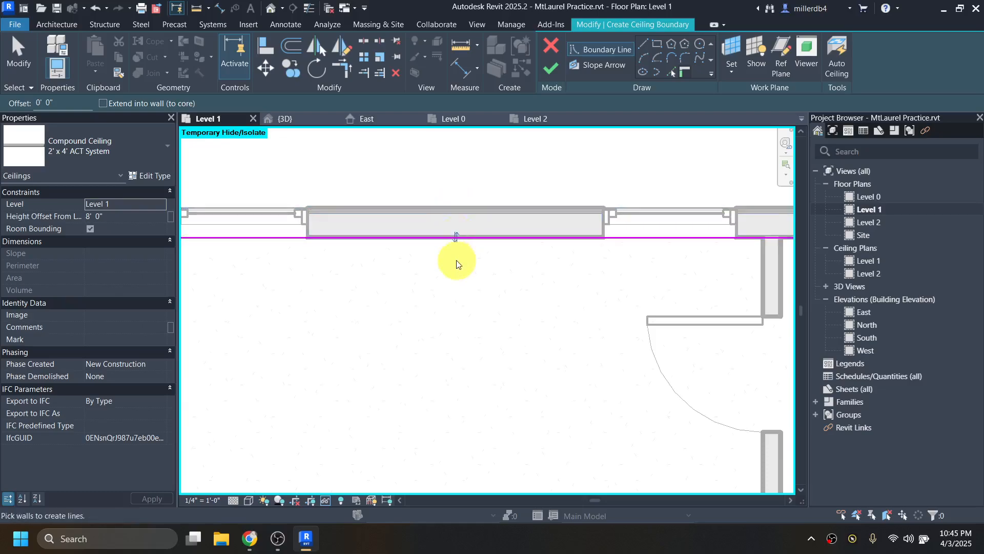
scroll(456, 258, down, 2)
scroll(456, 263, down, 5)
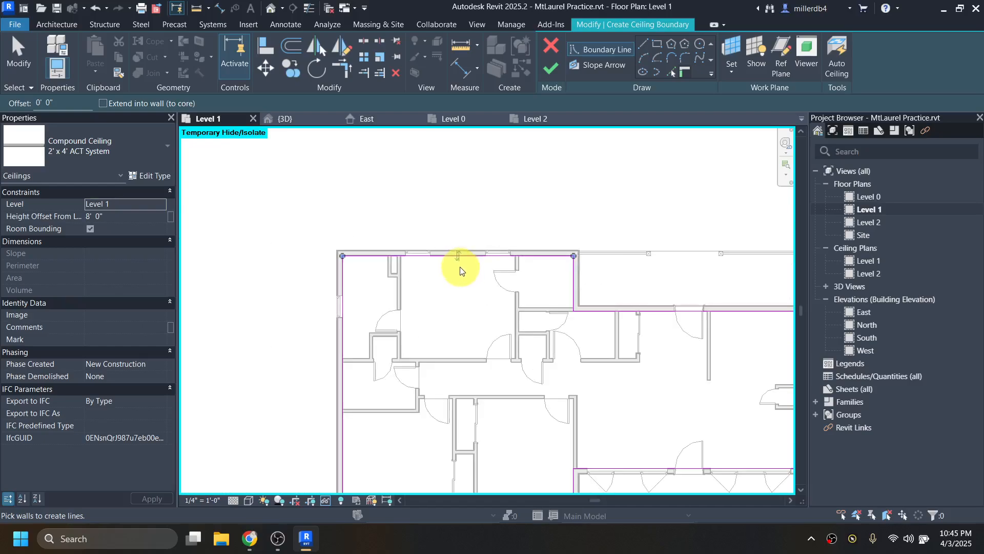
mouse_move(468, 315)
middle_down()
mouse_move(476, 326)
mouse_move(456, 306)
middle_up()
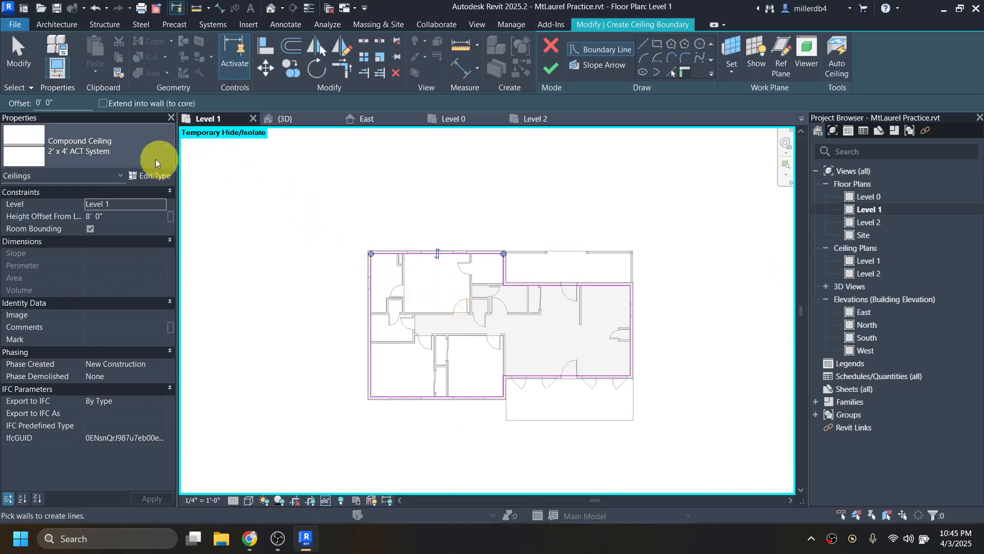
Switch the ceiling type to GWB on Mtl. Stud and duplicate it as a new type named "GWB on 2x6"
click(104, 147)
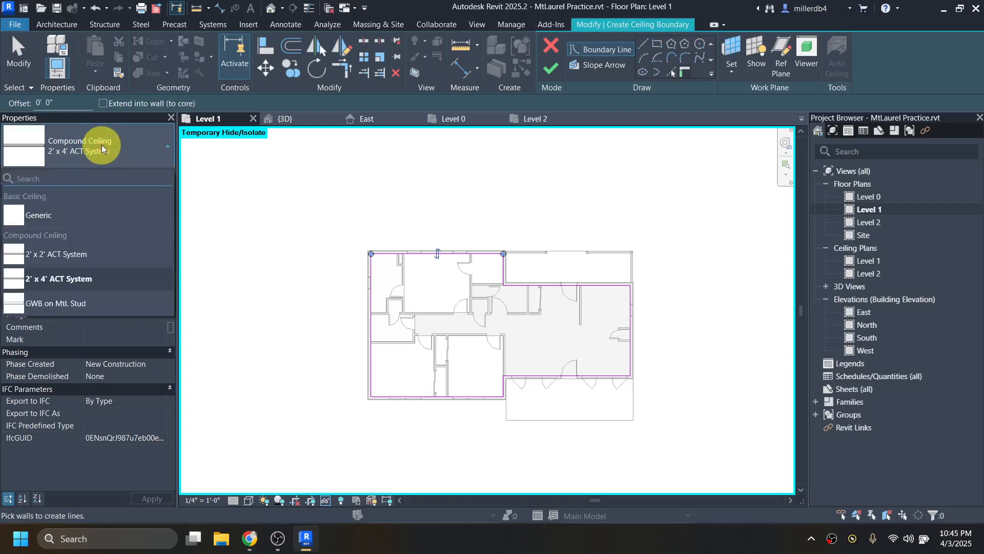
click(57, 303)
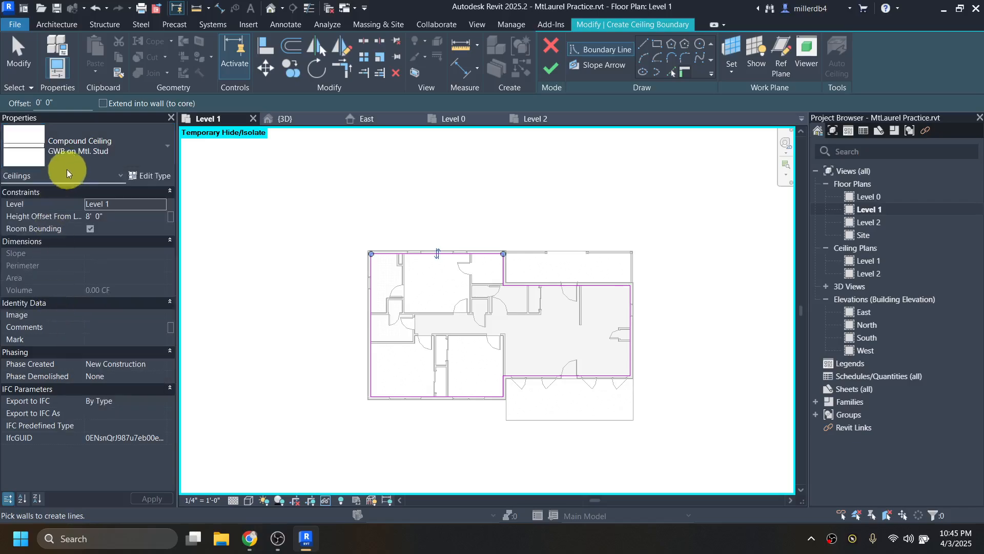
click(150, 176)
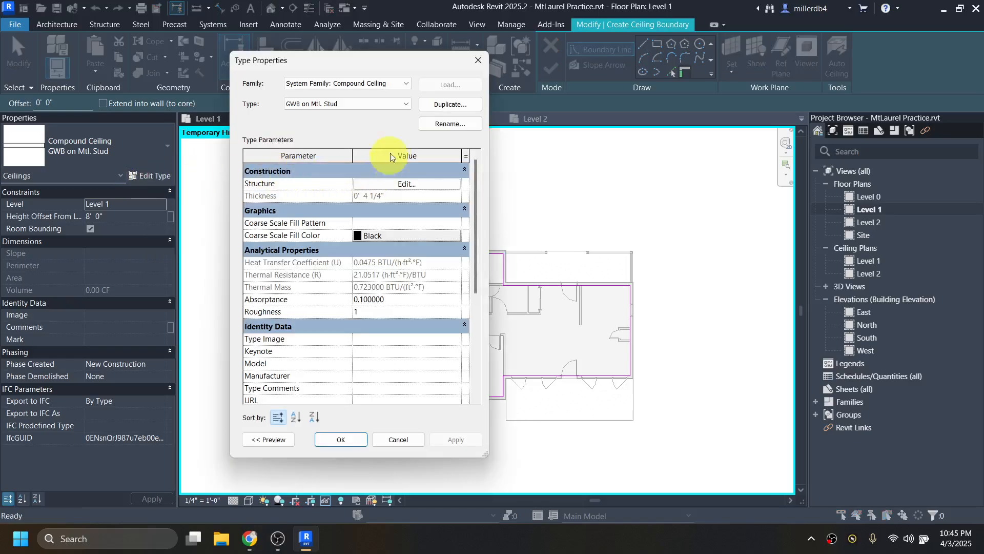
click(450, 104)
key(Right)
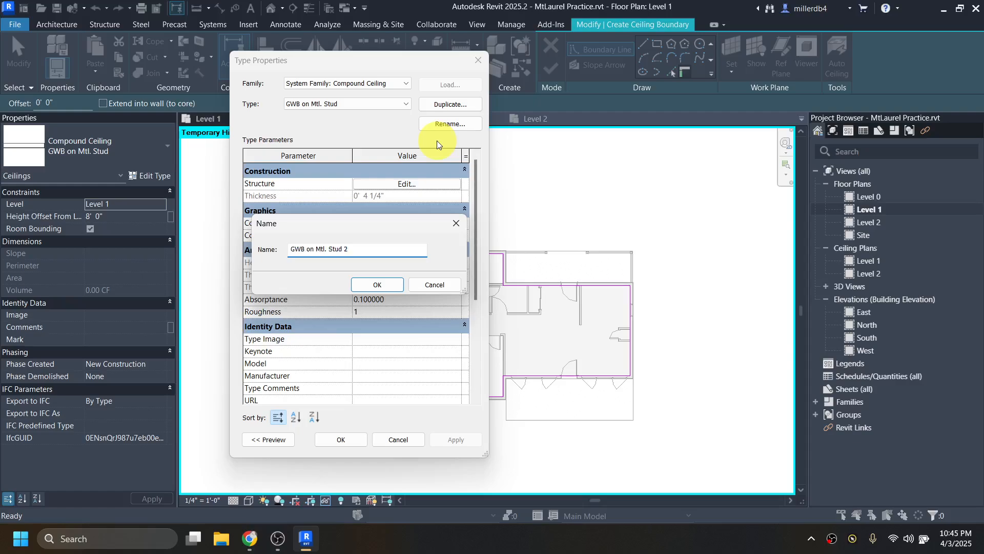
key(BackSpace)
key(BackSpace)
key(BackSpace)
key(BackSpace)
key(BackSpace)
key(BackSpace)
key(BackSpace)
key(BackSpace)
key(BackSpace)
key(BackSpace)
text(2x6)
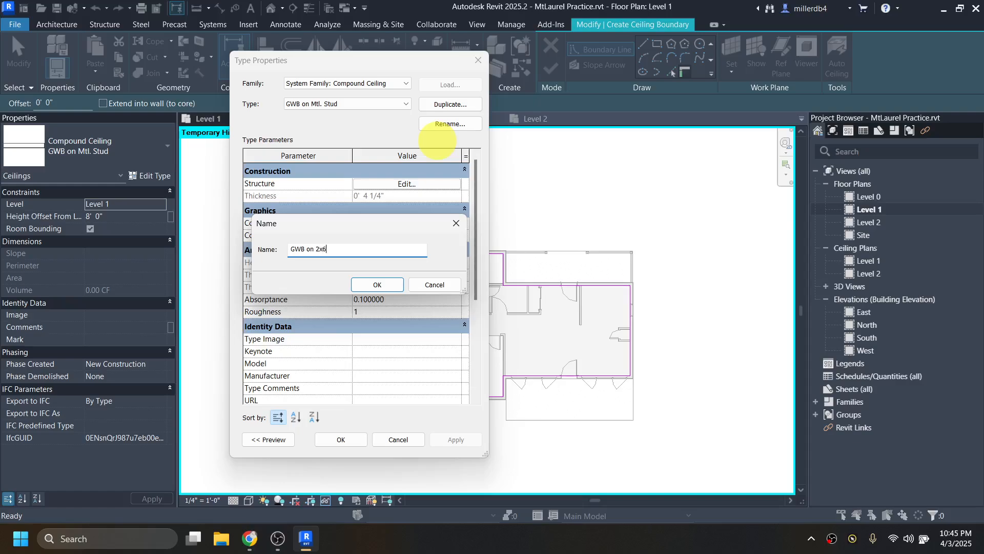
click(382, 284)
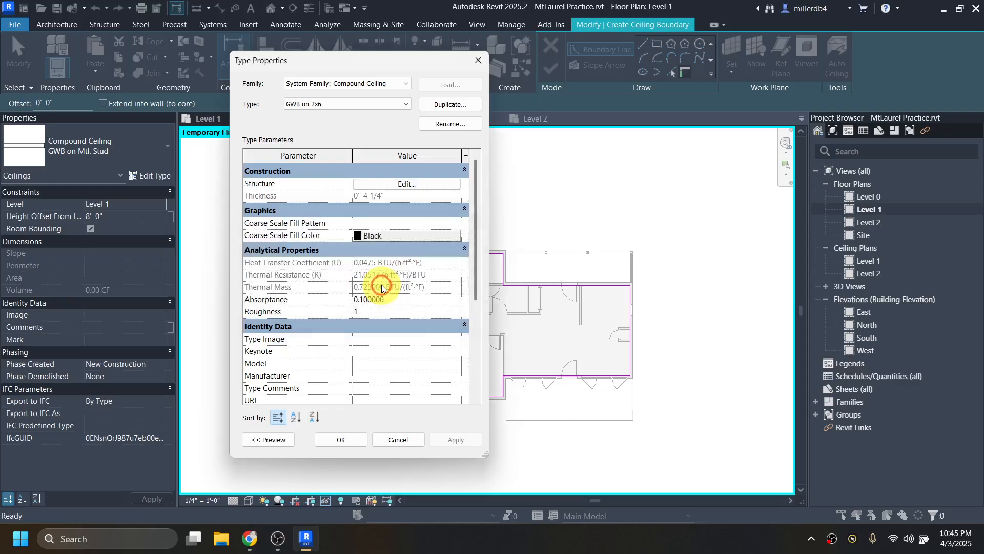
Assign the material "Structure, Wood Joist/Rafter Layer, Batt Insulation" to the structure layer of the GWB on 2x6 ceiling type
click(396, 184)
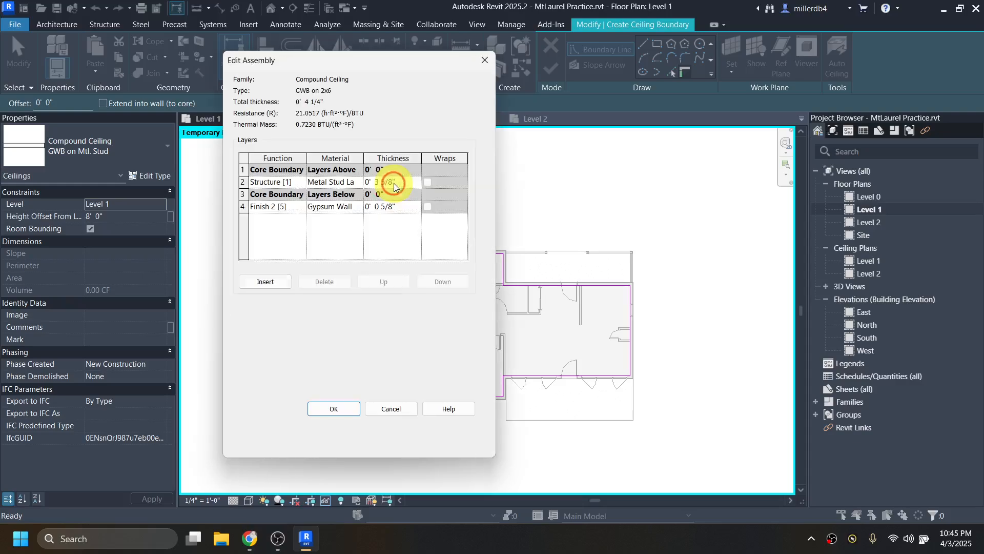
click(343, 183)
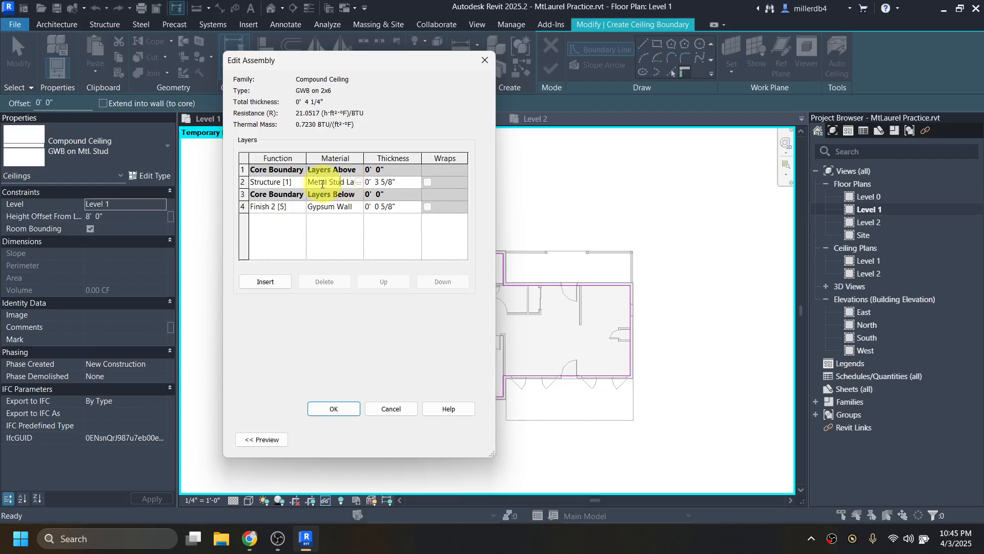
click(357, 182)
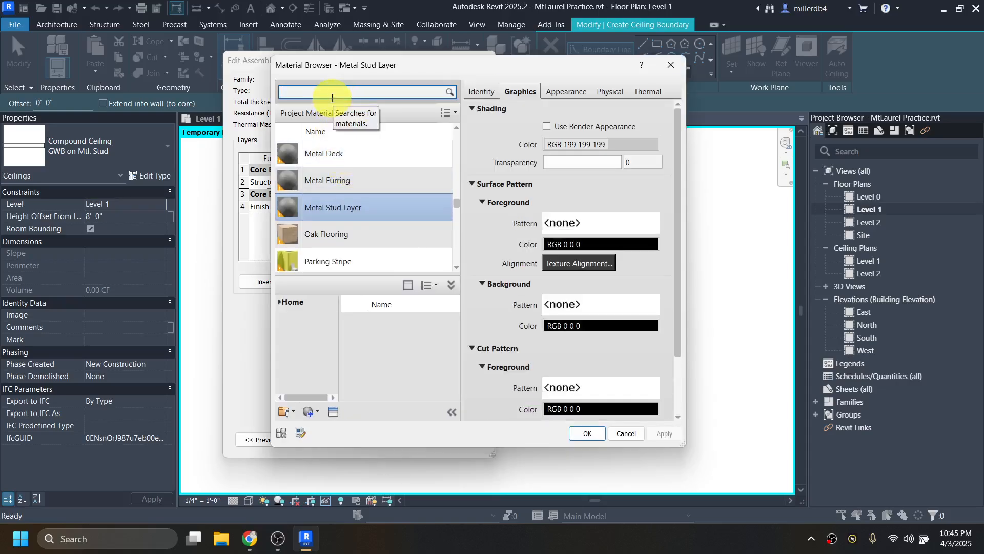
text(wood)
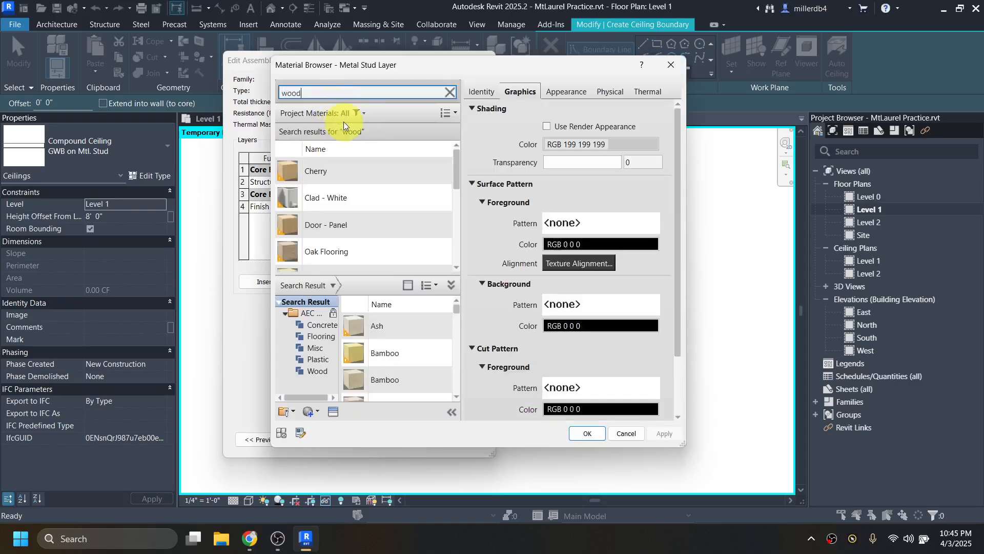
key(BackSpace)
key(BackSpace)
key(BackSpace)
key(BackSpace)
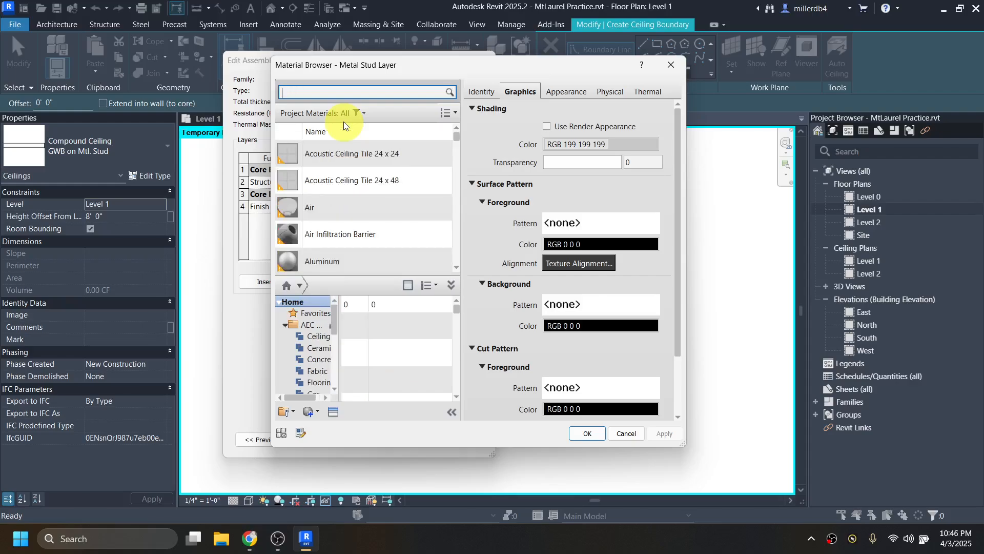
text(joist)
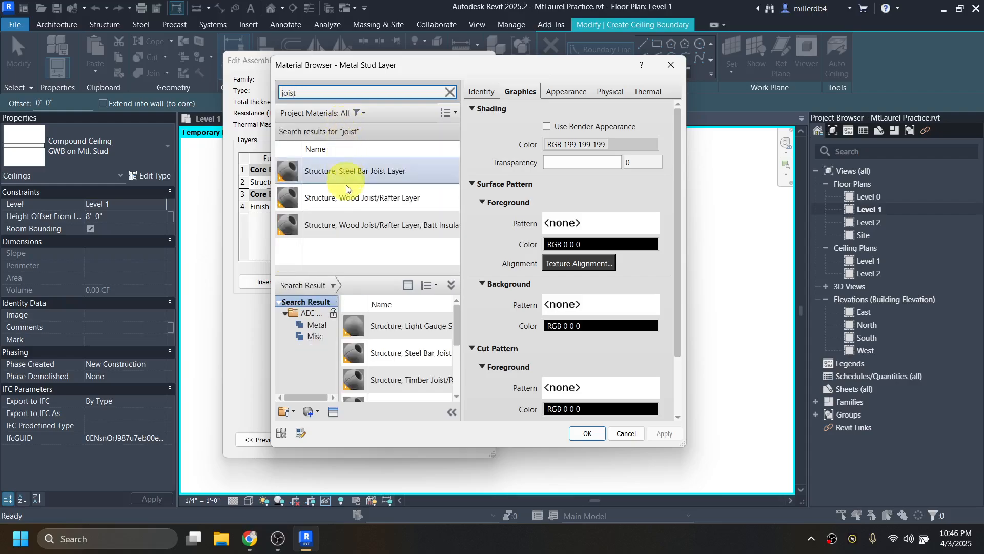
click(392, 226)
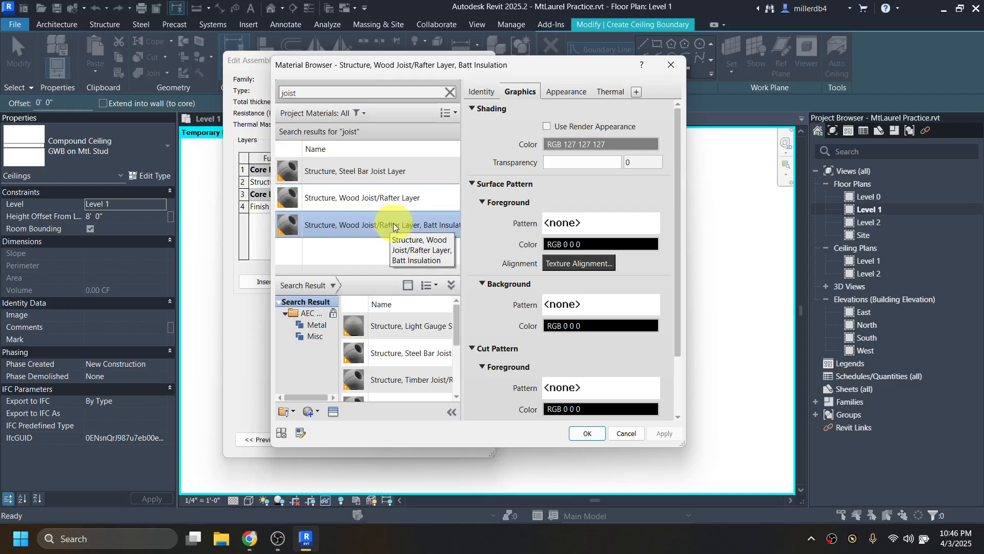
click(587, 433)
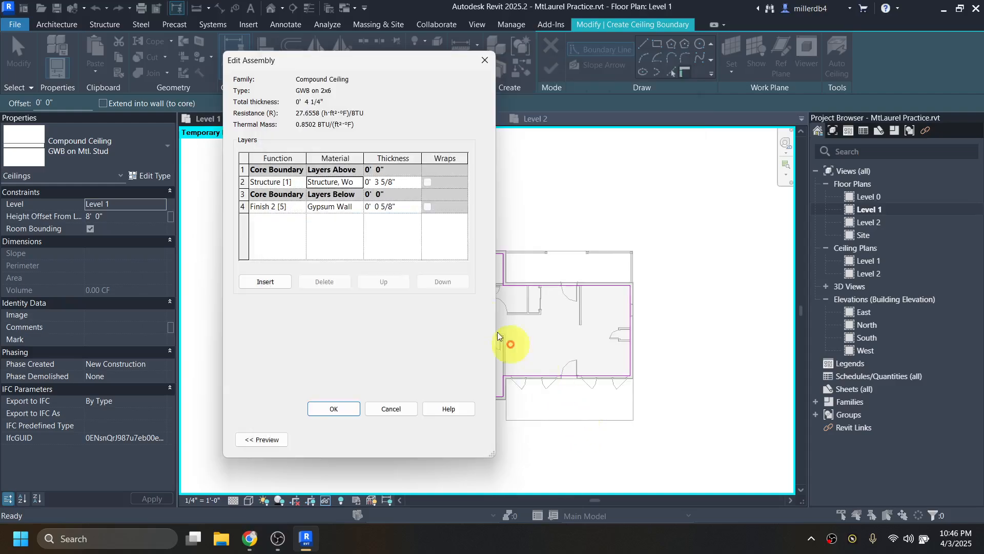
Set the structure layer's thickness to 5.5" and accept the GWB on 2x6 type's assembly and properties
click(392, 187)
drag(393, 181, 377, 181)
text(5.5)
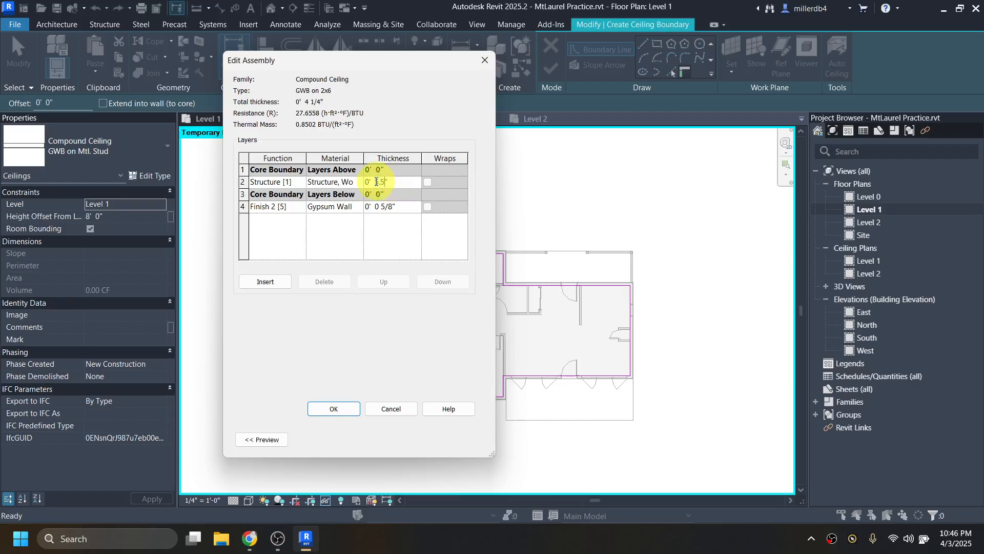
click(334, 409)
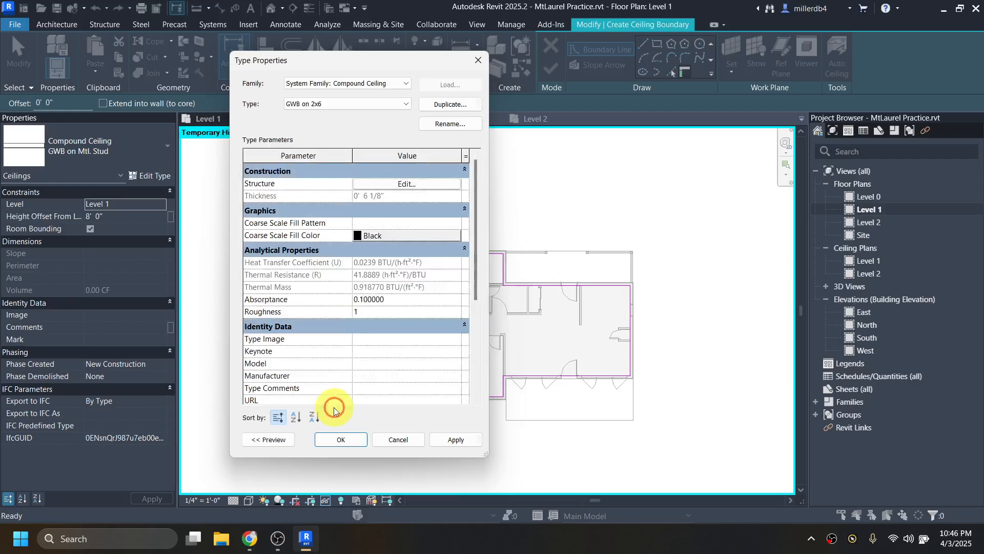
click(344, 440)
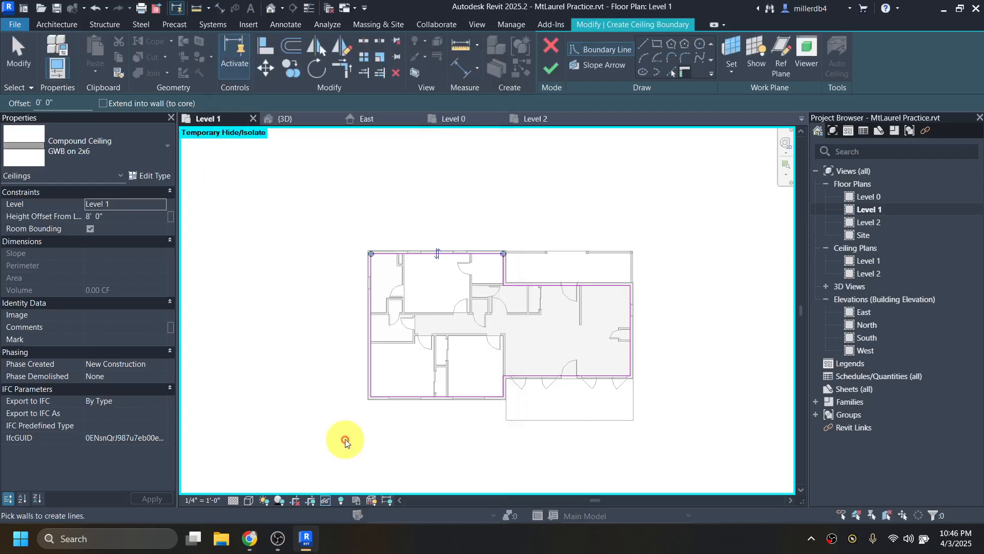
Set the ceiling's height offset from Level 1 to 10' and finish the ceiling sketch
click(113, 216)
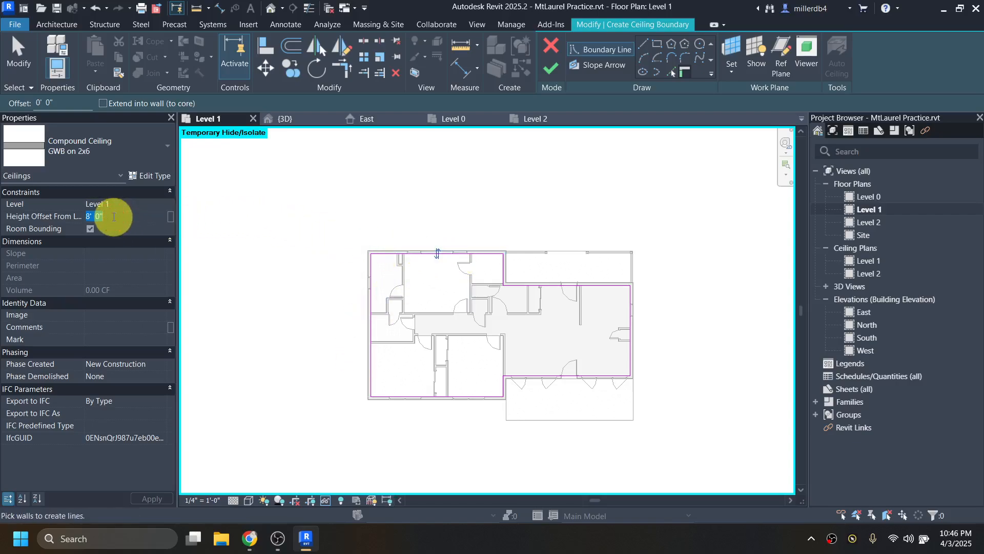
text(10)
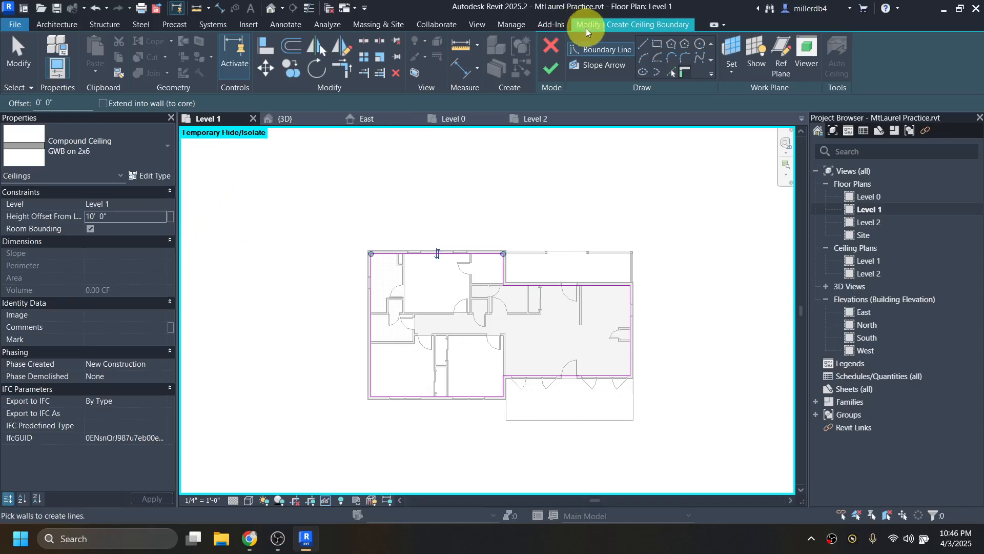
click(550, 69)
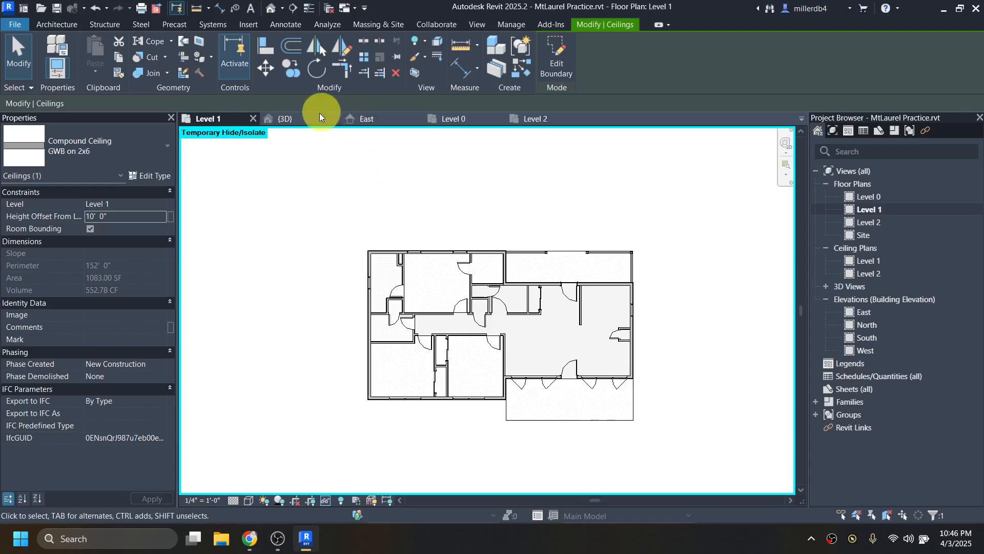
In the 3D view, pull the section box face back through the house's porch end to expose where the ceiling meets the roof
click(270, 8)
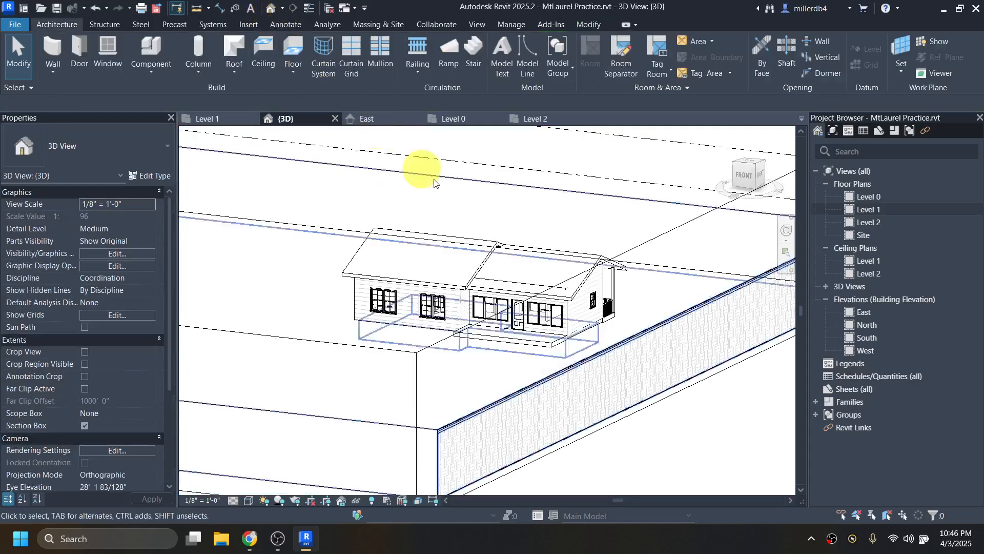
click(440, 341)
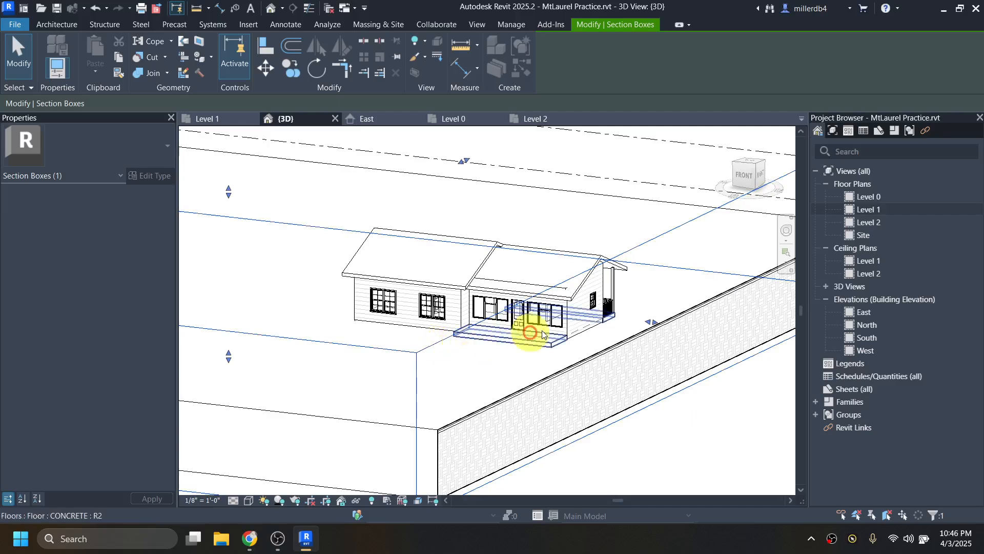
drag(652, 322, 556, 310)
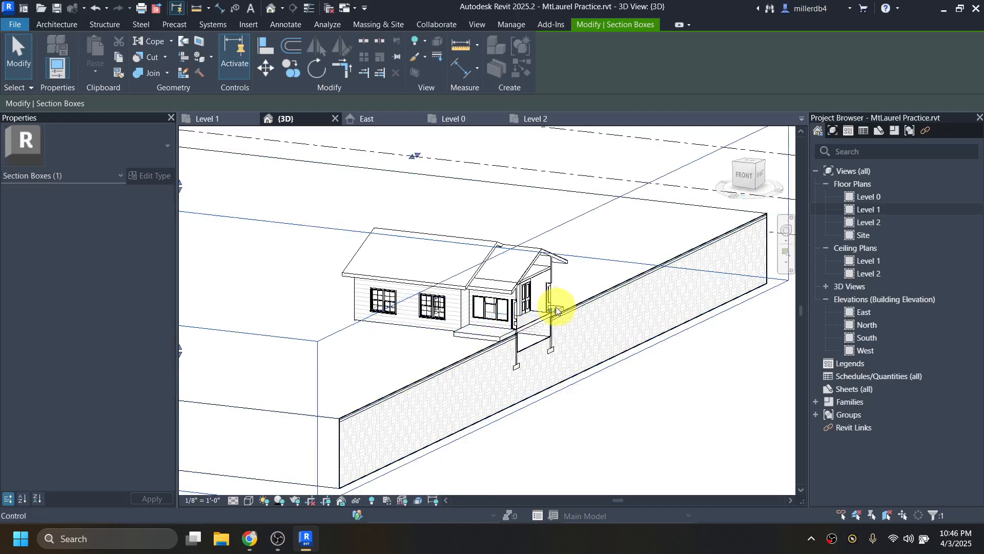
scroll(554, 308, up, 5)
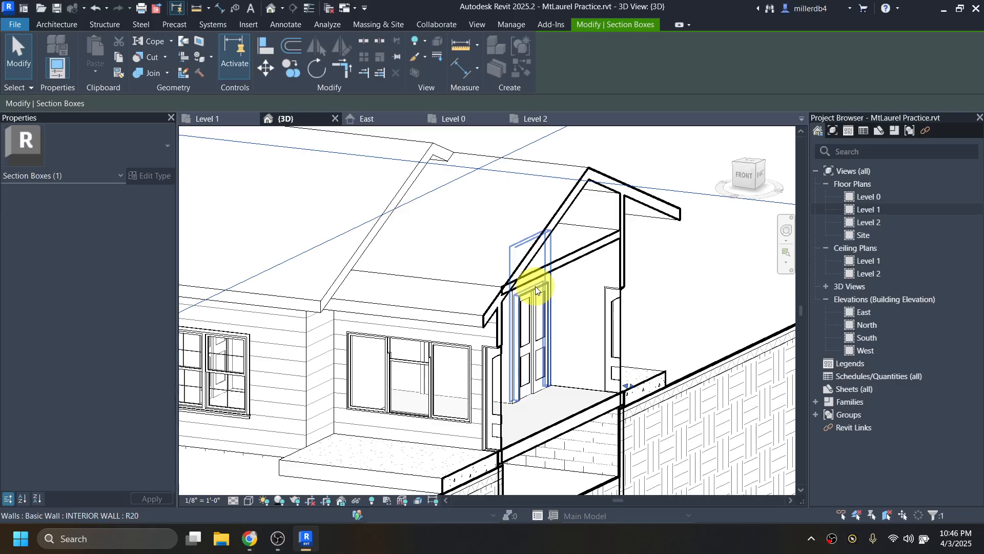
shift+middle_drag(536, 291, 501, 301)
scroll(471, 297, down, 3)
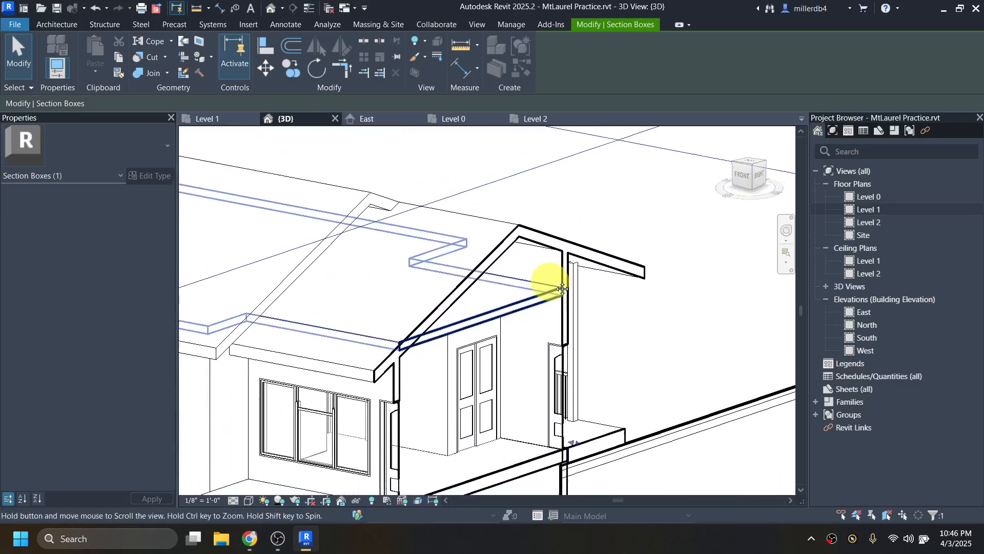
scroll(402, 359, up, 3)
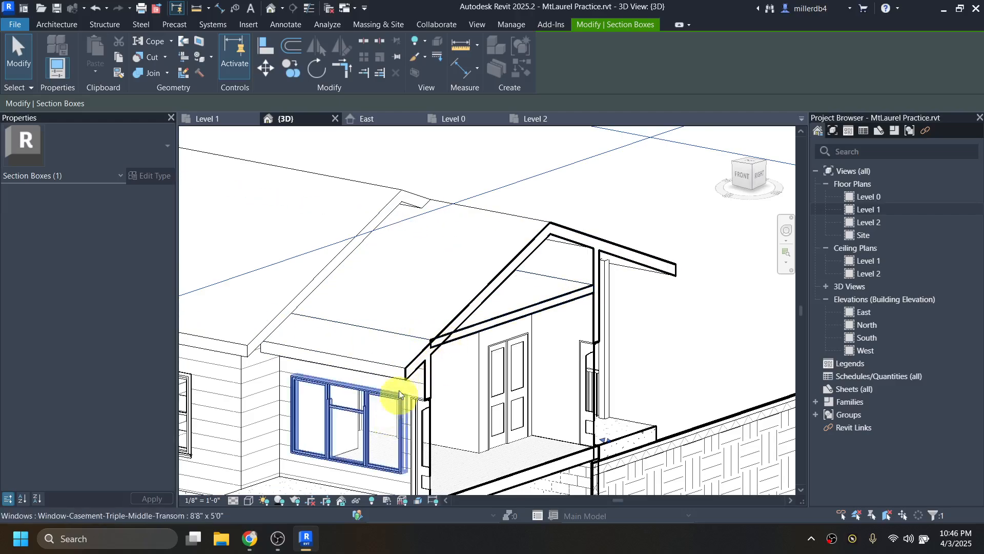
scroll(405, 359, down, 1)
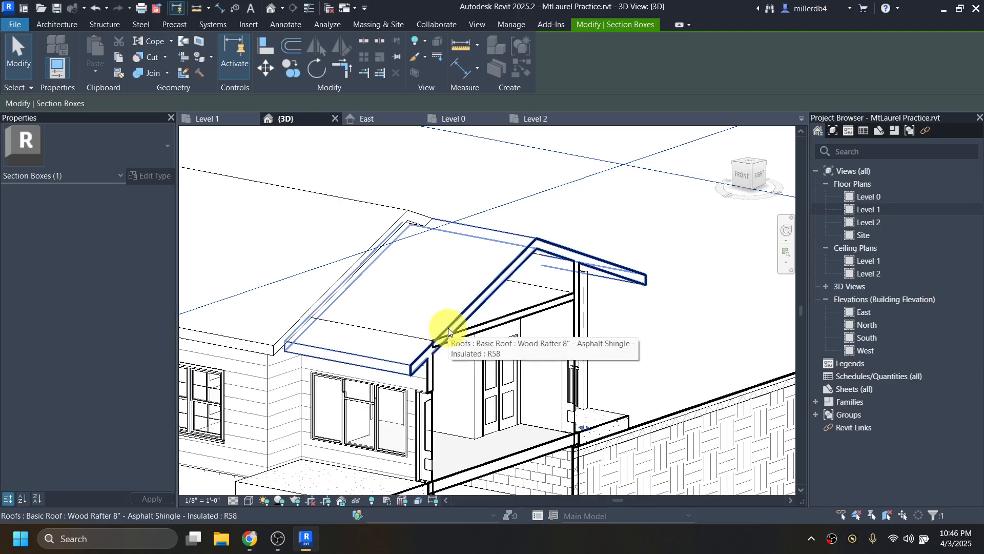
Try to join the geometry of the insulated rafter roof and the GWB on 2x6 ceiling
key(j)
key(g)
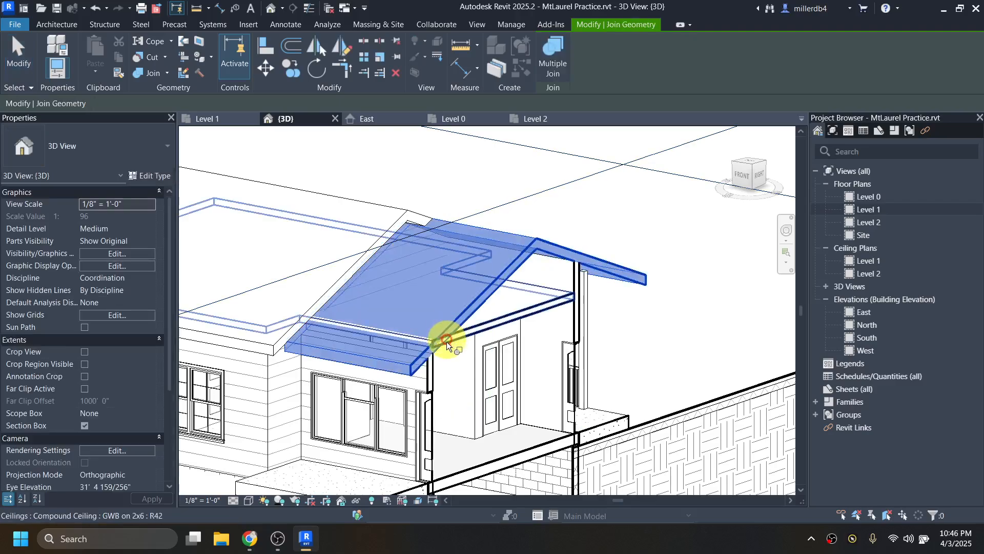
click(445, 343)
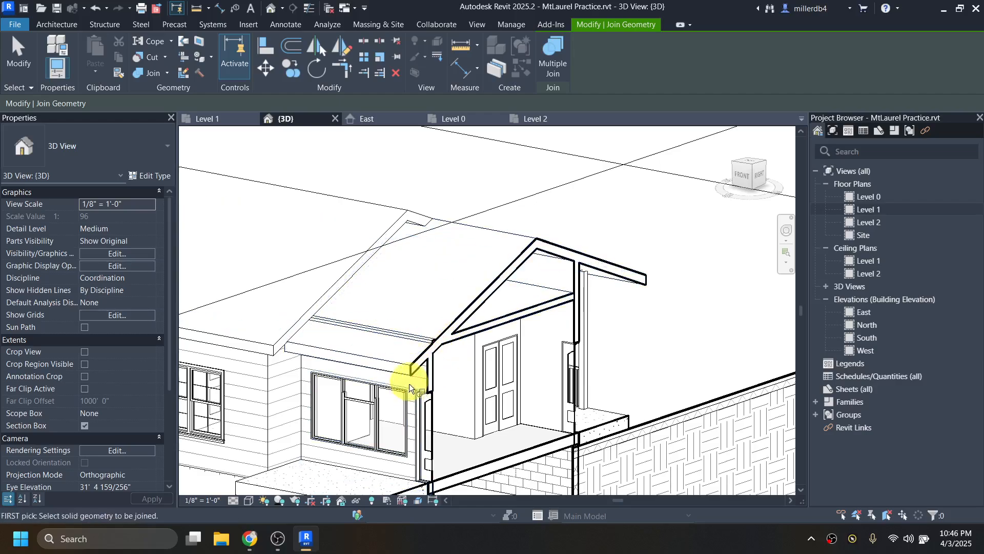
click(426, 342)
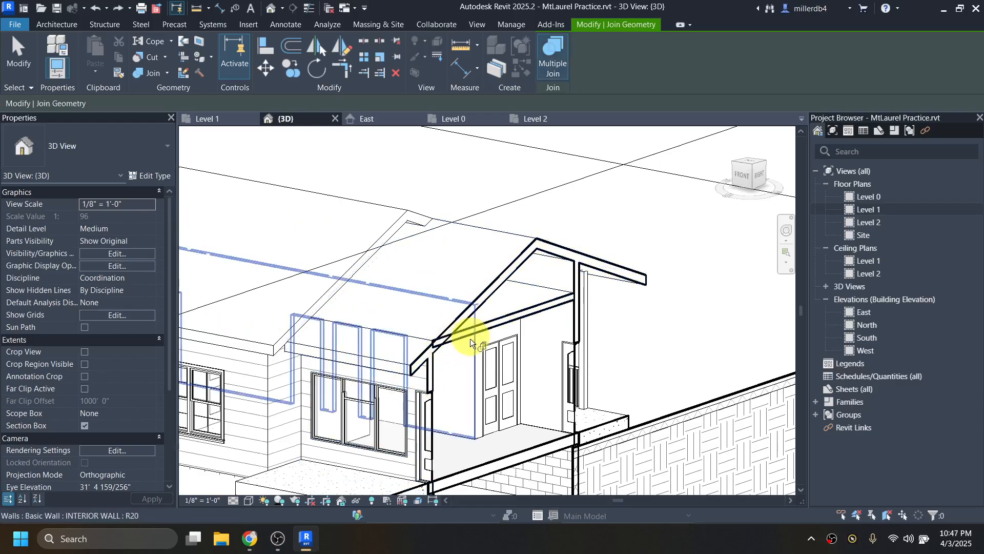
key(Escape)
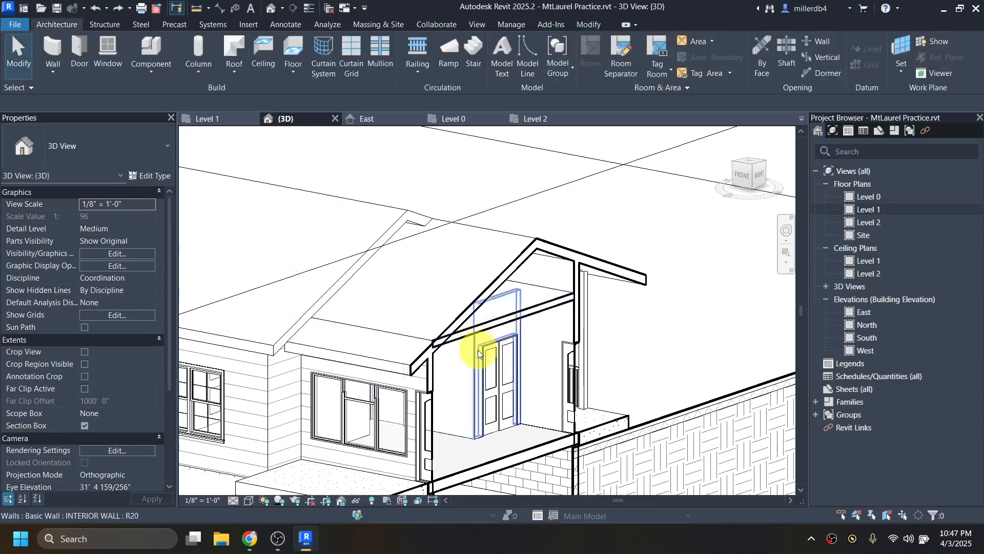
Reopen the ceiling's boundary sketch in the Level 1 floor plan, check the line along the front porch wall, and finish the sketch
click(469, 330)
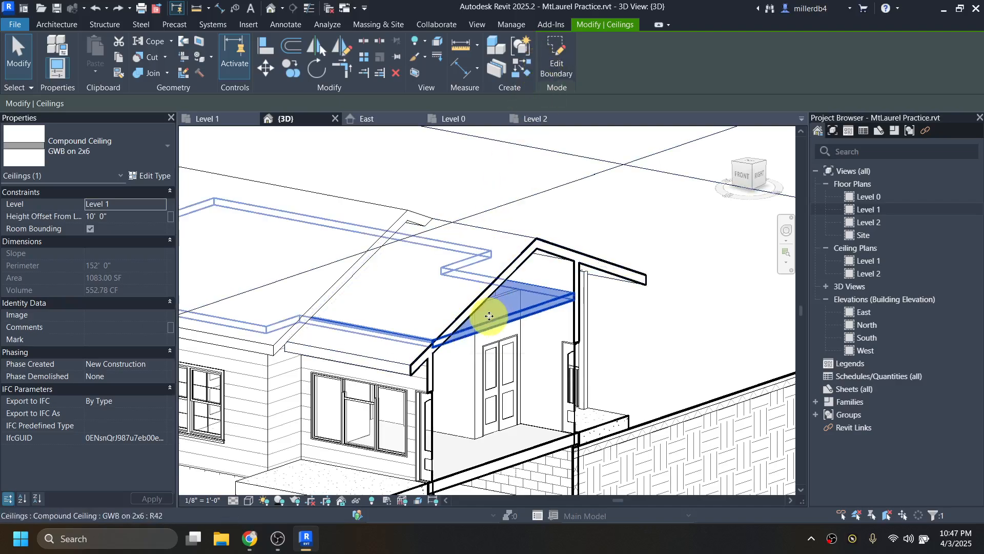
click(553, 55)
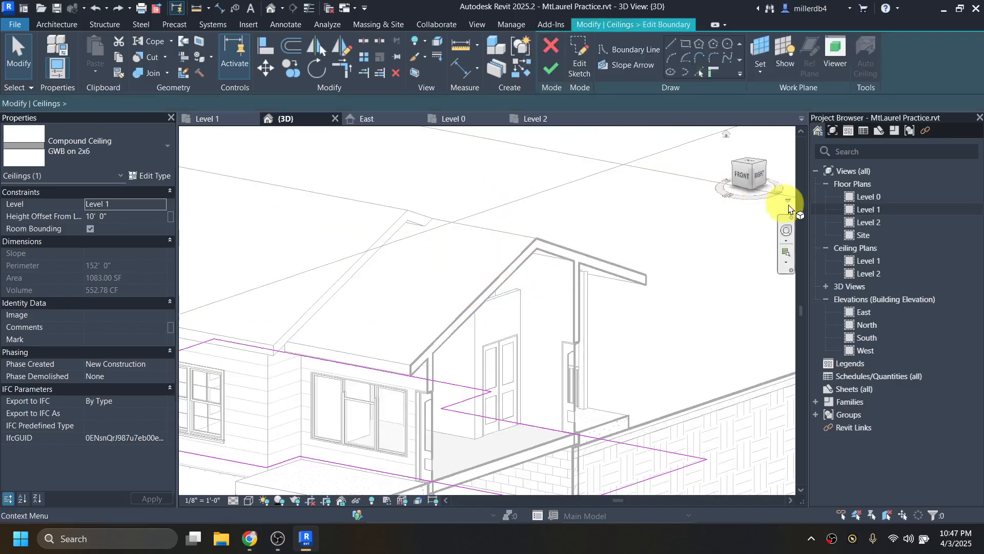
double_click(864, 209)
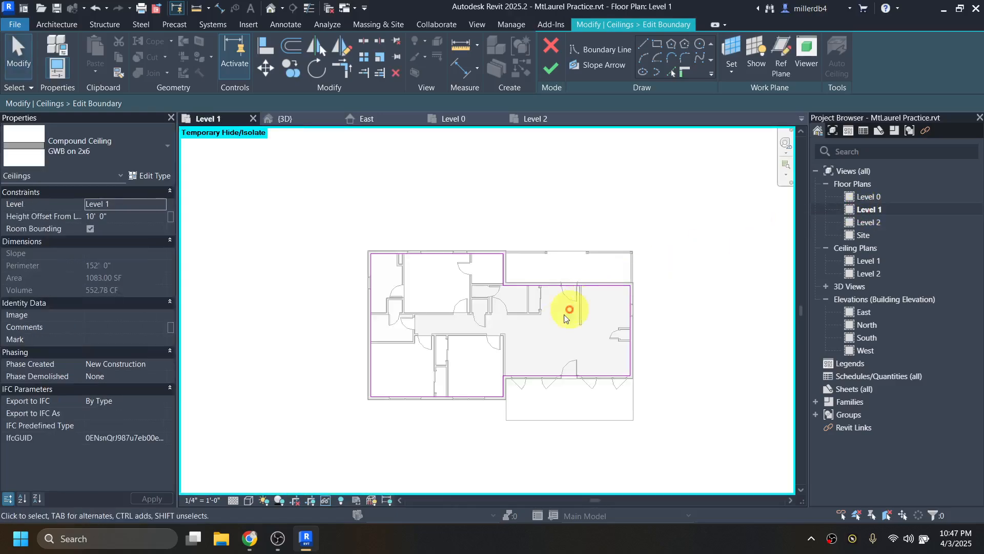
scroll(527, 381, up, 2)
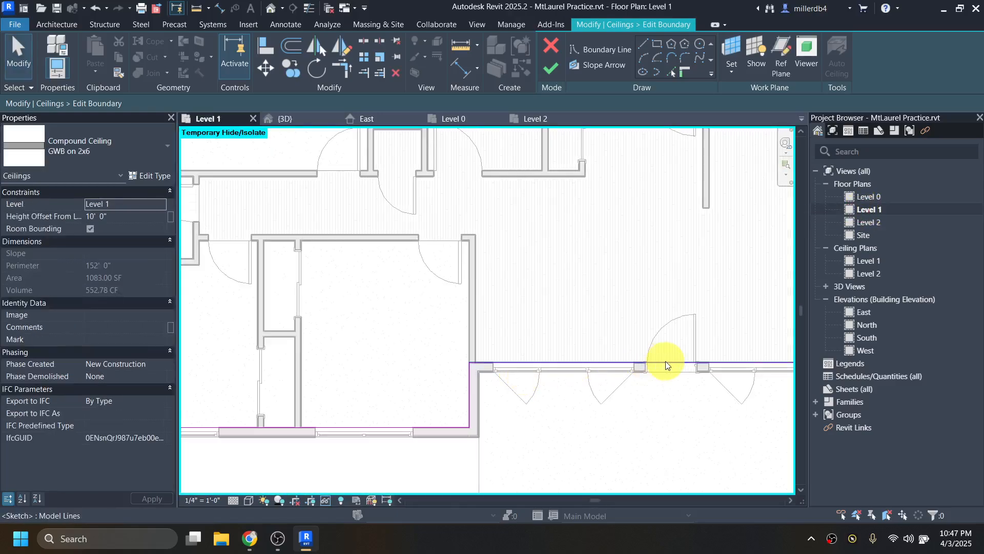
scroll(665, 364, down, 3)
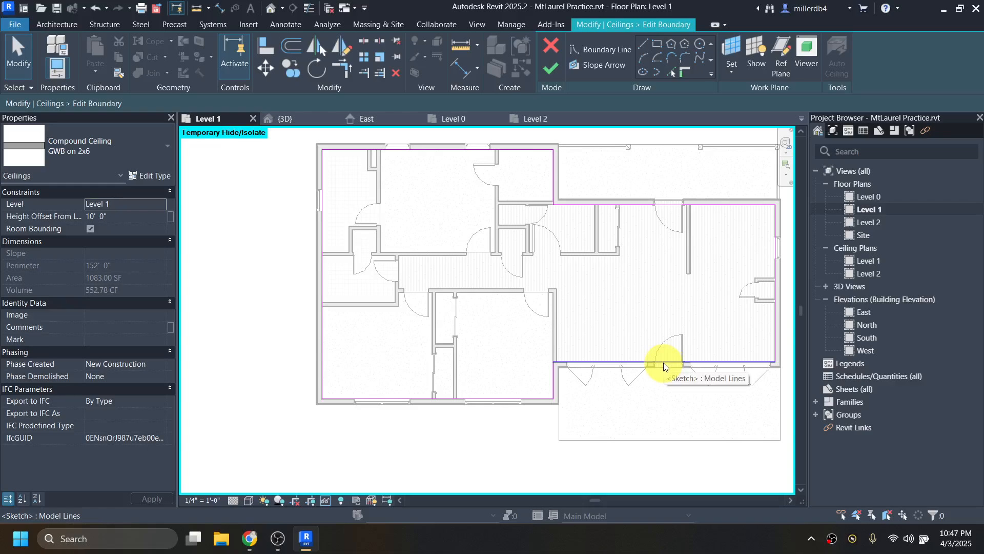
click(664, 363)
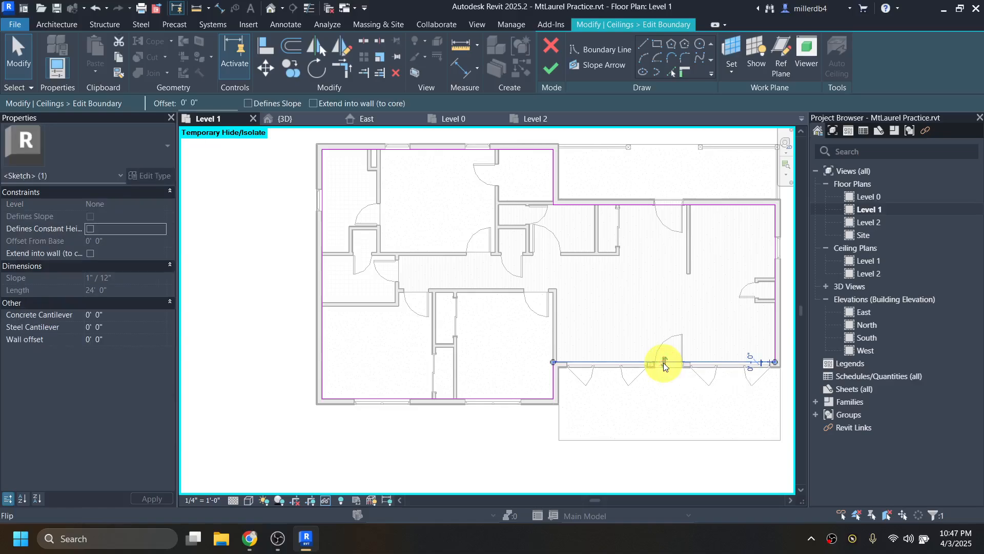
scroll(664, 364, up, 2)
scroll(667, 365, down, 4)
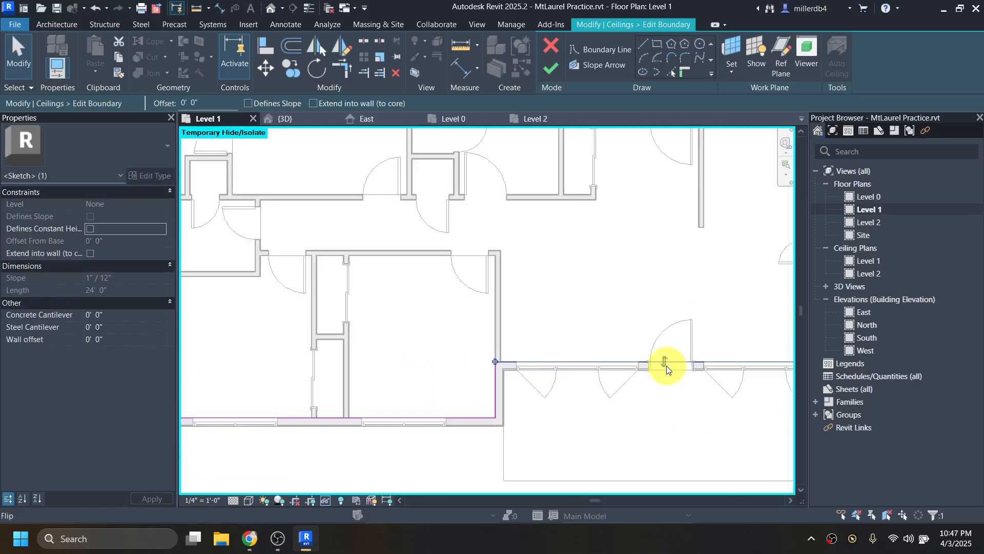
scroll(765, 365, up, 2)
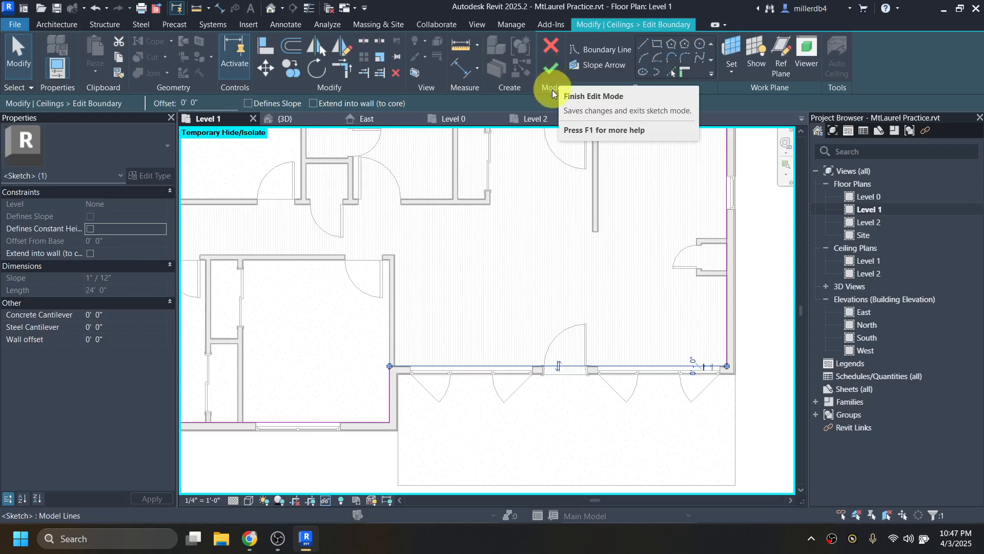
scroll(417, 334, down, 1)
middle_drag(417, 334, 495, 336)
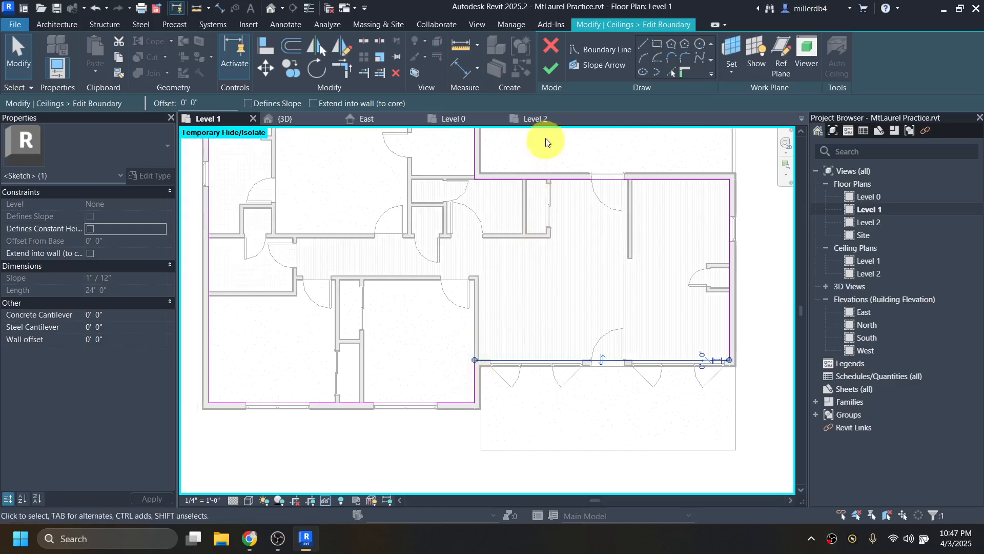
click(550, 70)
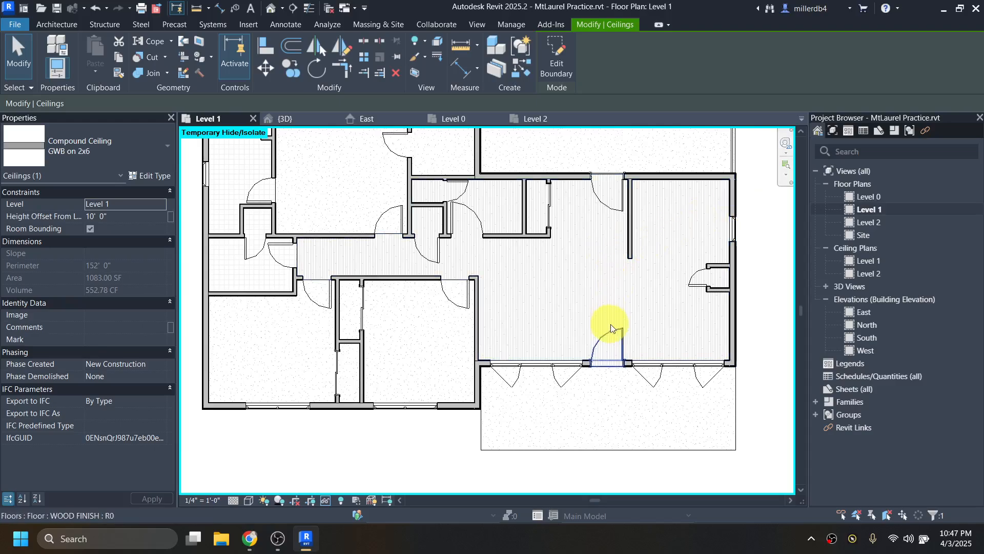
In the 3D view, set the GWB on 2x6 ceiling's height offset from Level 1 to 9' 0" and inspect where it meets the roof
click(271, 7)
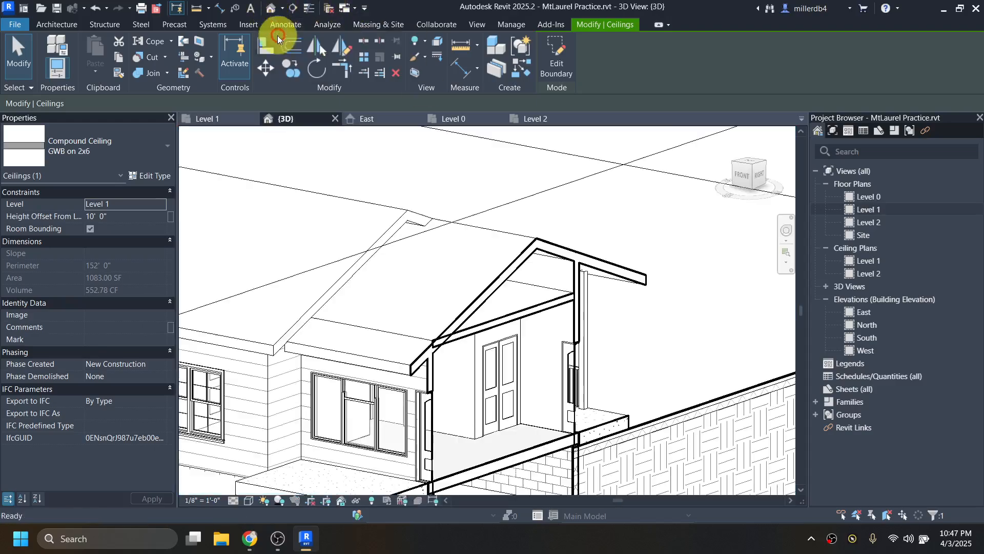
click(500, 319)
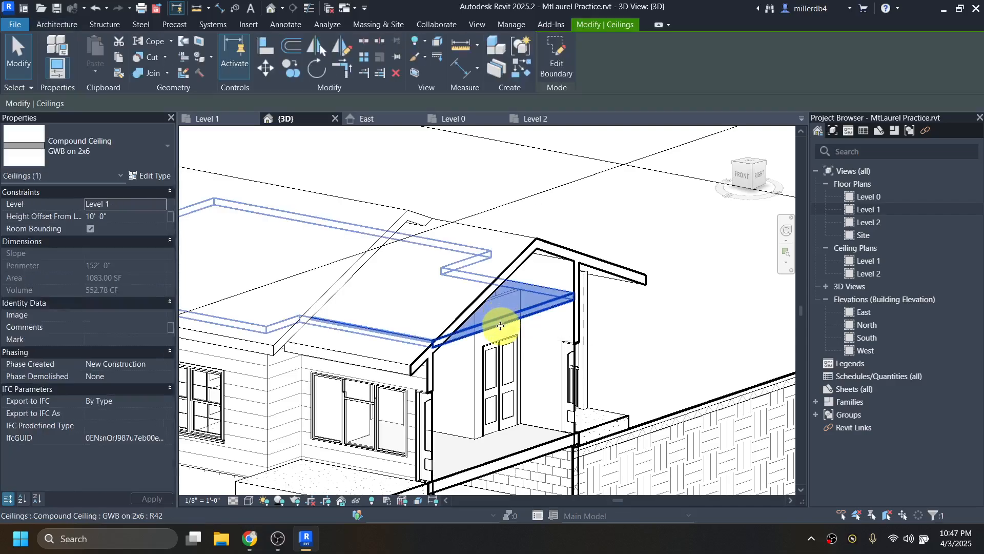
click(83, 216)
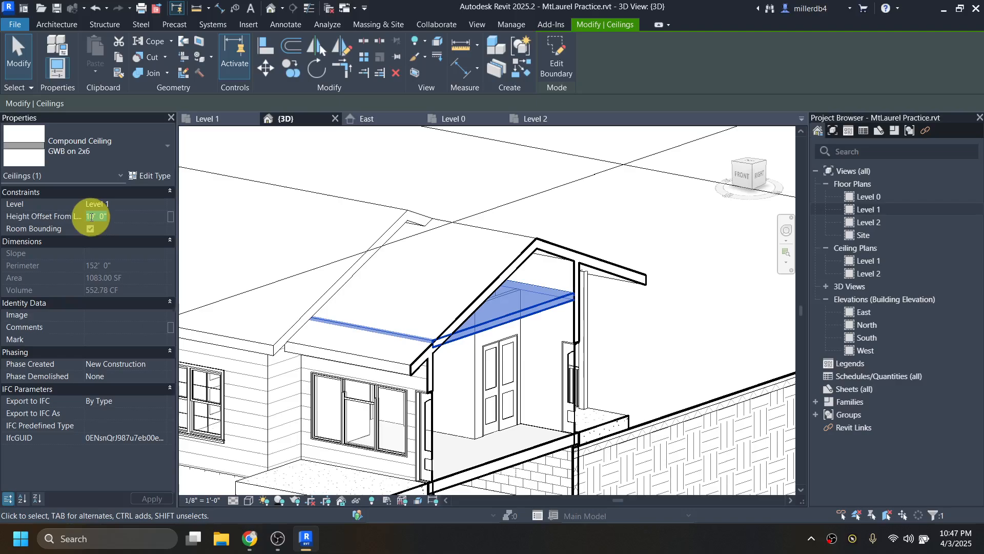
text(9)
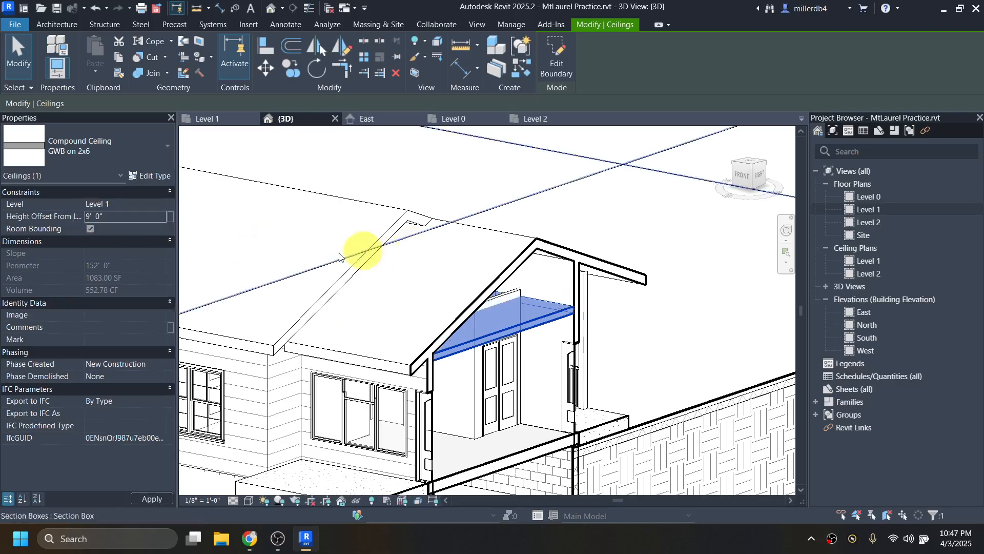
shift+middle_drag(413, 350, 294, 334)
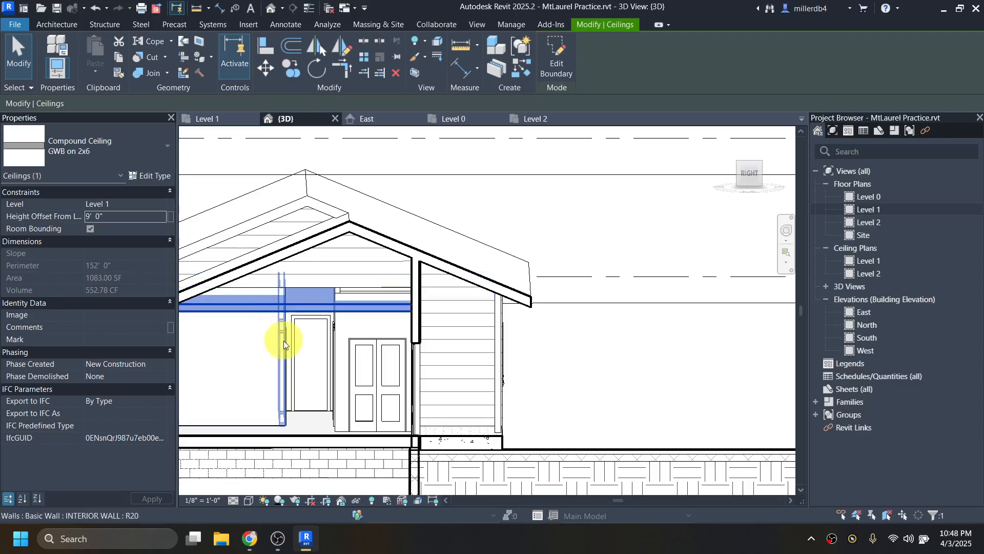
shift+middle_drag(284, 340, 458, 286)
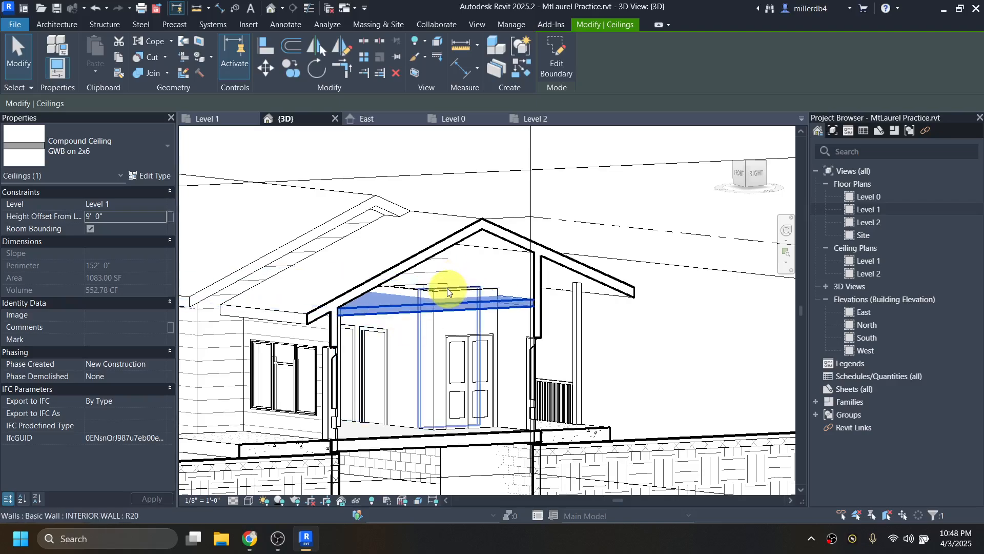
Check the interior wall's top constraint and set the ceiling's height offset from Level 1 to 9' 10"
click(445, 291)
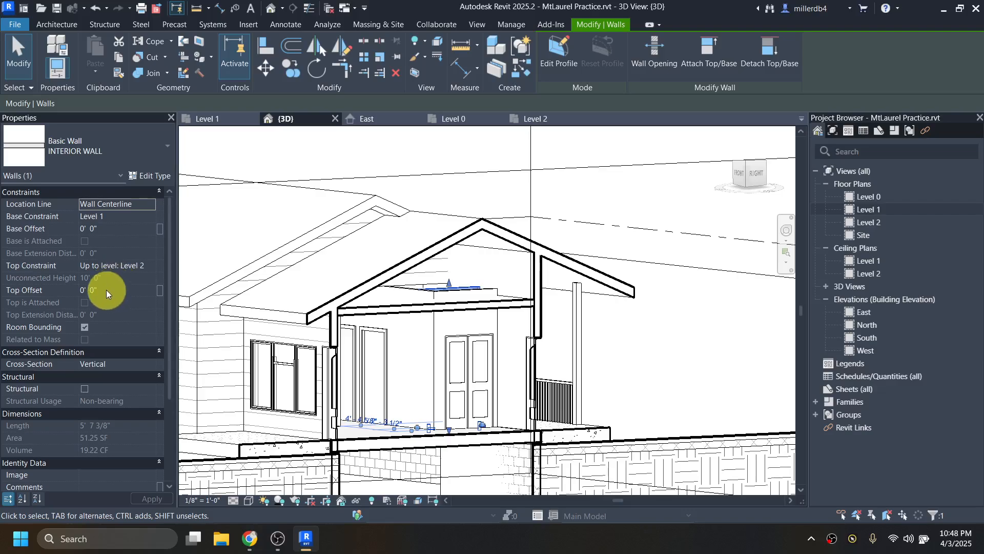
click(373, 310)
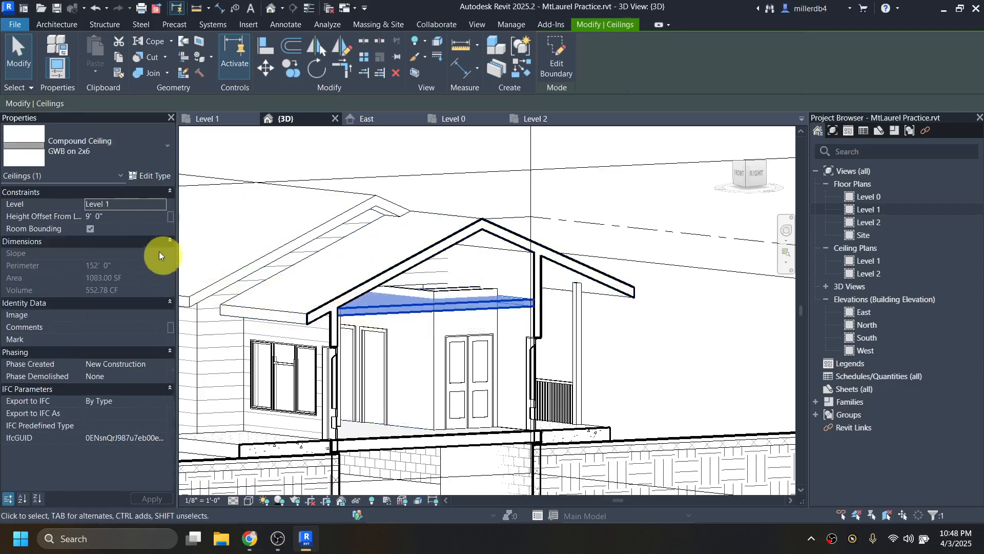
click(108, 219)
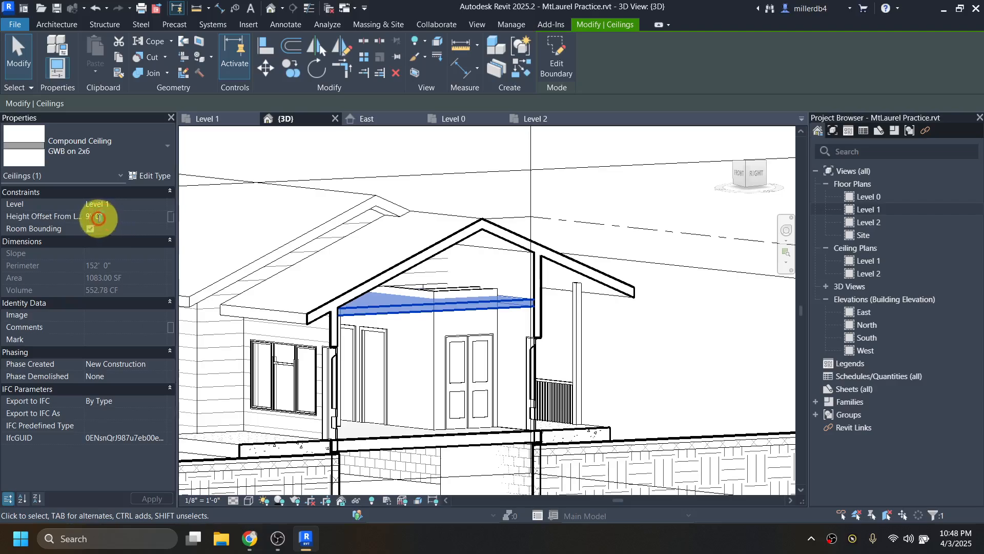
double_click(96, 218)
text(10)
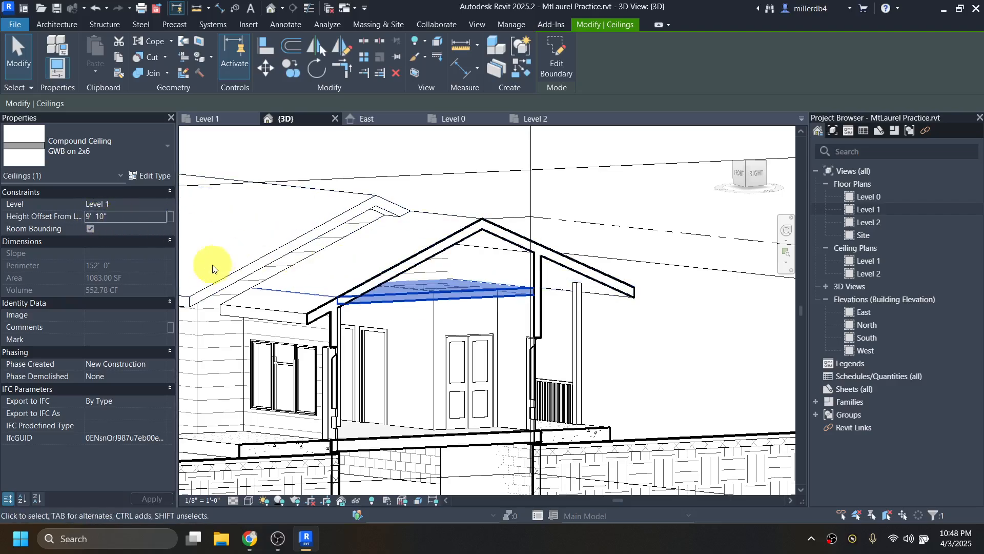
click(627, 247)
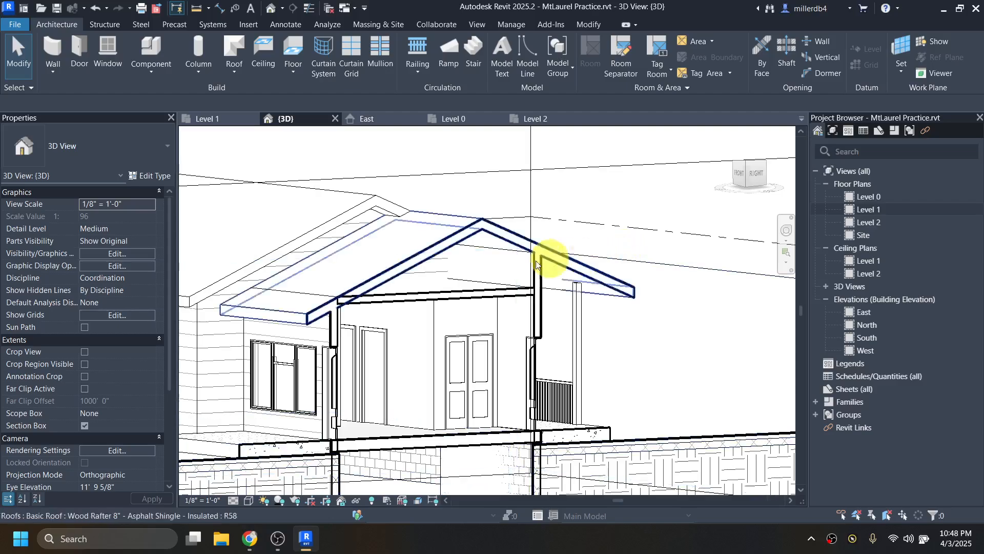
Try a 9' 9" height offset for the ceiling and settle on 9' 8 1/2" above Level 1
click(364, 300)
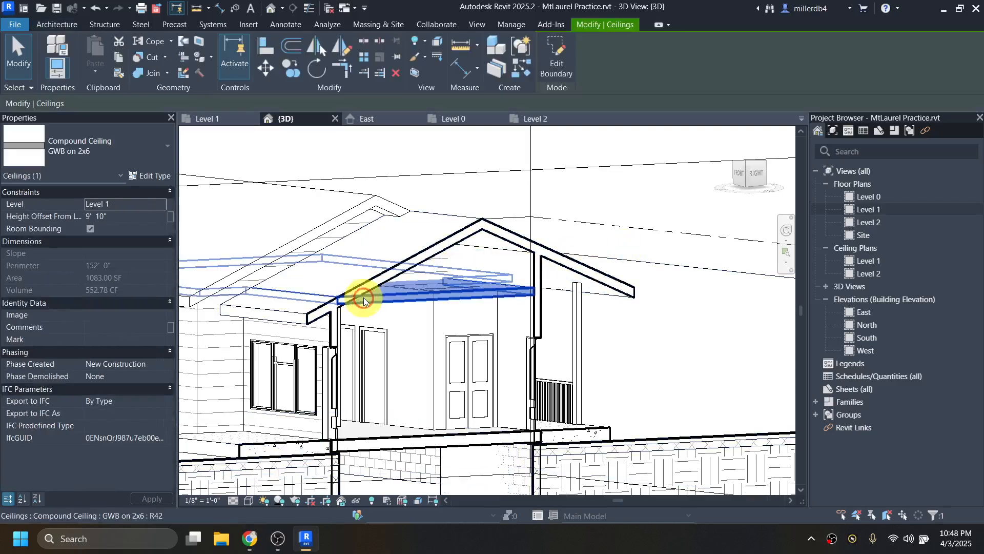
click(99, 218)
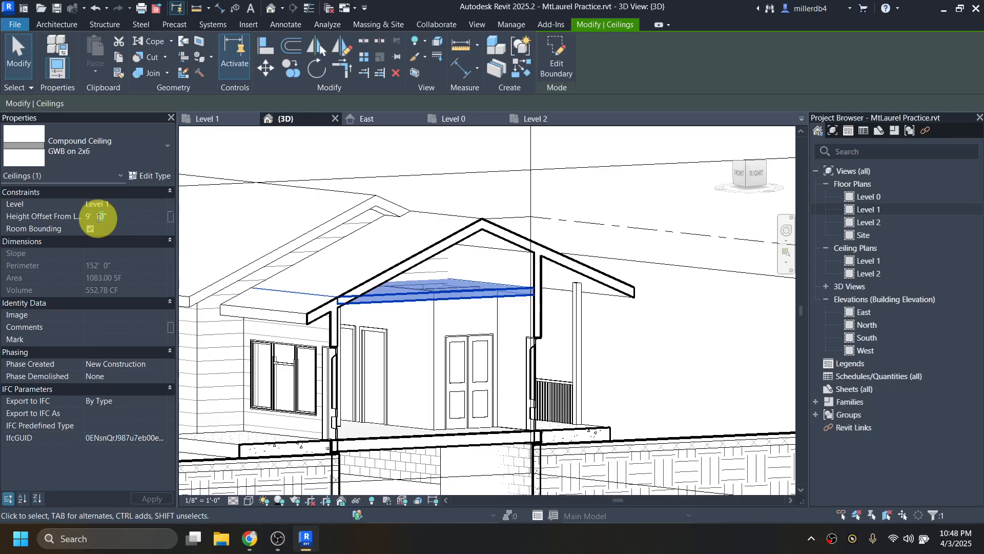
text(9)
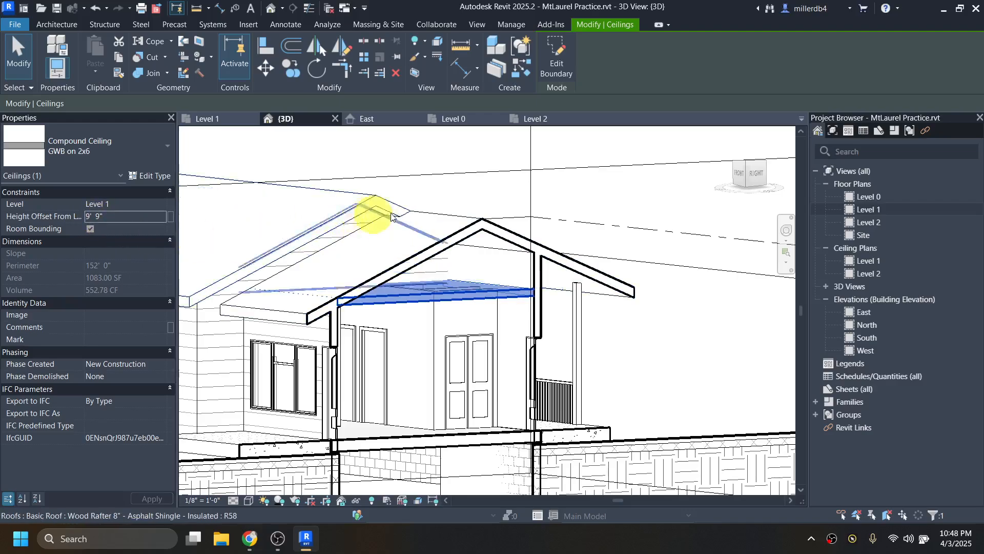
key(Return)
click(98, 218)
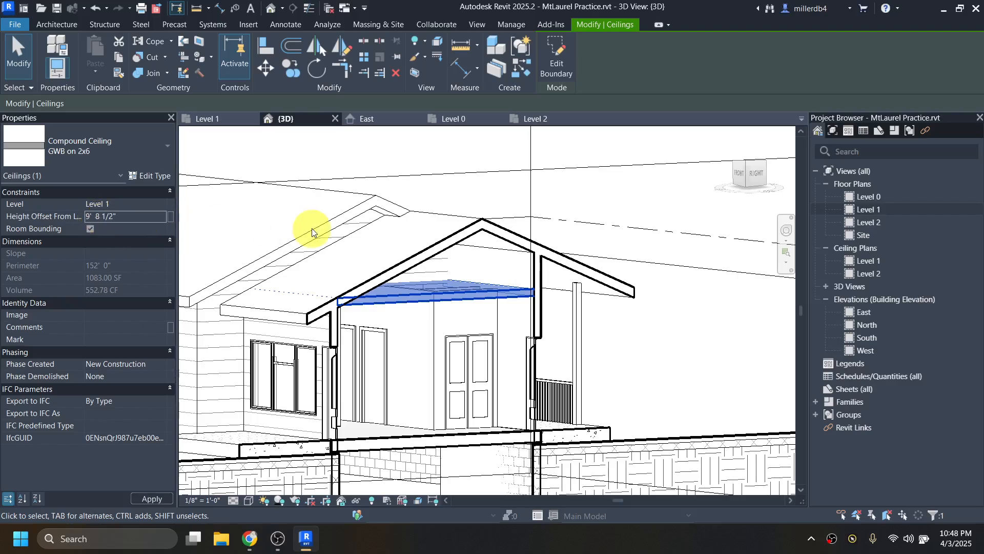
click(420, 202)
Pull the section box face outward past the porch end until the section box encloses the whole house
scroll(420, 202, down, 5)
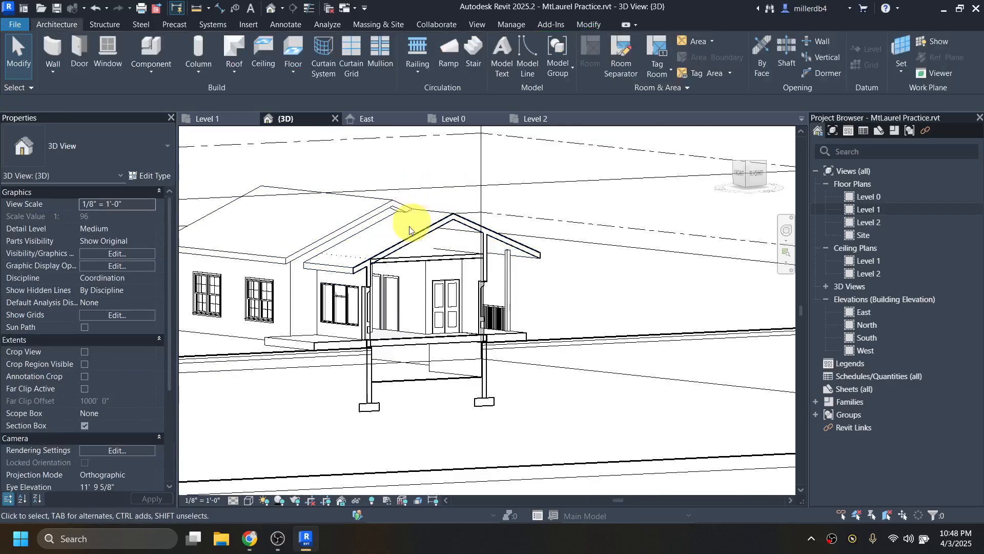
shift+middle_drag(389, 279, 359, 287)
click(359, 287)
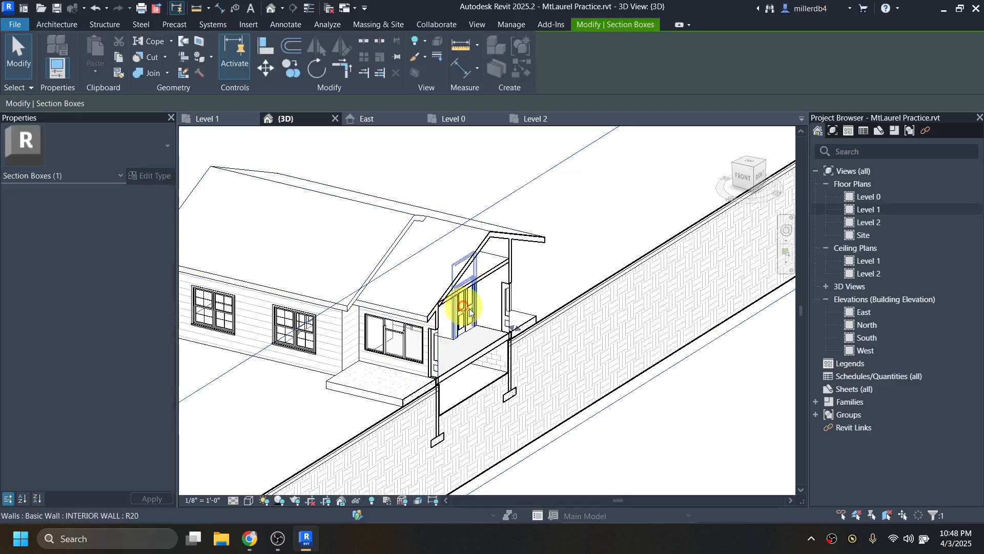
drag(515, 326, 593, 346)
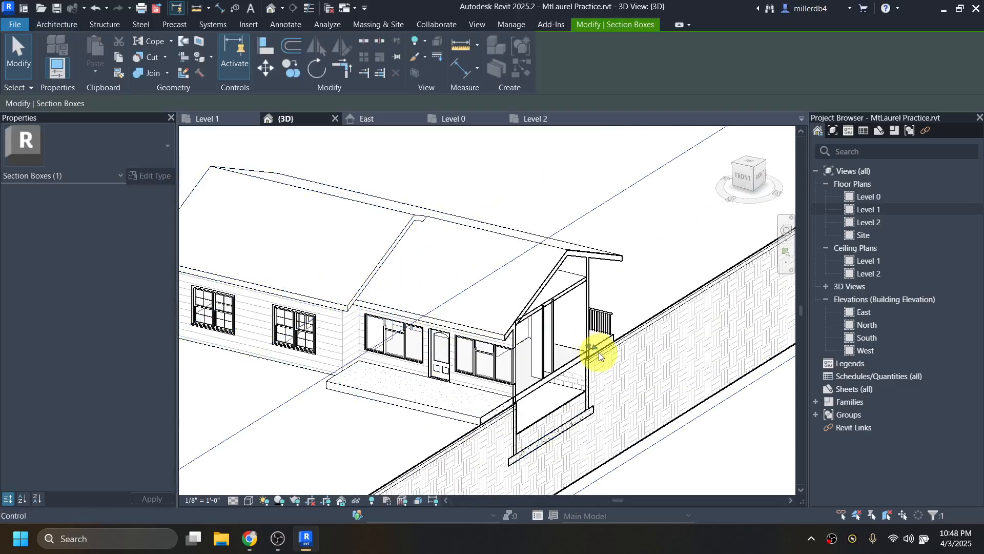
scroll(665, 367, down, 5)
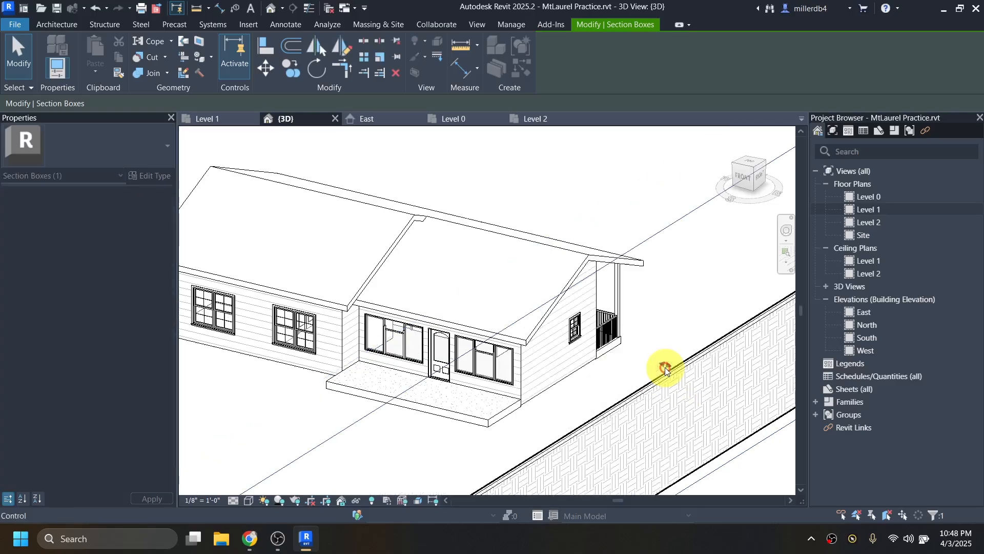
shift+middle_drag(667, 356, 642, 382)
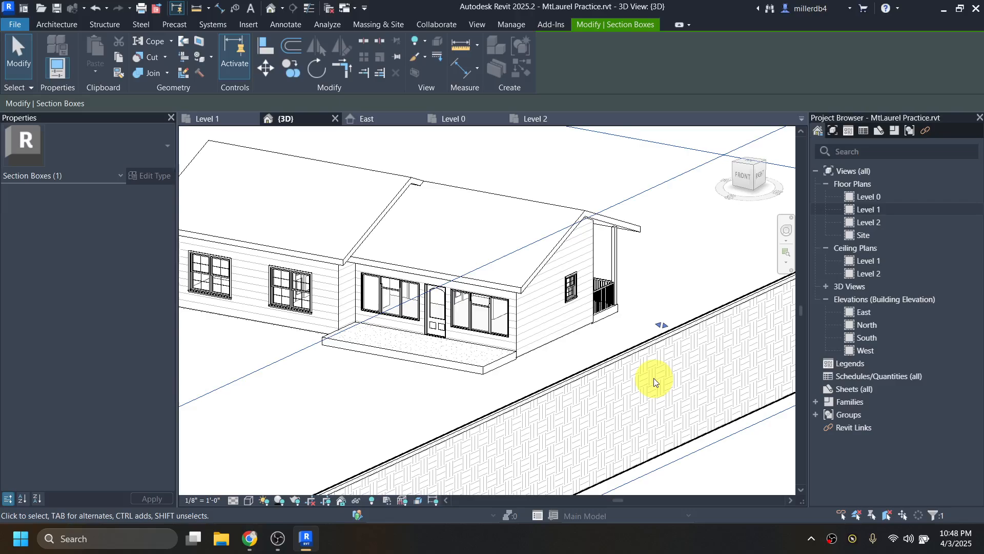
In the Level 1 floor plan, draw a north-south building section through the house's west wing, extending past both exterior walls
double_click(866, 210)
scroll(432, 289, down, 1)
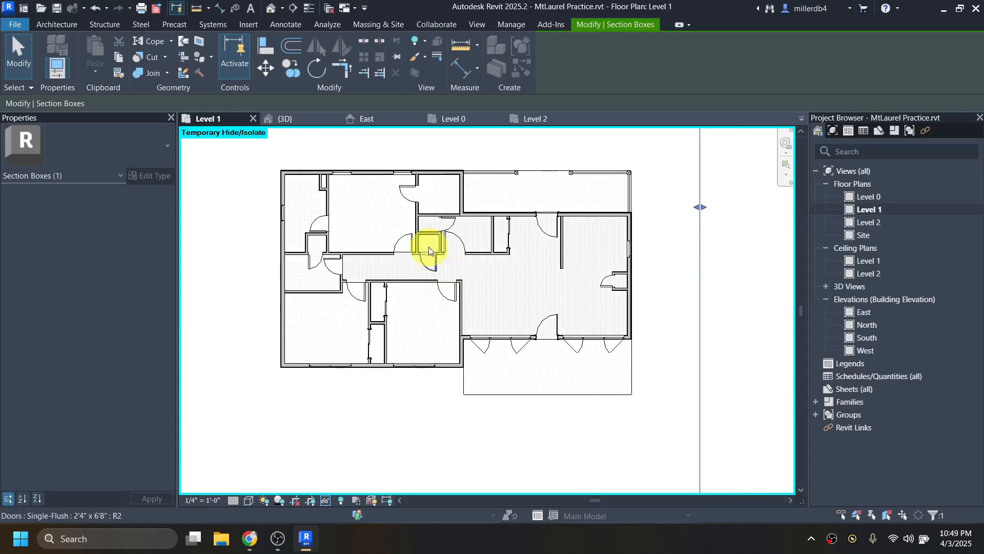
middle_drag(431, 246, 445, 295)
click(271, 285)
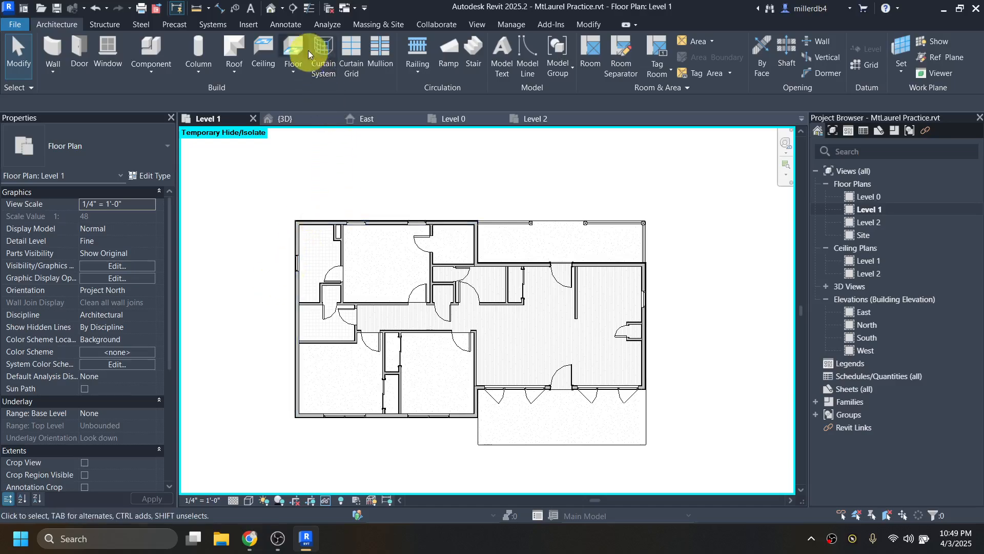
click(293, 10)
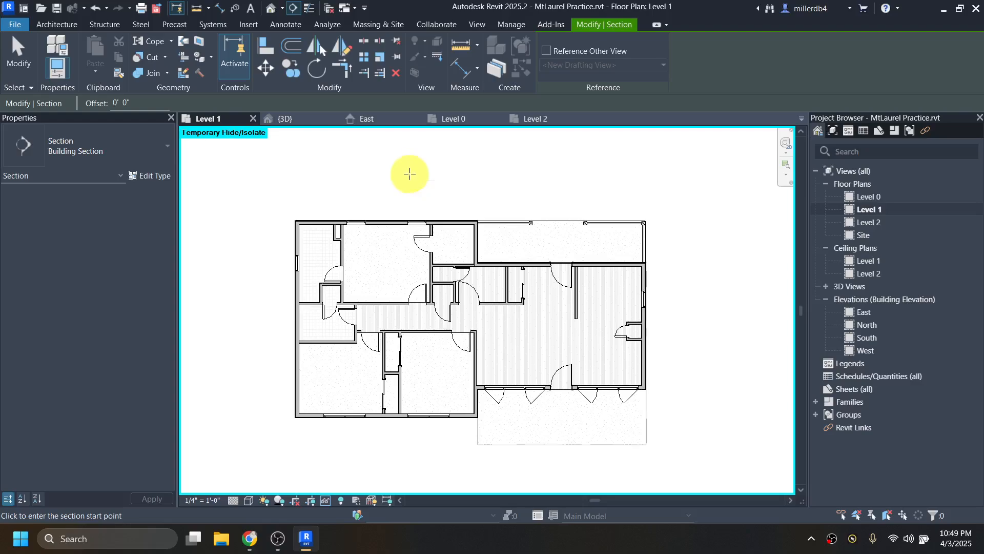
click(415, 136)
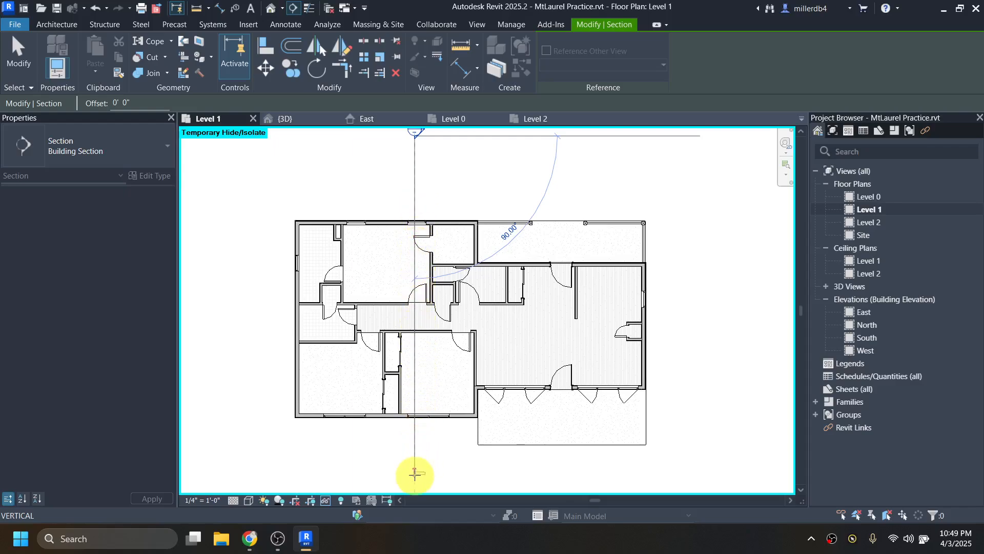
middle_drag(418, 466, 416, 436)
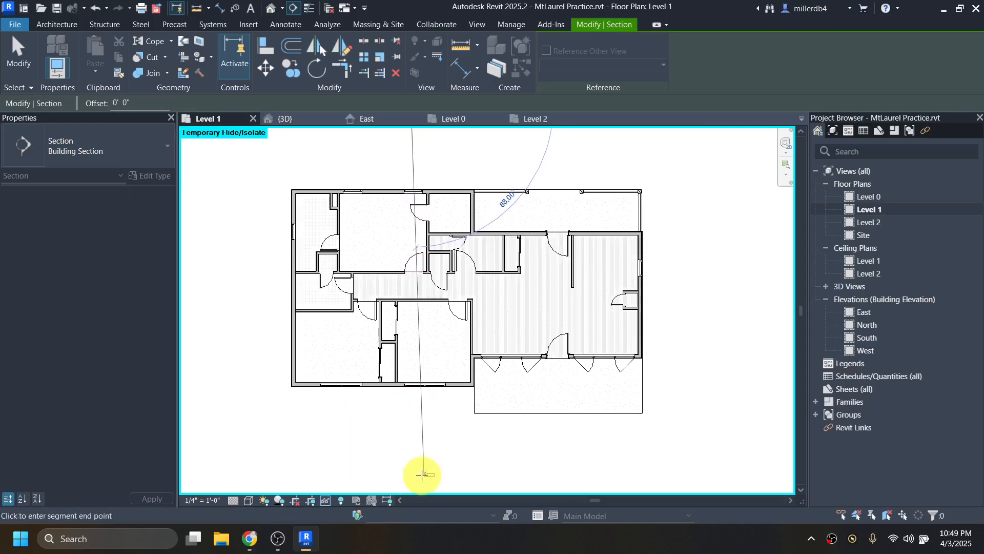
click(410, 469)
scroll(398, 420, down, 1)
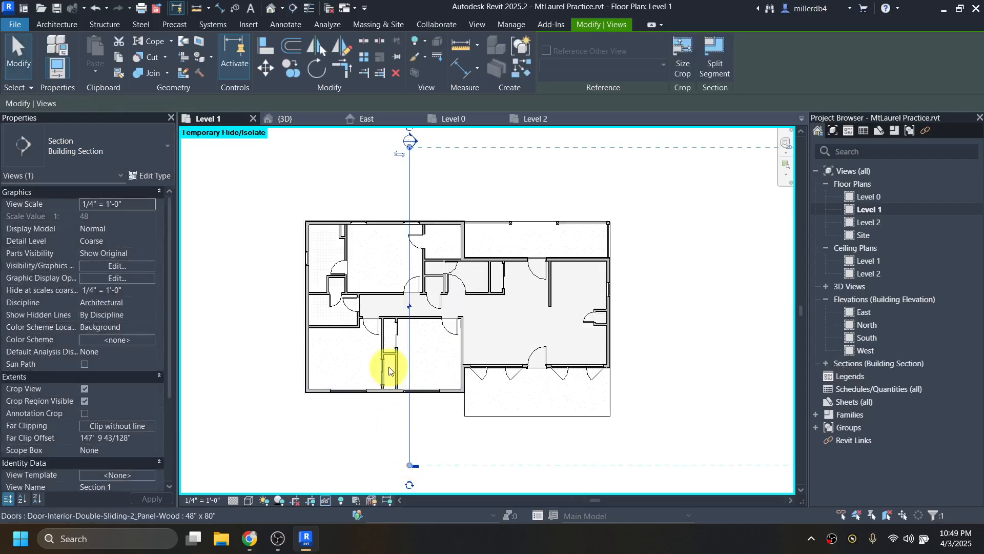
Nudge the section line west and back east so that it cuts through the hallway and the bedrooms' windows
scroll(377, 352, down, 1)
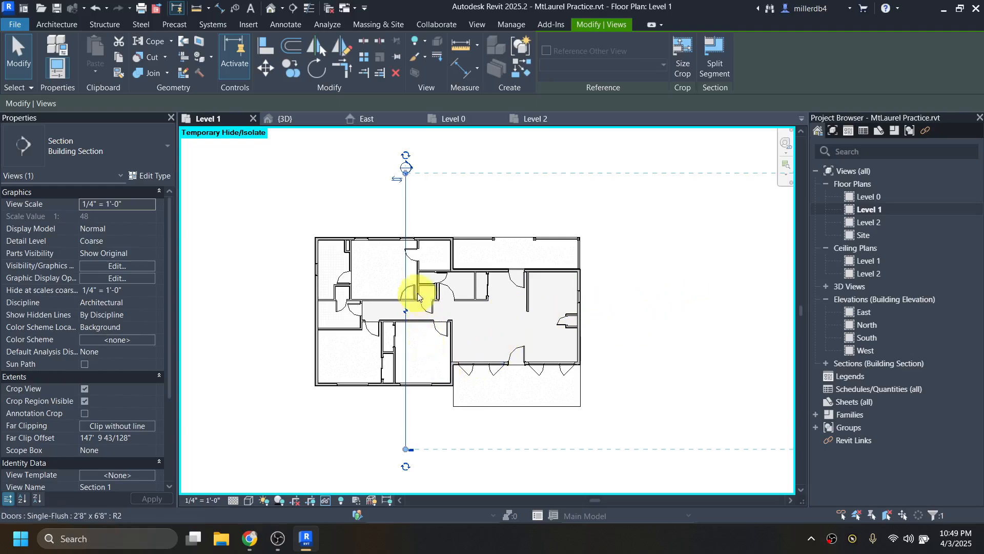
scroll(405, 287, up, 1)
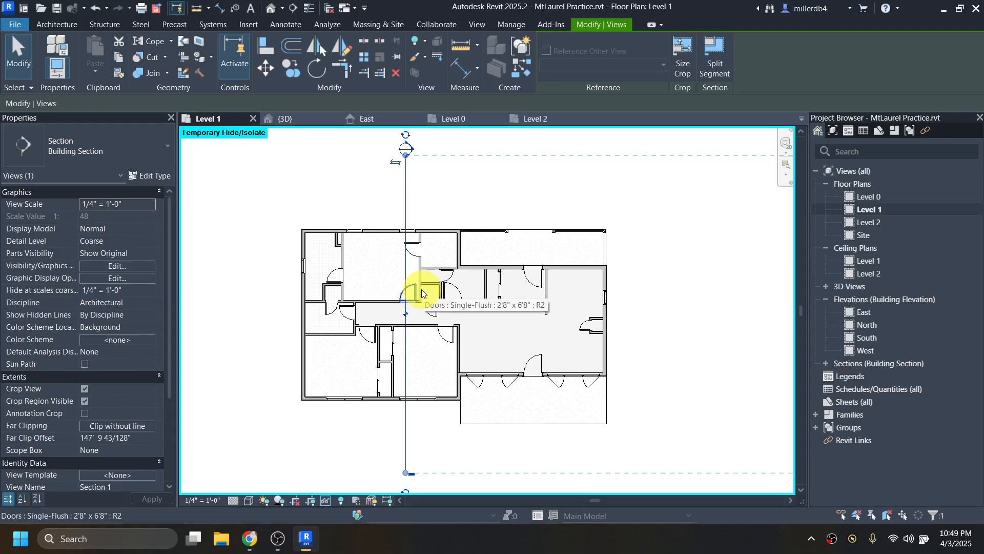
scroll(408, 386, up, 3)
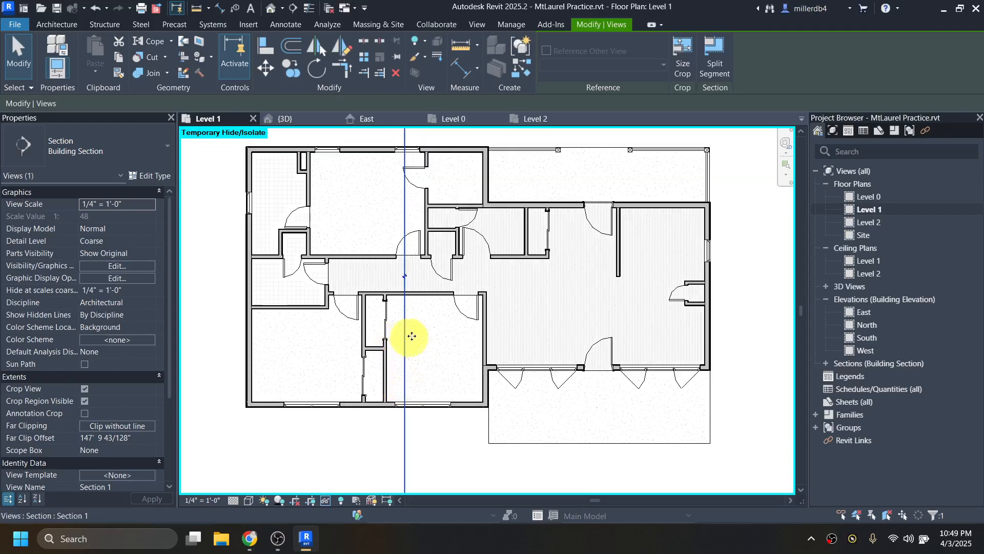
key(Left)
key(Left)
key(Left)
key(Left)
key(Left)
key(Left)
key(Left)
key(Left)
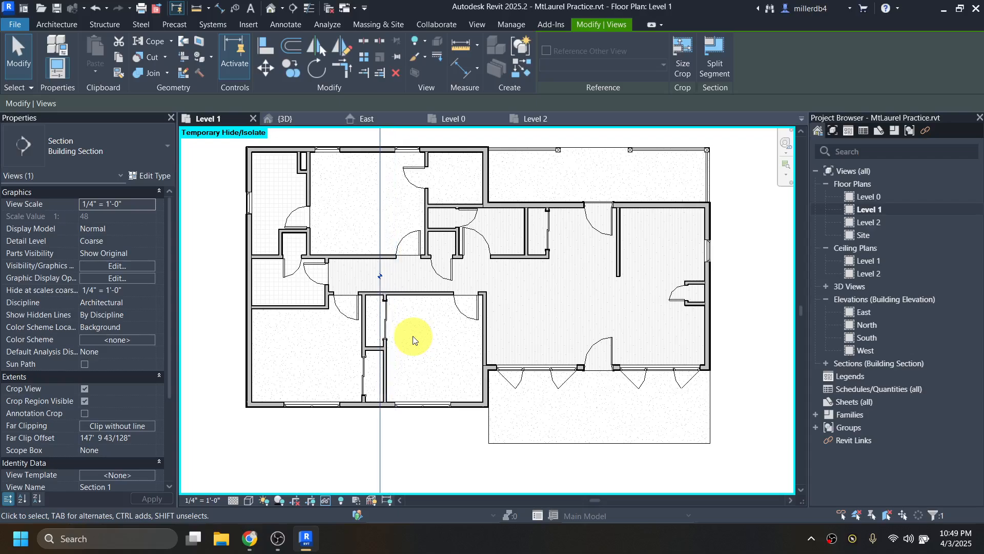
key(Right)
key(Right)
key(Right)
key(Right)
key(Right)
key(Right)
key(Right)
key(Right)
key(Right)
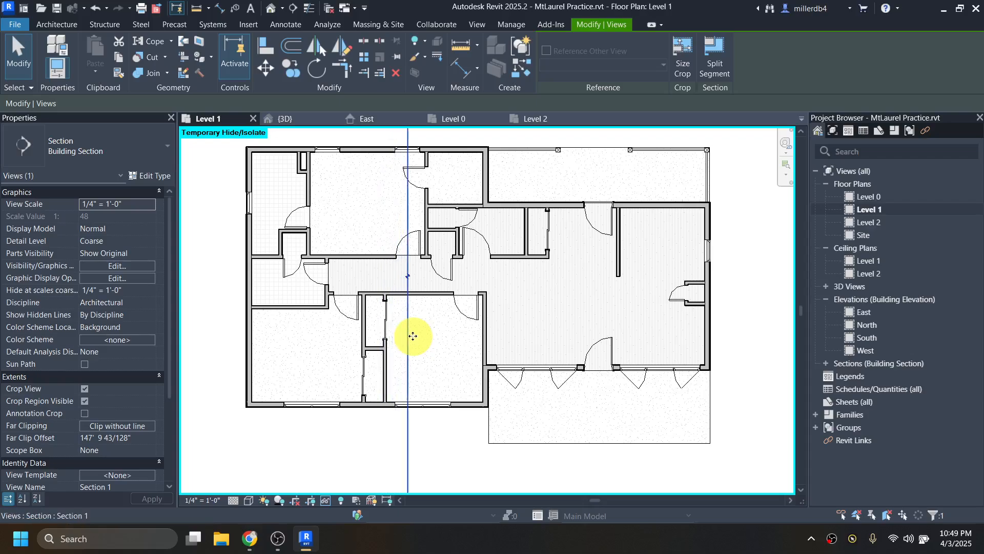
Nudge the section line slightly west, and flip its view direction to the west and back to the east
scroll(441, 246, down, 3)
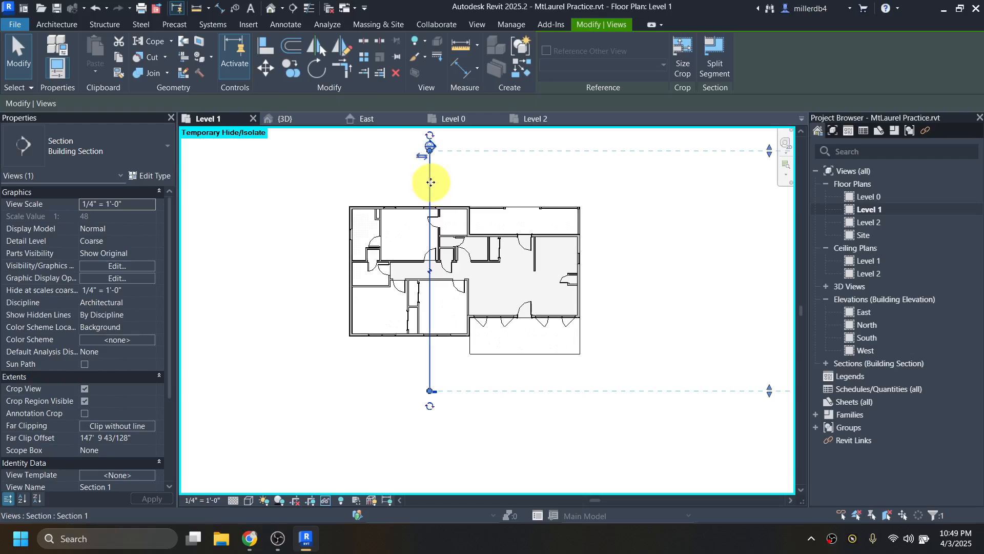
key(Left)
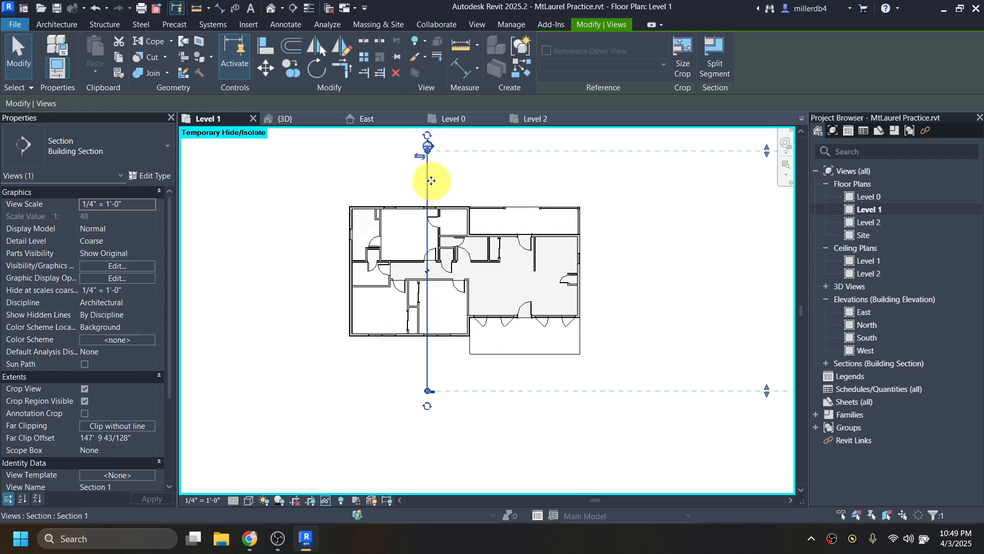
click(420, 156)
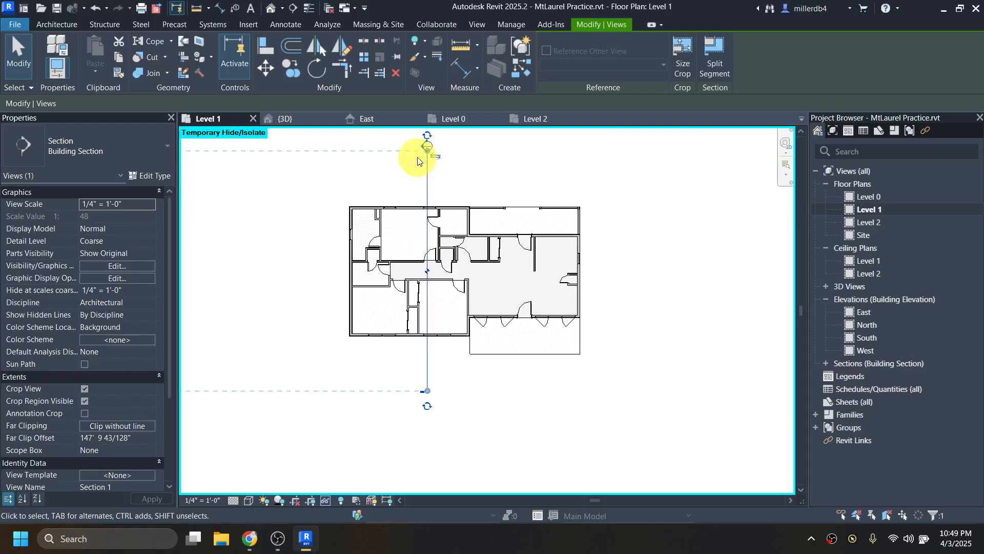
click(437, 157)
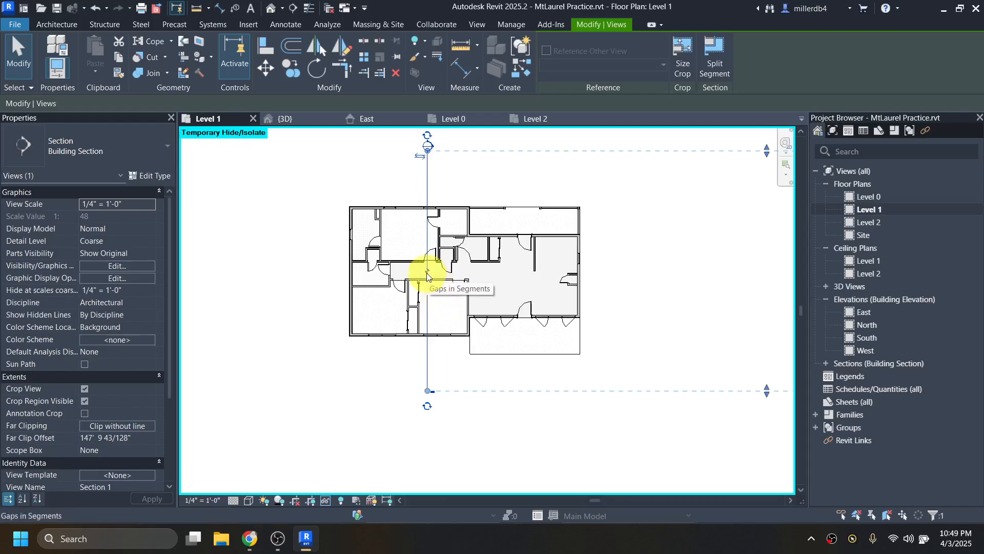
Break the section line with a gap and shorten both segments to stubs beyond the house's north and south walls
click(427, 275)
drag(425, 280, 430, 377)
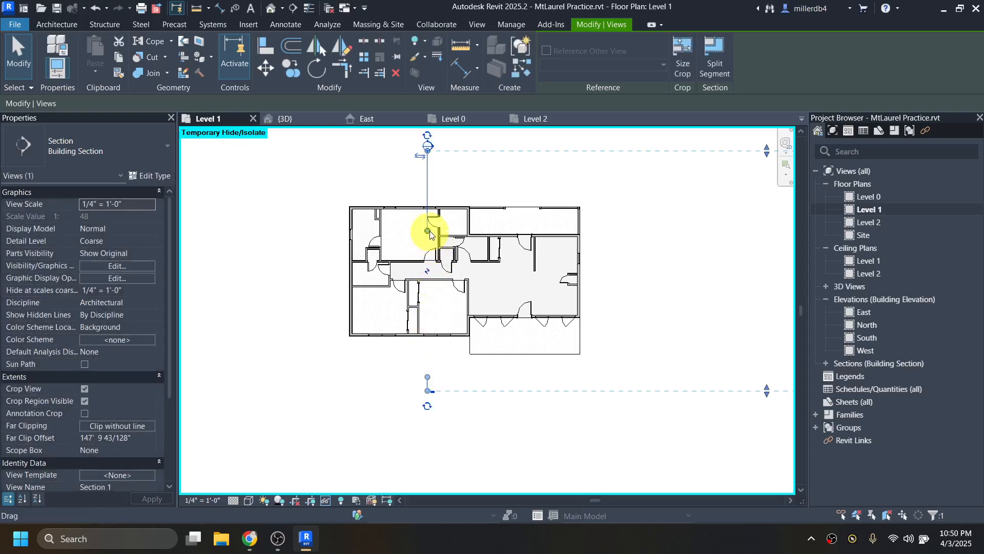
drag(430, 234, 428, 161)
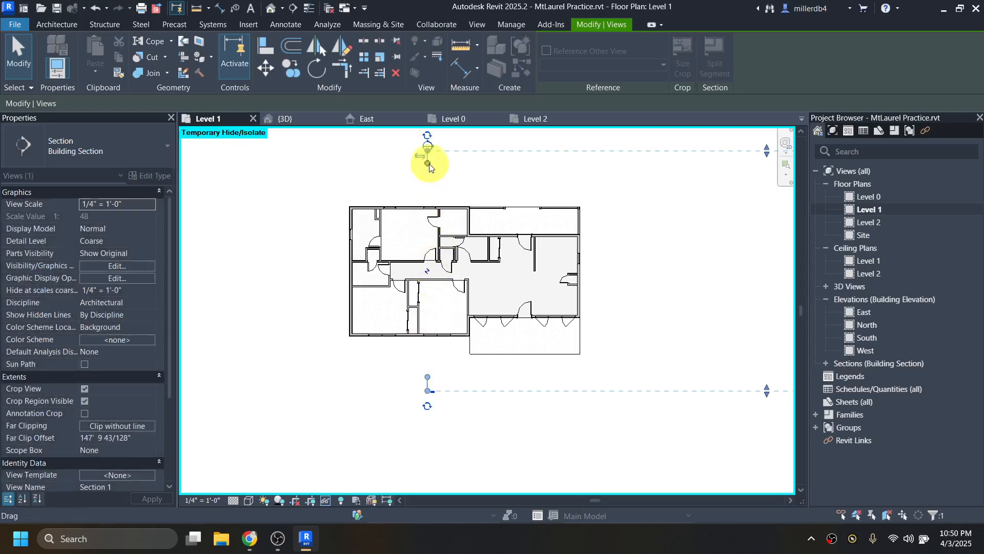
Reset the temporary hide/isolate in the Level 1 plan and bring both ends of the section marker closer to the outer dimensions
click(326, 501)
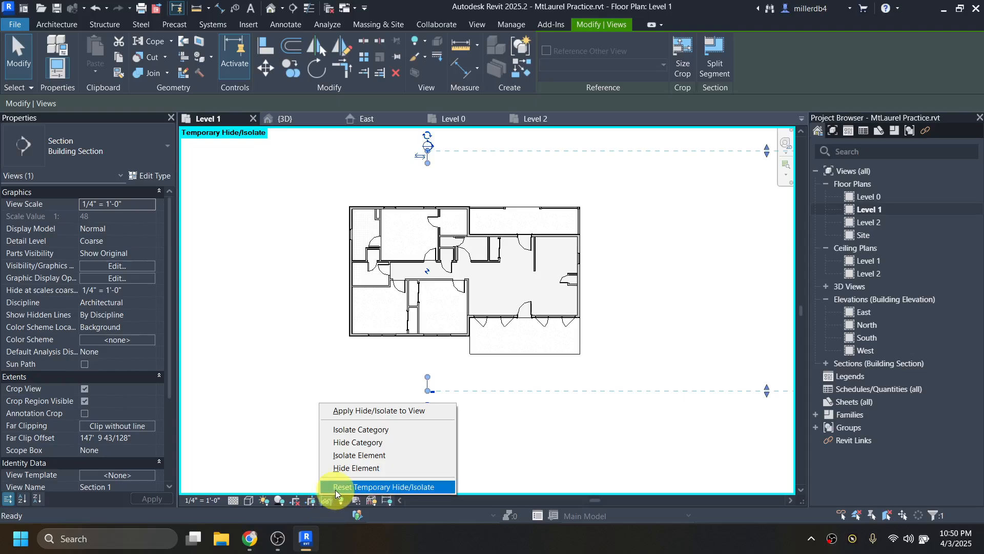
click(335, 487)
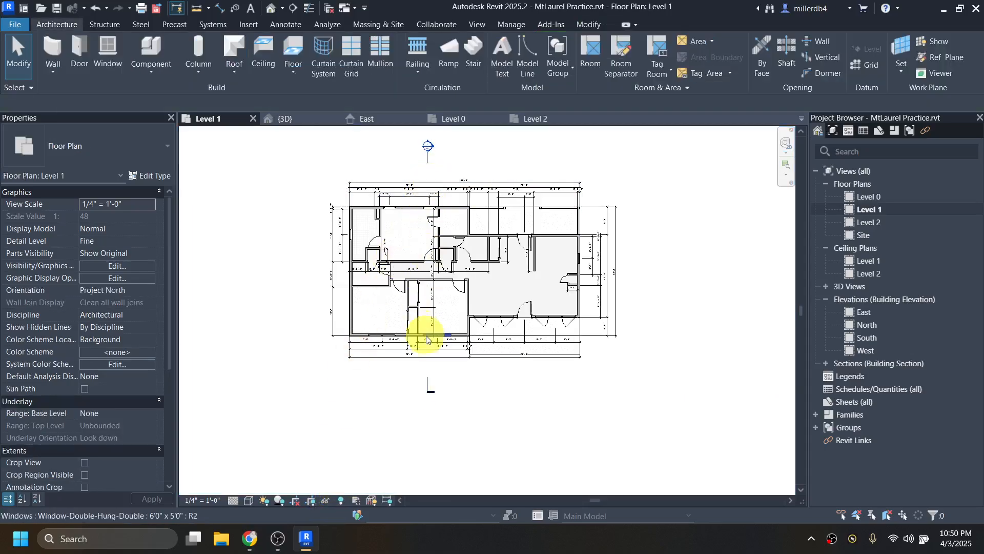
click(430, 383)
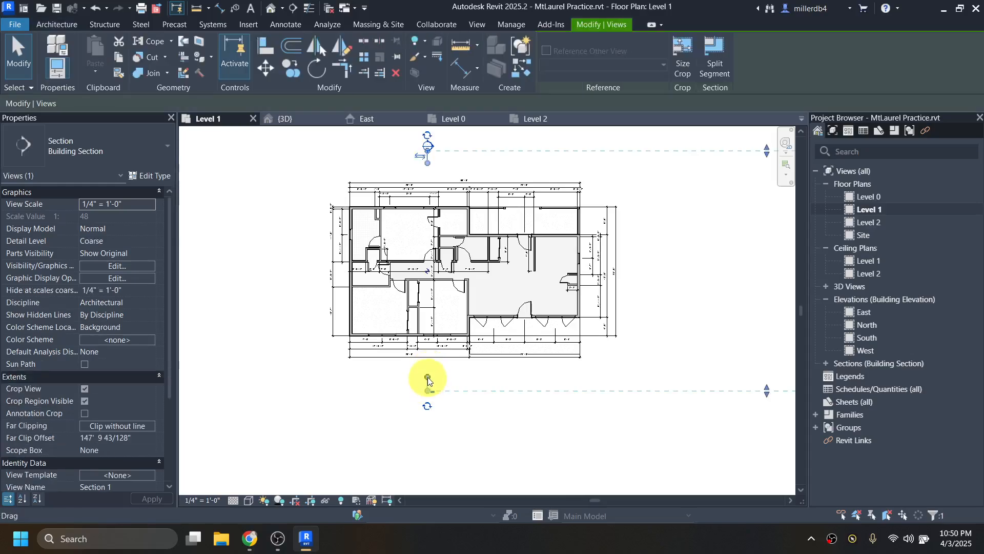
mouse_move(427, 380)
mouse_down()
mouse_move(428, 347)
mouse_move(429, 364)
mouse_up()
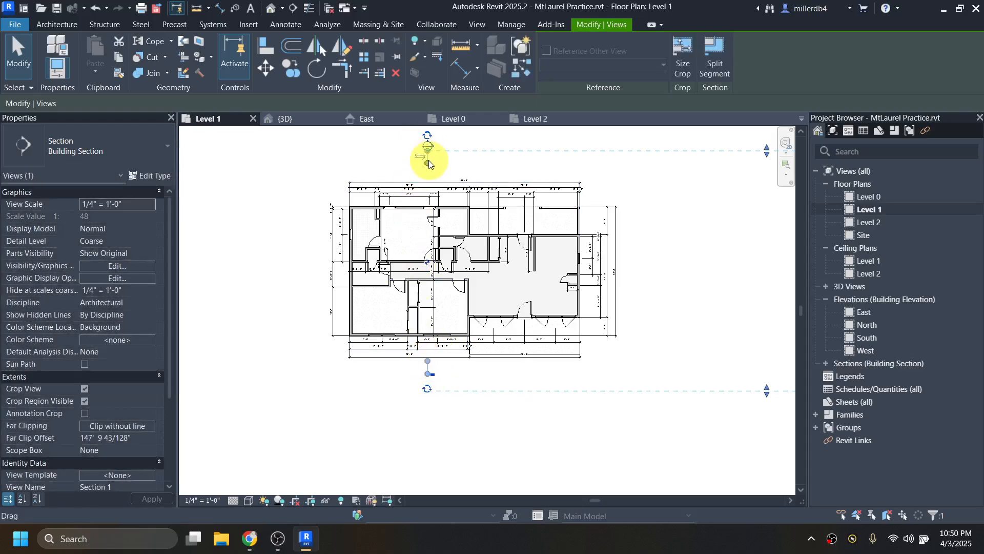
drag(429, 163, 429, 188)
scroll(427, 185, up, 3)
scroll(425, 241, down, 1)
click(399, 479)
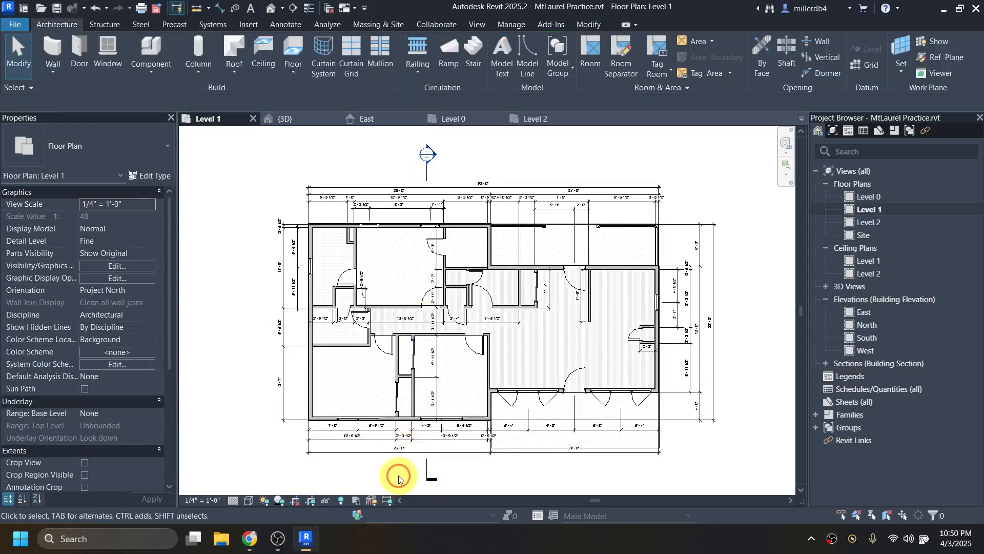
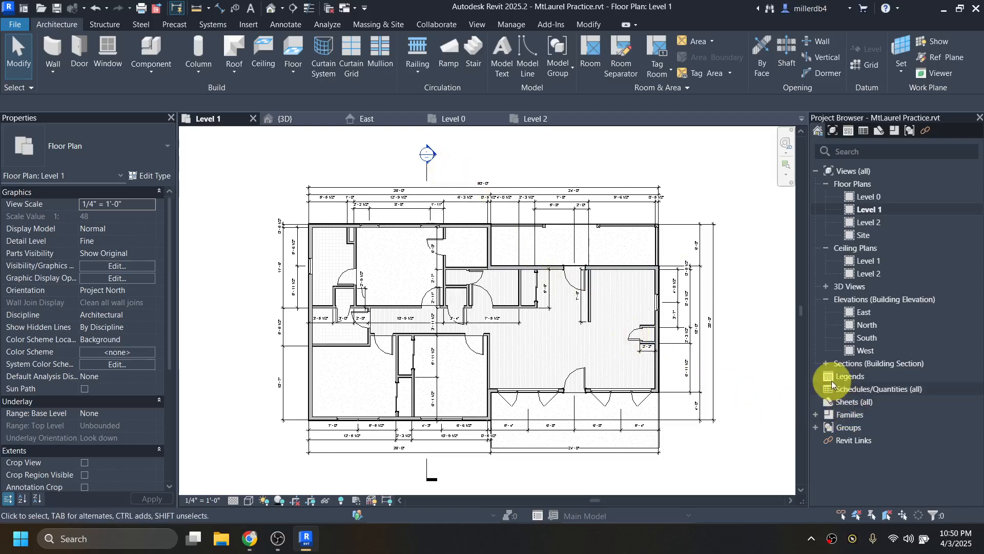
Open the Section 1 building section view and examine the cut through the house
click(825, 363)
click(825, 364)
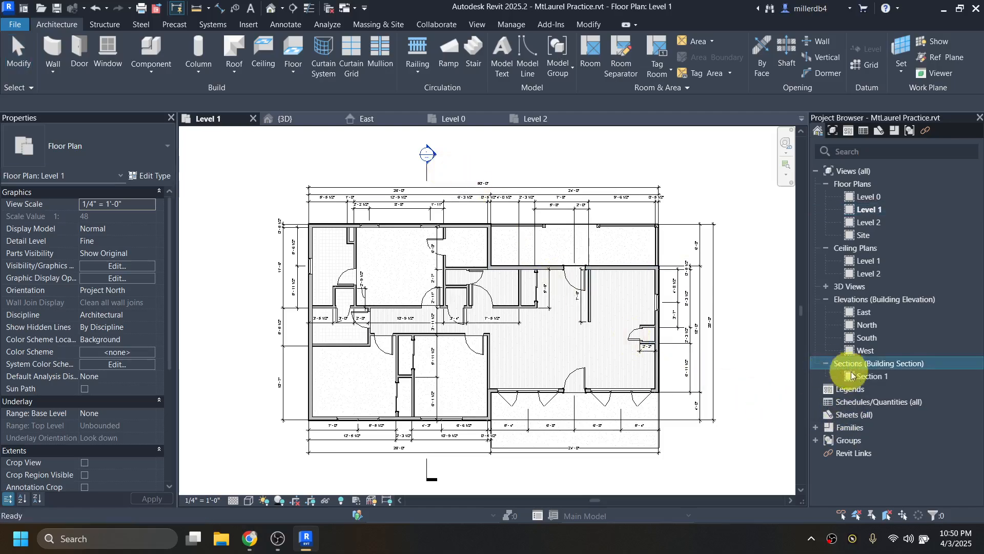
double_click(874, 379)
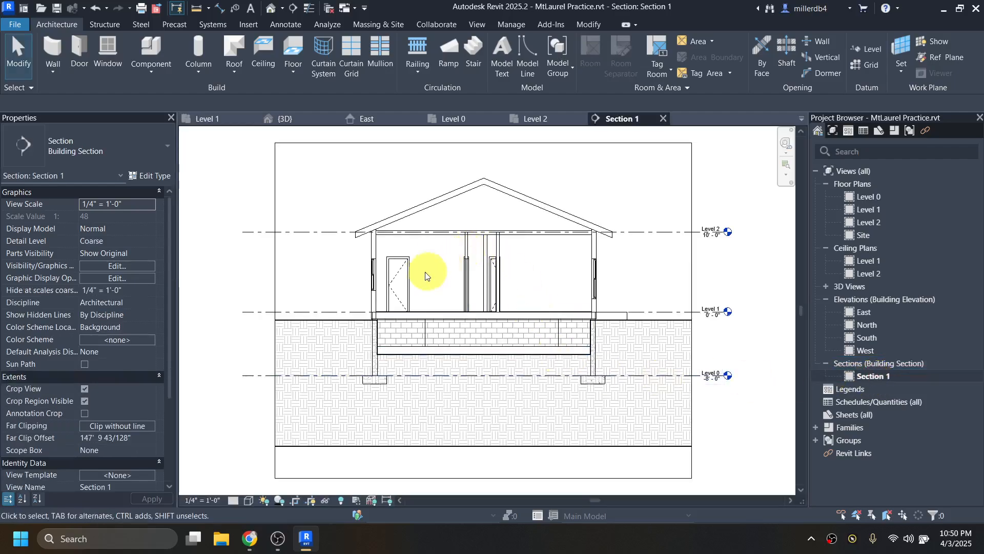
scroll(420, 277, up, 2)
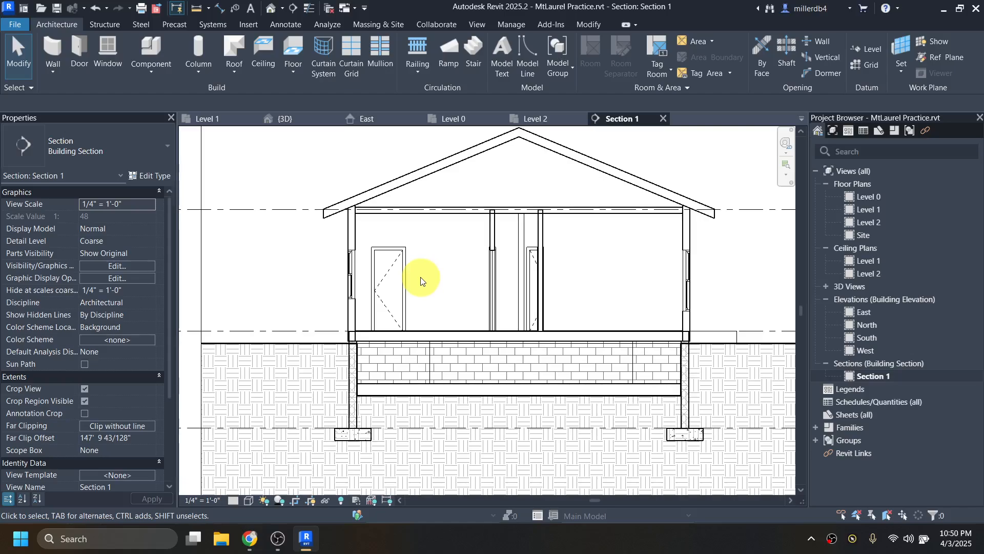
middle_drag(423, 278, 418, 298)
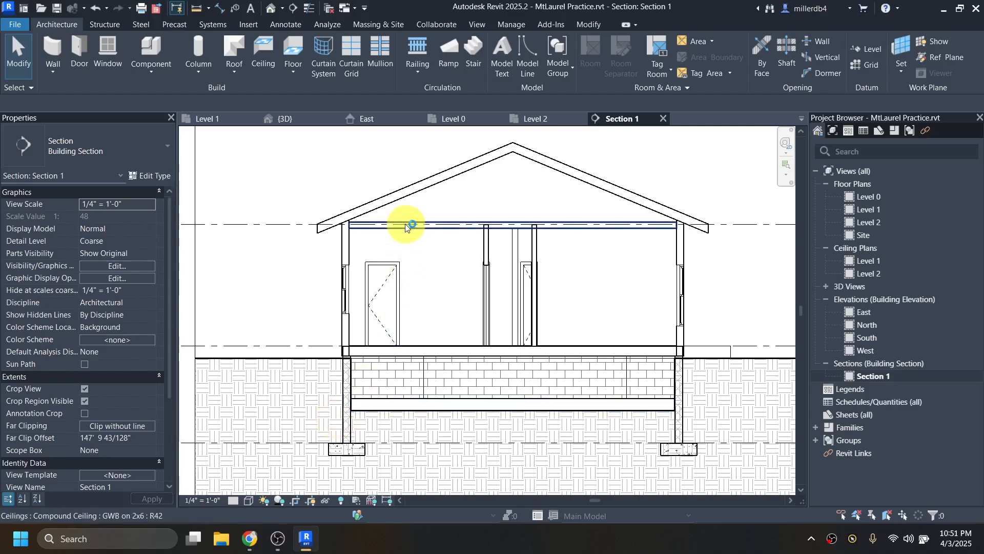
Switch Thin Lines on and back off while examining where the roof, exterior wall and ceiling meet at the eave
scroll(386, 221, up, 3)
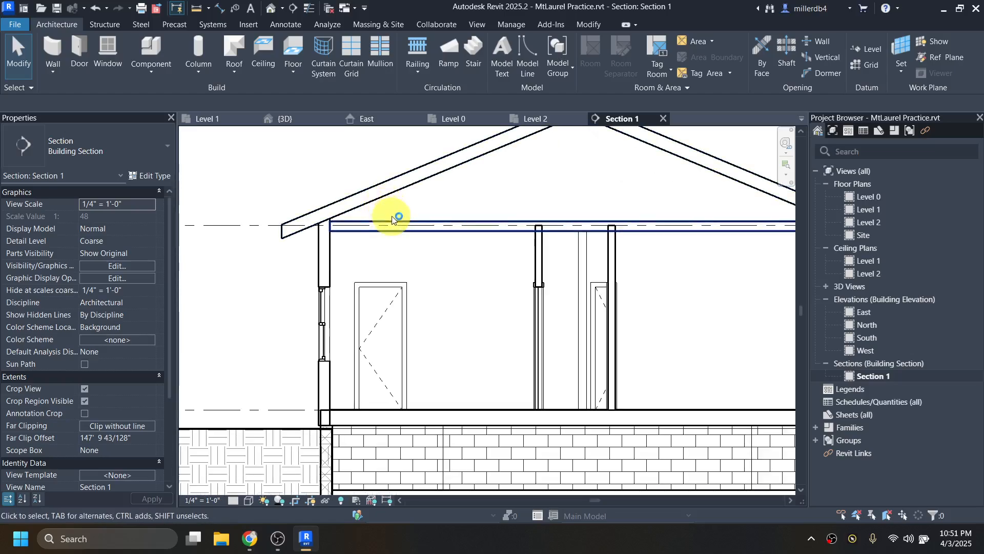
scroll(345, 204, up, 4)
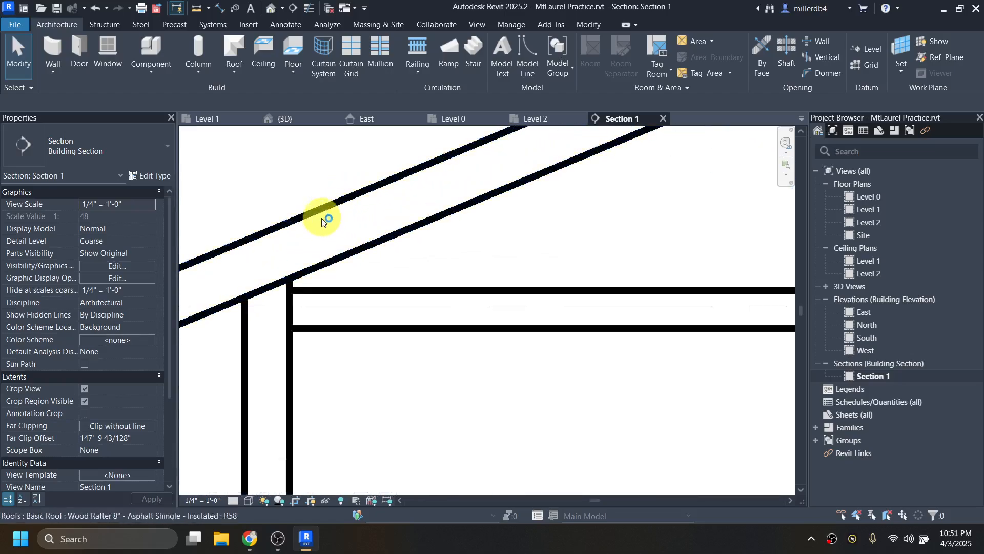
key(t)
key(l)
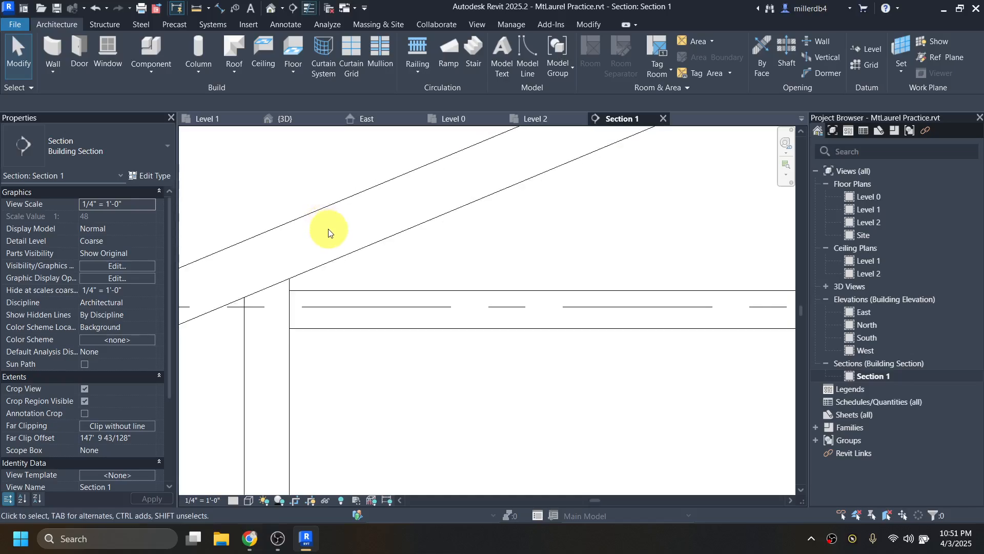
scroll(362, 313, down, 4)
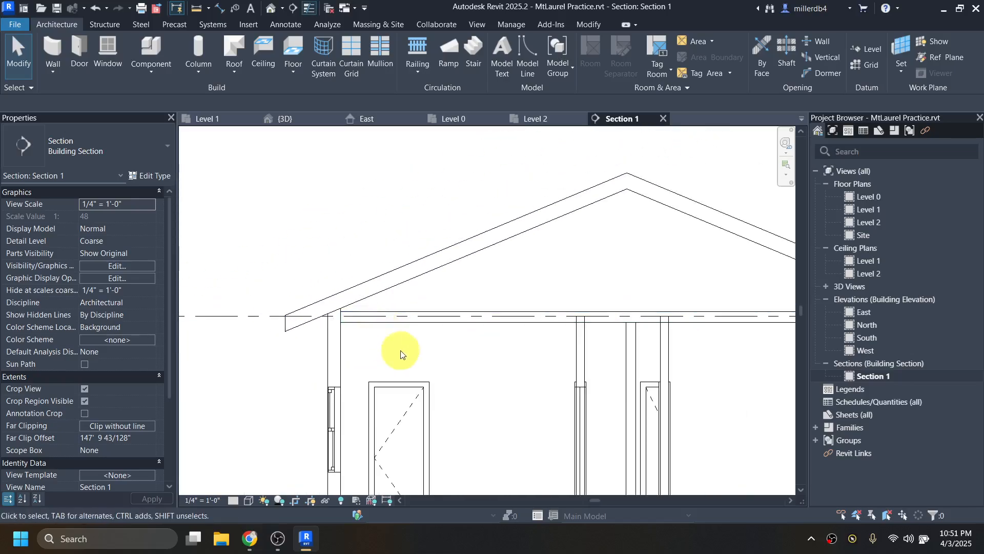
key(t)
key(l)
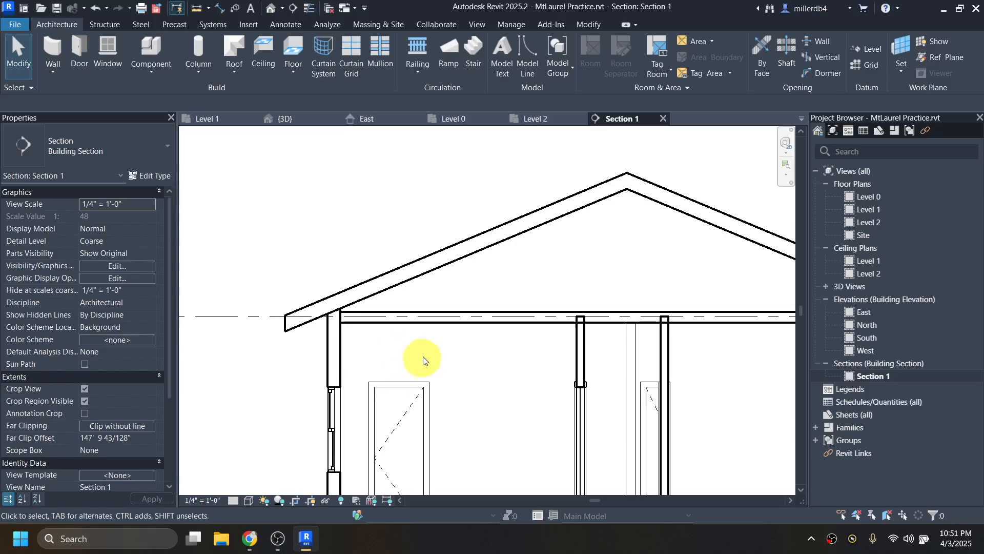
Hide the Generic - 12" floor element between the foundation walls in the section view
scroll(422, 356, down, 2)
mouse_move(457, 363)
middle_down()
mouse_move(416, 293)
mouse_move(400, 223)
middle_up()
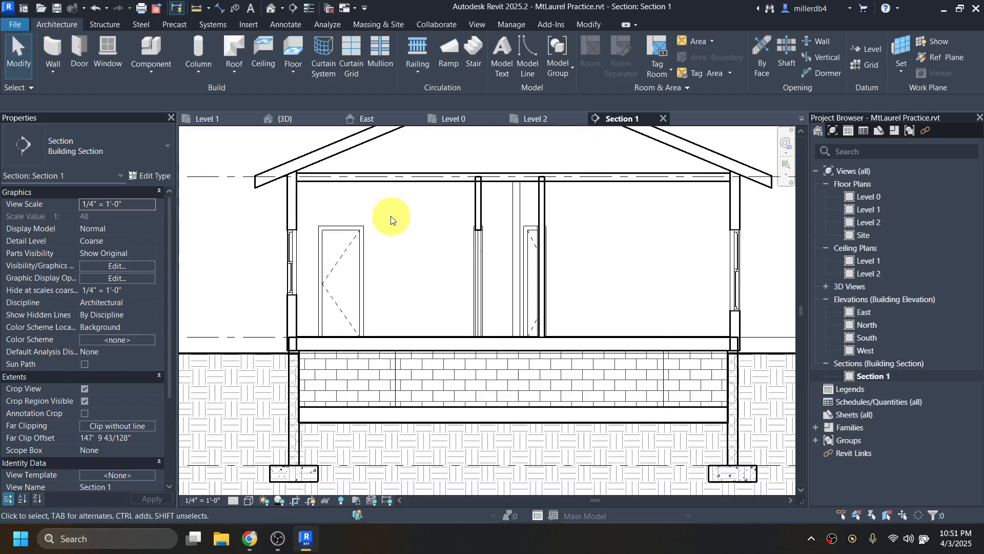
click(376, 408)
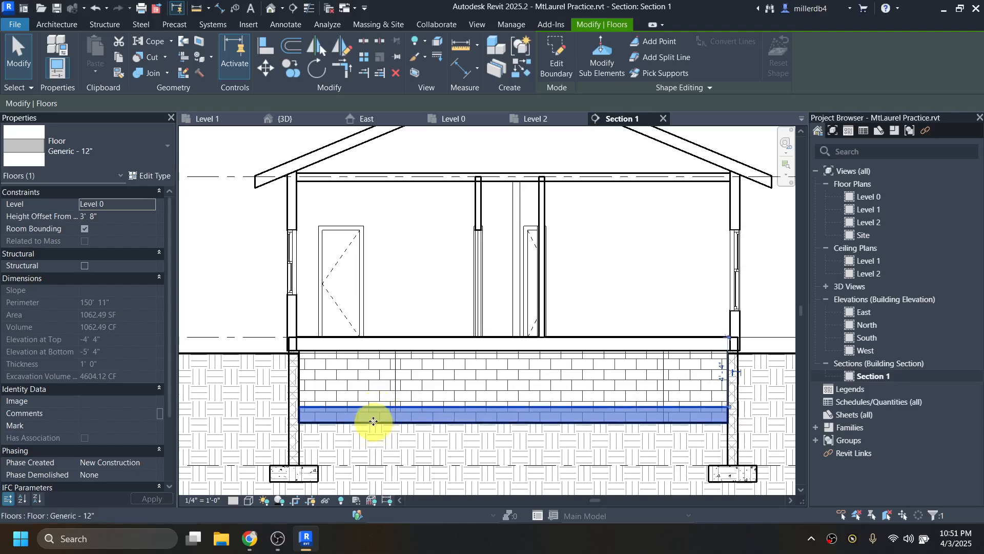
right_click(369, 416)
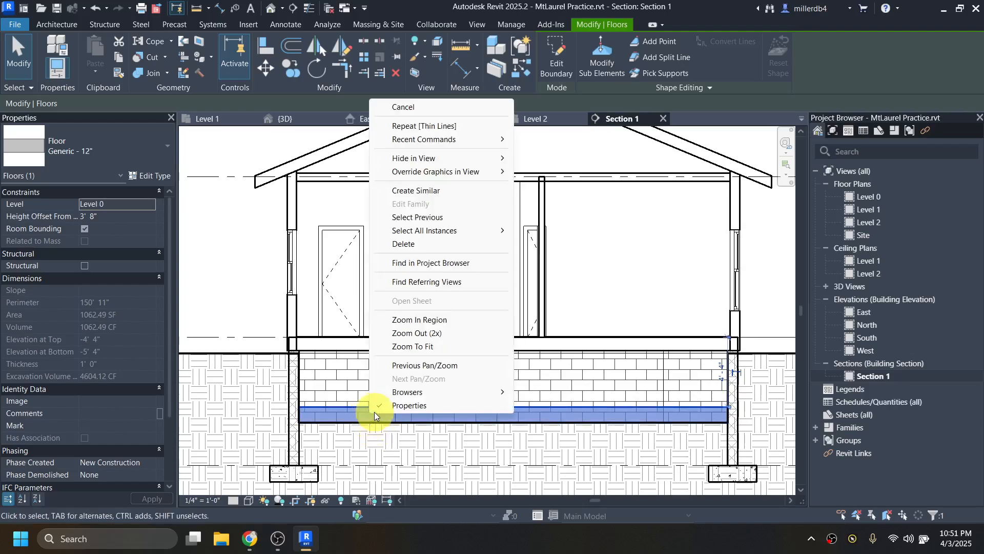
mouse_move(488, 158)
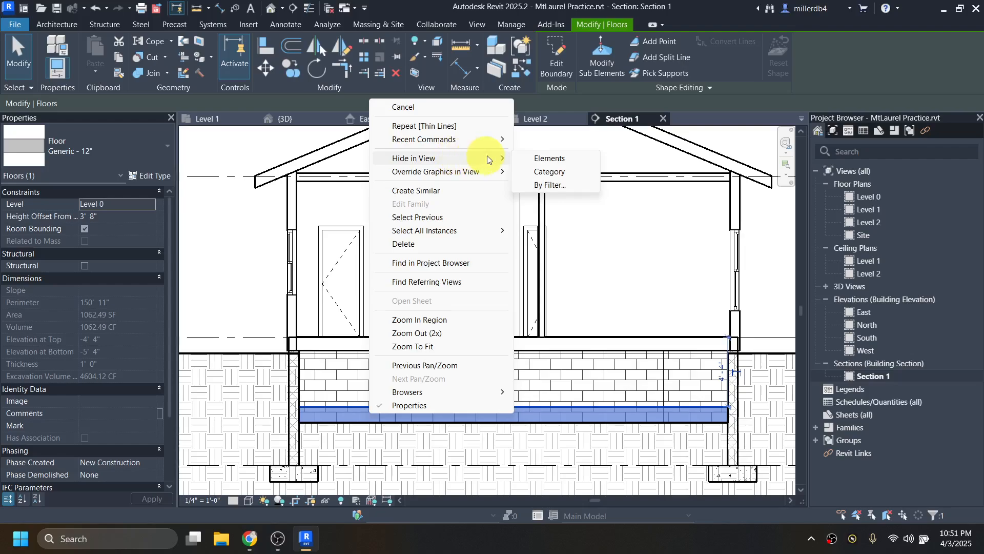
click(533, 158)
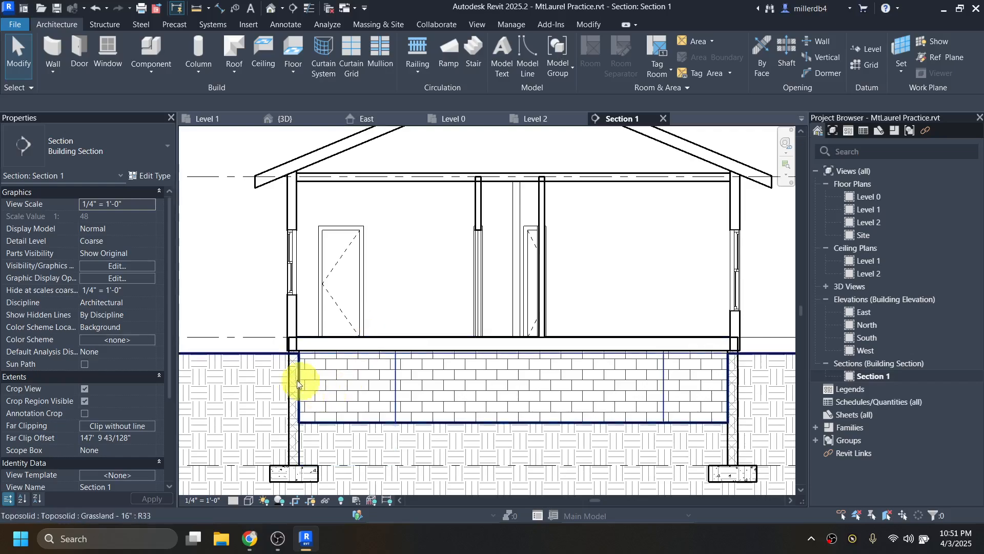
Select the Grassland - 16" toposolid around the foundation in the section view
click(250, 354)
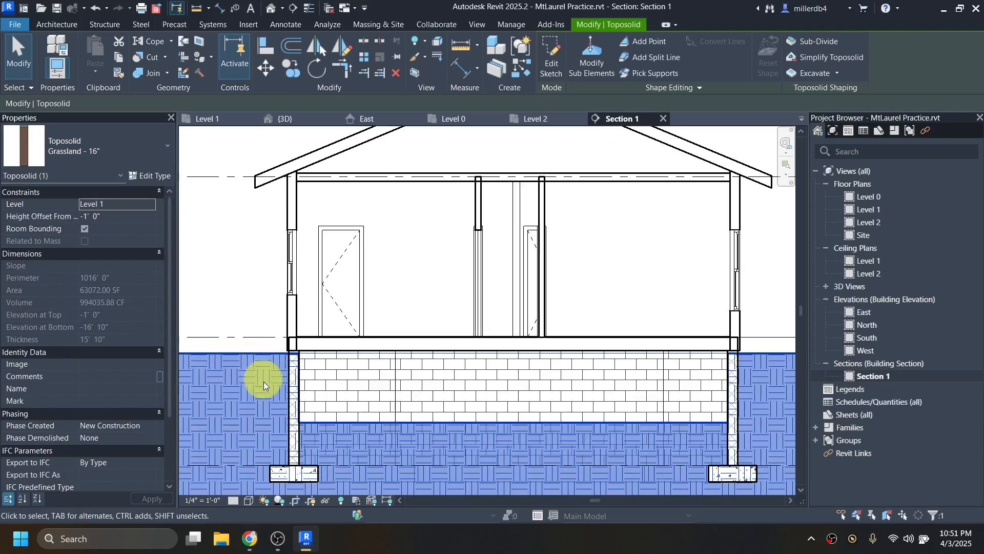
Cut the Grassland toposolid with the left-hand Generic - 8" Masonry foundation wall using Cut Geometry
scroll(264, 382, up, 5)
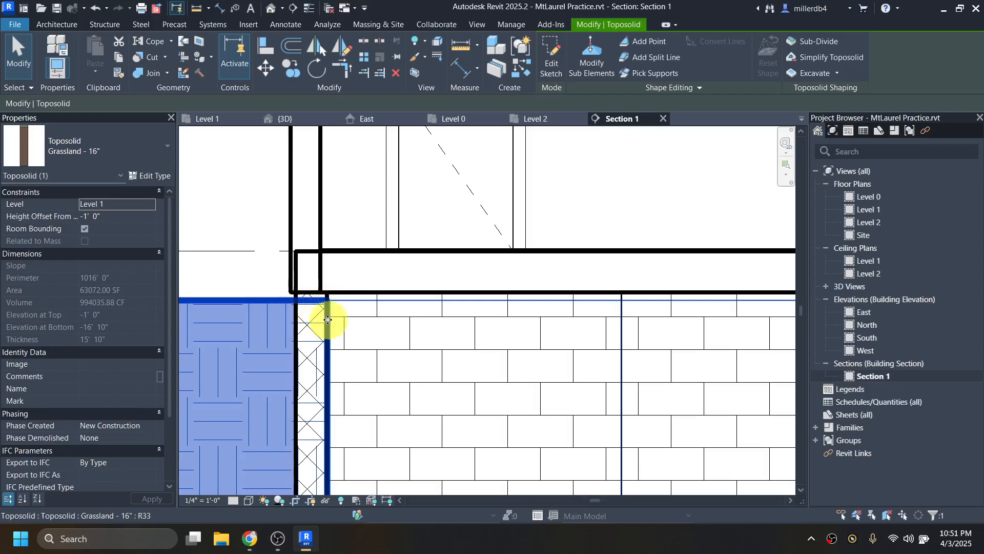
scroll(299, 306, down, 4)
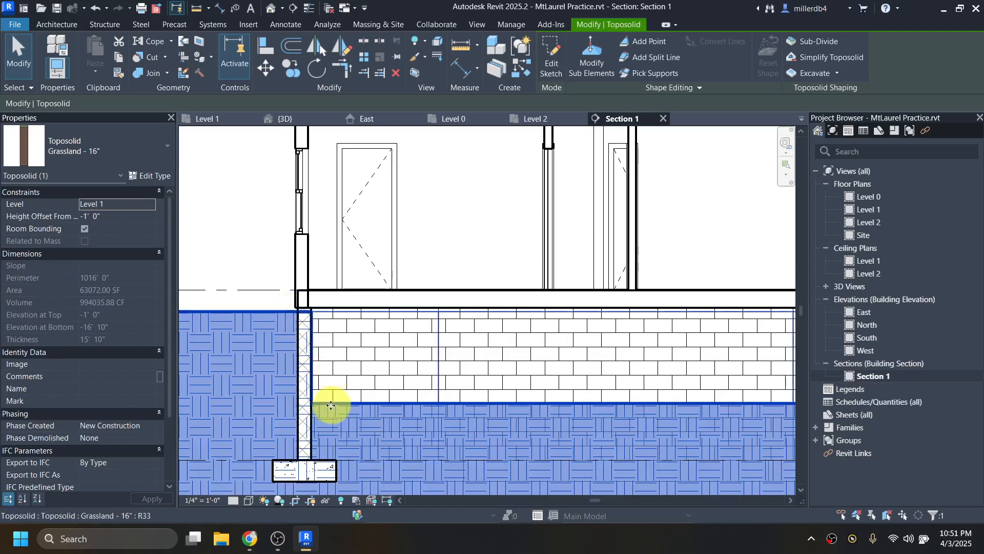
click(253, 266)
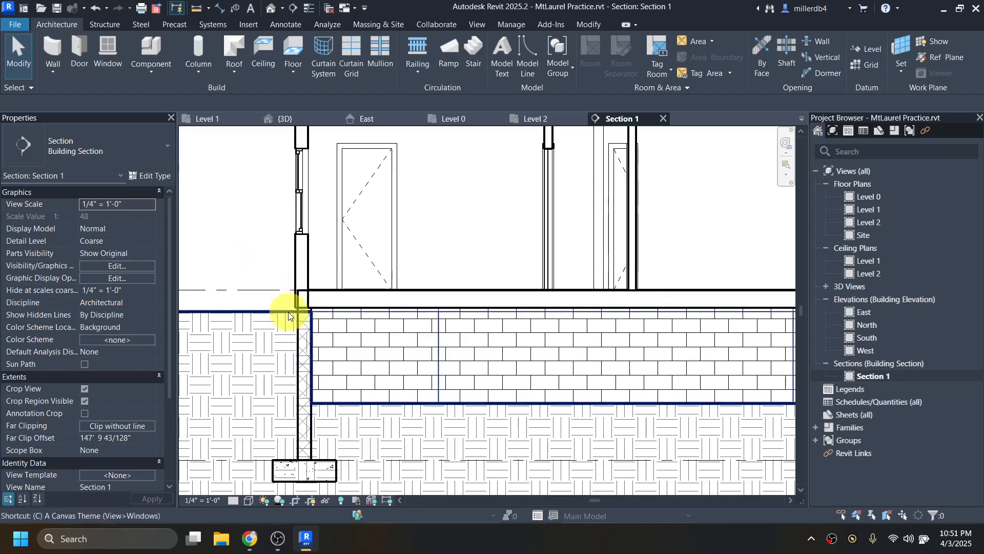
key(g)
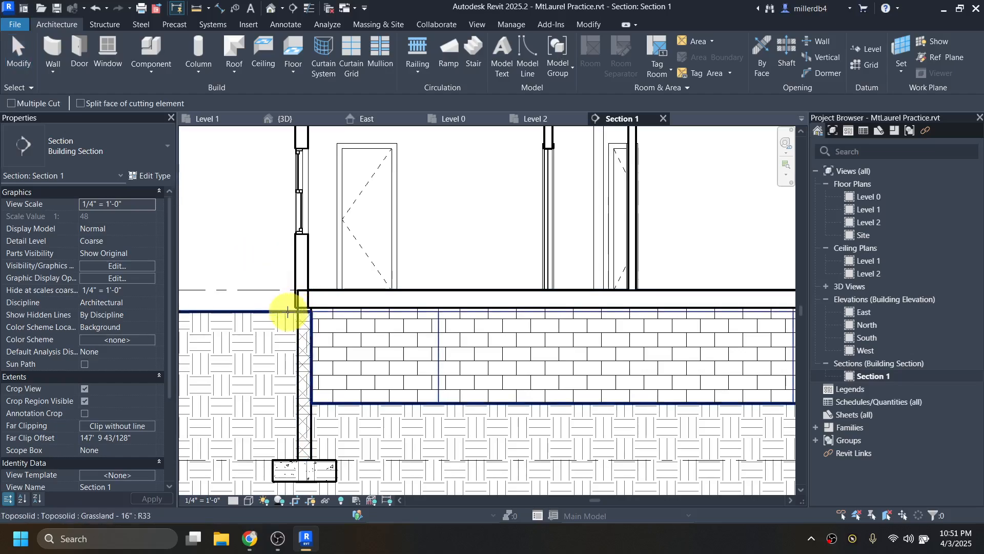
click(260, 312)
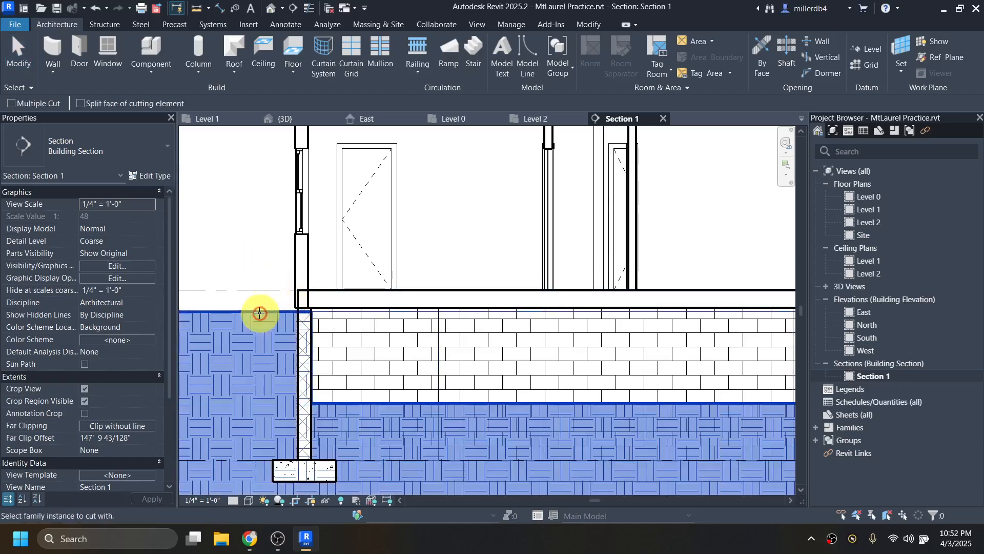
click(298, 356)
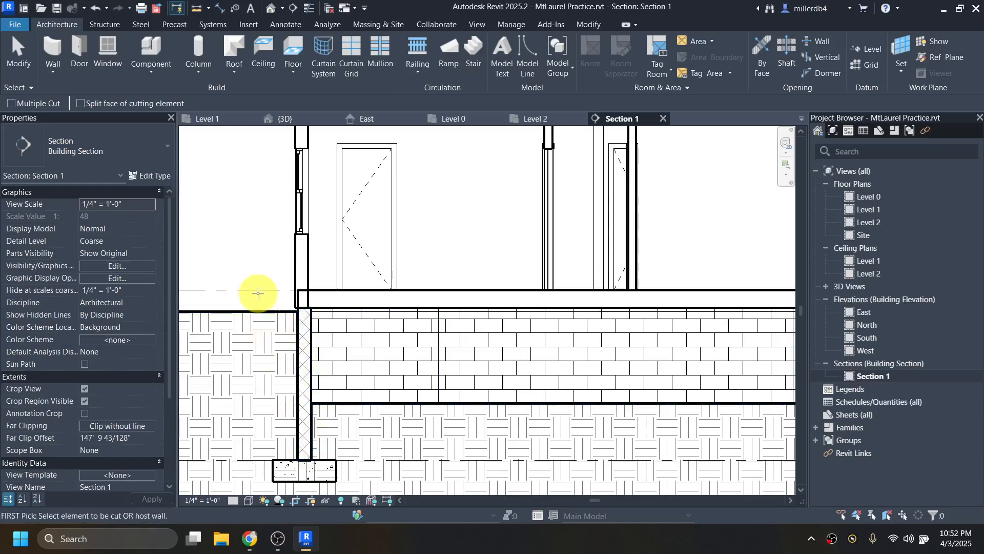
key(Escape)
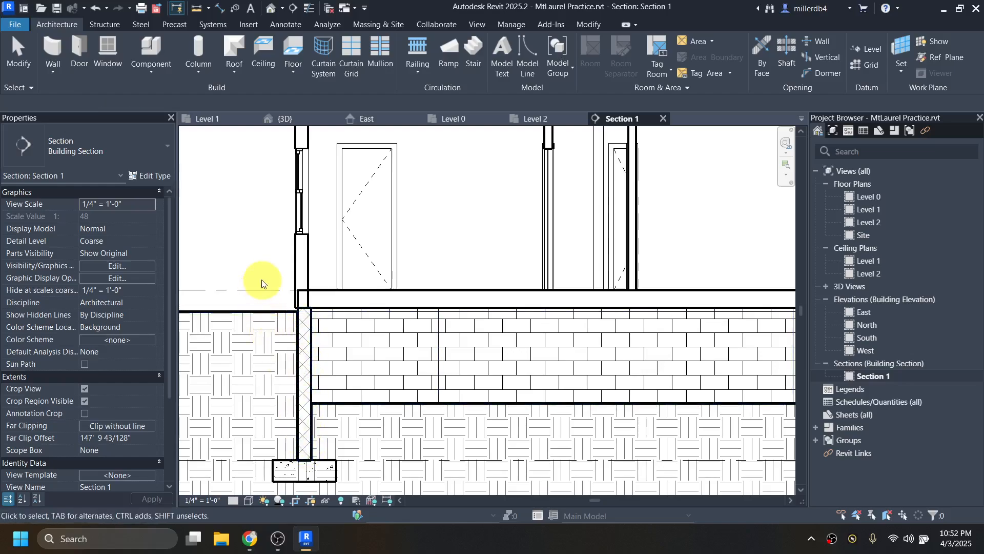
Cut the toposolid with the bearing footing under the left-hand foundation wall
click(248, 315)
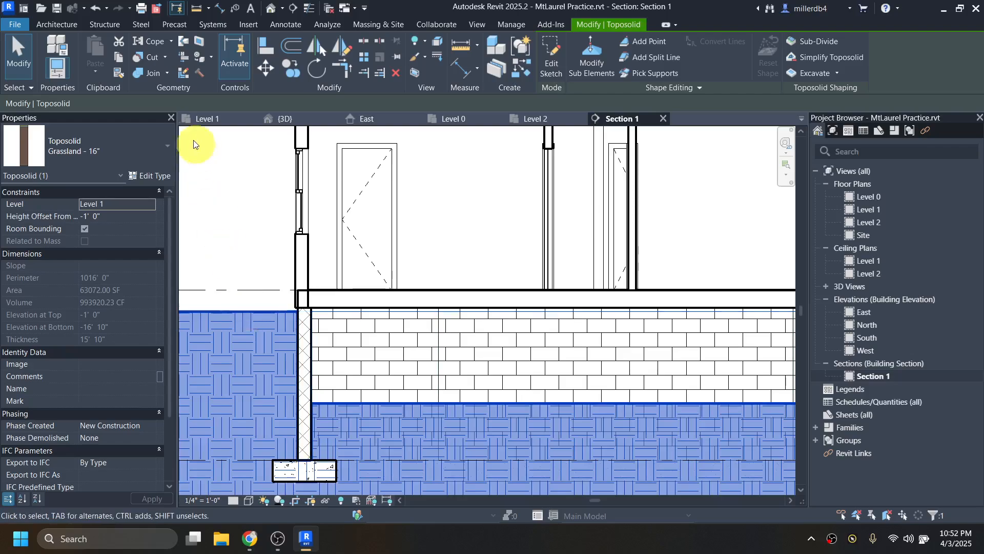
click(147, 59)
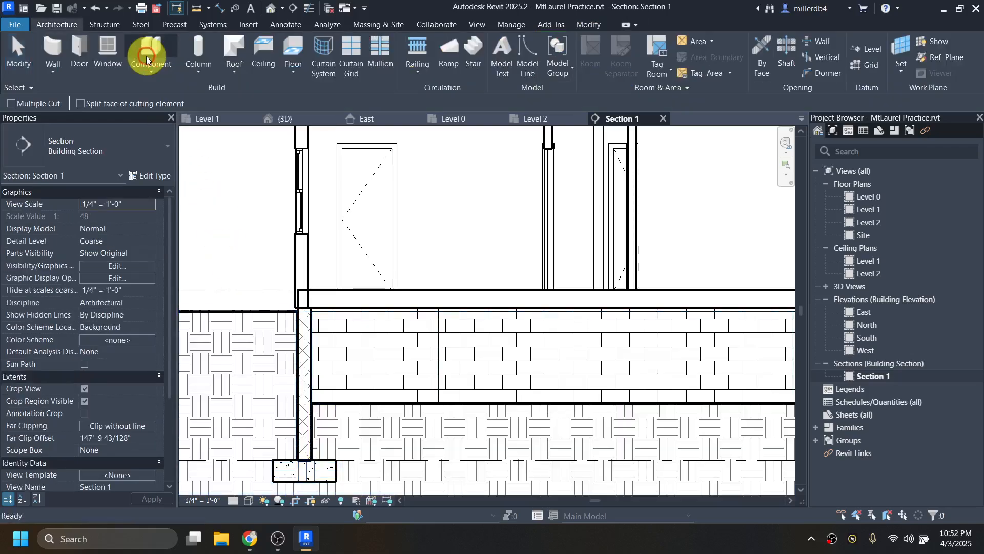
click(231, 310)
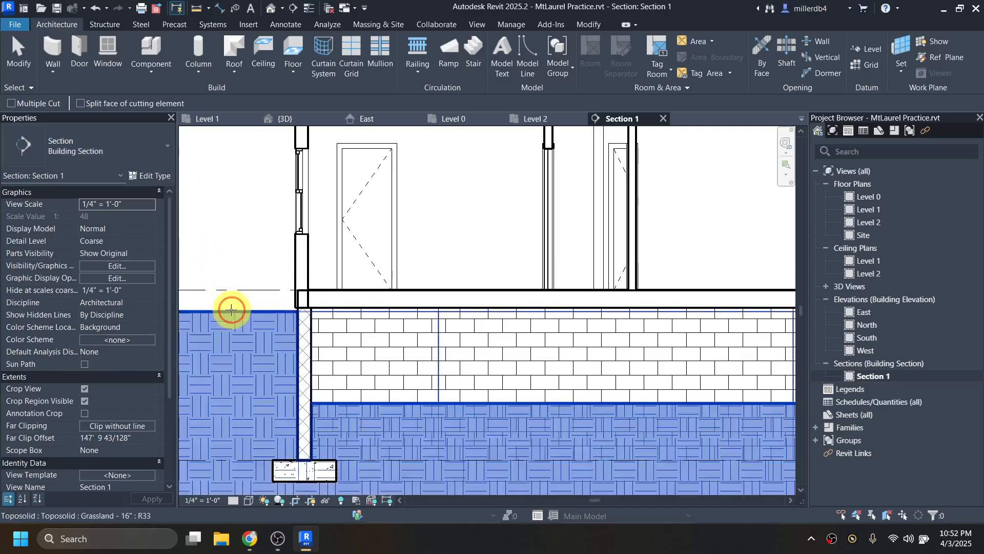
click(282, 456)
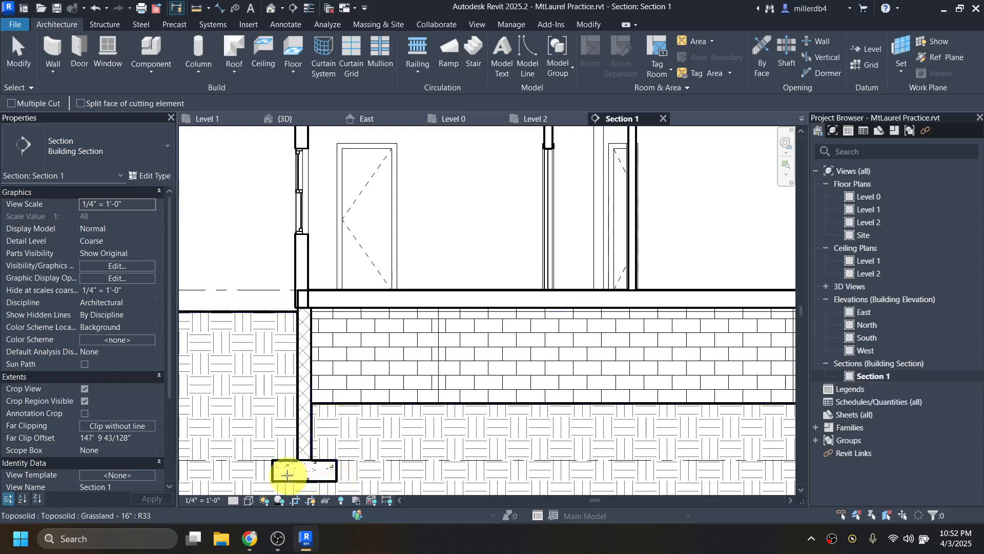
Cut the toposolid with the right-hand masonry foundation wall and its 36" x 12" bearing footing
scroll(338, 448, down, 5)
scroll(462, 441, up, 5)
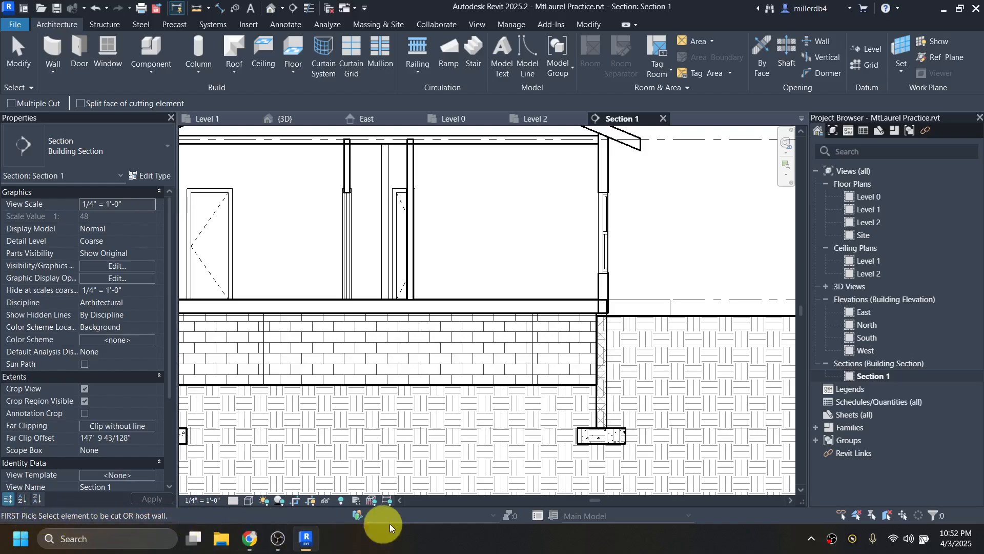
click(628, 316)
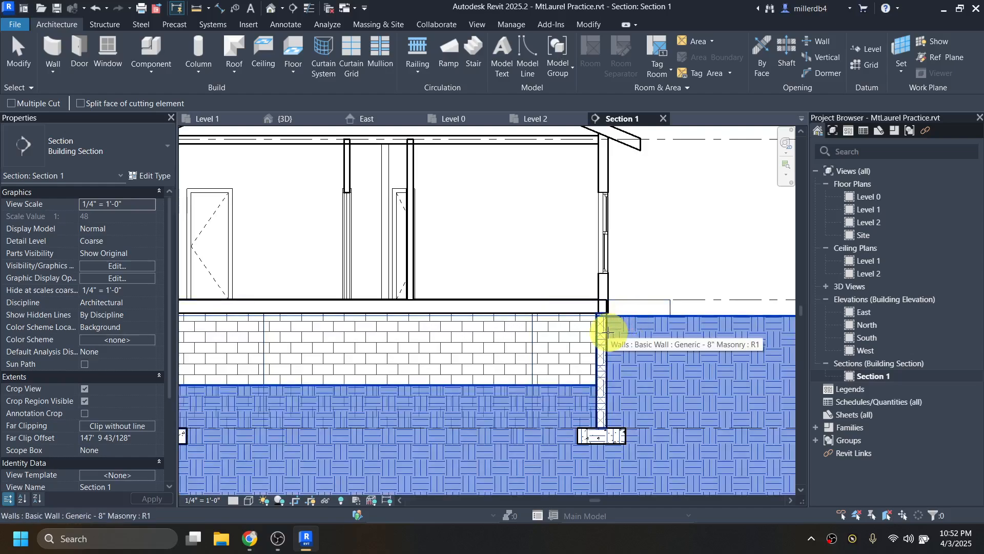
click(613, 334)
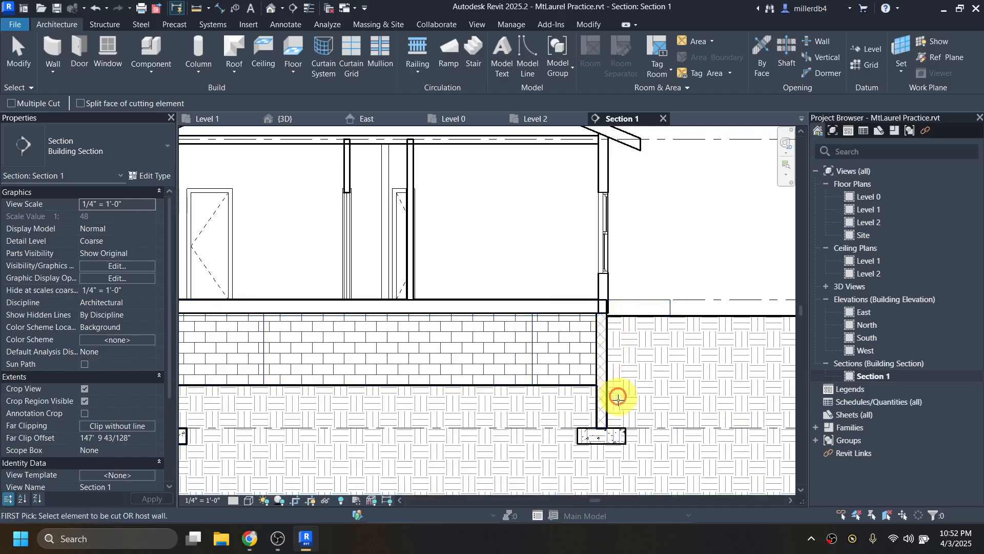
click(632, 316)
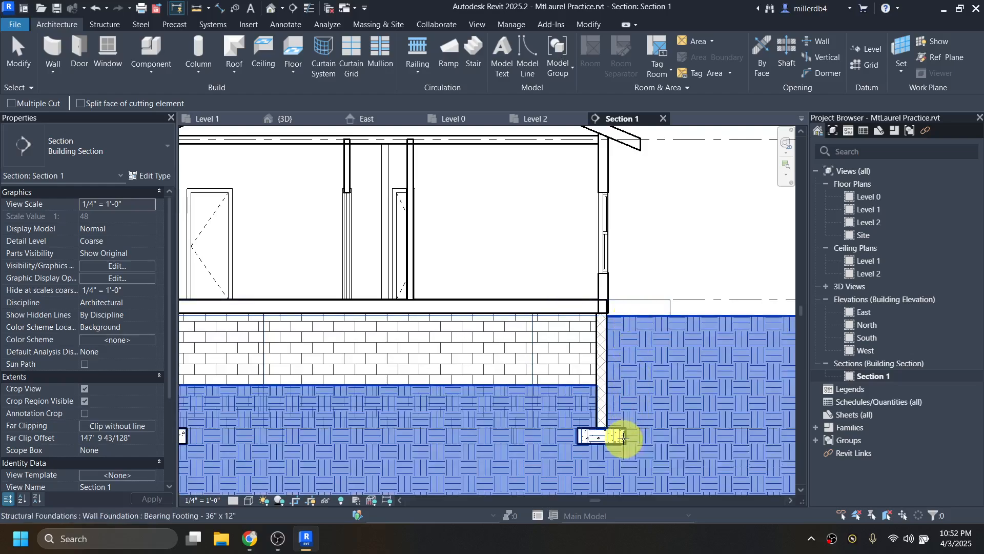
click(622, 433)
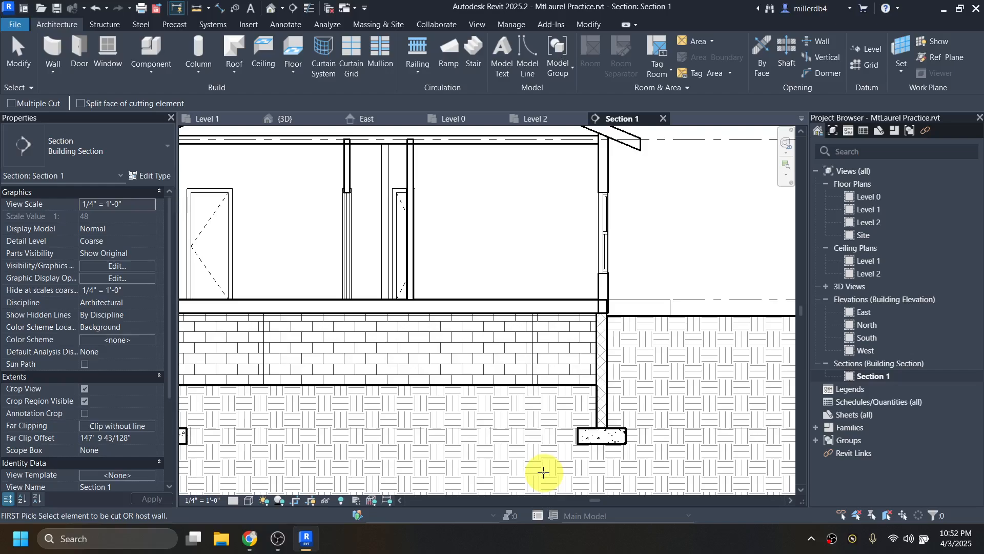
Examine the cut foundation, exterior wall, eave and roof across the building section
scroll(633, 405, up, 2)
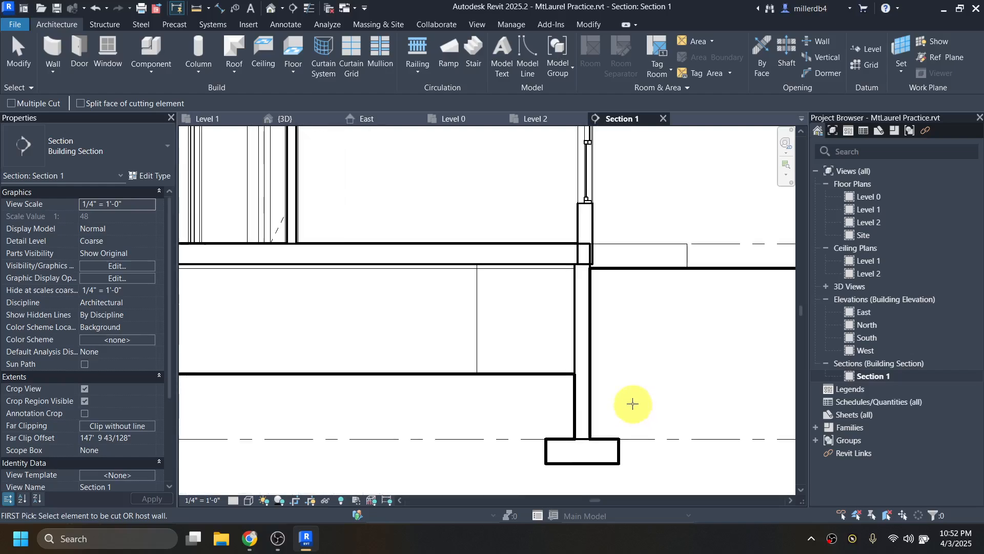
scroll(605, 420, up, 1)
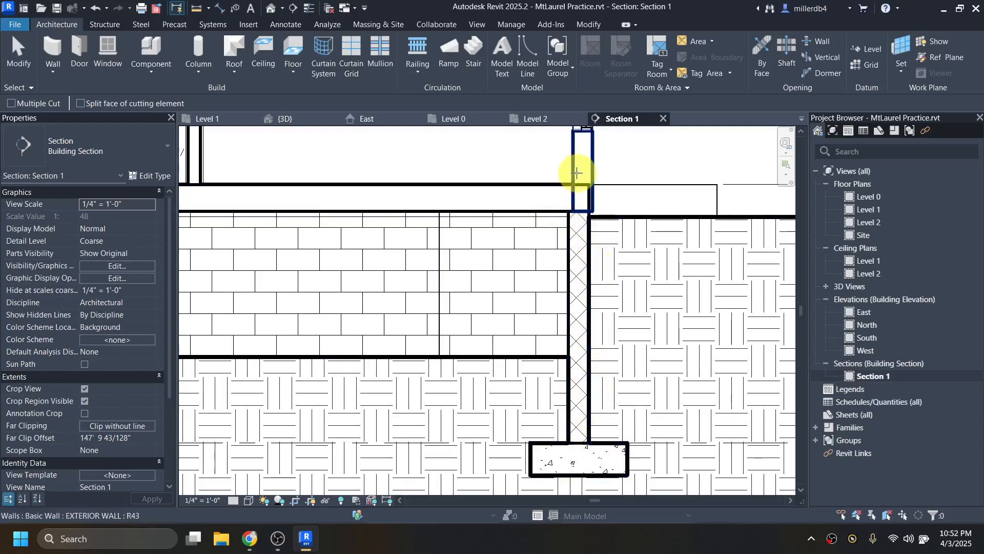
scroll(579, 174, down, 1)
middle_drag(579, 174, 604, 501)
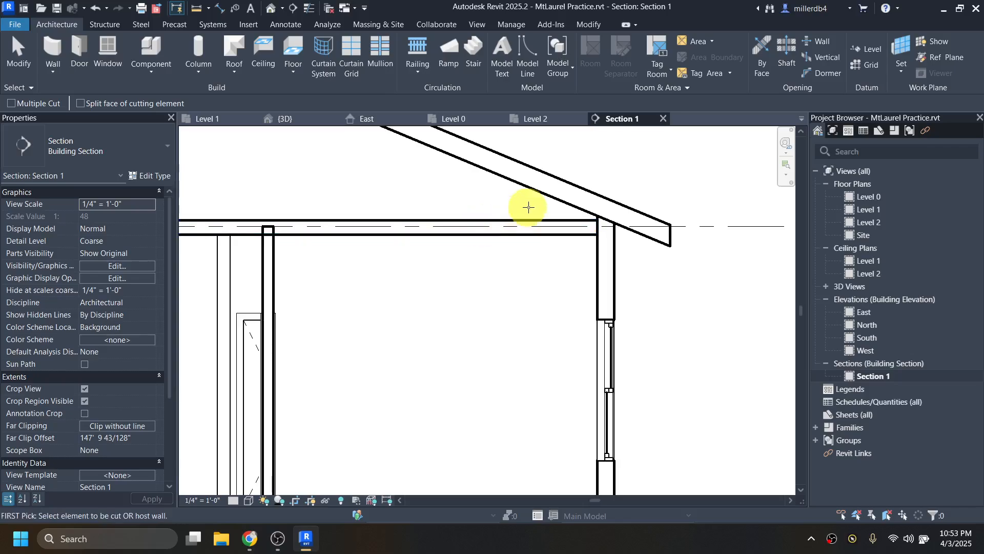
scroll(474, 293, down, 4)
middle_drag(451, 330, 610, 327)
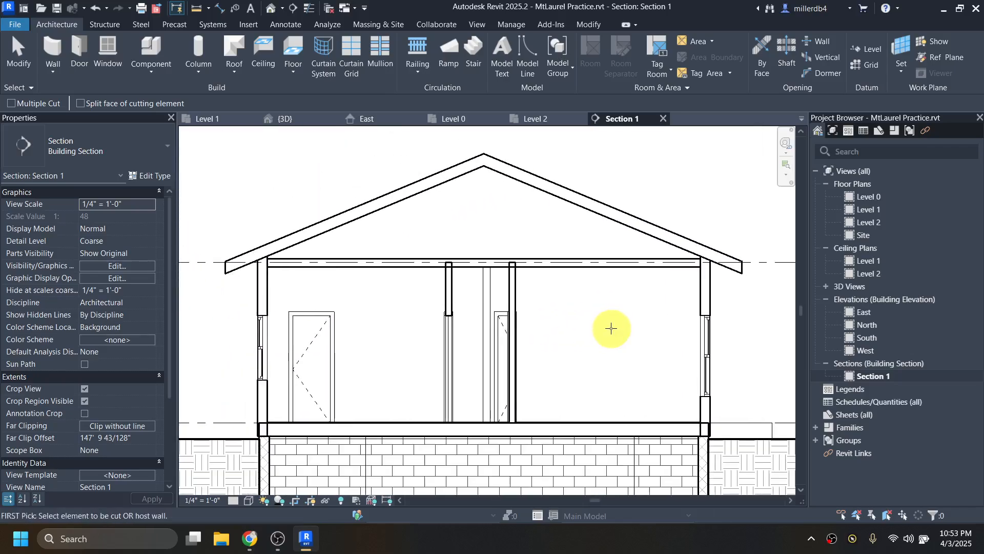
middle_drag(562, 367, 539, 350)
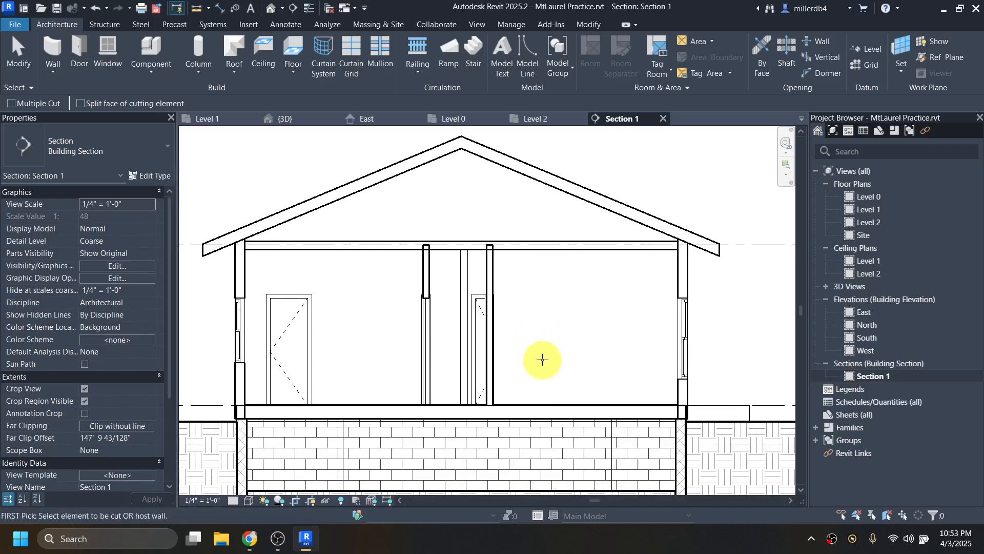
middle_drag(603, 362, 627, 320)
middle_drag(400, 363, 459, 326)
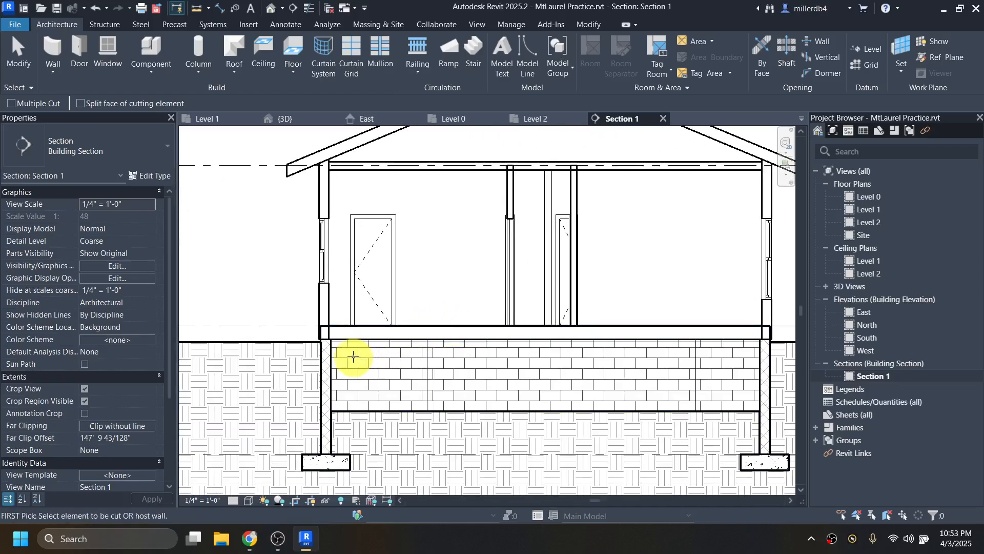
key(Escape)
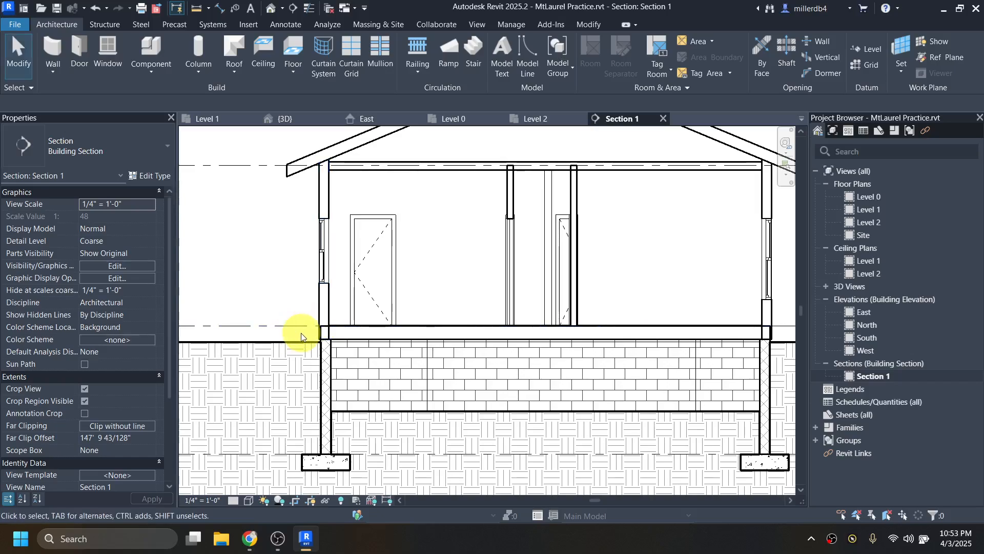
Join the left-hand bearing footing with the masonry foundation wall above it using Join Geometry
click(252, 344)
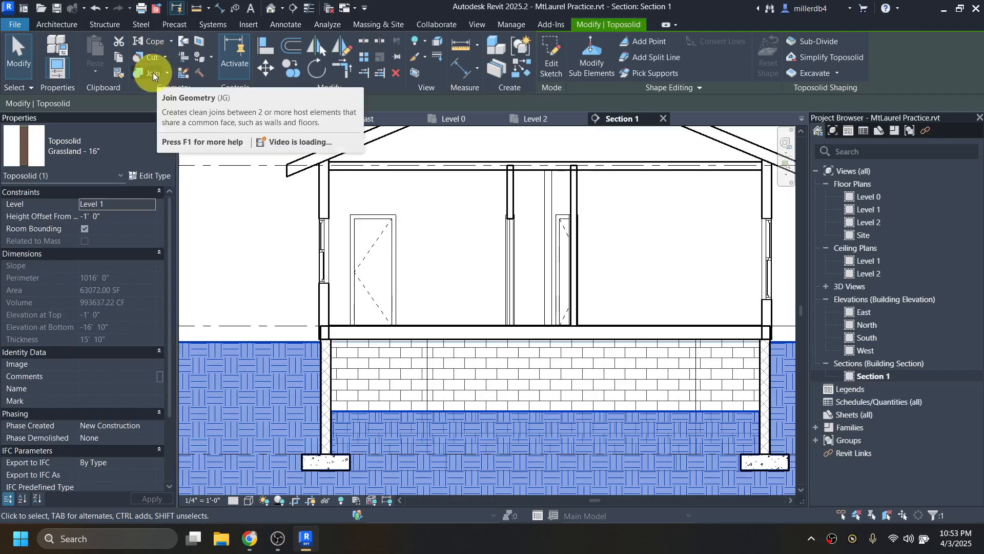
click(249, 268)
key(j)
key(g)
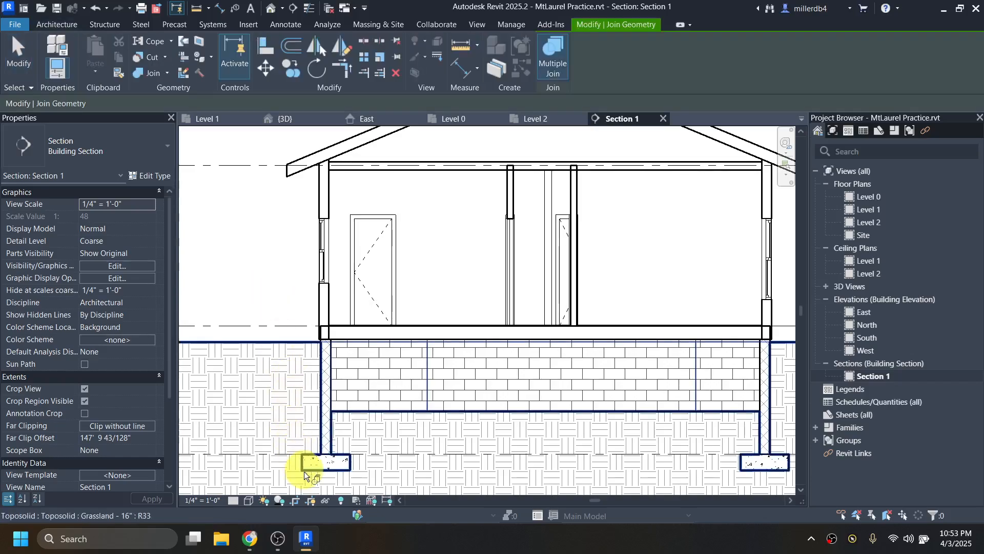
scroll(321, 466, up, 3)
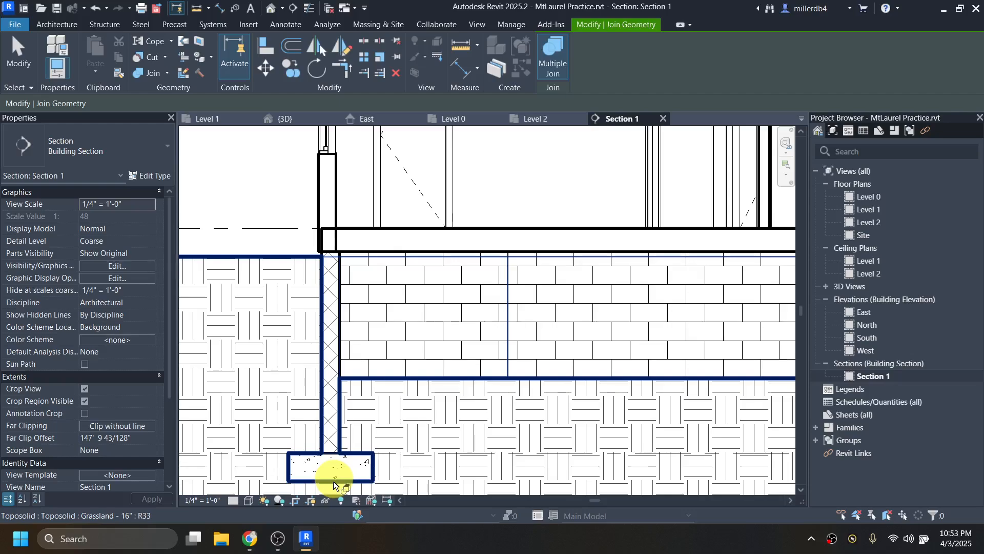
scroll(335, 458, up, 2)
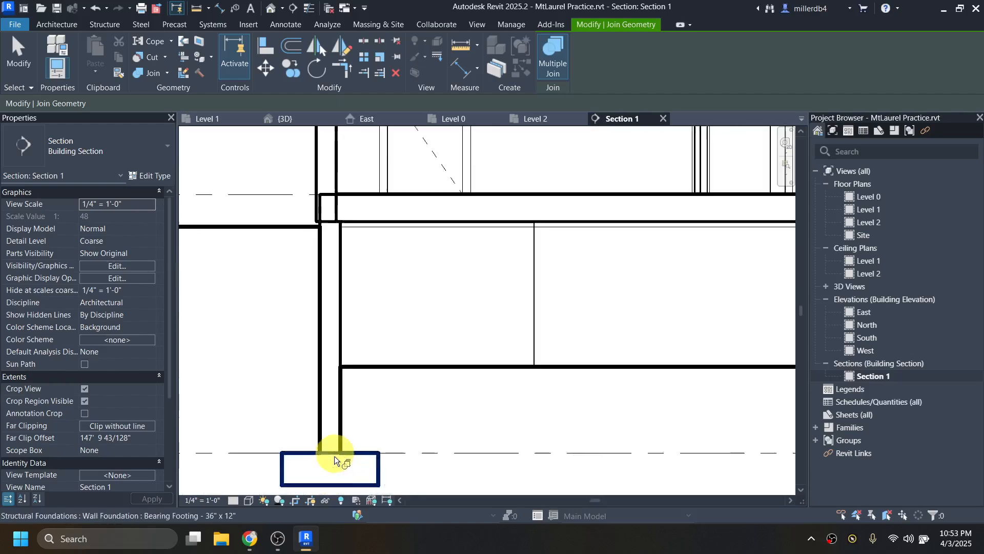
click(335, 455)
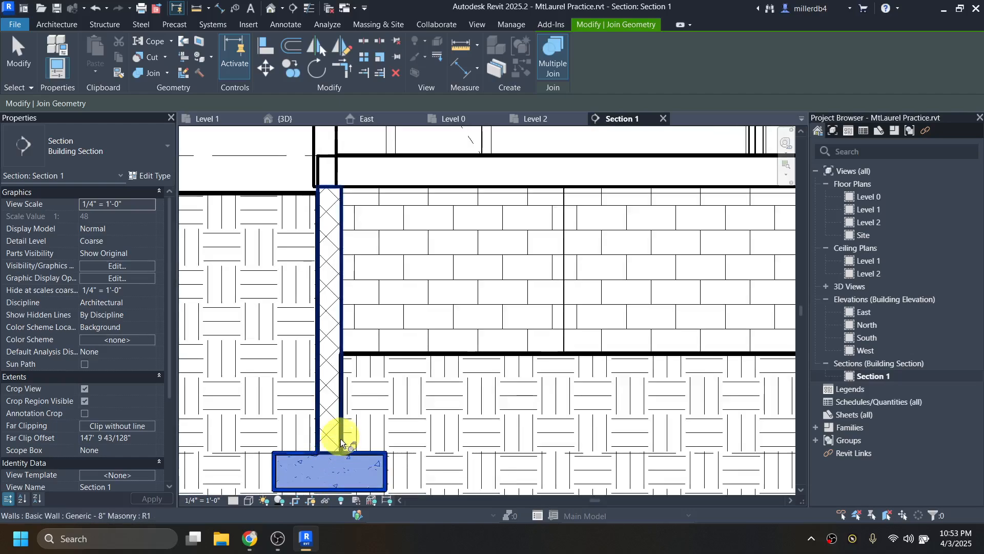
click(342, 320)
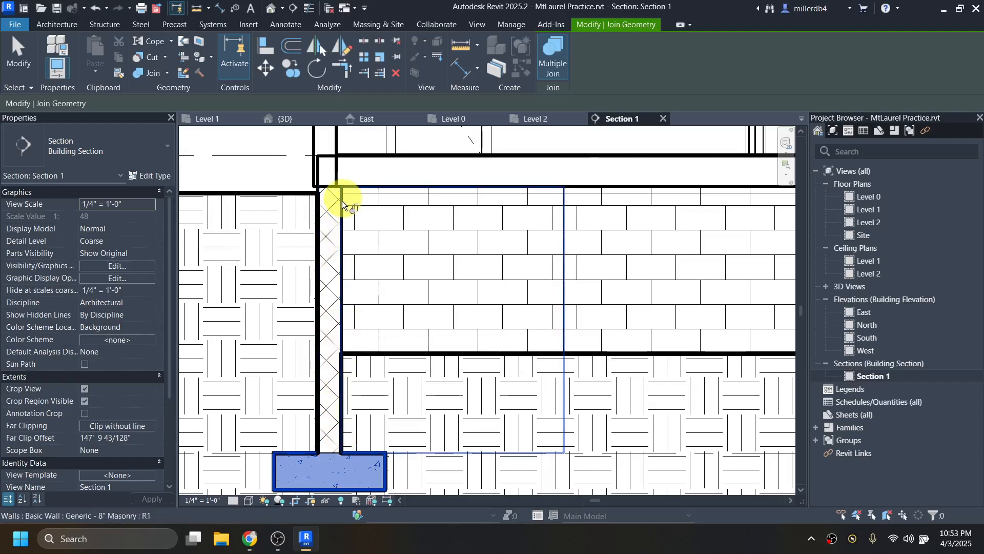
Turn off Multiple Join and join the left-hand masonry foundation wall to the subfloor
middle_drag(341, 213, 359, 268)
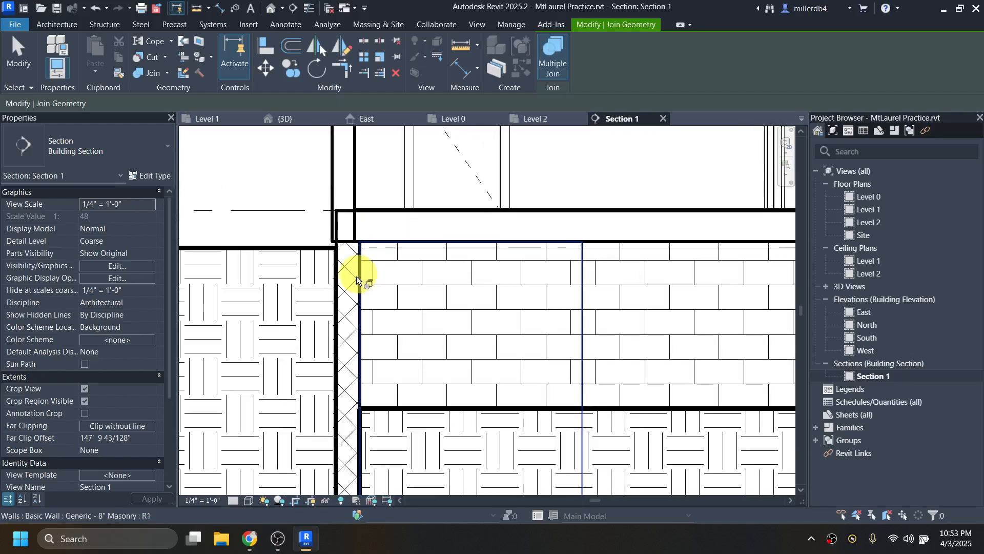
click(554, 56)
click(471, 282)
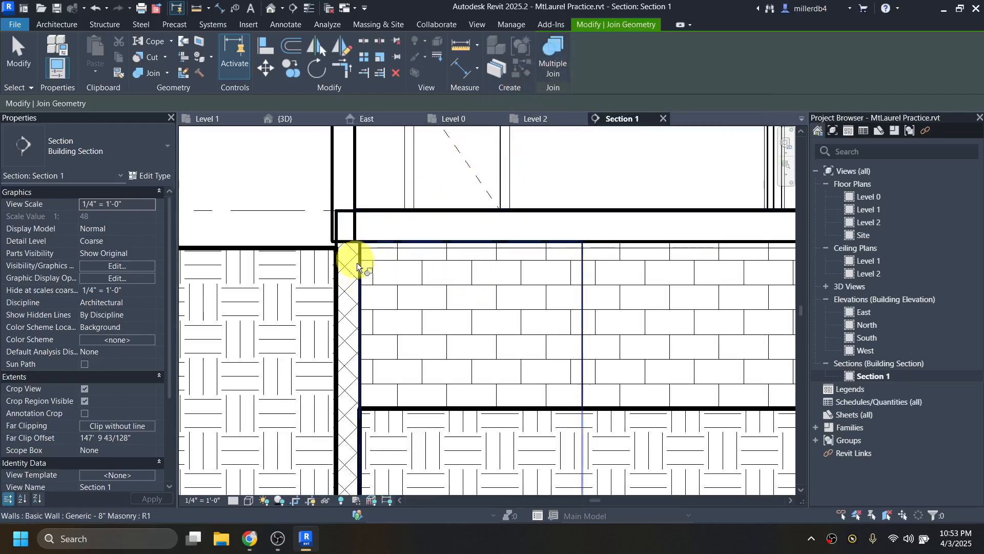
key(Escape)
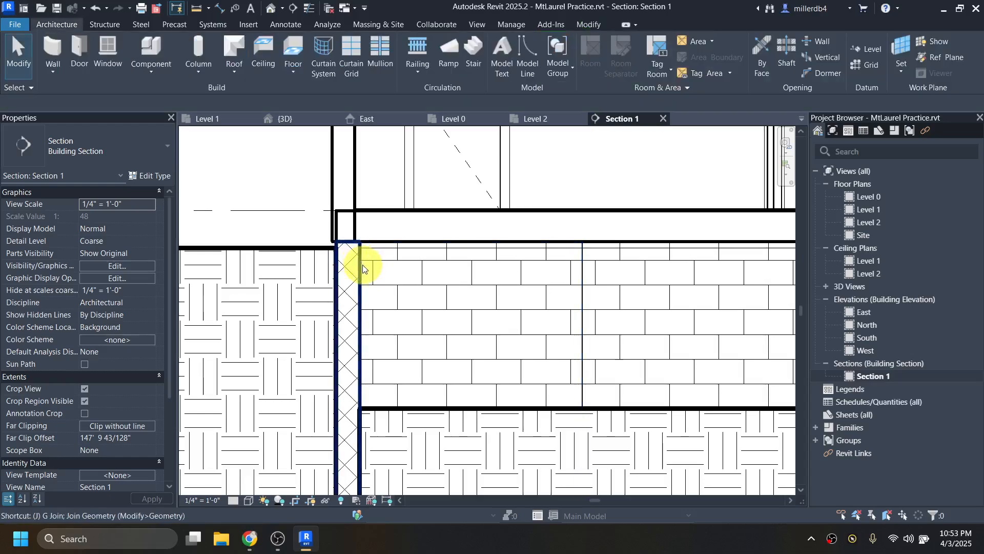
key(Return)
click(360, 264)
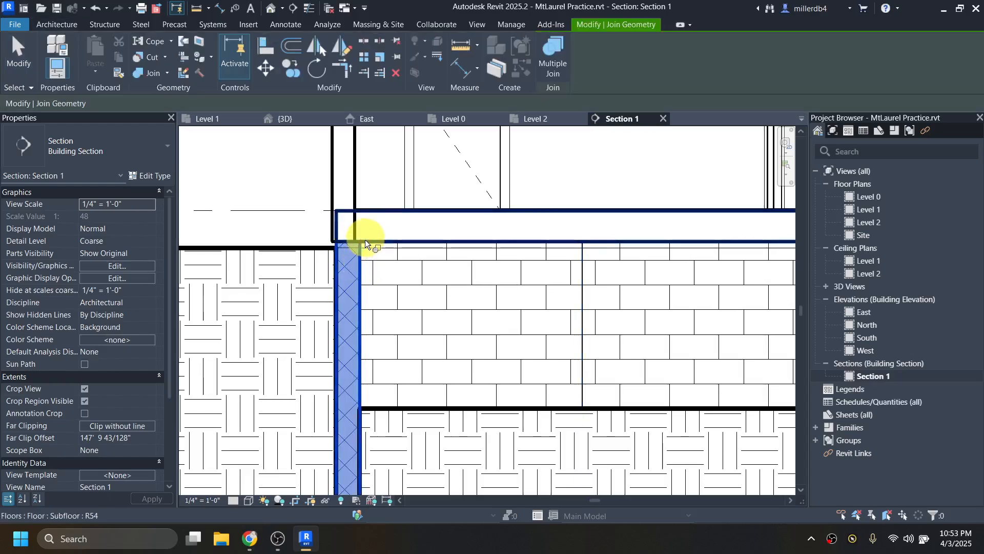
click(364, 241)
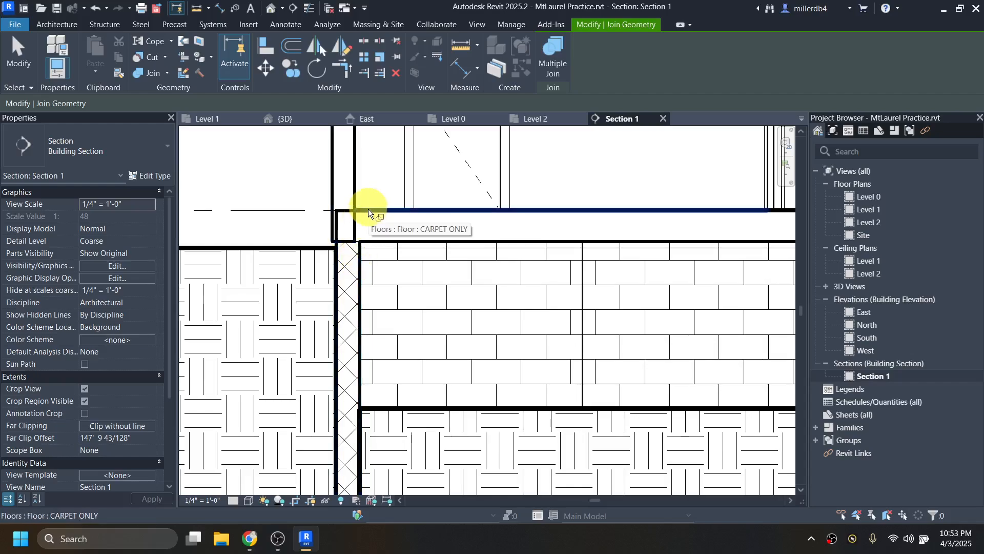
Join the left-hand exterior wall to the subfloor at its base and to the rafter roof at the eave
click(374, 242)
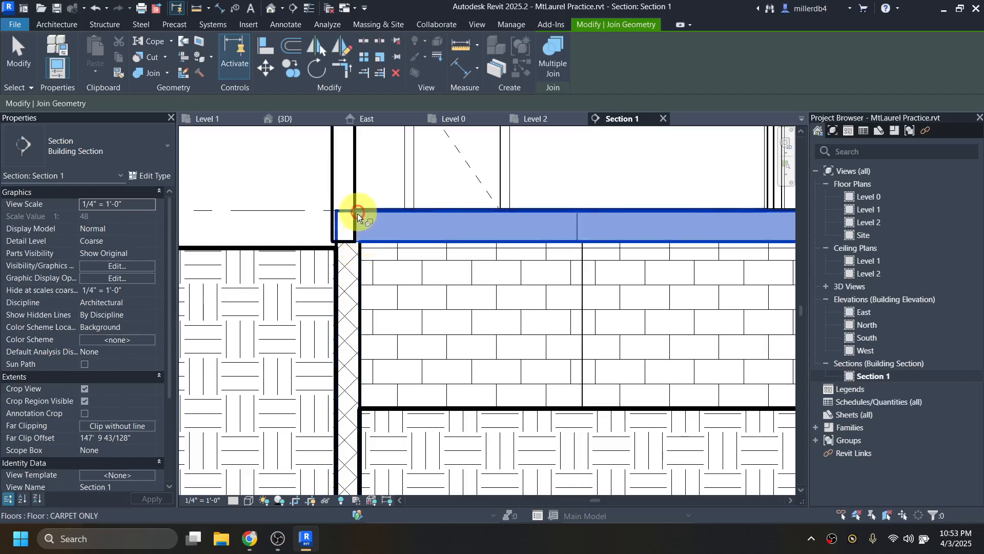
click(352, 255)
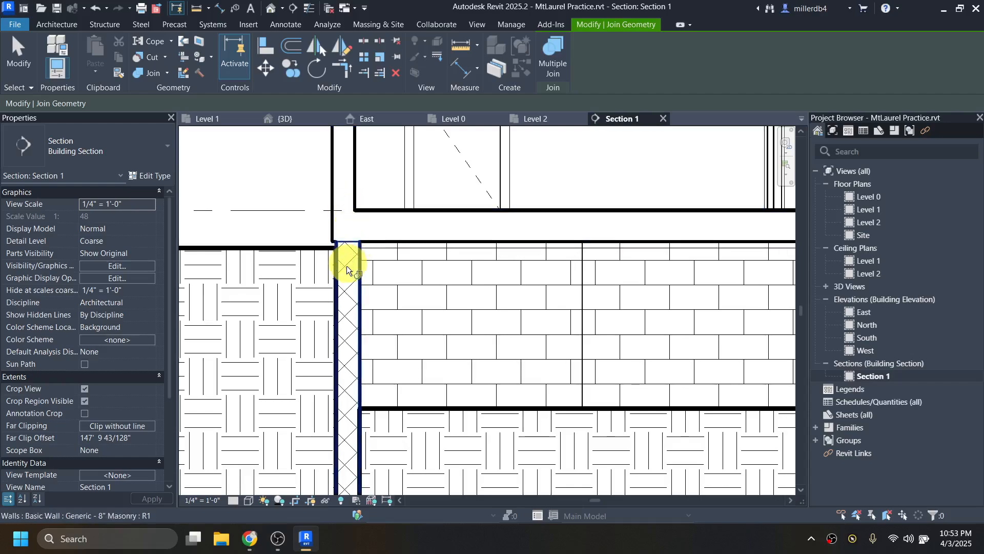
scroll(347, 264, down, 2)
middle_drag(345, 230, 350, 390)
scroll(357, 205, up, 1)
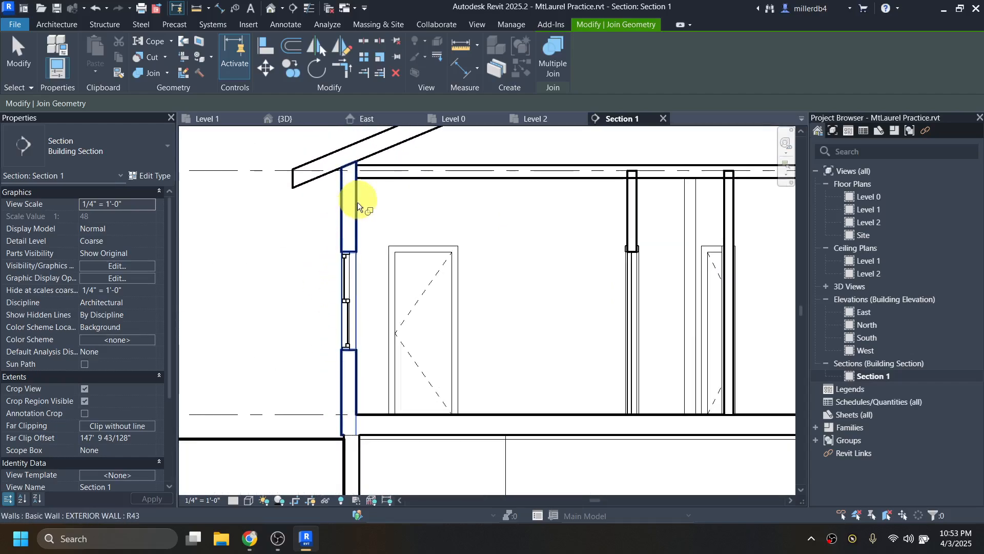
click(358, 200)
click(326, 178)
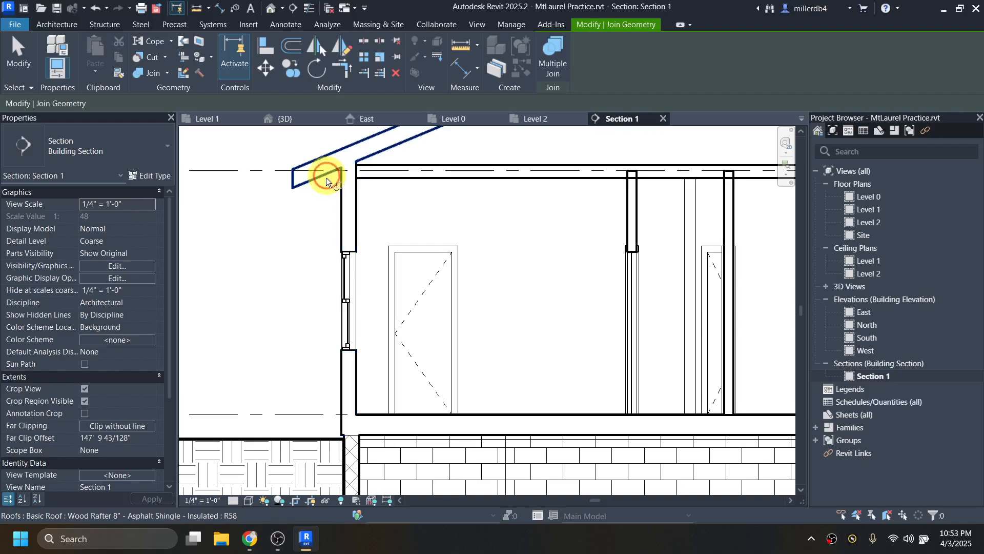
Join the GWB on 2x6 ceiling to the left-hand exterior wall and to both interior walls
click(357, 193)
click(377, 180)
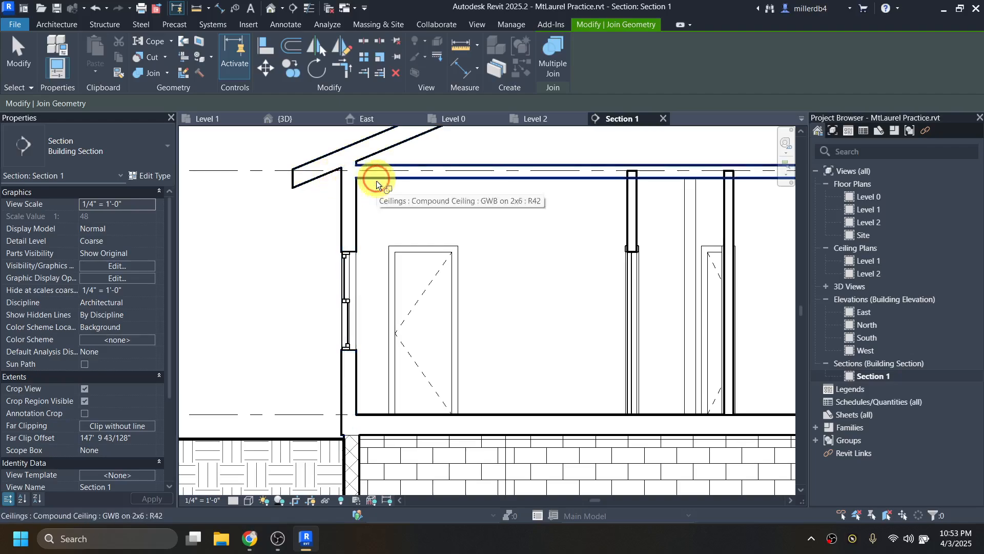
middle_drag(497, 217, 323, 235)
click(377, 200)
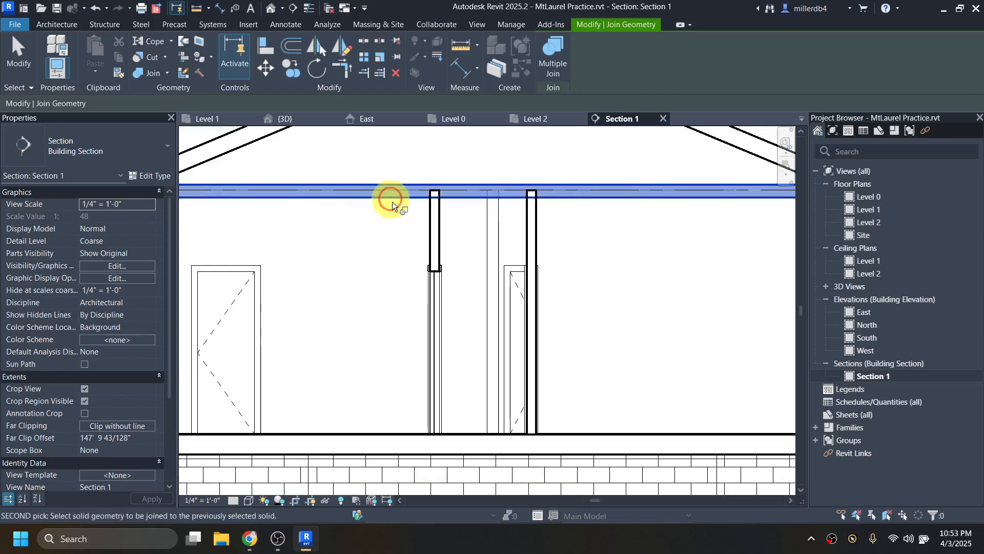
click(431, 213)
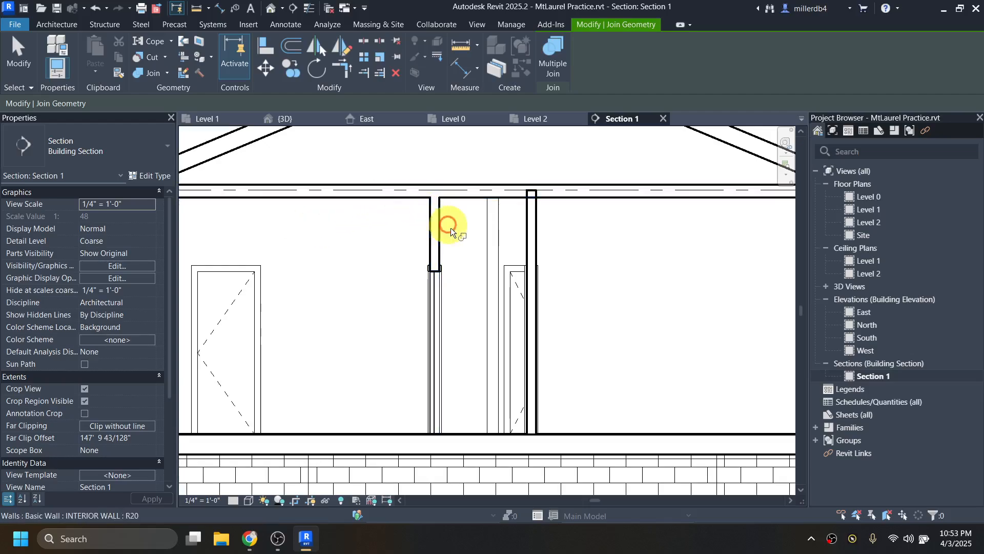
click(505, 197)
click(527, 208)
Join the right-hand exterior wall to the ceiling and to the roof at the eave
middle_drag(563, 231, 377, 226)
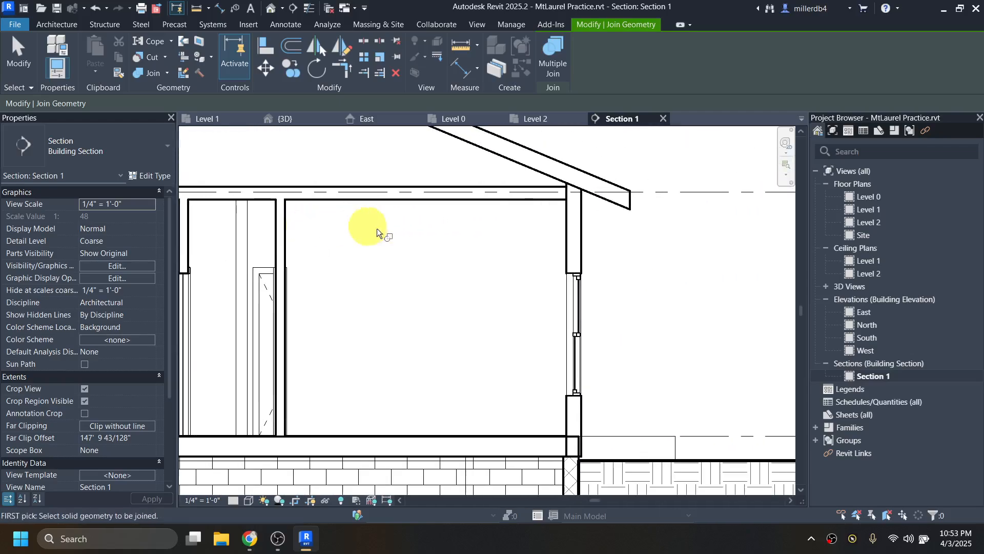
click(530, 199)
click(567, 213)
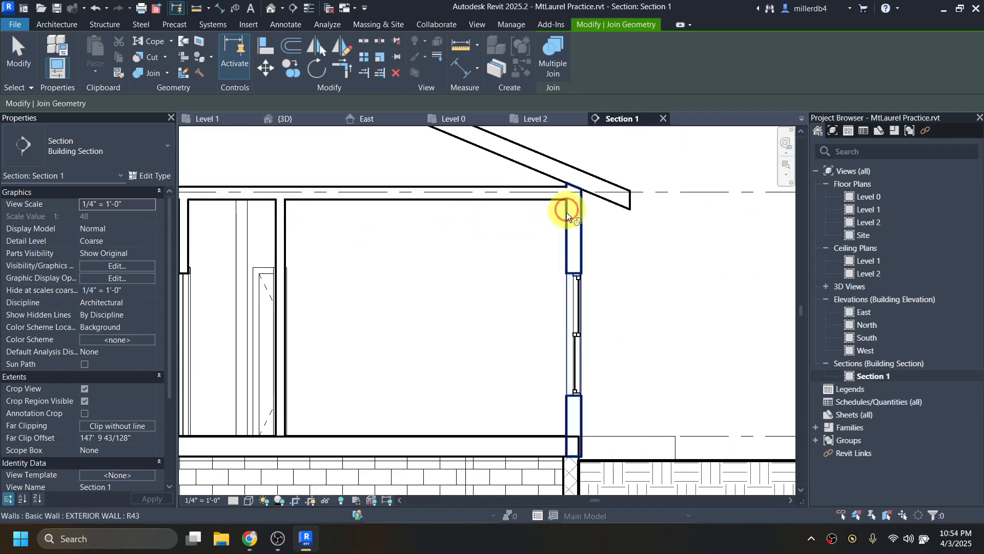
click(572, 169)
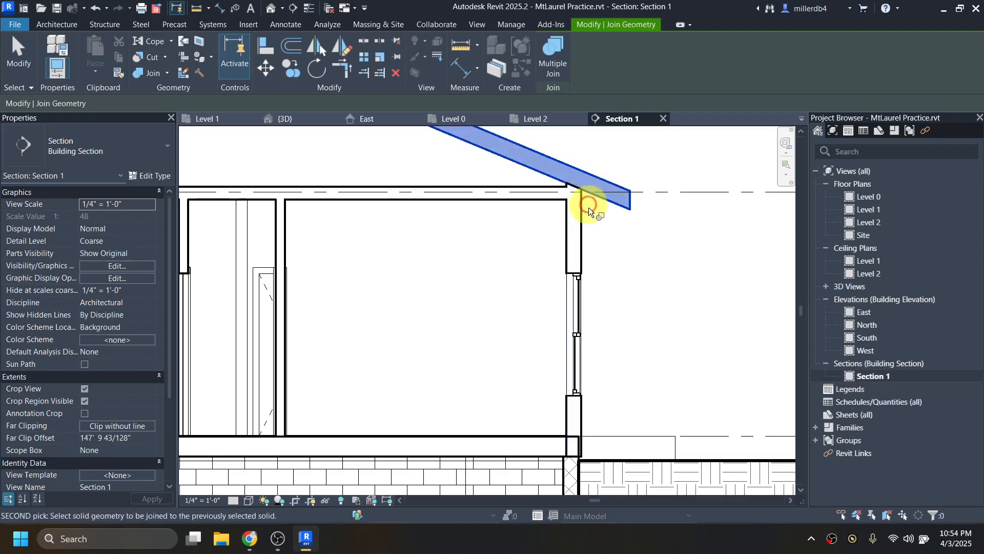
click(581, 209)
Join the right-hand exterior wall to the subfloor at its base
middle_drag(589, 248, 549, 139)
scroll(541, 286, up, 2)
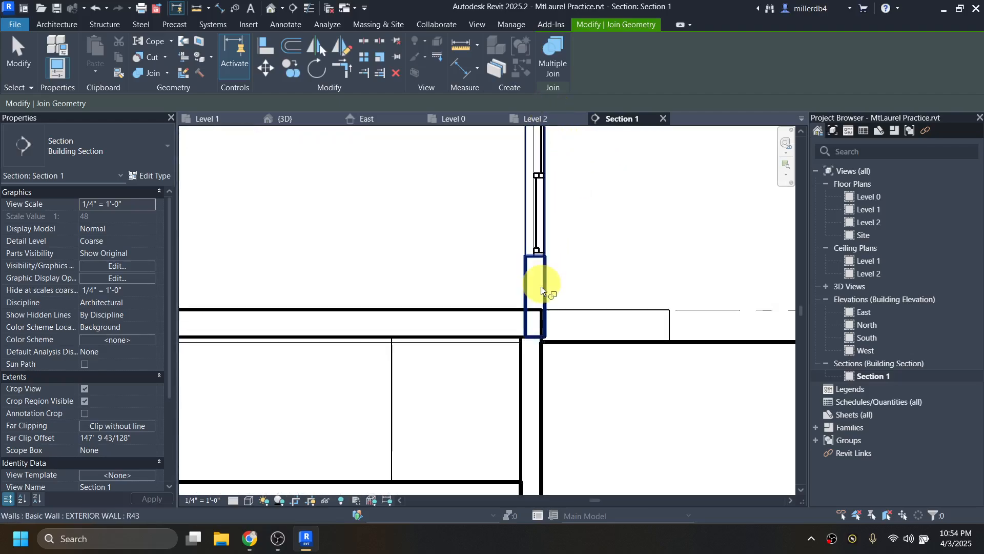
click(542, 288)
click(507, 312)
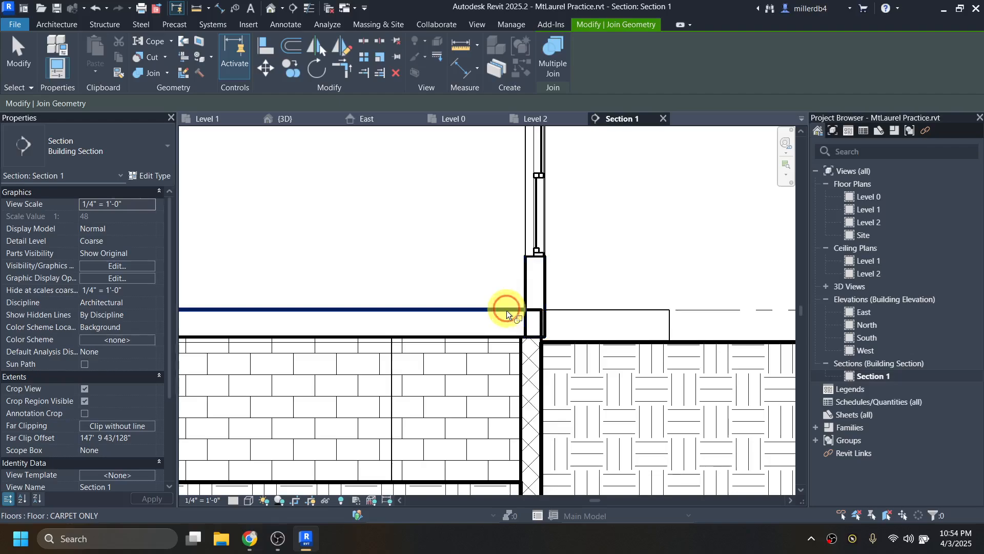
click(514, 341)
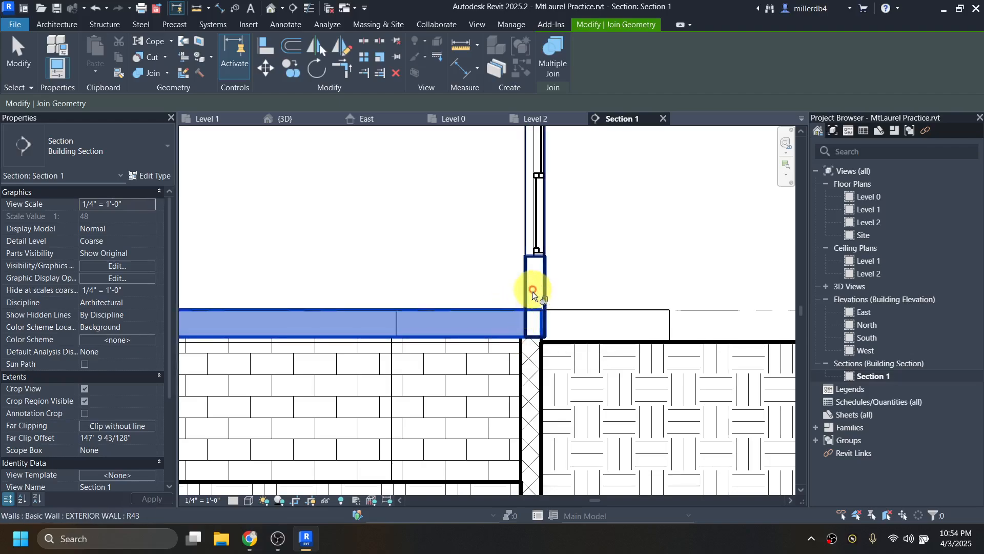
click(528, 282)
Join the right-hand masonry foundation wall to the subfloor above and to the 36" x 12" bearing footing below
middle_drag(538, 345, 528, 265)
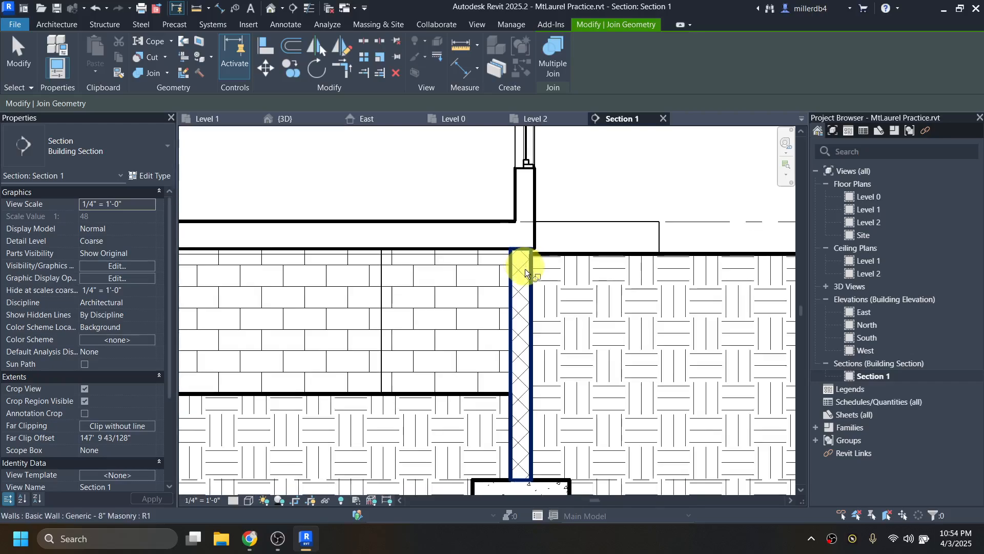
click(492, 248)
click(515, 263)
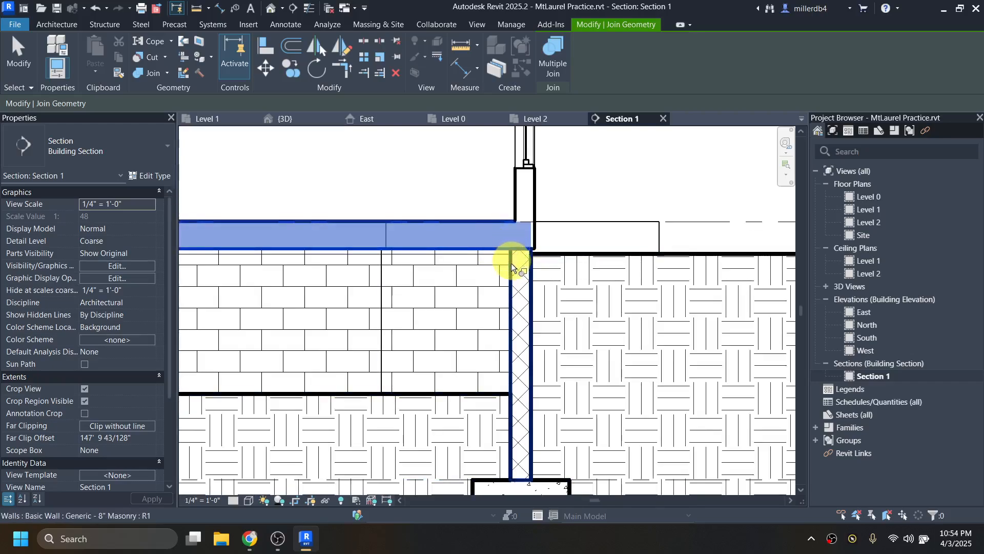
middle_drag(530, 325, 517, 226)
click(511, 244)
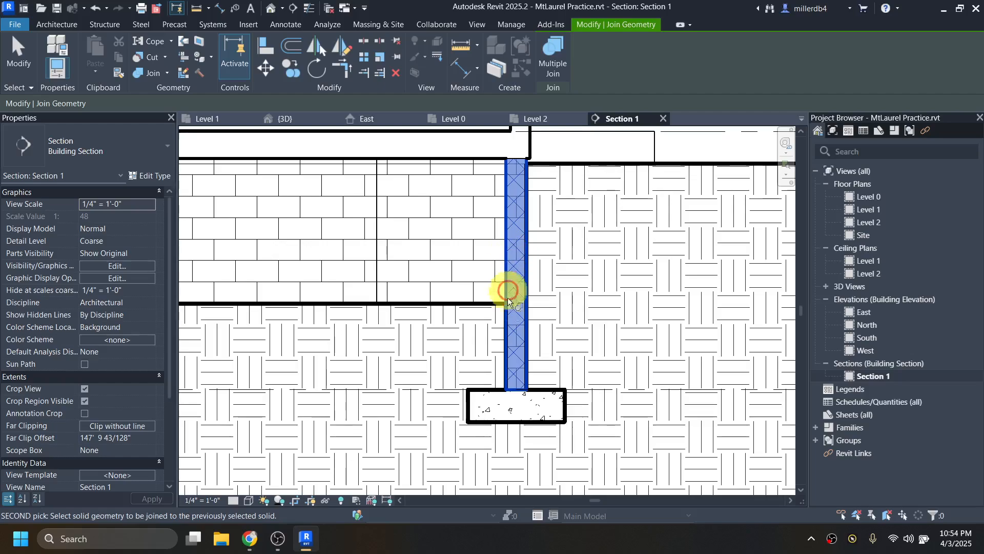
click(518, 389)
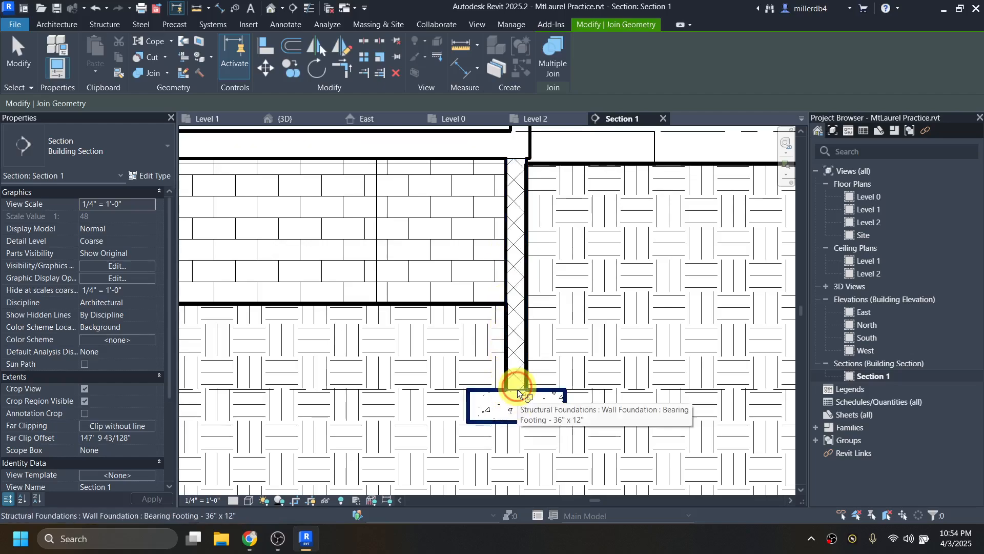
Set the section view's detail level to Fine and inspect the layers where the left-hand exterior wall meets the roof
scroll(518, 400, down, 2)
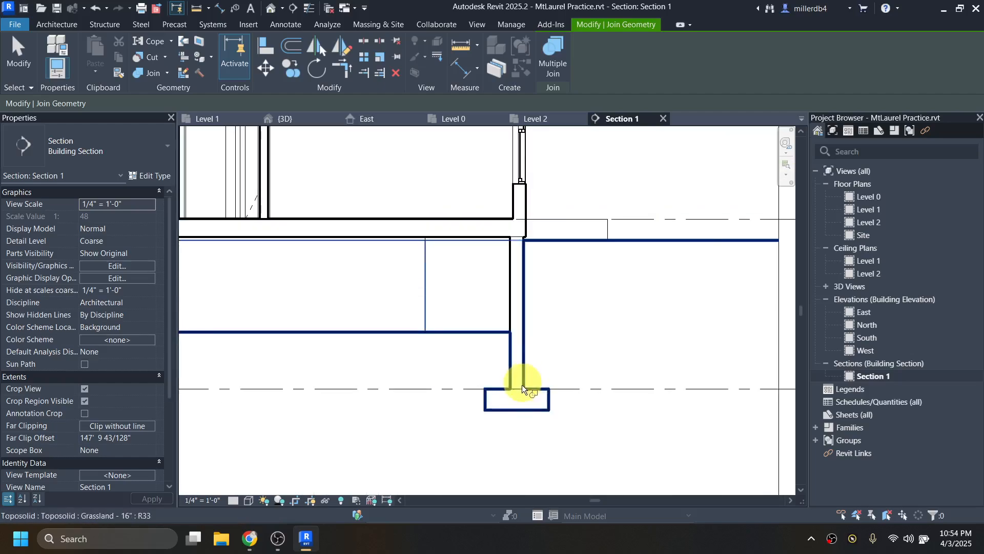
scroll(522, 385, down, 3)
middle_drag(293, 283, 391, 333)
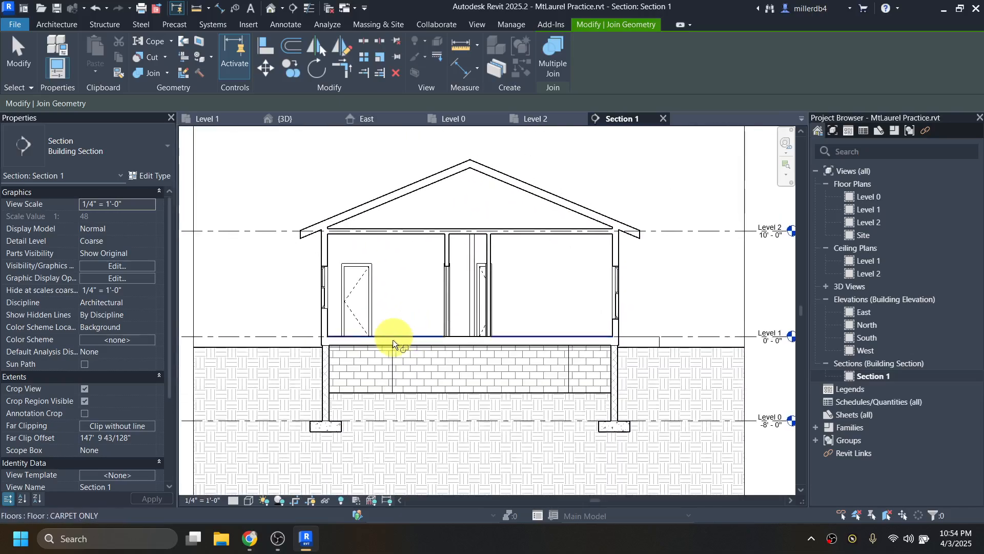
click(235, 499)
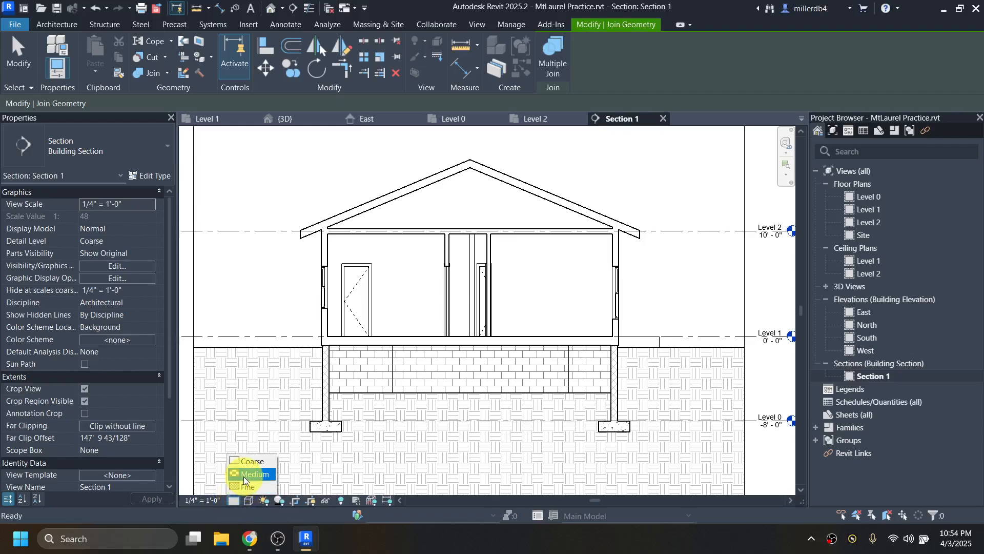
click(245, 486)
scroll(321, 246, up, 5)
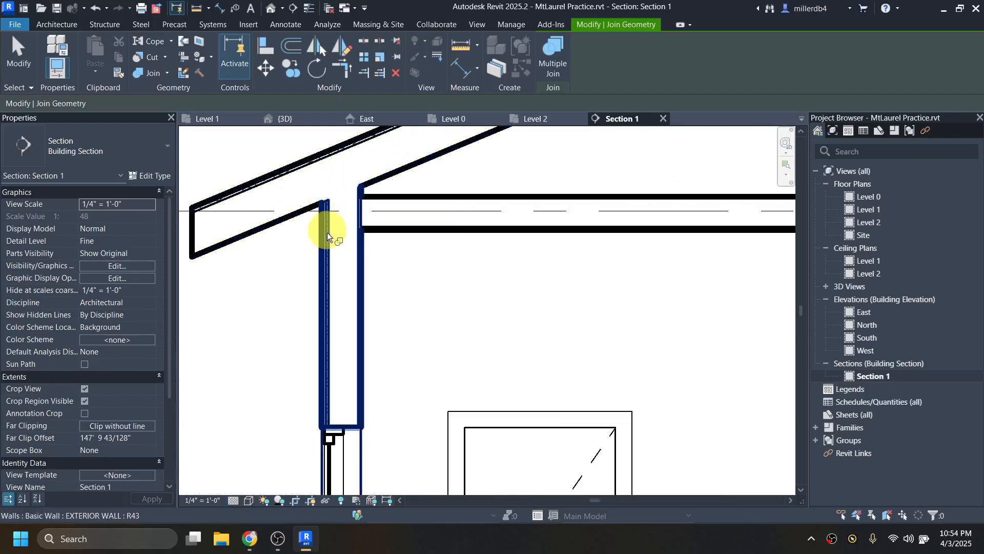
scroll(338, 278, down, 5)
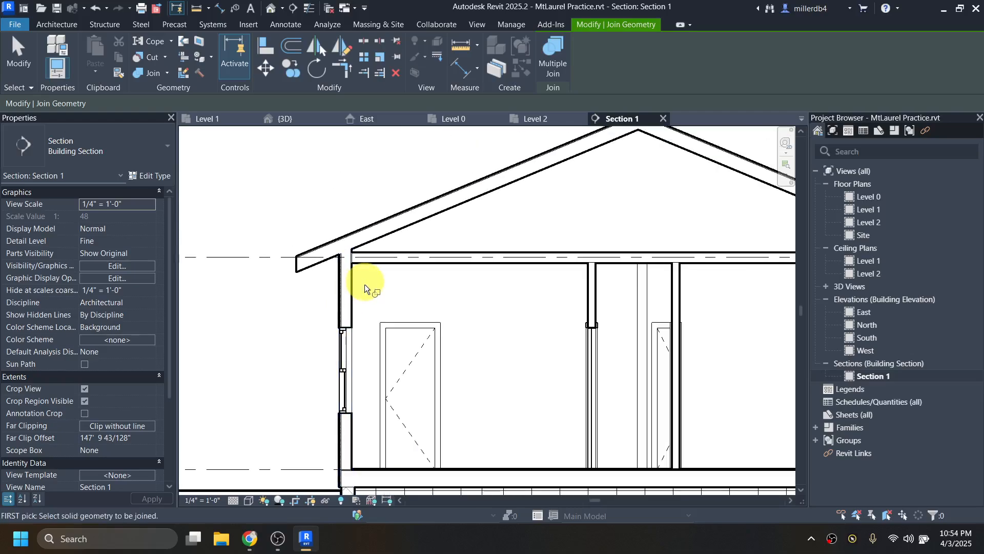
scroll(414, 275, down, 4)
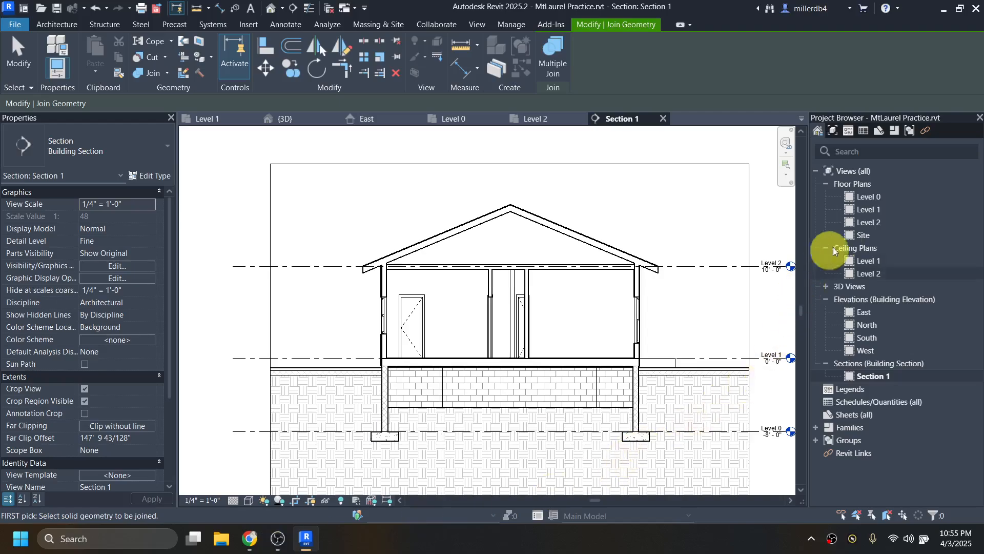
Open the Level 1 floor plan and temporarily hide the whole dimensions category
double_click(870, 210)
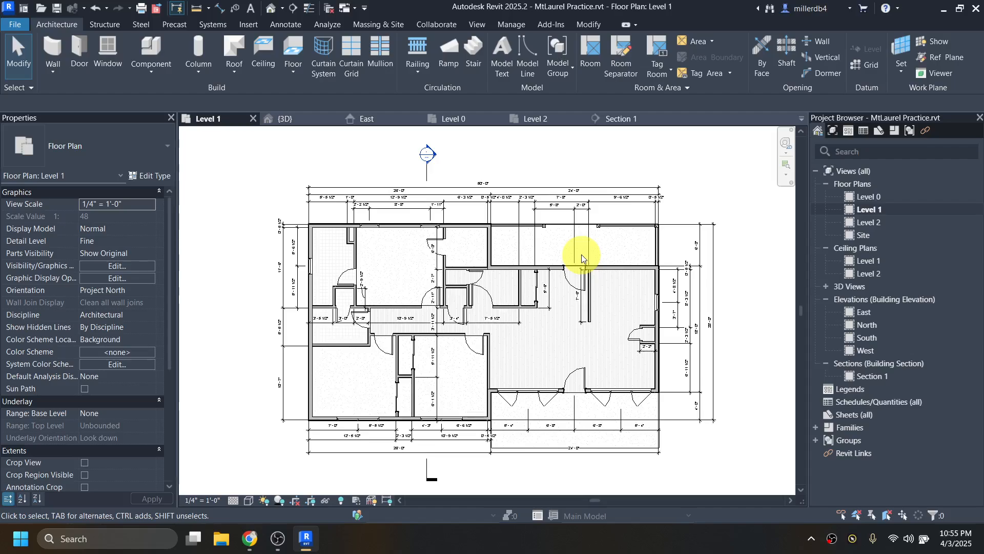
click(285, 247)
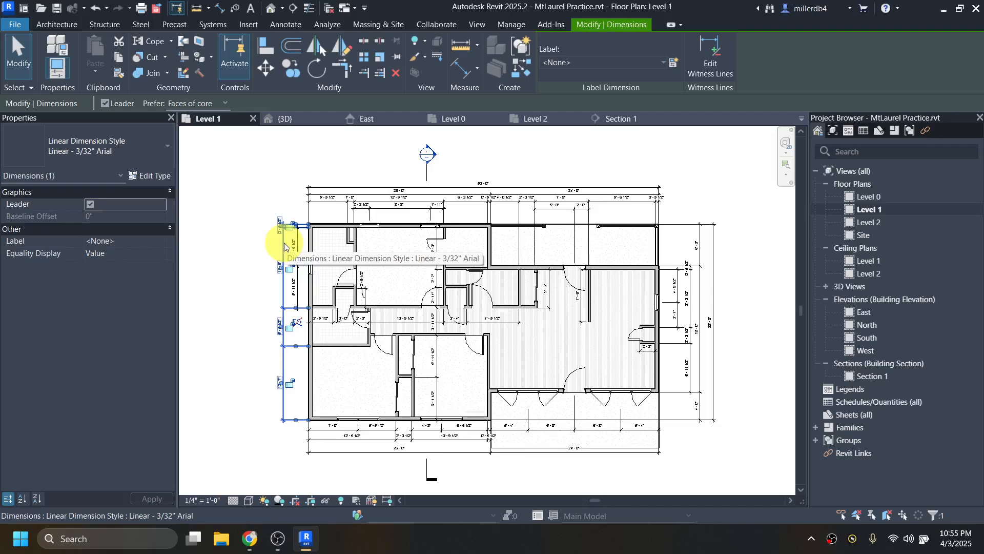
click(325, 500)
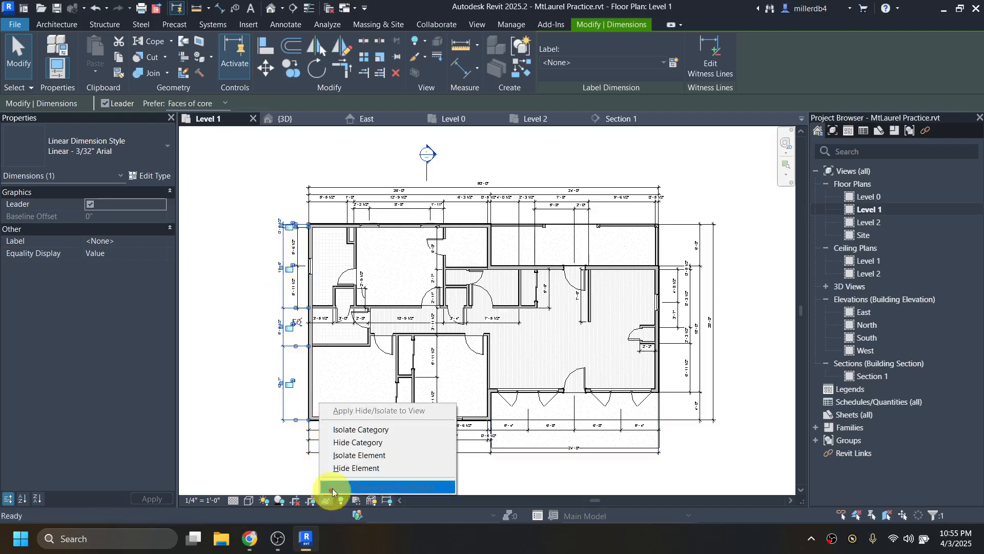
click(347, 444)
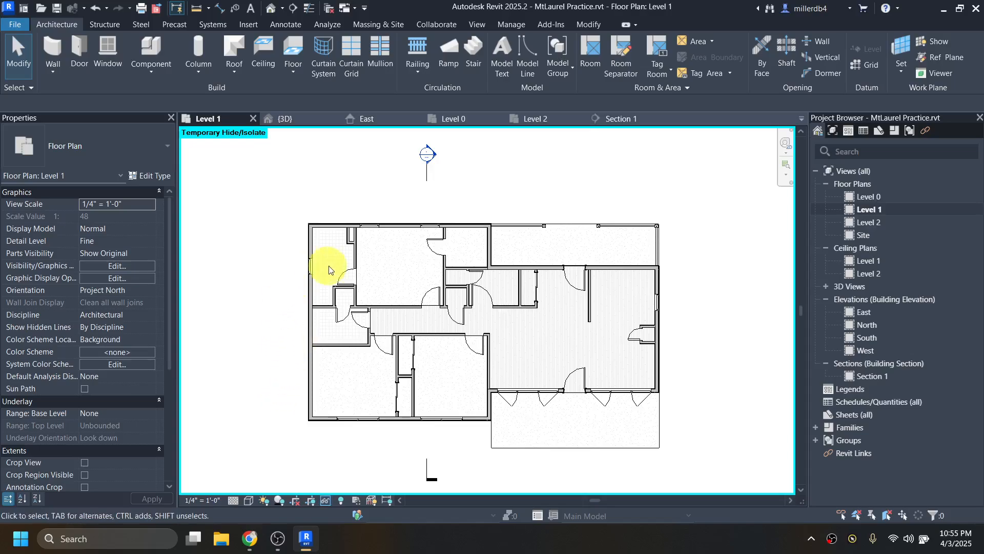
Open the Load Autodesk Family library and browse from all results to the Plumbing category
scroll(334, 264, up, 1)
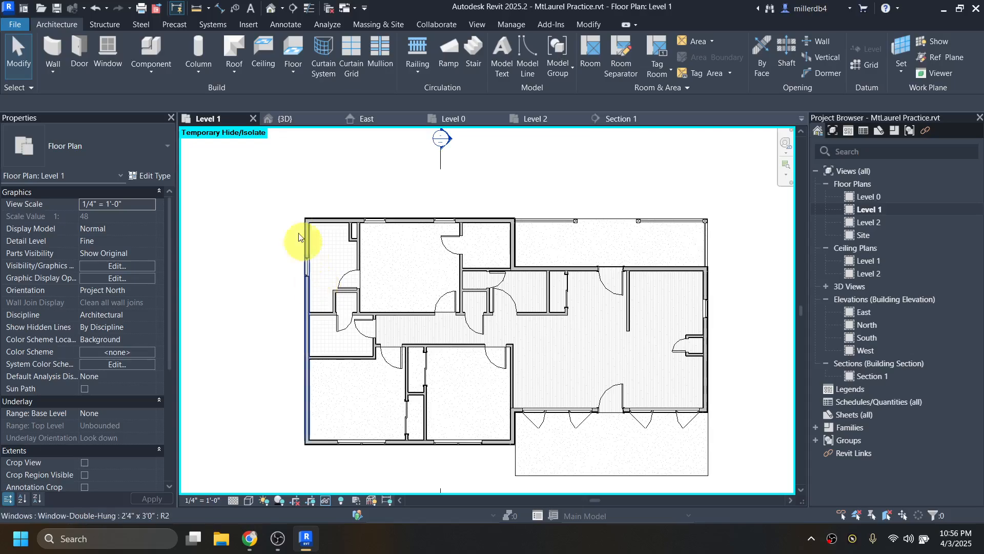
click(249, 26)
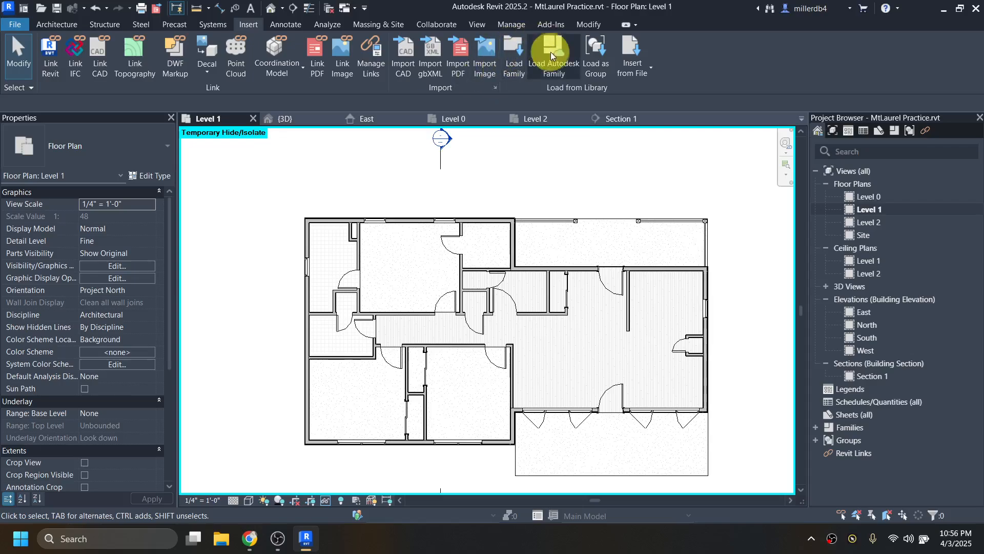
click(44, 23)
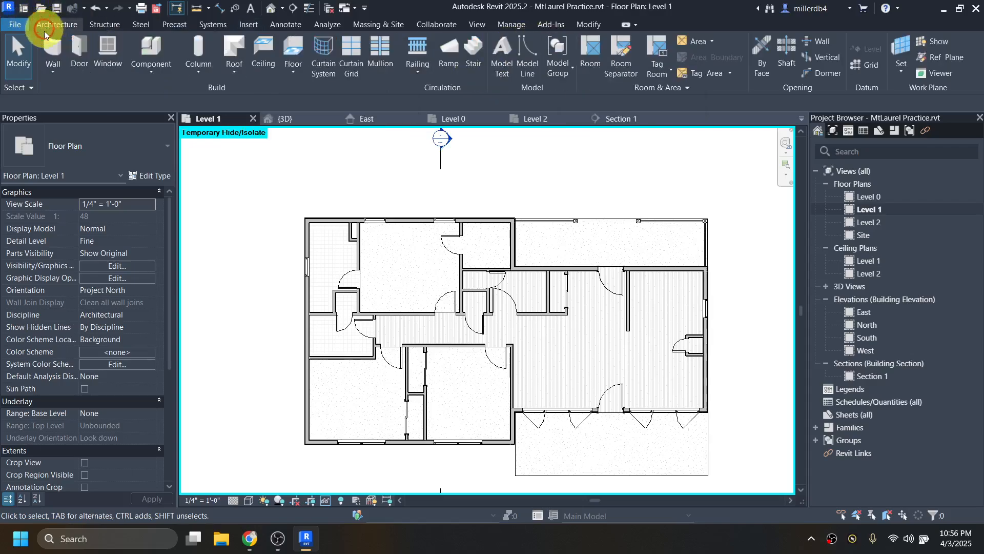
key(f)
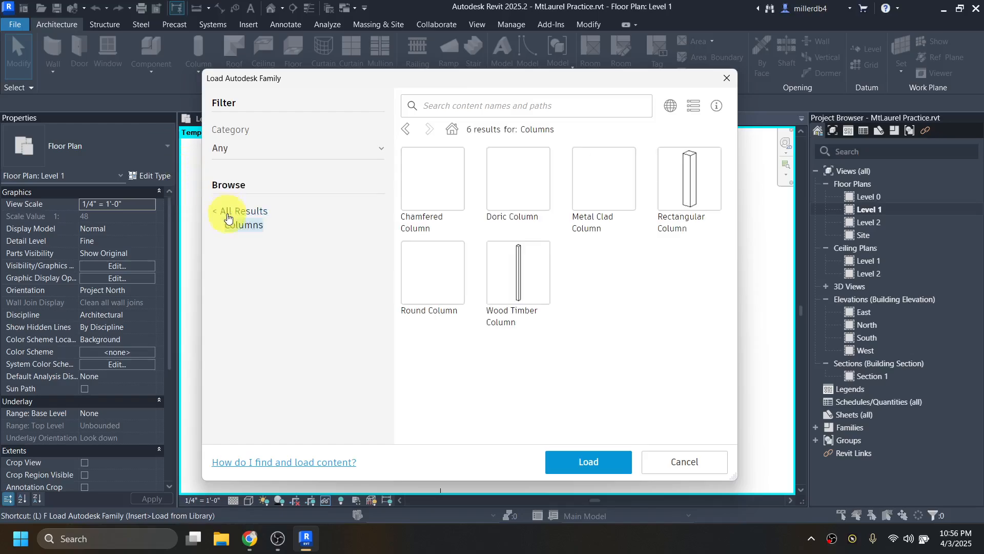
click(238, 212)
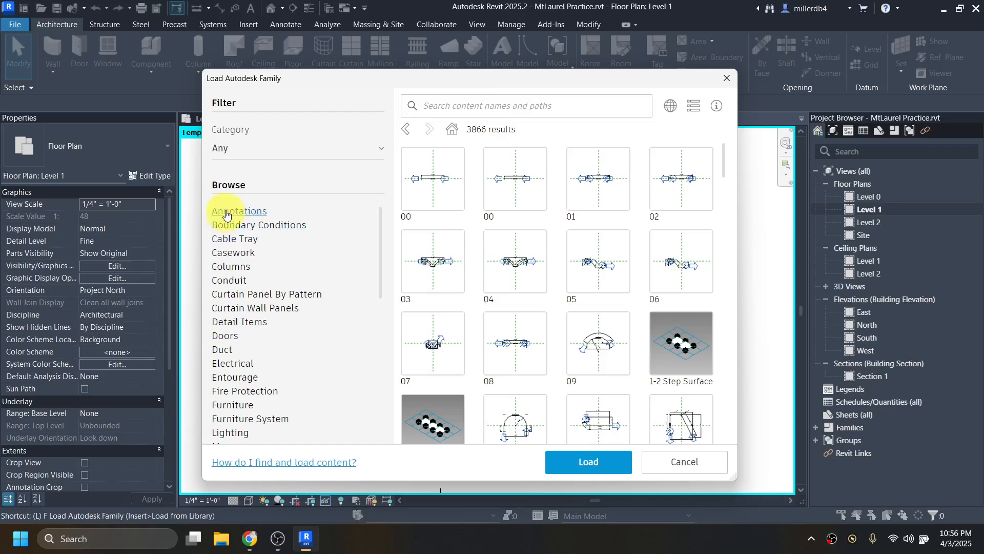
click(469, 109)
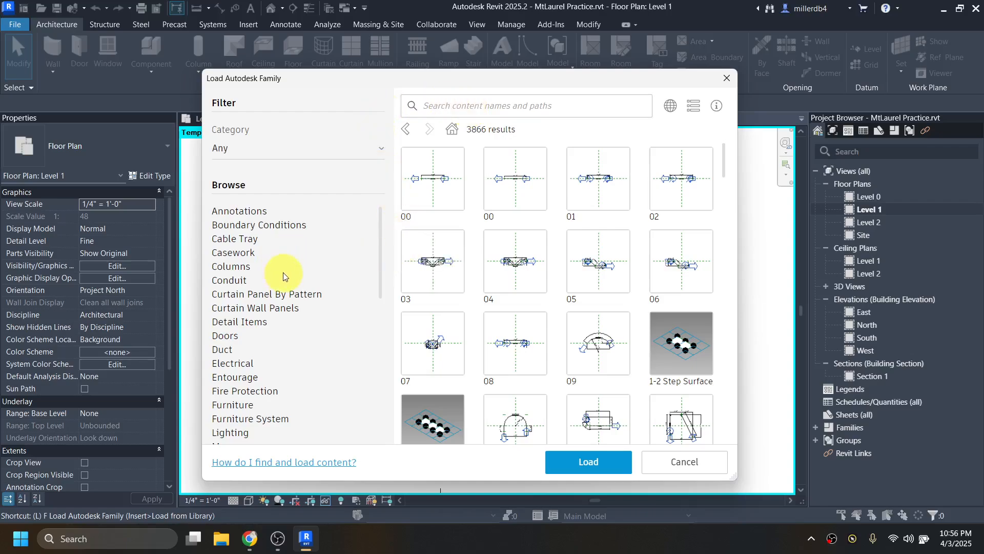
scroll(284, 275, down, 5)
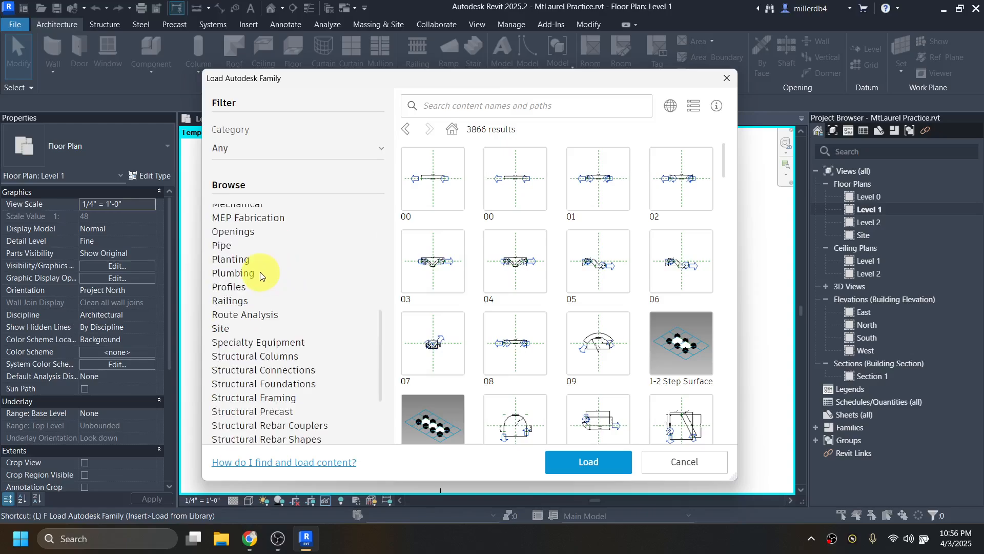
click(249, 277)
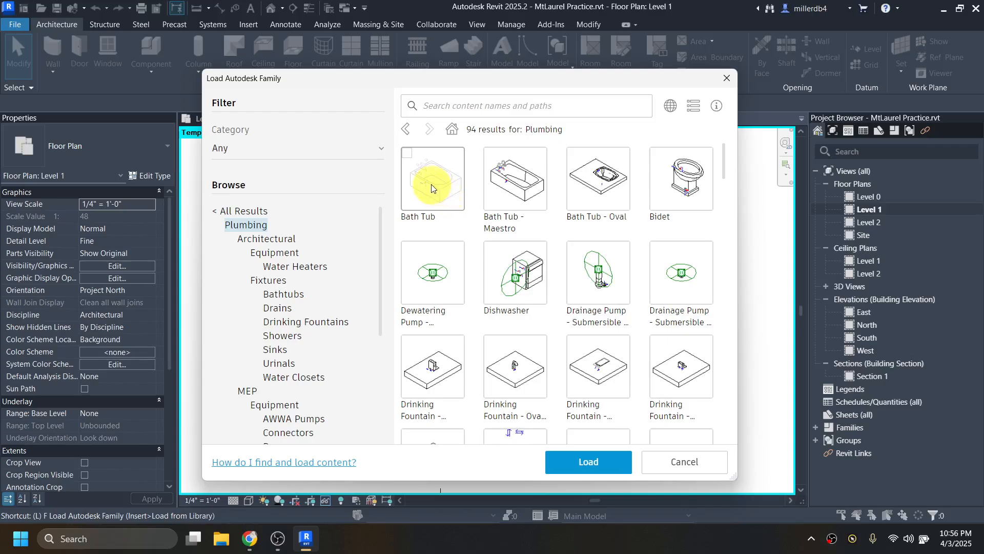
Load the Bath Tub family and place a 60"x30" - Private tub in the upper-left corner of the top-left bathroom
click(408, 157)
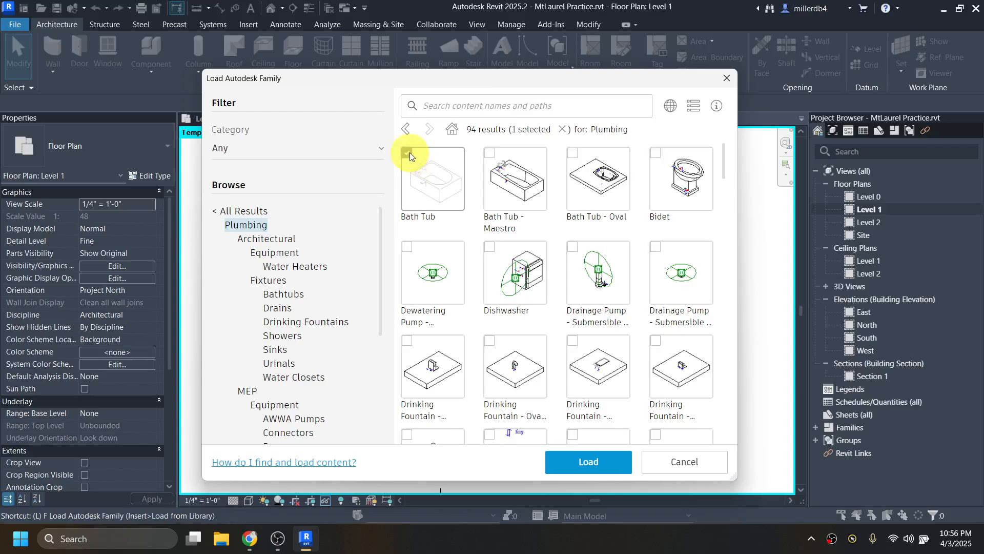
click(600, 463)
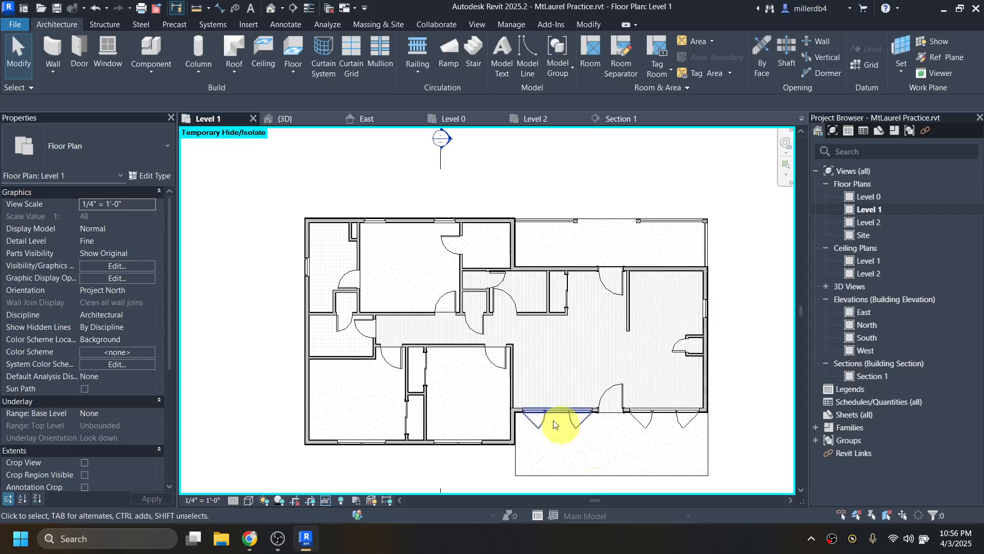
click(150, 49)
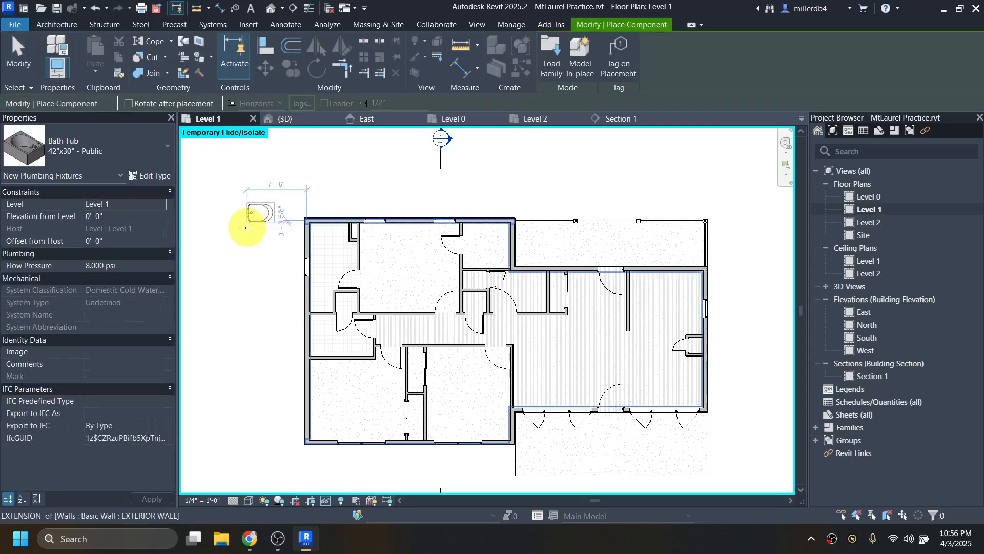
scroll(308, 249, up, 4)
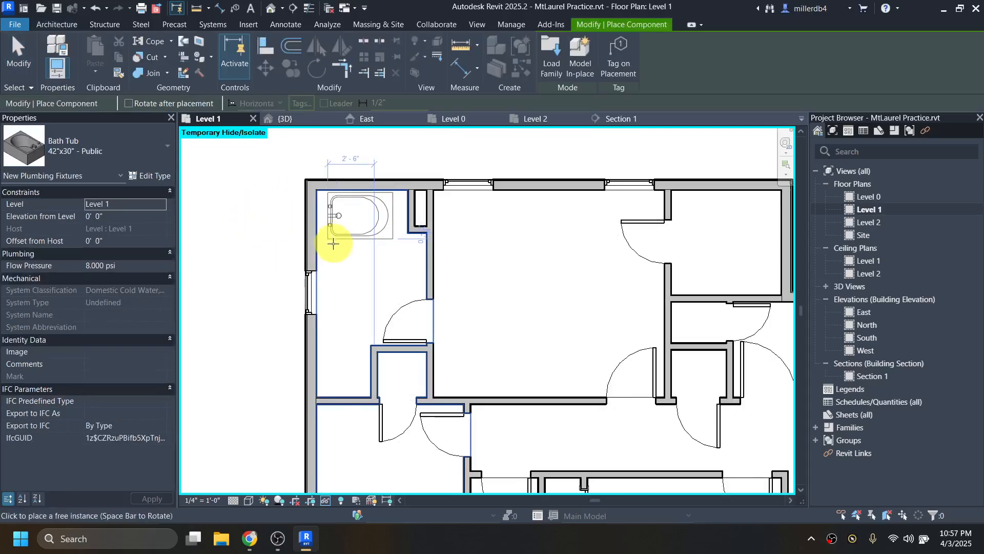
click(109, 151)
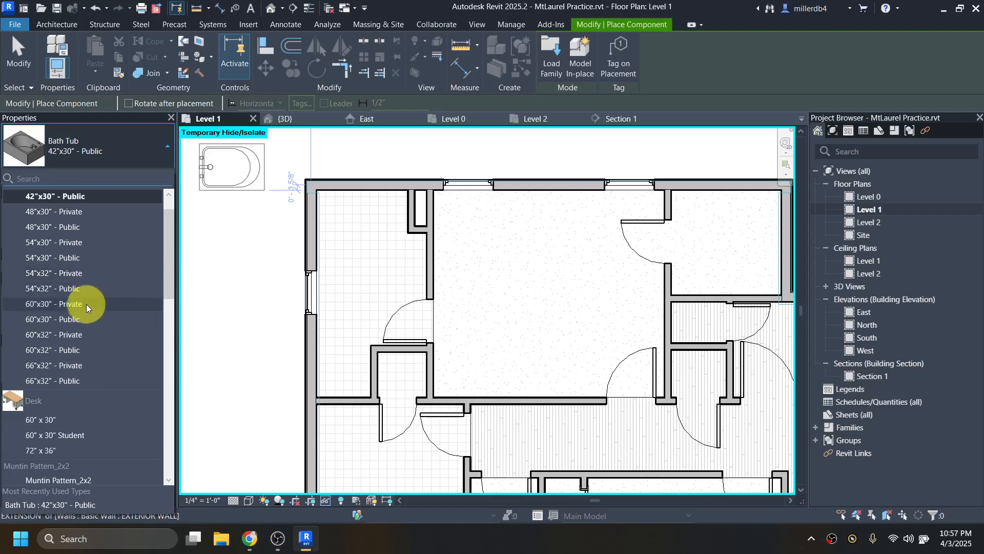
mouse_move(76, 306)
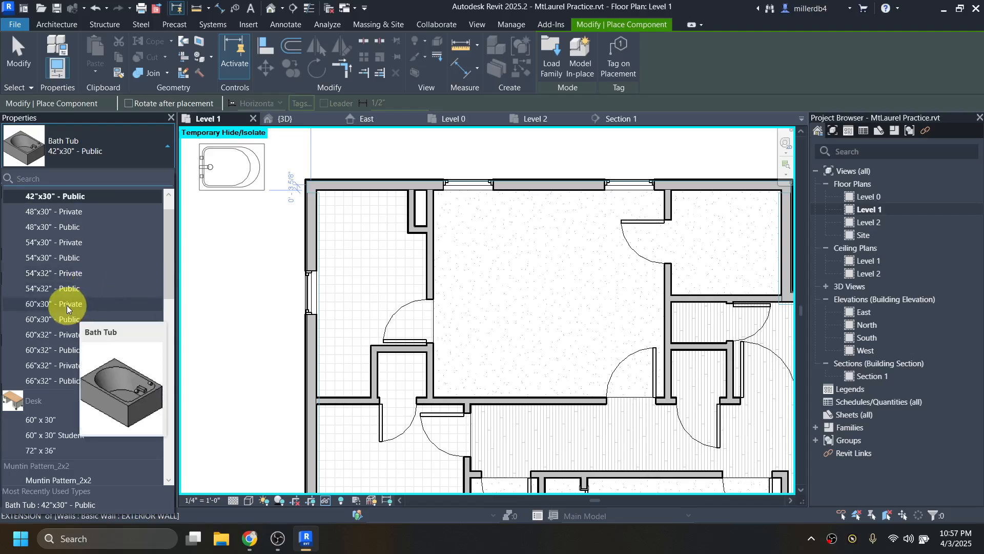
click(66, 304)
scroll(324, 230, up, 3)
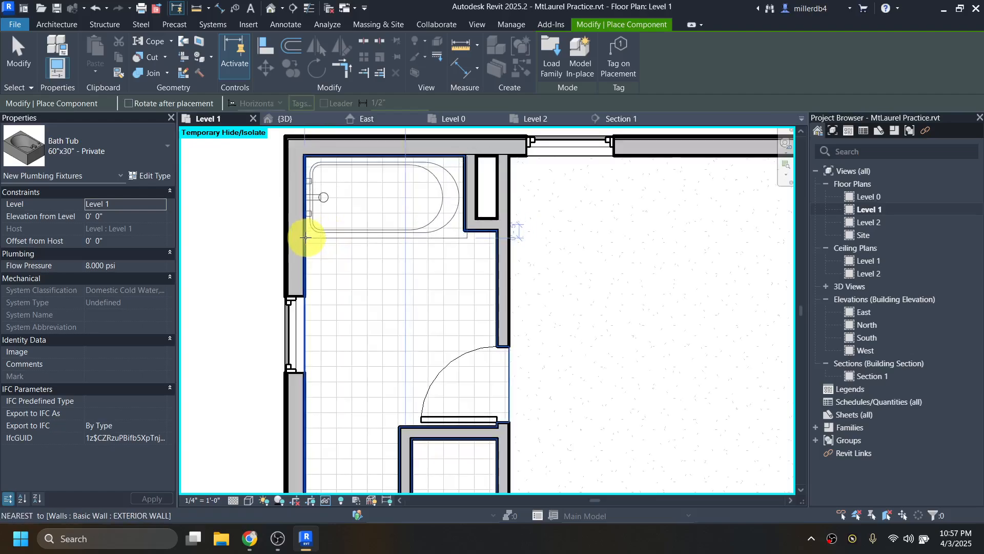
click(306, 238)
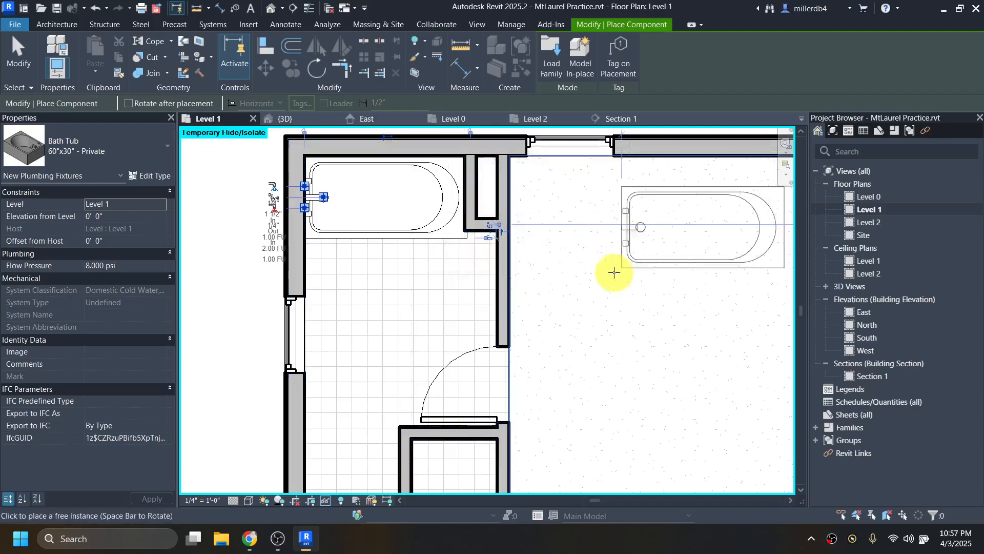
key(Escape)
key(Escape)
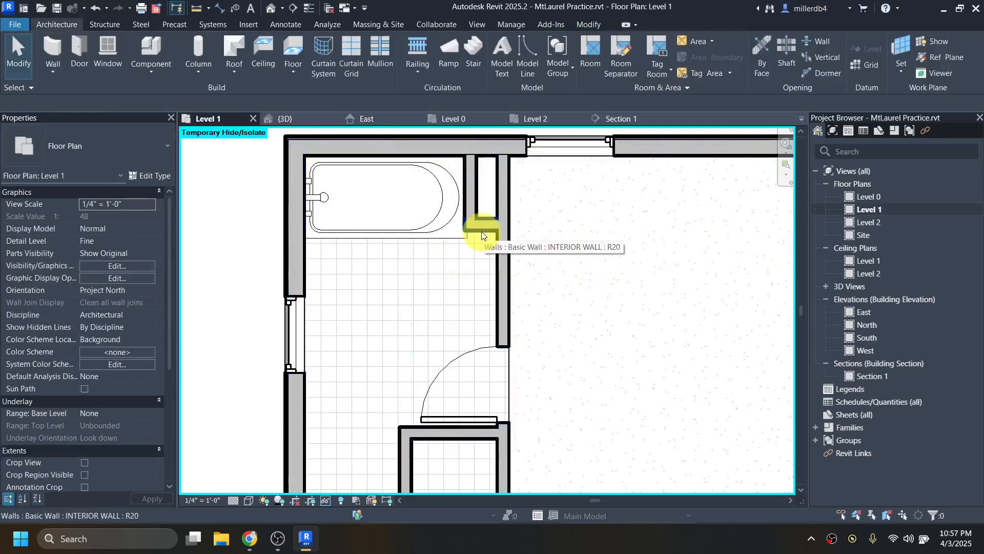
Nudge the short interior wall beyond the tub's foot downward until it lines up with the tub's outer edge
click(482, 232)
scroll(483, 228, up, 2)
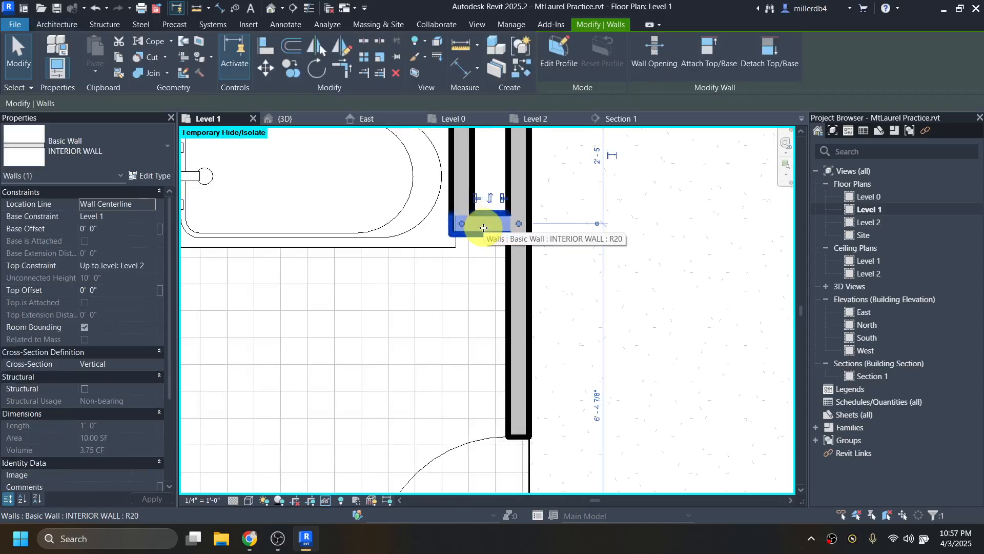
key(Down)
key(Down)
key(Down)
key(Down)
key(Down)
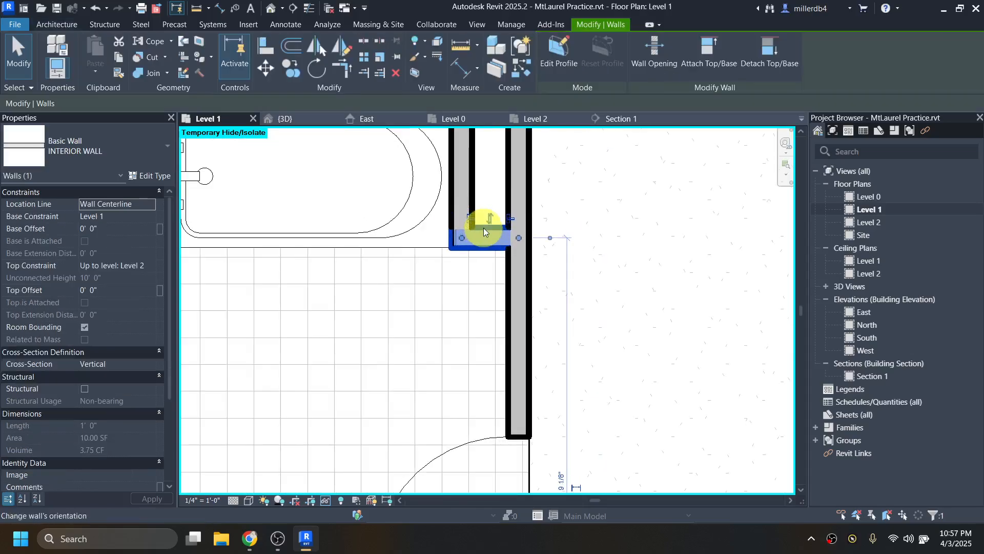
scroll(484, 228, down, 2)
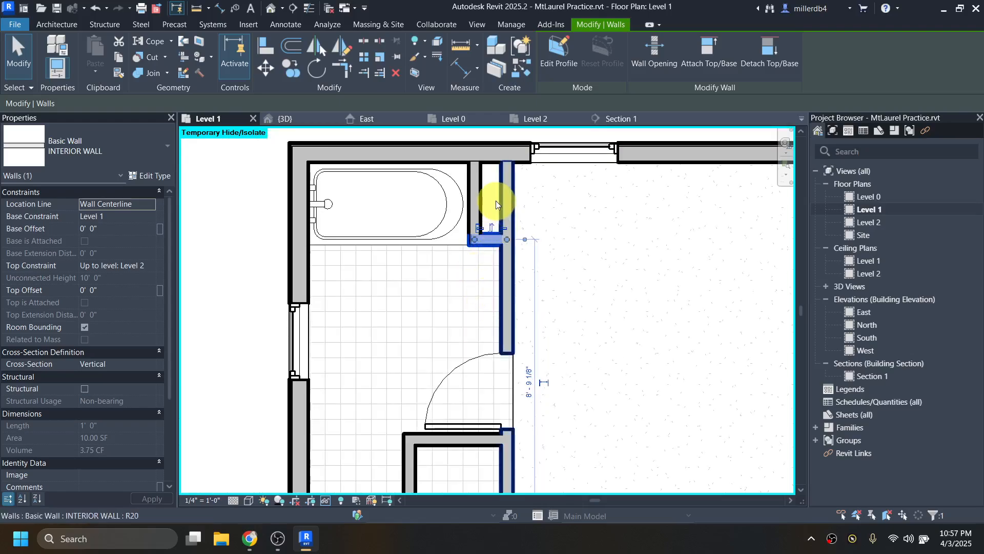
click(488, 179)
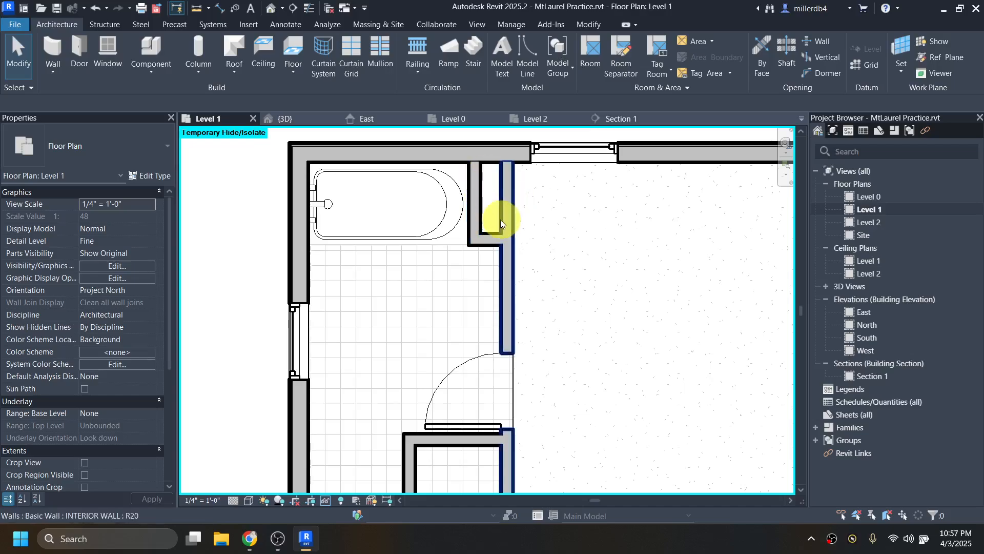
Search the plumbing library for "toilet" and load the Toilet-Domestic-3D family
scroll(472, 274, down, 3)
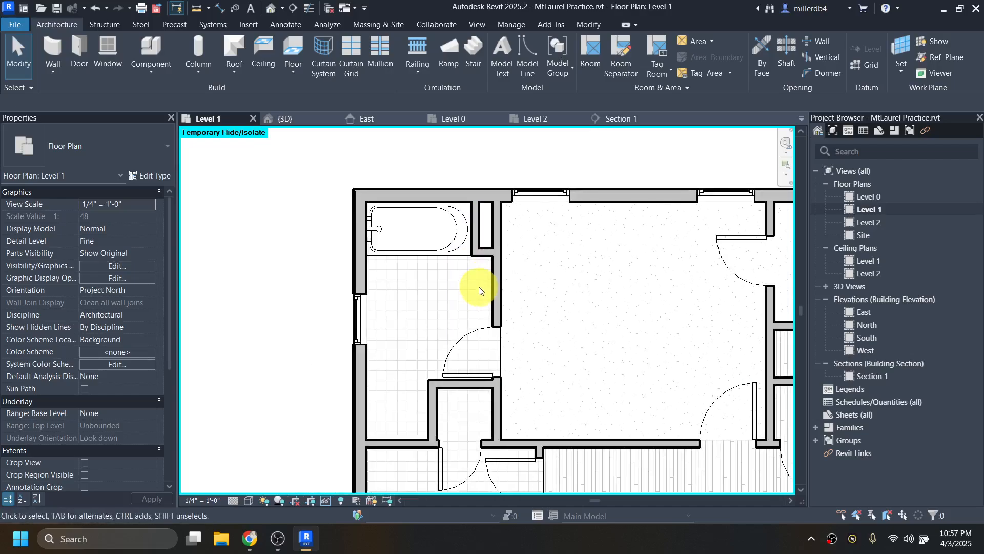
middle_drag(472, 282, 450, 235)
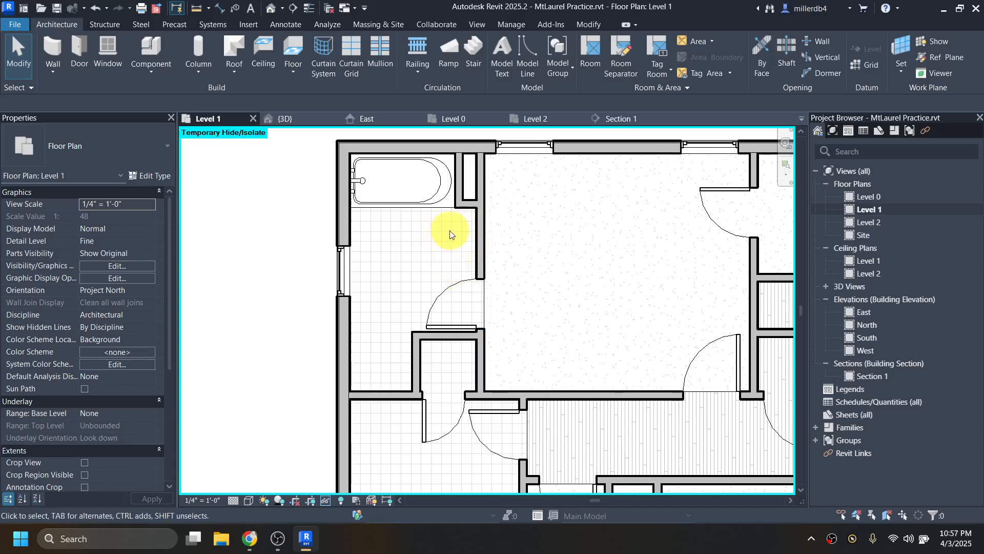
key(l)
key(f)
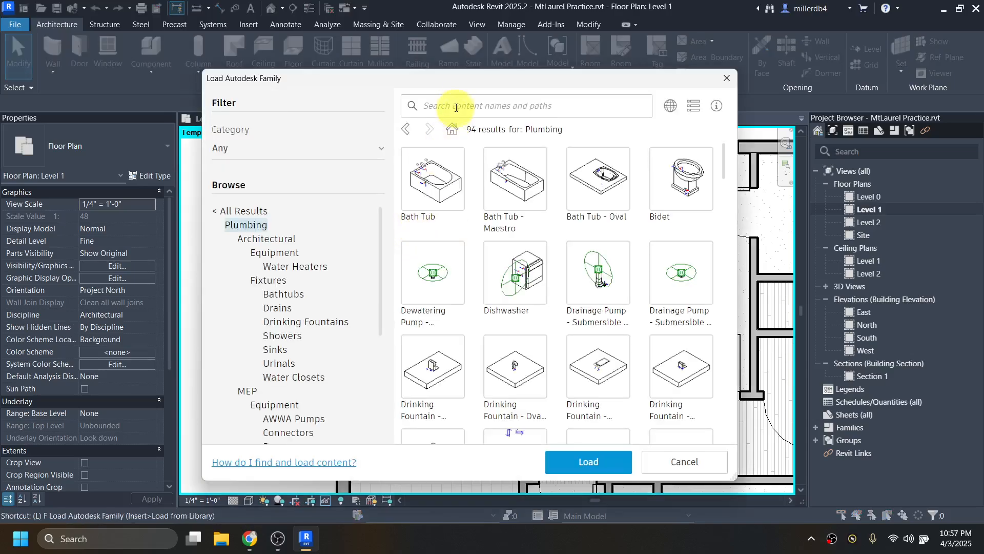
click(454, 104)
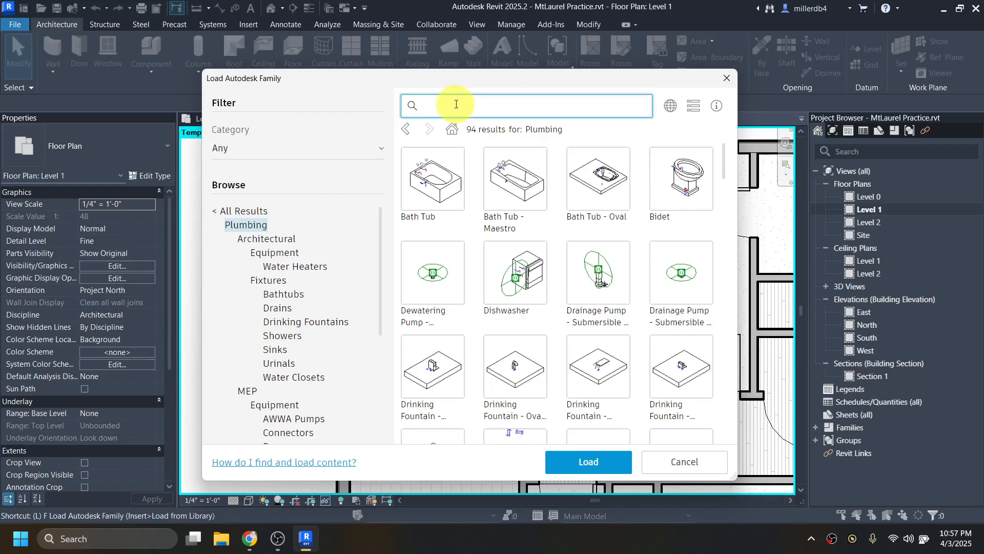
text(toilet)
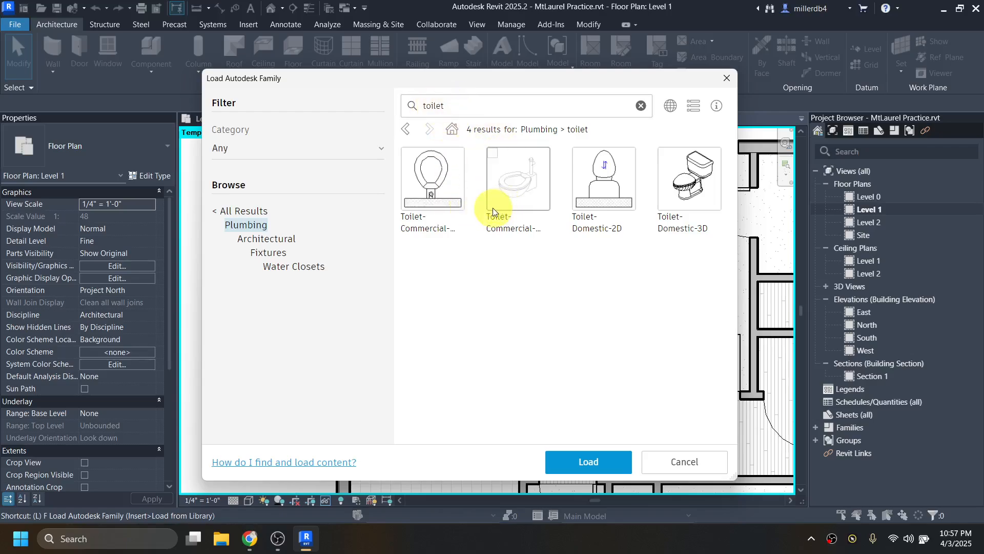
click(663, 154)
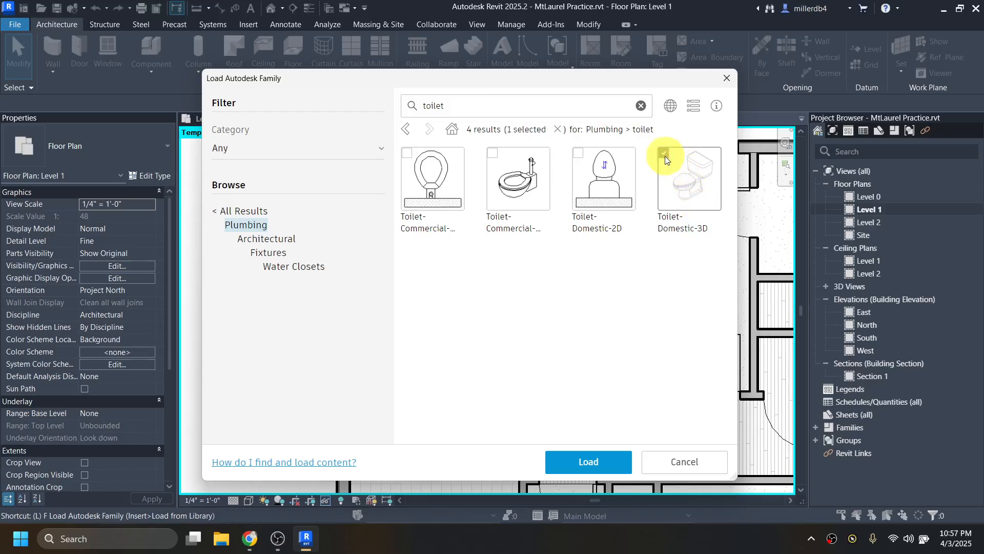
click(594, 461)
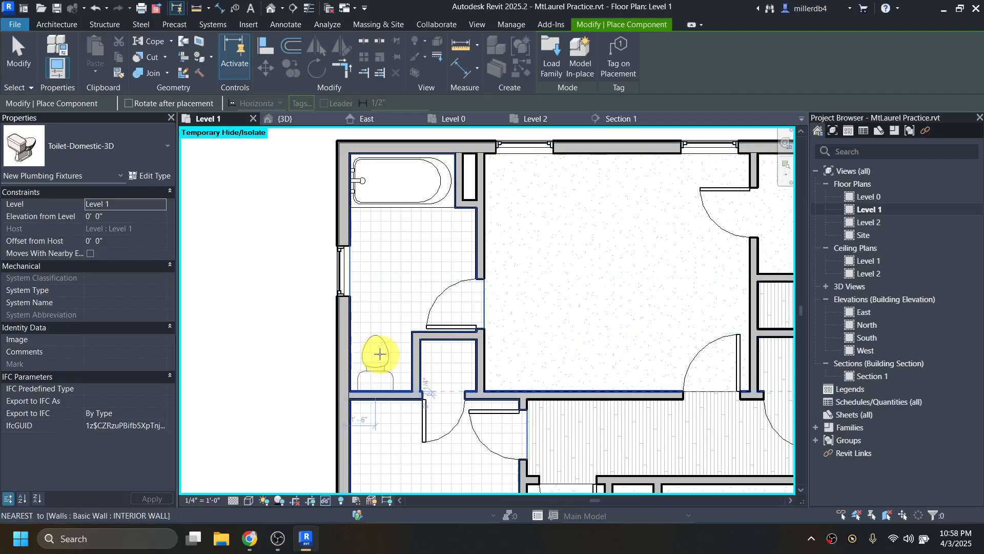
Place one toilet against the lower wall of the upper bathroom and another against the lower wall of the bathroom below
scroll(384, 356, up, 2)
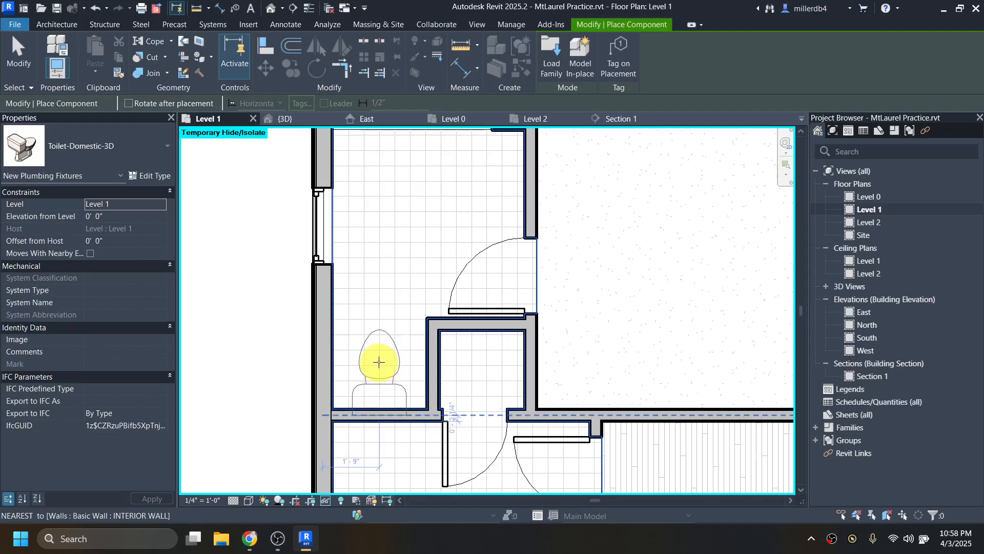
scroll(379, 359, down, 2)
click(363, 296)
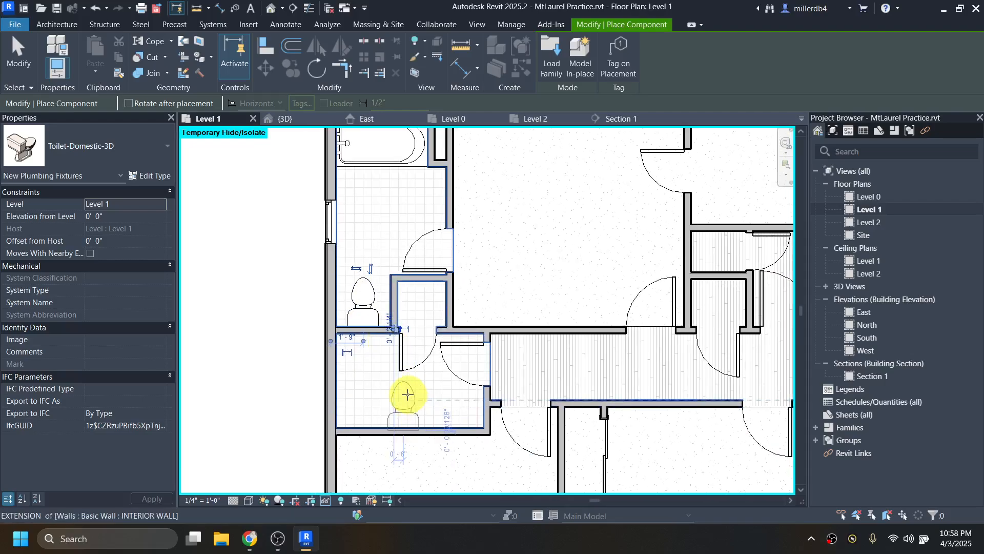
scroll(409, 394, up, 2)
click(410, 394)
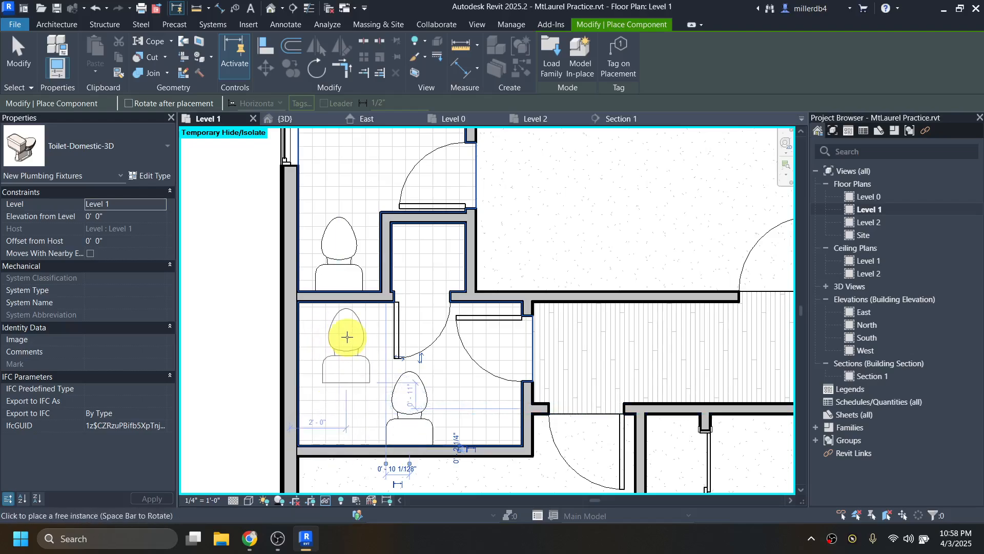
key(Escape)
key(Escape)
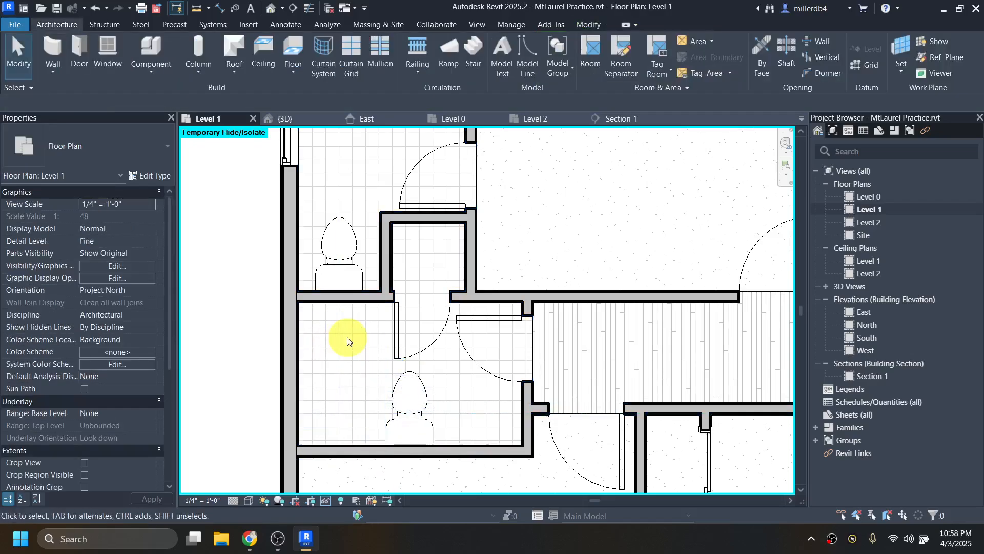
key(l)
key(f)
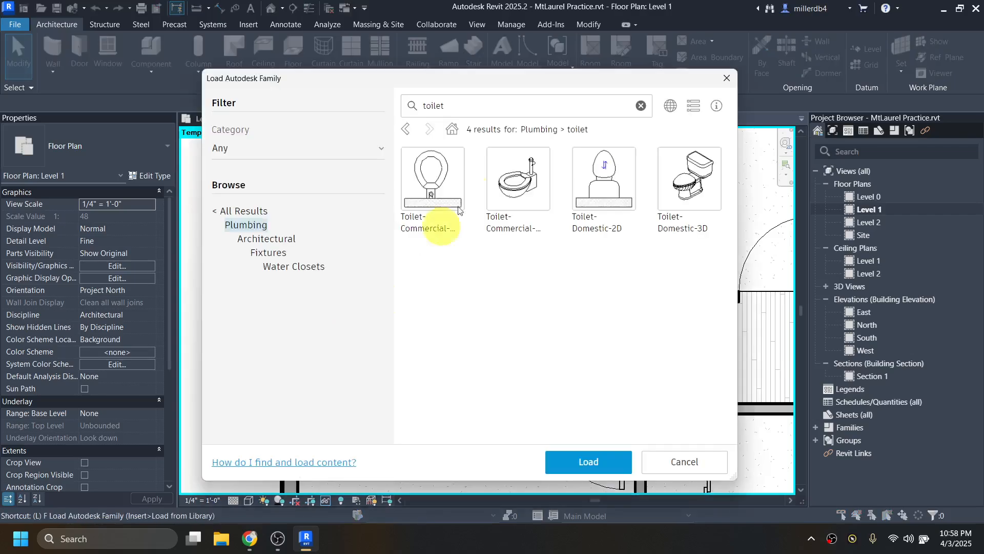
click(728, 79)
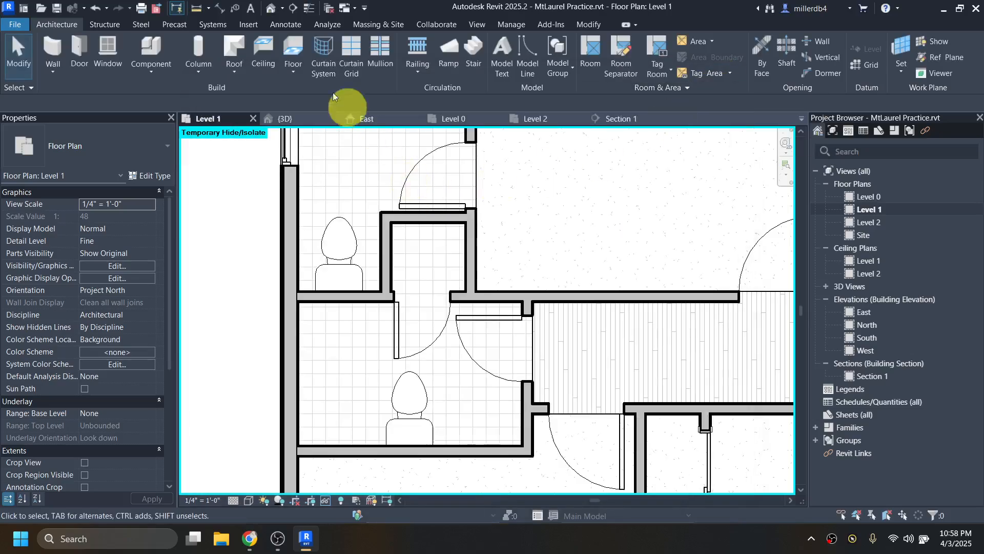
Place a rotated 60"x30" - Private bath tub in the lower bathroom's upper-left corner, with its faucet end against the upper wall
click(155, 45)
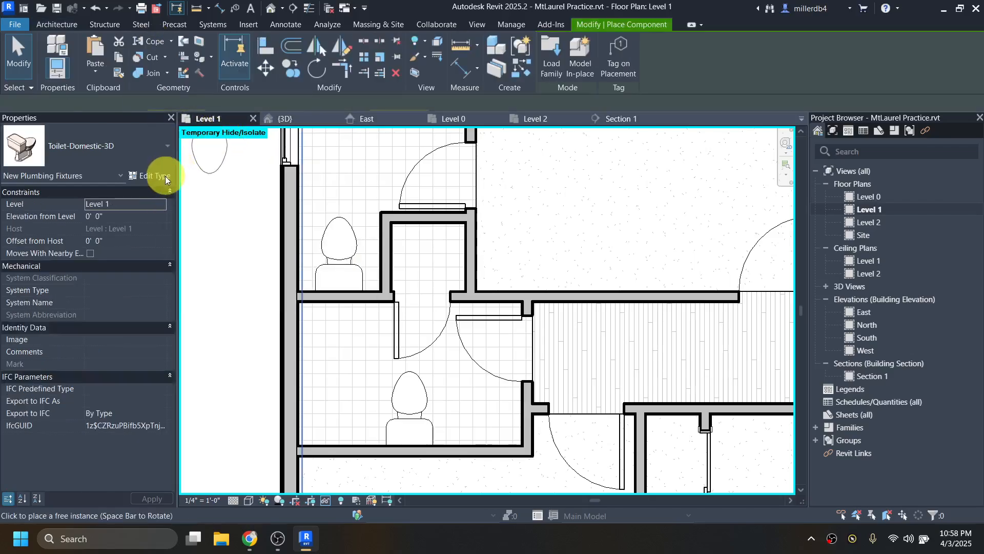
click(122, 147)
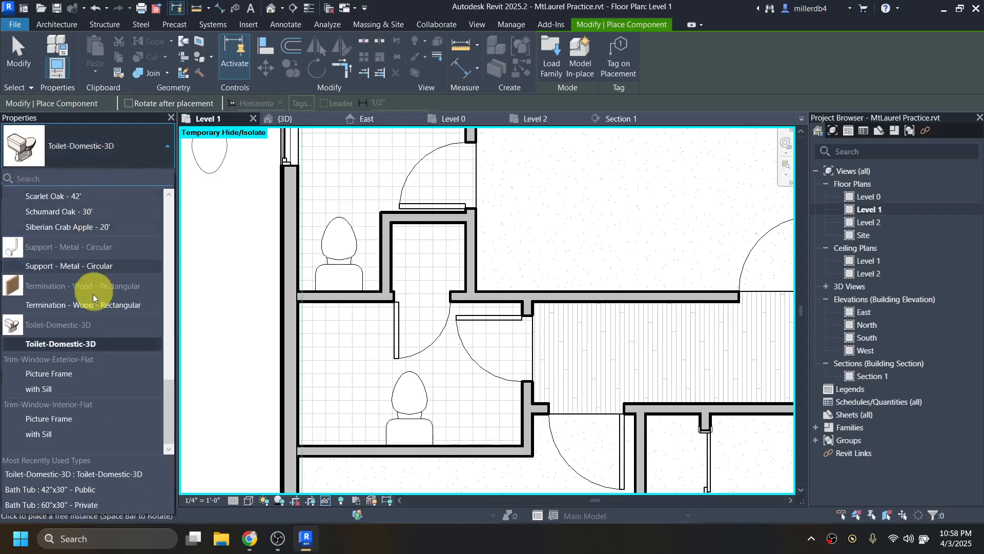
scroll(87, 358, up, 1)
scroll(87, 358, up, 15)
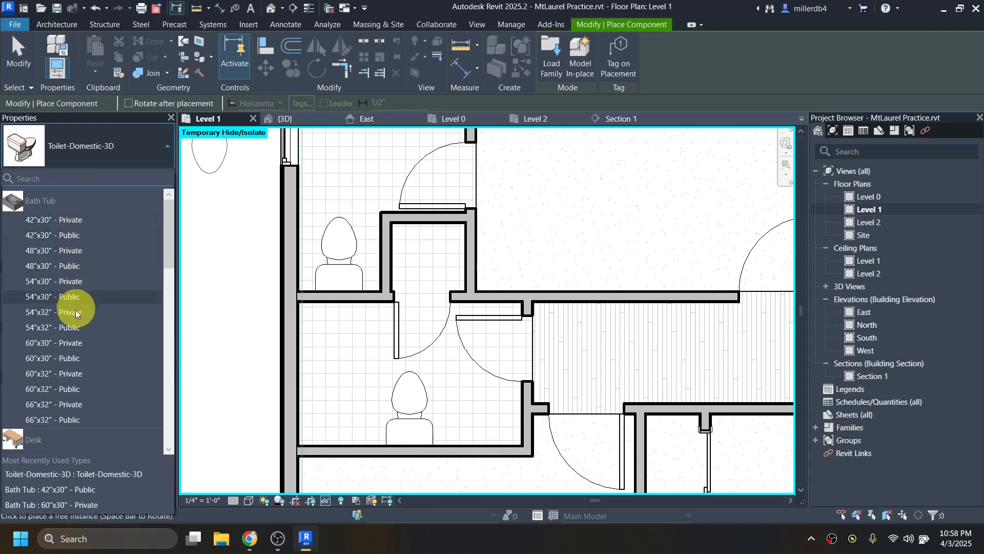
mouse_move(77, 343)
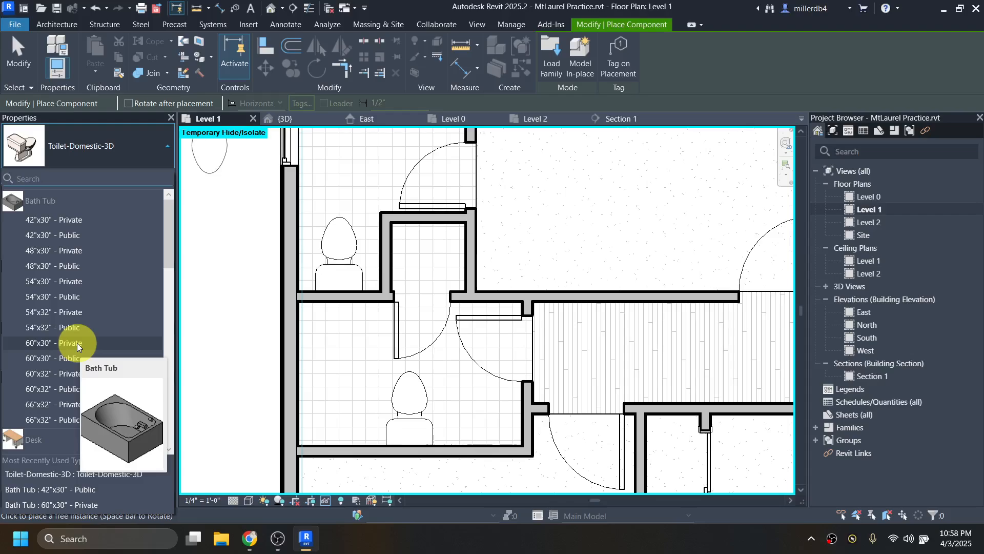
click(77, 343)
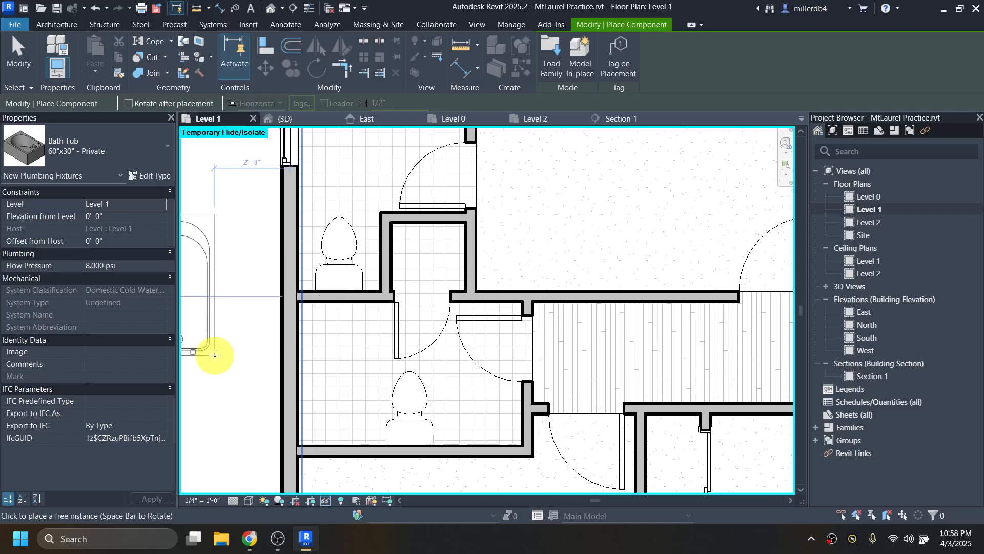
key(space)
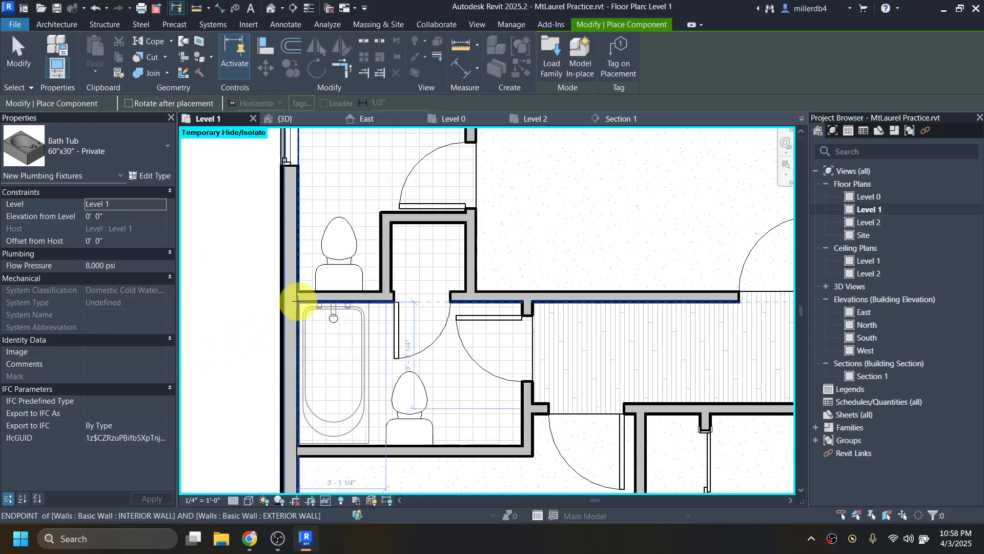
scroll(299, 301, up, 2)
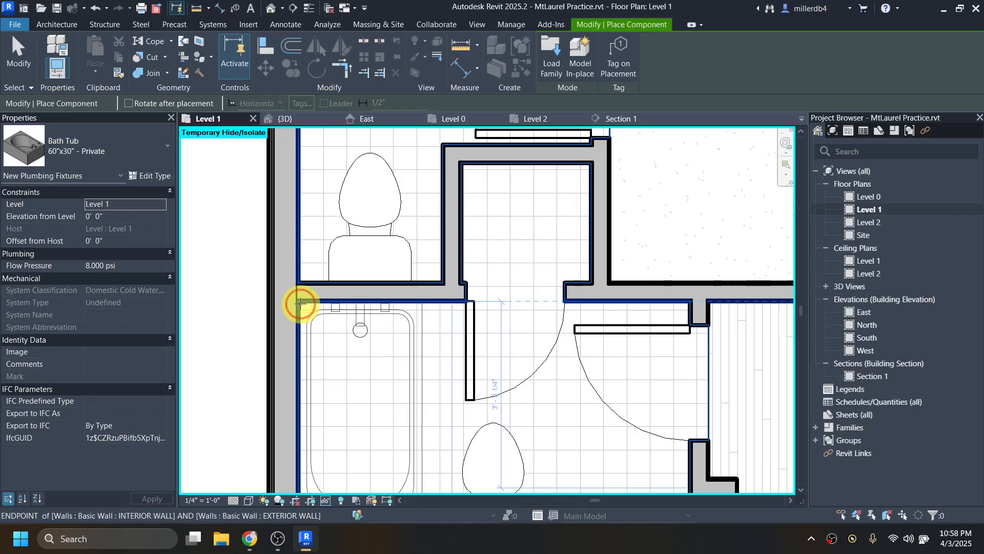
click(300, 303)
scroll(264, 267, down, 2)
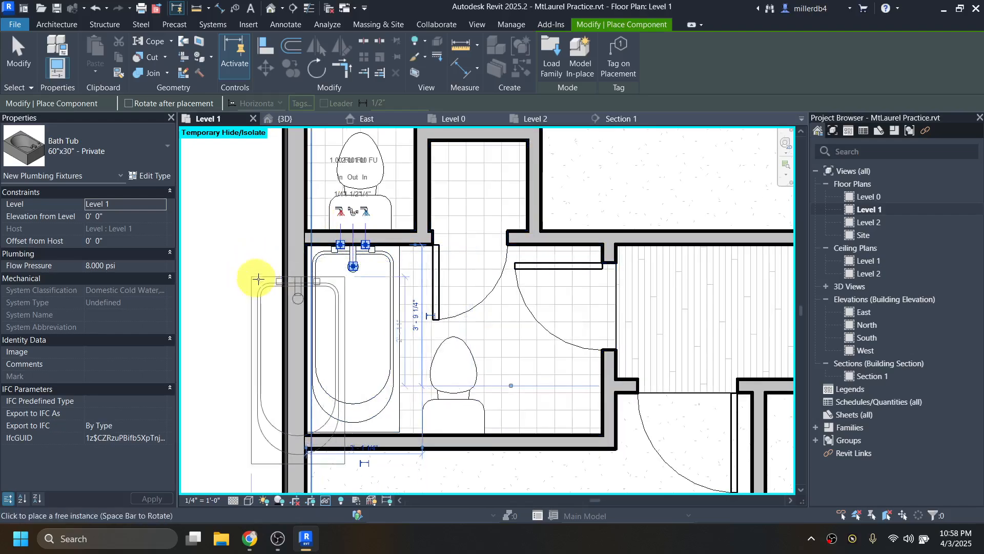
key(Escape)
key(Escape)
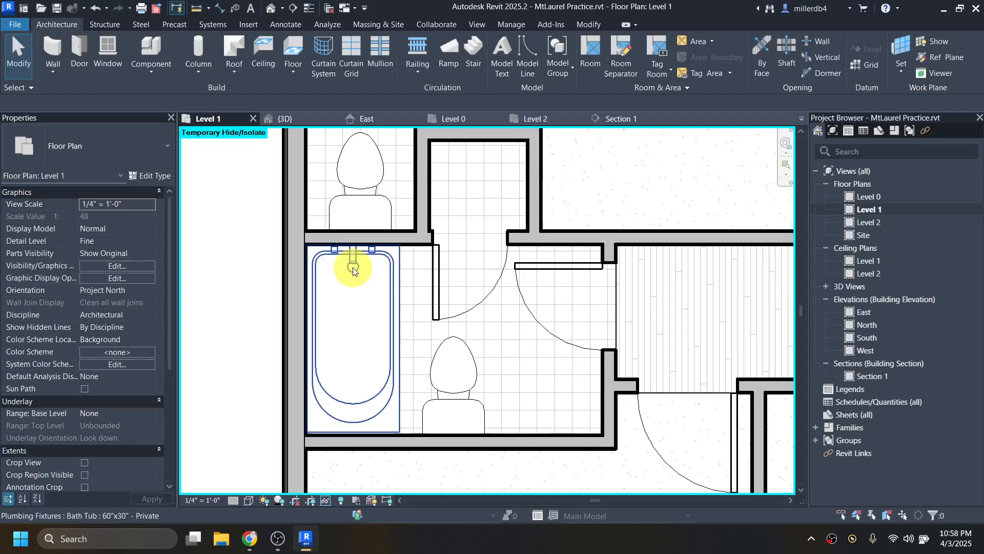
Nudge the lower bathroom's bath tub down slightly so its foot meets the lower wall
click(353, 270)
scroll(349, 390, up, 3)
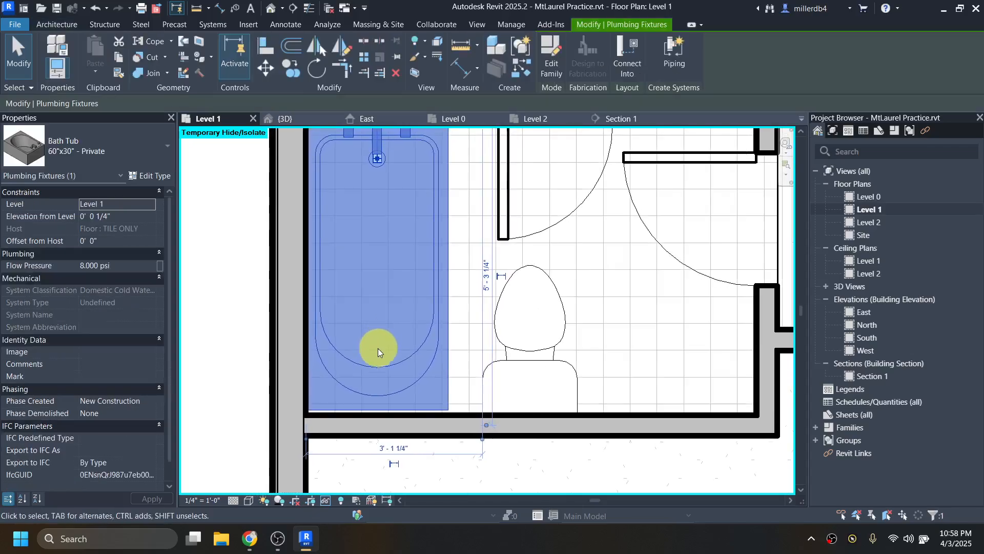
scroll(373, 358, down, 2)
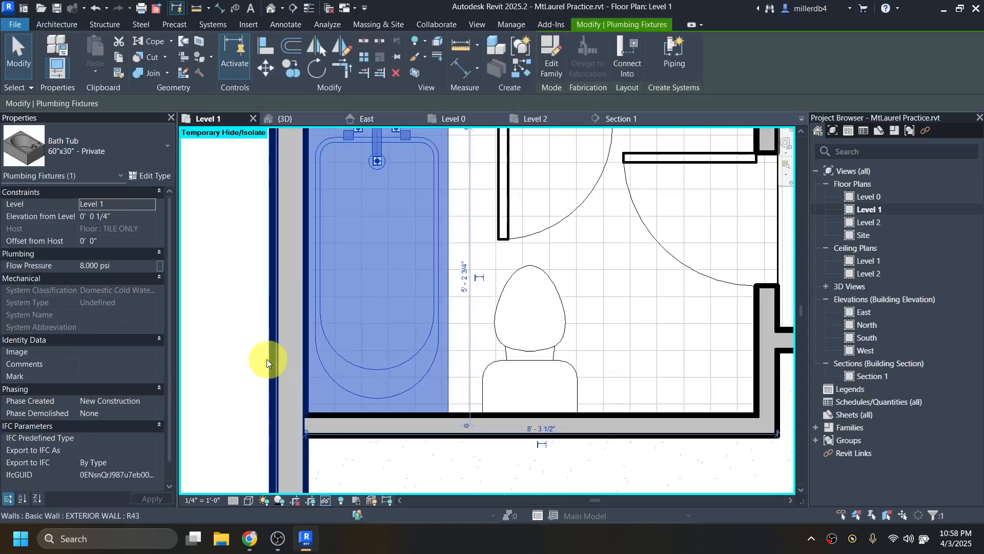
click(235, 364)
Search the plumbing library for "vanity" and load the Lavatory - Vanity family
scroll(236, 364, down, 1)
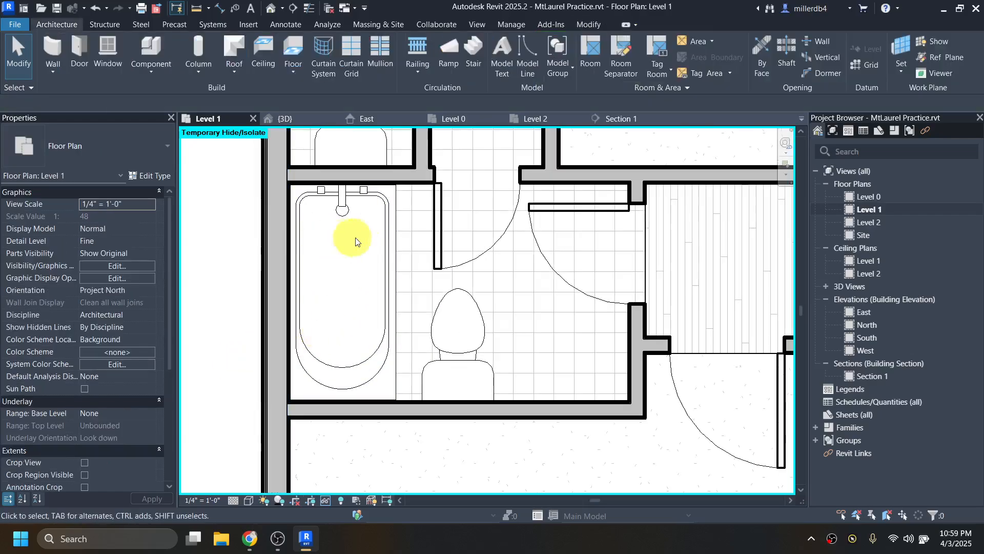
scroll(349, 278, down, 1)
middle_drag(351, 279, 431, 301)
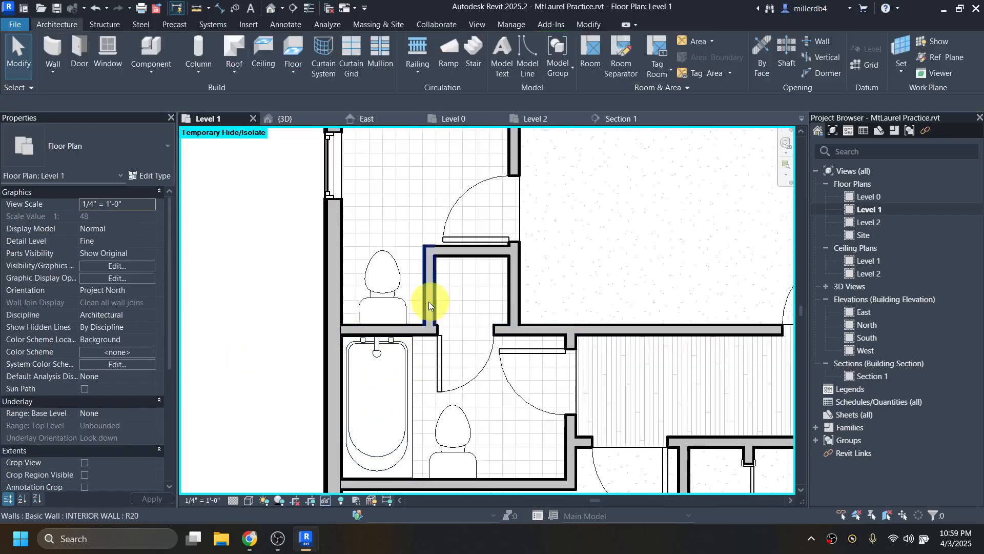
scroll(481, 344, down, 1)
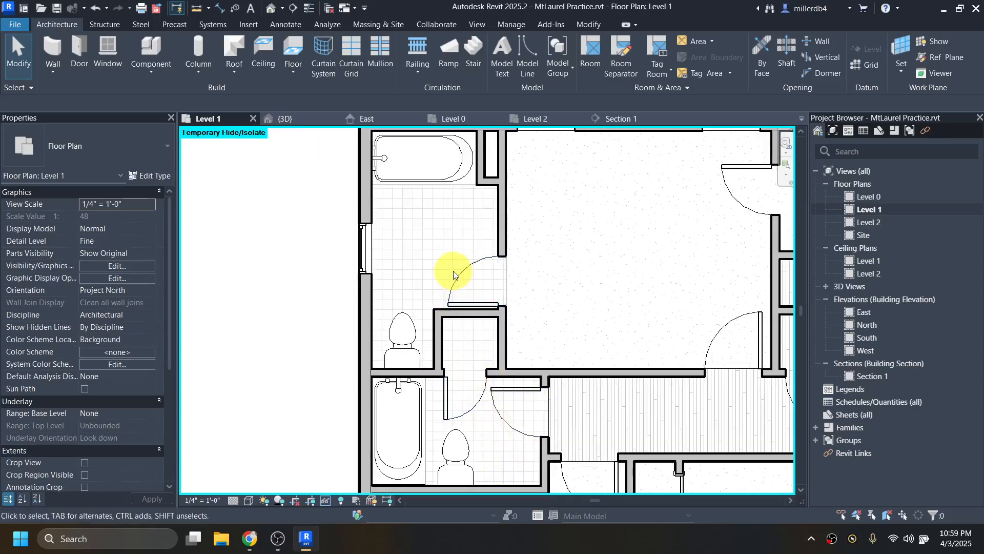
key(l)
key(f)
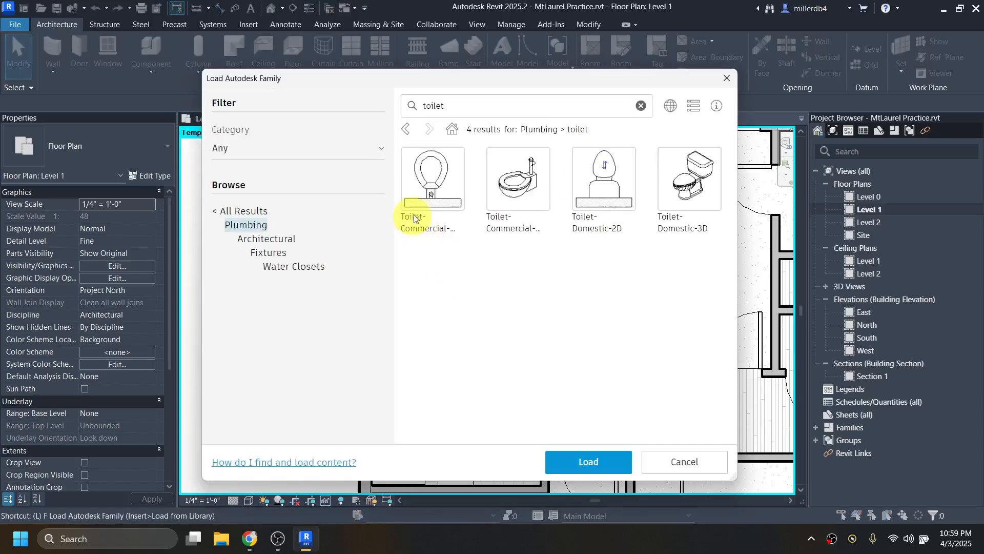
double_click(422, 103)
text(vanit)
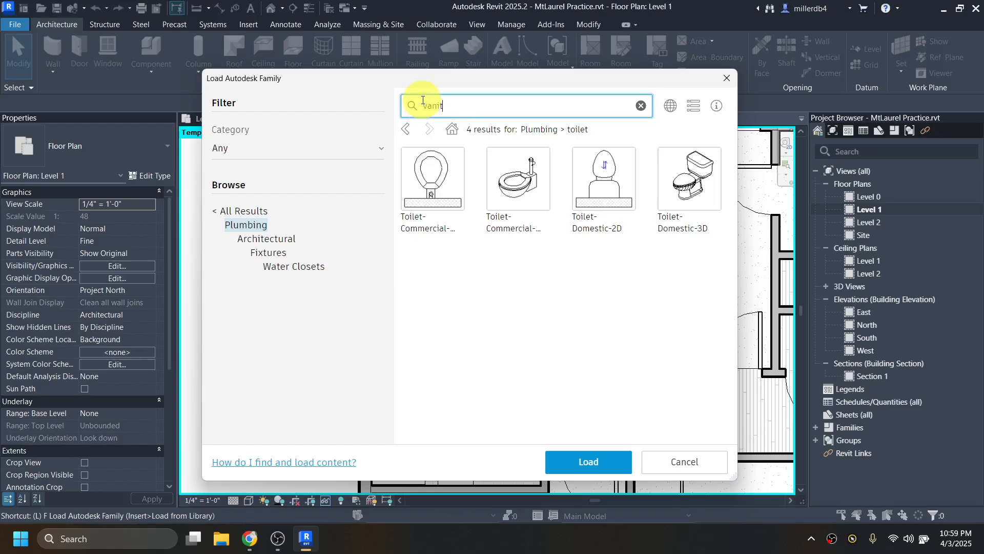
text(y)
key(Return)
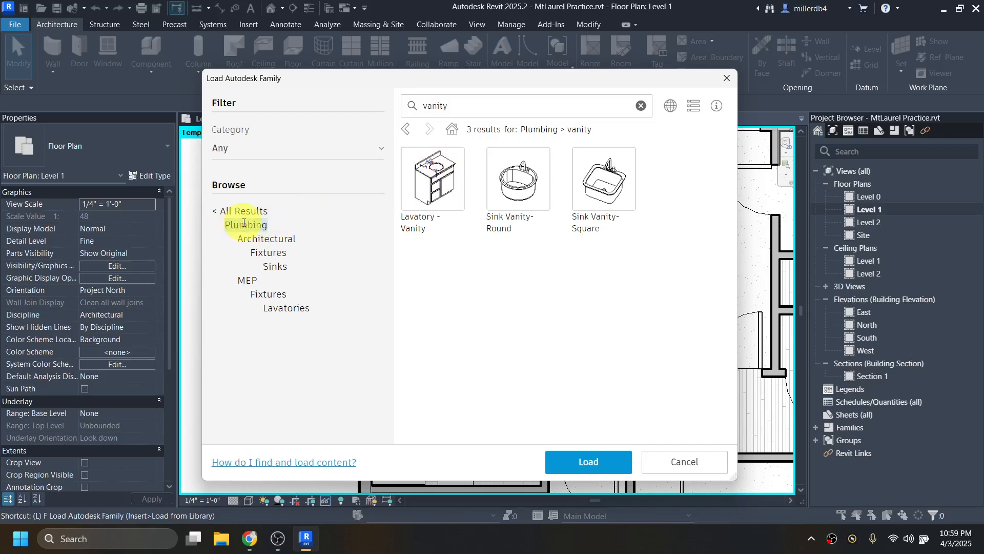
click(408, 156)
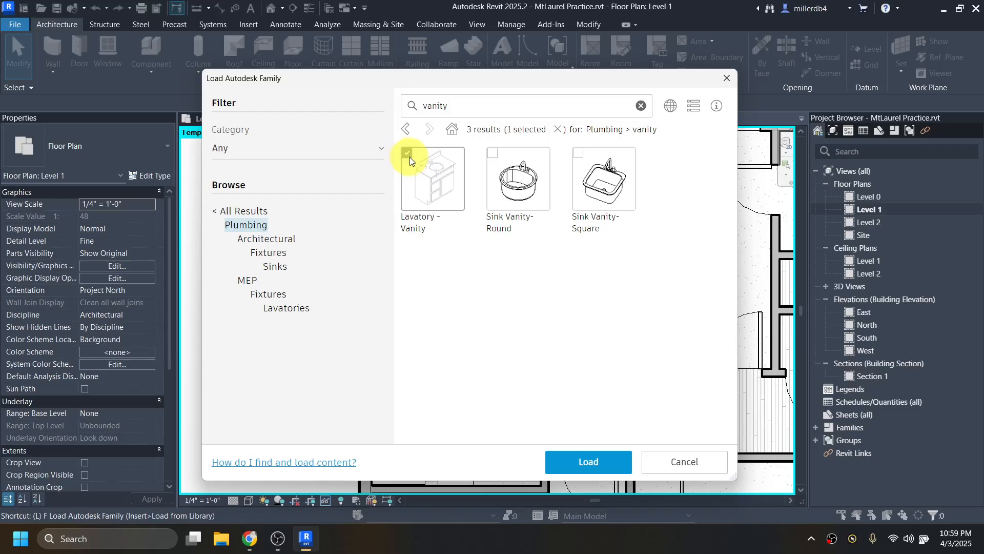
click(591, 463)
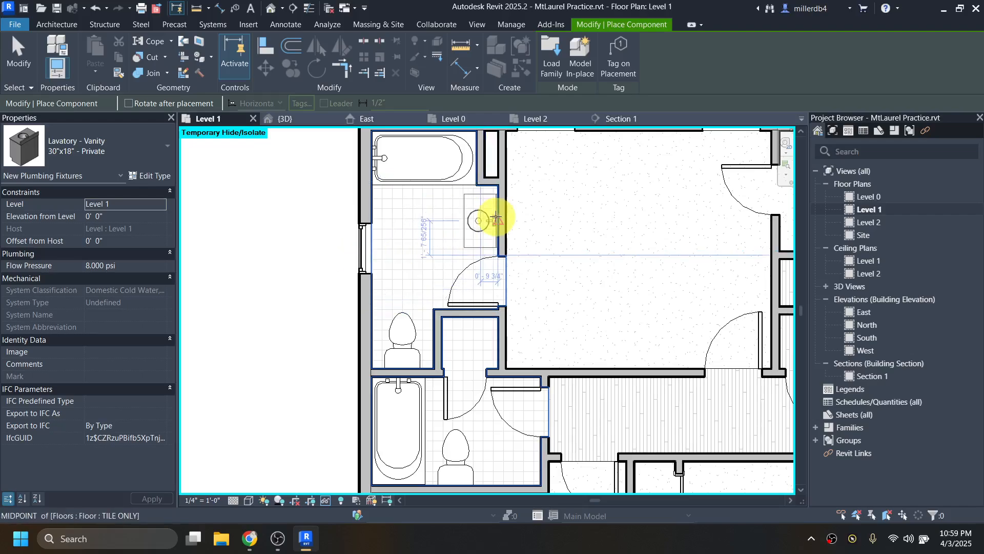
Place one 30"x18" - Private vanity against the upper bathroom's right wall and another against the lower bathroom's lower wall, right of the toilet
scroll(493, 220, up, 2)
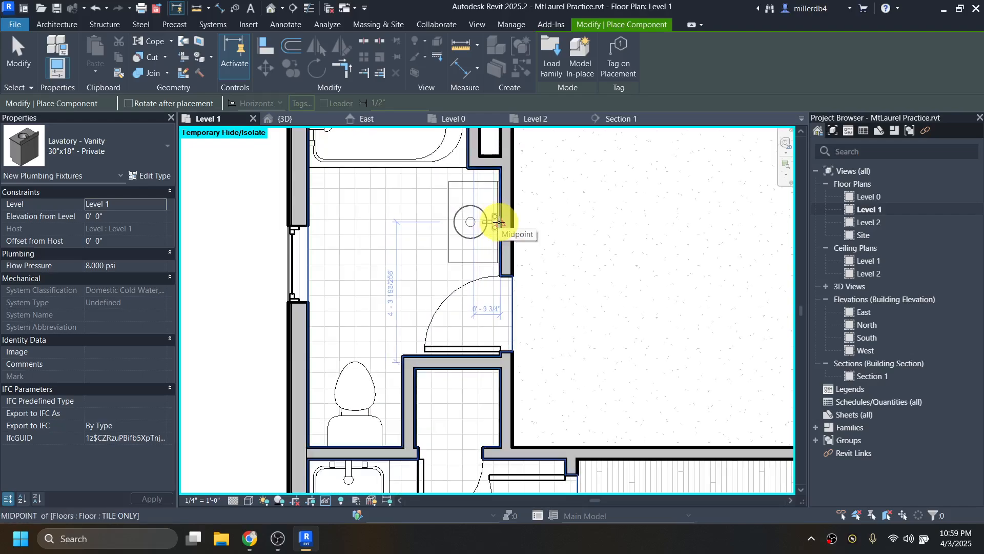
click(499, 222)
scroll(505, 273, down, 1)
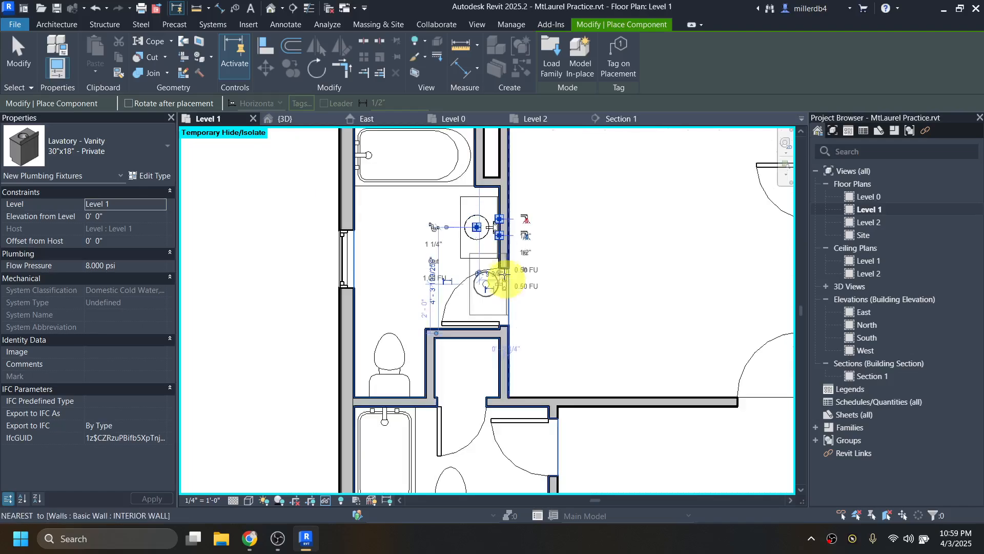
middle_drag(506, 283, 485, 156)
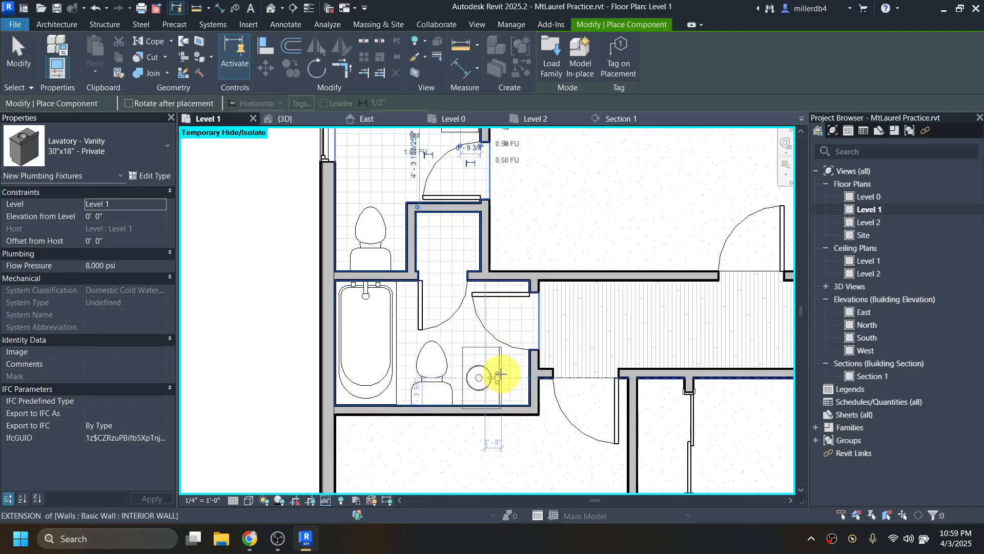
click(499, 402)
scroll(433, 409, down, 2)
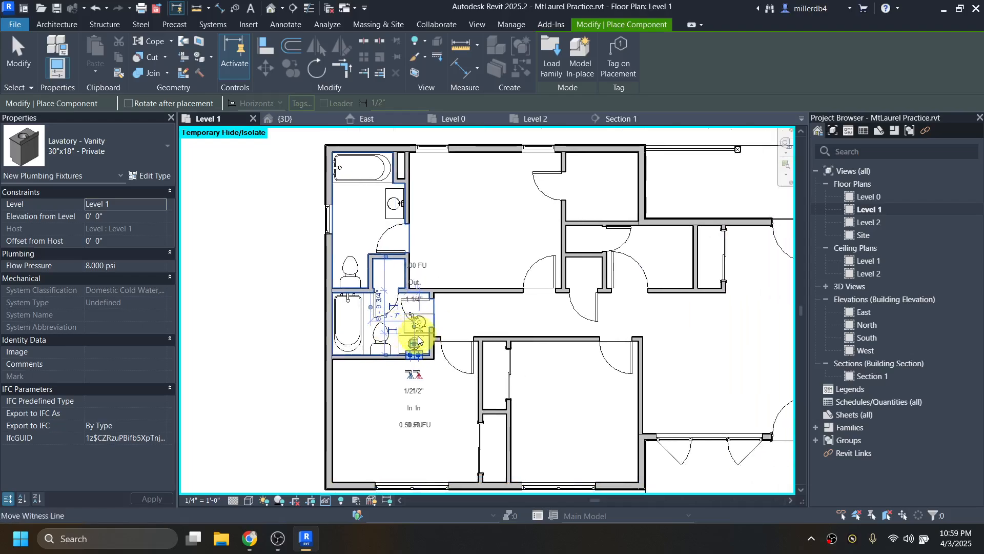
key(Escape)
key(Escape)
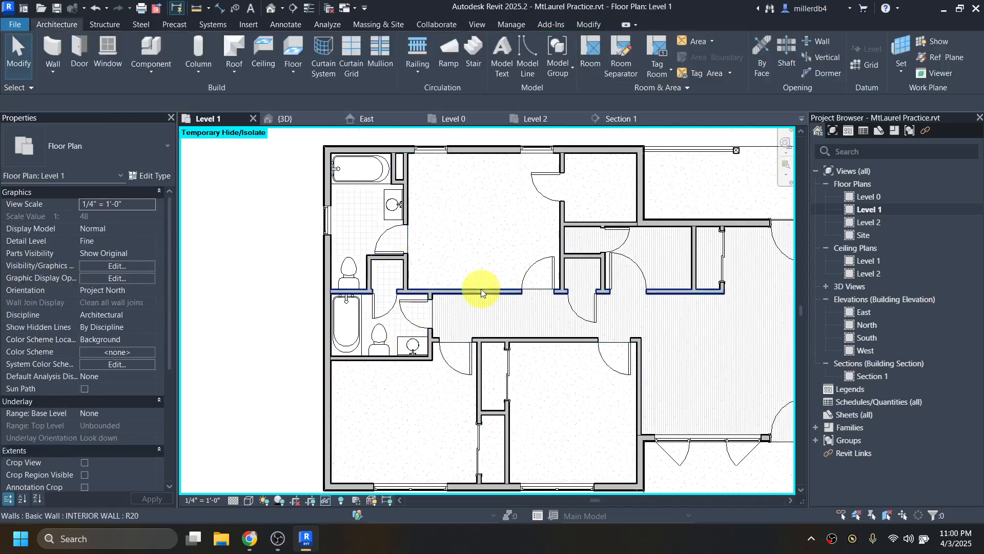
Search all library categories for "washer" and load the plain Washer family
middle_drag(487, 303, 440, 323)
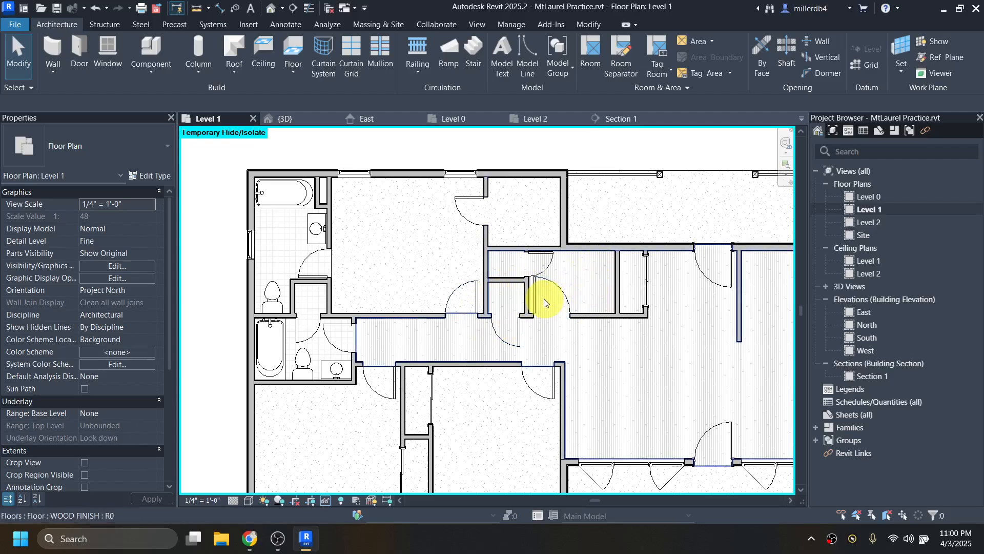
key(l)
key(f)
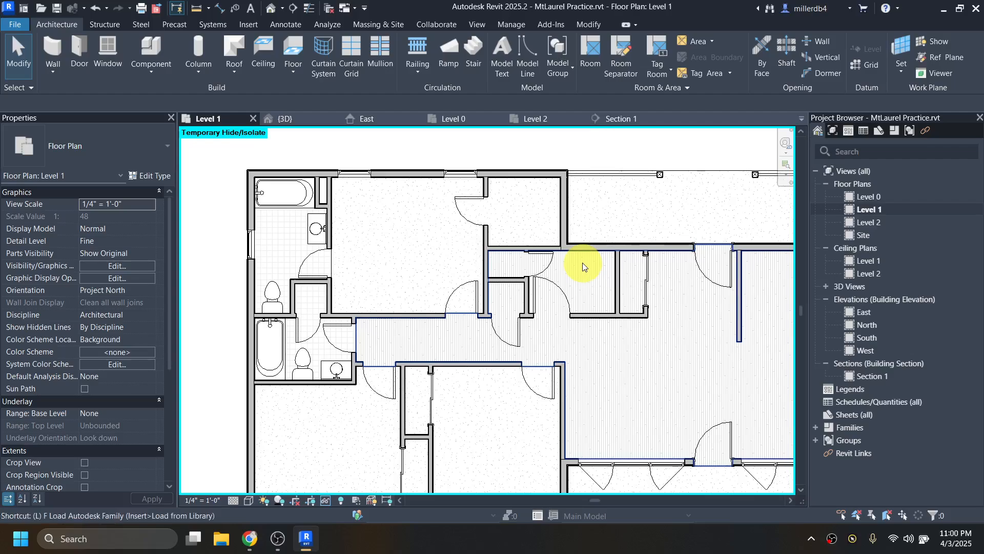
double_click(421, 105)
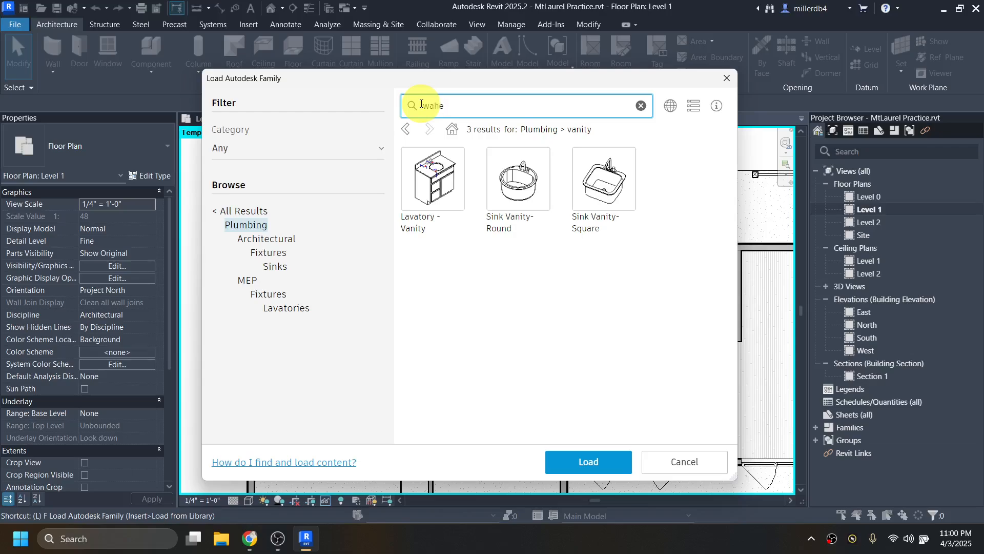
text(washer)
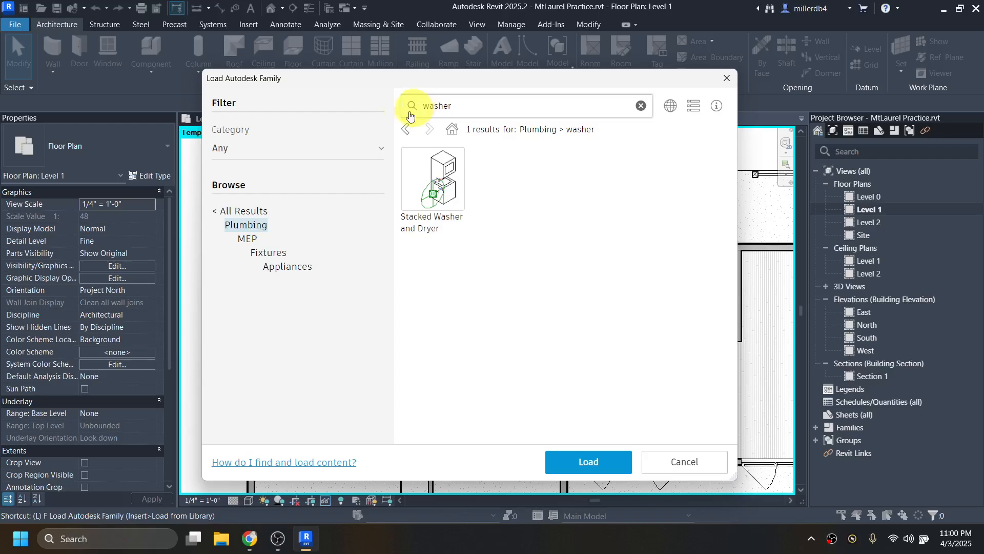
click(242, 212)
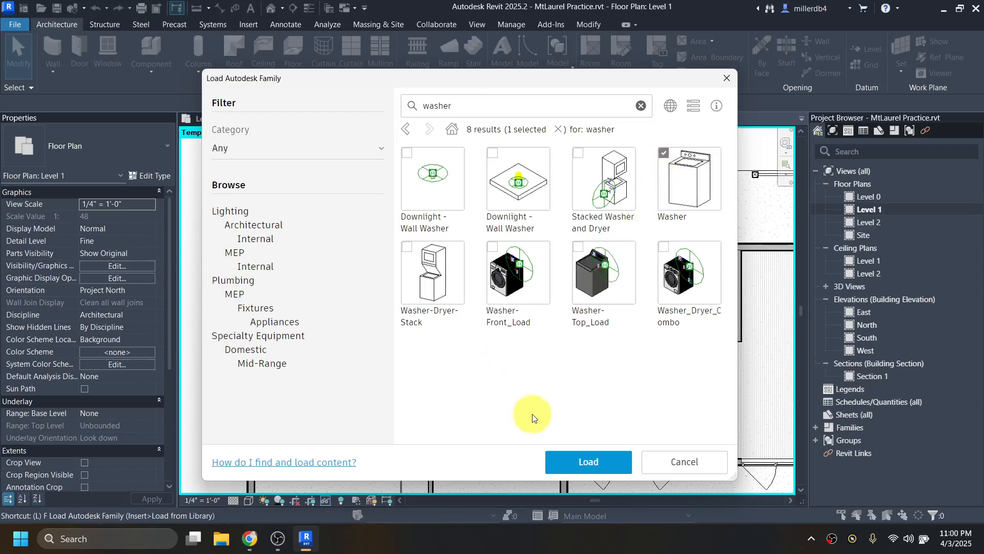
click(584, 463)
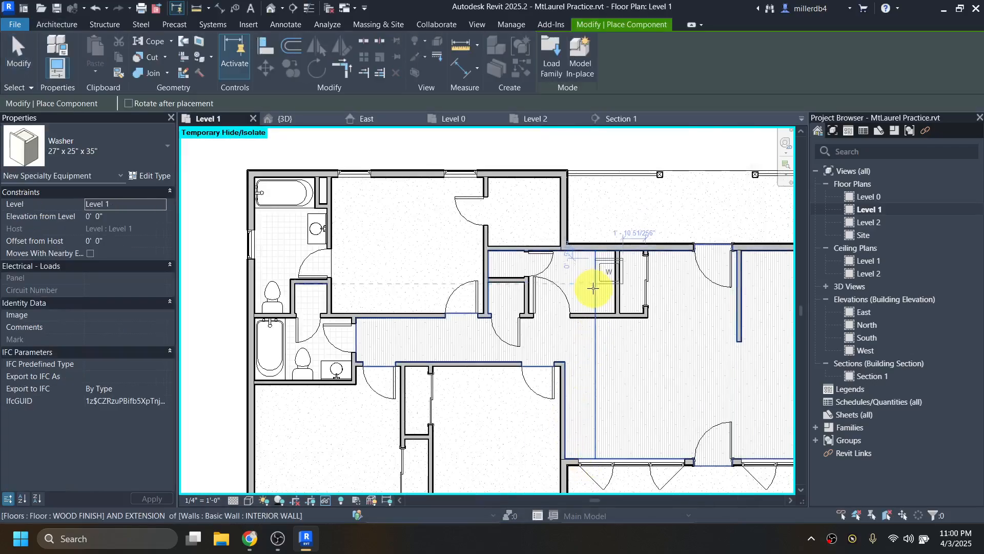
Place a rotated 27" x 25" x 35" washer in the laundry room's lower-right corner, with its back to the right wall
key(space)
key(space)
key(space)
key(space)
key(space)
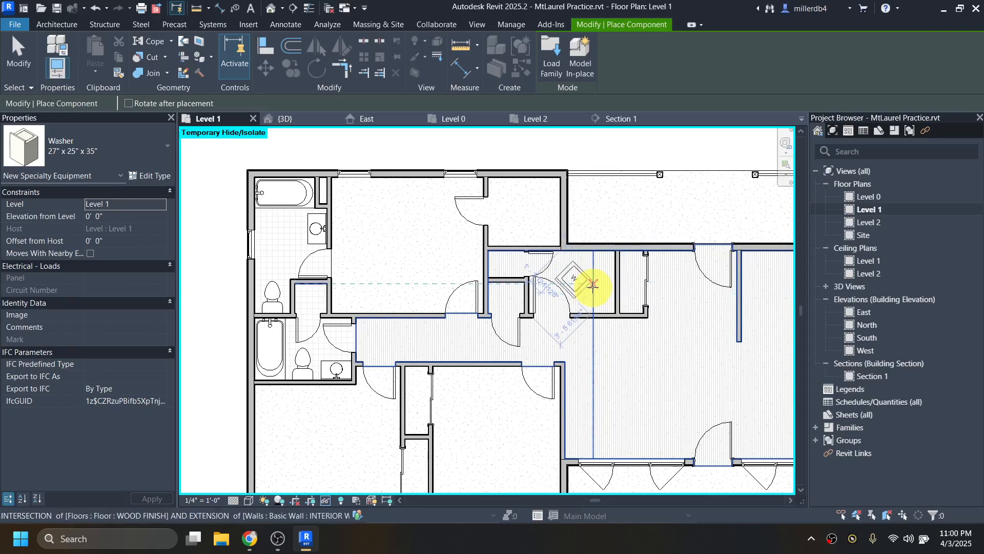
key(space)
scroll(592, 280, up, 2)
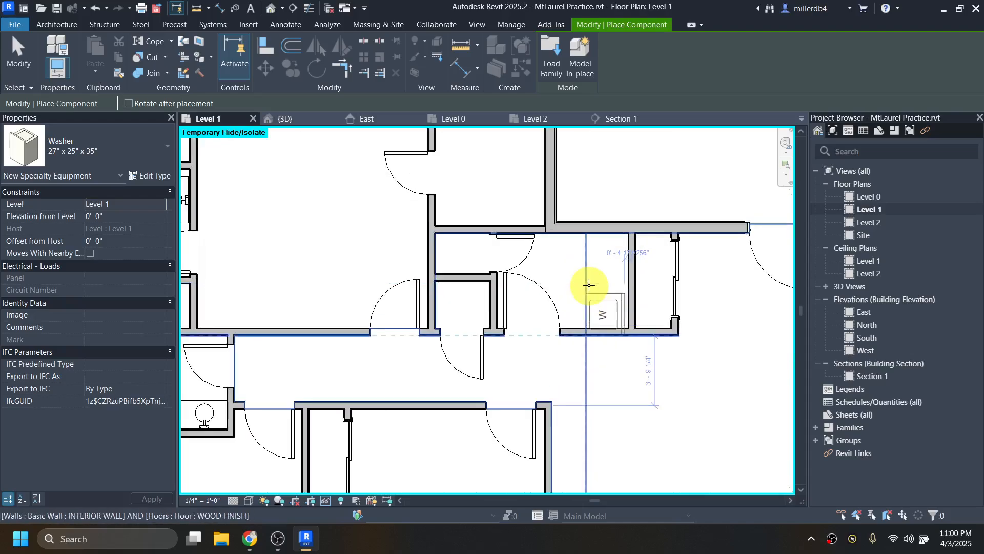
click(592, 279)
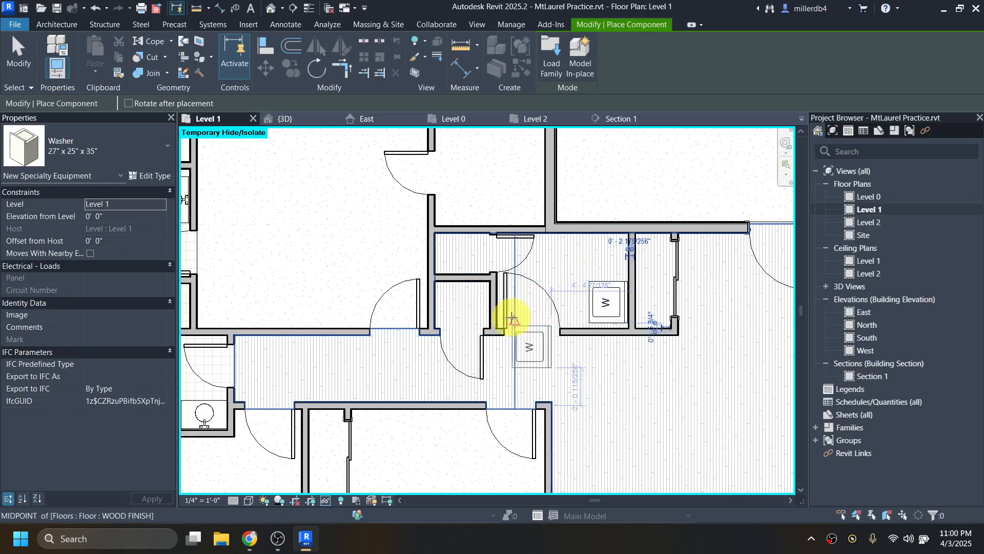
key(Escape)
key(Escape)
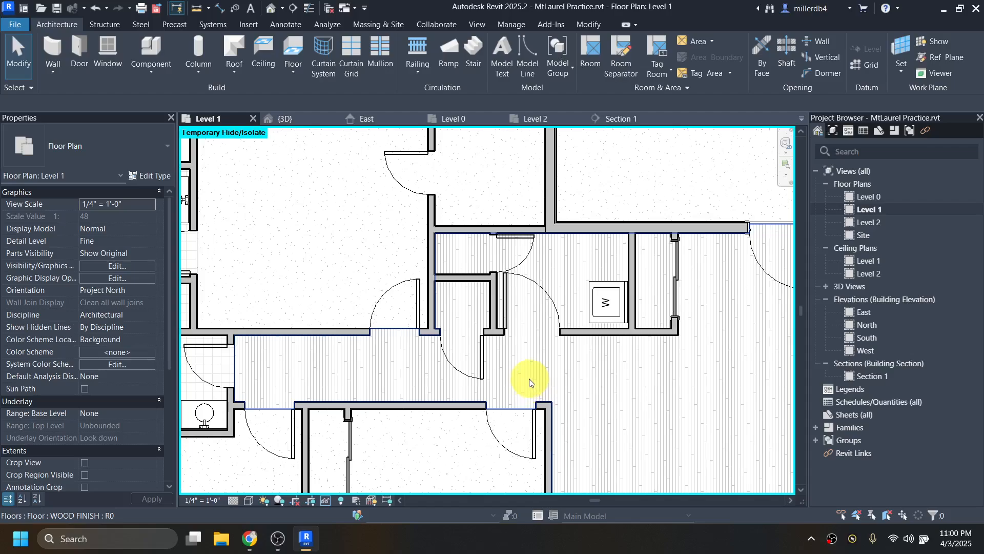
Search the library for "dryer" and load the white Dryer family that matches the washer
key(l)
key(f)
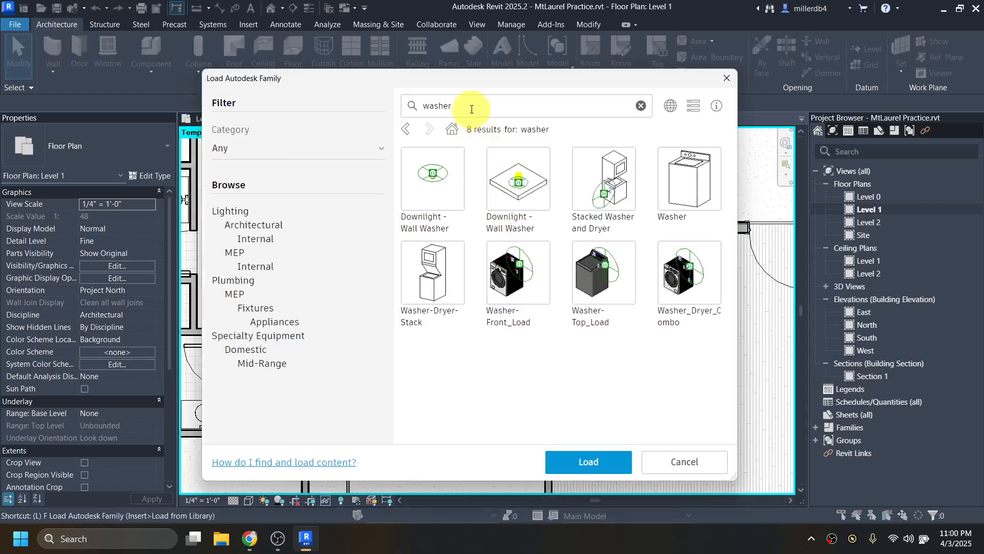
click(410, 110)
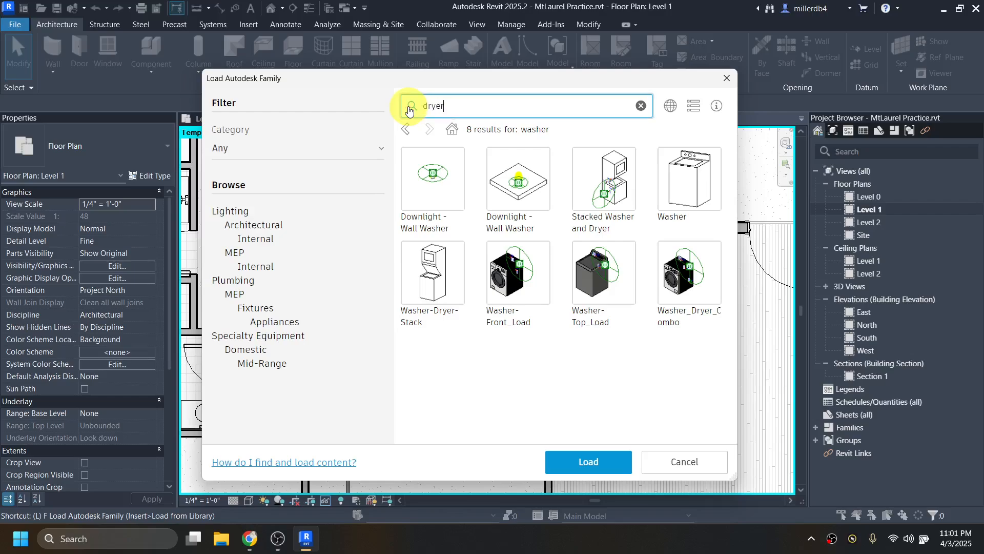
key(Return)
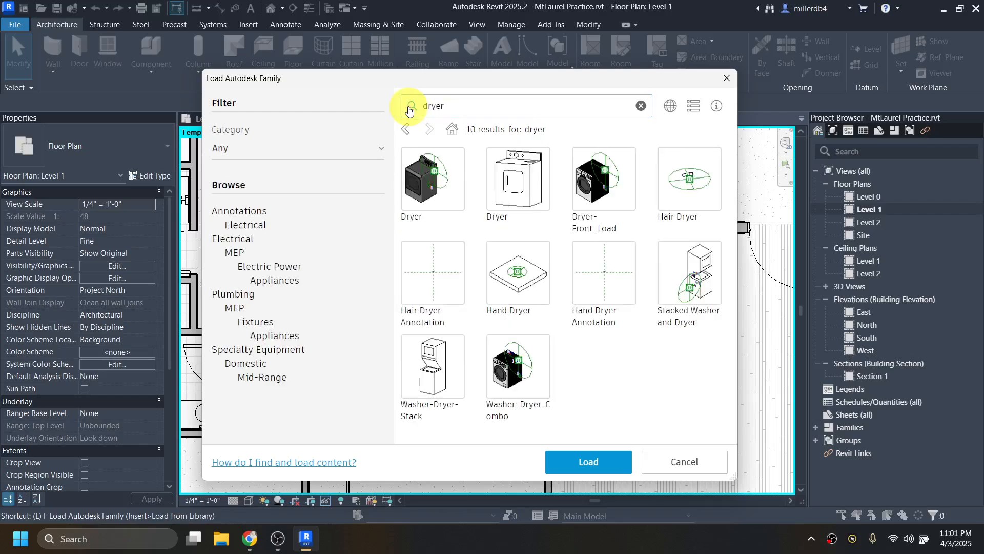
click(493, 153)
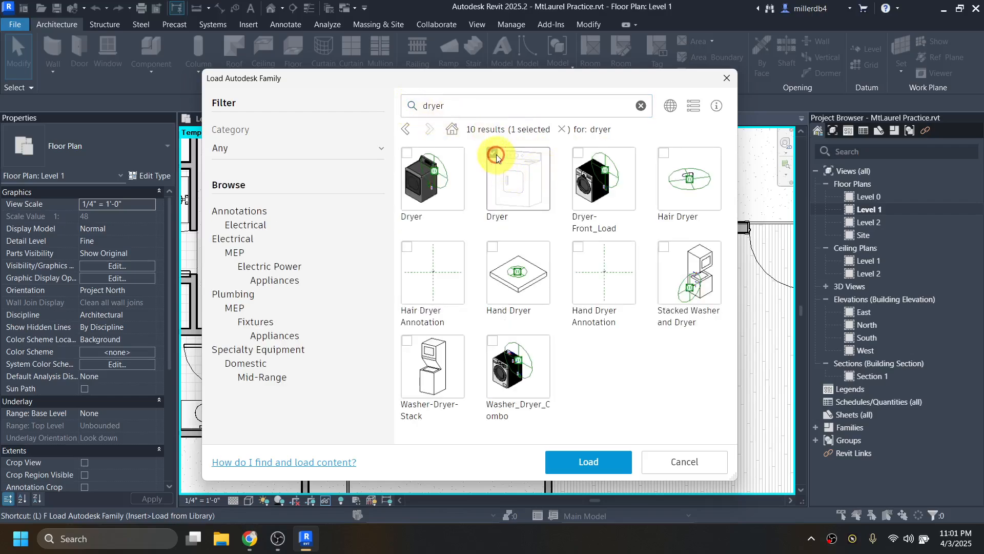
click(606, 463)
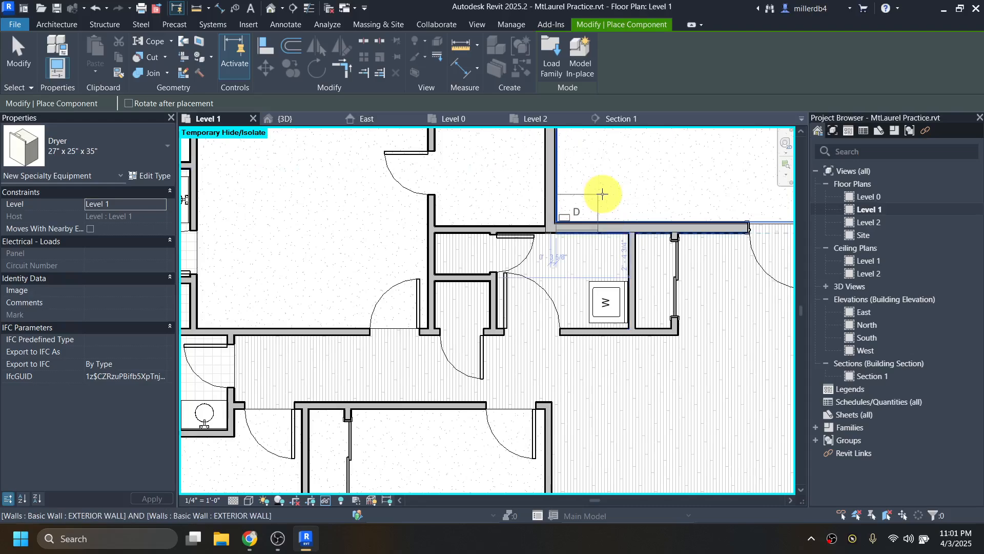
Place a 27" x 25" x 35" dryer directly above the washer, aligned with it along the laundry room's right wall
scroll(595, 236, up, 3)
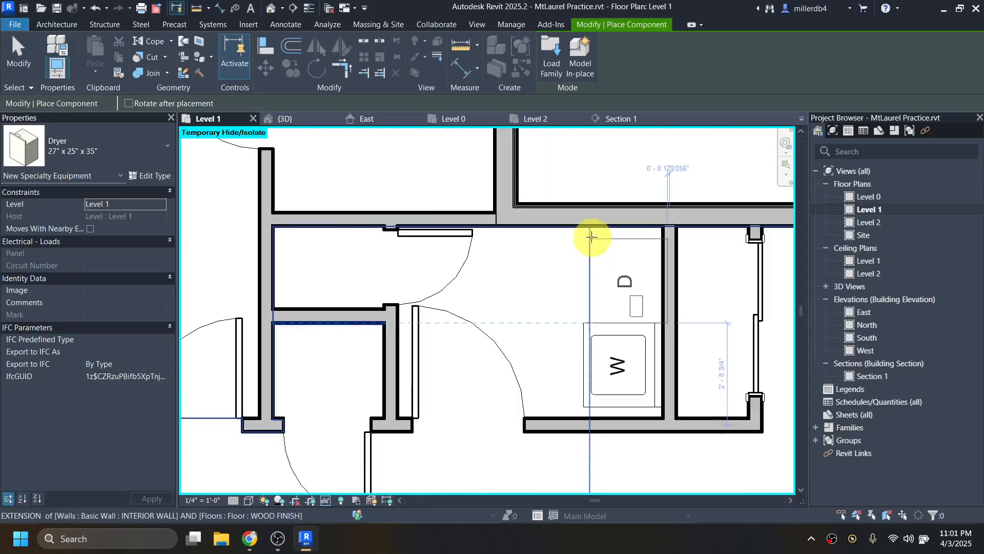
click(586, 236)
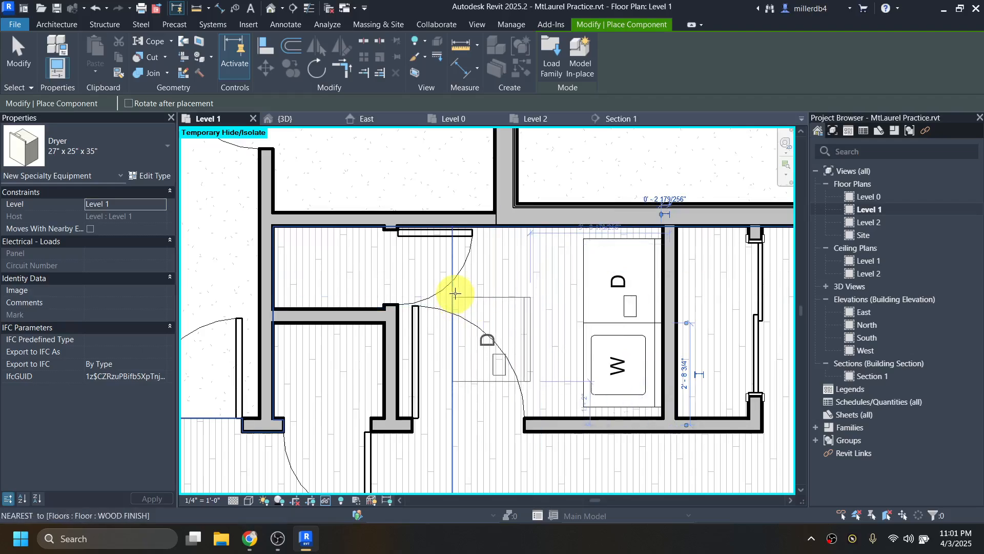
key(Escape)
key(Escape)
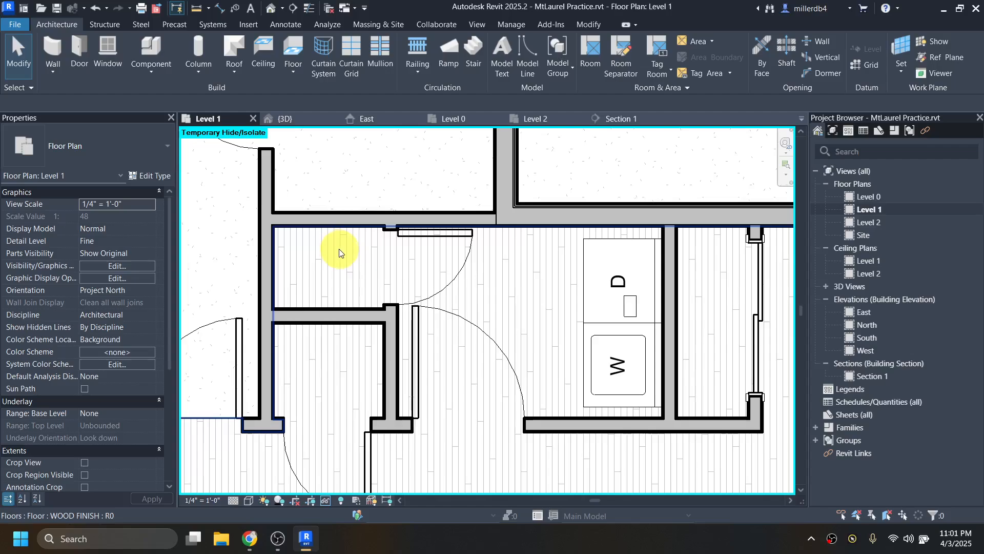
Search the library for "water heater", load the plain cylindrical Water Heater family and place one in the laundry room's upper-left closet
key(l)
key(f)
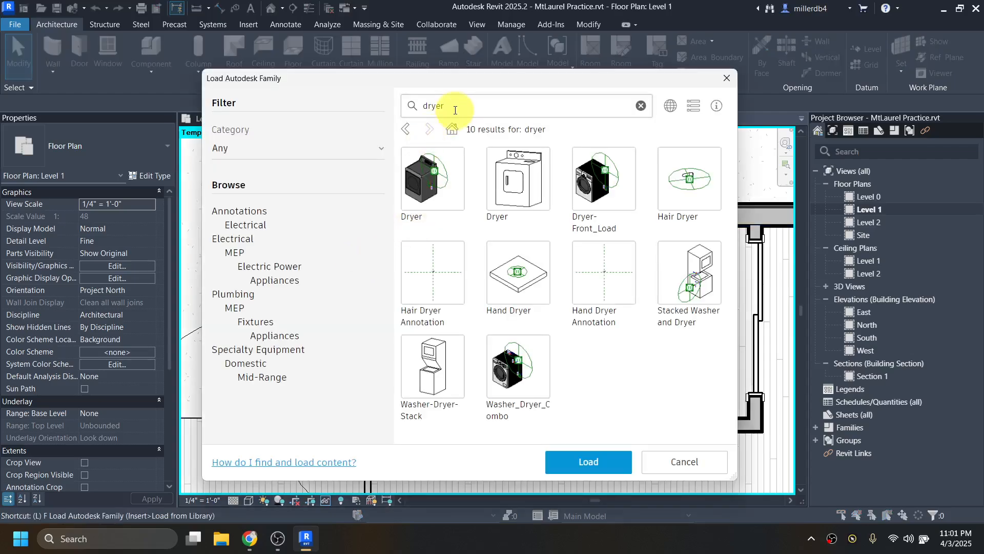
drag(455, 110, 418, 111)
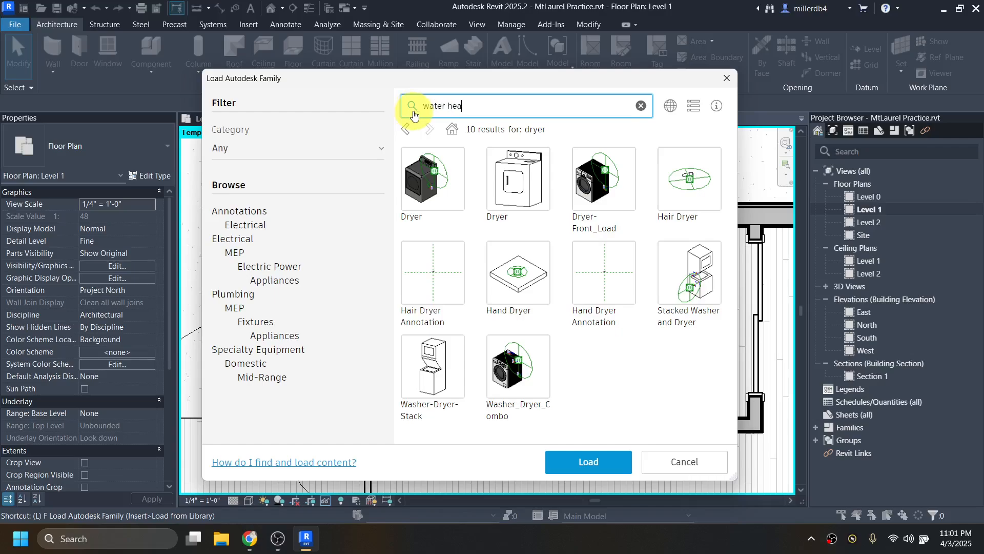
text(water heater)
key(Return)
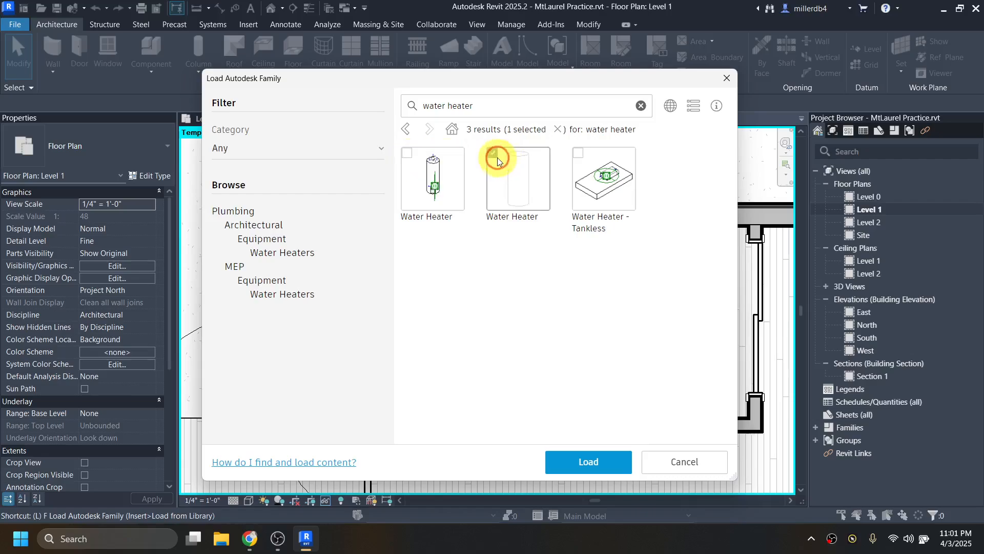
click(589, 460)
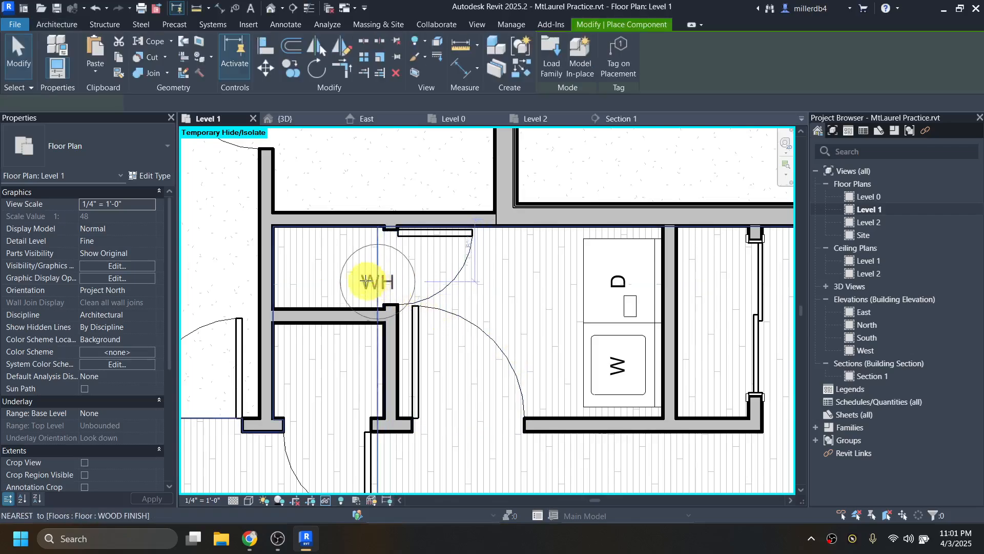
scroll(329, 267, up, 2)
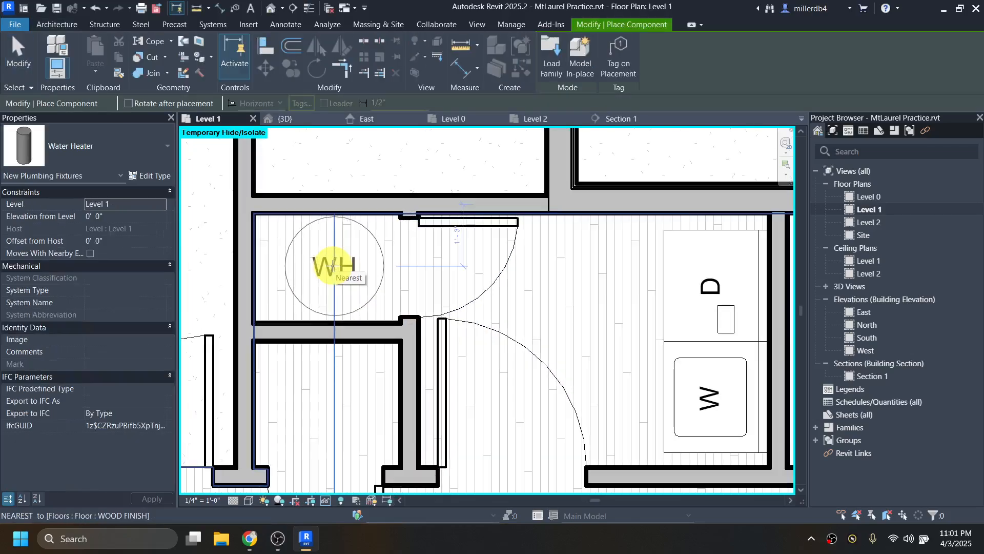
click(333, 266)
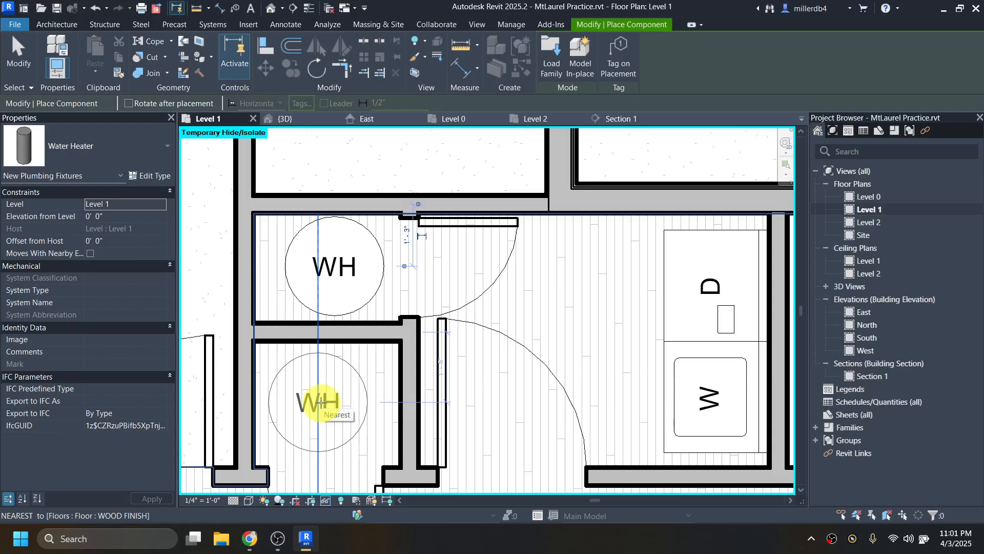
Search the family library for "air handler" and refine the term to "air handling"
key(l)
key(c)
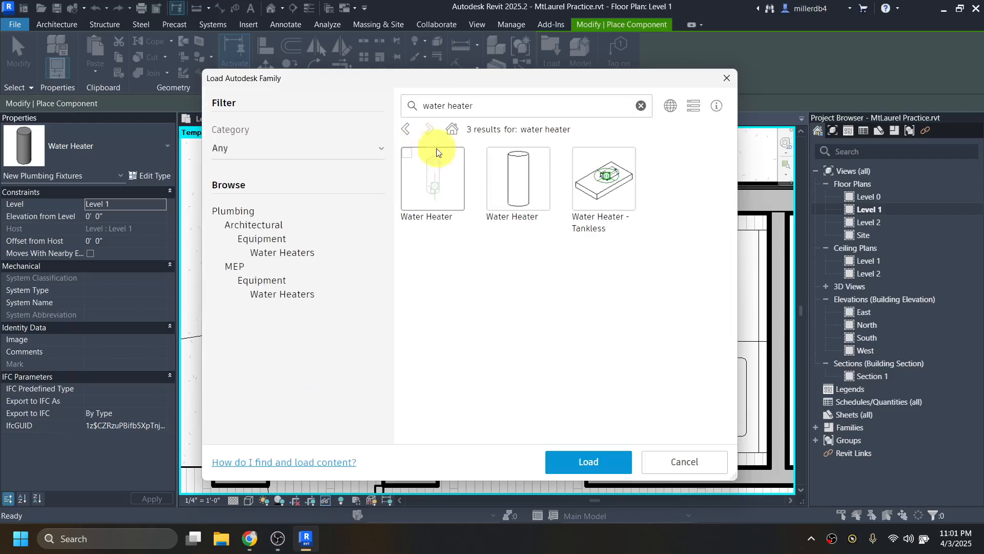
click(411, 108)
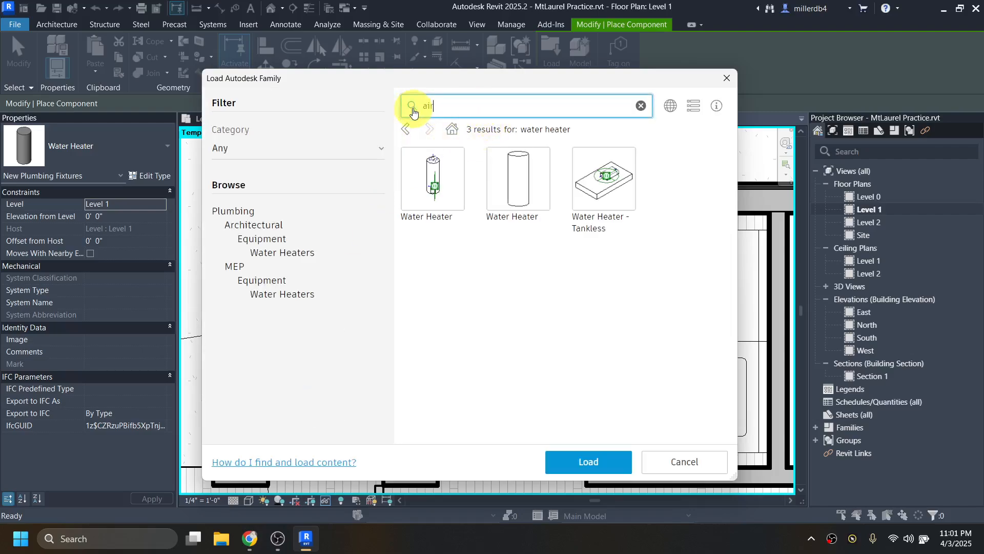
text(air handler)
key(Return)
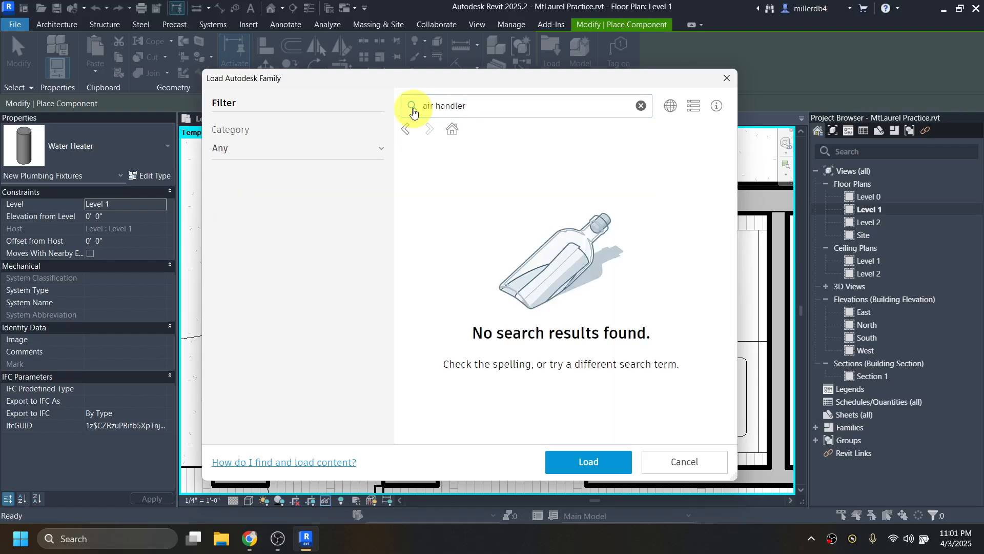
click(474, 101)
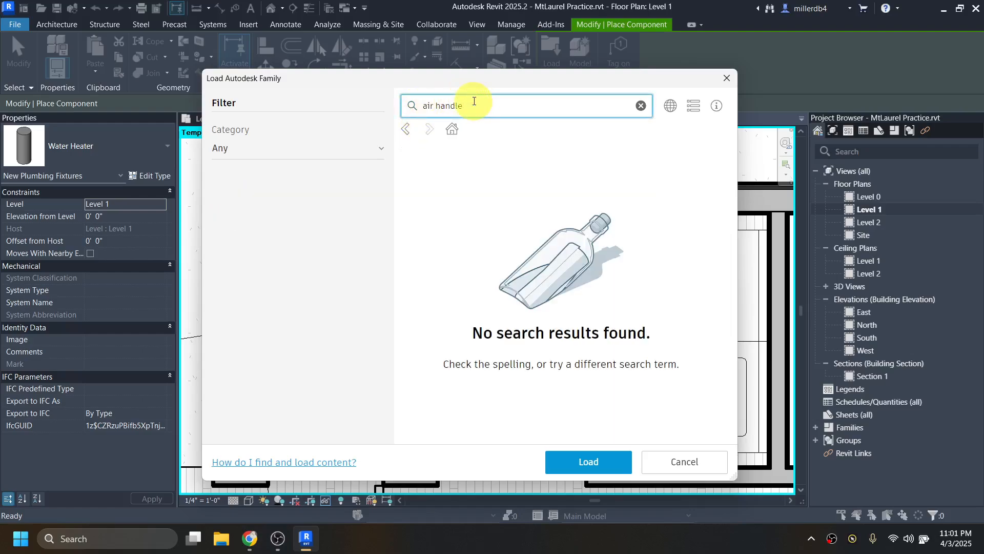
text(ing)
key(Return)
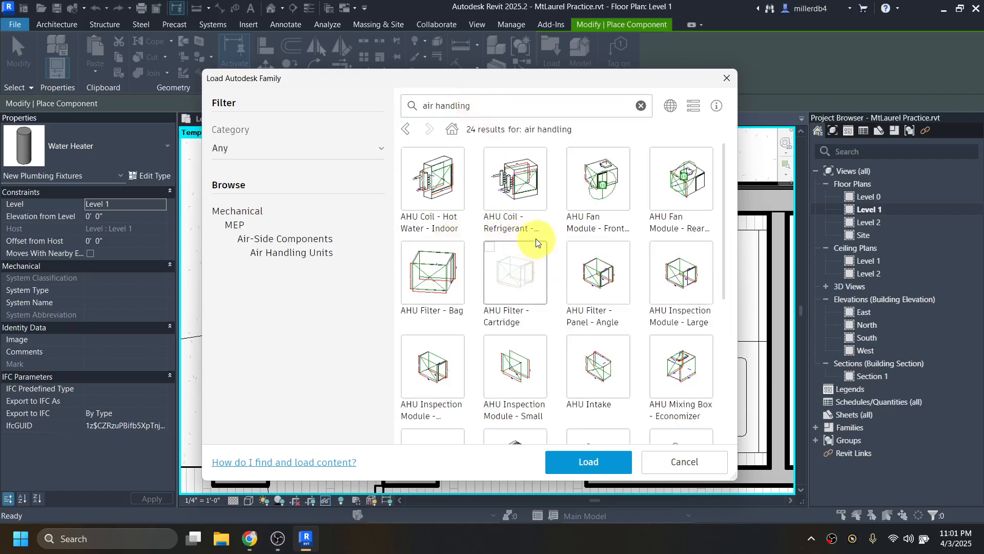
Load the Air Handling Unit - Split System - Vertical family from the search results
scroll(537, 264, down, 2)
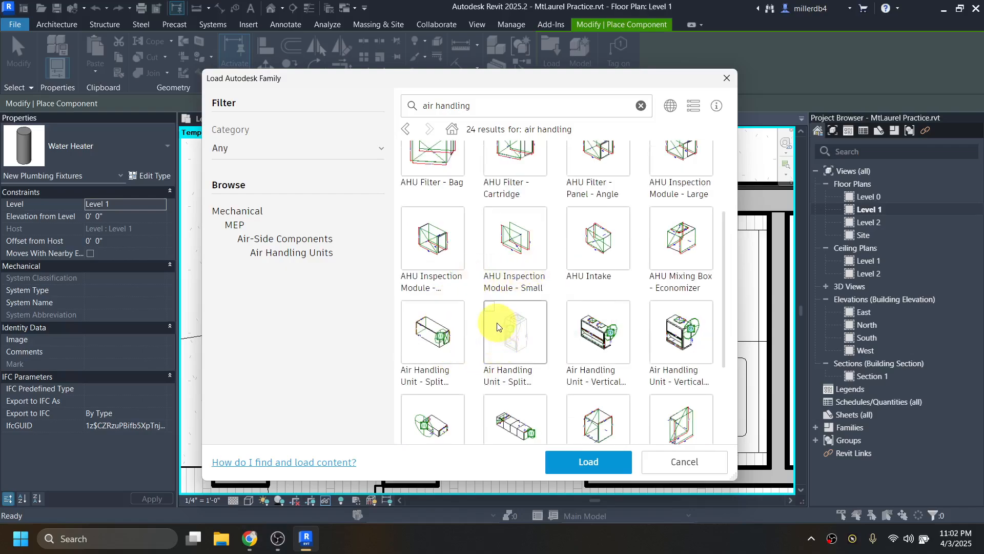
scroll(500, 323, down, 3)
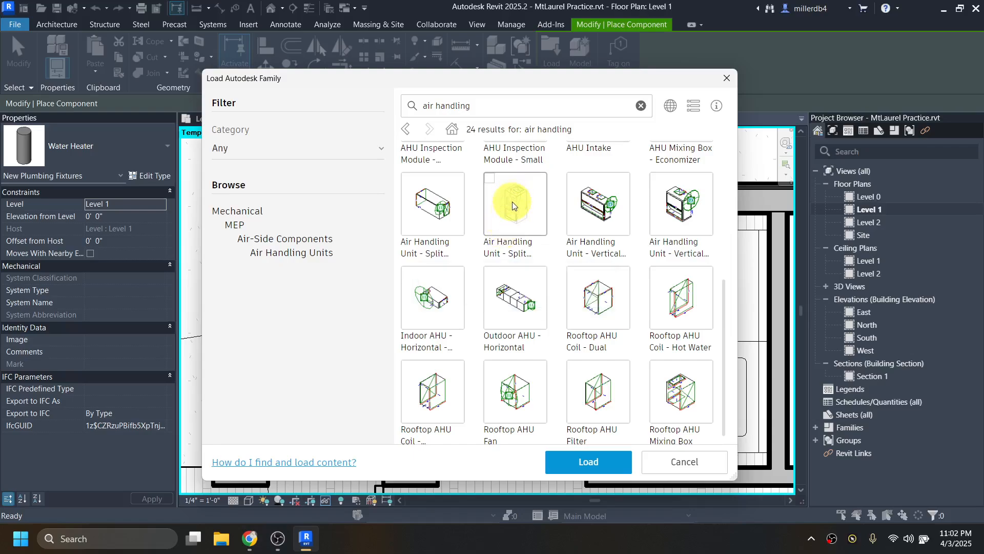
click(513, 205)
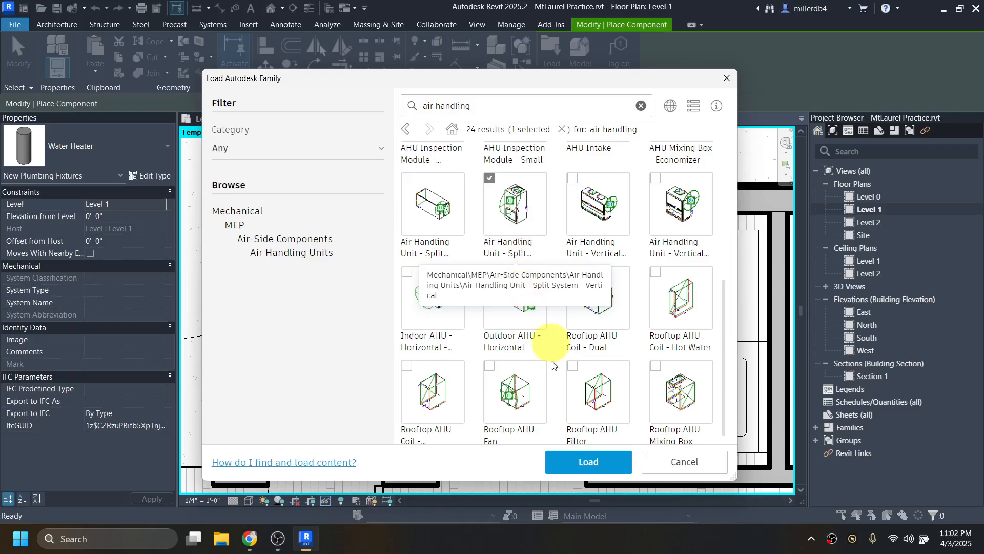
scroll(523, 241, down, 1)
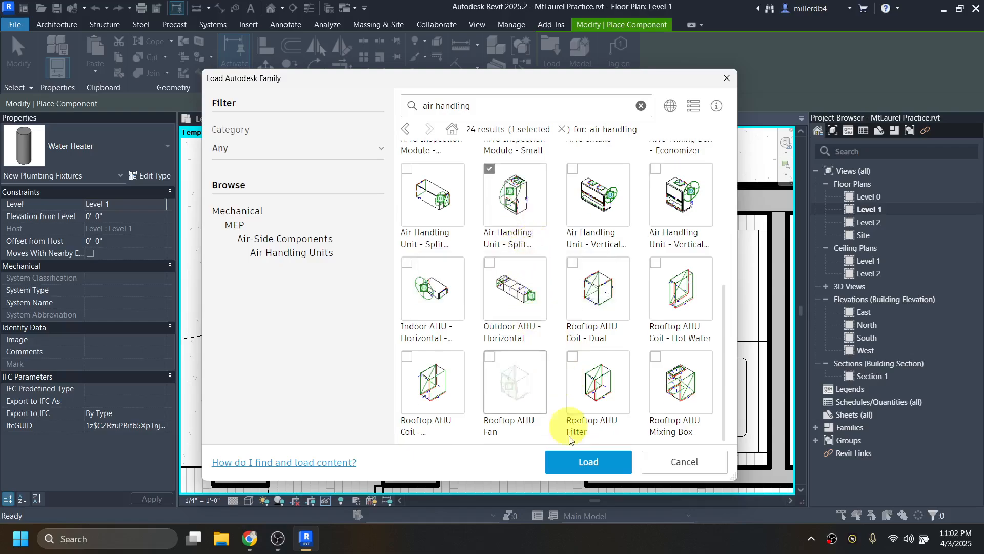
click(568, 462)
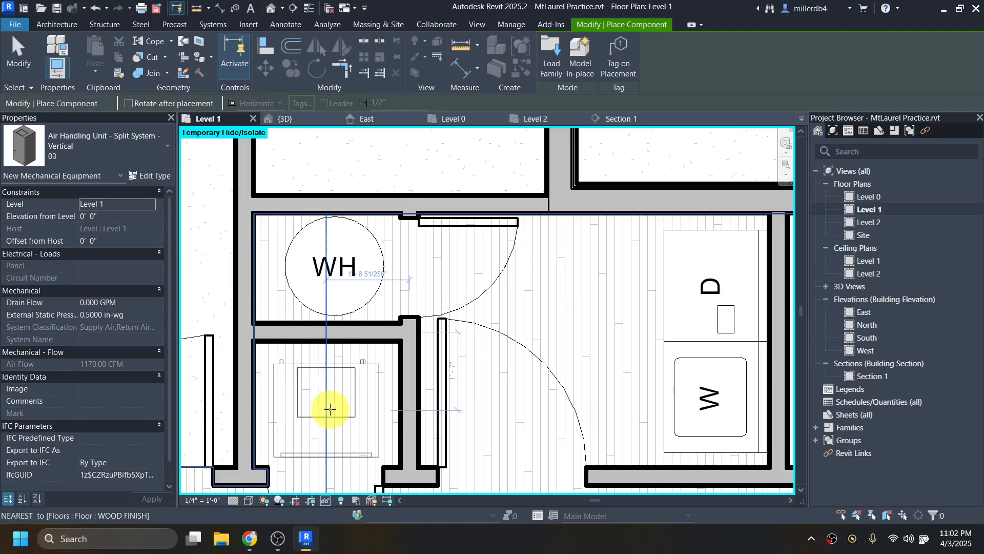
Try air handling unit type 05, switch back to type 03 and place the unit in the closet below the water heater
click(75, 149)
click(65, 241)
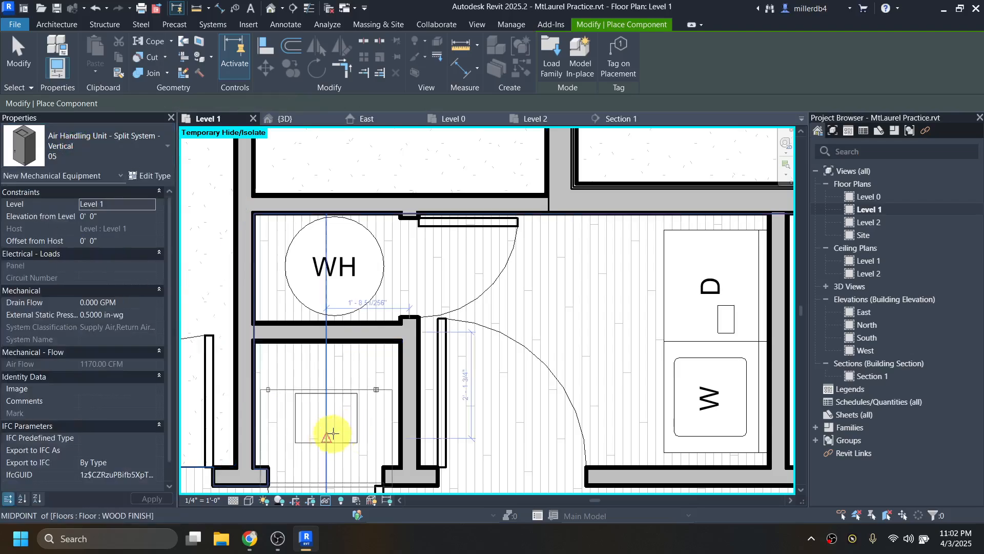
click(125, 155)
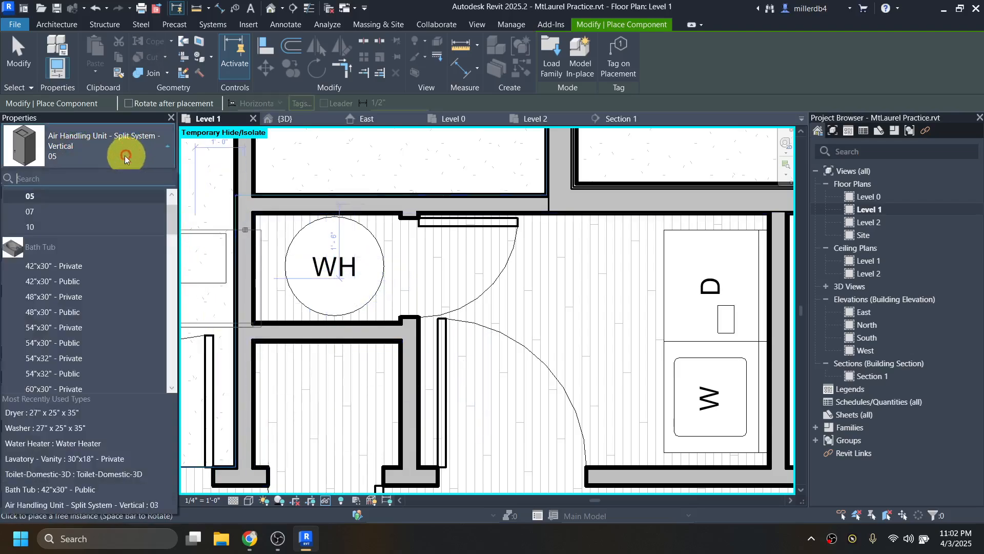
scroll(66, 233, up, 1)
click(60, 220)
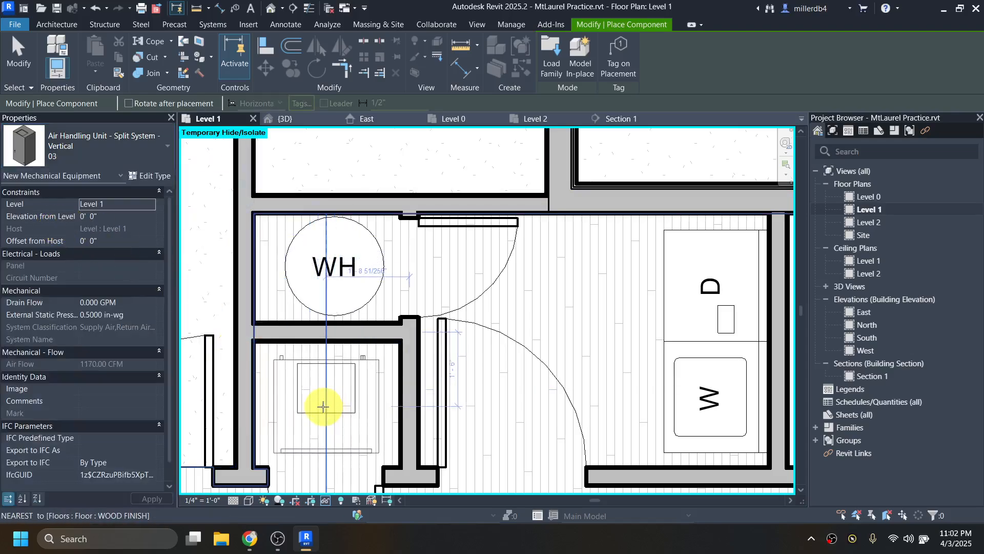
click(323, 408)
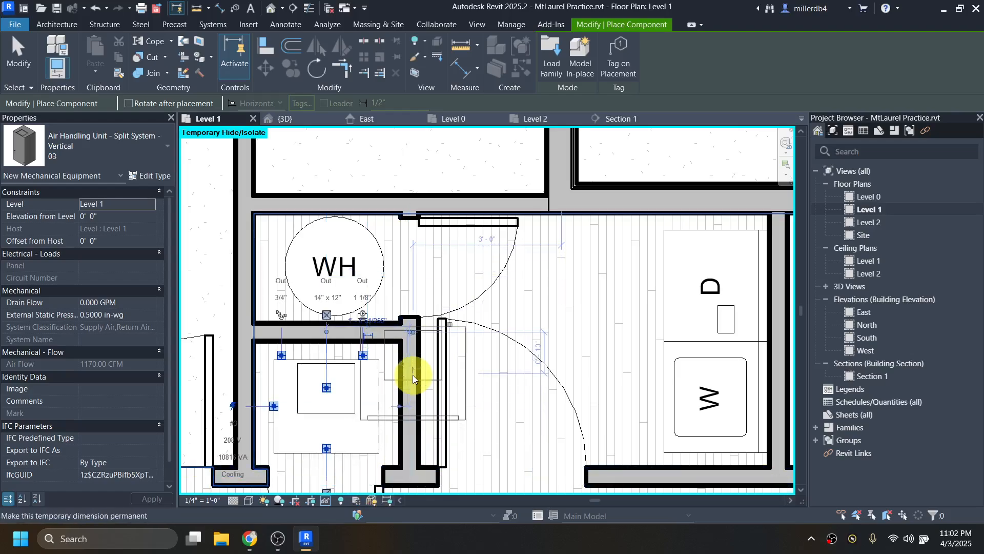
Search the library for "bed" and load the Bed-Box family
scroll(439, 369, down, 3)
scroll(446, 371, down, 2)
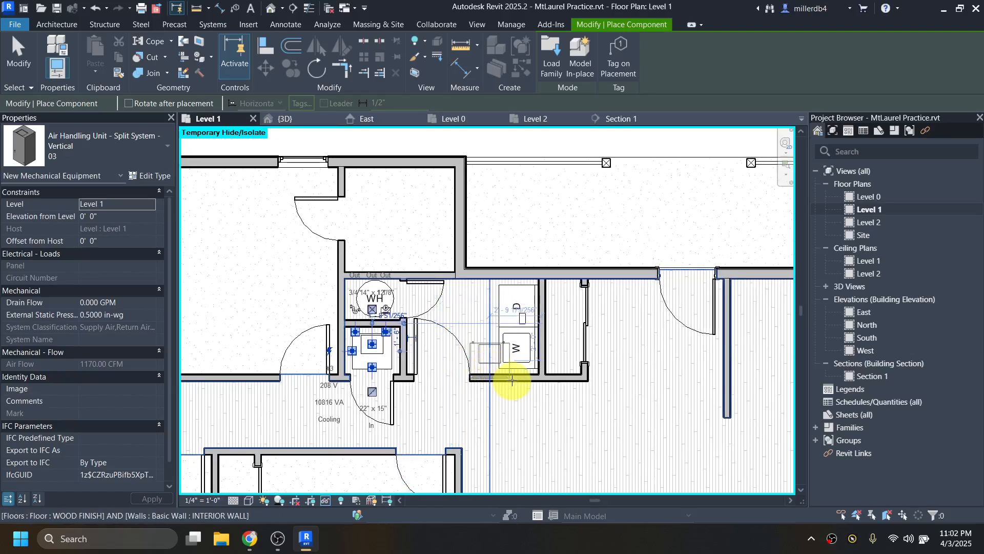
scroll(508, 381, down, 2)
middle_drag(441, 341, 476, 308)
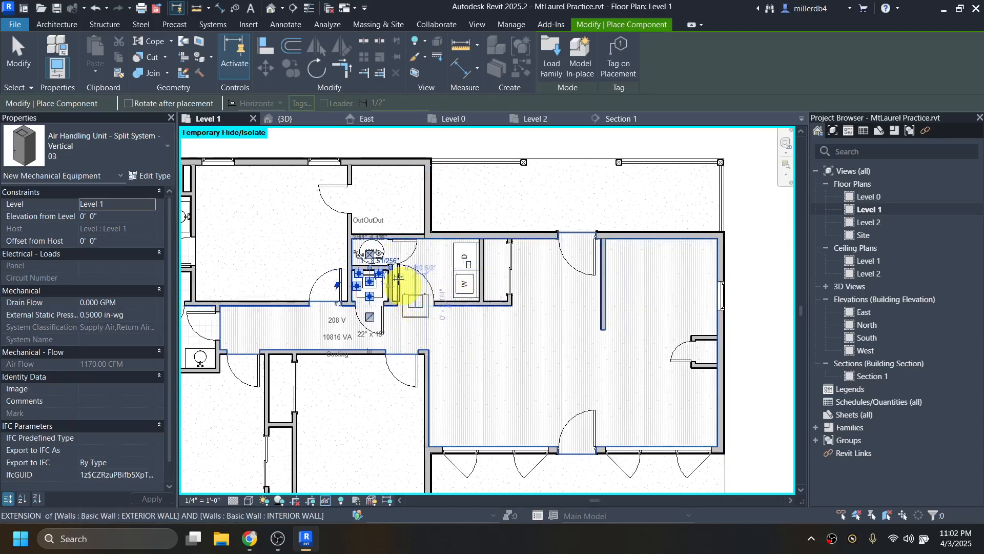
middle_drag(310, 295, 410, 284)
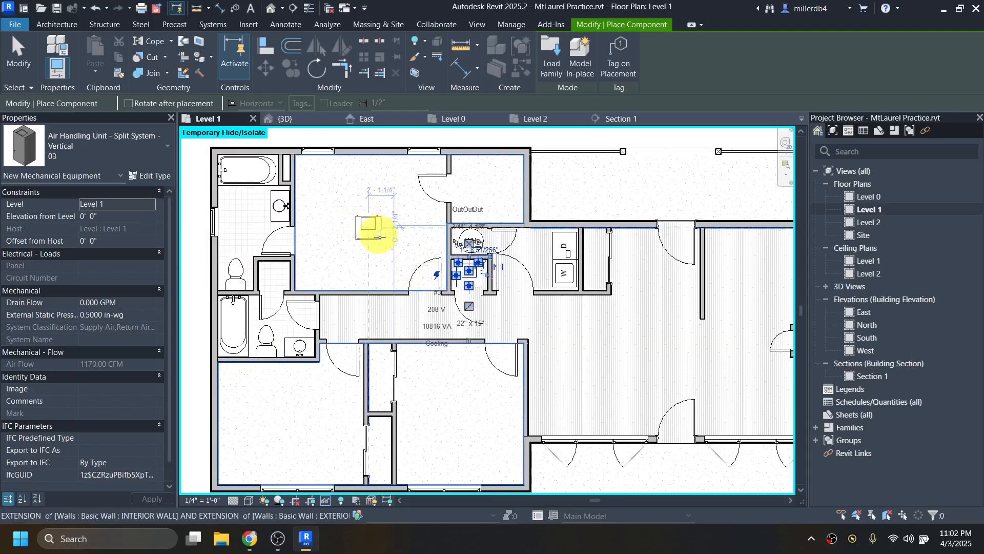
key(a)
key(f)
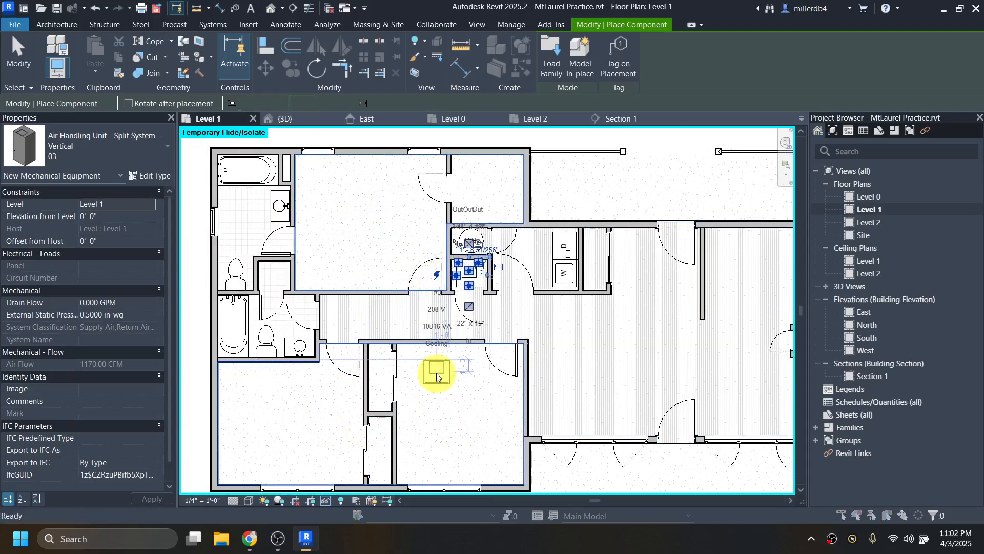
click(437, 107)
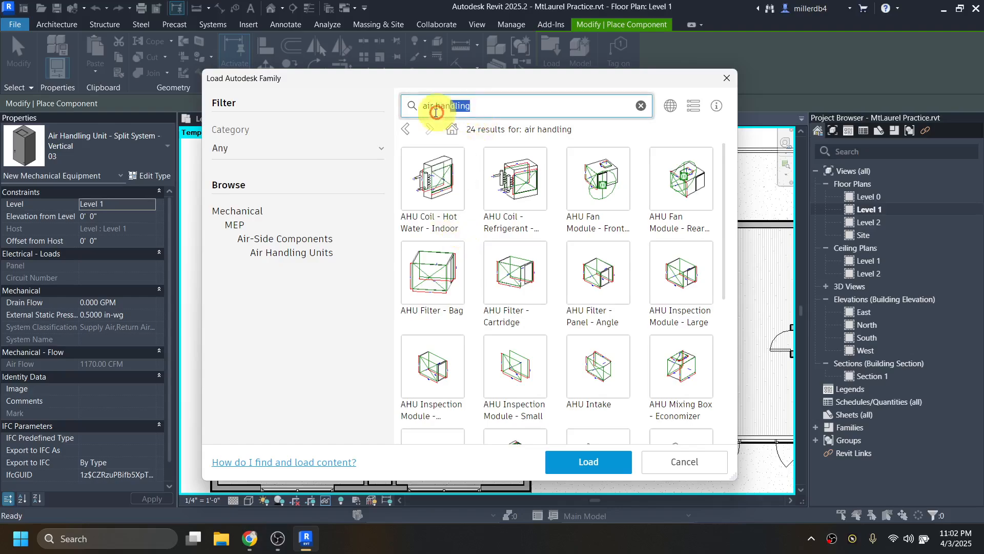
text(bed)
key(Return)
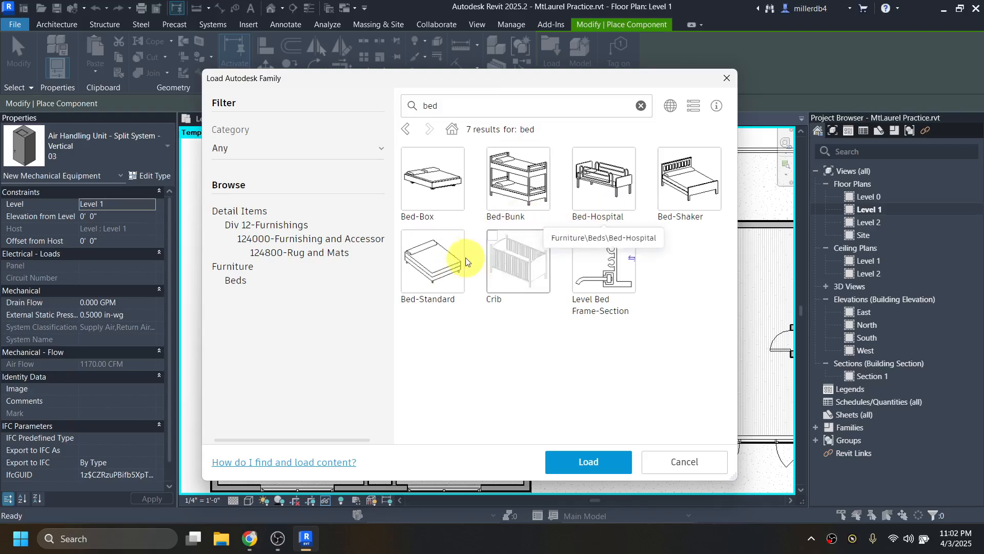
click(426, 198)
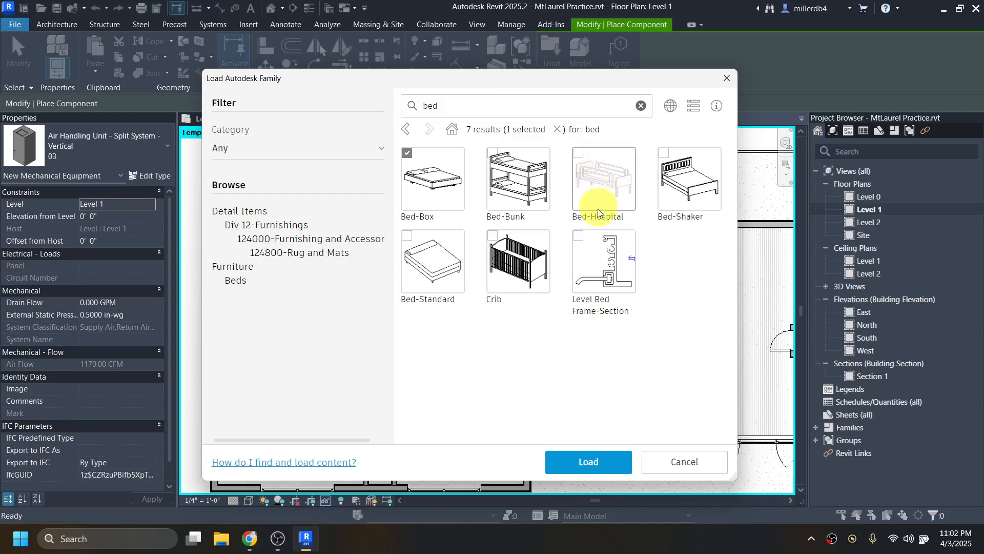
click(581, 463)
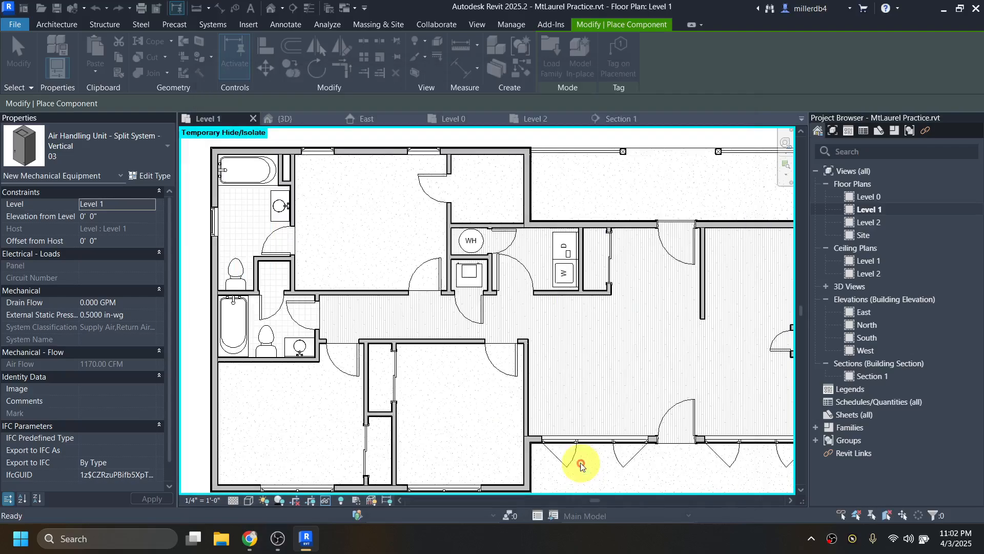
Place a Queen 60" x 79" Bed-Box in the upper bedroom with its head against the upper exterior wall
click(124, 140)
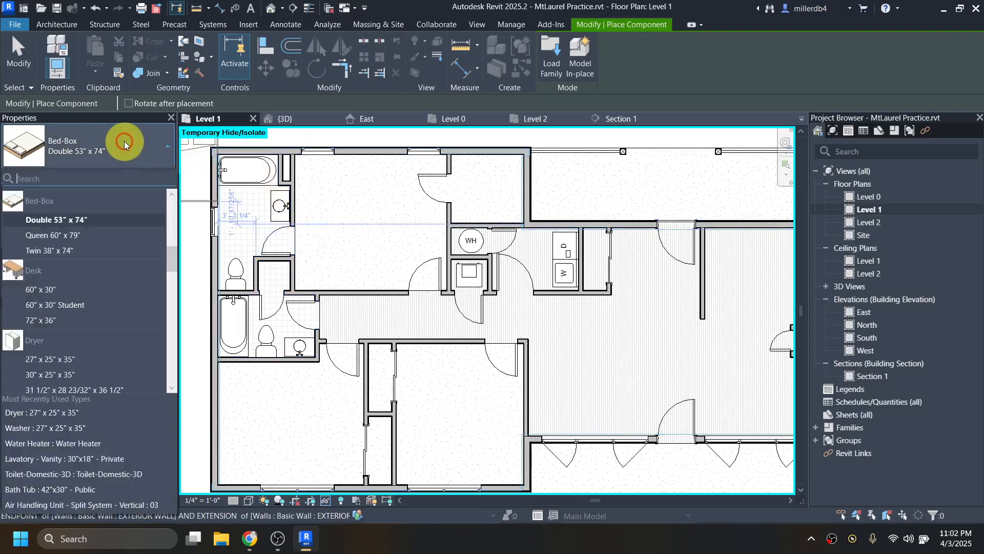
click(84, 235)
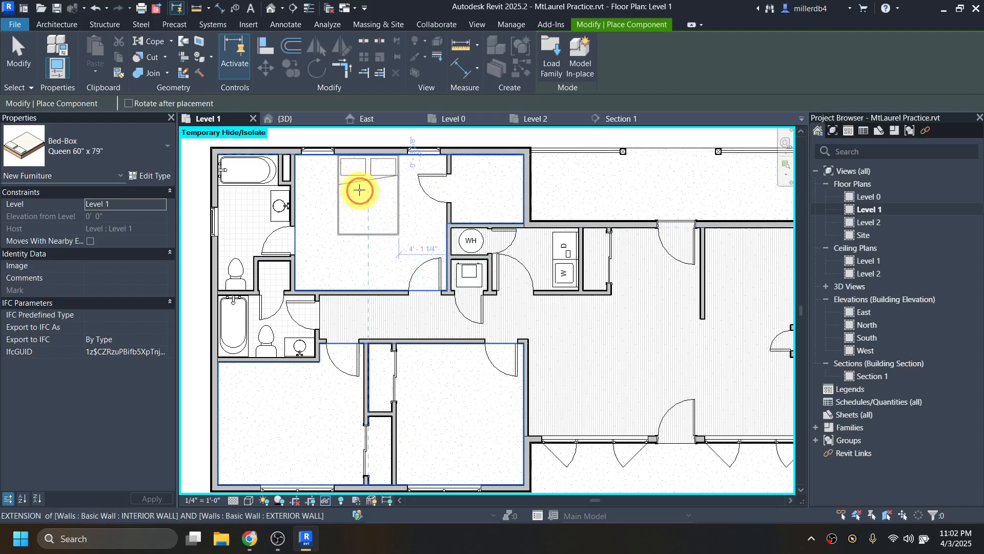
click(360, 190)
Place a rotated queen bed in the lower-left bedroom with its head against the left exterior wall
key(space)
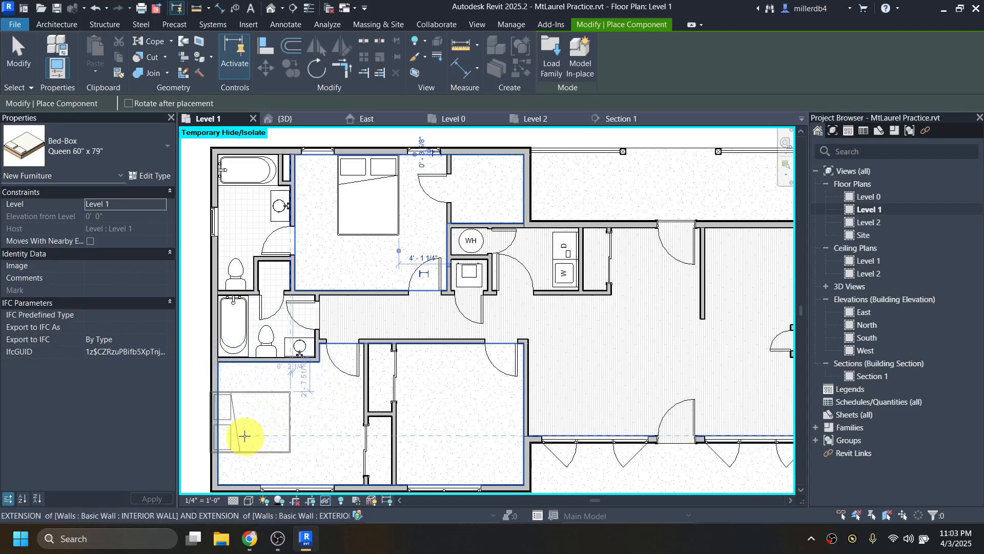
scroll(254, 435, up, 2)
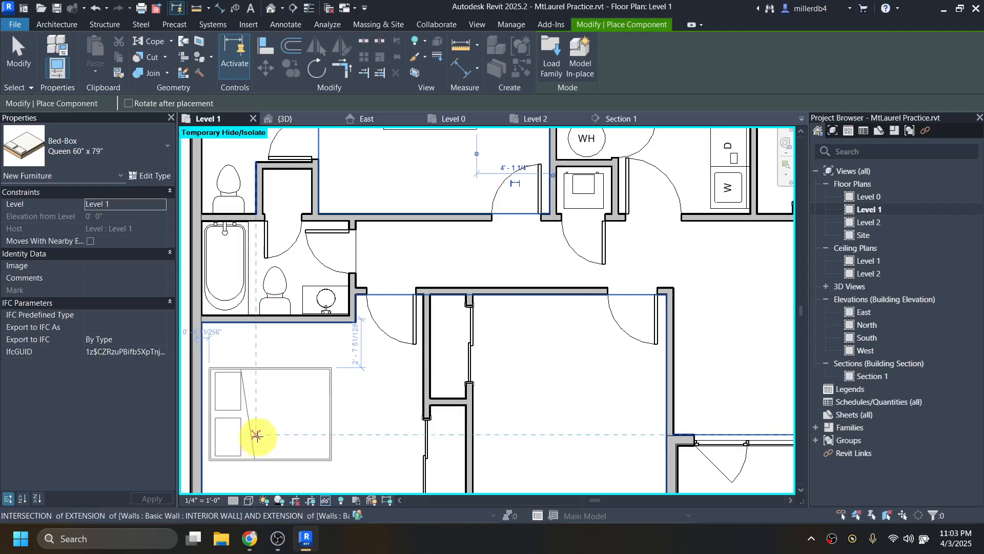
middle_drag(255, 432, 378, 414)
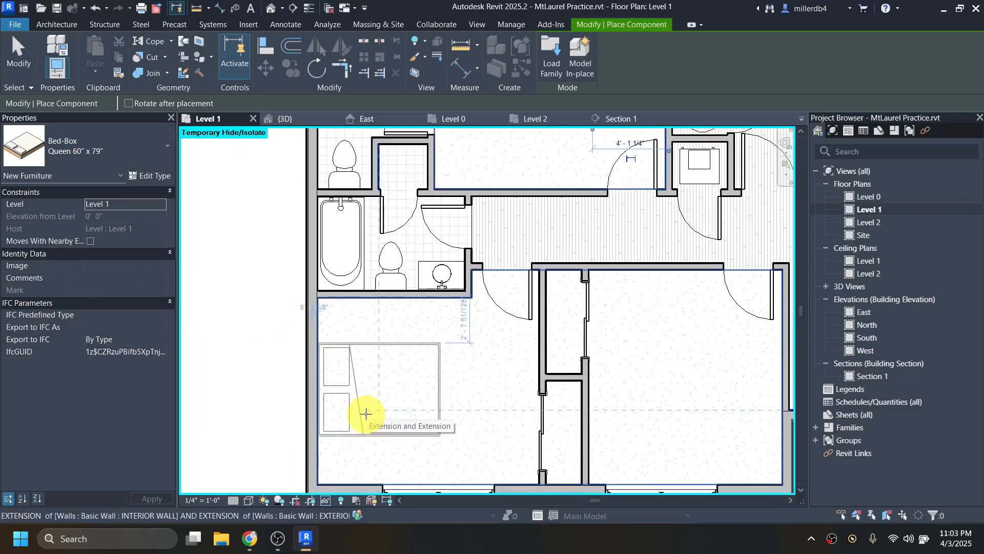
click(366, 414)
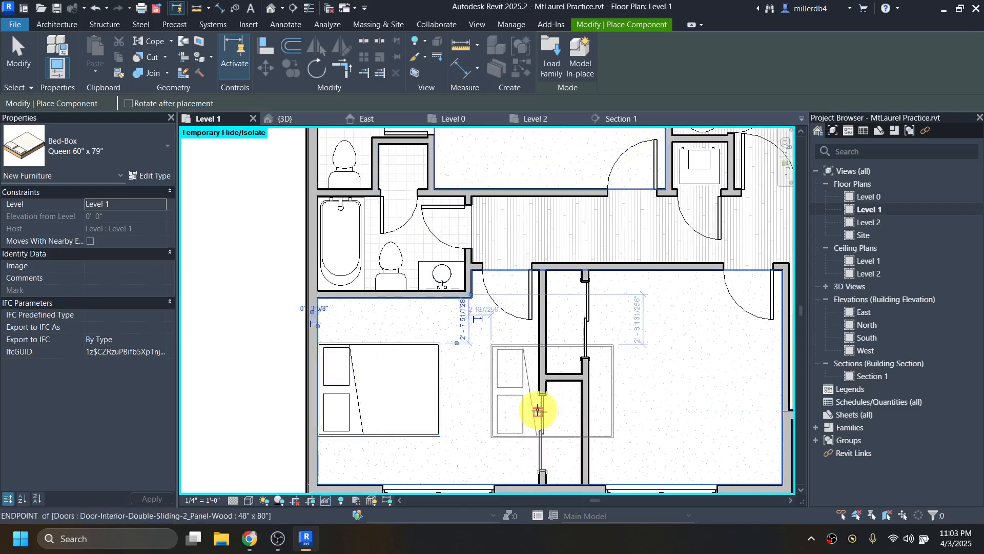
Place a rotated queen bed in the lower-right bedroom with its head against the right wall and finish placing beds
middle_drag(537, 411, 374, 377)
key(space)
key(space)
key(space)
key(space)
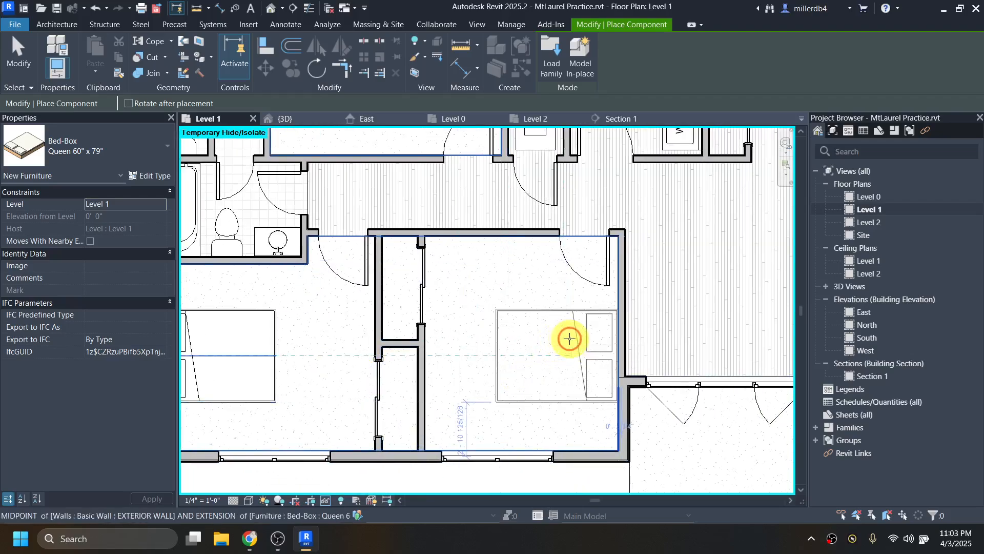
click(569, 339)
scroll(567, 341, down, 3)
middle_drag(525, 356, 479, 336)
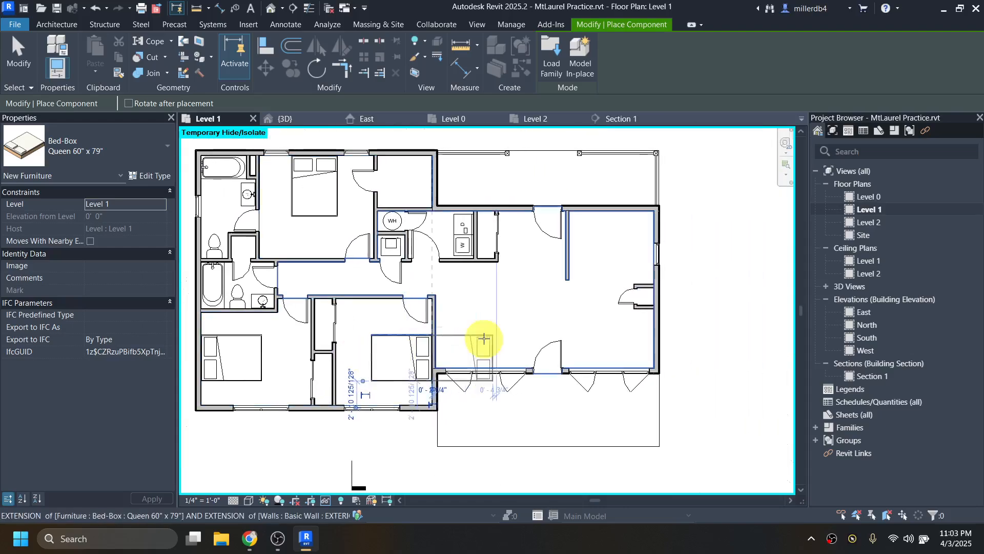
key(Escape)
key(Escape)
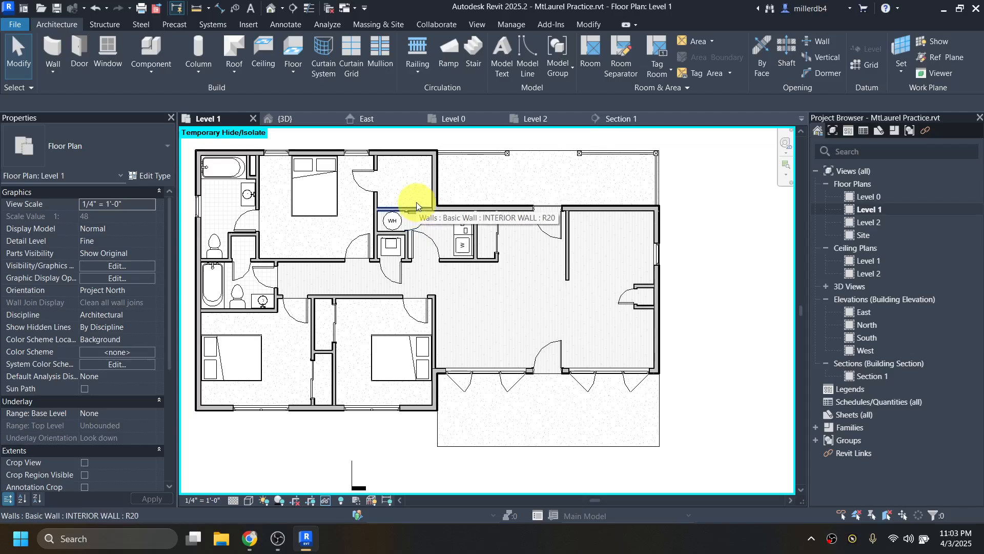
Search the family library for "closet" and load the Closet Shelf and Pole family
key(l)
key(f)
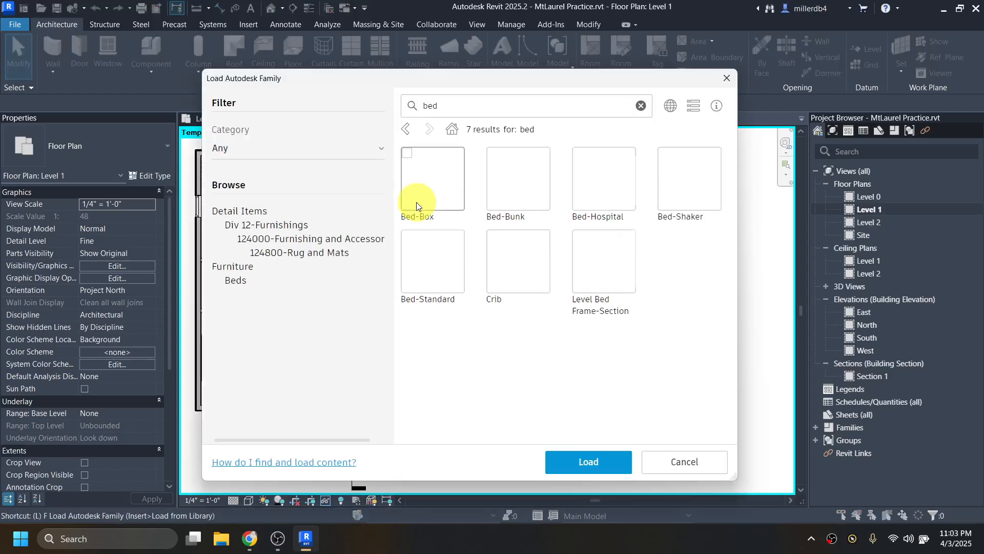
click(638, 108)
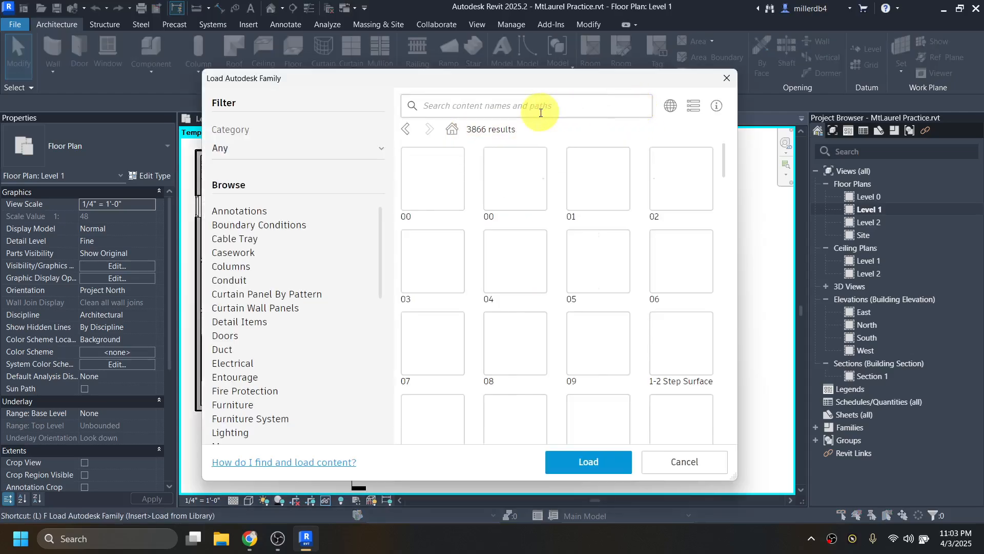
click(537, 110)
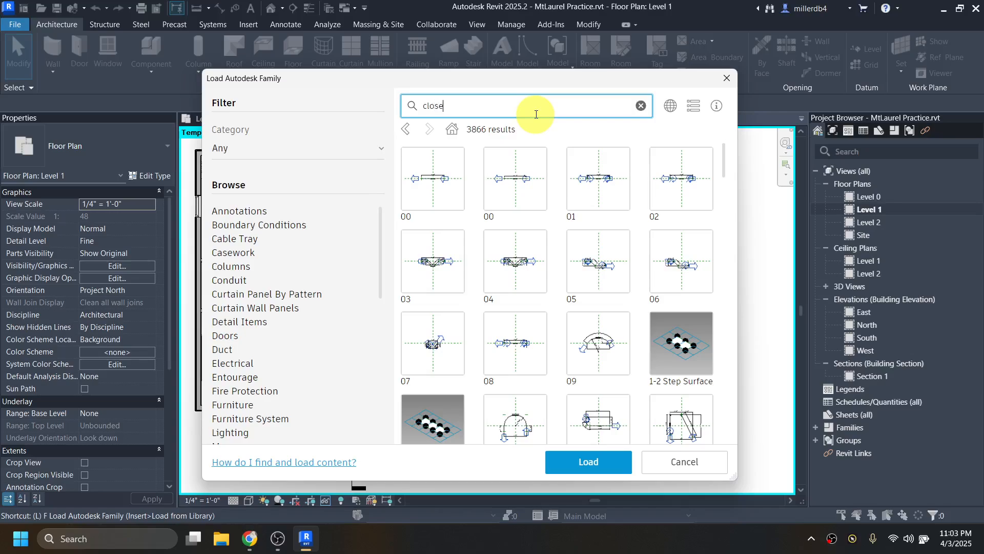
text(closet)
key(Return)
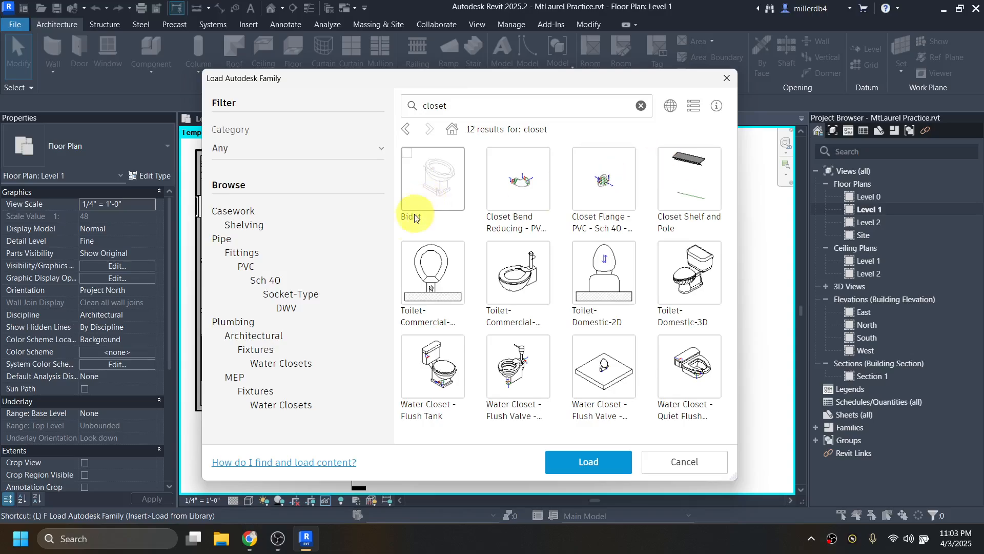
click(663, 161)
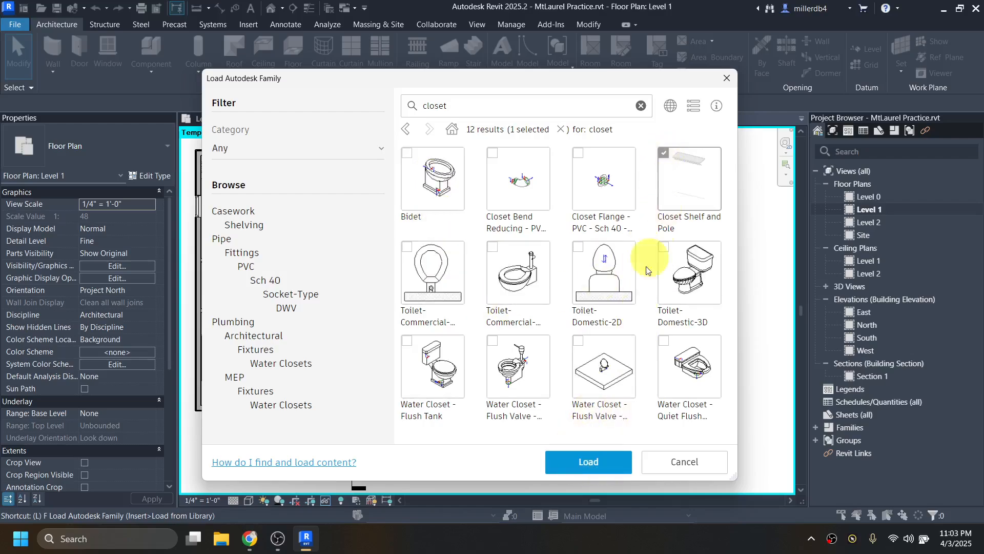
click(589, 463)
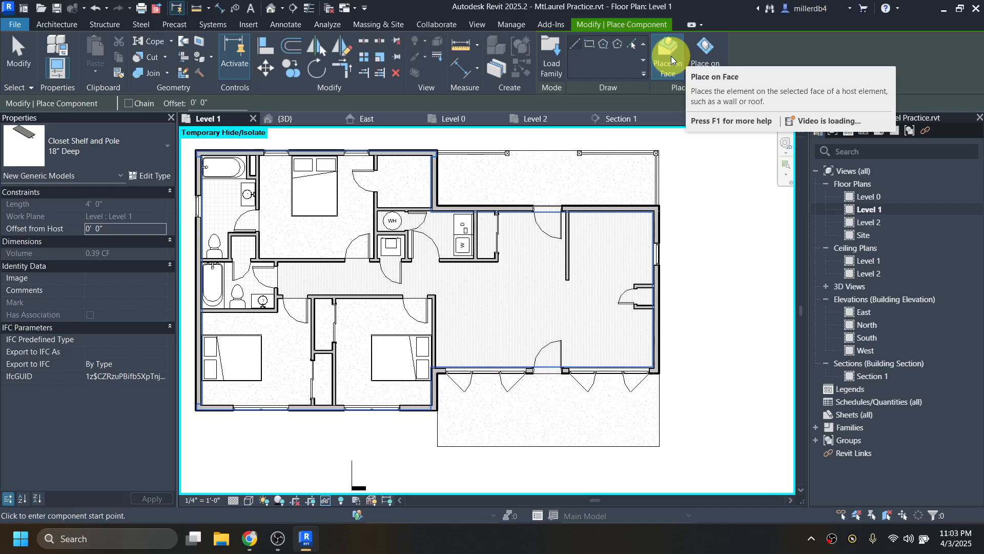
Place an 18" Deep Closet Shelf and Pole on the work plane along the full upper wall of the walk-in closet
click(709, 54)
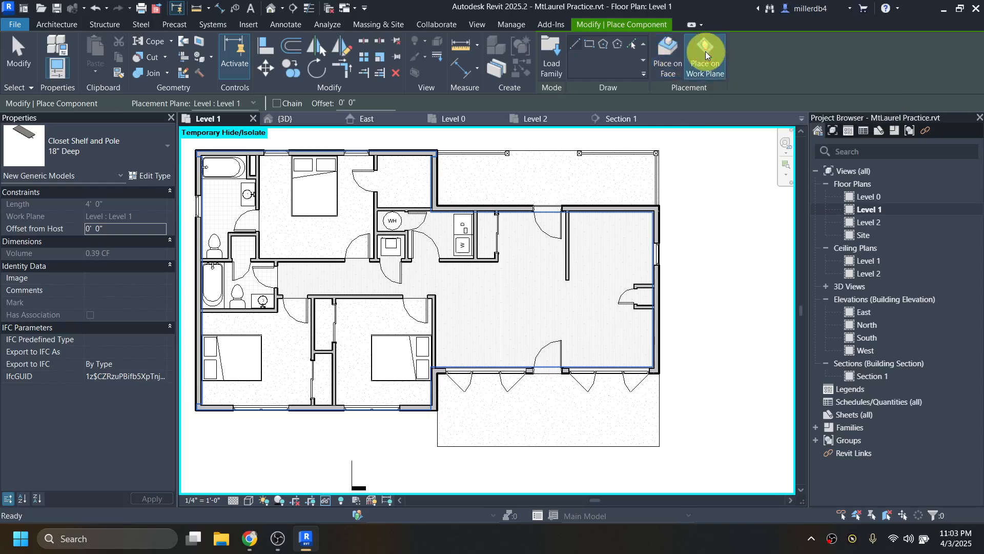
scroll(395, 160, up, 3)
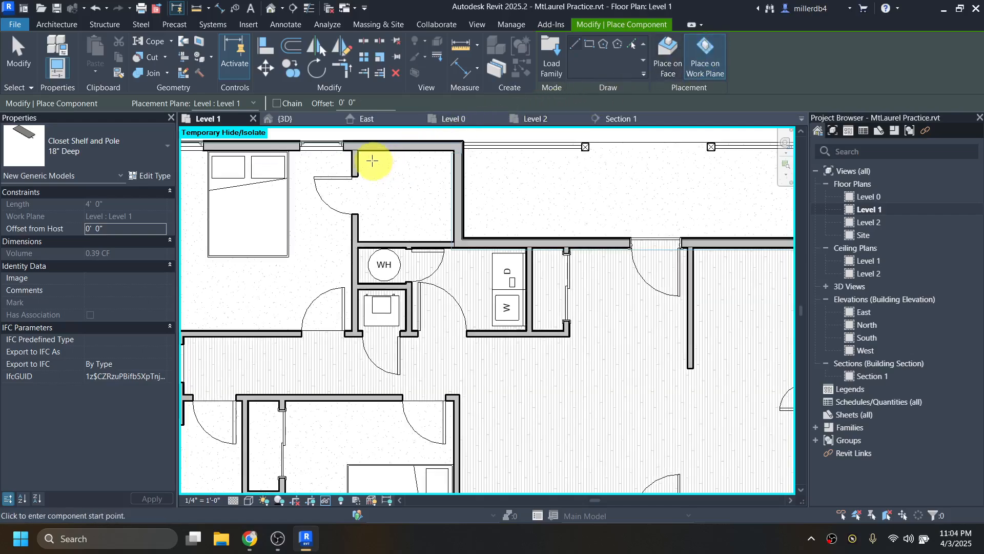
scroll(351, 145, up, 4)
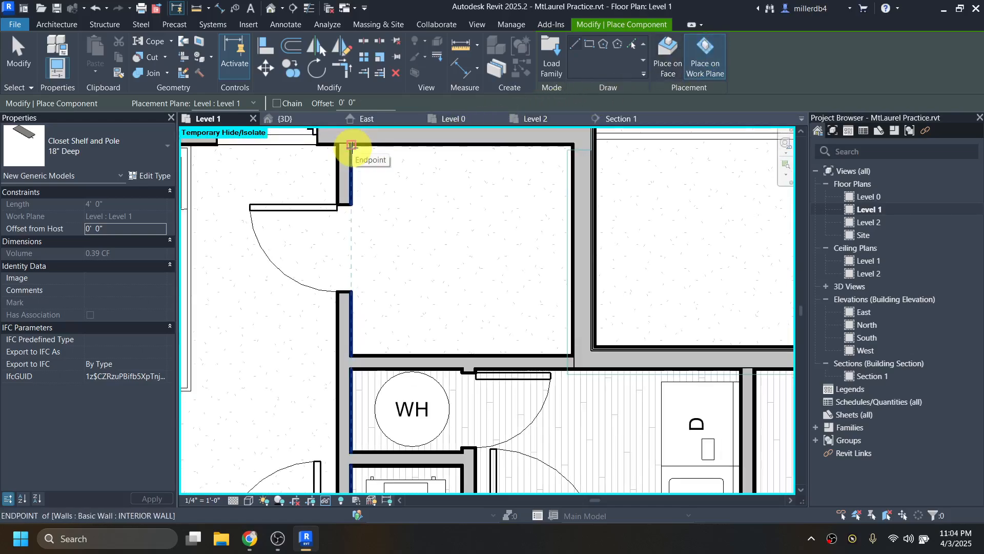
click(351, 145)
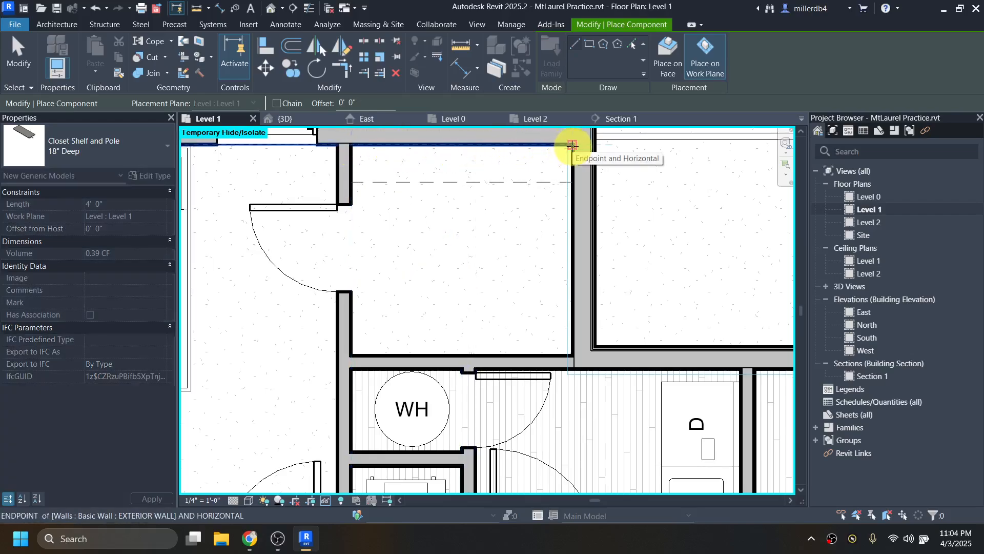
click(573, 147)
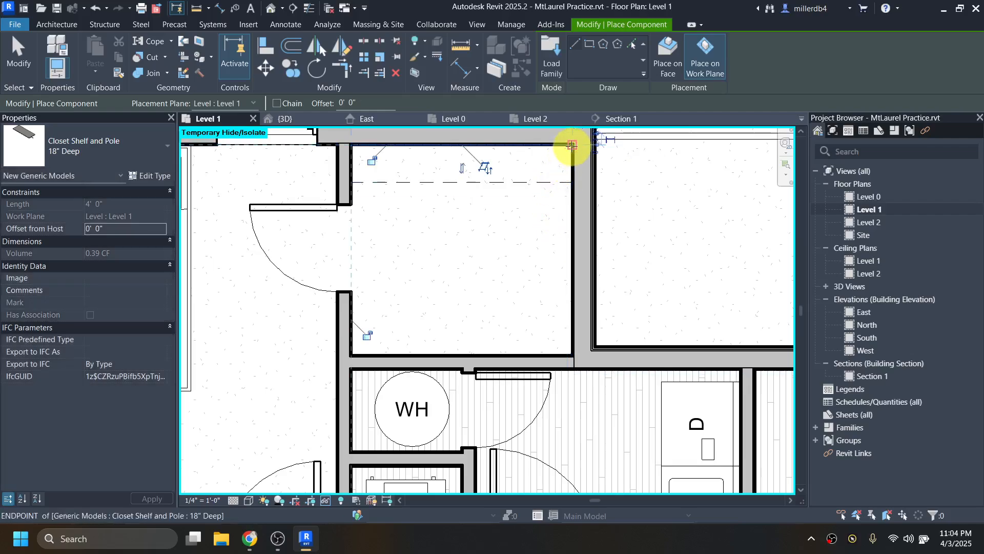
Add 18" deep closet shelves with poles along the full right and lower walls of the walk-in closet
click(572, 146)
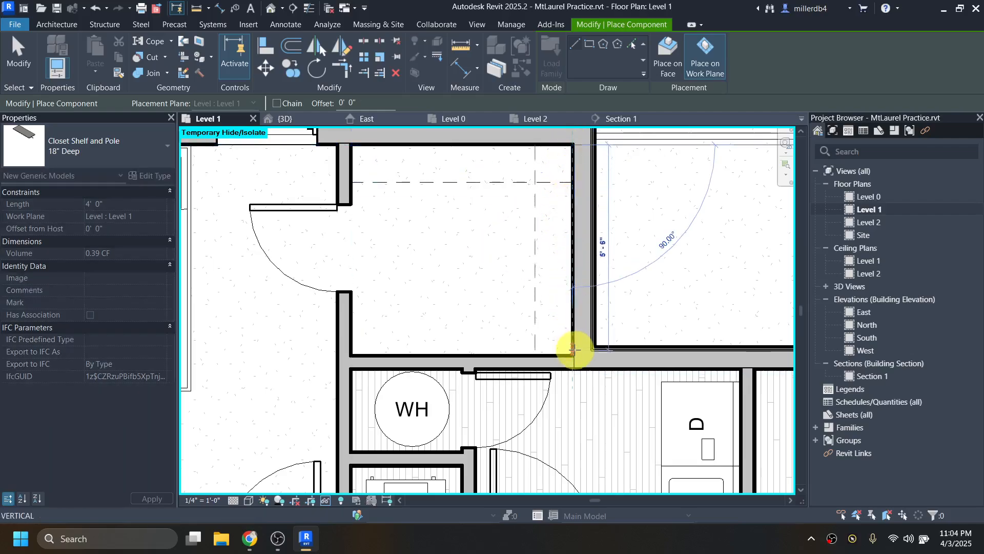
click(573, 349)
click(574, 355)
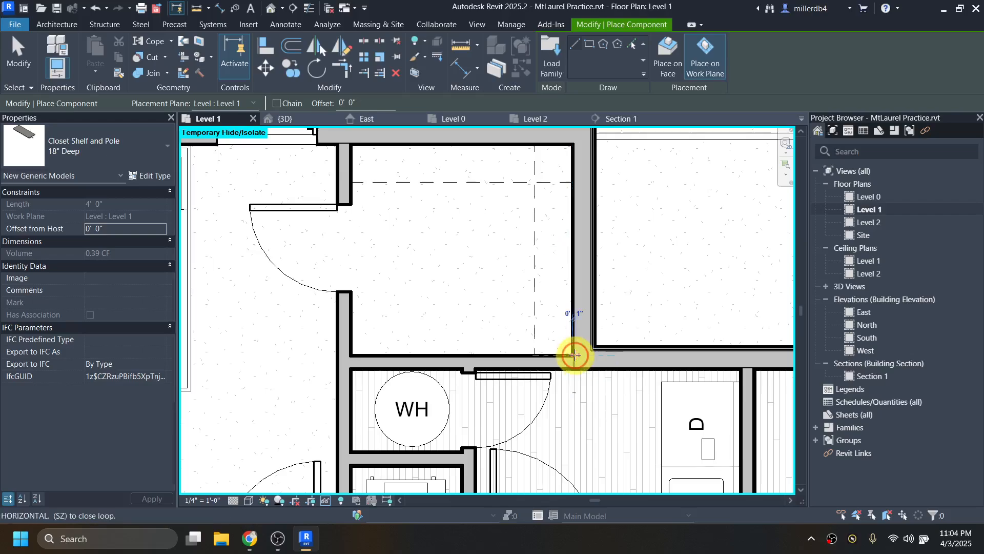
click(352, 354)
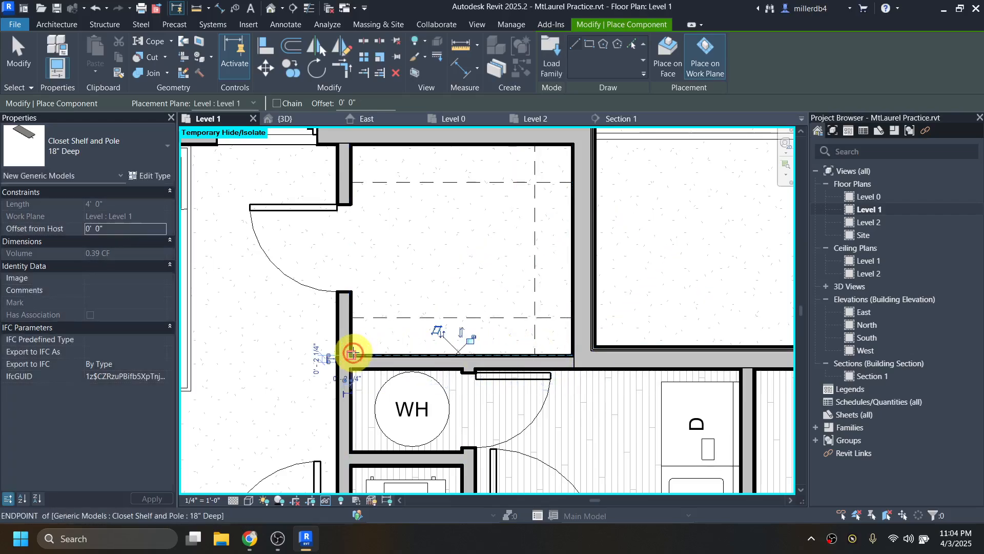
key(Escape)
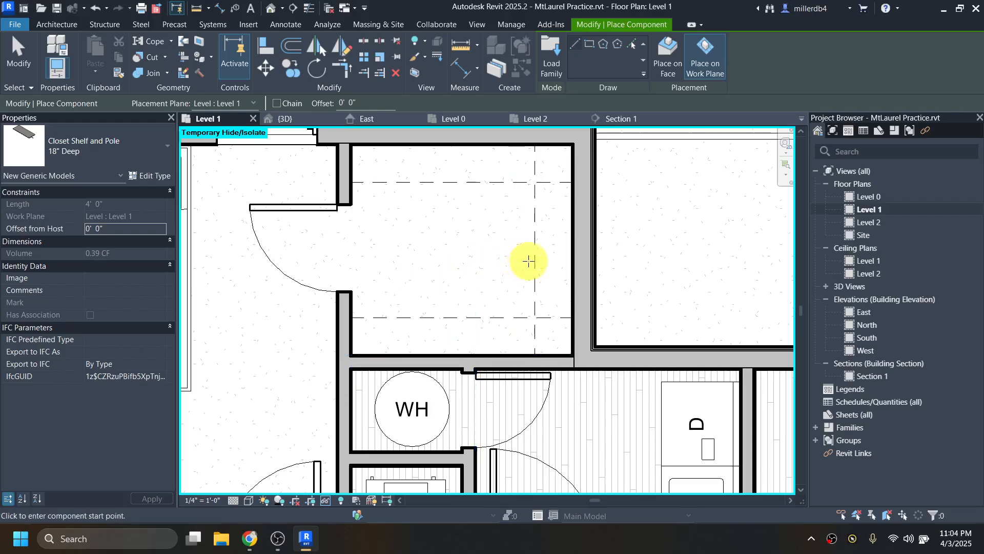
key(Escape)
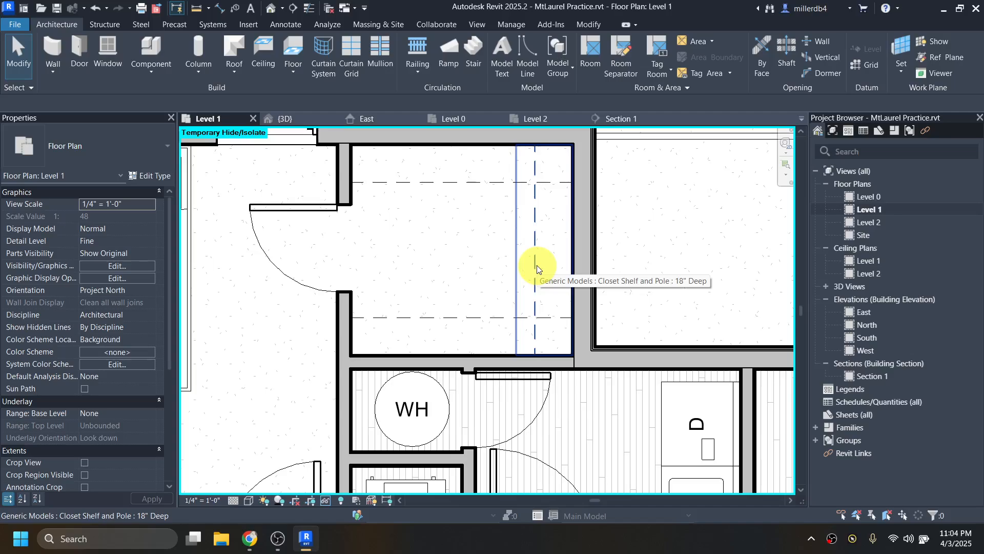
Join the geometry of the walk-in closet's right shelf with its upper shelf
key(j)
key(g)
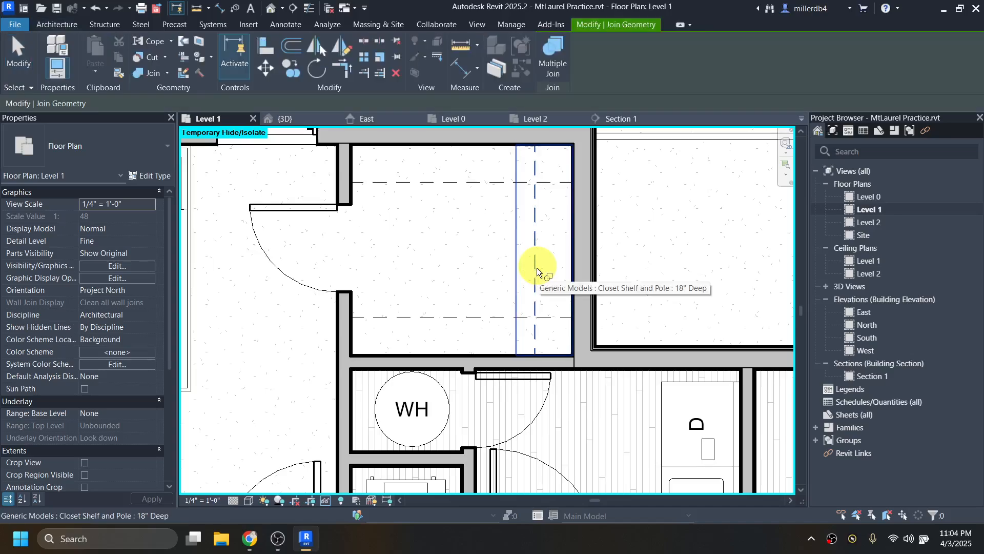
click(536, 267)
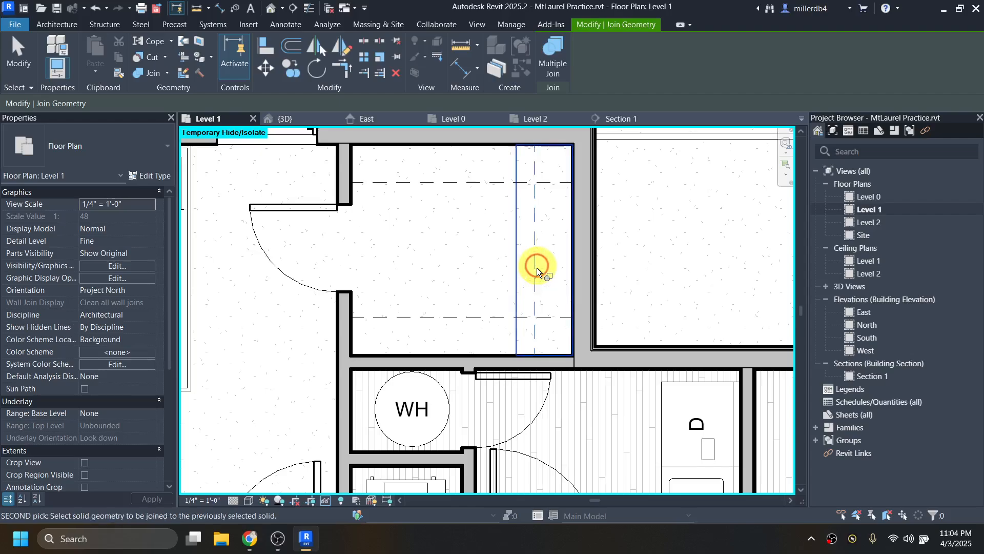
click(493, 188)
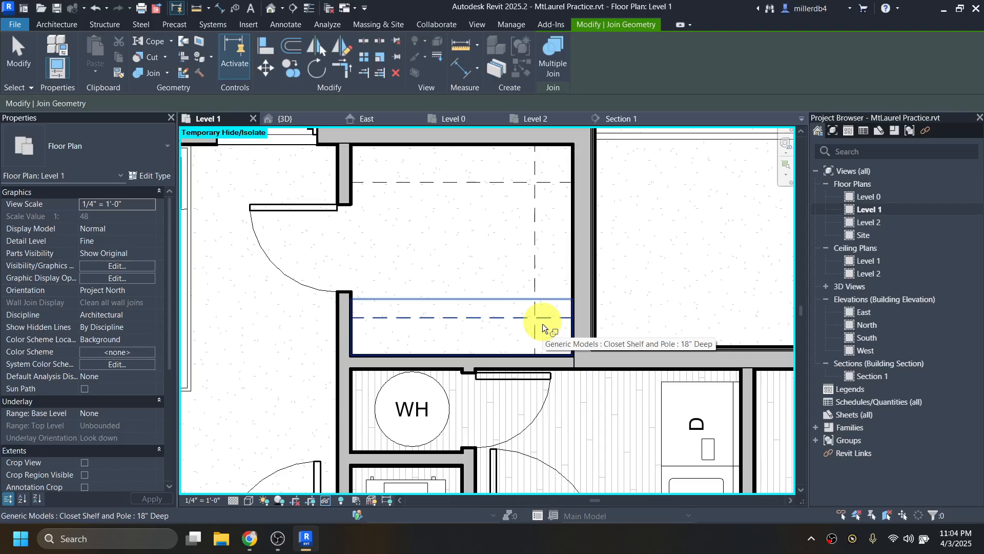
scroll(545, 324, down, 4)
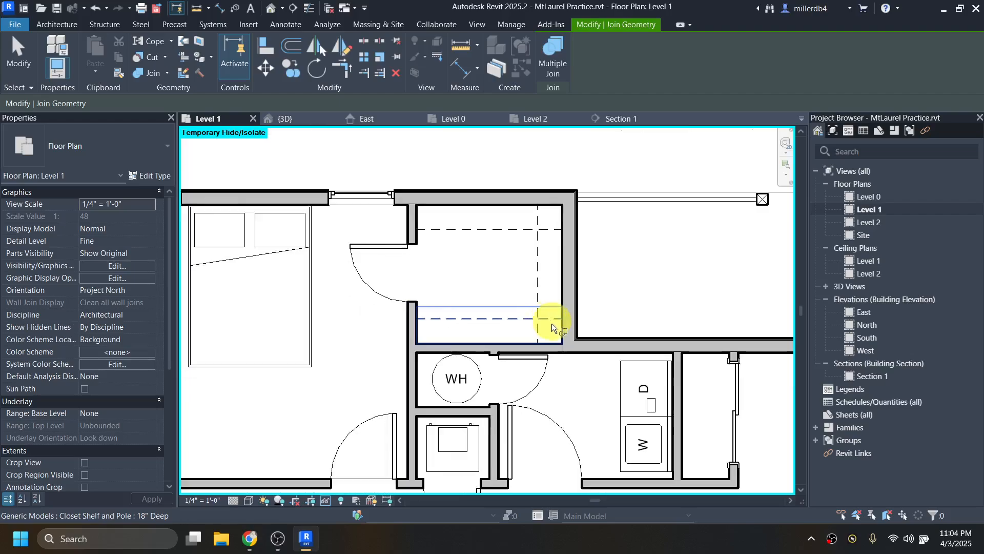
middle_drag(597, 310, 491, 286)
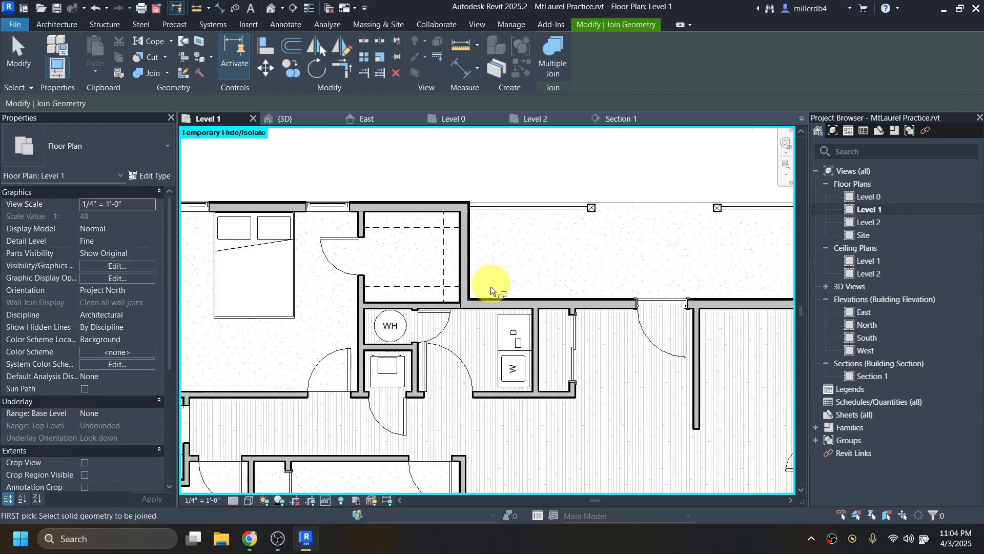
key(l)
key(f)
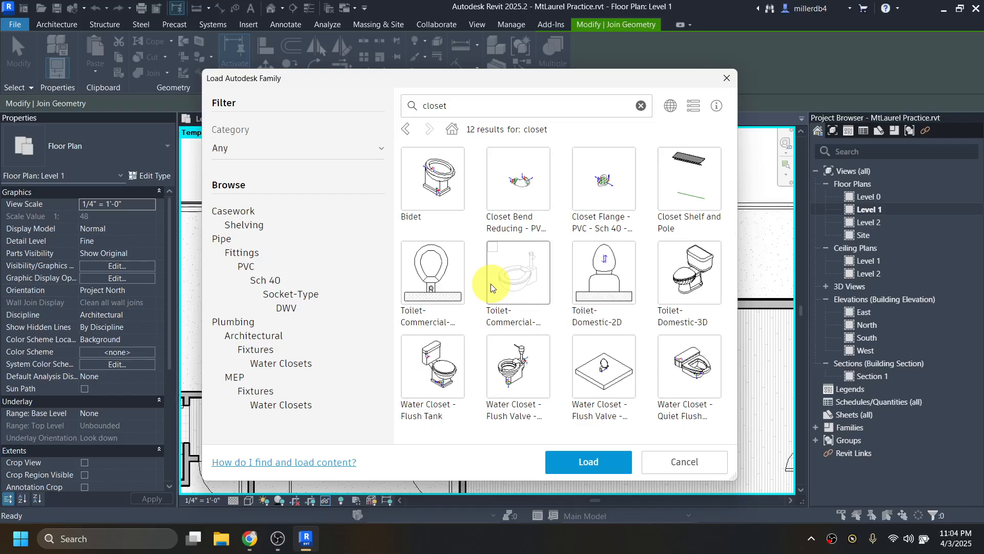
click(727, 79)
Place an 18" Deep Closet Shelf and Pole in the closet beside the laundry, along the full length of their shared wall
middle_drag(516, 318, 521, 230)
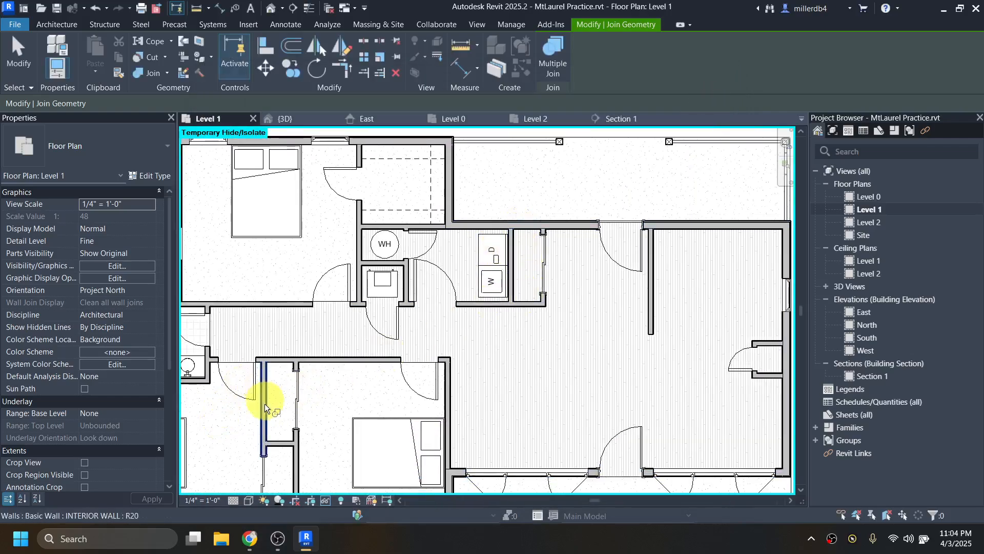
key(Escape)
key(Escape)
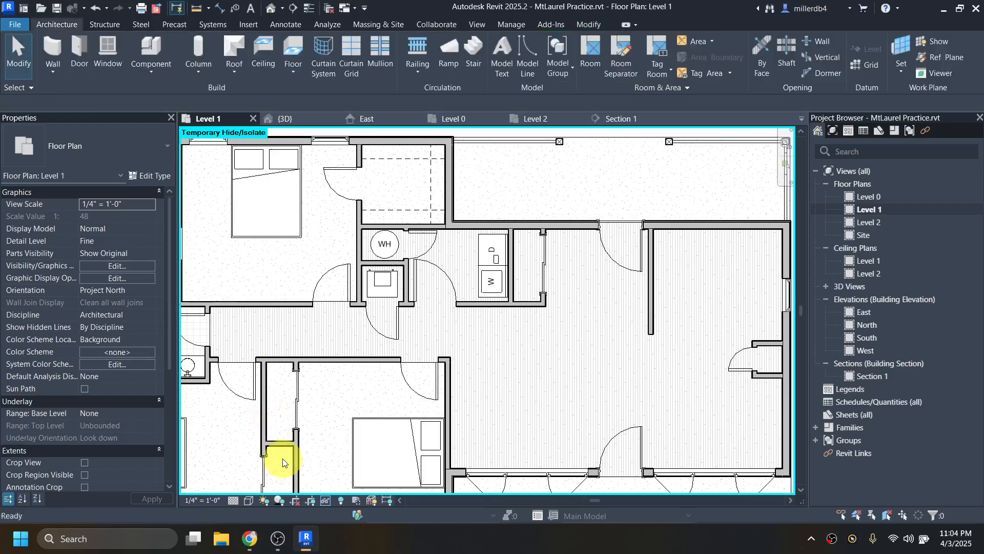
key(c)
key(m)
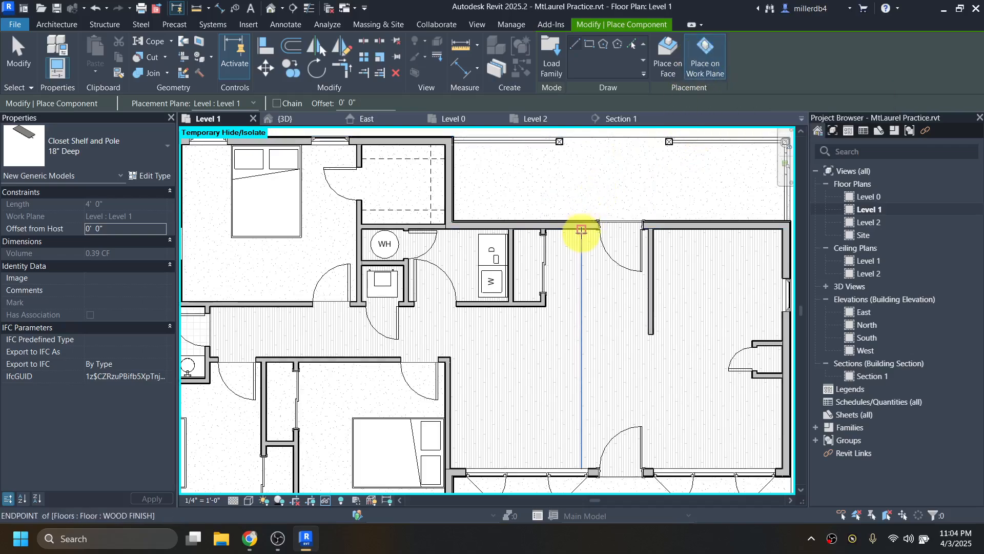
scroll(566, 241, up, 3)
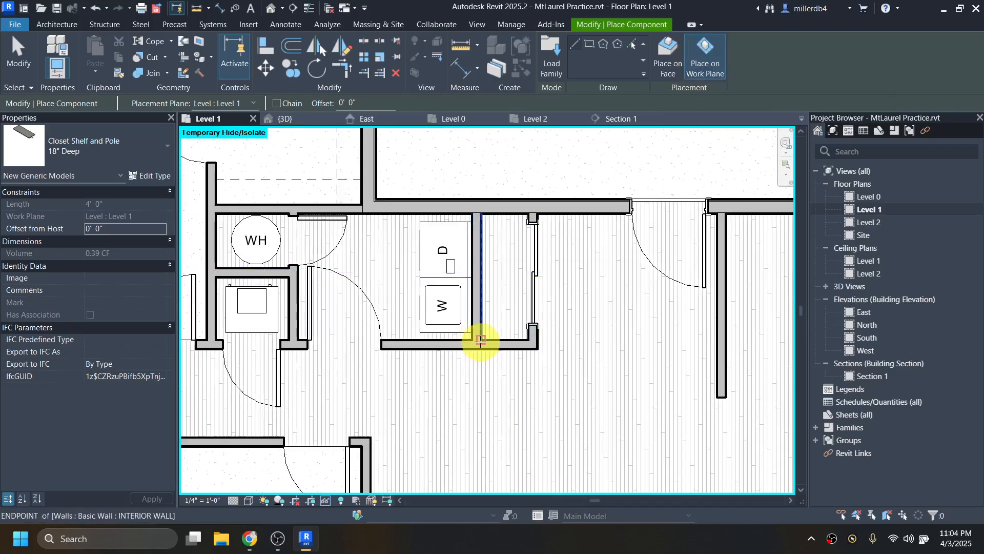
click(480, 341)
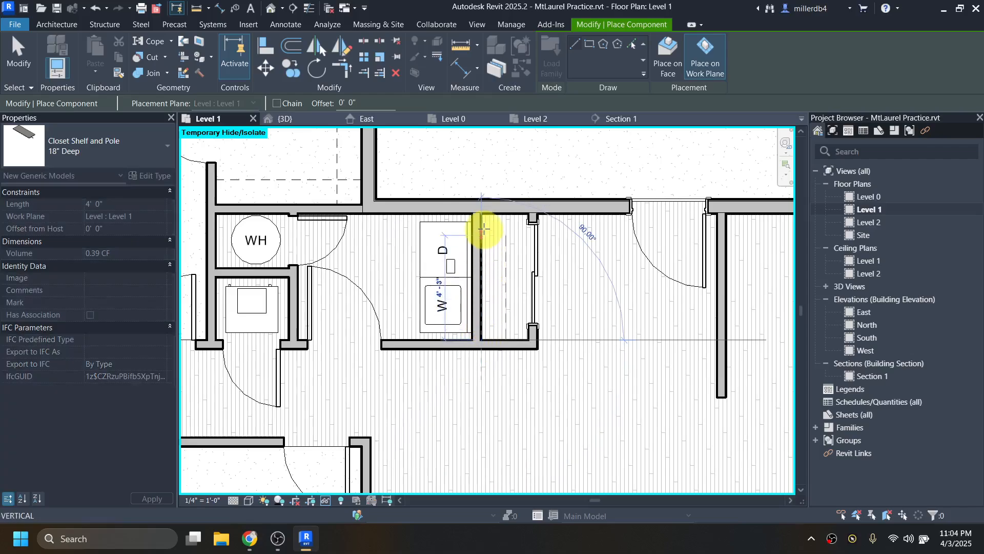
click(482, 211)
Place an 18" deep closet shelf in the lower closet between the two lower bedrooms, along the full right wall from the upper corner down
middle_drag(506, 304, 646, 100)
middle_drag(288, 457, 418, 362)
click(366, 431)
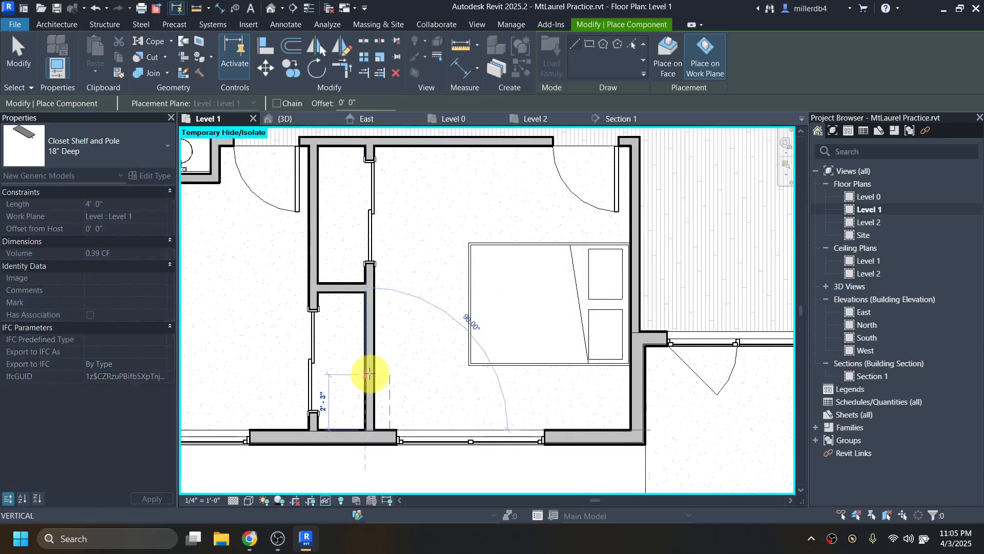
click(362, 338)
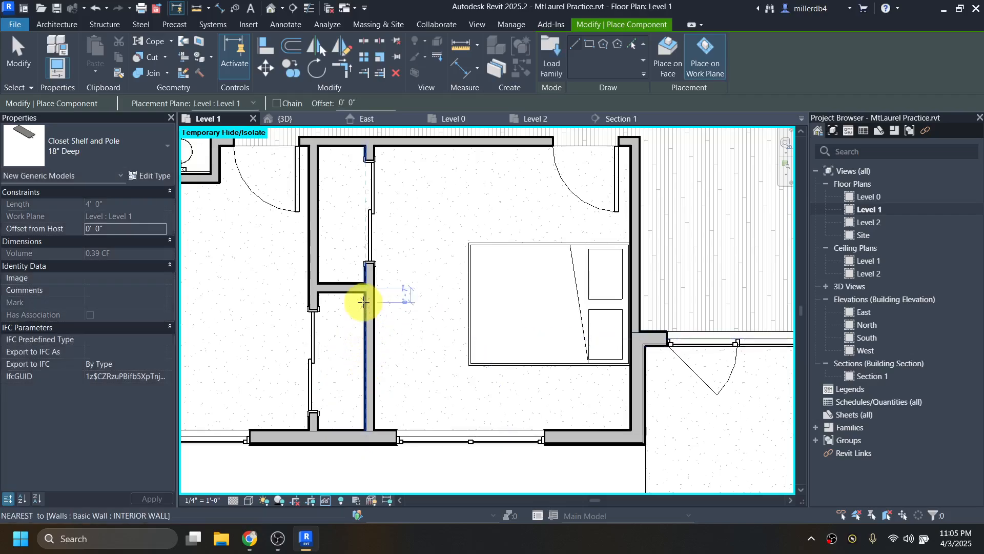
click(366, 292)
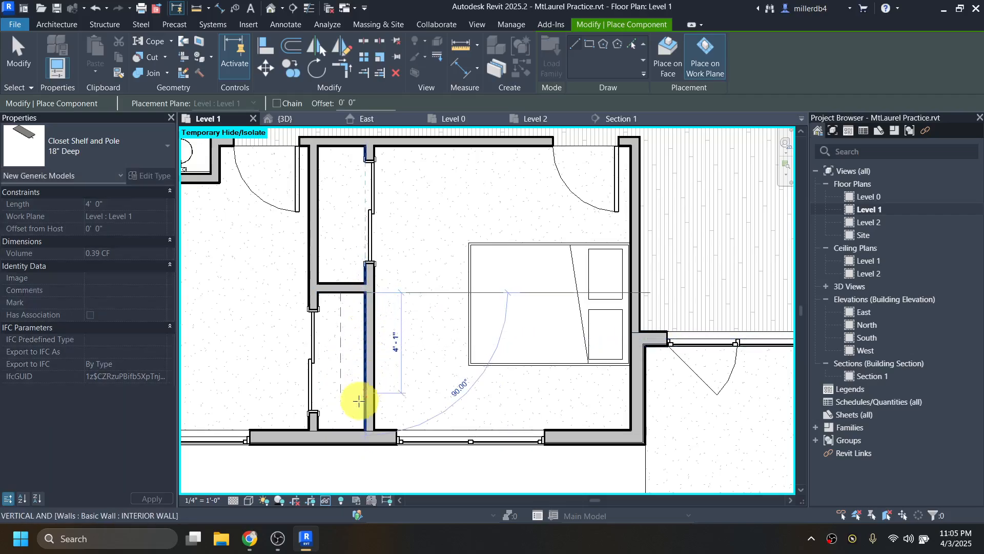
click(365, 430)
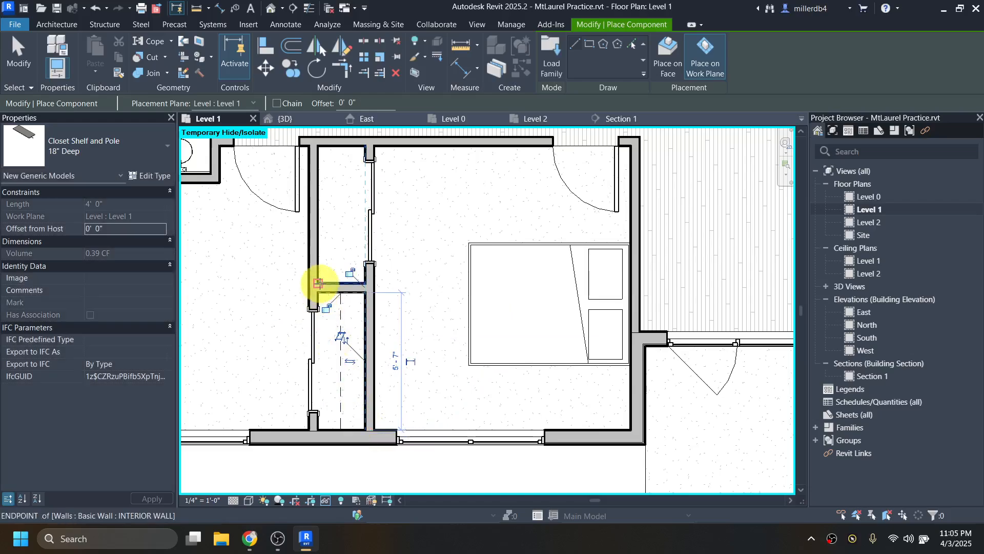
Place an 18" Deep Closet Shelf and Pole in the upper closet between the two lower bedrooms, along its full left wall
click(319, 283)
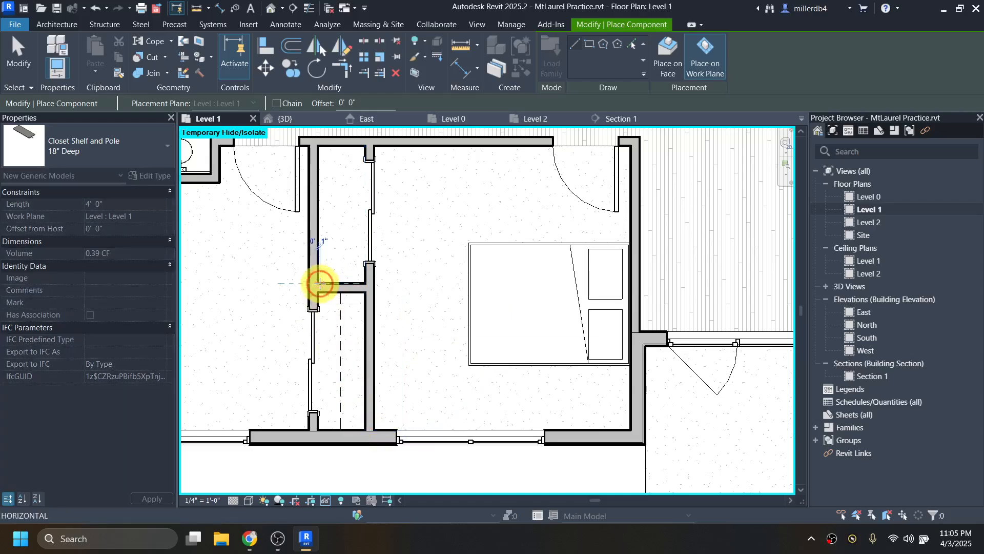
click(316, 145)
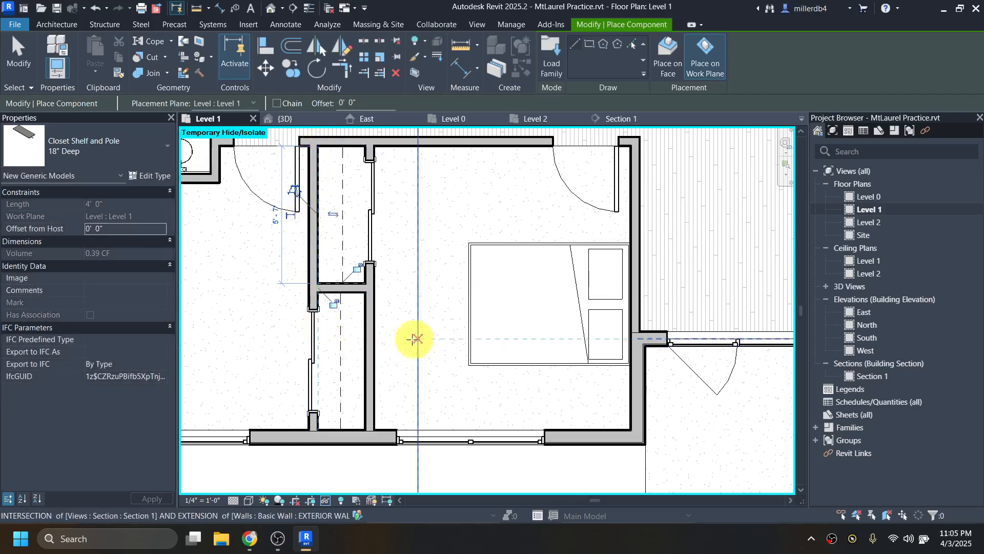
key(Escape)
key(Escape)
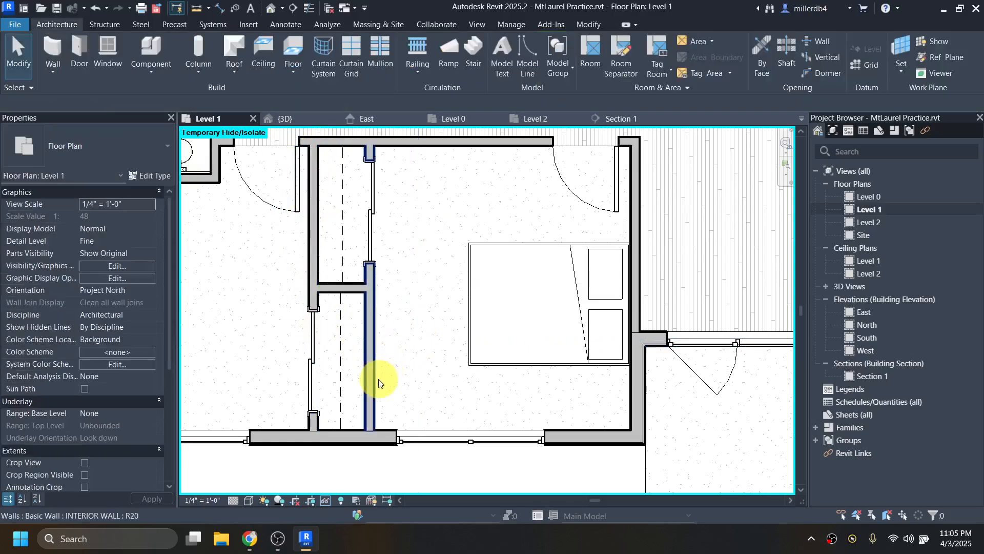
Open the Autodesk family library, clear the previous search and browse to the Specialty Equipment/Domestic/Mid-Range families
scroll(407, 383, down, 5)
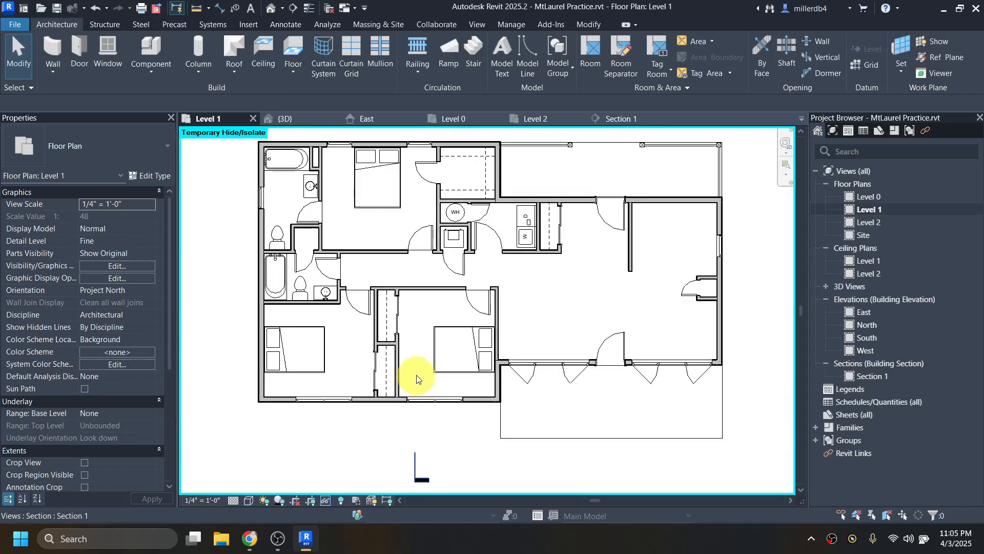
middle_drag(408, 378, 311, 387)
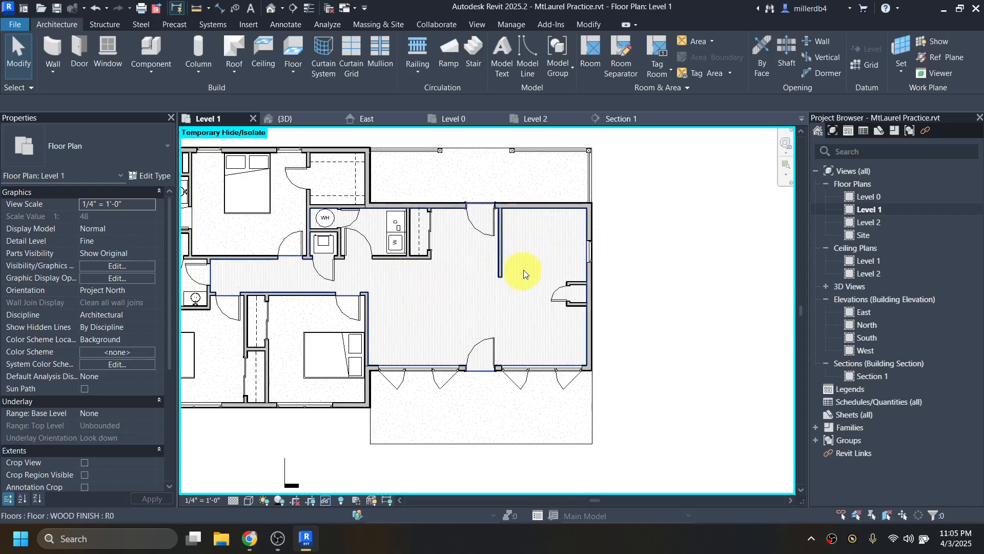
middle_drag(524, 272, 441, 271)
scroll(444, 266, up, 1)
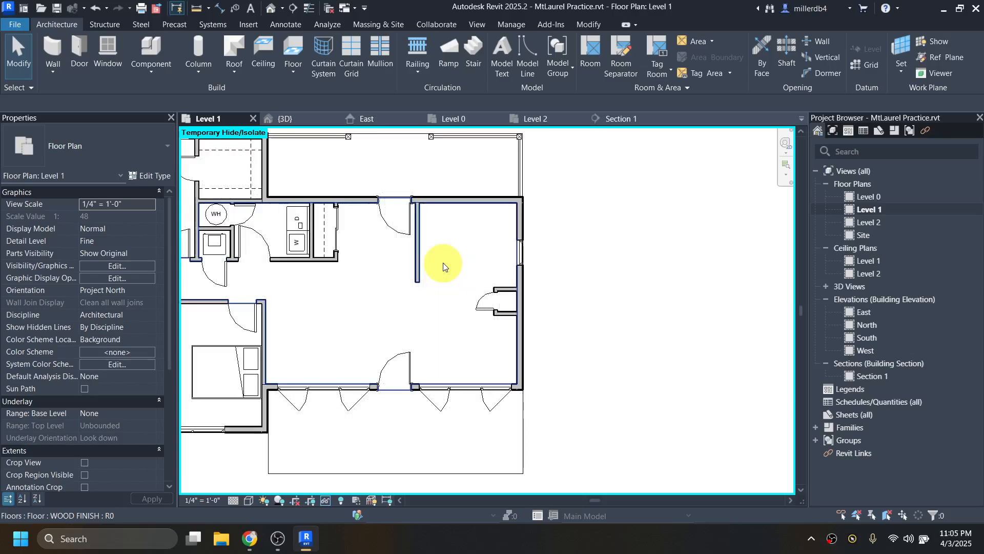
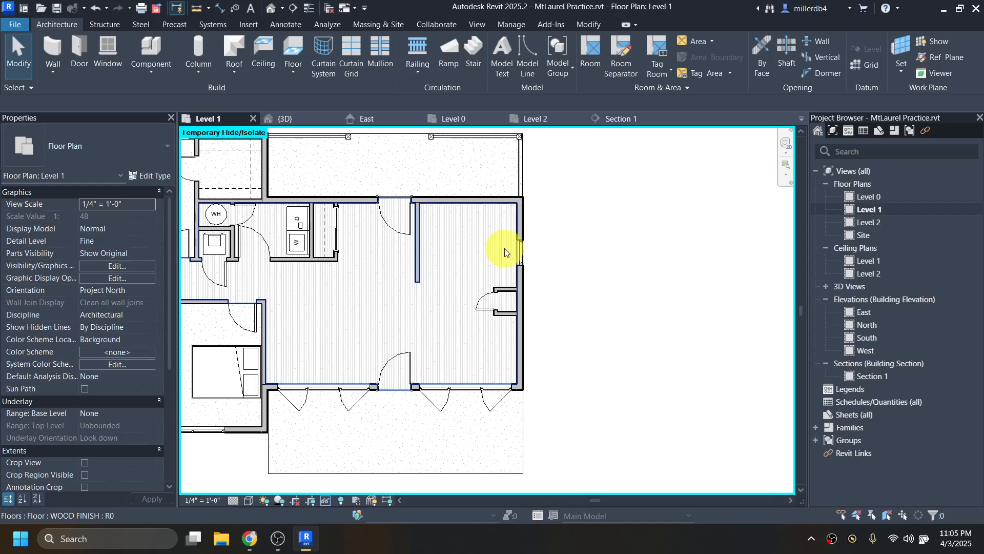
key(l)
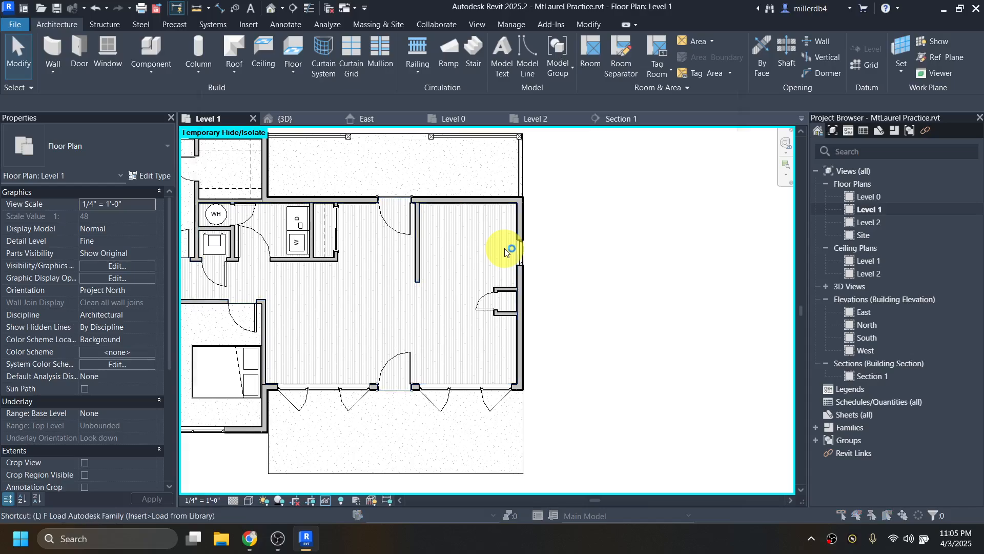
key(f)
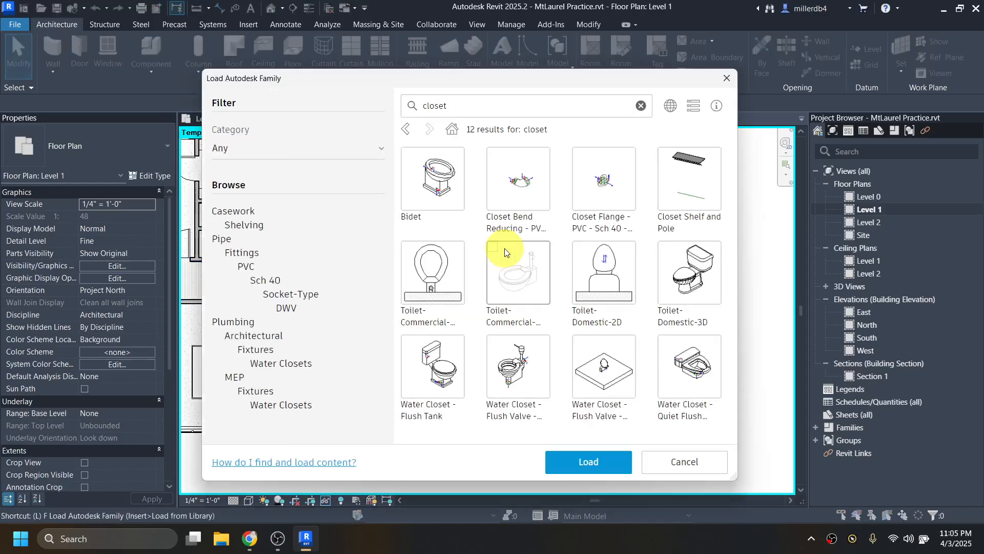
click(641, 109)
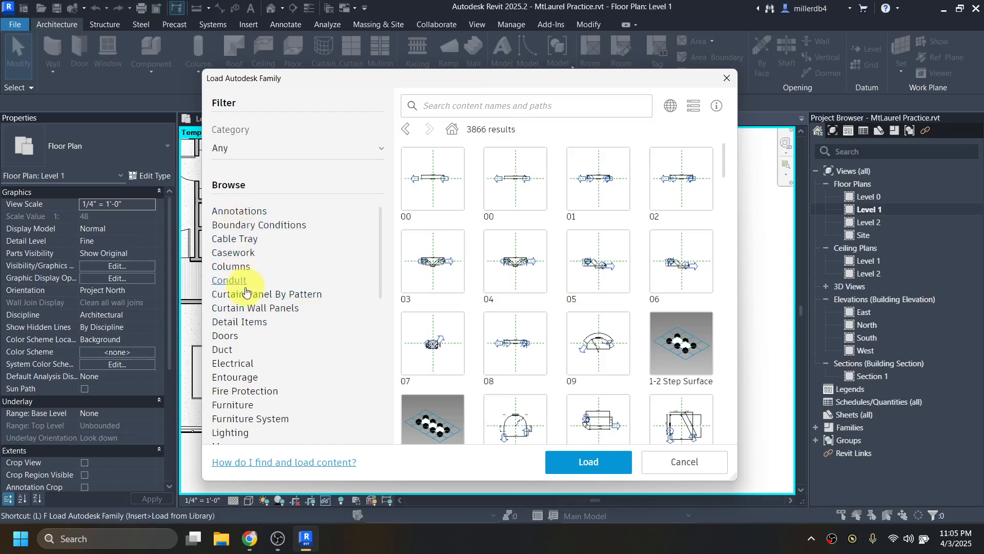
scroll(247, 295, down, 5)
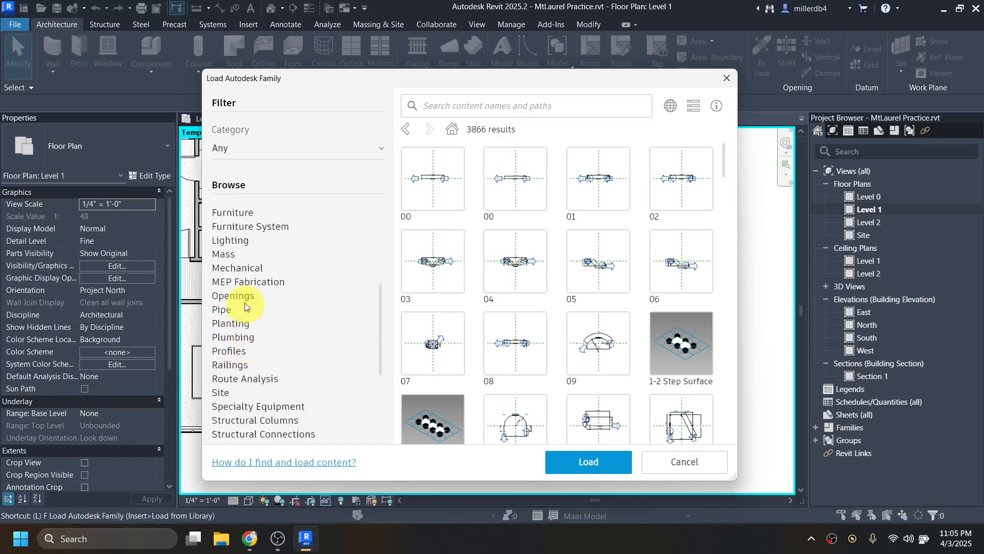
click(265, 407)
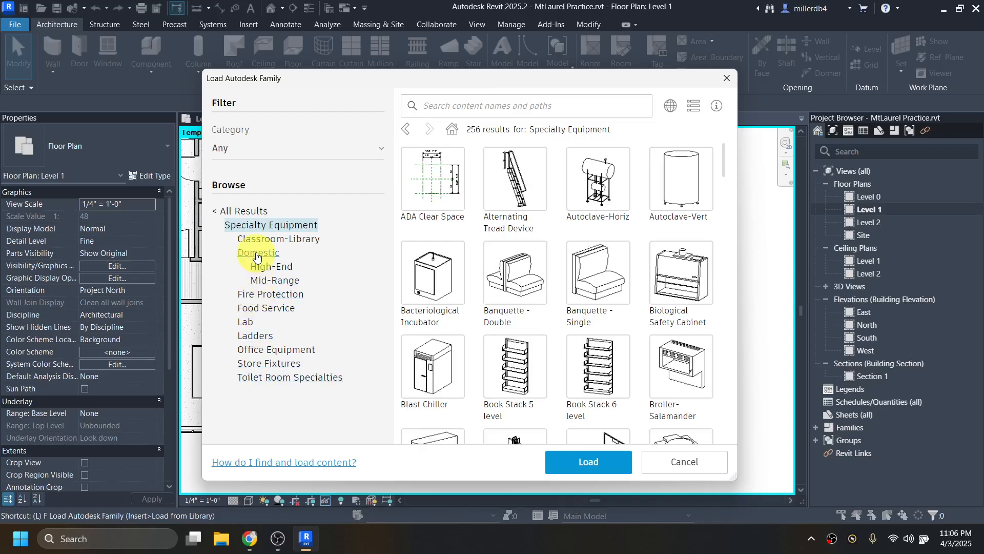
click(258, 253)
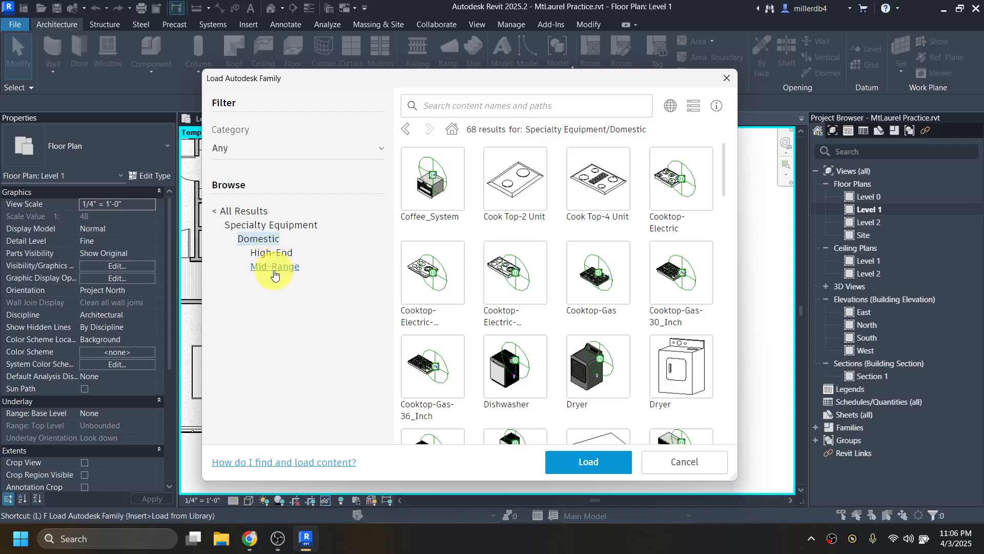
click(275, 268)
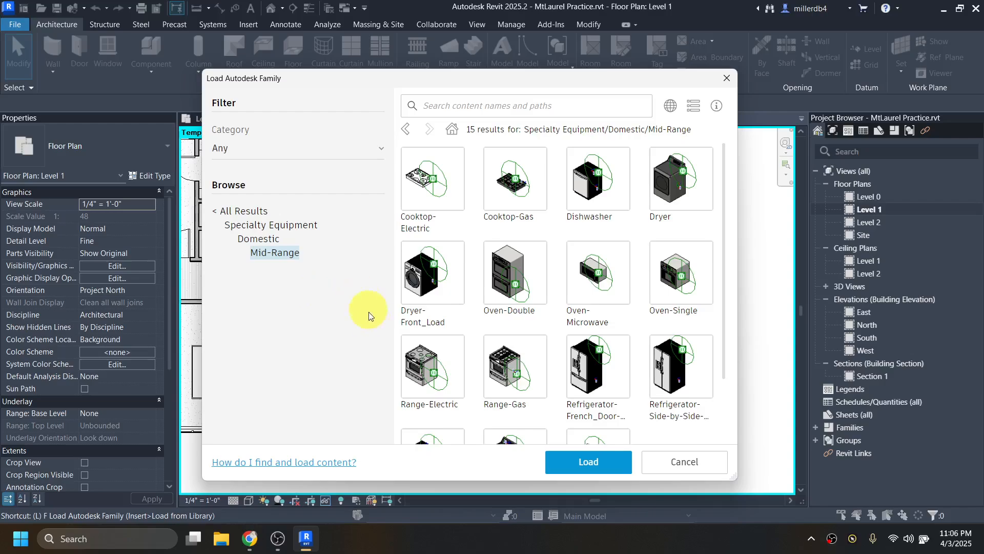
Load the mid-range Range-Electric and Refrigerator-Side-by-Side families into the project
scroll(410, 333, down, 2)
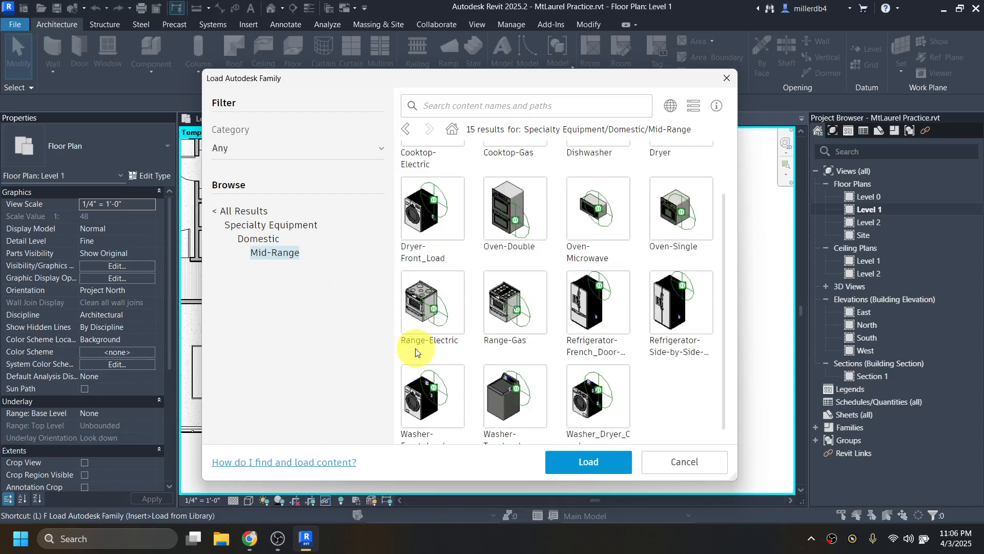
click(408, 278)
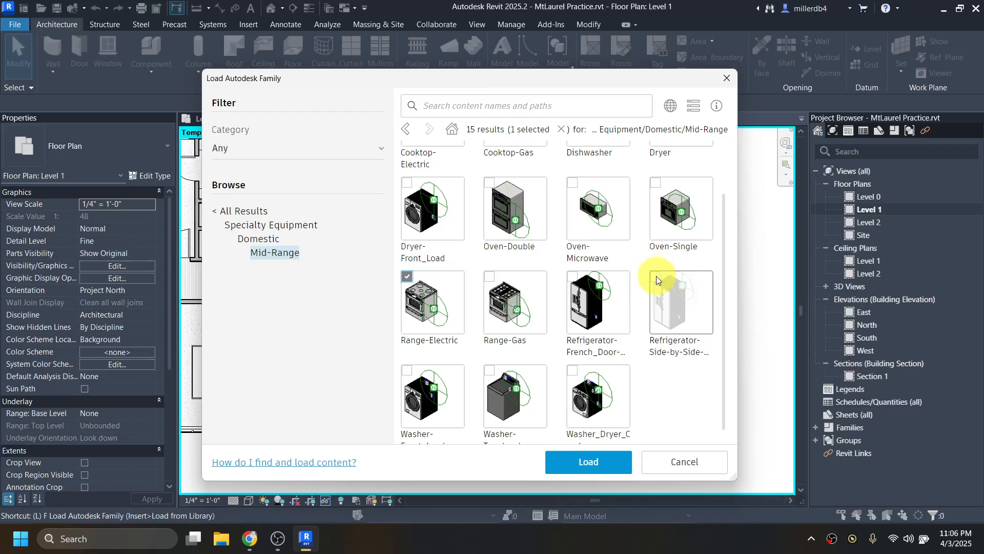
scroll(672, 282, down, 1)
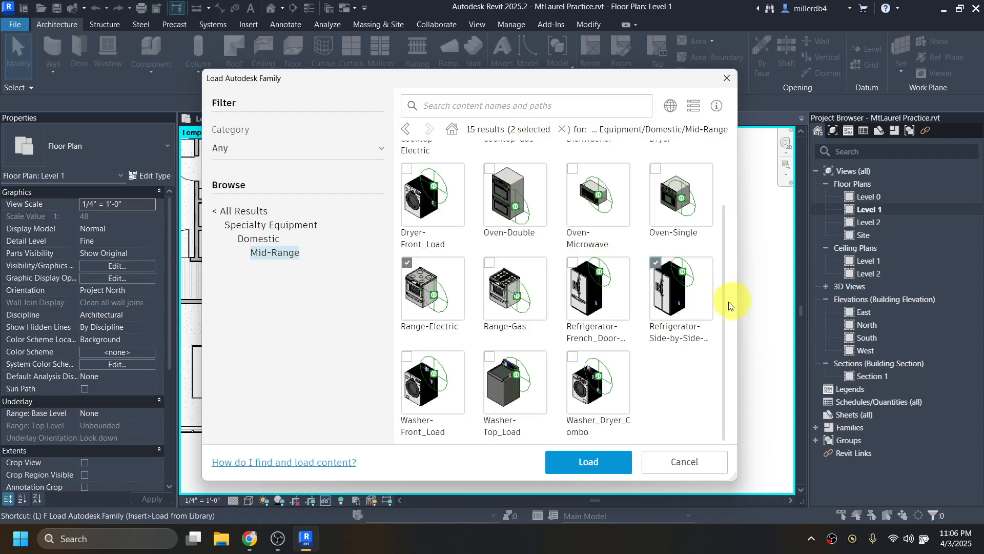
click(596, 461)
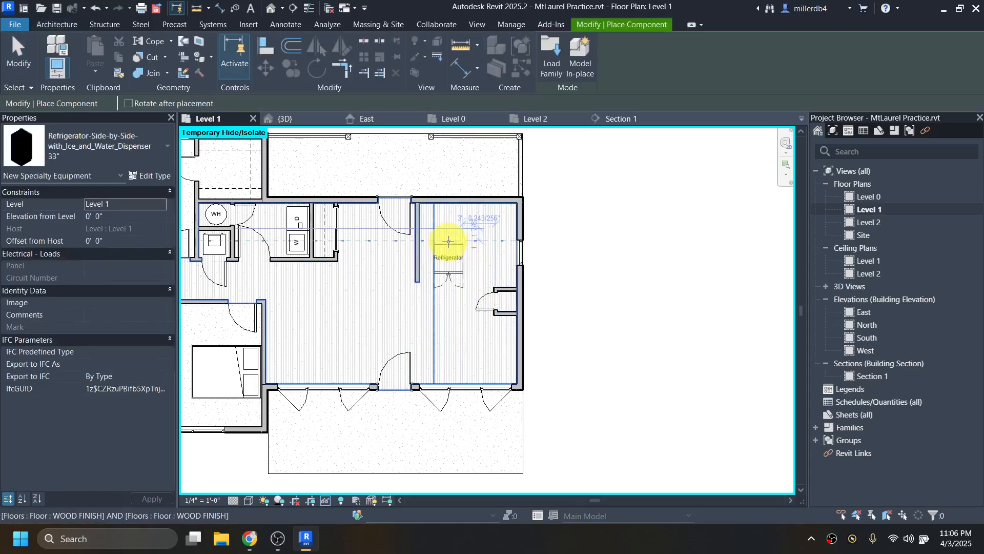
Place the 33" side-by-side refrigerator against the kitchen's left partition wall, flush with its lower end and with its doors facing into the kitchen
scroll(444, 245, up, 2)
scroll(444, 244, up, 1)
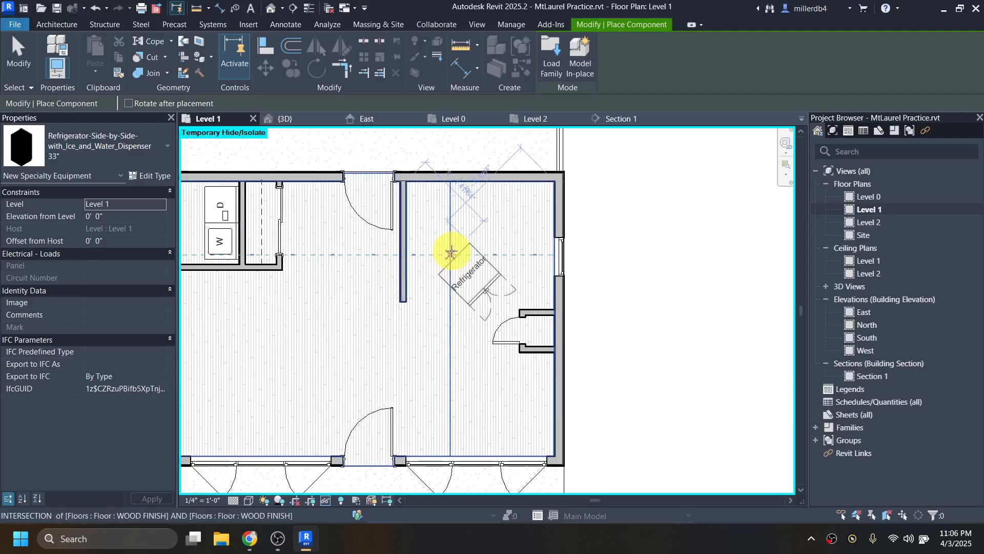
key(space)
scroll(406, 277, up, 1)
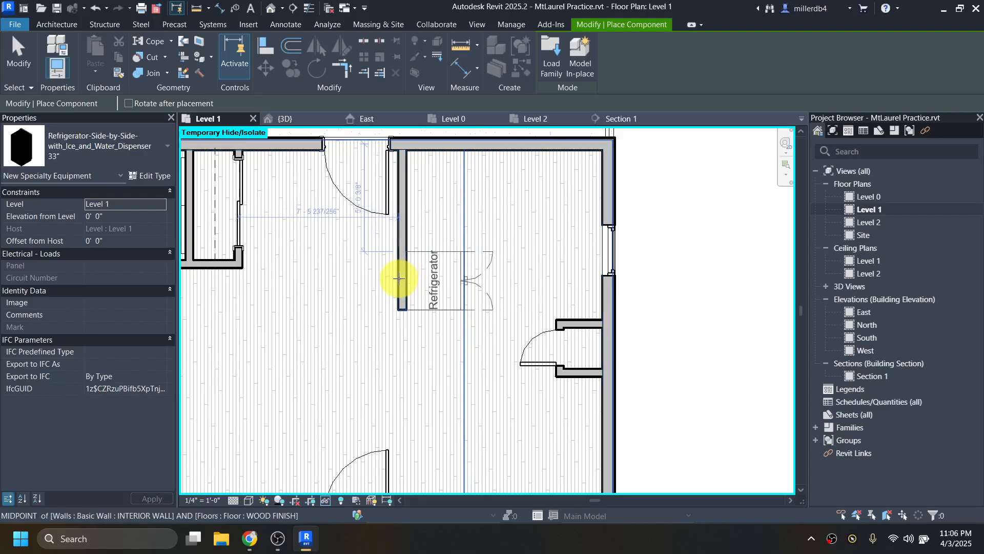
click(399, 276)
middle_drag(433, 314, 318, 373)
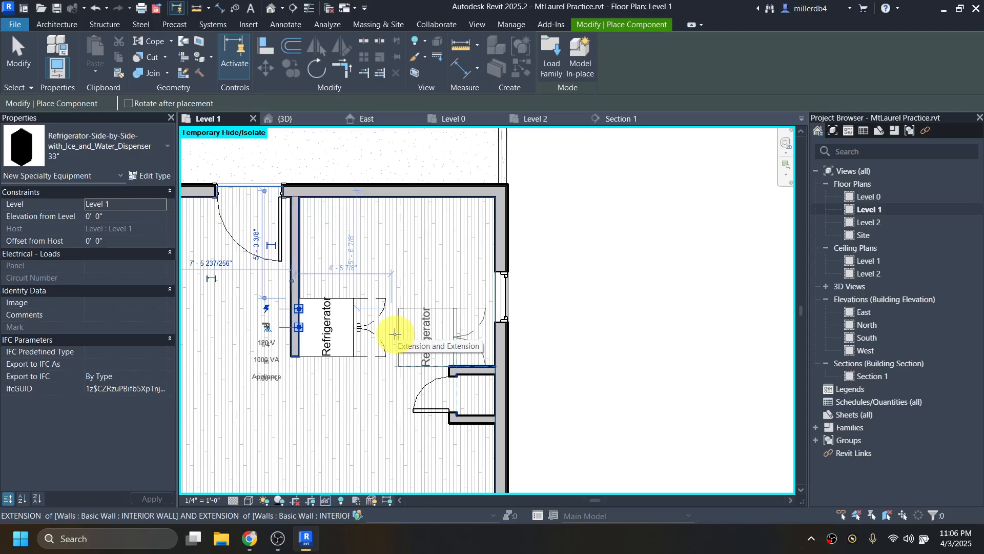
click(396, 334)
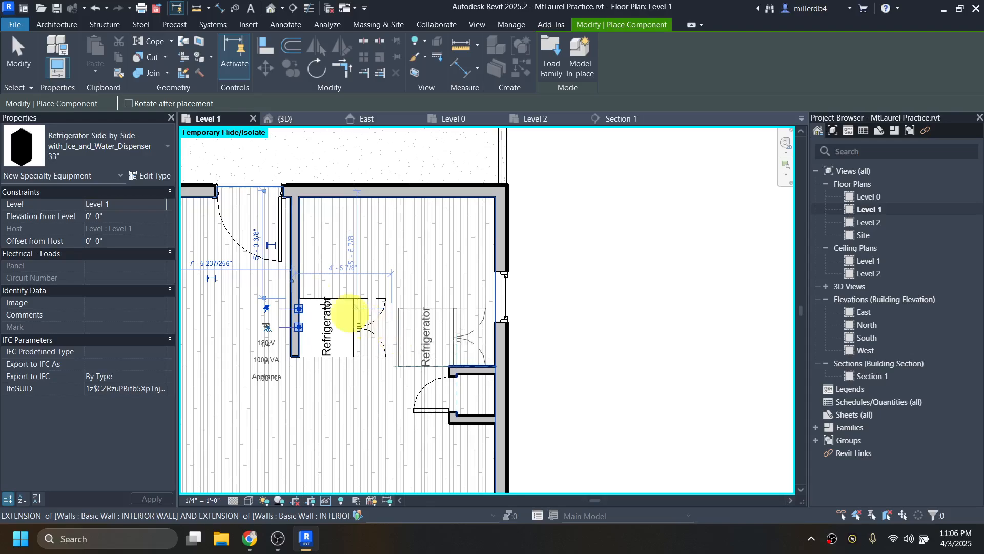
Place a 30" Range-Electric against the kitchen's upper exterior wall, near the middle of the wall
click(124, 149)
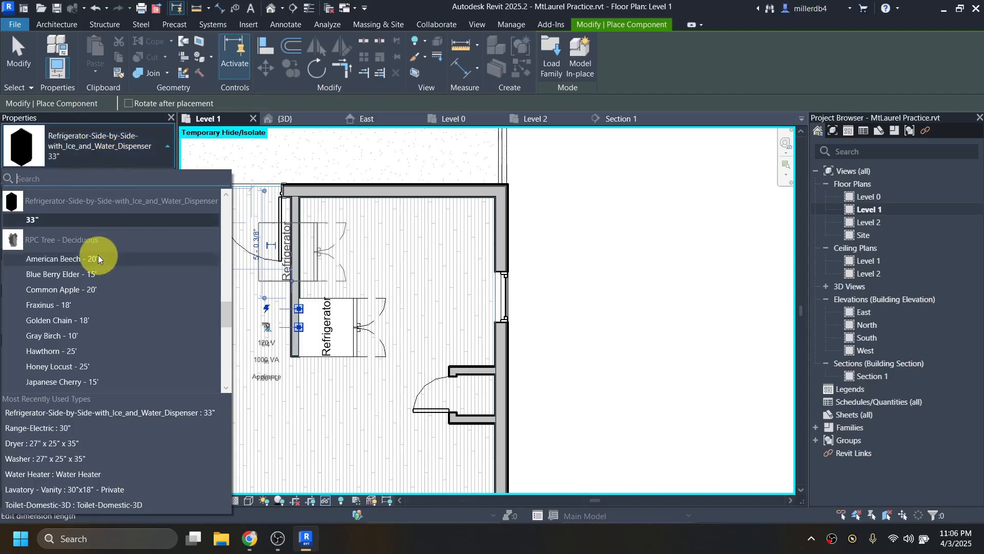
scroll(97, 257, up, 2)
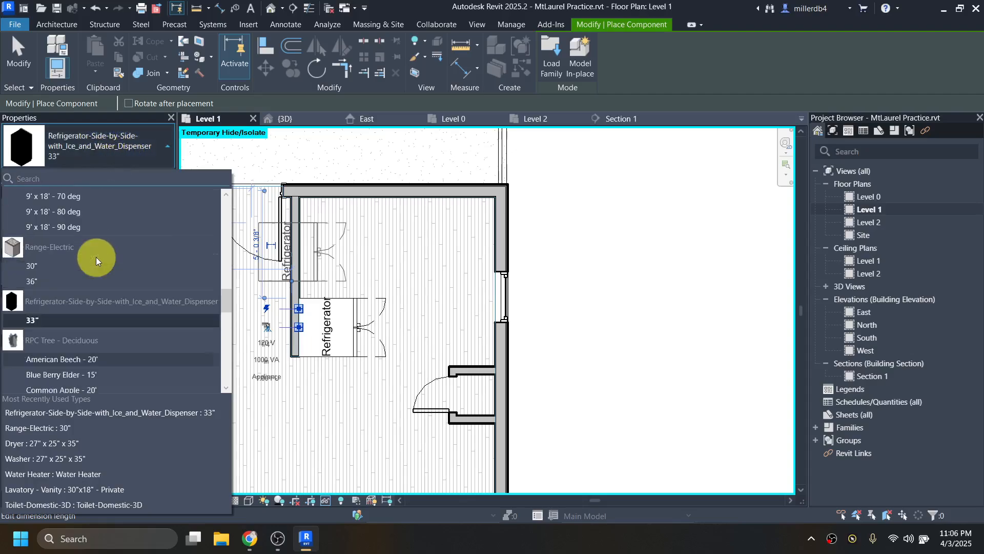
click(36, 268)
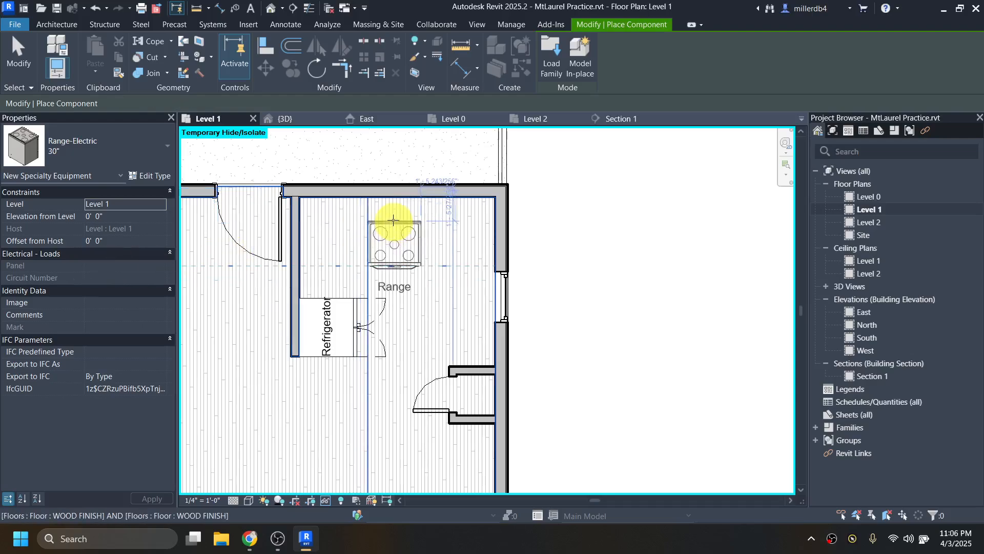
scroll(393, 203, up, 3)
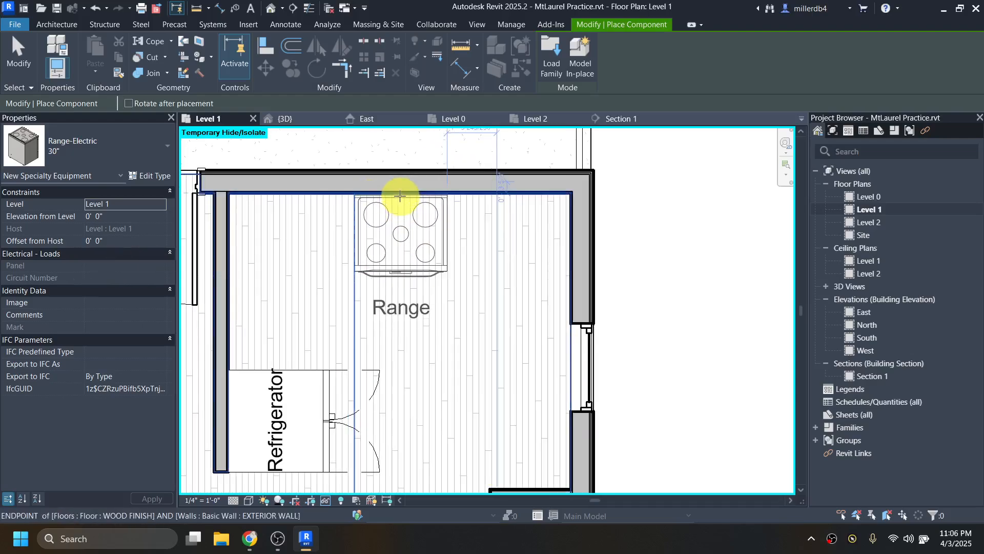
click(400, 196)
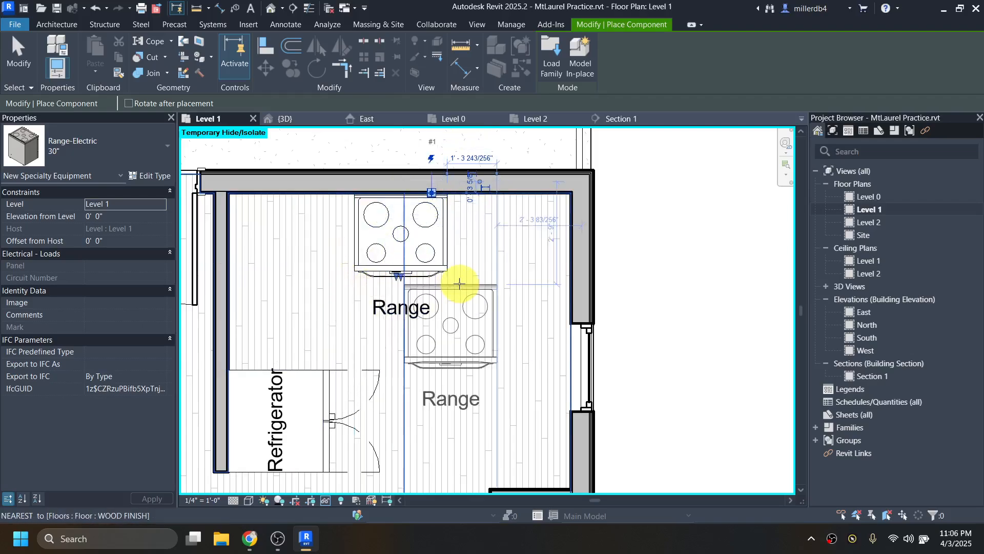
scroll(456, 274, down, 2)
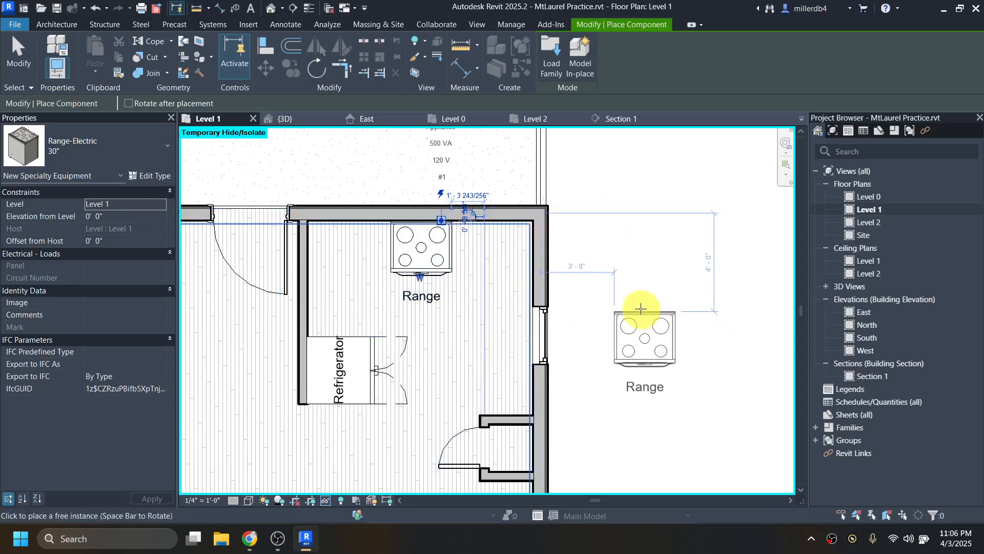
key(Escape)
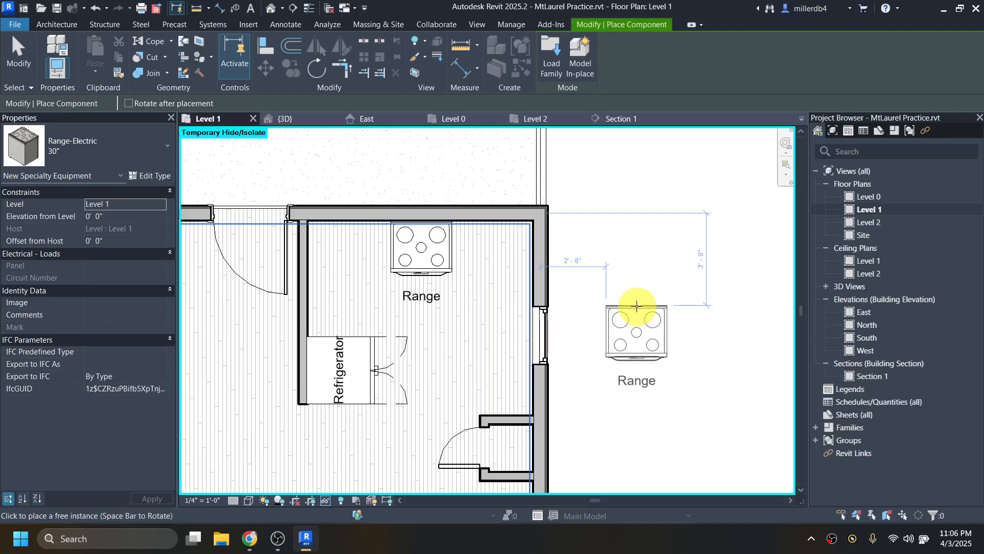
key(Escape)
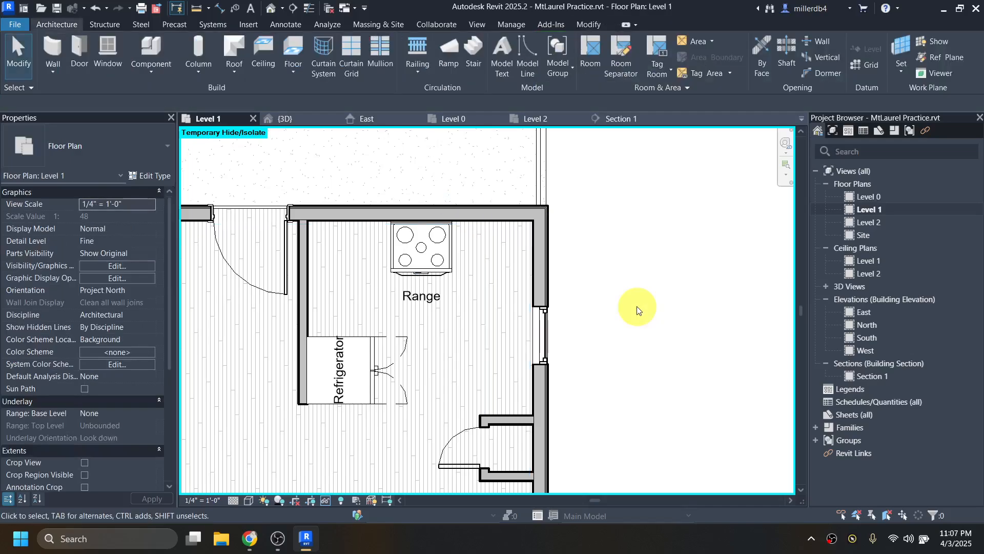
Load the Counter Top w Sink family from the Casework/Counter Tops library folder and save the project when asked
key(l)
key(f)
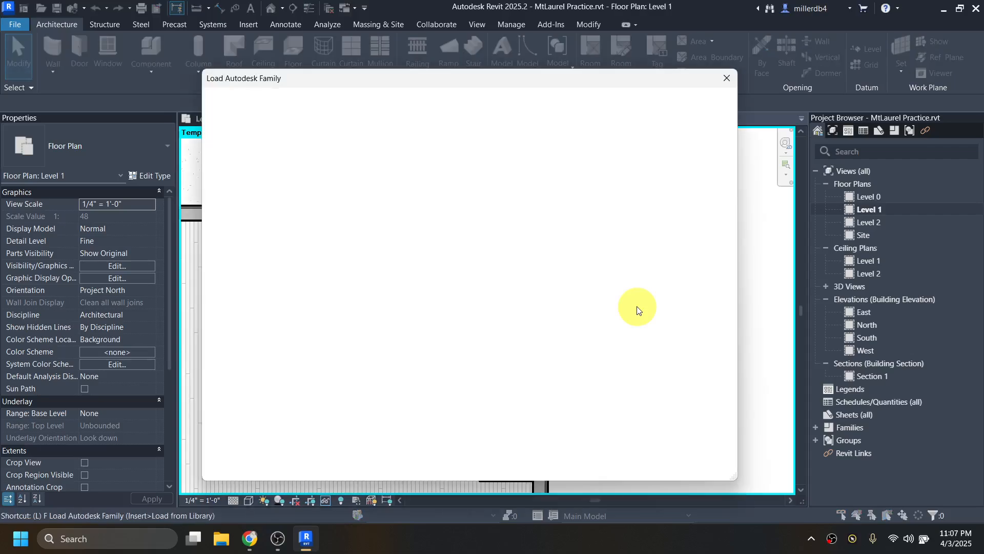
click(247, 211)
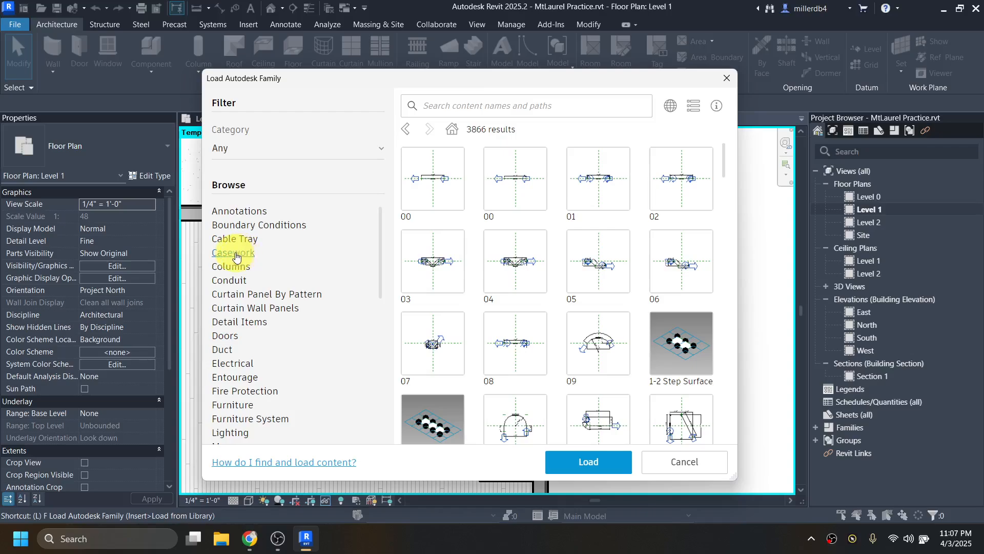
click(238, 253)
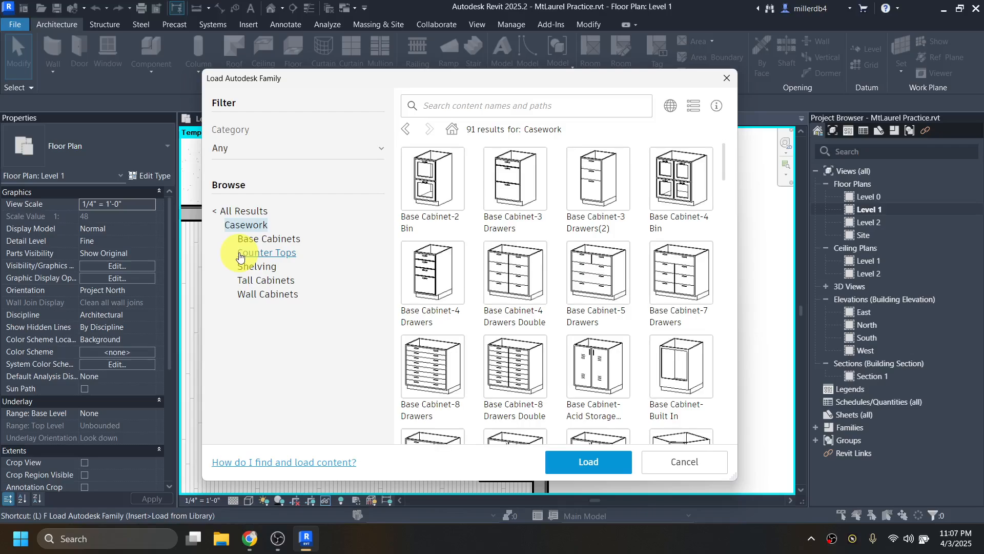
click(265, 253)
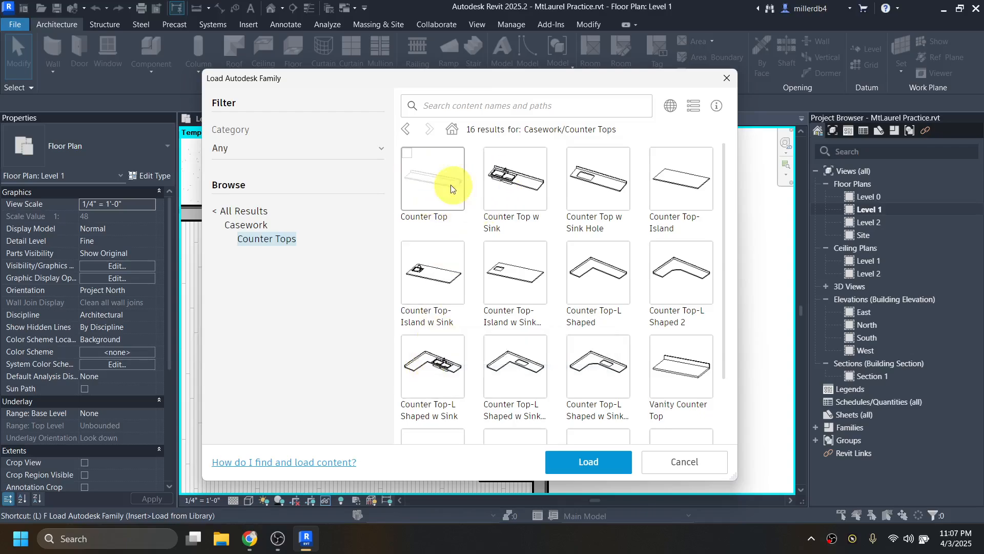
click(490, 156)
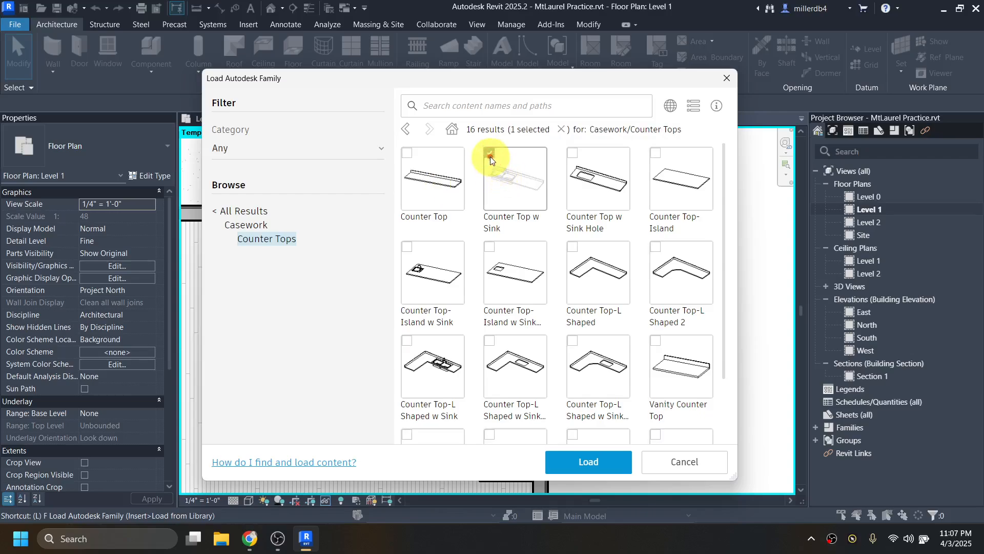
click(583, 463)
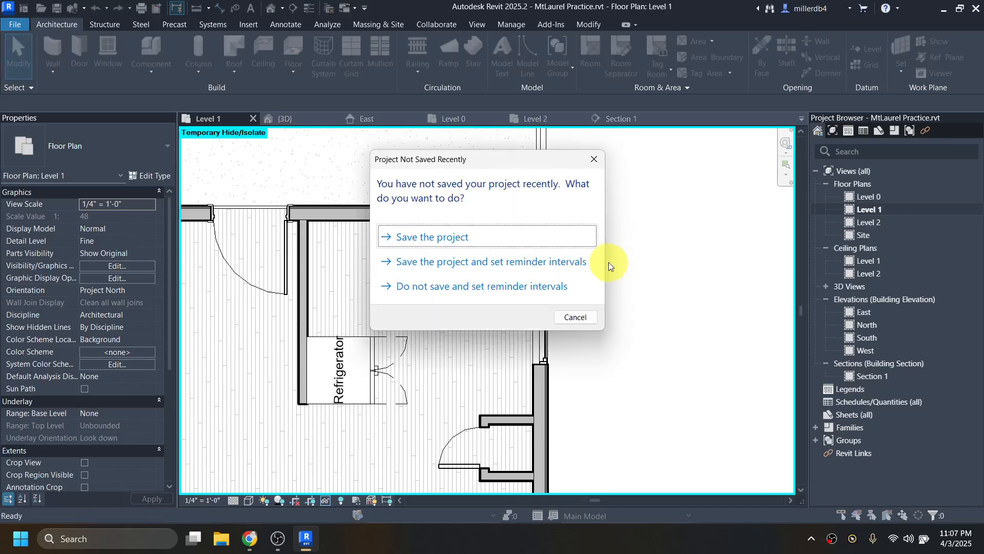
click(564, 241)
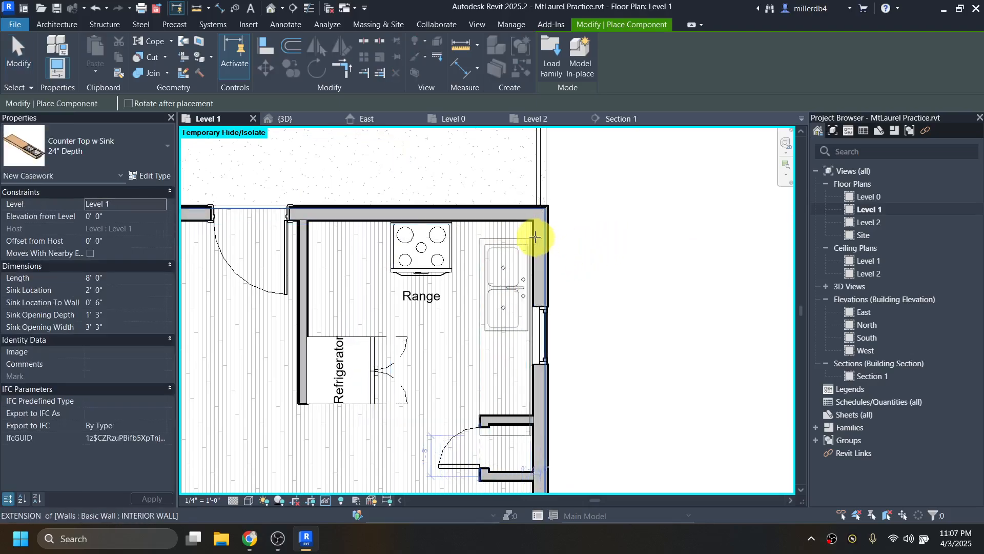
Place the 24" deep counter top with sink along the kitchen's right exterior wall, snapped into the upper inside corner
scroll(535, 236, up, 3)
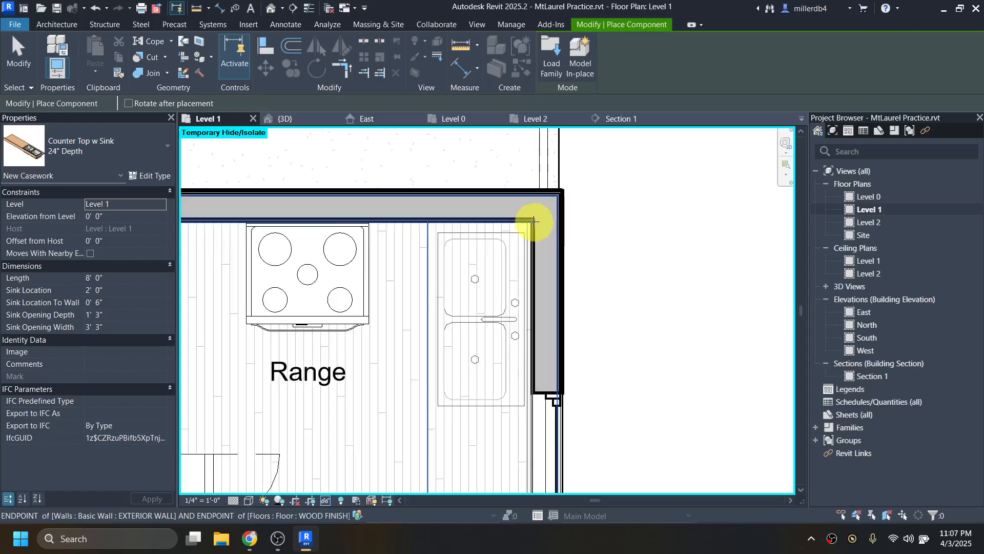
scroll(527, 214, up, 3)
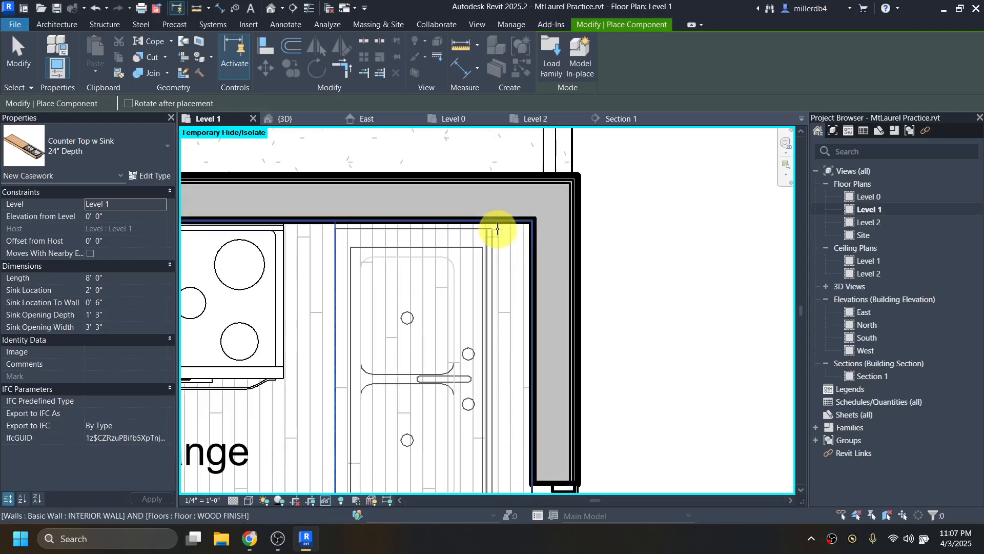
click(533, 220)
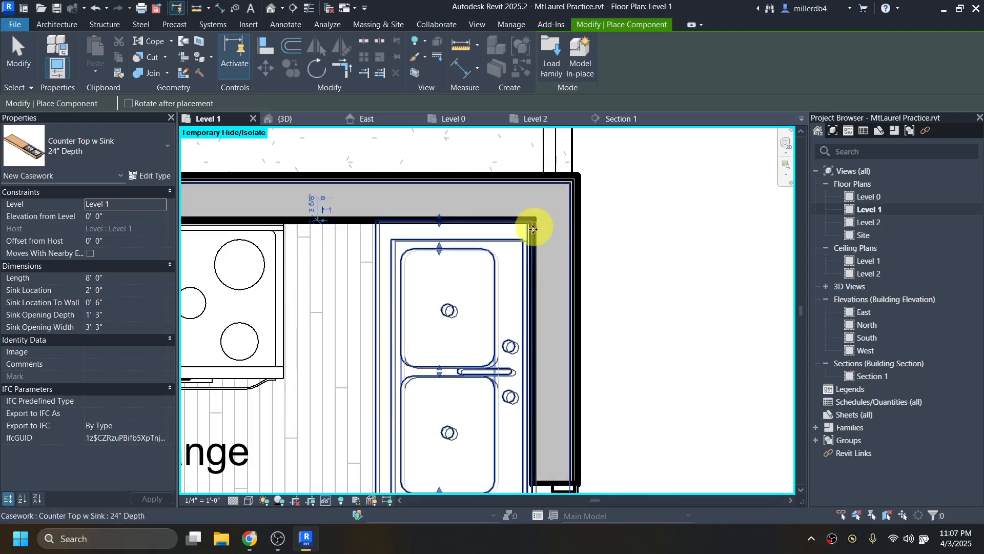
scroll(531, 226, down, 3)
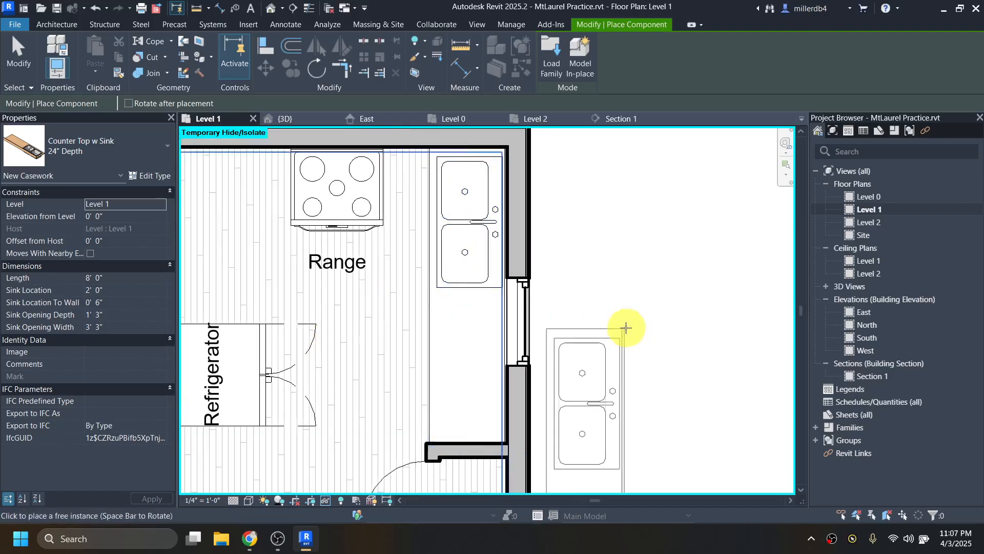
key(Escape)
Shorten the sink counter top to 7' 11" so it ends at the closet wall, and shift its sink down in front of the window
click(434, 416)
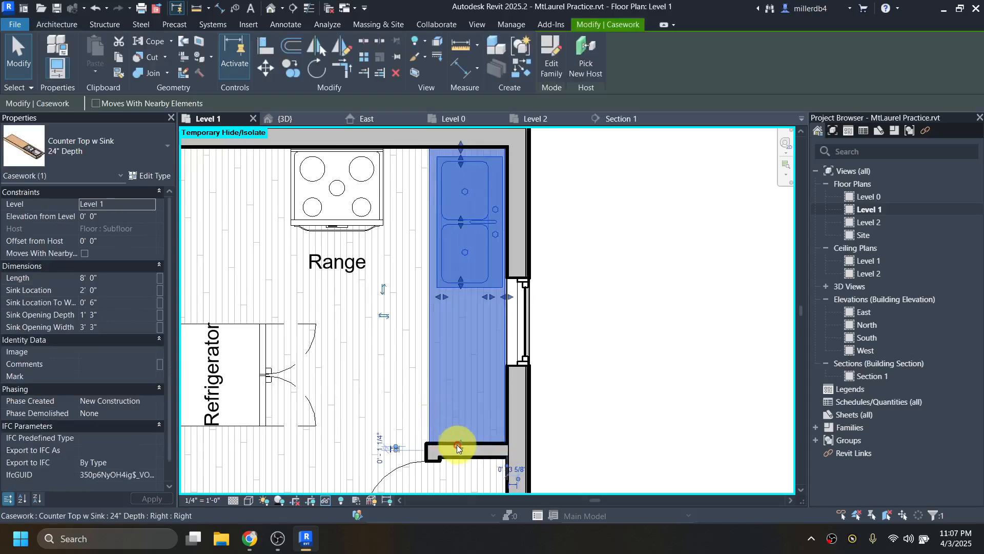
mouse_move(460, 446)
mouse_down()
mouse_move(461, 395)
mouse_move(465, 441)
mouse_up()
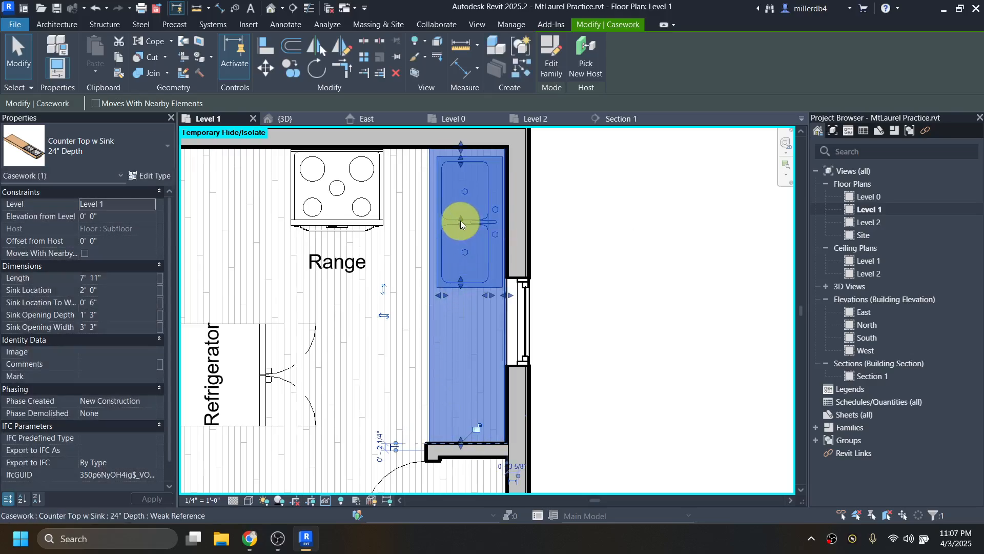
drag(461, 220, 476, 316)
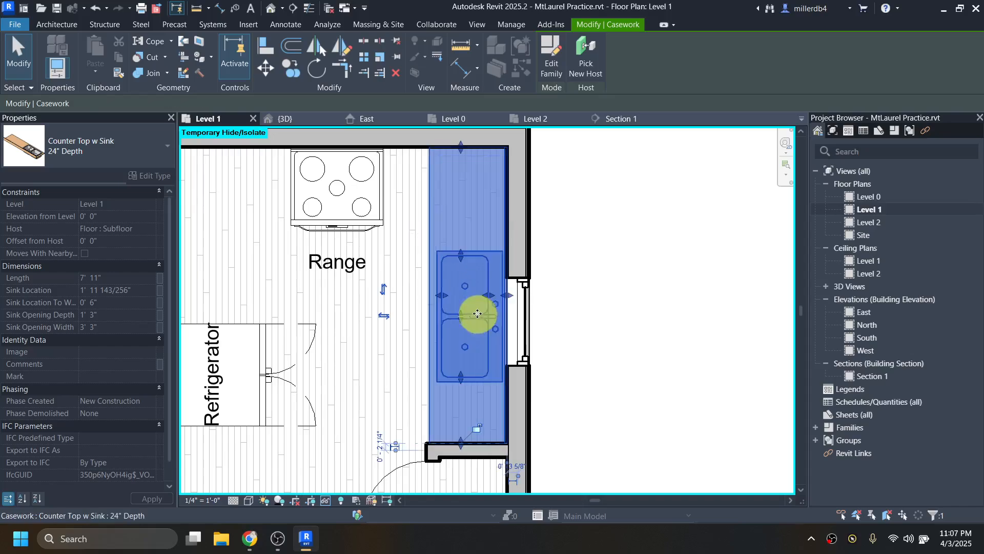
click(627, 306)
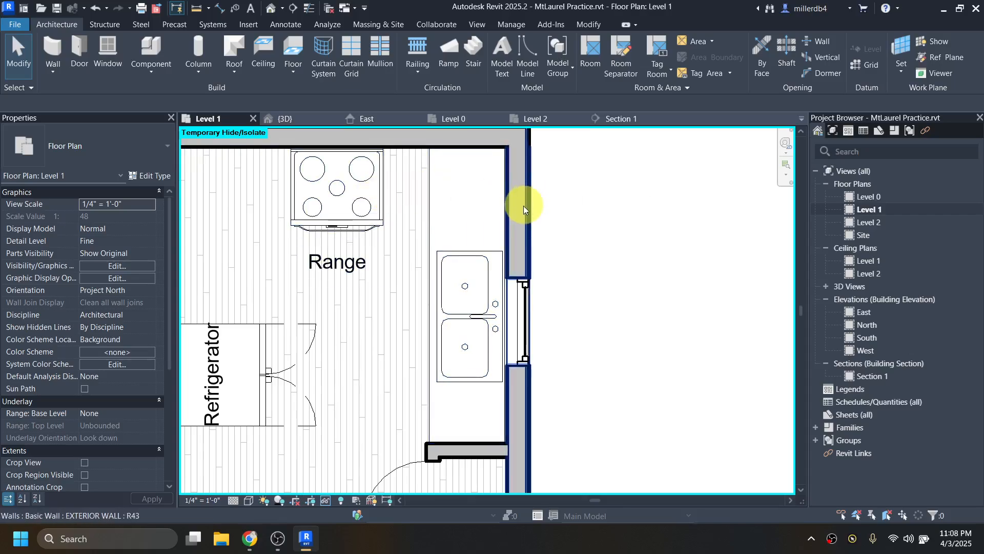
Load the plain Counter Top family from the Casework/Counter Tops library folder
key(f)
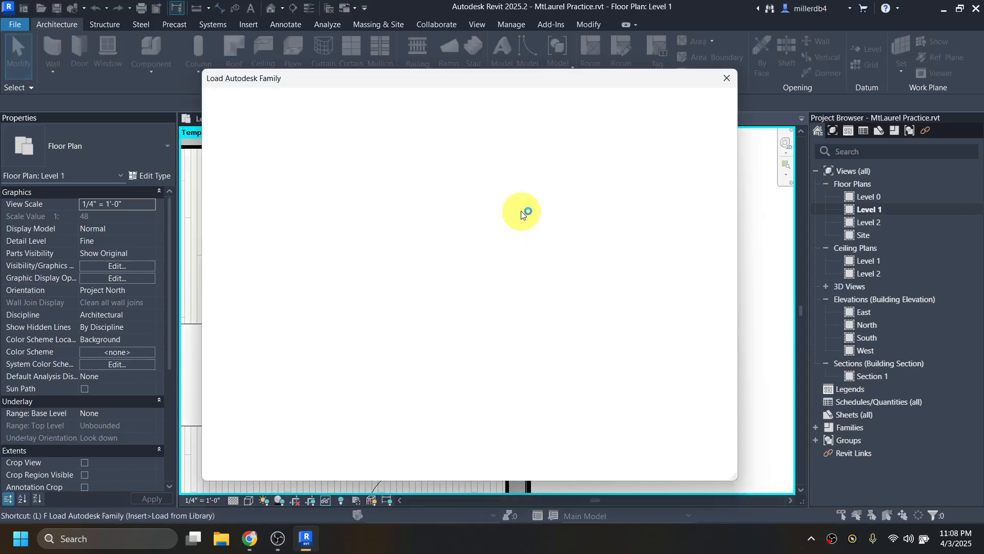
click(429, 172)
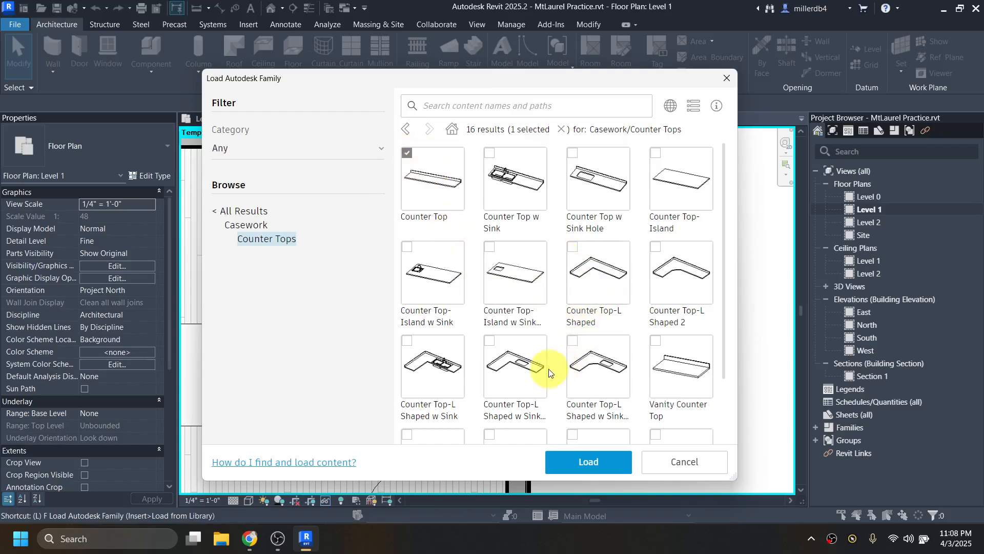
scroll(534, 373, down, 2)
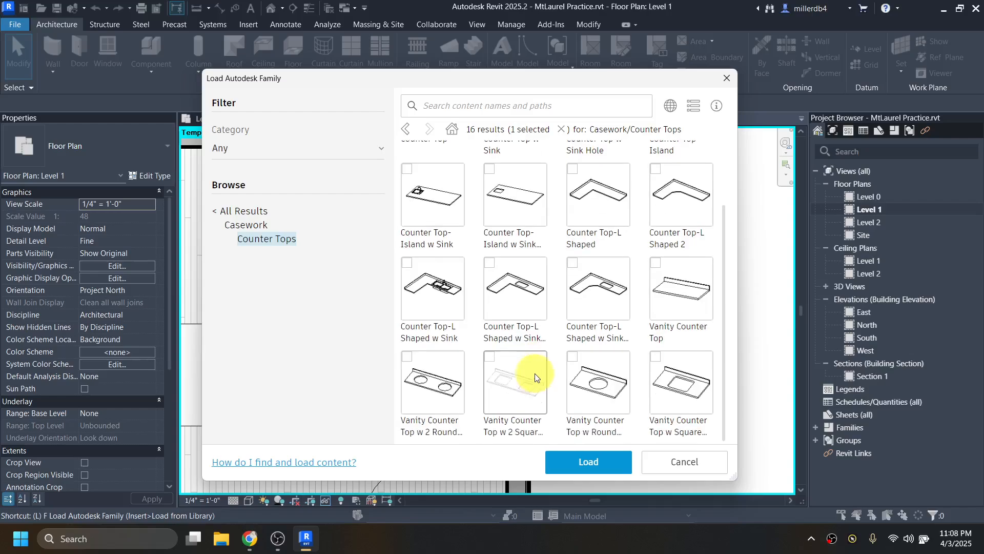
click(589, 462)
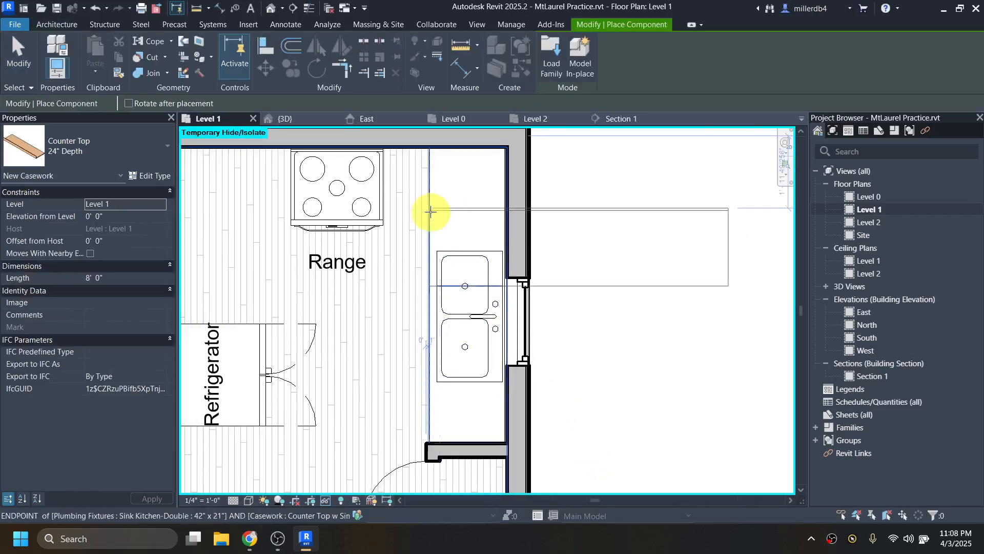
Place 24" deep counter tops along the kitchen's upper wall on both sides of the range, fitting the right one to the exterior wall
scroll(385, 148, up, 2)
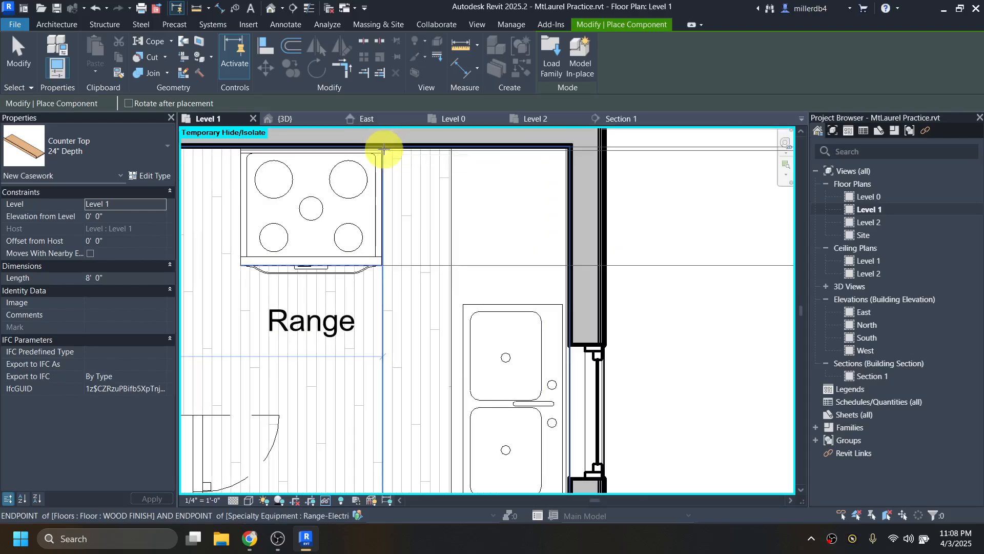
scroll(587, 237, down, 3)
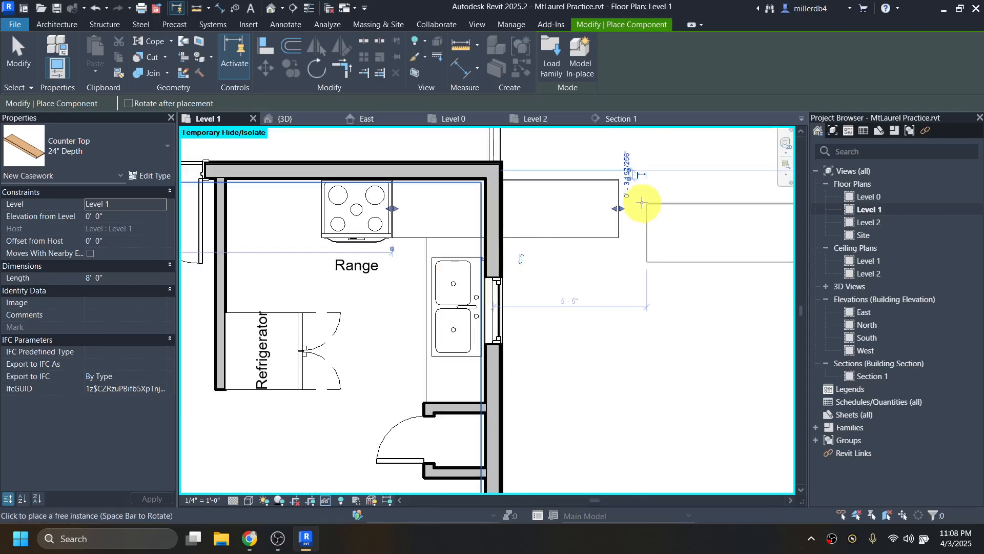
click(622, 207)
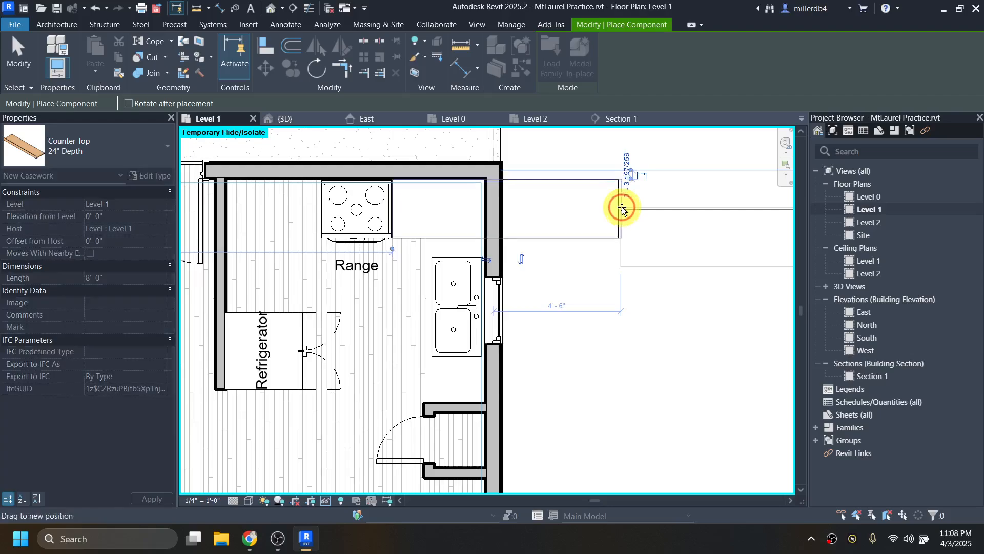
click(486, 203)
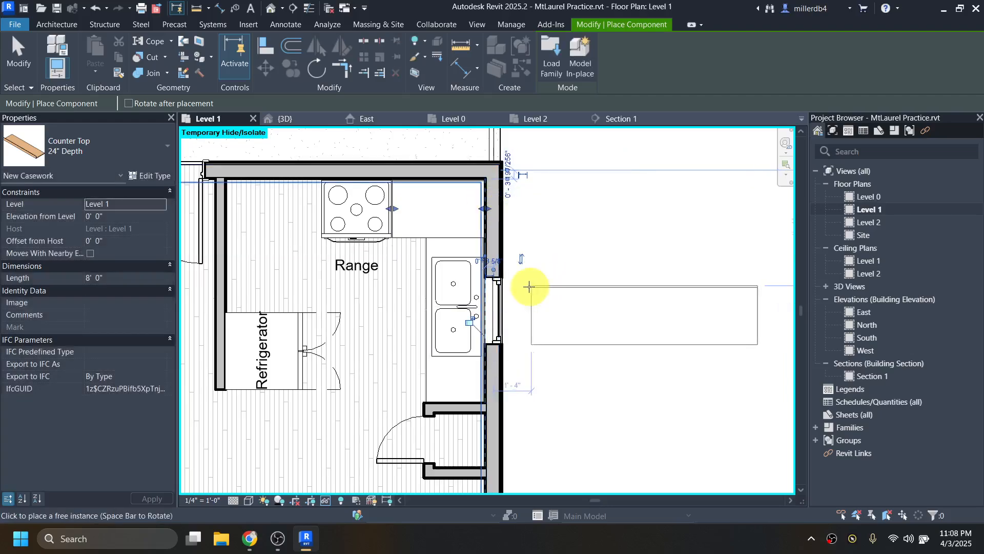
click(226, 179)
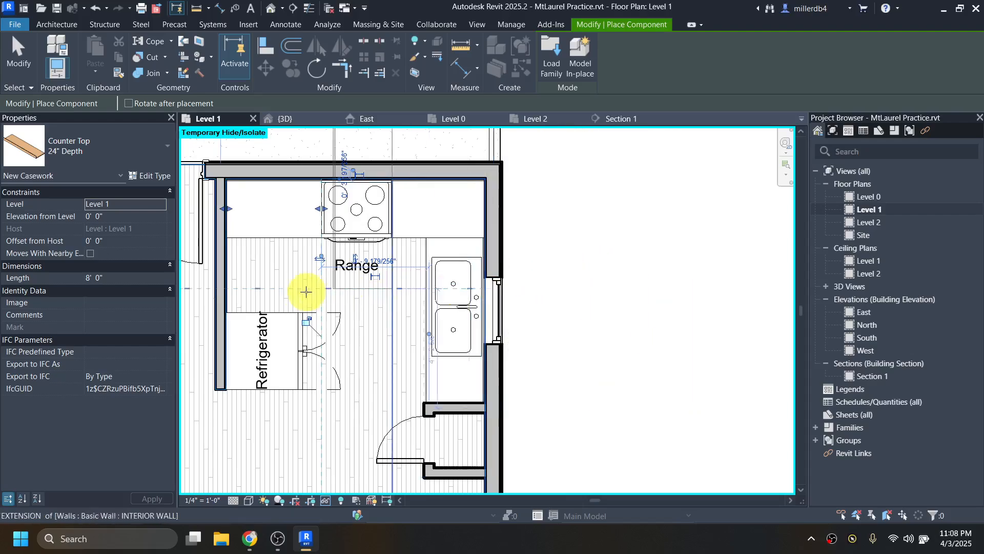
Place a 24" deep counter top along the left partition above the refrigerator and shorten it to the upper wall's inside face
click(227, 312)
middle_drag(287, 300, 352, 436)
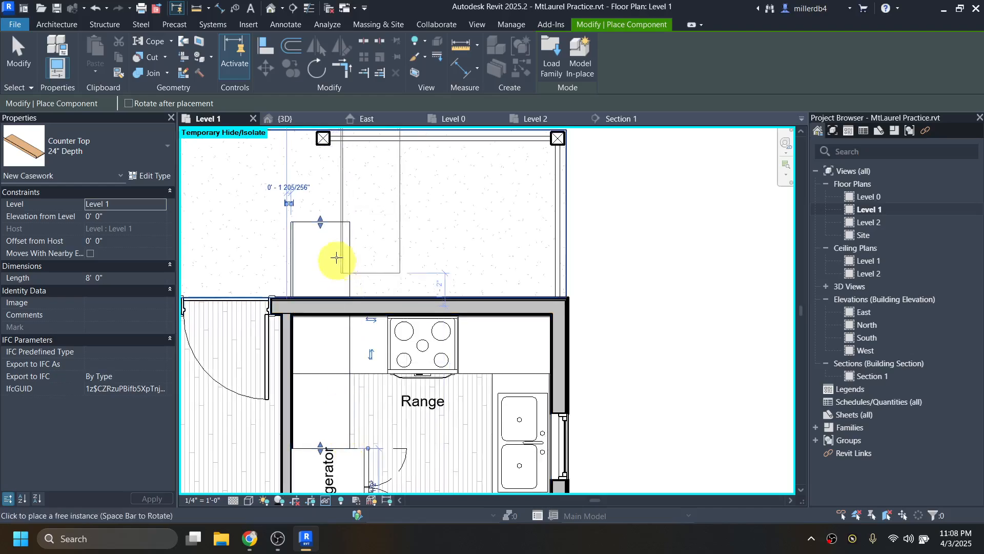
drag(319, 225, 322, 315)
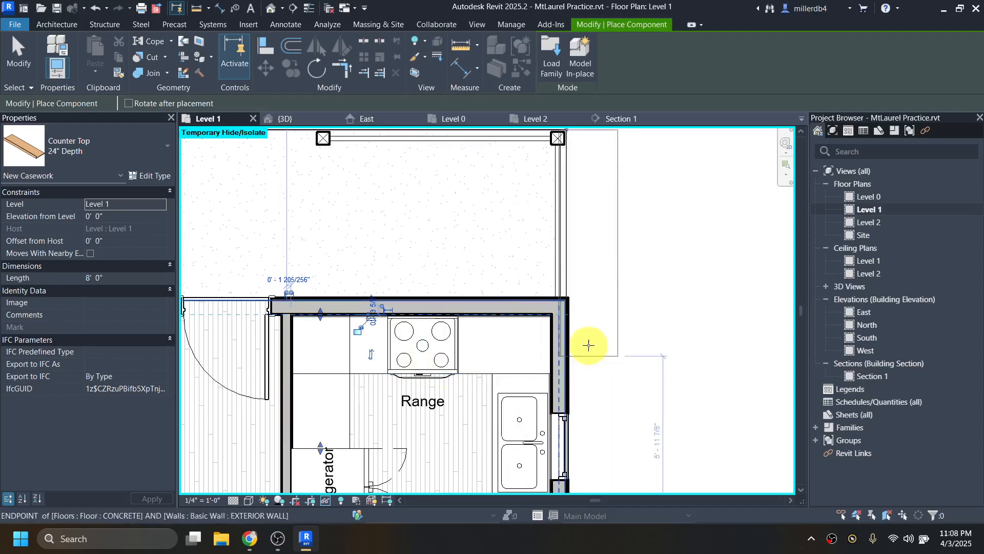
key(Escape)
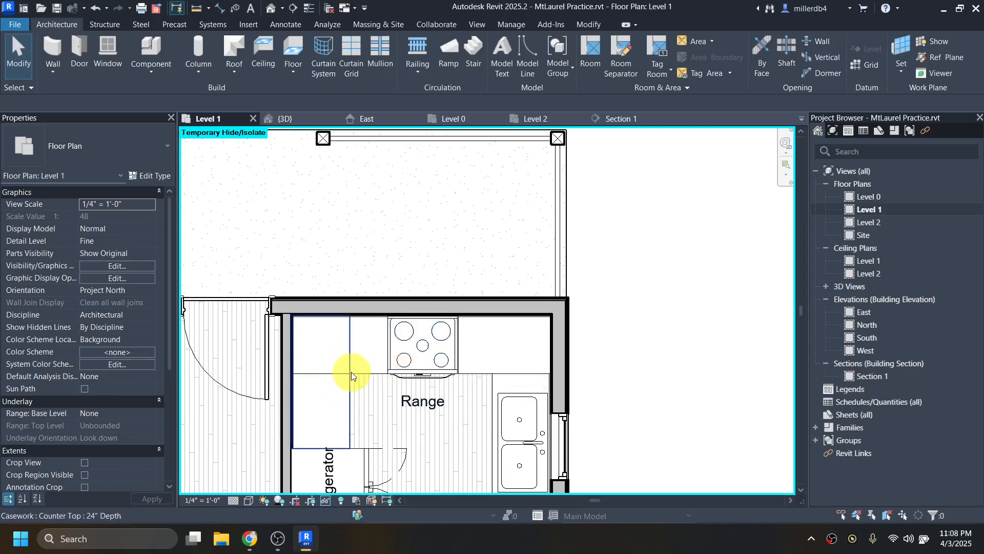
Try to join the geometry of the two overlapping counter tops in the kitchen's upper-left corner
scroll(350, 374, up, 2)
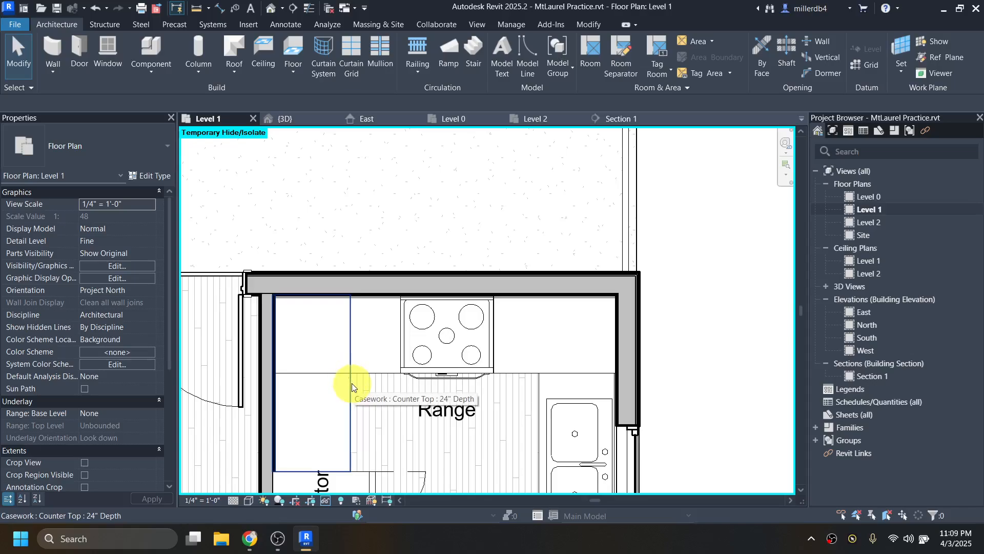
key(g)
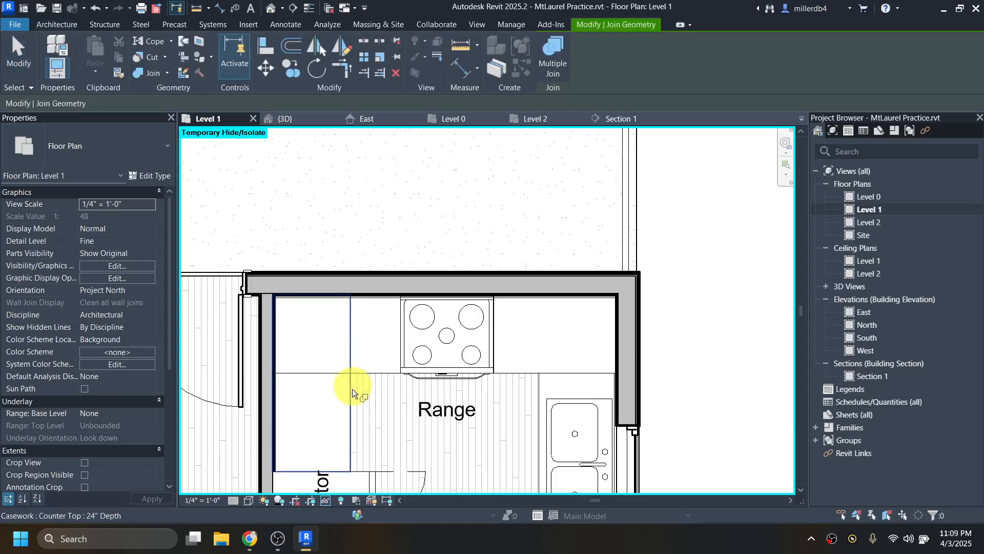
click(353, 389)
click(353, 389)
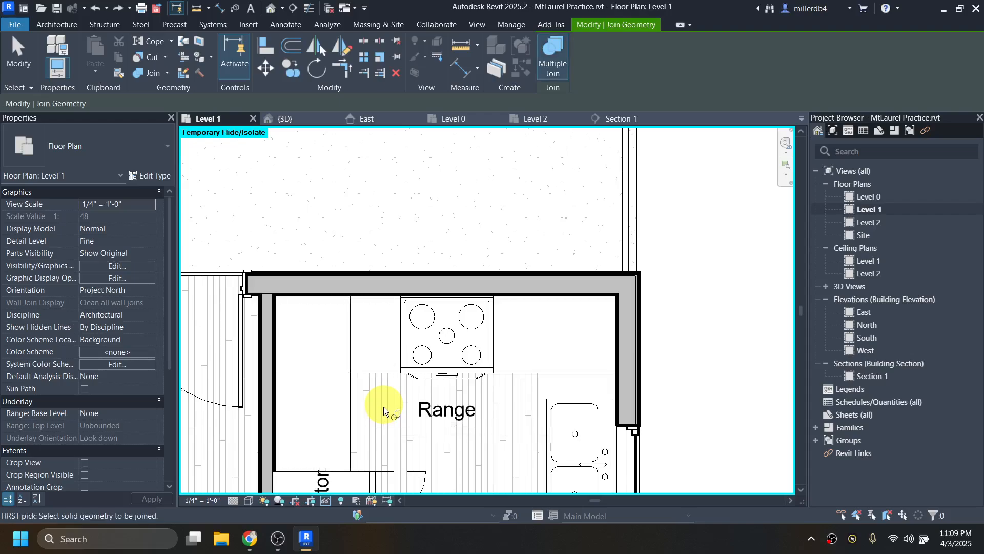
Open the default 3D view and lower the section box's top face to cut off the house's roof
click(271, 12)
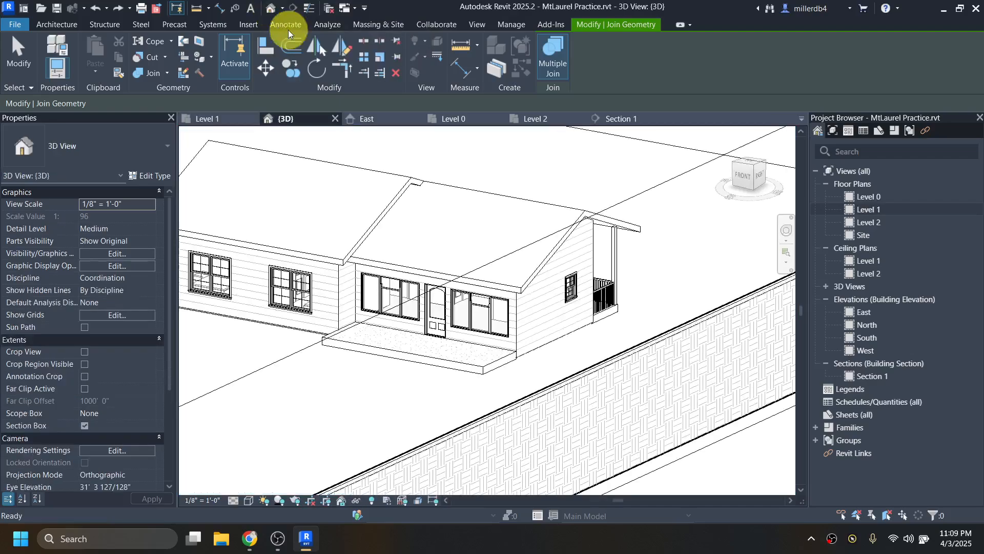
scroll(411, 269, down, 3)
key(Escape)
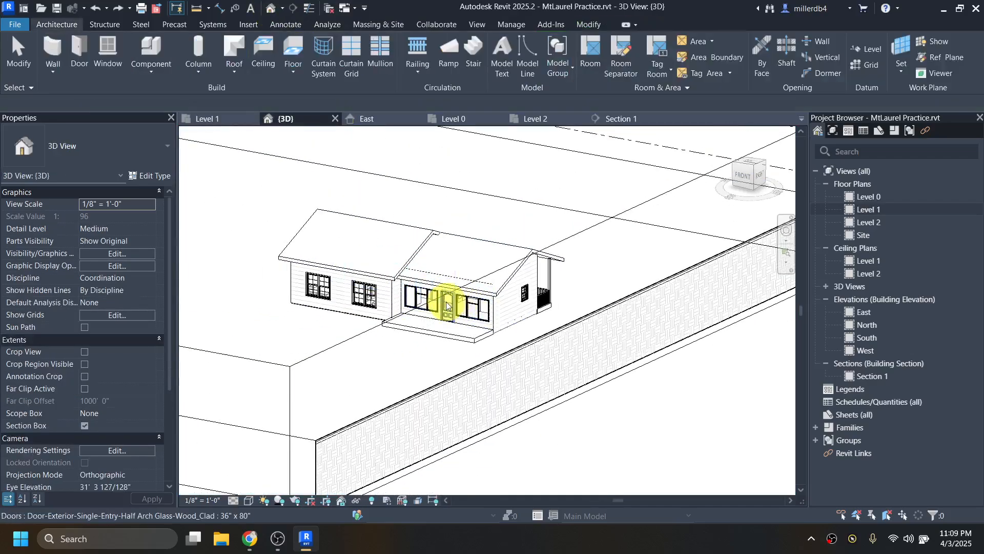
click(418, 307)
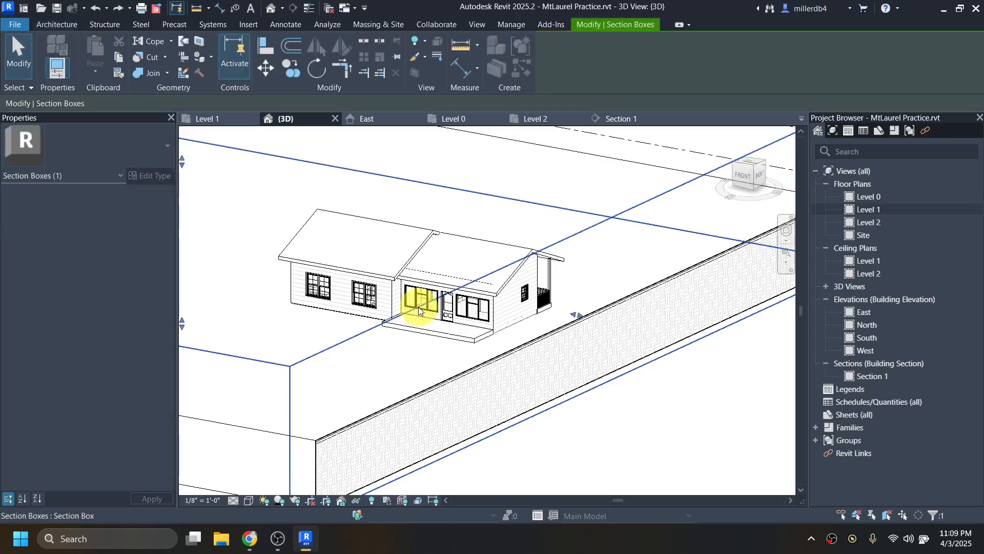
scroll(418, 306, down, 2)
mouse_move(281, 226)
mouse_down()
mouse_move(286, 252)
mouse_move(286, 233)
mouse_up()
shift+middle_drag(290, 288, 567, 385)
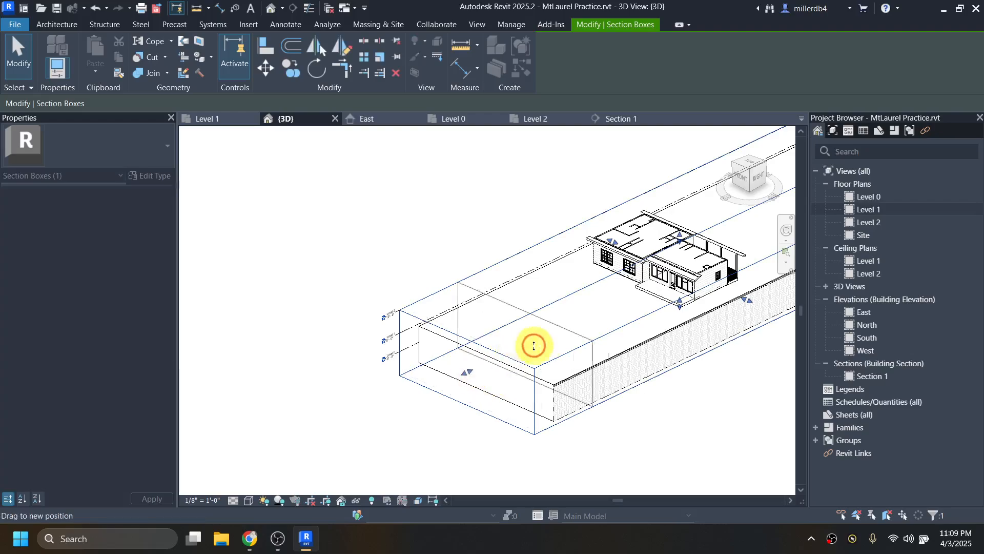
shift+middle_drag(533, 343, 658, 257)
Examine the kitchen's counter tops, range and refrigerator from above in the cut-open 3D view
scroll(702, 233, up, 2)
shift+middle_drag(703, 233, 633, 288)
middle_drag(692, 283, 320, 402)
drag(660, 287, 336, 353)
drag(268, 322, 270, 338)
shift+middle_drag(270, 339, 488, 290)
scroll(325, 358, up, 5)
scroll(488, 291, up, 2)
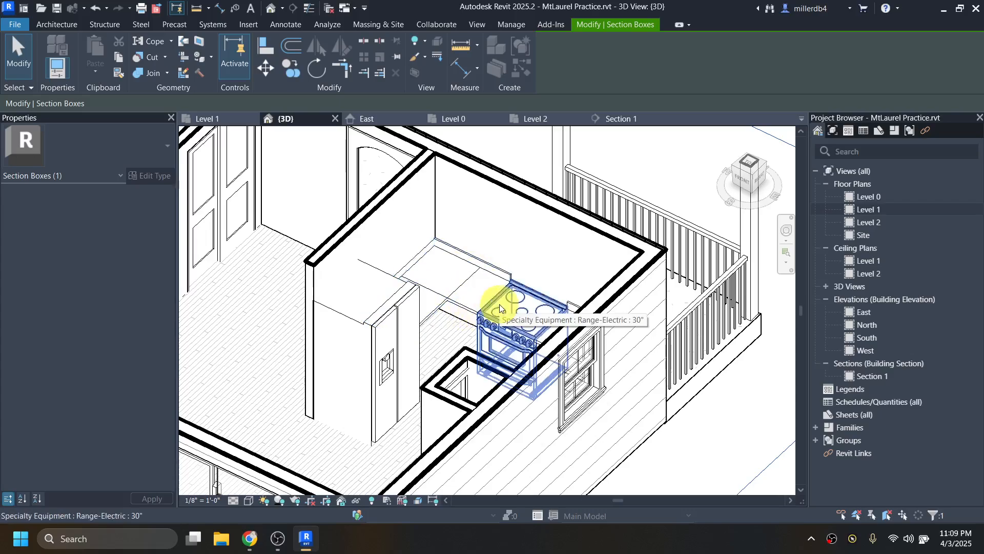
Try to join the geometry of the two overlapping counter tops between the refrigerator and the range in the 3D view
key(j)
key(g)
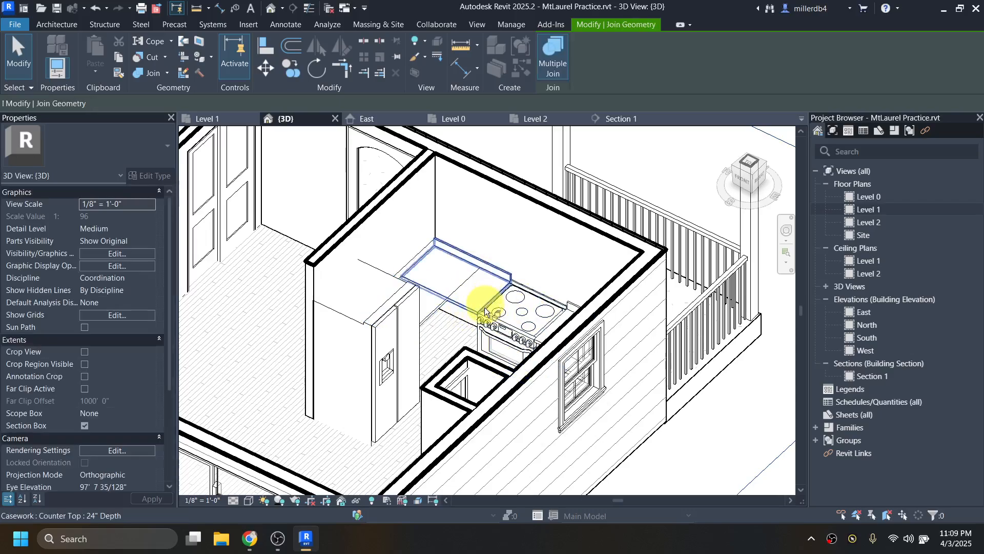
click(464, 309)
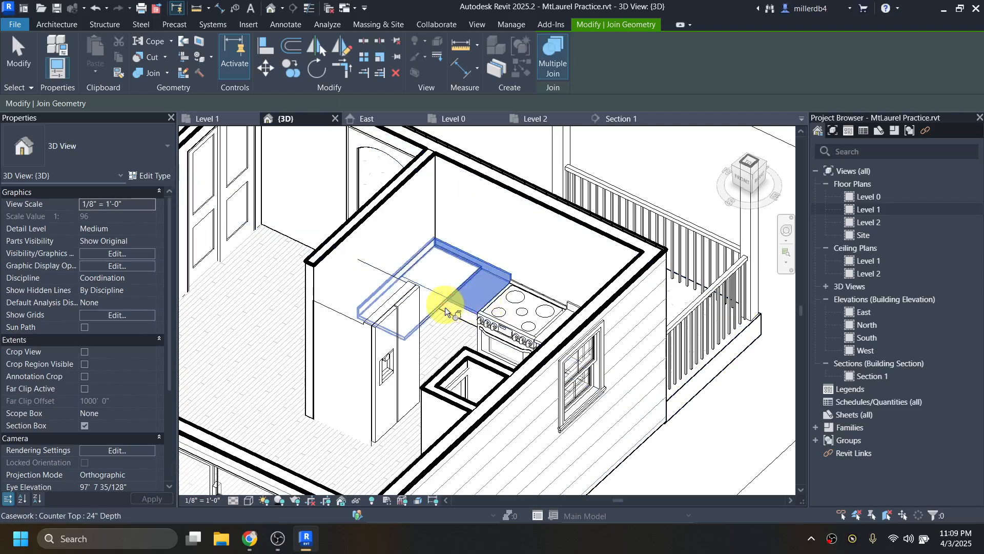
key(Escape)
key(Escape)
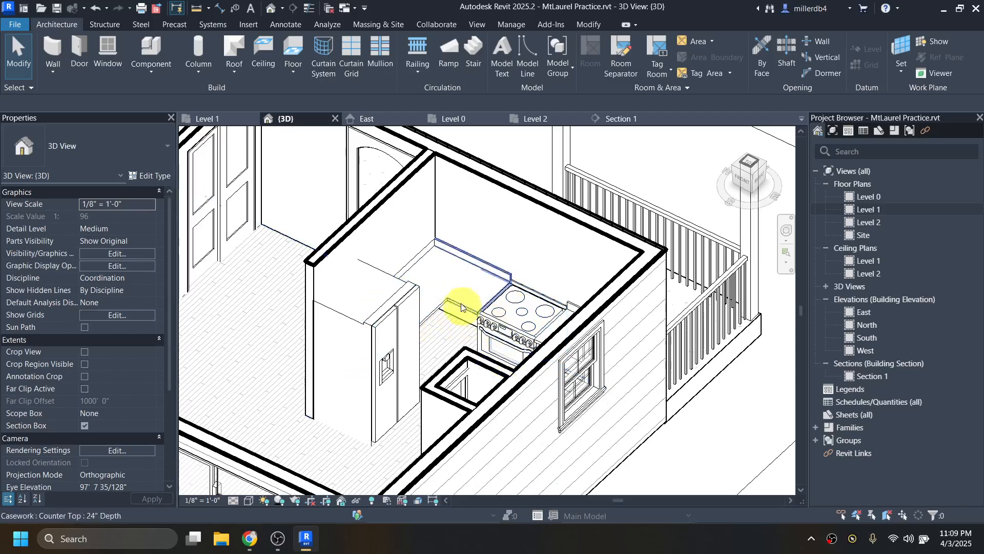
Compare the kitchen's counter tops, range and refrigerator in the Level 1 floor plan and in the default 3D view
double_click(866, 210)
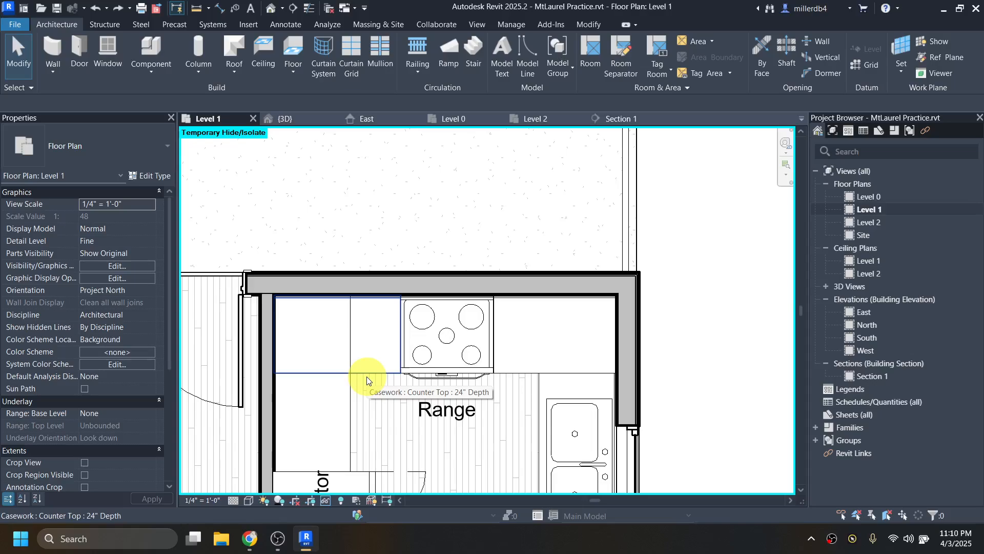
scroll(464, 393, down, 1)
middle_drag(505, 403, 504, 293)
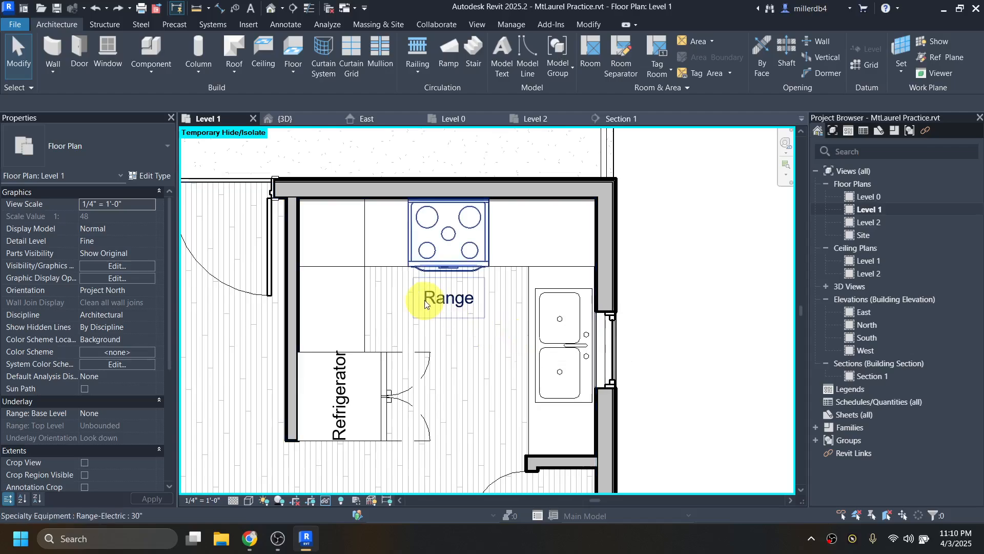
click(270, 11)
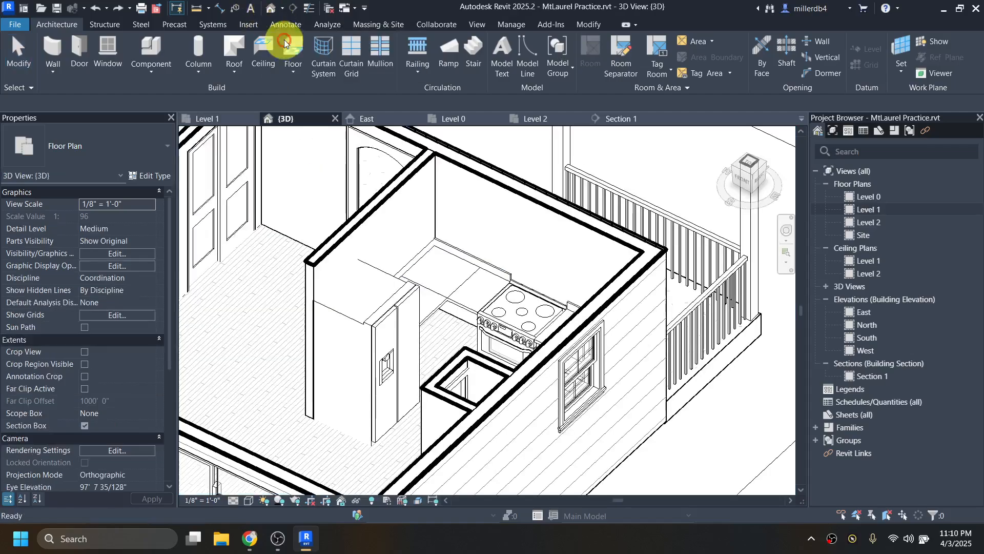
shift+middle_drag(444, 315, 429, 330)
scroll(508, 242, up, 3)
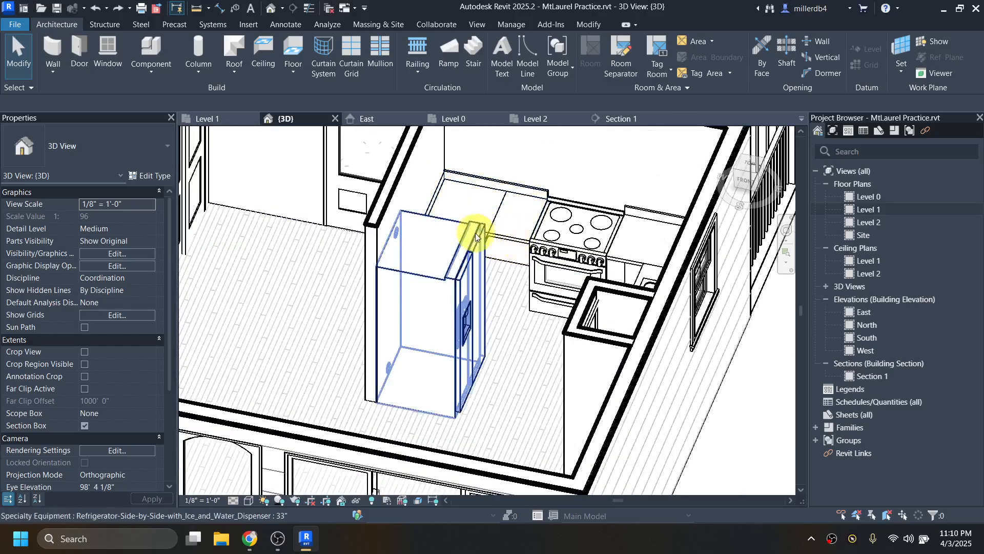
Return to the Level 1 plan and browse the Base Cabinets families under Casework in the Autodesk library without loading any
double_click(869, 209)
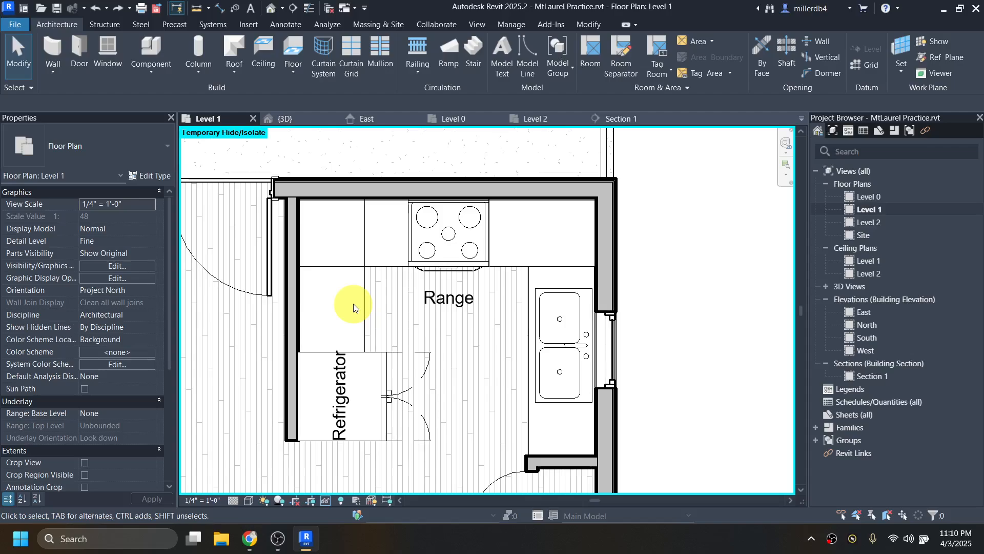
key(f)
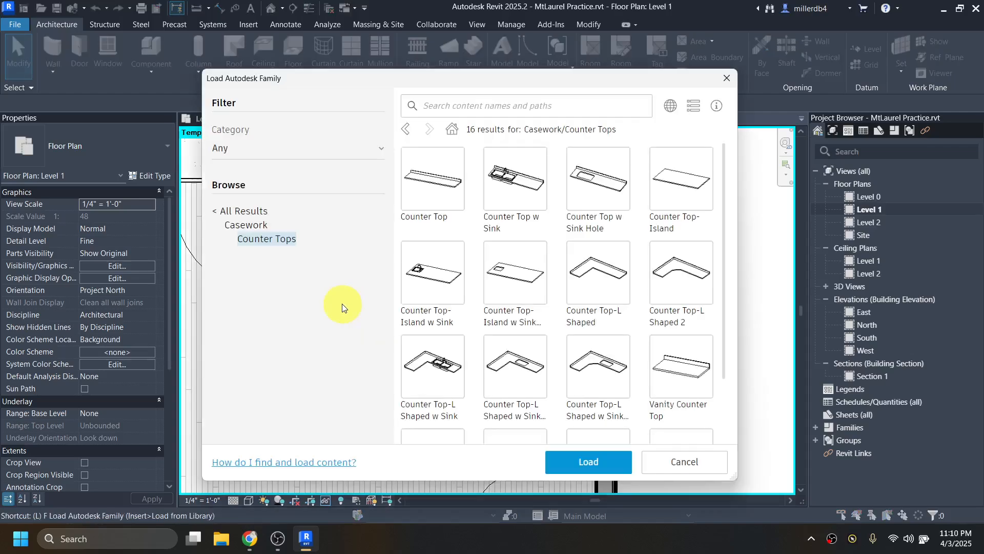
click(245, 225)
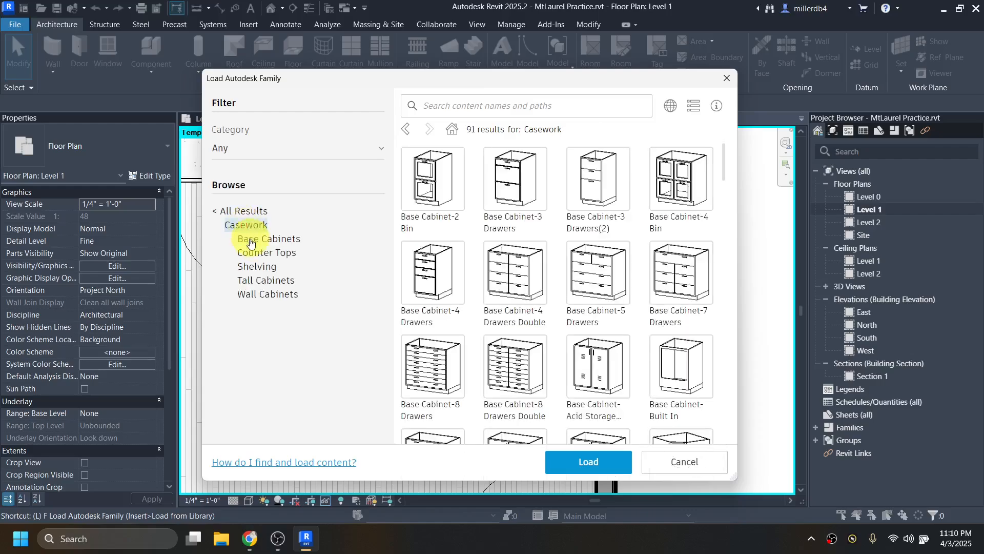
click(257, 243)
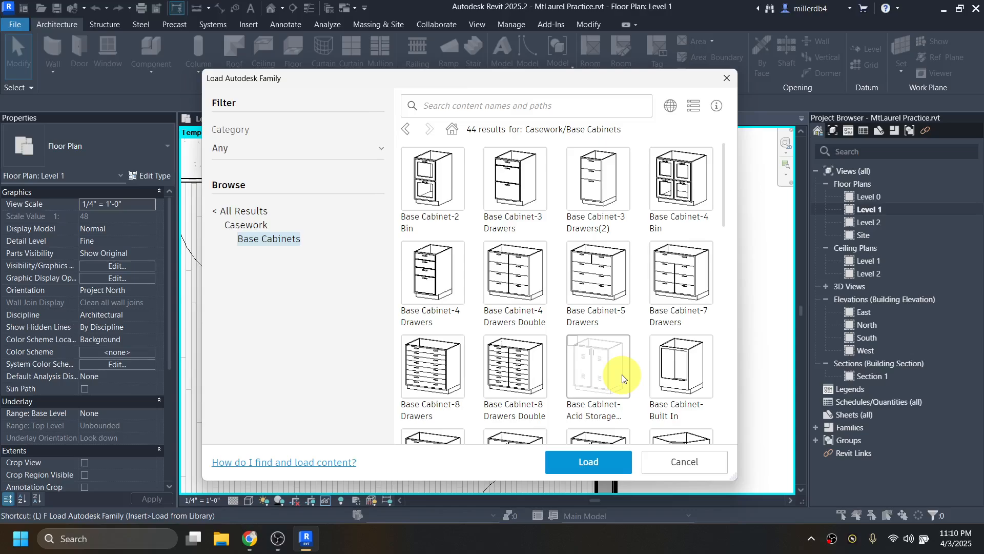
click(686, 464)
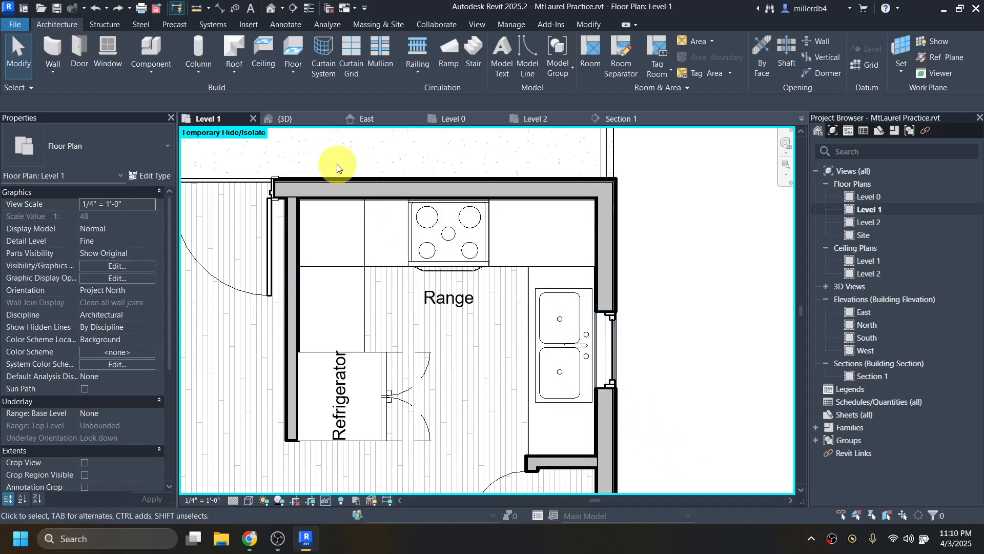
Start a Model In-Place component in the Generic Models category and name it Cabinet
click(153, 70)
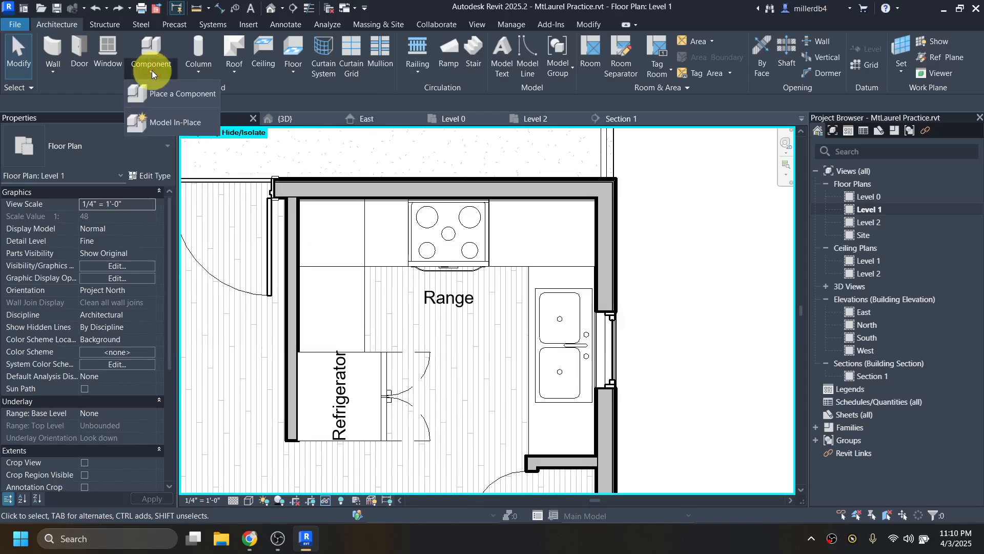
click(175, 125)
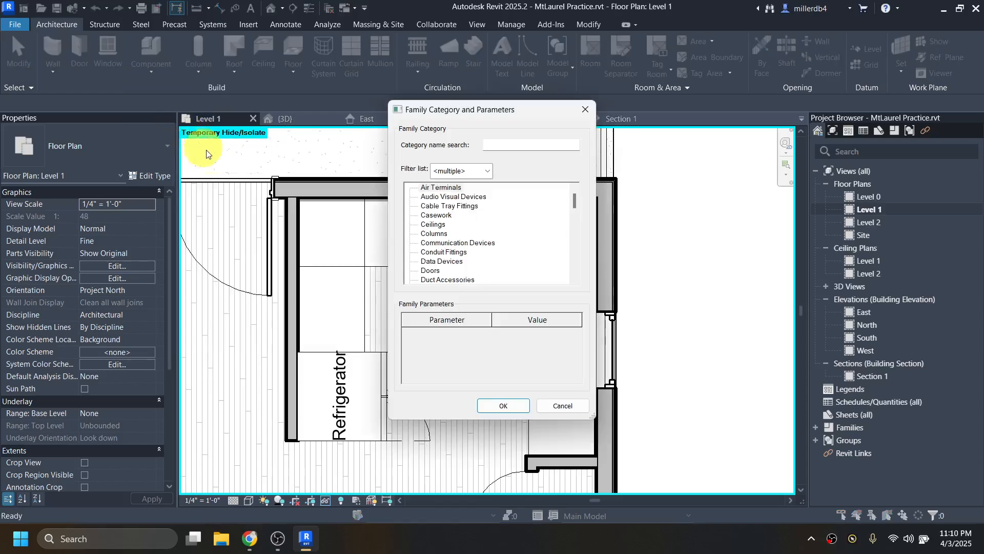
scroll(441, 200, down, 2)
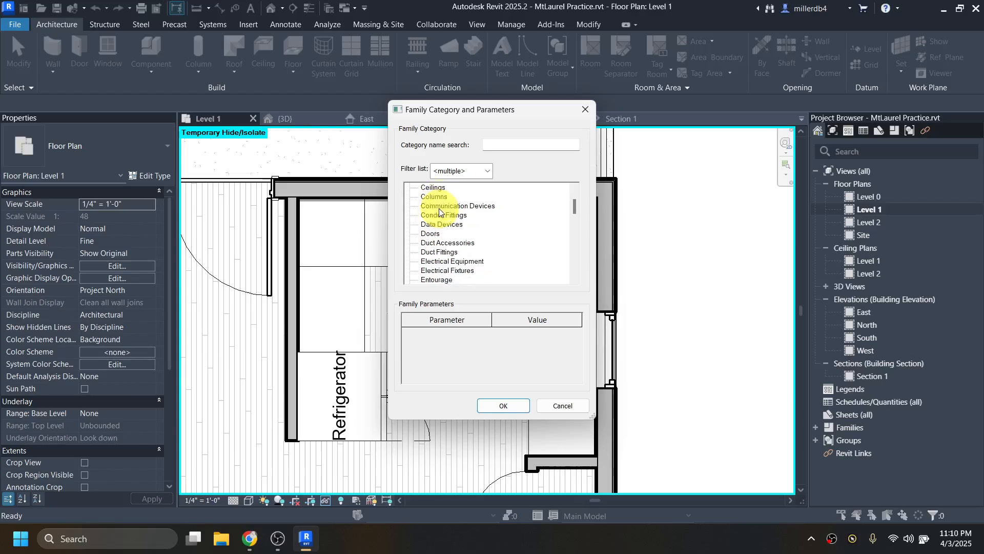
scroll(438, 213, down, 1)
scroll(435, 215, down, 3)
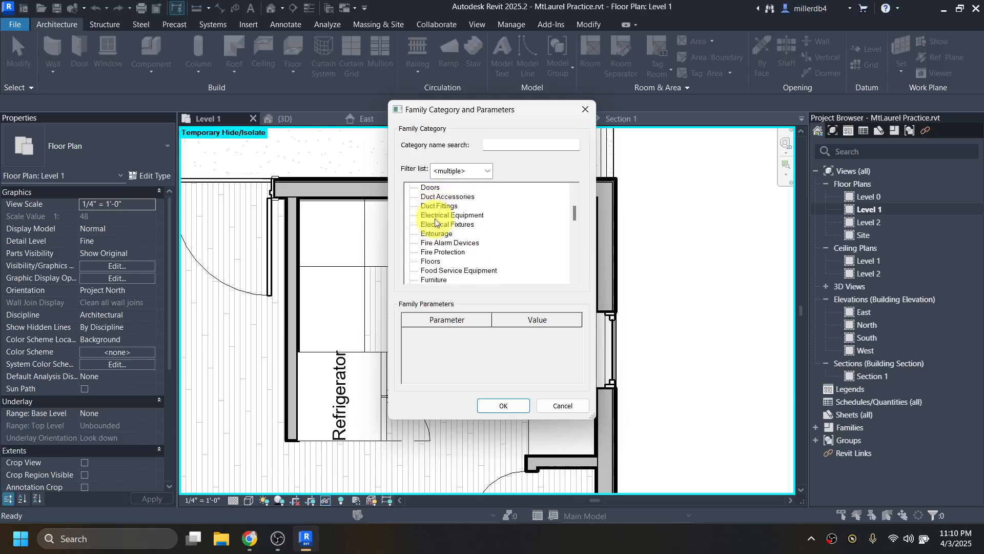
click(444, 253)
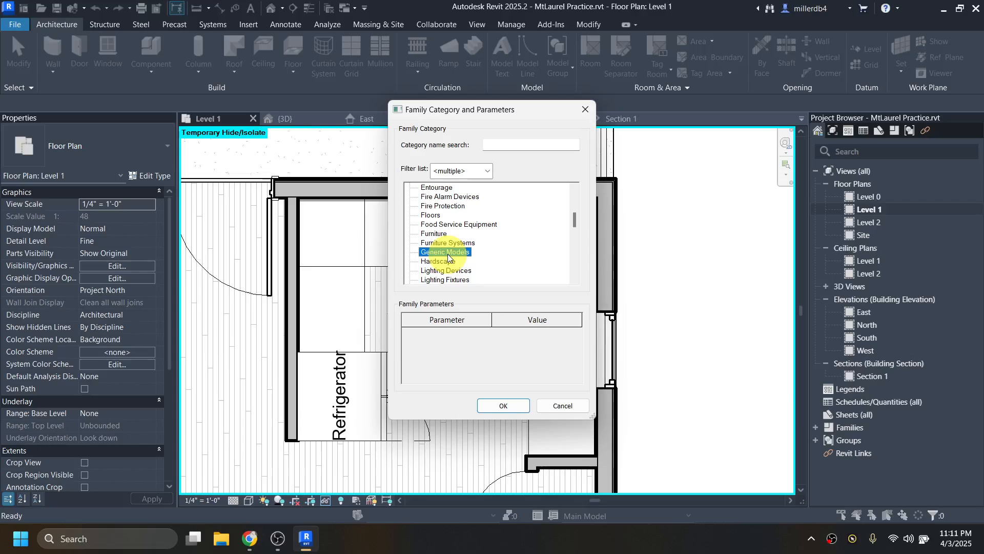
click(503, 406)
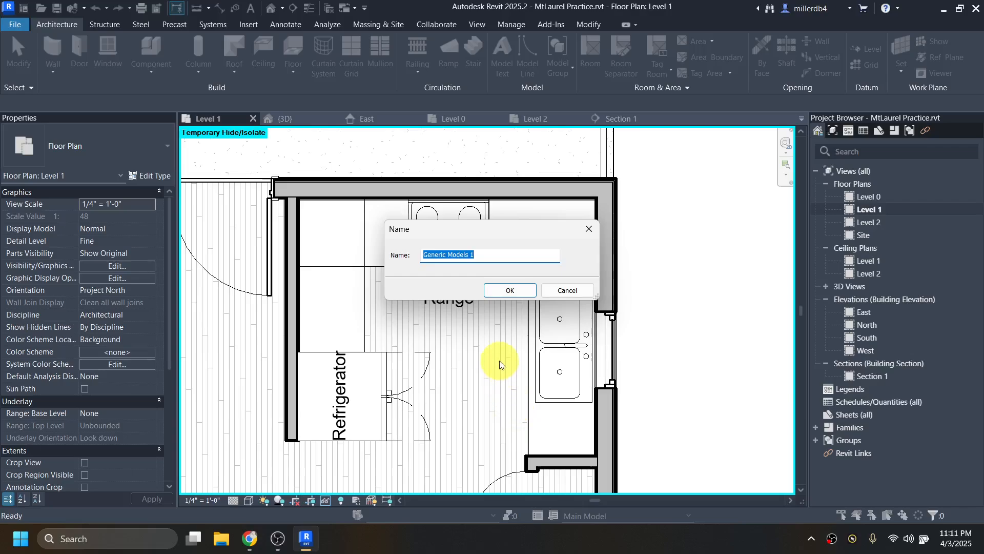
text(Cabinet)
key(Return)
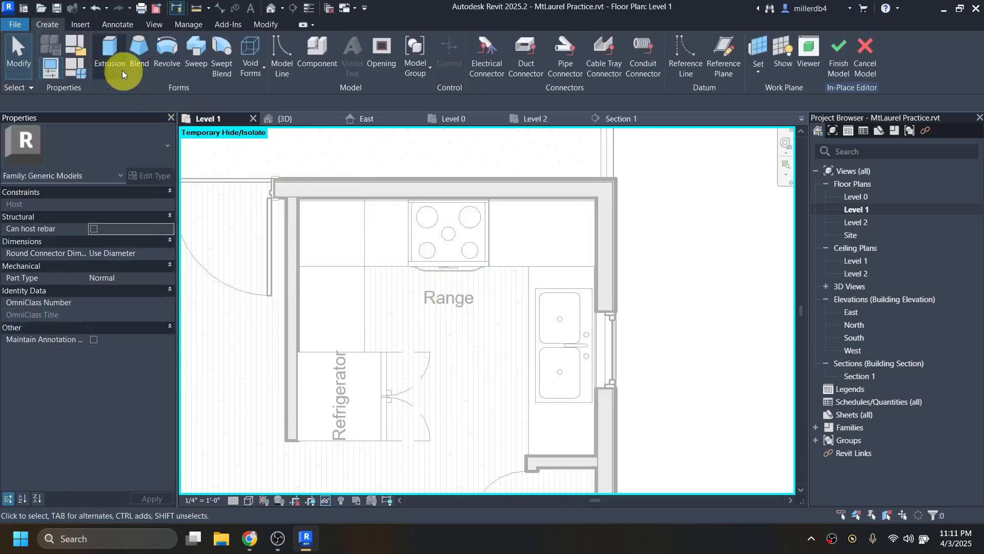
Start an extrusion and sketch its wall-side lines from the refrigerator, 4'-9" up the left partition and 3'-4" along the upper wall to the range
click(113, 44)
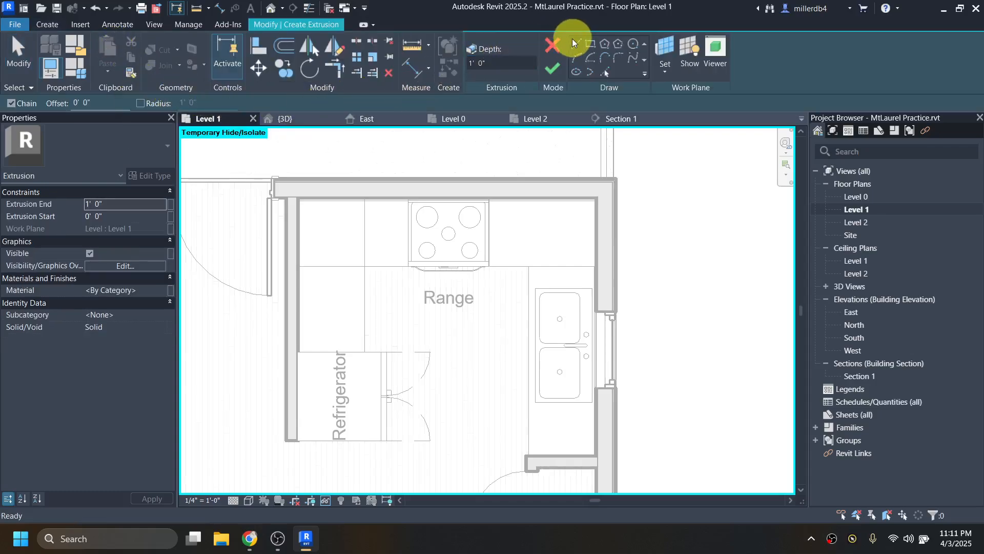
click(574, 43)
click(297, 352)
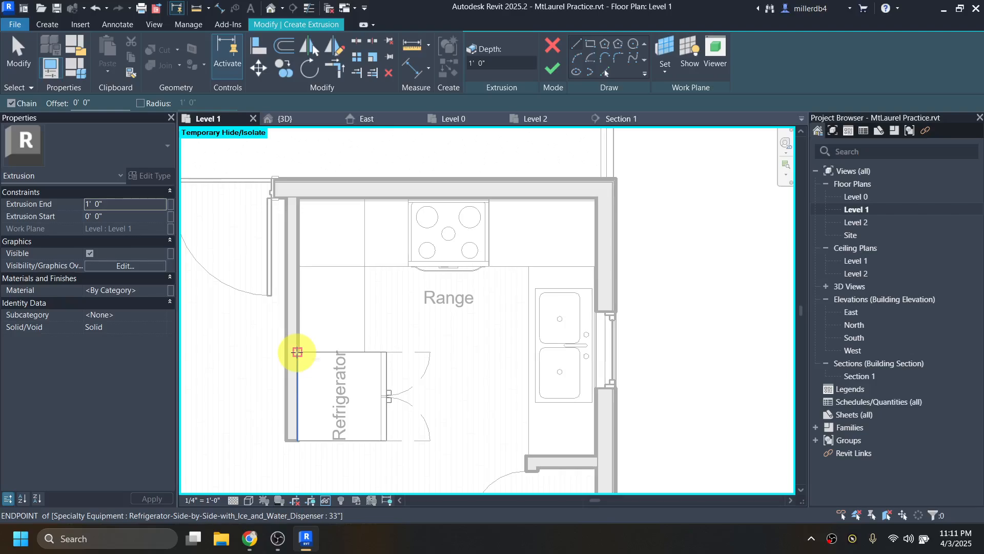
scroll(297, 352, up, 3)
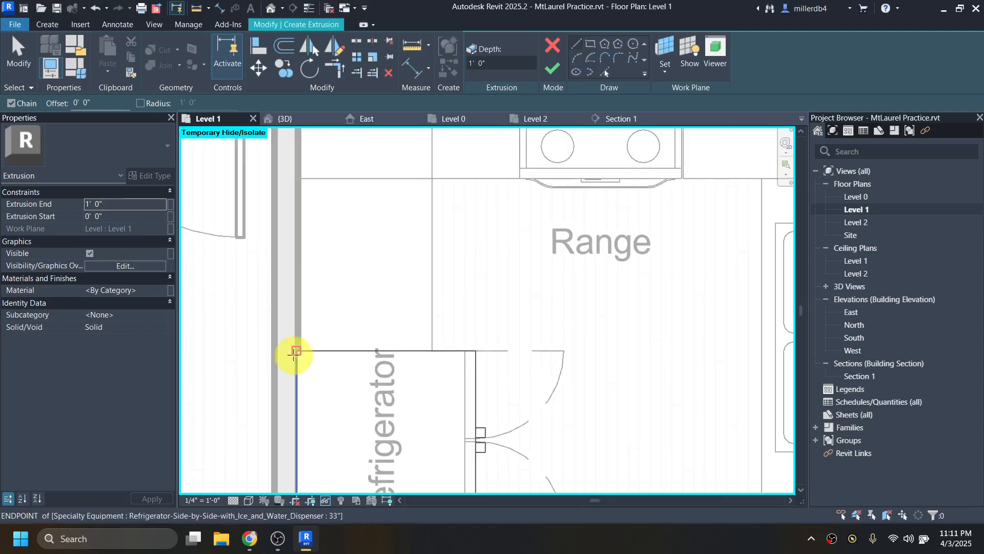
scroll(299, 351, up, 2)
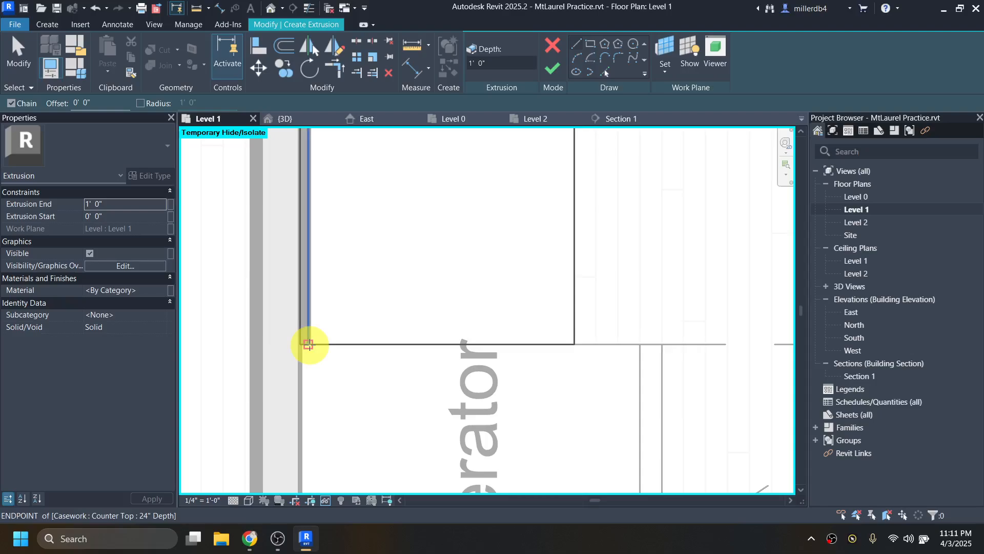
click(308, 344)
scroll(307, 336, down, 3)
scroll(323, 359, up, 2)
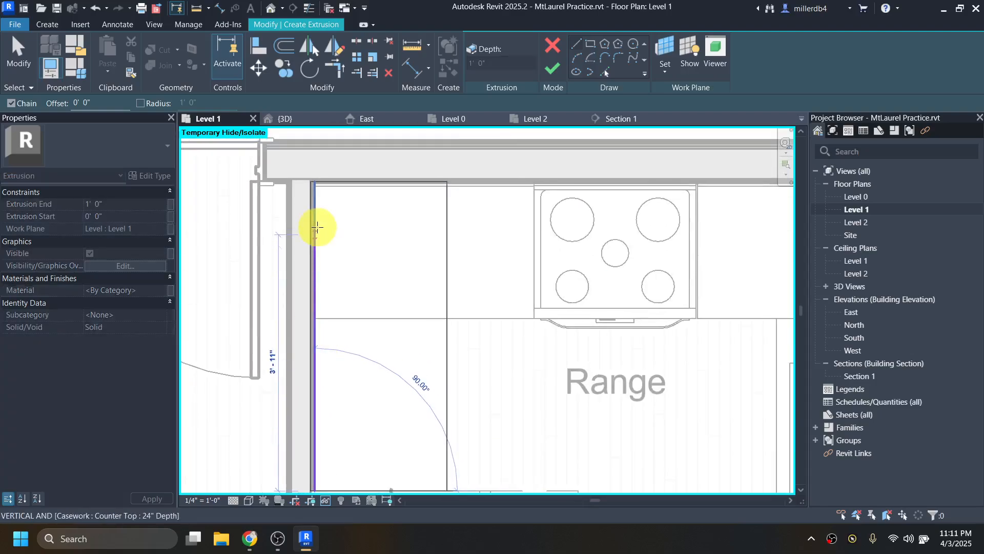
click(314, 181)
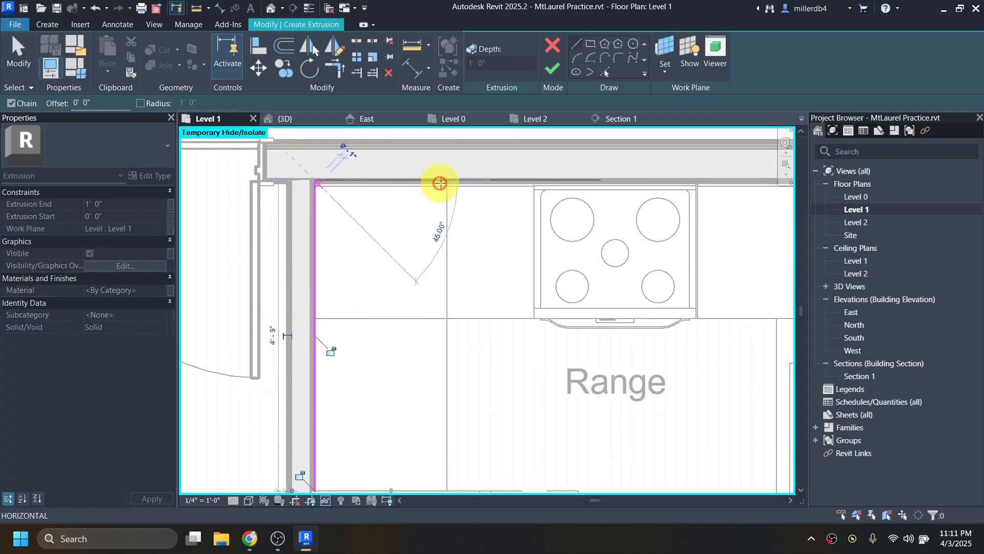
click(534, 180)
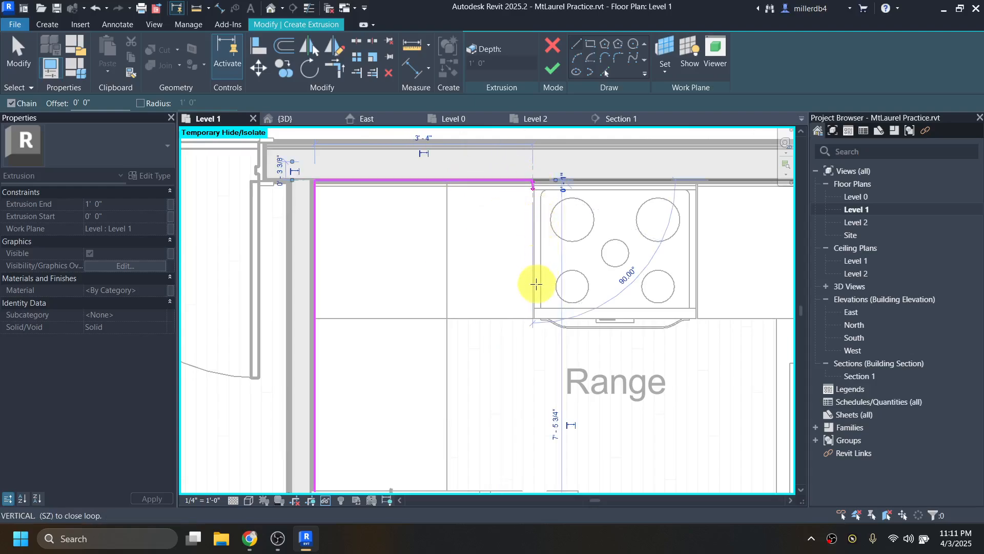
Close the L-shaped cabinet outline with front lines set slightly behind the counter edges, leaving the leg above the refrigerator 1'-11" deep
click(534, 308)
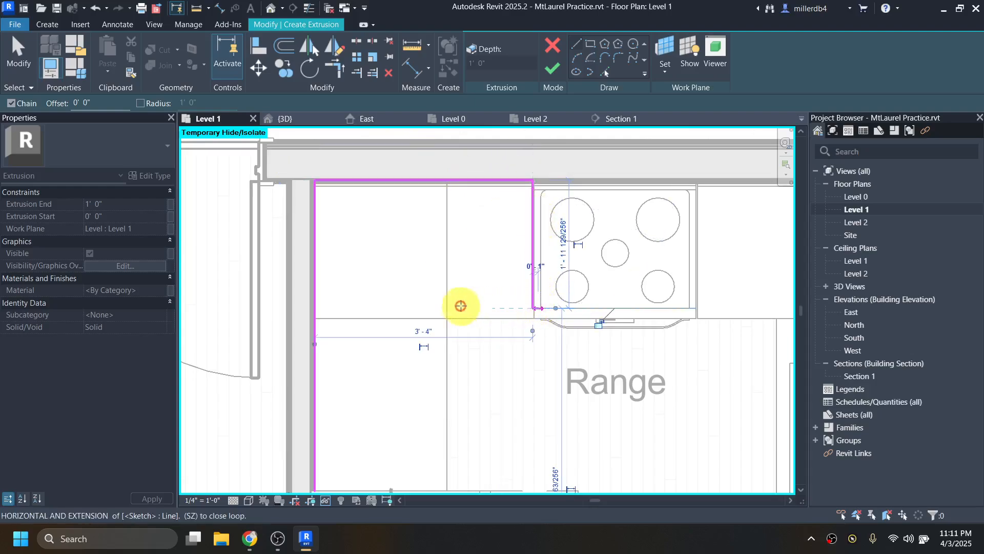
click(445, 308)
click(441, 308)
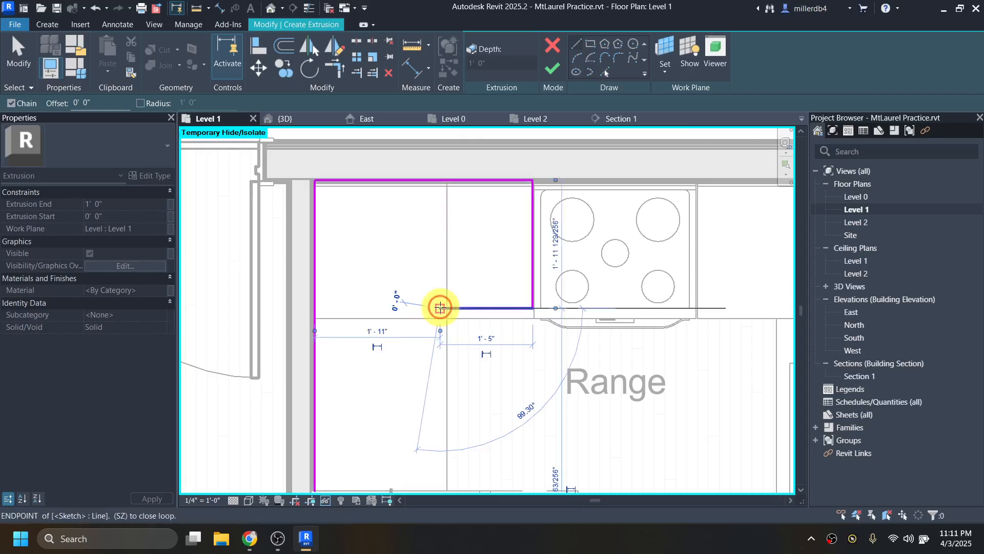
middle_drag(444, 386, 432, 298)
click(430, 395)
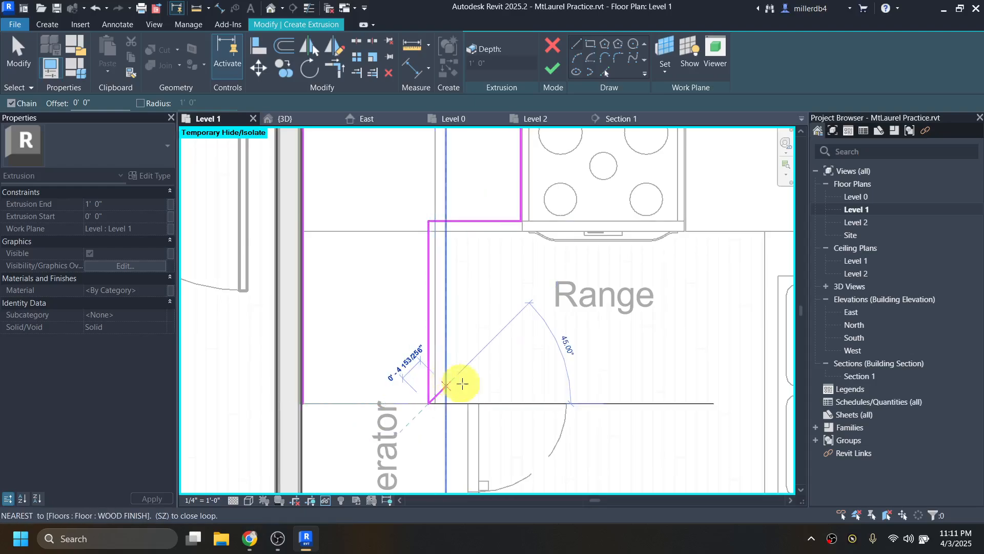
click(304, 404)
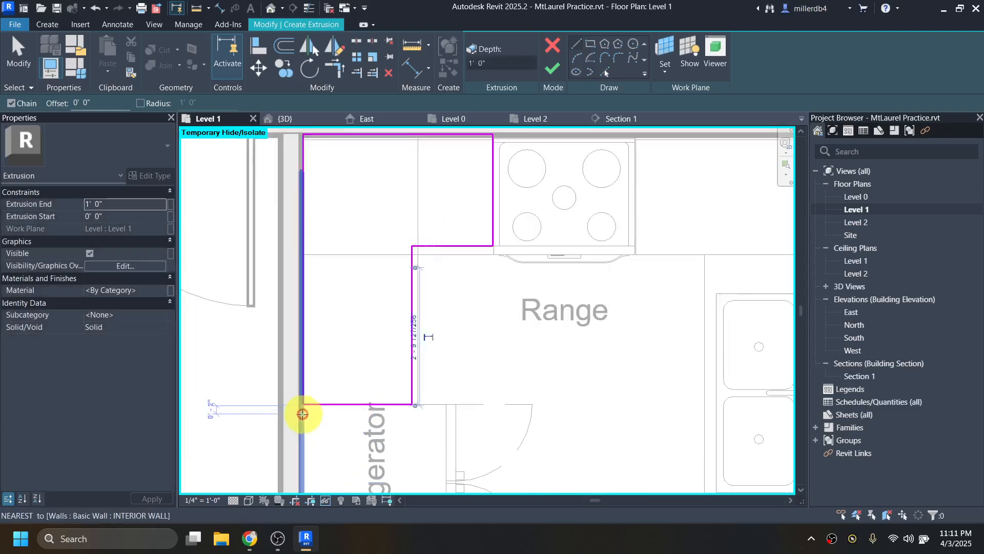
Sketch the second cabinet's wall-side lines, about 3'-3" from the range along the upper wall and down the sink wall to the short partition
scroll(305, 407, down, 3)
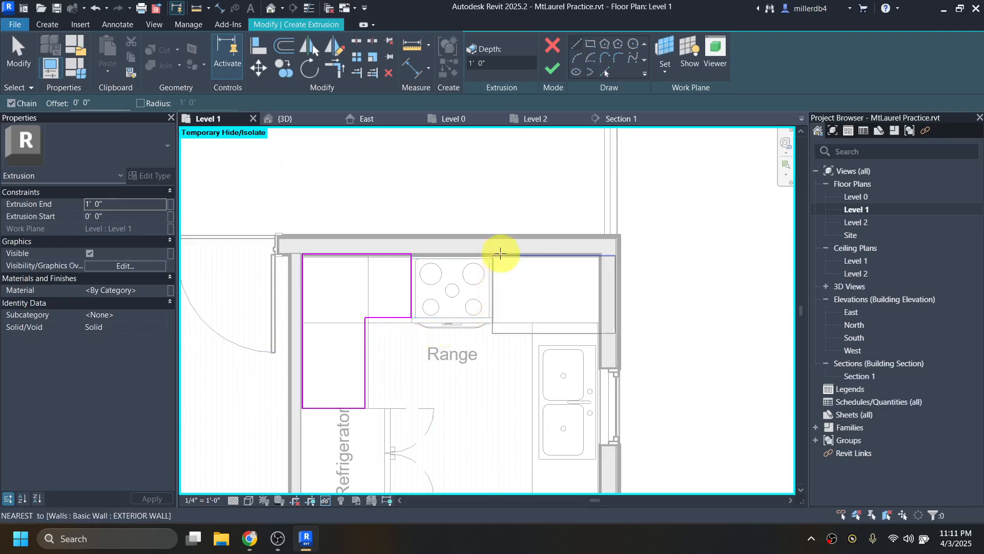
scroll(493, 254, up, 2)
click(492, 255)
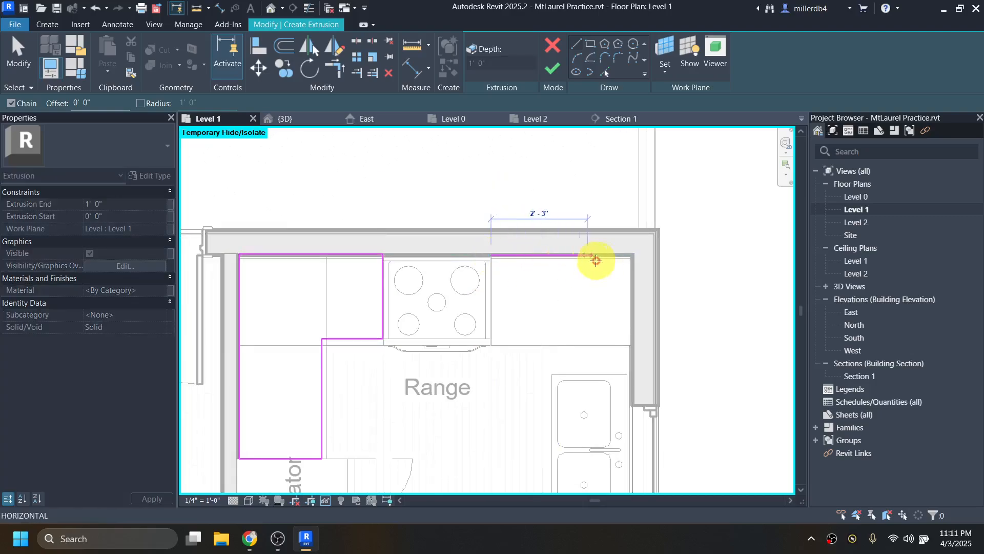
click(631, 255)
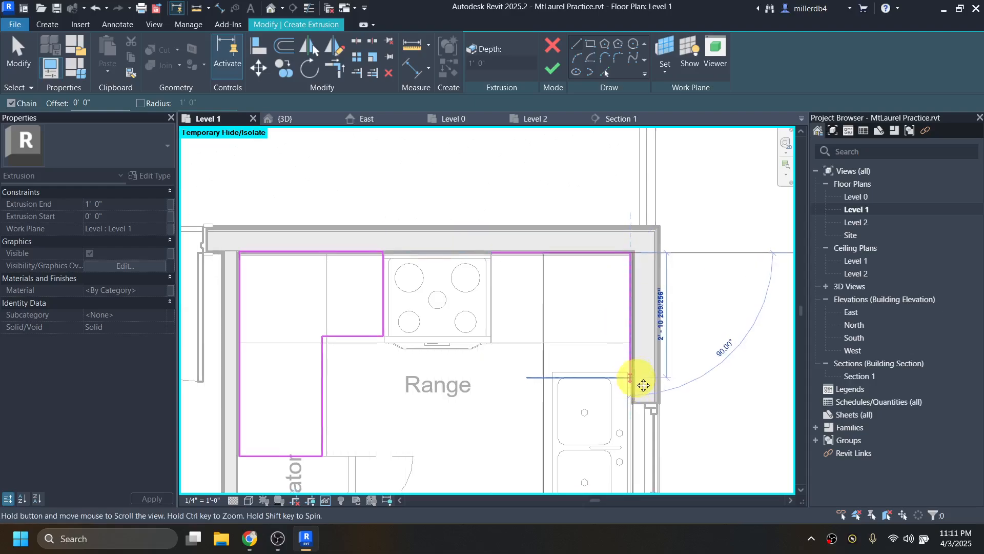
middle_drag(636, 467, 622, 321)
click(615, 449)
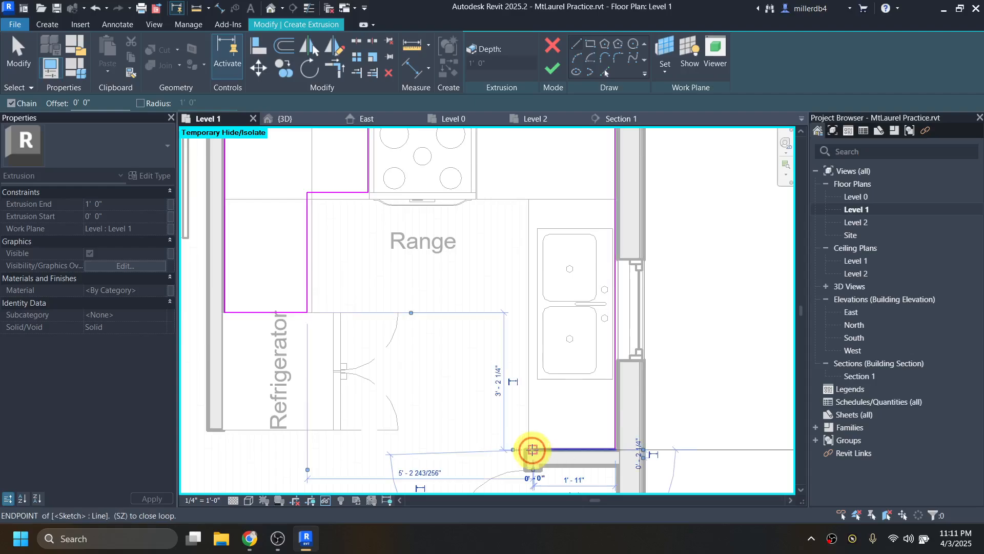
Close the second outline with a 1'-11" end beside the partition and front lines past the sink to the range, level with the first cabinet
click(533, 449)
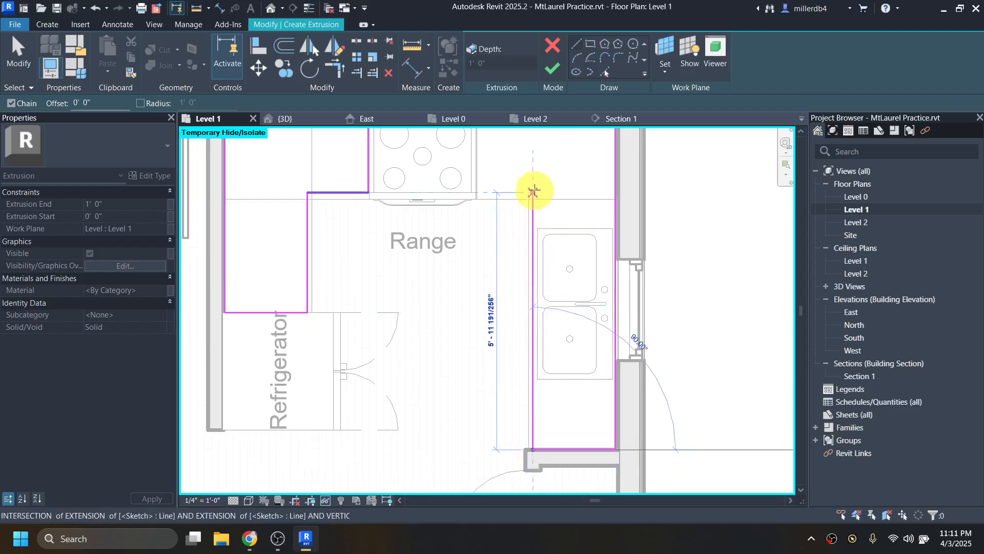
click(533, 193)
click(478, 194)
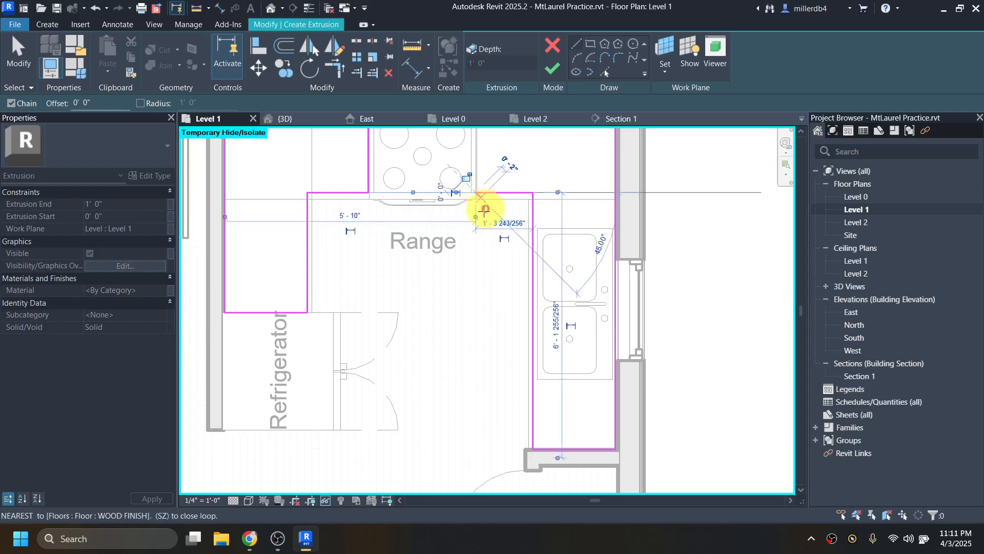
middle_drag(486, 209, 481, 267)
click(473, 168)
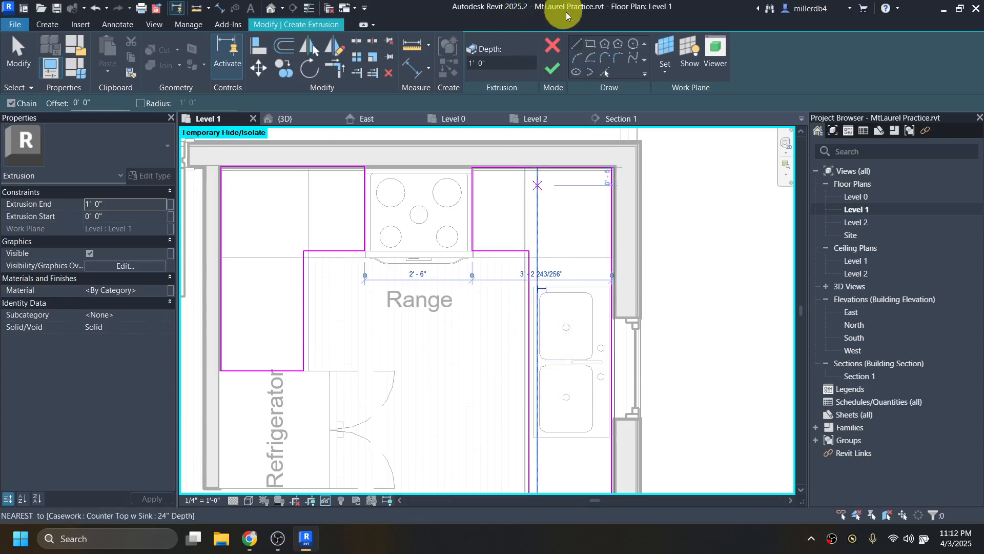
Sketch a rectangular sink opening of 1'-4" by 3'-4" inside the second cabinet outline and finish the extrusion at 1'-0" depth
click(591, 45)
scroll(559, 284, up, 3)
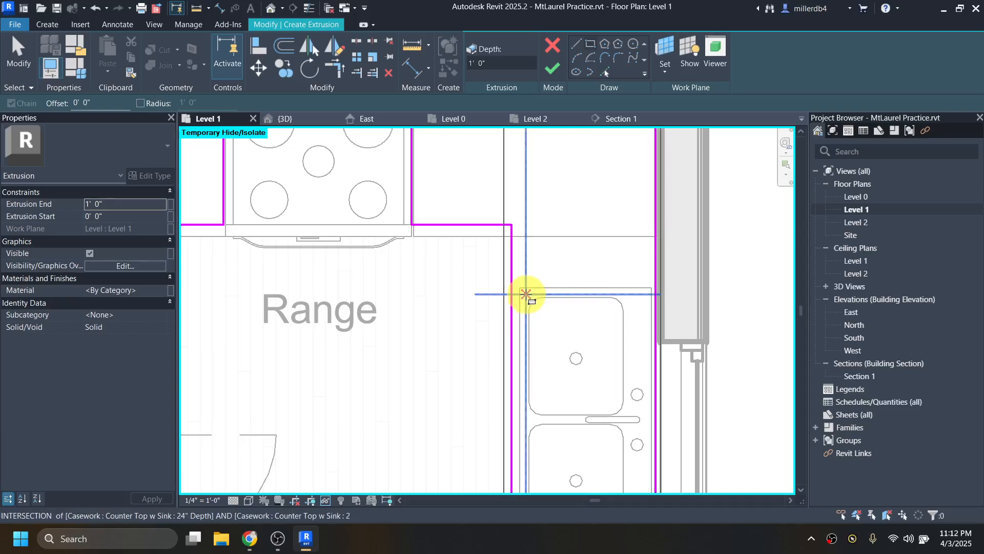
click(526, 294)
middle_drag(584, 364, 558, 230)
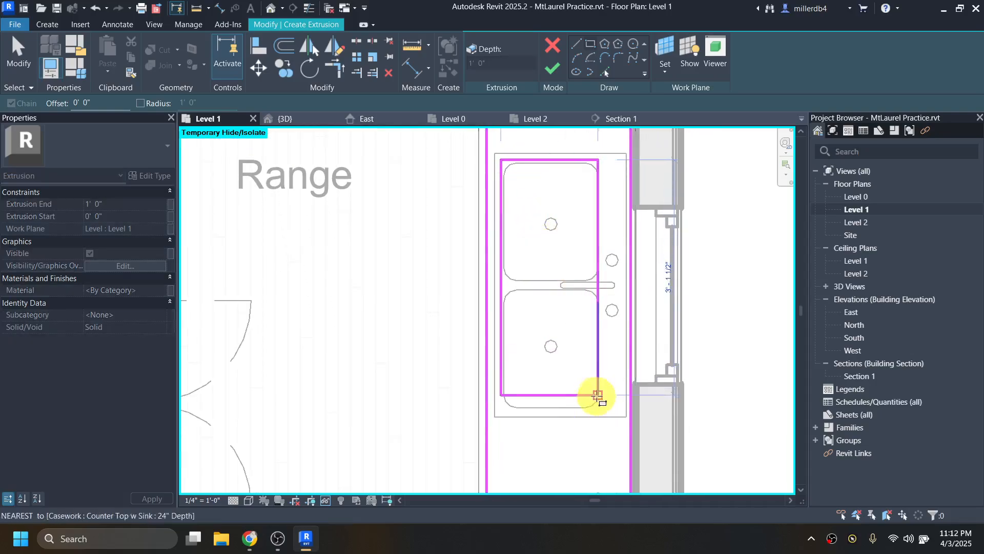
click(601, 410)
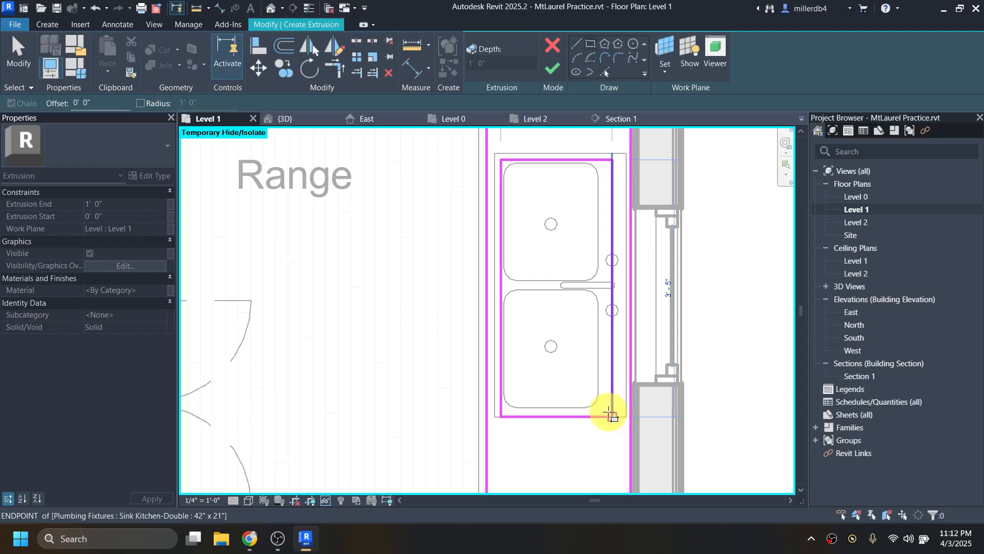
click(601, 411)
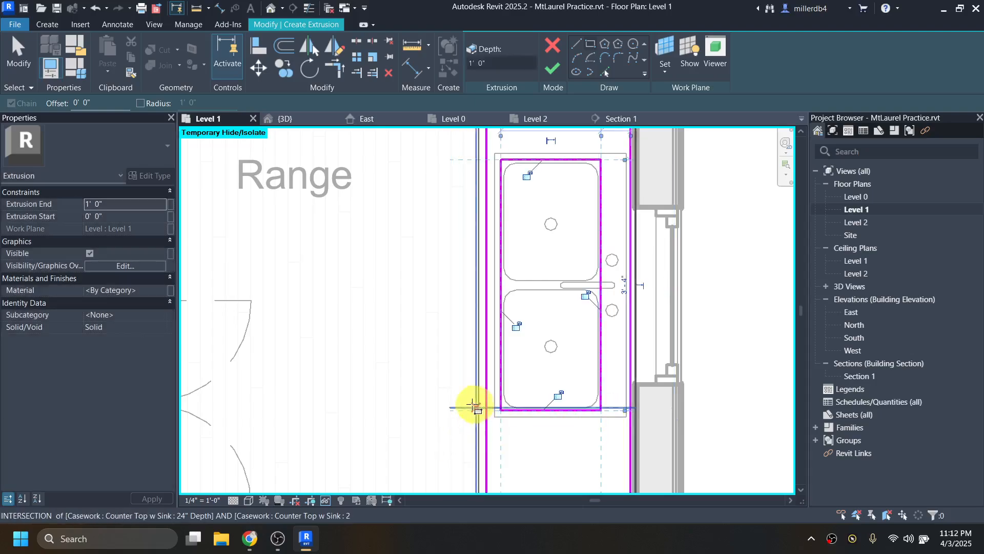
scroll(473, 402, down, 2)
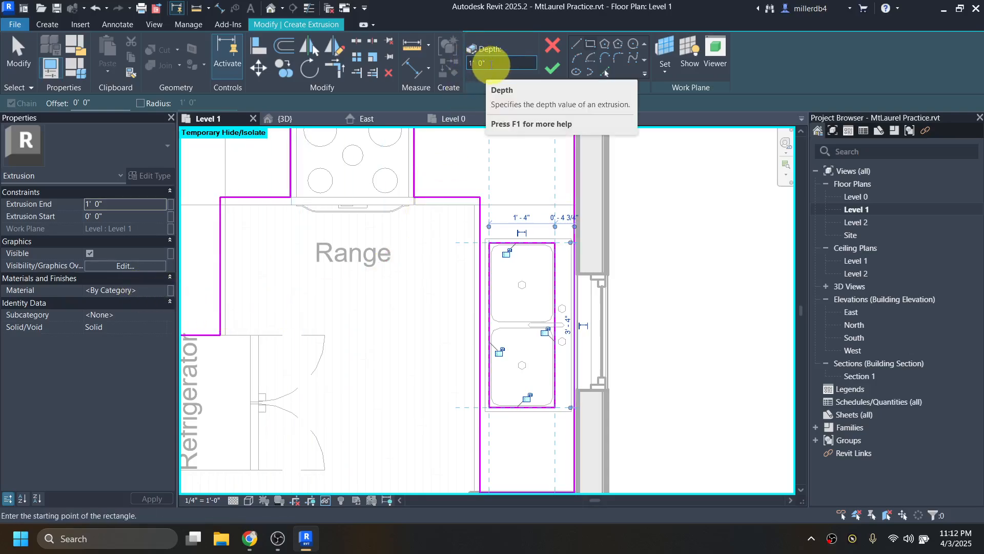
click(552, 71)
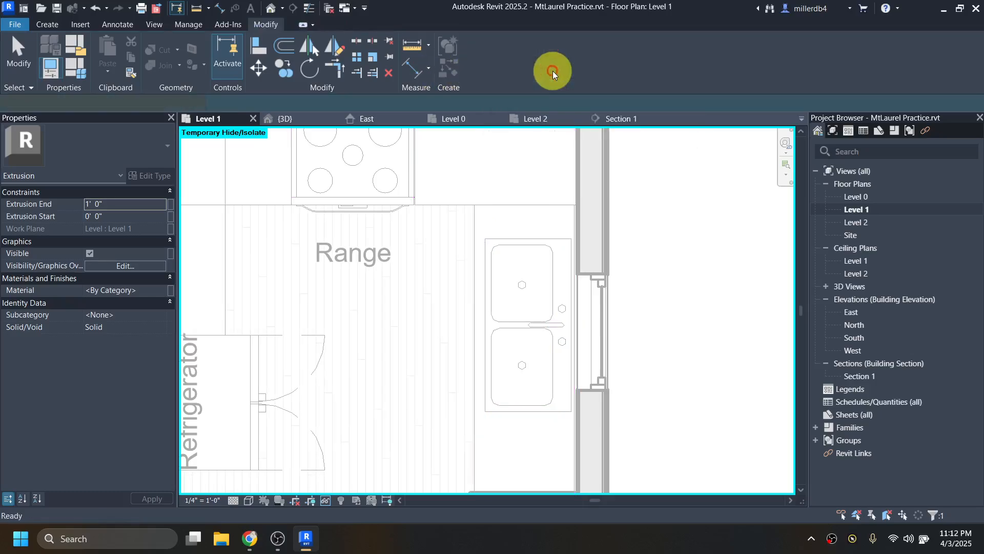
Open the 3D view and stretch the cabinet extrusion upward to a height of about 2'-3 1/8"
click(271, 8)
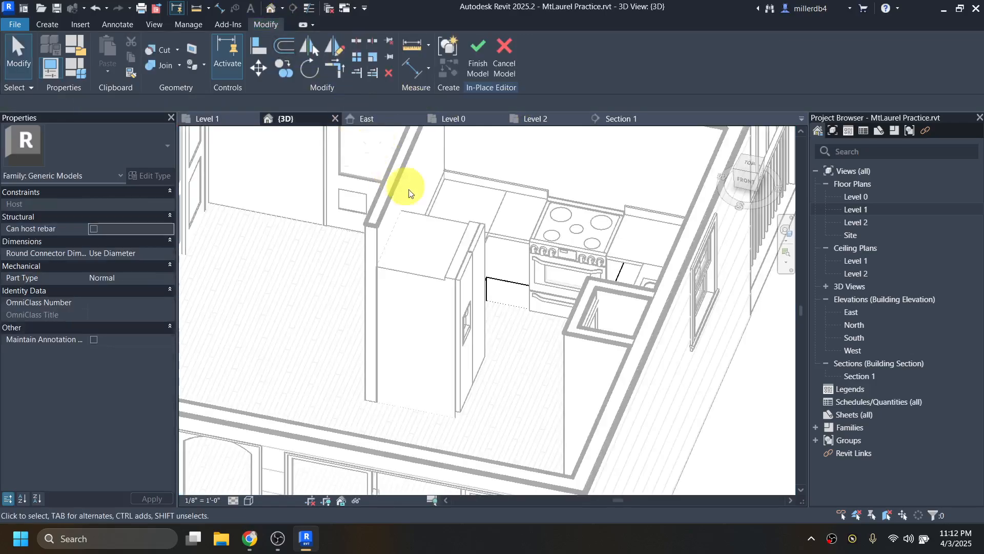
click(510, 287)
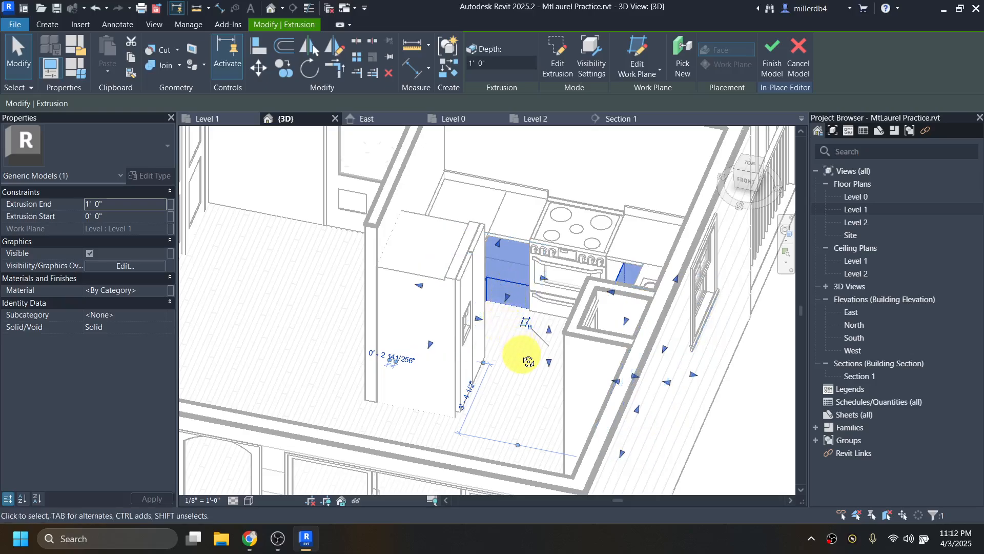
shift+middle_drag(529, 361, 557, 336)
drag(551, 332, 550, 298)
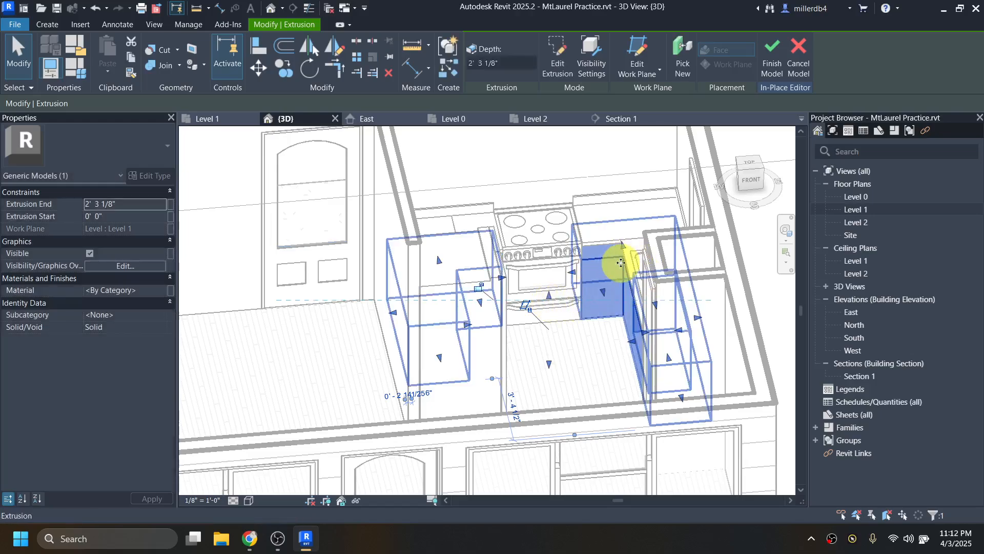
Align the top of the cabinet extrusion with the underside of the counter top and finish the in-place model
scroll(622, 254, up, 2)
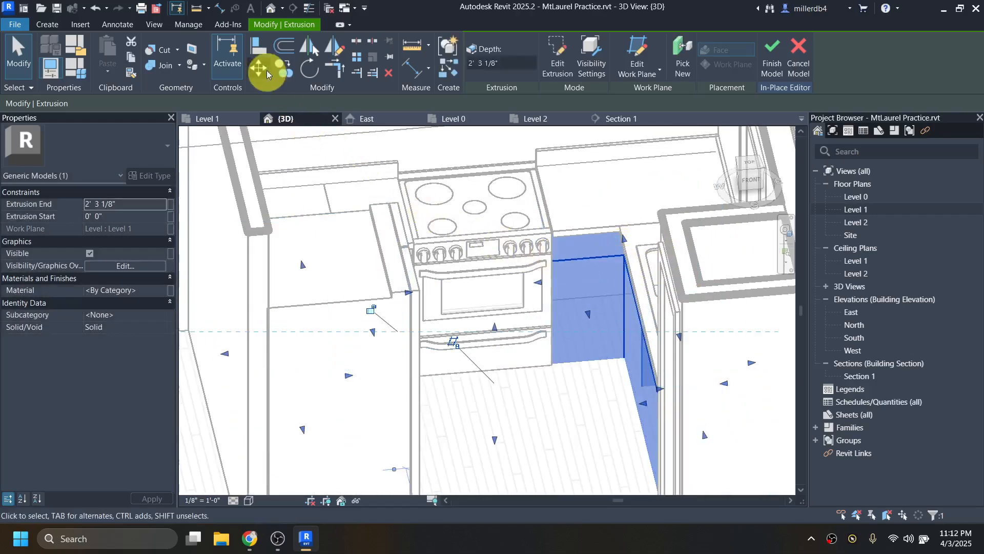
click(259, 49)
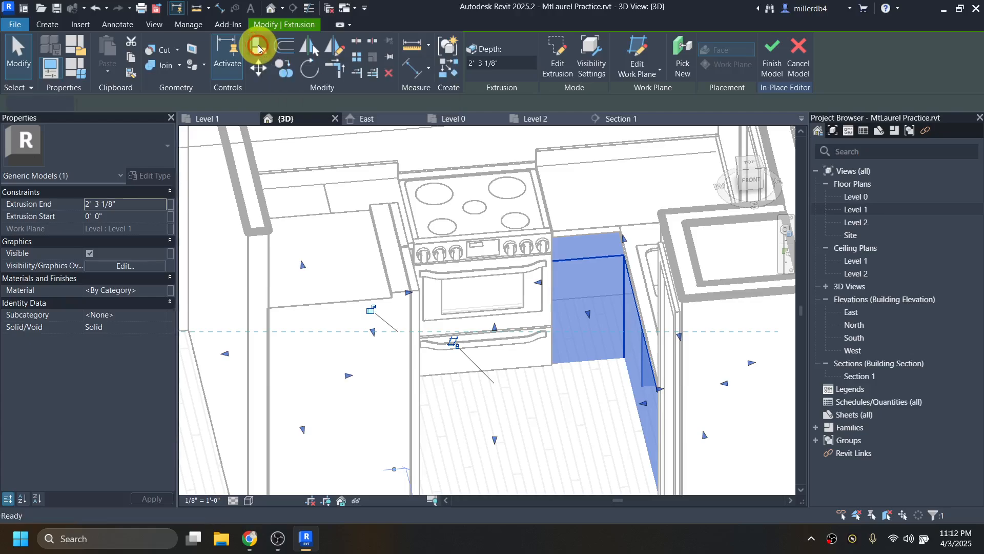
click(566, 242)
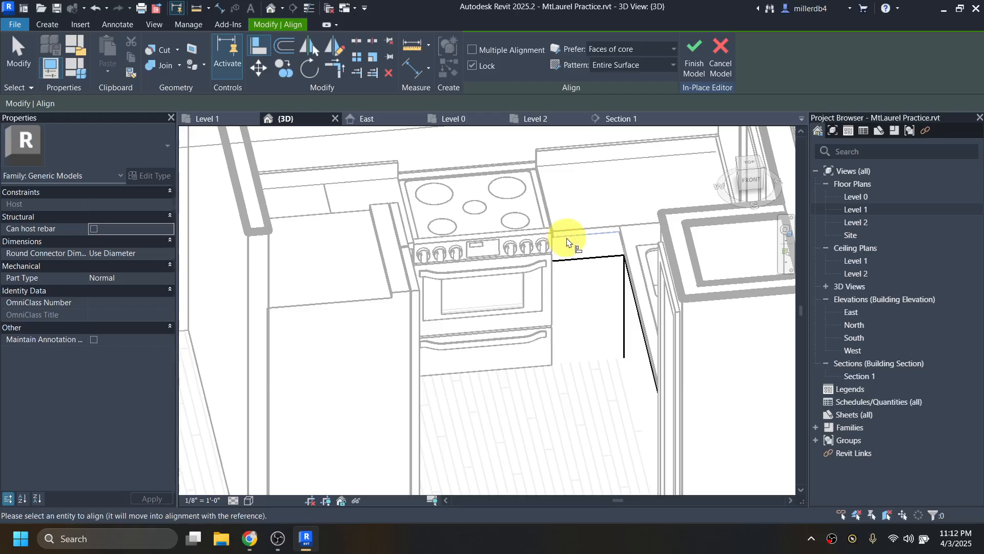
click(576, 260)
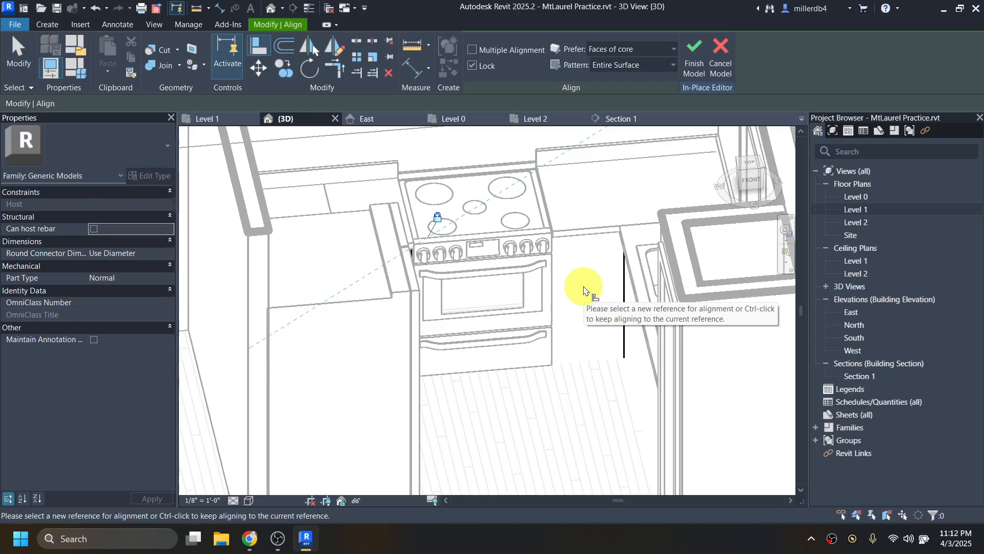
click(698, 72)
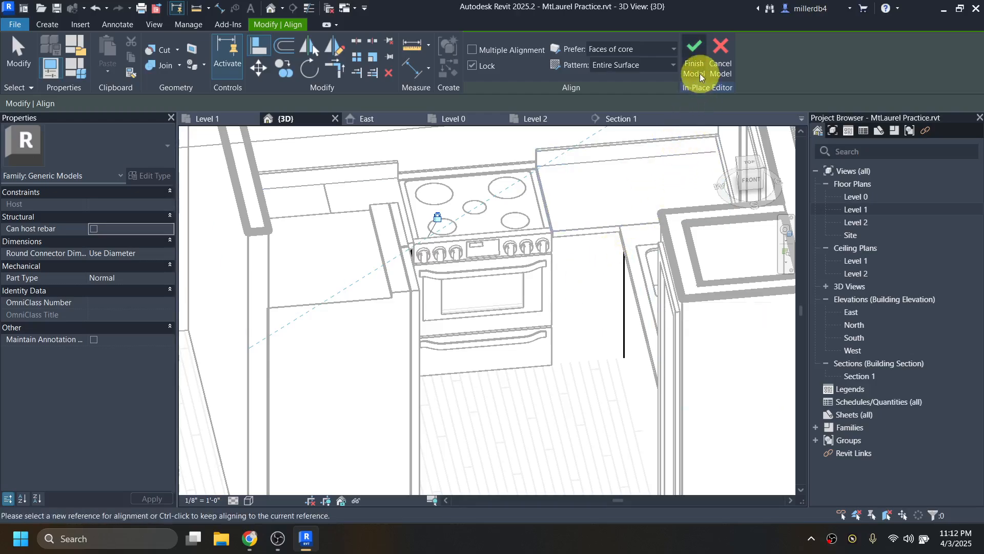
click(694, 61)
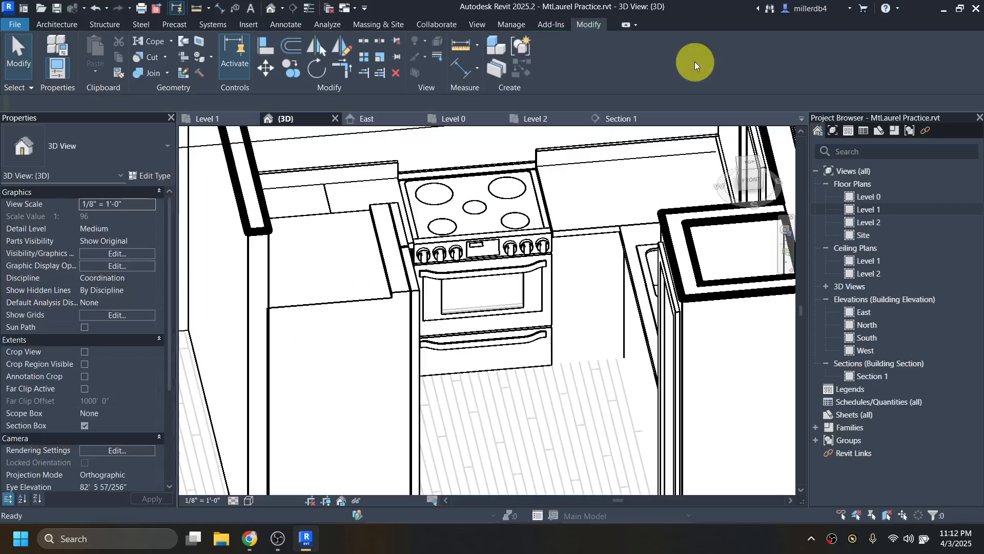
Examine the finished kitchen cabinets, sink and appliances and the surrounding house from several angles in 3D
scroll(588, 312, down, 2)
shift+middle_drag(588, 311, 670, 384)
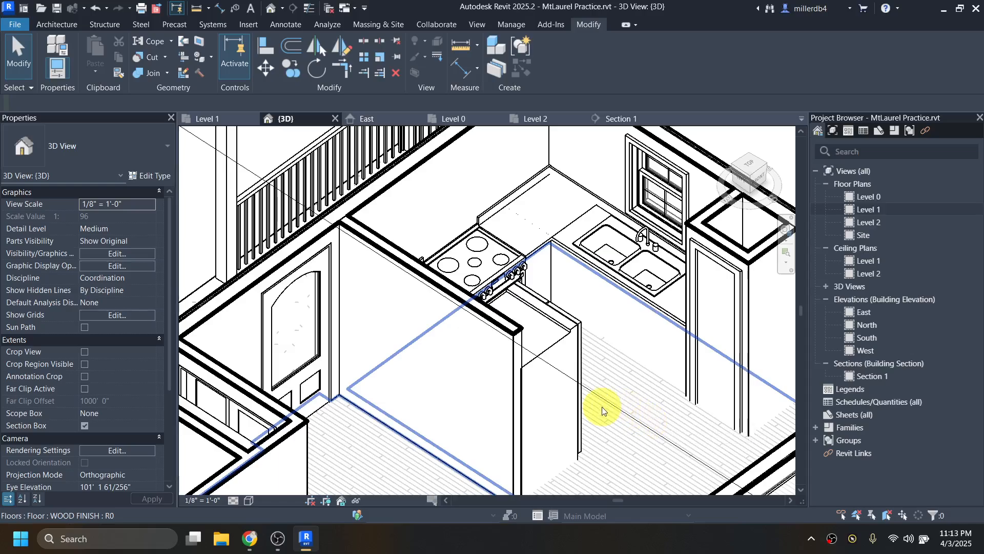
scroll(659, 402, down, 3)
shift+middle_drag(670, 391, 401, 391)
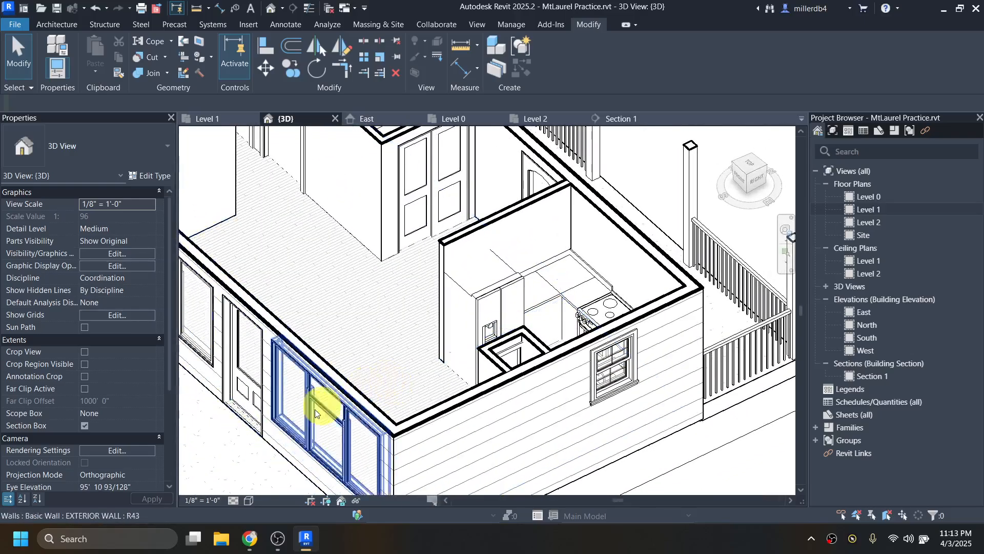
scroll(564, 416, down, 3)
mouse_move(402, 430)
shift+middle_down()
mouse_move(446, 352)
mouse_move(402, 415)
shift+middle_up()
scroll(542, 373, up, 3)
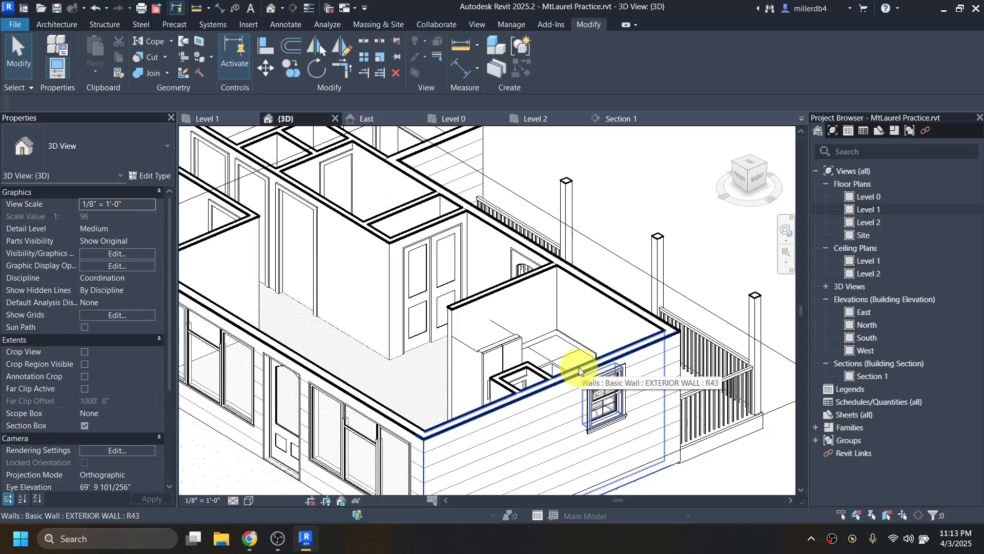
scroll(309, 319, down, 4)
middle_drag(309, 319, 618, 280)
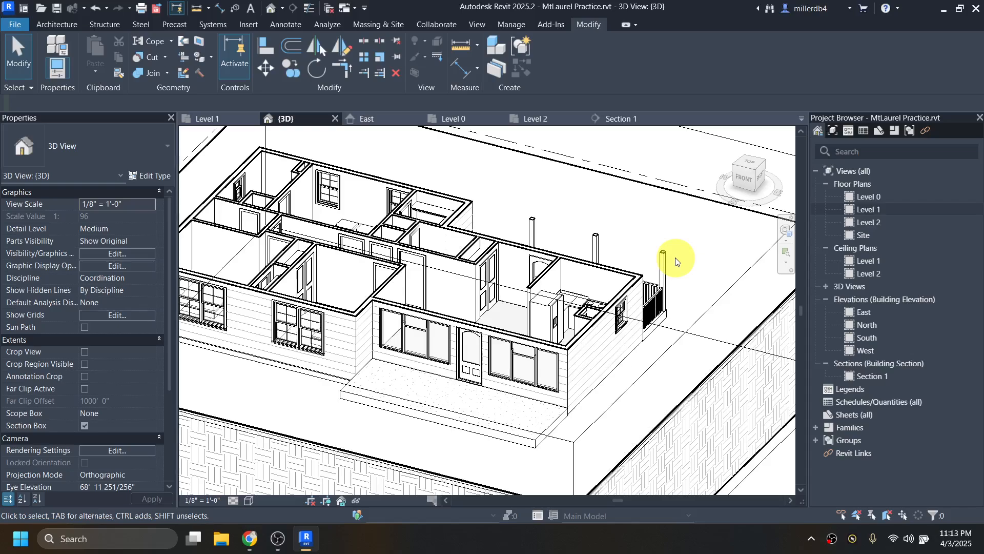
Turn on Show Ambient Shadows in the 3D view's Graphic Display Options and apply the change
key(g)
key(d)
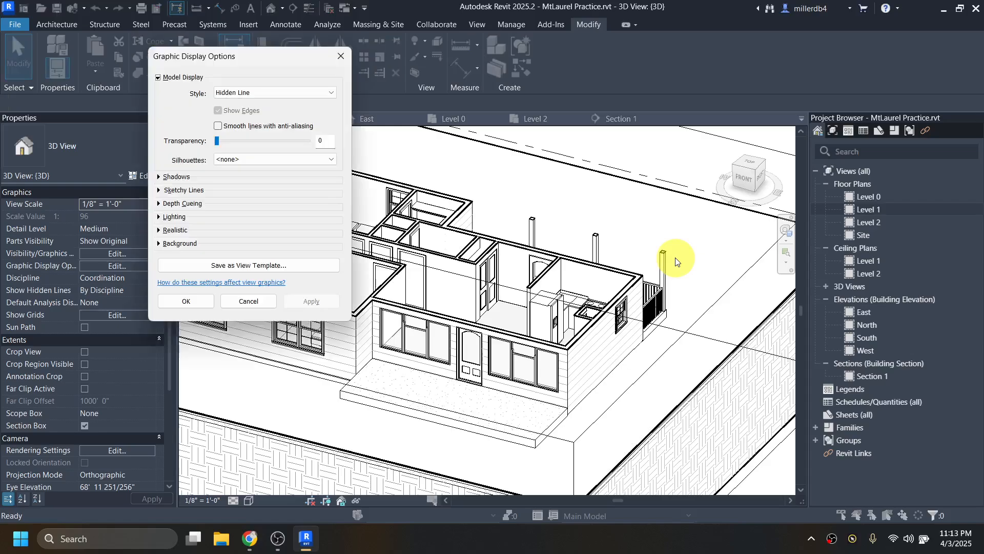
click(159, 178)
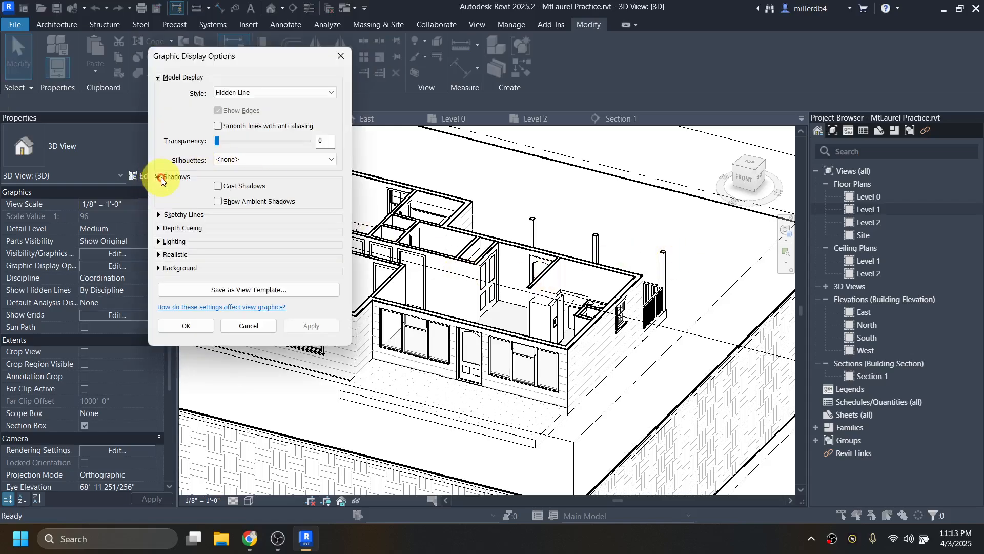
click(219, 201)
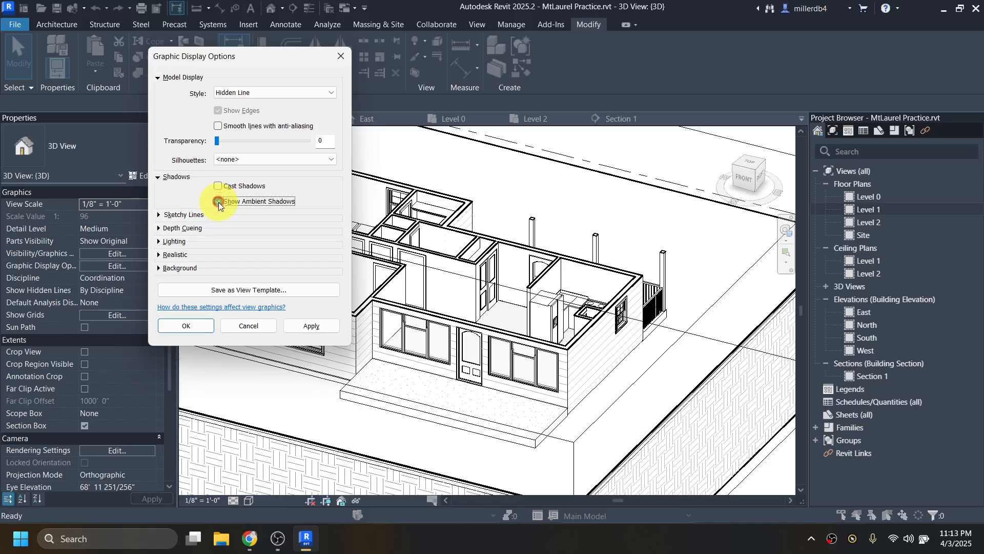
click(305, 327)
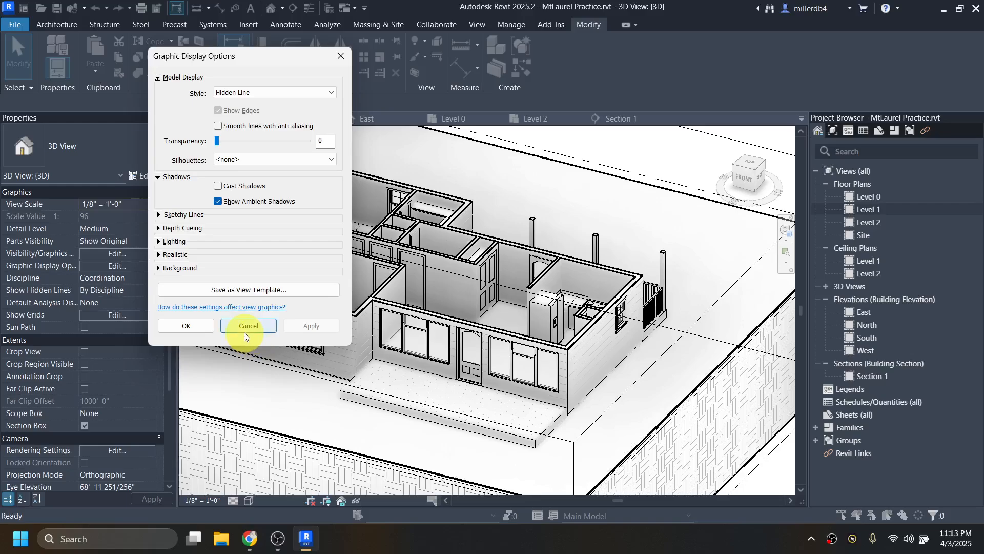
click(203, 328)
Change the 3D view's visual style to a colored display of the materials and inspect the house from the front corner
scroll(211, 325, down, 5)
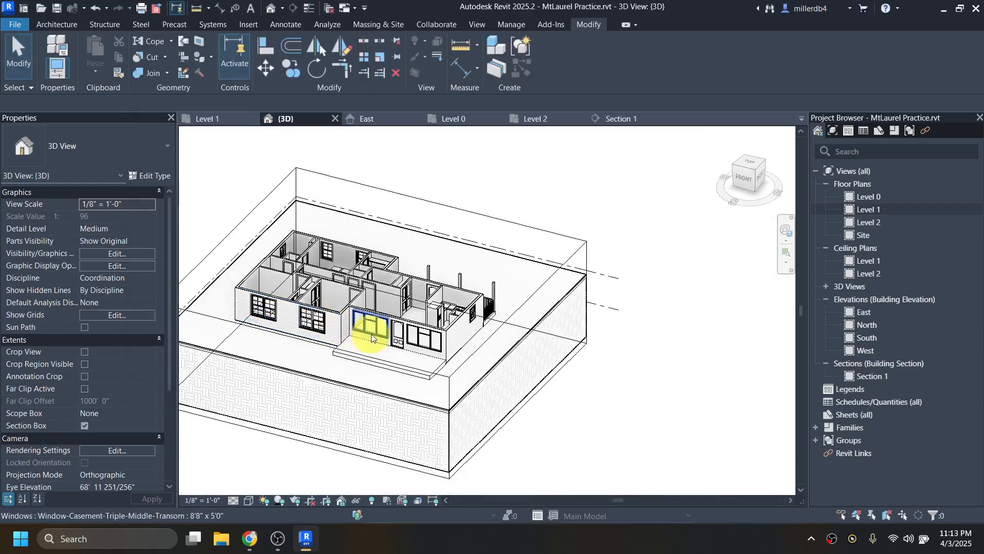
shift+middle_drag(384, 362, 270, 460)
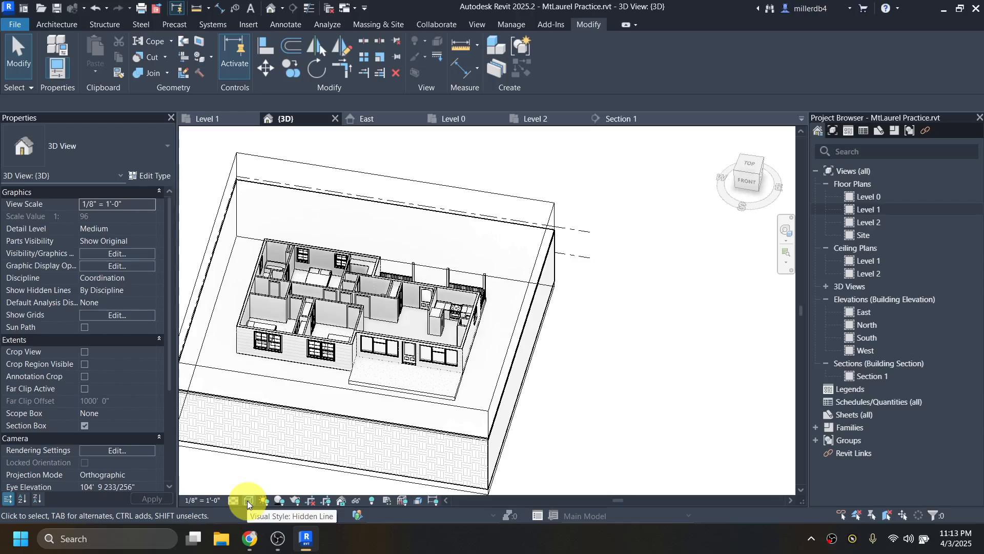
click(248, 501)
click(264, 463)
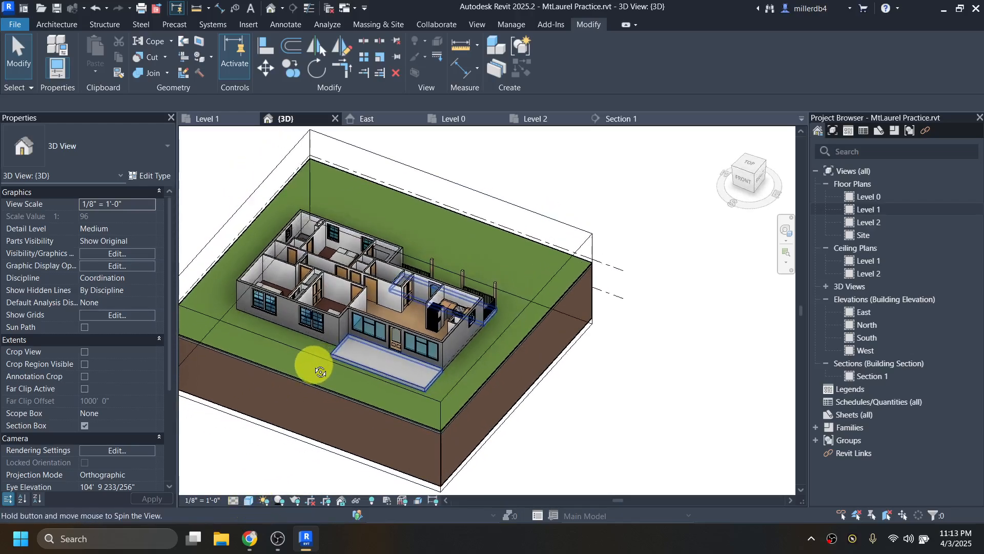
scroll(337, 352, up, 5)
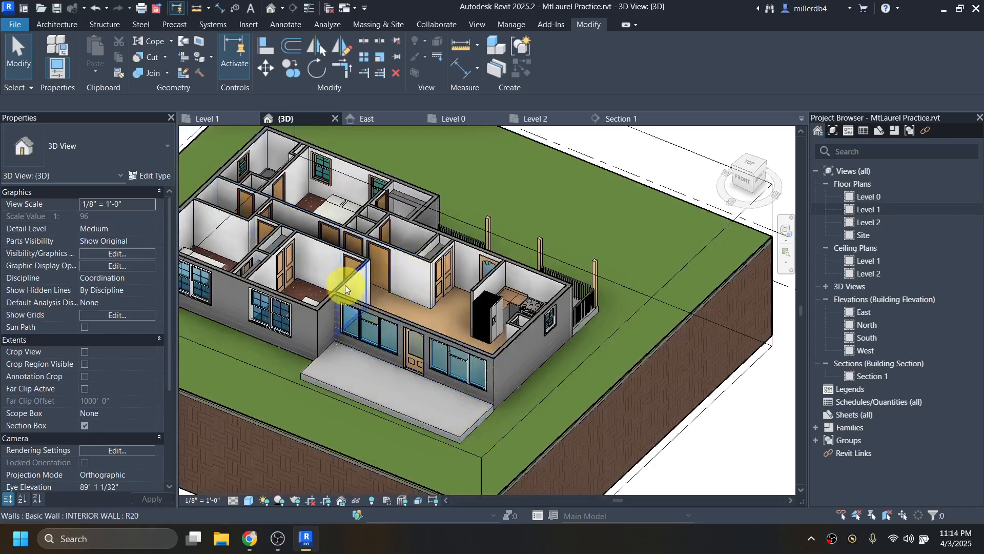
shift+middle_drag(334, 329, 350, 287)
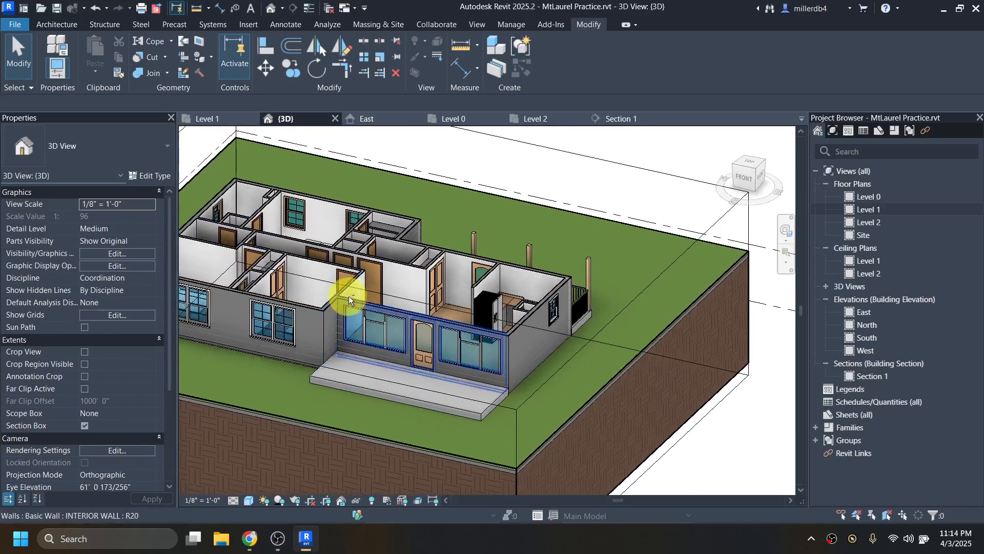
Turn on Use Render Appearance for the Siding, Clapboard material in the EXTERIOR WALL type's Finish 1 layer and accept the type changes
scroll(338, 251, up, 3)
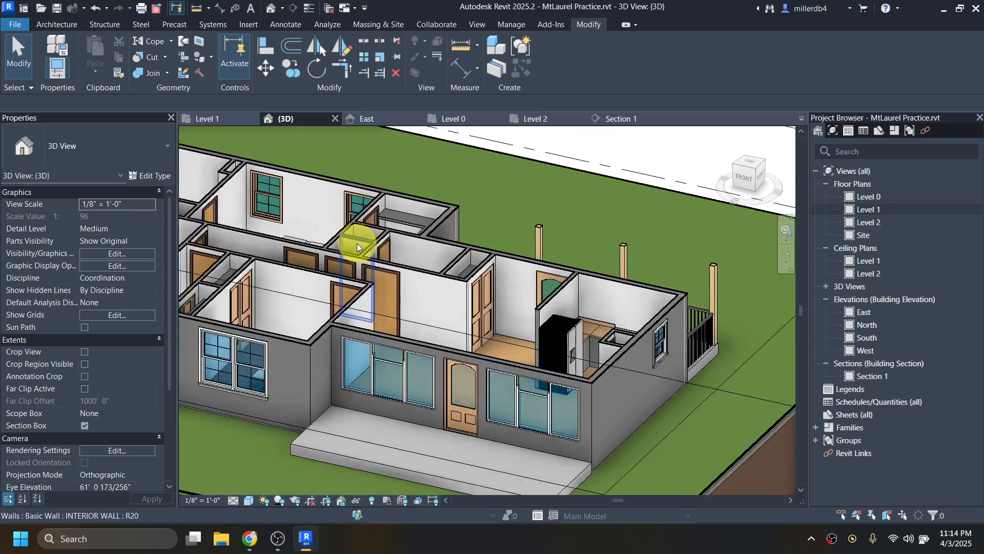
click(291, 342)
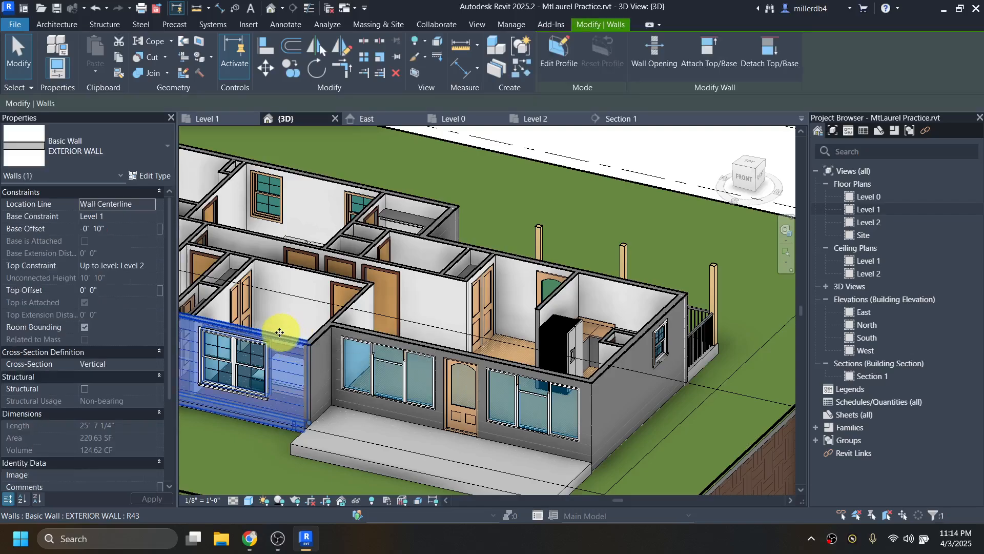
click(147, 176)
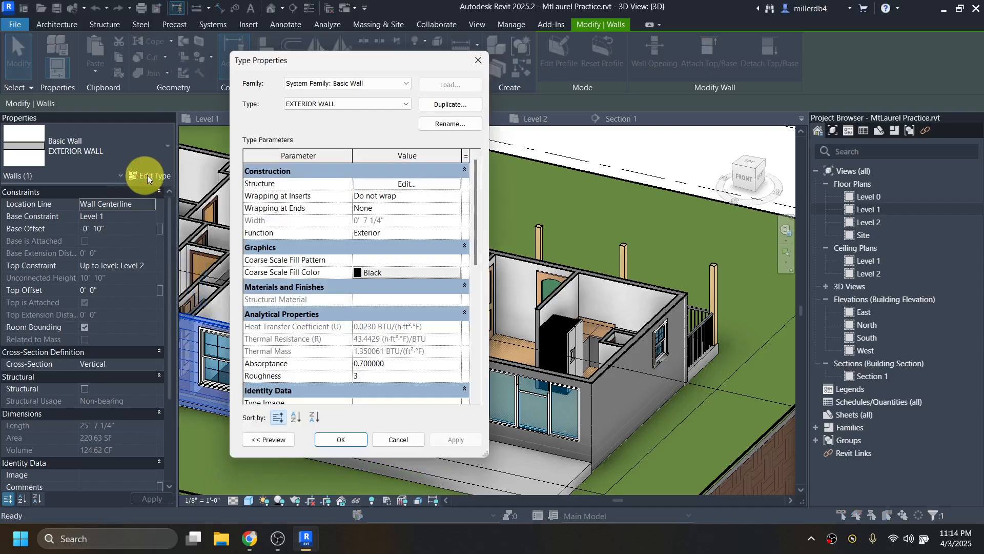
click(380, 186)
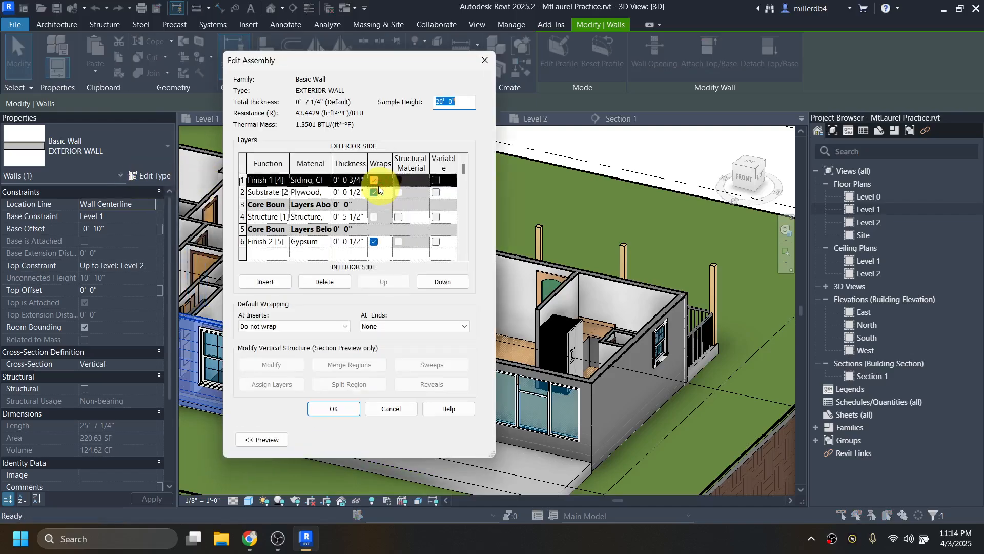
click(321, 184)
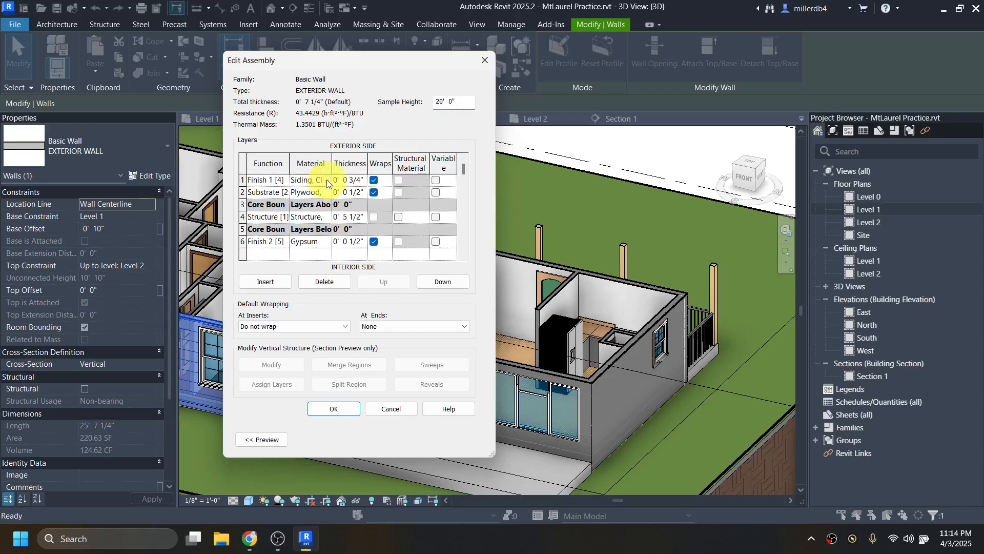
click(327, 180)
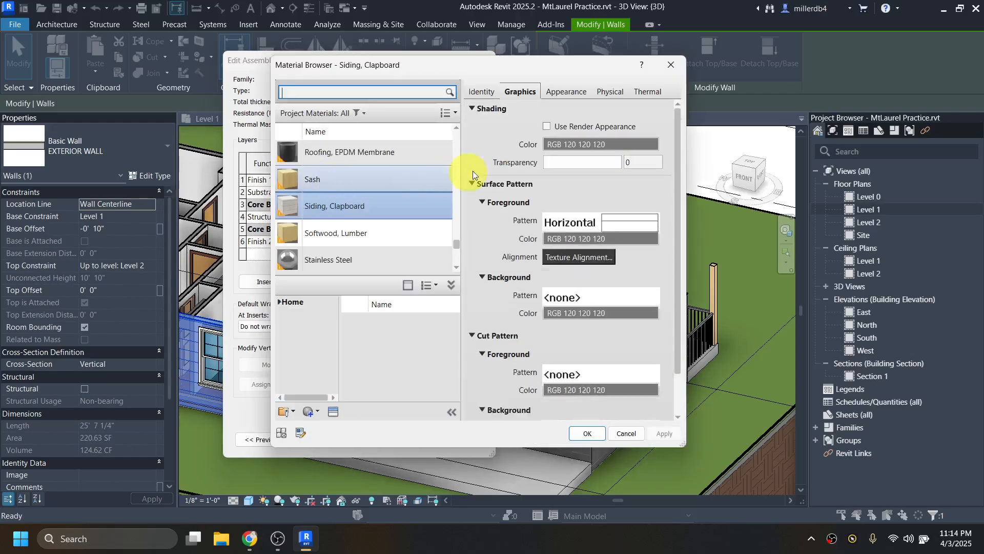
click(547, 128)
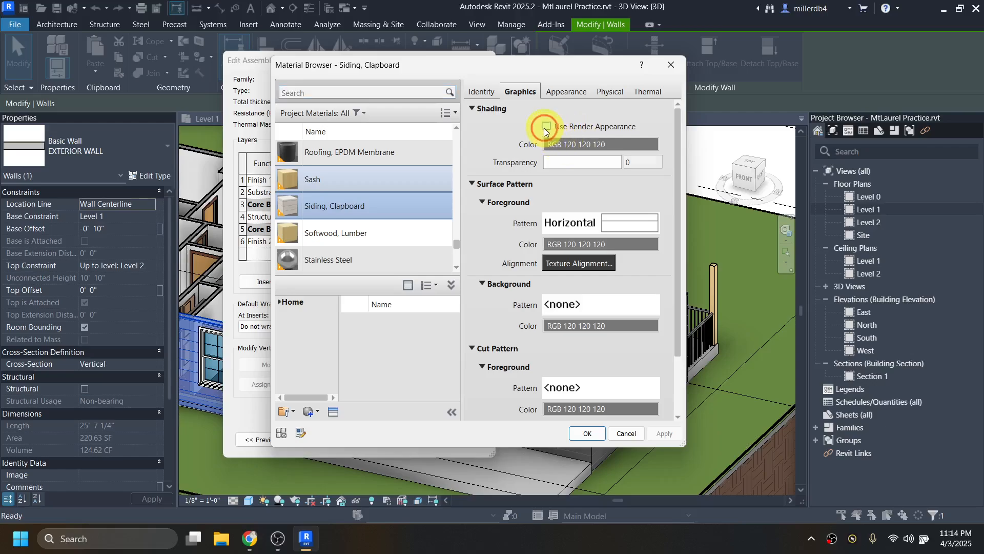
click(589, 433)
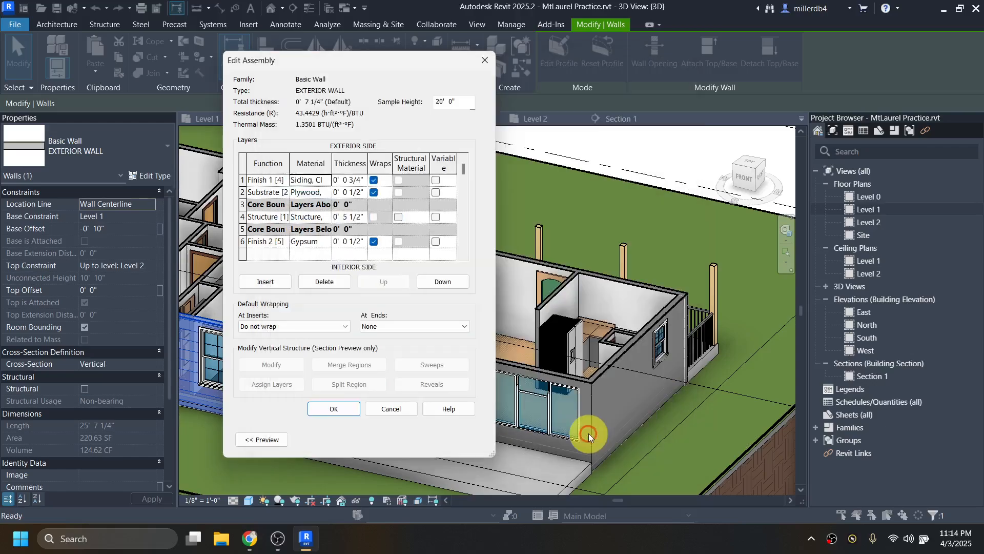
click(340, 409)
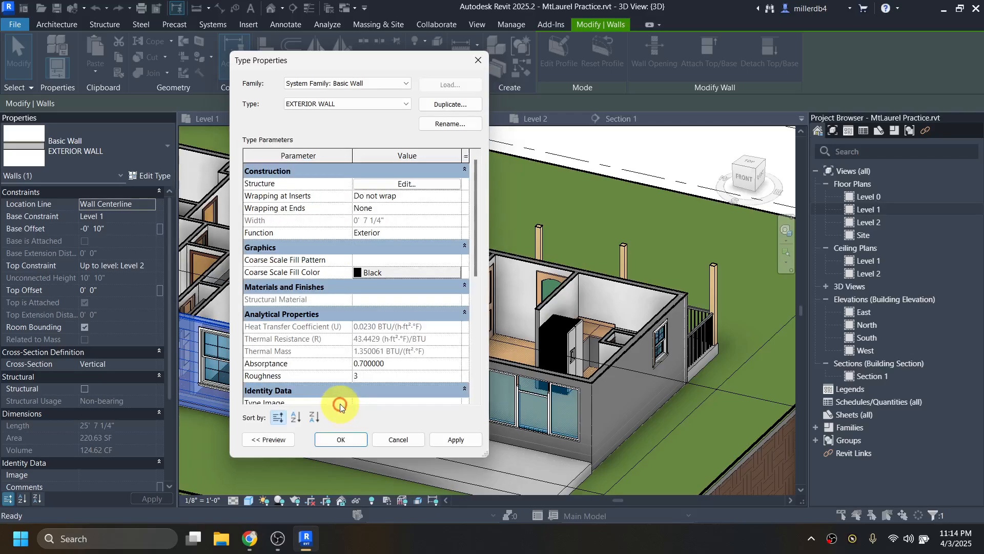
click(345, 434)
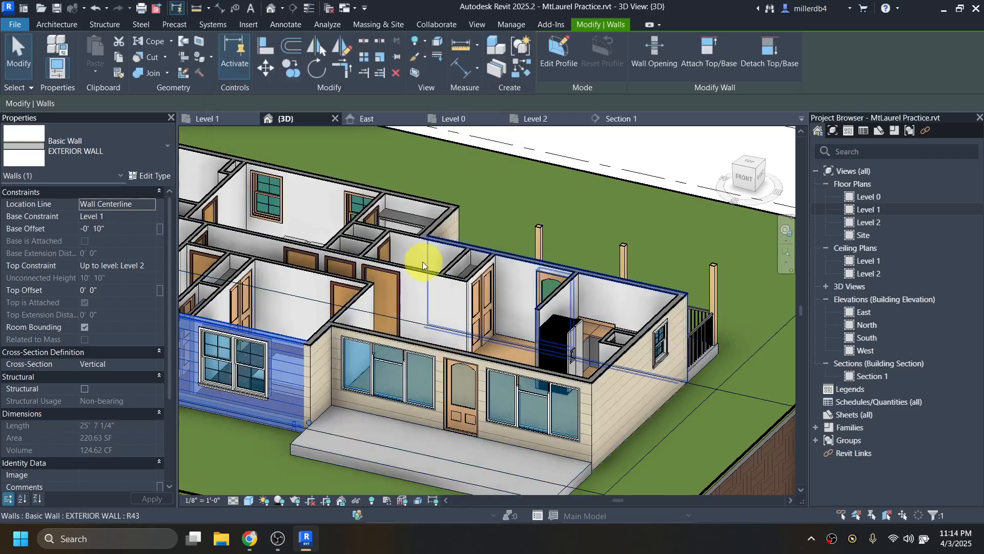
Switch the 3D view's visual style to Hidden Line for an uncolored line display
shift+middle_drag(318, 300, 297, 395)
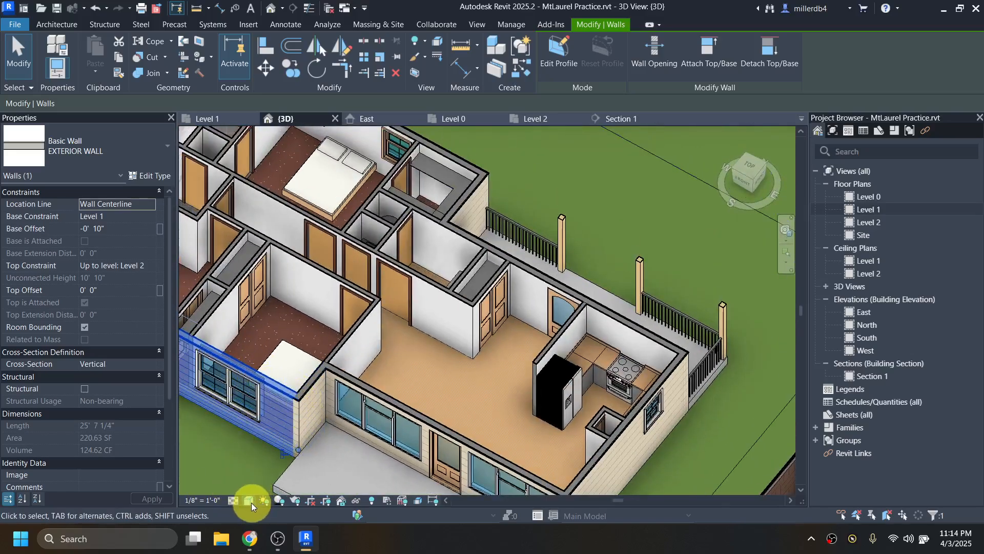
click(249, 501)
click(263, 438)
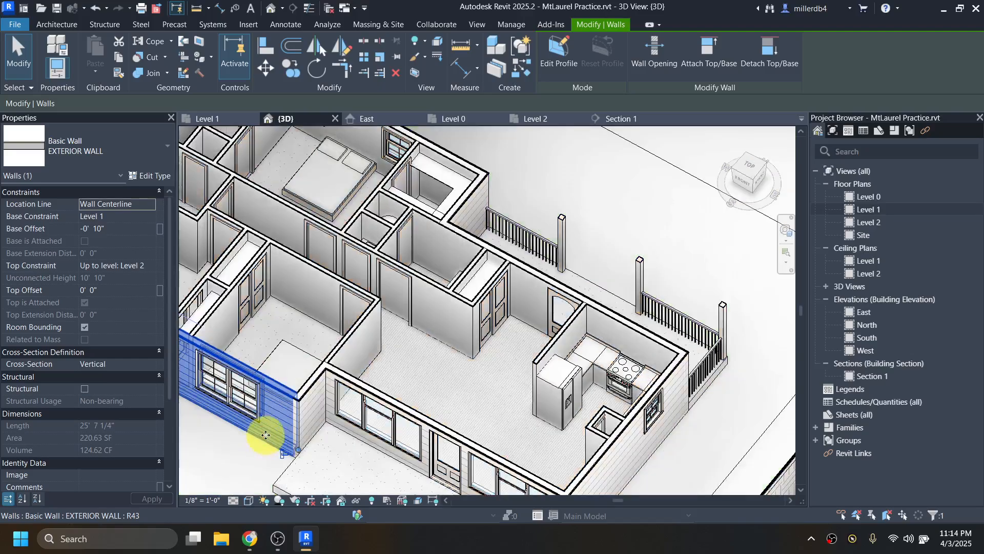
Raise the top face of the 3D view's section box above the roof and inspect the whole house from the rear
shift+middle_drag(288, 396, 292, 291)
scroll(290, 303, down, 4)
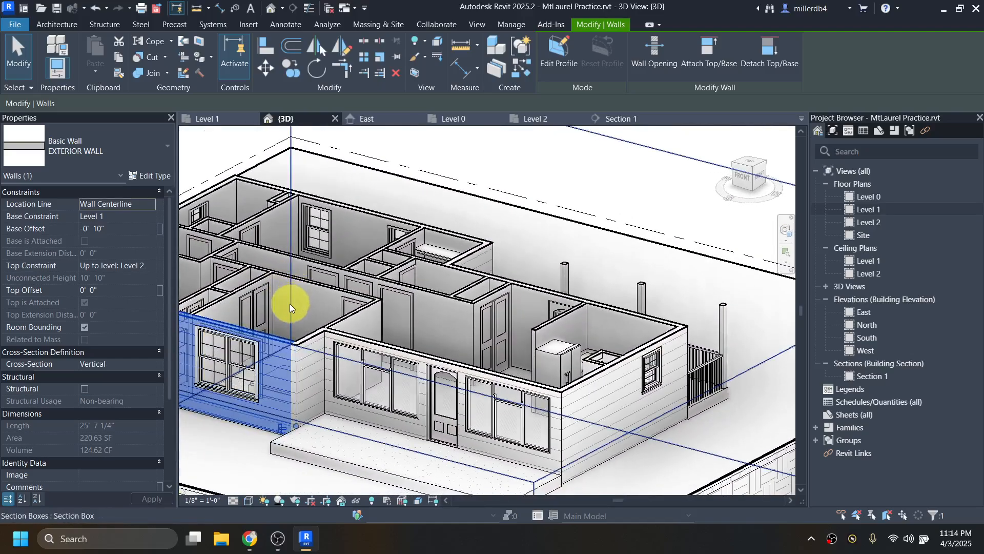
click(604, 301)
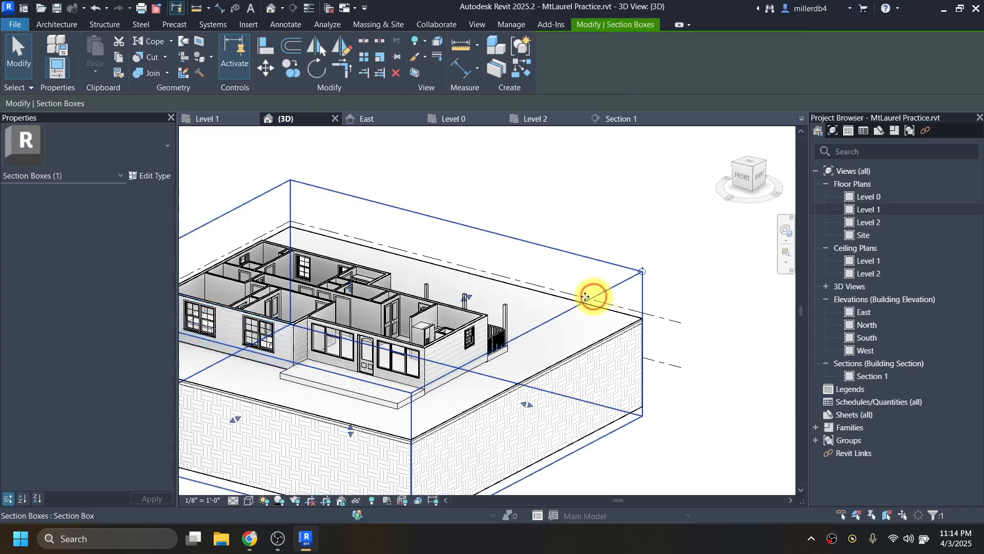
drag(347, 279, 348, 225)
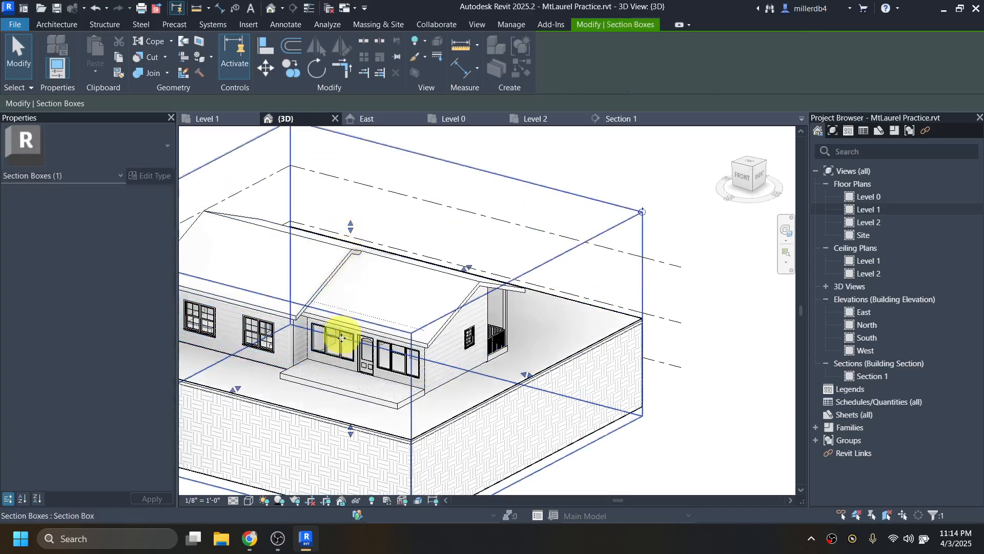
shift+middle_drag(336, 361, 459, 354)
shift+middle_drag(361, 390, 445, 411)
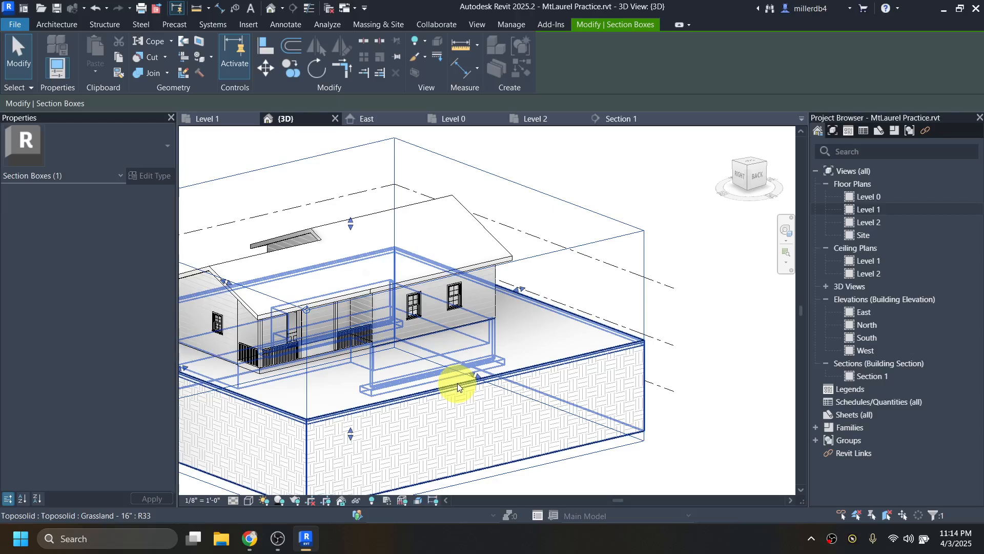
middle_drag(483, 368, 596, 357)
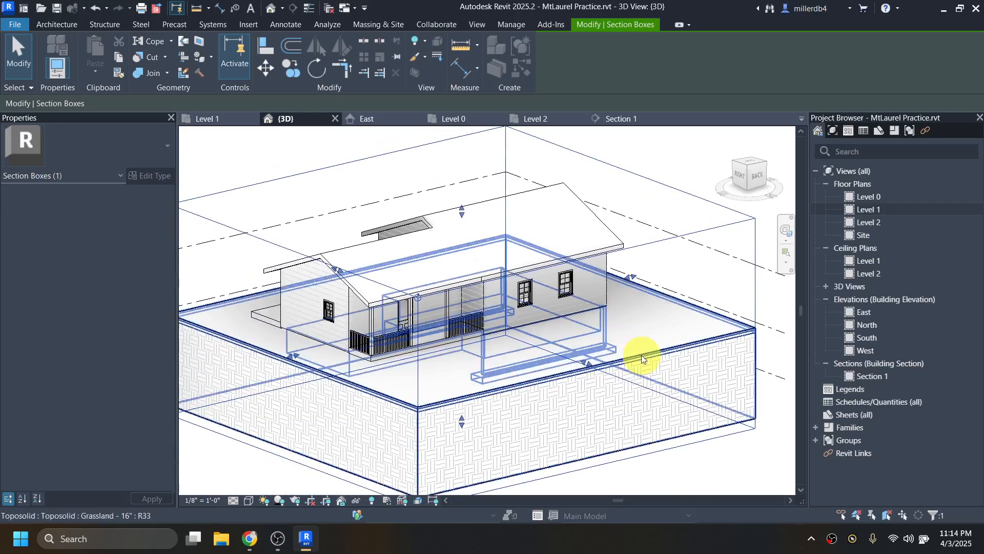